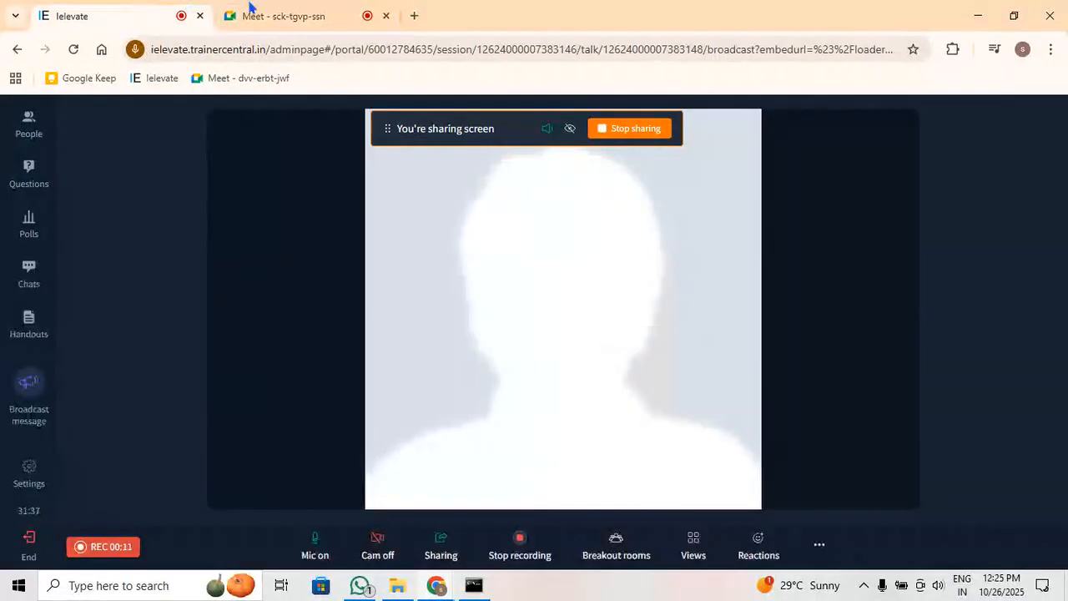
# Minimize the browser, switch to File Explorer and open the DS\files folder on the BACKUP (D:) drive
pyautogui.click(313, 11)
pyautogui.click(978, 14)
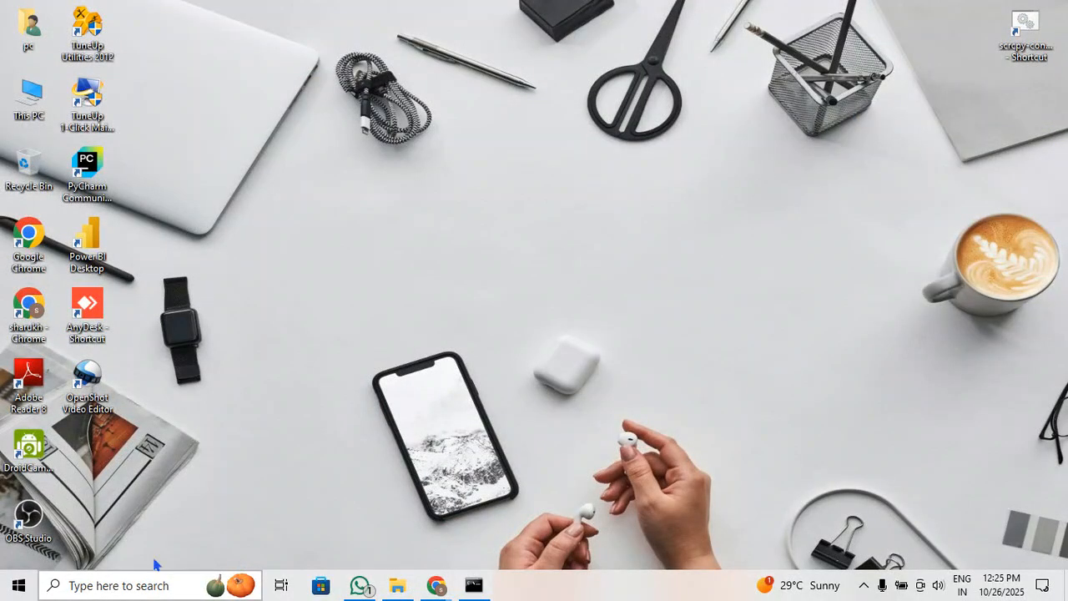
pyautogui.click(397, 585)
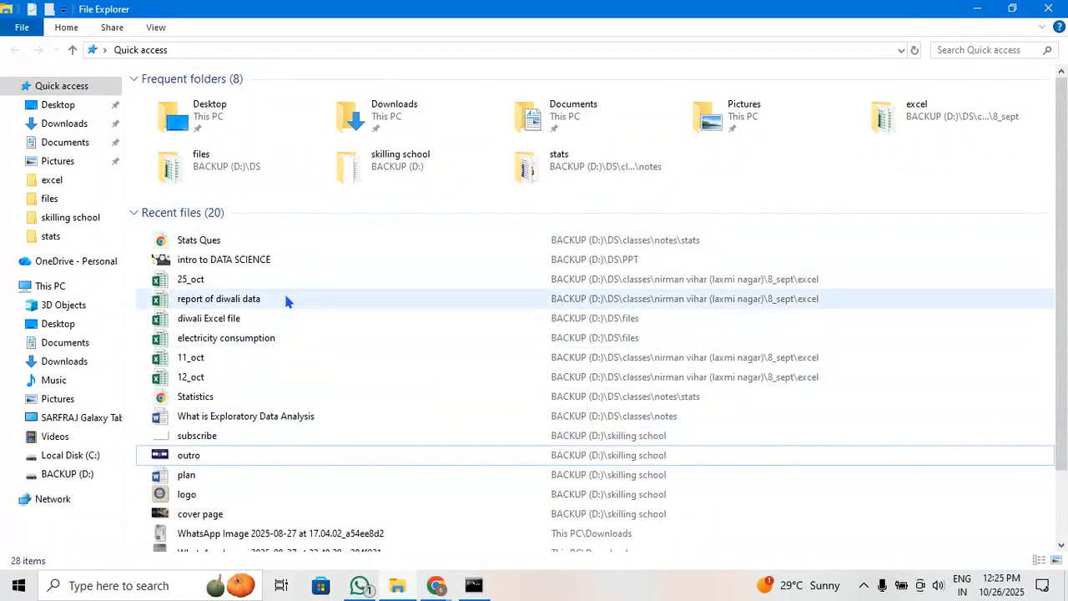
pyautogui.click(83, 475)
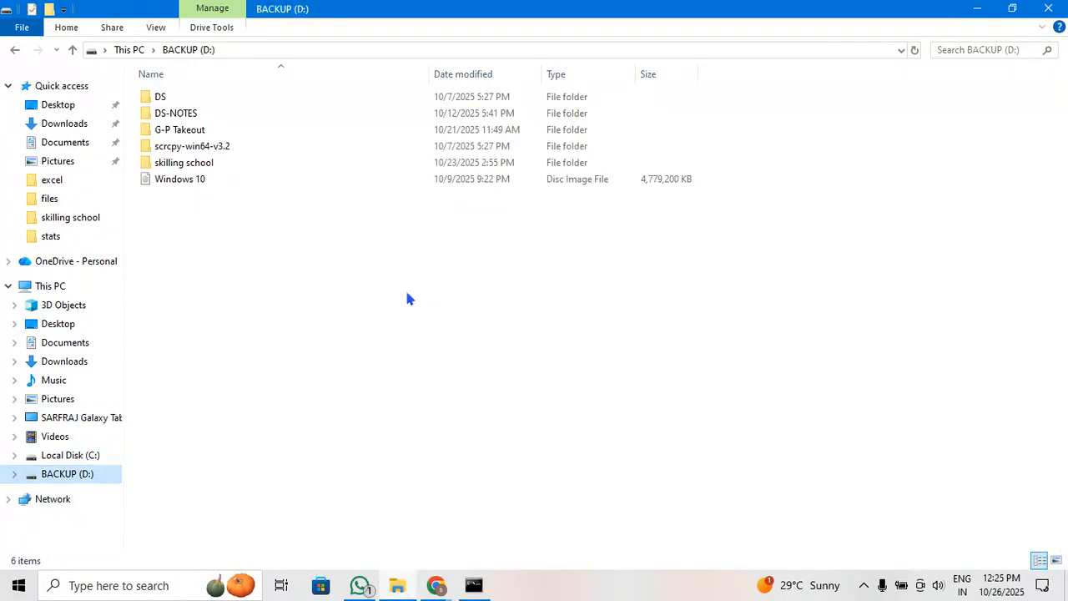
pyautogui.doubleClick(219, 97)
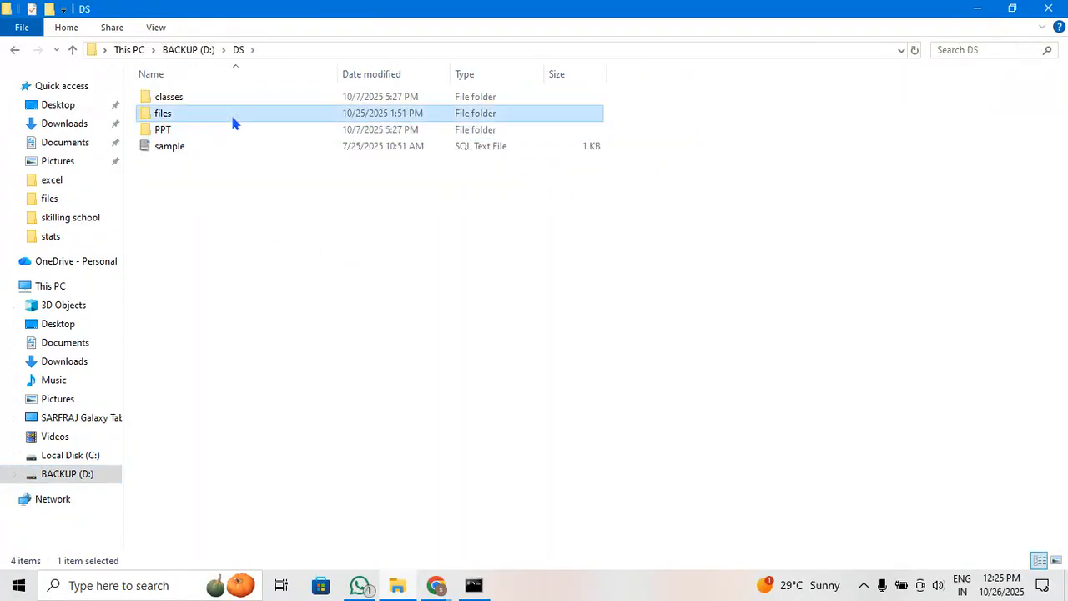
pyautogui.doubleClick(231, 114)
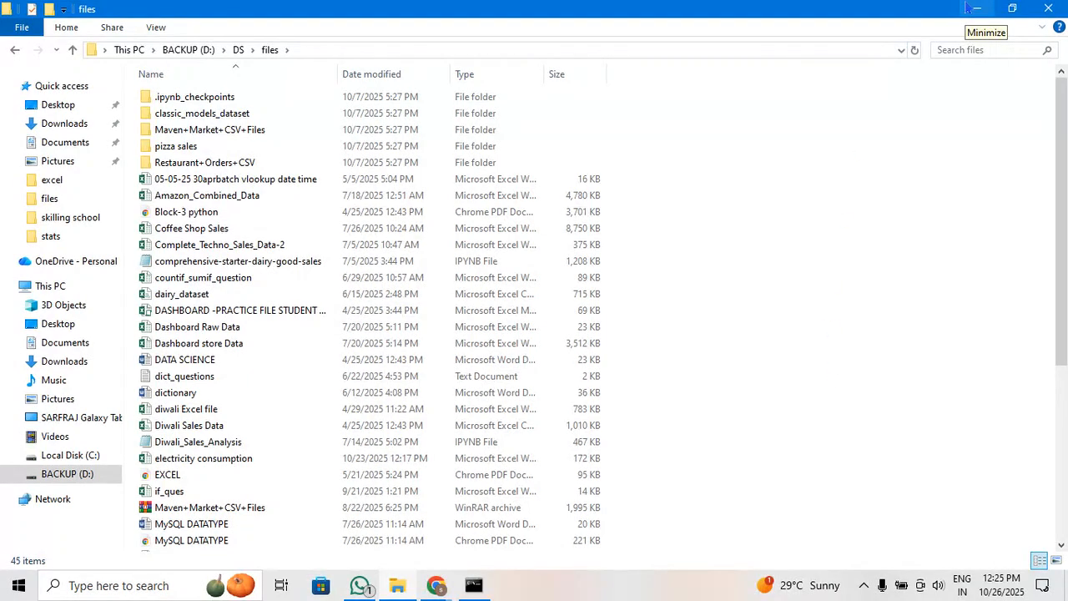
# Launch Excel and create a blank workbook
pyautogui.press('super')
pyautogui.write('exc')
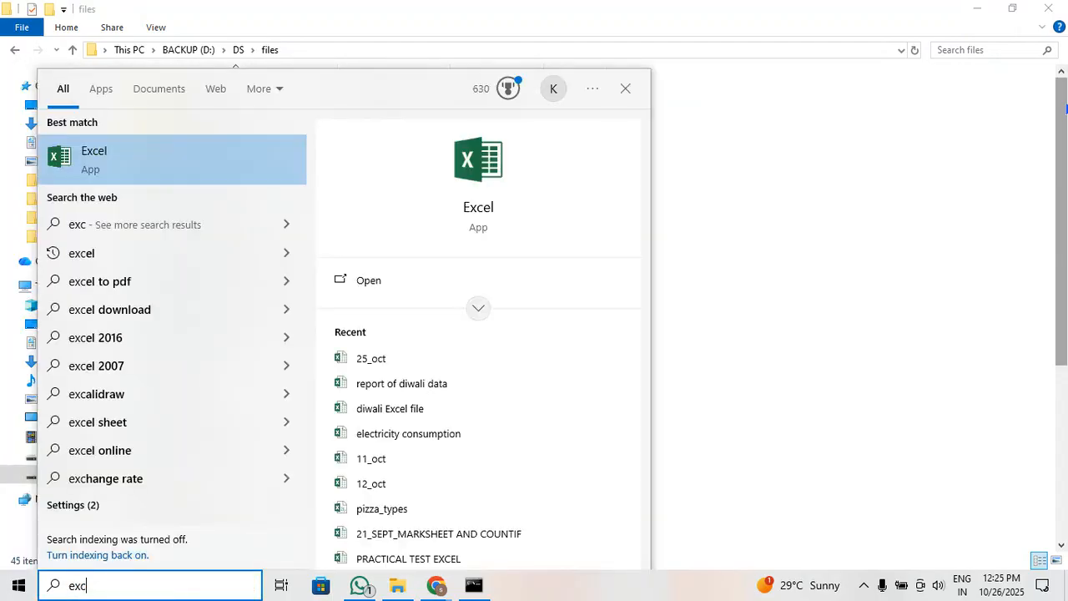
pyautogui.press('Return')
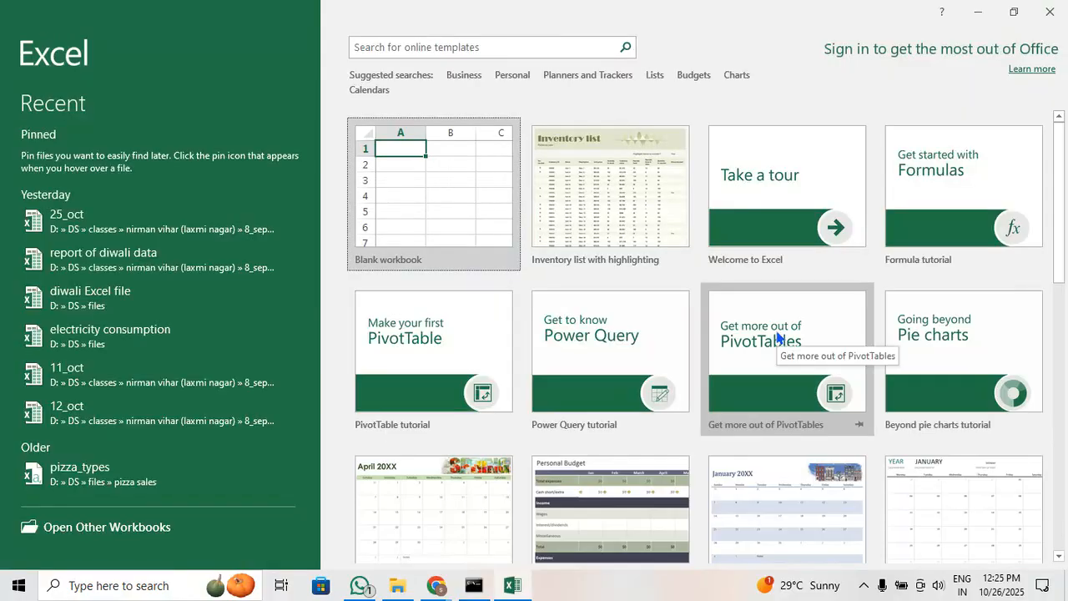
pyautogui.click(378, 201)
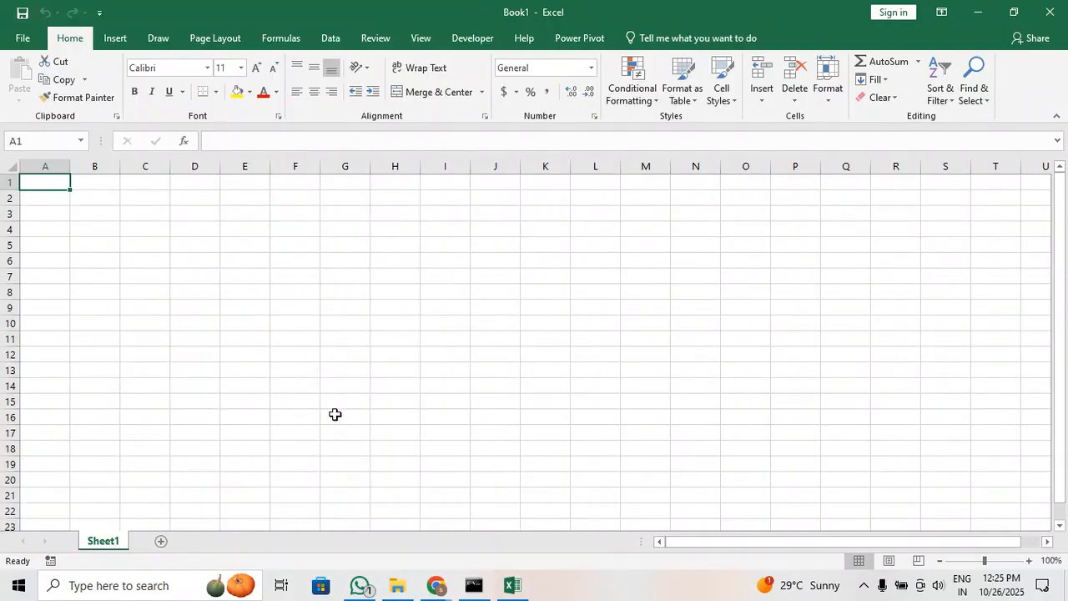
# In File Explorer, view the contents of the pizza sales folder, then return to the blank Excel workbook
pyautogui.click(396, 585)
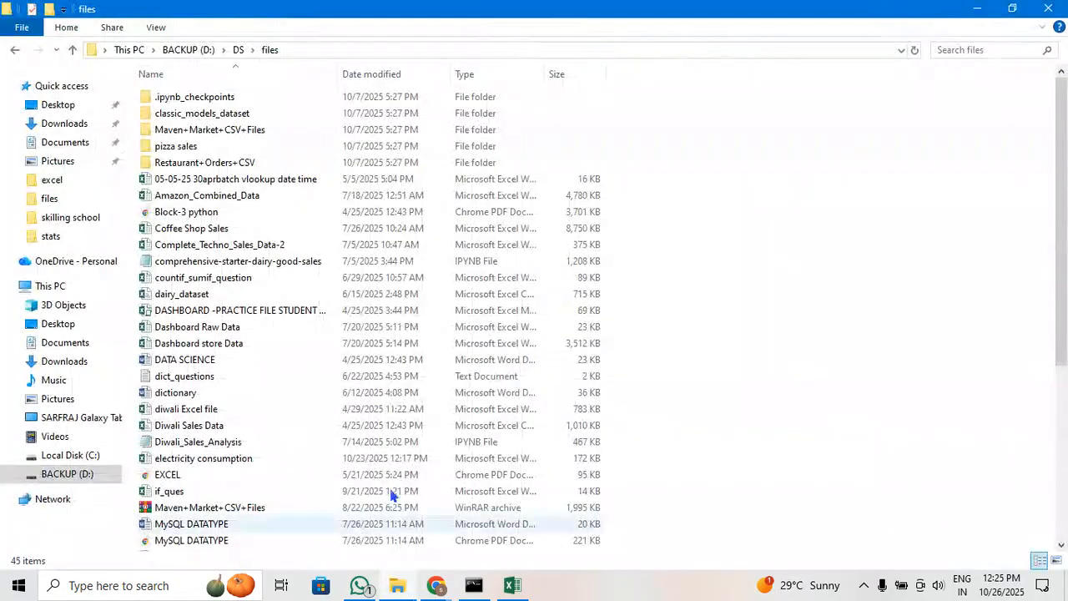
pyautogui.click(234, 148)
pyautogui.doubleClick(236, 153)
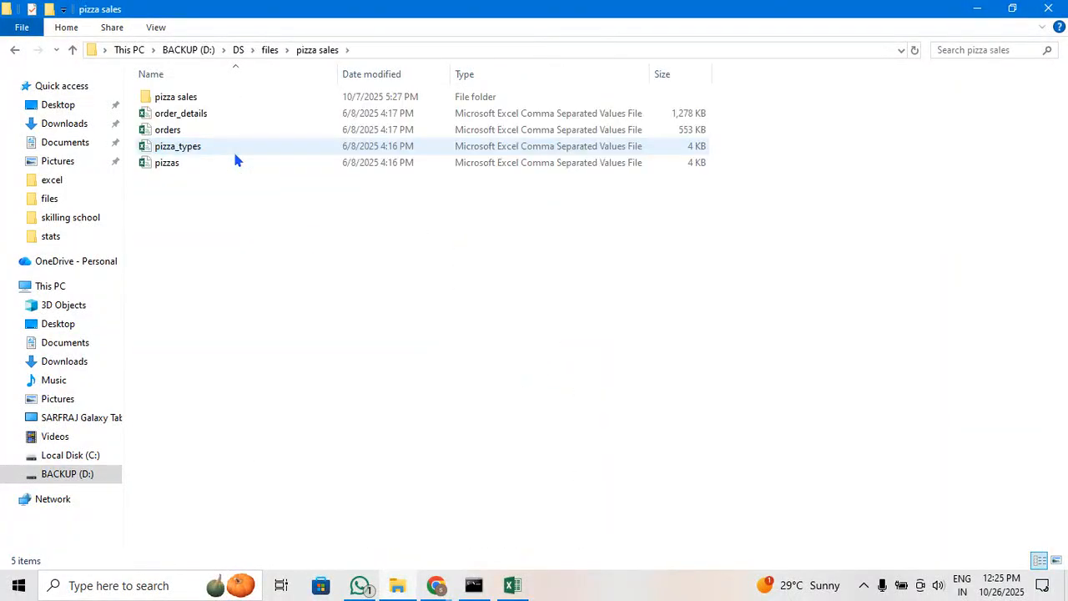
pyautogui.click(253, 99)
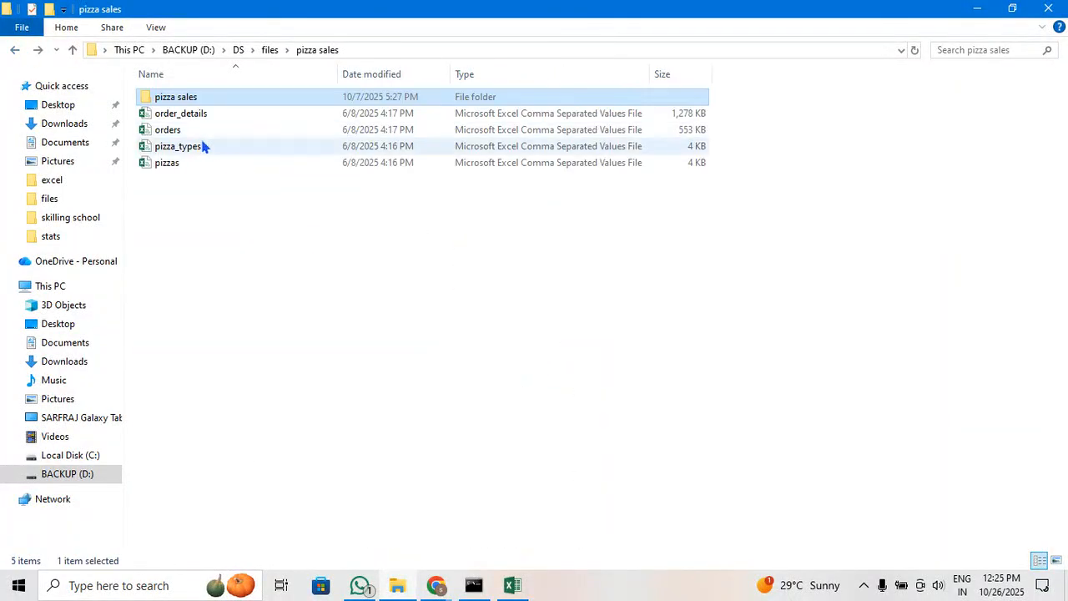
pyautogui.click(1013, 8)
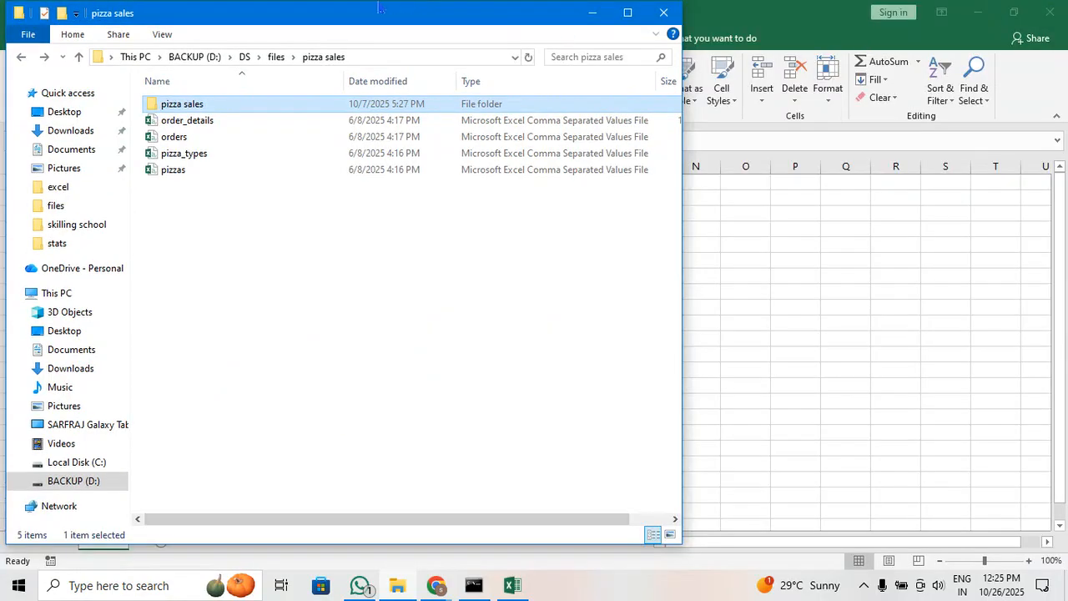
pyautogui.moveTo(380, 16); pyautogui.dragTo(723, 68)
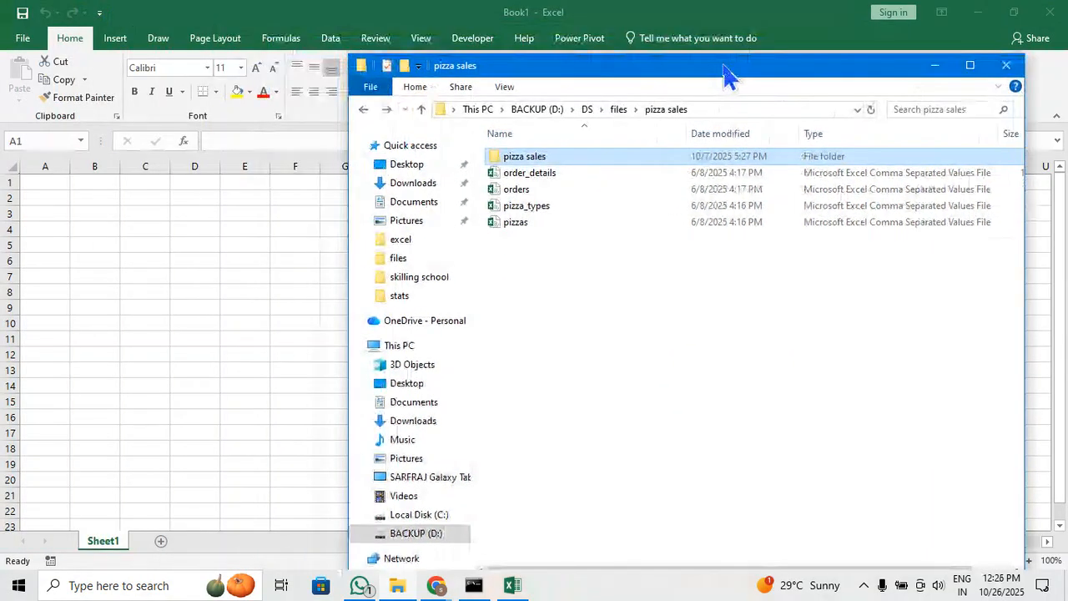
pyautogui.click(174, 289)
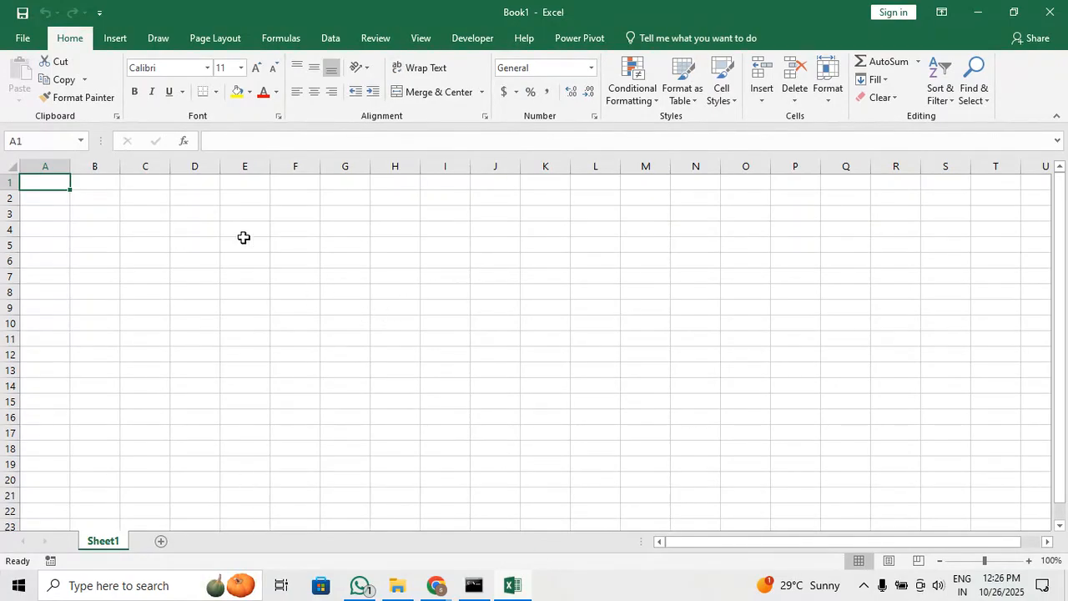
# Start a data import from a workbook file and browse to D:\DS\files\pizza sales
pyautogui.click(332, 42)
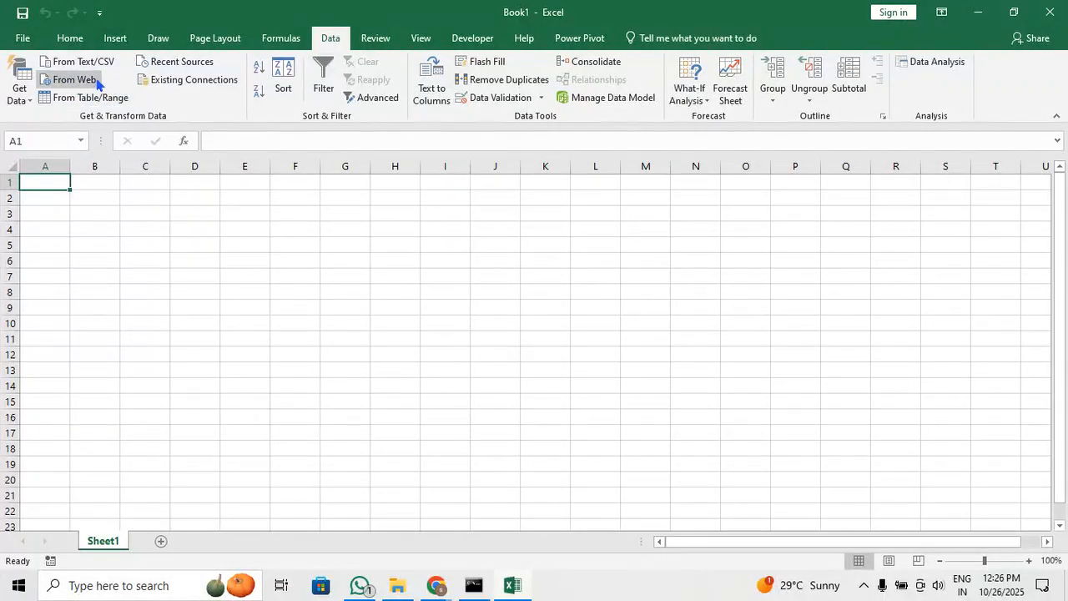
pyautogui.click(10, 103)
pyautogui.moveTo(144, 171)
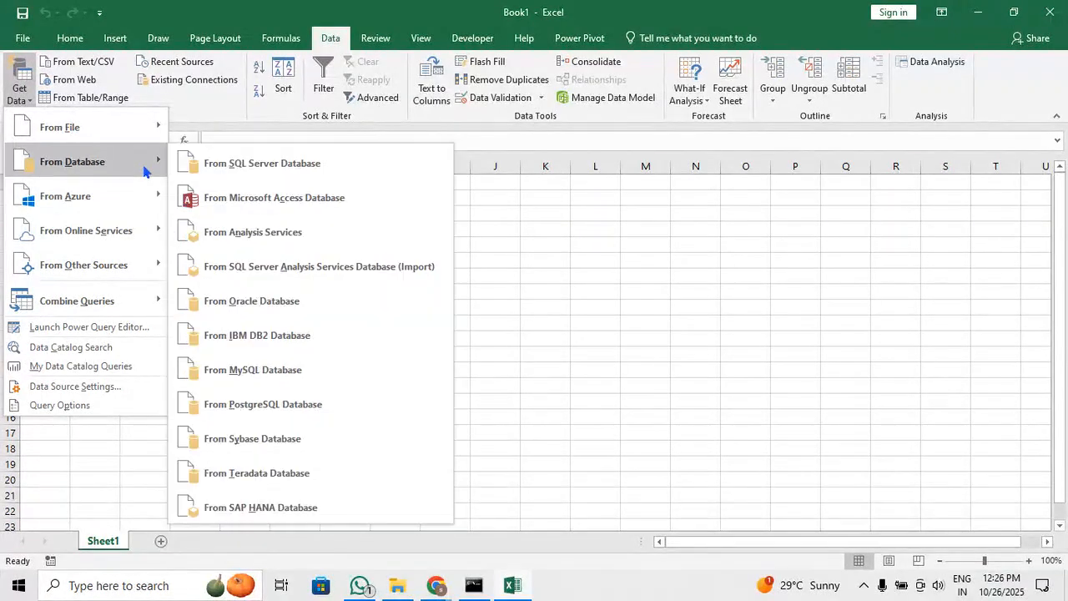
pyautogui.moveTo(144, 137)
pyautogui.click(248, 128)
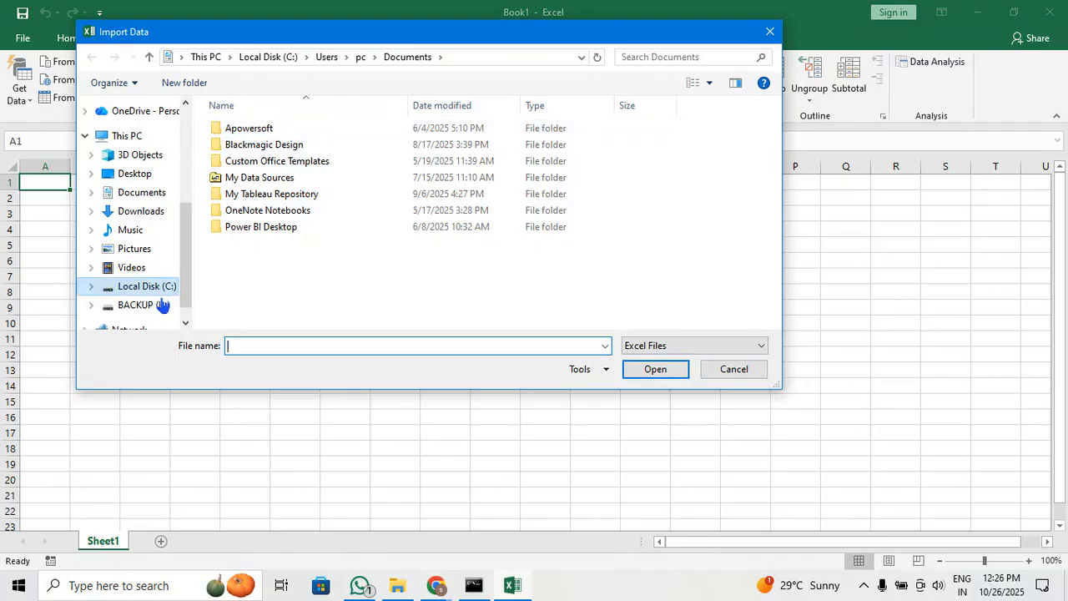
pyautogui.doubleClick(289, 127)
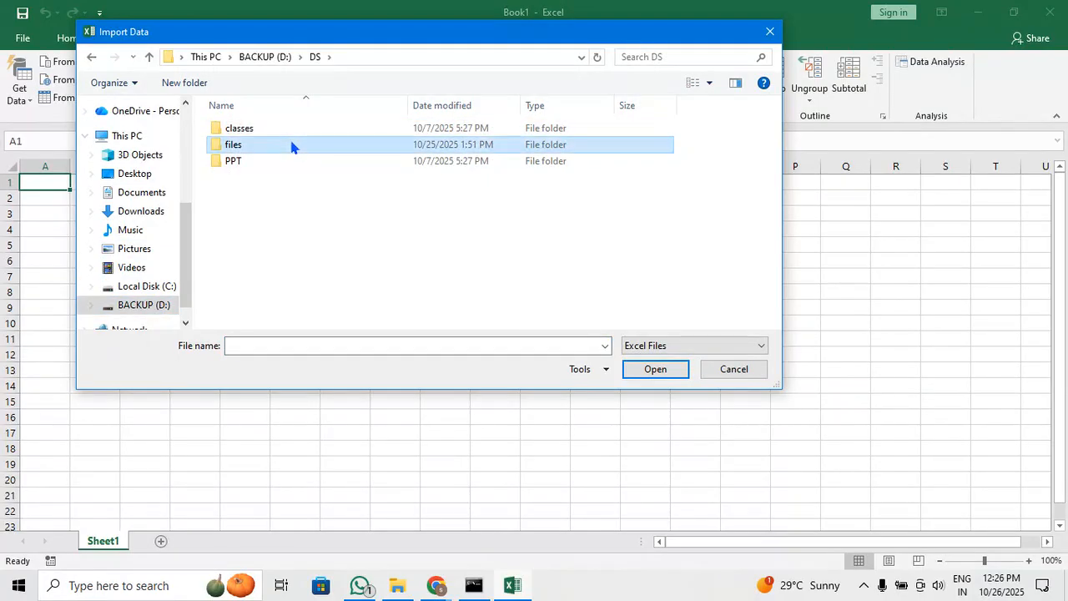
pyautogui.doubleClick(291, 144)
pyautogui.doubleClick(311, 179)
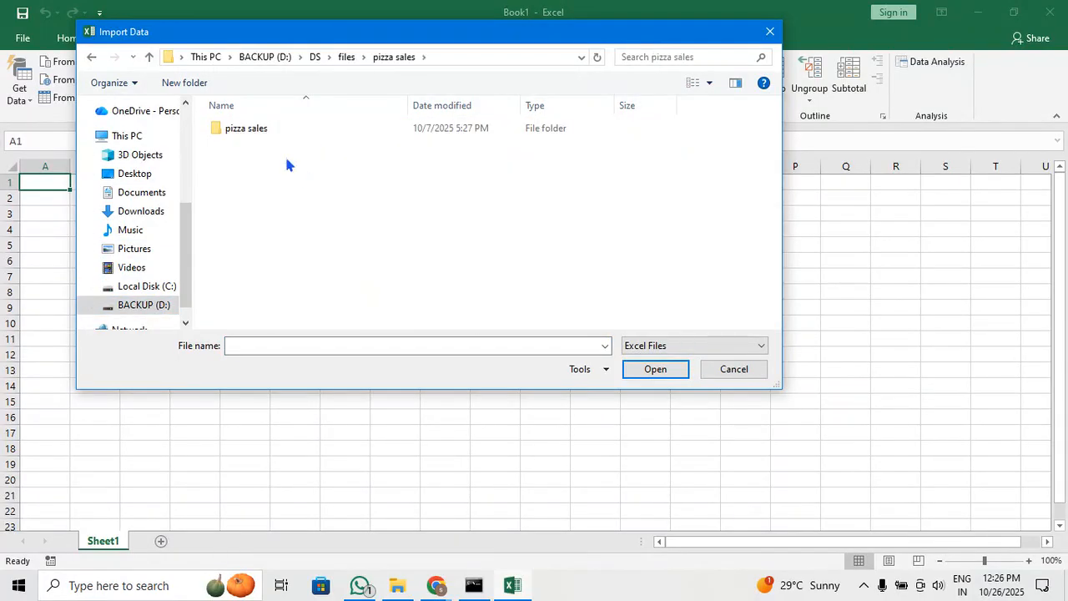
# Show all file types in the pizza sales folder and import the order_details CSV file
pyautogui.click(255, 130)
pyautogui.click(617, 286)
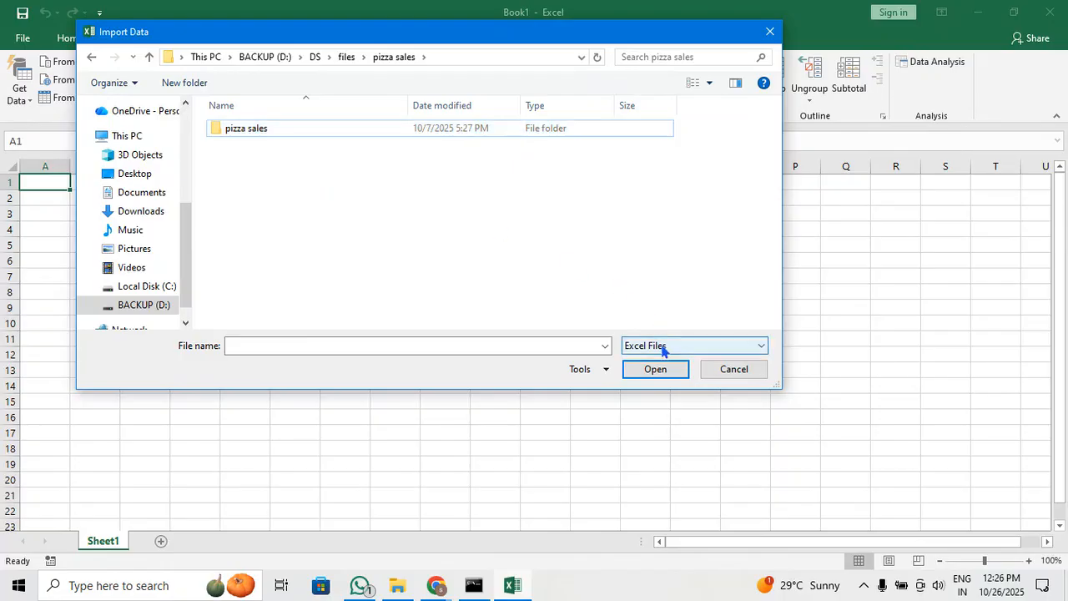
pyautogui.click(664, 351)
pyautogui.click(664, 350)
pyautogui.click(665, 351)
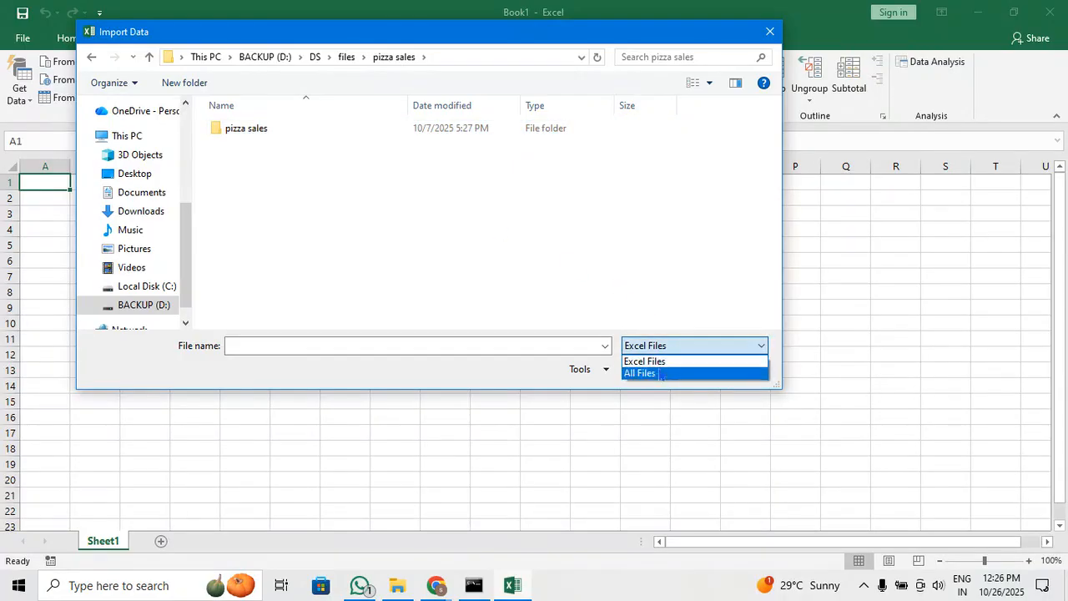
pyautogui.click(660, 374)
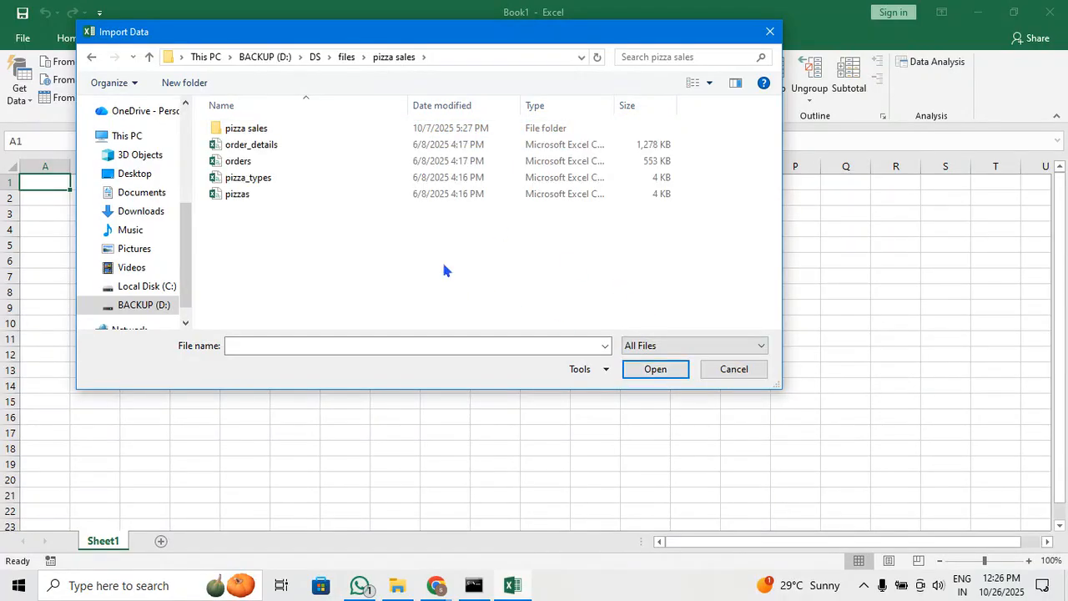
pyautogui.click(303, 146)
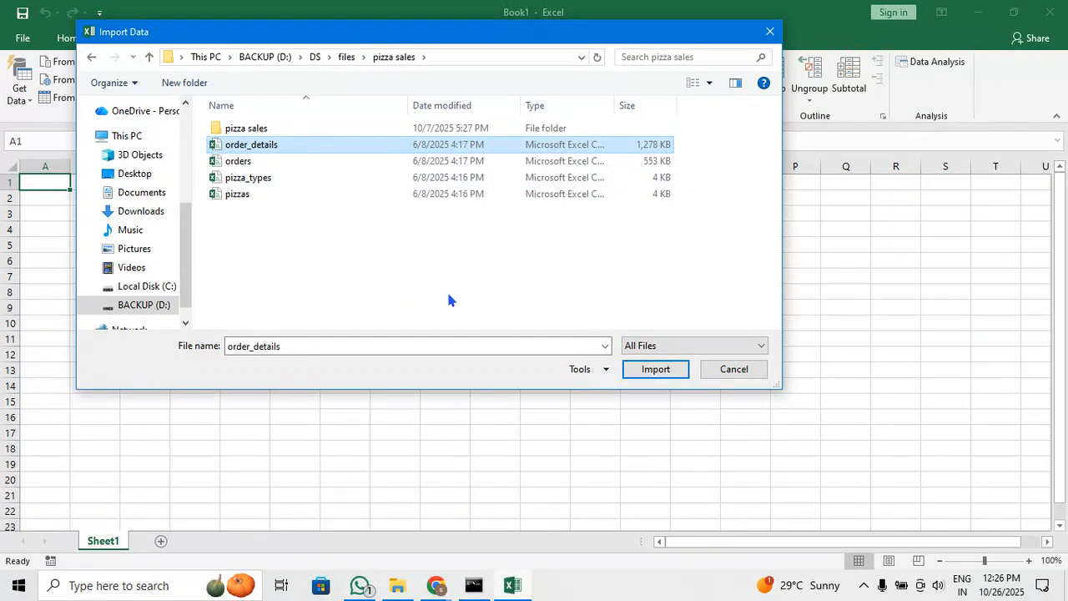
pyautogui.click(648, 370)
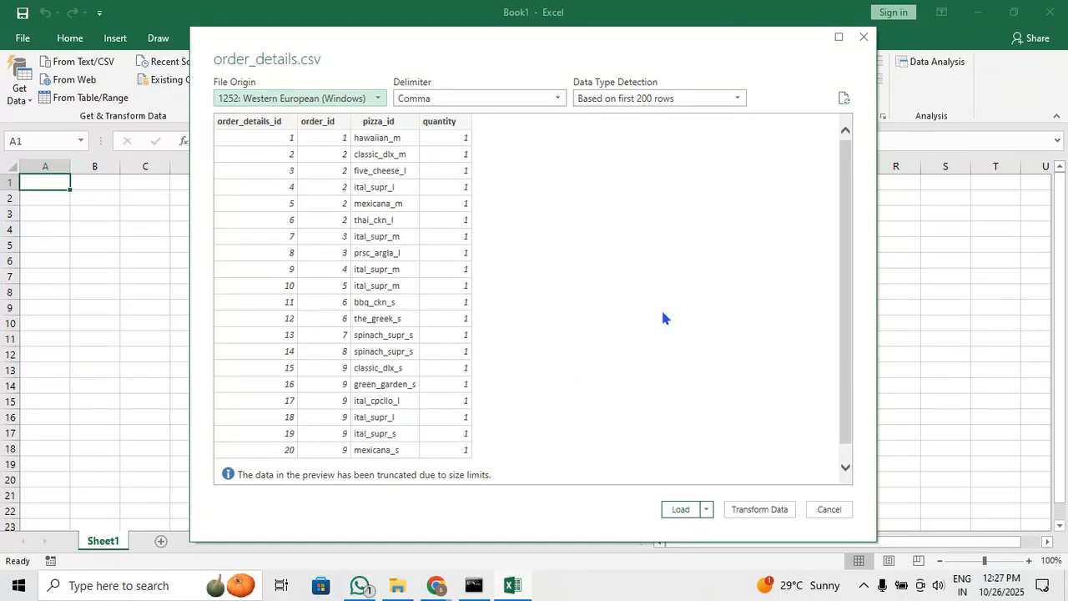
# Check the order_details.csv preview and load its data into the workbook as a table
pyautogui.scroll(-1, 573, 335)
pyautogui.scroll(1, 570, 333)
pyautogui.click(668, 515)
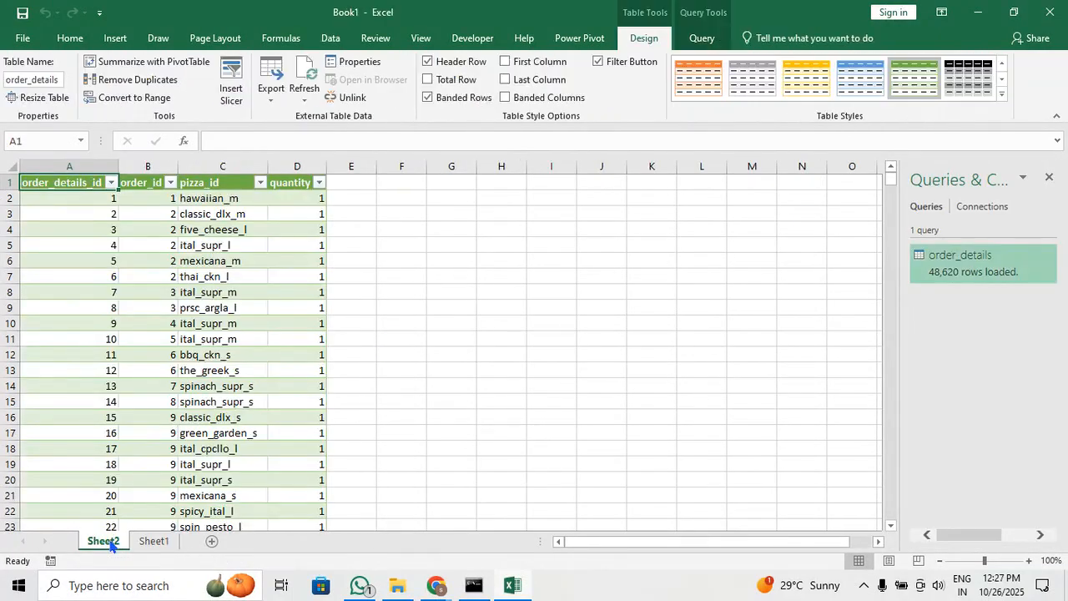
# Rename the worksheet holding the loaded order details data as order_details
pyautogui.doubleClick(103, 540)
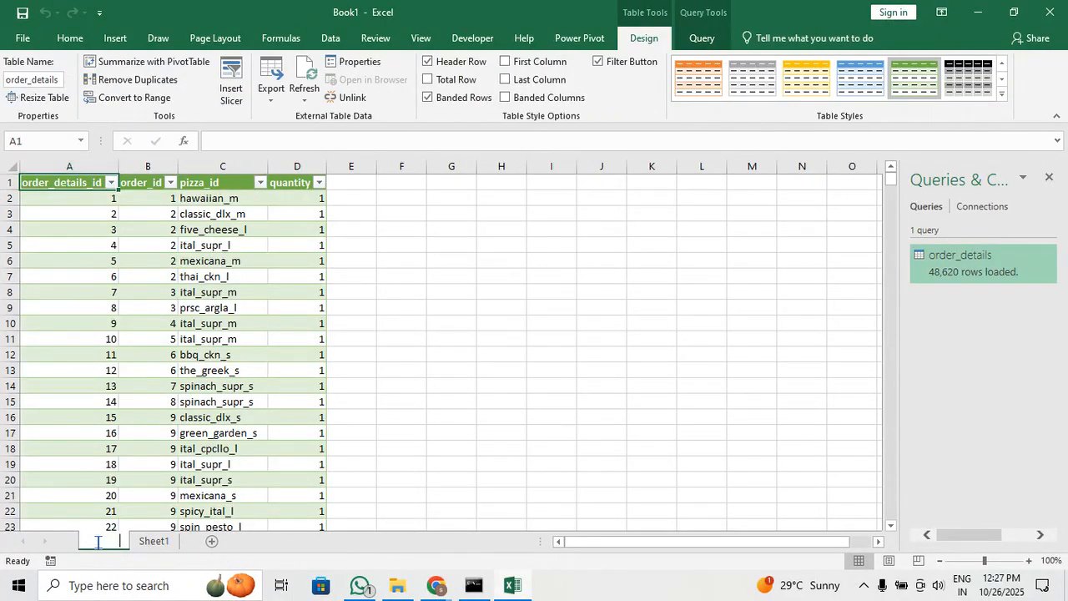
pyautogui.write('orde')
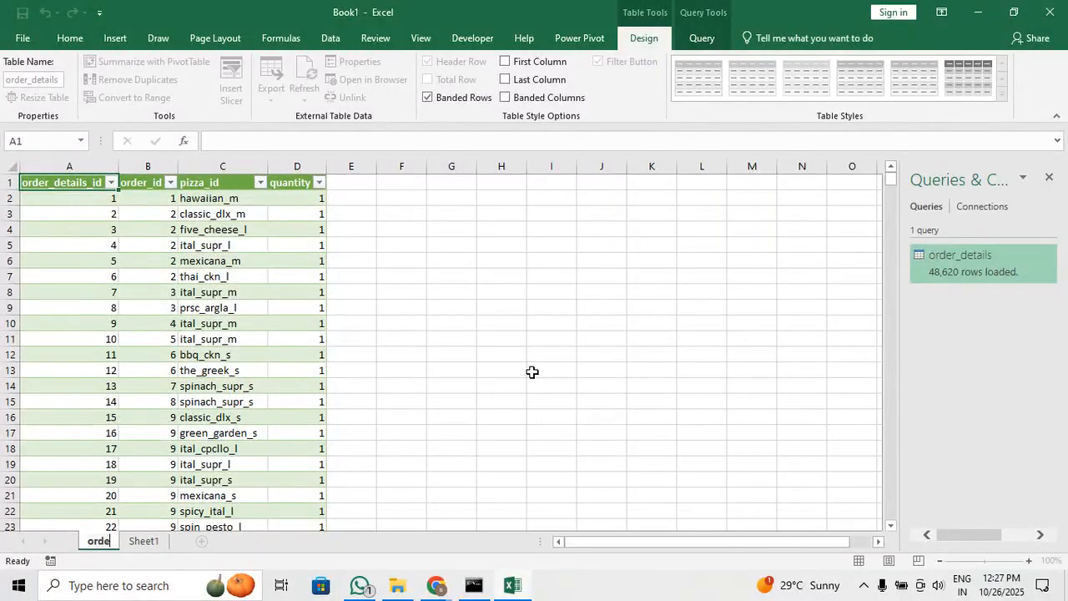
pyautogui.write('r_details')
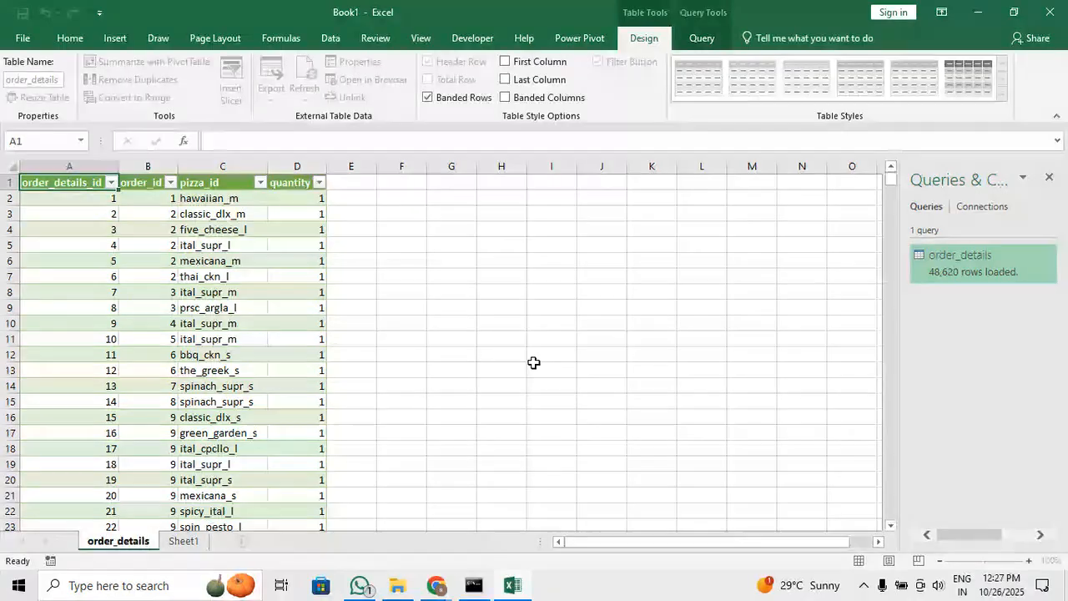
pyautogui.click(533, 370)
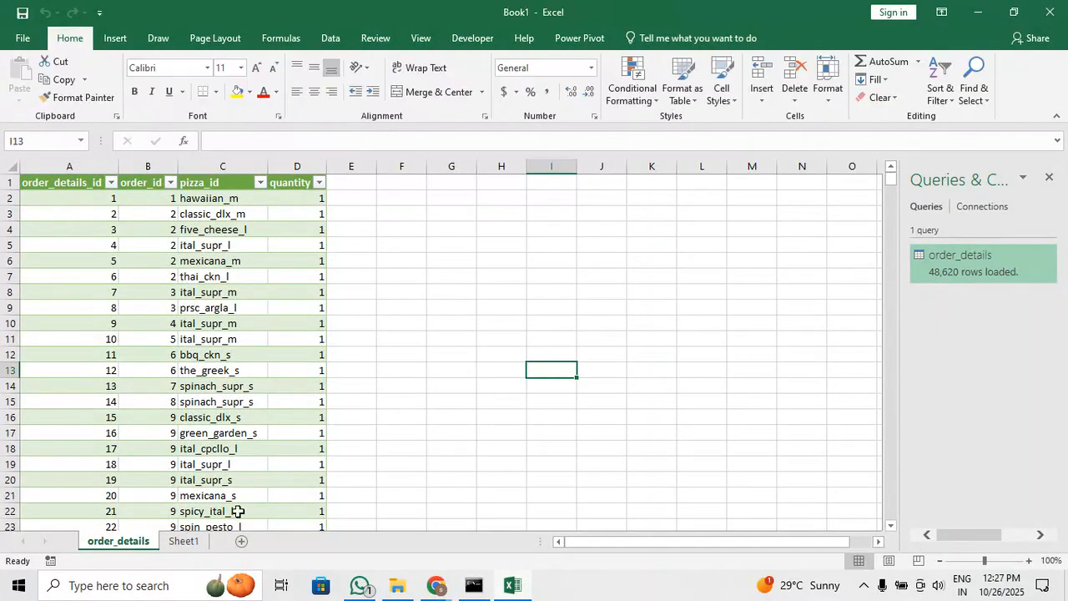
# From Sheet1, import the orders CSV file from the pizza sales folder and load it into the workbook
pyautogui.click(185, 542)
pyautogui.click(132, 544)
pyautogui.click(182, 543)
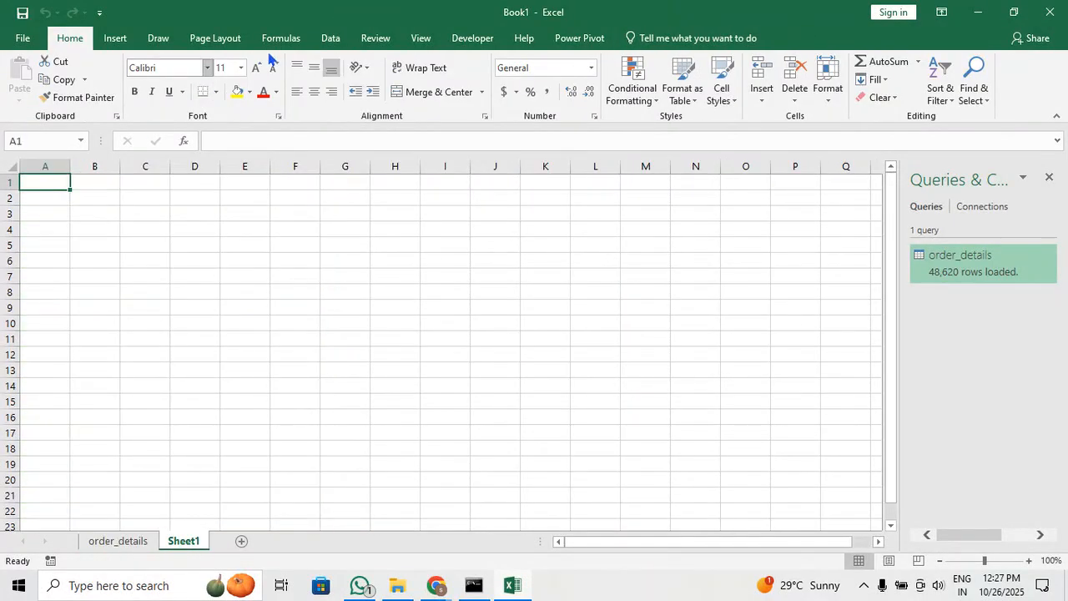
pyautogui.click(331, 37)
pyautogui.click(73, 66)
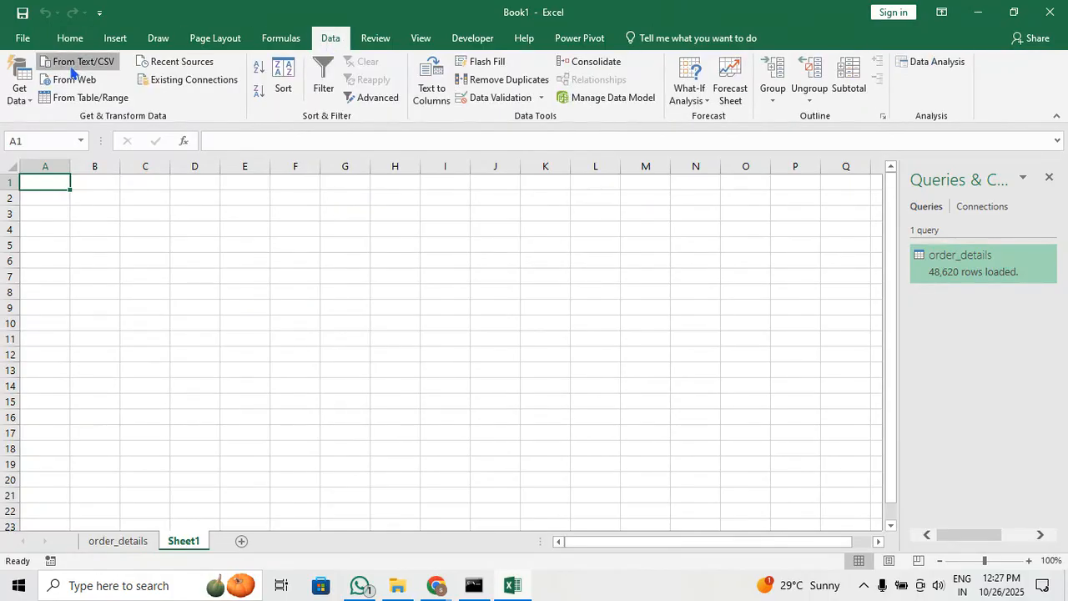
pyautogui.click(296, 160)
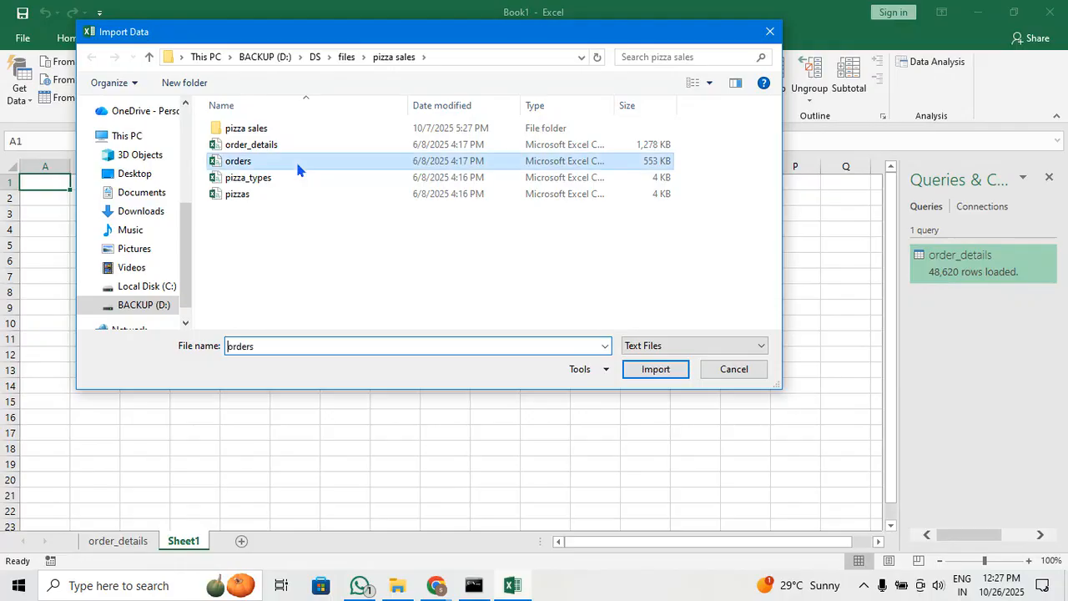
pyautogui.click(654, 369)
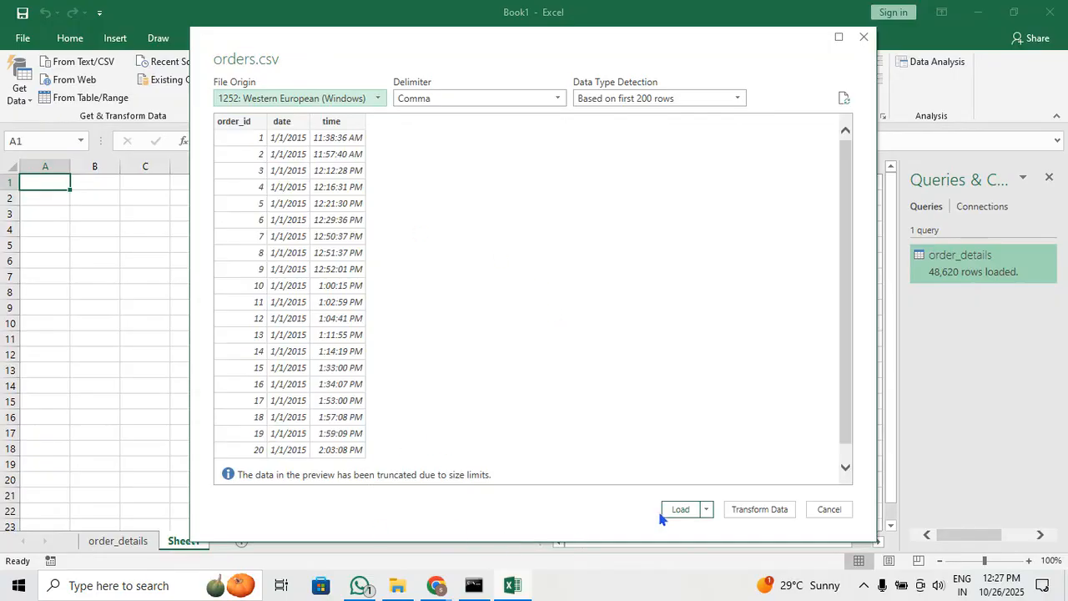
pyautogui.click(678, 510)
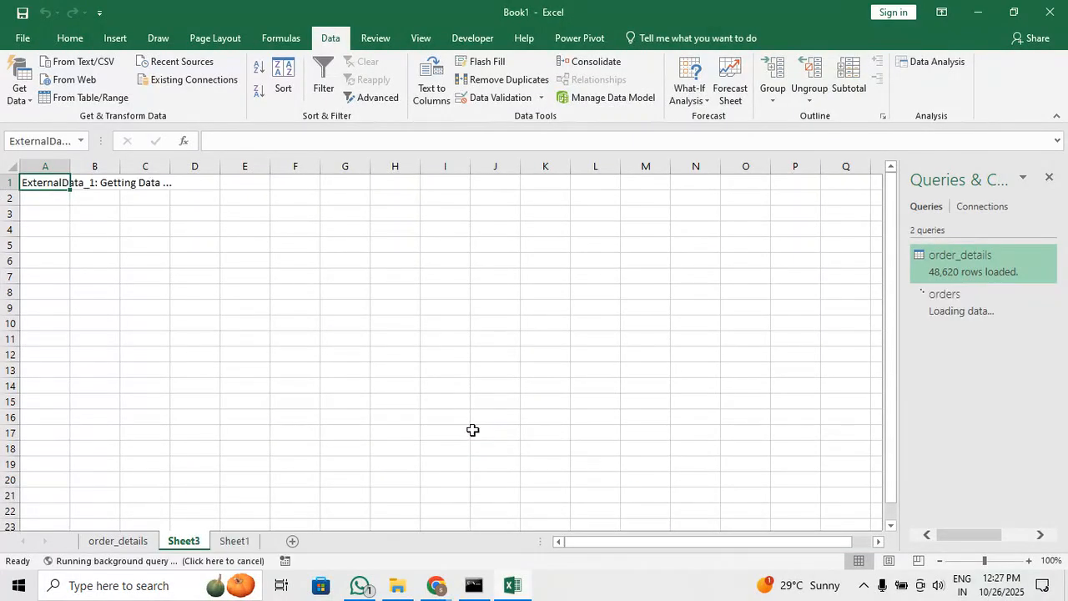
# Rename the worksheet holding the loaded orders data as orders
pyautogui.doubleClick(183, 542)
pyautogui.write('orders')
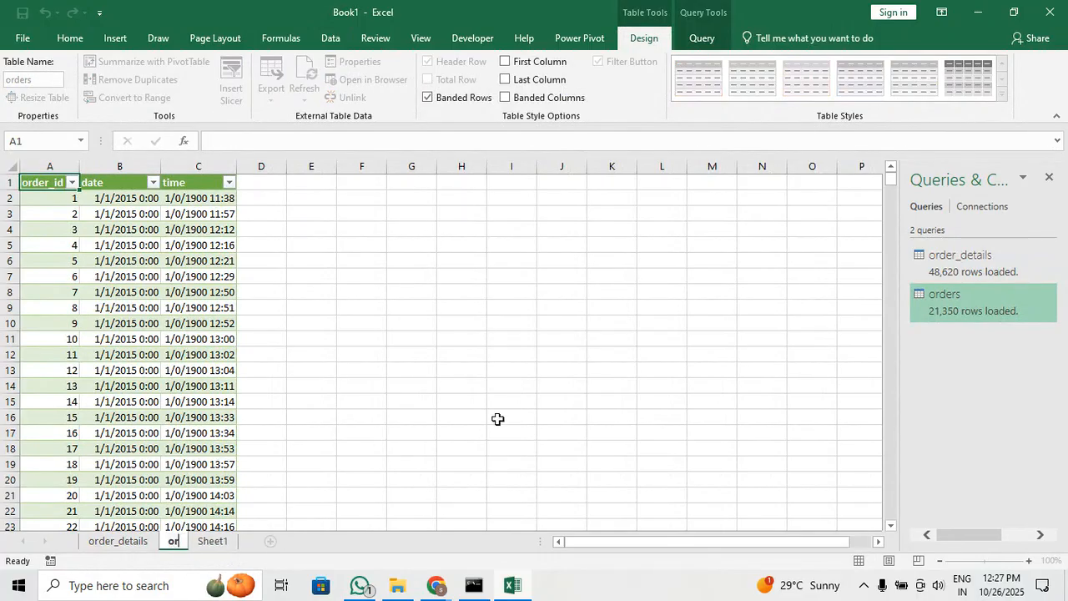
pyautogui.press('Return')
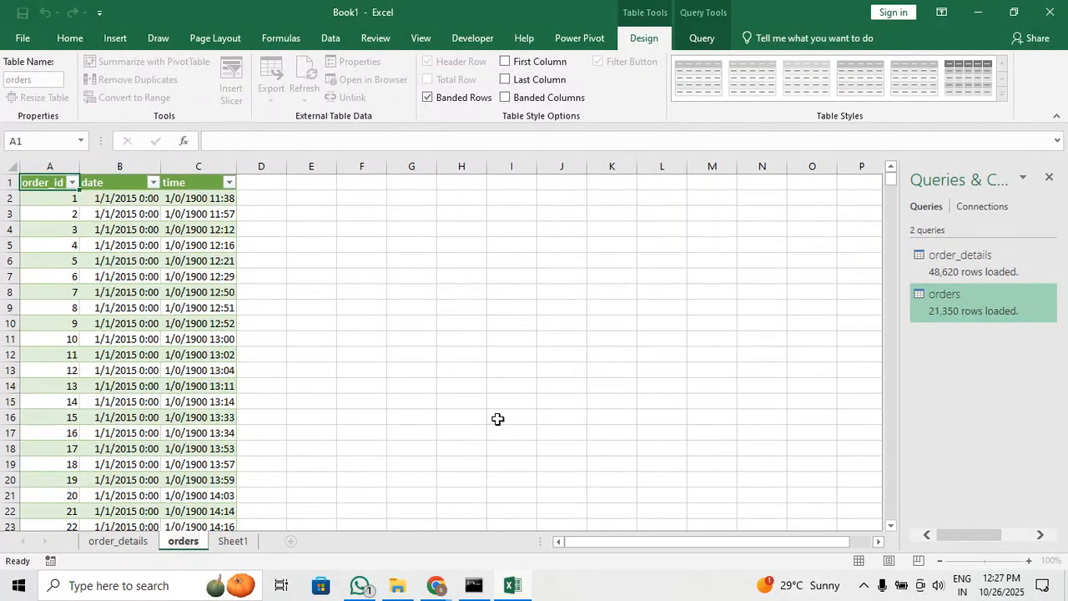
pyautogui.click(375, 415)
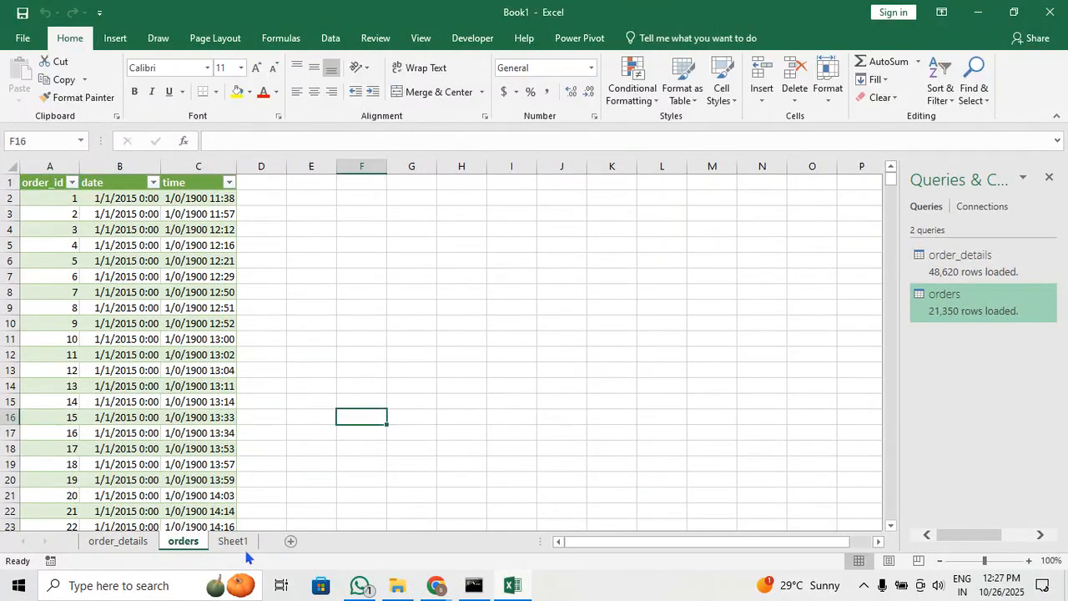
# From Sheet1, import the pizza_types CSV file from the pizza sales folder and load it into the workbook
pyautogui.click(127, 548)
pyautogui.click(217, 544)
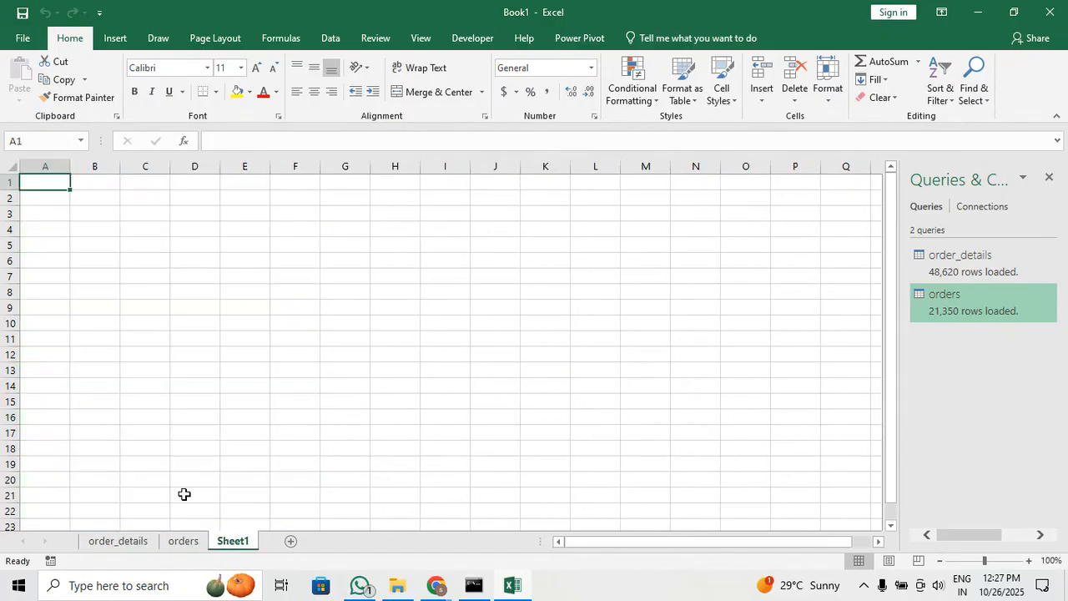
pyautogui.click(330, 38)
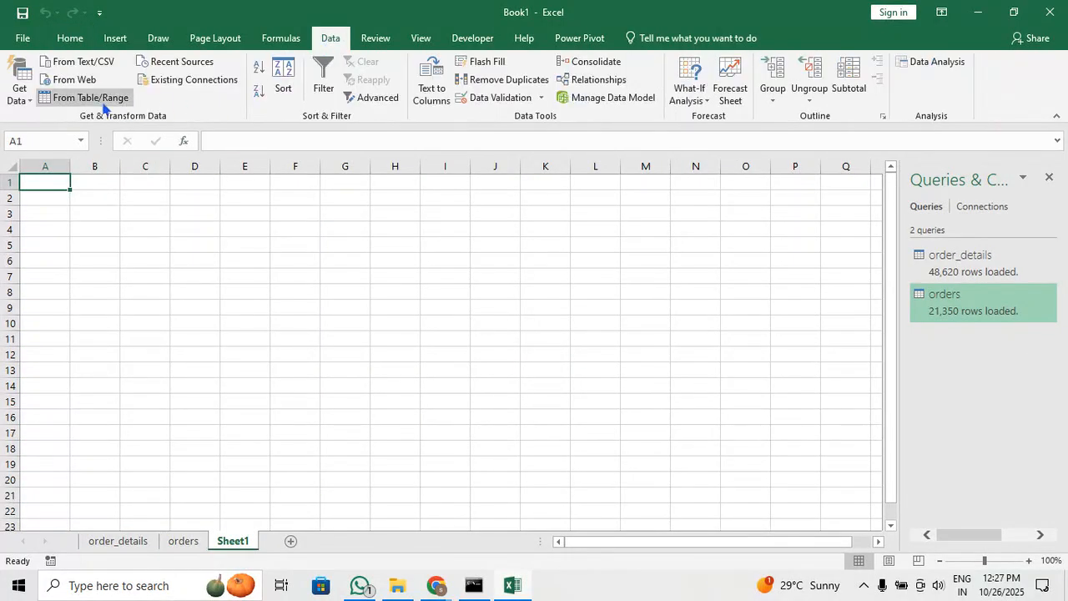
pyautogui.click(83, 62)
pyautogui.click(274, 180)
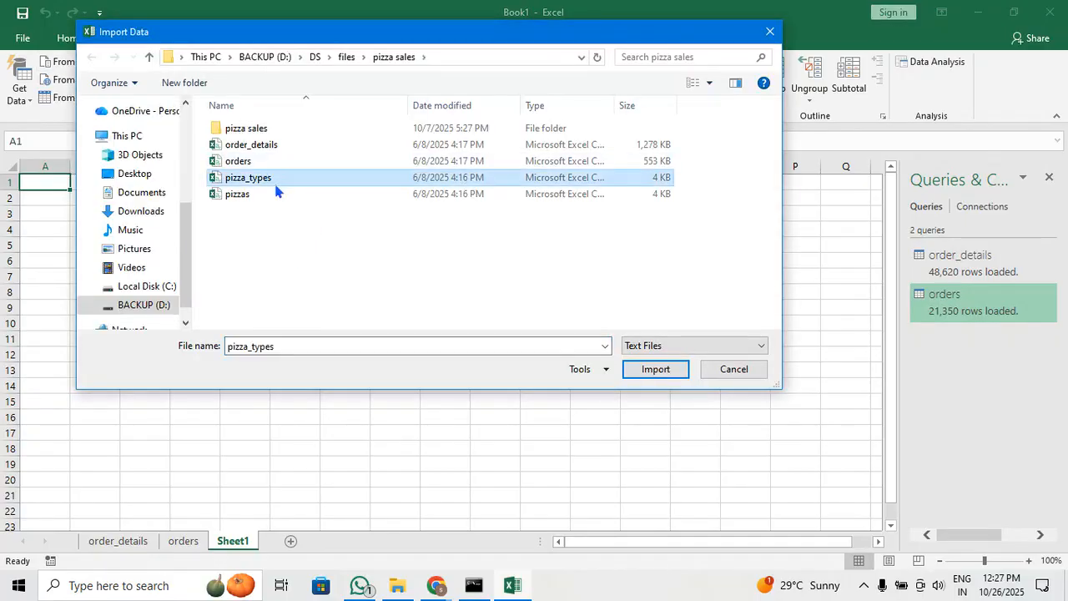
pyautogui.click(650, 366)
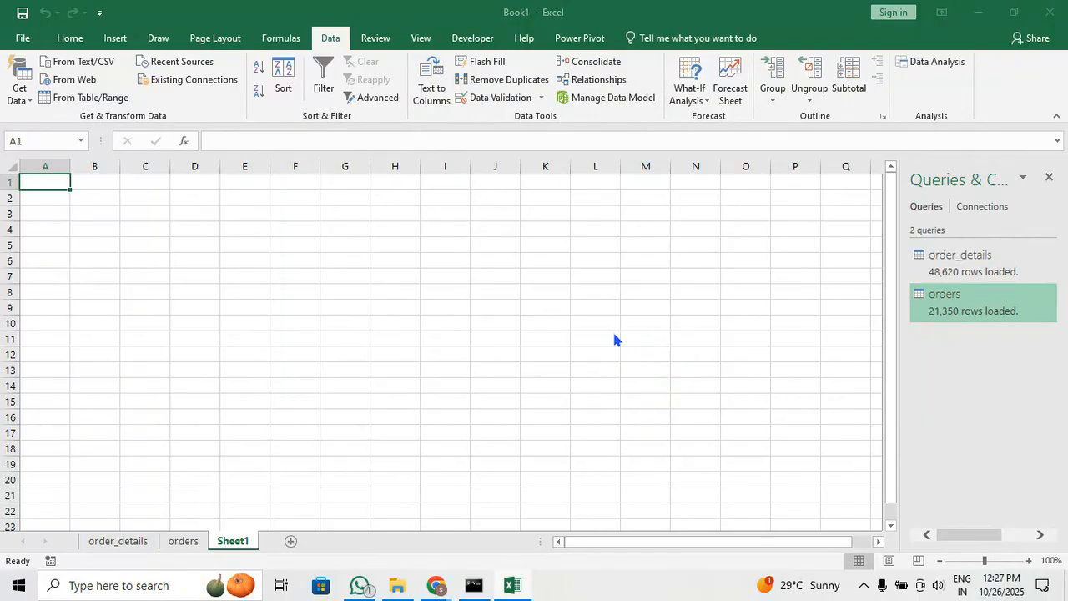
pyautogui.click(679, 511)
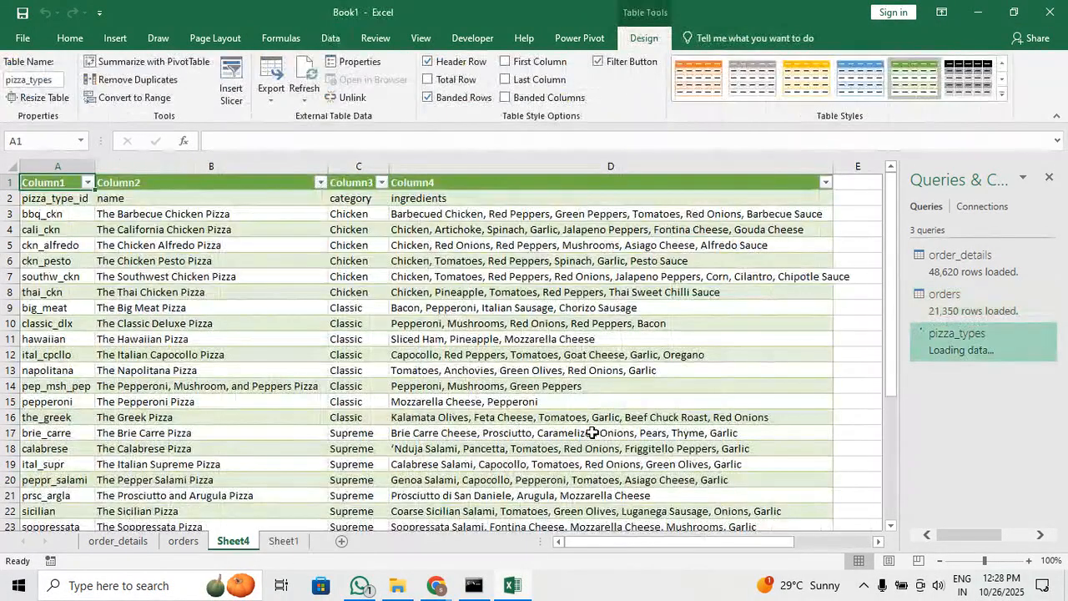
# Rename the worksheet holding the loaded pizza types data as pizza_type
pyautogui.click(294, 544)
pyautogui.click(253, 542)
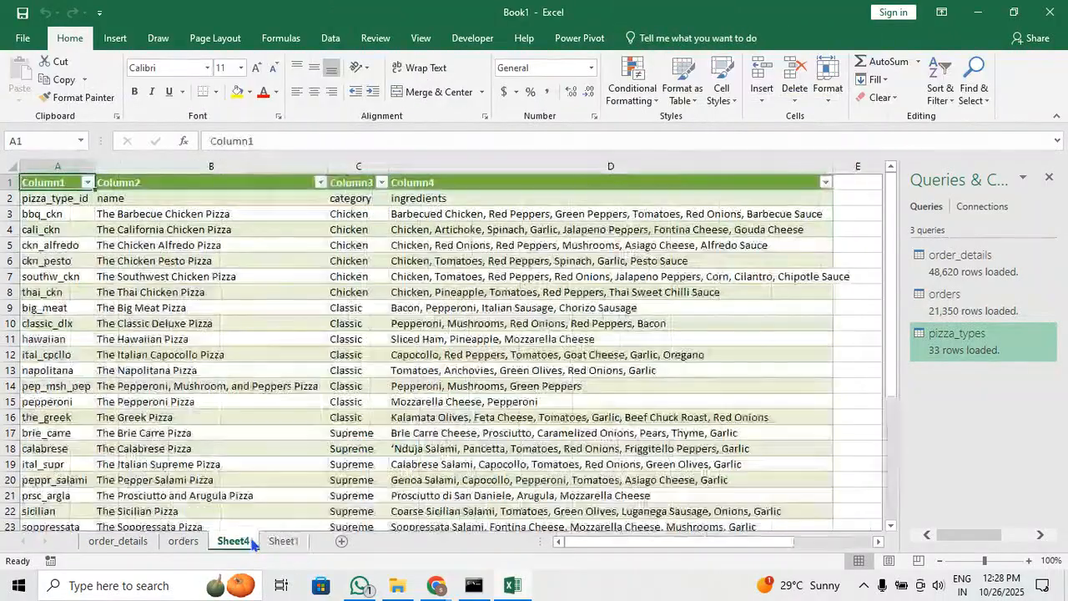
pyautogui.doubleClick(251, 542)
pyautogui.write('pizza')
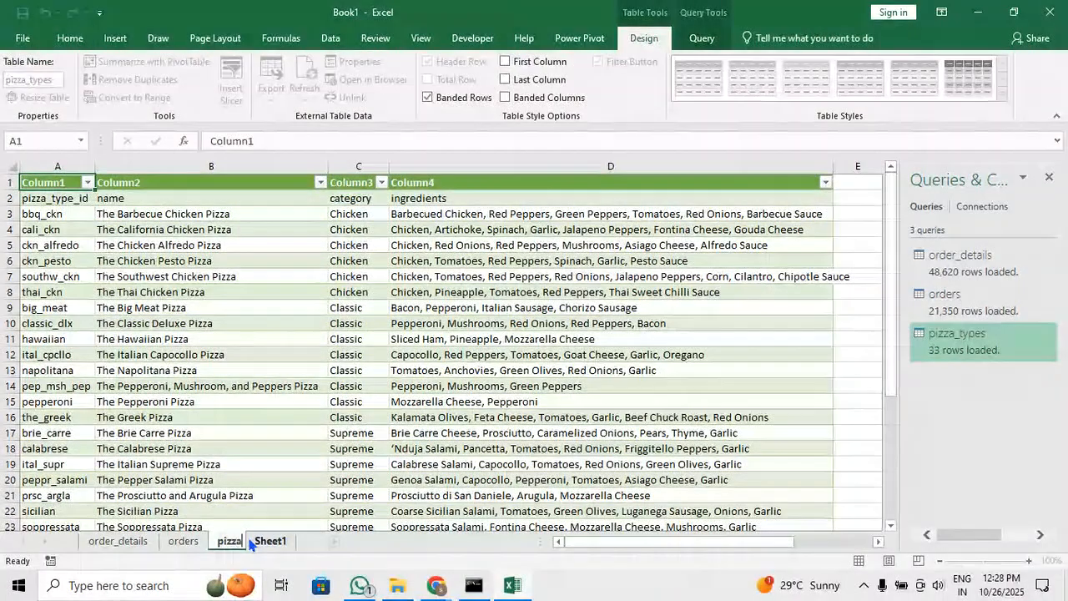
pyautogui.write('_type')
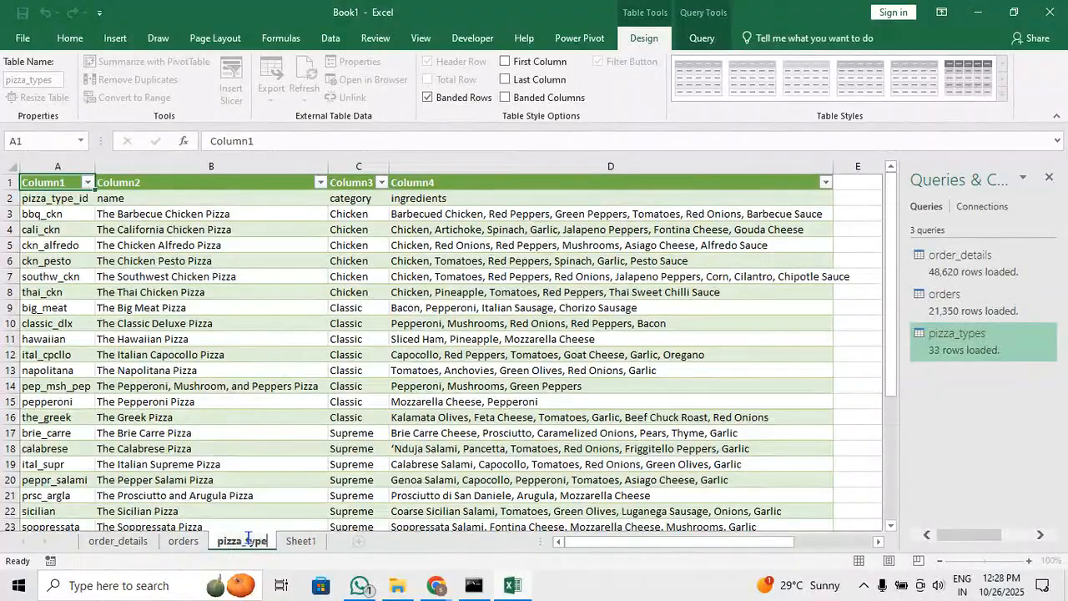
# From Sheet1, import the pizzas CSV file from the pizza sales folder and load it into the workbook
pyautogui.click(294, 548)
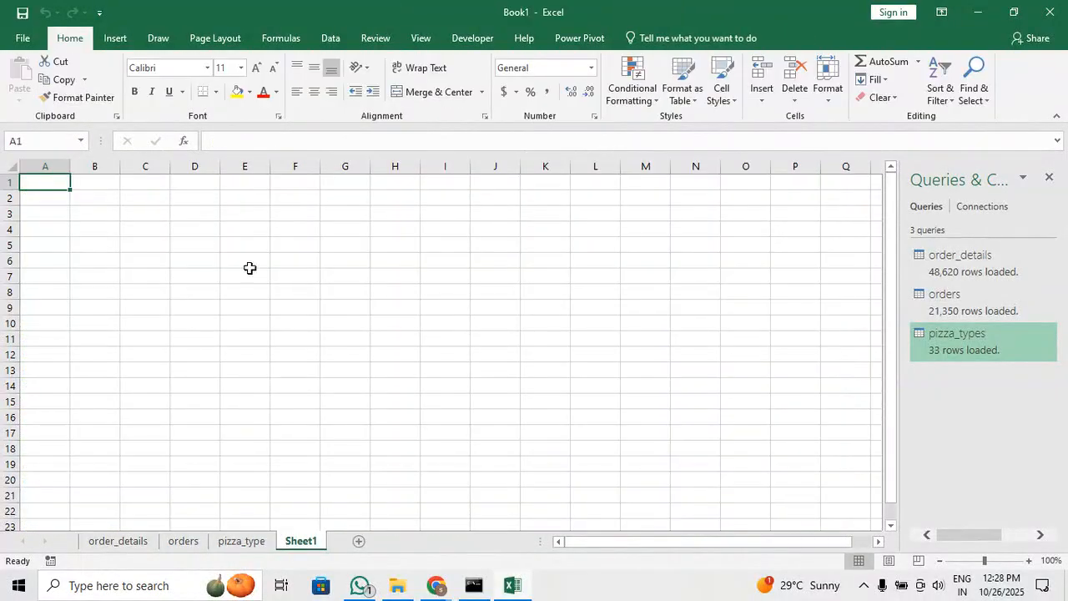
pyautogui.click(331, 37)
pyautogui.click(79, 62)
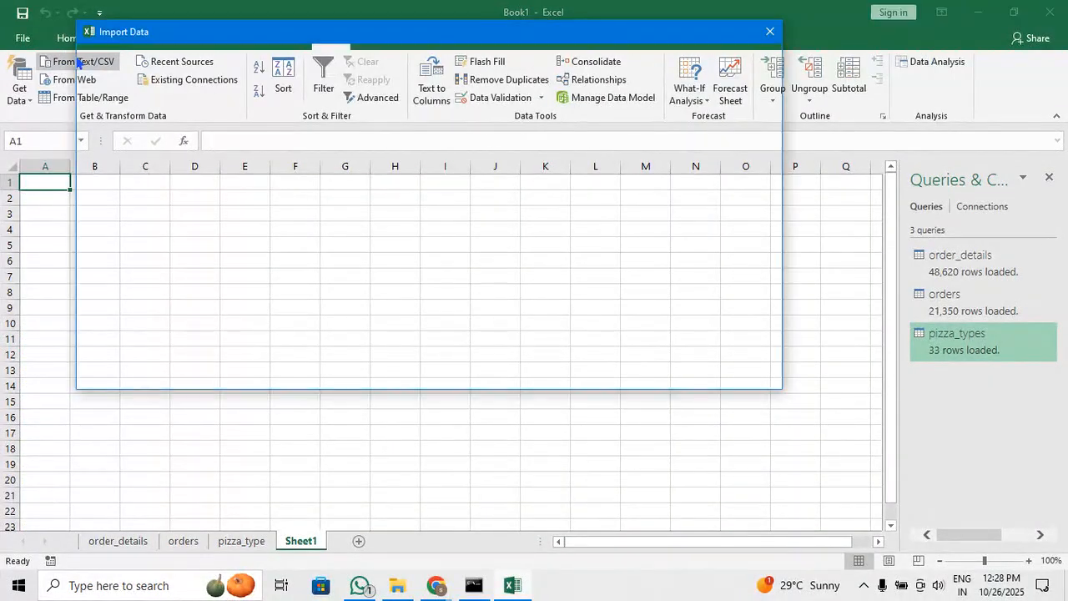
pyautogui.click(328, 192)
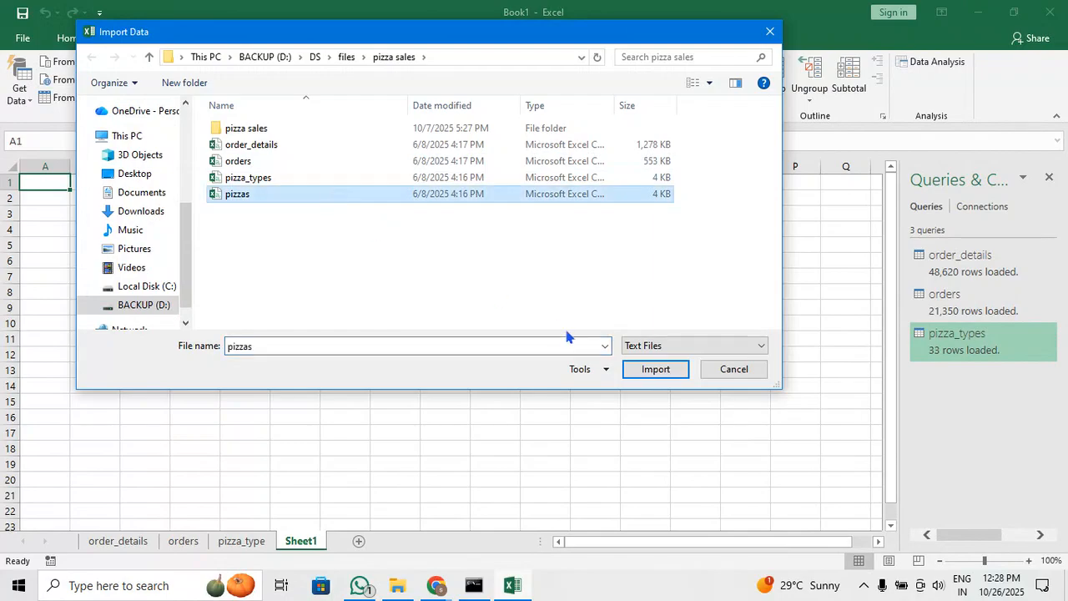
pyautogui.click(645, 370)
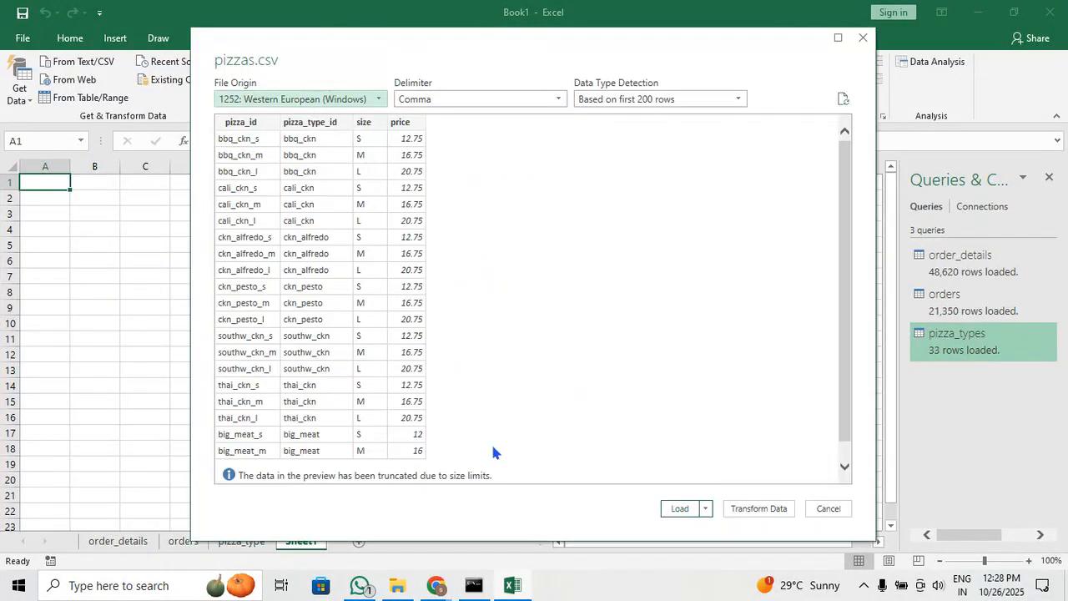
pyautogui.click(680, 509)
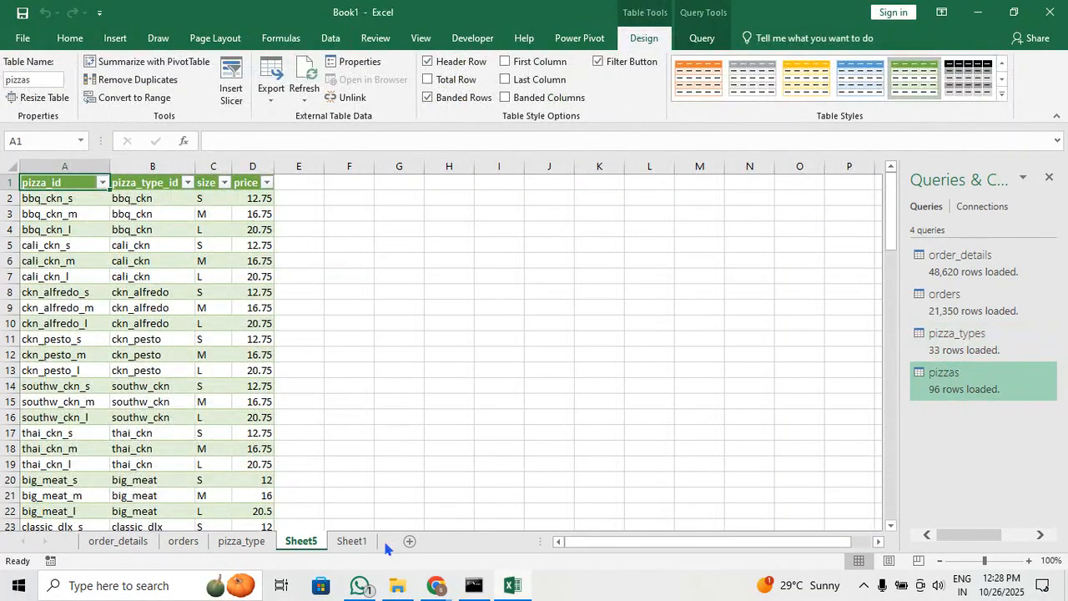
# Rename the worksheet holding the loaded pizzas data as pizzas
pyautogui.doubleClick(302, 541)
pyautogui.write('pizzas')
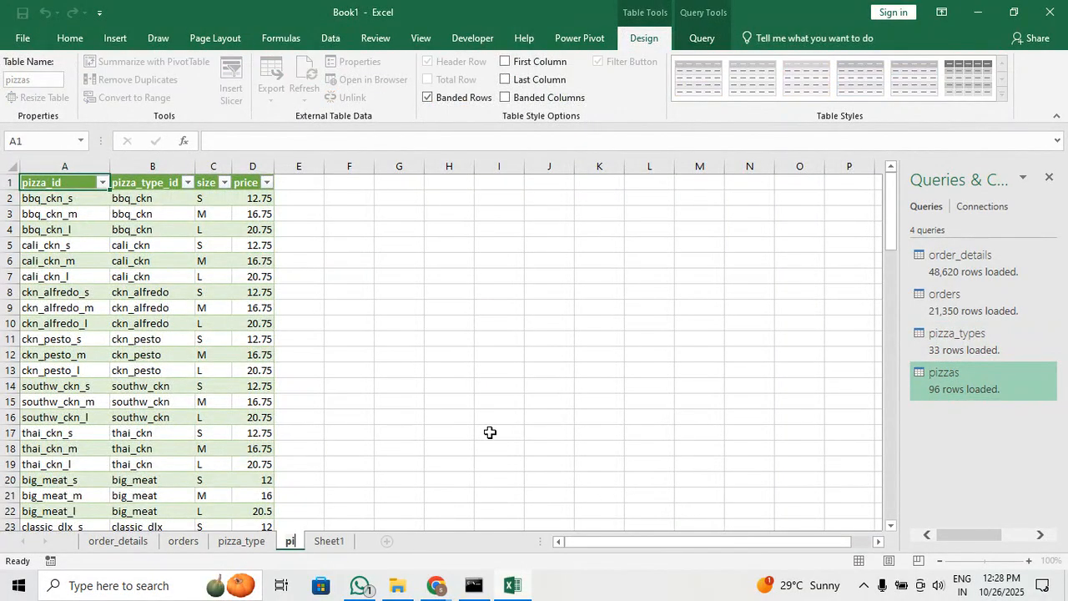
pyautogui.press('Return')
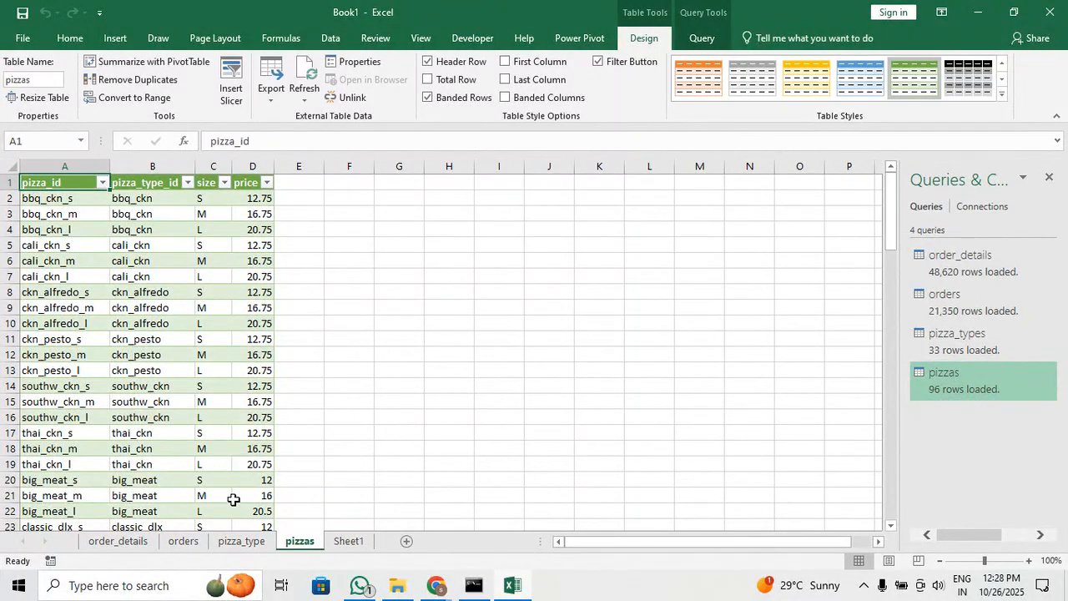
# Go through the order_details, orders, pizza_type and pizzas worksheets to review the columns each table holds
pyautogui.click(116, 542)
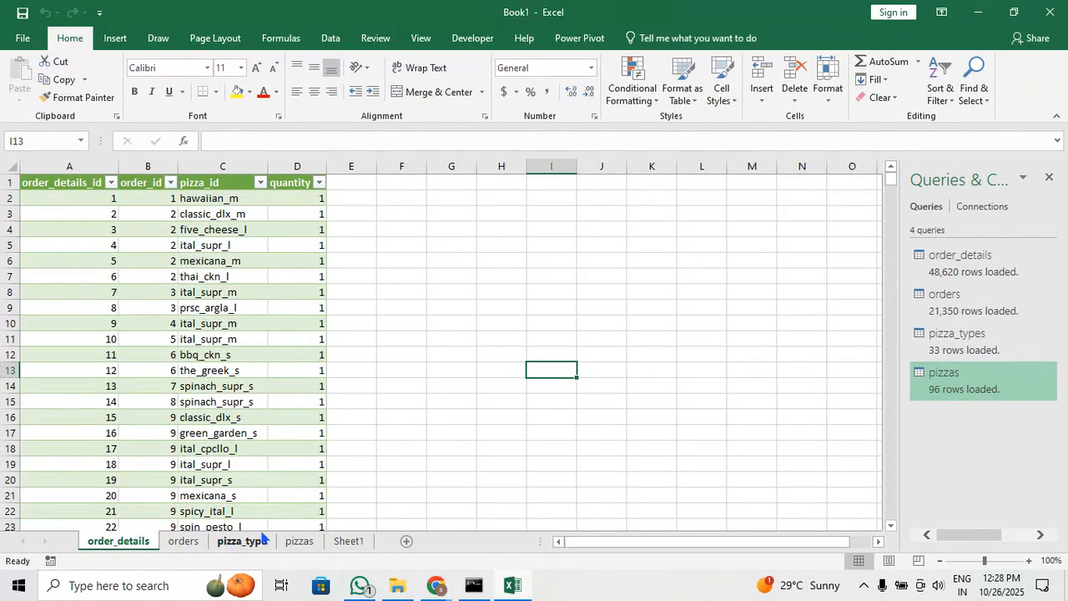
pyautogui.click(188, 542)
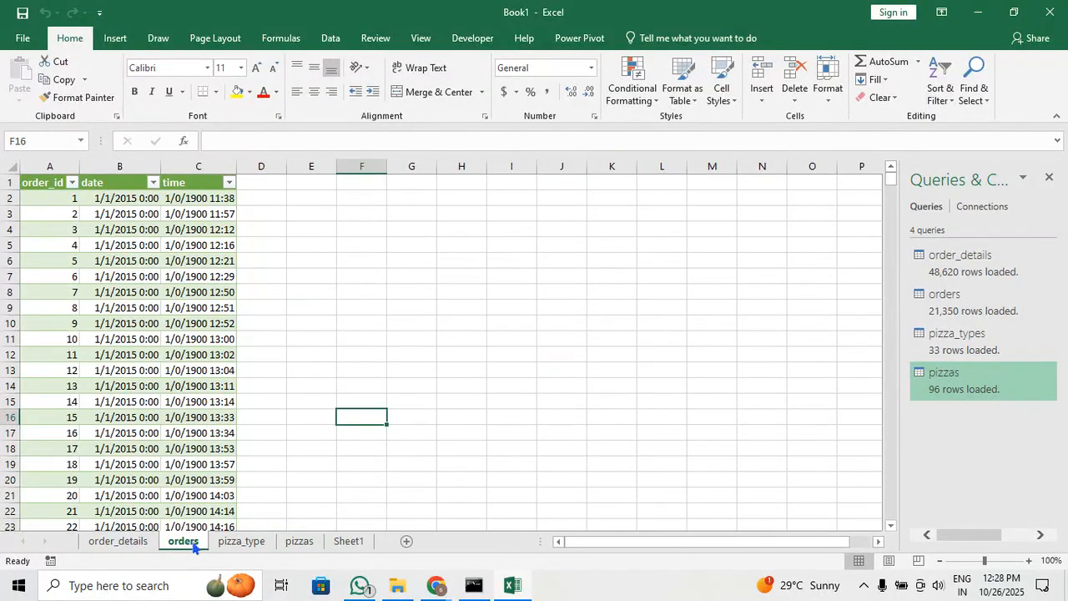
pyautogui.click(241, 542)
pyautogui.click(299, 542)
pyautogui.click(349, 542)
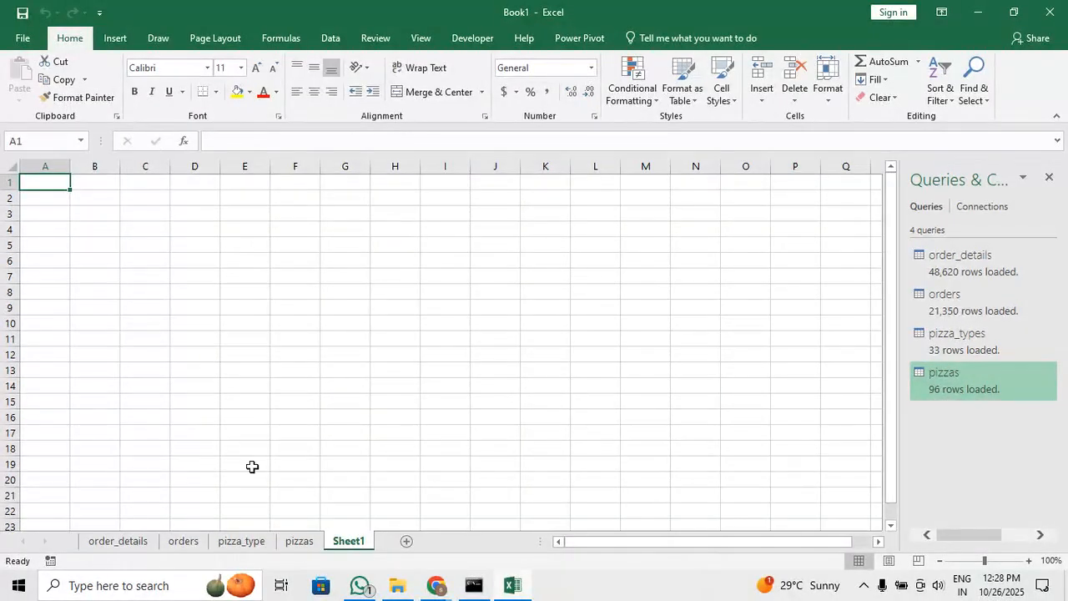
pyautogui.click(139, 544)
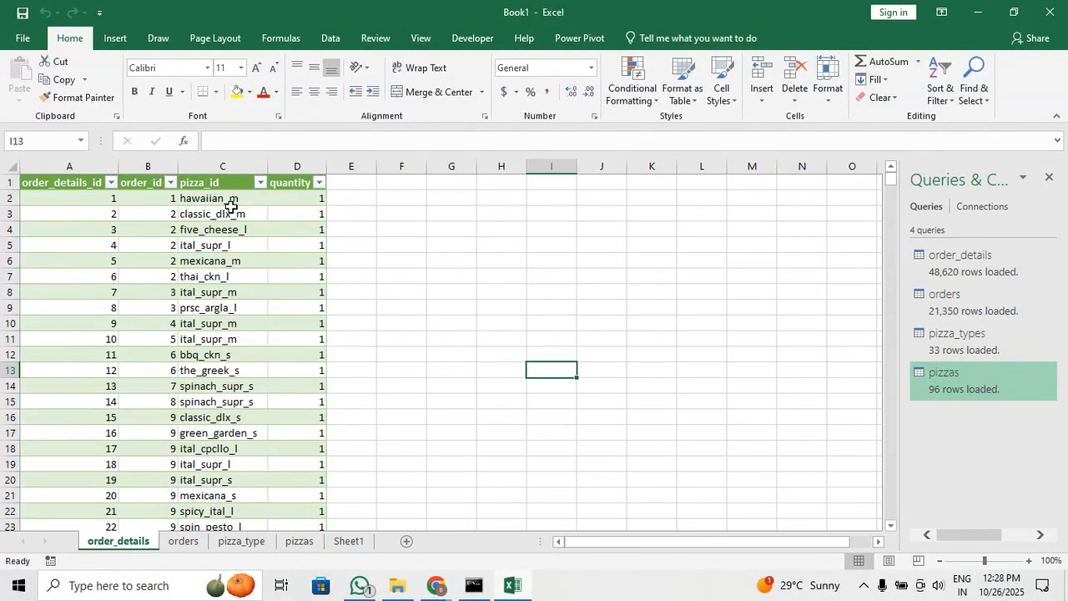
pyautogui.click(185, 544)
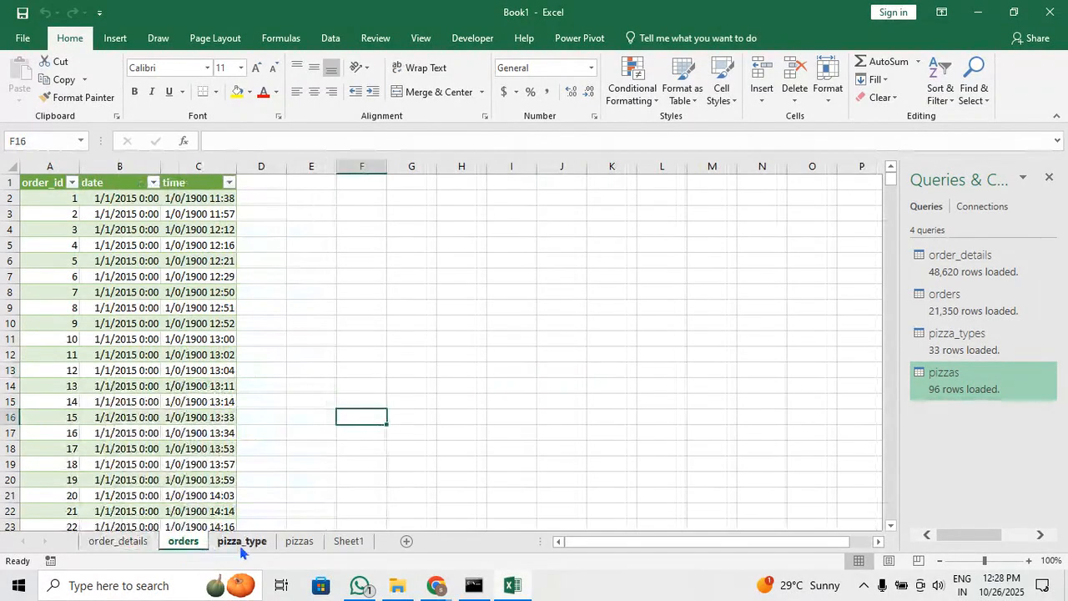
pyautogui.click(241, 544)
pyautogui.click(300, 544)
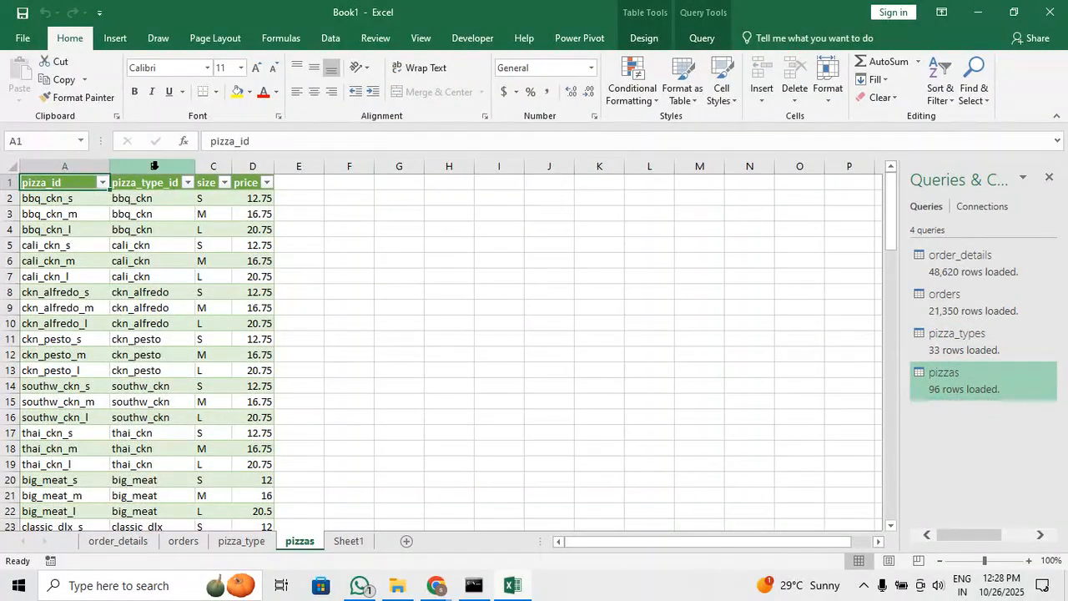
# Compare the pizza_id and pizza_type_id columns on the pizzas sheet with the ID, name, category and ingredients columns on pizza_type
pyautogui.click(150, 166)
pyautogui.click(80, 167)
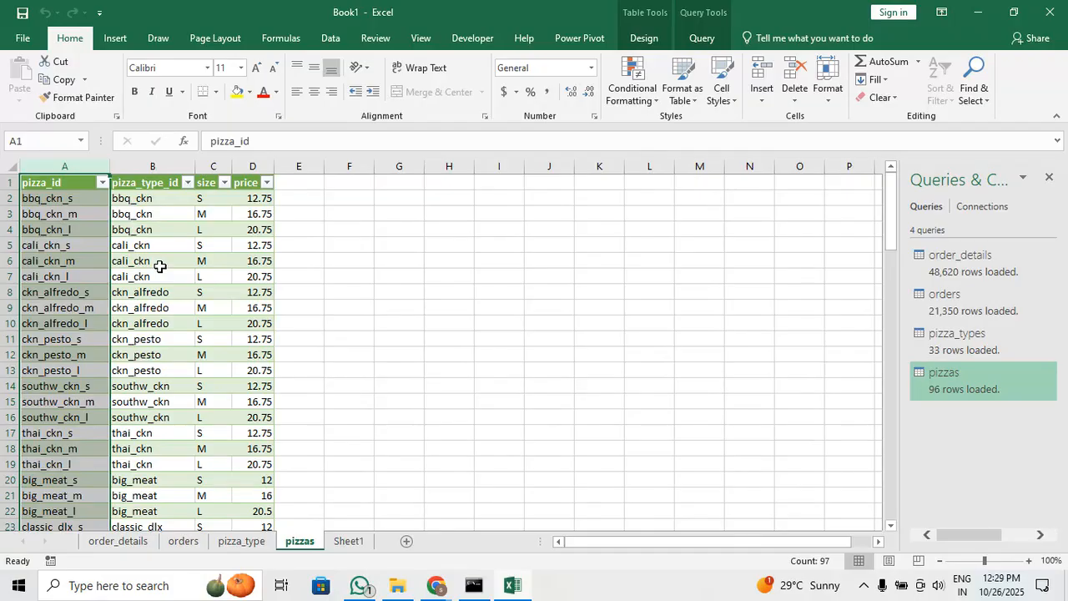
pyautogui.click(156, 200)
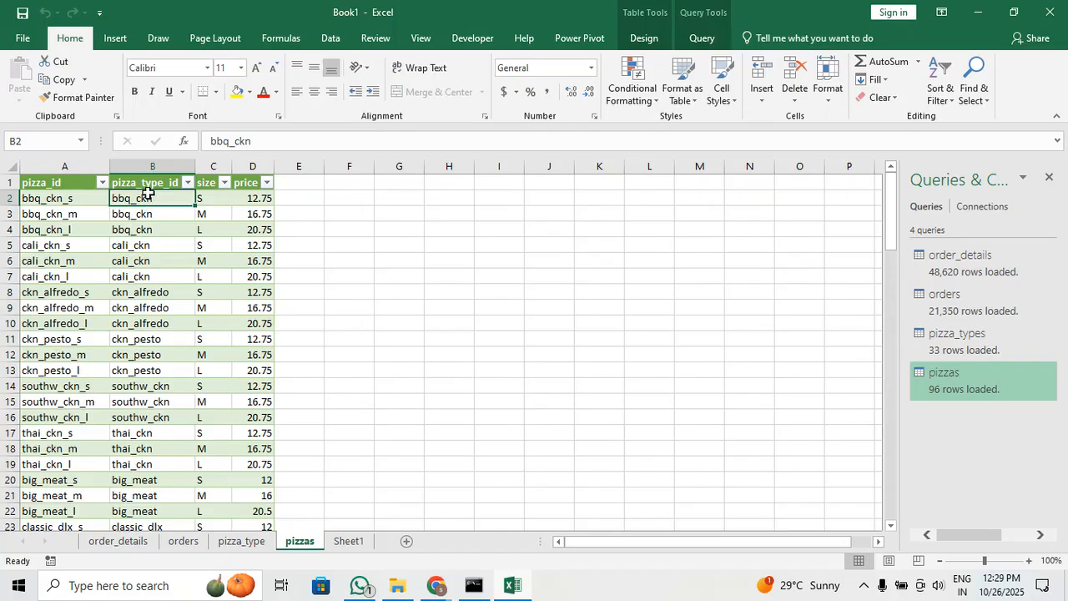
pyautogui.click(242, 542)
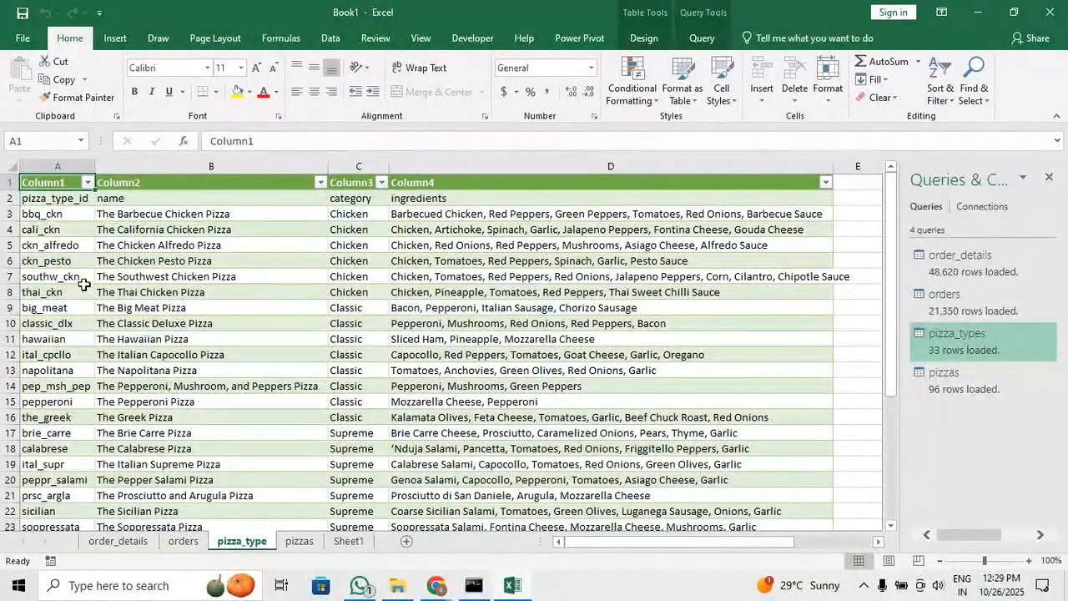
pyautogui.click(181, 209)
pyautogui.click(350, 232)
pyautogui.click(457, 209)
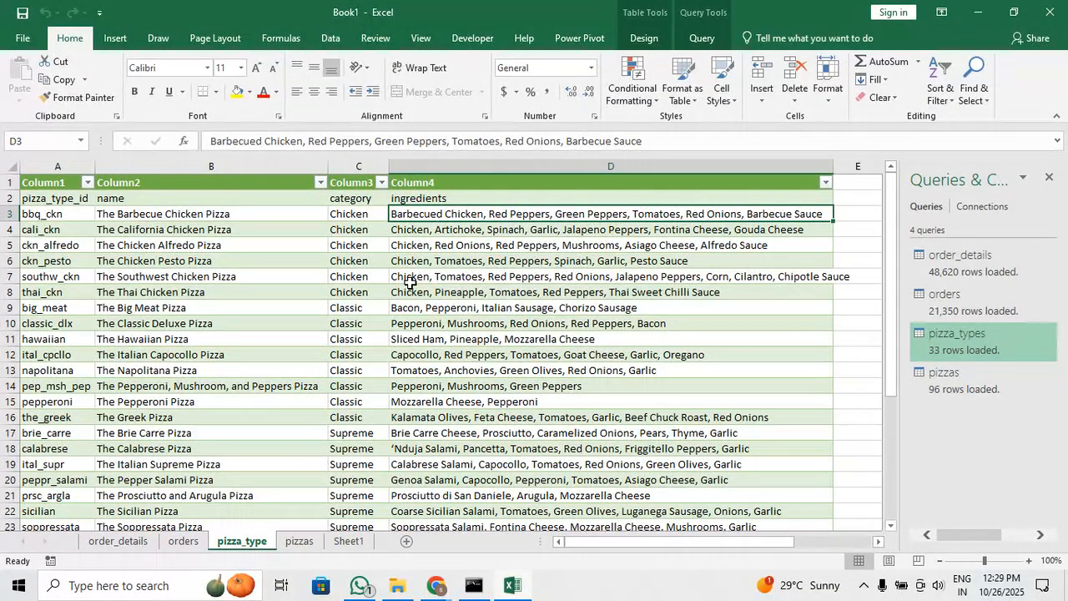
pyautogui.click(298, 542)
pyautogui.click(313, 196)
pyautogui.moveTo(313, 194); pyautogui.dragTo(619, 204)
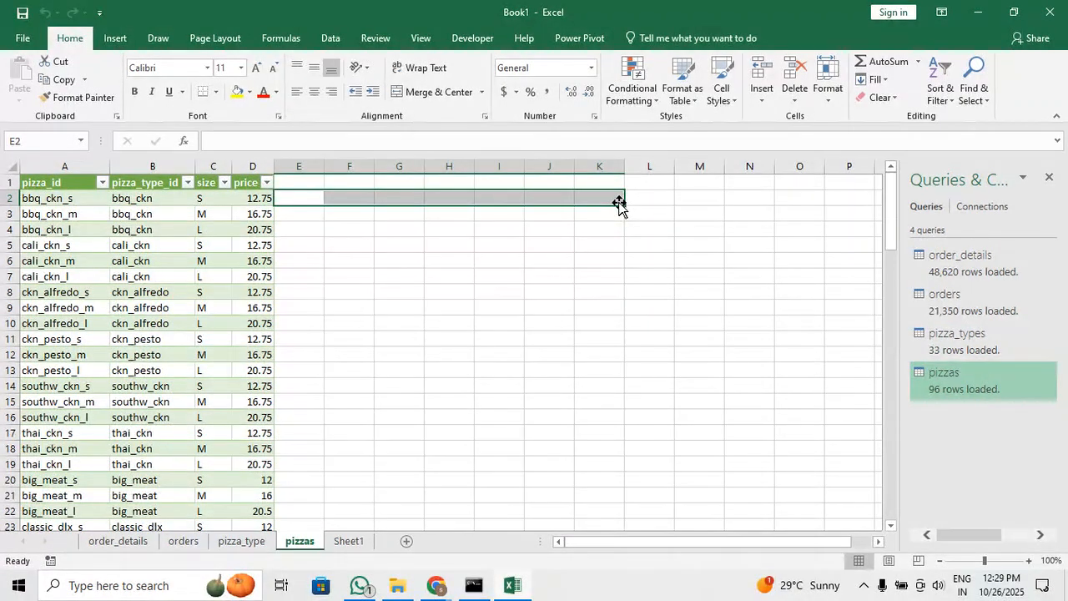
pyautogui.click(251, 275)
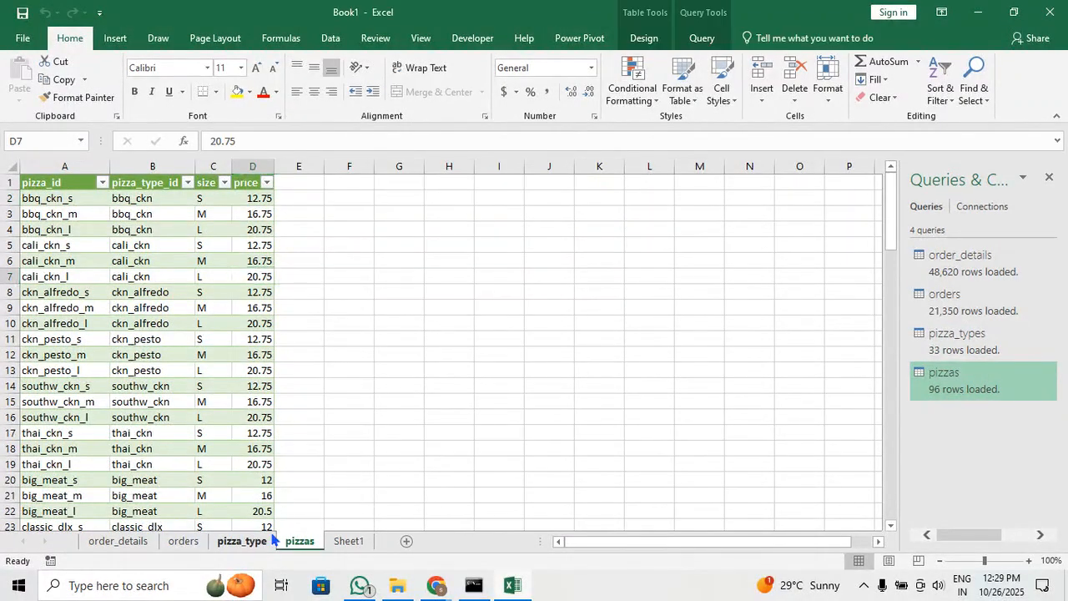
pyautogui.click(250, 541)
pyautogui.click(237, 260)
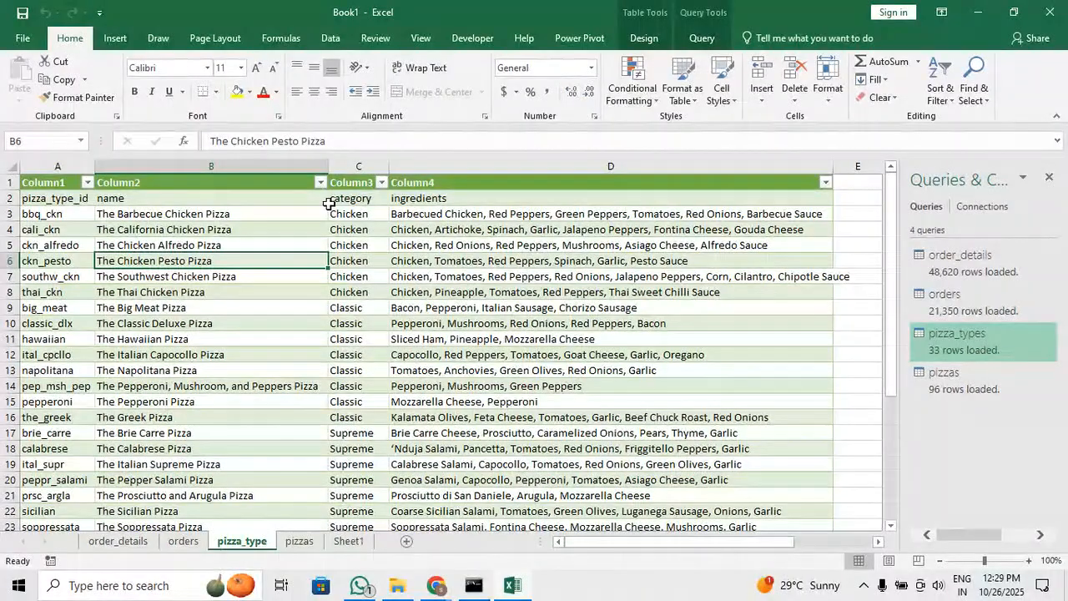
# Inspect the external data properties of the pizza_types table, then select its pizza_type_id cell A2
pyautogui.click(660, 48)
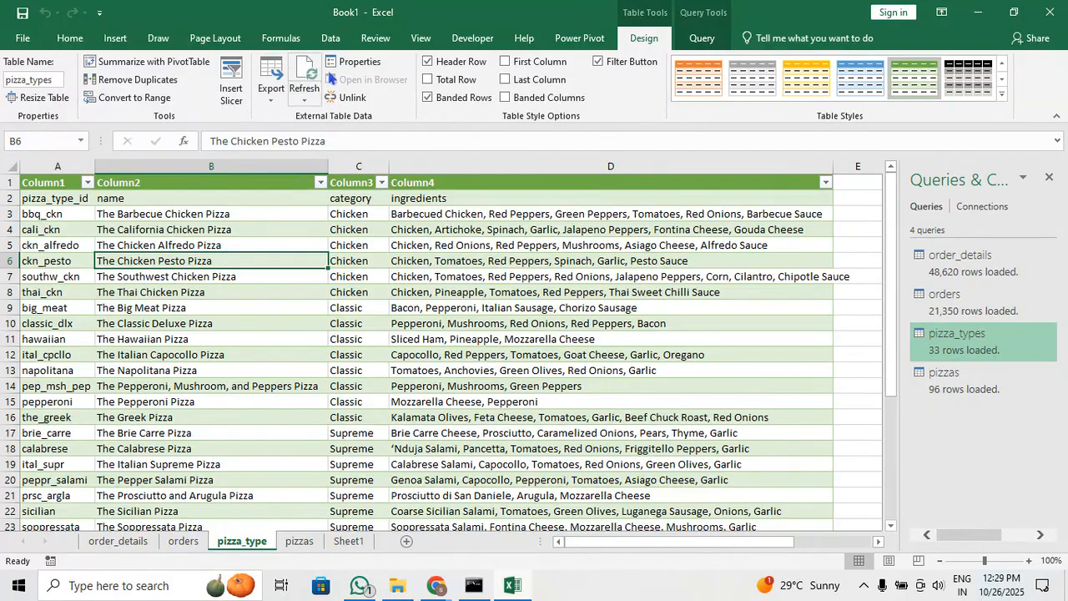
pyautogui.click(355, 62)
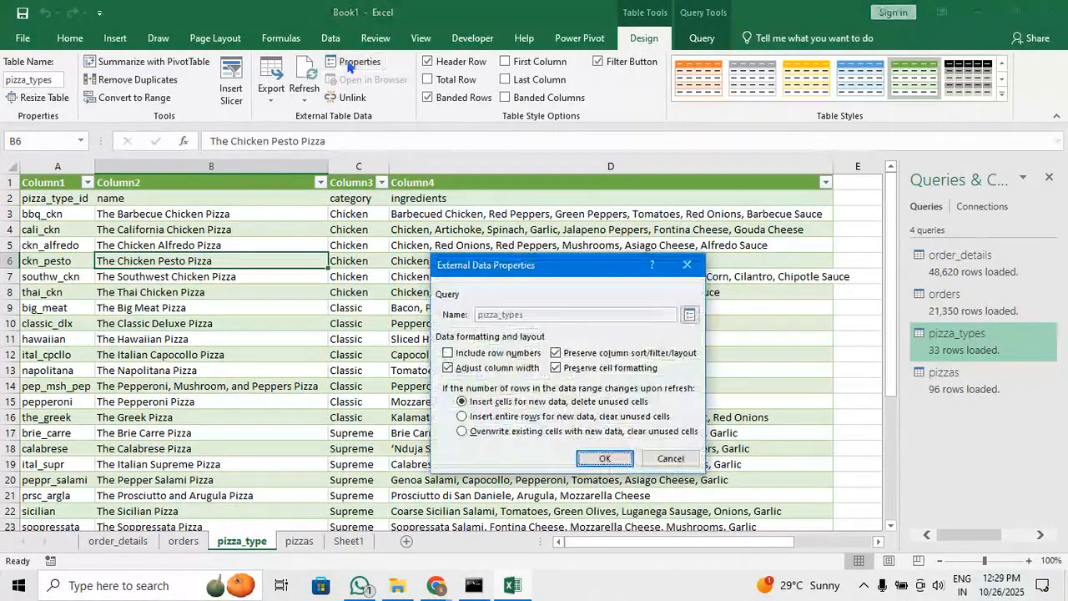
pyautogui.click(687, 264)
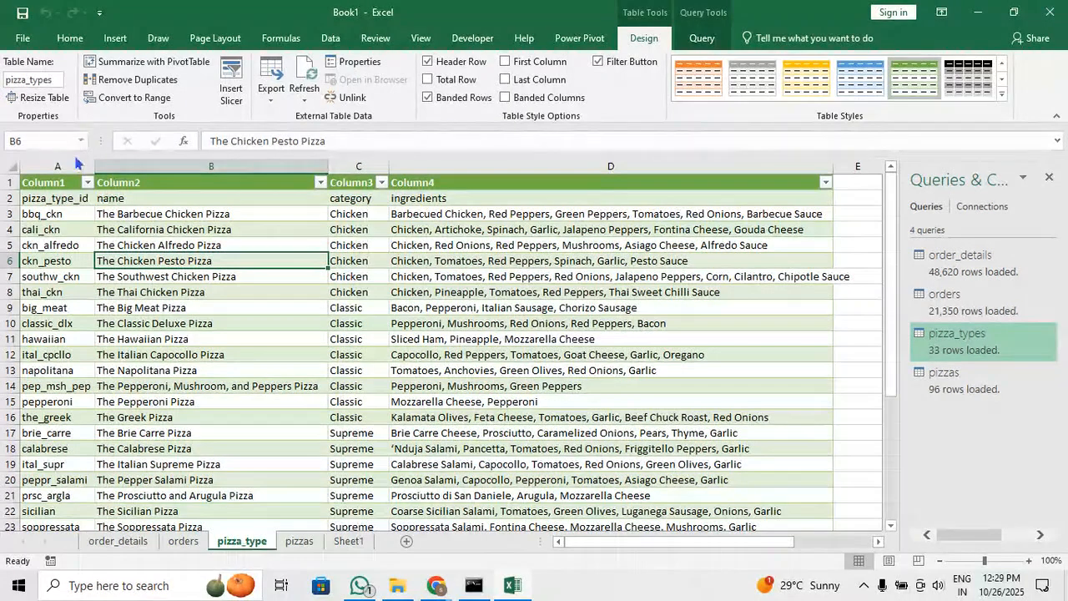
pyautogui.click(58, 198)
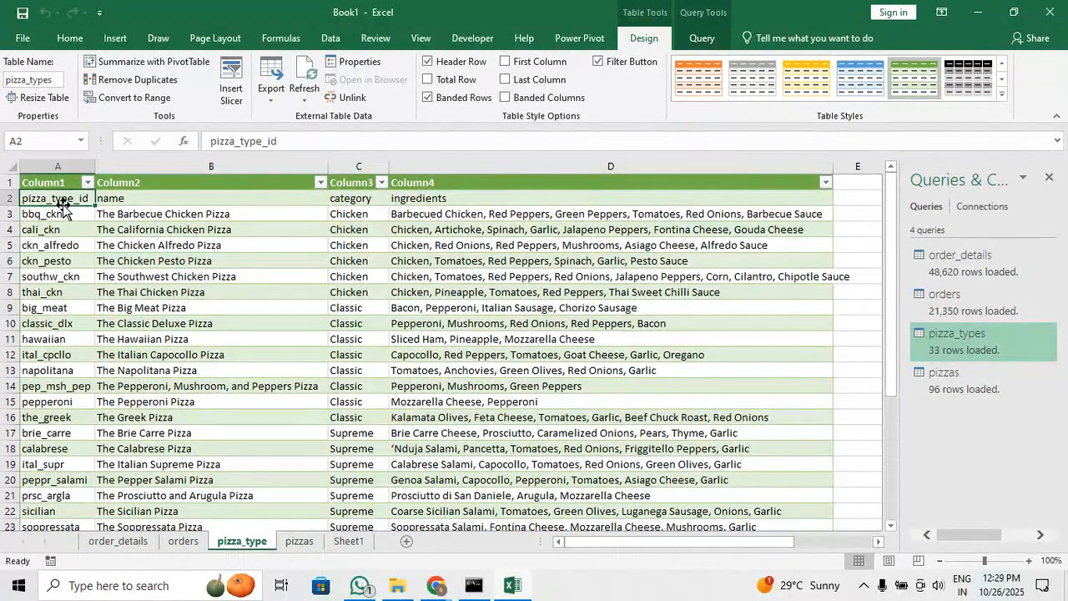
# Check the header rows on the orders and order_details sheets, then return to the pizza_type sheet
pyautogui.click(178, 541)
pyautogui.click(121, 541)
pyautogui.click(246, 541)
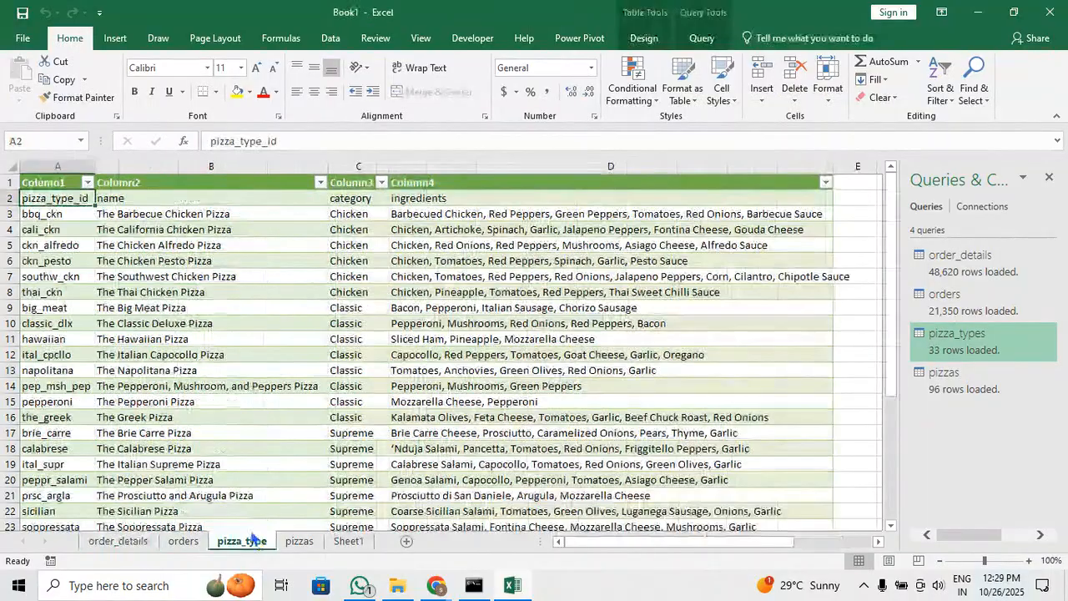
# Turn off the filter on the pizza_type table's header row
pyautogui.click(154, 183)
pyautogui.click(167, 213)
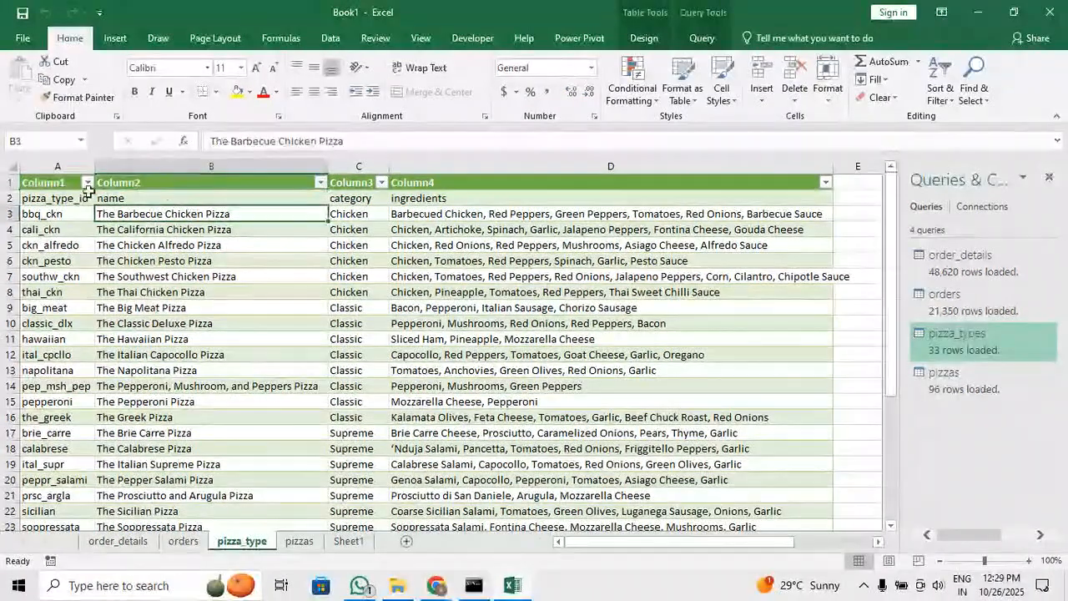
pyautogui.click(83, 186)
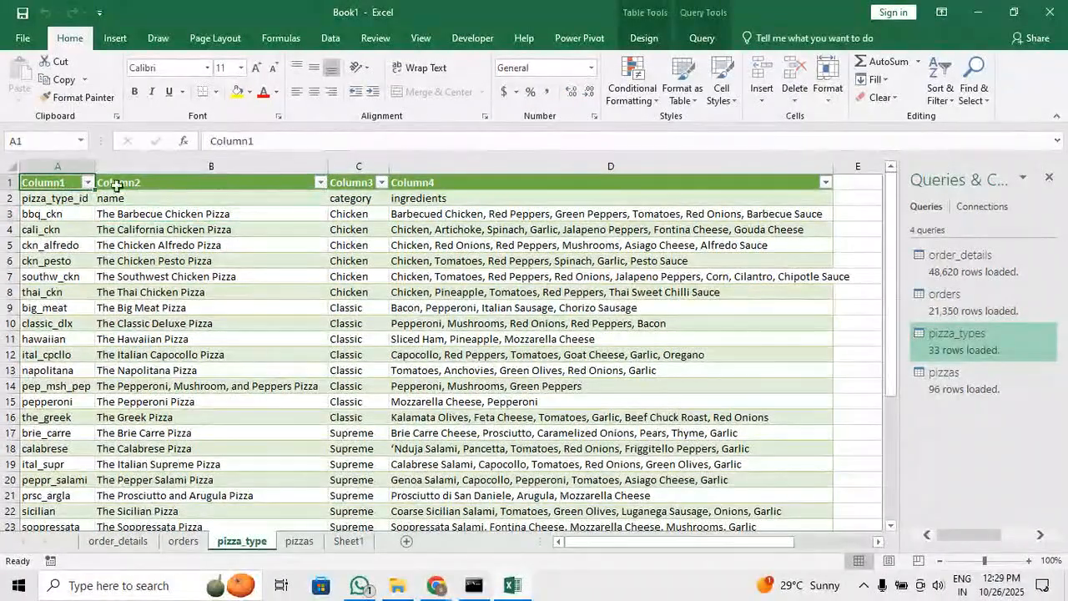
pyautogui.click(969, 101)
pyautogui.click(947, 100)
pyautogui.click(966, 178)
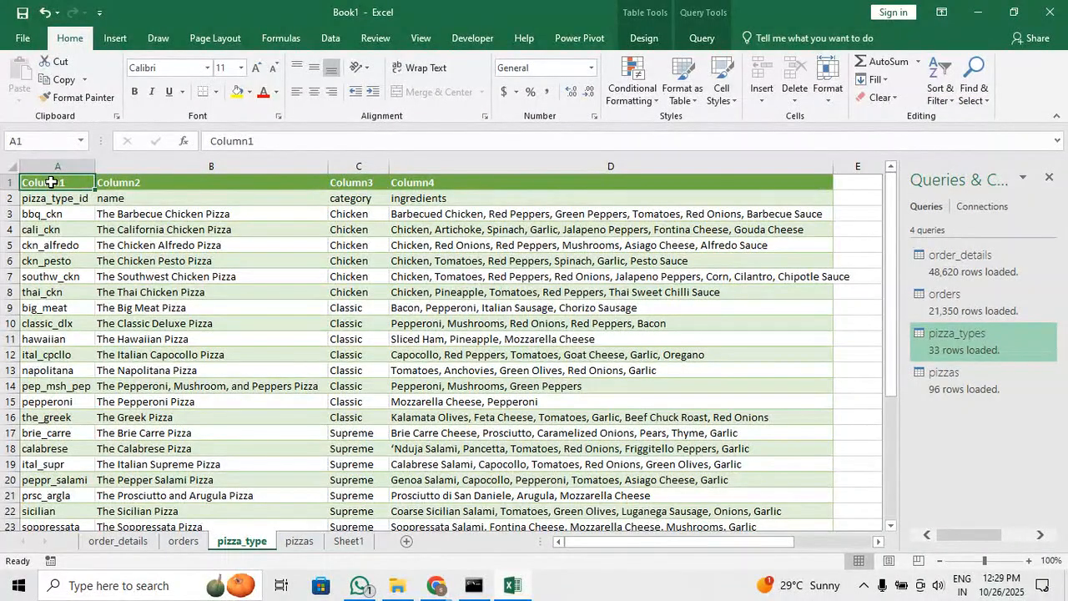
pyautogui.moveTo(51, 182); pyautogui.dragTo(735, 173)
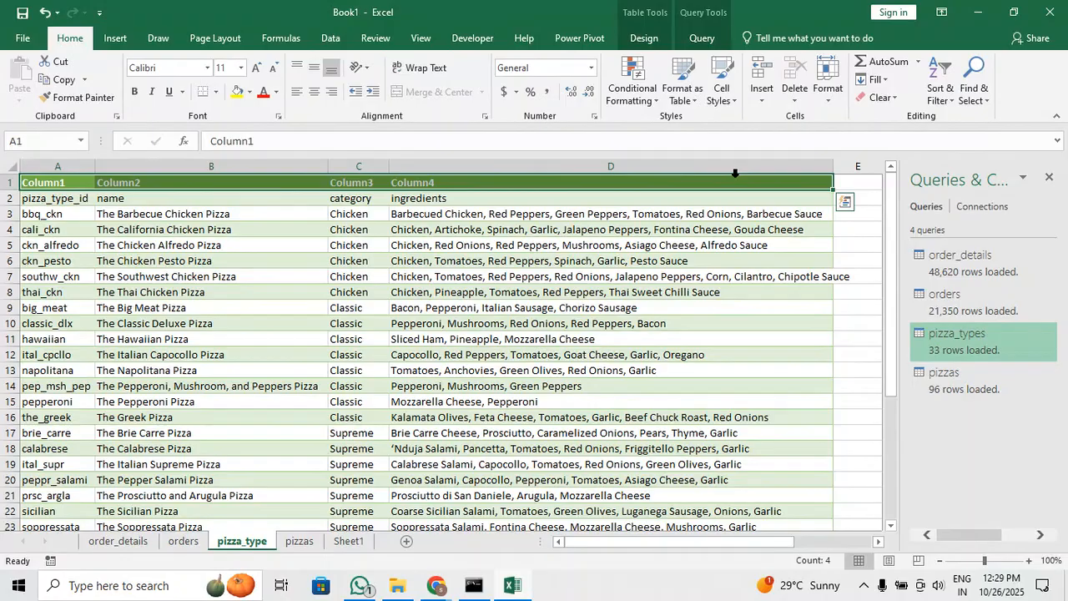
pyautogui.rightClick(4, 182)
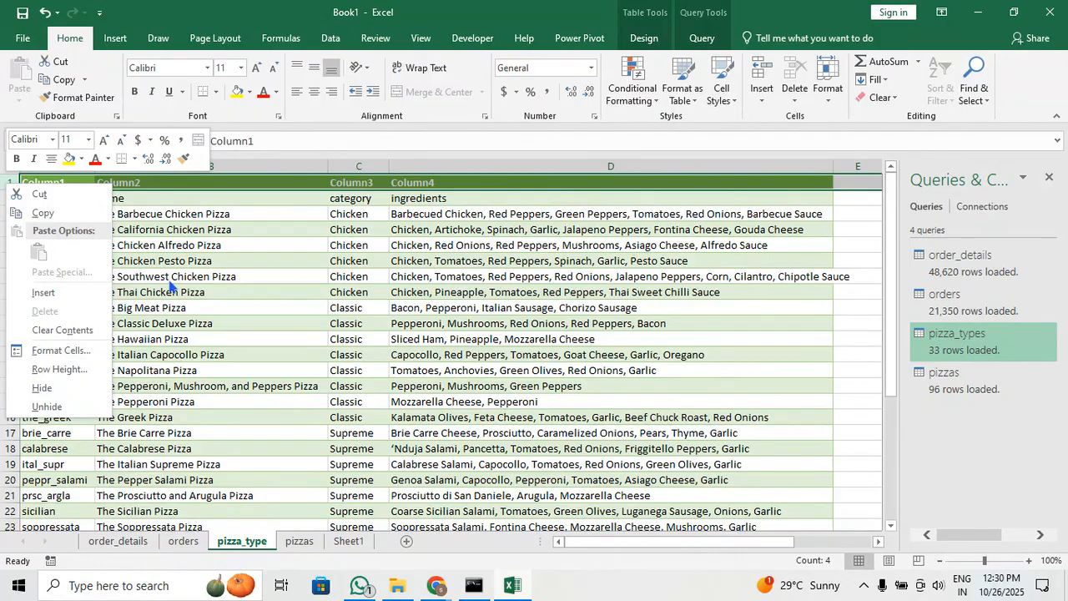
pyautogui.press('Escape')
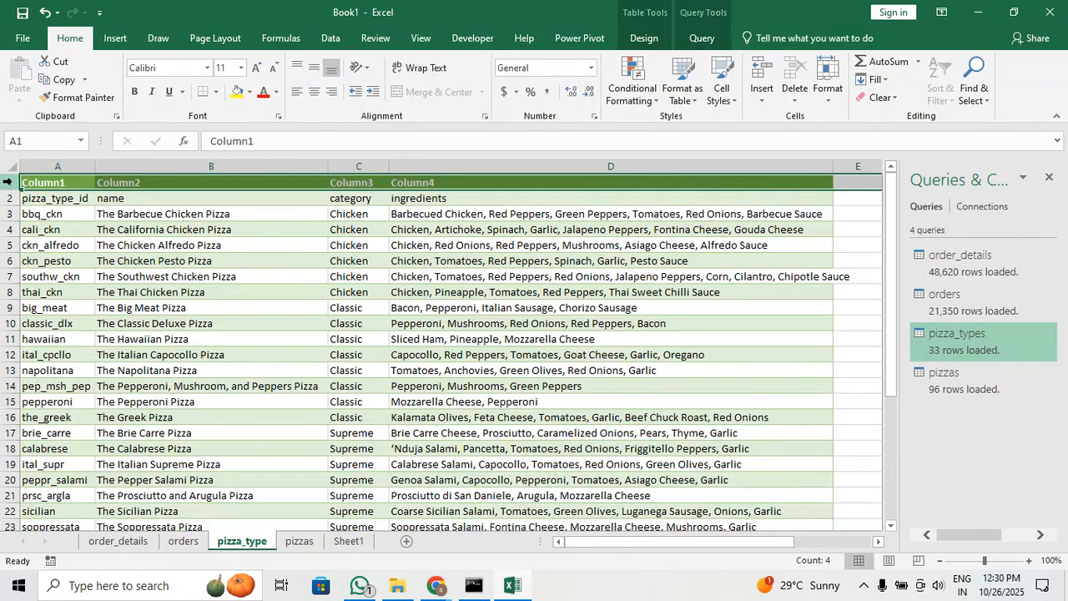
pyautogui.click(135, 215)
# Copy the pizza_type data from A2 through D34 and paste it at A1, replacing the generic column headers
pyautogui.click(80, 198)
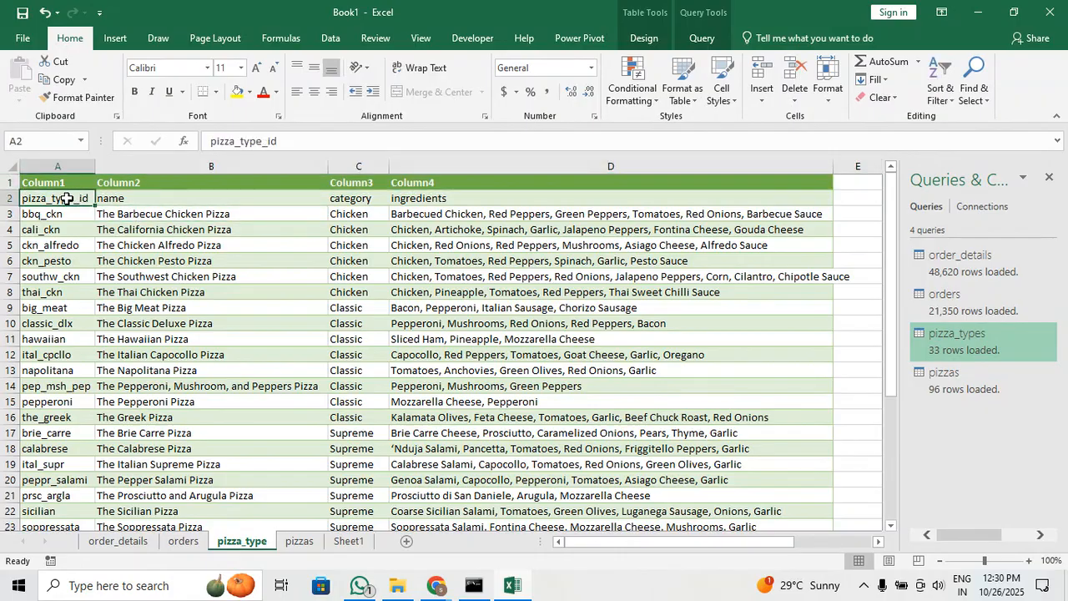
pyautogui.hotkey('ctrl', 'shift', 'Right')
pyautogui.hotkey('ctrl', 'shift', 'Down')
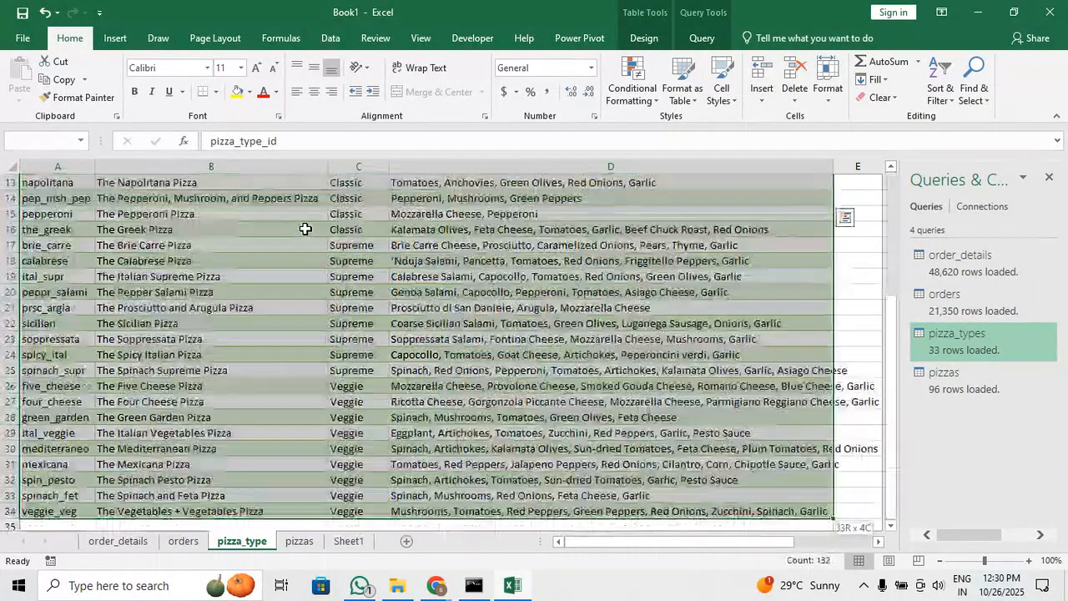
pyautogui.hotkey('ctrl', 'c')
pyautogui.scroll(4, 306, 228)
pyautogui.press('Up')
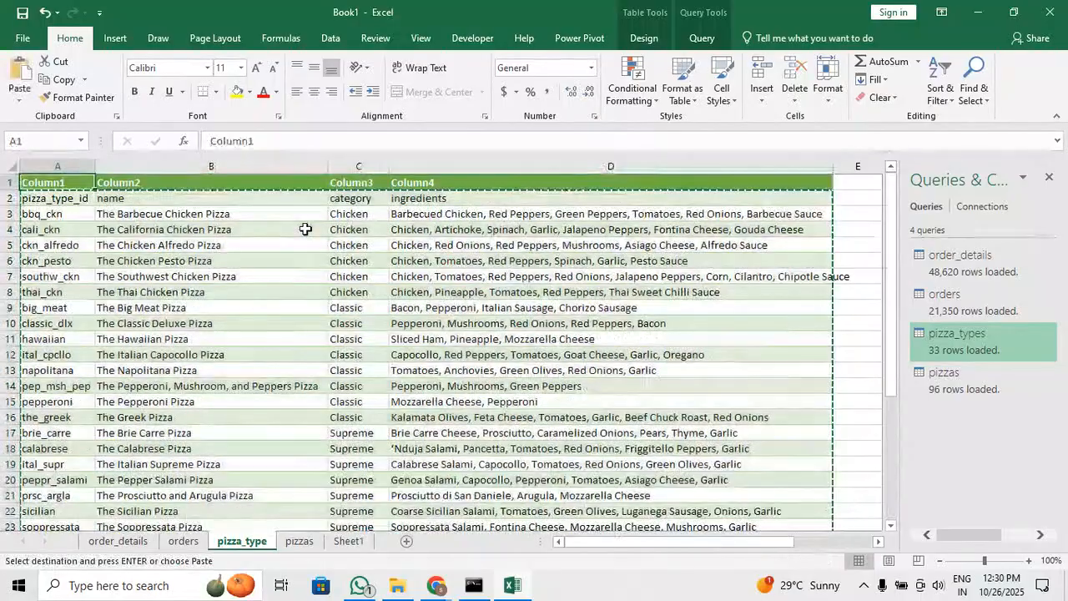
pyautogui.press('Return')
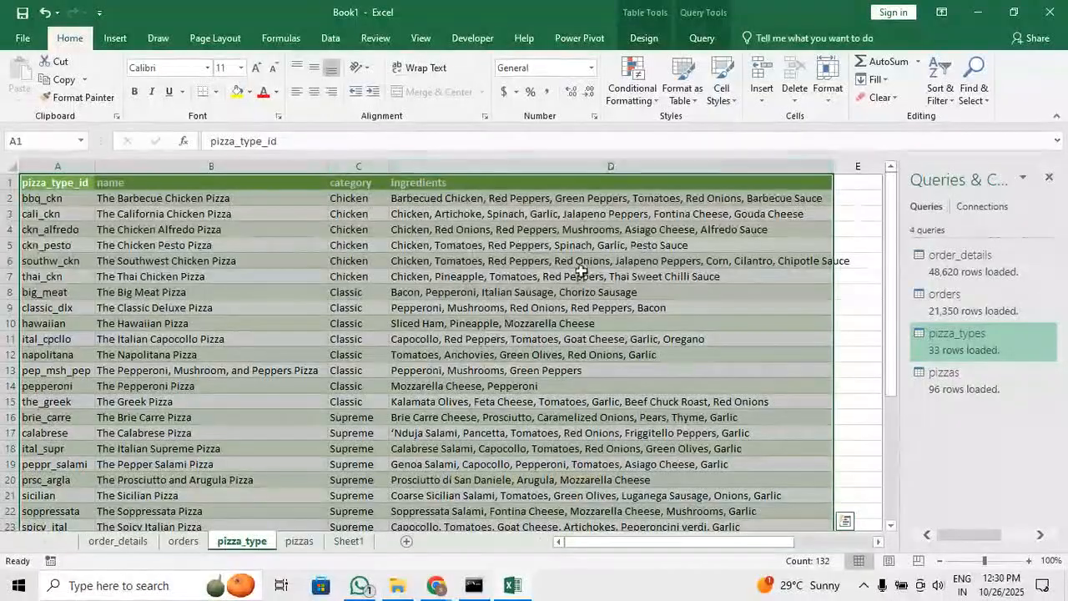
# Turn the filter back on for the pizza_type table and compare its headers with those on the pizzas sheet
pyautogui.click(945, 95)
pyautogui.click(928, 174)
pyautogui.click(702, 279)
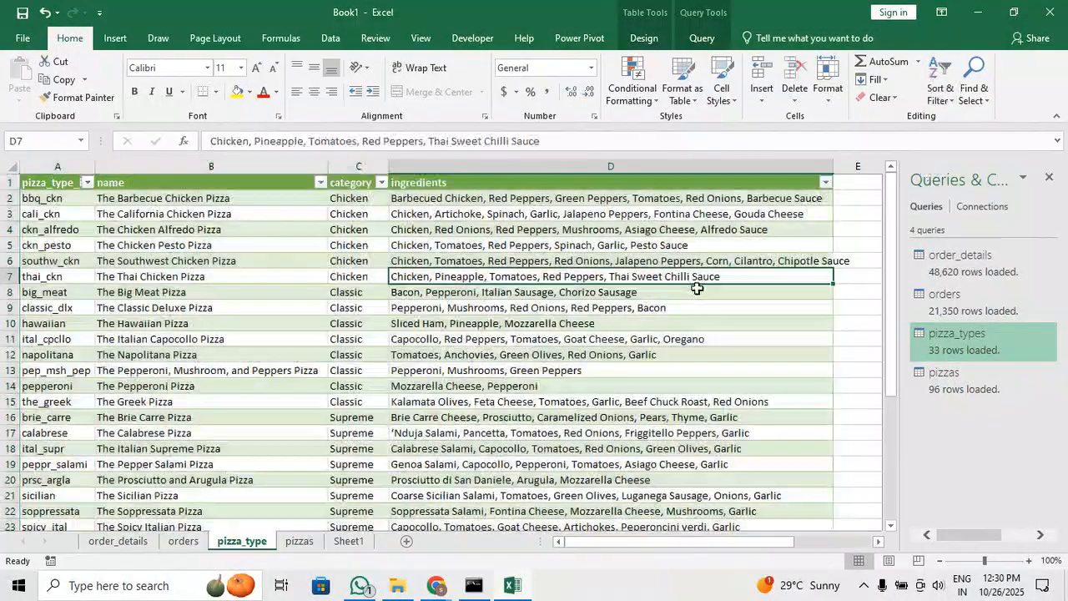
pyautogui.click(302, 543)
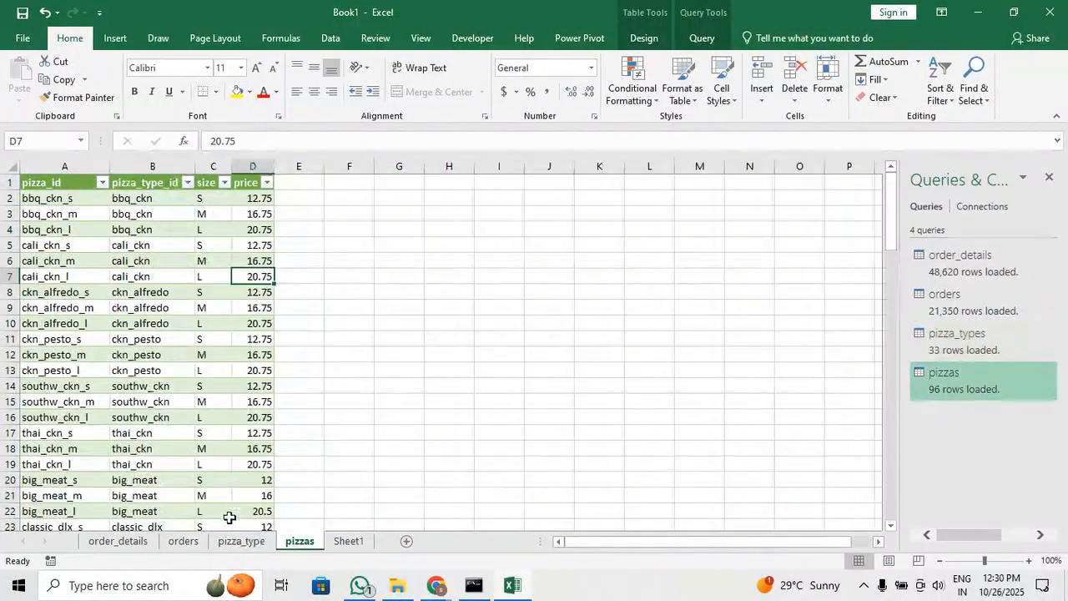
pyautogui.click(244, 543)
# Select cells inside and outside the pizza_type table to examine when its query commands are available
pyautogui.click(250, 263)
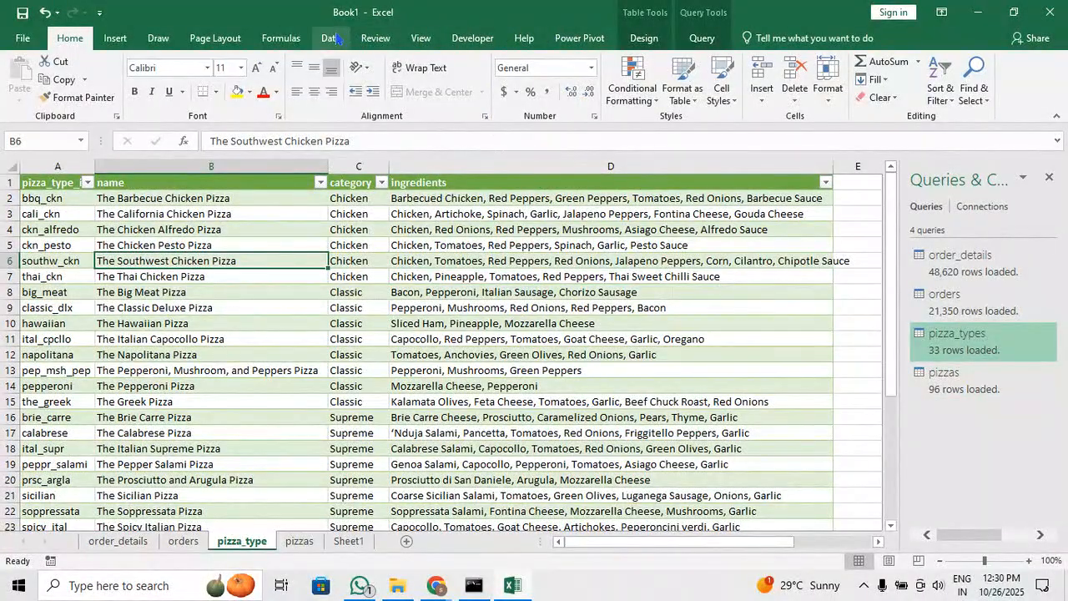
pyautogui.click(701, 40)
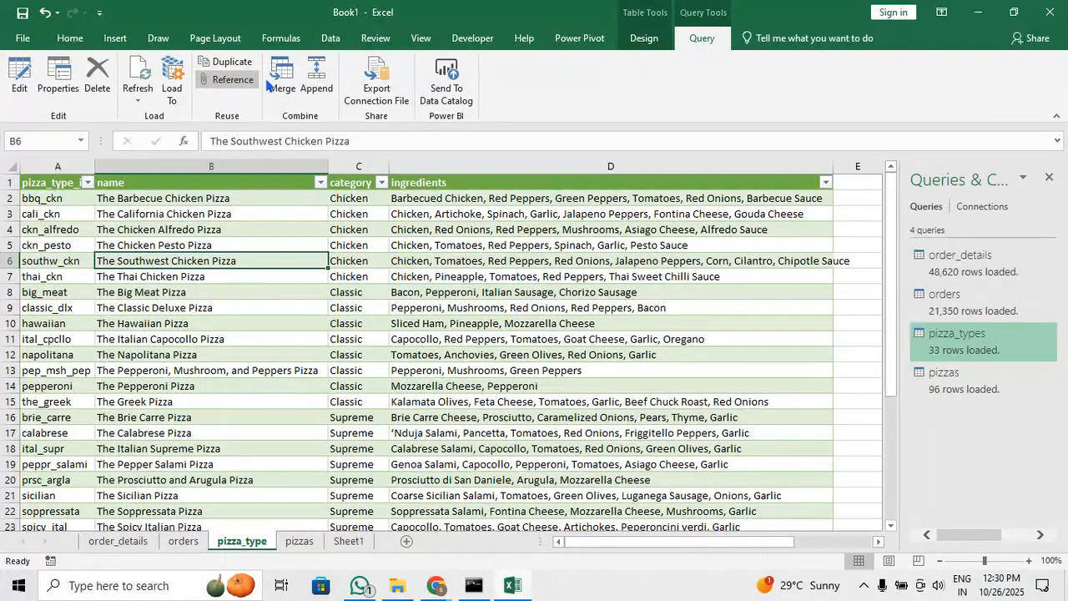
pyautogui.click(860, 306)
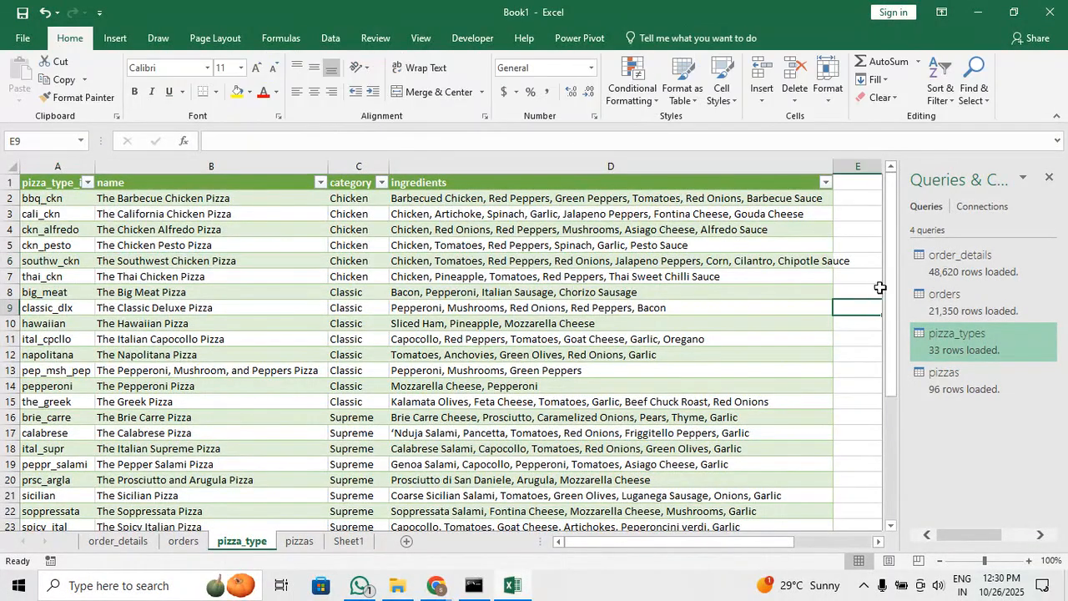
pyautogui.click(417, 261)
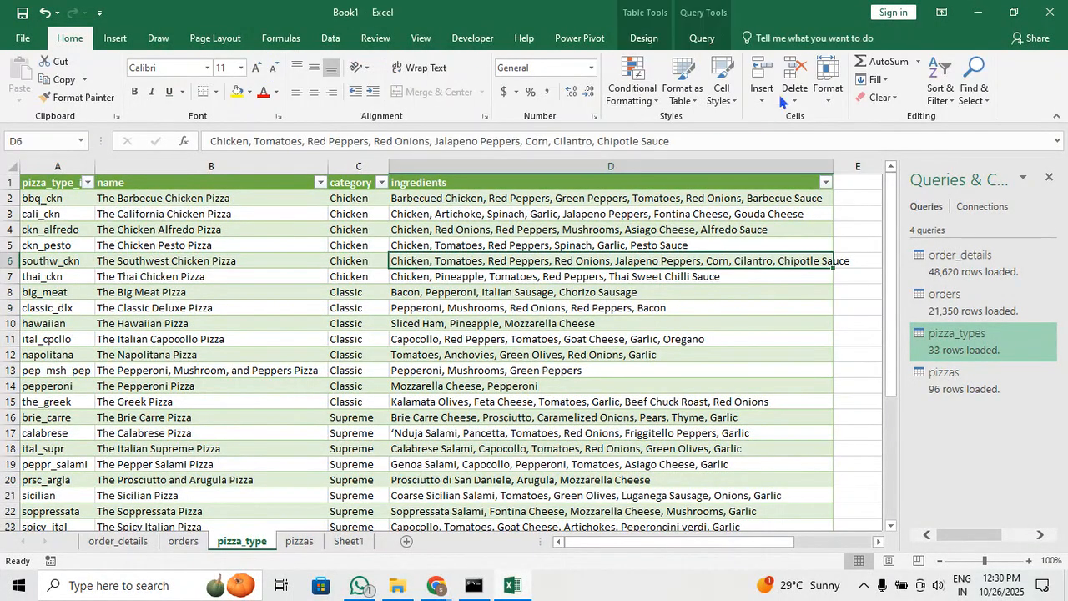
pyautogui.click(703, 40)
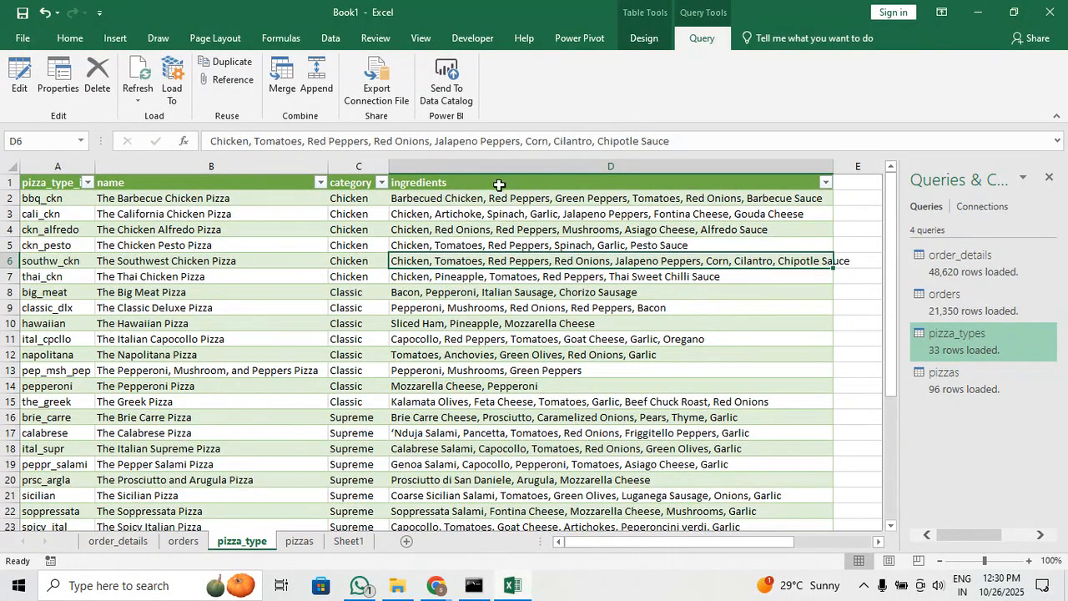
pyautogui.moveTo(683, 541); pyautogui.dragTo(743, 543)
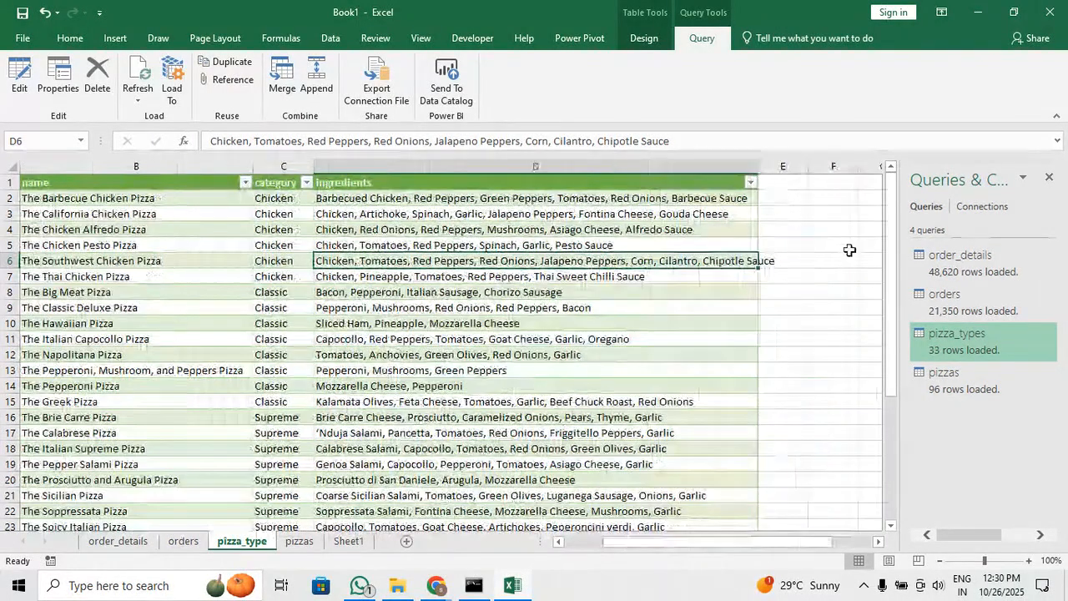
pyautogui.click(847, 245)
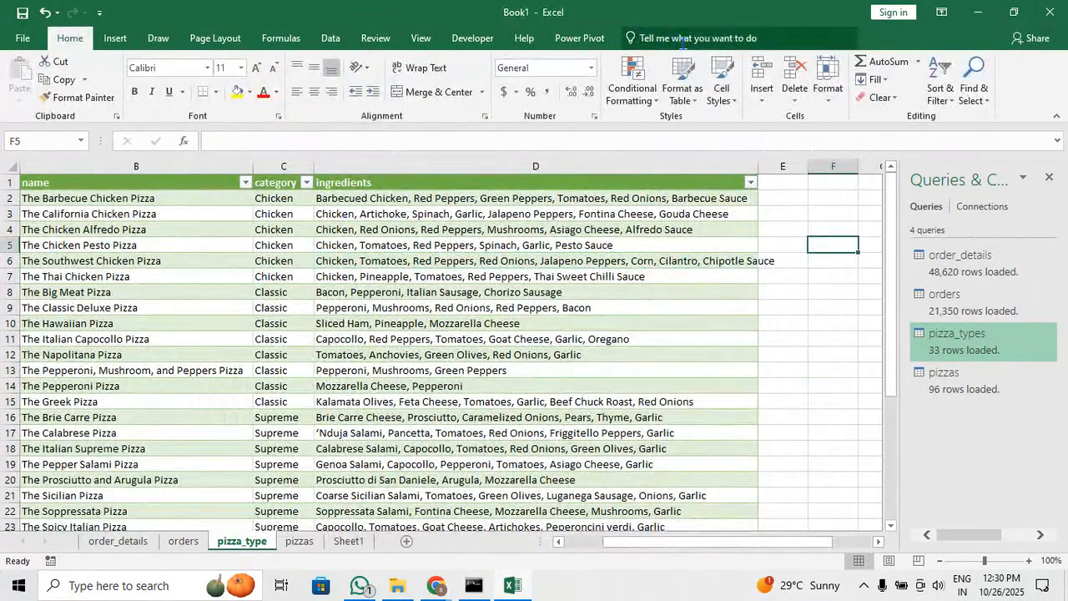
pyautogui.click(286, 262)
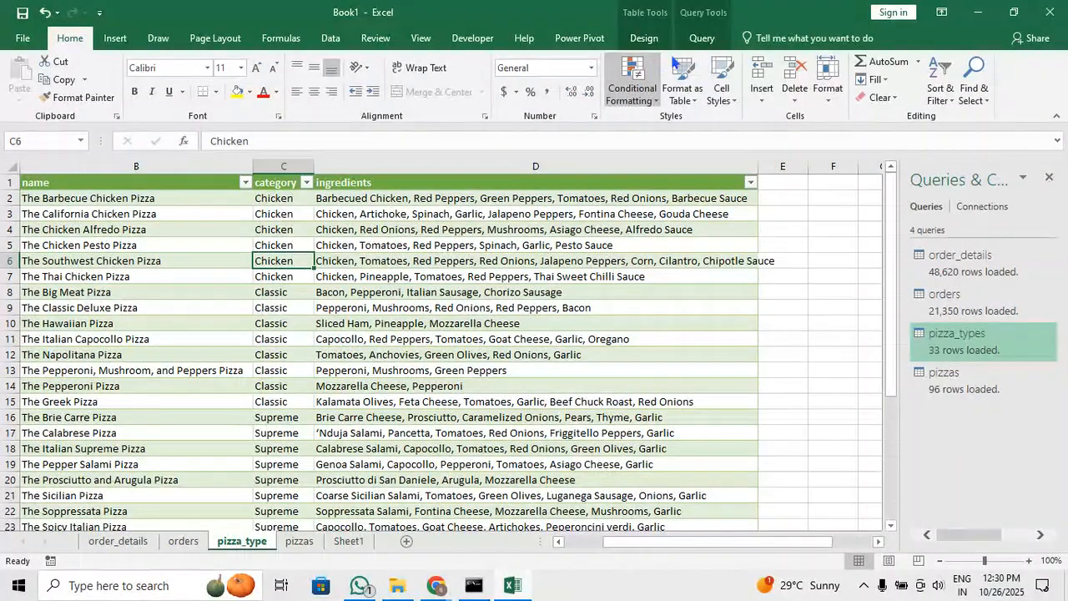
# Switch to Chrome to check the broadcast and meeting pages, then return to the Excel workbook
pyautogui.moveTo(435, 585)
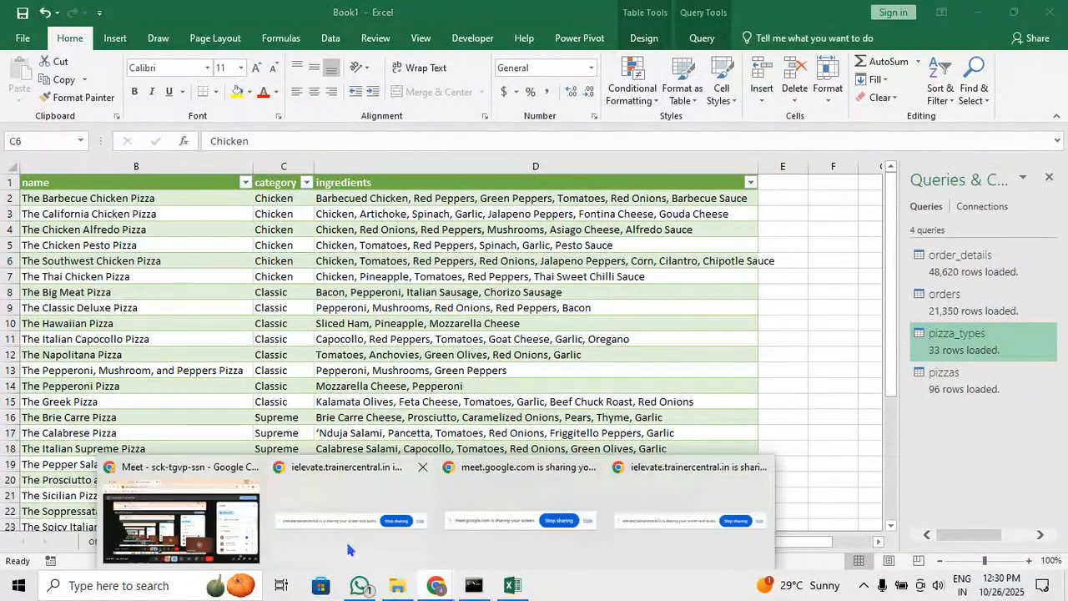
pyautogui.click(203, 512)
pyautogui.click(162, 10)
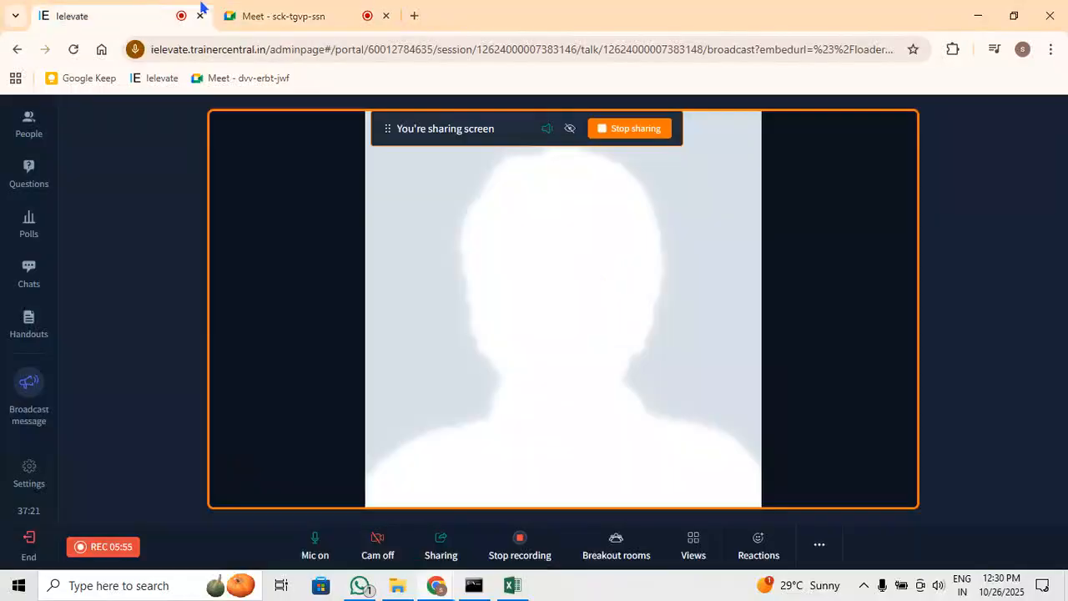
pyautogui.click(264, 12)
pyautogui.hotkey('alt', 'Tab')
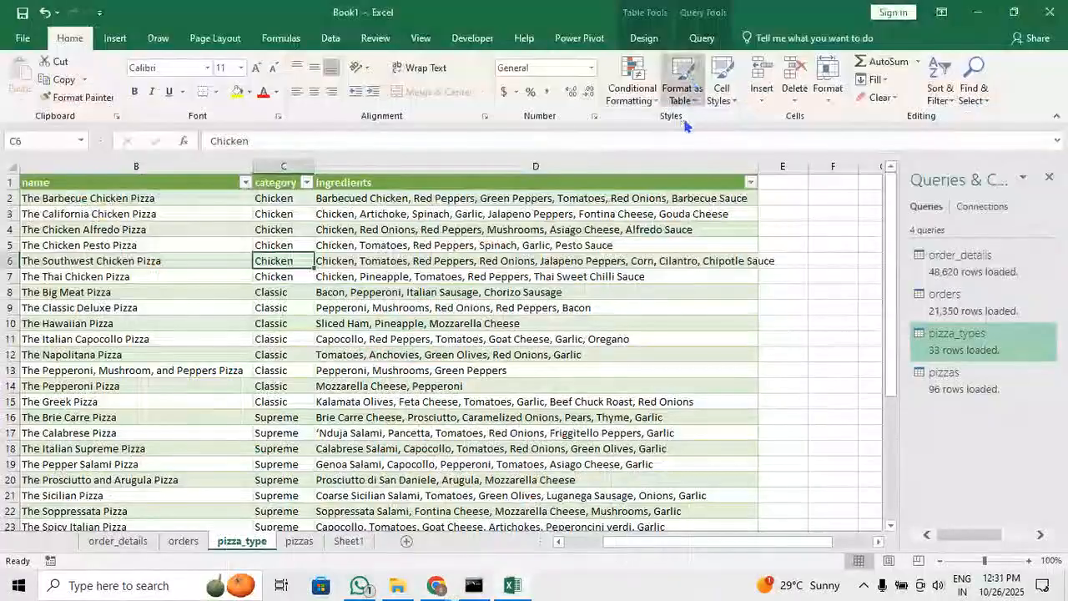
# Start a query merge with pizza_types as the first table, previewing order_details and orders before choosing pizzas as the second
pyautogui.click(702, 41)
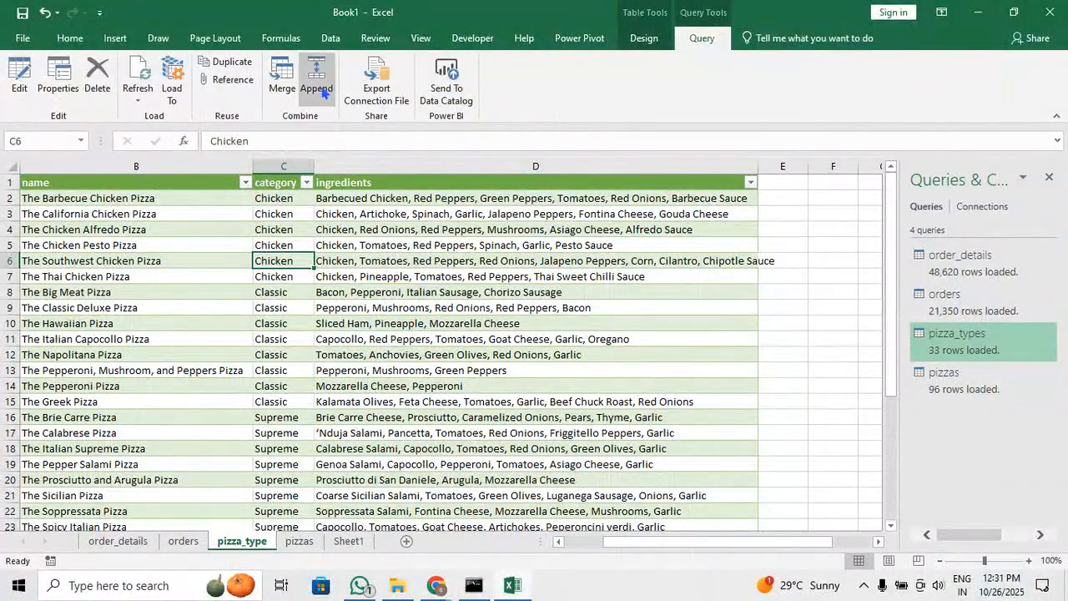
pyautogui.click(293, 85)
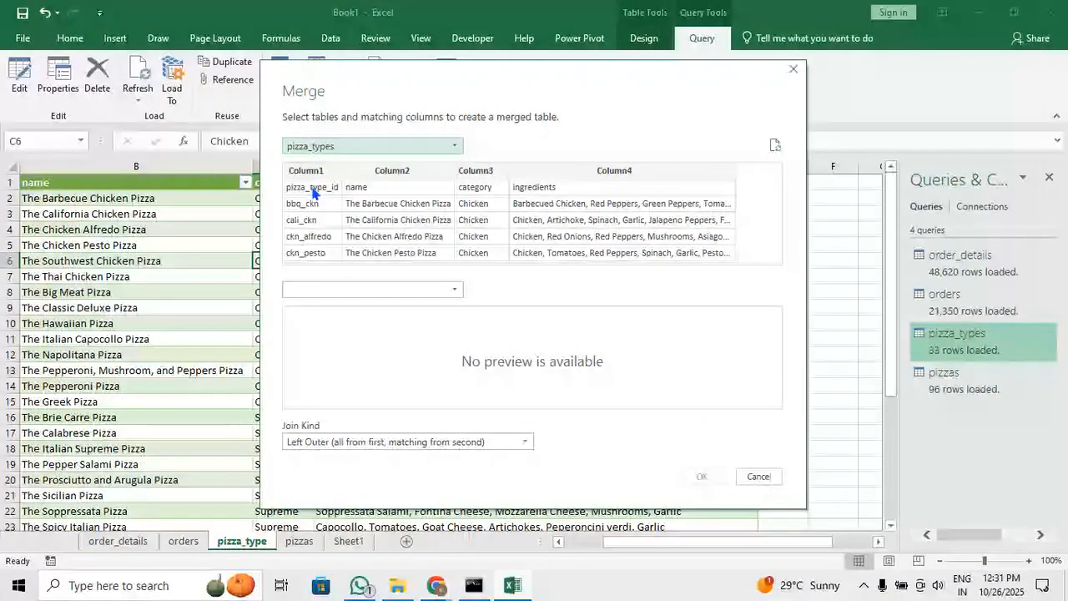
pyautogui.click(431, 290)
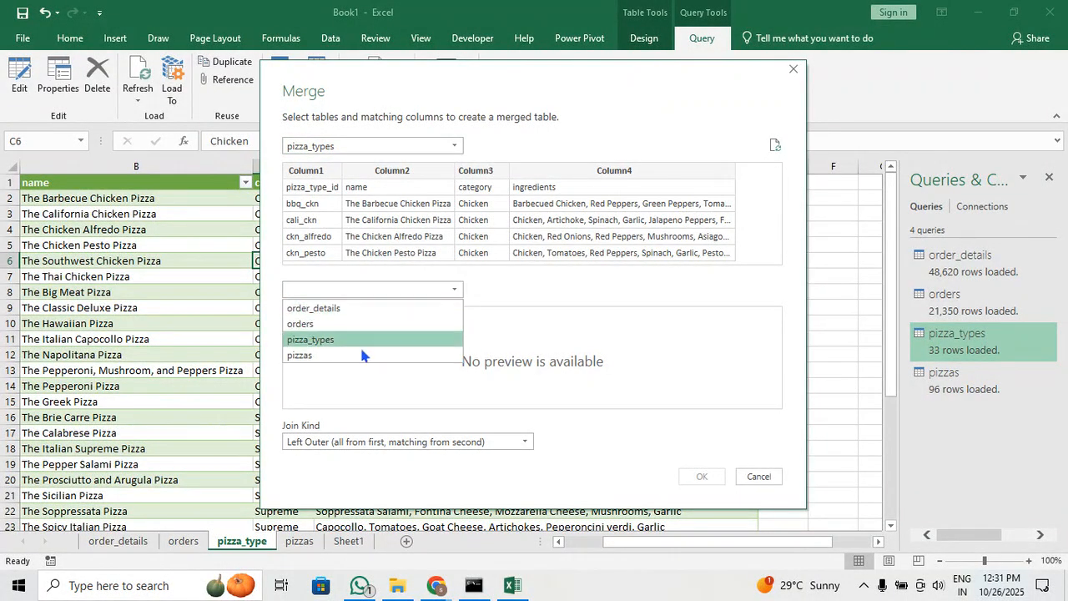
pyautogui.click(420, 309)
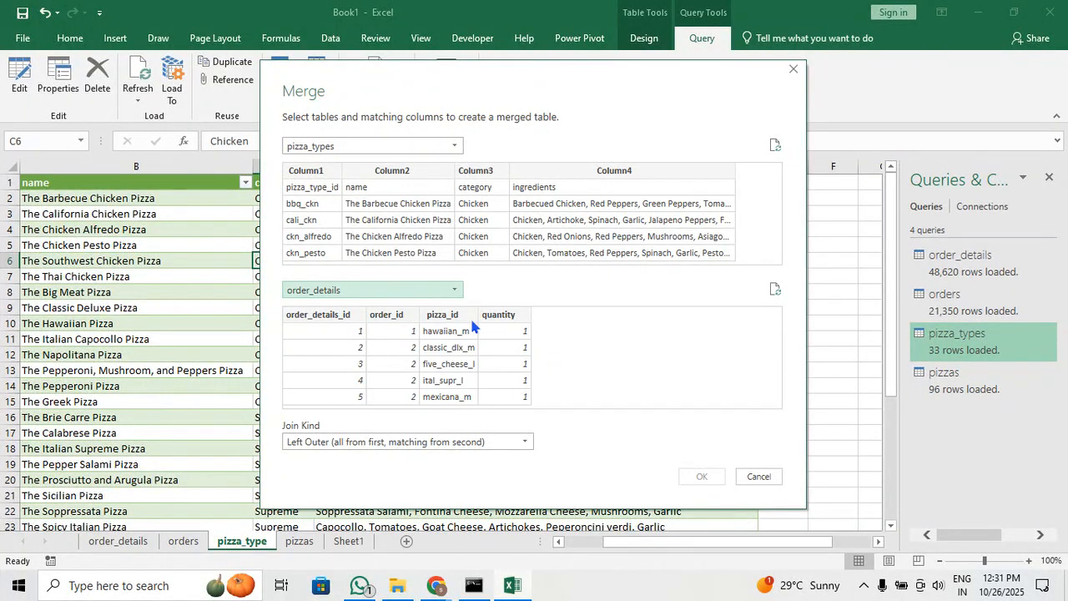
pyautogui.click(404, 294)
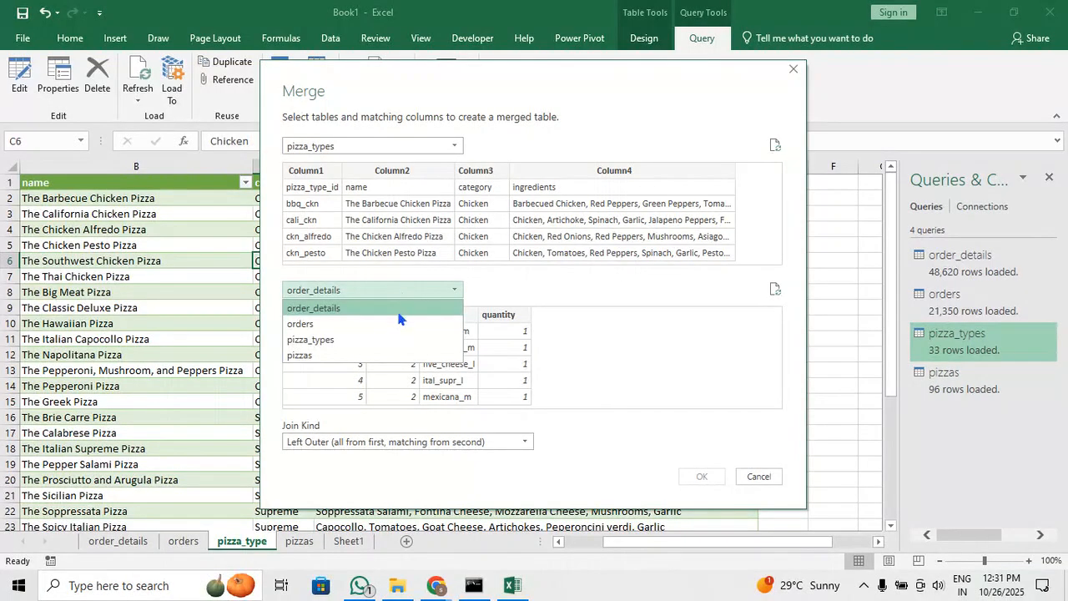
pyautogui.click(399, 317)
pyautogui.click(434, 292)
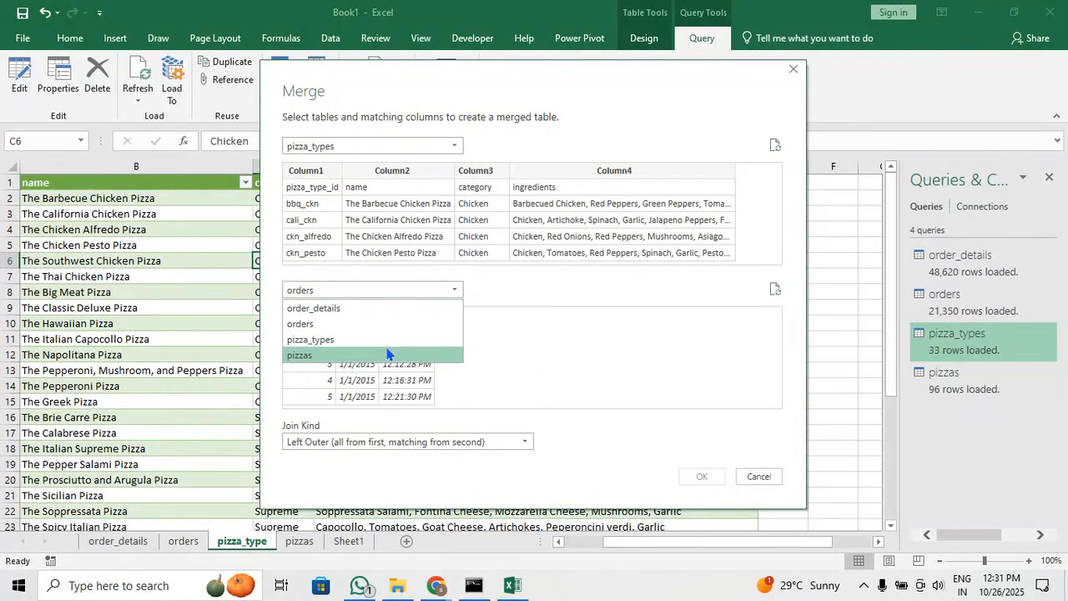
pyautogui.click(387, 353)
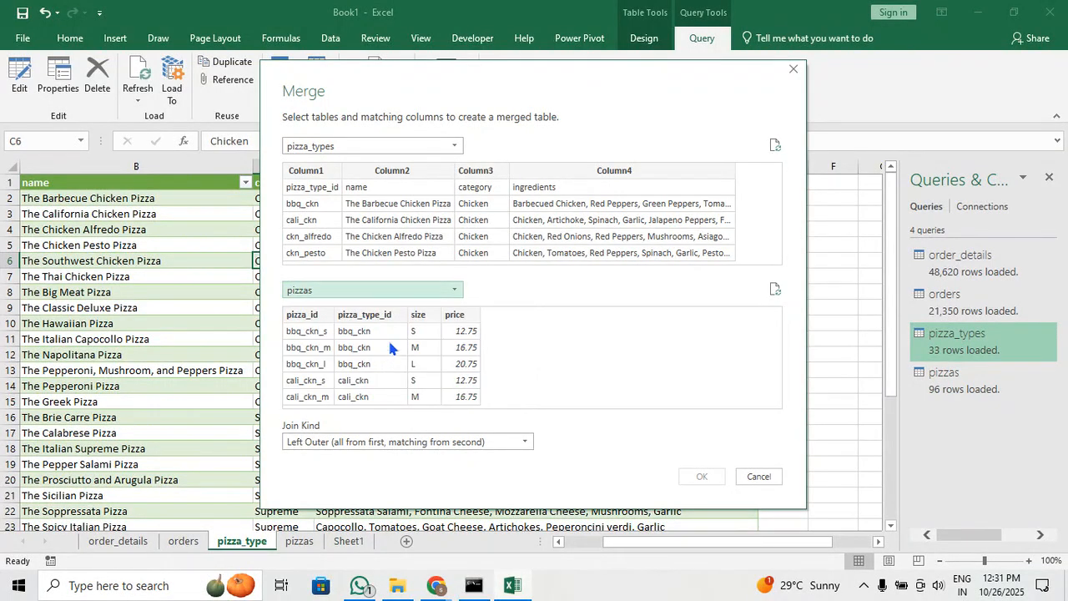
# Match Column1 of pizza_types with pizza_type_id of pizzas and set the join kind to Inner (only matching rows)
pyautogui.click(311, 182)
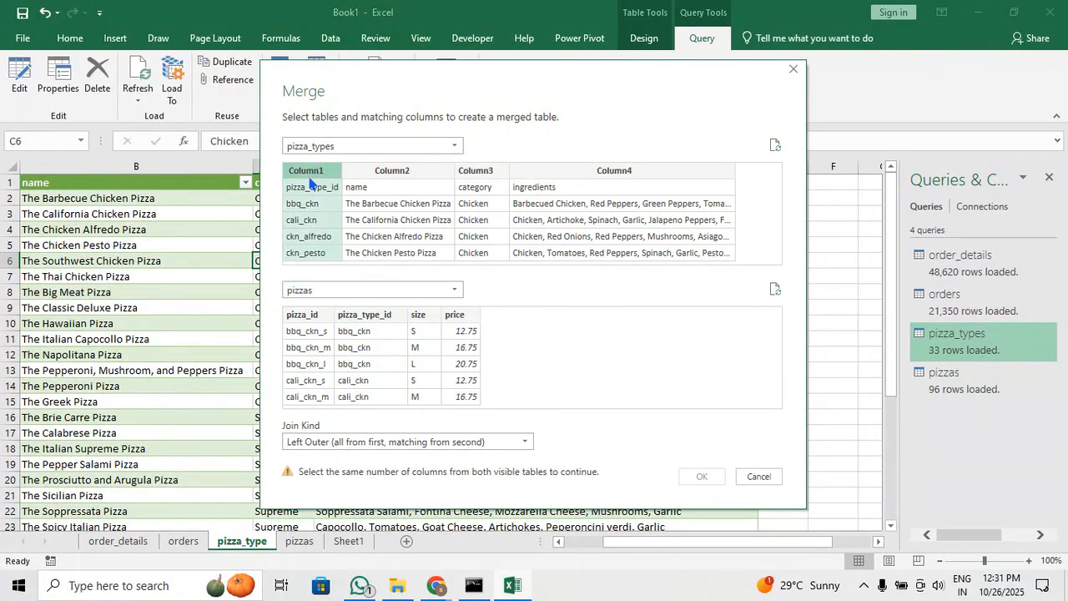
pyautogui.click(380, 323)
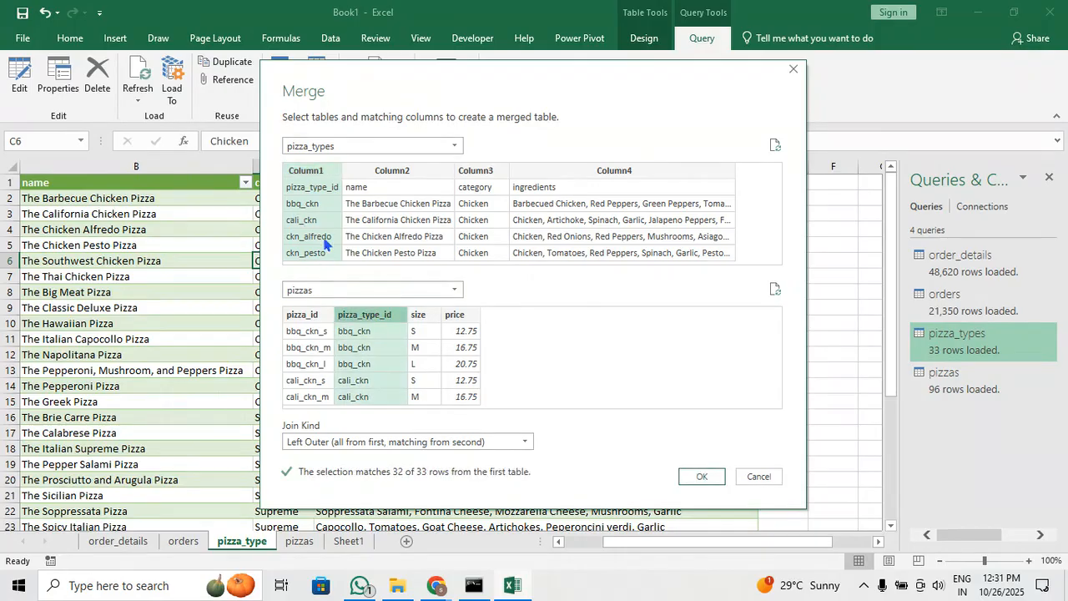
pyautogui.click(321, 447)
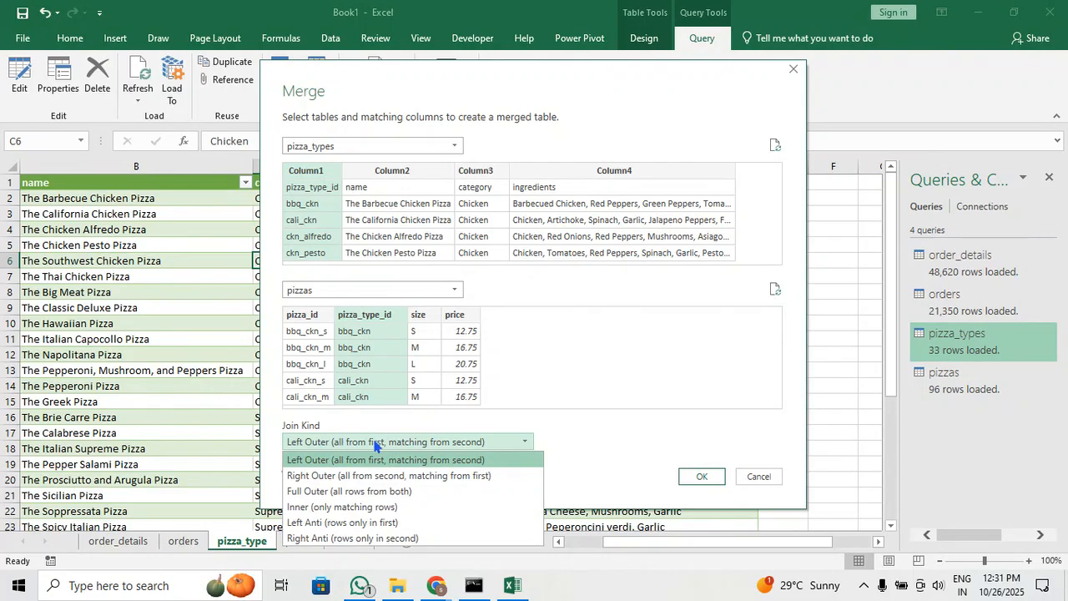
pyautogui.click(390, 507)
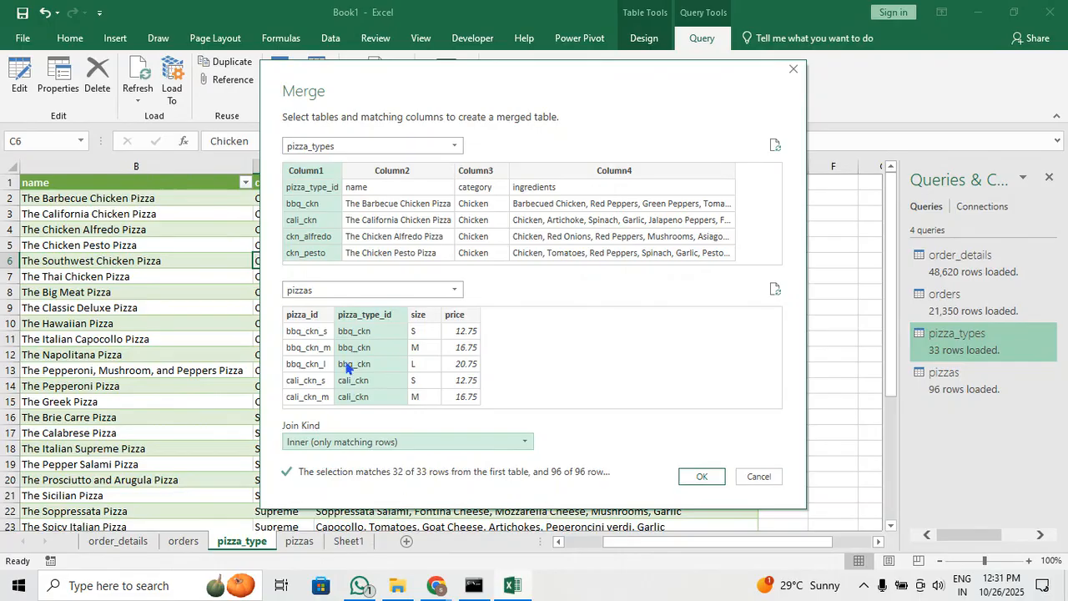
# Create the merge, expand its pizzas column to pizza_id, size and price without pizza_type_id, and load the result to a new worksheet
pyautogui.click(698, 476)
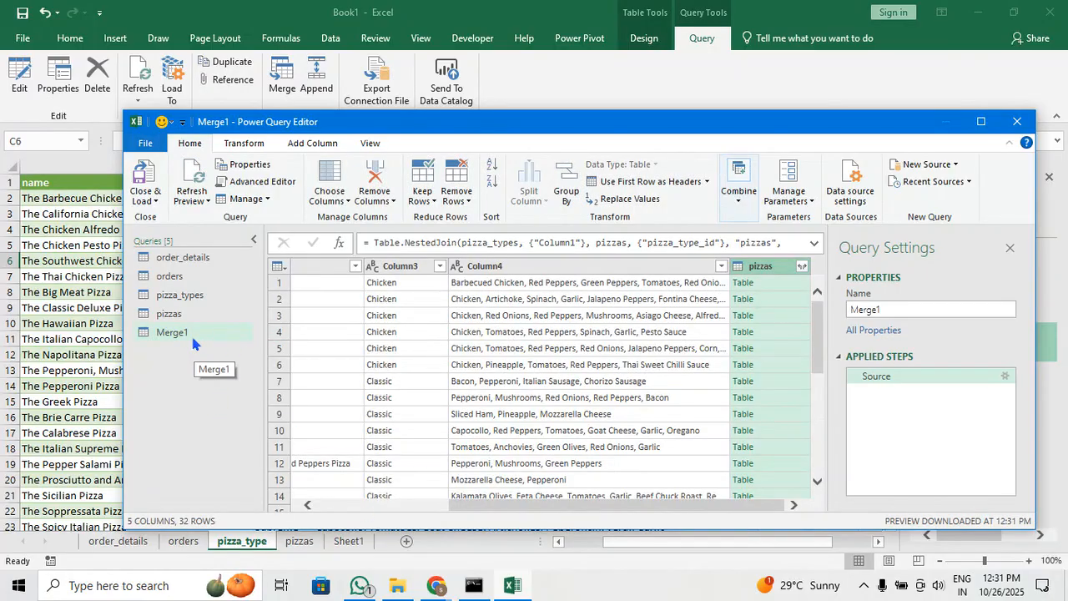
pyautogui.click(802, 266)
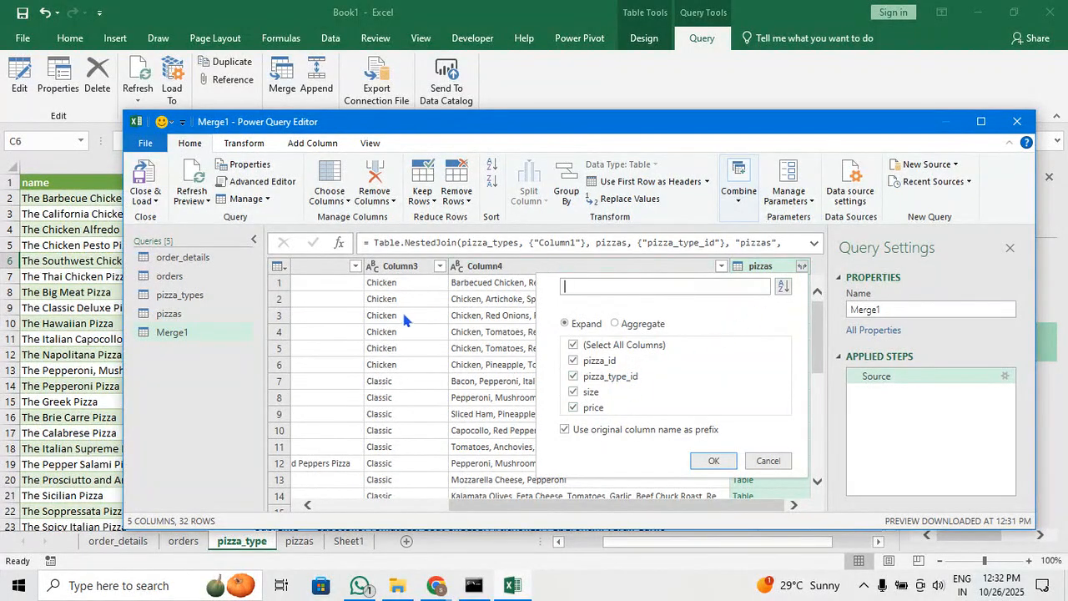
pyautogui.moveTo(523, 508); pyautogui.dragTo(376, 509)
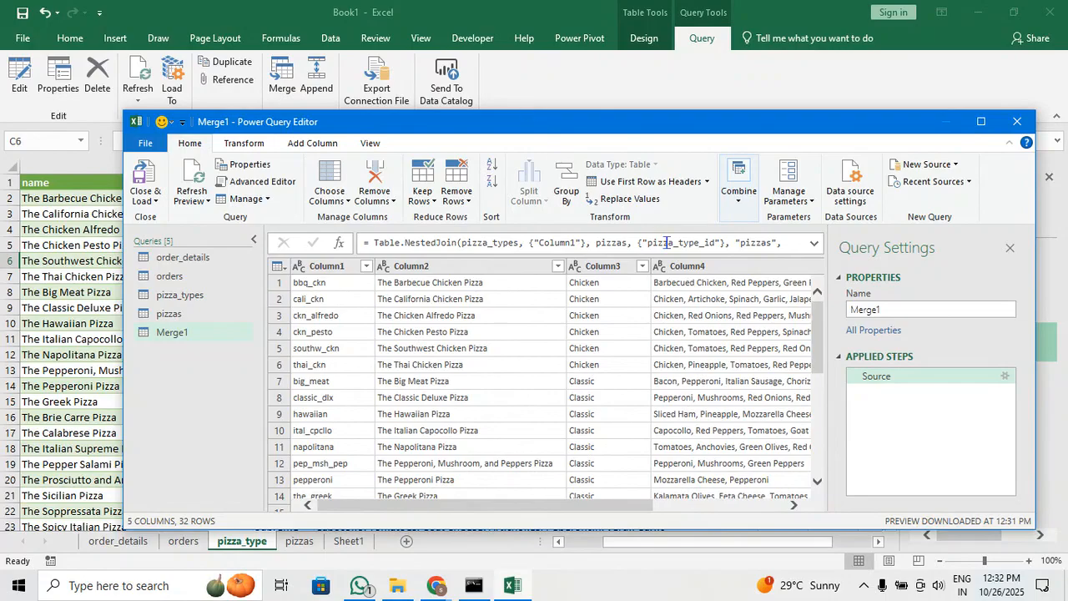
pyautogui.moveTo(599, 507); pyautogui.dragTo(732, 508)
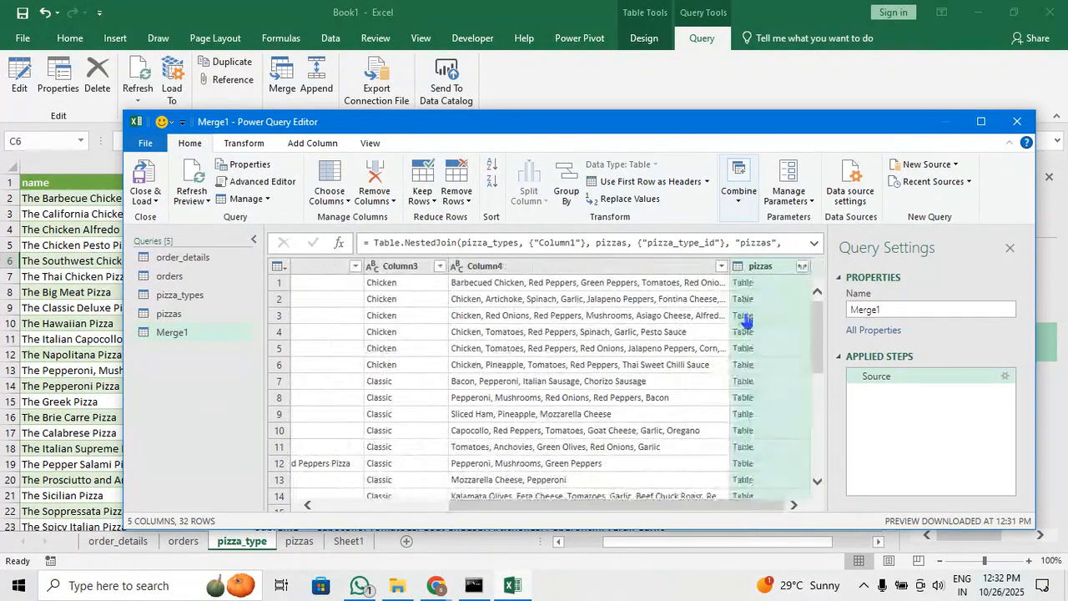
pyautogui.click(802, 267)
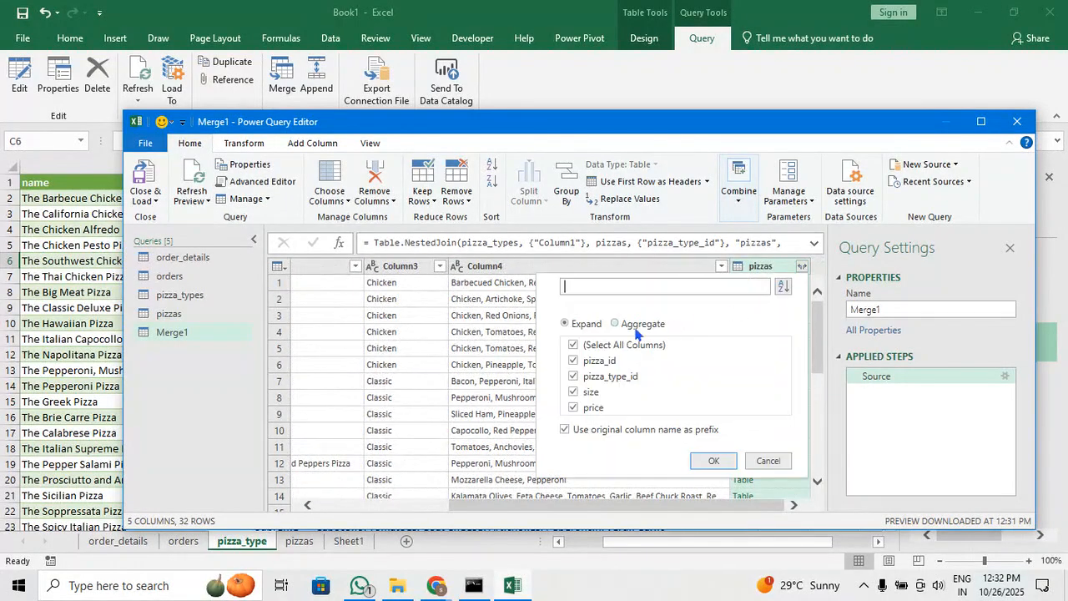
pyautogui.click(573, 377)
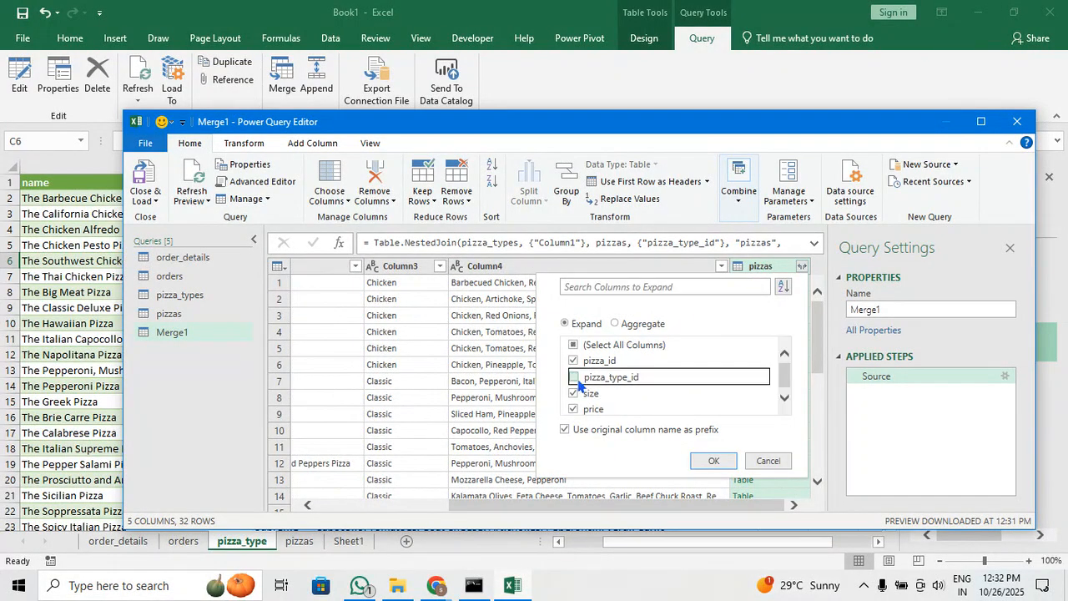
pyautogui.click(723, 464)
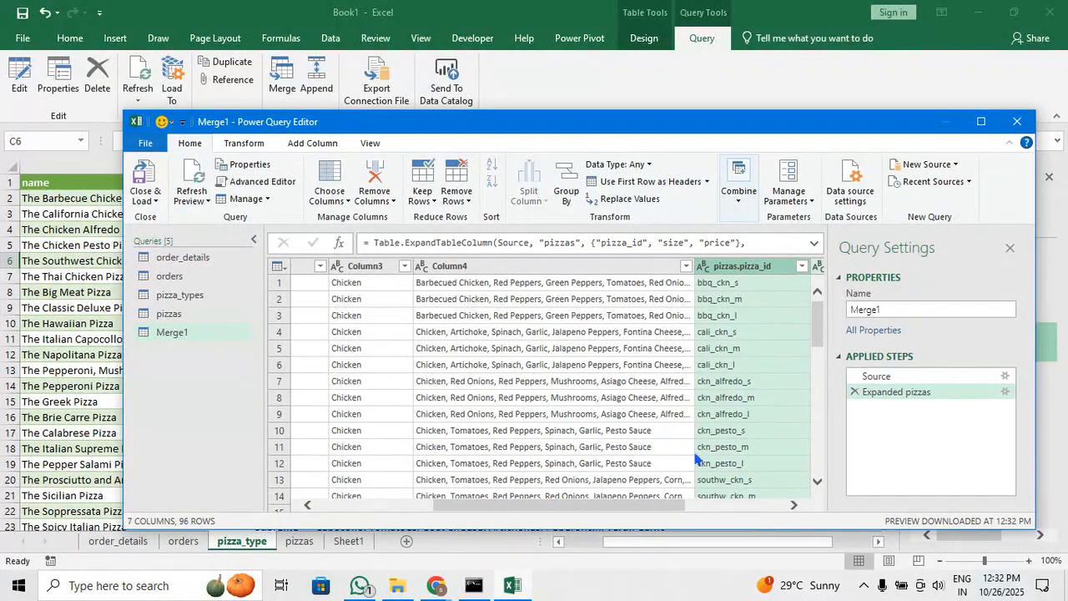
pyautogui.scroll(-2, 513, 386)
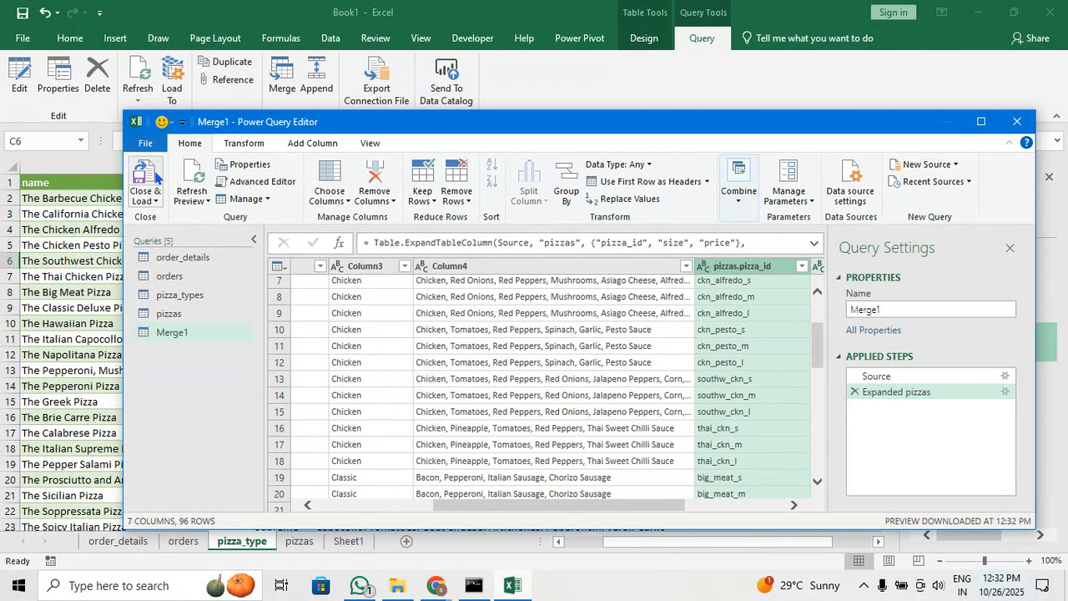
pyautogui.click(155, 172)
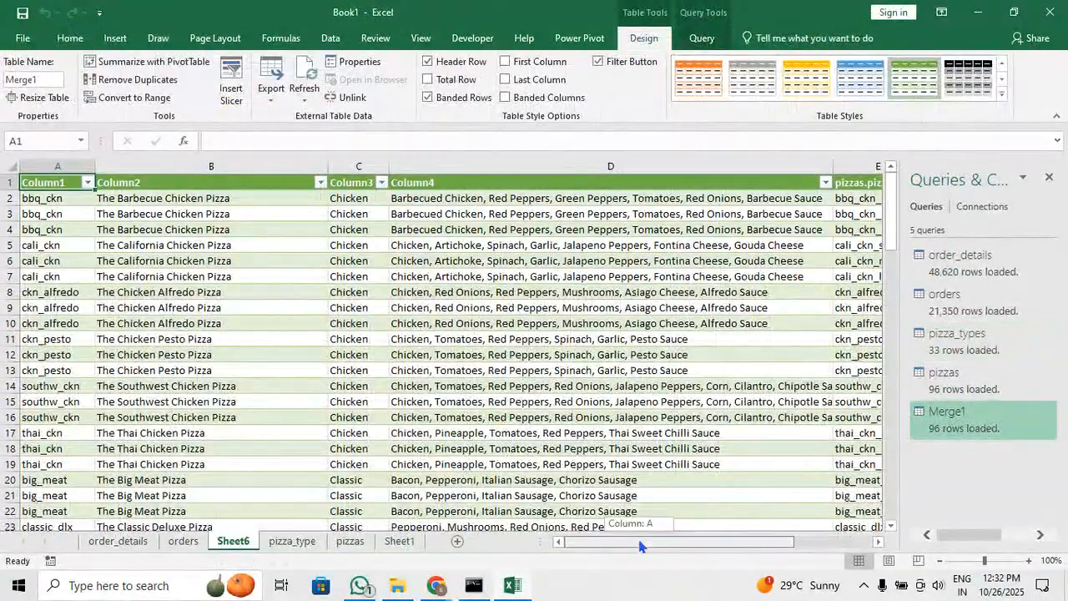
# Examine the merged table's columns on Sheet6, from the pizza type identifiers through to pizza size and price
pyautogui.click(60, 200)
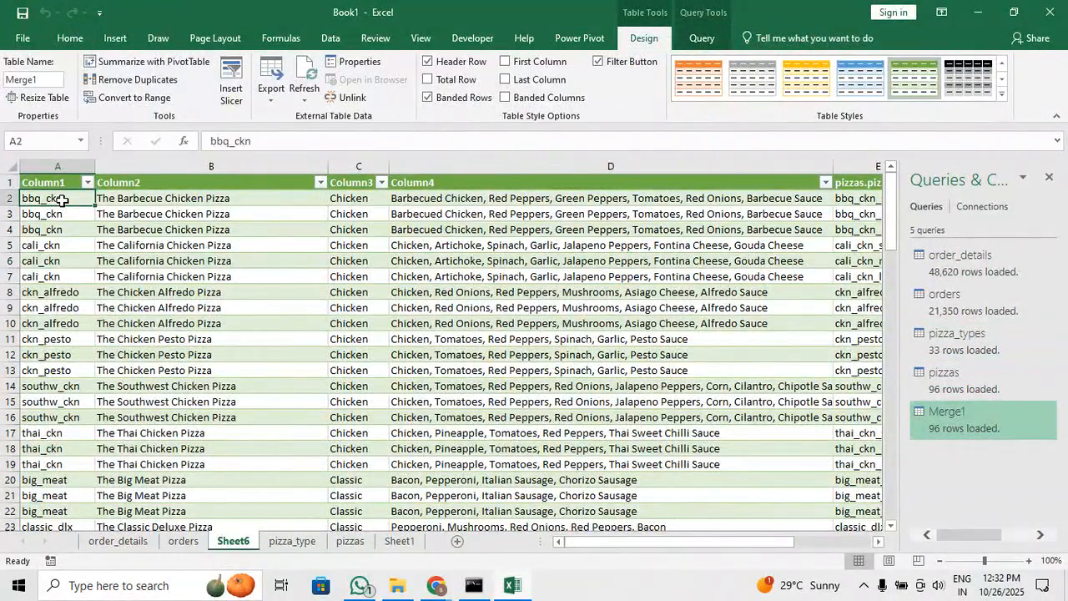
pyautogui.click(217, 212)
pyautogui.click(364, 212)
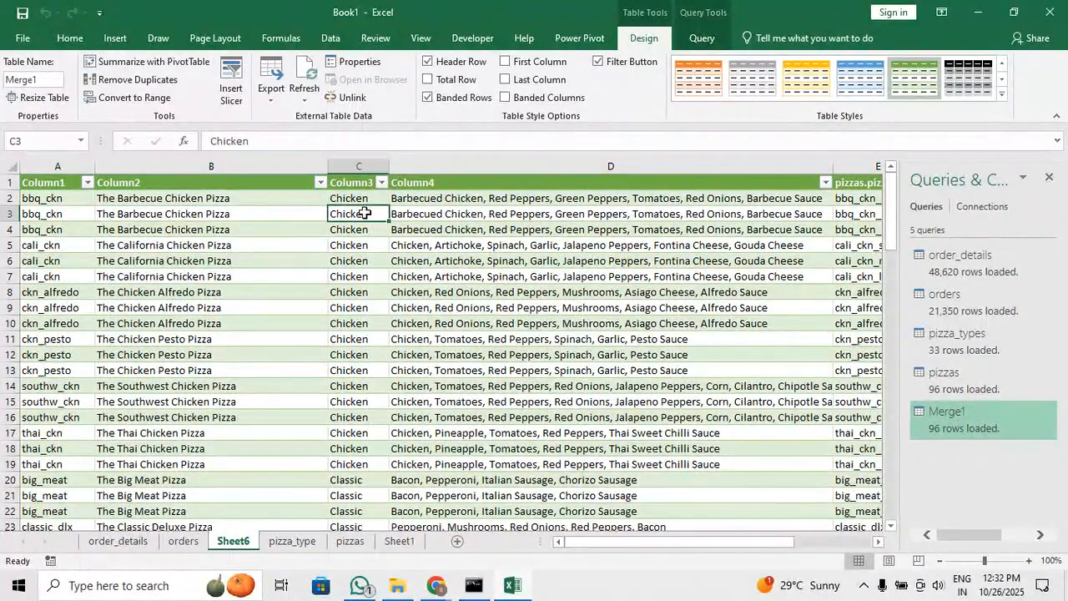
pyautogui.click(451, 214)
pyautogui.moveTo(651, 542); pyautogui.dragTo(673, 547)
pyautogui.click(675, 262)
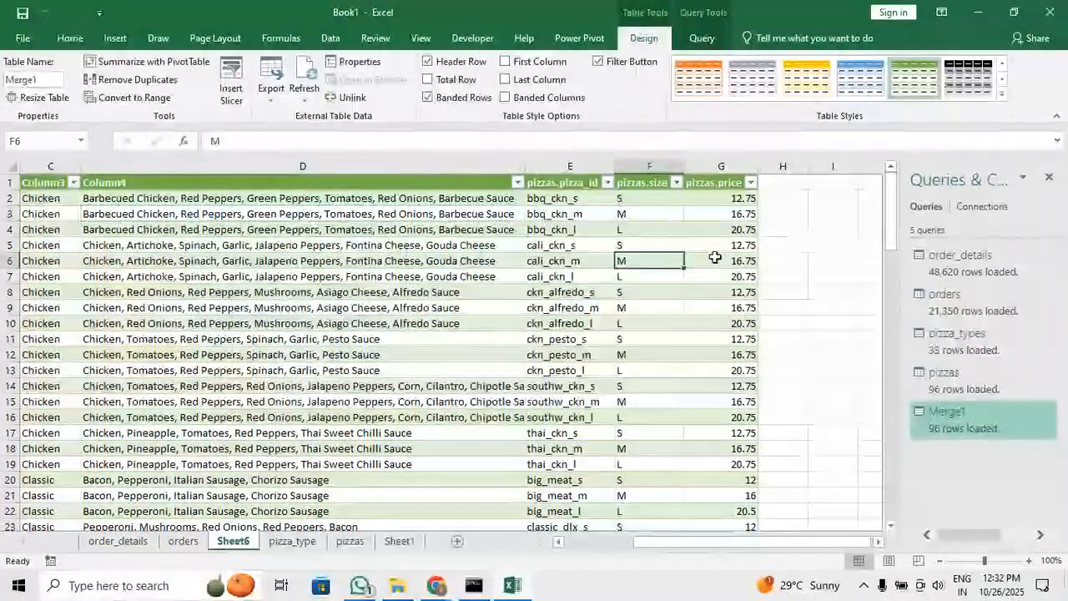
pyautogui.click(727, 246)
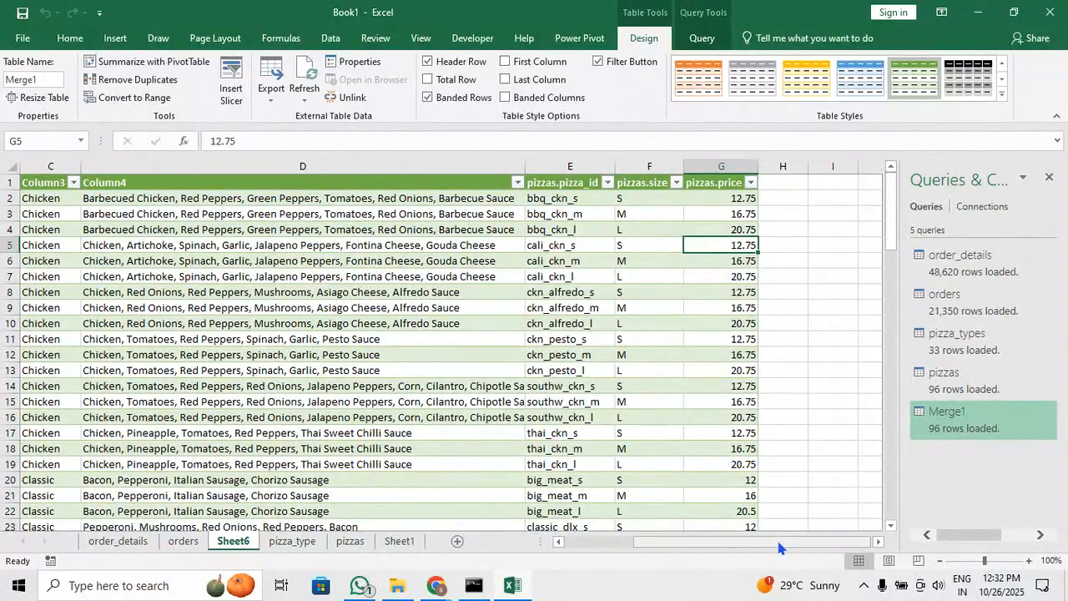
pyautogui.moveTo(779, 543); pyautogui.dragTo(808, 543)
pyautogui.moveTo(780, 541); pyautogui.dragTo(673, 543)
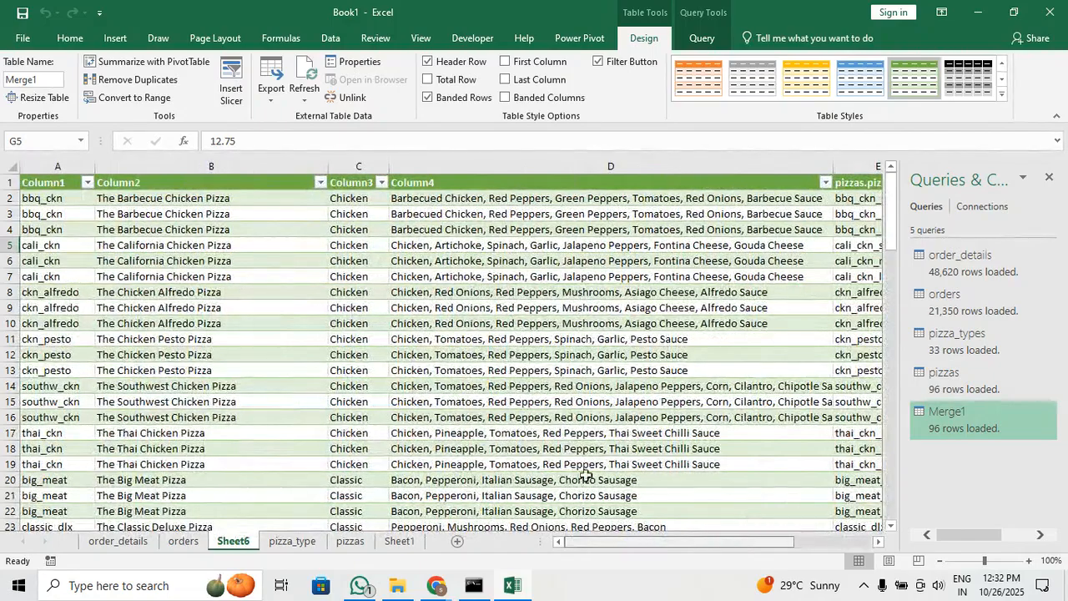
pyautogui.click(70, 182)
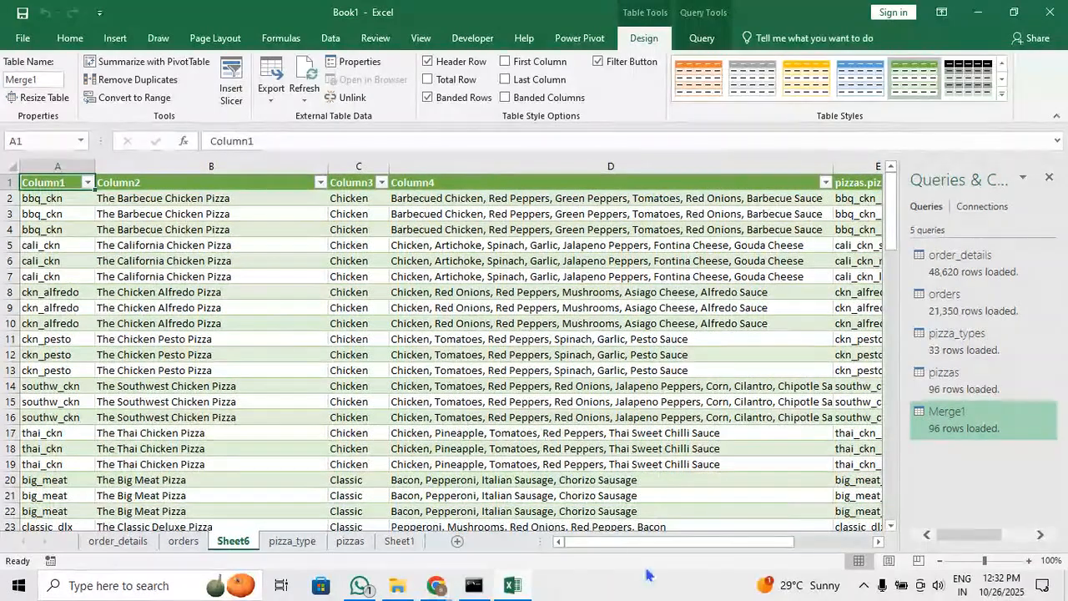
pyautogui.moveTo(643, 541); pyautogui.dragTo(603, 537)
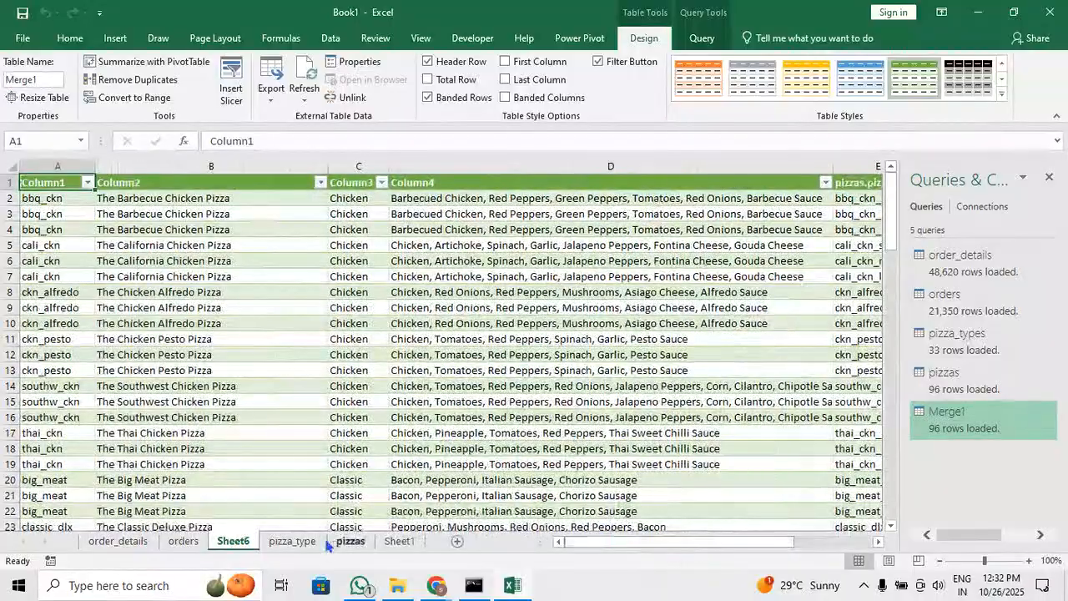
# Copy the name, category and ingredients headers from the pizza_type sheet into pizzas, starting at cell E1
pyautogui.click(293, 542)
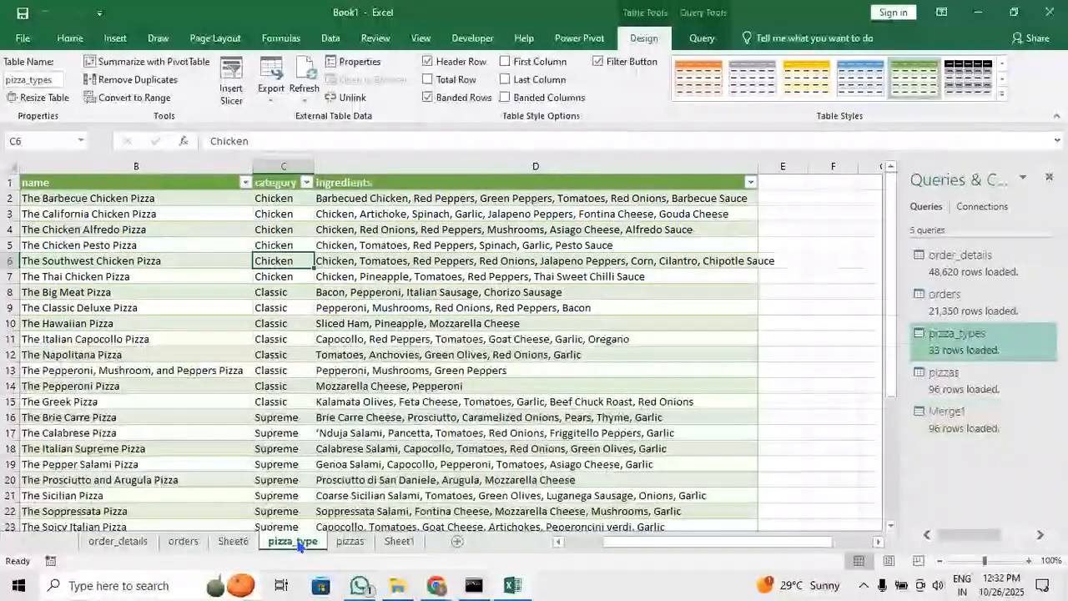
pyautogui.click(349, 541)
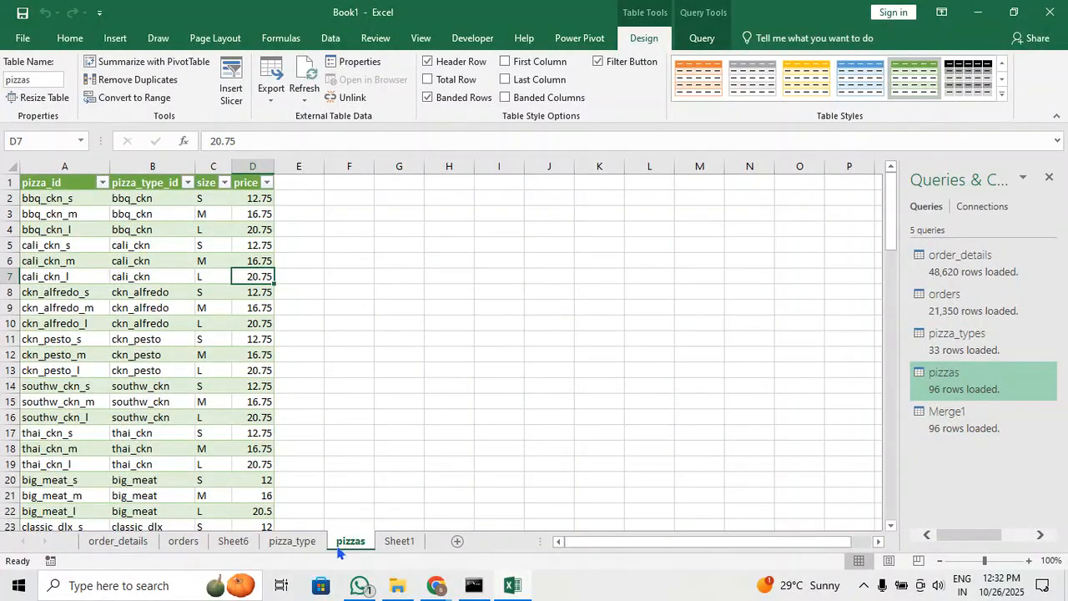
pyautogui.click(282, 543)
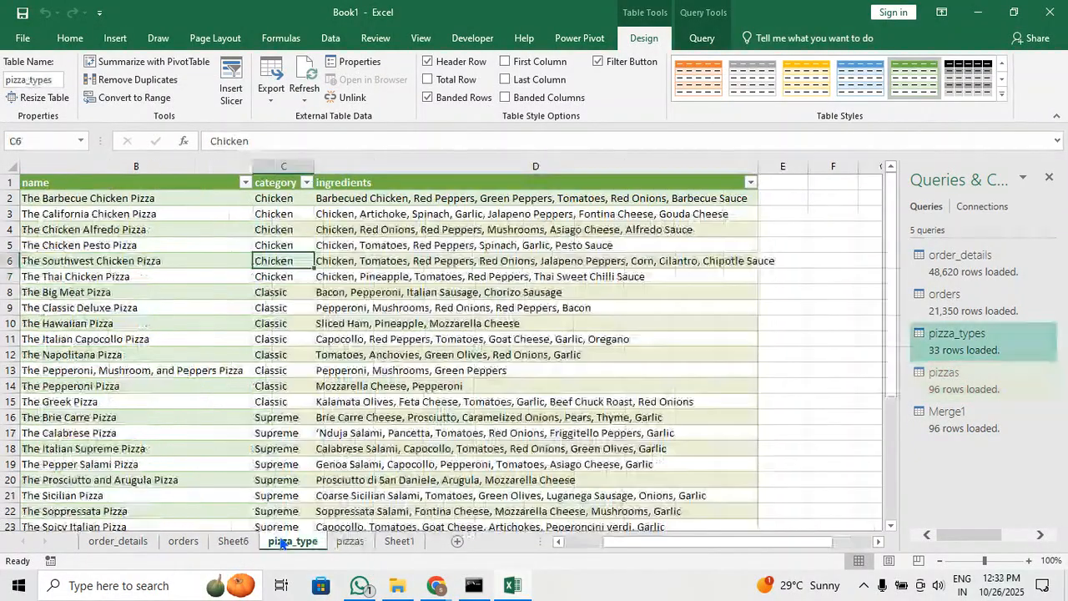
pyautogui.click(558, 542)
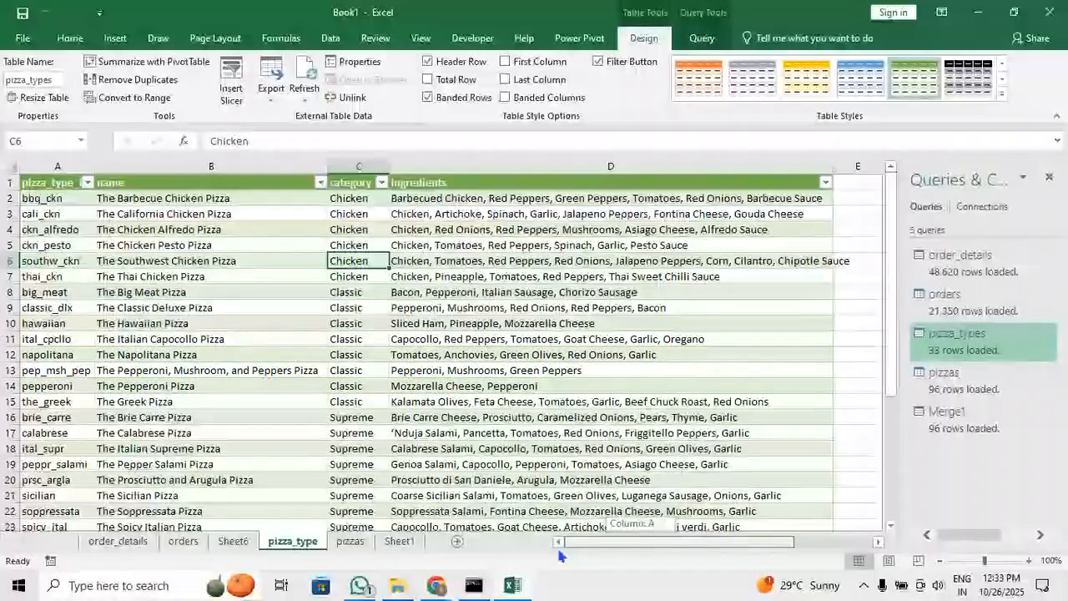
pyautogui.click(339, 548)
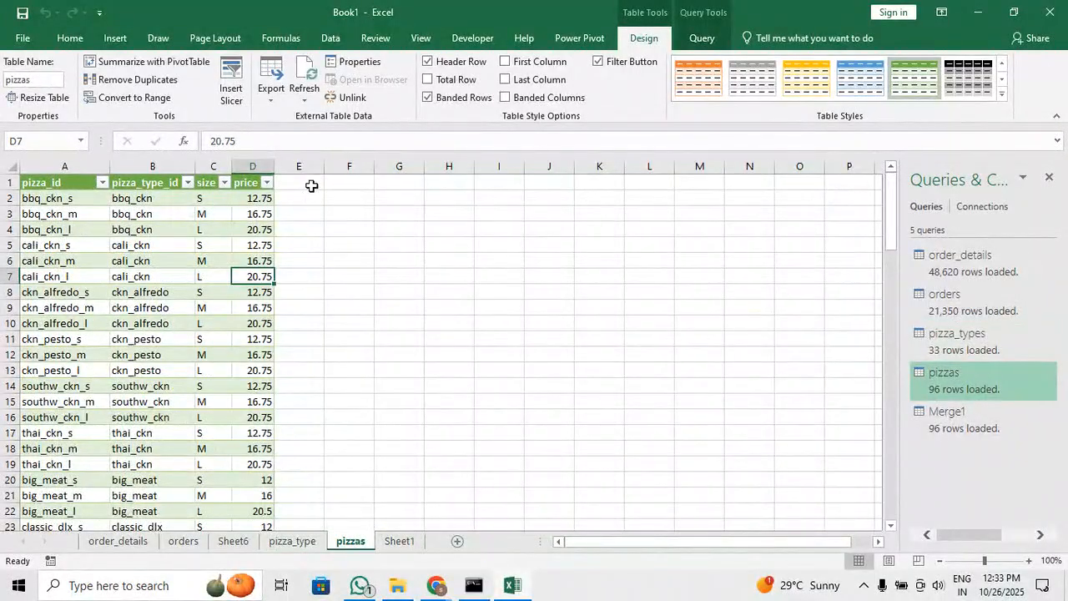
pyautogui.click(309, 185)
pyautogui.click(315, 548)
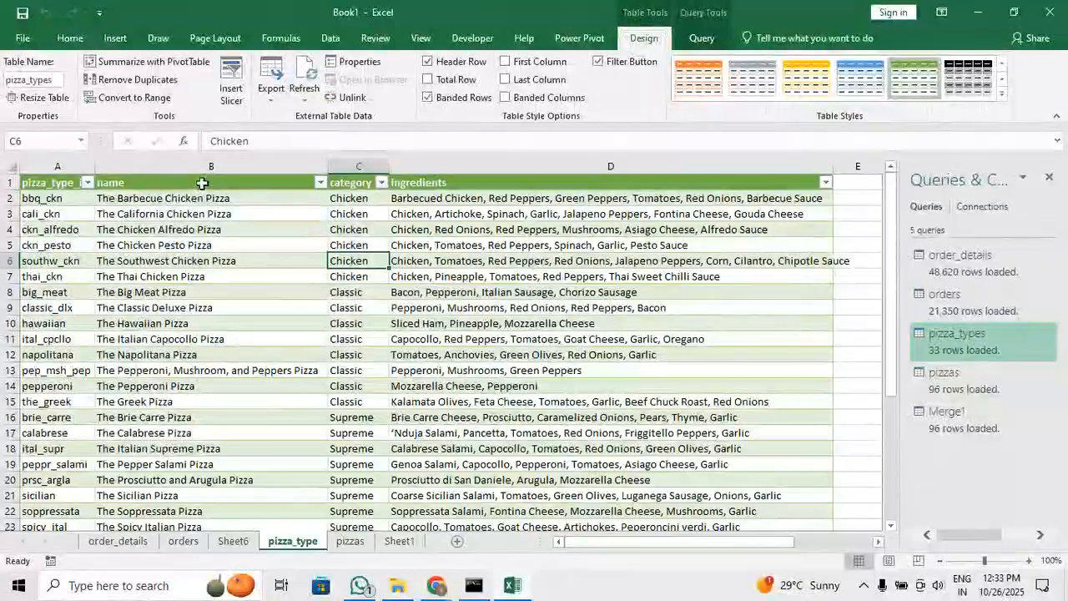
pyautogui.click(203, 183)
pyautogui.keyDown('ctrl'); pyautogui.click(344, 182); pyautogui.keyUp('ctrl')
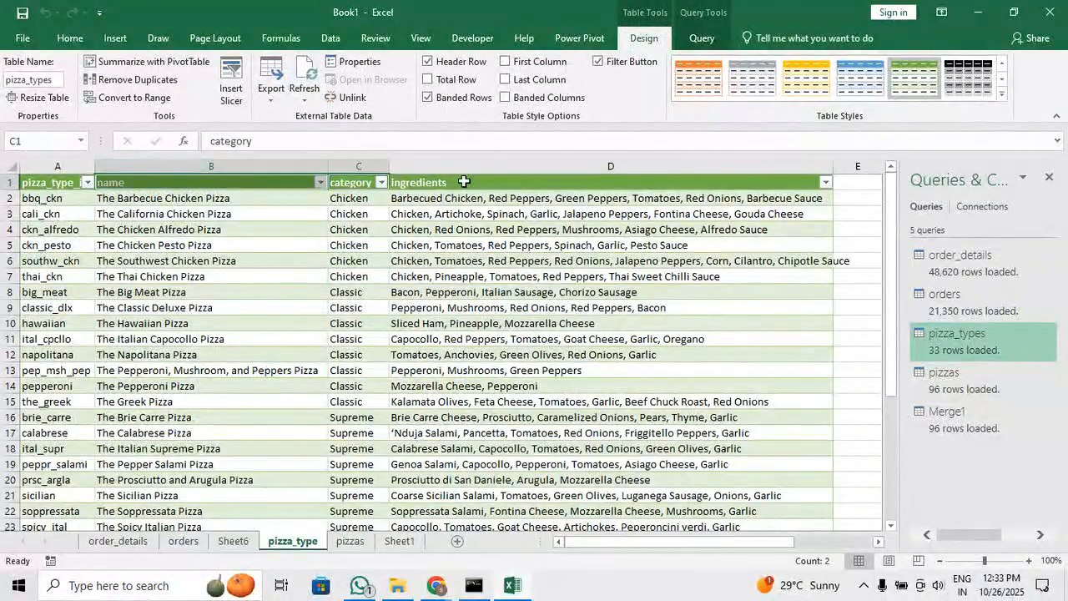
pyautogui.keyDown('ctrl'); pyautogui.click(459, 183); pyautogui.keyUp('ctrl')
pyautogui.hotkey('ctrl', 'c')
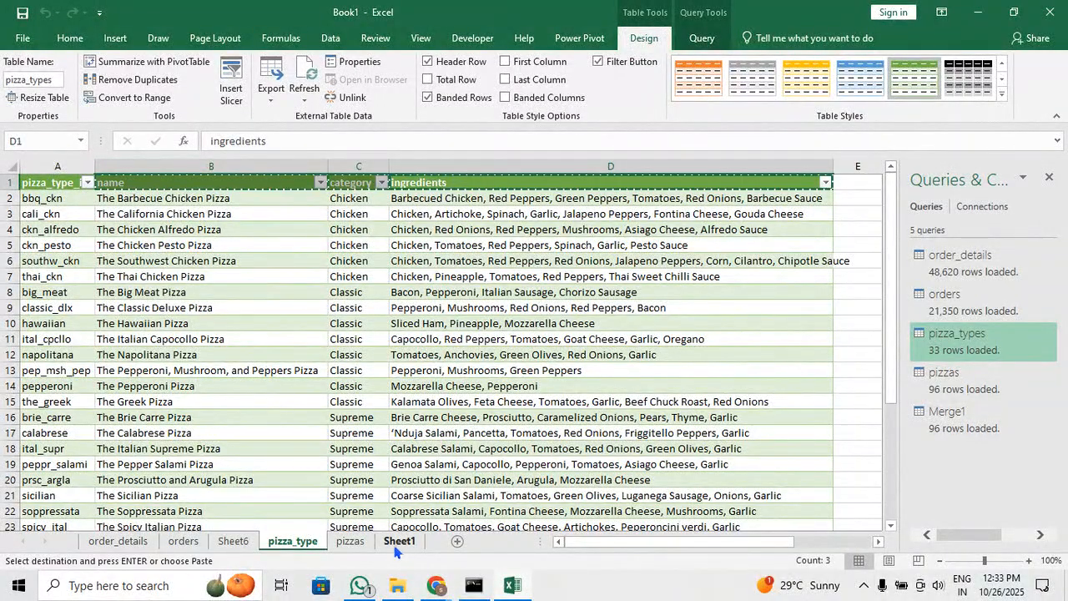
pyautogui.click(350, 541)
pyautogui.hotkey('ctrl', 'v')
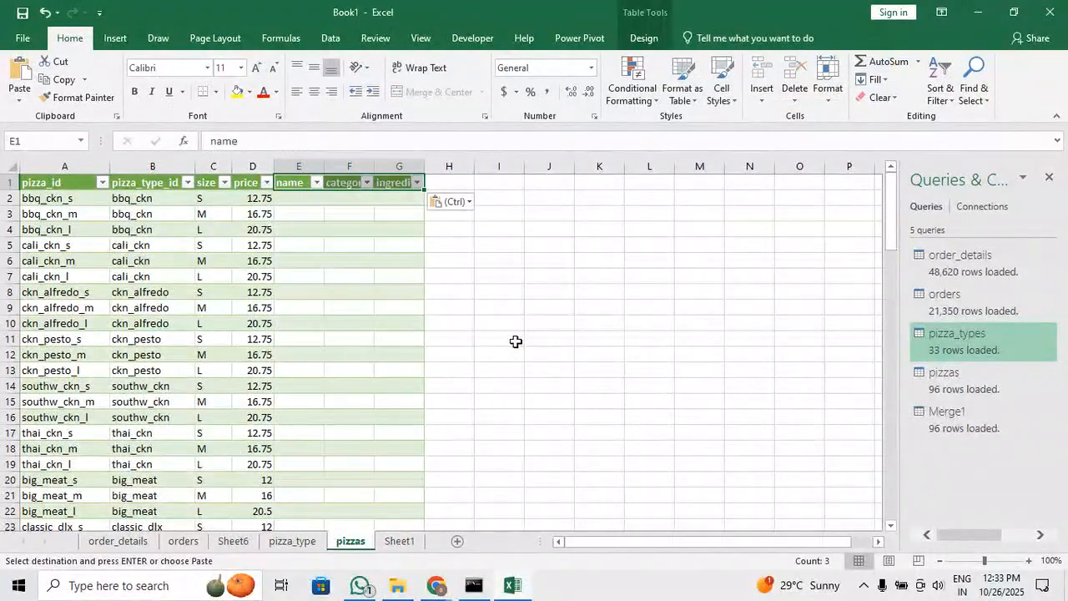
# Widen the name, category and ingredients columns of the pizzas table to fit their headers
pyautogui.moveTo(420, 163); pyautogui.dragTo(456, 162)
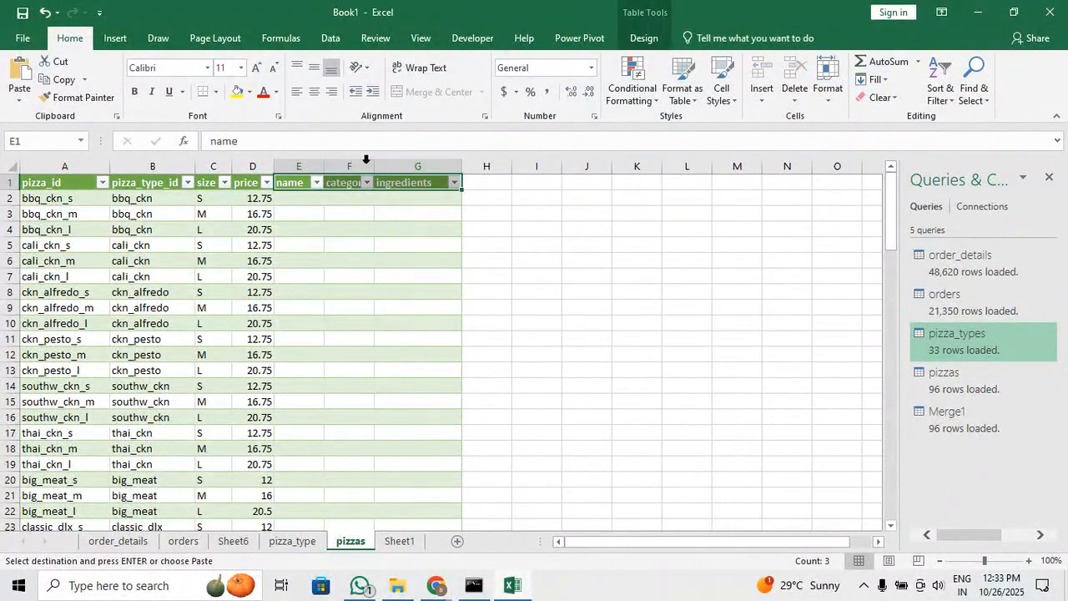
pyautogui.doubleClick(374, 162)
pyautogui.moveTo(309, 166); pyautogui.dragTo(341, 169)
# Start an INDEX formula in cell E2 of the name column on the pizzas sheet
pyautogui.click(314, 197)
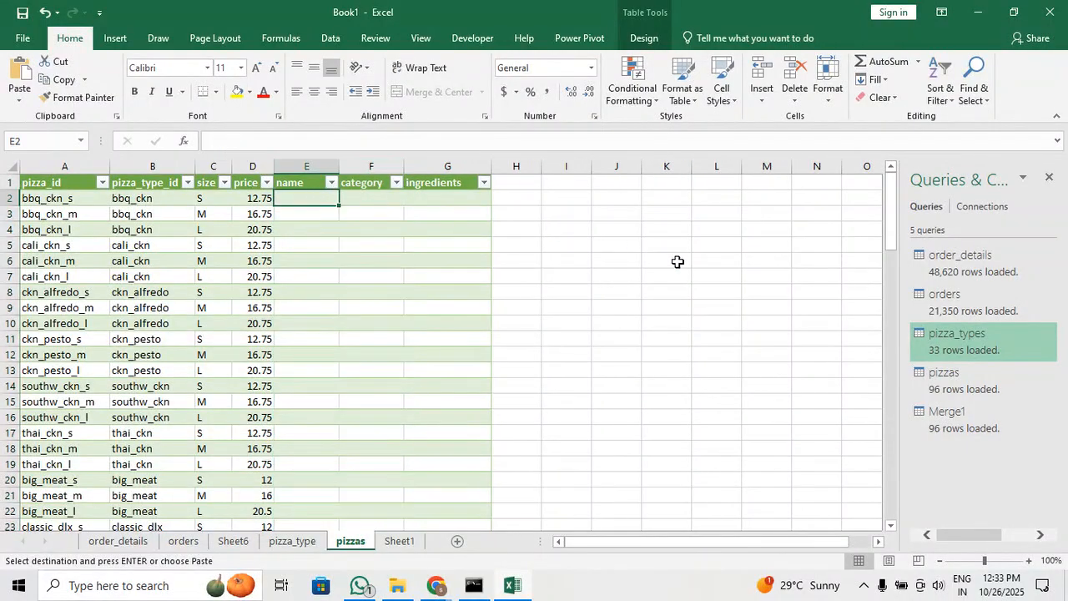
pyautogui.write('=')
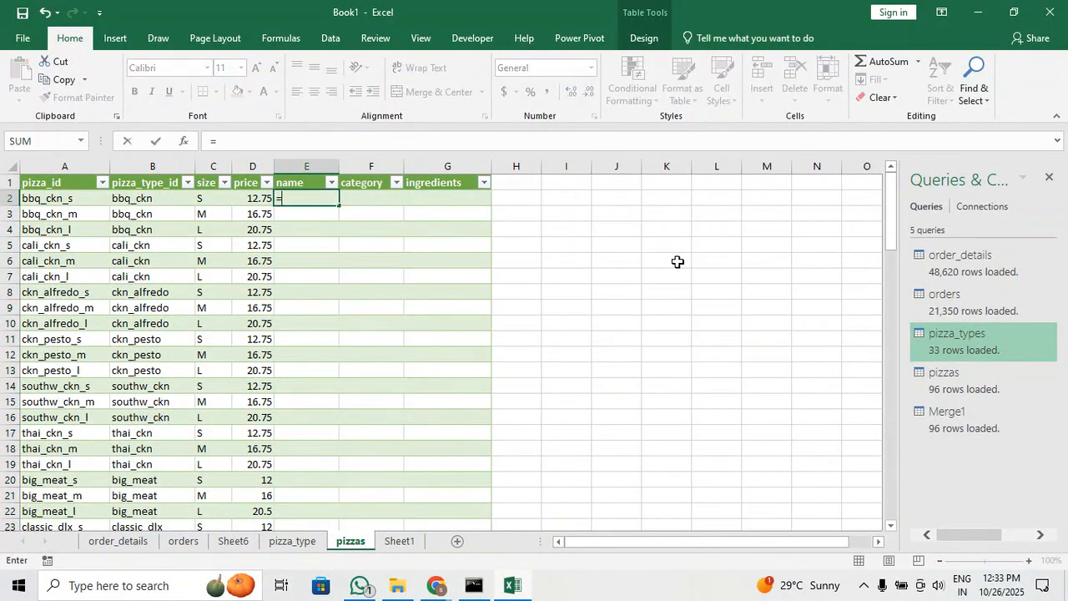
pyautogui.write('v')
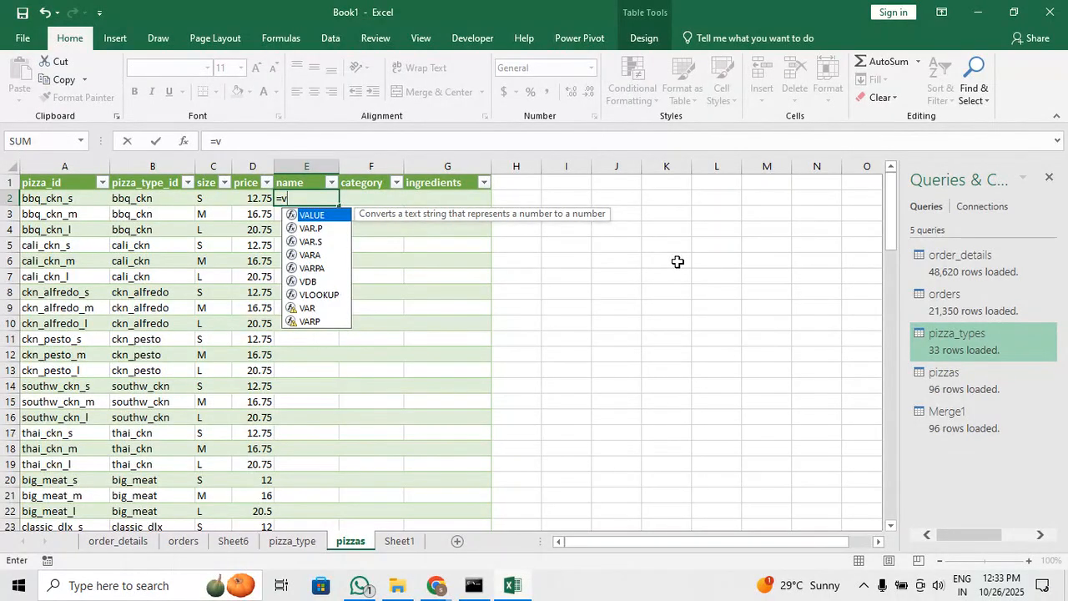
pyautogui.press('BackSpace')
pyautogui.press('BackSpace')
pyautogui.write('-')
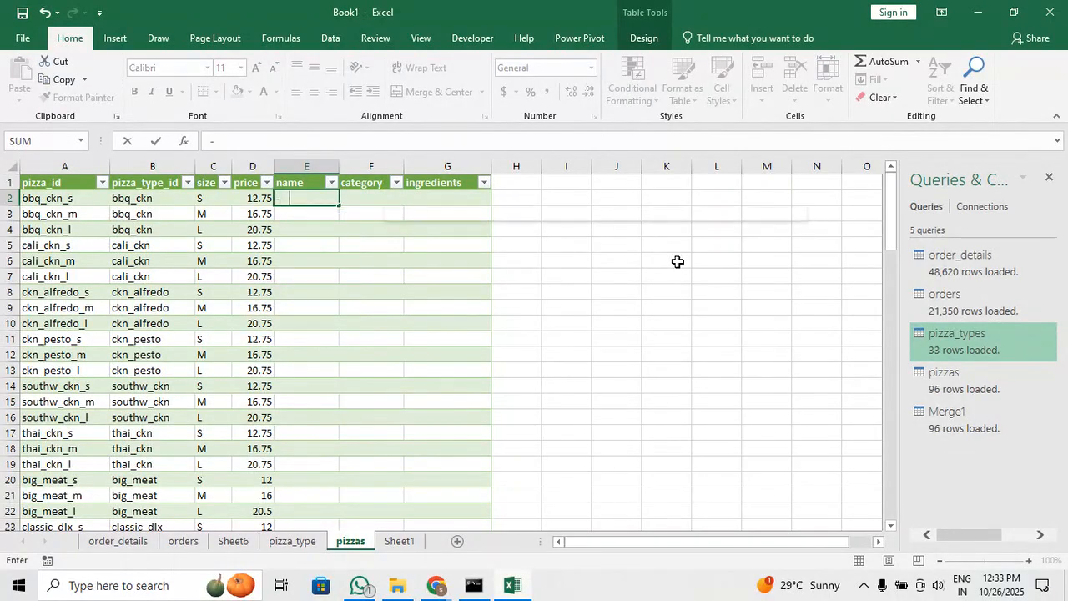
pyautogui.press('BackSpace')
pyautogui.write('=mat')
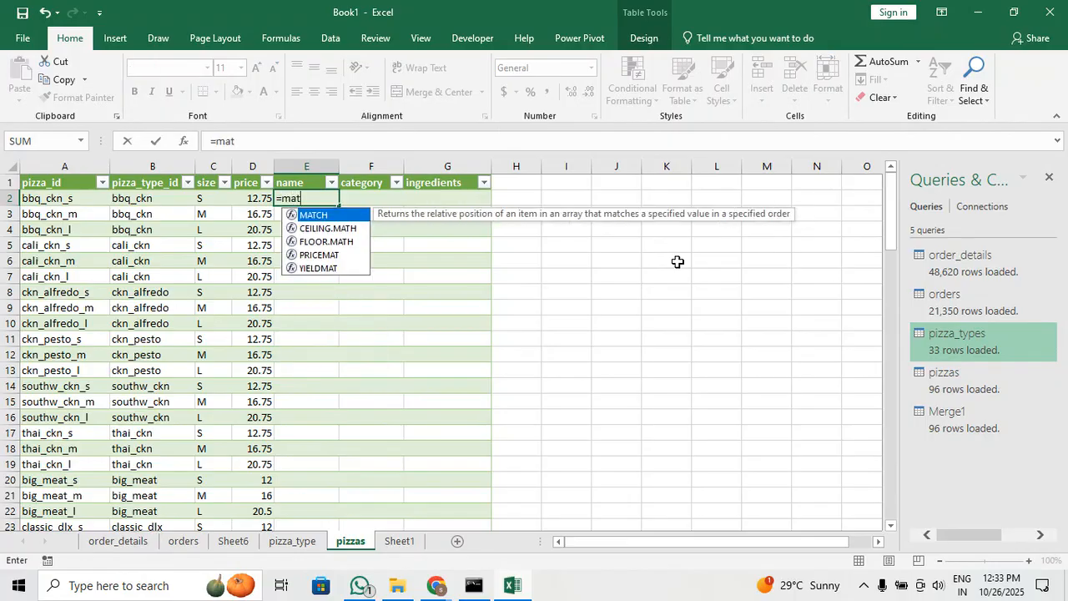
pyautogui.press('BackSpace')
pyautogui.press('BackSpace')
pyautogui.press('BackSpace')
pyautogui.write('ind')
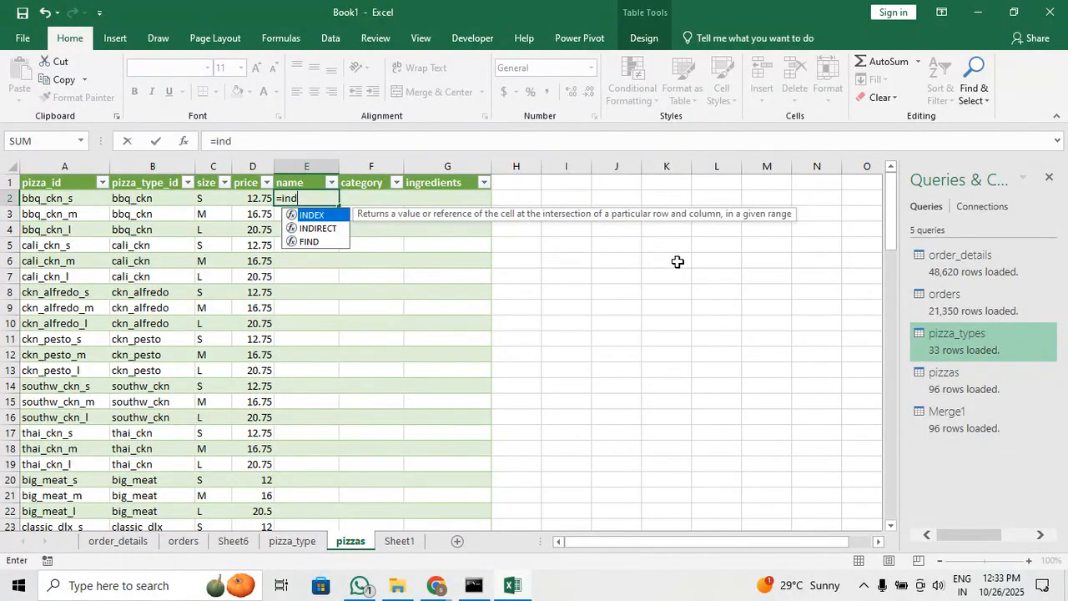
pyautogui.press('Tab')
pyautogui.press('Left')
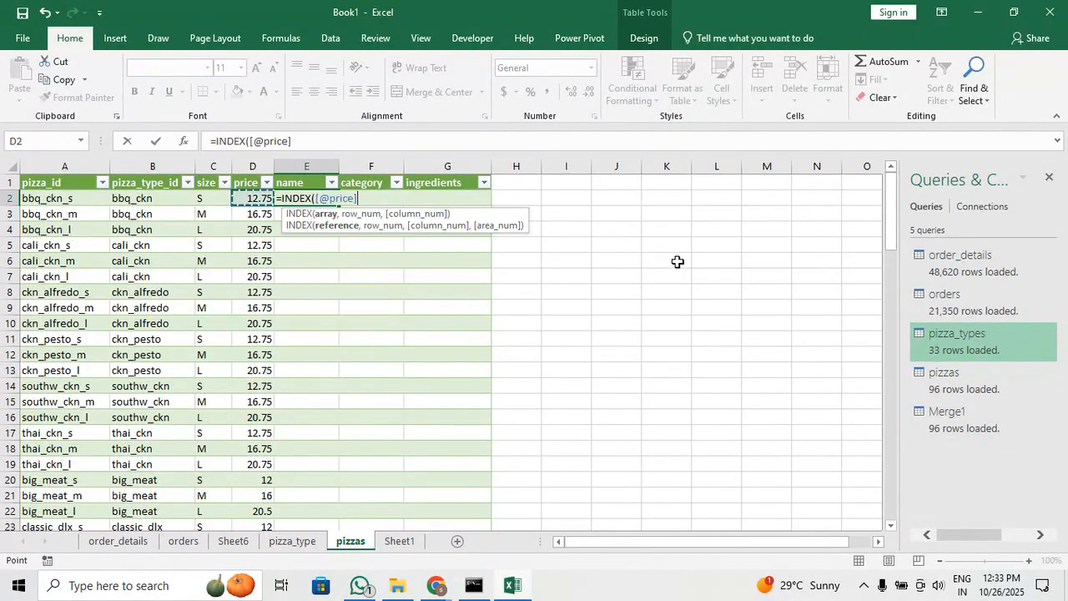
pyautogui.press('Left')
pyautogui.press('Left')
pyautogui.press('Left')
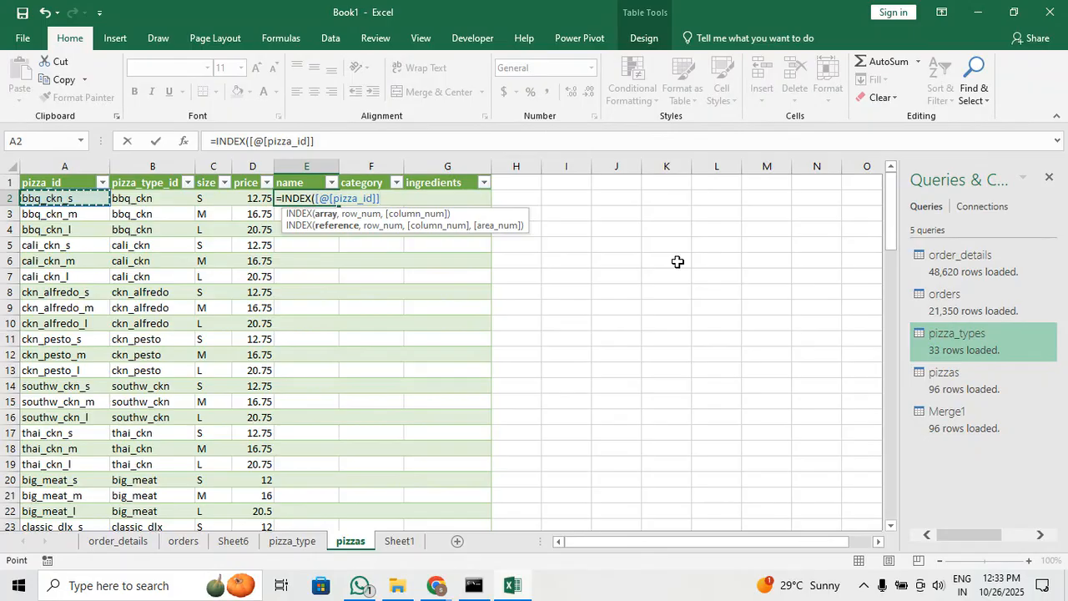
pyautogui.press('Right')
pyautogui.press('BackSpace')
pyautogui.press('BackSpace')
pyautogui.press('BackSpace')
pyautogui.press('BackSpace')
pyautogui.press('BackSpace')
pyautogui.press('BackSpace')
pyautogui.press('BackSpace')
pyautogui.press('BackSpace')
pyautogui.press('BackSpace')
pyautogui.press('BackSpace')
pyautogui.press('BackSpace')
pyautogui.press('BackSpace')
pyautogui.press('BackSpace')
pyautogui.press('BackSpace')
pyautogui.press('BackSpace')
pyautogui.press('BackSpace')
pyautogui.press('BackSpace')
pyautogui.press('BackSpace')
pyautogui.press('BackSpace')
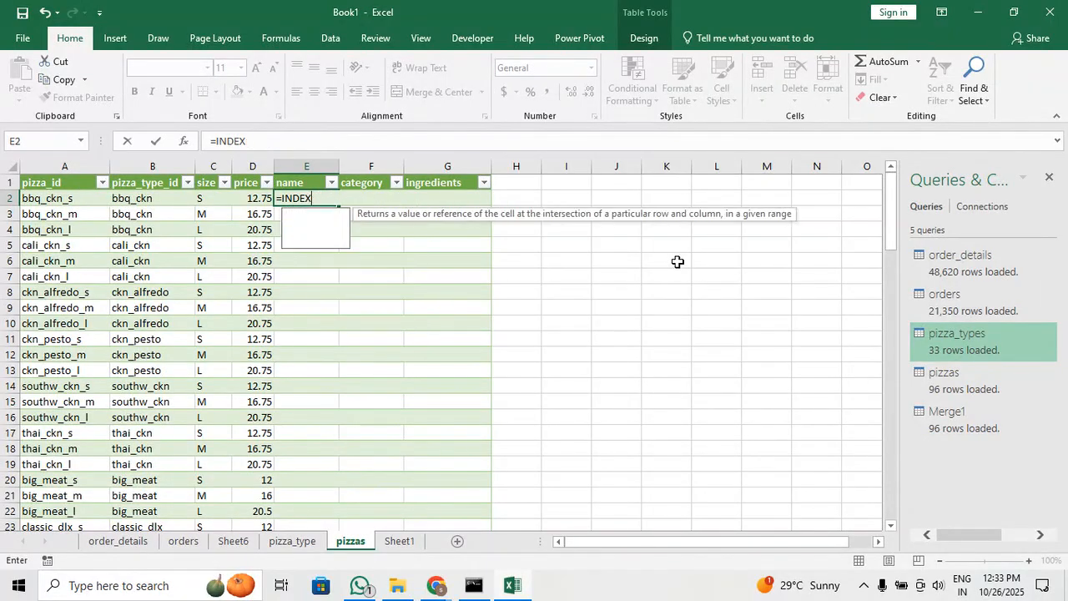
pyautogui.press('Escape')
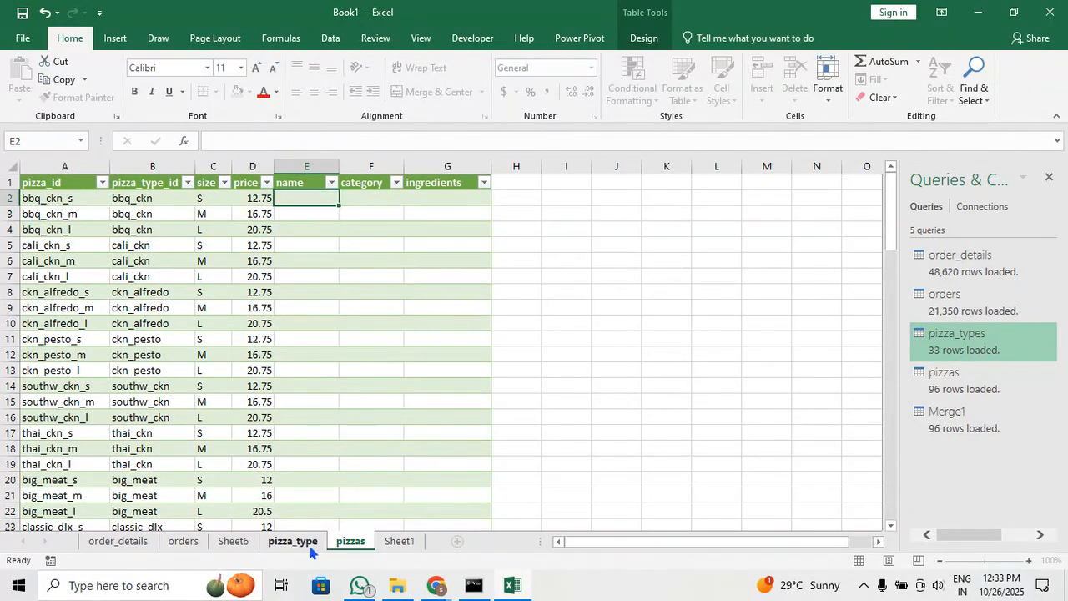
# Check the table name assigned to the data on the pizza_type sheet, and return to the pizzas sheet
pyautogui.click(310, 549)
pyautogui.click(295, 355)
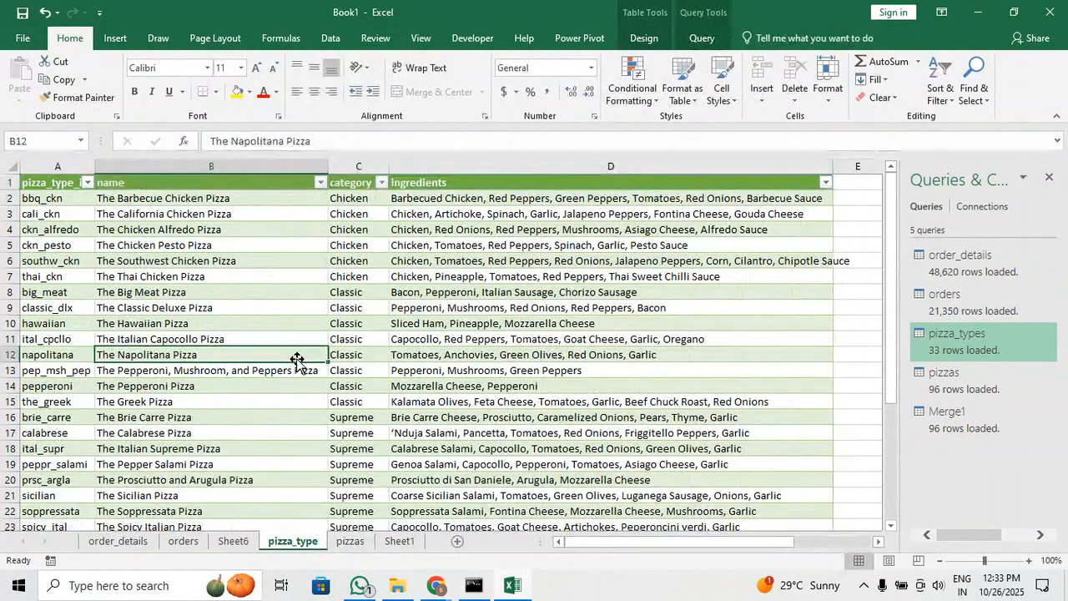
pyautogui.click(644, 37)
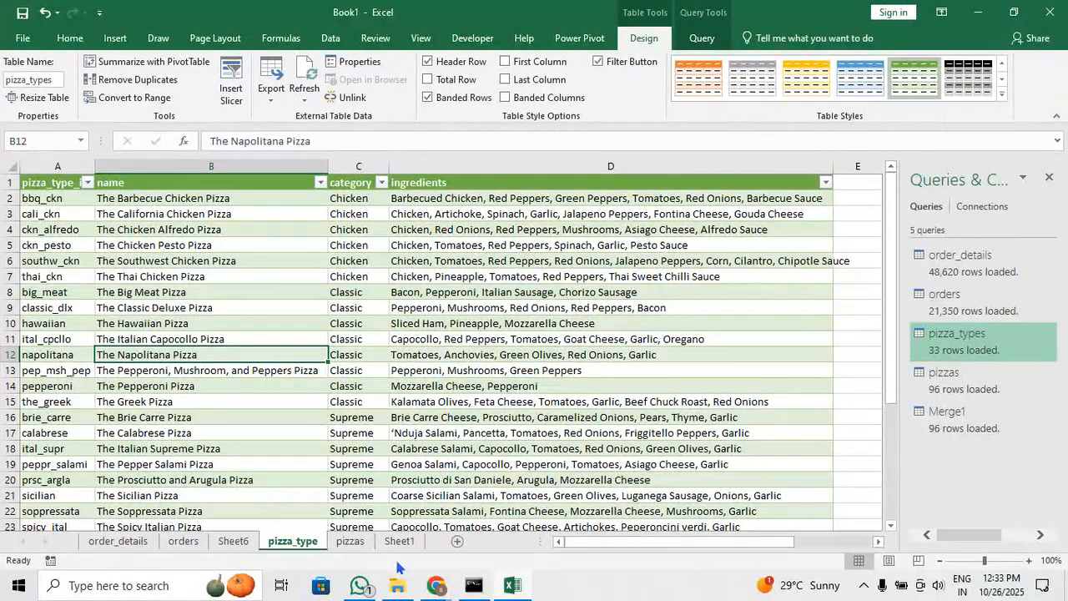
pyautogui.click(396, 544)
pyautogui.click(351, 541)
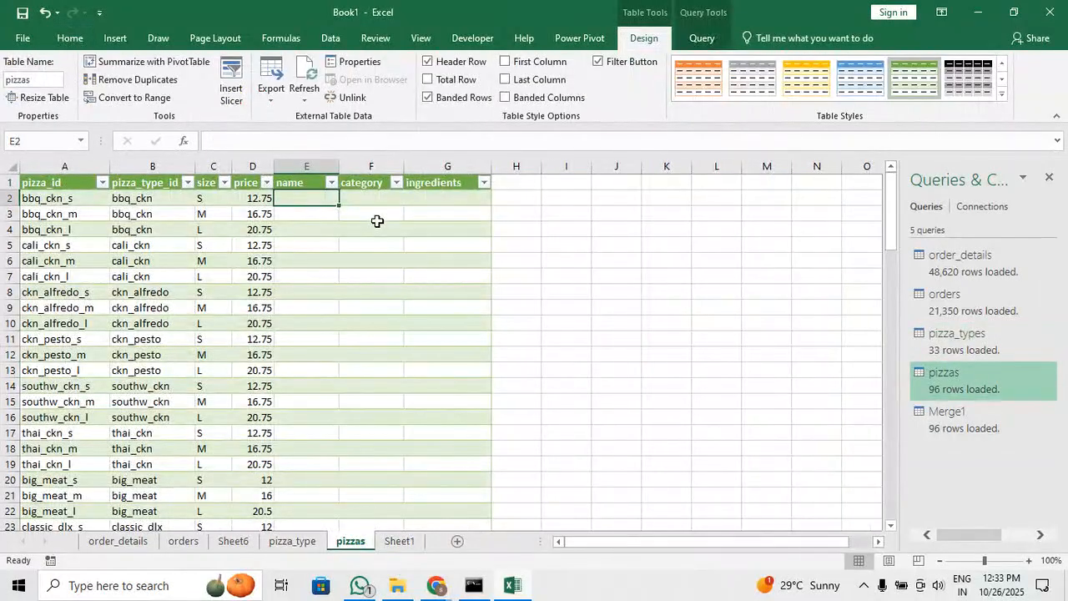
# Begin an INDEX formula in cell E2 of the pizzas sheet with the pizza_types table as its array
pyautogui.write('=ind')
pyautogui.press('Tab')
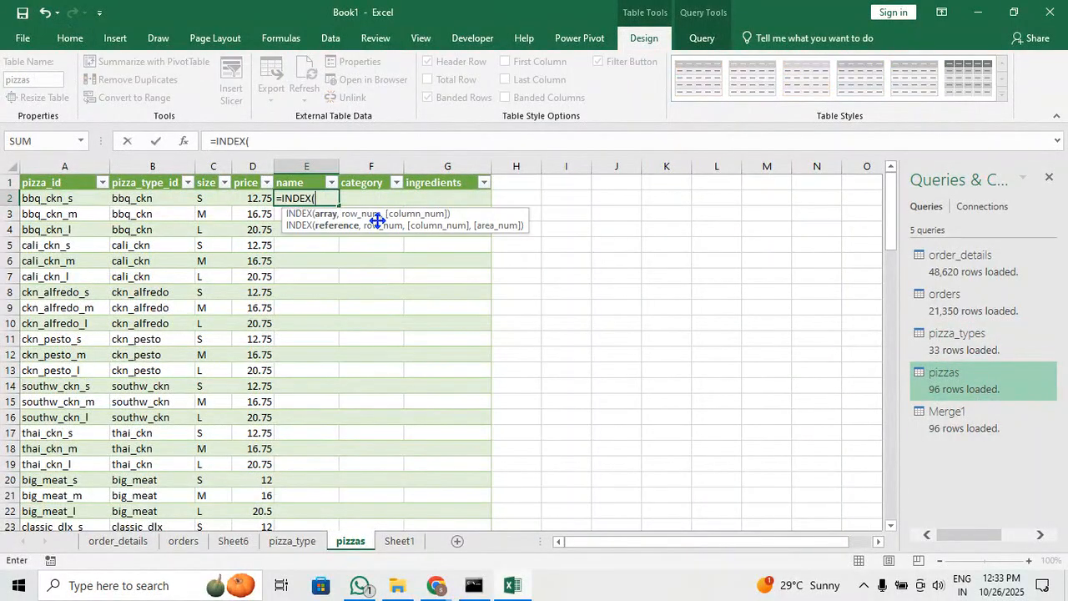
pyautogui.write('p')
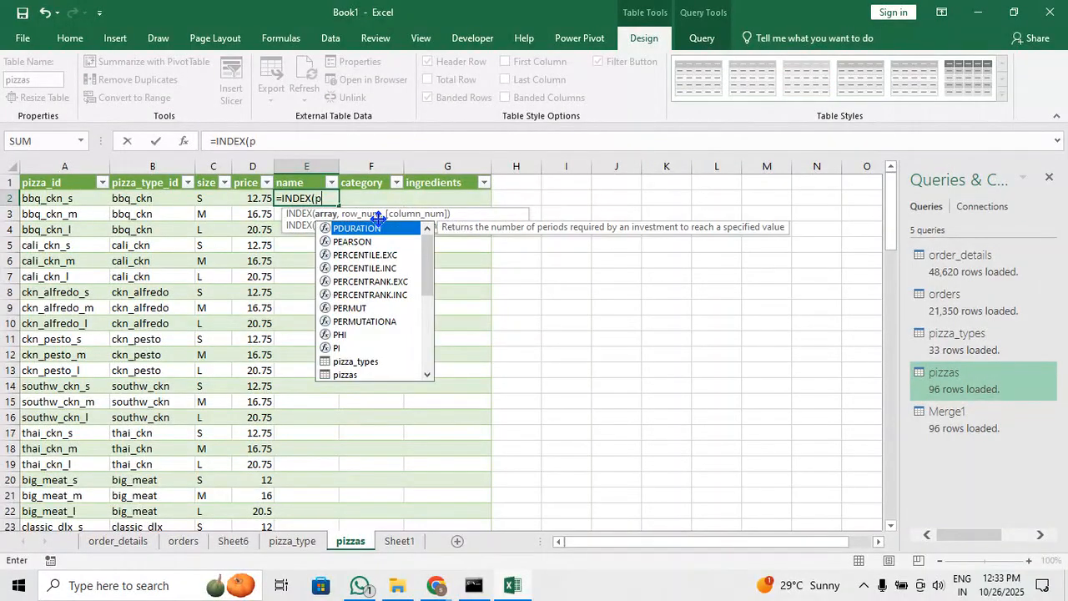
pyautogui.write('i')
pyautogui.press('Down')
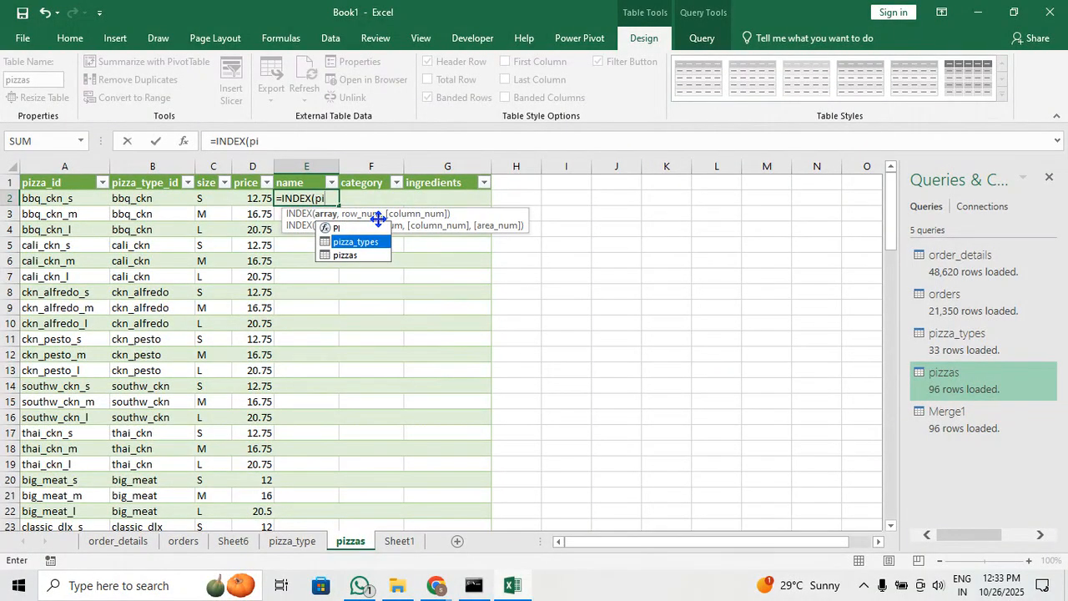
pyautogui.press('Tab')
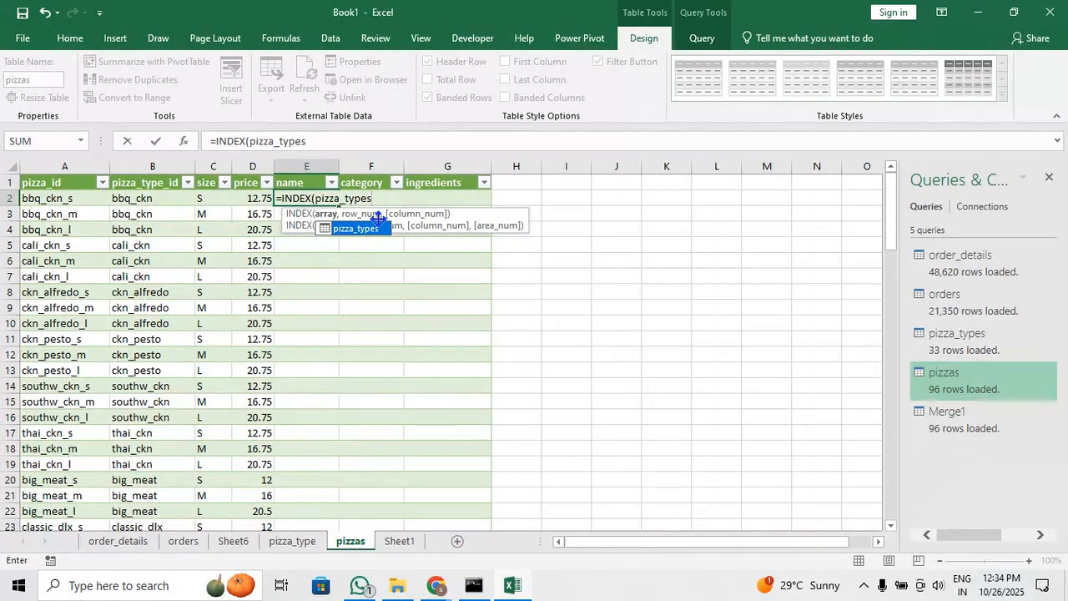
pyautogui.write(',')
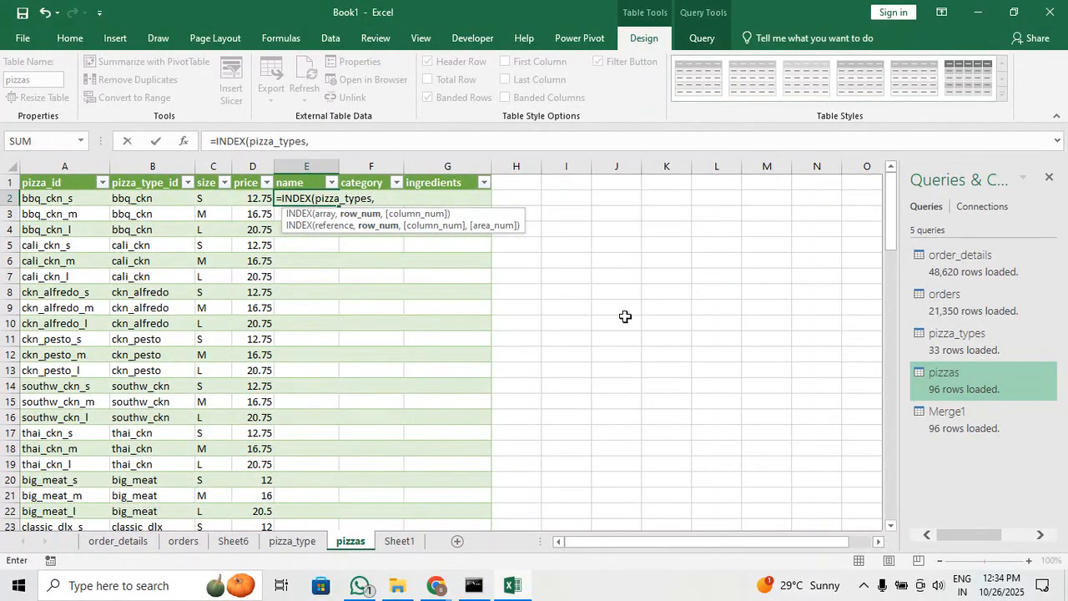
# Add a MATCH for the row number that looks up [@[pizza_type_id]] in pizza_type!A:A with match type 0
pyautogui.write('matc')
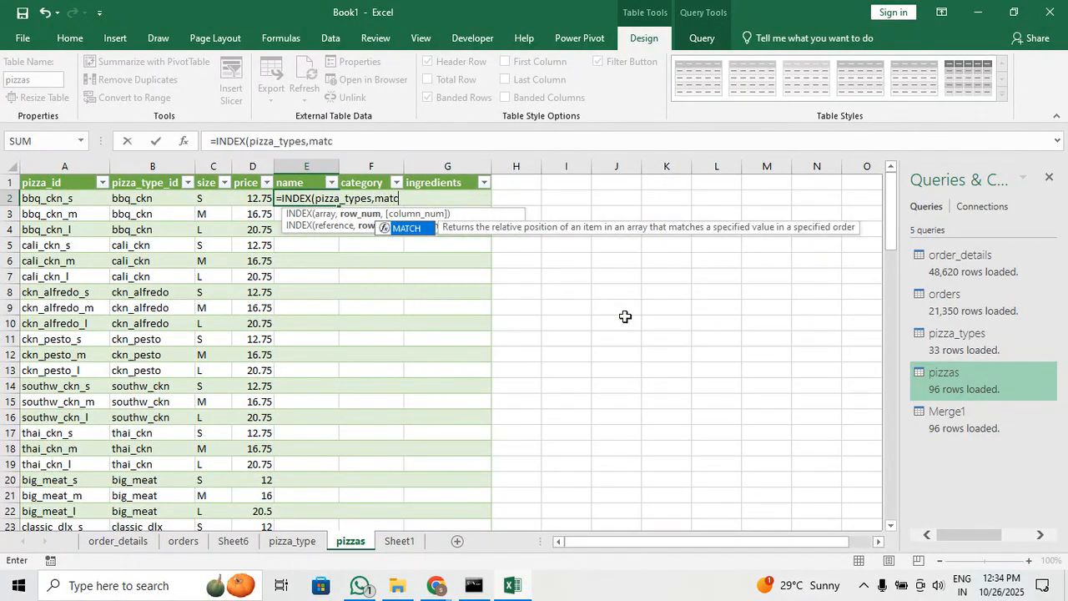
pyautogui.press('Tab')
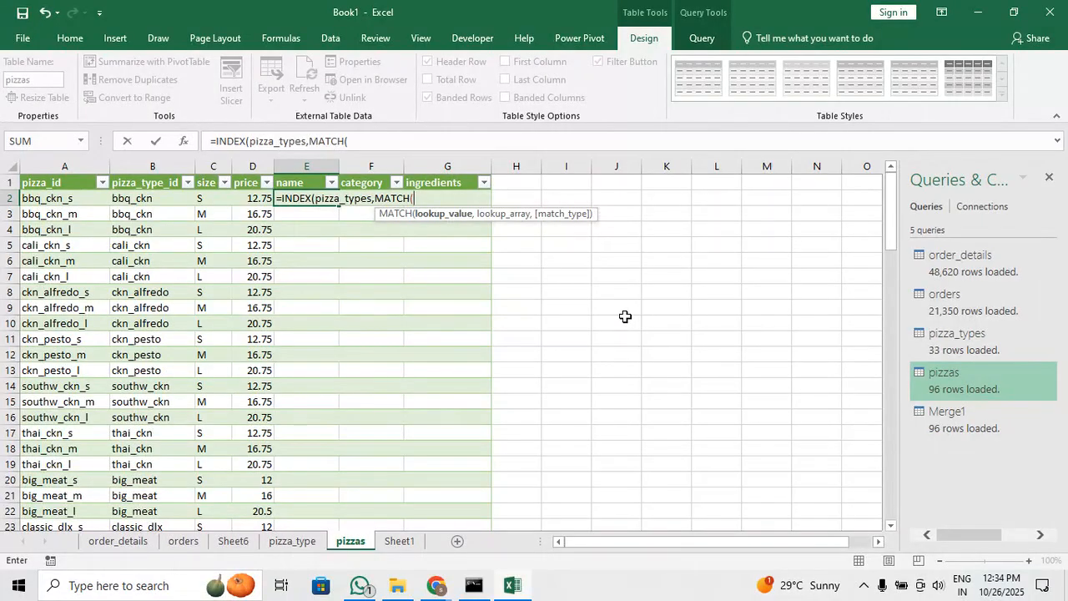
pyautogui.press('Left')
pyautogui.press('Left')
pyautogui.press('Left')
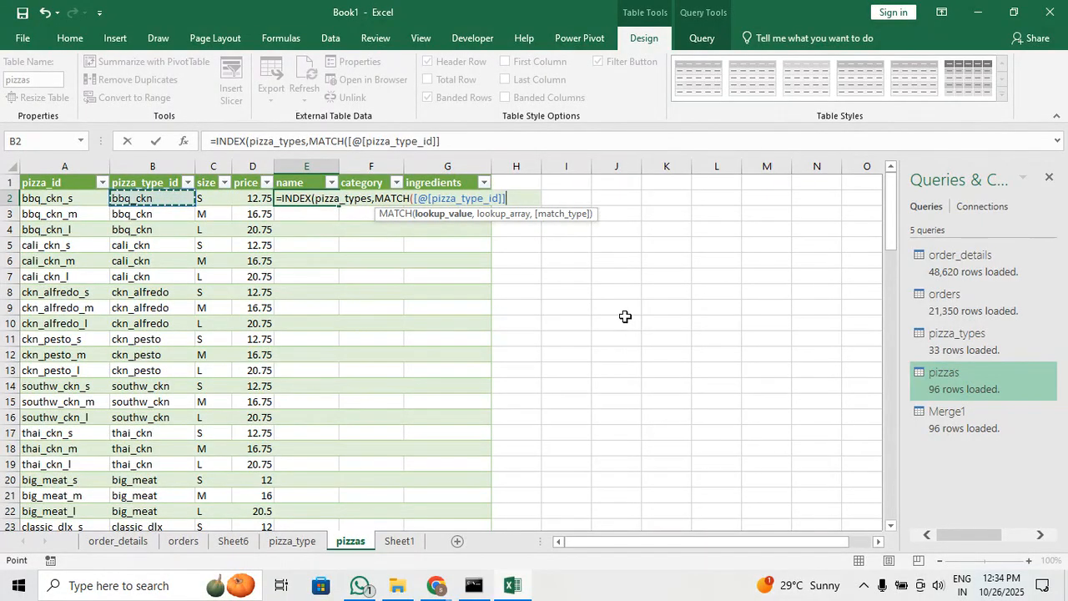
pyautogui.write(',')
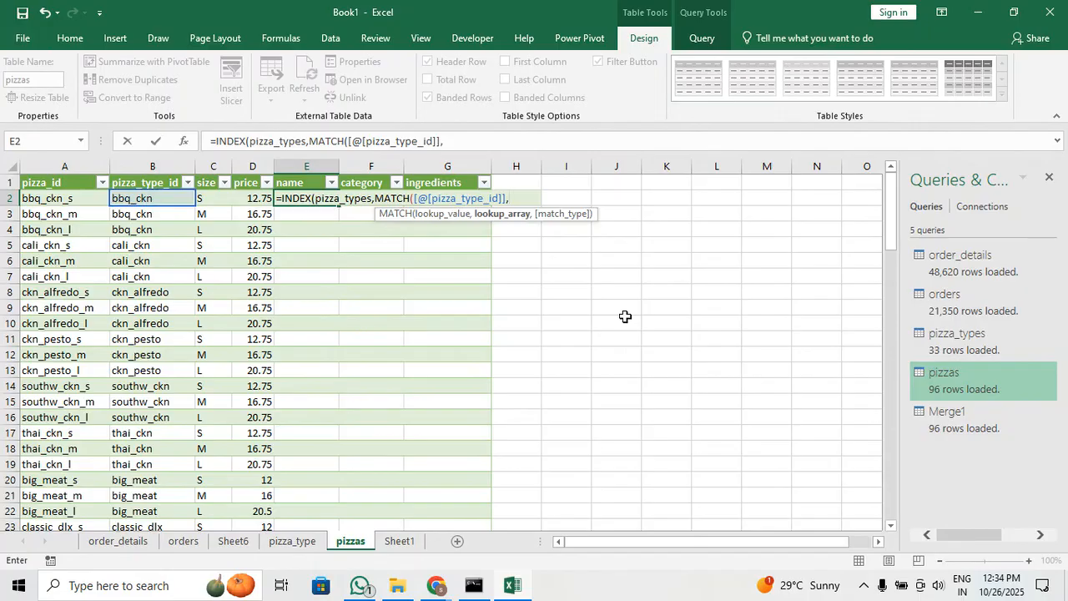
pyautogui.click(292, 543)
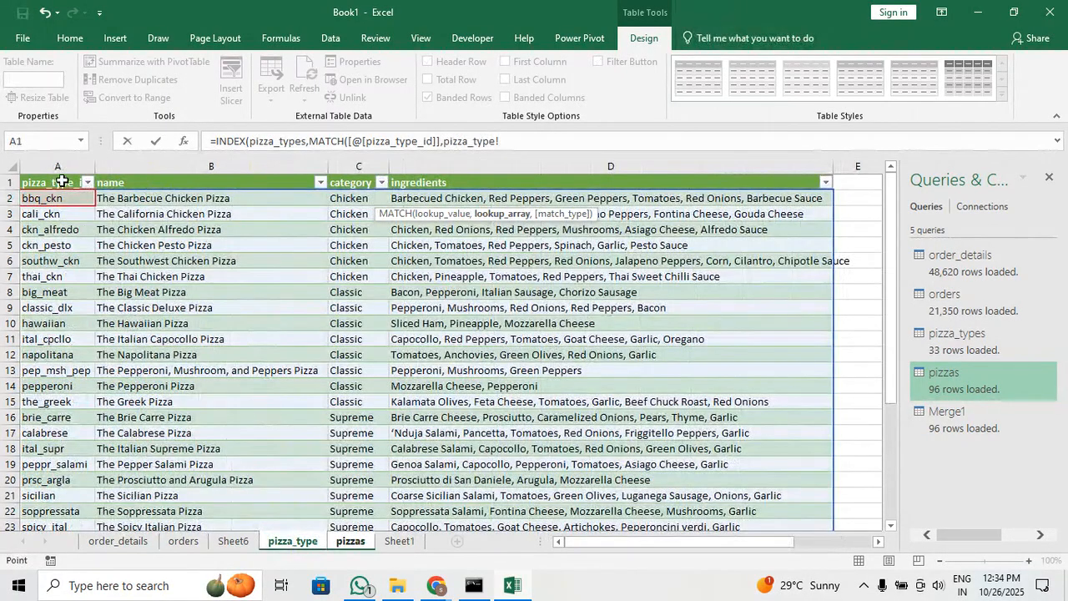
pyautogui.click(60, 167)
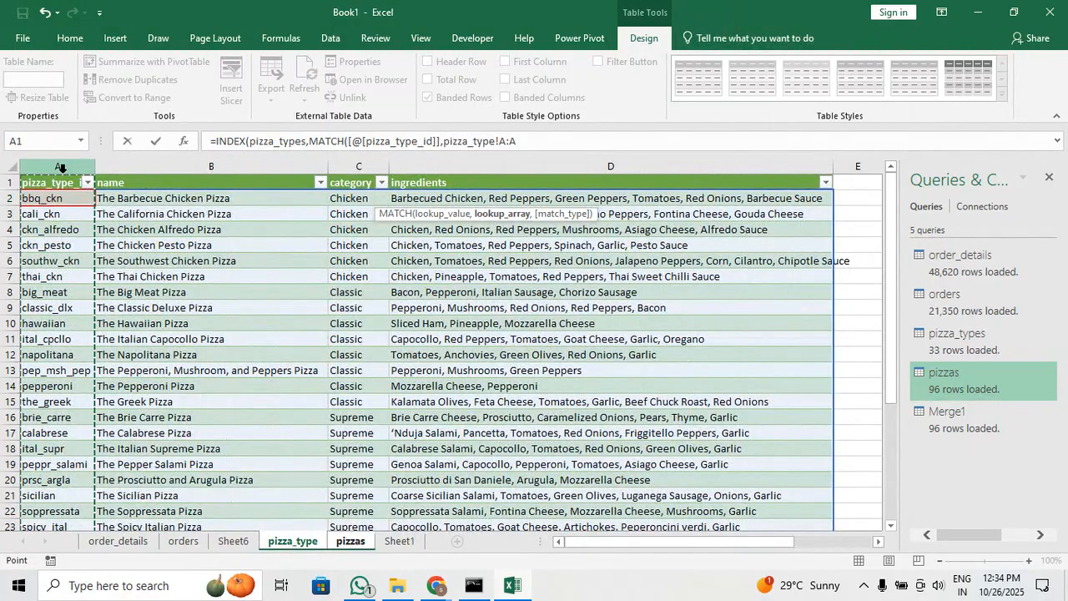
pyautogui.write(',')
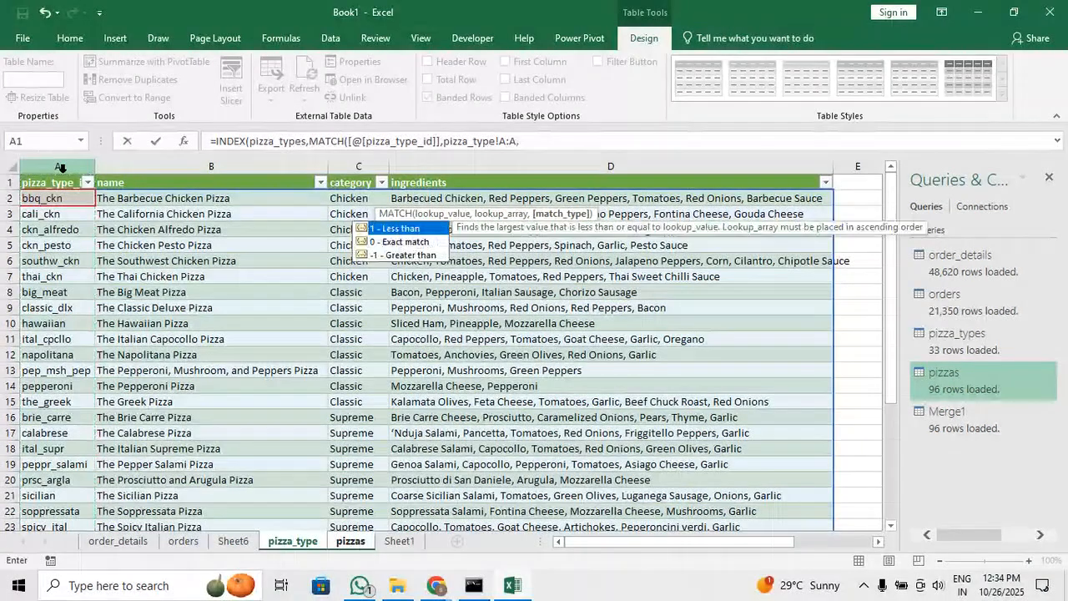
pyautogui.write('0)')
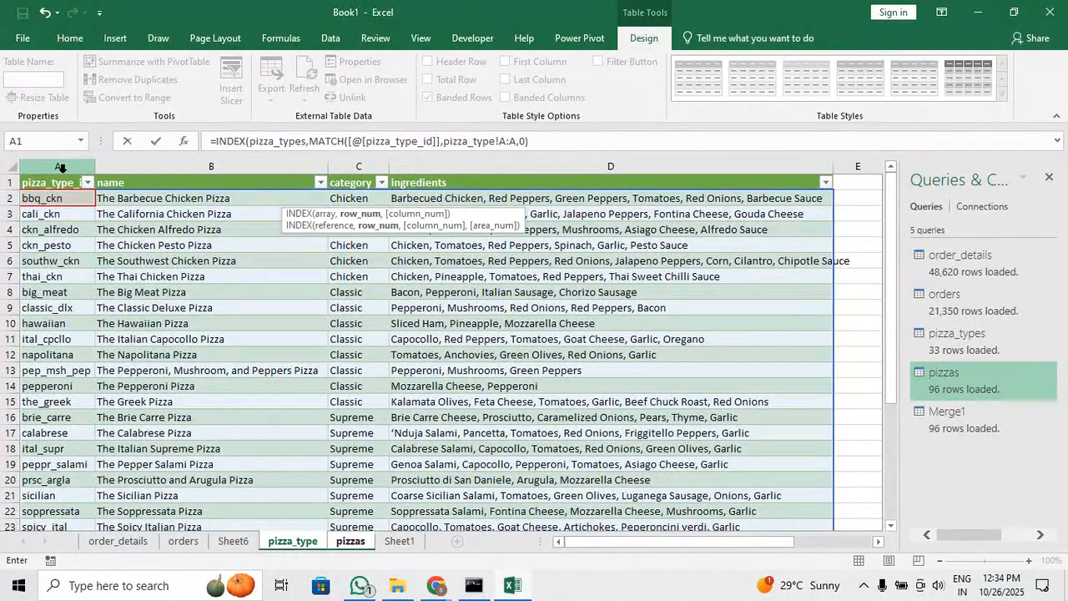
# Complete the formula with a column MATCH of the pizzas name header in pizza_type!1:1, match type 0, and fit the name column's width
pyautogui.write(',')
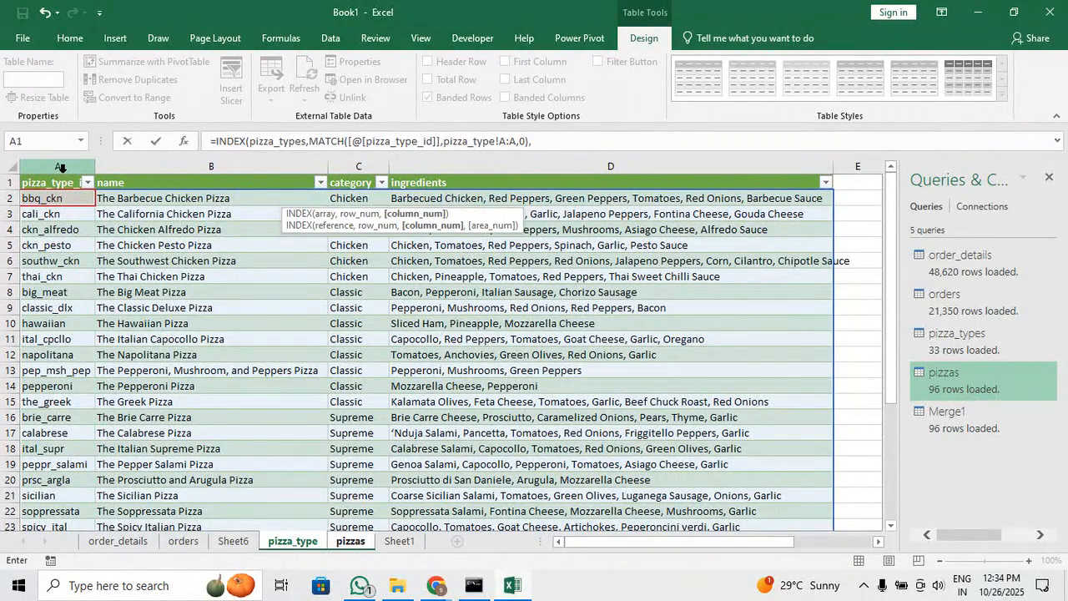
pyautogui.write('mat')
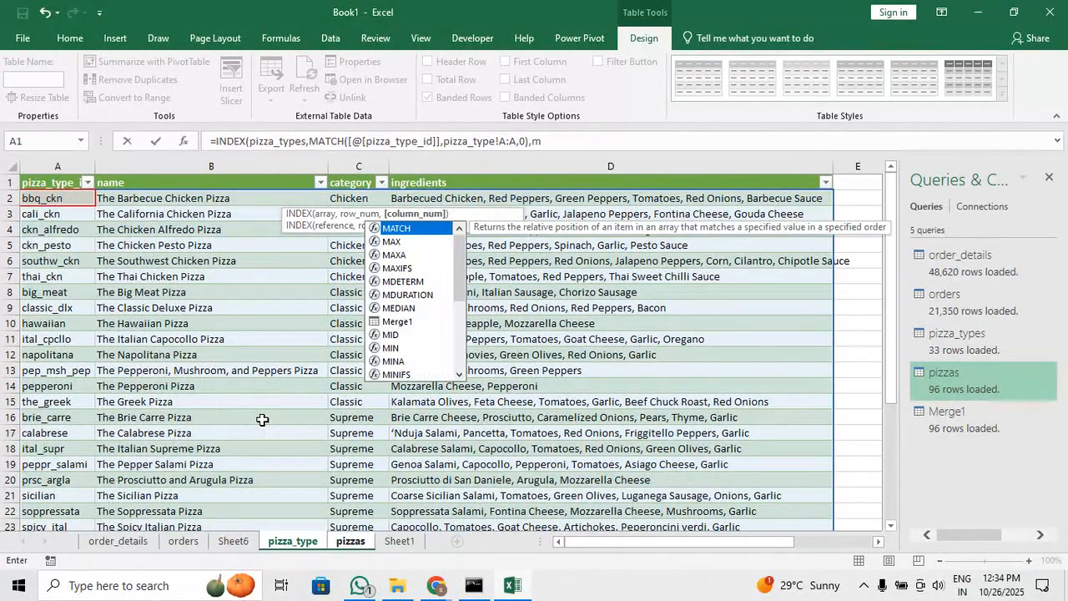
pyautogui.press('Tab')
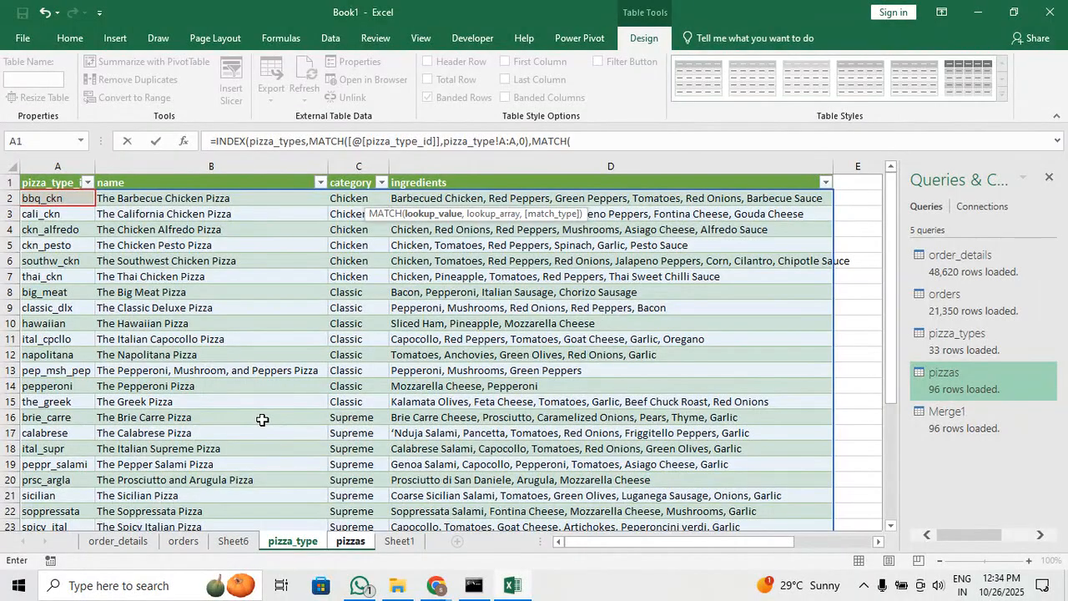
pyautogui.click(357, 544)
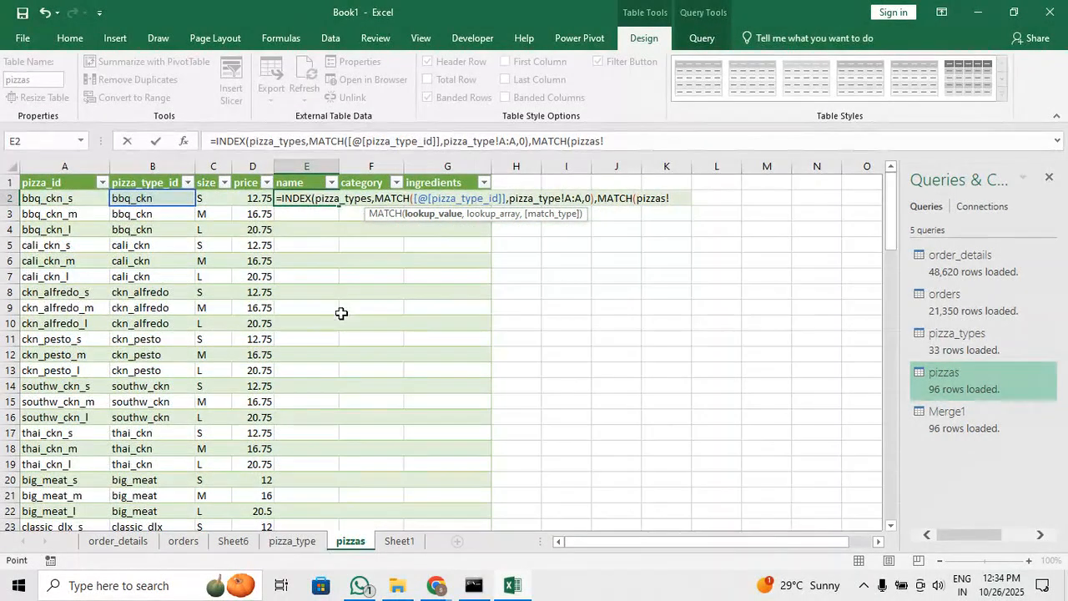
pyautogui.click(303, 181)
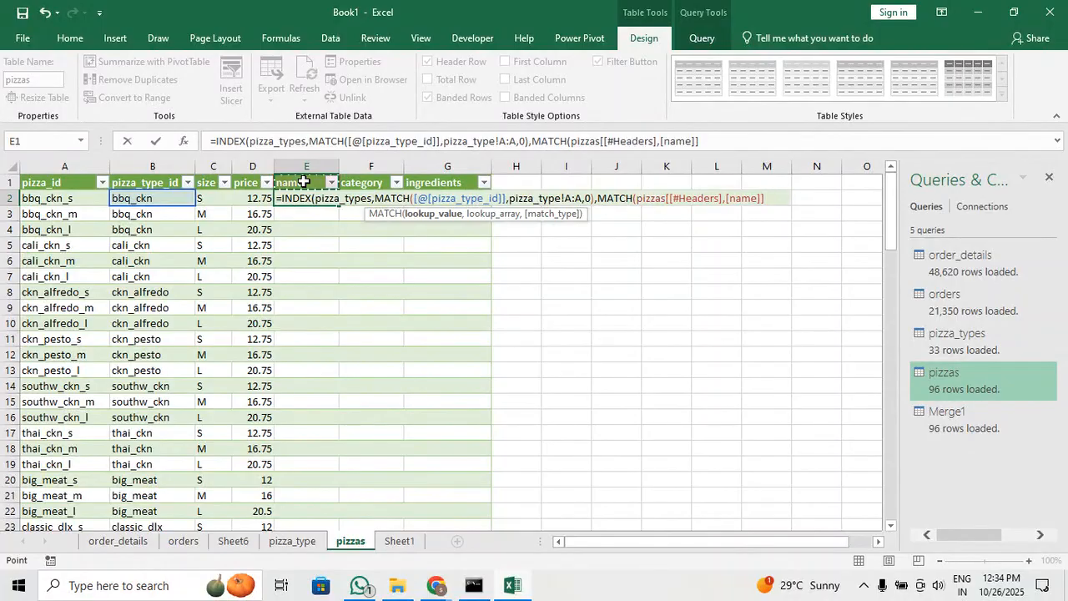
pyautogui.write(',')
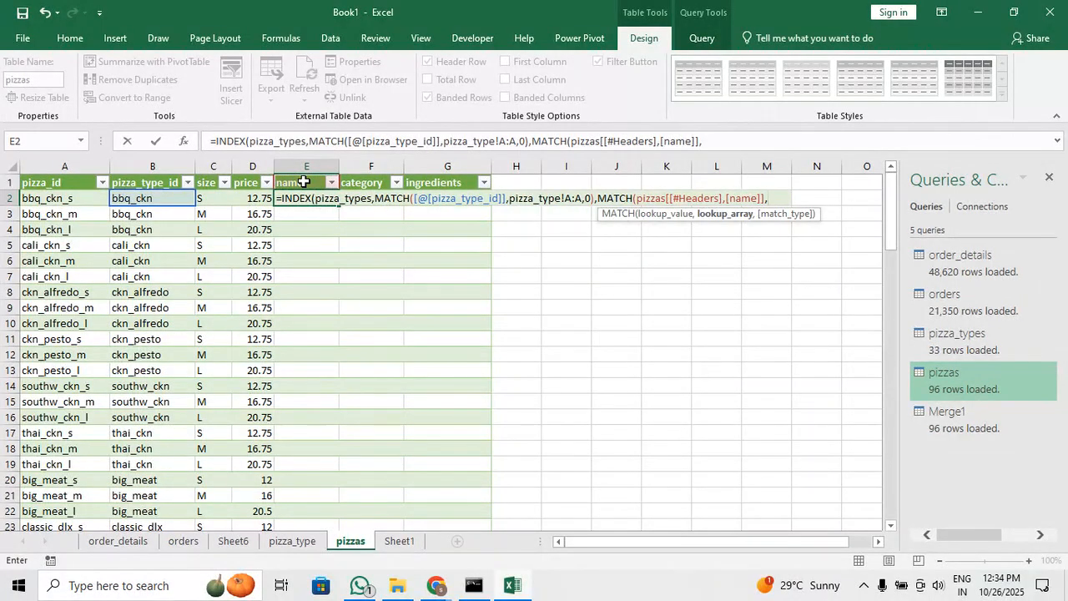
pyautogui.click(294, 542)
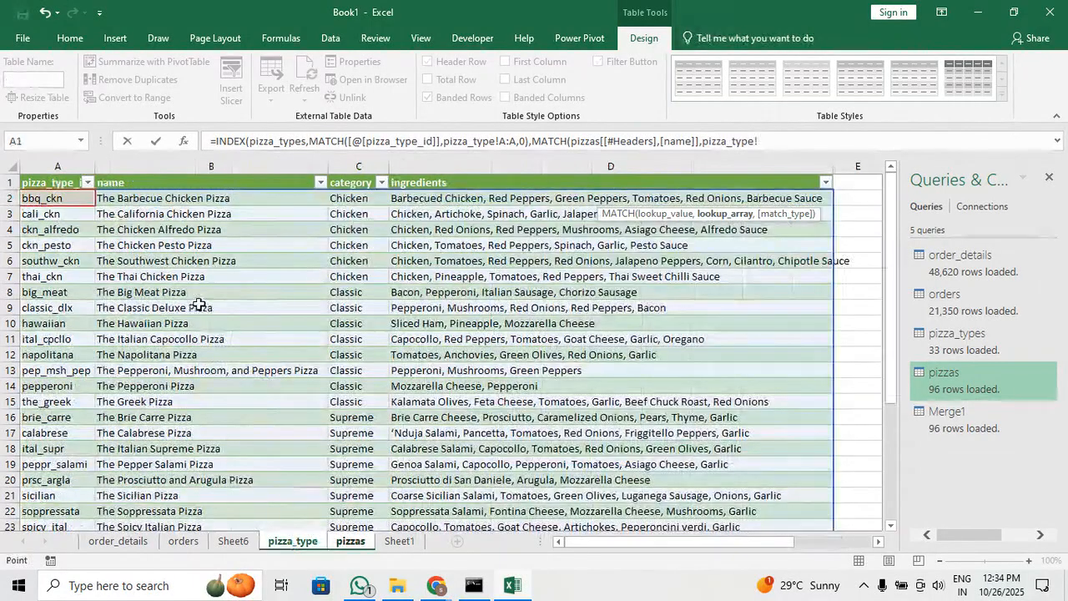
pyautogui.click(11, 184)
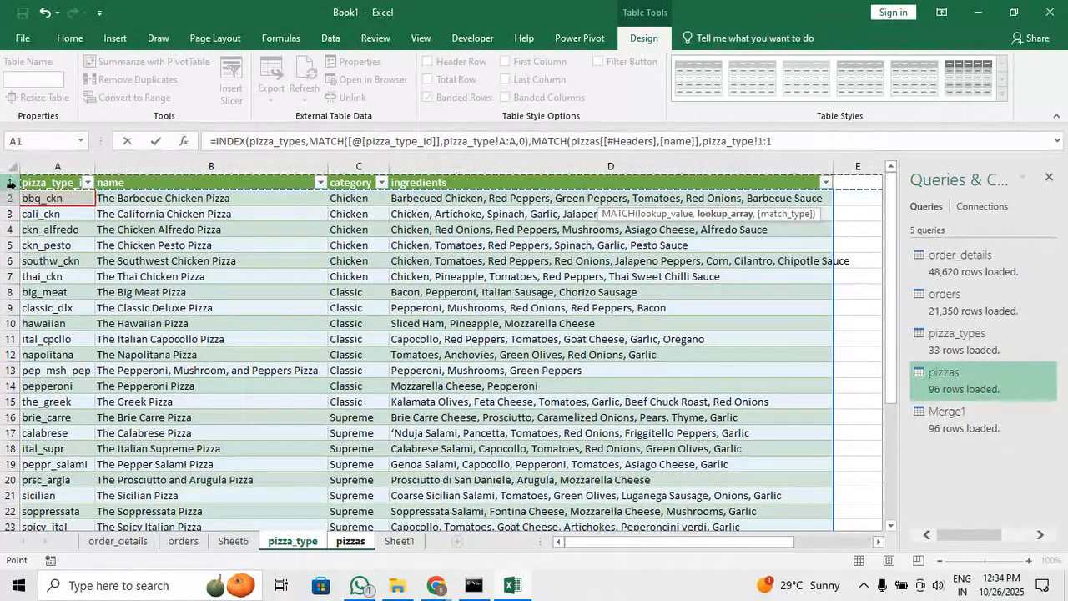
pyautogui.write(',')
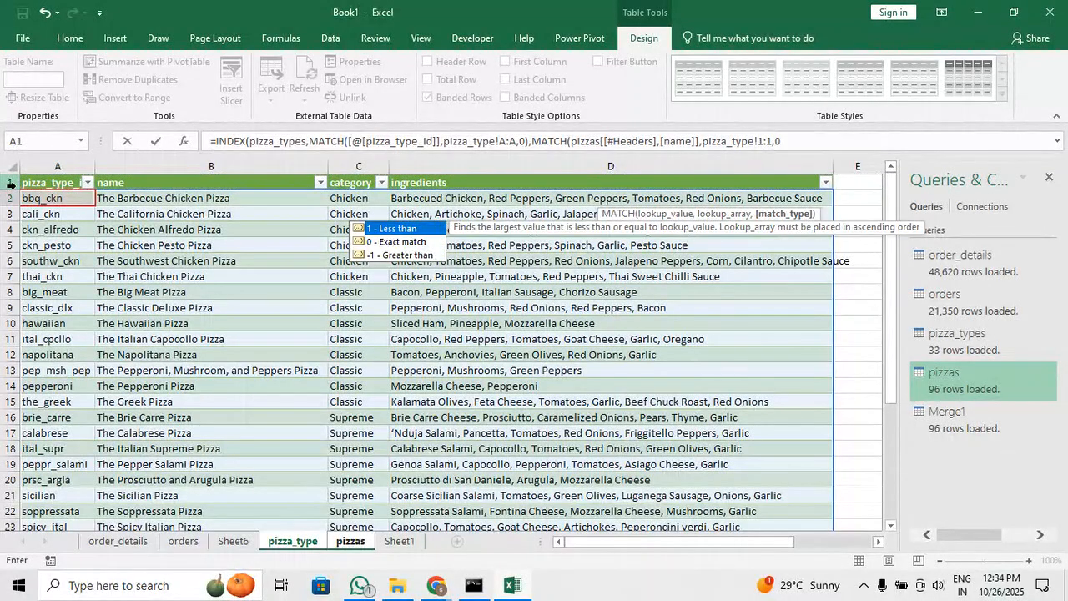
pyautogui.write('0)')
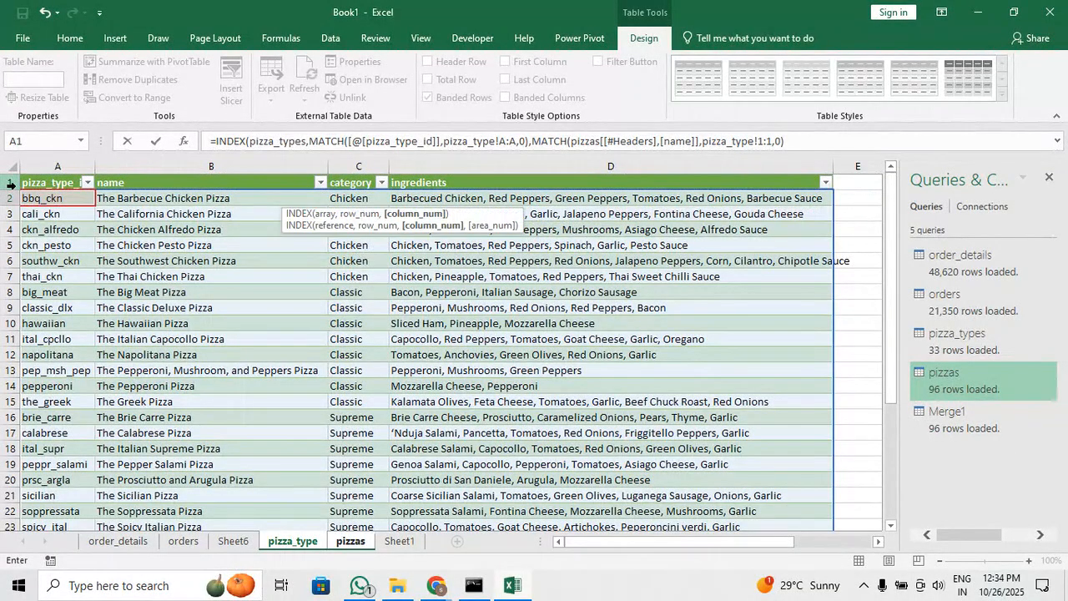
pyautogui.press('Return')
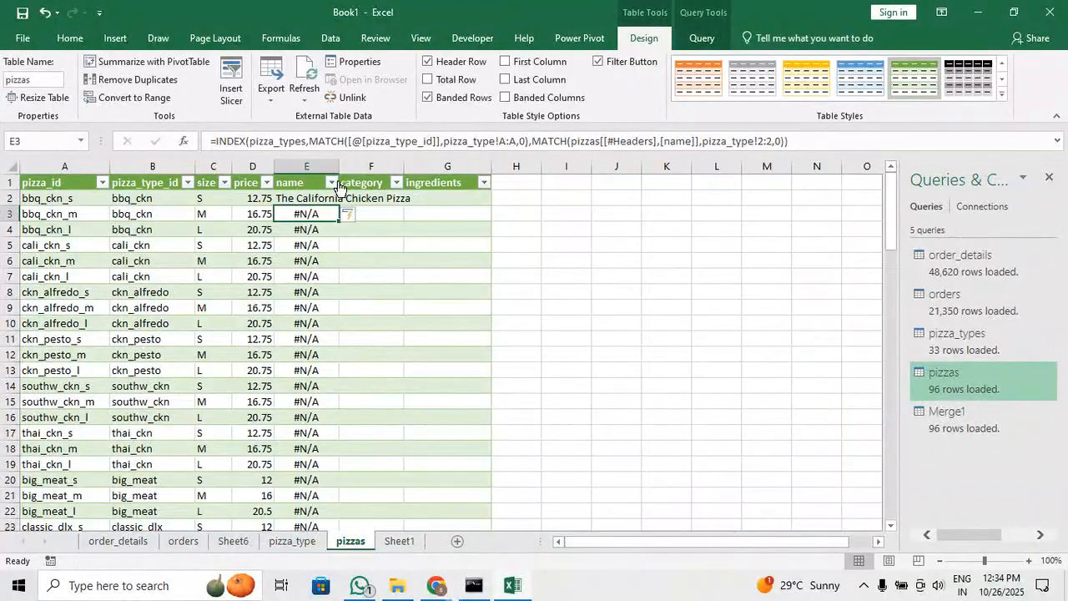
pyautogui.doubleClick(339, 166)
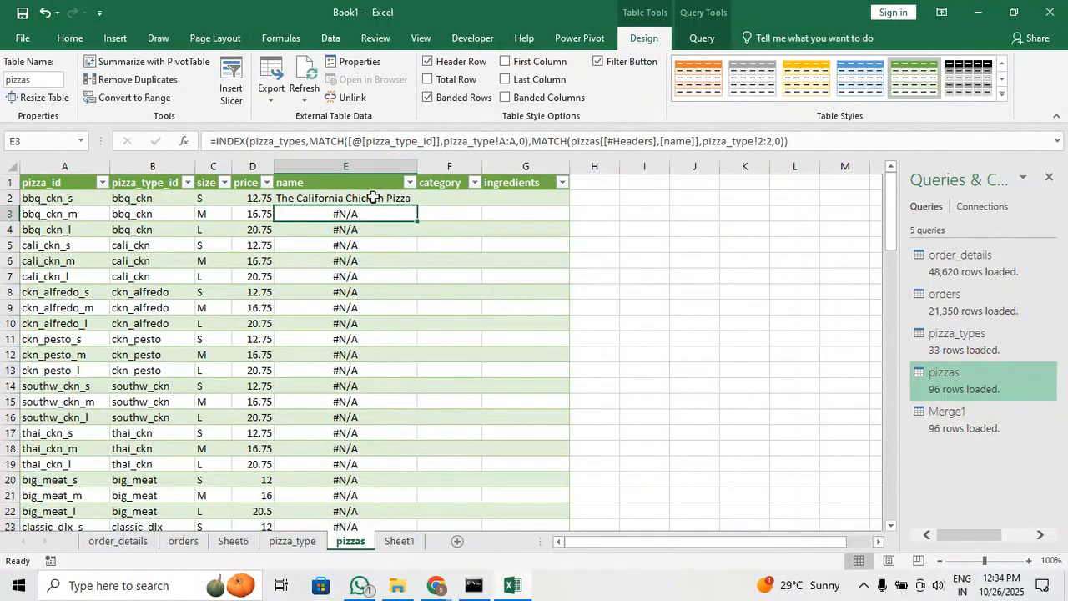
# Make the lookup ranges in cell E2's formula absolute, as pizza_type!$A:$A and pizza_type!$1:$1, for the whole name column
pyautogui.click(373, 197)
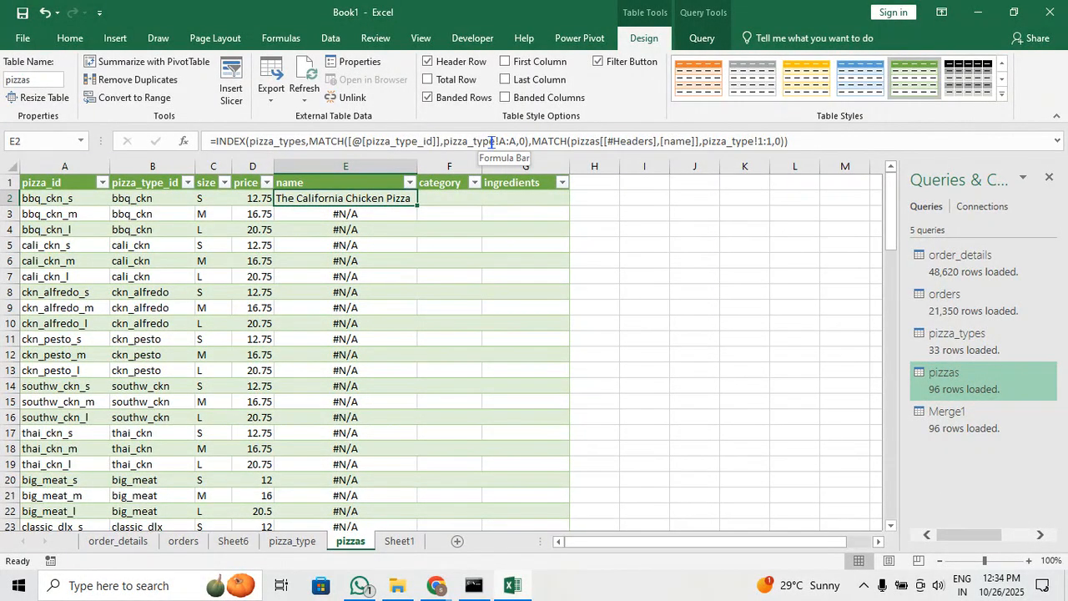
pyautogui.moveTo(499, 140); pyautogui.dragTo(511, 141)
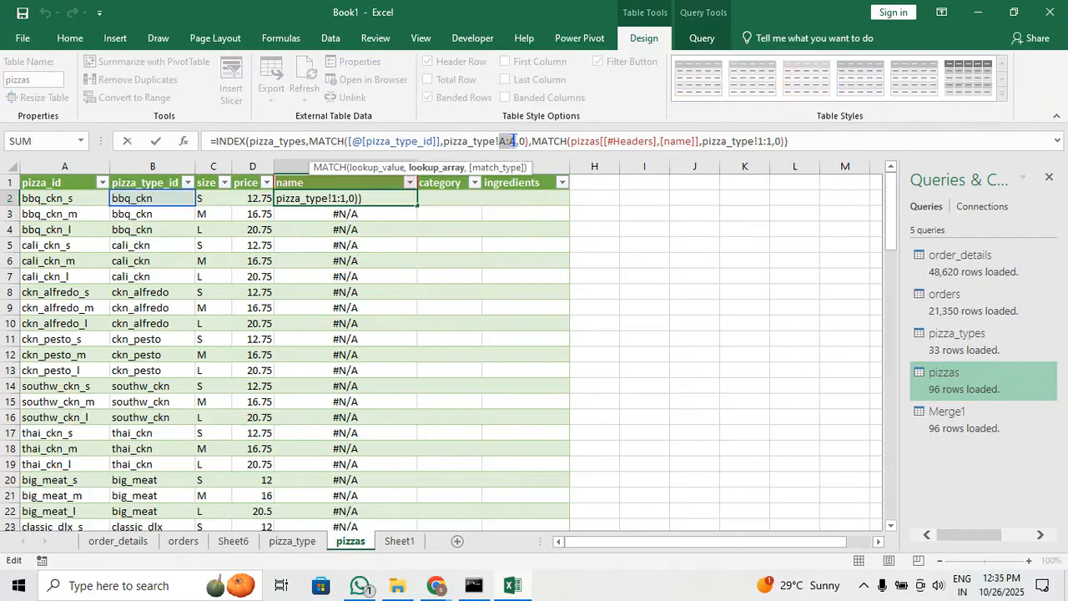
pyautogui.press('F4')
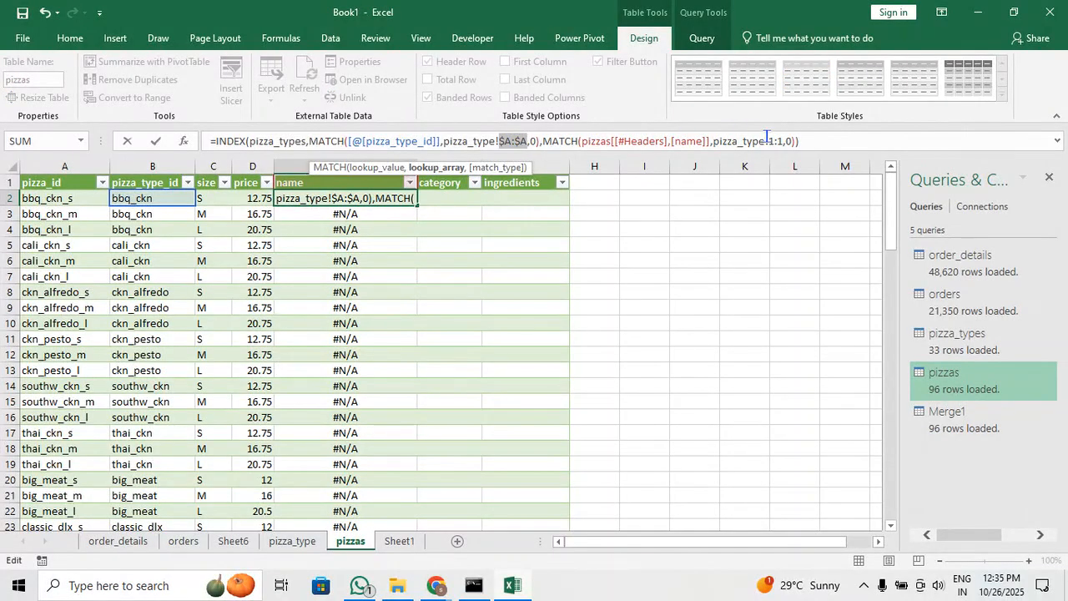
pyautogui.moveTo(768, 140); pyautogui.dragTo(789, 140)
pyautogui.press('F4')
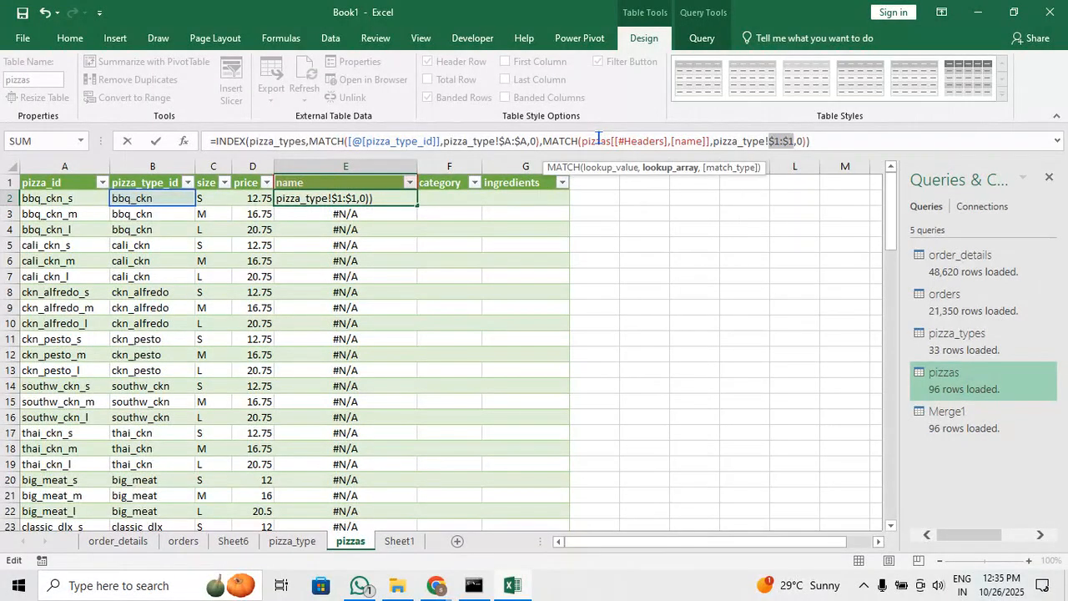
pyautogui.press('Return')
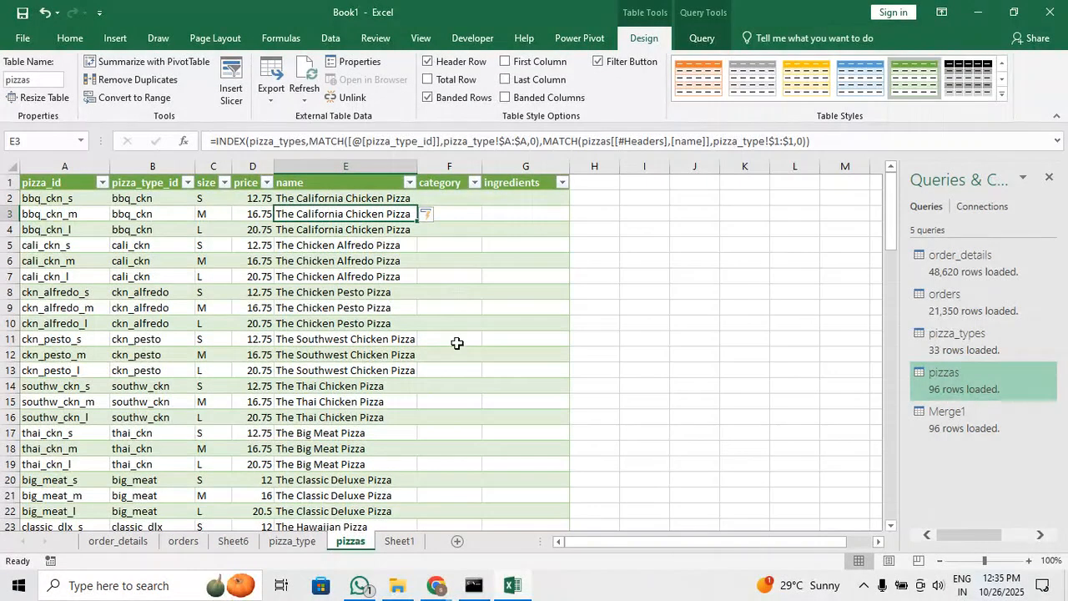
# Widen the name and category columns on the pizzas sheet and look through the looked-up pizza names
pyautogui.moveTo(423, 168); pyautogui.dragTo(435, 169)
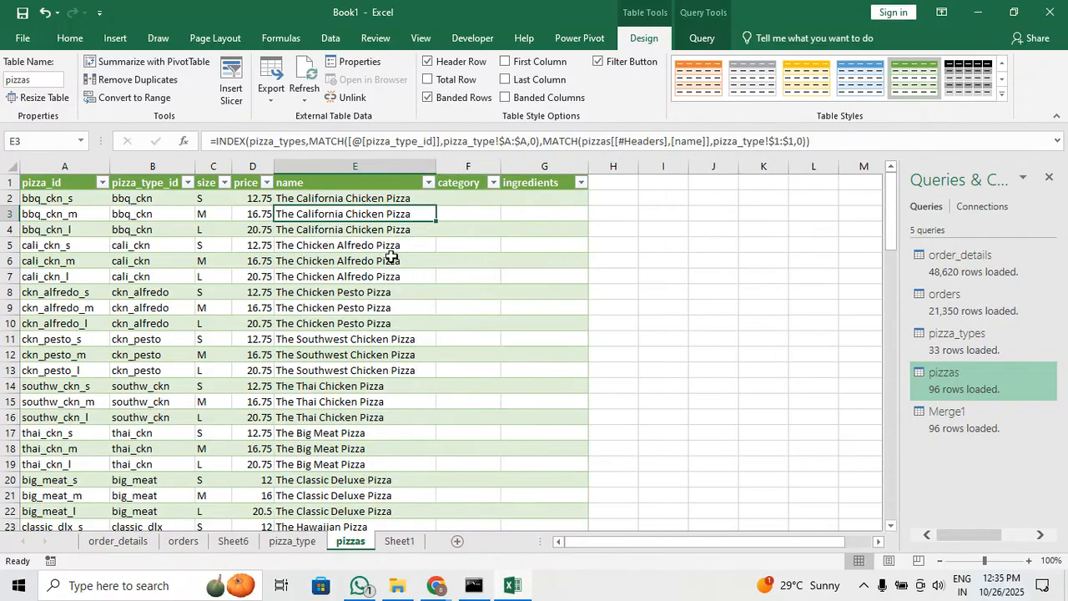
pyautogui.click(375, 198)
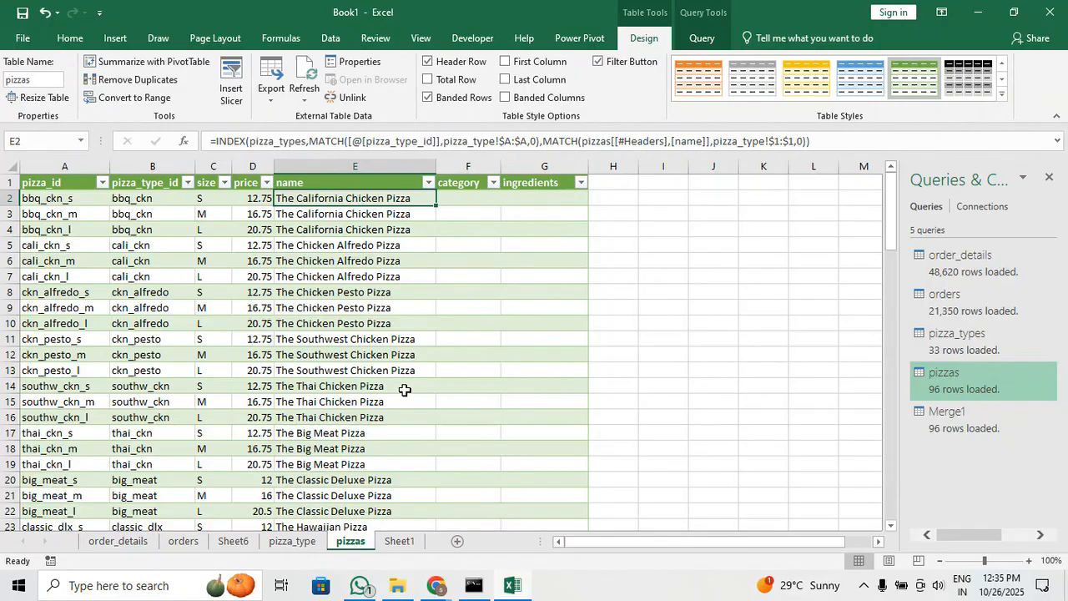
pyautogui.moveTo(501, 167); pyautogui.dragTo(535, 168)
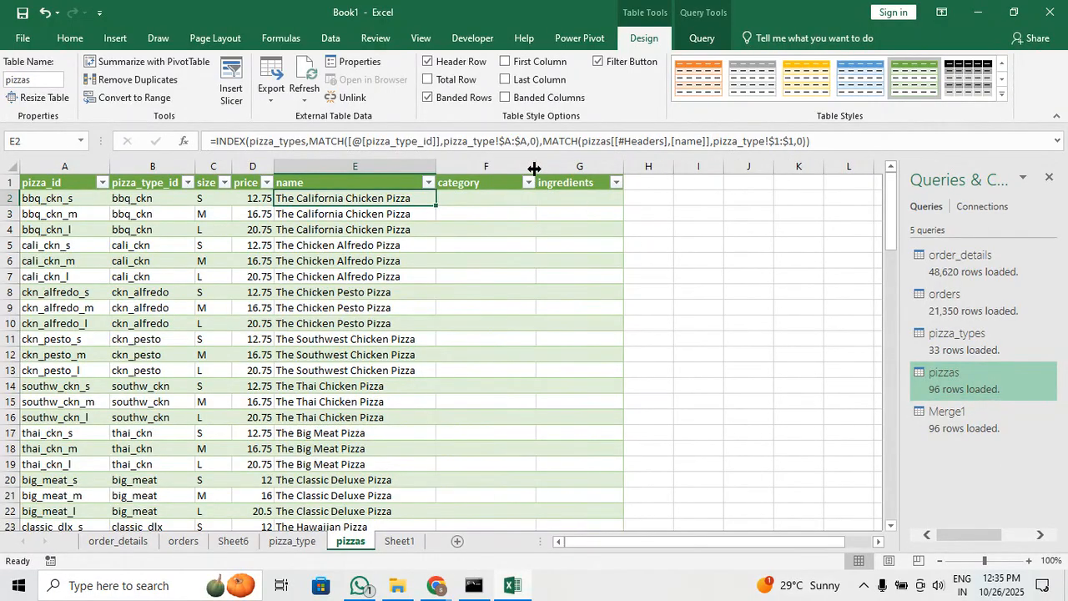
pyautogui.click(393, 227)
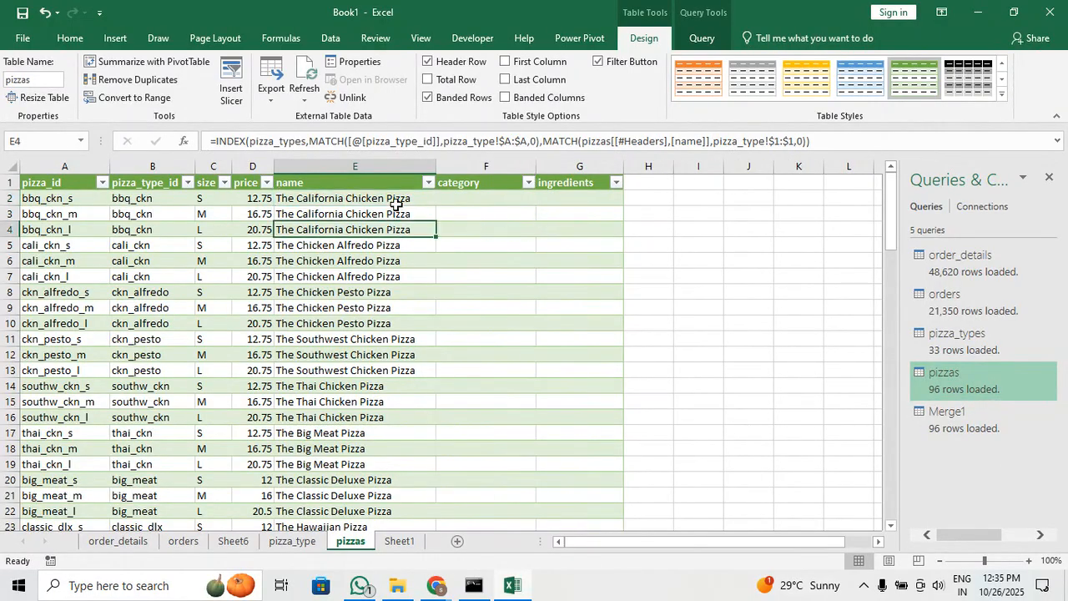
pyautogui.click(396, 202)
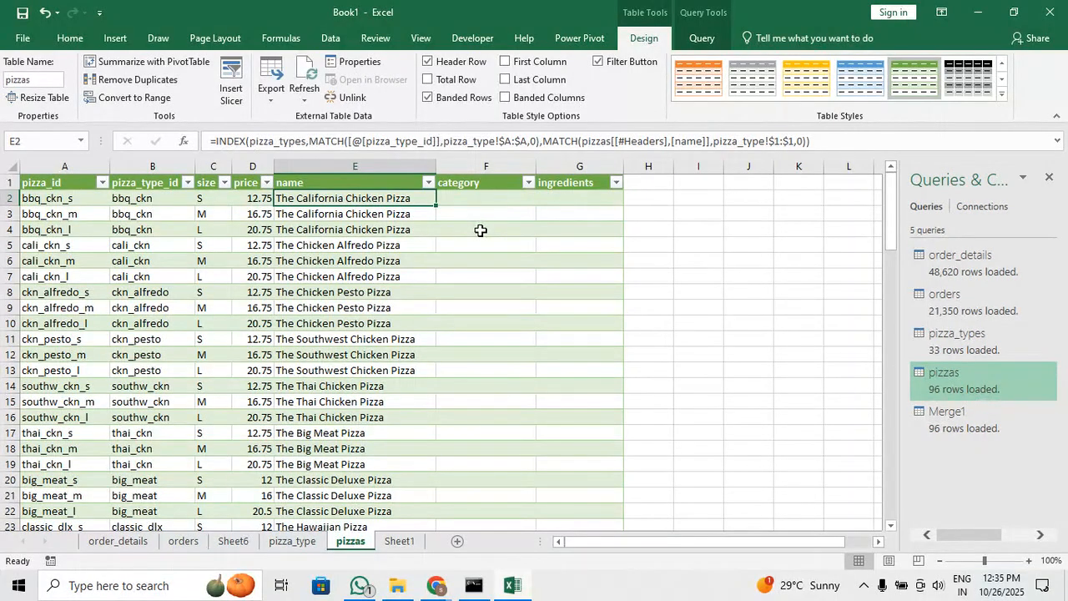
pyautogui.scroll(-7, 381, 323)
pyautogui.scroll(-3, 381, 323)
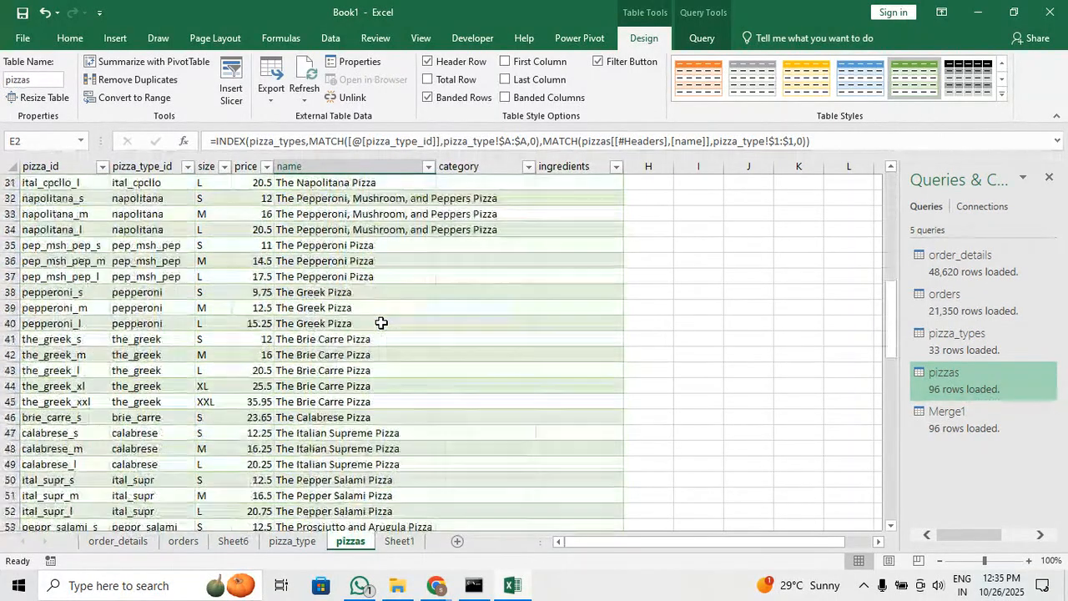
pyautogui.scroll(10, 381, 324)
pyautogui.moveTo(436, 167); pyautogui.dragTo(465, 167)
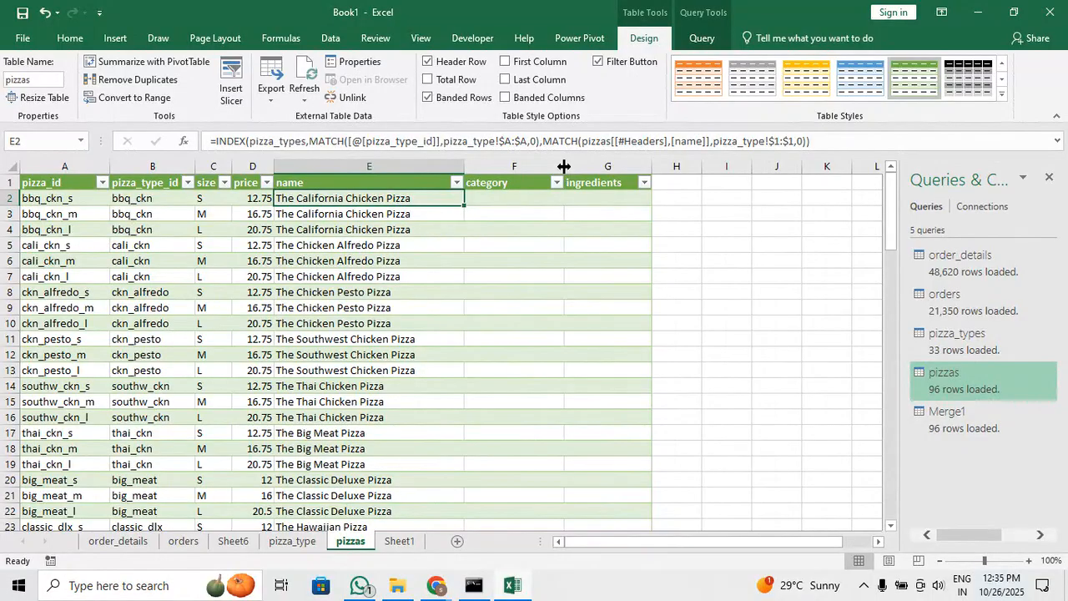
# Try to fill the name formula from E2 across into the category cell F2, and clear that cell
pyautogui.moveTo(465, 207); pyautogui.dragTo(555, 207)
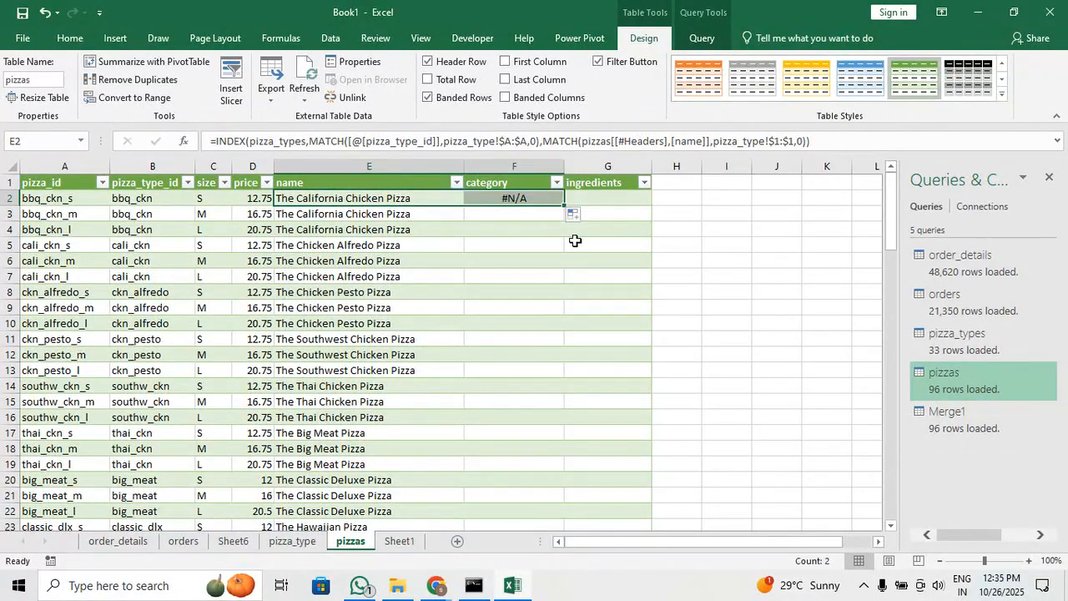
pyautogui.click(551, 200)
pyautogui.press('Delete')
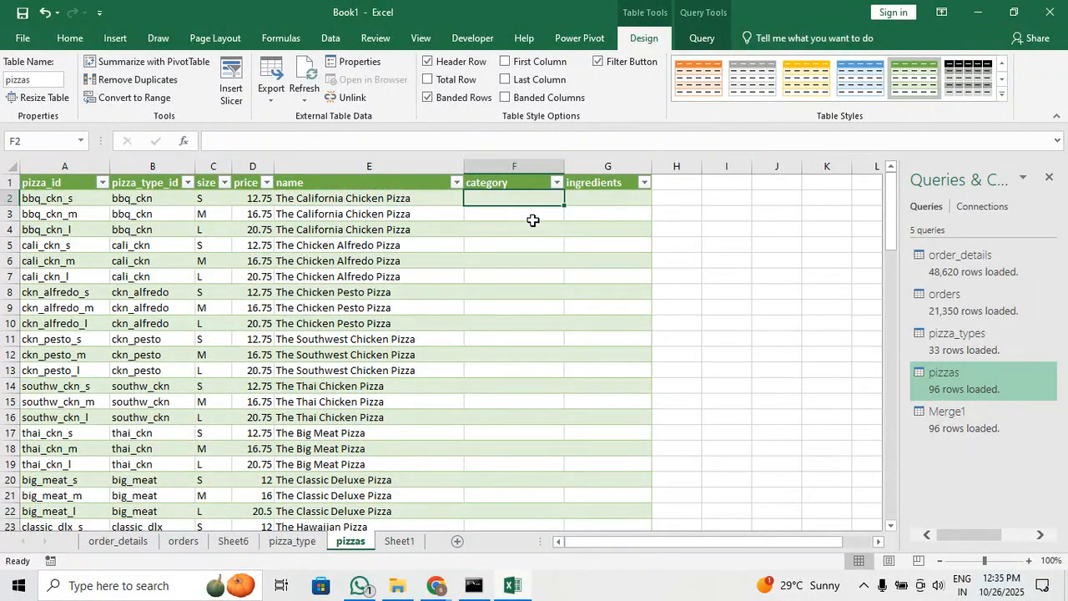
pyautogui.click(421, 201)
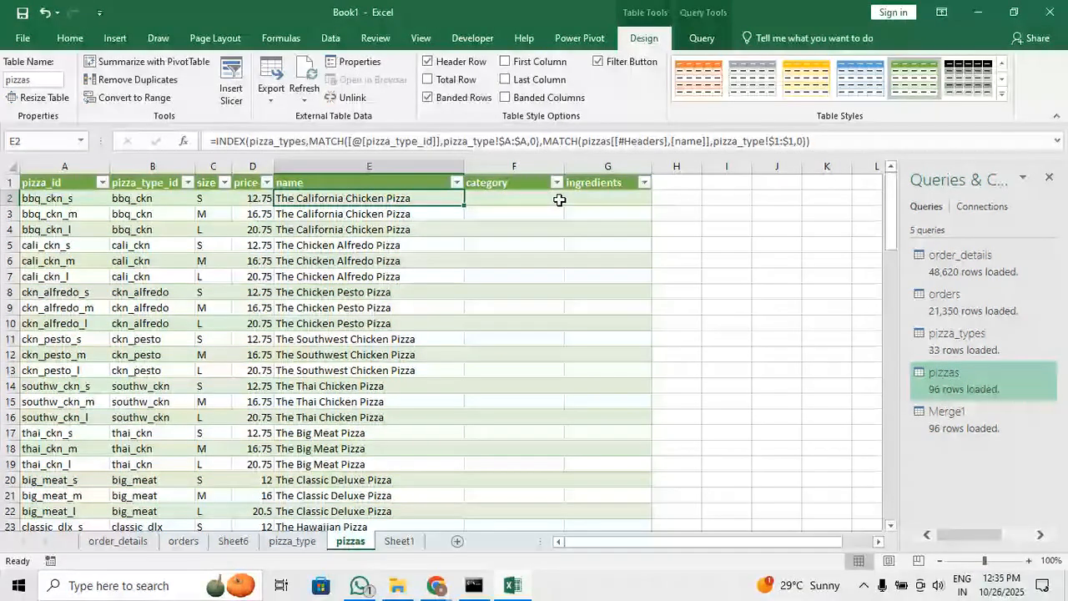
pyautogui.click(516, 201)
pyautogui.click(597, 196)
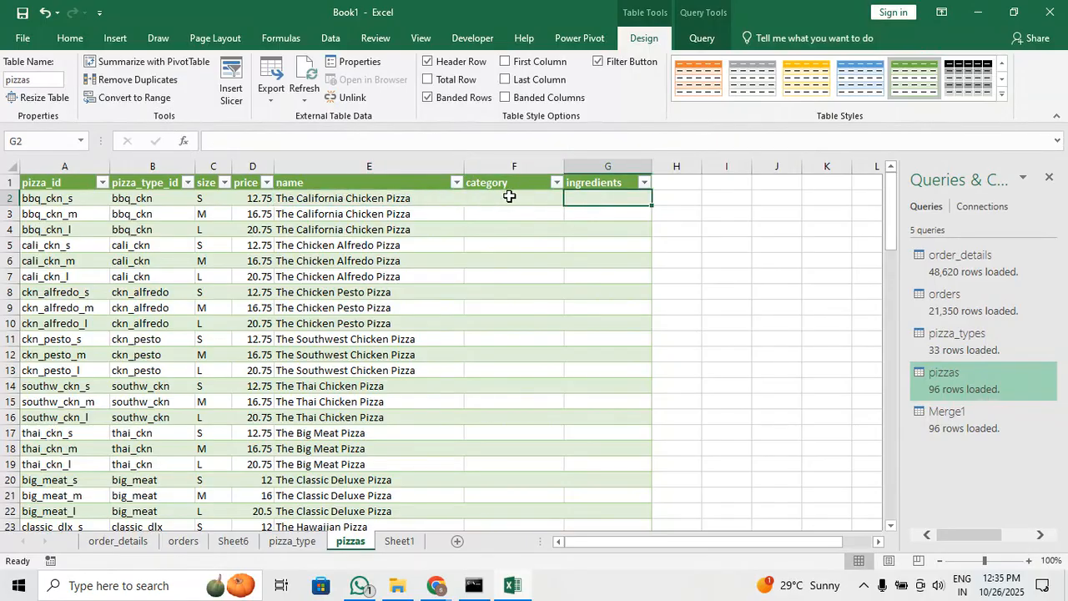
pyautogui.click(509, 196)
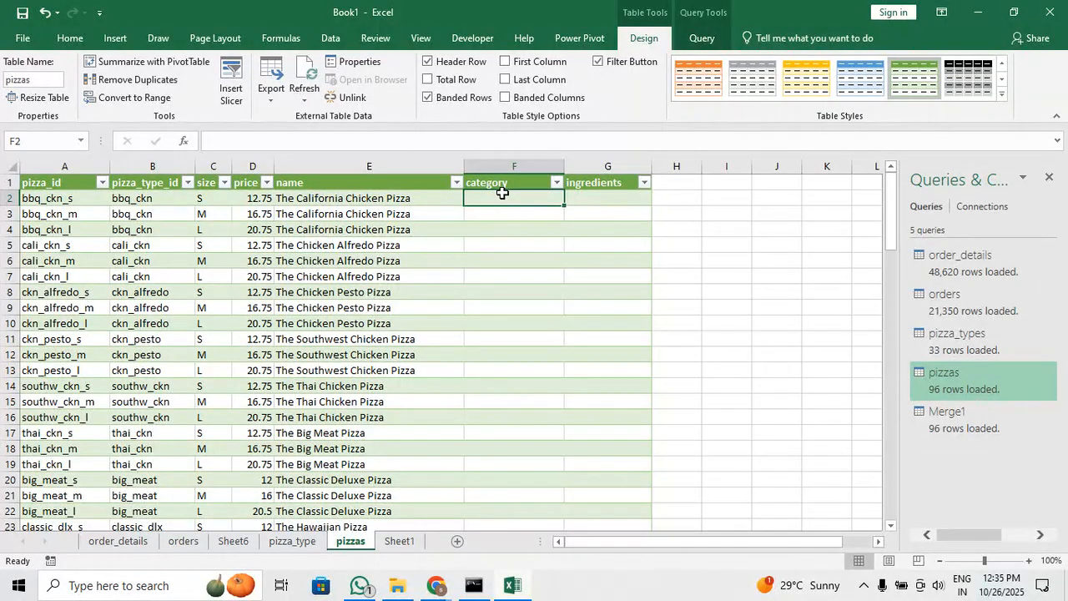
pyautogui.click(594, 197)
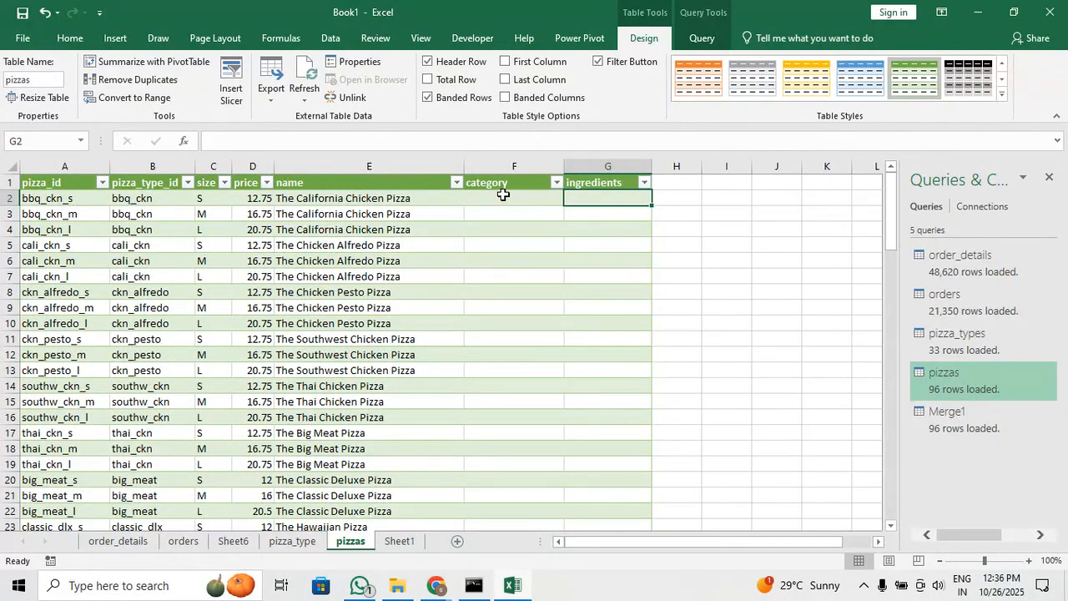
pyautogui.click(392, 542)
pyautogui.click(352, 541)
pyautogui.click(398, 542)
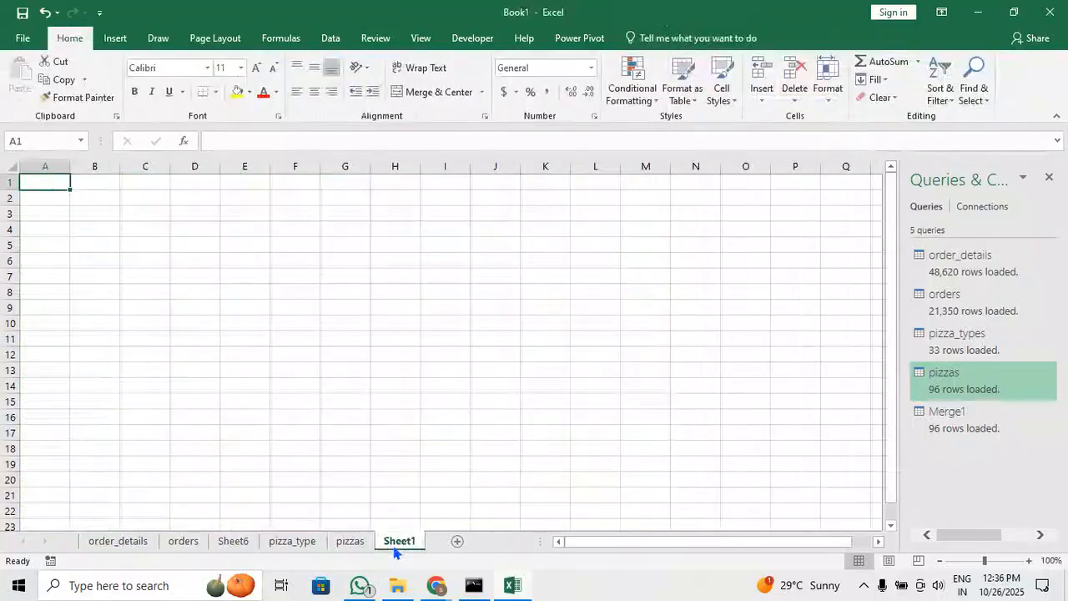
pyautogui.click(350, 541)
# Open the workbook's data model in Power Pivot from the pizza_type sheet and show its diagram view in a maximized window
pyautogui.click(290, 542)
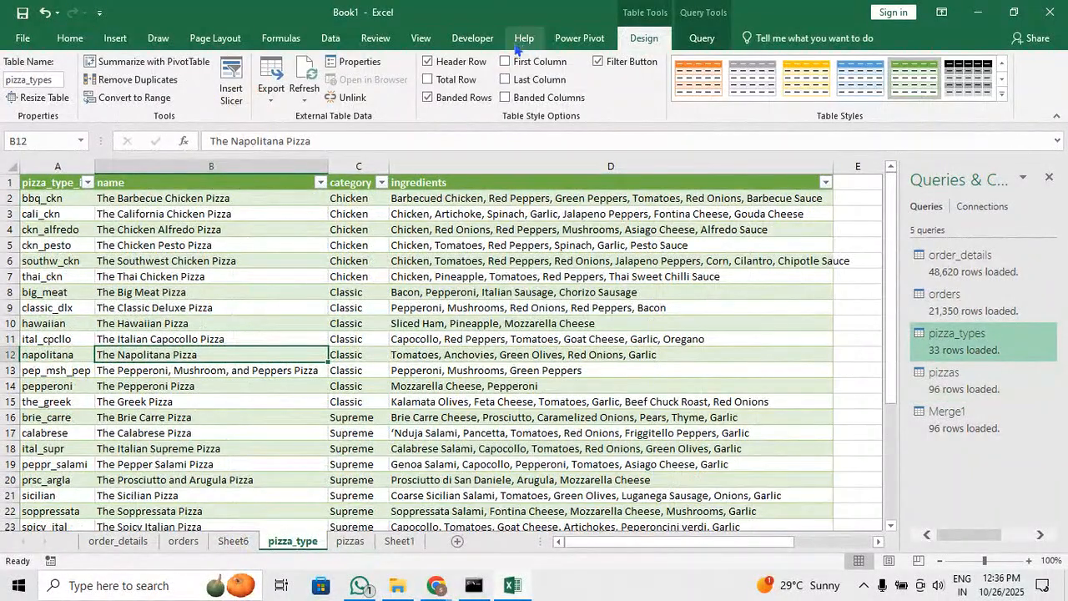
pyautogui.click(330, 38)
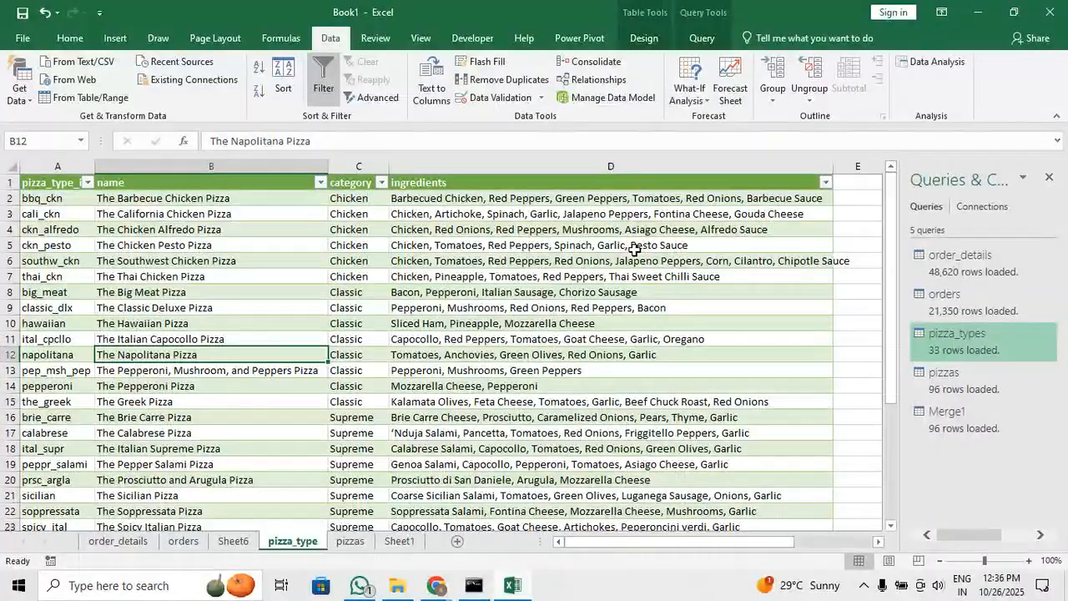
pyautogui.click(591, 98)
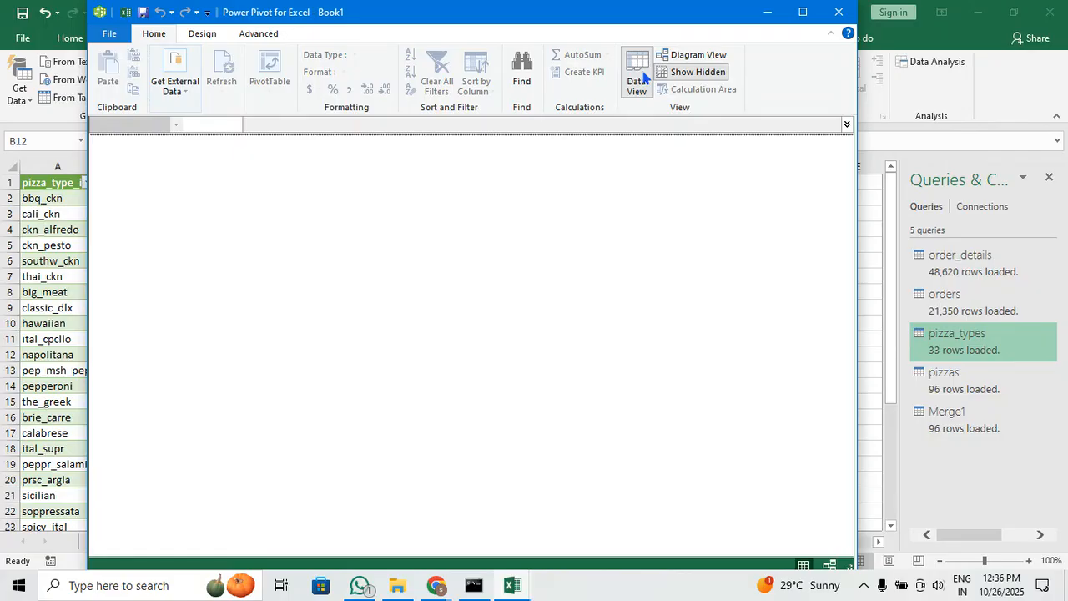
pyautogui.click(831, 565)
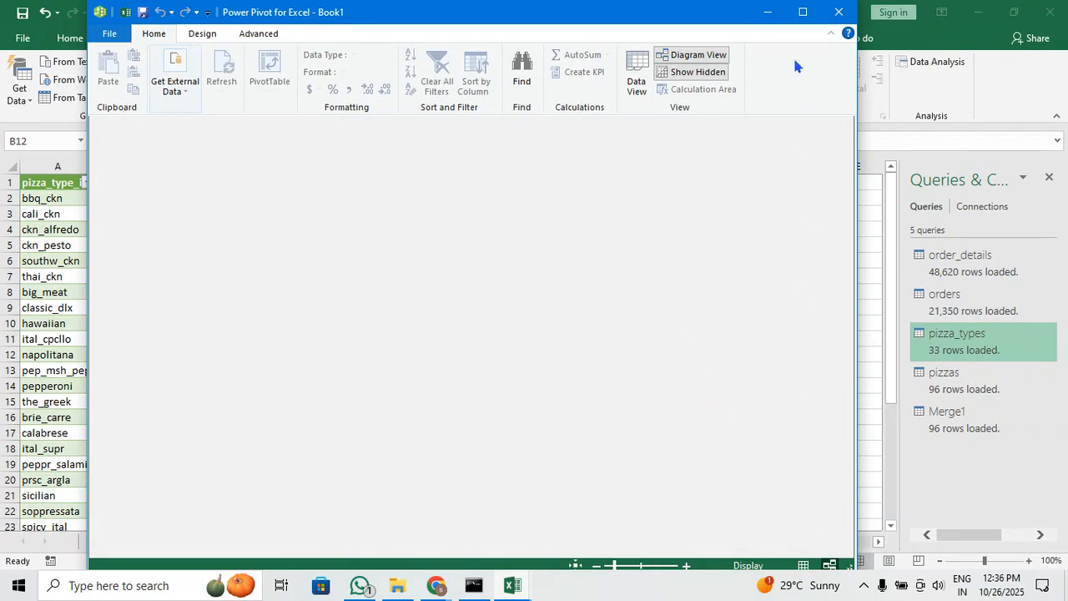
pyautogui.click(803, 11)
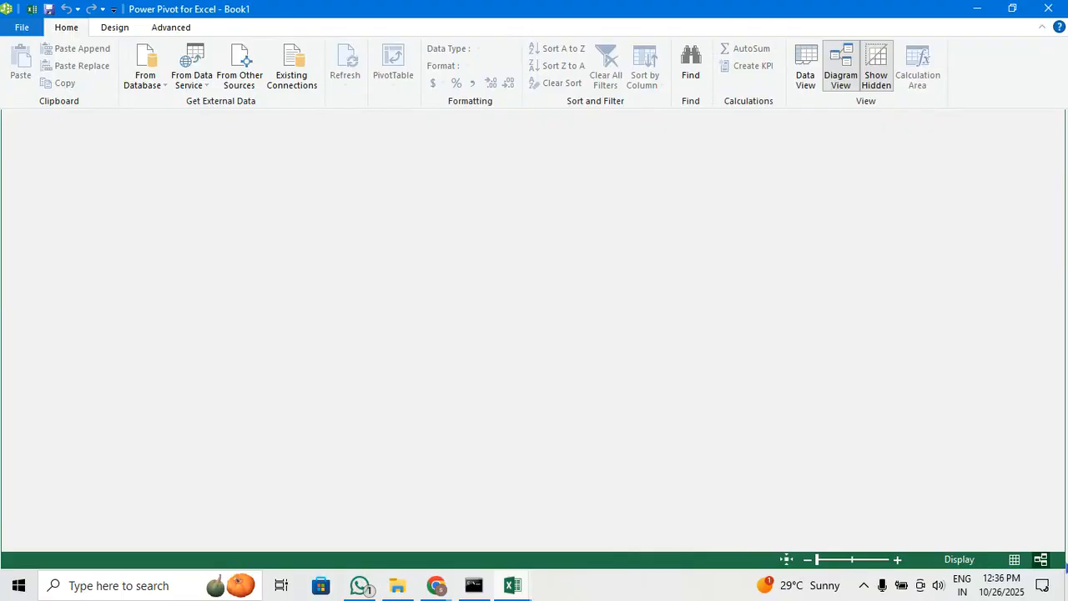
# Look through Power Pivot's data and diagram views and its design and advanced commands, and close the data model window
pyautogui.click(1016, 561)
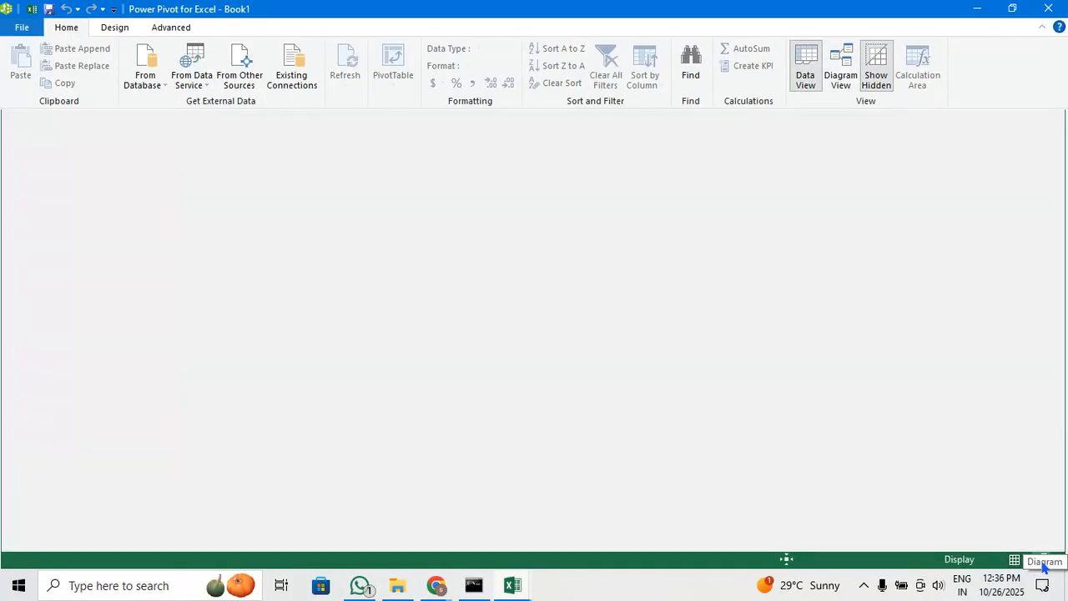
pyautogui.click(1042, 564)
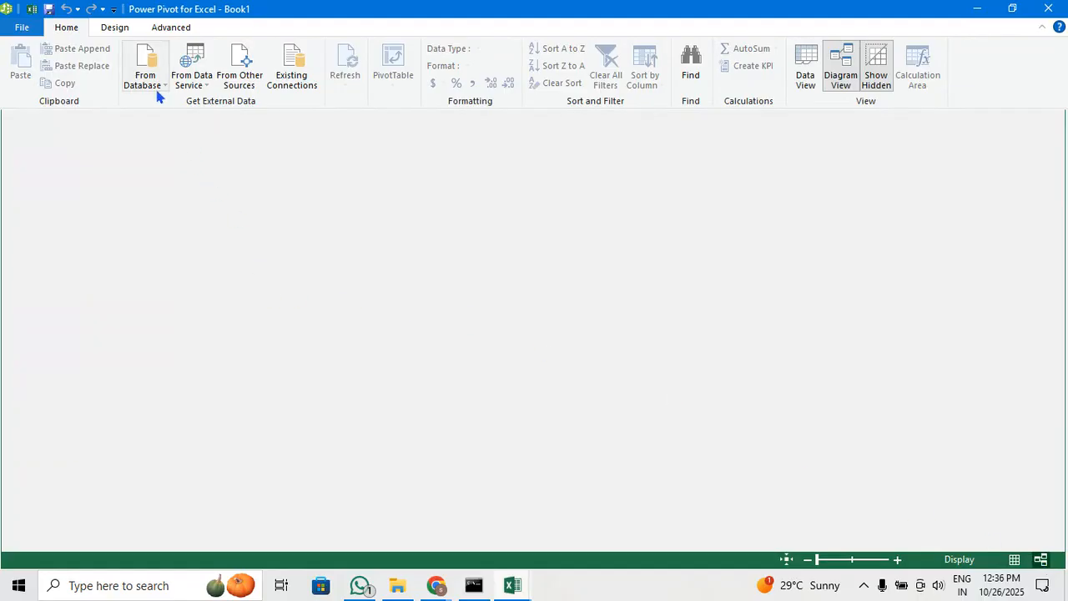
pyautogui.click(115, 28)
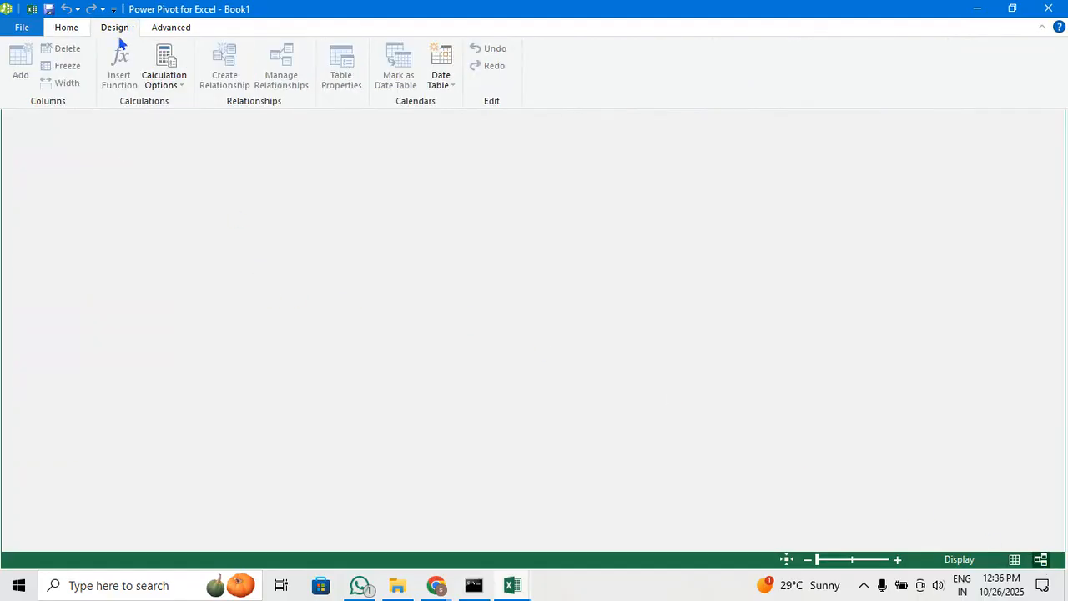
pyautogui.click(183, 31)
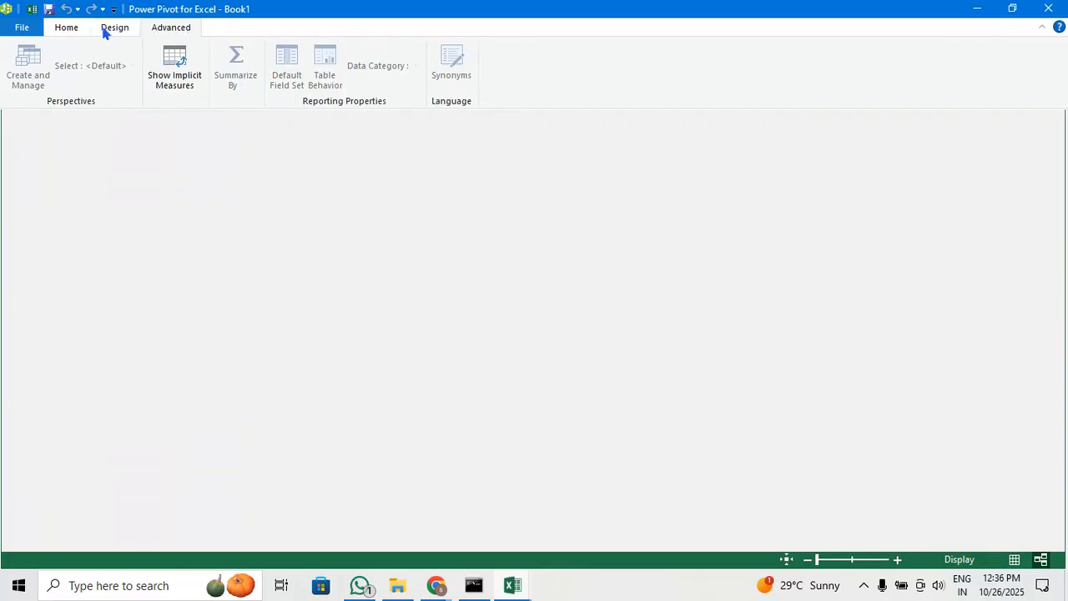
pyautogui.click(1048, 8)
# Check the query properties of pizza_types and close them without changes
pyautogui.click(700, 38)
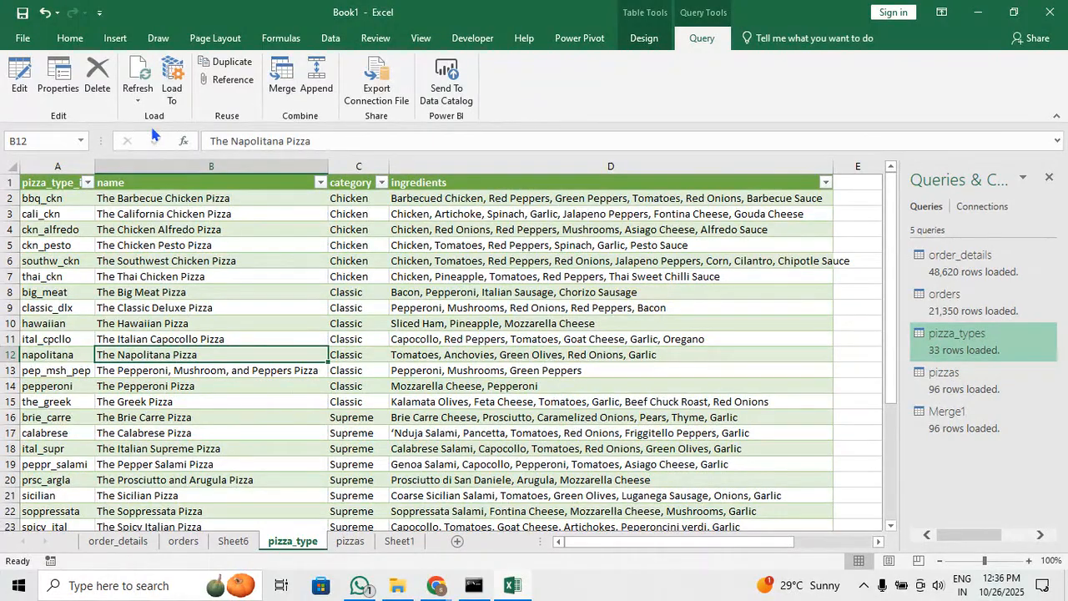
pyautogui.click(59, 99)
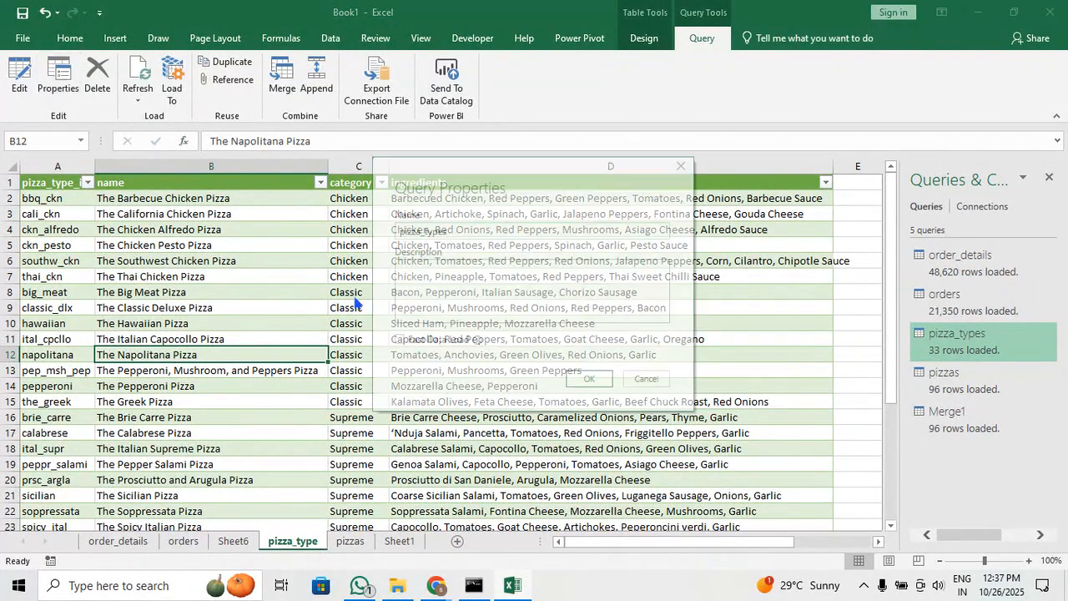
pyautogui.click(682, 167)
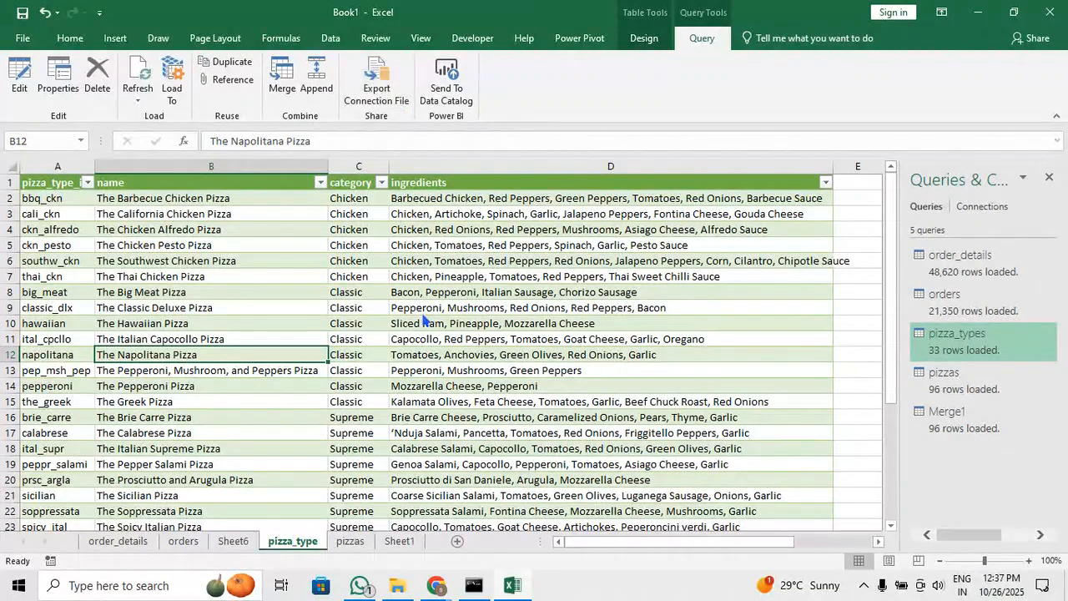
pyautogui.click(516, 12)
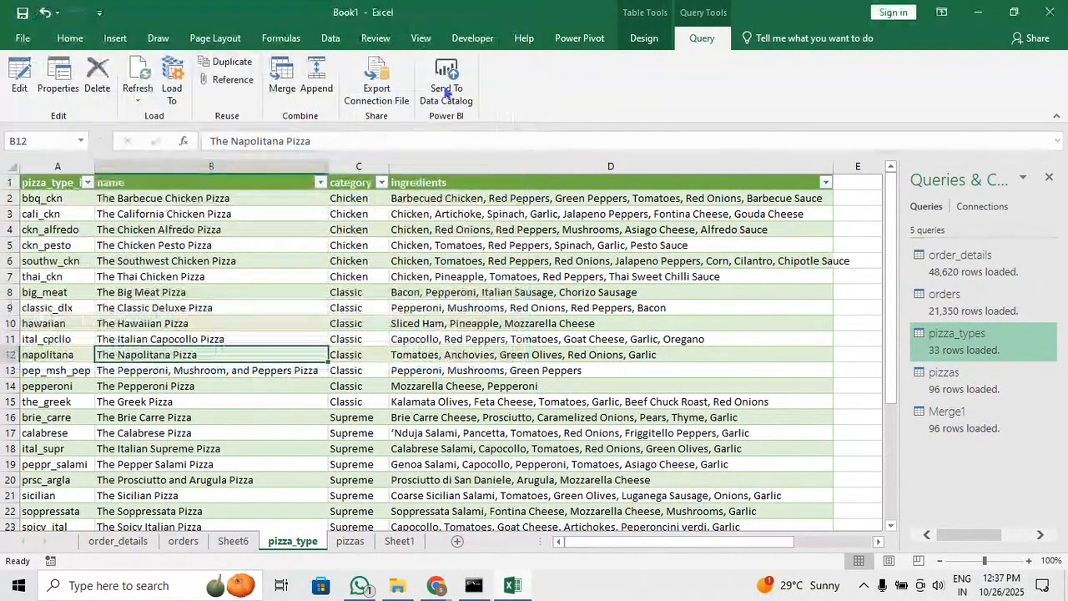
# Open the pizza_types query in the Power Query Editor and view its query management options
pyautogui.click(19, 80)
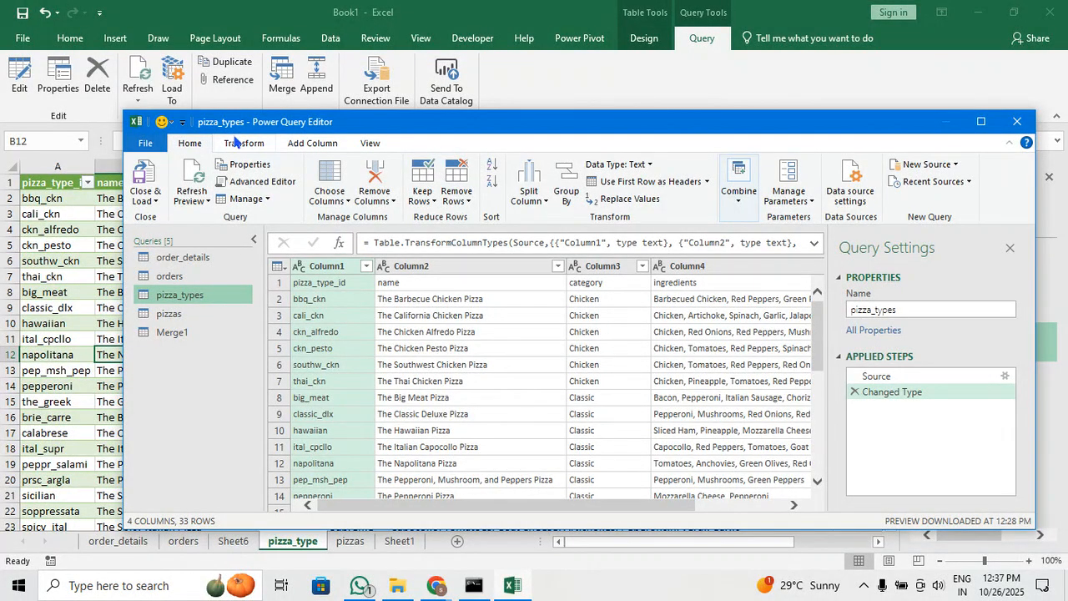
pyautogui.click(266, 203)
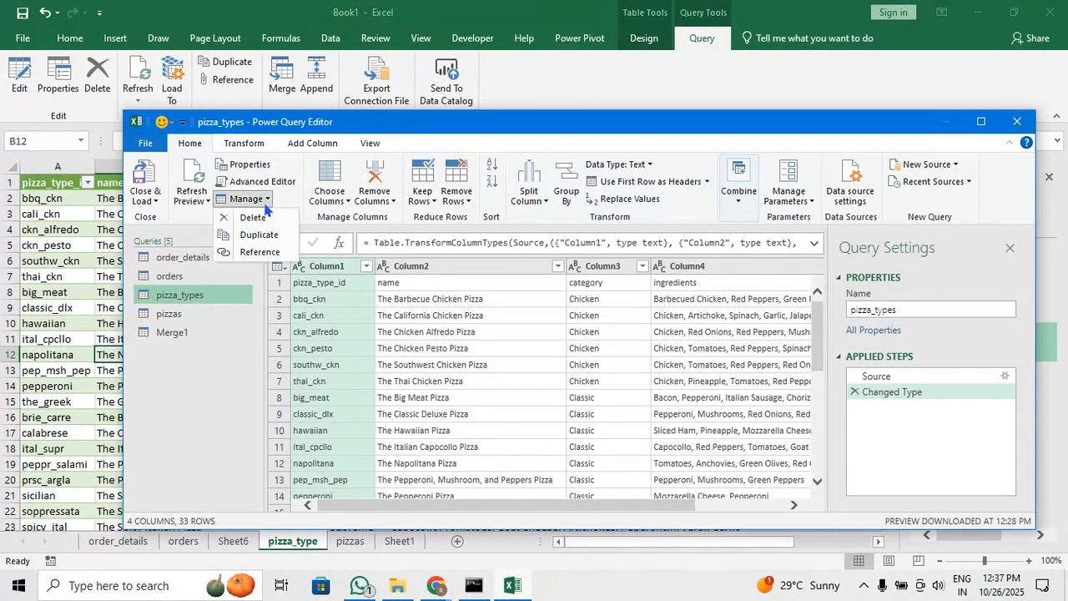
pyautogui.click(265, 202)
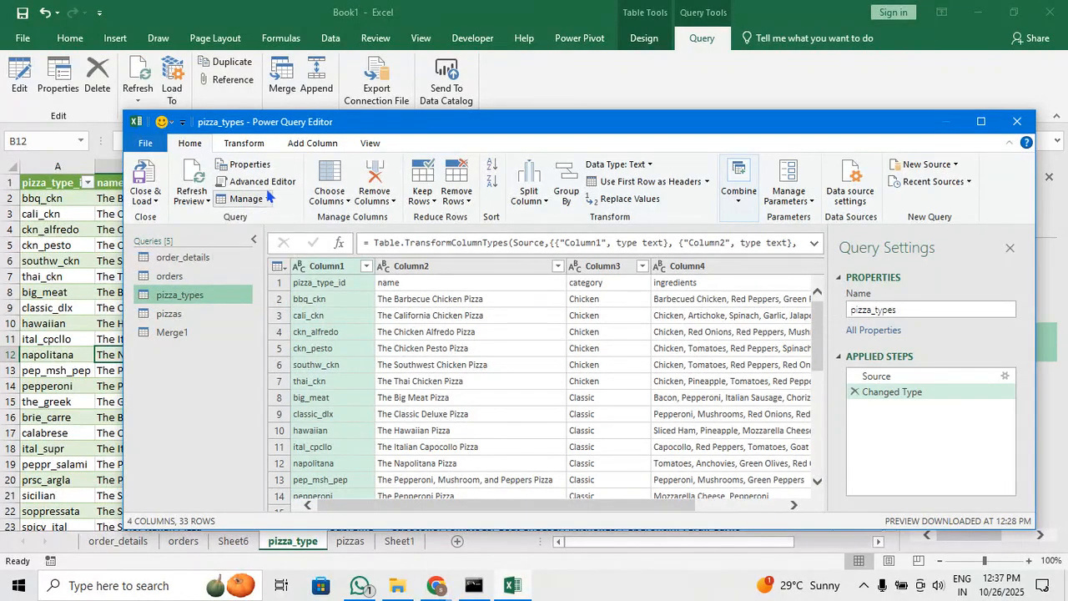
# Close the Power Query Editor and check the external data properties of the pizza_types table without changing them
pyautogui.click(245, 143)
pyautogui.click(1016, 121)
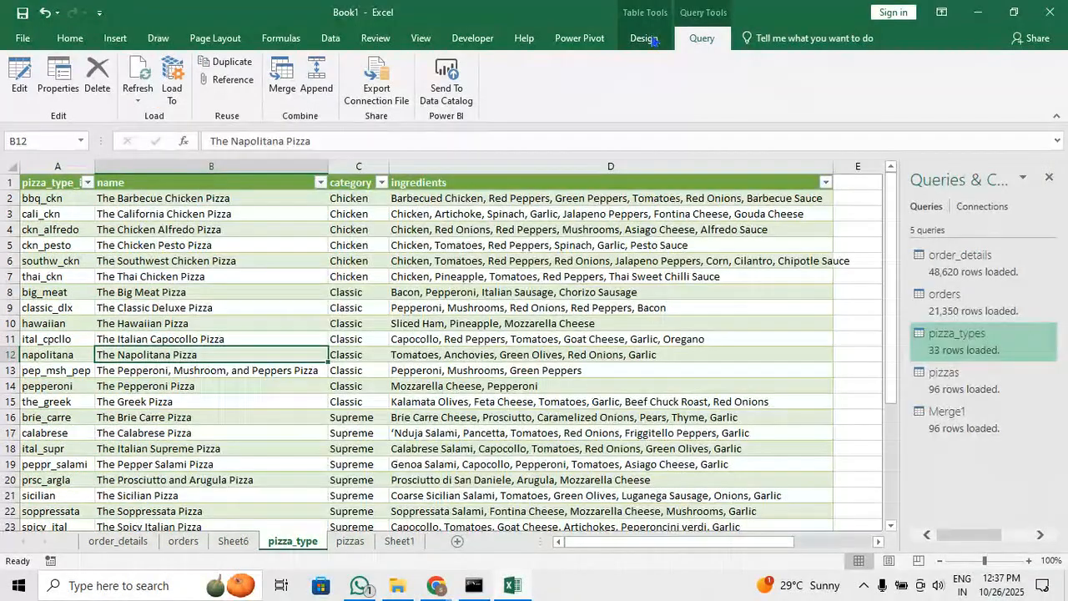
pyautogui.click(652, 39)
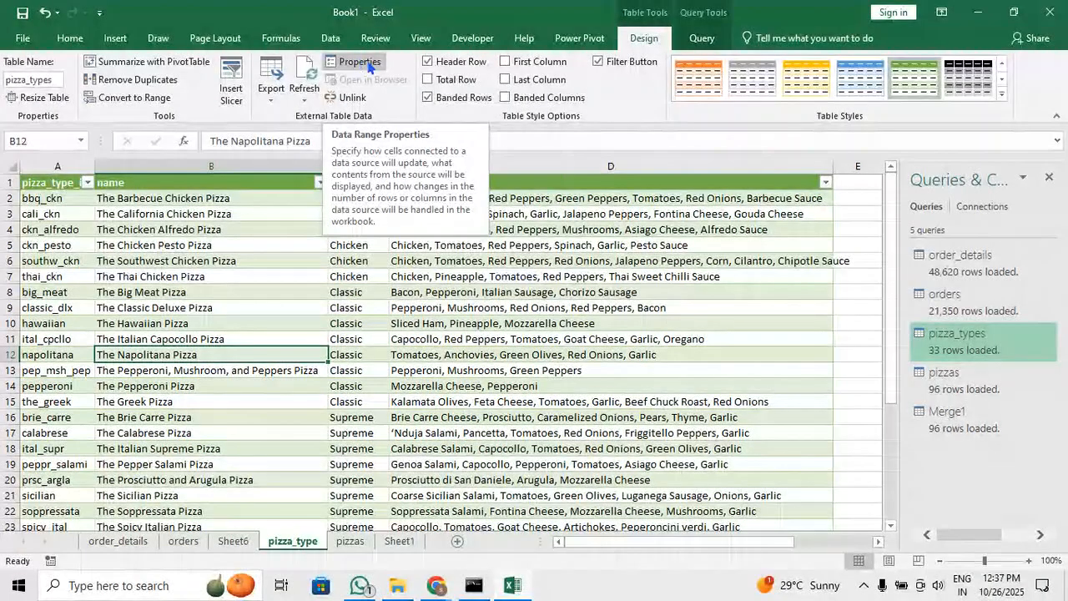
pyautogui.click(366, 65)
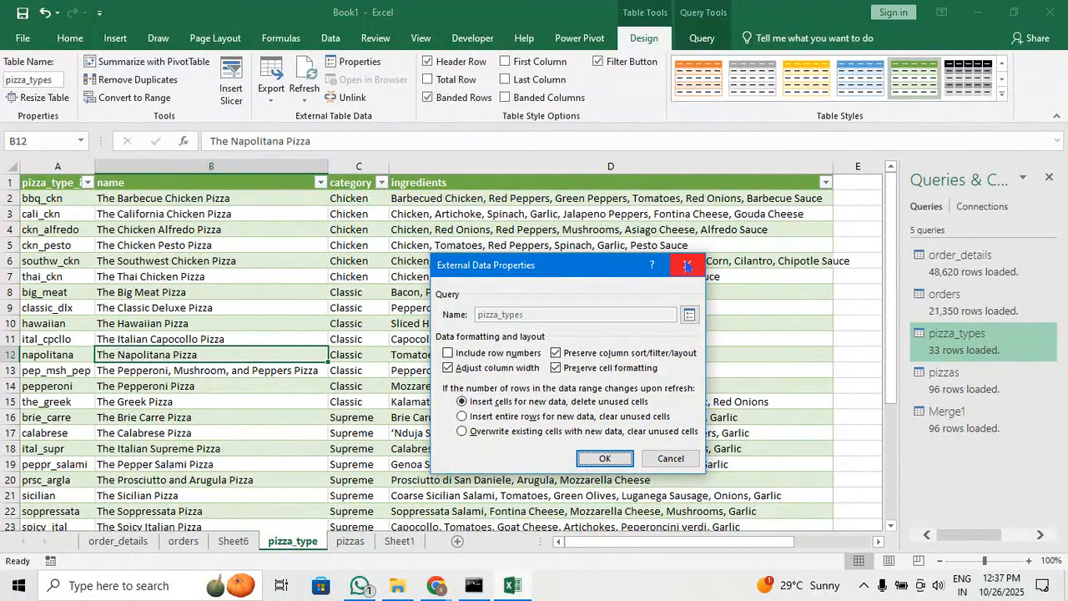
pyautogui.click(686, 265)
# Go to the order_details table from its query and view the workbook's connections list, returning to the queries list
pyautogui.click(579, 37)
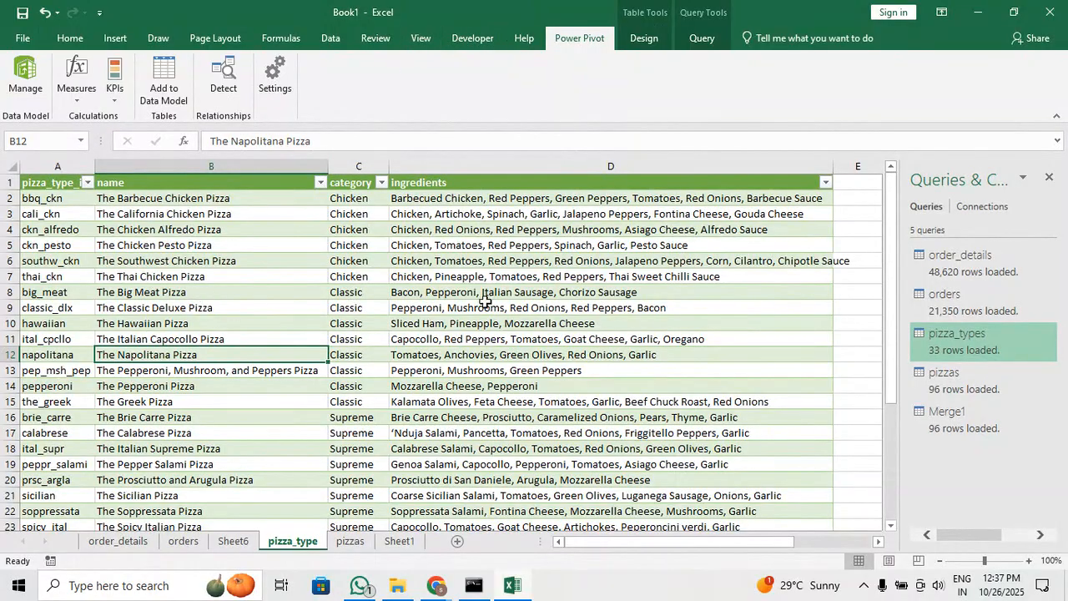
pyautogui.click(960, 255)
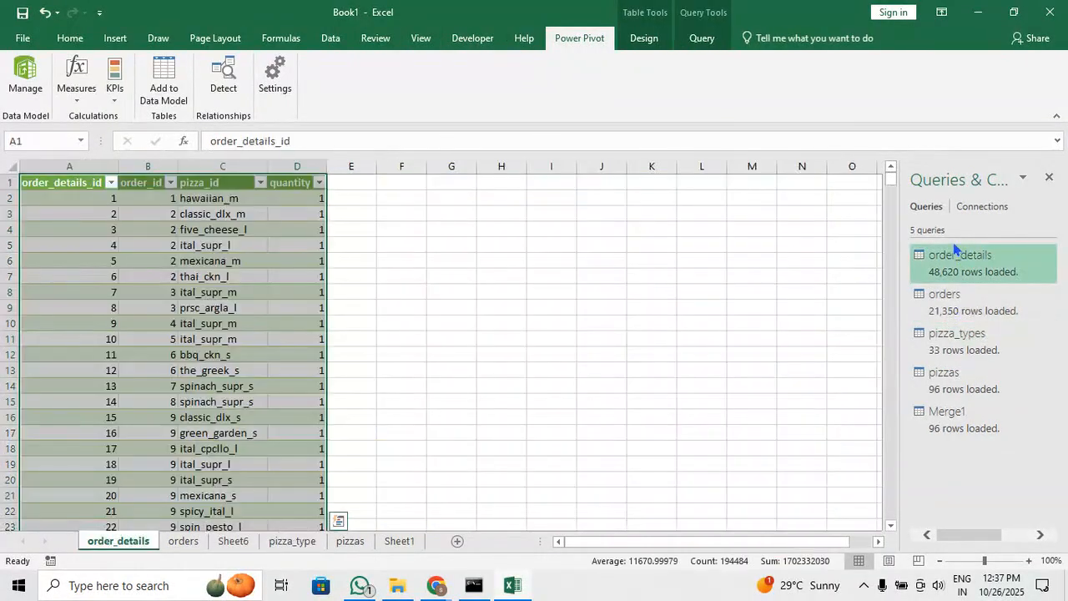
pyautogui.click(988, 207)
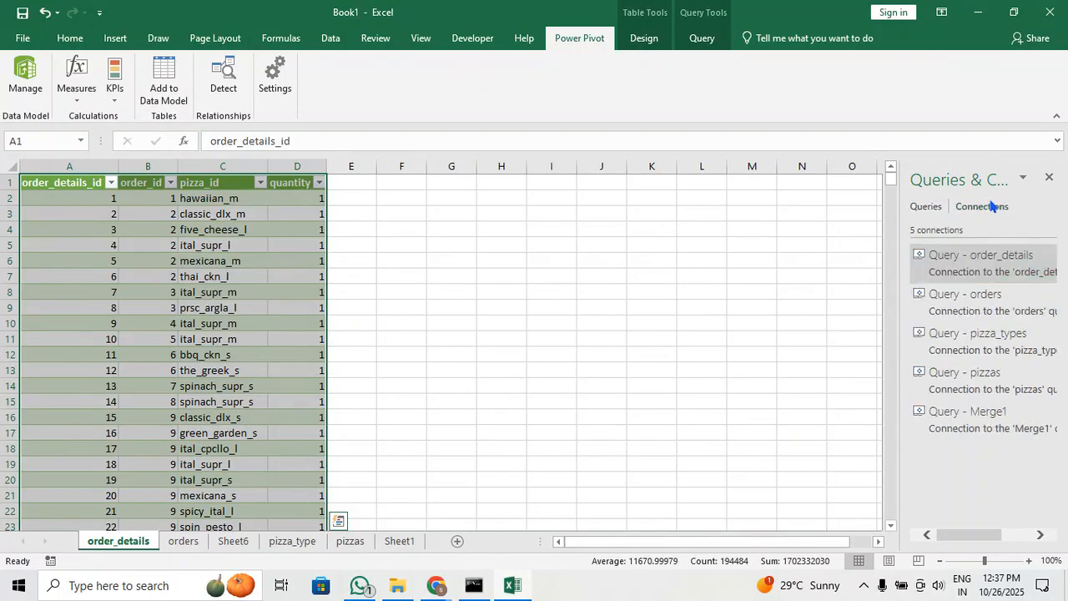
pyautogui.click(933, 210)
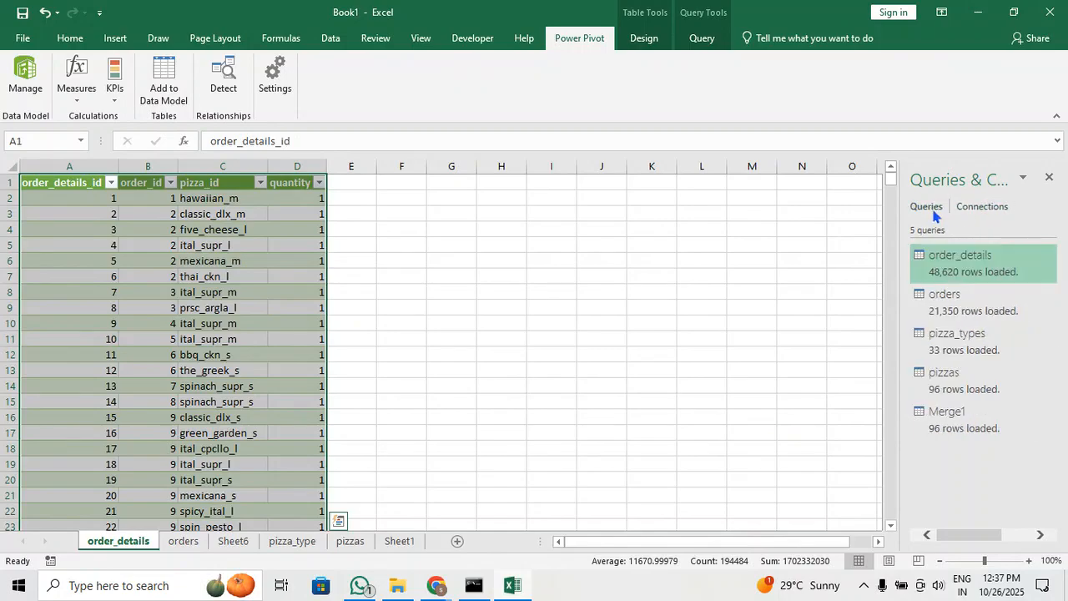
# Check the workbook's table relationships and the fields for creating a new one, and close both dialogs without adding any
pyautogui.click(482, 43)
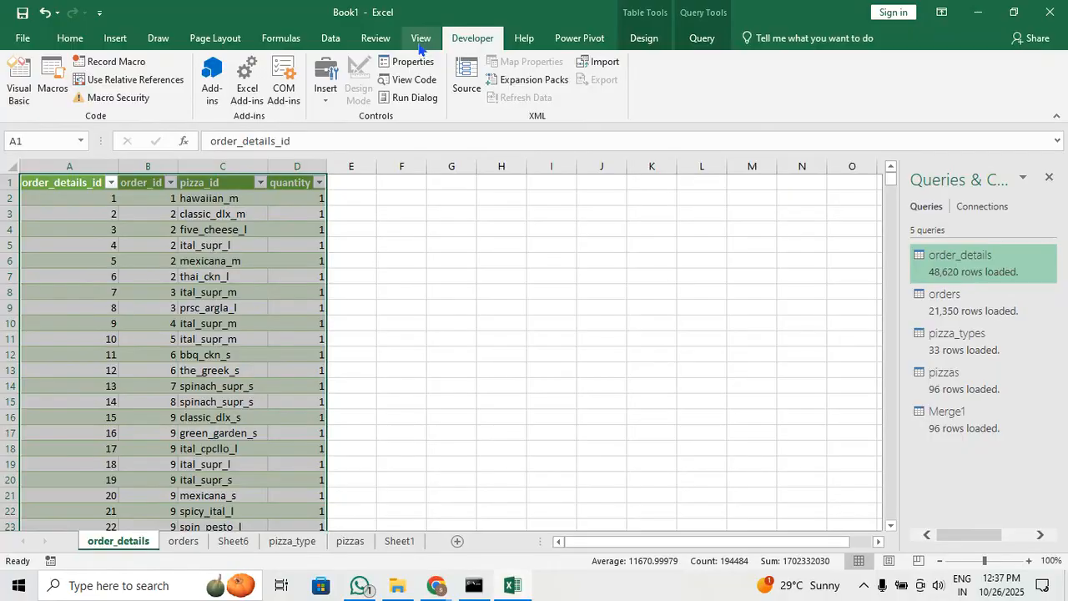
pyautogui.click(419, 42)
pyautogui.click(377, 41)
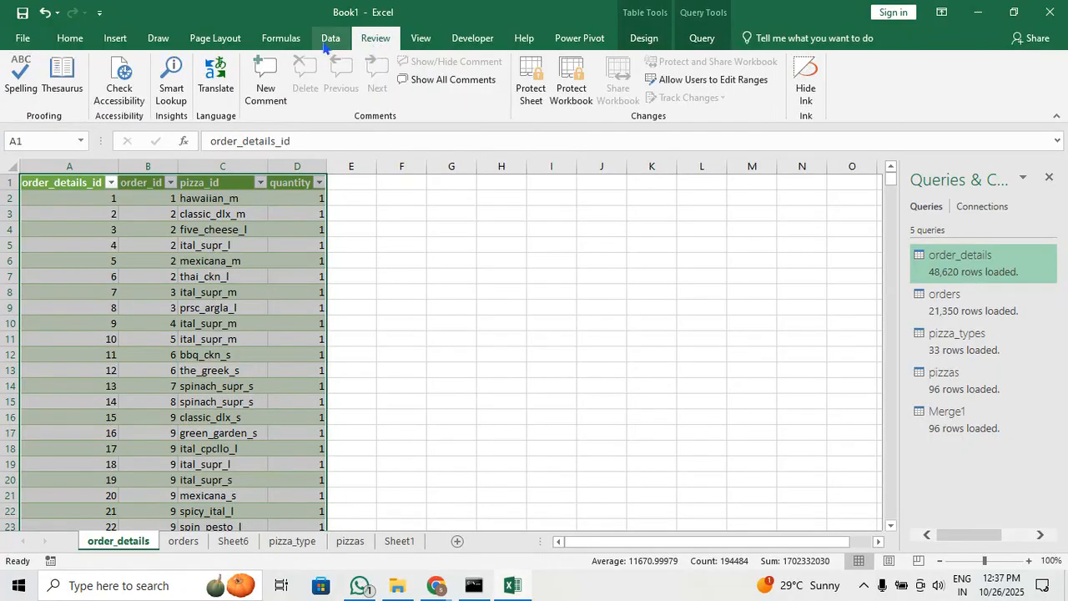
pyautogui.click(327, 43)
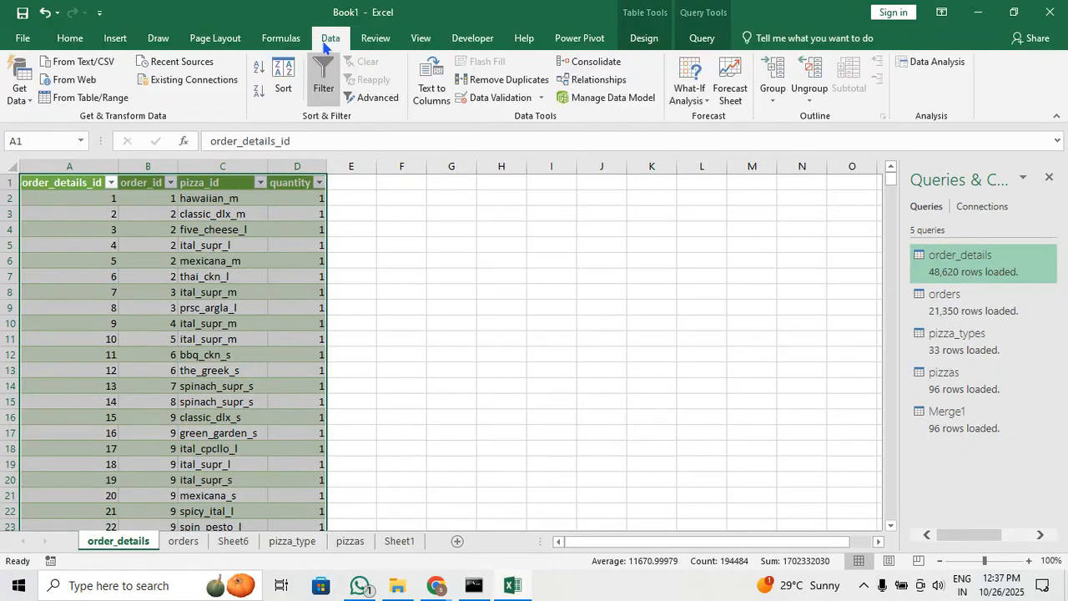
pyautogui.click(592, 87)
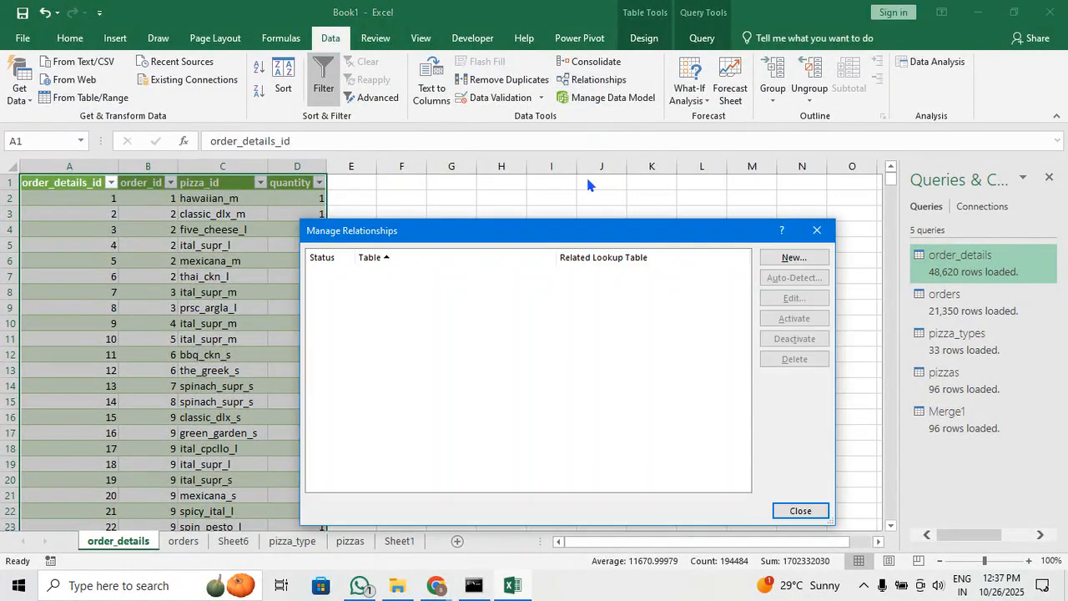
pyautogui.click(793, 258)
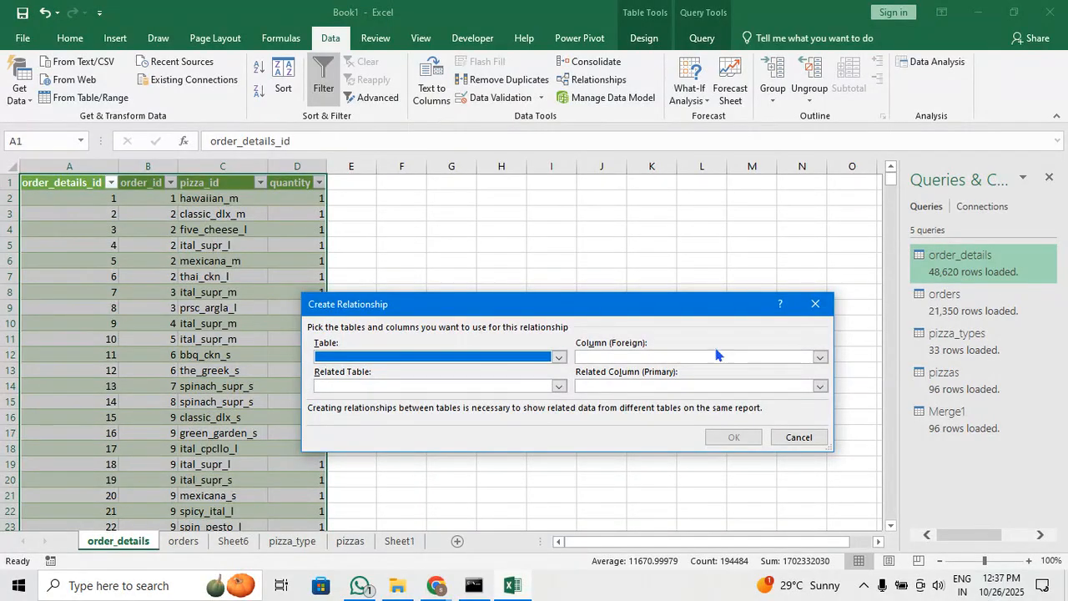
pyautogui.click(815, 304)
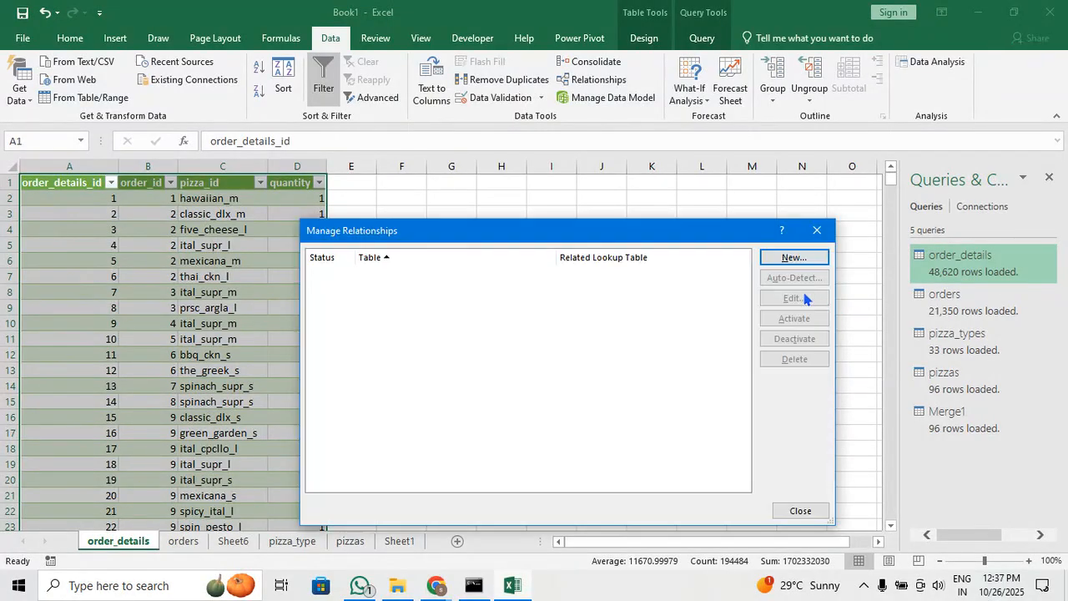
pyautogui.click(816, 230)
# Select the whole order_details table, view the data model in Power Pivot and return to the worksheet
pyautogui.click(303, 243)
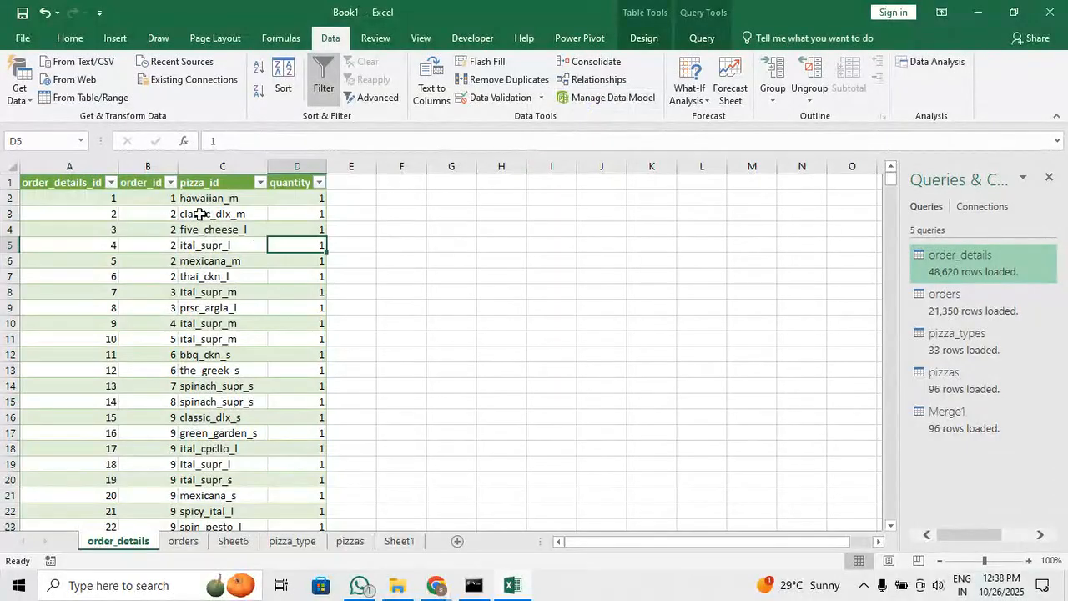
pyautogui.hotkey('ctrl', 'a')
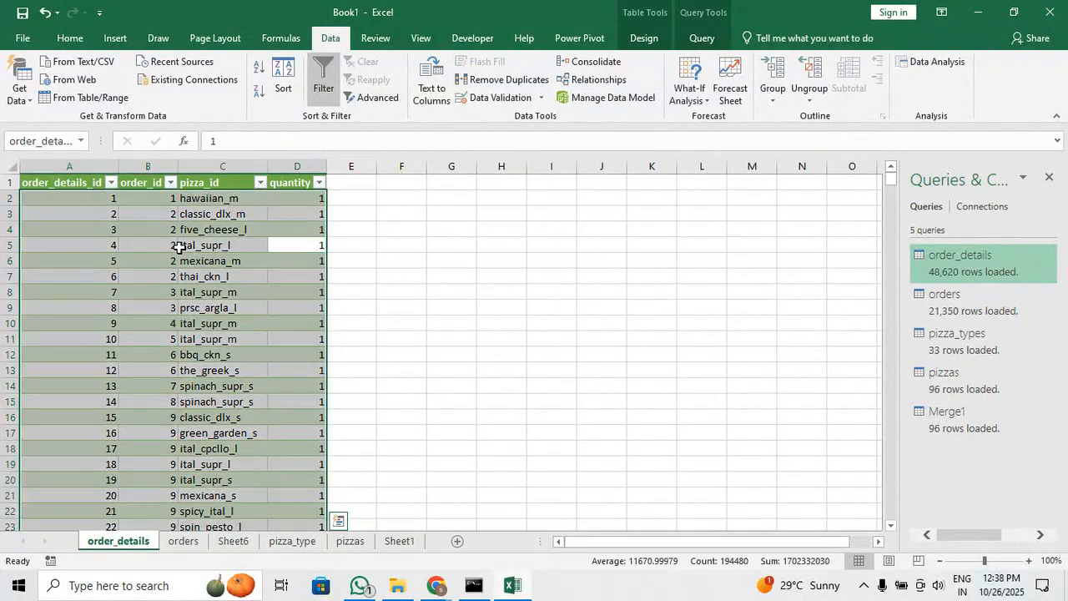
pyautogui.click(590, 99)
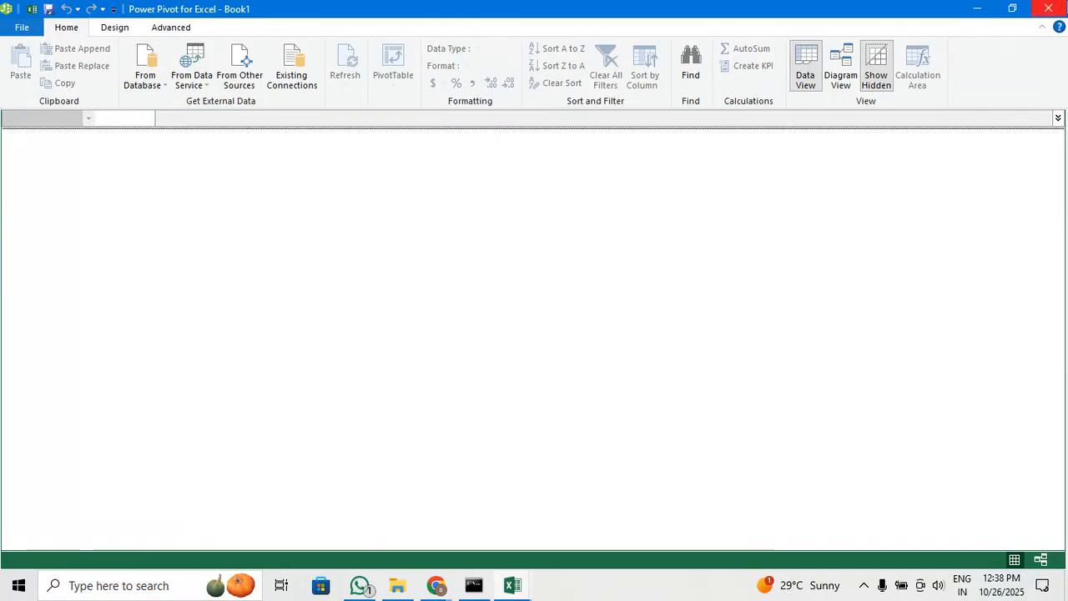
pyautogui.click(1049, 8)
pyautogui.click(228, 288)
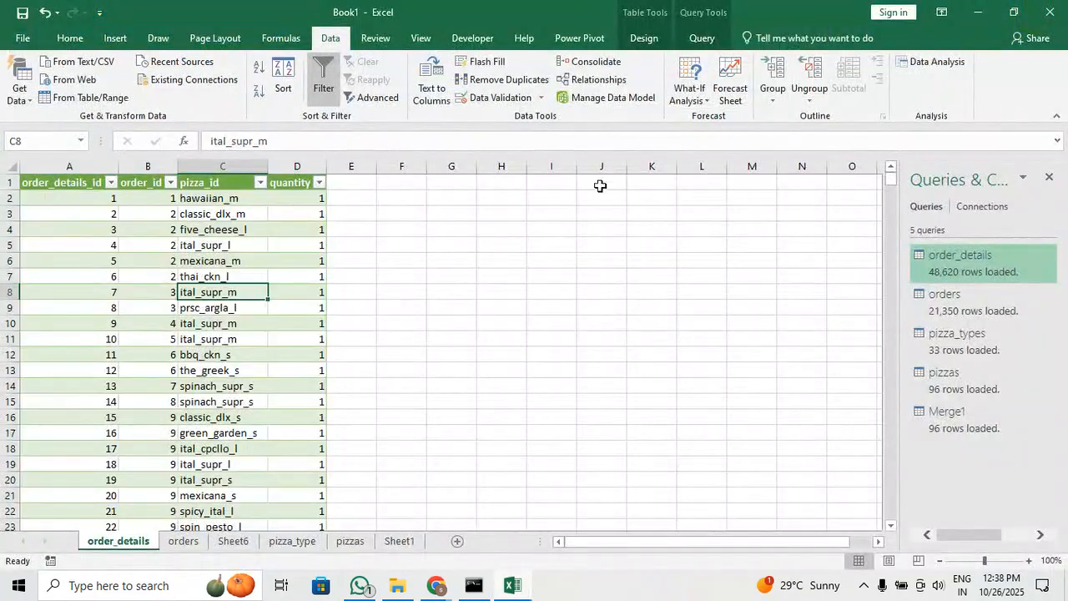
# Start a new relationship with order_details as the table and orders as the related table
pyautogui.click(604, 87)
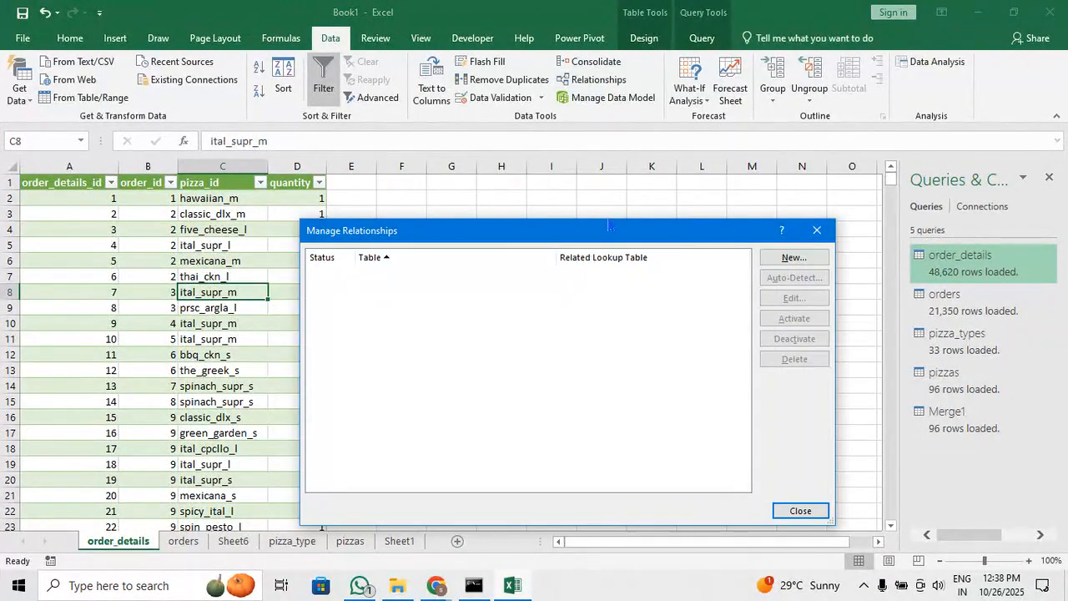
pyautogui.moveTo(610, 240); pyautogui.dragTo(647, 141)
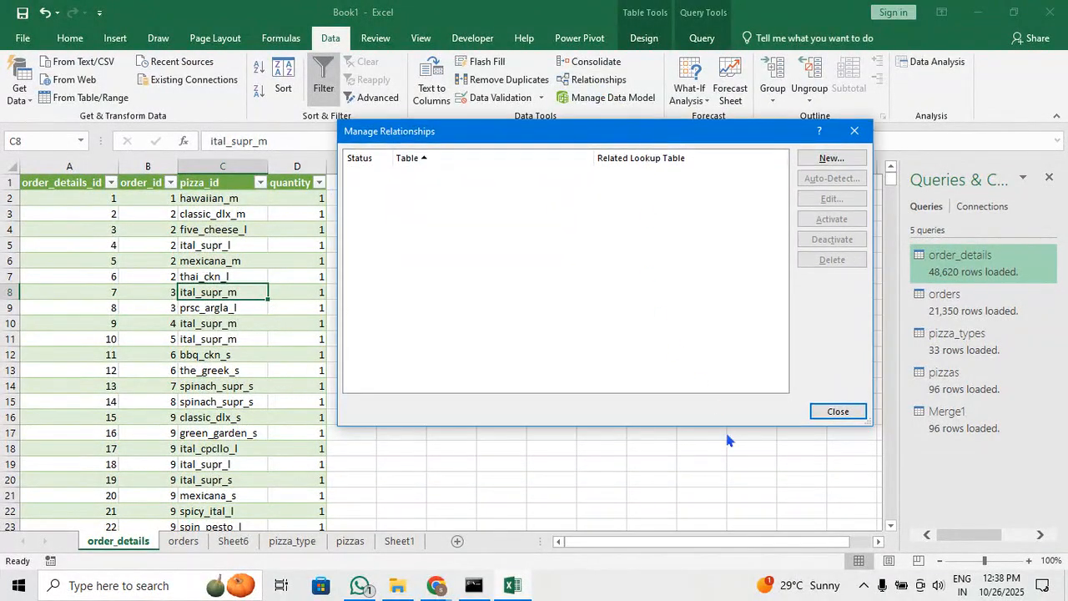
pyautogui.click(823, 158)
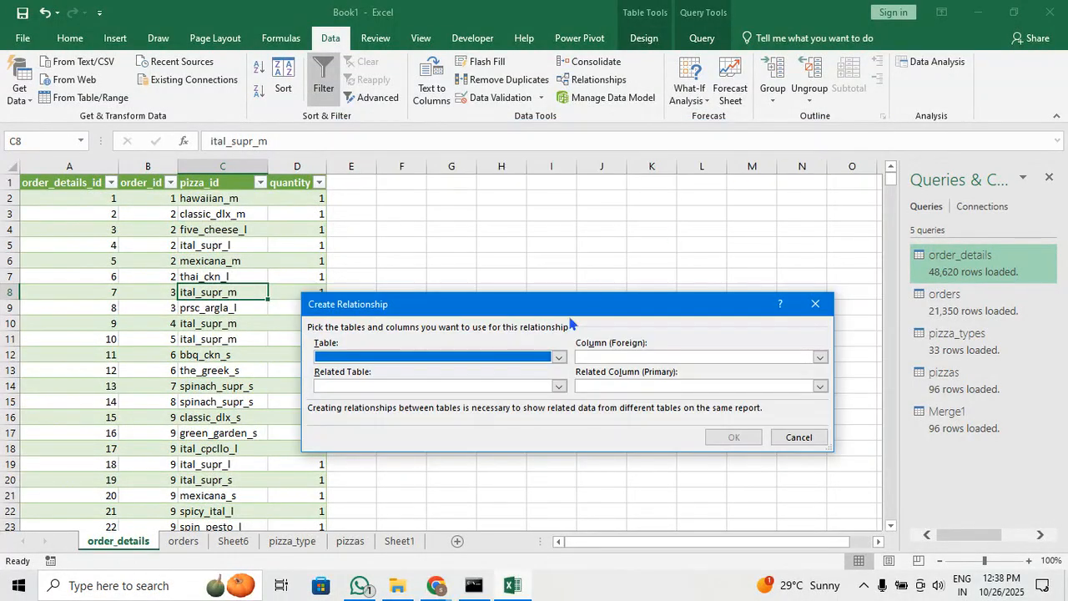
pyautogui.click(559, 357)
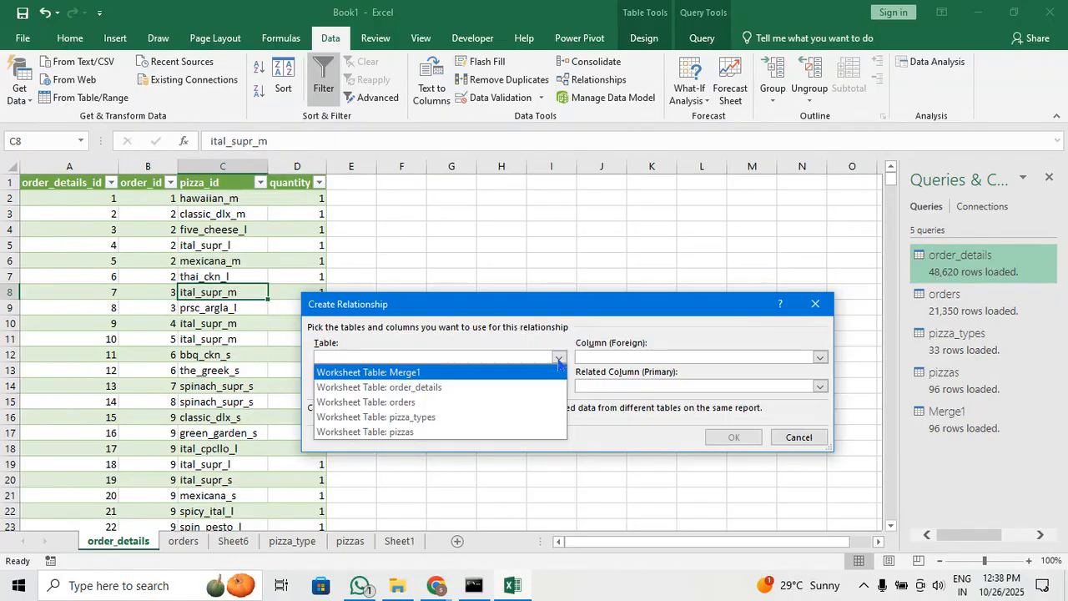
pyautogui.click(487, 389)
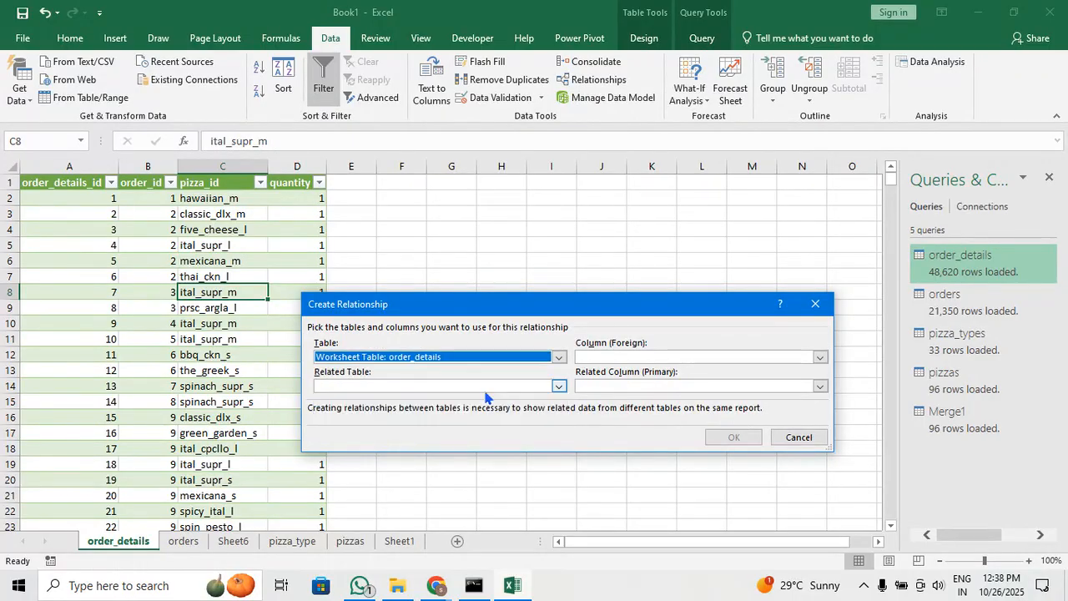
pyautogui.click(559, 386)
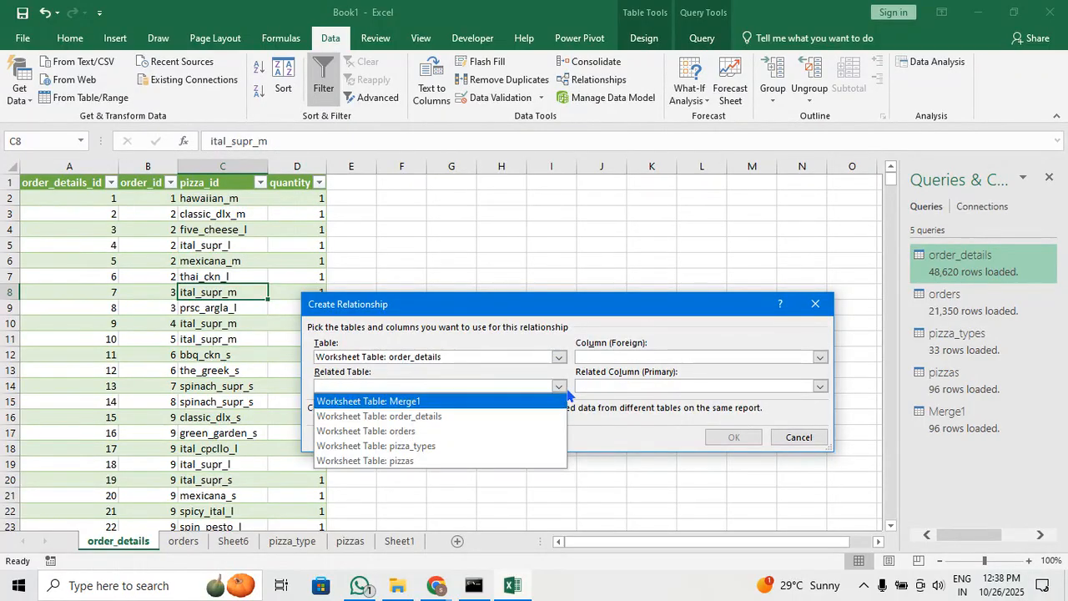
pyautogui.click(535, 432)
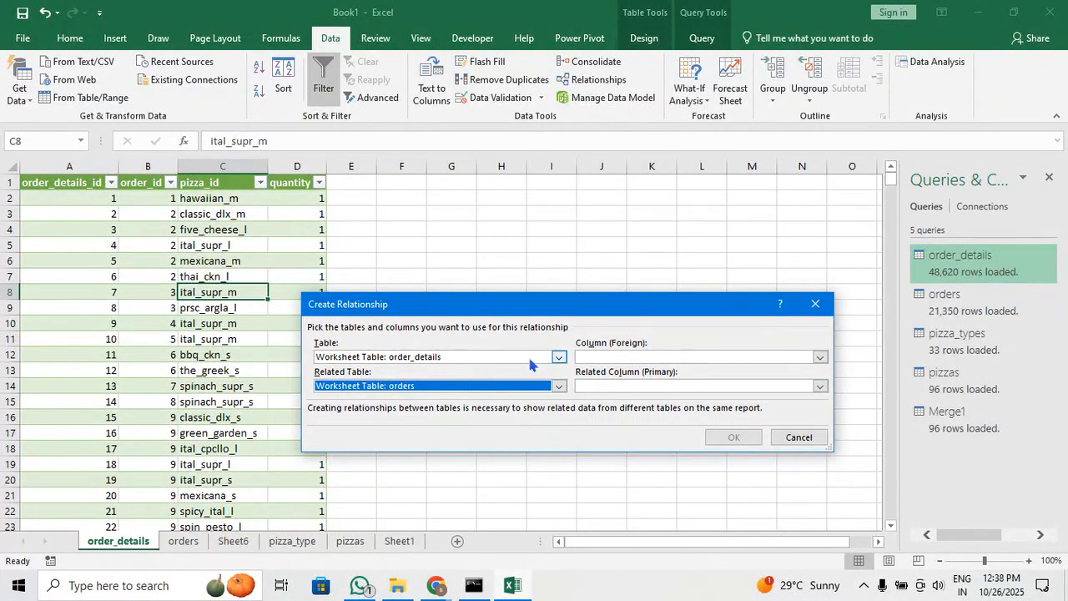
# Set order_id as both the foreign and the related primary column, create the relationship and close the relationship manager
pyautogui.click(637, 360)
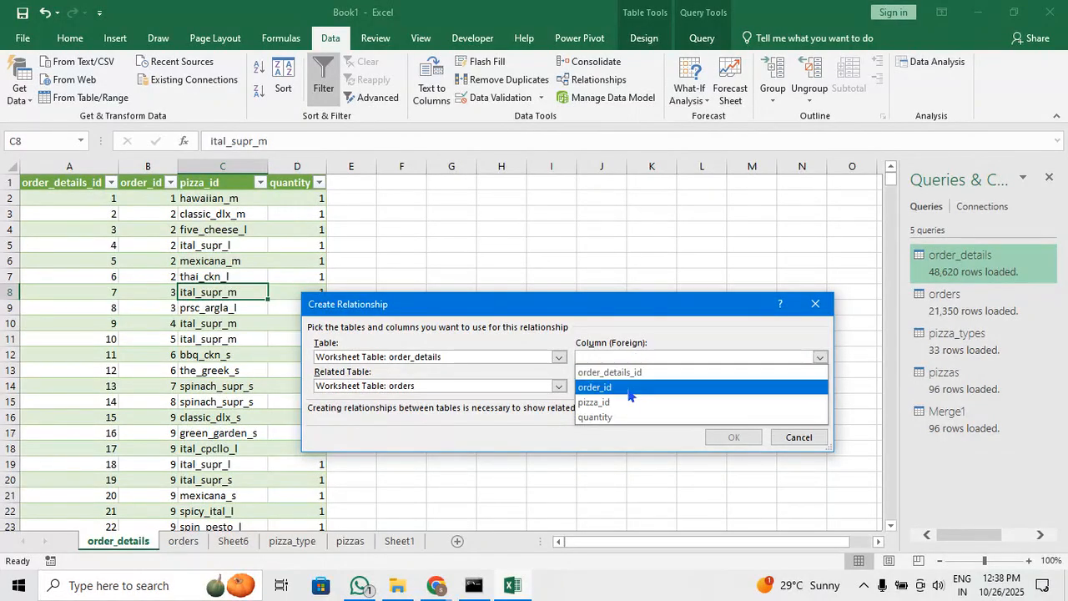
pyautogui.click(630, 389)
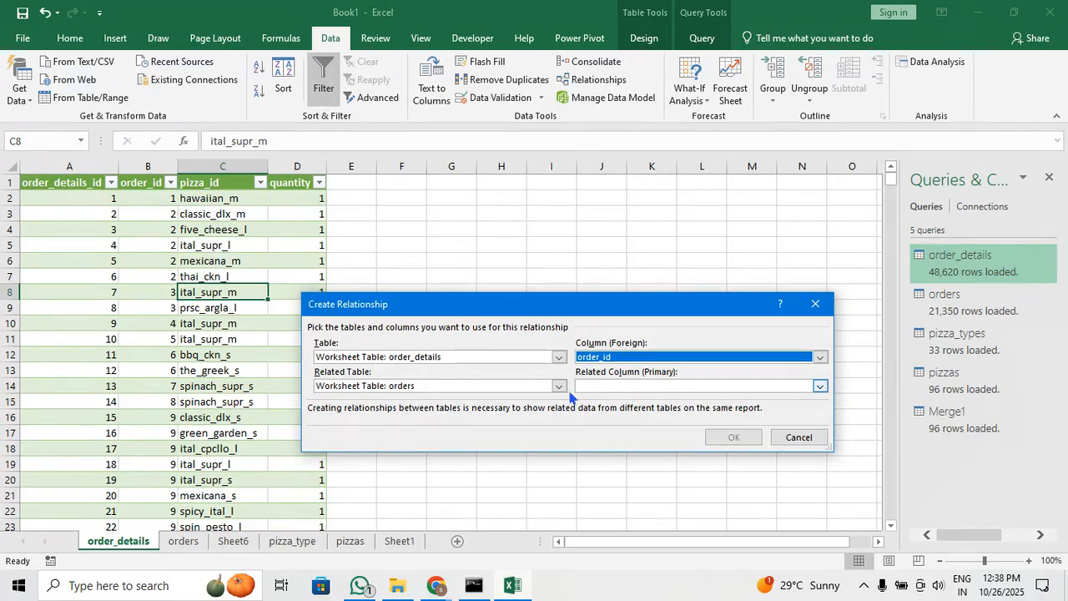
pyautogui.click(639, 387)
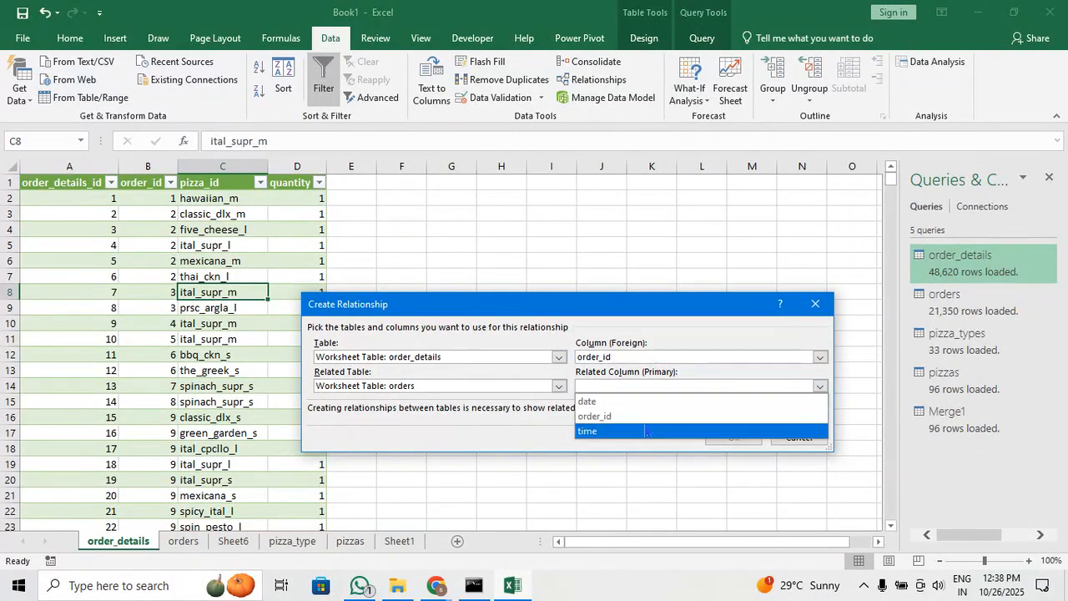
pyautogui.click(637, 418)
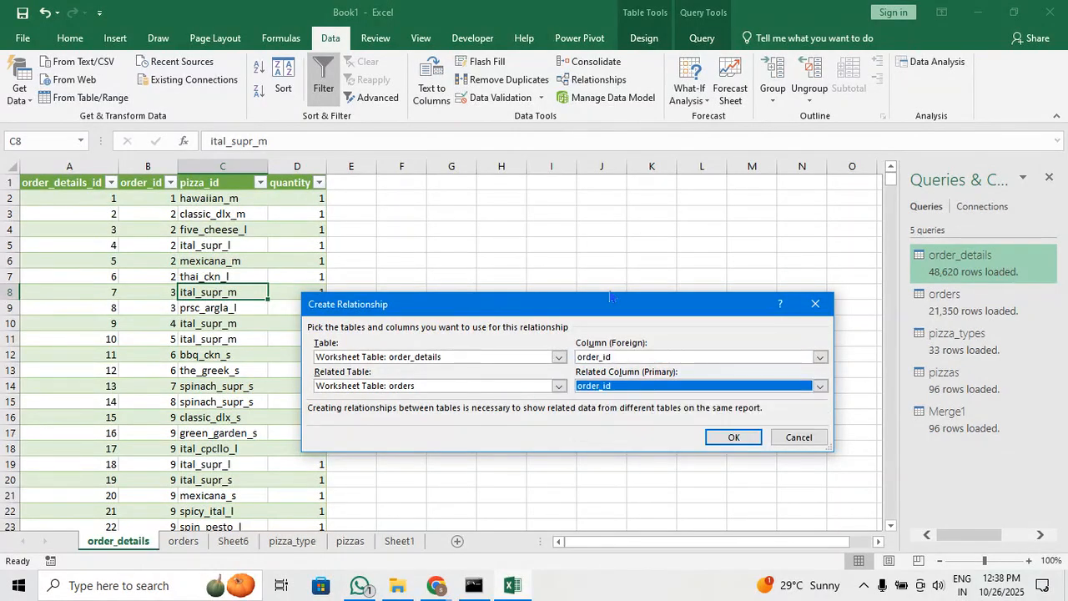
pyautogui.moveTo(611, 308); pyautogui.dragTo(635, 137)
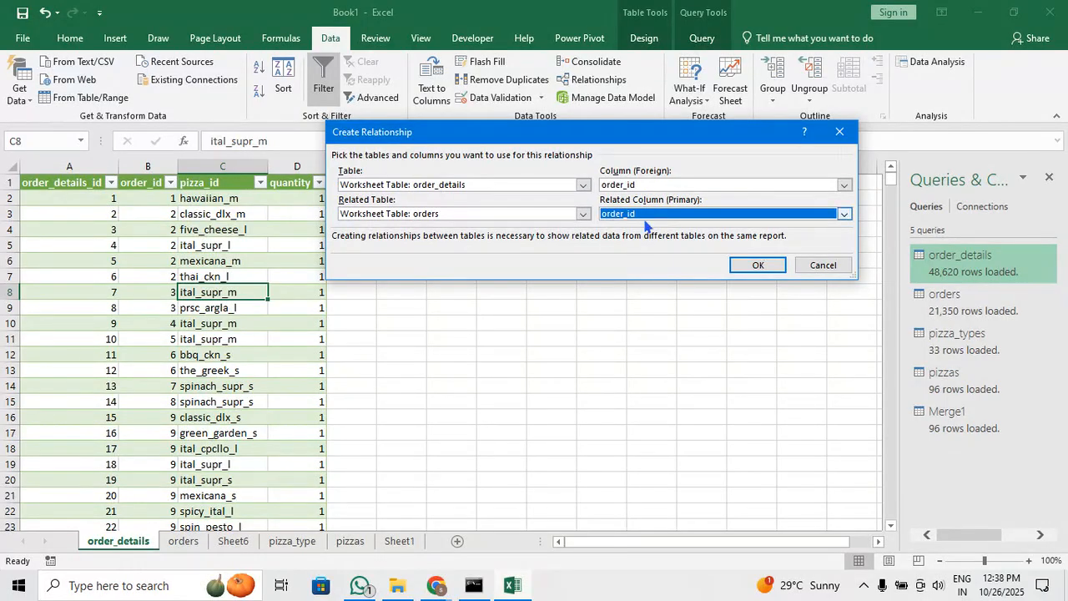
pyautogui.click(758, 265)
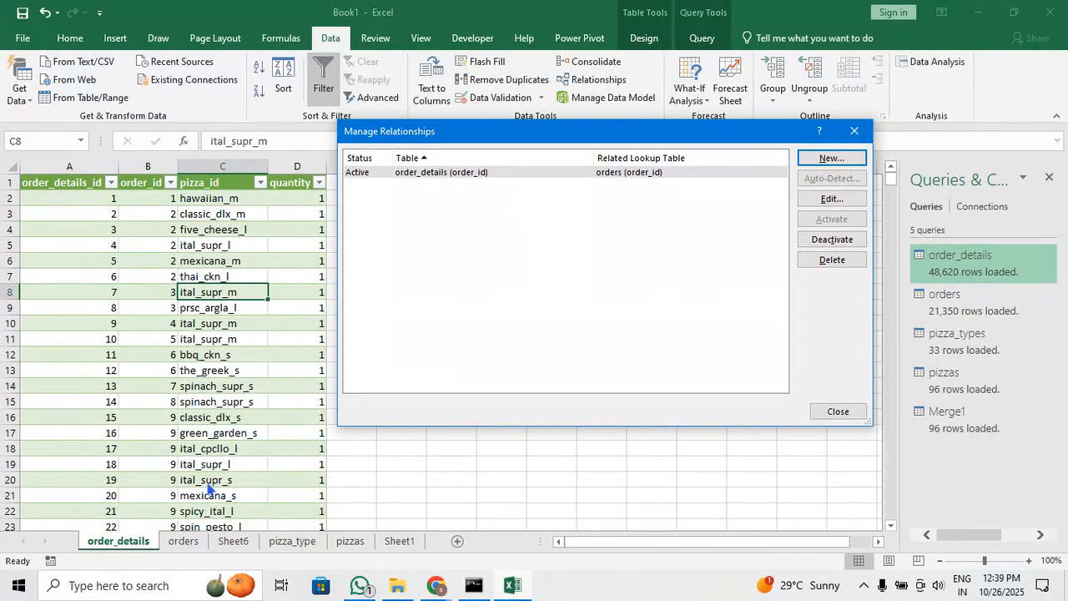
pyautogui.click(835, 410)
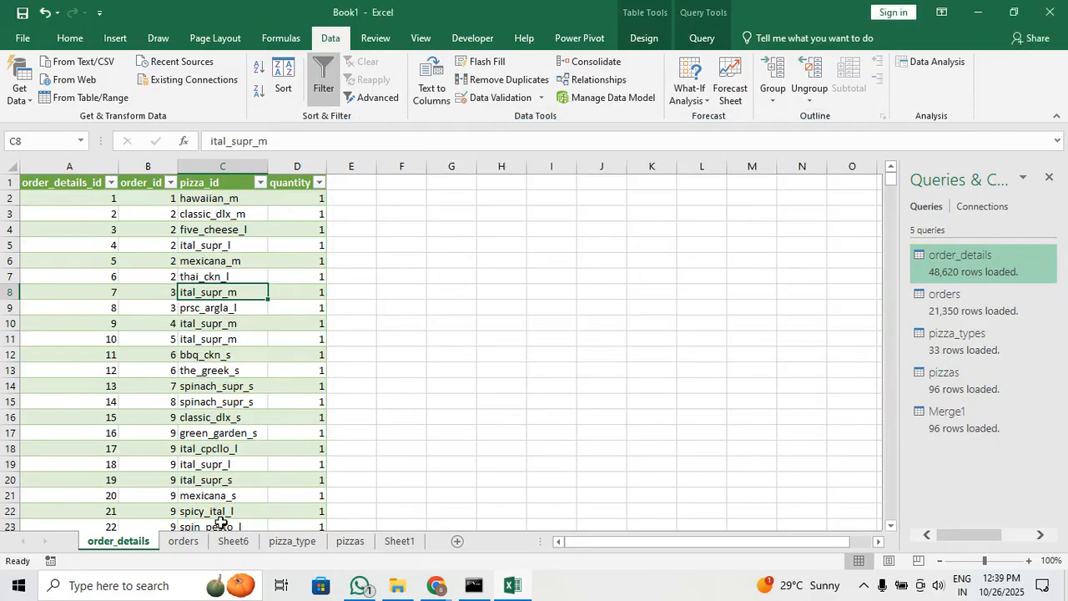
# Compare the orders and order_details worksheets, glance at the merged table on Sheet6 and return to orders
pyautogui.click(182, 541)
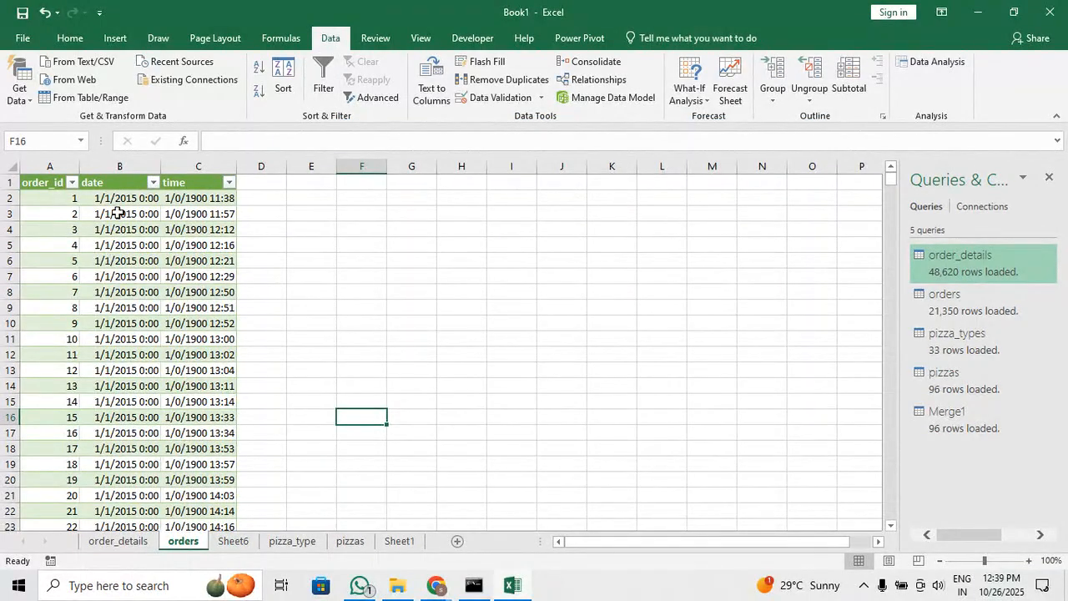
pyautogui.click(118, 543)
pyautogui.click(171, 547)
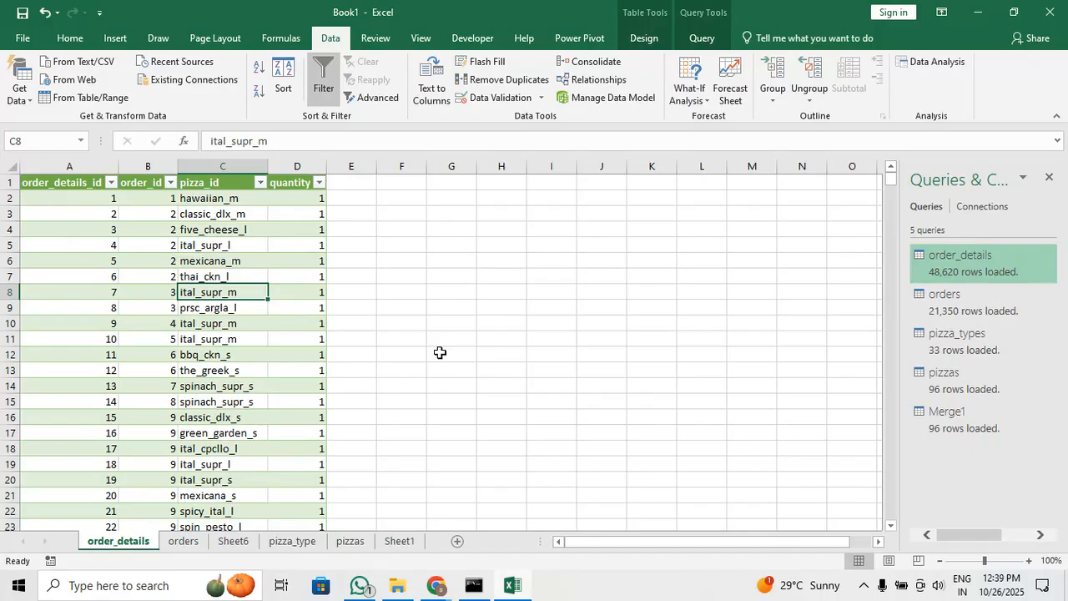
pyautogui.click(182, 541)
pyautogui.click(219, 543)
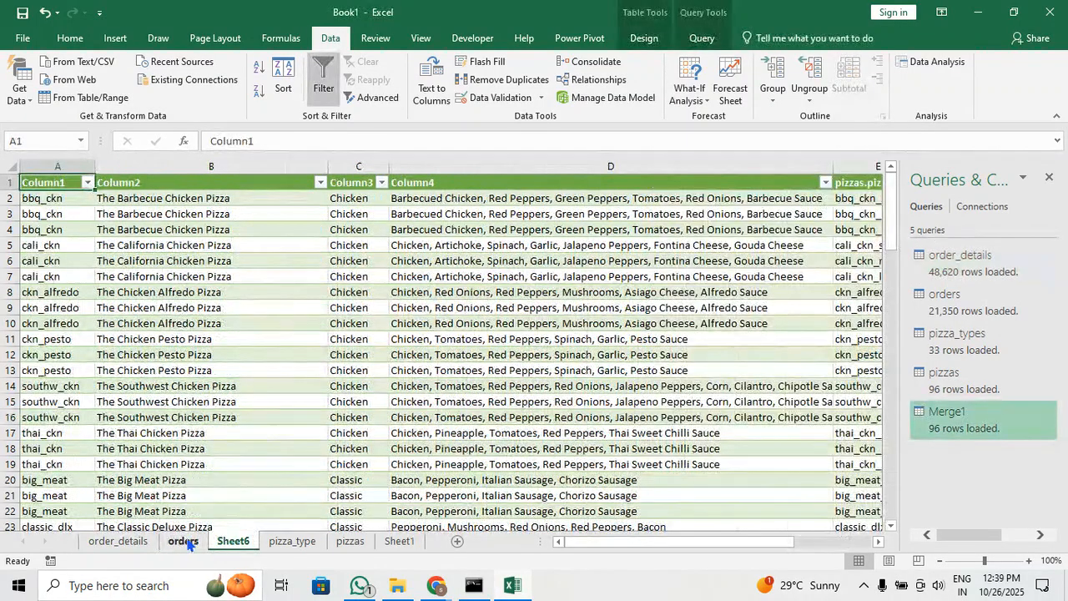
pyautogui.click(184, 541)
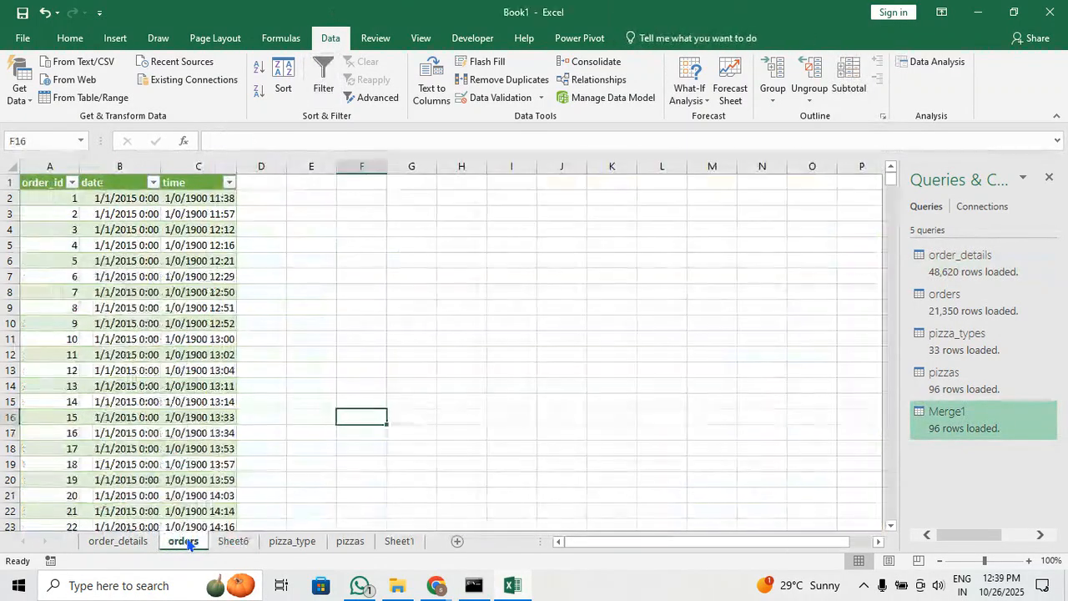
# Create a PivotTable from the order_details table, placed on the existing worksheet Sheet1 at cell B3
pyautogui.click(118, 541)
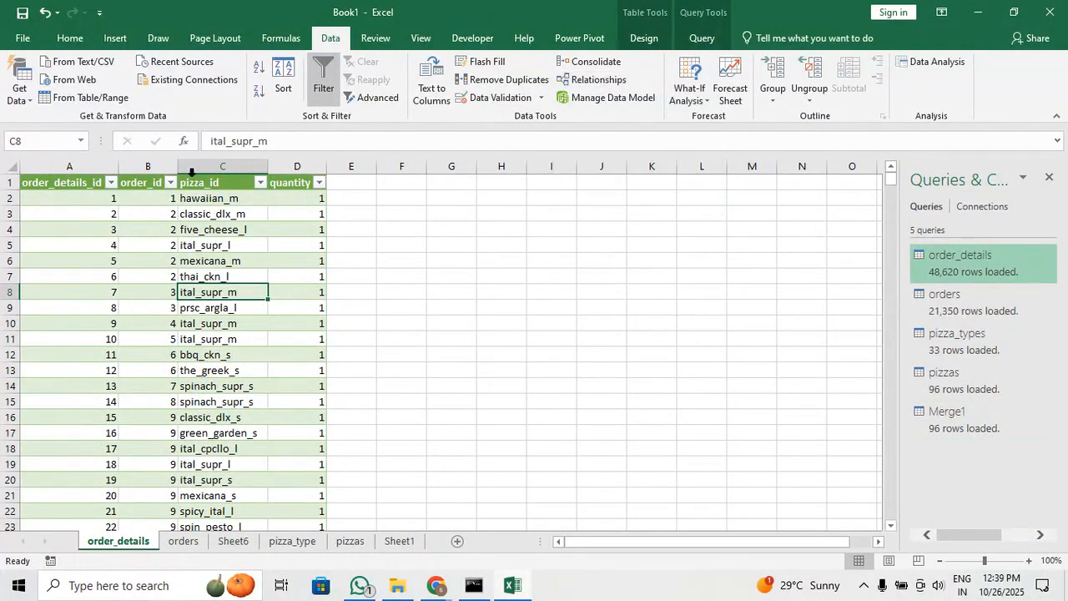
pyautogui.click(115, 37)
pyautogui.click(26, 79)
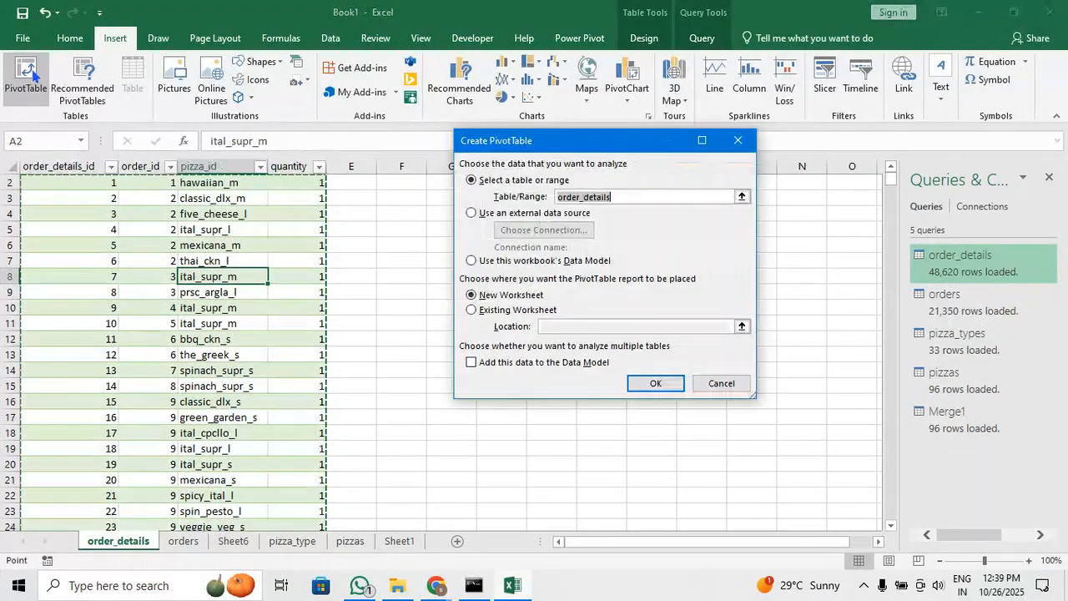
pyautogui.click(526, 311)
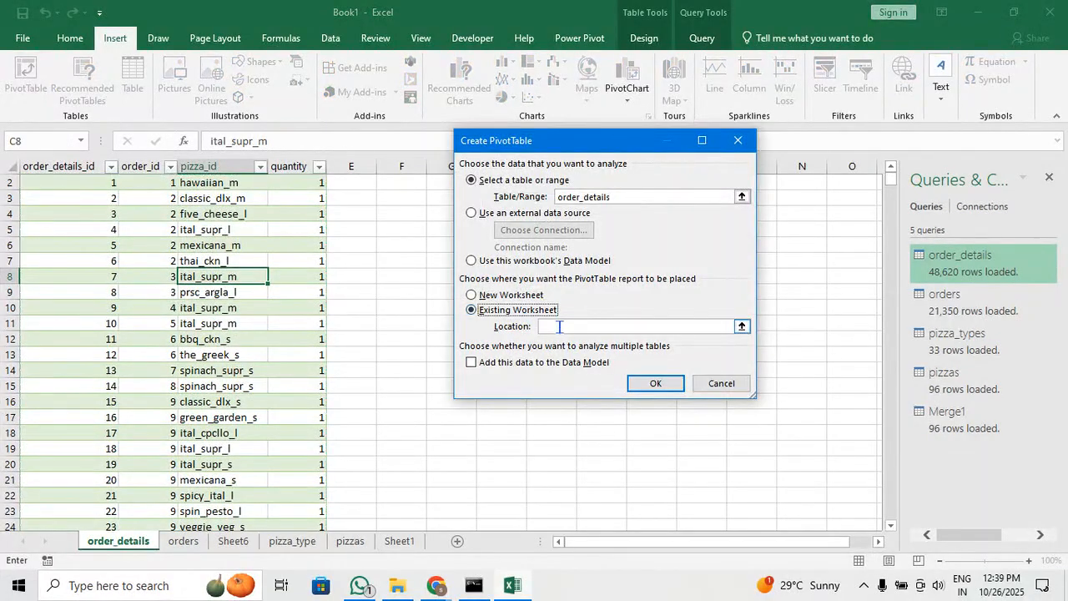
pyautogui.click(559, 326)
pyautogui.click(384, 542)
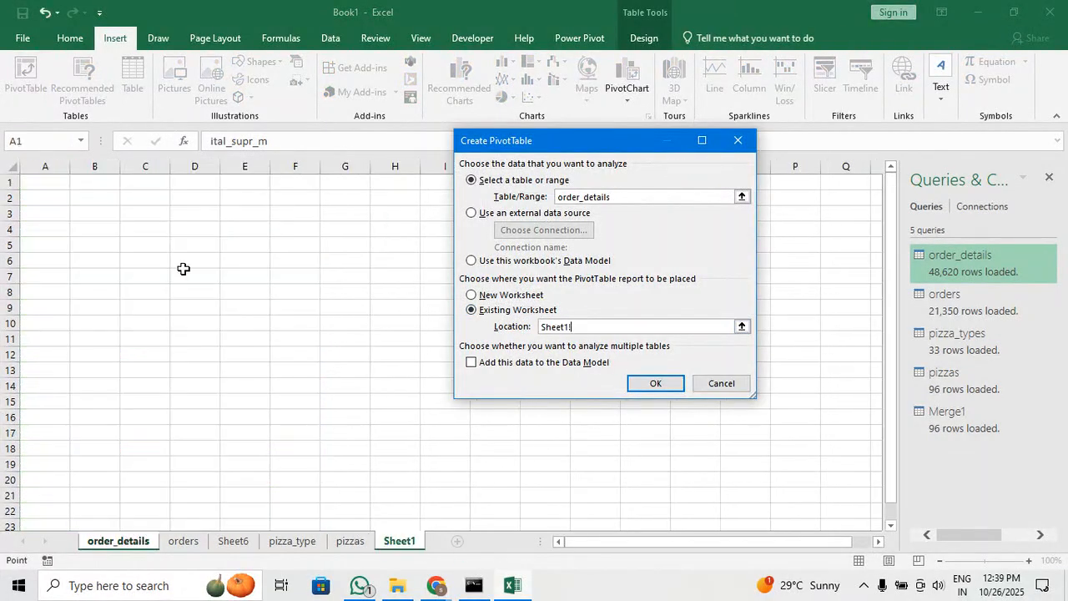
pyautogui.click(88, 212)
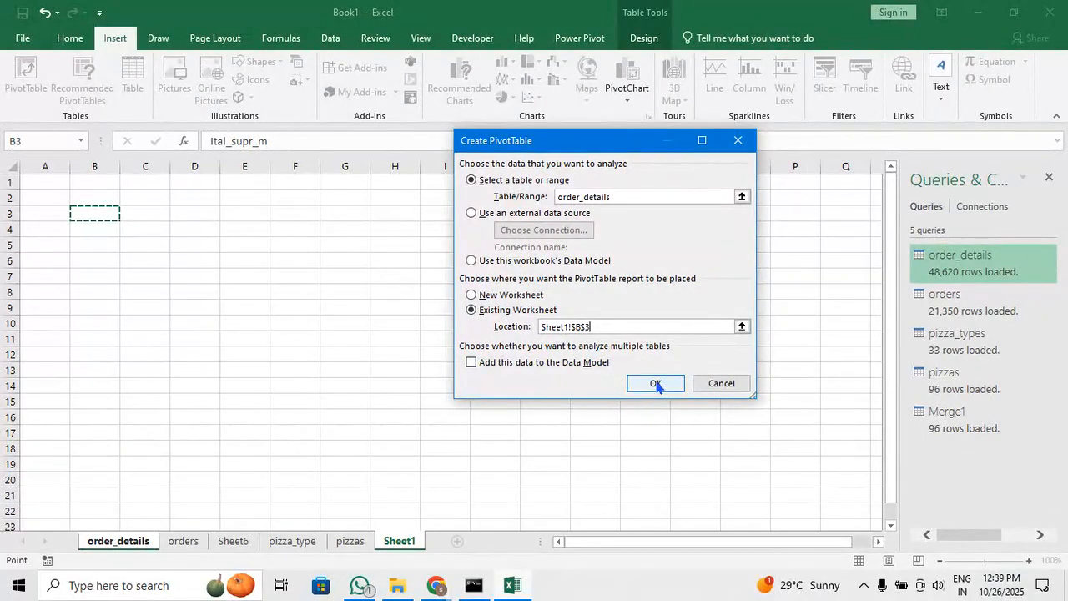
pyautogui.click(656, 384)
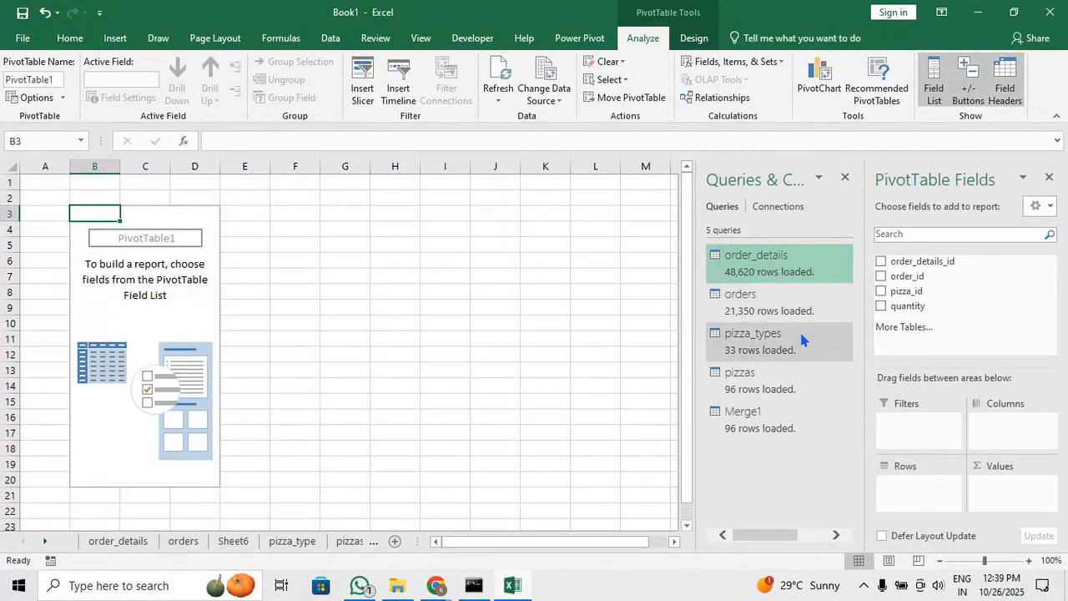
# Glance at the orders table, return to the empty PivotTable and create a new data-model PivotTable that can use multiple tables
pyautogui.click(782, 302)
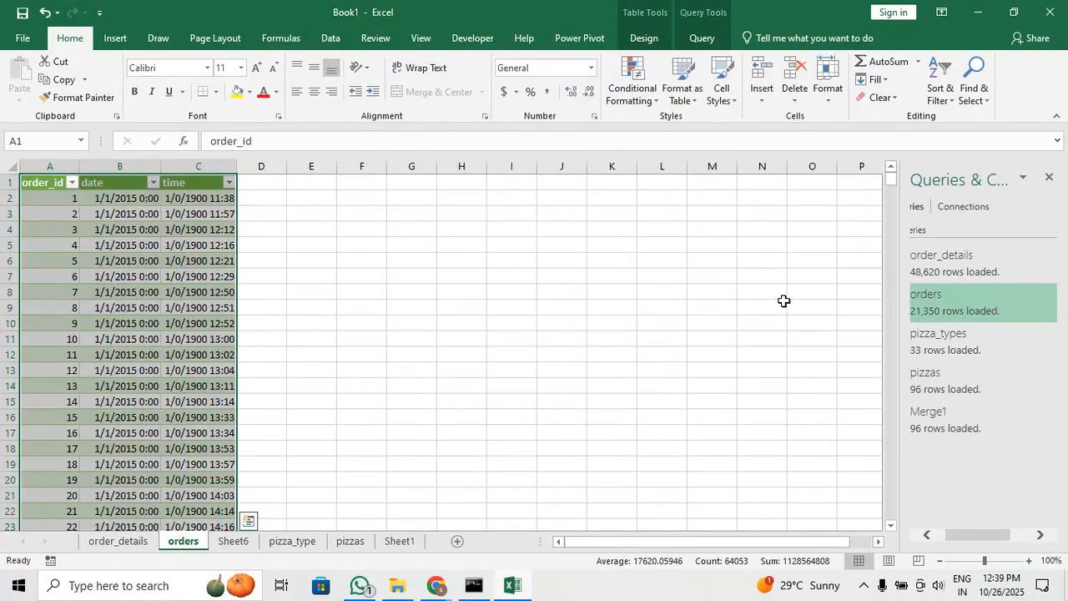
pyautogui.click(398, 543)
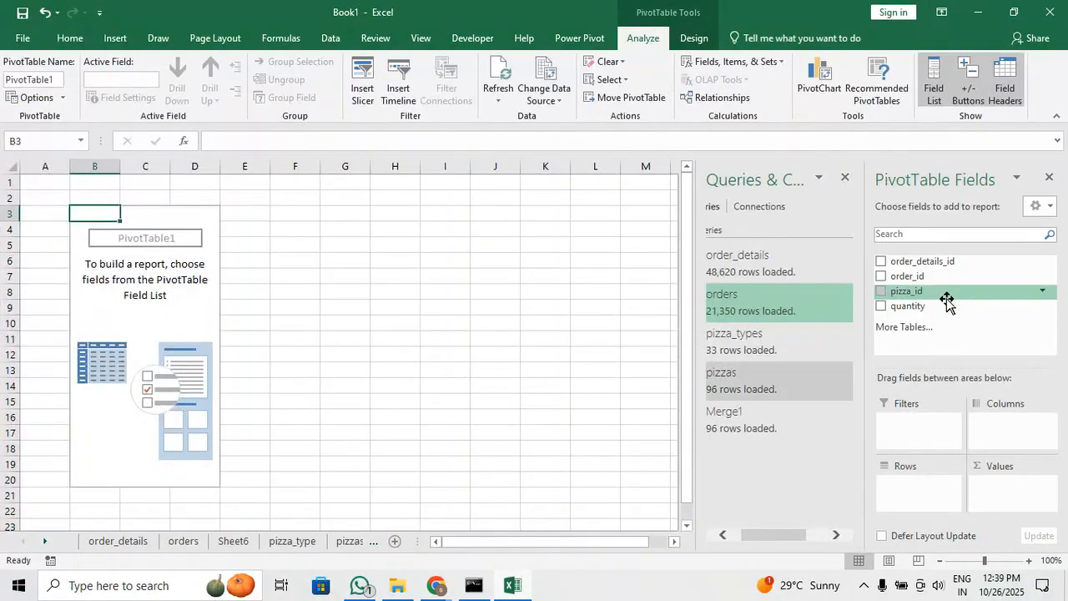
pyautogui.click(910, 327)
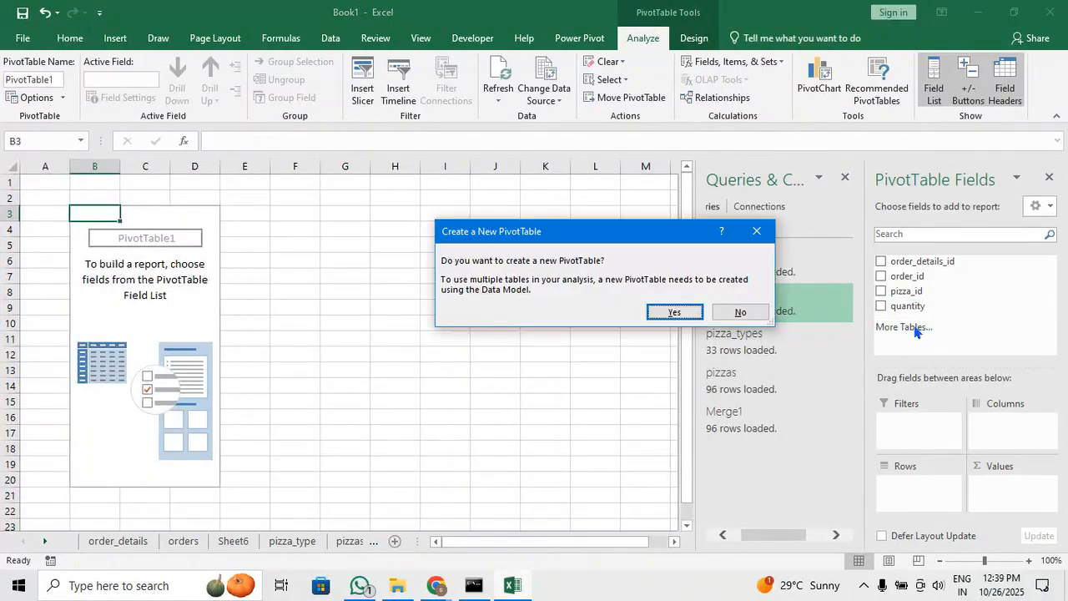
pyautogui.click(668, 312)
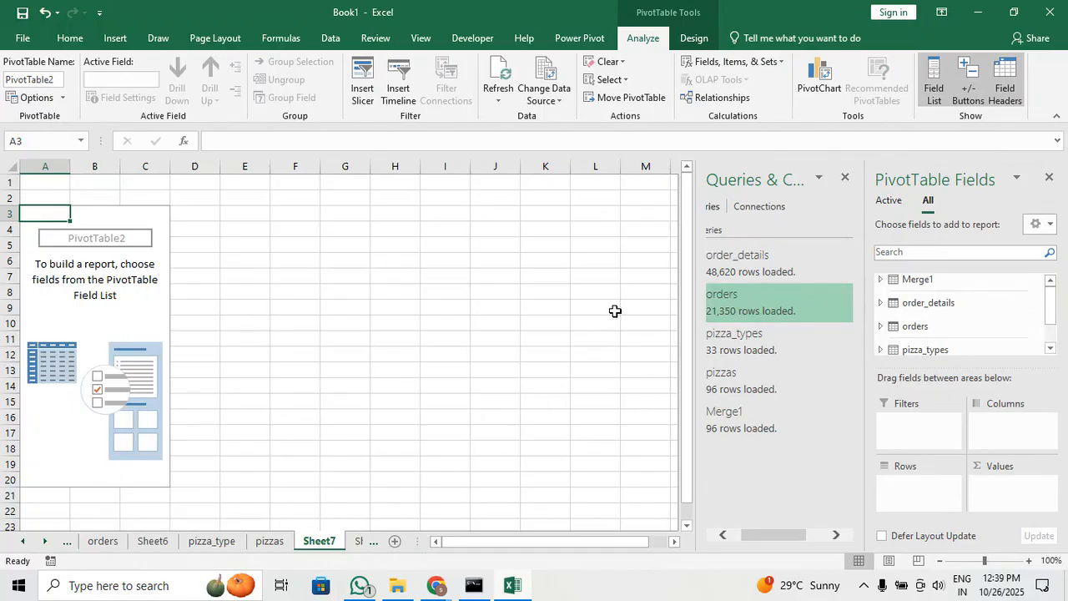
# Add the date field of the orders table to the new PivotTable, placing date (Month) and date in the rows
pyautogui.click(977, 327)
pyautogui.click(908, 329)
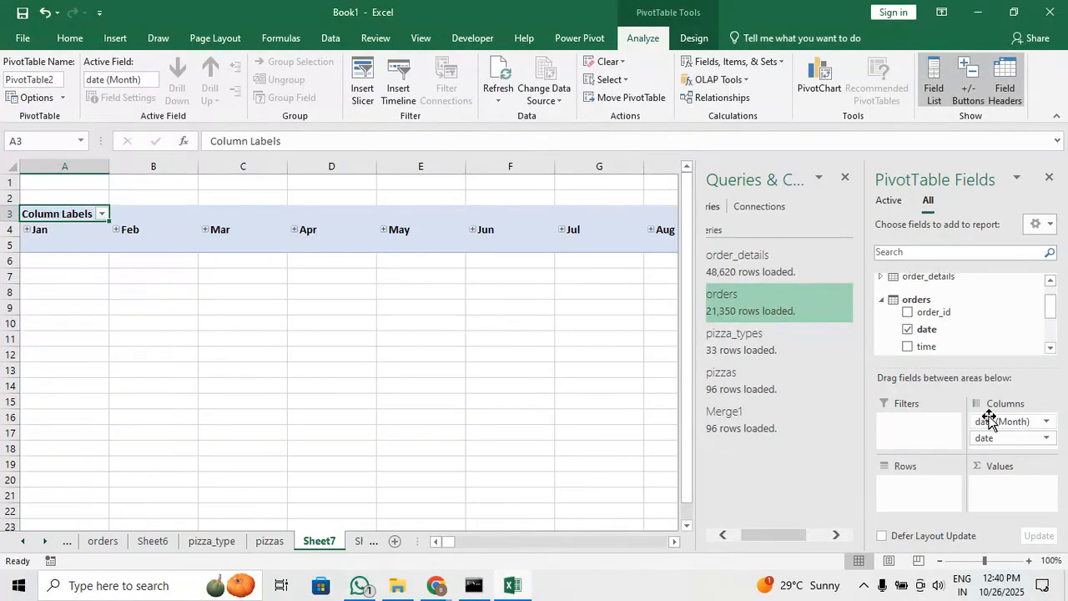
pyautogui.moveTo(997, 422); pyautogui.dragTo(924, 487)
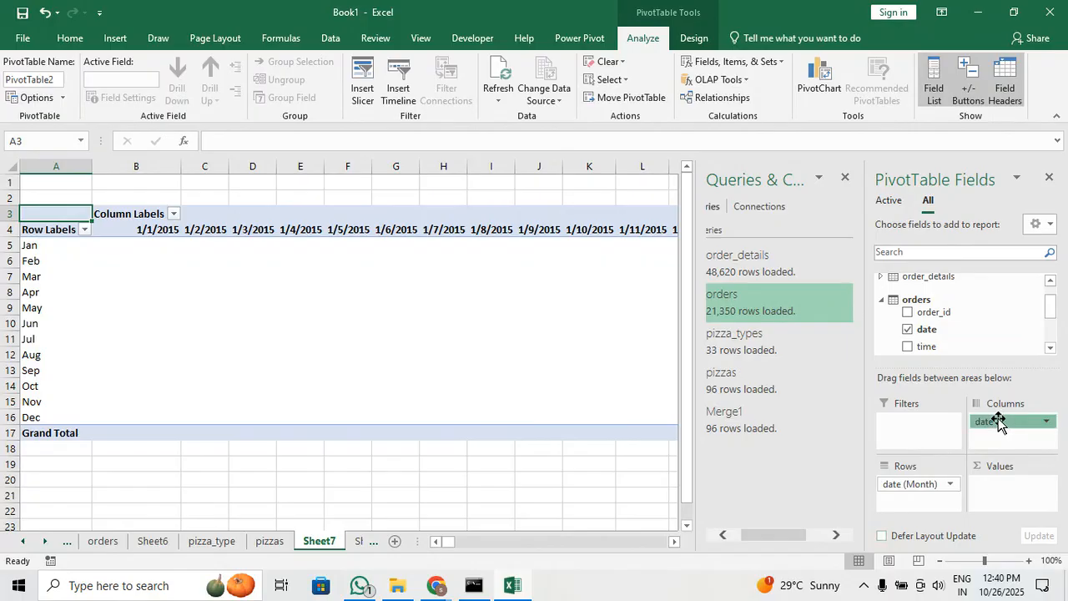
pyautogui.moveTo(999, 420); pyautogui.dragTo(924, 502)
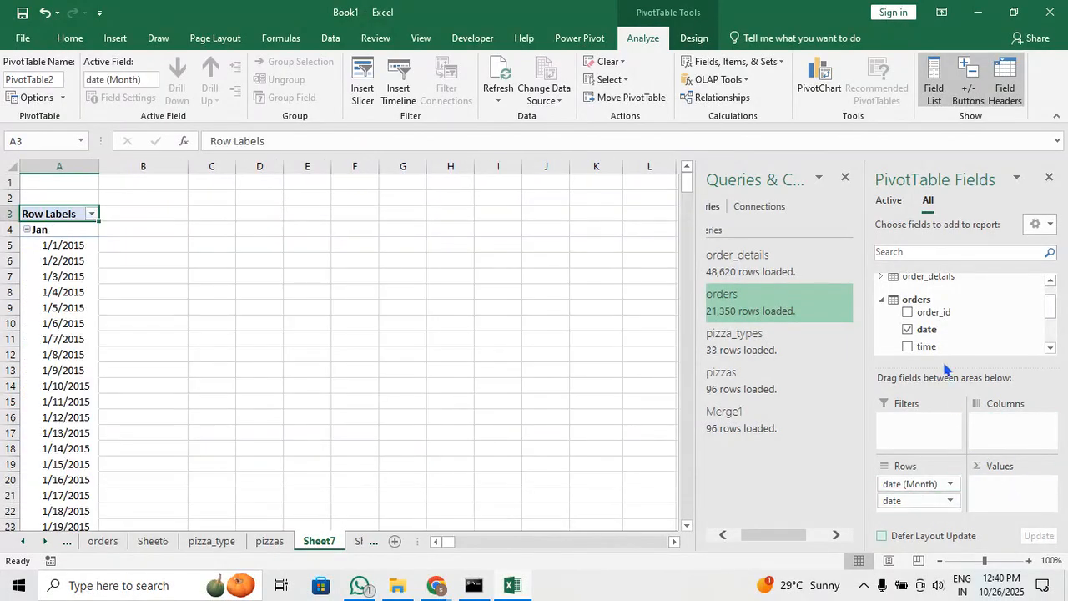
# Add the quantity field of the order_details table to the PivotTable as a summed value
pyautogui.scroll(1, 930, 334)
pyautogui.click(884, 303)
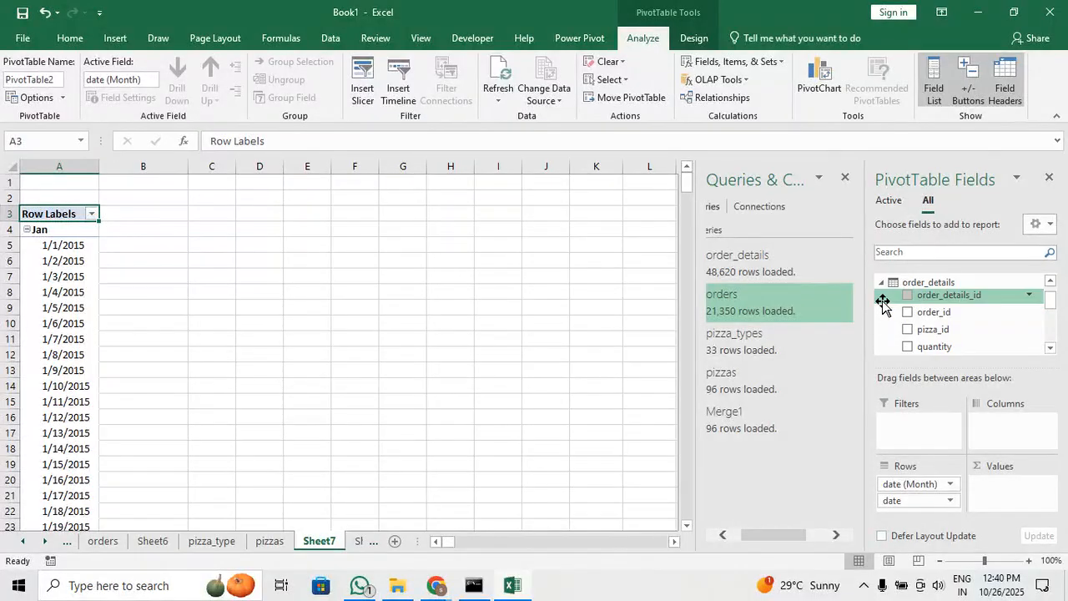
pyautogui.scroll(-2, 925, 307)
pyautogui.moveTo(927, 314); pyautogui.dragTo(1005, 493)
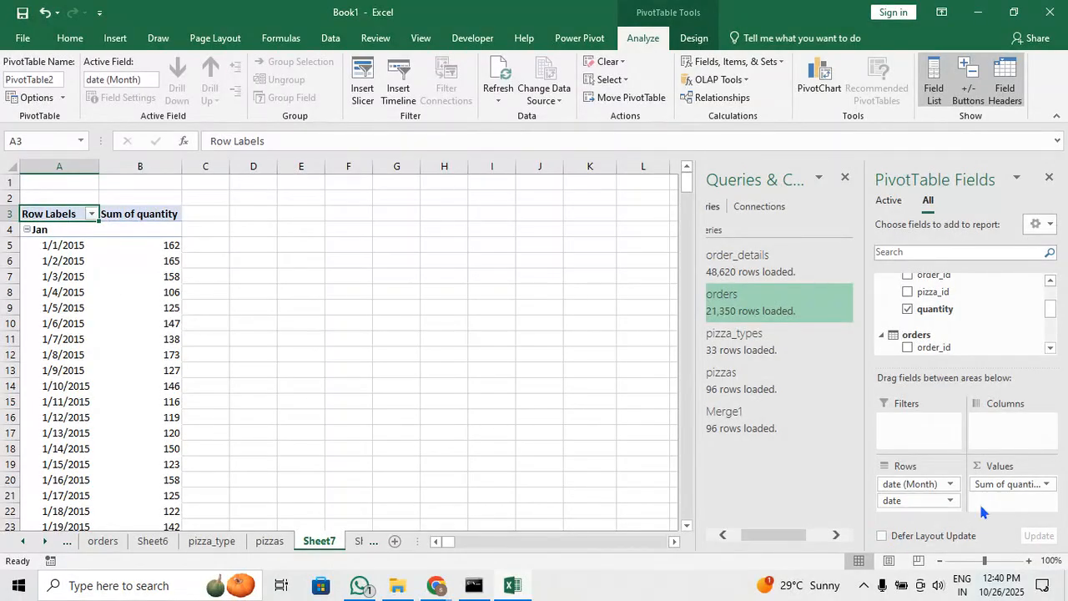
# Collapse the daily dates under every month from Jan to Dec in the PivotTable
pyautogui.click(28, 230)
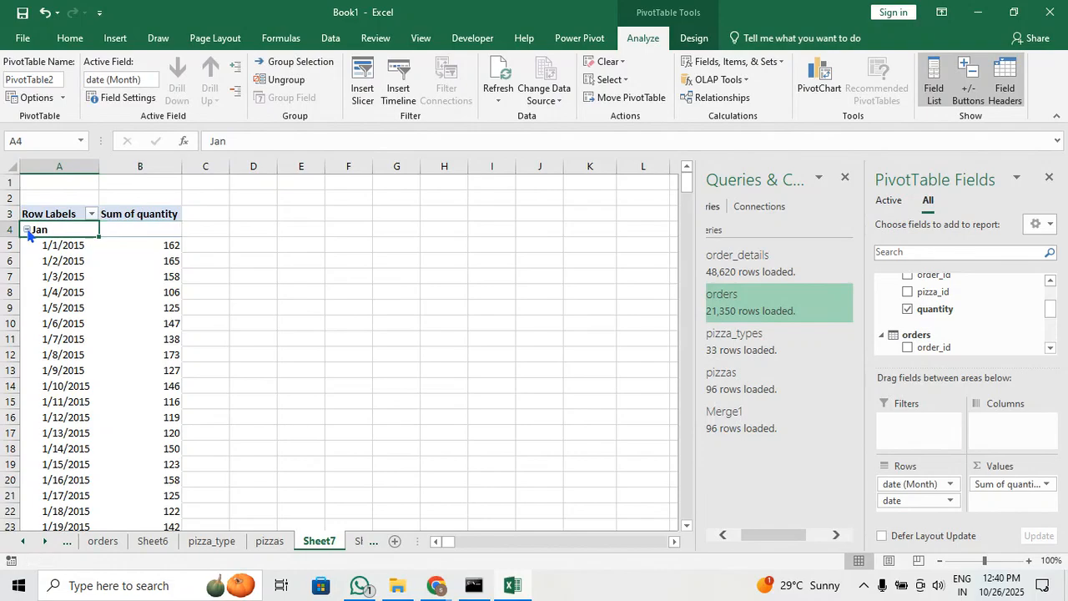
pyautogui.click(28, 230)
pyautogui.click(26, 245)
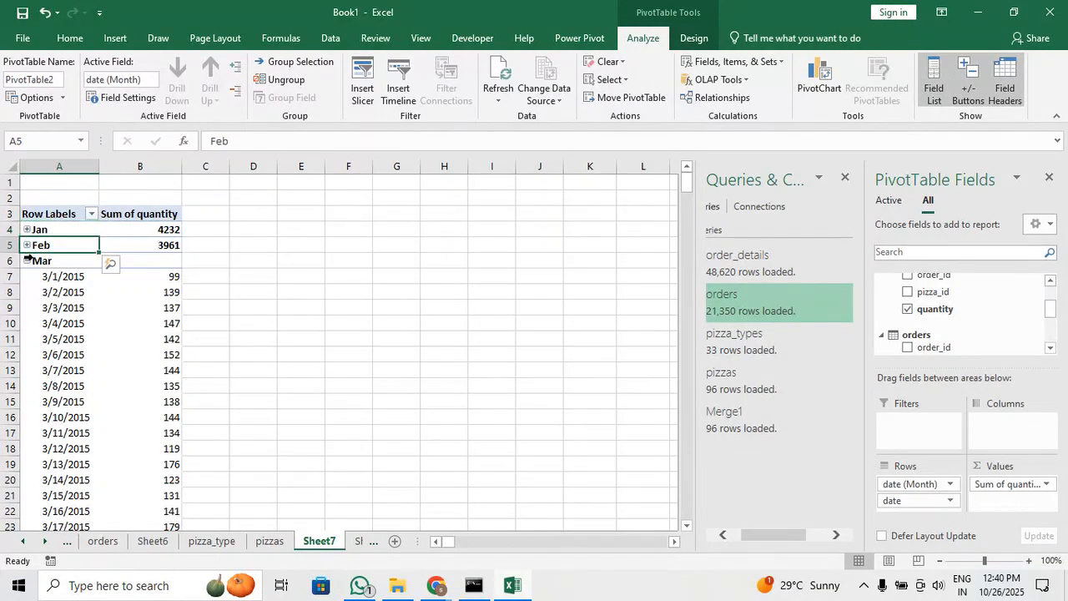
pyautogui.click(26, 261)
pyautogui.click(27, 261)
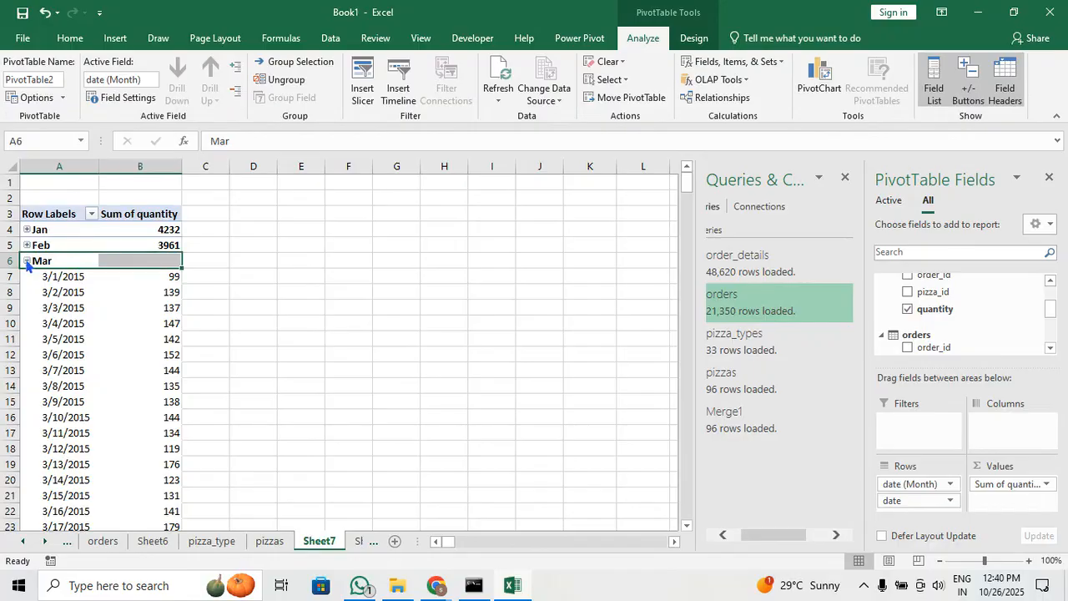
pyautogui.click(27, 261)
pyautogui.click(27, 278)
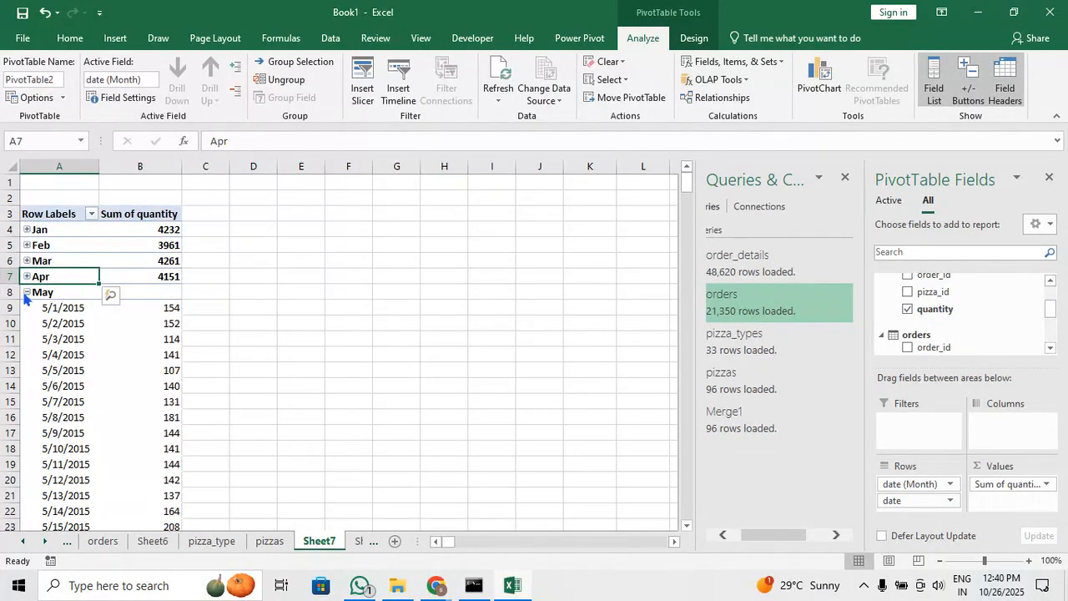
pyautogui.click(27, 292)
pyautogui.click(28, 308)
pyautogui.click(27, 308)
pyautogui.click(28, 323)
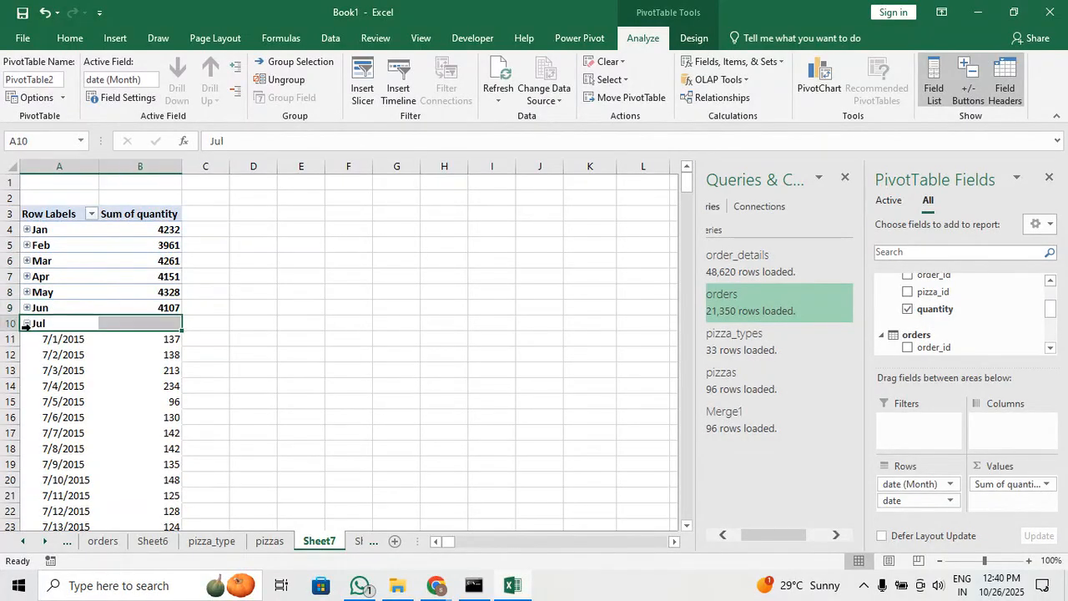
pyautogui.click(27, 324)
pyautogui.click(27, 340)
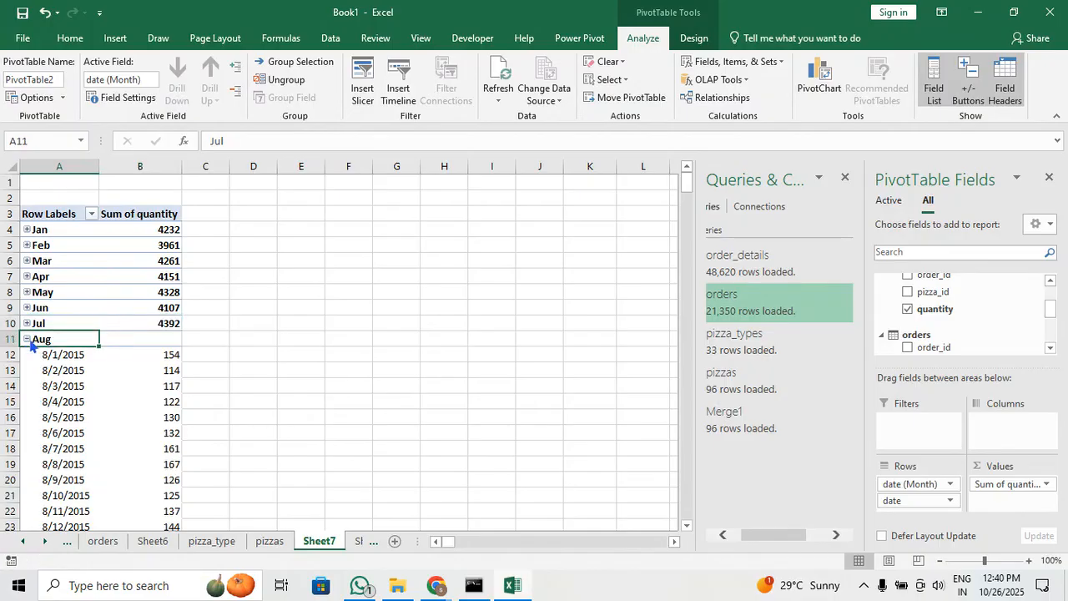
pyautogui.click(28, 340)
pyautogui.click(27, 355)
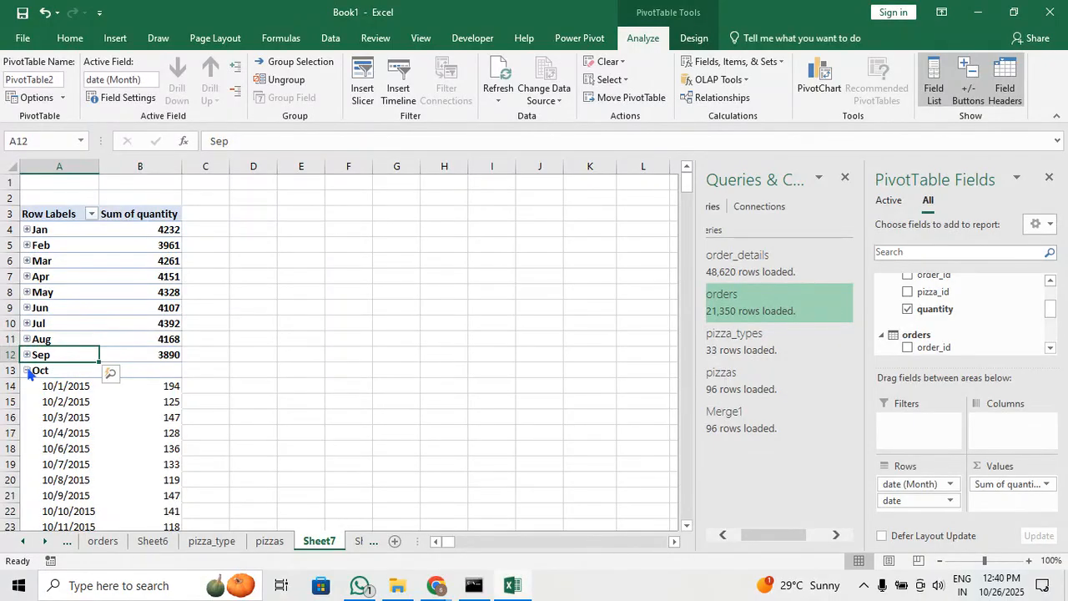
pyautogui.click(26, 370)
pyautogui.click(26, 371)
pyautogui.click(27, 387)
pyautogui.click(26, 387)
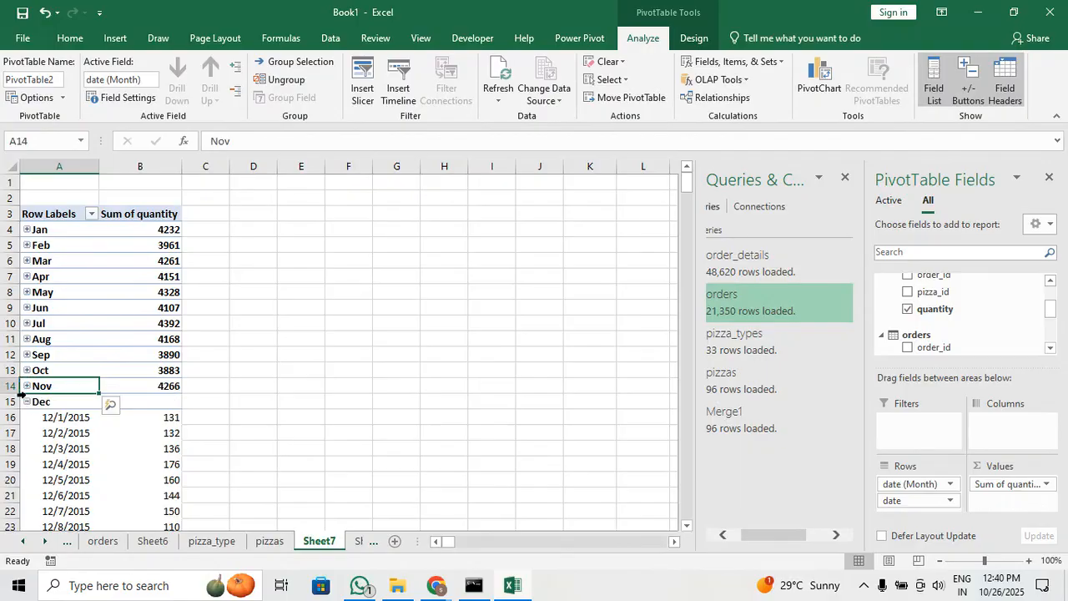
pyautogui.click(28, 402)
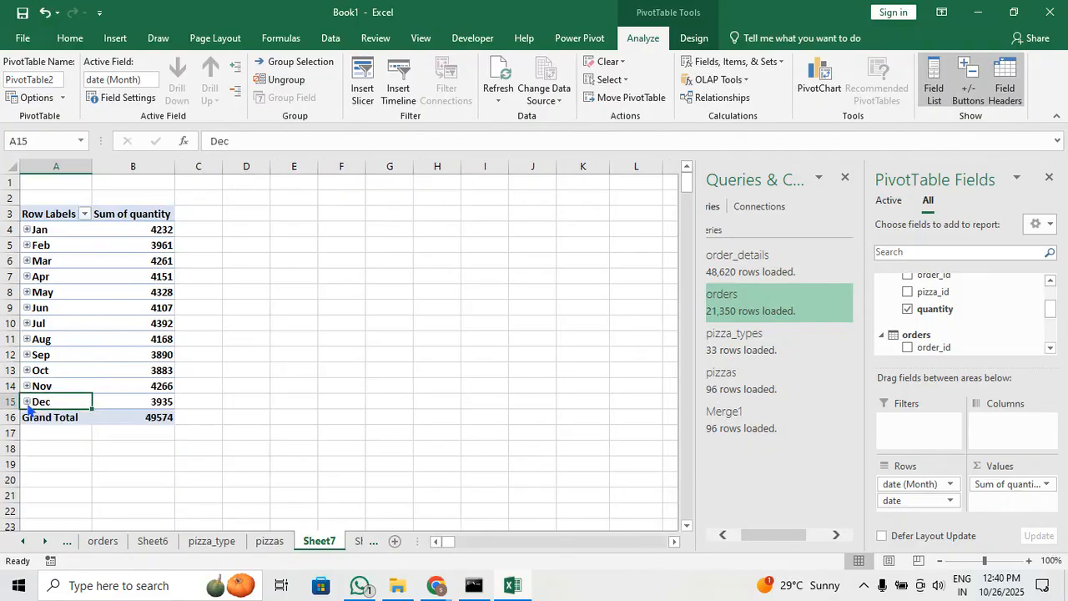
# Examine the month labels and their summed quantities in the PivotTable, ending with all twelve month rows selected
pyautogui.click(48, 229)
pyautogui.moveTo(57, 244); pyautogui.dragTo(65, 389)
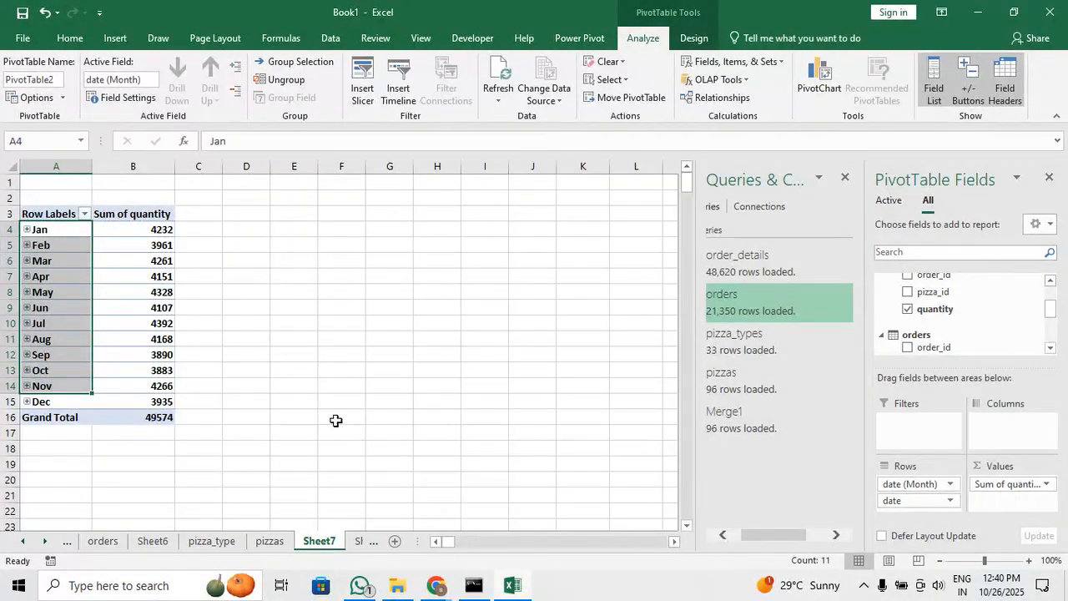
pyautogui.moveTo(155, 233); pyautogui.dragTo(150, 402)
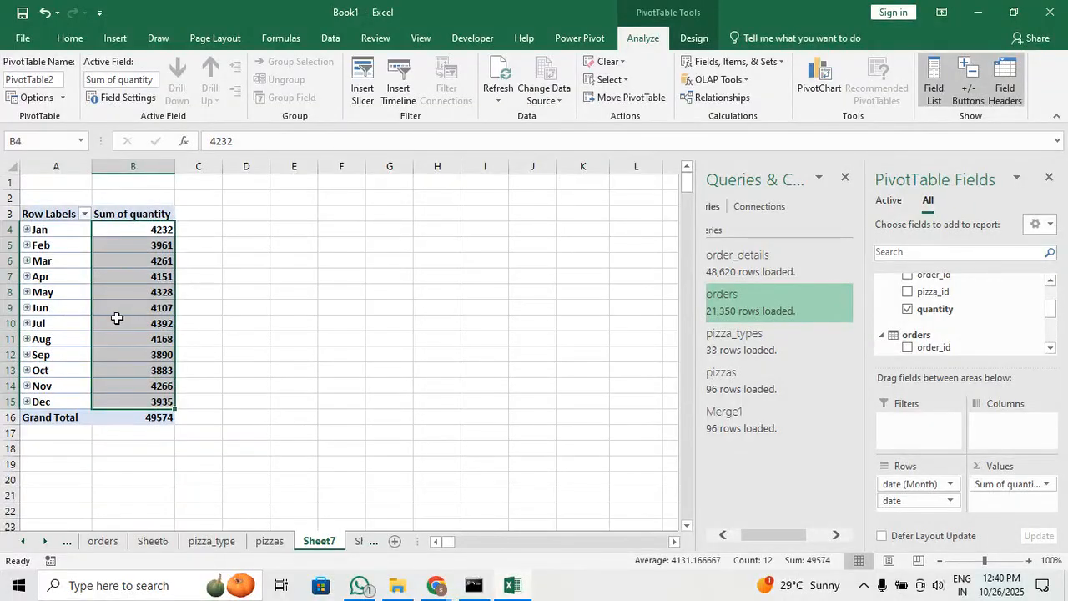
pyautogui.click(137, 293)
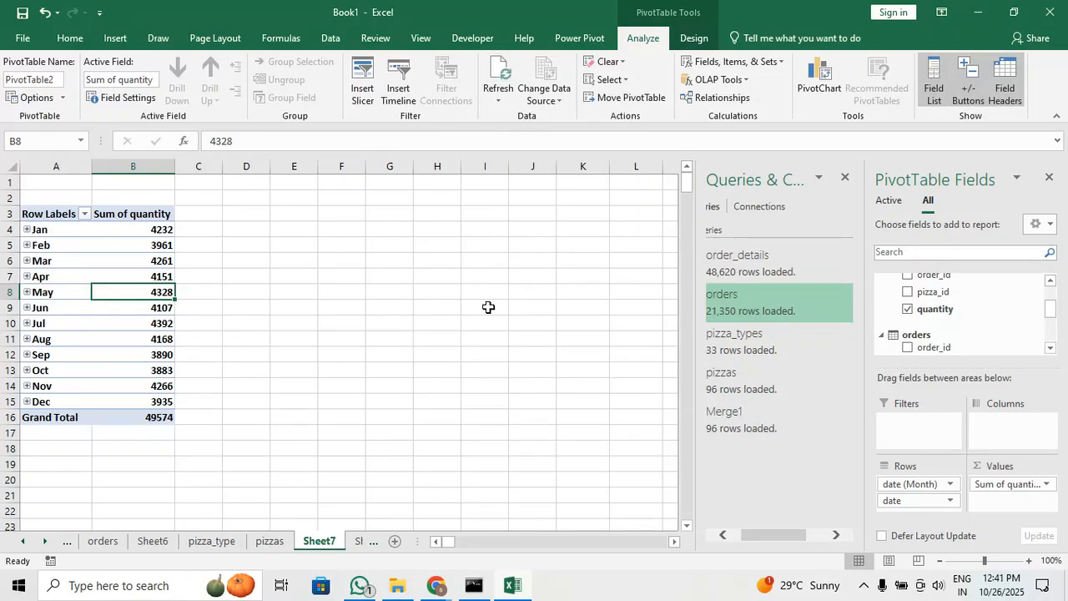
pyautogui.click(283, 287)
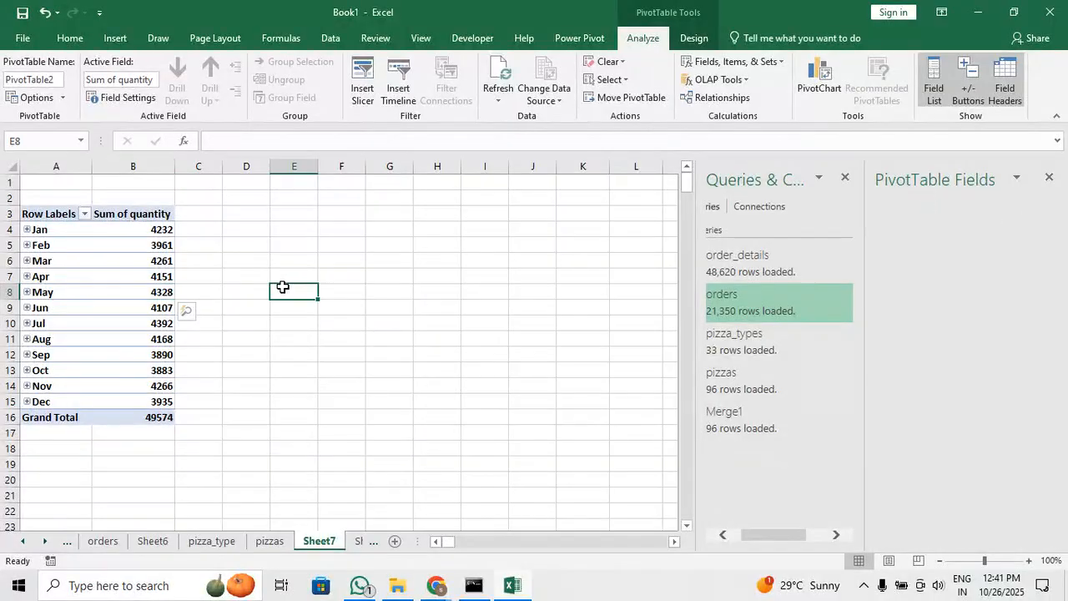
pyautogui.click(87, 246)
pyautogui.click(124, 232)
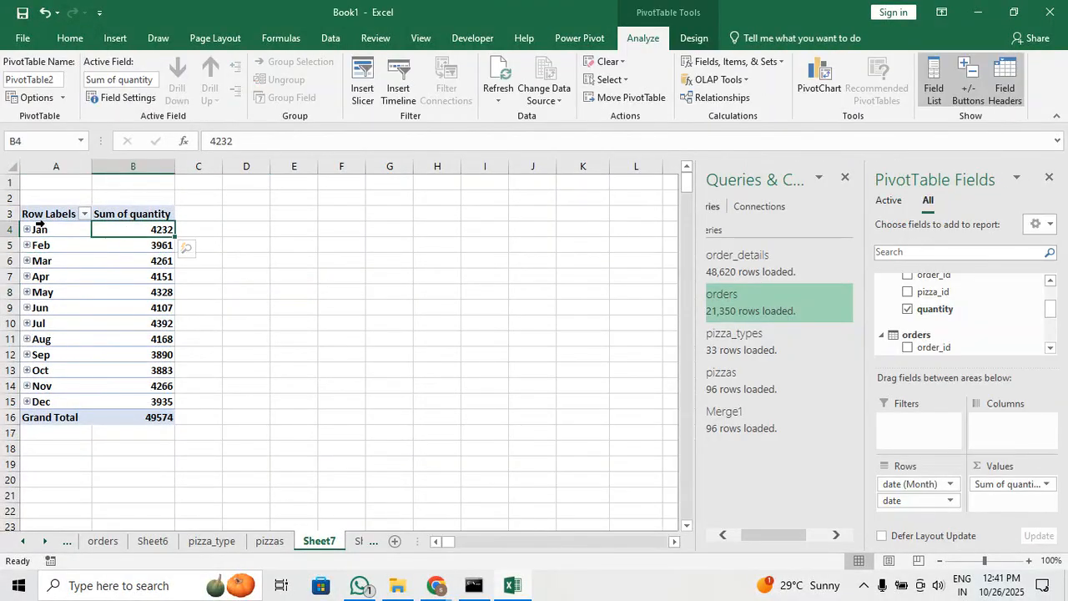
pyautogui.moveTo(37, 231); pyautogui.dragTo(142, 401)
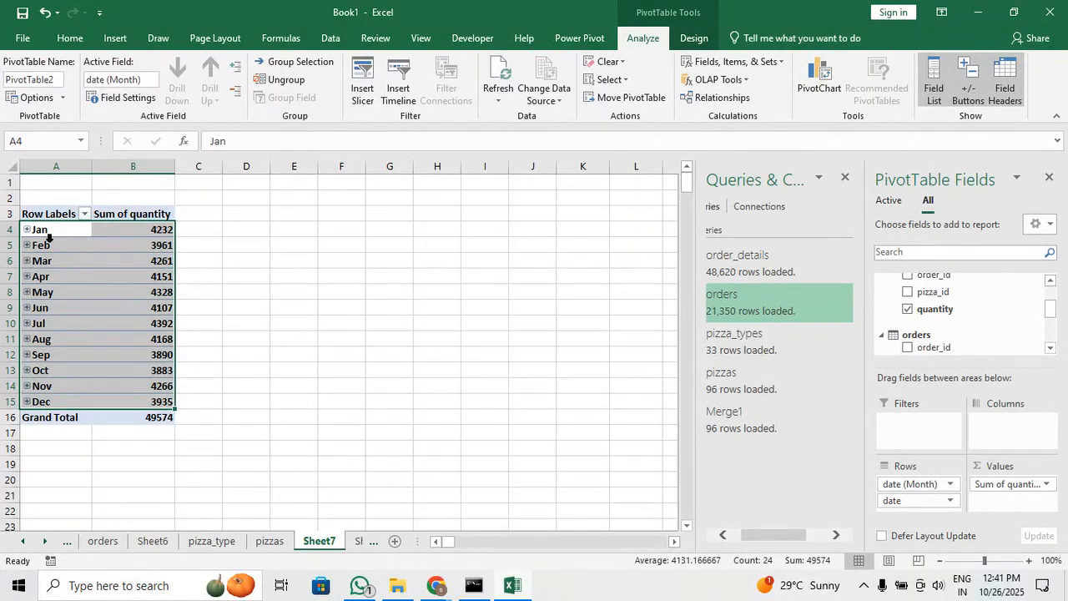
# Look through the workbook's source, merged and PivotTable worksheets, including order_details, the empty PivotTable on Sheet1 and pizzas
pyautogui.click(357, 542)
pyautogui.click(270, 541)
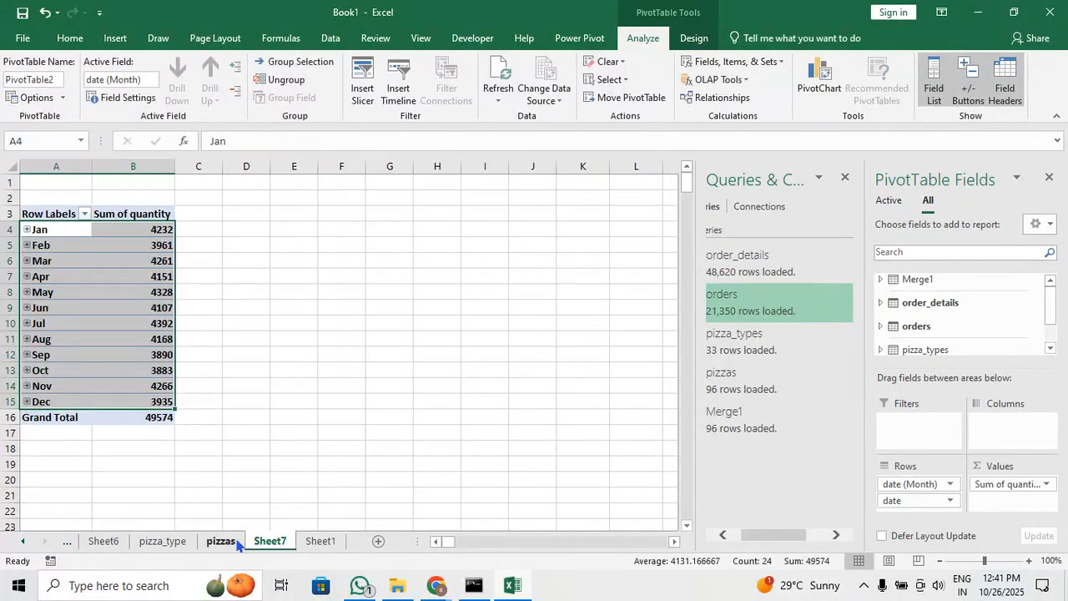
pyautogui.click(222, 541)
pyautogui.click(162, 541)
pyautogui.click(104, 541)
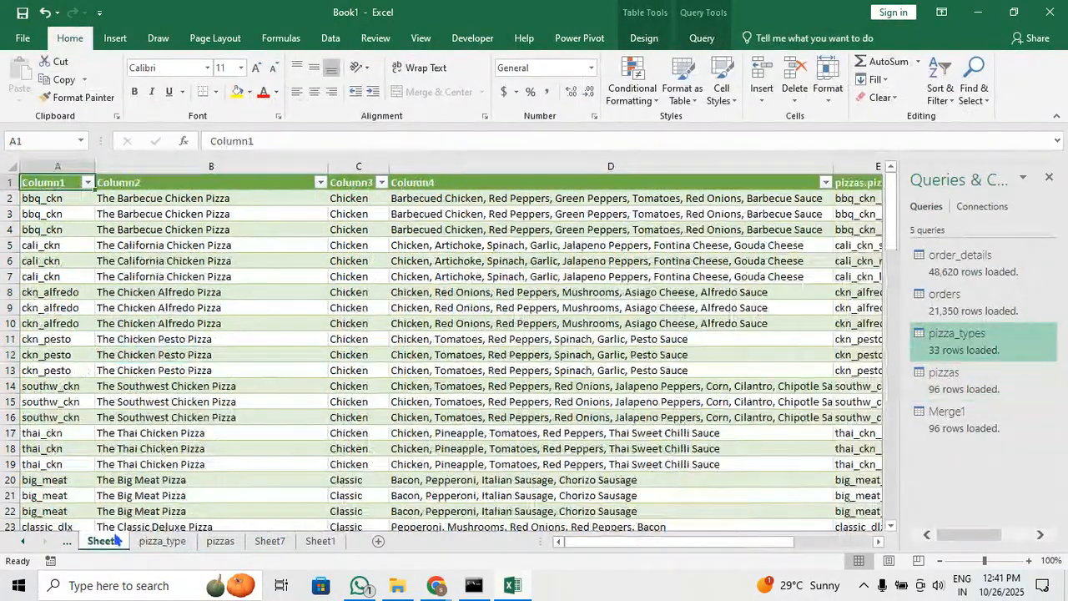
pyautogui.click(63, 541)
pyautogui.click(67, 542)
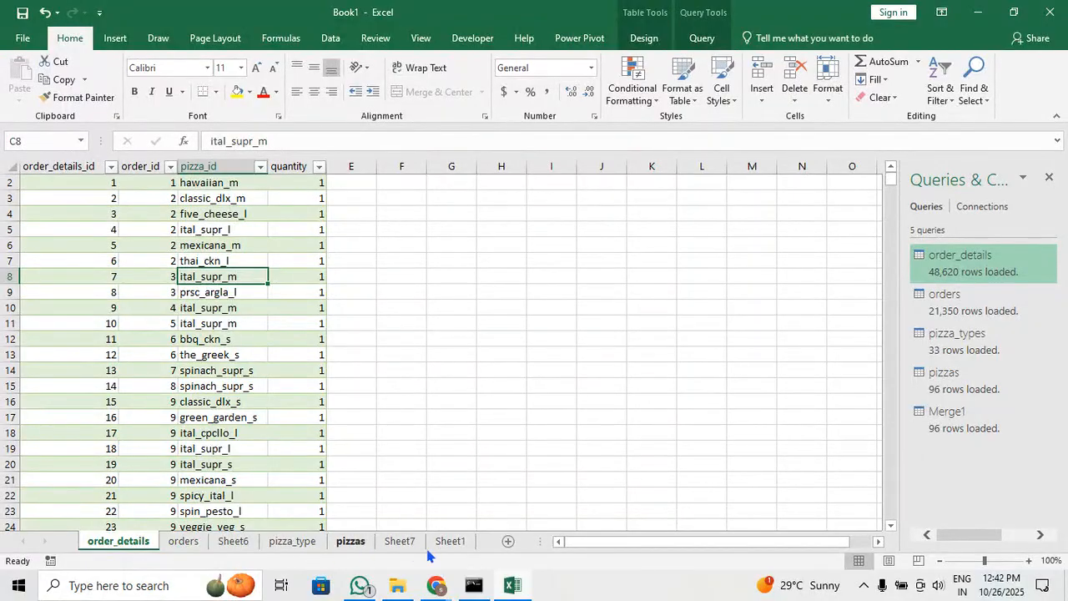
pyautogui.click(447, 548)
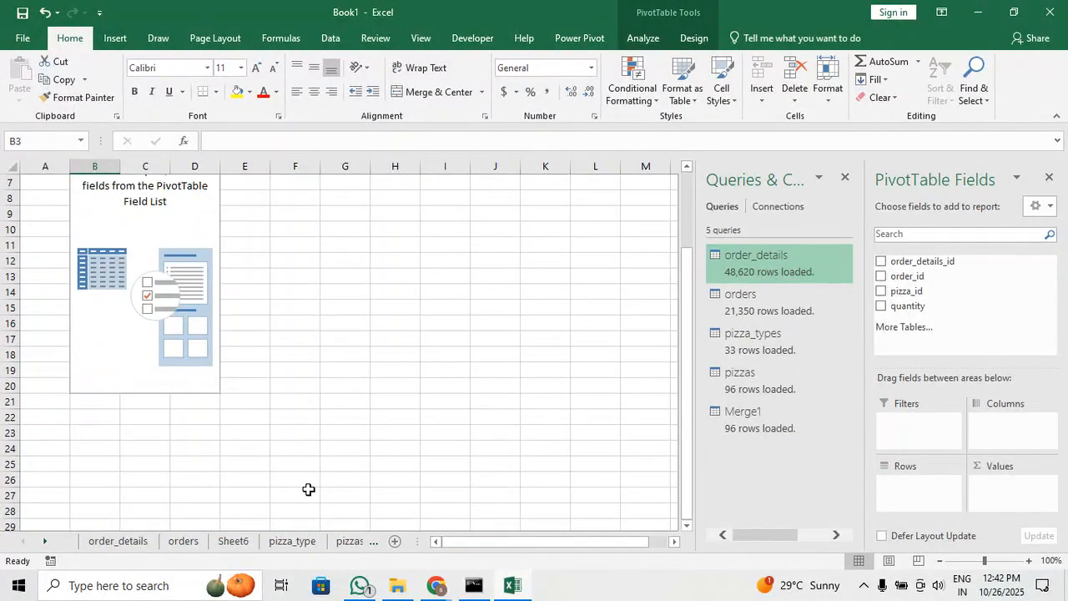
pyautogui.click(373, 543)
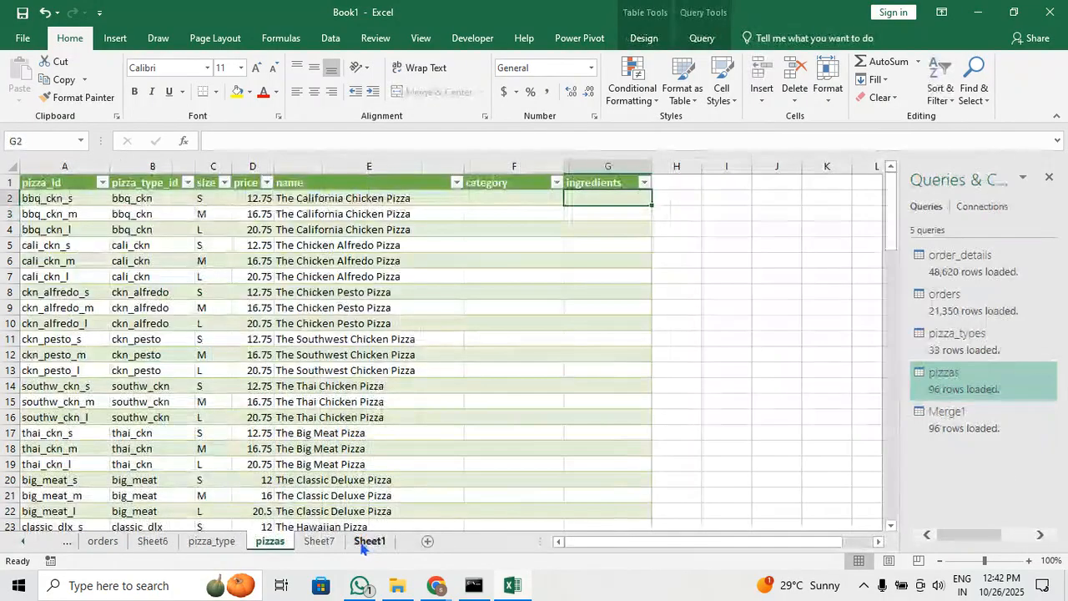
# Rename the Sheet7 worksheet holding the monthly PivotTable as pivots
pyautogui.click(318, 542)
pyautogui.doubleClick(318, 542)
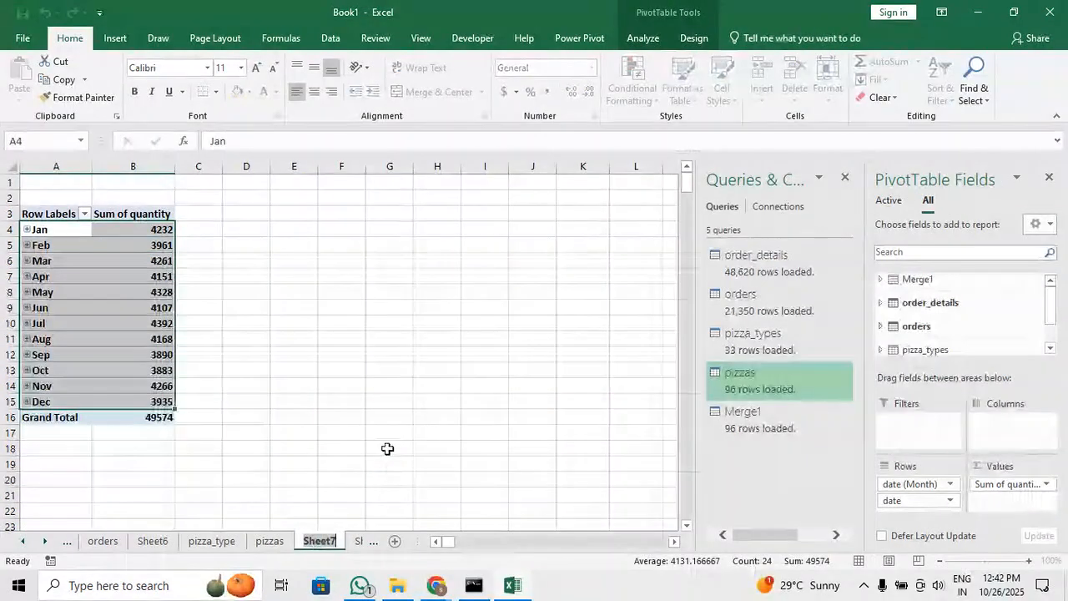
pyautogui.write('pivots')
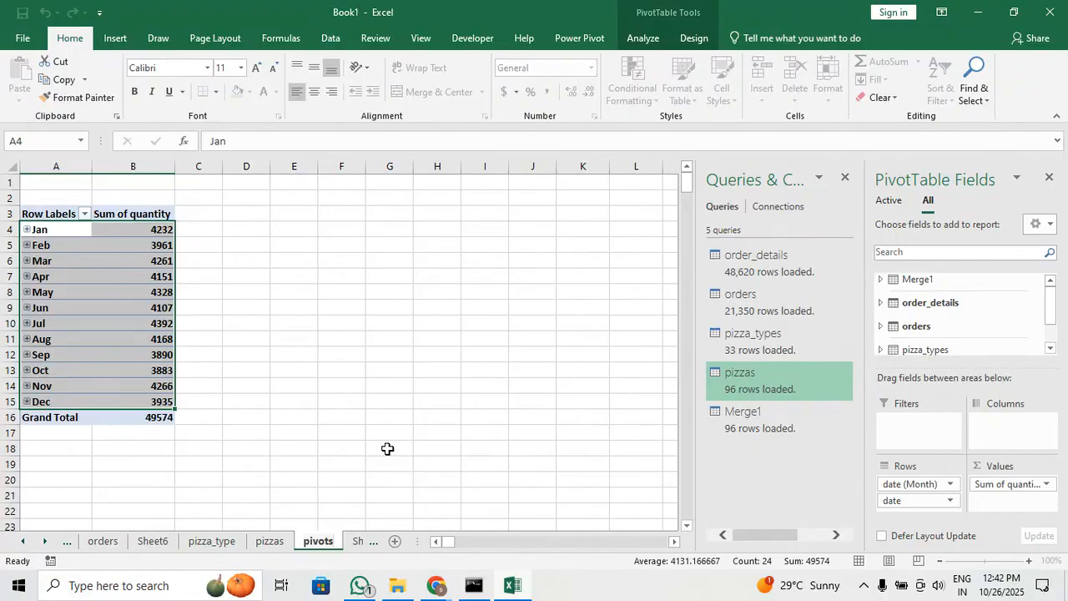
pyautogui.press('Return')
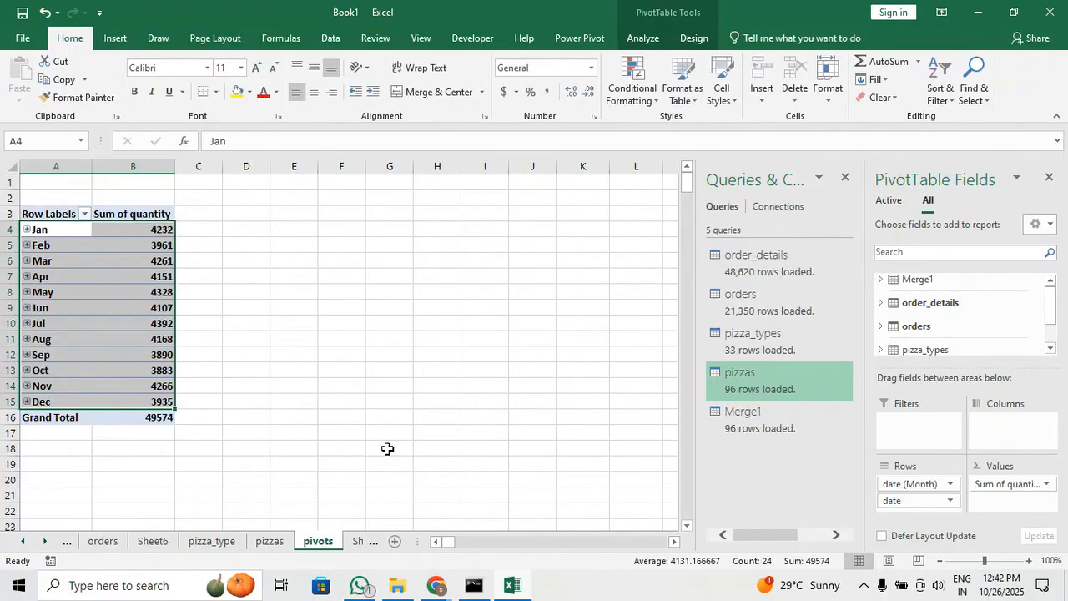
pyautogui.click(387, 449)
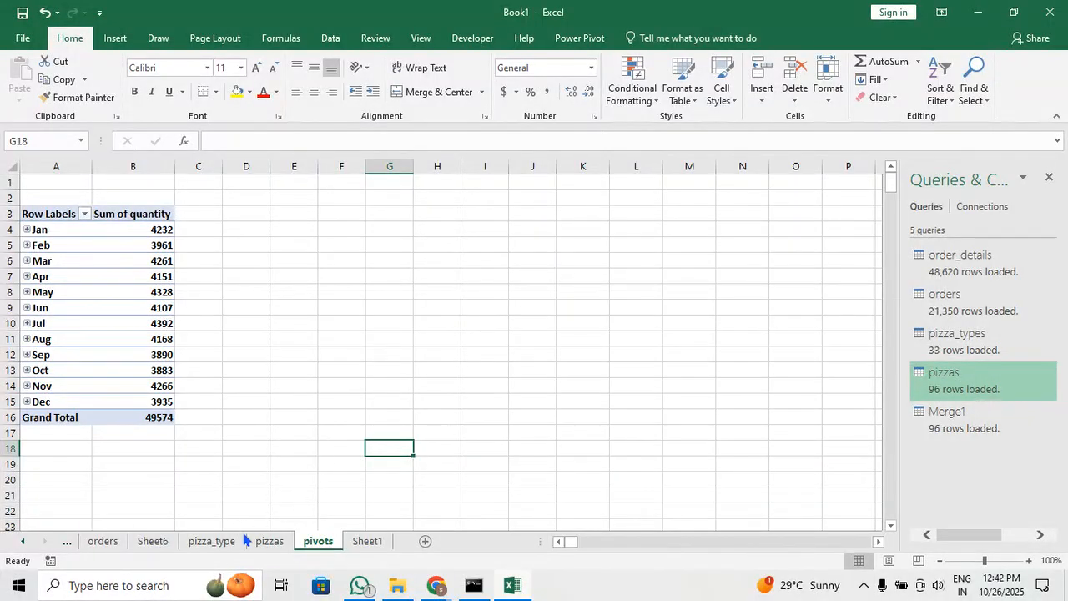
# Start a new data relationship with worksheet table pizzas as the table and worksheet table pizza_types as the related table
pyautogui.click(212, 541)
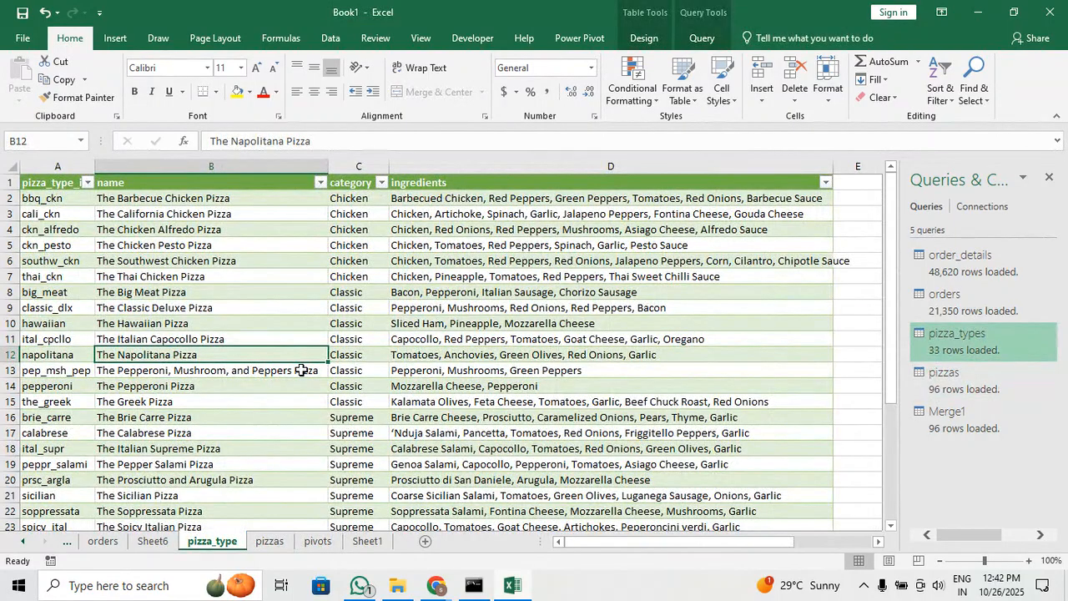
pyautogui.scroll(-2, 269, 440)
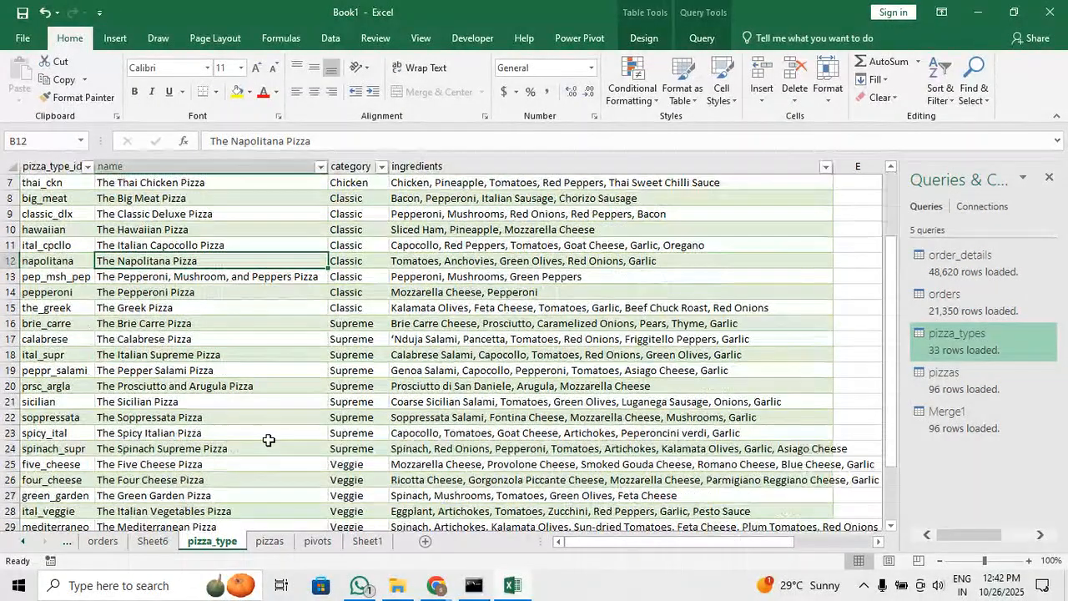
pyautogui.scroll(2, 269, 439)
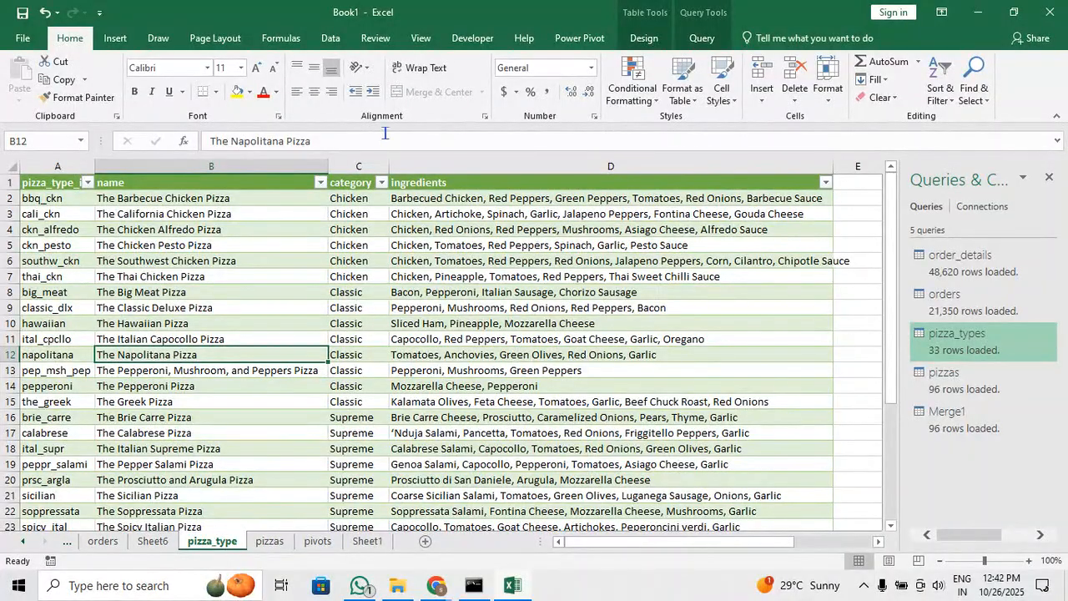
pyautogui.click(331, 37)
pyautogui.click(591, 79)
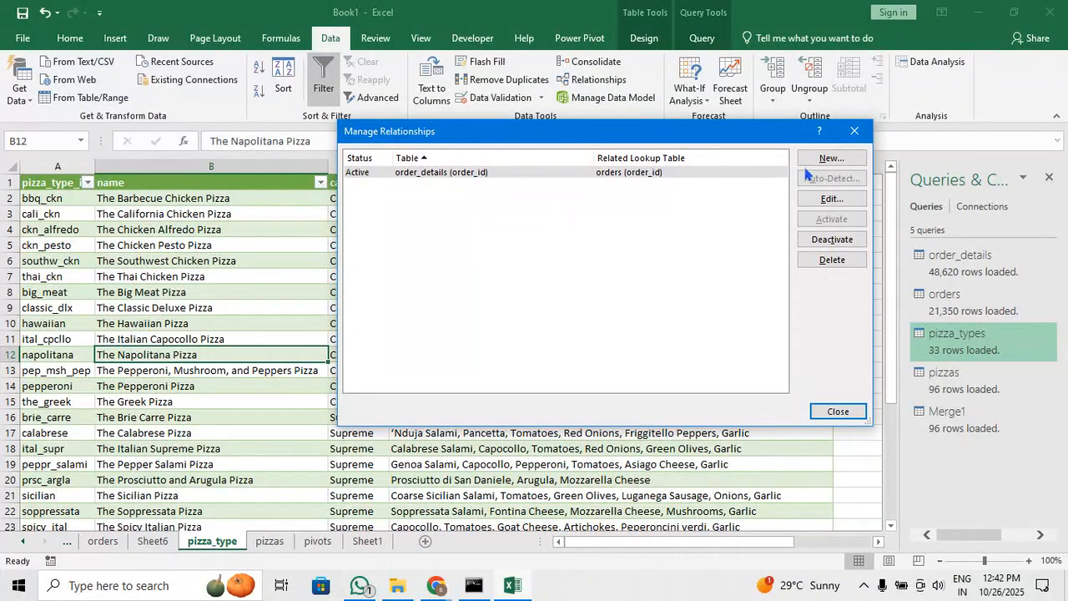
pyautogui.click(828, 158)
pyautogui.click(596, 259)
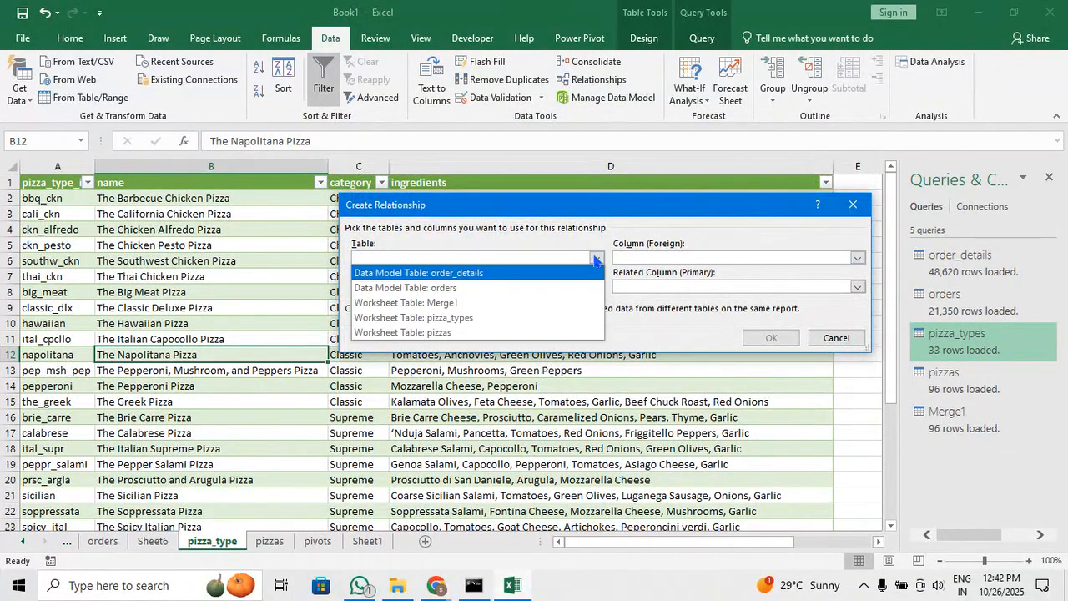
pyautogui.click(500, 334)
pyautogui.click(595, 288)
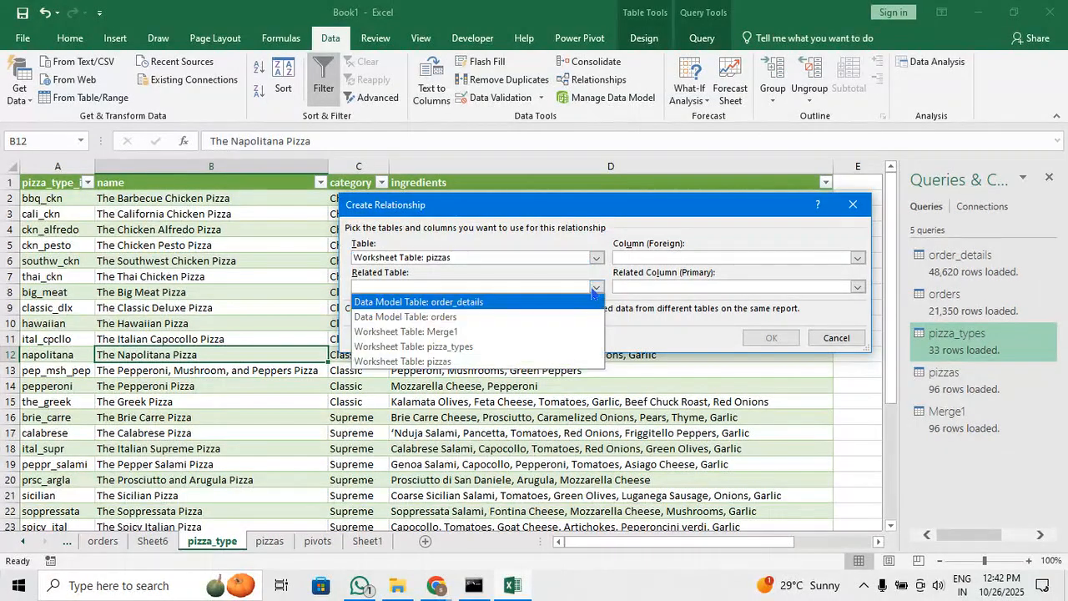
pyautogui.click(543, 347)
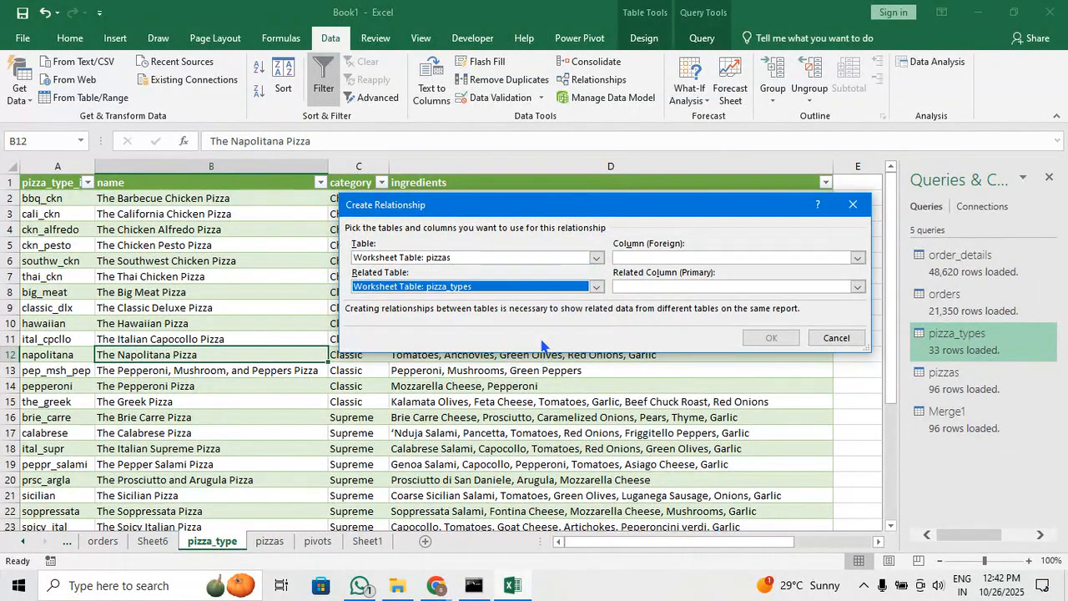
# Try to create the relationship using pizza_type_id as both the foreign and primary column, and leave the relationship dialogs
pyautogui.click(663, 259)
pyautogui.click(857, 258)
pyautogui.click(857, 286)
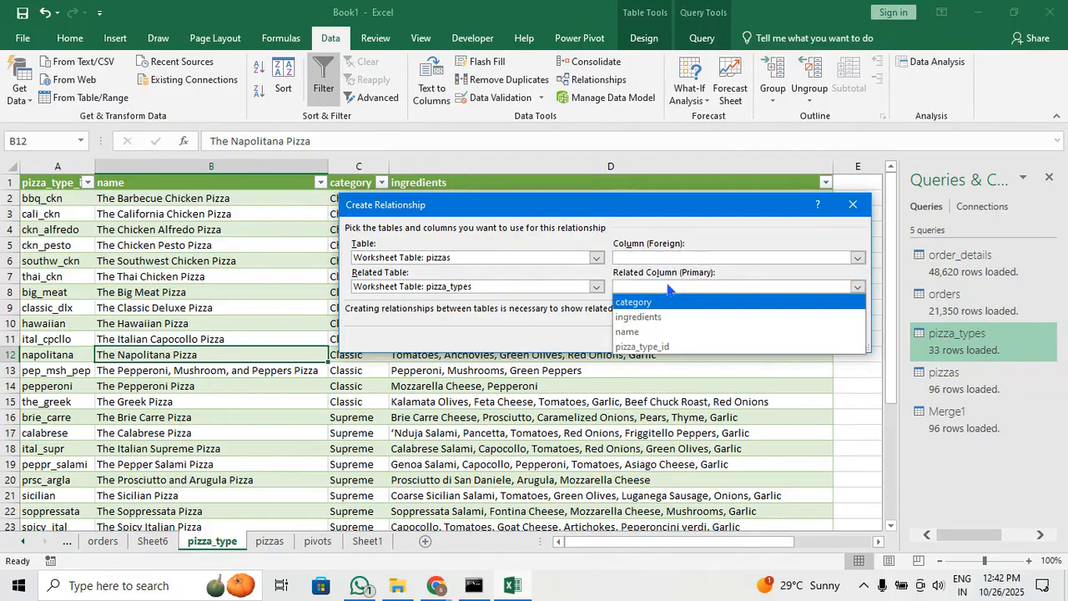
pyautogui.click(697, 346)
pyautogui.click(706, 260)
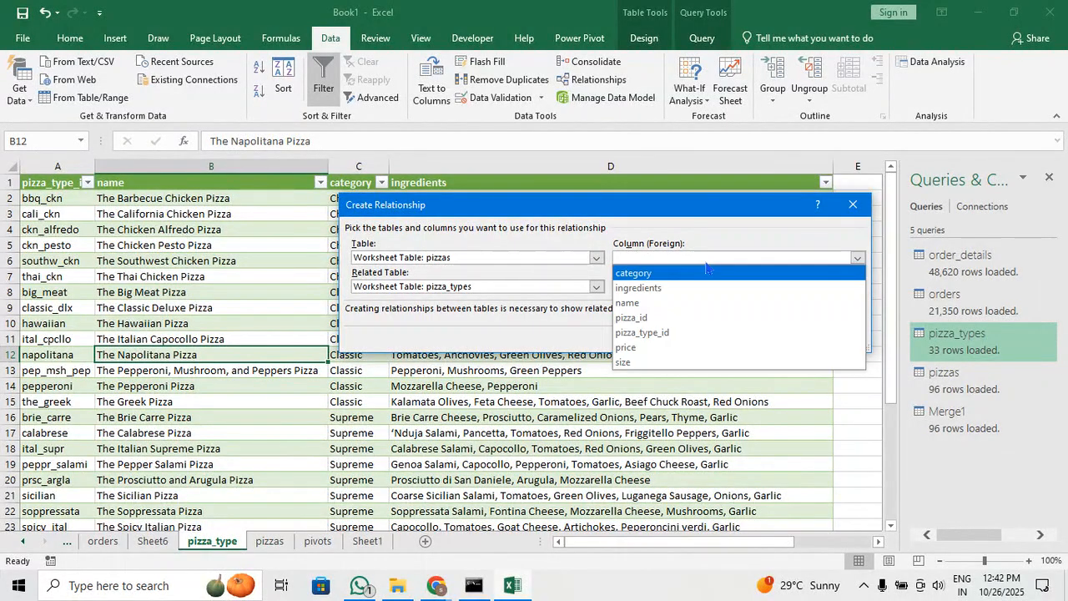
pyautogui.click(699, 333)
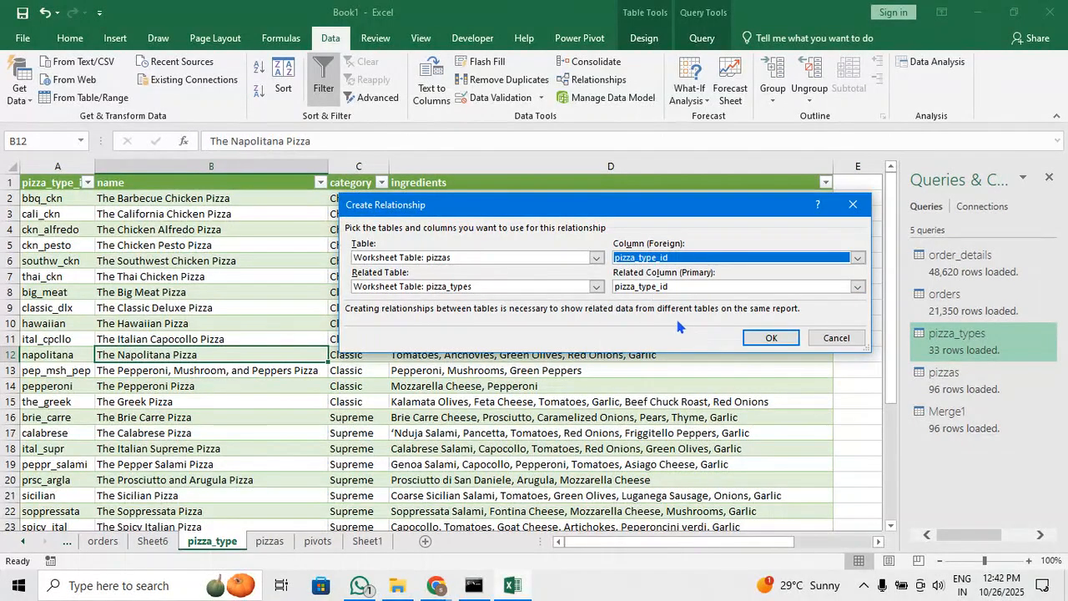
pyautogui.click(769, 339)
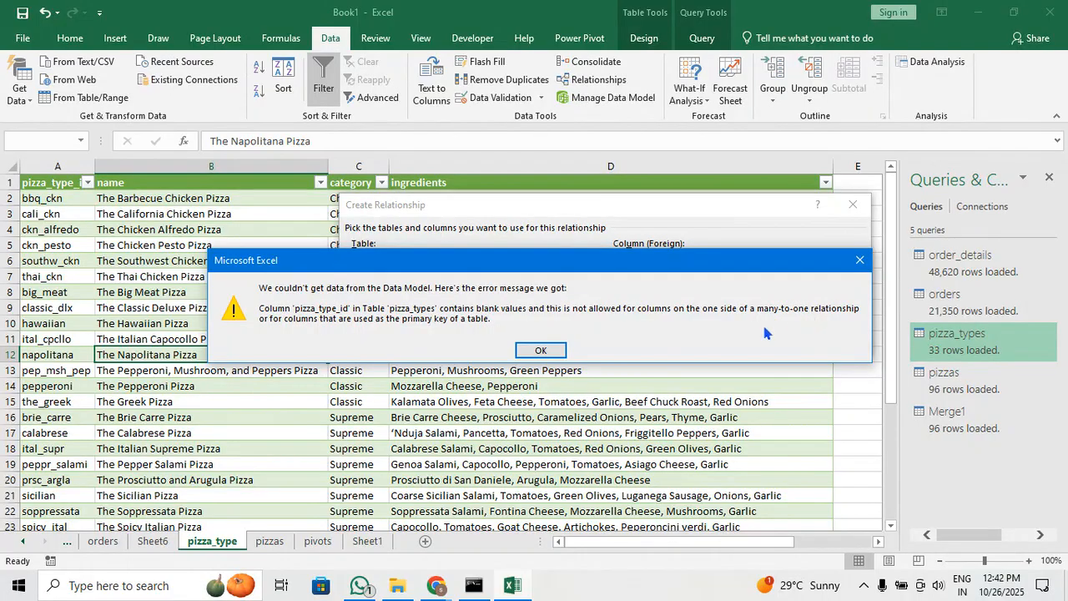
pyautogui.click(543, 352)
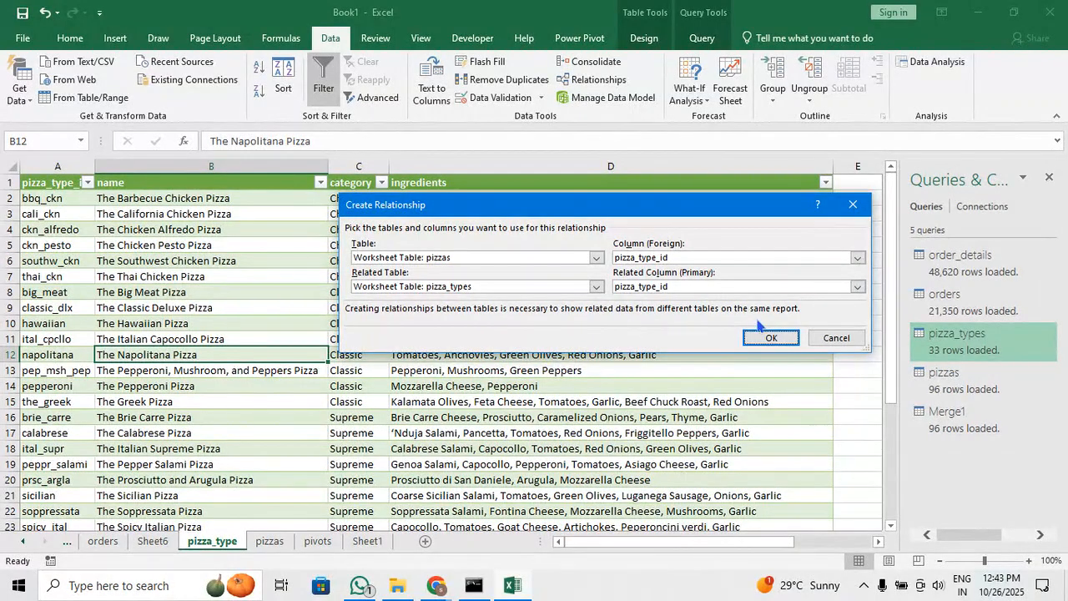
pyautogui.click(772, 341)
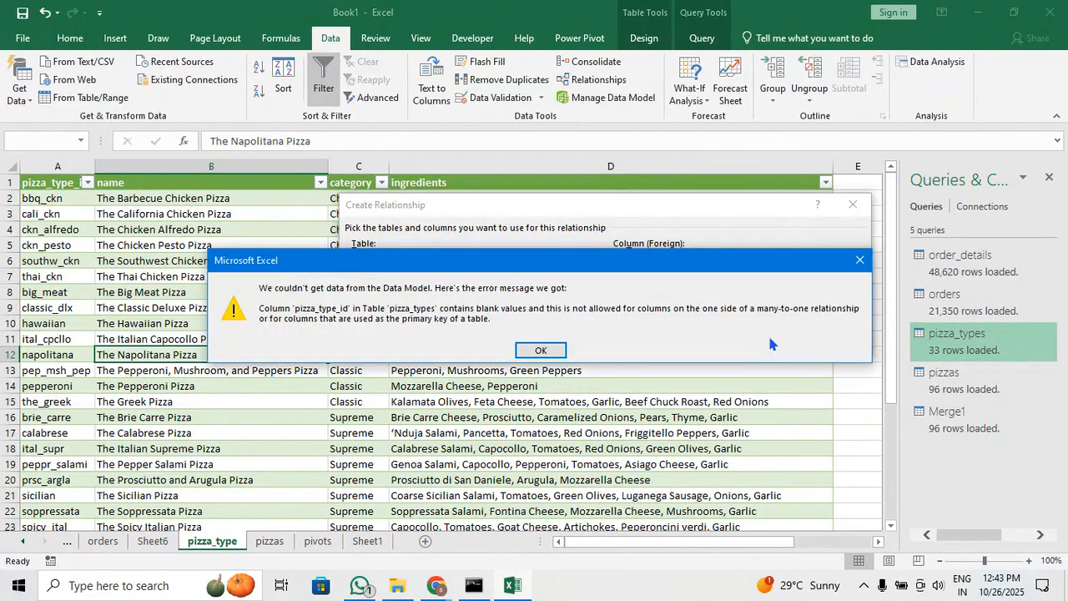
pyautogui.click(556, 350)
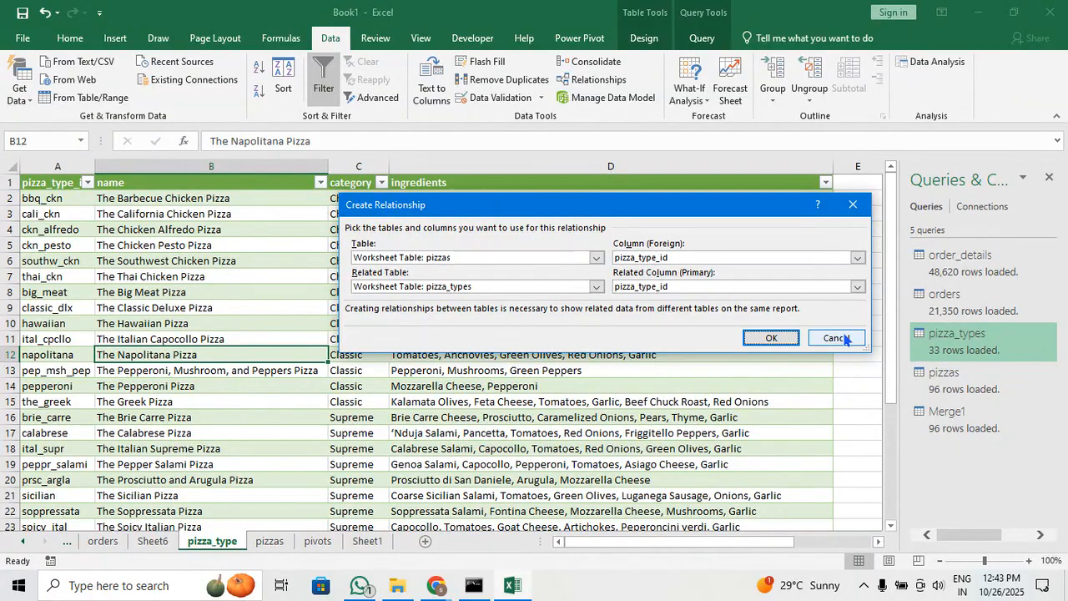
pyautogui.click(844, 338)
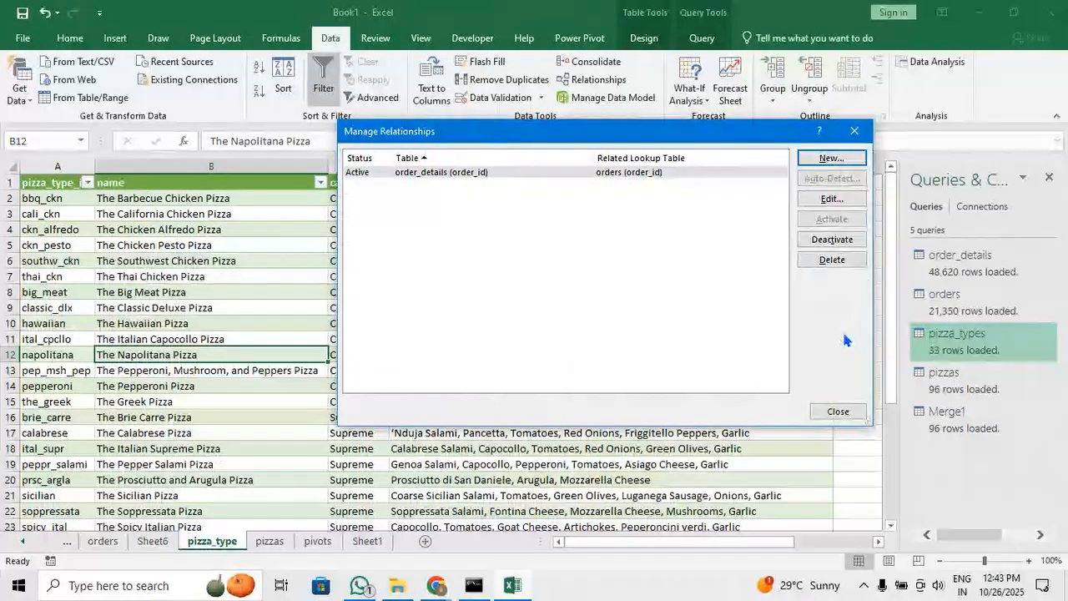
pyautogui.click(860, 126)
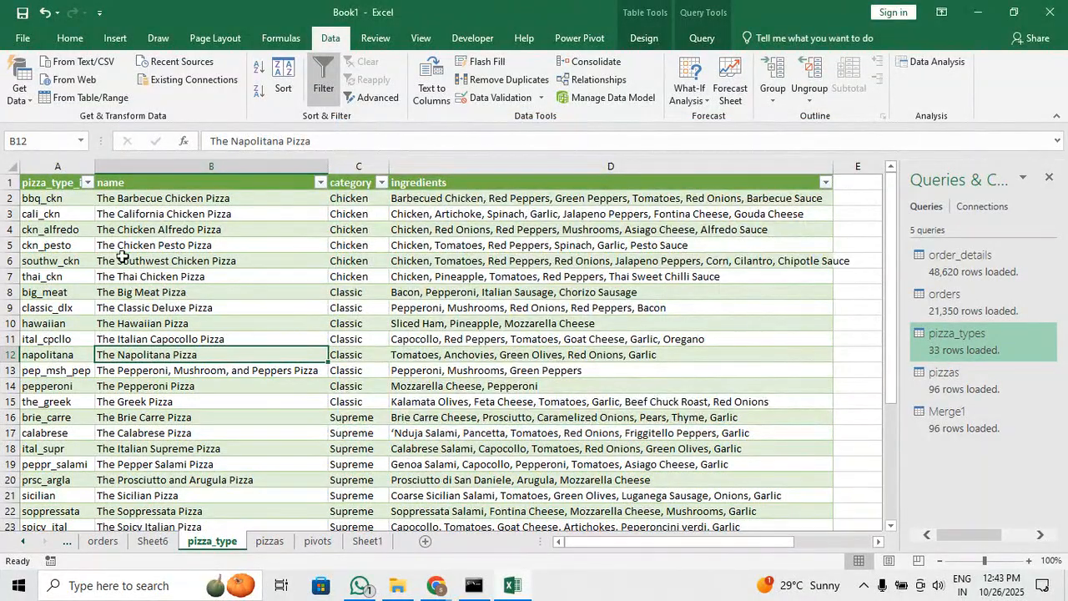
# Widen the pizza_type_id column on the pizza_type sheet and filter it to show only blanks
pyautogui.moveTo(107, 165); pyautogui.dragTo(120, 166)
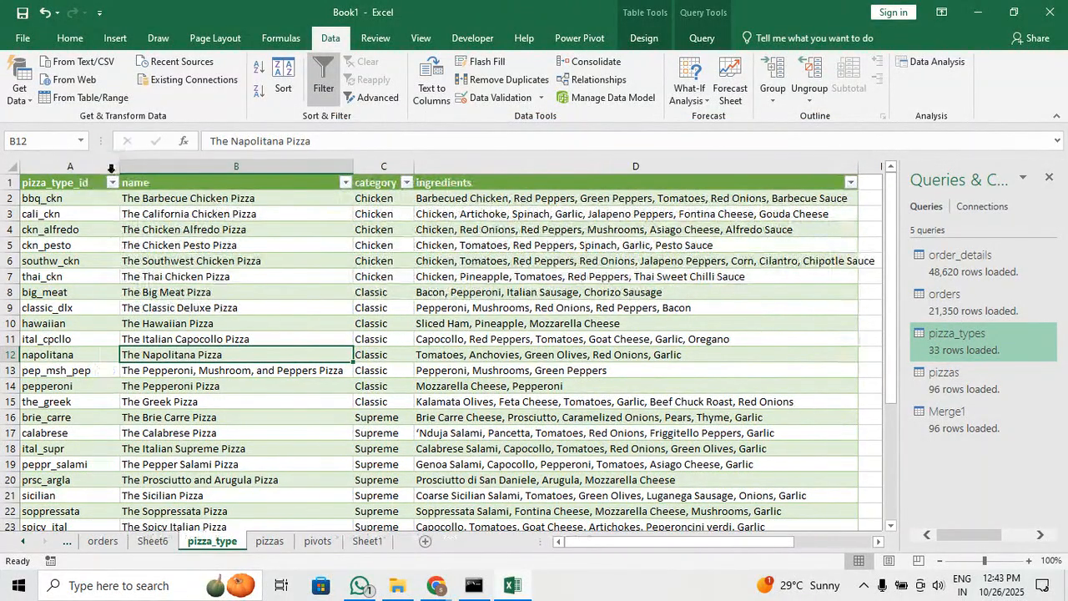
pyautogui.click(71, 198)
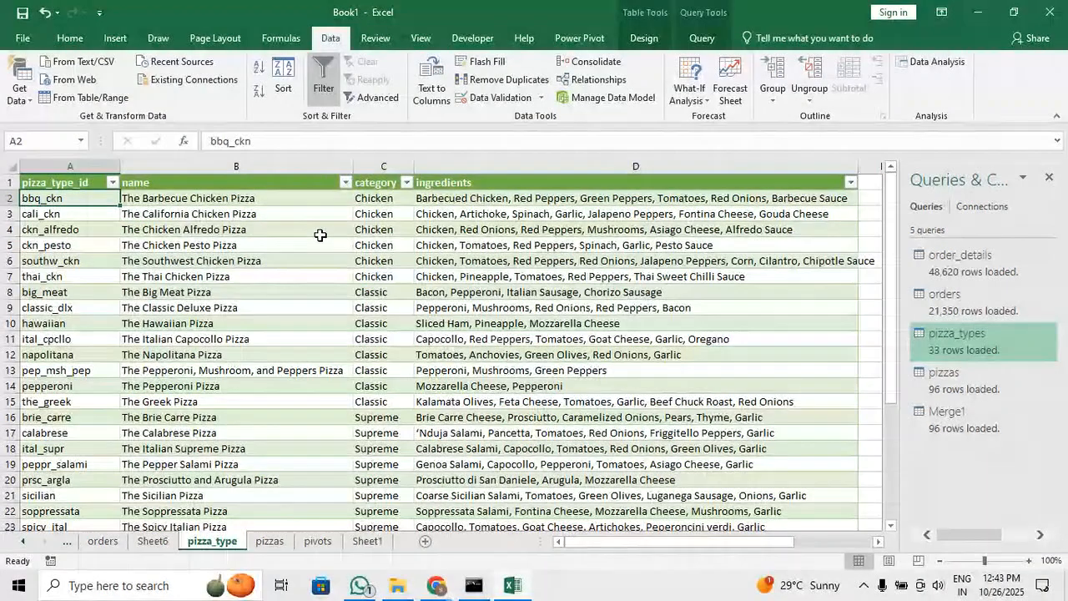
pyautogui.click(112, 182)
pyautogui.scroll(-9, 110, 377)
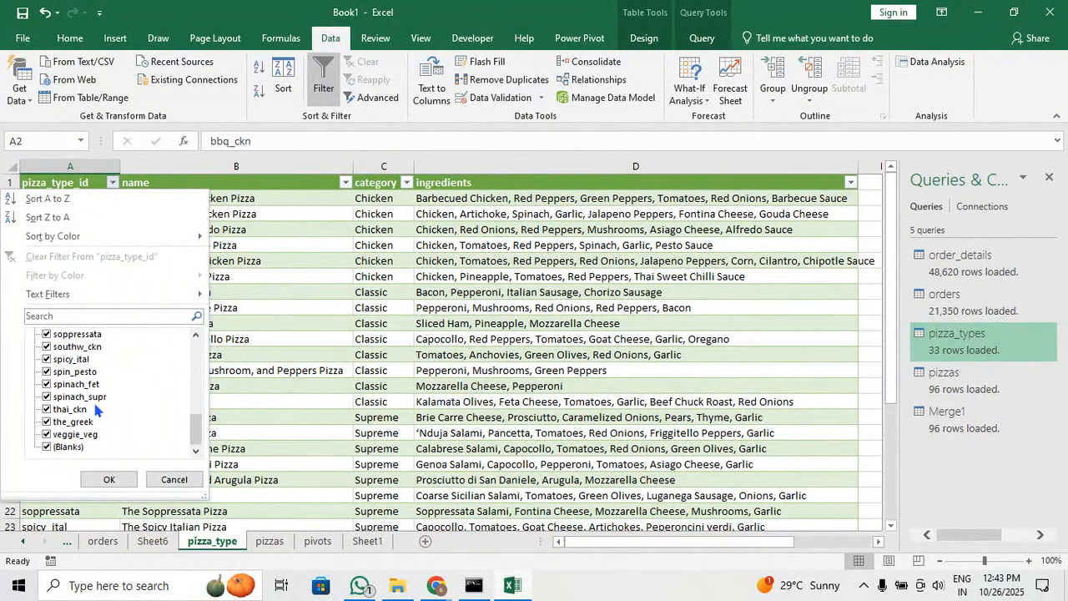
pyautogui.scroll(9, 66, 372)
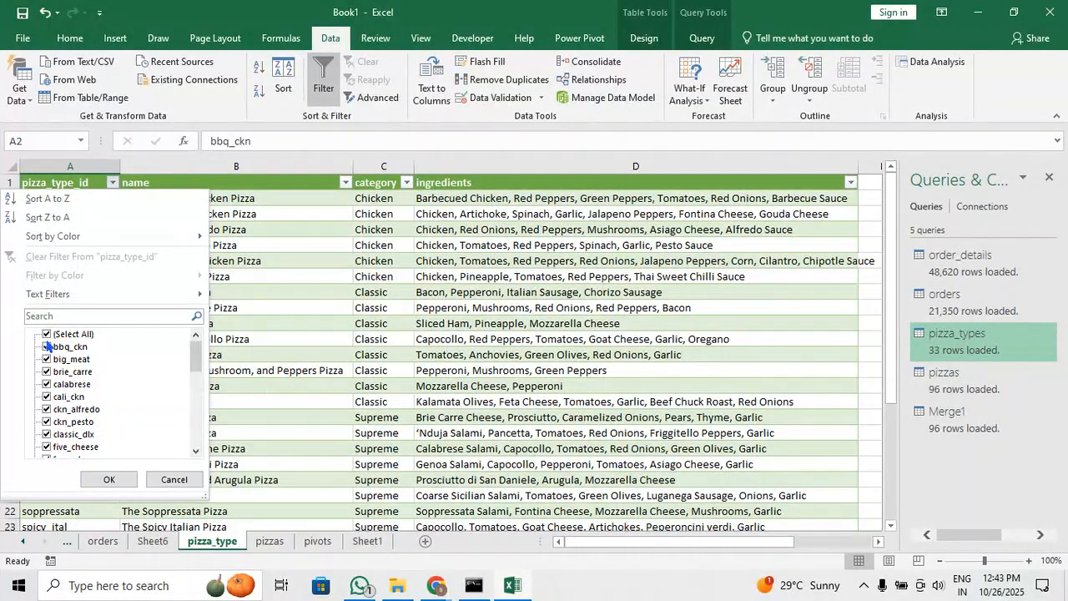
pyautogui.click(50, 334)
pyautogui.scroll(-9, 70, 367)
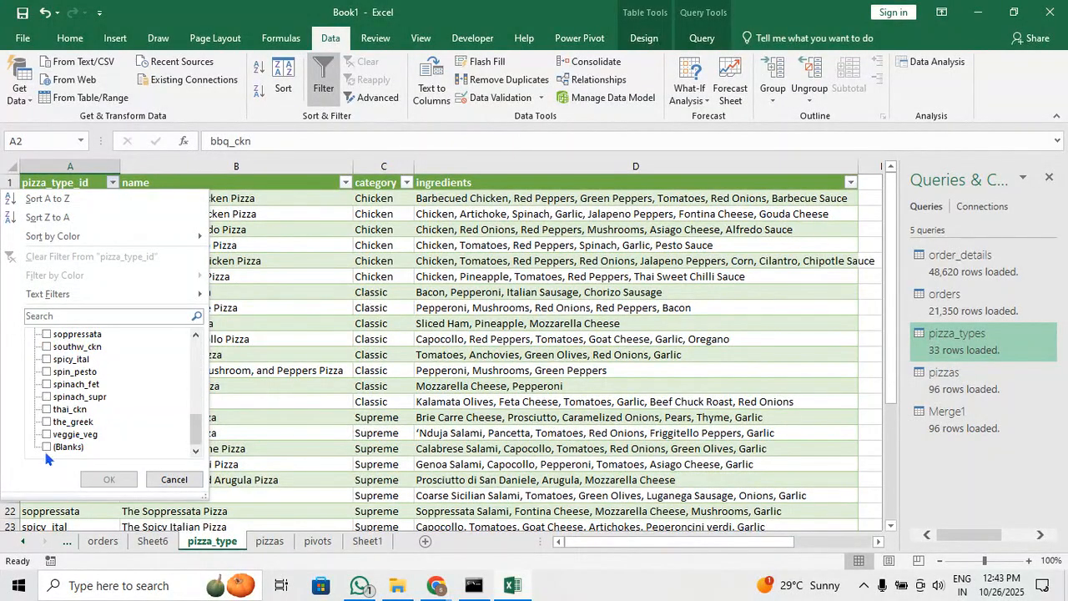
pyautogui.click(46, 448)
pyautogui.click(108, 479)
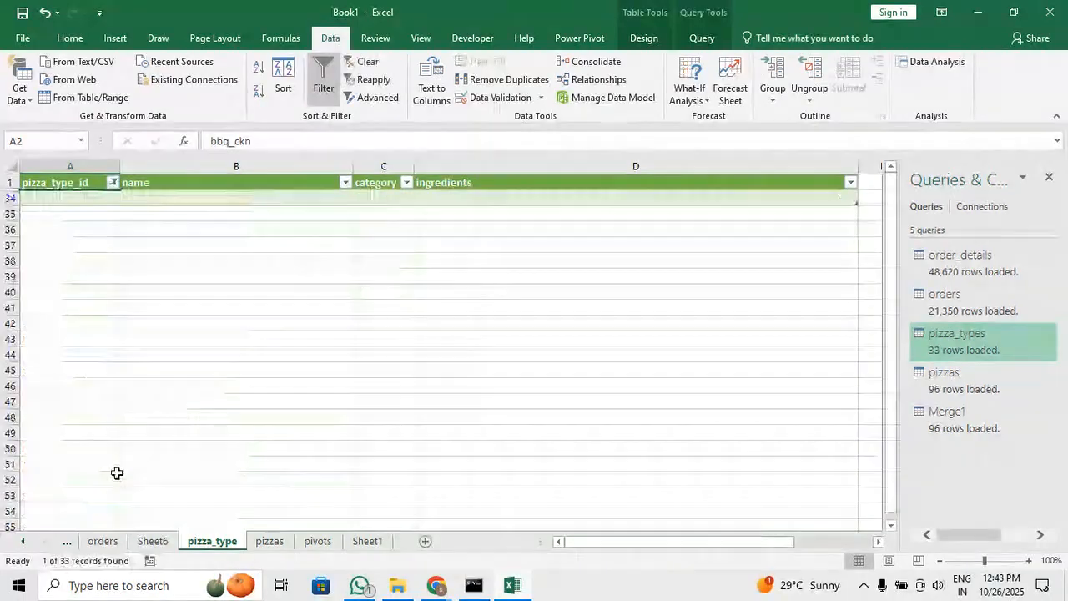
# Delete the blank row 34 from the filtered pizza_types table
pyautogui.click(101, 202)
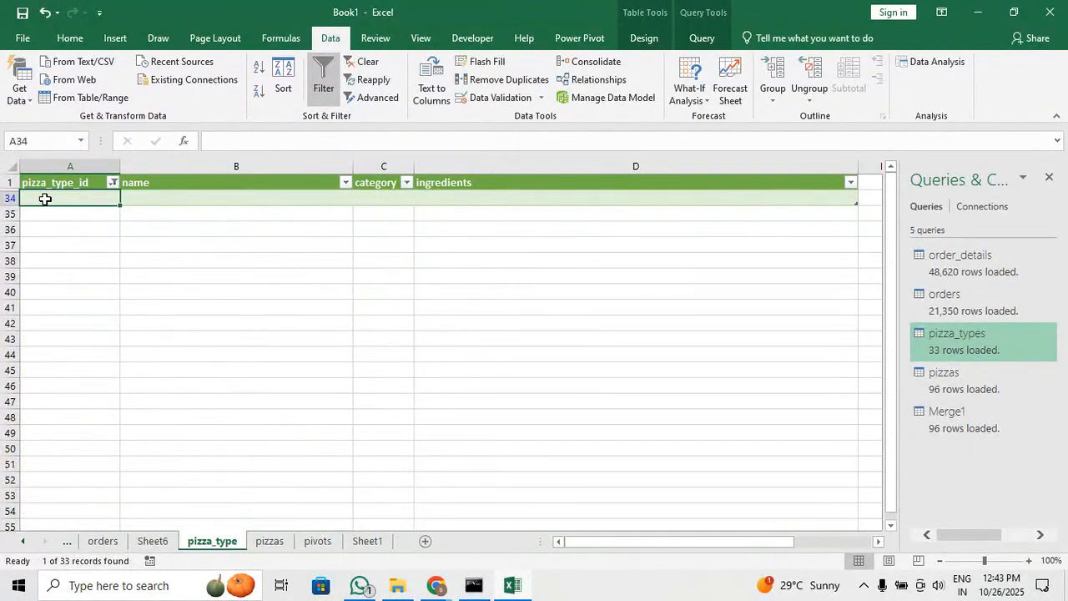
pyautogui.rightClick(15, 199)
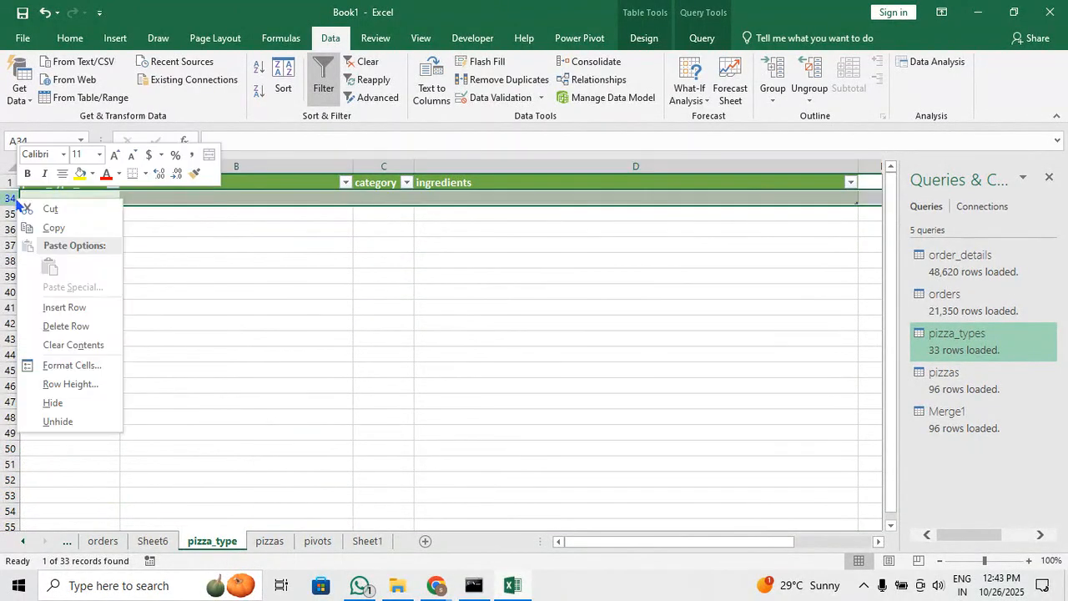
pyautogui.click(77, 323)
pyautogui.click(100, 263)
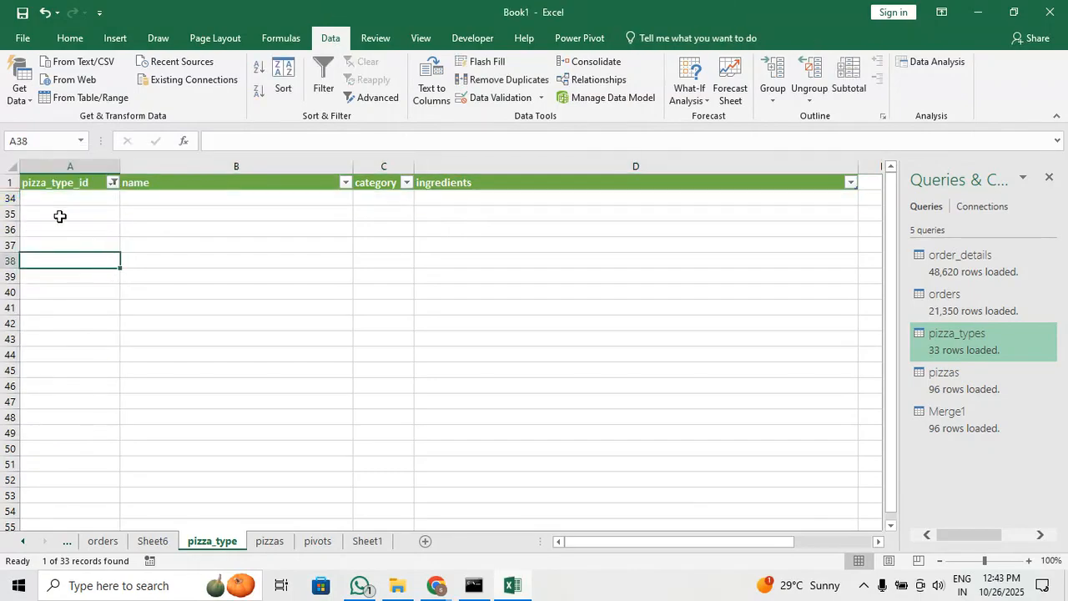
# Select all values in the pizza_type_id filter so every row of the pizza_types table is shown
pyautogui.click(114, 183)
pyautogui.scroll(-8, 91, 409)
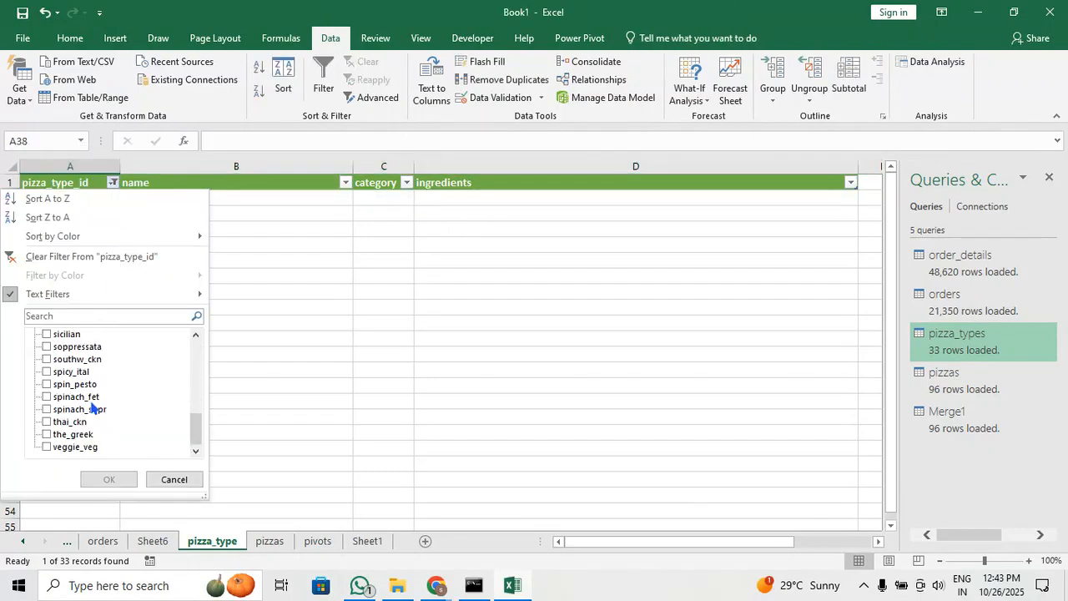
pyautogui.scroll(8, 94, 408)
pyautogui.click(46, 335)
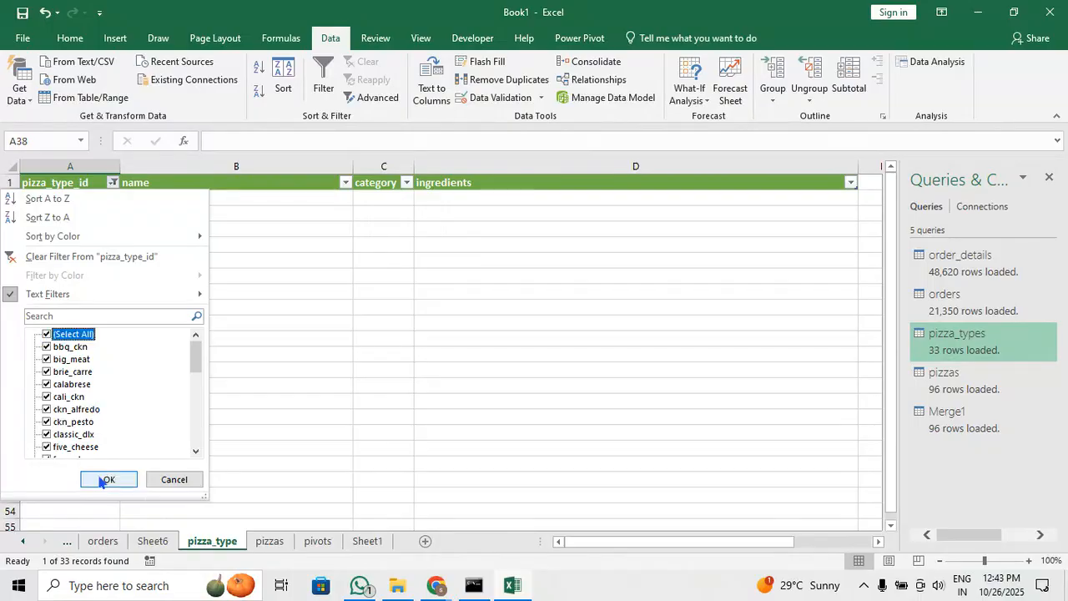
pyautogui.click(109, 479)
pyautogui.scroll(-6, 130, 404)
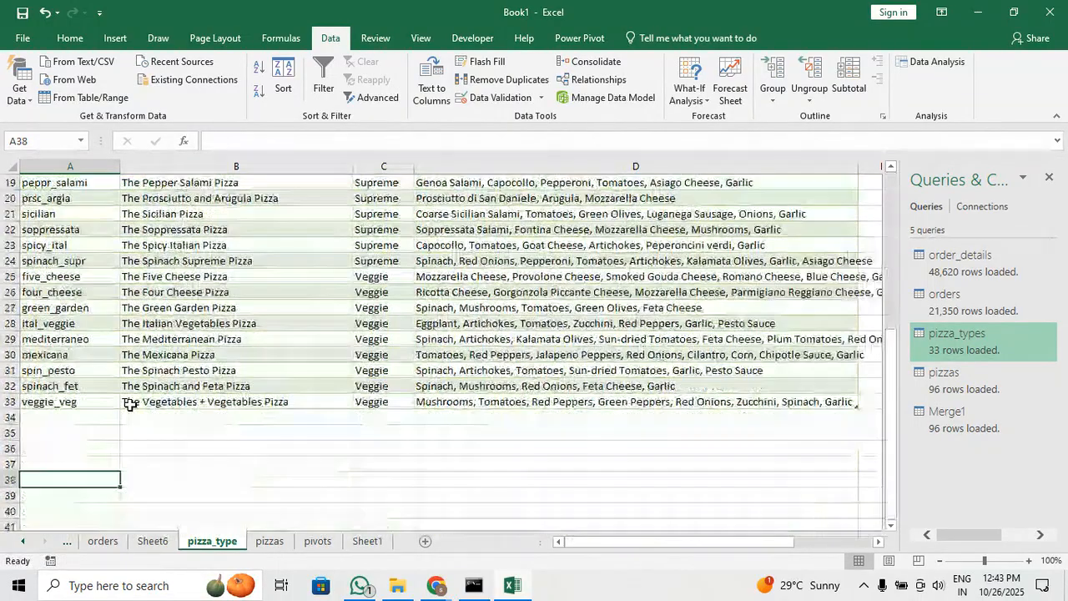
pyautogui.scroll(6, 127, 401)
# Check the pizza_type_id filter values on the pizzas sheet for blanks, keeping all values selected
pyautogui.click(270, 541)
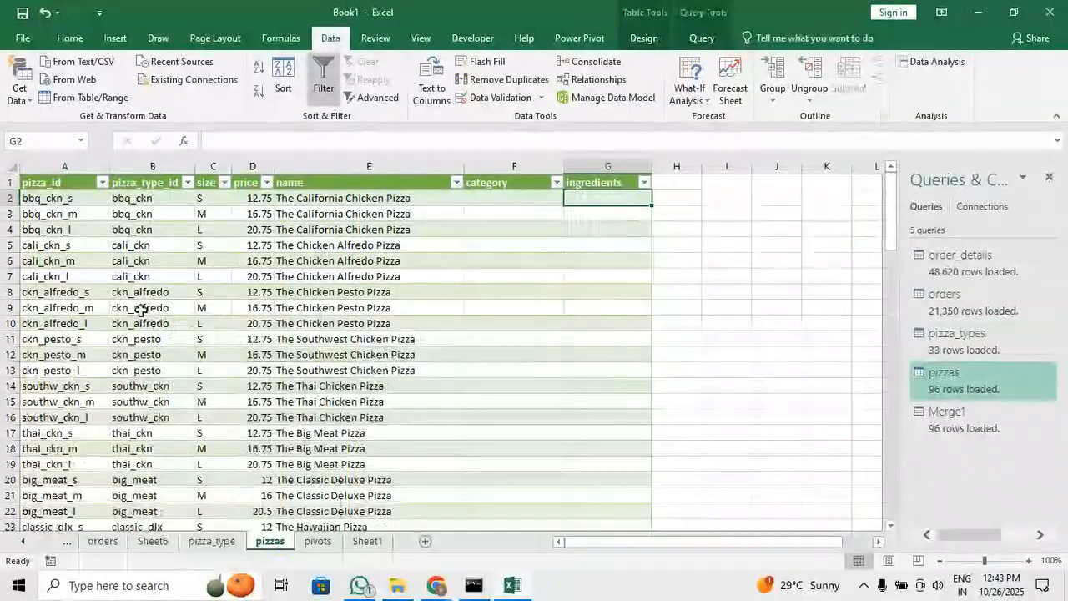
pyautogui.click(185, 185)
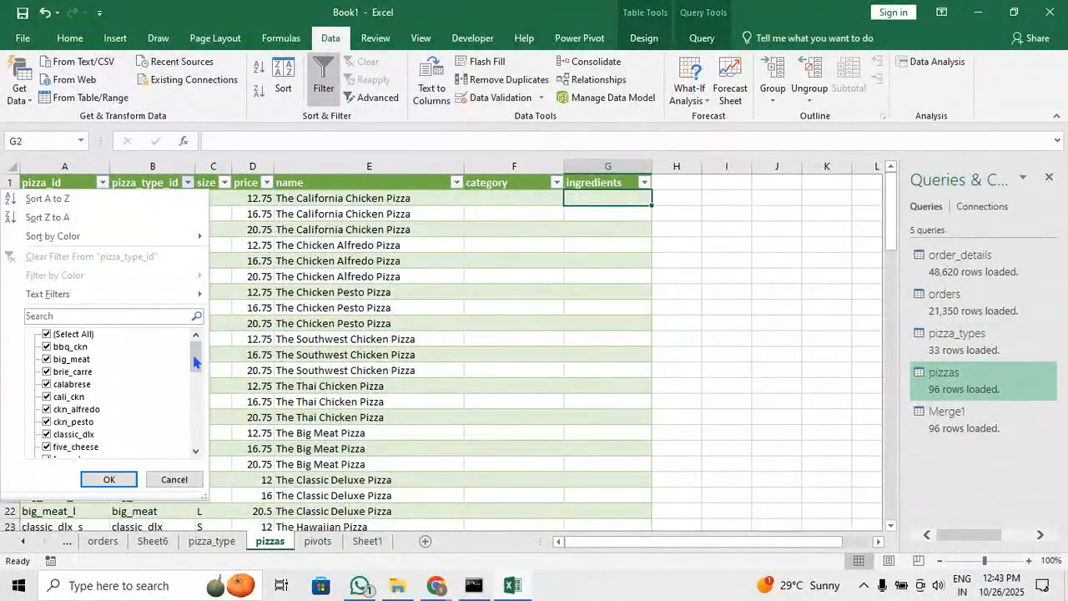
pyautogui.moveTo(197, 360)
pyautogui.mouseDown()
pyautogui.moveTo(195, 447)
pyautogui.moveTo(200, 350)
pyautogui.mouseUp()
pyautogui.click(109, 479)
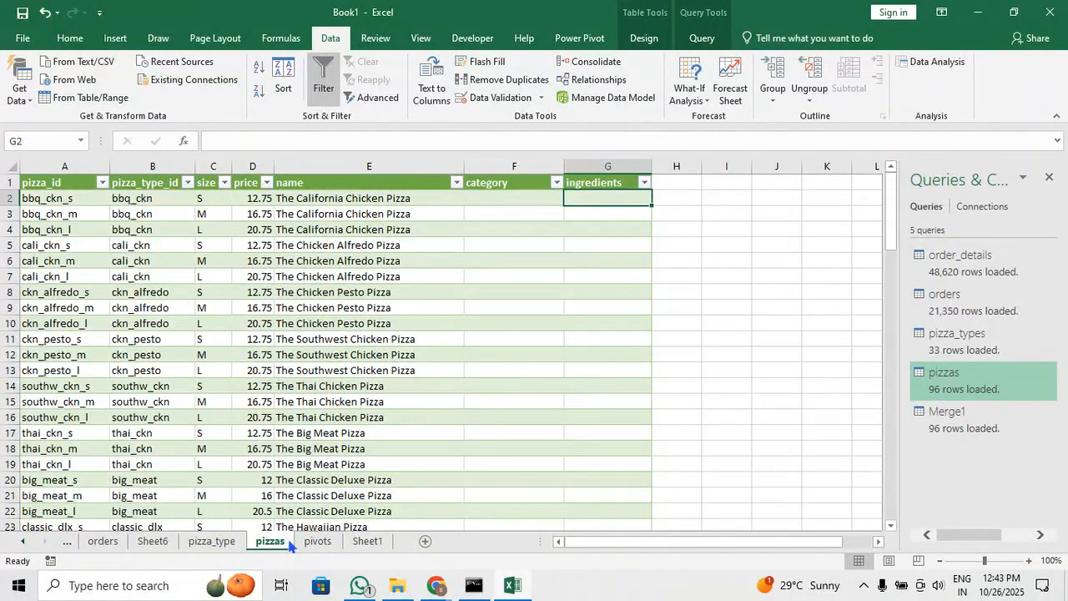
# Create a relationship from the pizzas table to the pizza_types table, matching pizza_type_id in both
pyautogui.click(211, 541)
pyautogui.click(254, 308)
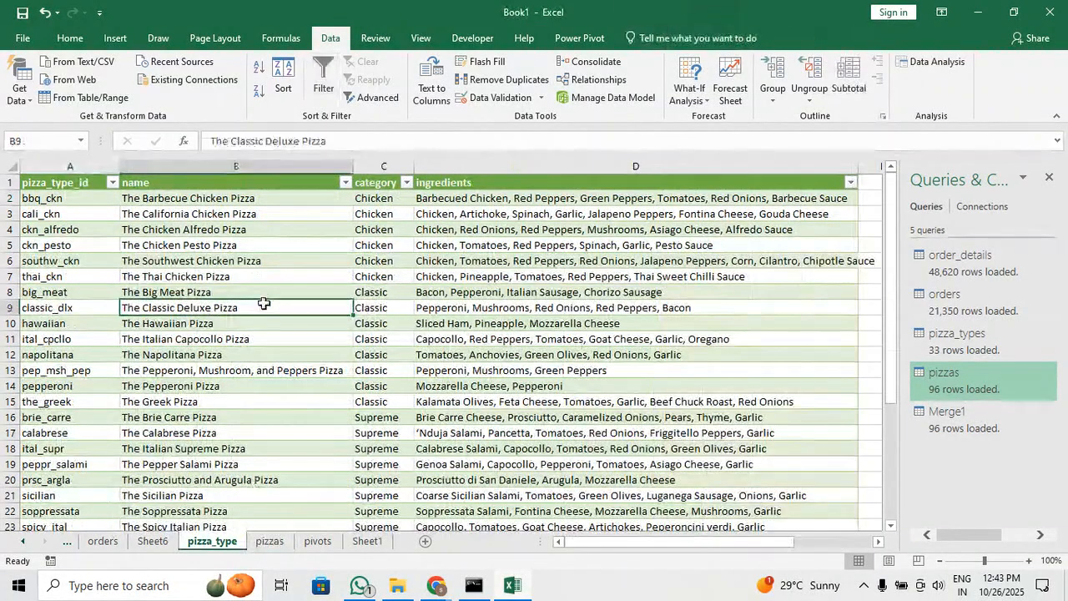
pyautogui.click(590, 80)
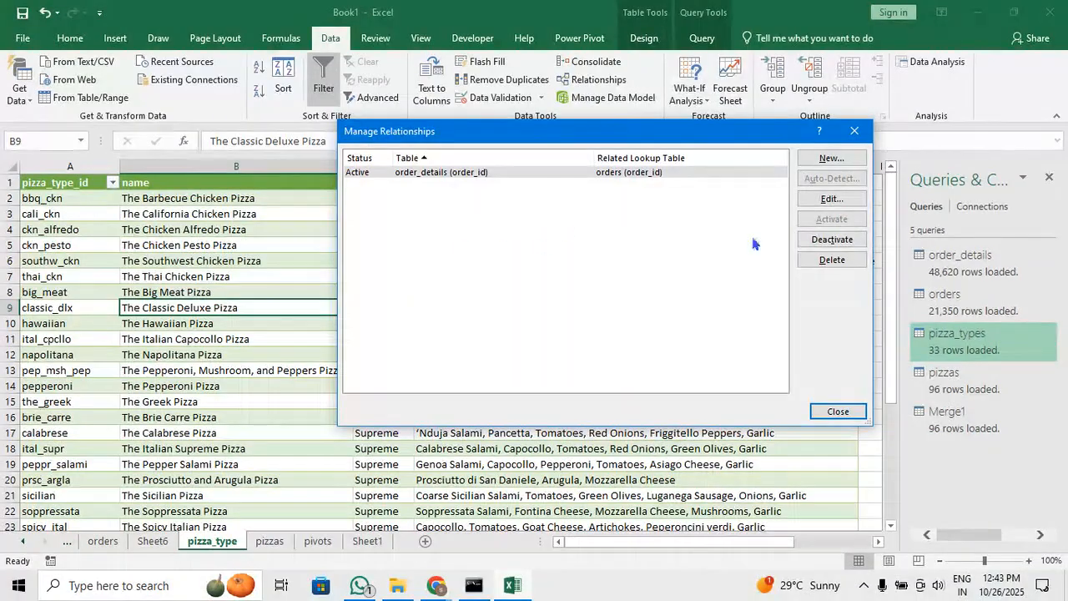
pyautogui.click(831, 158)
pyautogui.click(596, 259)
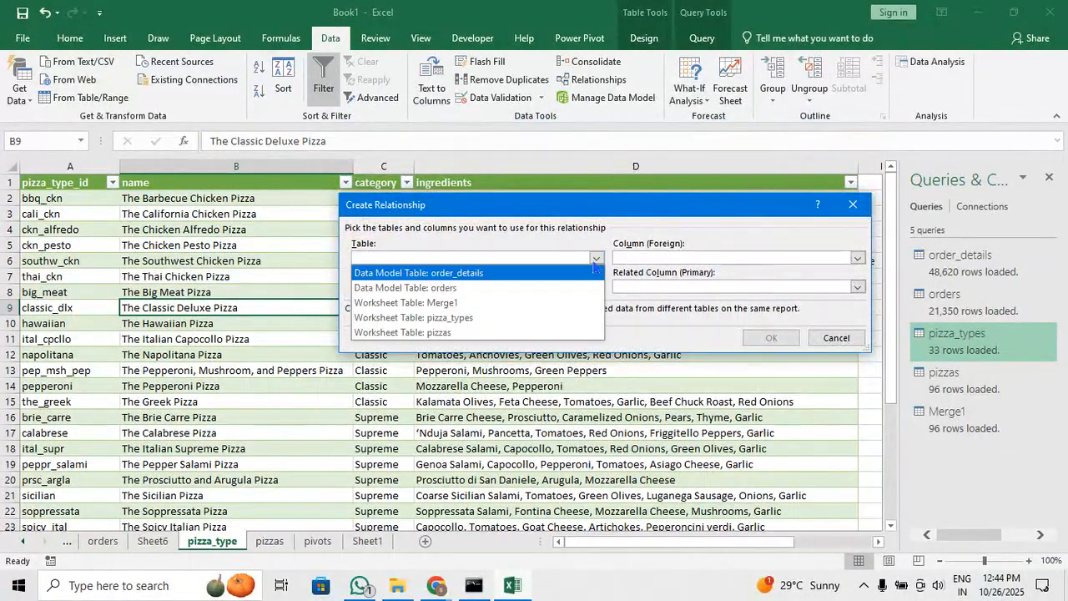
pyautogui.click(519, 333)
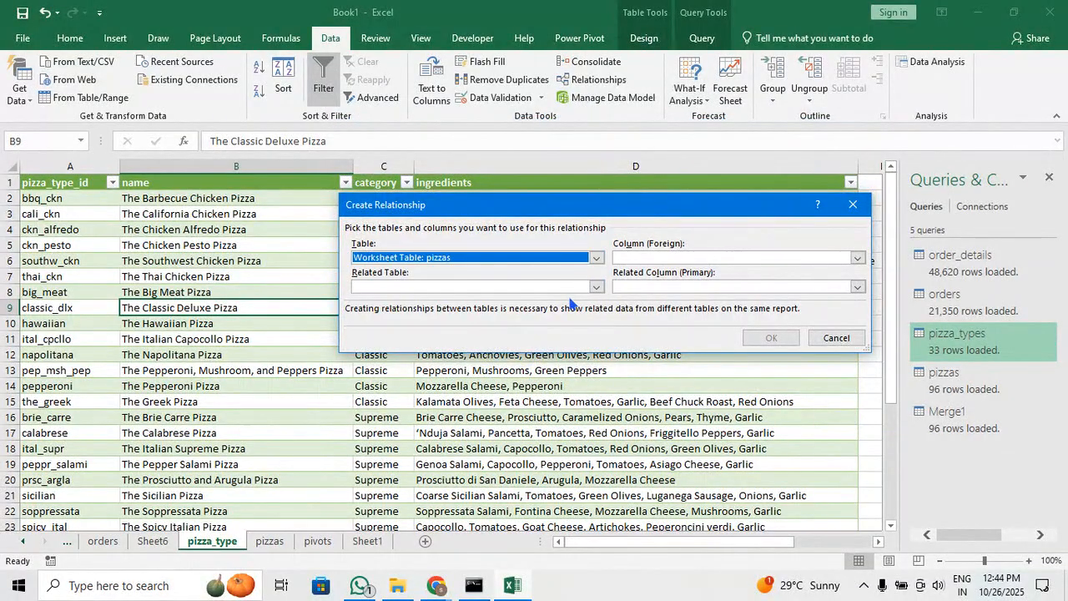
pyautogui.click(596, 287)
pyautogui.click(558, 354)
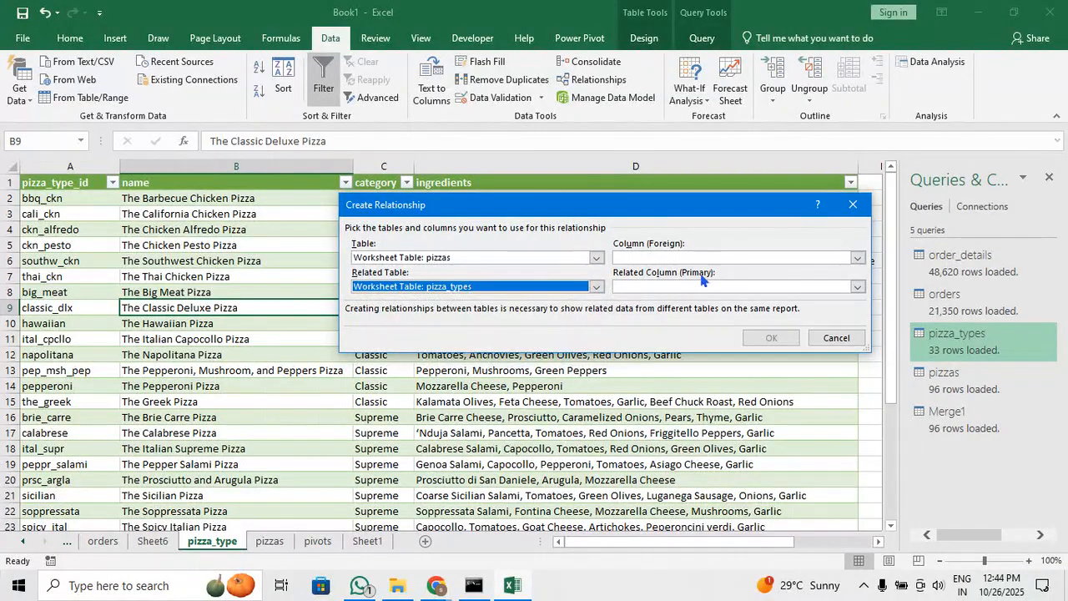
pyautogui.click(710, 258)
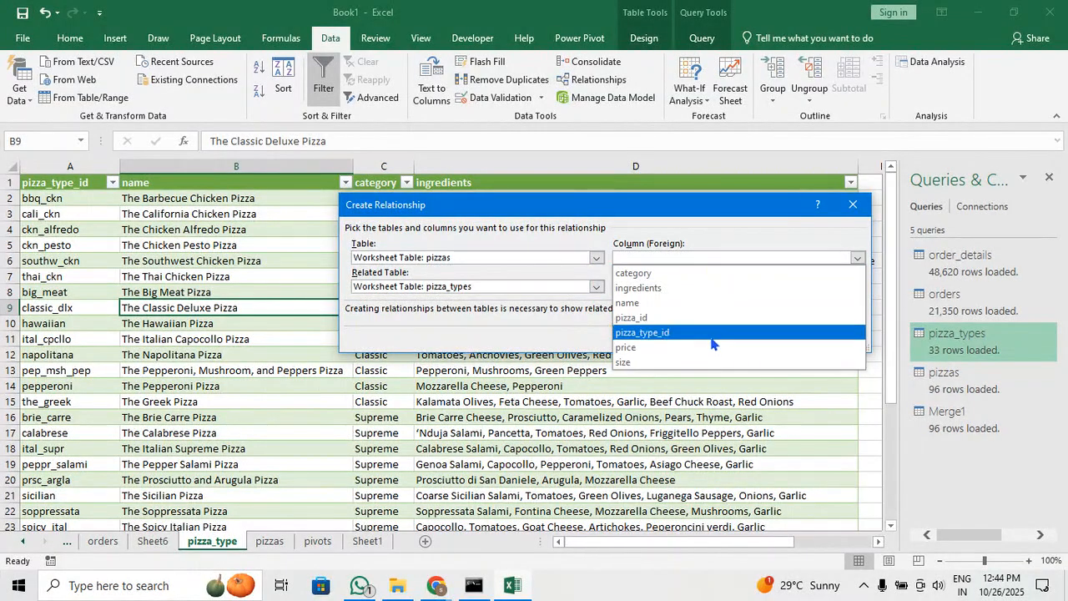
pyautogui.click(668, 332)
pyautogui.click(689, 287)
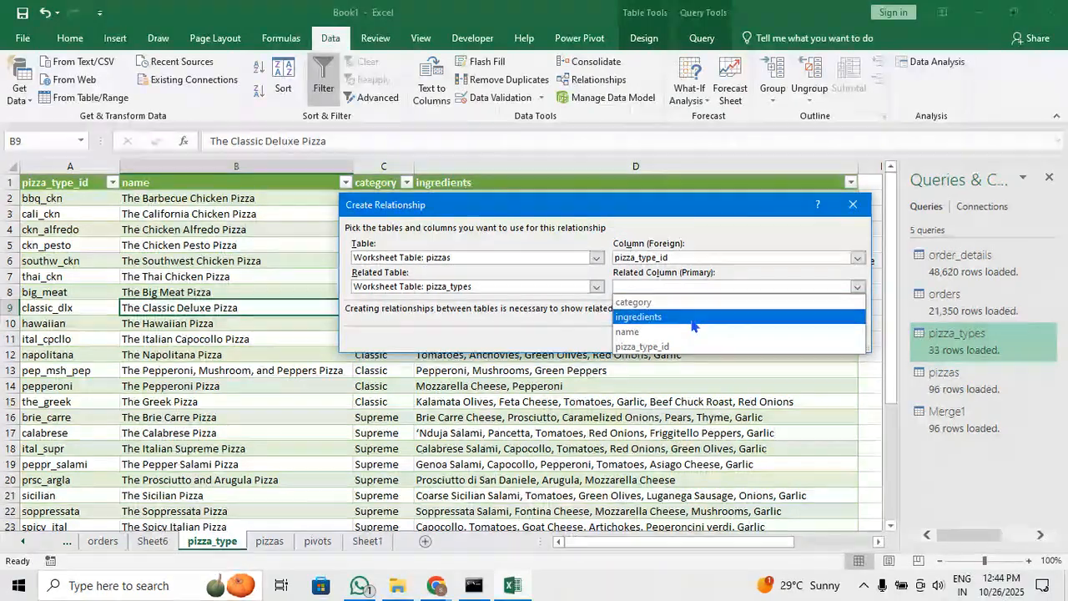
pyautogui.click(660, 347)
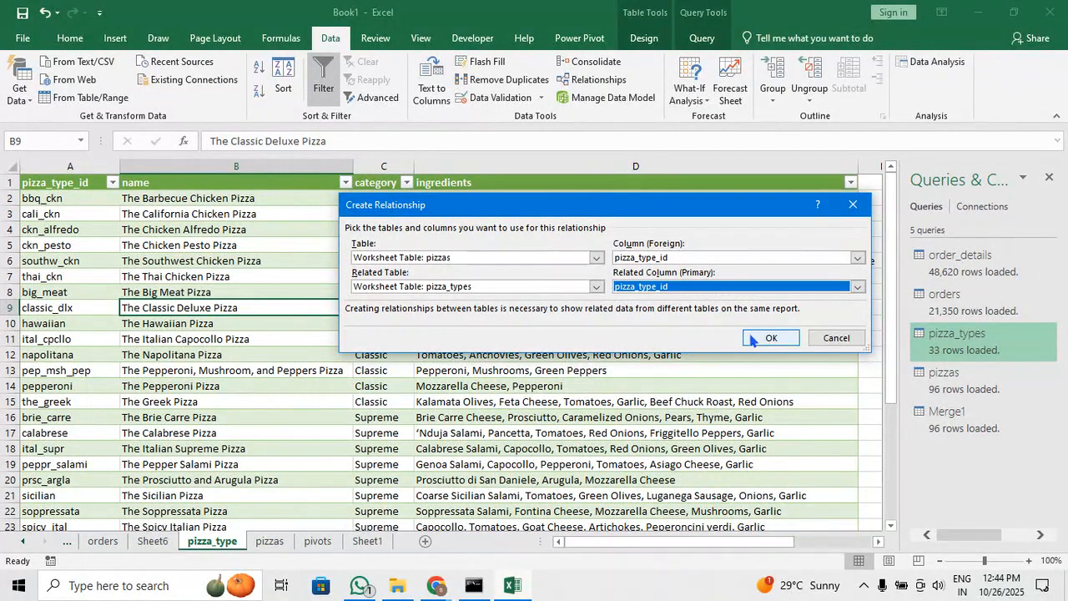
pyautogui.click(752, 338)
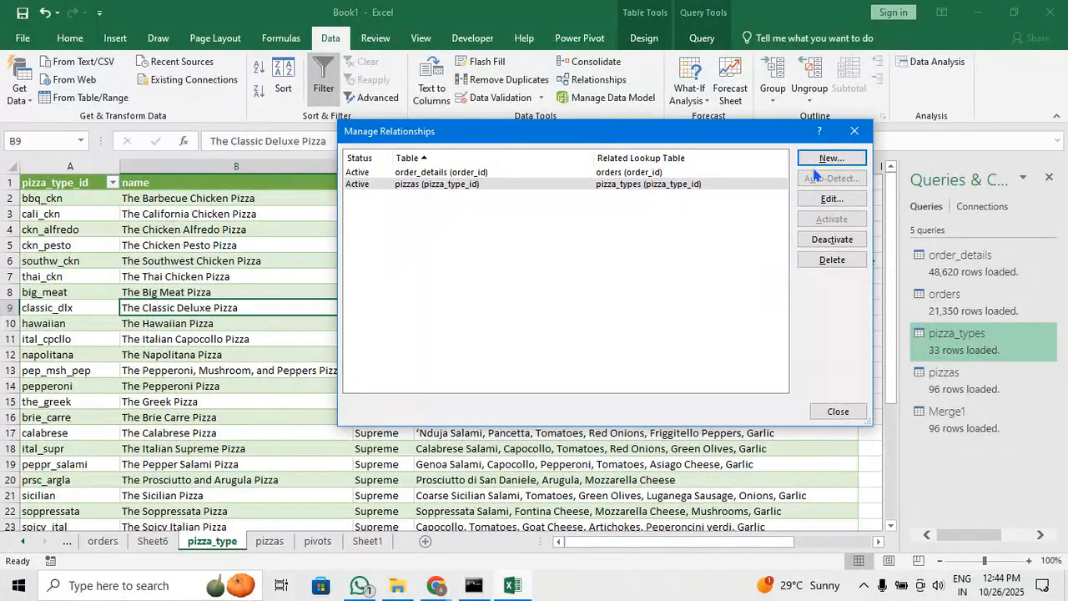
# Start another new relationship with the Data Model table pizzas as the main table
pyautogui.click(830, 159)
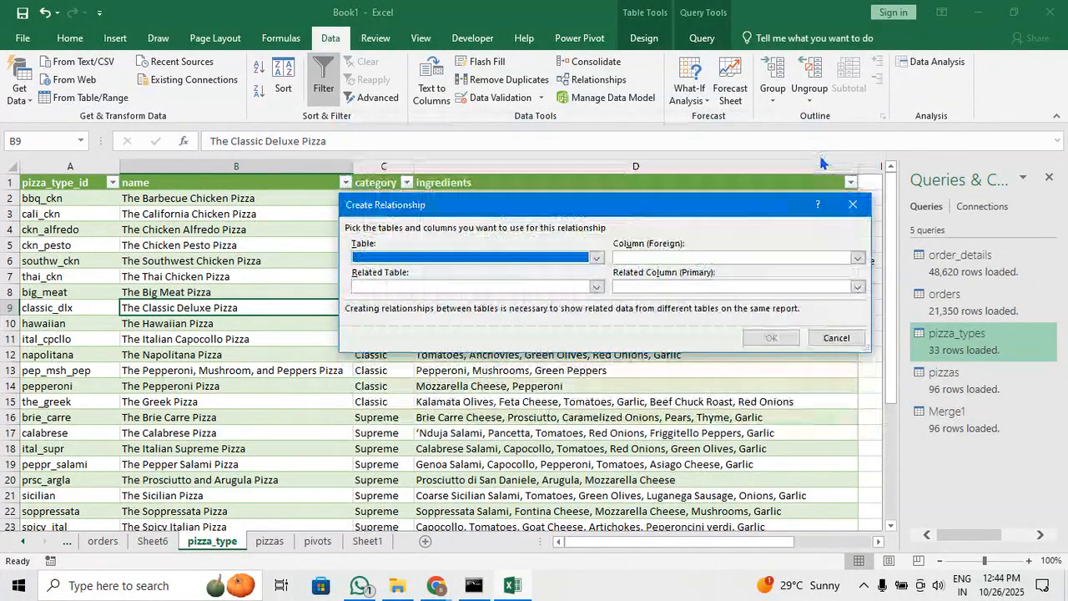
pyautogui.click(596, 258)
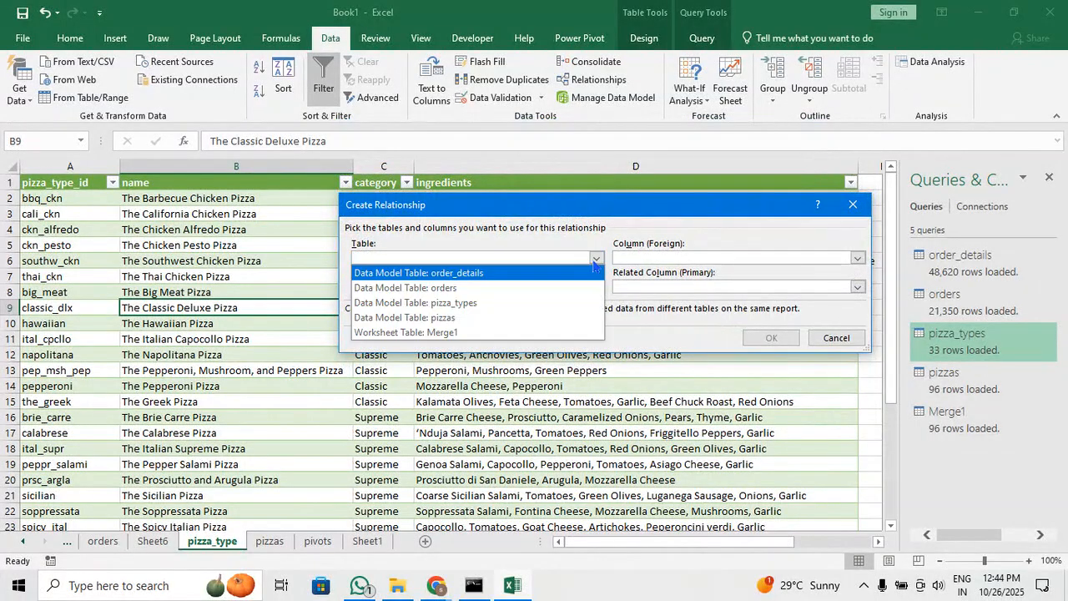
pyautogui.click(550, 318)
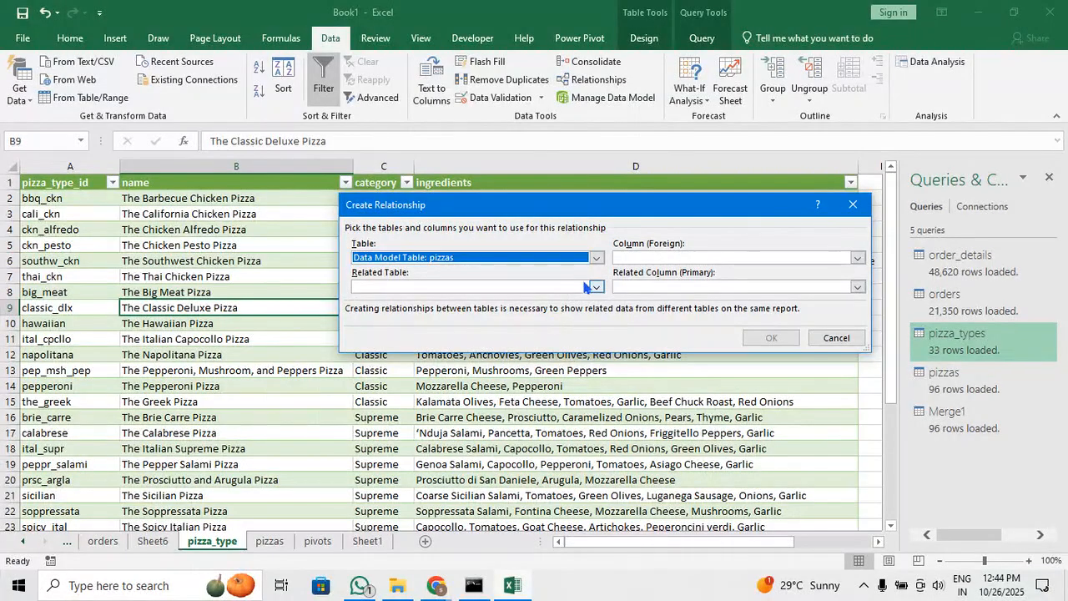
# Try orders as the related table and look through both tables' columns for a matching key
pyautogui.click(596, 287)
pyautogui.click(573, 317)
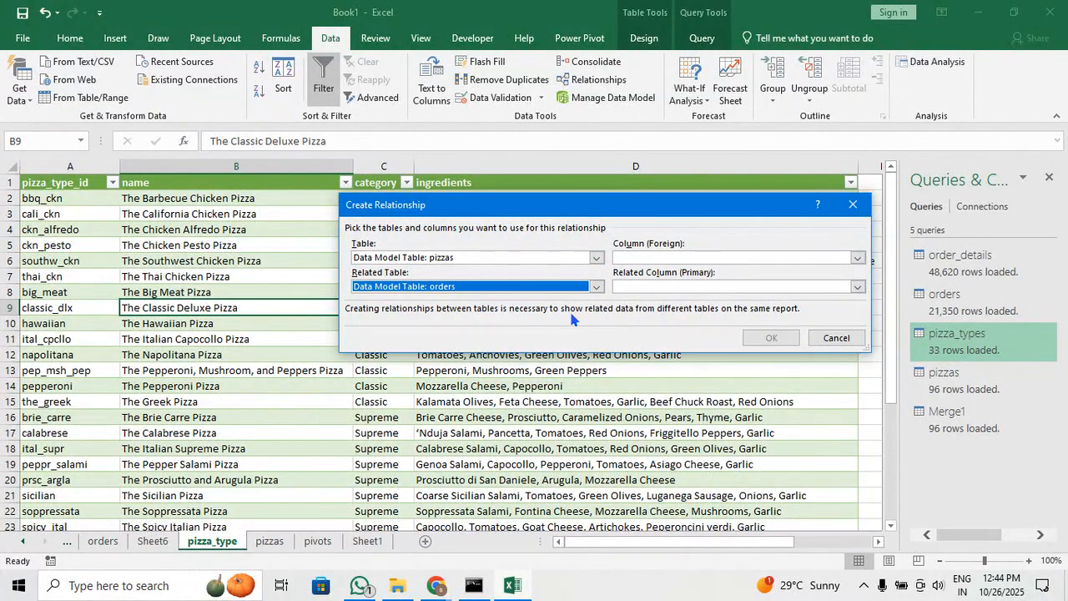
pyautogui.click(691, 287)
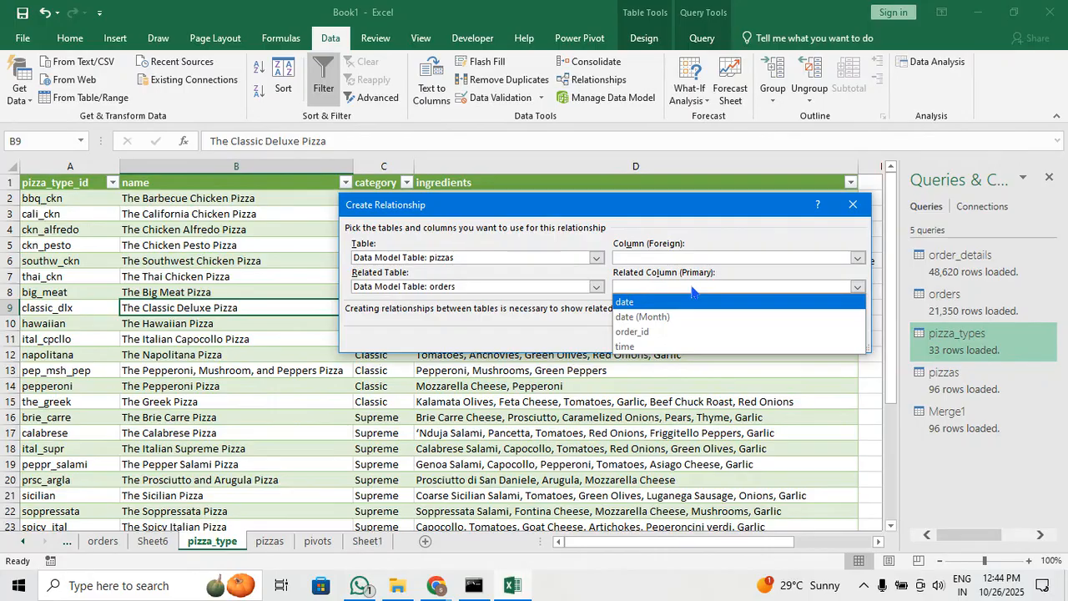
pyautogui.click(678, 259)
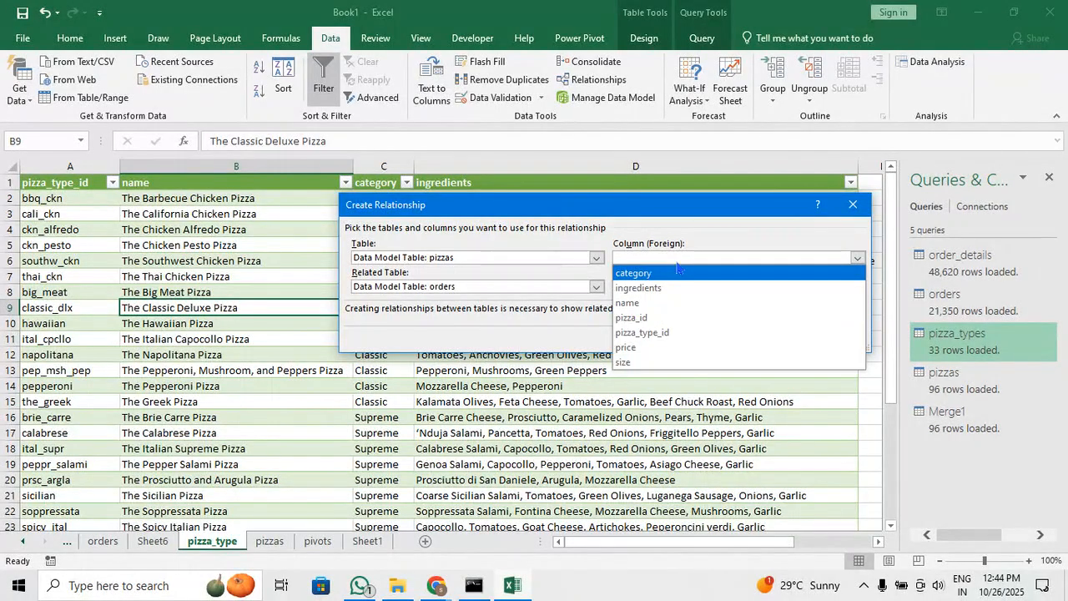
pyautogui.click(678, 267)
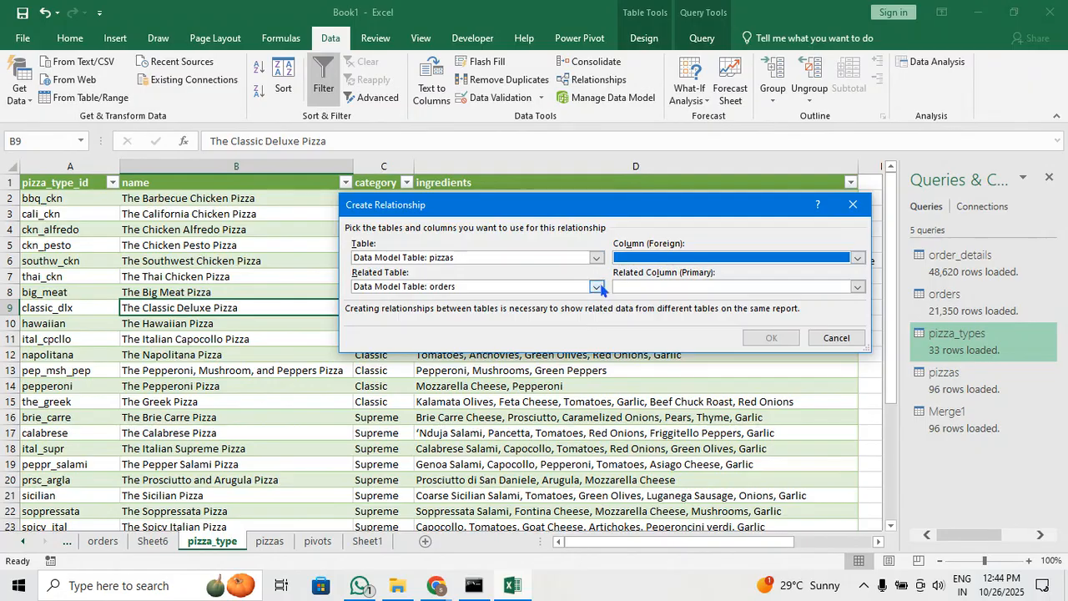
# Relate pizzas to order_details with pizza_id as the column on both sides, review the relationship list and close it
pyautogui.click(601, 289)
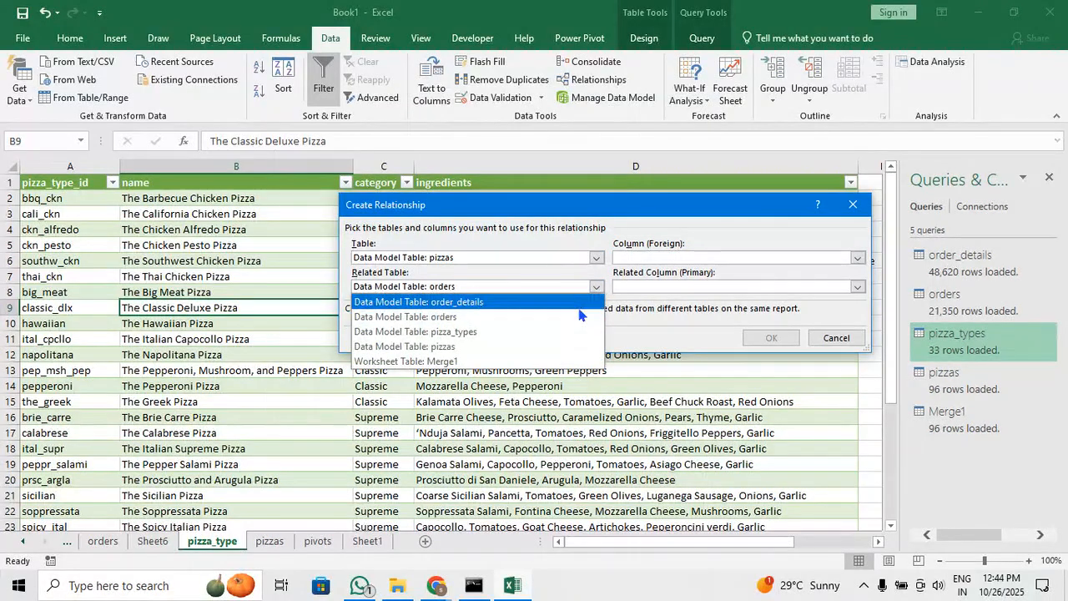
pyautogui.click(586, 301)
pyautogui.click(635, 287)
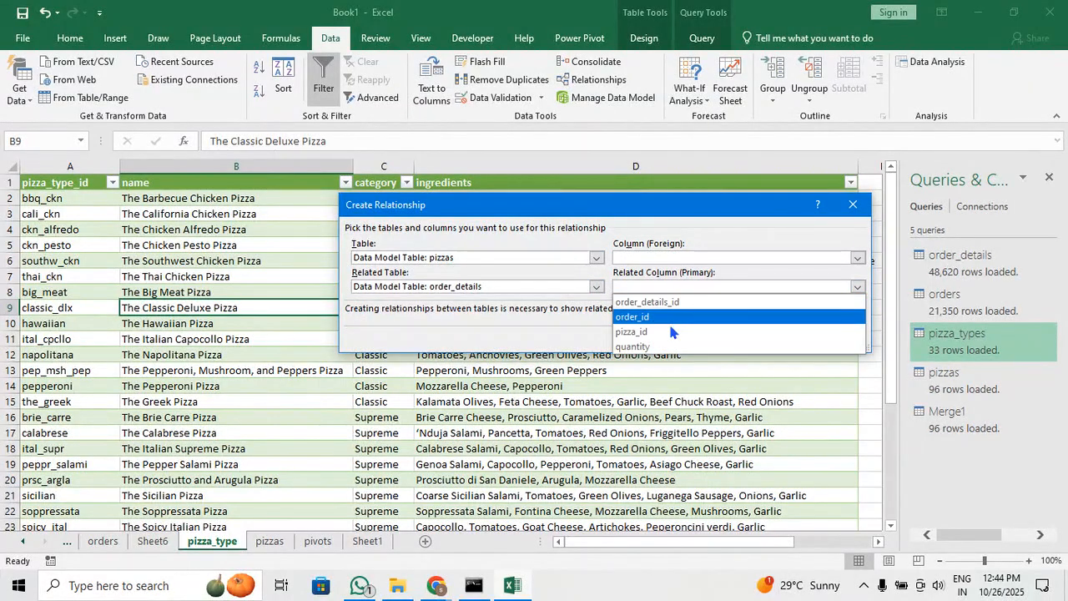
pyautogui.click(632, 331)
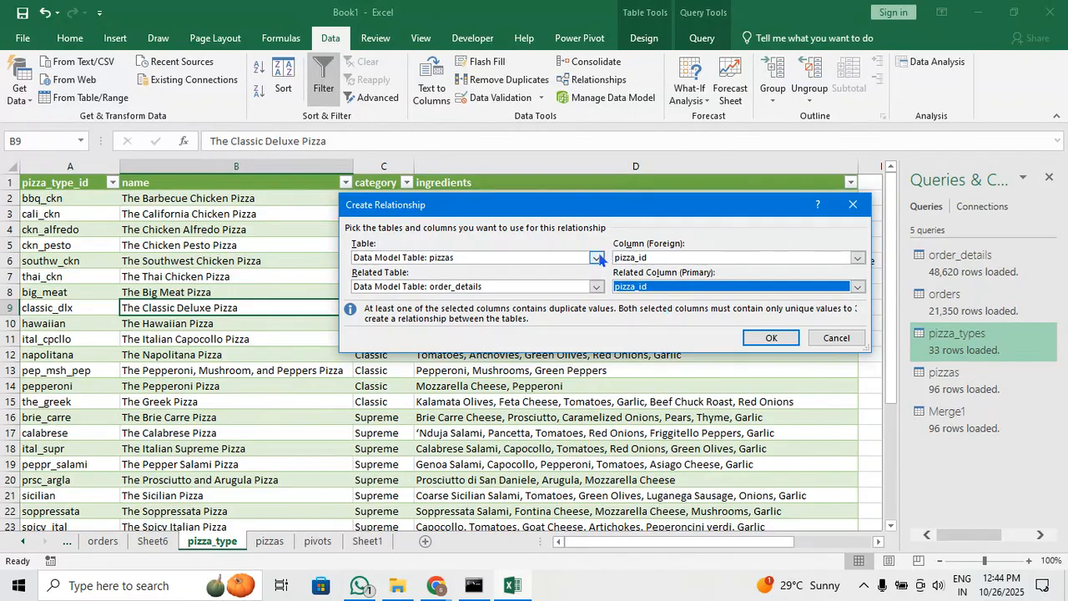
pyautogui.click(755, 339)
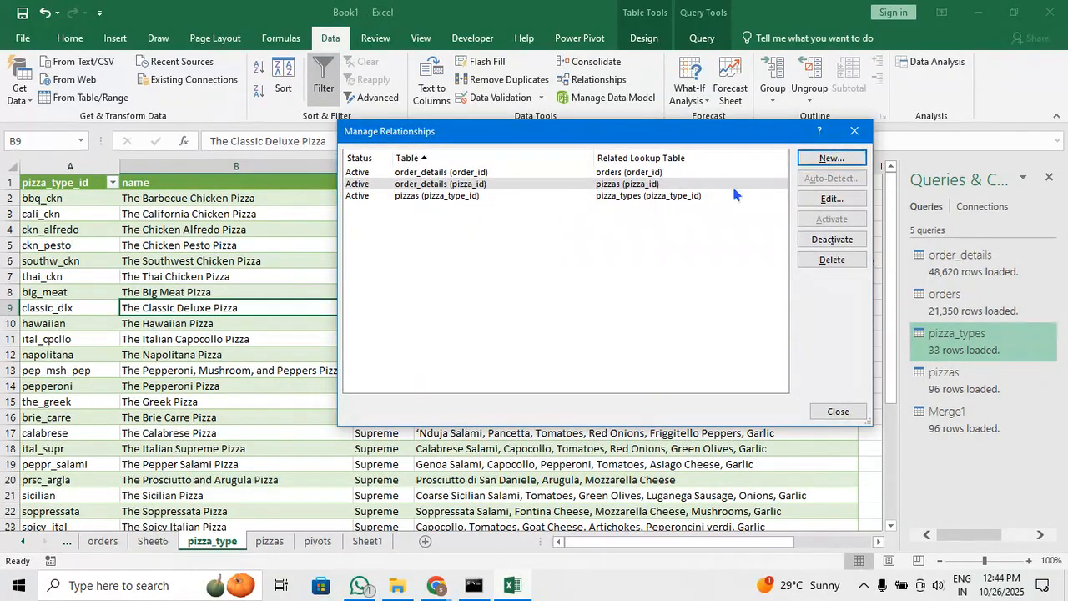
pyautogui.click(488, 172)
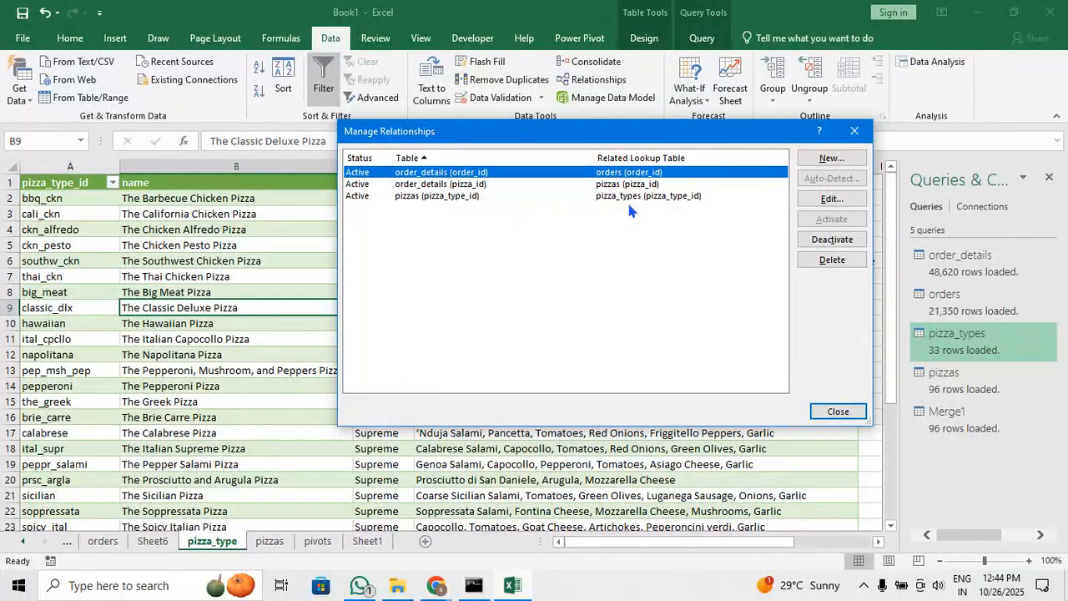
pyautogui.moveTo(564, 139); pyautogui.dragTo(474, 120)
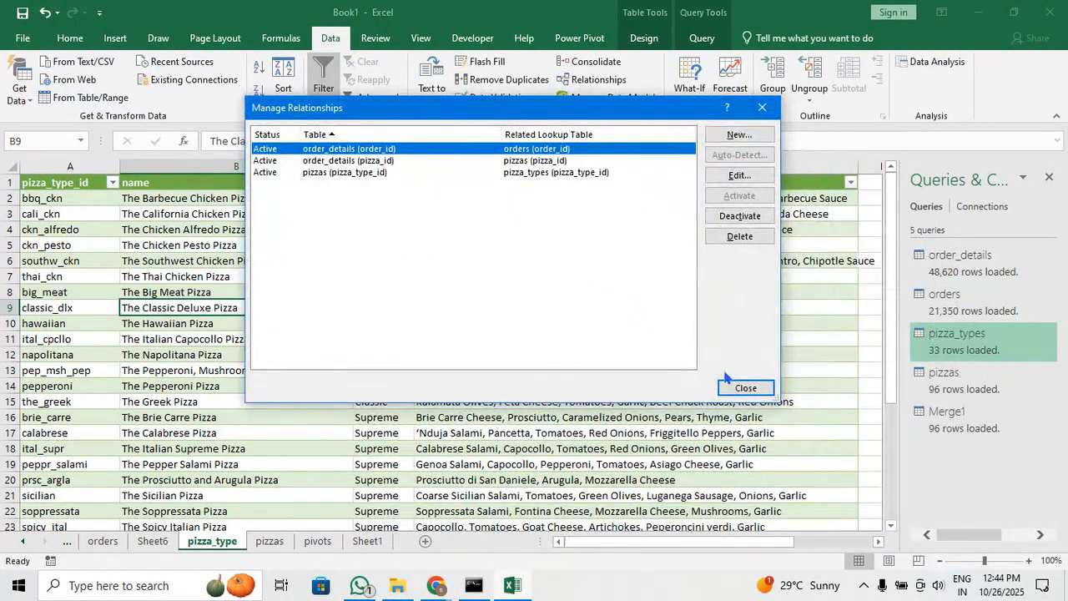
pyautogui.click(745, 389)
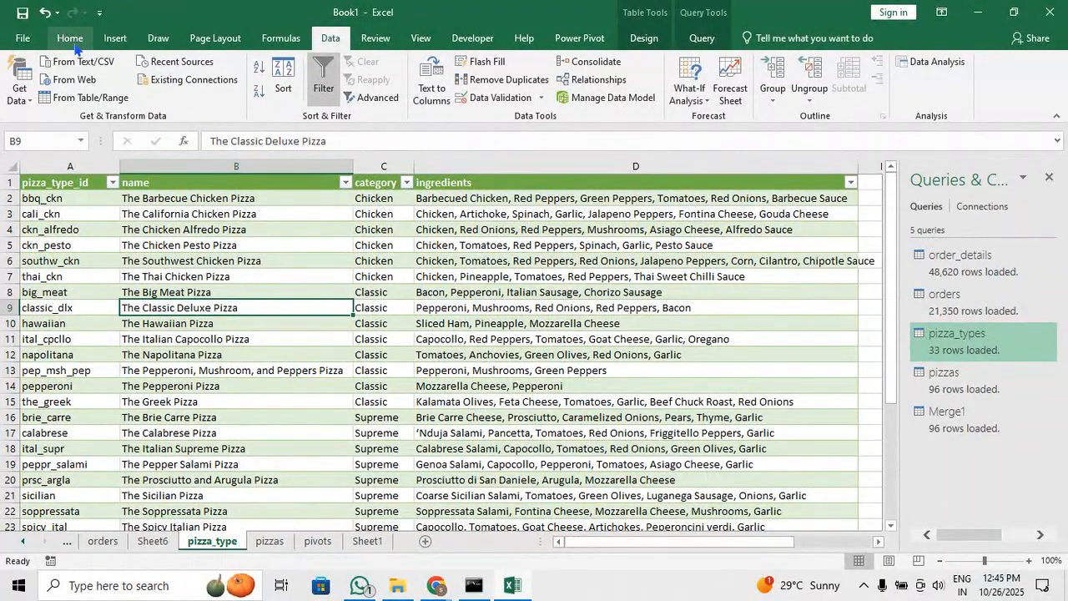
# Insert a PivotTable based on the pizza_types table at cell E3 of the existing pivots sheet
pyautogui.click(100, 42)
pyautogui.click(26, 80)
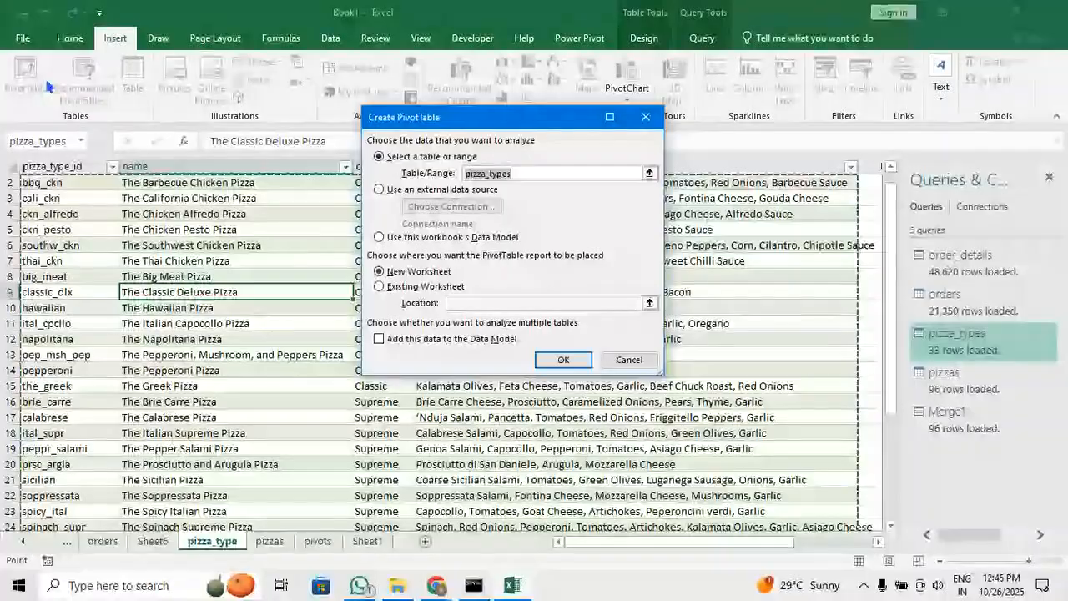
pyautogui.click(443, 287)
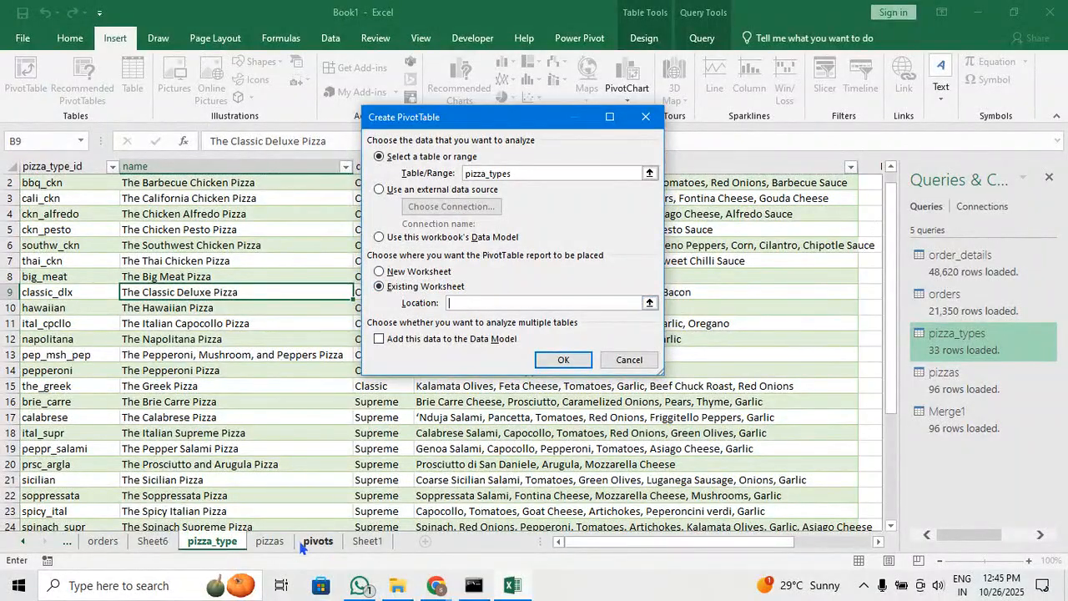
pyautogui.click(318, 542)
pyautogui.click(300, 215)
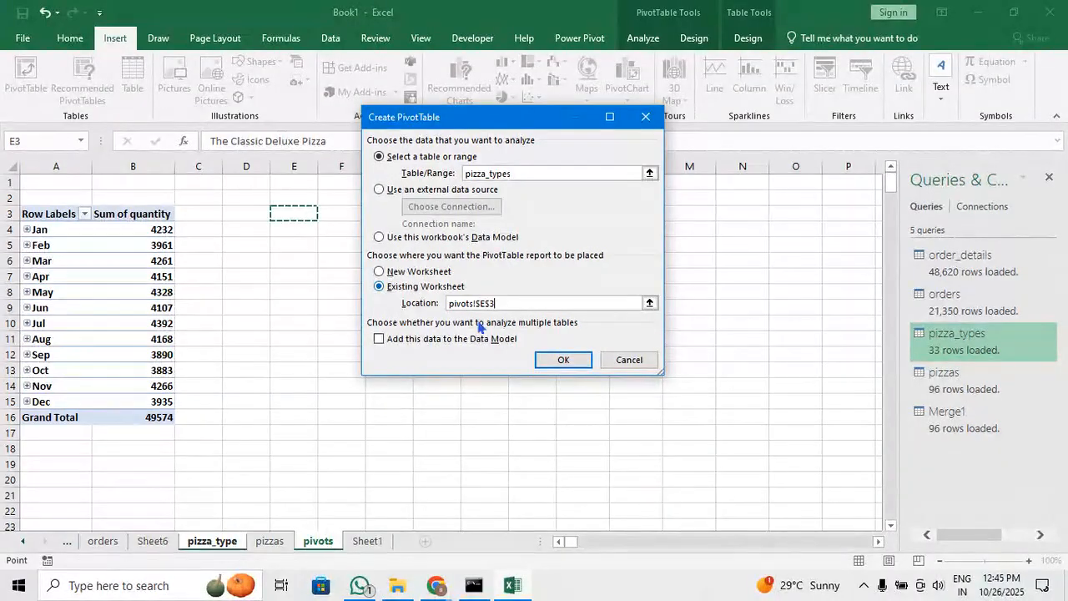
pyautogui.click(564, 360)
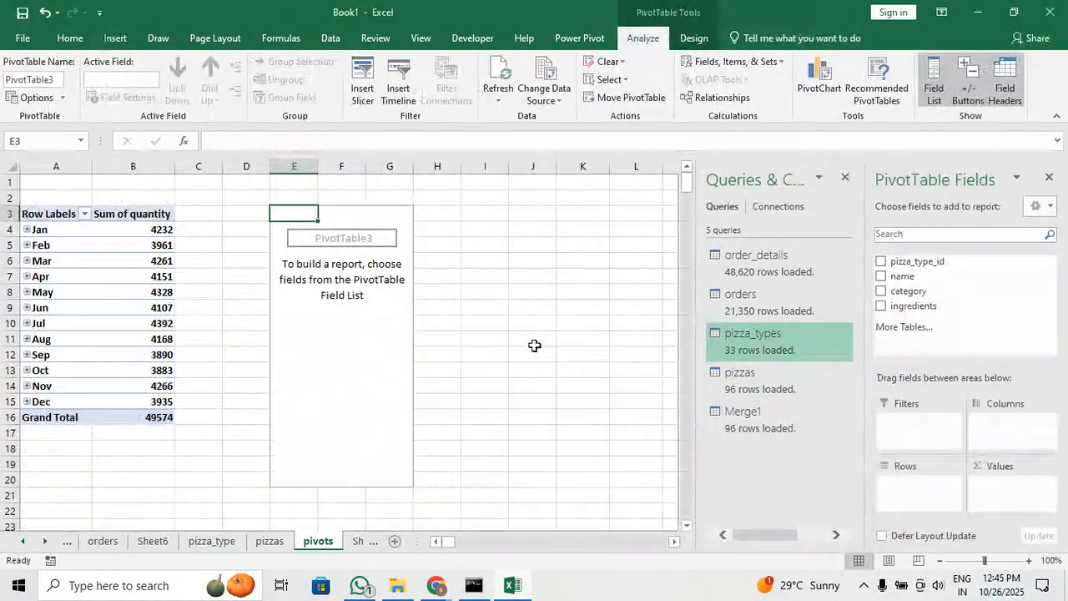
# Create a new multi-table Data Model PivotTable with name from pizza_types as rows and the sum of price from pizzas as values
pyautogui.click(889, 327)
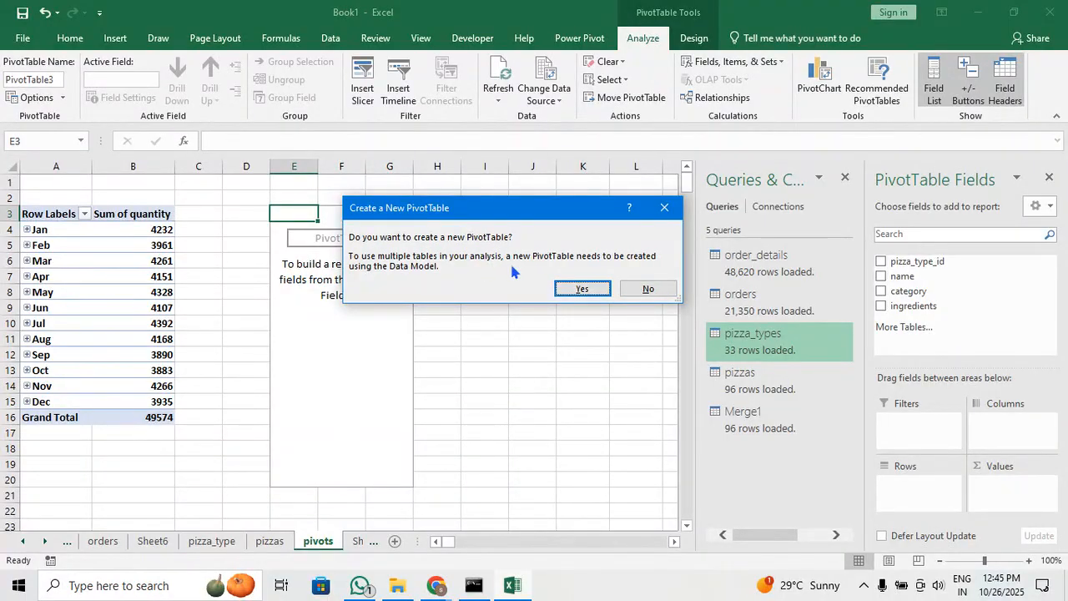
pyautogui.click(583, 289)
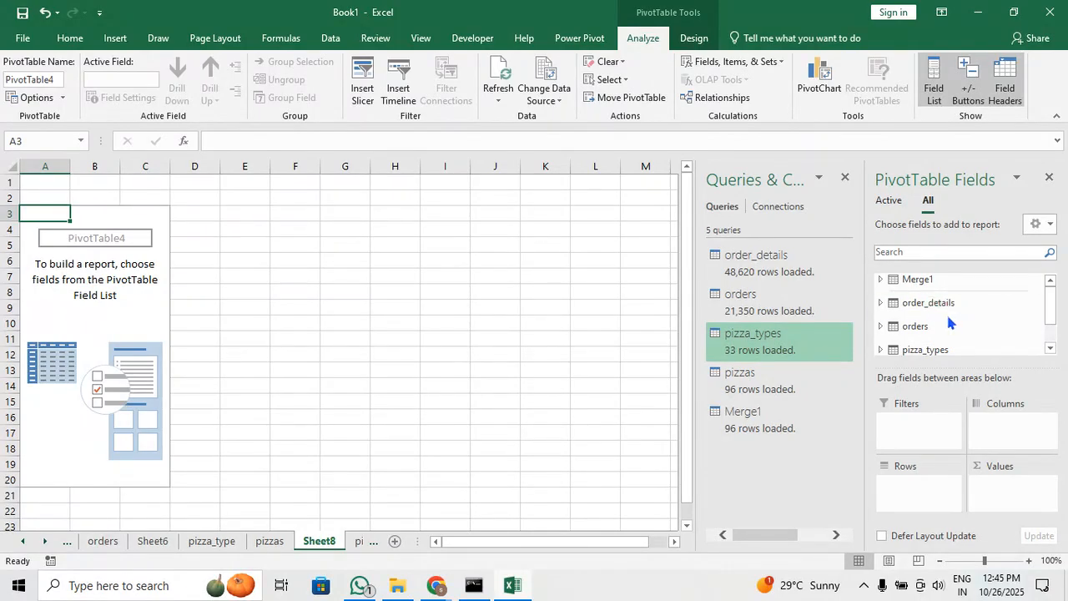
pyautogui.scroll(-1, 946, 311)
pyautogui.scroll(1, 945, 312)
pyautogui.scroll(-1, 887, 334)
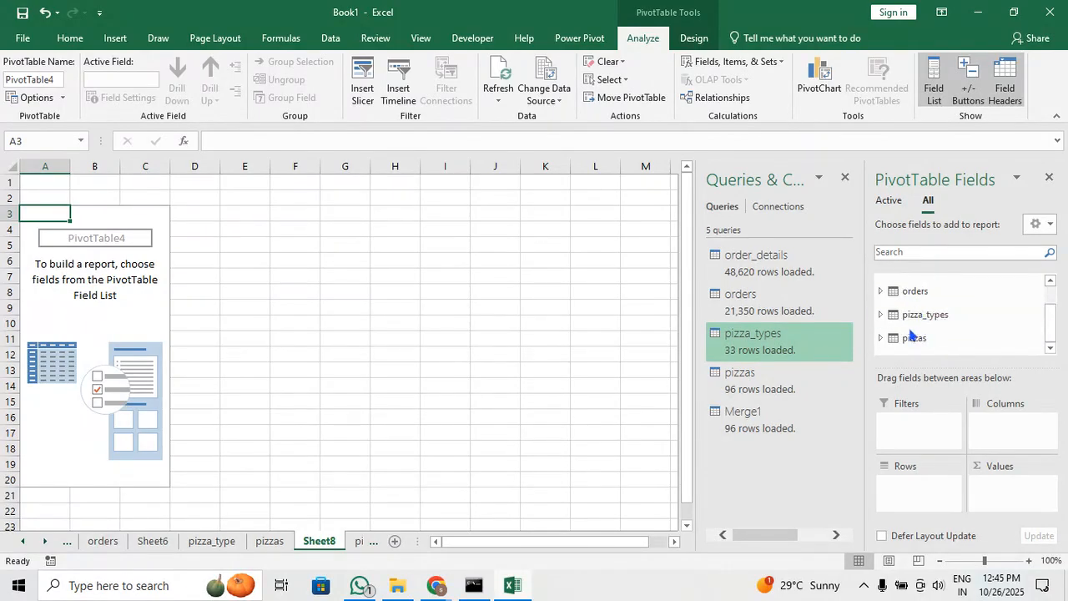
pyautogui.click(881, 338)
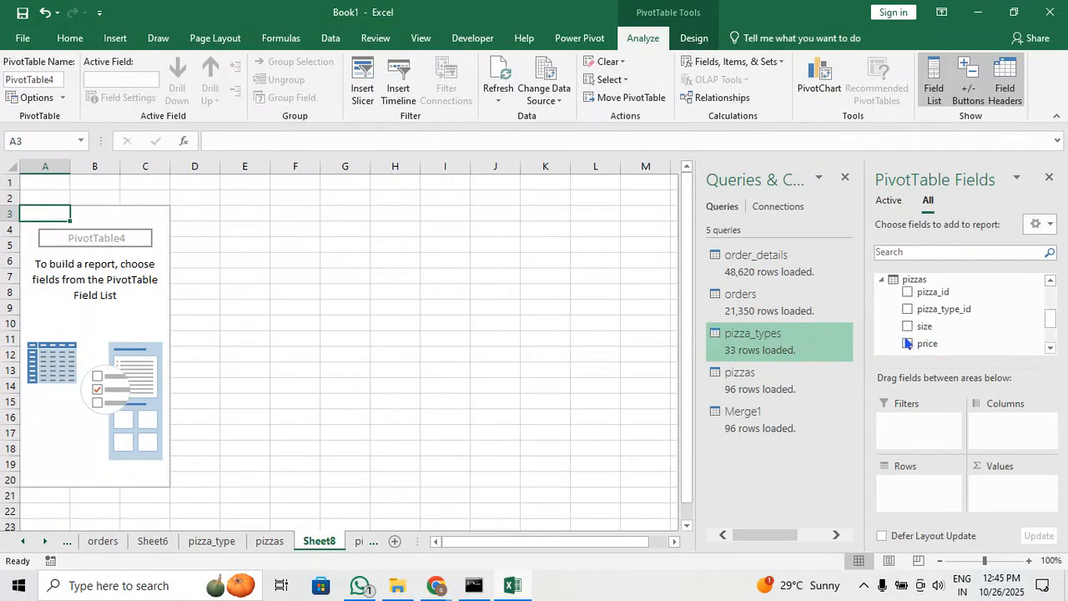
pyautogui.scroll(1, 897, 284)
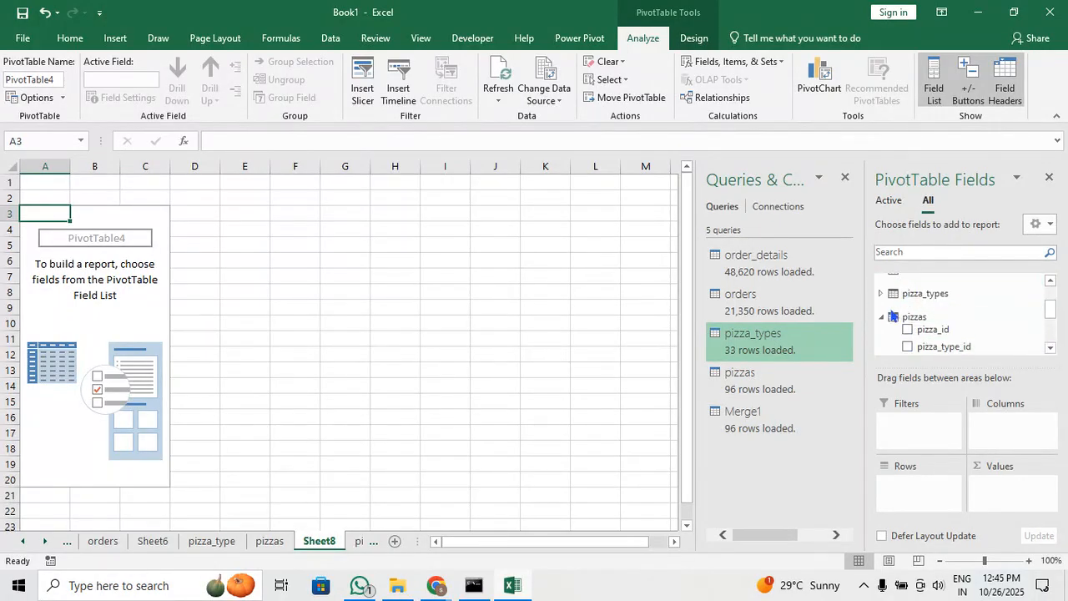
pyautogui.click(881, 293)
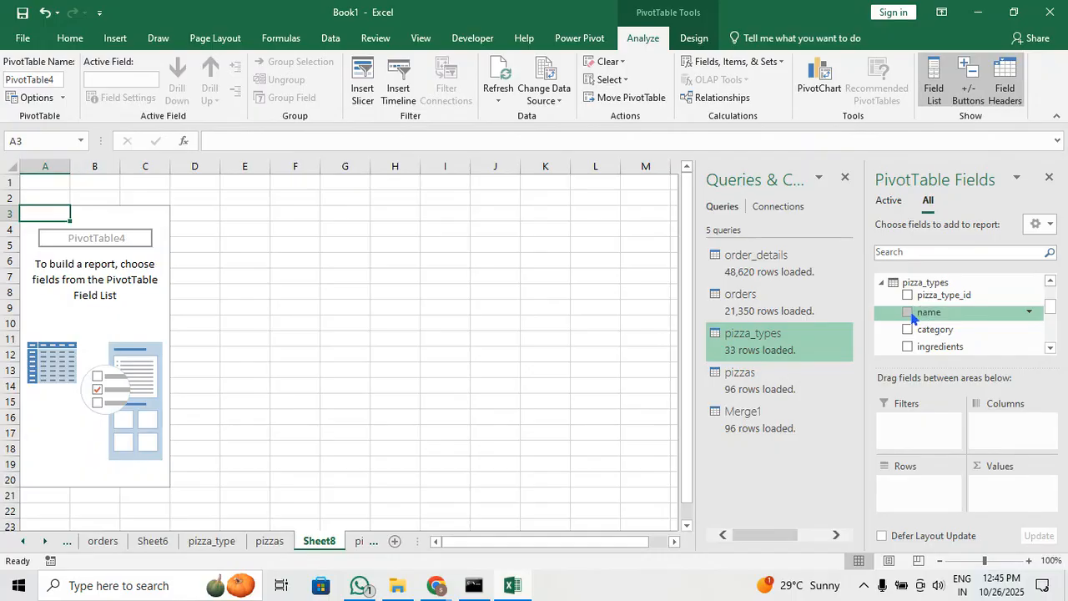
pyautogui.click(910, 315)
pyautogui.scroll(-2, 935, 334)
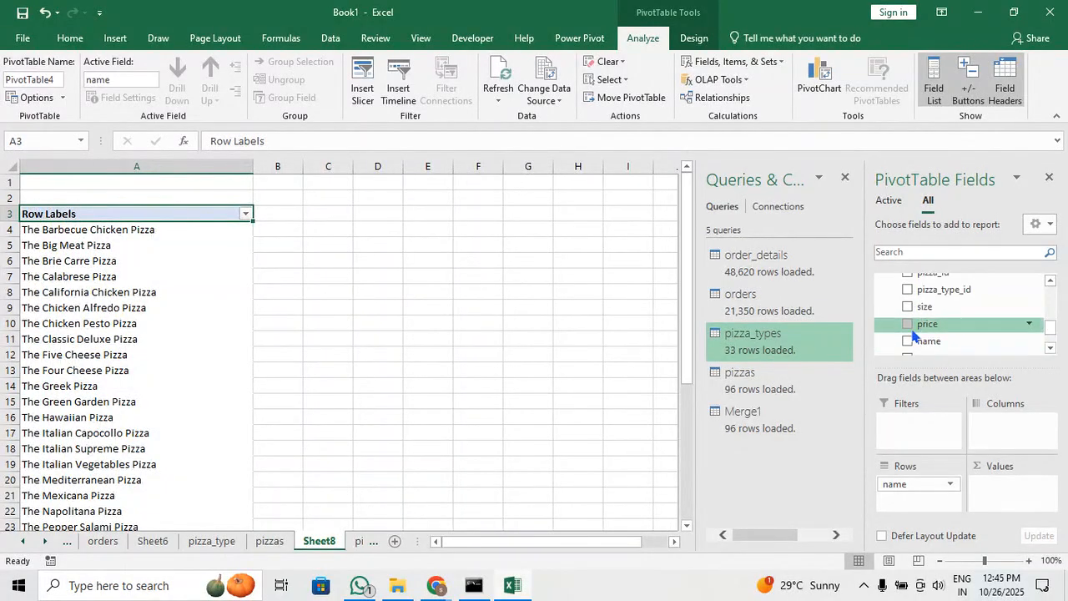
pyautogui.click(909, 327)
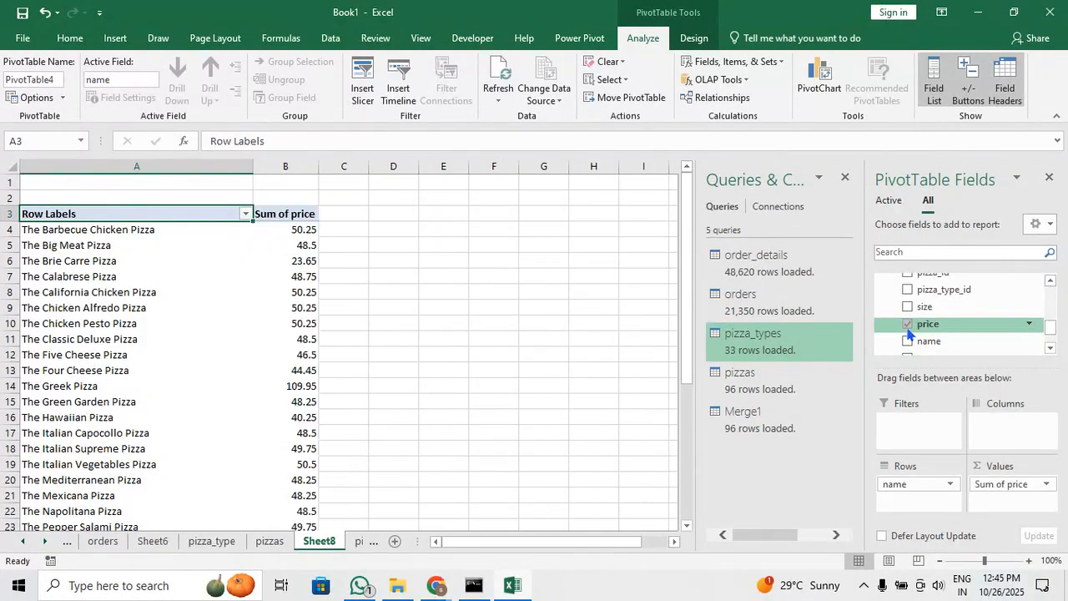
# Add quantity from order_details to the PivotTable values beside the sum of price
pyautogui.scroll(5, 908, 331)
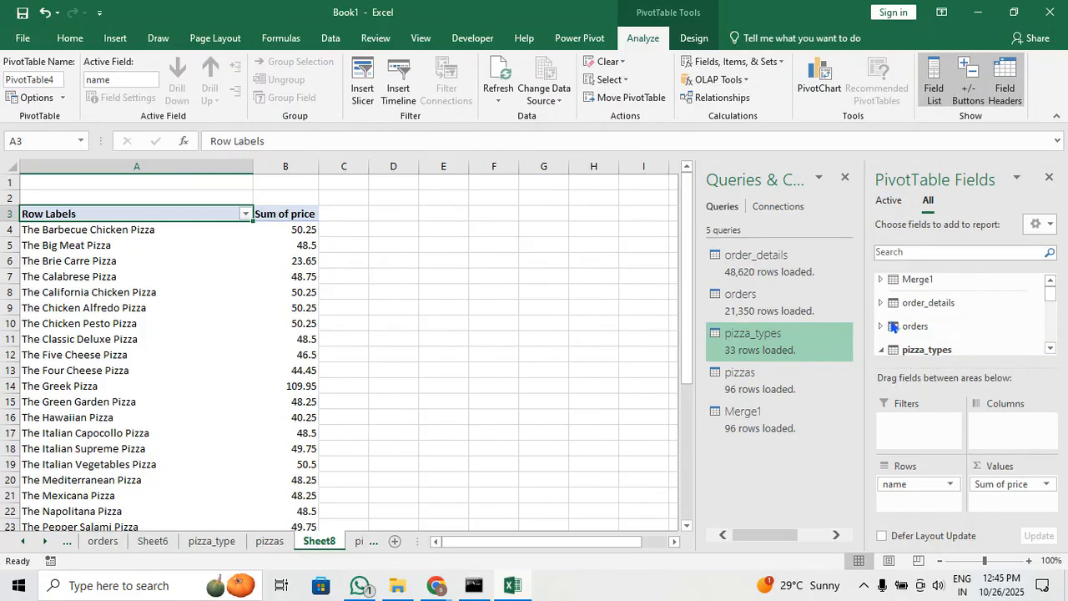
pyautogui.click(880, 303)
pyautogui.scroll(-1, 903, 312)
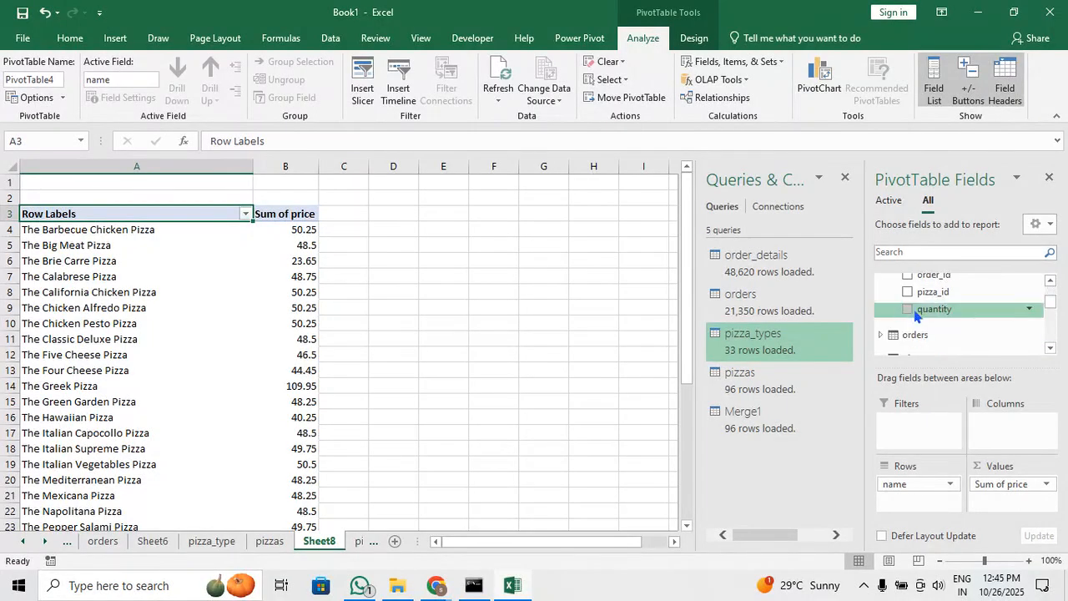
pyautogui.click(910, 310)
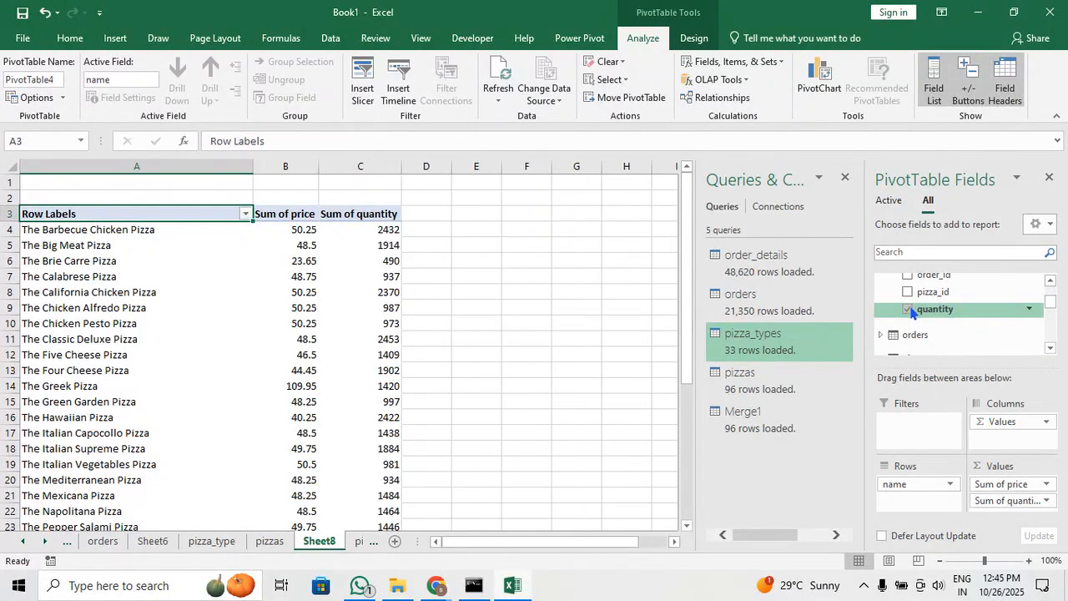
pyautogui.click(430, 216)
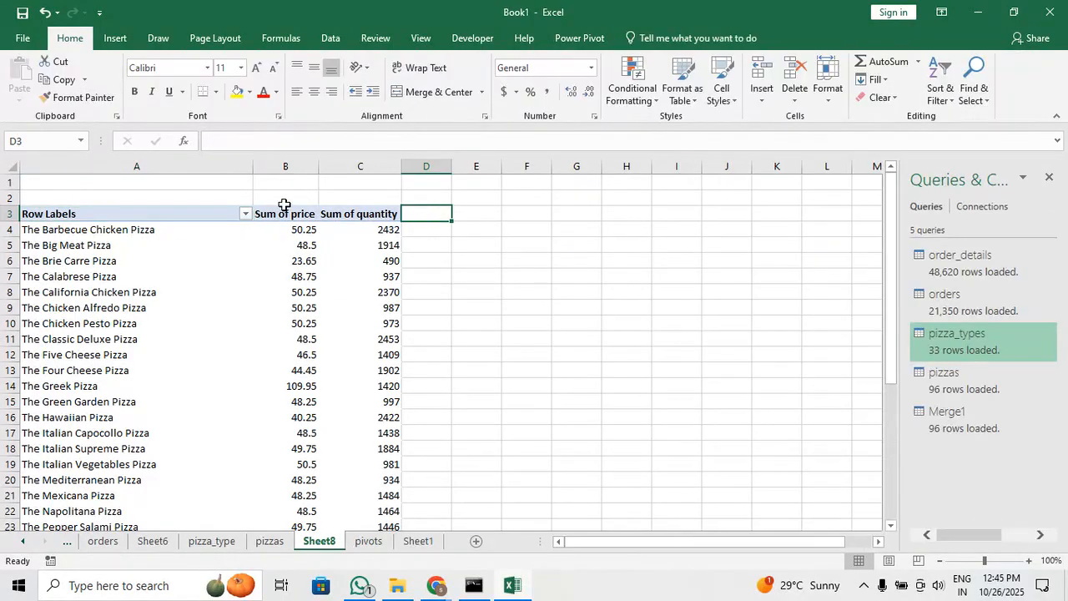
# Review the value field settings of Sum of price and close them without changes
pyautogui.click(286, 228)
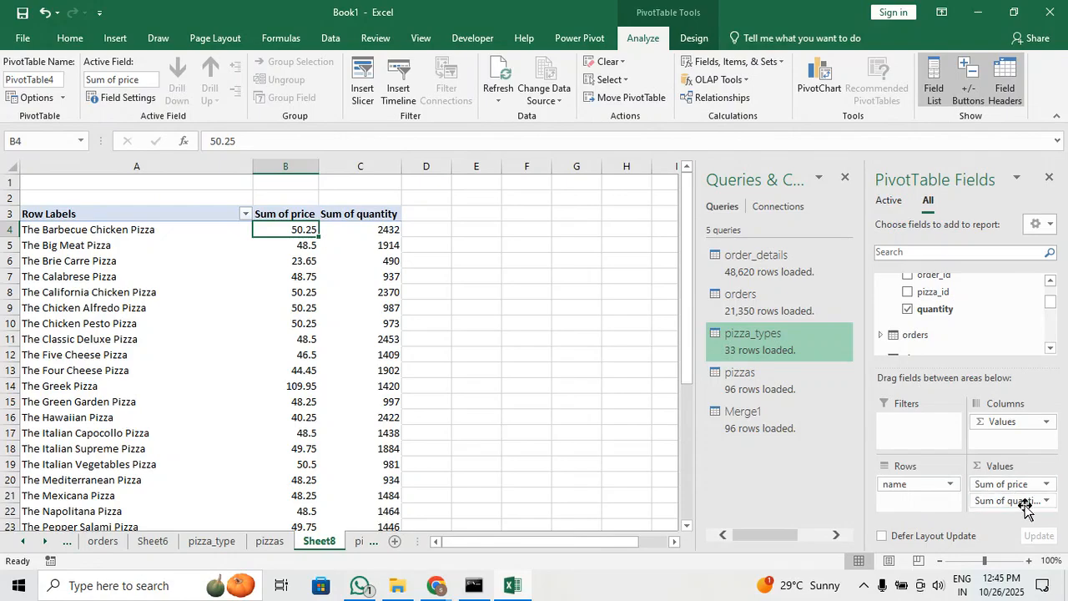
pyautogui.click(1041, 486)
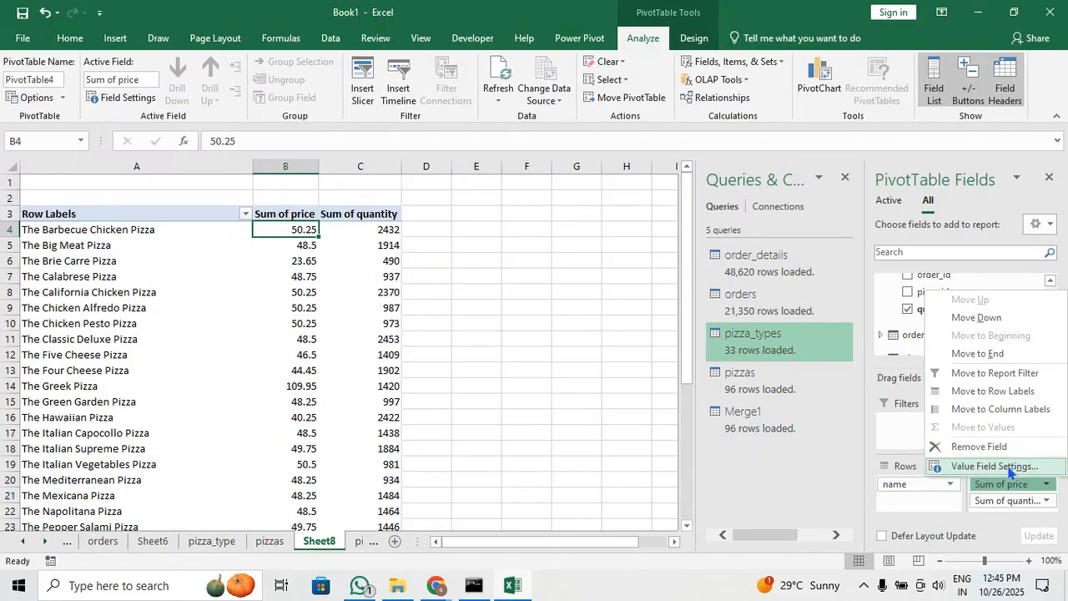
pyautogui.click(973, 468)
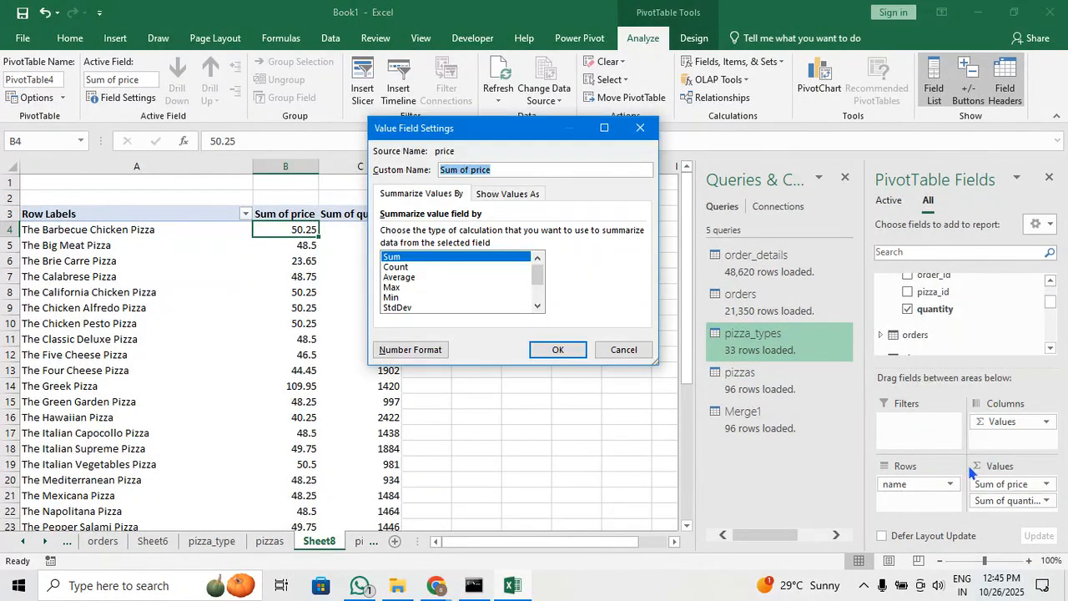
pyautogui.click(640, 128)
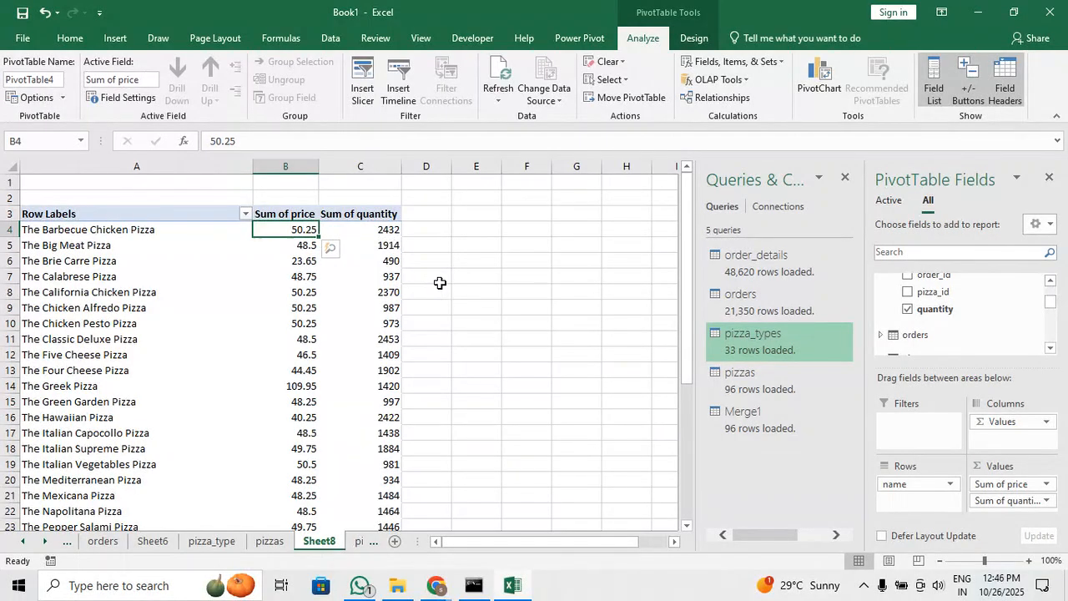
pyautogui.click(422, 227)
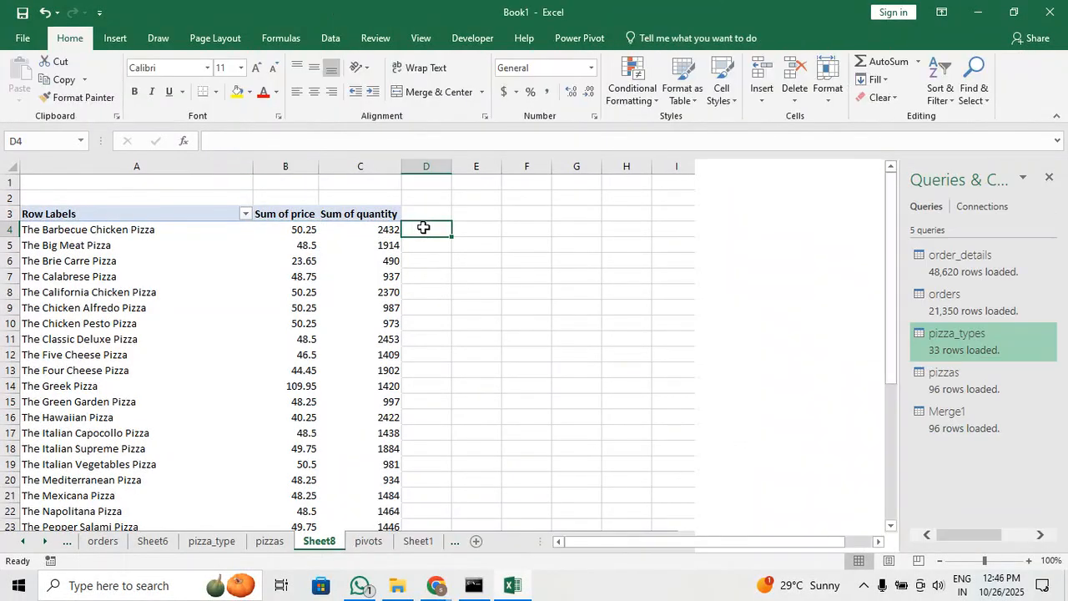
pyautogui.click(388, 227)
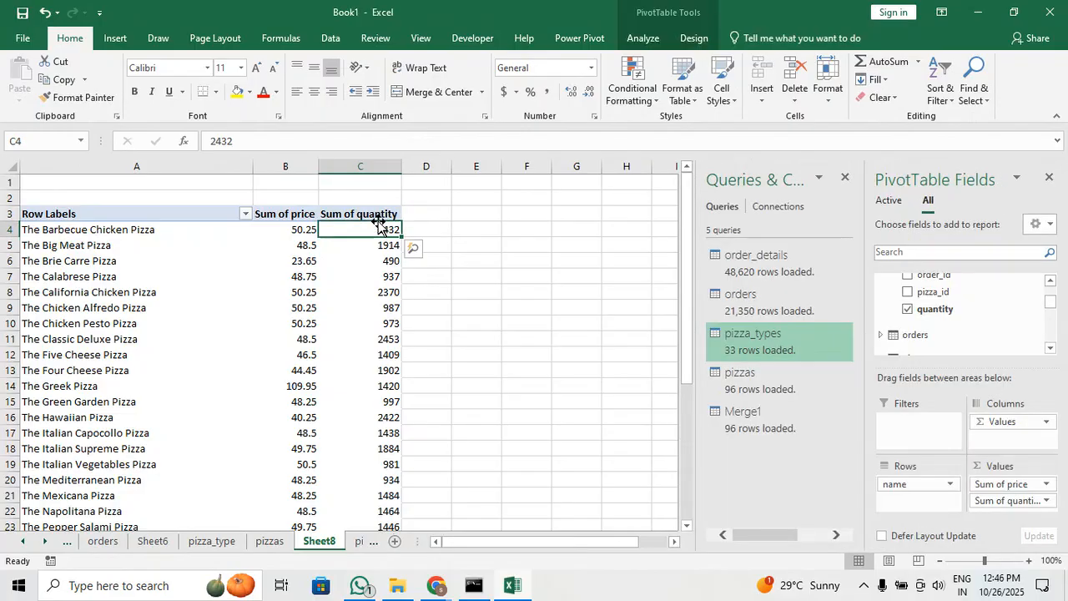
# Remove Sum of price and Sum of quantity from the PivotTable values
pyautogui.moveTo(288, 214); pyautogui.dragTo(367, 505)
pyautogui.click(1040, 486)
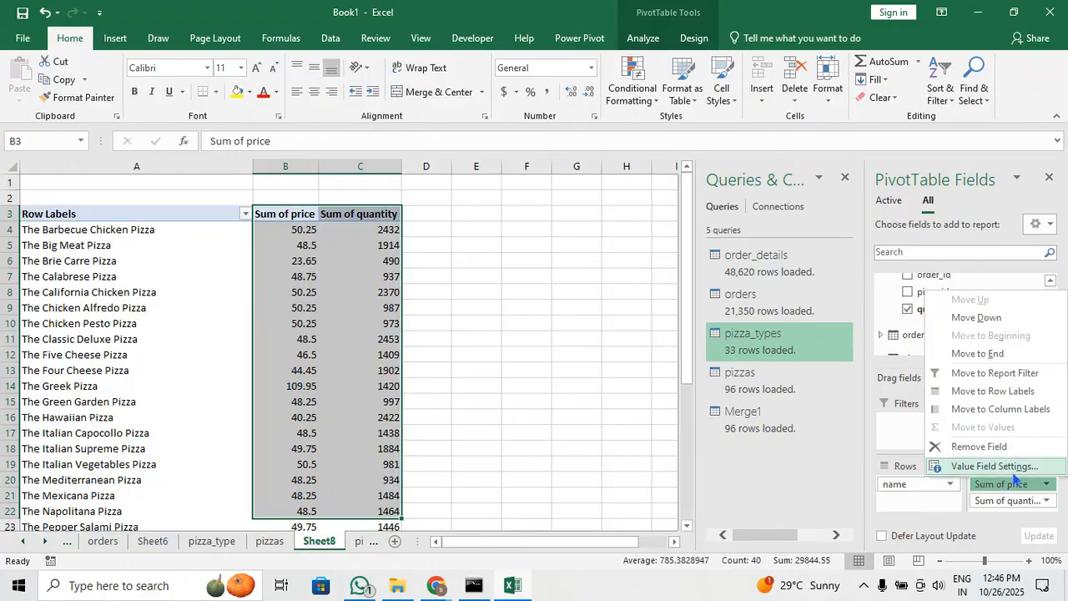
pyautogui.click(1007, 452)
pyautogui.click(1043, 485)
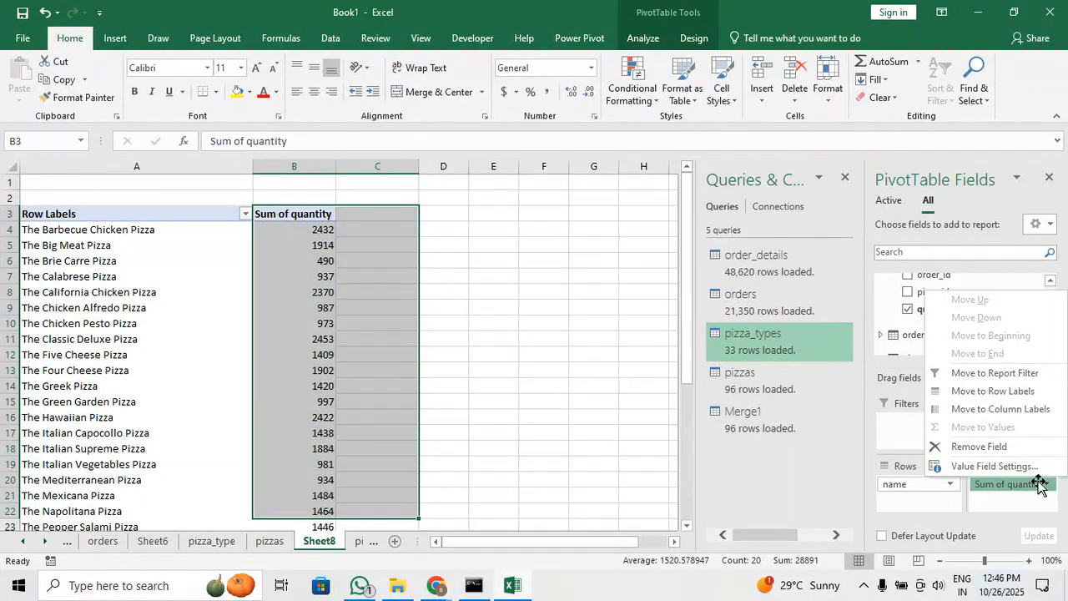
pyautogui.click(1006, 449)
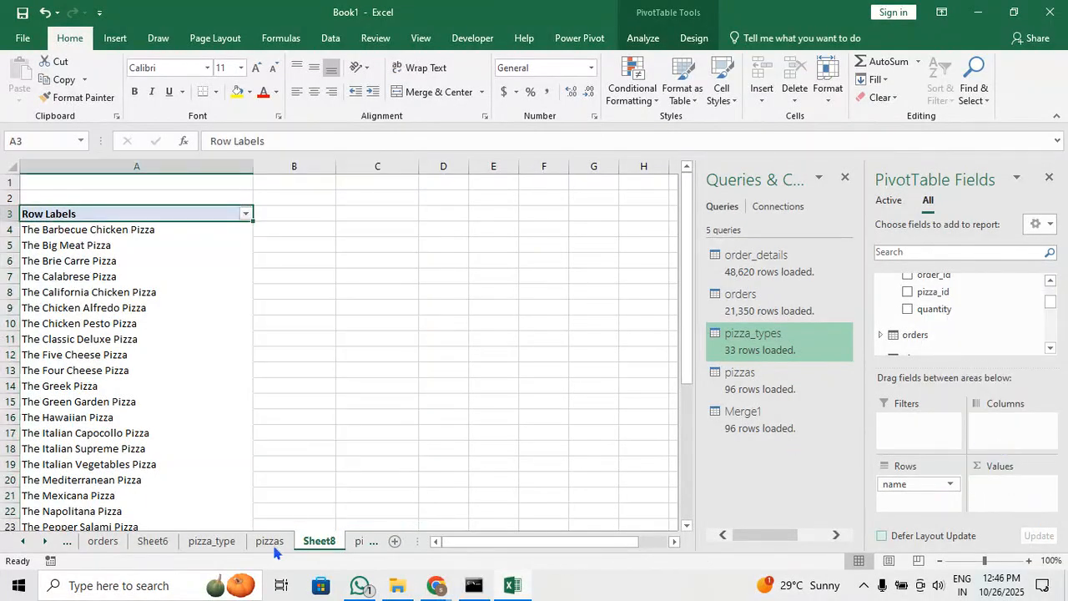
# Widen the price column on the pizzas sheet and add a total amount column header in H1
pyautogui.click(271, 543)
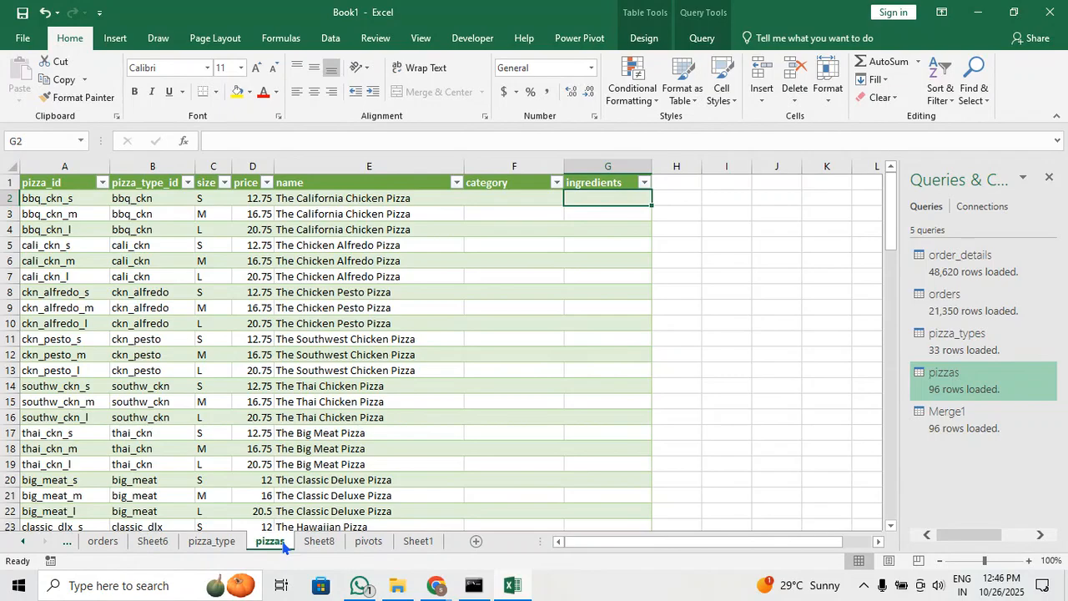
pyautogui.moveTo(275, 167); pyautogui.dragTo(289, 166)
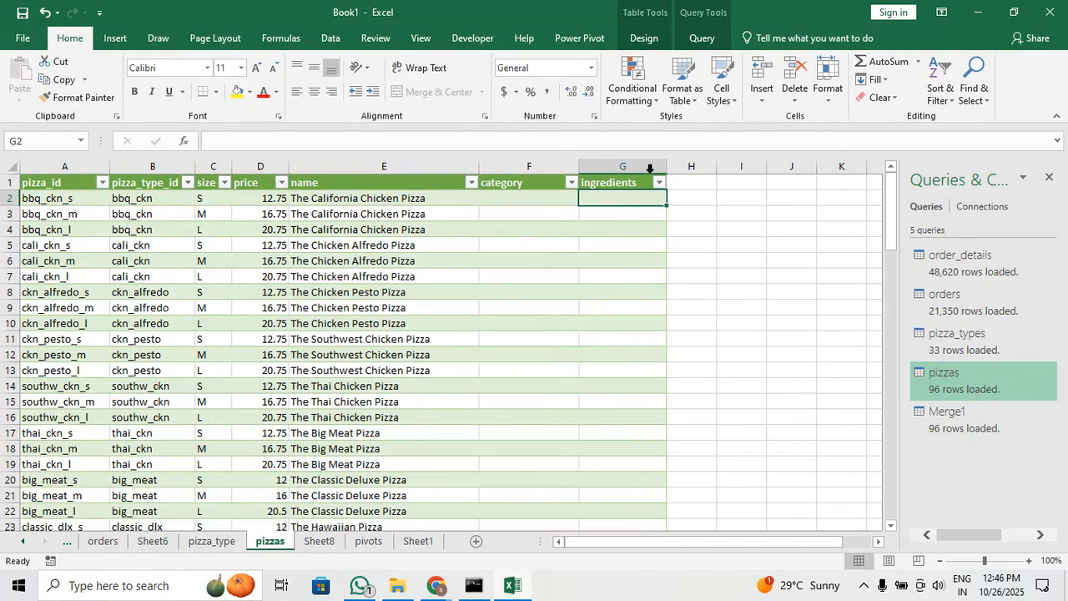
pyautogui.click(687, 182)
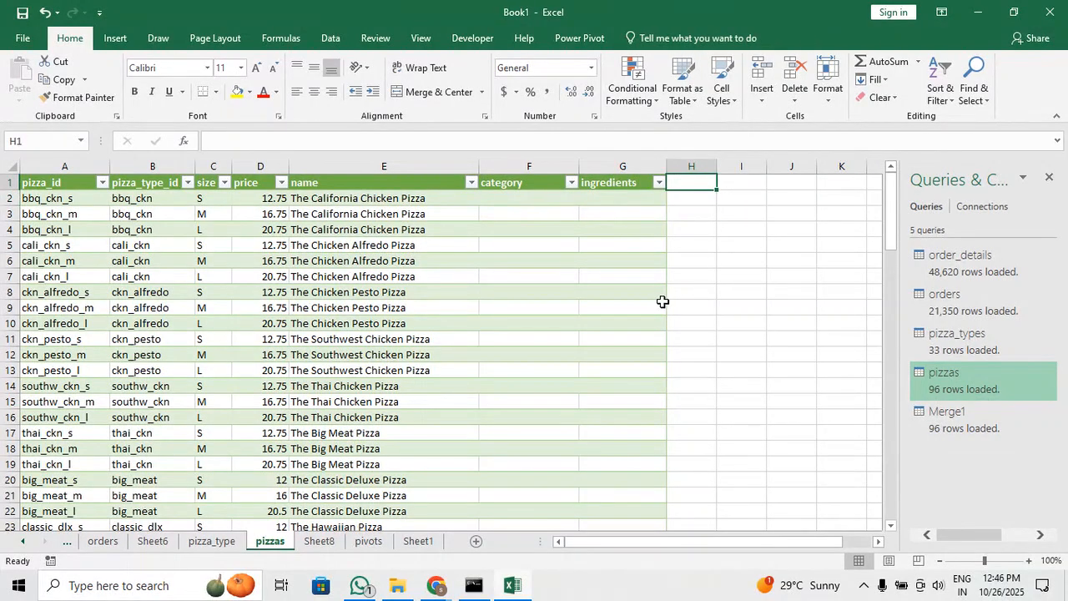
pyautogui.write('total amount')
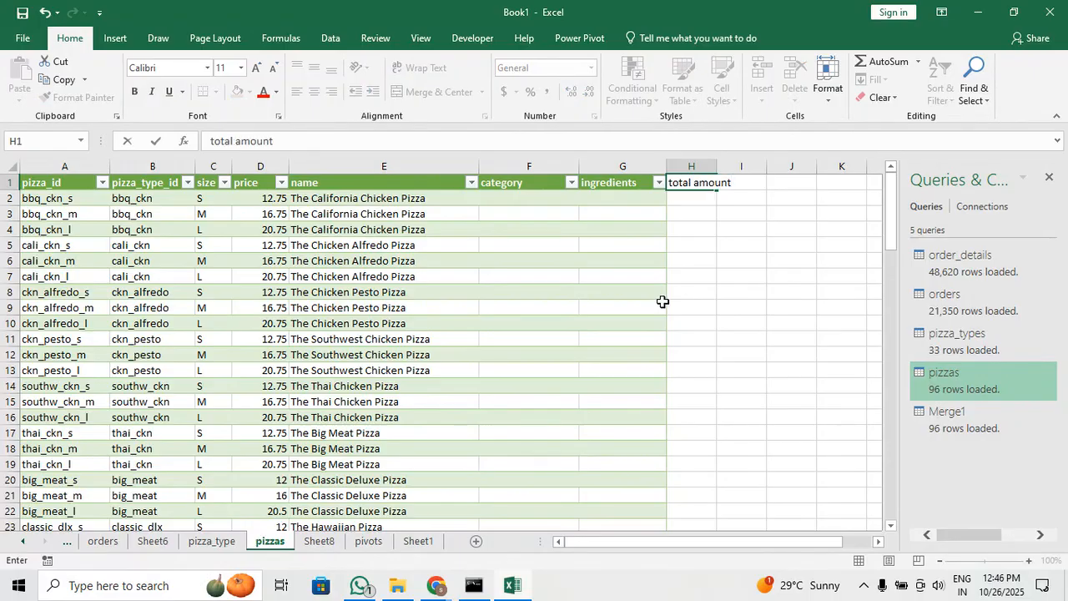
pyautogui.press('Return')
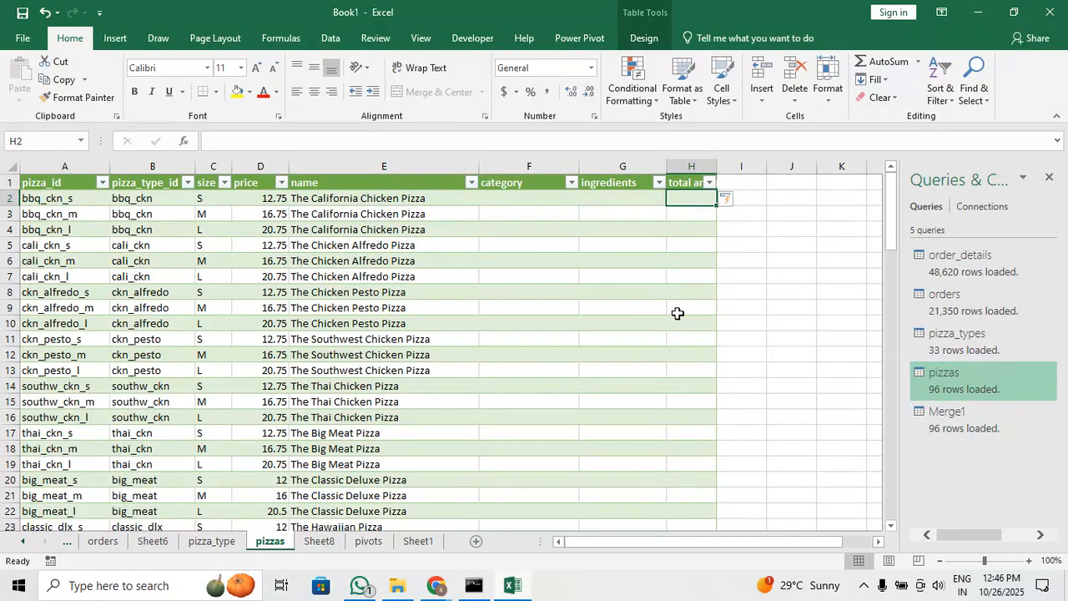
# Delete the empty category column from the pizzas sheet
pyautogui.moveTo(545, 178); pyautogui.dragTo(672, 182)
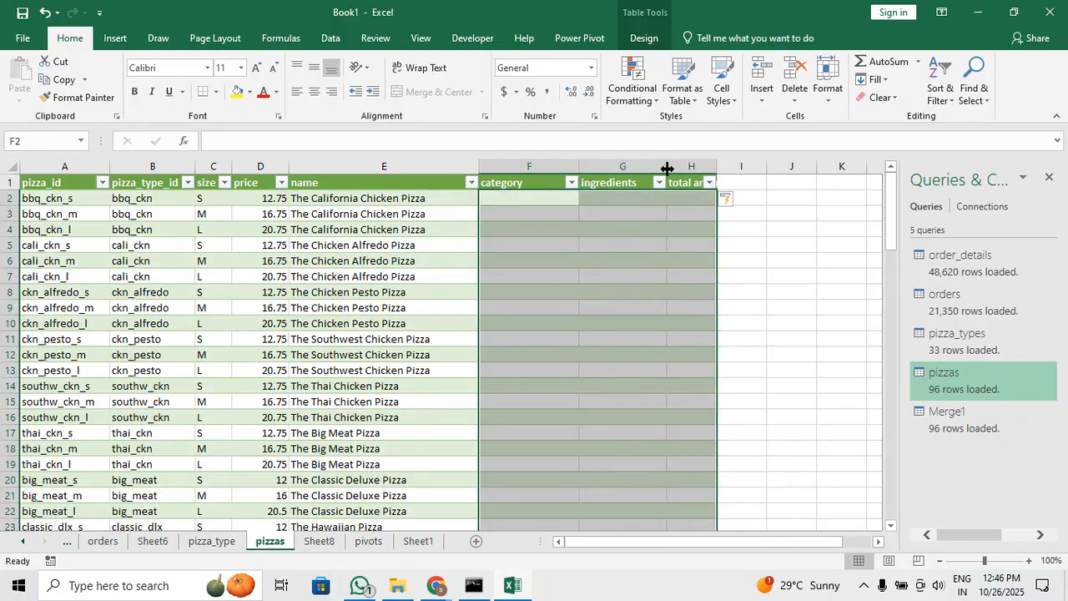
pyautogui.rightClick(544, 167)
pyautogui.click(607, 299)
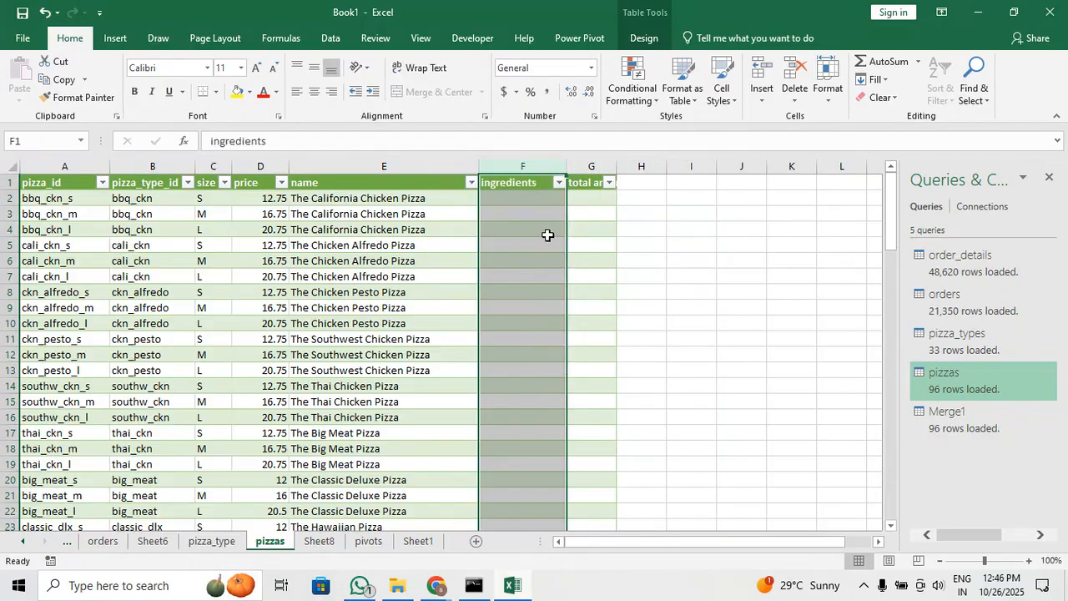
pyautogui.rightClick(541, 163)
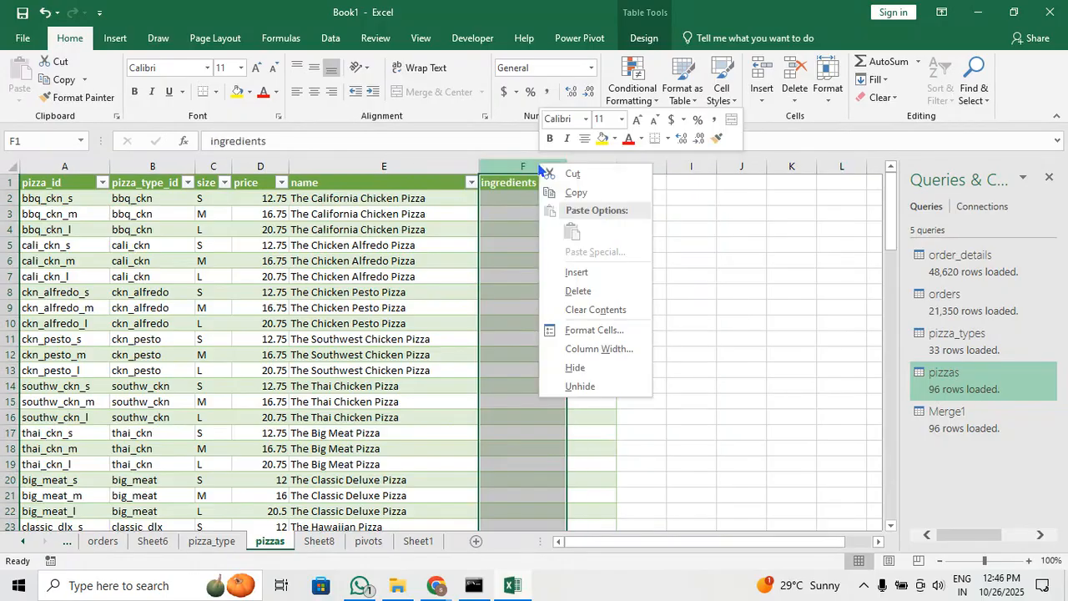
pyautogui.click(598, 276)
pyautogui.rightClick(603, 164)
pyautogui.click(630, 274)
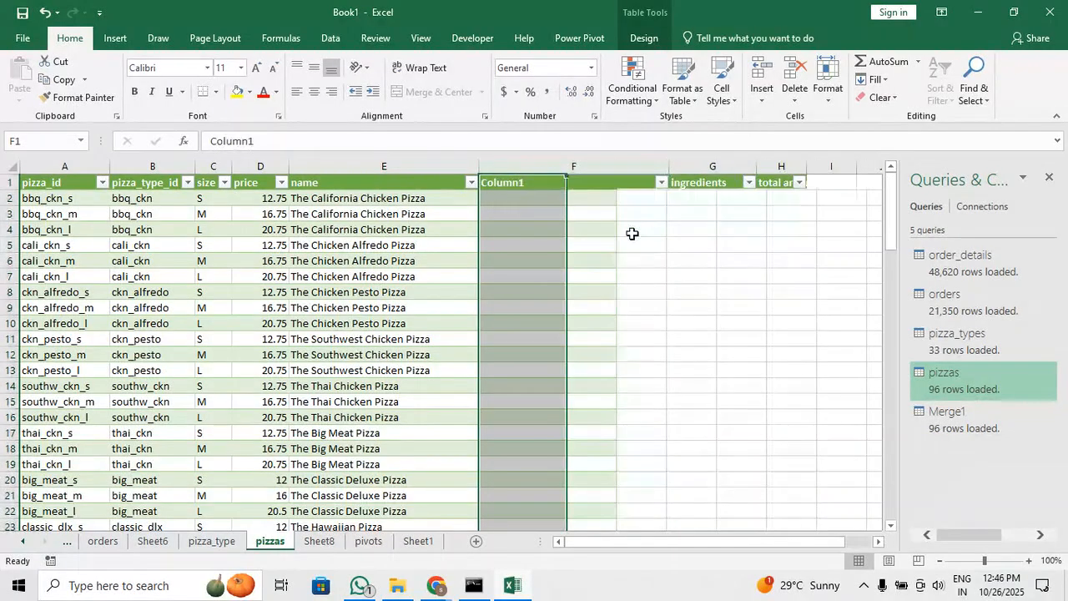
# Delete the ingredients and total amount columns from the pizzas sheet
pyautogui.rightClick(539, 165)
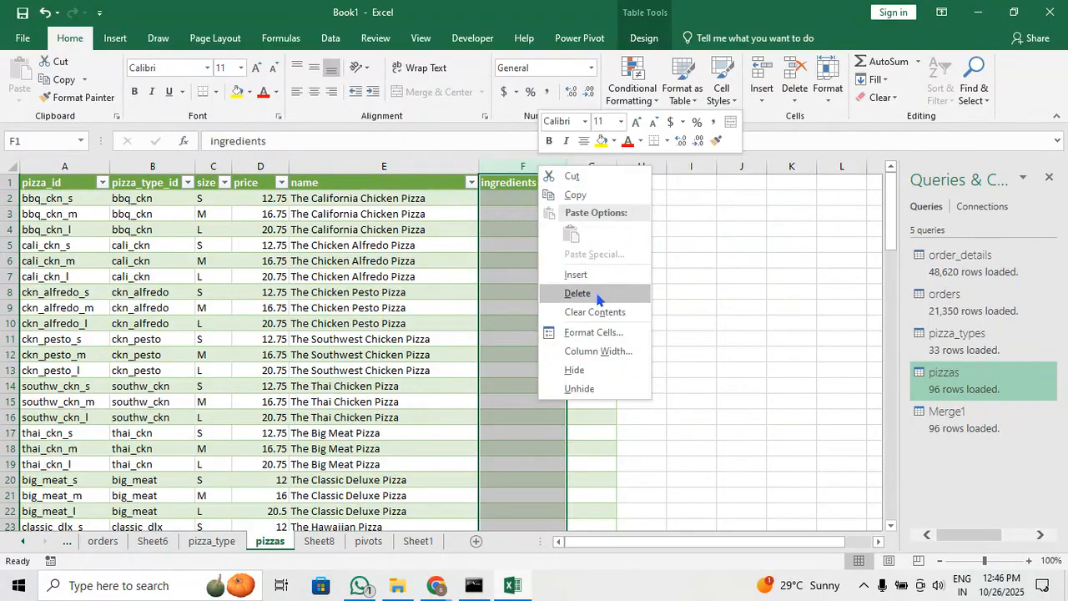
pyautogui.click(599, 295)
pyautogui.rightClick(515, 166)
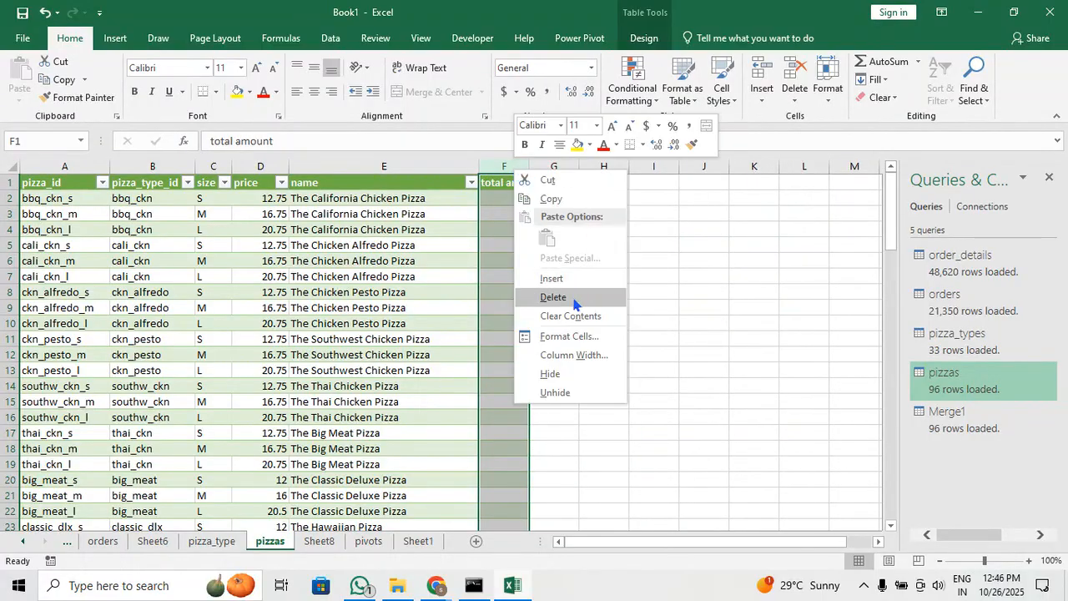
pyautogui.click(575, 298)
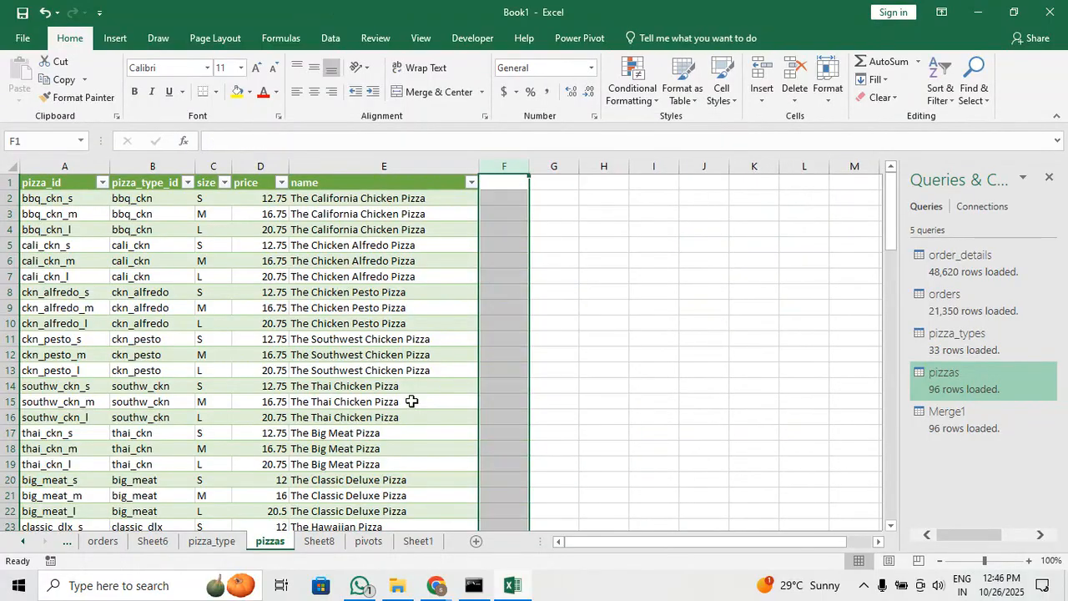
# Check the columns on the order_details sheet and add a qty column header in F1 of the pizzas sheet
pyautogui.click(138, 542)
pyautogui.click(102, 541)
pyautogui.click(66, 541)
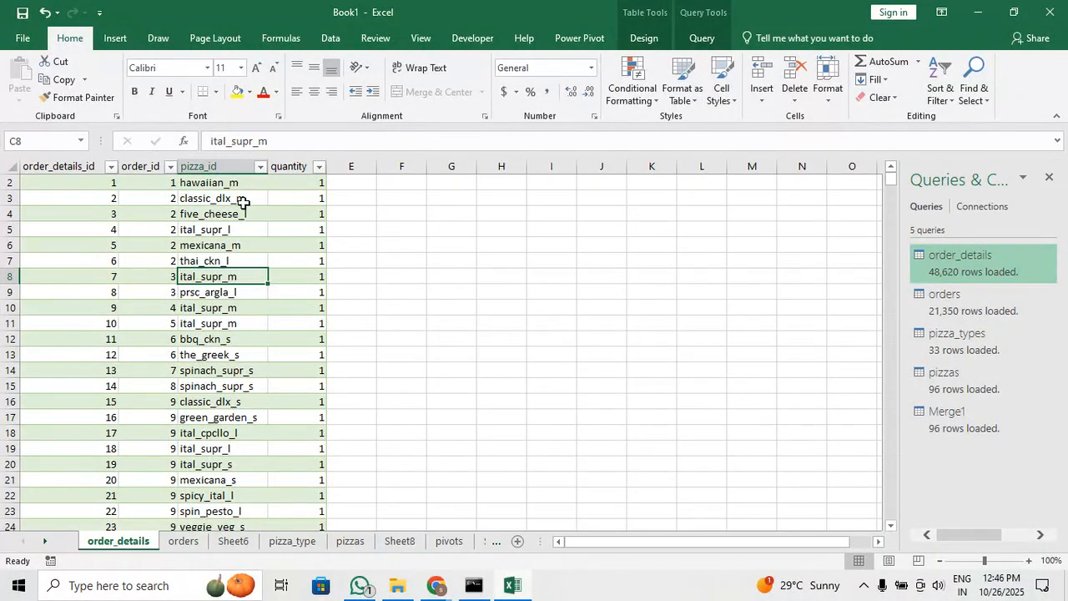
pyautogui.click(351, 541)
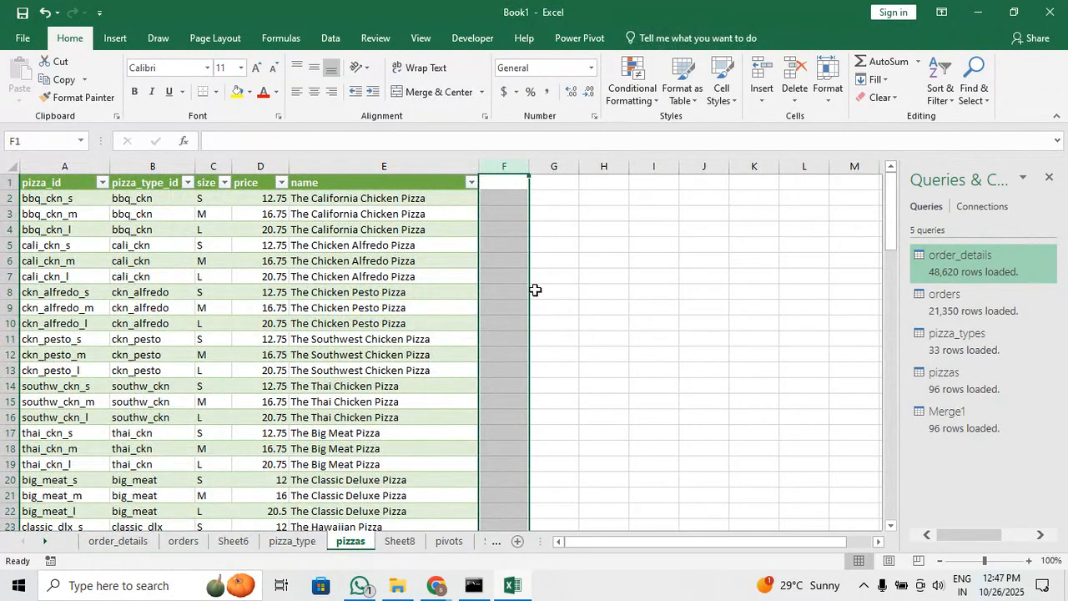
pyautogui.press('Up')
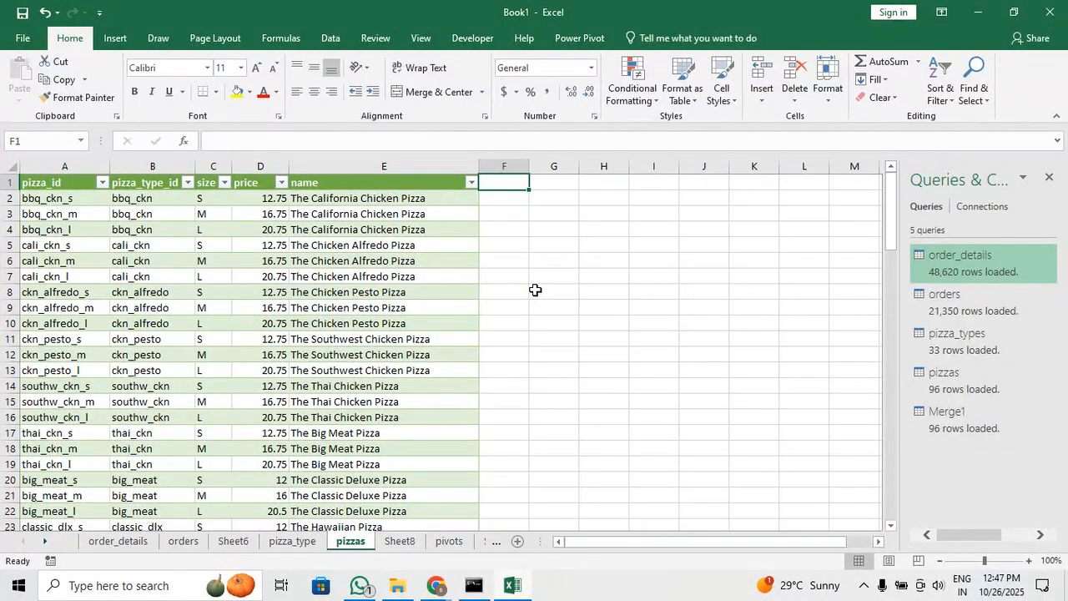
pyautogui.write('qty')
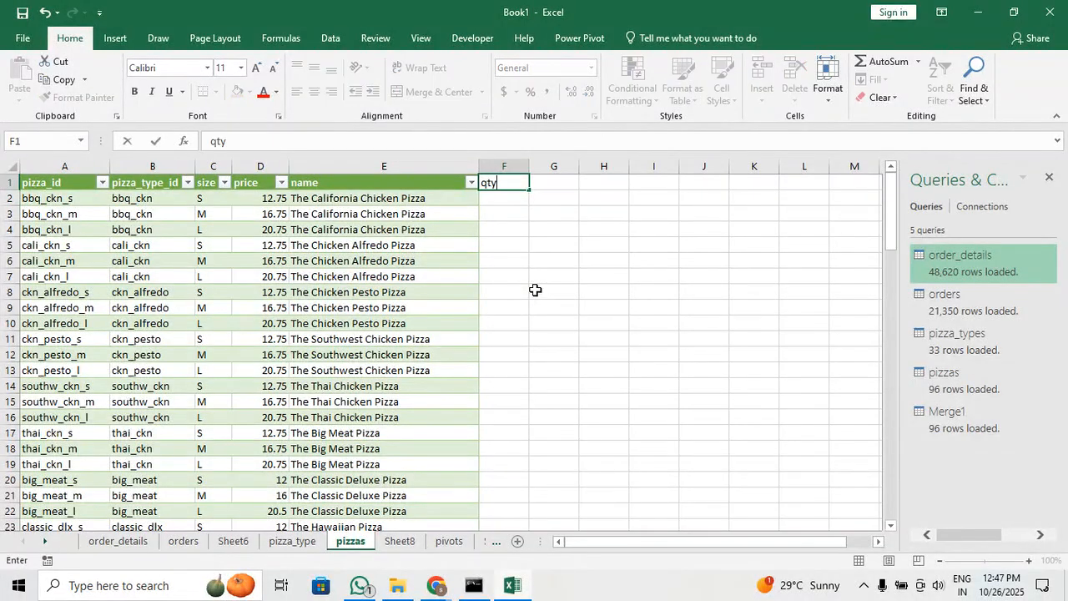
pyautogui.press('Return')
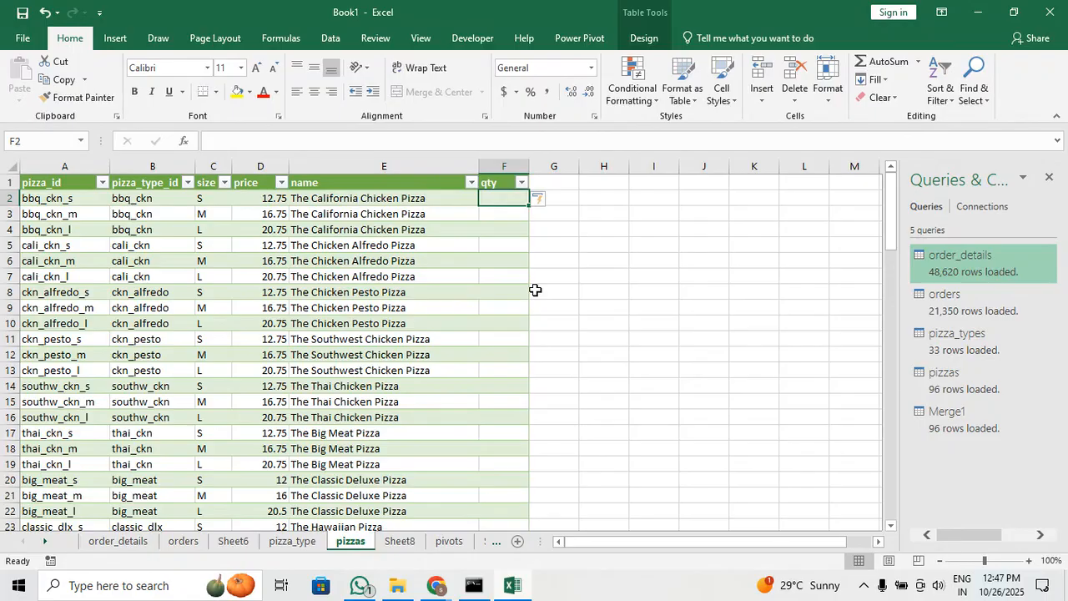
# Start an INDEX formula in F2 of the qty column with the order_details table as its array
pyautogui.write('=index')
pyautogui.press('Tab')
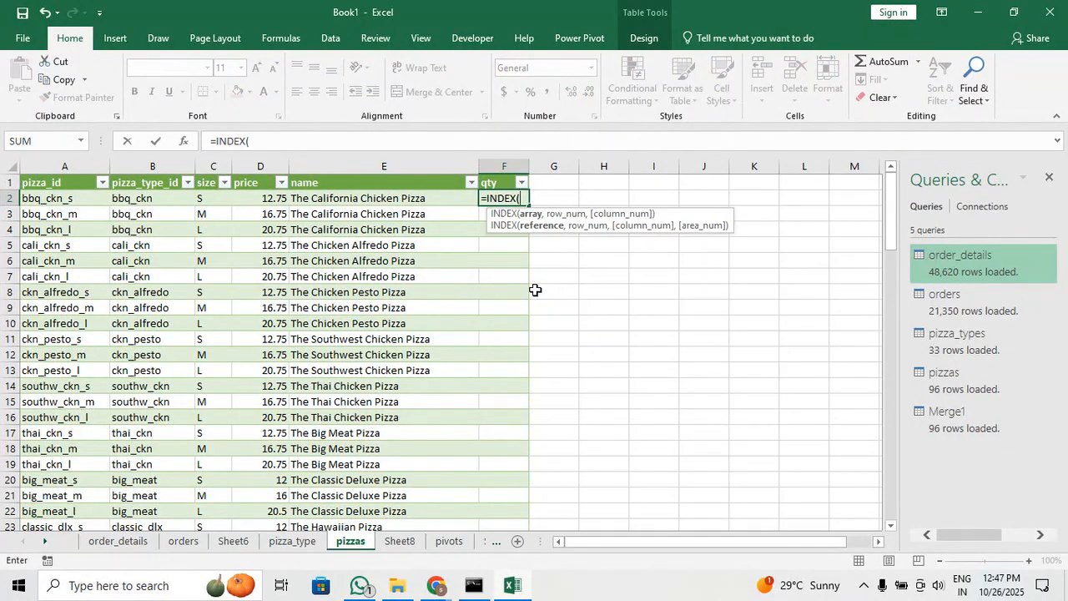
pyautogui.write('or')
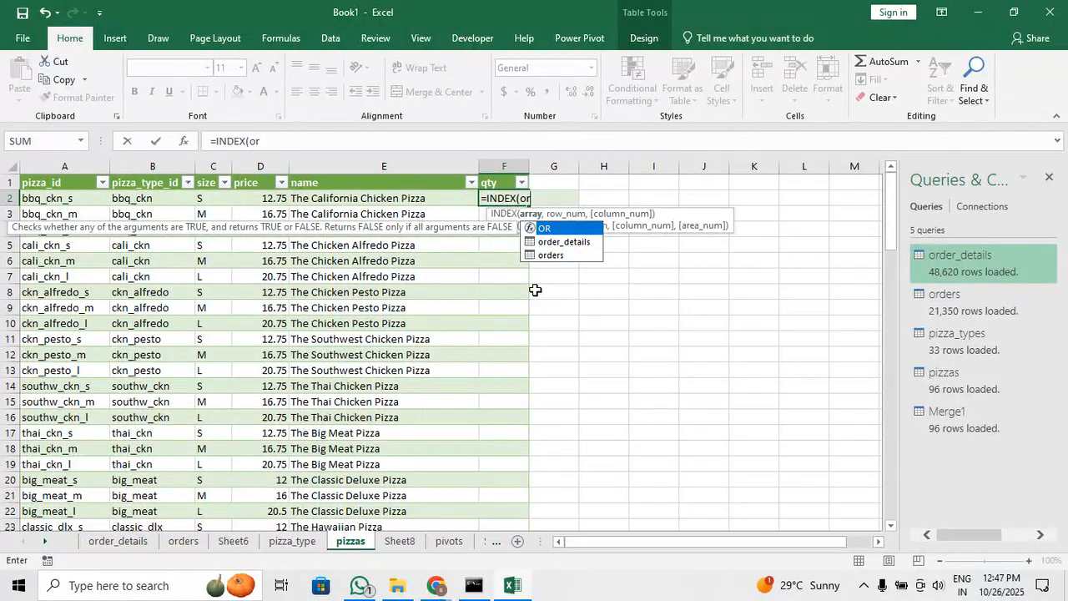
pyautogui.press('Down')
pyautogui.press('Tab')
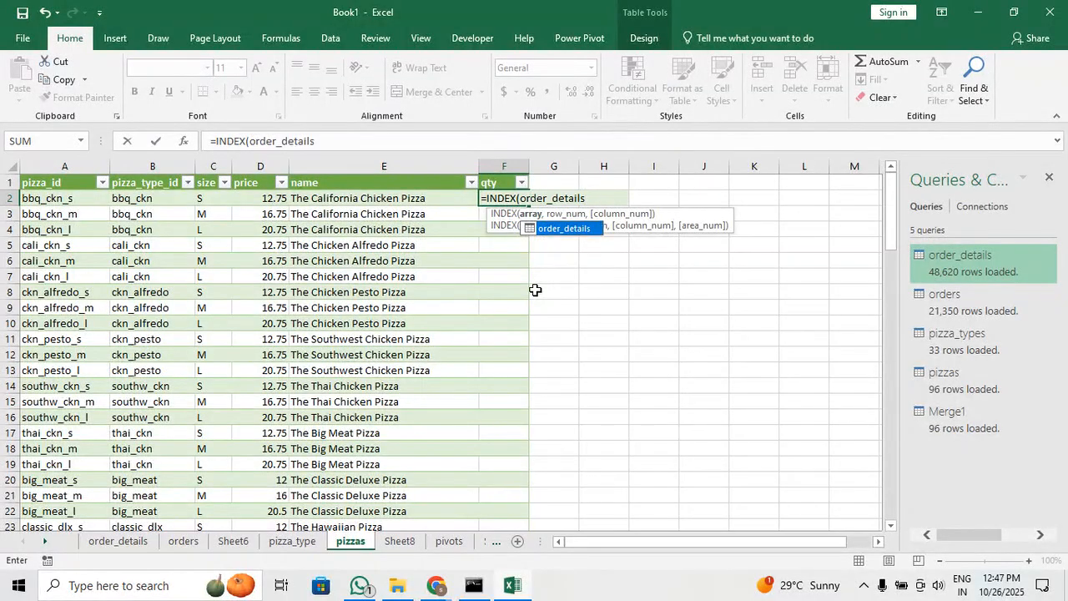
pyautogui.write(',')
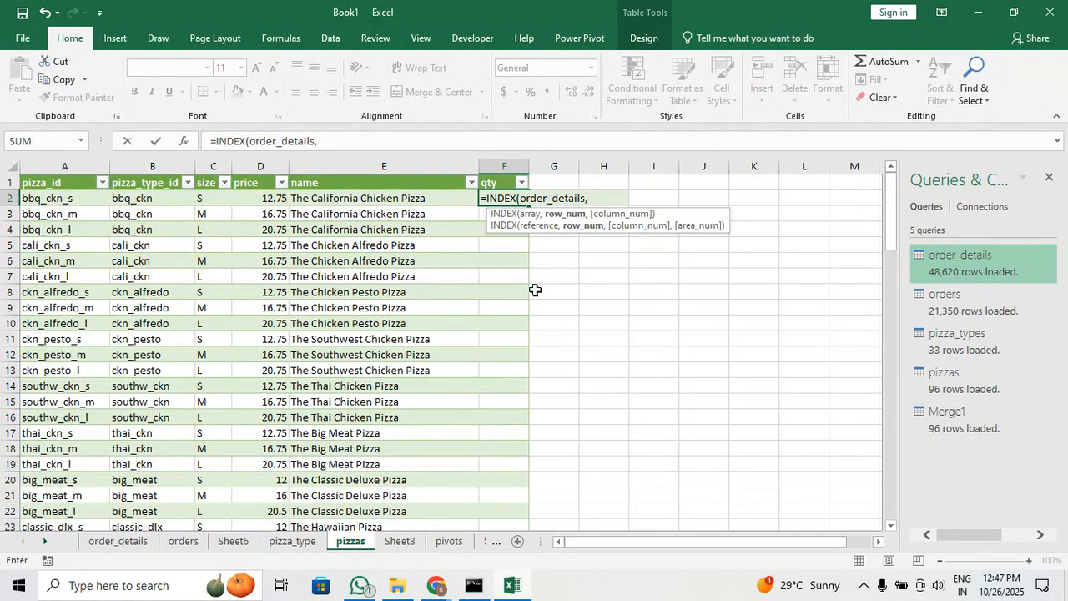
# Continue the INDEX formula in F2 with a MATCH row argument that looks up the current row's pizza_id
pyautogui.write('mat')
pyautogui.press('Tab')
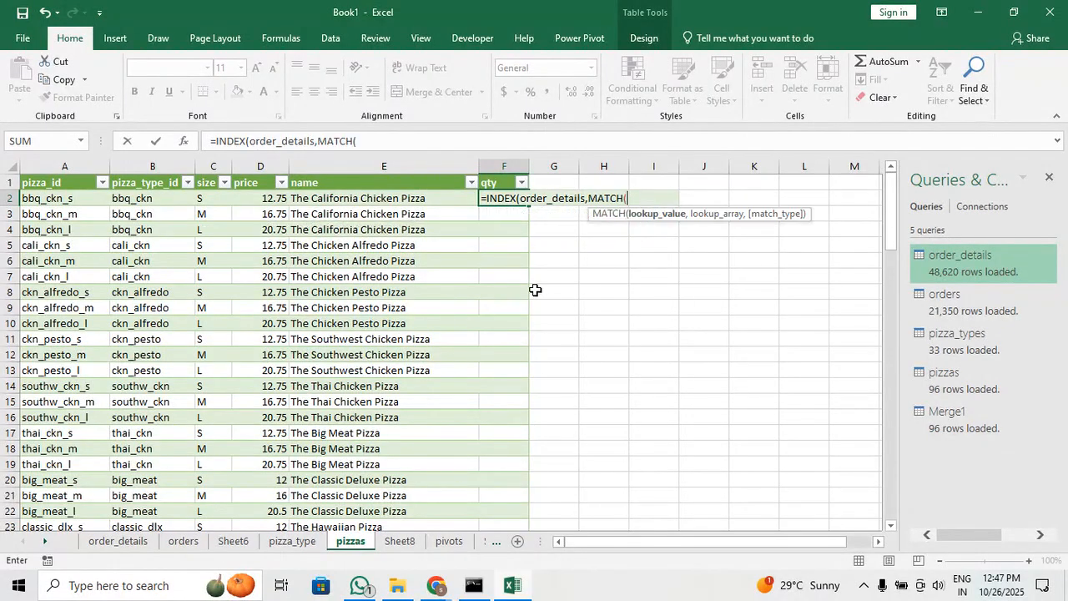
pyautogui.press('Left')
pyautogui.press('Left')
pyautogui.press('Left')
pyautogui.press('Left')
pyautogui.press('Left')
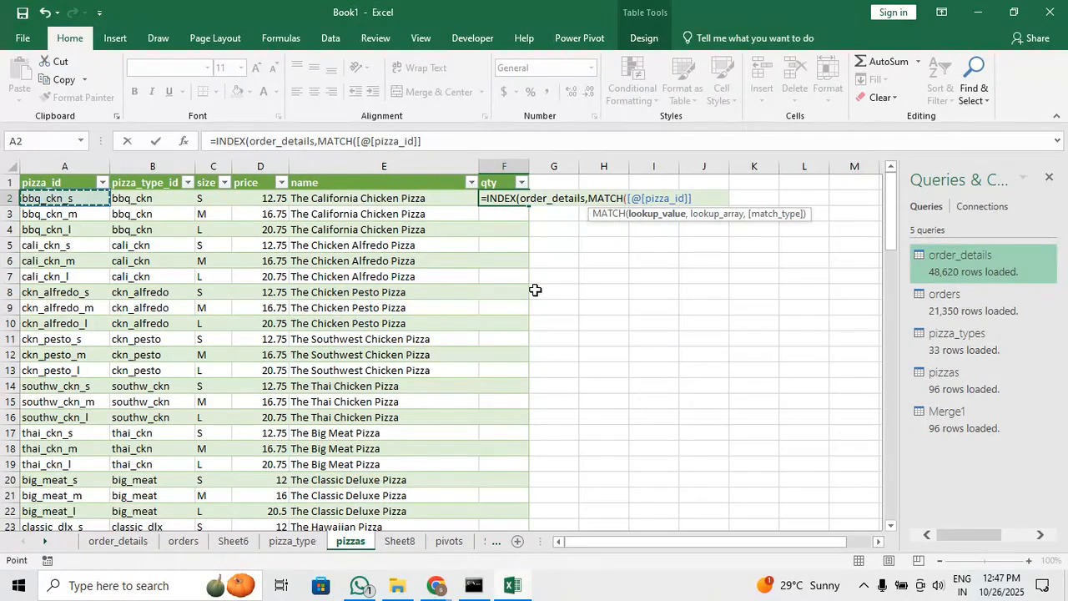
pyautogui.write(',')
# Set the row MATCH to search column C of the order_details sheet with exact match 0, and begin the column argument
pyautogui.click(132, 544)
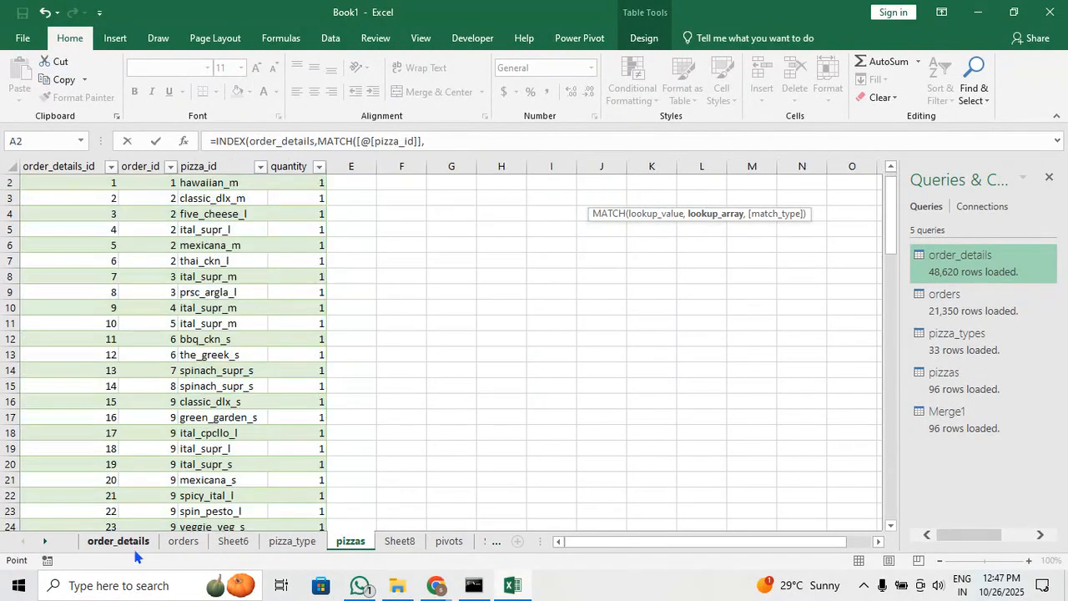
pyautogui.scroll(1, 148, 354)
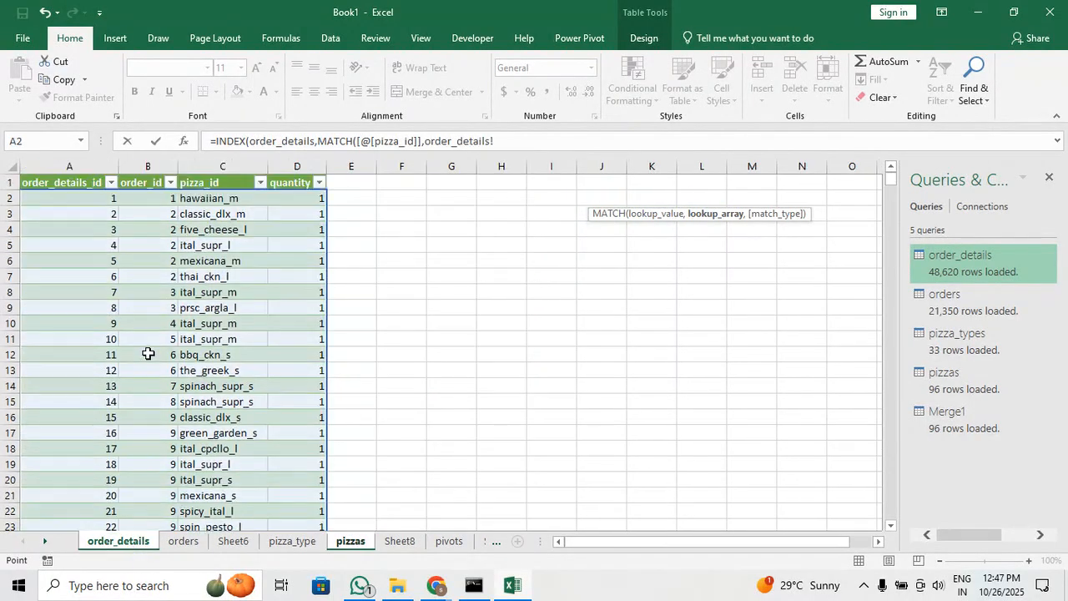
pyautogui.click(222, 166)
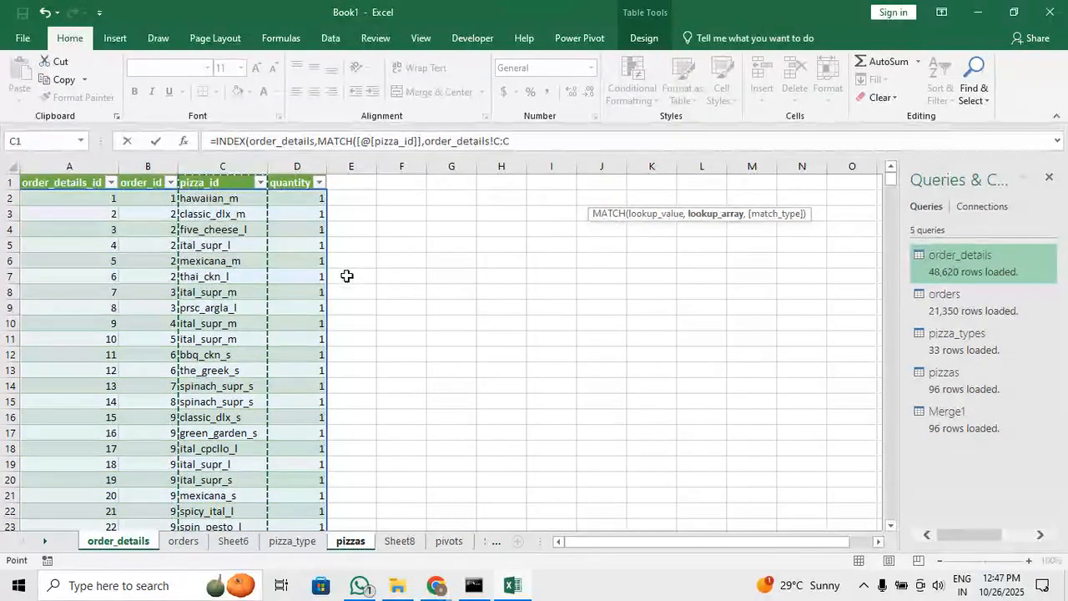
pyautogui.click(539, 142)
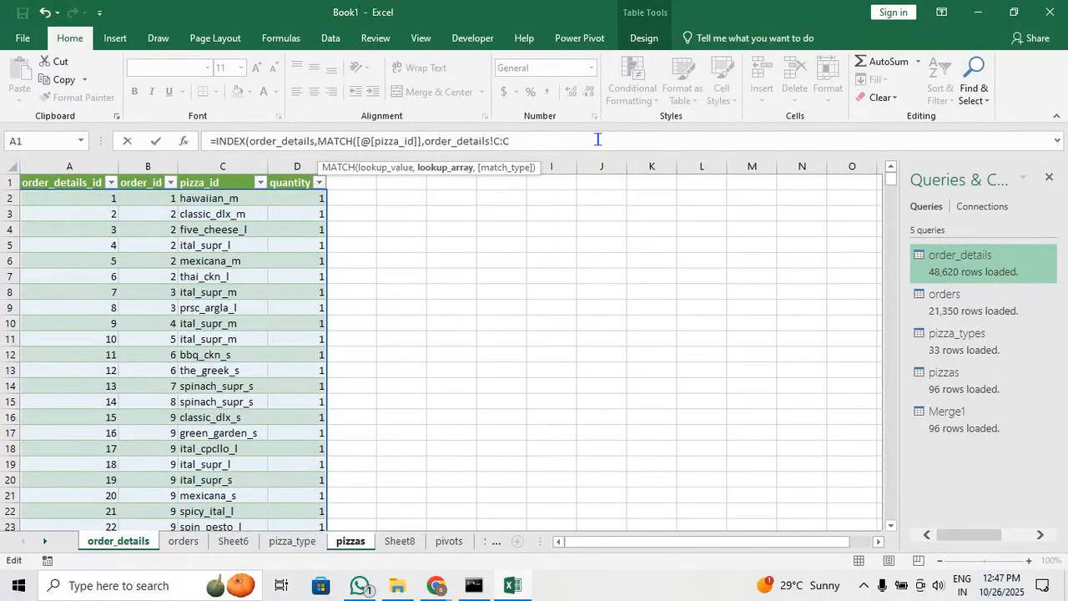
pyautogui.write(',')
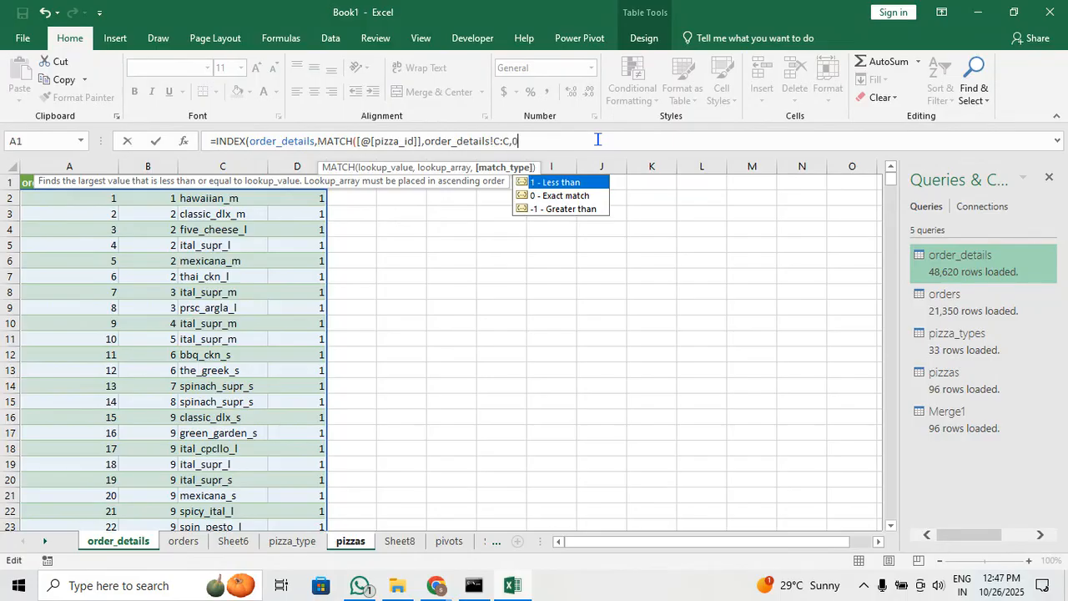
pyautogui.write('0),match')
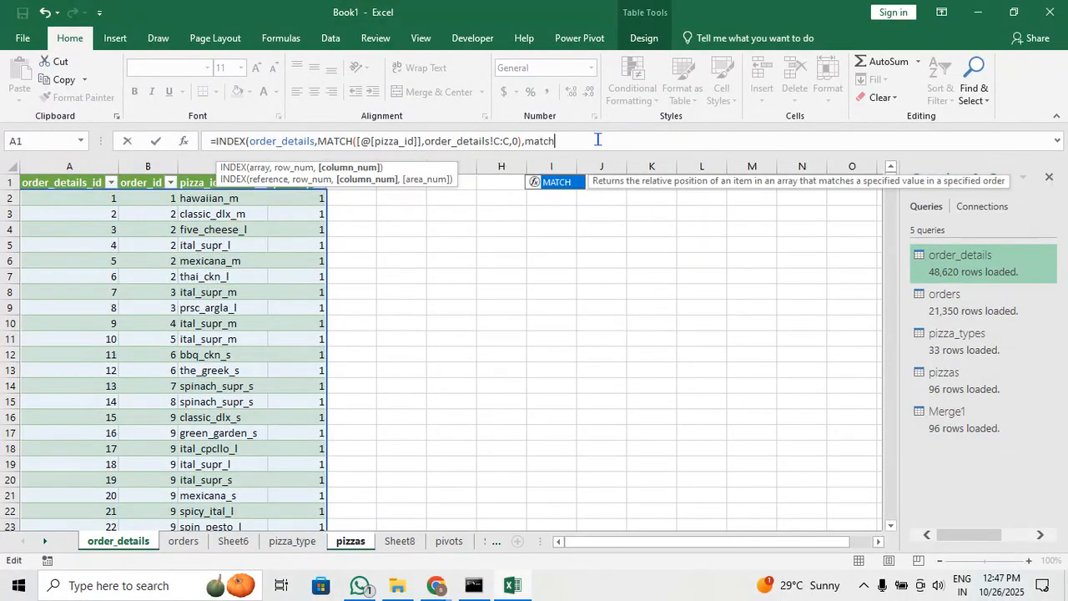
# Complete the column MATCH by looking up the qty header in row 1 of order_details with exact match 0, and enter the formula
pyautogui.press('Tab')
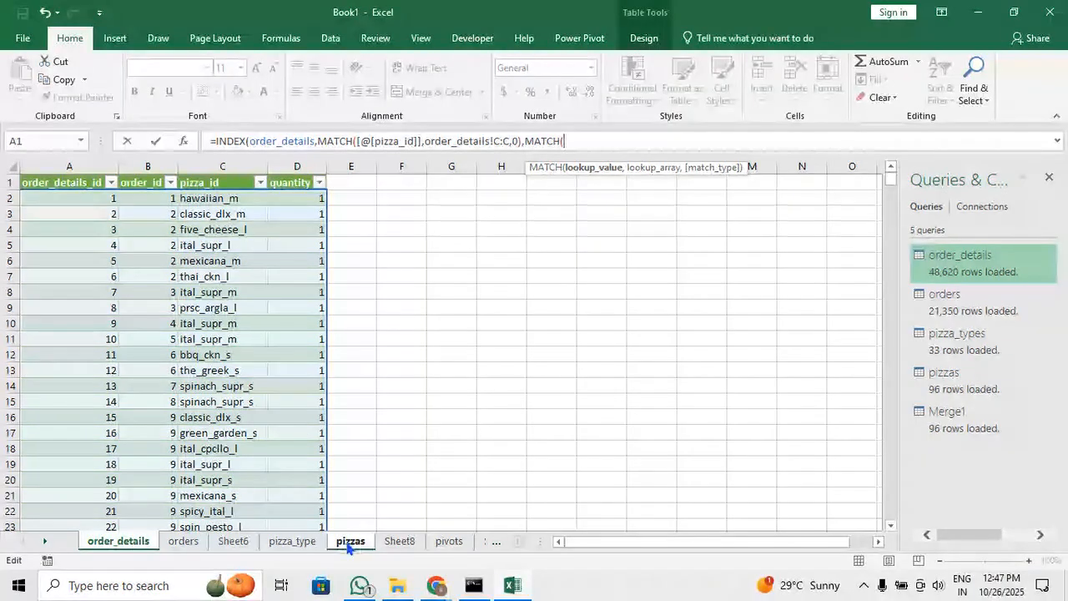
pyautogui.click(351, 541)
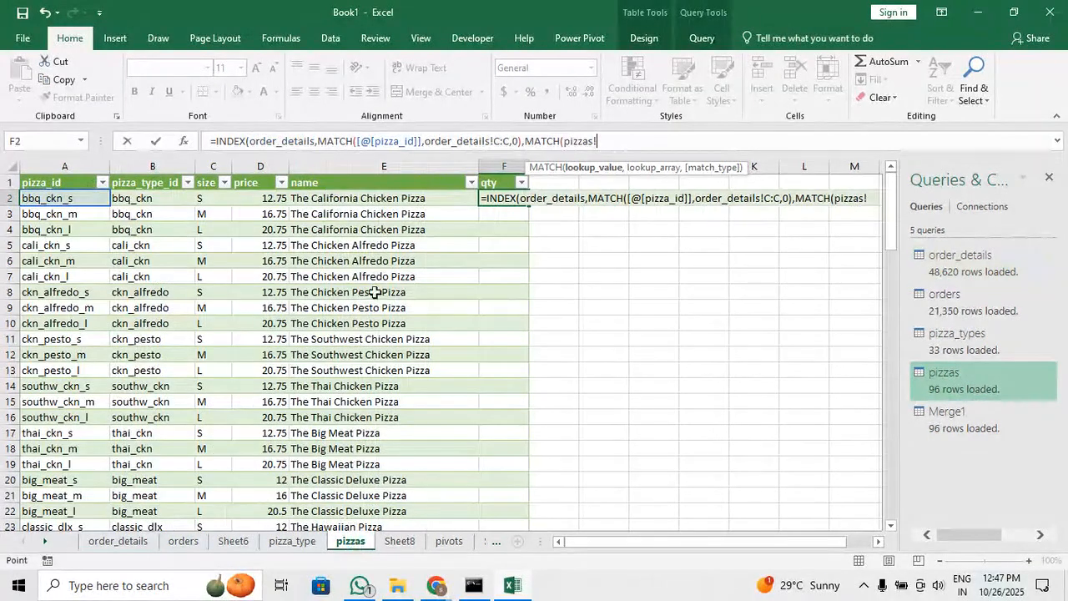
pyautogui.click(491, 182)
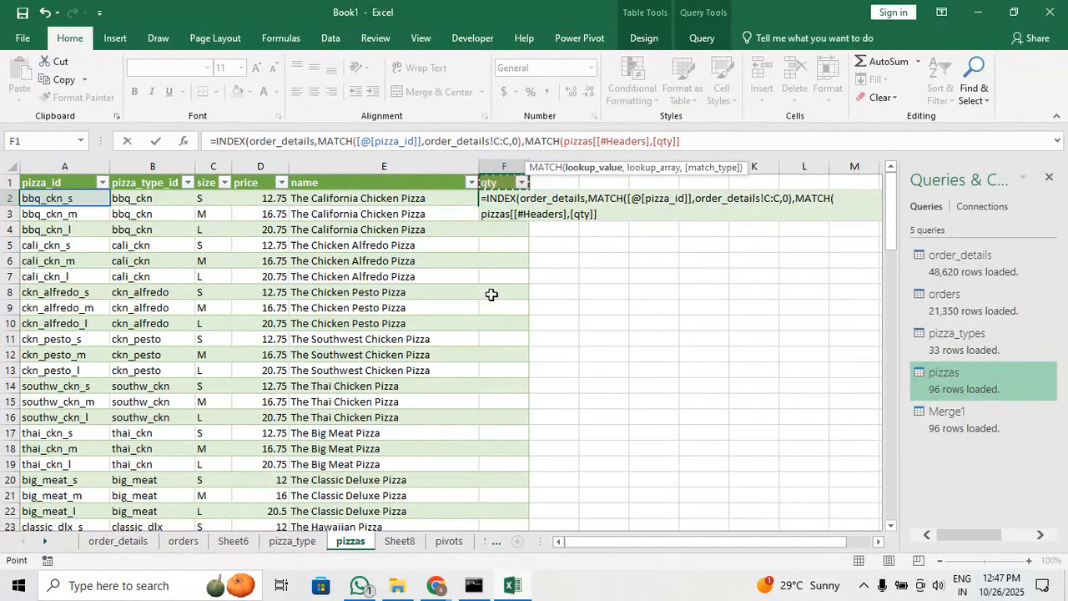
pyautogui.write(',')
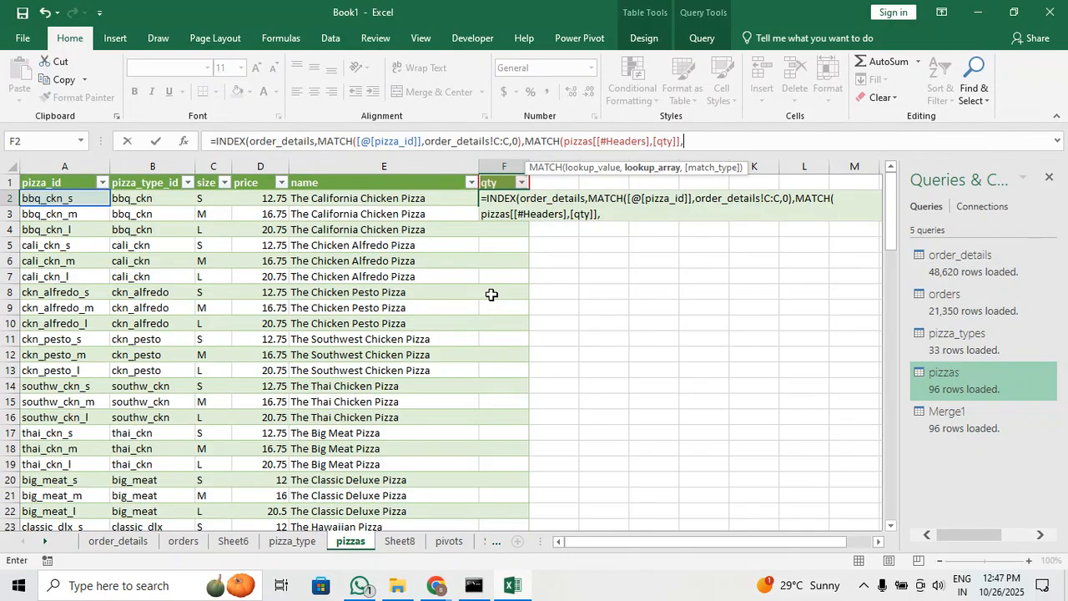
pyautogui.click(150, 544)
pyautogui.click(8, 181)
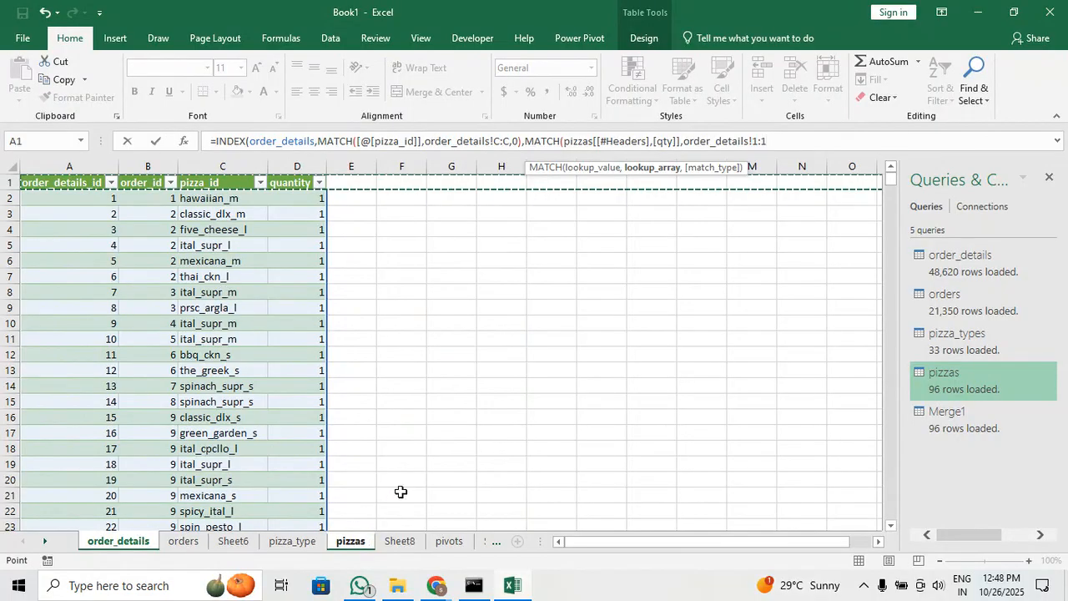
pyautogui.write(',0)')
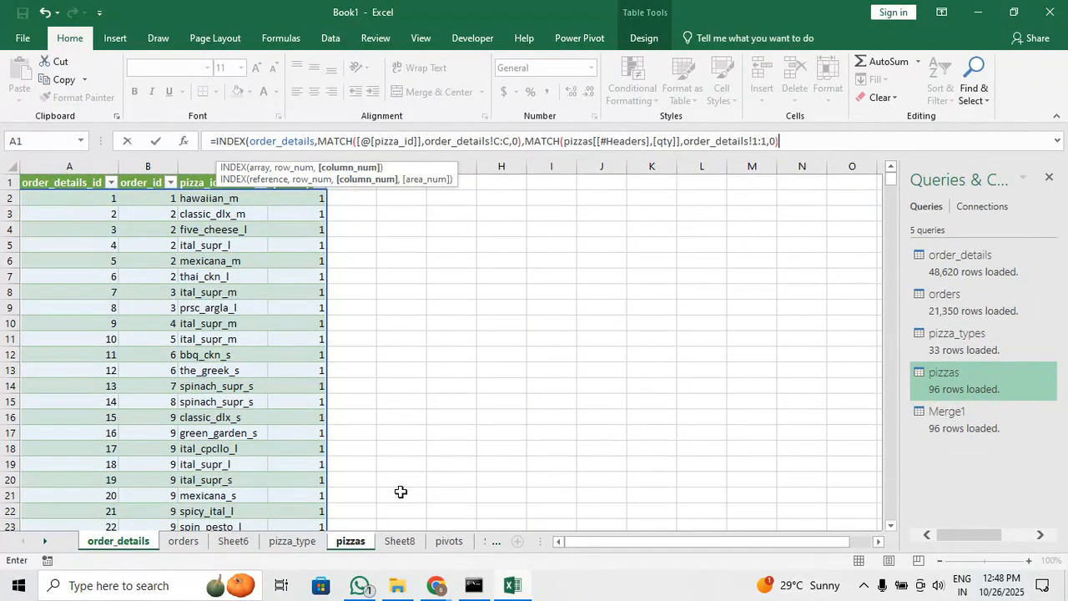
pyautogui.press('Return')
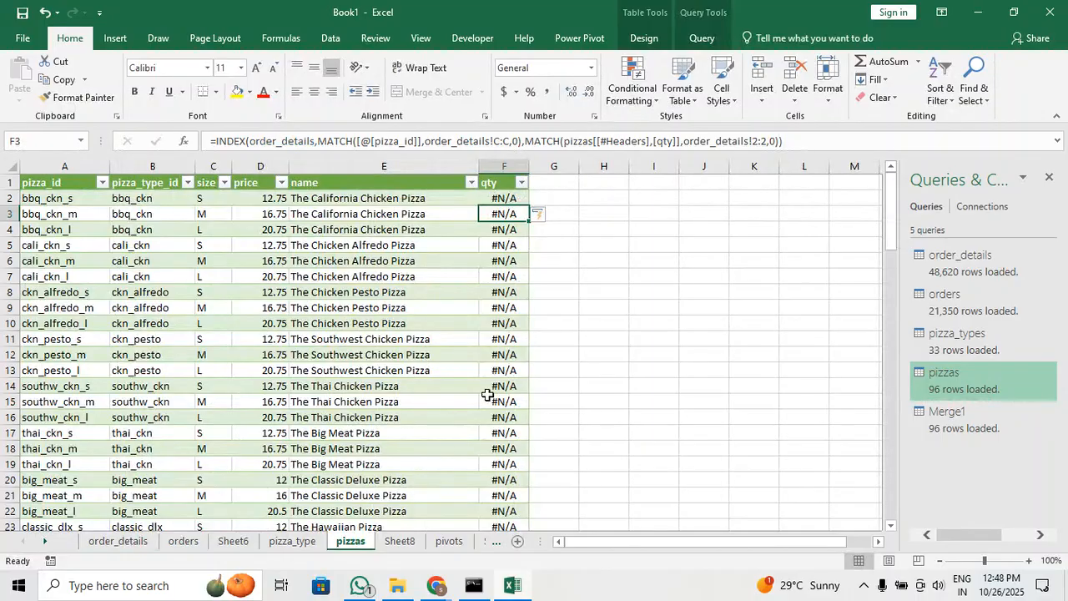
# Rename the qty header in F1 of the pizzas table to quantity
pyautogui.click(510, 182)
pyautogui.doubleClick(510, 182)
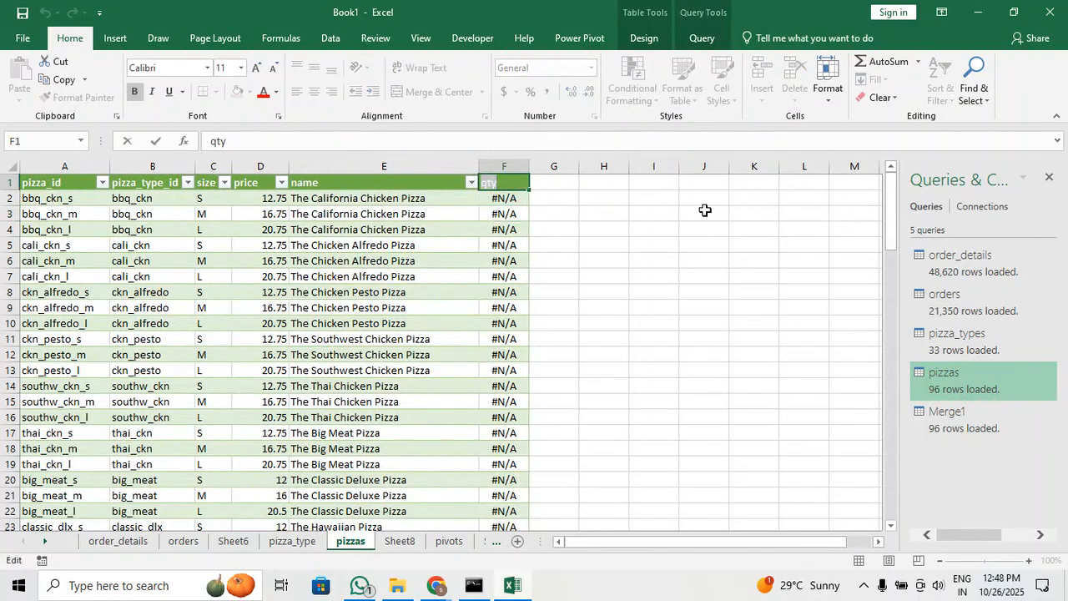
pyautogui.write('quanti')
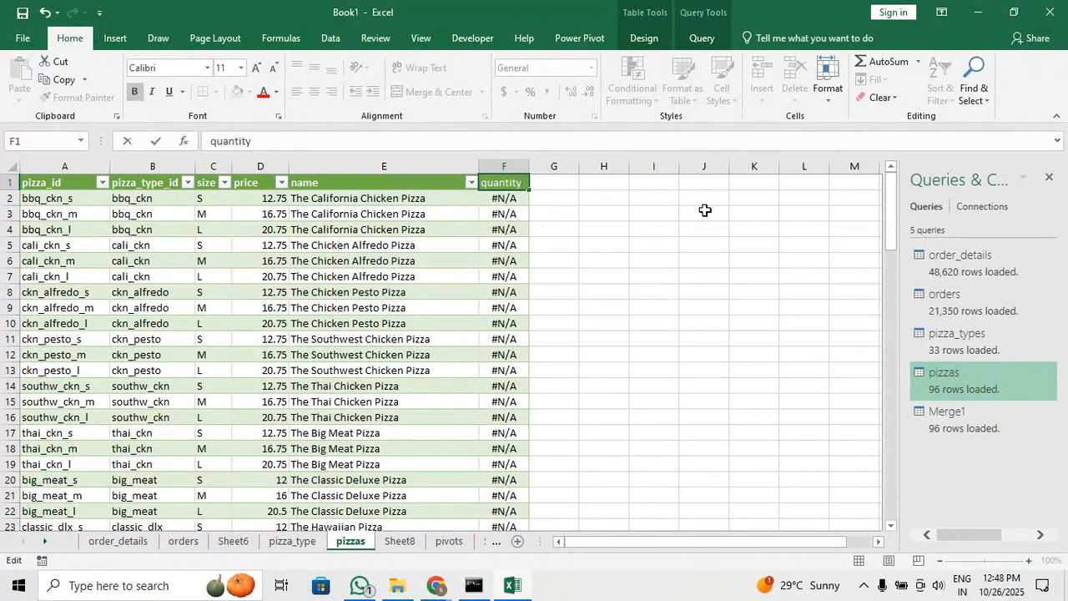
pyautogui.press('Return')
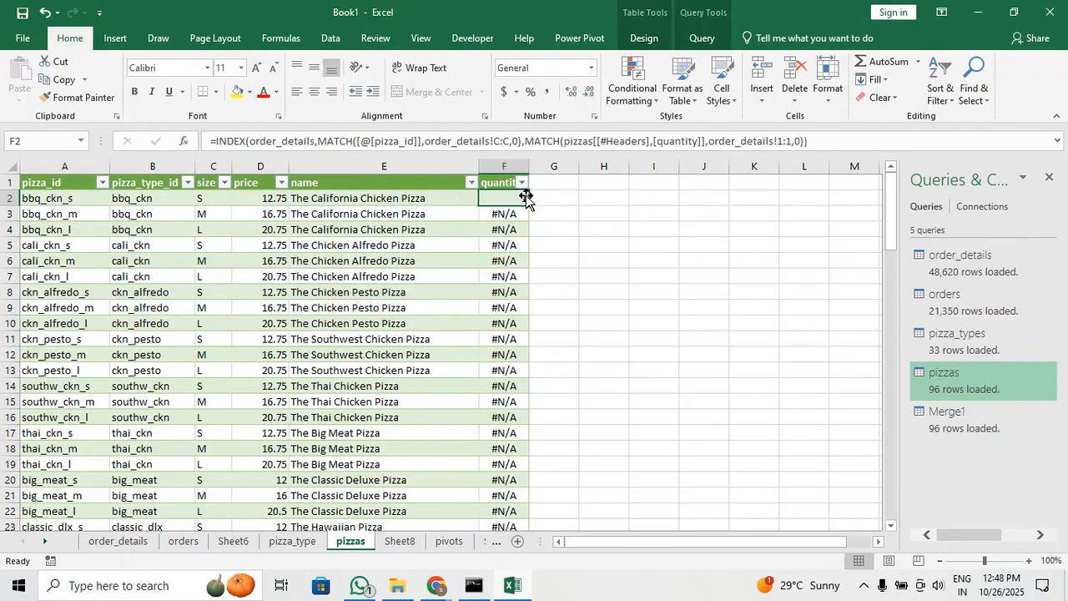
# Make the order_details references in the F2 formula absolute, as $C:$C and $1:$1
pyautogui.click(502, 141)
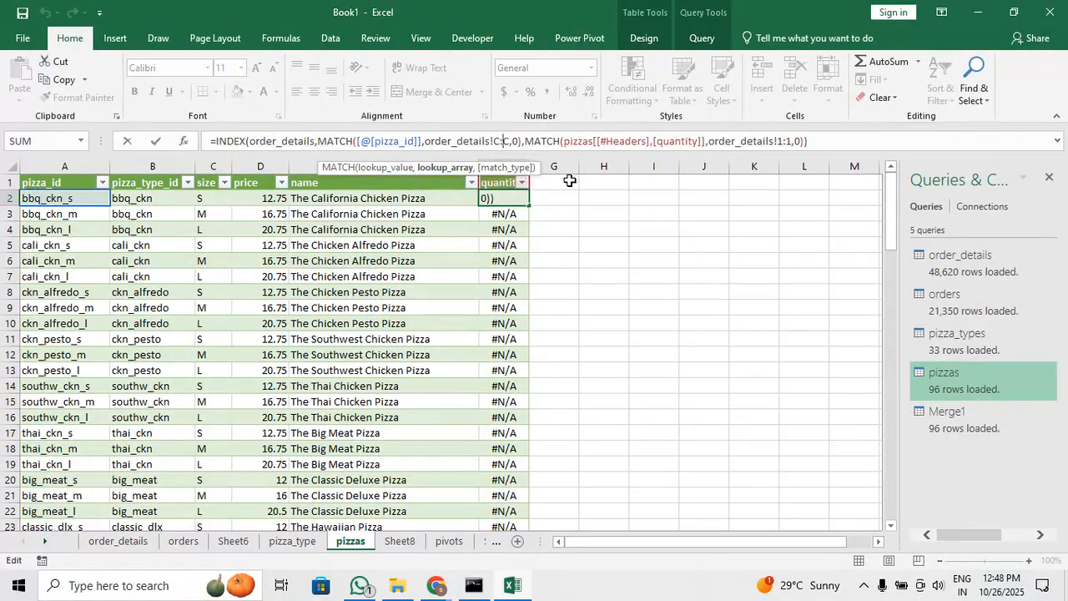
pyautogui.press('F4')
pyautogui.click(791, 142)
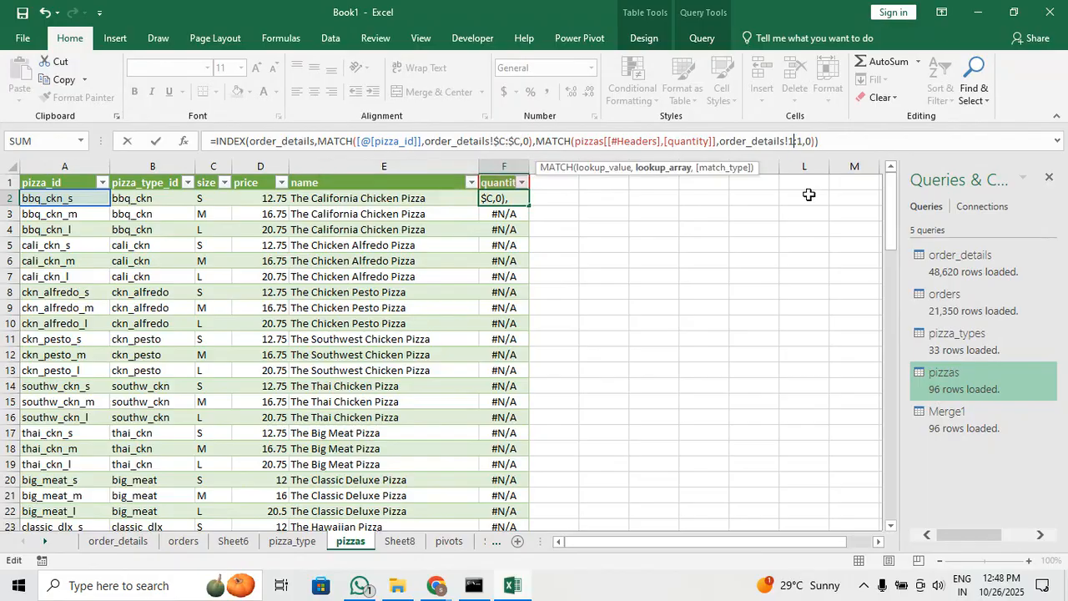
pyautogui.press('F4')
pyautogui.press('Return')
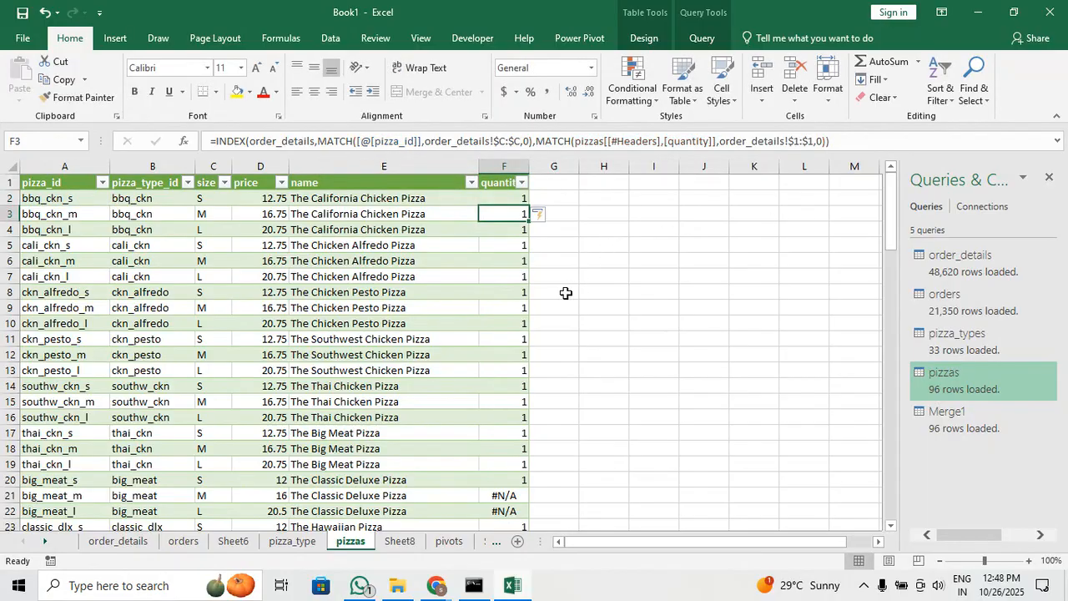
# Check whether big_meat_m occurs among the pizza_id values in order_details, and review the whole quantity column in the pizzas table
pyautogui.click(509, 495)
pyautogui.scroll(-1, 526, 494)
pyautogui.scroll(-1, 529, 495)
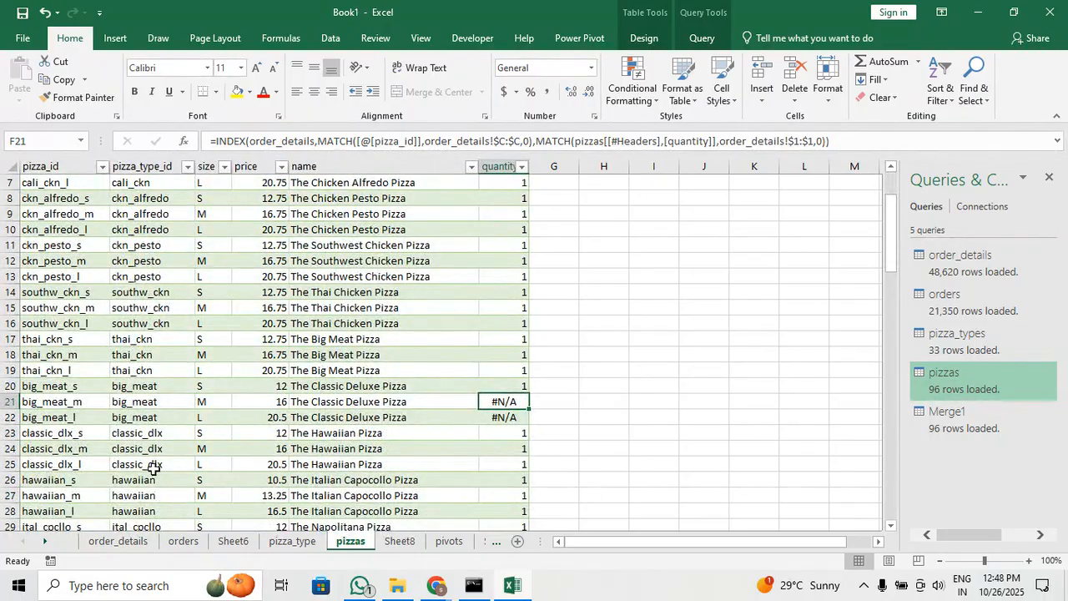
pyautogui.click(127, 544)
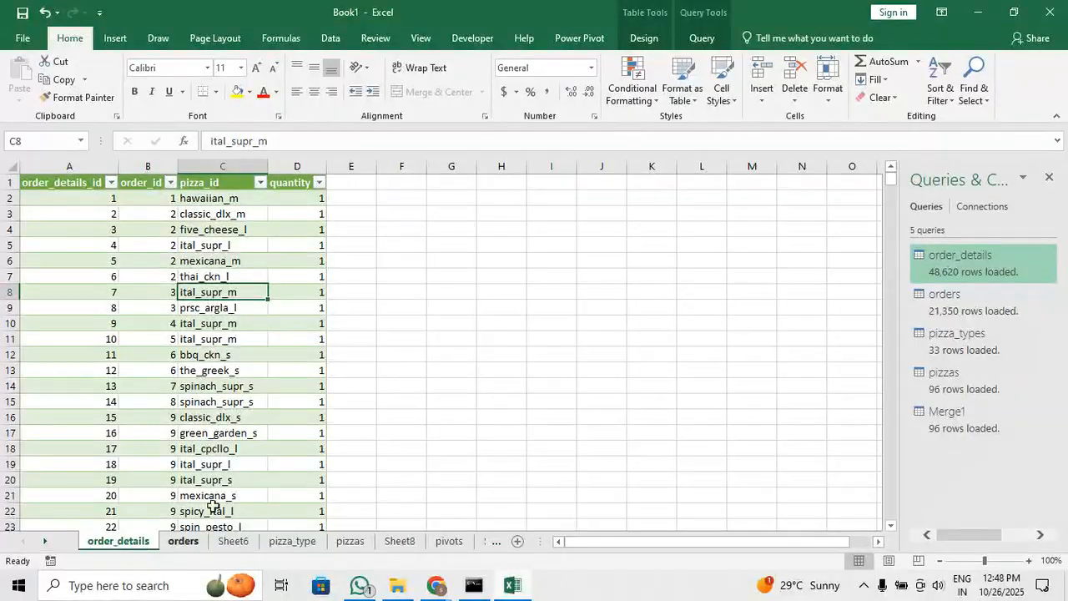
pyautogui.click(260, 182)
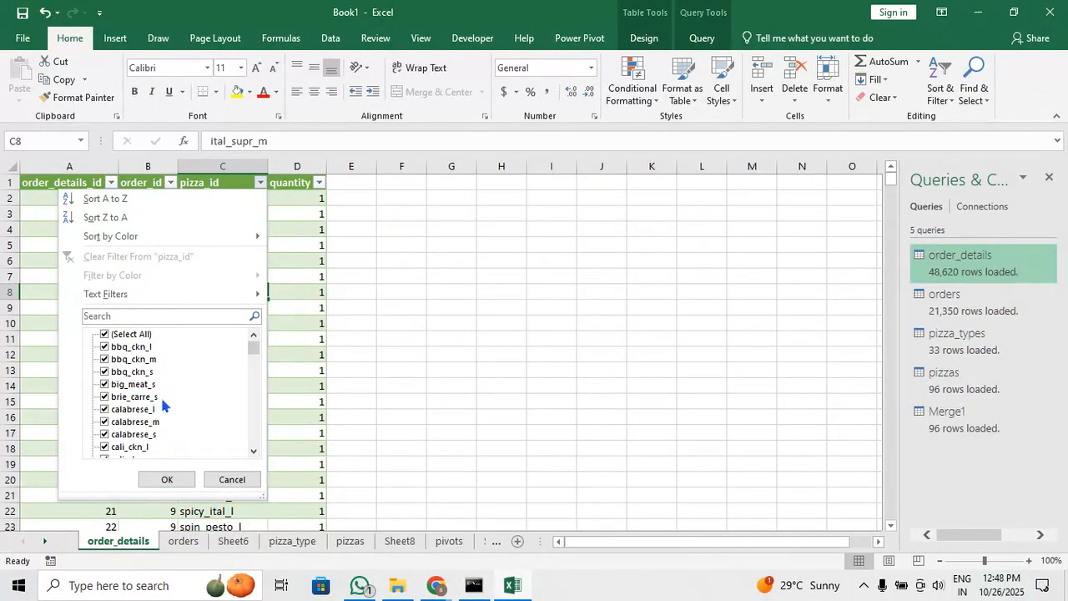
pyautogui.press('Escape')
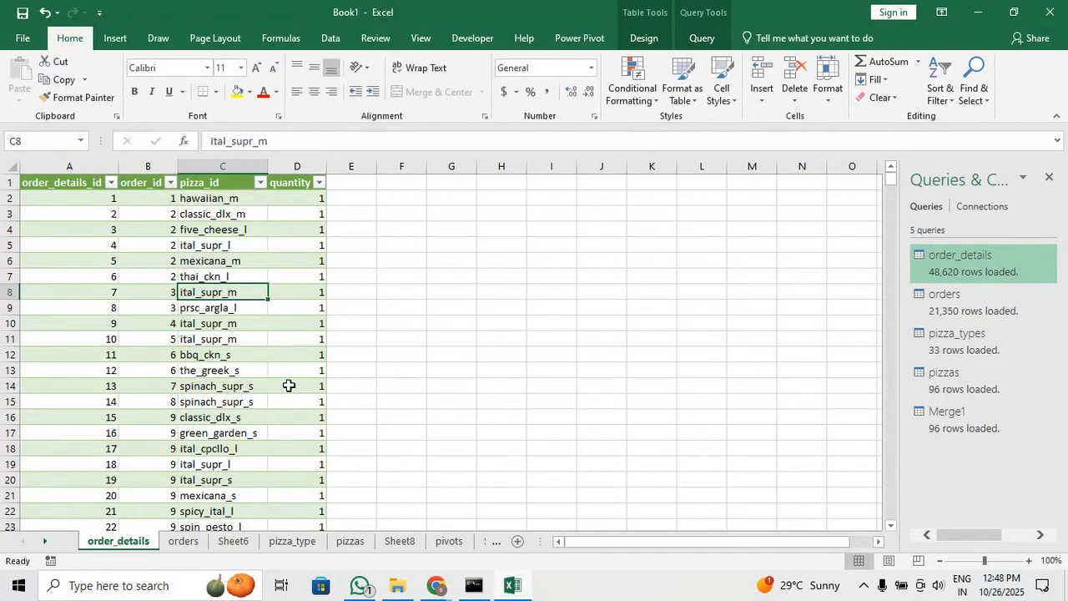
pyautogui.click(448, 541)
pyautogui.click(270, 541)
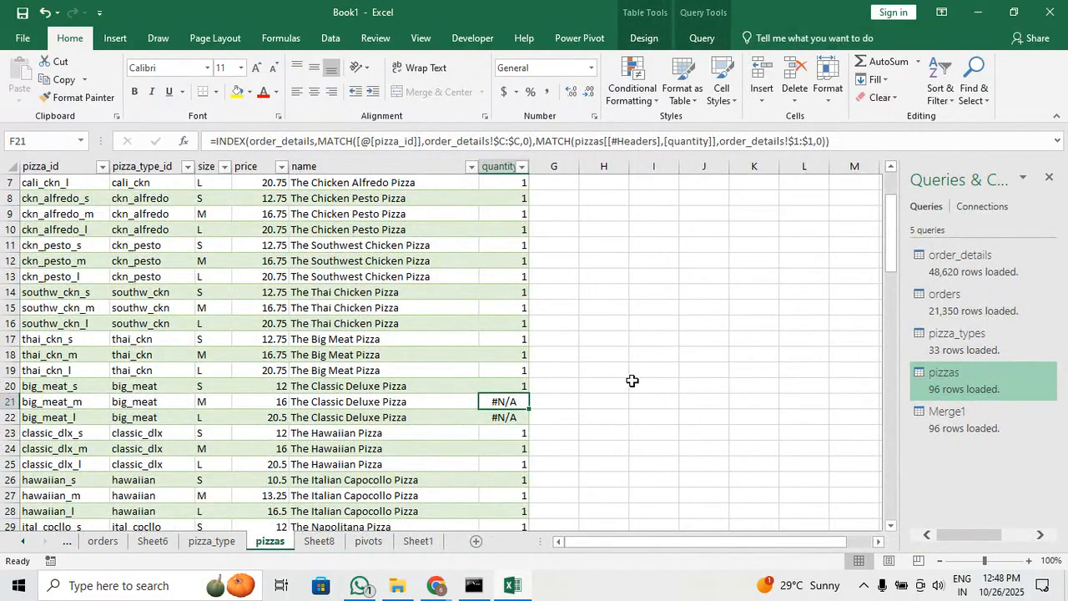
pyautogui.scroll(-20, 616, 340)
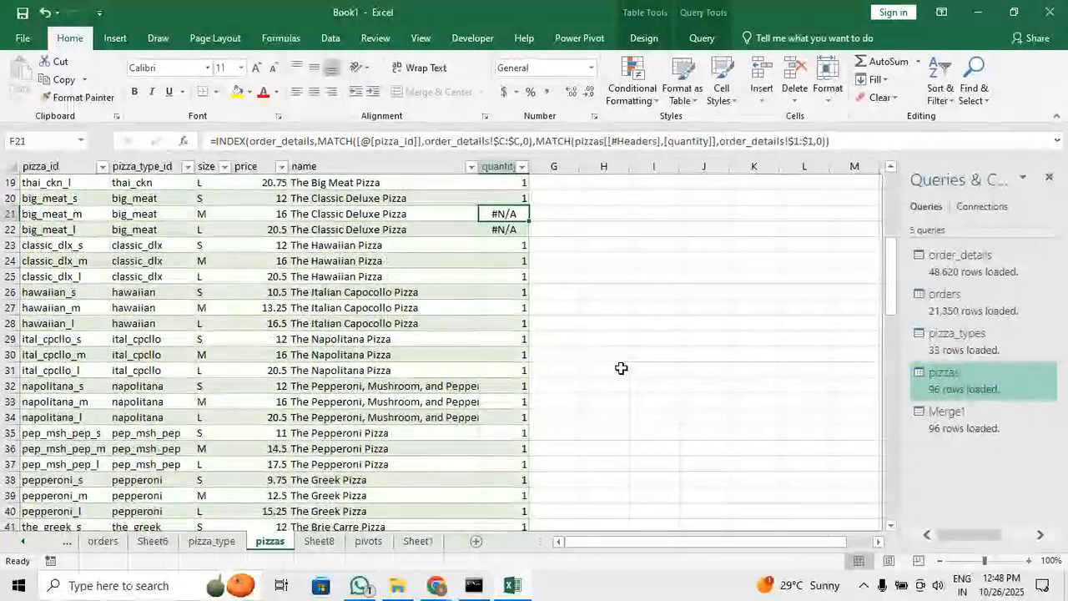
pyautogui.scroll(20, 621, 369)
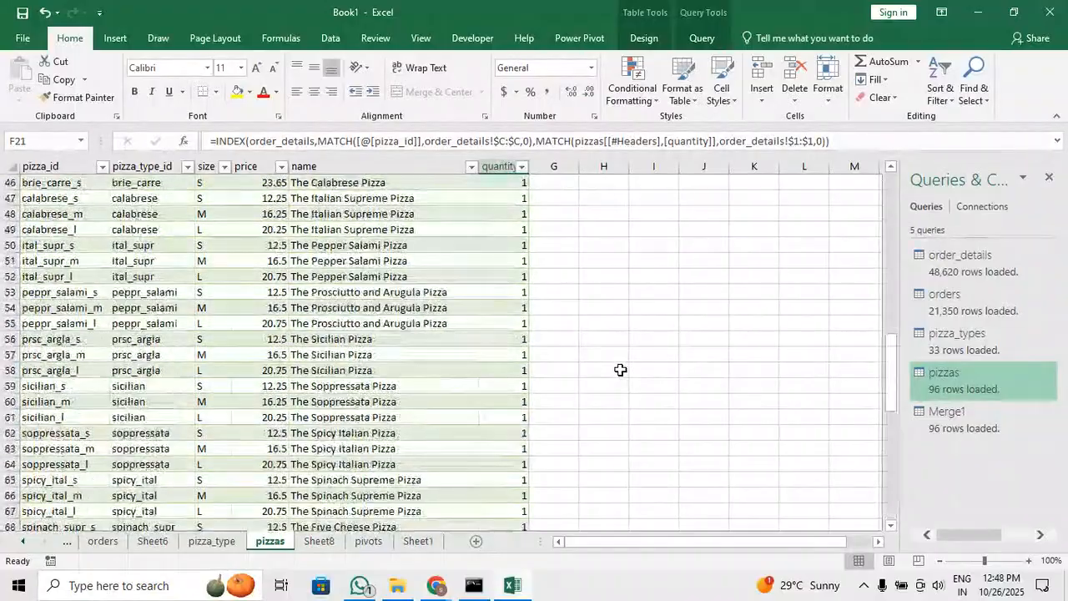
# Wrap the F2 quantity formula in IFERROR so that errors return 0
pyautogui.click(500, 200)
pyautogui.click(218, 144)
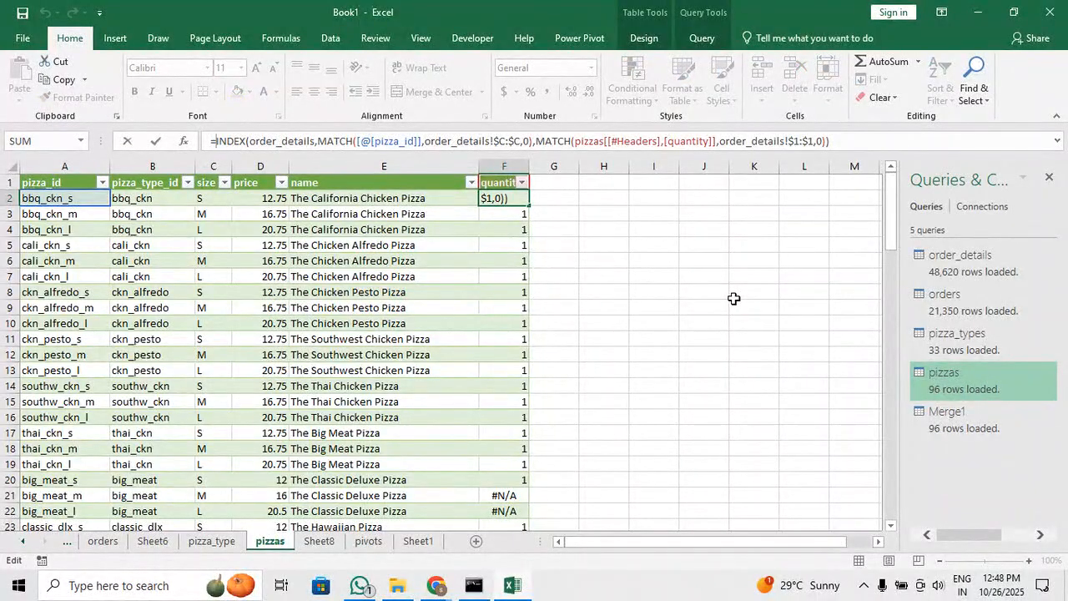
pyautogui.write('if')
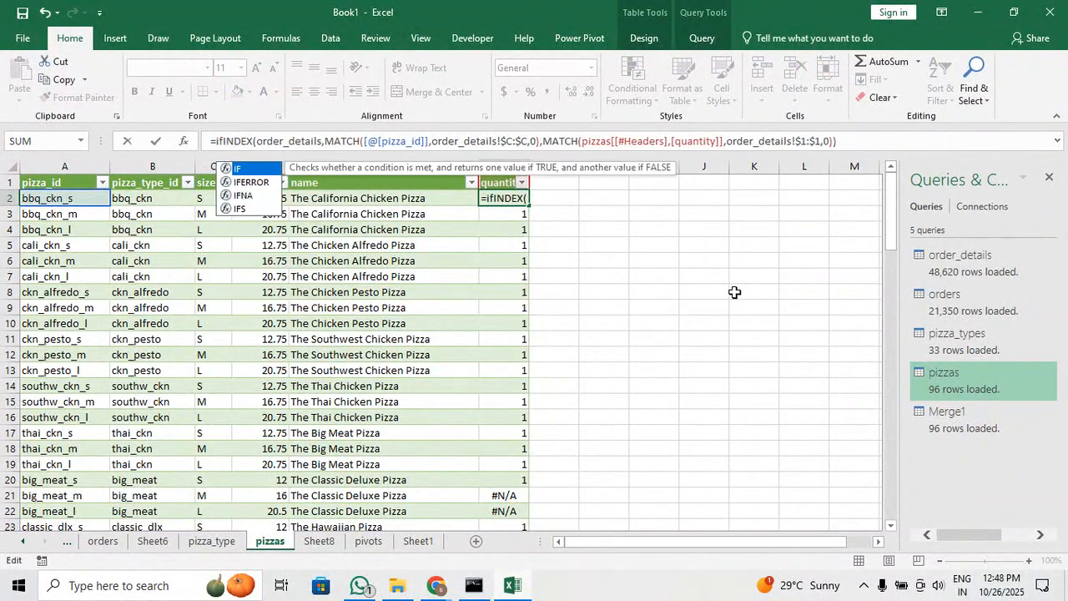
pyautogui.press('Down')
pyautogui.press('Tab')
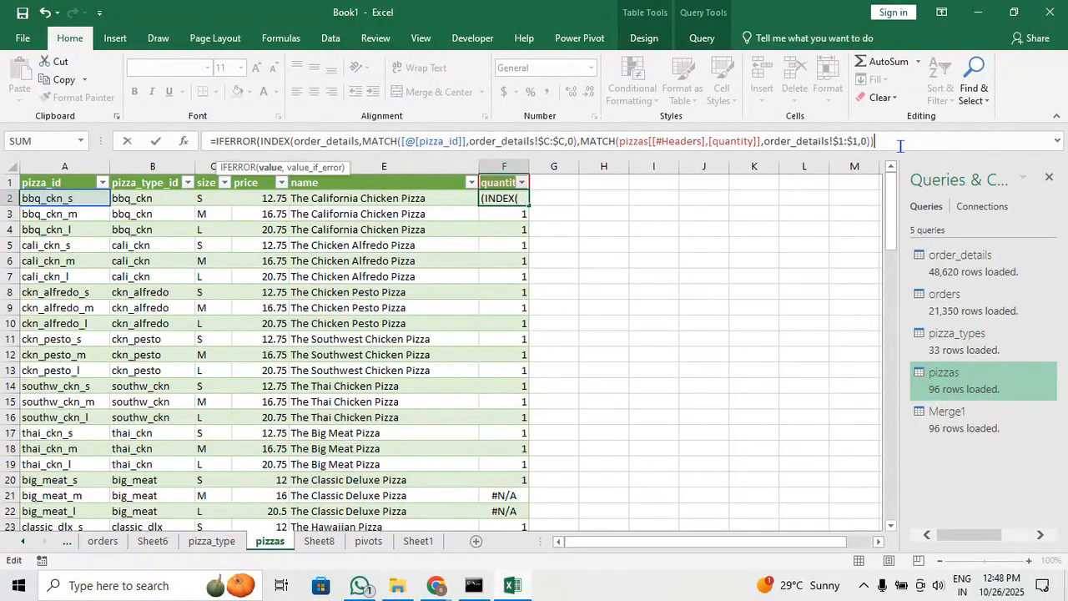
pyautogui.write(',')
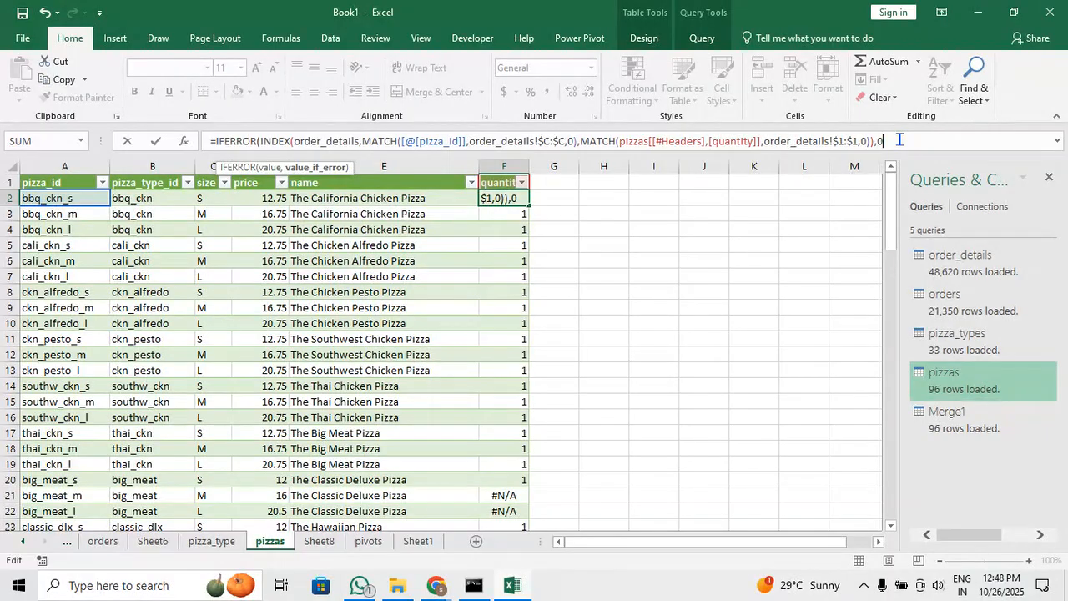
pyautogui.write('0)')
pyautogui.press('Return')
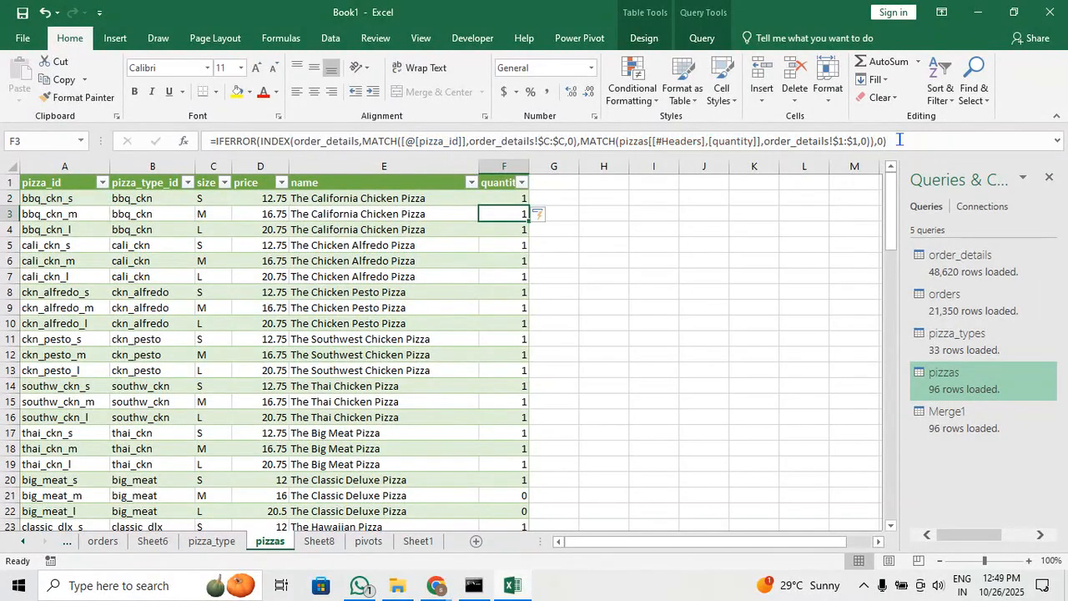
# Add a total_amount column header in G1, directly beside the quantity column of the pizzas table
pyautogui.click(504, 197)
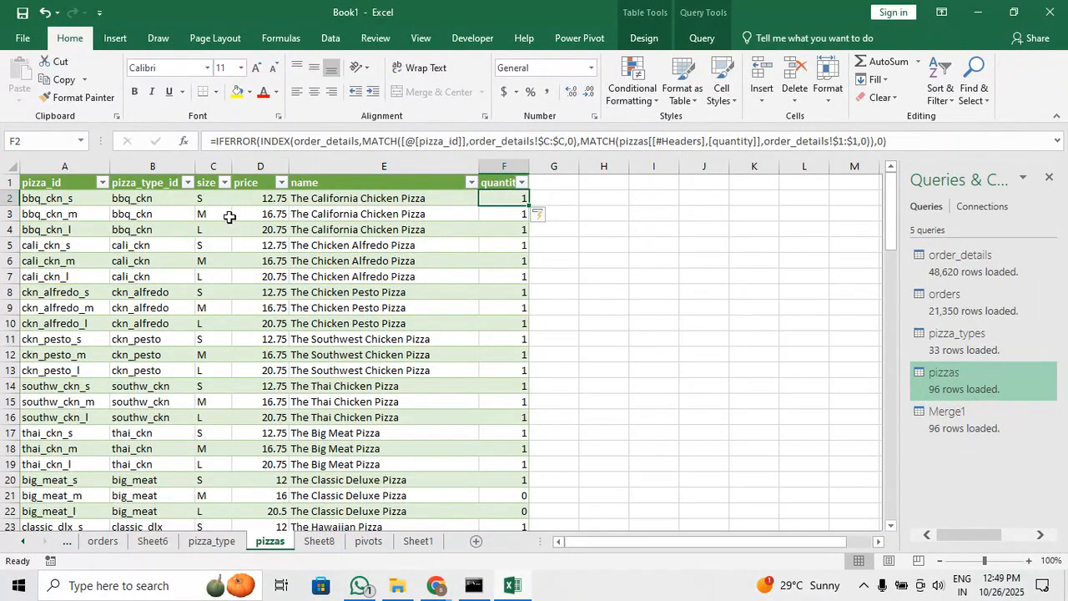
pyautogui.click(550, 184)
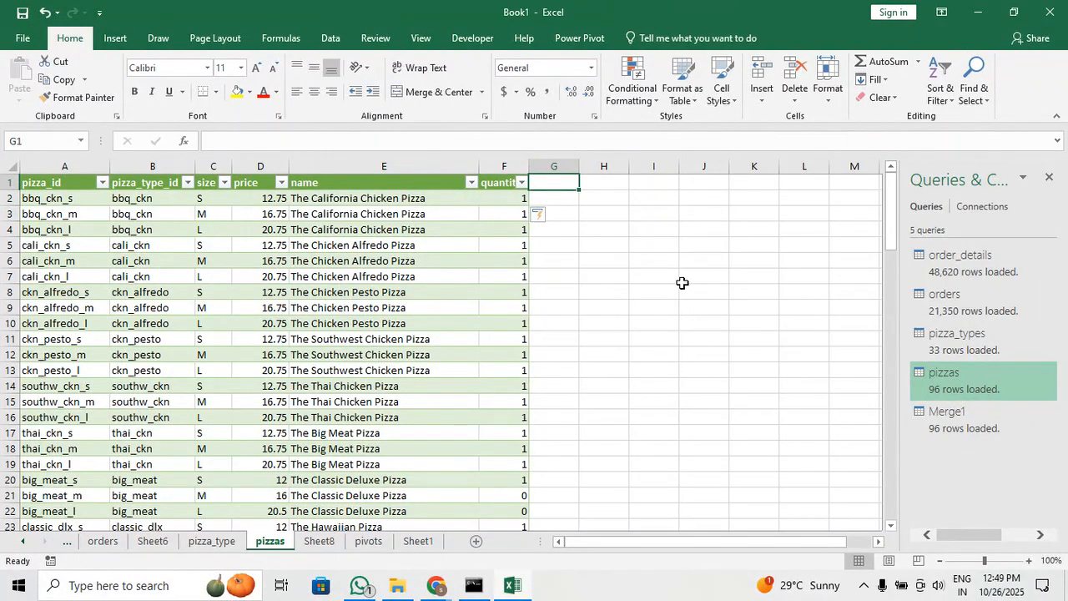
pyautogui.write('total_amou')
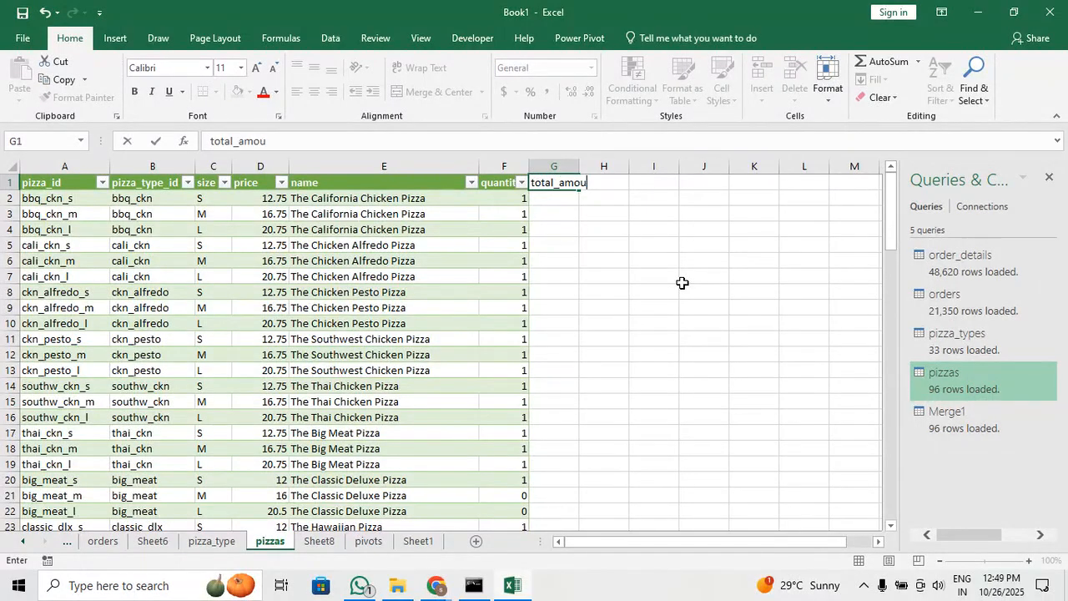
pyautogui.write('nt')
pyautogui.press('Return')
pyautogui.write('=')
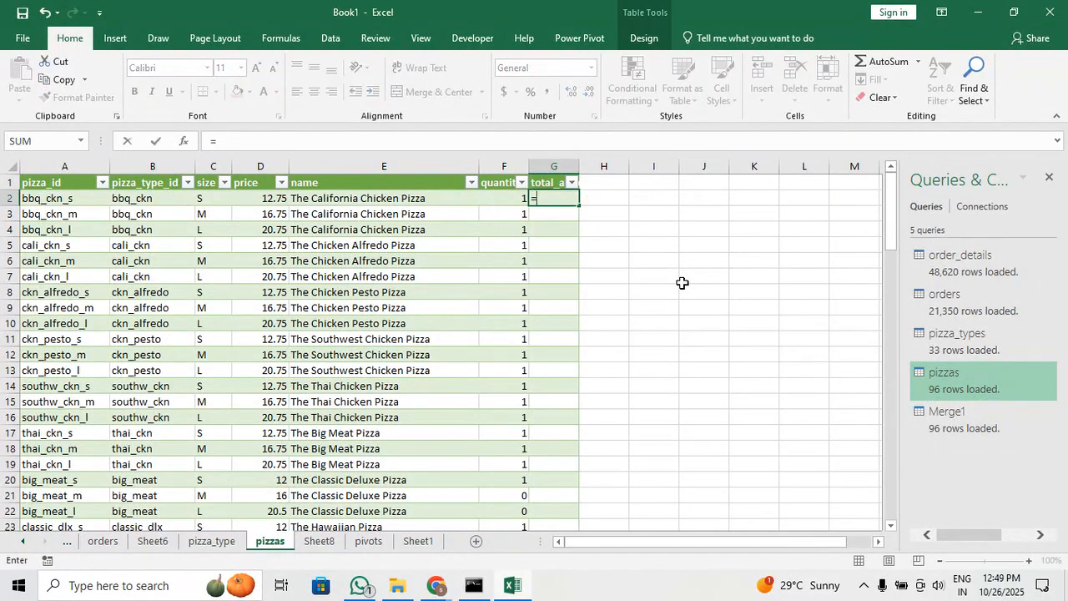
pyautogui.press('Left')
pyautogui.press('Left')
pyautogui.press('Left')
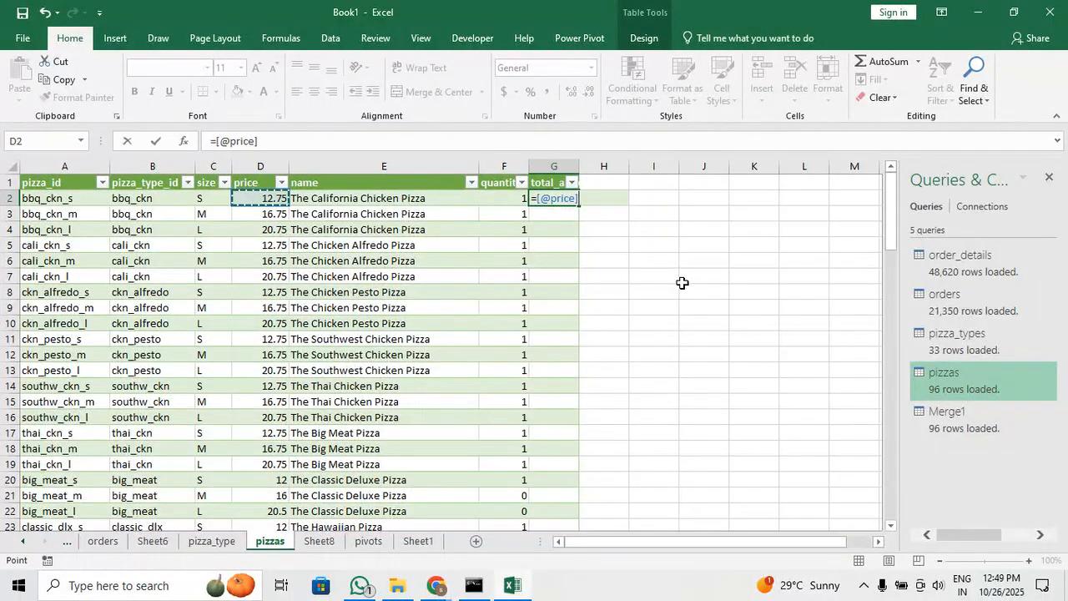
pyautogui.write('*')
pyautogui.press('Left')
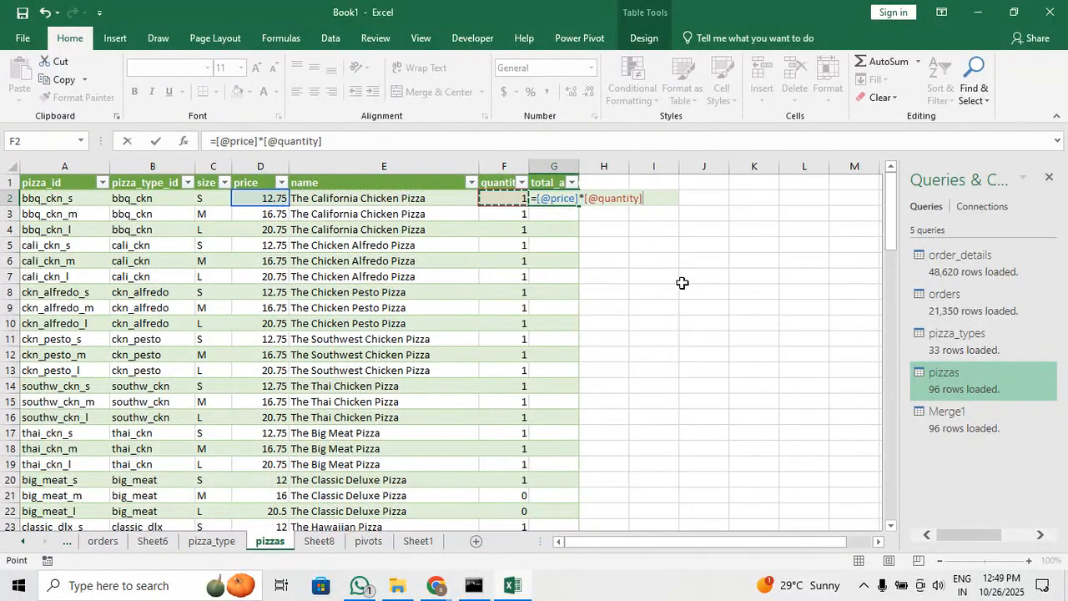
pyautogui.press('Return')
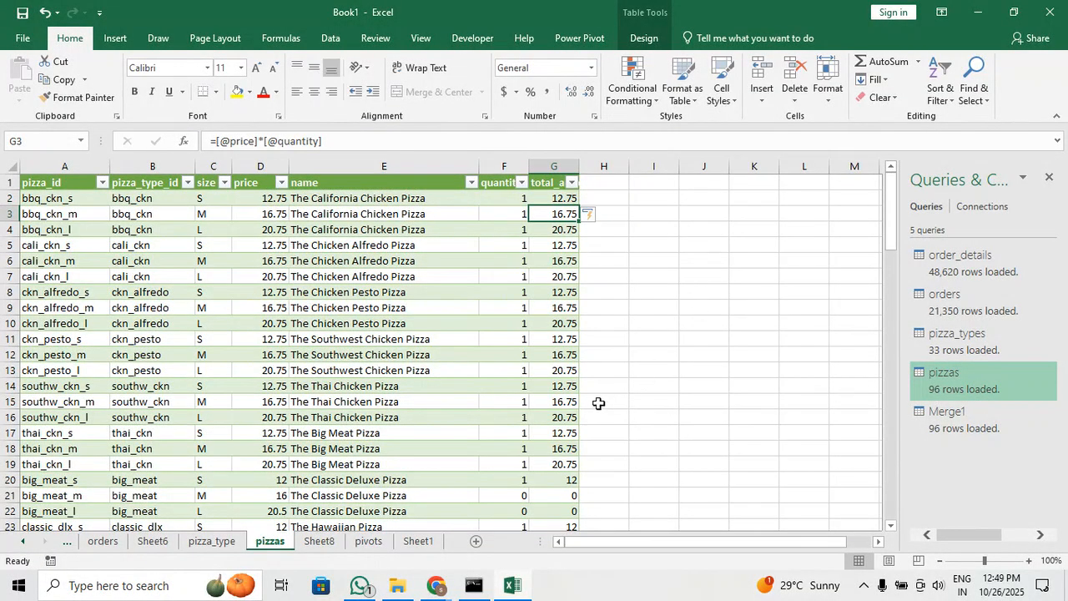
# Review the total_amount formula and check the pizzas table down to its last rows for lookup errors
pyautogui.click(543, 202)
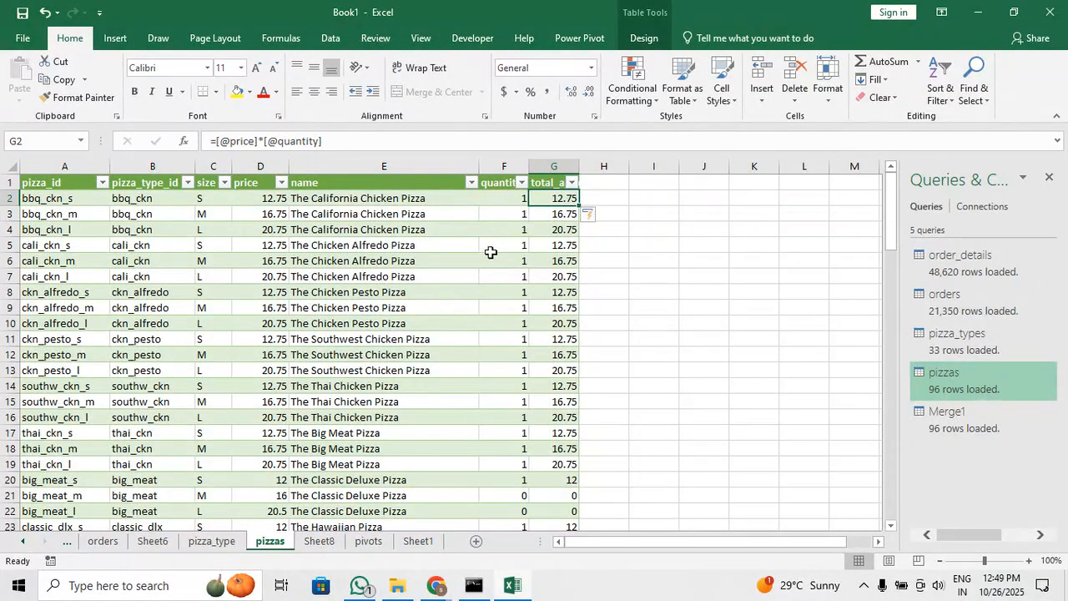
pyautogui.scroll(-20, 443, 441)
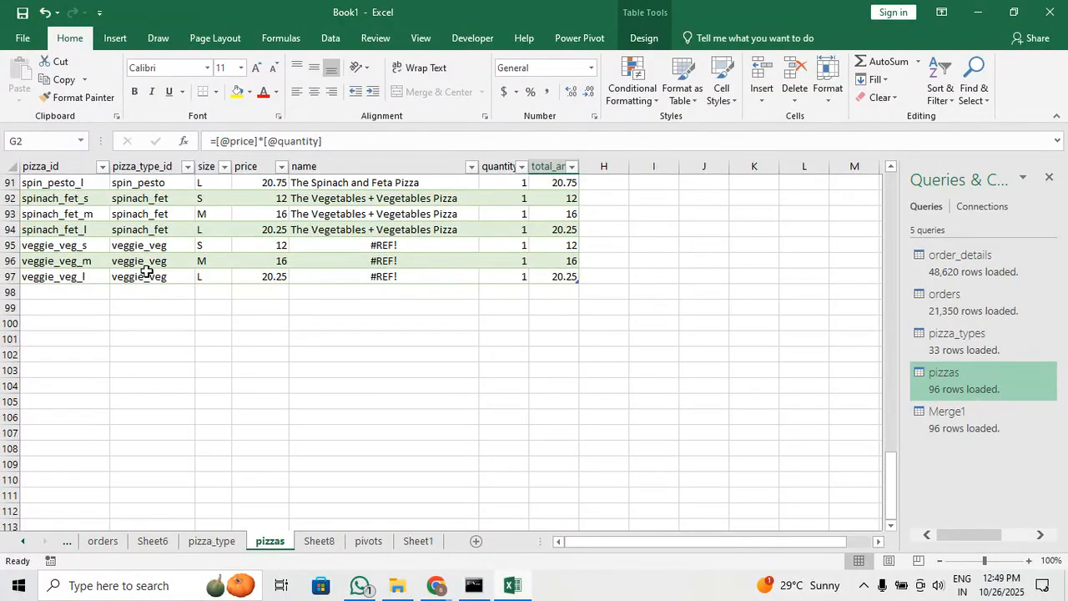
pyautogui.scroll(20, 377, 246)
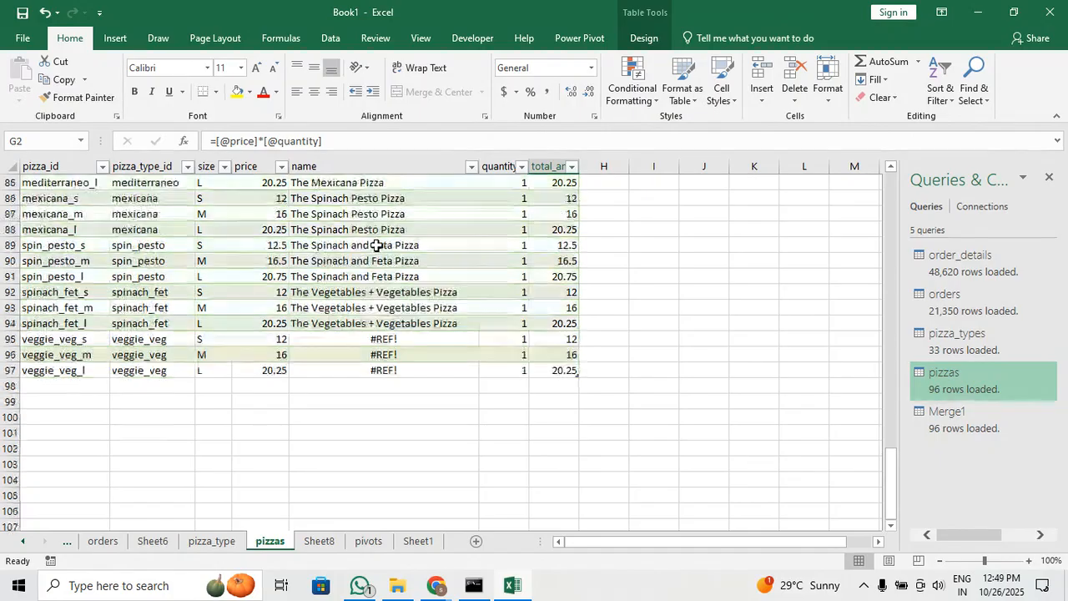
pyautogui.scroll(5, 384, 246)
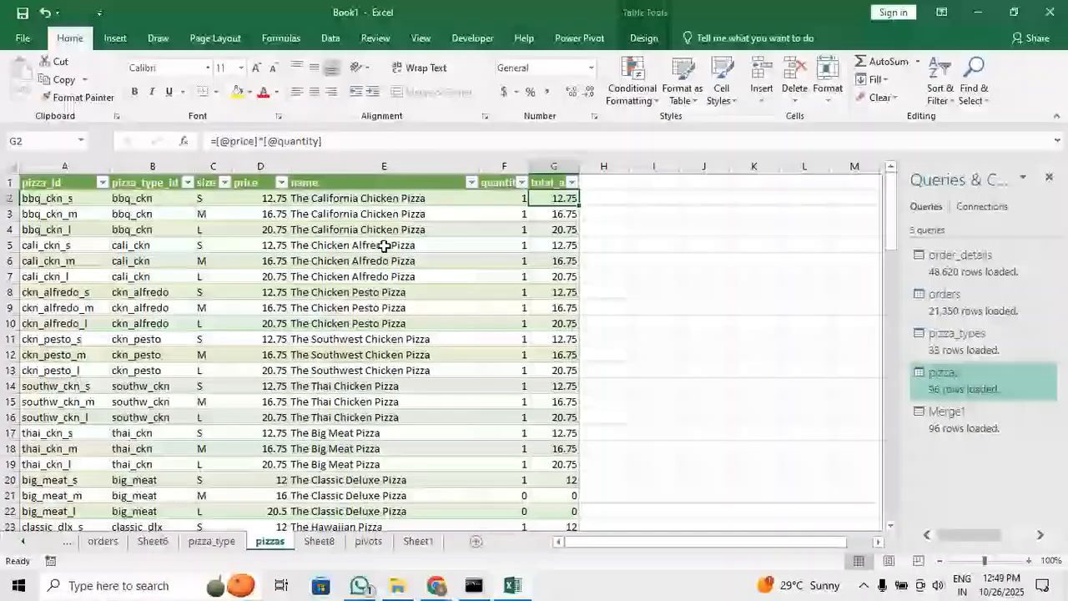
pyautogui.scroll(-20, 384, 246)
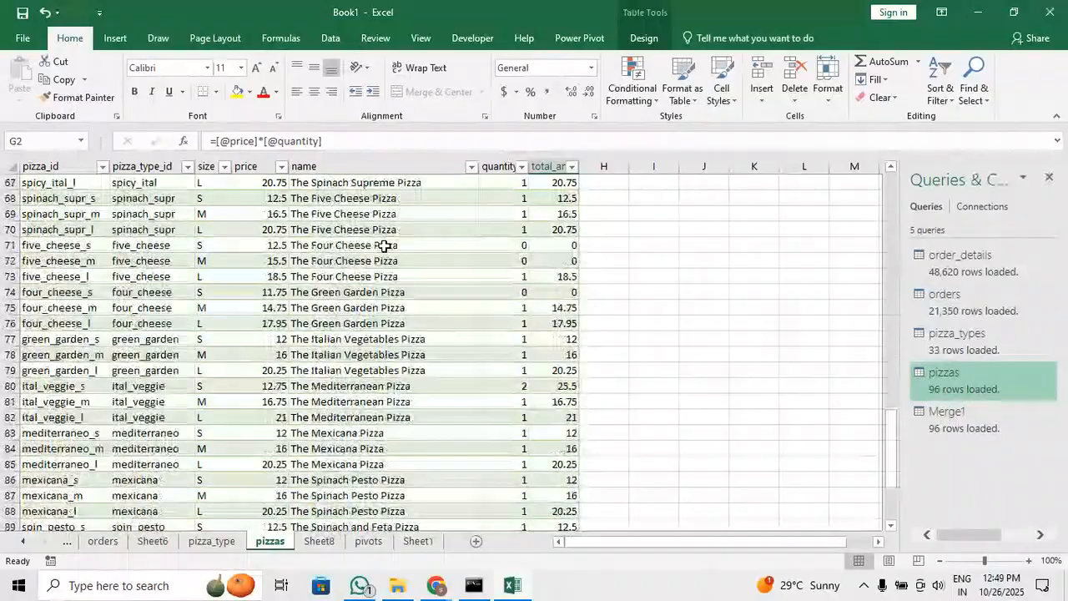
pyautogui.scroll(-10, 384, 246)
pyautogui.scroll(2, 384, 246)
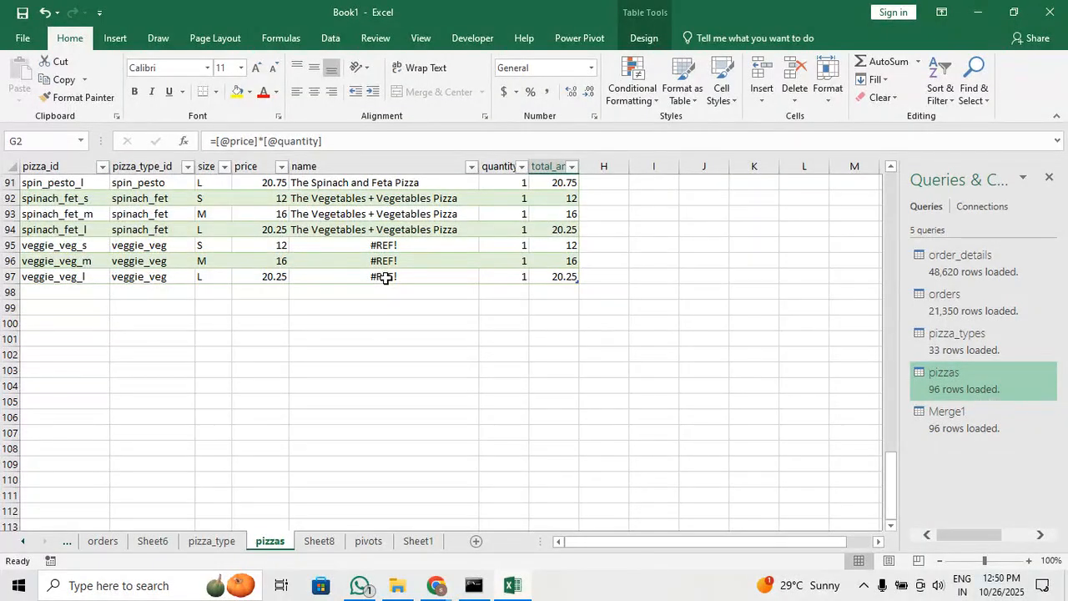
pyautogui.scroll(2, 385, 376)
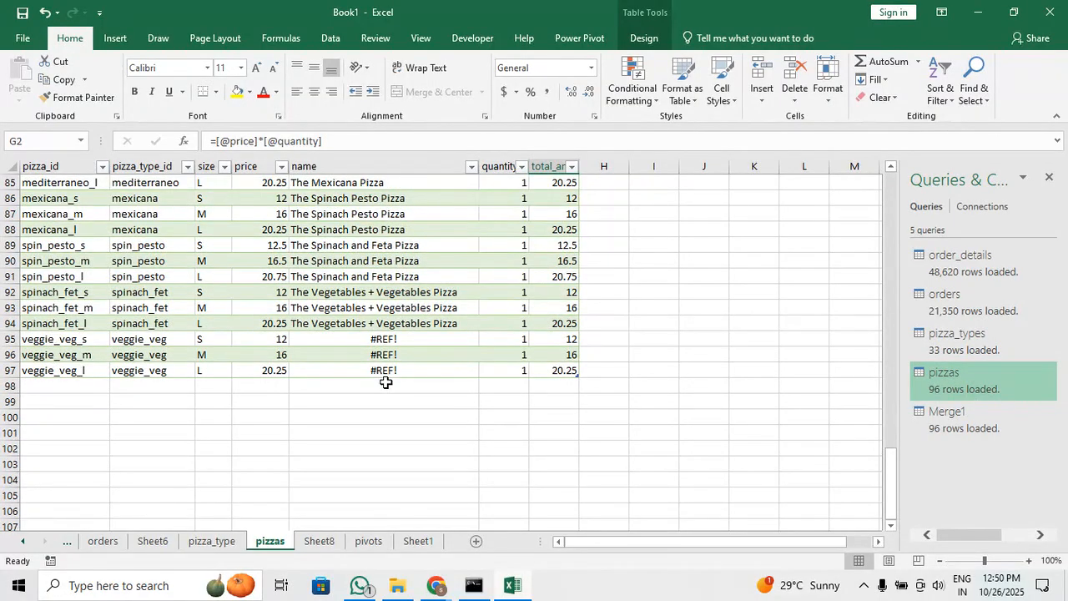
pyautogui.click(214, 143)
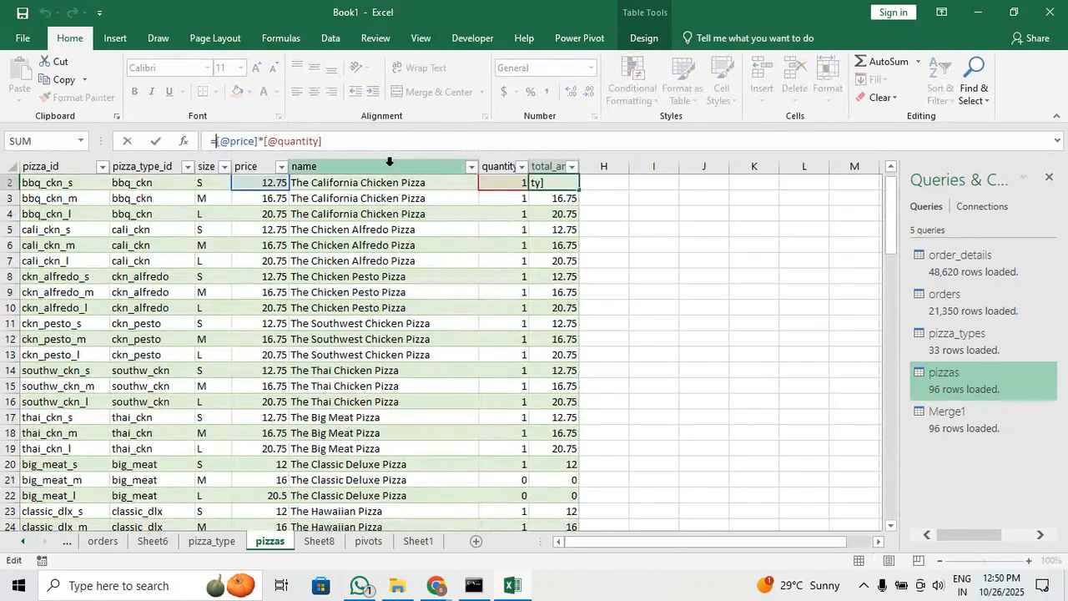
pyautogui.scroll(1, 375, 215)
pyautogui.press('Return')
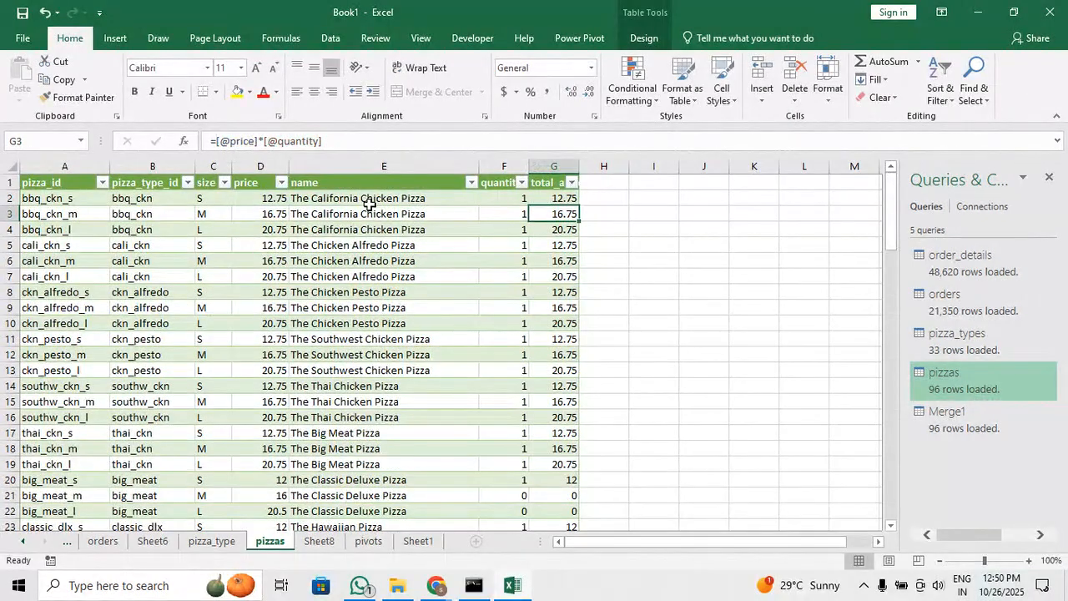
# Wrap the name lookup formula in E2 in IFERROR so that errors return an empty string ""
pyautogui.click(370, 201)
pyautogui.click(214, 141)
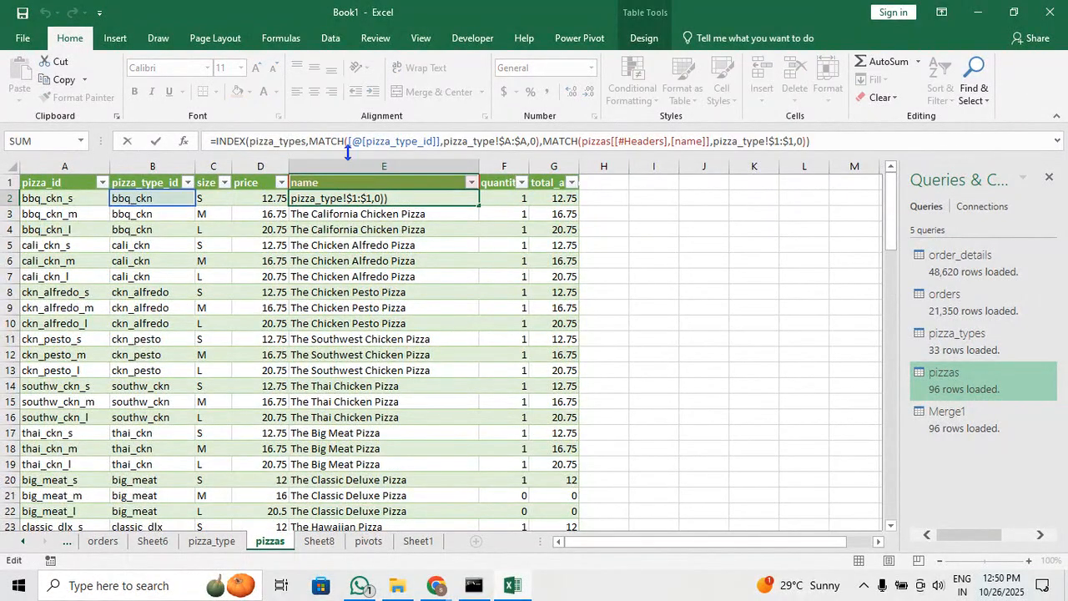
pyautogui.write('IFERROR(')
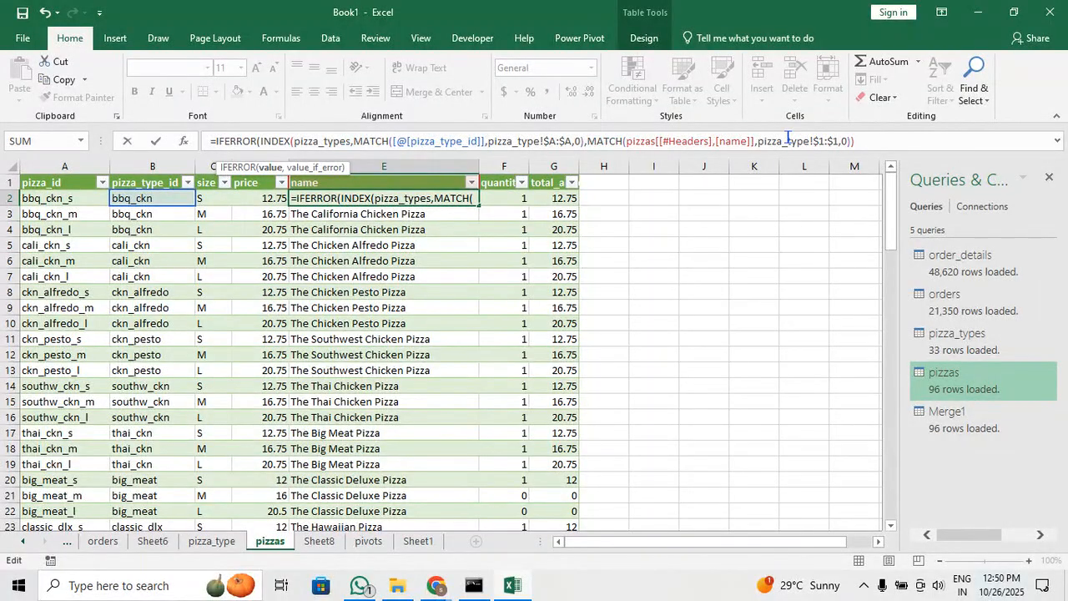
pyautogui.write(',')
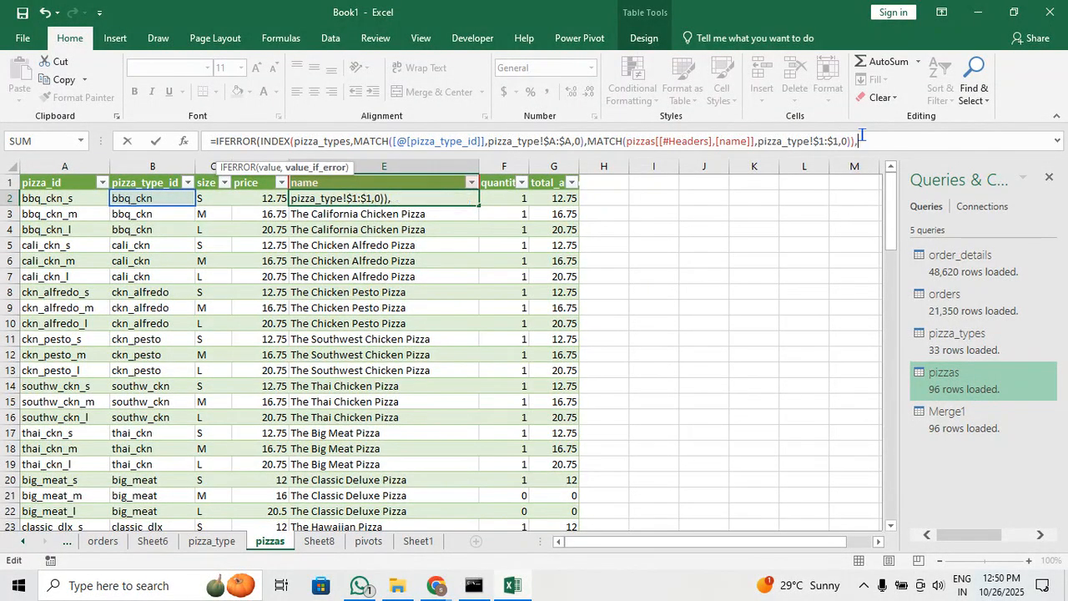
pyautogui.write('"")')
pyautogui.press('Return')
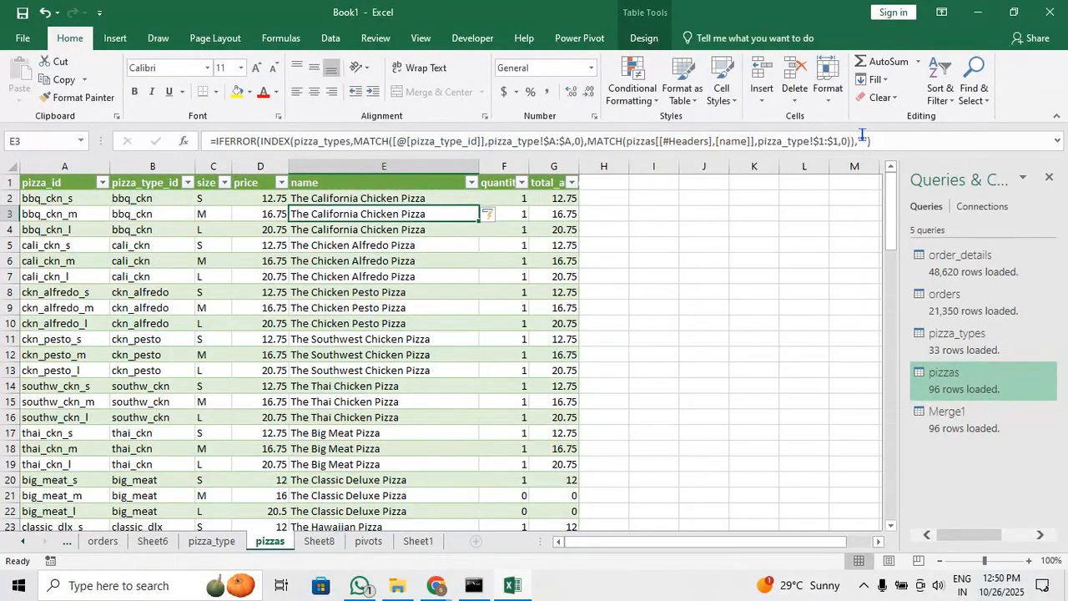
# Check the name column across the pizzas table, examining the veggie_veg records in rows 95 to 97
pyautogui.scroll(-20, 459, 274)
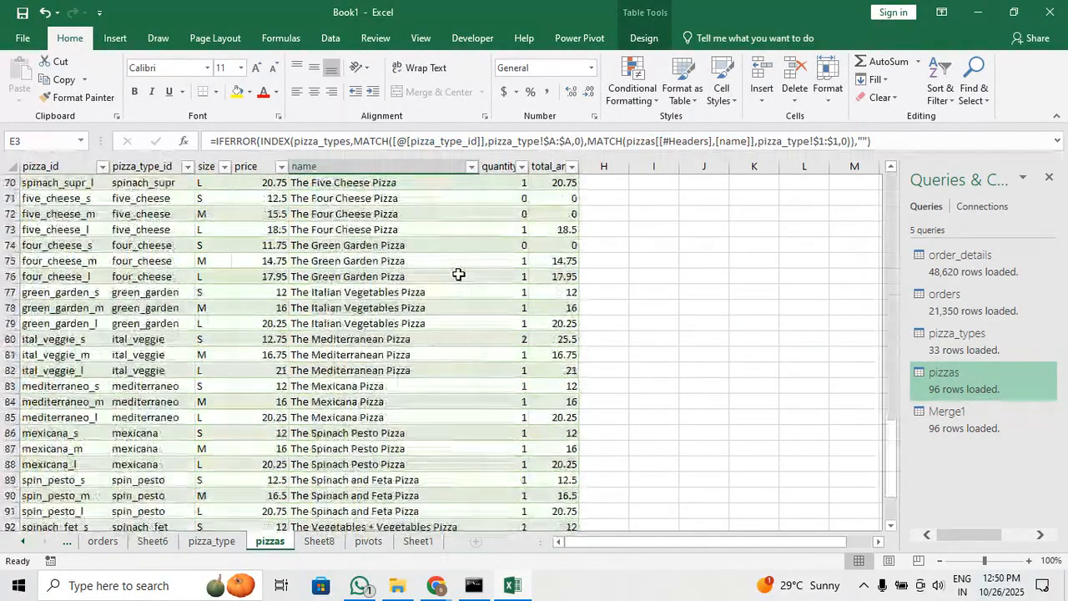
pyautogui.scroll(-1, 459, 274)
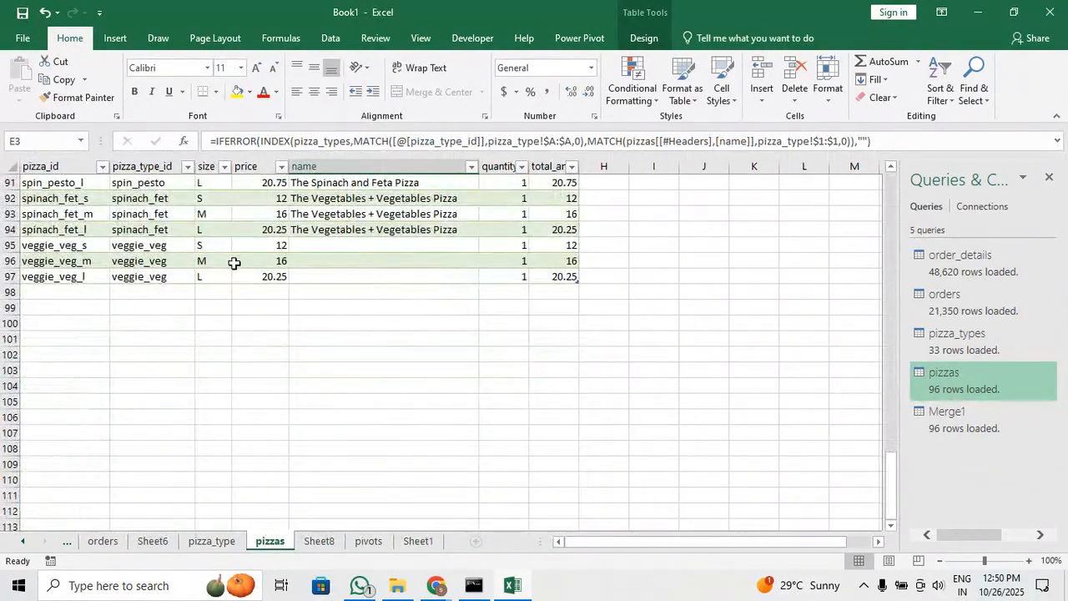
pyautogui.moveTo(57, 240); pyautogui.dragTo(547, 279)
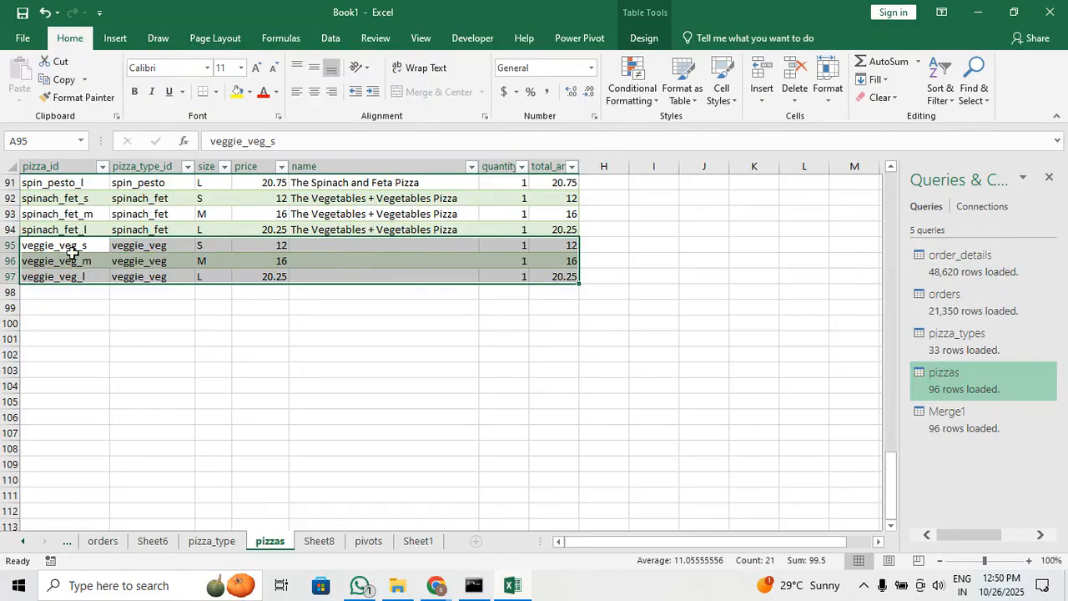
pyautogui.scroll(1, 404, 302)
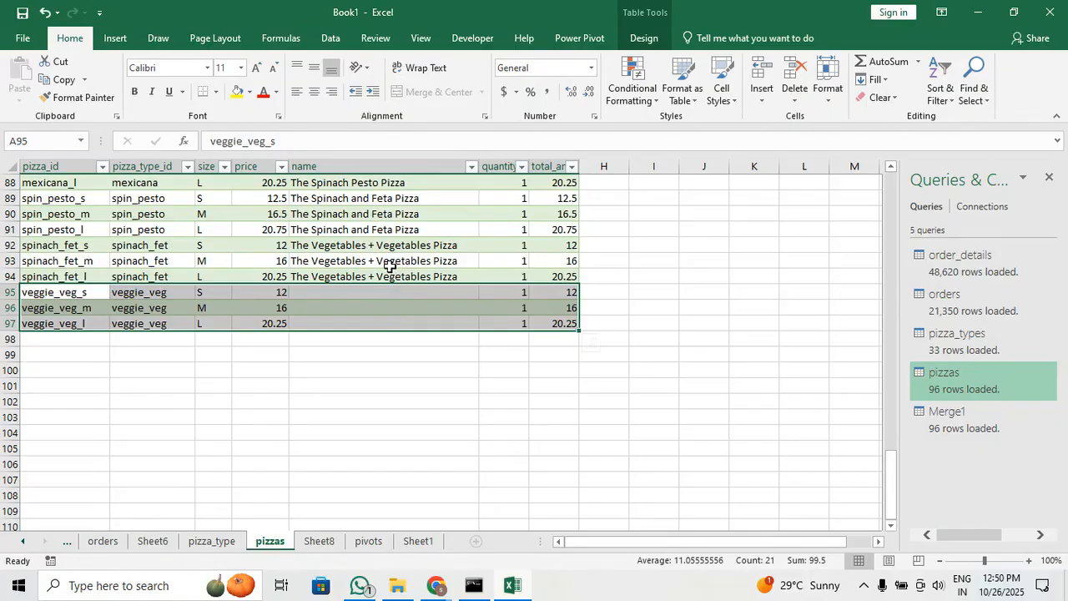
pyautogui.scroll(20, 390, 265)
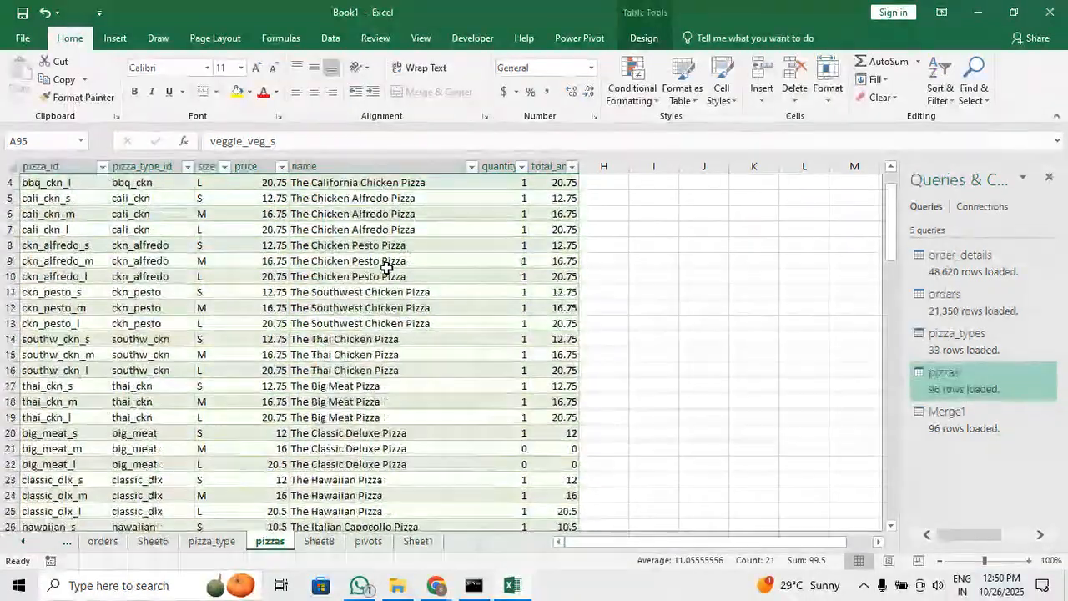
pyautogui.scroll(1, 387, 267)
pyautogui.click(395, 201)
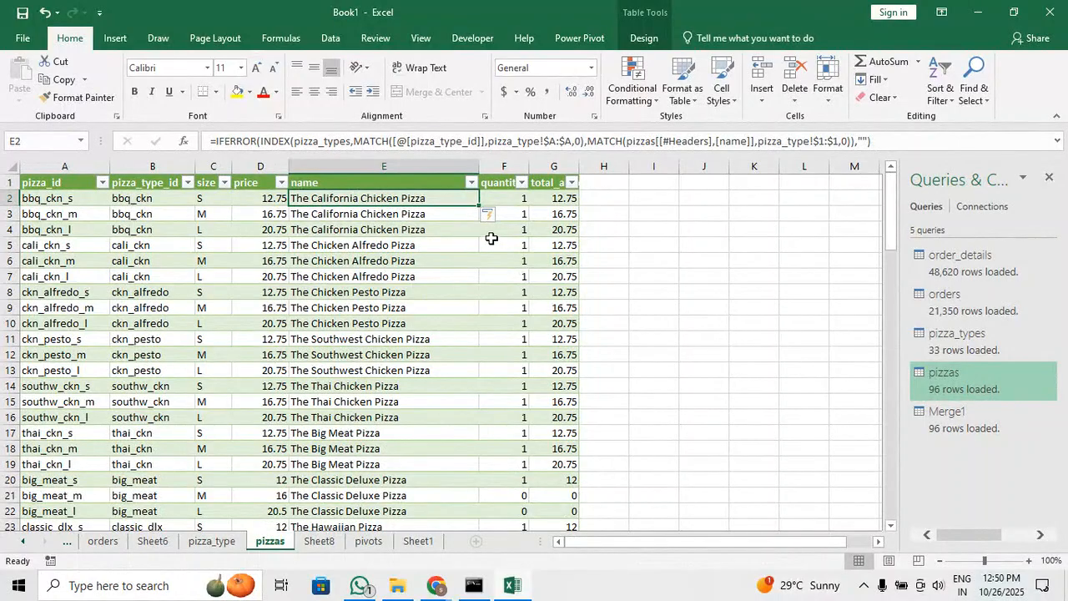
pyautogui.scroll(-4, 517, 275)
pyautogui.scroll(-3, 518, 275)
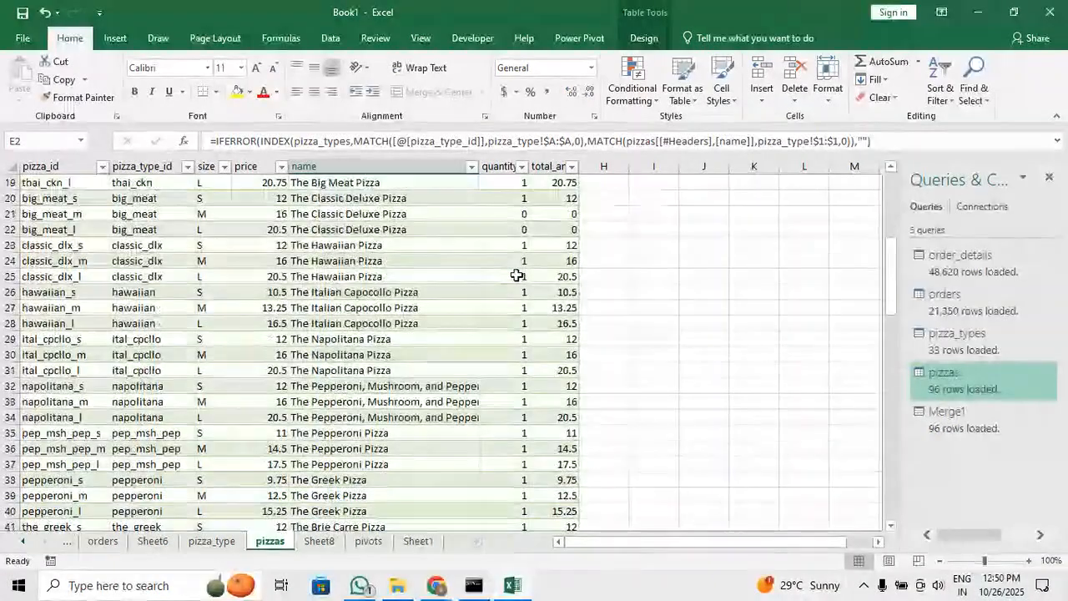
pyautogui.scroll(7, 518, 276)
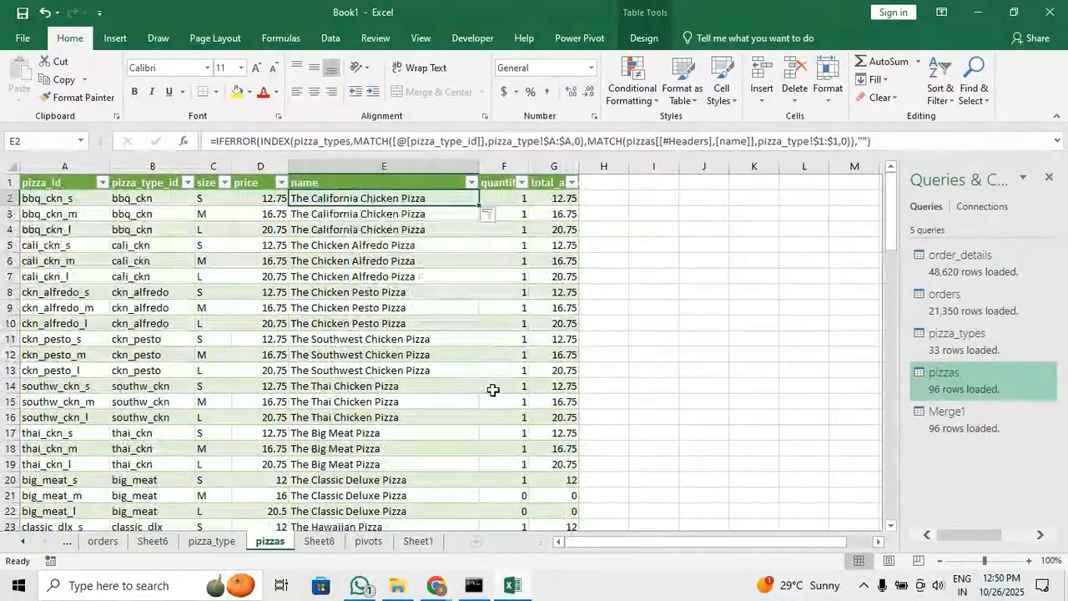
# Inspect several total_amount cells and the E5 name formula, and look through the rows of the completed pizzas table
pyautogui.click(553, 199)
pyautogui.click(553, 307)
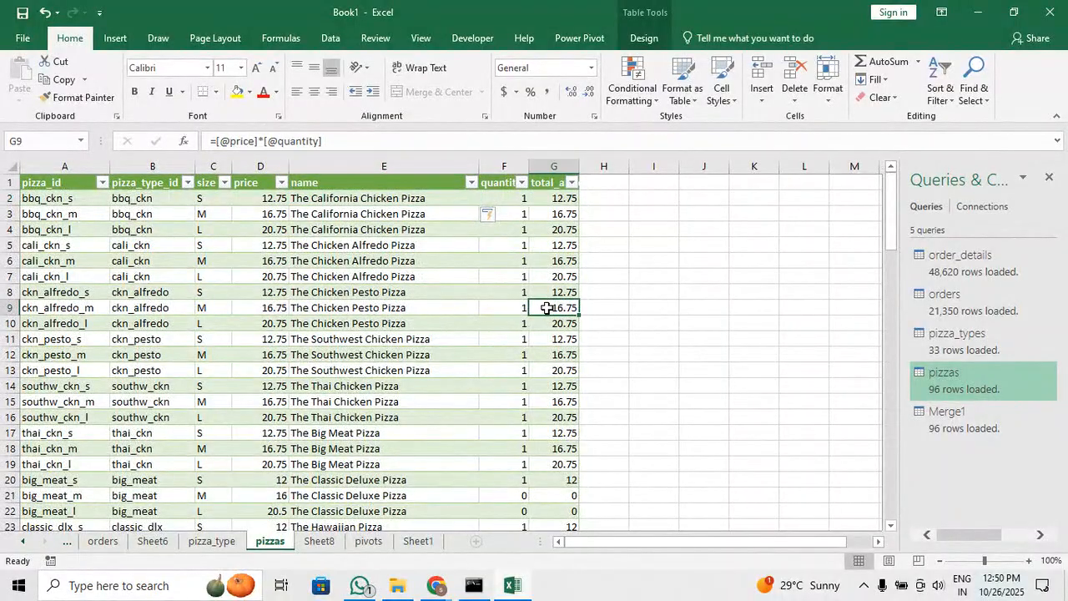
pyautogui.click(552, 369)
pyautogui.click(564, 417)
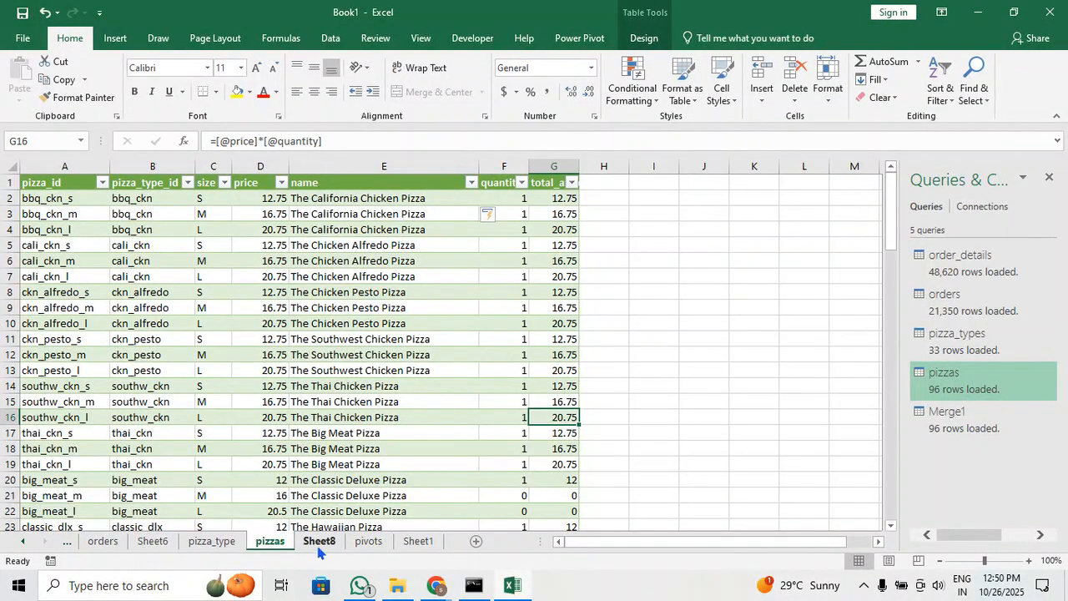
pyautogui.click(376, 249)
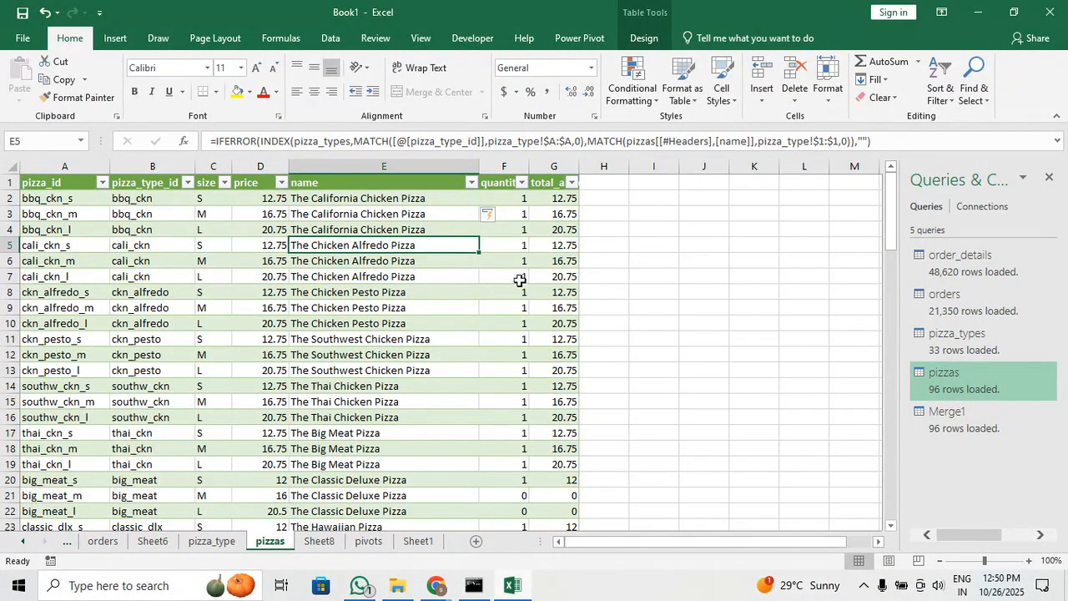
pyautogui.click(573, 244)
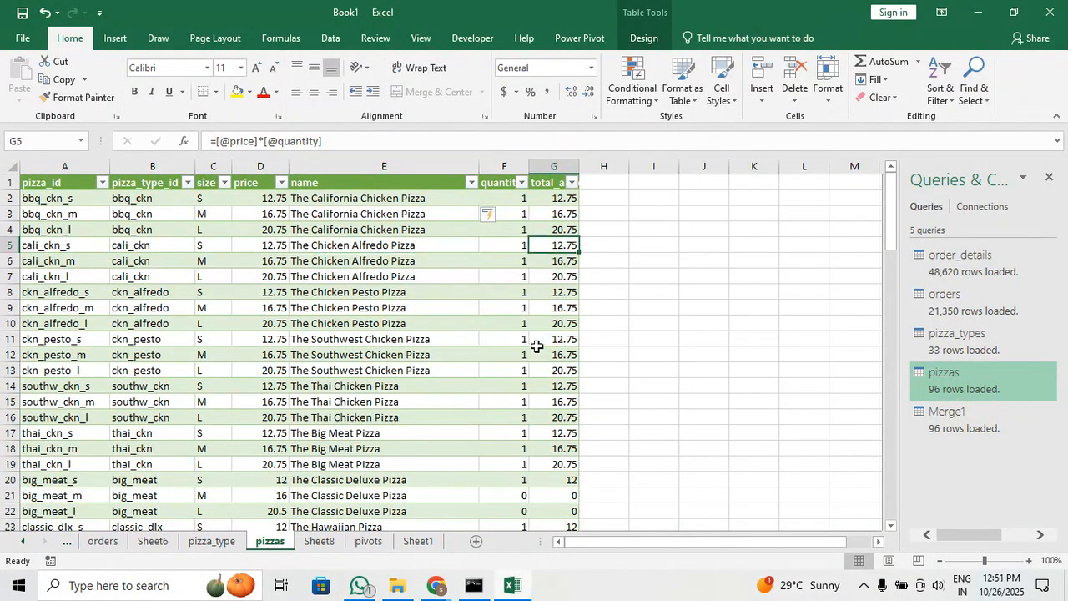
pyautogui.scroll(-5, 439, 354)
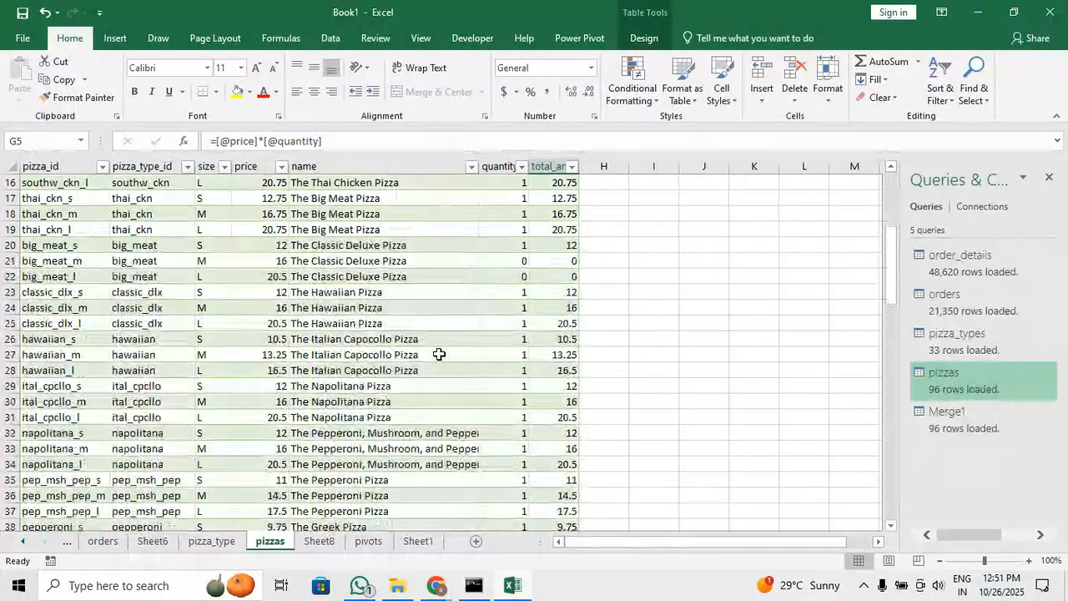
pyautogui.scroll(5, 439, 354)
pyautogui.scroll(-1, 440, 354)
pyautogui.scroll(-20, 439, 354)
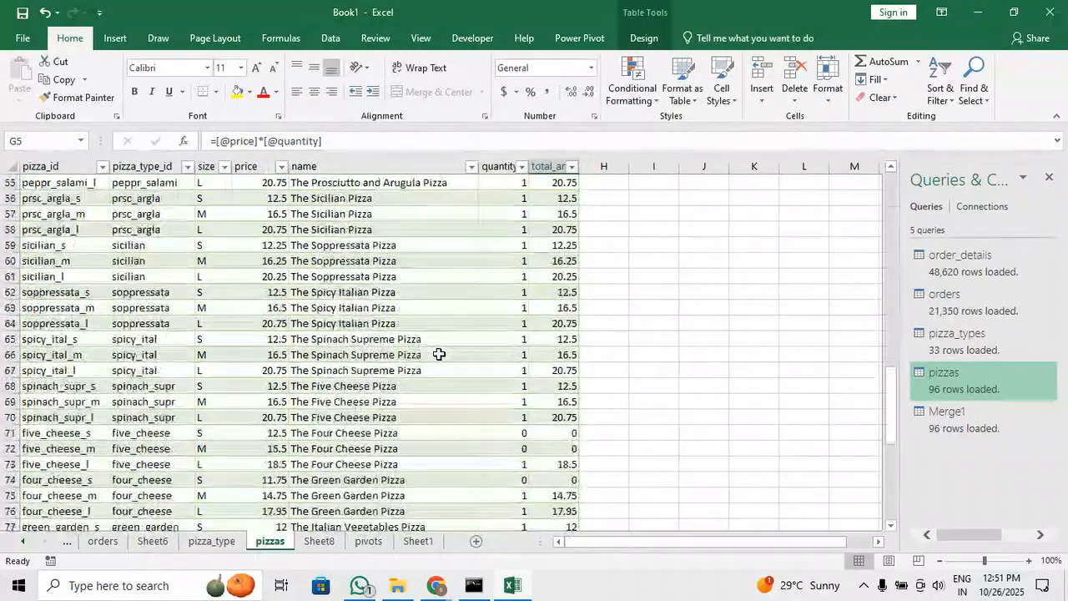
pyautogui.scroll(20, 439, 354)
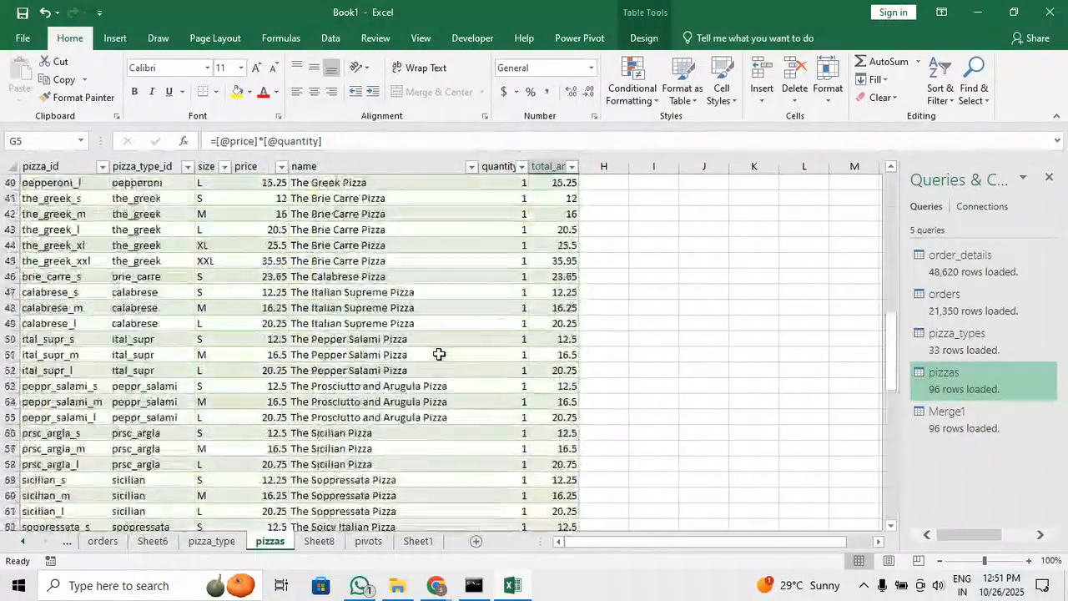
# Look through the pizza name pivot table on Sheet8 and go to the order_details sheet
pyautogui.scroll(3, 439, 354)
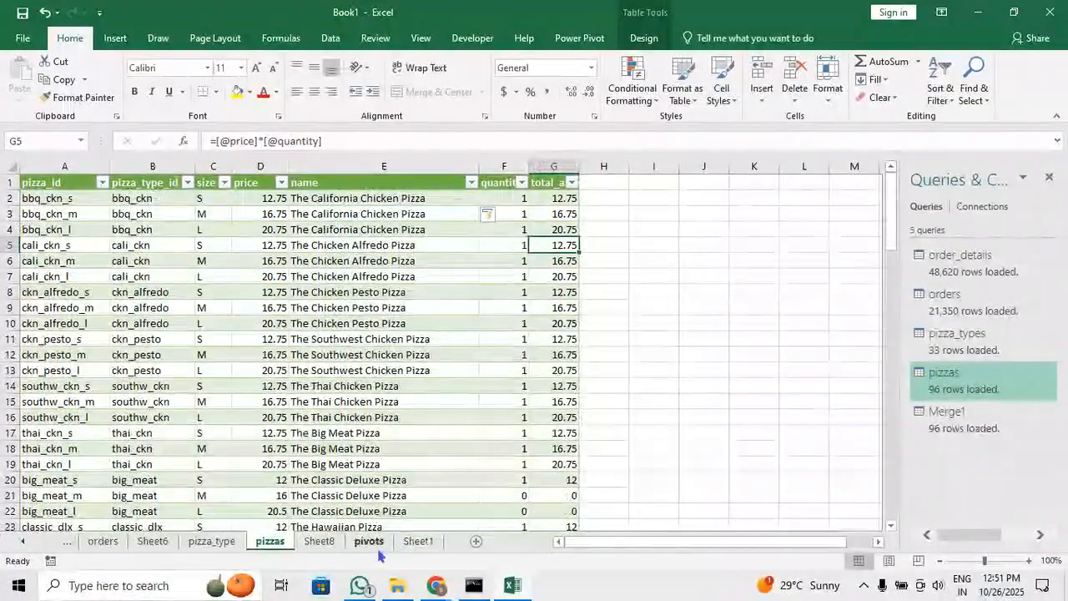
pyautogui.click(319, 541)
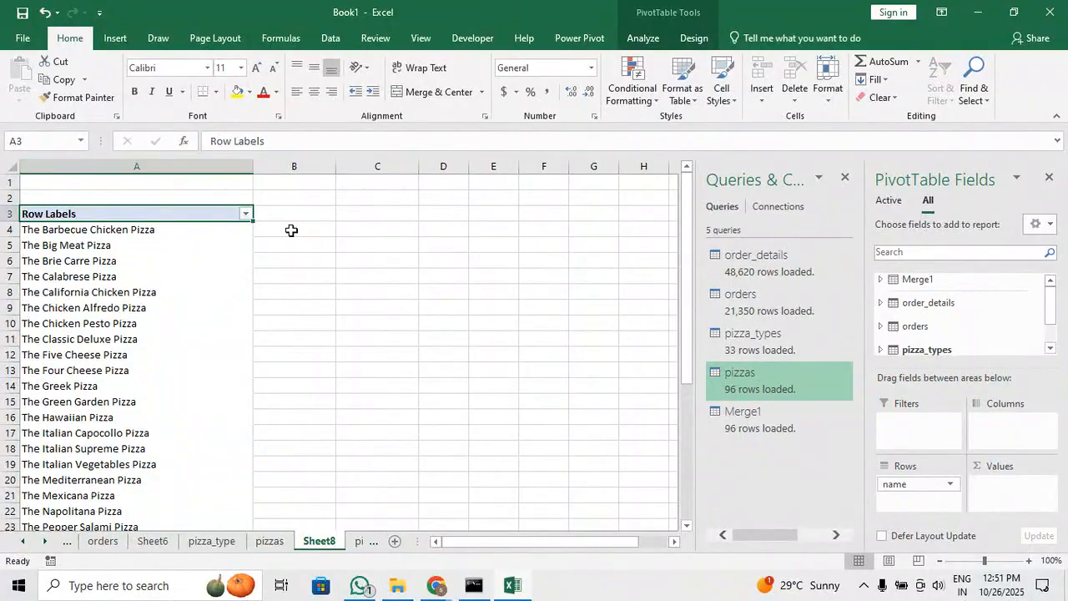
pyautogui.scroll(-7, 336, 241)
pyautogui.scroll(1, 336, 240)
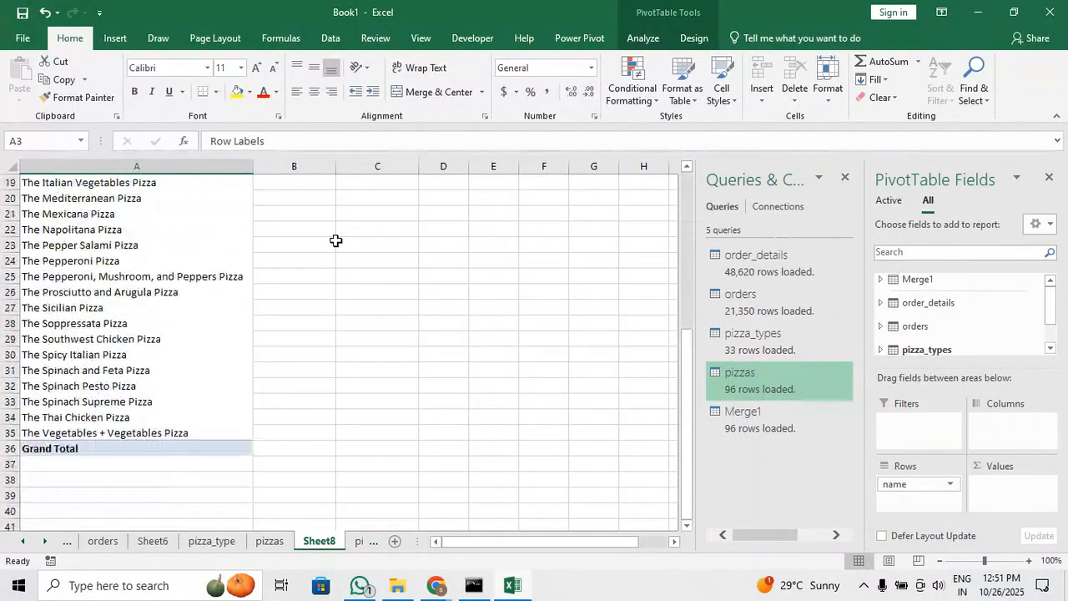
pyautogui.scroll(6, 335, 240)
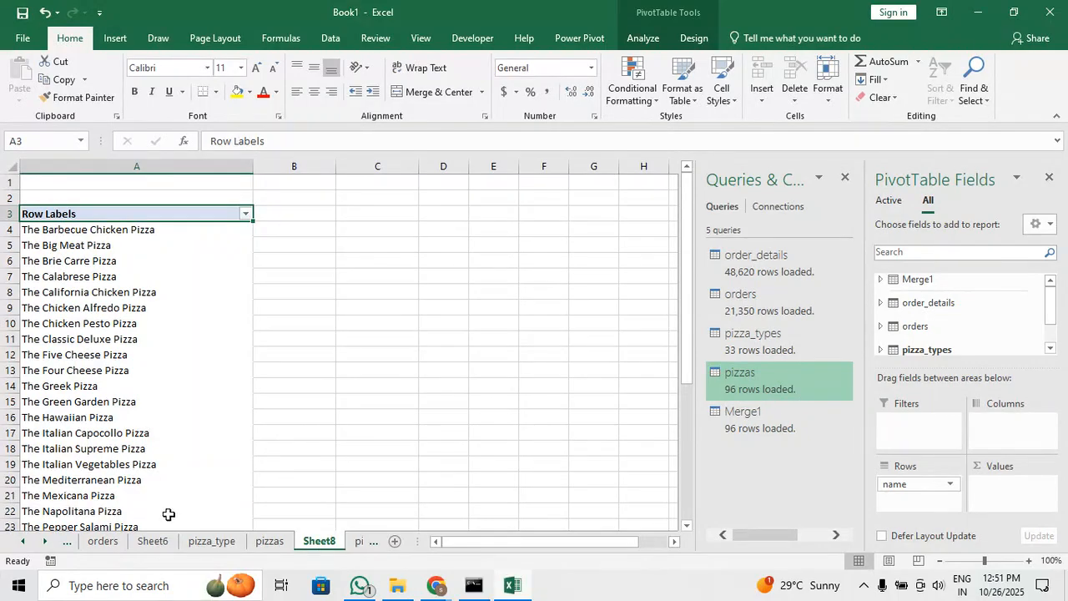
pyautogui.click(70, 546)
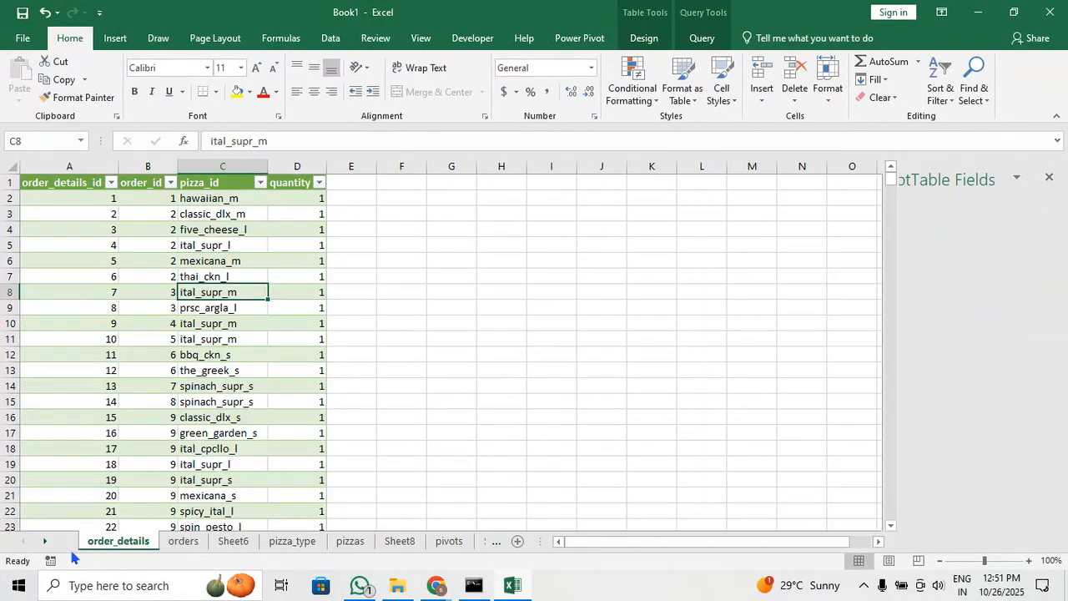
# Add a blank worksheet after order_details, and create a new blank workbook in a maximized window
pyautogui.click(517, 542)
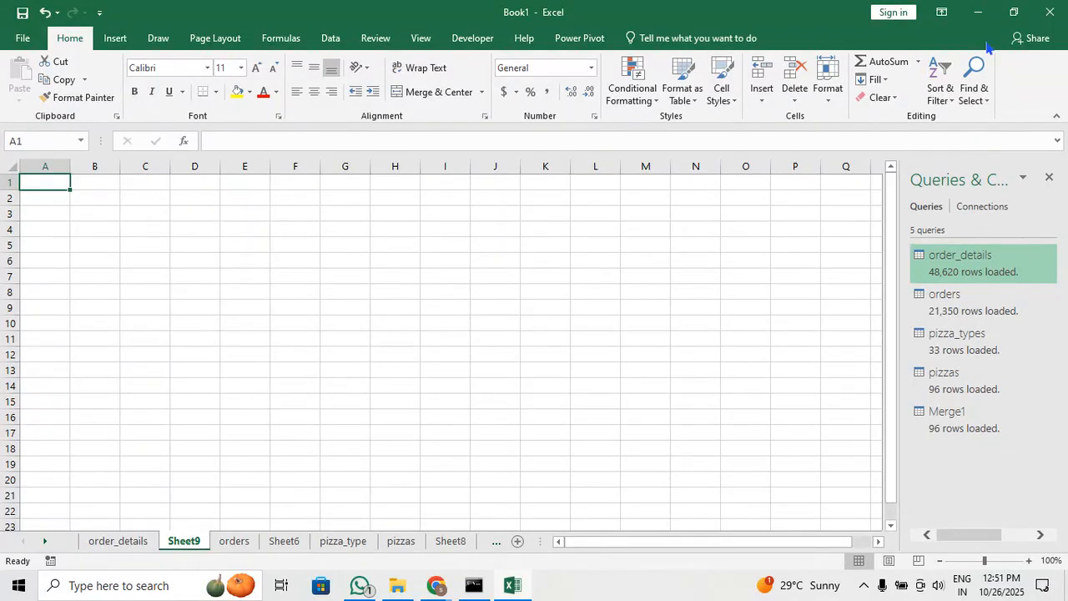
pyautogui.click(1014, 12)
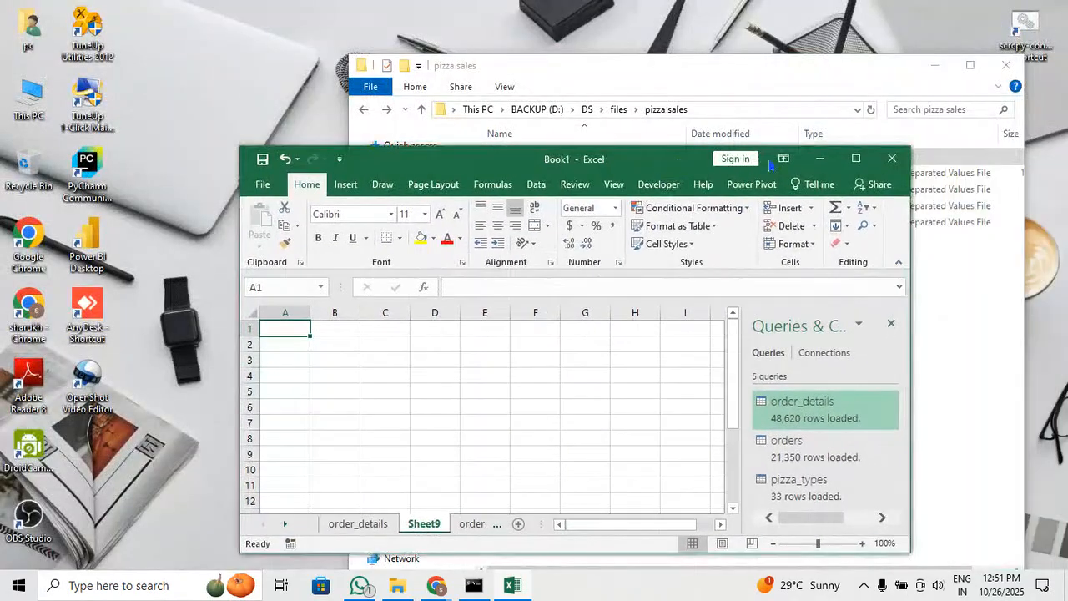
pyautogui.click(263, 184)
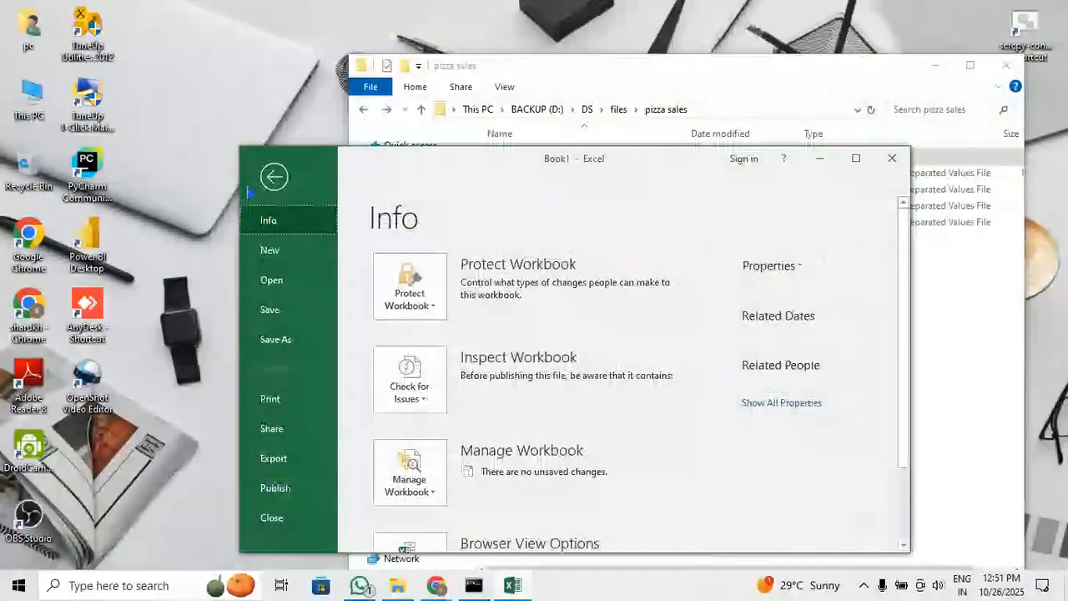
pyautogui.click(270, 250)
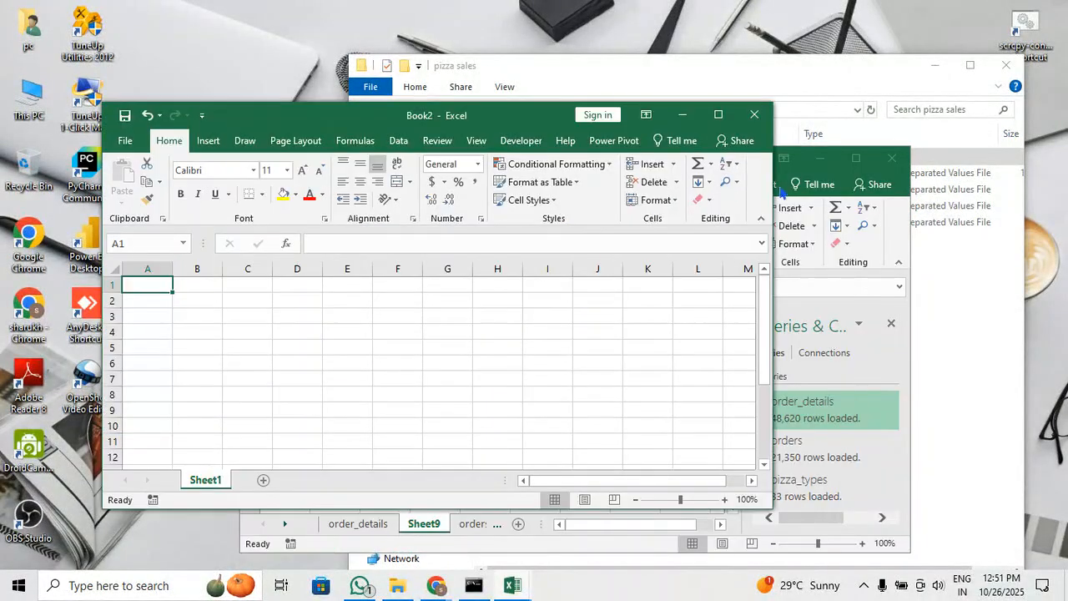
pyautogui.click(719, 115)
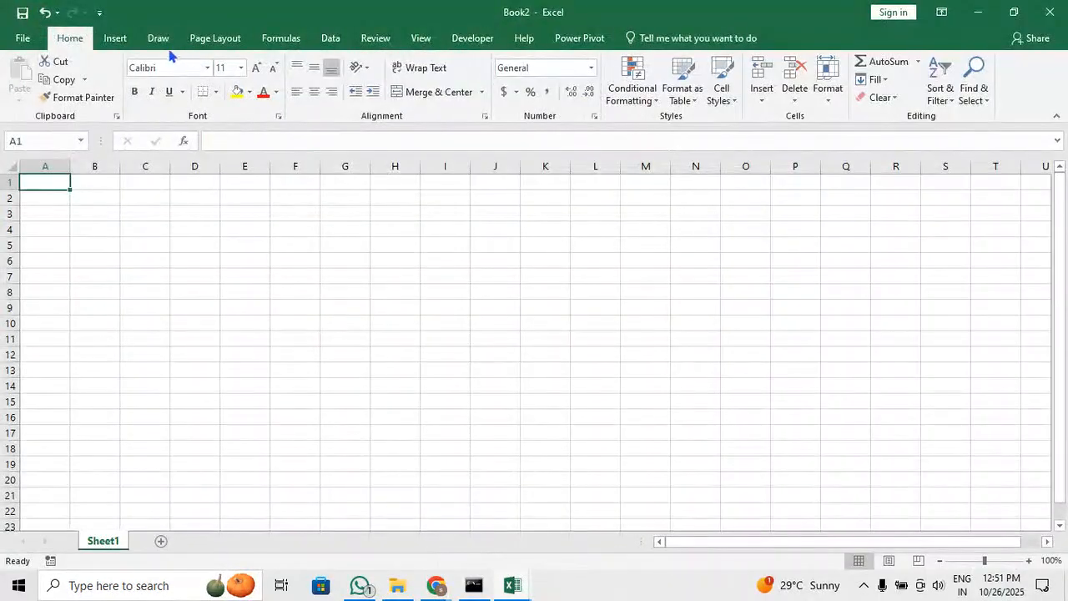
# Import order_details.csv from the pizza sales folder and load it as a table in the new workbook
pyautogui.click(116, 42)
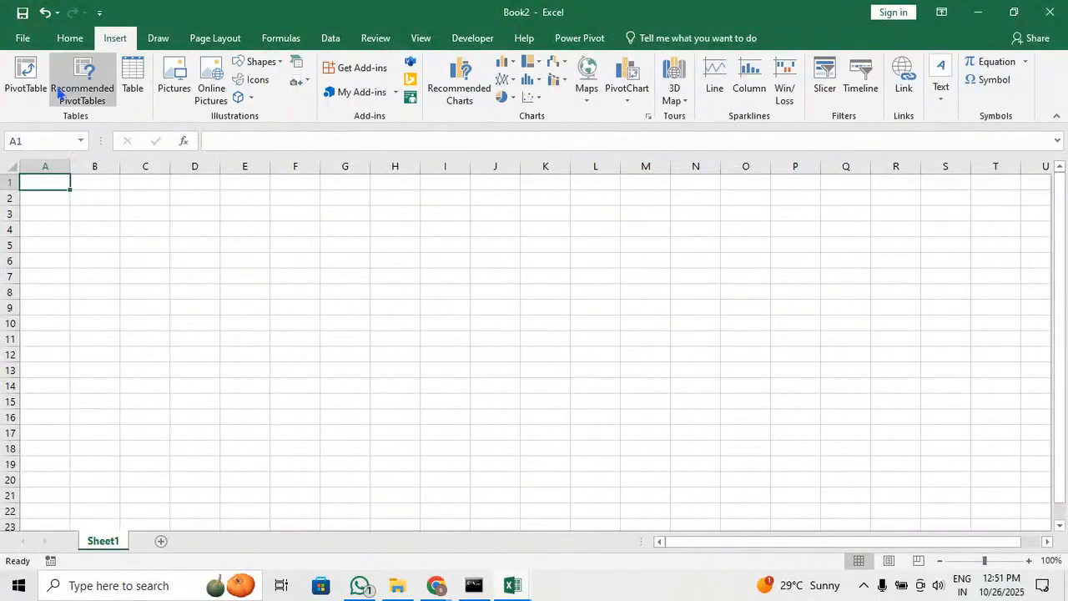
pyautogui.click(331, 39)
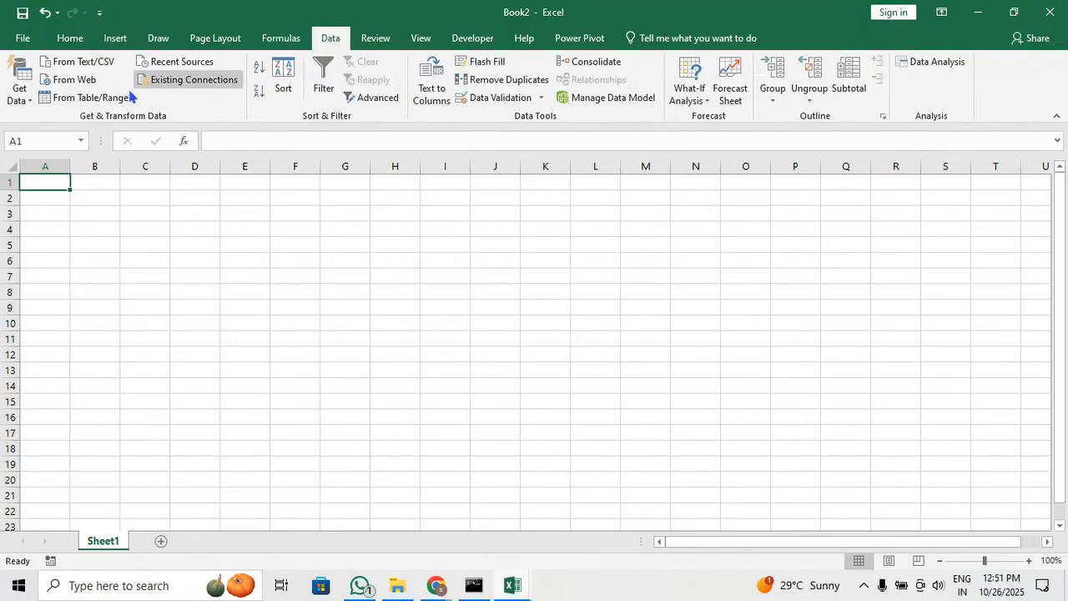
pyautogui.click(421, 38)
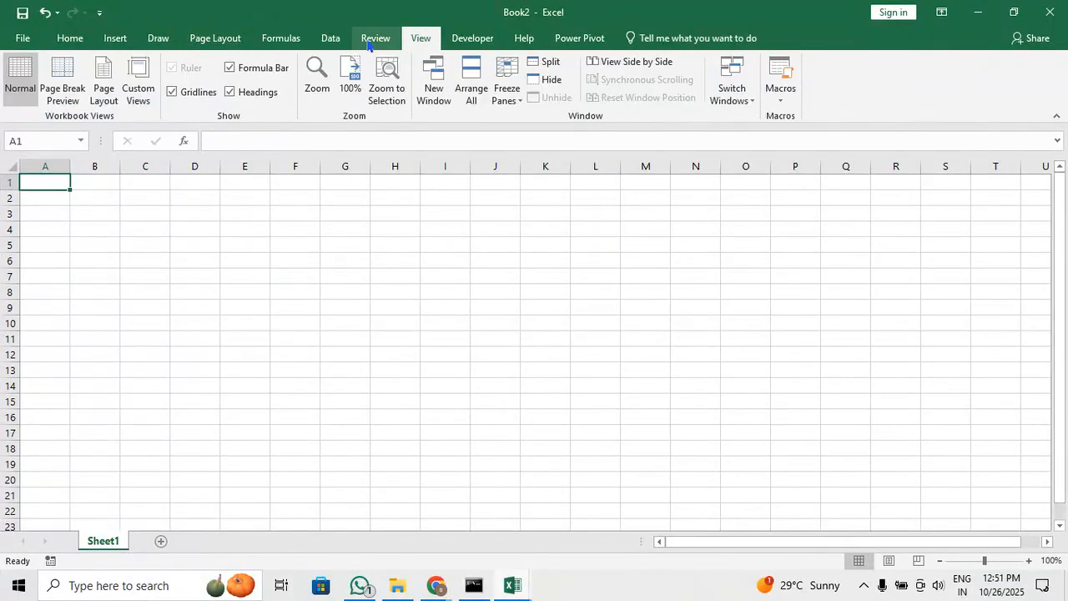
pyautogui.click(340, 40)
pyautogui.click(80, 62)
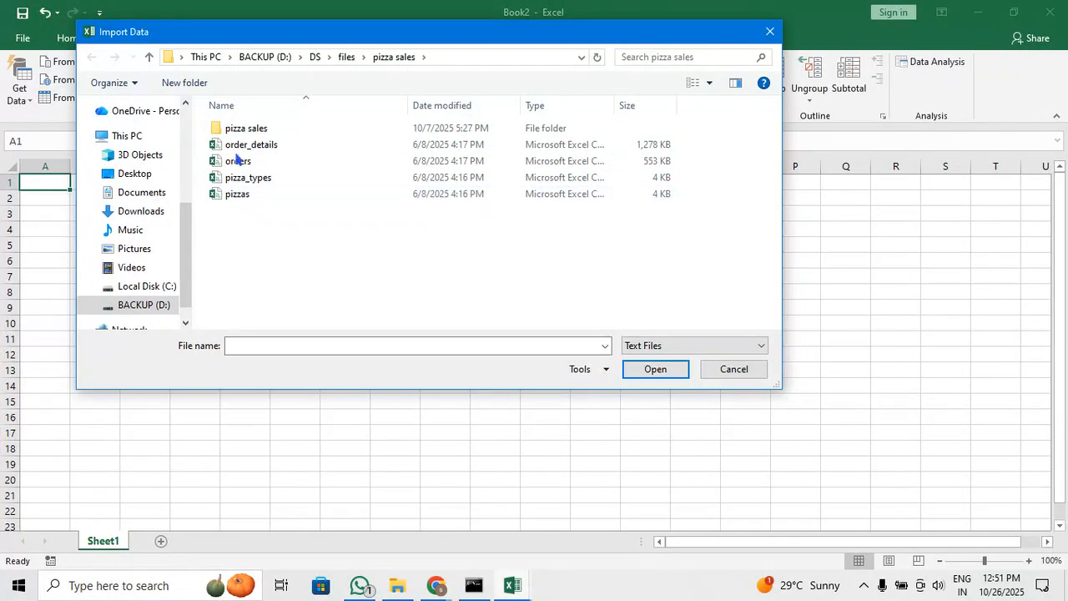
pyautogui.moveTo(241, 147); pyautogui.dragTo(248, 181)
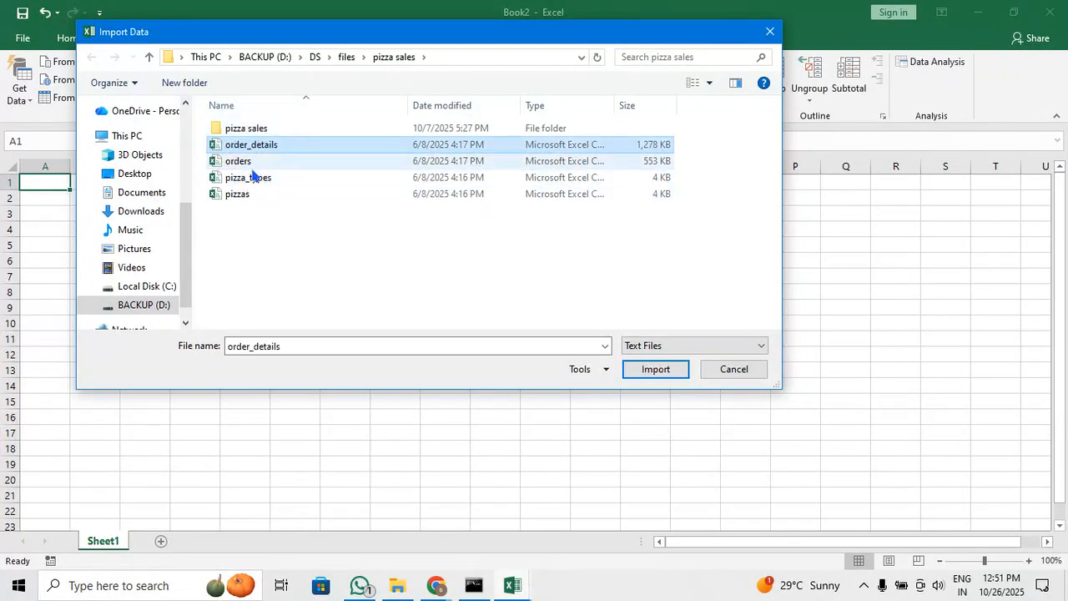
pyautogui.click(255, 162)
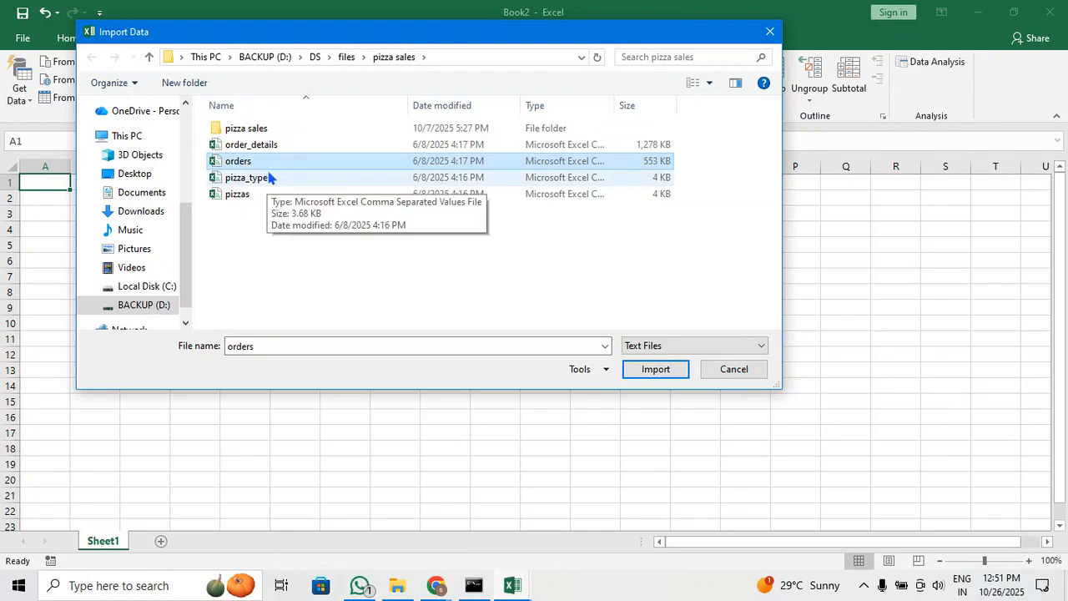
pyautogui.click(285, 149)
pyautogui.click(644, 374)
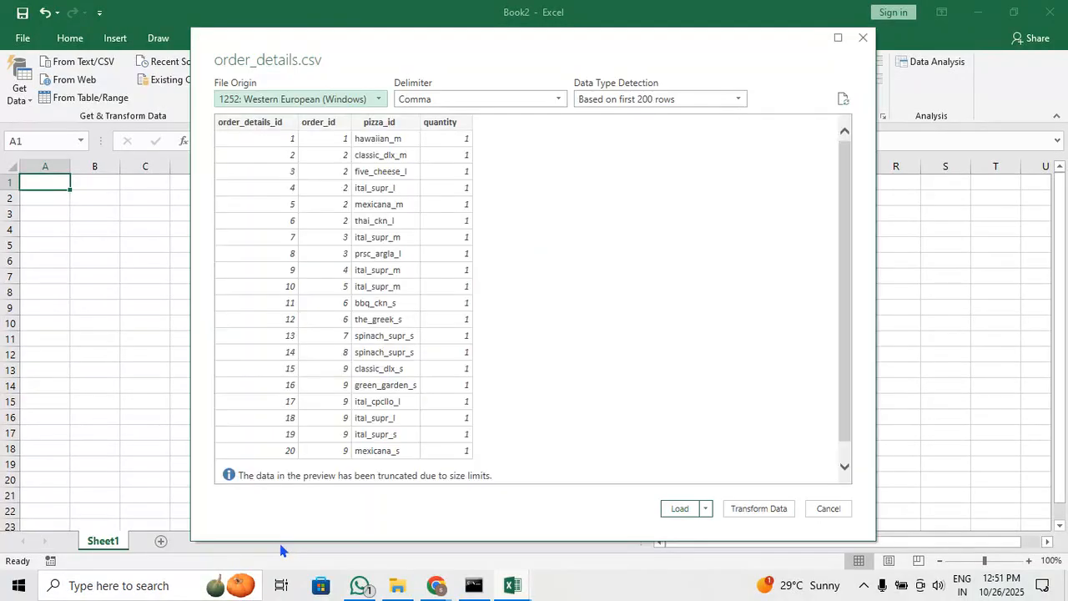
pyautogui.click(680, 509)
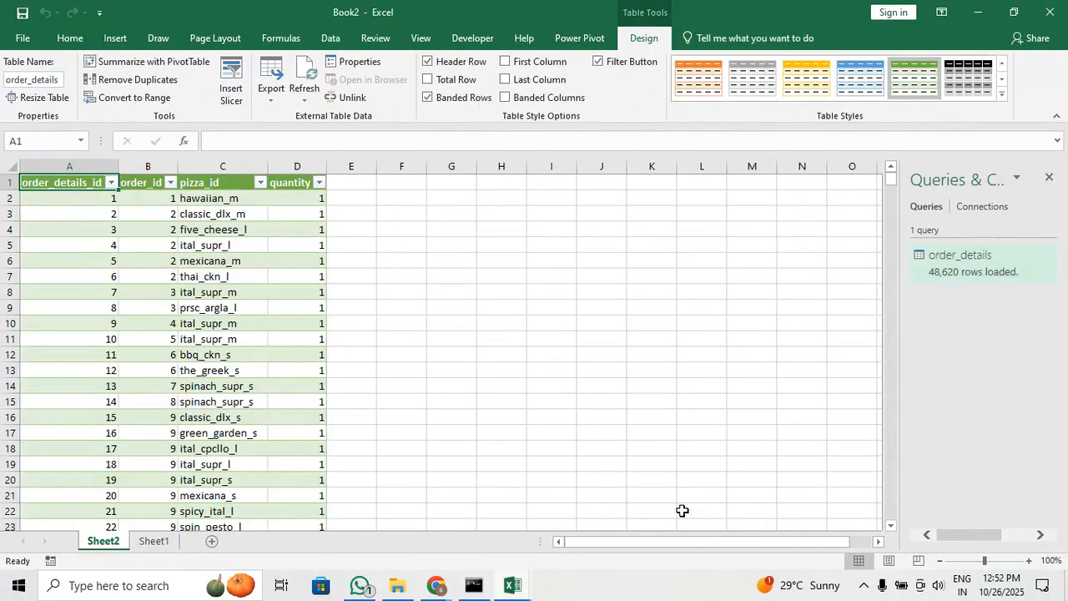
# Rename the sheet holding the imported order details table as order_details
pyautogui.click(154, 541)
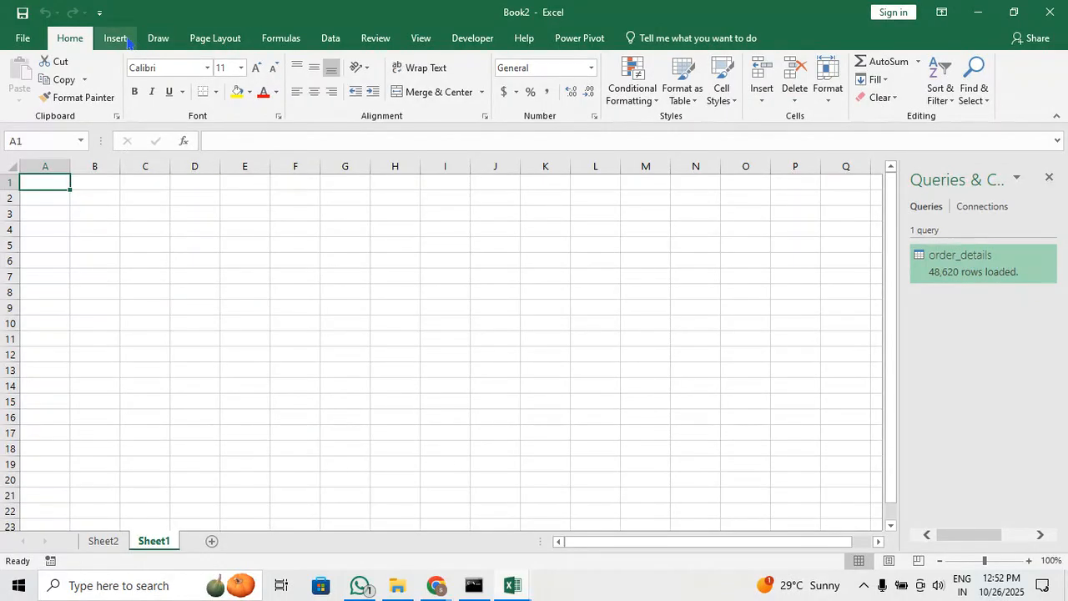
pyautogui.click(116, 542)
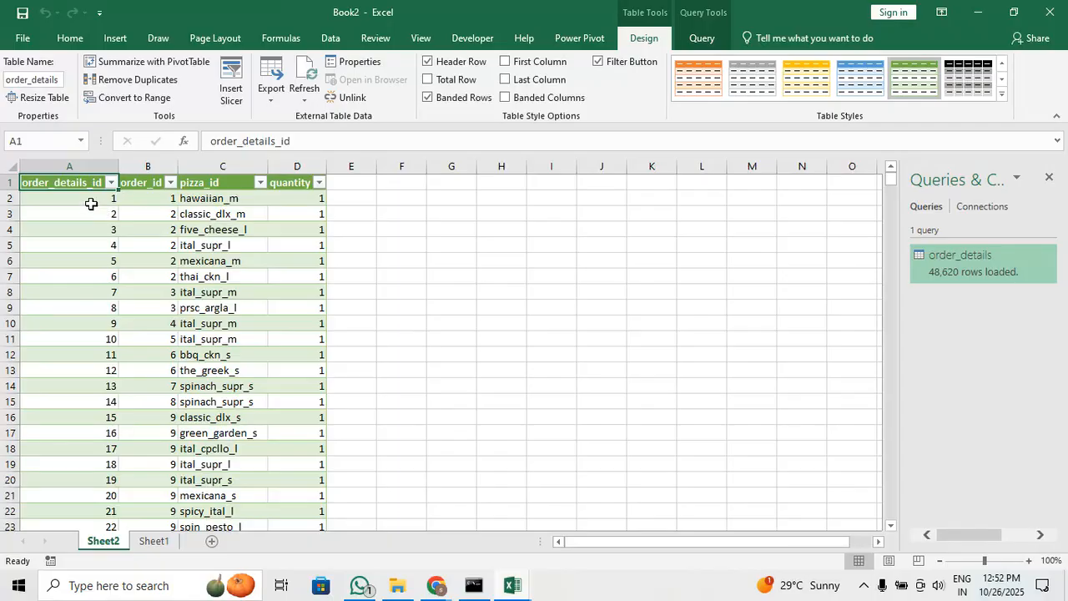
pyautogui.click(156, 542)
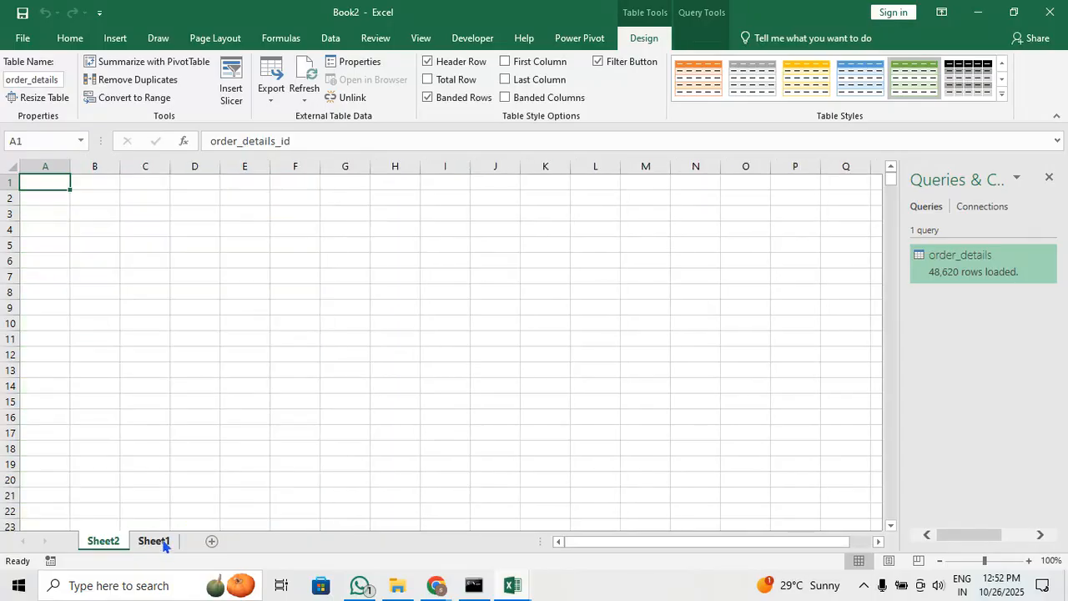
pyautogui.click(107, 542)
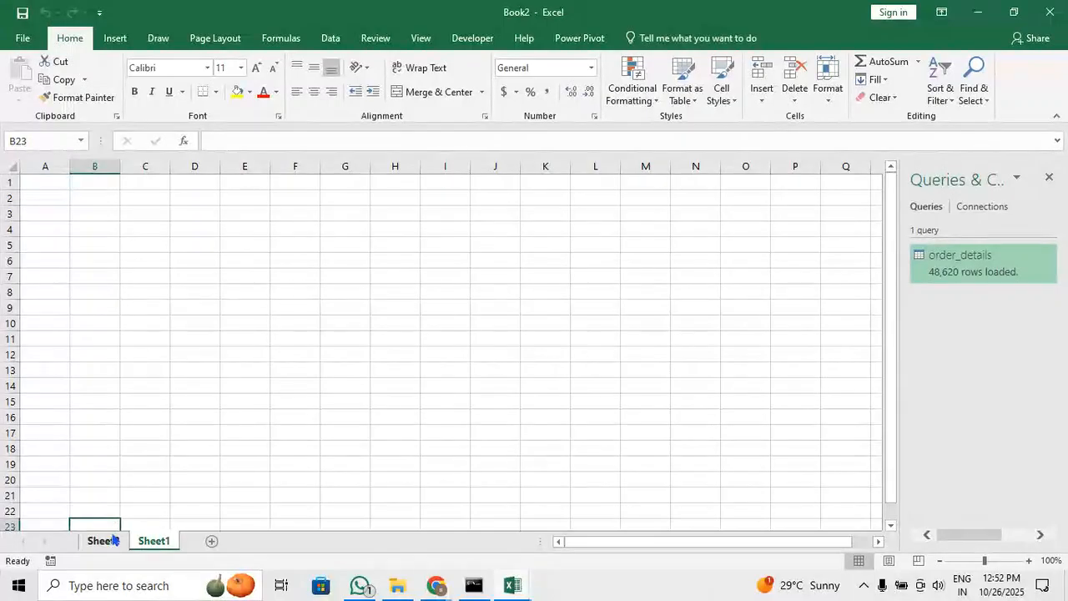
pyautogui.doubleClick(103, 542)
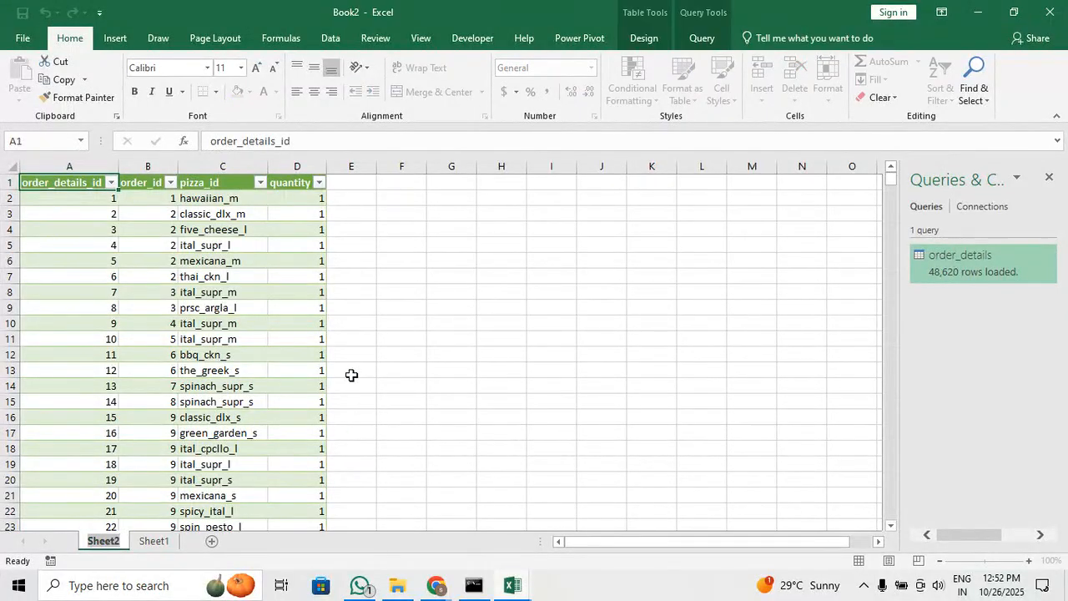
pyautogui.write('order')
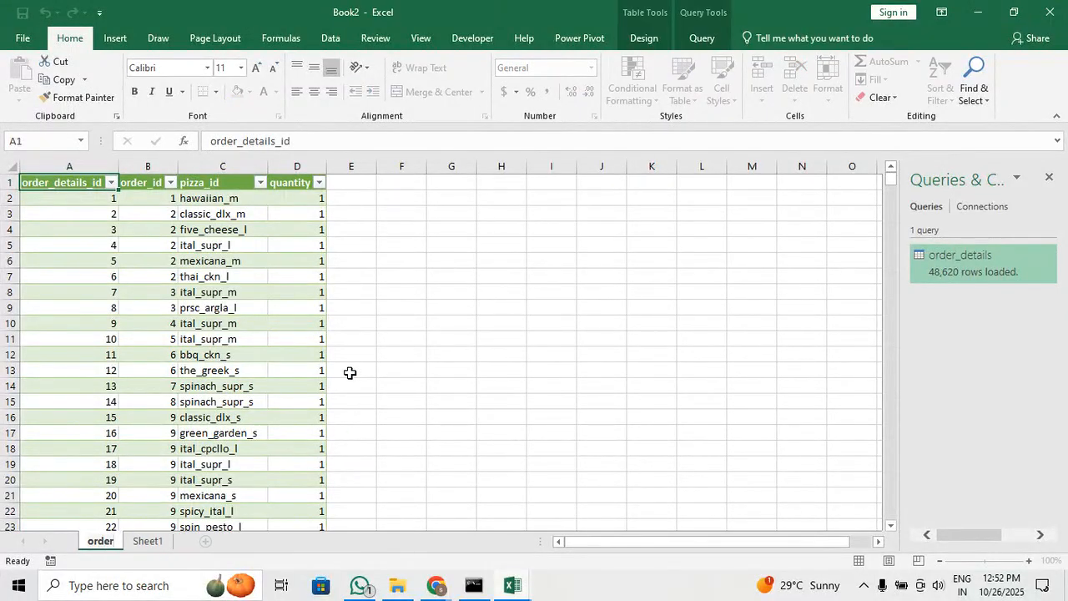
pyautogui.write('_details')
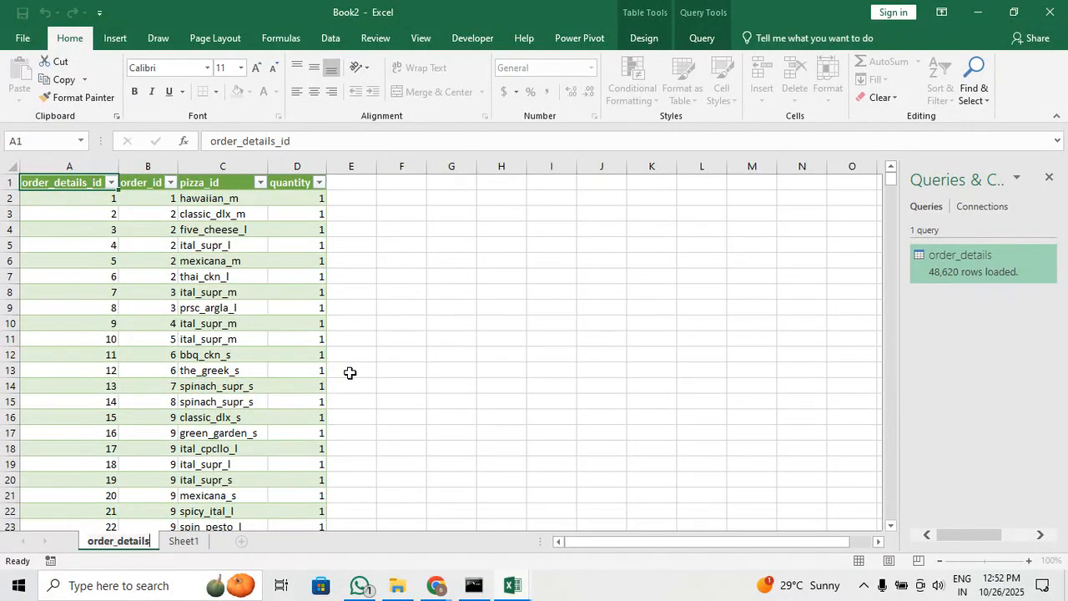
pyautogui.press('Return')
# Import orders.csv from the pizza sales folder and load it as a table on a new sheet
pyautogui.click(183, 542)
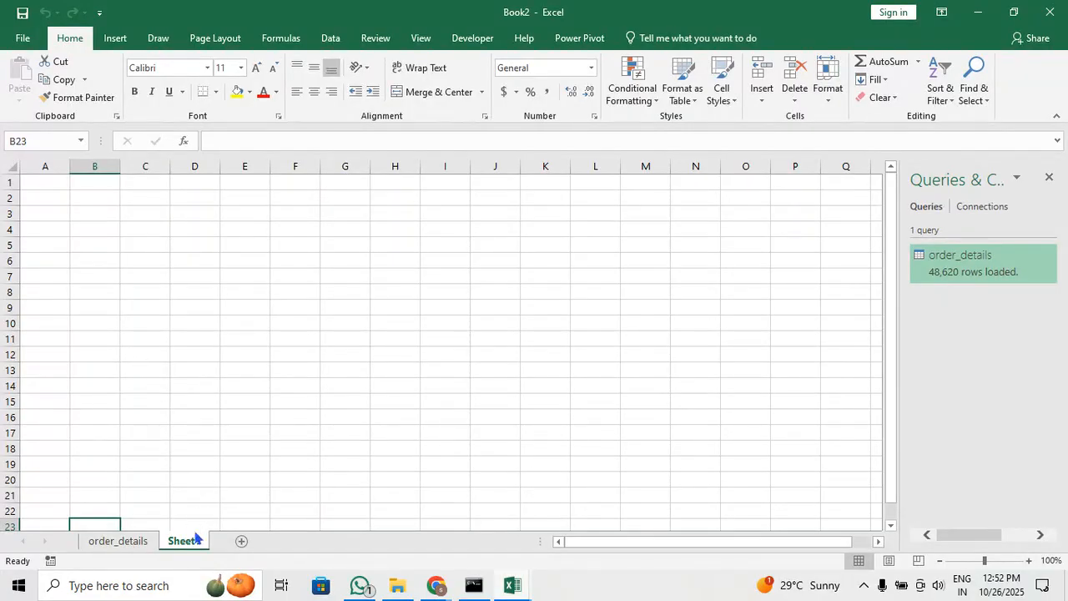
pyautogui.click(331, 38)
pyautogui.click(72, 62)
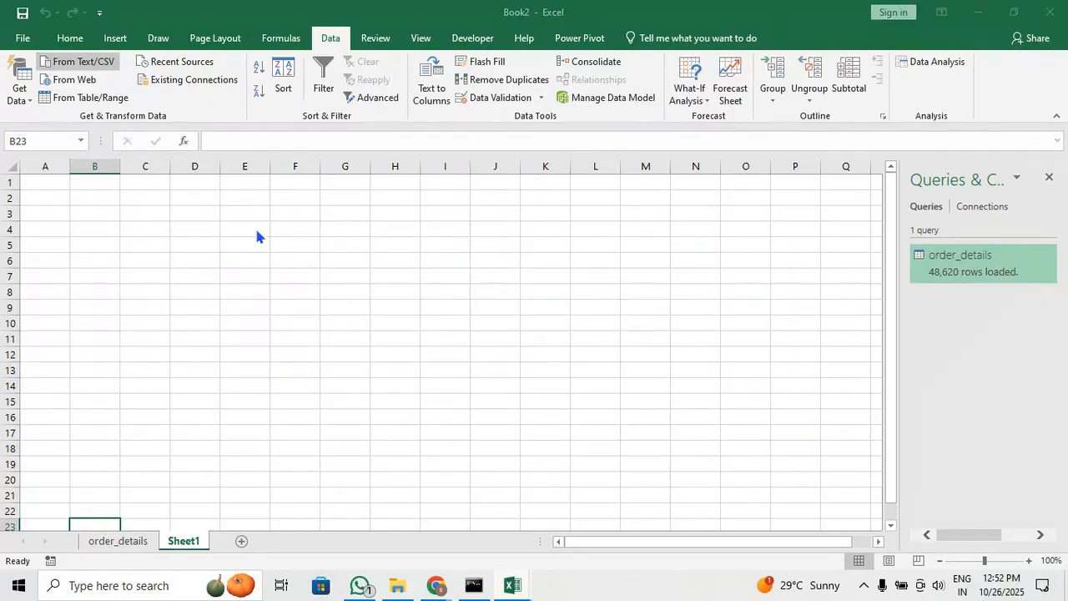
pyautogui.click(247, 161)
pyautogui.click(639, 369)
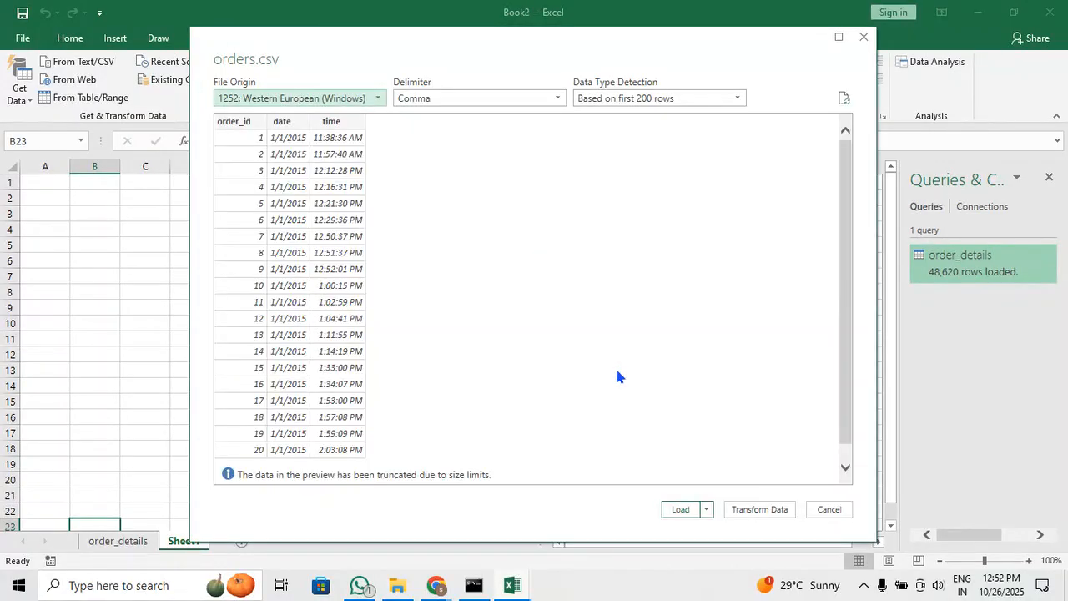
pyautogui.click(680, 509)
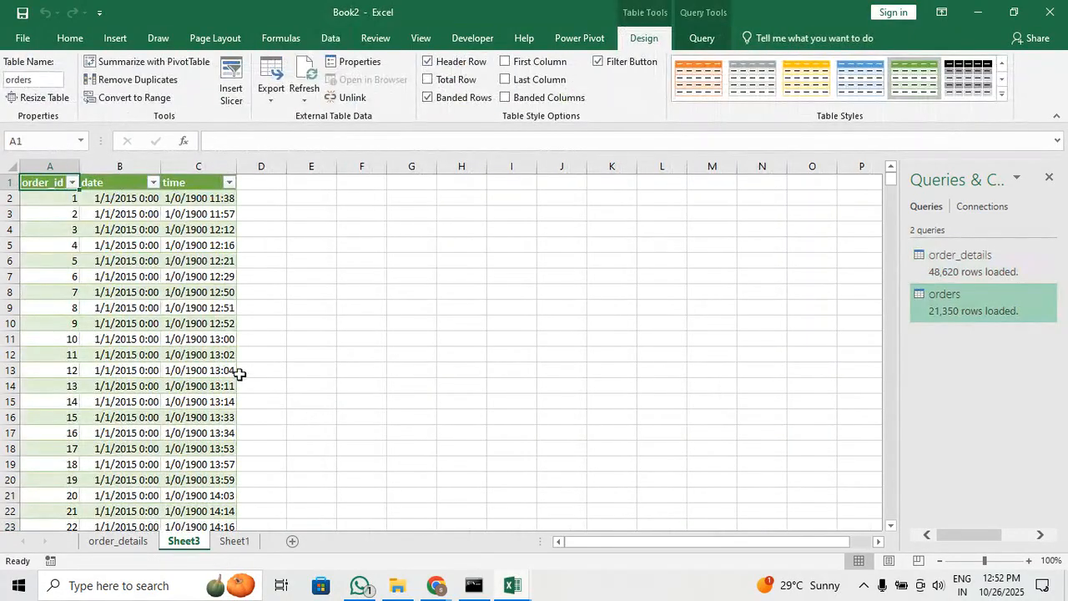
# Rename the sheet holding the imported orders table as orders
pyautogui.doubleClick(185, 543)
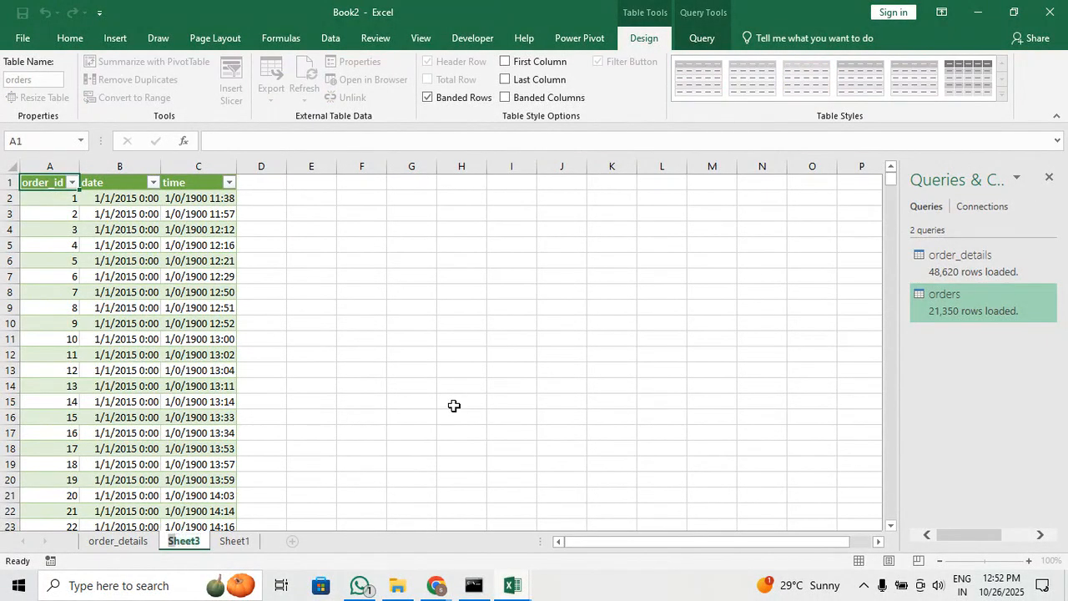
pyautogui.write('order')
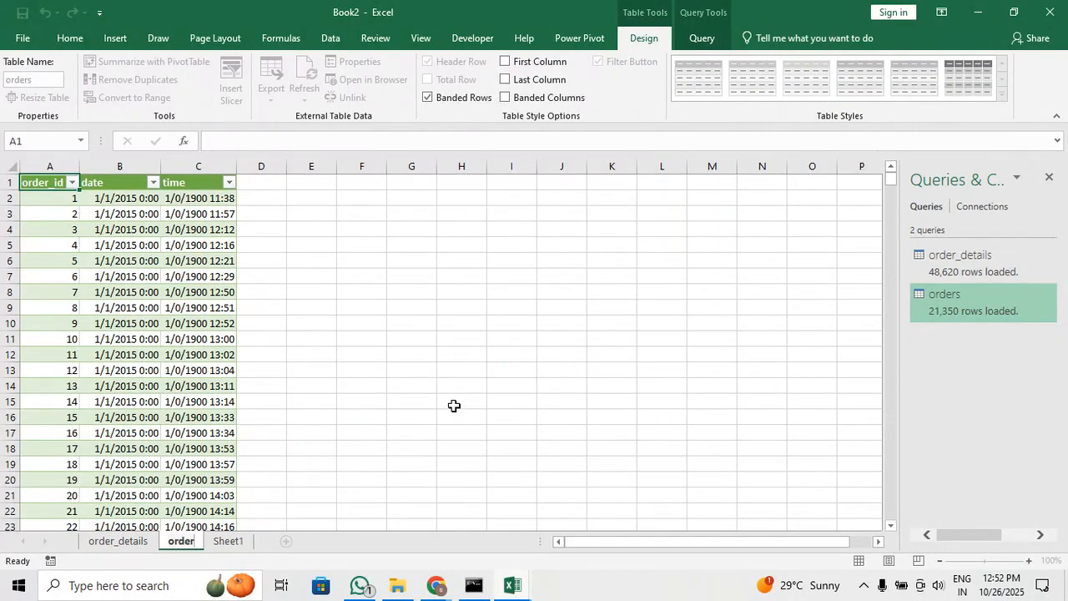
pyautogui.write('s')
pyautogui.press('Return')
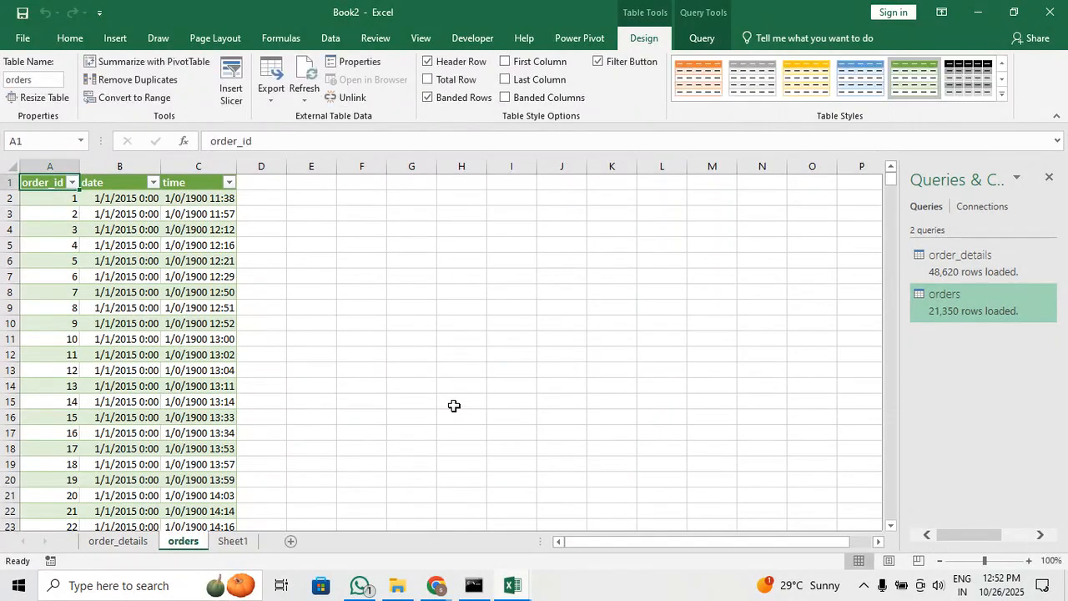
# Import pizza_types.csv from the pizza sales folder, promote its first row to headers, and load it as a table on a new sheet
pyautogui.click(233, 540)
pyautogui.click(330, 37)
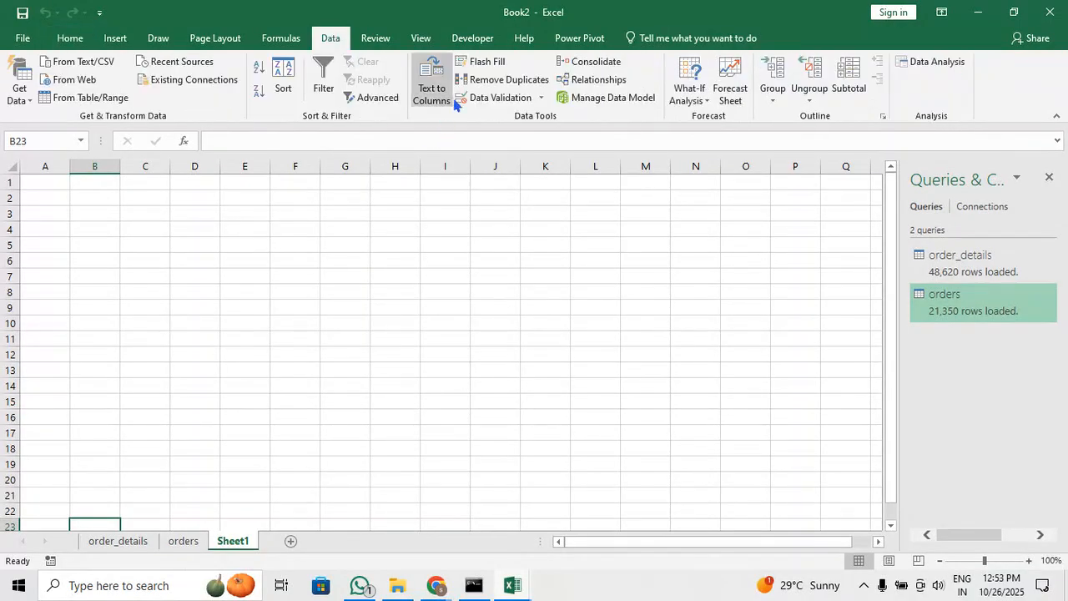
pyautogui.click(83, 61)
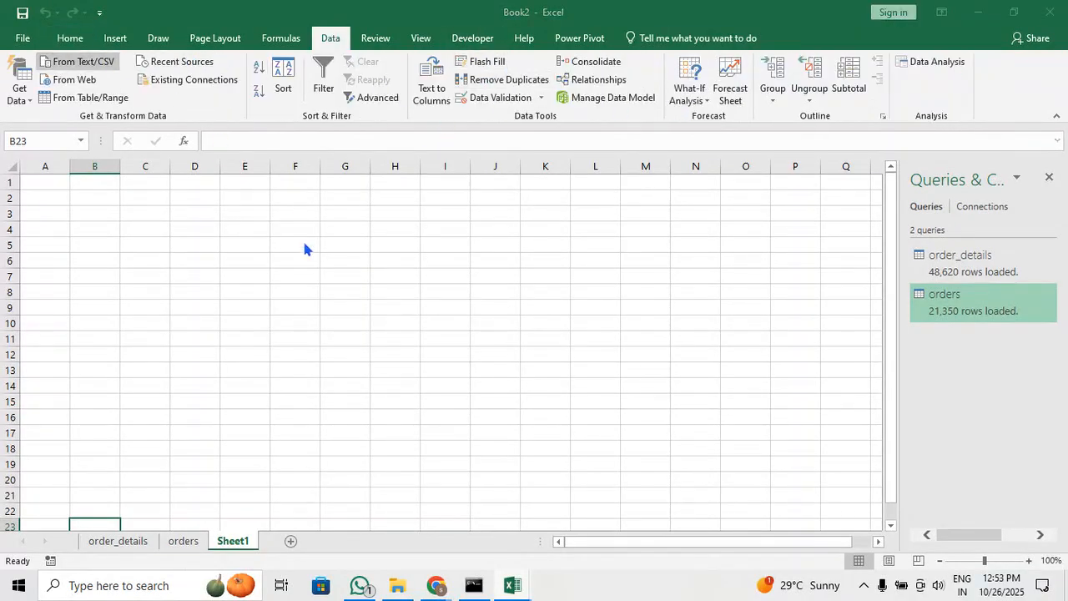
pyautogui.click(267, 178)
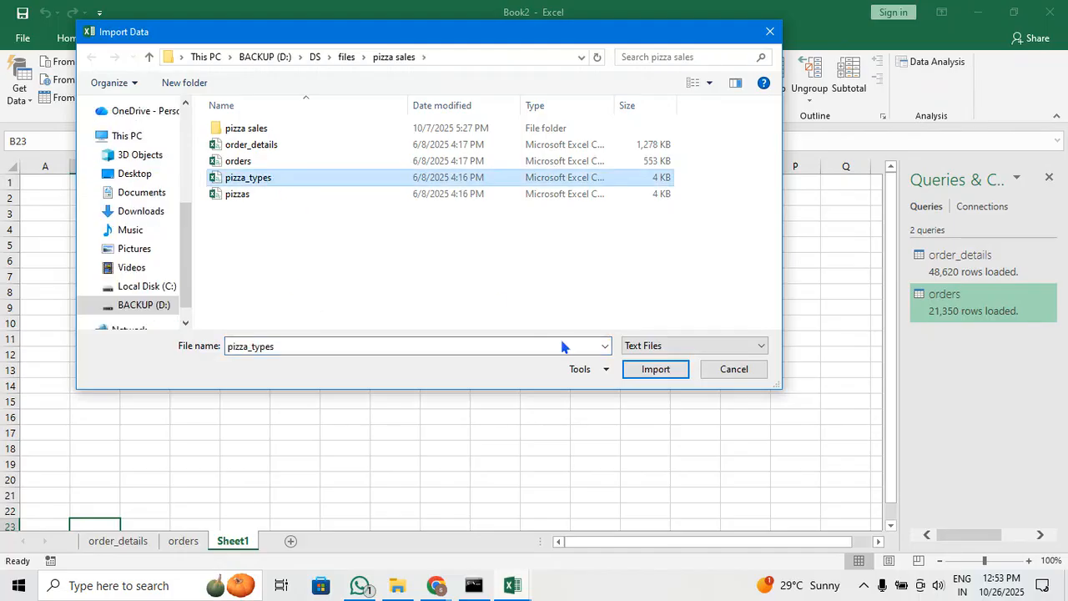
pyautogui.click(654, 369)
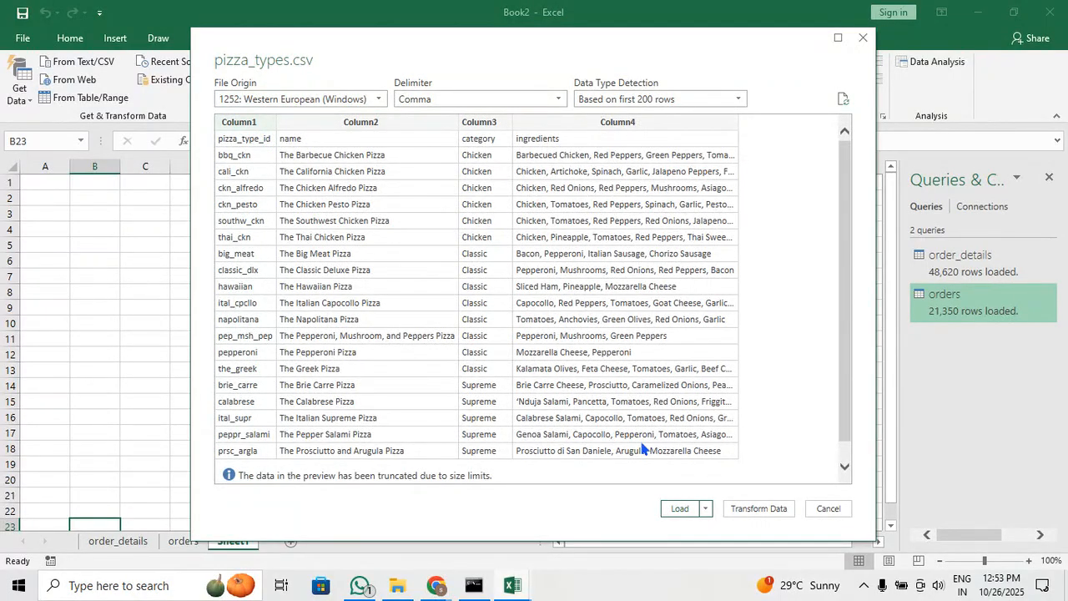
pyautogui.click(759, 509)
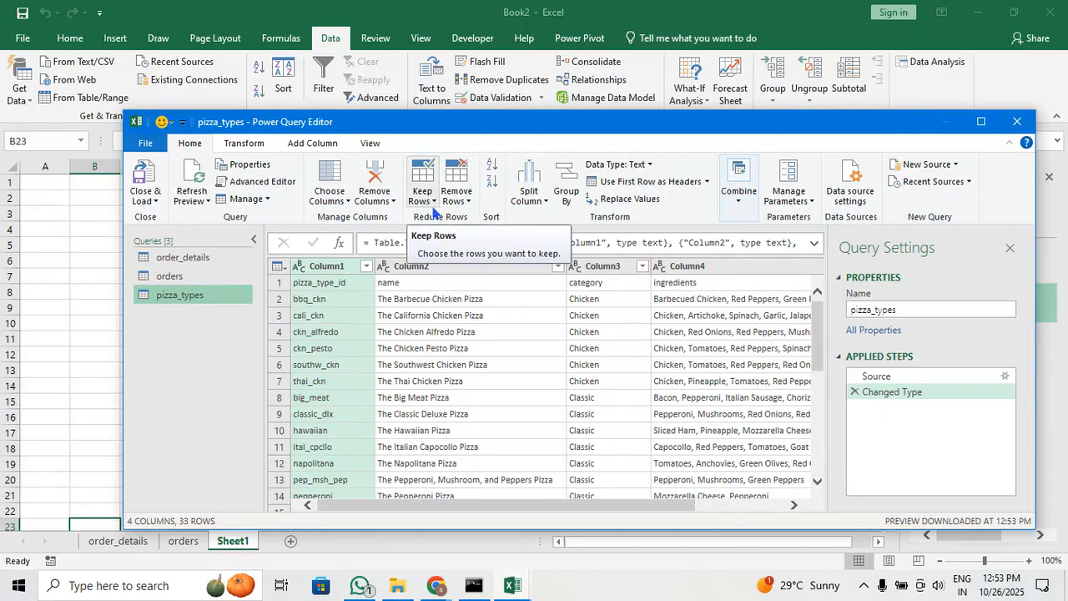
pyautogui.click(646, 183)
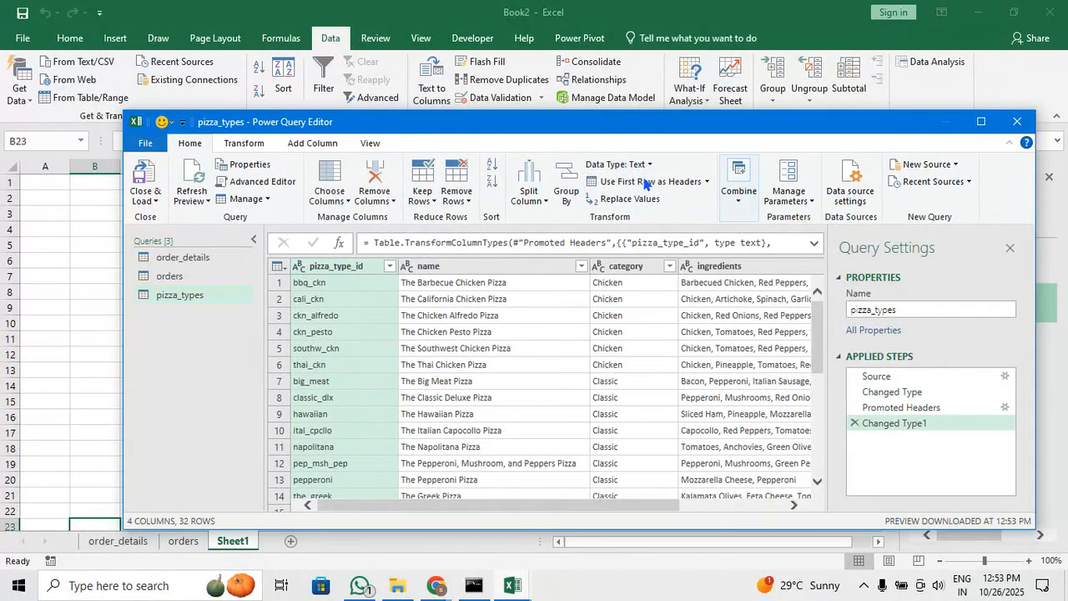
pyautogui.click(146, 177)
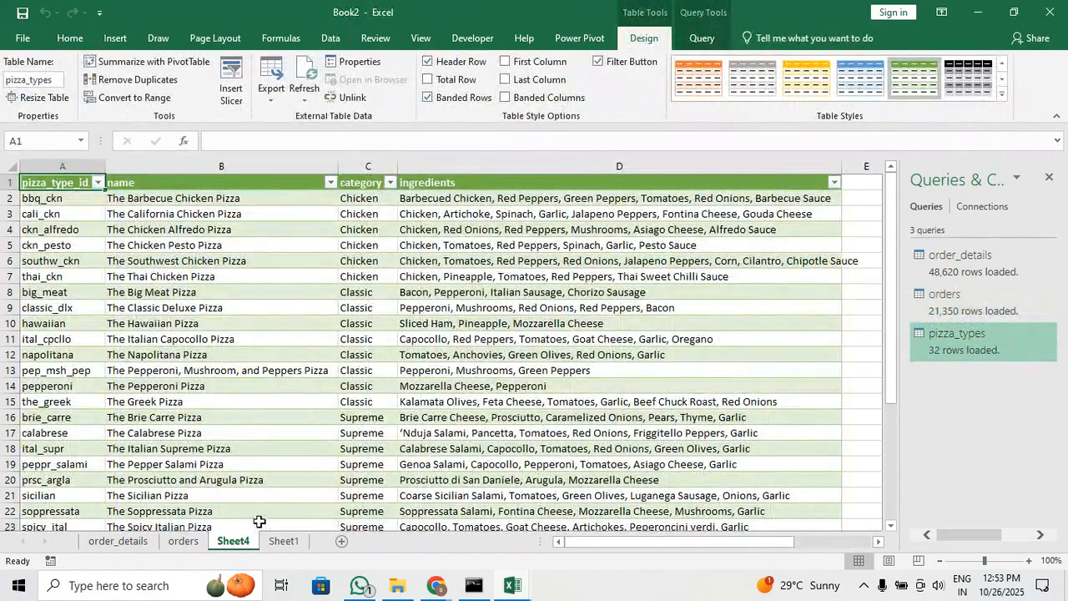
# Rename the sheet holding the imported pizza types table as pizza_type
pyautogui.click(283, 543)
pyautogui.click(234, 541)
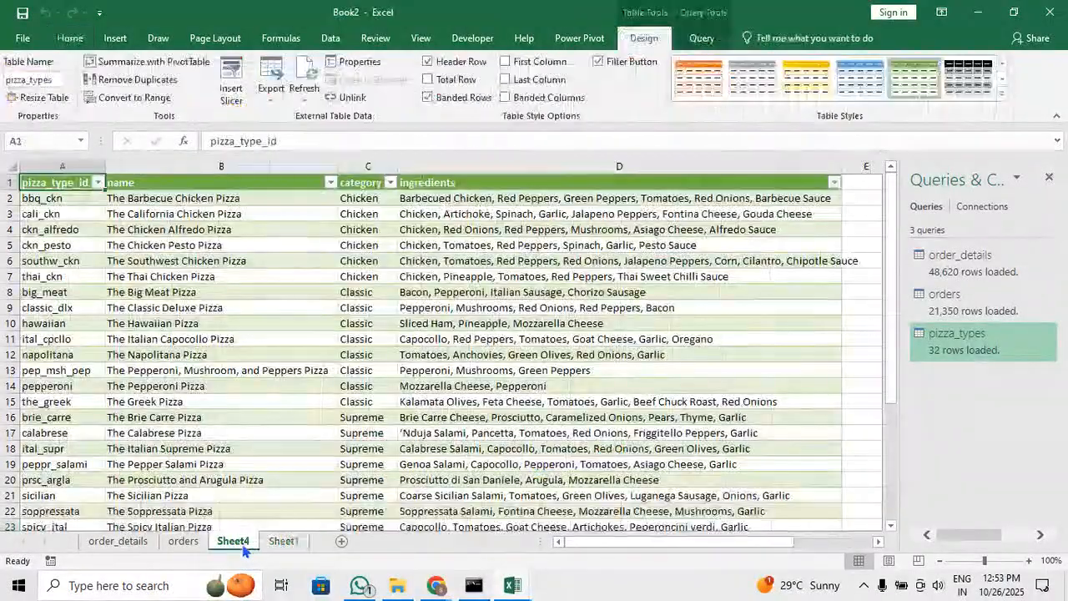
pyautogui.write('pizza')
pyautogui.press('Return')
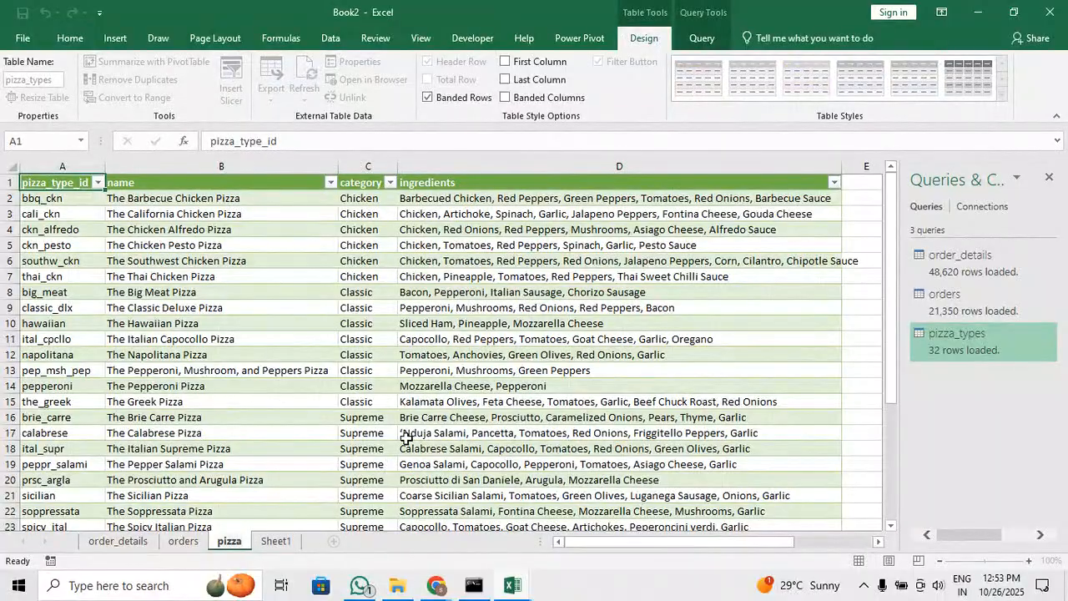
pyautogui.write('_type')
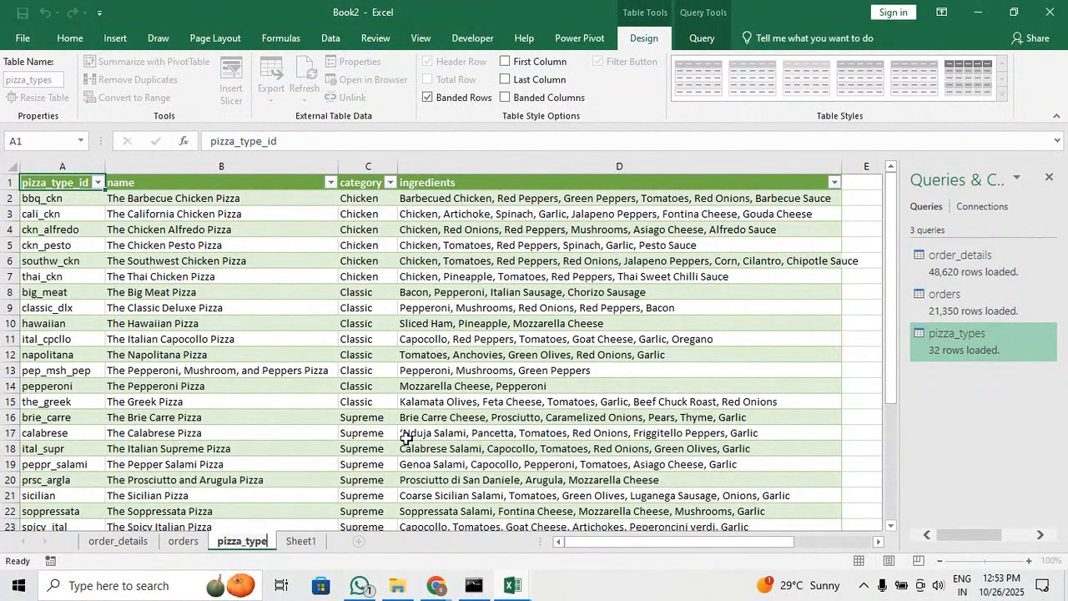
pyautogui.press('Return')
# Import pizzas.csv from the pizza sales folder and load it as a table on a new sheet
pyautogui.click(298, 541)
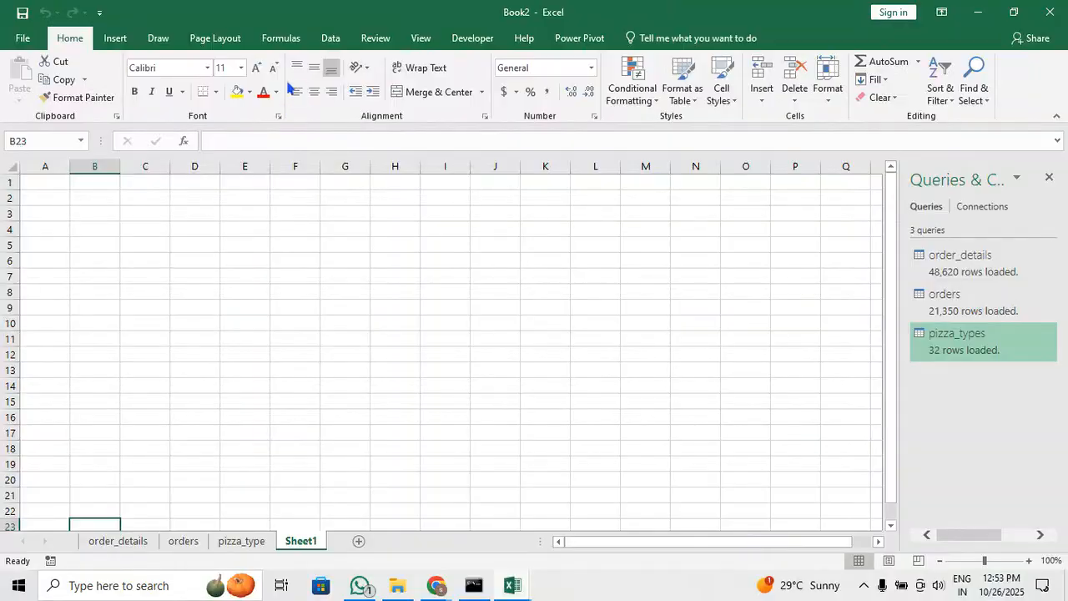
pyautogui.click(330, 37)
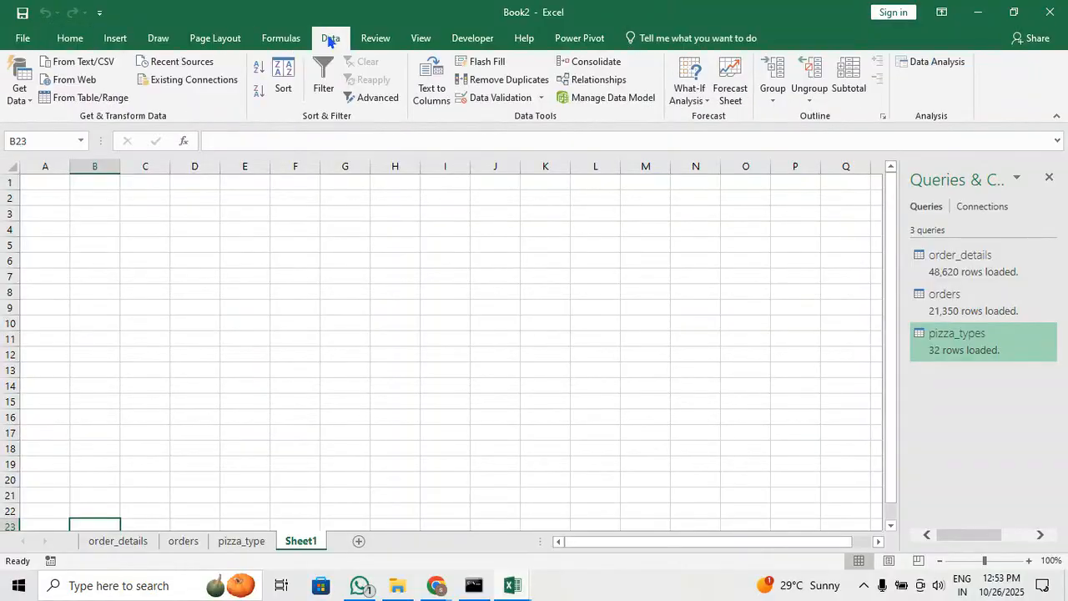
pyautogui.click(110, 65)
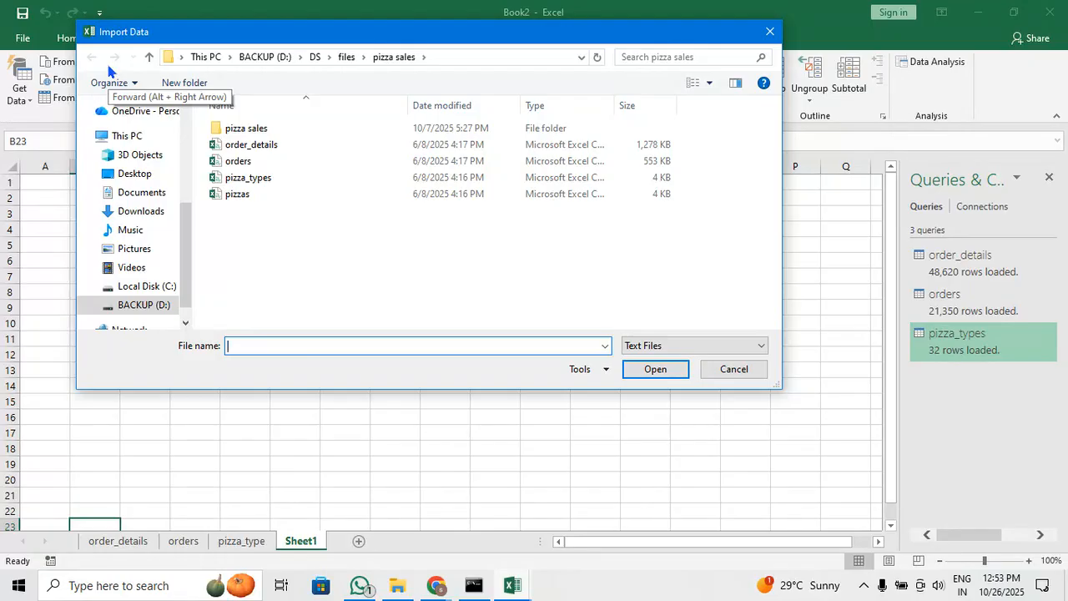
pyautogui.click(267, 194)
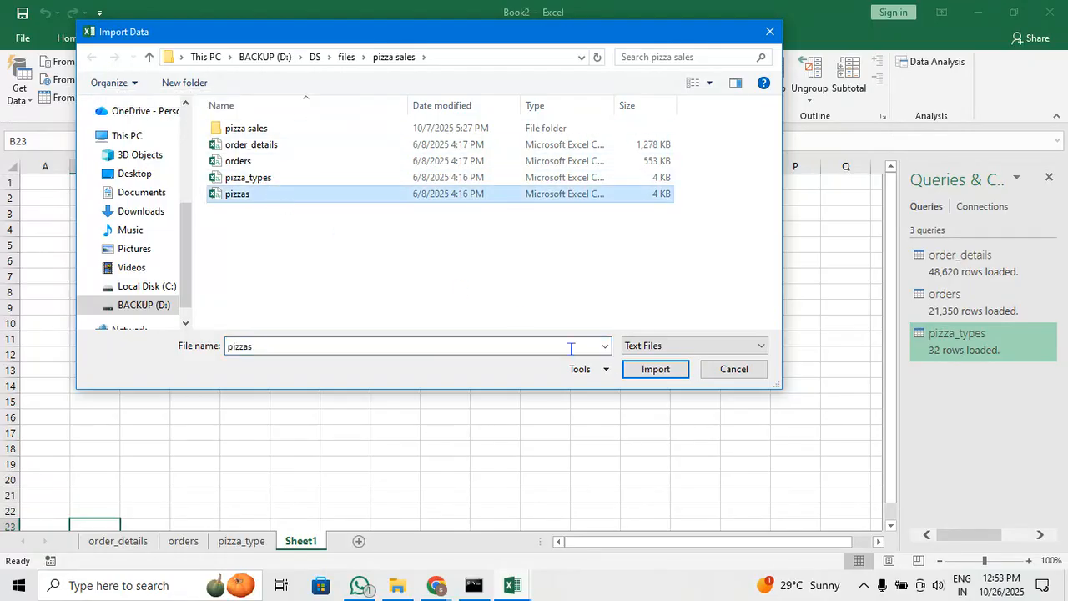
pyautogui.click(656, 369)
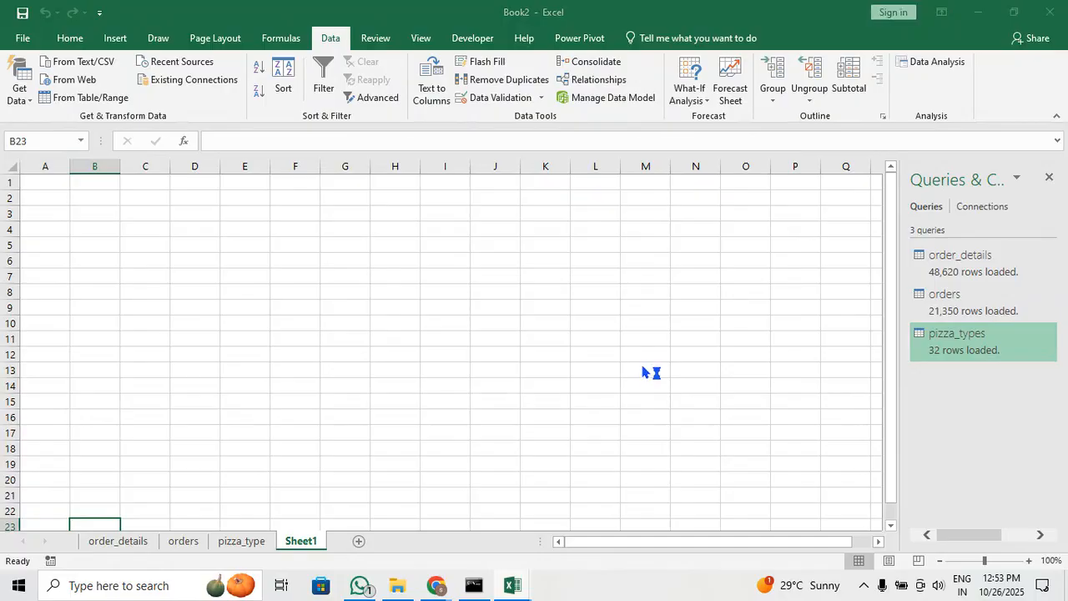
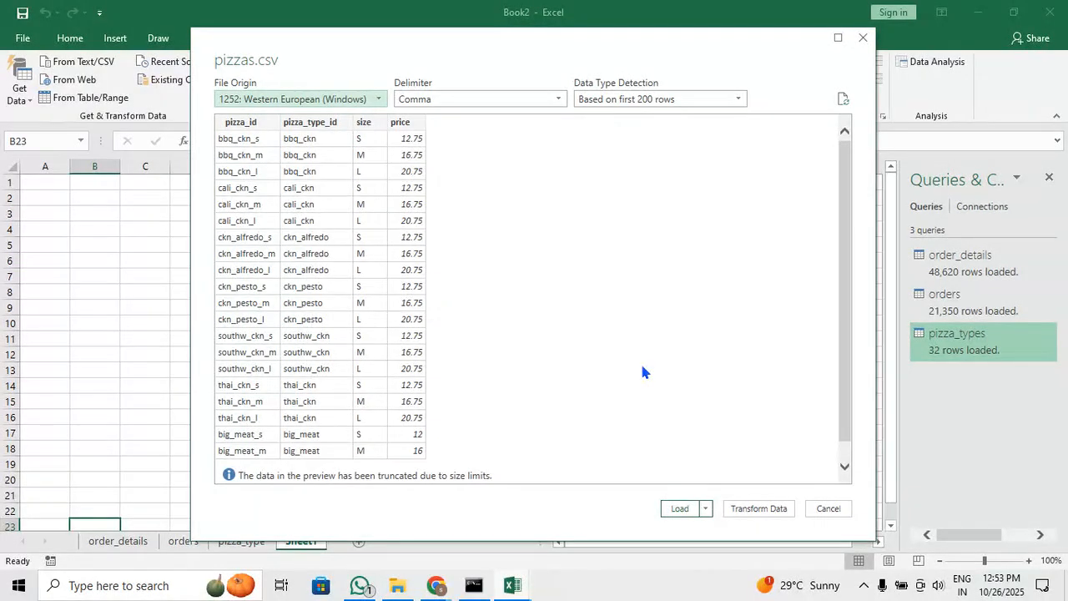
pyautogui.click(683, 508)
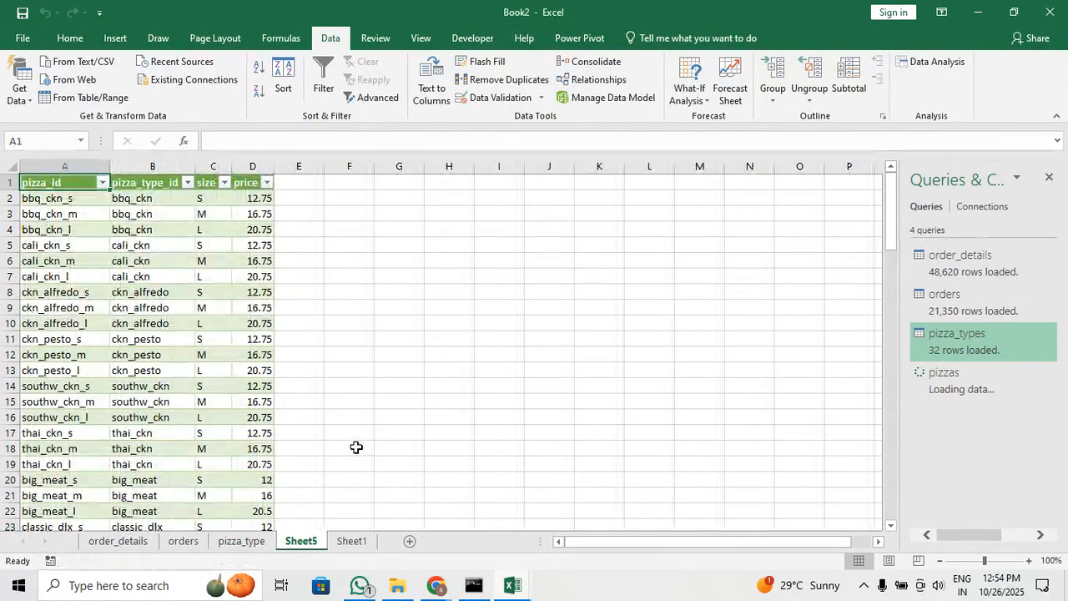
# Rename the sheet holding the imported pizzas table as pizzas
pyautogui.click(352, 541)
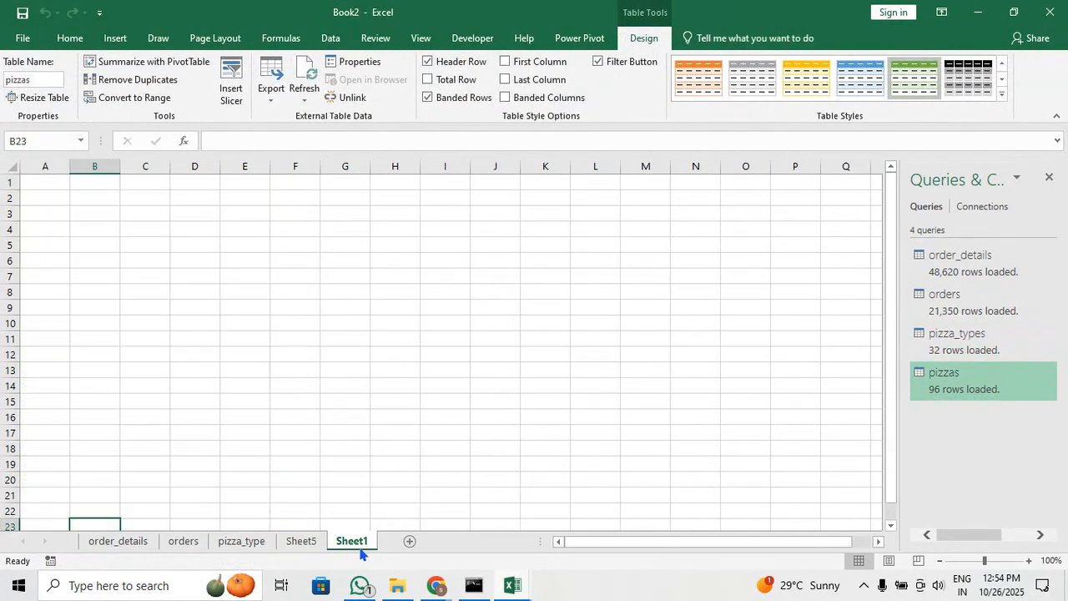
pyautogui.doubleClick(313, 542)
pyautogui.write('pizzas')
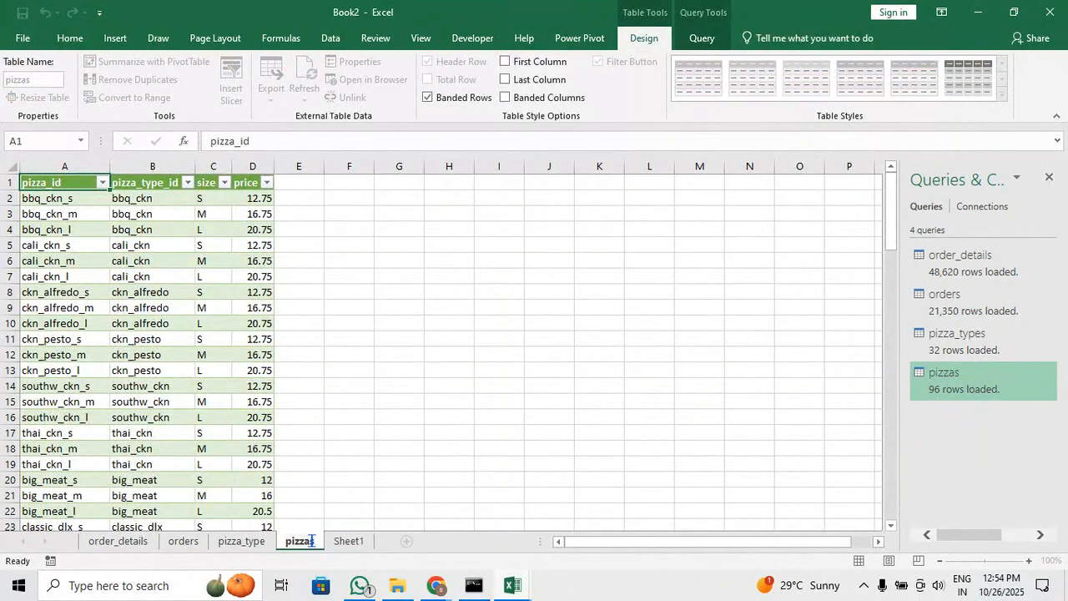
pyautogui.press('Return')
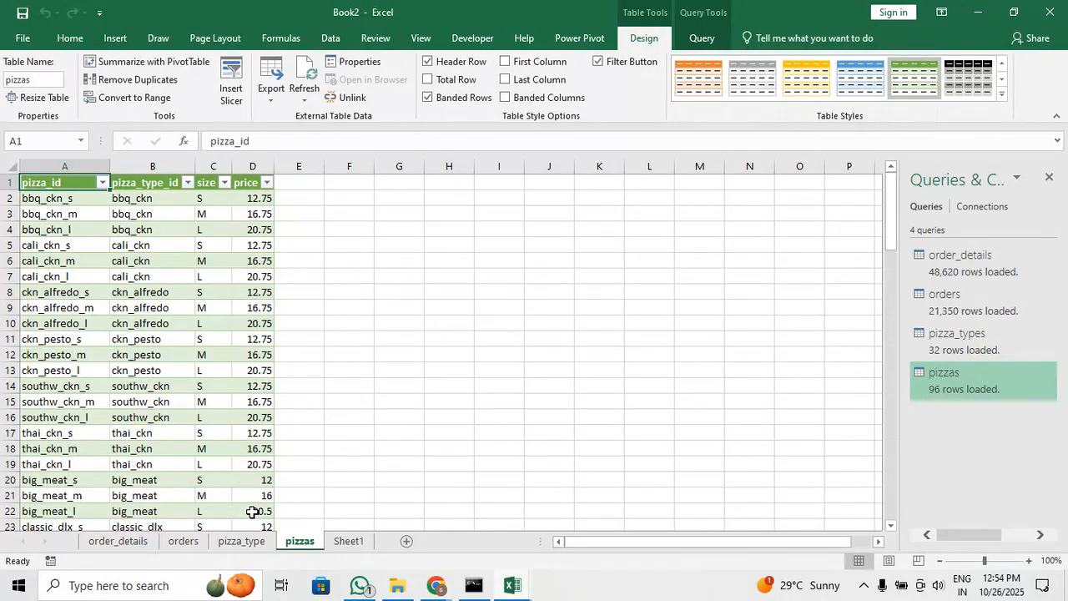
pyautogui.click(377, 496)
pyautogui.click(348, 542)
pyautogui.click(299, 541)
pyautogui.click(84, 383)
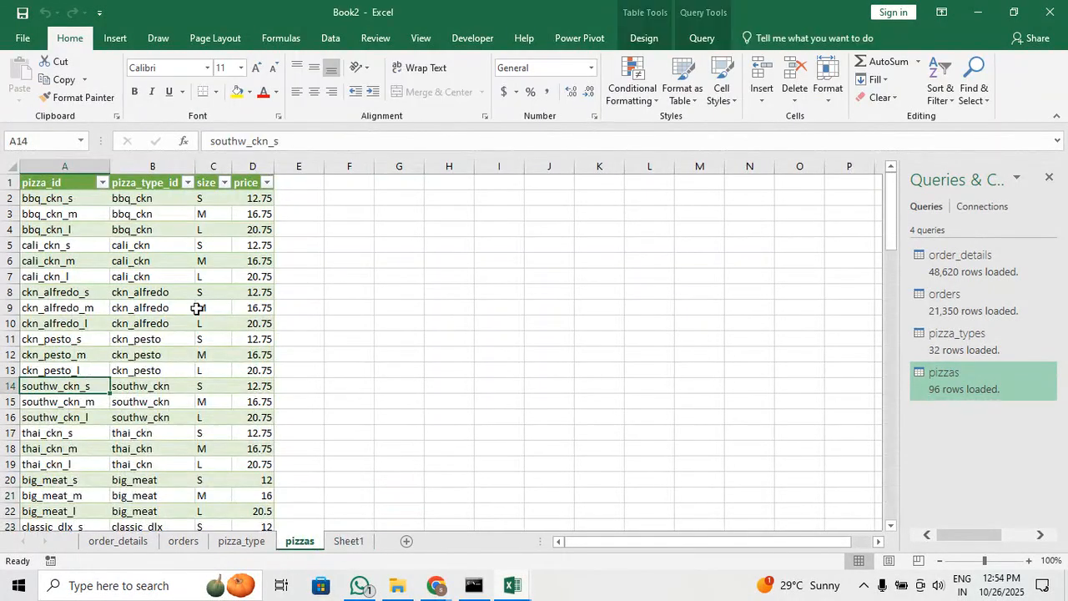
pyautogui.click(704, 39)
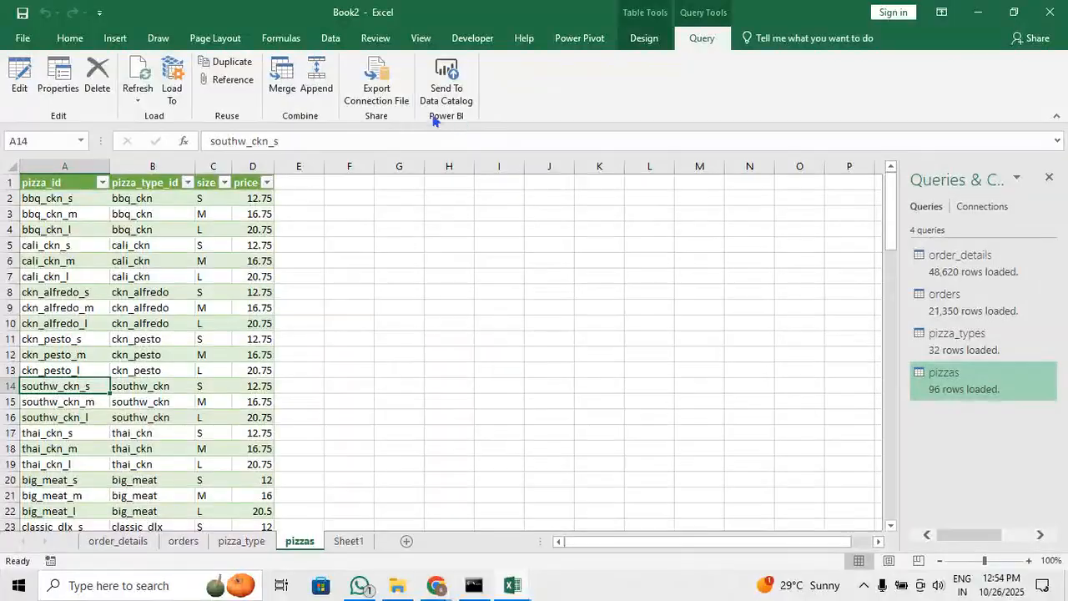
# Examine the order_details table down to its last row and across to its last column, and return to the pizzas sheet
pyautogui.click(105, 542)
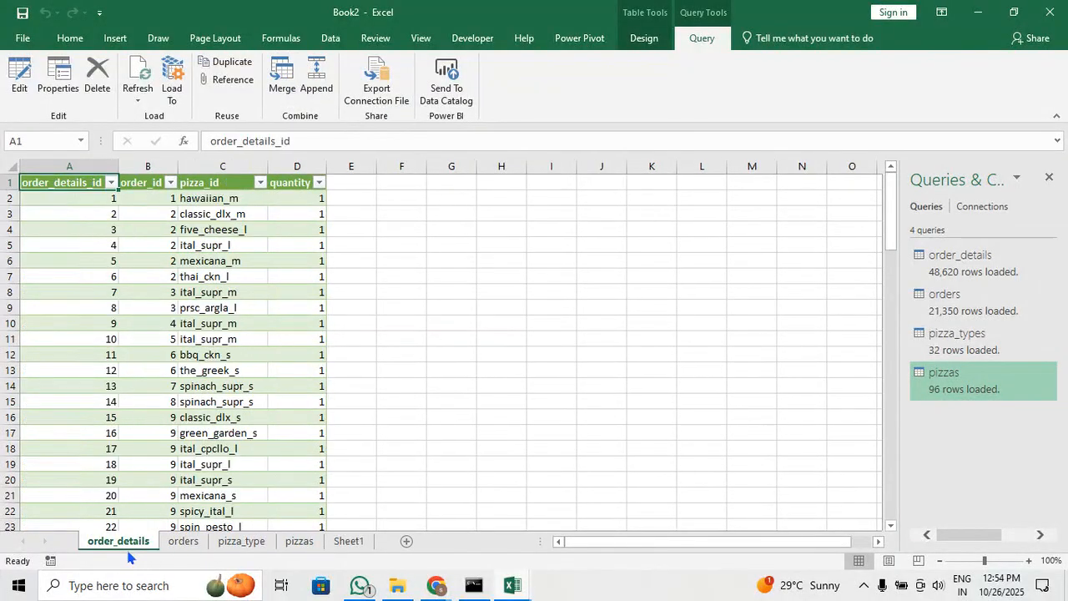
pyautogui.scroll(-5, 227, 379)
pyautogui.scroll(-20, 227, 379)
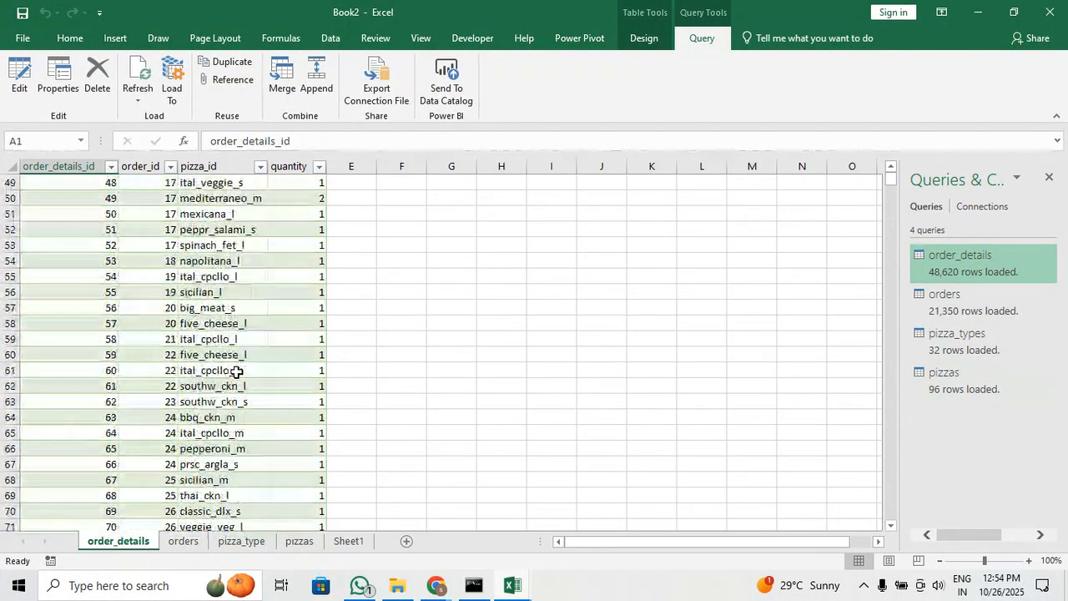
pyautogui.scroll(-20, 237, 371)
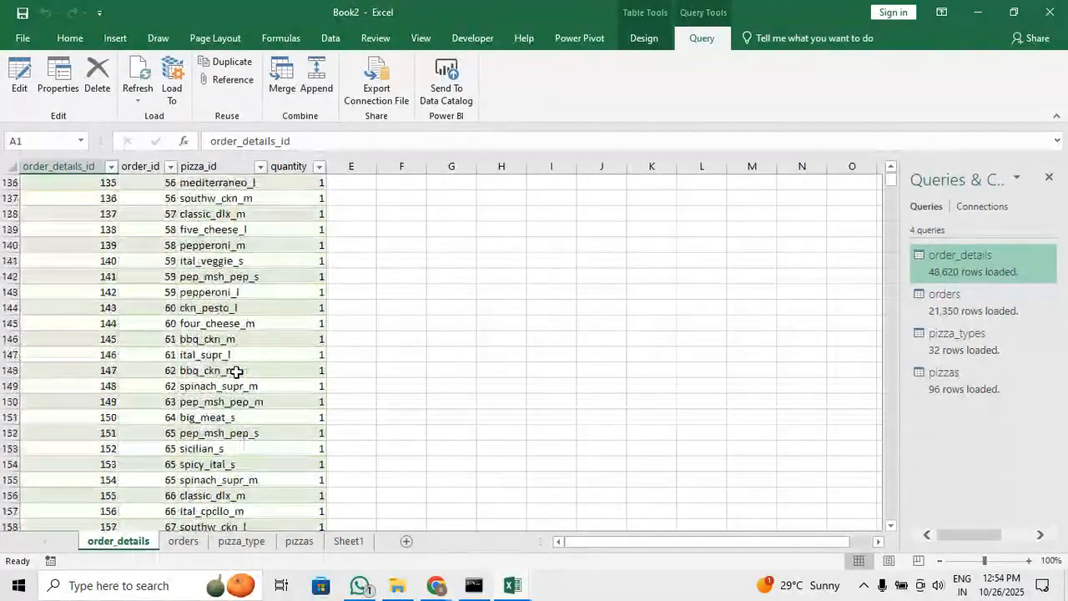
pyautogui.scroll(-20, 237, 372)
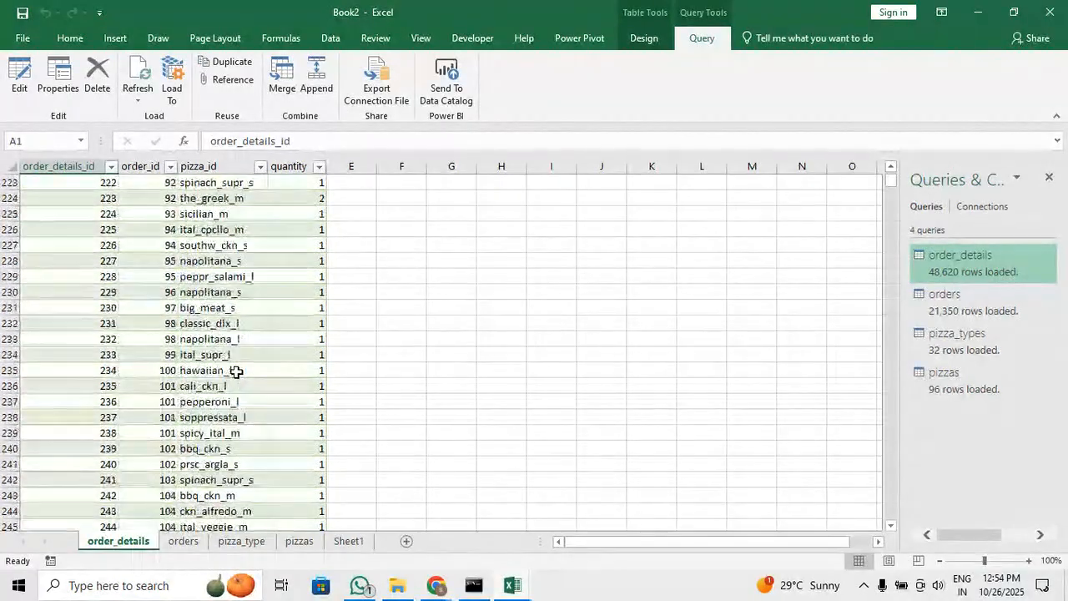
pyautogui.scroll(-20, 237, 371)
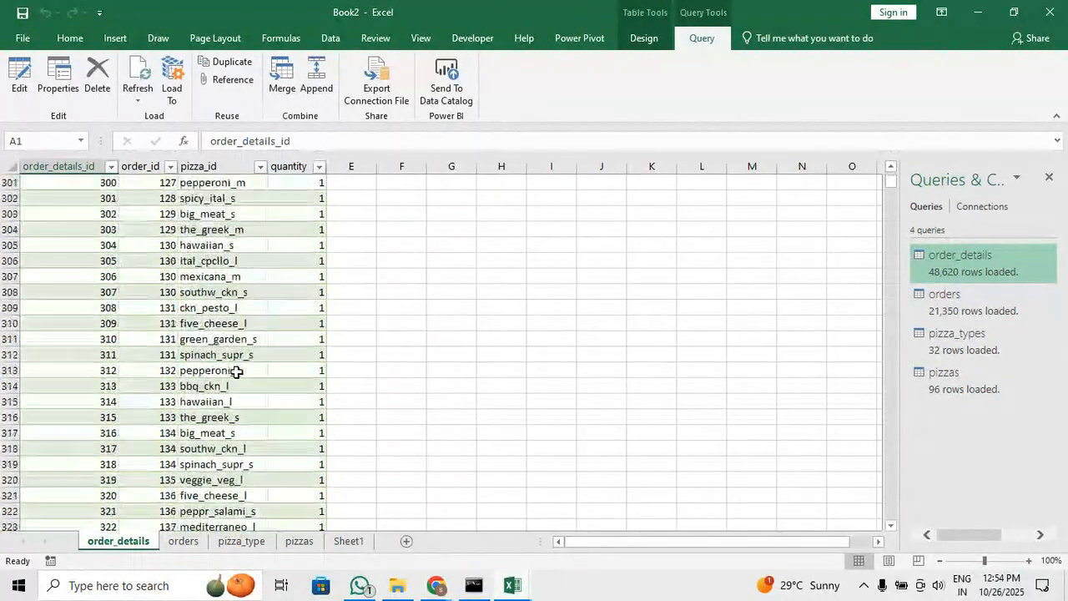
pyautogui.scroll(-20, 237, 372)
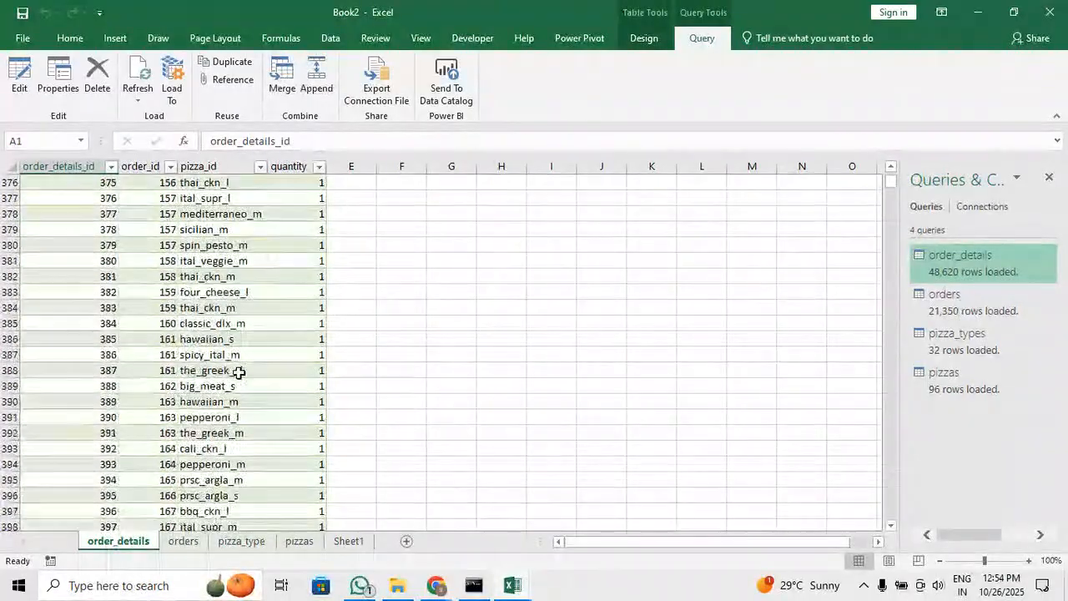
pyautogui.scroll(-12, 242, 372)
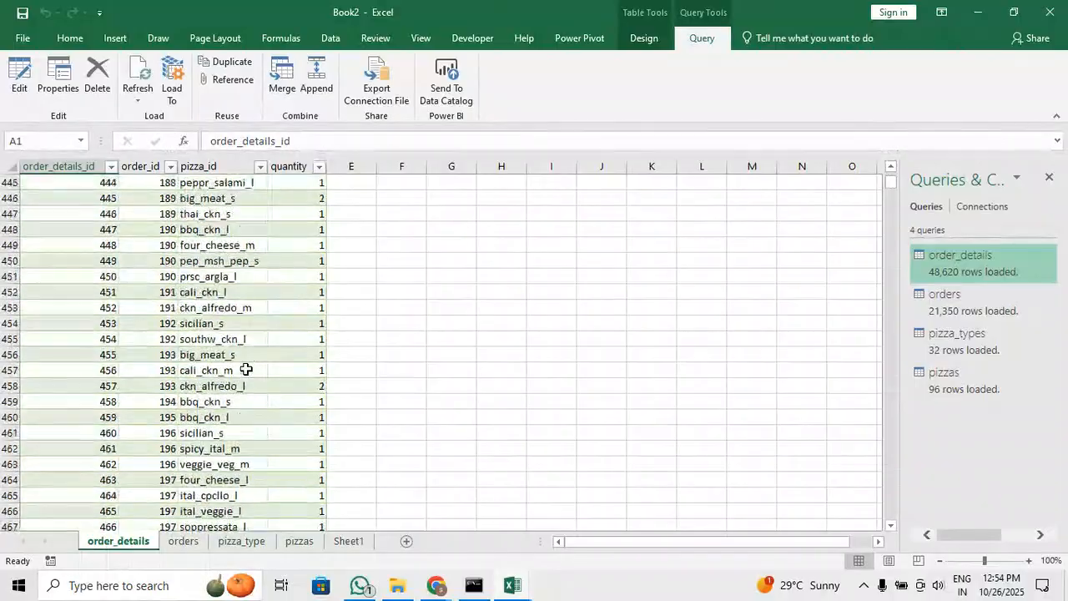
pyautogui.scroll(8, 246, 369)
pyautogui.scroll(18, 246, 369)
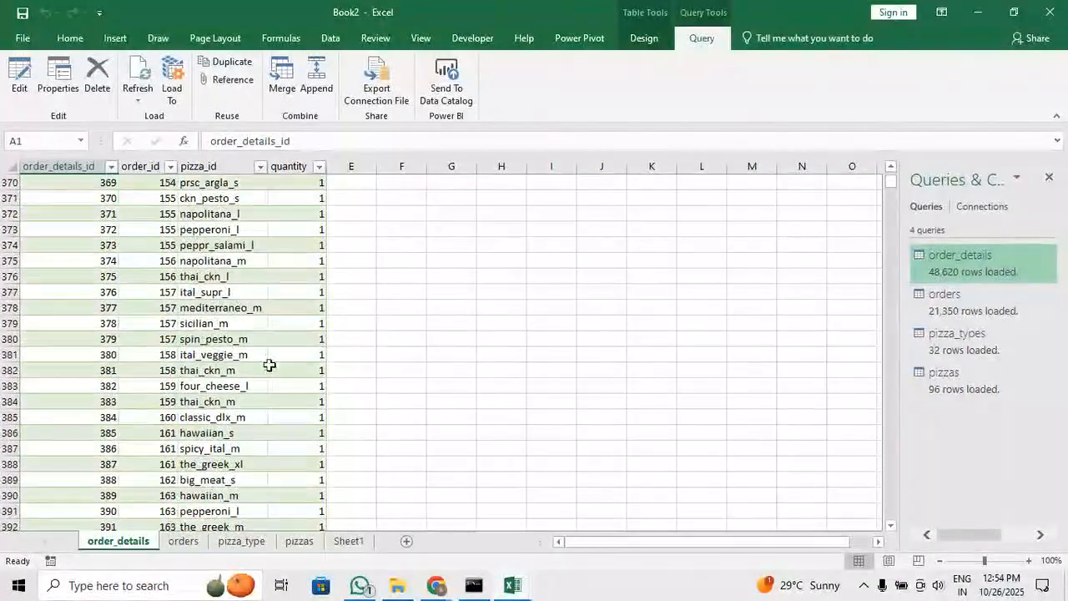
pyautogui.click(217, 399)
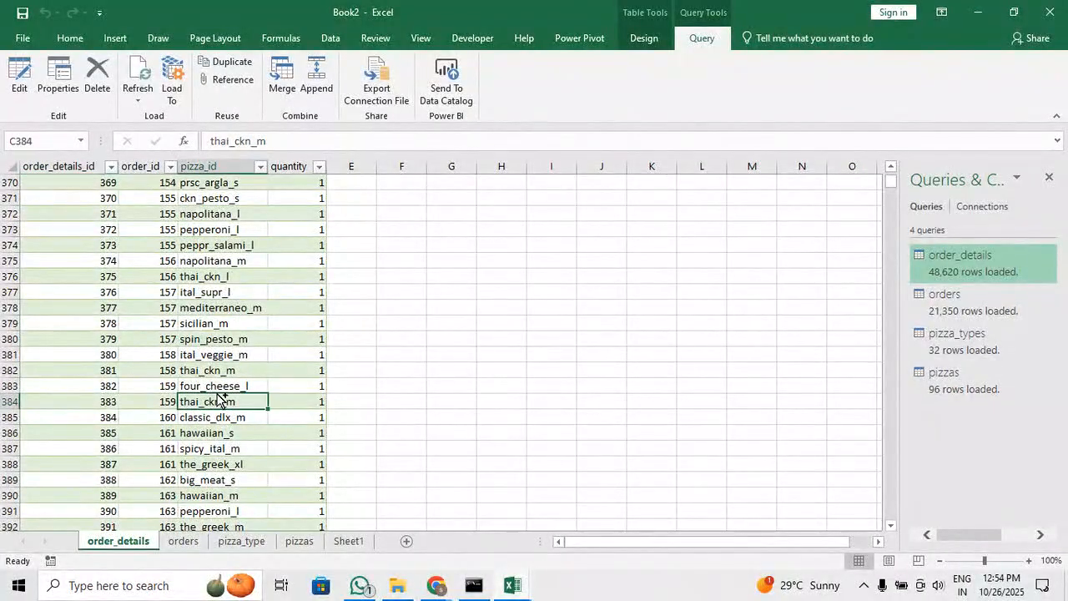
pyautogui.hotkey('ctrl', 'Down')
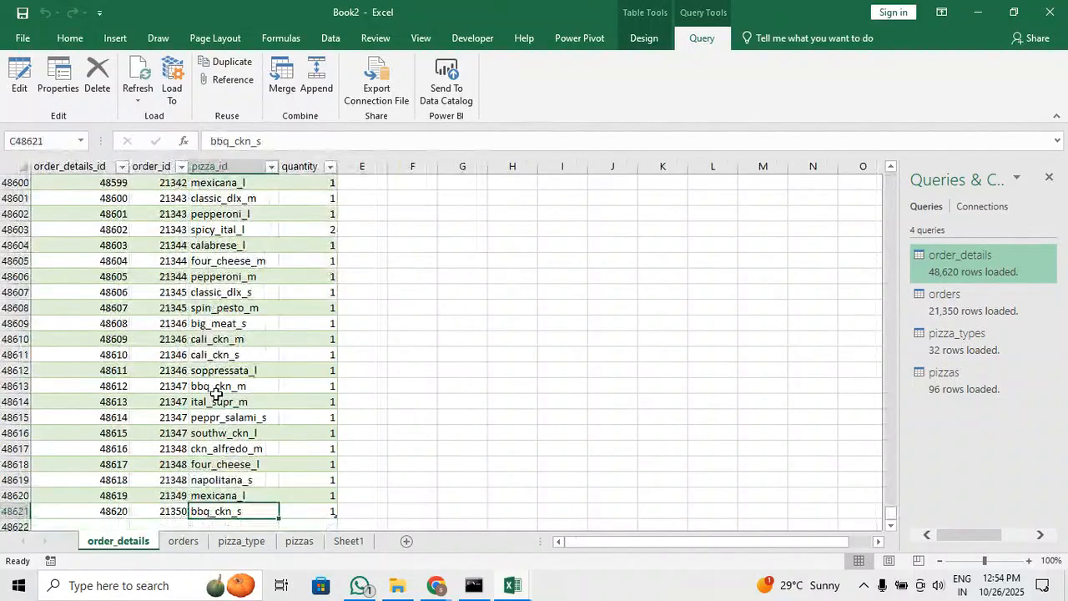
pyautogui.hotkey('ctrl', 'Left')
pyautogui.hotkey('ctrl', 'Right')
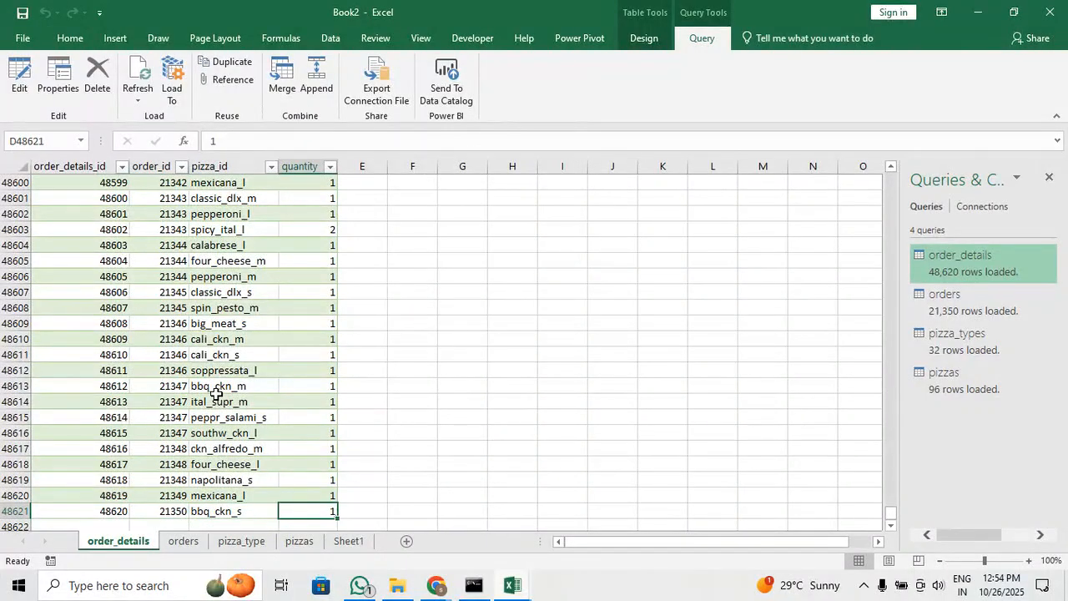
pyautogui.press('Right')
pyautogui.press('Right')
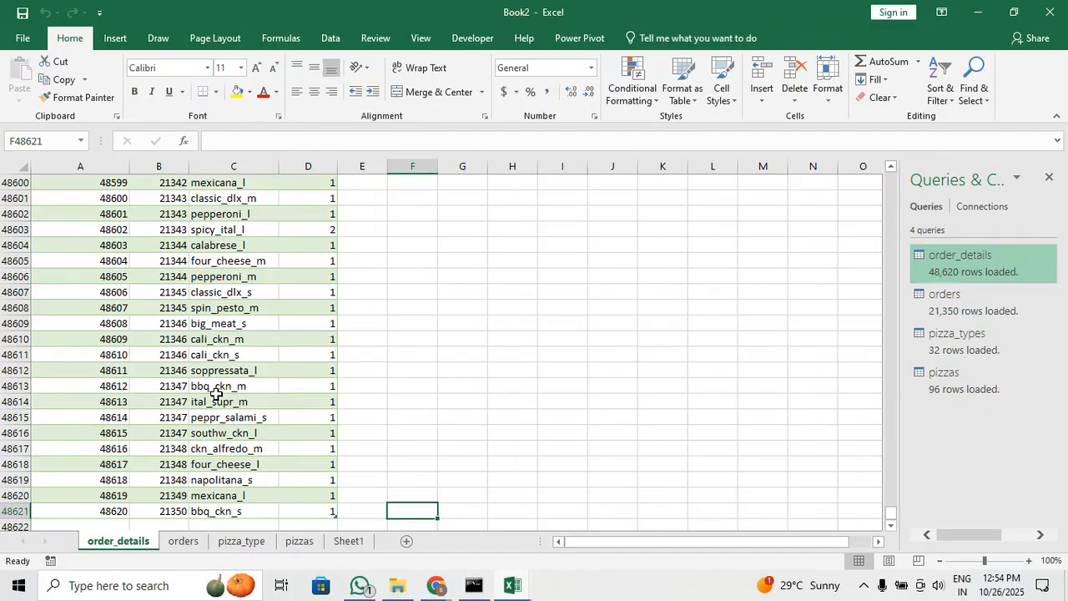
pyautogui.click(296, 543)
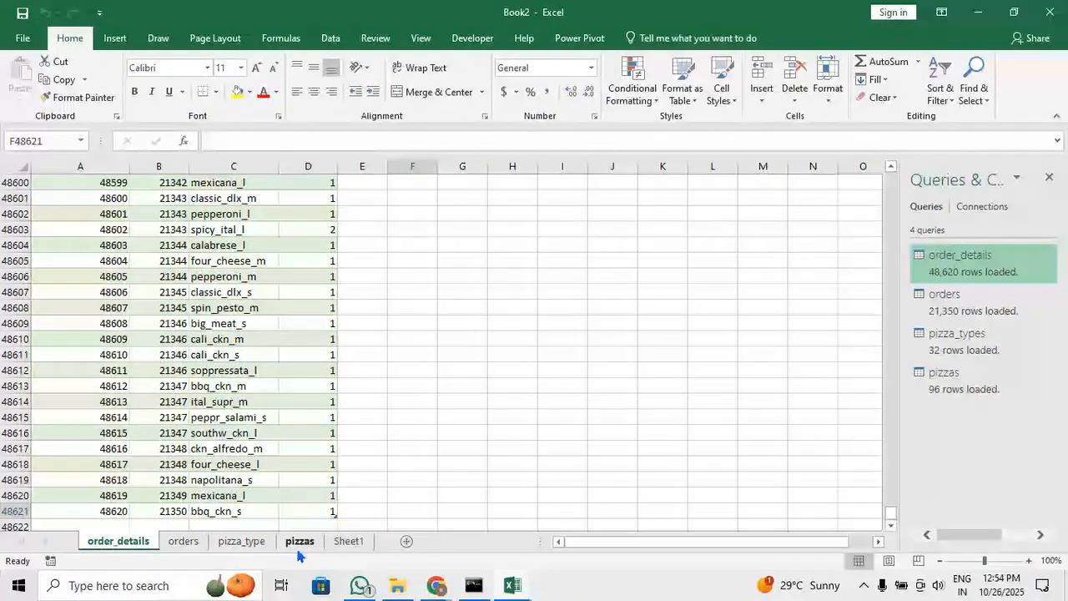
# Examine the pizzas table down to its last row and across from its first to its last column
pyautogui.click(134, 434)
pyautogui.hotkey('ctrl', 'Down')
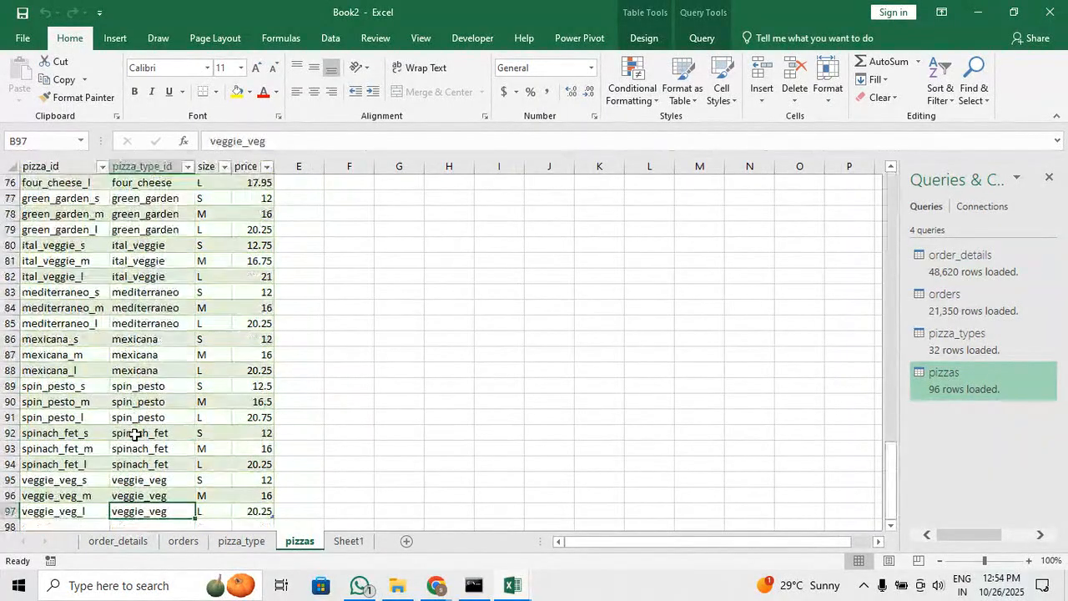
pyautogui.hotkey('ctrl', 'Left')
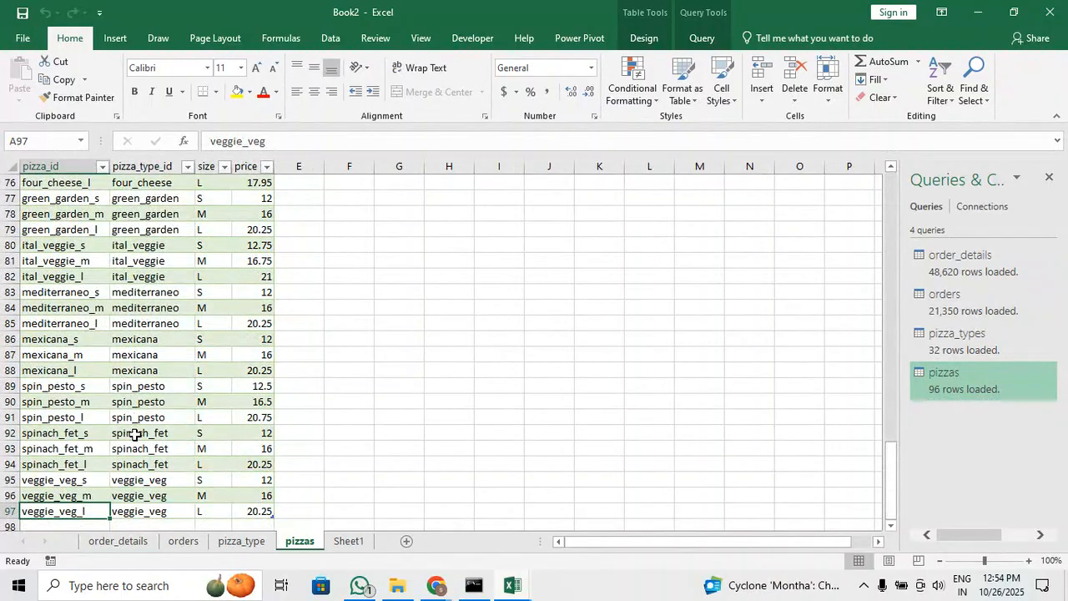
pyautogui.hotkey('ctrl', 'Right')
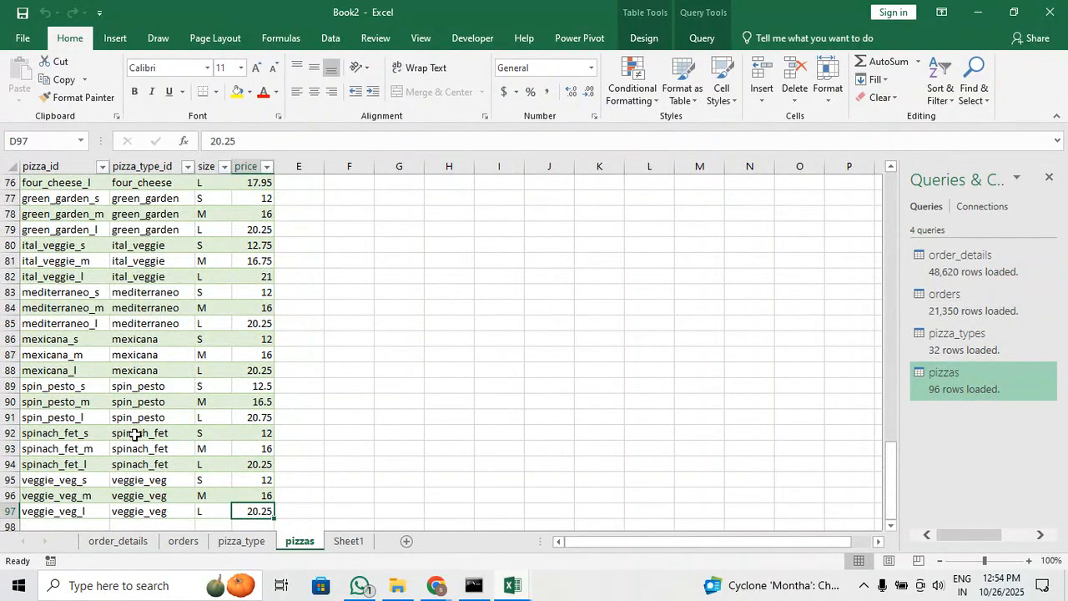
pyautogui.press('Right')
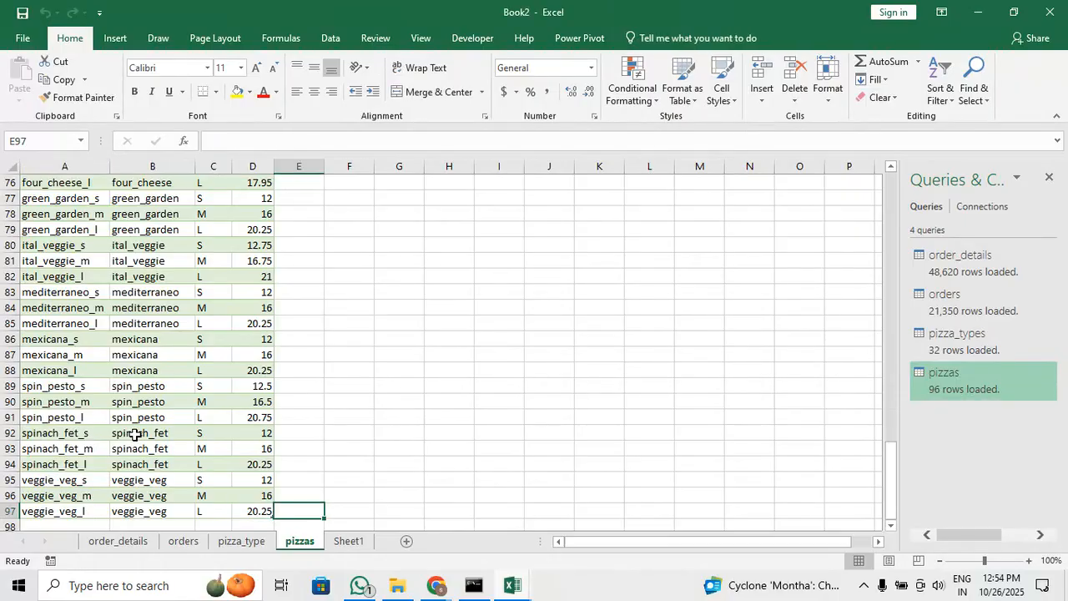
# From the order_details table, create a merge query with pizzas, matching on pizza_id with a Left Outer join
pyautogui.click(138, 541)
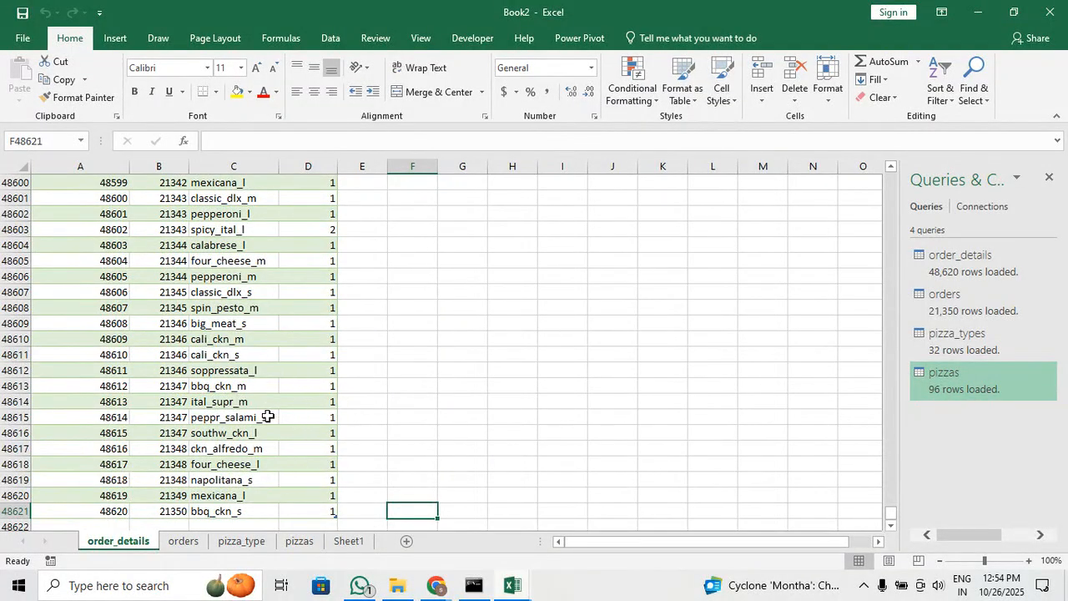
pyautogui.press('Left')
pyautogui.press('Left')
pyautogui.press('Right')
pyautogui.press('Up')
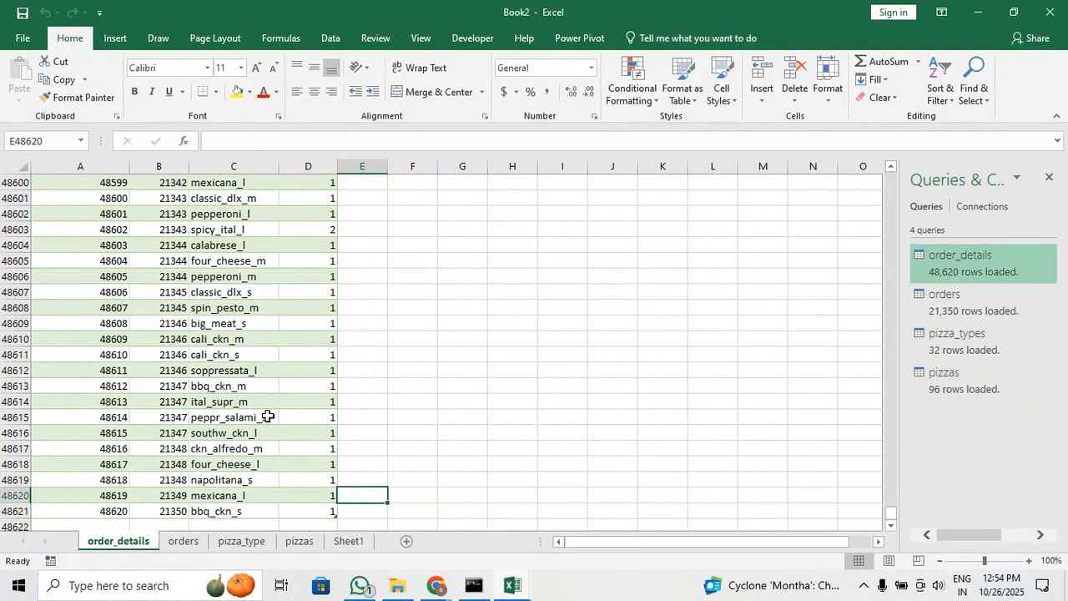
pyautogui.press('Up')
pyautogui.press('Up')
pyautogui.press('Up')
pyautogui.press('Up')
pyautogui.press('Up')
pyautogui.press('Up')
pyautogui.press('Up')
pyautogui.press('Left')
pyautogui.press('Left')
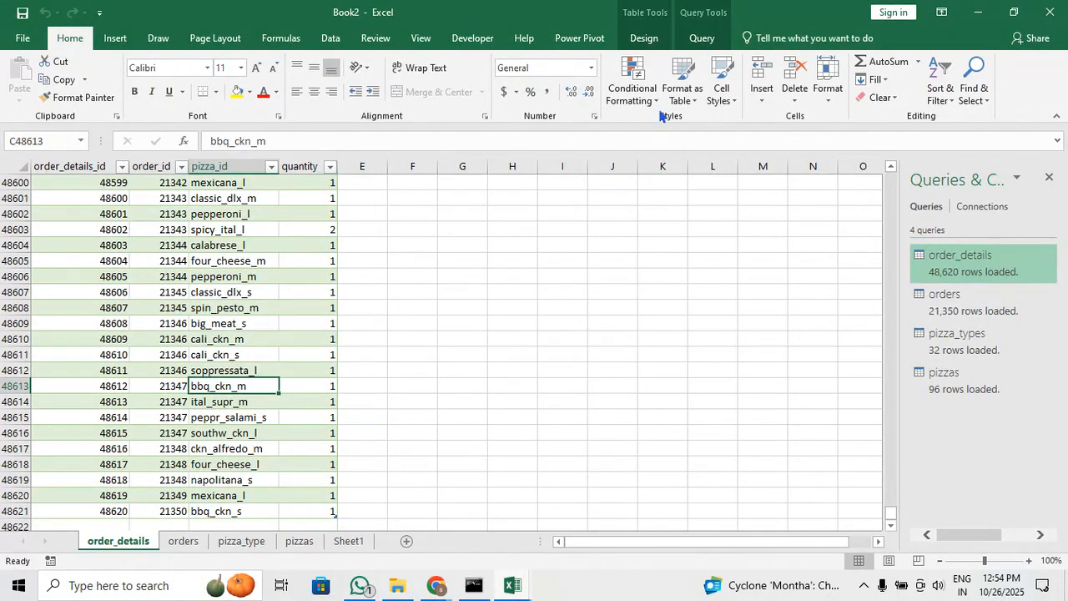
pyautogui.click(702, 38)
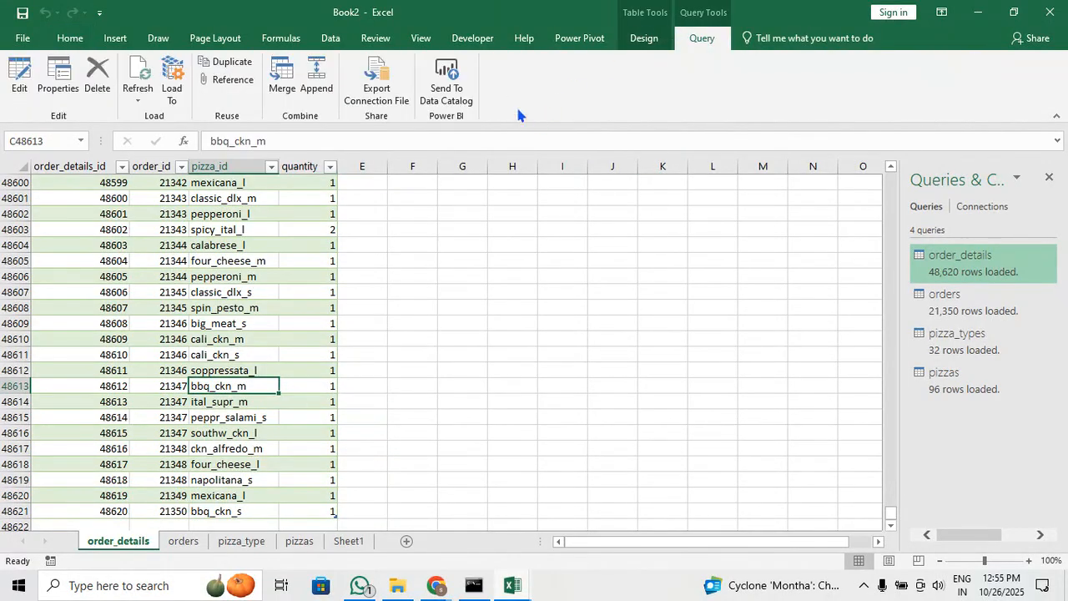
pyautogui.click(284, 91)
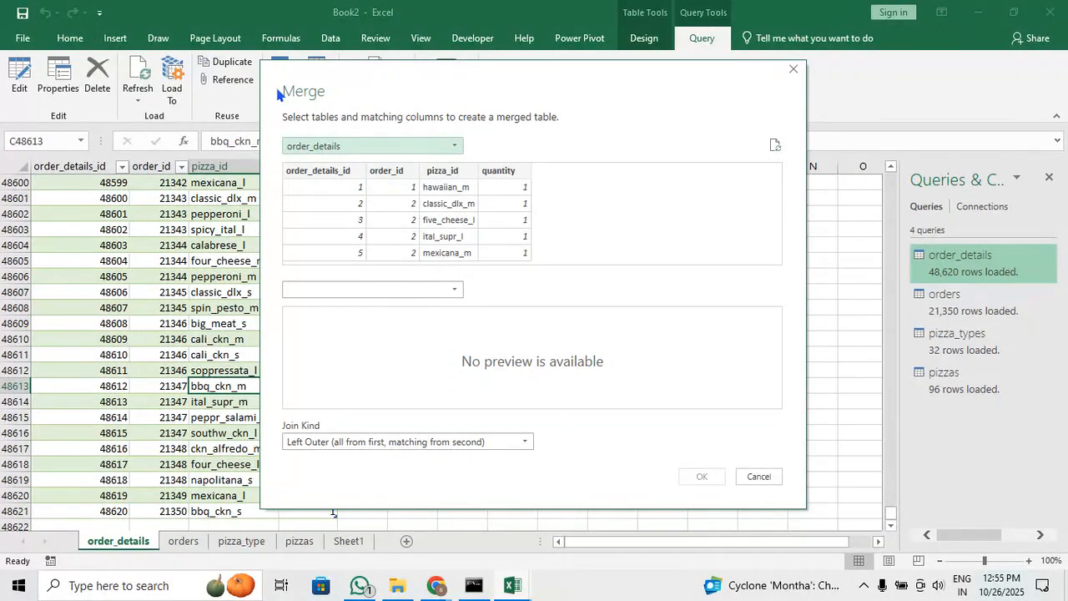
pyautogui.click(417, 290)
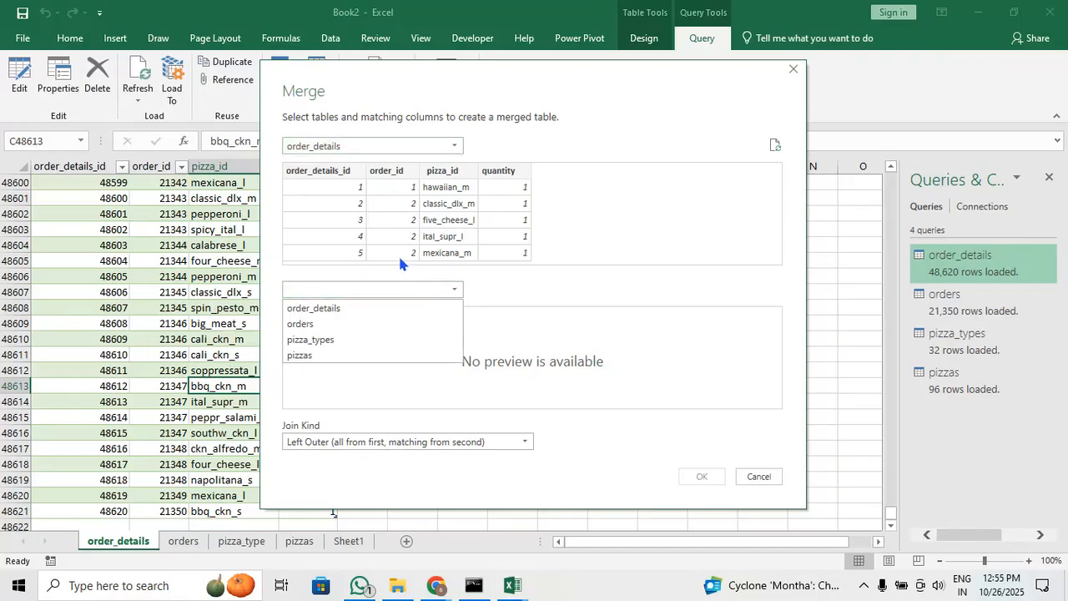
pyautogui.click(398, 358)
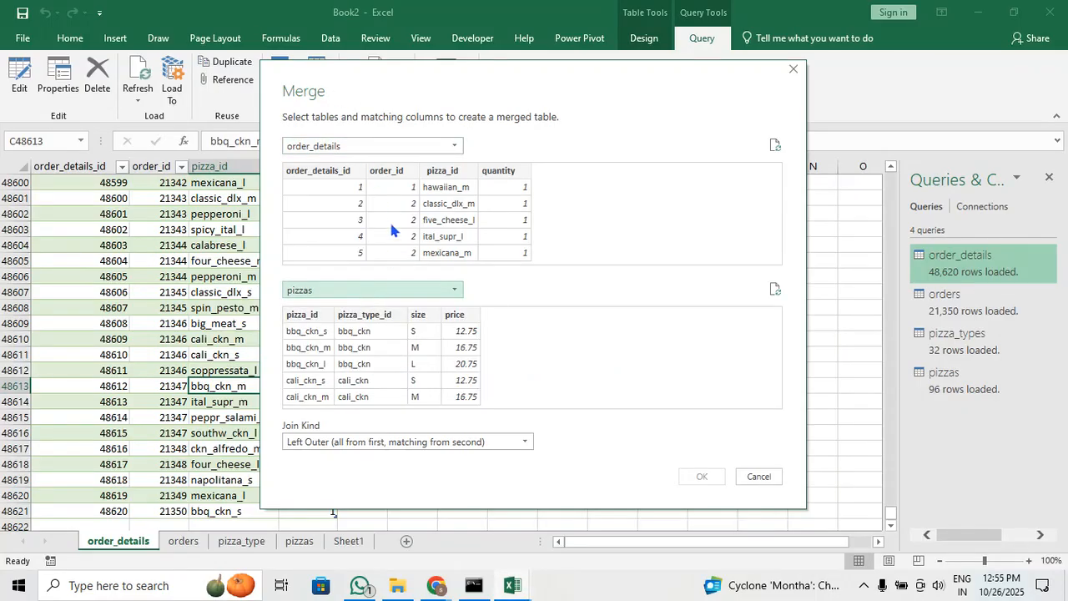
pyautogui.click(442, 173)
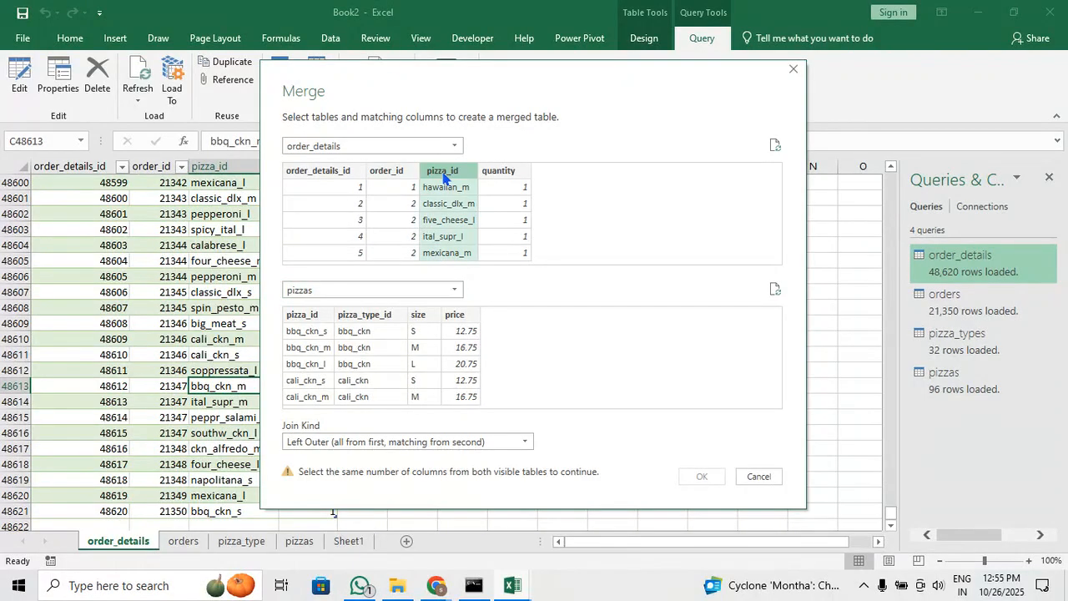
pyautogui.click(307, 323)
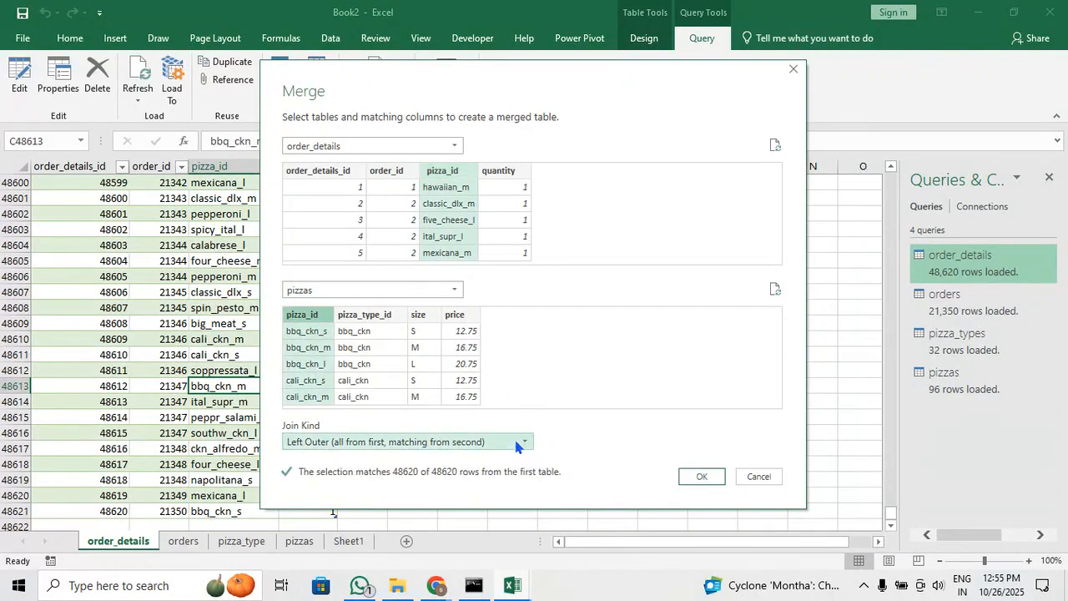
pyautogui.click(697, 477)
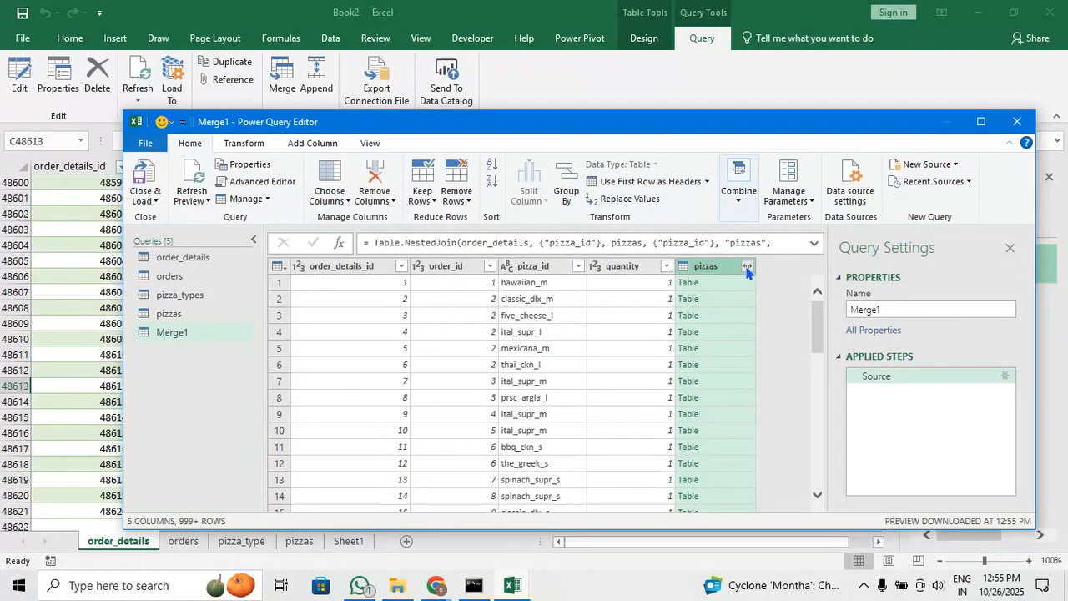
# Expand the pizzas column to pizza_type_id, size and price, keeping the original name as prefix, and load the merged query to a new sheet
pyautogui.click(747, 267)
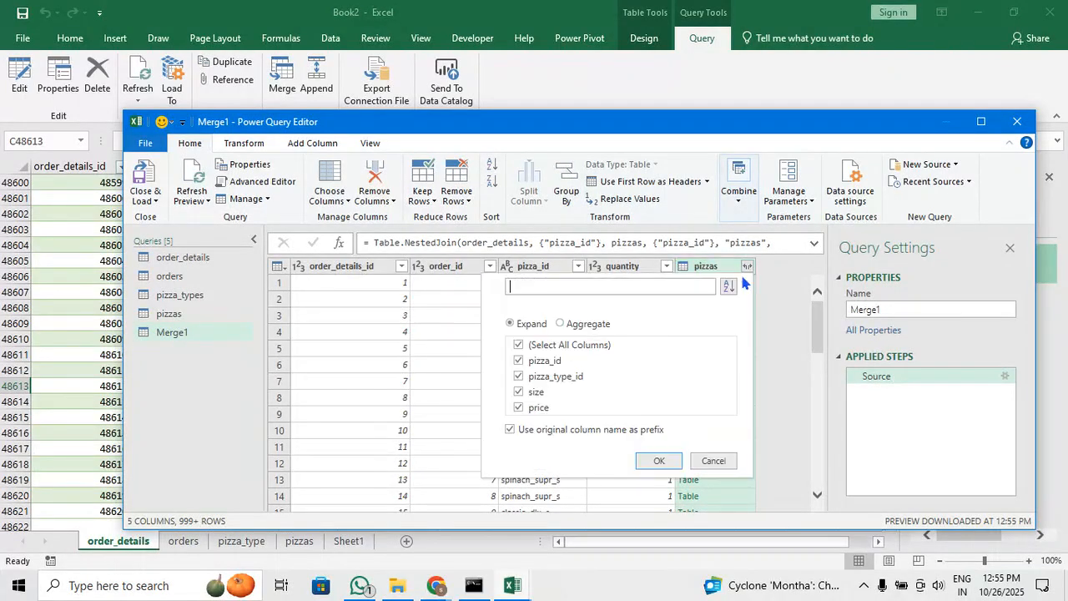
pyautogui.click(518, 378)
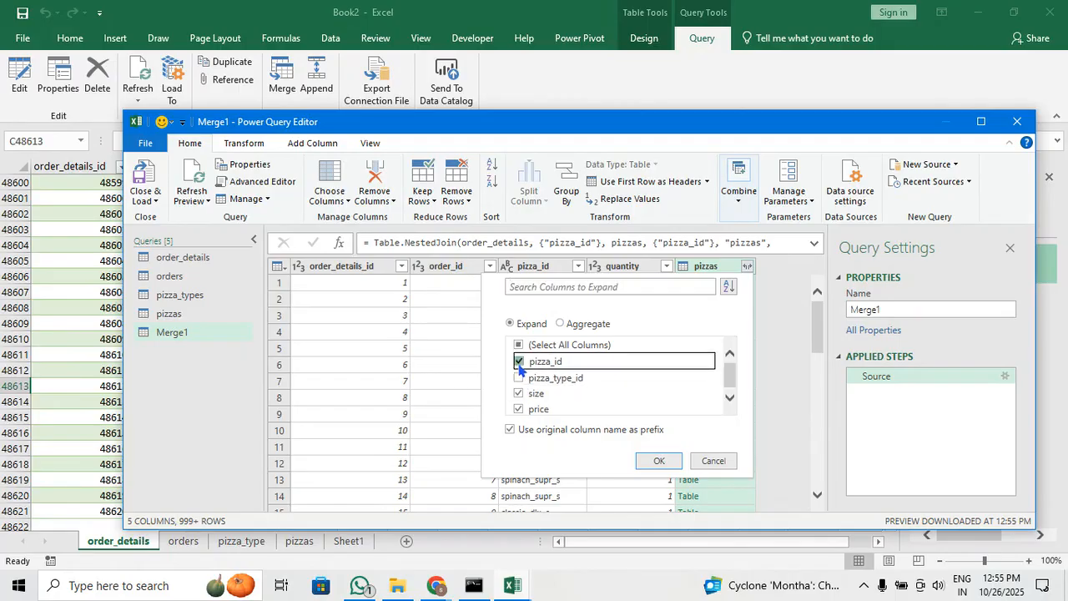
pyautogui.click(518, 362)
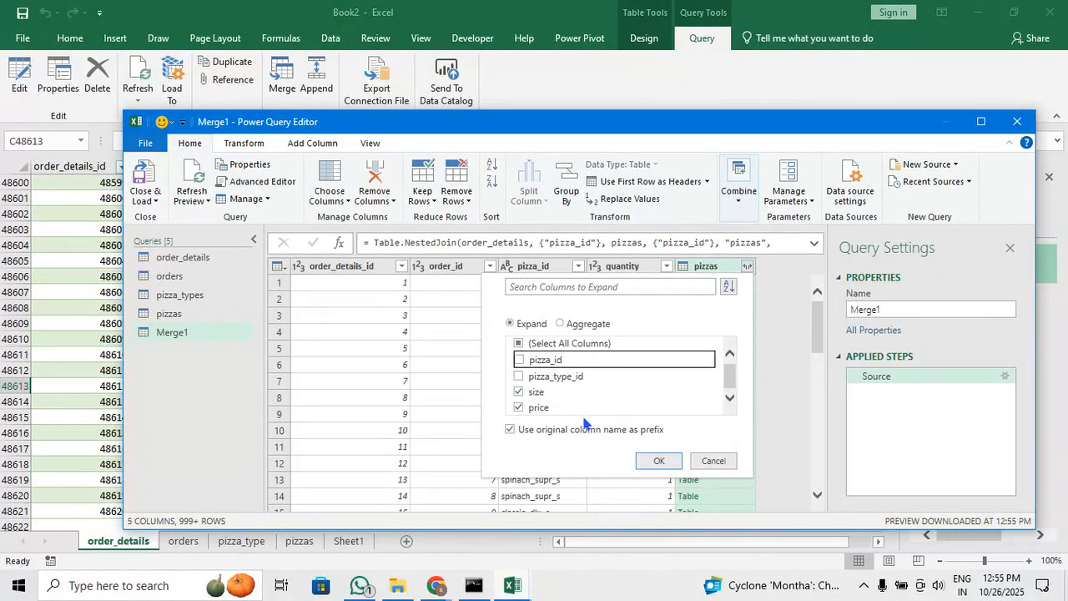
pyautogui.click(518, 377)
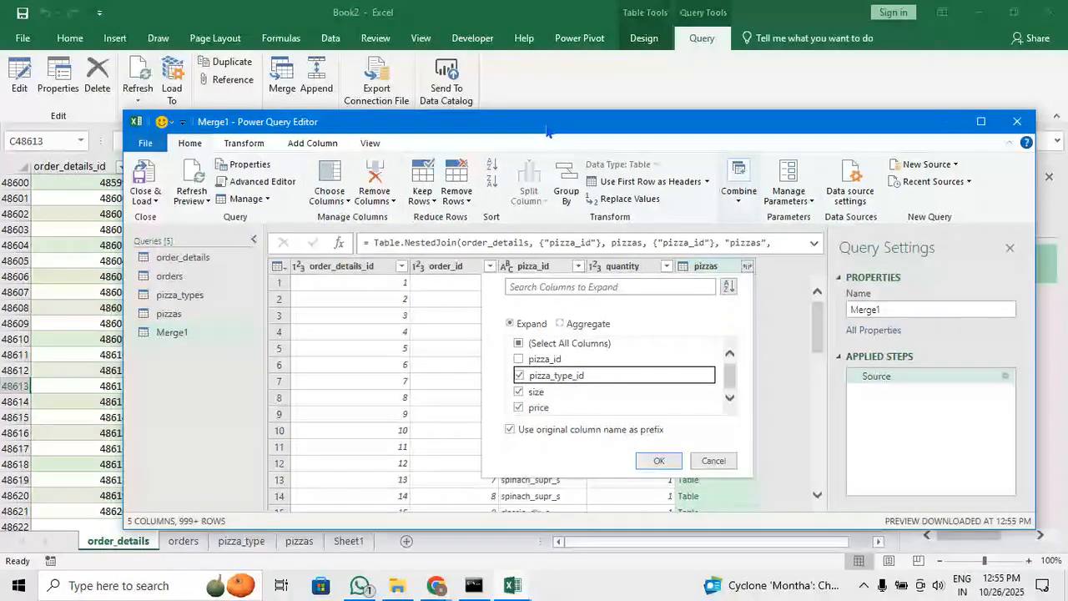
pyautogui.moveTo(547, 132); pyautogui.dragTo(519, 75)
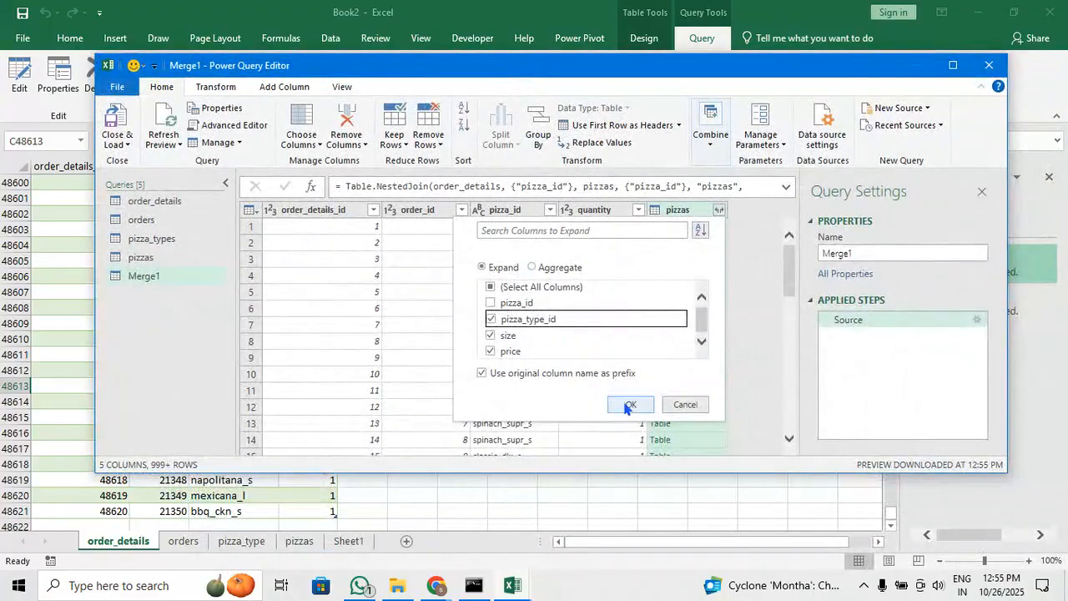
pyautogui.click(629, 405)
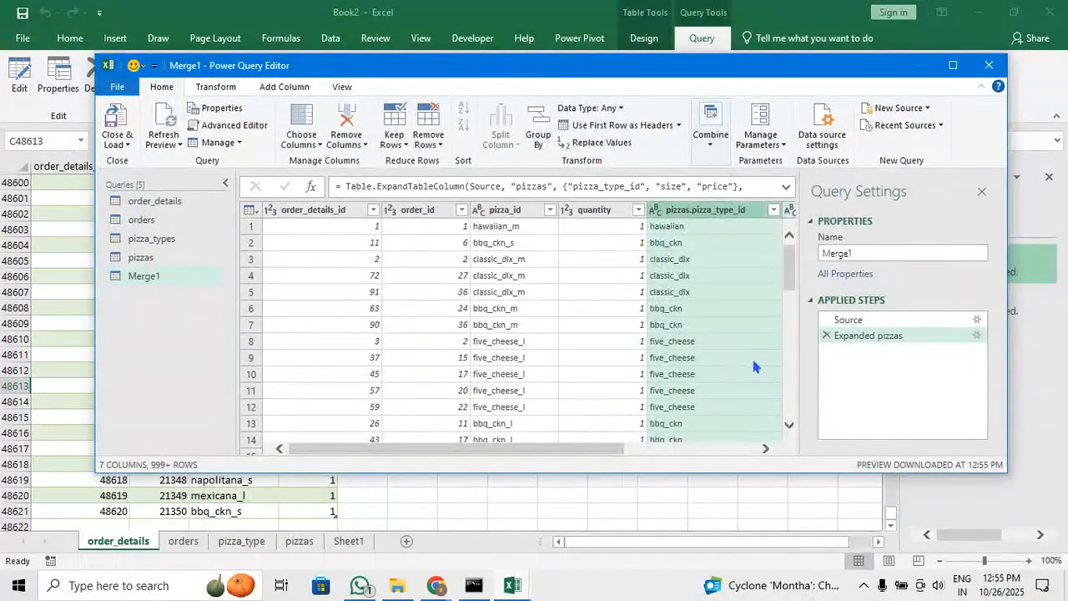
pyautogui.click(128, 122)
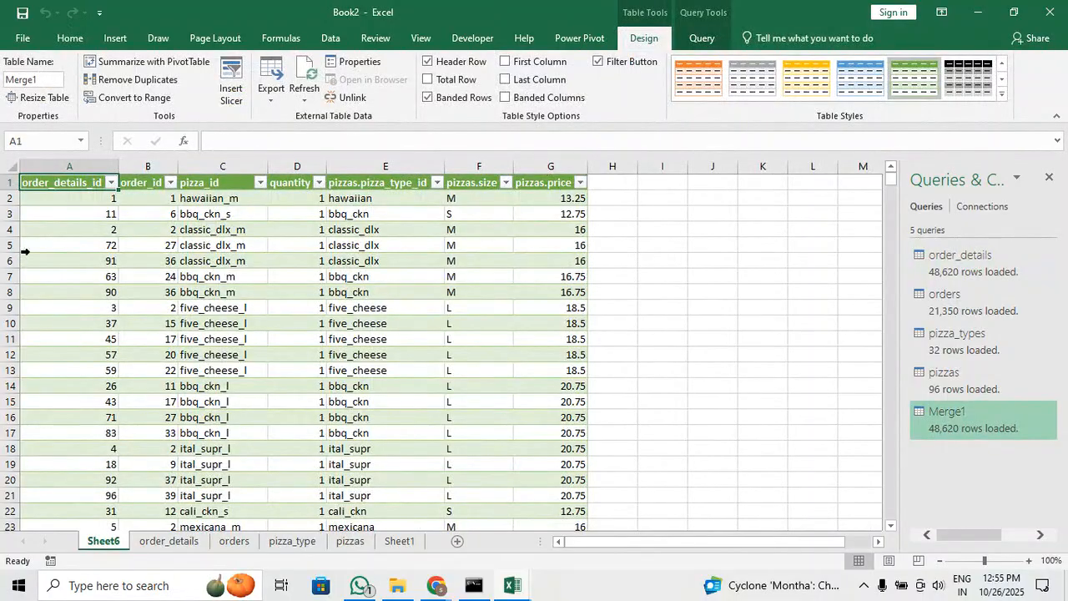
# Review the merged table's columns, from the order IDs and pizza_id to the added pizza type, size and price
pyautogui.moveTo(83, 201); pyautogui.dragTo(171, 312)
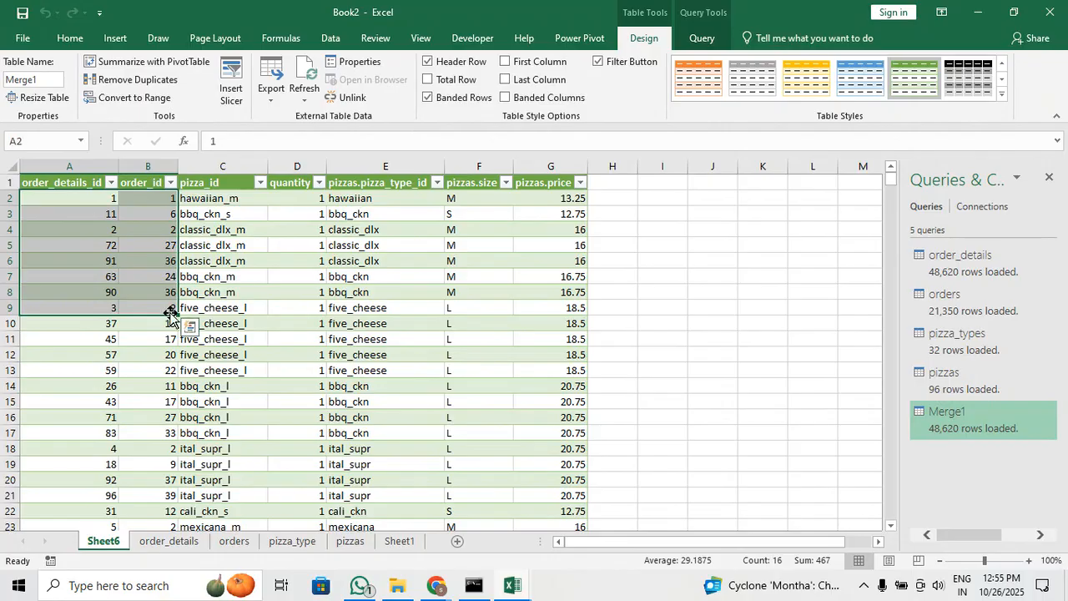
pyautogui.click(239, 211)
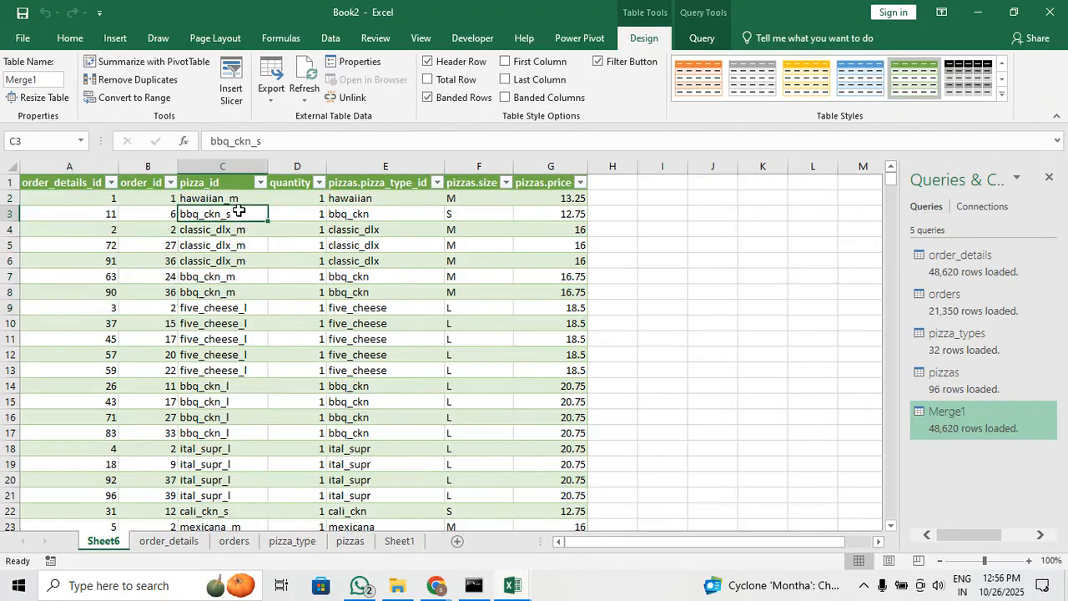
pyautogui.click(295, 194)
pyautogui.moveTo(407, 202); pyautogui.dragTo(399, 287)
pyautogui.click(218, 242)
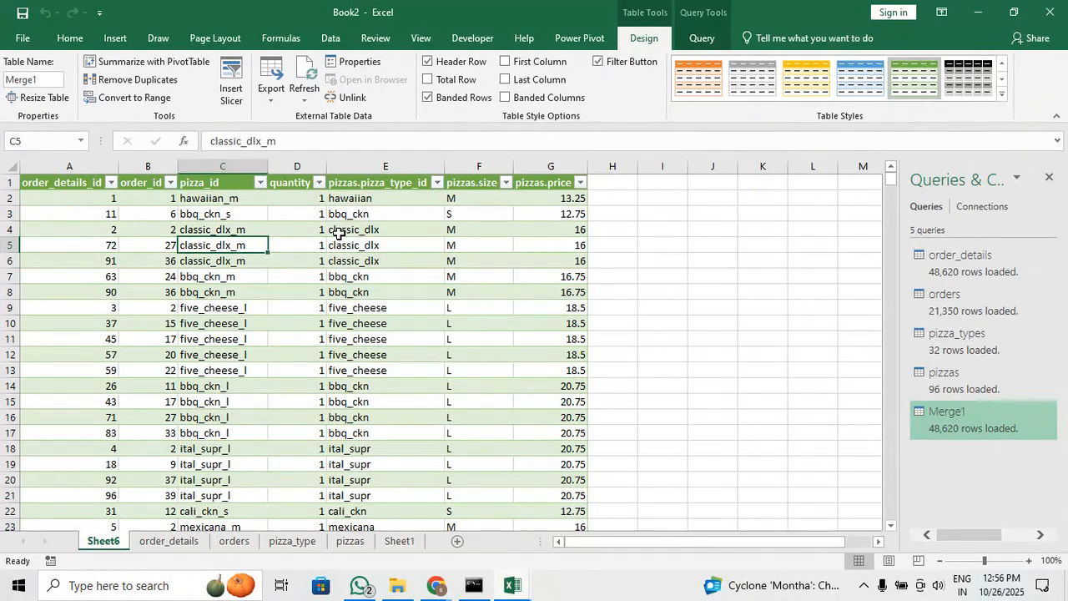
pyautogui.click(339, 234)
pyautogui.click(489, 227)
pyautogui.click(553, 226)
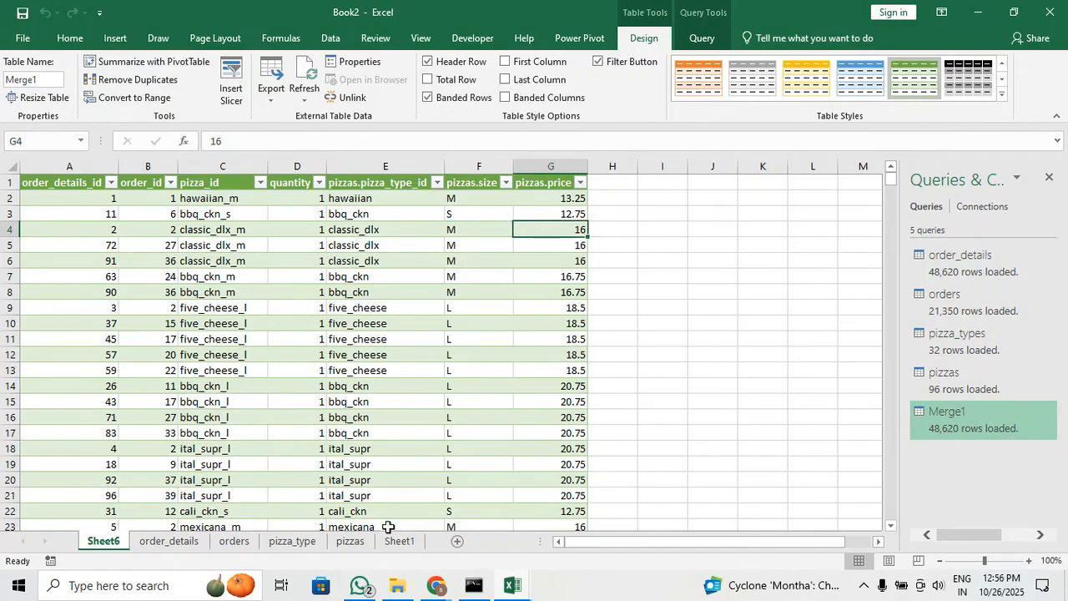
# Check the name and category columns on the pizza_type sheet against the pizzas.pizza_type_id column of the merged table
pyautogui.click(303, 546)
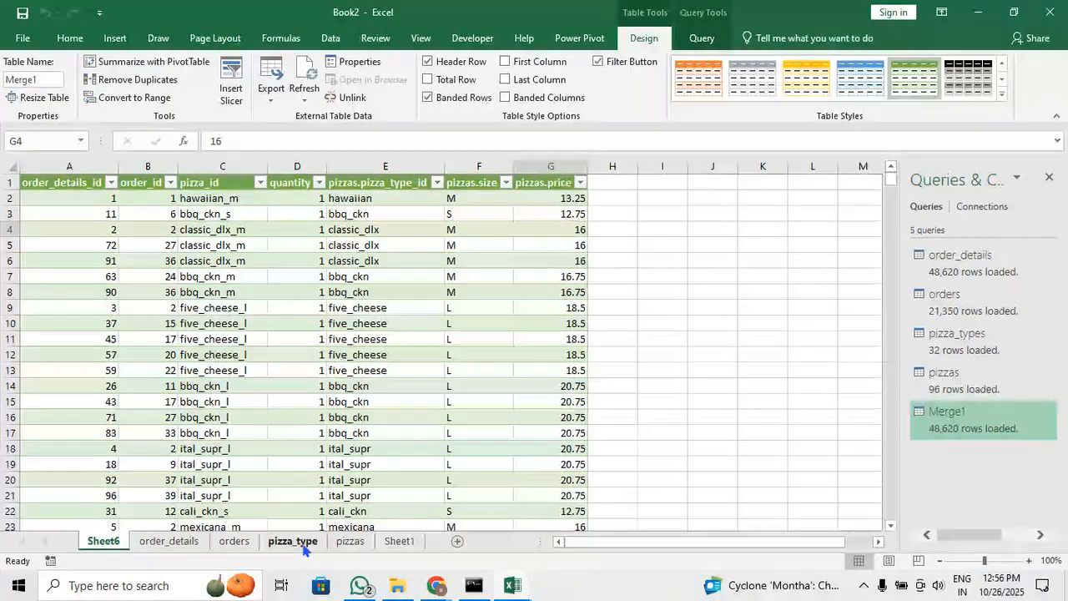
pyautogui.moveTo(227, 206); pyautogui.dragTo(236, 326)
pyautogui.moveTo(378, 207); pyautogui.dragTo(364, 313)
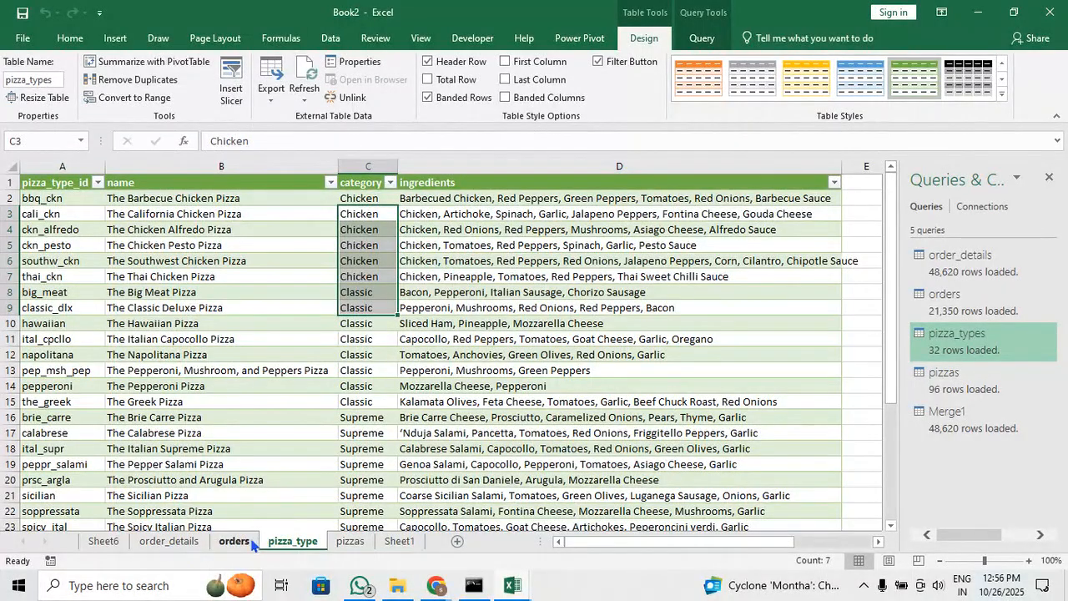
pyautogui.click(100, 541)
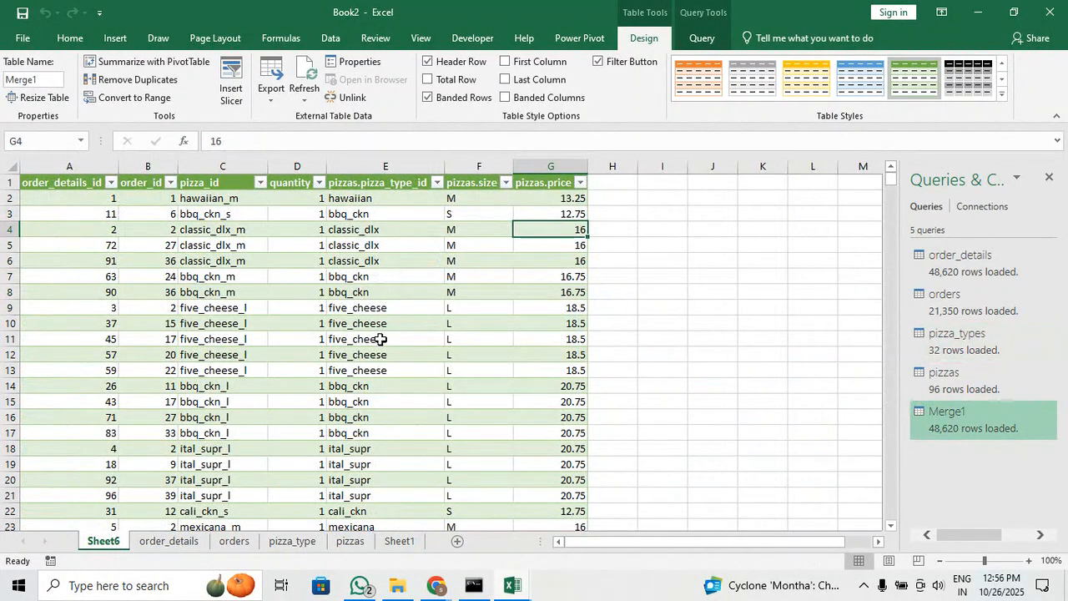
pyautogui.click(383, 167)
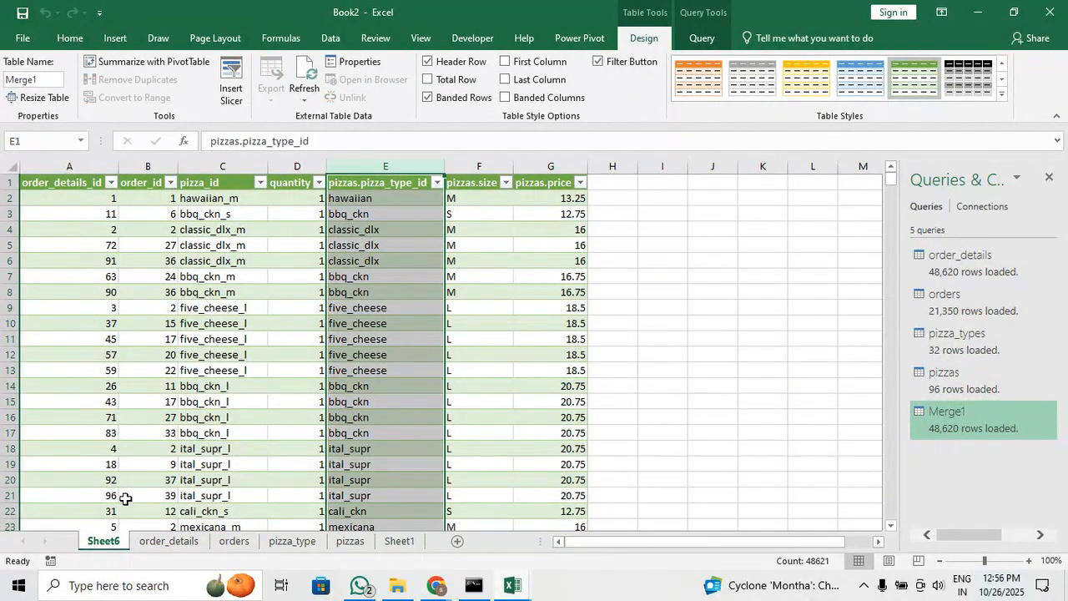
# Rename the sheet holding the merged table as merge 1
pyautogui.doubleClick(104, 540)
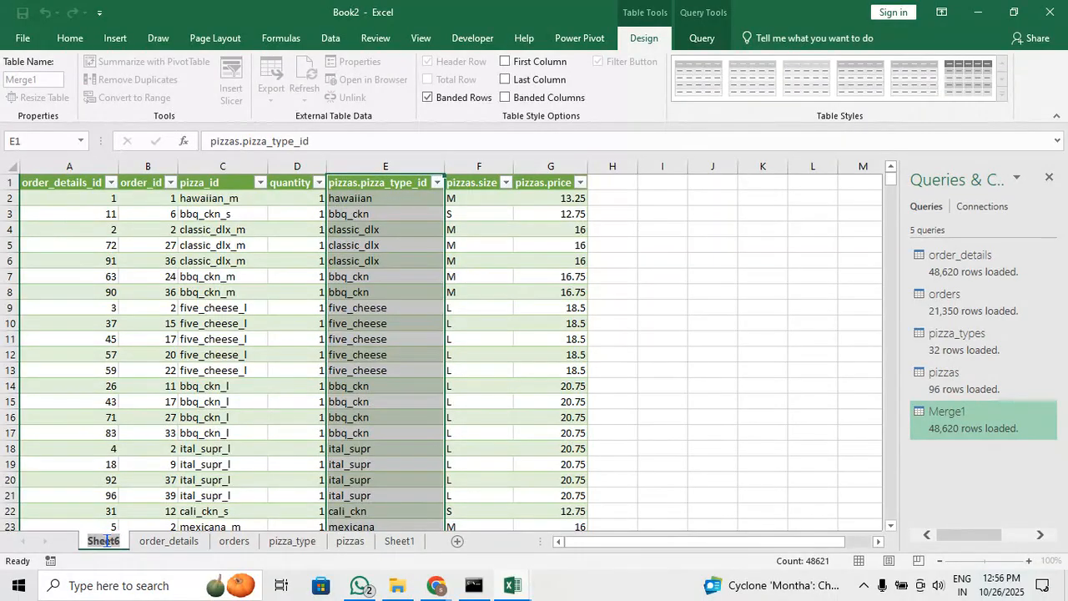
pyautogui.write('merge 1')
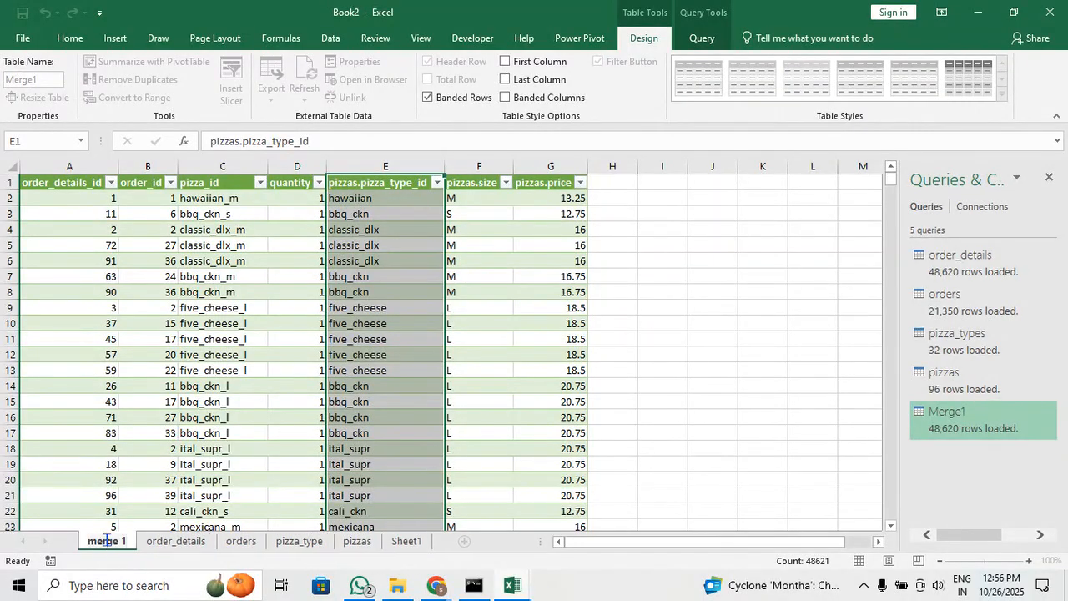
pyautogui.press('Return')
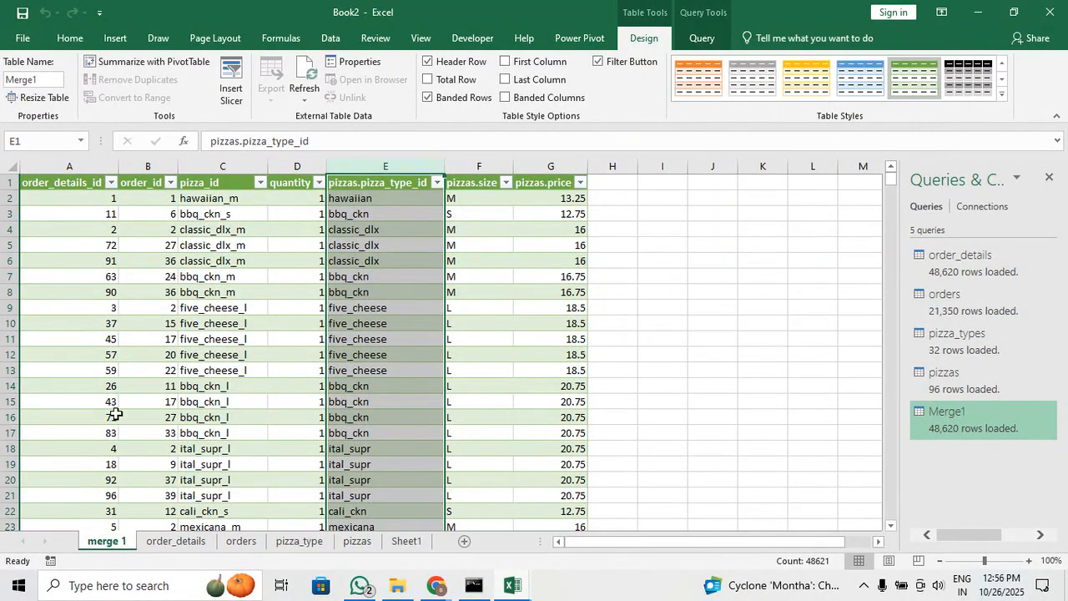
# Merge the Merge1 query with pizza_types as a left outer join, matching pizzas.pizza_type_id to pizza_type_id
pyautogui.click(482, 277)
pyautogui.click(704, 39)
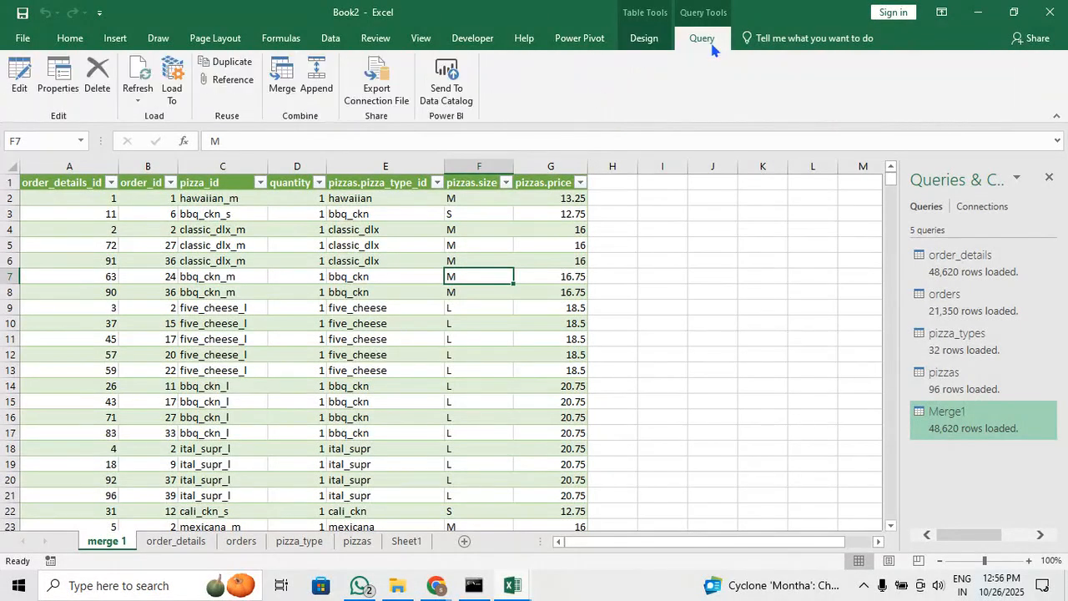
pyautogui.click(282, 75)
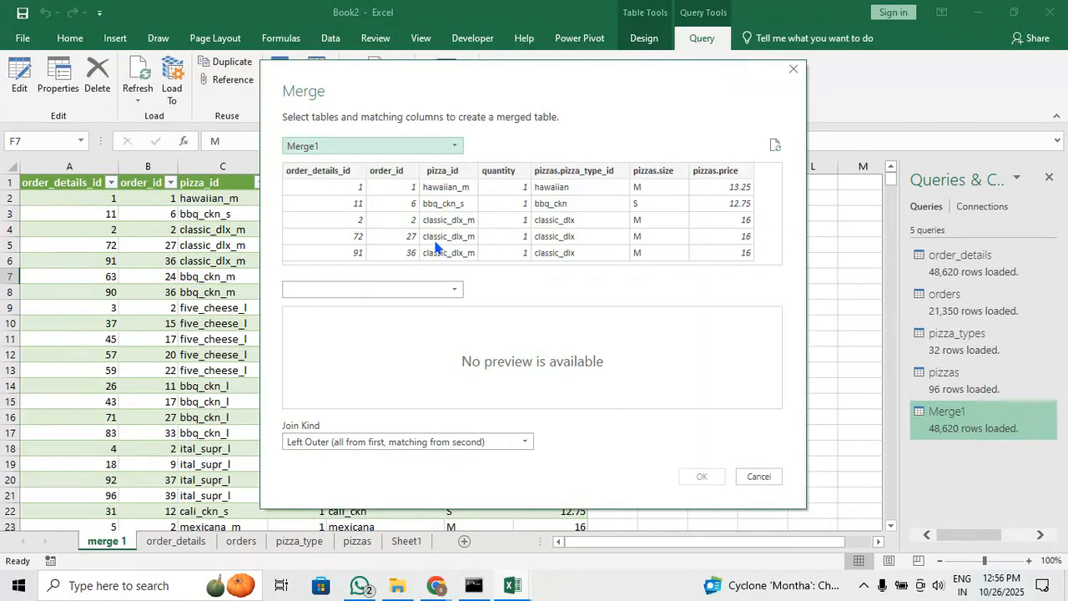
pyautogui.click(456, 289)
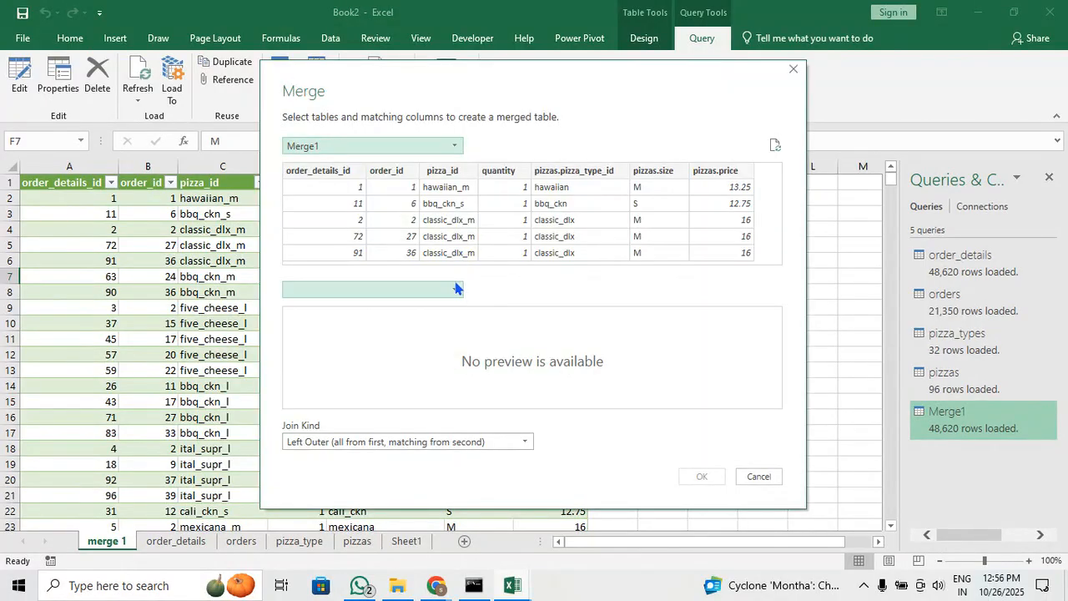
pyautogui.moveTo(490, 83); pyautogui.dragTo(563, 82)
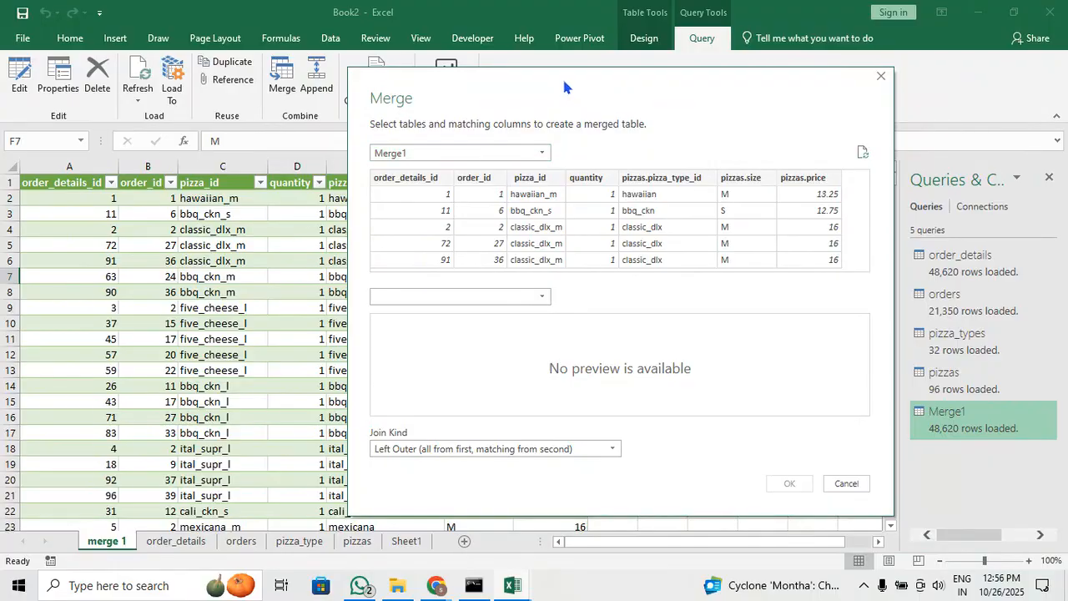
pyautogui.click(531, 295)
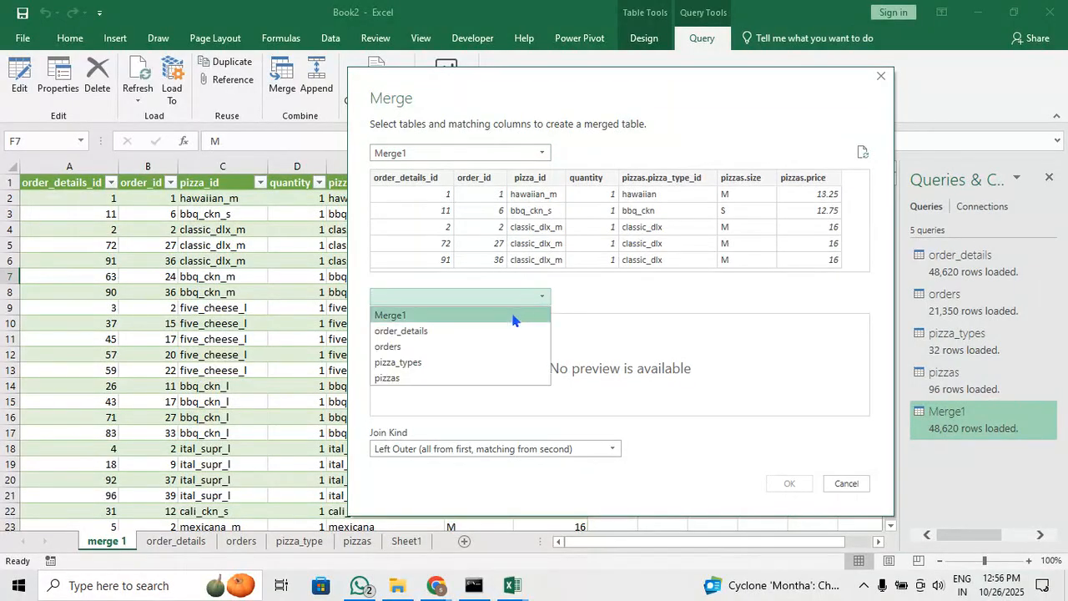
pyautogui.click(505, 362)
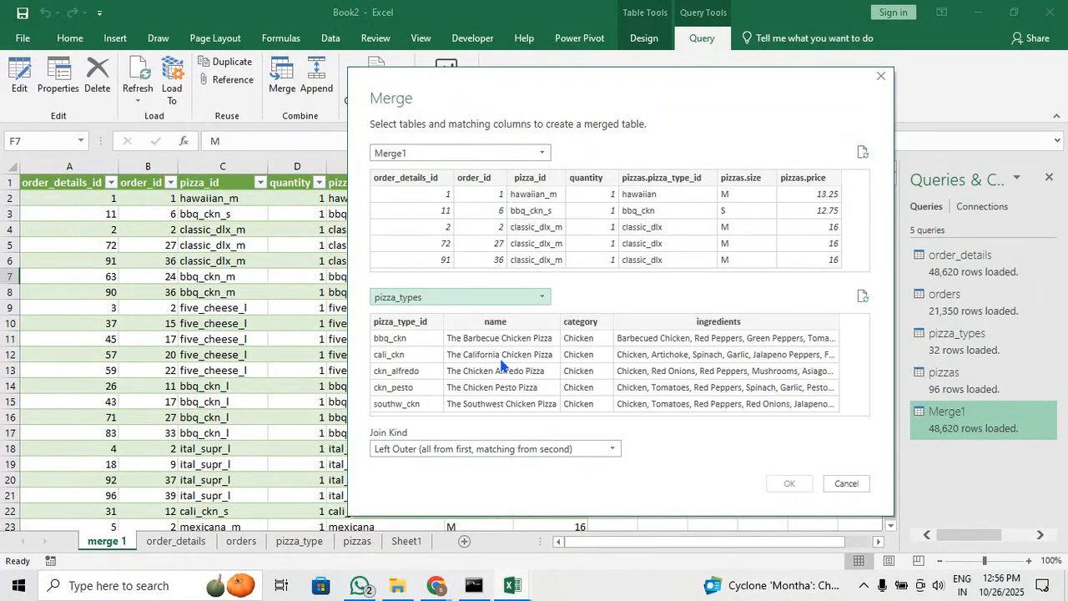
pyautogui.click(420, 322)
pyautogui.click(687, 187)
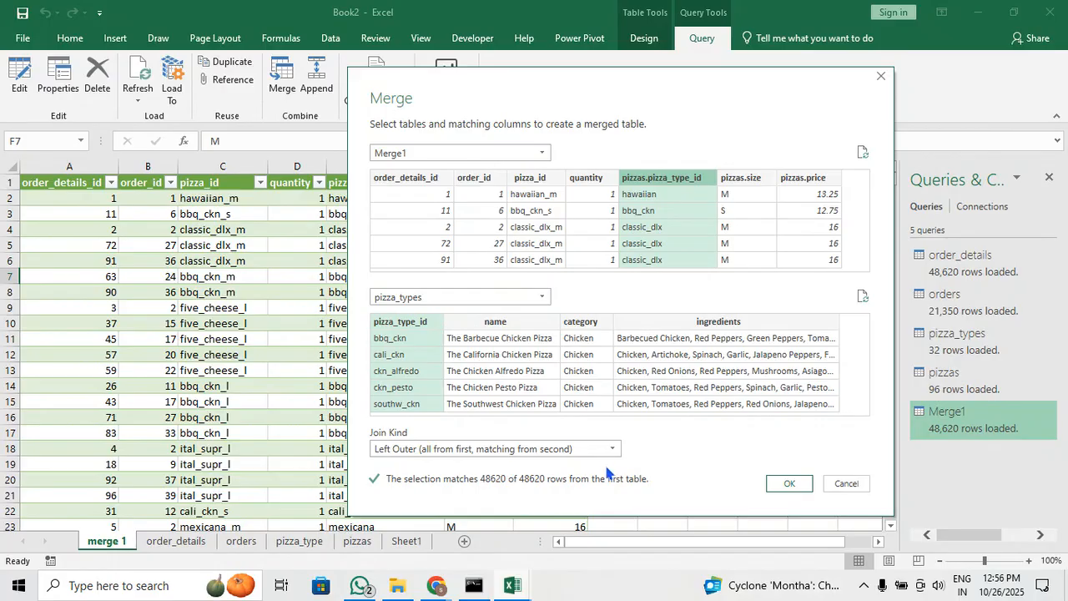
pyautogui.click(784, 484)
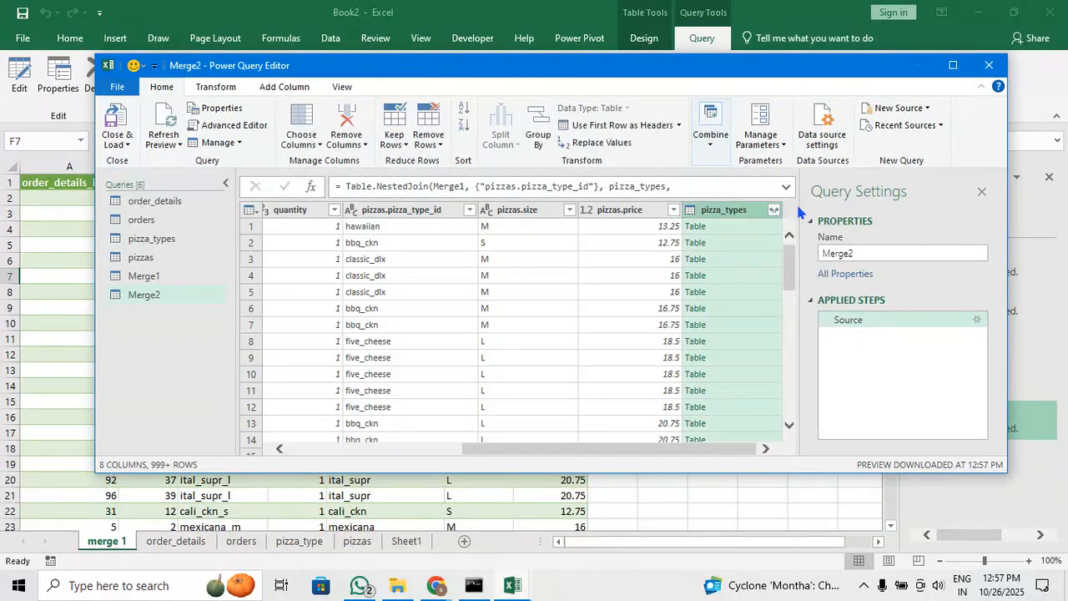
# Expand the pizza_types column to name and category only, keeping the original name as prefix, and load the query to a new sheet
pyautogui.click(774, 211)
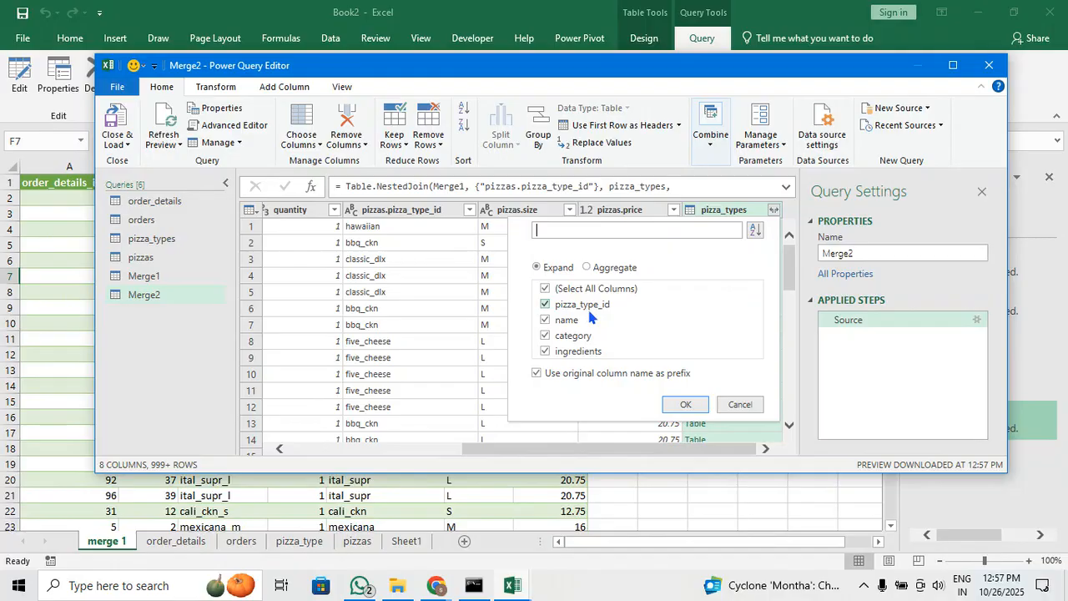
pyautogui.click(546, 304)
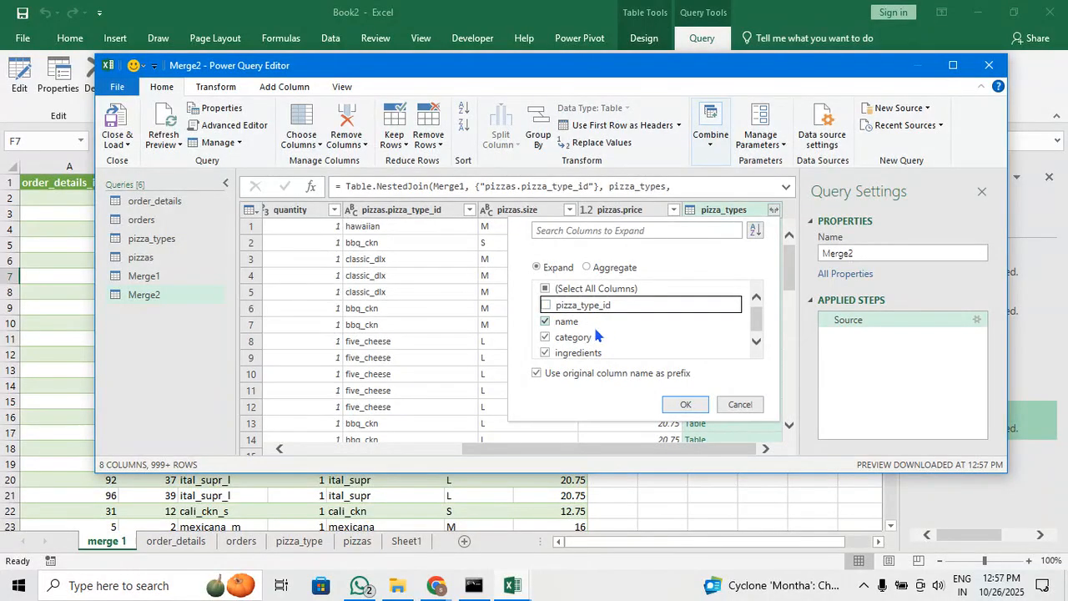
pyautogui.click(545, 353)
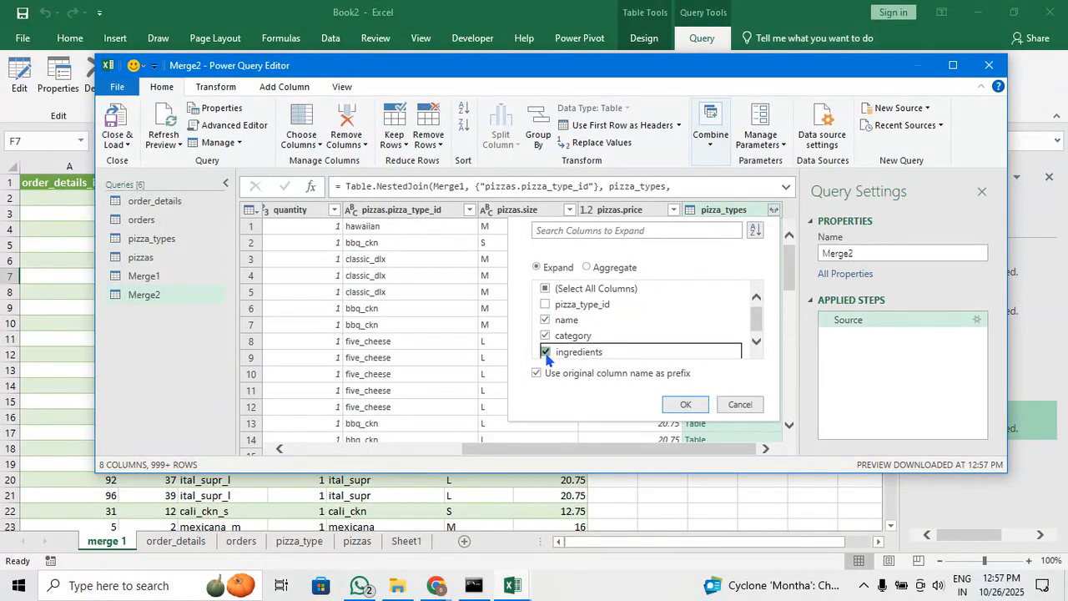
pyautogui.click(689, 406)
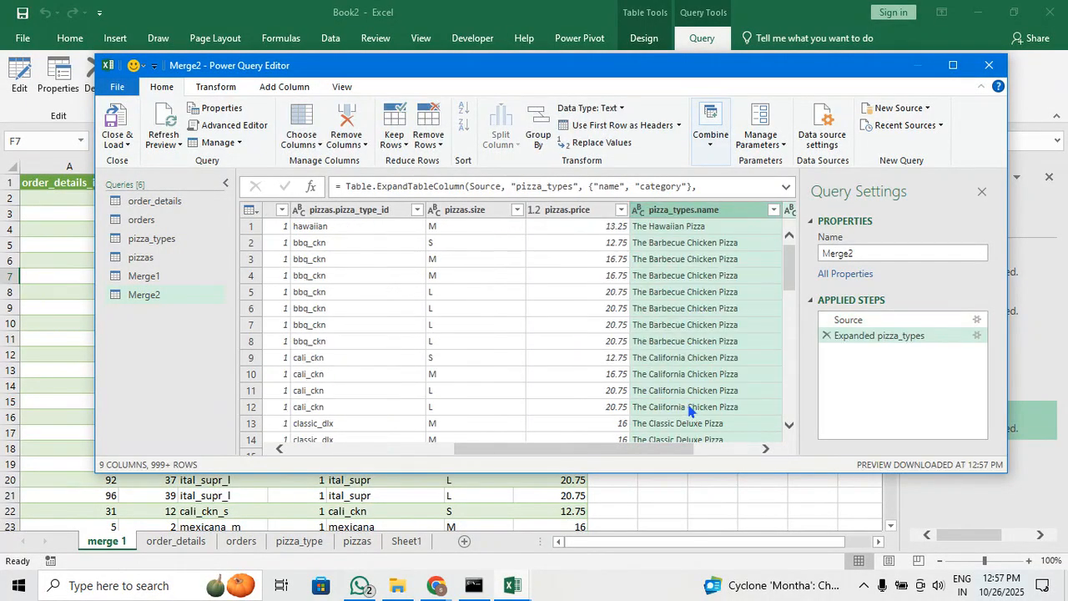
pyautogui.click(117, 121)
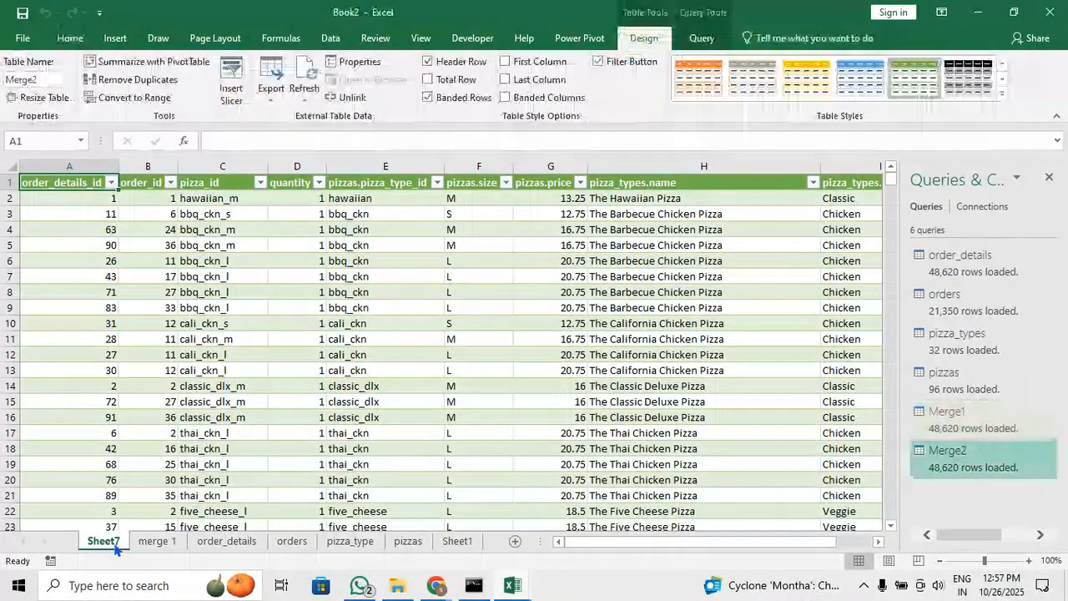
# Rename the sheet holding the second merged table as merge_2
pyautogui.doubleClick(116, 546)
pyautogui.write('mer')
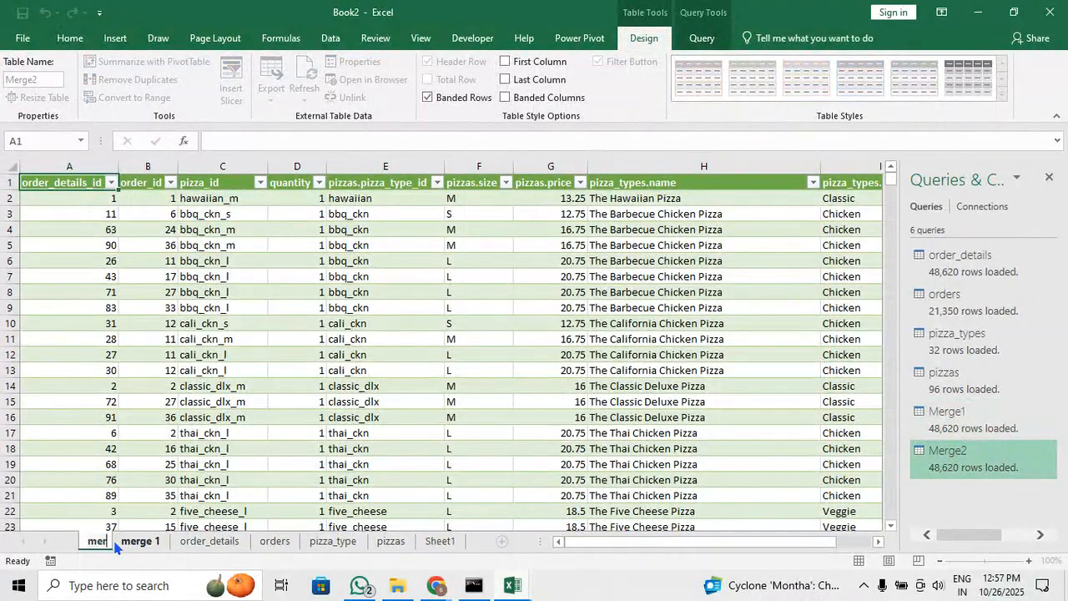
pyautogui.write('ge 2')
pyautogui.press('Return')
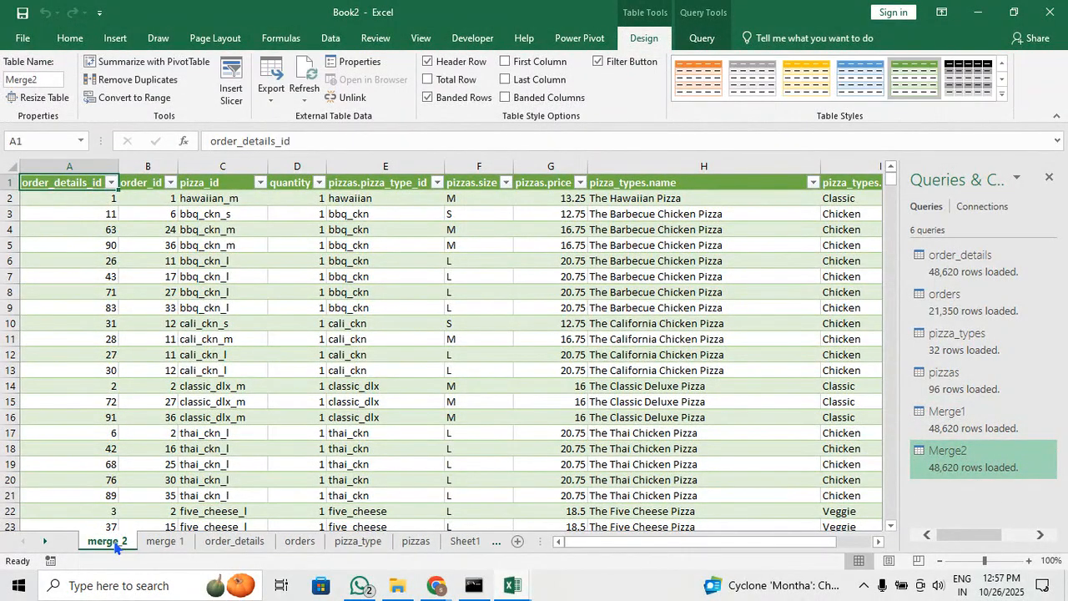
# Review the second merged table's columns through pizza_types.category, and check the order_id, date and time columns on the orders sheet
pyautogui.click(77, 226)
pyautogui.click(152, 224)
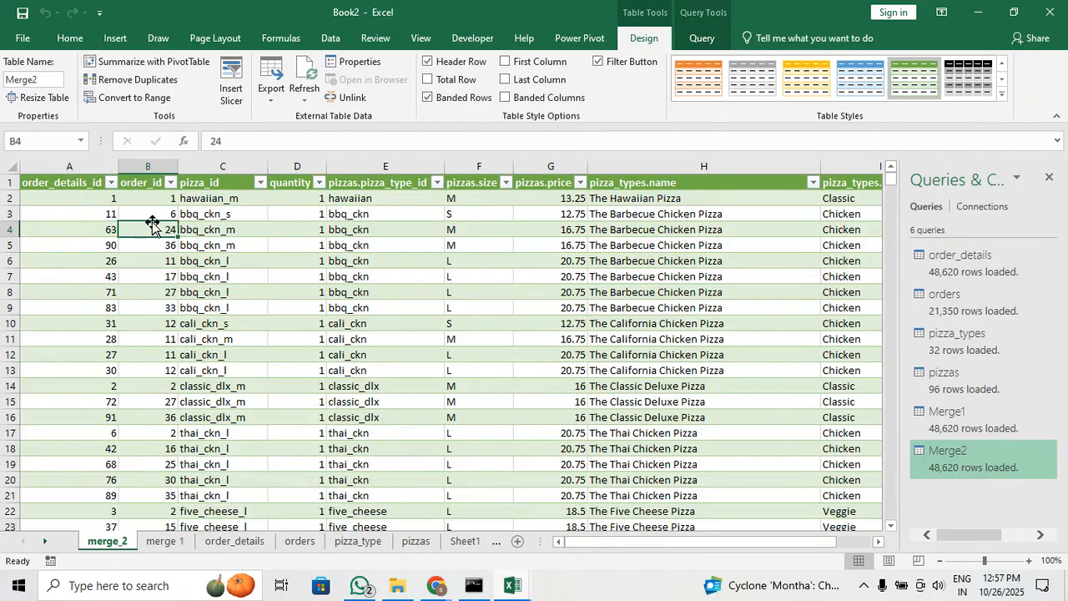
pyautogui.click(206, 227)
pyautogui.click(284, 230)
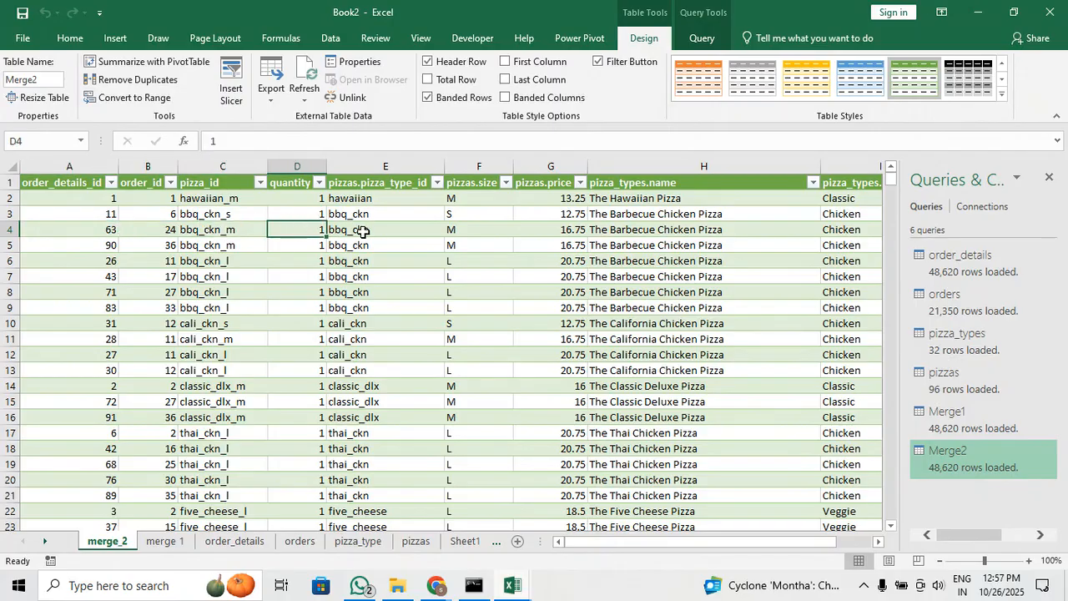
pyautogui.click(364, 232)
pyautogui.click(493, 232)
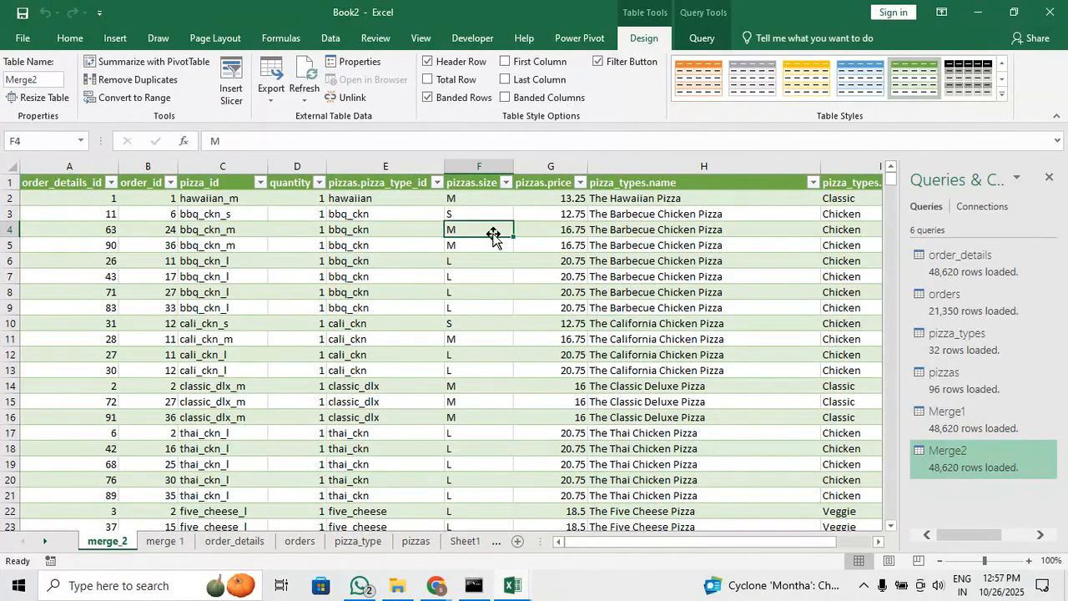
pyautogui.click(573, 247)
pyautogui.click(698, 272)
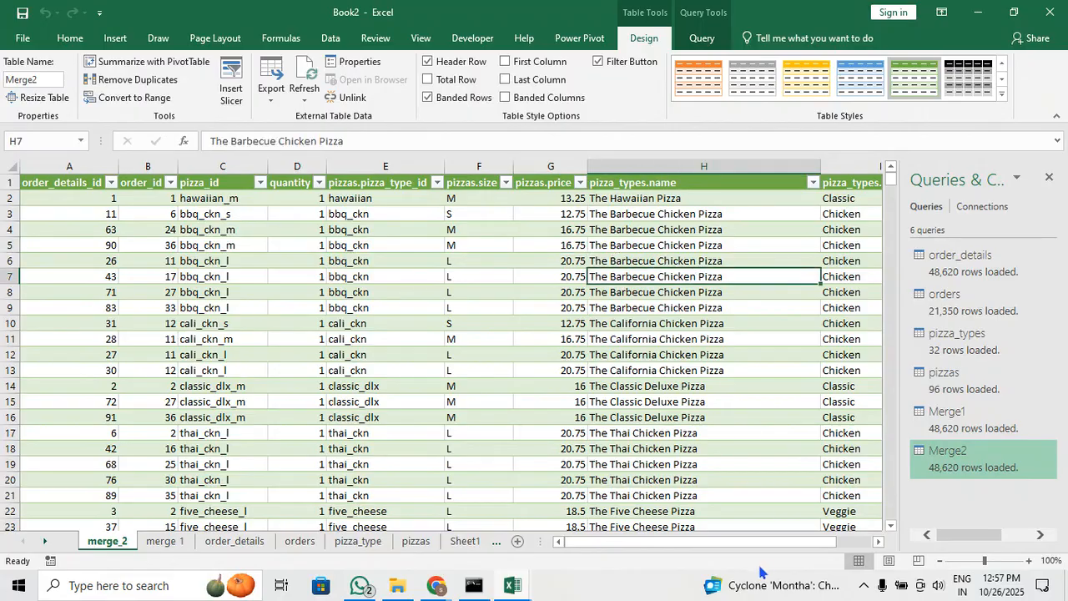
pyautogui.moveTo(766, 543); pyautogui.dragTo(804, 546)
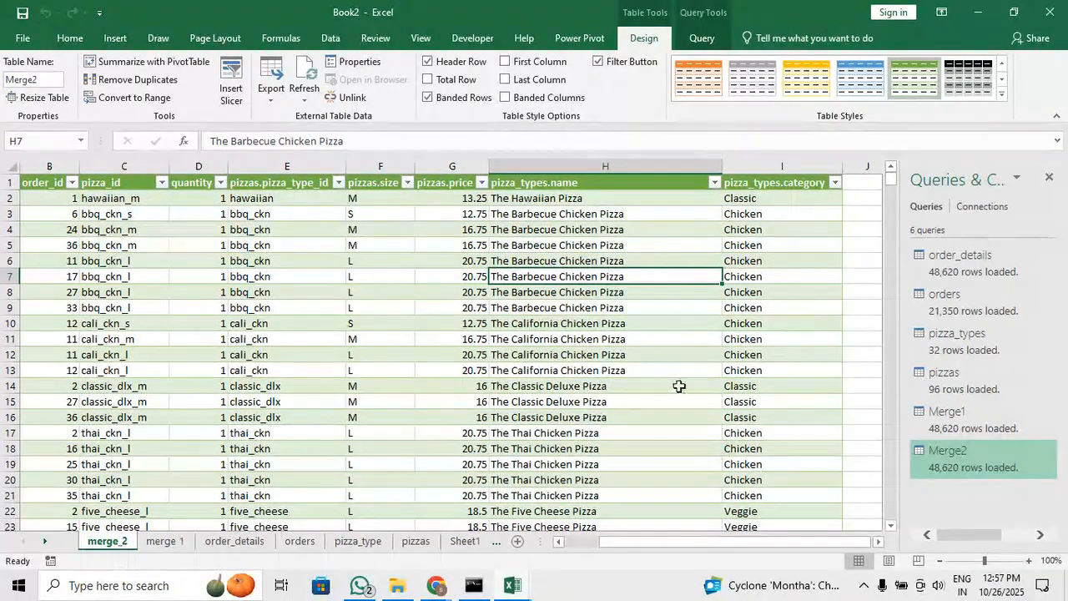
pyautogui.click(302, 541)
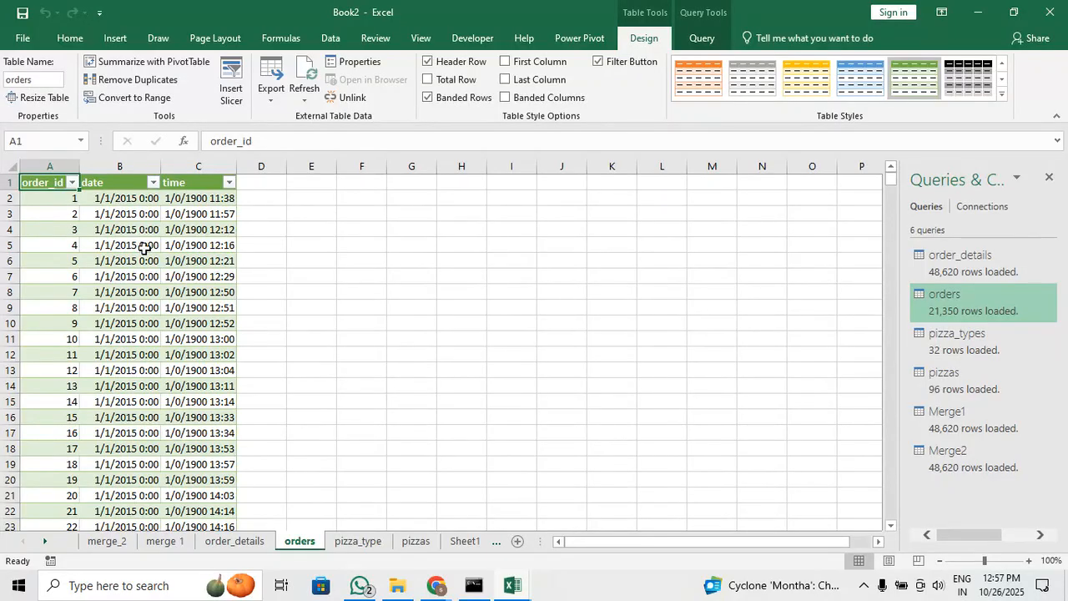
# Merge the Merge2 query with orders as a left outer join, matching the order_id column in both tables
pyautogui.click(107, 542)
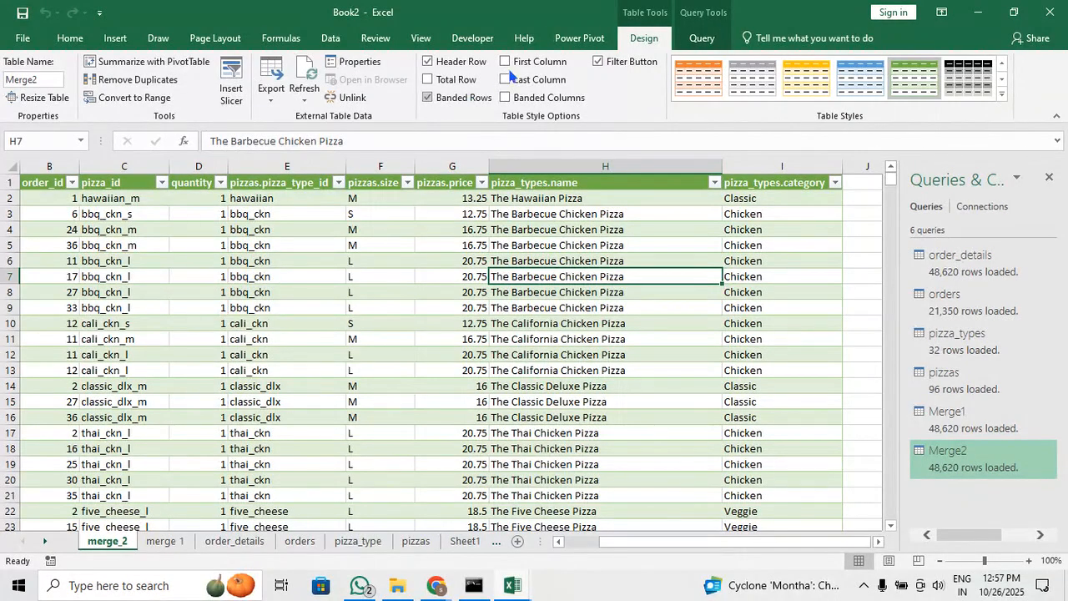
pyautogui.click(578, 39)
pyautogui.click(702, 41)
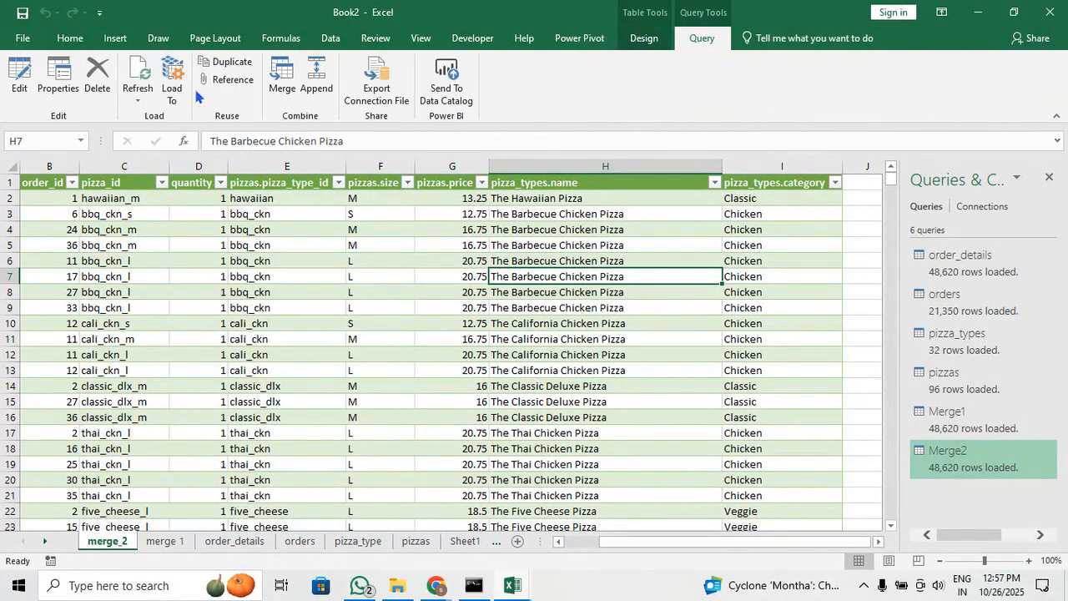
pyautogui.click(282, 75)
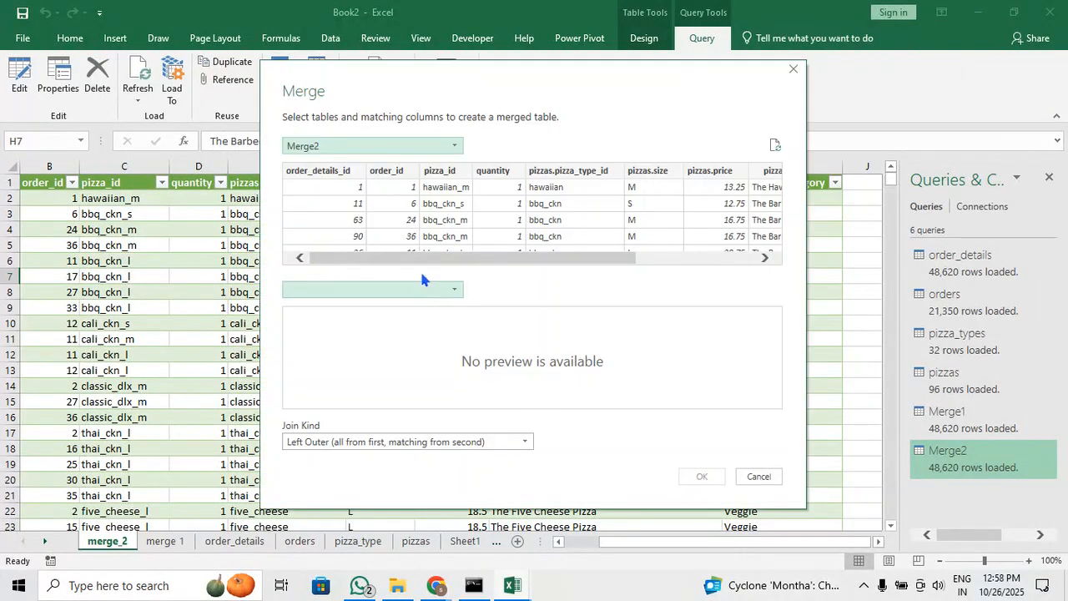
pyautogui.click(423, 293)
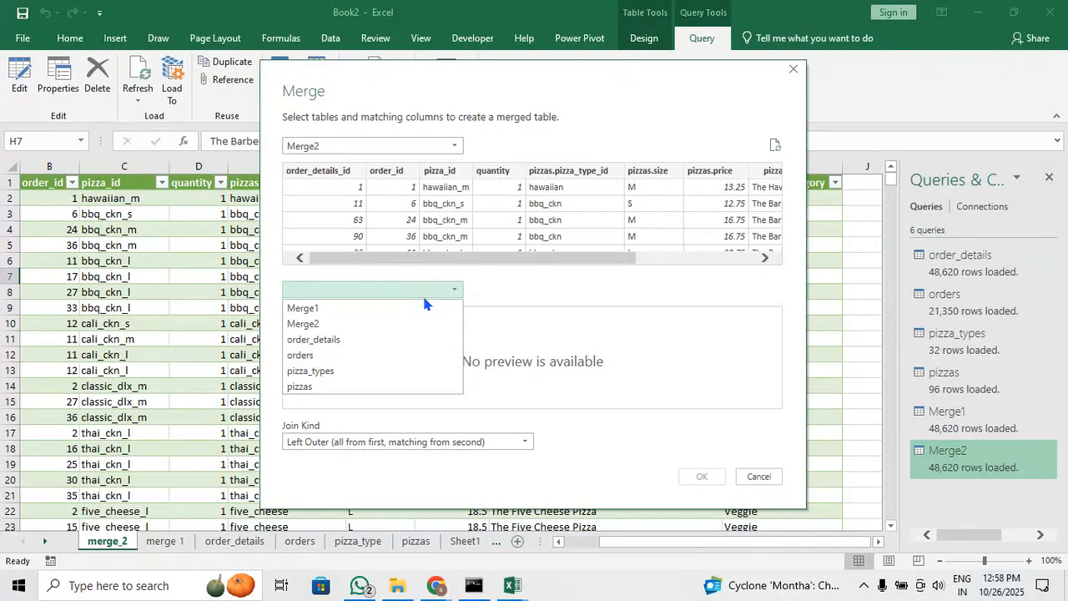
pyautogui.click(406, 355)
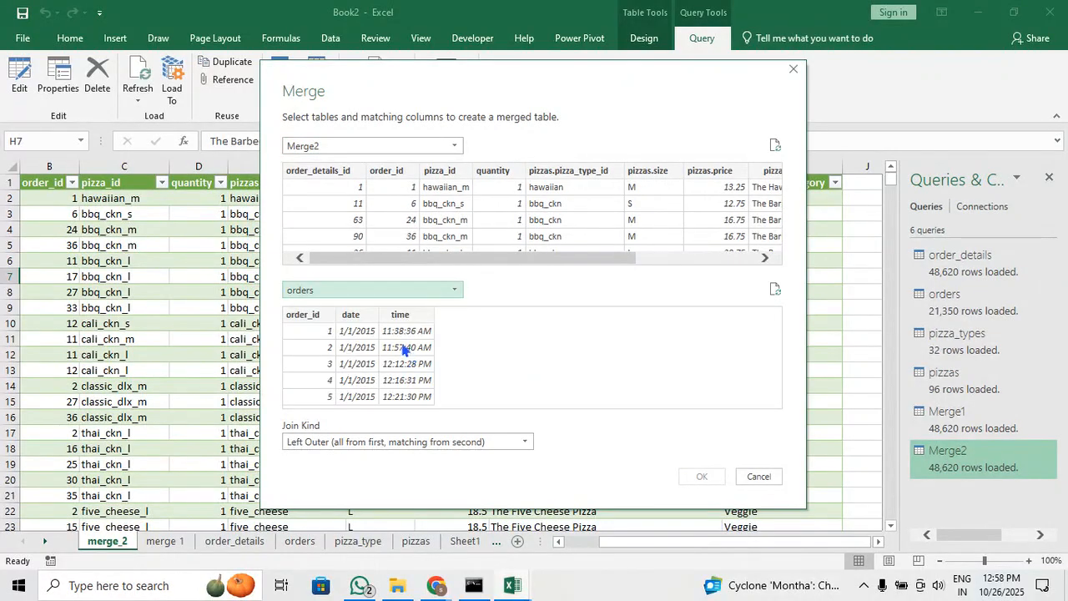
pyautogui.click(305, 319)
pyautogui.click(389, 173)
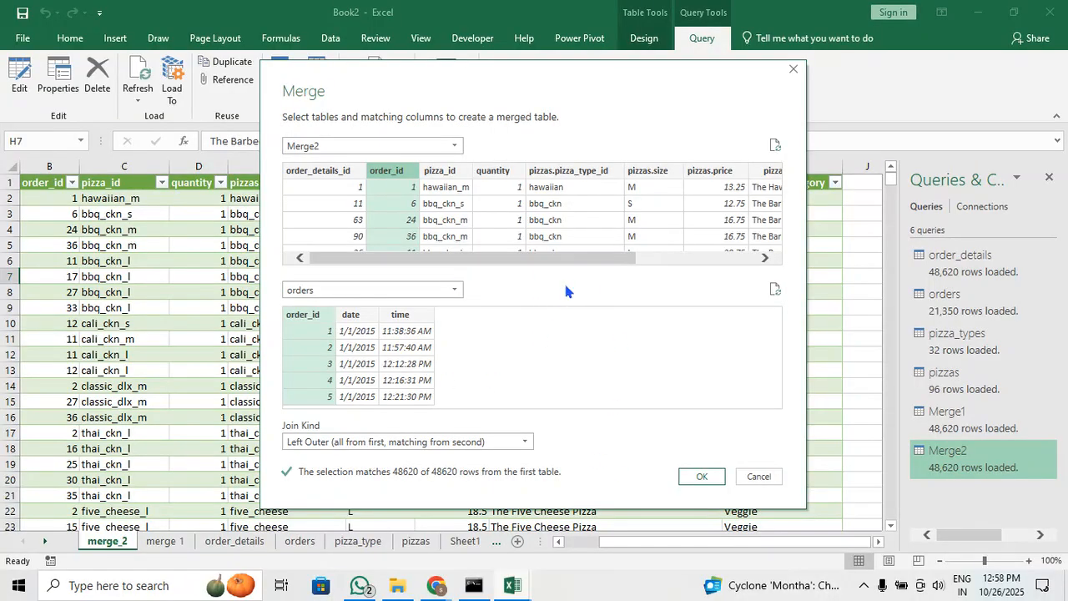
pyautogui.click(321, 314)
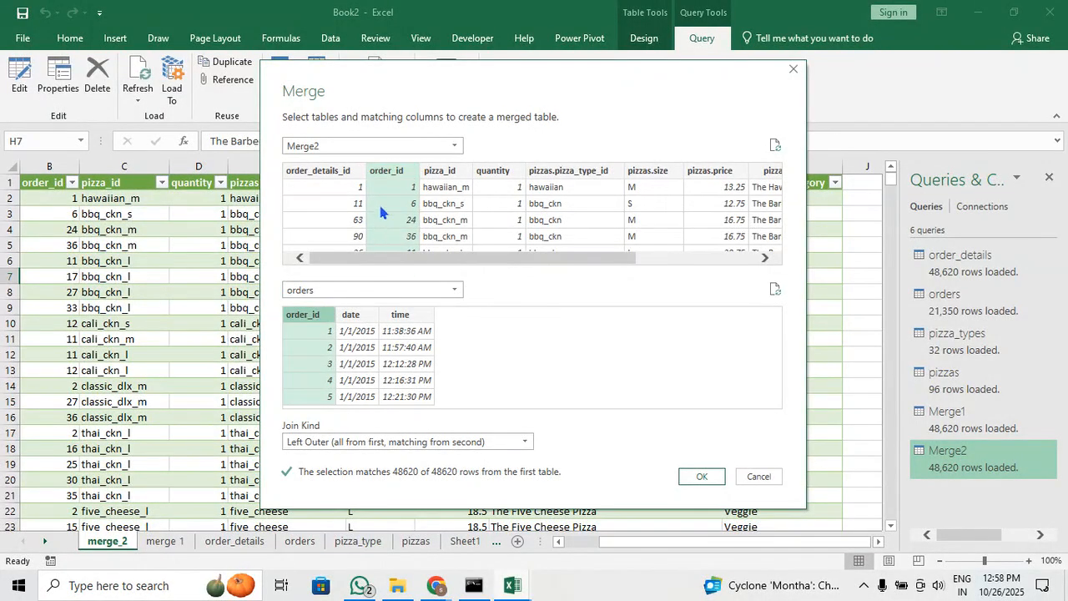
pyautogui.click(386, 172)
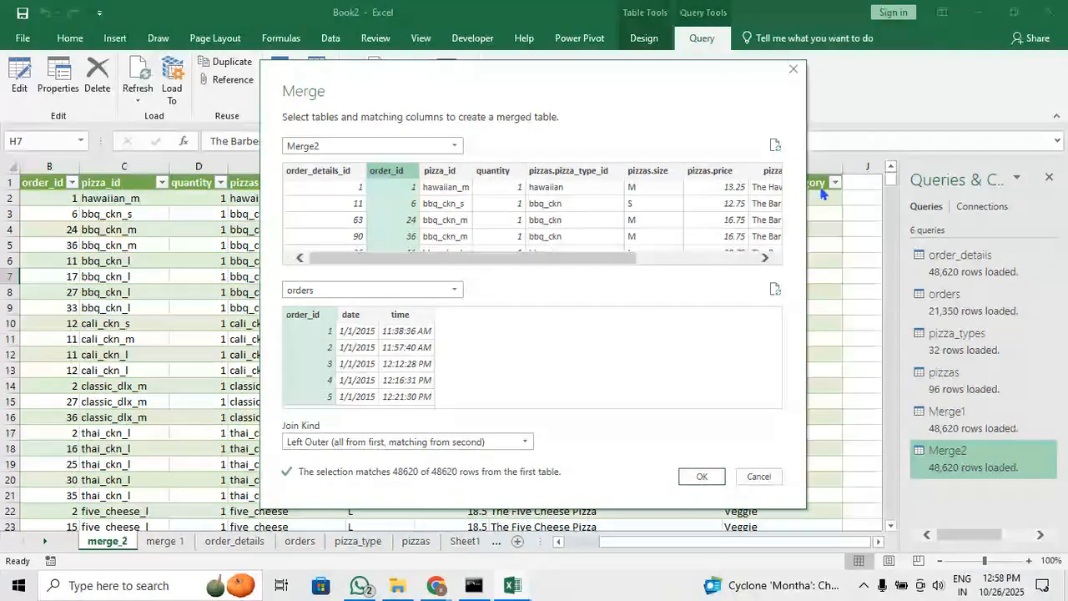
pyautogui.moveTo(616, 259); pyautogui.dragTo(655, 261)
pyautogui.moveTo(697, 269); pyautogui.dragTo(584, 259)
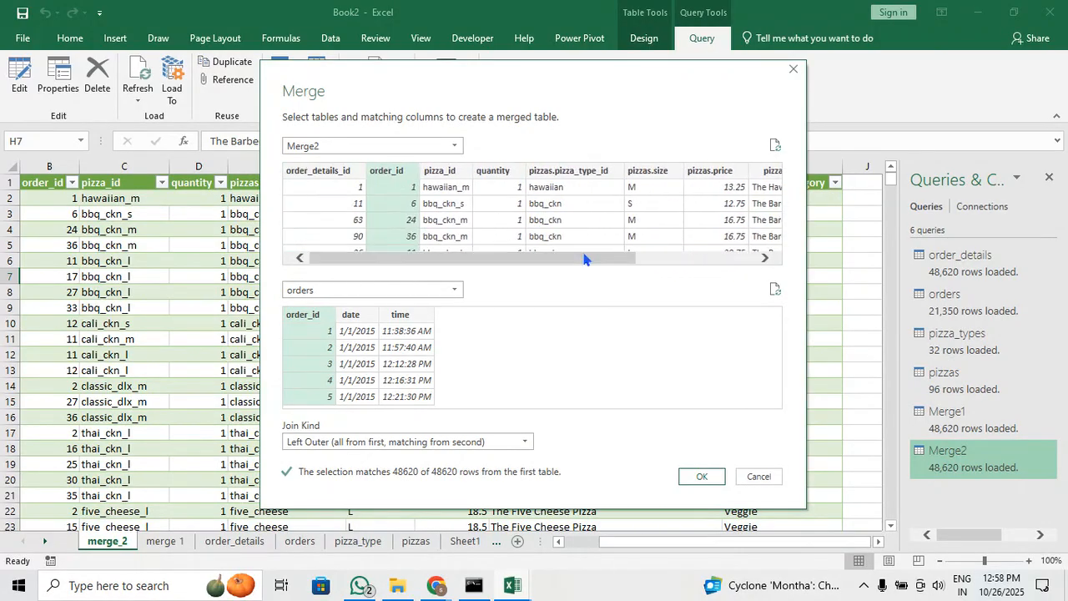
pyautogui.click(702, 476)
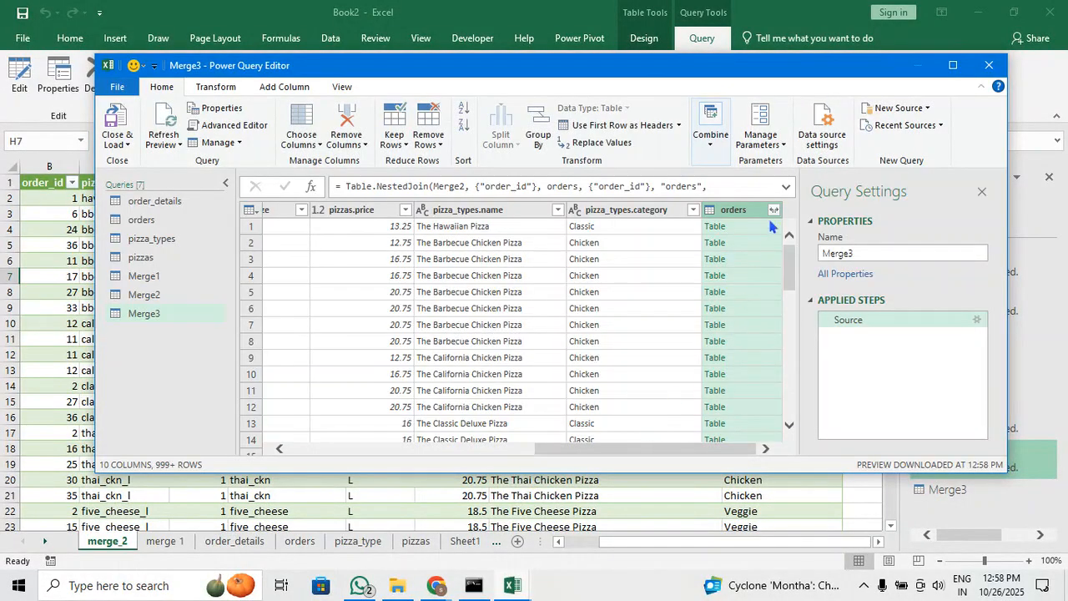
# Expand the orders column to date and time only, keeping the original name as prefix, and load the query to a new sheet
pyautogui.click(775, 209)
pyautogui.click(546, 307)
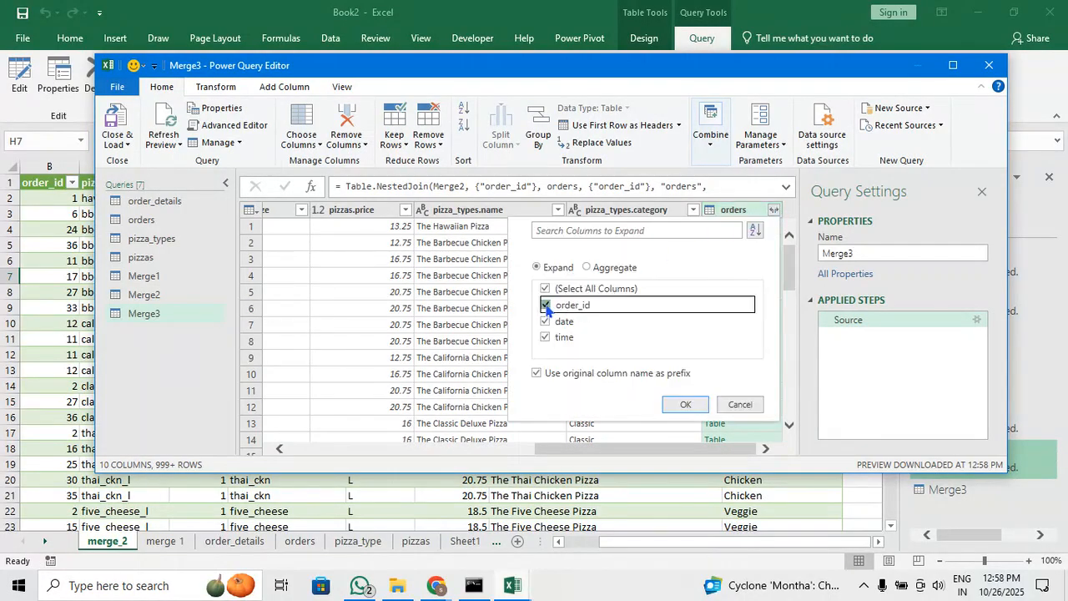
pyautogui.click(684, 404)
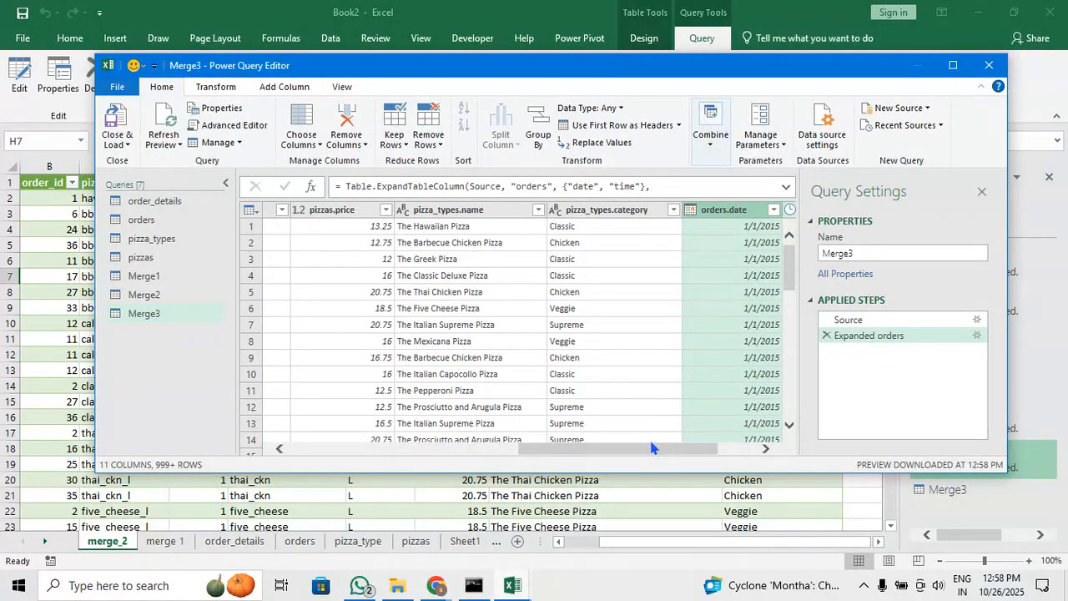
pyautogui.click(117, 121)
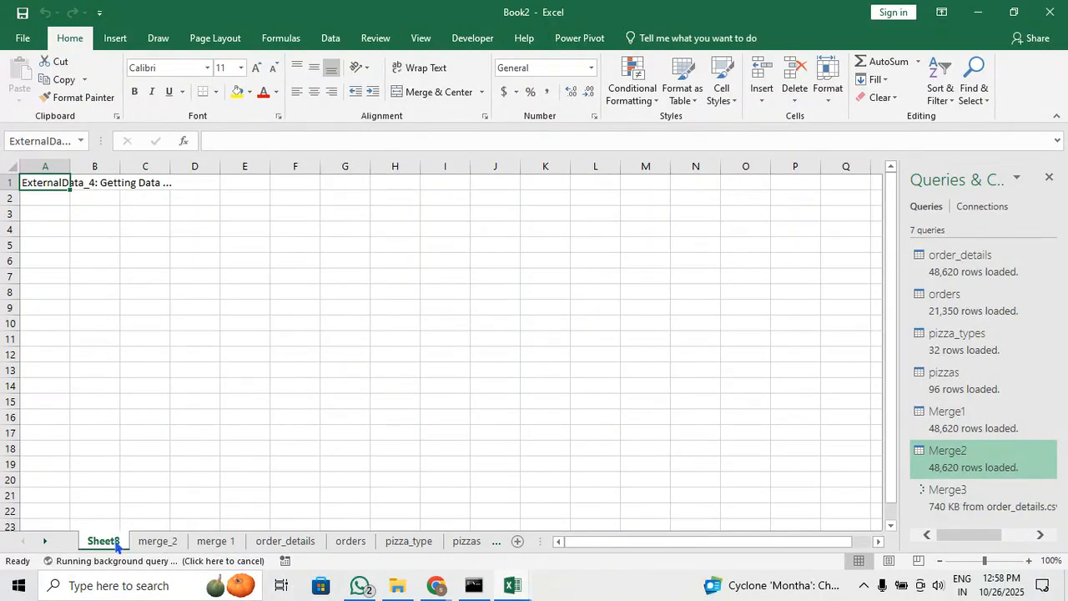
# Rename the sheet holding the third merged table as final_data
pyautogui.write('final')
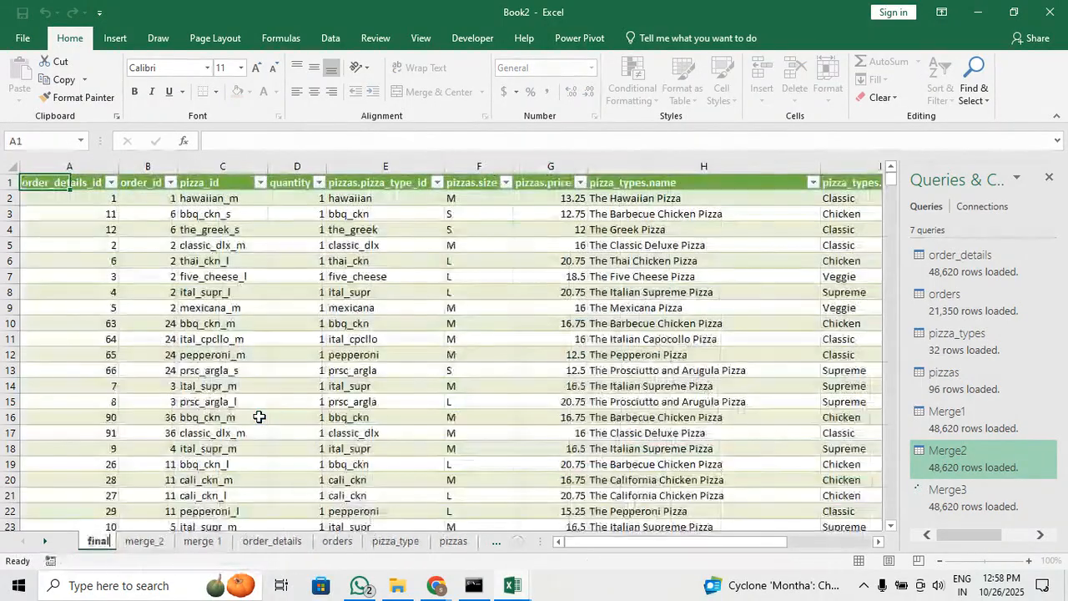
pyautogui.press('Return')
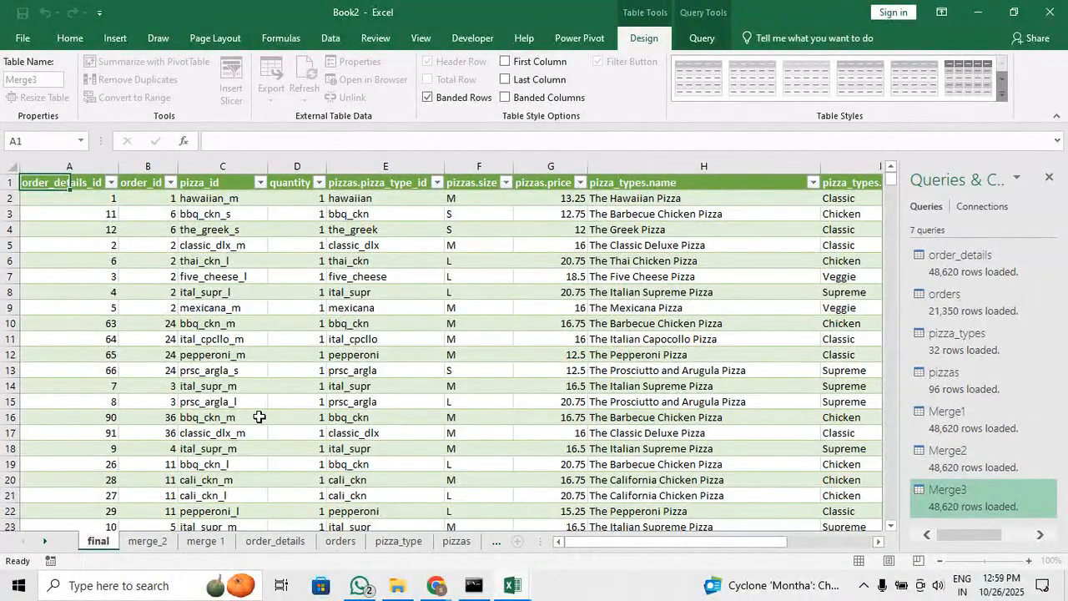
pyautogui.write('_data')
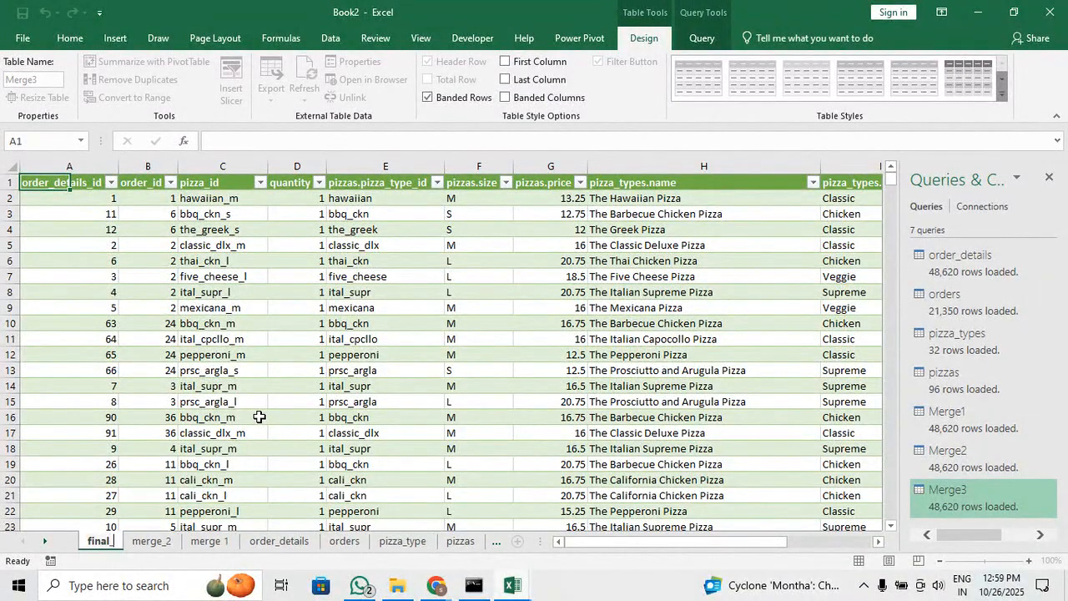
pyautogui.press('Return')
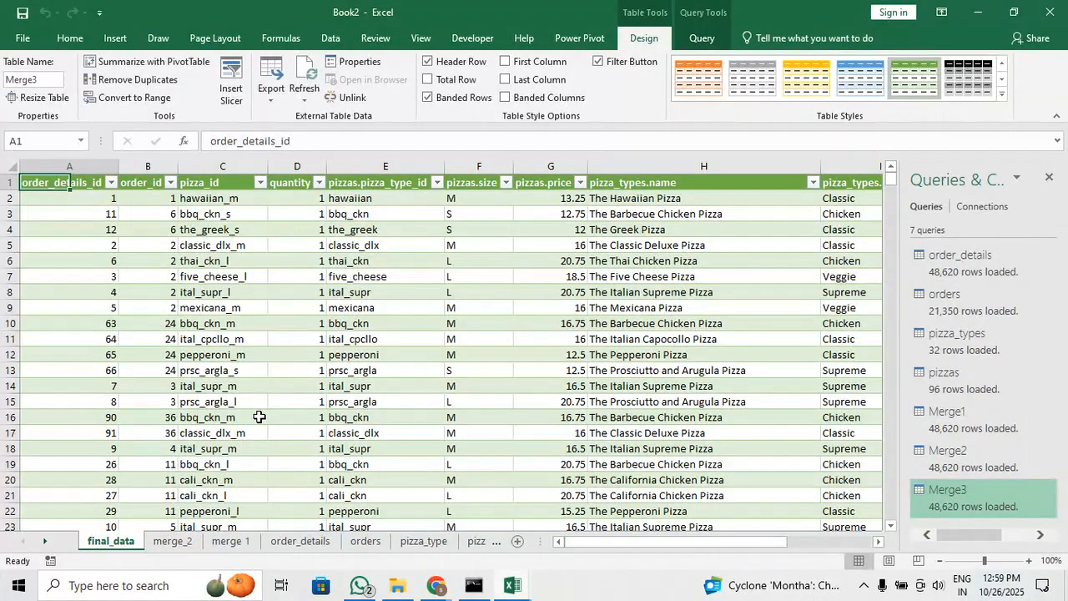
pyautogui.click(171, 542)
pyautogui.rightClick(172, 541)
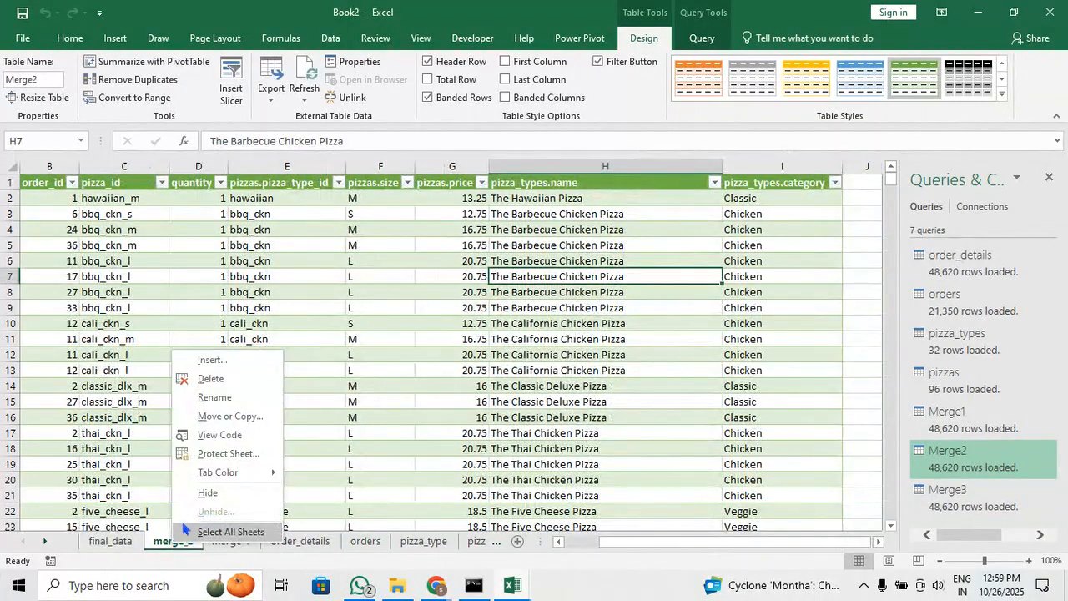
pyautogui.click(113, 546)
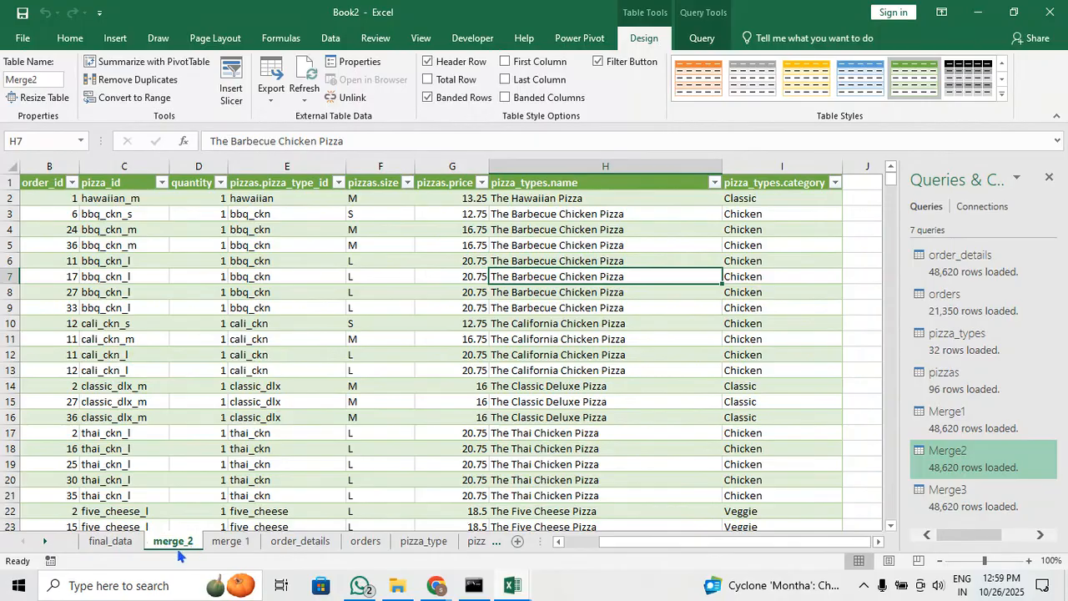
pyautogui.click(127, 540)
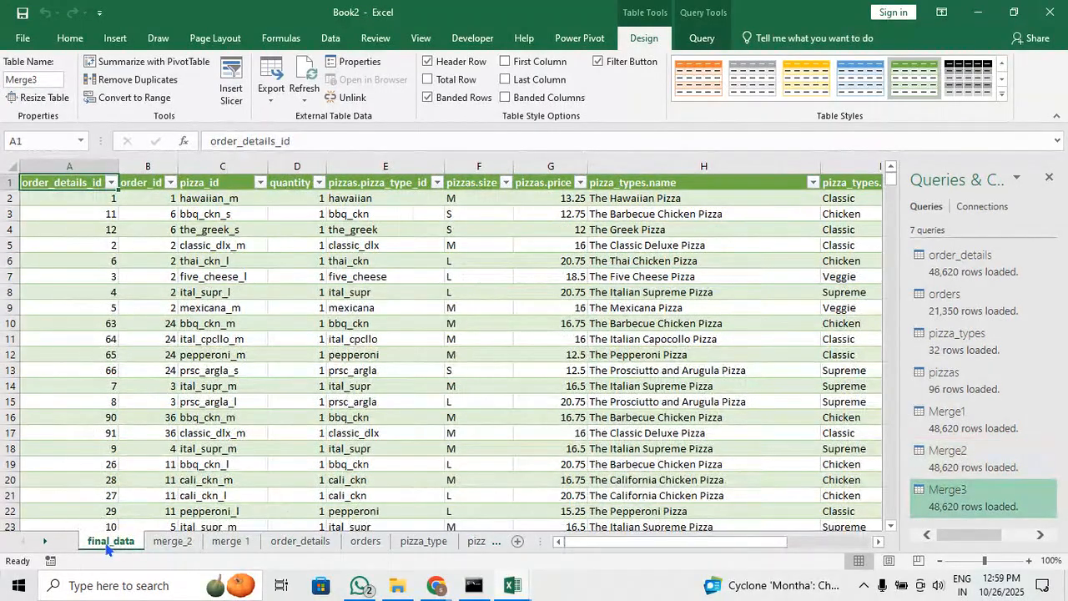
pyautogui.click(359, 322)
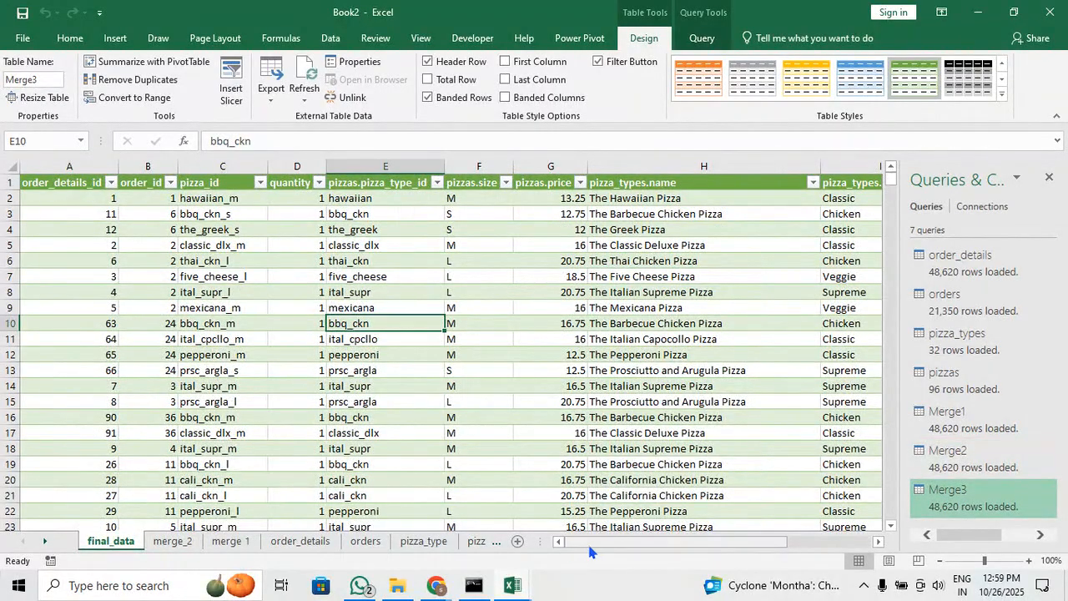
pyautogui.moveTo(587, 541); pyautogui.dragTo(529, 534)
# Add a new blank worksheet and name it pivot
pyautogui.click(517, 540)
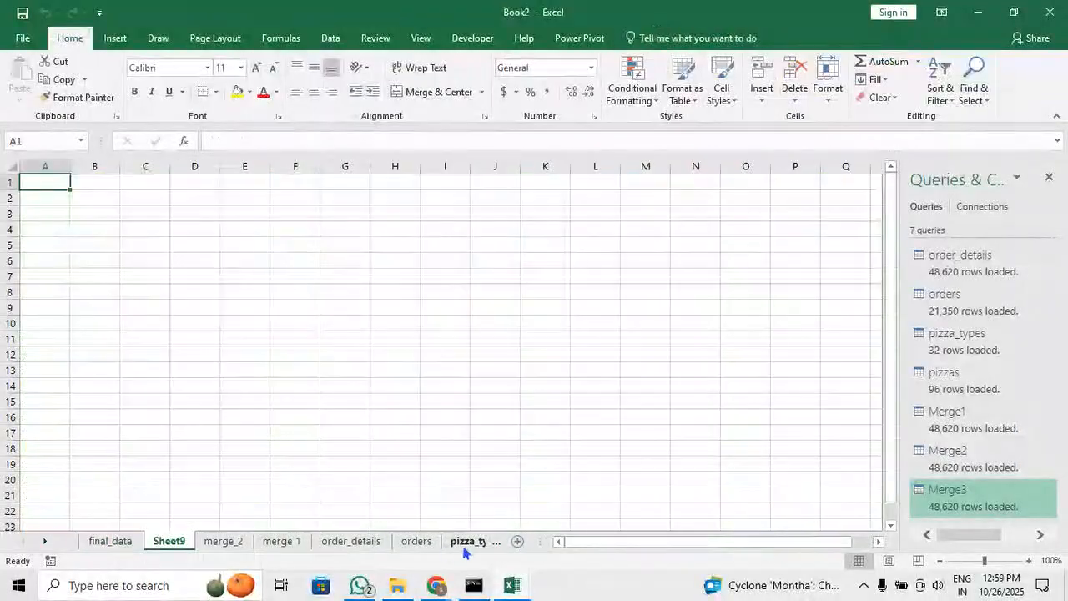
pyautogui.doubleClick(164, 541)
pyautogui.write('pivot')
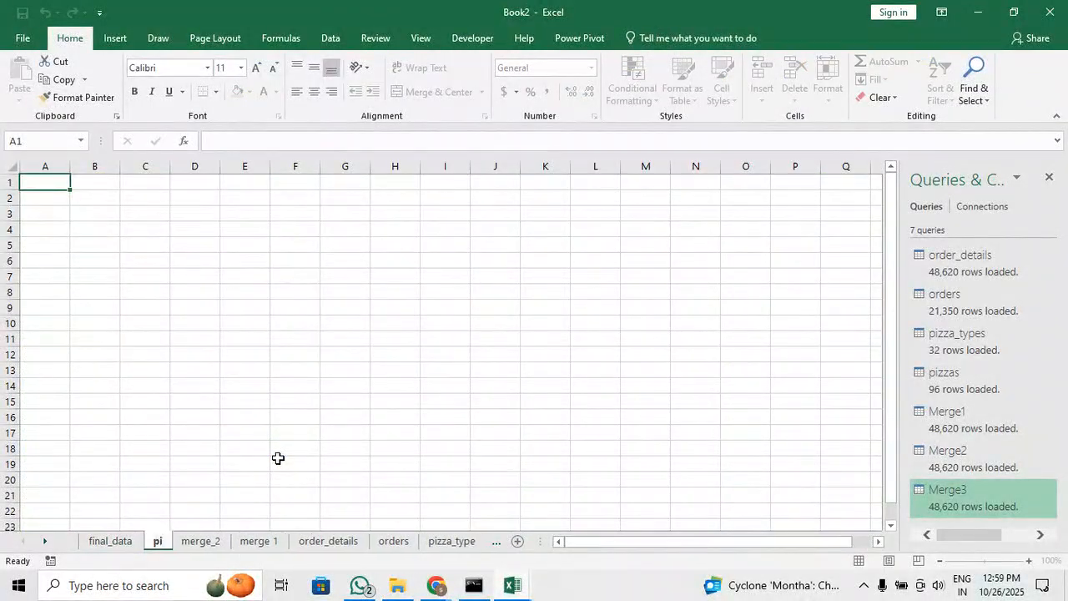
pyautogui.press('Return')
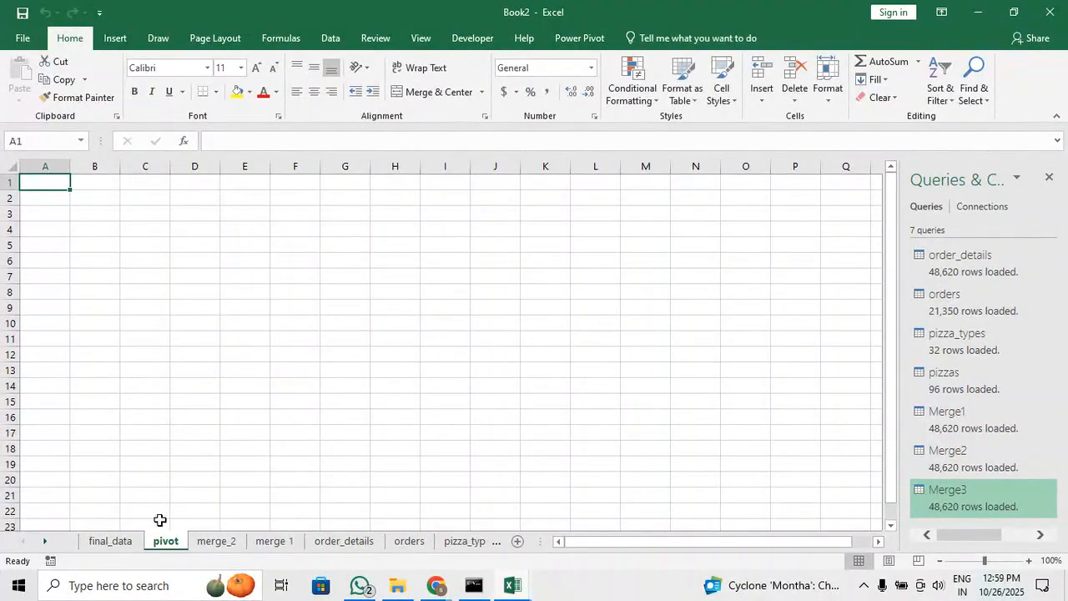
# Create a PivotTable from the Merge3 table on final_data, placed on the existing pivot sheet at cell A2
pyautogui.click(110, 541)
pyautogui.click(234, 245)
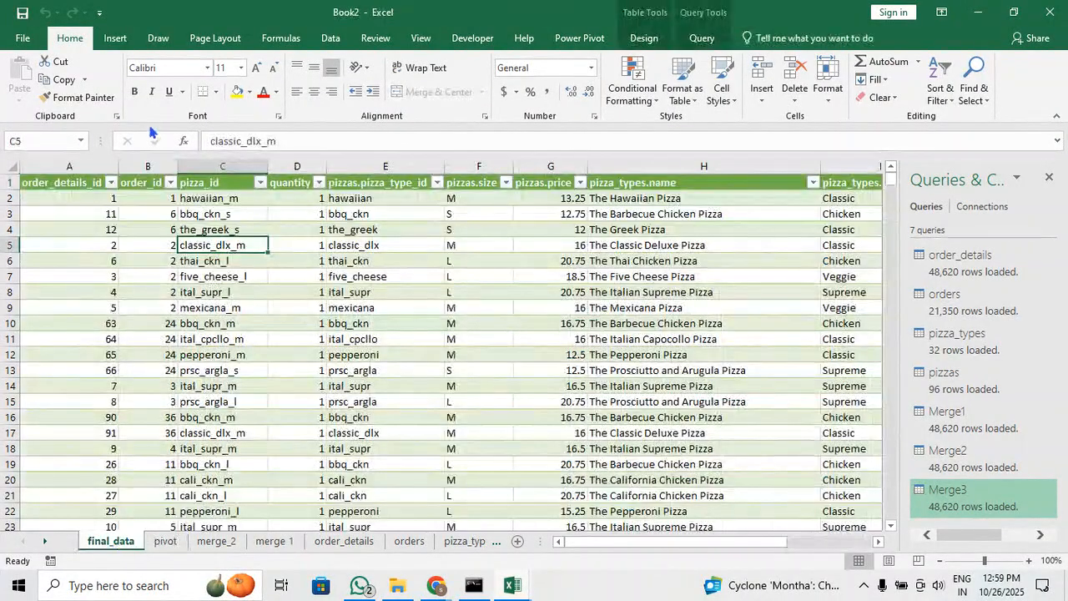
pyautogui.click(115, 38)
pyautogui.click(25, 75)
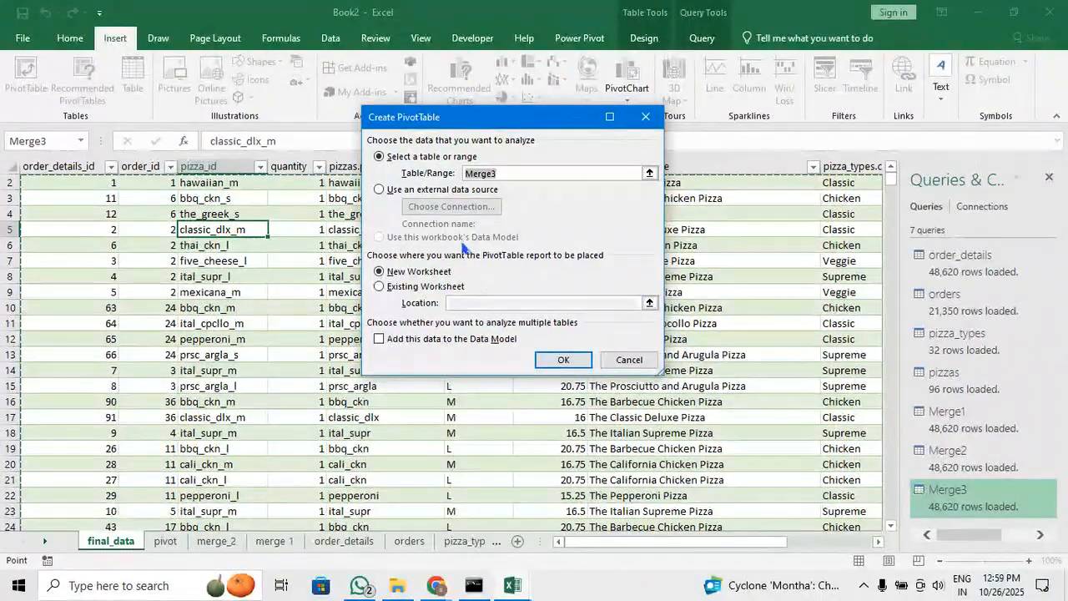
pyautogui.click(380, 286)
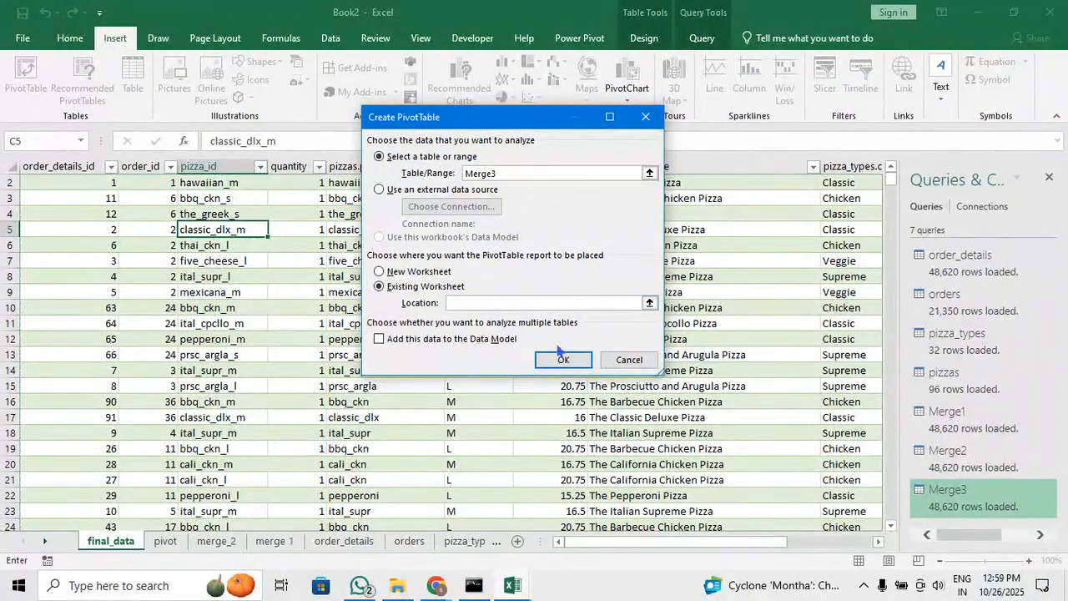
pyautogui.click(165, 541)
pyautogui.click(52, 194)
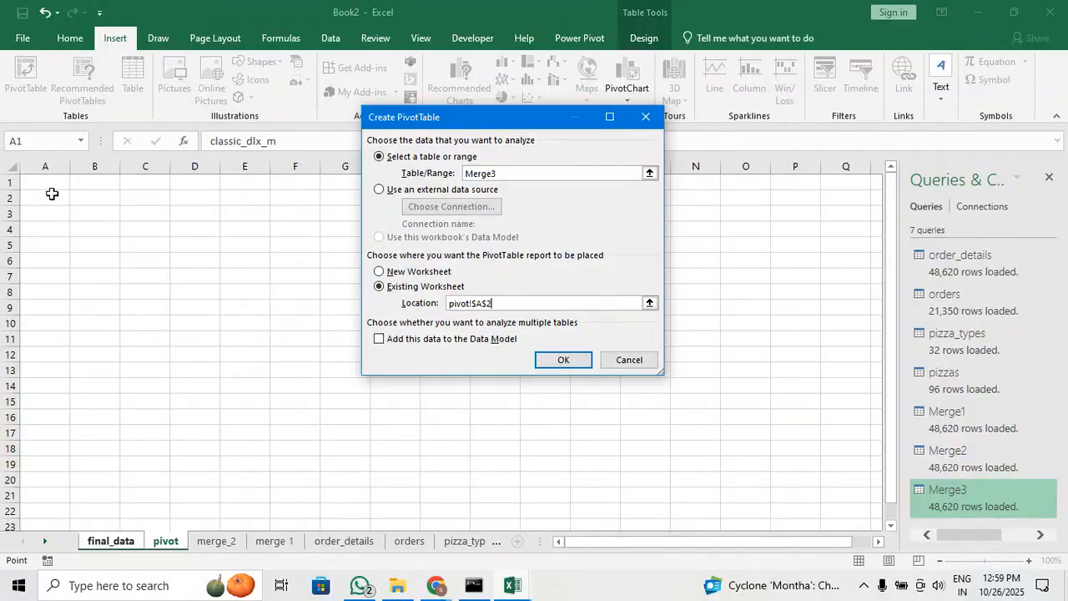
pyautogui.click(558, 360)
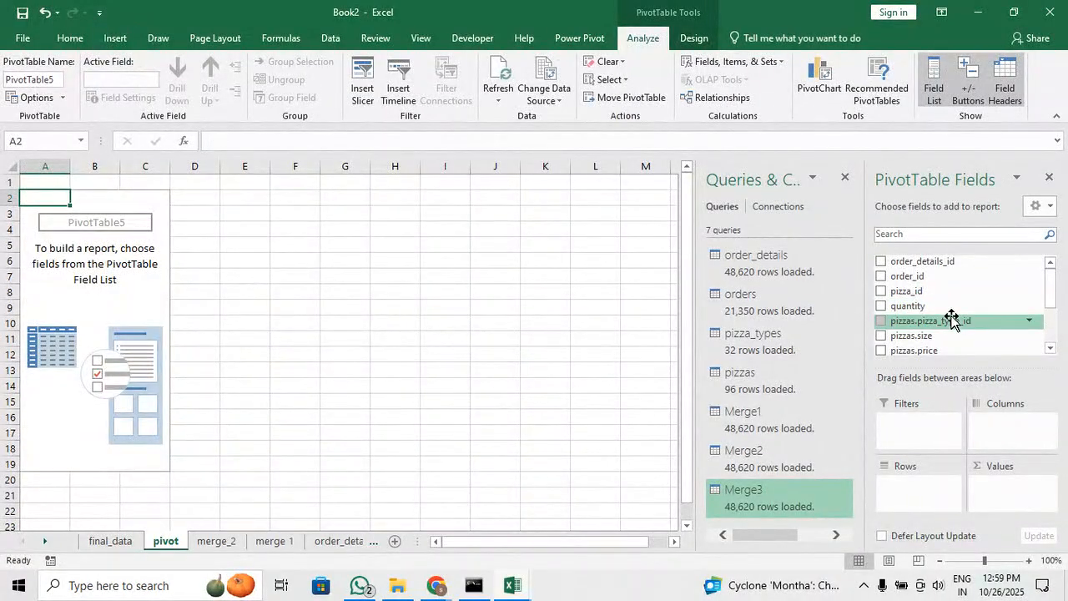
# Add a total_amount column header in cell L1 of final_data, directly after the orders.time column
pyautogui.click(113, 540)
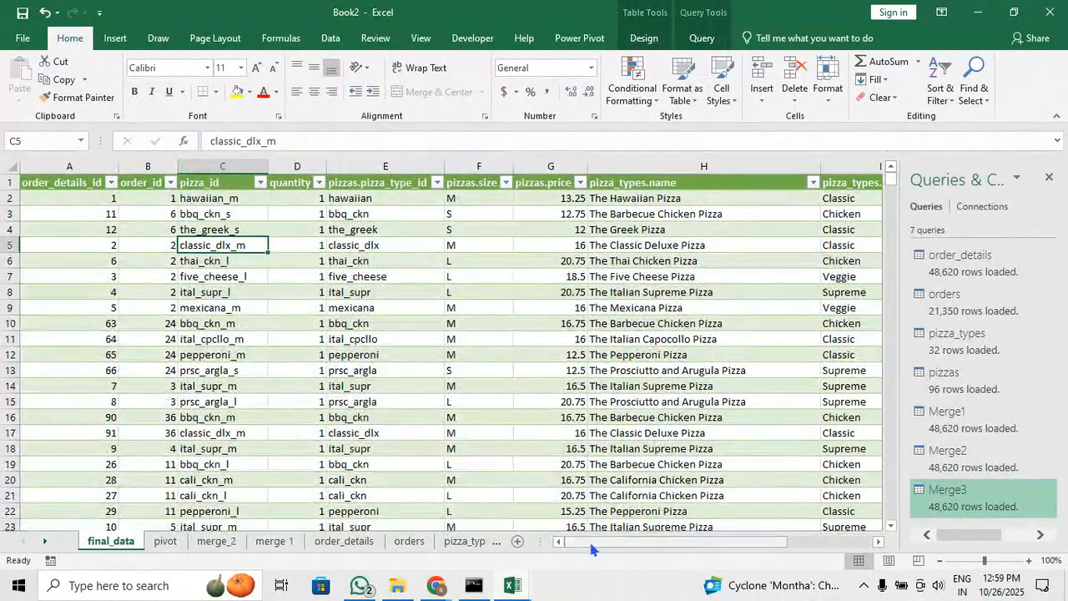
pyautogui.moveTo(591, 542); pyautogui.dragTo(736, 527)
pyautogui.click(866, 180)
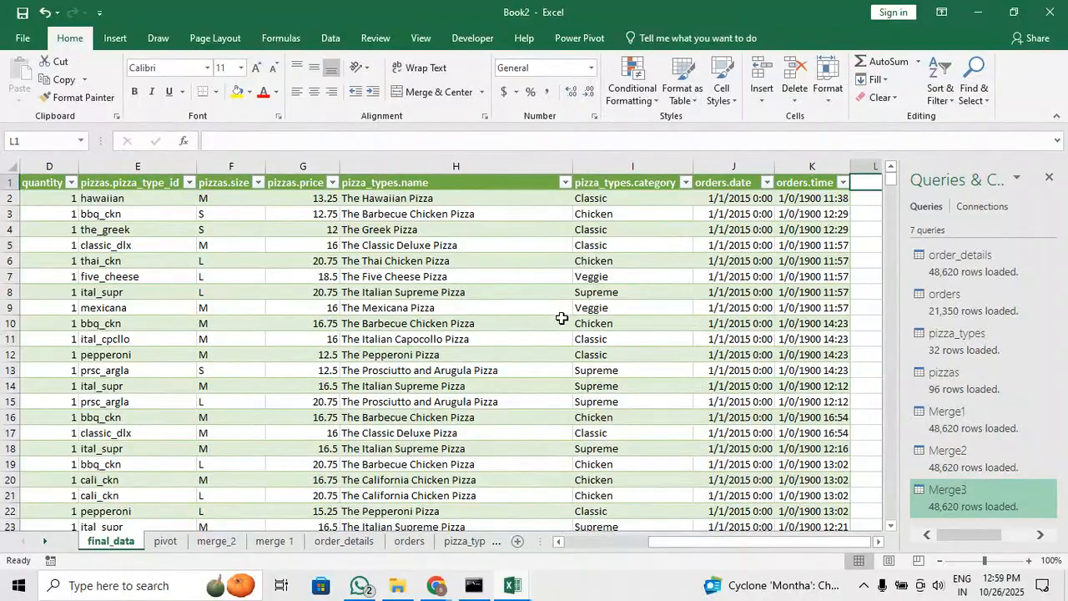
pyautogui.write('total_')
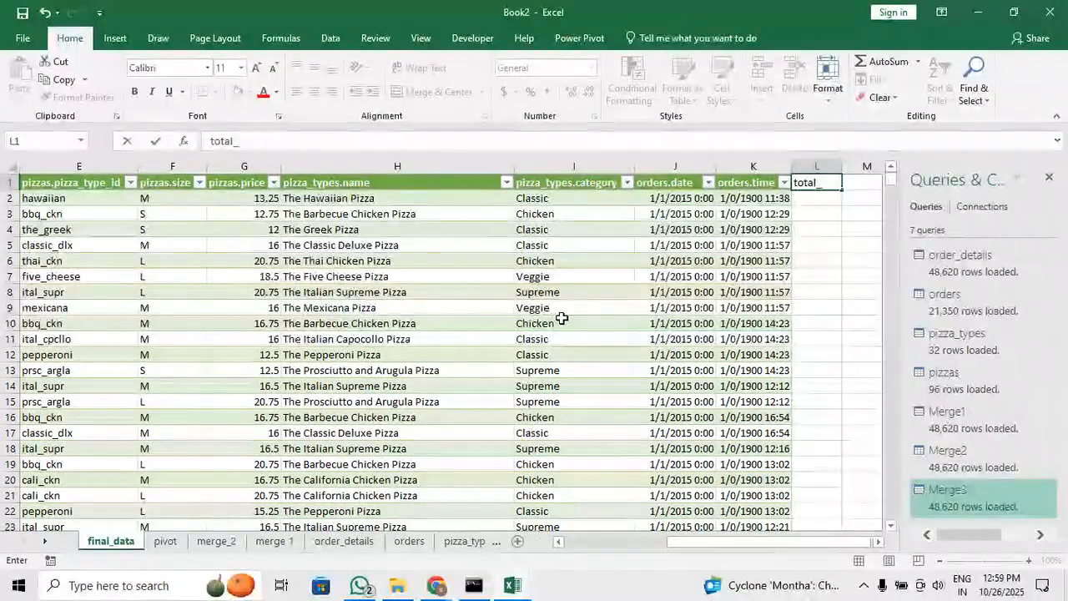
pyautogui.write('amount')
pyautogui.press('Return')
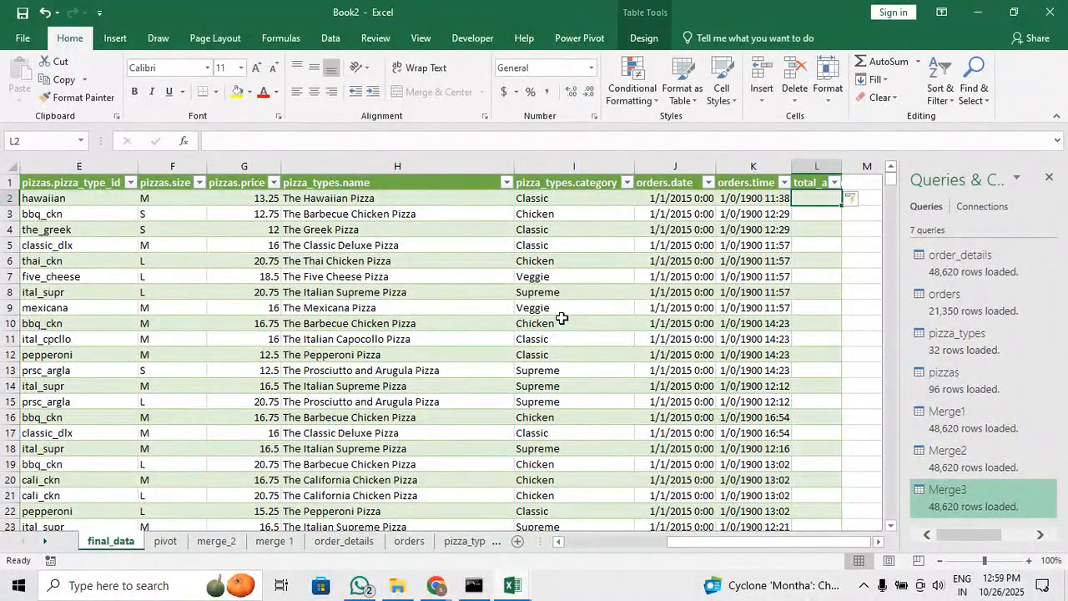
pyautogui.write('=')
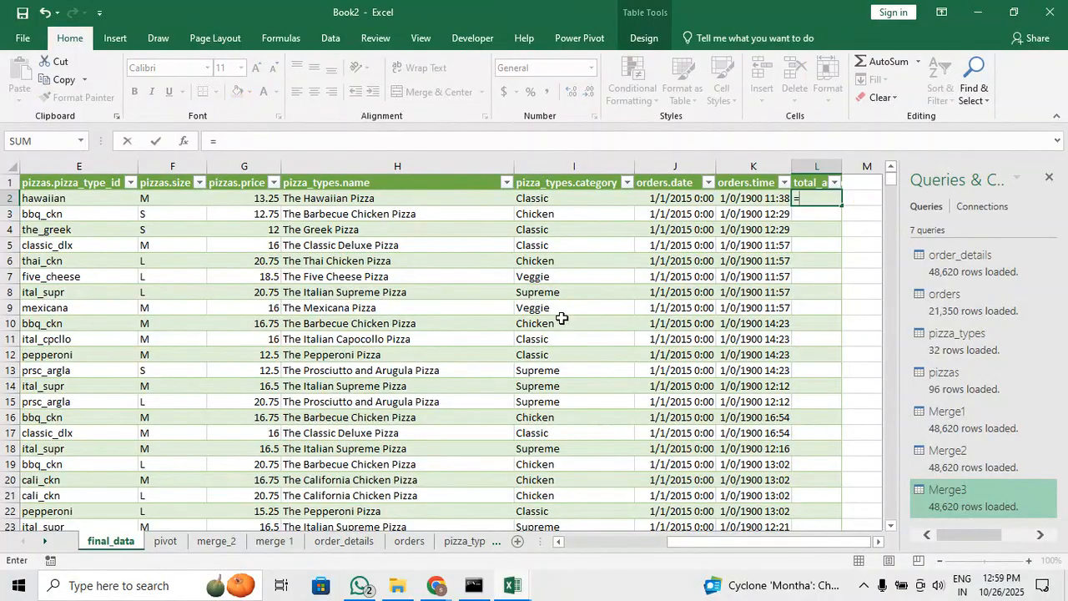
pyautogui.press('Left')
pyautogui.press('Left')
pyautogui.press('Left')
pyautogui.press('Left')
pyautogui.press('Left')
pyautogui.press('Left')
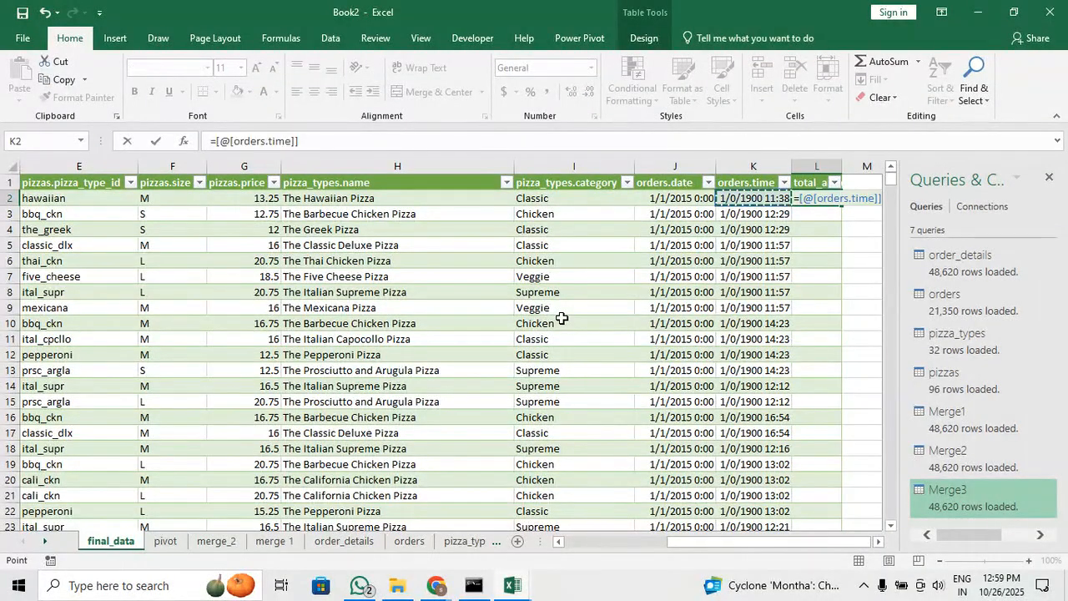
pyautogui.press('Right')
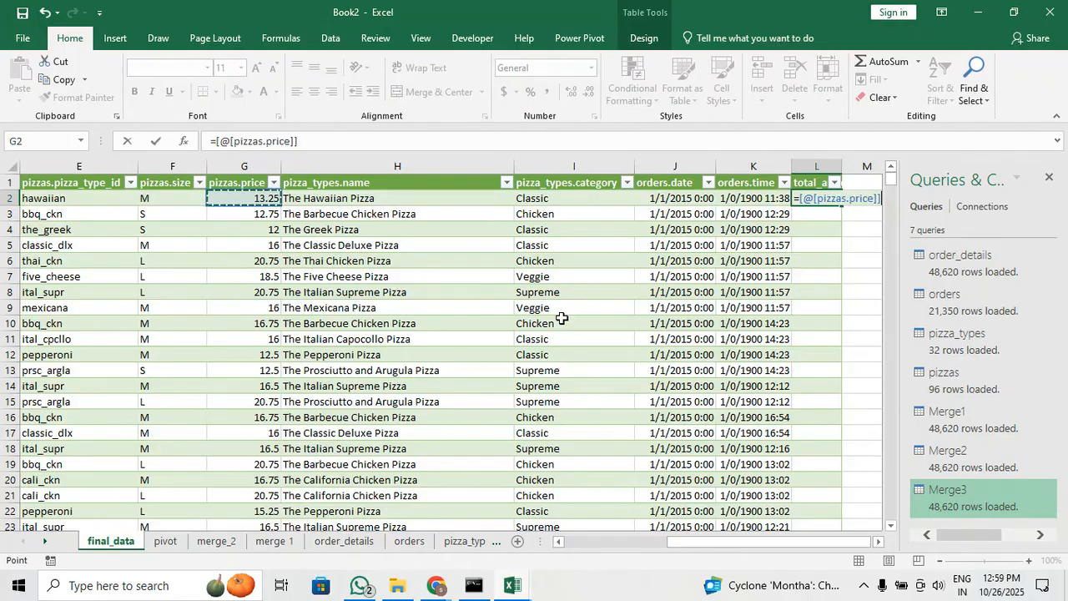
pyautogui.write('*')
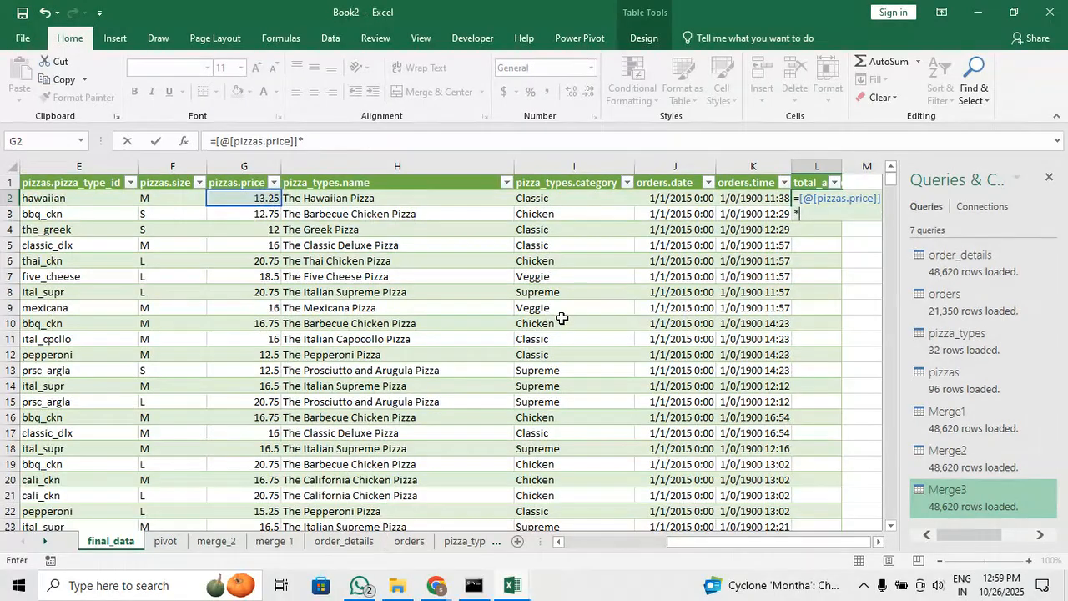
pyautogui.press('Left')
pyautogui.press('Left')
pyautogui.press('Left')
pyautogui.press('Left')
pyautogui.press('Left')
pyautogui.press('Left')
pyautogui.press('Left')
pyautogui.press('Left')
pyautogui.press('Left')
pyautogui.press('Left')
pyautogui.press('Left')
pyautogui.press('Right')
pyautogui.press('Right')
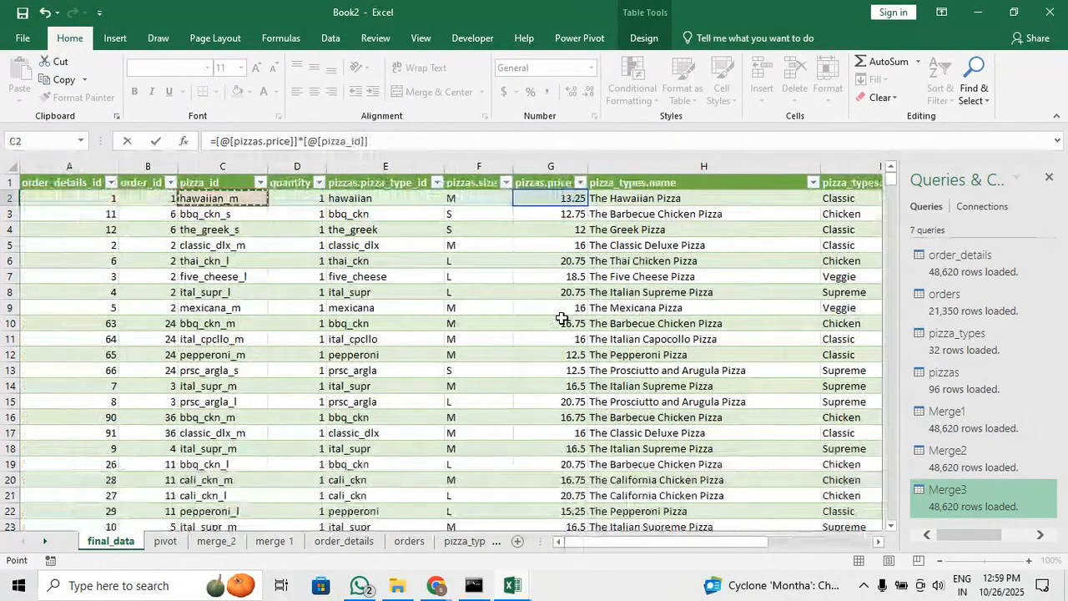
pyautogui.press('Right')
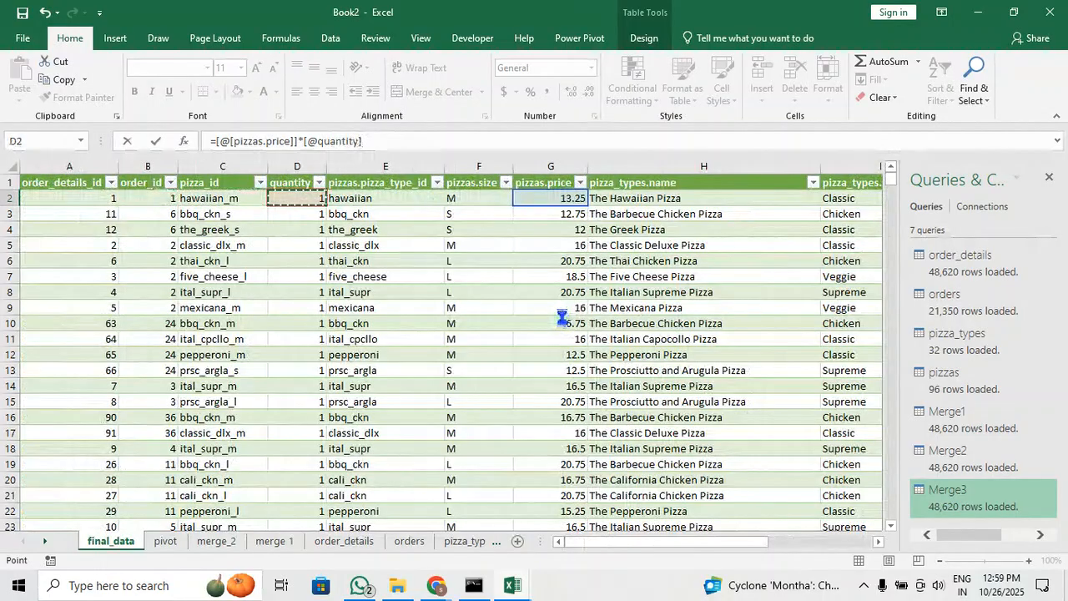
pyautogui.press('Return')
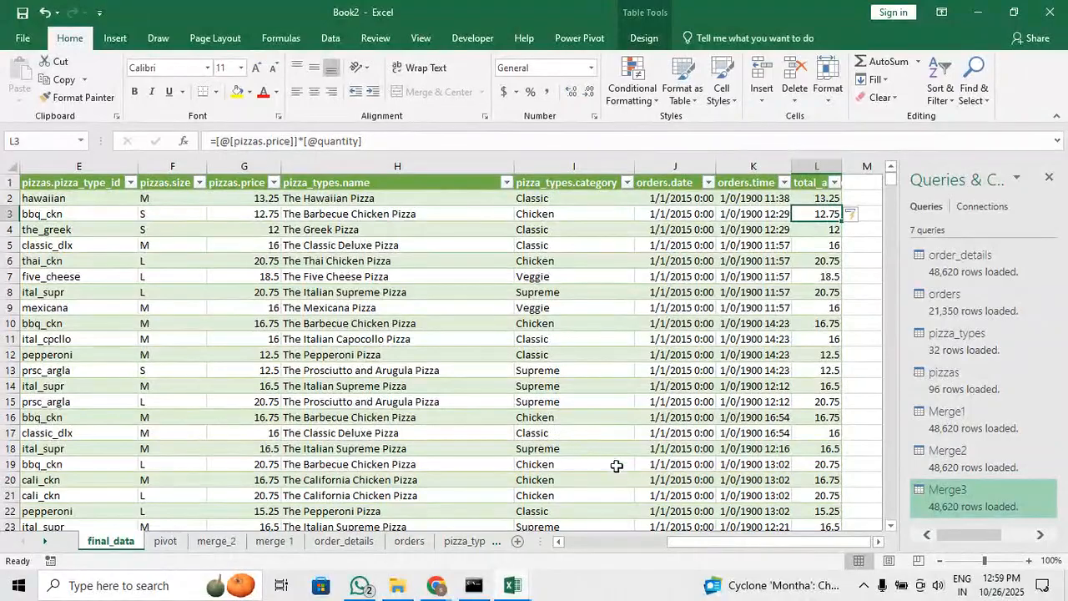
# Check the PivotTable's available fields on the pivot sheet, from order_details_id through total_amount
pyautogui.moveTo(676, 544); pyautogui.dragTo(571, 542)
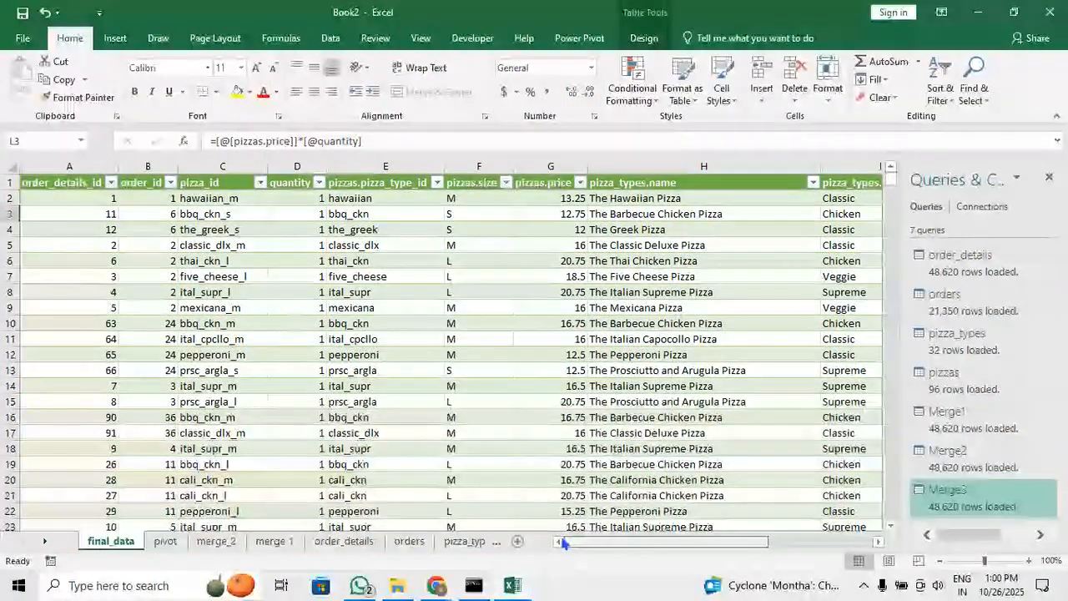
pyautogui.moveTo(563, 542)
pyautogui.mouseDown()
pyautogui.moveTo(683, 545)
pyautogui.moveTo(564, 545)
pyautogui.mouseUp()
pyautogui.click(165, 541)
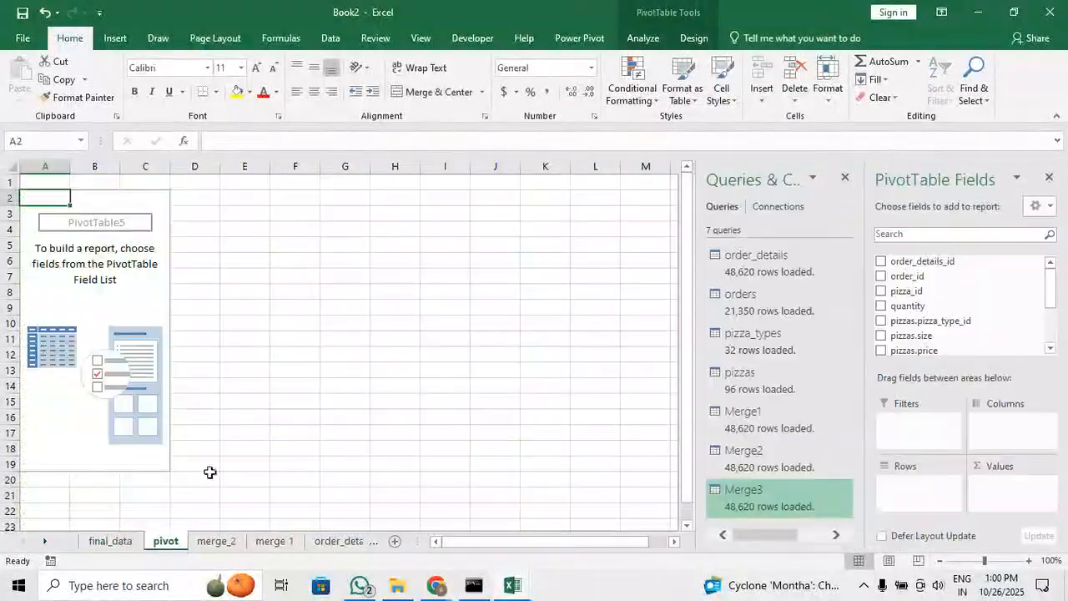
pyautogui.click(672, 46)
pyautogui.click(659, 40)
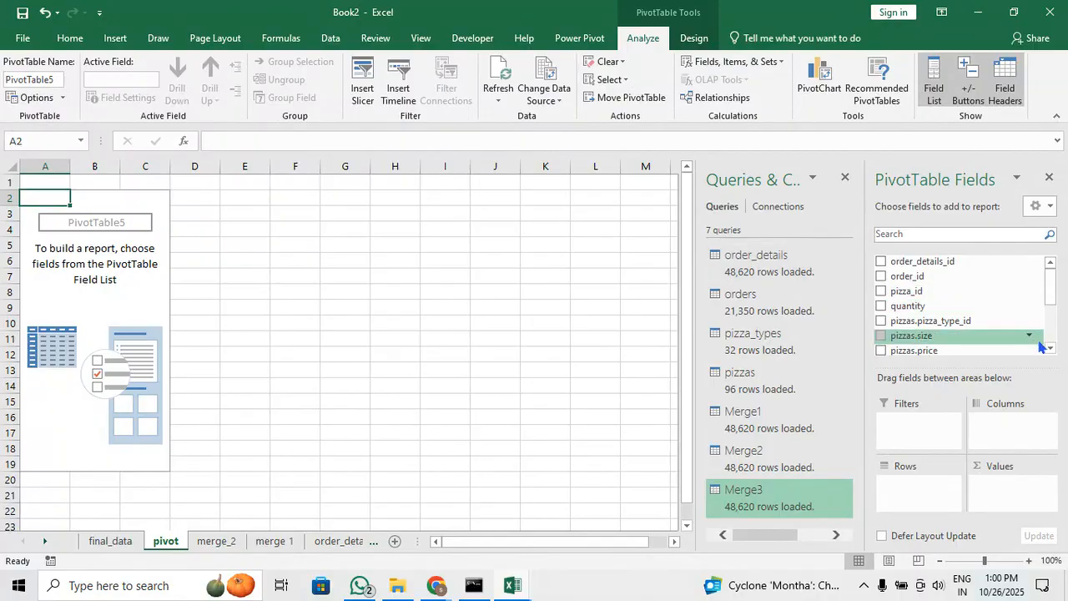
pyautogui.moveTo(1051, 353); pyautogui.dragTo(1051, 353)
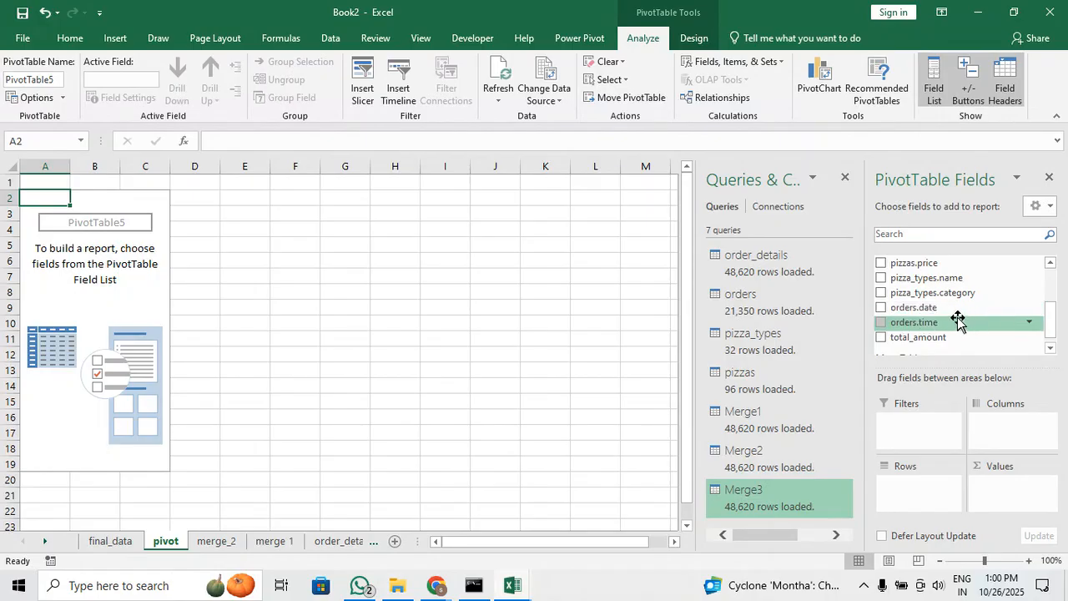
# Review the final_data table across to its last column and widen the total_amount column slightly
pyautogui.click(104, 541)
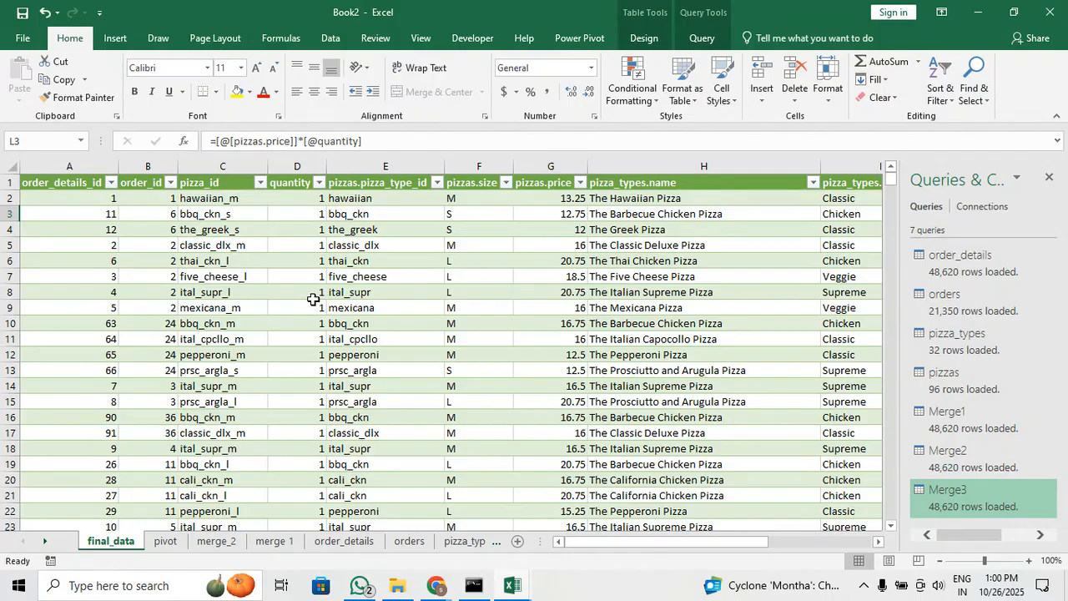
pyautogui.scroll(-6, 311, 299)
pyautogui.scroll(6, 311, 299)
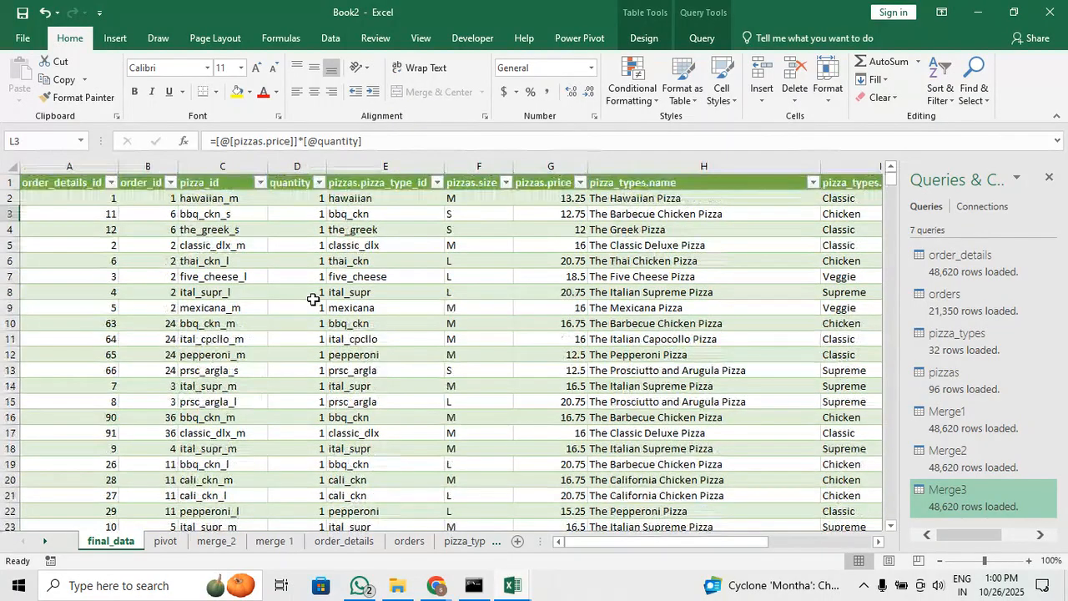
pyautogui.moveTo(686, 543); pyautogui.dragTo(795, 551)
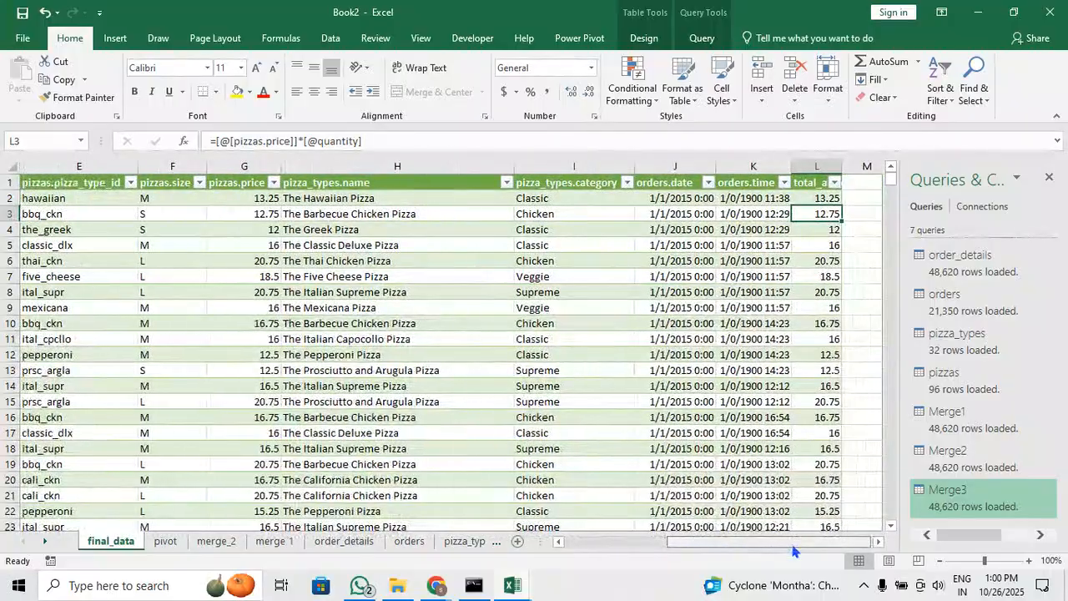
pyautogui.moveTo(843, 166); pyautogui.dragTo(855, 166)
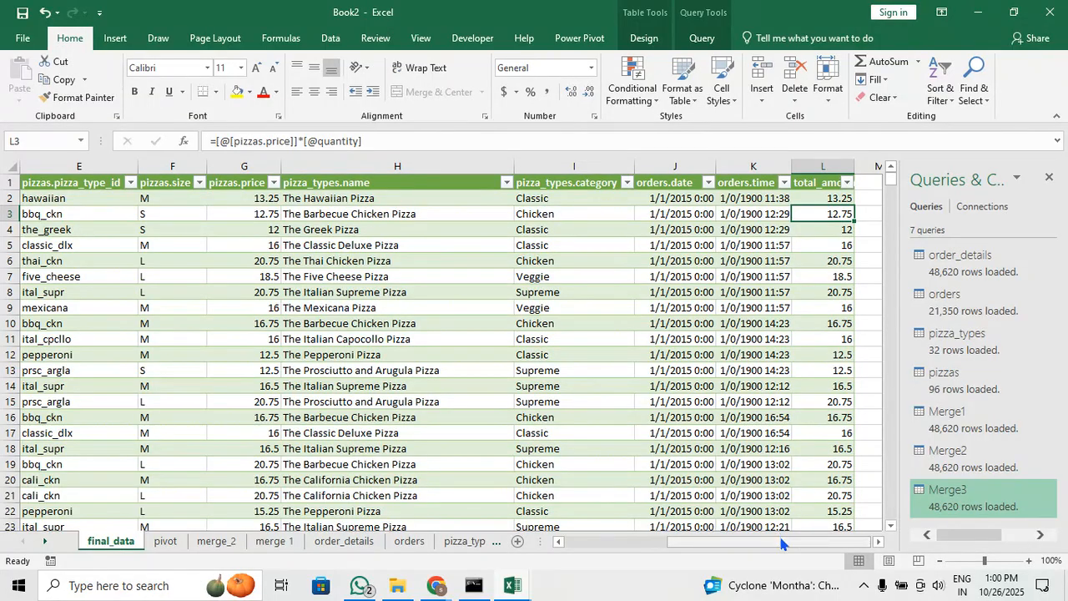
# Build the PivotTable on the pivot sheet with pizza_types.category as rows and the sum of total_amount as values
pyautogui.moveTo(782, 542); pyautogui.dragTo(706, 546)
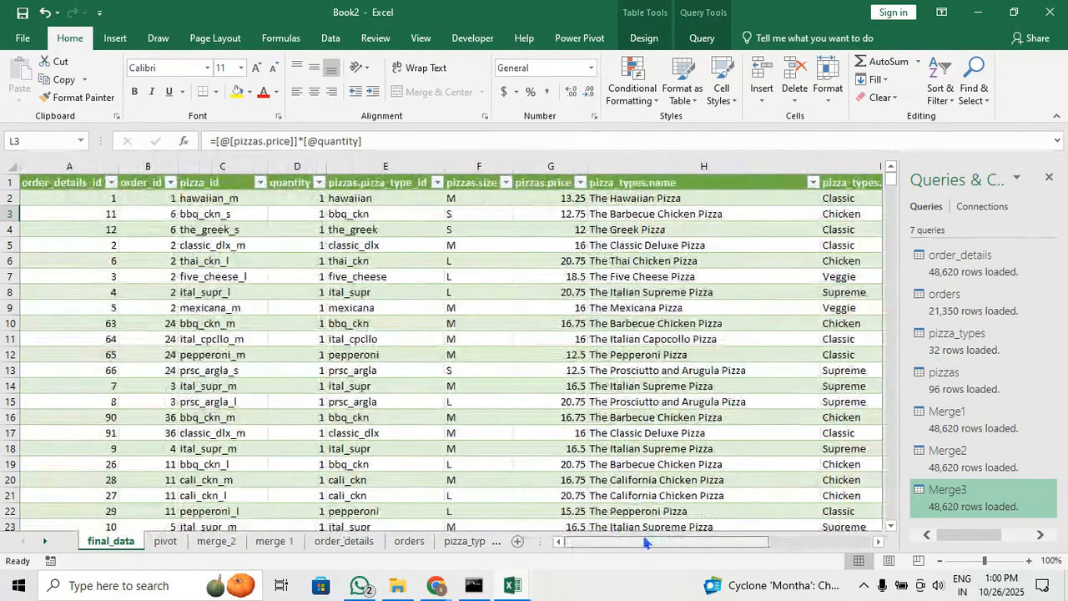
pyautogui.click(166, 541)
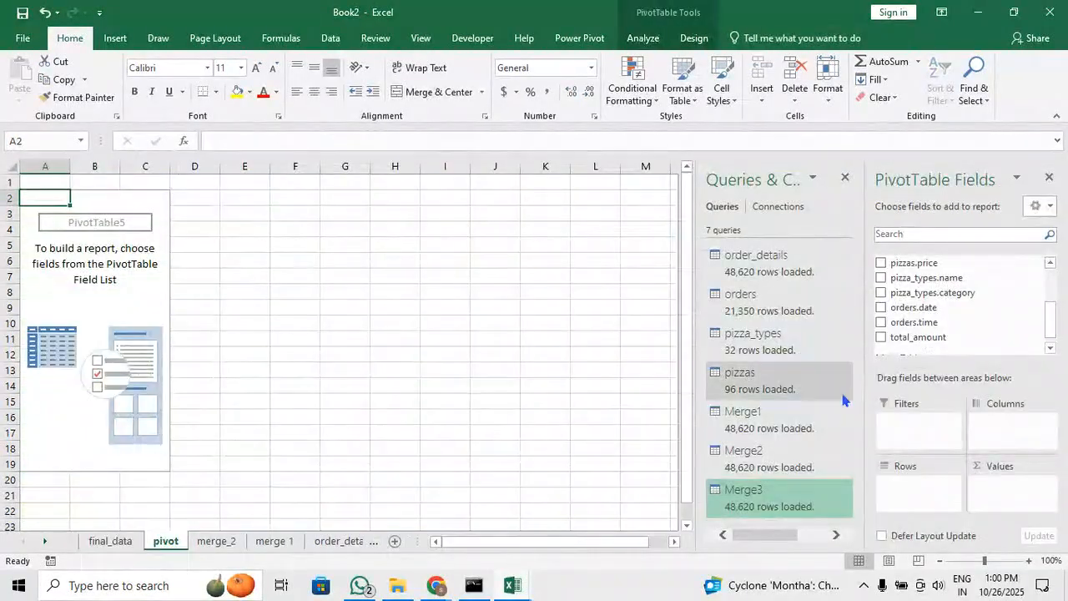
pyautogui.click(881, 293)
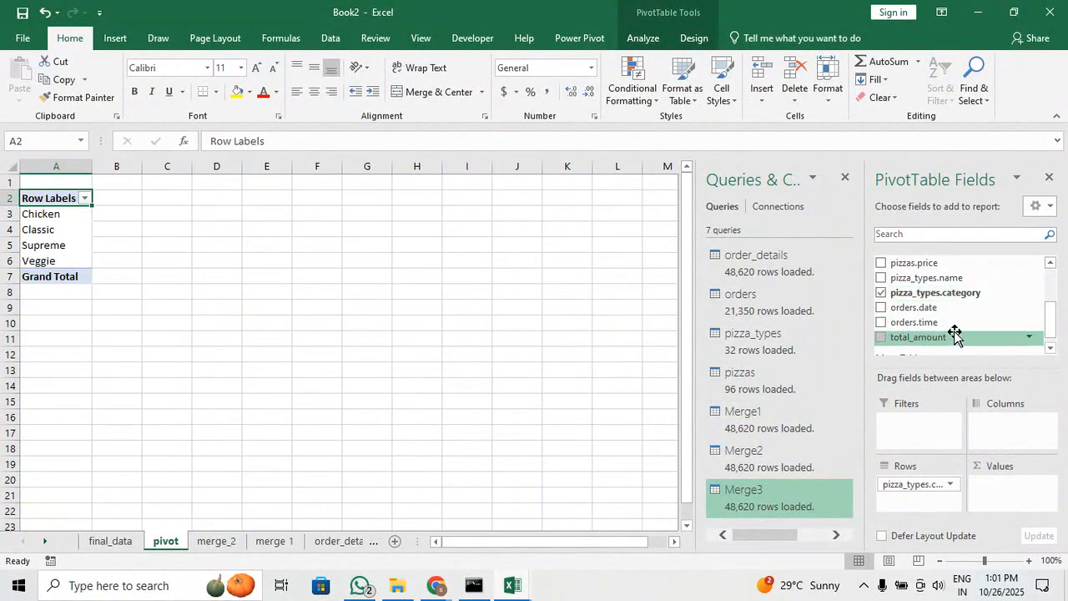
pyautogui.click(882, 337)
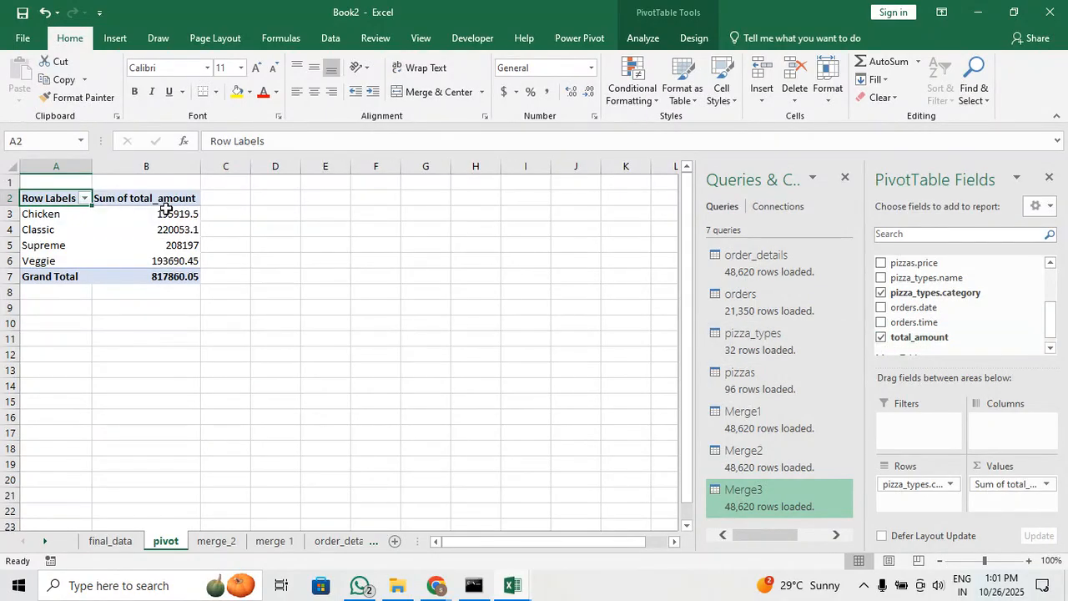
# Format the Sum of total_amount figures in B3:B7, including the grand total, as numbers without decimals
pyautogui.moveTo(166, 213); pyautogui.dragTo(173, 272)
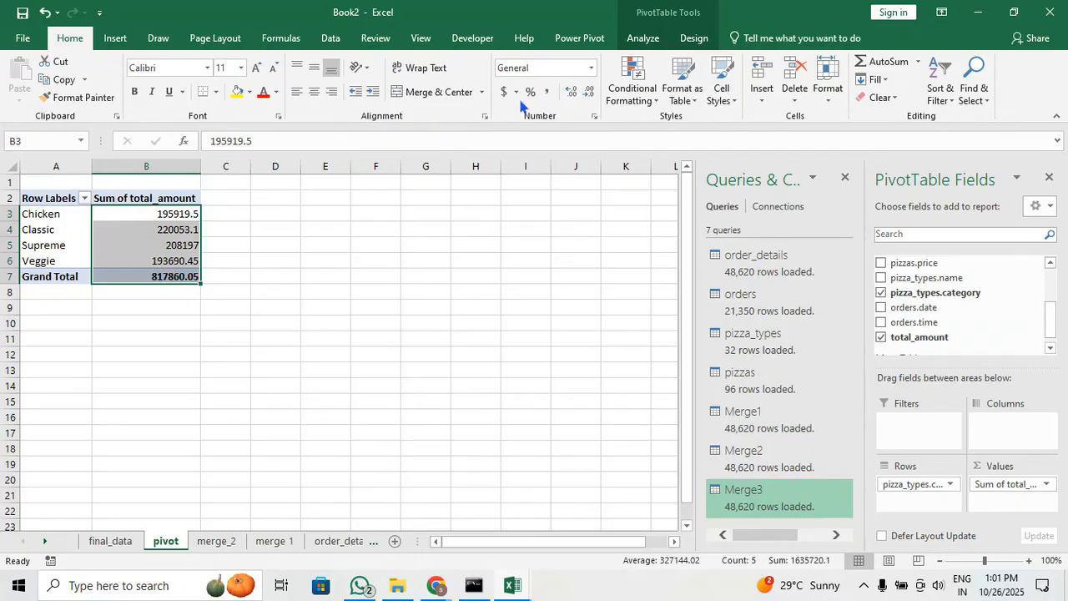
pyautogui.click(589, 91)
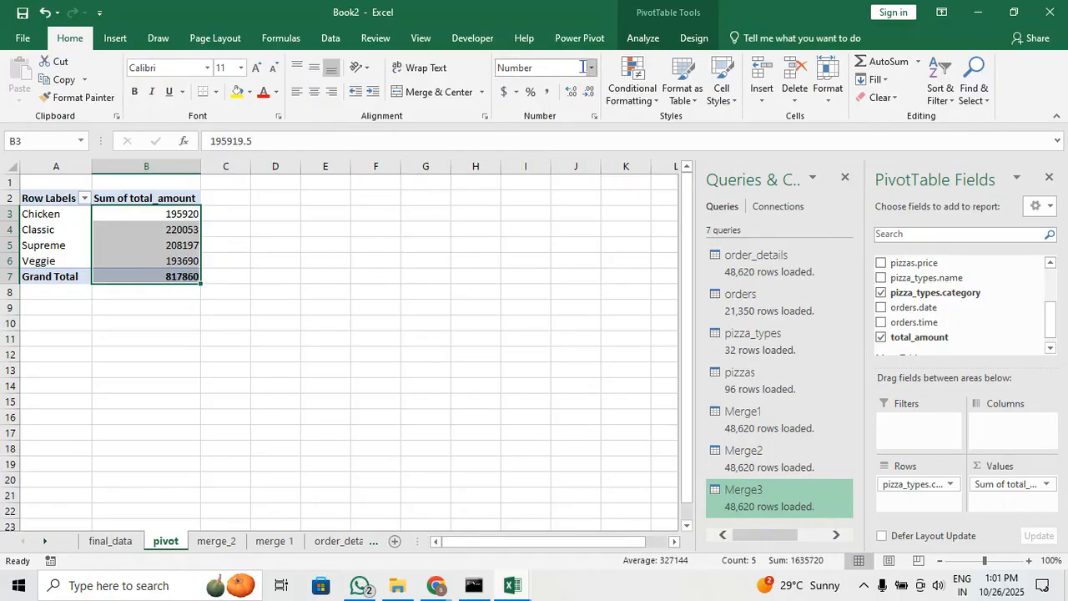
pyautogui.click(88, 342)
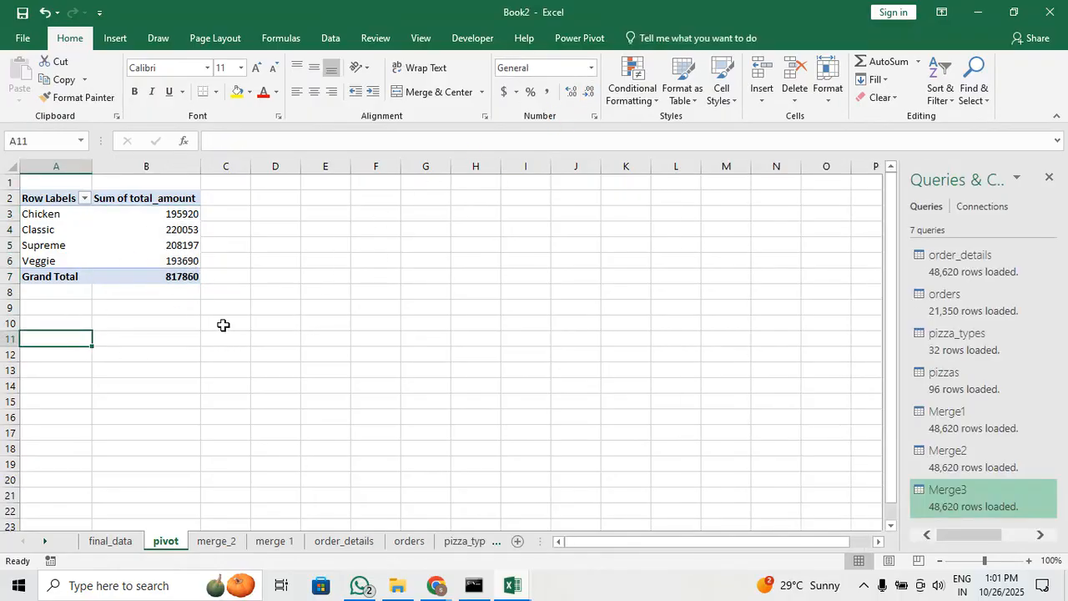
pyautogui.click(72, 240)
pyautogui.click(106, 241)
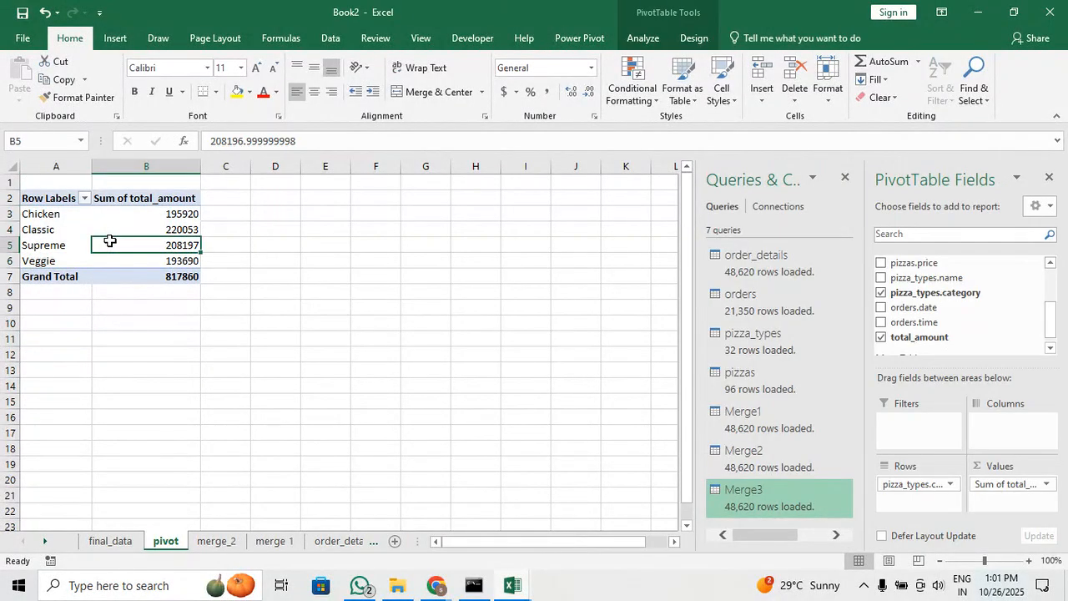
pyautogui.click(48, 325)
# Insert a second PivotTable from the final_data table Merge3, placed on the existing pivot sheet at cell A10
pyautogui.click(126, 544)
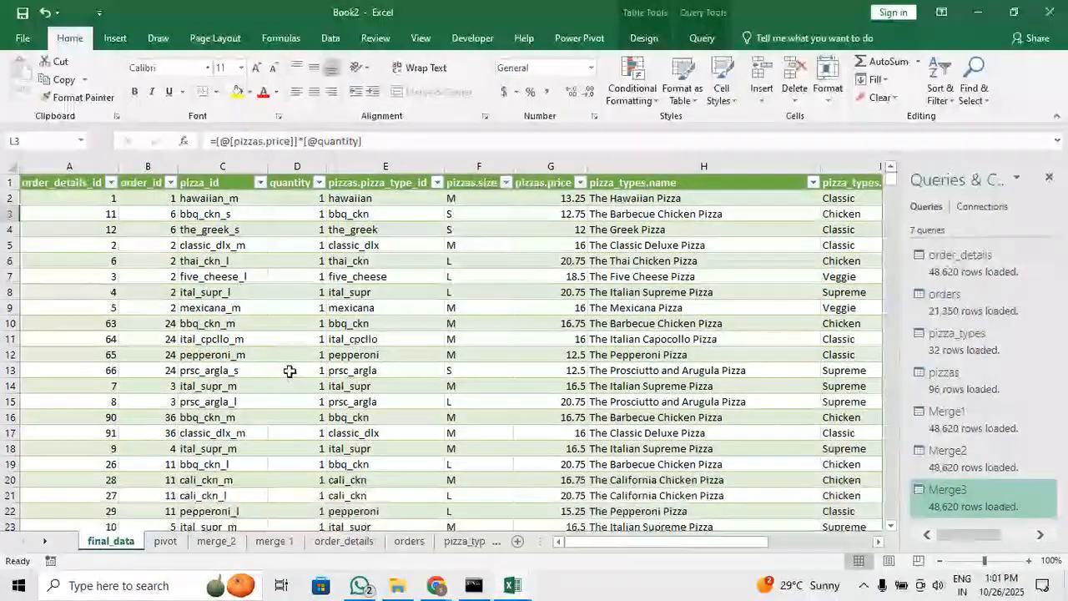
pyautogui.click(115, 40)
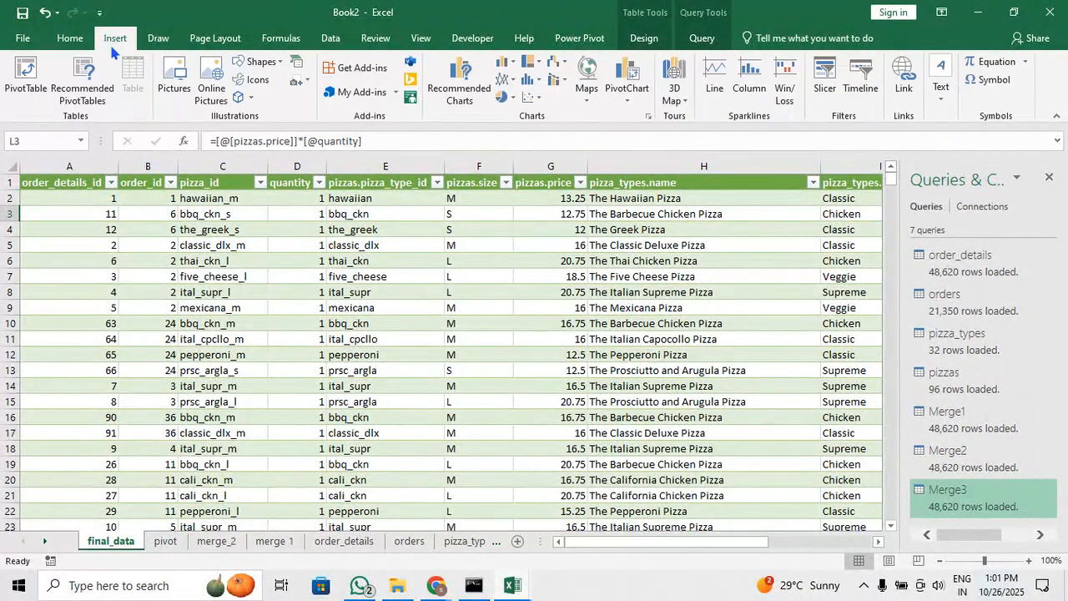
pyautogui.click(28, 79)
pyautogui.click(418, 287)
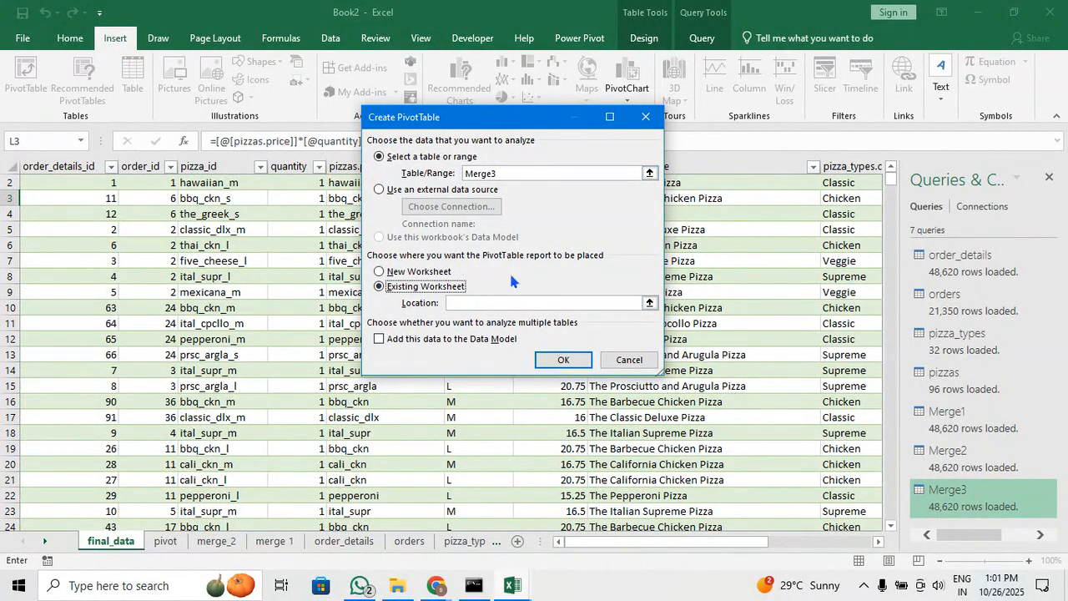
pyautogui.click(498, 302)
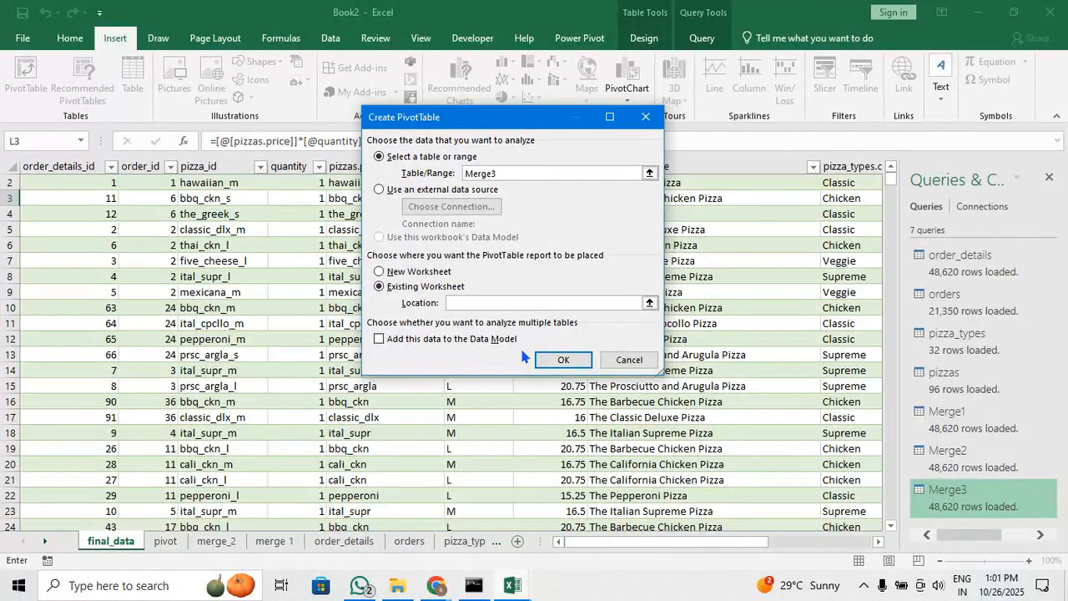
pyautogui.click(165, 541)
pyautogui.click(57, 325)
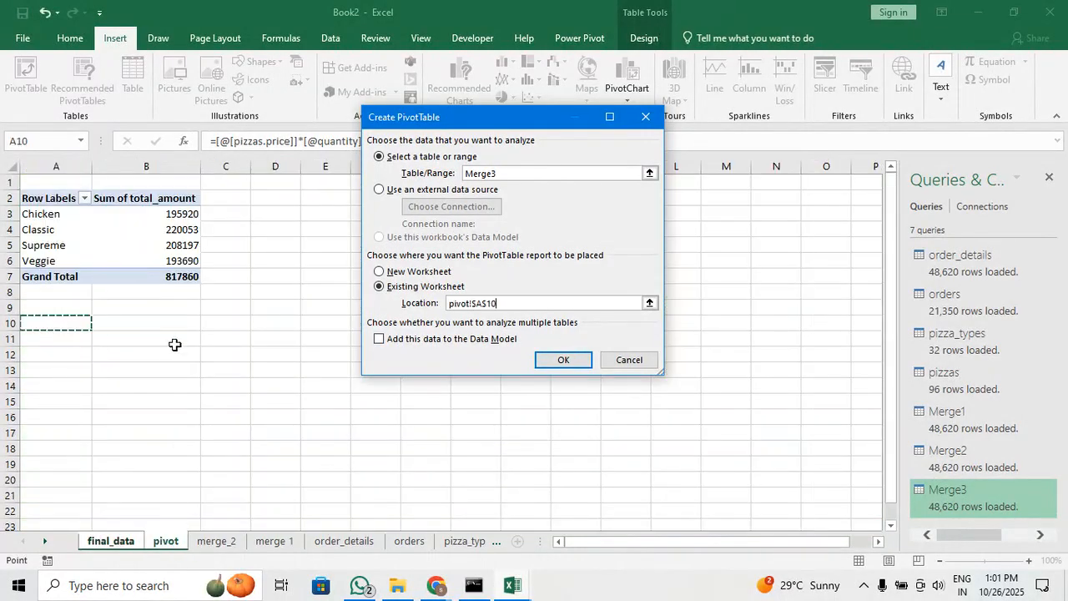
pyautogui.click(561, 360)
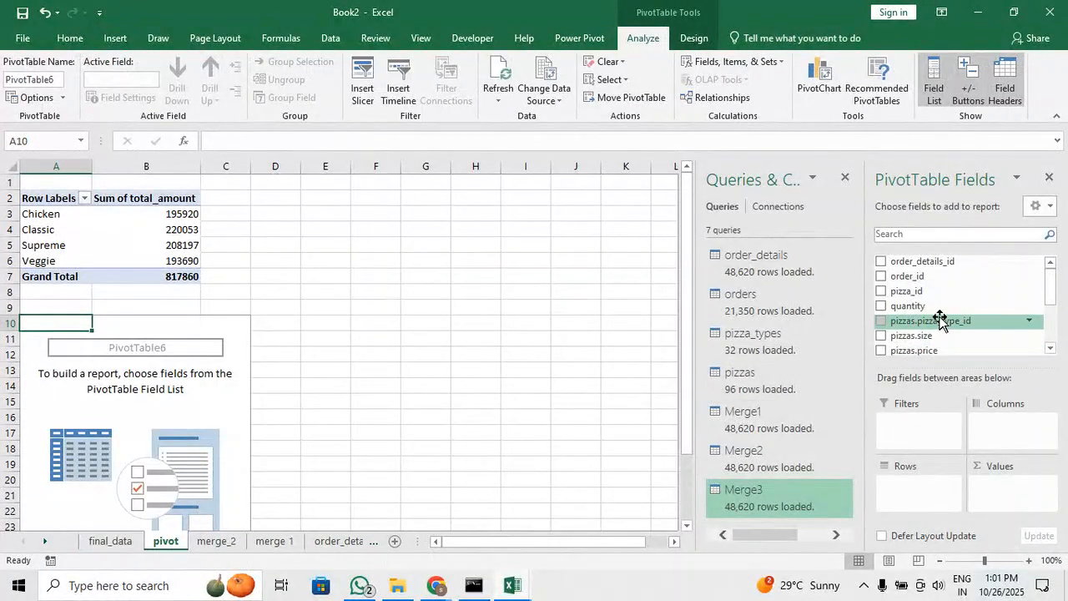
# Add pizzas.size as rows and the sum of quantity as values to the PivotTable at A10, and widen column B
pyautogui.scroll(-1, 943, 314)
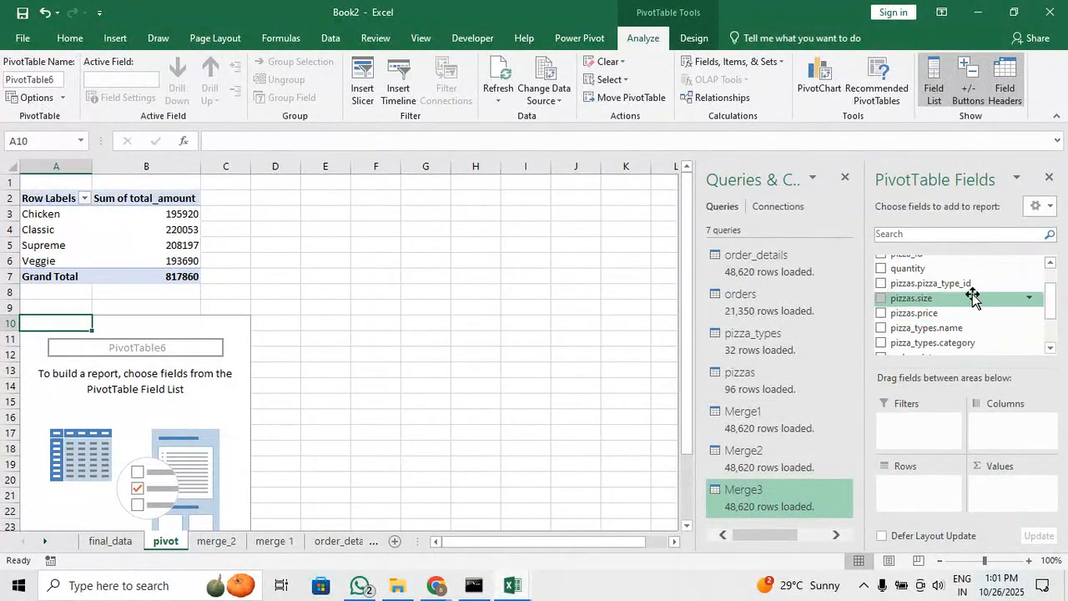
pyautogui.click(881, 298)
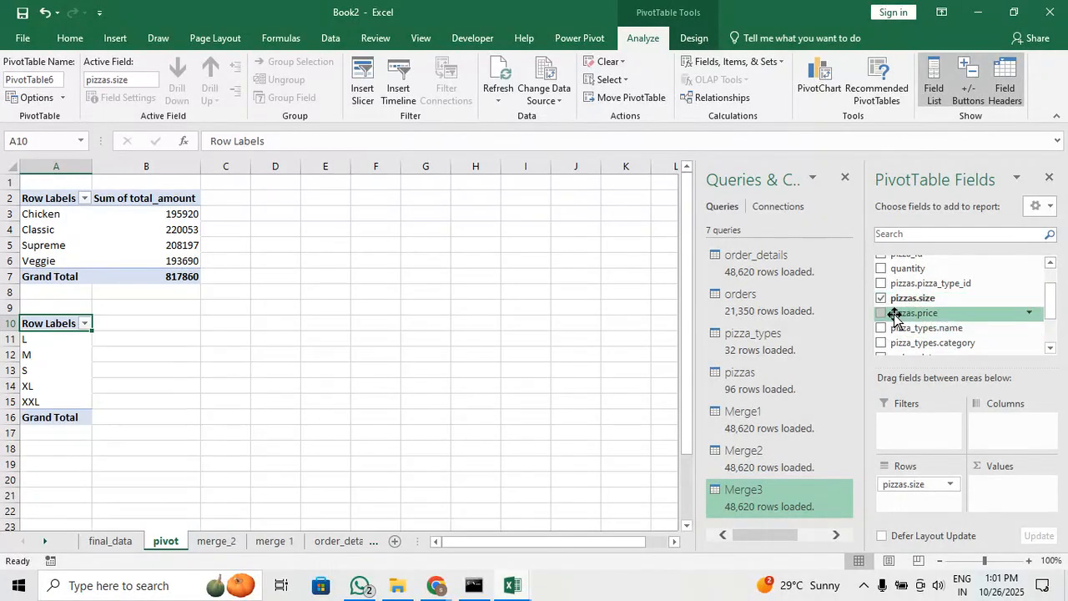
pyautogui.scroll(-1, 900, 313)
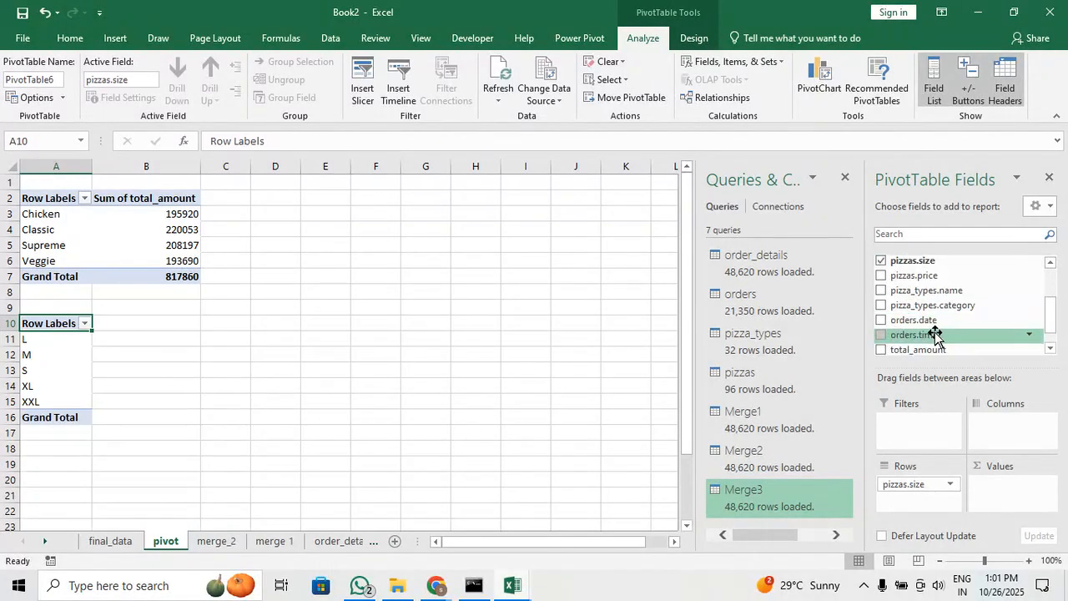
pyautogui.scroll(2, 926, 332)
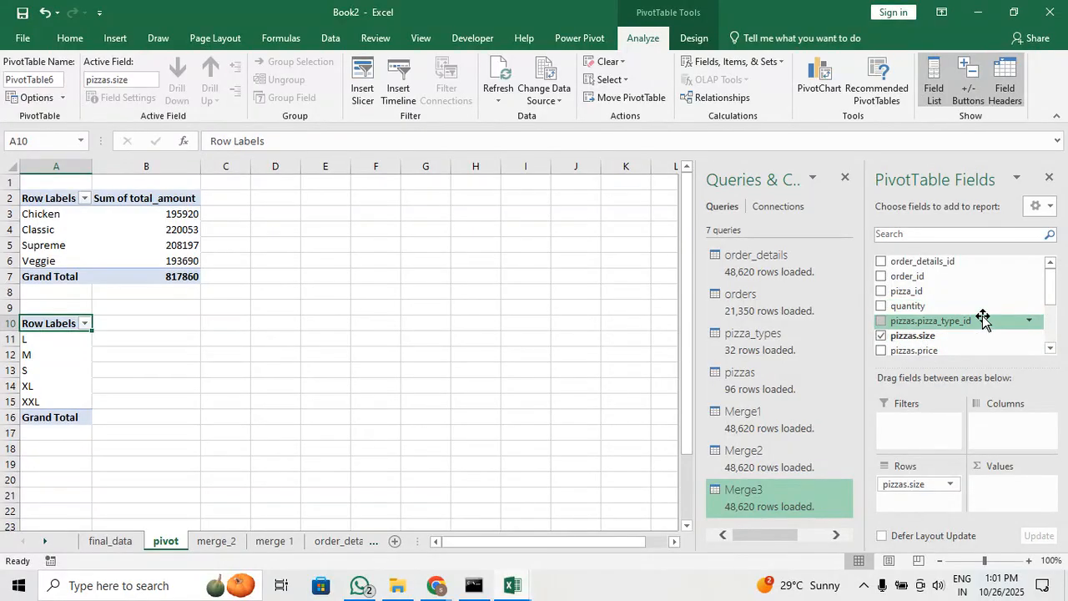
pyautogui.click(884, 307)
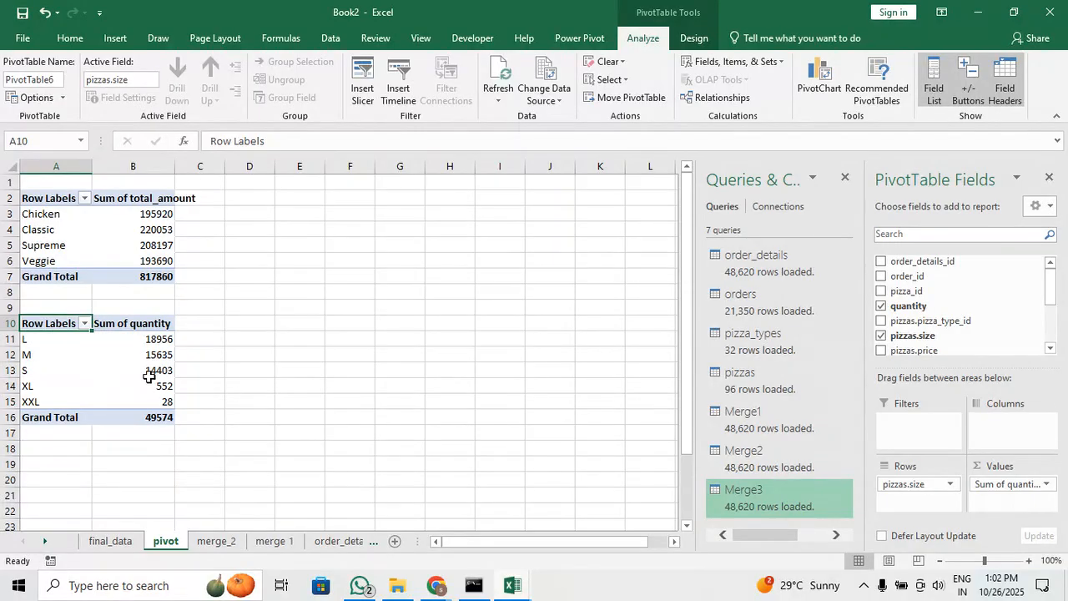
pyautogui.click(74, 369)
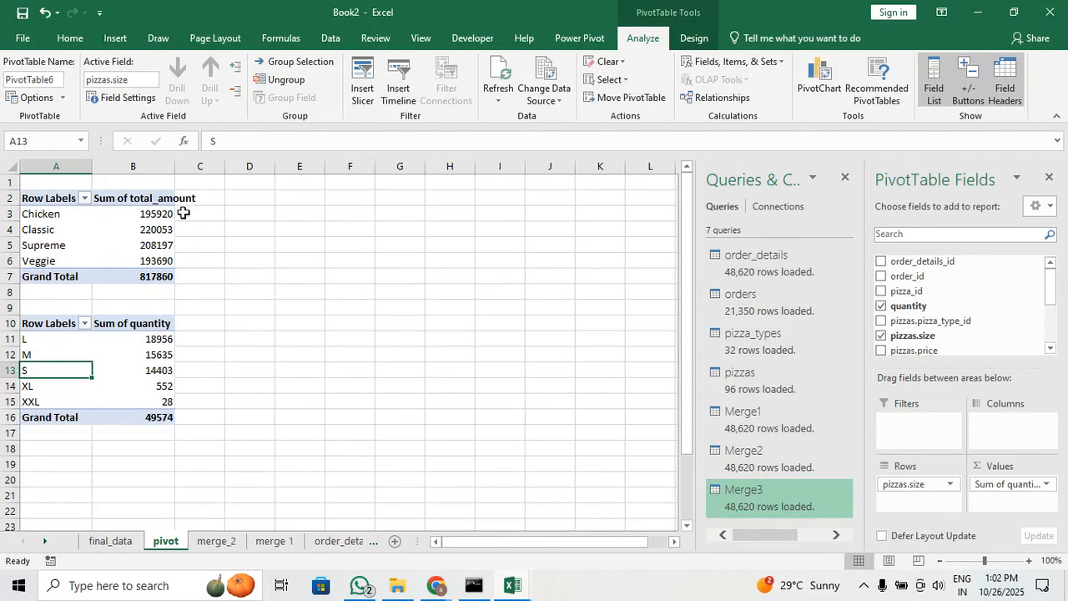
pyautogui.moveTo(179, 167); pyautogui.dragTo(205, 167)
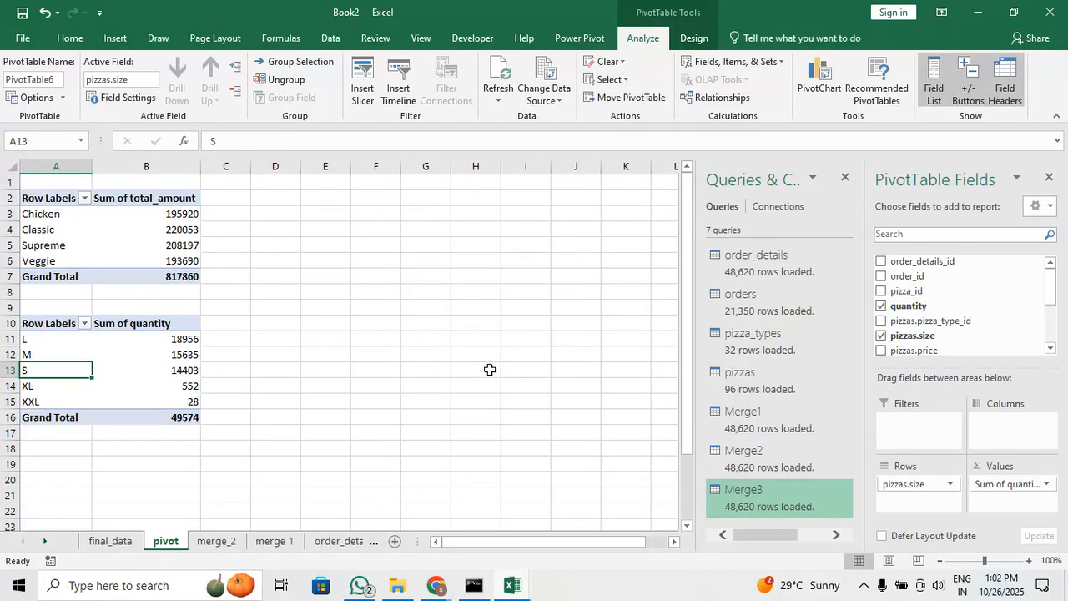
# Look through the field list of the pizza size PivotTable, from order_details_id through total_amount
pyautogui.scroll(-3, 952, 316)
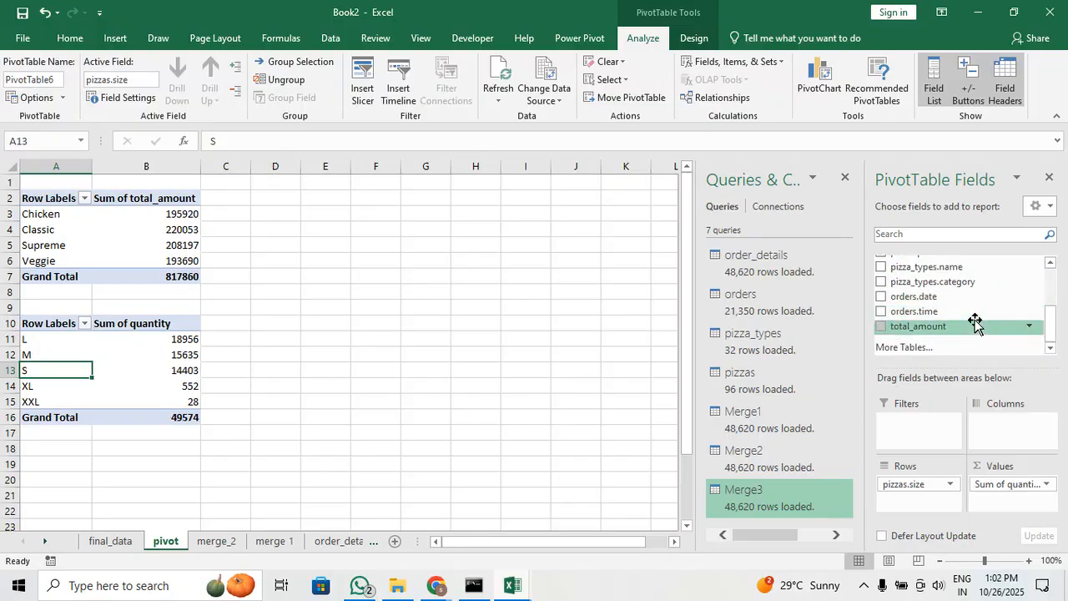
pyautogui.scroll(1, 975, 326)
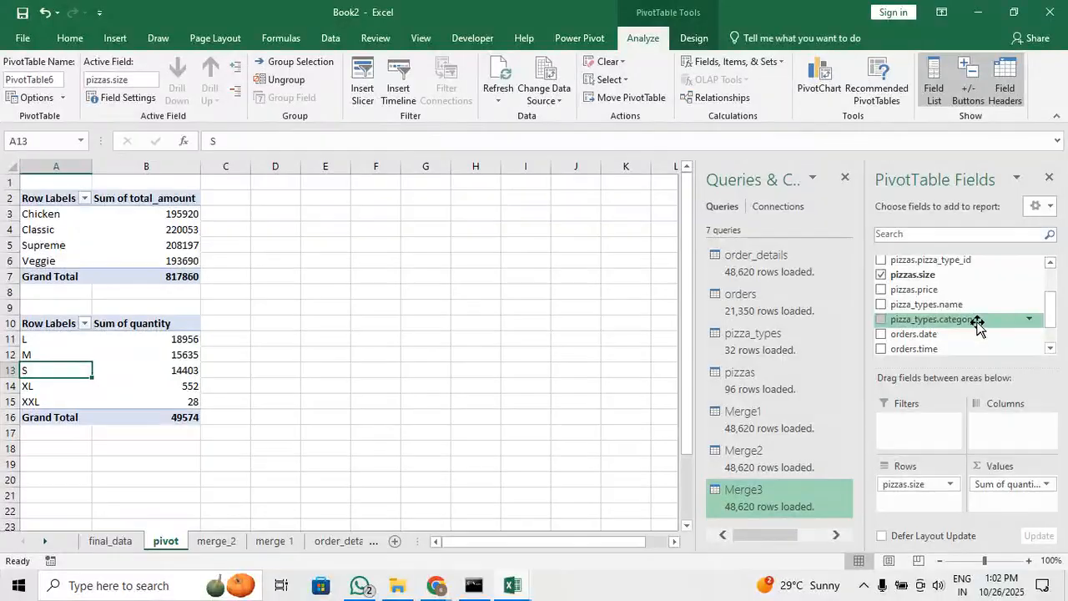
pyautogui.scroll(1, 993, 352)
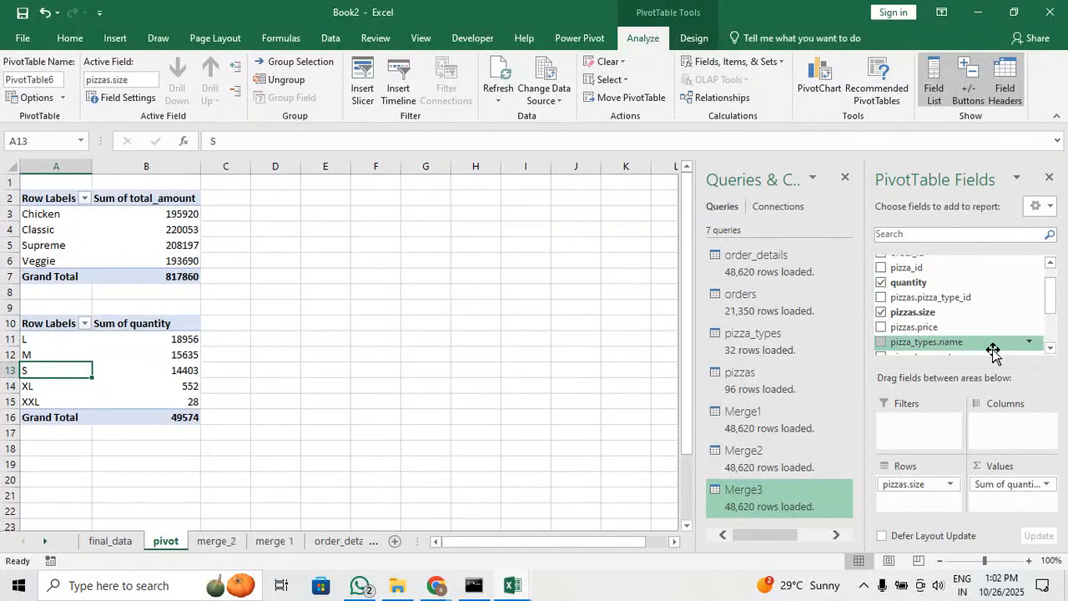
pyautogui.scroll(1, 994, 352)
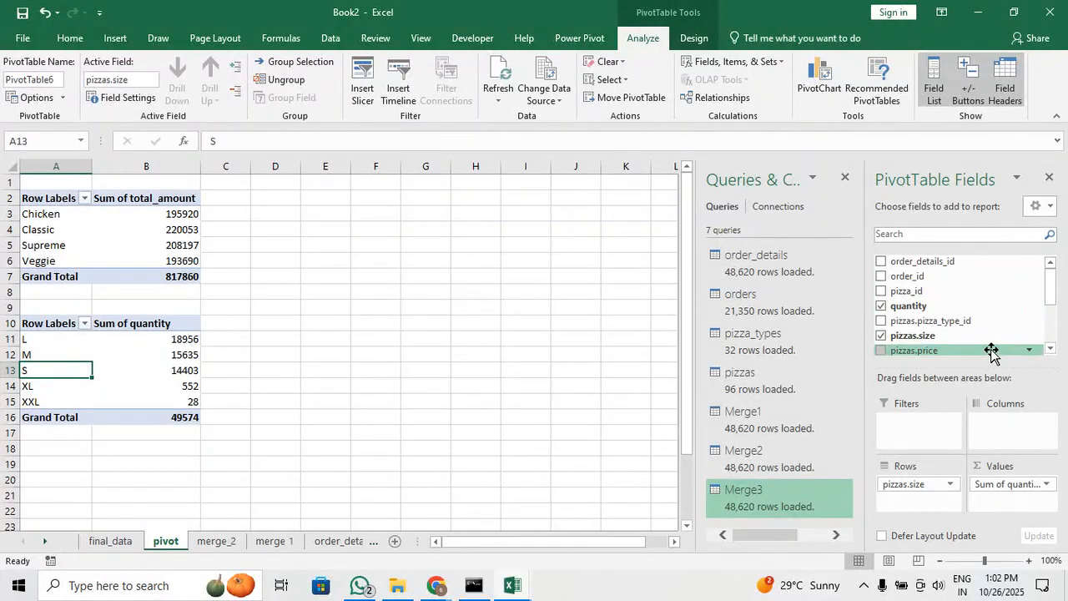
pyautogui.scroll(-1, 993, 337)
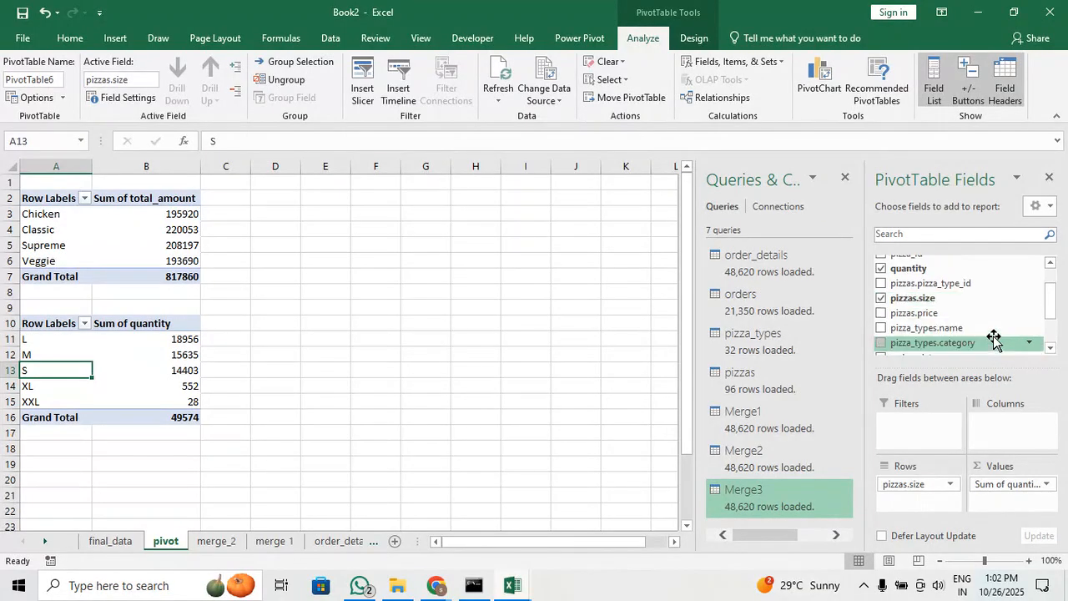
pyautogui.scroll(-1, 994, 338)
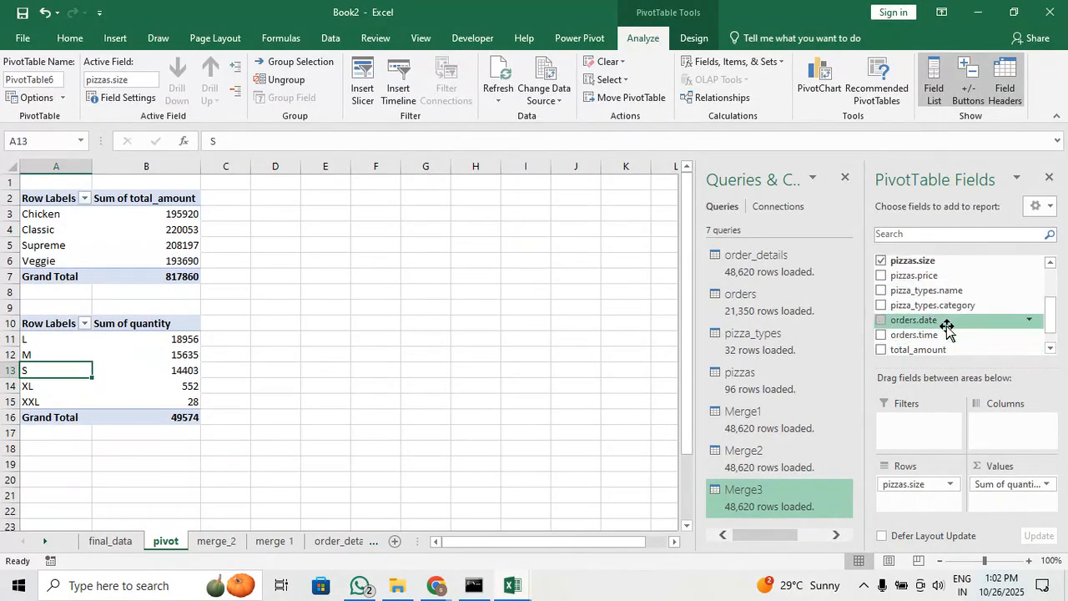
pyautogui.click(376, 427)
# Insert a third PivotTable from the final_data table Merge3, placed on the existing pivot sheet at cell E2
pyautogui.click(111, 541)
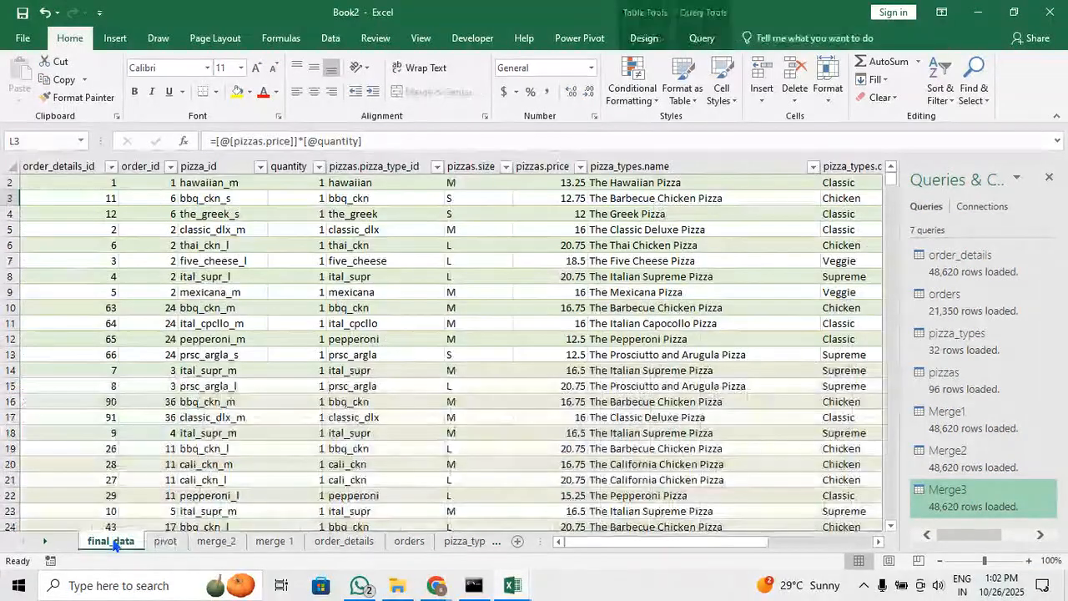
pyautogui.click(223, 323)
pyautogui.scroll(1, 223, 323)
pyautogui.click(115, 37)
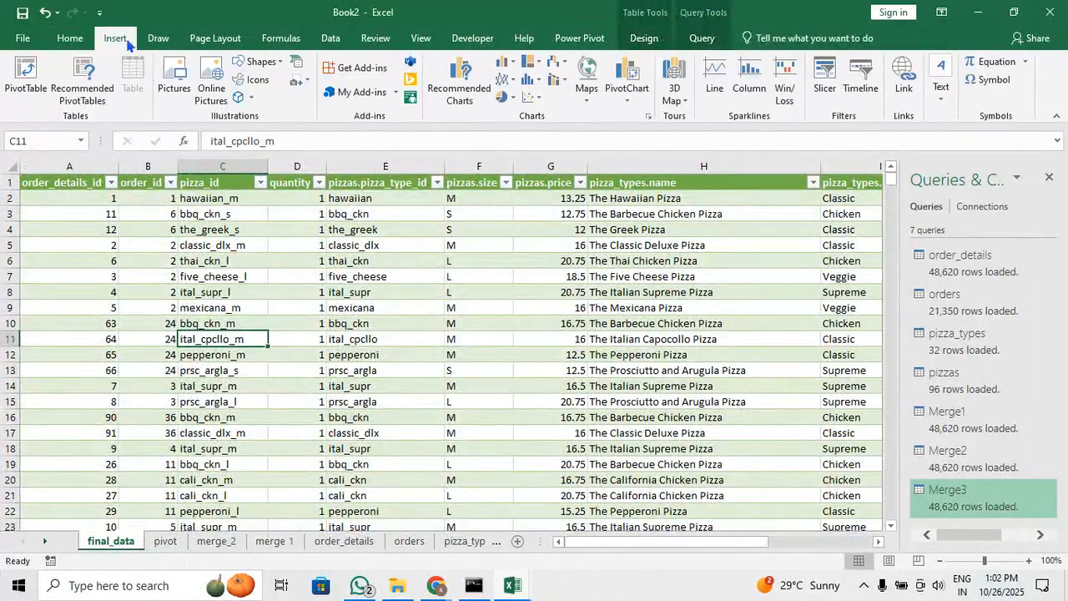
pyautogui.click(26, 77)
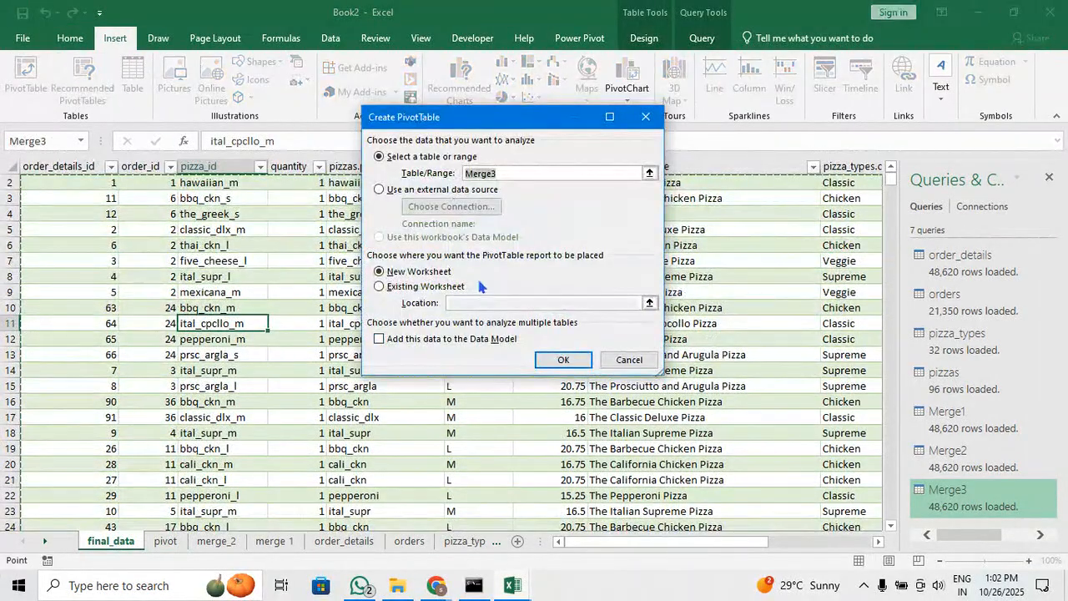
pyautogui.click(433, 287)
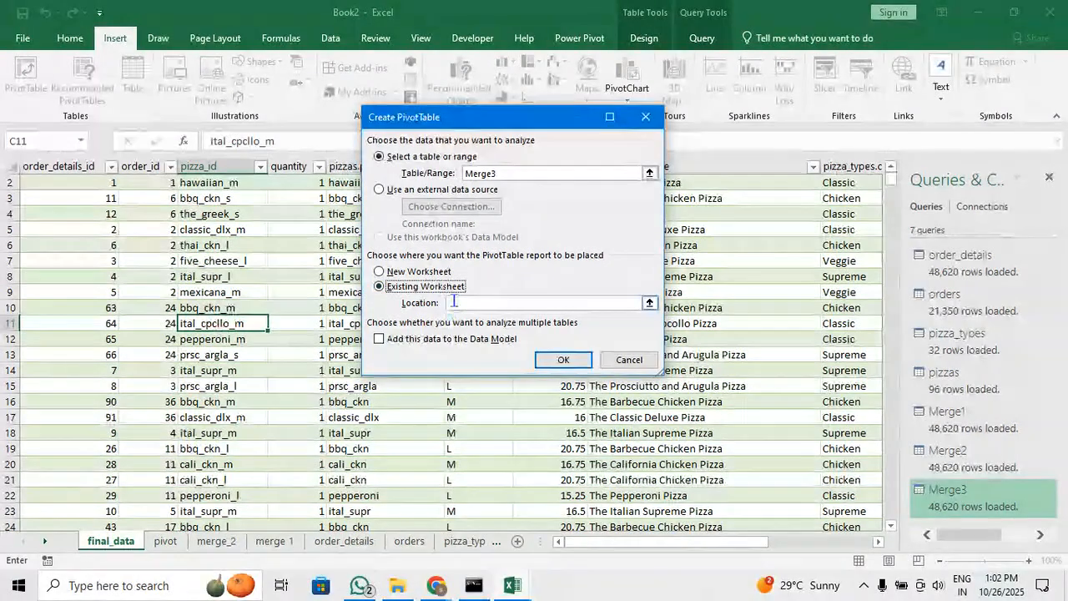
pyautogui.click(166, 541)
pyautogui.click(338, 200)
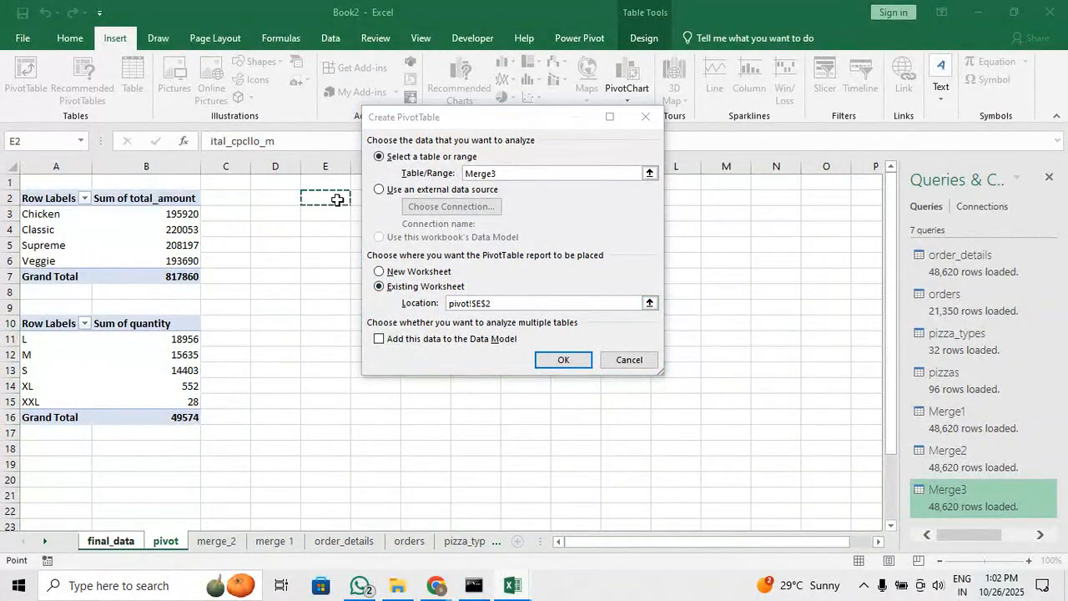
pyautogui.click(553, 361)
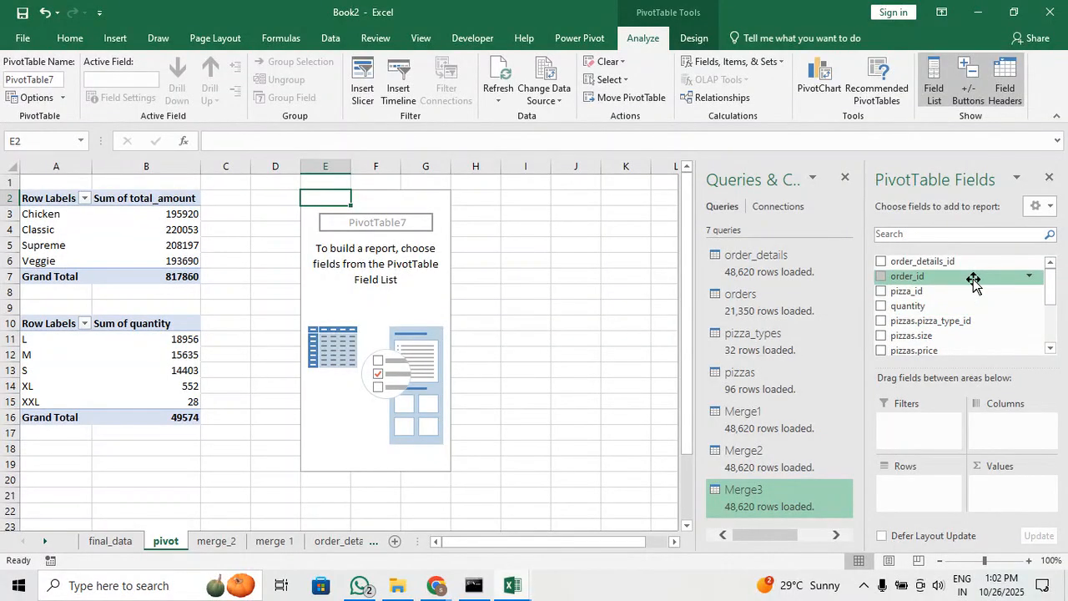
pyautogui.scroll(-1, 971, 310)
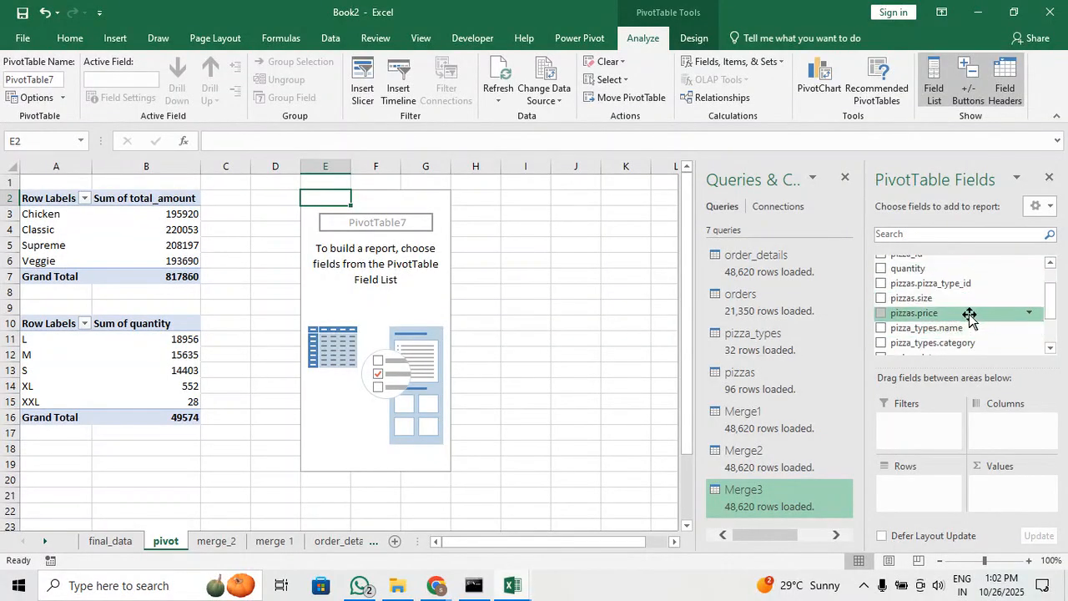
pyautogui.scroll(-1, 985, 331)
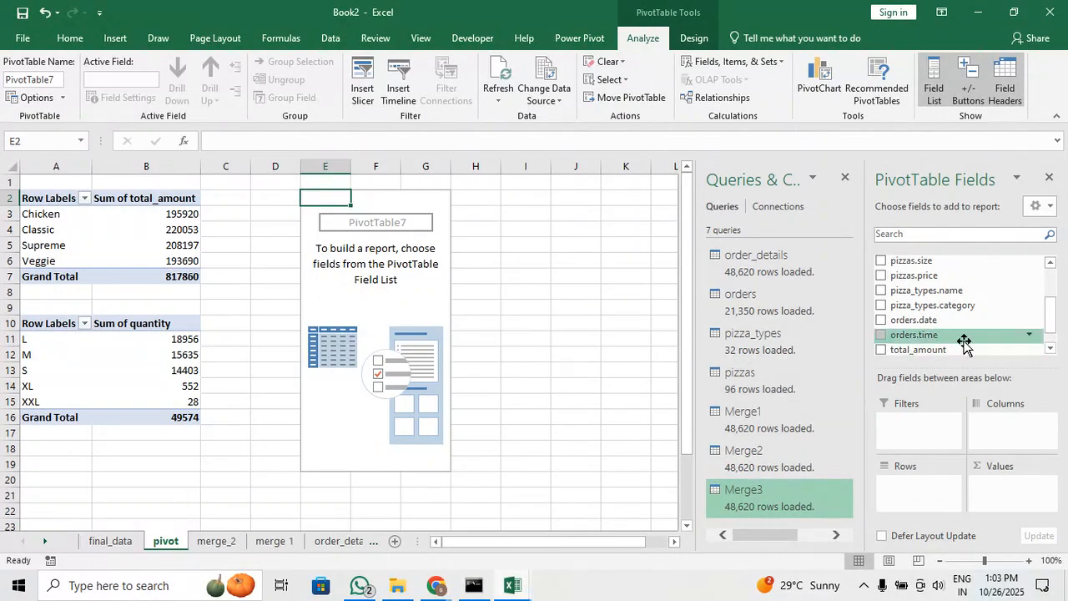
# Add pizza_types.name as rows and the sum of total_amount as values to the PivotTable at E2
pyautogui.click(882, 289)
pyautogui.scroll(-5, 390, 364)
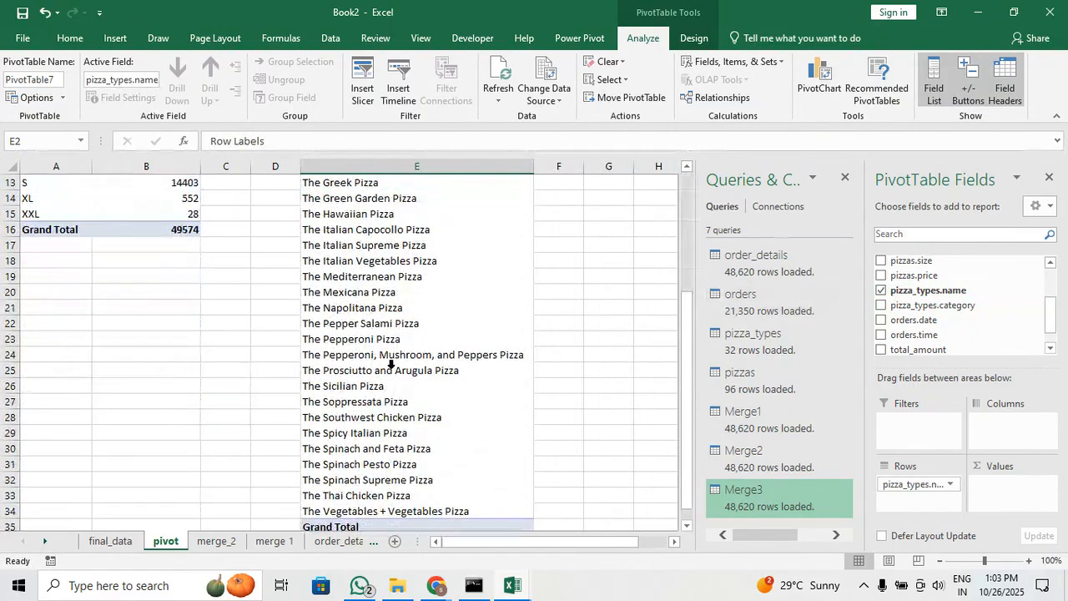
pyautogui.scroll(5, 391, 363)
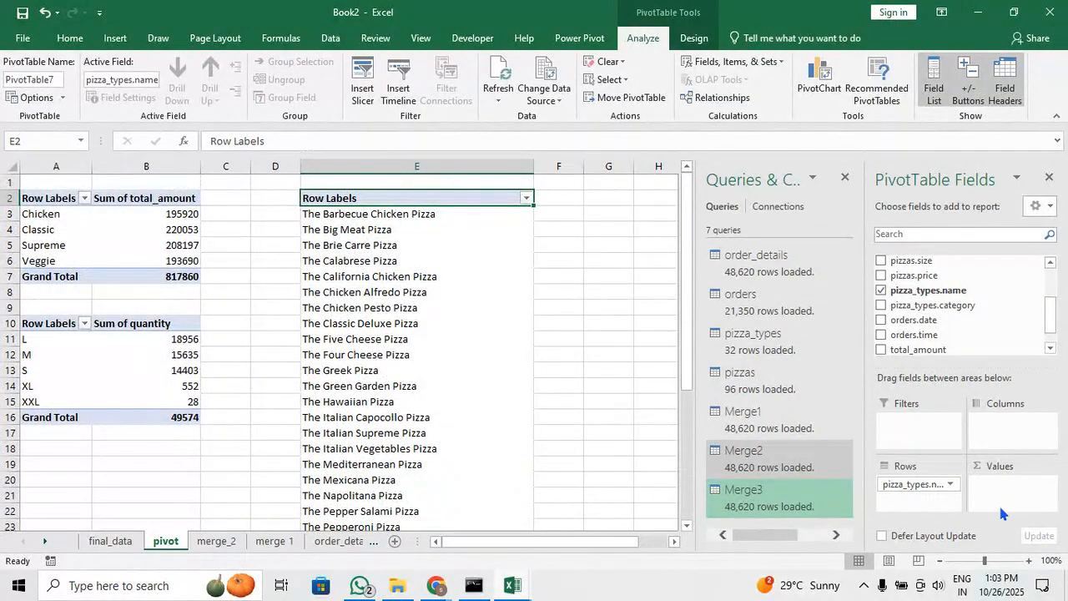
pyautogui.scroll(-1, 951, 338)
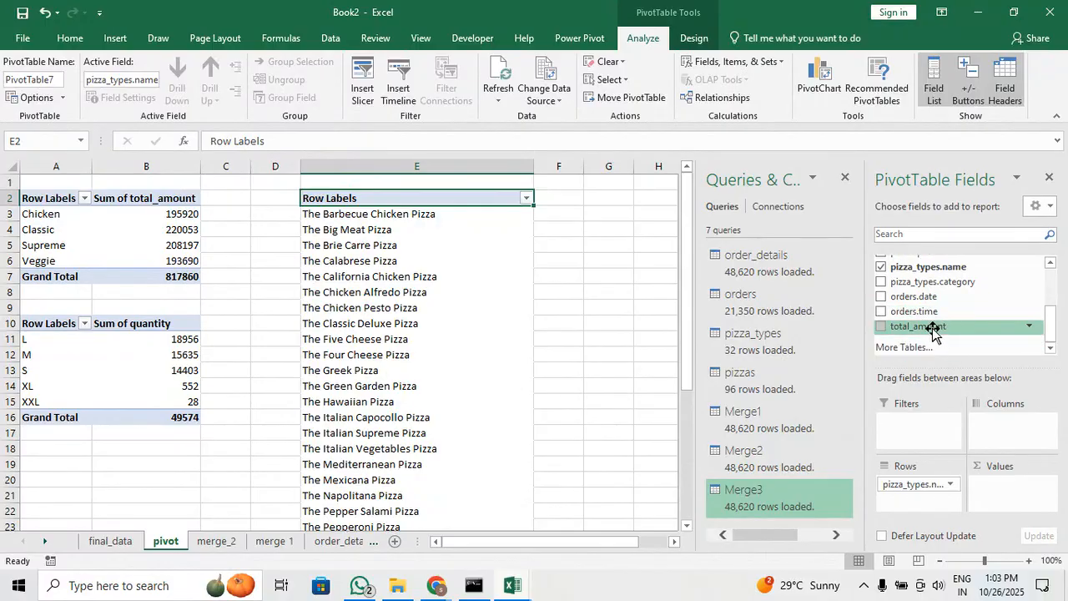
pyautogui.click(883, 326)
# Add the sum of quantity as a second value field to the pizza name PivotTable at E2
pyautogui.scroll(6, 910, 329)
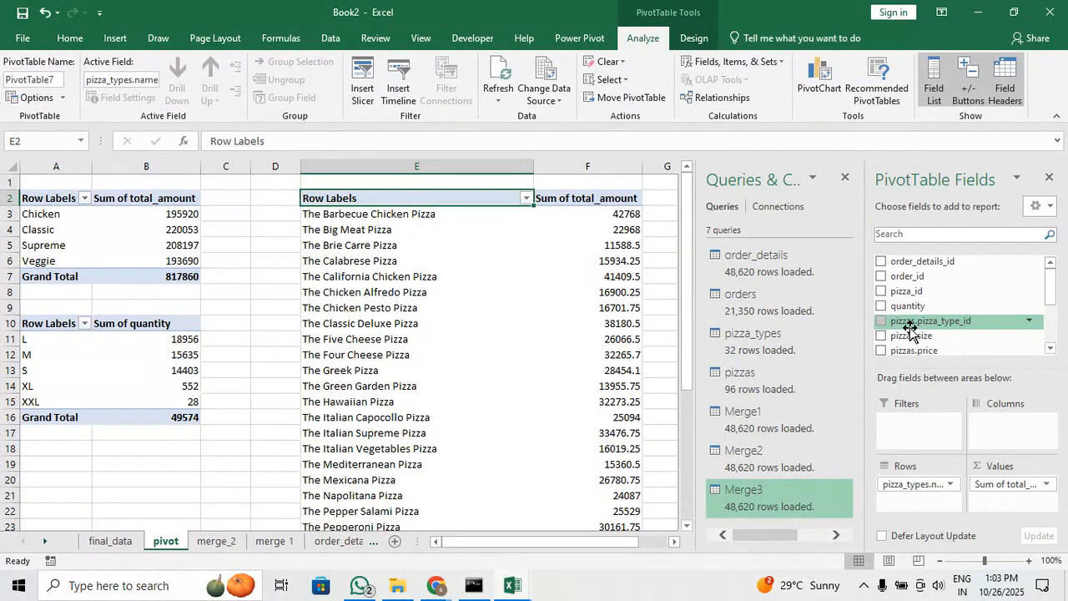
pyautogui.click(882, 305)
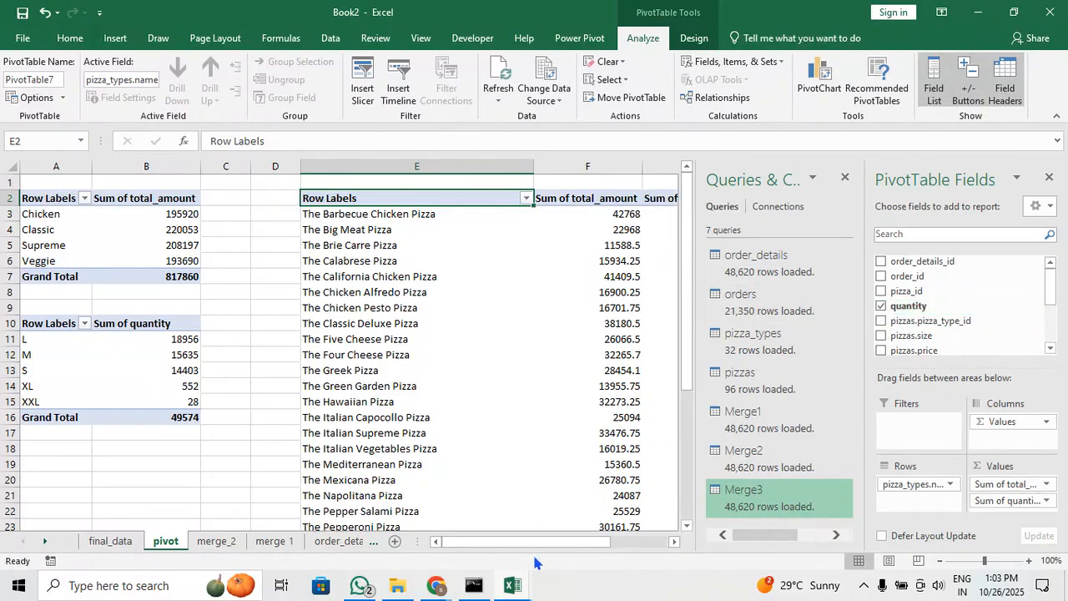
pyautogui.moveTo(534, 540); pyautogui.dragTo(584, 549)
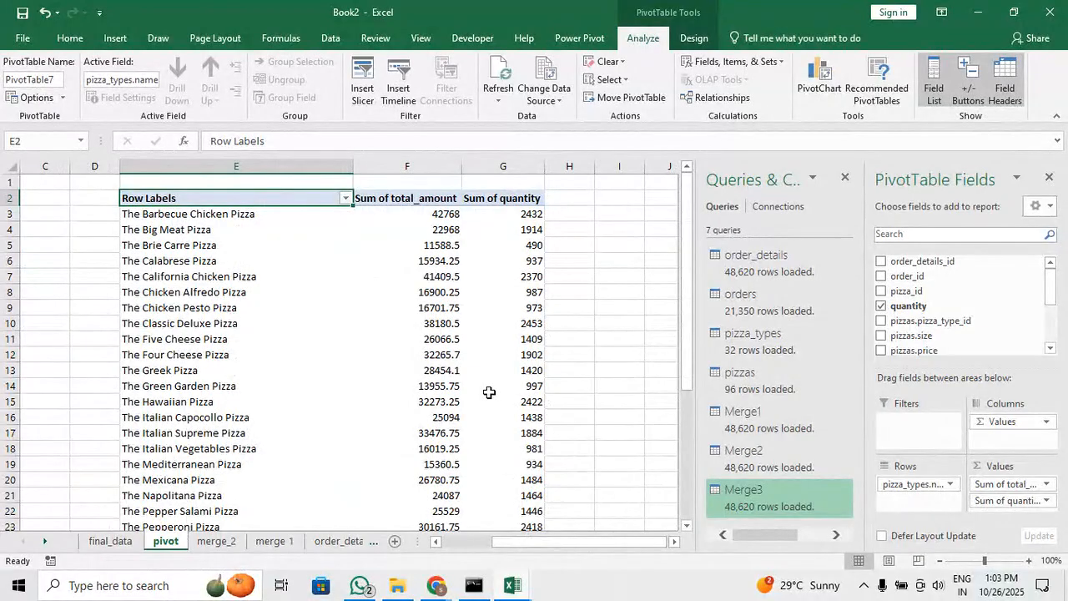
pyautogui.moveTo(489, 392)
pyautogui.scroll(-4, 489, 392)
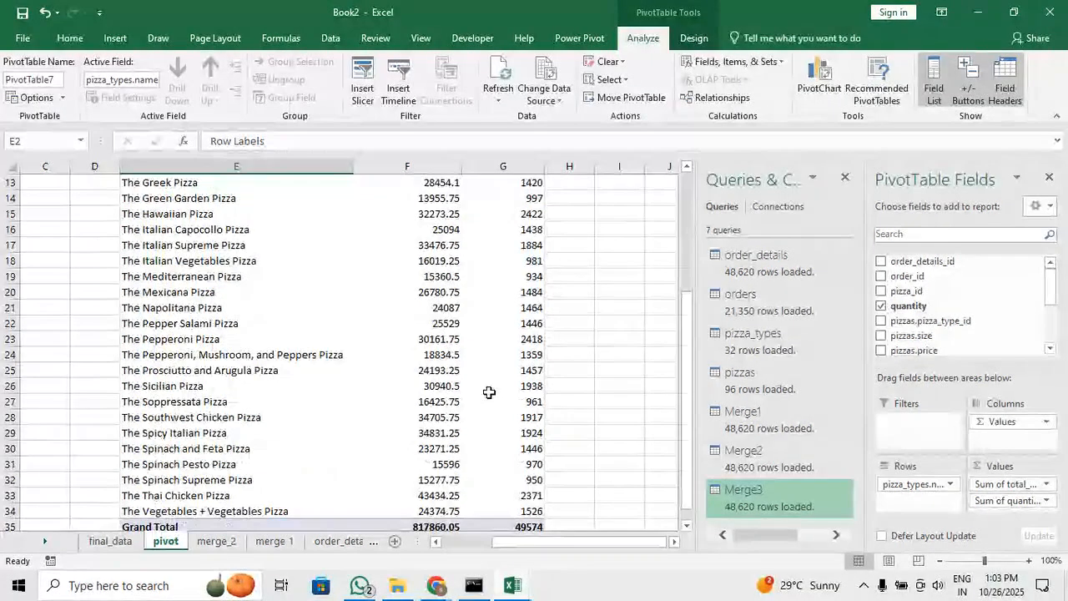
pyautogui.scroll(4, 489, 392)
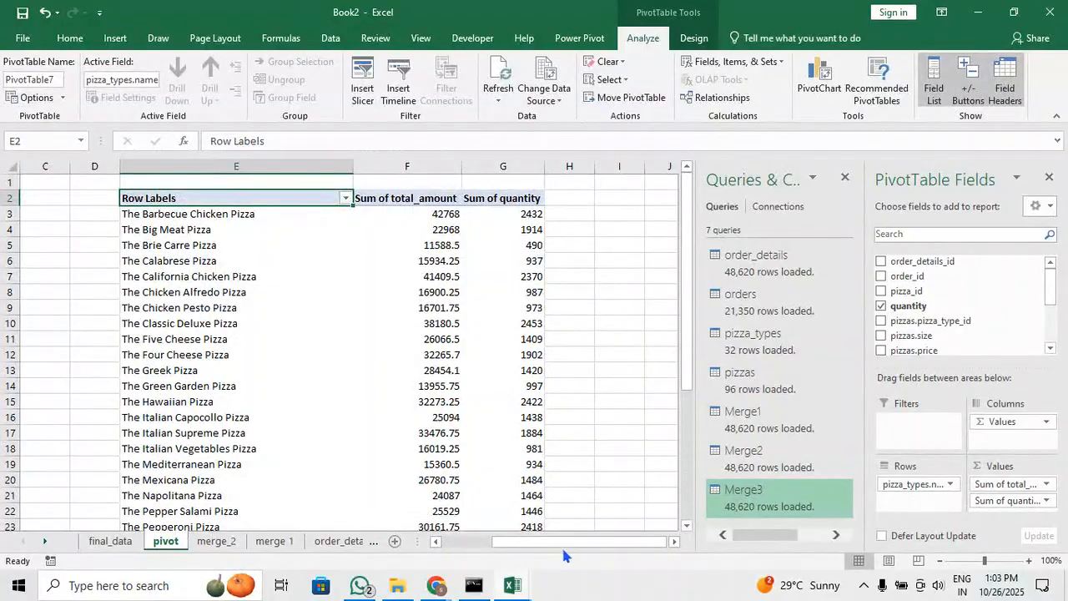
pyautogui.moveTo(566, 549); pyautogui.dragTo(531, 544)
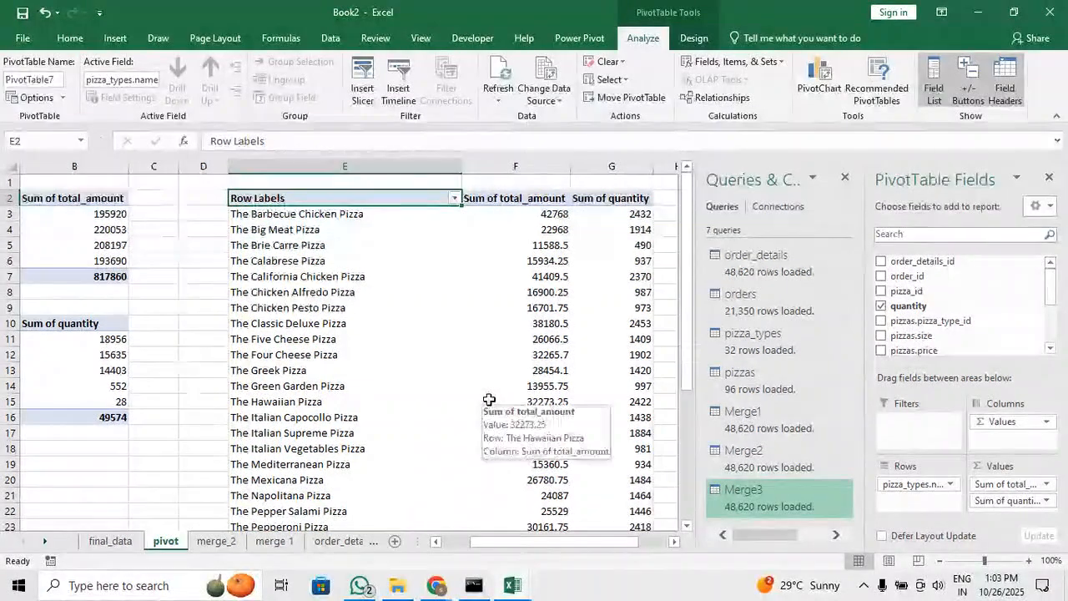
pyautogui.moveTo(511, 542)
pyautogui.mouseDown()
pyautogui.moveTo(473, 544)
pyautogui.moveTo(556, 544)
pyautogui.moveTo(449, 544)
pyautogui.moveTo(511, 539)
pyautogui.mouseUp()
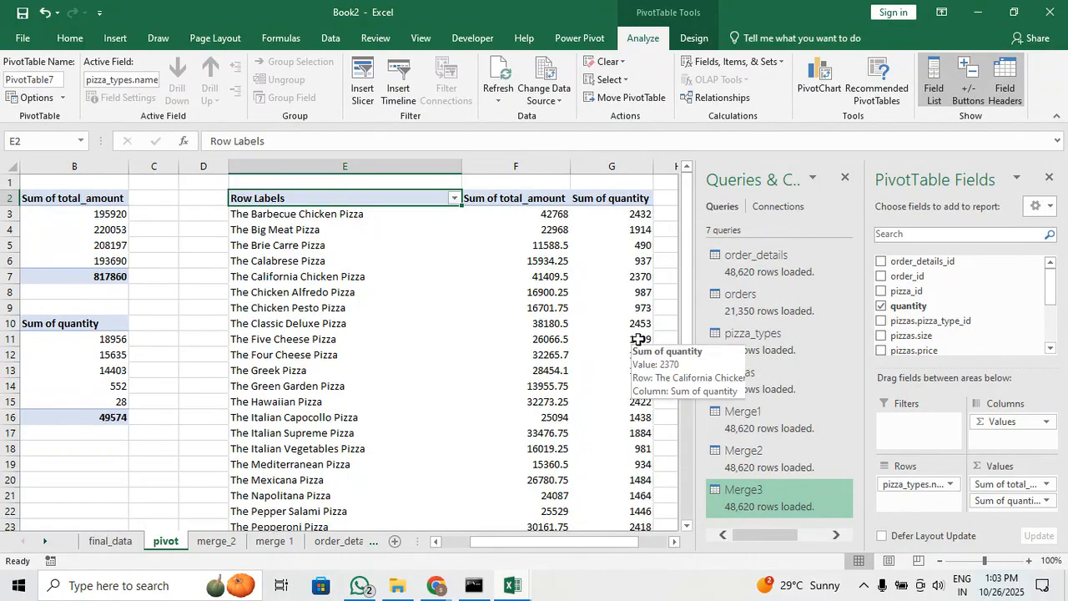
# Remove the sum of quantity field from the pizza name PivotTable at E2
pyautogui.click(531, 290)
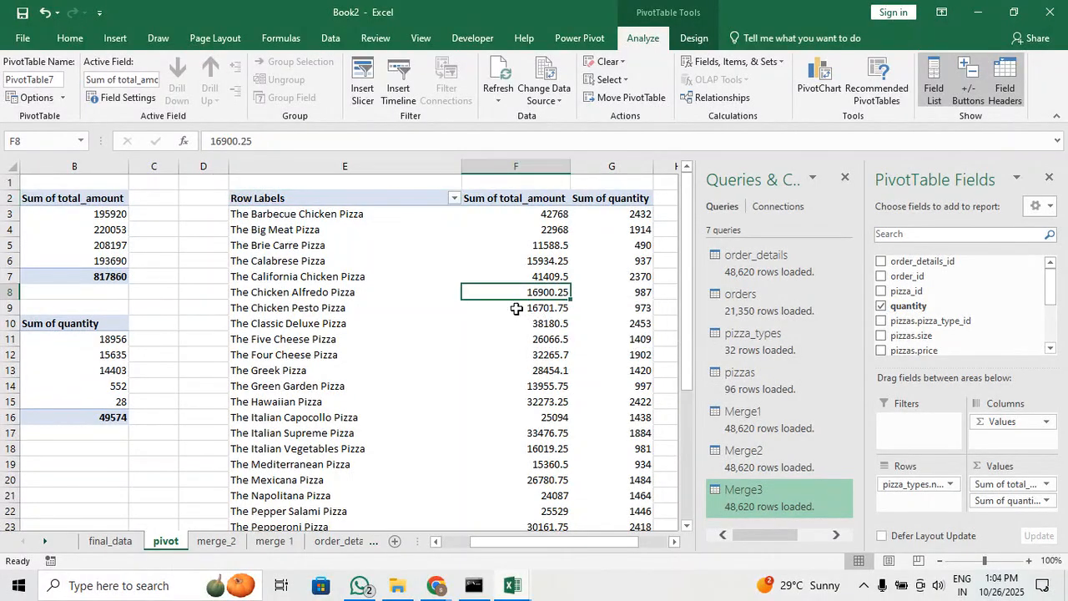
pyautogui.click(601, 294)
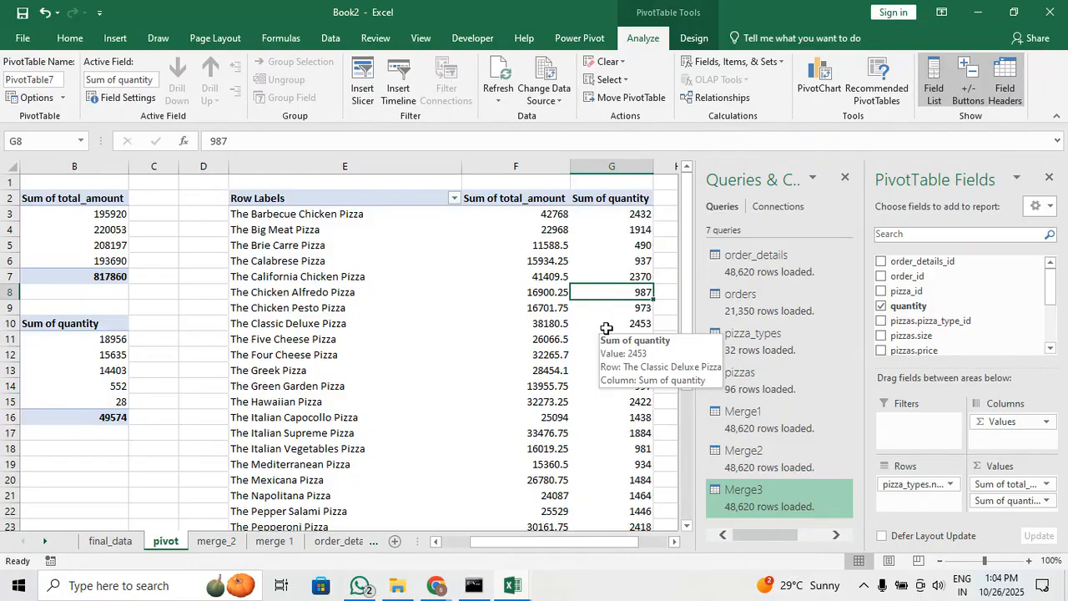
pyautogui.scroll(-5, 607, 328)
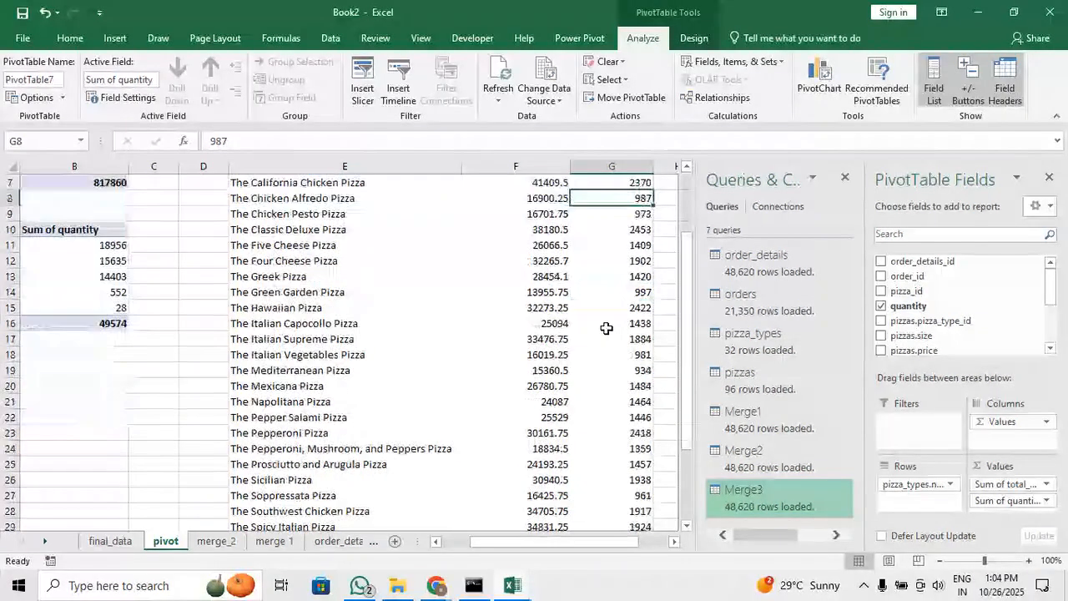
pyautogui.scroll(5, 607, 328)
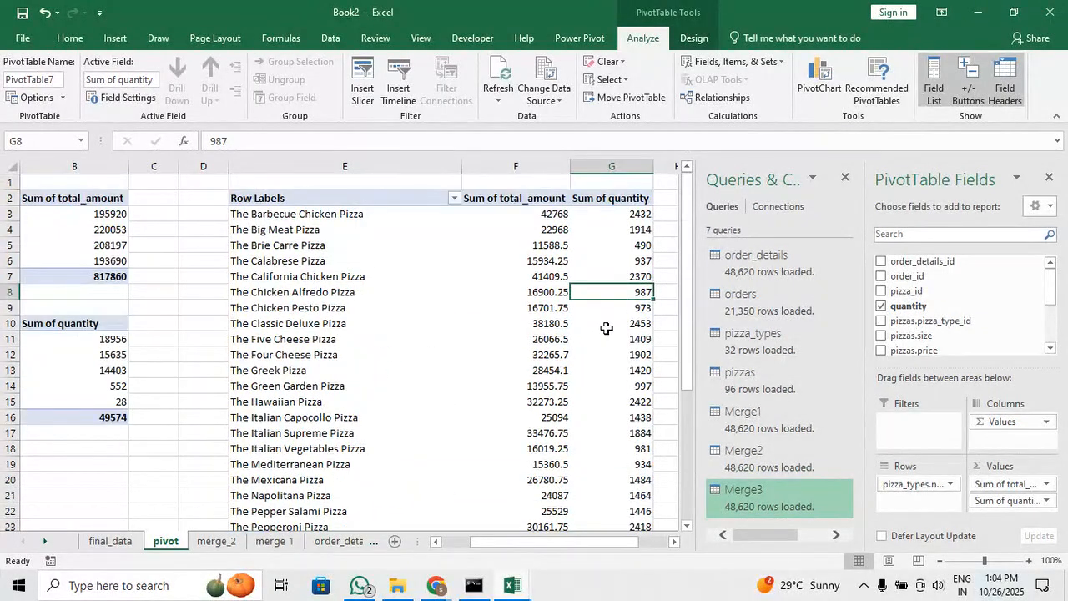
pyautogui.click(1013, 501)
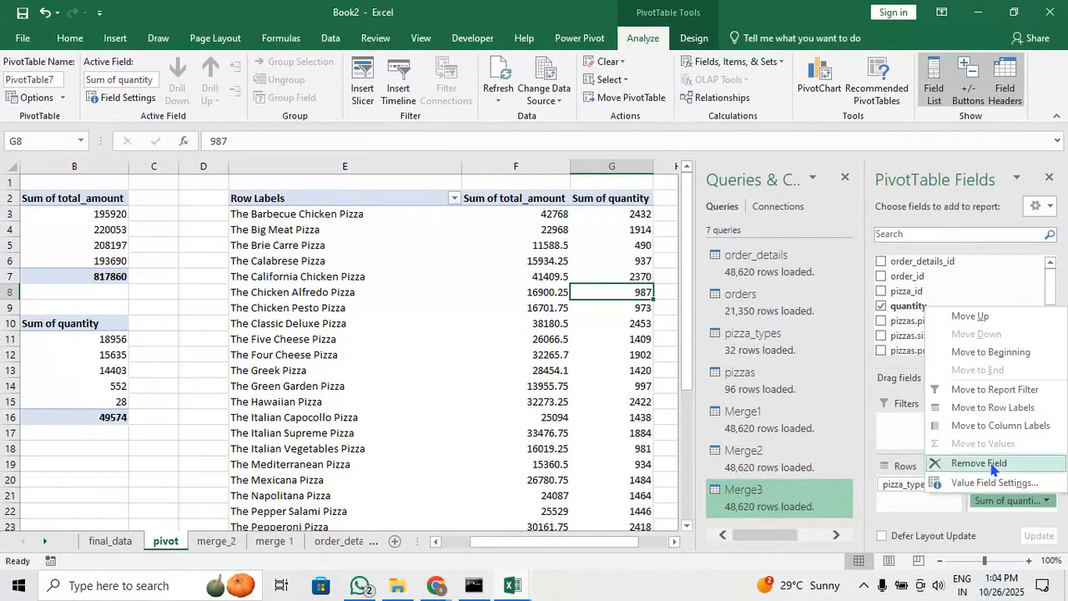
pyautogui.click(994, 464)
# Copy the entire pizza name PivotTable at E2, including its grand total, and paste it at cell H2
pyautogui.click(365, 294)
pyautogui.click(288, 201)
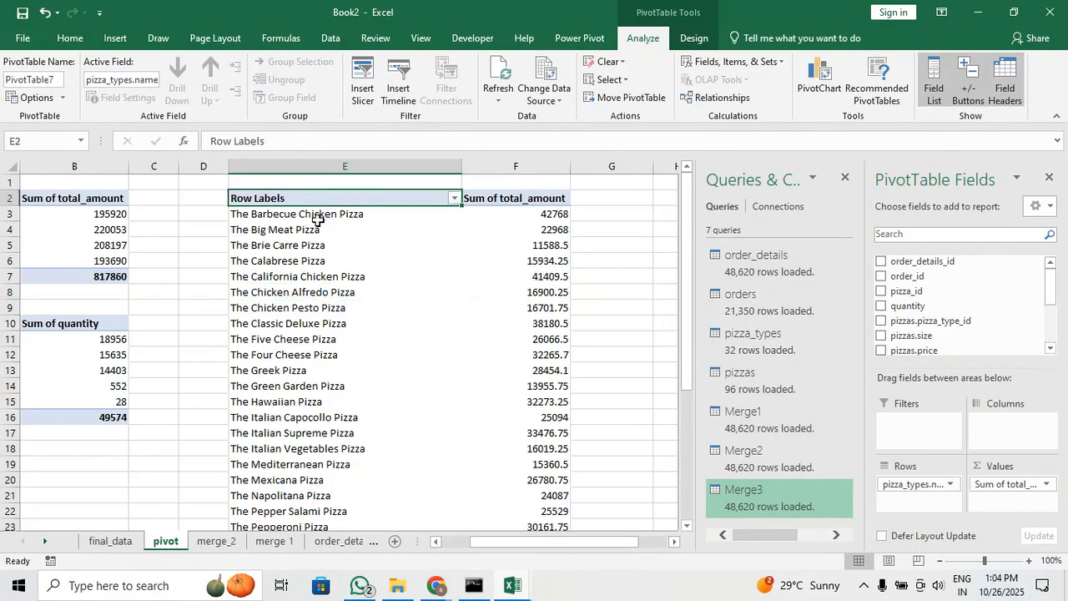
pyautogui.hotkey('ctrl', 'shift', 'Right')
pyautogui.hotkey('ctrl', 'shift', 'Down')
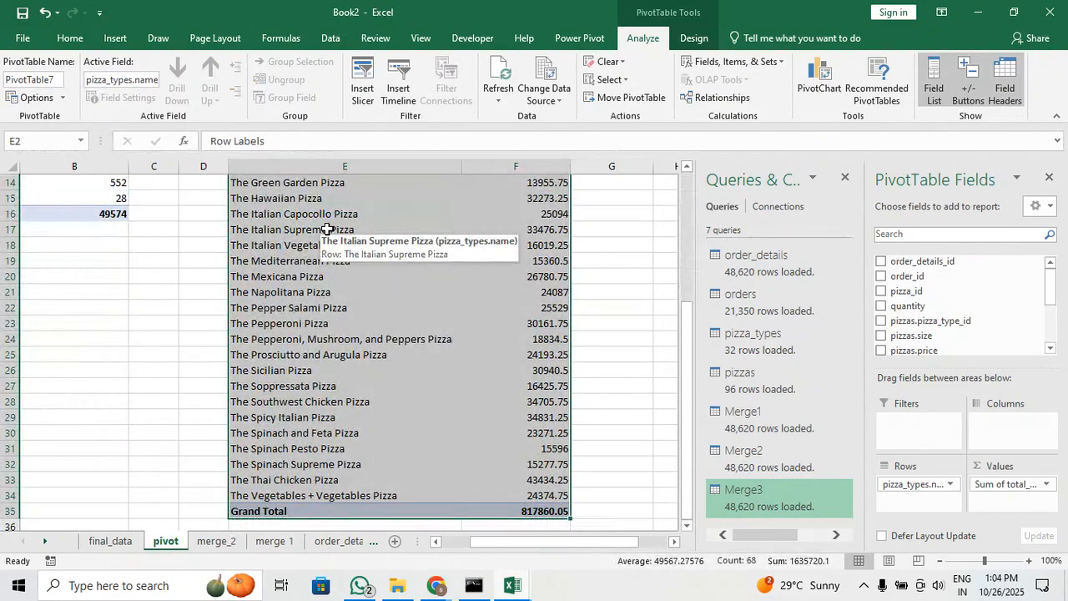
pyautogui.hotkey('ctrl', 'c')
pyautogui.press('Right')
pyautogui.press('Right')
pyautogui.press('Right')
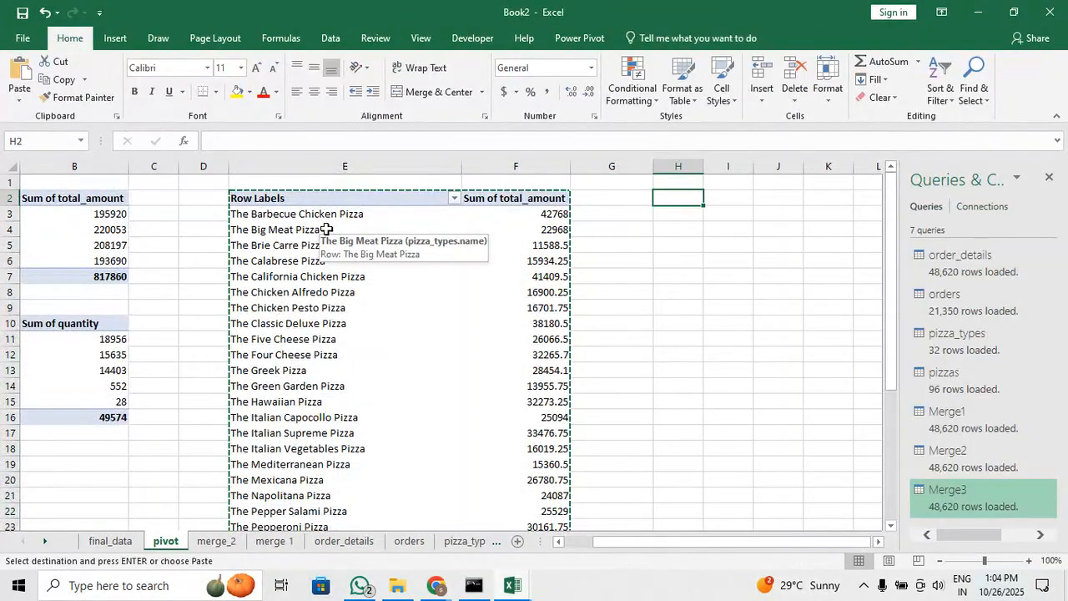
pyautogui.hotkey('ctrl', 'v')
pyautogui.press('Right')
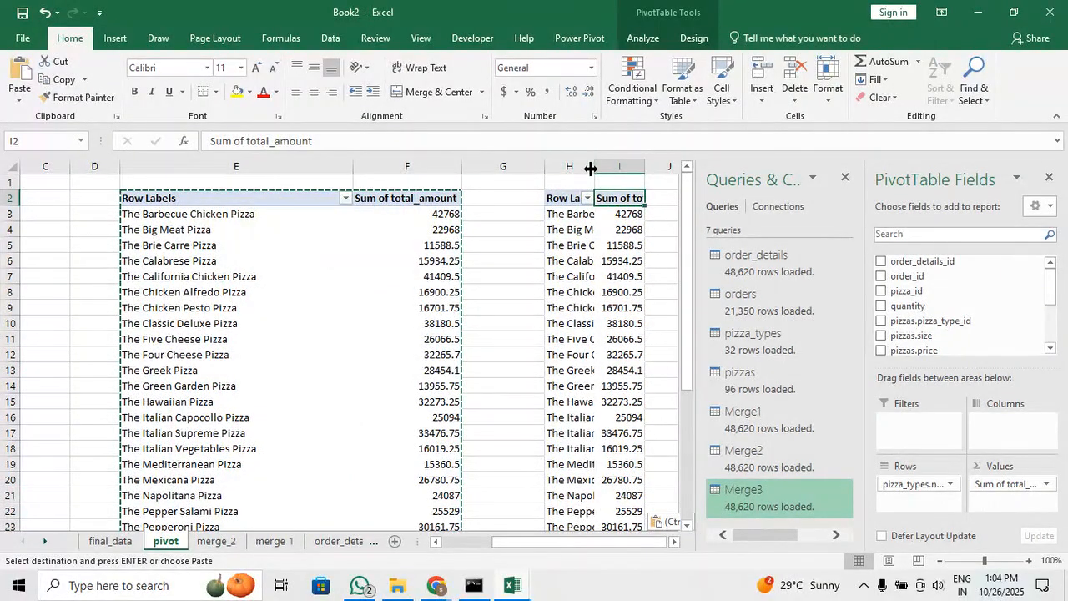
# Widen column H to fit the full pizza names in the copied PivotTable
pyautogui.moveTo(590, 168); pyautogui.dragTo(649, 167)
pyautogui.doubleClick(648, 167)
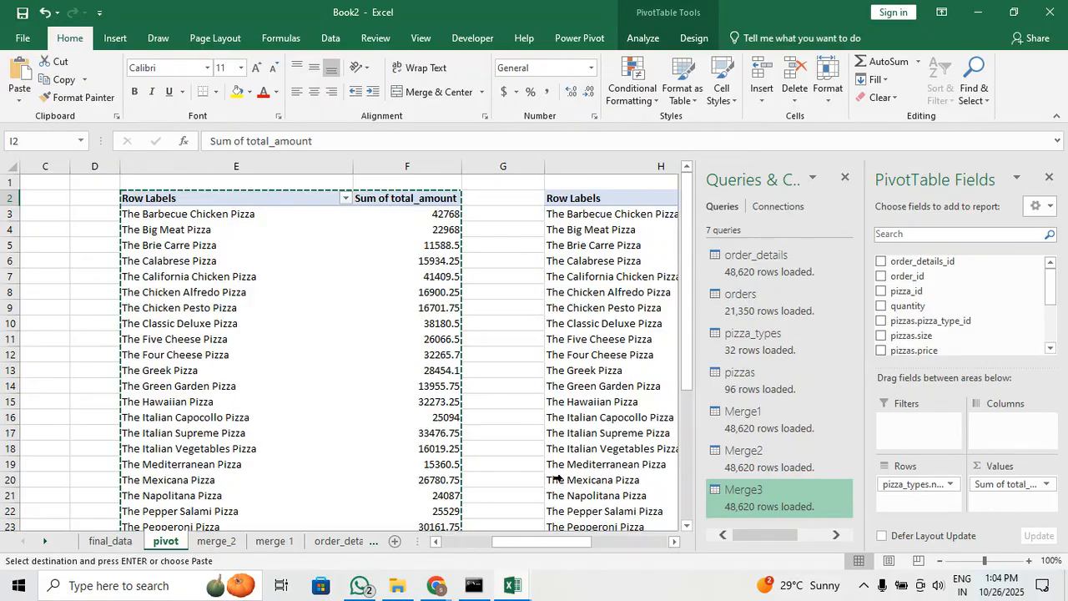
pyautogui.moveTo(539, 542); pyautogui.dragTo(632, 543)
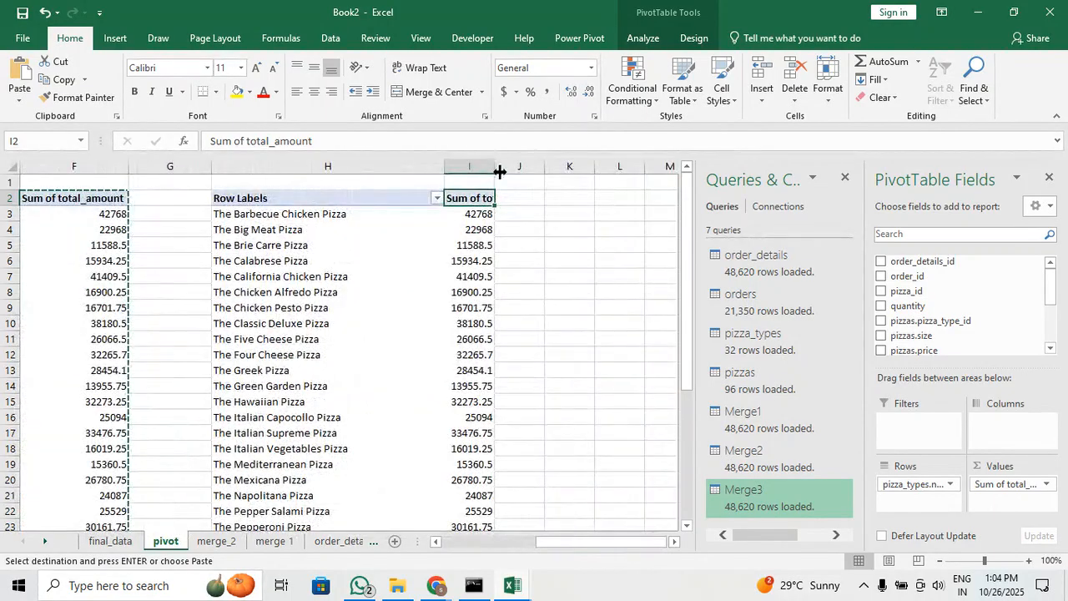
# Replace the total_amount value field with the sum of quantity in the PivotTable at H2
pyautogui.click(1045, 485)
pyautogui.click(1011, 455)
pyautogui.scroll(-3, 949, 321)
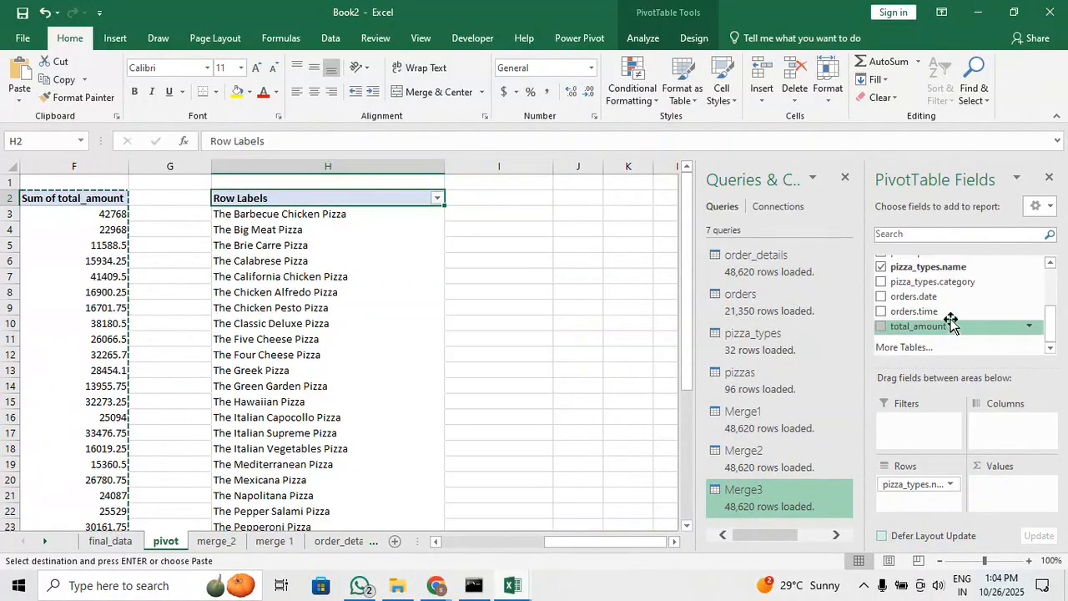
pyautogui.scroll(5, 947, 308)
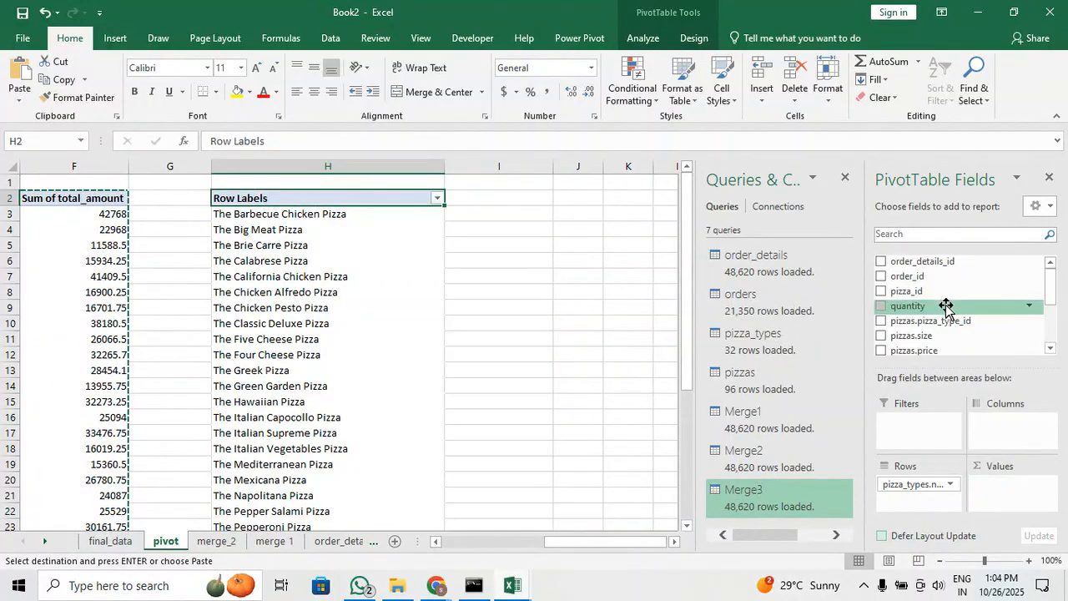
pyautogui.click(882, 307)
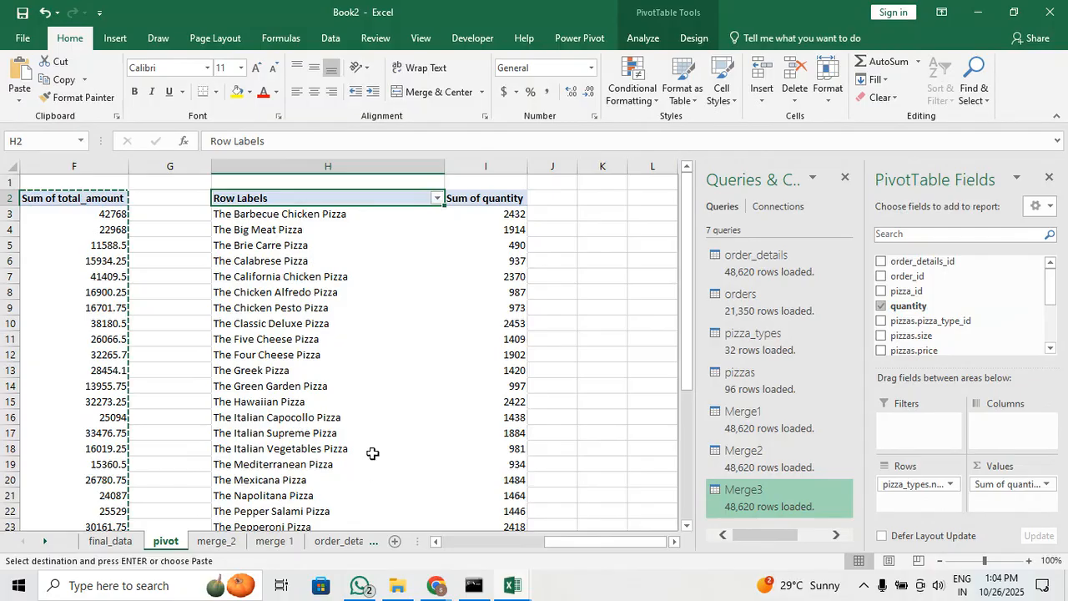
pyautogui.click(525, 496)
pyautogui.click(574, 465)
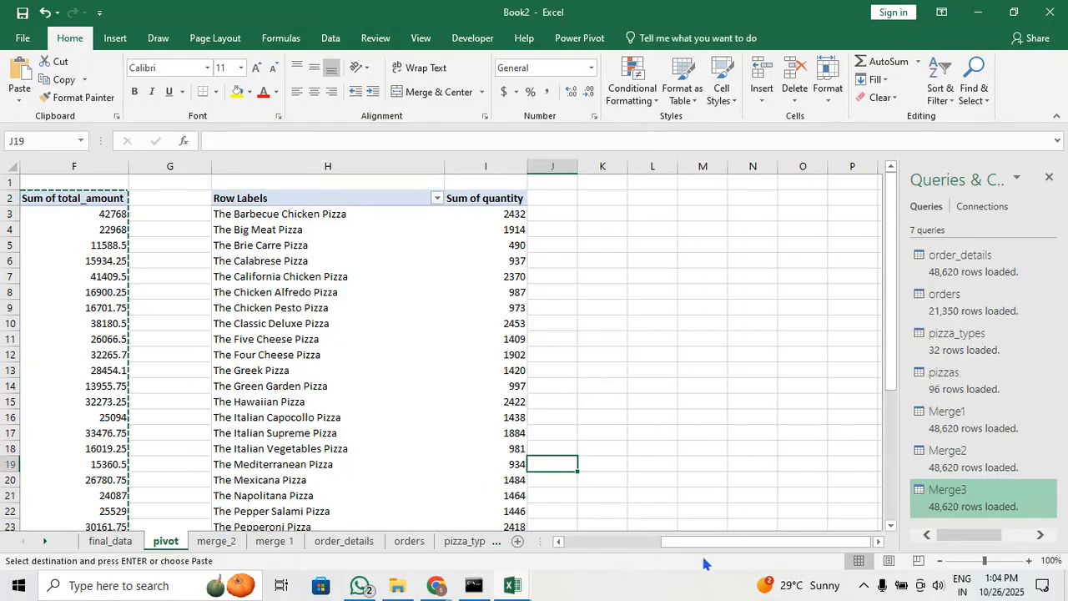
# Sort the pizza name PivotTable at E2 by Sum of total_amount from largest to smallest
pyautogui.moveTo(705, 542); pyautogui.dragTo(653, 544)
pyautogui.click(399, 261)
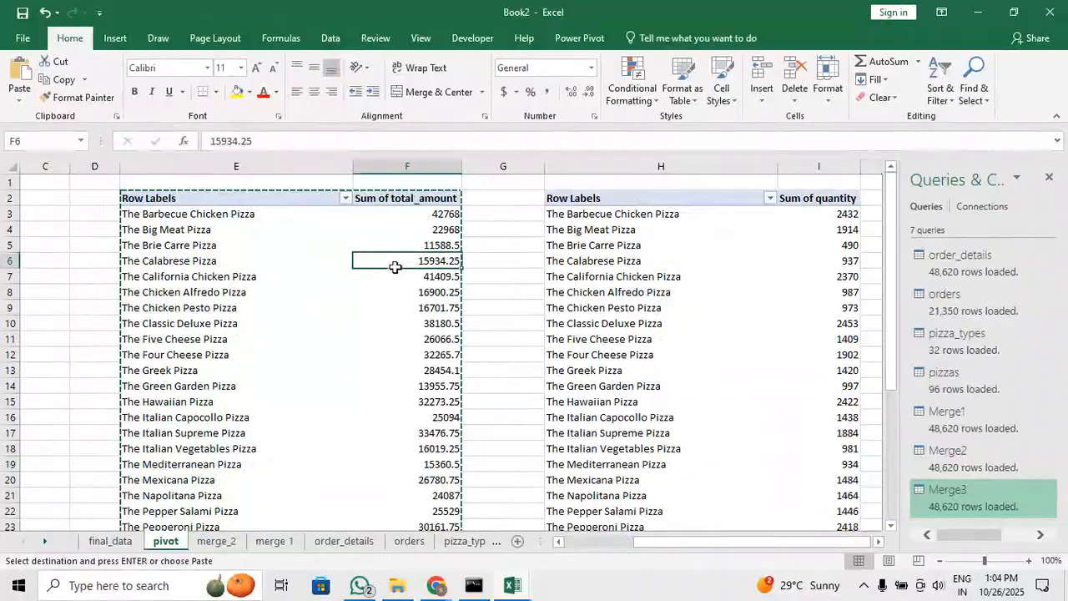
pyautogui.rightClick(415, 234)
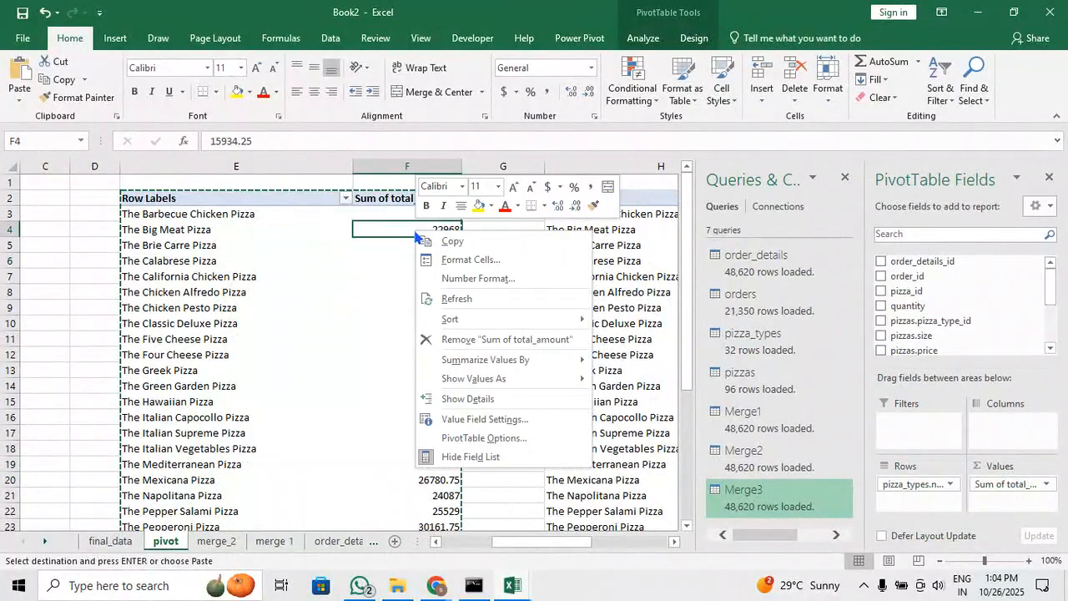
pyautogui.moveTo(529, 318)
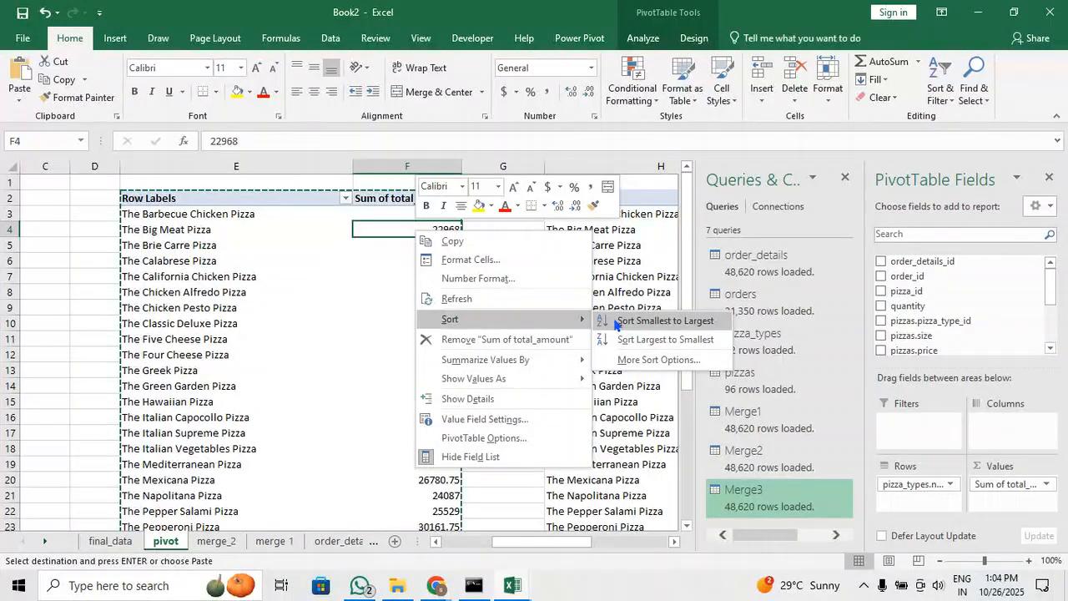
pyautogui.click(666, 340)
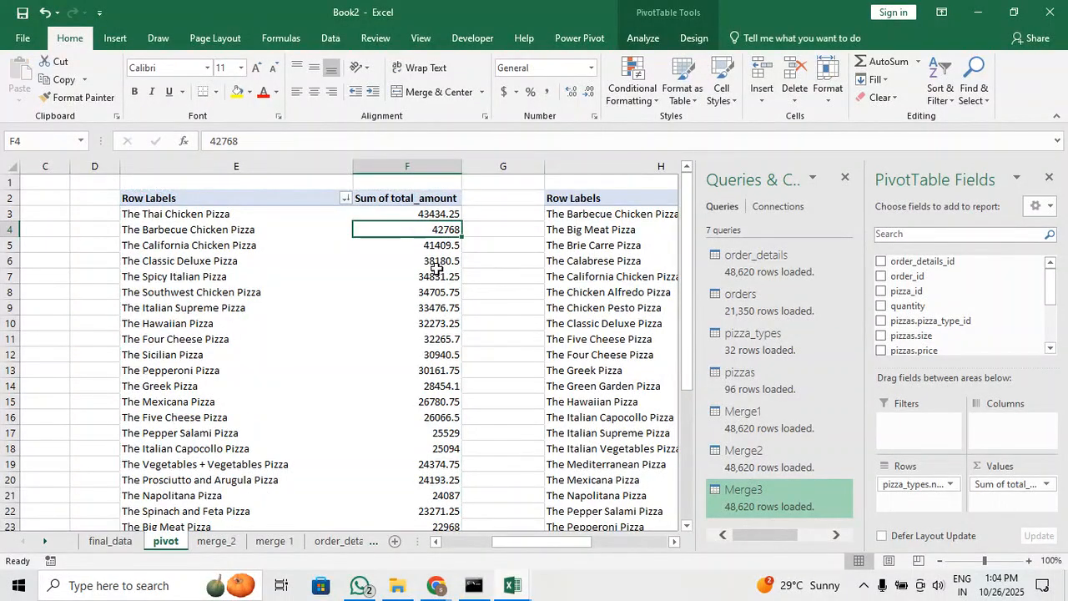
pyautogui.click(427, 171)
pyautogui.click(591, 67)
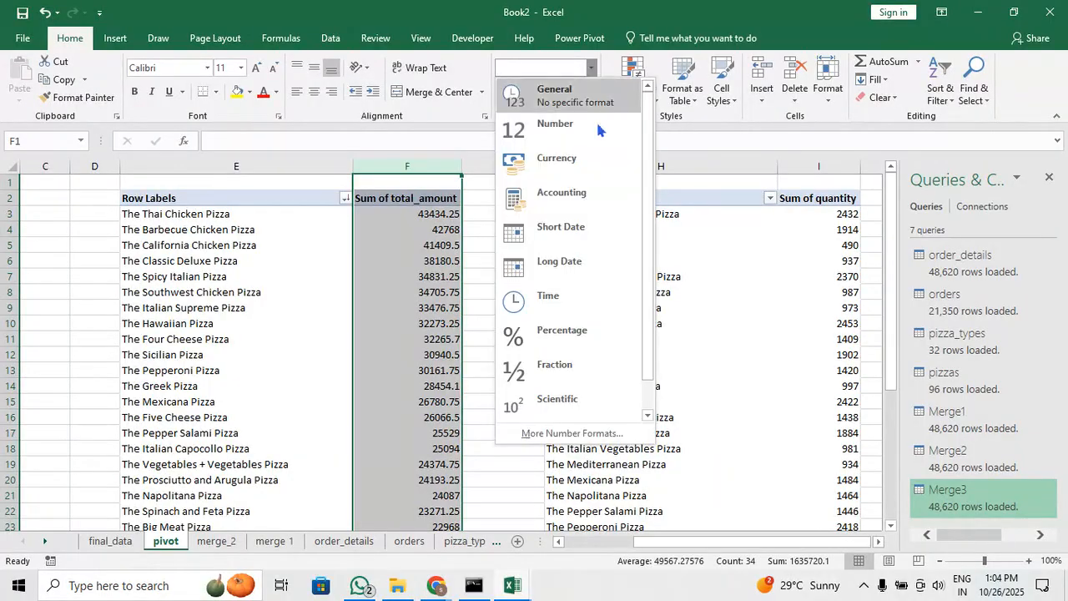
pyautogui.click(591, 68)
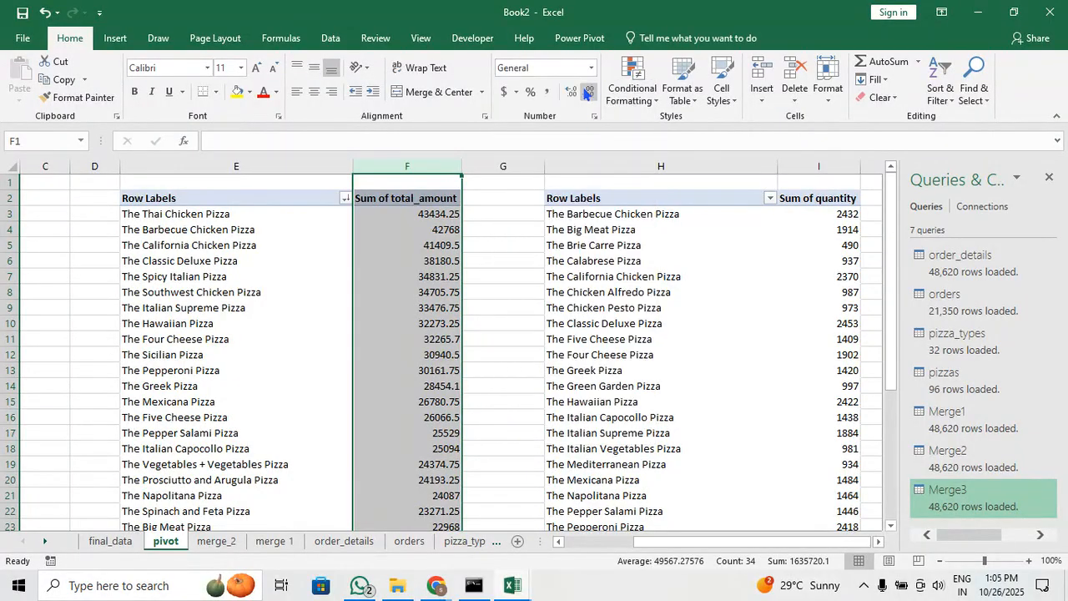
# Format the Sum of total_amount values from F3 down through the grand total with no decimal places
pyautogui.click(428, 214)
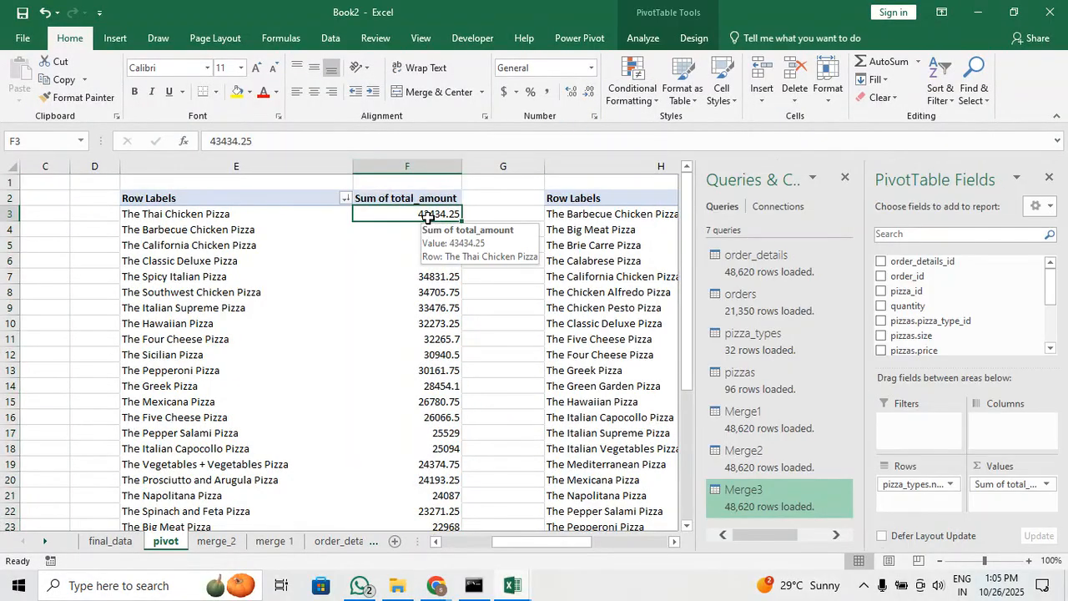
pyautogui.hotkey('ctrl', 'shift', 'Down')
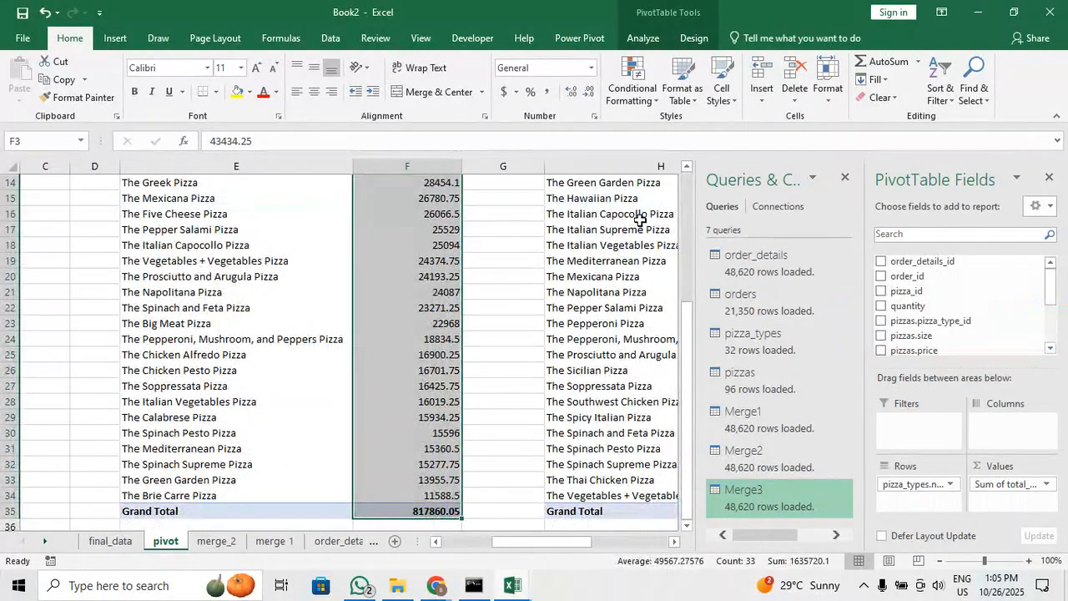
pyautogui.click(588, 91)
pyautogui.click(589, 91)
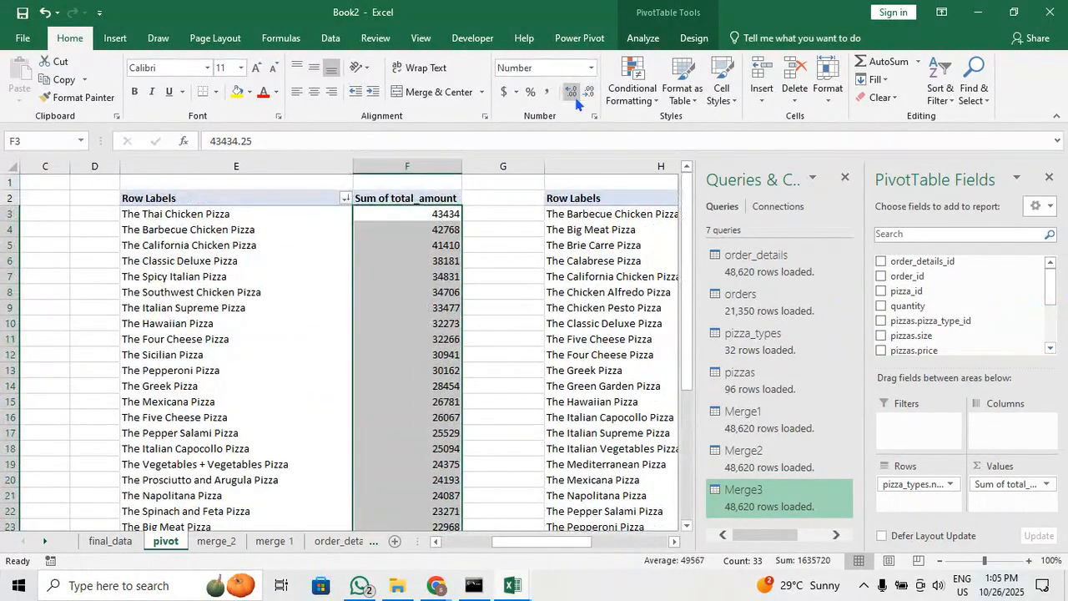
pyautogui.click(516, 241)
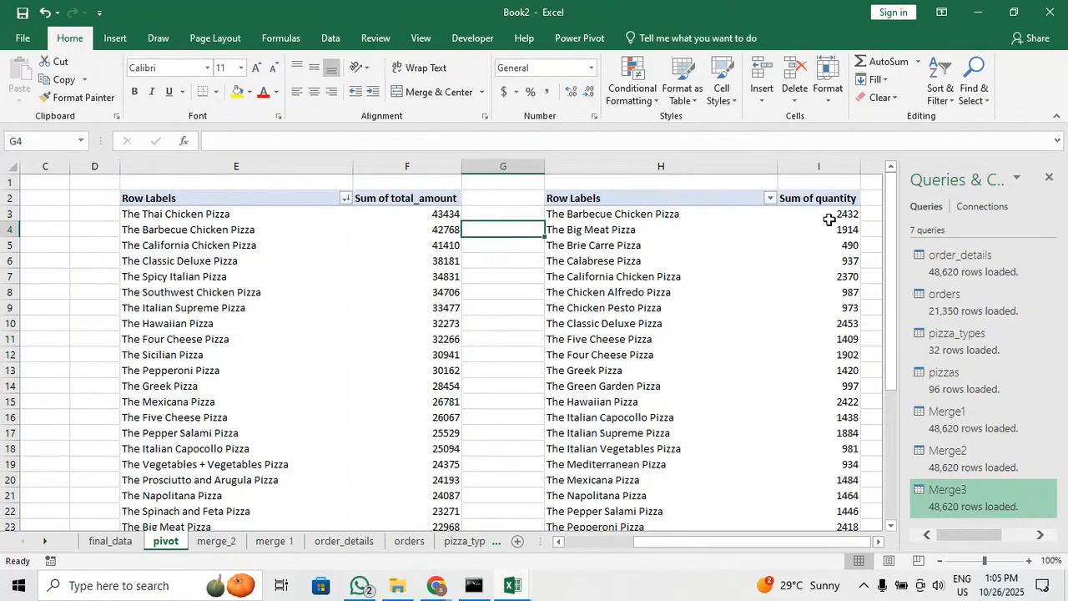
# Filter the pizza name PivotTable at E2 to the top 10 items by Sum of total_amount
pyautogui.click(417, 232)
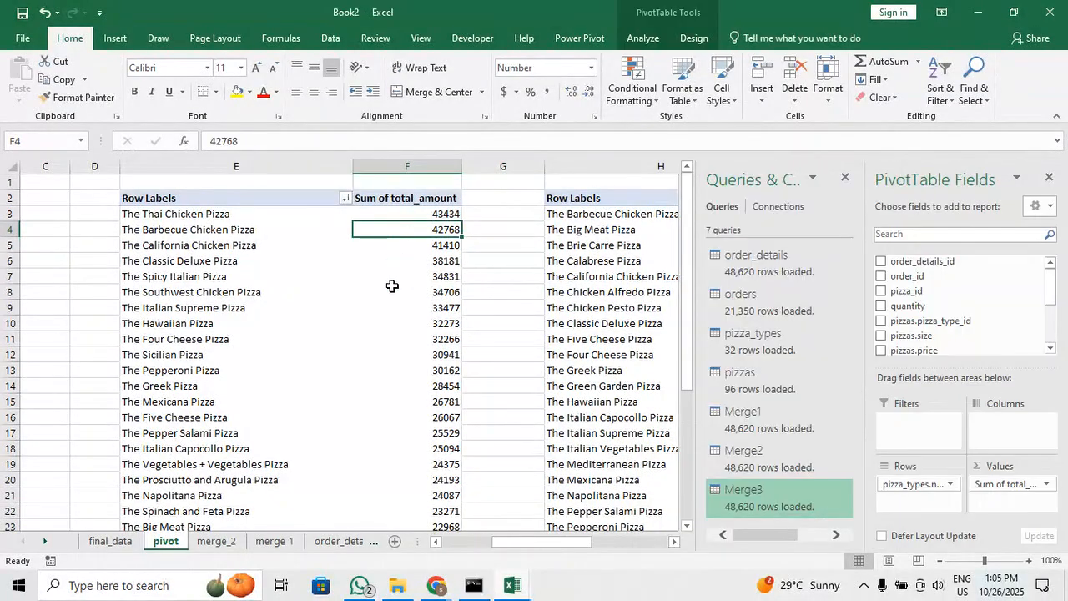
pyautogui.click(345, 198)
pyautogui.click(410, 307)
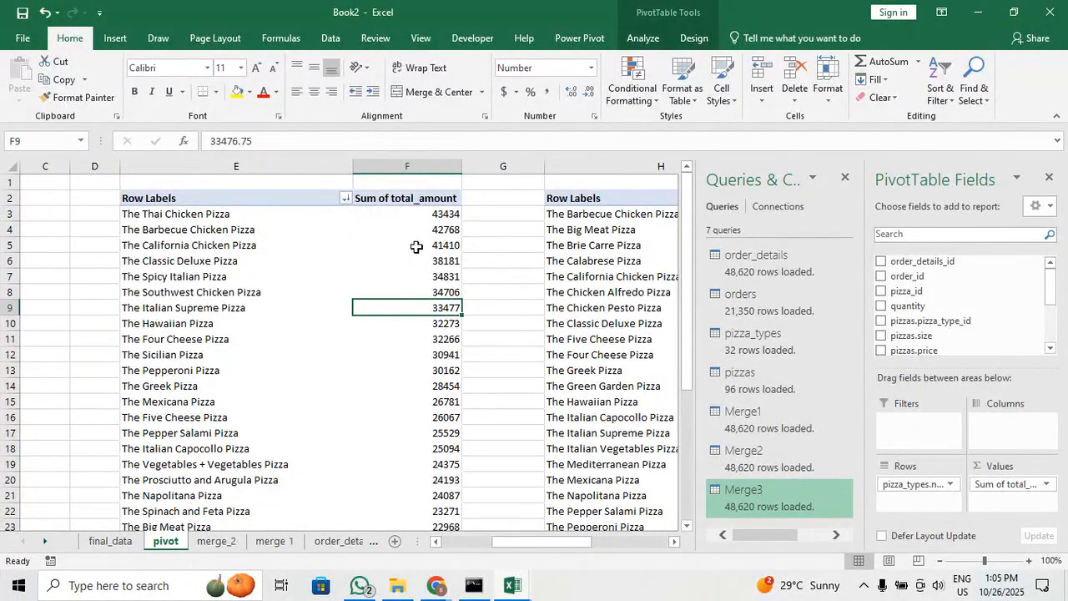
pyautogui.click(423, 216)
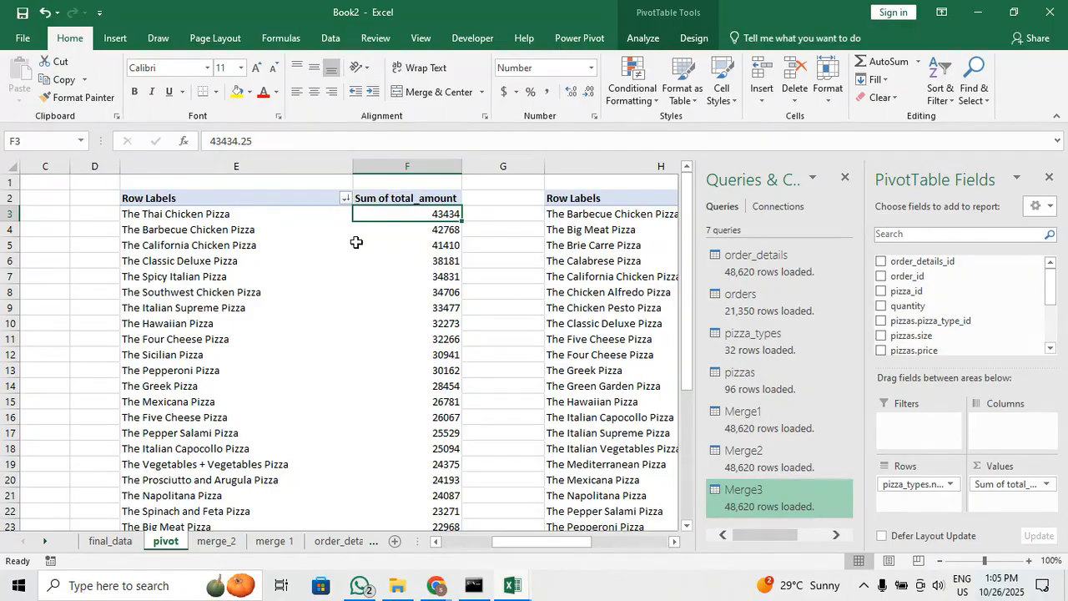
pyautogui.click(345, 200)
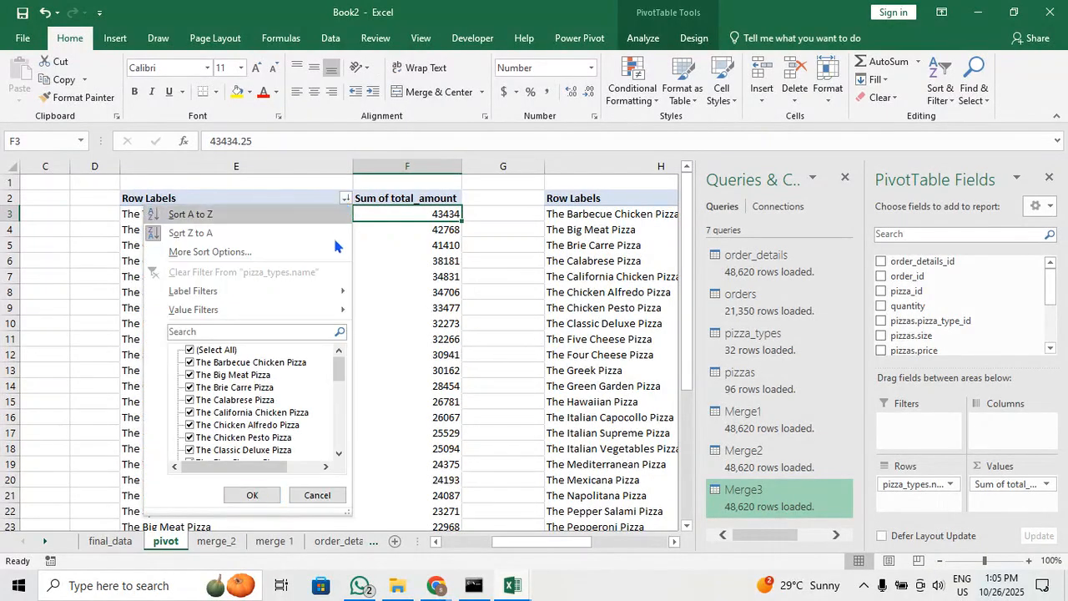
pyautogui.moveTo(278, 309)
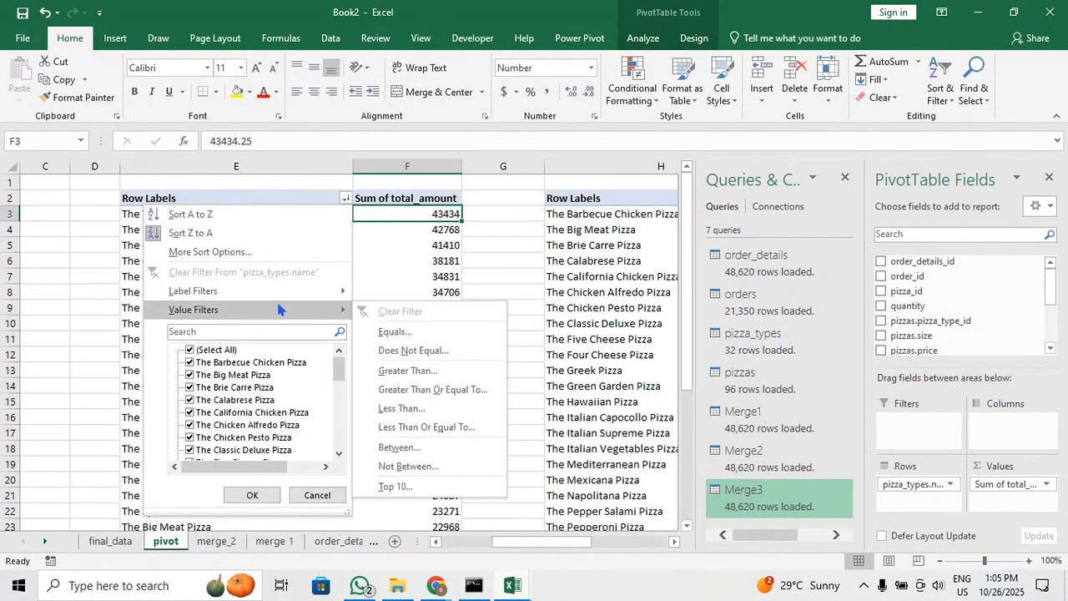
pyautogui.click(409, 488)
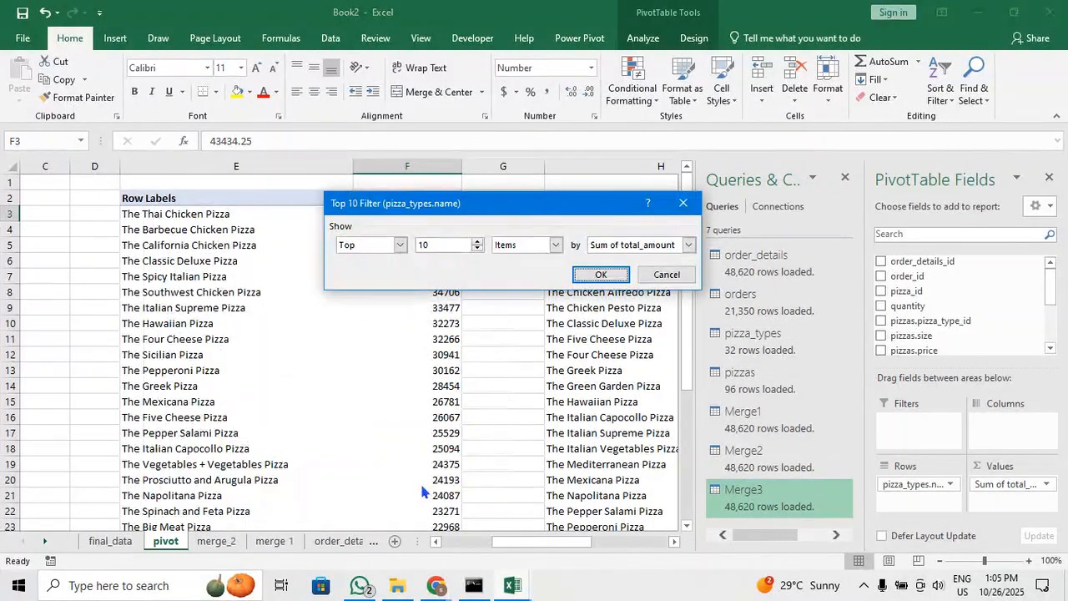
pyautogui.click(604, 273)
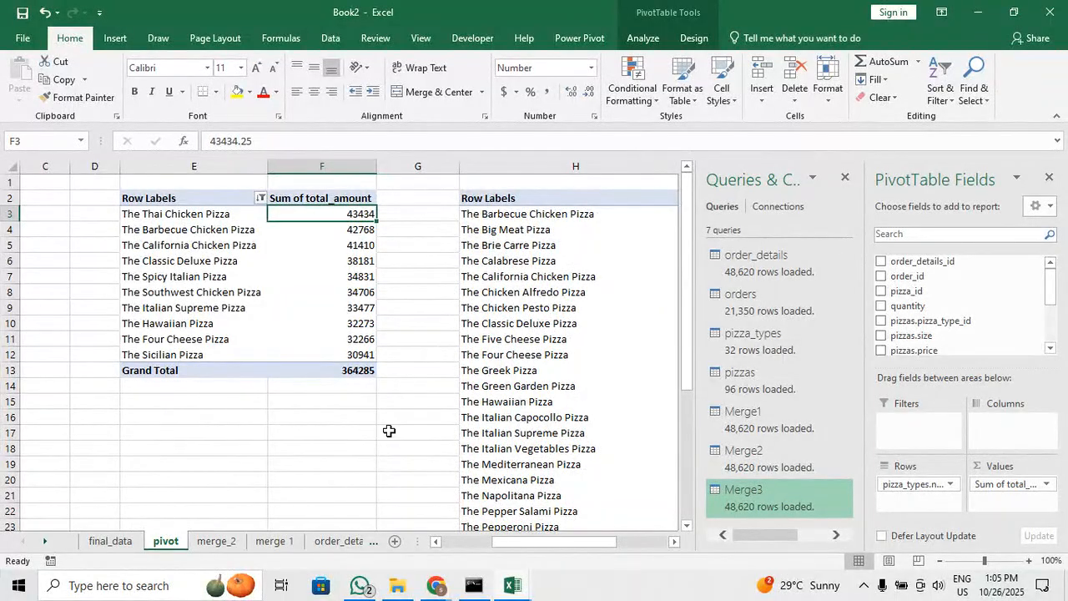
# Sort the pizza name PivotTable at H2 by Sum of quantity from largest to smallest
pyautogui.moveTo(505, 541); pyautogui.dragTo(561, 544)
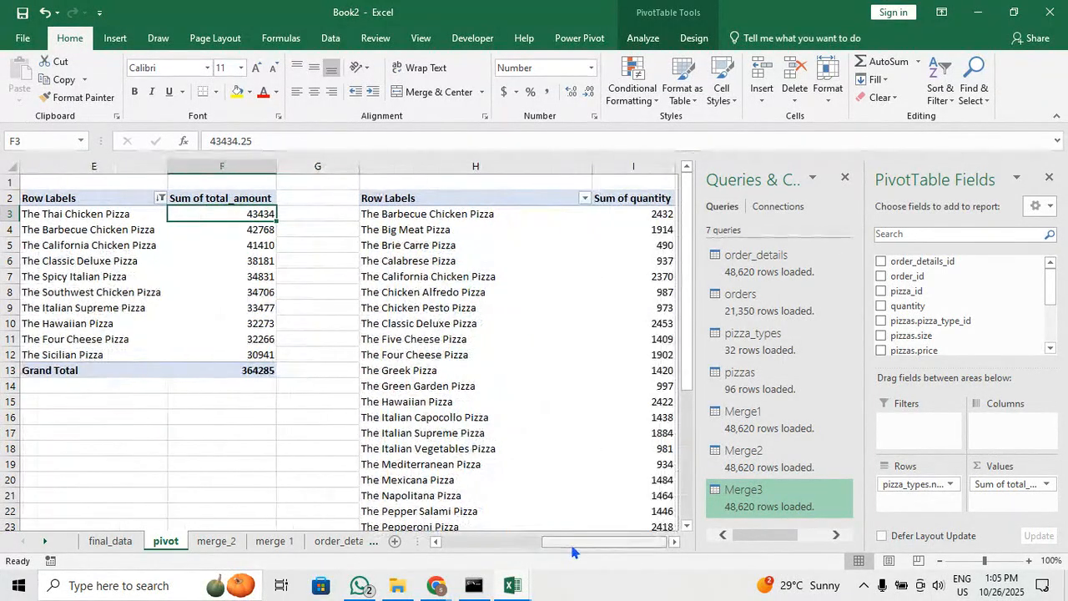
pyautogui.click(647, 201)
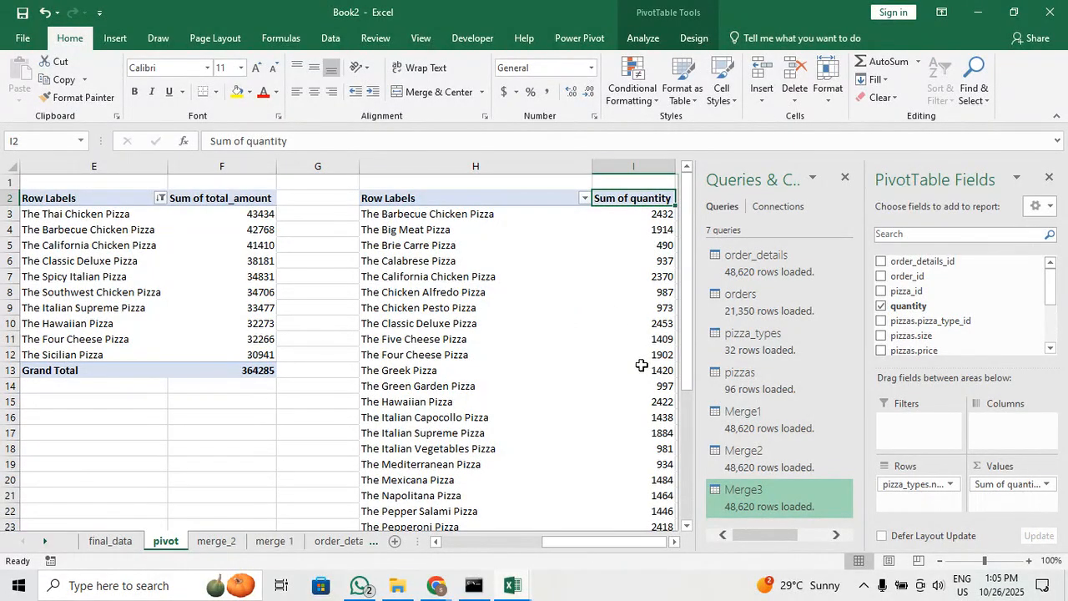
pyautogui.rightClick(643, 219)
pyautogui.moveTo(751, 303)
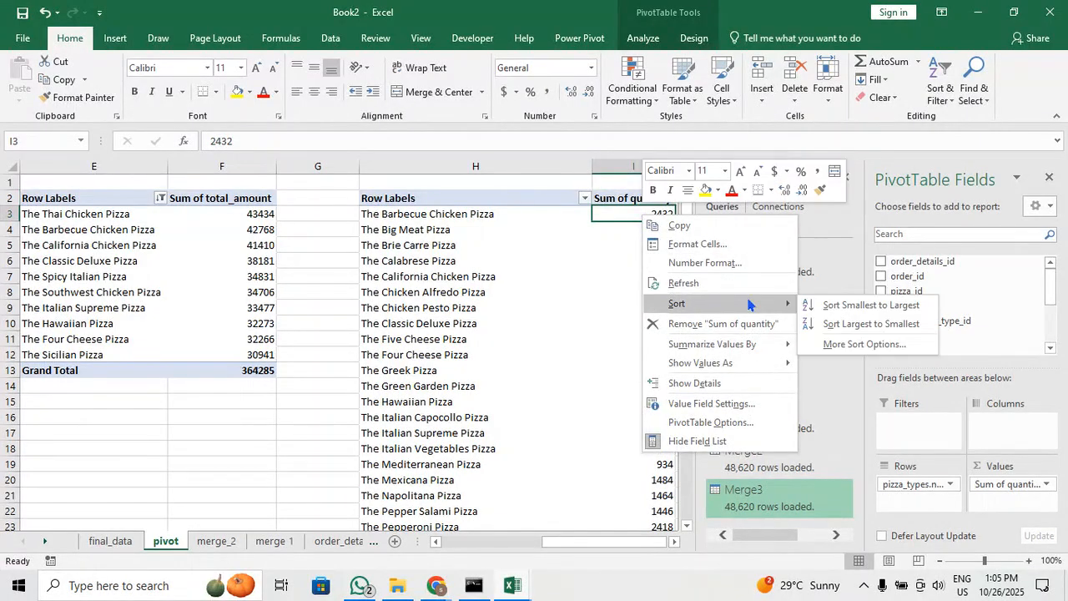
pyautogui.click(849, 324)
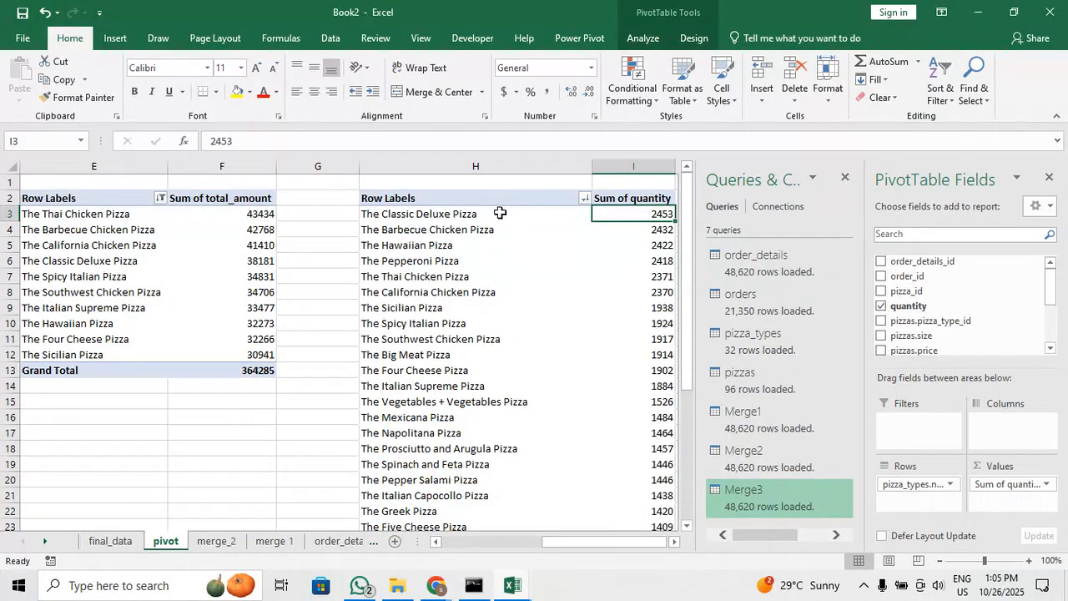
# Filter the pizza name PivotTable at H2 to the top 10 items by Sum of quantity
pyautogui.click(584, 197)
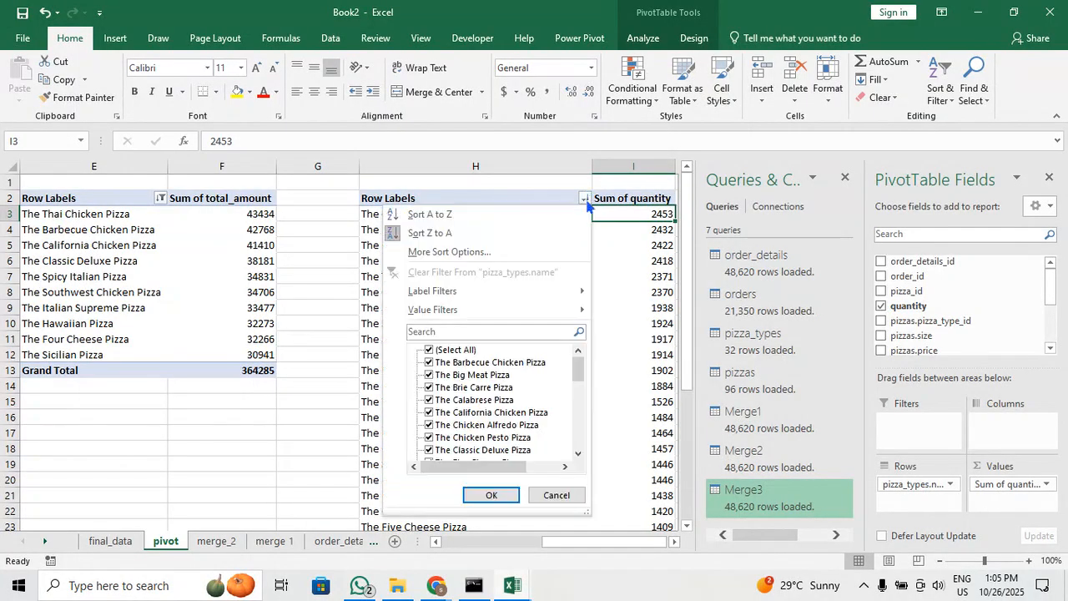
pyautogui.moveTo(535, 310)
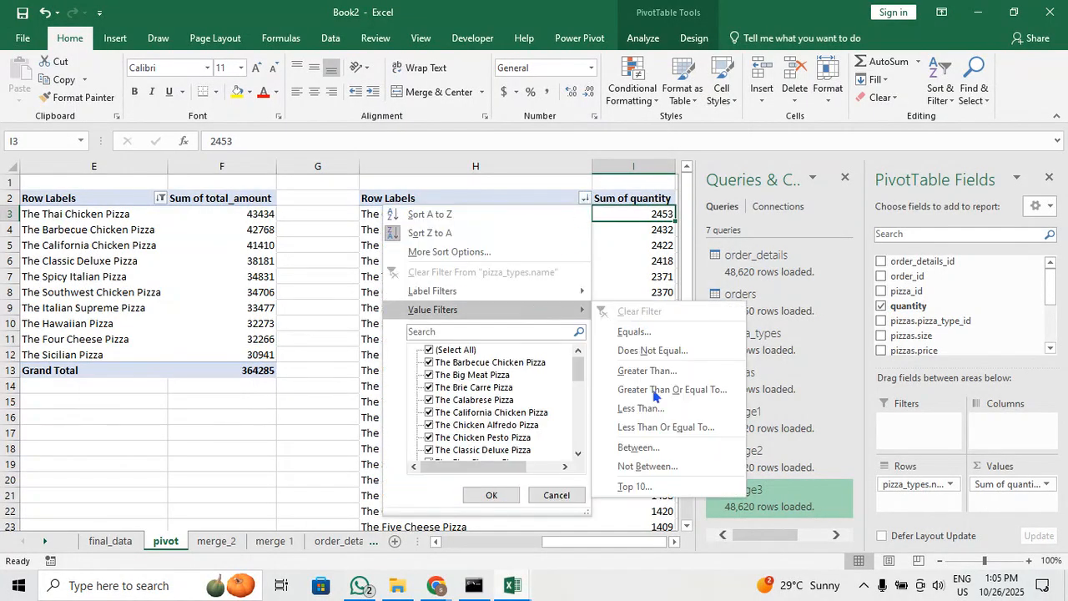
pyautogui.click(632, 484)
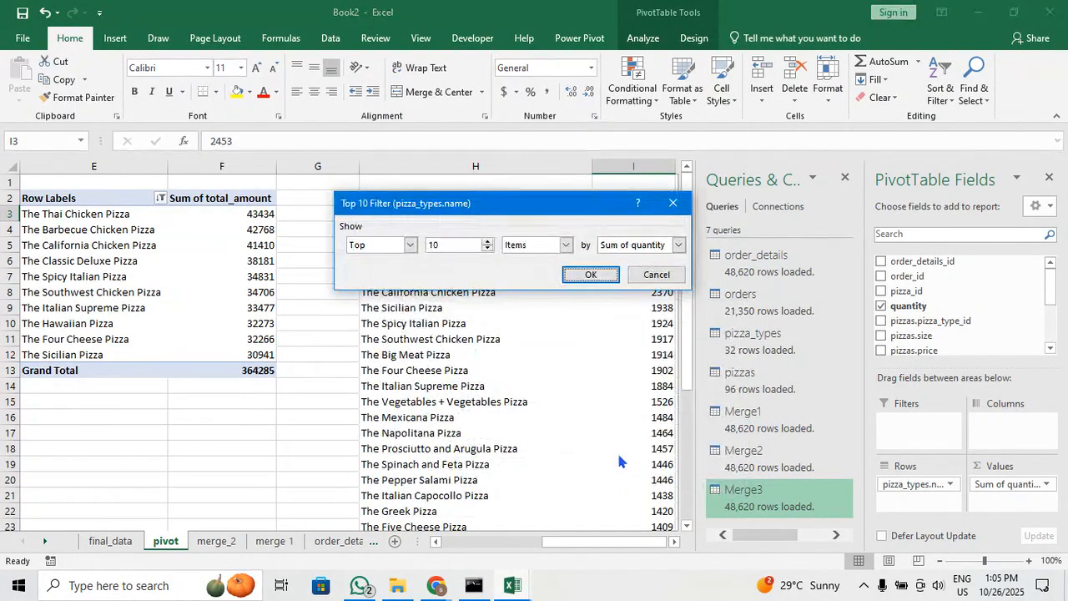
pyautogui.click(592, 275)
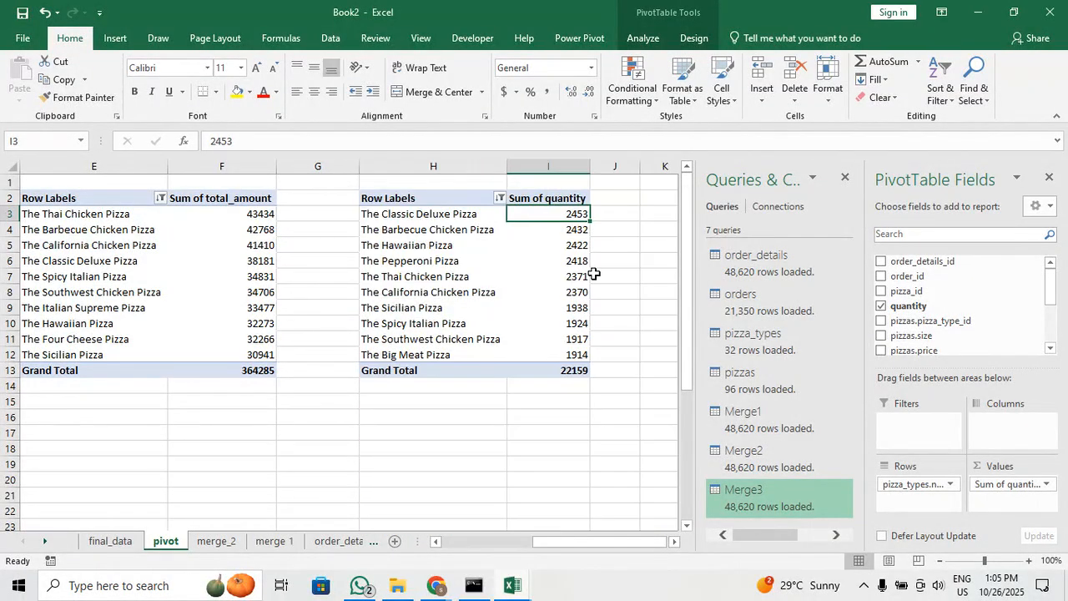
# Review the category, size and top 10 pizza PivotTables across the pivot sheet
pyautogui.click(519, 317)
pyautogui.moveTo(584, 542); pyautogui.dragTo(411, 502)
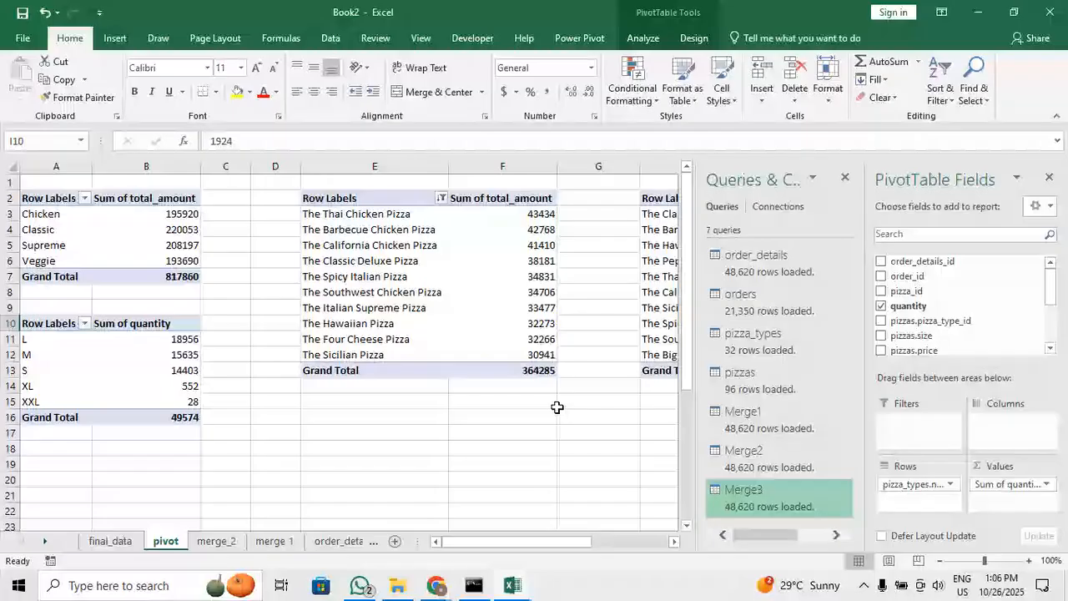
pyautogui.click(532, 370)
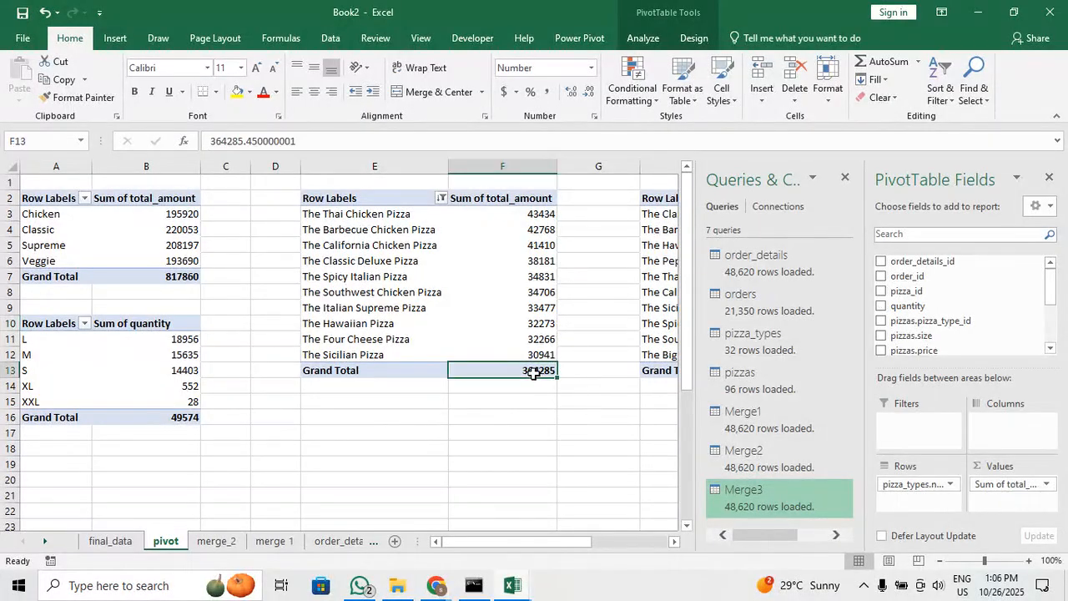
pyautogui.click(670, 340)
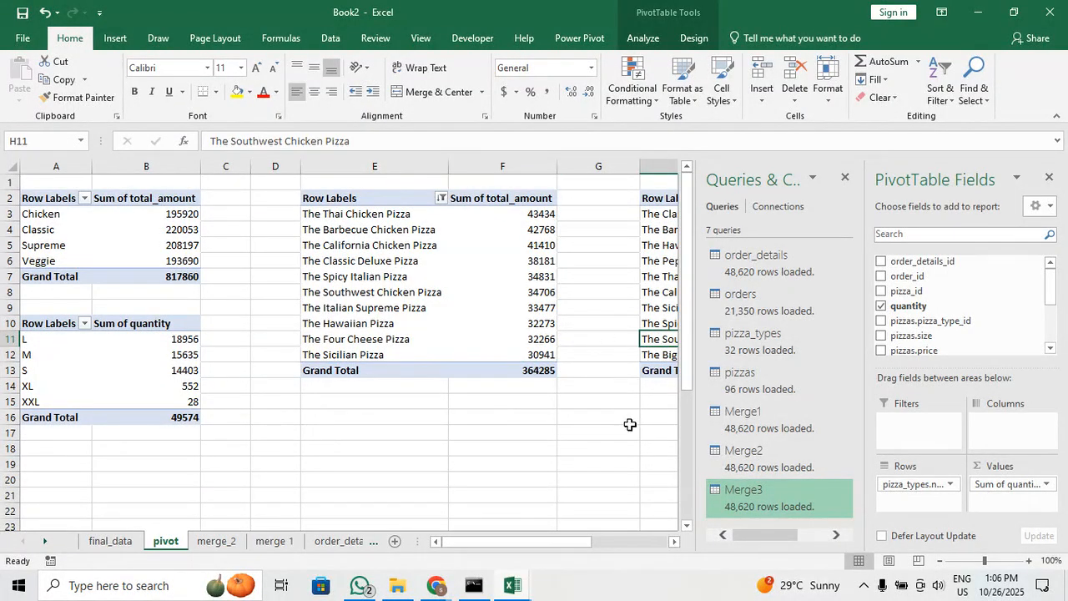
pyautogui.press('Right')
pyautogui.press('Right')
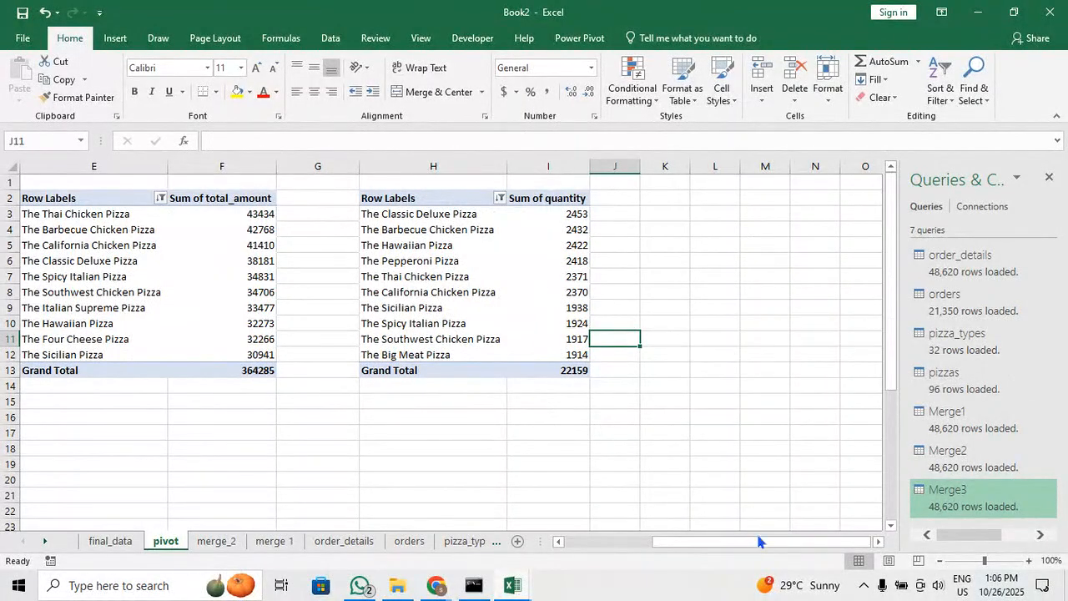
pyautogui.moveTo(759, 542); pyautogui.dragTo(635, 541)
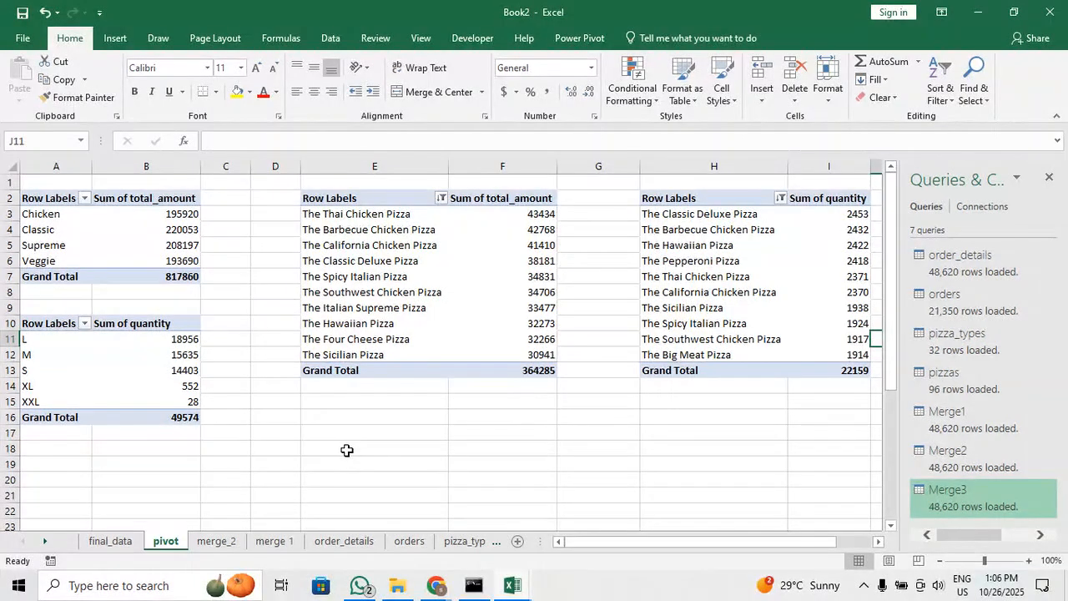
# Examine which months of 2015 the orders.date column covers in the final_data table's filter list
pyautogui.click(110, 541)
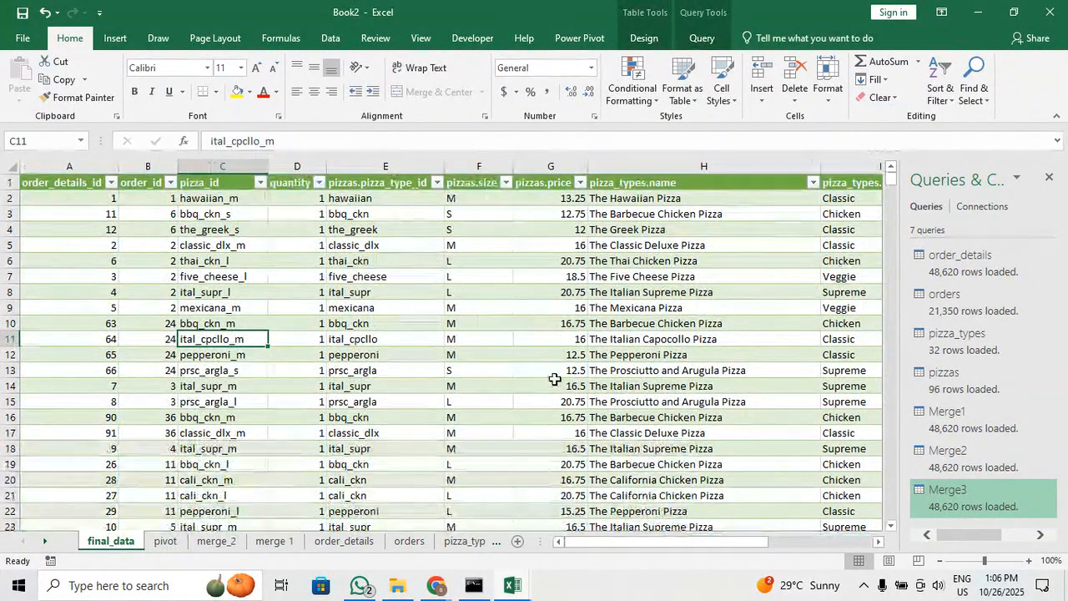
pyautogui.moveTo(663, 543); pyautogui.dragTo(776, 548)
pyautogui.click(709, 182)
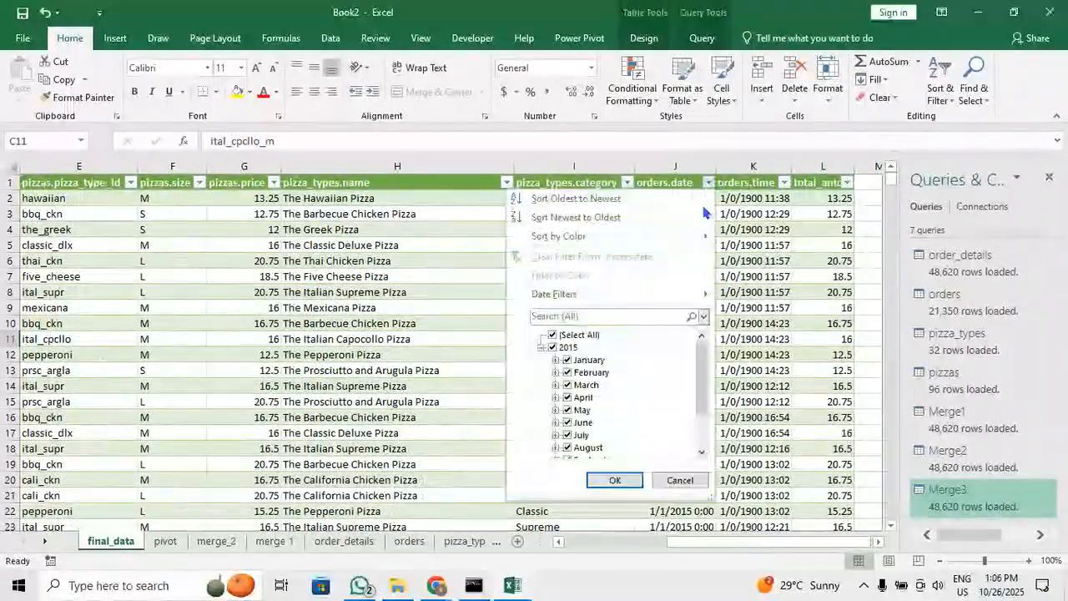
pyautogui.click(541, 348)
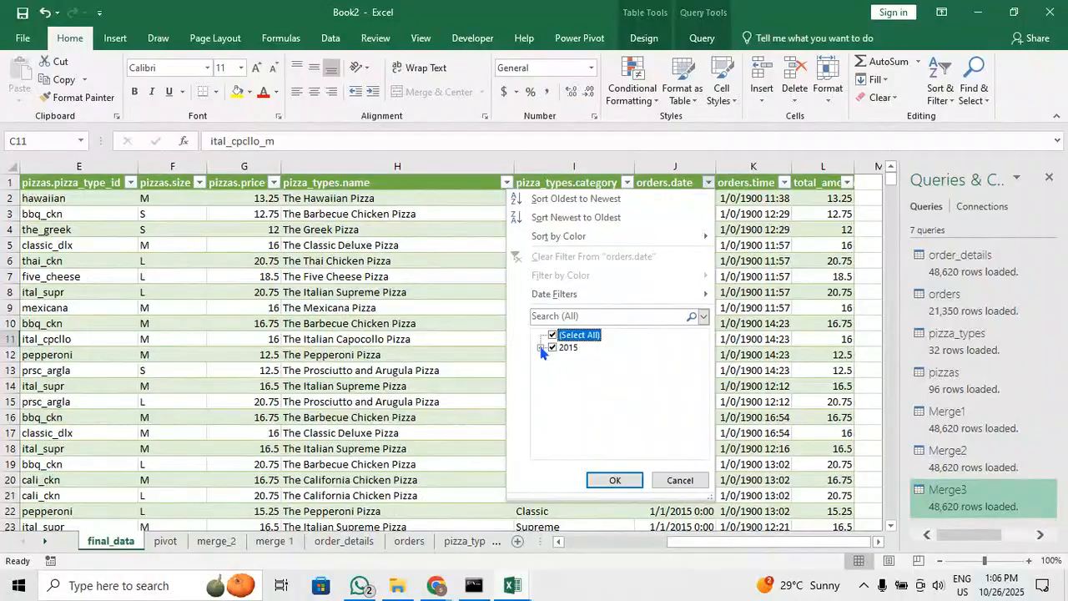
pyautogui.click(541, 348)
pyautogui.scroll(-1, 650, 382)
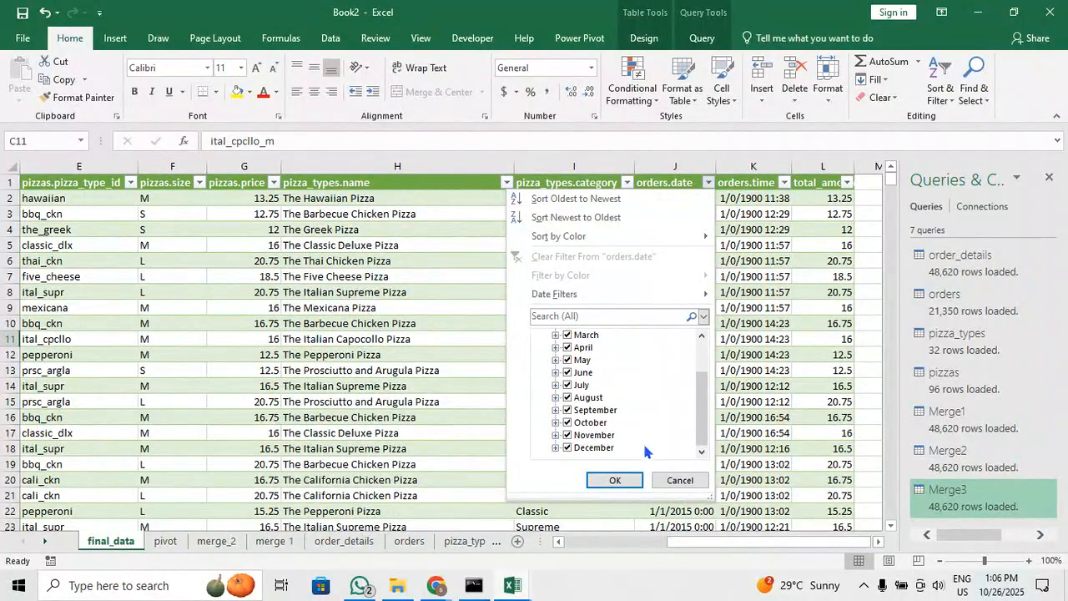
pyautogui.scroll(2, 645, 445)
pyautogui.click(618, 480)
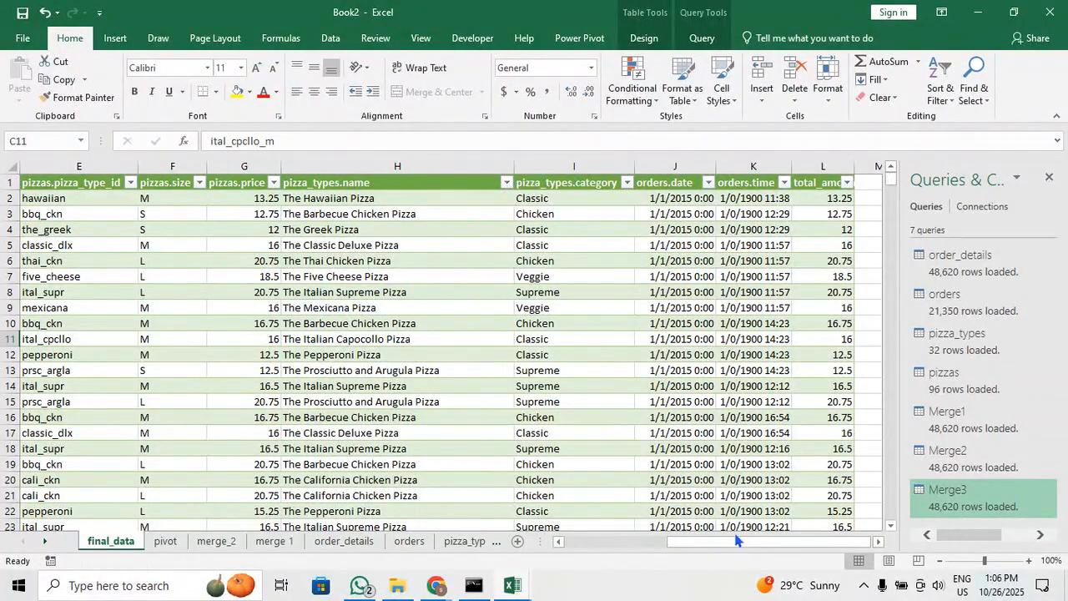
# Add a column headed month in M1 of the final_data table and start a formula in M2
pyautogui.click(868, 182)
pyautogui.write('month')
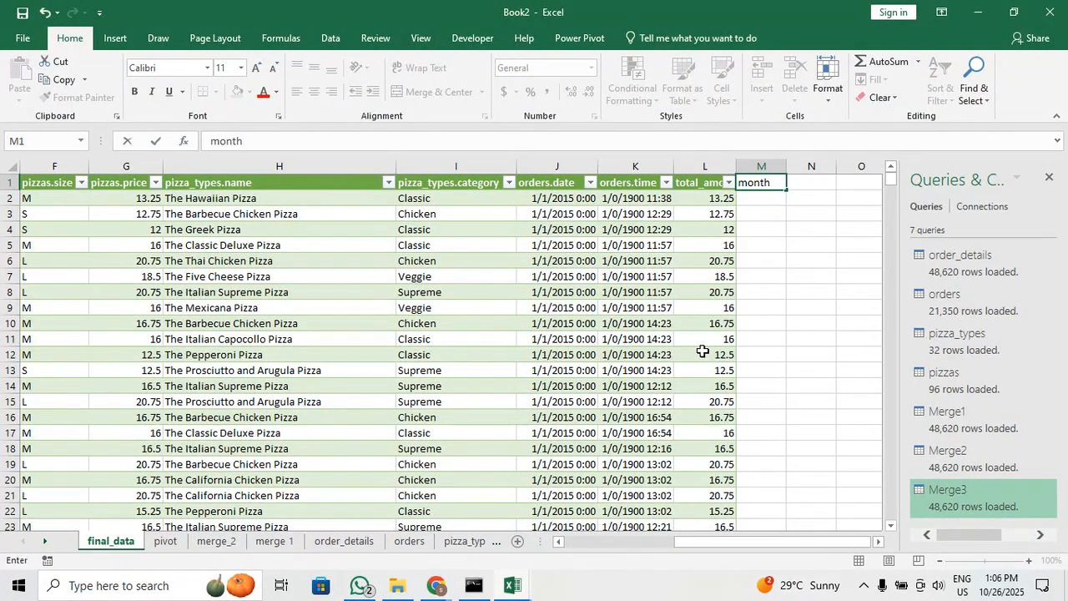
pyautogui.press('Return')
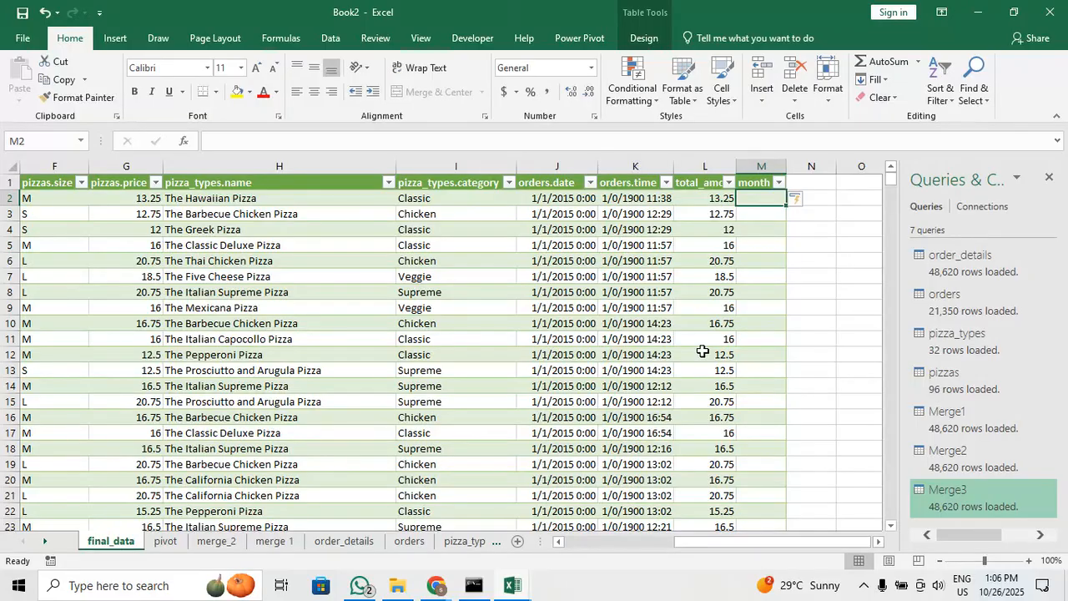
pyautogui.write('=')
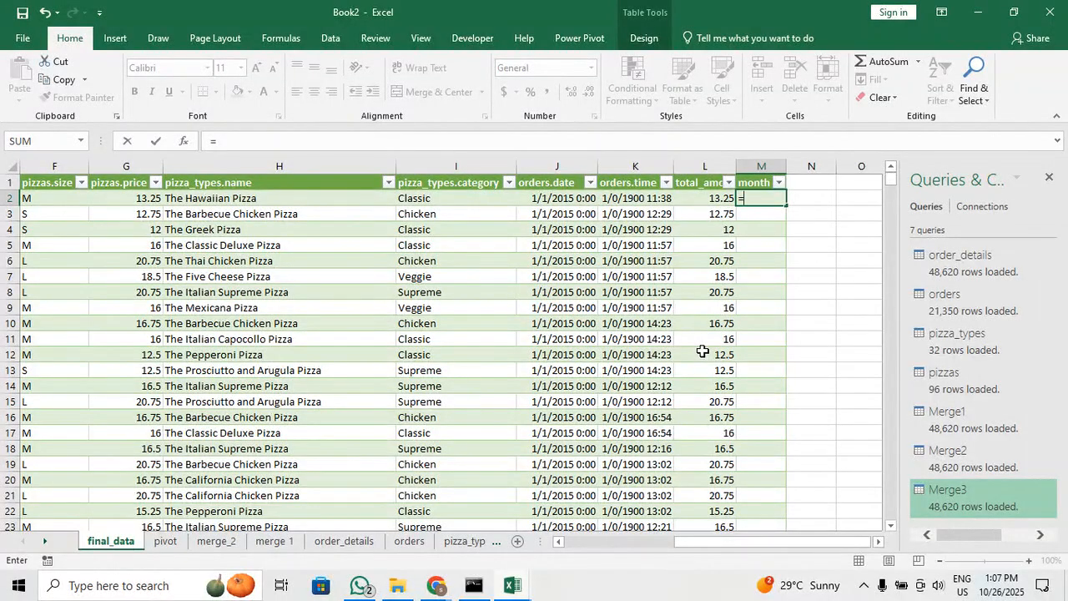
pyautogui.write('mo')
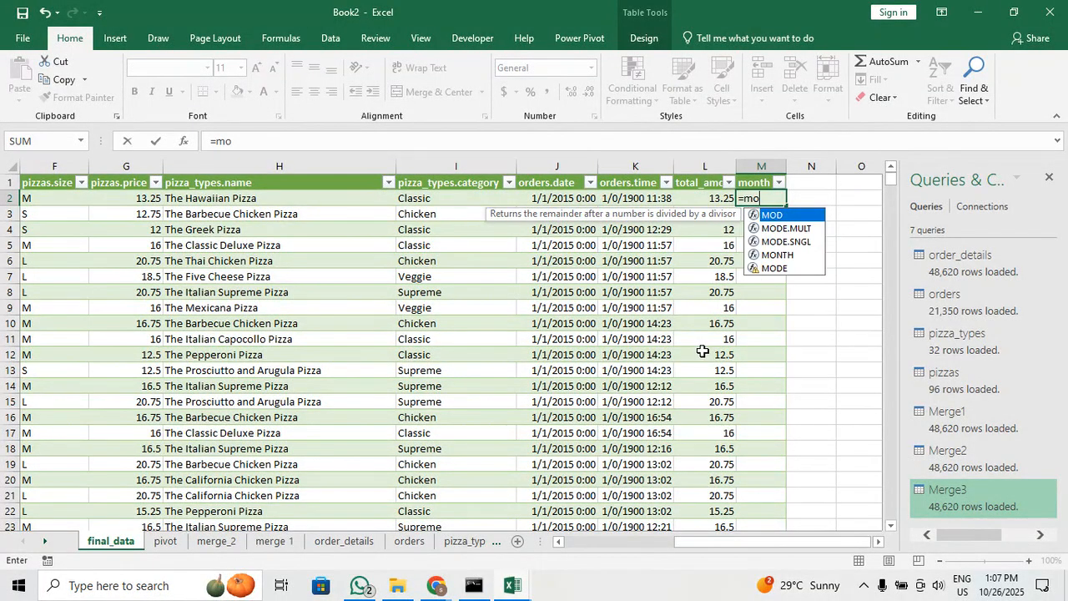
pyautogui.press('Down')
pyautogui.press('Down')
pyautogui.press('Down')
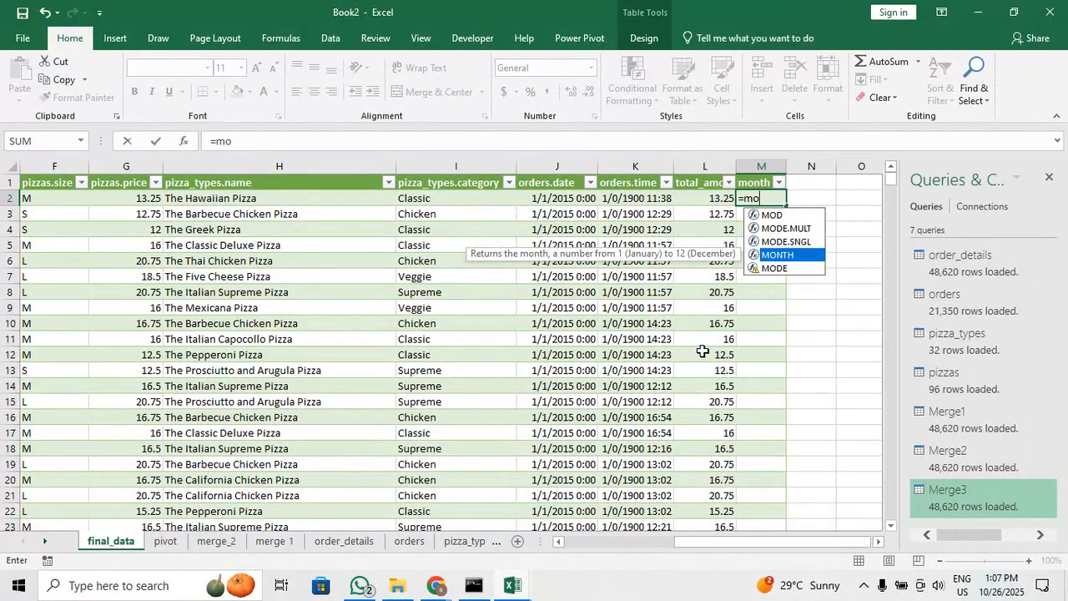
pyautogui.press('BackSpace')
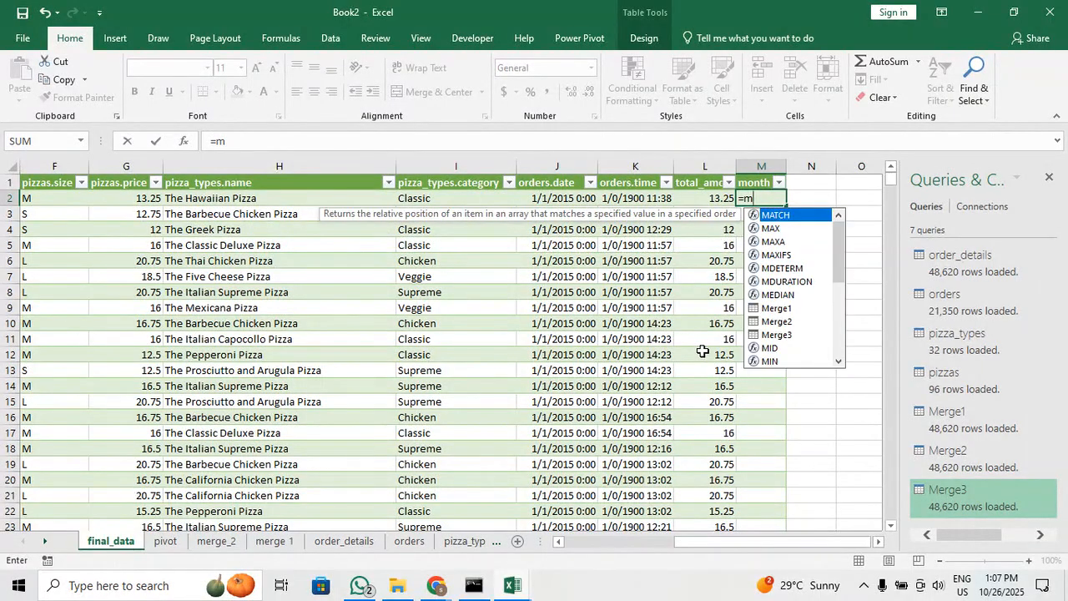
pyautogui.press('BackSpace')
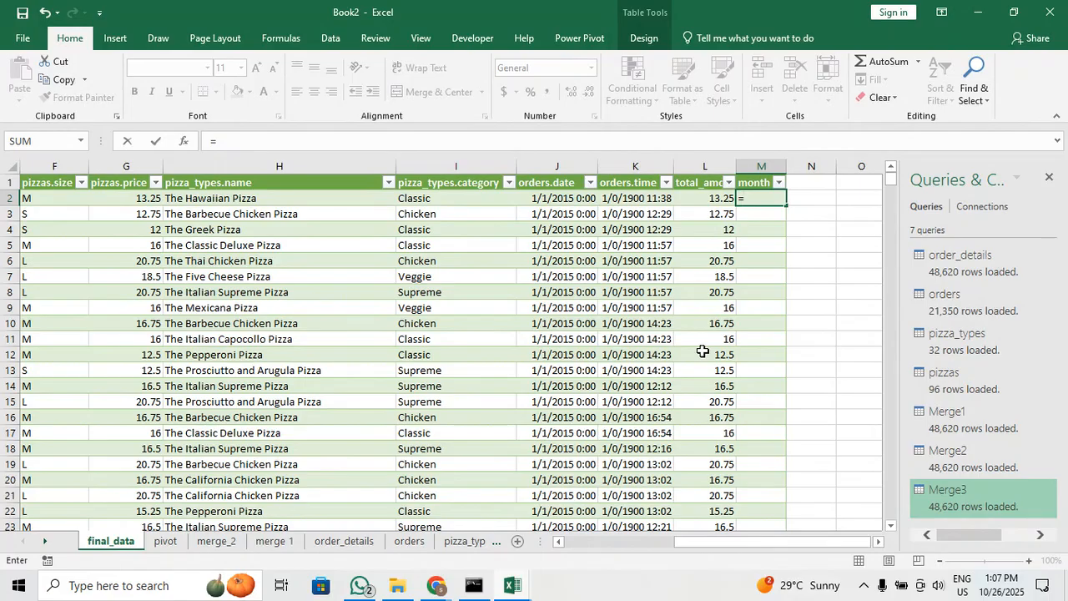
pyautogui.write('forma')
pyautogui.press('BackSpace')
pyautogui.press('BackSpace')
pyautogui.press('BackSpace')
pyautogui.press('BackSpace')
pyautogui.press('BackSpace')
# Complete the month column's formula in M2 as =TEXT([@[orders.date]],"mmm")
pyautogui.write('t')
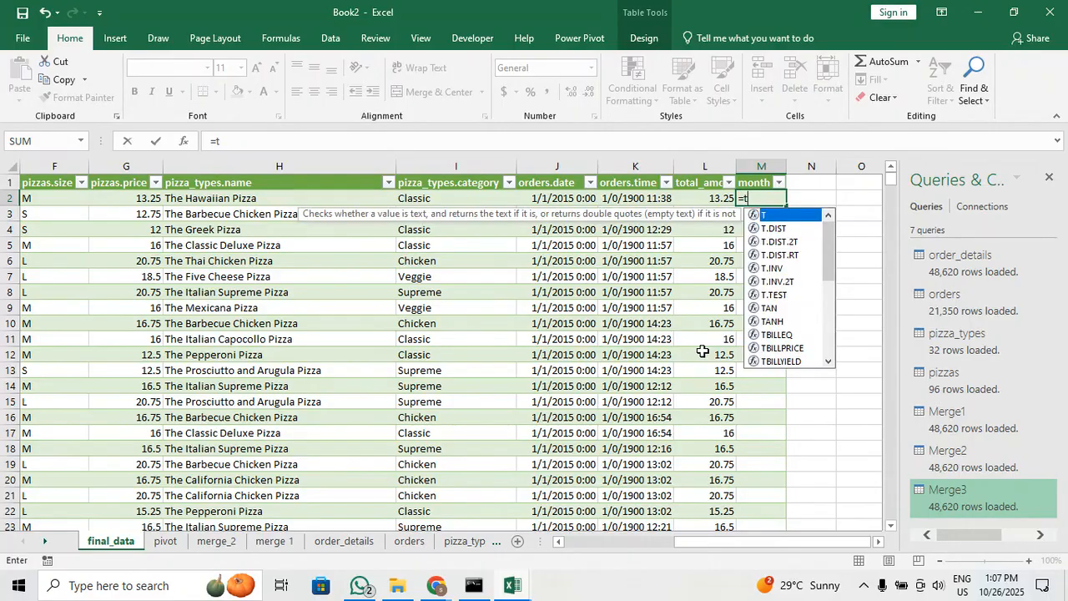
pyautogui.write('e')
pyautogui.press('Tab')
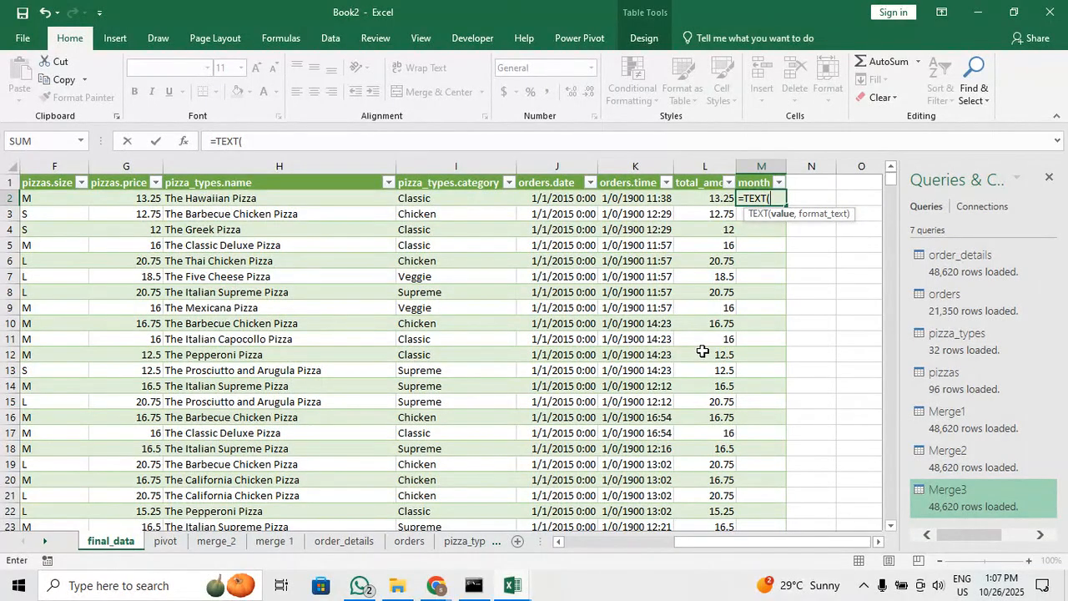
pyautogui.press('Left')
pyautogui.press('Left')
pyautogui.press('Left')
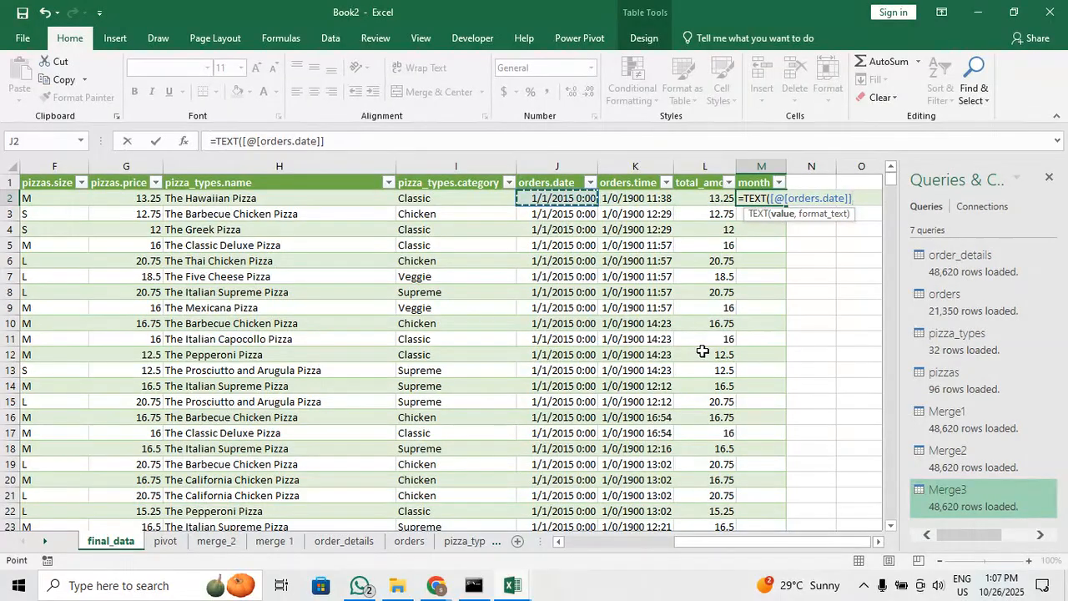
pyautogui.write(',')
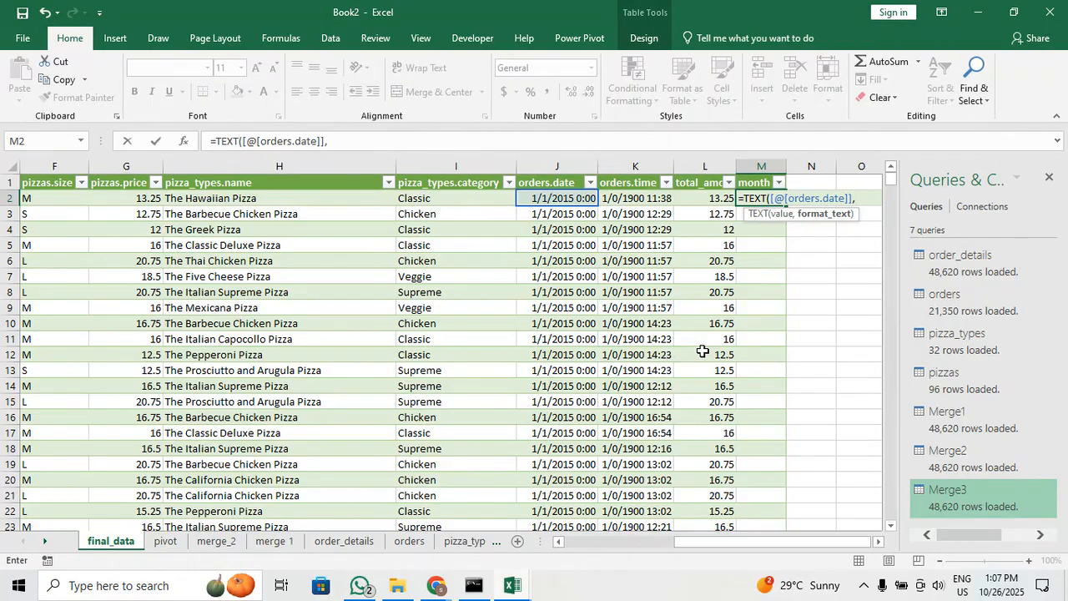
pyautogui.write('"mmm')
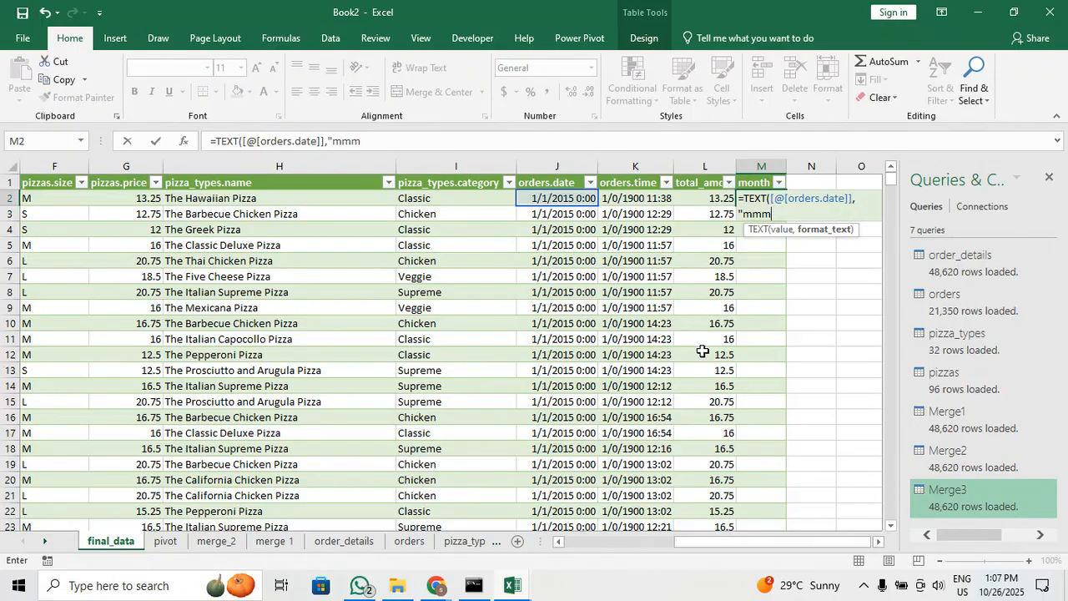
pyautogui.write('")')
pyautogui.press('Return')
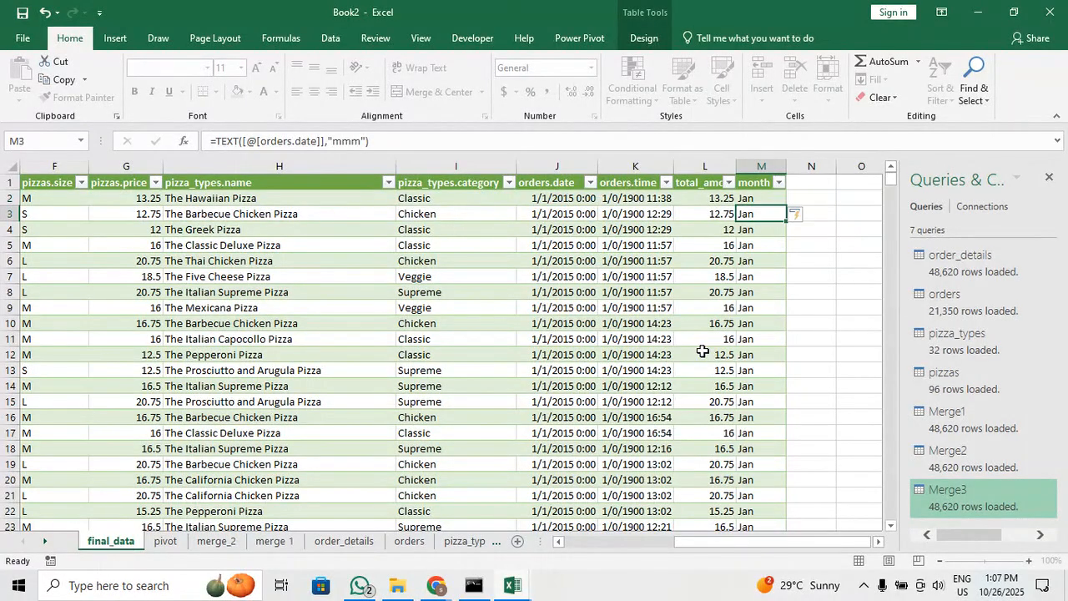
# Change the format text in the month column's formula in M2 to "mmmm" for full month names
pyautogui.click(766, 198)
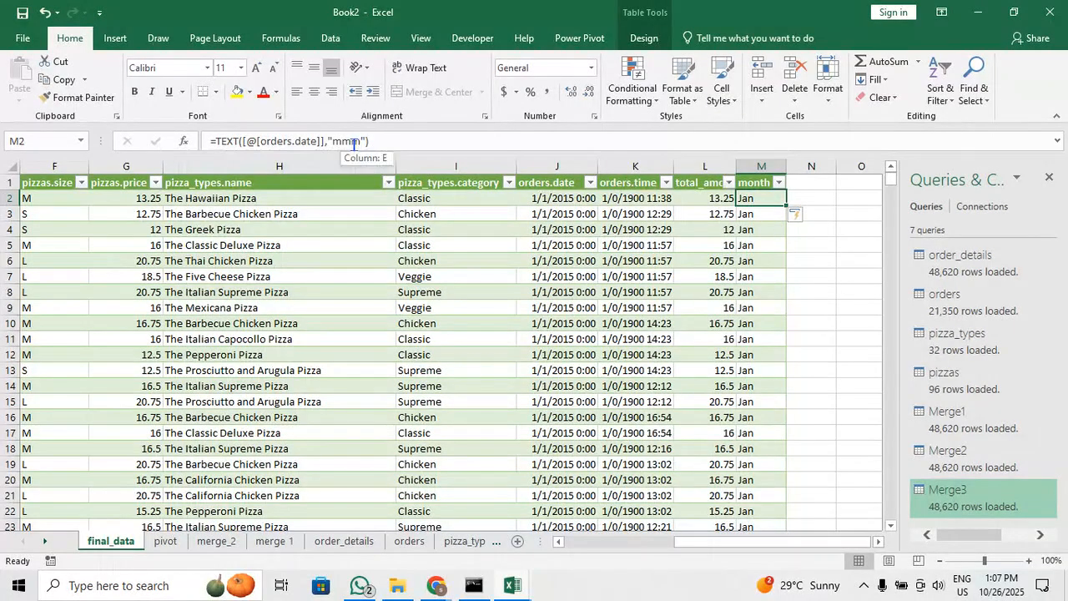
pyautogui.click(358, 143)
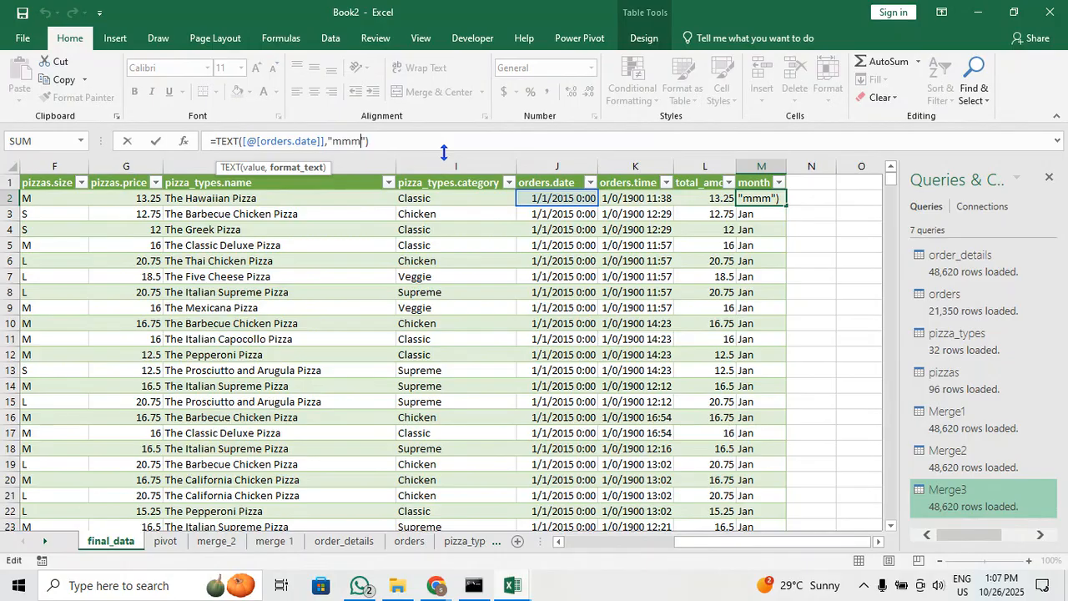
pyautogui.write('m')
pyautogui.press('Return')
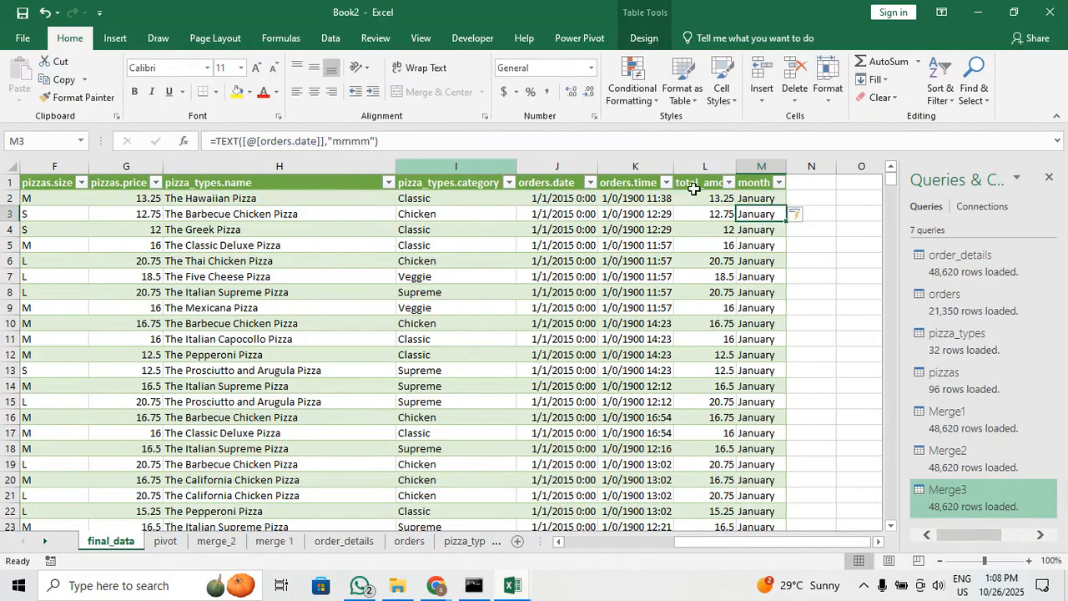
# Check which months the month column contains in its filter list and look over its cells in the final_data table
pyautogui.click(778, 182)
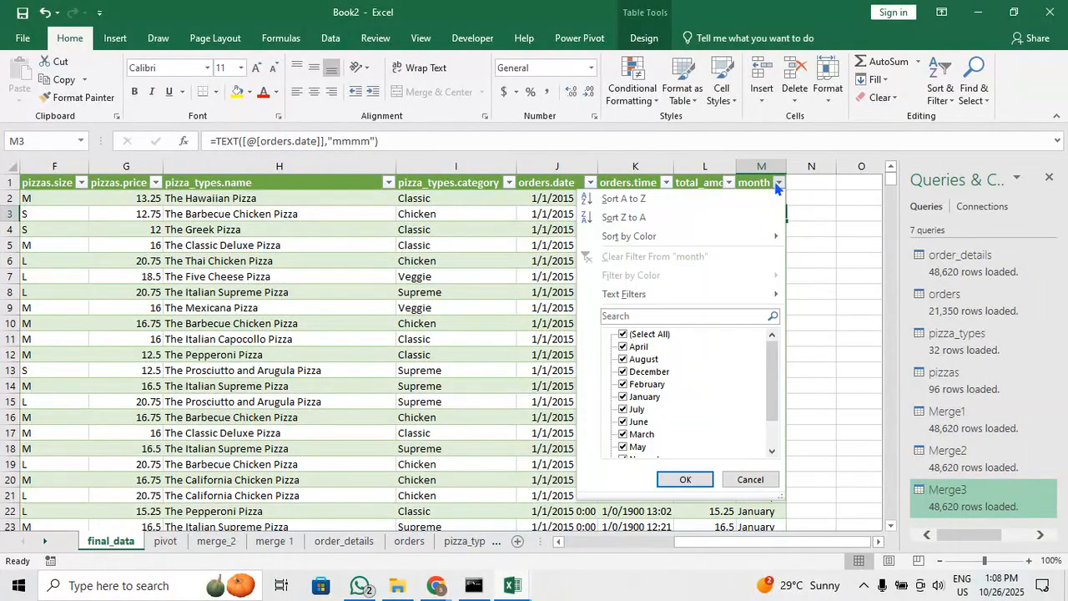
pyautogui.scroll(-1, 687, 401)
pyautogui.scroll(1, 687, 400)
pyautogui.click(682, 480)
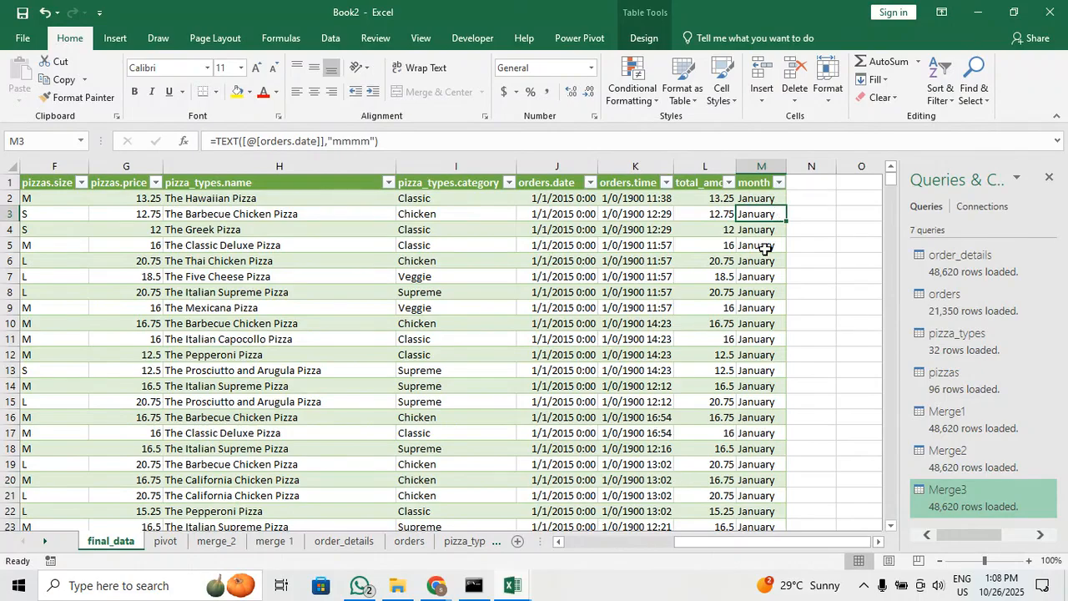
pyautogui.click(764, 249)
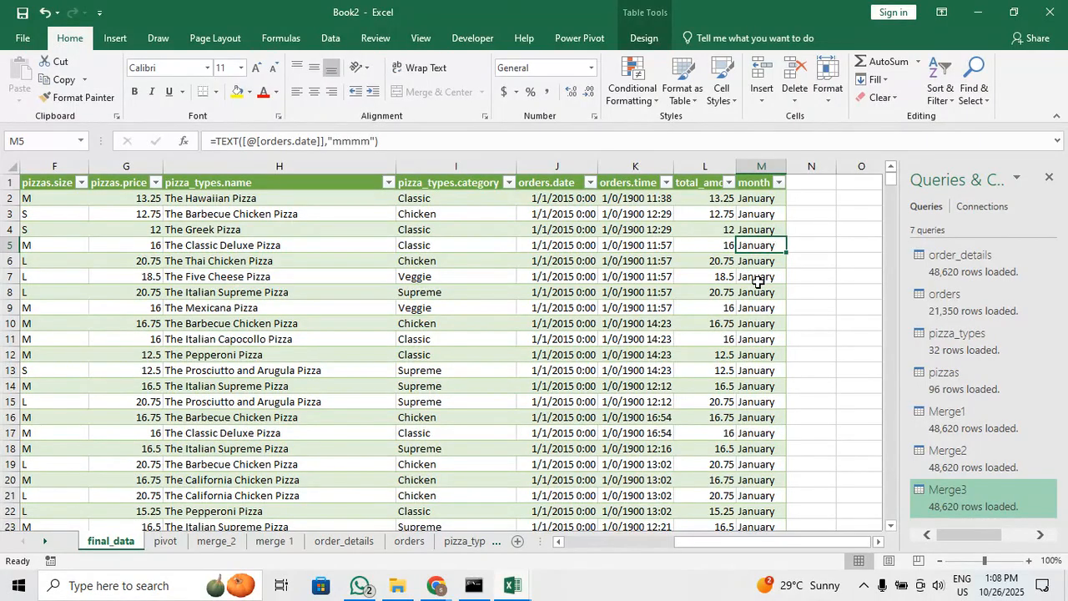
pyautogui.click(758, 282)
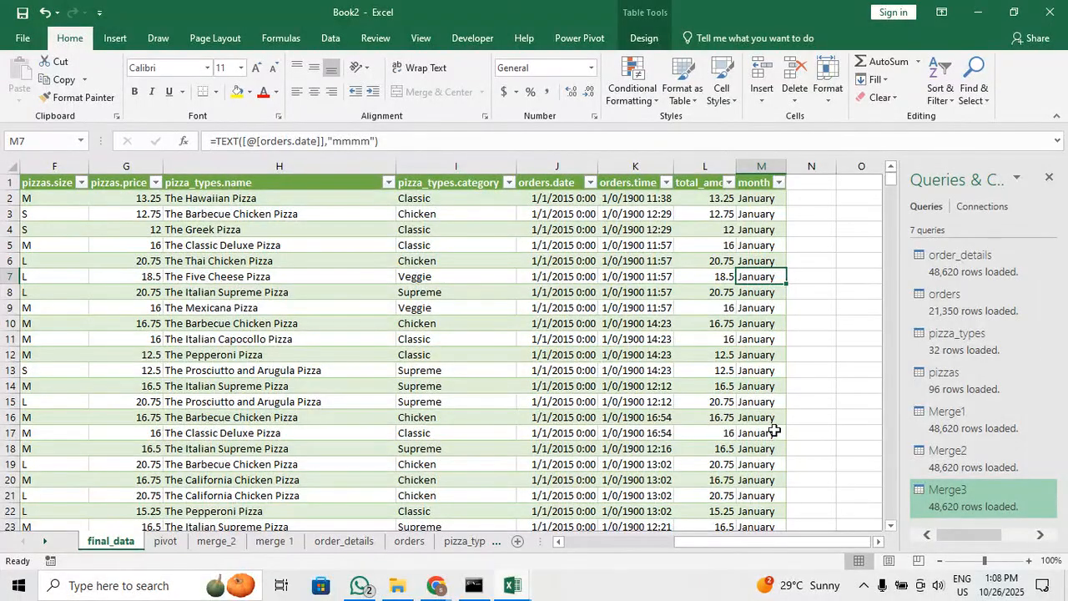
pyautogui.scroll(-1, 771, 432)
pyautogui.scroll(1, 771, 432)
# Refresh the category, size and top 10 pizza PivotTables on the pivot sheet to take in the changed source table
pyautogui.click(180, 549)
pyautogui.click(375, 246)
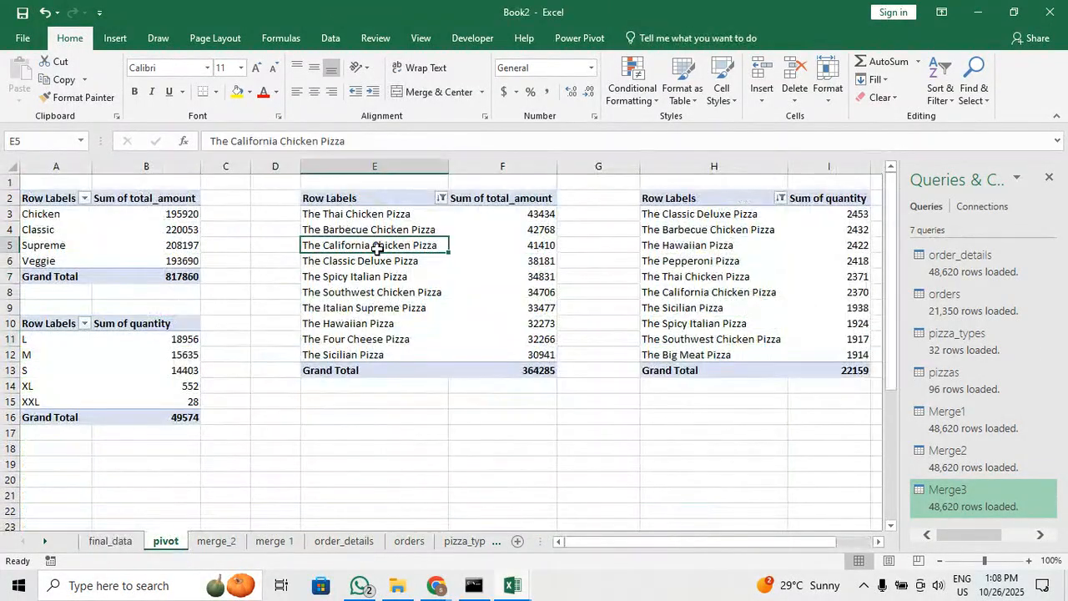
pyautogui.click(643, 37)
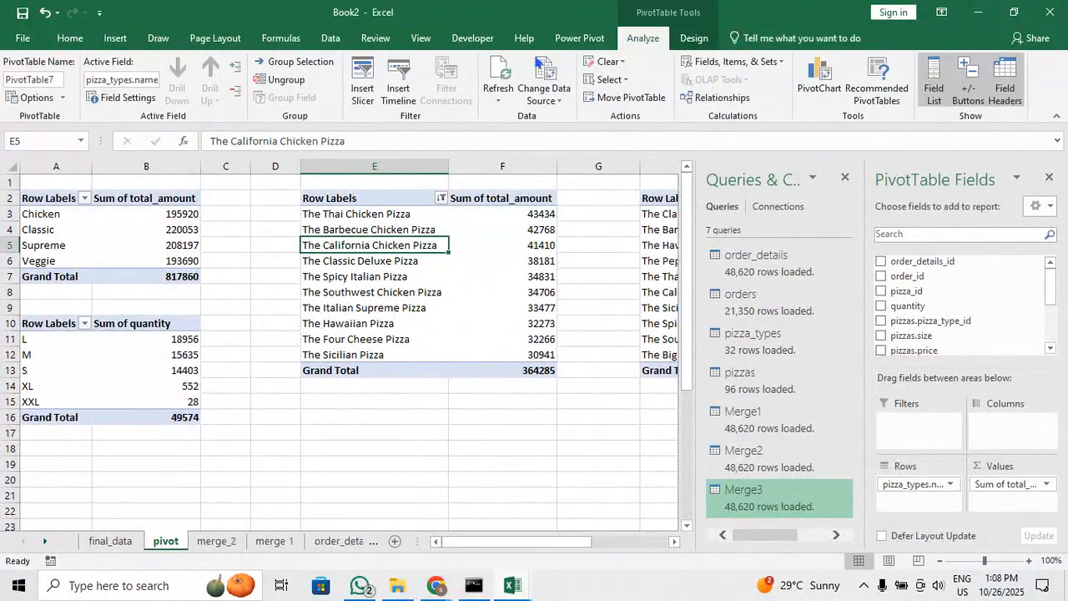
pyautogui.click(499, 75)
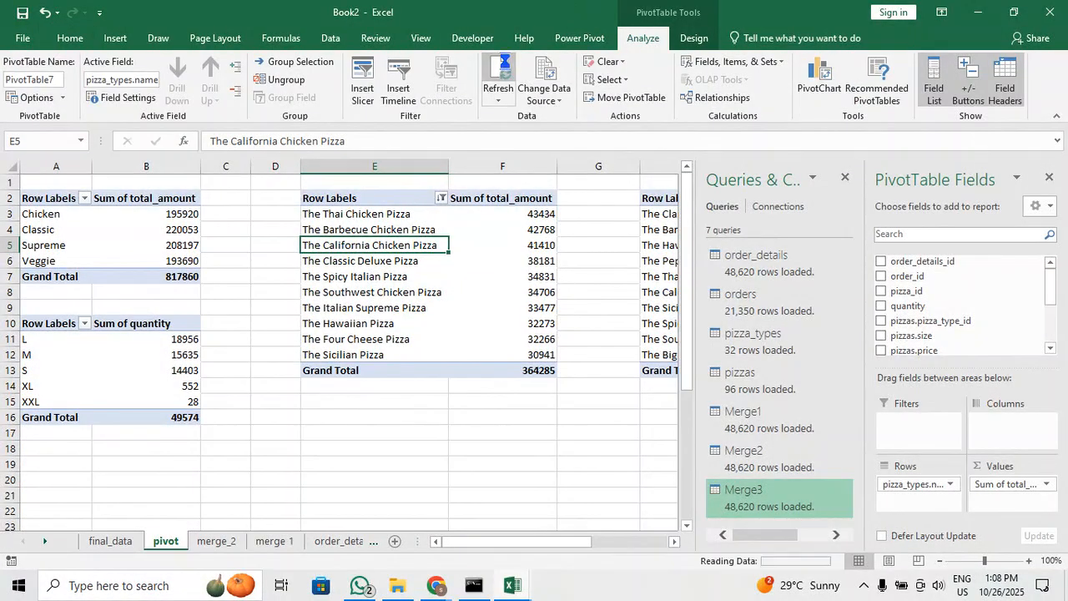
pyautogui.click(132, 248)
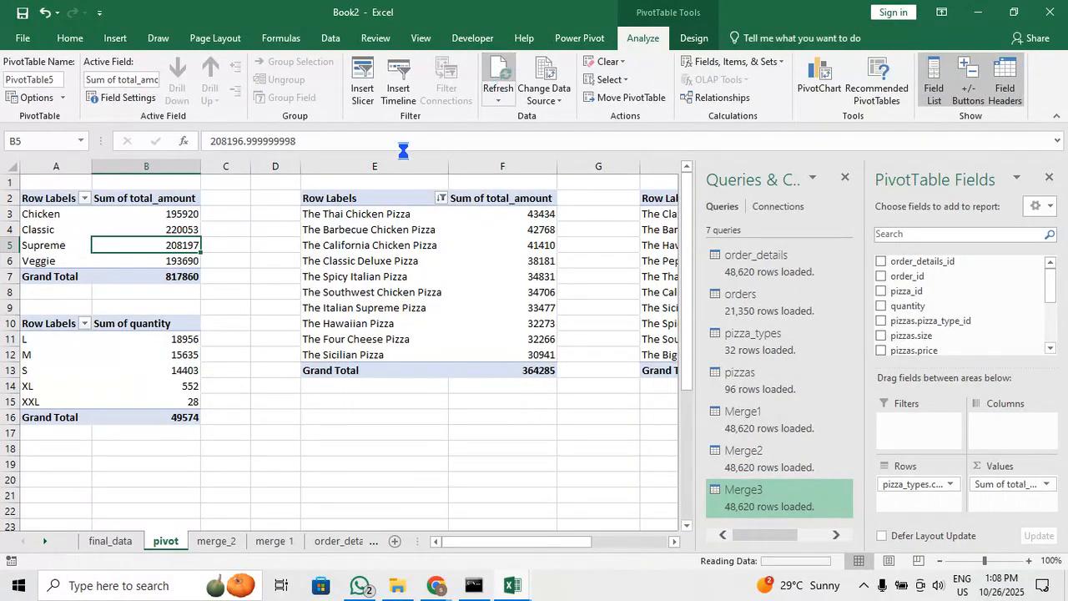
pyautogui.click(163, 355)
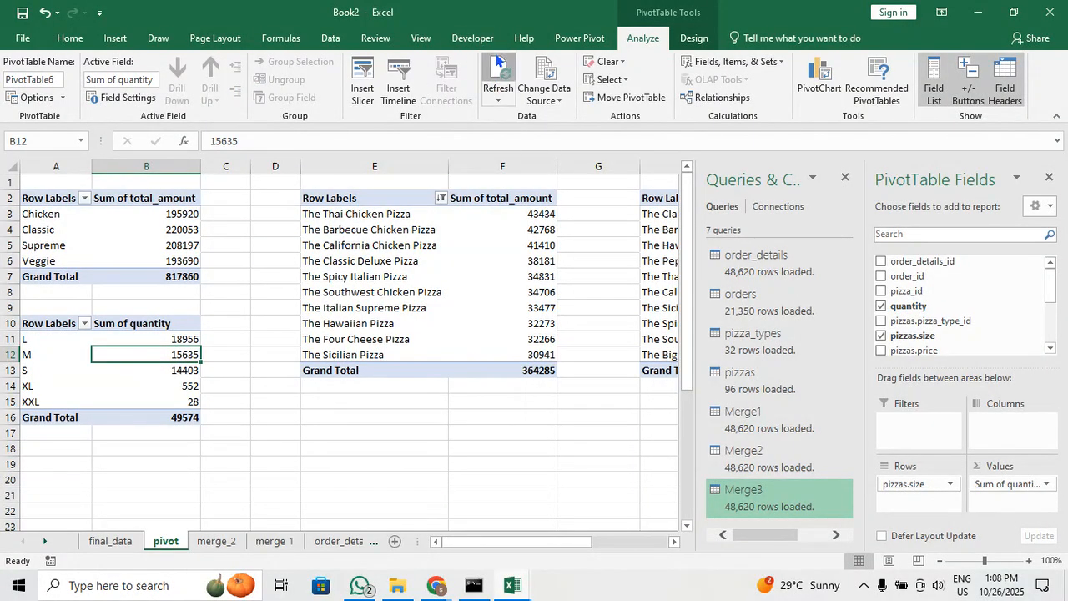
pyautogui.click(647, 216)
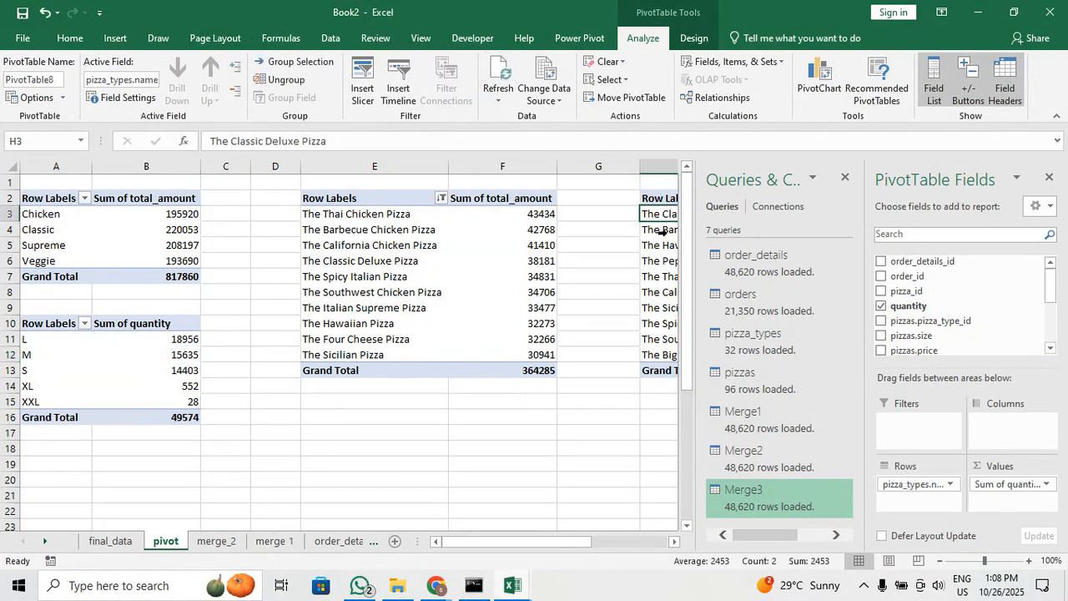
pyautogui.click(660, 231)
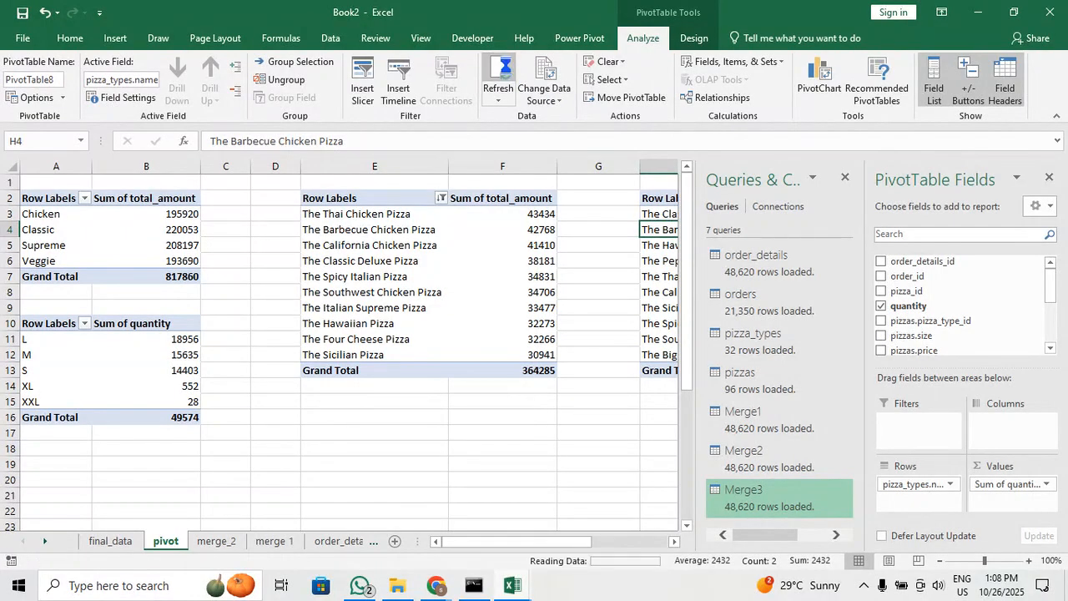
# Review the columns of the final_data table and compare them with the PivotTables on the pivot sheet
pyautogui.click(123, 545)
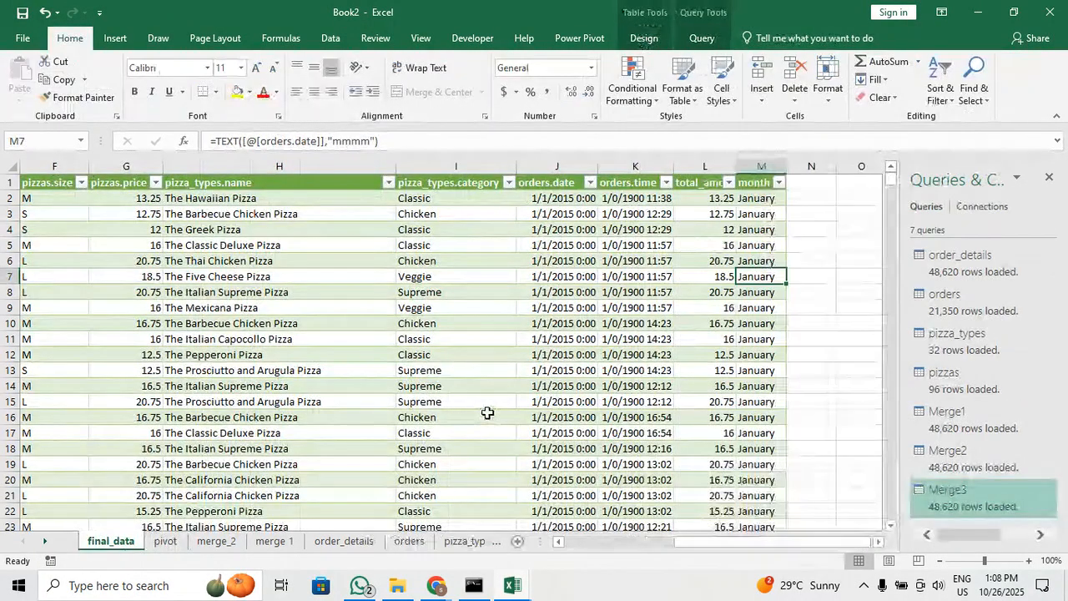
pyautogui.hscroll(-5, 487, 413)
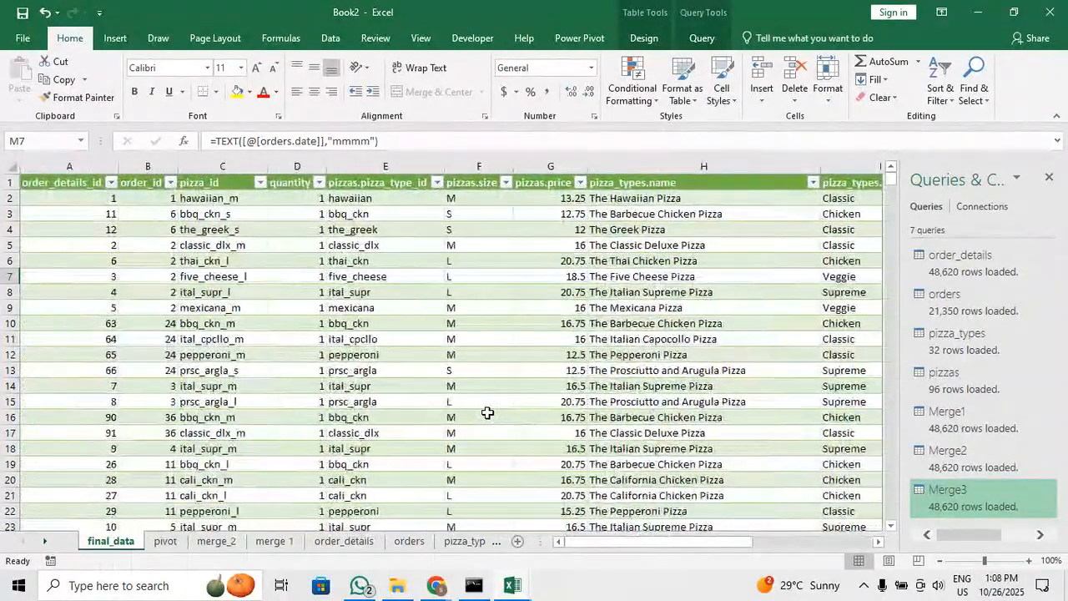
pyautogui.hscroll(2, 487, 413)
pyautogui.hscroll(1, 487, 414)
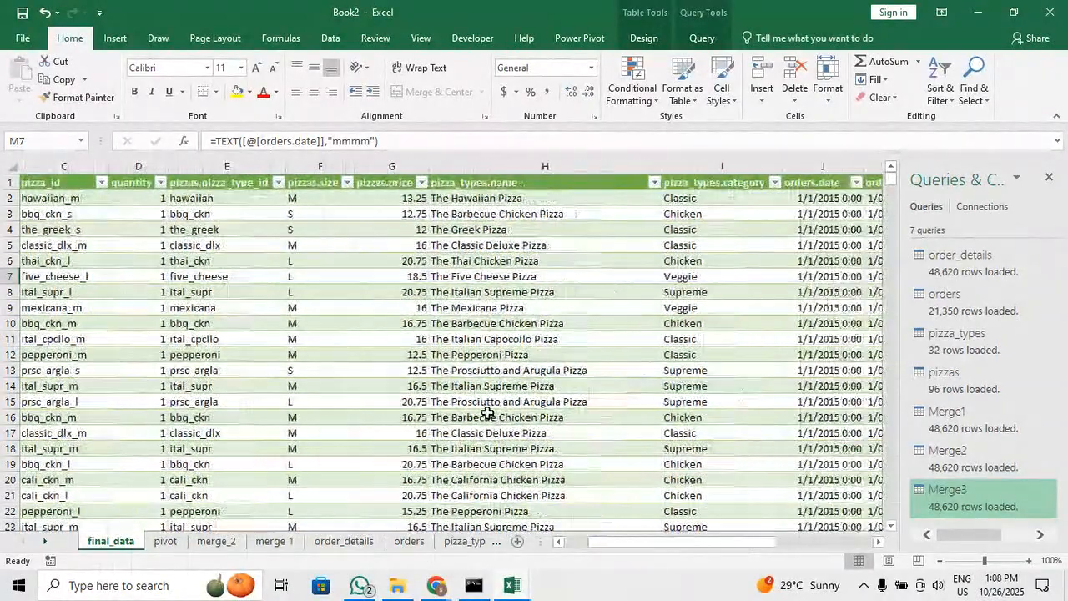
pyautogui.hscroll(1, 487, 413)
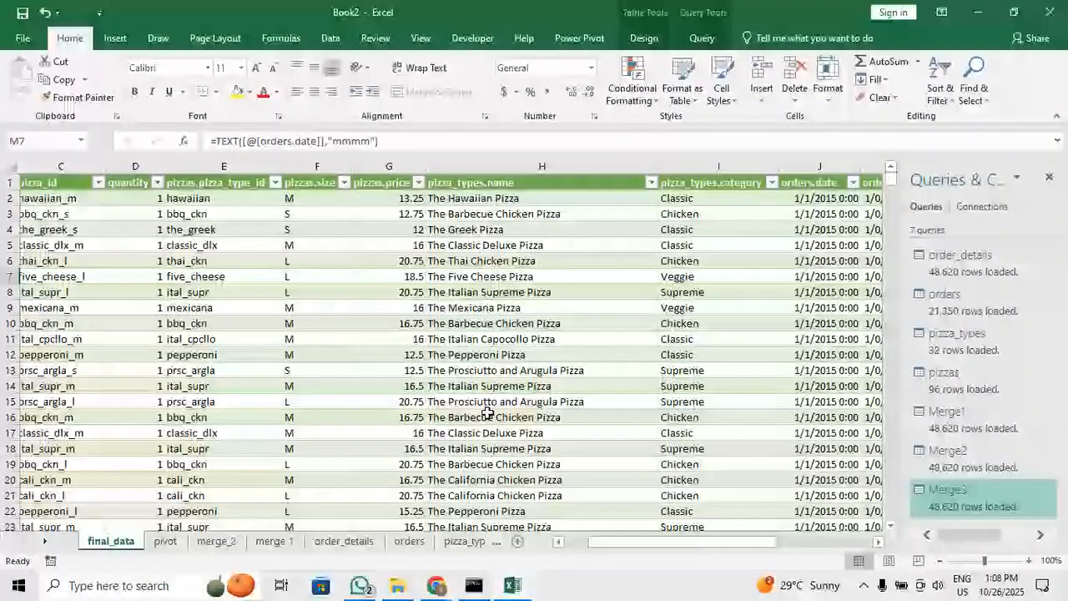
pyautogui.hscroll(-2, 487, 413)
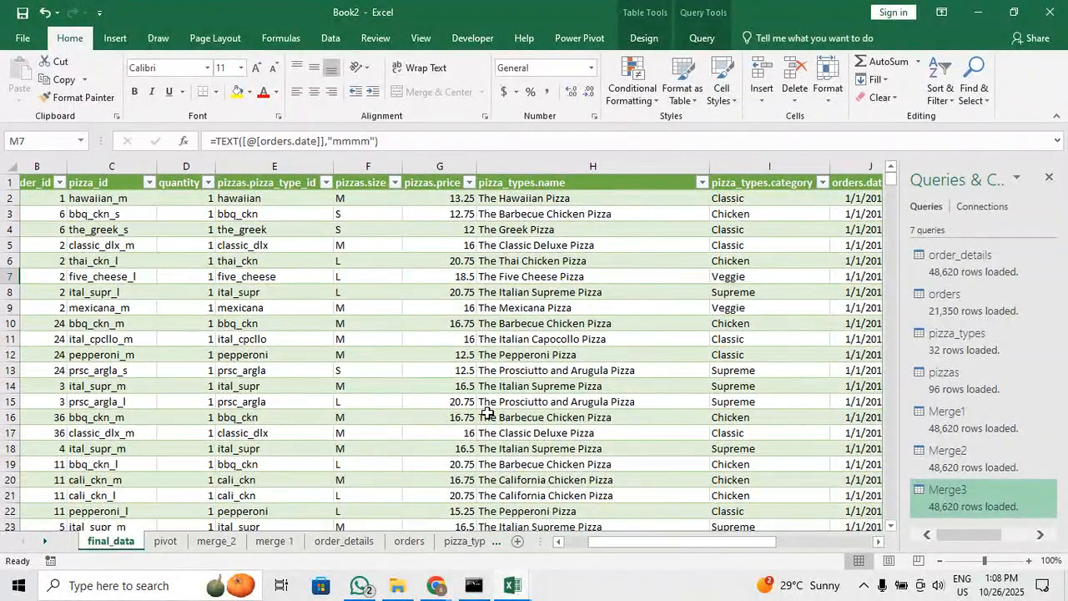
pyautogui.hscroll(-3, 487, 413)
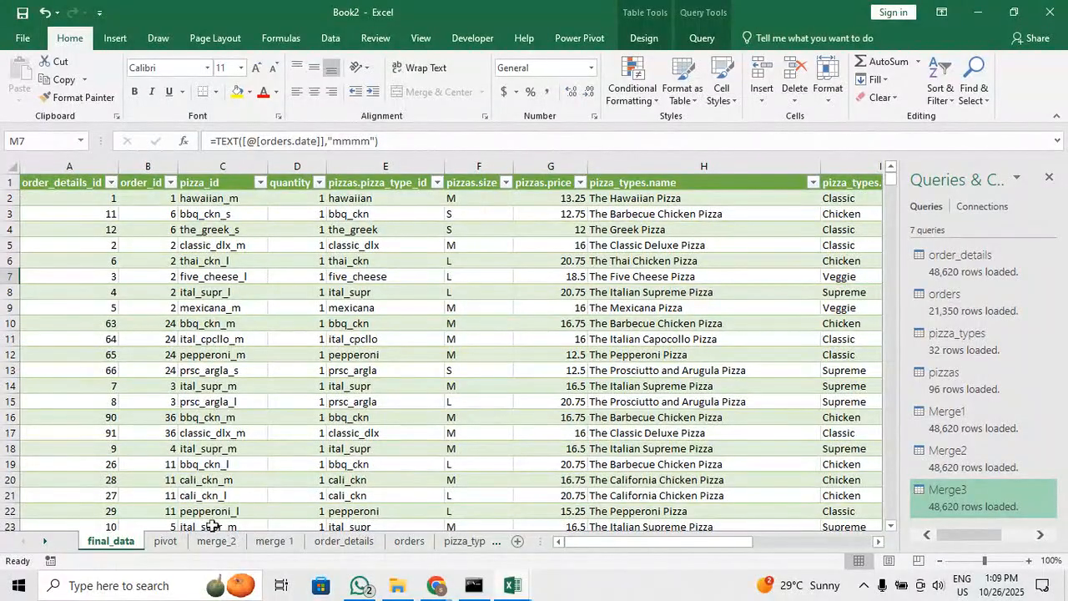
pyautogui.click(165, 541)
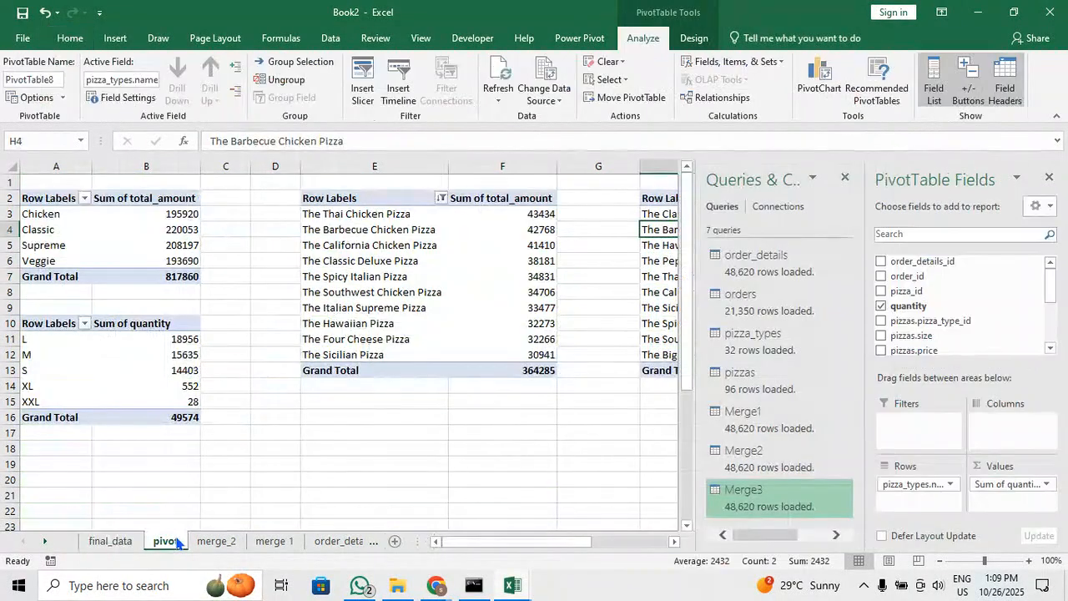
# Create a PivotTable from the Merge3 table in final_data, placed at cell A21 of the existing pivot sheet
pyautogui.click(111, 541)
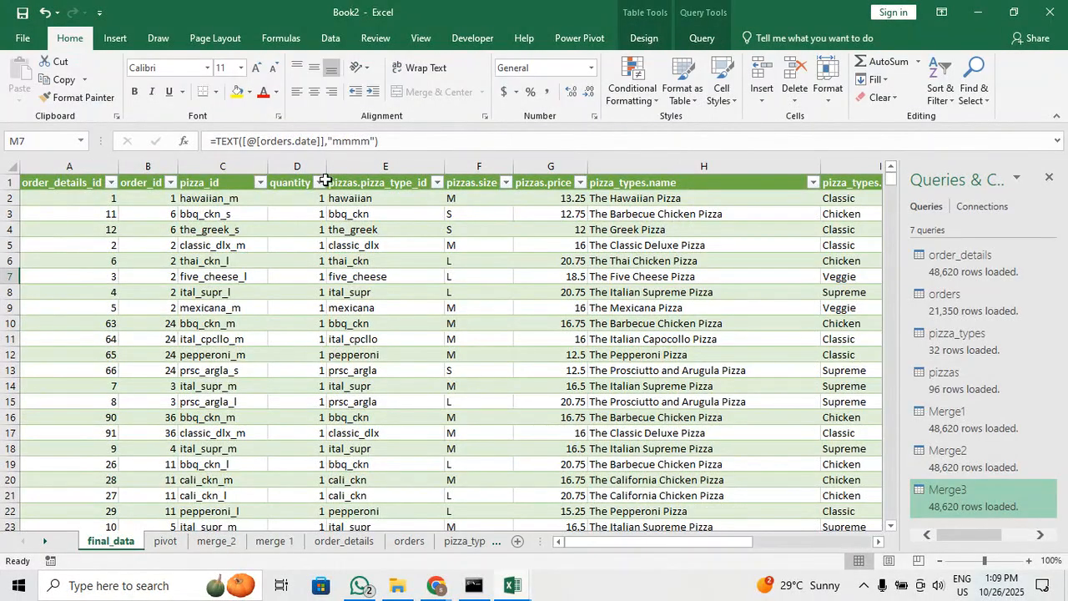
pyautogui.click(123, 40)
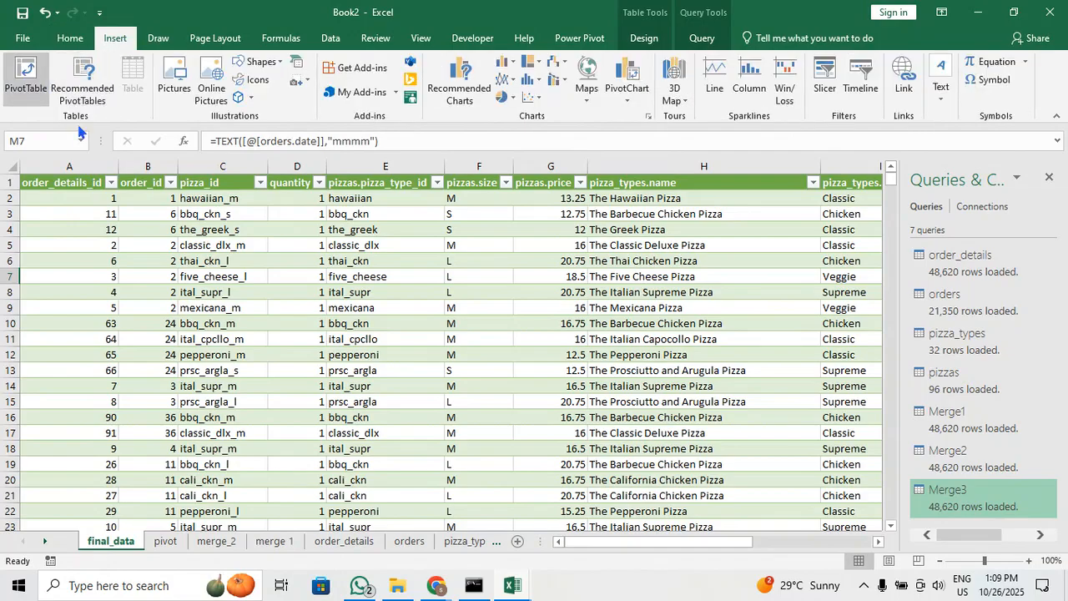
pyautogui.click(26, 82)
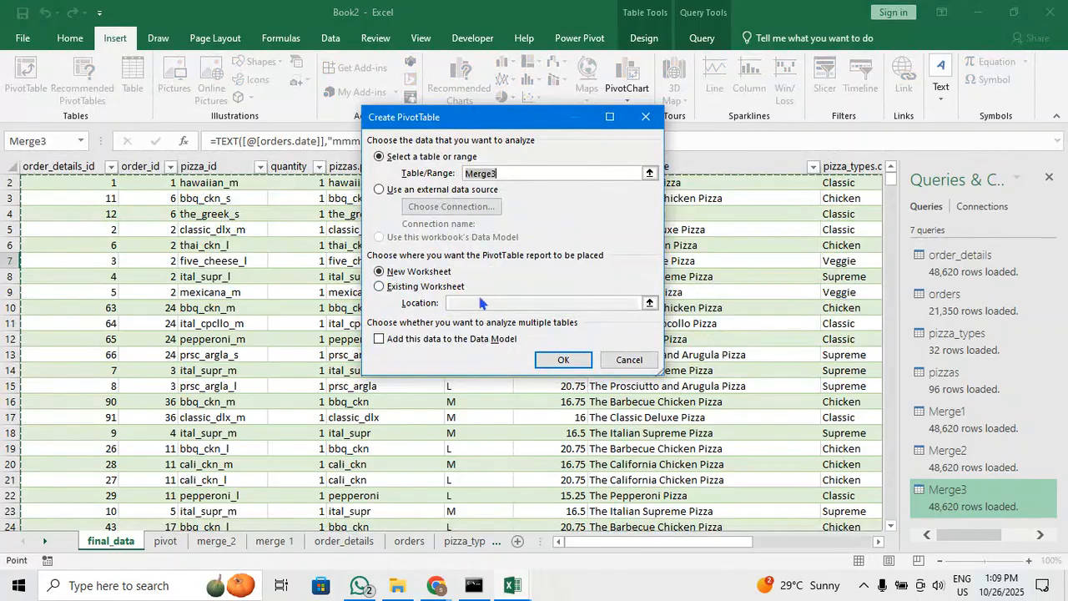
pyautogui.click(444, 288)
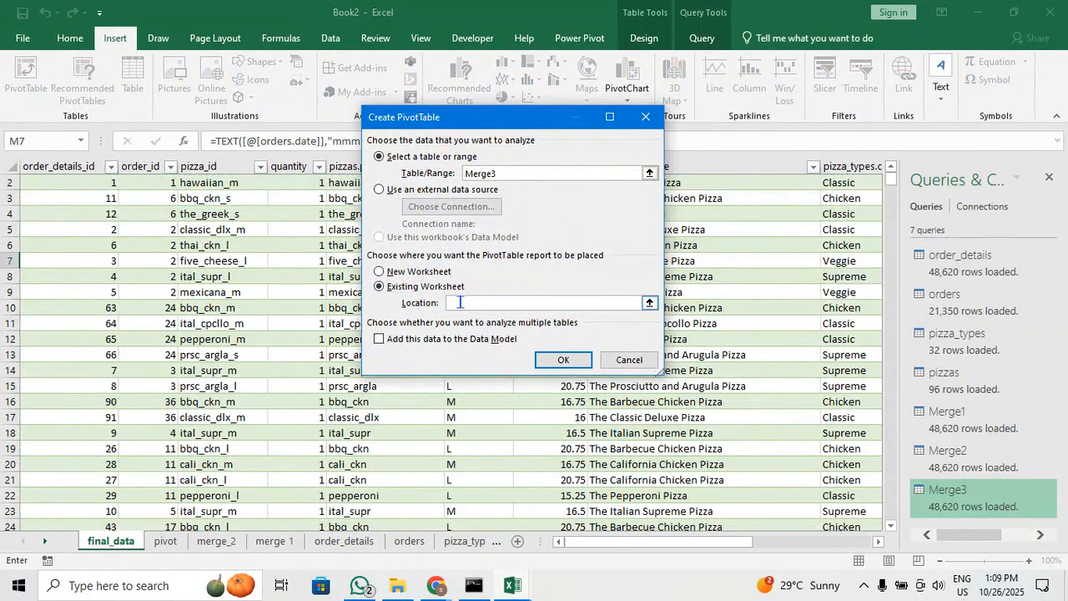
pyautogui.click(166, 541)
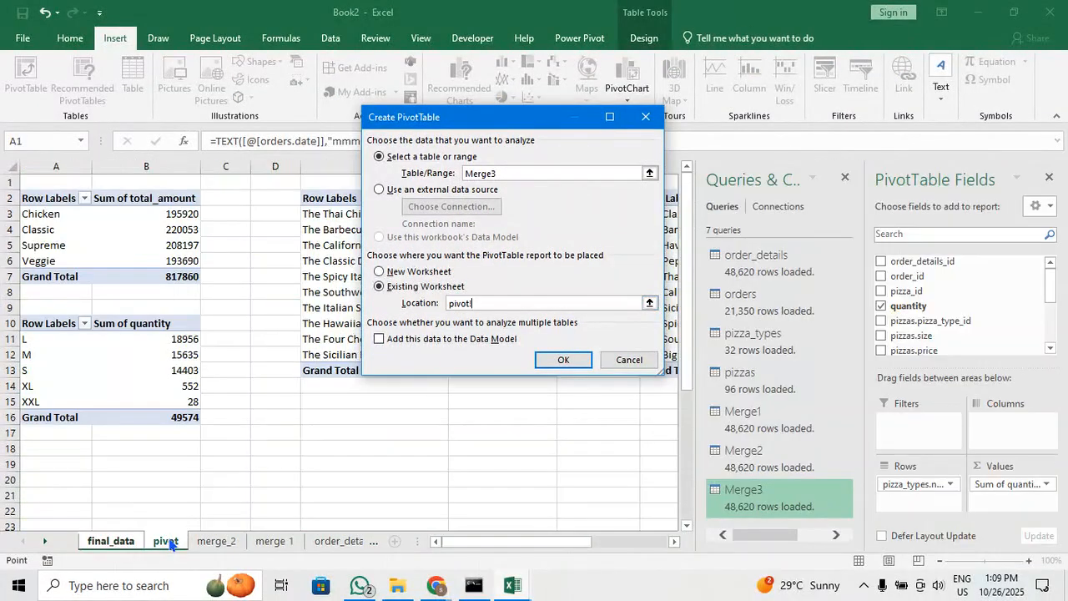
pyautogui.click(351, 451)
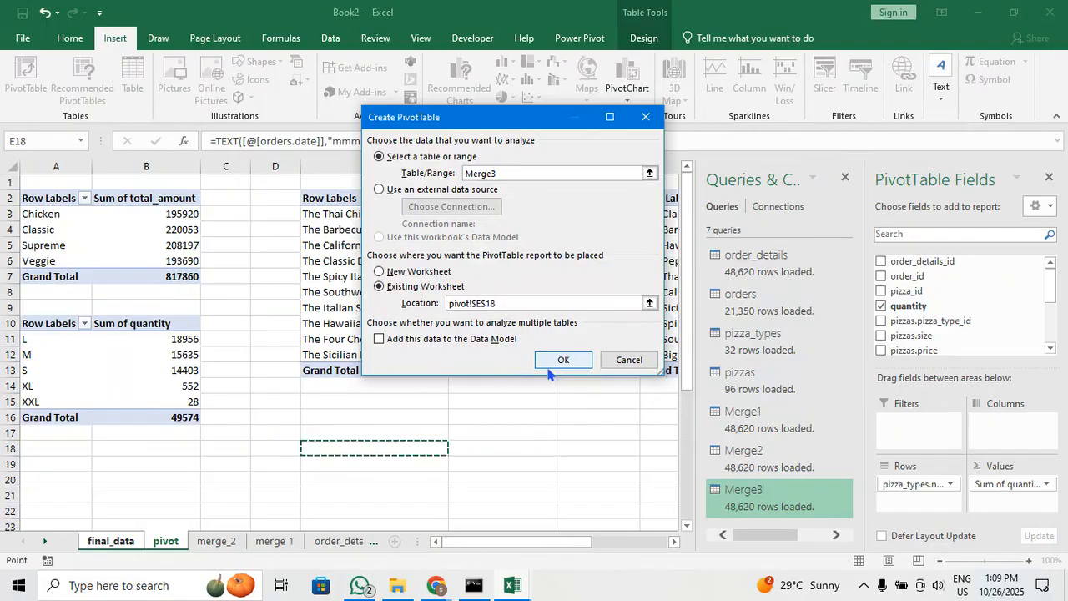
pyautogui.click(54, 497)
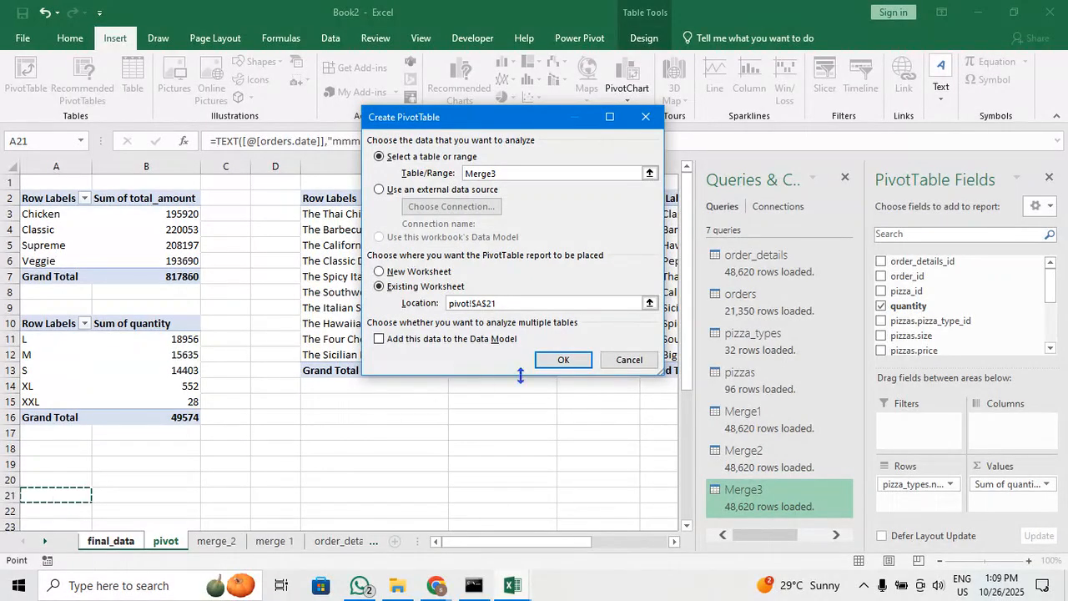
pyautogui.click(562, 360)
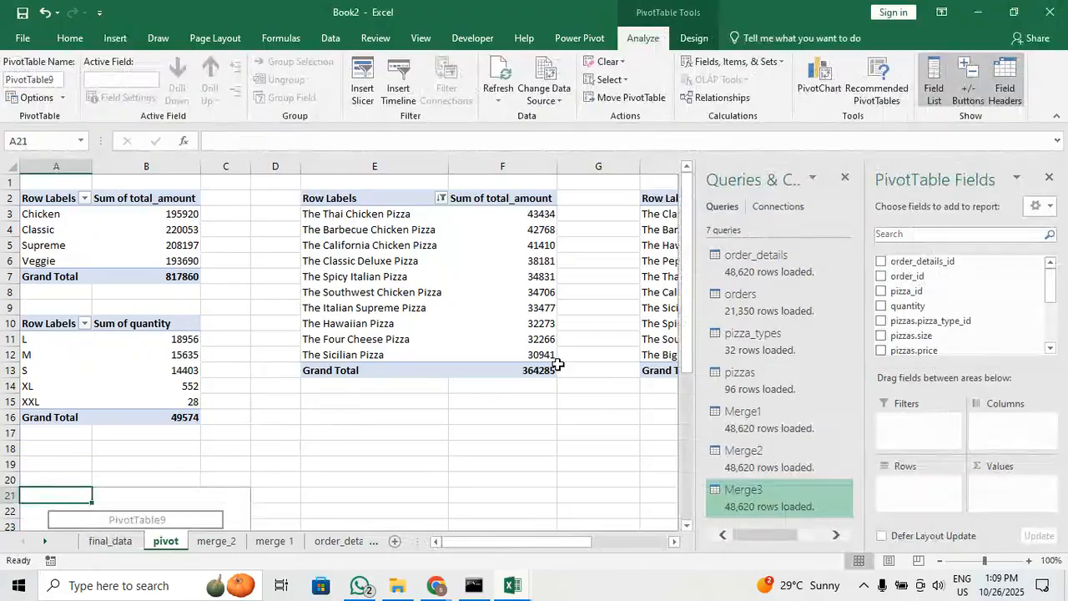
# Add the orders.time field to the empty PivotTable at A21
pyautogui.scroll(-5, 158, 474)
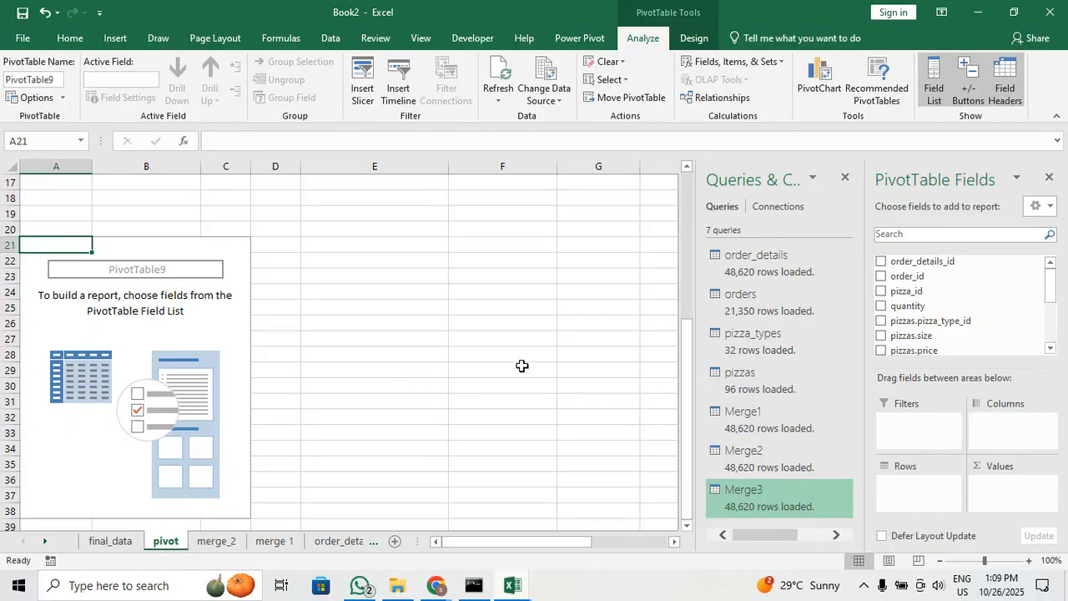
pyautogui.scroll(-1, 970, 346)
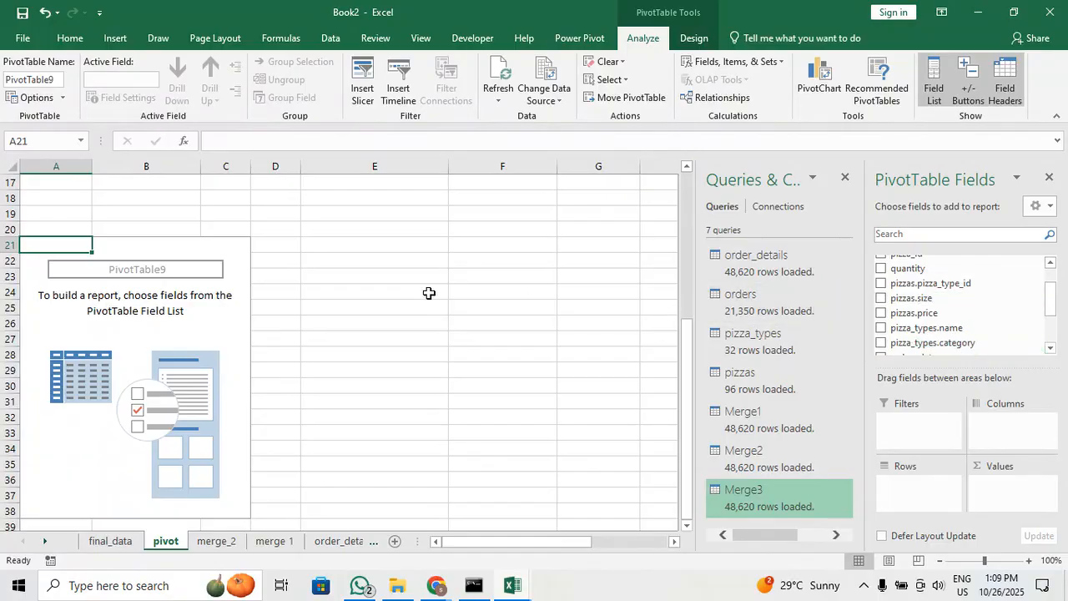
pyautogui.scroll(3, 429, 293)
pyautogui.scroll(3, 429, 293)
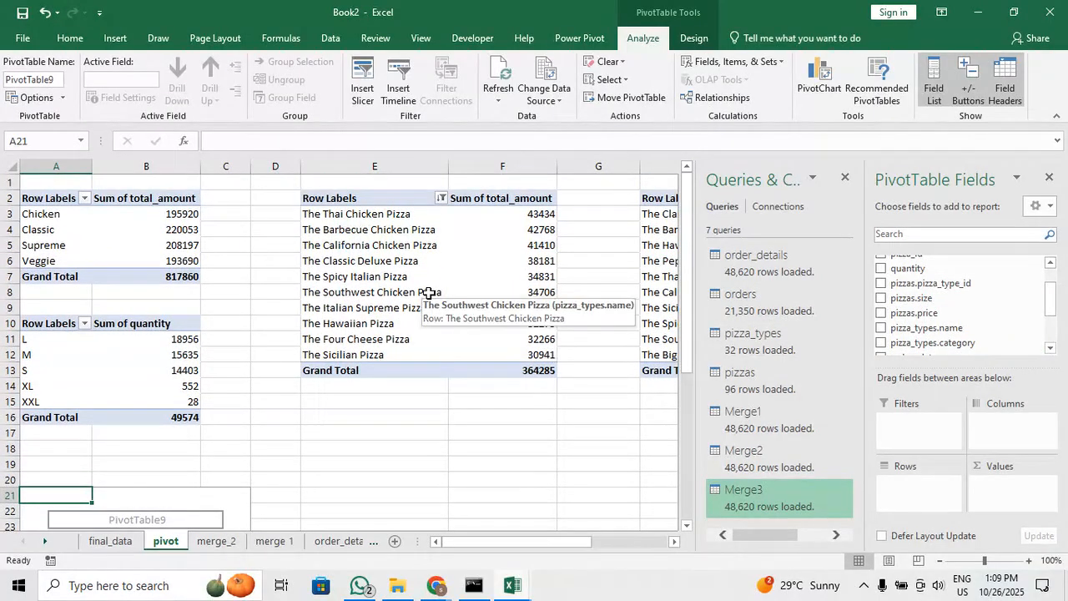
pyautogui.scroll(-3, 975, 334)
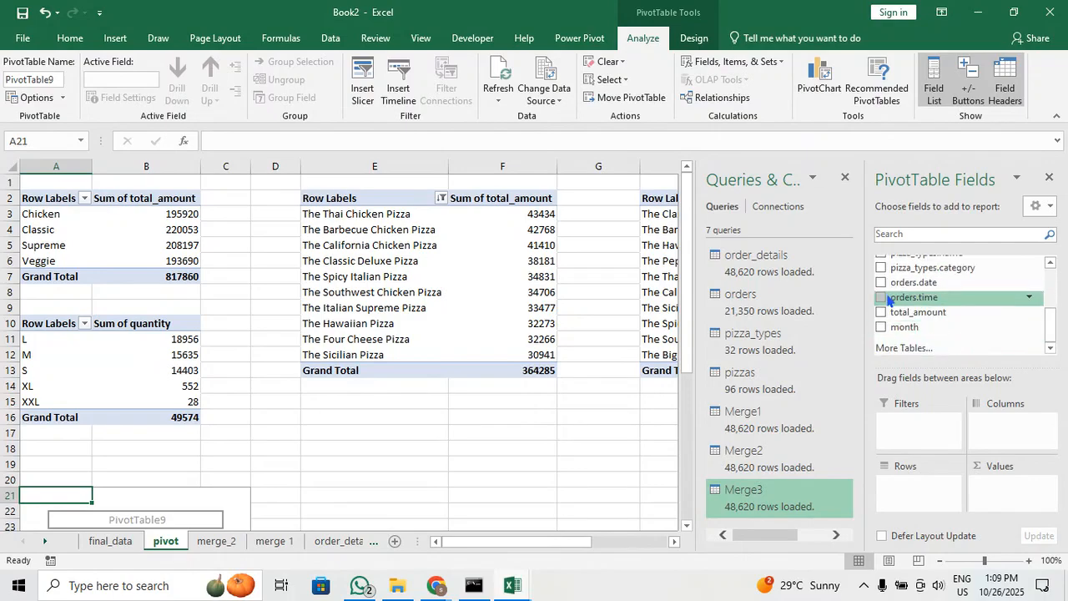
pyautogui.click(883, 298)
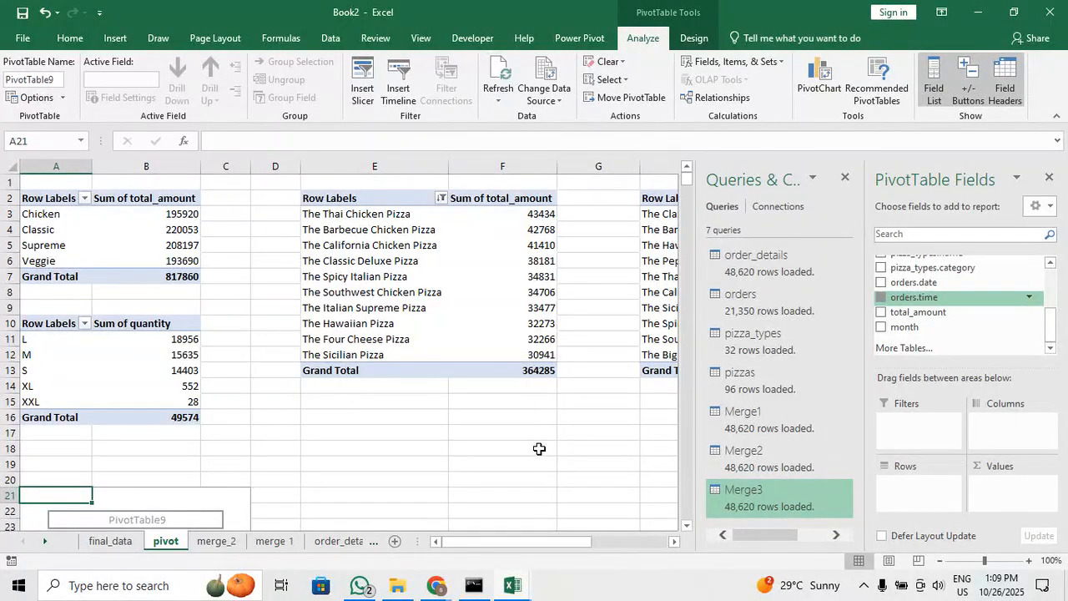
# Add orders.time to the rows and quantity to the values of the pivot table at A21
pyautogui.scroll(-6, 346, 482)
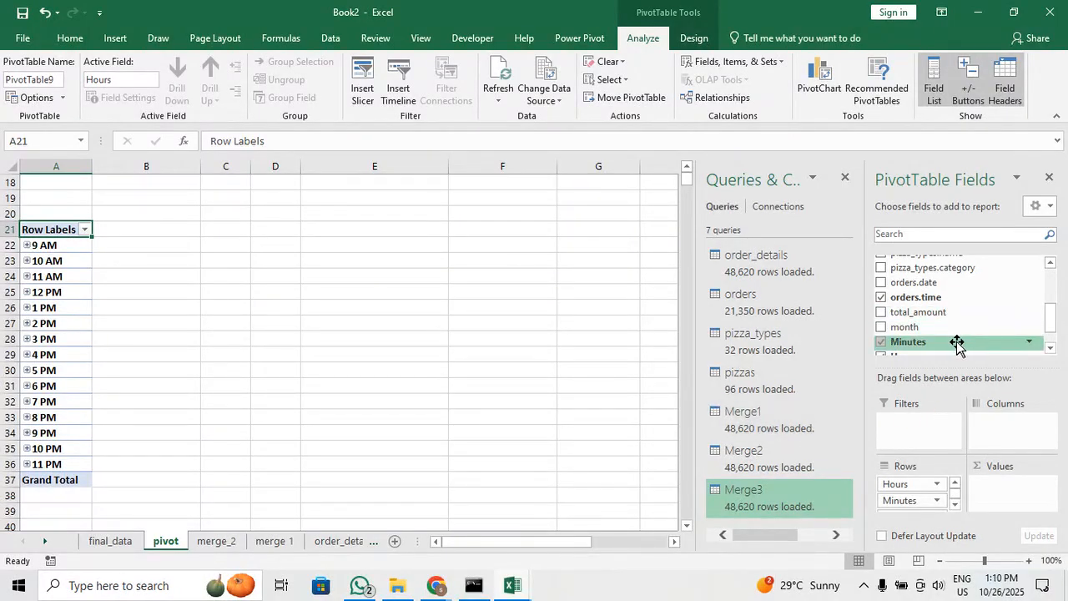
pyautogui.scroll(-1, 939, 342)
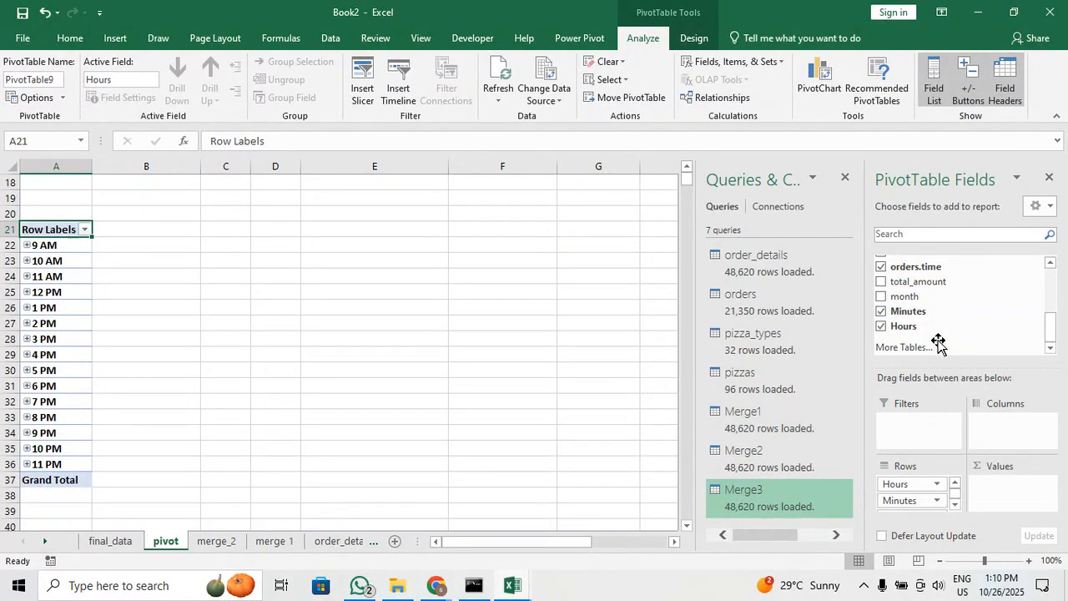
pyautogui.scroll(1, 939, 341)
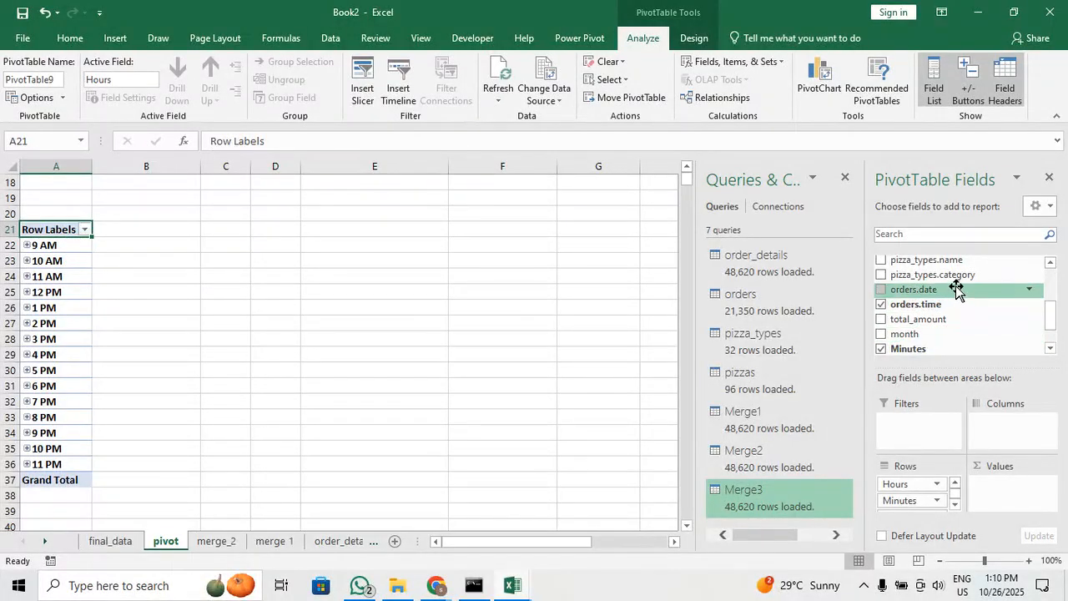
pyautogui.scroll(3, 956, 288)
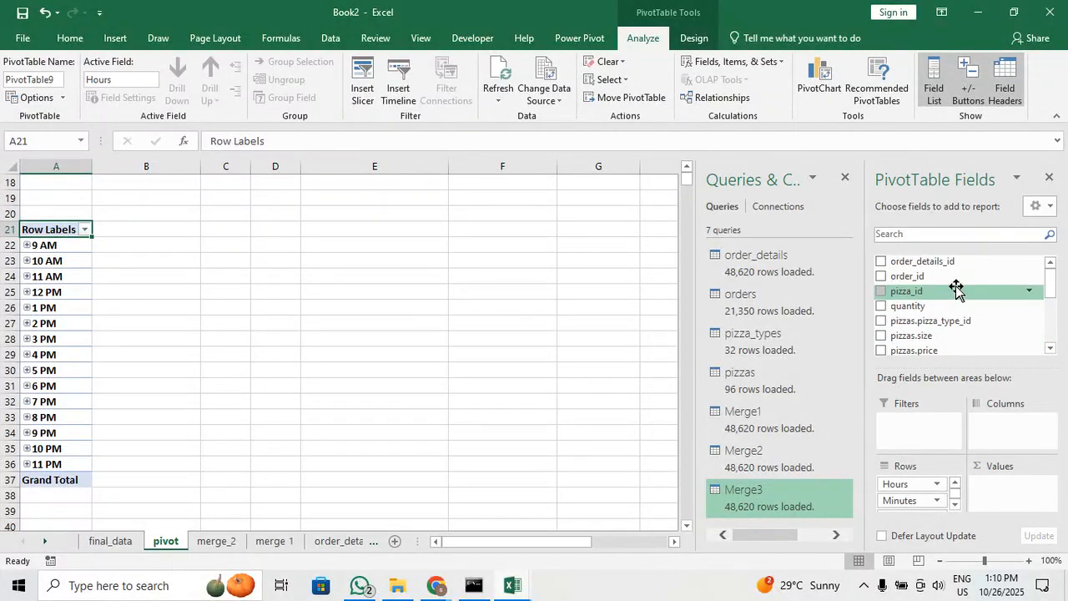
pyautogui.click(883, 308)
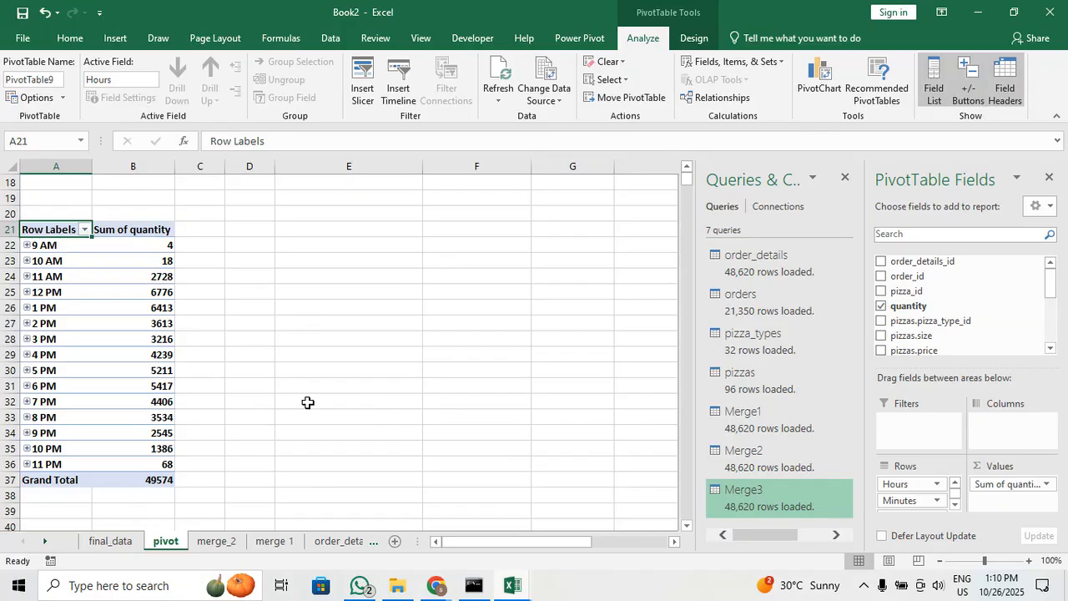
# On the final_data sheet, apply the Time number format to all values in the orders.time column
pyautogui.click(127, 543)
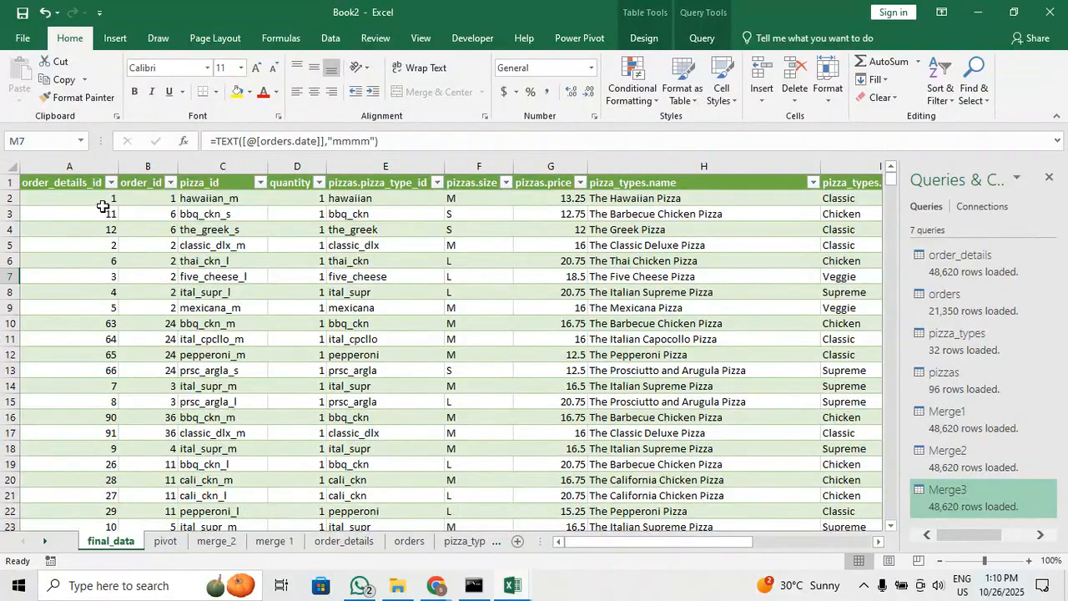
pyautogui.hscroll(4, 583, 319)
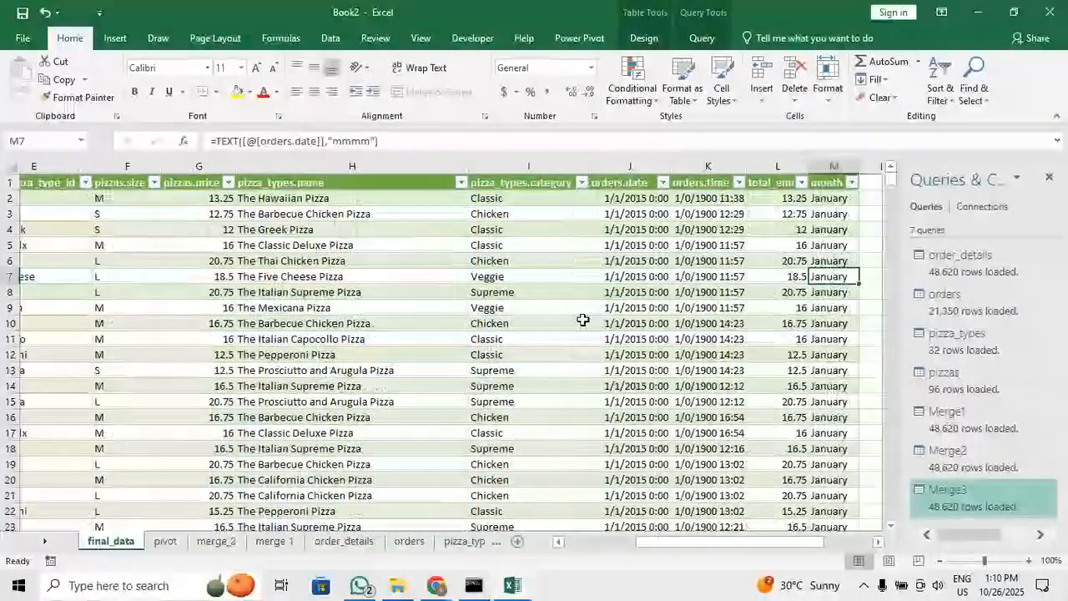
pyautogui.hscroll(3, 583, 320)
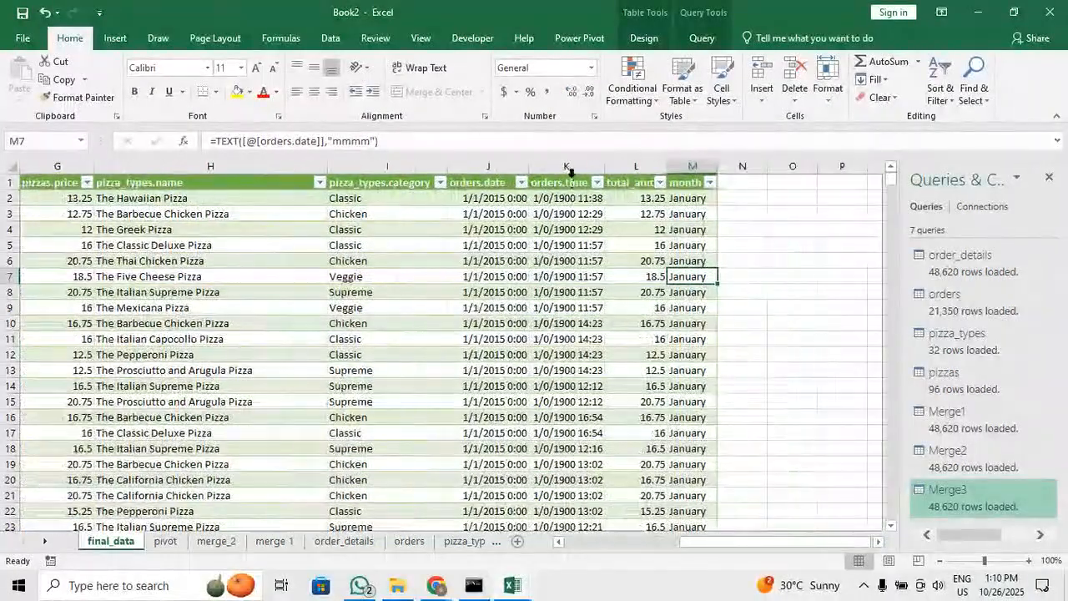
pyautogui.click(570, 170)
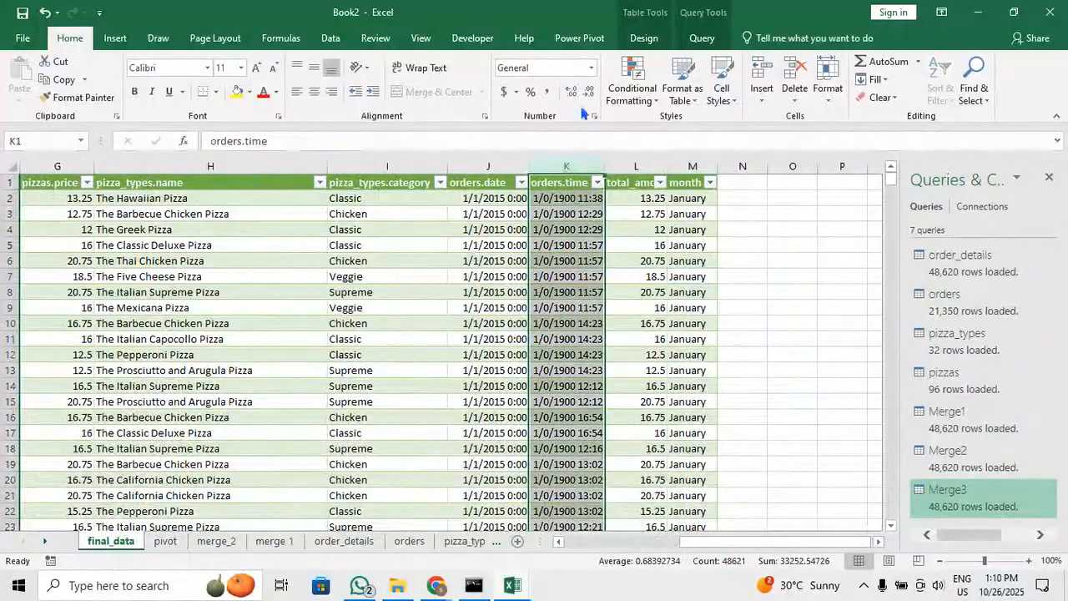
pyautogui.click(592, 70)
pyautogui.click(455, 256)
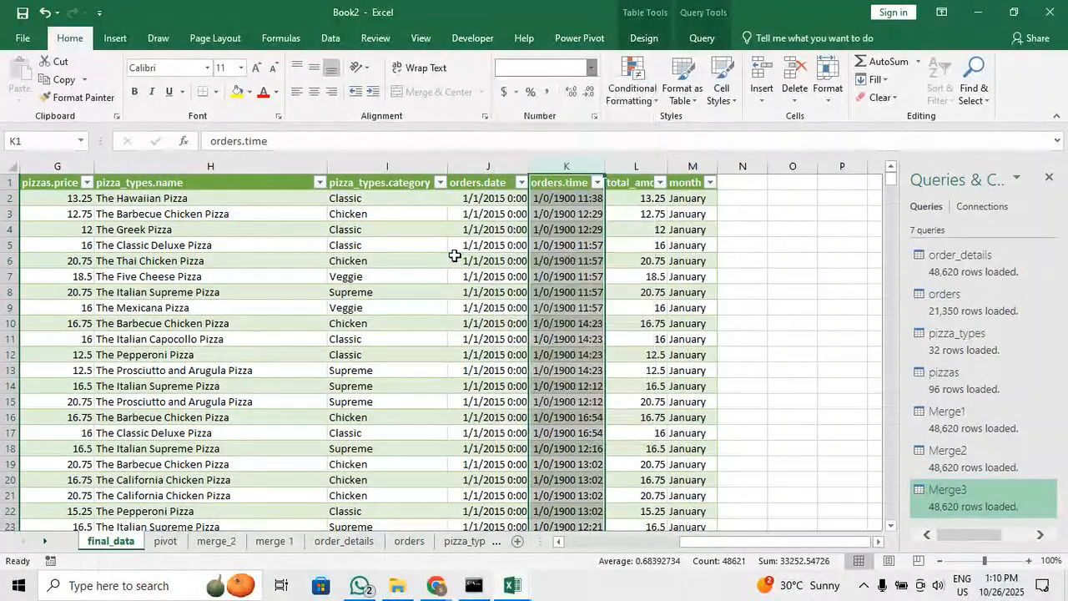
pyautogui.click(592, 202)
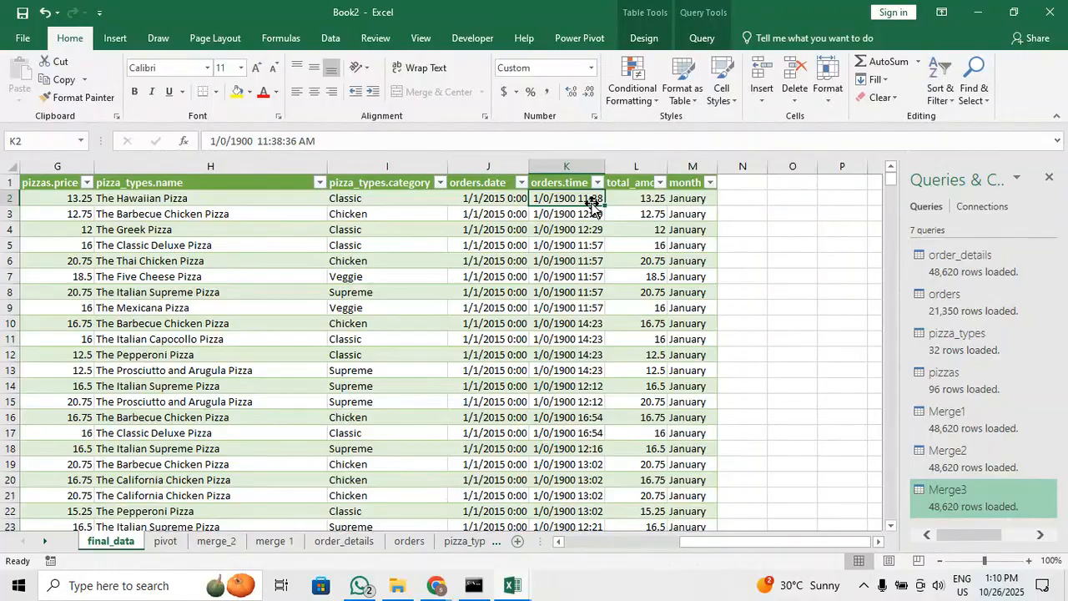
pyautogui.hotkey('ctrl', 'shift', 'Down')
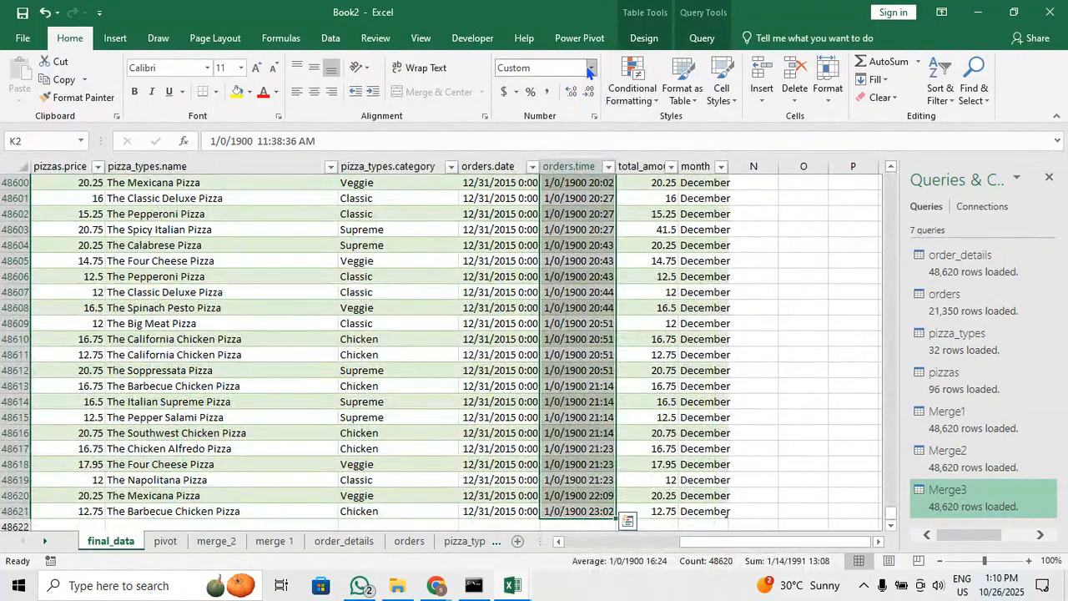
pyautogui.click(590, 69)
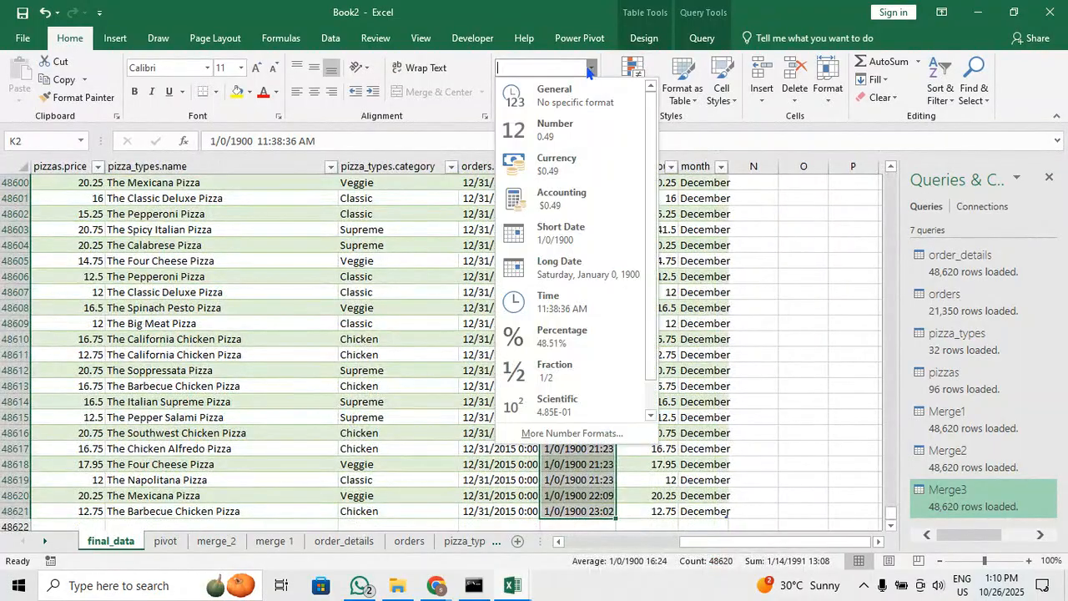
pyautogui.click(575, 309)
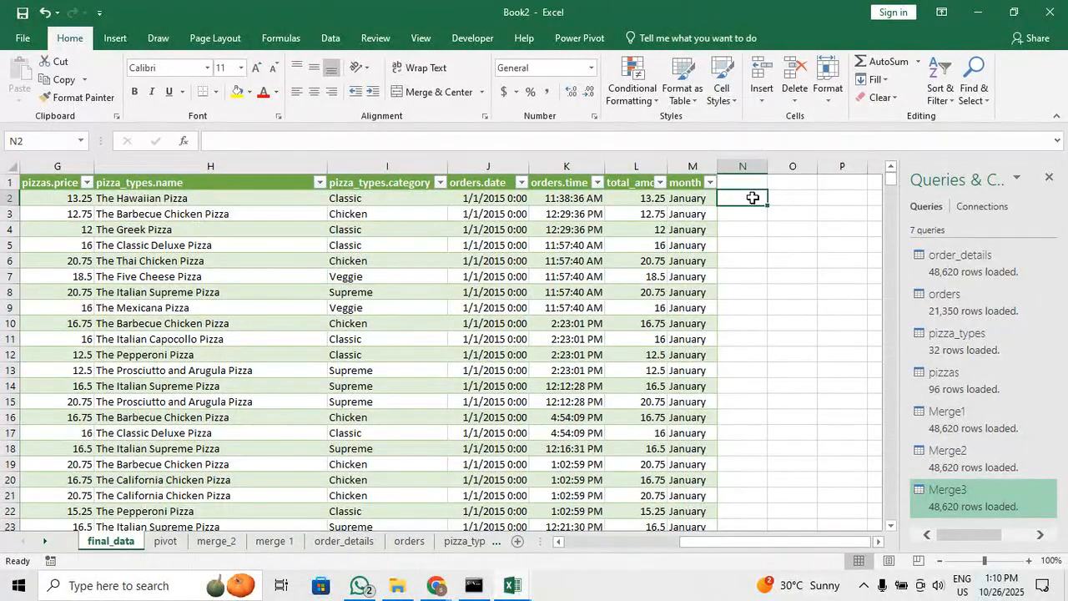
# Apply the Short Date number format to all values in the orders.time column
pyautogui.click(578, 200)
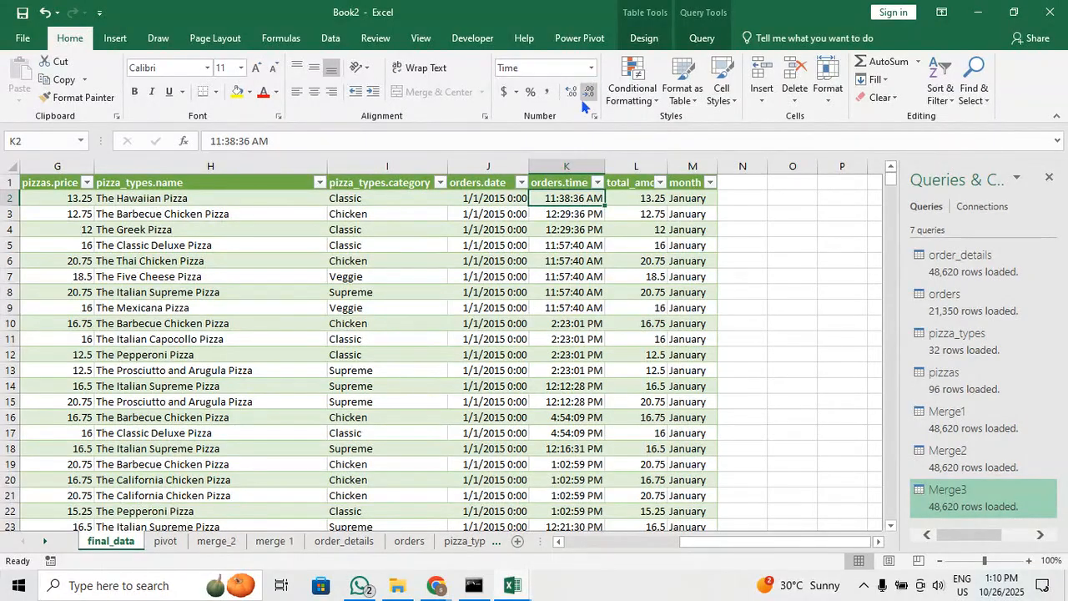
pyautogui.hotkey('ctrl', 'shift', 'Down')
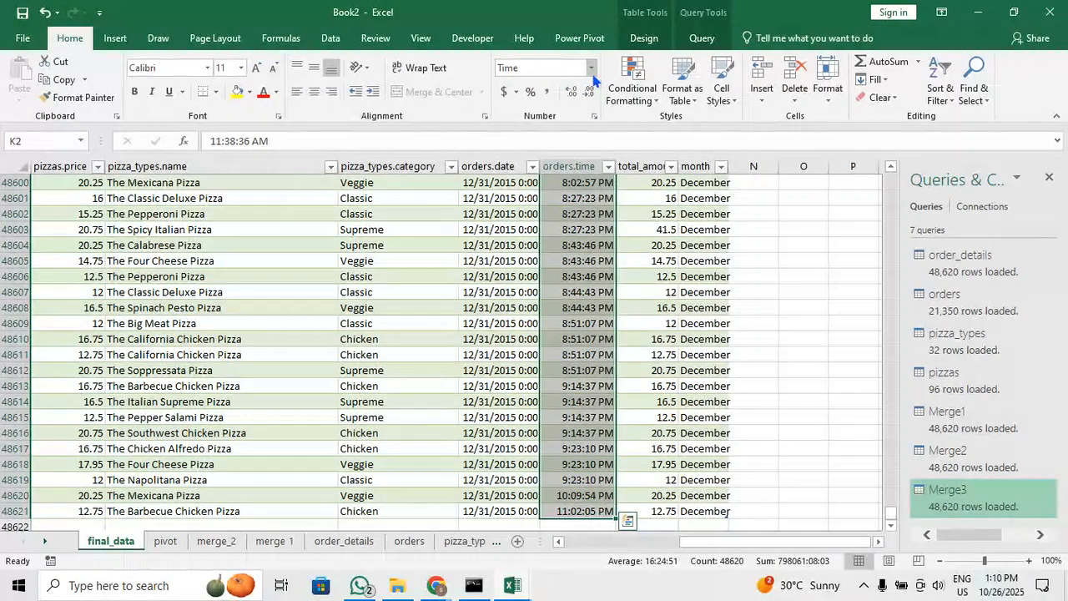
pyautogui.click(591, 67)
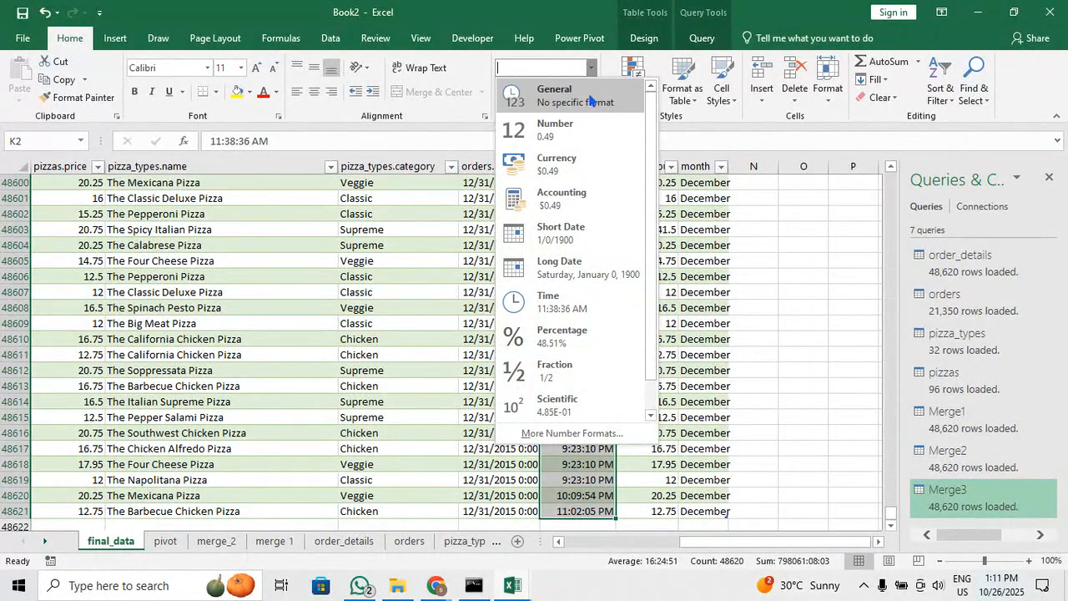
pyautogui.click(590, 242)
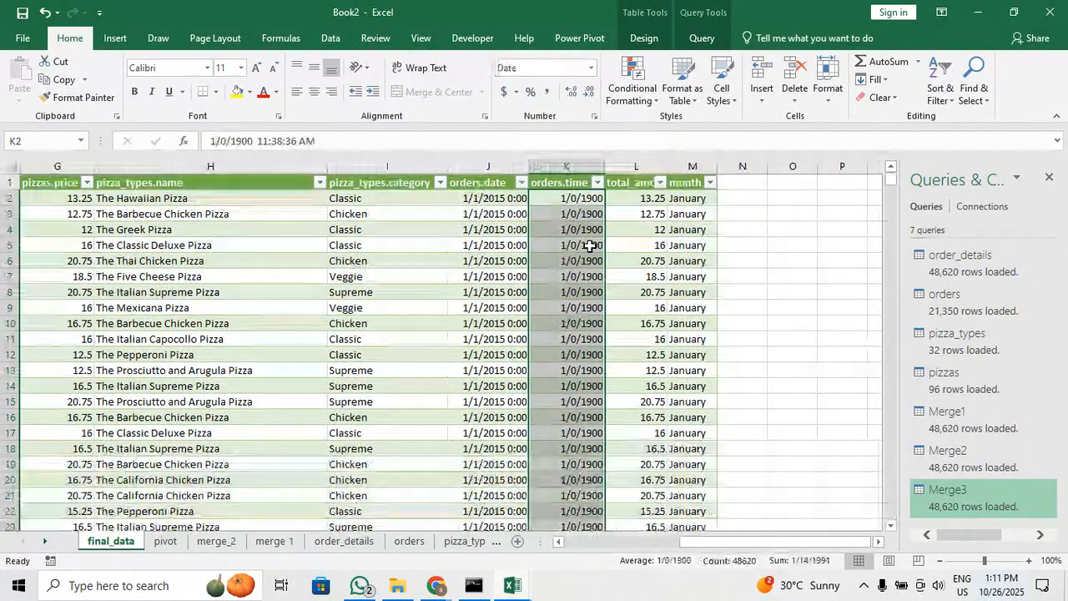
# Apply the custom number format HH to the orders.time values and check the formatted rows
pyautogui.click(590, 71)
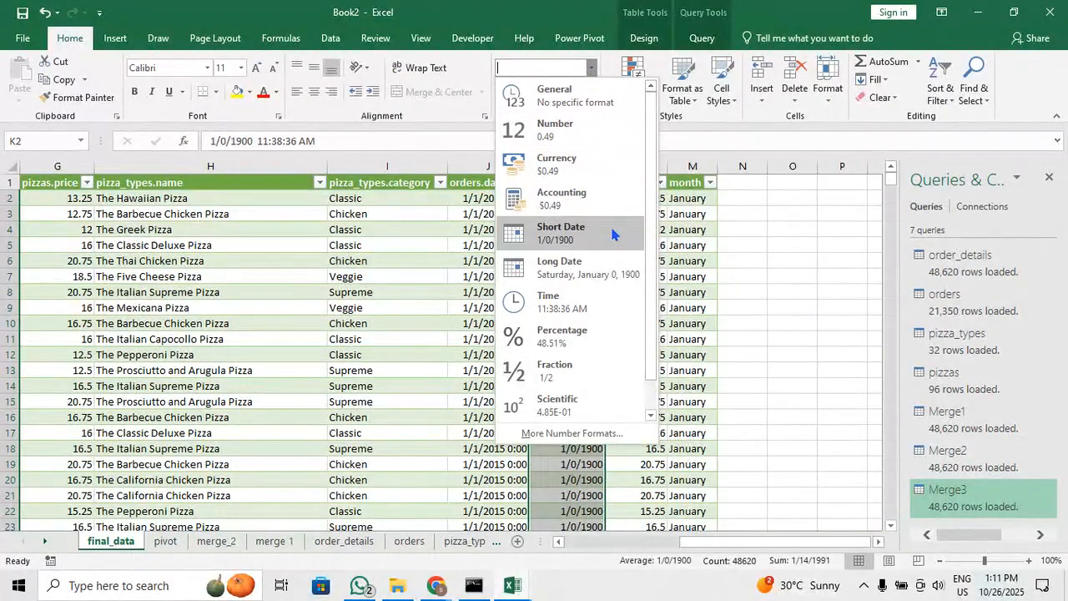
pyautogui.click(574, 435)
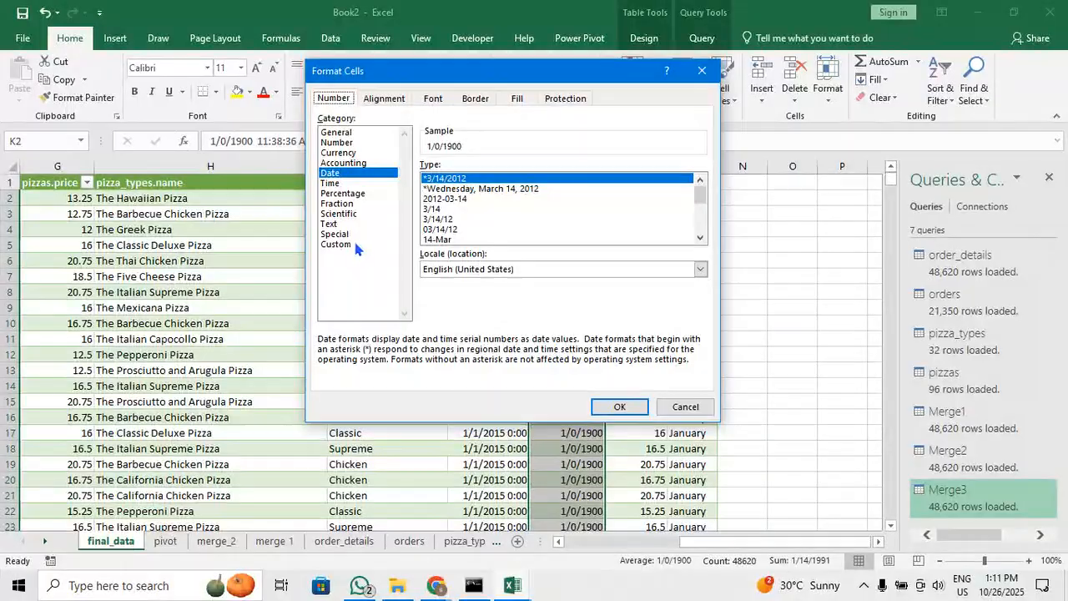
pyautogui.click(355, 243)
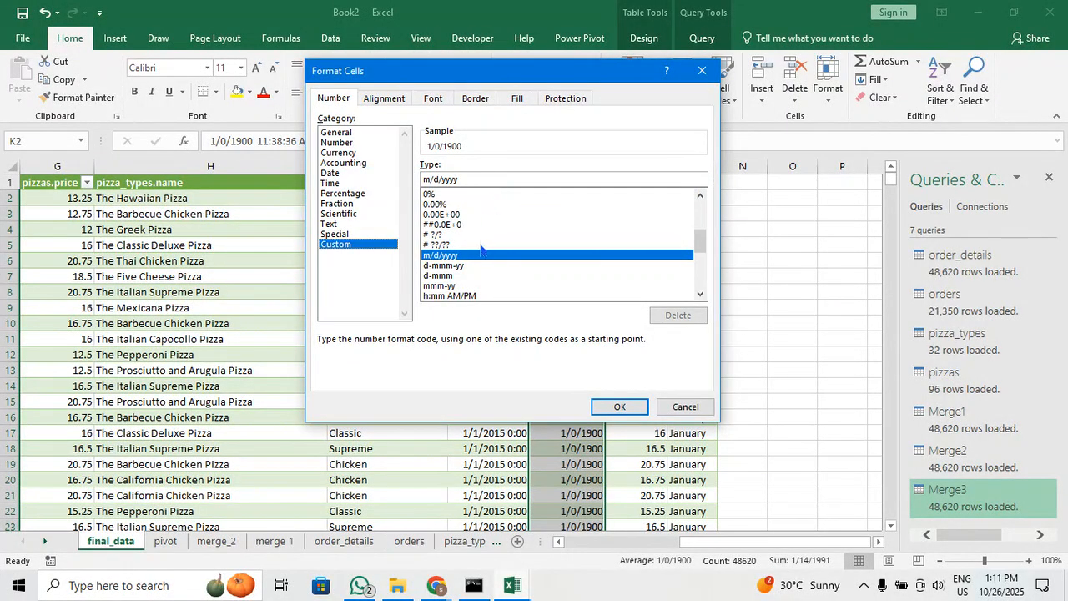
pyautogui.tripleClick(490, 181)
pyautogui.press('BackSpace')
pyautogui.press('BackSpace')
pyautogui.press('BackSpace')
pyautogui.press('BackSpace')
pyautogui.press('BackSpace')
pyautogui.press('BackSpace')
pyautogui.press('BackSpace')
pyautogui.press('BackSpace')
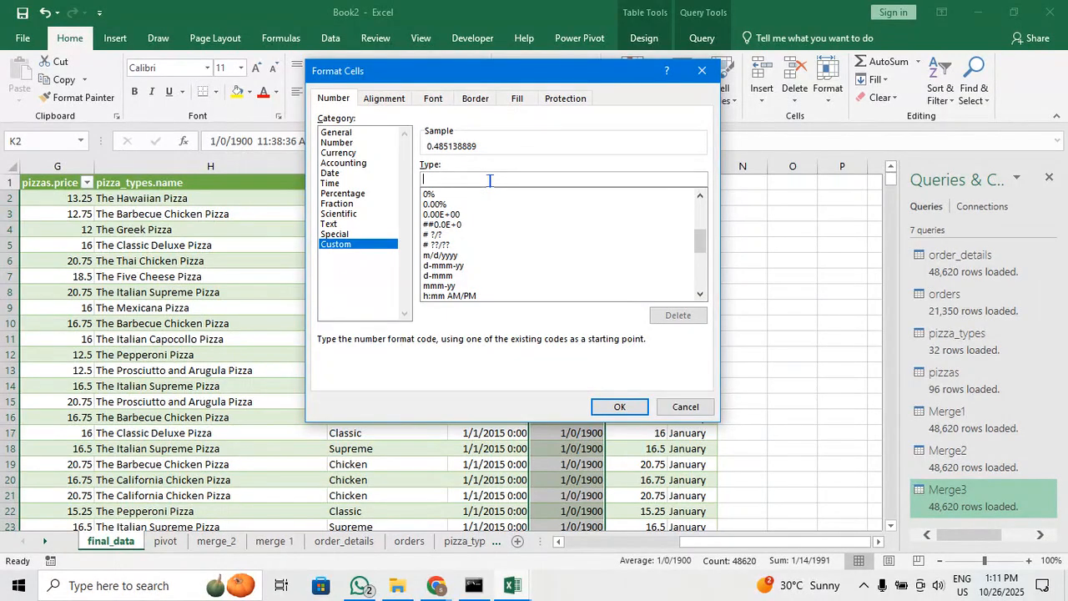
pyautogui.write('HH')
pyautogui.click(618, 406)
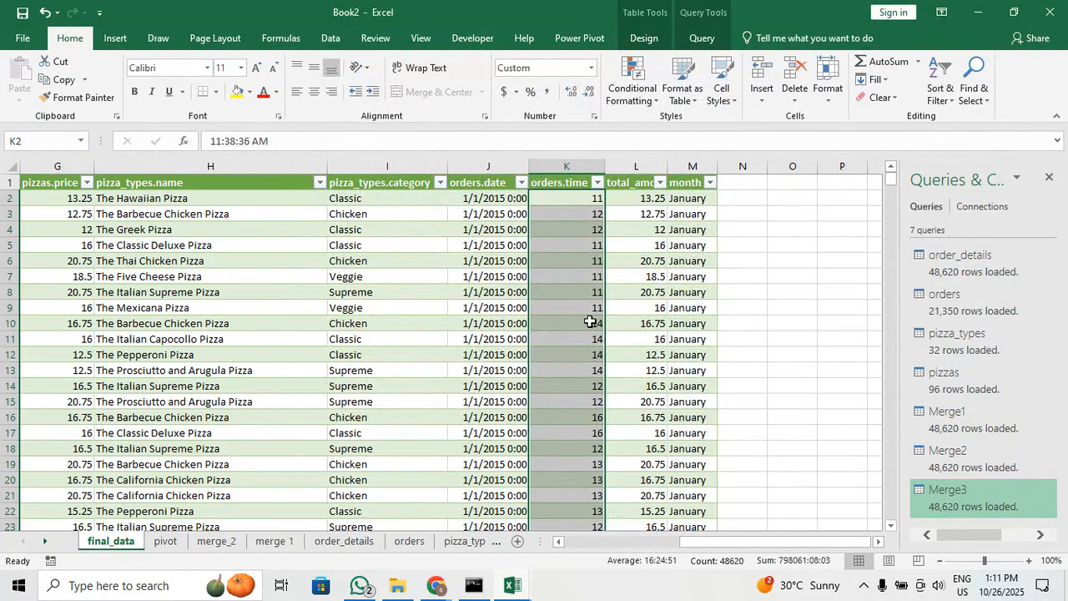
pyautogui.click(594, 322)
pyautogui.scroll(-3, 590, 321)
pyautogui.scroll(-20, 590, 321)
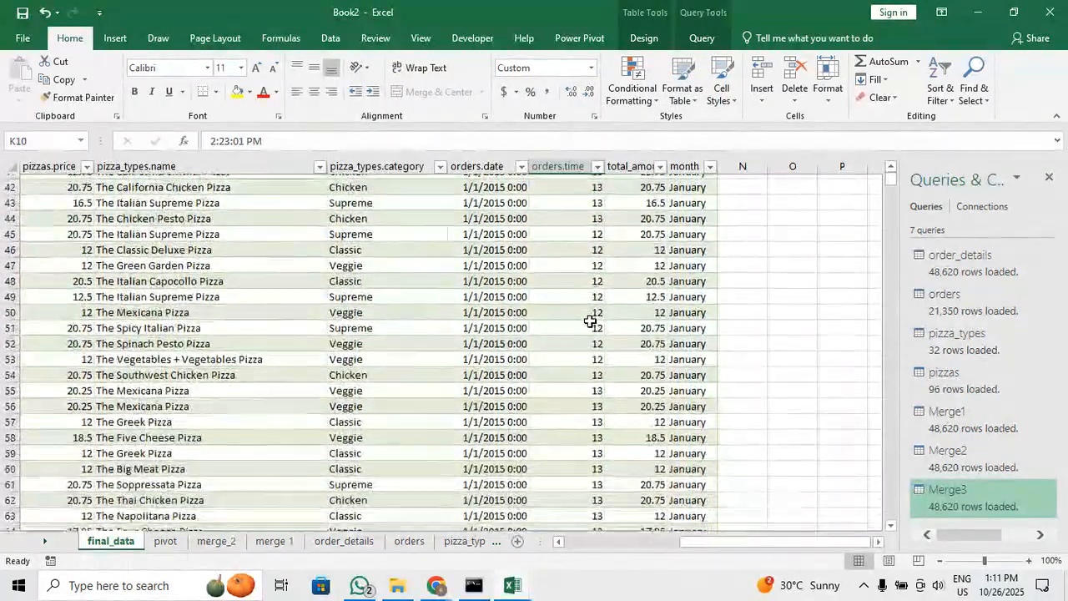
pyautogui.scroll(20, 590, 321)
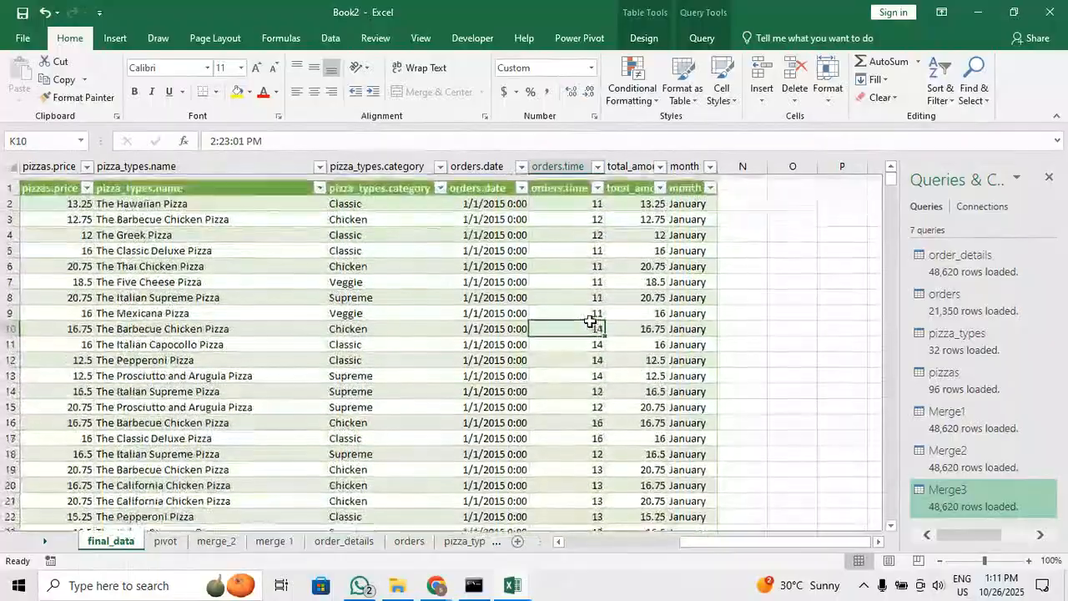
# Refresh the quantity by order time pivot table on the pivot sheet
pyautogui.click(736, 187)
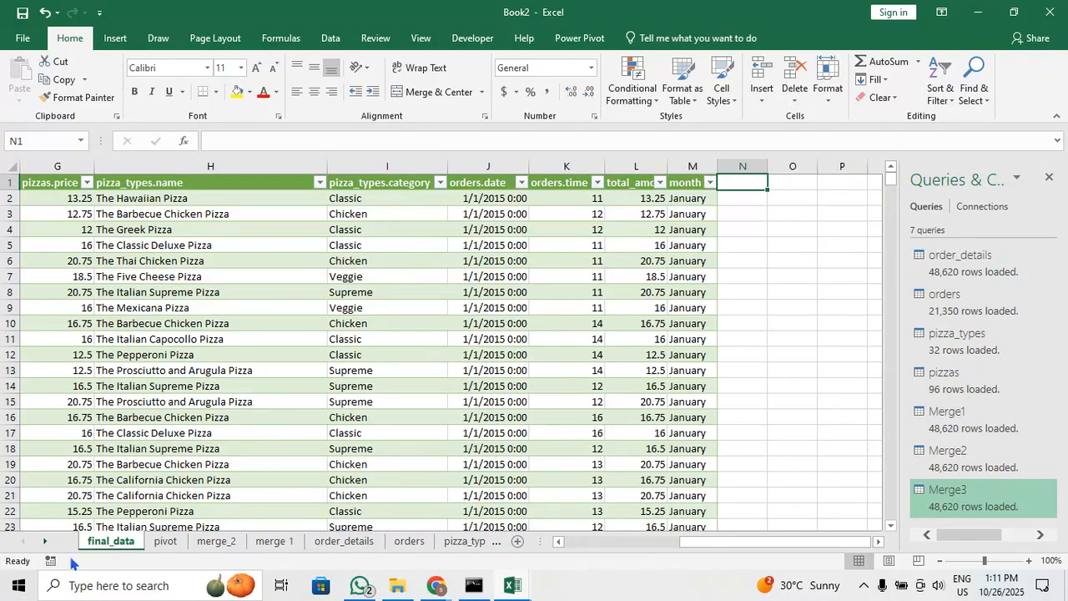
pyautogui.click(165, 541)
pyautogui.click(114, 399)
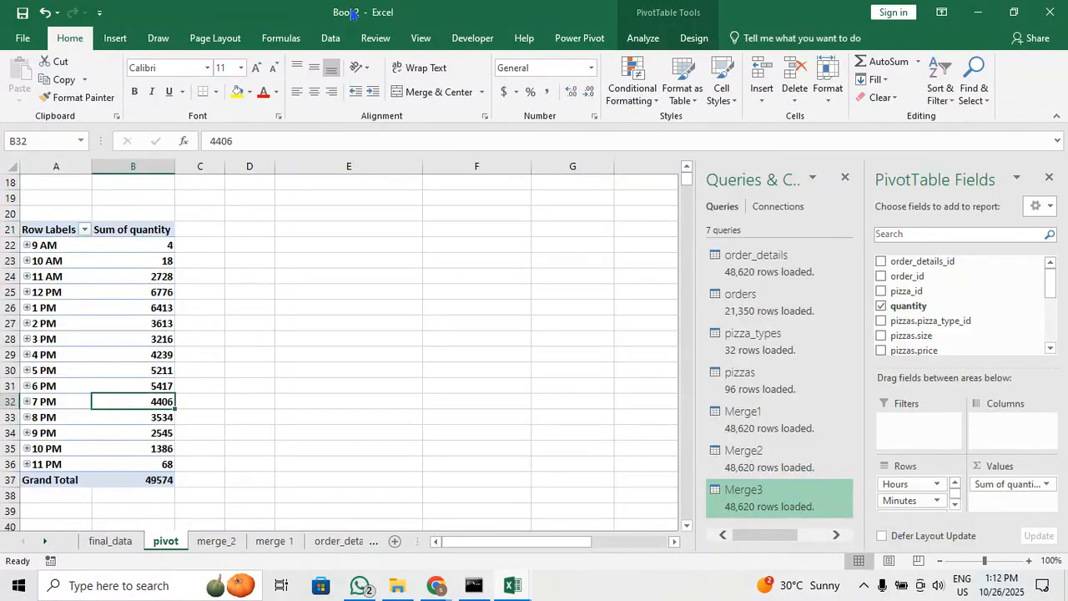
pyautogui.click(643, 37)
pyautogui.click(500, 83)
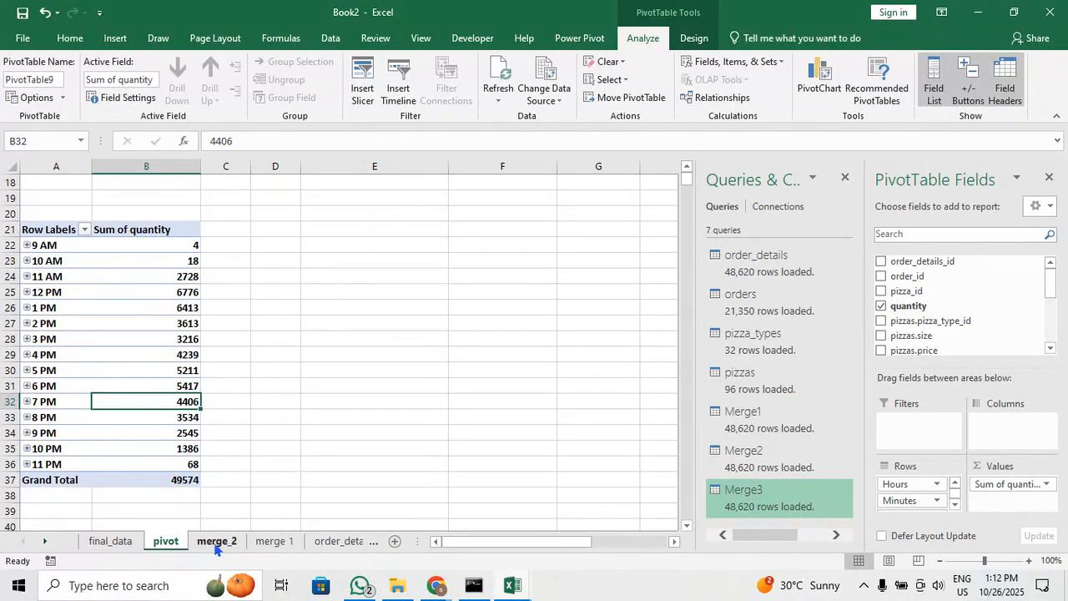
# Add a new column headed time_category in cell N1 of the final_data sheet
pyautogui.click(112, 541)
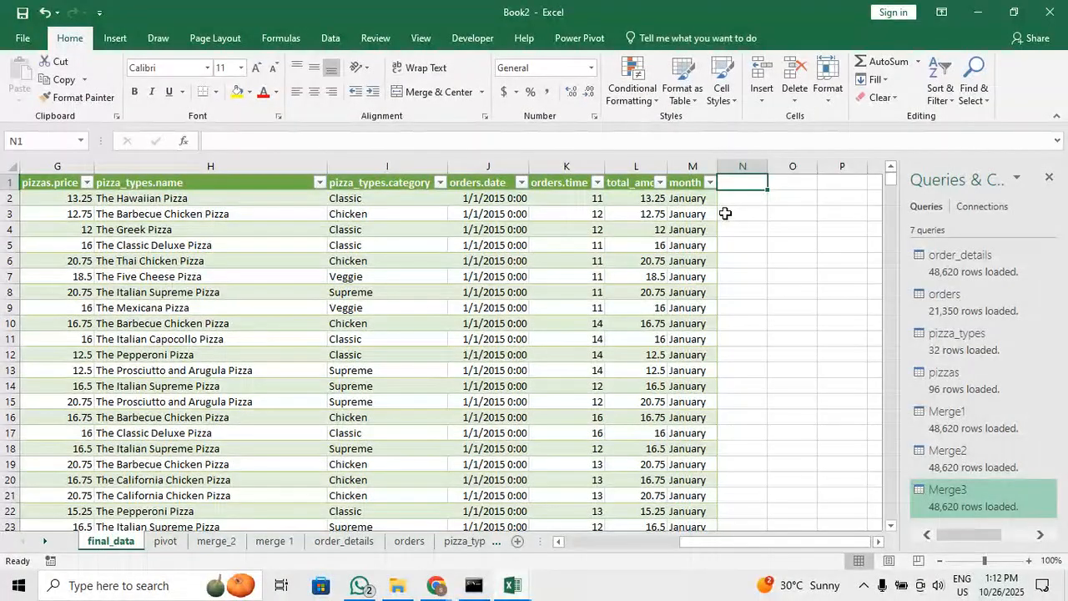
pyautogui.write('tim')
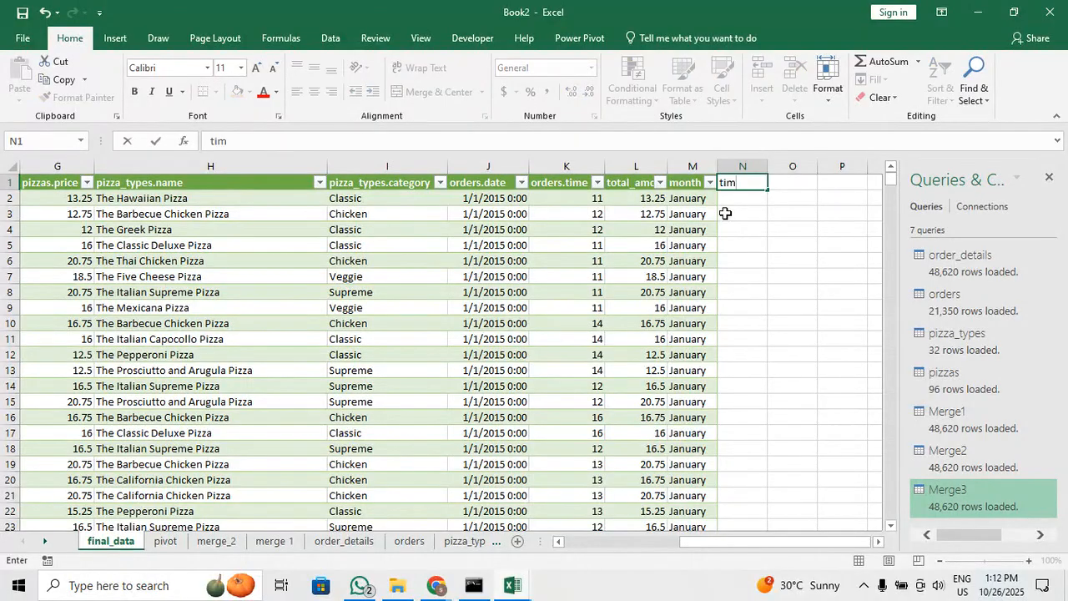
pyautogui.write('e_category')
pyautogui.press('Return')
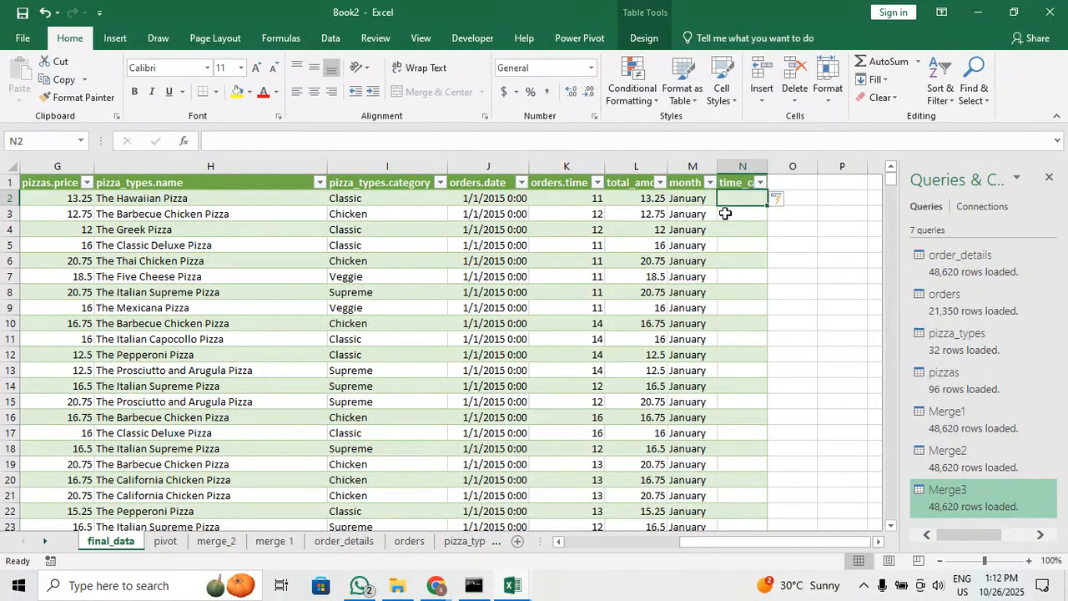
# Start an IF formula in N2 that returns "Morning" when orders.time is less than 12
pyautogui.write('=IF(')
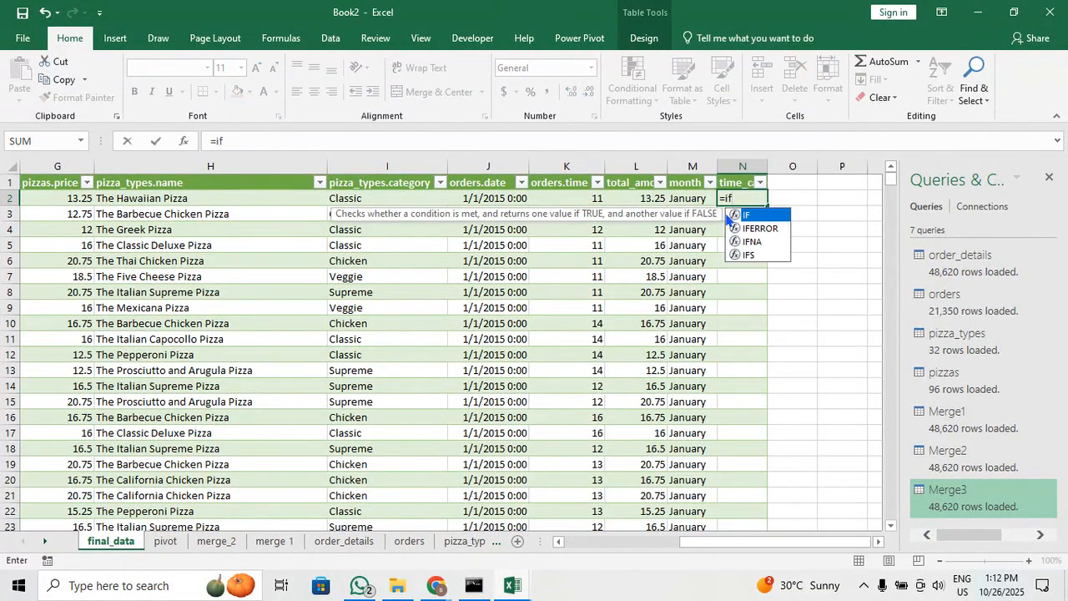
pyautogui.press('Left')
pyautogui.press('Left')
pyautogui.press('Left')
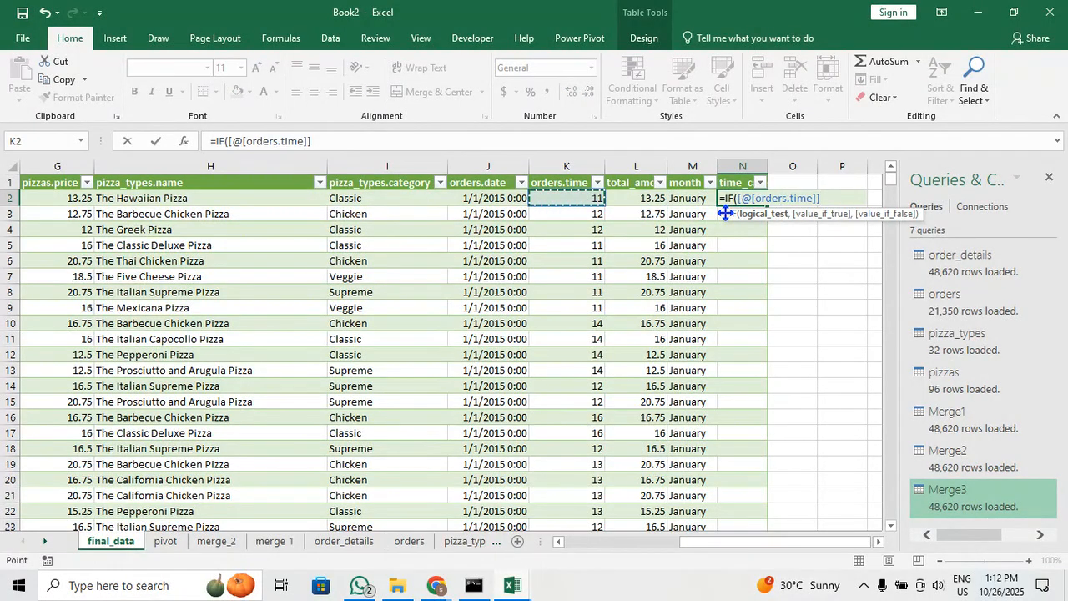
pyautogui.write('<12')
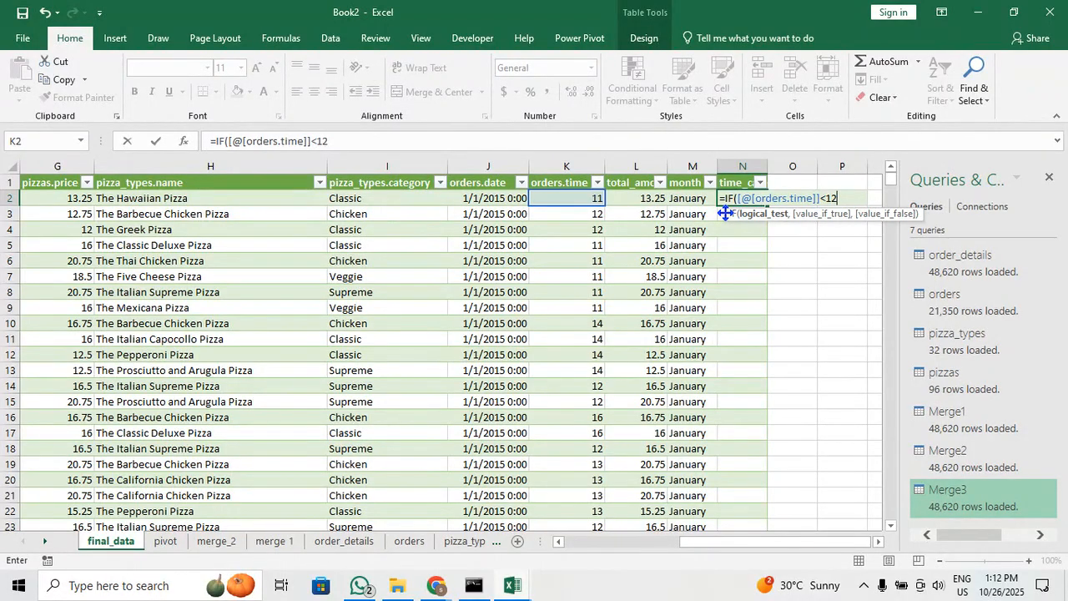
pyautogui.write(',')
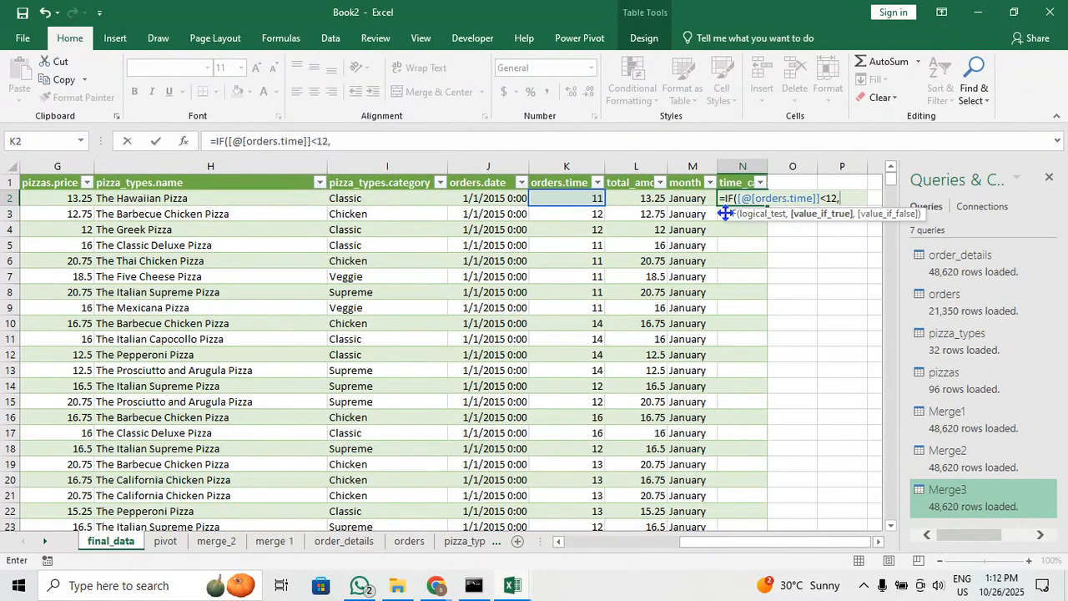
pyautogui.write('"Morning",')
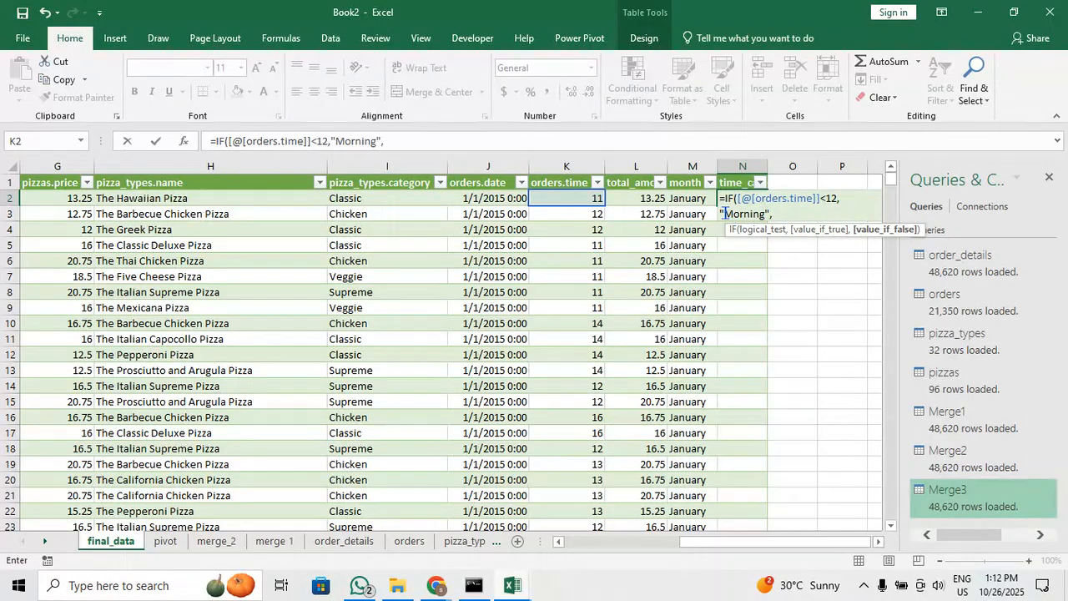
# Add the comparison orders.time<15 as the formula's value-if-false argument and enter the formula
pyautogui.press('Left')
pyautogui.press('Left')
pyautogui.press('Left')
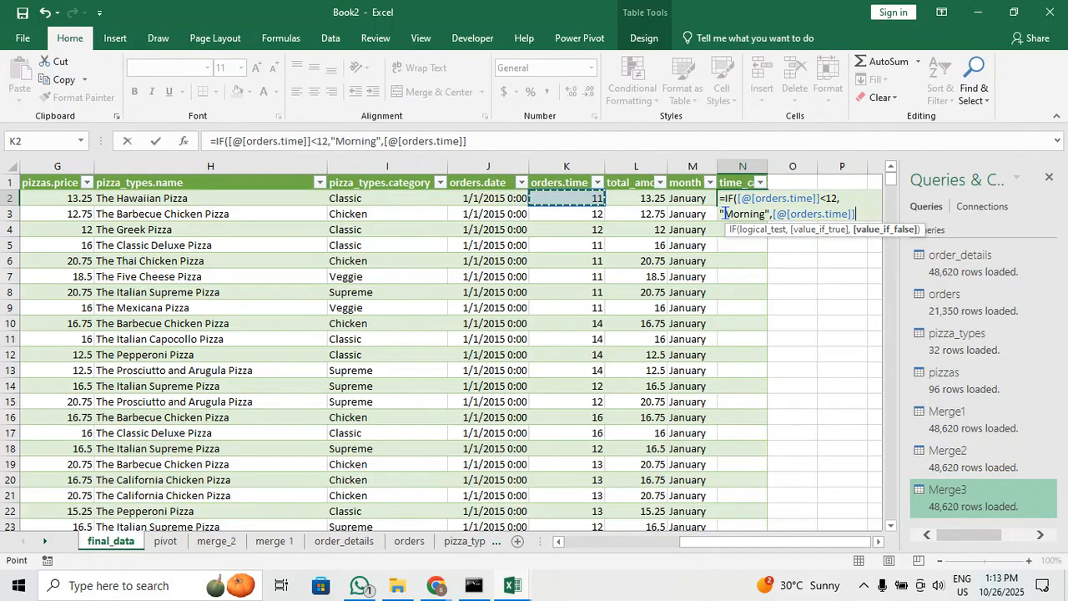
pyautogui.write('<3')
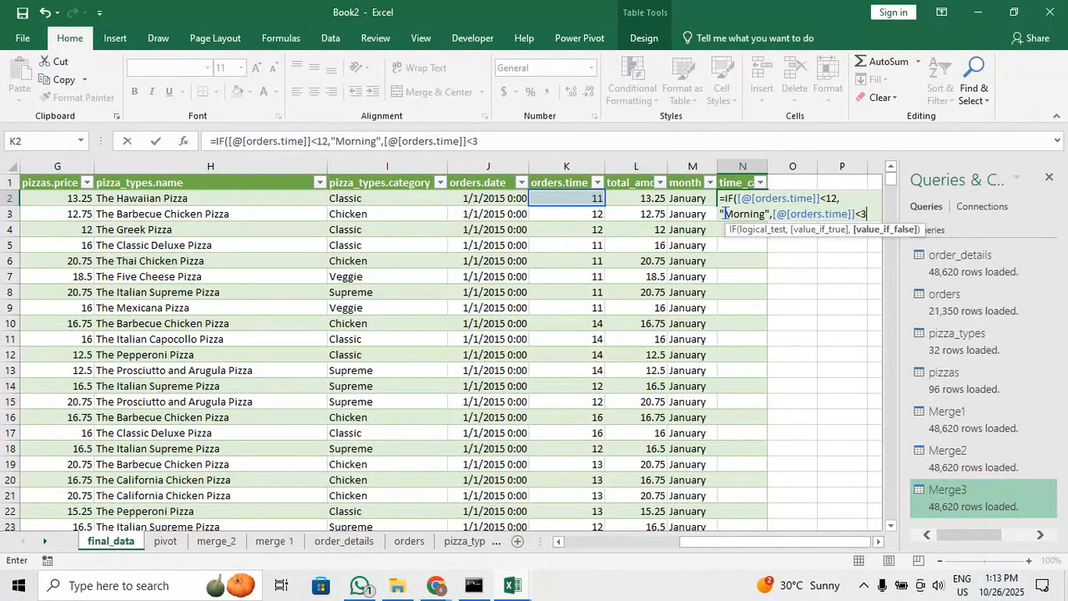
pyautogui.press('BackSpace')
pyautogui.write('15')
pyautogui.press('Left')
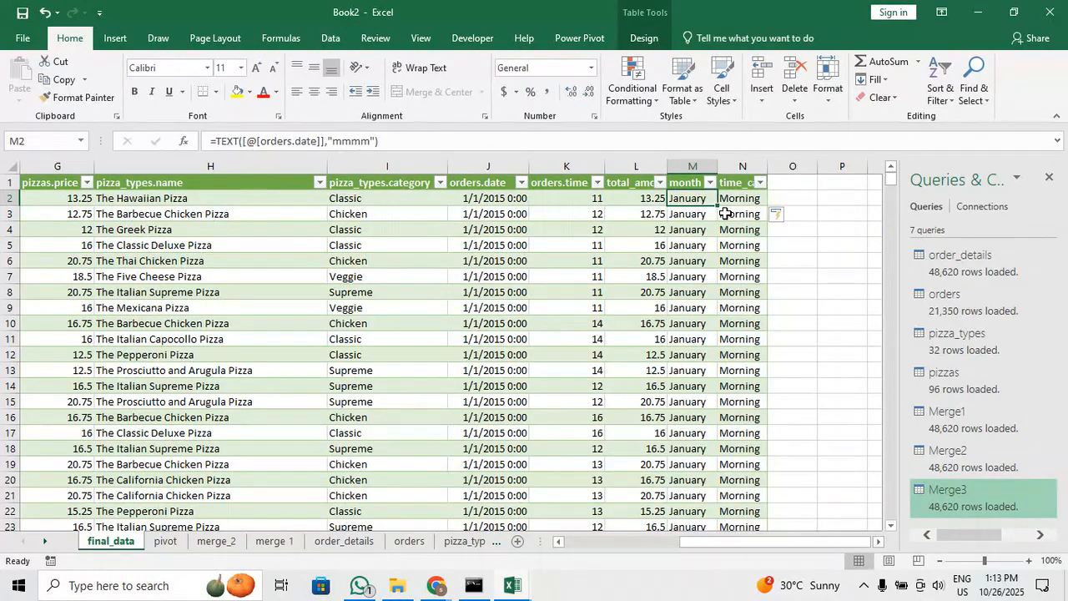
# Edit the N2 formula to put a nested IF before the orders.time<15 test and add "Afternoon" after it
pyautogui.click(732, 195)
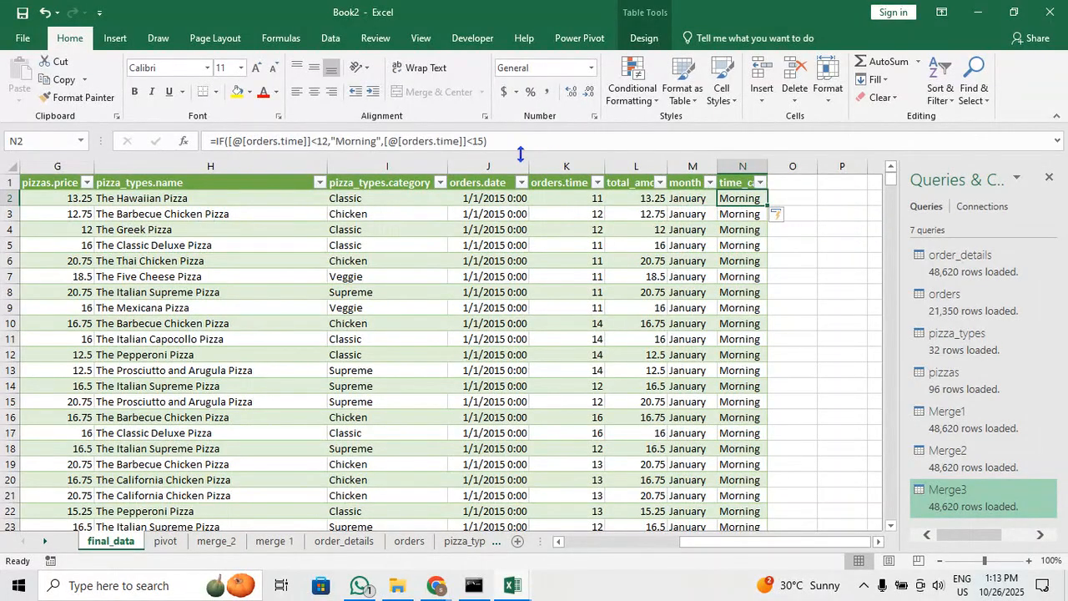
pyautogui.click(384, 140)
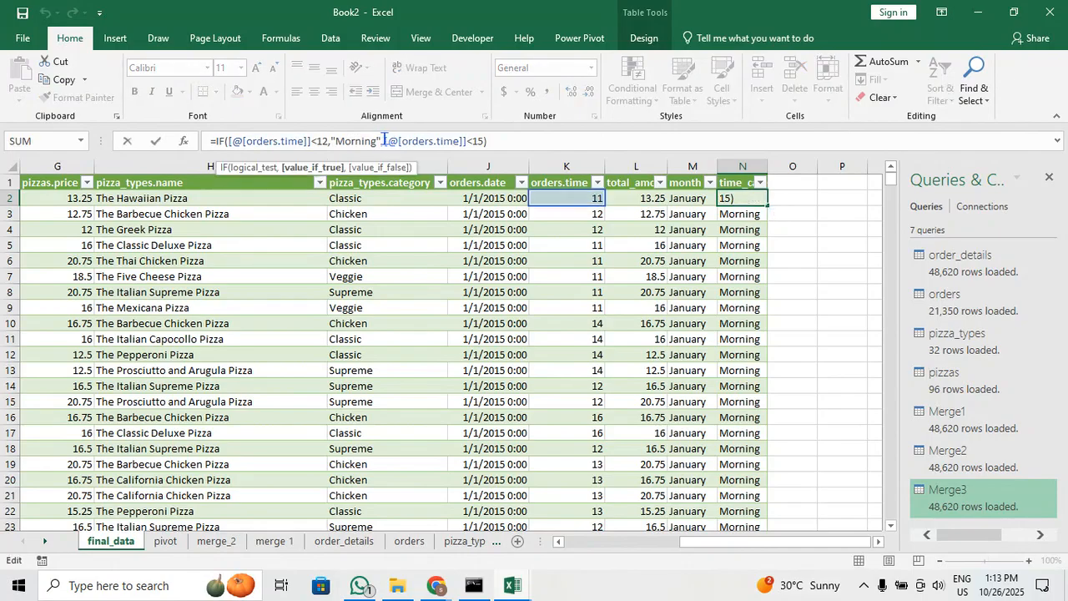
pyautogui.press('Right')
pyautogui.write('IF(')
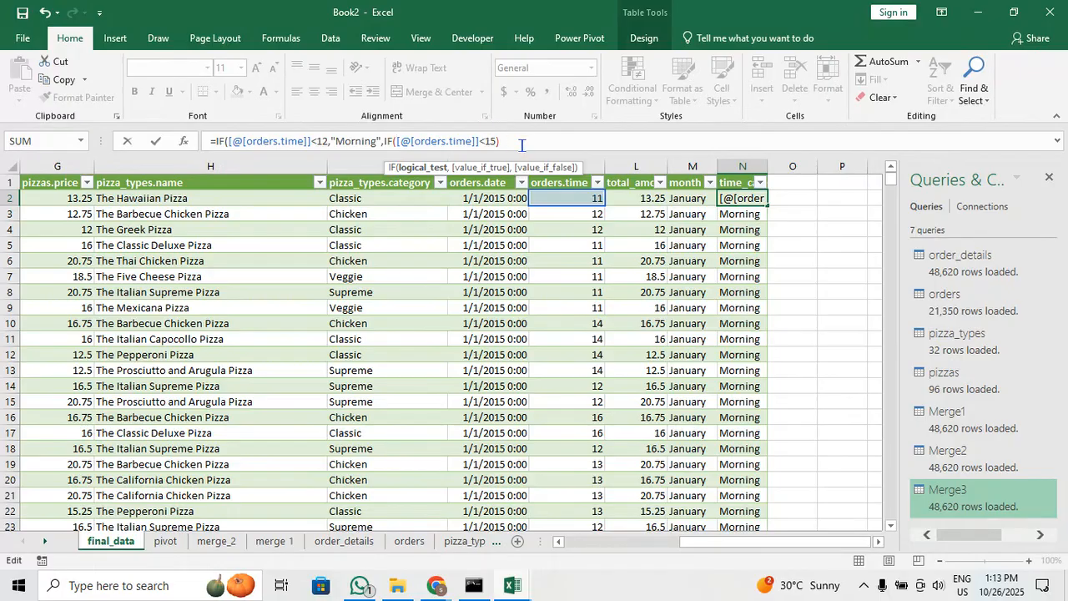
pyautogui.click(522, 143)
pyautogui.write(',')
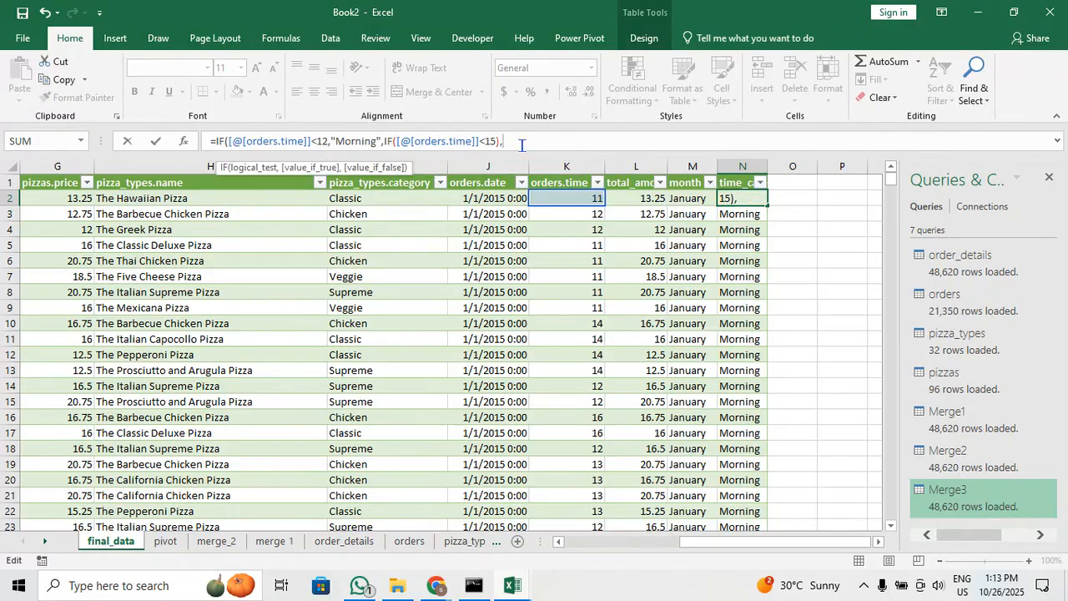
pyautogui.write('"Afternoon",i')
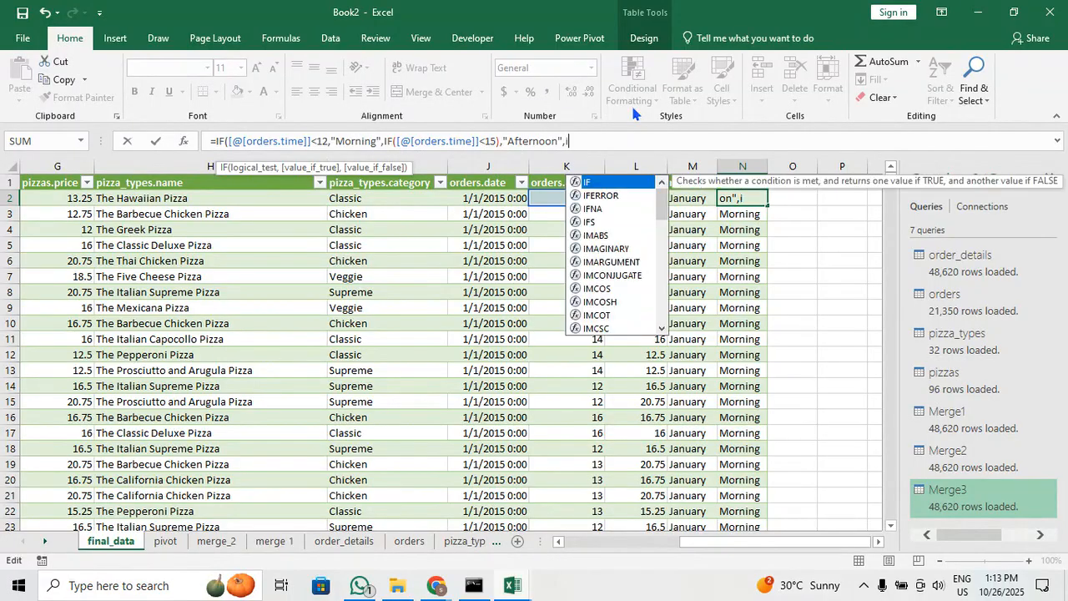
# Add another nested IF to the formula that returns "Evening" when orders.time is less than 19
pyautogui.press('Tab')
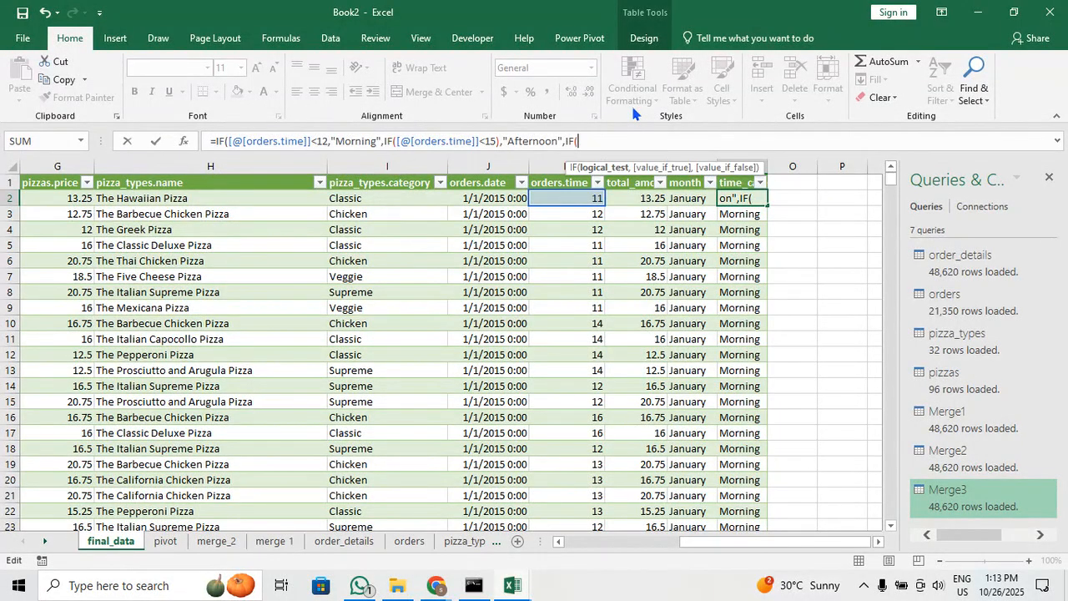
pyautogui.click(558, 198)
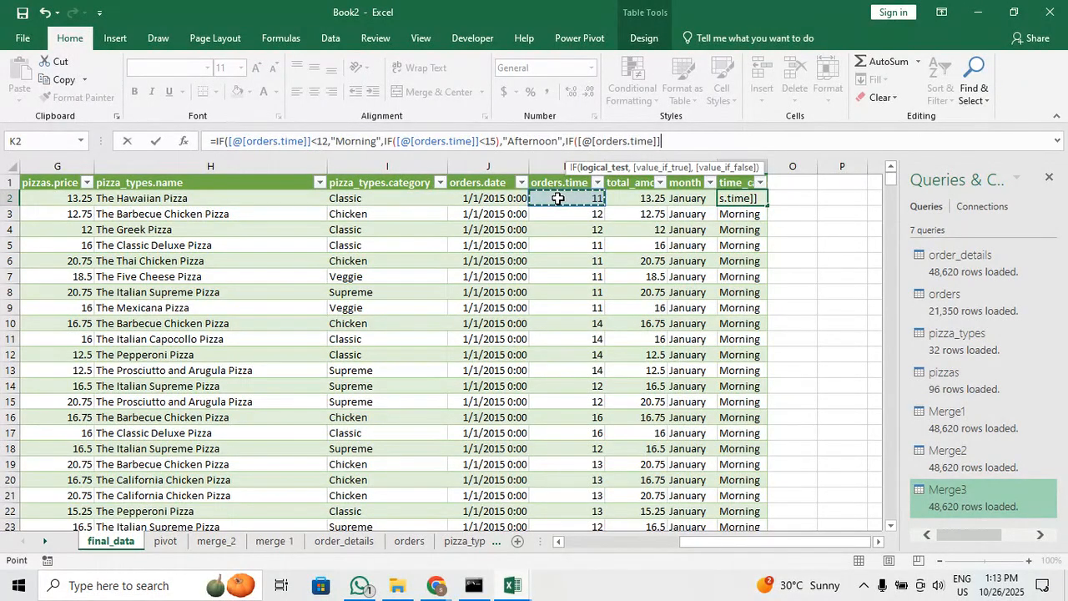
pyautogui.write('<')
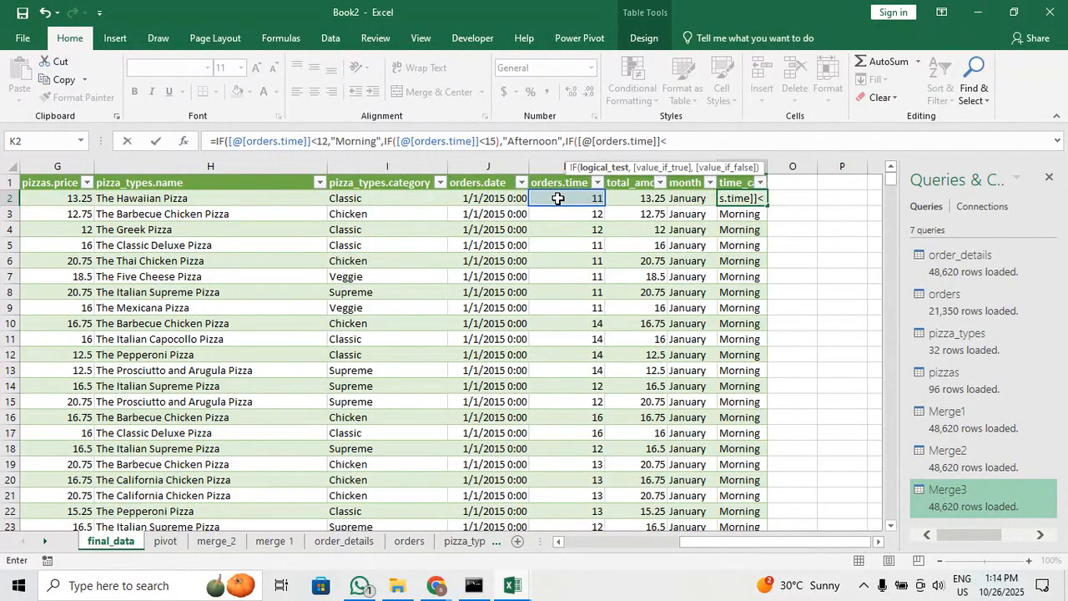
pyautogui.write('19')
pyautogui.write(',"')
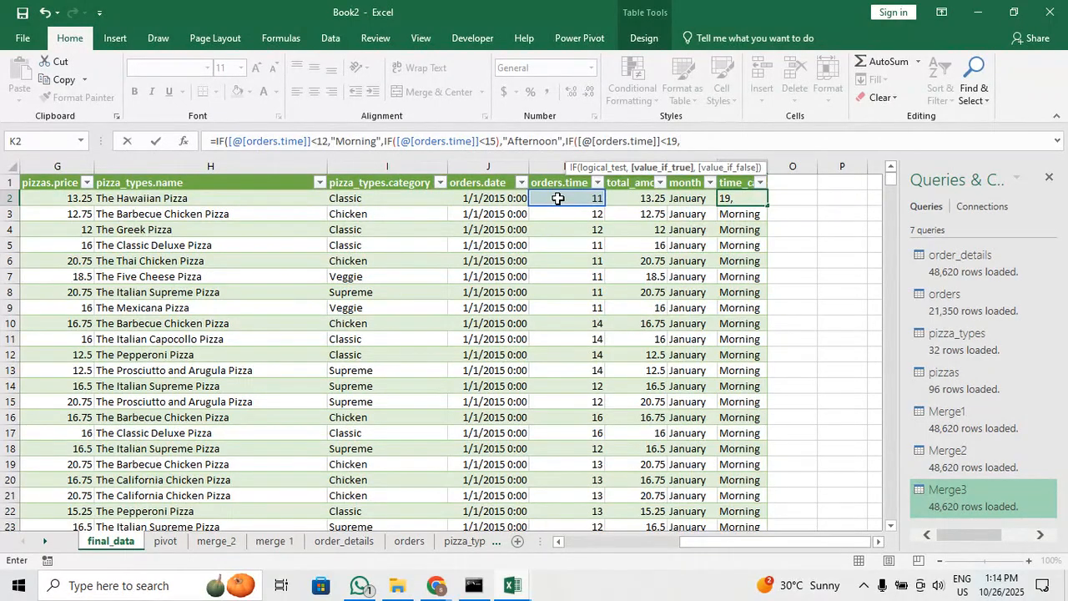
pyautogui.write('Evening",')
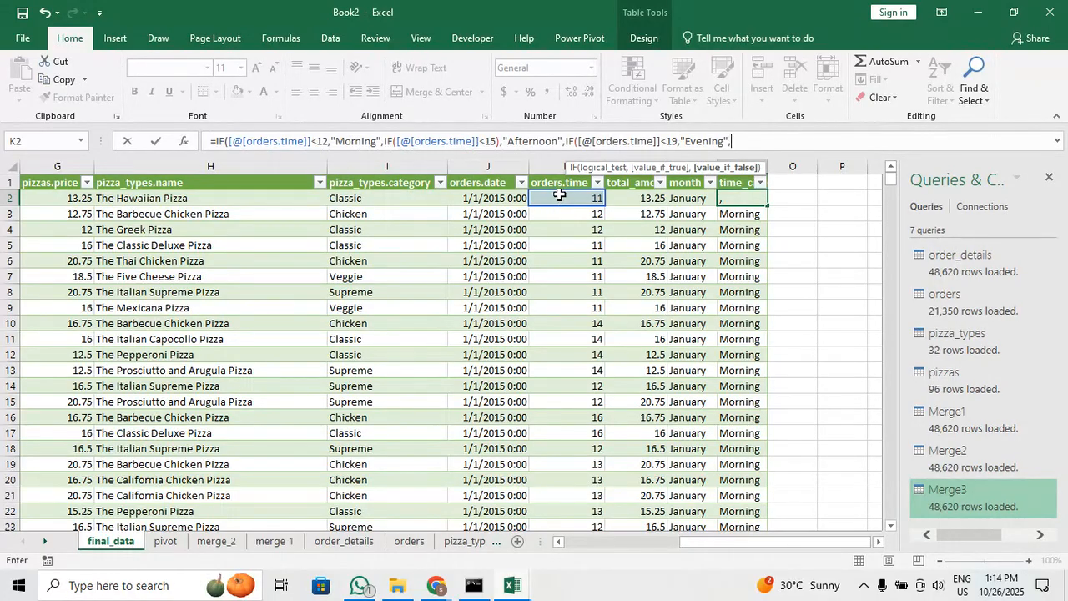
pyautogui.write('I')
pyautogui.press('BackSpace')
pyautogui.press('BackSpace')
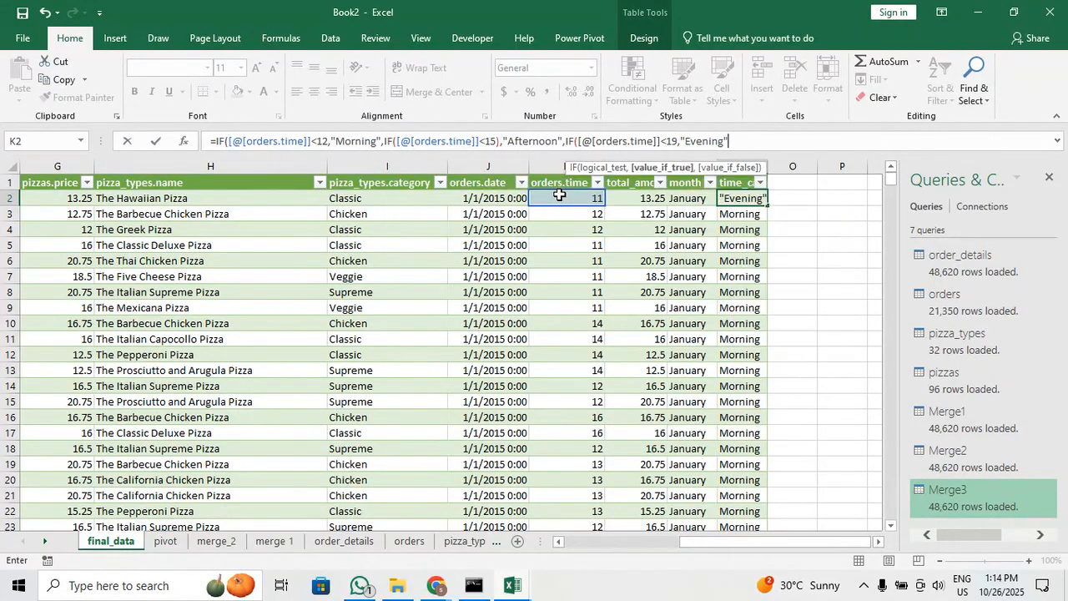
# Set "Night" as the last IF's value-if-false, close all the nested parentheses and enter the formula
pyautogui.write(',"')
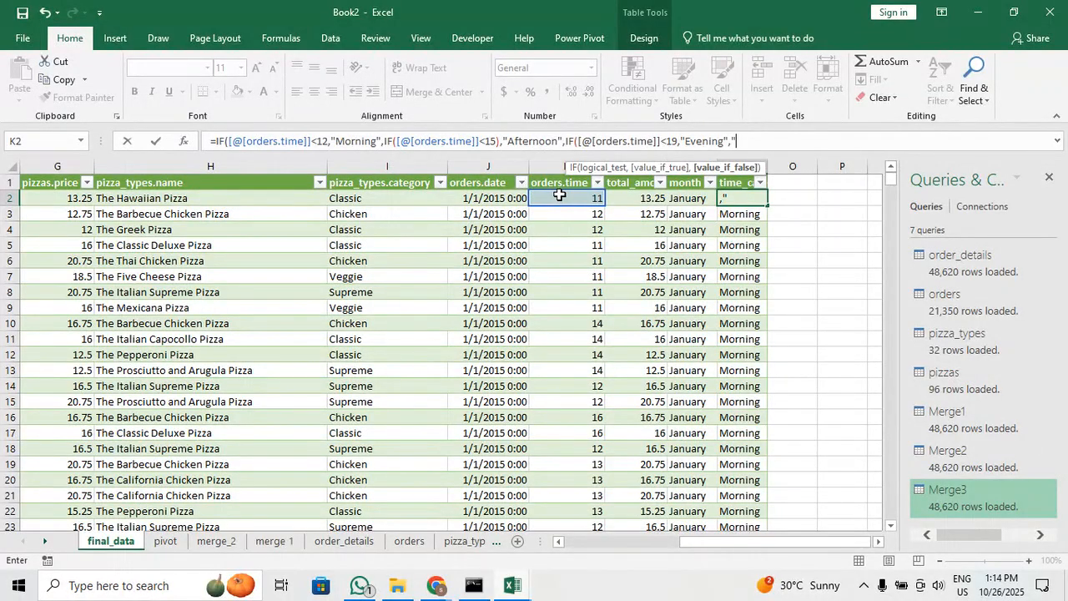
pyautogui.write('Night")')
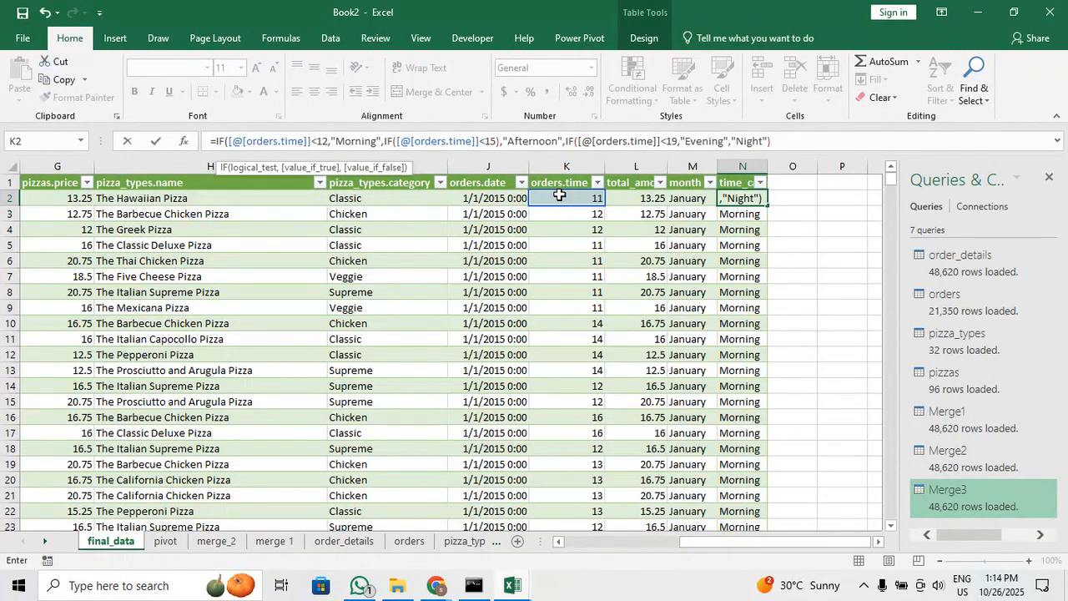
pyautogui.write('))')
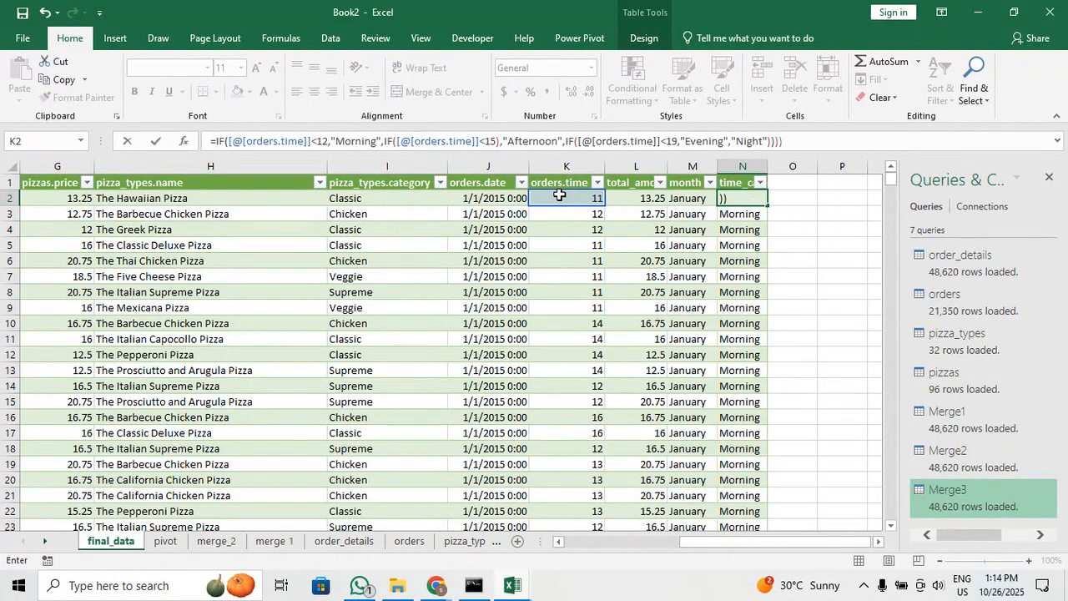
pyautogui.press('Return')
pyautogui.press('Return')
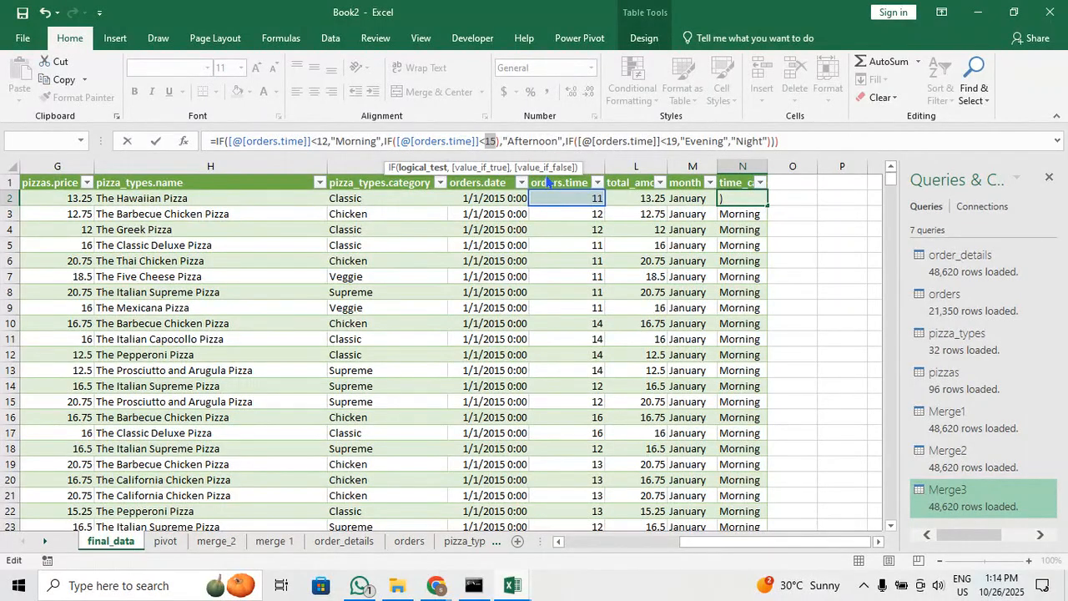
# Remove the misplaced closing parenthesis after 15 in the nested IF formula and apply it to the time_category column
pyautogui.click(500, 142)
pyautogui.press('BackSpace')
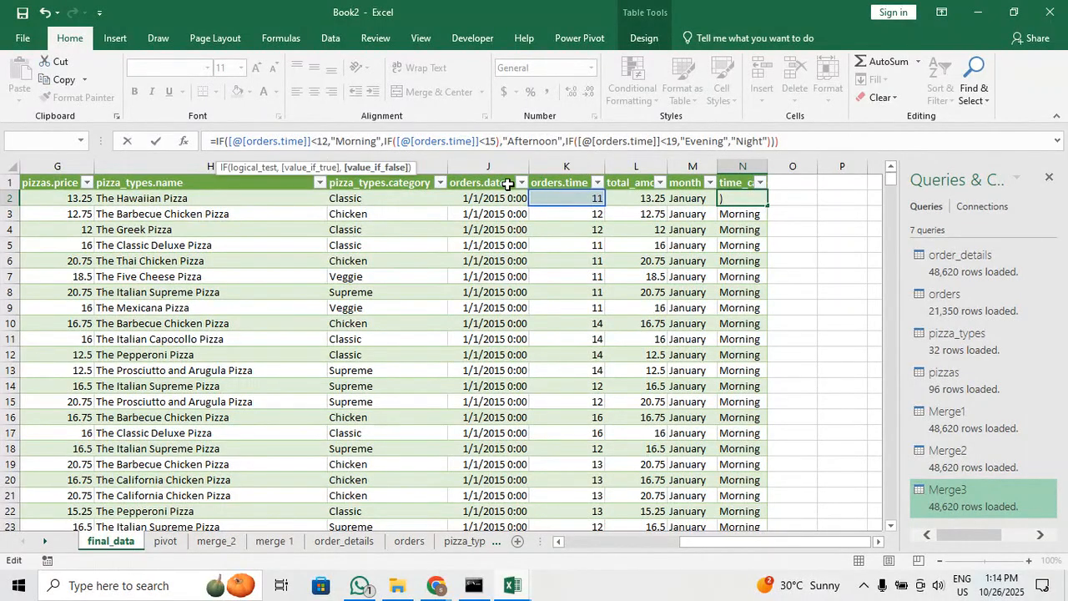
pyautogui.click(543, 141)
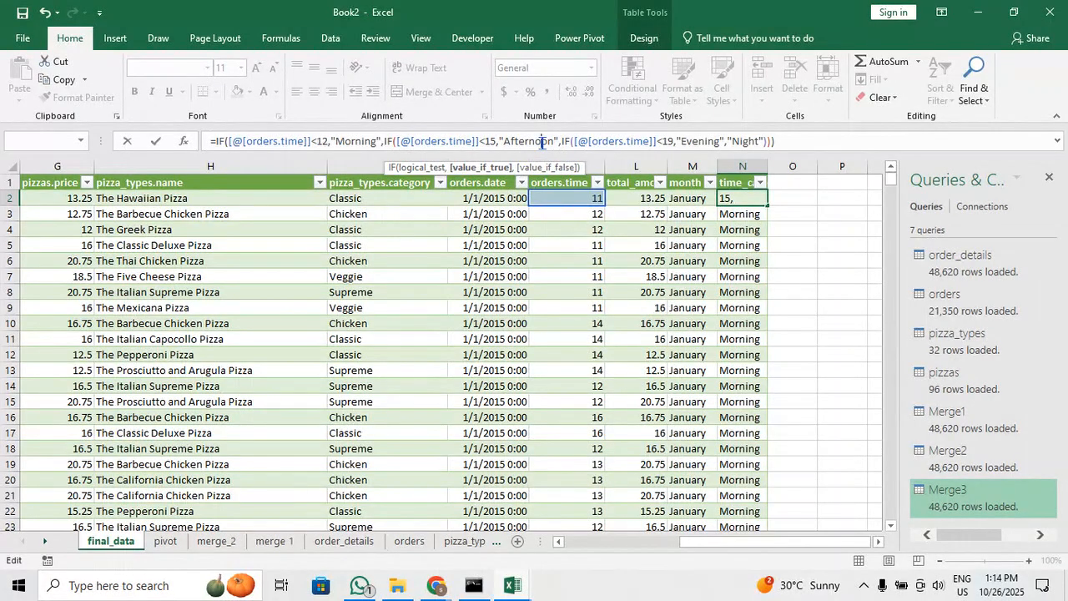
pyautogui.click(587, 141)
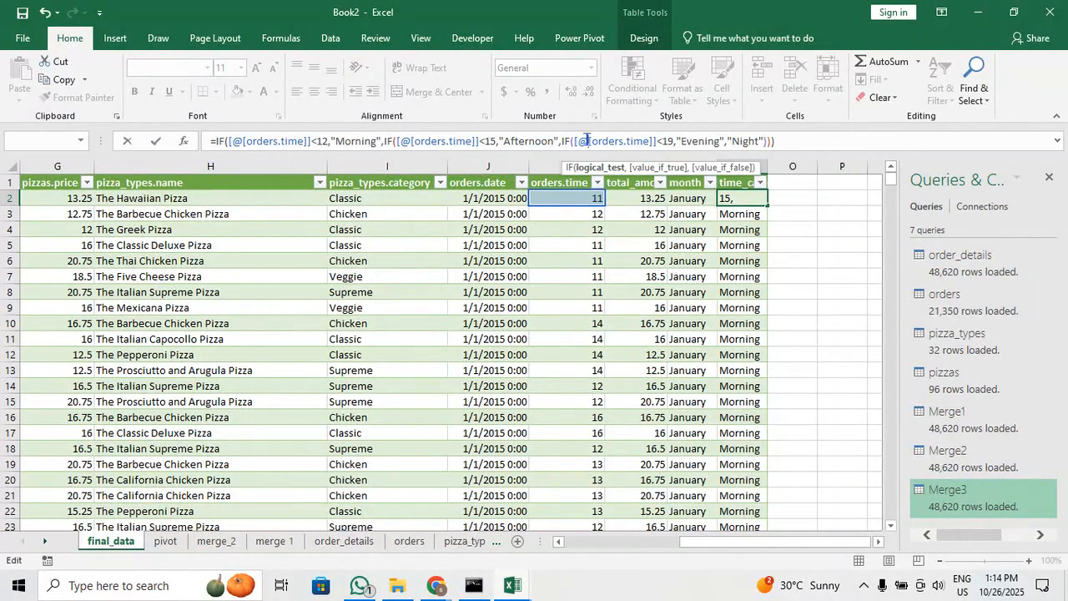
pyautogui.write('[')
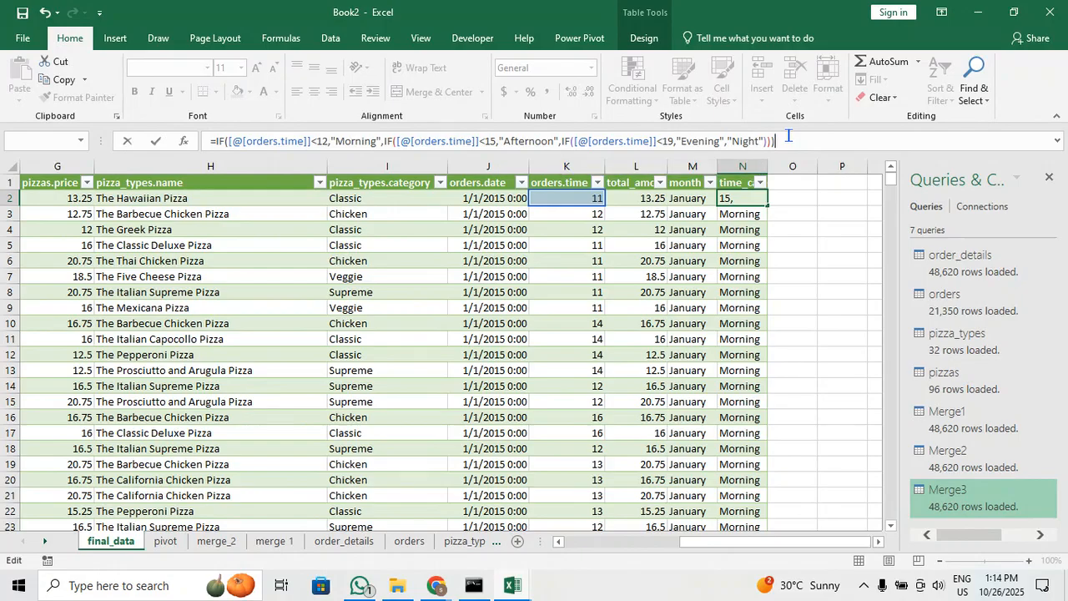
pyautogui.press('Return')
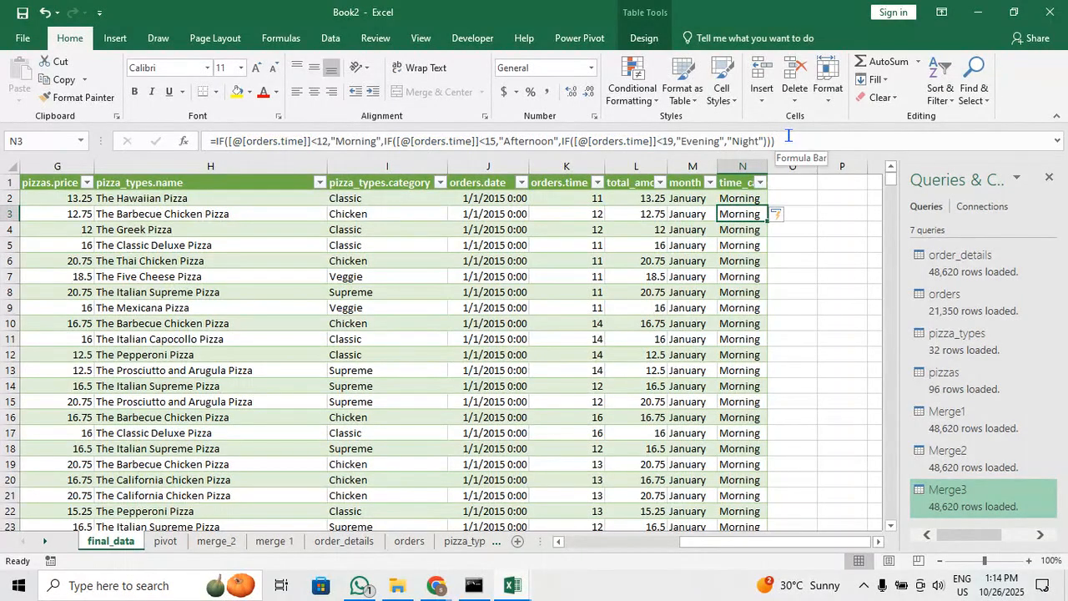
# Examine which categories the time_category column contains, using its filter list and the rows further down
pyautogui.scroll(-1, 736, 235)
pyautogui.scroll(1, 735, 235)
pyautogui.click(759, 182)
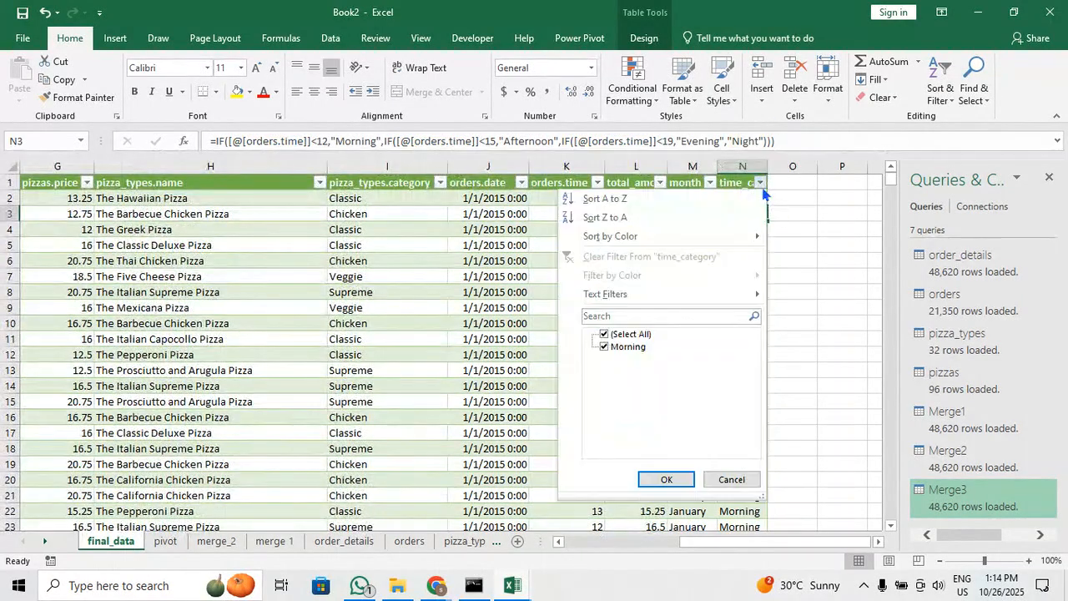
pyautogui.click(791, 194)
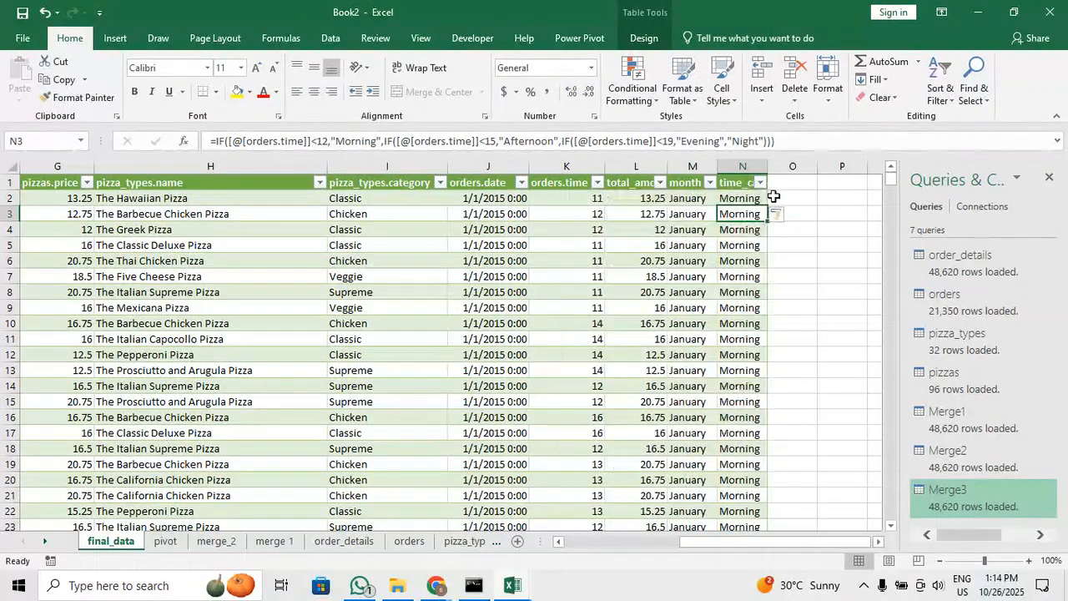
pyautogui.click(763, 201)
pyautogui.hotkey('ctrl', 'space')
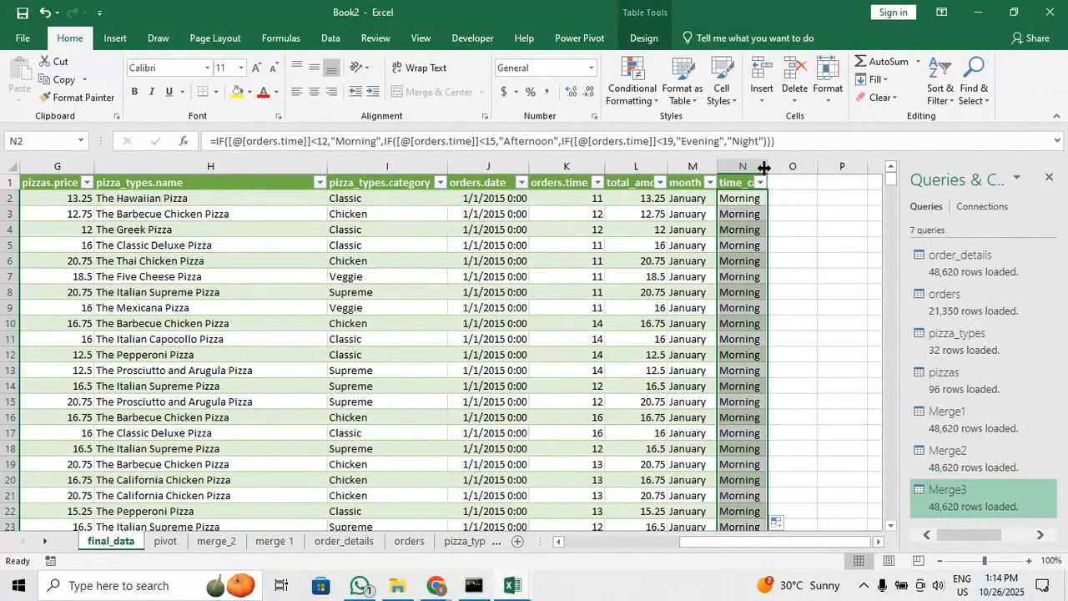
pyautogui.click(761, 183)
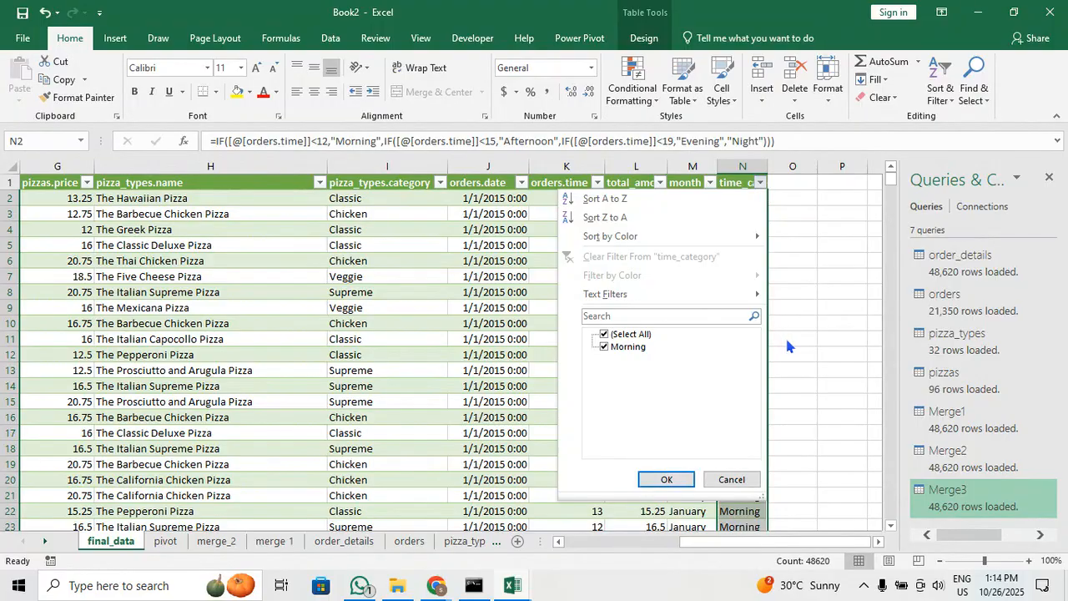
pyautogui.press('Escape')
pyautogui.scroll(-7, 709, 419)
pyautogui.scroll(-8, 709, 420)
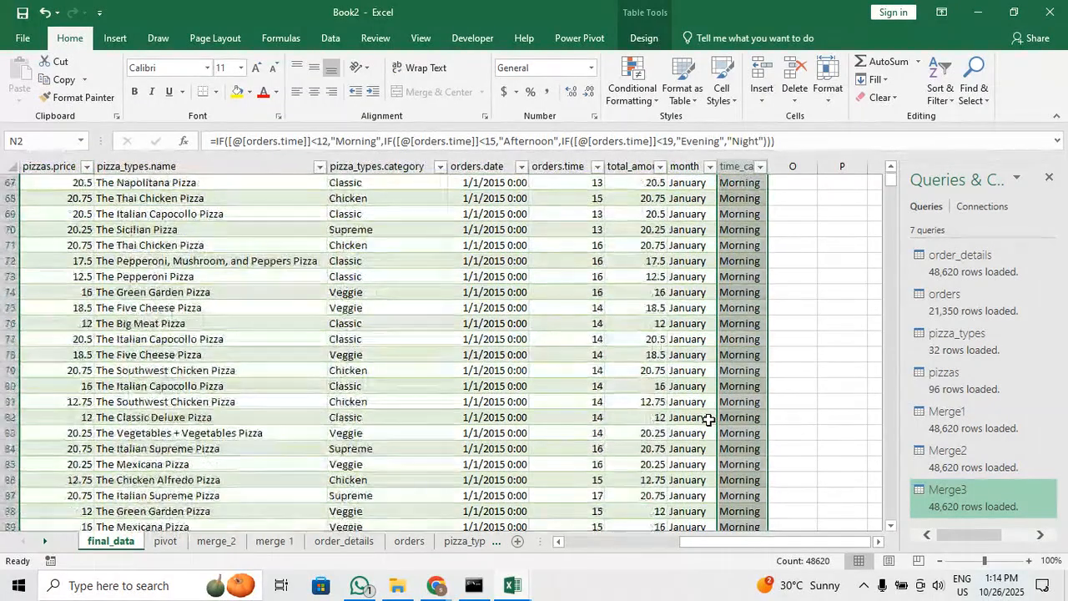
pyautogui.scroll(15, 709, 420)
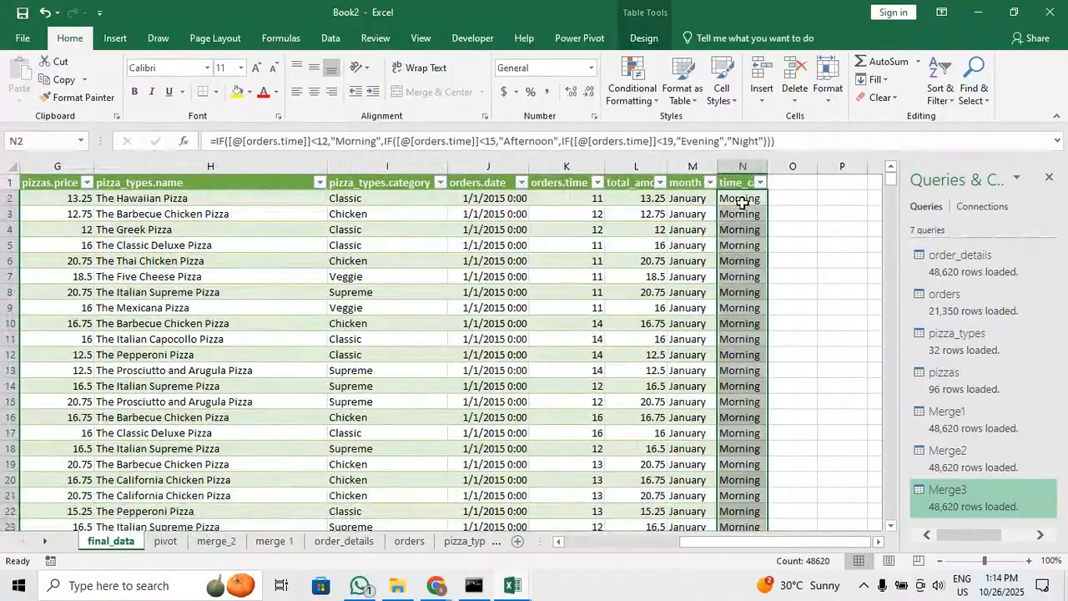
pyautogui.click(742, 203)
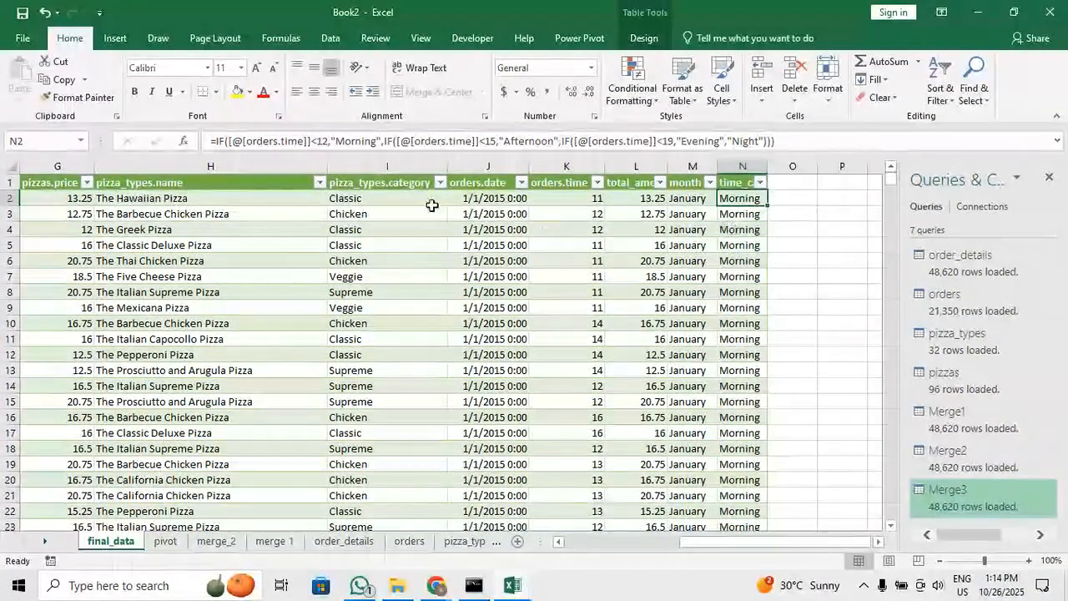
# Examine each condition and result of the nested IF formula in N2 and the categories in the time_category filter list
pyautogui.click(290, 142)
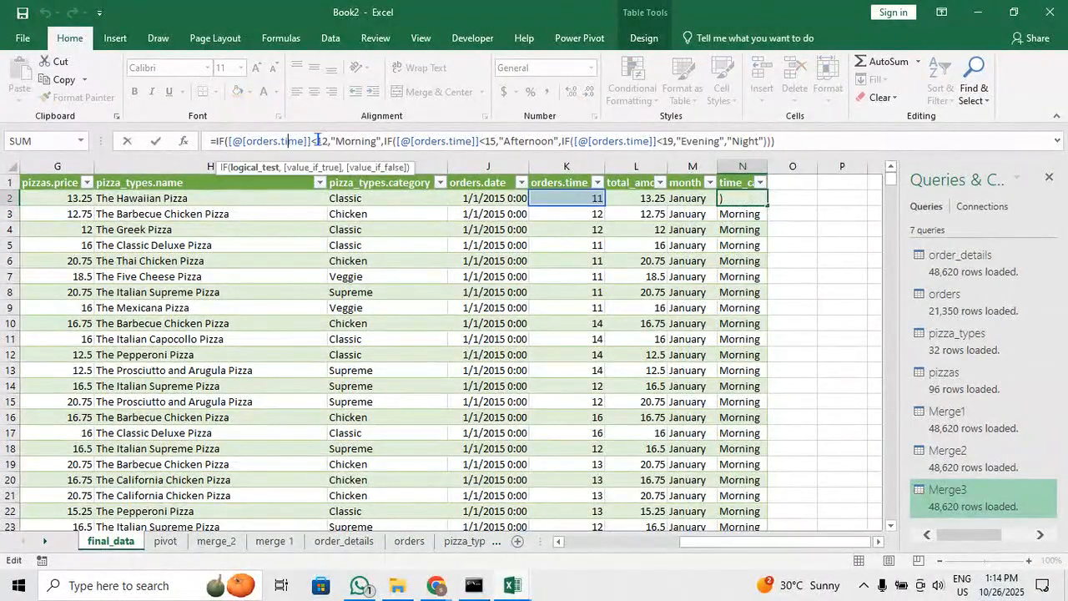
pyautogui.click(345, 139)
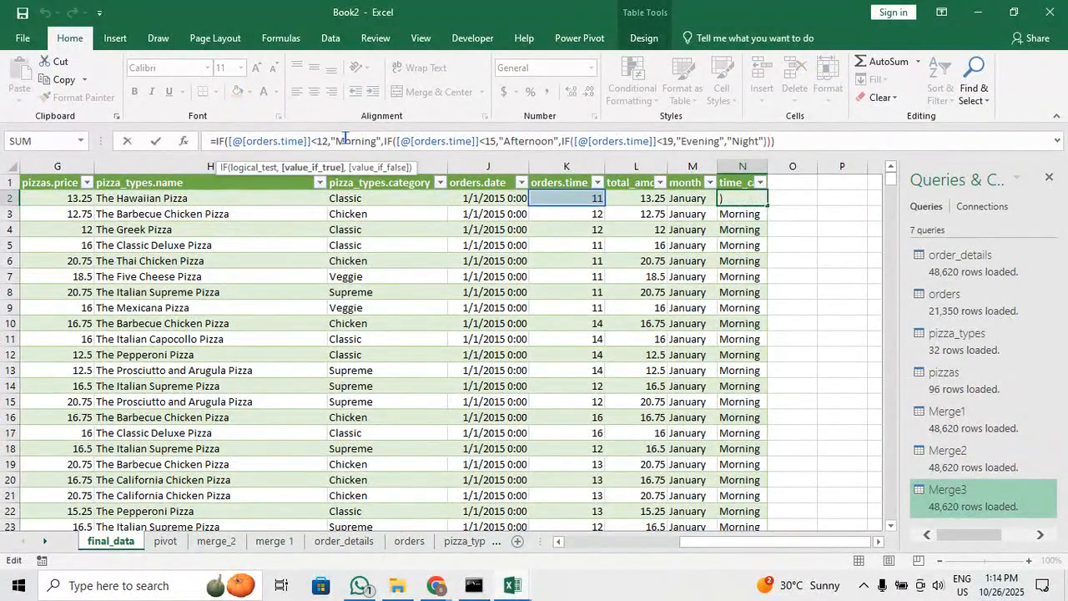
pyautogui.click(408, 140)
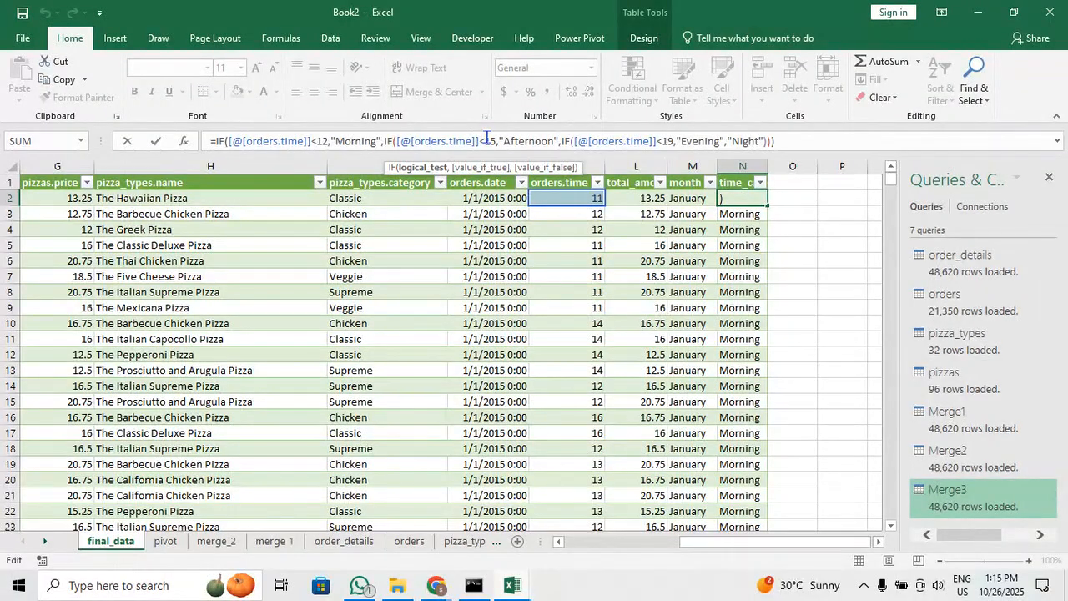
pyautogui.click(759, 184)
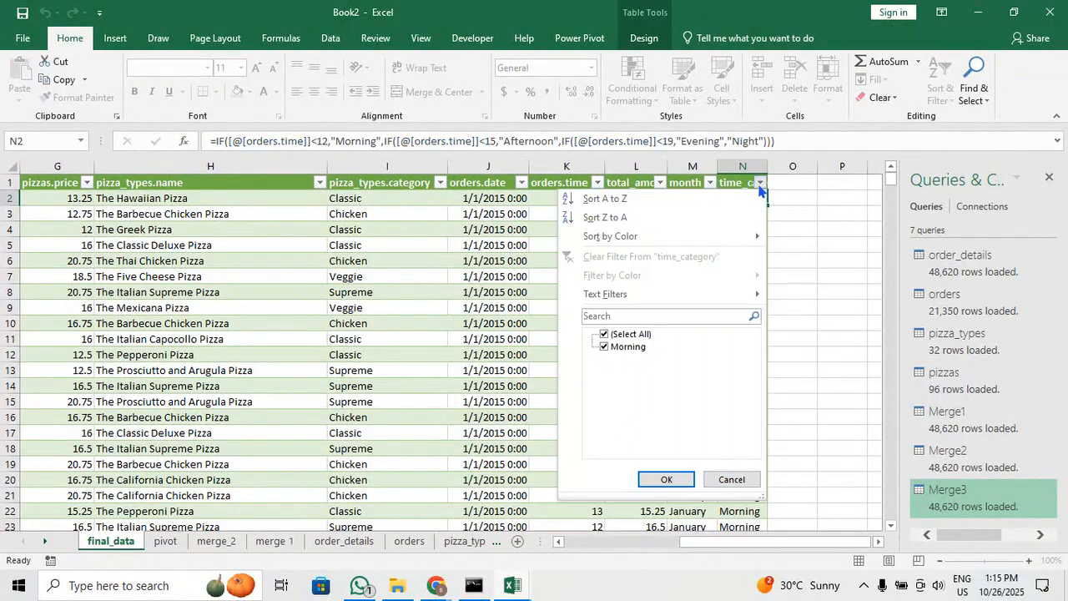
pyautogui.click(667, 480)
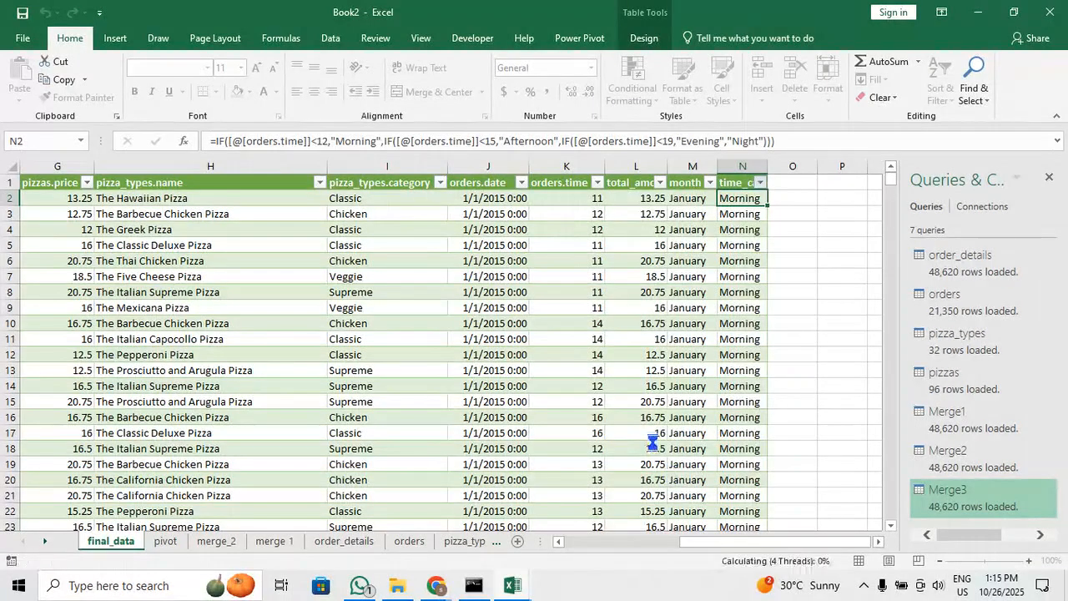
pyautogui.click(457, 141)
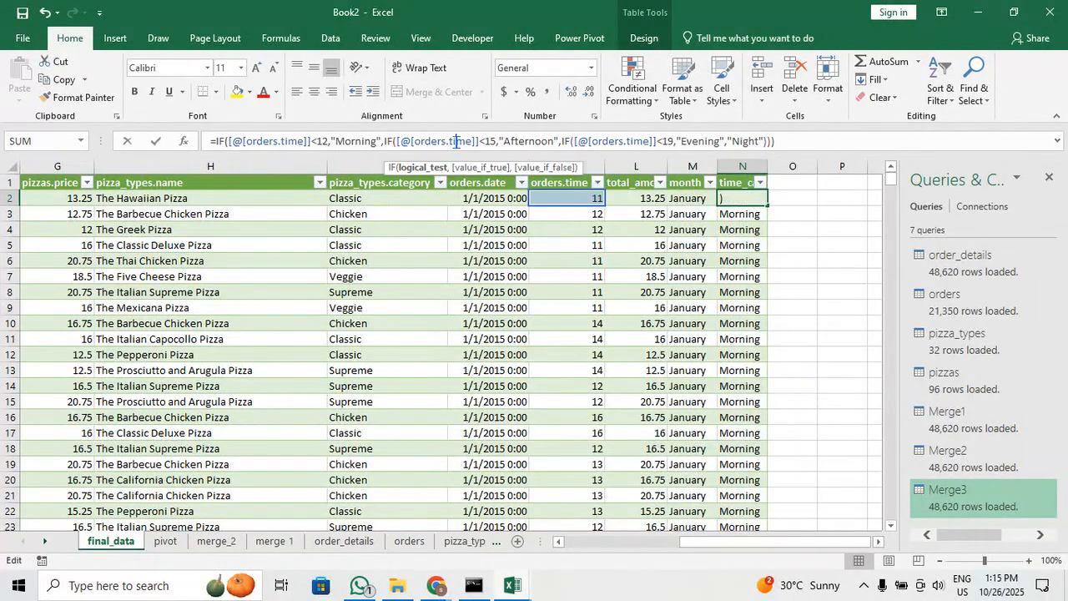
pyautogui.click(522, 141)
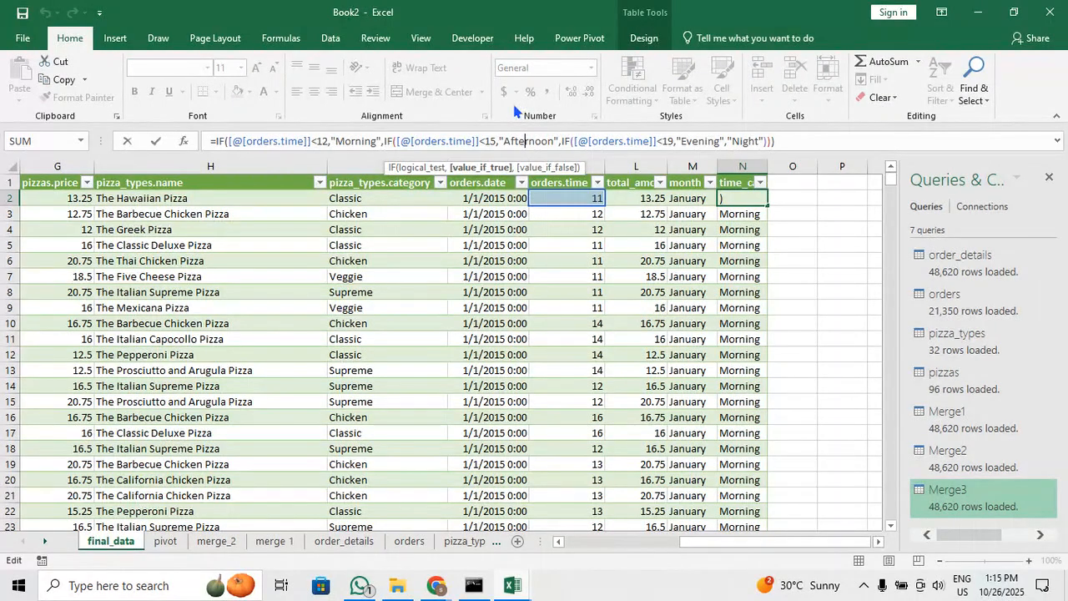
pyautogui.click(602, 141)
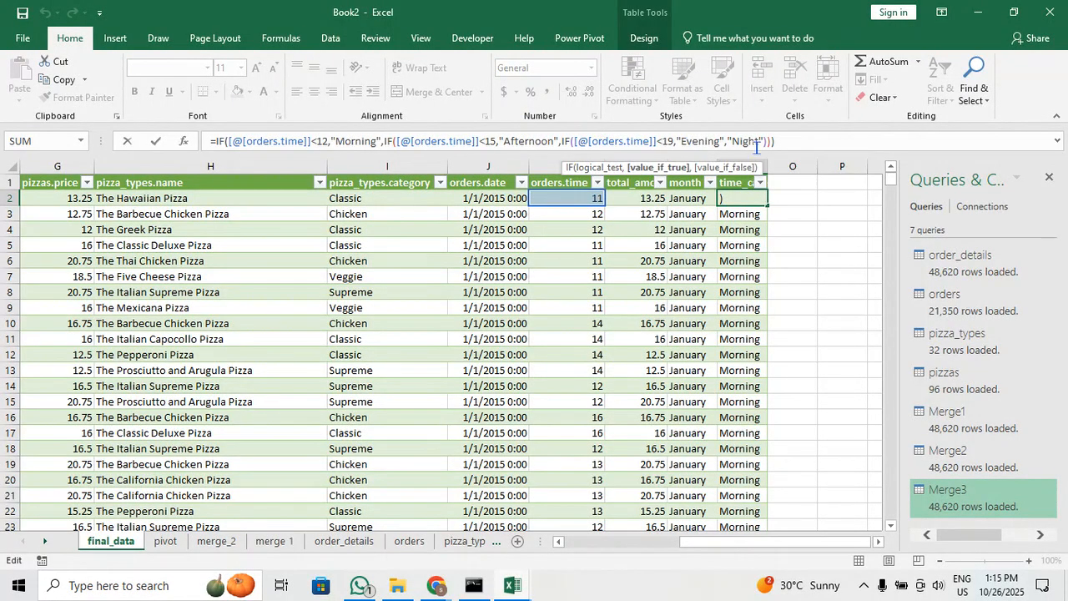
pyautogui.click(751, 142)
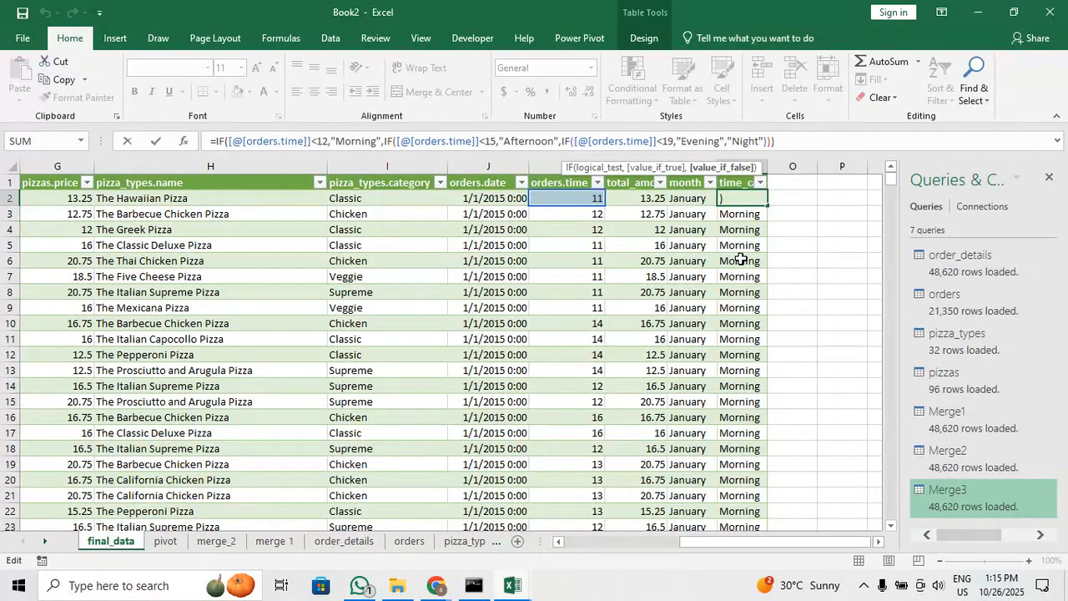
pyautogui.press('Return')
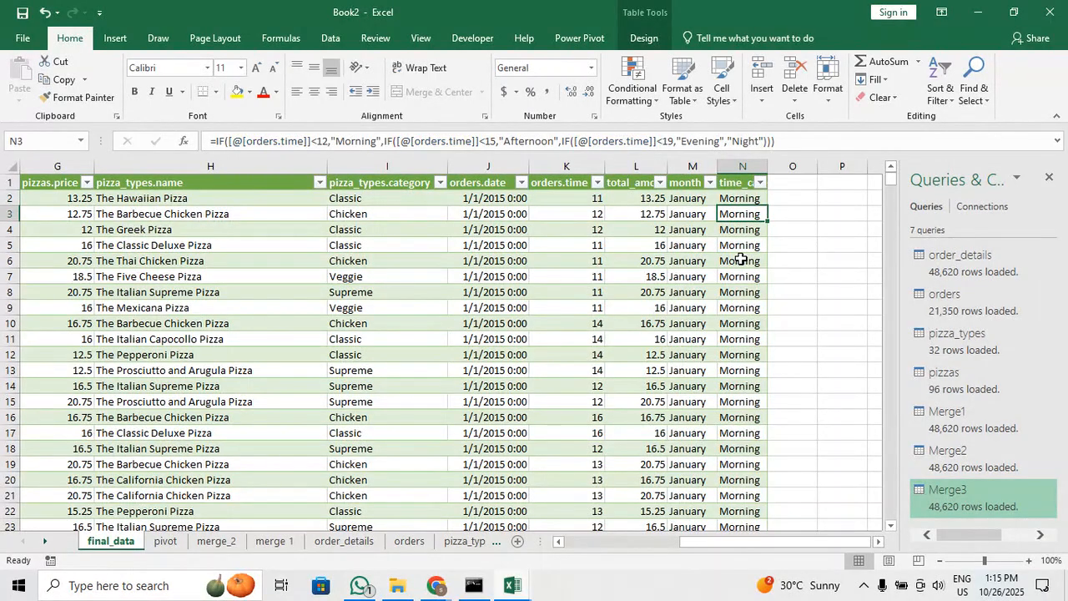
pyautogui.click(760, 183)
pyautogui.click(543, 276)
# Try the General number format on the first orders.time cell, K2, and undo it
pyautogui.click(579, 194)
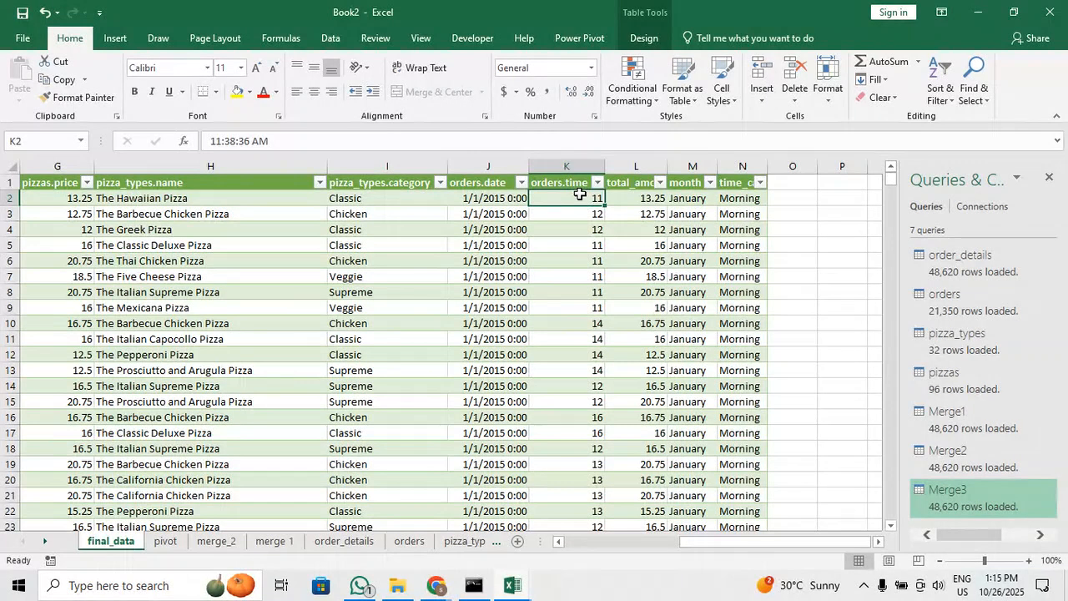
pyautogui.click(591, 69)
pyautogui.click(588, 97)
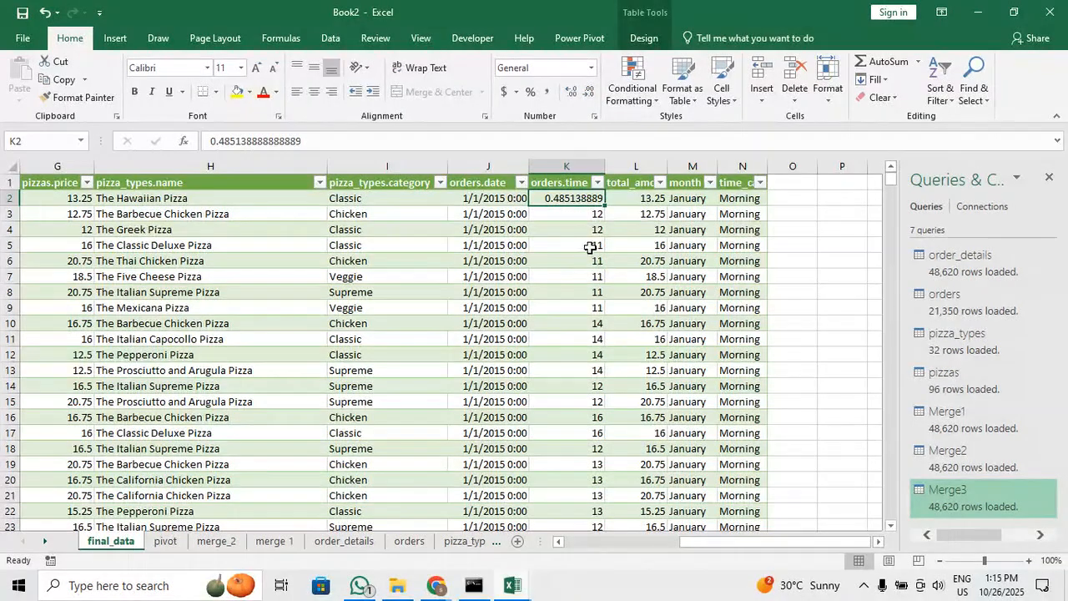
pyautogui.click(591, 69)
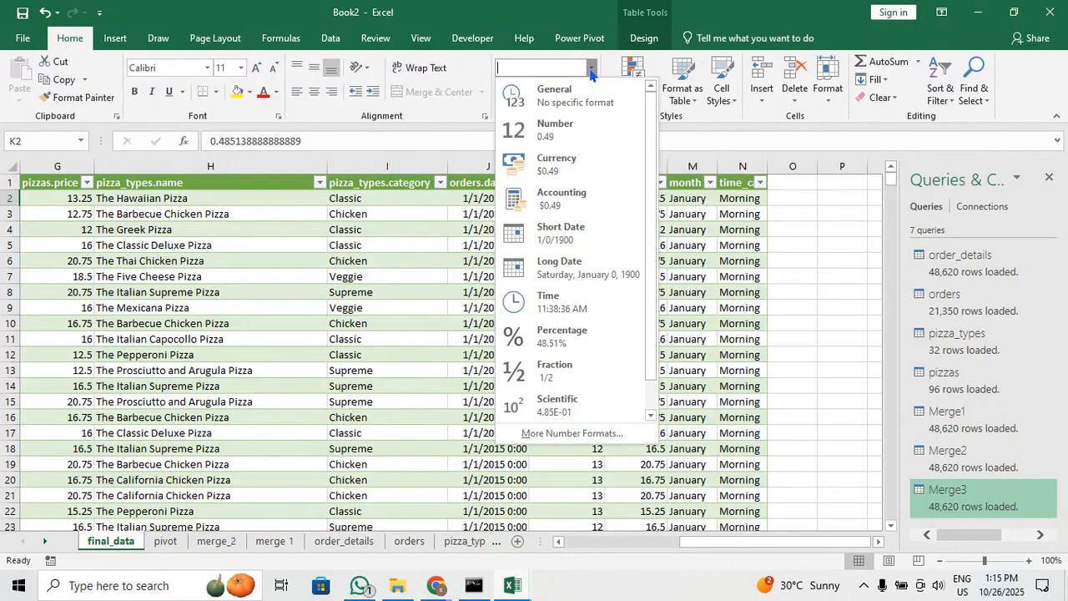
pyautogui.click(560, 438)
pyautogui.click(683, 408)
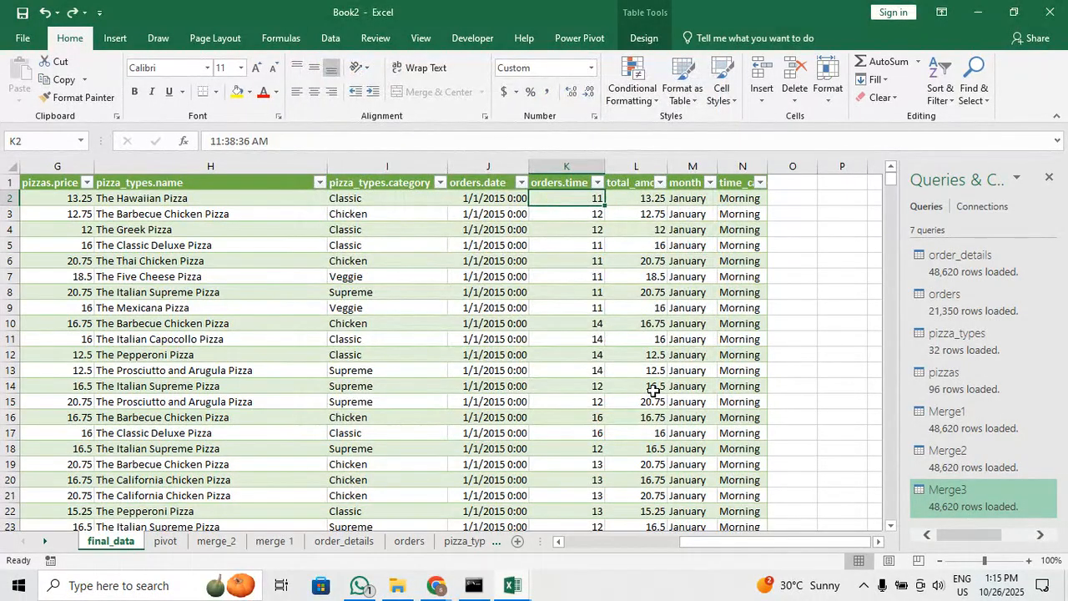
# Enclose the 12 in the formula's "Morning" condition in N2 in double quotation marks
pyautogui.click(735, 197)
pyautogui.click(324, 139)
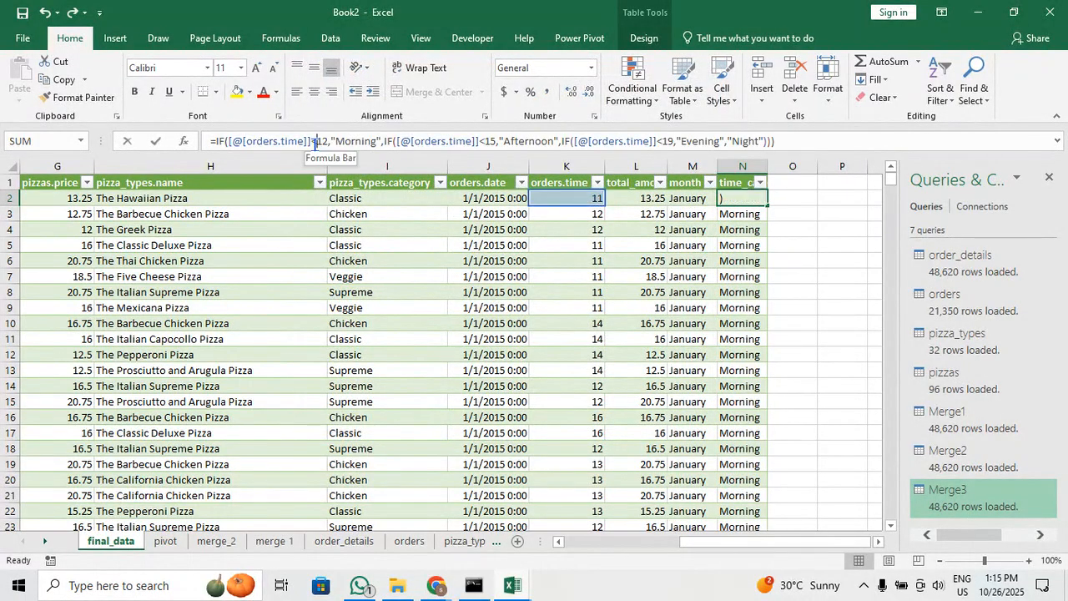
pyautogui.write('",')
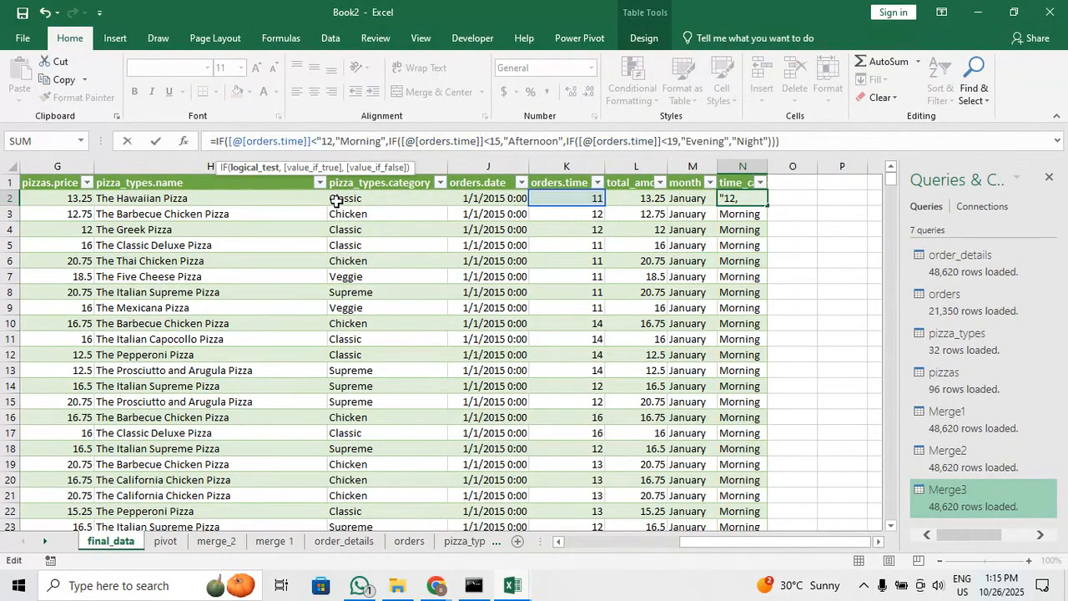
pyautogui.write('"')
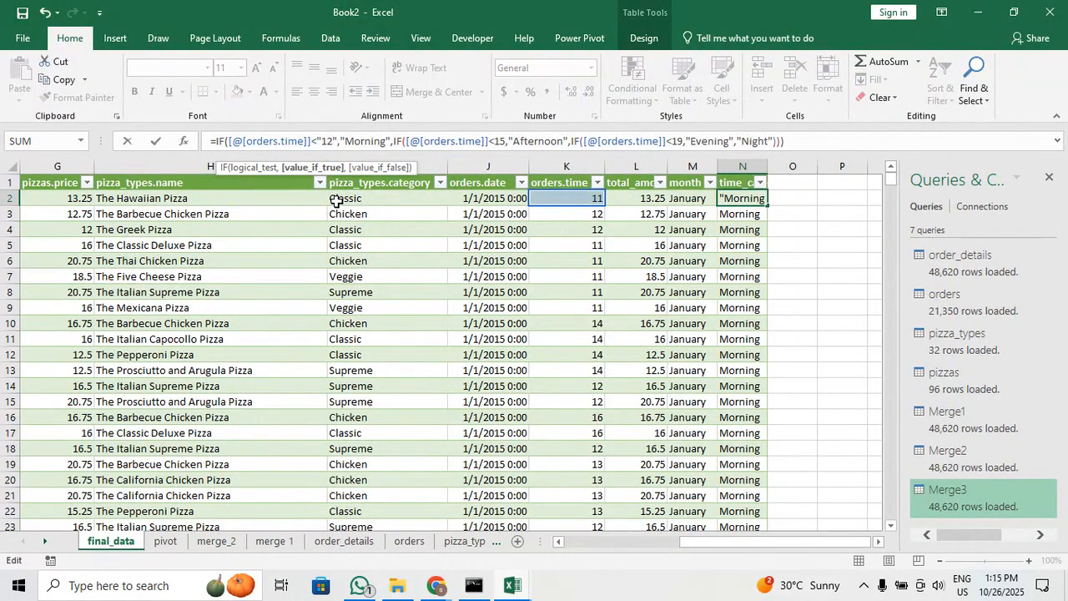
# Enclose the 15 in the formula's "Afternoon" condition in double quotation marks
pyautogui.press('Right')
pyautogui.press('Right')
pyautogui.press('Right')
pyautogui.press('Right')
pyautogui.press('Right')
pyautogui.press('Right')
pyautogui.press('Right')
pyautogui.press('Right')
pyautogui.press('Right')
pyautogui.press('Right')
pyautogui.press('Right')
pyautogui.press('Right')
pyautogui.press('Right')
pyautogui.press('Right')
pyautogui.press('Right')
pyautogui.press('Right')
pyautogui.press('Right')
pyautogui.press('Right')
pyautogui.press('Right')
pyautogui.press('Right')
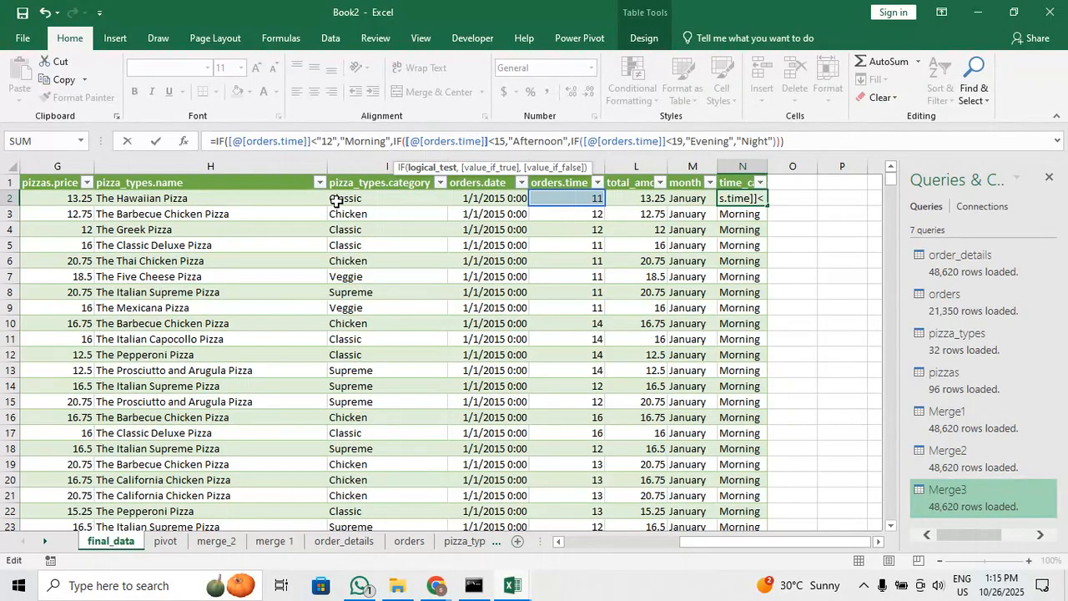
pyautogui.press('Right')
pyautogui.press('Right')
pyautogui.write('",')
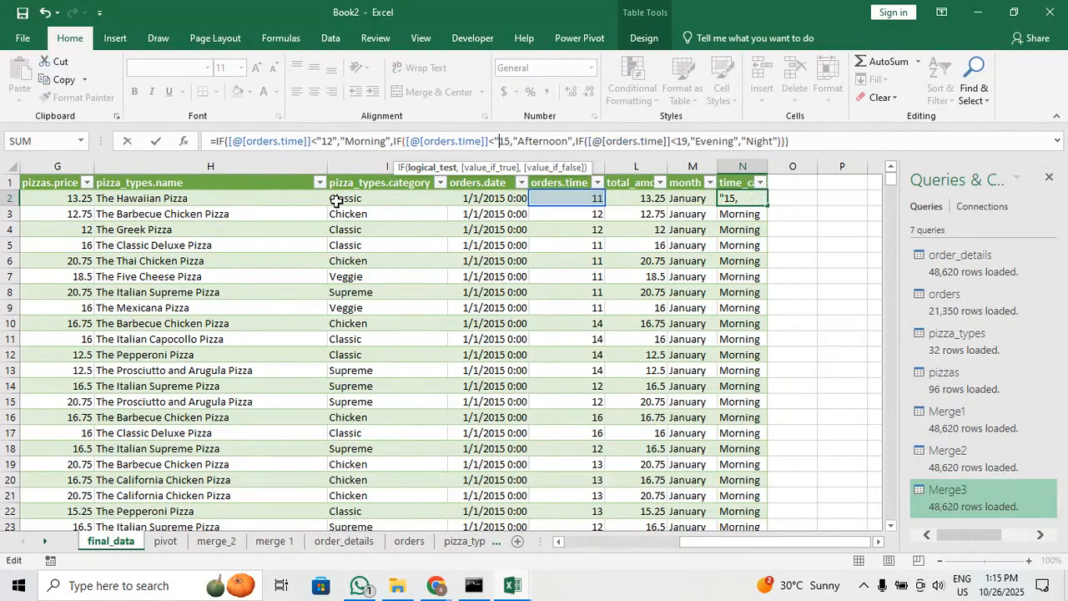
pyautogui.write('"')
# Enclose the 19 in the "Evening" condition in double quotation marks and apply the formula to the time_category column
pyautogui.press('Right')
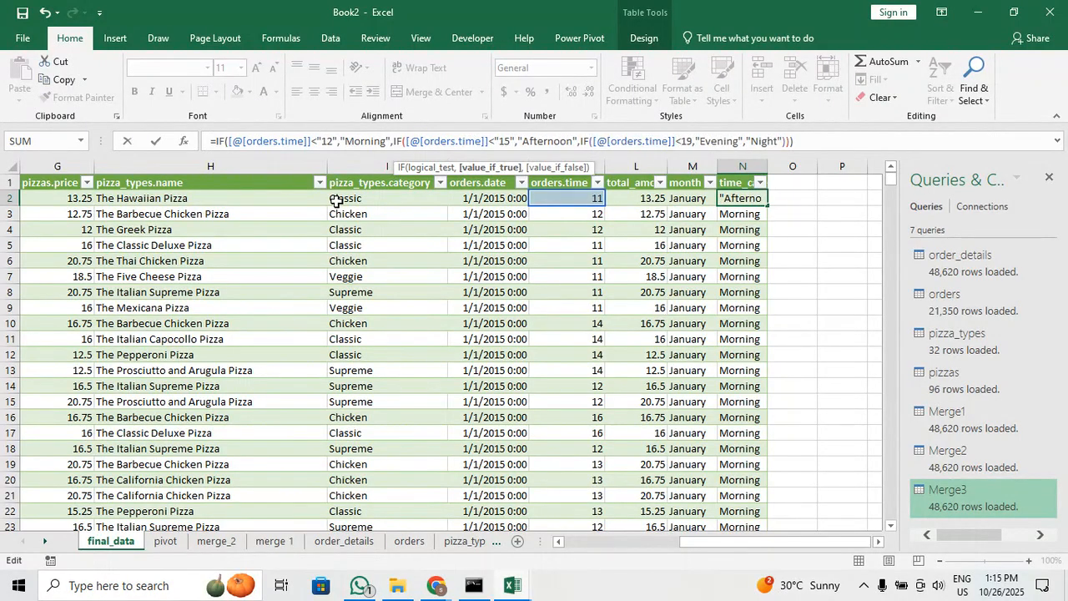
pyautogui.press('Right')
pyautogui.press('Right')
pyautogui.press('Right')
pyautogui.press('Right')
pyautogui.press('Right')
pyautogui.press('Right')
pyautogui.press('Right')
pyautogui.press('Right')
pyautogui.press('Right')
pyautogui.press('Right')
pyautogui.press('Right')
pyautogui.press('Right')
pyautogui.press('Right')
pyautogui.press('Right')
pyautogui.press('Right')
pyautogui.press('Right')
pyautogui.press('Right')
pyautogui.press('Right')
pyautogui.press('Right')
pyautogui.press('Right')
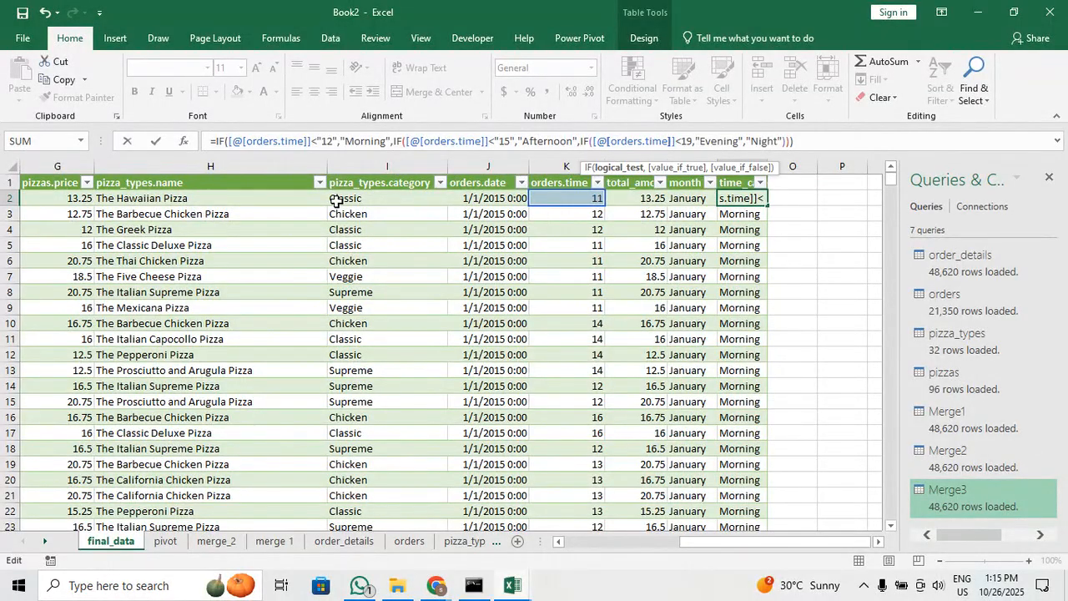
pyautogui.press('Right')
pyautogui.write('",')
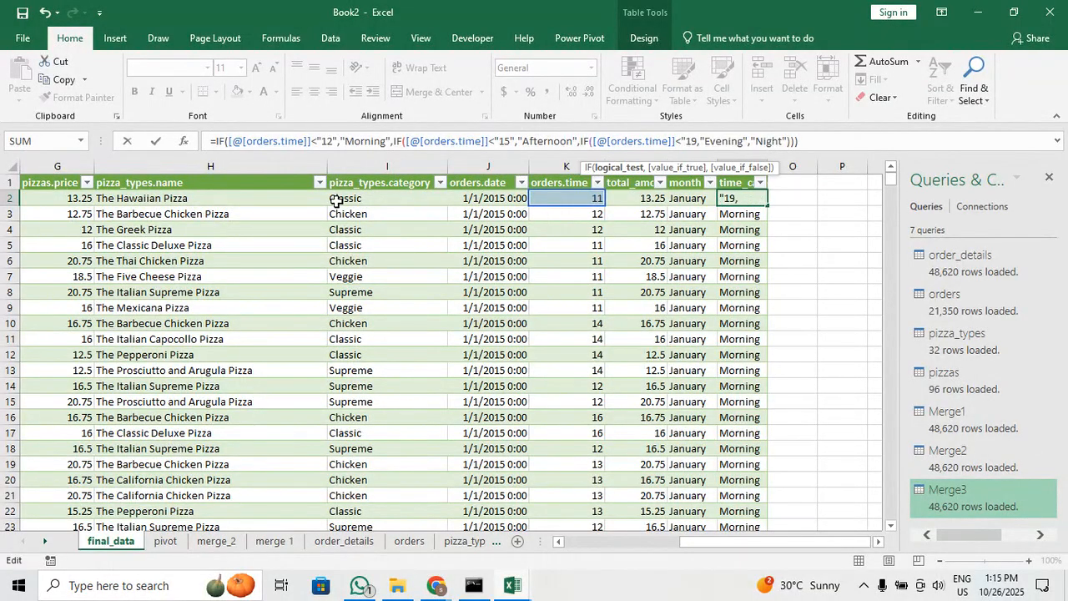
pyautogui.write('"')
pyautogui.press('Right')
pyautogui.press('Right')
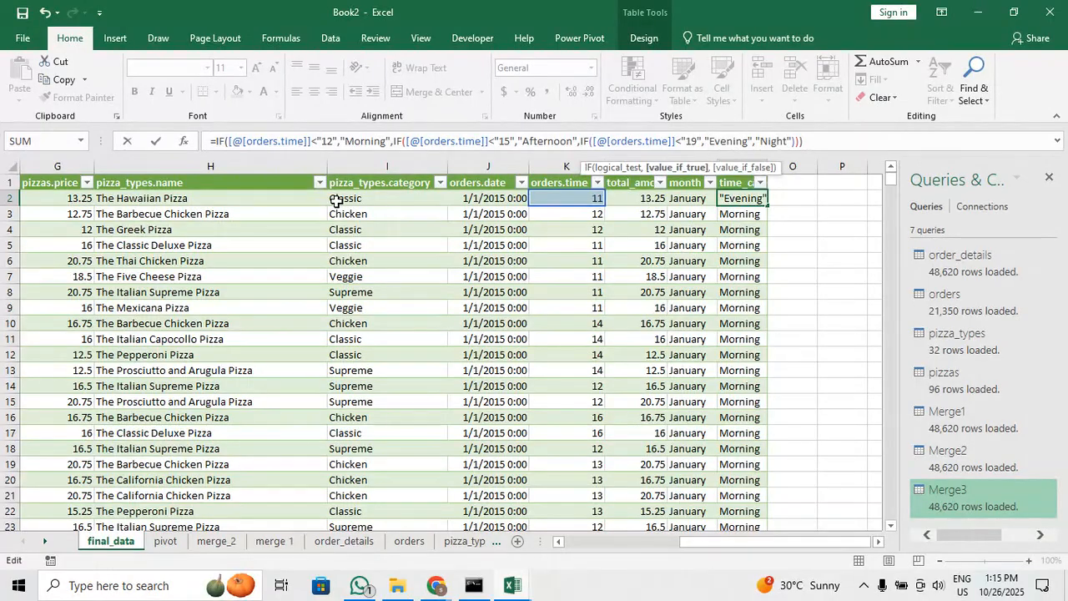
pyautogui.press('Return')
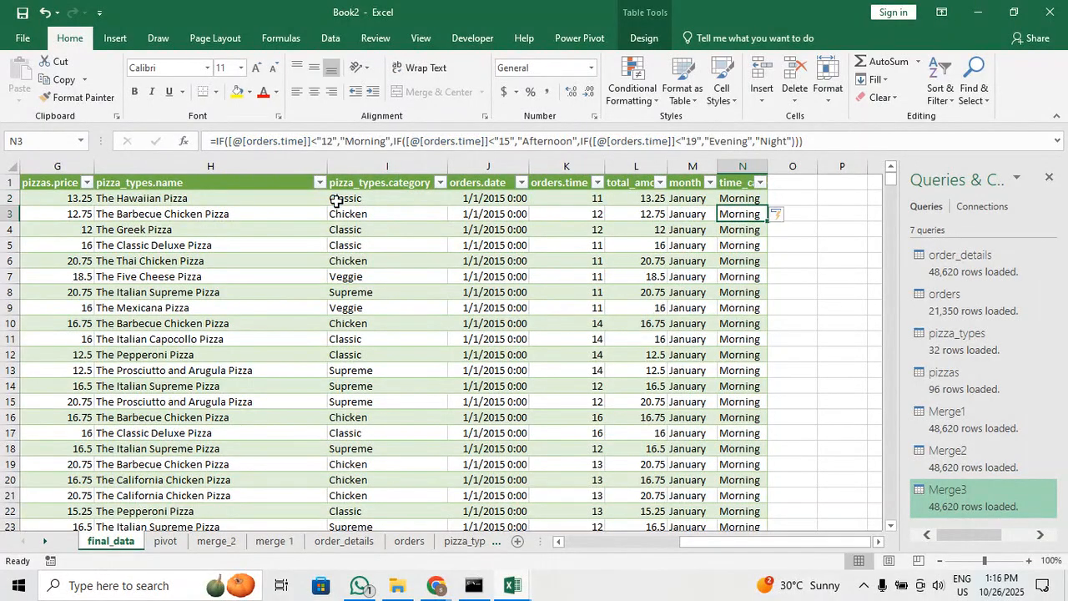
# Check the categories in the time_category filter list and the underlying value of the orders.time cell K2
pyautogui.click(761, 191)
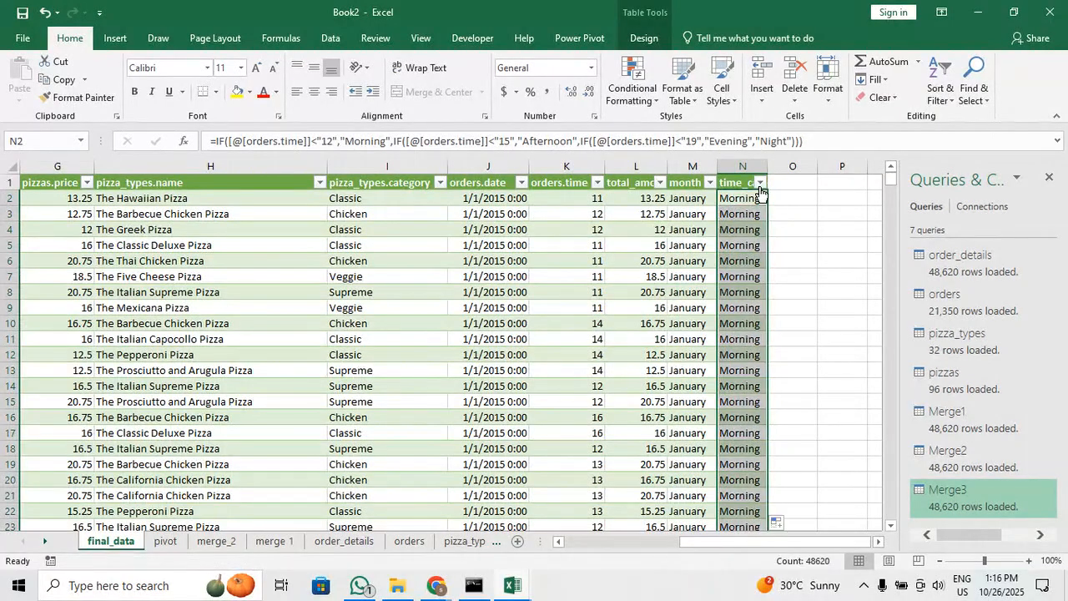
pyautogui.click(760, 183)
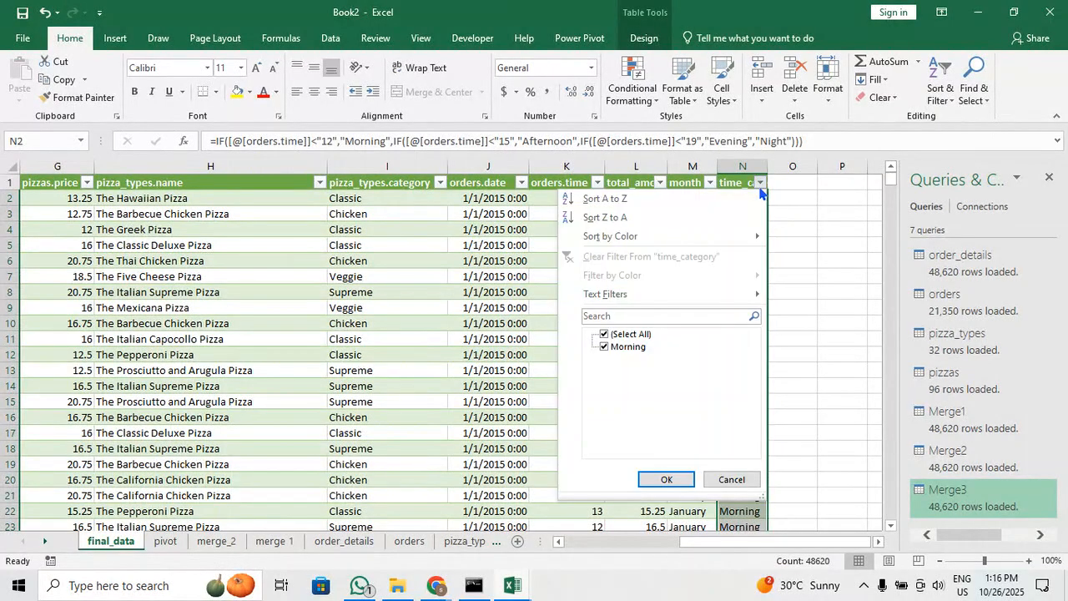
pyautogui.click(759, 183)
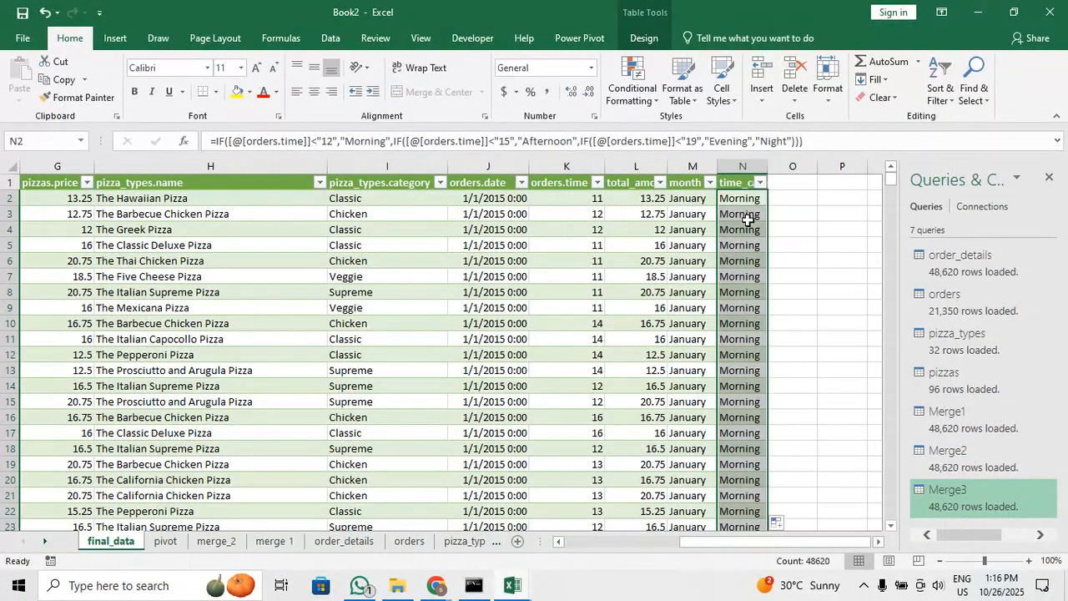
pyautogui.click(585, 202)
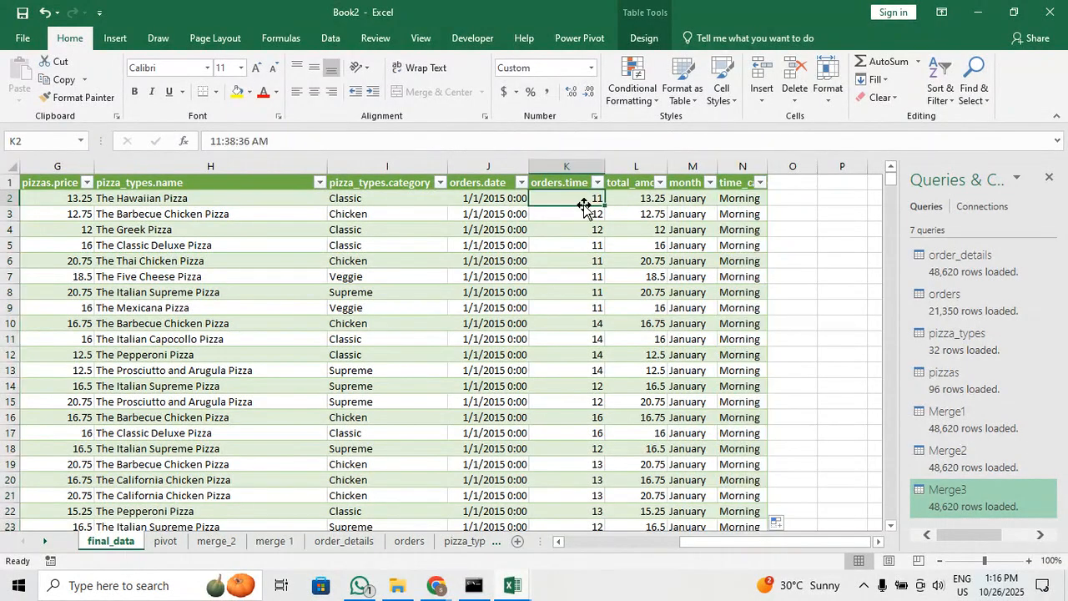
# Change the time limits in the N2 formula to "12:00", "15:00" and "19:00" and apply it to the time_category column
pyautogui.click(743, 200)
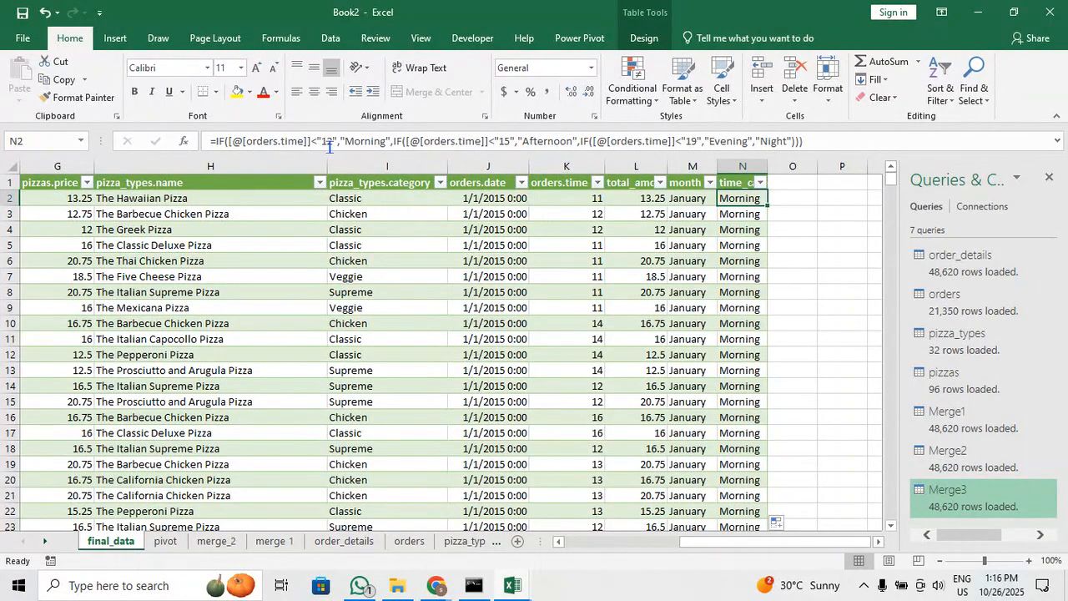
pyautogui.click(330, 146)
pyautogui.write(':00')
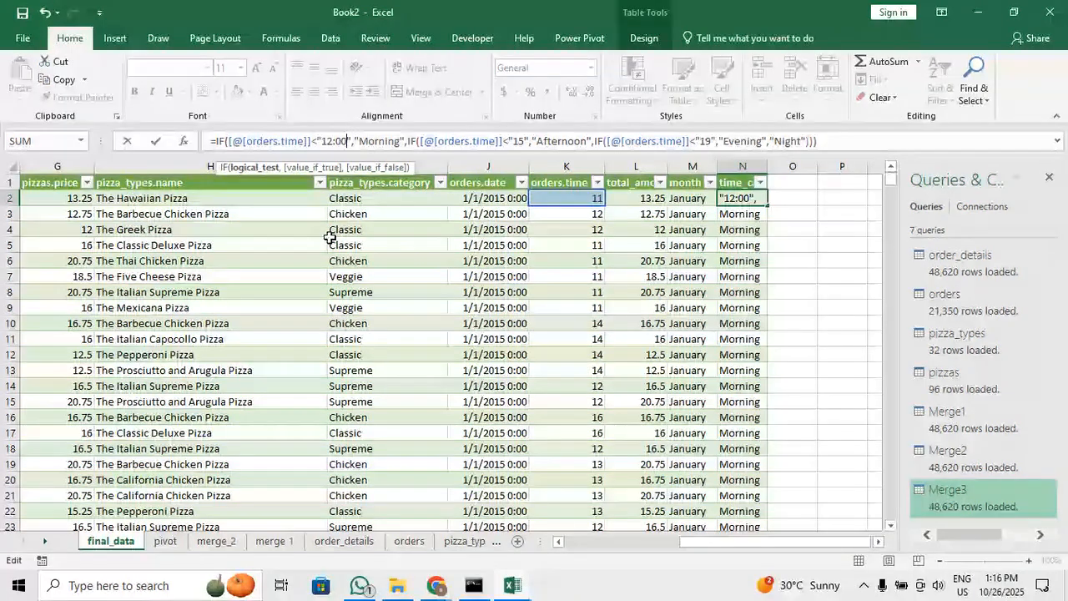
pyautogui.click(525, 144)
pyautogui.write(':')
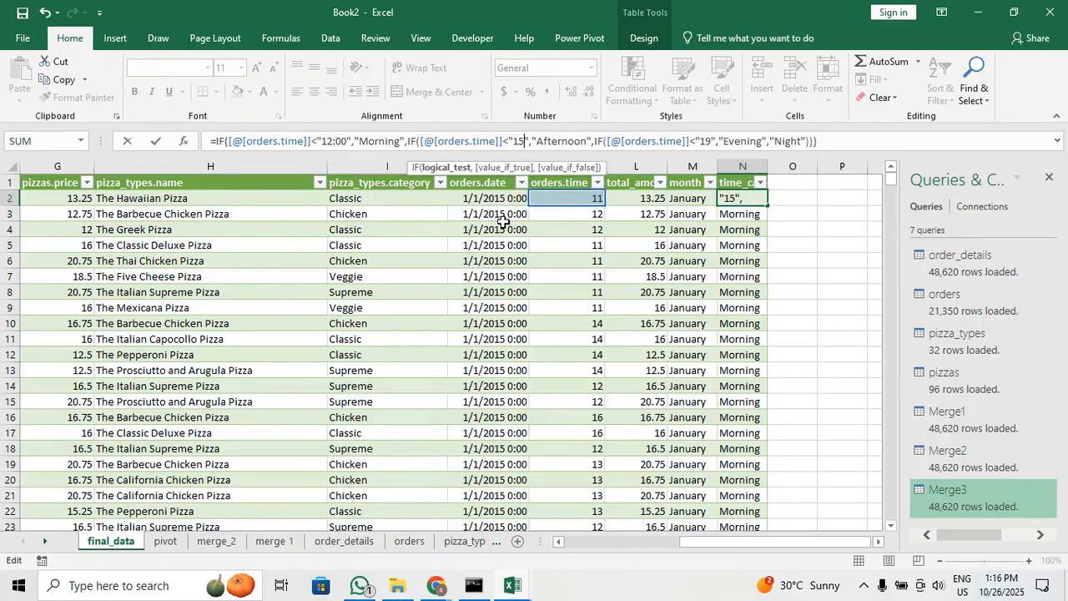
pyautogui.write('00')
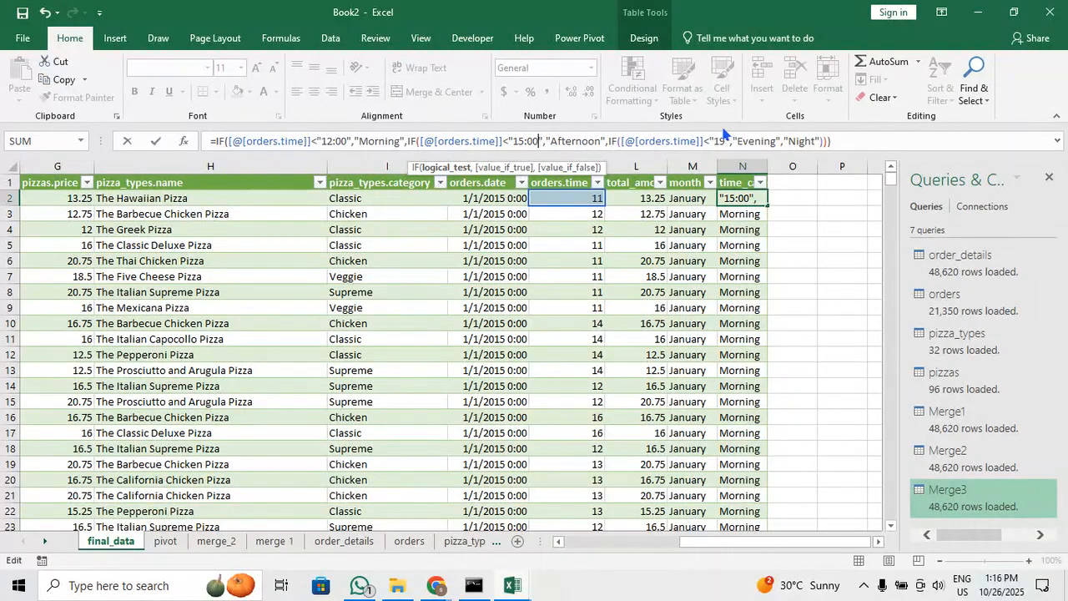
pyautogui.click(726, 141)
pyautogui.write(':00')
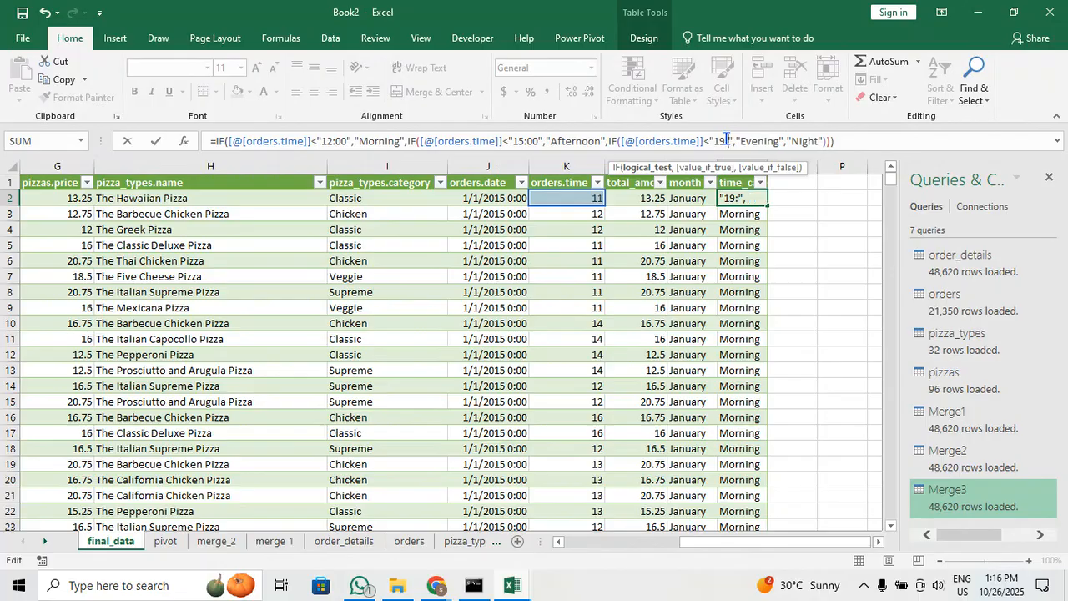
pyautogui.press('Return')
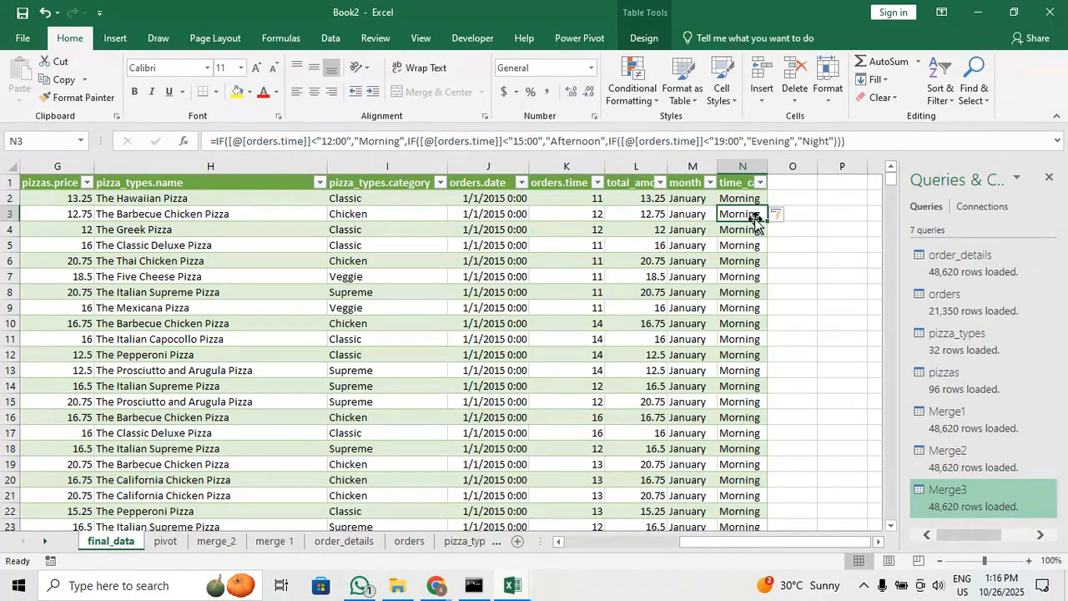
# Fill the N2 formula down the time_category column again and check the categories in its filter list
pyautogui.click(762, 184)
pyautogui.click(762, 185)
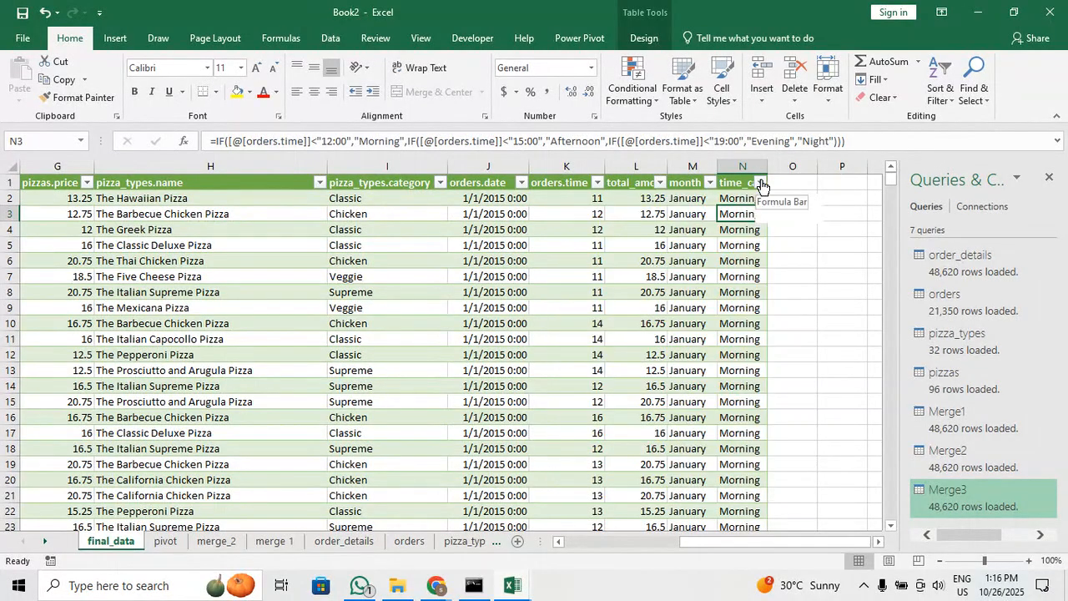
pyautogui.click(749, 201)
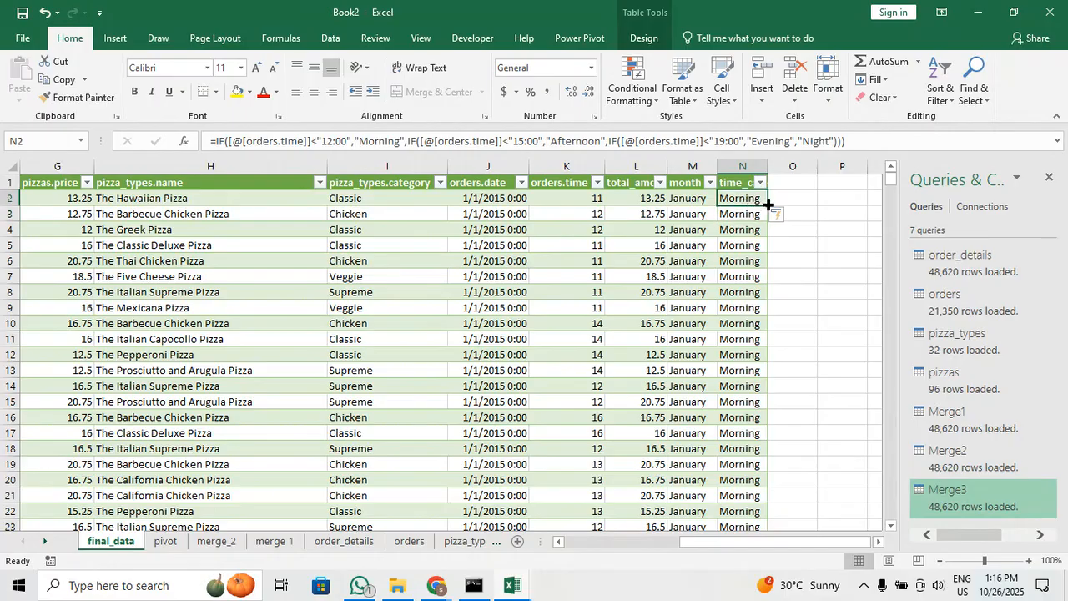
pyautogui.click(759, 187)
pyautogui.click(759, 187)
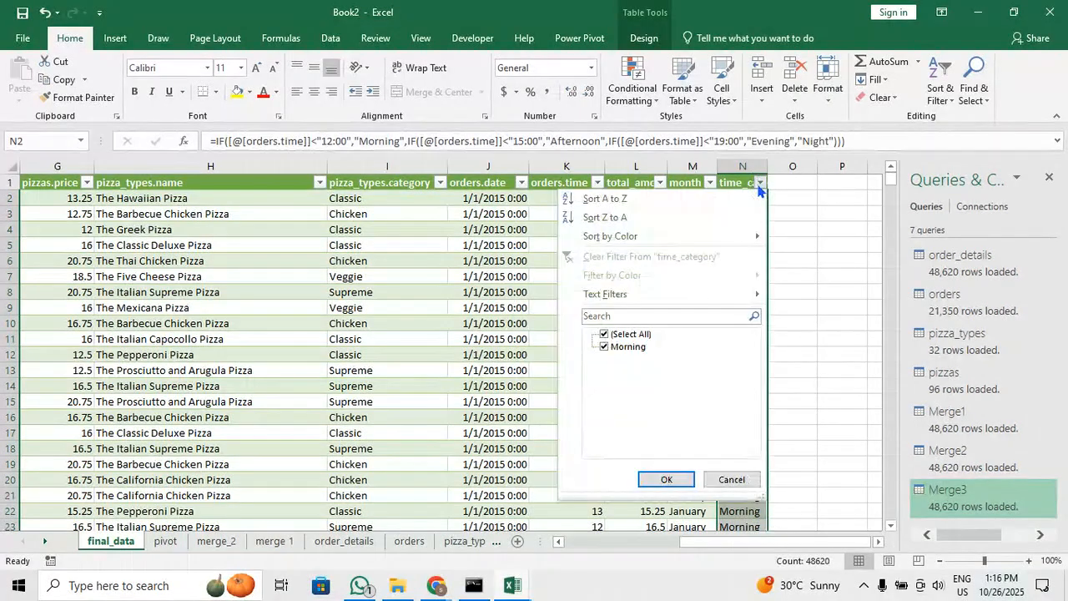
pyautogui.click(797, 244)
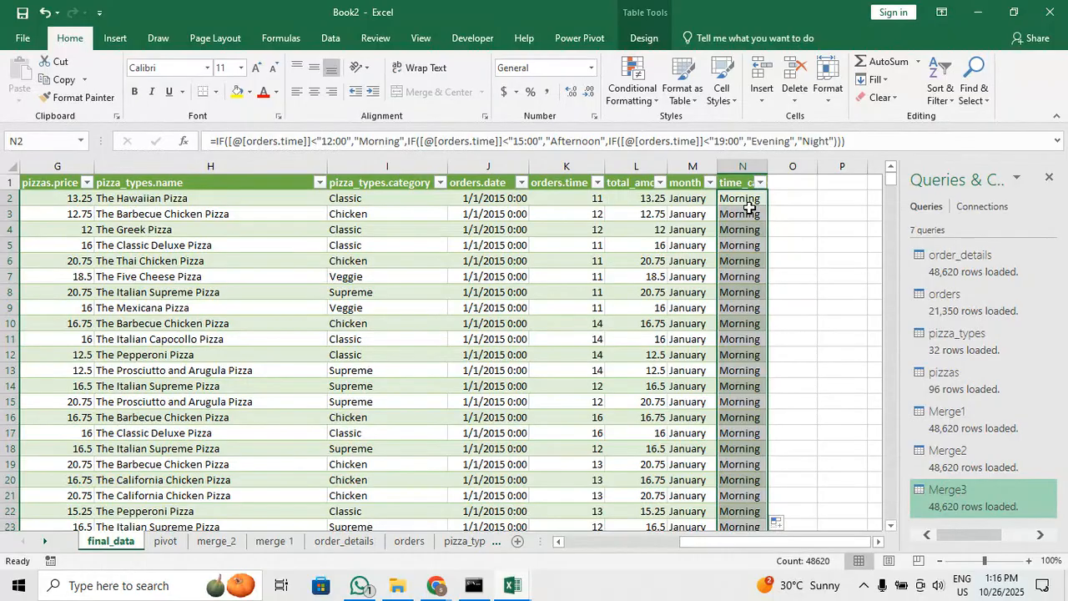
# Examine the hours in the orders.time filter list and the underlying values of K5 and K2 against the N2 formula
pyautogui.click(576, 184)
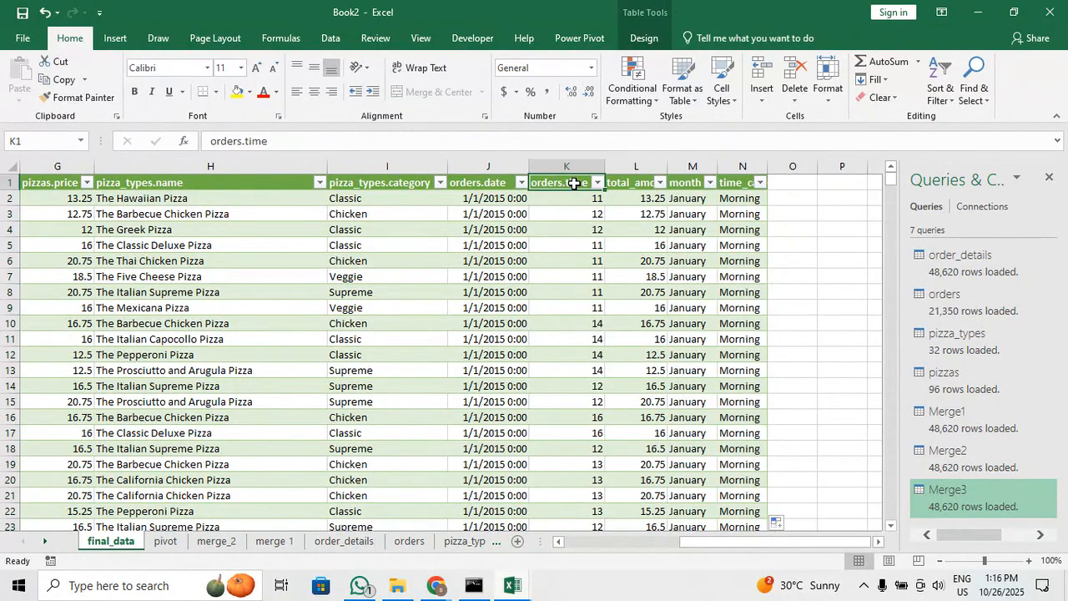
pyautogui.click(598, 184)
pyautogui.moveTo(557, 305)
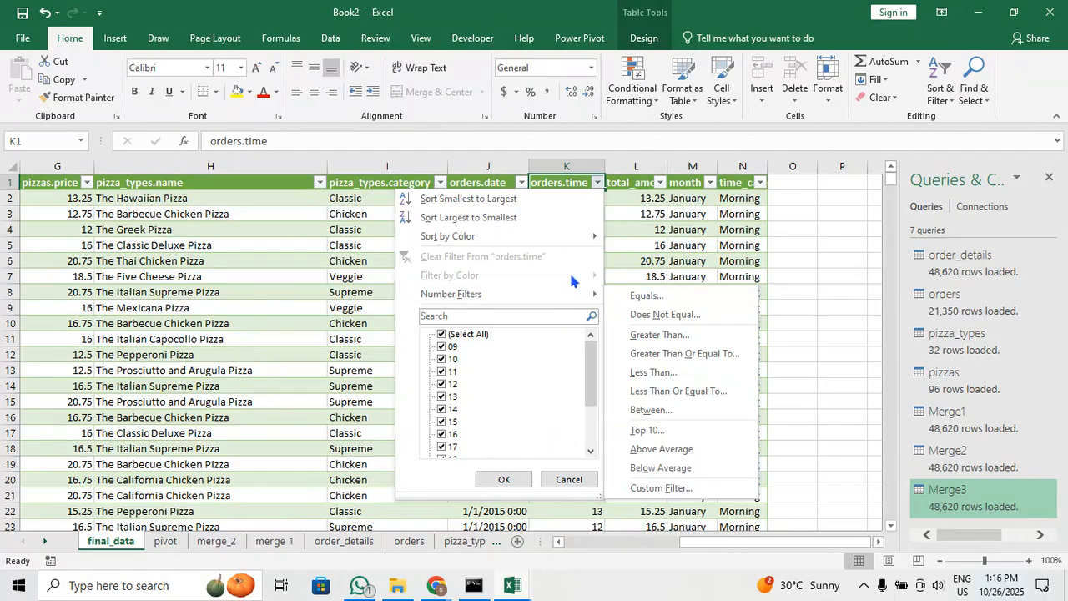
pyautogui.click(626, 238)
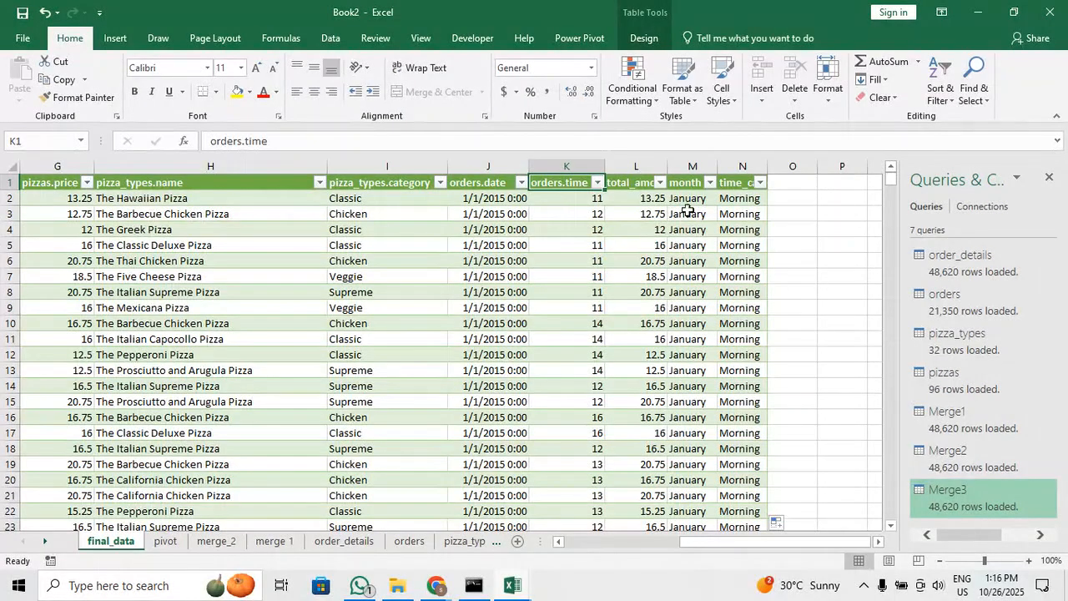
pyautogui.click(744, 198)
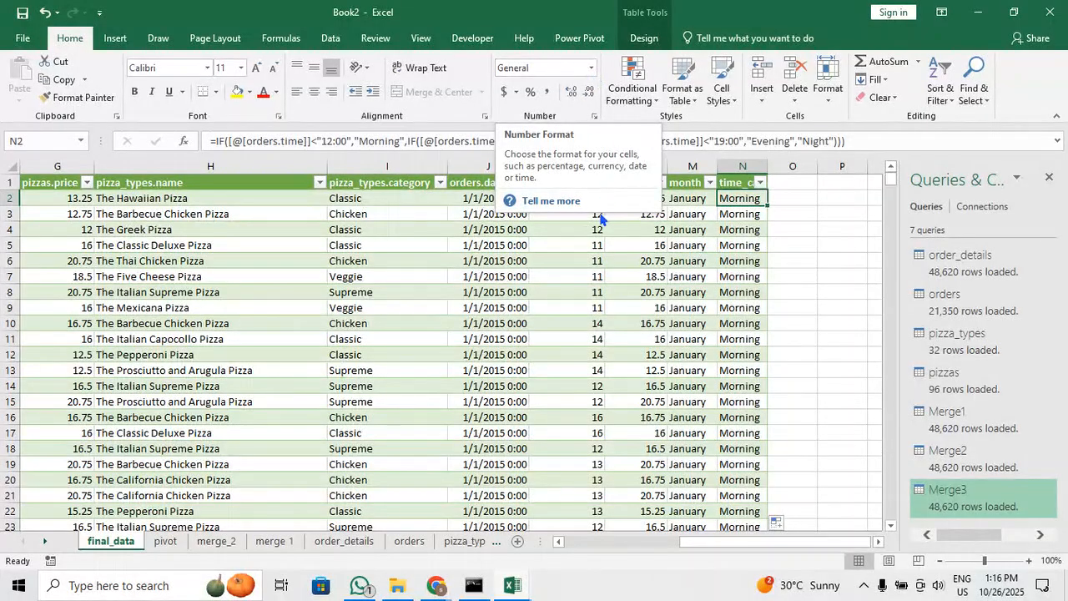
pyautogui.click(574, 246)
pyautogui.click(596, 183)
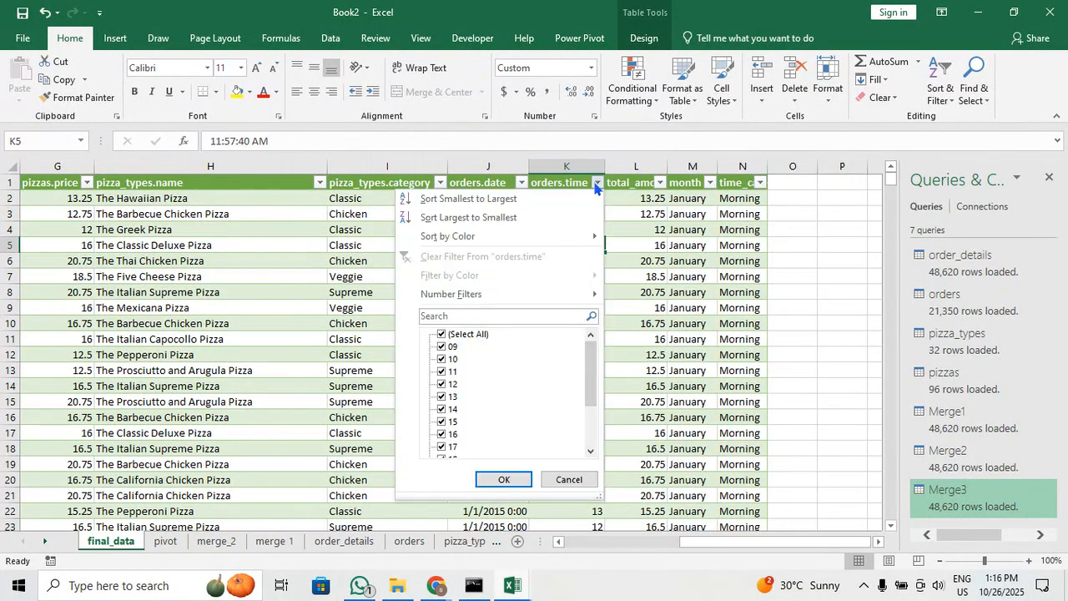
pyautogui.scroll(-2, 504, 386)
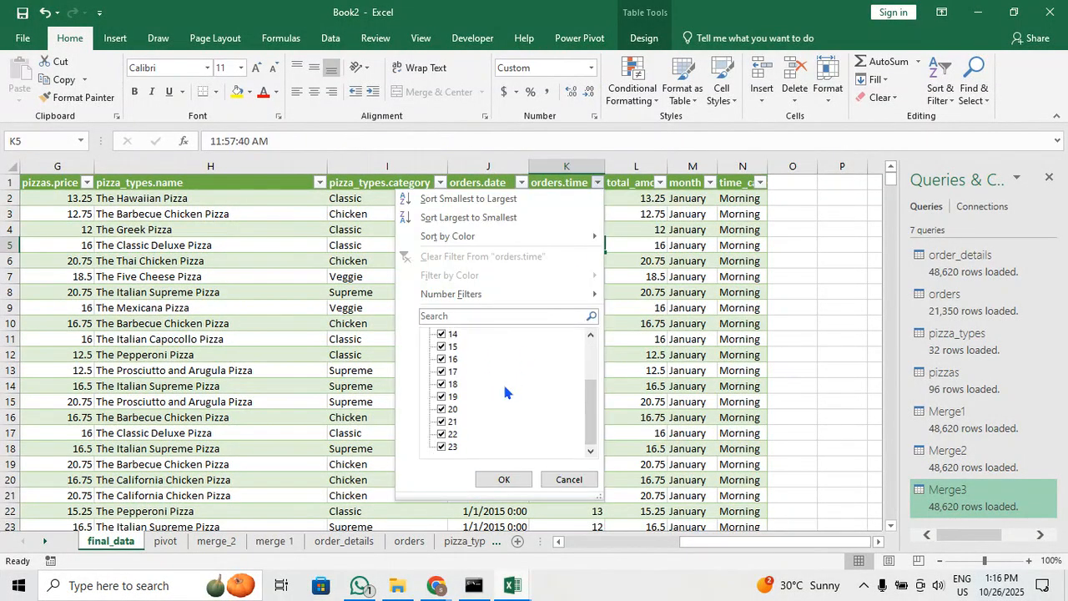
pyautogui.scroll(2, 503, 382)
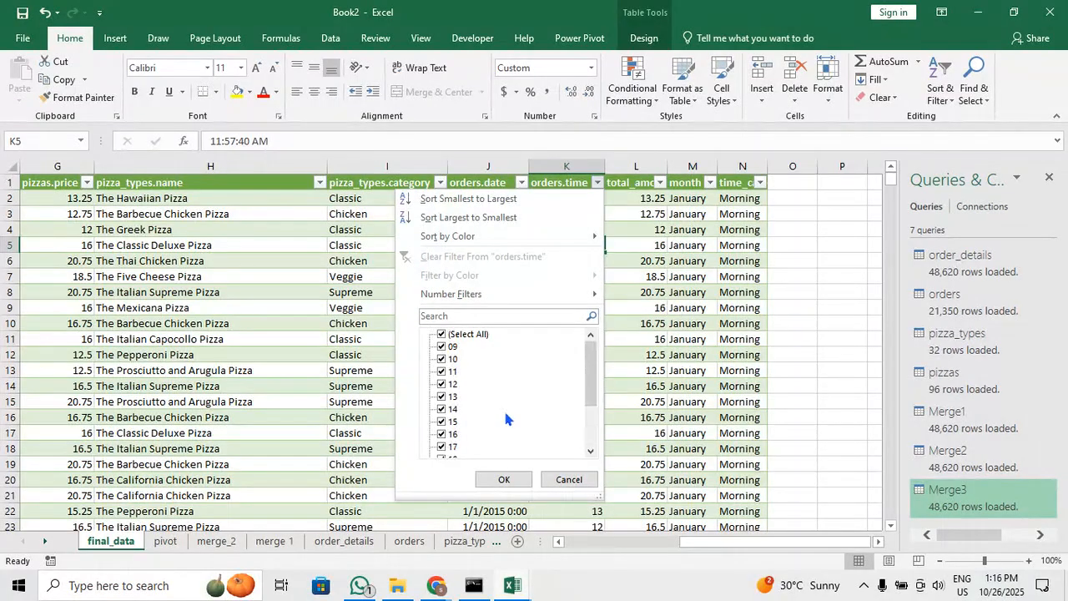
pyautogui.click(506, 478)
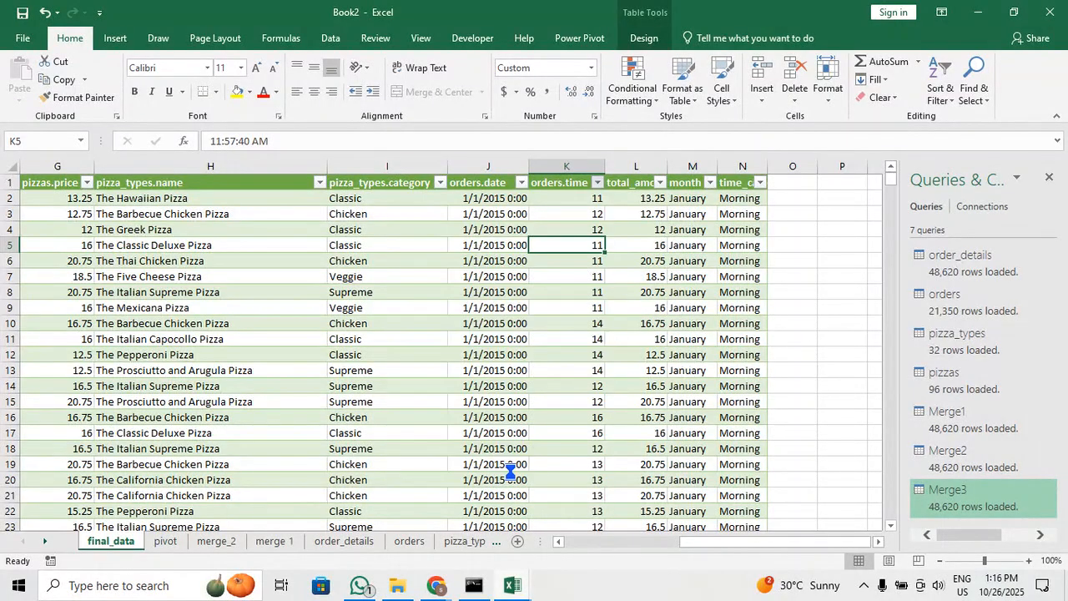
pyautogui.click(571, 210)
pyautogui.click(573, 202)
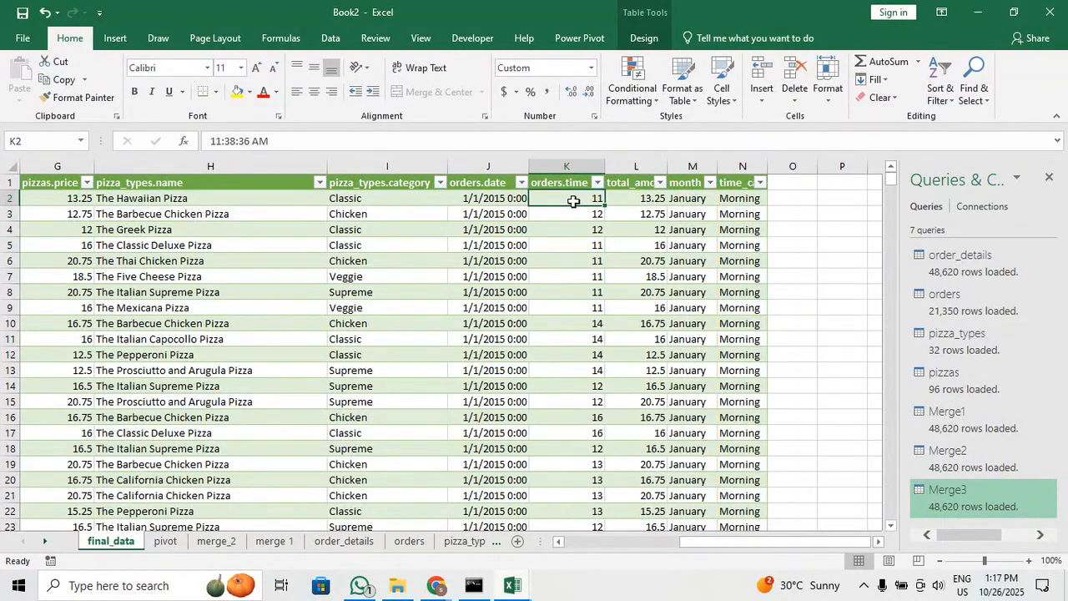
pyautogui.click(735, 197)
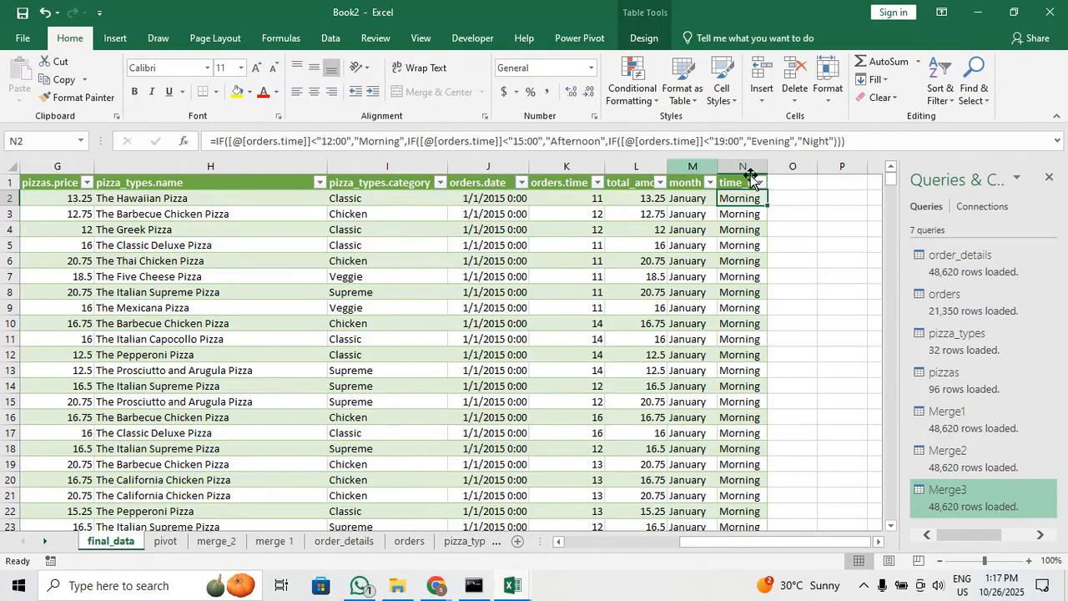
# Enter the time limit 12:00 in the empty cell R2 beside the table and check its stored value
pyautogui.click(824, 196)
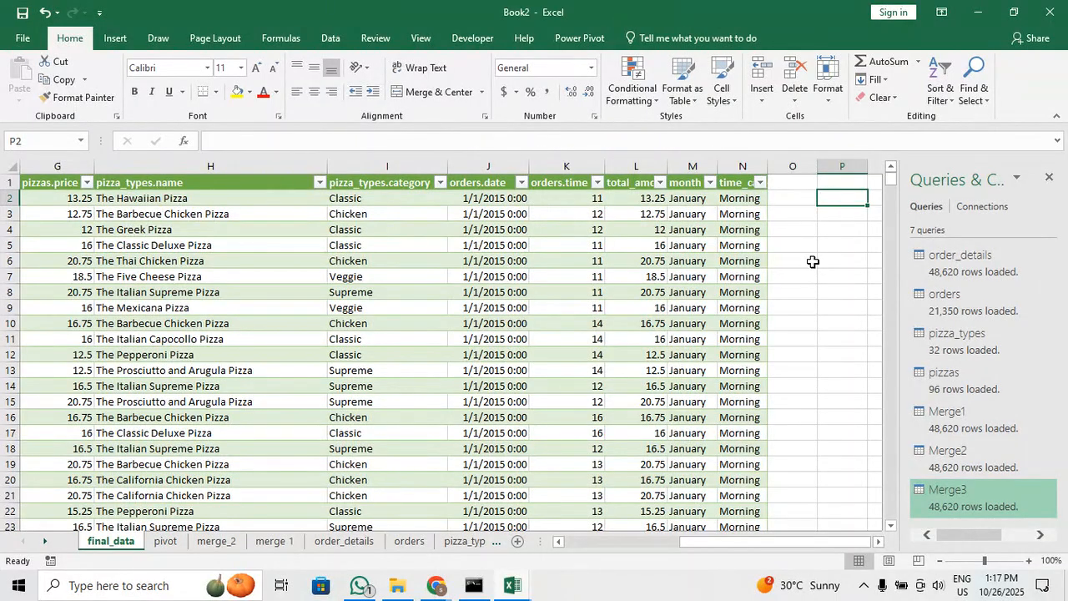
pyautogui.hscroll(3, 813, 261)
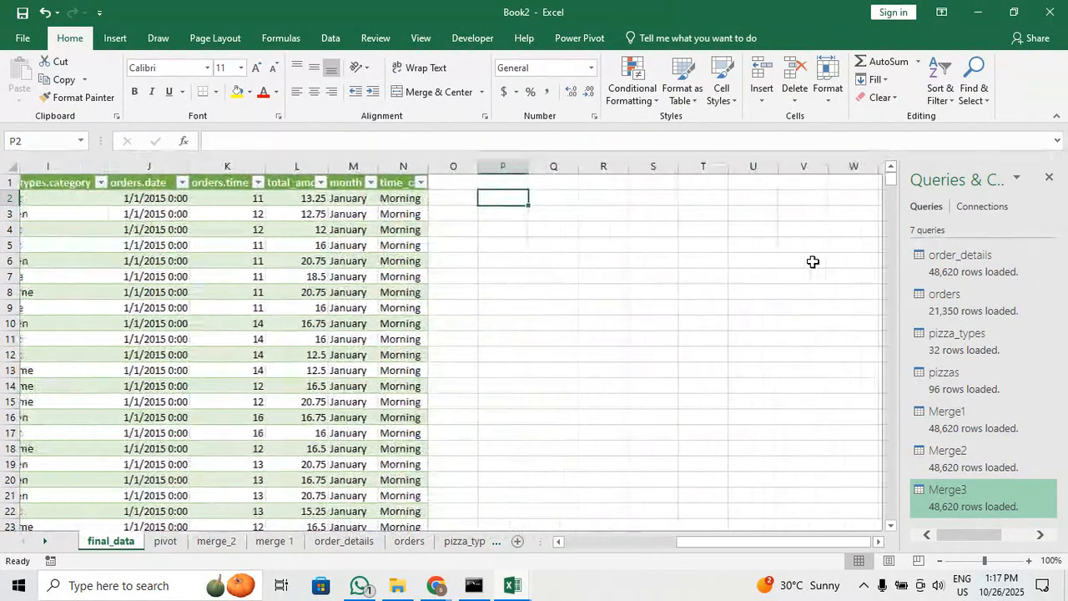
pyautogui.click(663, 200)
pyautogui.click(652, 201)
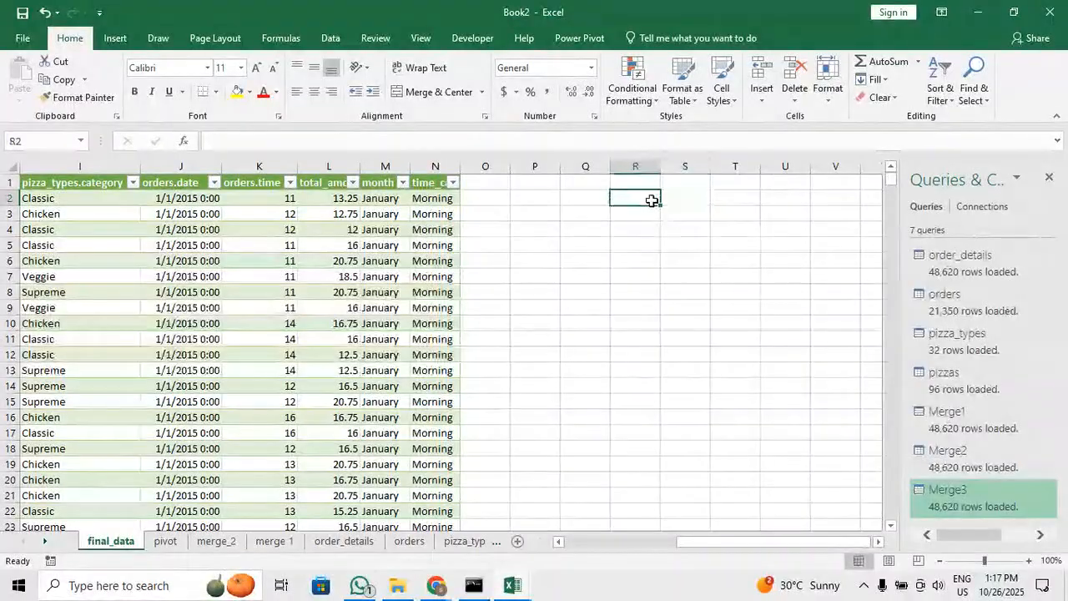
pyautogui.write('12:00')
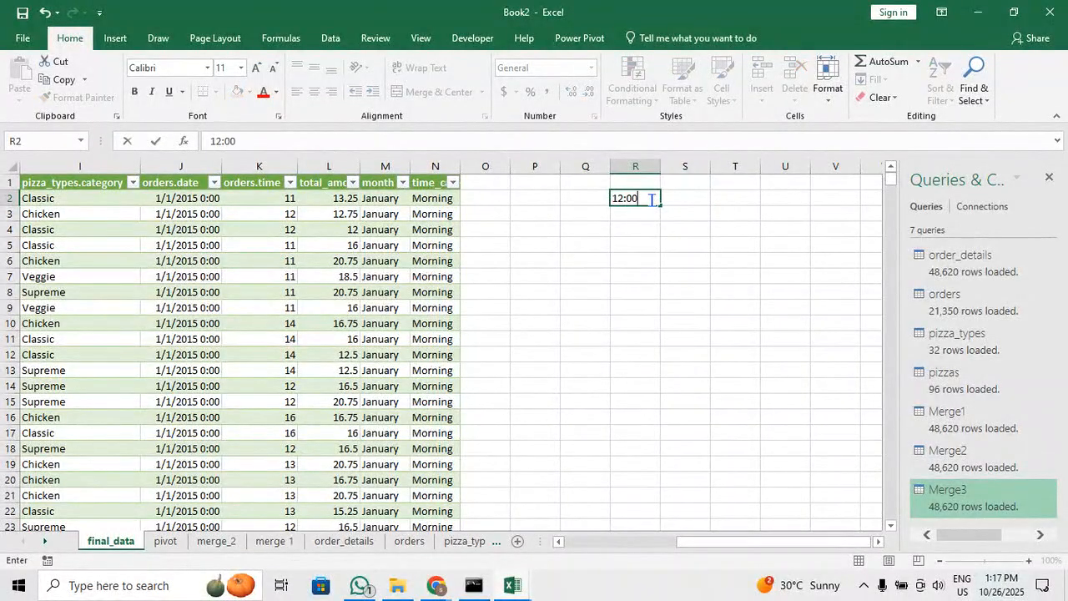
pyautogui.press('Return')
pyautogui.click(652, 200)
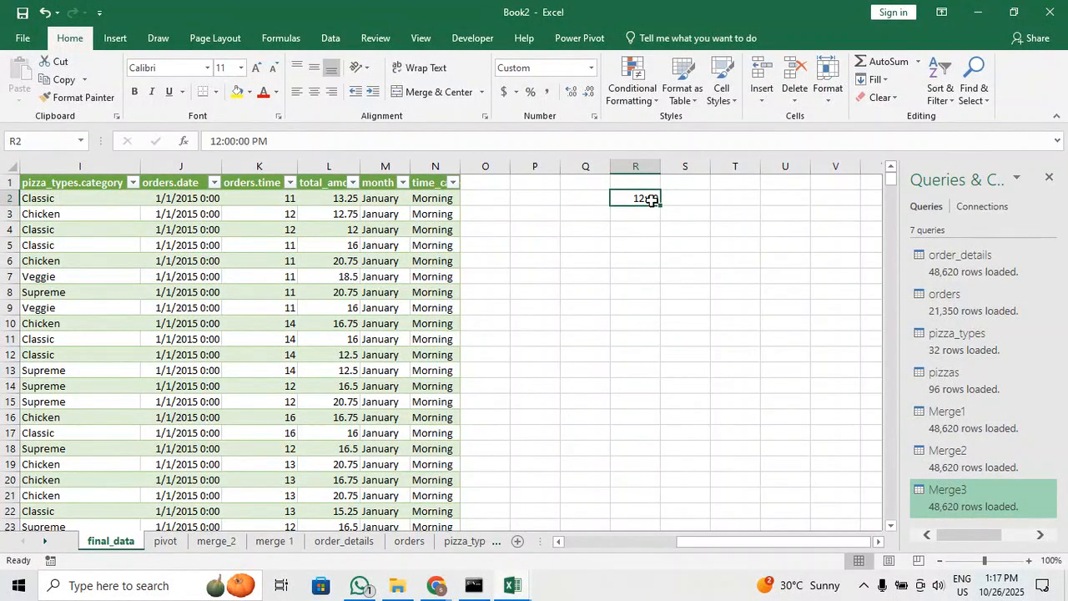
pyautogui.press('Return')
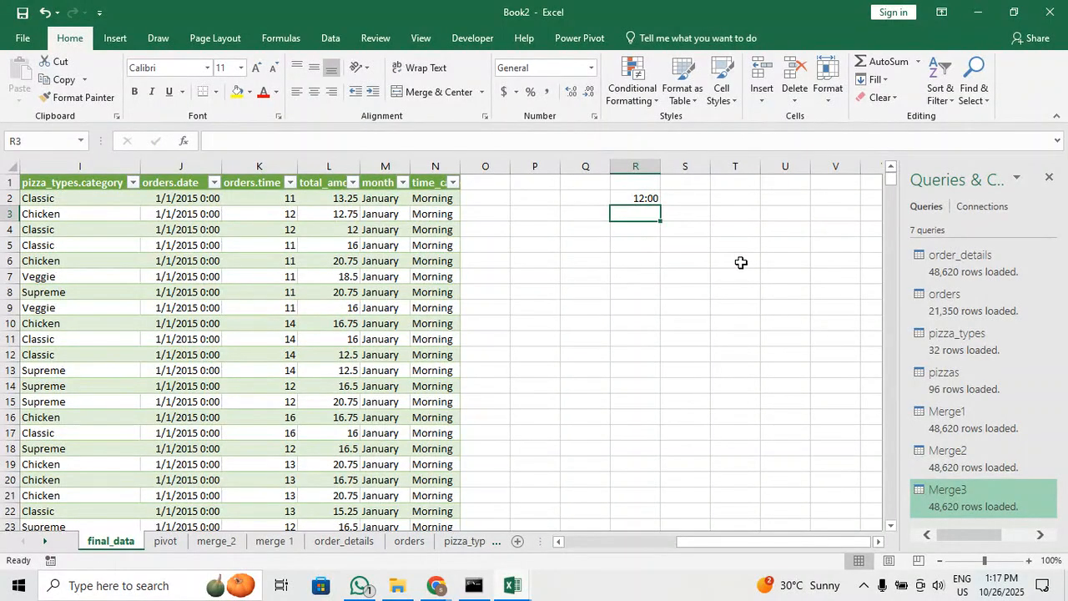
# Enter the time limits 15:00 in R3 and 19:00 in R4 and check their stored values
pyautogui.write('15:00')
pyautogui.press('Return')
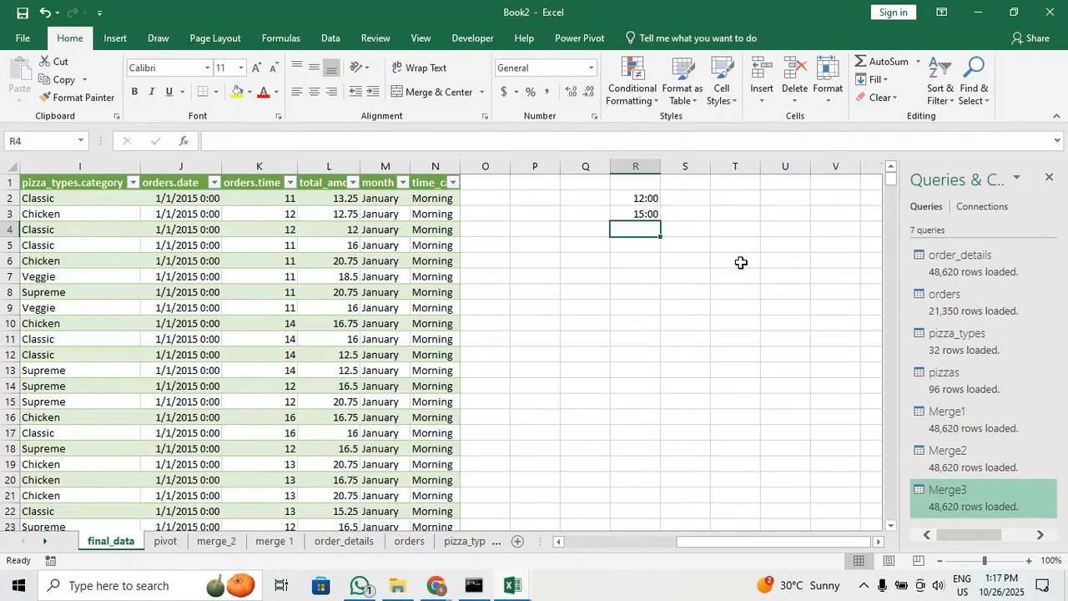
pyautogui.write('19:00')
pyautogui.press('Return')
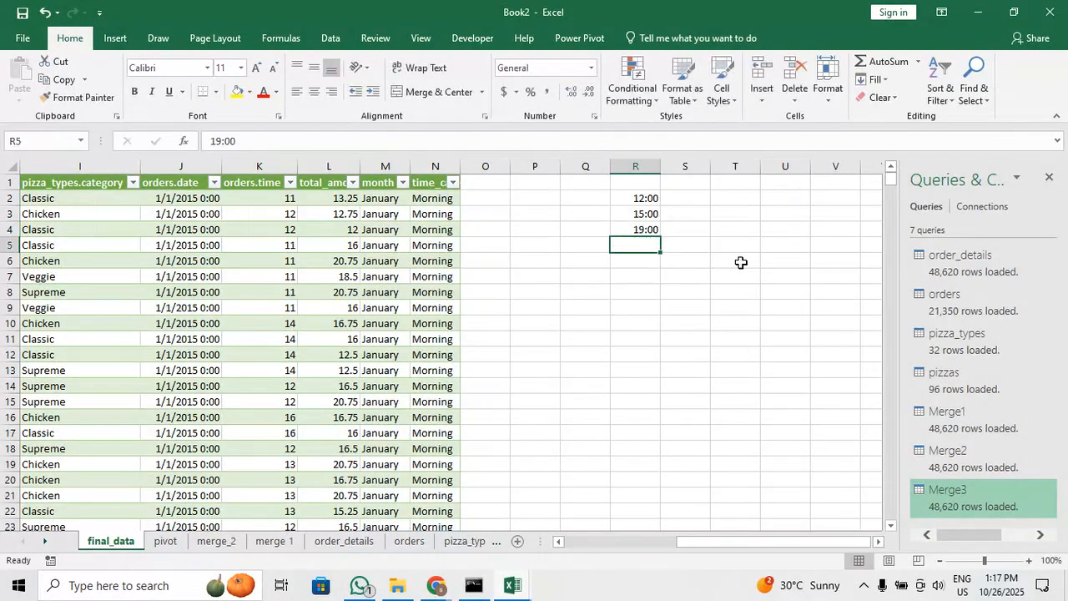
pyautogui.click(651, 215)
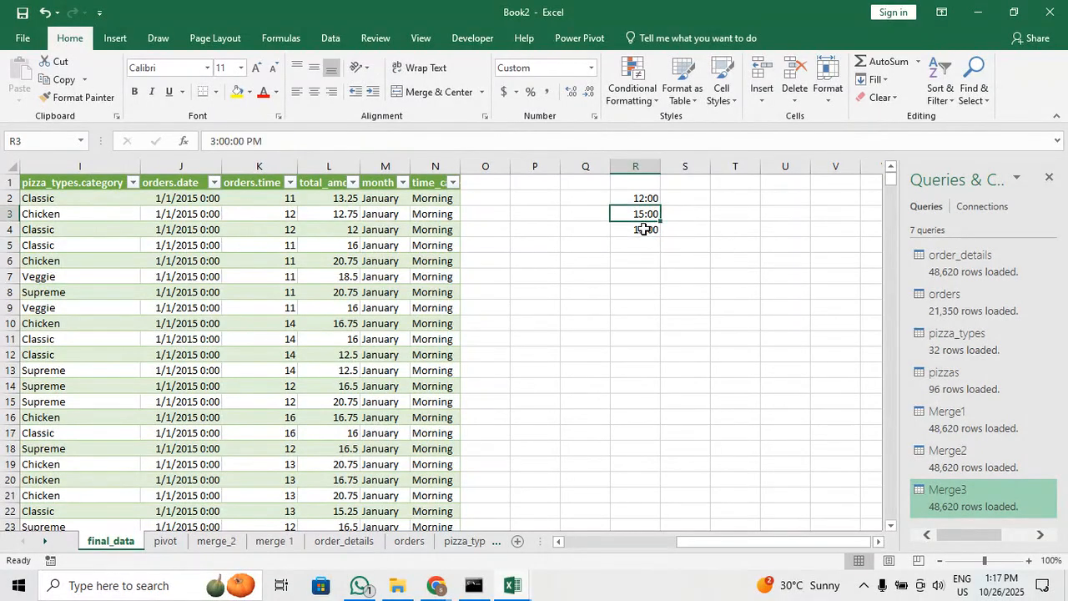
pyautogui.click(646, 229)
# Replace the "12:00" text in the N2 formula's "Morning" condition with a reference to cell R2
pyautogui.click(424, 202)
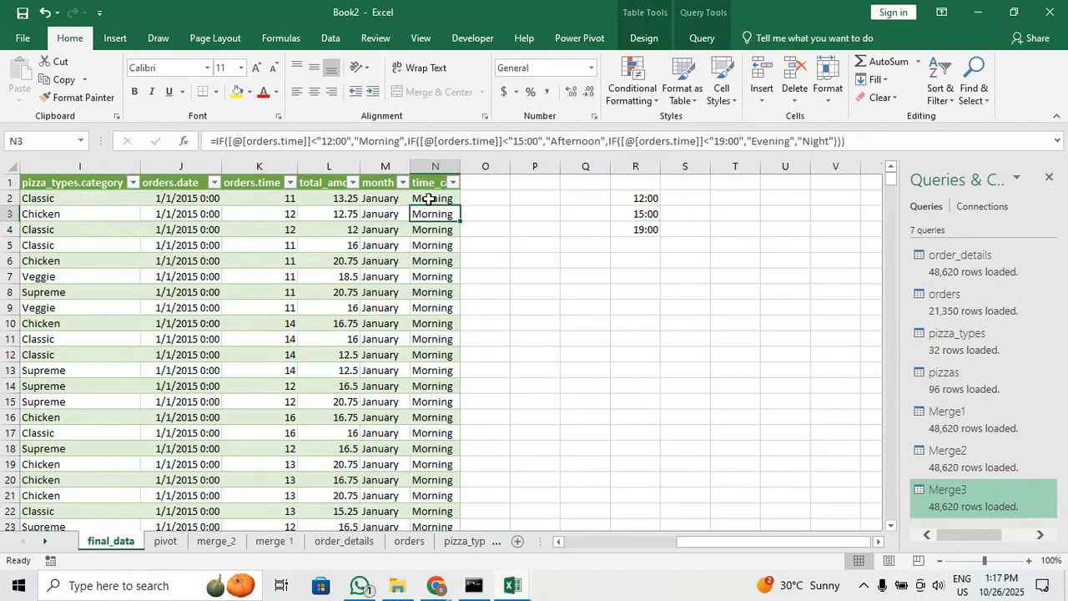
pyautogui.click(349, 140)
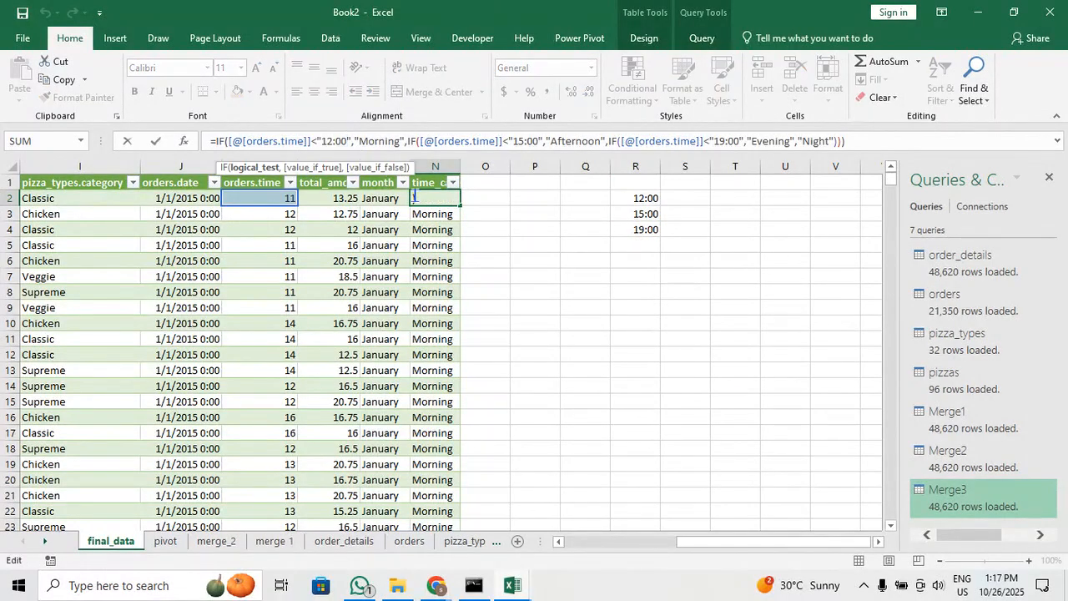
pyautogui.press('BackSpace')
pyautogui.press('BackSpace')
pyautogui.press('BackSpace')
pyautogui.press('BackSpace')
pyautogui.press('BackSpace')
pyautogui.press('BackSpace')
pyautogui.press('BackSpace')
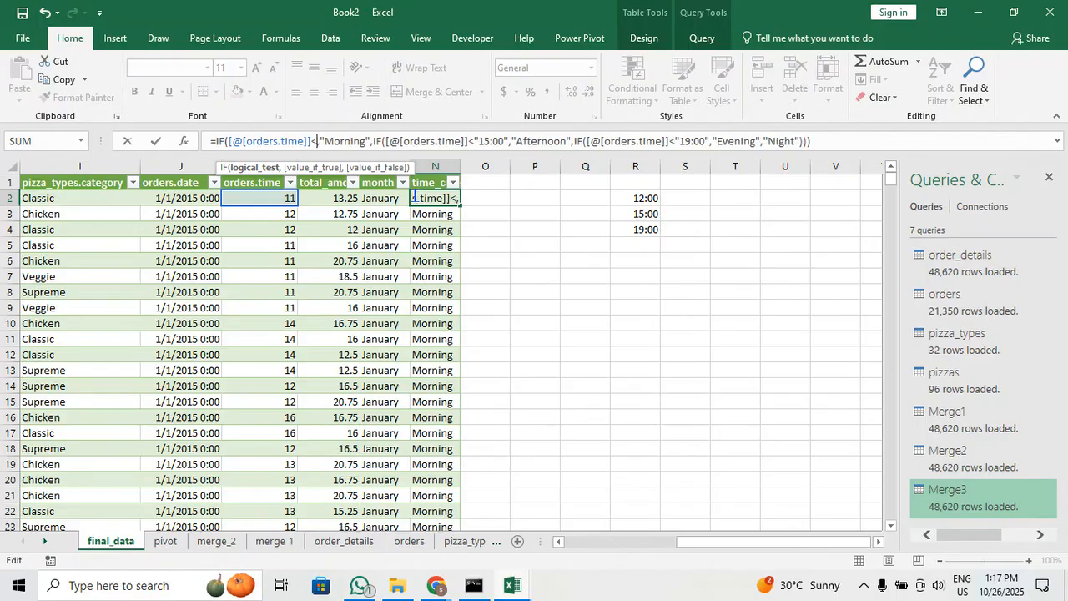
pyautogui.click(624, 197)
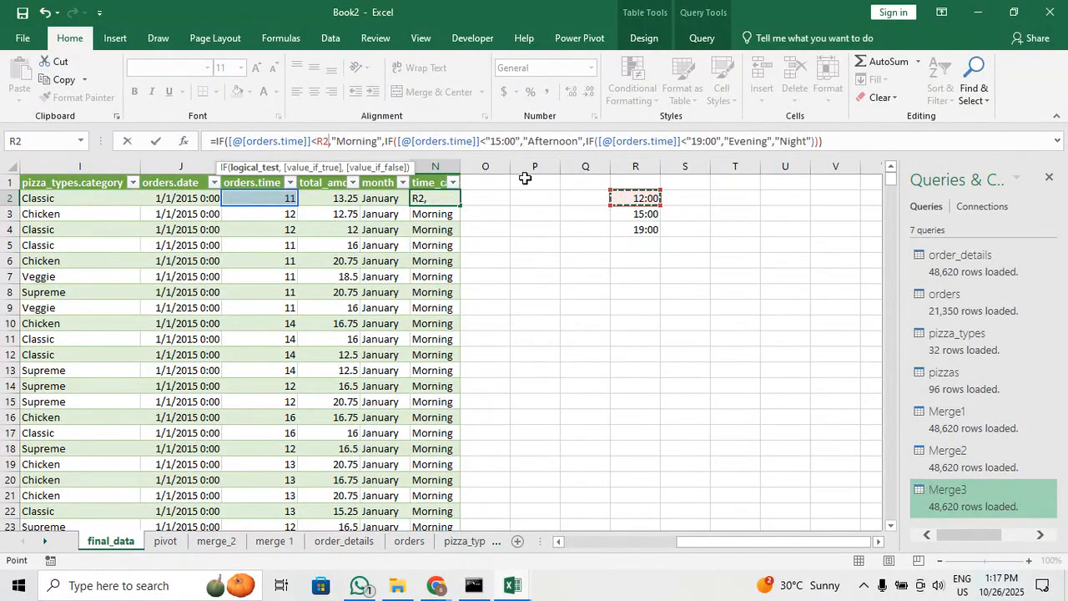
# Replace the "15:00" text in the formula's "Afternoon" condition with a reference to cell R3
pyautogui.click(519, 145)
pyautogui.press('BackSpace')
pyautogui.press('BackSpace')
pyautogui.press('BackSpace')
pyautogui.press('BackSpace')
pyautogui.press('BackSpace')
pyautogui.press('BackSpace')
pyautogui.press('BackSpace')
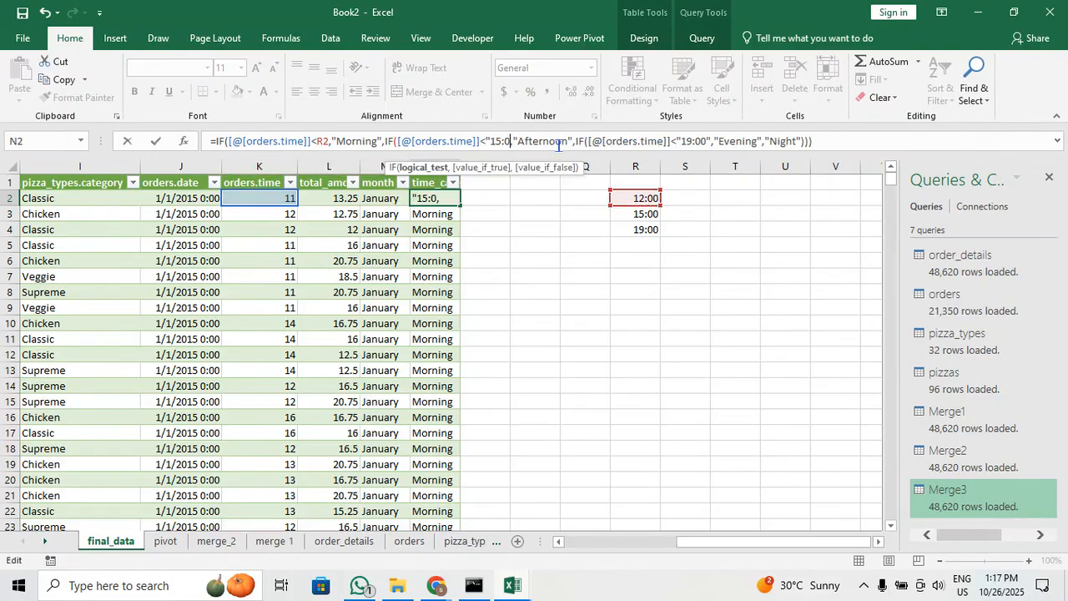
pyautogui.click(643, 214)
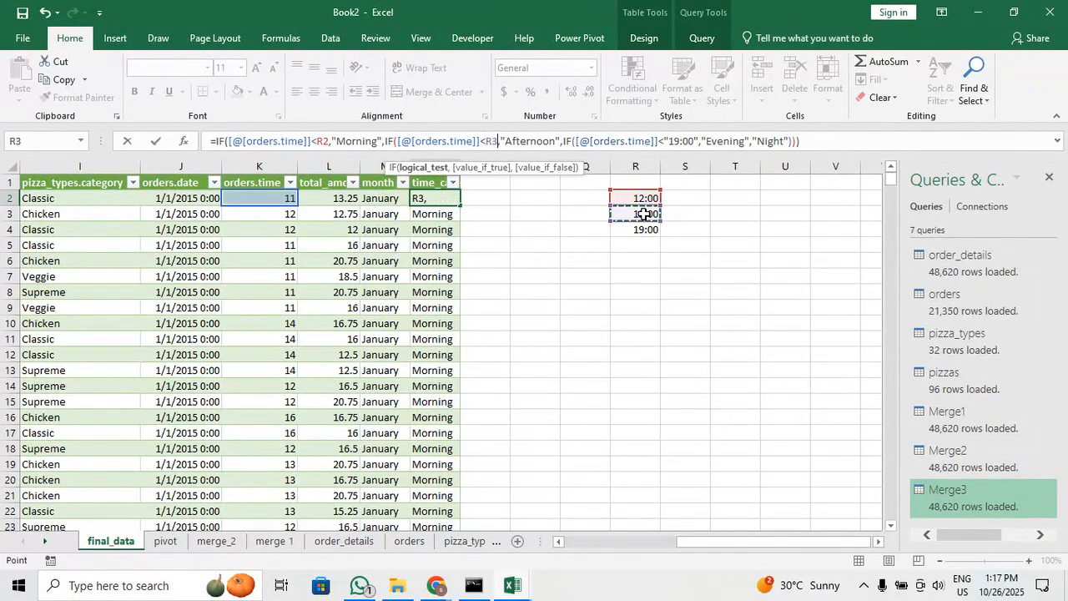
# Replace the "19:00" text in the formula's "Evening" condition with a reference to cell R4
pyautogui.click(697, 142)
pyautogui.press('BackSpace')
pyautogui.press('BackSpace')
pyautogui.press('BackSpace')
pyautogui.press('BackSpace')
pyautogui.press('BackSpace')
pyautogui.press('BackSpace')
pyautogui.press('BackSpace')
pyautogui.press('BackSpace')
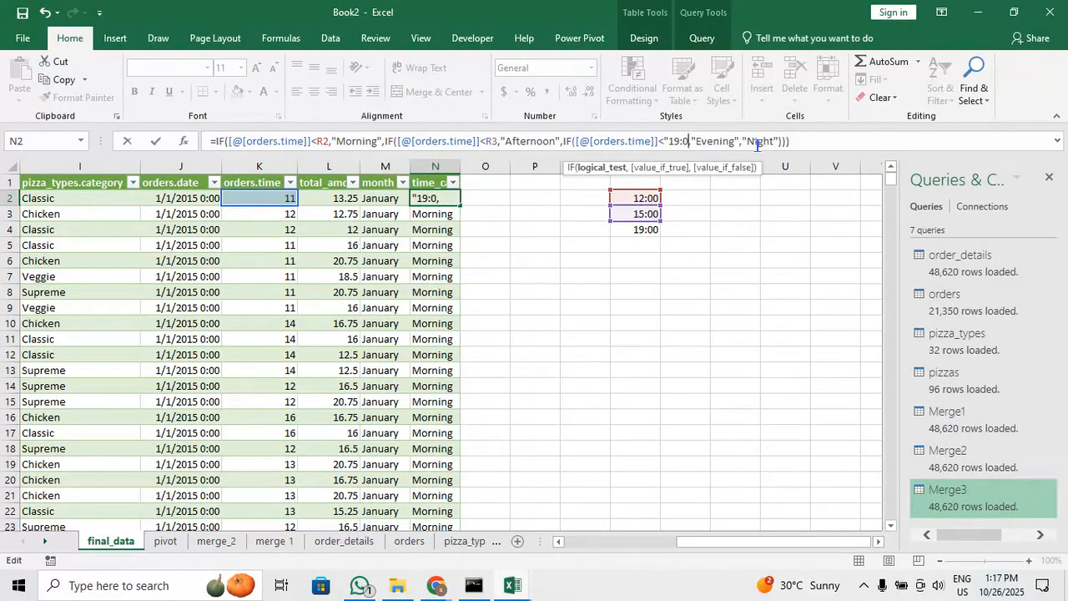
pyautogui.click(649, 231)
# Make the R4, R3 and R2 references in the N2 formula absolute, apply it, and widen the time_category column slightly
pyautogui.click(669, 141)
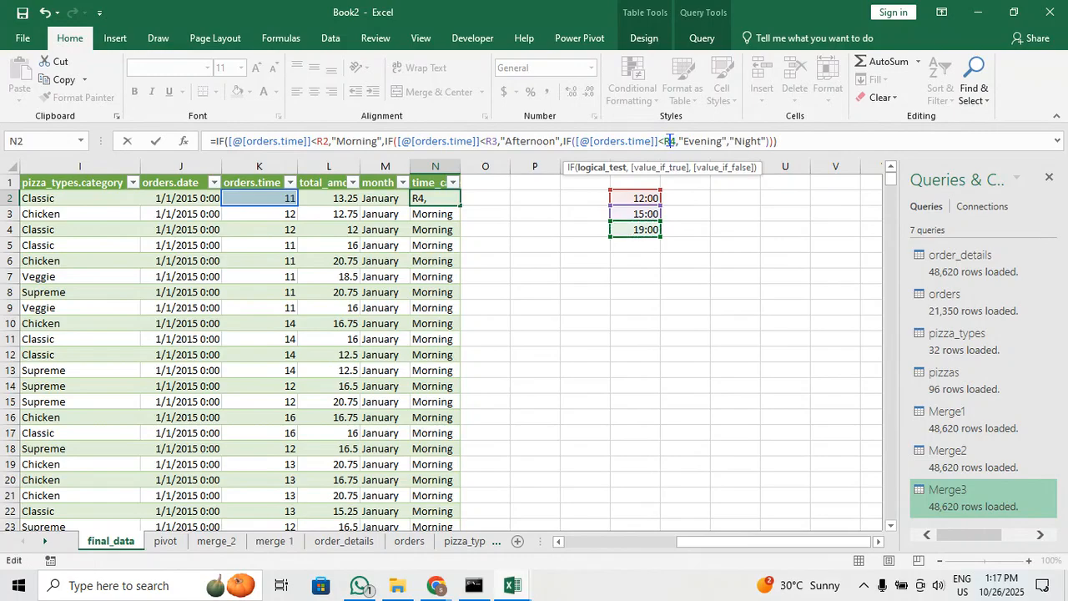
pyautogui.press('F4')
pyautogui.click(491, 141)
pyautogui.press('F4')
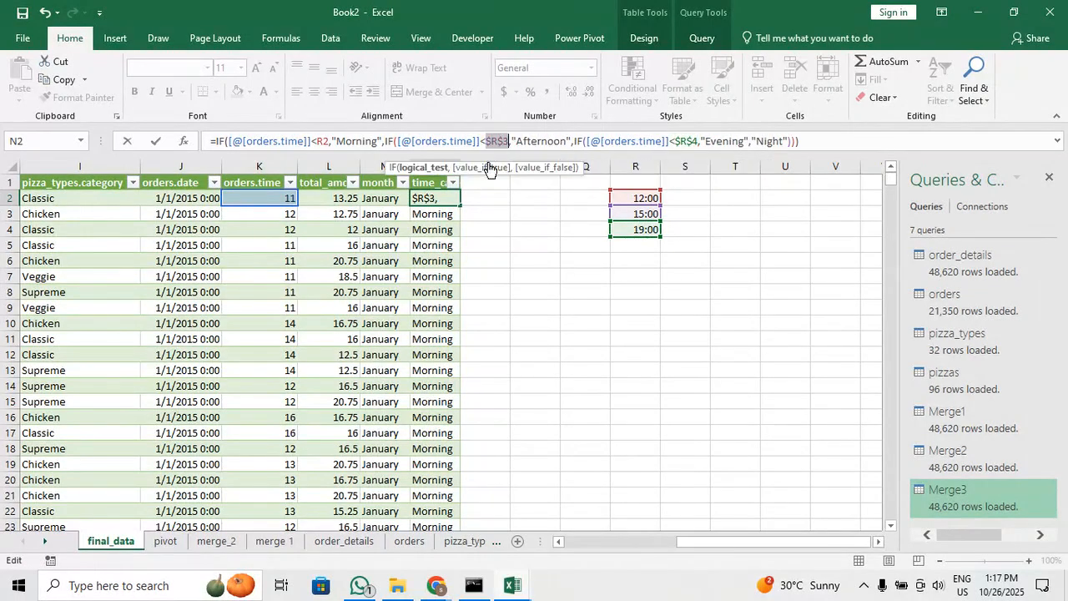
pyautogui.click(316, 141)
pyautogui.press('F4')
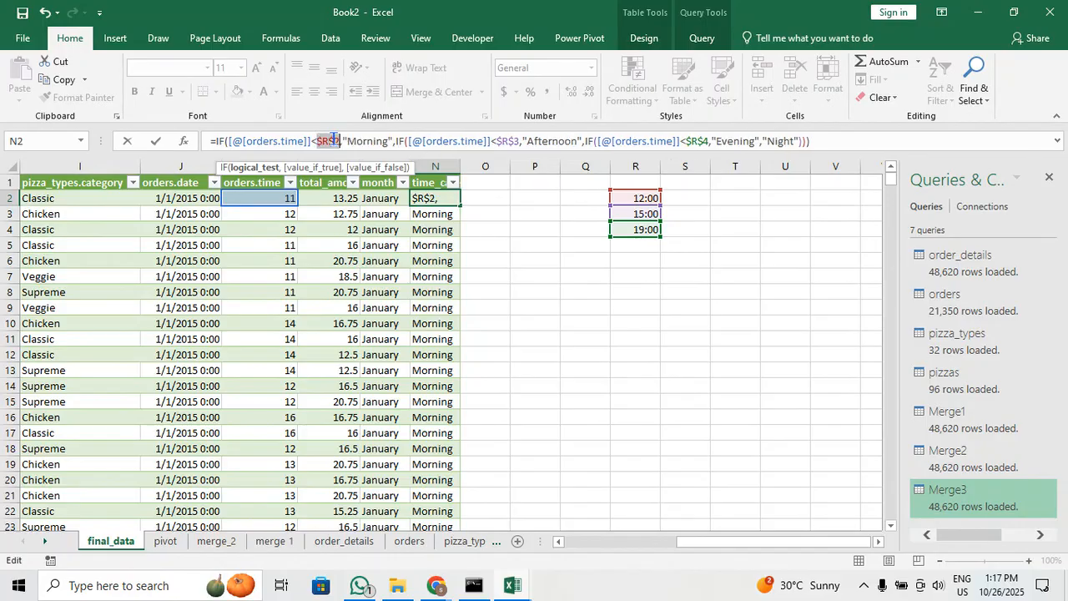
pyautogui.press('Return')
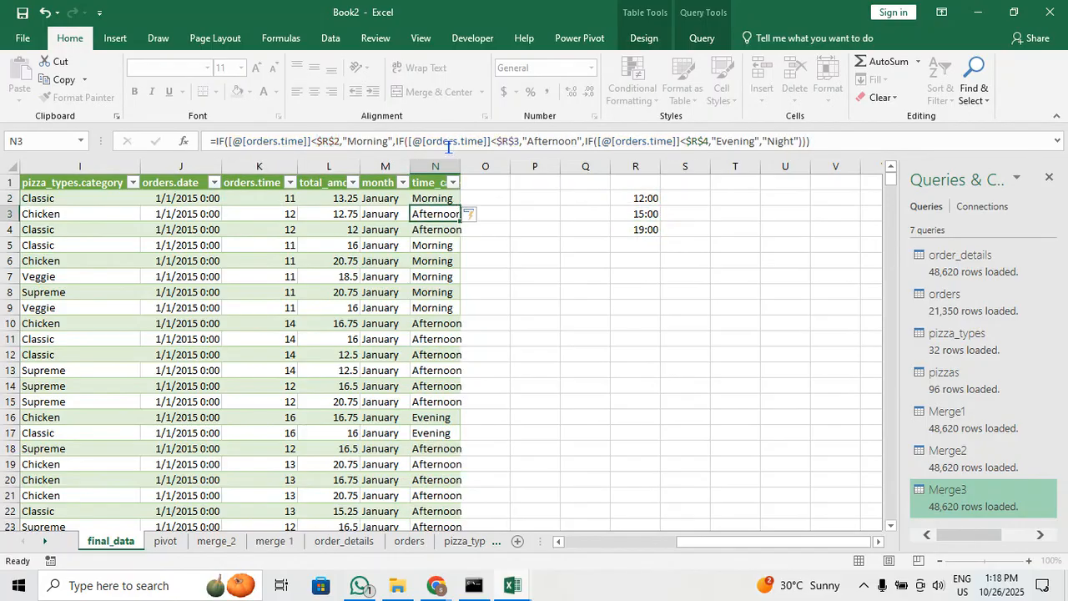
pyautogui.moveTo(461, 169); pyautogui.dragTo(473, 169)
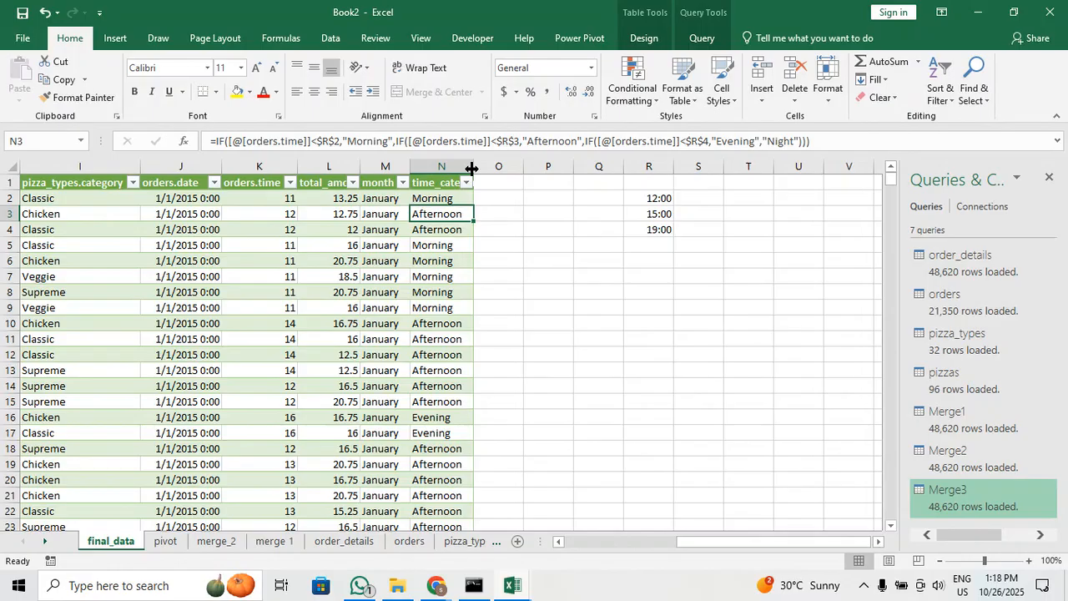
# Display the time limit in R2 in the General number format and undo the format change
pyautogui.click(651, 201)
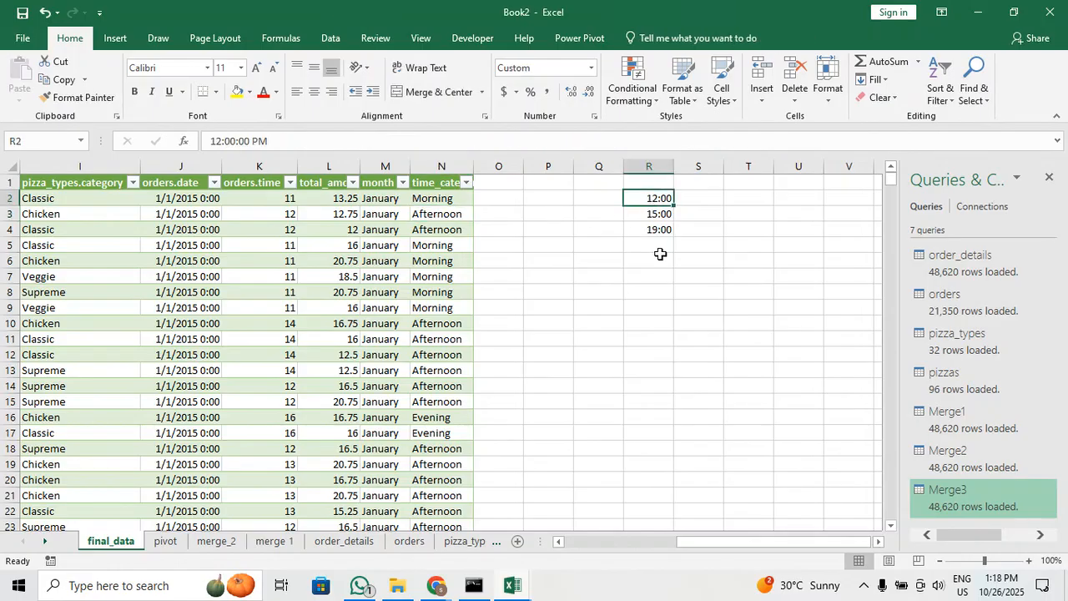
pyautogui.click(591, 68)
pyautogui.click(601, 95)
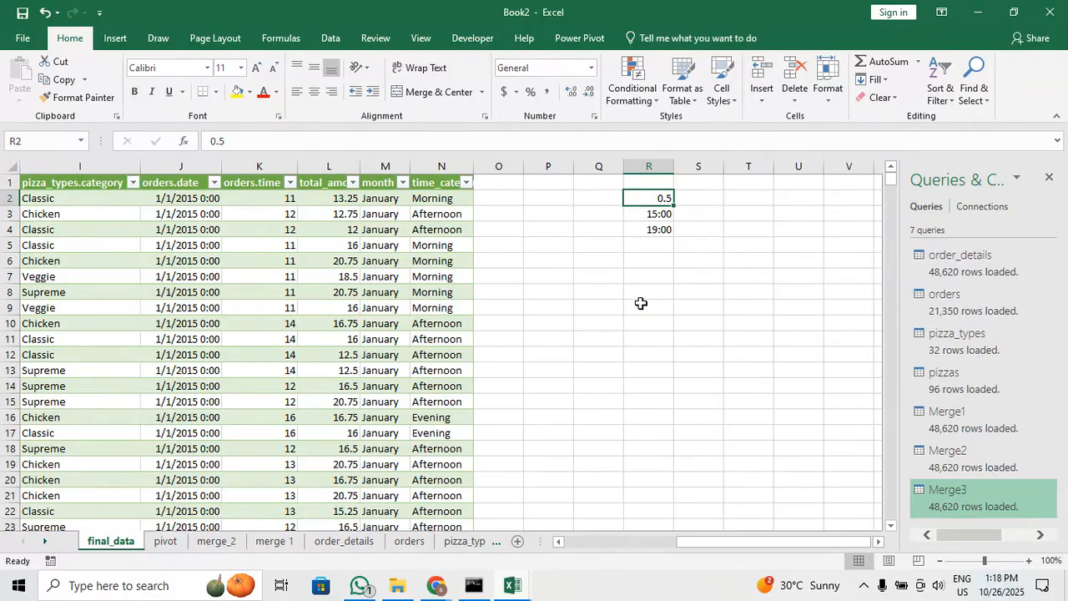
pyautogui.hotkey('ctrl', 'z')
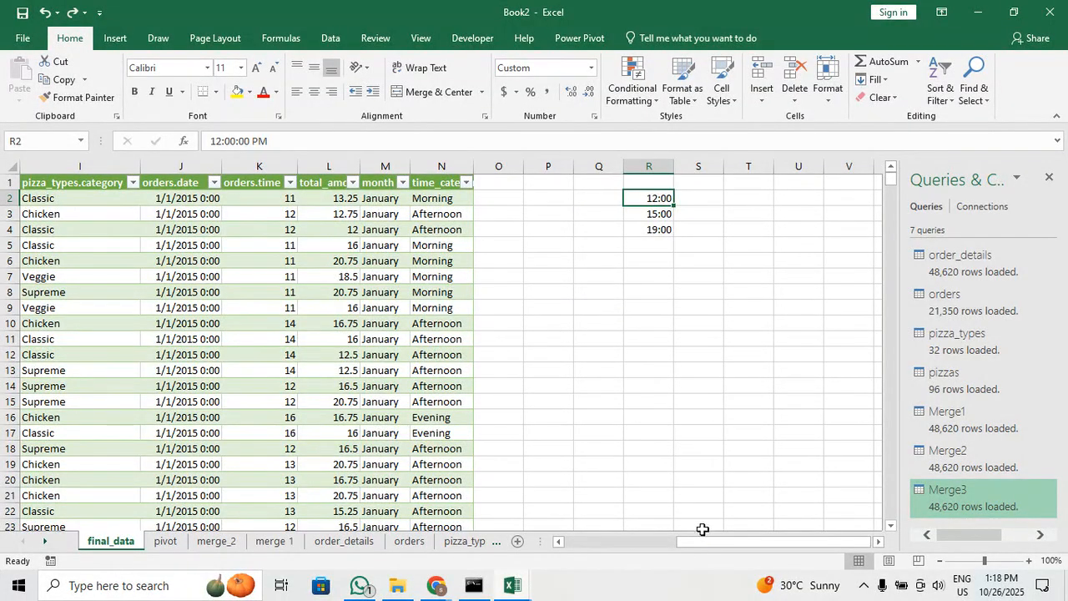
# Check the categories offered in the time_category column's filter list without applying a filter
pyautogui.moveTo(702, 539); pyautogui.dragTo(692, 539)
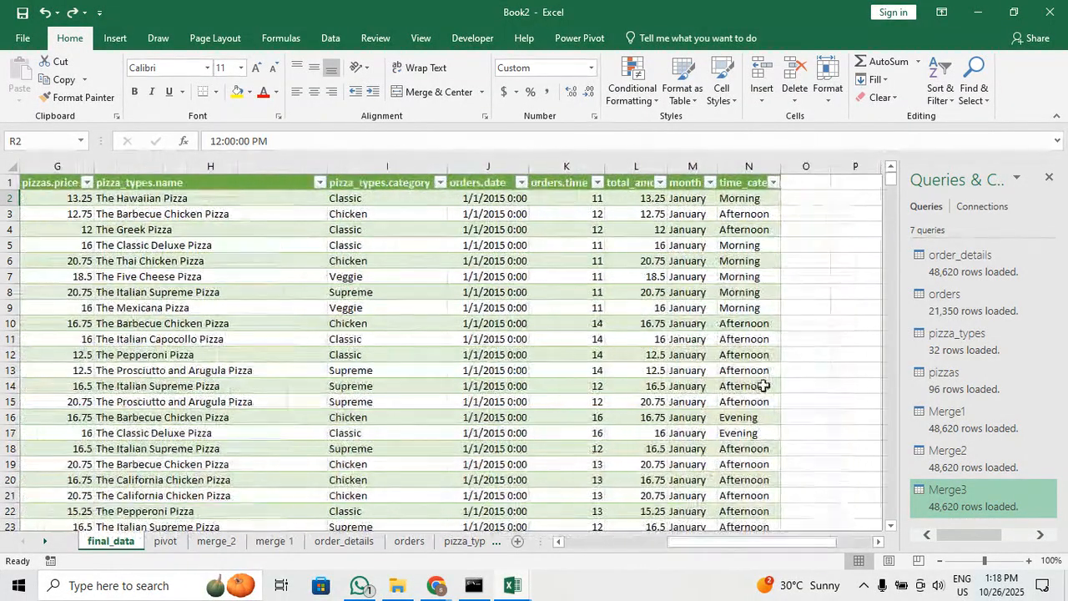
pyautogui.click(773, 182)
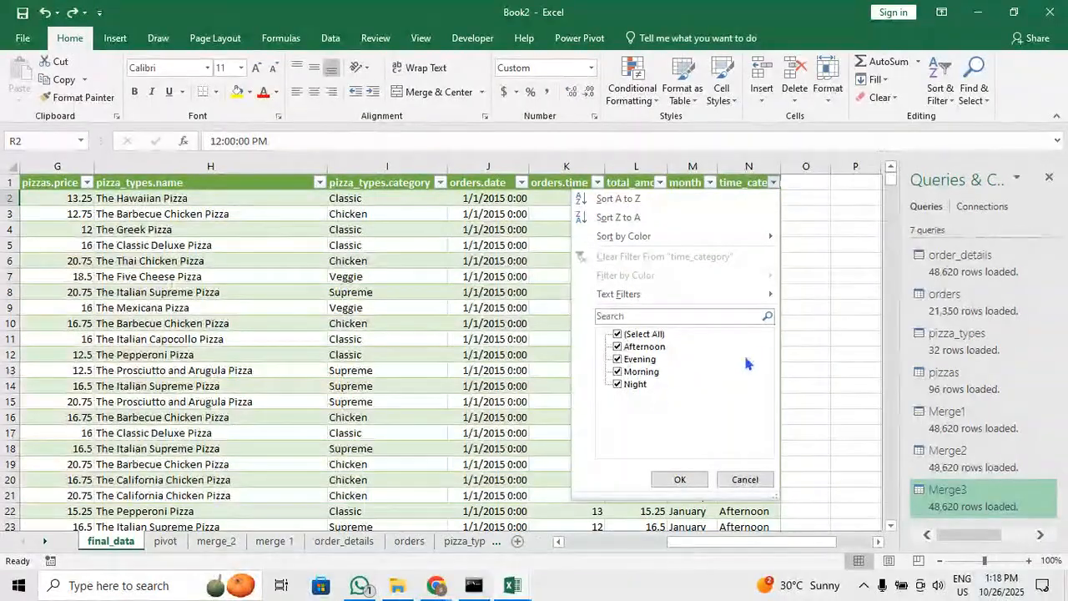
pyautogui.click(534, 394)
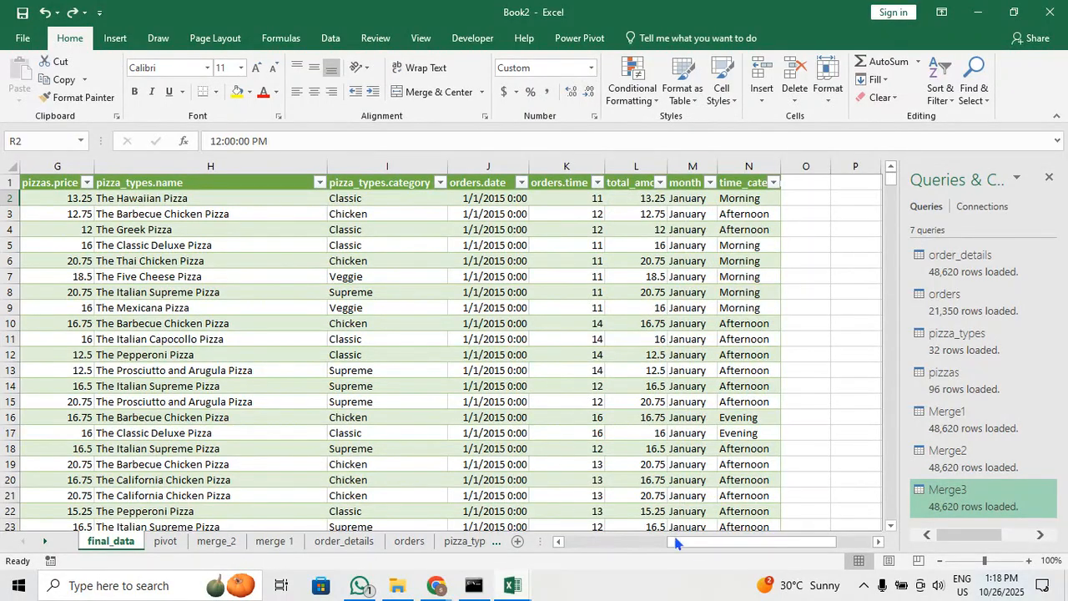
pyautogui.moveTo(677, 542); pyautogui.dragTo(710, 547)
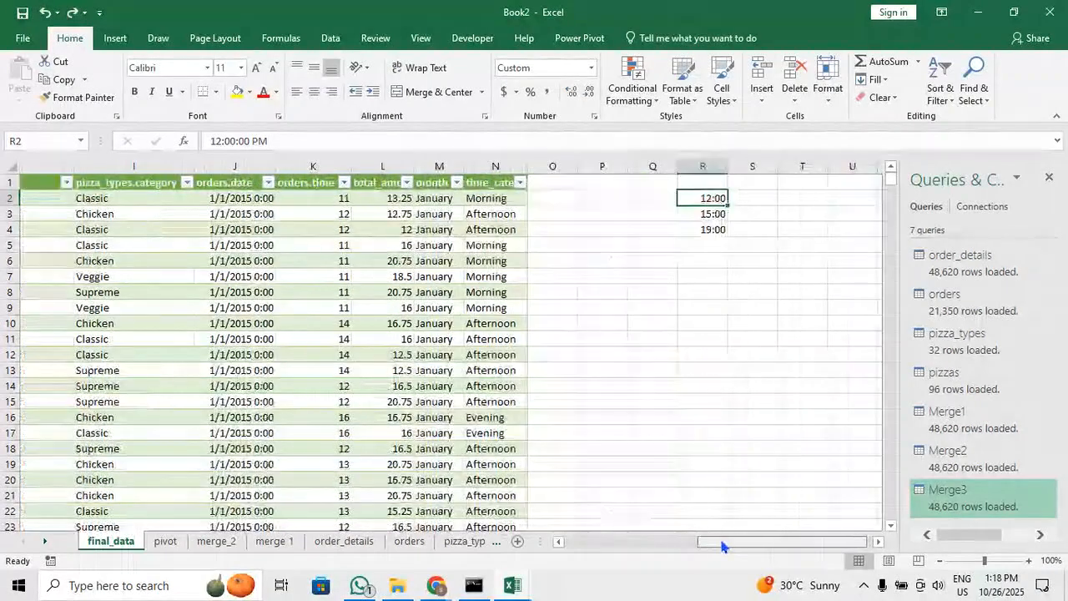
pyautogui.moveTo(723, 547); pyautogui.dragTo(637, 540)
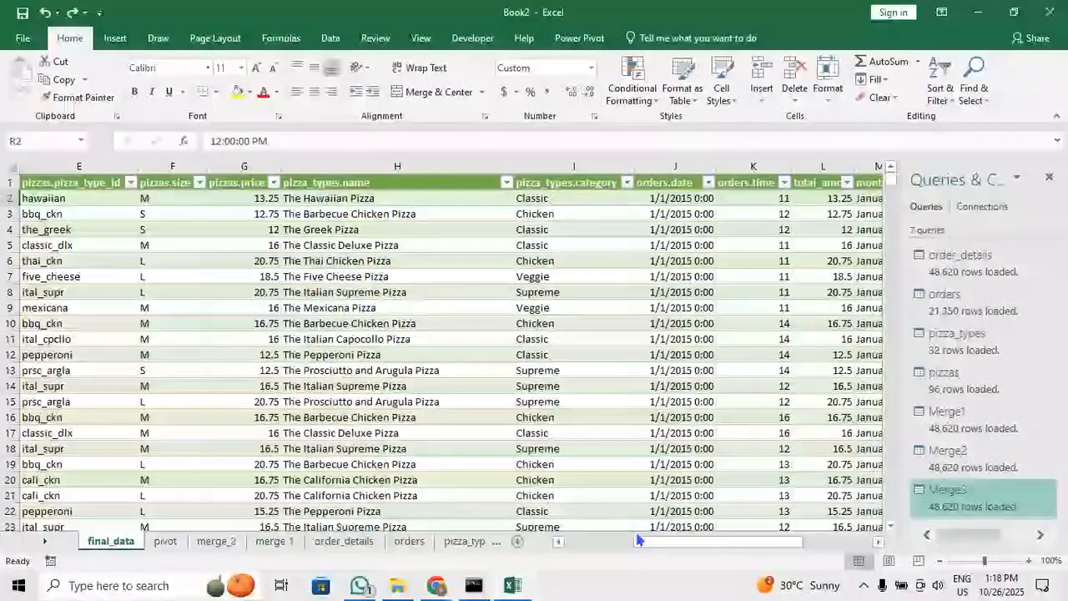
# Refresh the hourly quantity pivot table on the pivot sheet so the new column is picked up
pyautogui.click(165, 540)
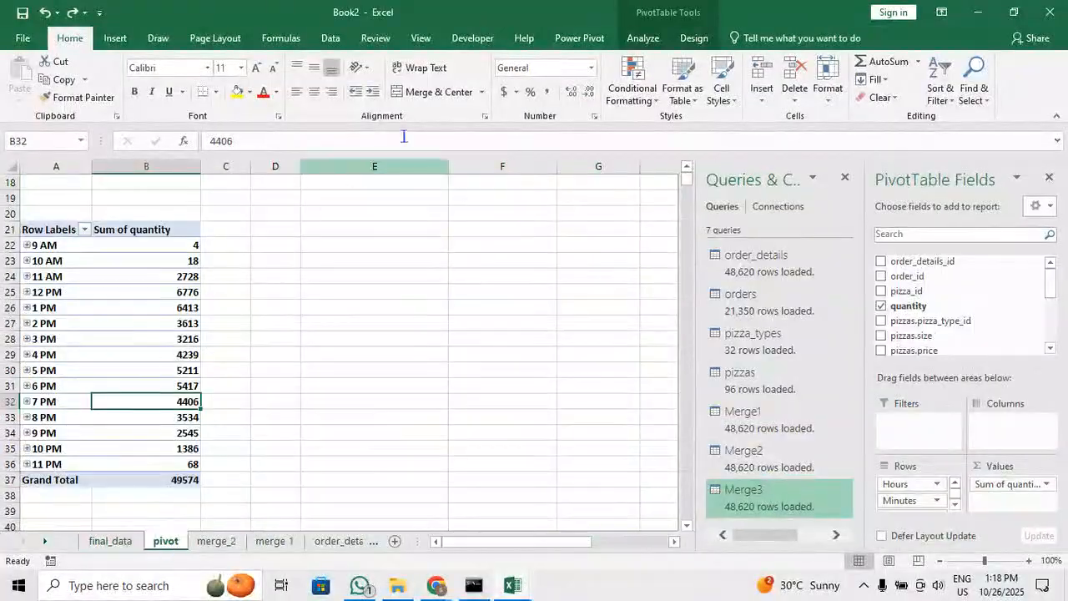
pyautogui.click(642, 37)
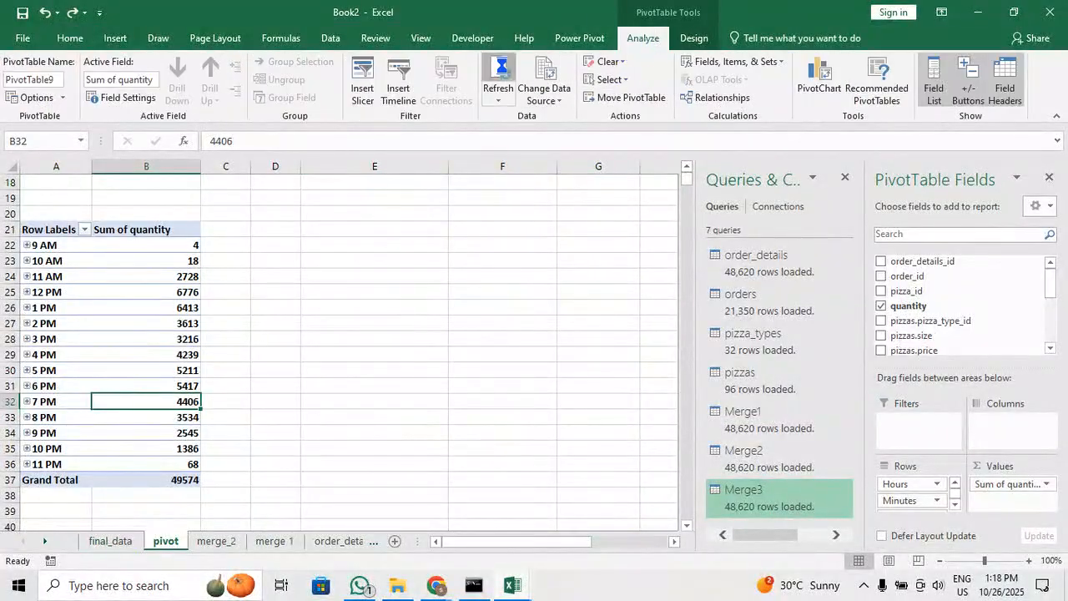
pyautogui.click(500, 79)
pyautogui.scroll(6, 370, 317)
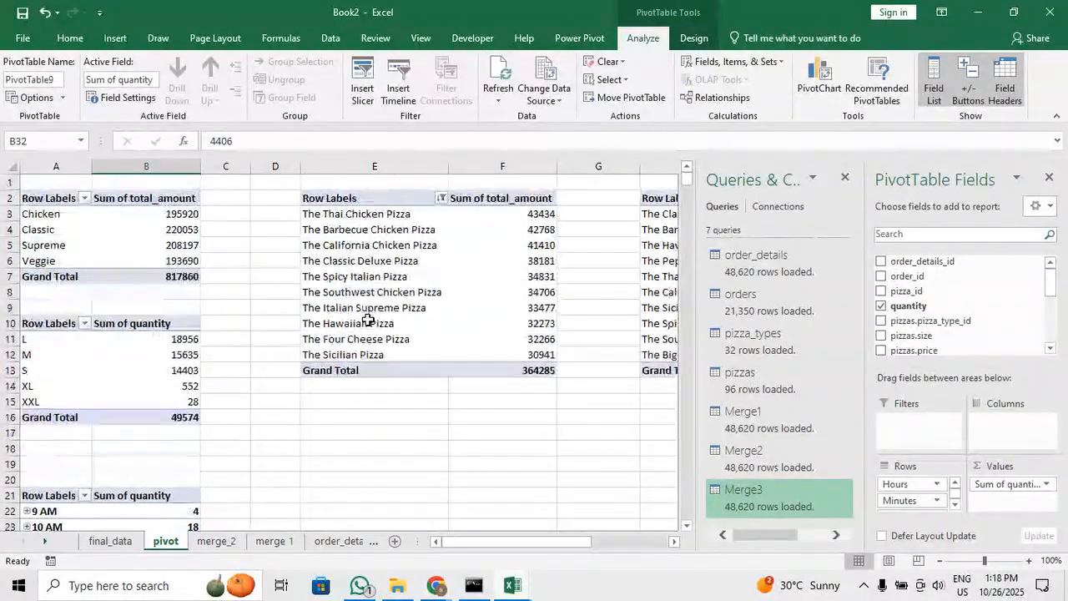
pyautogui.click(369, 316)
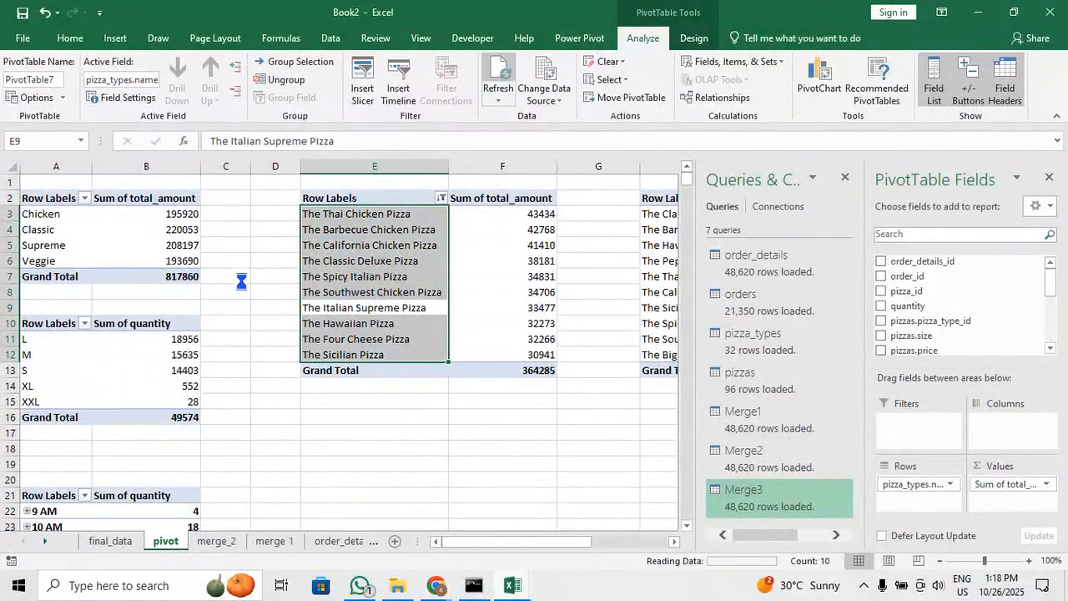
pyautogui.click(162, 350)
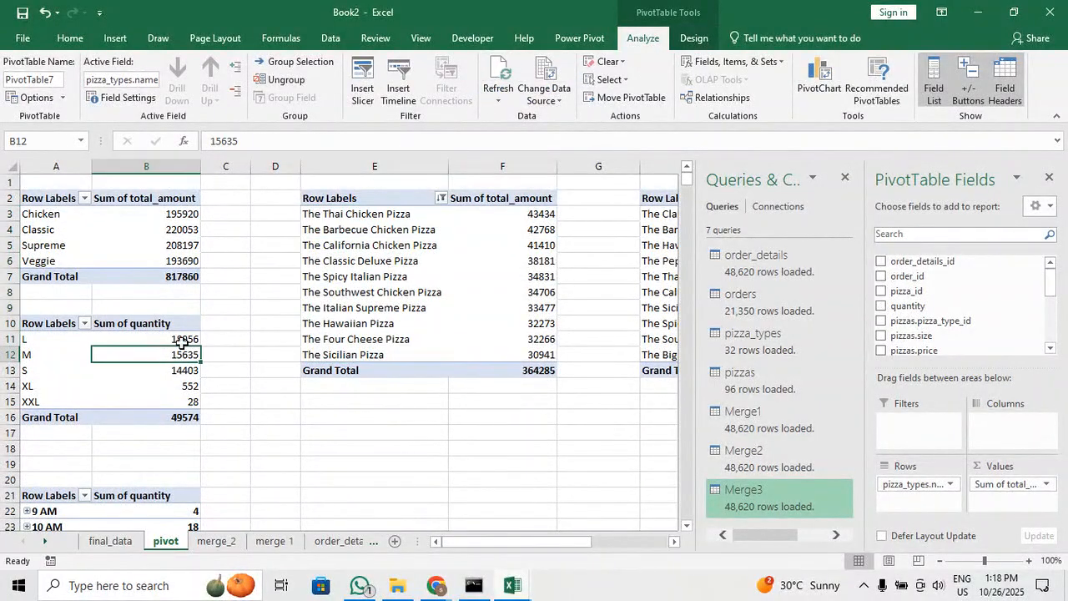
pyautogui.click(640, 274)
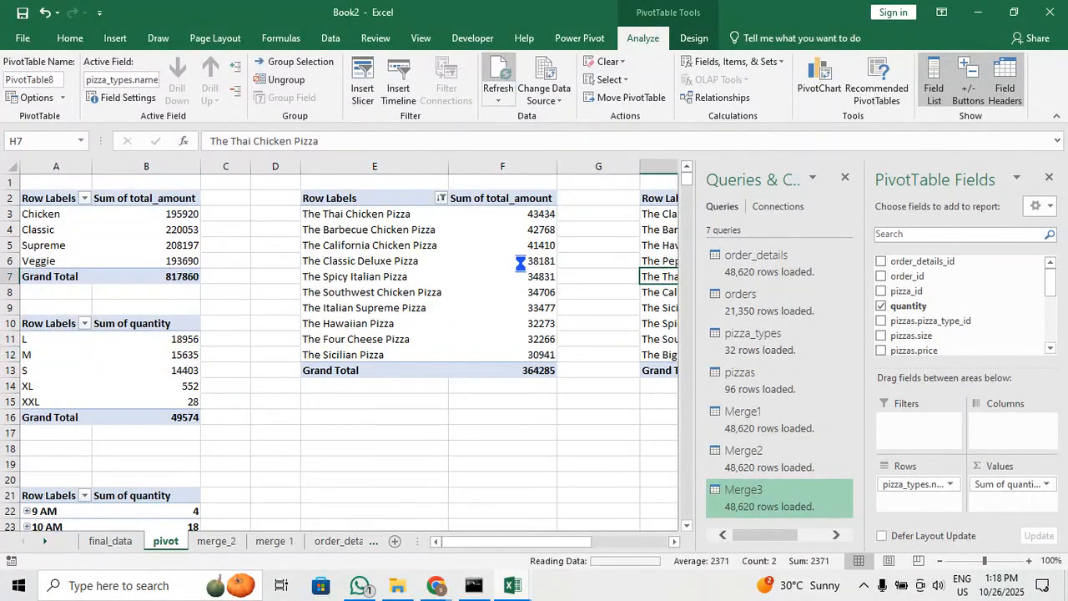
pyautogui.click(387, 464)
pyautogui.scroll(-1, 369, 464)
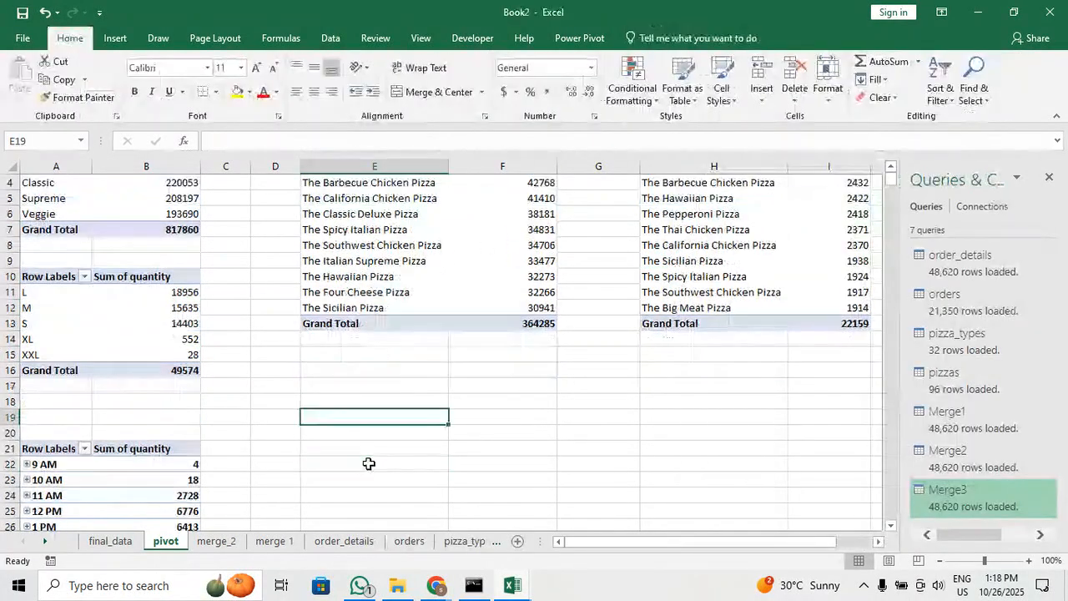
pyautogui.scroll(-3, 369, 463)
pyautogui.scroll(4, 374, 451)
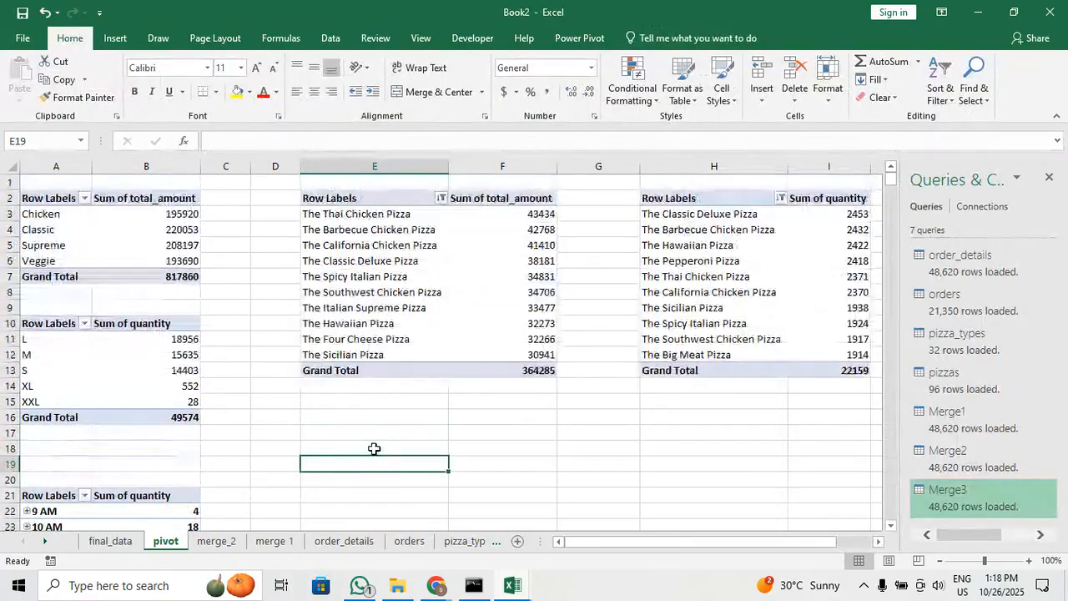
# Create a pivot table from the Merge3 table in final_data, placed on the existing pivot sheet at cell E17
pyautogui.click(110, 541)
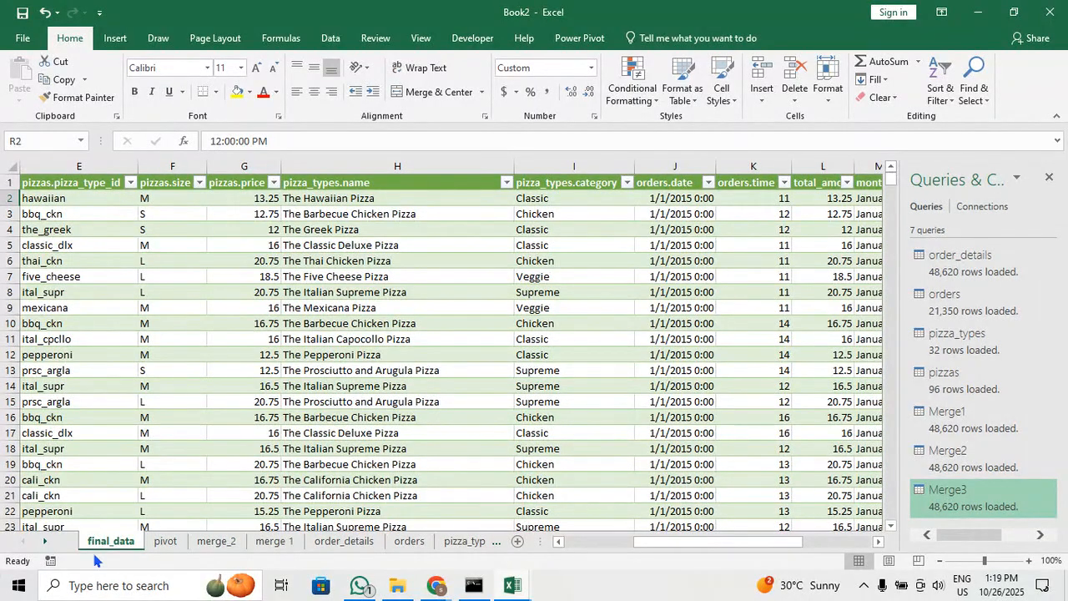
pyautogui.click(111, 38)
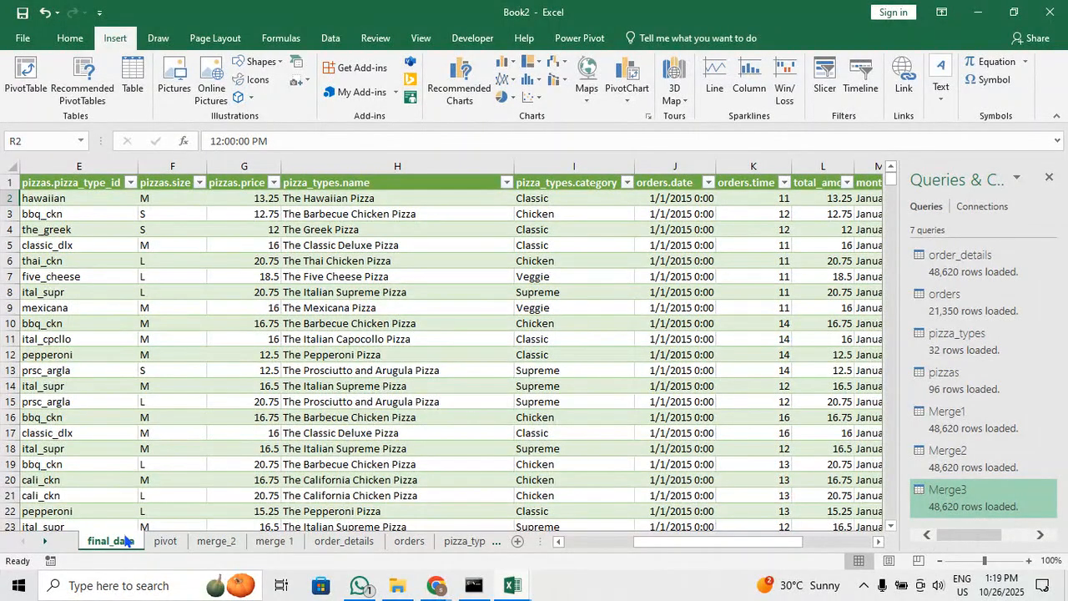
pyautogui.click(103, 451)
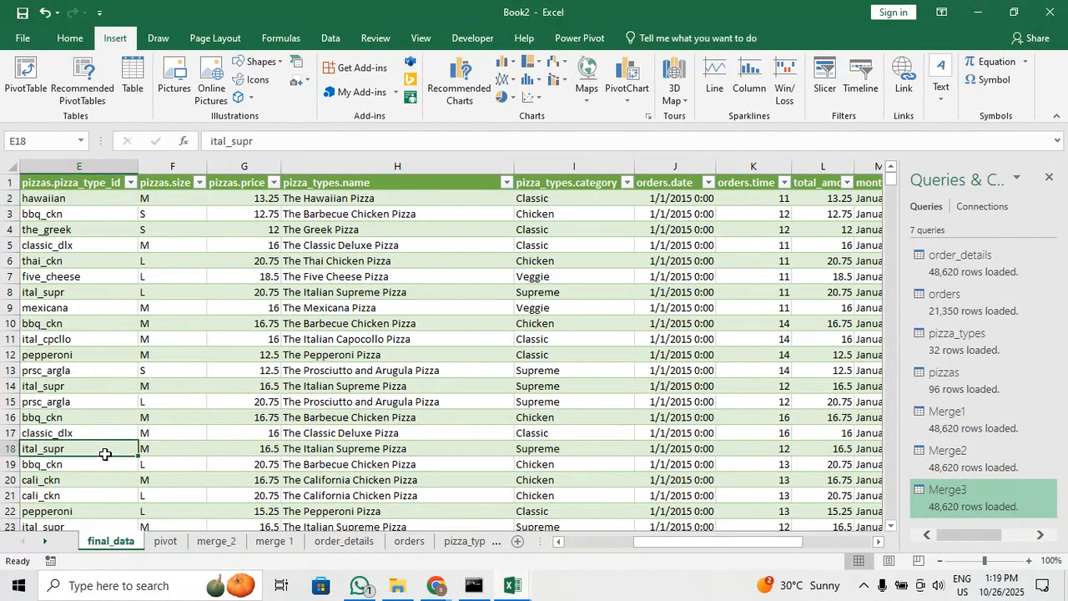
pyautogui.click(23, 75)
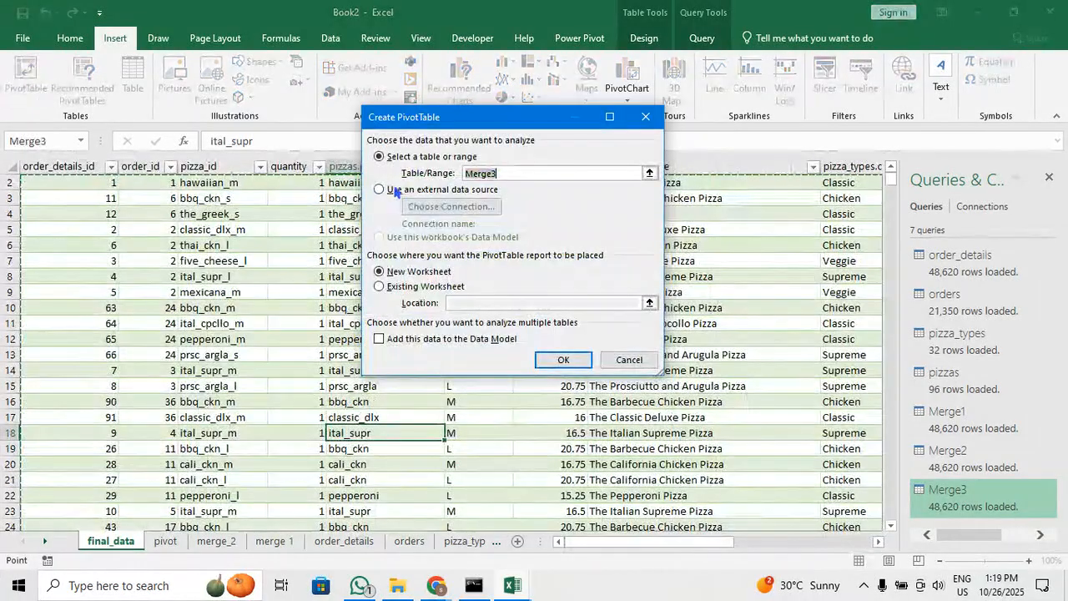
pyautogui.click(380, 286)
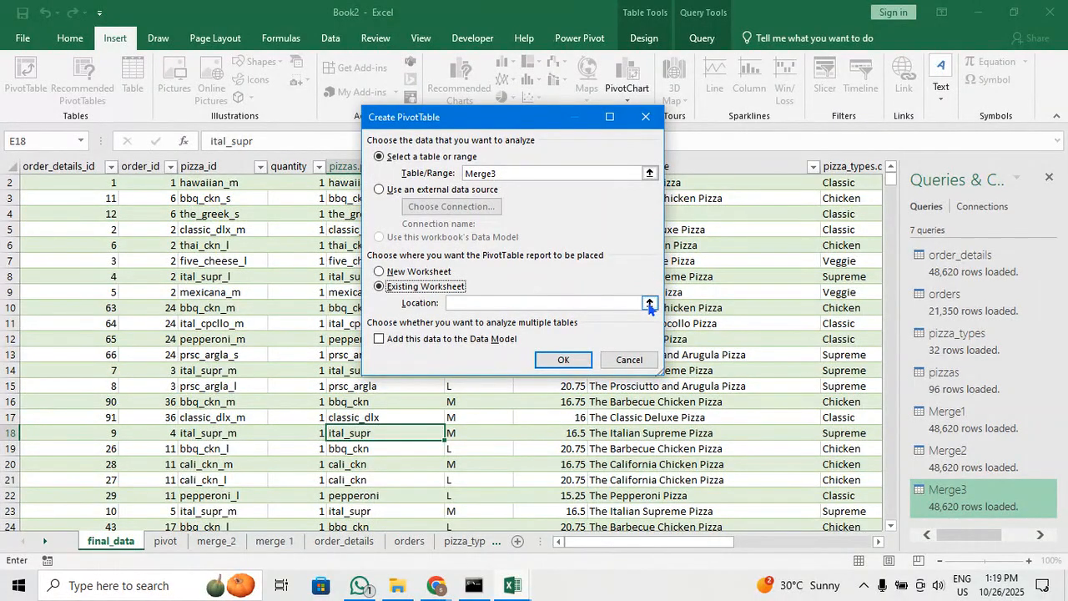
pyautogui.click(649, 302)
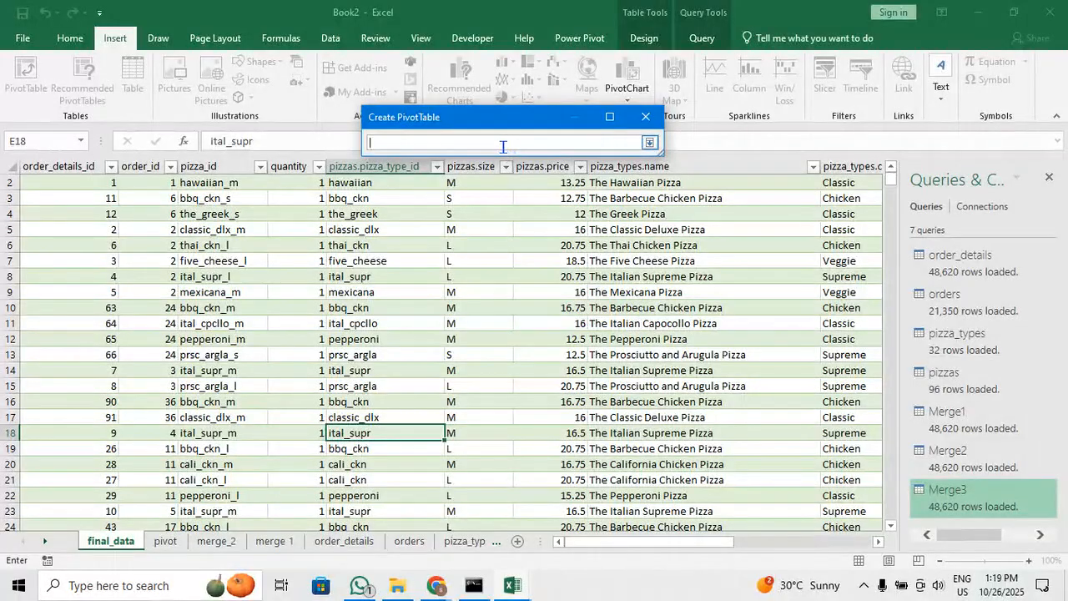
pyautogui.click(166, 544)
pyautogui.click(417, 431)
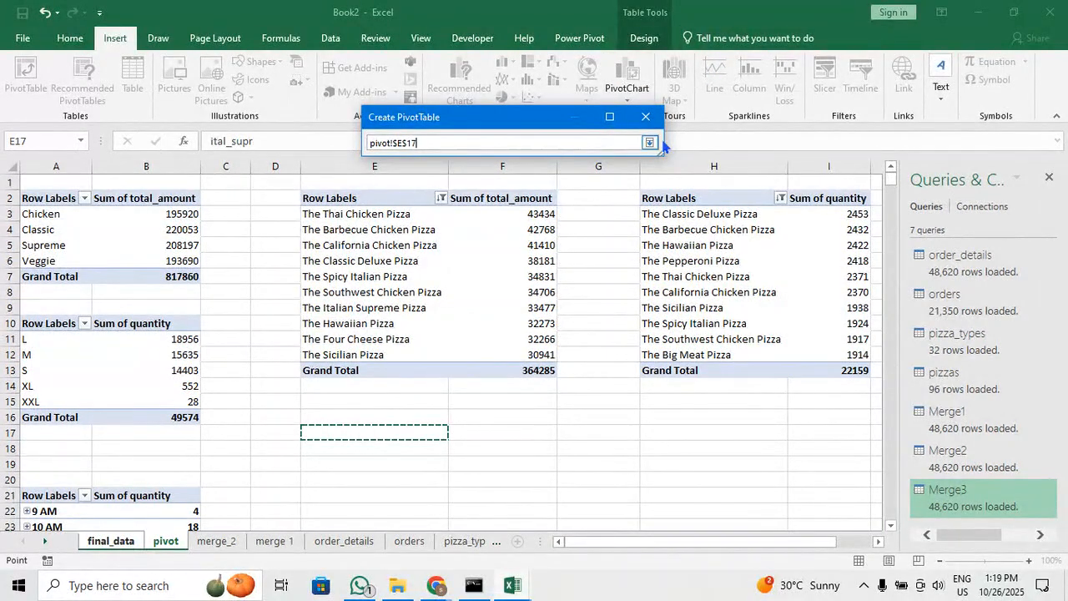
pyautogui.click(649, 142)
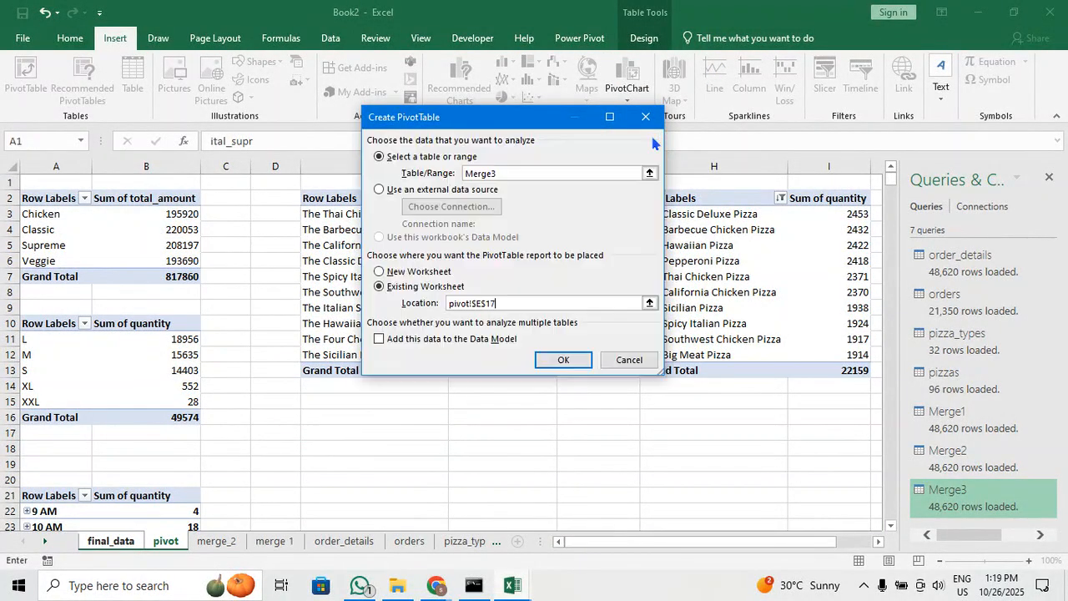
pyautogui.click(563, 360)
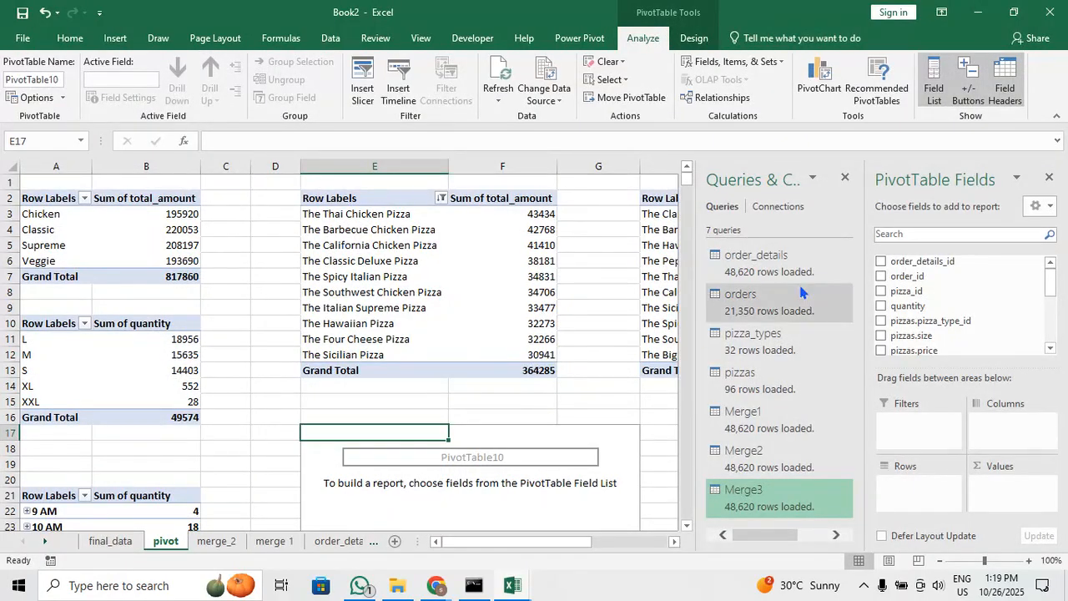
# Add time_category as rows and the sum of quantity as values in the pivot table at E17
pyautogui.moveTo(801, 292)
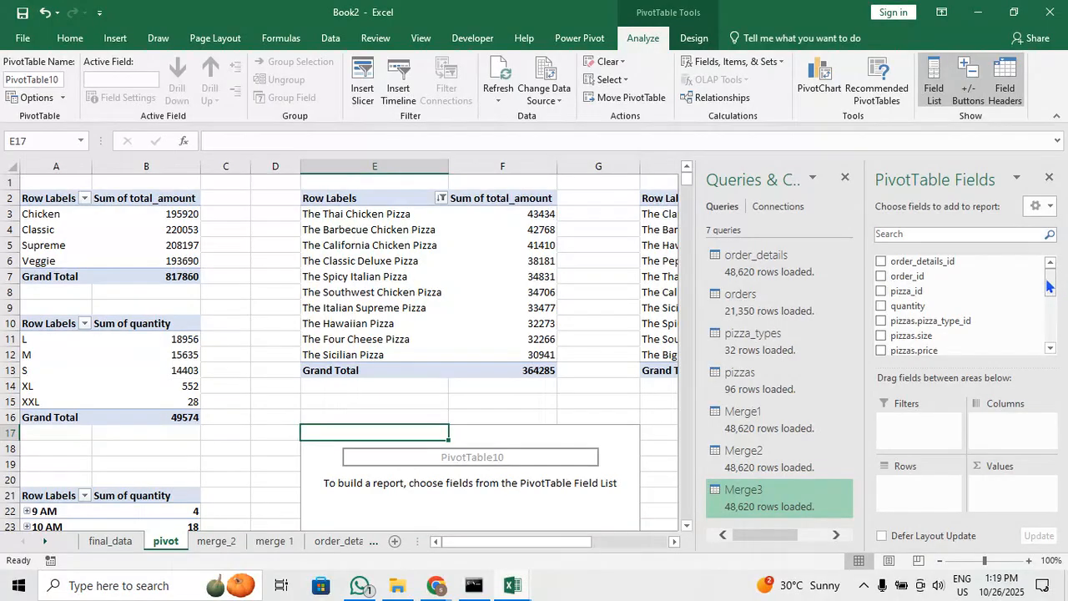
pyautogui.moveTo(1050, 287); pyautogui.dragTo(1058, 346)
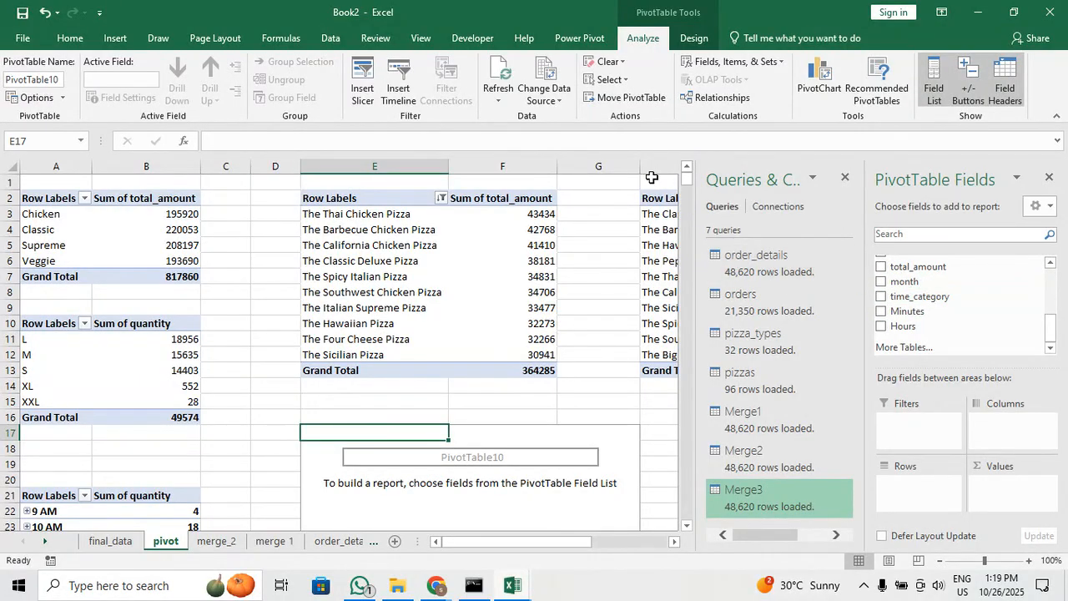
pyautogui.click(881, 297)
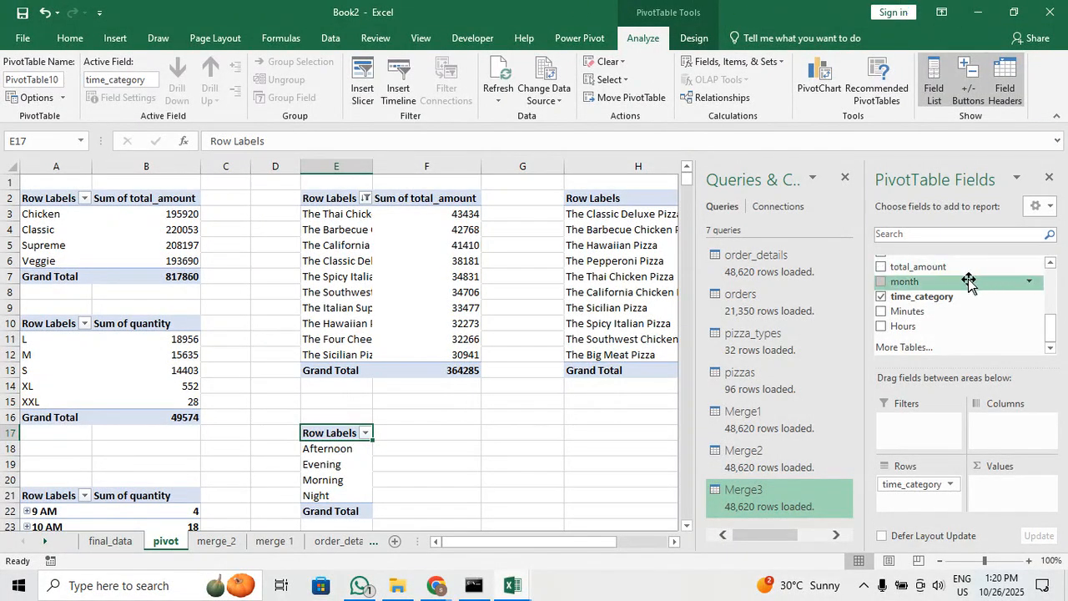
pyautogui.scroll(2, 968, 282)
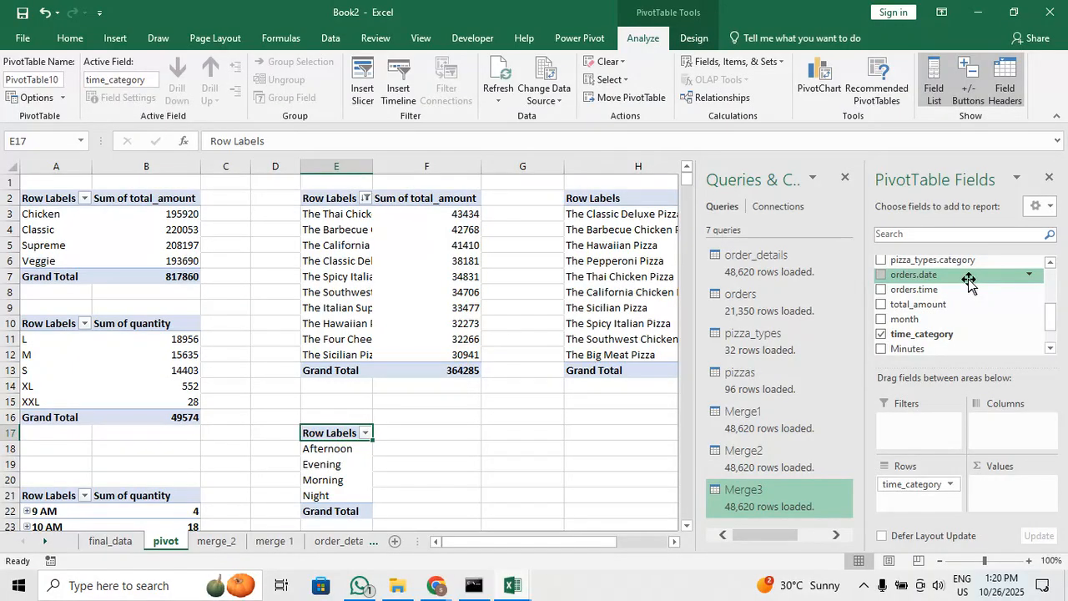
pyautogui.scroll(1, 968, 279)
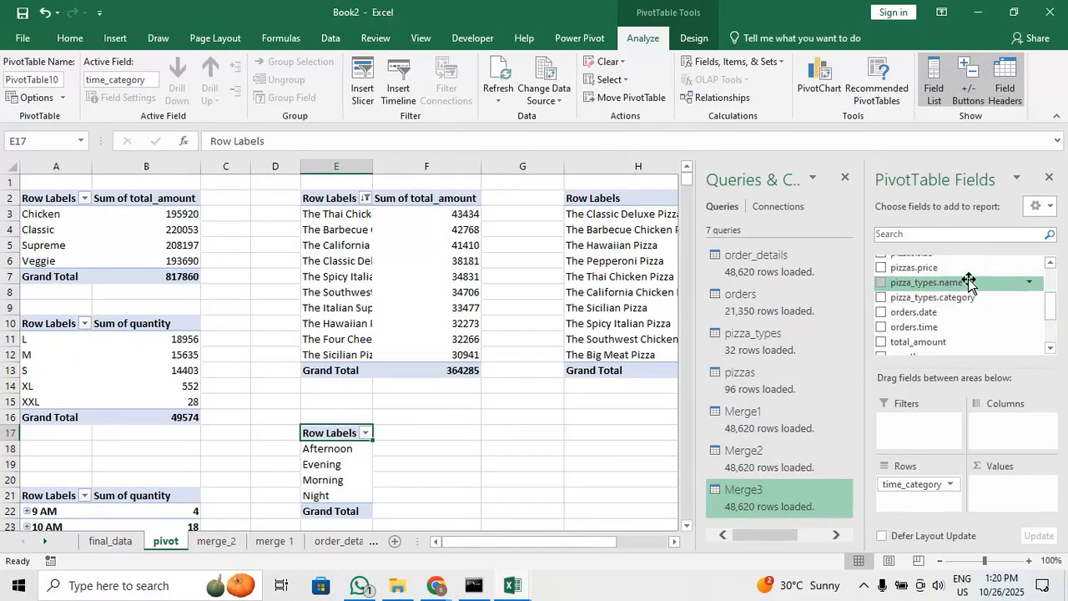
pyautogui.scroll(1, 968, 281)
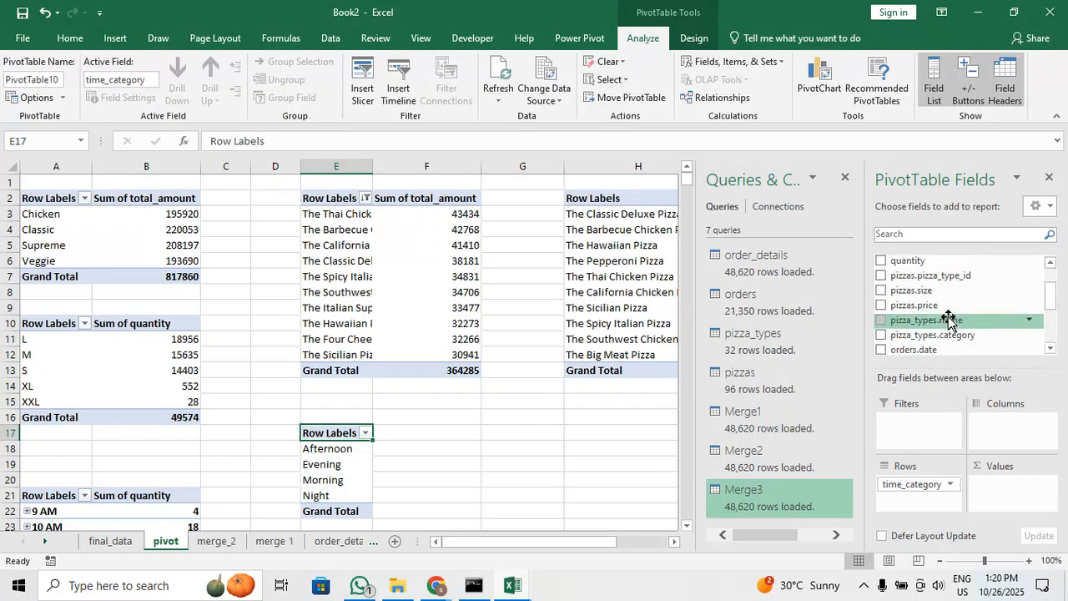
pyautogui.scroll(1, 947, 320)
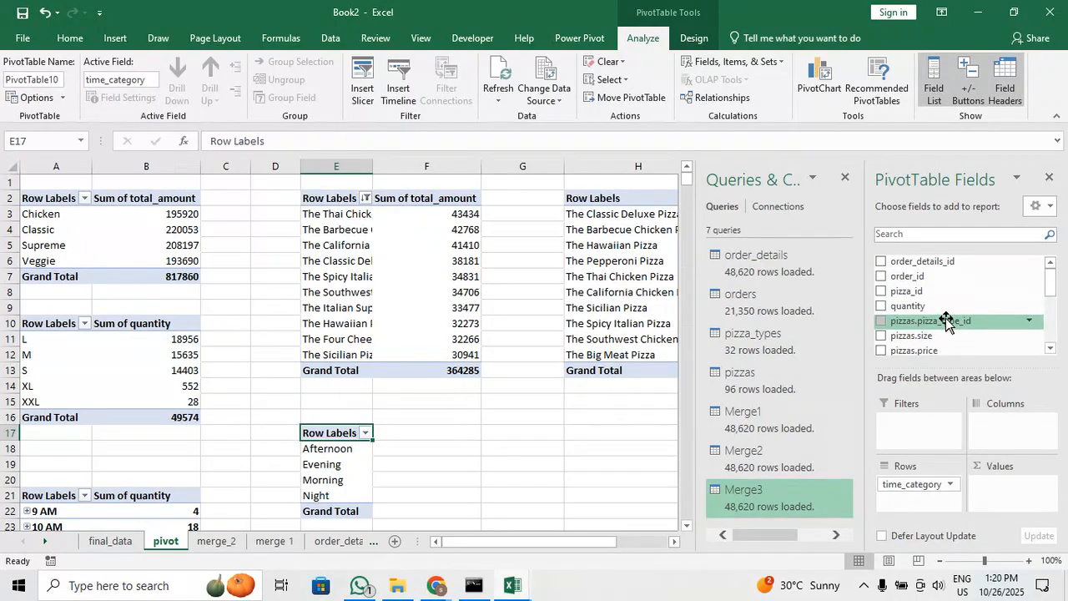
pyautogui.click(884, 308)
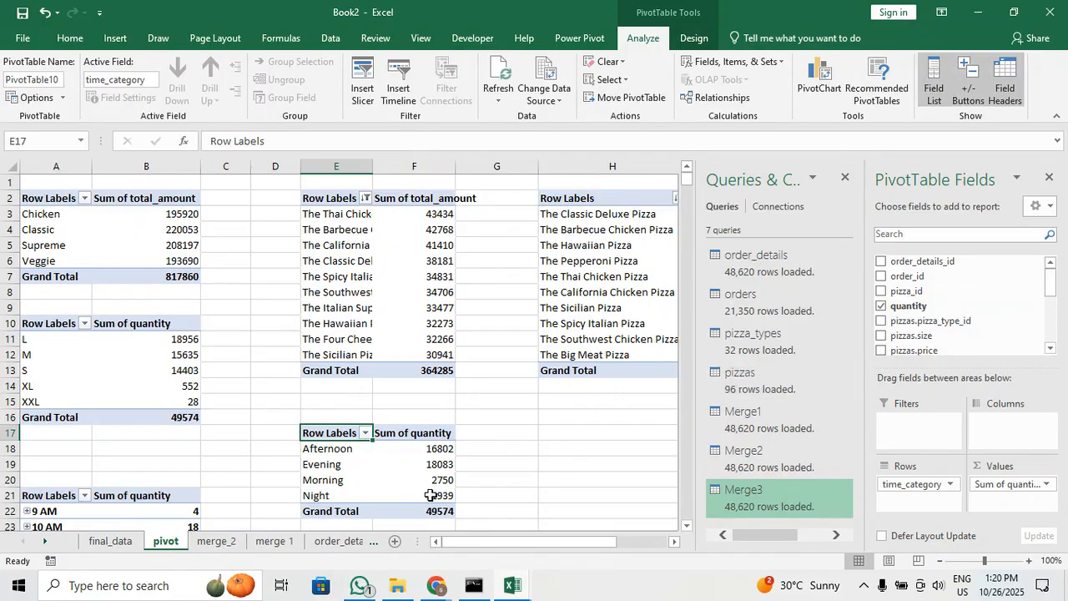
pyautogui.scroll(-1, 417, 488)
pyautogui.scroll(-2, 420, 489)
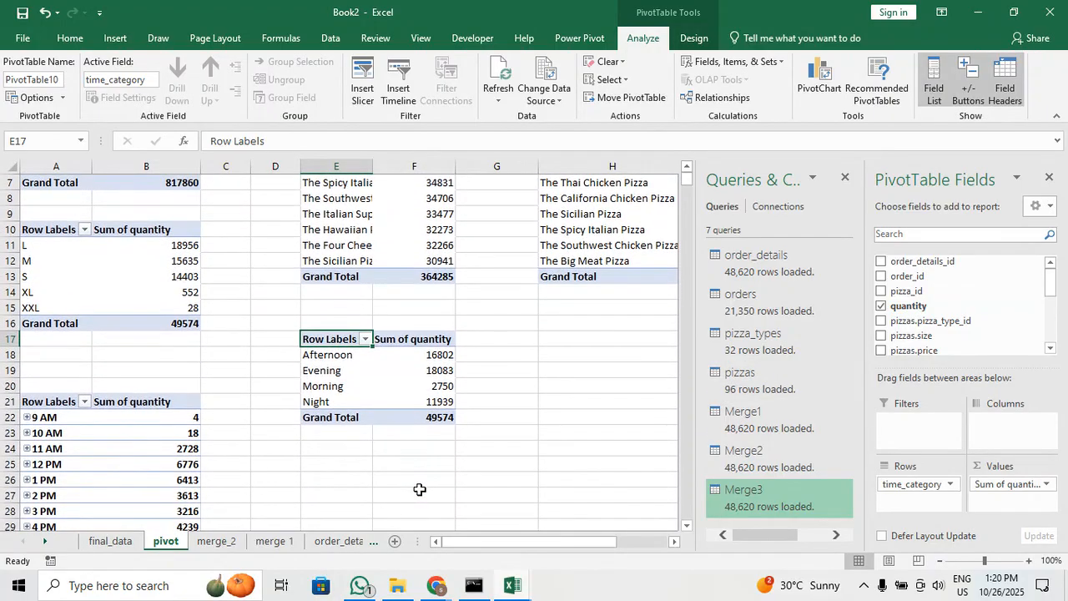
pyautogui.scroll(-1, 426, 380)
pyautogui.scroll(-3, 427, 379)
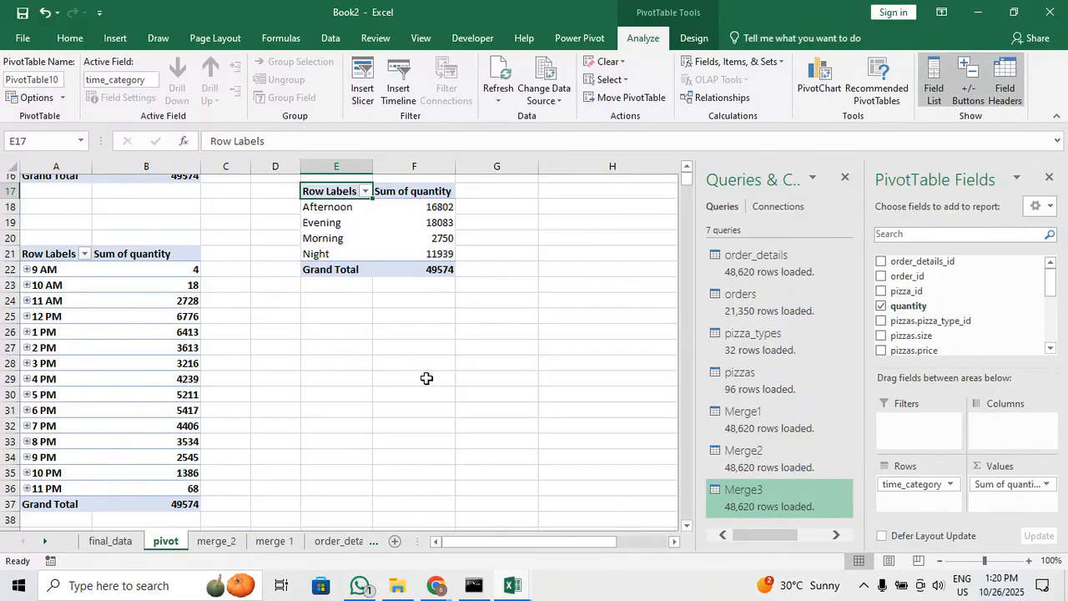
# Review the pivot tables on the pivot sheet and the columns of the final_data table up to time_category
pyautogui.scroll(1, 426, 378)
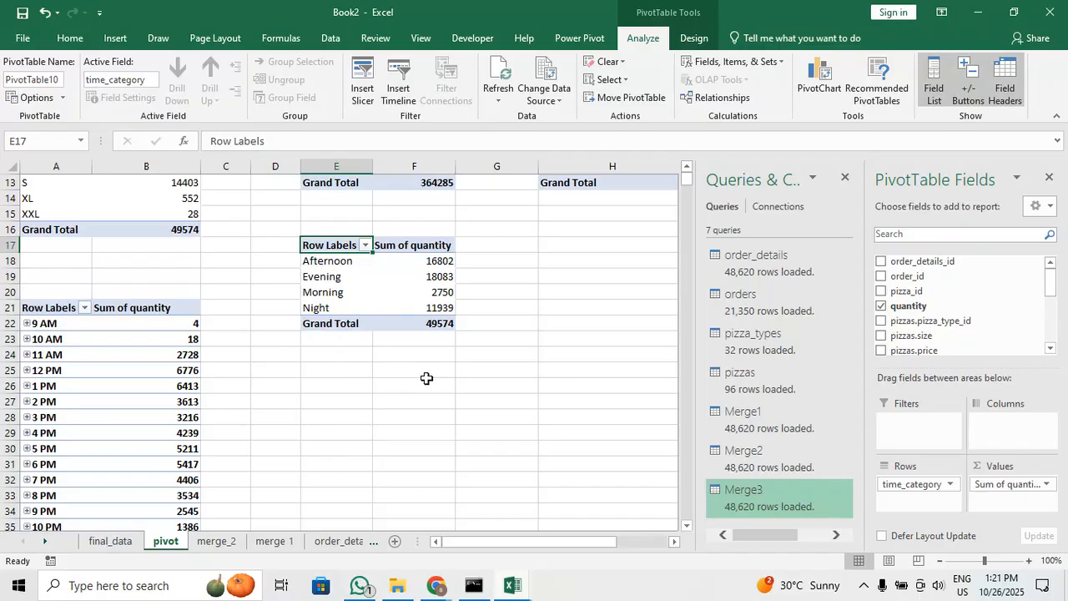
pyautogui.scroll(4, 426, 378)
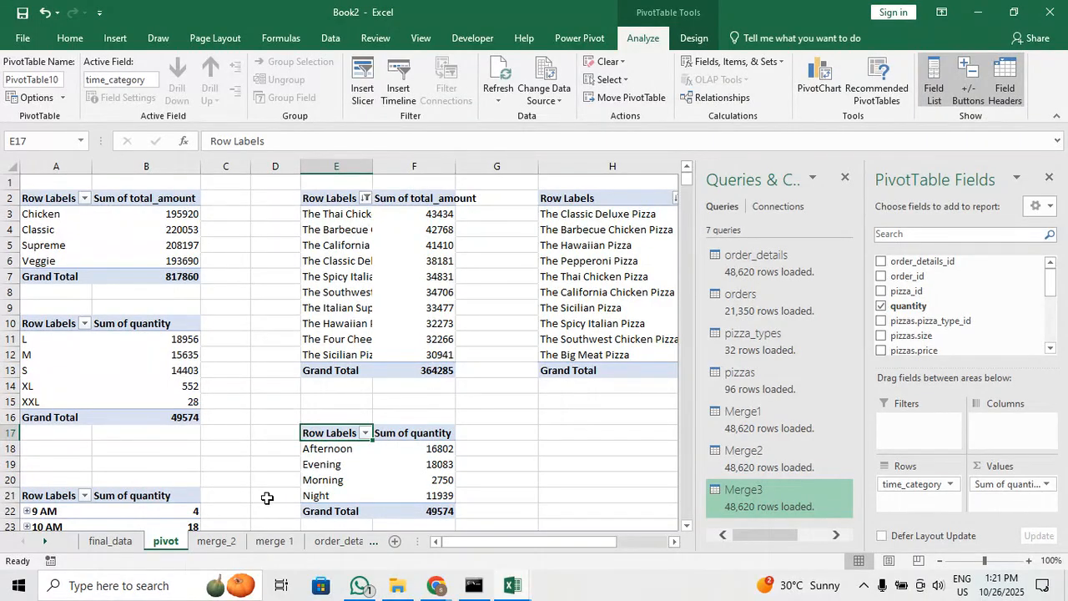
pyautogui.click(209, 544)
pyautogui.click(164, 543)
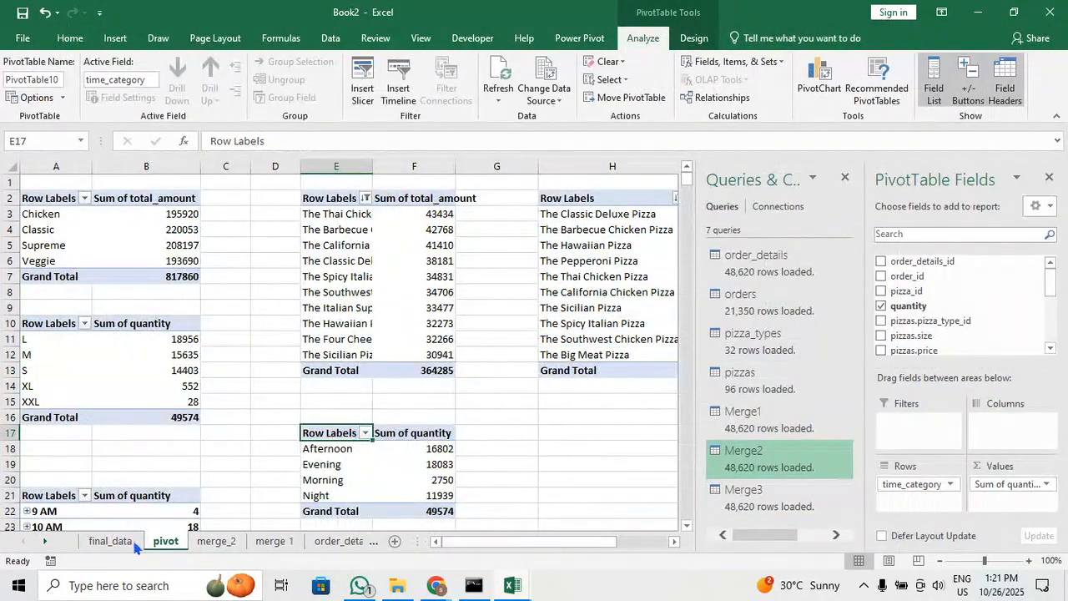
pyautogui.click(116, 542)
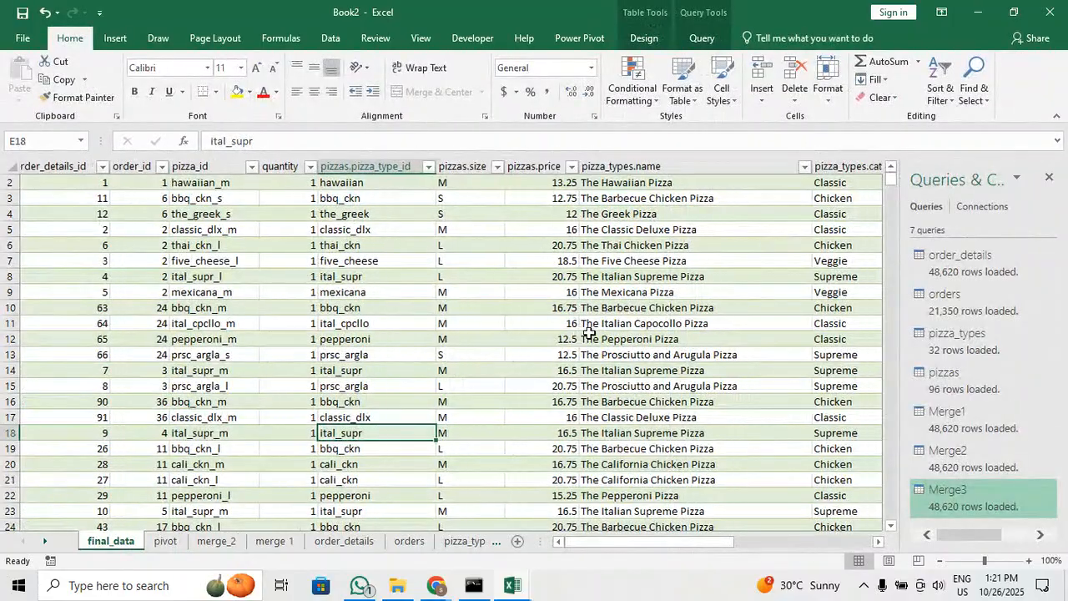
pyautogui.hscroll(7, 589, 333)
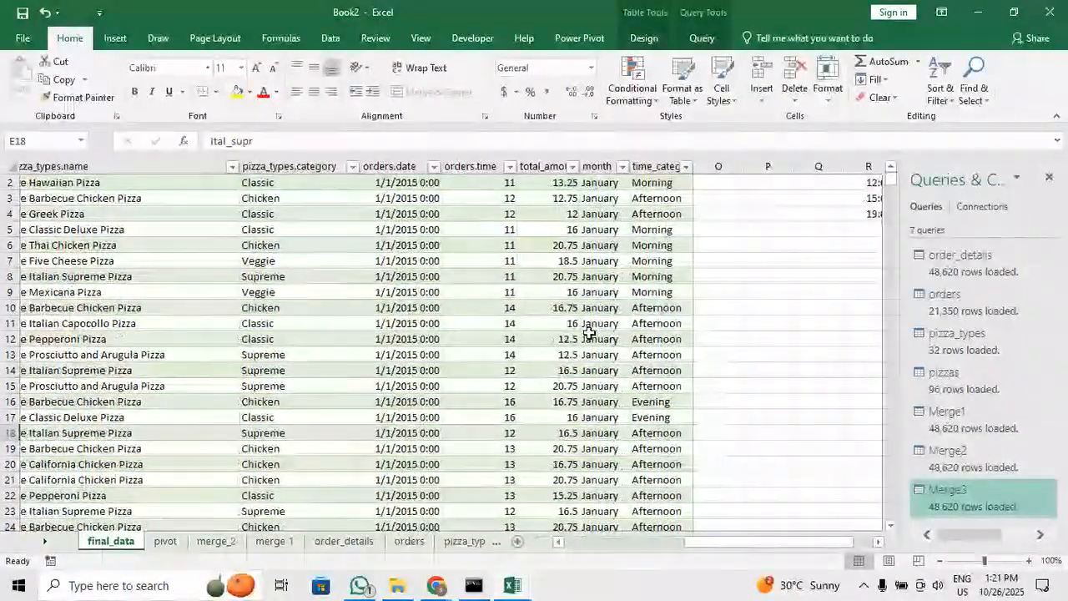
pyautogui.hscroll(3, 589, 333)
pyautogui.scroll(1, 589, 333)
pyautogui.hscroll(-5, 589, 333)
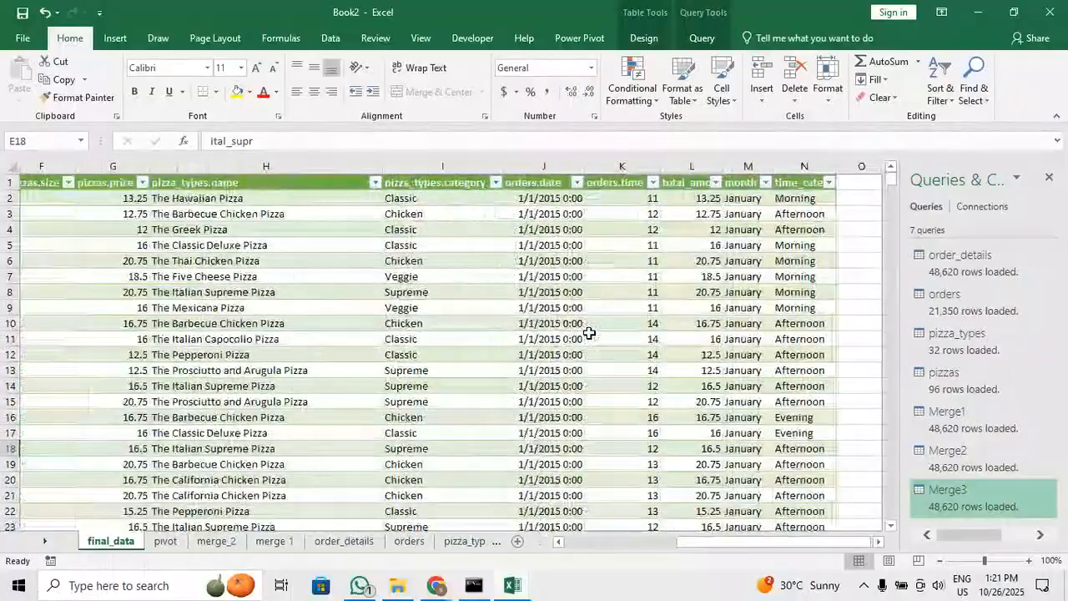
pyautogui.hscroll(-5, 589, 333)
pyautogui.hscroll(3, 589, 333)
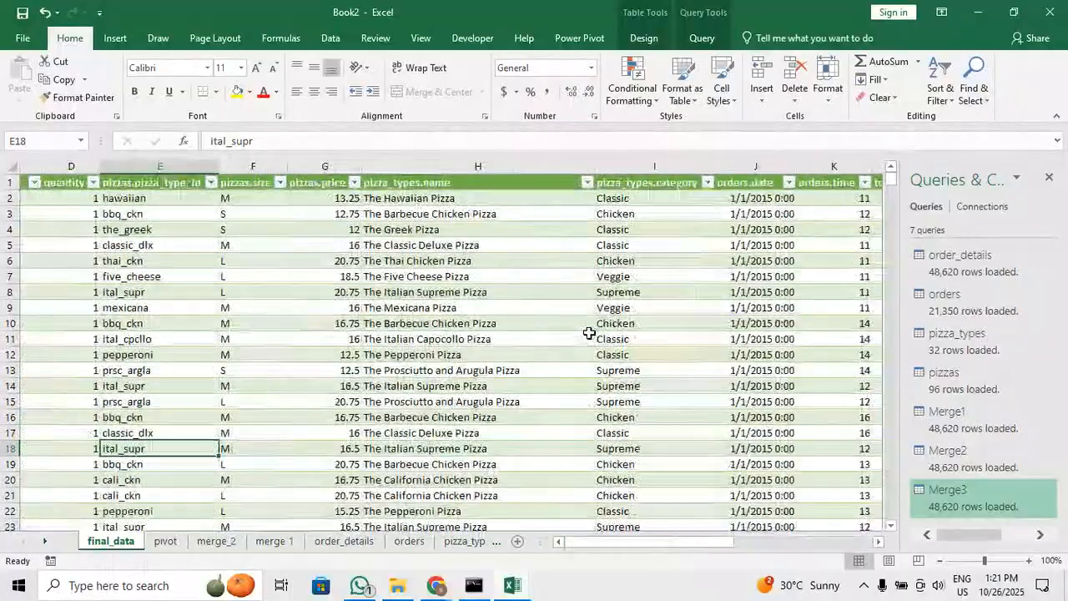
pyautogui.hscroll(4, 589, 333)
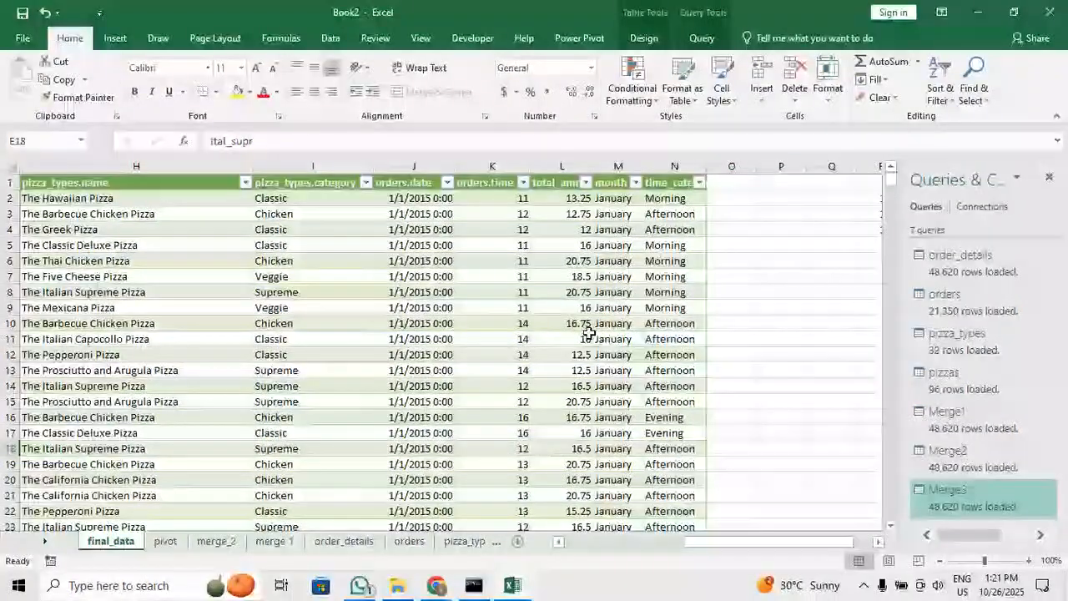
# Add a new worksheet directly after the pivot sheet and rename it dashboard
pyautogui.click(180, 540)
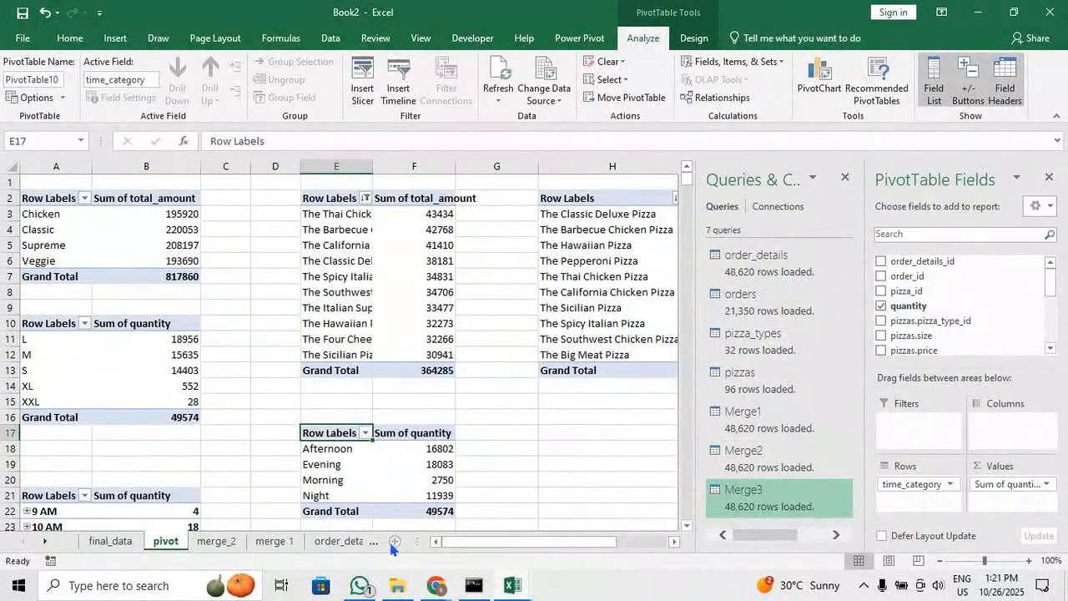
pyautogui.click(394, 541)
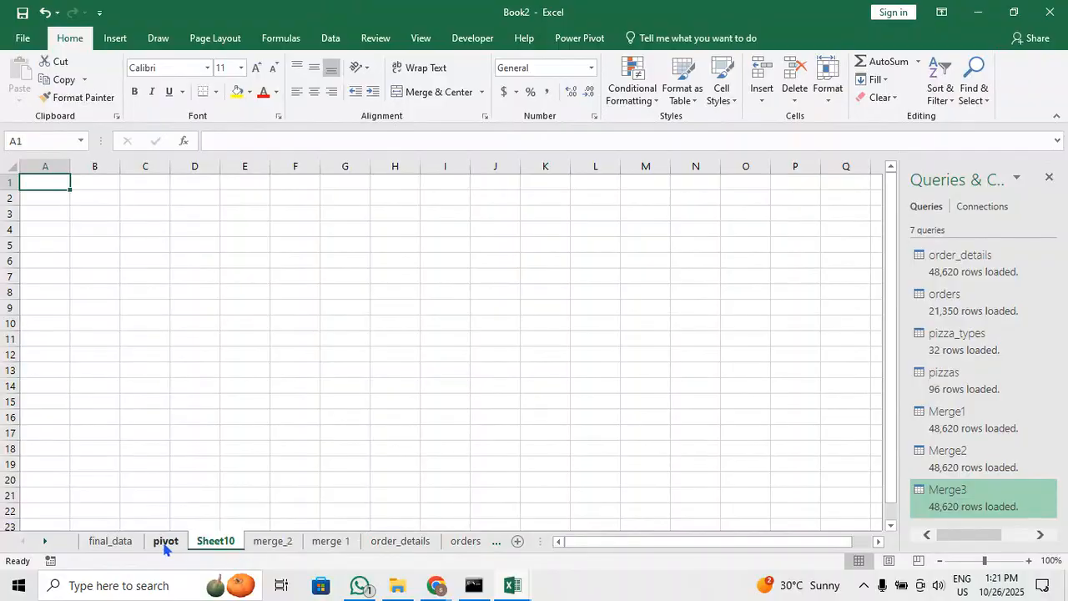
pyautogui.click(165, 542)
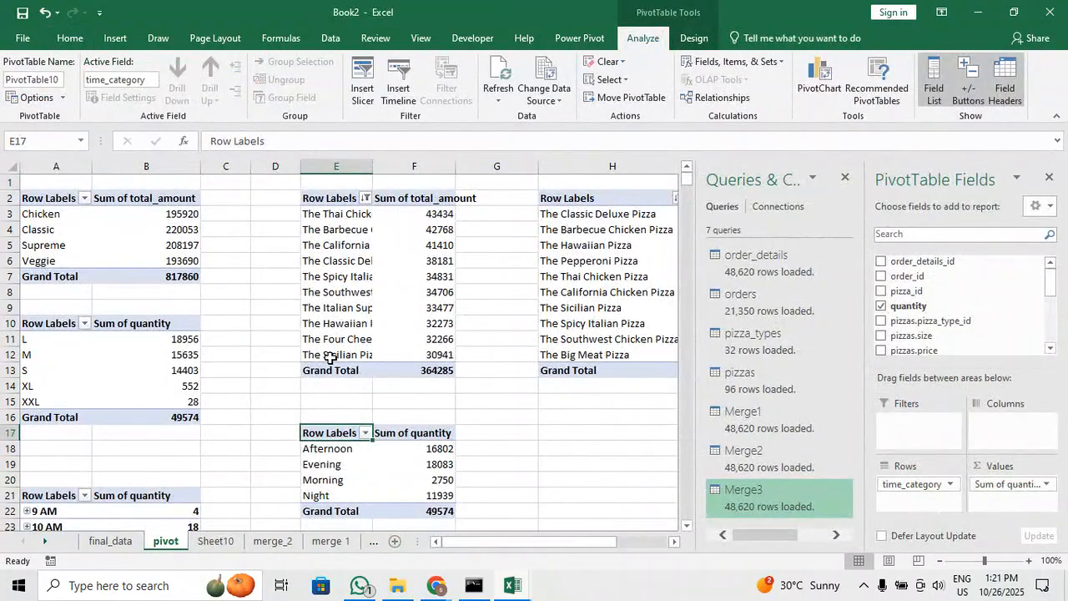
pyautogui.hscroll(3, 331, 357)
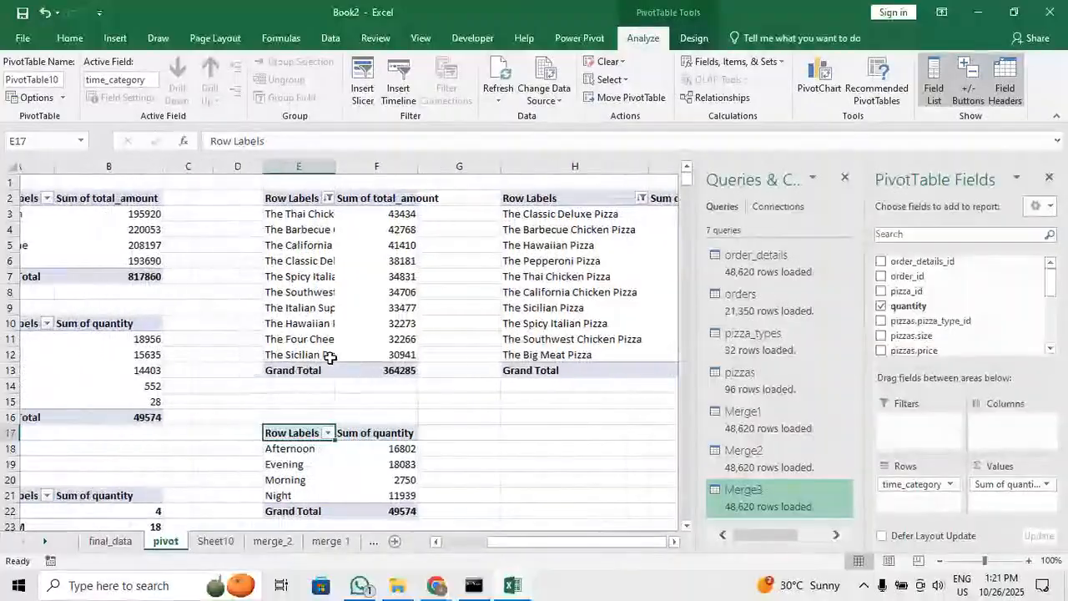
pyautogui.hscroll(-2, 330, 358)
pyautogui.scroll(-5, 331, 358)
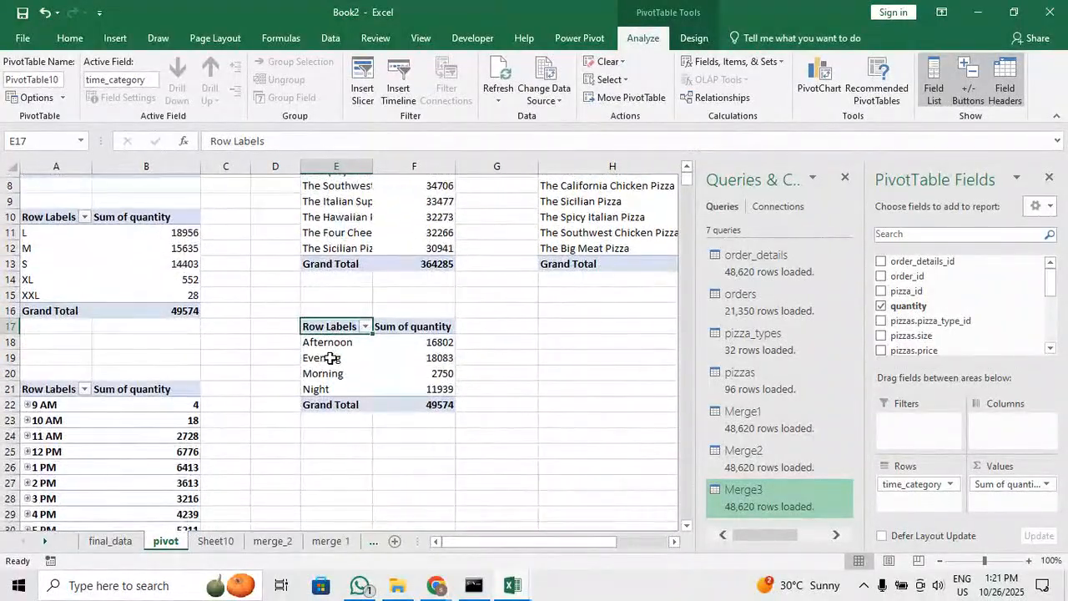
pyautogui.doubleClick(226, 541)
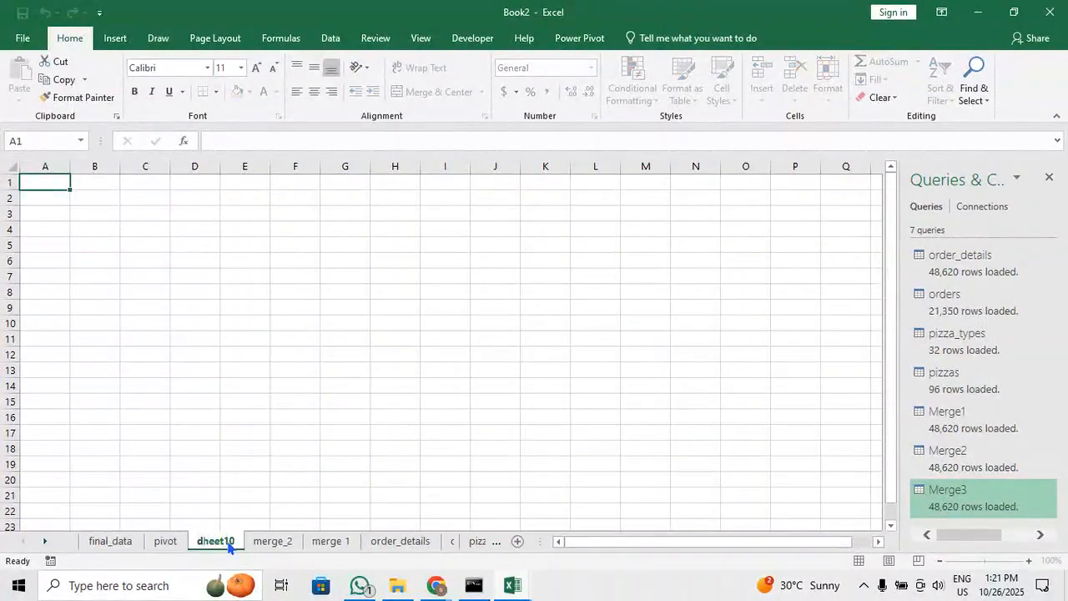
pyautogui.write('dashboard')
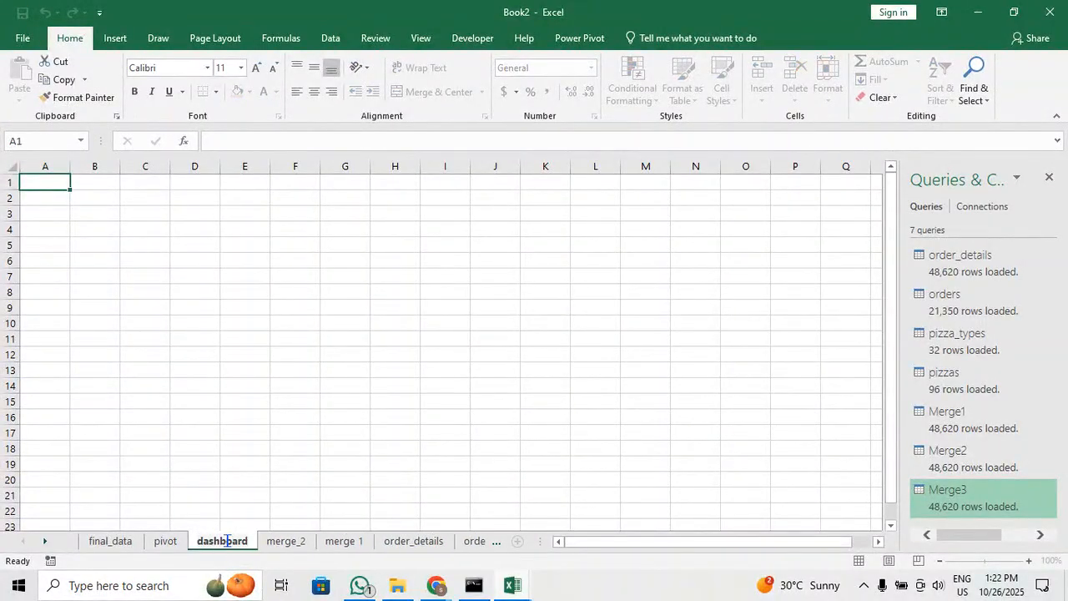
pyautogui.click(232, 478)
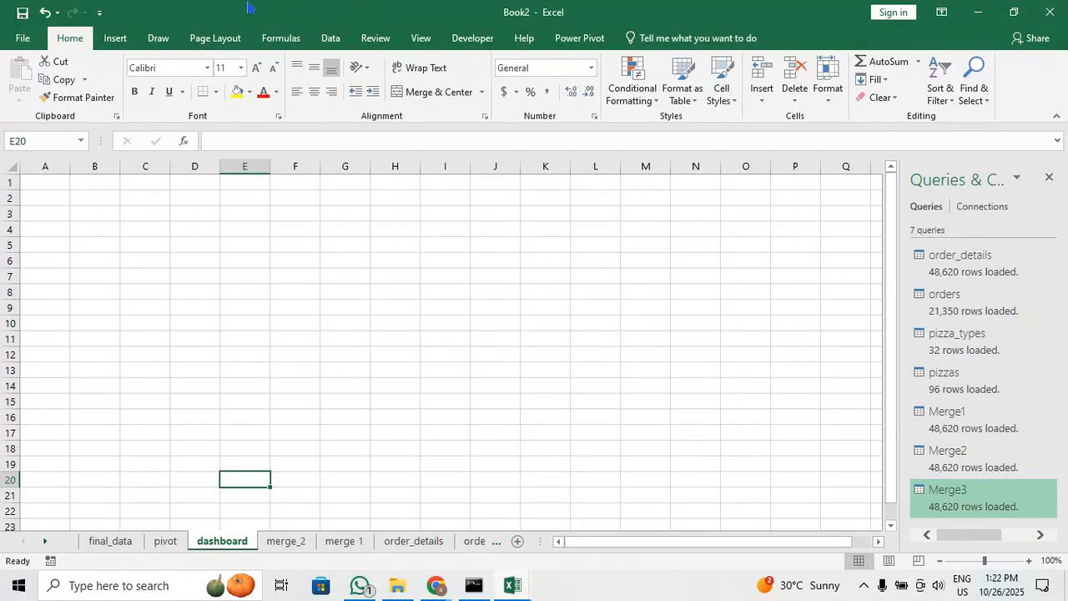
pyautogui.click(115, 38)
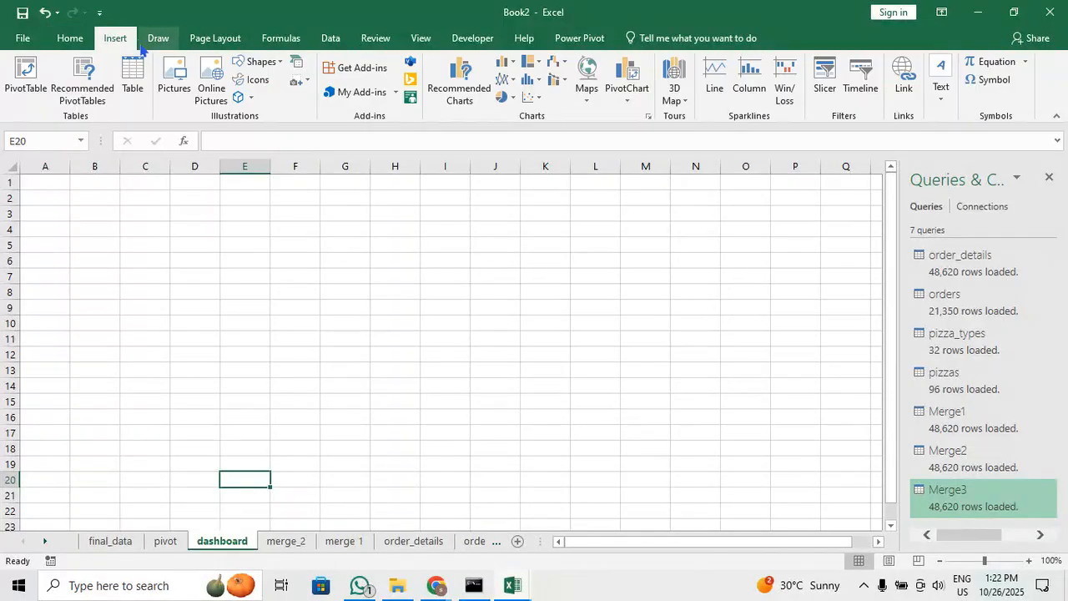
pyautogui.click(256, 71)
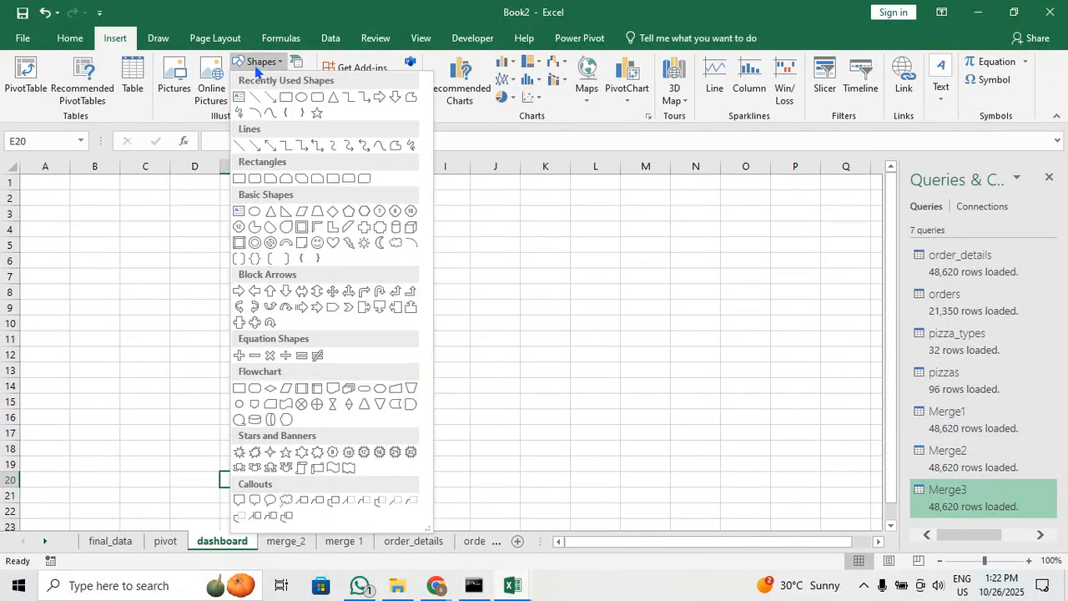
pyautogui.click(318, 98)
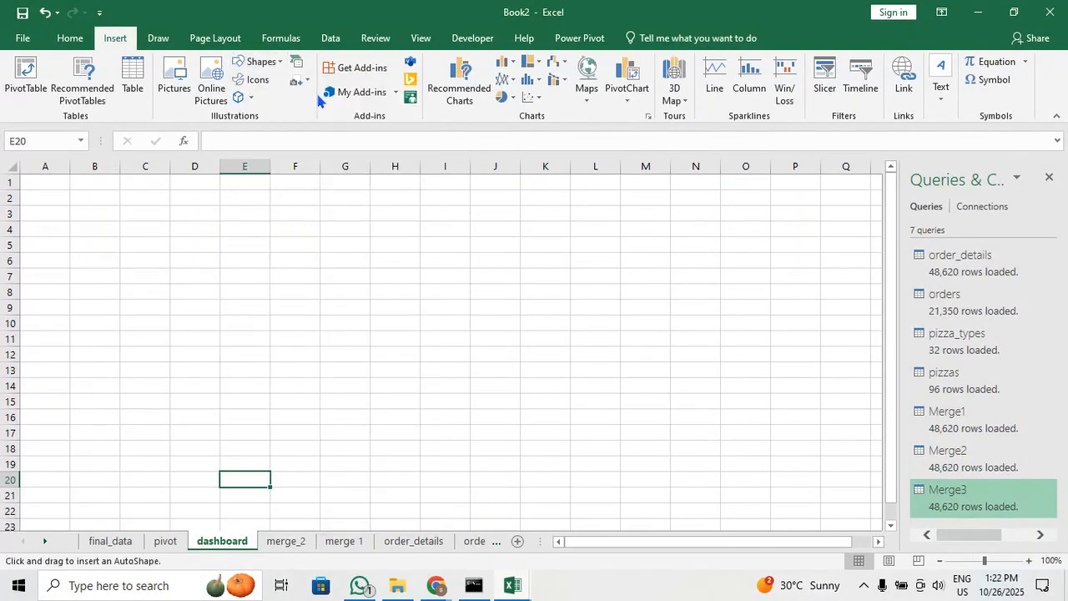
pyautogui.moveTo(23, 179)
pyautogui.mouseDown()
pyautogui.moveTo(412, 336)
pyautogui.moveTo(840, 445)
pyautogui.moveTo(861, 496)
pyautogui.moveTo(851, 519)
pyautogui.moveTo(860, 515)
pyautogui.mouseUp()
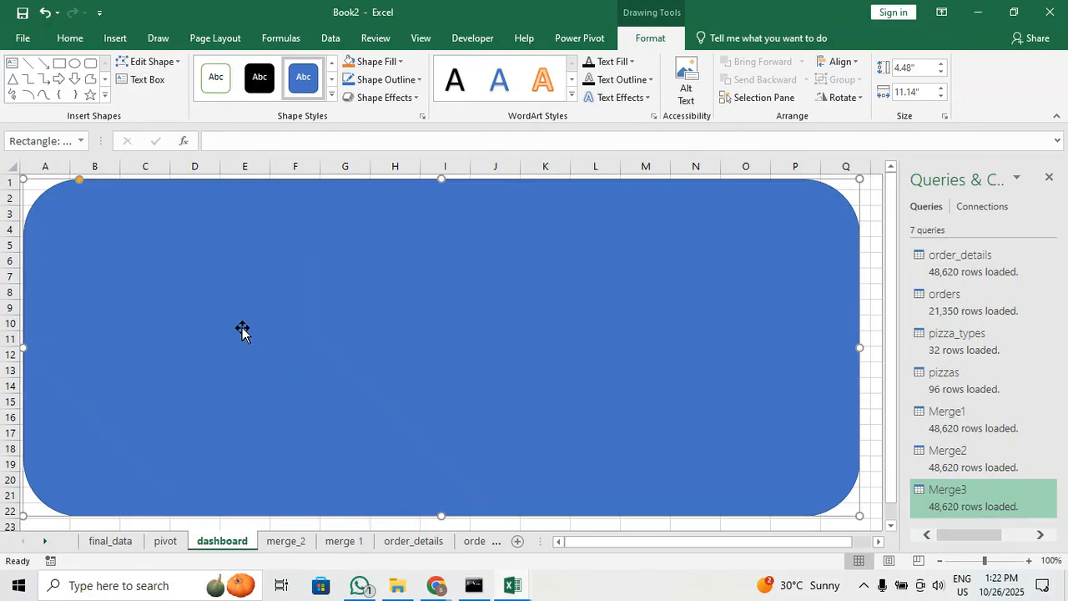
pyautogui.press('Delete')
# Draw a plain rectangle about 5.14" high and 11.23" wide on the dashboard sheet, starting at cell A1
pyautogui.click(115, 37)
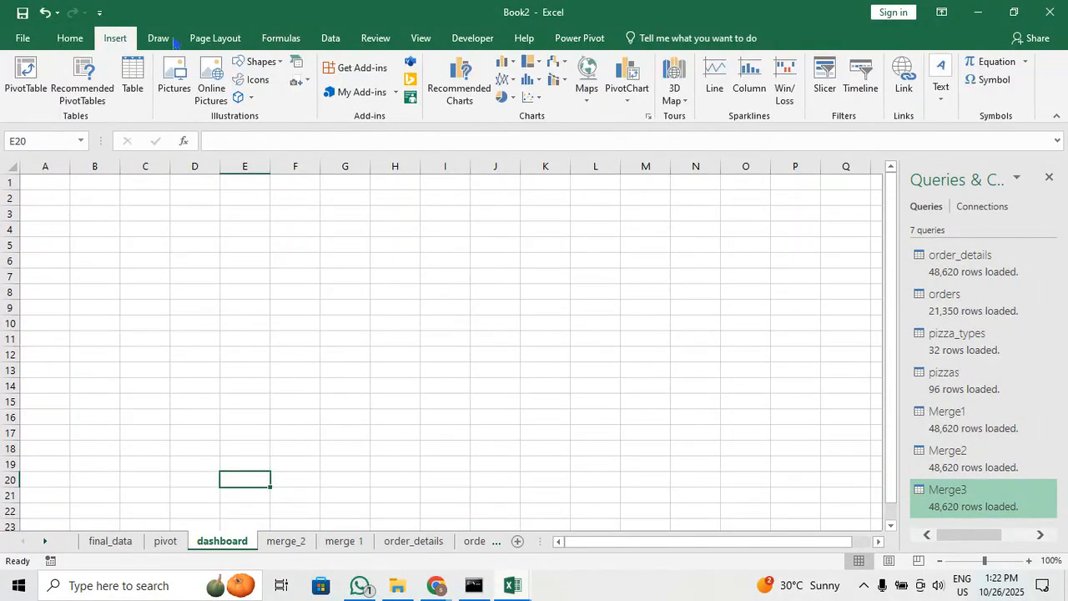
pyautogui.click(259, 61)
pyautogui.click(286, 97)
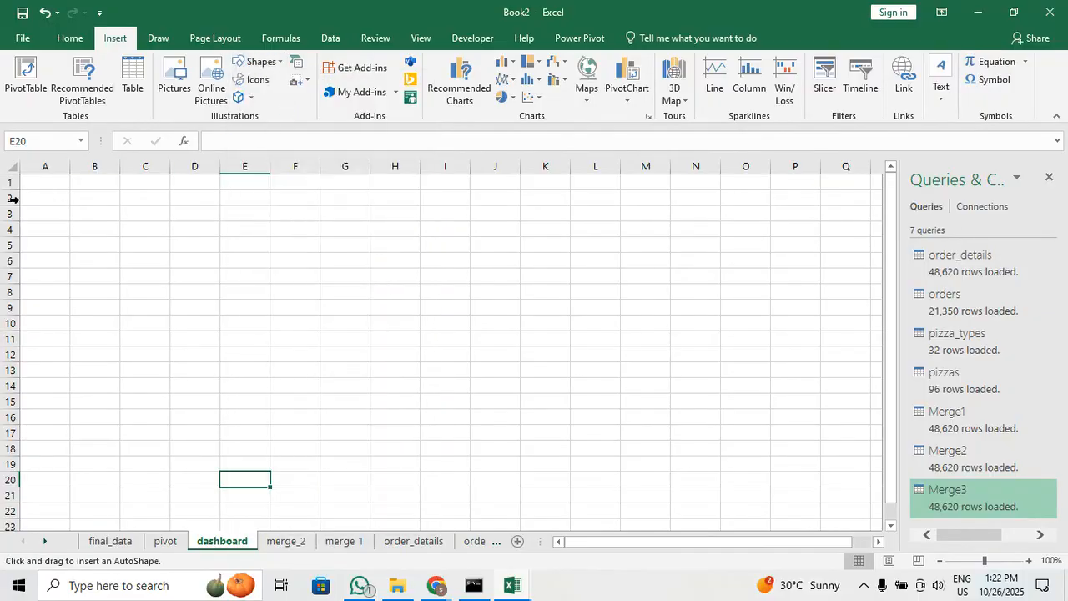
pyautogui.moveTo(20, 174)
pyautogui.mouseDown()
pyautogui.moveTo(404, 338)
pyautogui.moveTo(939, 510)
pyautogui.moveTo(864, 515)
pyautogui.mouseUp()
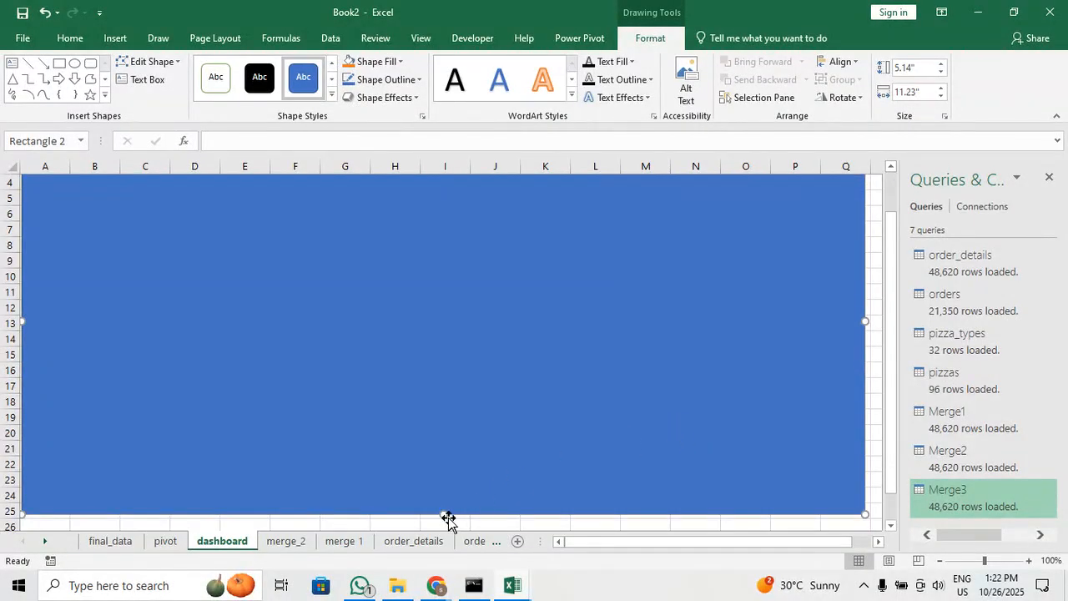
# Resize the rectangle to about 4.56" high and 11.34" wide so its lower edge ends at row 22
pyautogui.moveTo(443, 512); pyautogui.dragTo(443, 502)
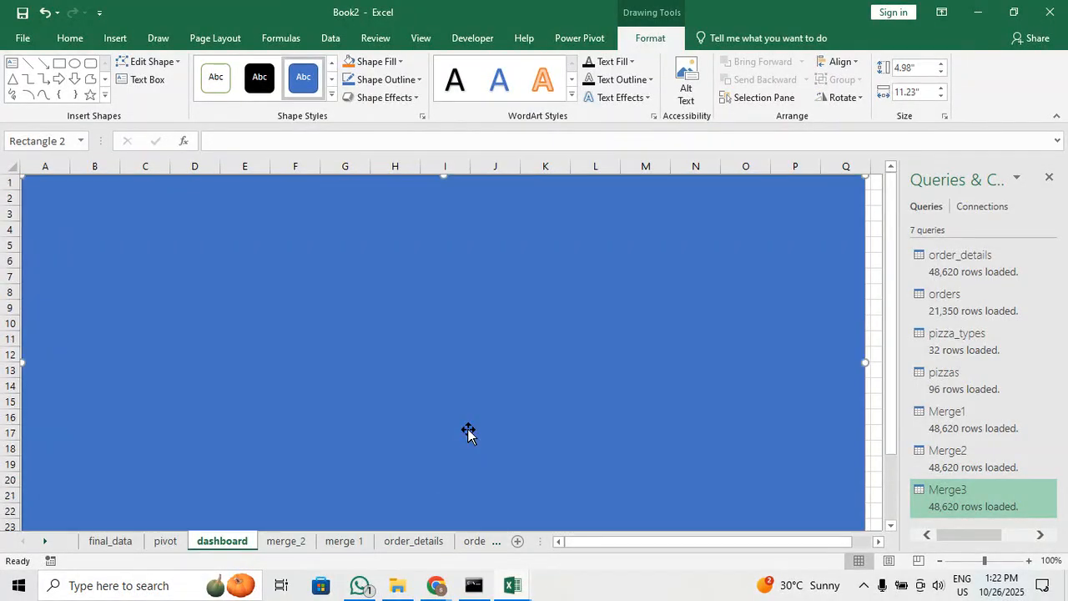
pyautogui.scroll(-2, 470, 430)
pyautogui.moveTo(443, 408); pyautogui.dragTo(451, 382)
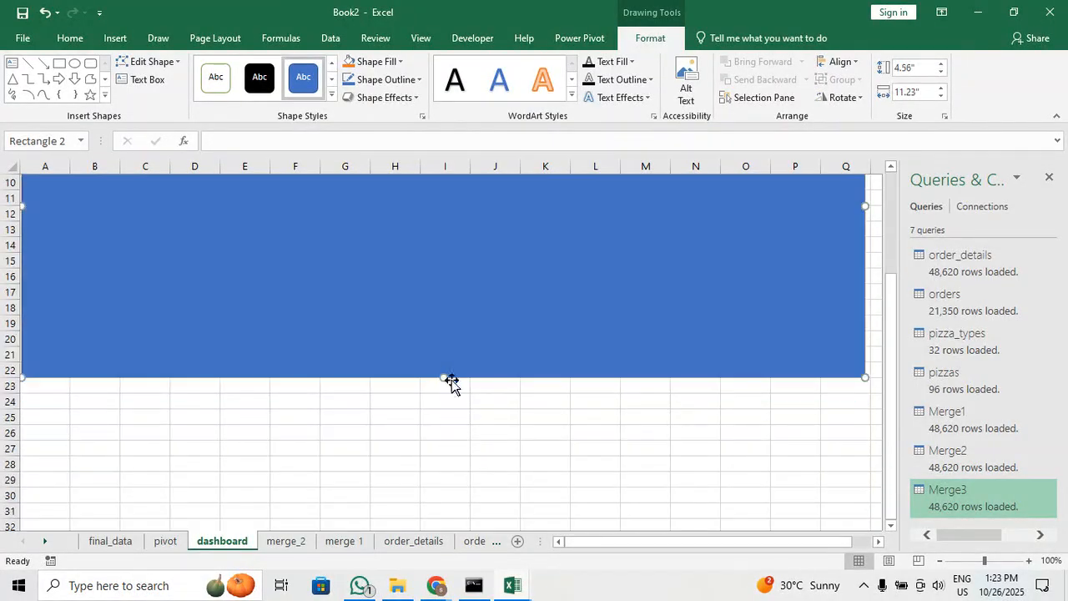
pyautogui.scroll(3, 454, 386)
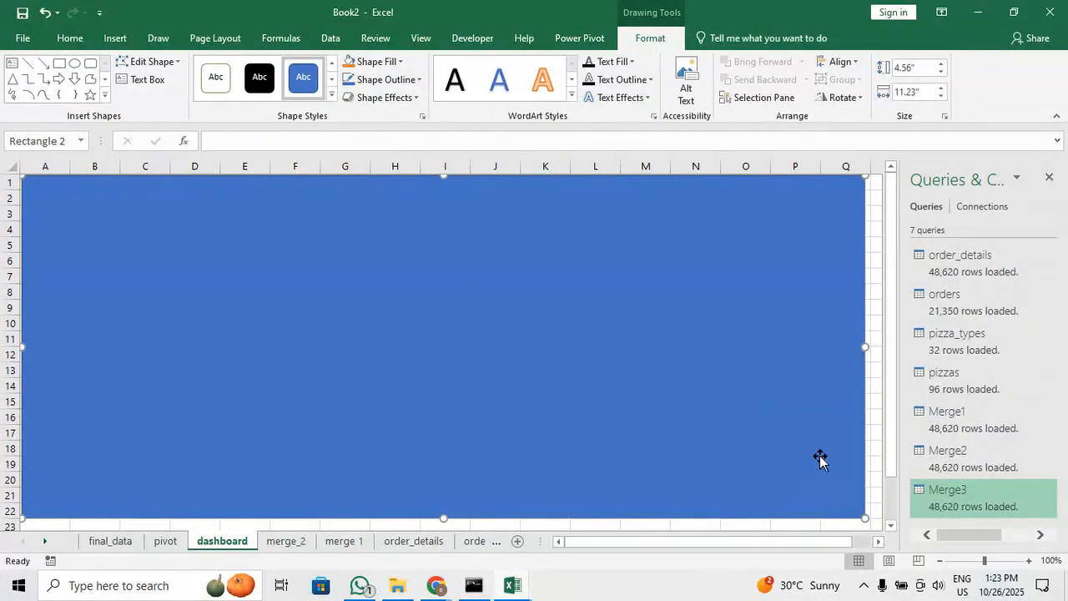
pyautogui.moveTo(866, 346); pyautogui.dragTo(874, 346)
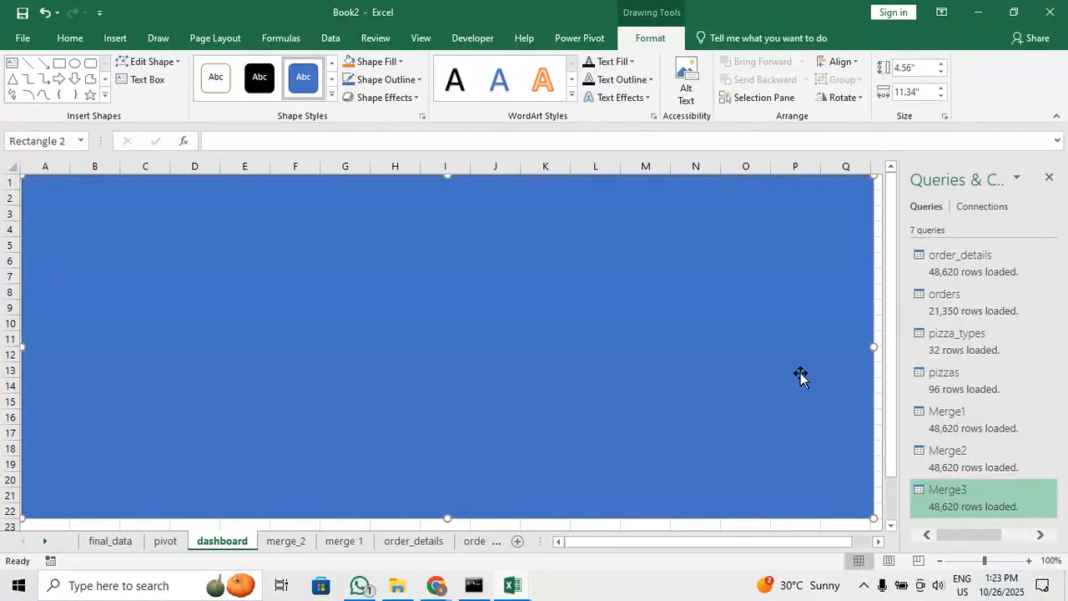
# Hide the dashboard sheet's gridlines and turn them back on
pyautogui.scroll(-4, 522, 242)
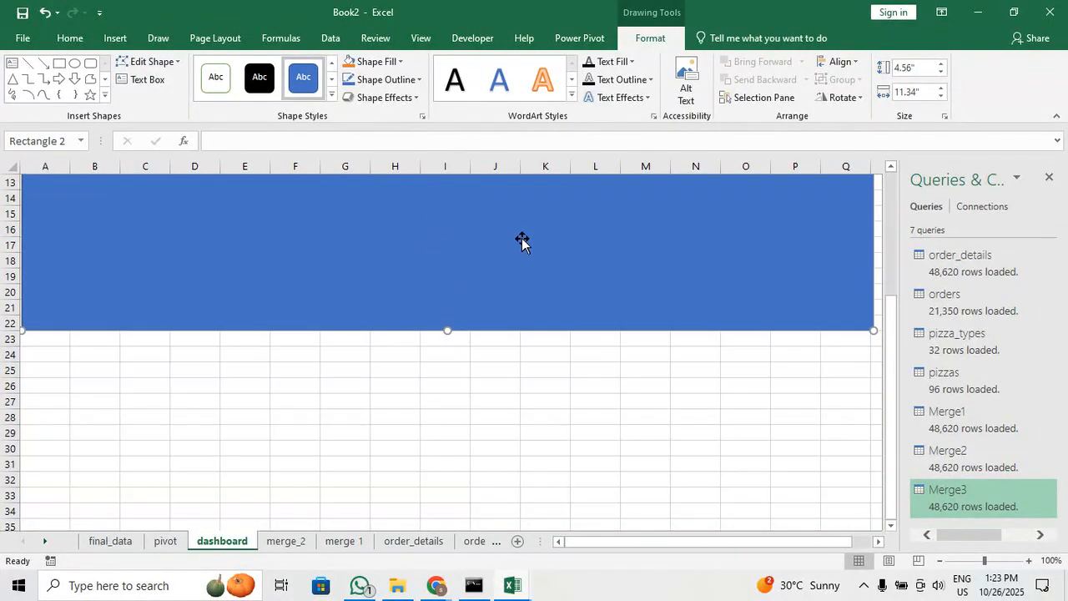
pyautogui.scroll(-4, 522, 241)
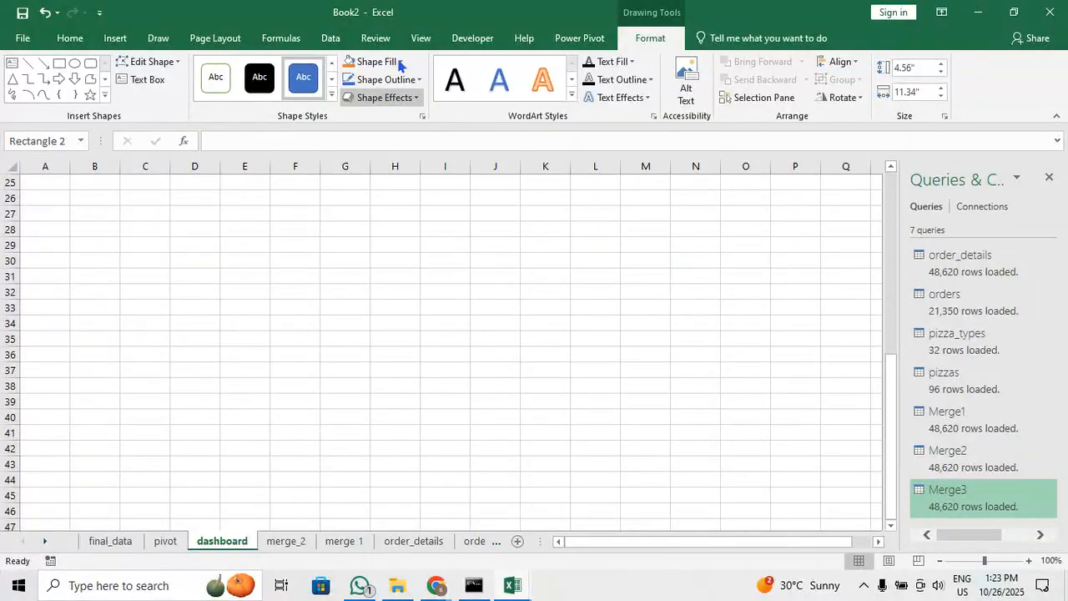
pyautogui.click(421, 38)
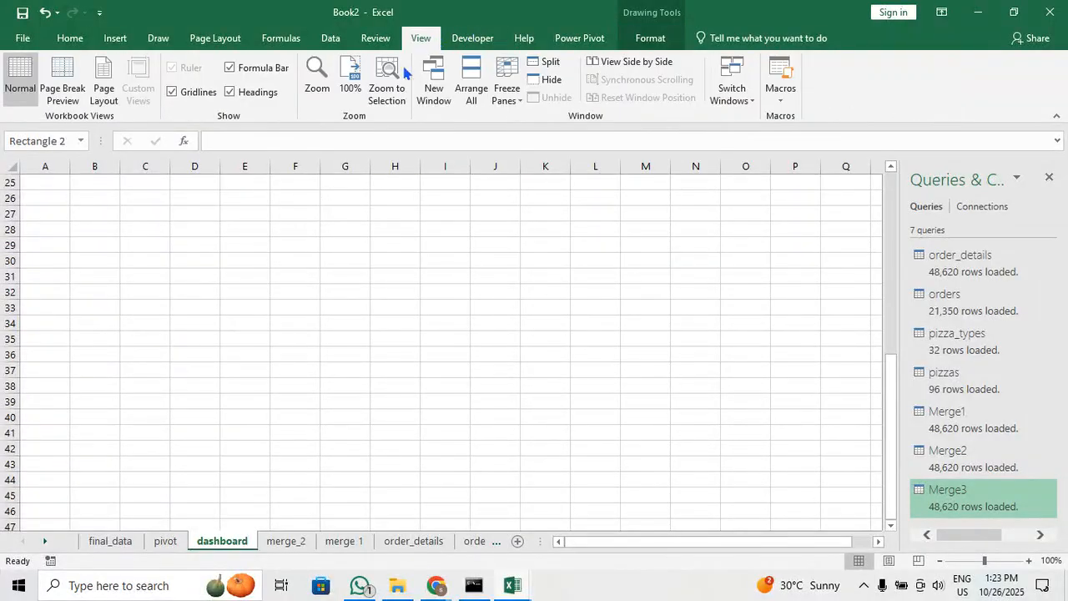
pyautogui.click(199, 93)
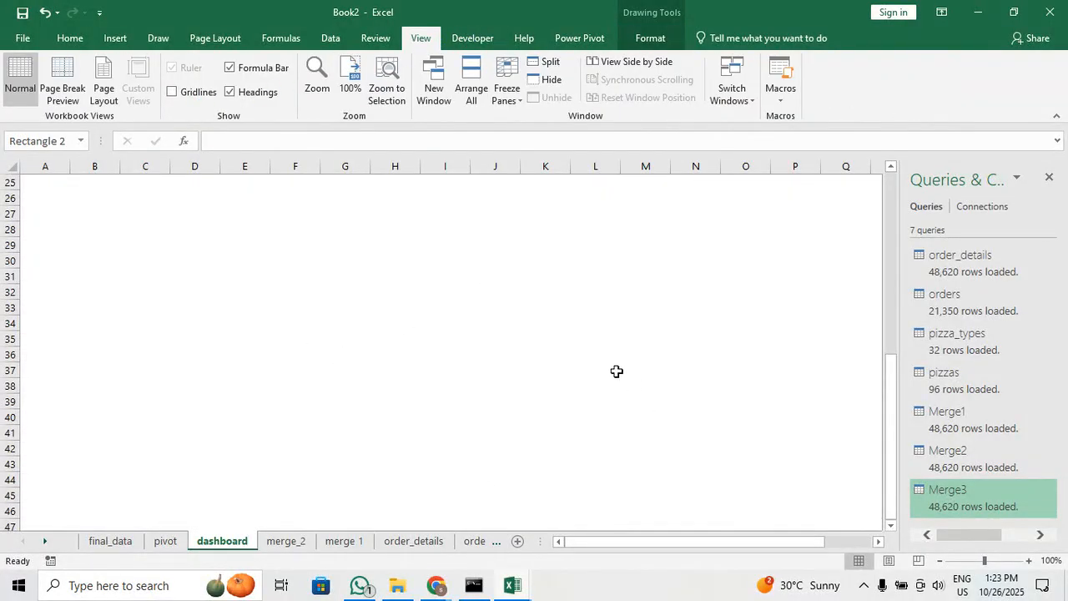
pyautogui.click(172, 91)
pyautogui.scroll(8, 359, 371)
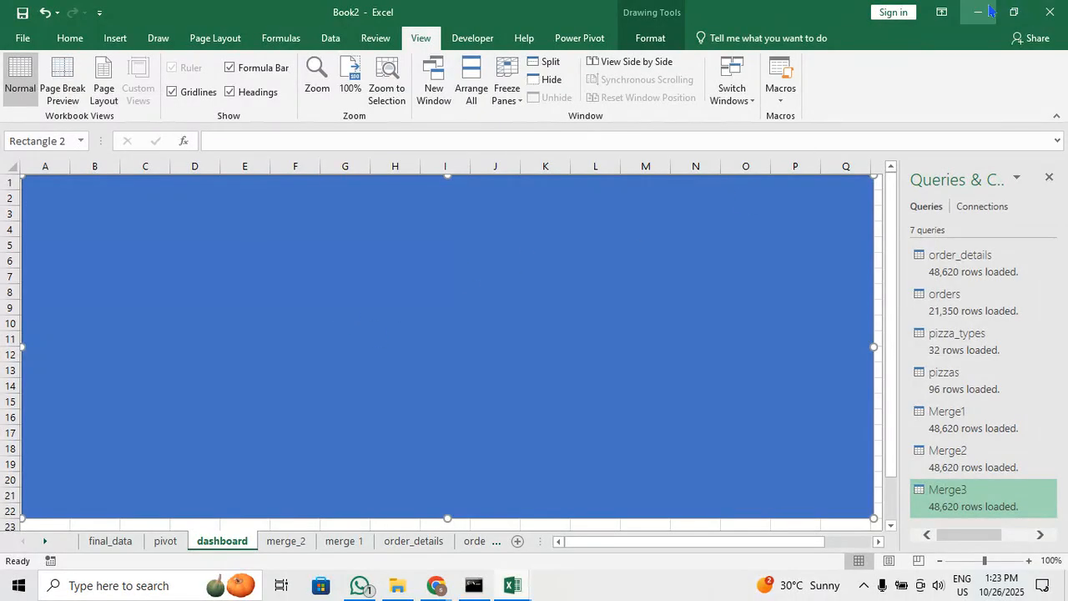
# Switch to Chrome and search Google for "blank dashboard template" in a new browser tab
pyautogui.click(184, 513)
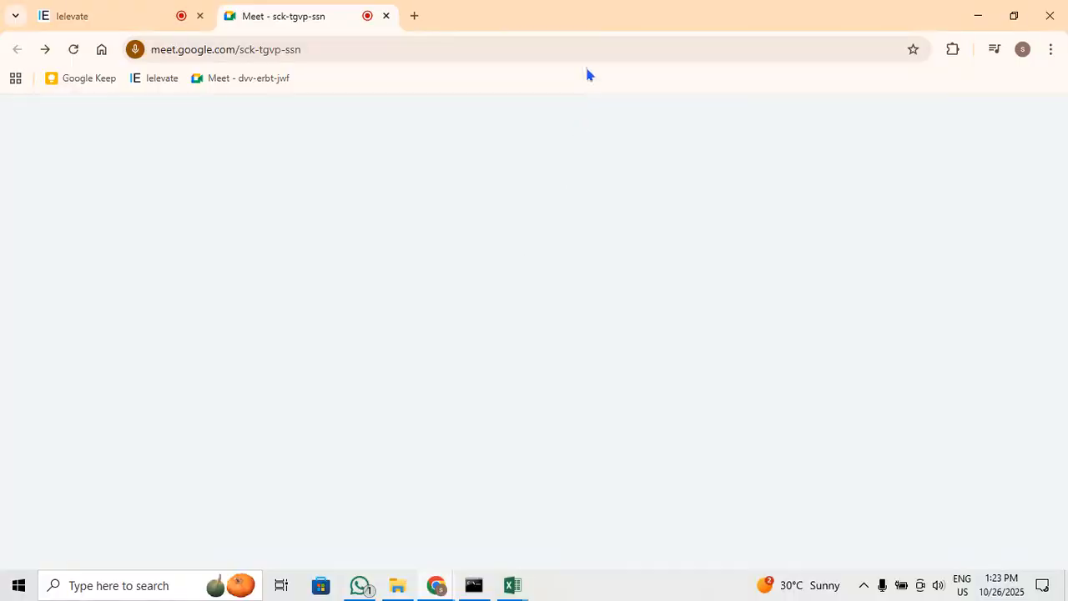
pyautogui.click(415, 16)
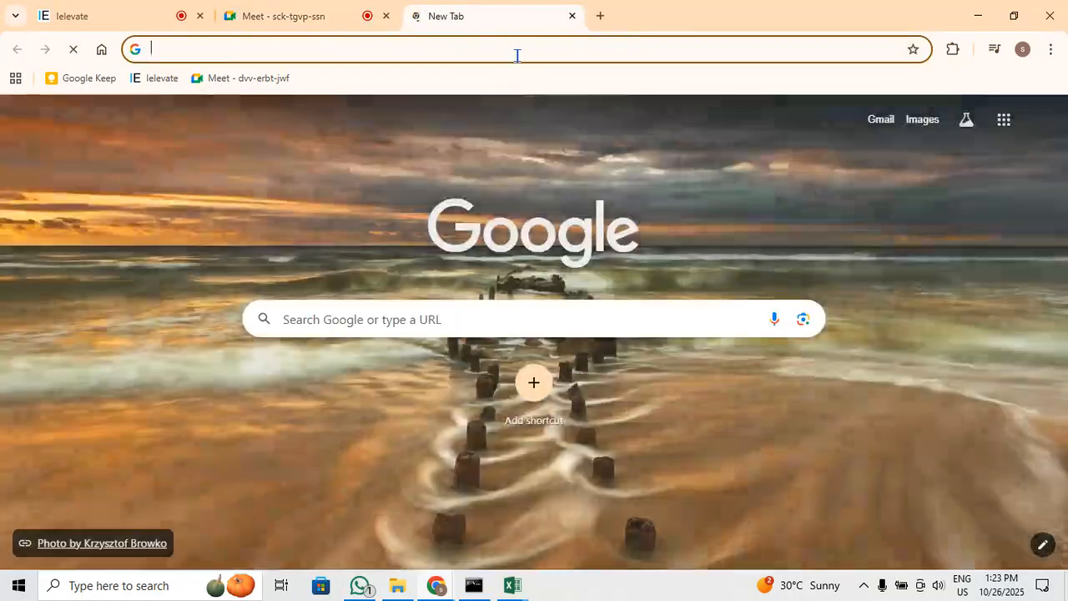
pyautogui.write('blan')
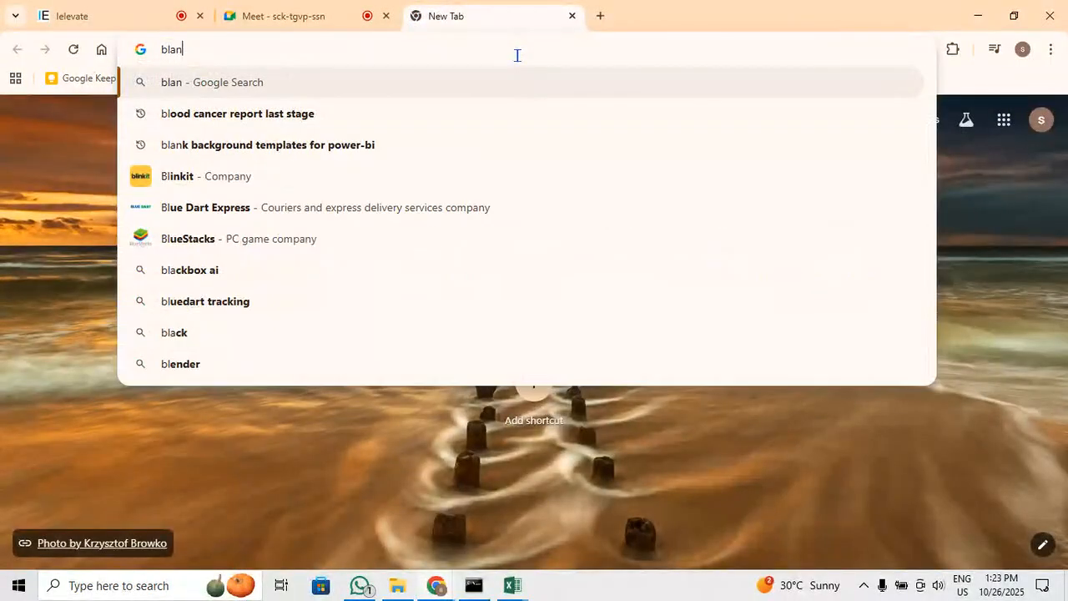
pyautogui.write('k dashboard')
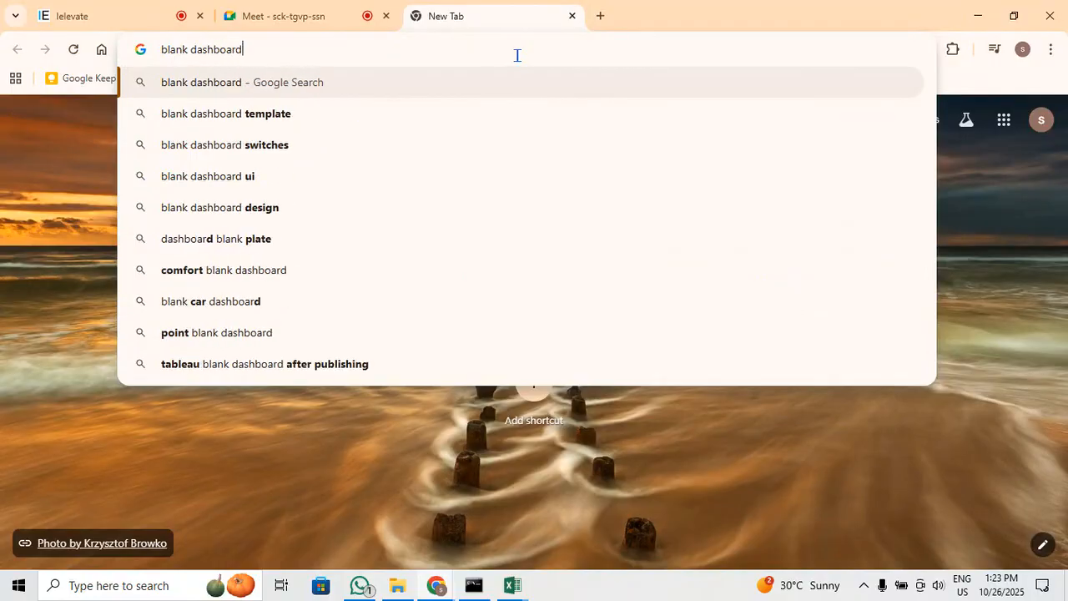
pyautogui.press('Down')
pyautogui.press('Return')
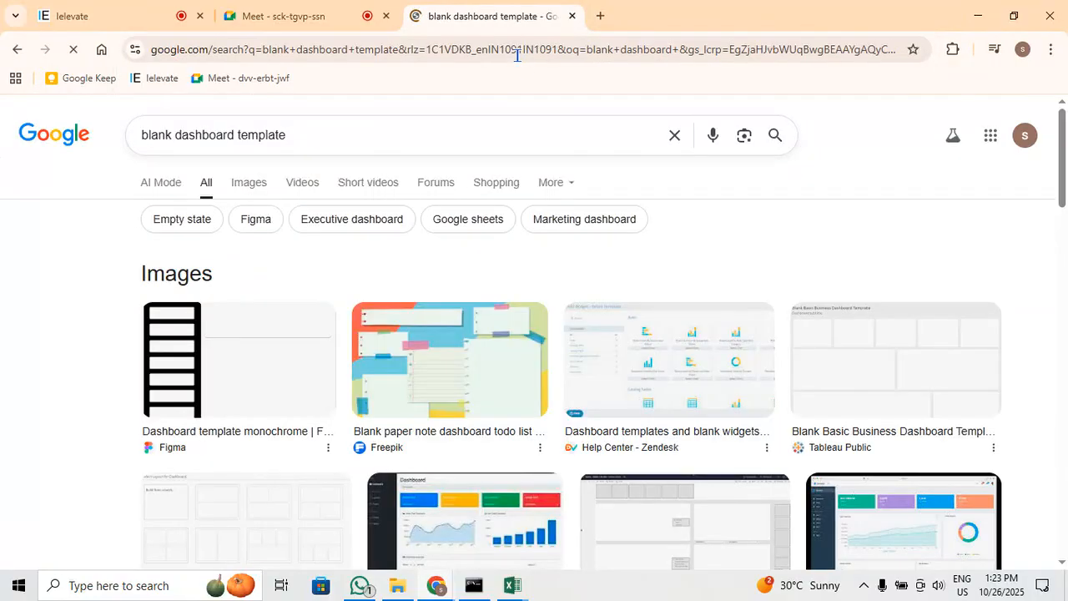
# View the Blank Basic Business Dashboard Template image from Tableau Public in its own tab and close that tab
pyautogui.scroll(-2, 577, 208)
pyautogui.scroll(1, 589, 207)
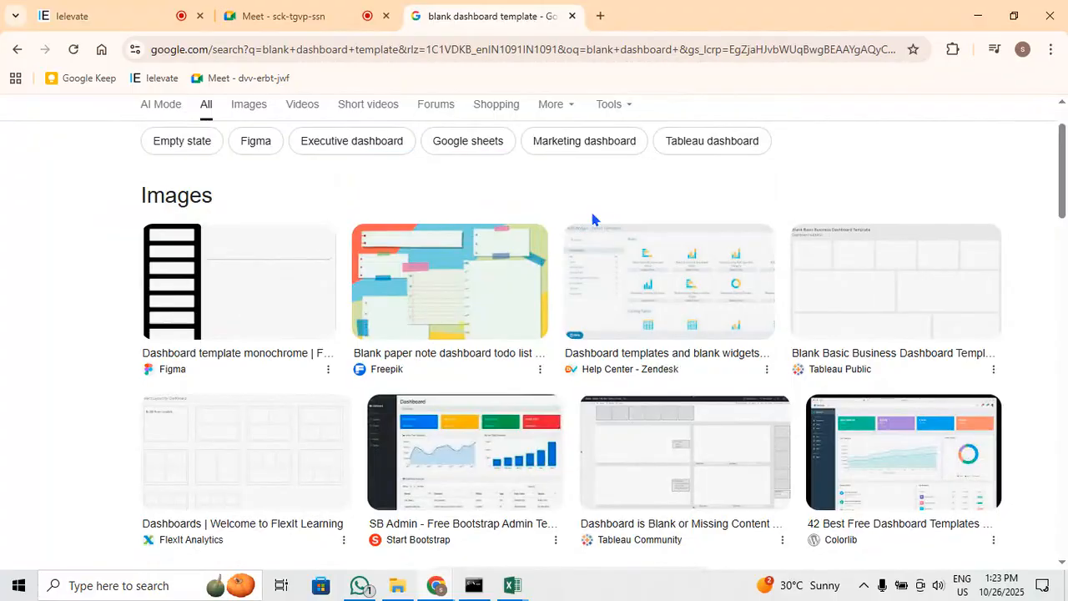
pyautogui.rightClick(842, 264)
pyautogui.click(734, 277)
pyautogui.click(677, 12)
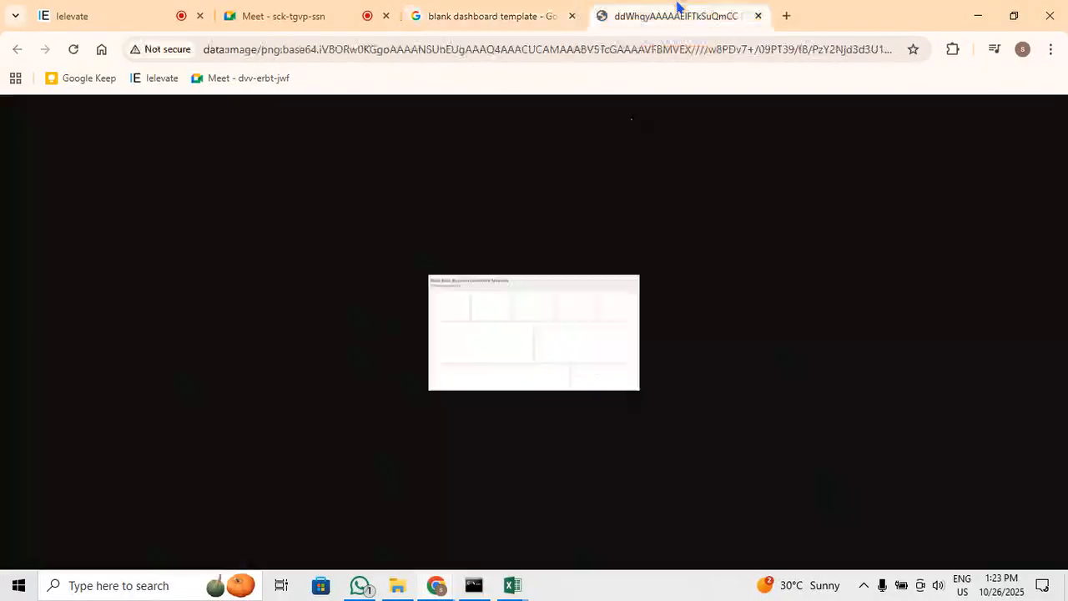
pyautogui.click(758, 16)
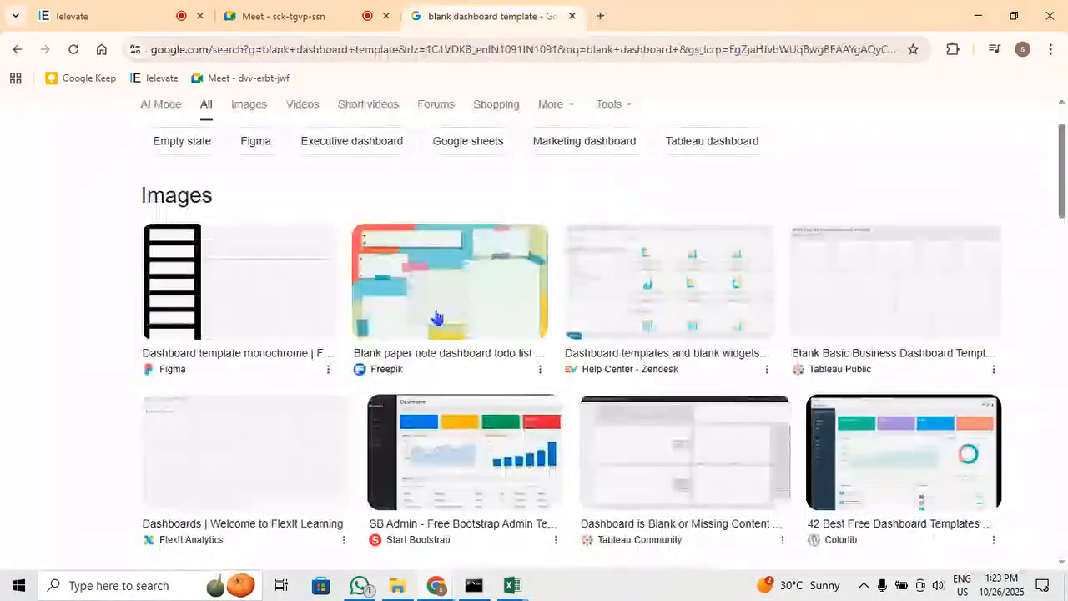
# Show only image results for the blank dashboard template search and browse them for suitable empty layouts
pyautogui.scroll(-5, 280, 259)
pyautogui.scroll(4, 286, 245)
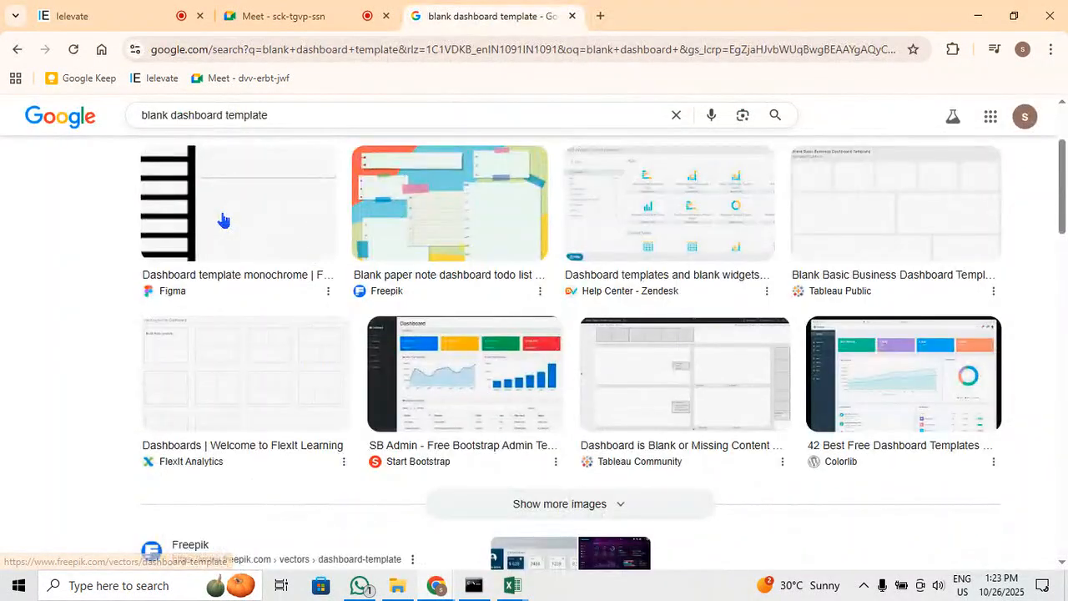
pyautogui.scroll(2, 226, 220)
pyautogui.click(243, 182)
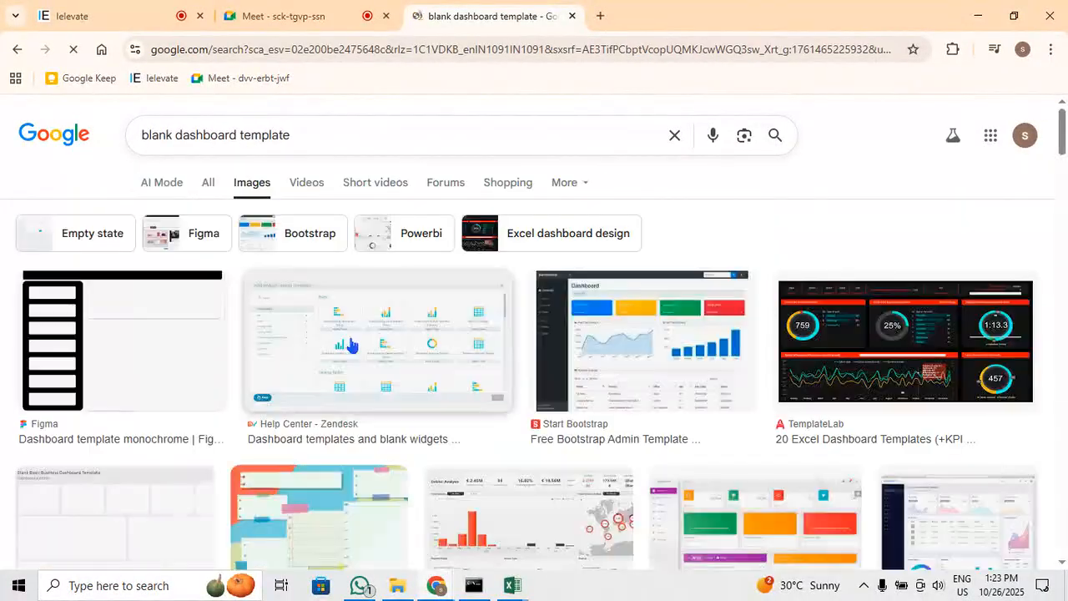
pyautogui.scroll(-3, 352, 344)
pyautogui.scroll(-1, 352, 344)
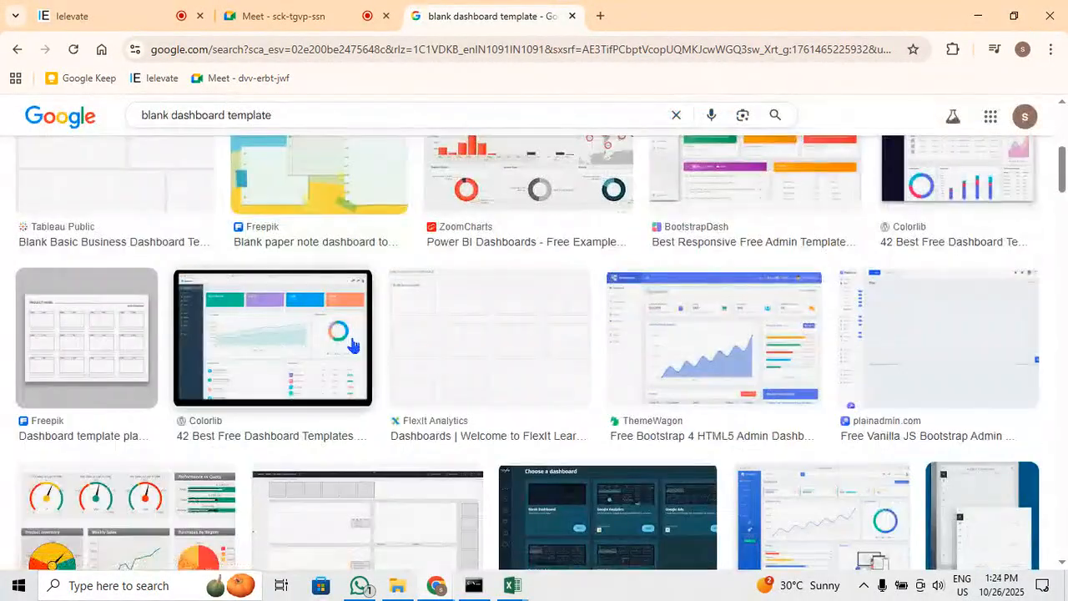
pyautogui.scroll(-3, 352, 344)
pyautogui.scroll(-2, 352, 344)
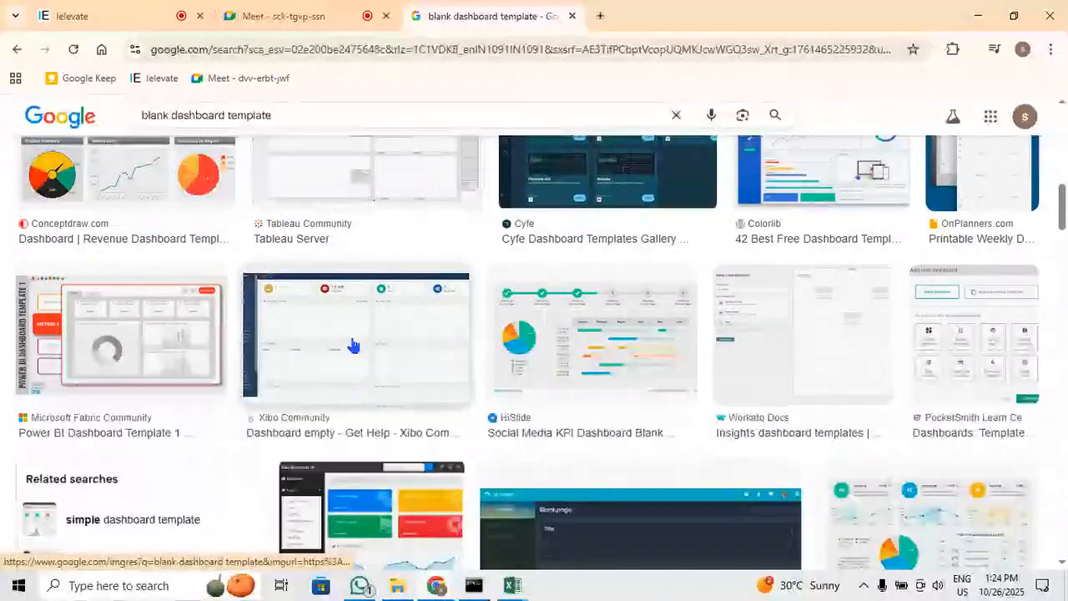
pyautogui.scroll(2, 352, 342)
pyautogui.scroll(-3, 374, 313)
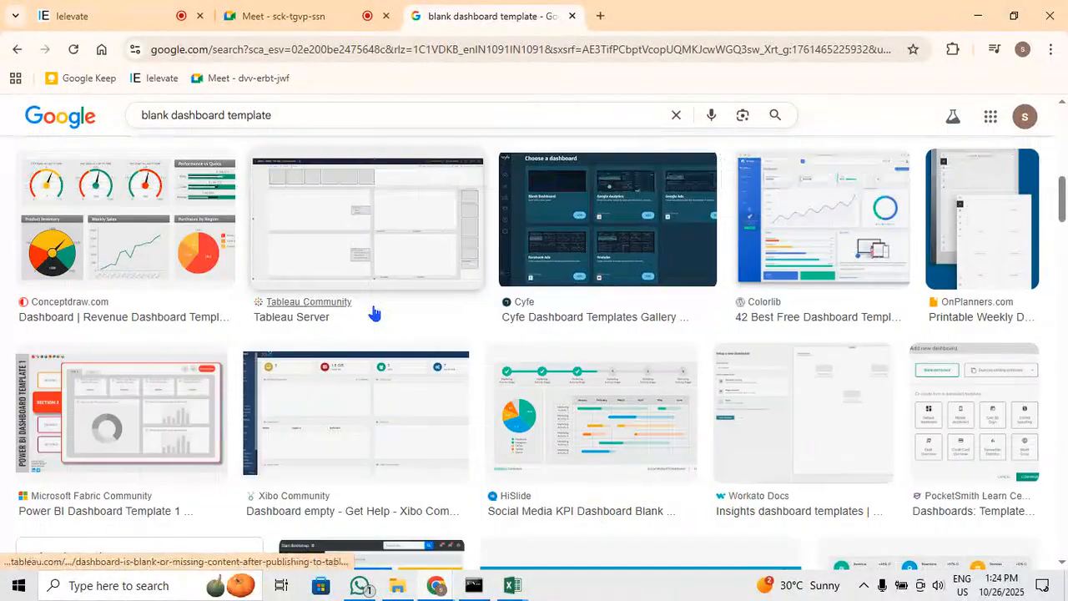
pyautogui.scroll(1, 374, 313)
pyautogui.scroll(1, 374, 313)
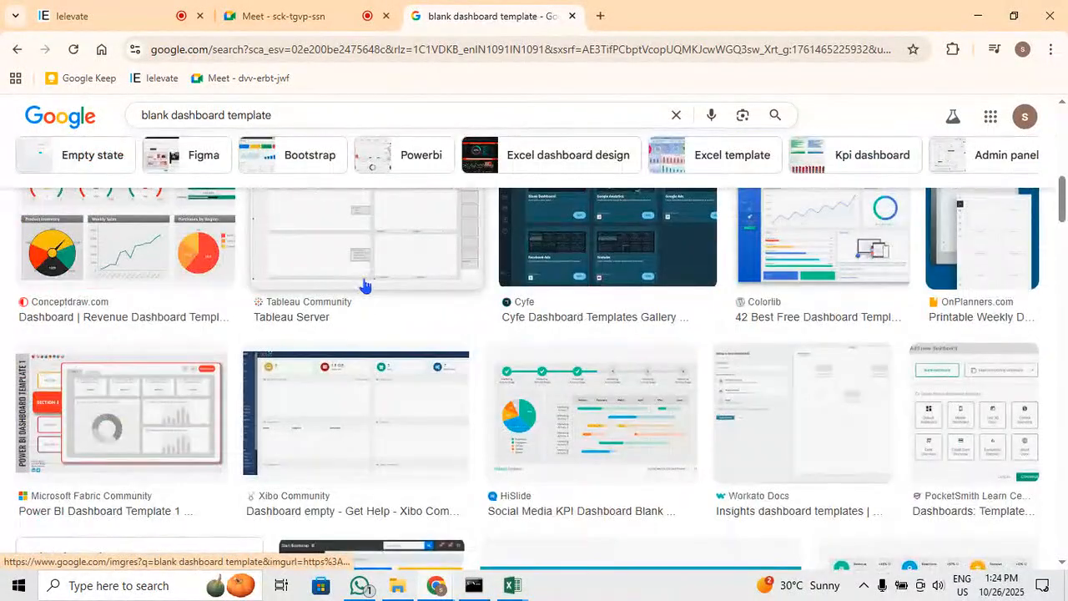
# Open the Tableau Community and Alamy blank dashboard images in separate tabs and compare their layouts
pyautogui.rightClick(356, 251)
pyautogui.click(435, 242)
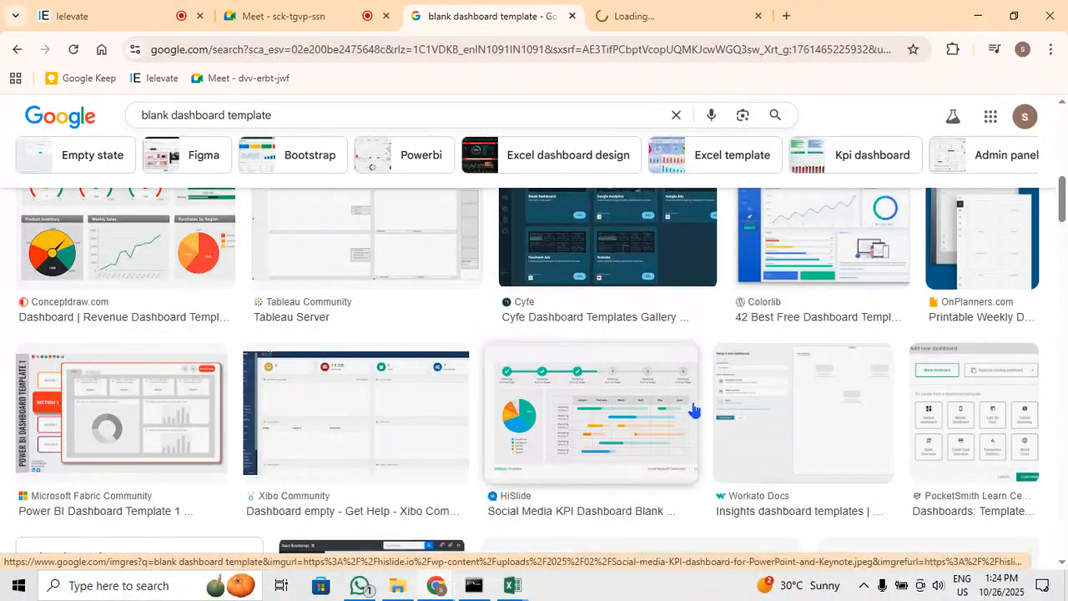
pyautogui.scroll(-5, 693, 401)
pyautogui.scroll(-3, 695, 409)
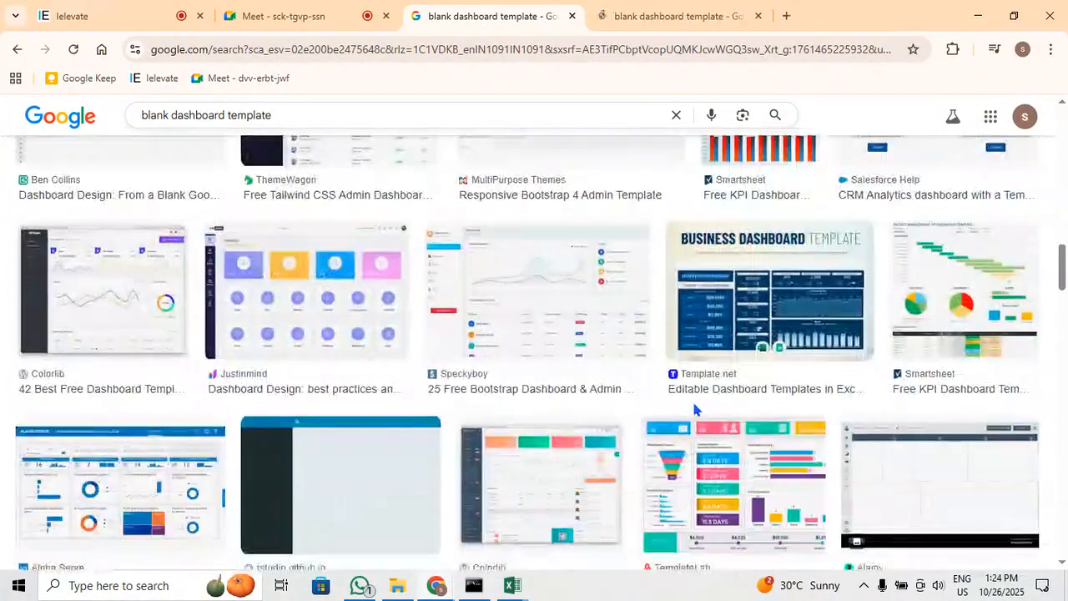
pyautogui.scroll(-3, 696, 410)
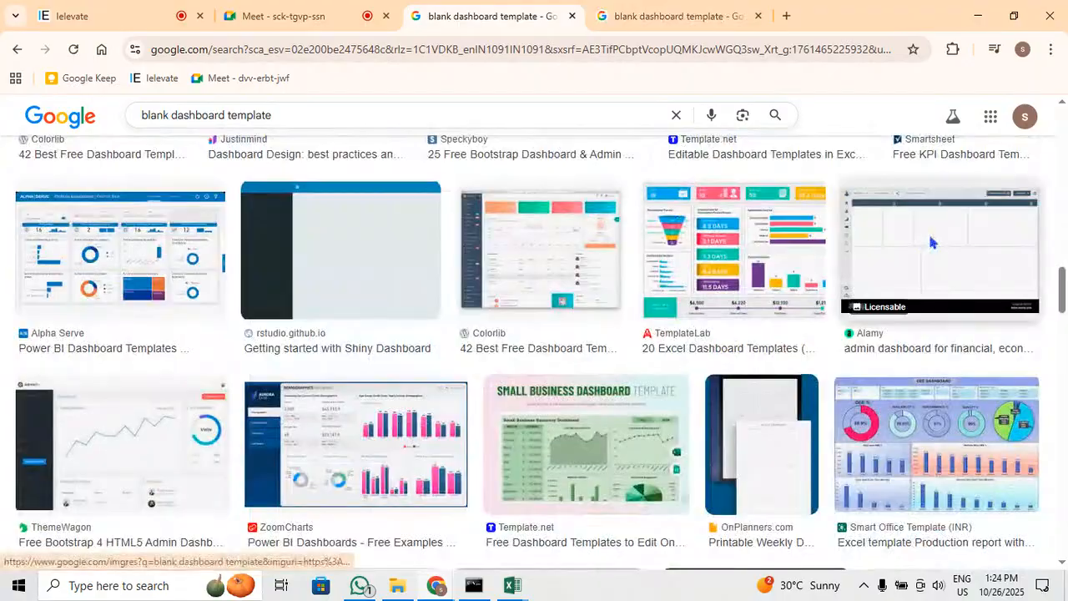
pyautogui.rightClick(709, 185)
pyautogui.click(743, 193)
pyautogui.click(656, 15)
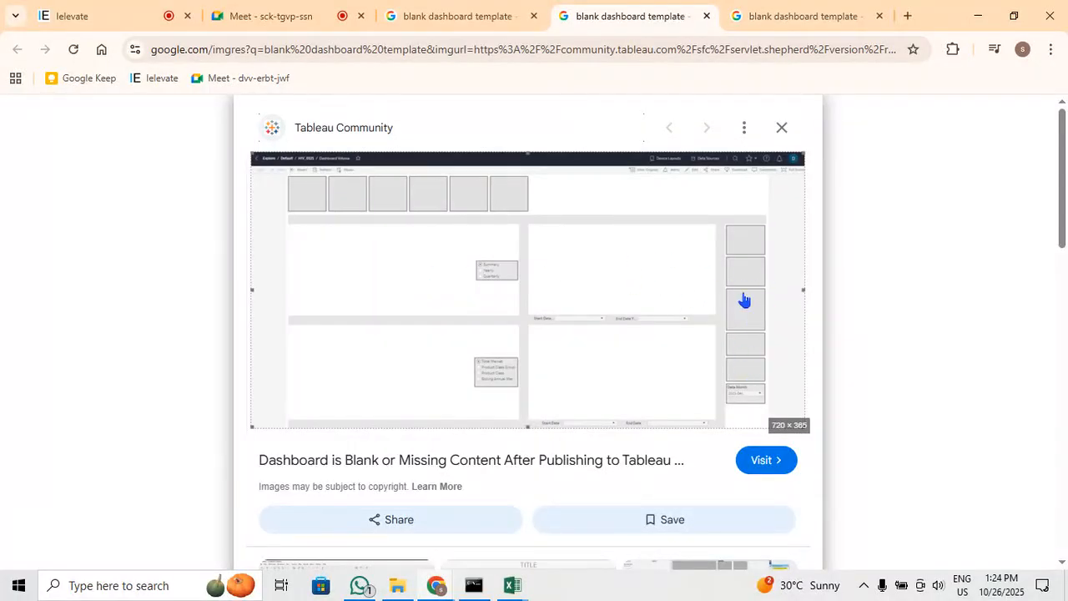
pyautogui.click(780, 20)
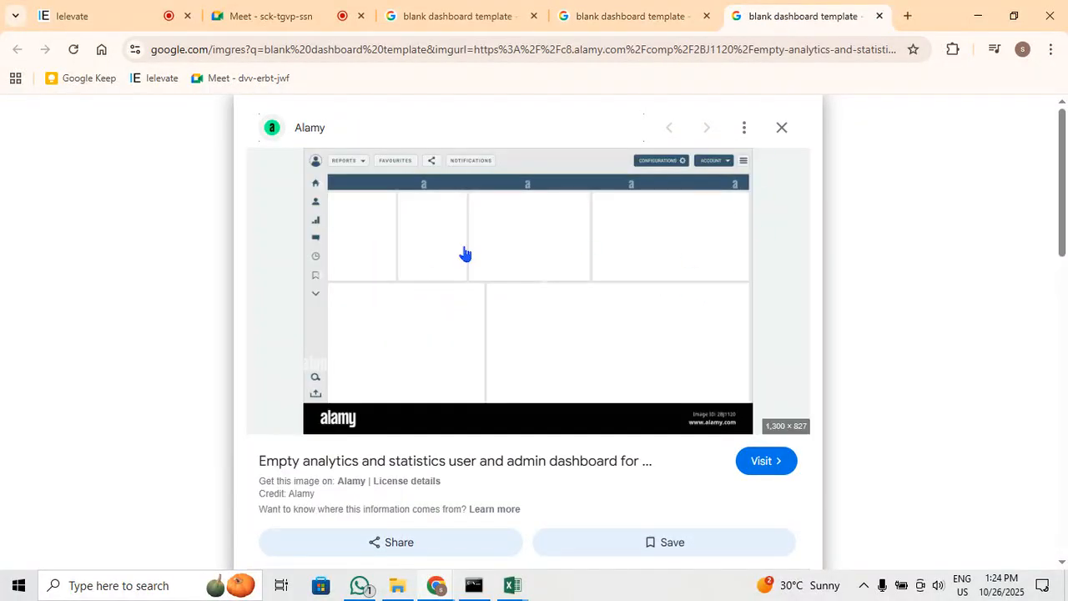
pyautogui.click(523, 361)
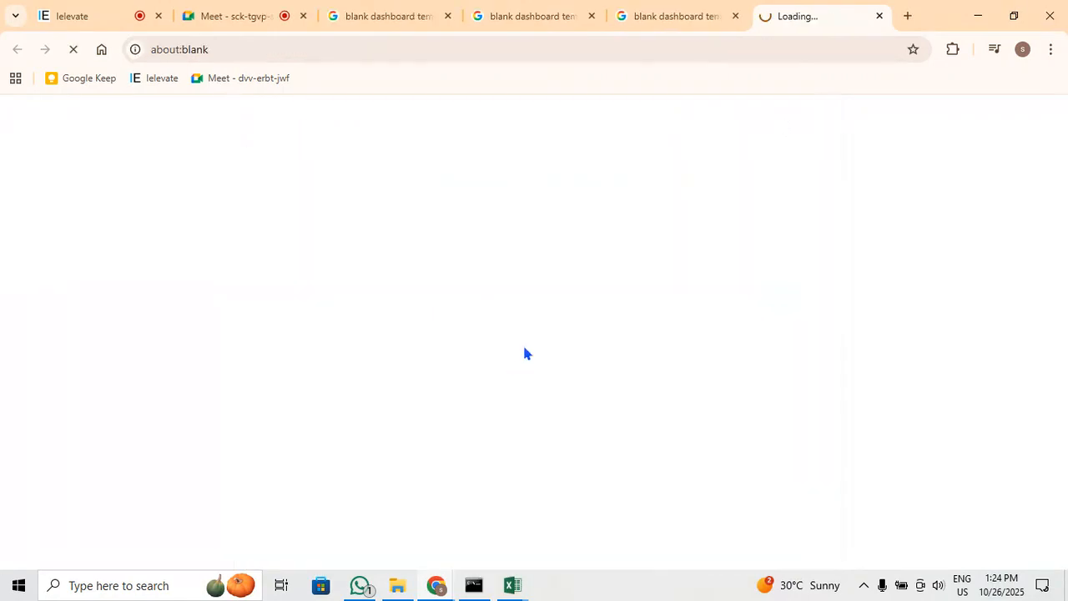
pyautogui.click(878, 16)
pyautogui.click(635, 16)
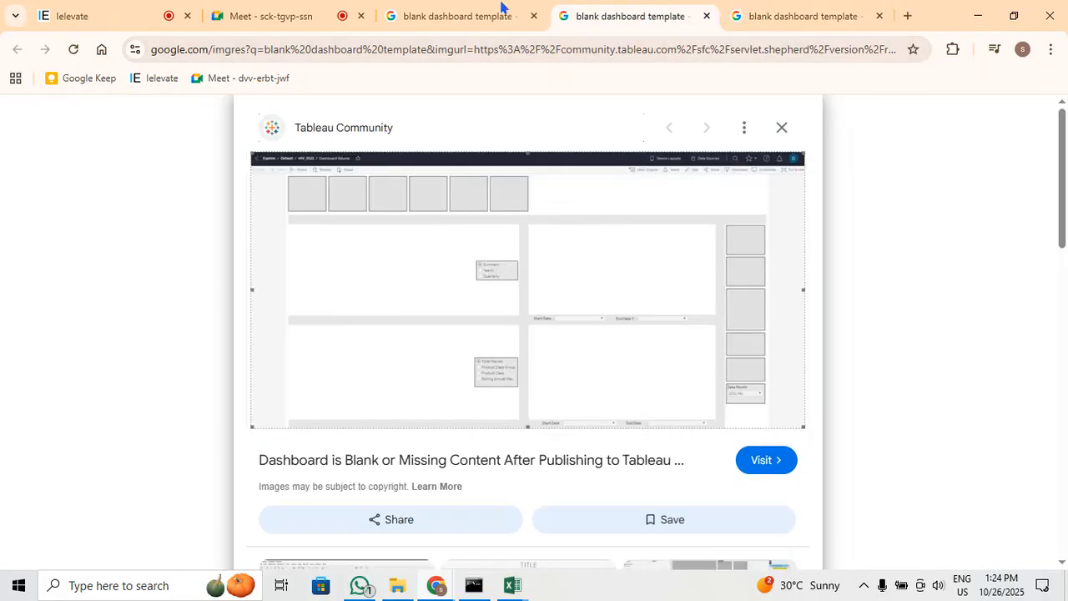
# Find the Figma template "Tableau UI Analytics 1400 * 800" among the image results and view its page in a new tab
pyautogui.click(501, 13)
pyautogui.scroll(-5, 589, 330)
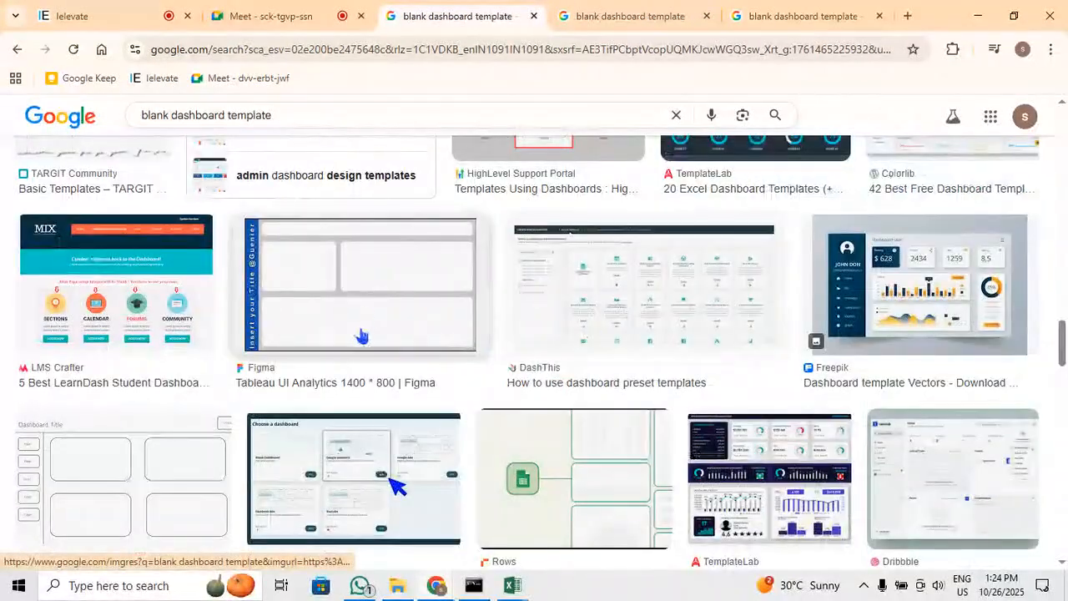
pyautogui.click(392, 297)
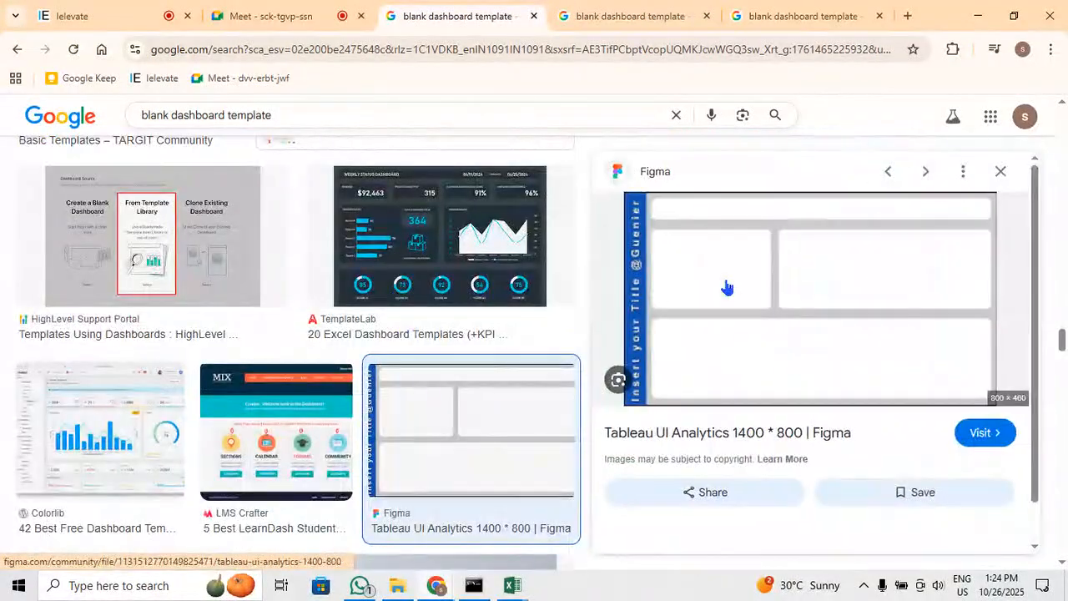
pyautogui.rightClick(727, 286)
pyautogui.click(777, 193)
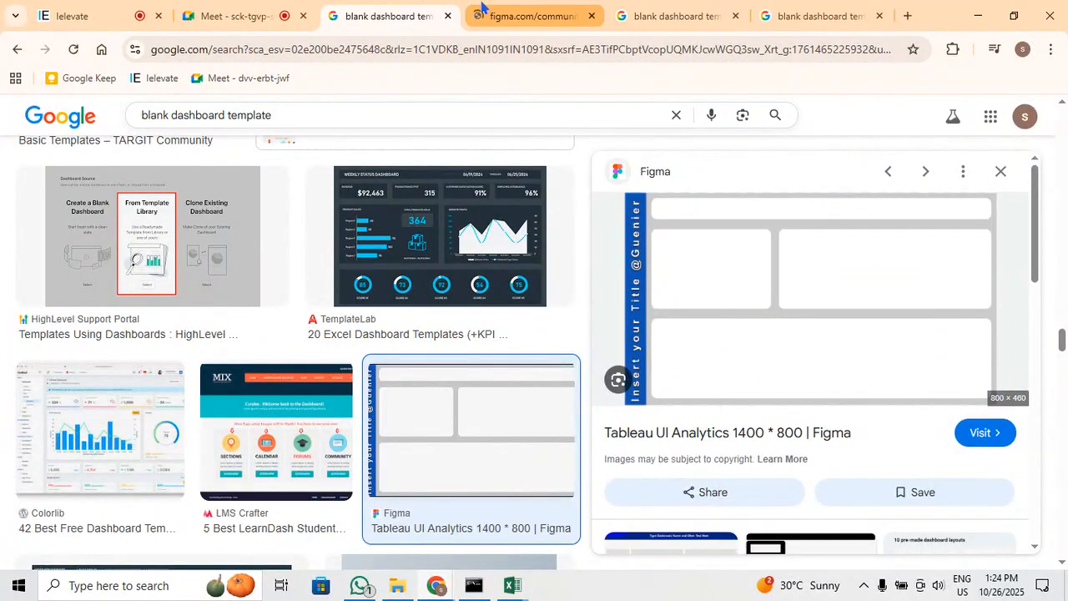
pyautogui.click(526, 16)
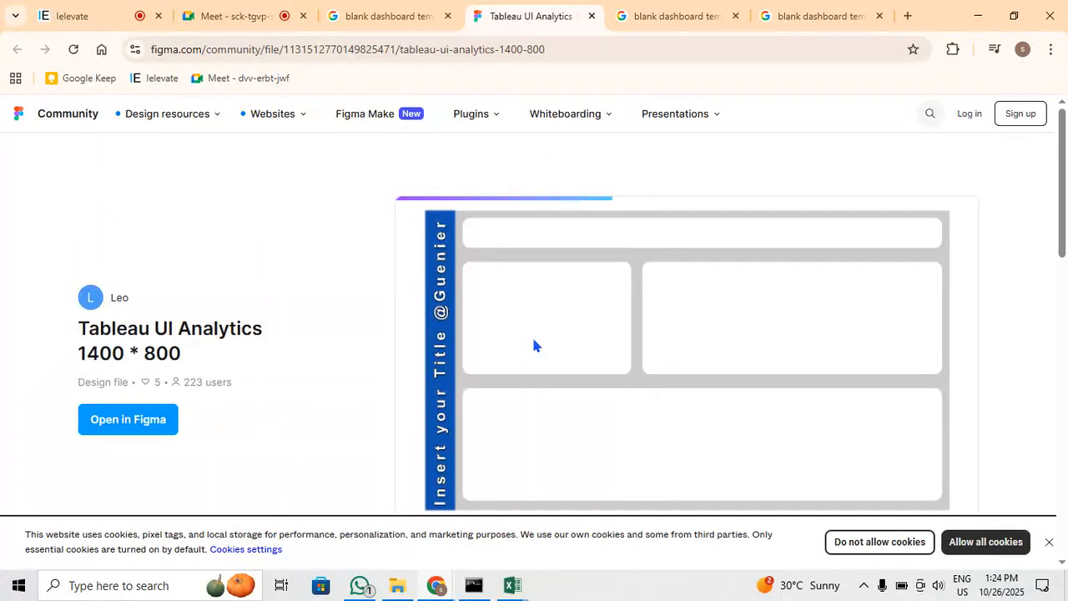
# Switch back to Excel, review the pivot tables on the pivot sheet, and return to the dashboard sheet
pyautogui.click(978, 15)
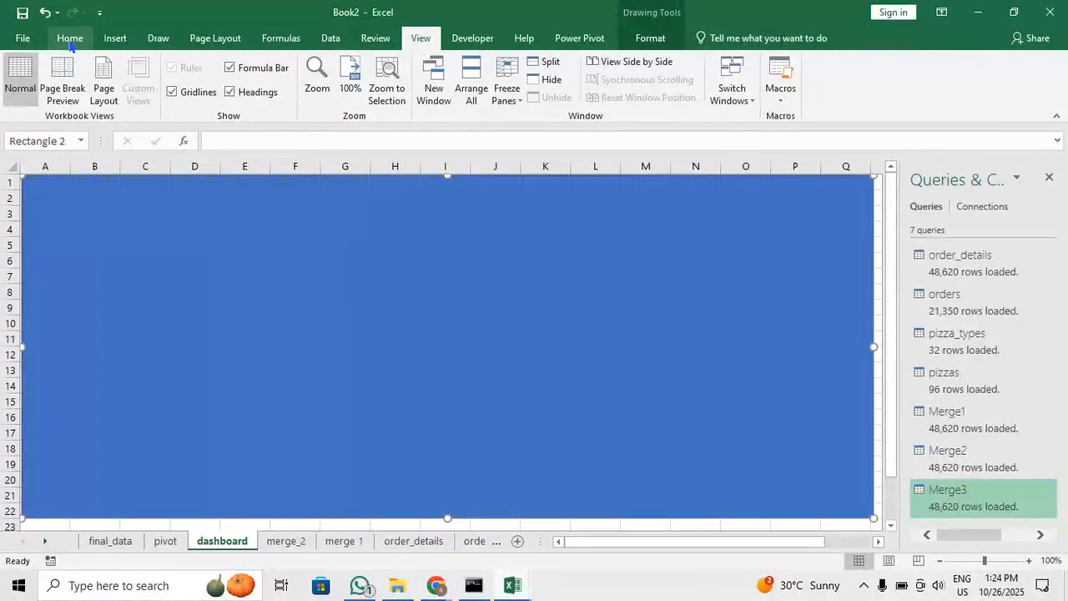
pyautogui.click(167, 542)
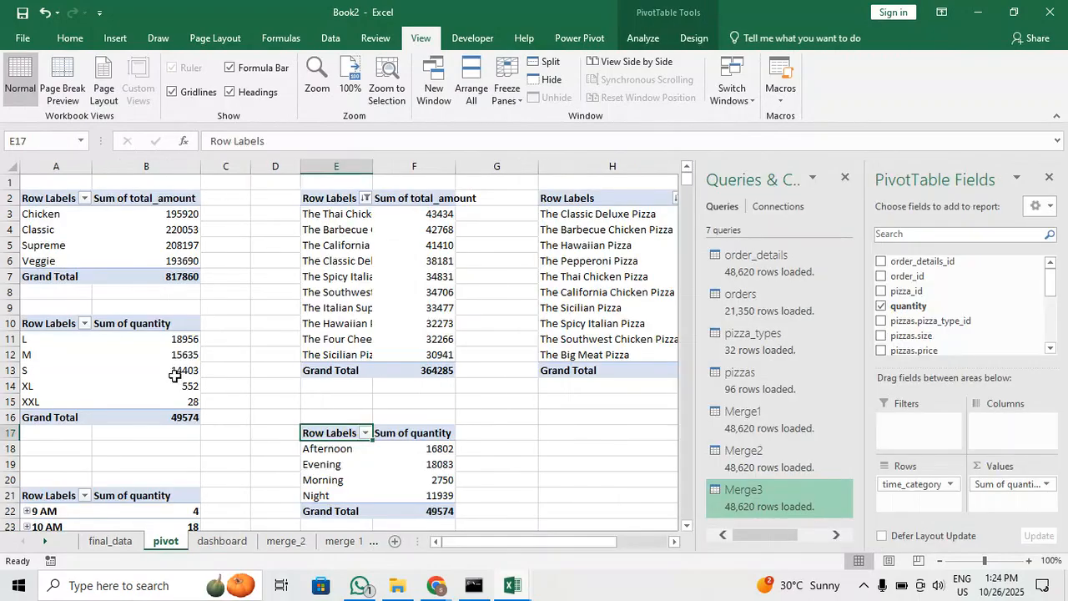
pyautogui.scroll(-3, 175, 377)
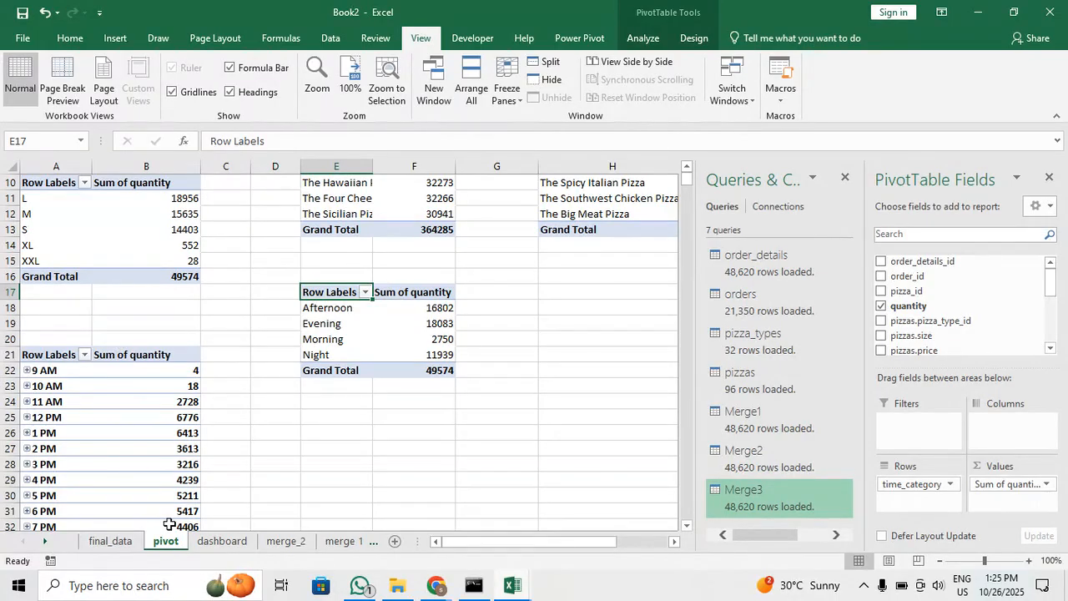
pyautogui.click(214, 540)
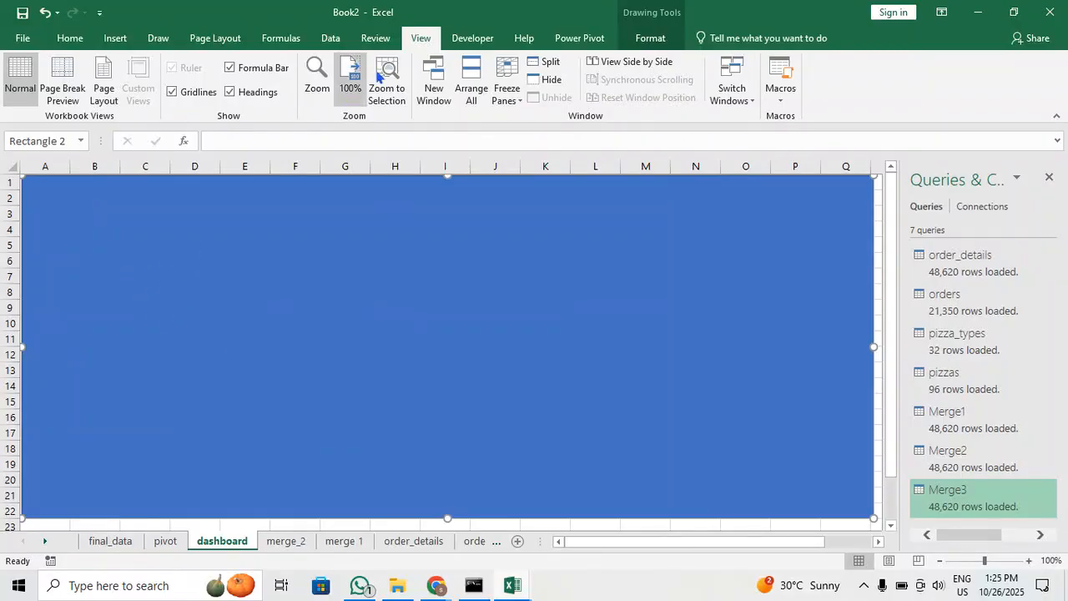
# Try the solid orange theme style on the dashboard rectangle and settle on the light gray gradient theme style
pyautogui.click(633, 39)
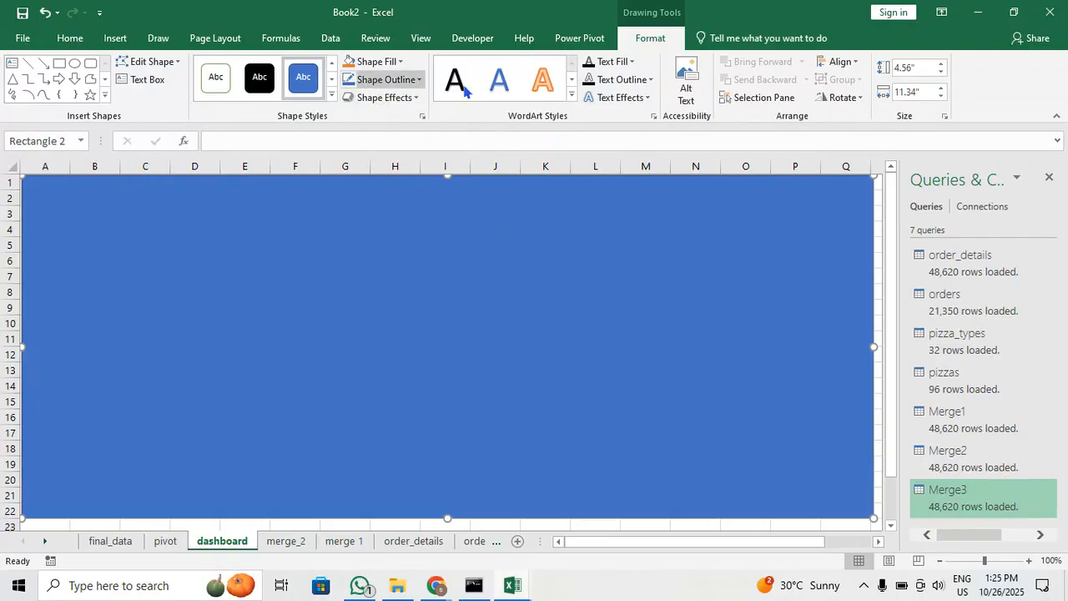
pyautogui.click(572, 97)
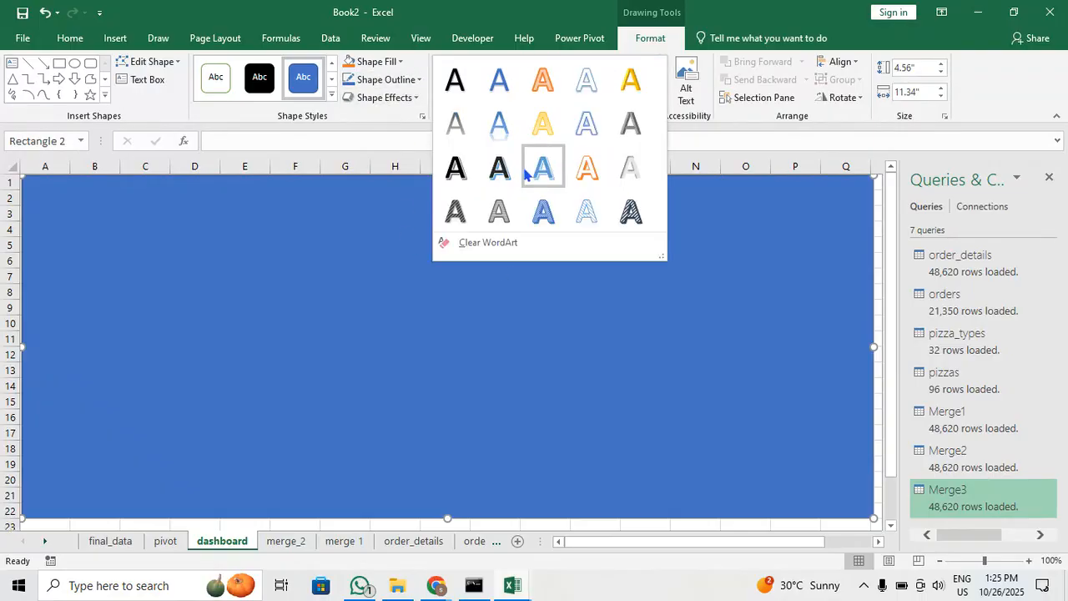
pyautogui.click(323, 106)
pyautogui.click(331, 94)
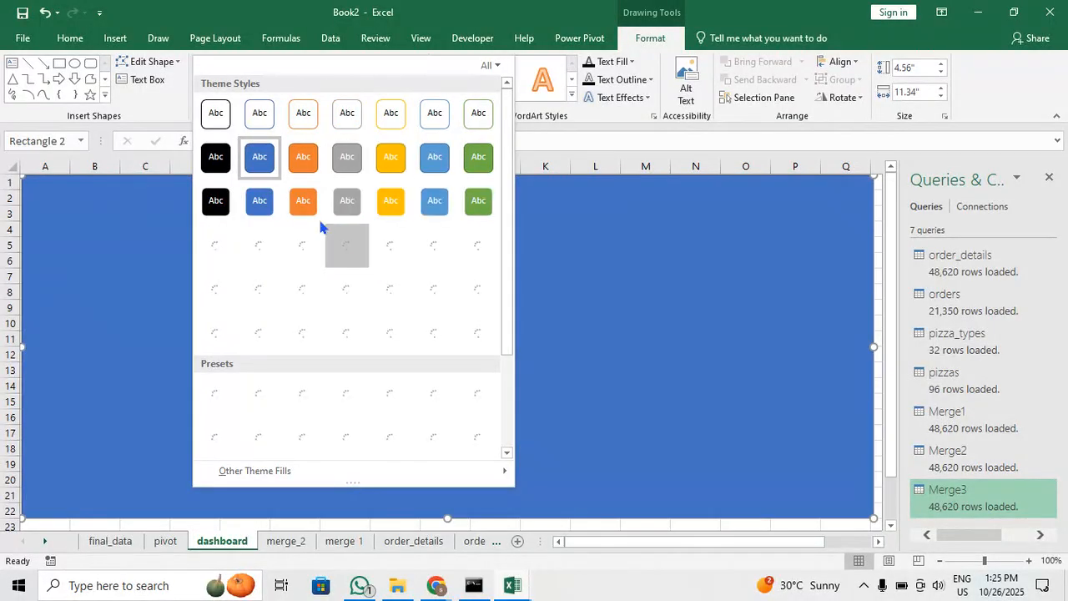
pyautogui.click(304, 204)
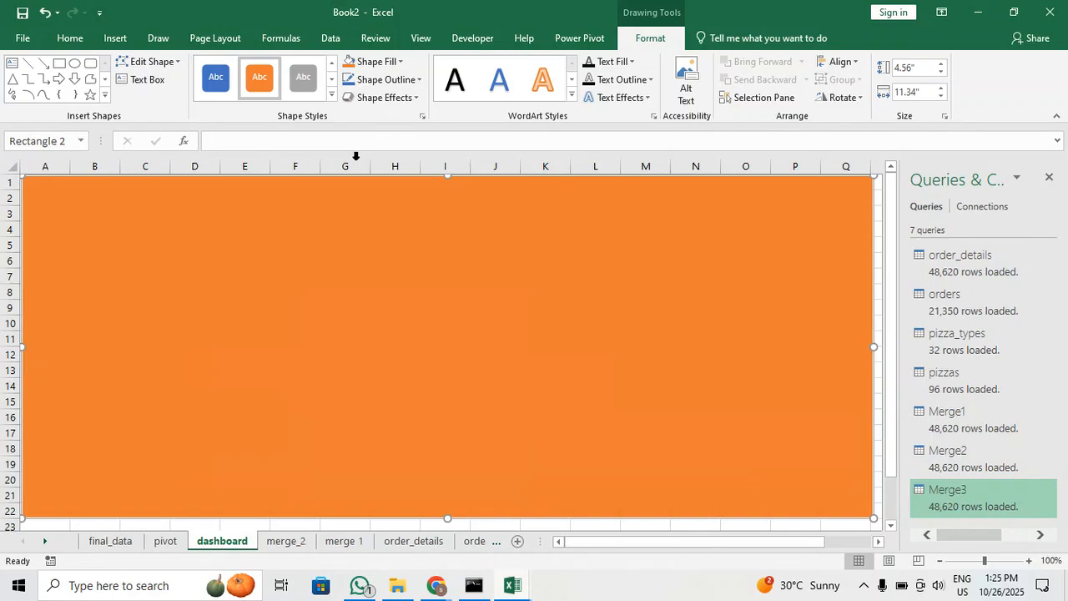
pyautogui.click(331, 94)
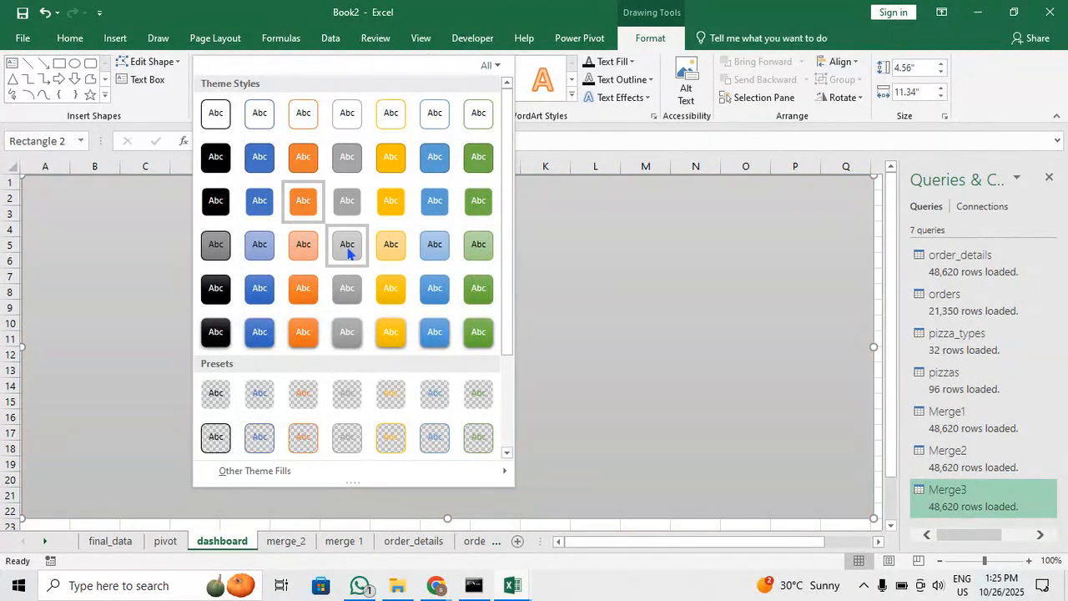
pyautogui.click(347, 245)
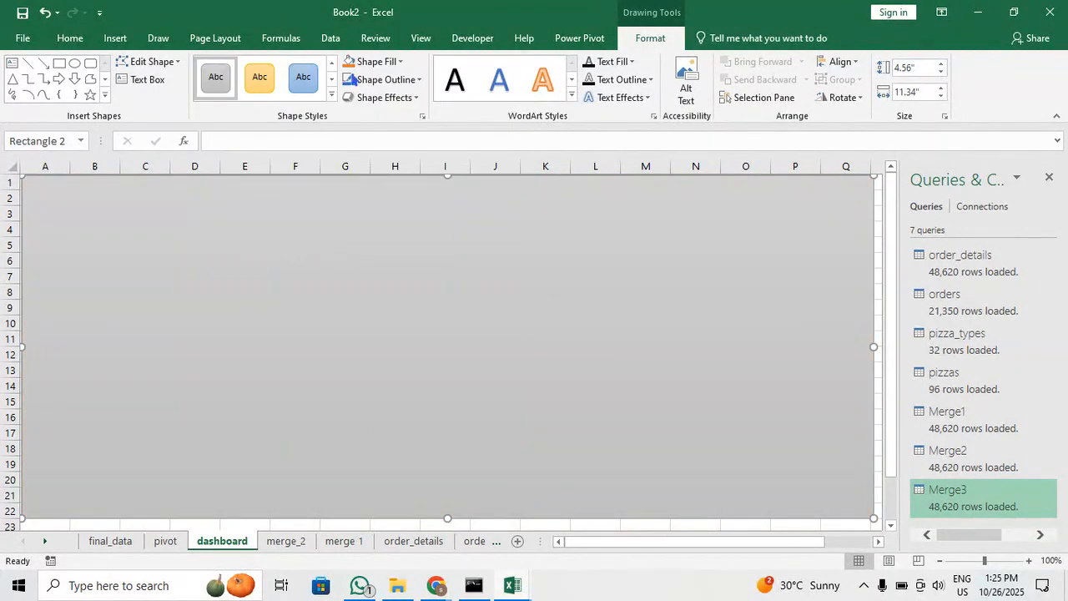
# Insert a text box on the upper part of the dashboard background and enter the title "ABC company performa"
pyautogui.click(117, 40)
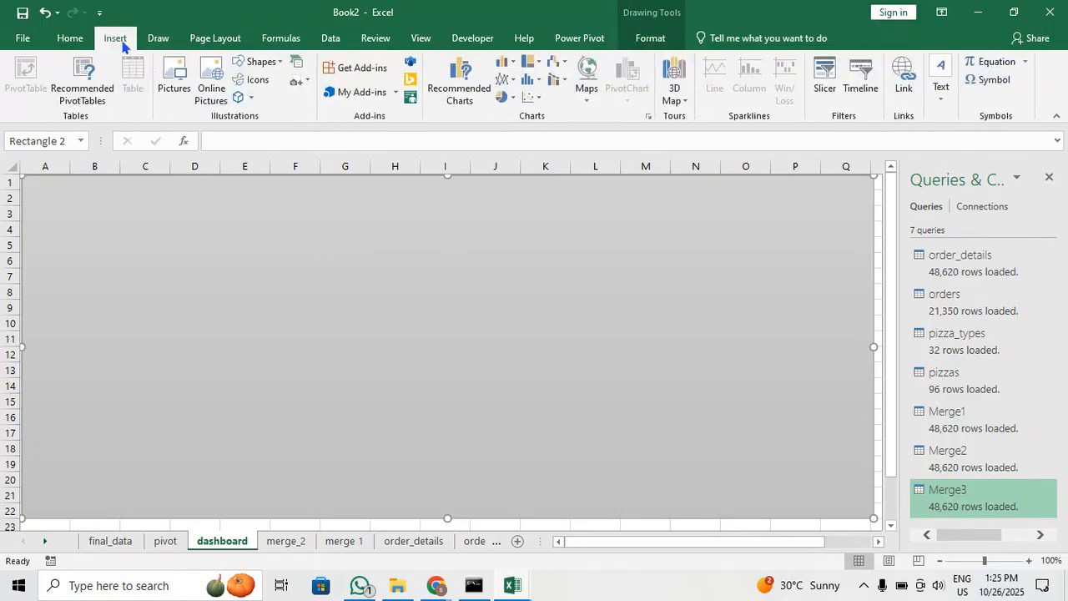
pyautogui.click(938, 77)
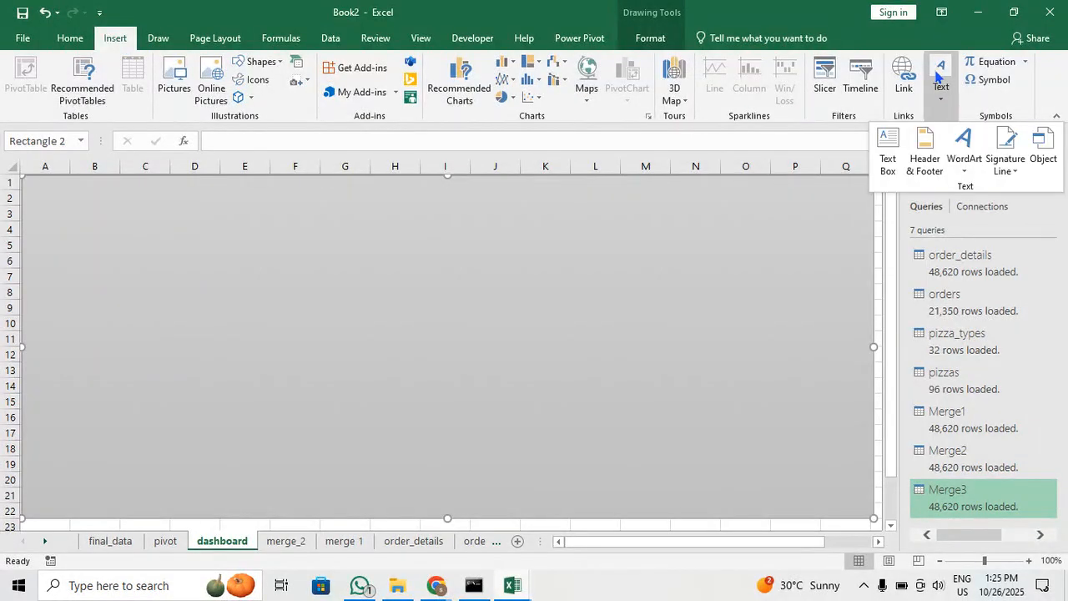
pyautogui.click(889, 147)
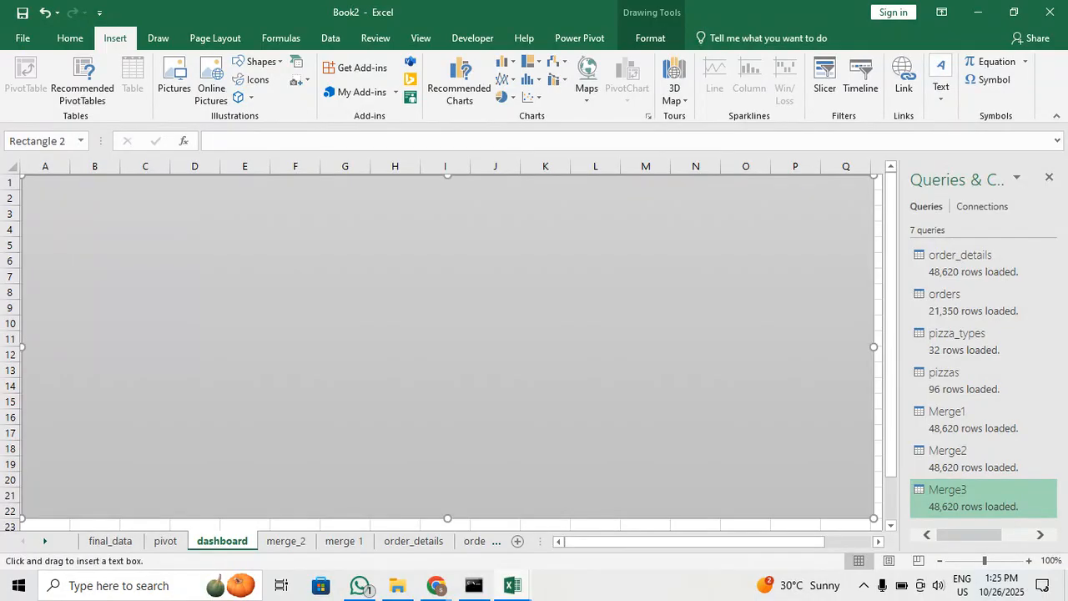
pyautogui.click(83, 203)
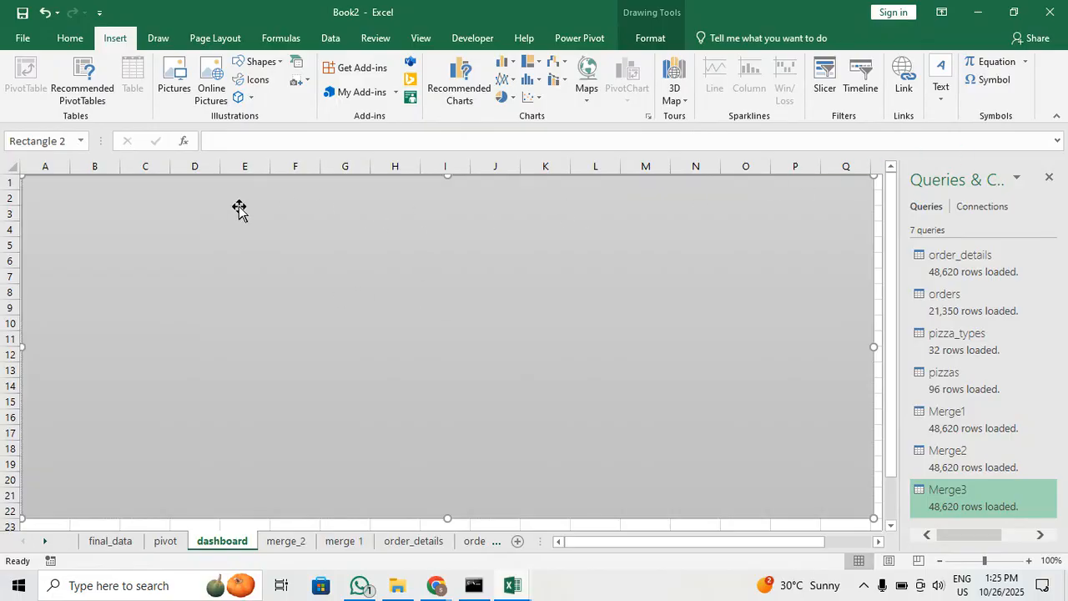
pyautogui.click(940, 75)
pyautogui.click(890, 147)
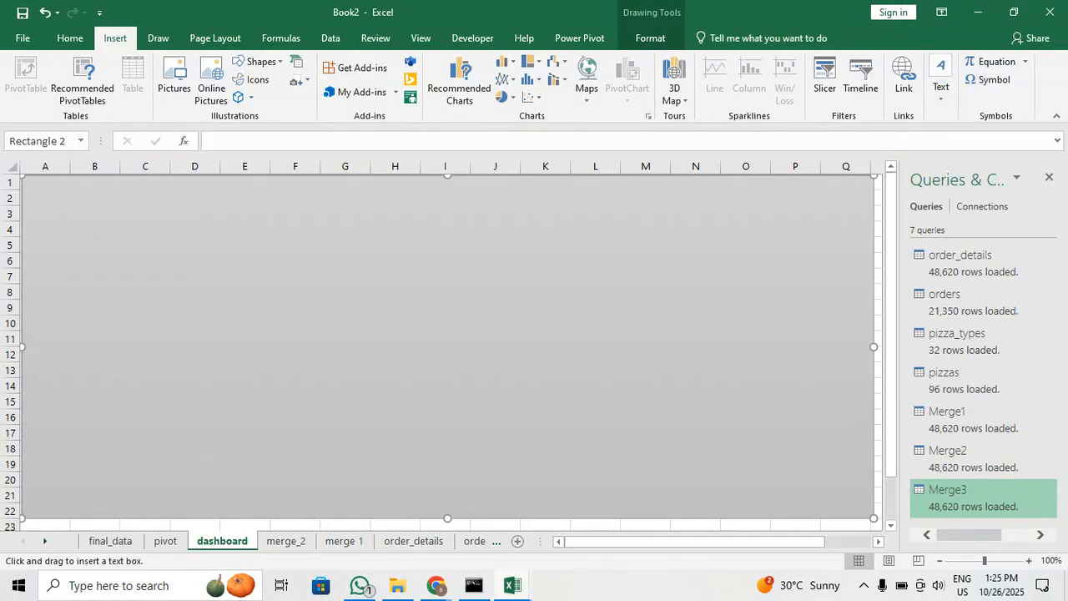
pyautogui.moveTo(142, 208); pyautogui.dragTo(321, 275)
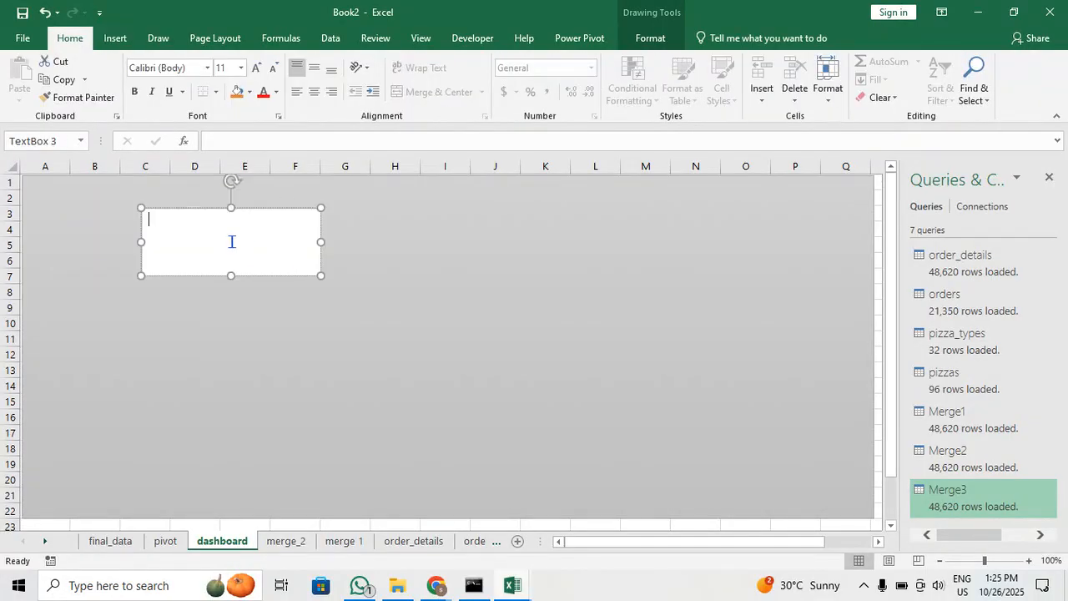
pyautogui.write('ABC company performa')
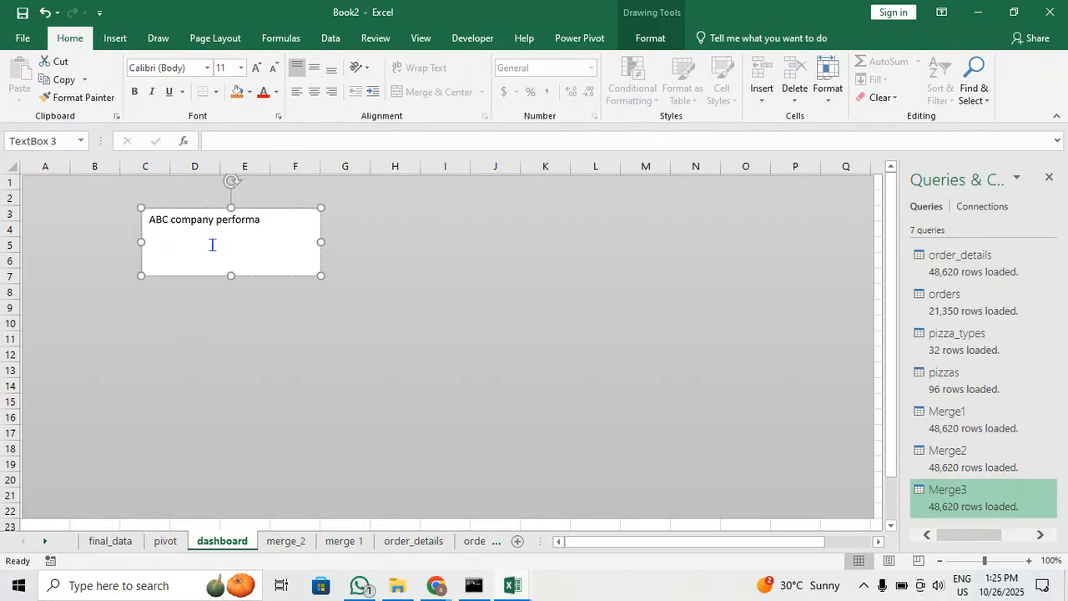
# Center the dashboard title text, make it bold and enlarge it to 28 pt
pyautogui.hotkey('ctrl', 'a')
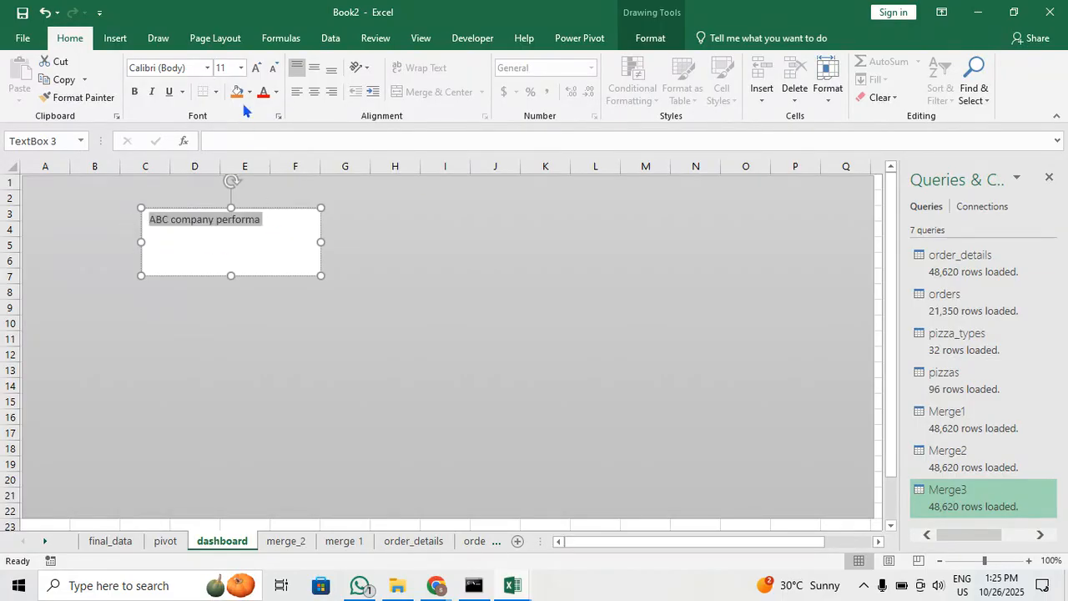
pyautogui.click(313, 91)
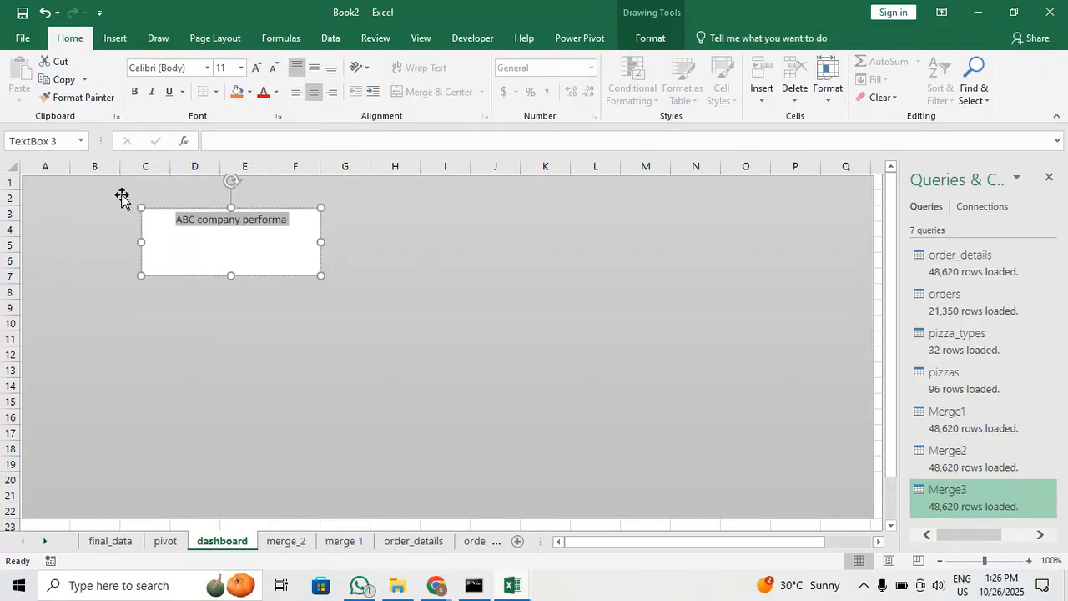
pyautogui.click(135, 92)
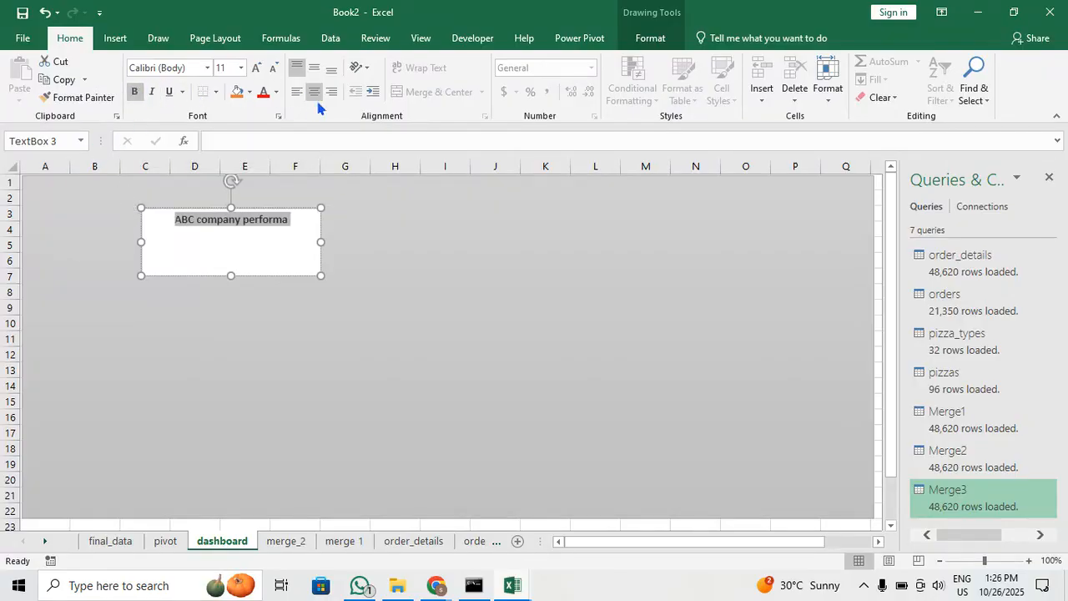
pyautogui.click(257, 68)
pyautogui.click(257, 67)
pyautogui.click(256, 67)
pyautogui.click(257, 68)
pyautogui.click(256, 68)
pyautogui.click(256, 67)
pyautogui.click(256, 67)
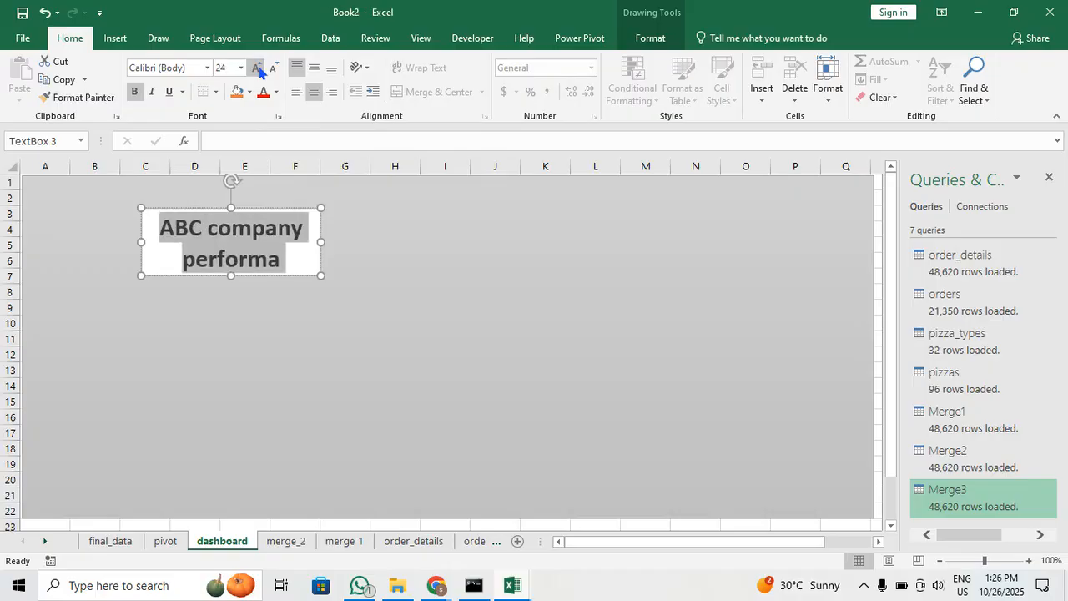
pyautogui.click(257, 68)
pyautogui.click(256, 68)
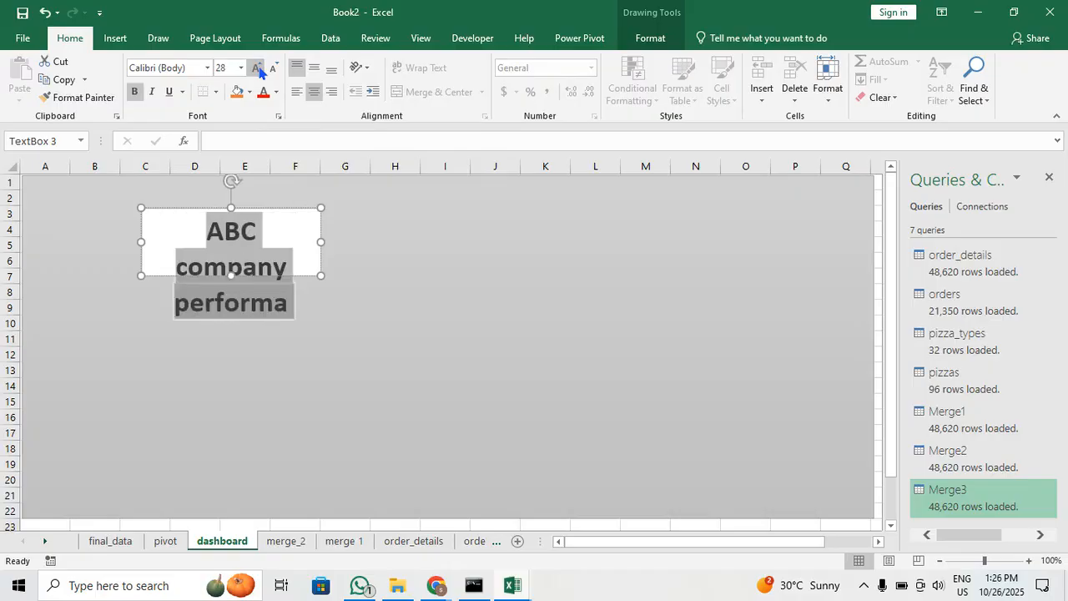
# Resize the title text box to about 4.47" wide by 0.55" high and move it into the background rectangle's upper-left corner
pyautogui.moveTo(320, 243); pyautogui.dragTo(474, 243)
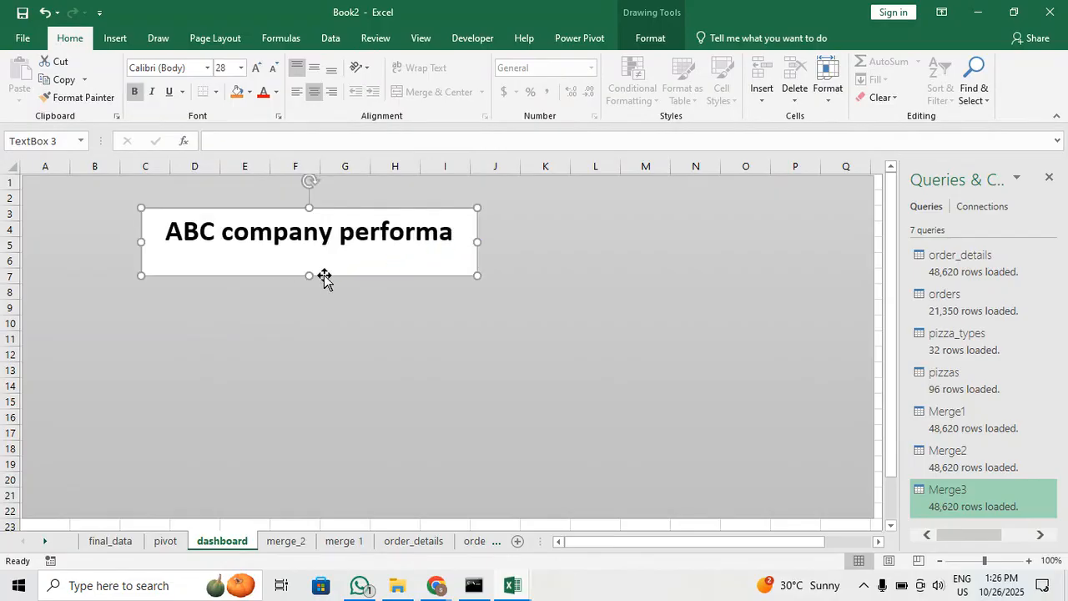
pyautogui.moveTo(308, 276); pyautogui.dragTo(311, 249)
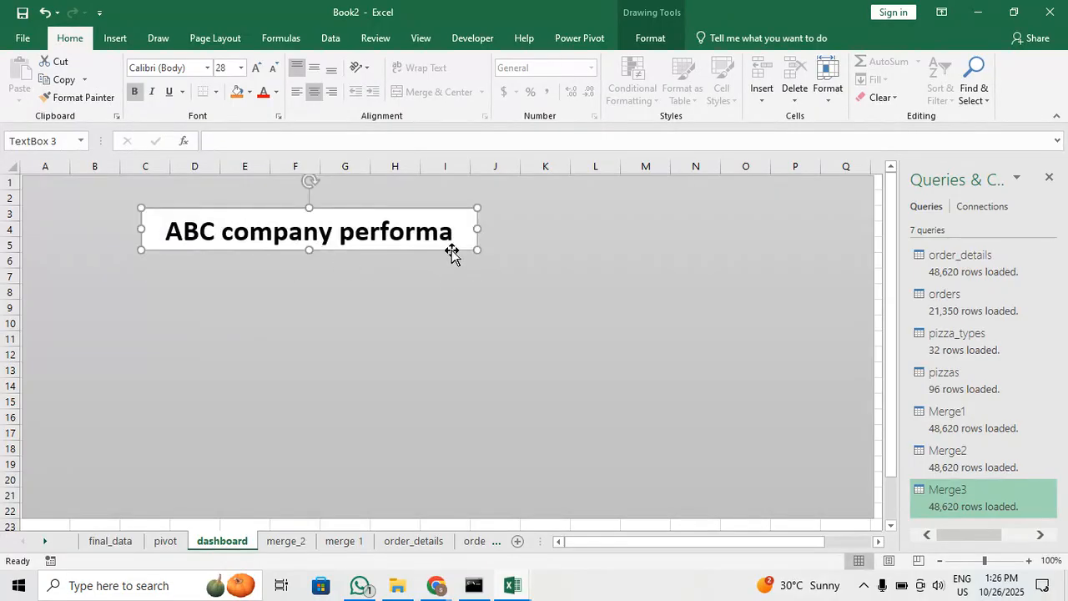
pyautogui.moveTo(461, 252); pyautogui.dragTo(335, 211)
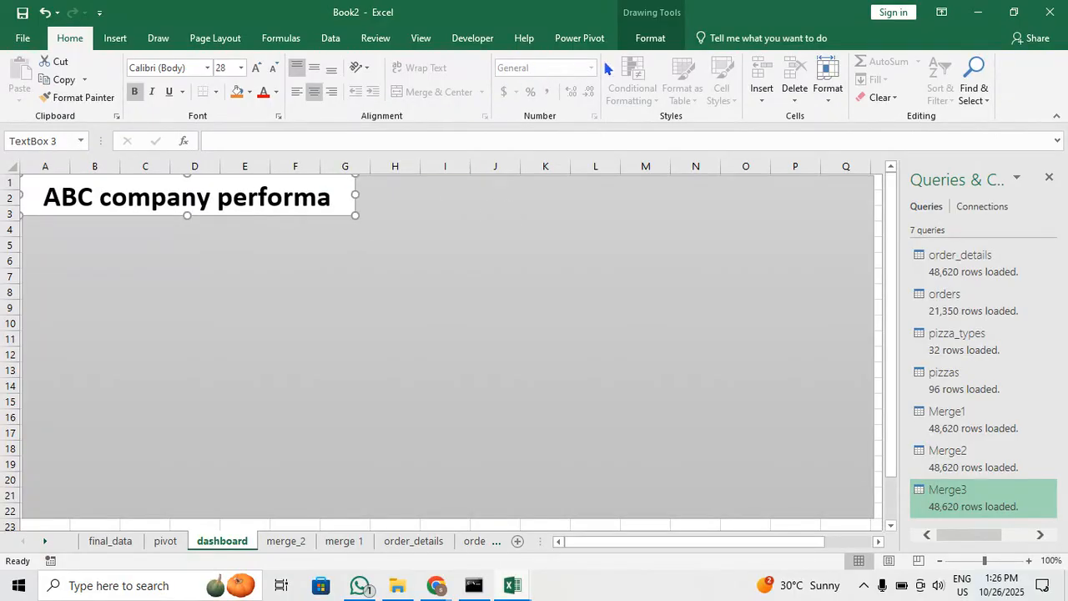
# Remove the fill and the outline of the dashboard title text box
pyautogui.click(654, 42)
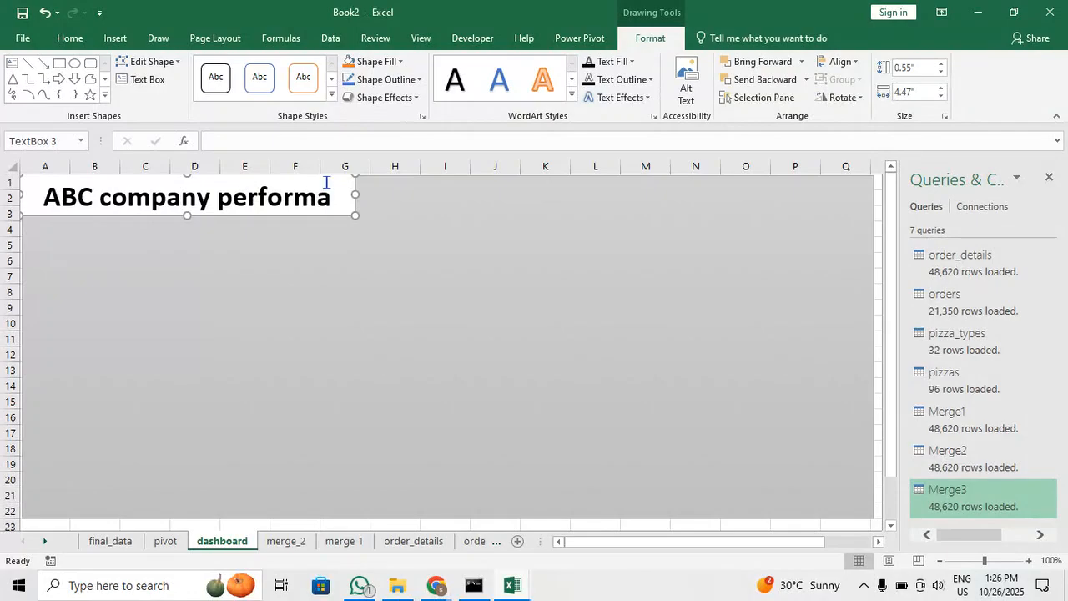
pyautogui.click(400, 62)
pyautogui.click(397, 218)
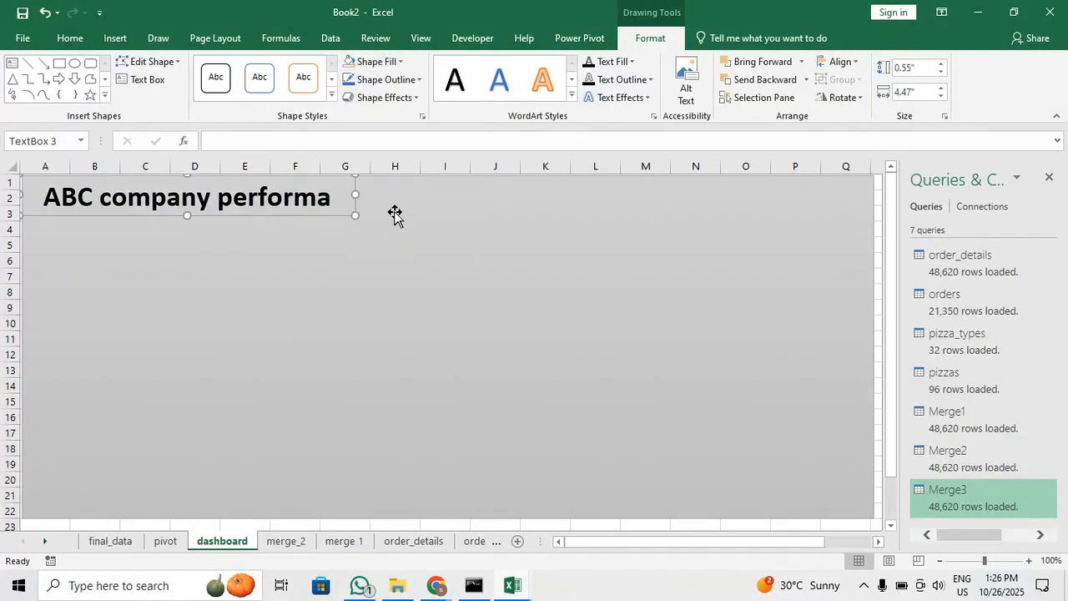
pyautogui.click(407, 224)
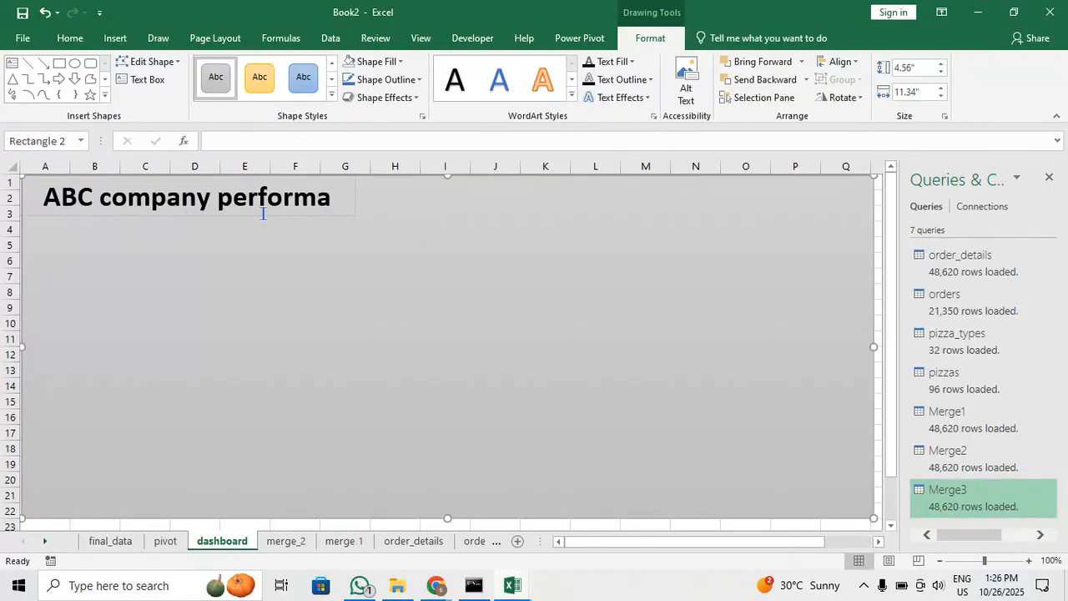
pyautogui.scroll(5, 280, 214)
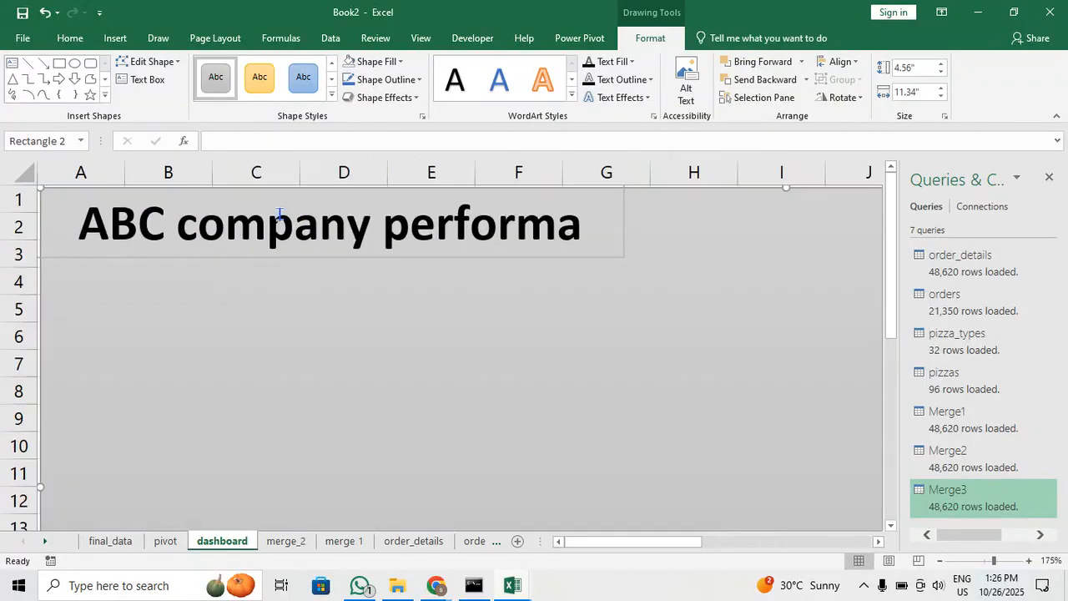
pyautogui.click(225, 259)
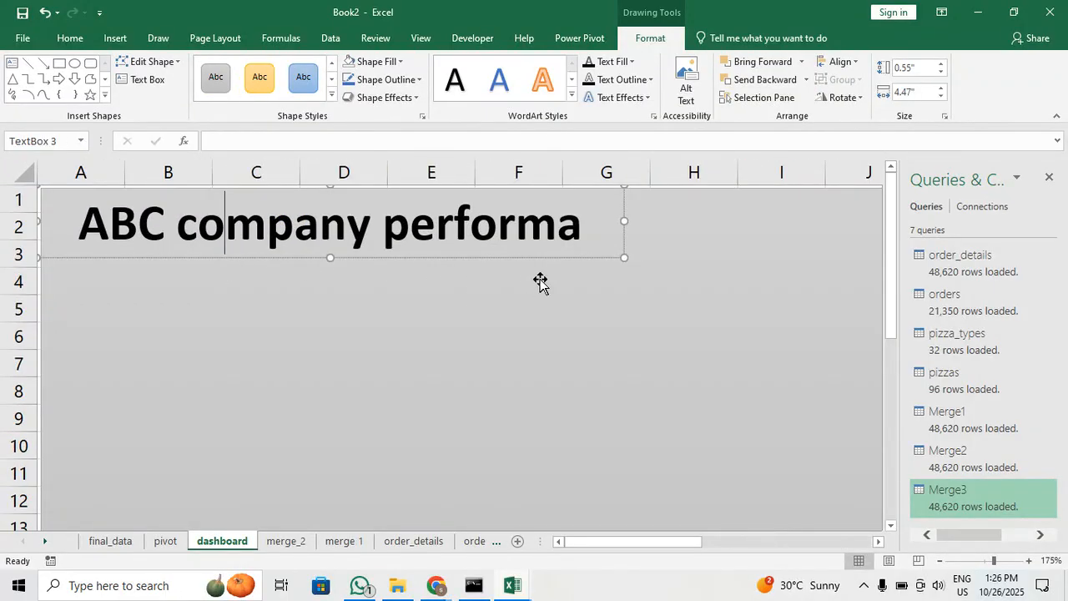
pyautogui.click(392, 81)
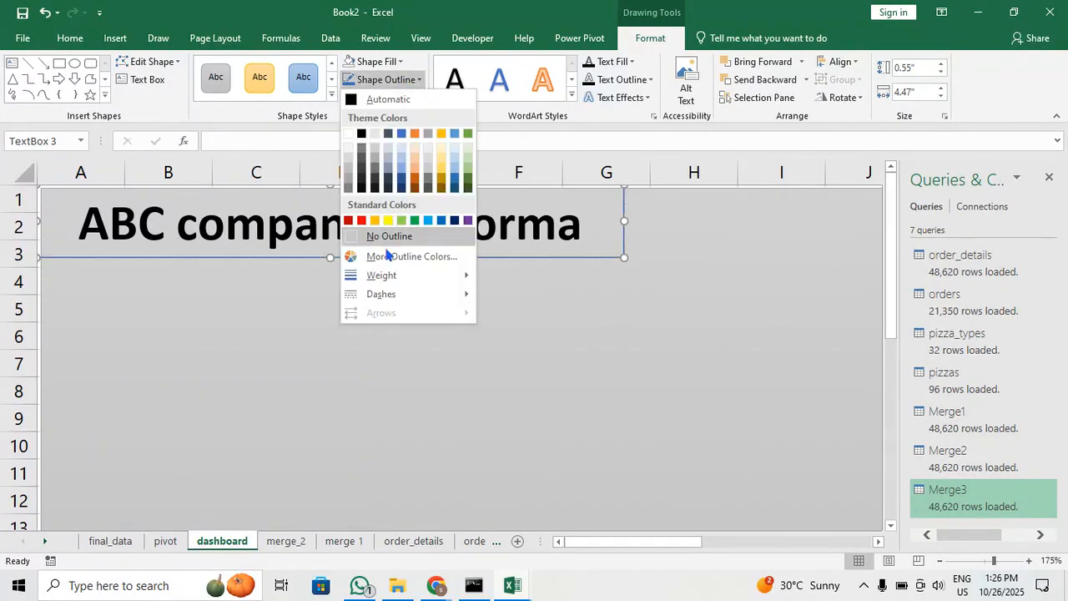
pyautogui.click(417, 236)
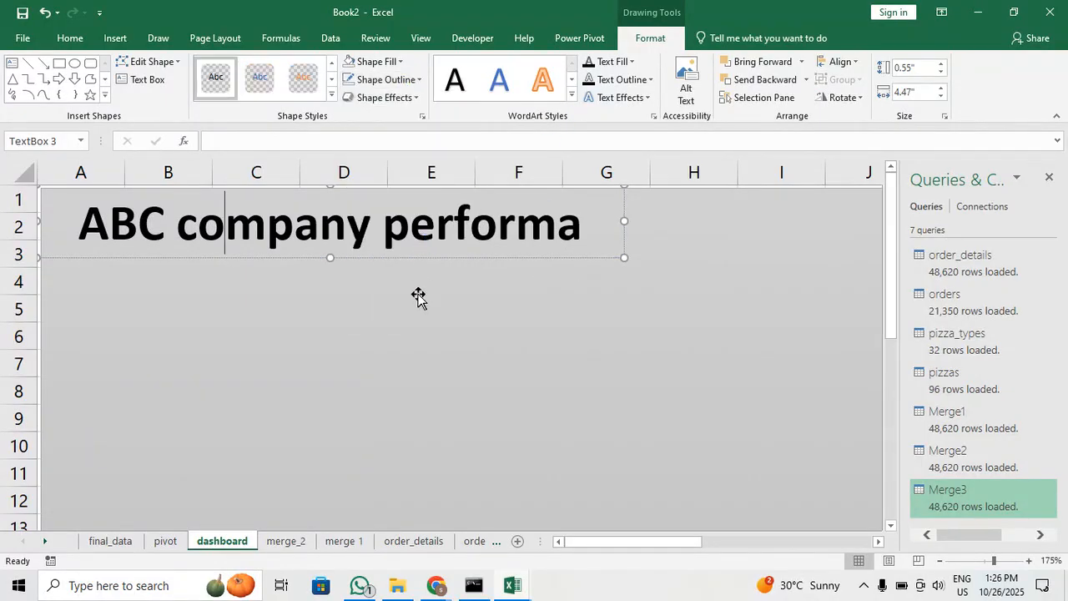
pyautogui.click(408, 320)
pyautogui.scroll(-3, 409, 325)
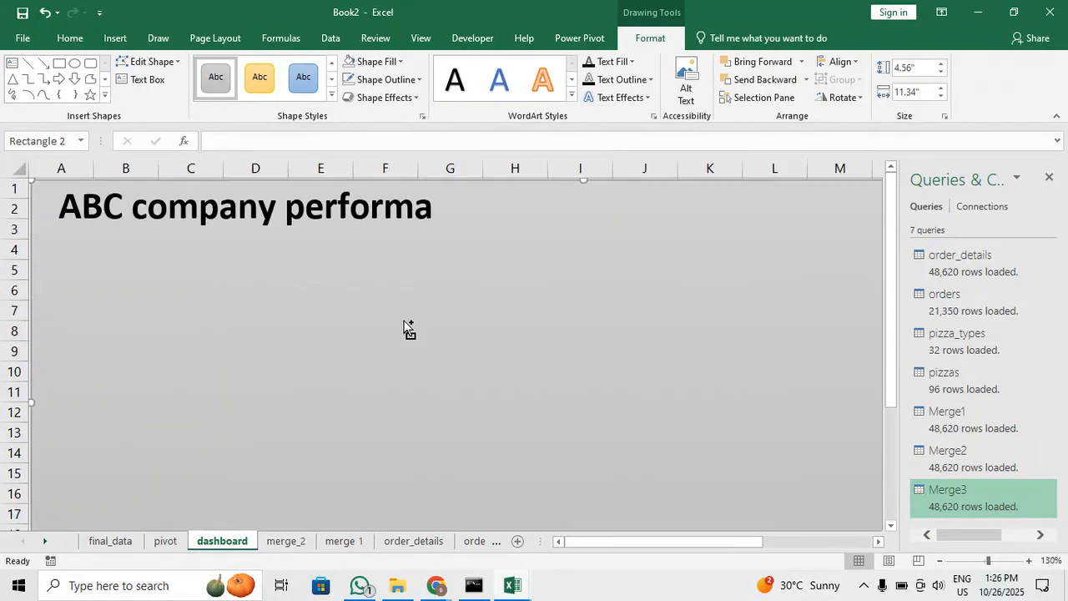
pyautogui.scroll(-3, 408, 327)
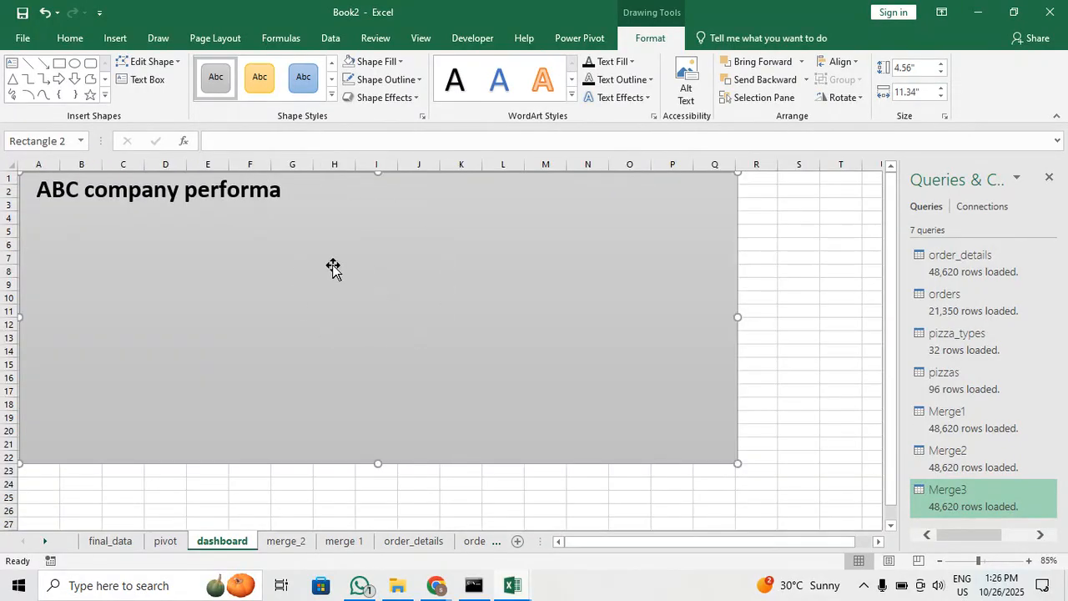
pyautogui.scroll(1, 332, 265)
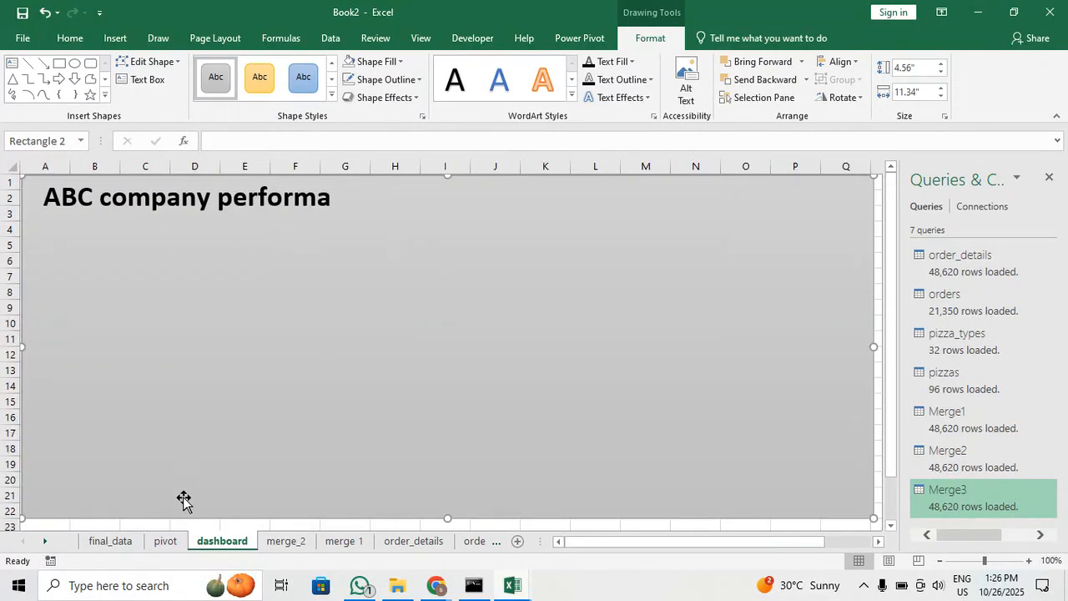
# Insert a month slicer for the pivot table of total_amount by pizza category on the pivot sheet
pyautogui.click(165, 541)
pyautogui.scroll(3, 319, 456)
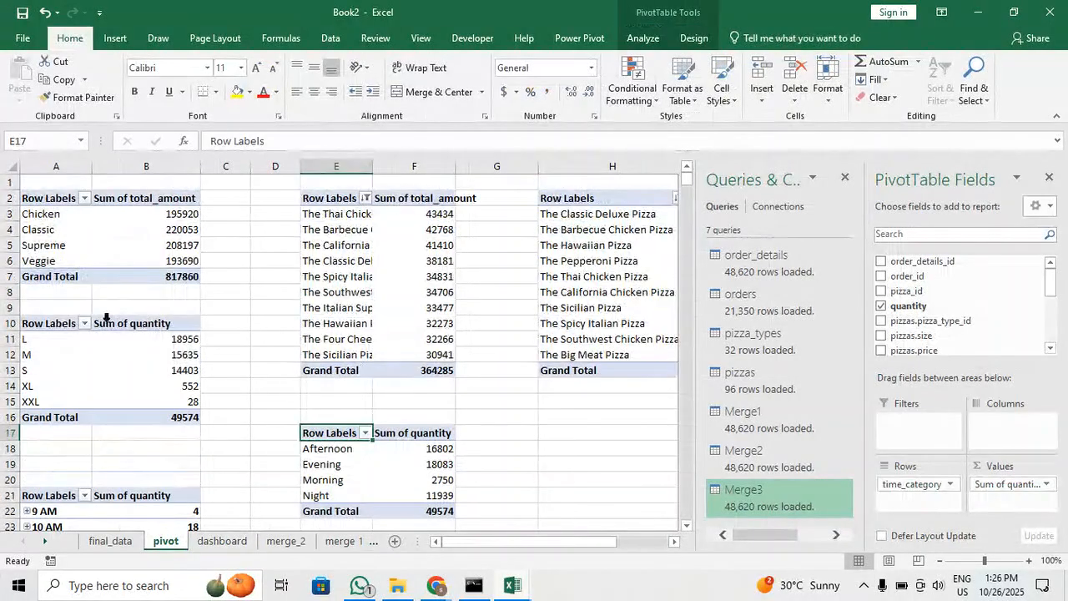
pyautogui.click(217, 542)
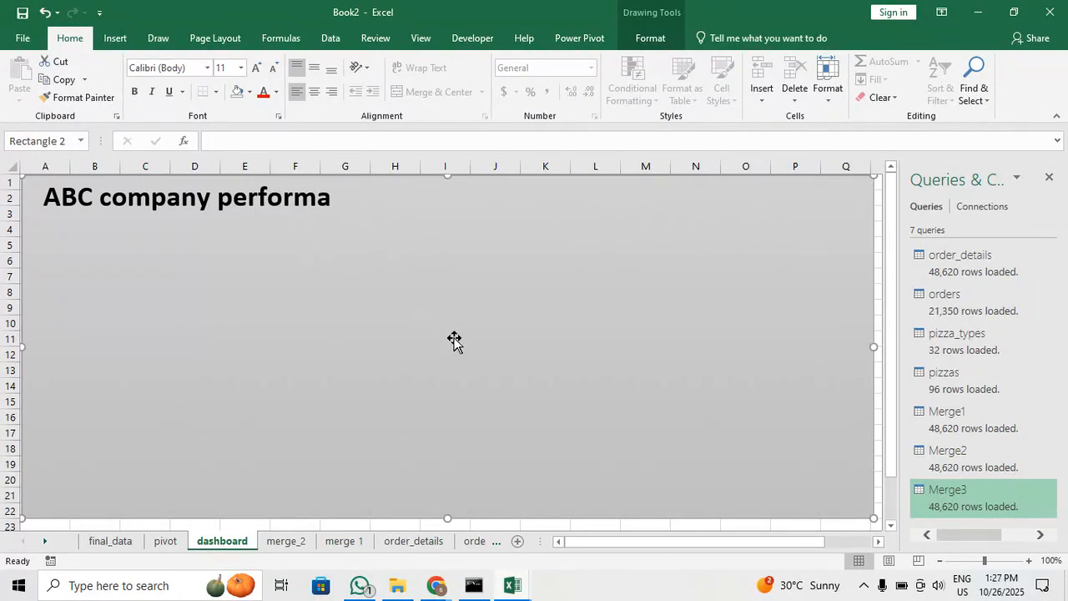
pyautogui.click(165, 541)
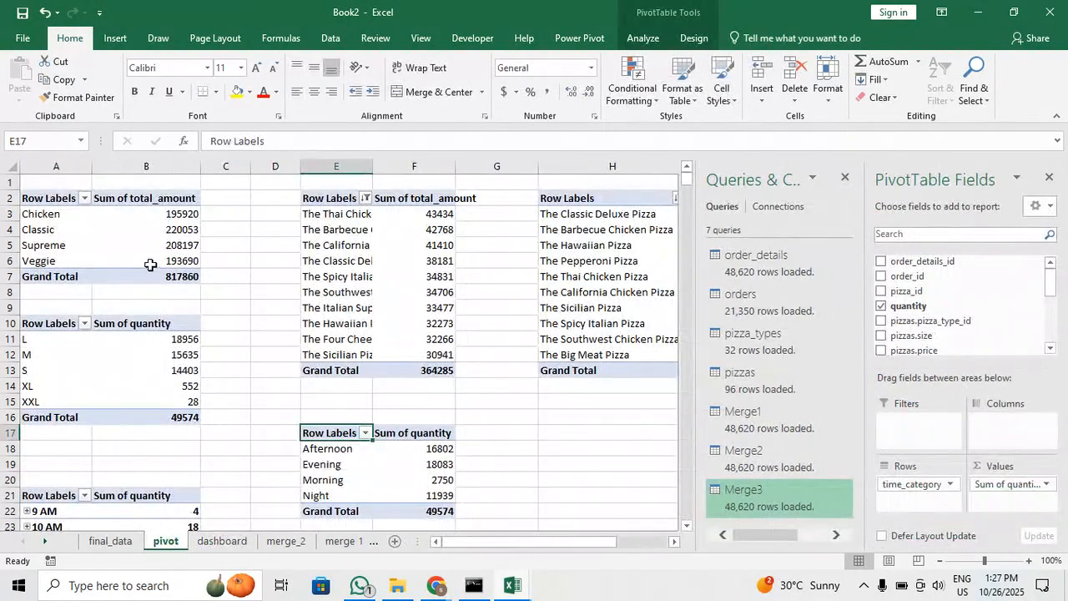
pyautogui.click(167, 243)
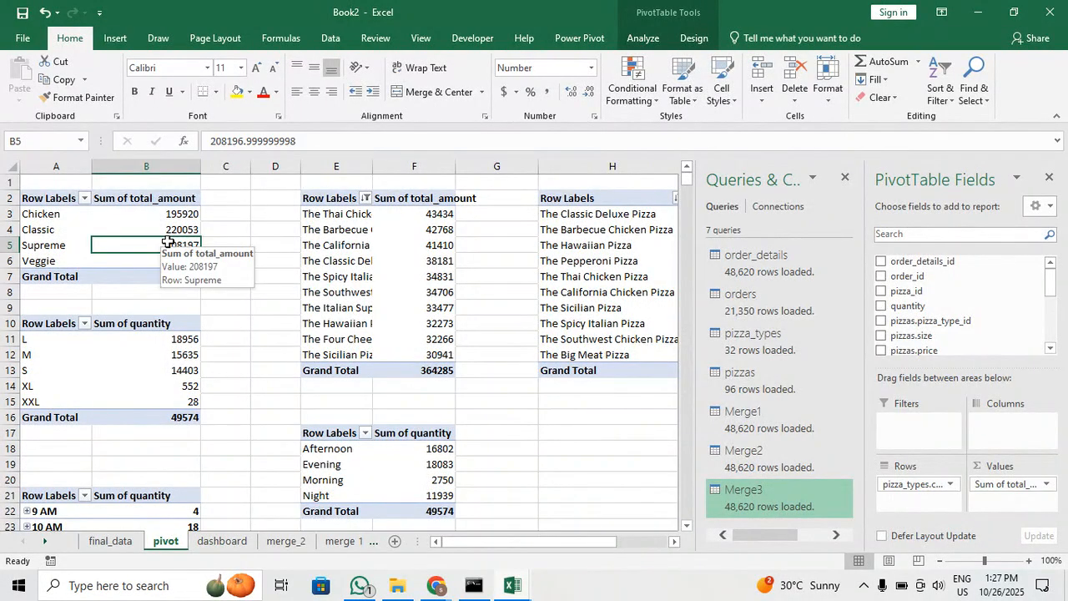
pyautogui.click(115, 37)
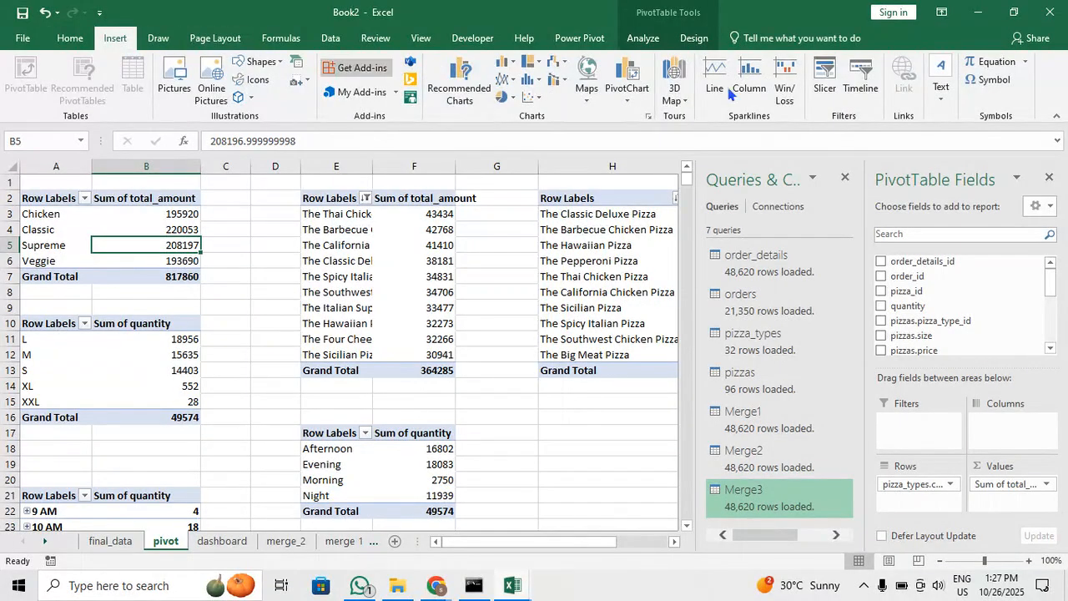
pyautogui.click(825, 81)
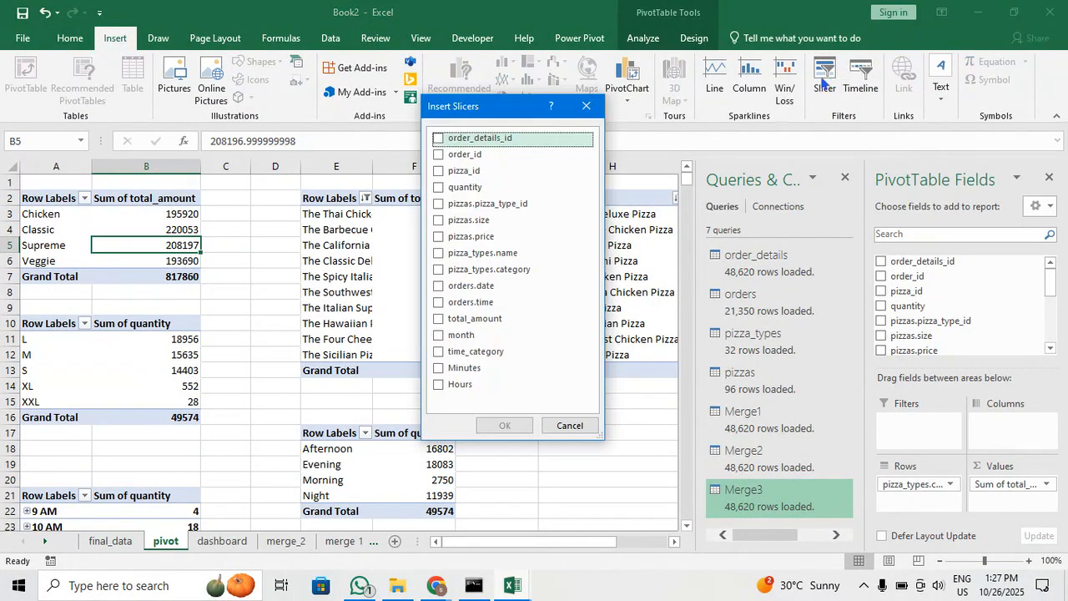
pyautogui.click(511, 342)
pyautogui.click(448, 341)
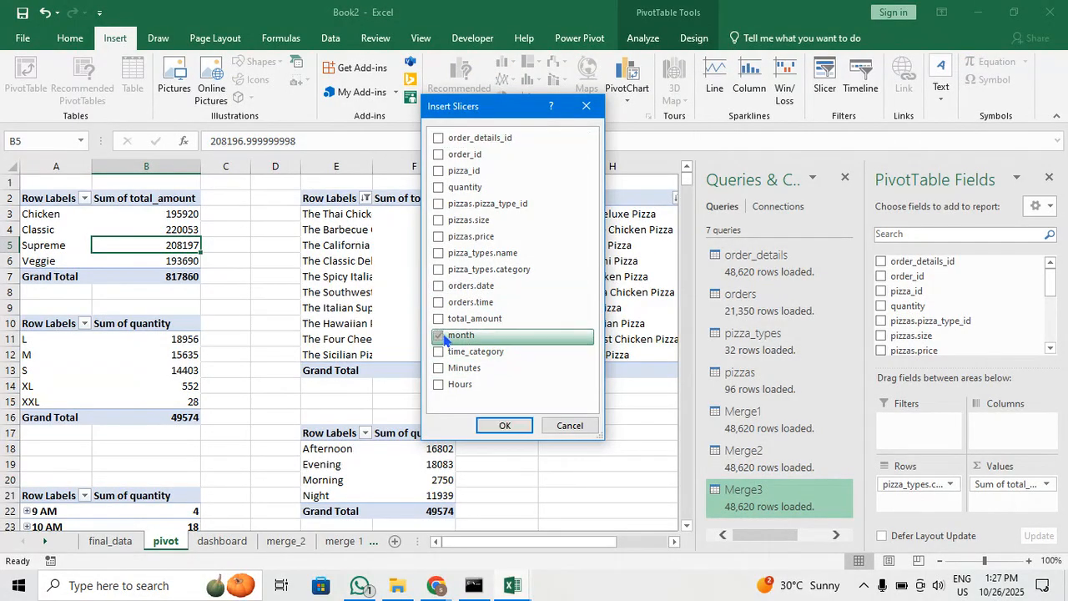
pyautogui.click(510, 426)
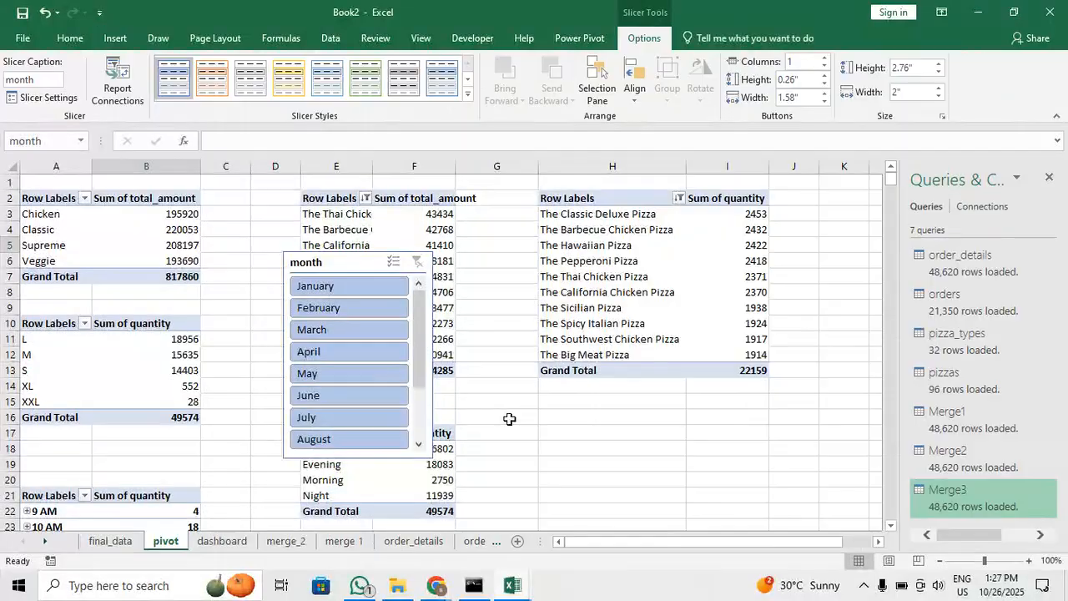
# Connect the month slicer to PivotTable6, PivotTable7, PivotTable8 and PivotTable9 on the pivot sheet
pyautogui.rightClick(317, 261)
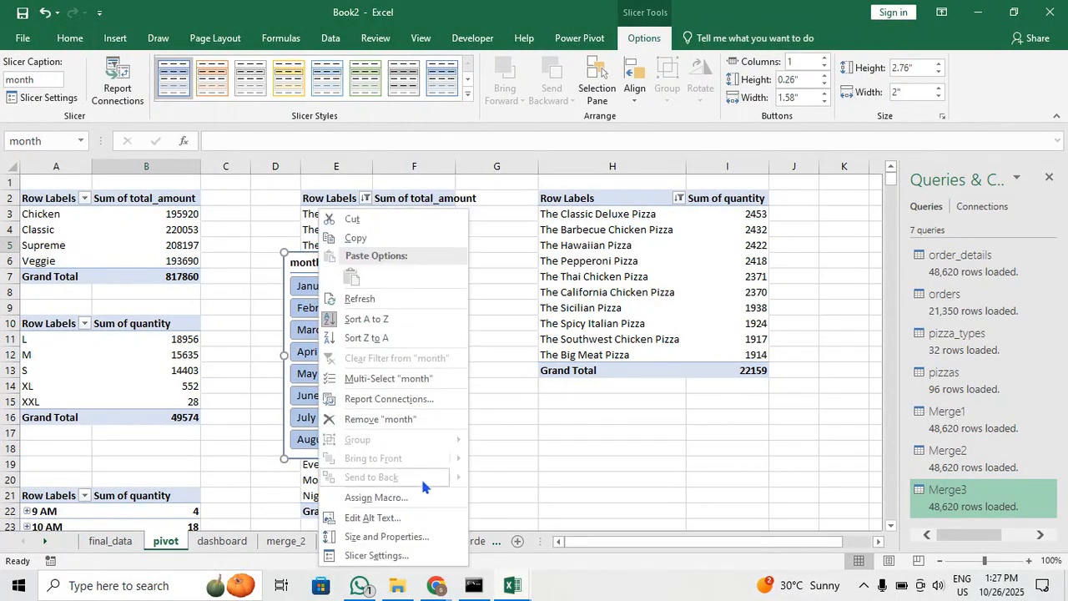
pyautogui.click(421, 399)
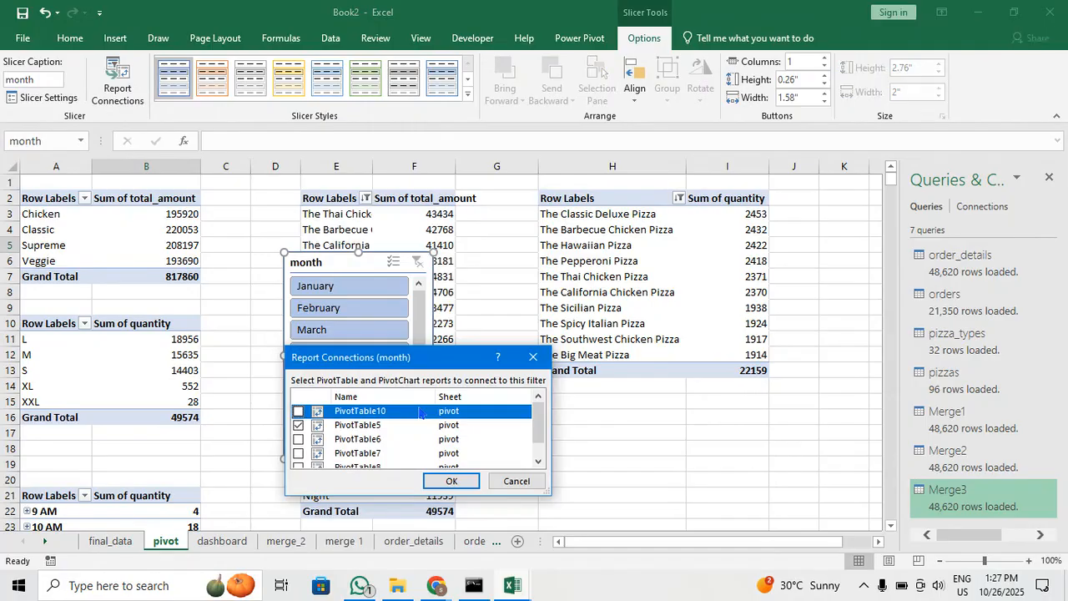
pyautogui.click(299, 439)
pyautogui.click(299, 453)
pyautogui.scroll(-1, 348, 425)
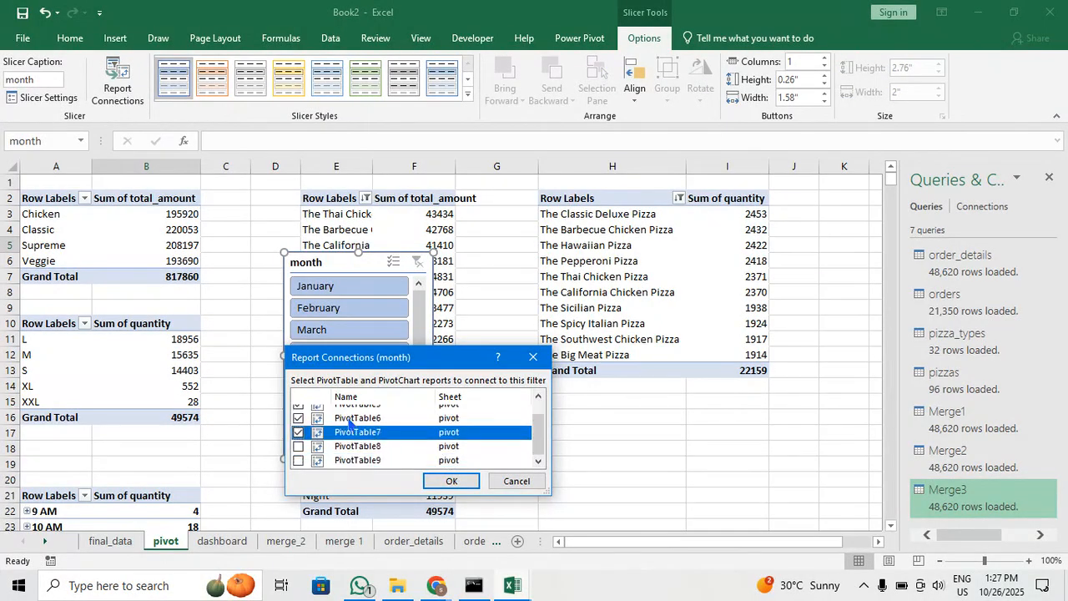
pyautogui.click(300, 446)
pyautogui.click(299, 461)
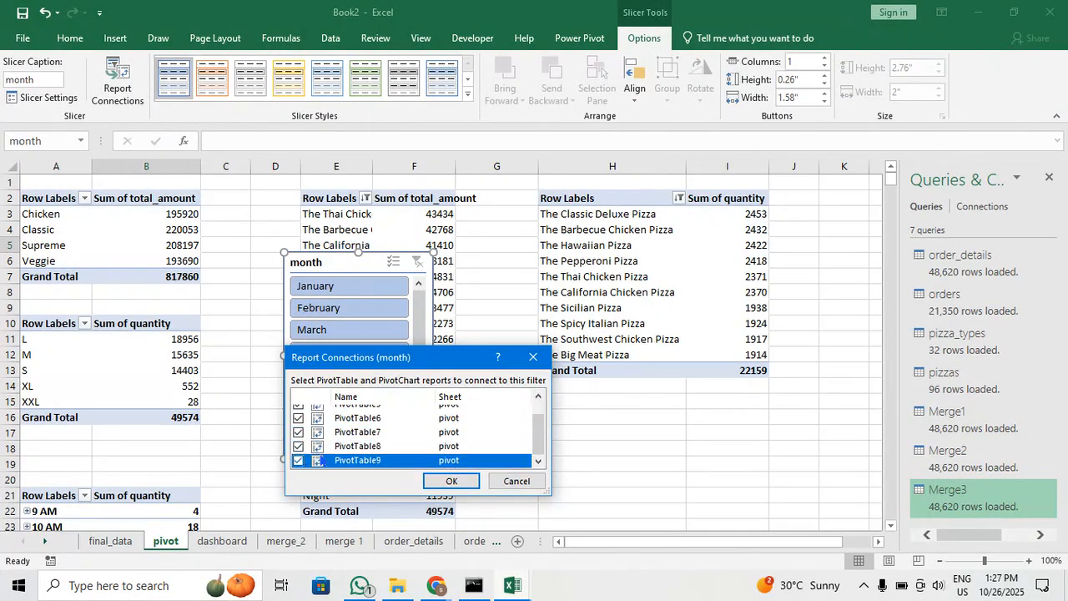
pyautogui.click(442, 480)
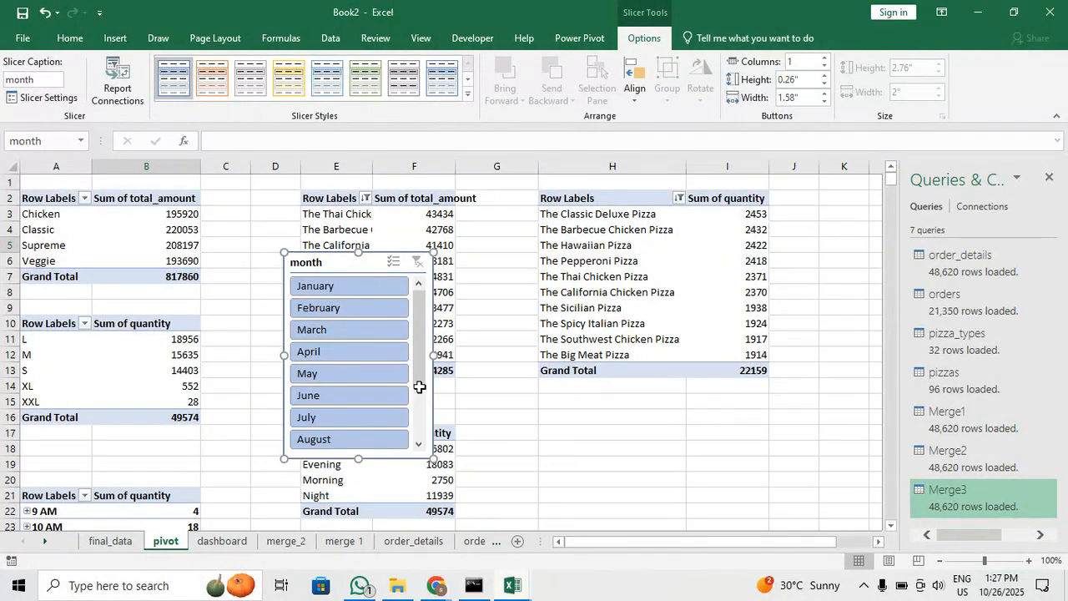
# Move the month slicer from the pivot sheet to the dashboard sheet and place it just below the title
pyautogui.moveTo(334, 270); pyautogui.dragTo(280, 265)
pyautogui.press('Delete')
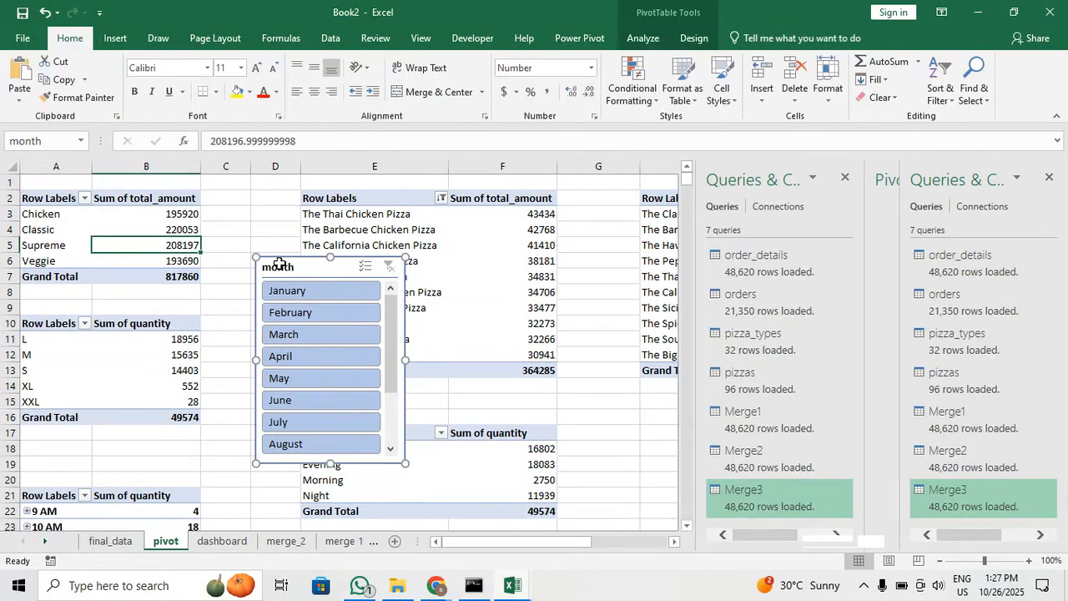
pyautogui.click(206, 544)
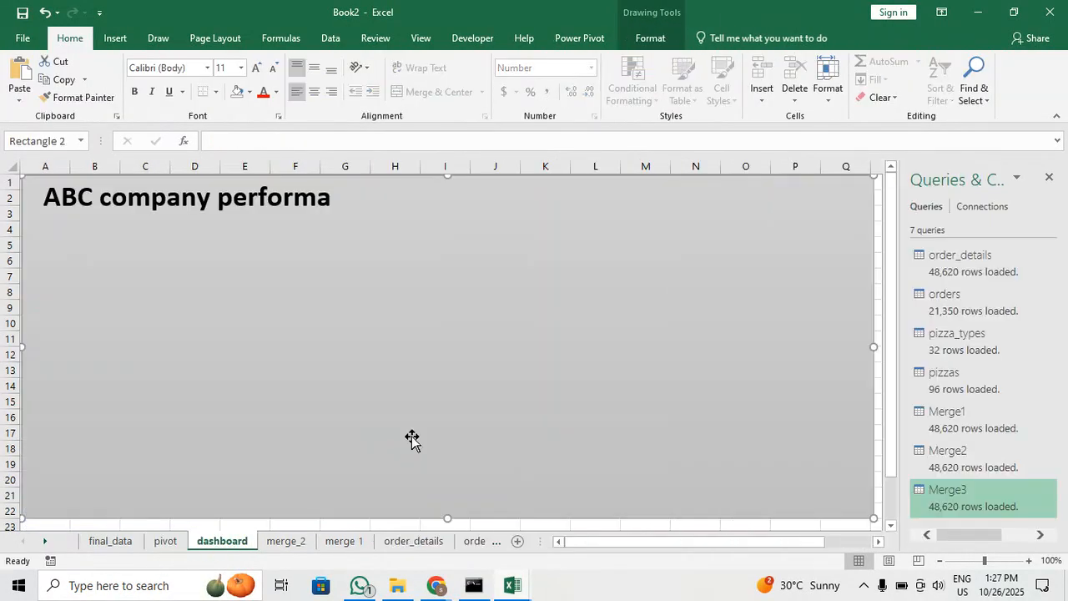
pyautogui.hotkey('ctrl', 'v')
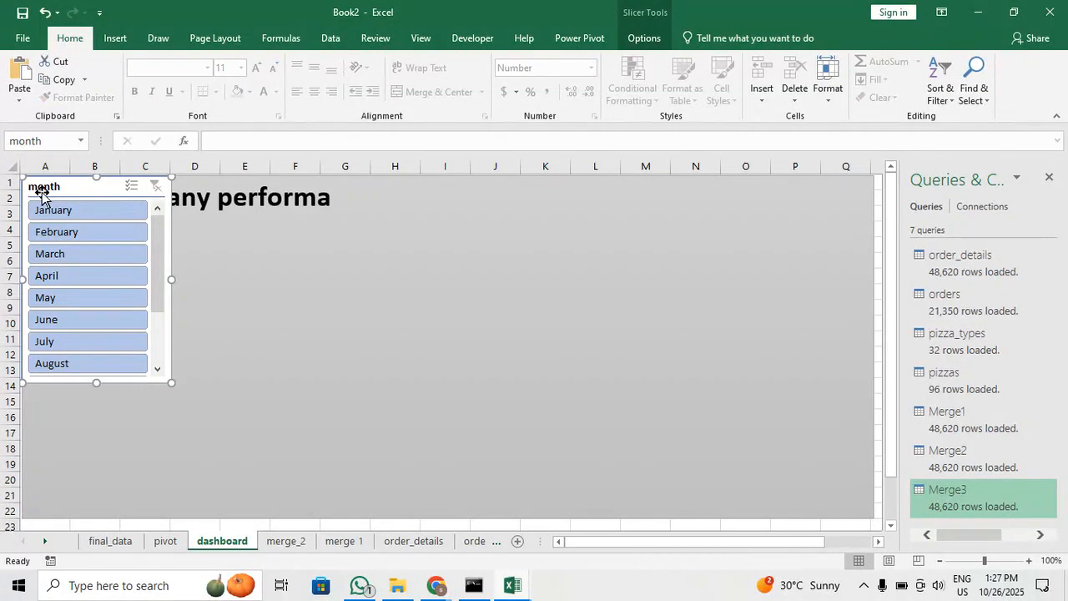
pyautogui.moveTo(64, 187); pyautogui.dragTo(67, 227)
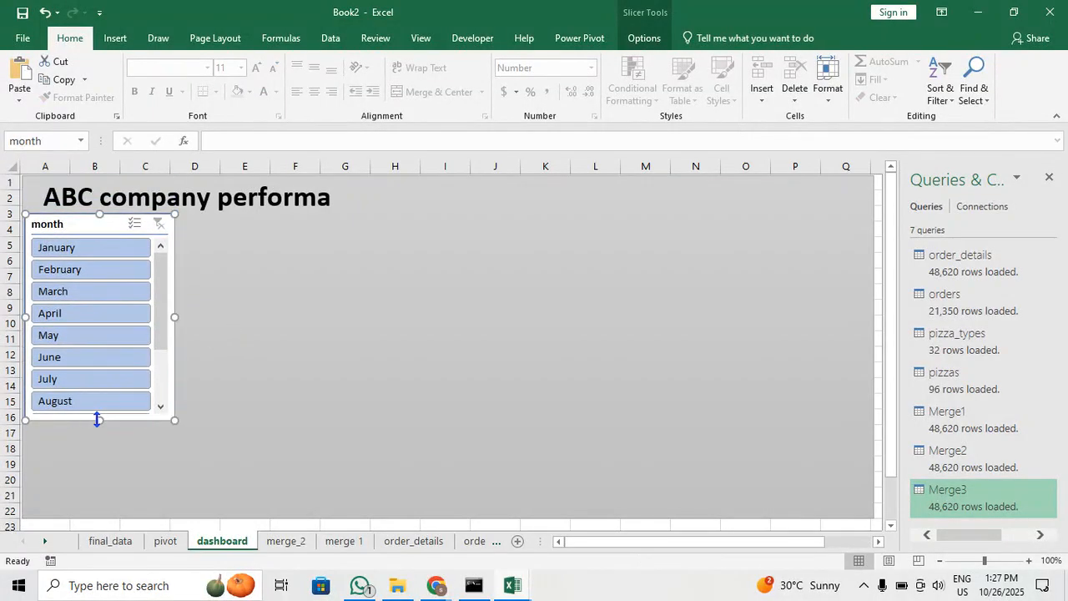
# Resize the month slicer to about 3.93" high by 1.21" wide and fit it under the title along the background's edge
pyautogui.moveTo(97, 419); pyautogui.dragTo(98, 504)
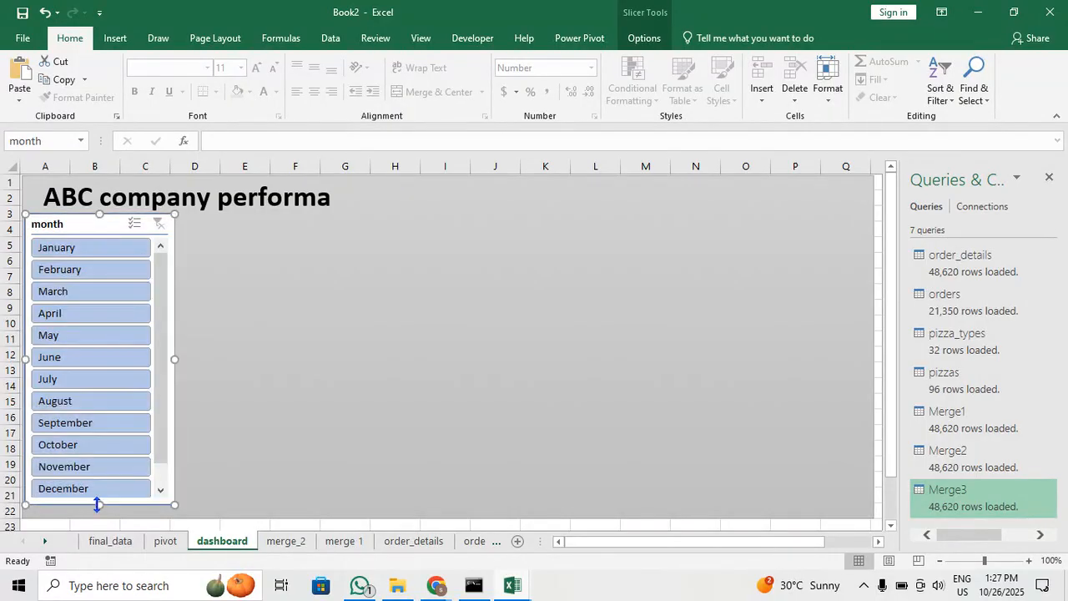
pyautogui.moveTo(96, 503); pyautogui.dragTo(95, 508)
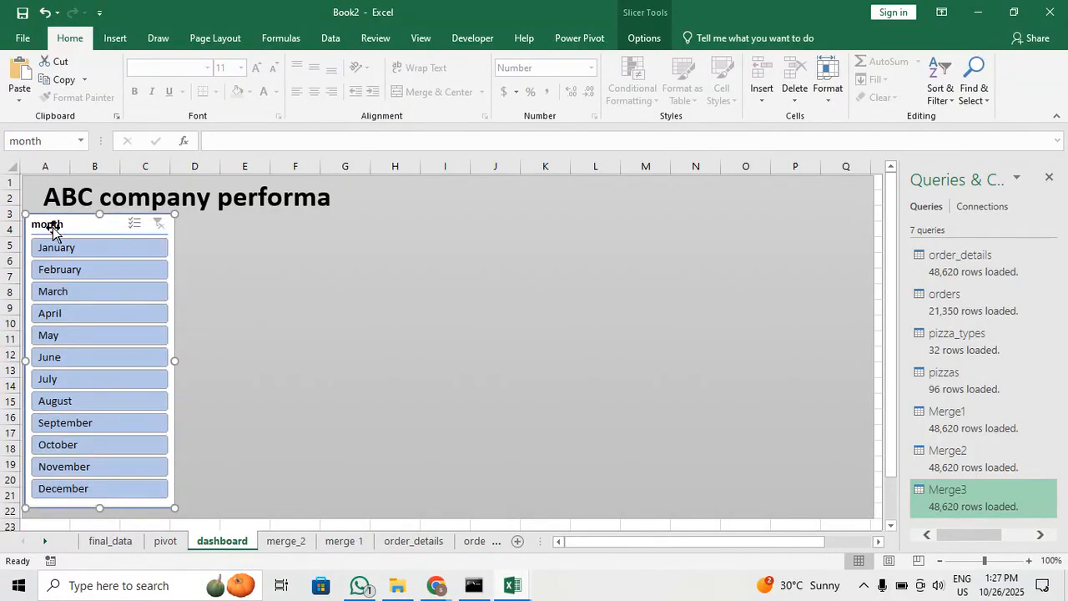
pyautogui.moveTo(72, 223); pyautogui.dragTo(71, 231)
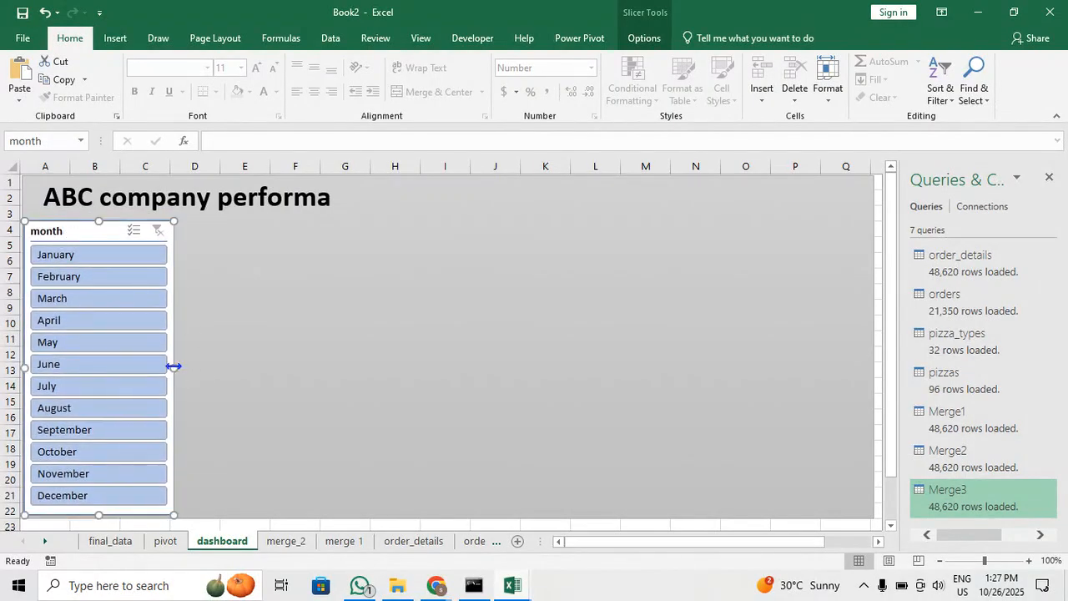
pyautogui.moveTo(174, 367); pyautogui.dragTo(114, 366)
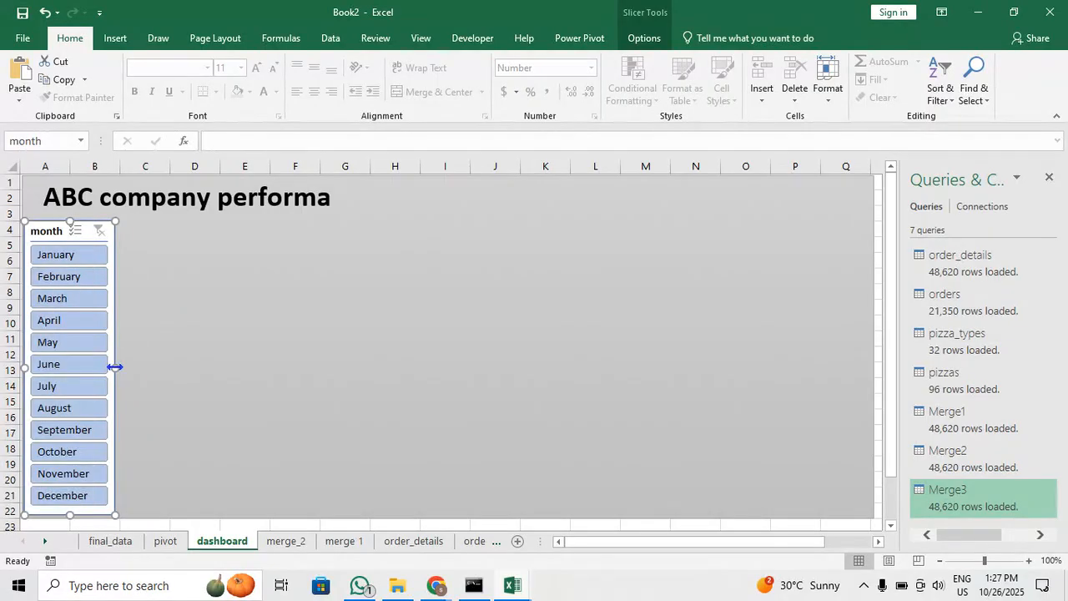
pyautogui.click(175, 381)
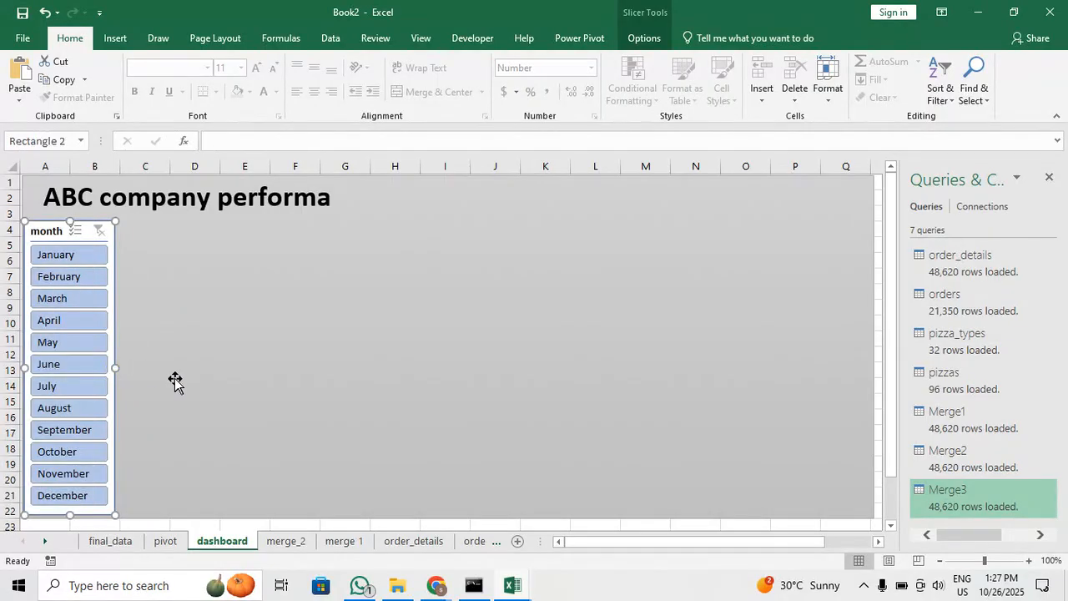
# Try light grey, dark orange and dark grey slicer styles on the month slicer
pyautogui.click(39, 238)
pyautogui.click(644, 37)
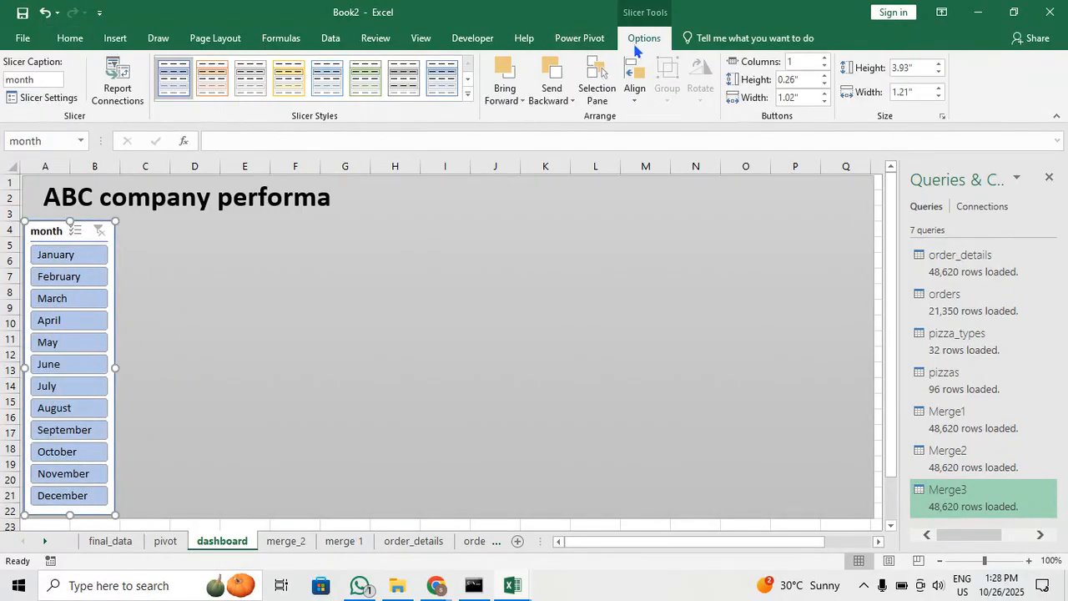
pyautogui.click(259, 88)
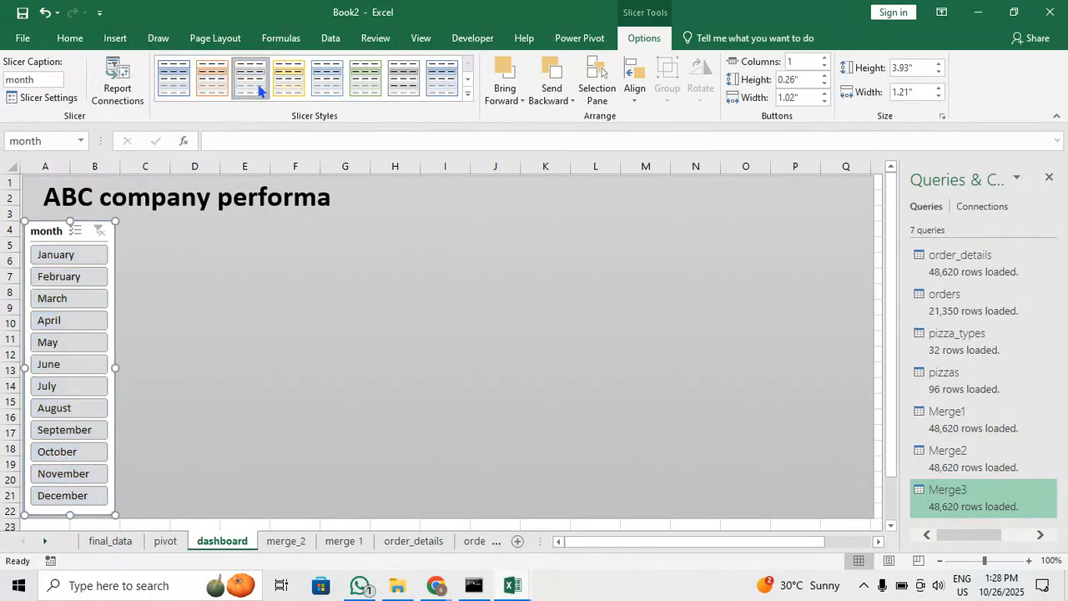
pyautogui.click(466, 95)
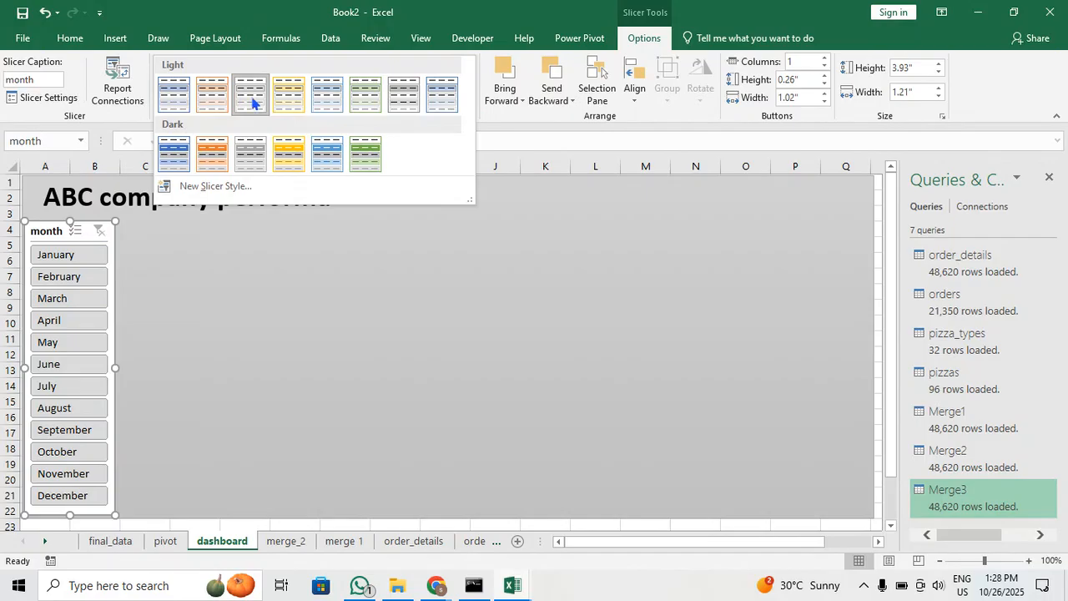
pyautogui.click(212, 153)
pyautogui.click(251, 78)
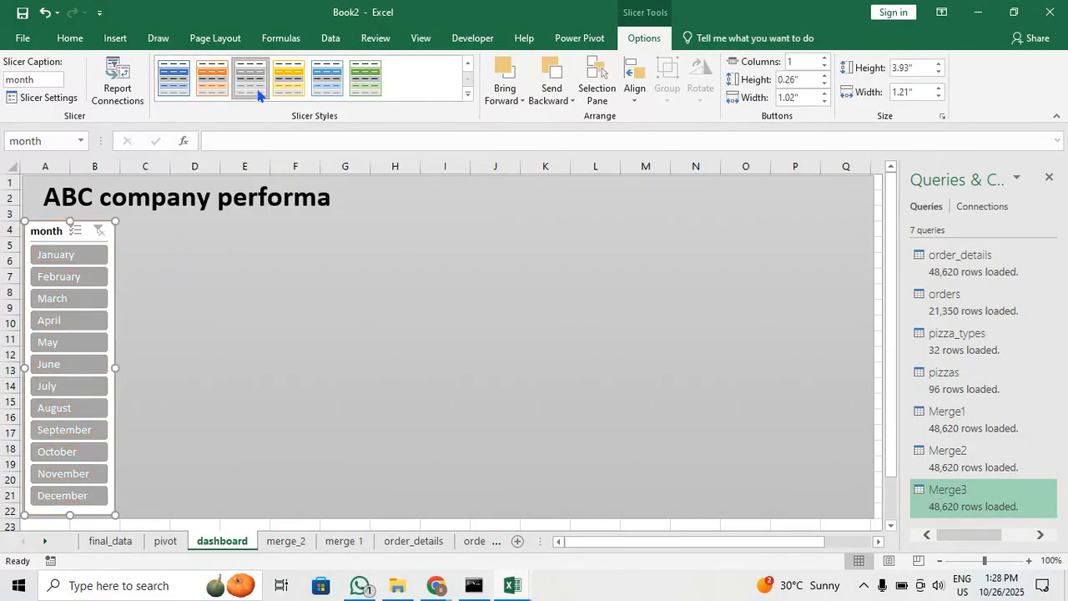
pyautogui.click(221, 355)
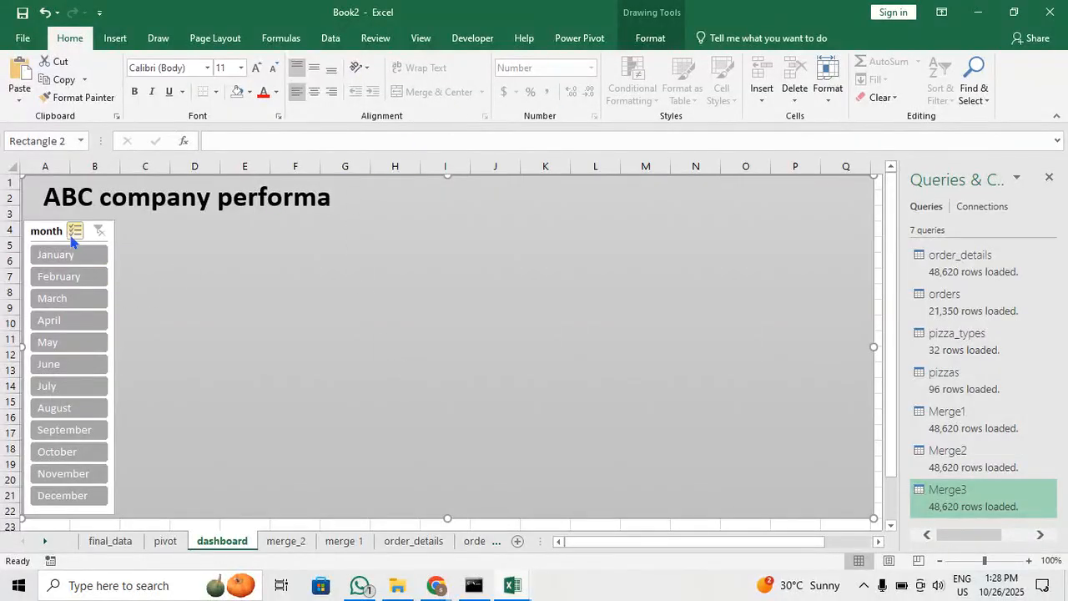
# Apply the light grey slicer style to the month slicer
pyautogui.doubleClick(40, 232)
pyautogui.scroll(2, 417, 67)
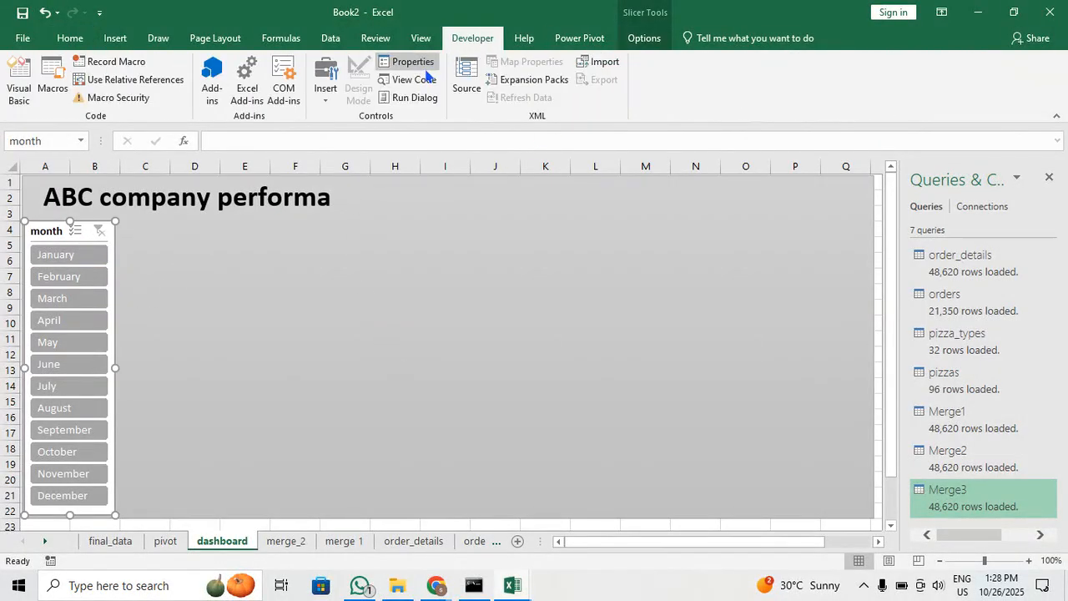
pyautogui.scroll(-2, 446, 68)
pyautogui.click(470, 65)
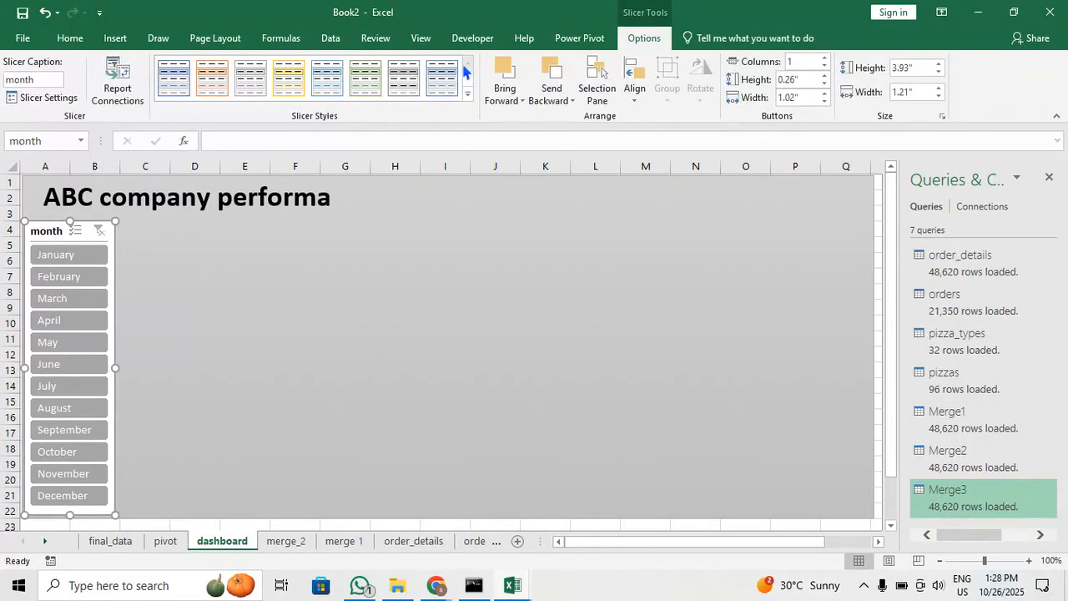
pyautogui.click(250, 78)
pyautogui.click(258, 262)
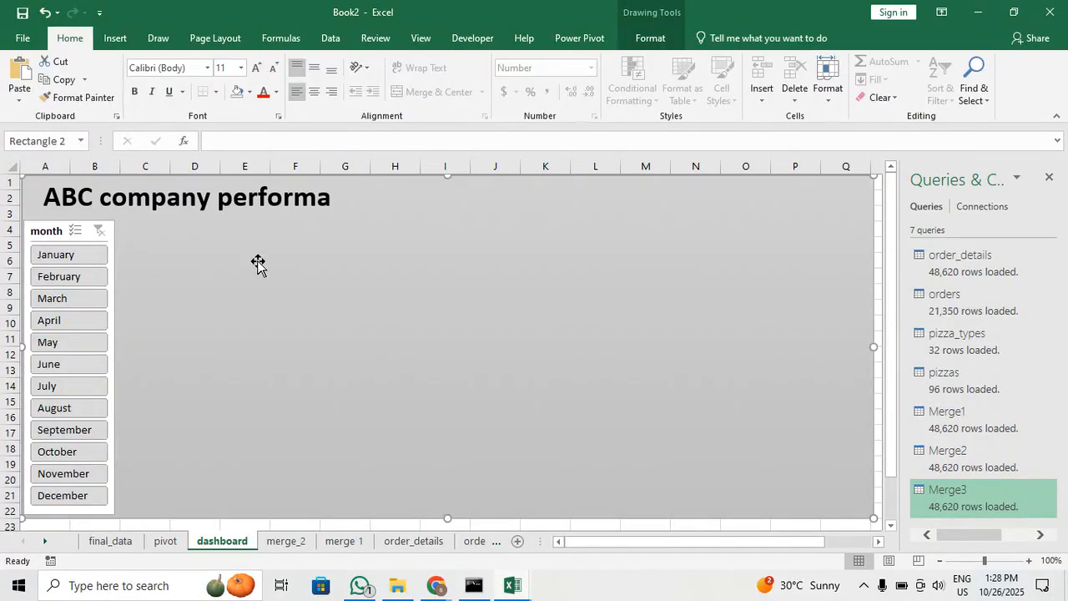
# Draw a rounded rectangle about 0.69" high by 1.84" wide beside the dashboard title
pyautogui.click(115, 37)
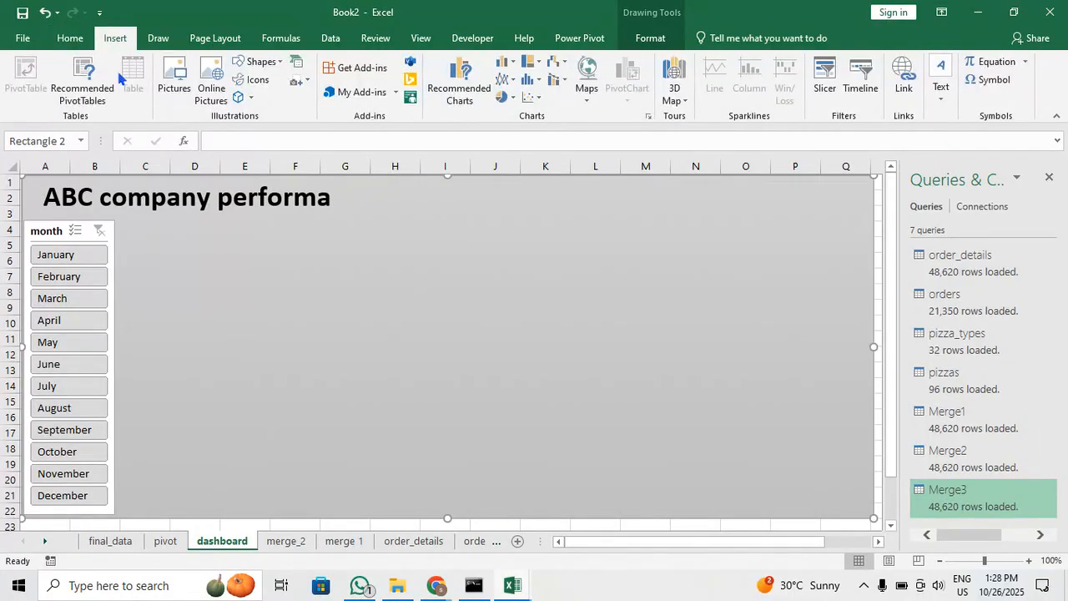
pyautogui.click(259, 63)
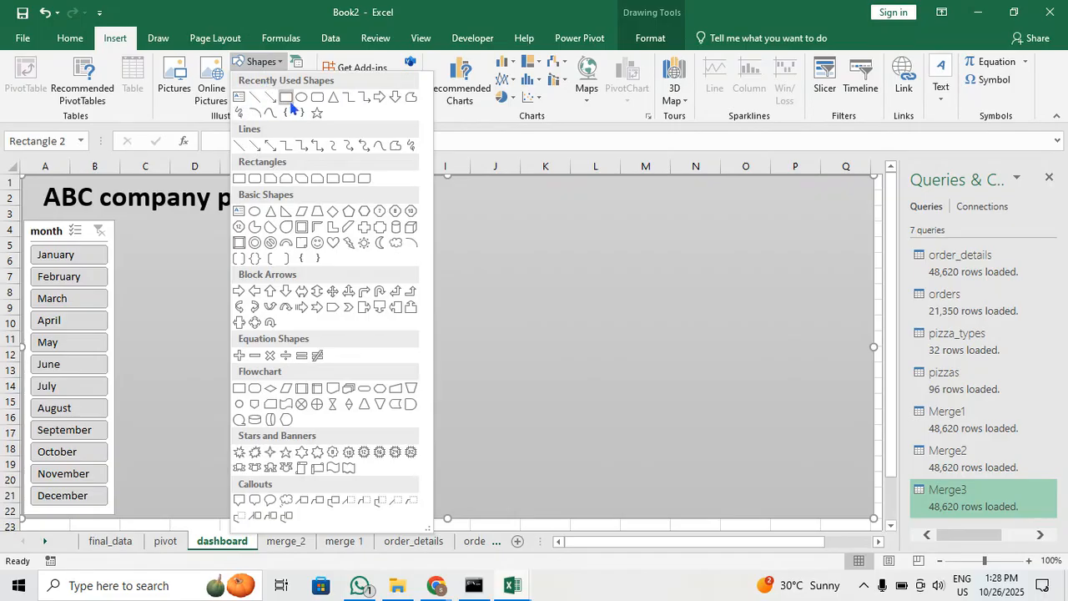
pyautogui.click(317, 97)
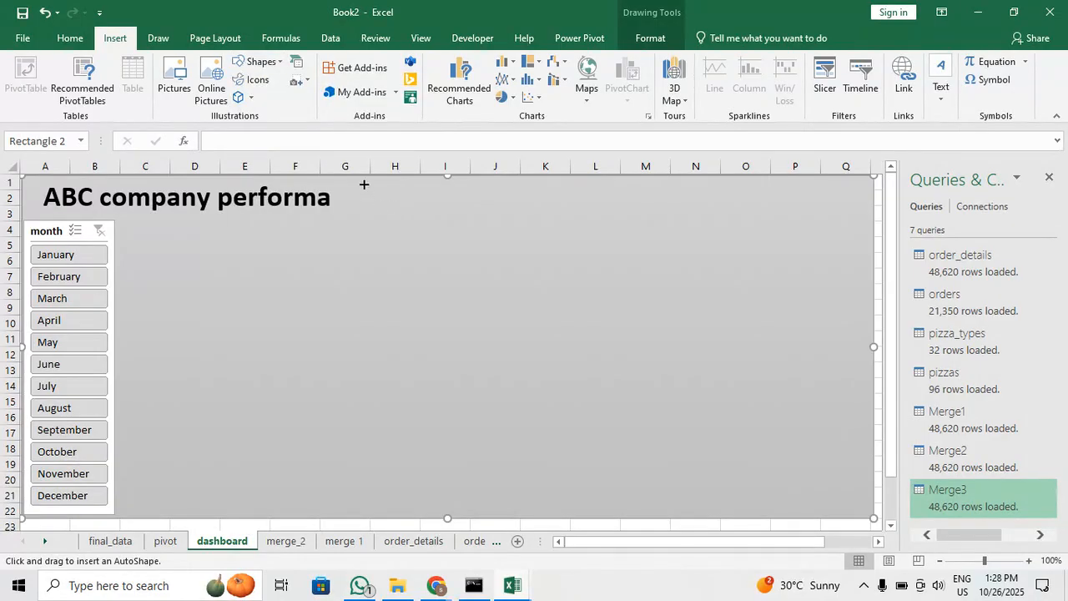
pyautogui.moveTo(342, 180); pyautogui.dragTo(481, 232)
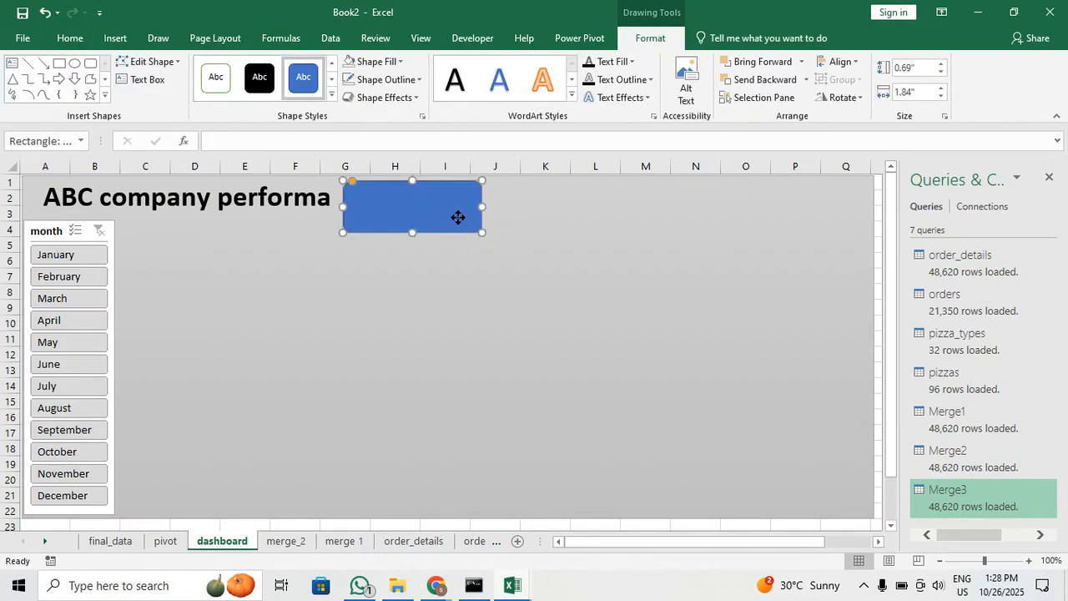
pyautogui.moveTo(458, 218); pyautogui.dragTo(460, 216)
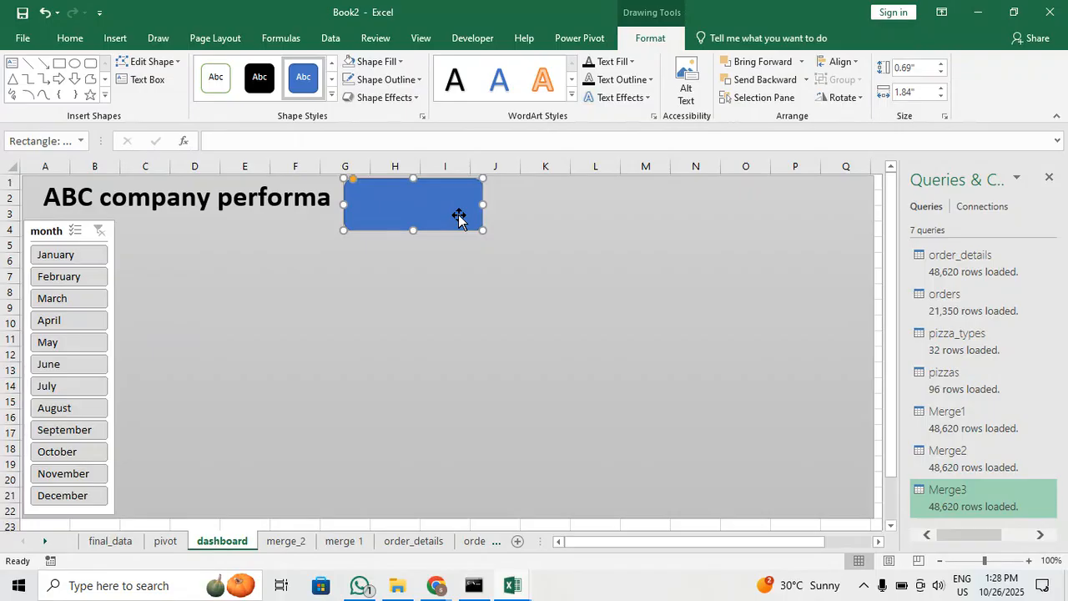
# Duplicate the rounded rectangle and align the copy next to the original in the title row
pyautogui.click(552, 217)
pyautogui.hotkey('ctrl', 'v')
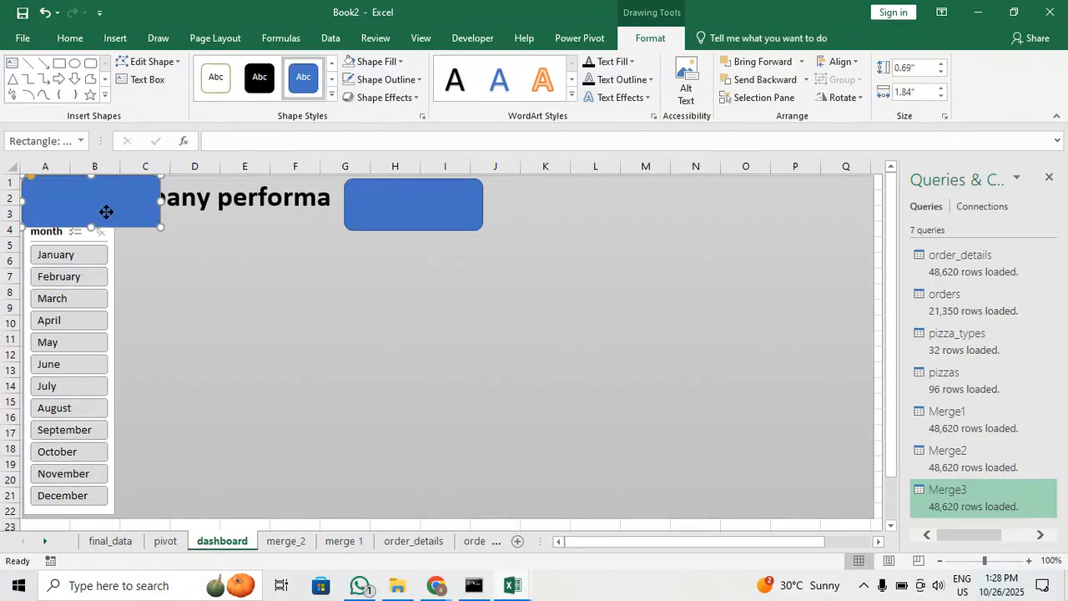
pyautogui.moveTo(105, 209); pyautogui.dragTo(580, 216)
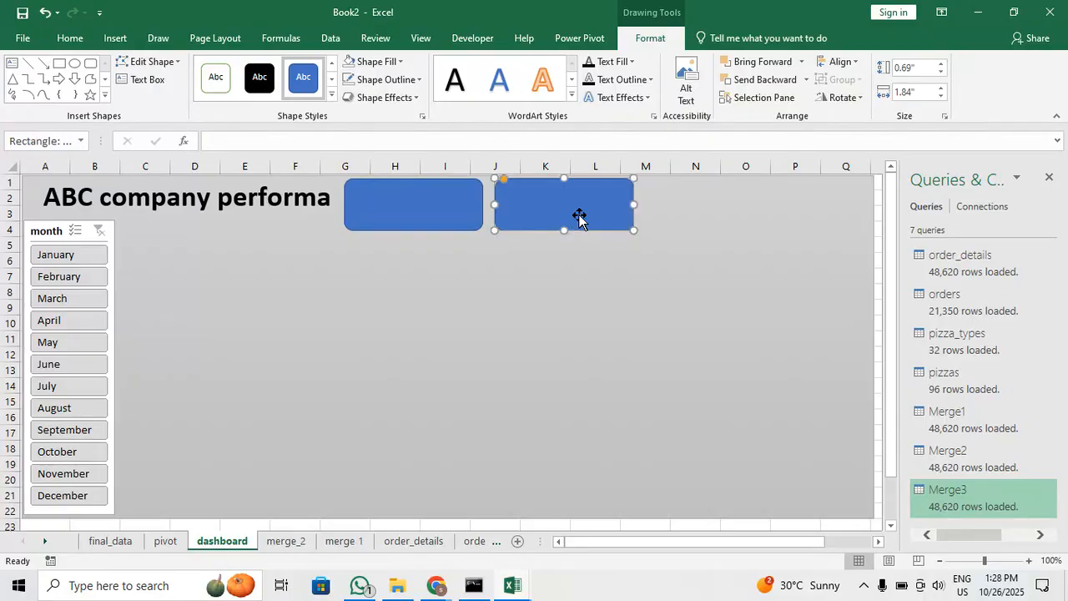
pyautogui.click(165, 541)
pyautogui.scroll(-2, 206, 398)
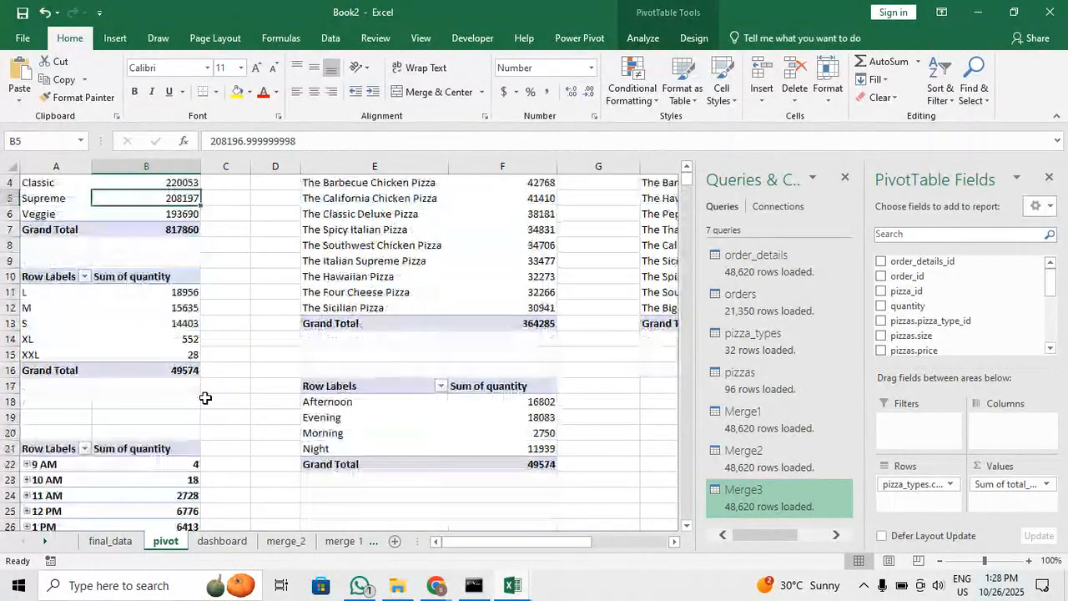
pyautogui.scroll(2, 206, 398)
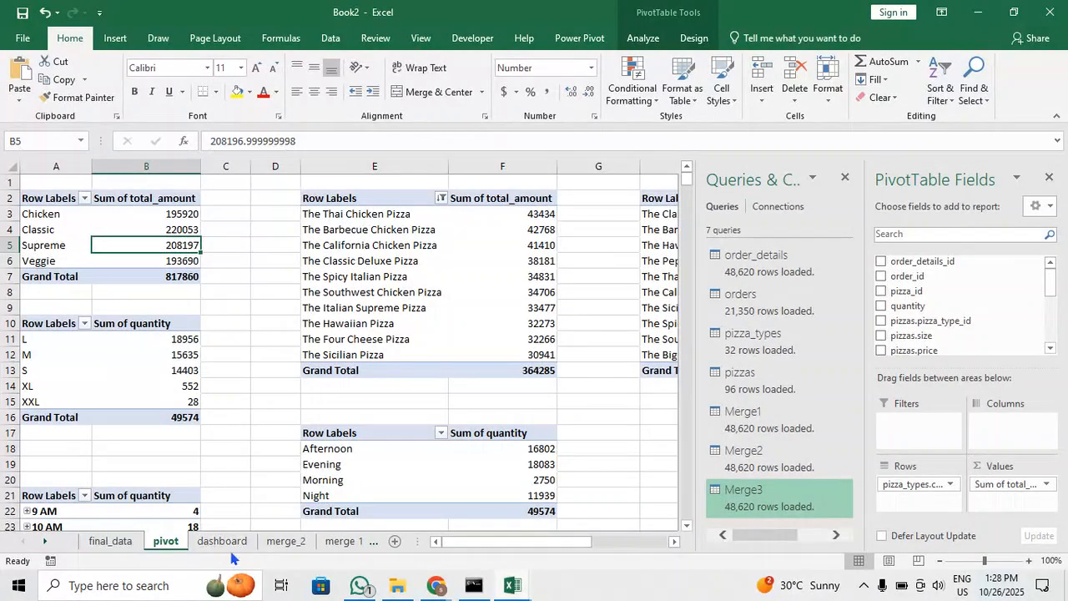
pyautogui.click(113, 543)
pyautogui.click(221, 540)
# Add two more copies of the rounded rectangle to the row beside the dashboard title
pyautogui.click(694, 241)
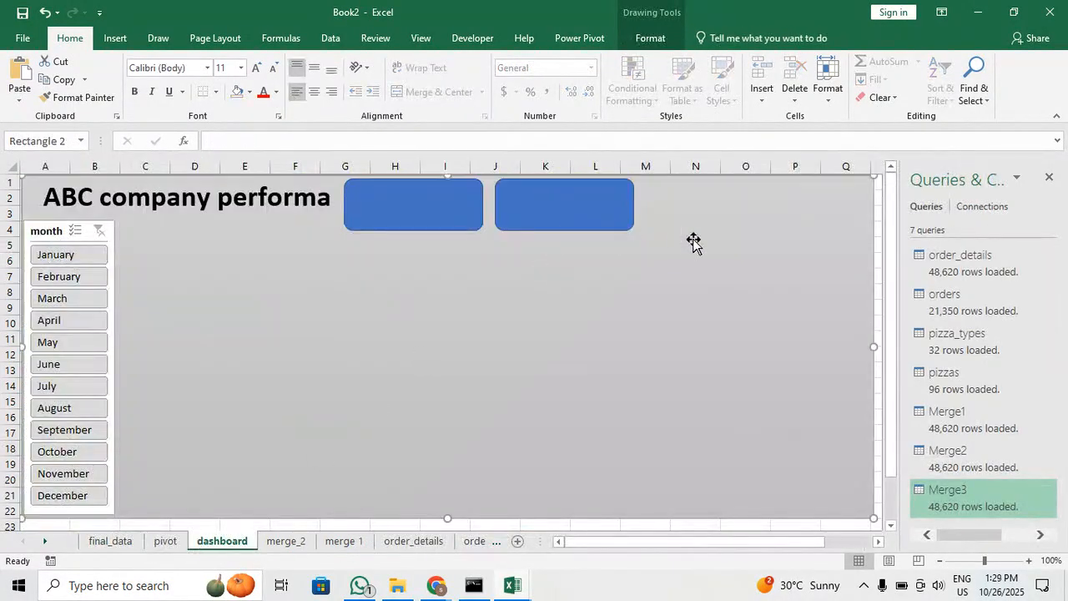
pyautogui.click(608, 233)
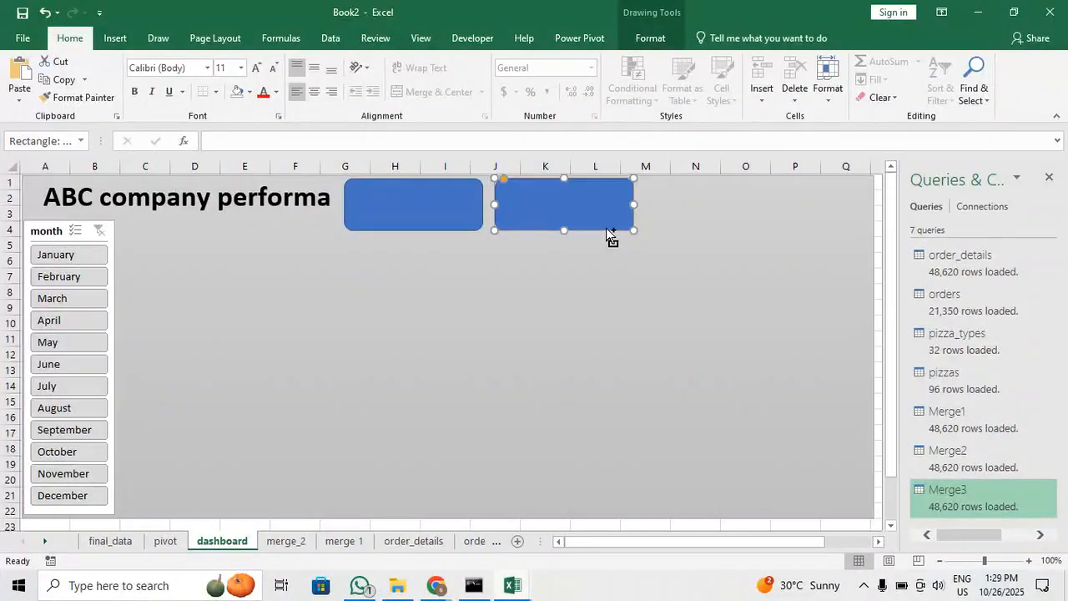
pyautogui.moveTo(612, 236); pyautogui.dragTo(718, 212)
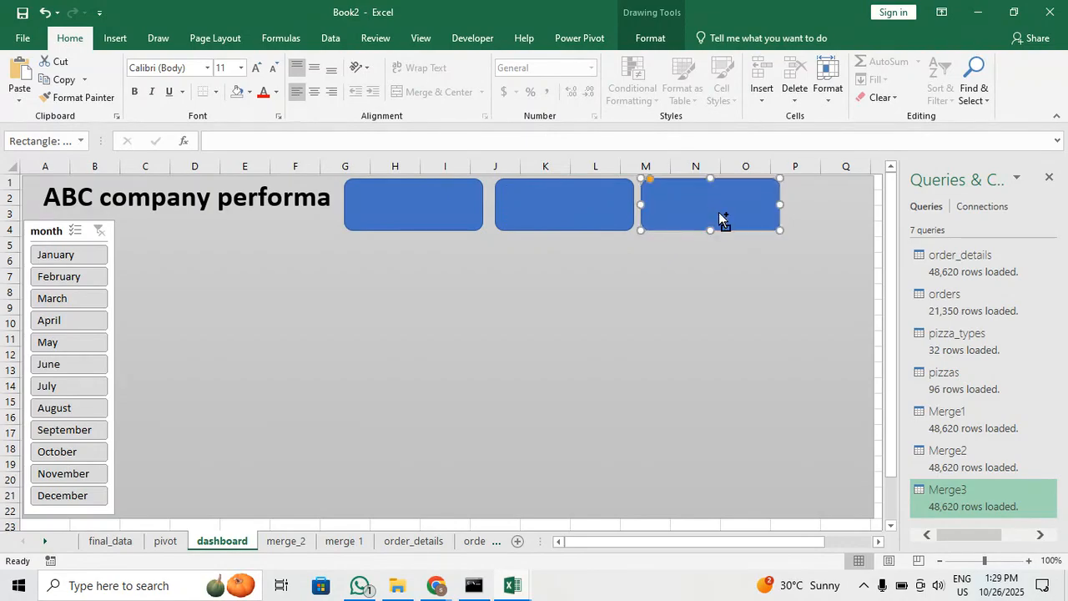
pyautogui.hotkey('ctrl', 'd')
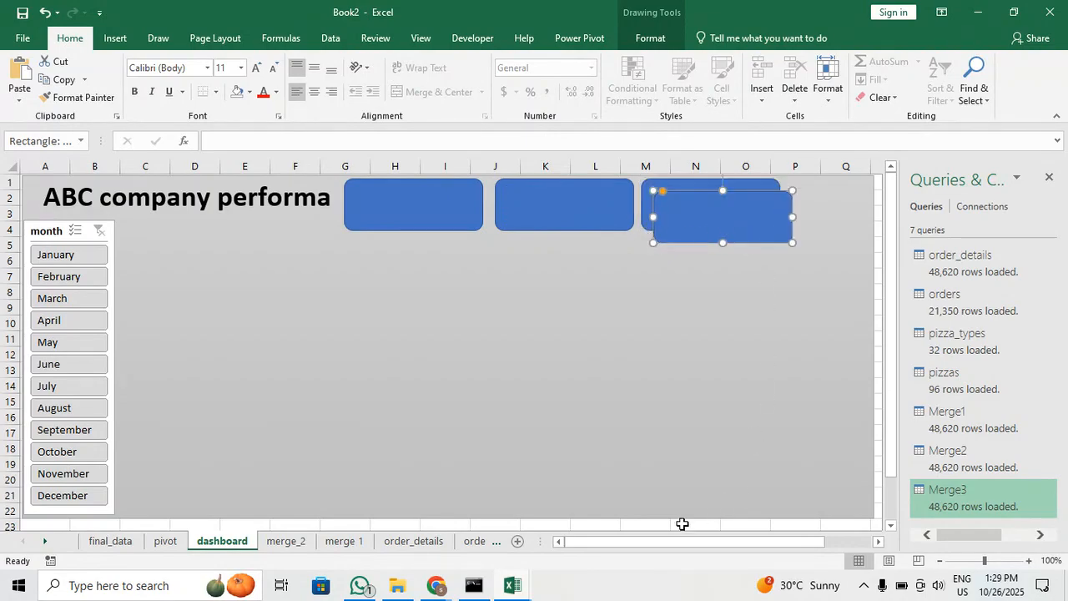
pyautogui.moveTo(678, 541); pyautogui.dragTo(710, 542)
pyautogui.moveTo(639, 231); pyautogui.dragTo(713, 210)
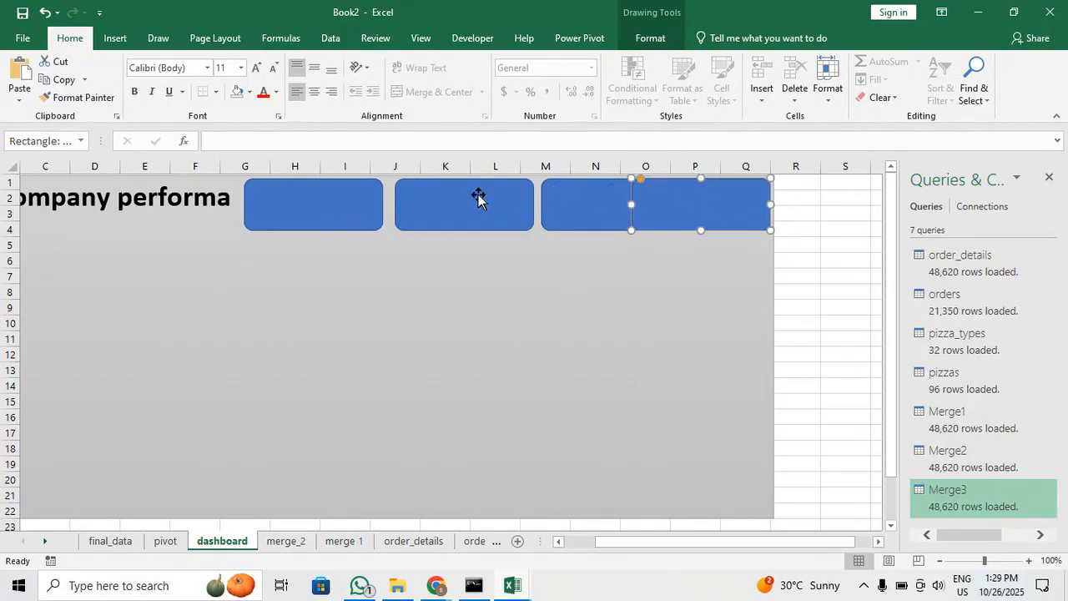
# Narrow the first rounded rectangle beside the dashboard title
pyautogui.click(474, 197)
pyautogui.click(370, 197)
pyautogui.moveTo(378, 203); pyautogui.dragTo(363, 202)
# Delete the three wider rounded rectangles, keeping only the narrowed first one
pyautogui.click(436, 212)
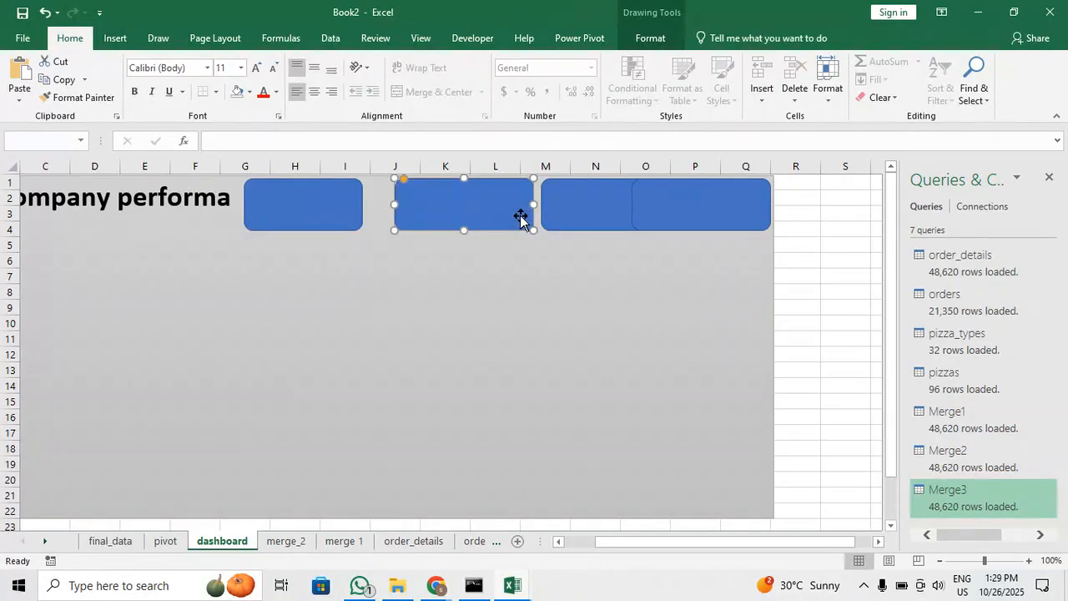
pyautogui.press('Delete')
pyautogui.click(589, 214)
pyautogui.press('Delete')
pyautogui.click(663, 214)
pyautogui.press('Delete')
# Duplicate the narrowed rectangle into a row of four cards across the title row and adjust their alignment and spacing
pyautogui.click(320, 219)
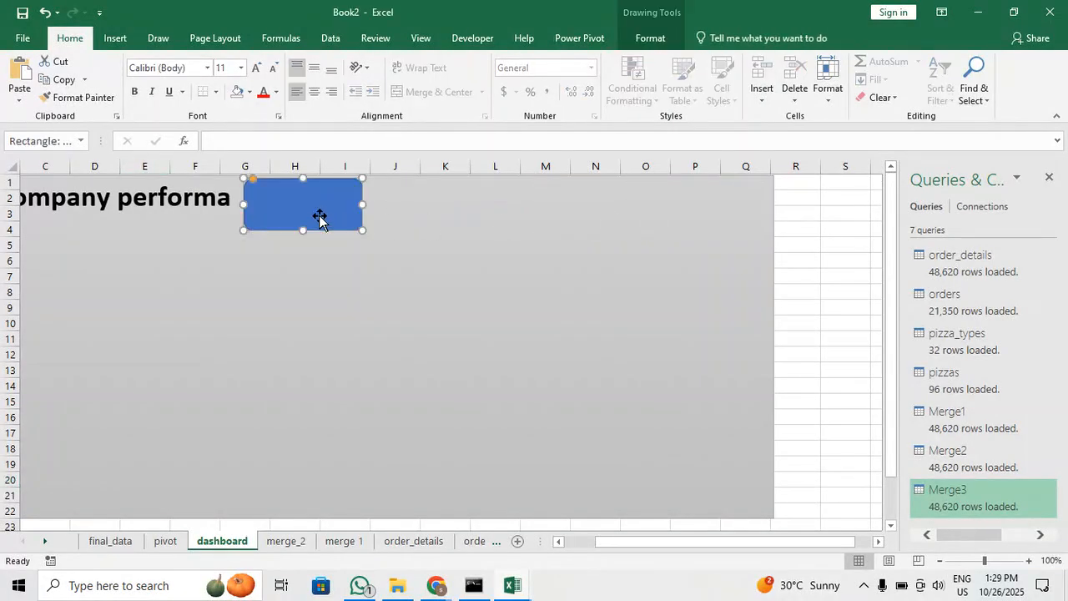
pyautogui.moveTo(319, 215); pyautogui.dragTo(721, 222)
pyautogui.keyDown('ctrl'); pyautogui.scroll(4, 690, 205); pyautogui.keyUp('ctrl')
pyautogui.moveTo(494, 232); pyautogui.dragTo(507, 232)
pyautogui.moveTo(686, 542); pyautogui.dragTo(718, 544)
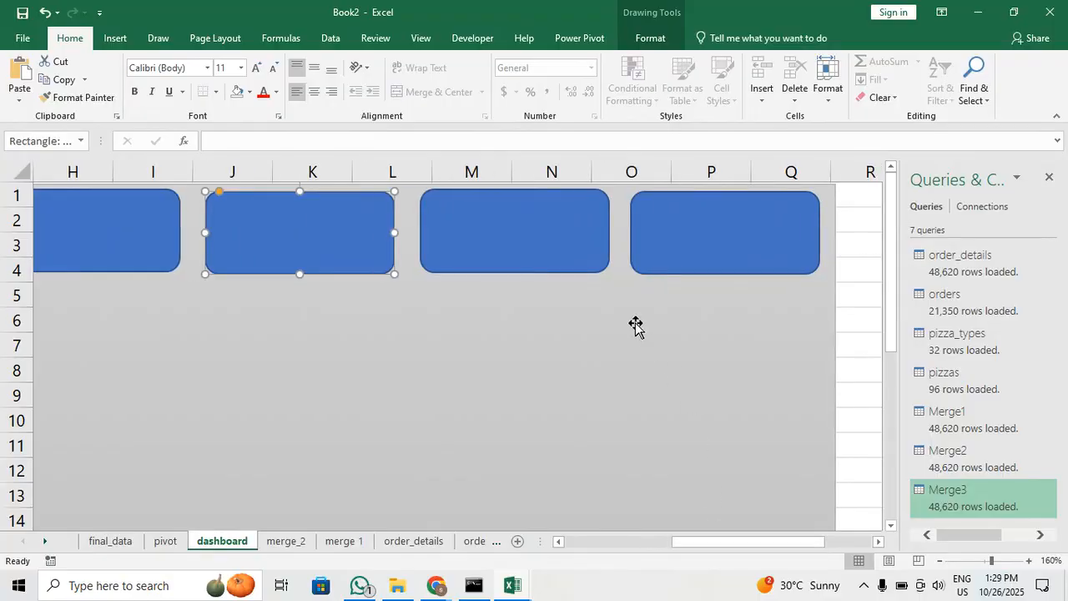
pyautogui.click(554, 255)
pyautogui.moveTo(553, 255); pyautogui.dragTo(558, 256)
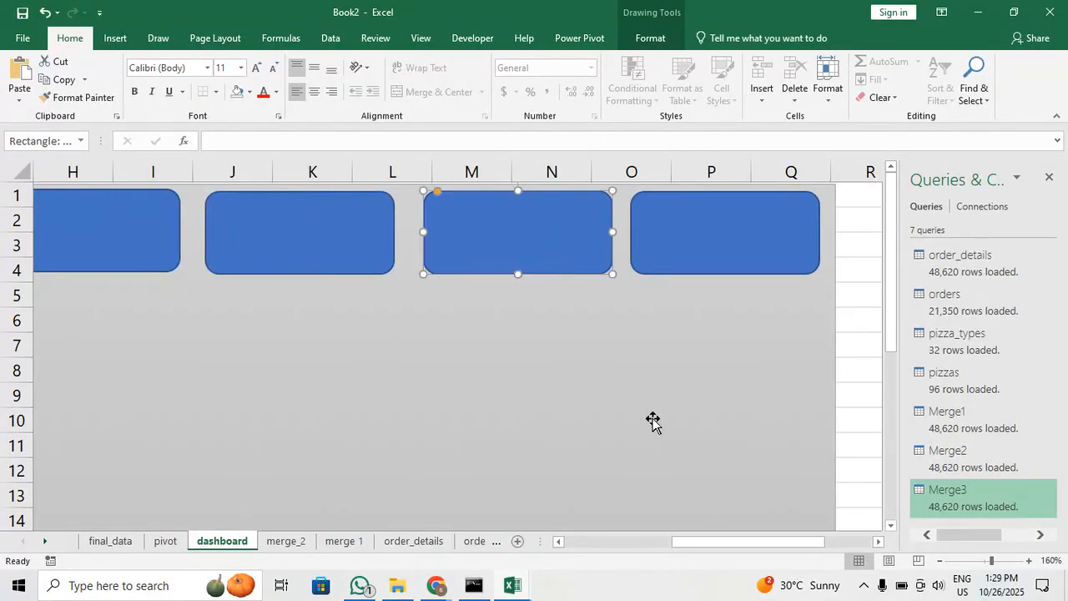
# Select all four card shapes and move them together slightly down, to about rows 2 to 5
pyautogui.moveTo(715, 543); pyautogui.dragTo(688, 543)
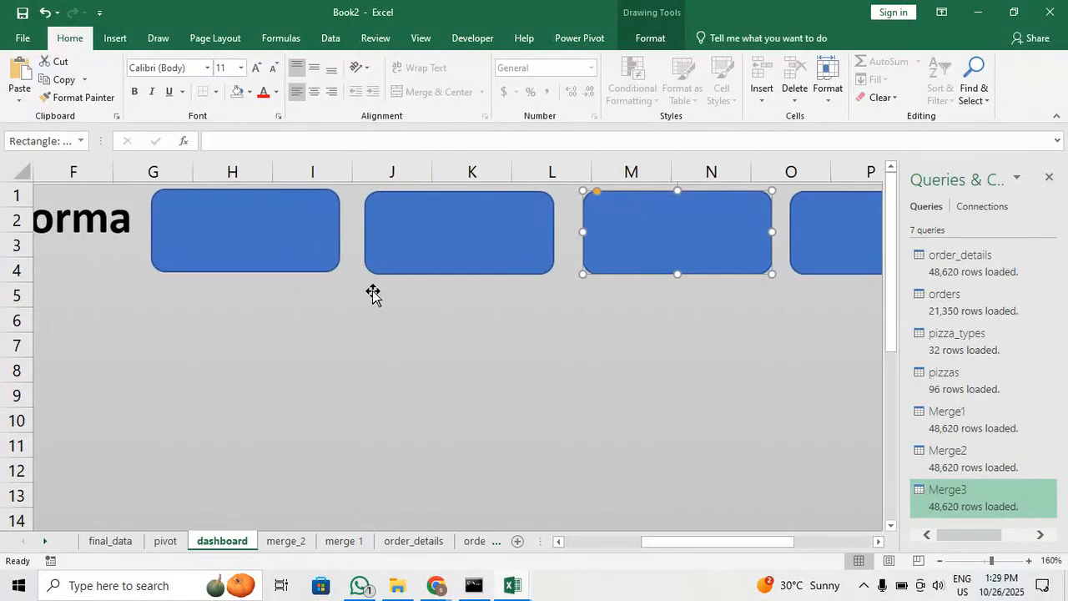
pyautogui.click(291, 256)
pyautogui.keyDown('ctrl'); pyautogui.click(389, 249); pyautogui.keyUp('ctrl')
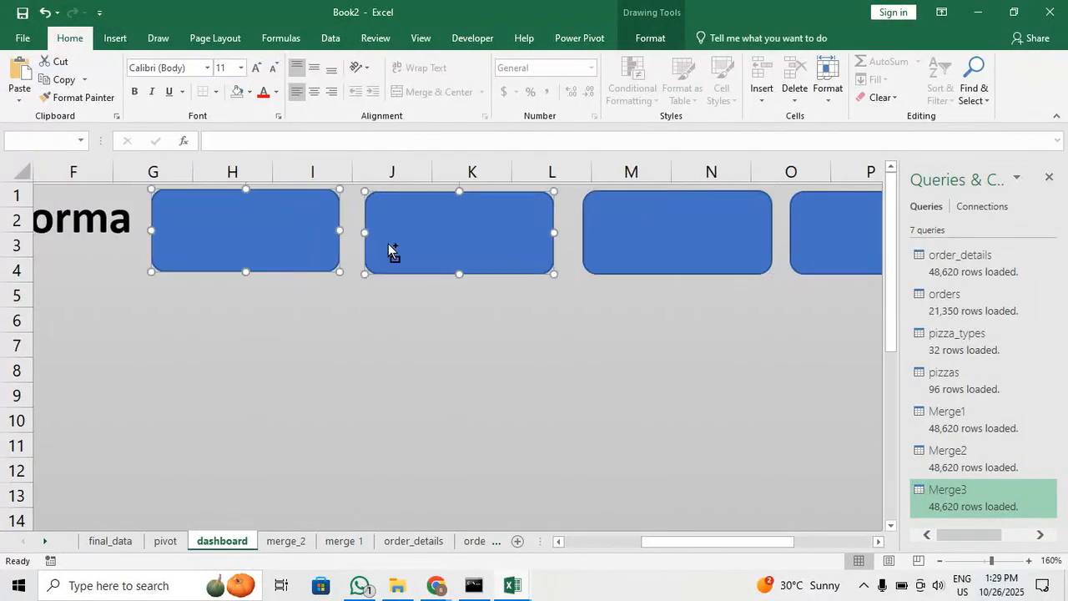
pyautogui.keyDown('ctrl'); pyautogui.click(723, 250); pyautogui.keyUp('ctrl')
pyautogui.keyDown('ctrl'); pyautogui.click(818, 252); pyautogui.keyUp('ctrl')
pyautogui.moveTo(671, 229); pyautogui.dragTo(671, 258)
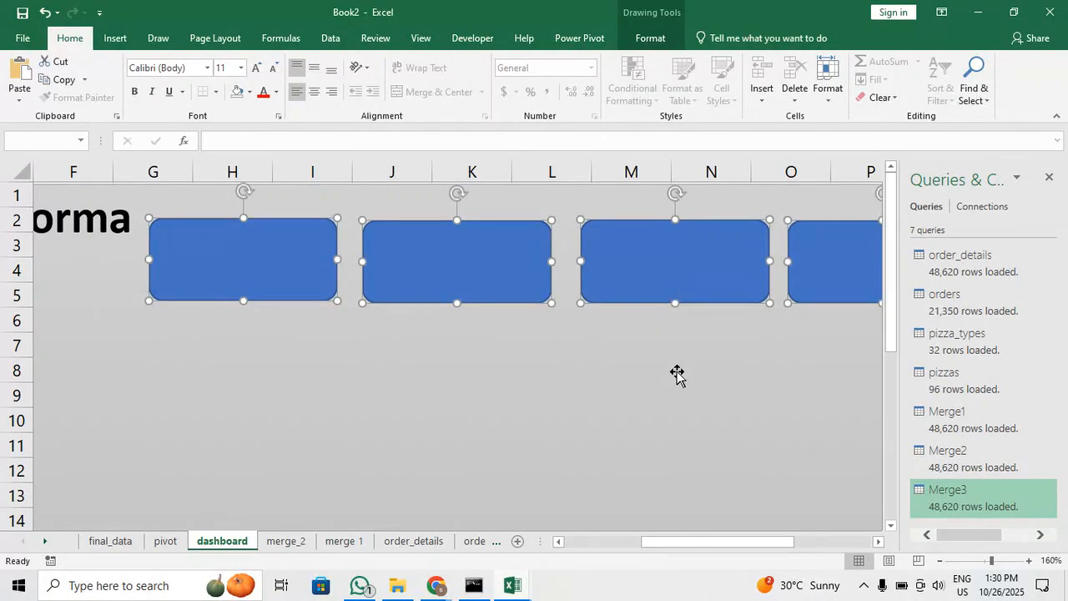
pyautogui.click(677, 374)
pyautogui.moveTo(700, 542)
pyautogui.mouseDown()
pyautogui.moveTo(737, 548)
pyautogui.moveTo(698, 549)
pyautogui.mouseUp()
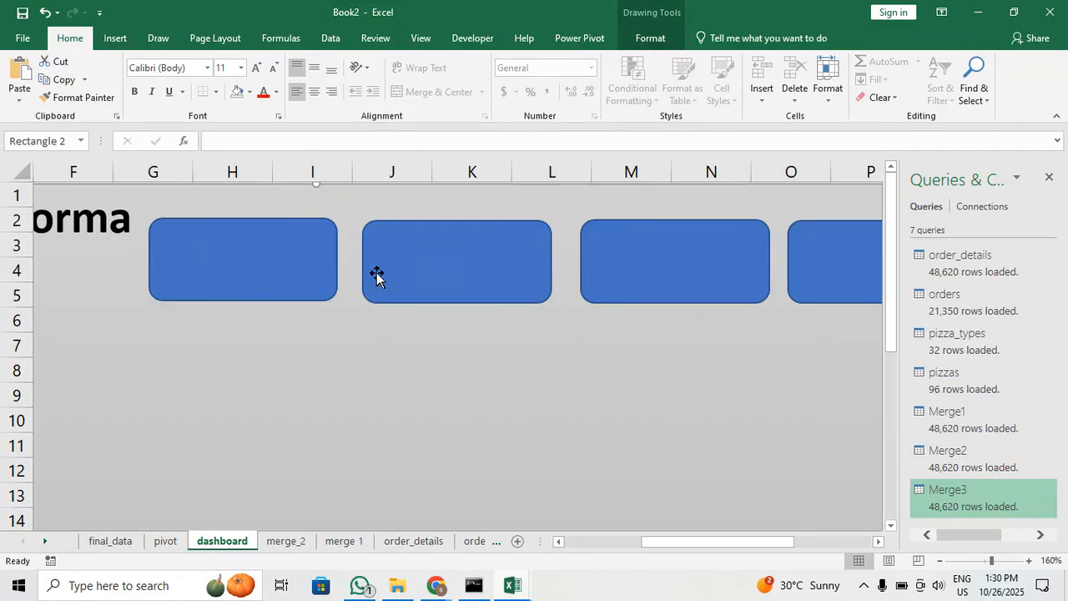
# Label the first card TOTAL SALES and centre its text horizontally
pyautogui.click(228, 260)
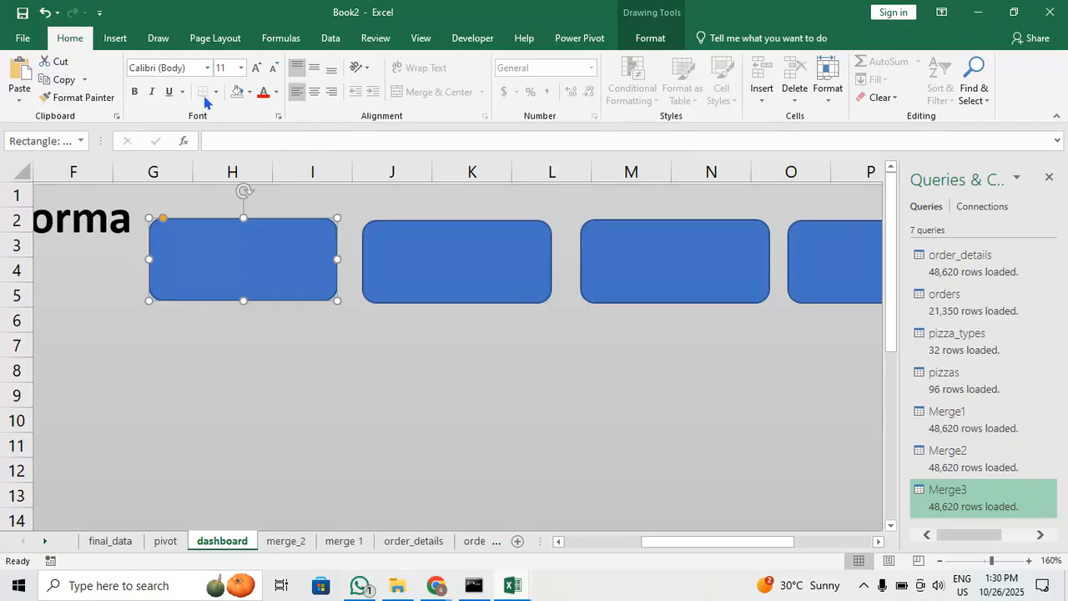
pyautogui.click(106, 40)
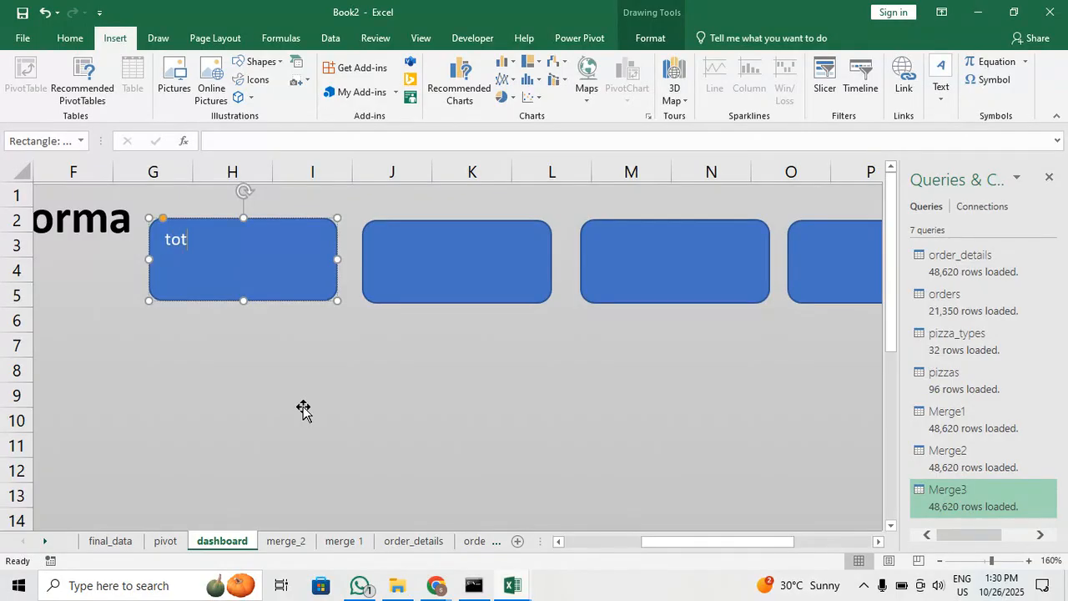
pyautogui.press('BackSpace')
pyautogui.press('BackSpace')
pyautogui.press('BackSpace')
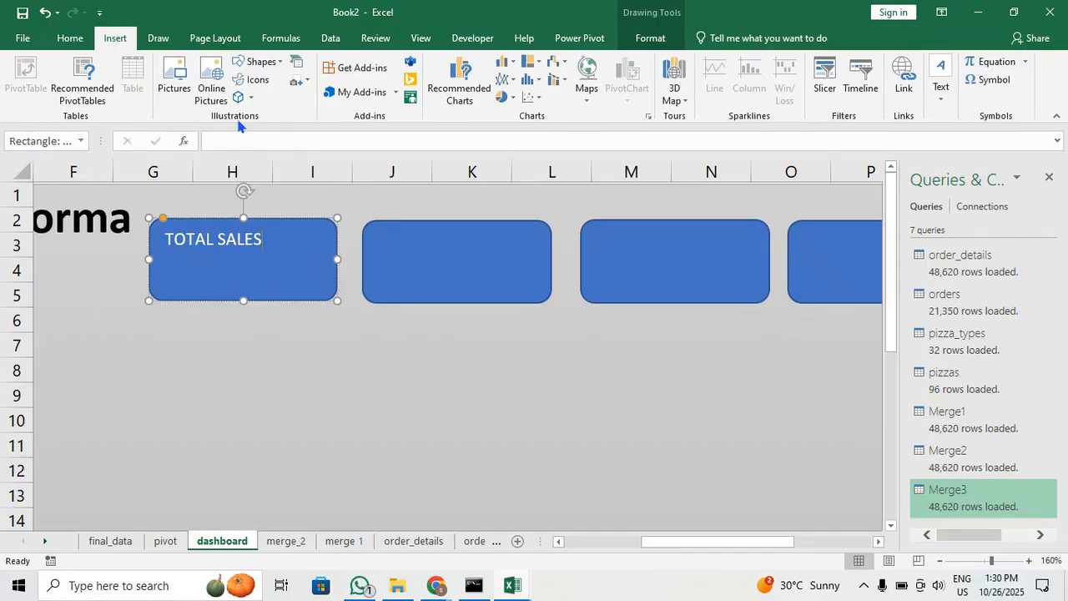
pyautogui.click(69, 37)
pyautogui.click(314, 91)
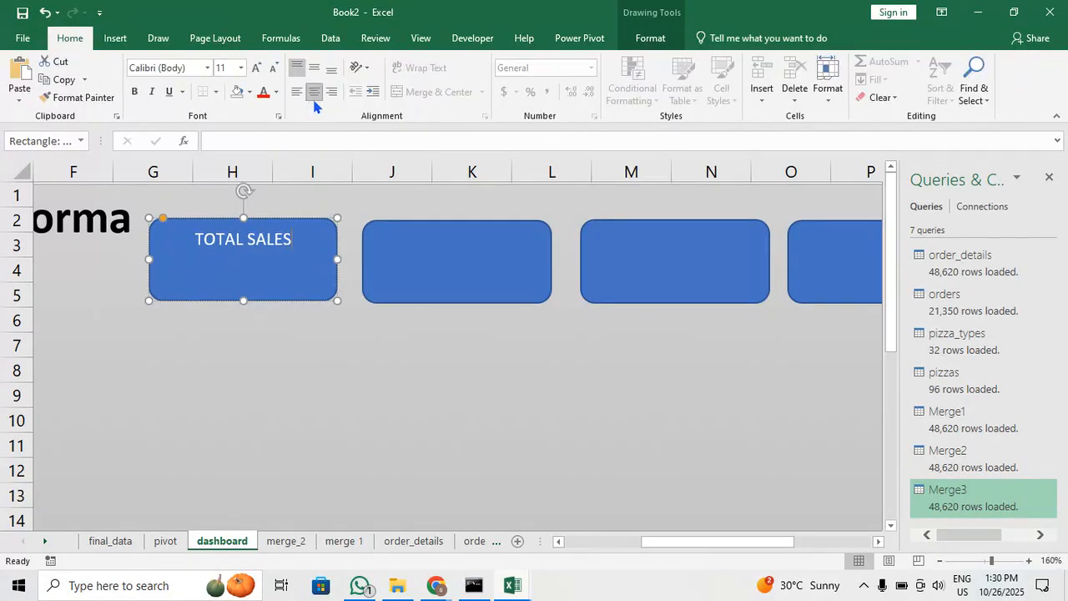
# Label the remaining three cards AVERAGE SALES, TOTAL ORDERS and AVERAGE ORDERS, in that order
pyautogui.click(485, 244)
pyautogui.write('AV')
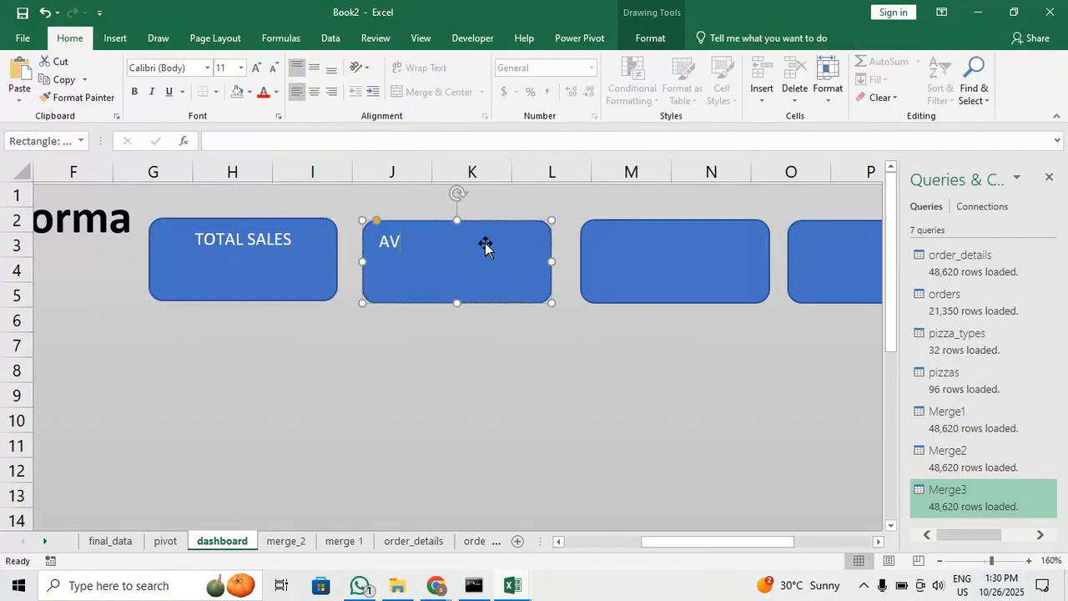
pyautogui.write('ERAGE SALES')
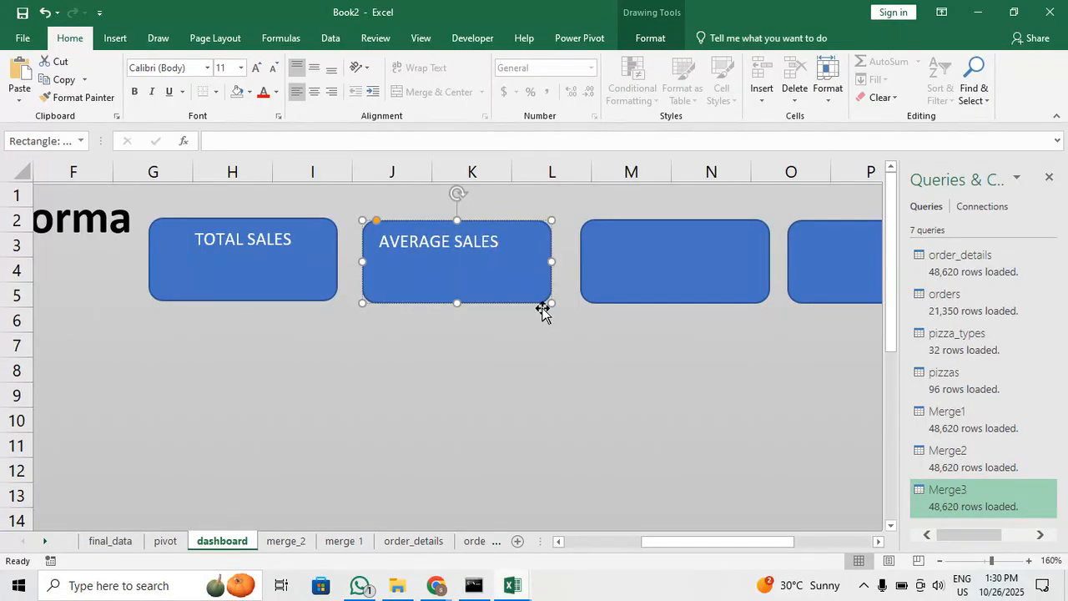
pyautogui.click(669, 264)
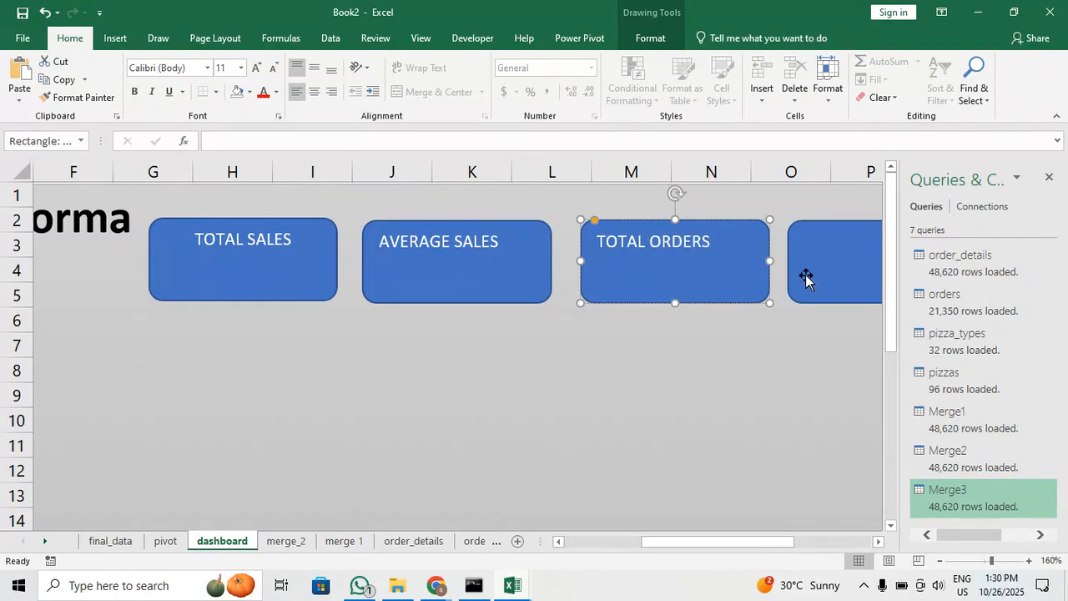
pyautogui.click(829, 266)
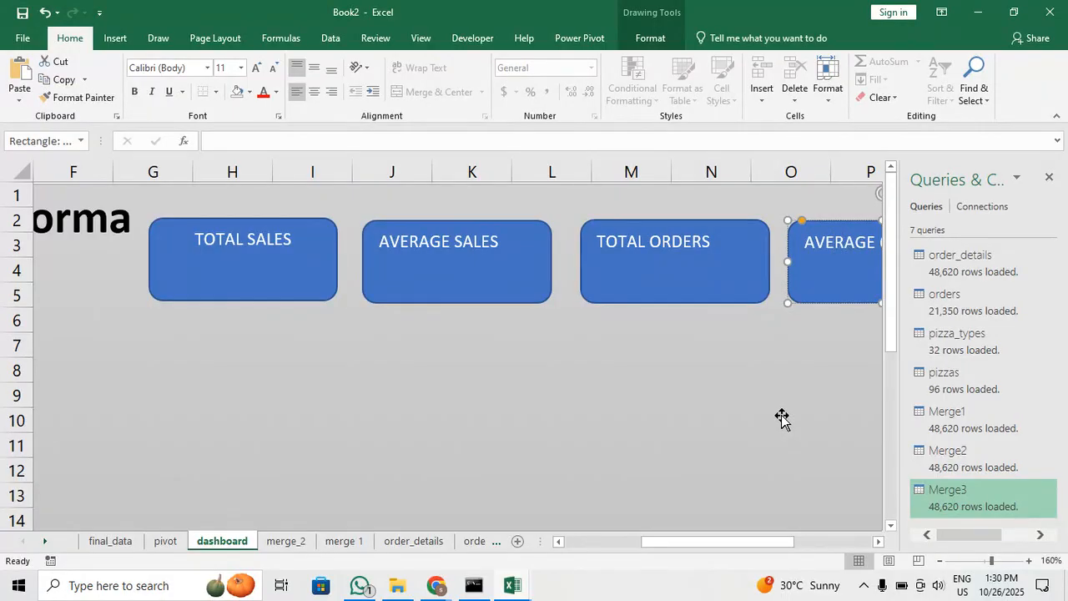
# Centre the text horizontally in the AVERAGE ORDERS, TOTAL ORDERS and AVERAGE SALES cards
pyautogui.moveTo(772, 540); pyautogui.dragTo(803, 540)
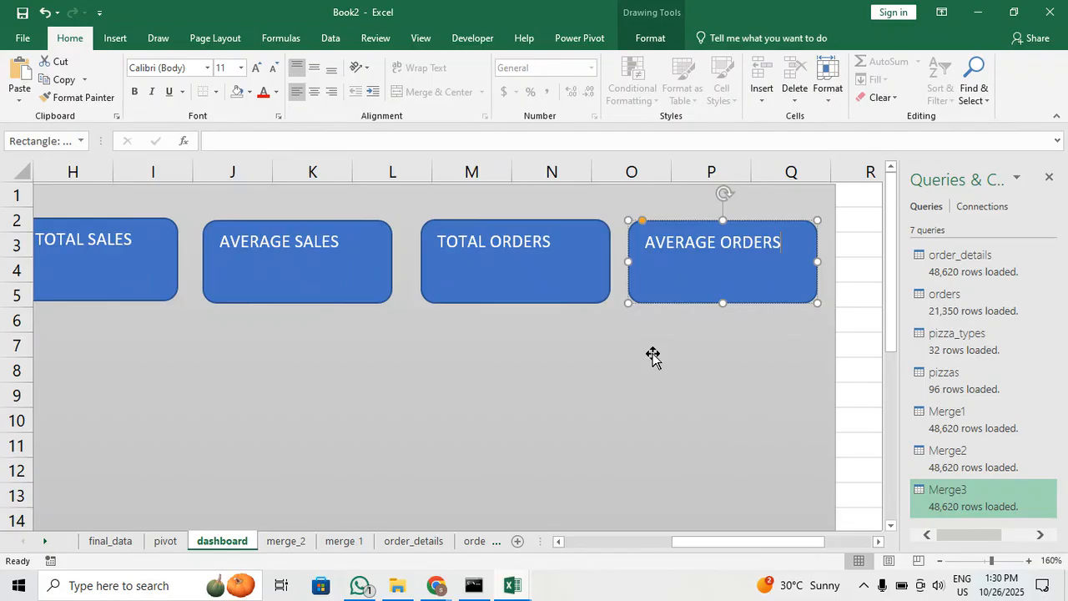
pyautogui.click(314, 91)
pyautogui.click(472, 237)
pyautogui.click(314, 91)
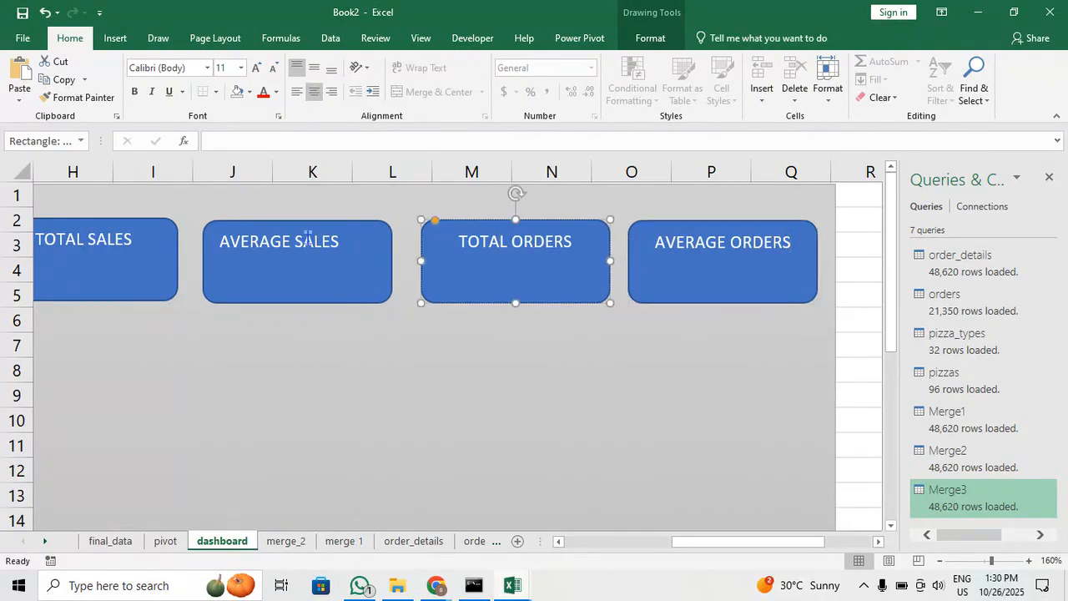
pyautogui.click(300, 241)
pyautogui.click(311, 93)
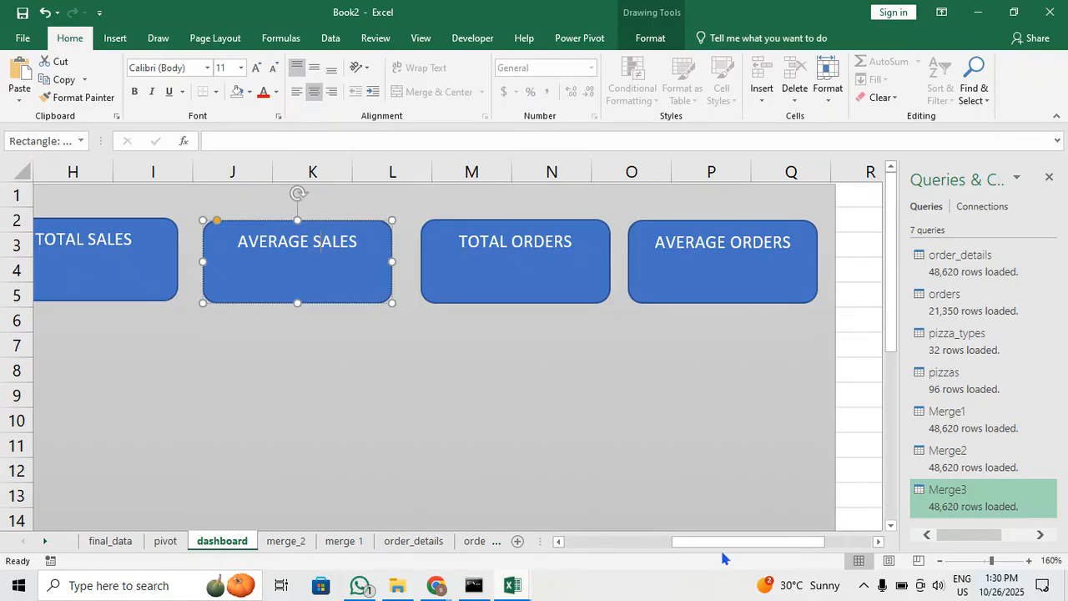
# Review the four labelled cards together with the title and month slicer across the whole dashboard
pyautogui.moveTo(710, 541); pyautogui.dragTo(673, 544)
pyautogui.click(509, 422)
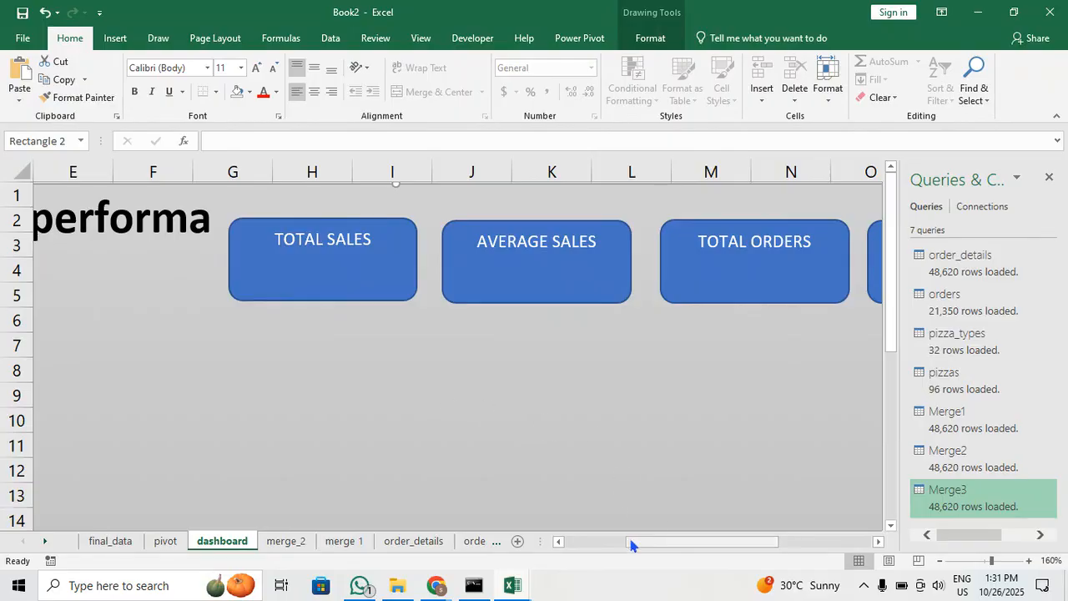
pyautogui.moveTo(632, 542); pyautogui.dragTo(648, 544)
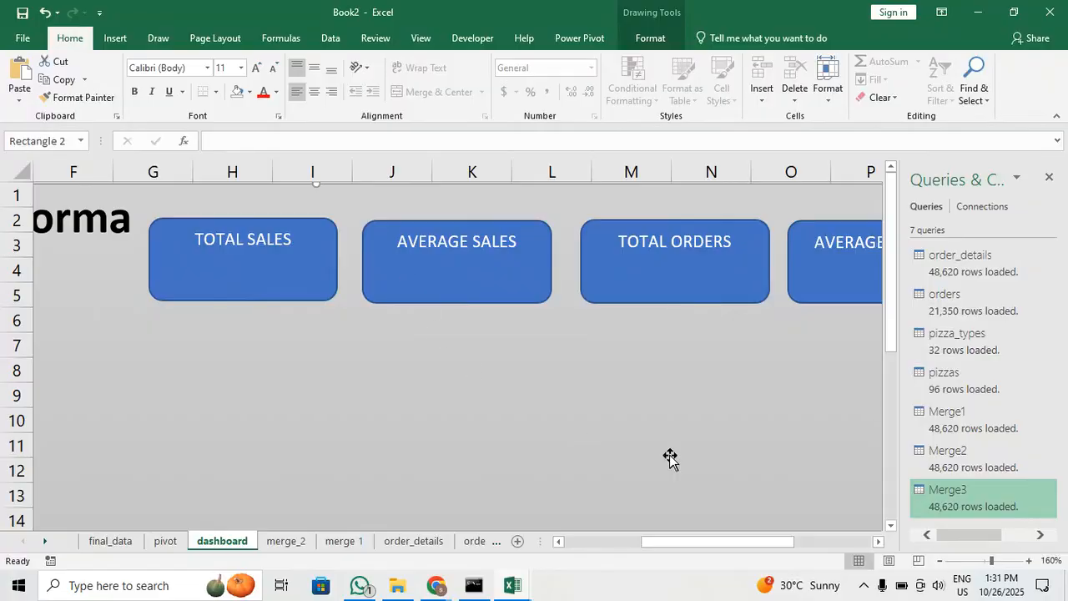
pyautogui.scroll(-1, 588, 458)
pyautogui.scroll(-3, 585, 450)
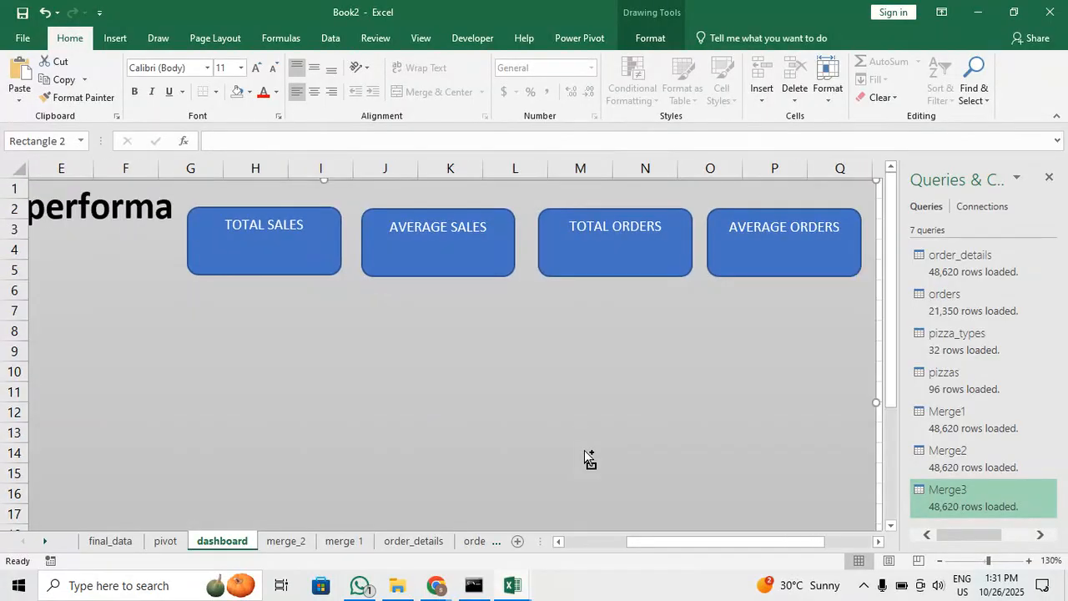
pyautogui.scroll(-1, 451, 394)
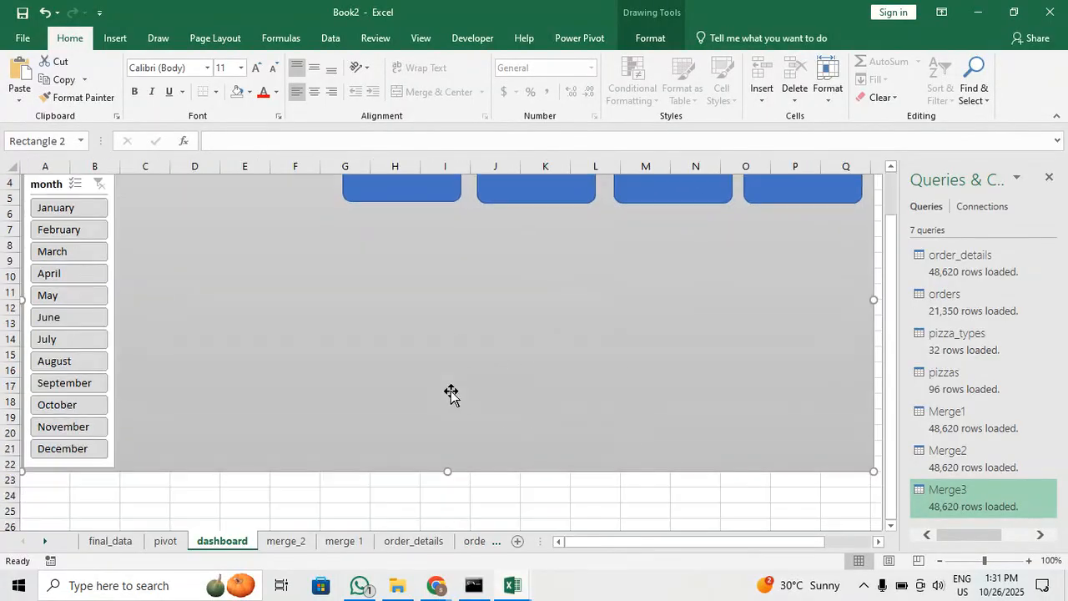
pyautogui.scroll(1, 435, 388)
pyautogui.scroll(-1, 435, 390)
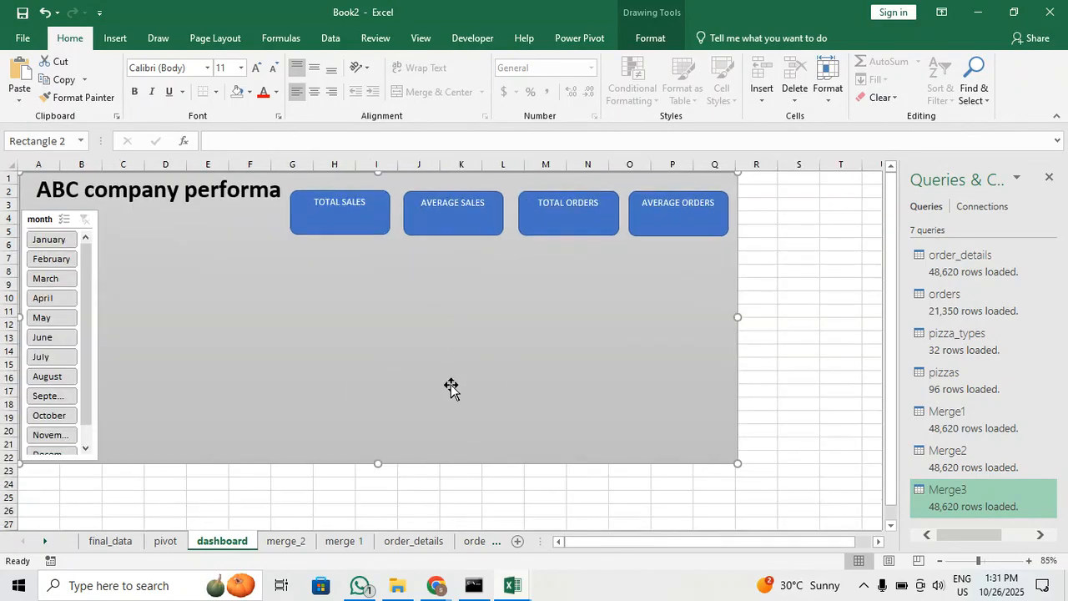
pyautogui.scroll(1, 347, 392)
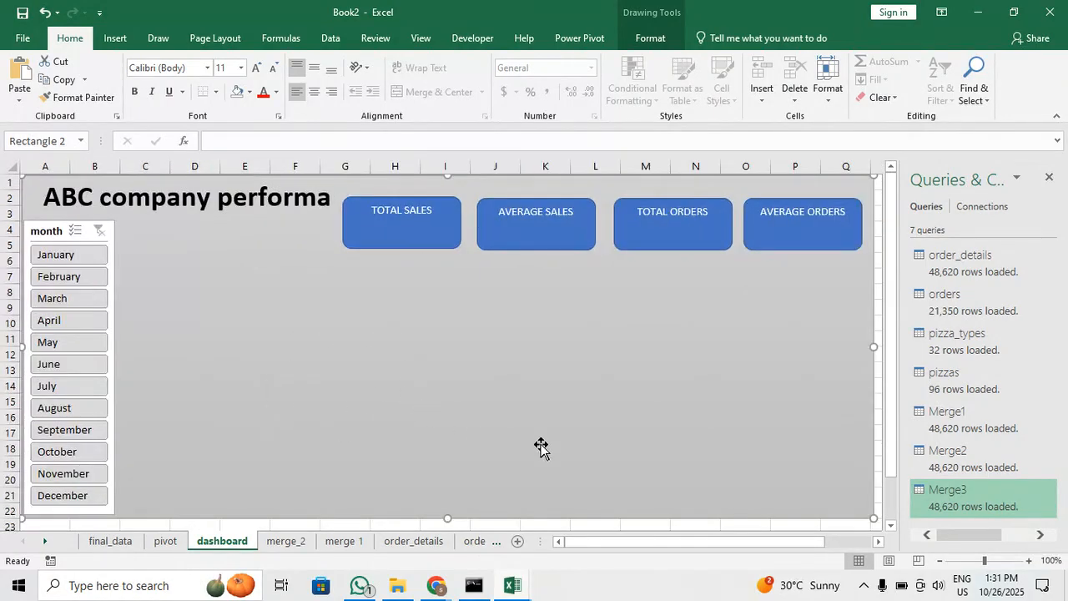
# Insert a Line pivot chart from the hourly Sum of quantity pivot table on the pivot sheet
pyautogui.click(165, 541)
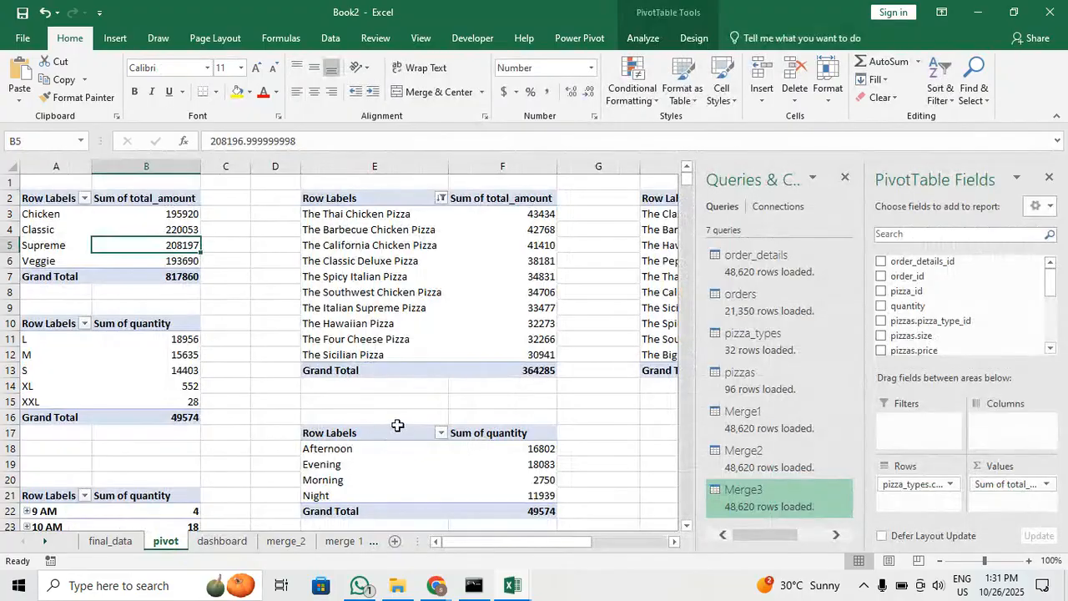
pyautogui.scroll(-3, 300, 447)
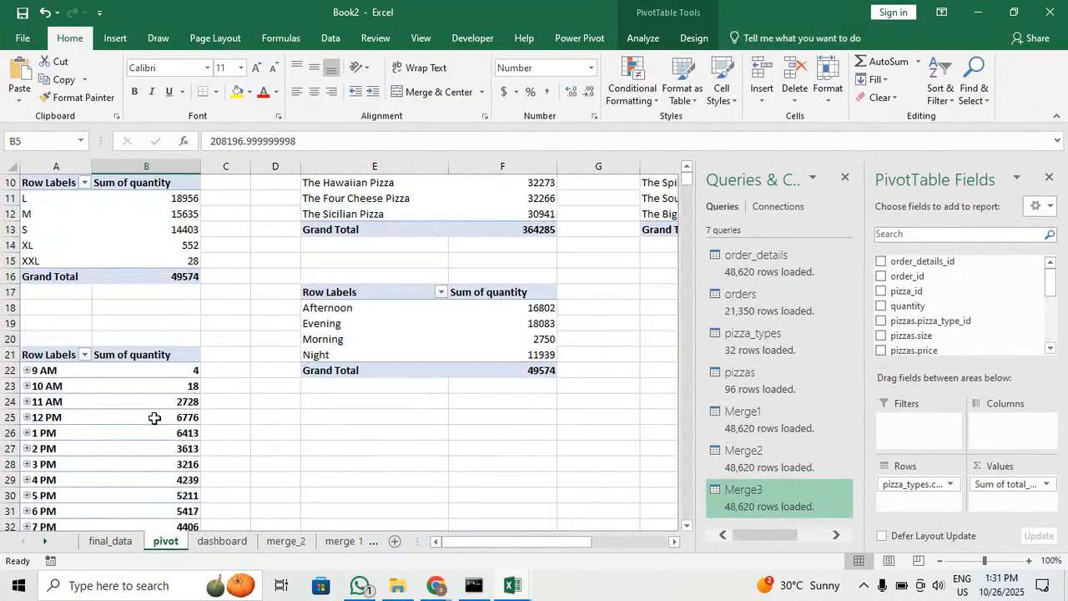
pyautogui.scroll(-3, 153, 406)
pyautogui.click(94, 276)
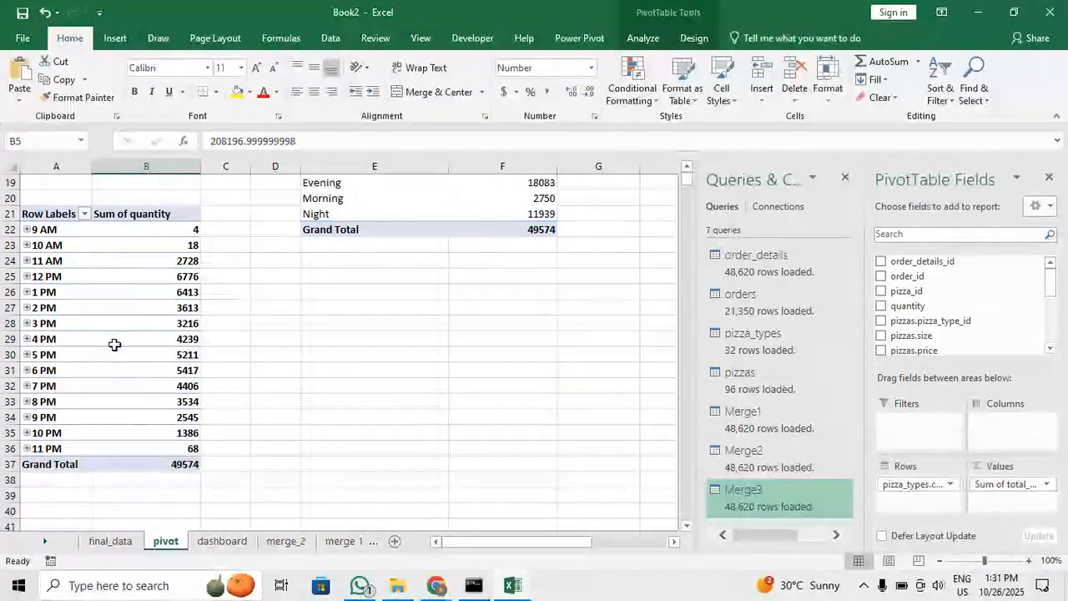
pyautogui.click(79, 234)
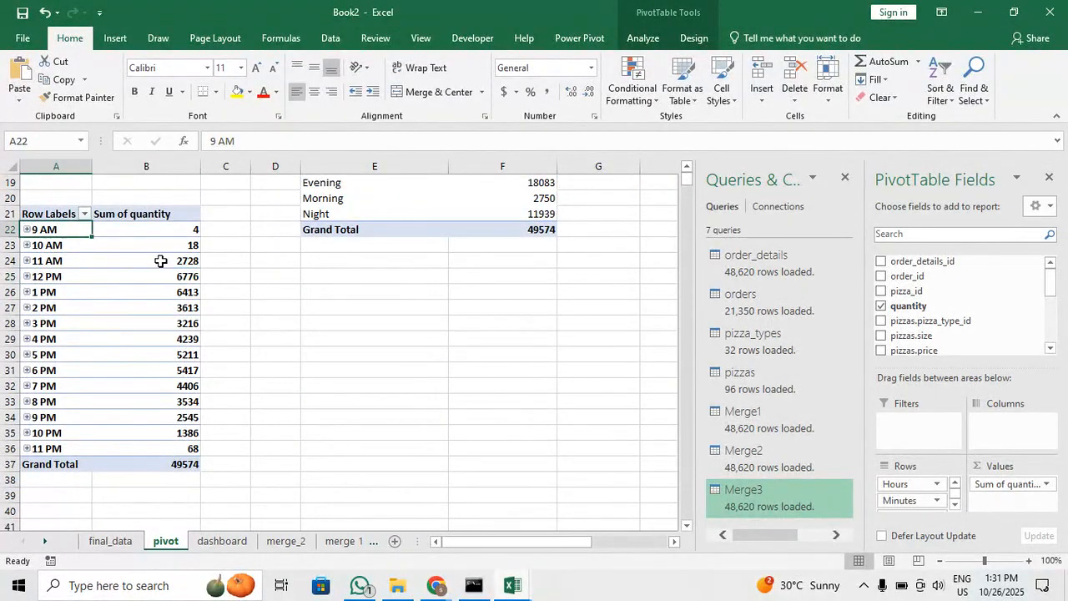
pyautogui.click(117, 37)
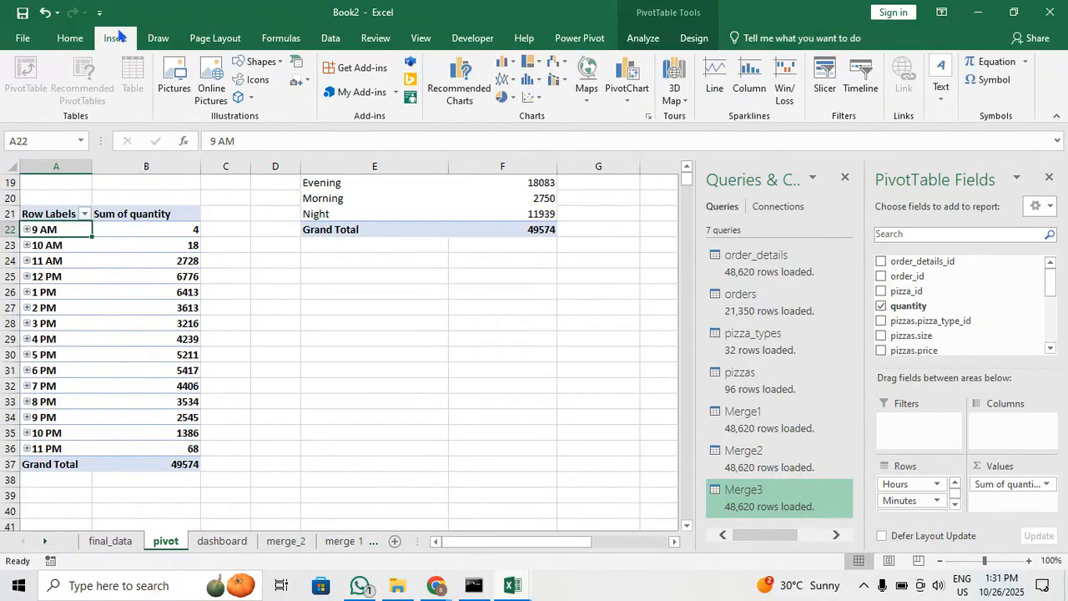
pyautogui.click(693, 38)
pyautogui.click(643, 37)
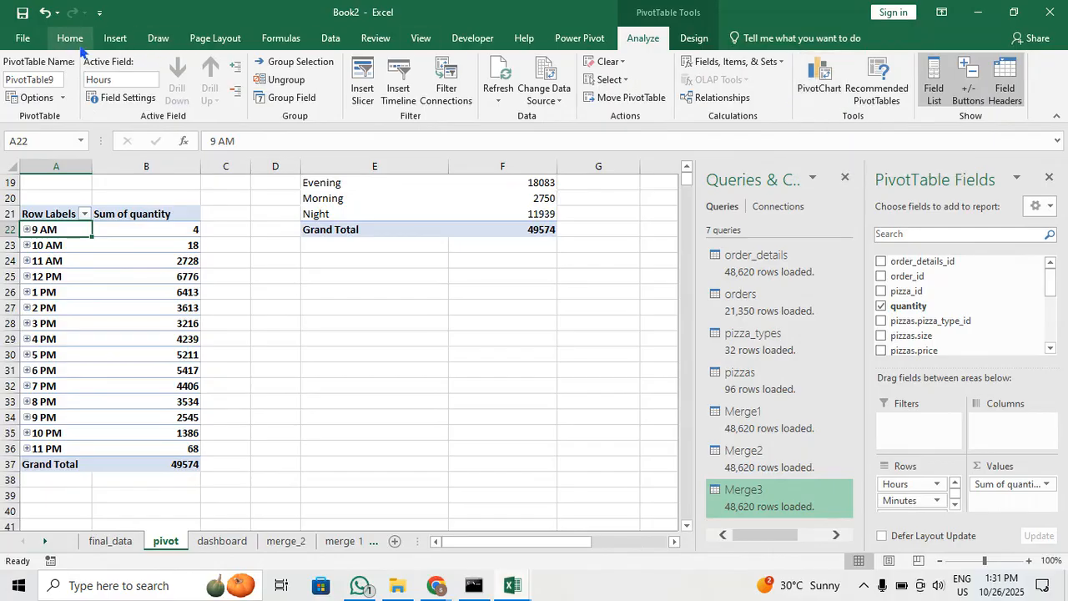
pyautogui.click(115, 37)
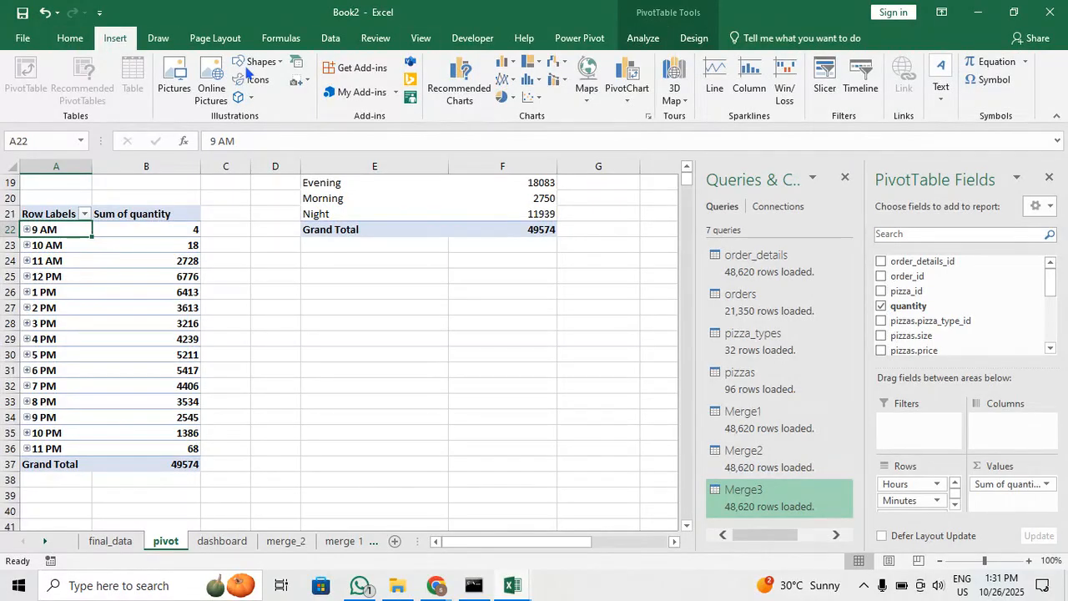
pyautogui.click(459, 83)
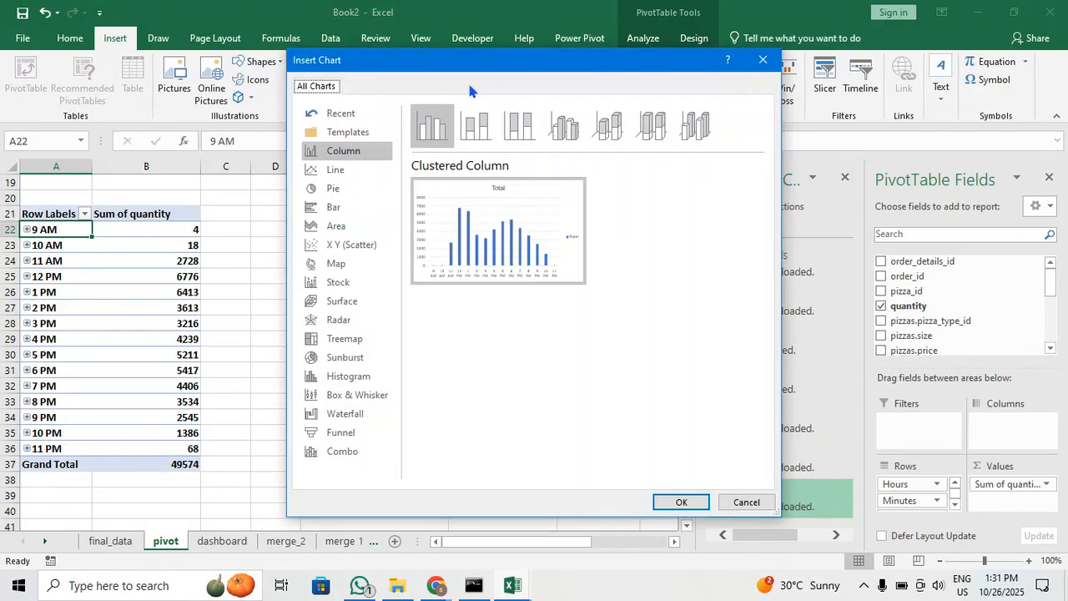
pyautogui.click(342, 169)
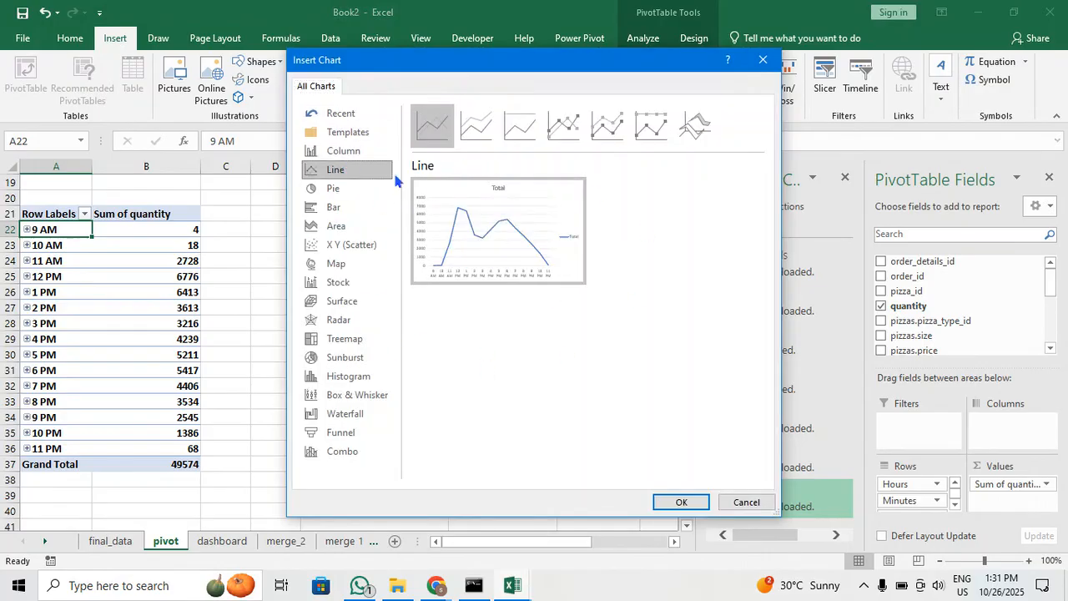
pyautogui.click(680, 503)
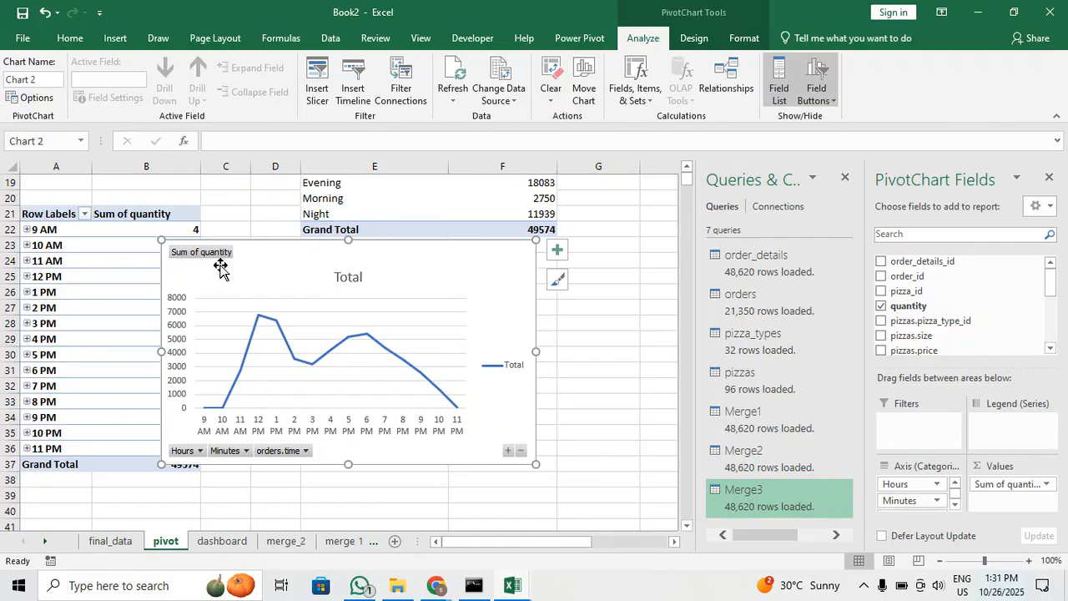
# Hide all field buttons on the hourly line chart and delete its legend
pyautogui.click(199, 451)
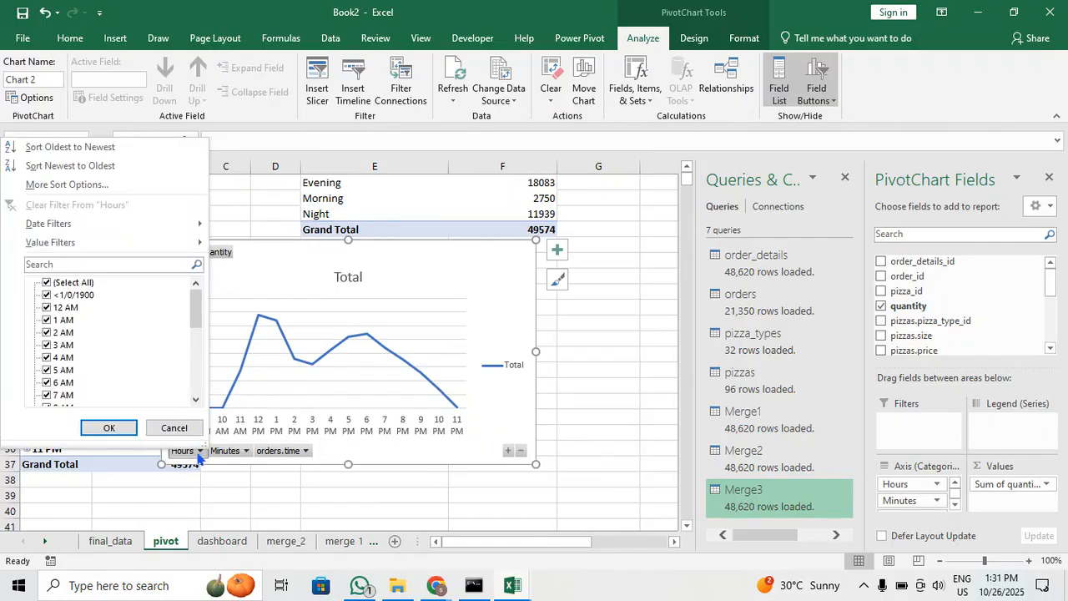
pyautogui.click(248, 452)
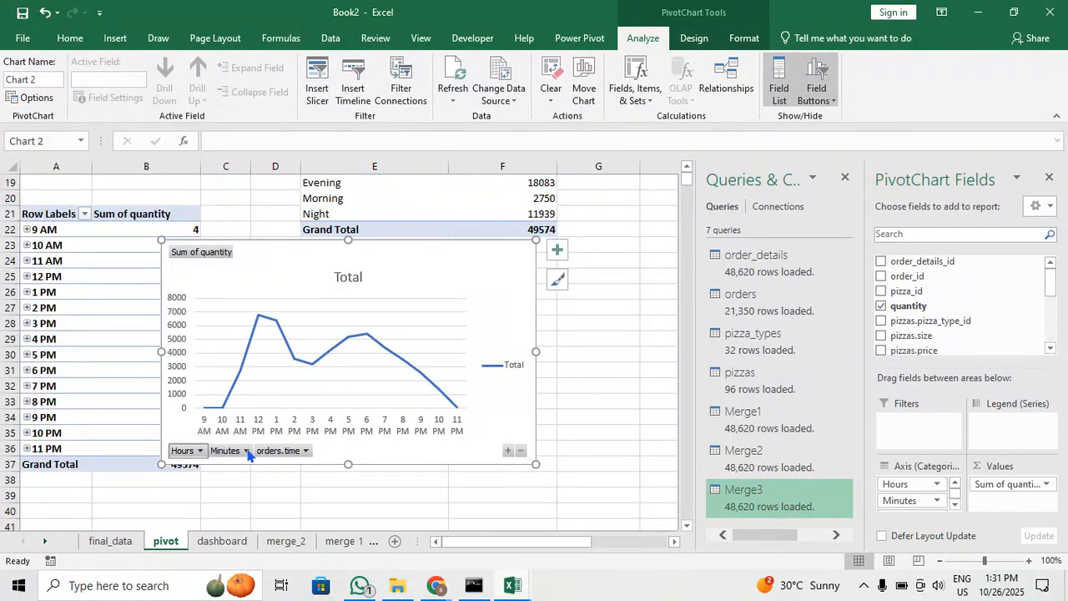
pyautogui.click(292, 453)
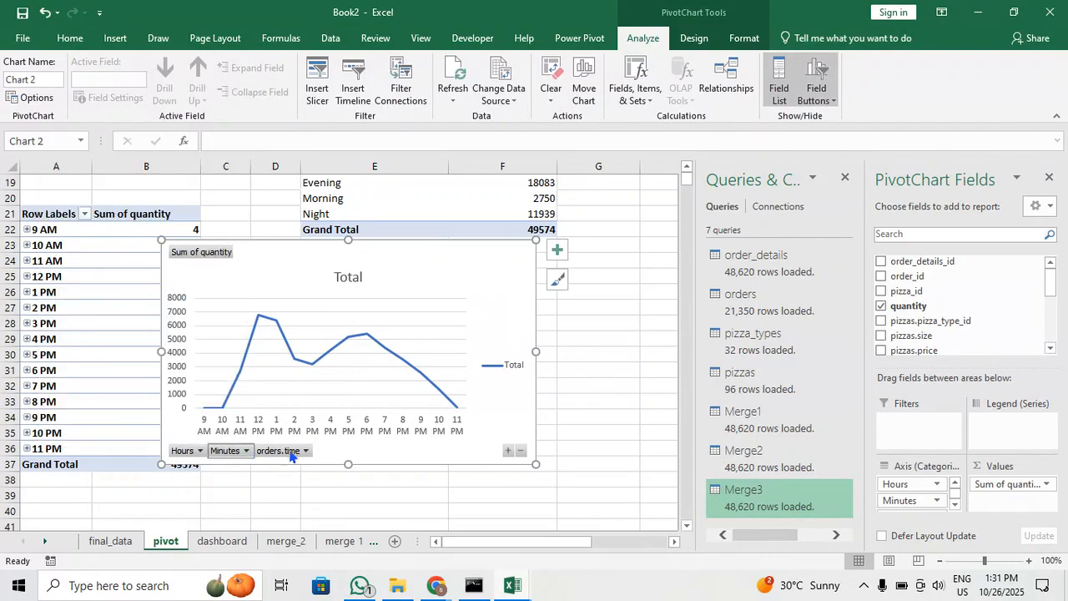
pyautogui.click(245, 465)
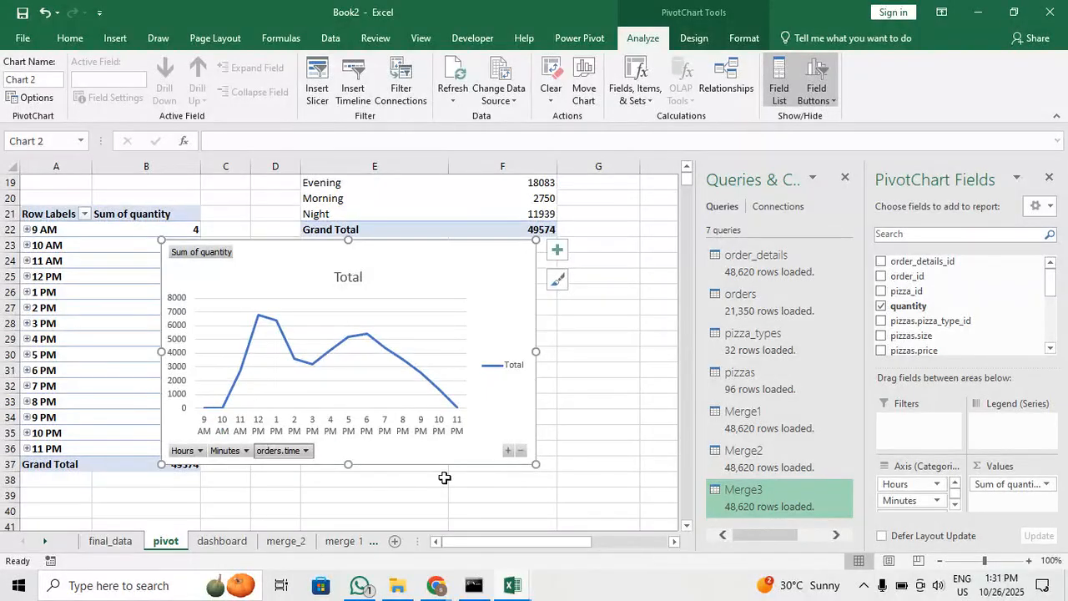
pyautogui.rightClick(277, 456)
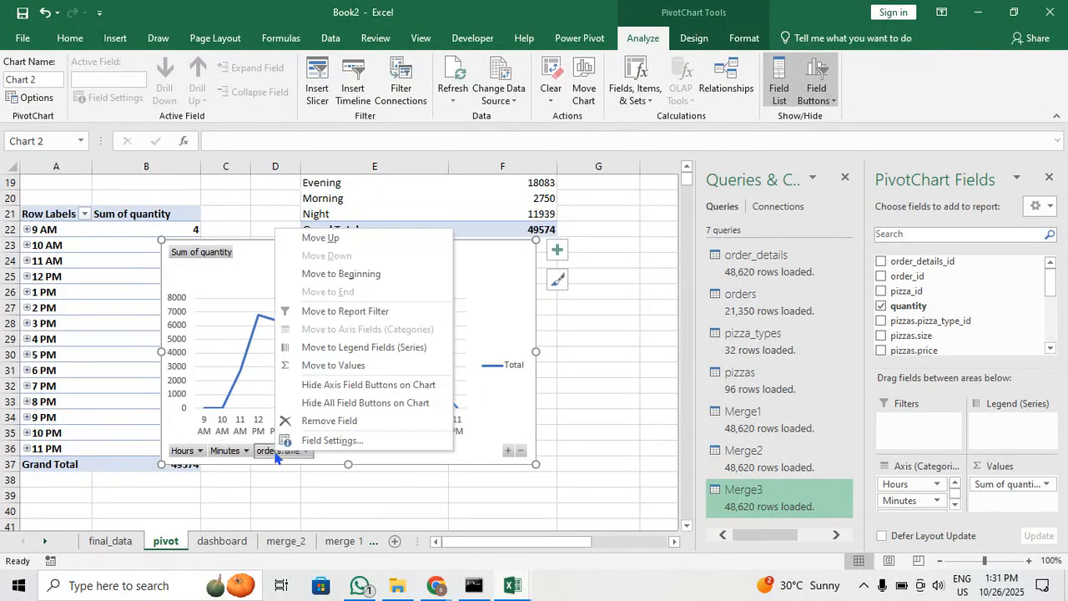
pyautogui.click(377, 409)
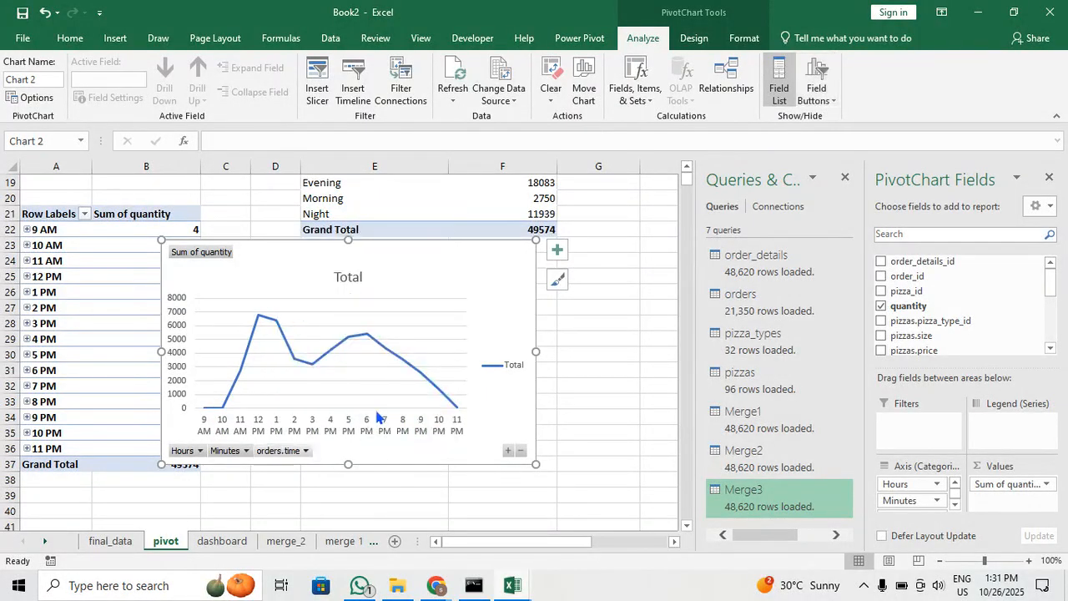
pyautogui.click(517, 372)
pyautogui.press('Delete')
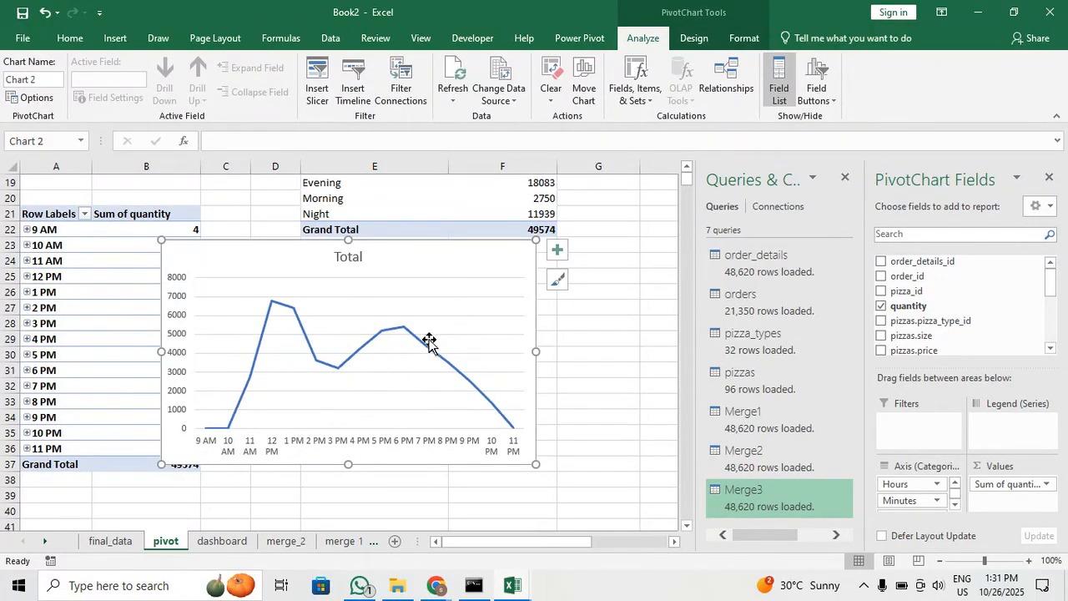
# Change the line chart's title to ORDERS
pyautogui.click(347, 253)
pyautogui.doubleClick(372, 259)
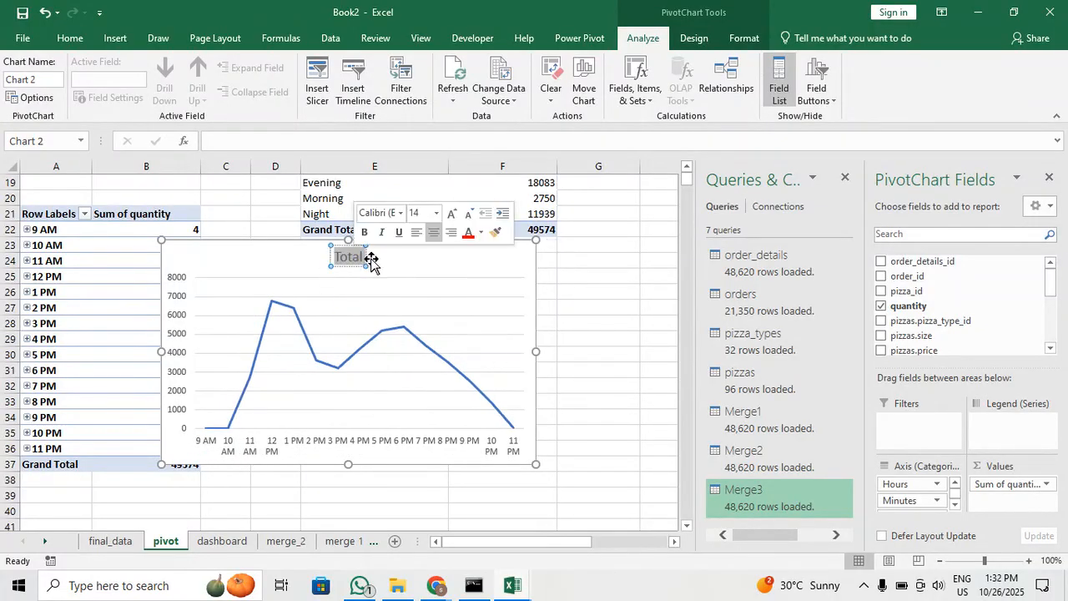
pyautogui.write('ORD')
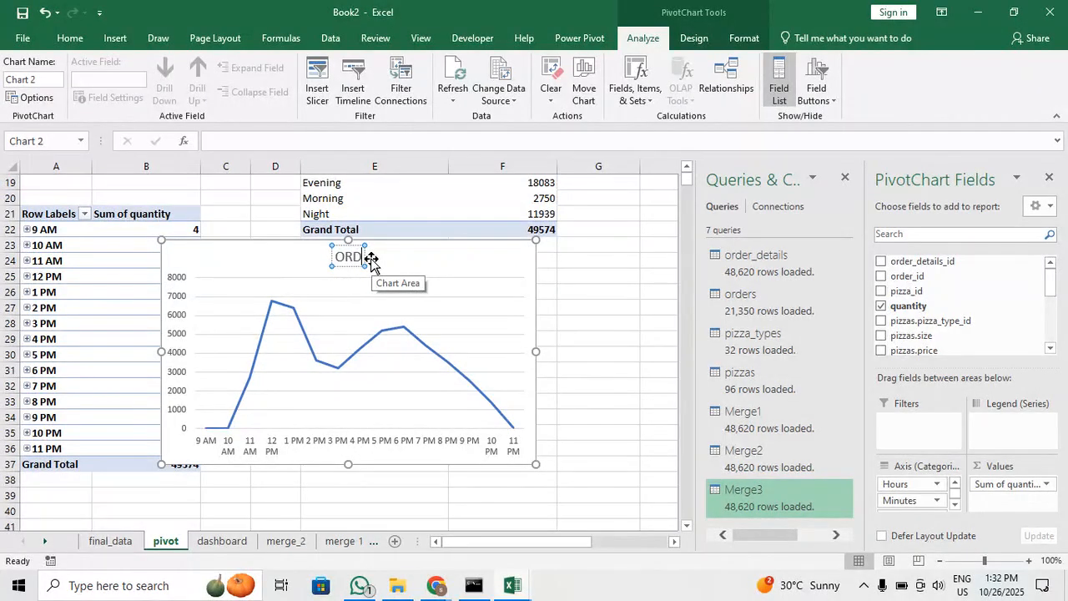
pyautogui.write('ERS')
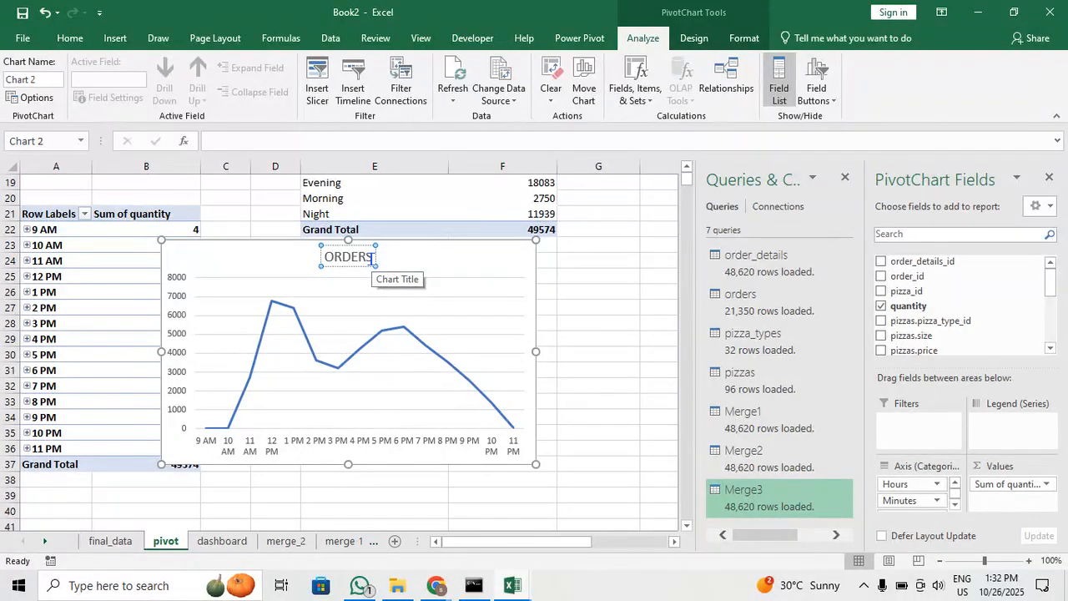
pyautogui.press('Return')
pyautogui.press('BackSpace')
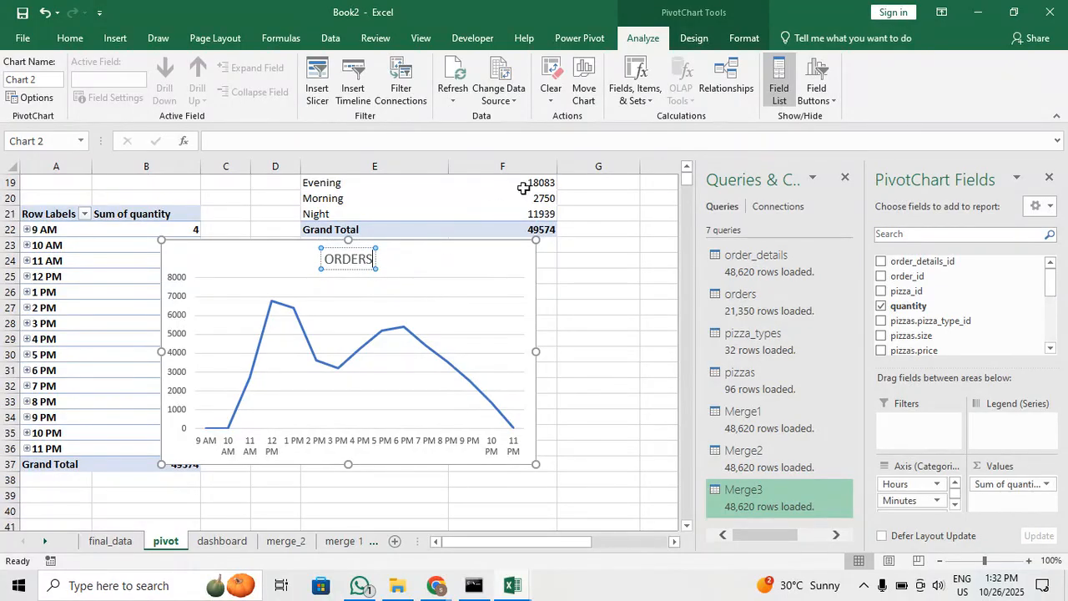
# Set the ORDERS chart title to Centered Overlay and widen the chart so each hour label fits on one line
pyautogui.click(693, 38)
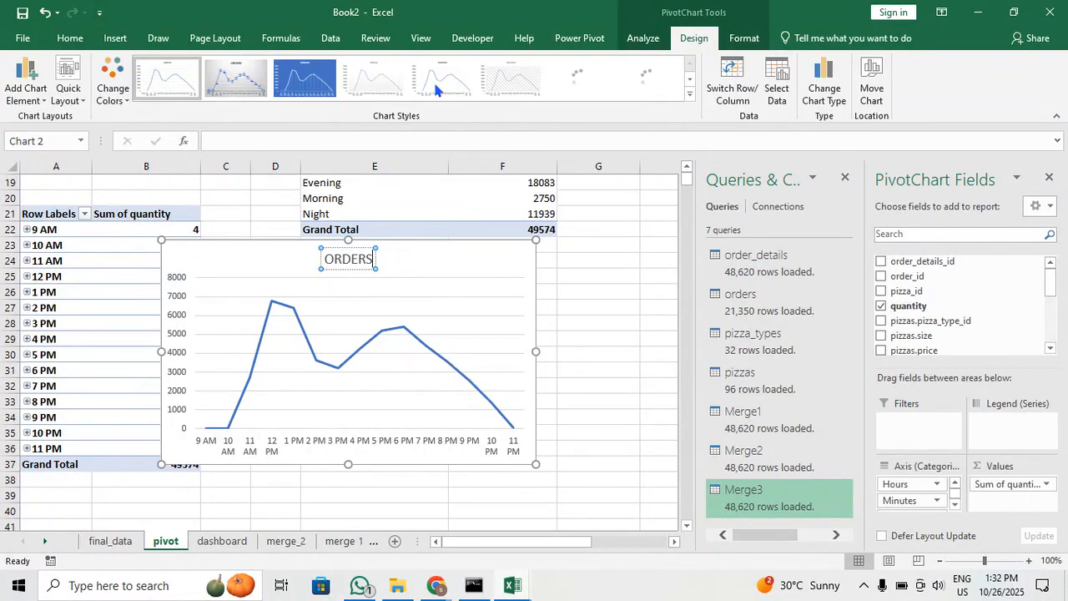
pyautogui.click(37, 99)
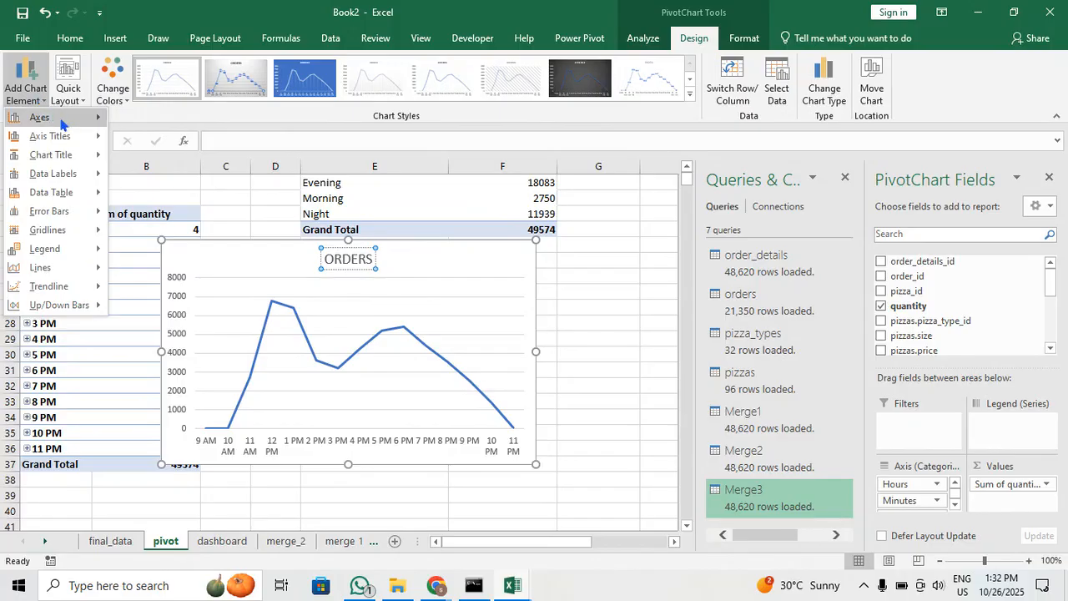
pyautogui.moveTo(89, 156)
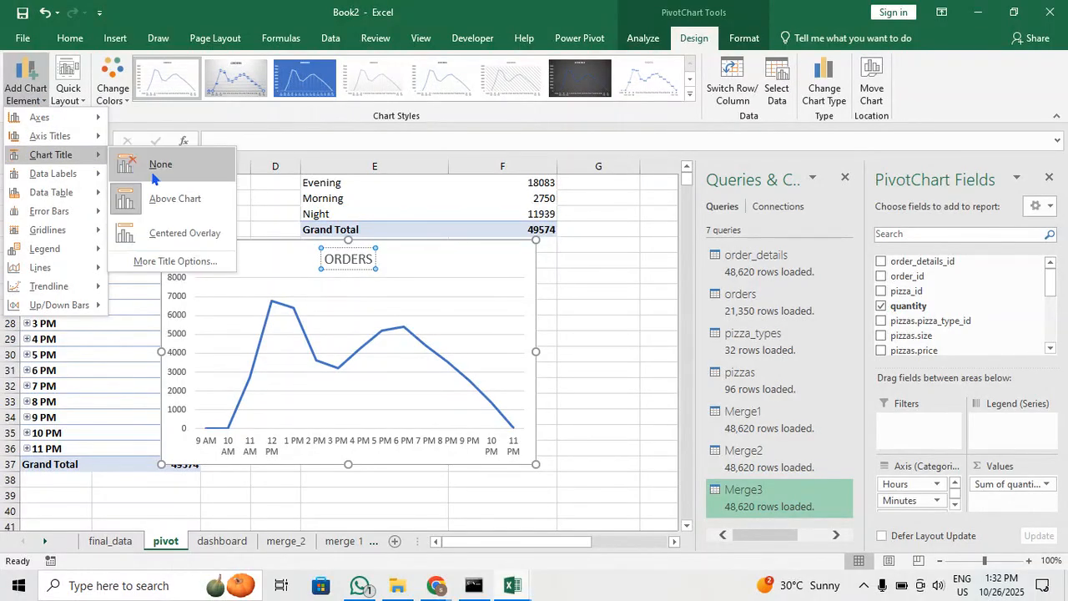
pyautogui.click(174, 226)
pyautogui.click(375, 272)
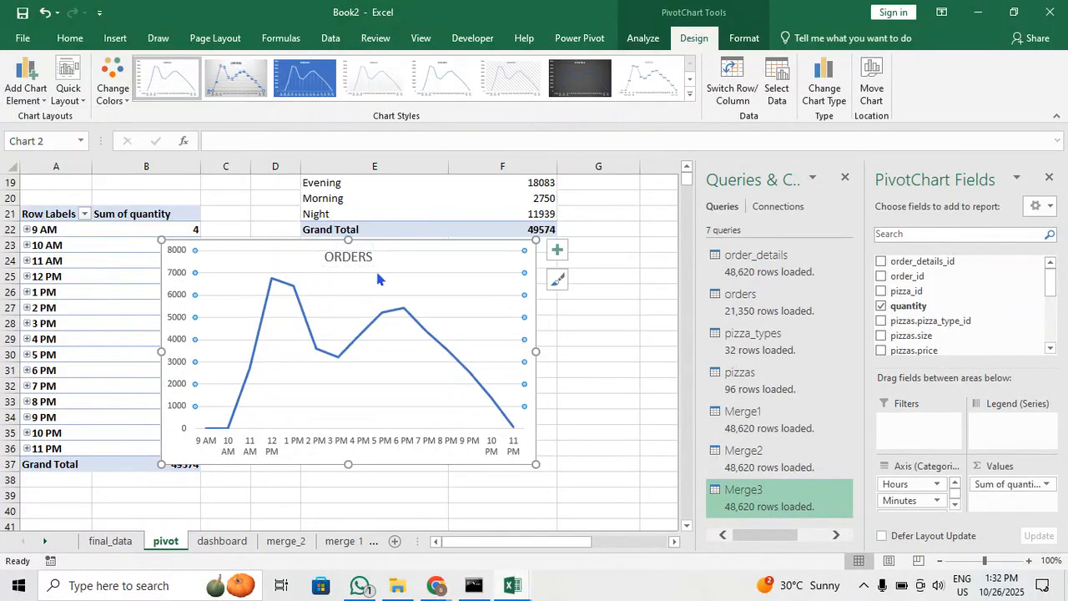
pyautogui.click(456, 460)
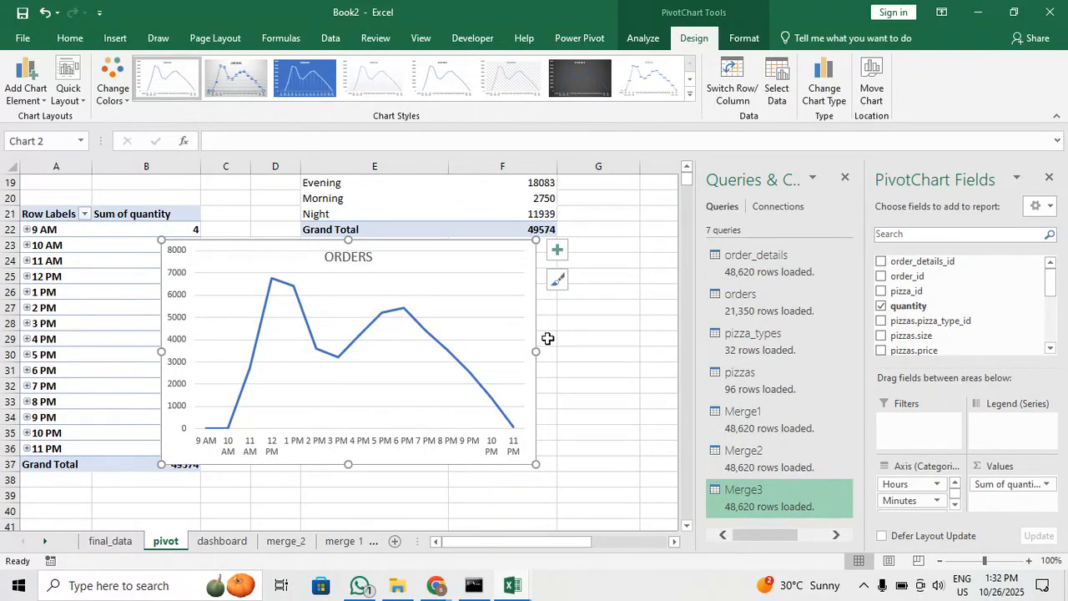
pyautogui.moveTo(540, 353); pyautogui.dragTo(610, 352)
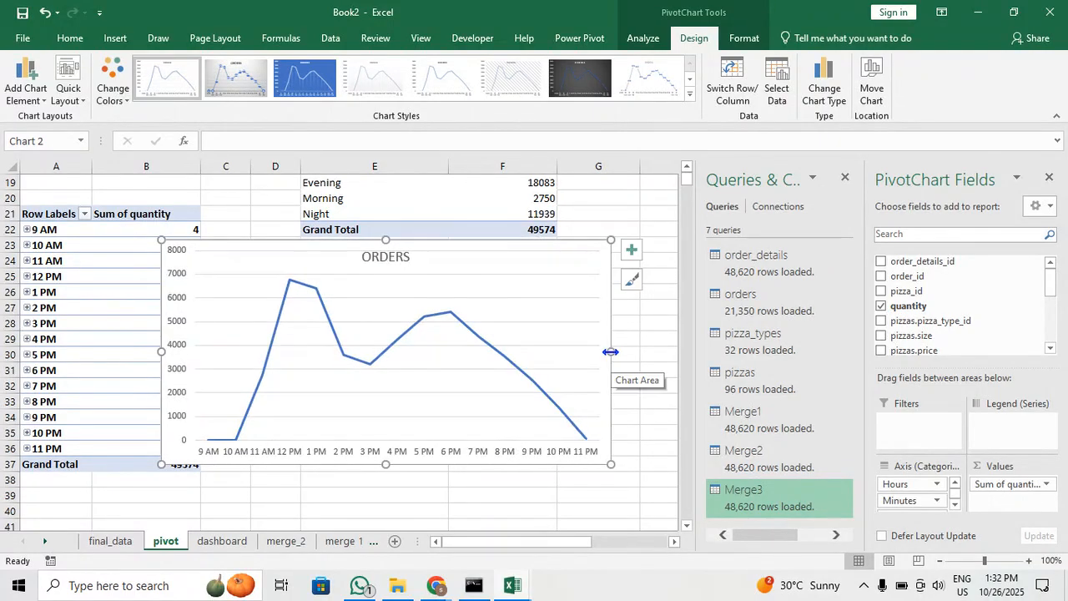
# Cut the ORDERS chart, paste it onto the dashboard sheet and place it below the KPI cards
pyautogui.hotkey('ctrl', 'x')
pyautogui.click(222, 541)
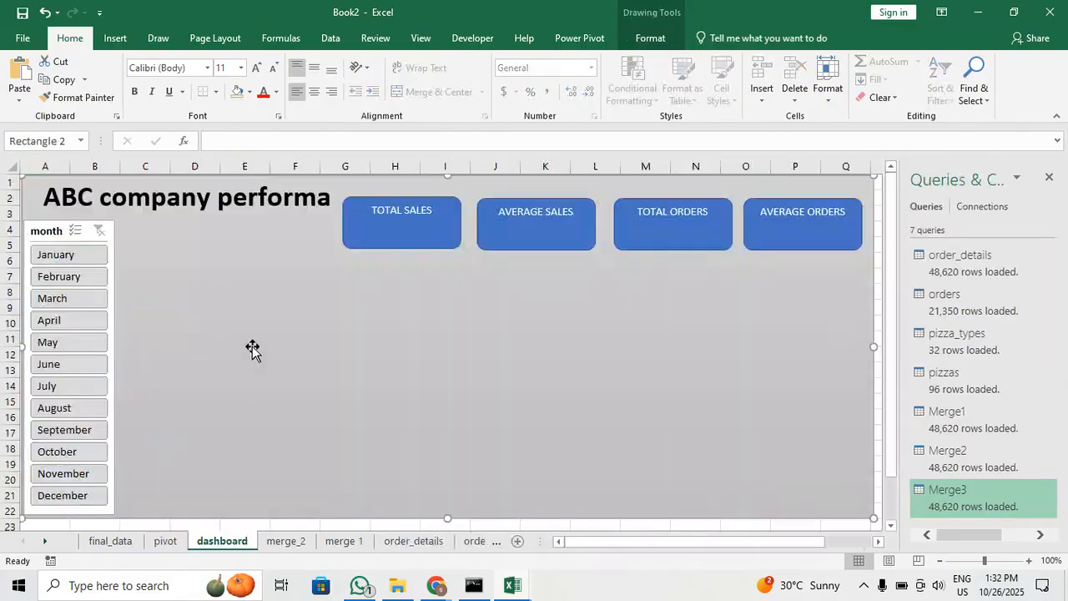
pyautogui.hotkey('ctrl', 'v')
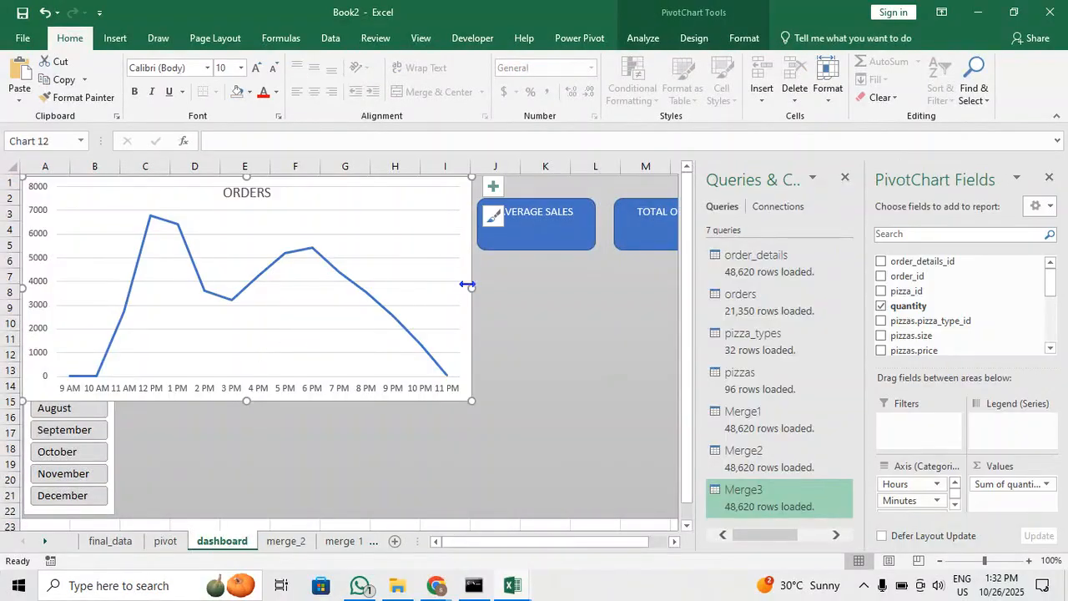
pyautogui.moveTo(495, 541); pyautogui.dragTo(529, 543)
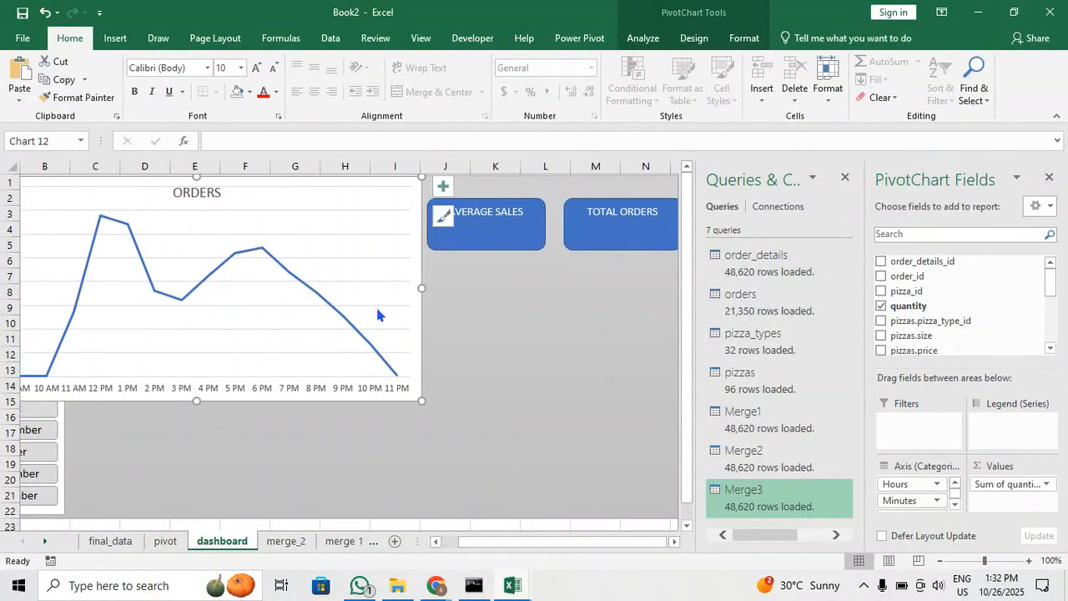
pyautogui.moveTo(405, 363); pyautogui.dragTo(637, 468)
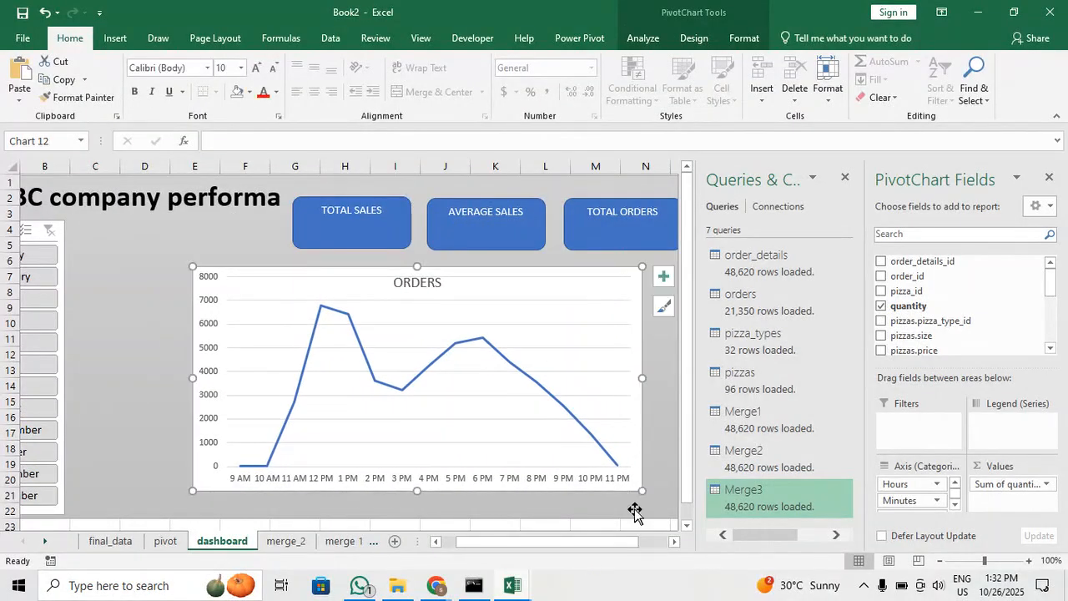
# Move the ORDERS chart into the lower-right corner of the dashboard's grey background and make it slightly taller
pyautogui.scroll(-2, 635, 513)
pyautogui.click(620, 477)
pyautogui.press('Right')
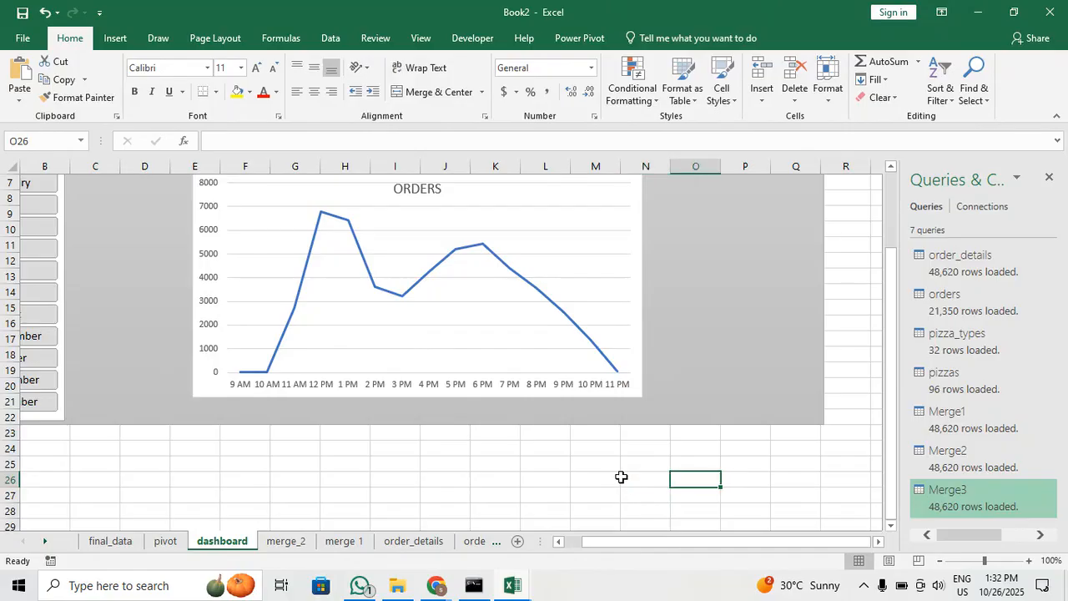
pyautogui.press('Right')
pyautogui.press('Right')
pyautogui.press('Right')
pyautogui.press('Right')
pyautogui.press('Right')
pyautogui.press('Right')
pyautogui.press('Right')
pyautogui.press('Right')
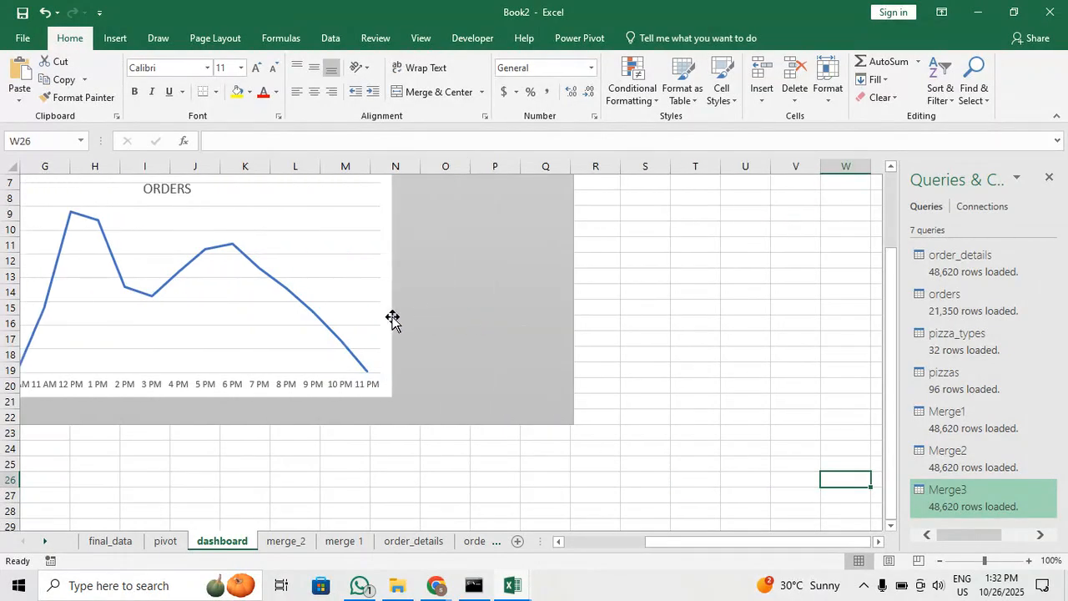
pyautogui.click(392, 319)
pyautogui.moveTo(383, 348)
pyautogui.mouseDown()
pyautogui.moveTo(443, 369)
pyautogui.moveTo(372, 346)
pyautogui.moveTo(384, 343)
pyautogui.mouseUp()
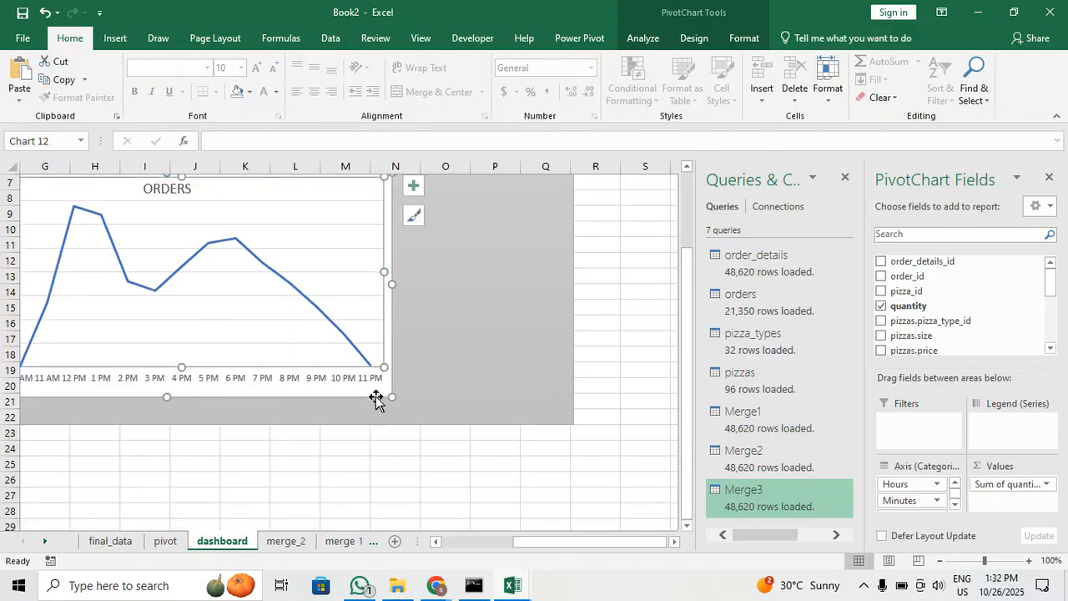
pyautogui.moveTo(376, 400)
pyautogui.mouseDown()
pyautogui.moveTo(386, 389)
pyautogui.moveTo(558, 418)
pyautogui.mouseUp()
pyautogui.moveTo(348, 198); pyautogui.dragTo(350, 190)
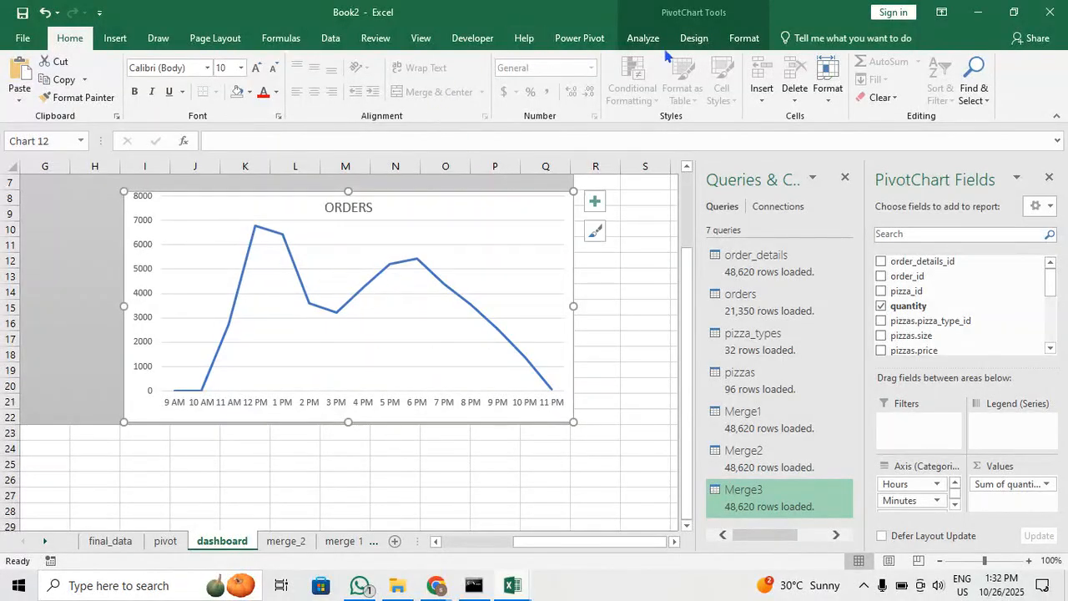
# Set the ORDERS chart area to No Fill and No Outline
pyautogui.click(738, 42)
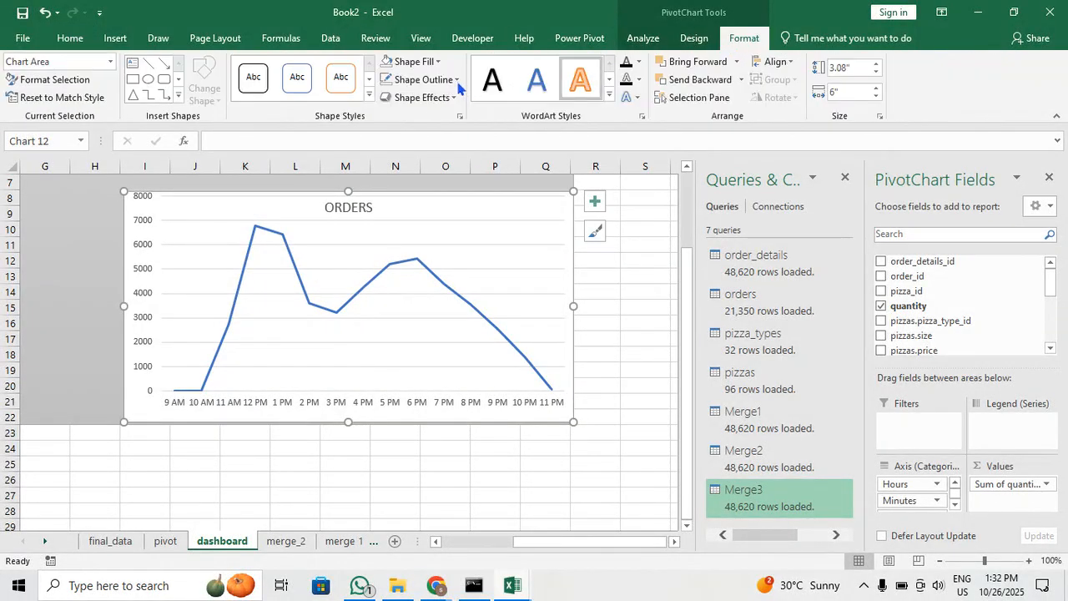
pyautogui.click(426, 65)
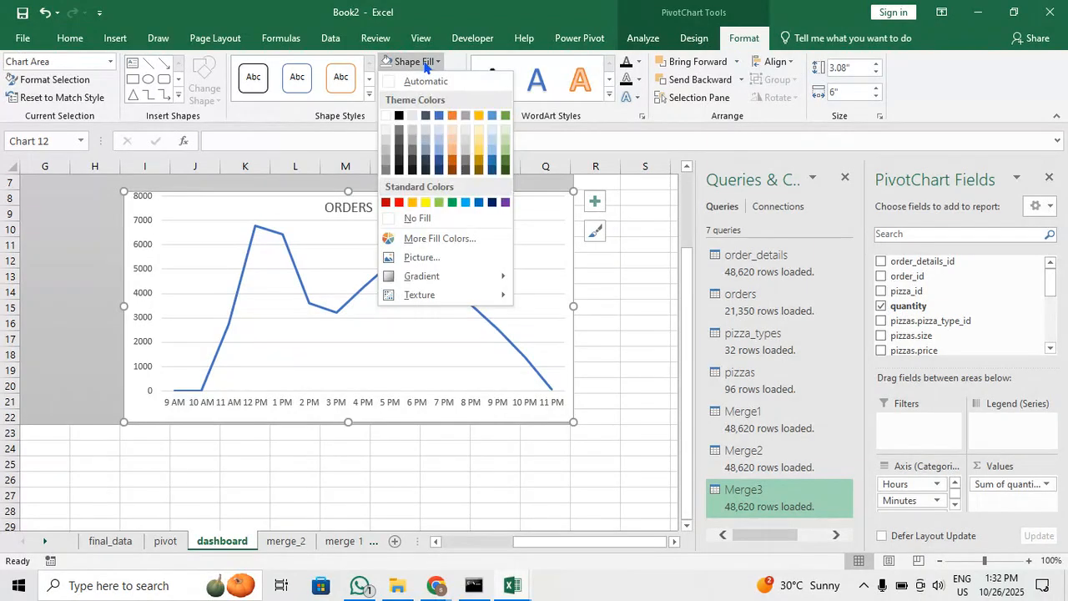
pyautogui.click(455, 219)
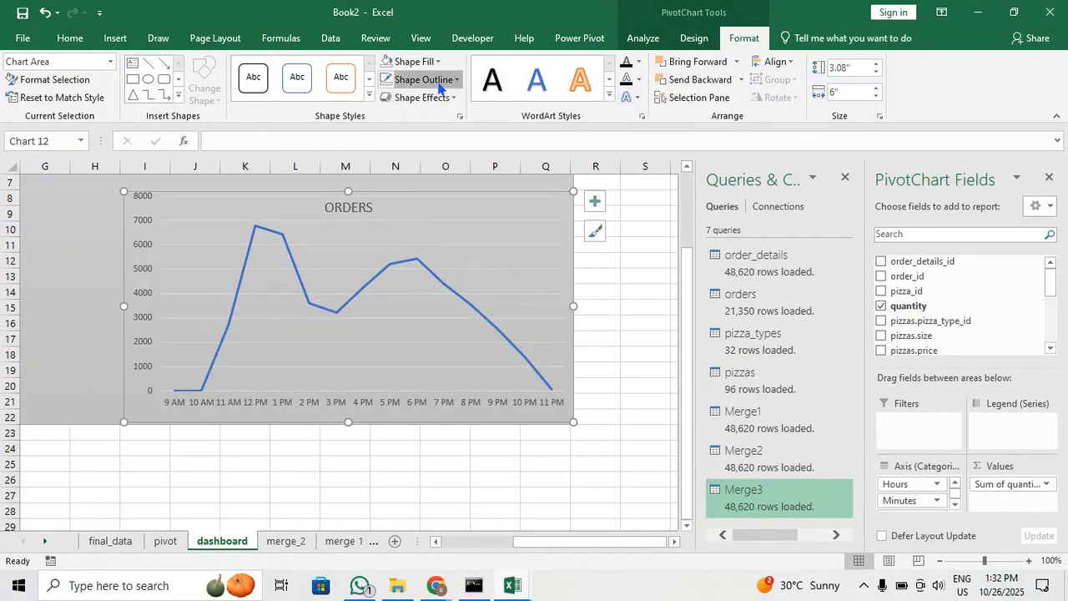
pyautogui.click(441, 80)
pyautogui.click(418, 237)
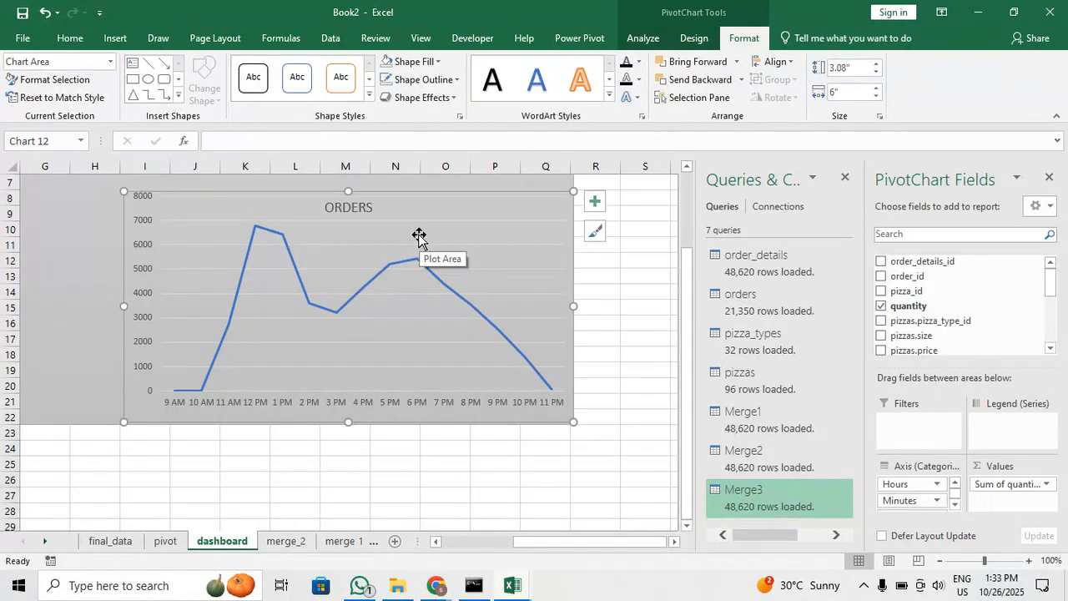
# Delete the horizontal gridlines and the vertical value axis from the ORDERS chart
pyautogui.click(217, 249)
pyautogui.press('Escape')
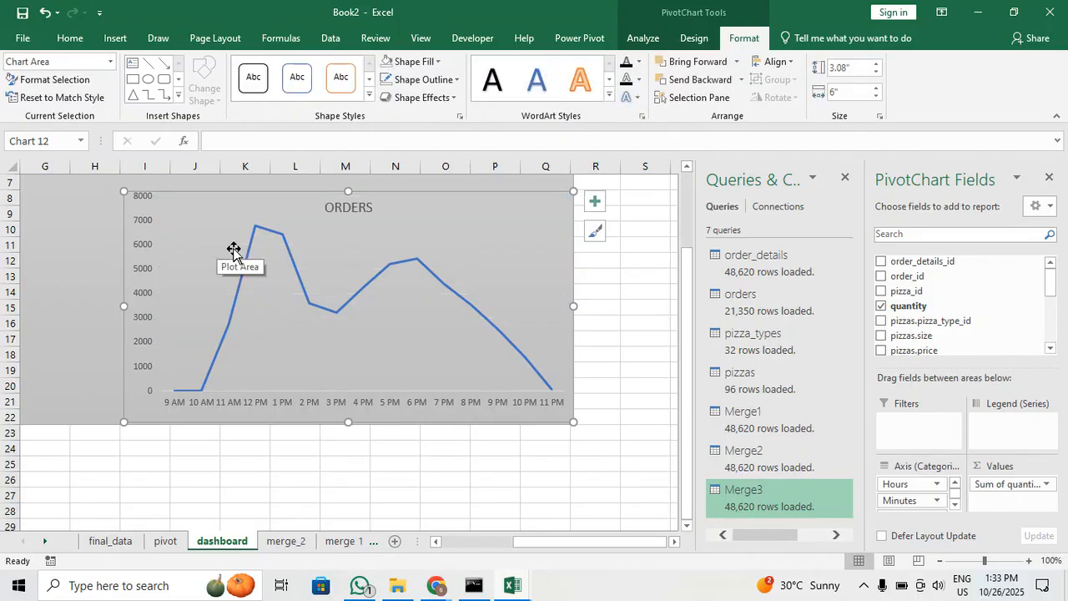
pyautogui.click(147, 276)
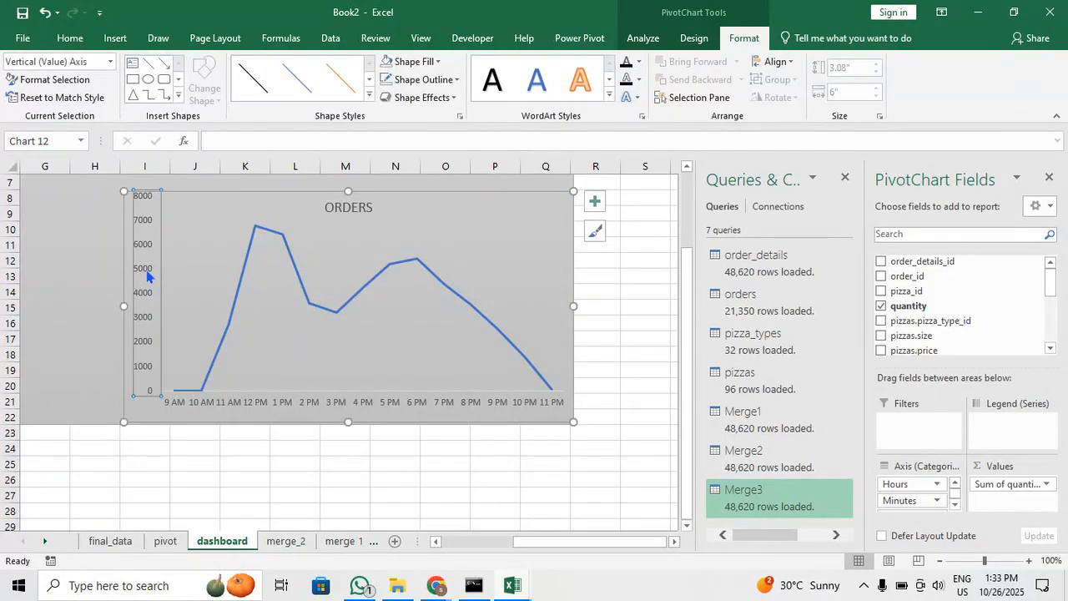
pyautogui.press('Delete')
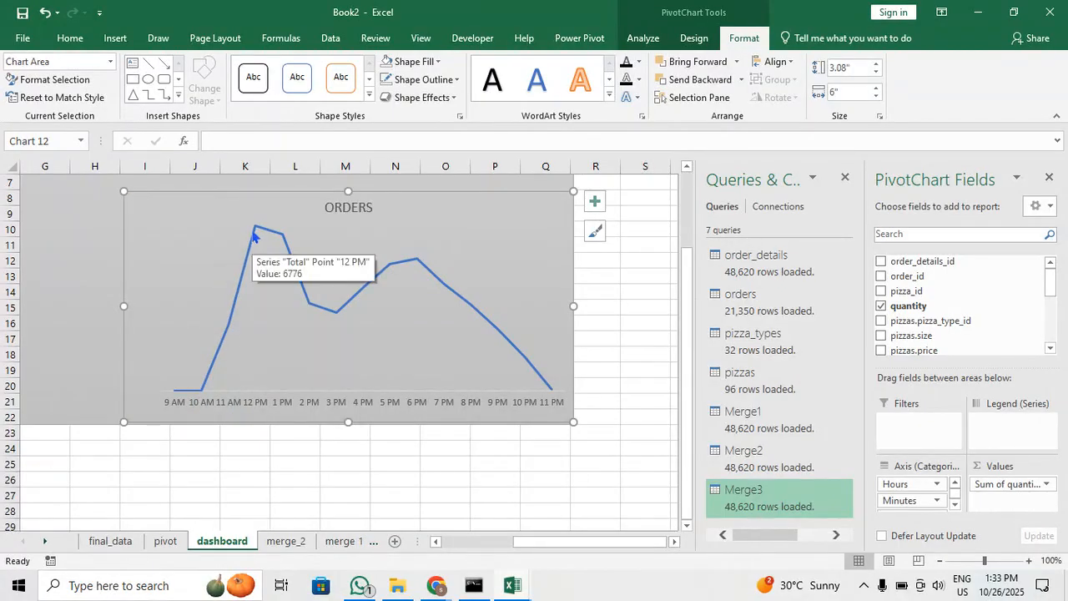
# Select the line series in the ORDERS chart and bring up its formatting options
pyautogui.click(254, 232)
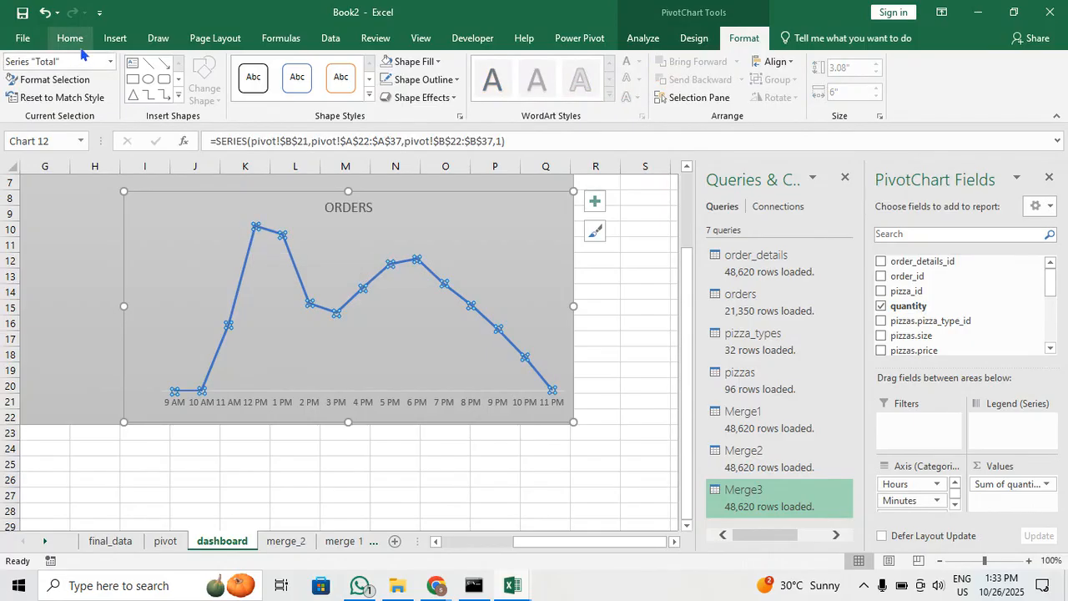
pyautogui.click(70, 38)
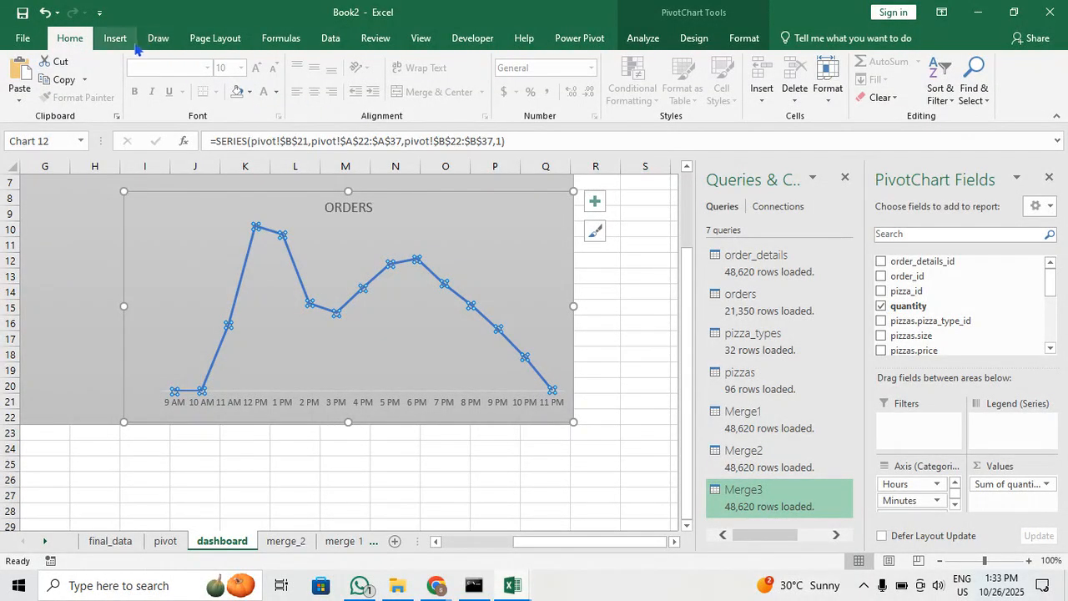
pyautogui.click(116, 38)
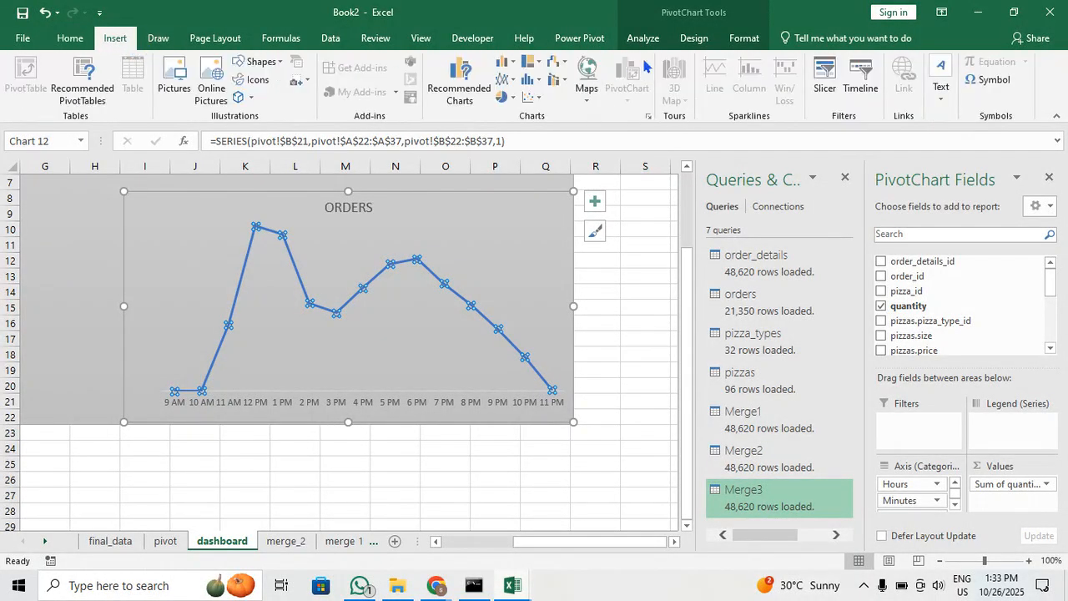
pyautogui.click(744, 38)
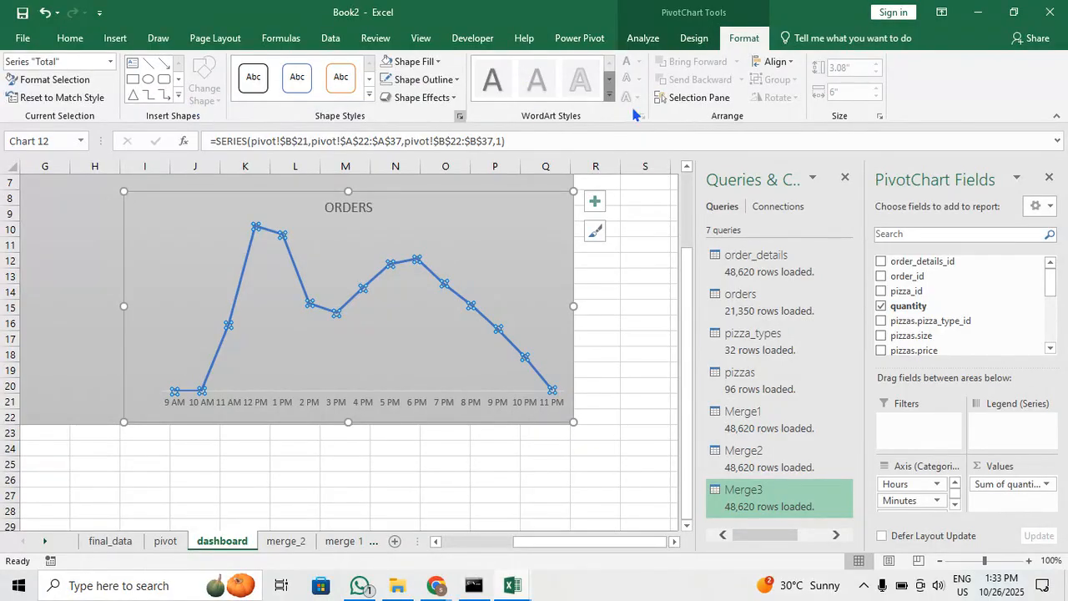
# Apply the solid orange theme shape style from the second row to the ORDERS chart's line series
pyautogui.click(692, 38)
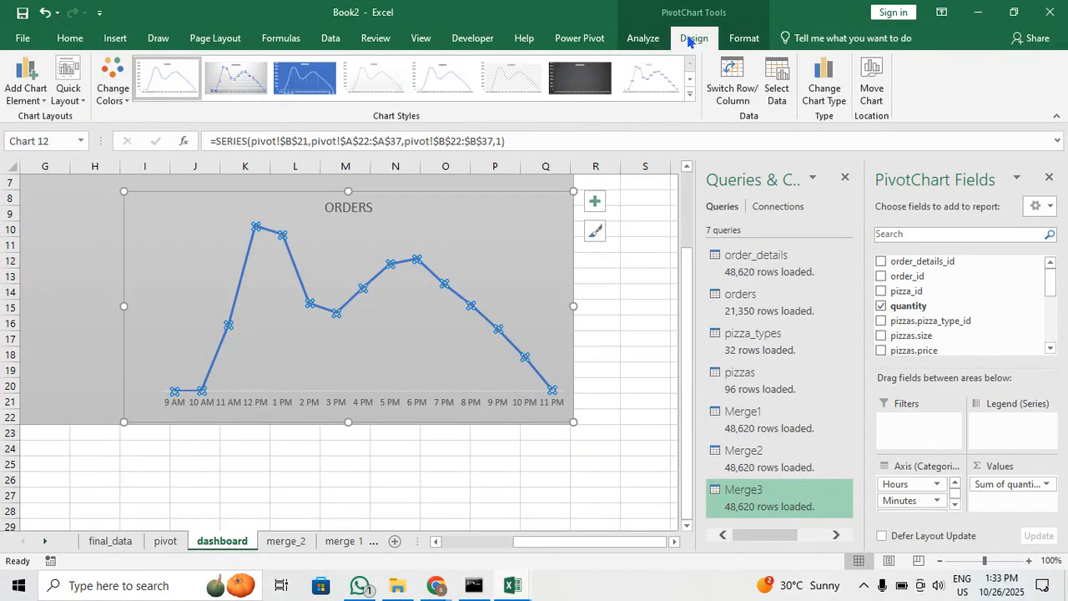
pyautogui.click(741, 40)
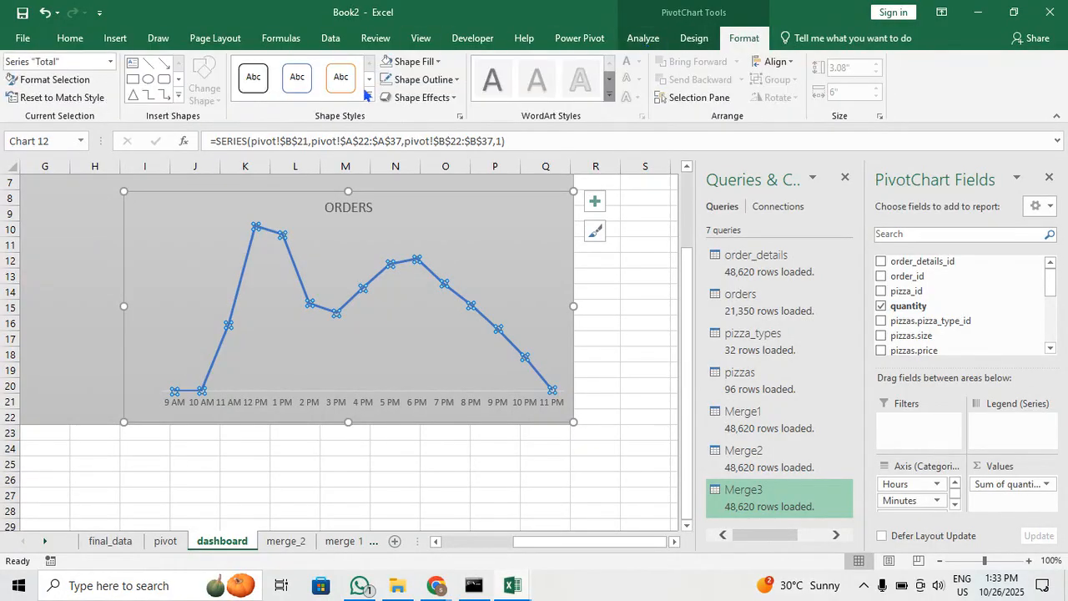
pyautogui.click(368, 95)
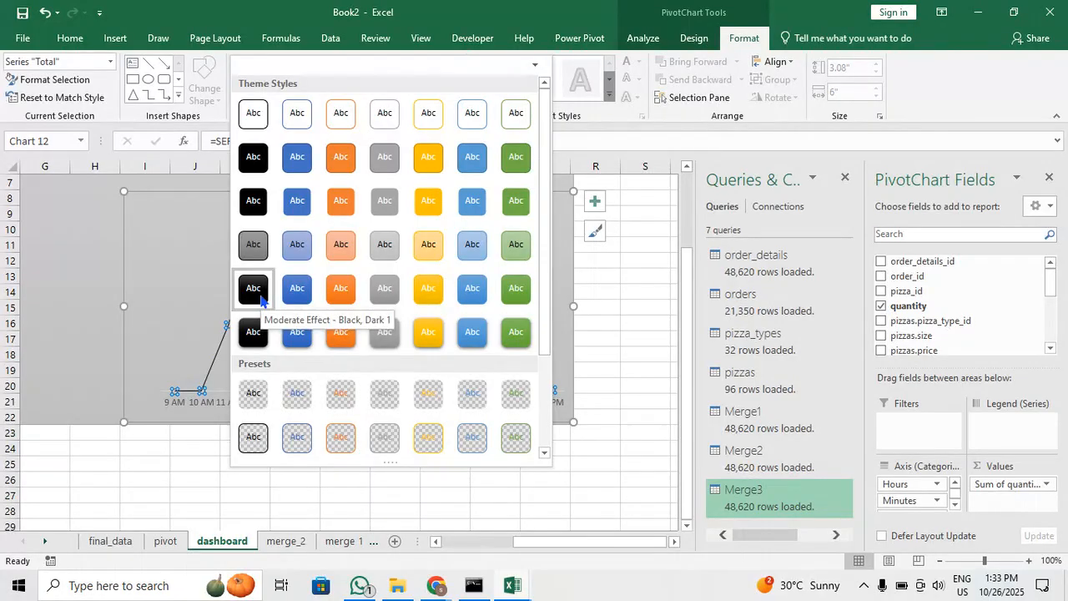
pyautogui.scroll(-3, 427, 367)
pyautogui.scroll(3, 427, 367)
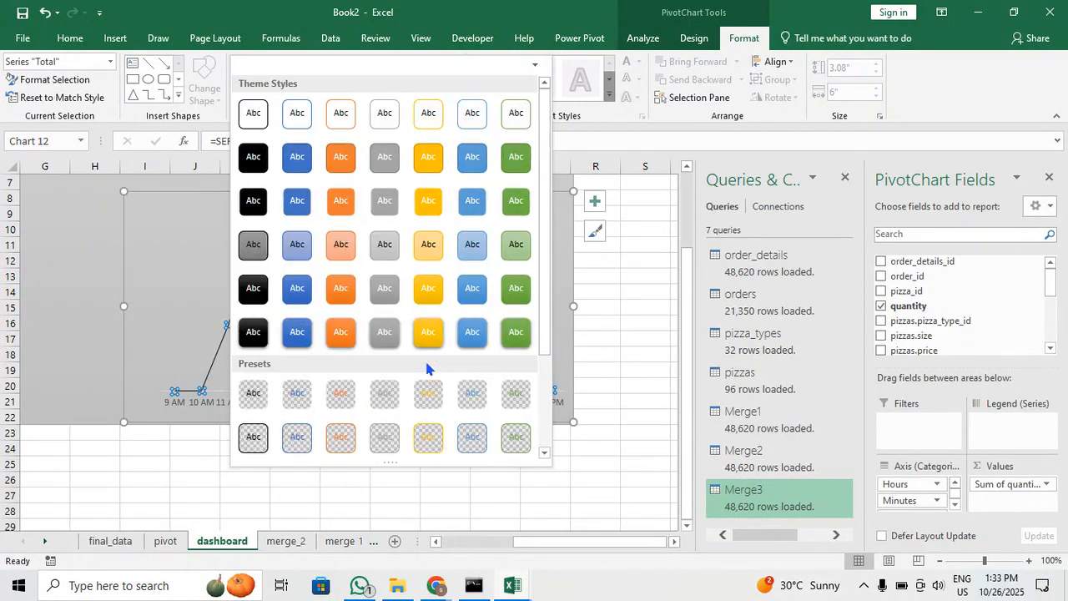
pyautogui.scroll(-3, 299, 140)
pyautogui.scroll(2, 299, 140)
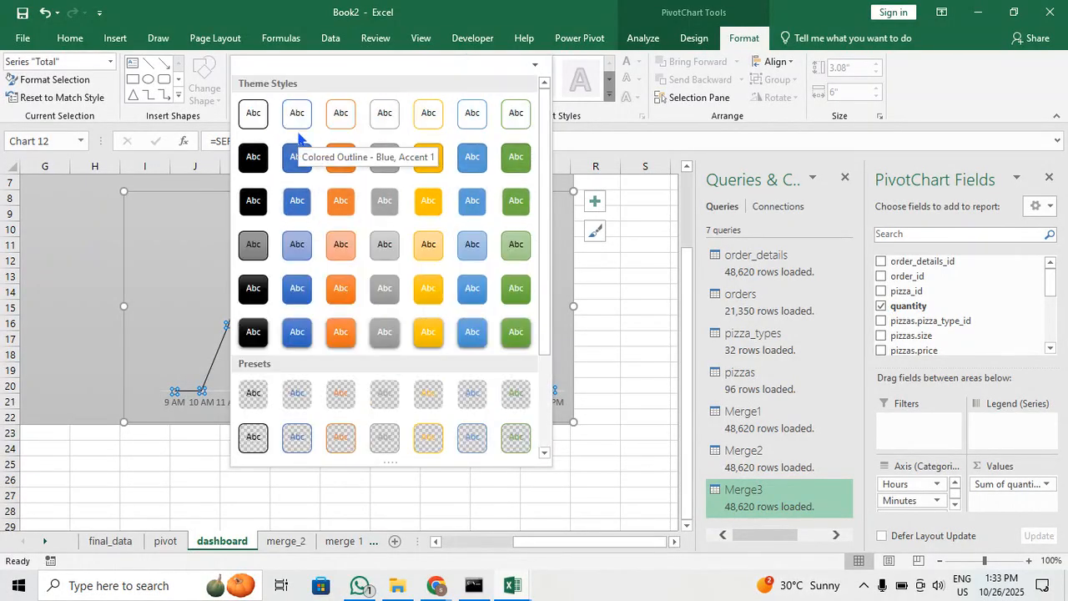
pyautogui.click(341, 158)
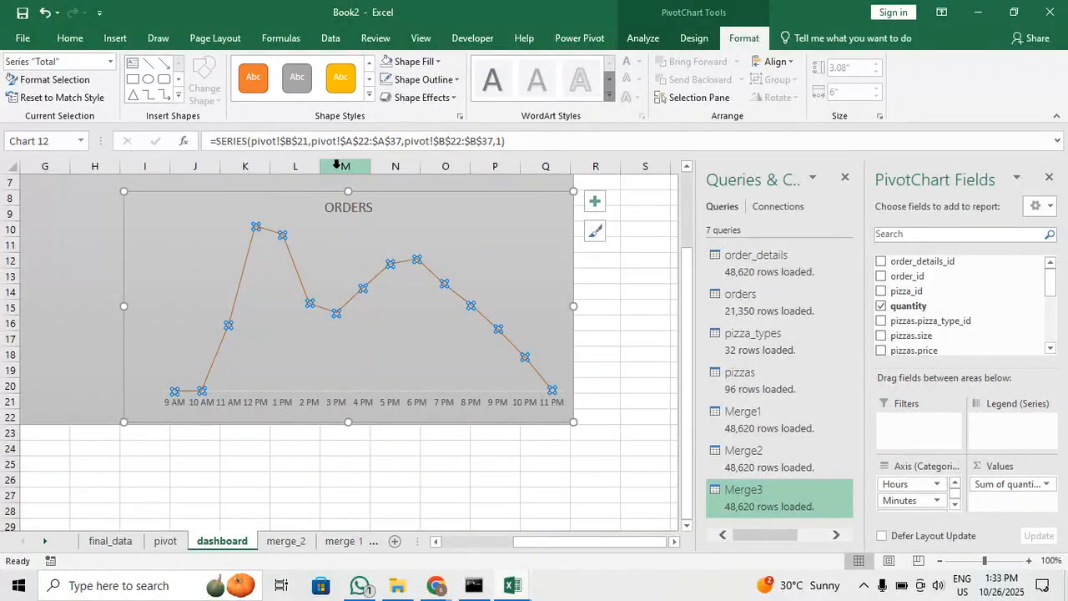
pyautogui.click(462, 343)
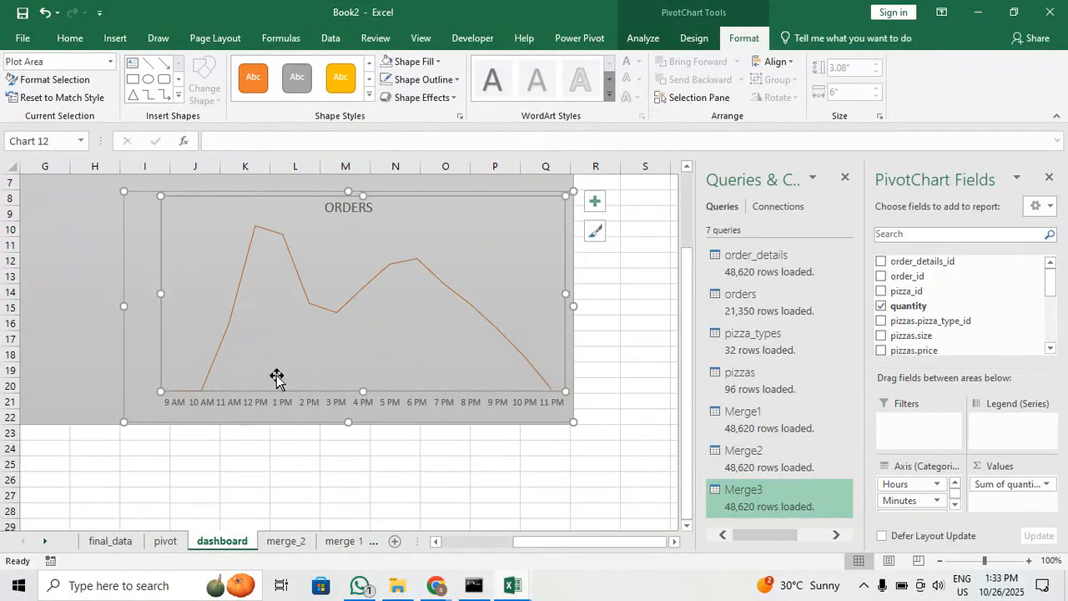
# Try a standard red shape fill on the ORDERS chart's line series
pyautogui.click(292, 265)
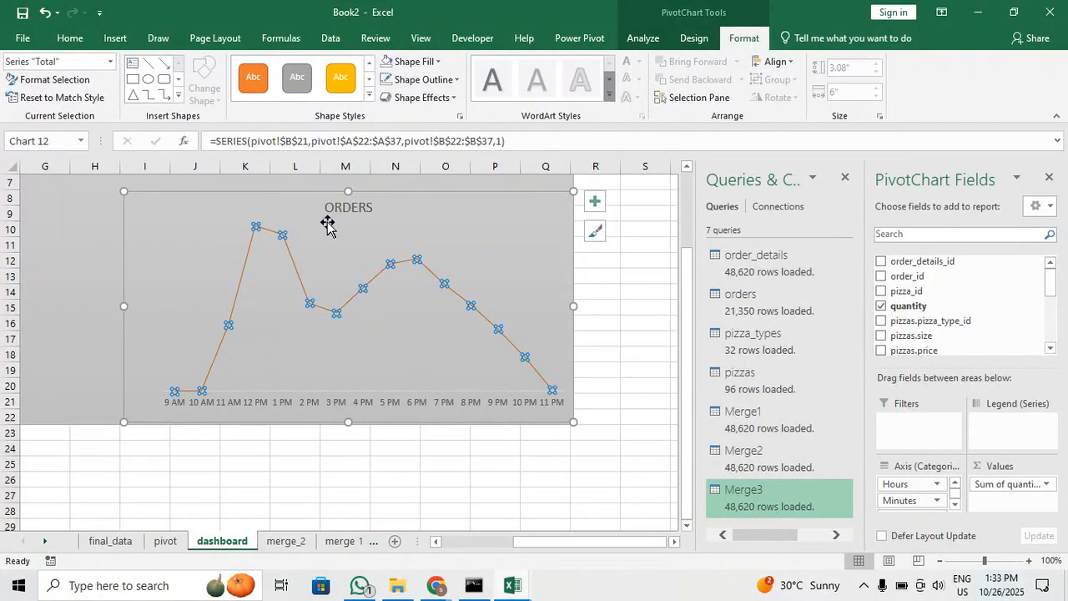
pyautogui.click(451, 79)
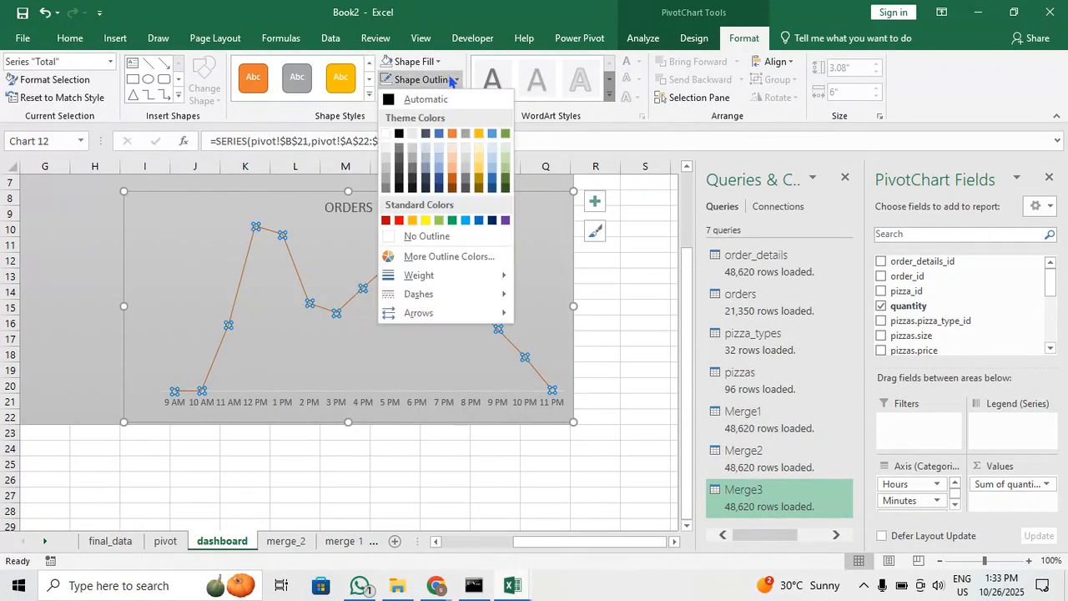
pyautogui.click(455, 79)
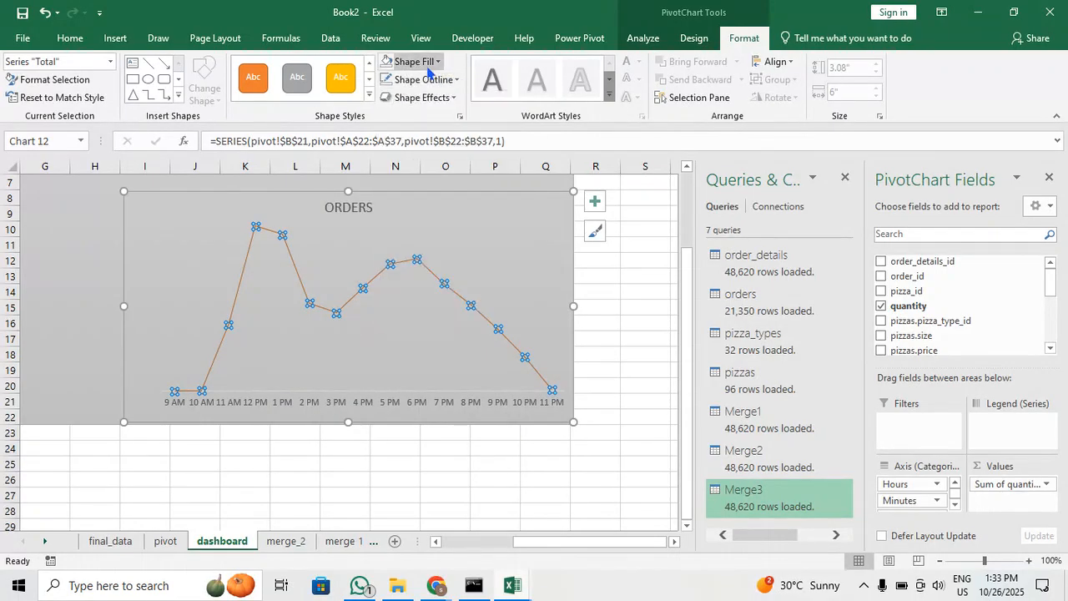
pyautogui.click(426, 62)
pyautogui.click(398, 202)
pyautogui.click(506, 253)
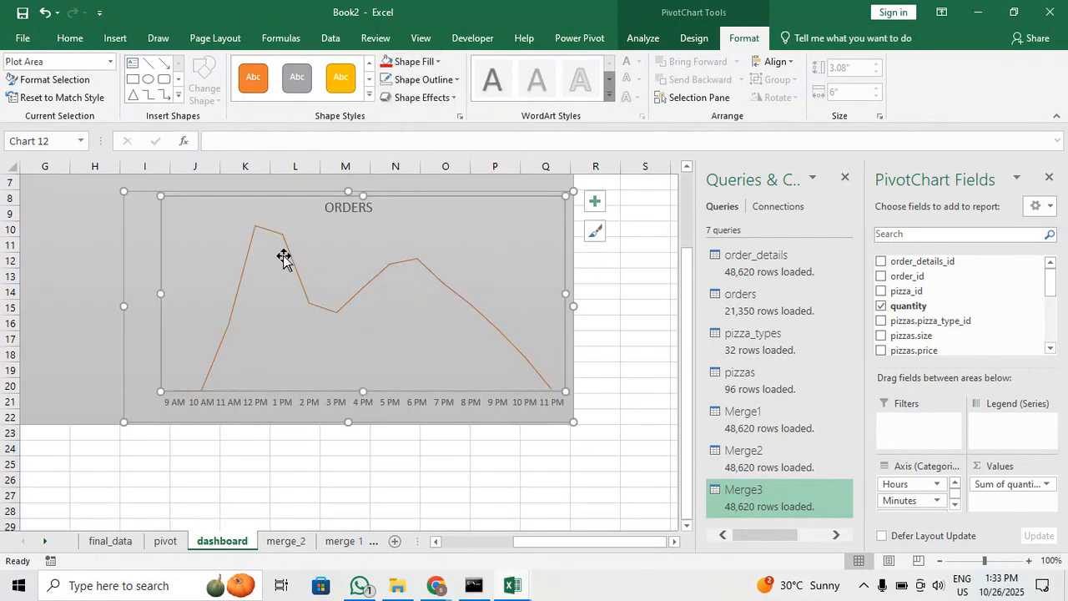
# Apply the solid light blue theme shape style from the second row to the ORDERS chart's line series
pyautogui.click(292, 262)
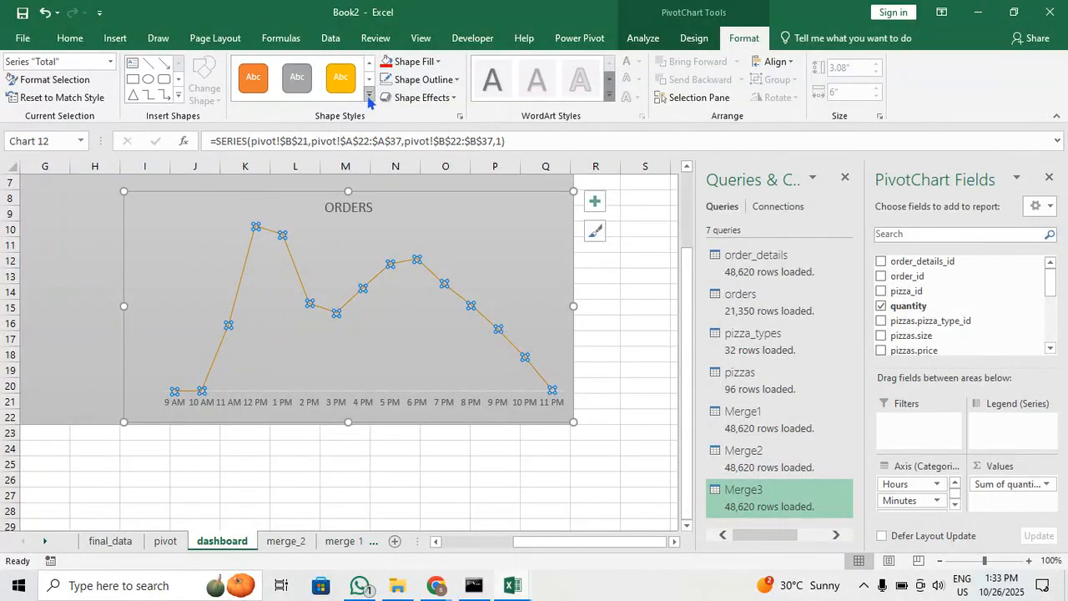
pyautogui.click(369, 96)
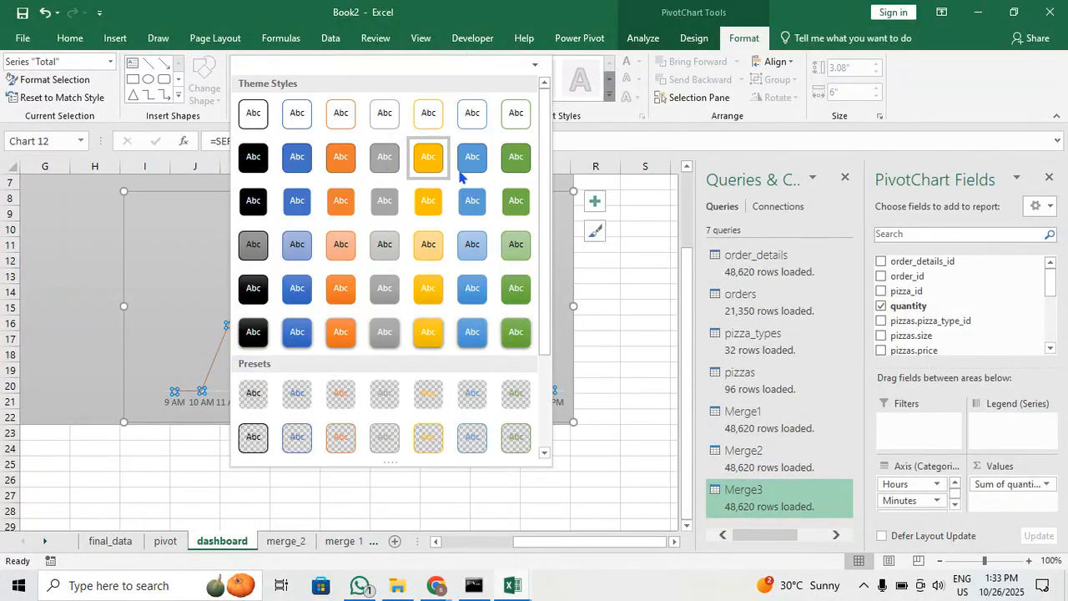
pyautogui.click(474, 166)
pyautogui.click(510, 250)
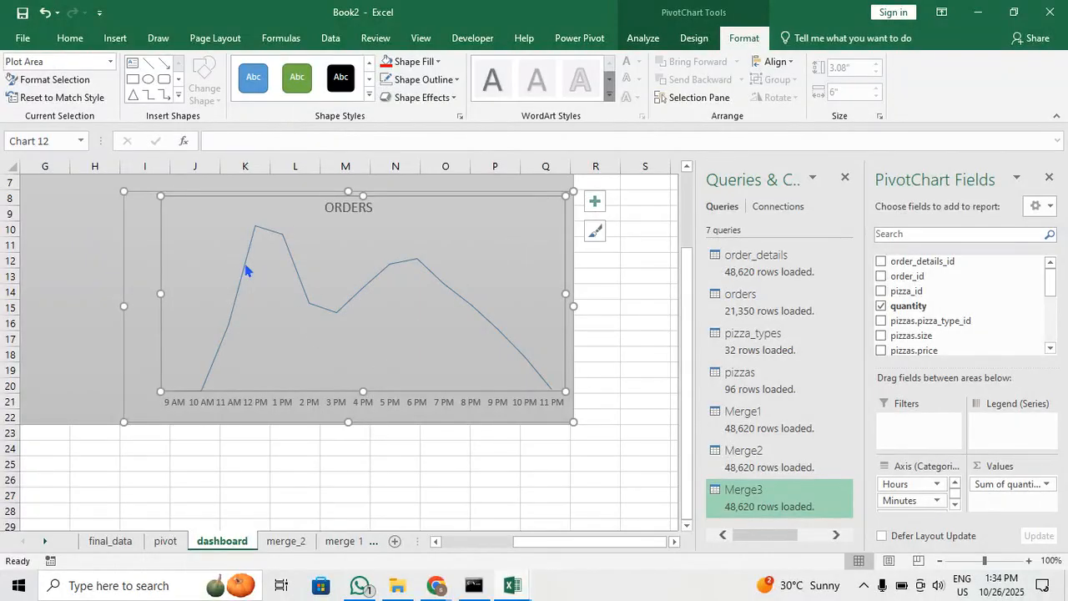
pyautogui.click(245, 270)
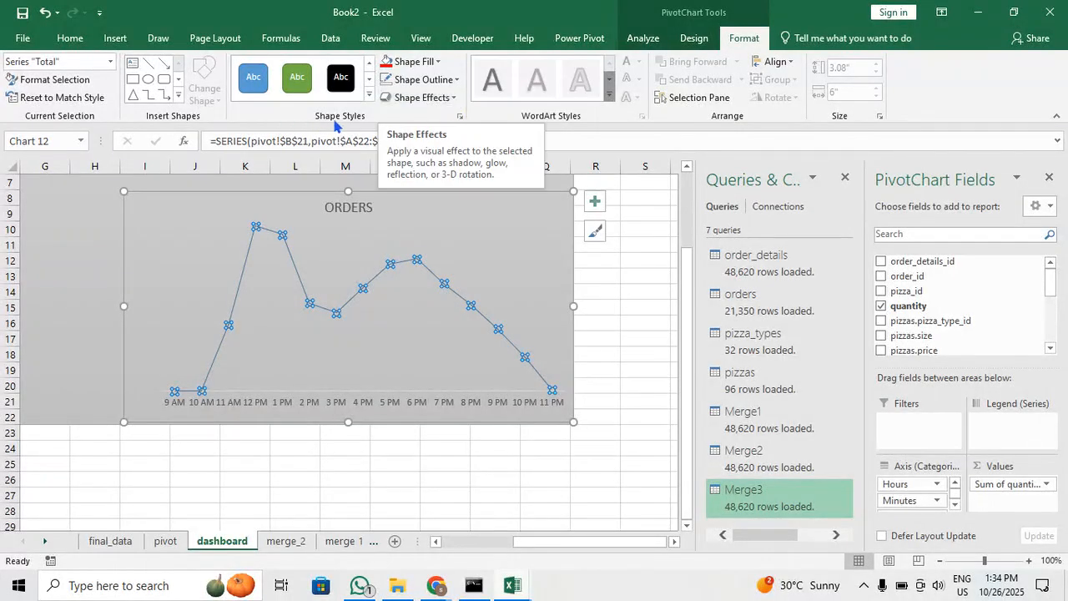
pyautogui.click(697, 40)
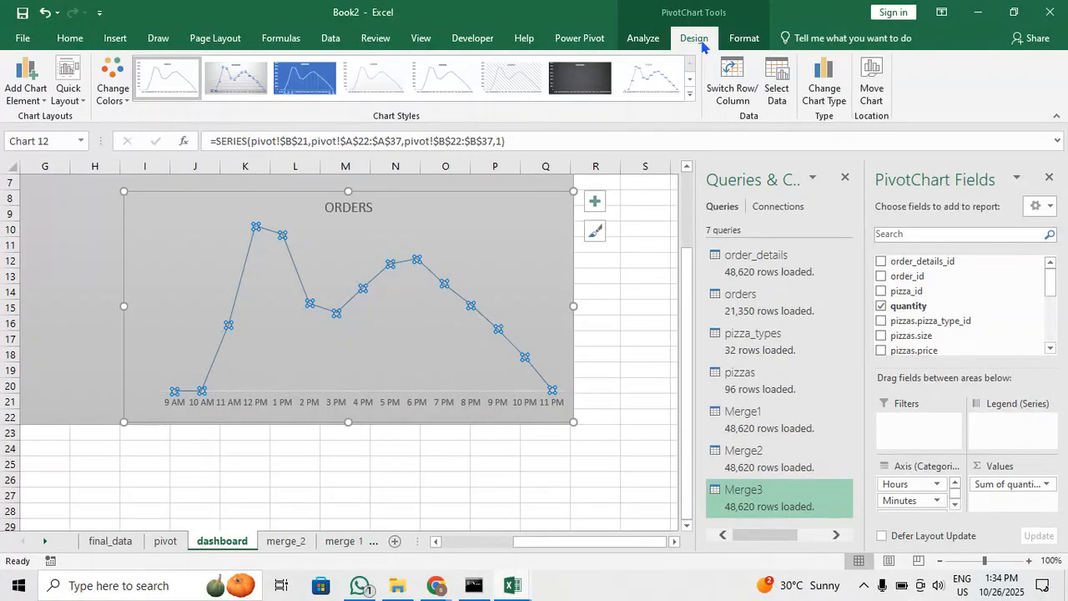
pyautogui.click(735, 40)
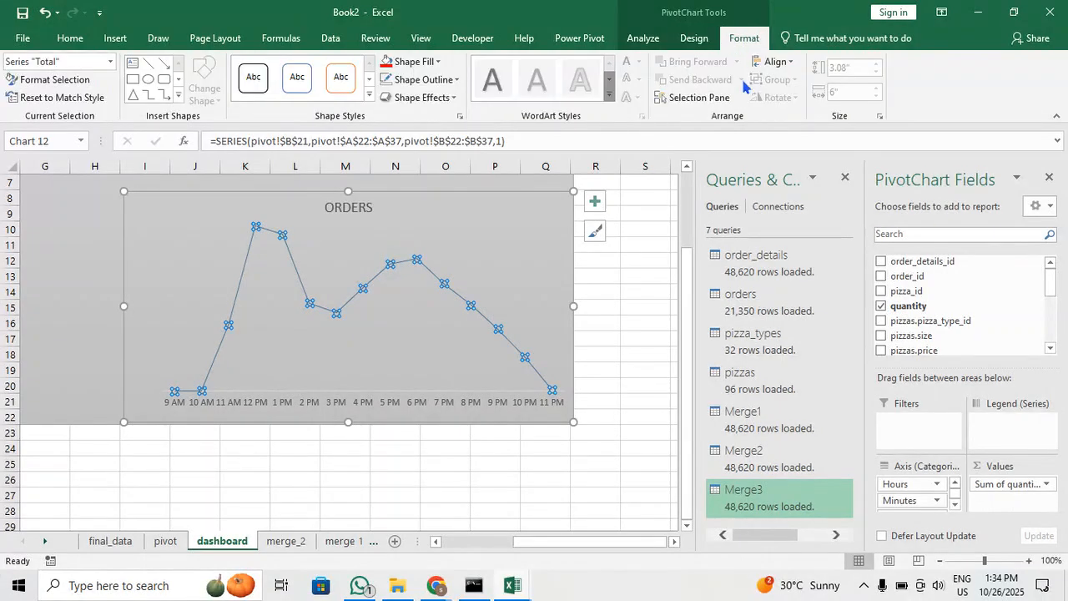
pyautogui.click(369, 95)
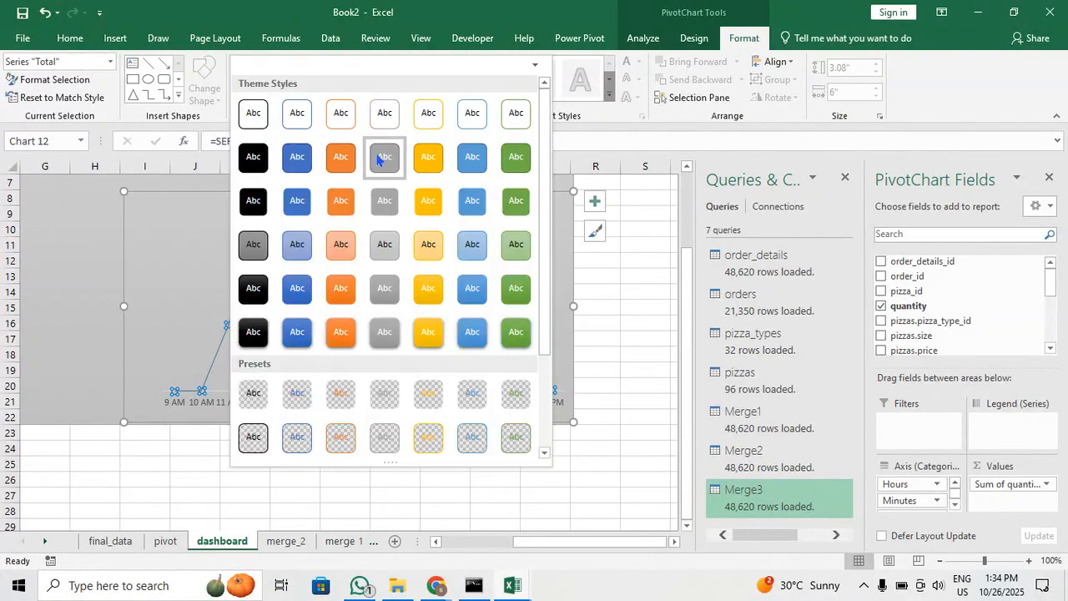
pyautogui.scroll(-3, 400, 357)
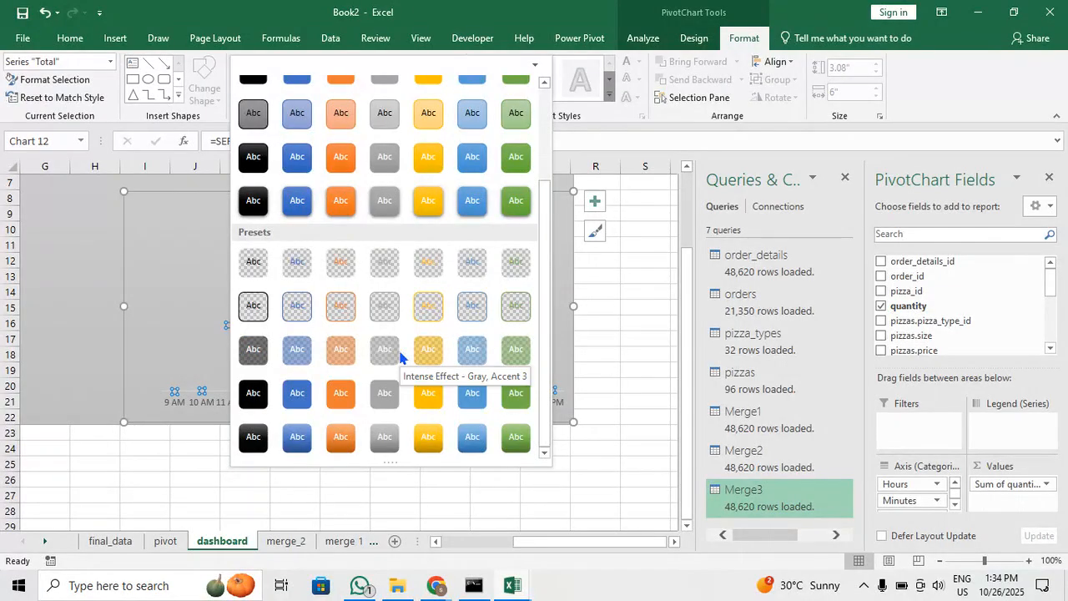
pyautogui.scroll(3, 400, 358)
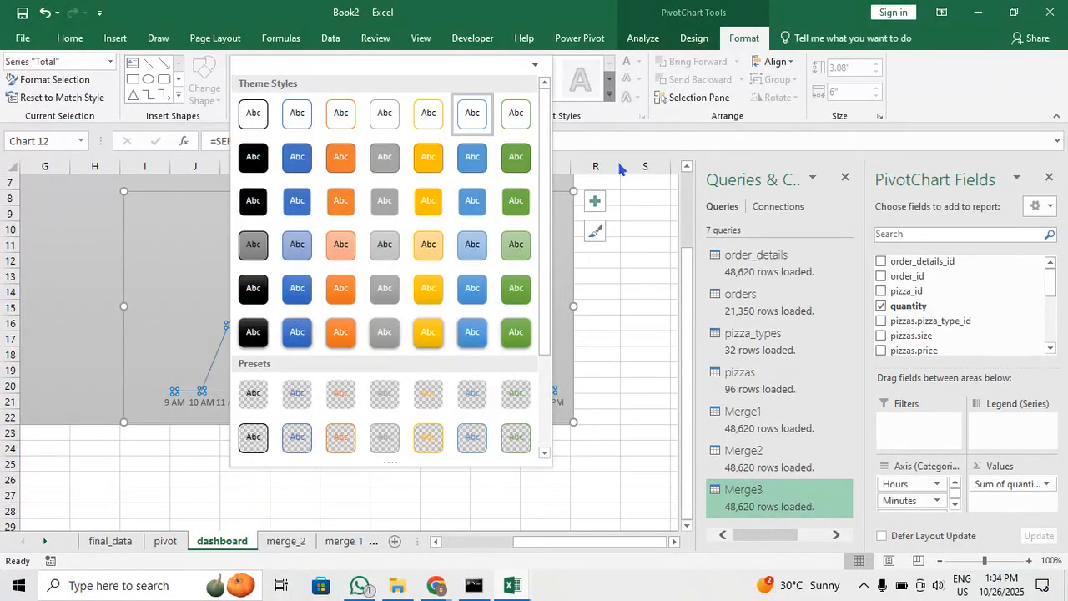
pyautogui.click(632, 134)
pyautogui.click(103, 288)
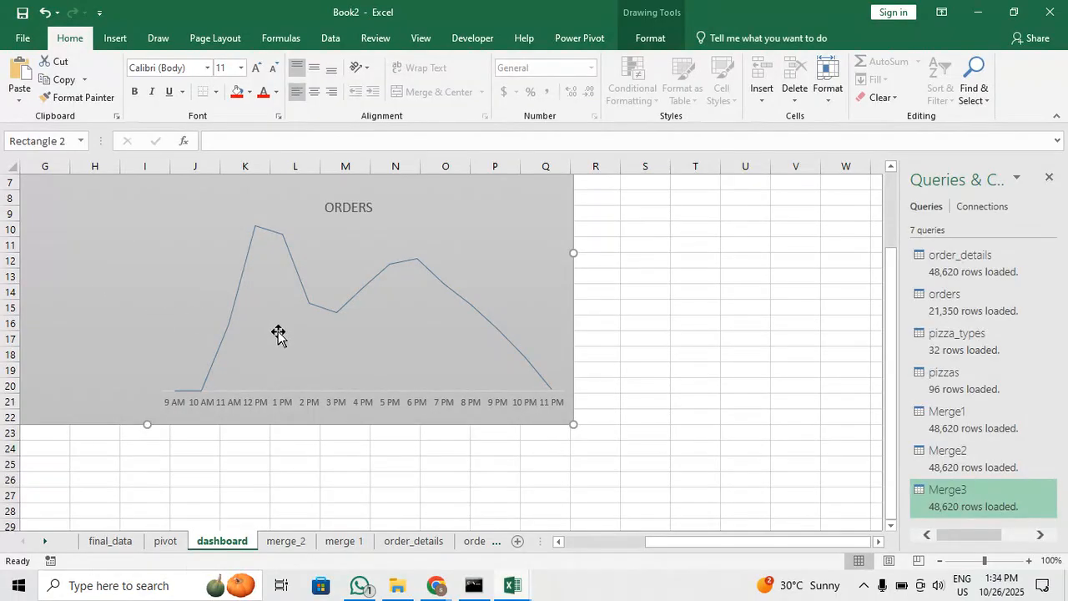
# Resize the ORDERS chart vertically so its top edge sits just below the row of KPI cards
pyautogui.keyDown('ctrl'); pyautogui.scroll(-1, 282, 342); pyautogui.keyUp('ctrl')
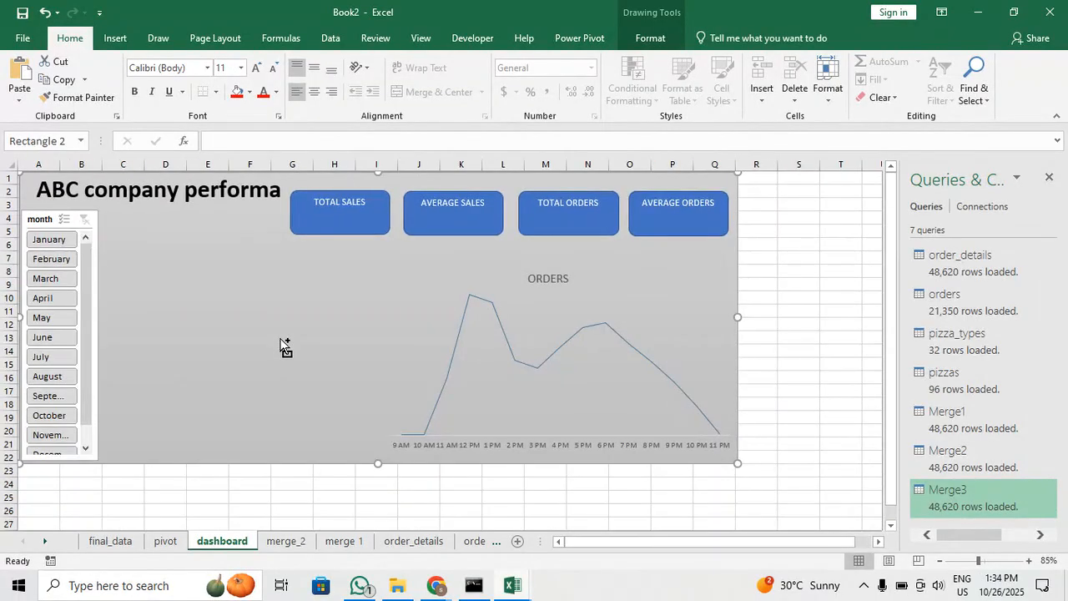
pyautogui.click(643, 308)
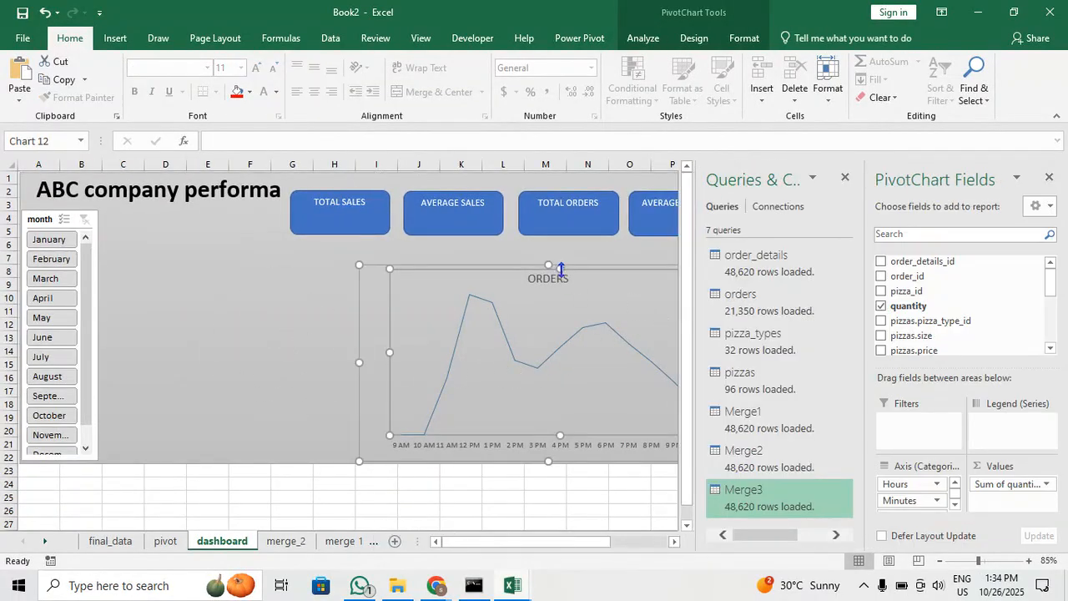
pyautogui.moveTo(549, 265); pyautogui.dragTo(548, 282)
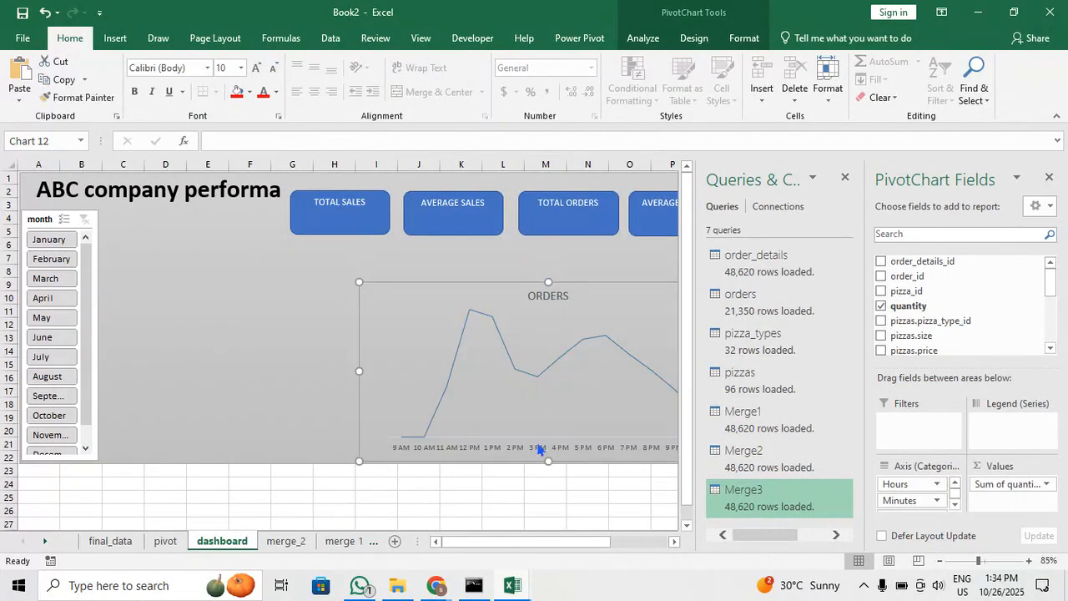
pyautogui.keyDown('ctrl'); pyautogui.scroll(1, 512, 456); pyautogui.keyUp('ctrl')
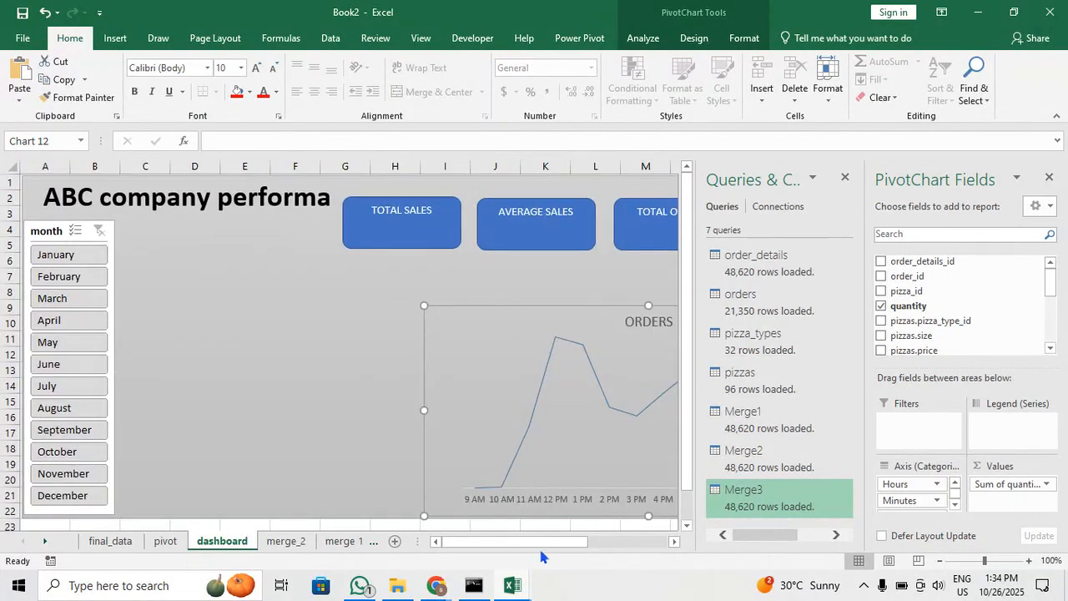
pyautogui.moveTo(542, 542); pyautogui.dragTo(594, 551)
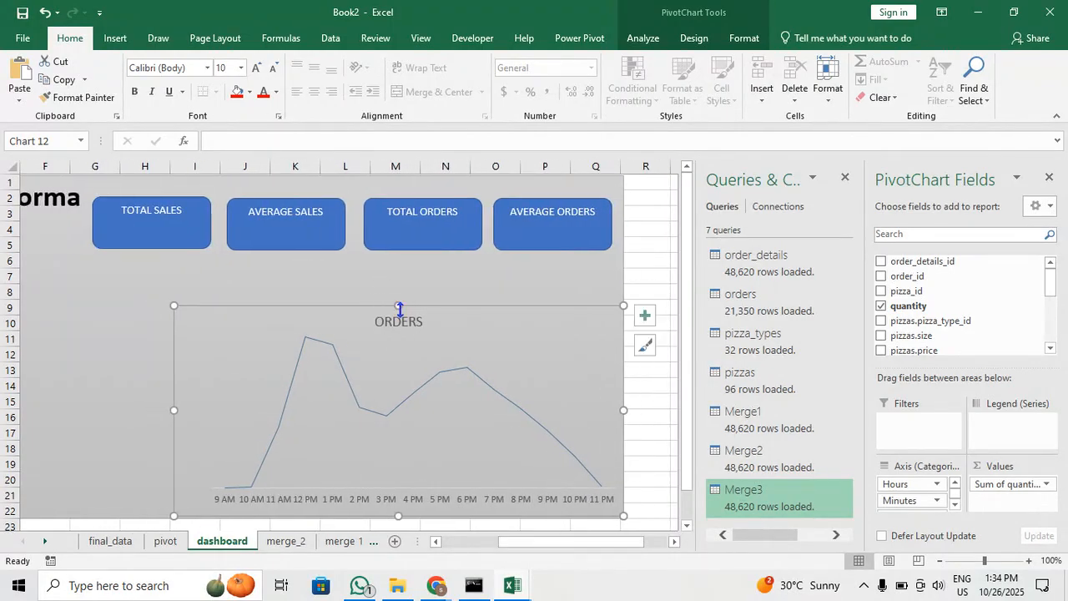
pyautogui.moveTo(400, 309); pyautogui.dragTo(409, 261)
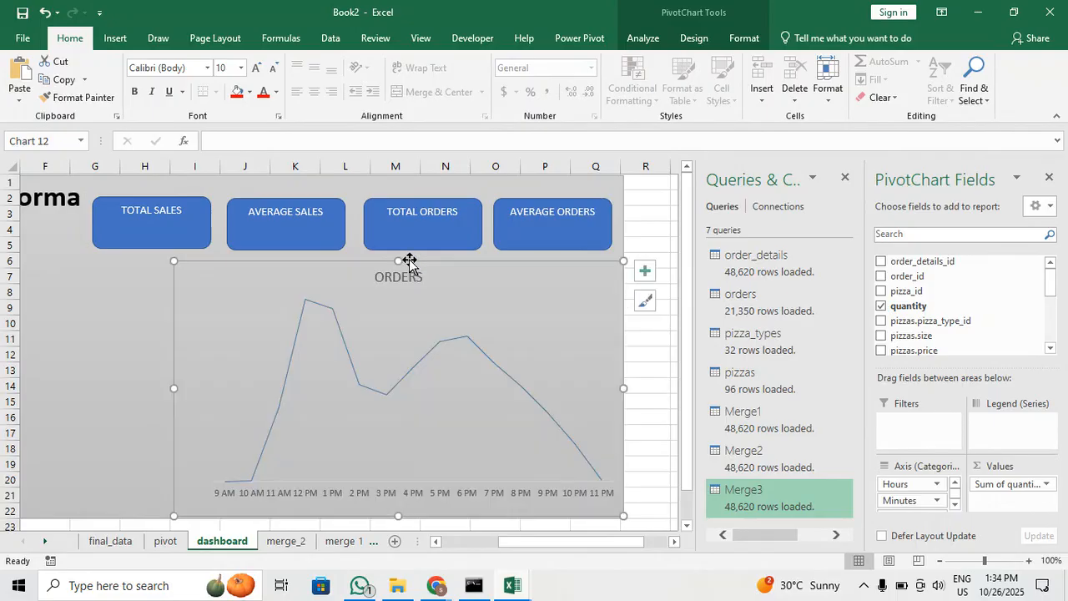
# Narrow the ORDERS chart slightly by moving its left edge inward
pyautogui.click(126, 353)
pyautogui.moveTo(664, 541); pyautogui.dragTo(584, 542)
pyautogui.click(455, 400)
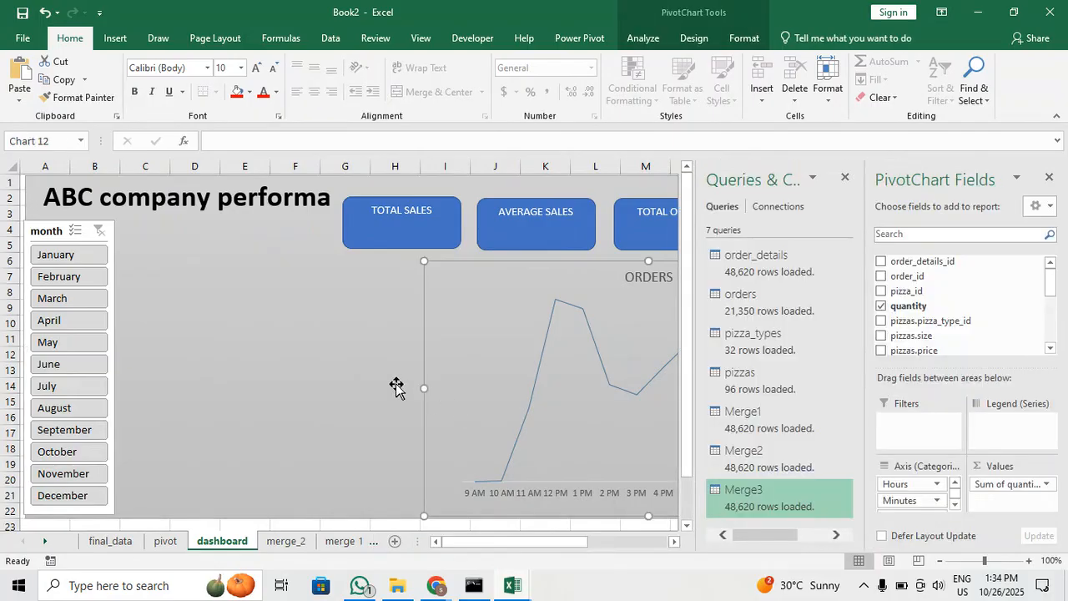
pyautogui.moveTo(423, 386); pyautogui.dragTo(453, 388)
pyautogui.click(348, 387)
# Insert a 2-D pie chart from the time_category quantity PivotTable on the pivot sheet
pyautogui.click(165, 541)
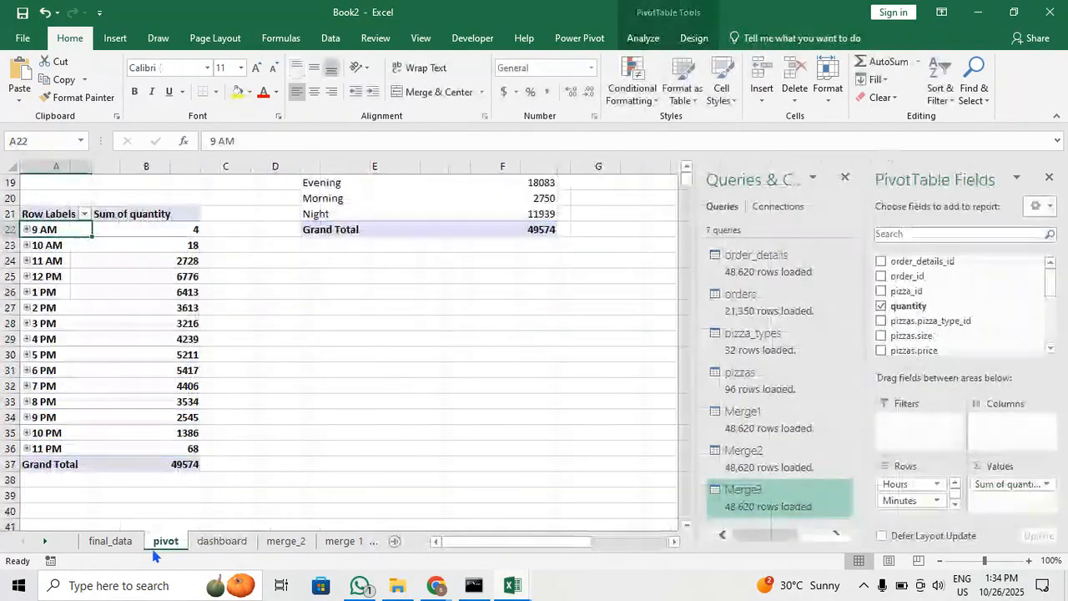
pyautogui.scroll(6, 226, 400)
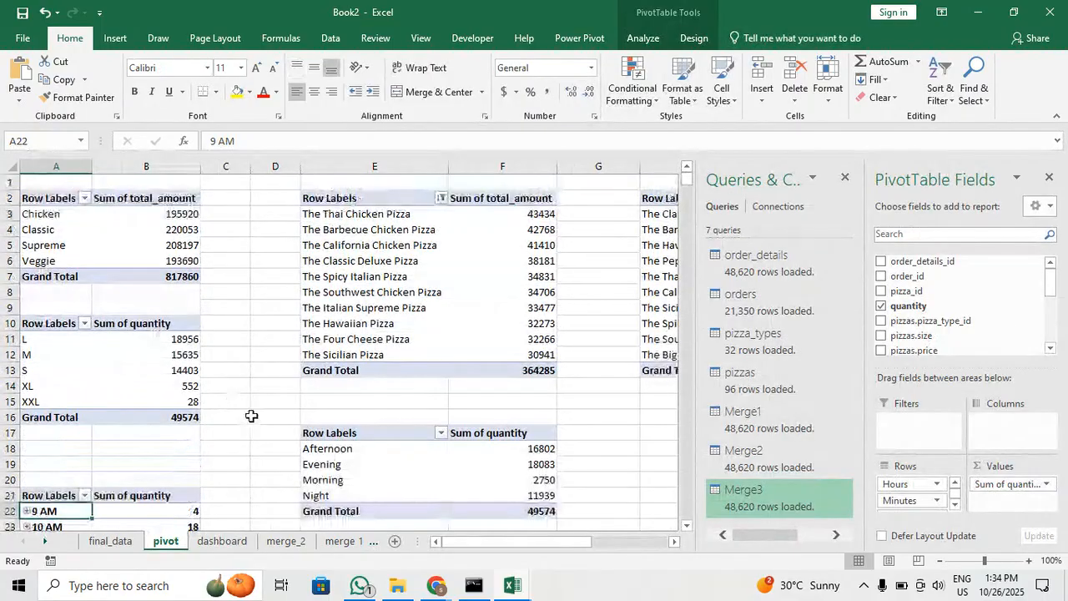
pyautogui.click(489, 484)
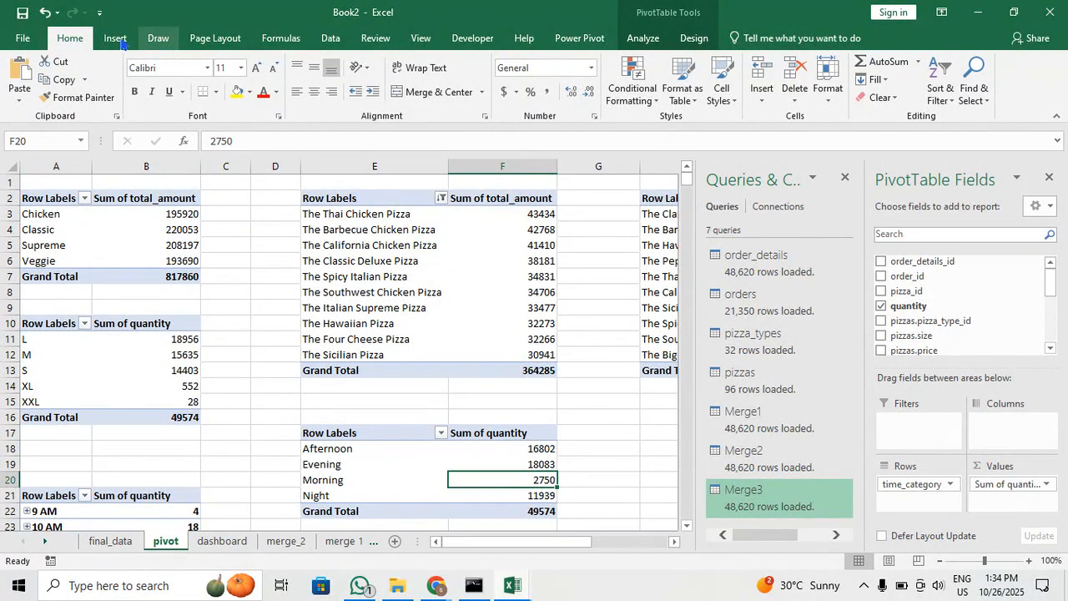
pyautogui.click(115, 37)
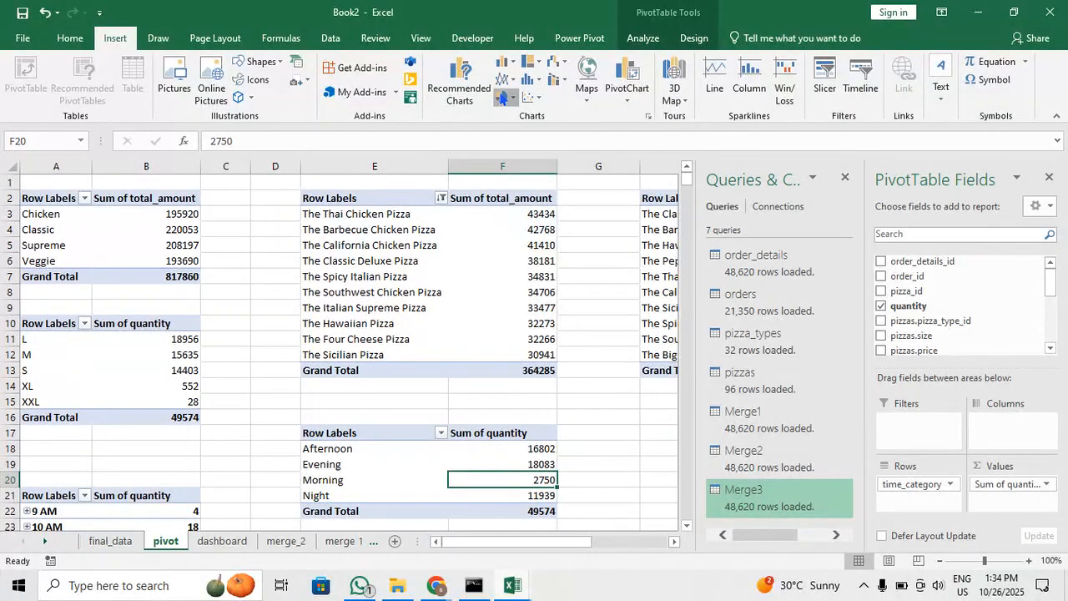
pyautogui.click(504, 97)
pyautogui.click(502, 130)
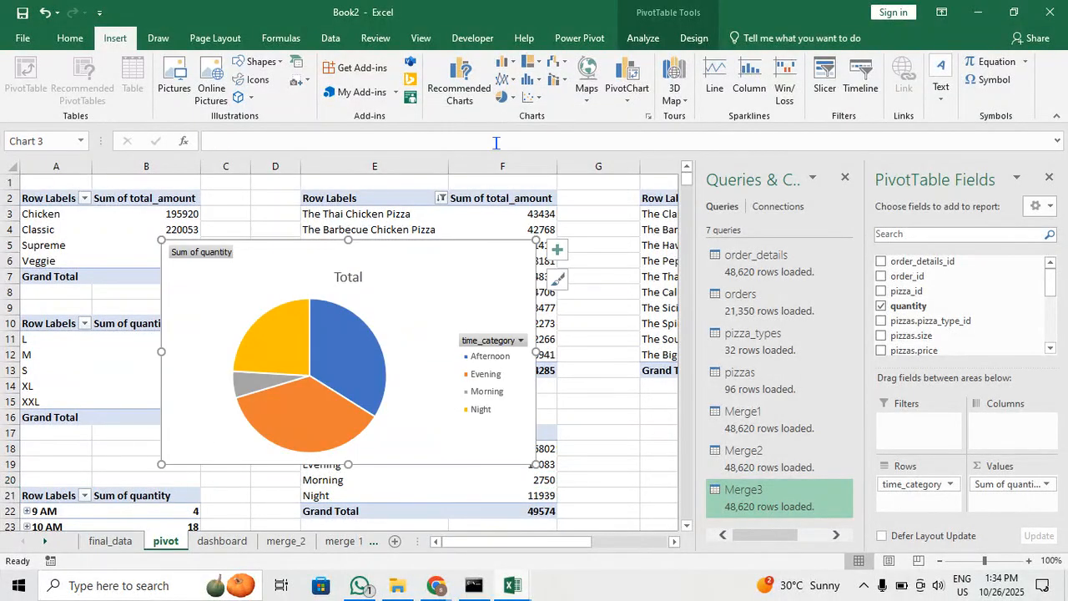
# Hide all field buttons on the new time_category pie chart and select its title
pyautogui.click(191, 253)
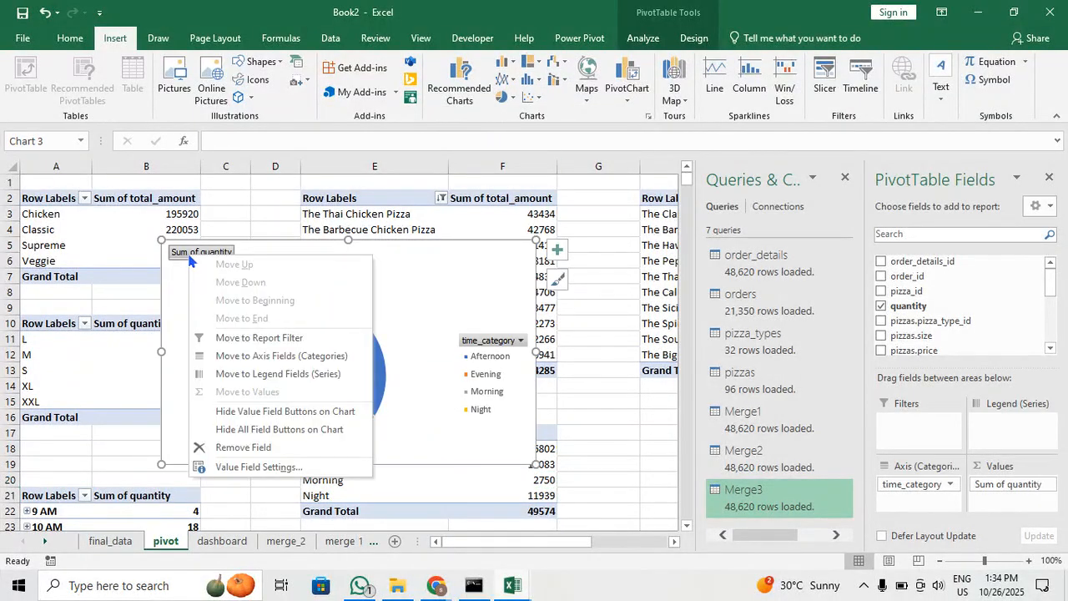
pyautogui.click(288, 428)
pyautogui.click(351, 259)
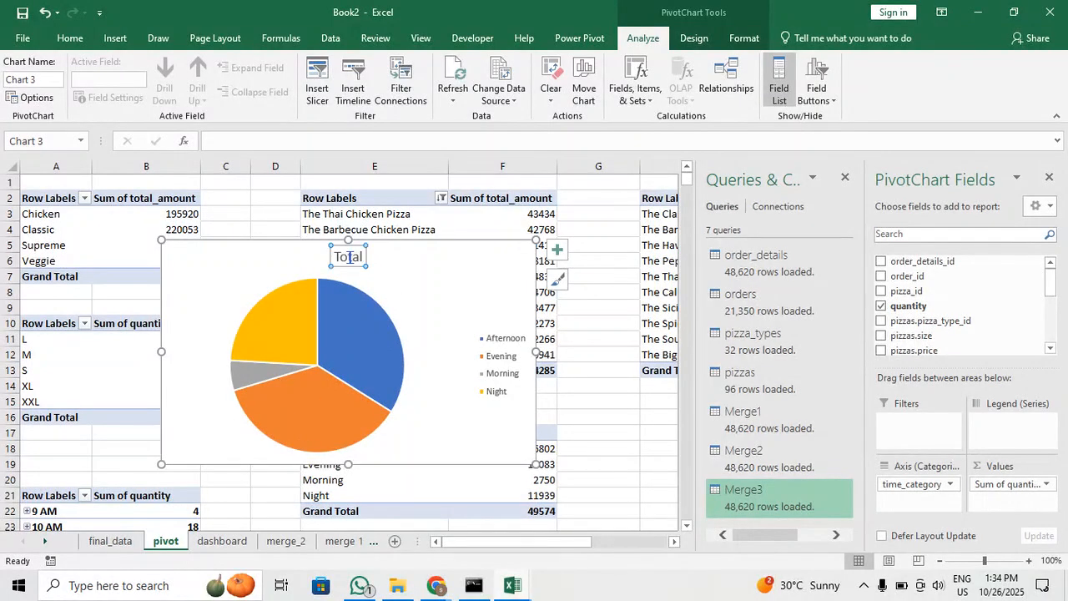
# Replace the time_category pie chart's title with a Centered Overlay title and position it above the legend
pyautogui.press('Delete')
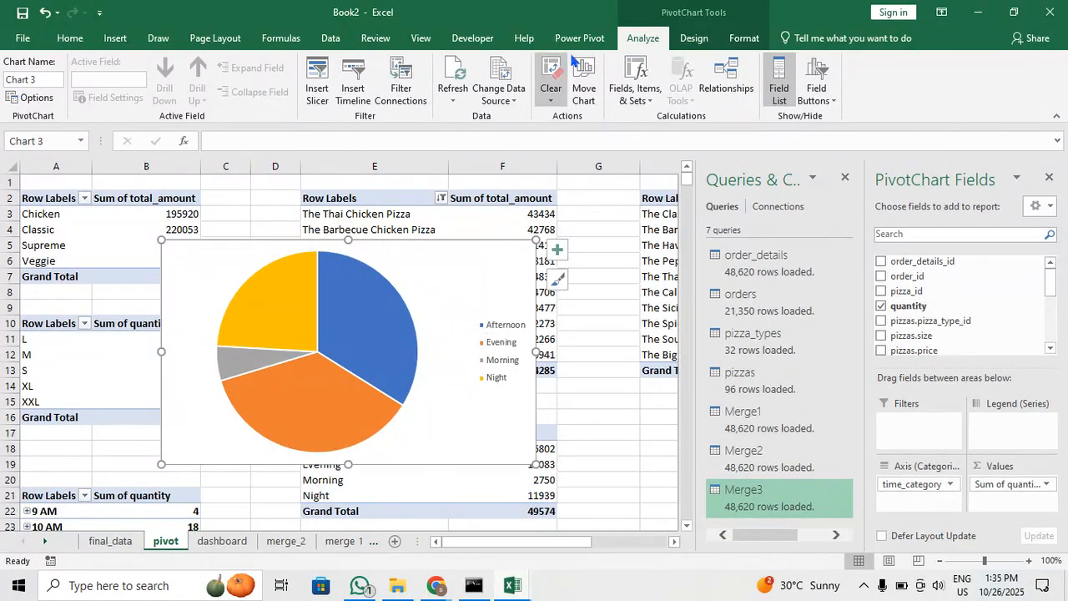
pyautogui.click(694, 38)
pyautogui.click(25, 87)
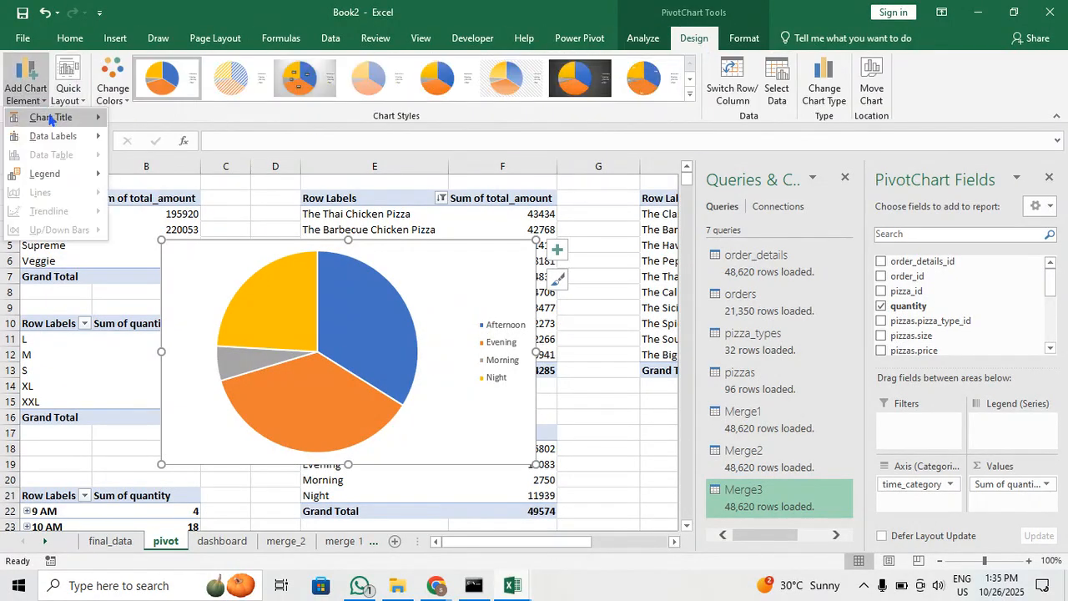
pyautogui.moveTo(76, 117)
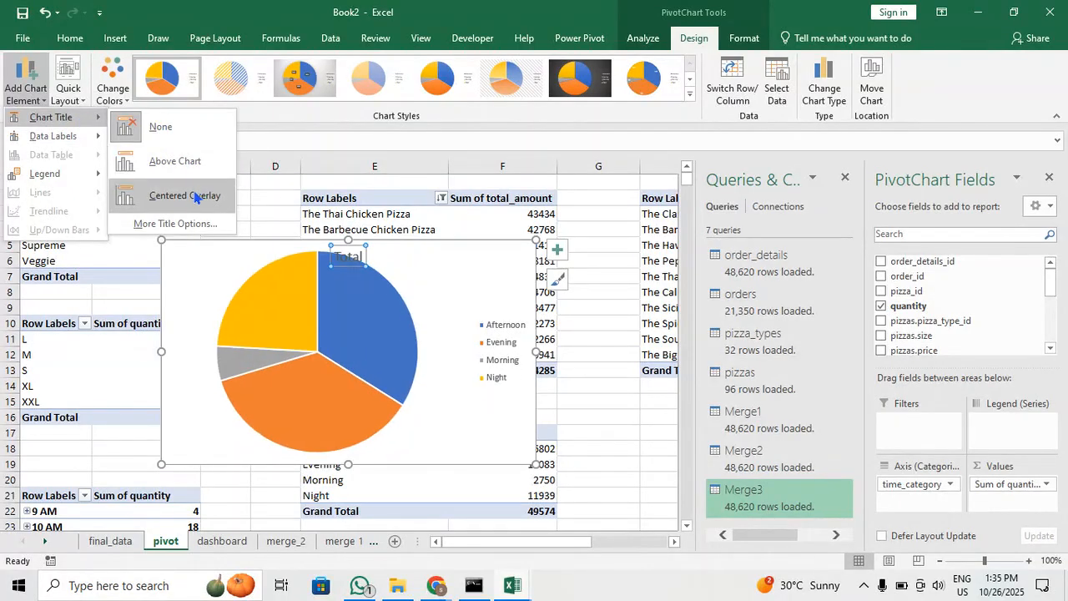
pyautogui.click(198, 196)
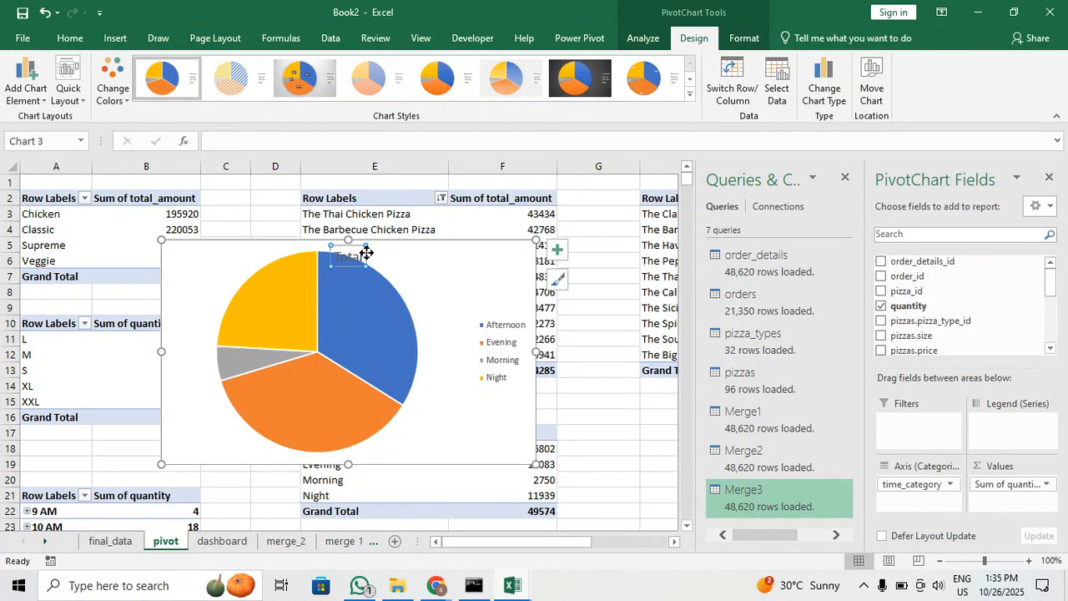
pyautogui.moveTo(366, 253); pyautogui.dragTo(459, 258)
# Change the pie chart's title text to RUSH HOURS
pyautogui.click(444, 261)
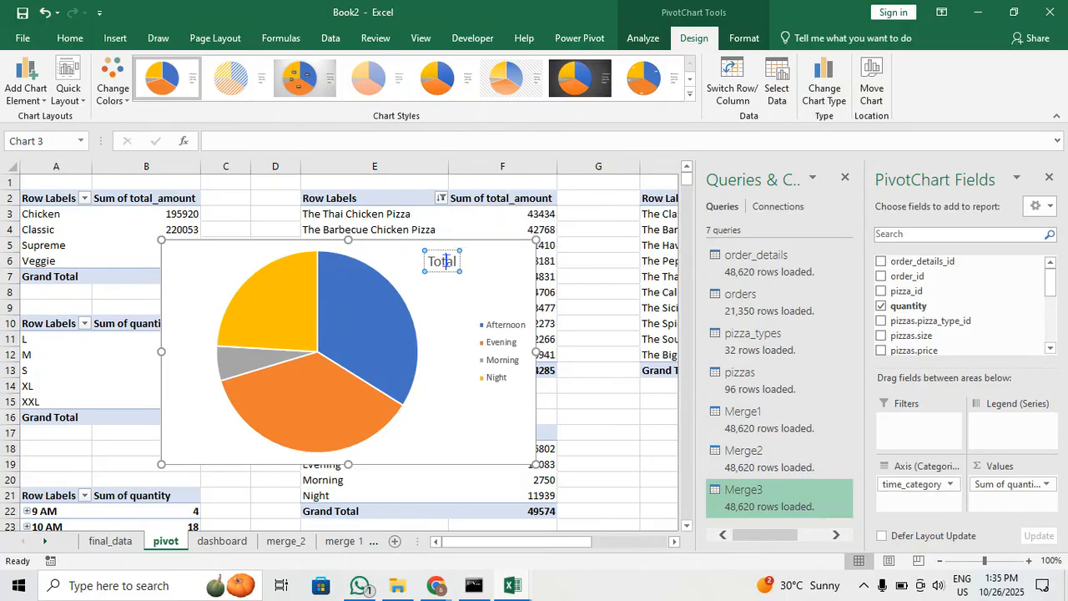
pyautogui.doubleClick(444, 261)
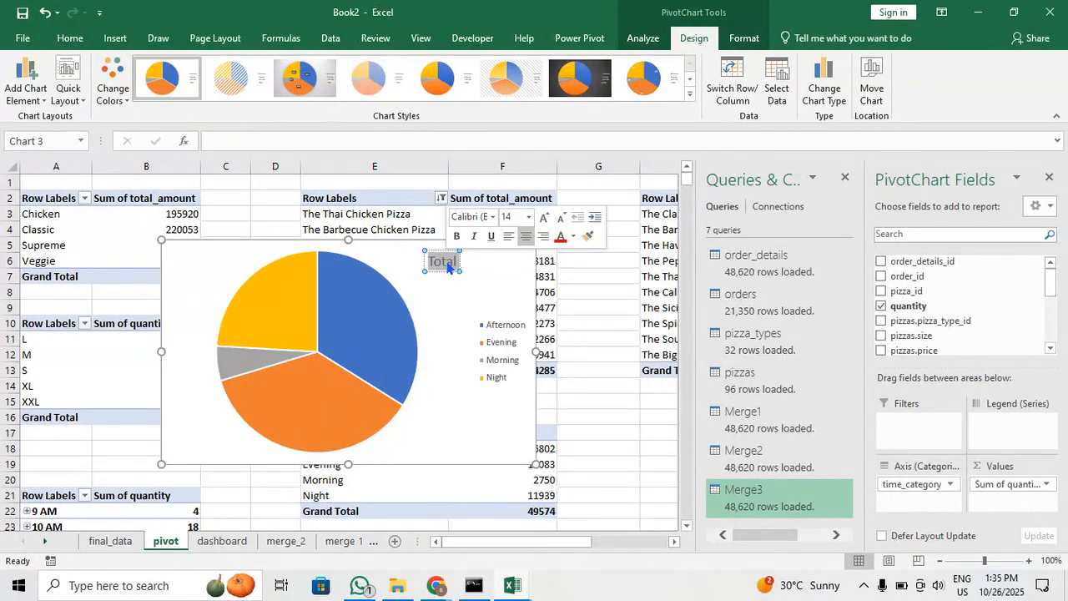
pyautogui.write('RUSH')
pyautogui.write('HOURS')
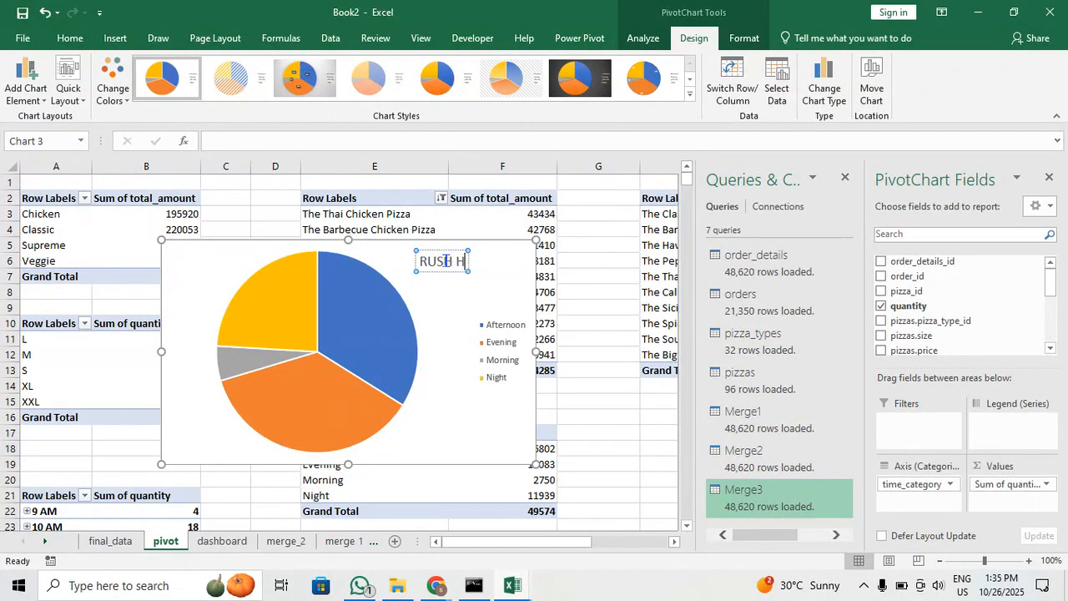
pyautogui.click(451, 299)
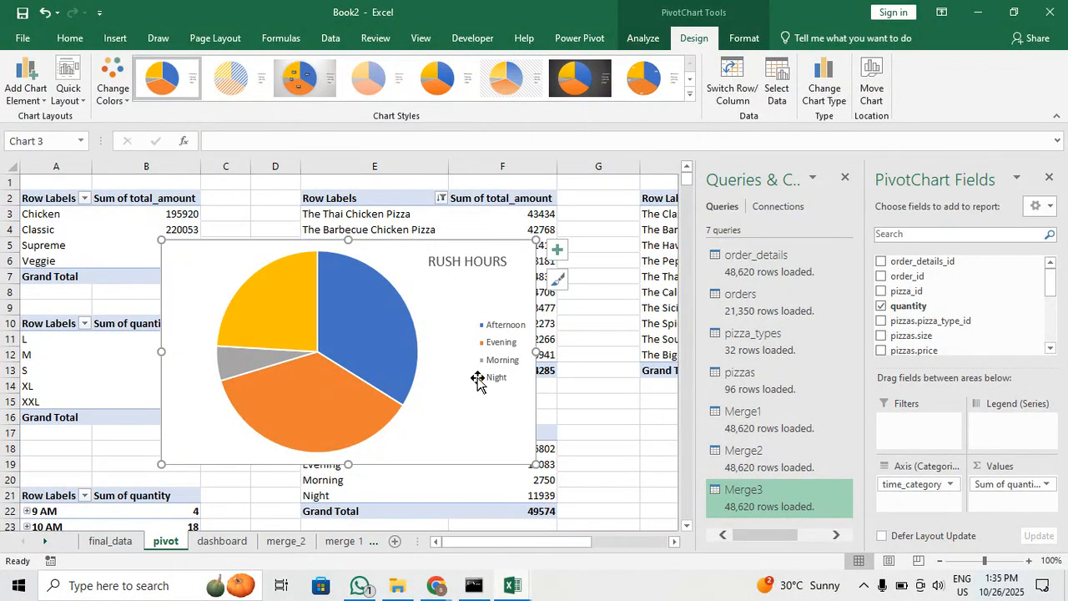
# Move the RUSH HOURS pie chart from the pivot sheet to the dashboard sheet
pyautogui.press('Delete')
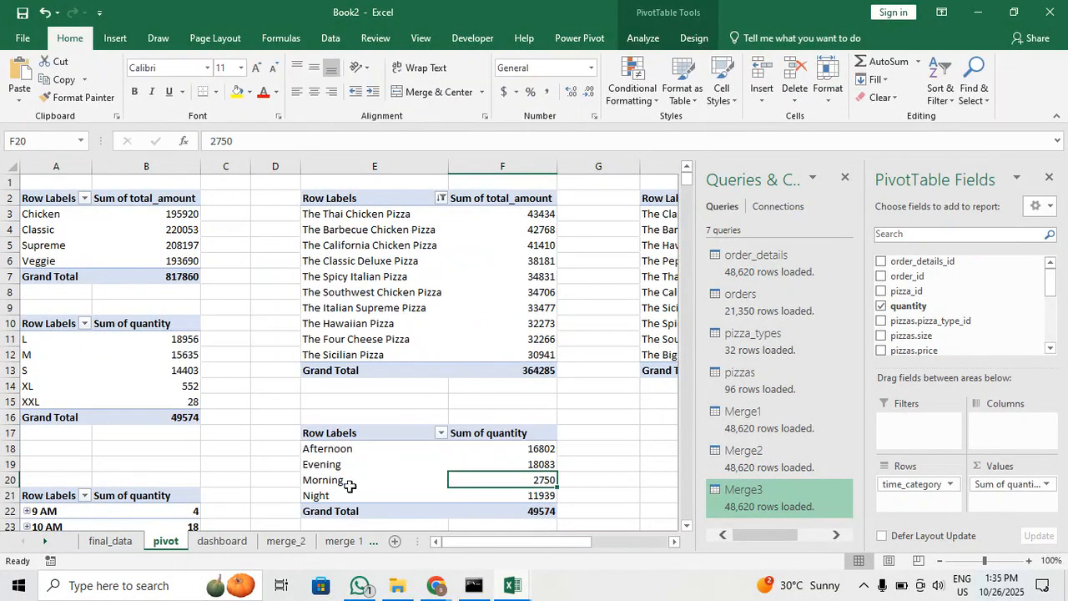
pyautogui.click(223, 541)
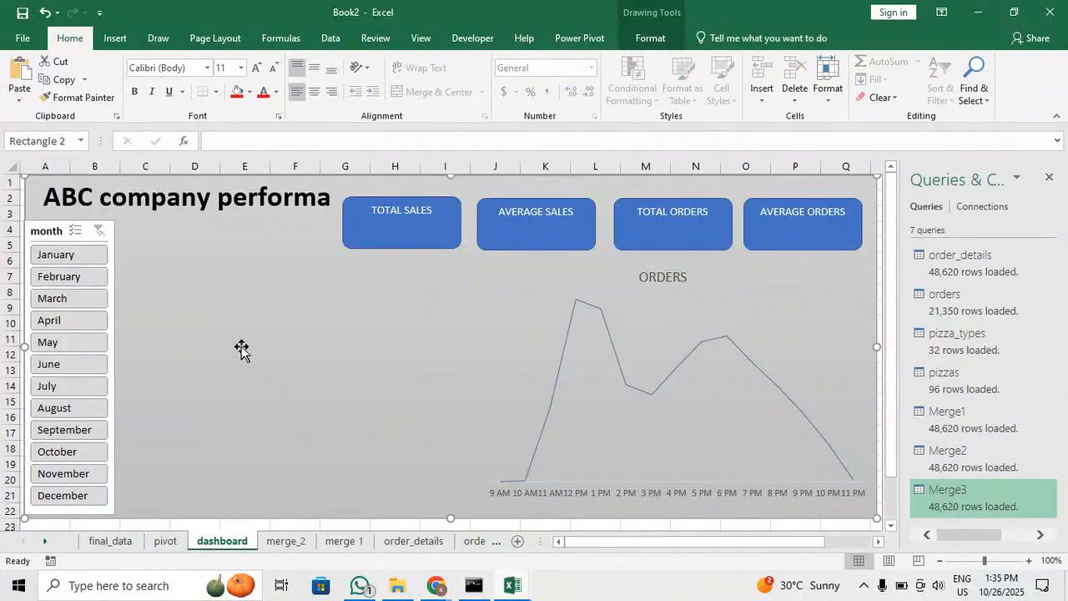
pyautogui.hotkey('ctrl', 'v')
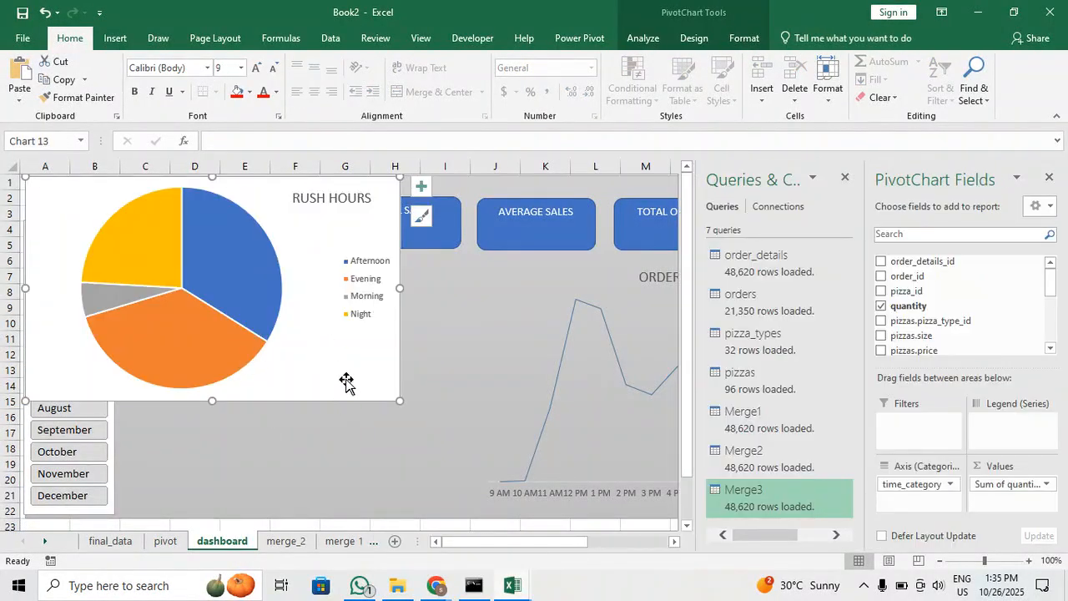
# Shrink the RUSH HOURS chart to about 2.27" high by 2.94" wide and place it beside the month slicer, below the dashboard heading
pyautogui.moveTo(346, 383); pyautogui.dragTo(418, 464)
pyautogui.moveTo(358, 426); pyautogui.dragTo(358, 472)
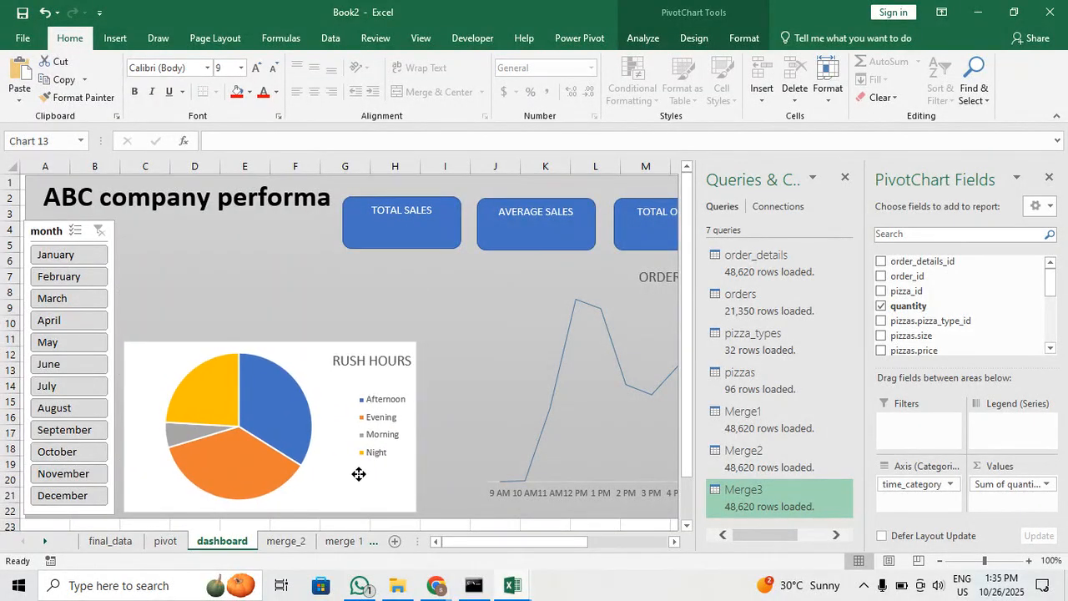
pyautogui.moveTo(418, 427); pyautogui.dragTo(356, 427)
pyautogui.moveTo(291, 494); pyautogui.dragTo(301, 368)
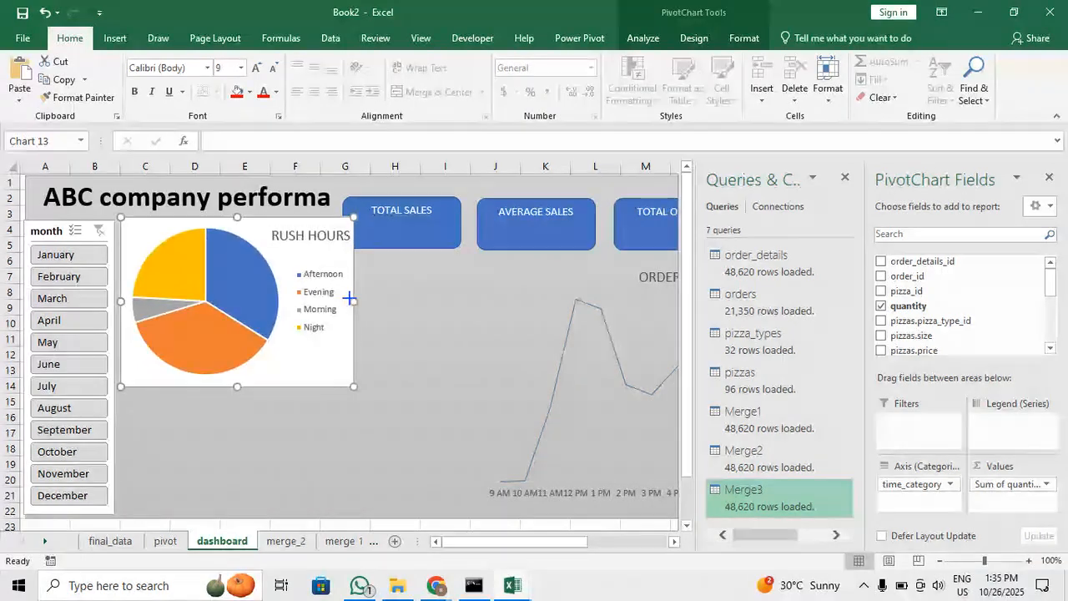
pyautogui.moveTo(350, 298); pyautogui.dragTo(341, 298)
pyautogui.moveTo(308, 354); pyautogui.dragTo(303, 348)
# Remove the RUSH HOURS chart area's fill so the dashboard background shows through
pyautogui.click(694, 38)
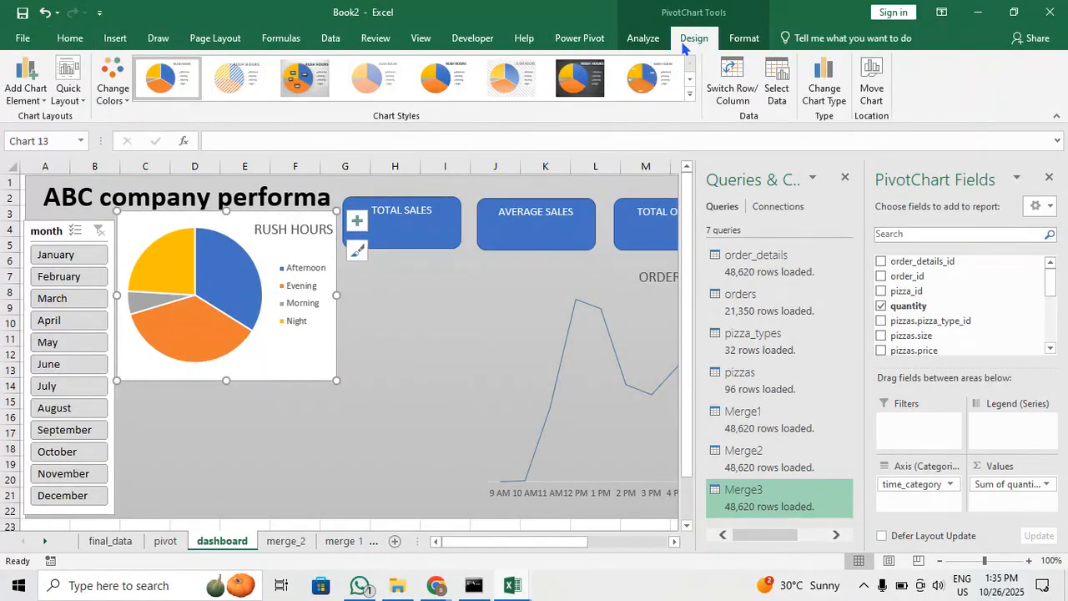
pyautogui.click(734, 40)
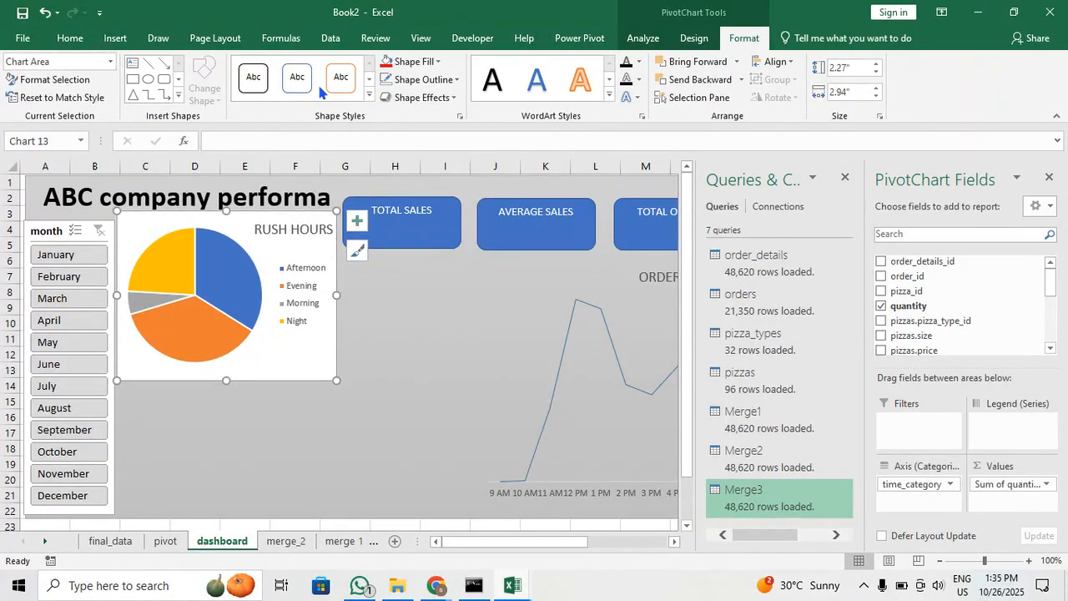
pyautogui.click(438, 62)
pyautogui.click(472, 218)
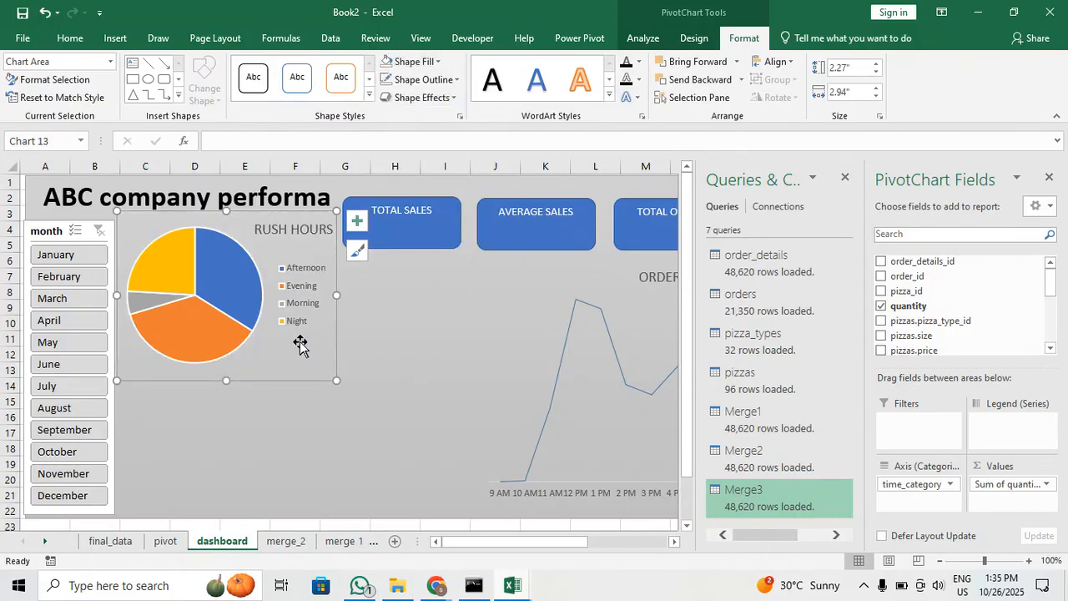
# Shift the RUSH HOURS title slightly toward the pie and pull the Evening slice slightly outward
pyautogui.click(301, 230)
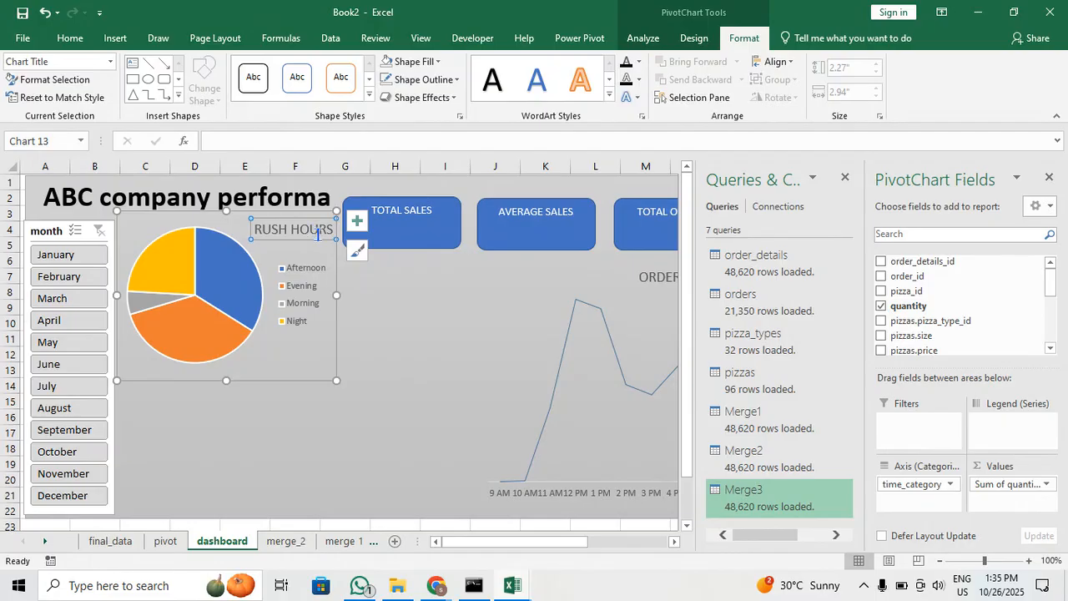
pyautogui.moveTo(318, 237); pyautogui.dragTo(309, 237)
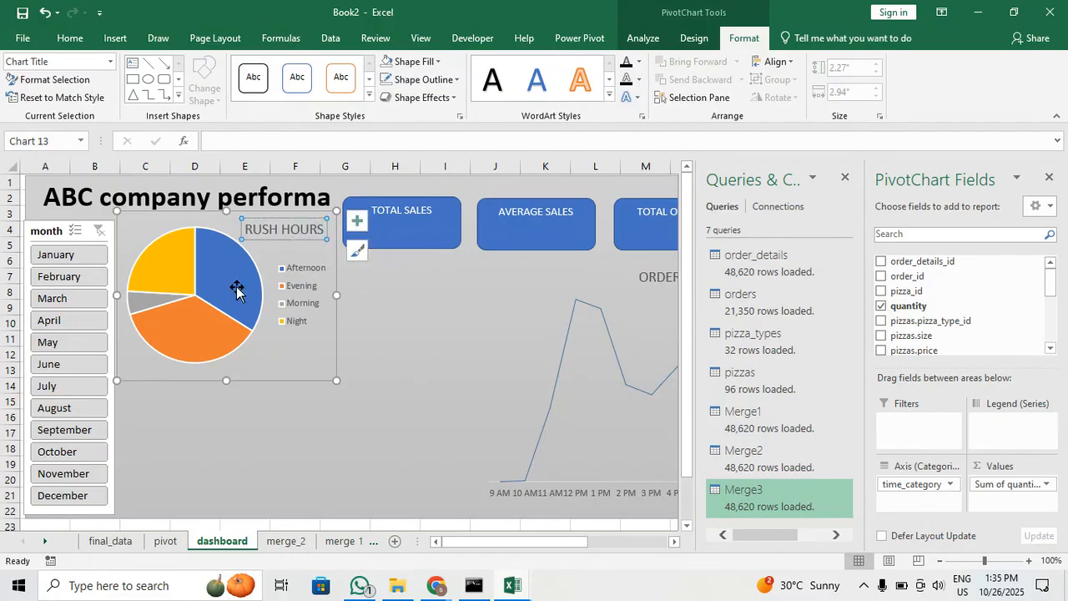
pyautogui.click(230, 293)
pyautogui.moveTo(224, 326); pyautogui.dragTo(215, 331)
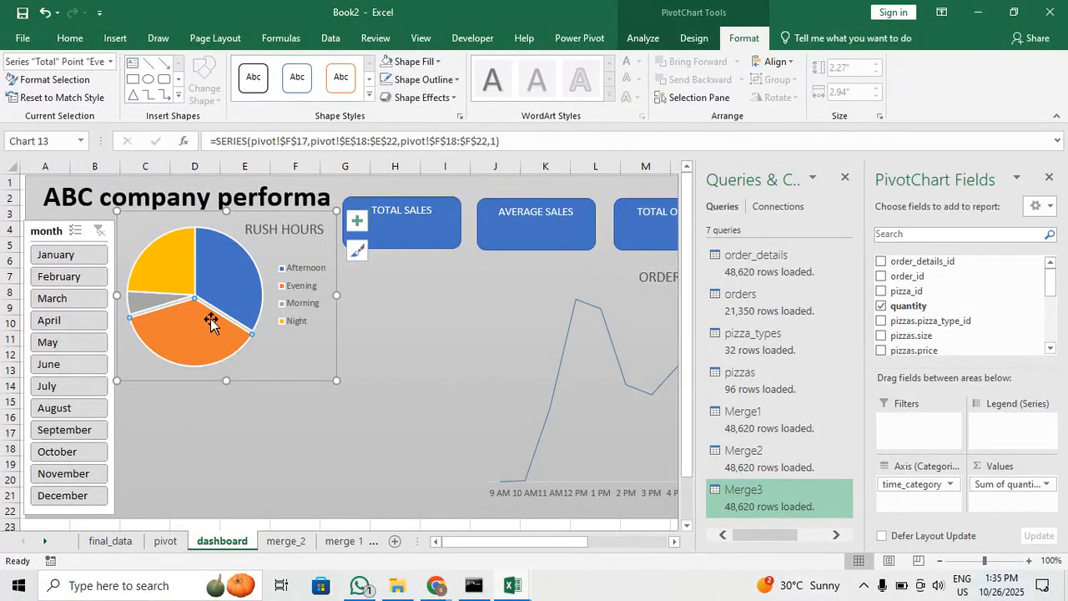
pyautogui.click(277, 361)
# Move the RUSH HOURS chart's legend slightly lower and closer to the pie
pyautogui.click(304, 305)
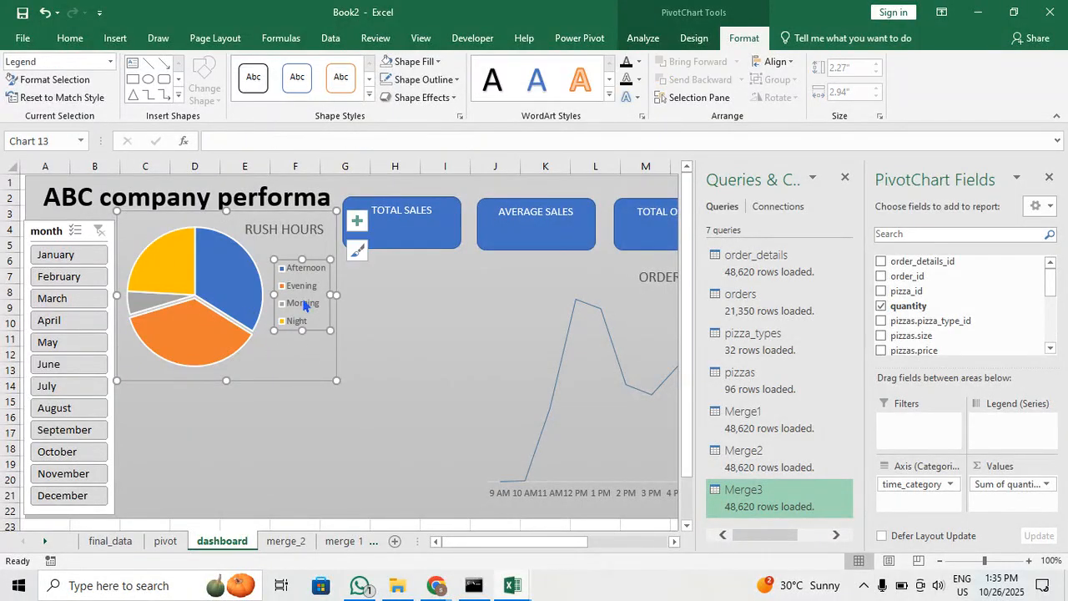
pyautogui.moveTo(312, 321); pyautogui.dragTo(315, 341)
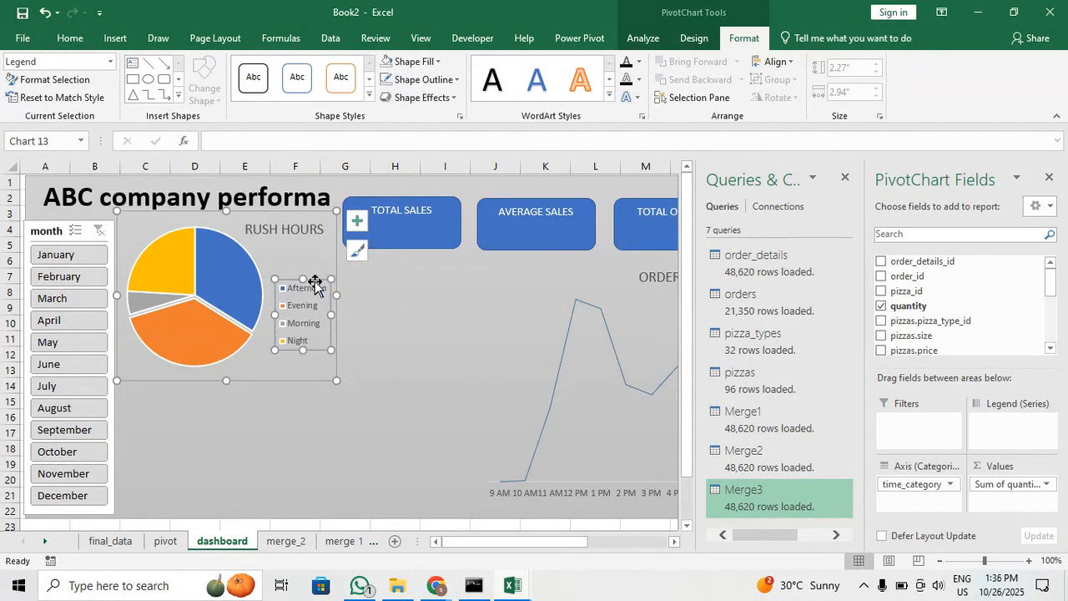
pyautogui.moveTo(315, 285); pyautogui.dragTo(308, 280)
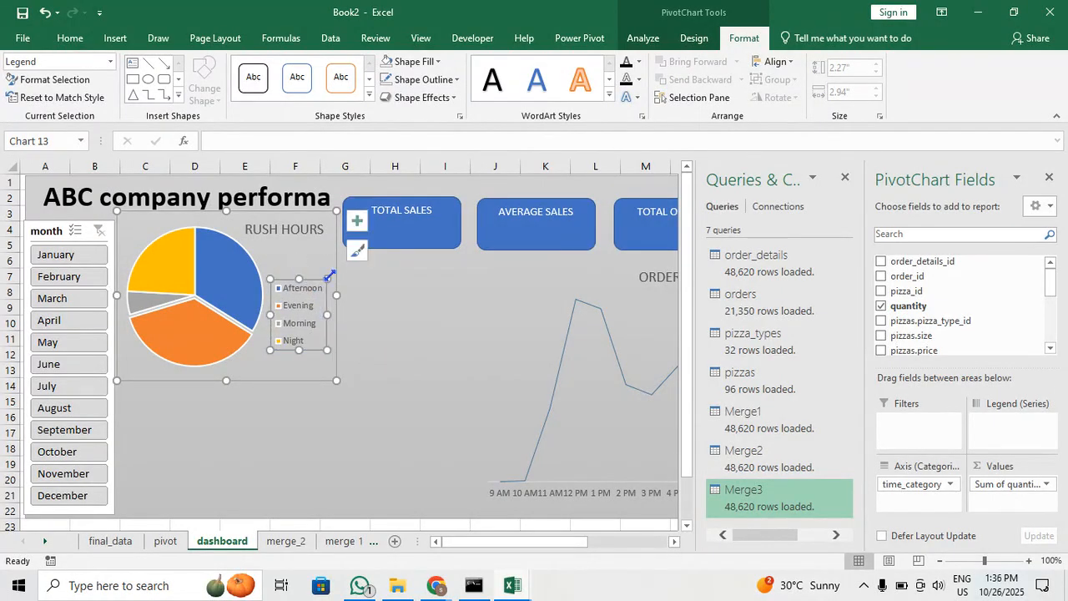
# Format the RUSH HOURS chart title as bold and underlined
pyautogui.click(303, 235)
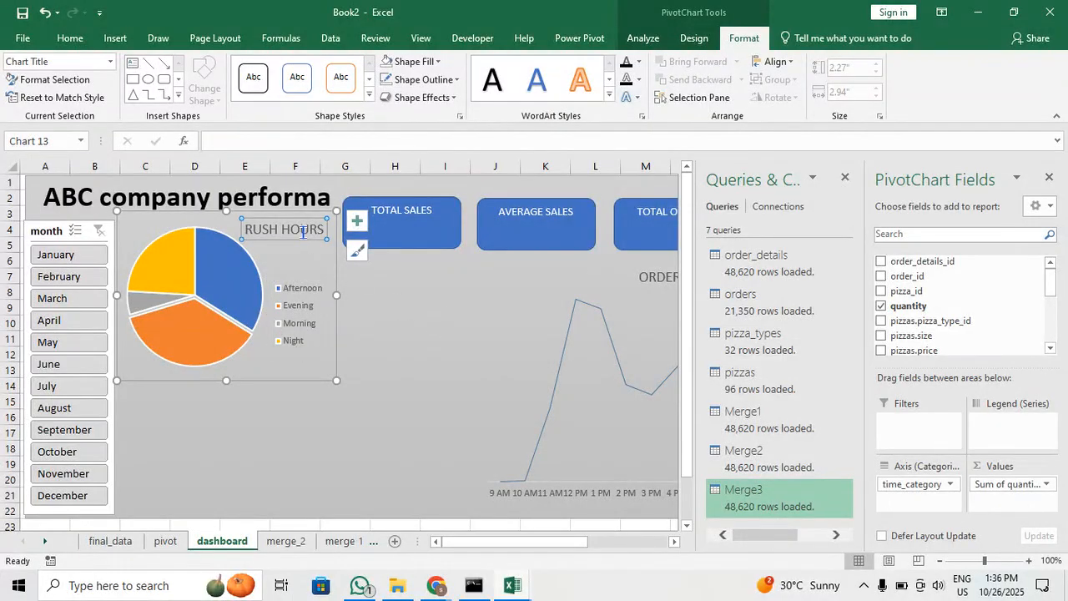
pyautogui.doubleClick(303, 233)
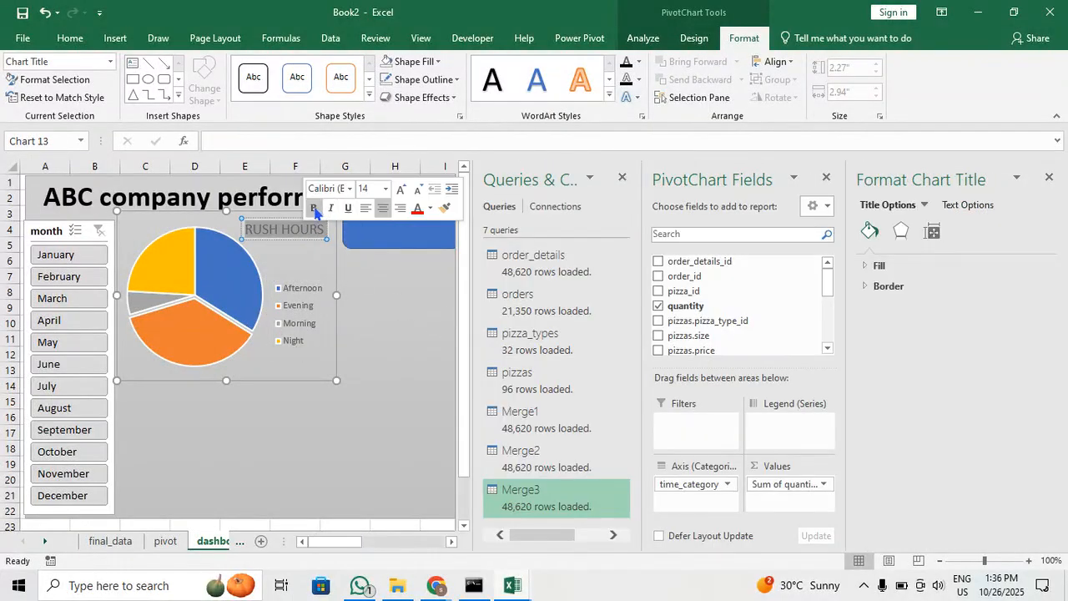
pyautogui.click(314, 208)
pyautogui.click(368, 330)
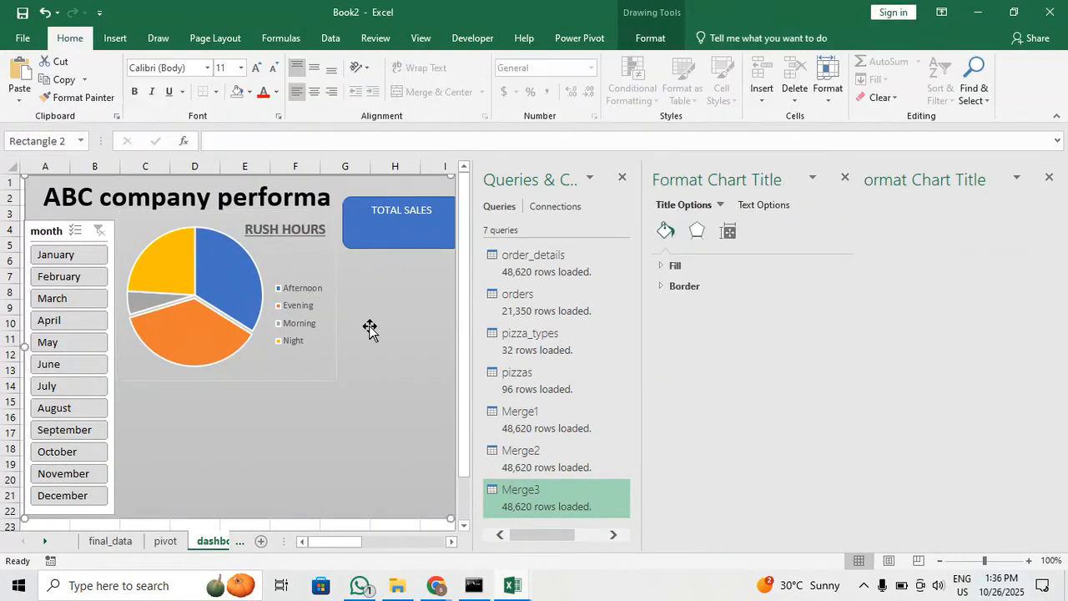
# Remove the outline around the RUSH HOURS chart area
pyautogui.click(286, 368)
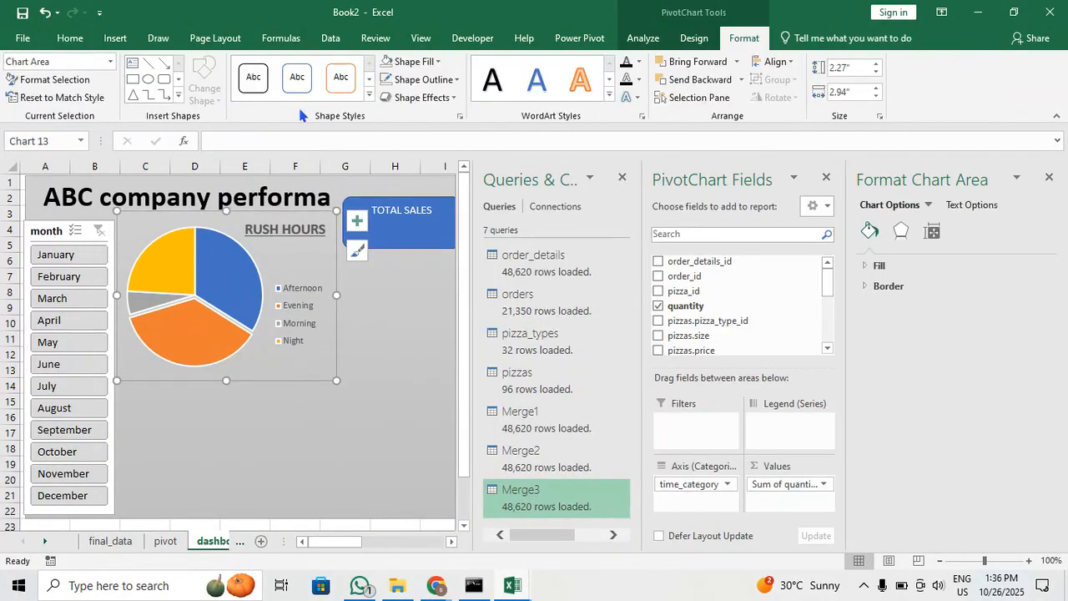
pyautogui.click(434, 80)
pyautogui.click(426, 237)
pyautogui.click(384, 435)
# Insert a doughnut chart from the pizza category total_amount PivotTable on the pivot sheet
pyautogui.moveTo(441, 544)
pyautogui.mouseDown()
pyautogui.moveTo(508, 546)
pyautogui.moveTo(436, 542)
pyautogui.mouseUp()
pyautogui.click(167, 544)
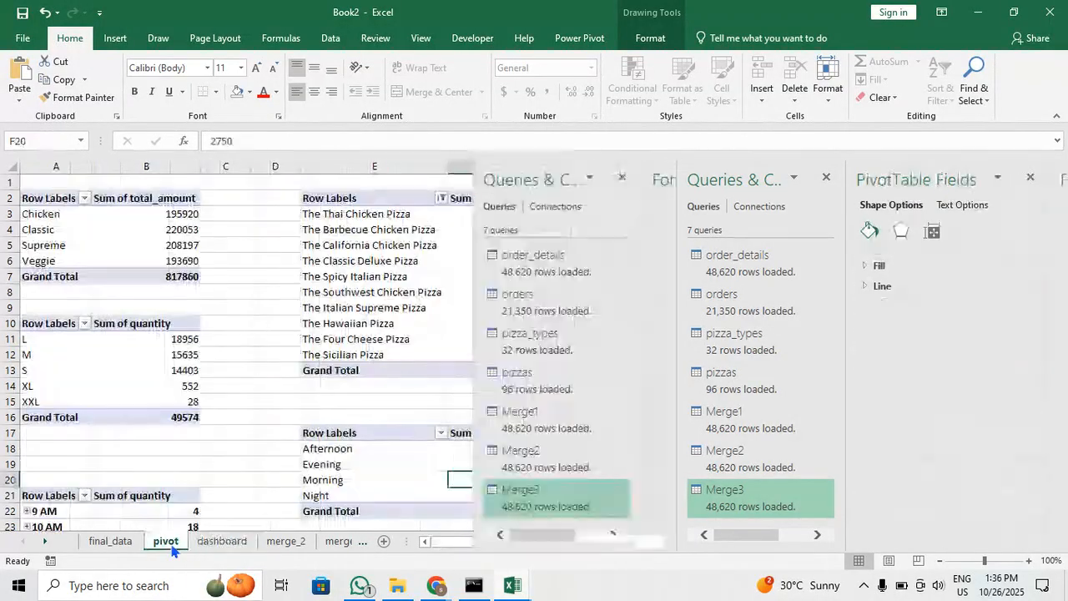
pyautogui.click(370, 306)
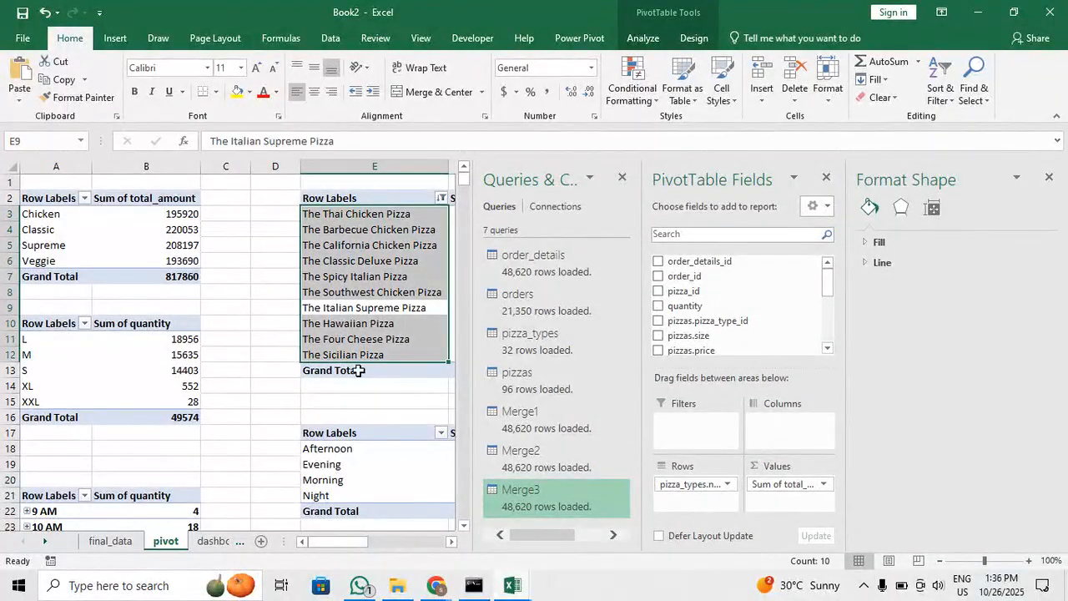
pyautogui.click(305, 399)
pyautogui.moveTo(460, 541); pyautogui.dragTo(407, 519)
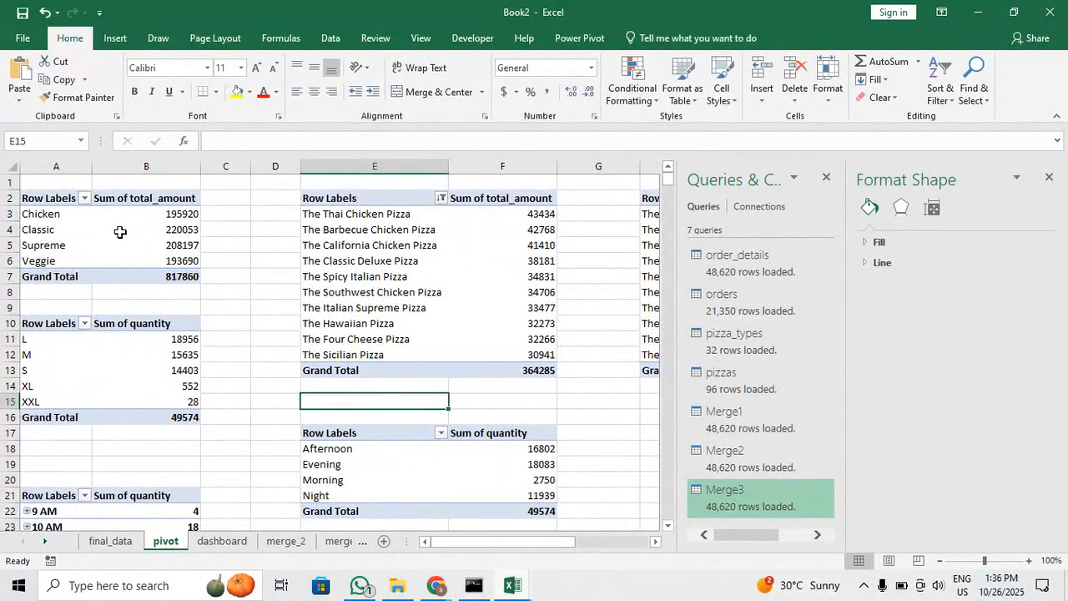
pyautogui.click(143, 231)
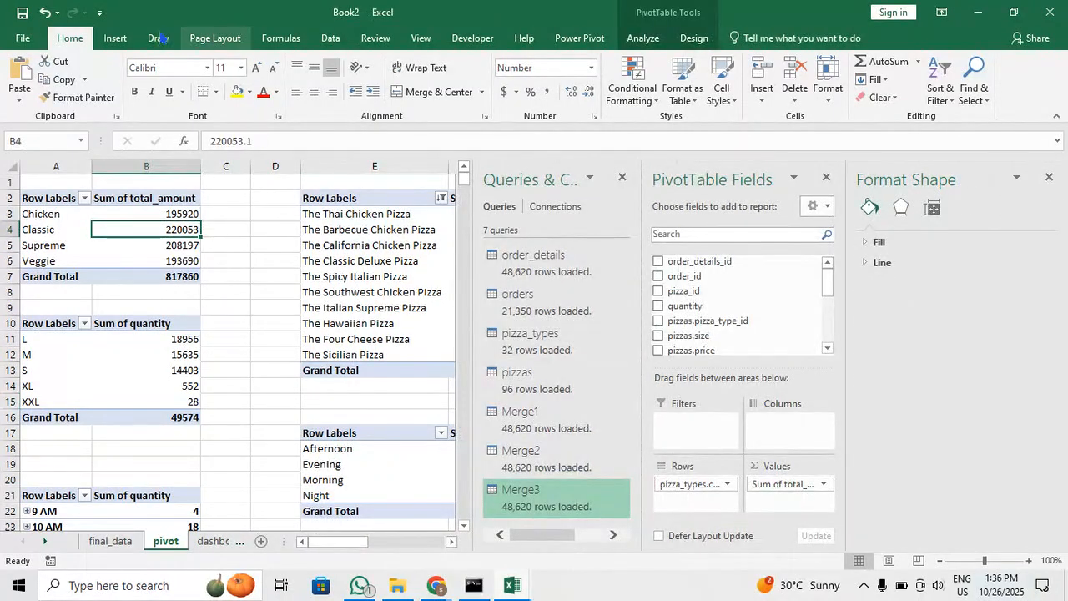
pyautogui.click(115, 38)
pyautogui.click(504, 97)
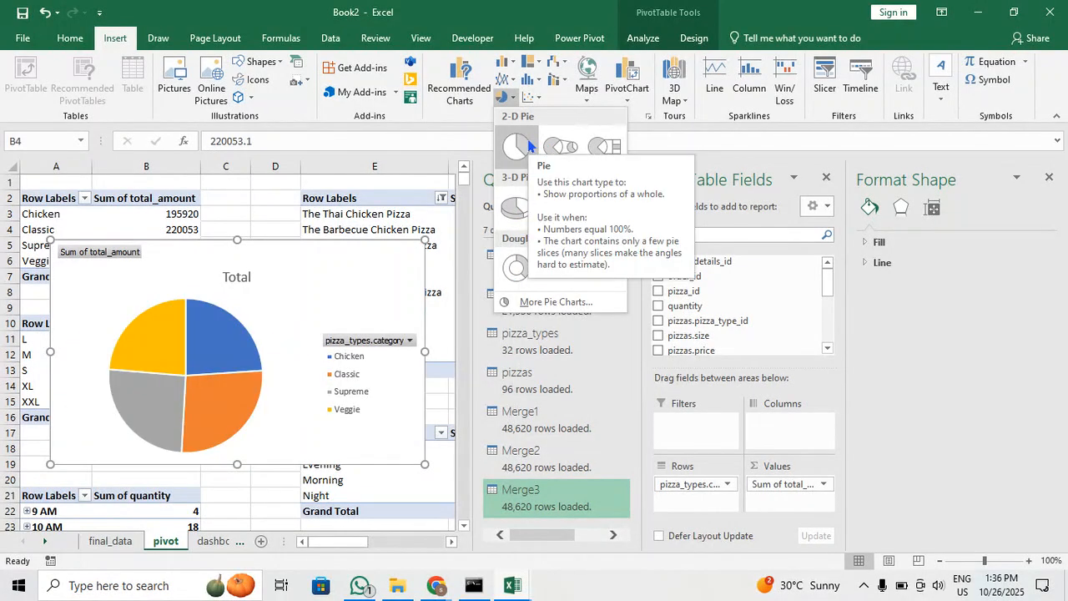
pyautogui.click(517, 271)
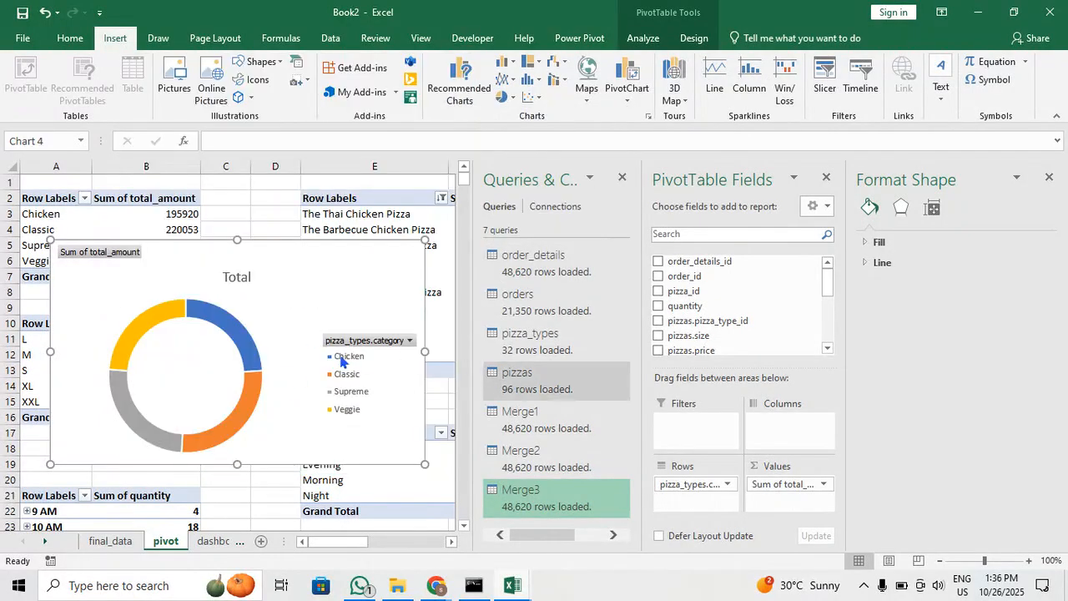
# Hide all field buttons on the category doughnut chart and cut the chart from the pivot sheet
pyautogui.rightClick(125, 262)
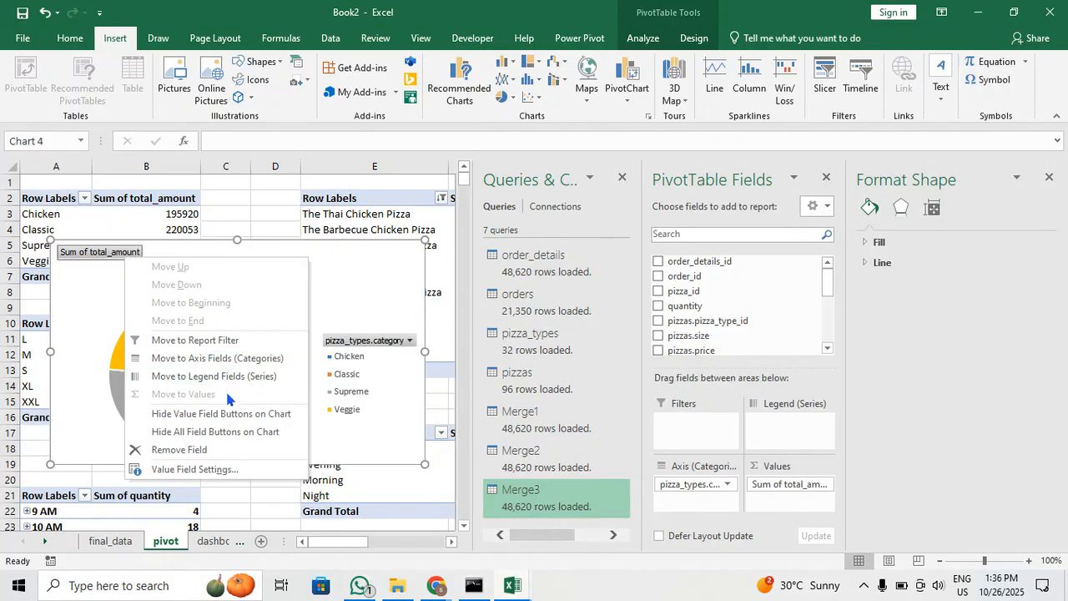
pyautogui.click(238, 432)
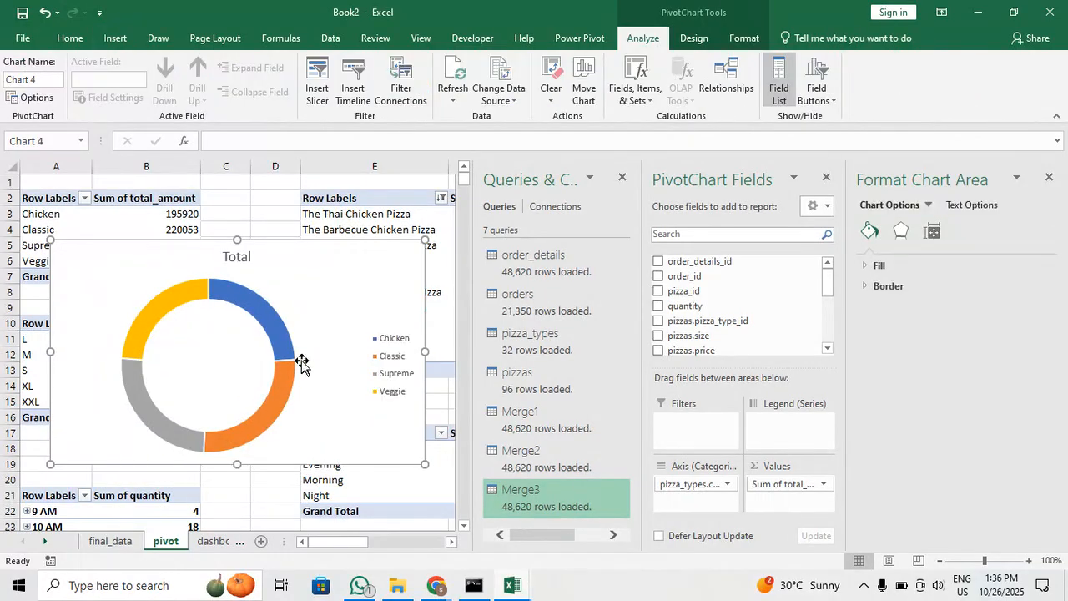
pyautogui.press('Delete')
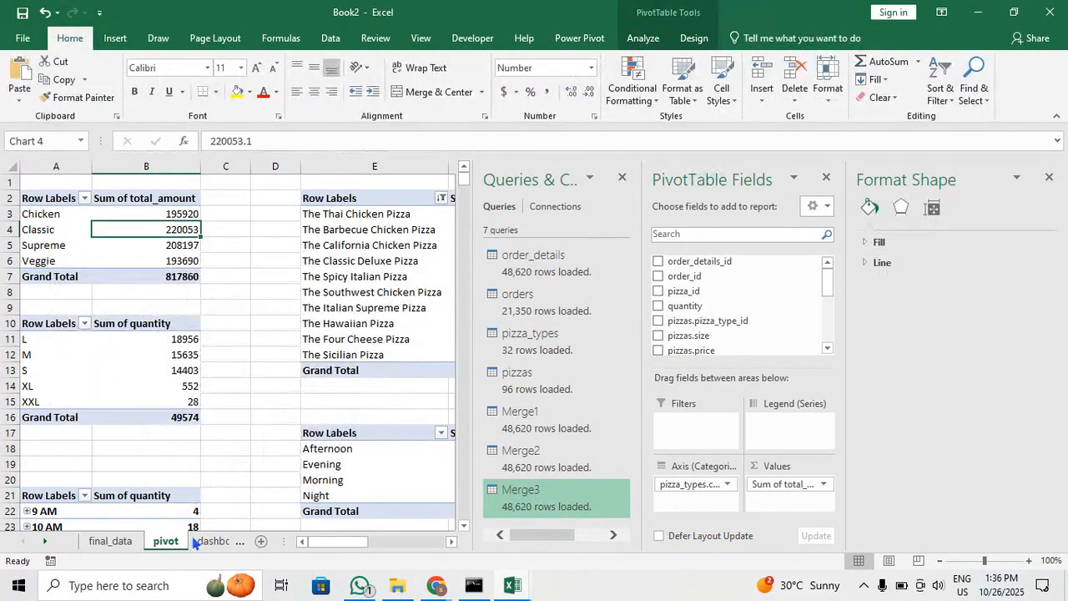
# Paste the category doughnut chart onto the dashboard sheet, shrink it to about 1.81" by 3.37" and place it beside the RUSH HOURS pie
pyautogui.click(221, 541)
pyautogui.hotkey('ctrl', 'v')
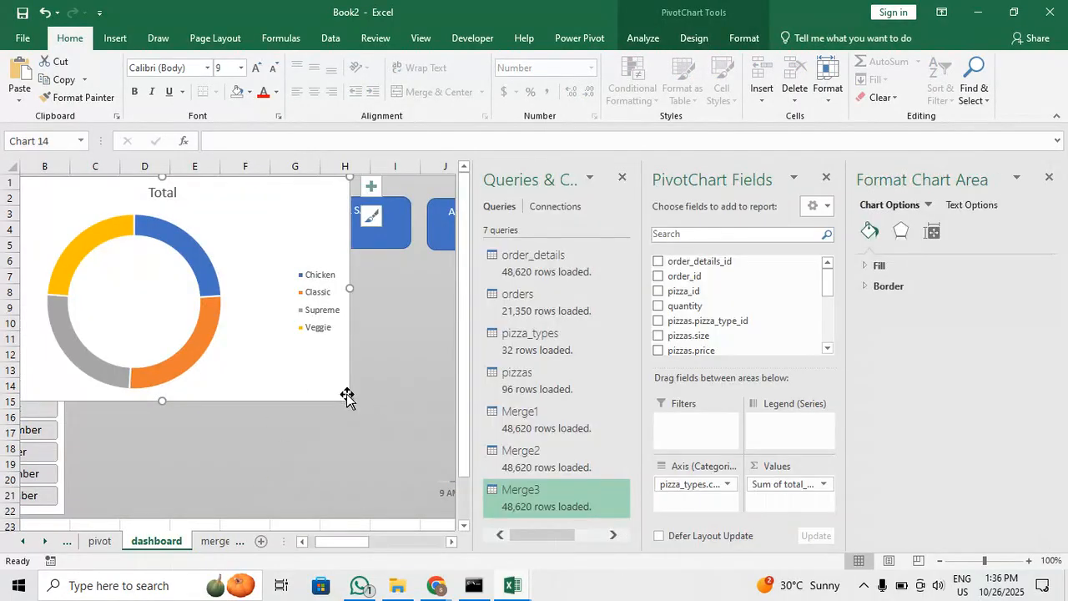
pyautogui.moveTo(348, 401); pyautogui.dragTo(227, 312)
pyautogui.moveTo(170, 282); pyautogui.dragTo(351, 361)
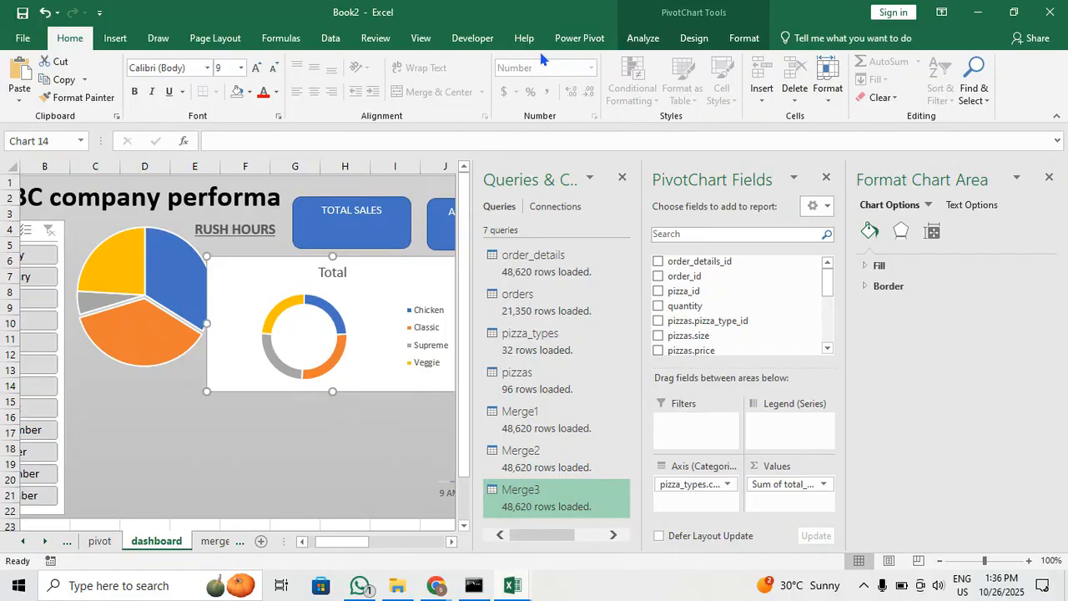
# Set the category doughnut chart area's shape fill to No Fill
pyautogui.click(744, 37)
pyautogui.click(413, 61)
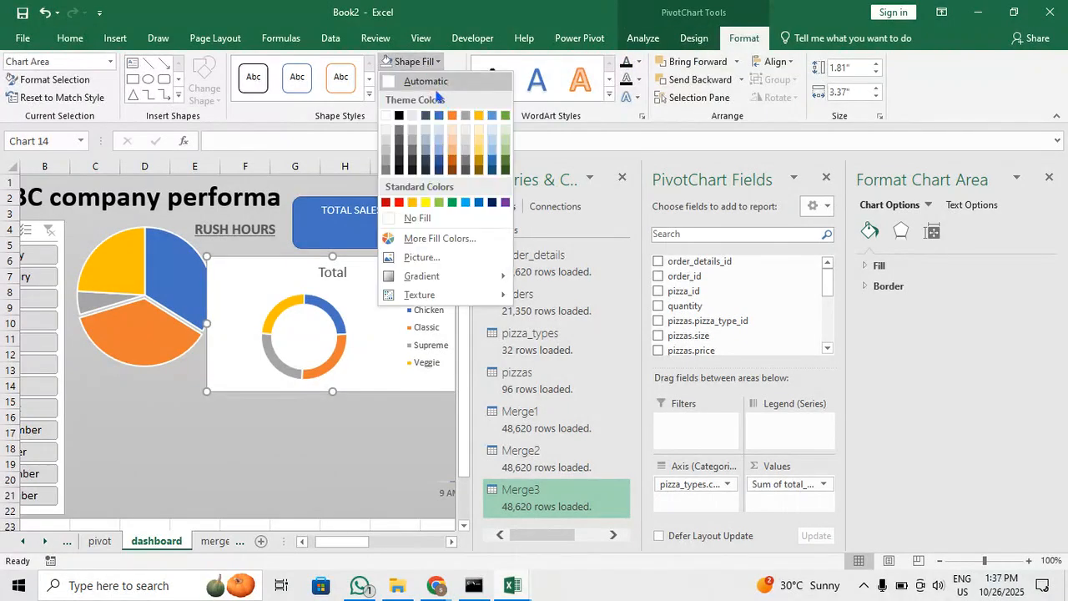
pyautogui.click(430, 218)
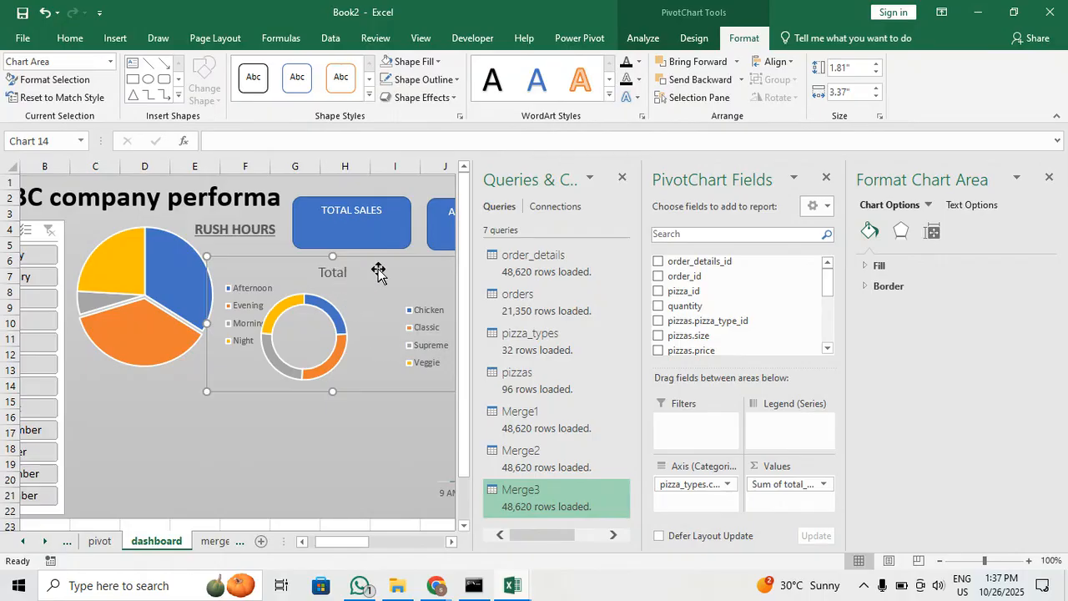
# Resize the doughnut chart to about 2.93" wide so it sits clear of the RUSH HOURS legend
pyautogui.moveTo(208, 324); pyautogui.dragTo(303, 324)
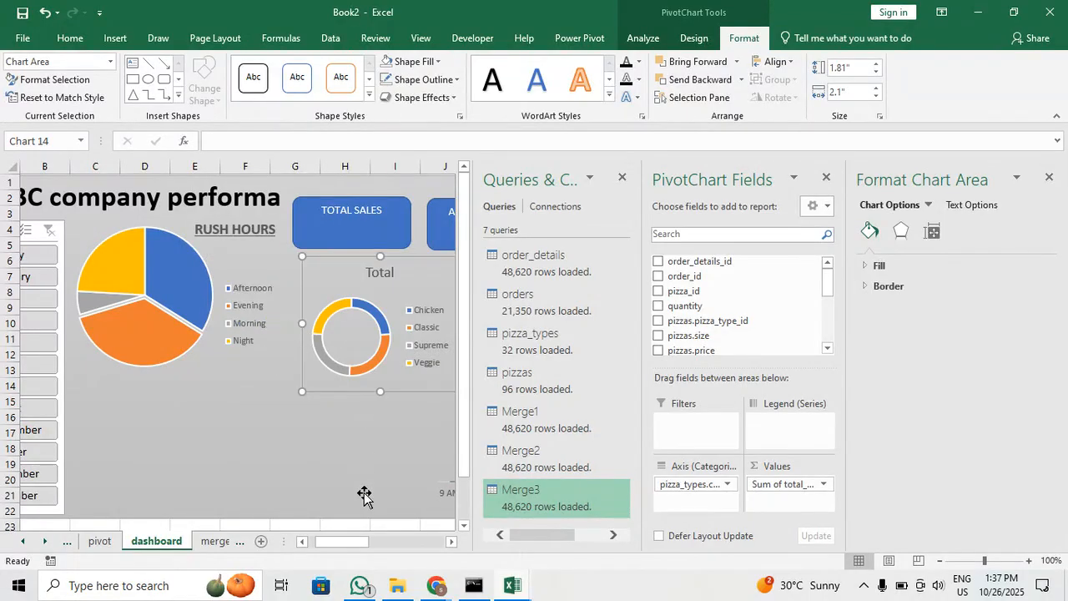
pyautogui.hscroll(2, 363, 542)
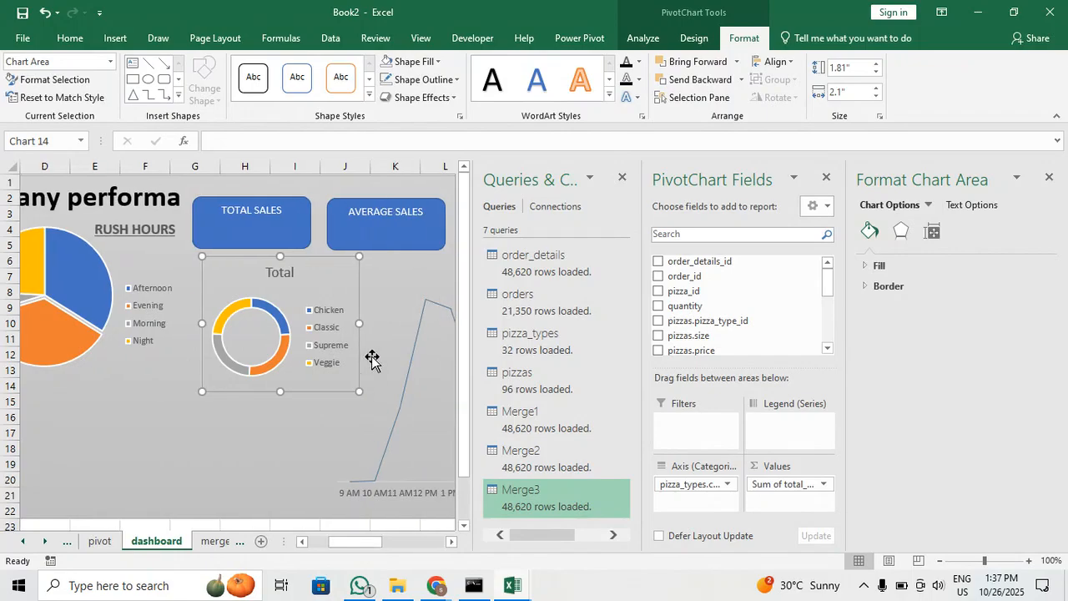
pyautogui.moveTo(361, 321); pyautogui.dragTo(420, 324)
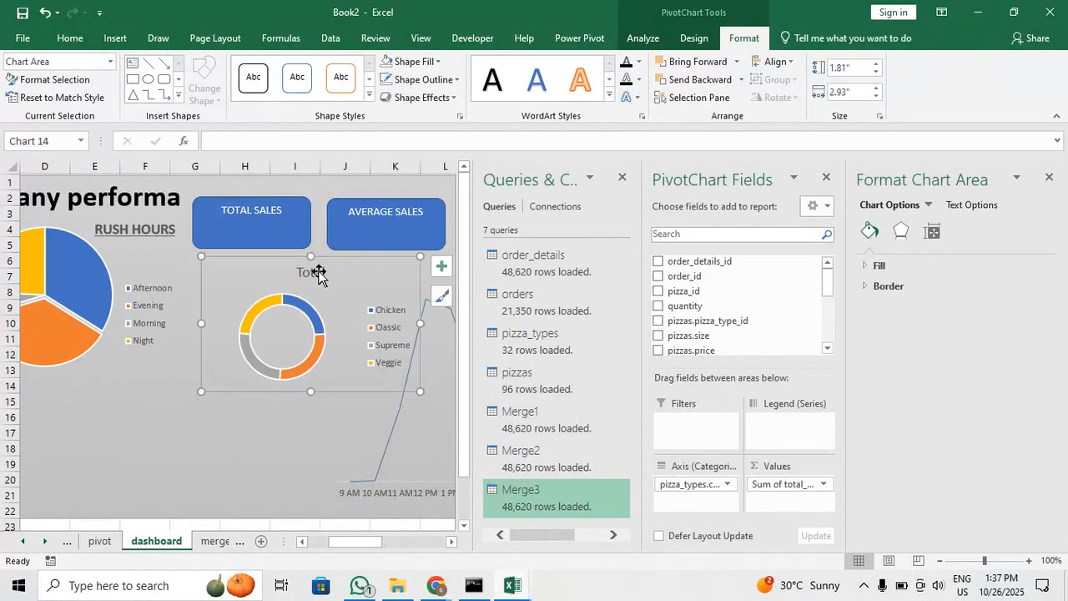
# Set the doughnut chart's title to Centered Overlay and move it into the hole of the ring
pyautogui.click(694, 37)
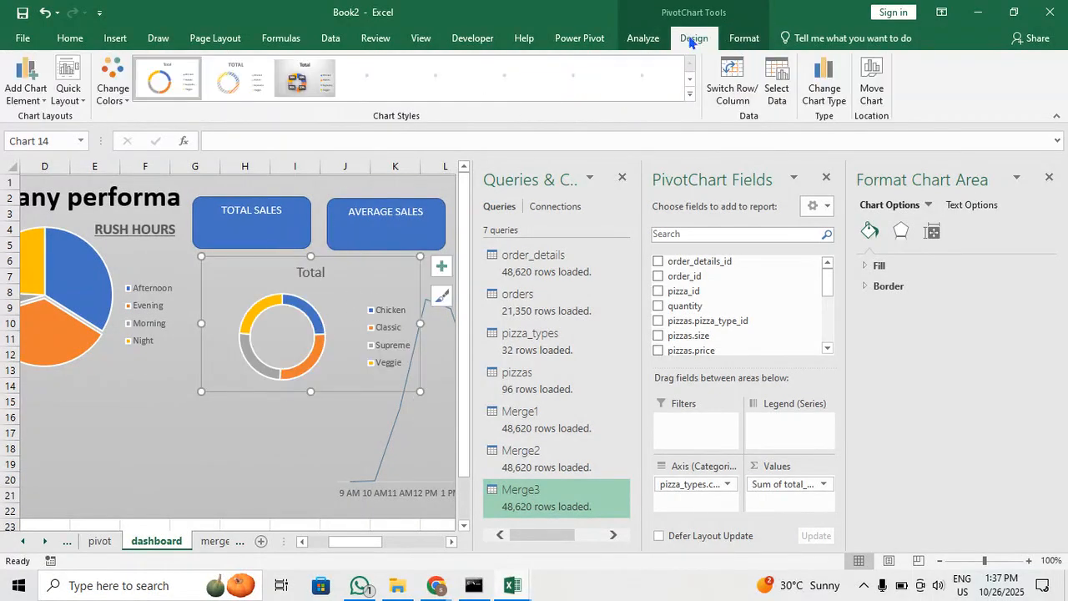
pyautogui.click(25, 83)
pyautogui.moveTo(79, 117)
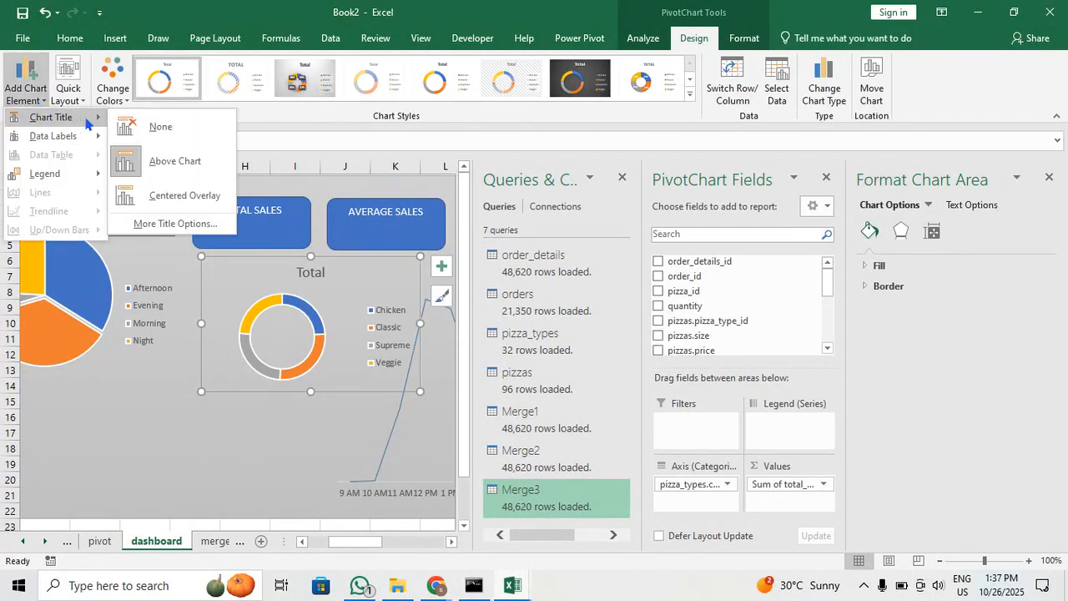
pyautogui.click(178, 193)
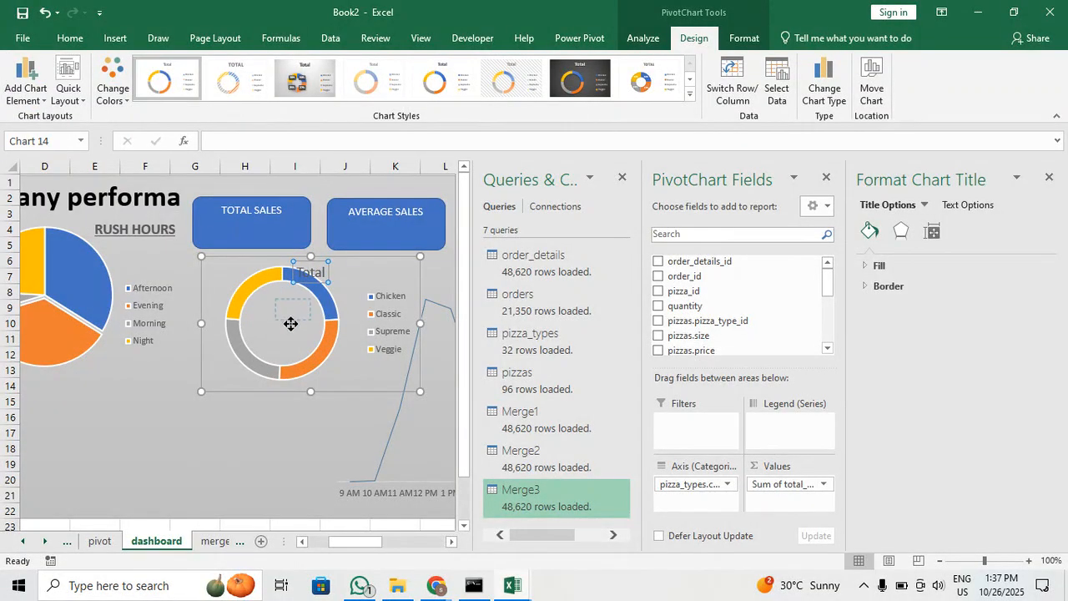
pyautogui.moveTo(281, 331); pyautogui.dragTo(282, 327)
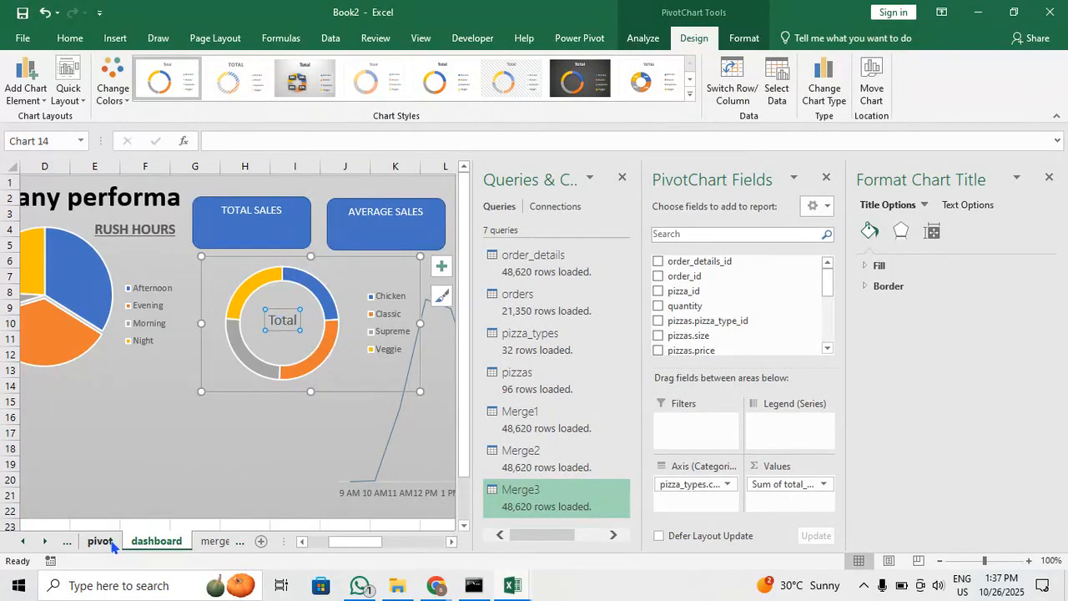
# Rename the doughnut chart's title to SALES
pyautogui.doubleClick(276, 319)
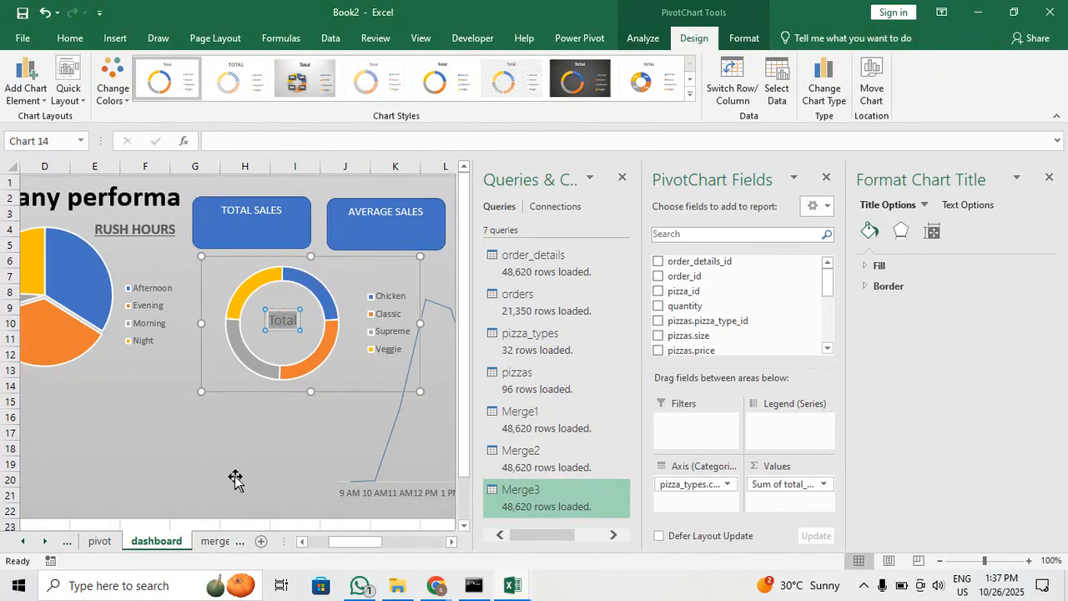
pyautogui.click(100, 541)
pyautogui.click(156, 541)
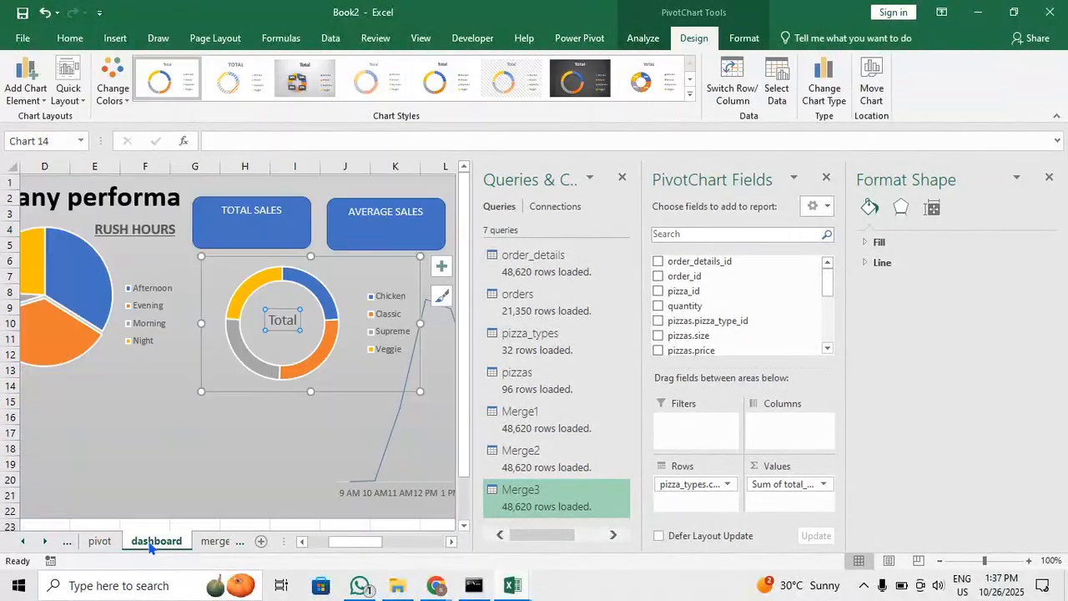
pyautogui.doubleClick(282, 320)
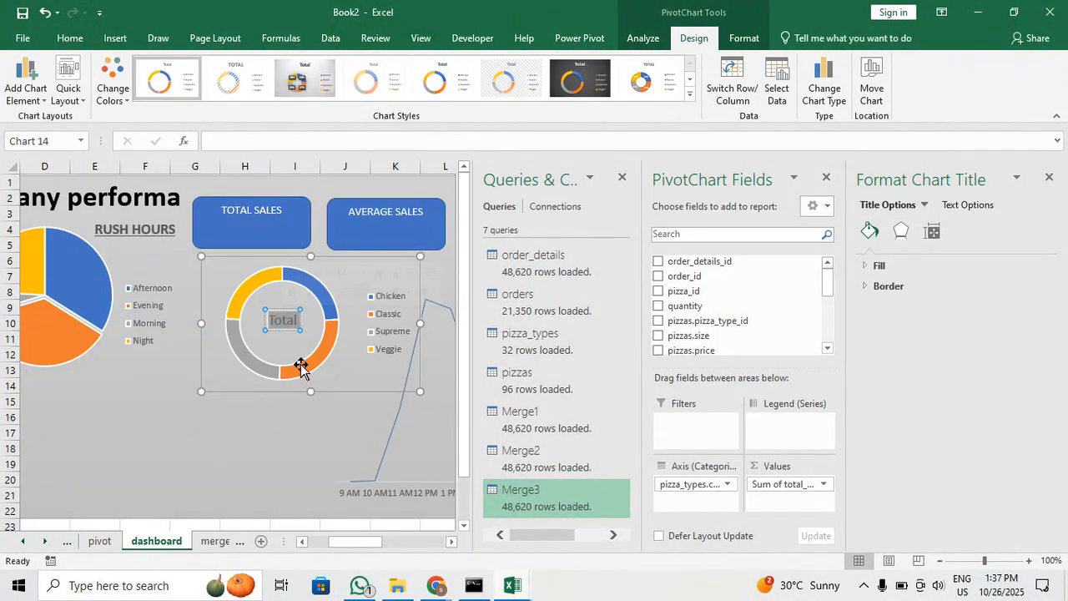
pyautogui.write('SALES')
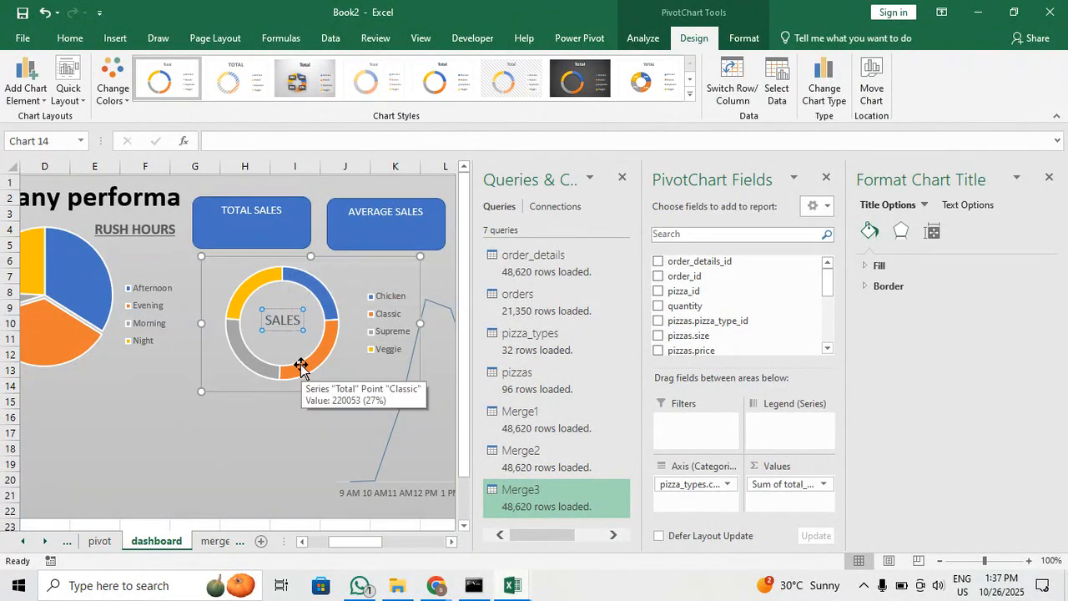
# Format the SALES chart title as bold with a black font color
pyautogui.doubleClick(296, 328)
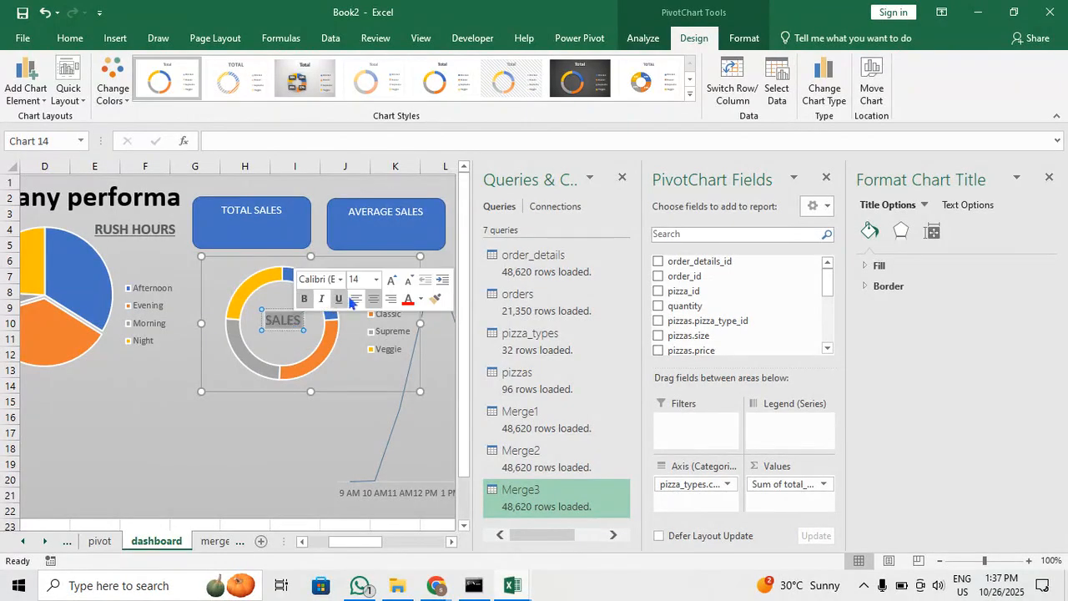
pyautogui.click(420, 298)
pyautogui.click(422, 353)
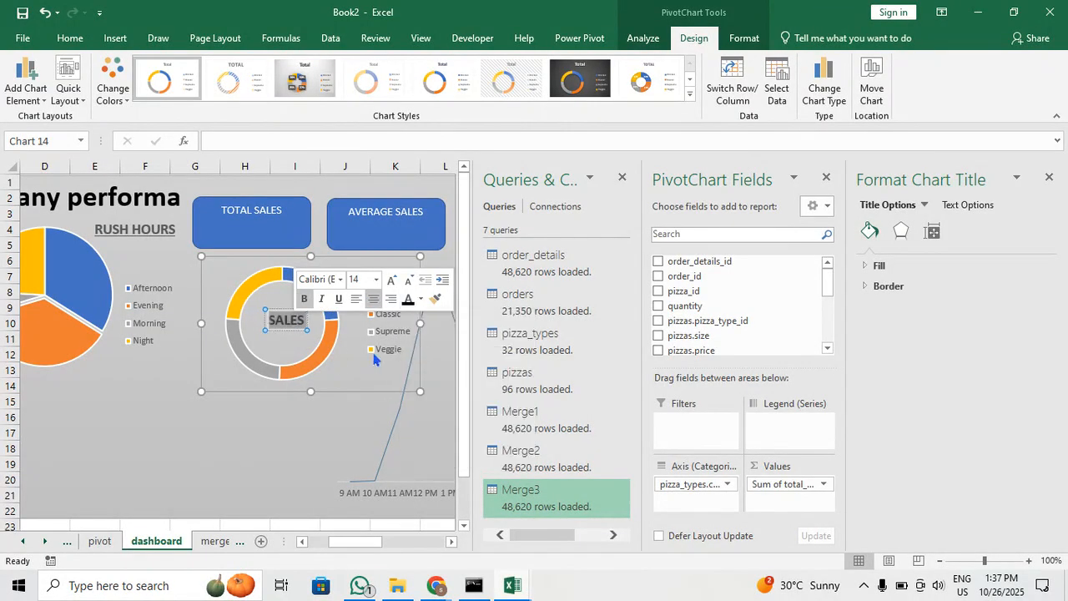
pyautogui.click(346, 377)
# Narrow the SALES doughnut chart slightly from both sides and nudge it up under the TOTAL SALES and AVERAGE SALES cards
pyautogui.click(388, 358)
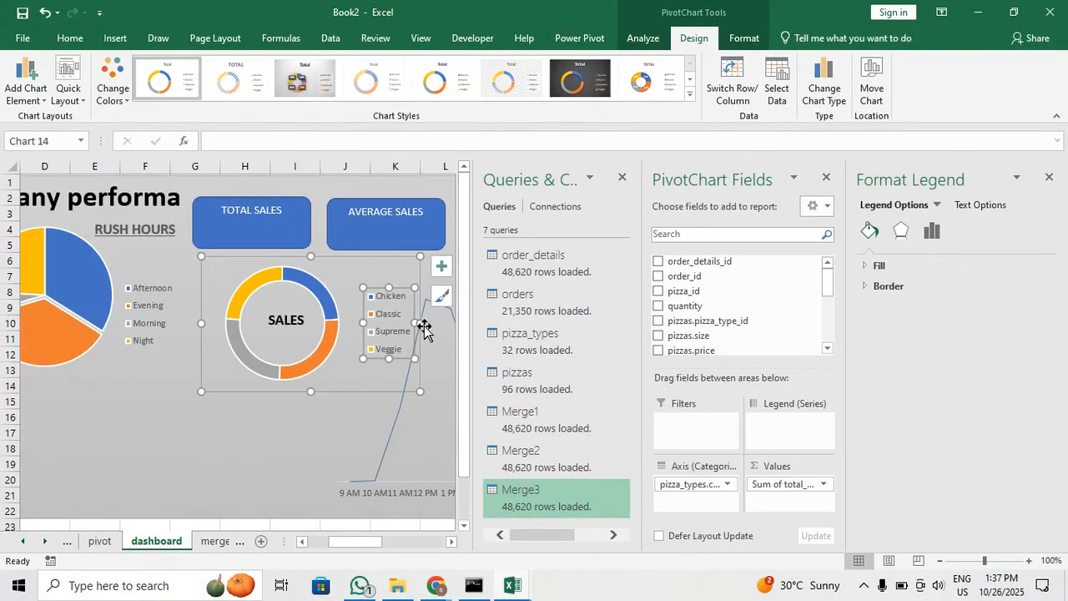
pyautogui.moveTo(421, 324); pyautogui.dragTo(416, 324)
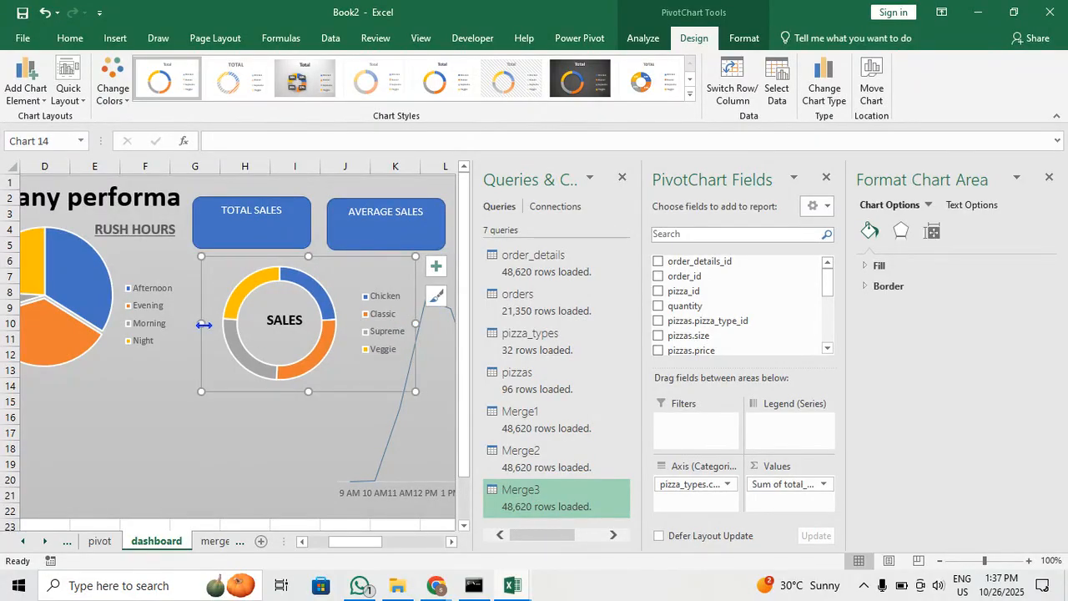
pyautogui.moveTo(204, 324); pyautogui.dragTo(210, 325)
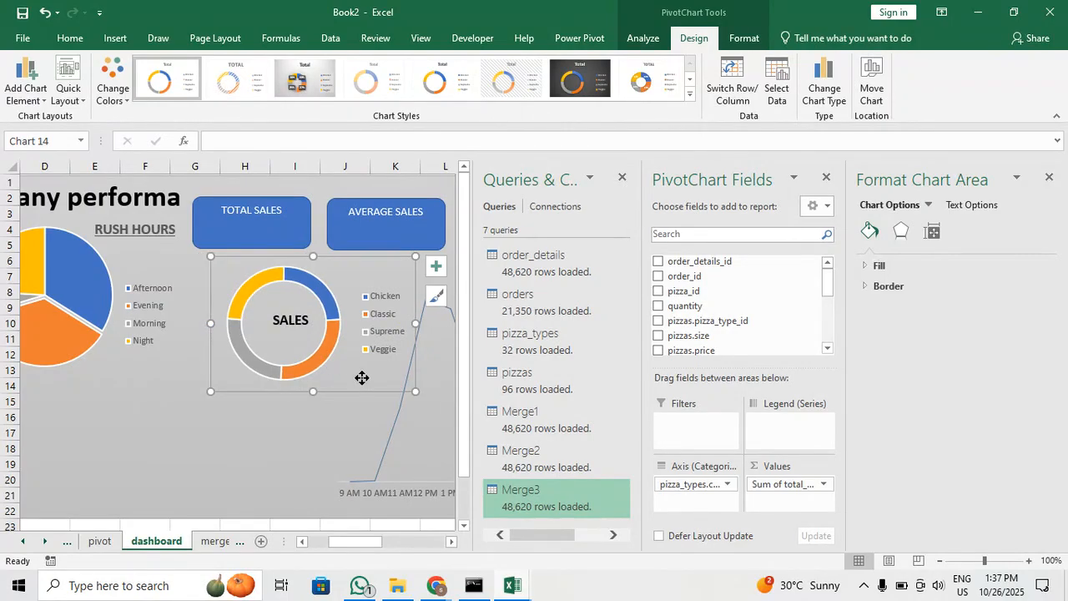
pyautogui.moveTo(361, 379); pyautogui.dragTo(356, 371)
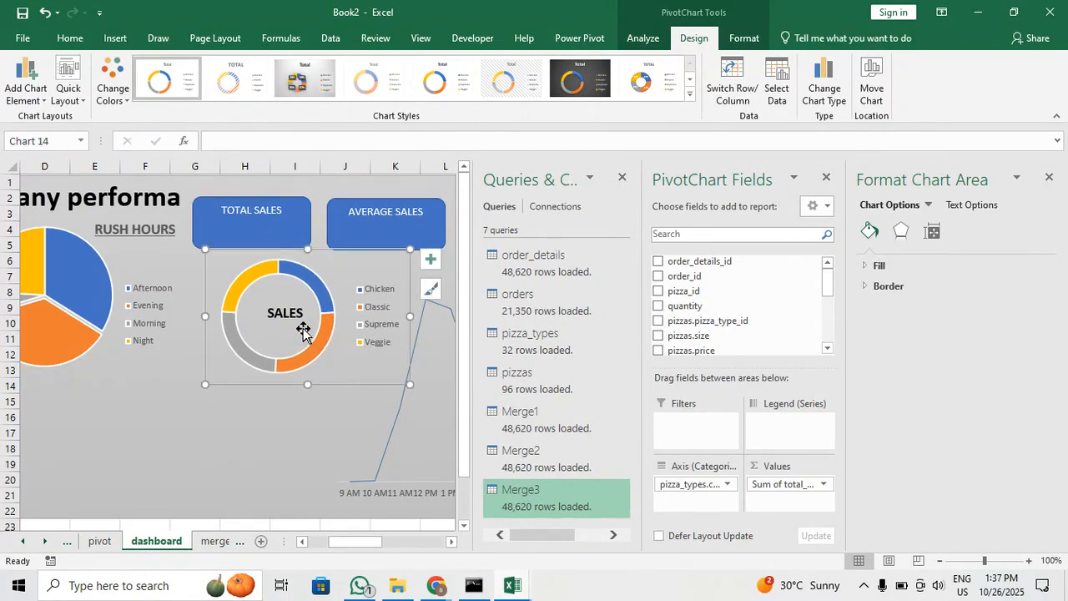
# Move the SALES title slightly to center it inside the doughnut ring
pyautogui.click(293, 320)
pyautogui.moveTo(291, 323); pyautogui.dragTo(286, 322)
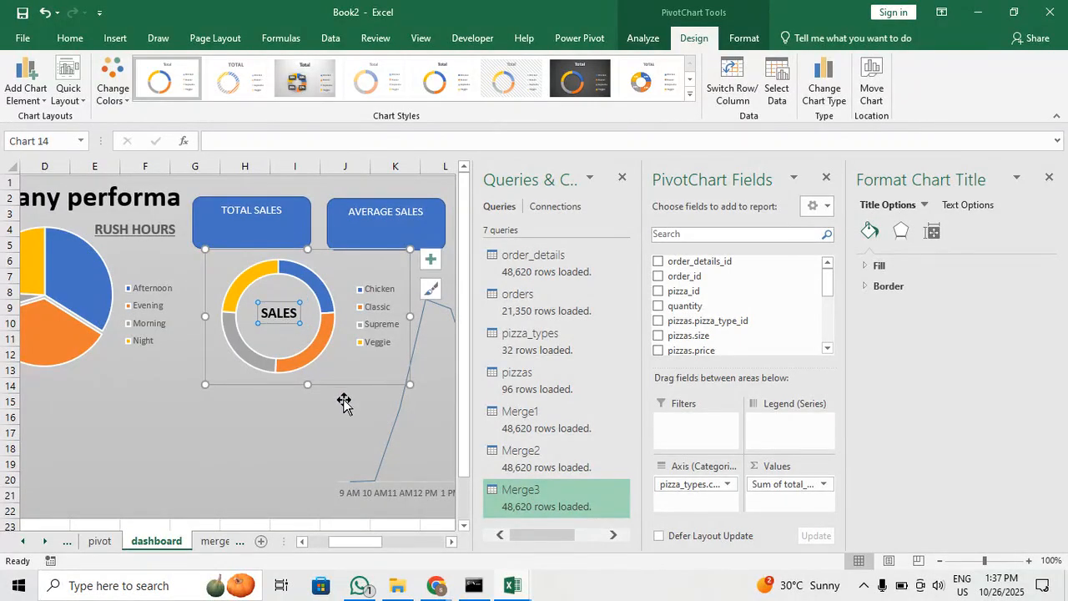
pyautogui.click(322, 336)
pyautogui.click(357, 359)
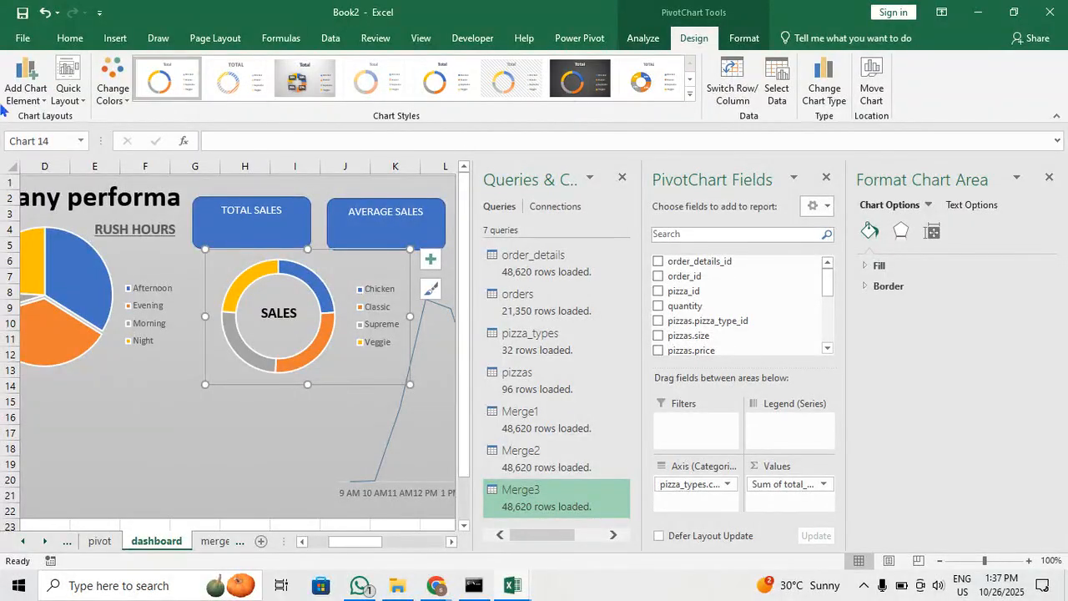
# Add Data Callout labels to the SALES doughnut chart
pyautogui.click(35, 100)
pyautogui.moveTo(69, 177)
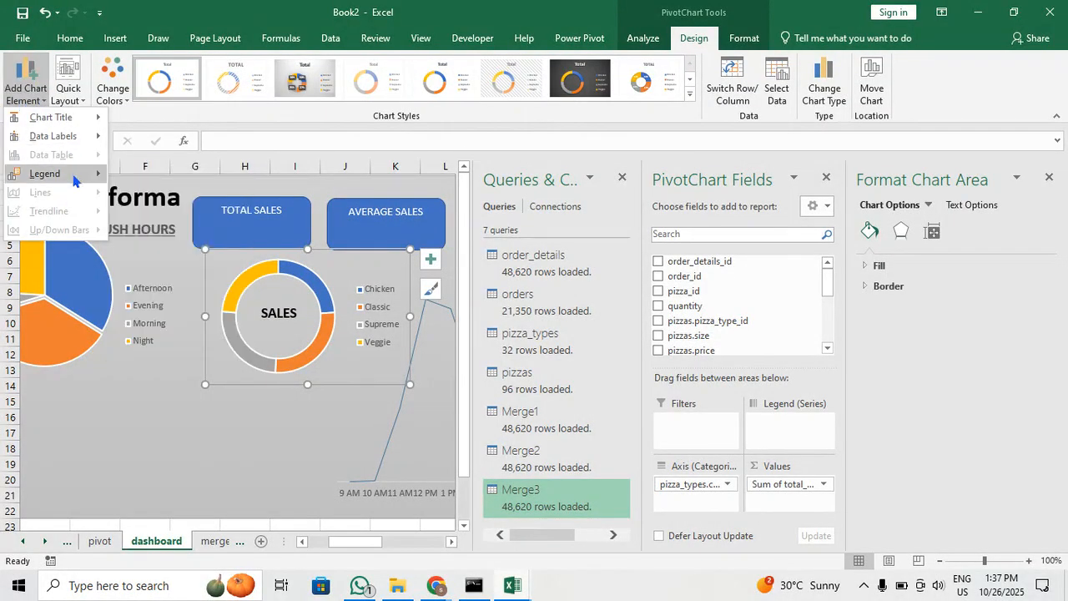
pyautogui.moveTo(65, 138)
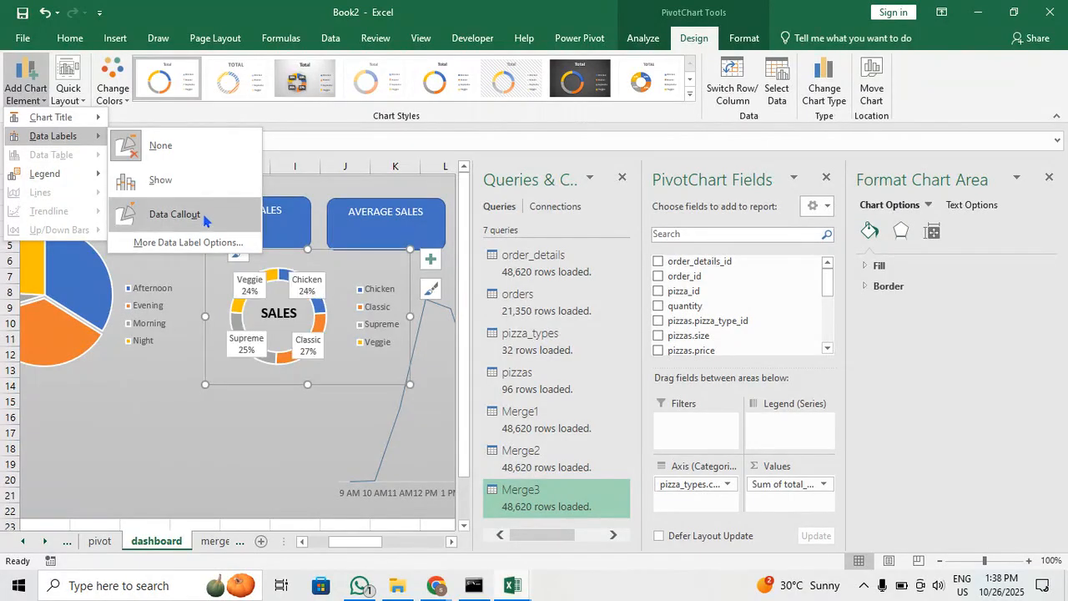
pyautogui.click(202, 215)
# Delete the SALES doughnut chart's legend and resize the chart to be narrower and taller
pyautogui.click(382, 349)
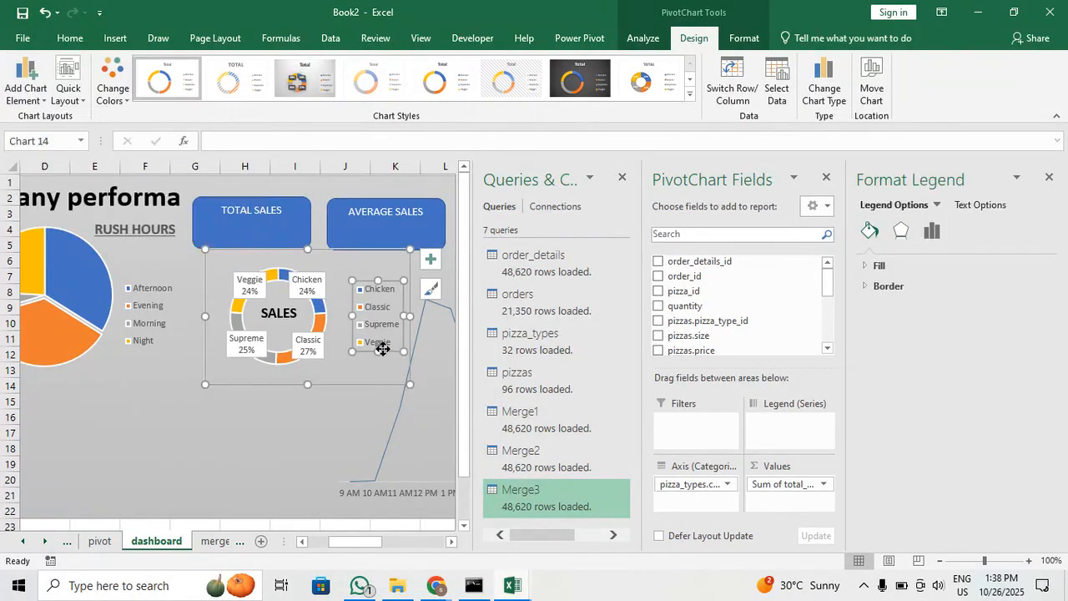
pyautogui.press('Delete')
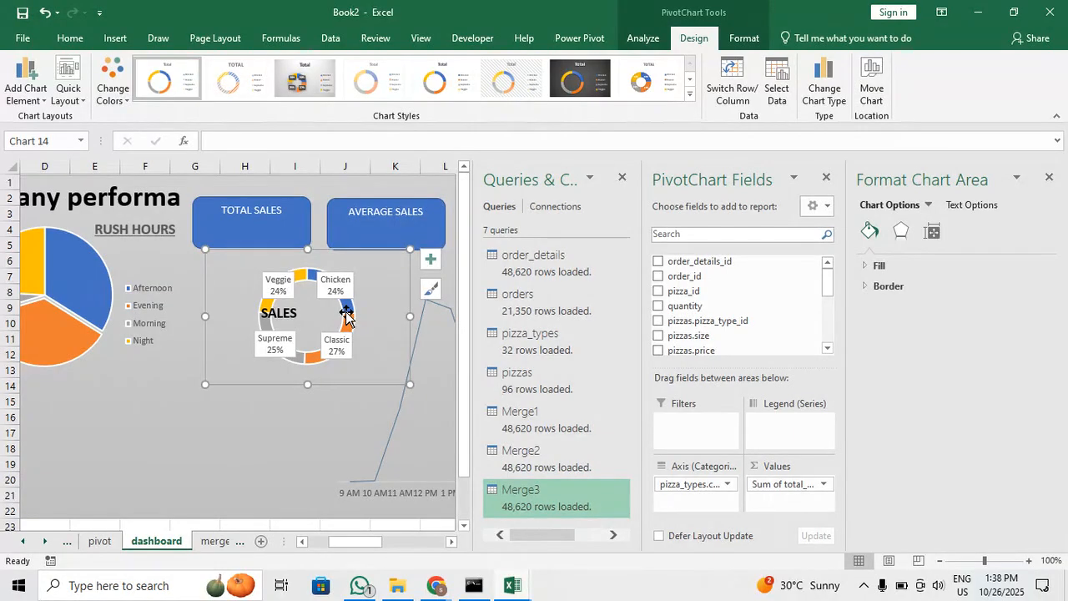
pyautogui.moveTo(406, 315); pyautogui.dragTo(349, 316)
pyautogui.moveTo(343, 382); pyautogui.dragTo(400, 409)
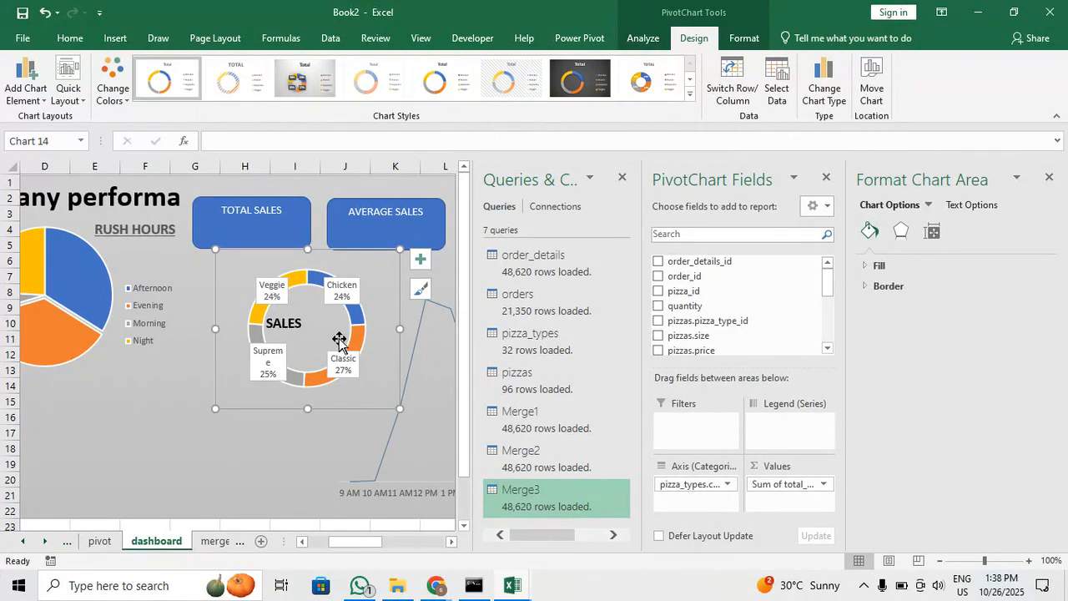
# Move the Supreme, Classic, Chicken and Veggie callouts outward off the SALES doughnut ring and nudge the chart slightly up
pyautogui.click(250, 360)
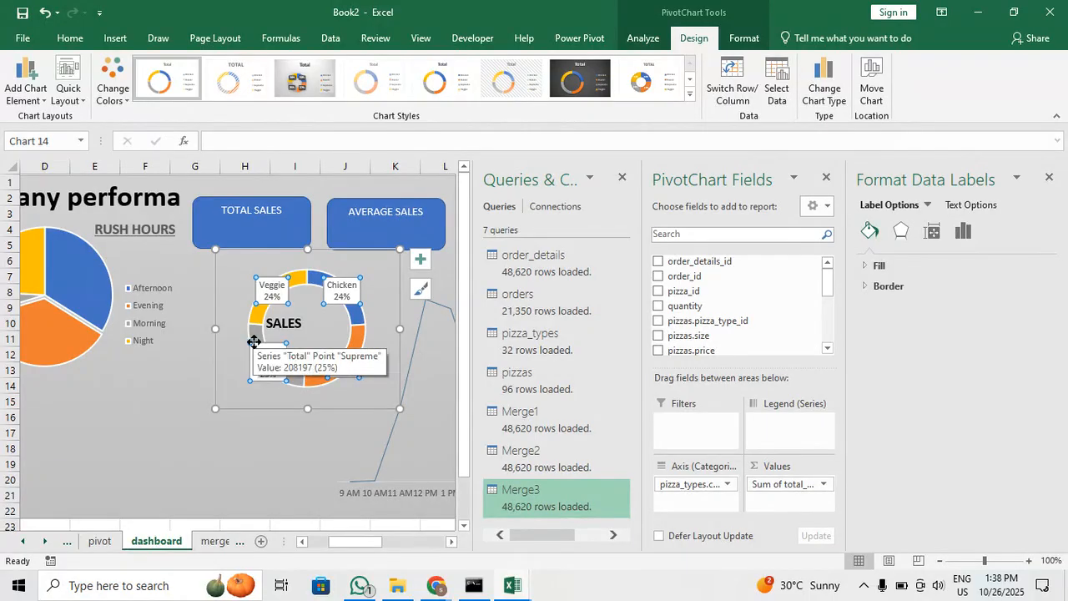
pyautogui.moveTo(257, 364); pyautogui.dragTo(233, 381)
pyautogui.click(285, 393)
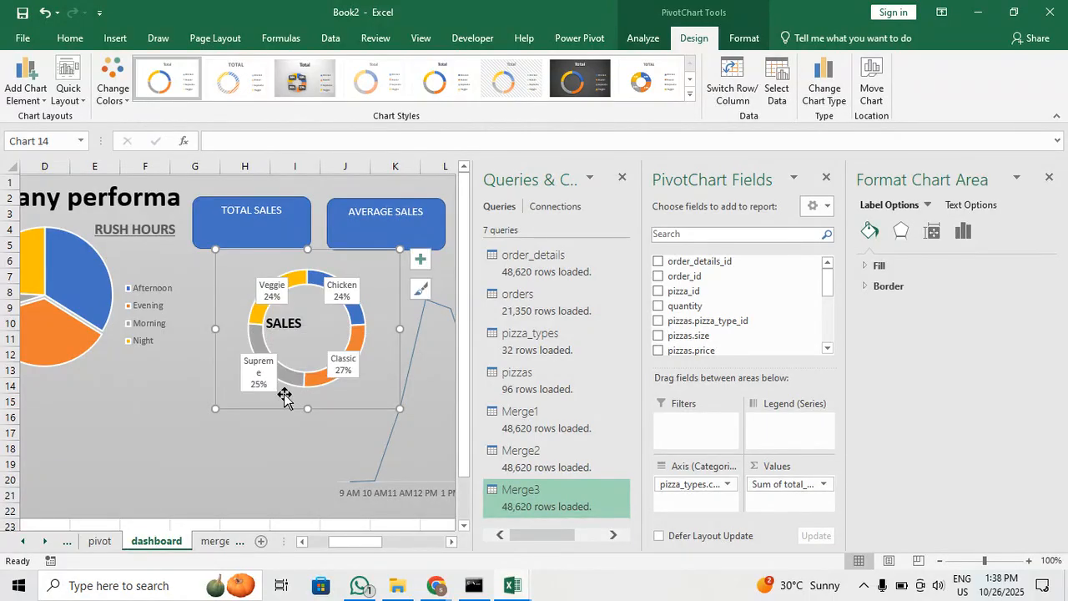
pyautogui.click(259, 387)
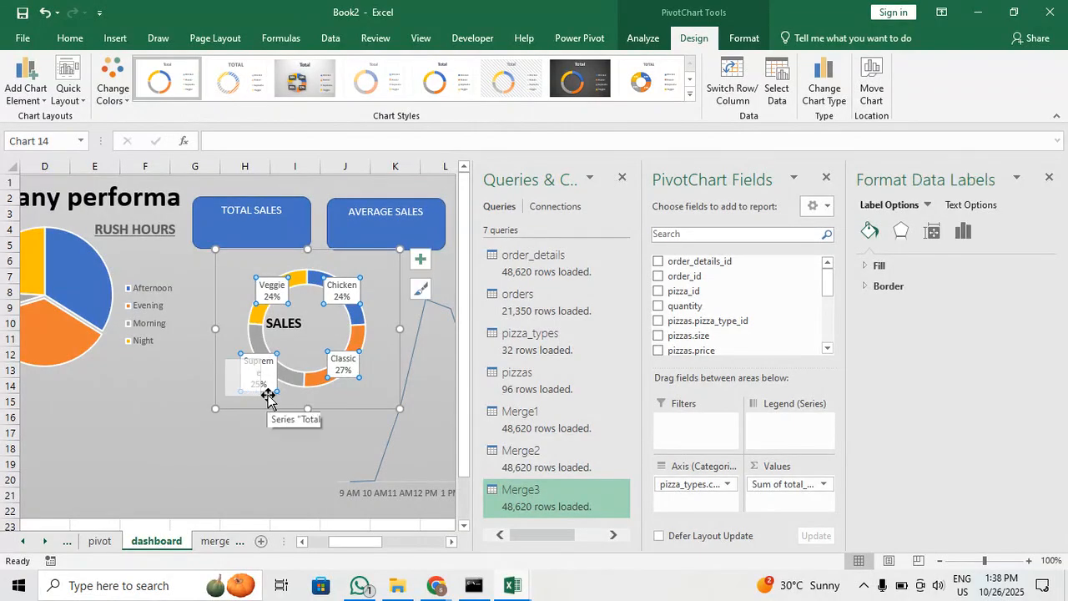
pyautogui.click(289, 387)
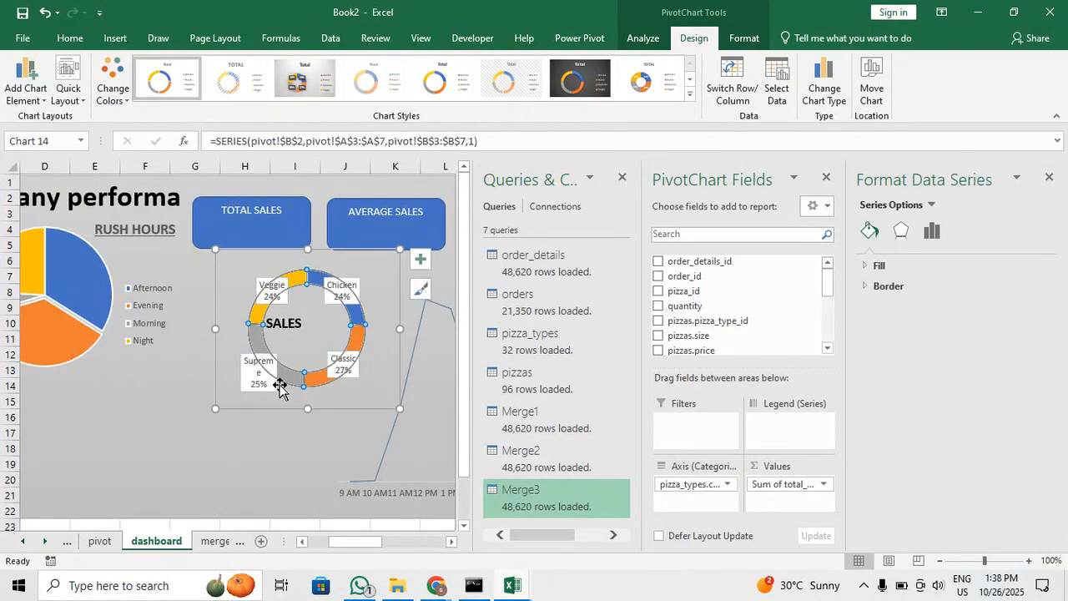
pyautogui.click(268, 390)
pyautogui.click(249, 385)
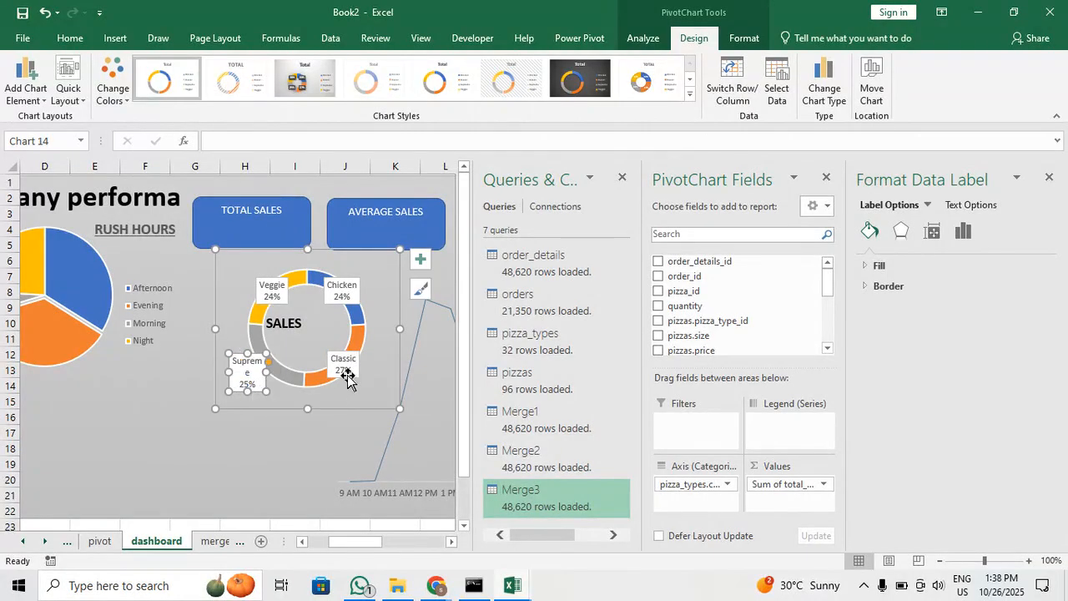
pyautogui.moveTo(357, 366); pyautogui.dragTo(381, 385)
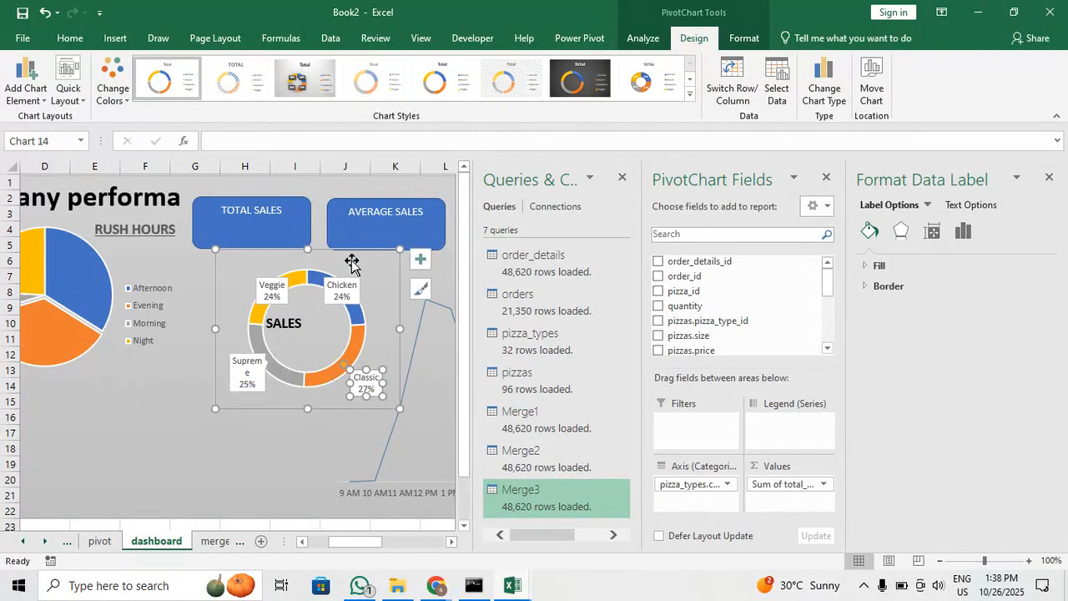
pyautogui.moveTo(354, 280); pyautogui.dragTo(383, 272)
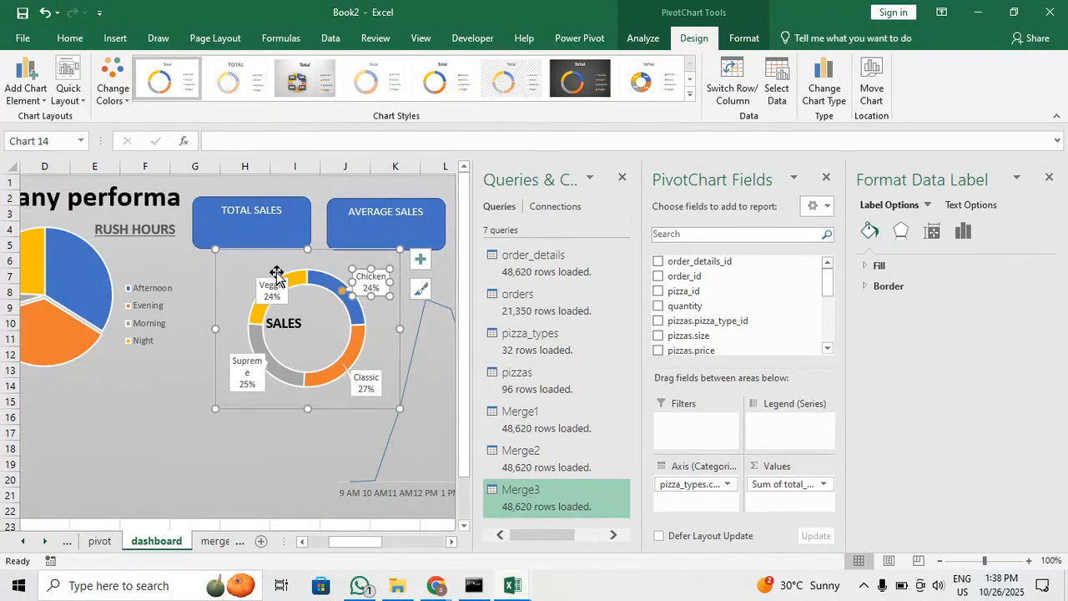
pyautogui.moveTo(263, 280); pyautogui.dragTo(234, 266)
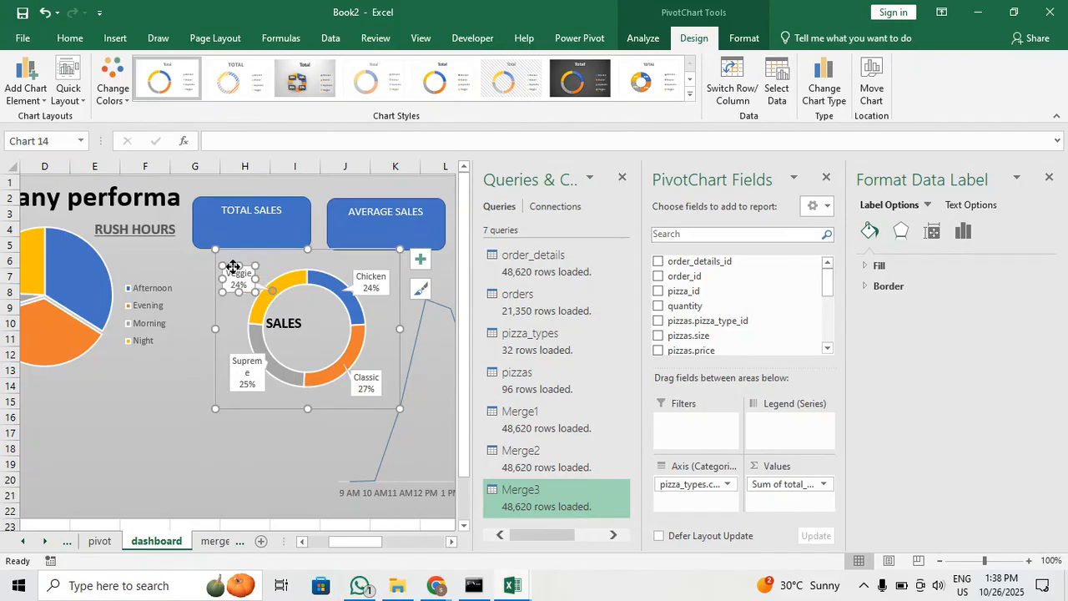
pyautogui.moveTo(334, 258); pyautogui.dragTo(329, 246)
# Shift the Supreme callout outward and resize it wider and shorter so its name fits on one line
pyautogui.moveTo(231, 362); pyautogui.dragTo(218, 371)
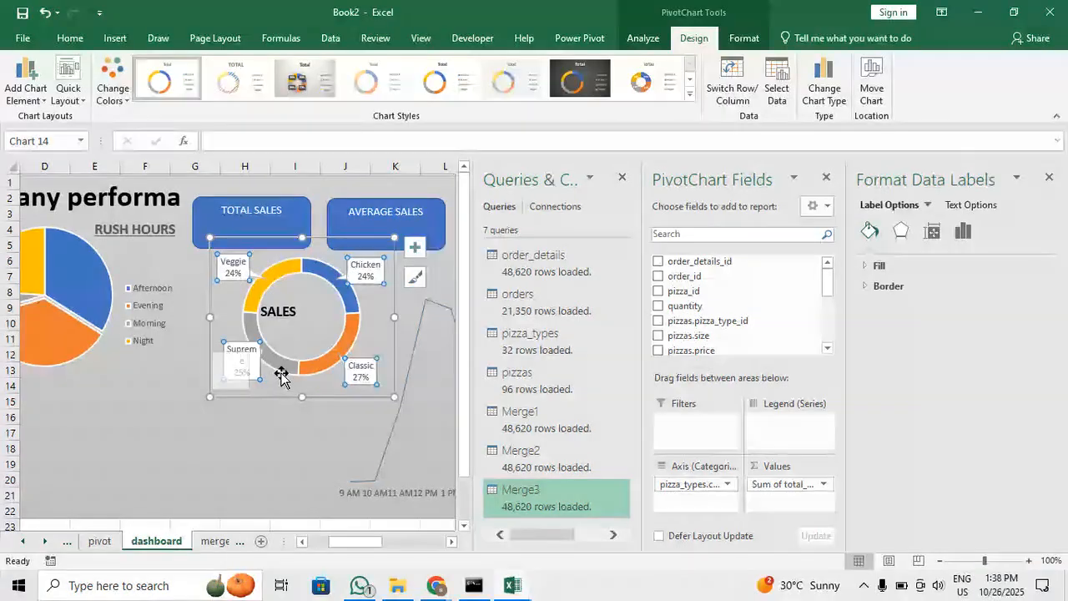
pyautogui.click(269, 372)
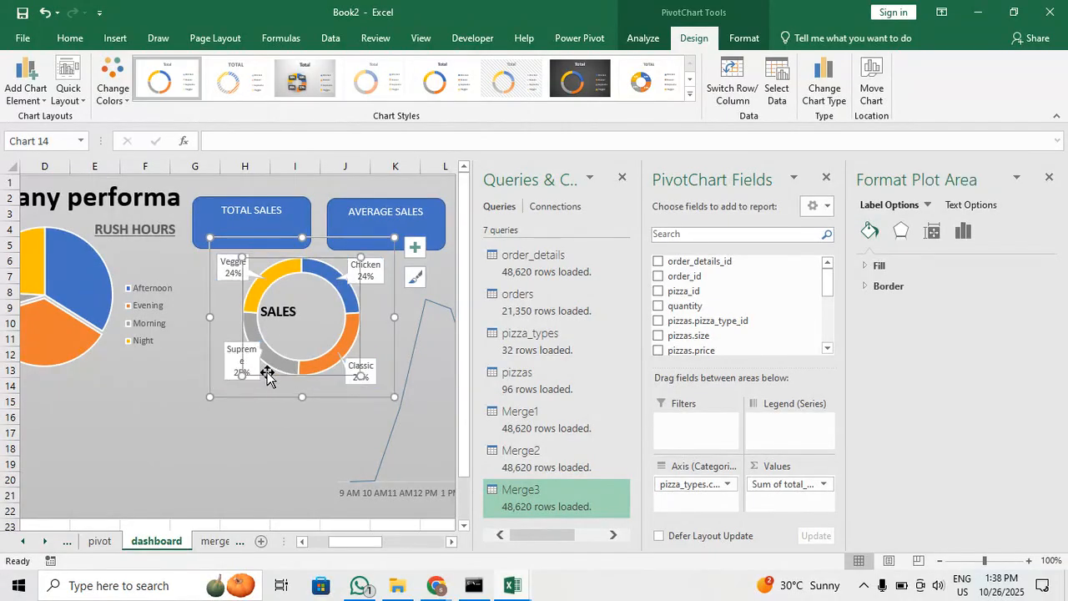
pyautogui.click(237, 369)
pyautogui.moveTo(238, 369)
pyautogui.mouseDown()
pyautogui.moveTo(229, 378)
pyautogui.moveTo(256, 368)
pyautogui.mouseUp()
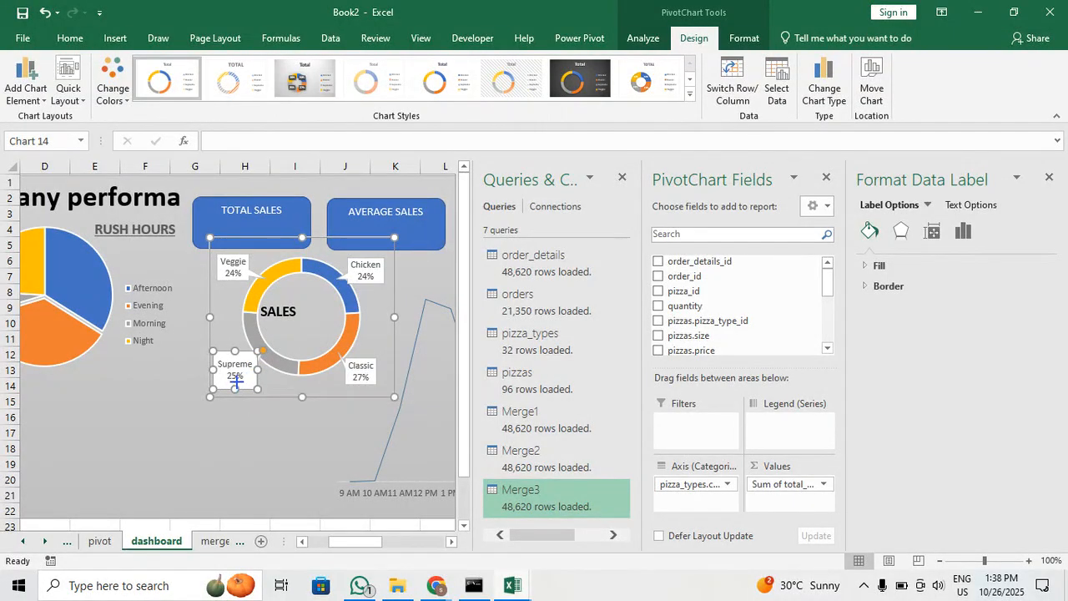
pyautogui.moveTo(236, 383); pyautogui.dragTo(236, 374)
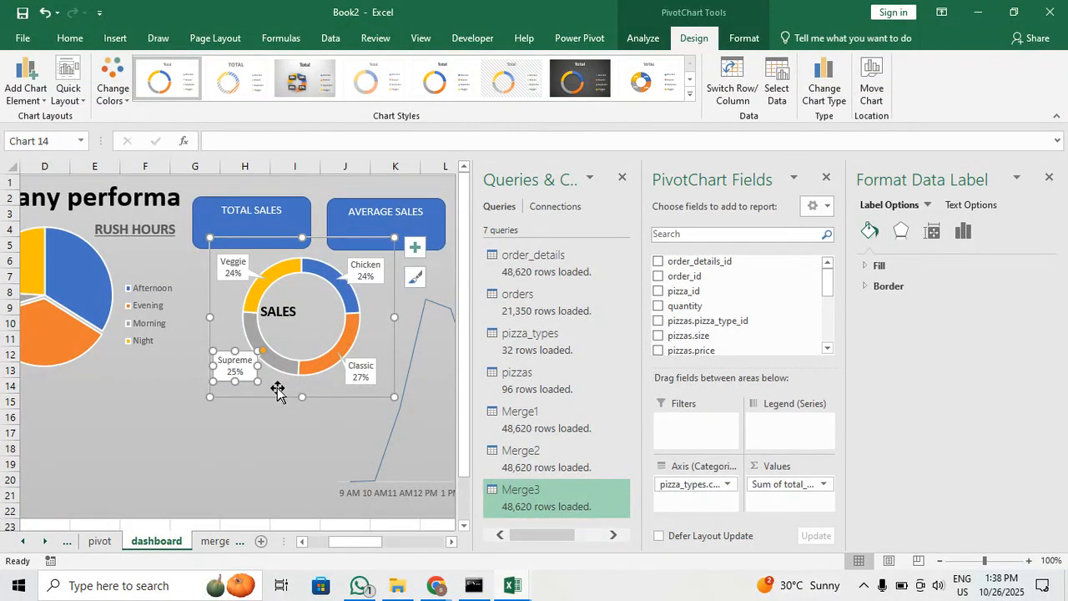
# Center the SALES title inside the doughnut ring and extend the chart downward to make it slightly taller
pyautogui.click(285, 313)
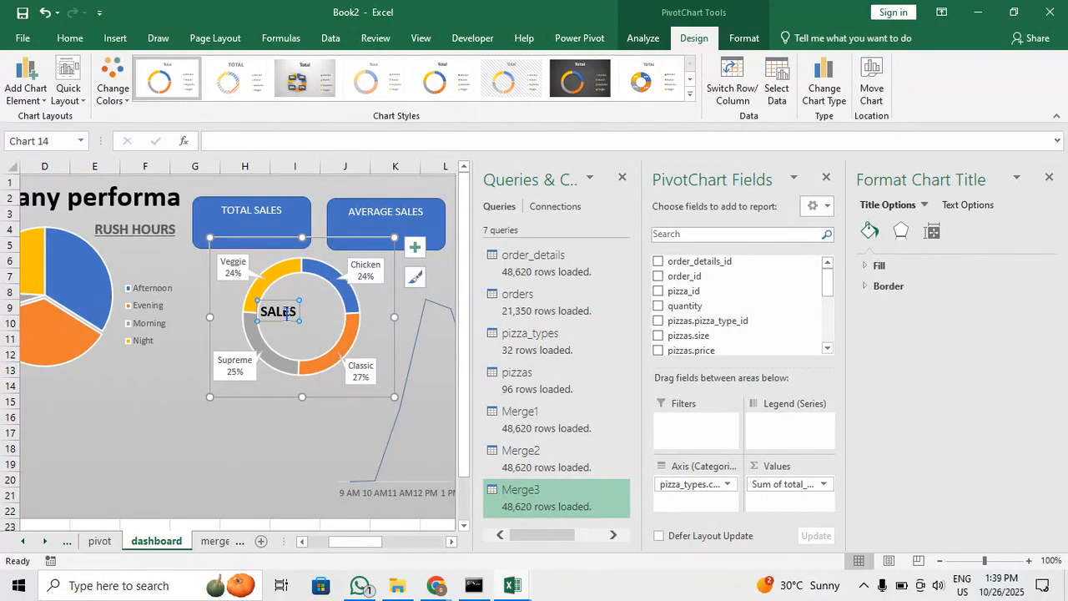
pyautogui.moveTo(286, 320); pyautogui.dragTo(311, 324)
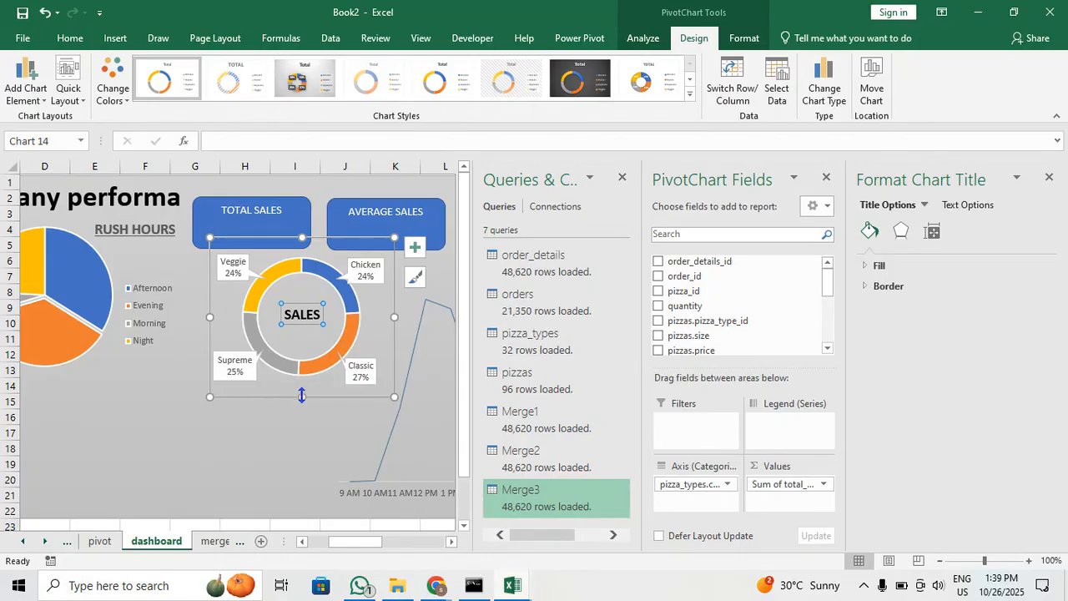
pyautogui.moveTo(302, 395); pyautogui.dragTo(302, 415)
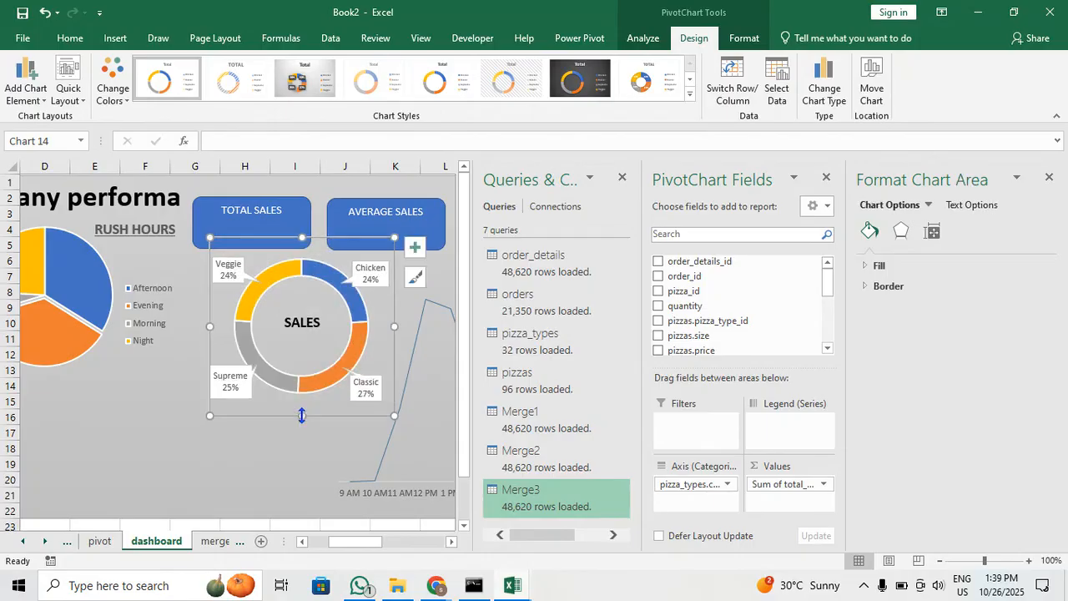
# Change the doughnut chart's title to CATEGORY SALES on two lines and keep it centered inside the ring
pyautogui.click(304, 322)
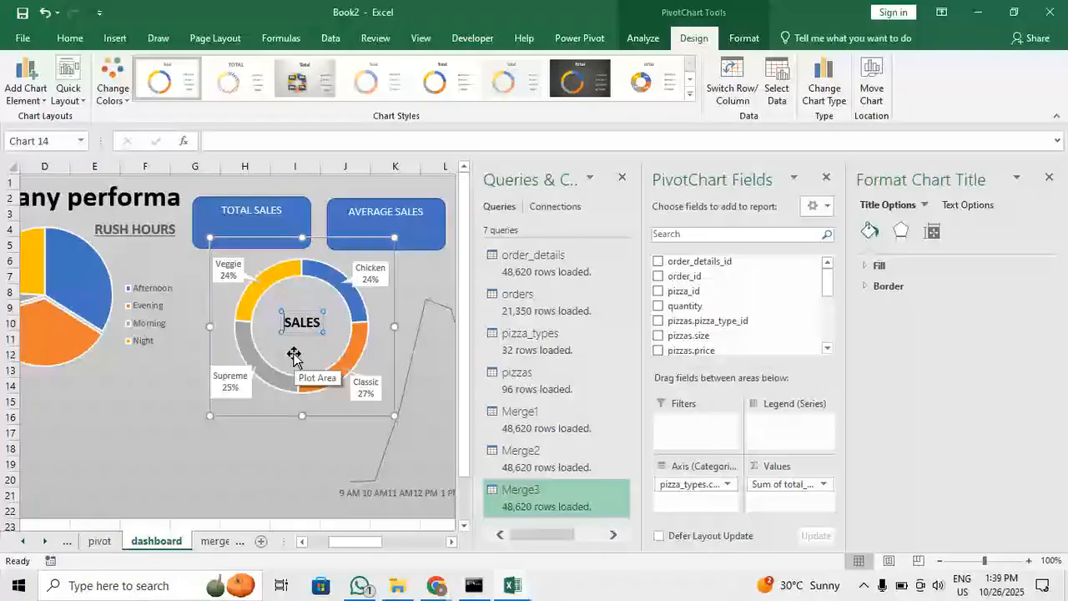
pyautogui.write('CATEGORY')
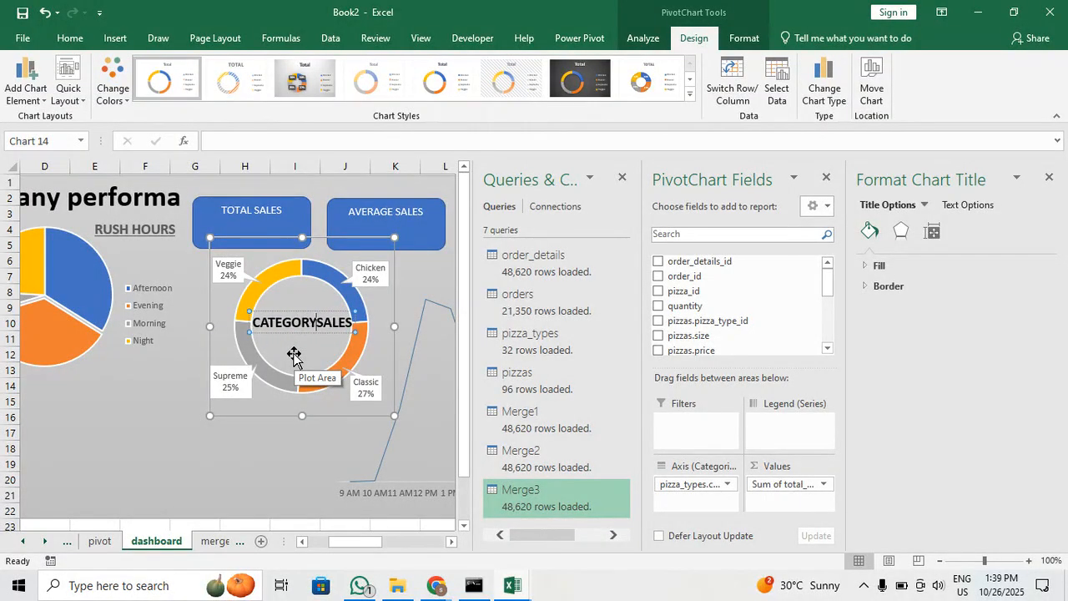
pyautogui.press('Return')
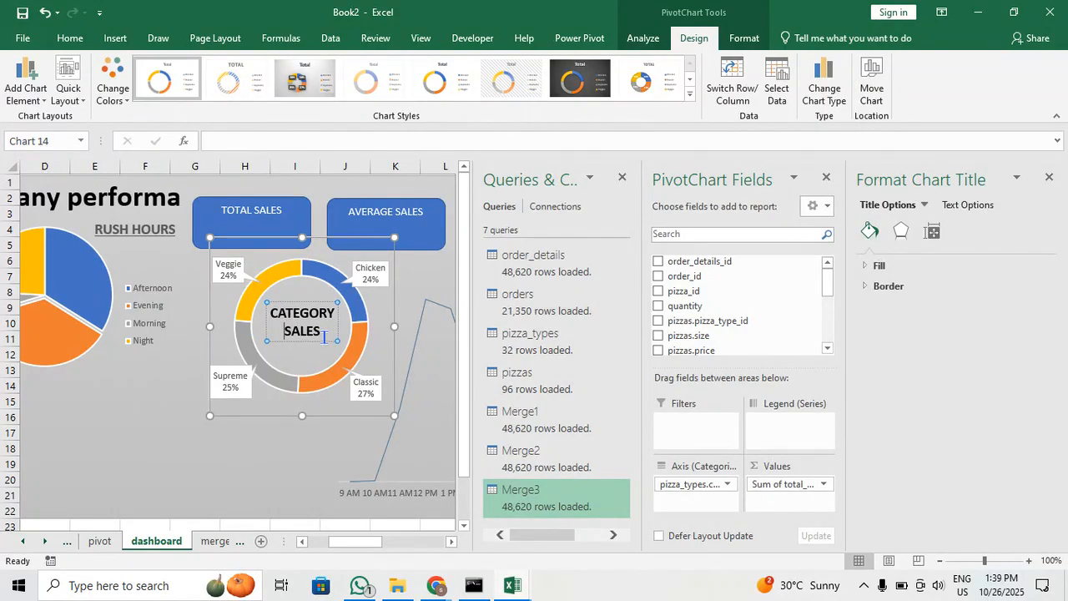
pyautogui.click(324, 337)
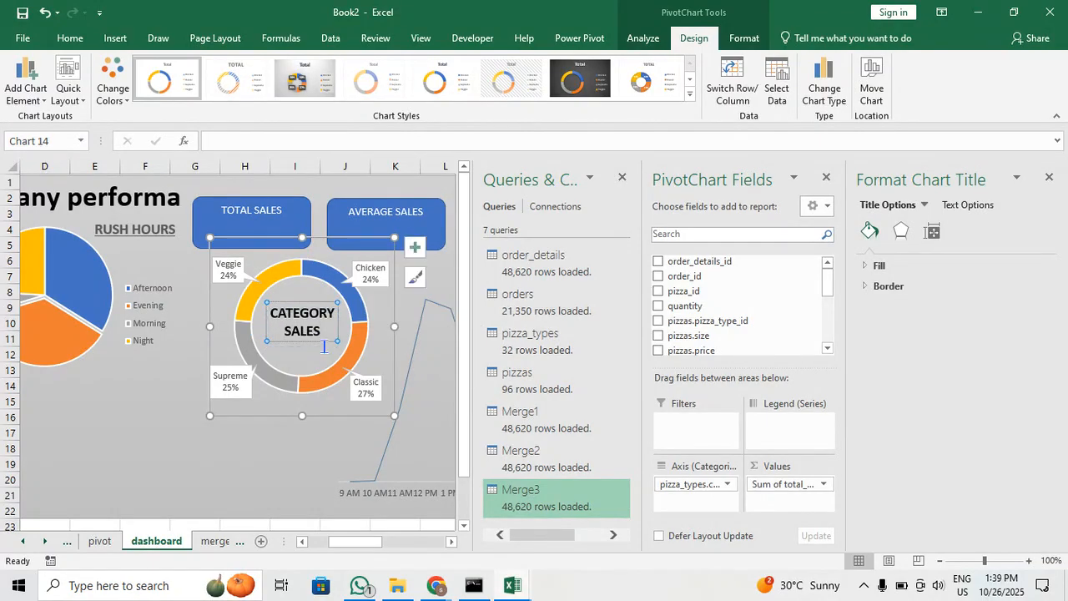
pyautogui.moveTo(324, 346); pyautogui.dragTo(338, 359)
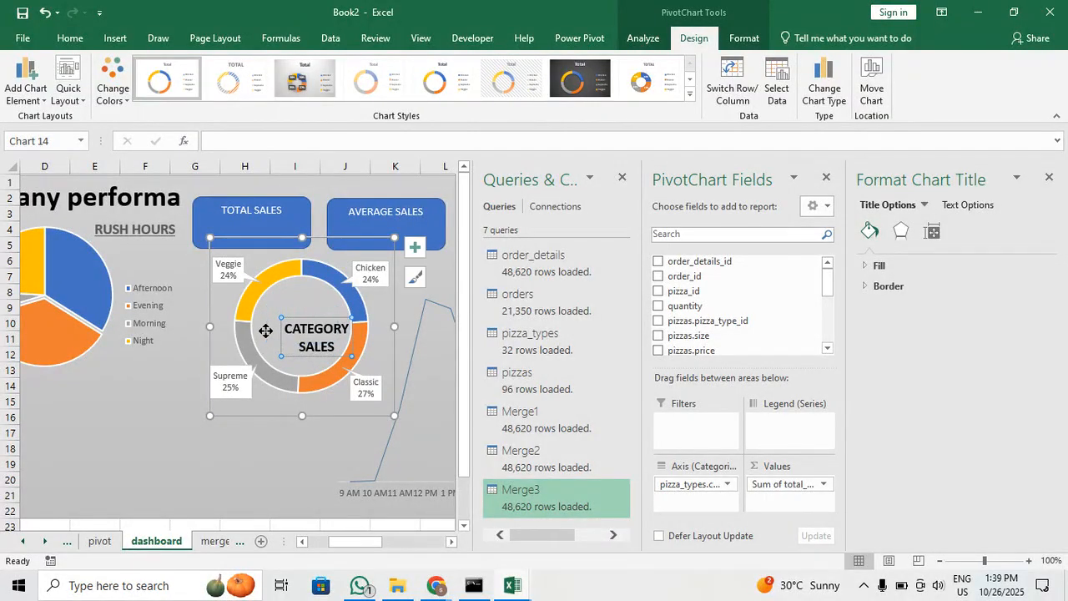
pyautogui.hotkey('ctrl', 'z')
# Nudge the RUSH HOURS pie chart slightly down and to the right, beside the month slicer
pyautogui.click(143, 380)
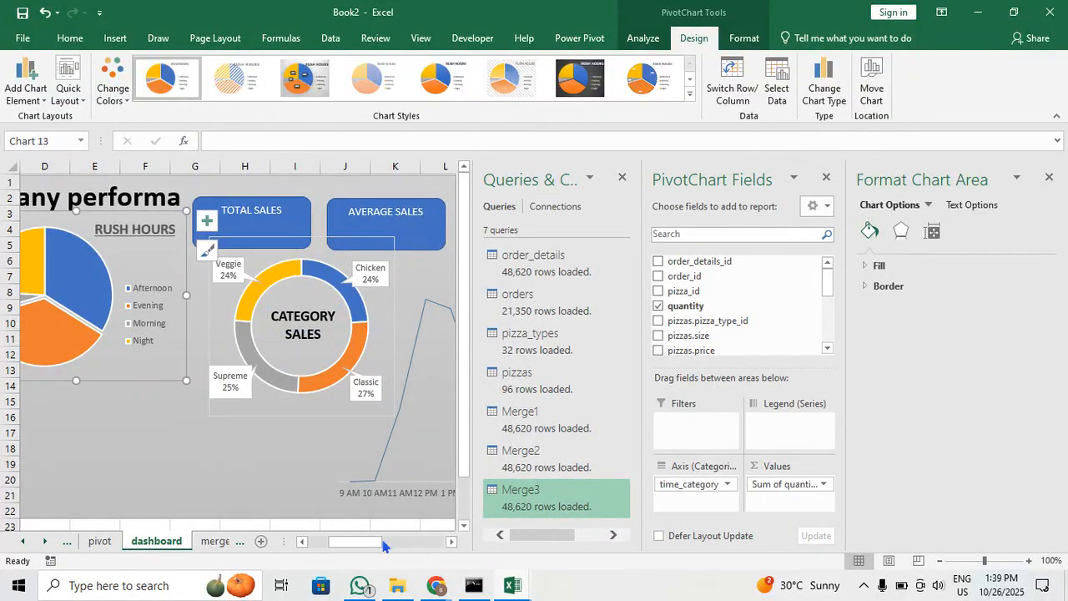
pyautogui.moveTo(365, 545); pyautogui.dragTo(350, 543)
pyautogui.click(222, 309)
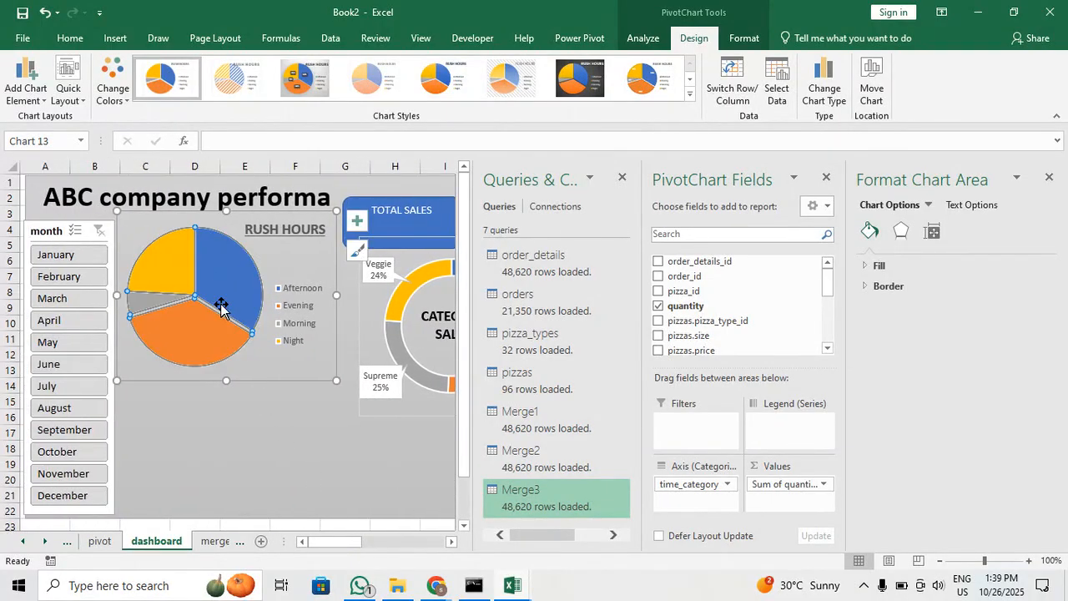
pyautogui.click(261, 351)
pyautogui.moveTo(267, 373); pyautogui.dragTo(271, 377)
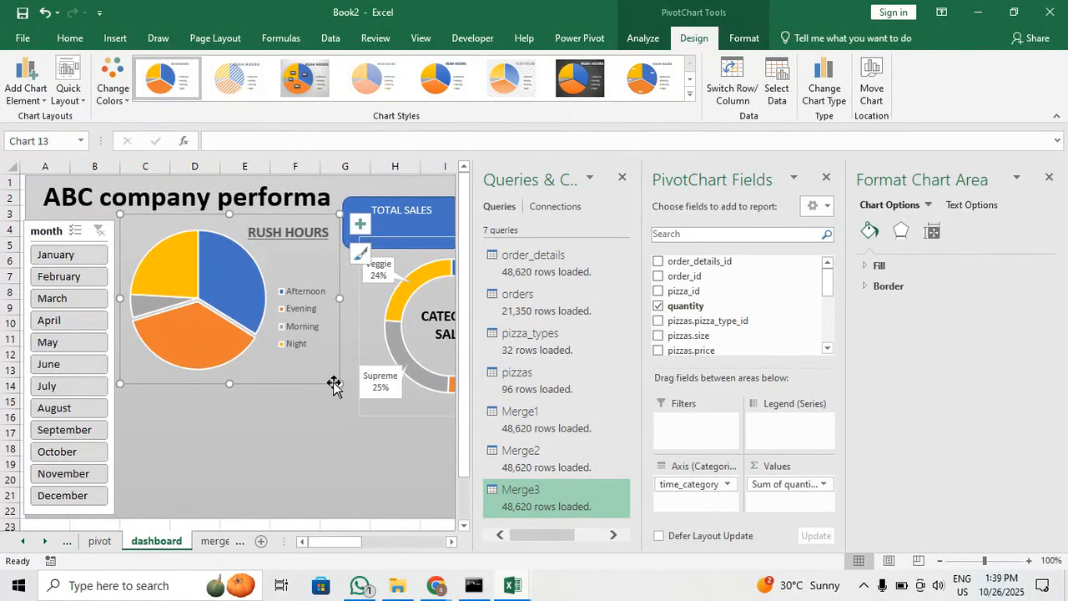
# Add data labels to the RUSH HOURS pie chart and position them at Outside End
pyautogui.click(44, 94)
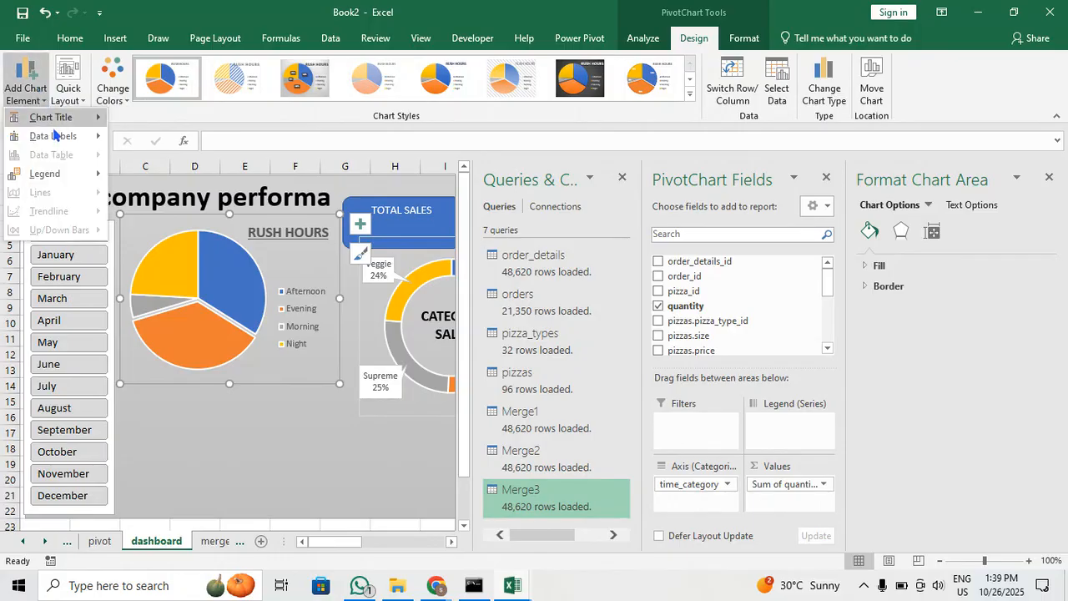
pyautogui.moveTo(75, 136)
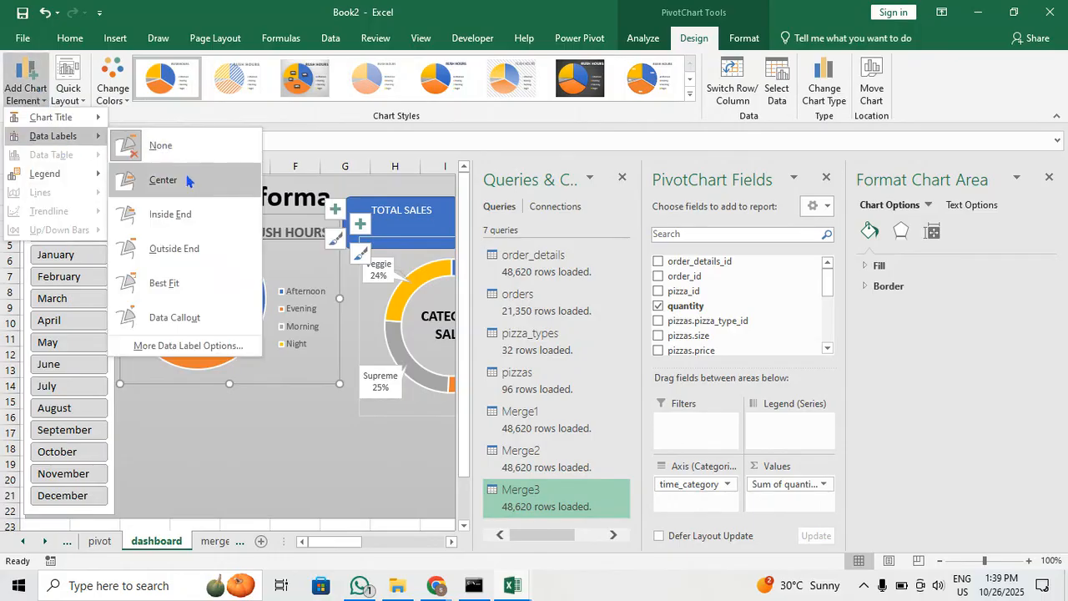
pyautogui.click(200, 283)
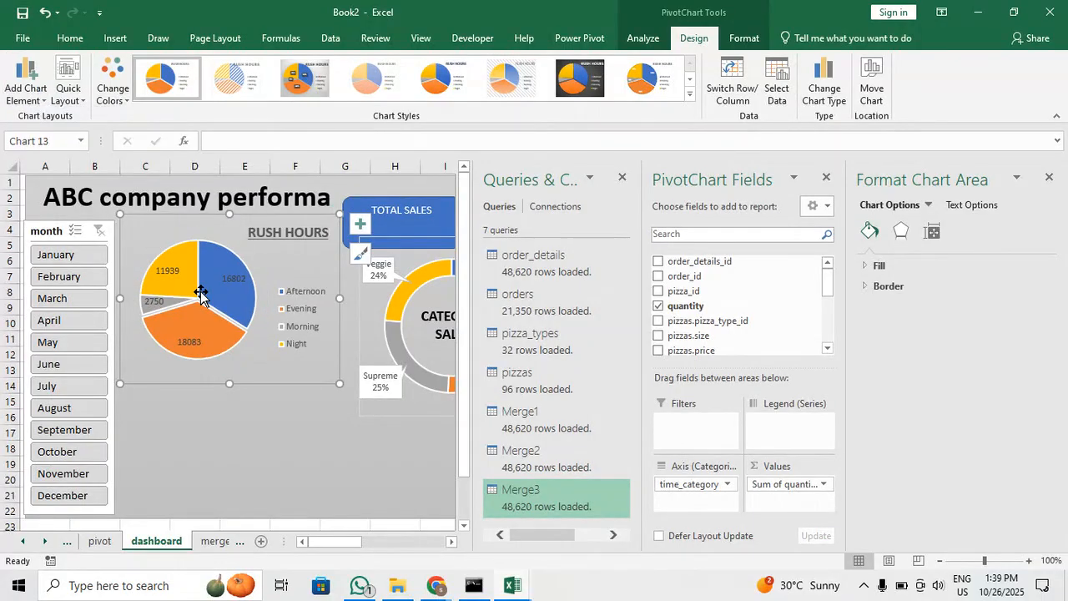
pyautogui.click(39, 100)
pyautogui.moveTo(88, 180)
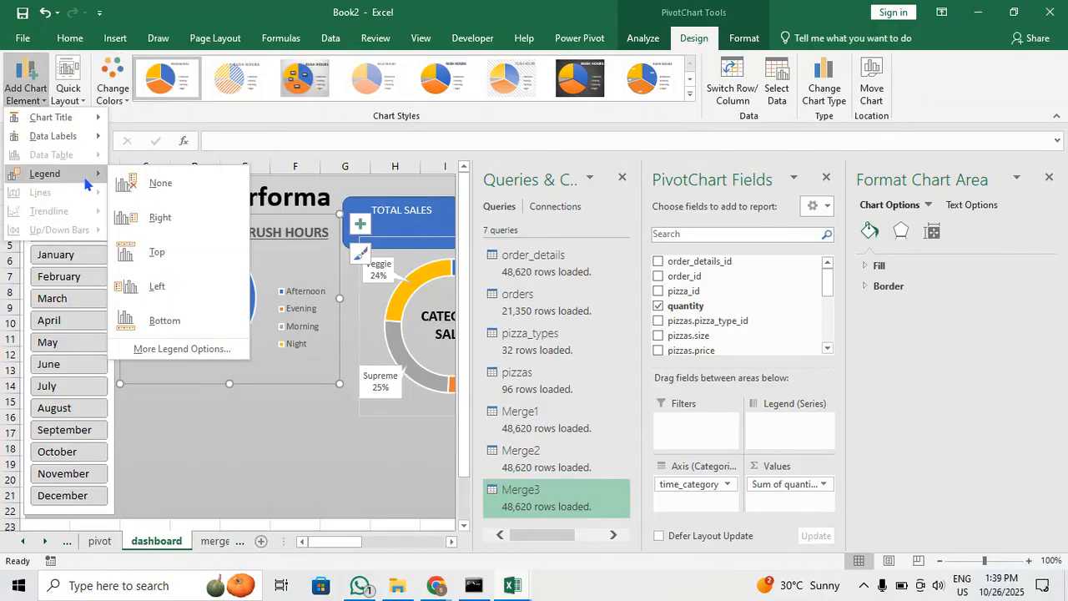
pyautogui.moveTo(46, 136)
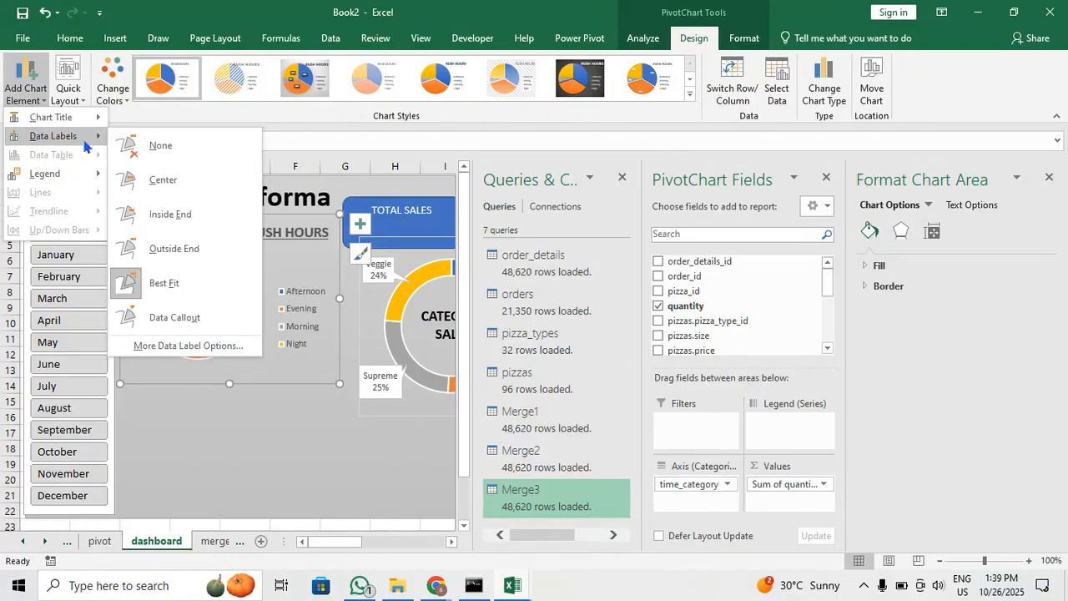
pyautogui.click(200, 248)
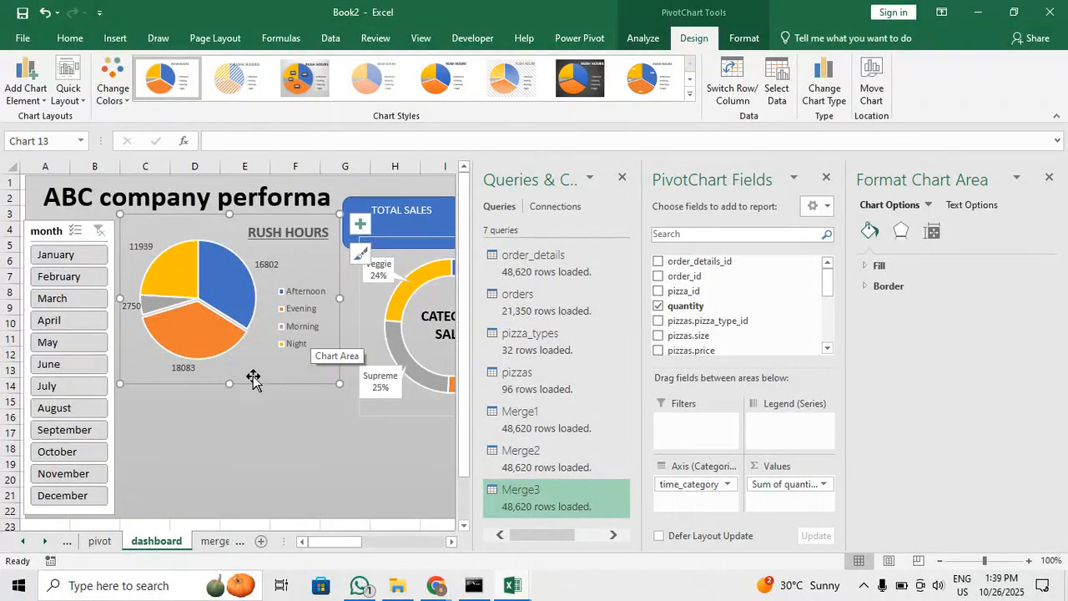
pyautogui.click(99, 544)
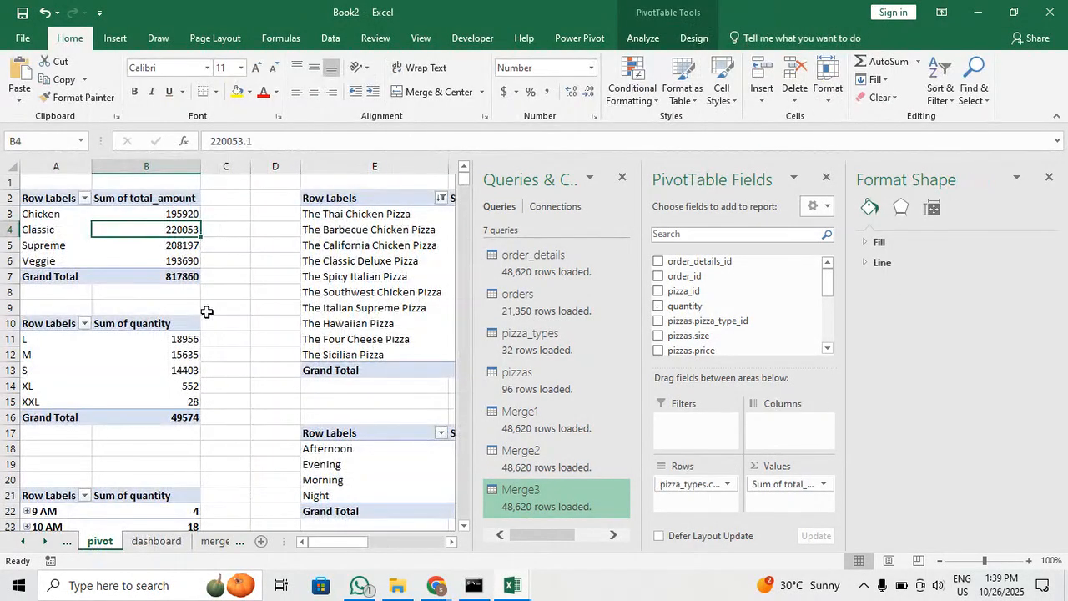
pyautogui.click(156, 541)
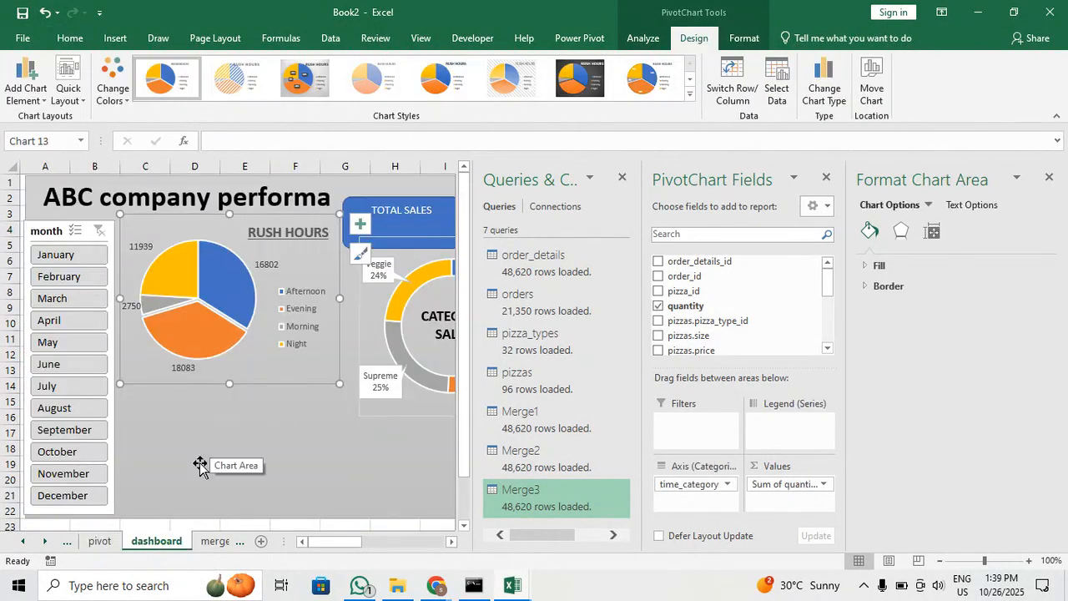
pyautogui.click(101, 542)
pyautogui.scroll(-4, 220, 490)
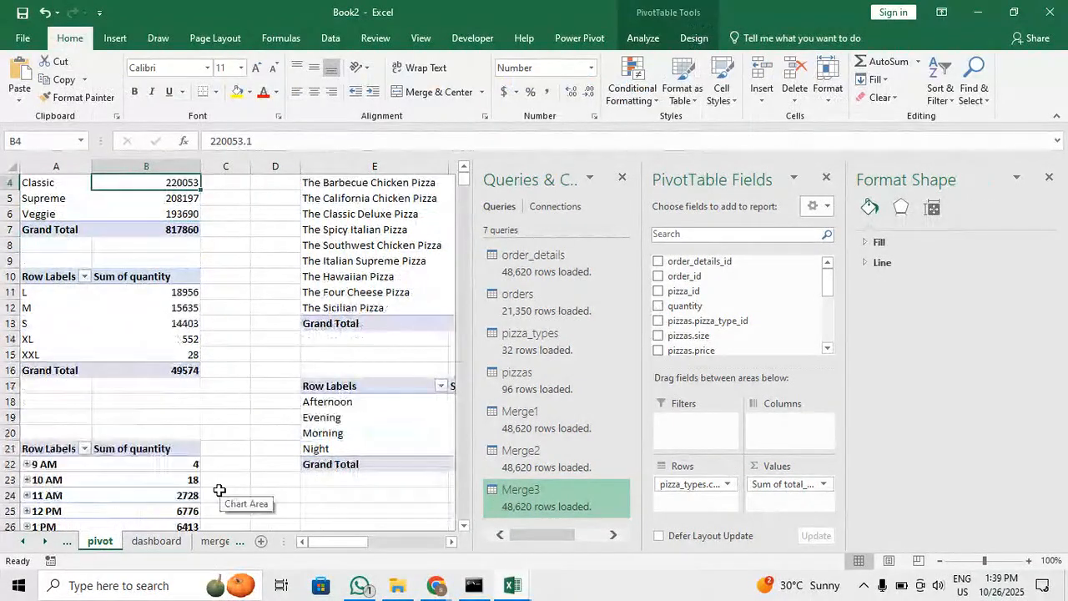
pyautogui.click(156, 542)
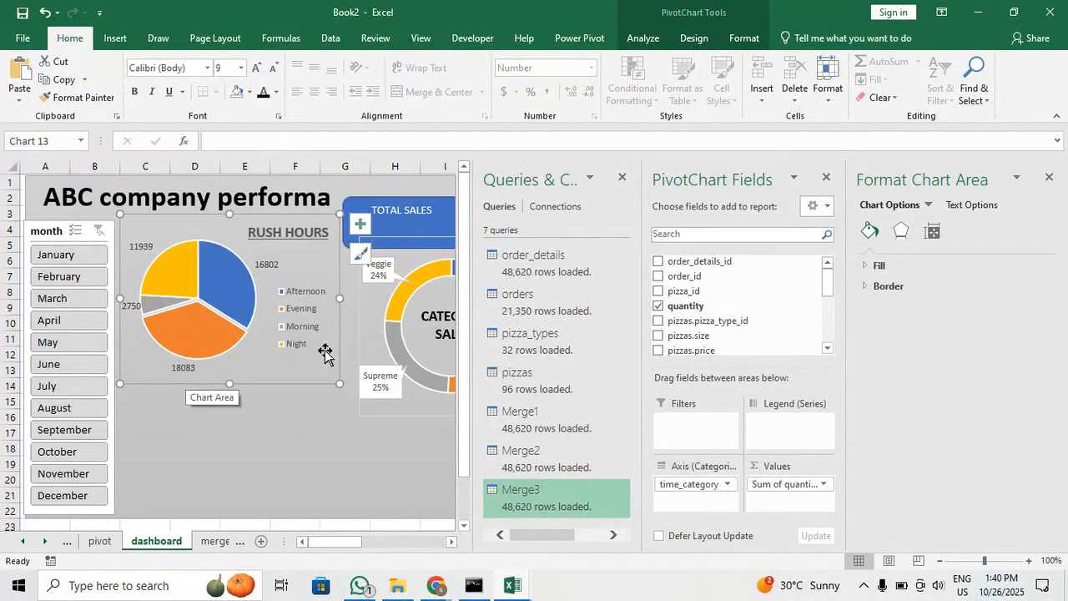
# Apply the custom number format 0,00 to the time-category quantities and grand total in F18:F22 of the pivot sheet
pyautogui.click(97, 539)
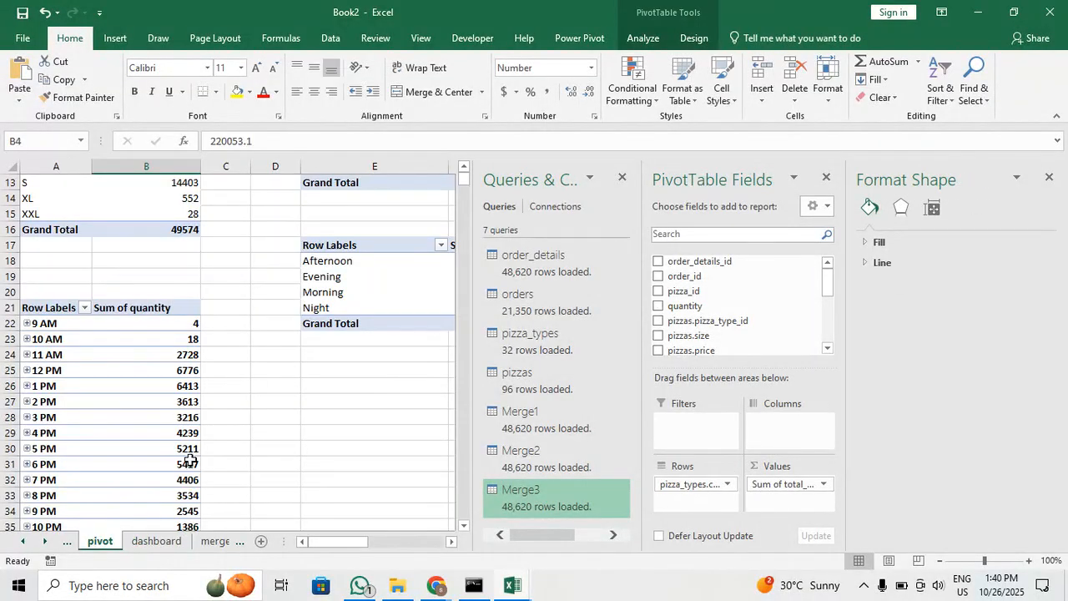
pyautogui.scroll(1, 296, 486)
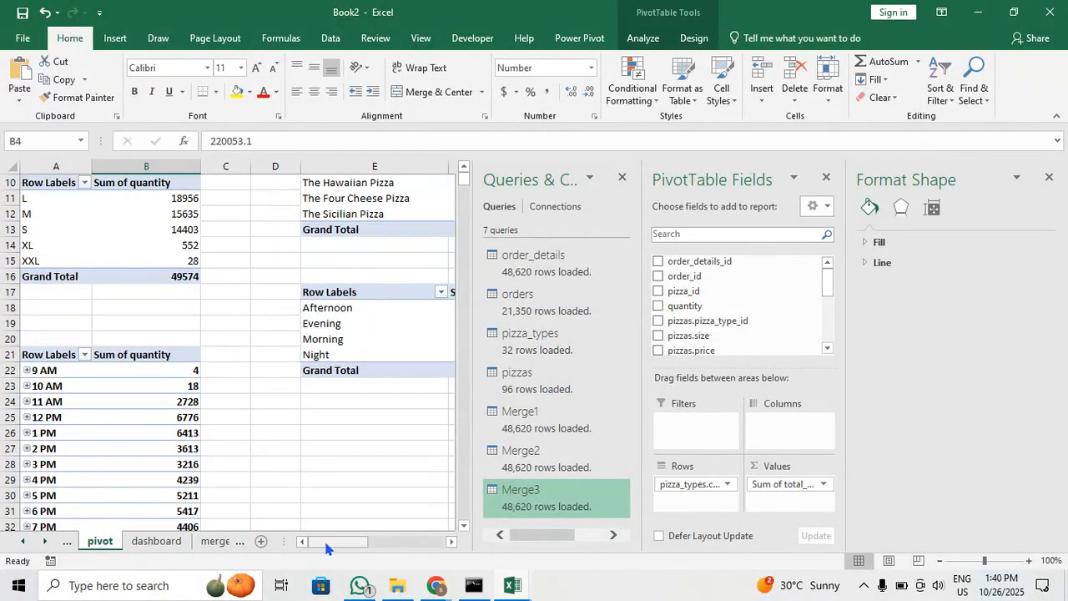
pyautogui.moveTo(325, 544); pyautogui.dragTo(370, 543)
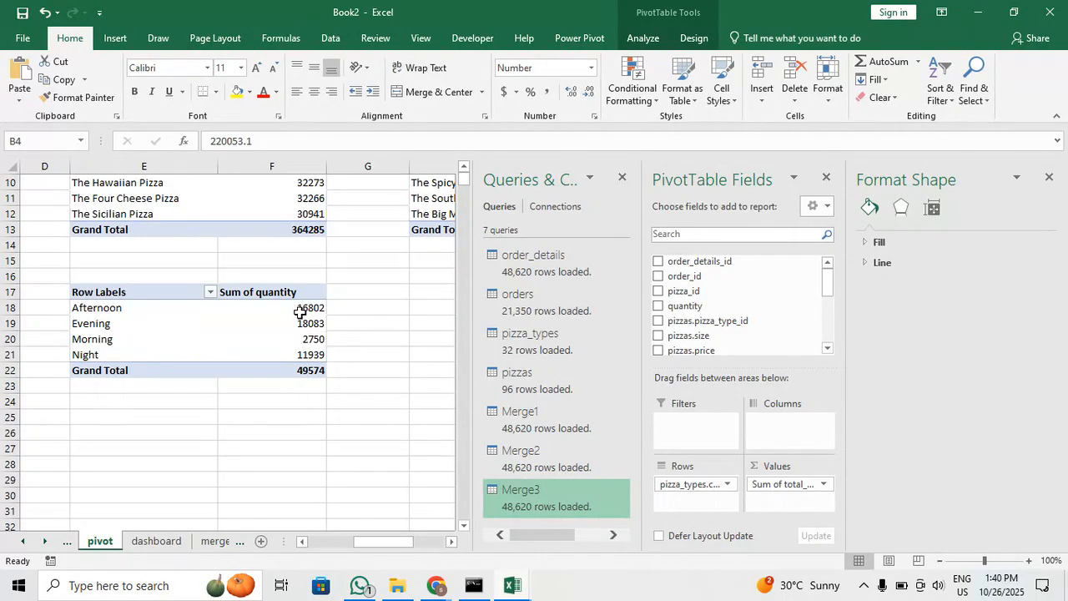
pyautogui.moveTo(301, 310); pyautogui.dragTo(300, 367)
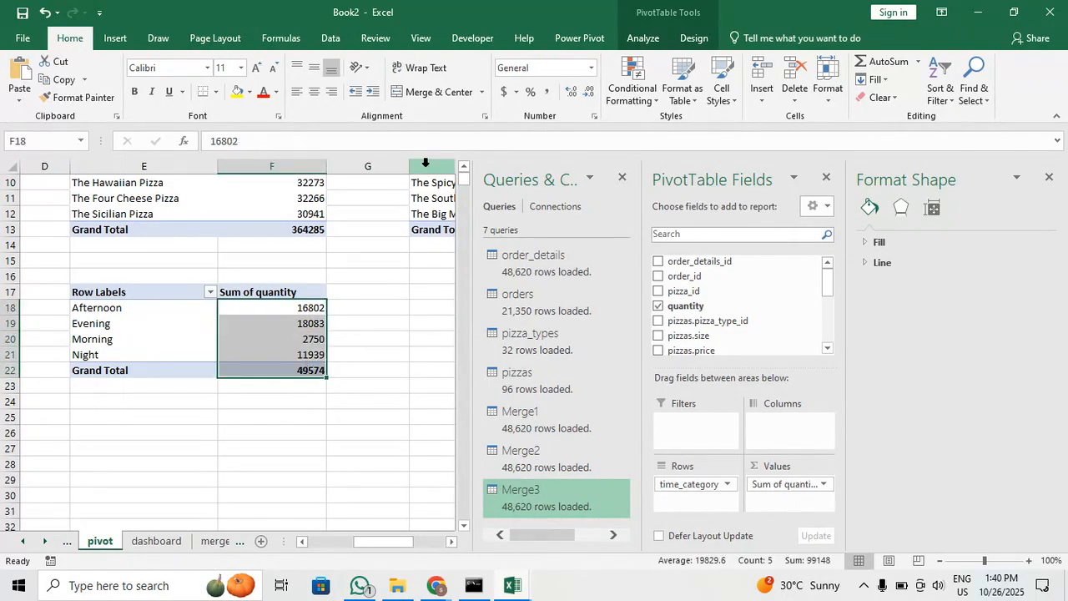
pyautogui.click(591, 68)
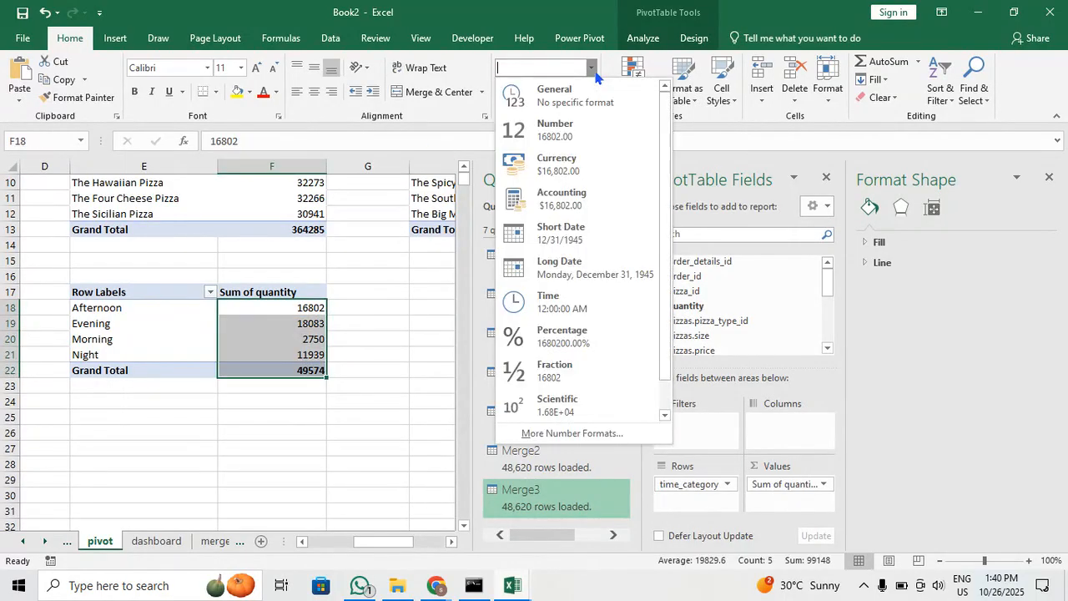
pyautogui.click(575, 433)
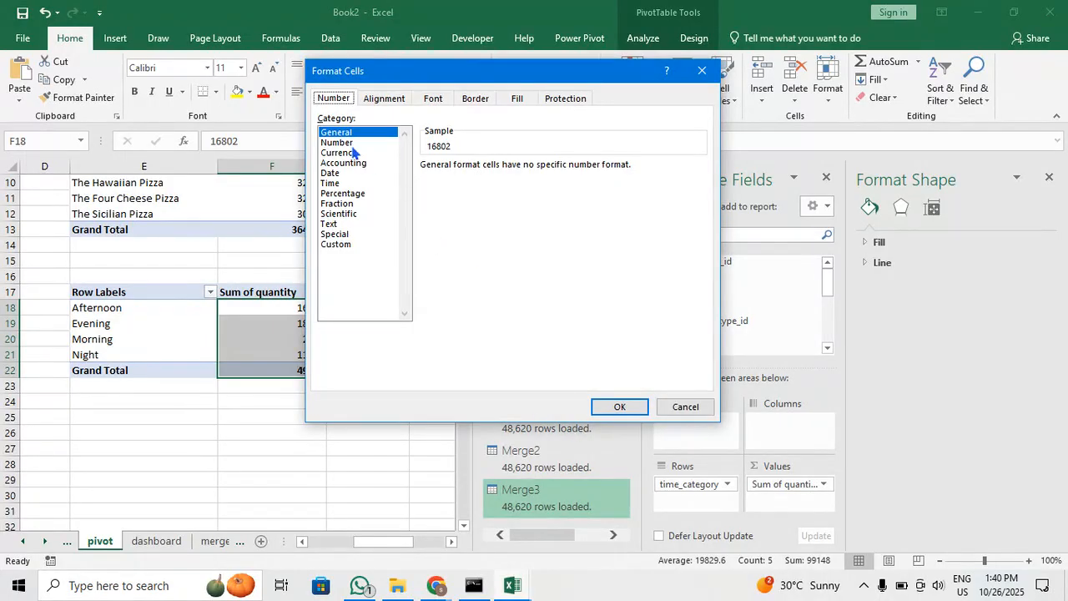
pyautogui.click(351, 143)
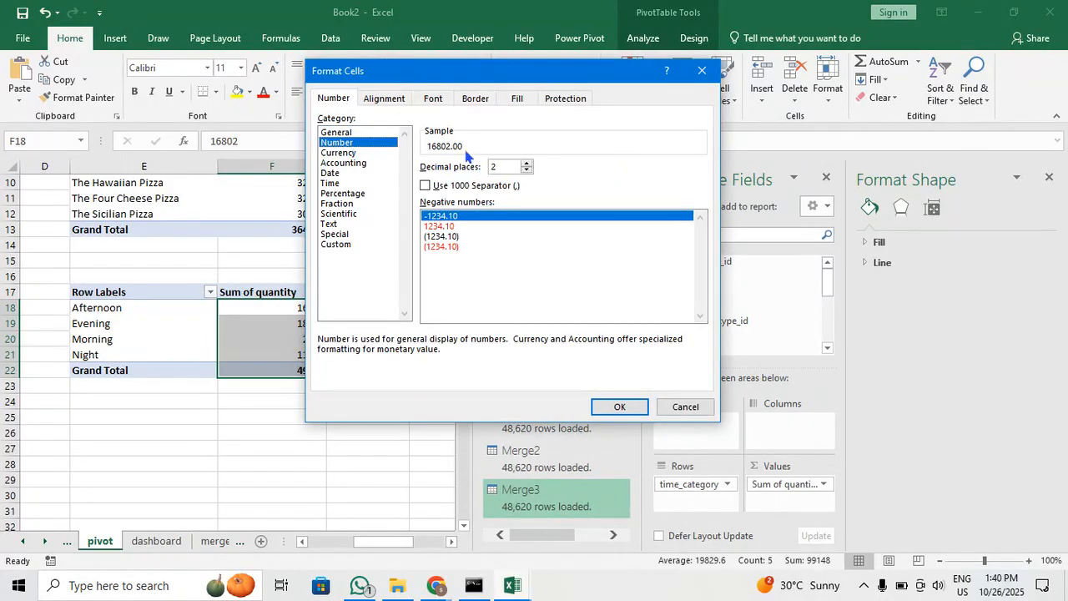
pyautogui.click(526, 171)
pyautogui.click(526, 171)
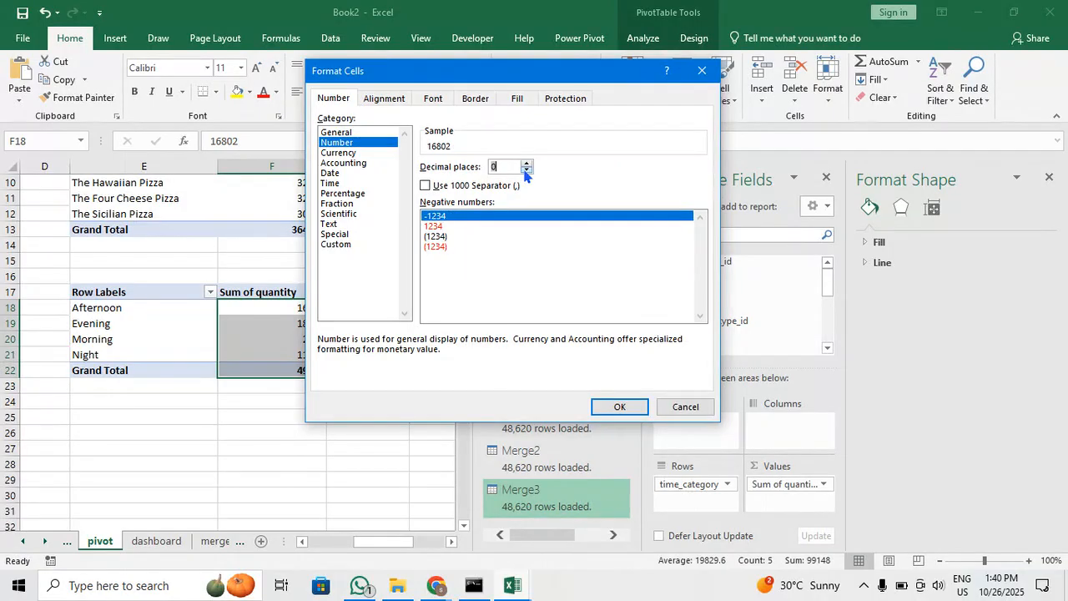
pyautogui.click(354, 245)
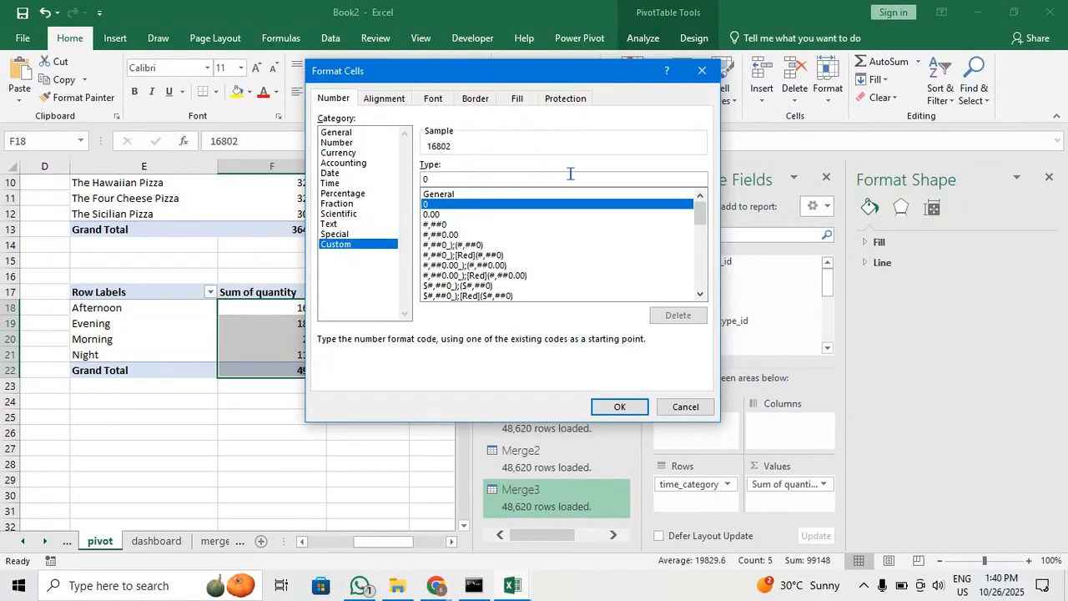
pyautogui.write(',0')
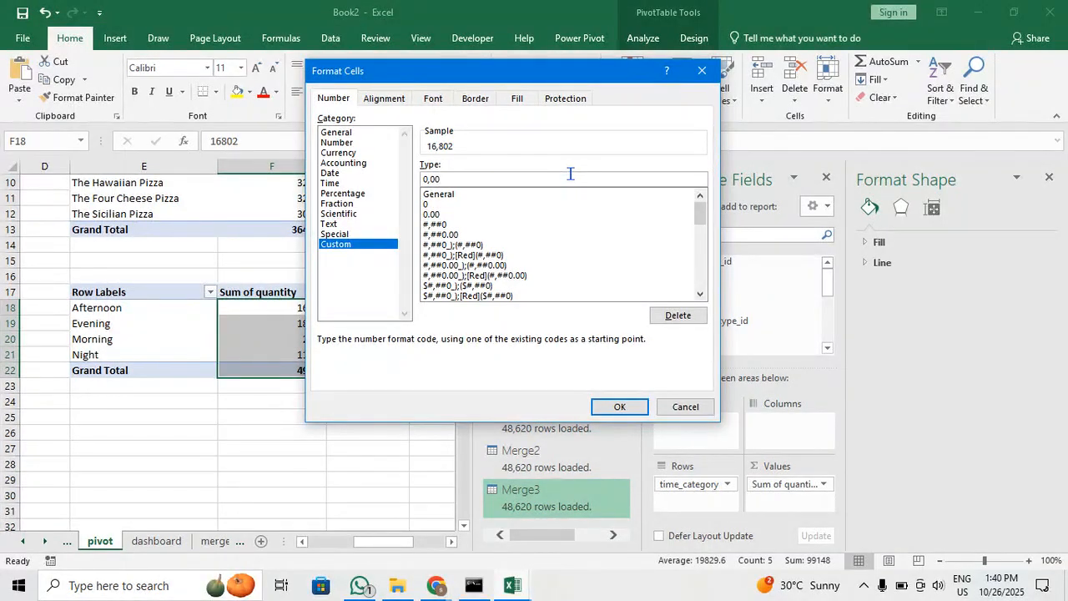
pyautogui.press('Return')
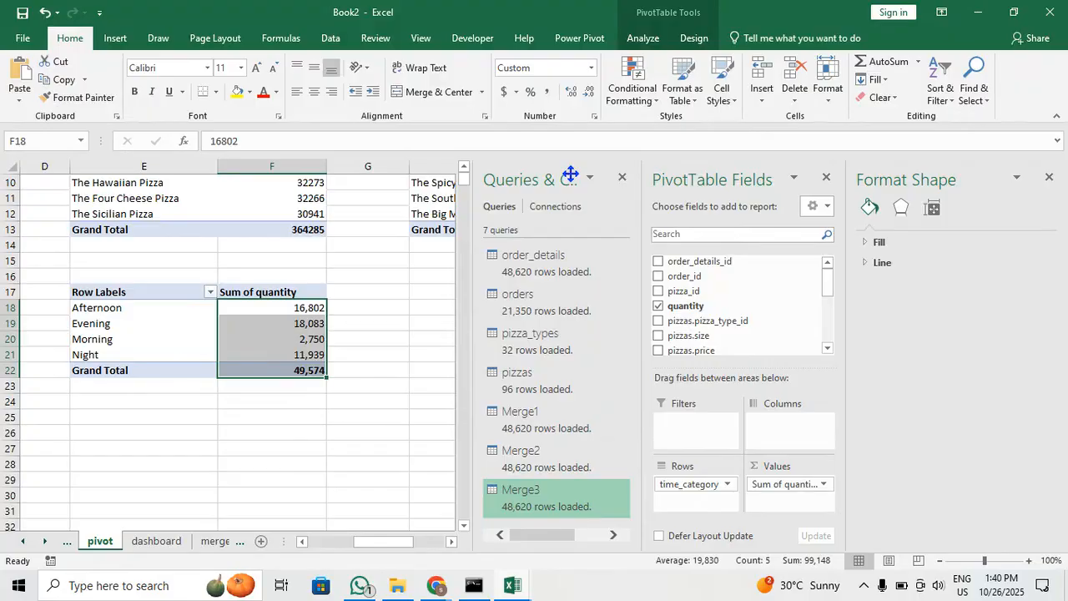
# Change the font color of the RUSH HOURS pie chart's data labels on the dashboard to standard red
pyautogui.click(166, 543)
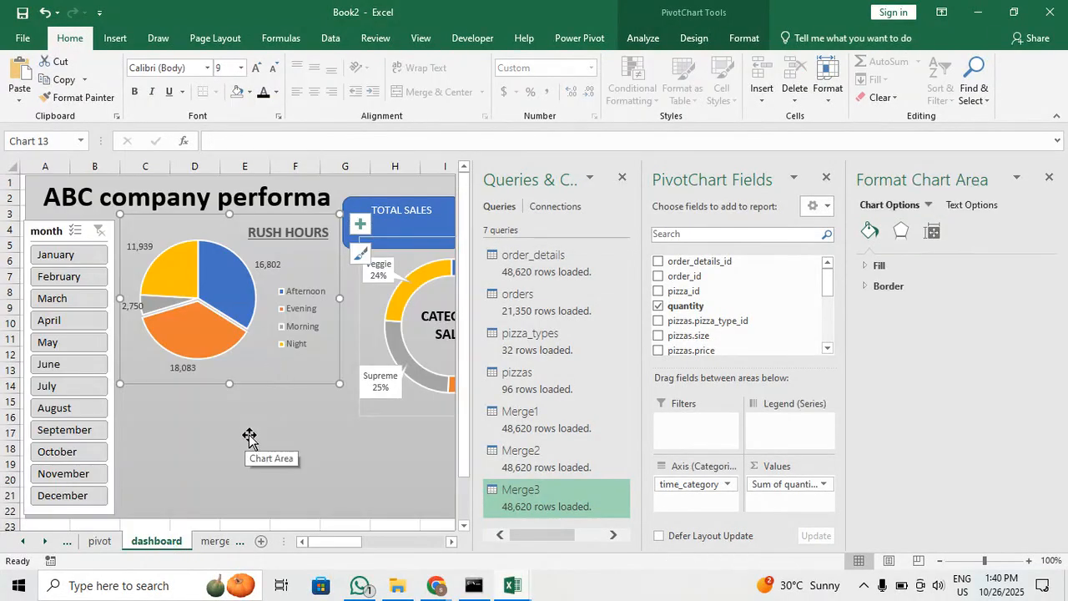
pyautogui.click(185, 371)
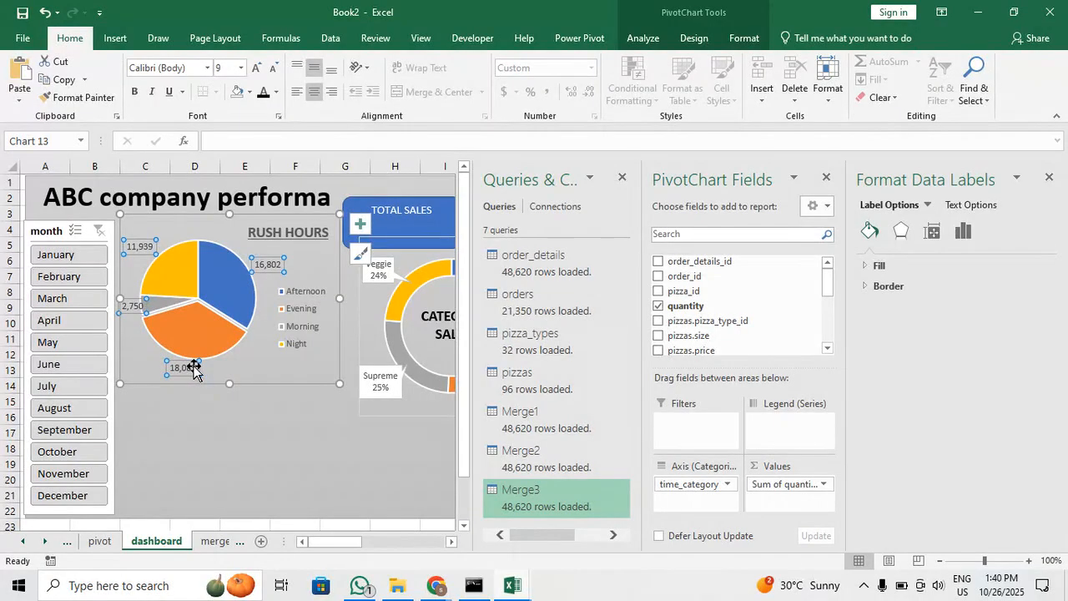
pyautogui.click(277, 92)
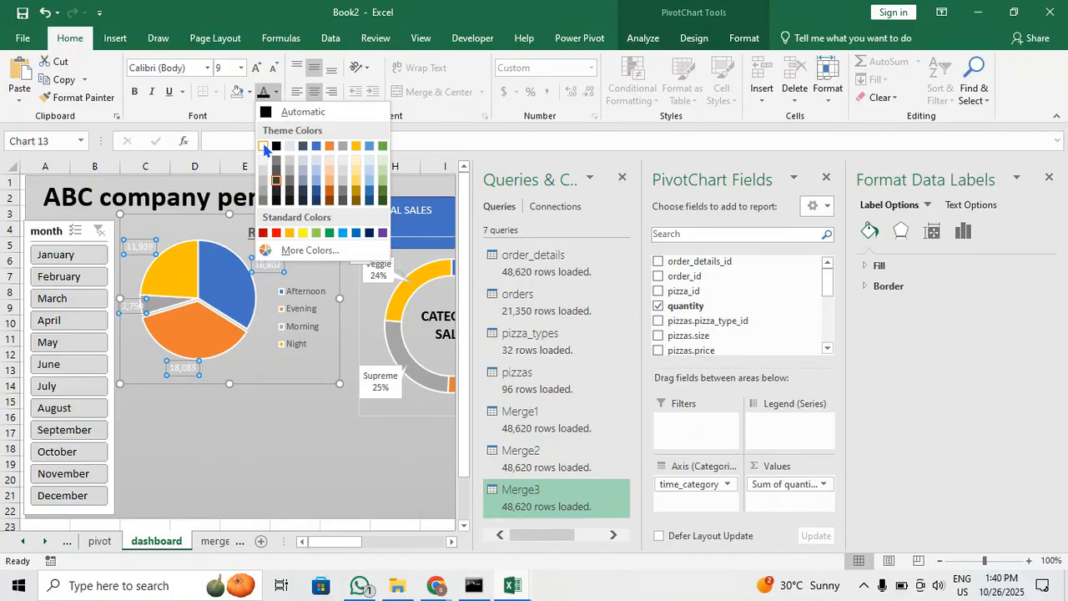
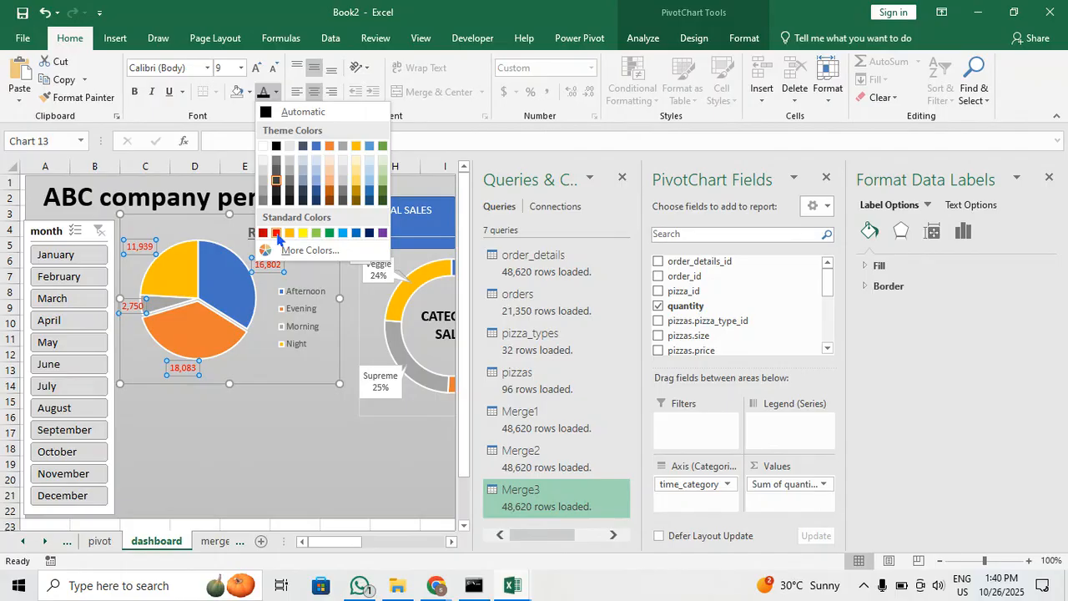
pyautogui.click(277, 233)
pyautogui.click(242, 450)
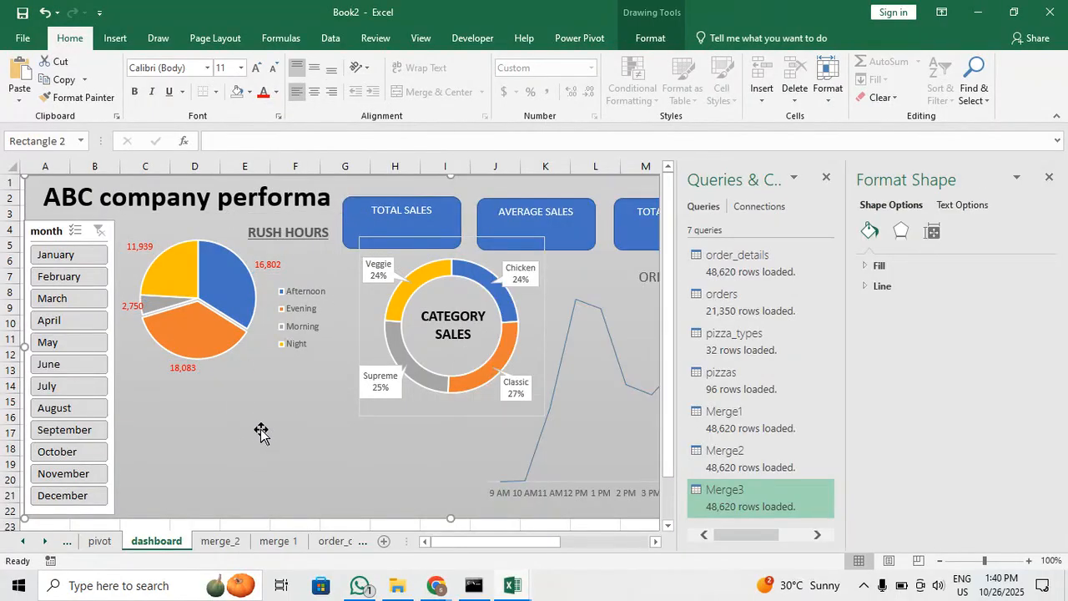
# Replace the CATEGORY SALES doughnut chart's callout labels with plain data labels by removing them and showing standard ones
pyautogui.click(438, 417)
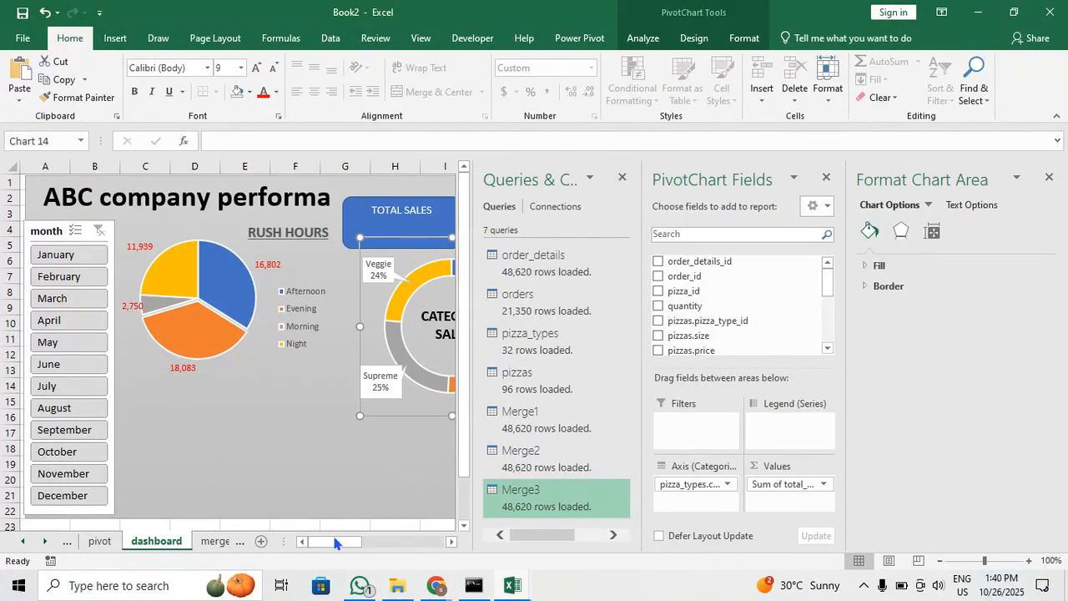
pyautogui.moveTo(332, 539); pyautogui.dragTo(352, 546)
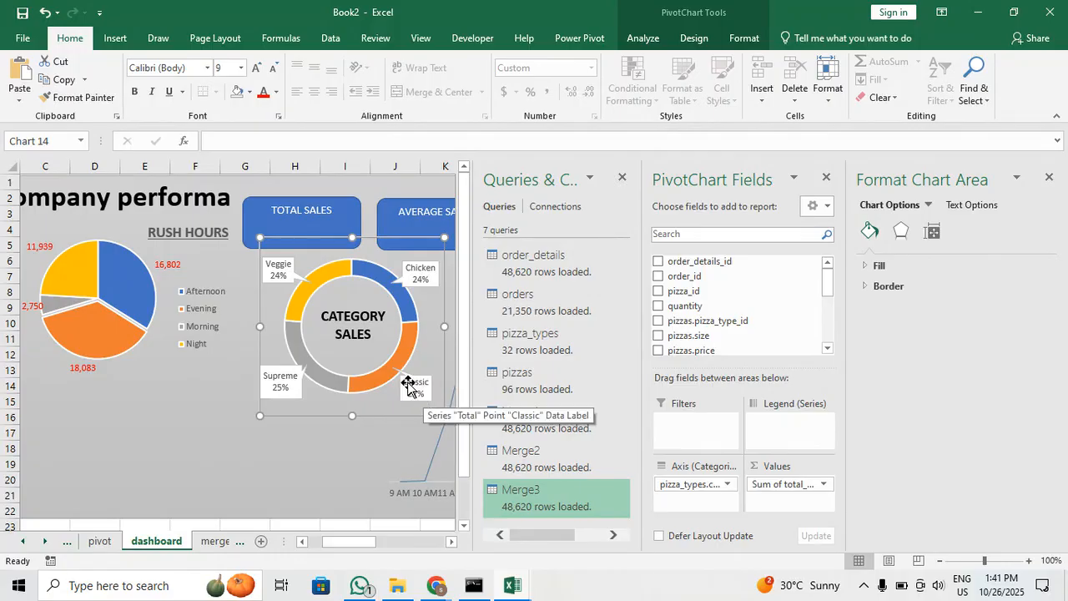
pyautogui.click(689, 33)
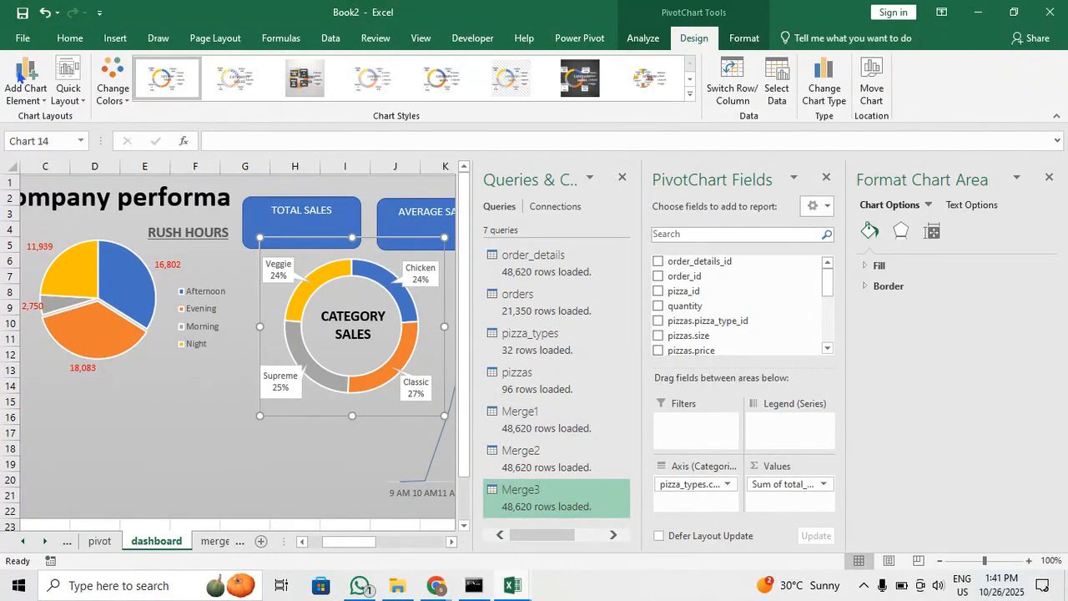
pyautogui.click(25, 83)
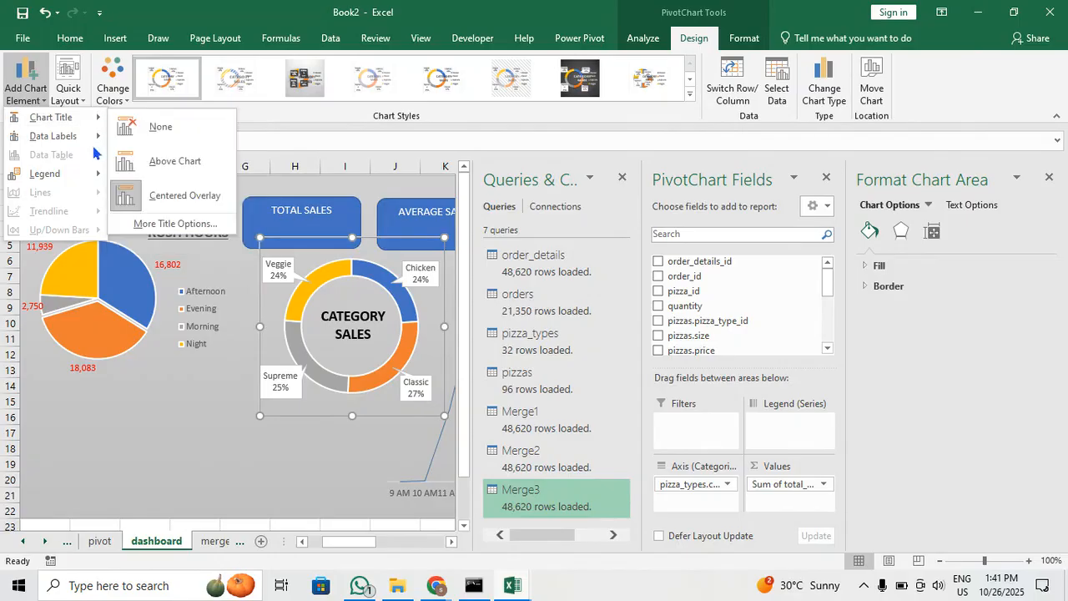
pyautogui.moveTo(96, 148)
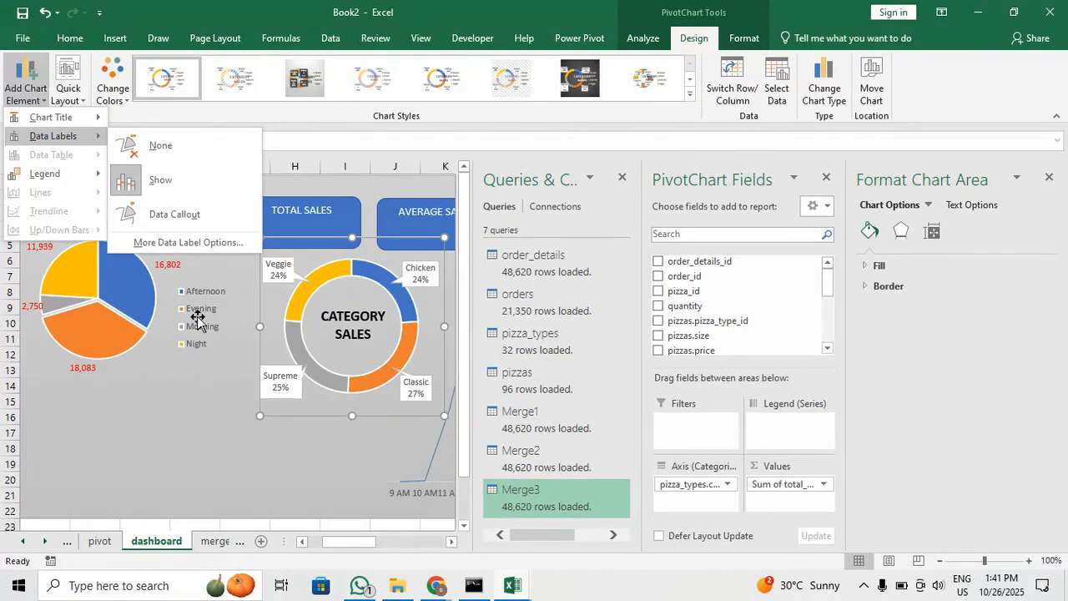
pyautogui.click(300, 448)
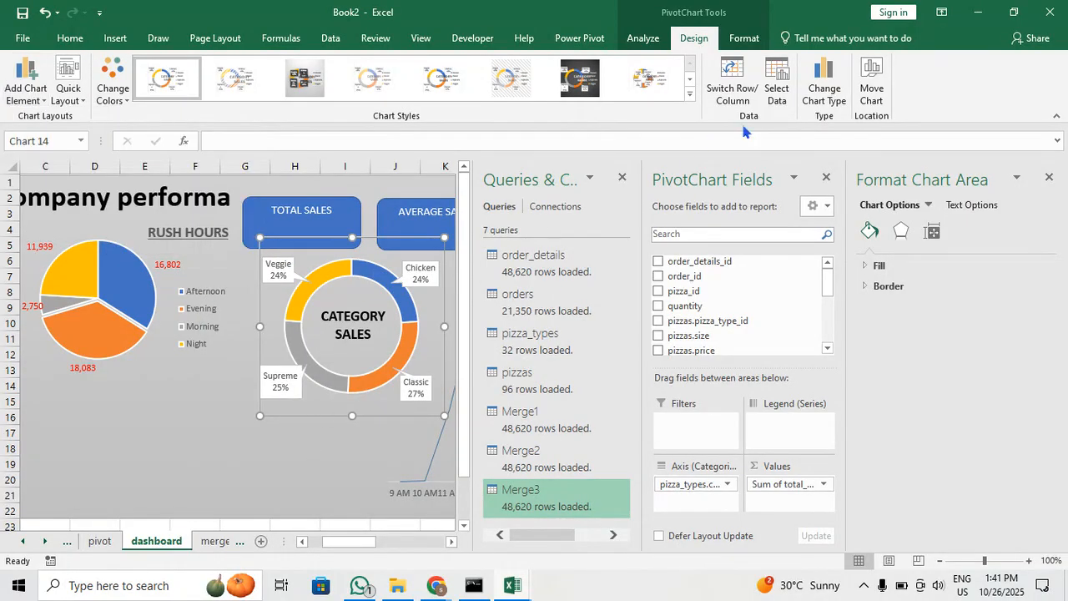
pyautogui.click(18, 95)
pyautogui.moveTo(62, 138)
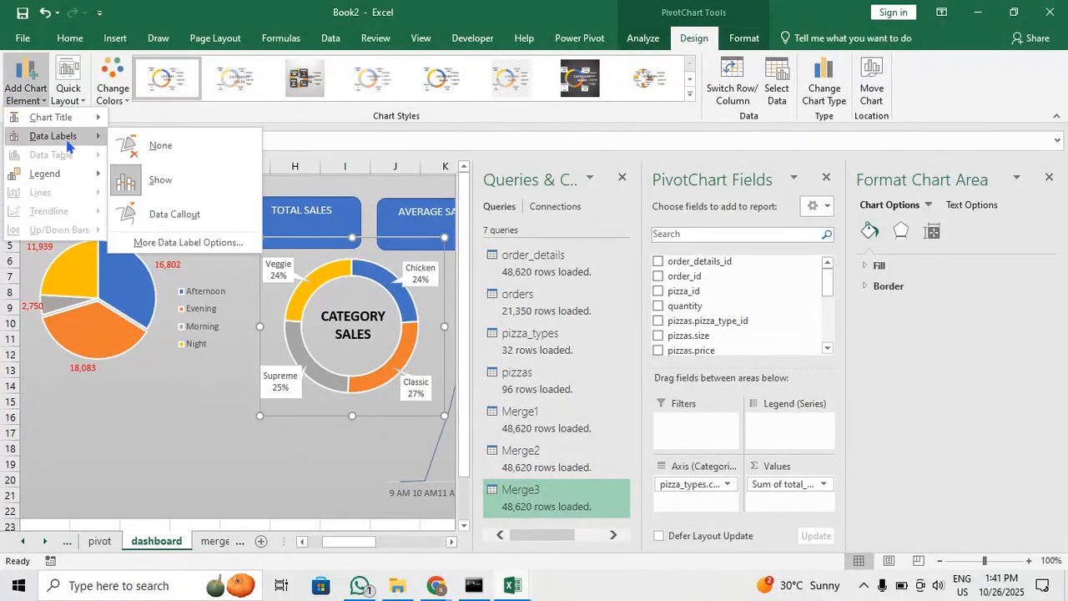
pyautogui.click(159, 144)
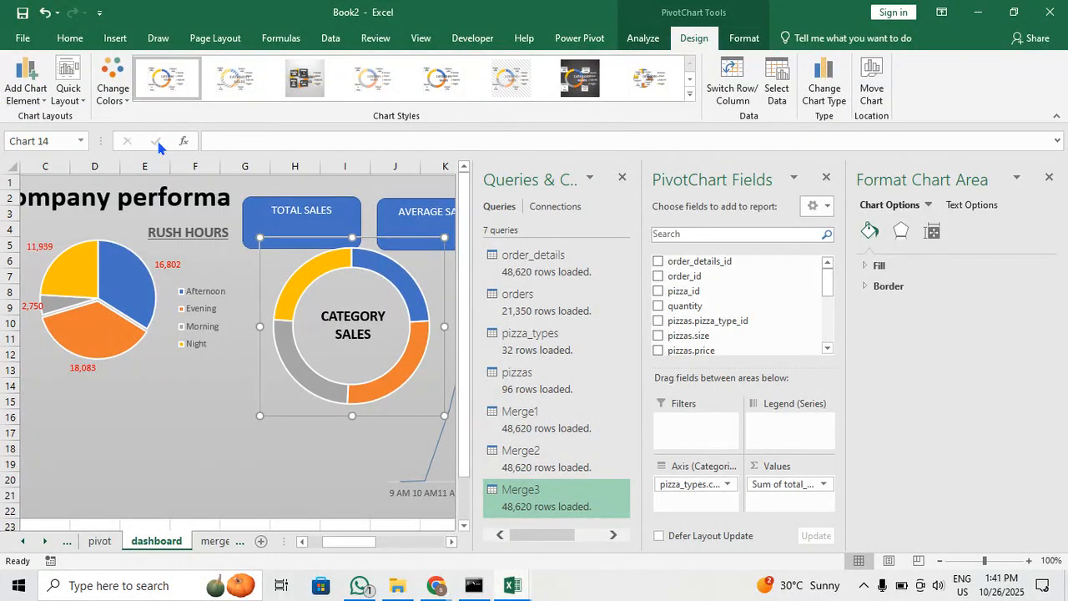
pyautogui.click(35, 100)
pyautogui.moveTo(76, 136)
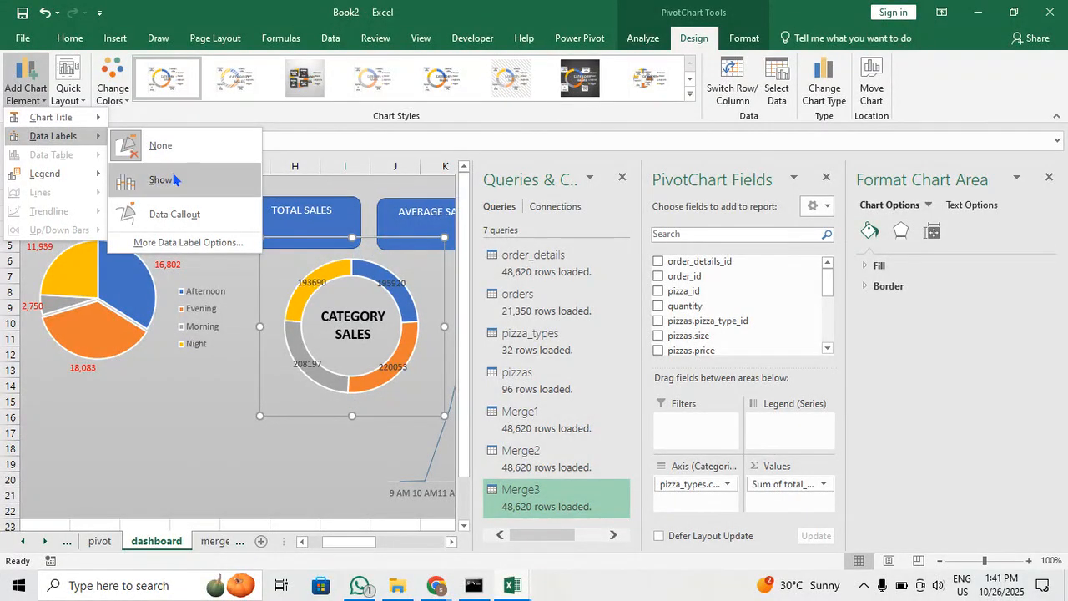
pyautogui.click(171, 180)
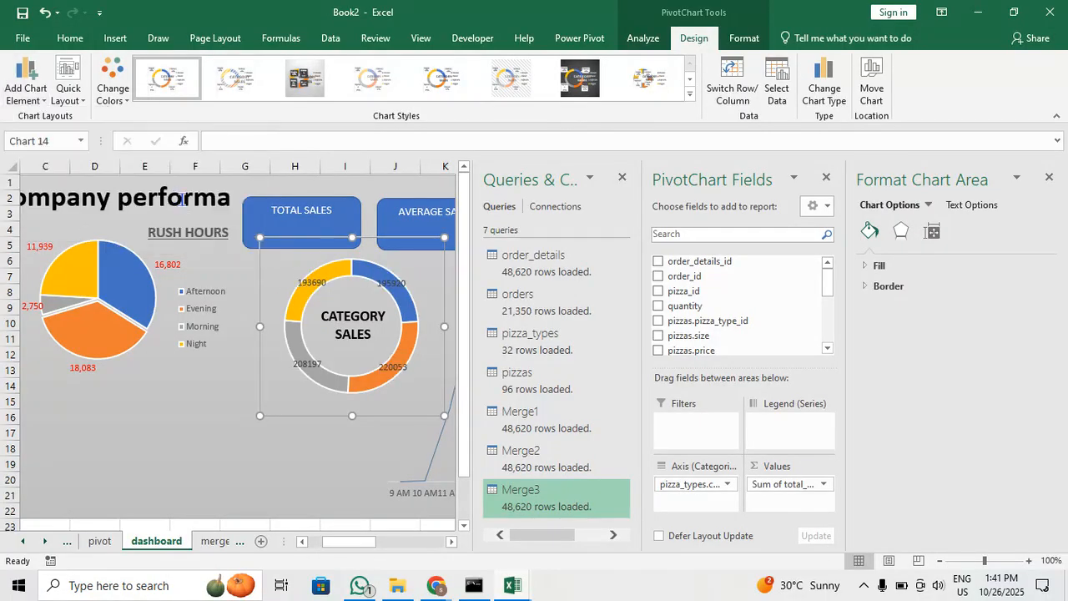
# Move the Supreme data label just outside the doughnut ring and try to move the Classic label outside as well
pyautogui.click(294, 365)
pyautogui.click(296, 368)
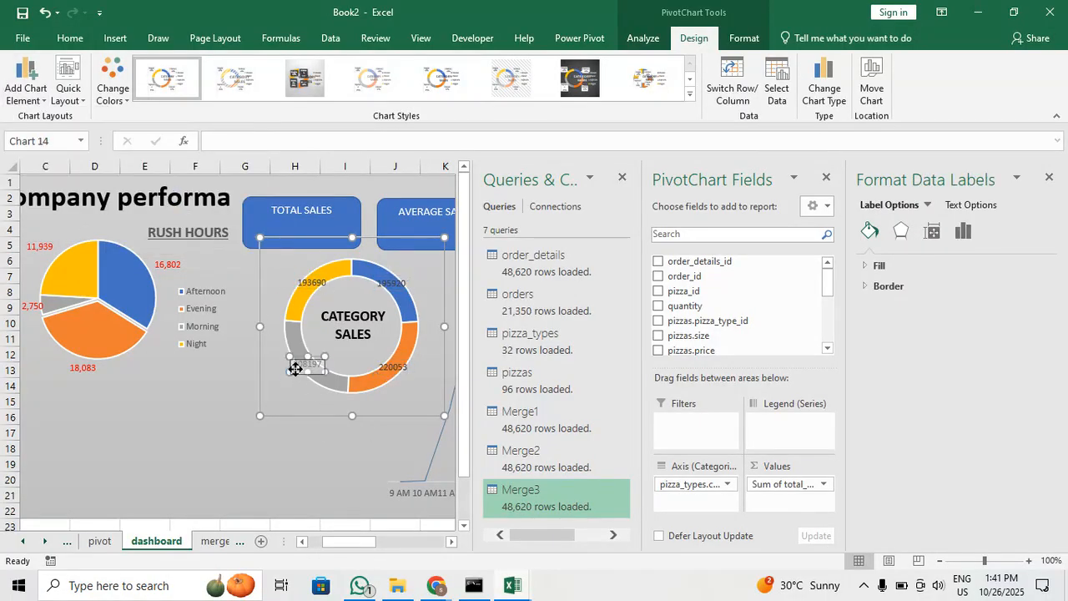
pyautogui.moveTo(296, 368); pyautogui.dragTo(281, 389)
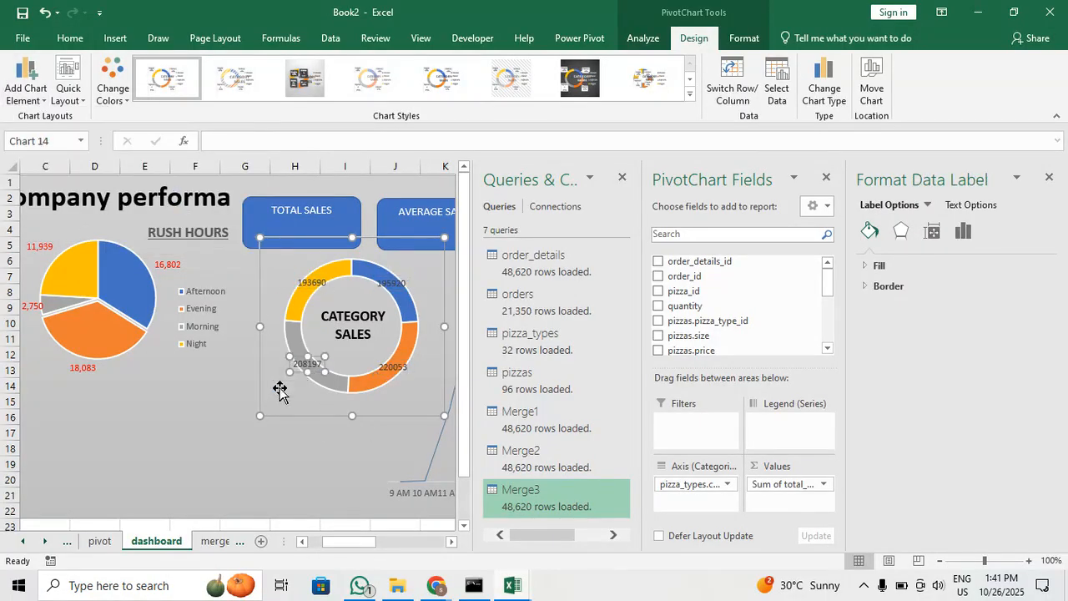
pyautogui.click(397, 377)
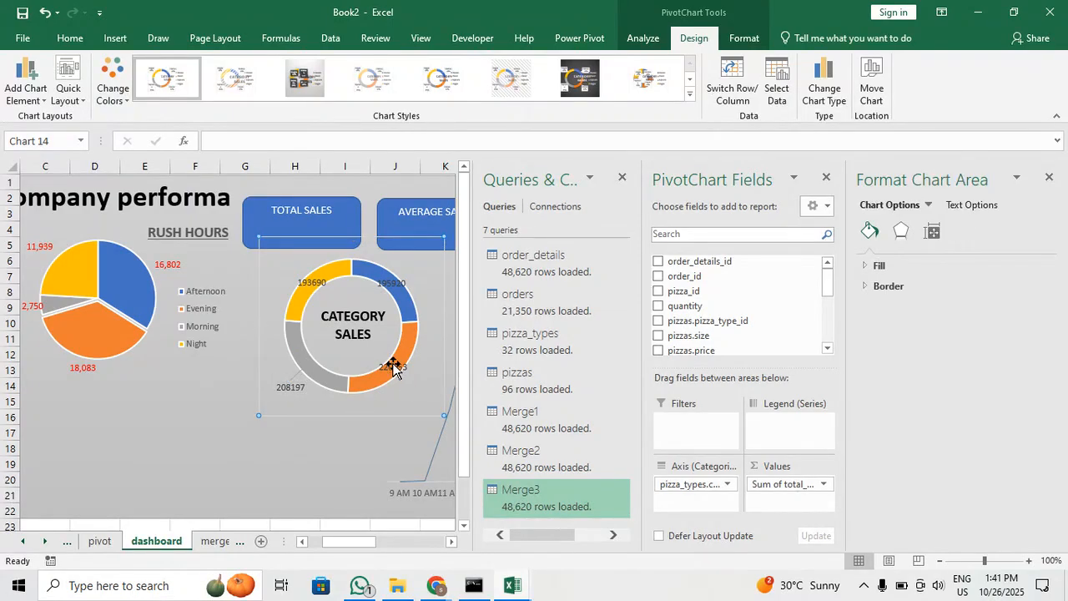
pyautogui.moveTo(394, 370); pyautogui.dragTo(416, 391)
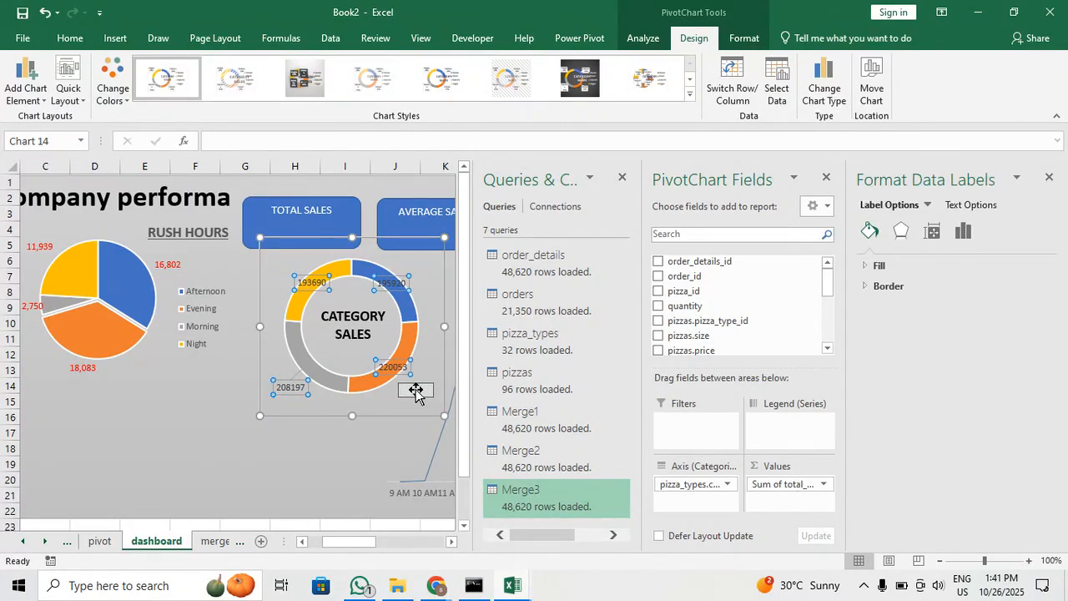
pyautogui.click(387, 399)
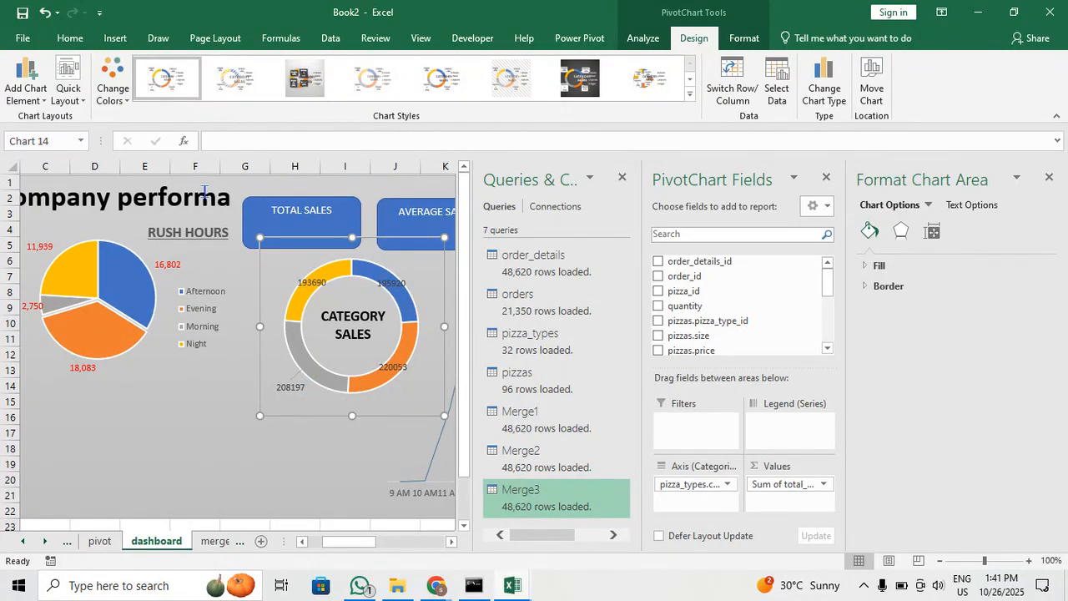
# Undo the recent label changes on the CATEGORY SALES doughnut chart to restore its category and percentage callouts
pyautogui.click(37, 96)
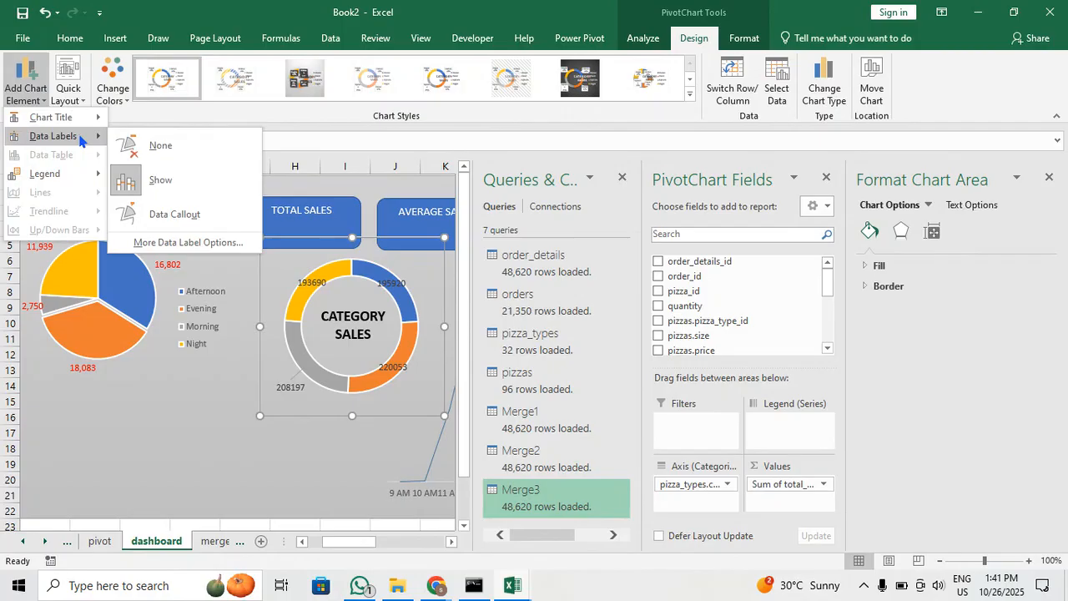
pyautogui.click(211, 411)
pyautogui.hotkey('ctrl', 'z')
pyautogui.hotkey('ctrl', 'z')
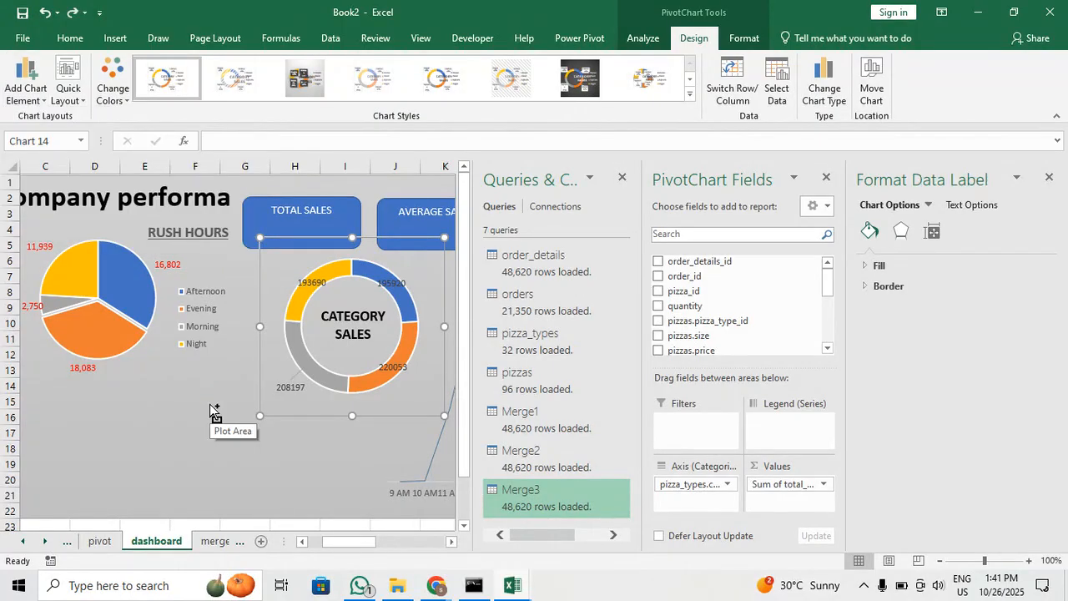
pyautogui.hotkey('ctrl', 'z')
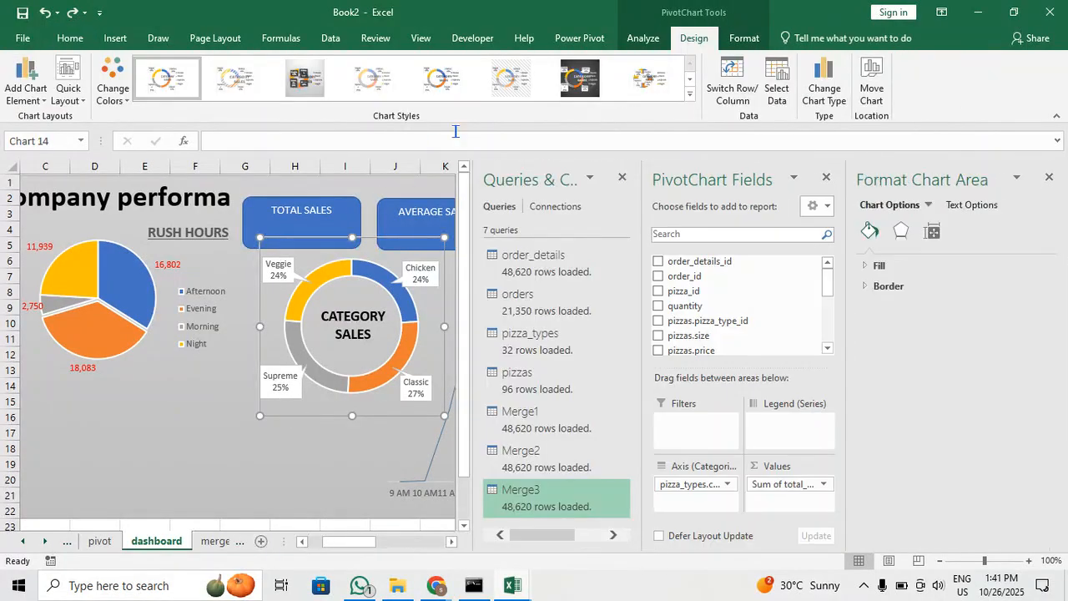
pyautogui.click(736, 40)
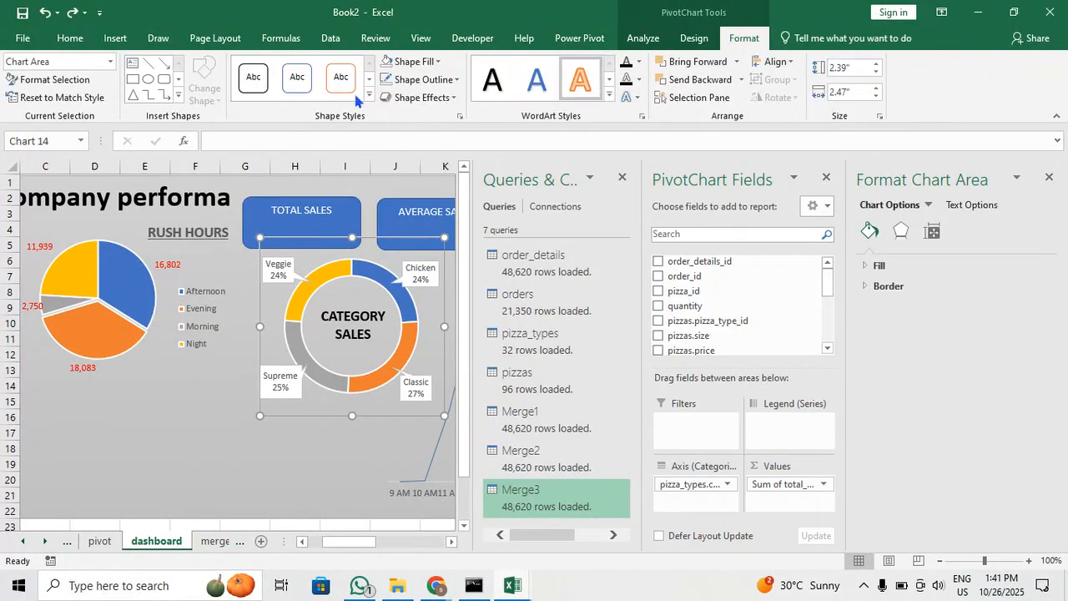
pyautogui.click(394, 82)
pyautogui.click(417, 235)
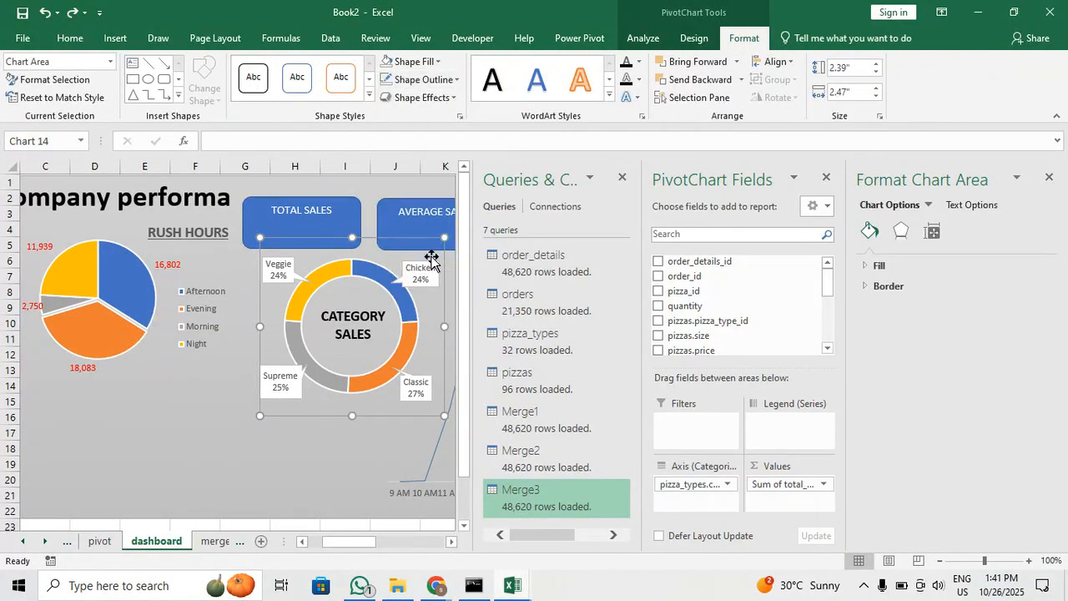
# Shrink the CATEGORY SALES doughnut chart slightly by raising its lower edge on the dashboard
pyautogui.click(373, 391)
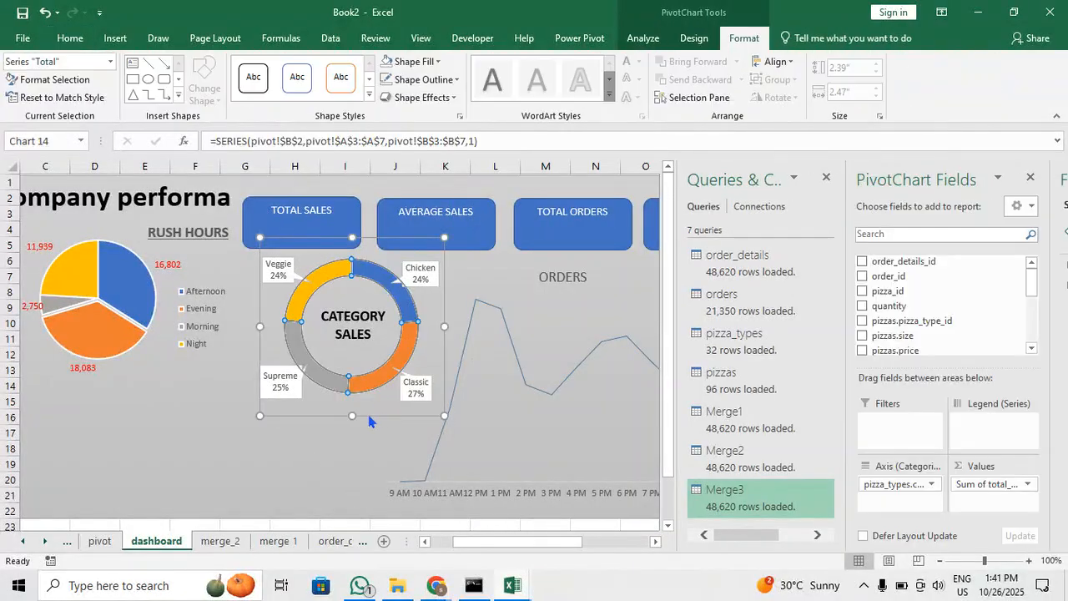
pyautogui.click(353, 412)
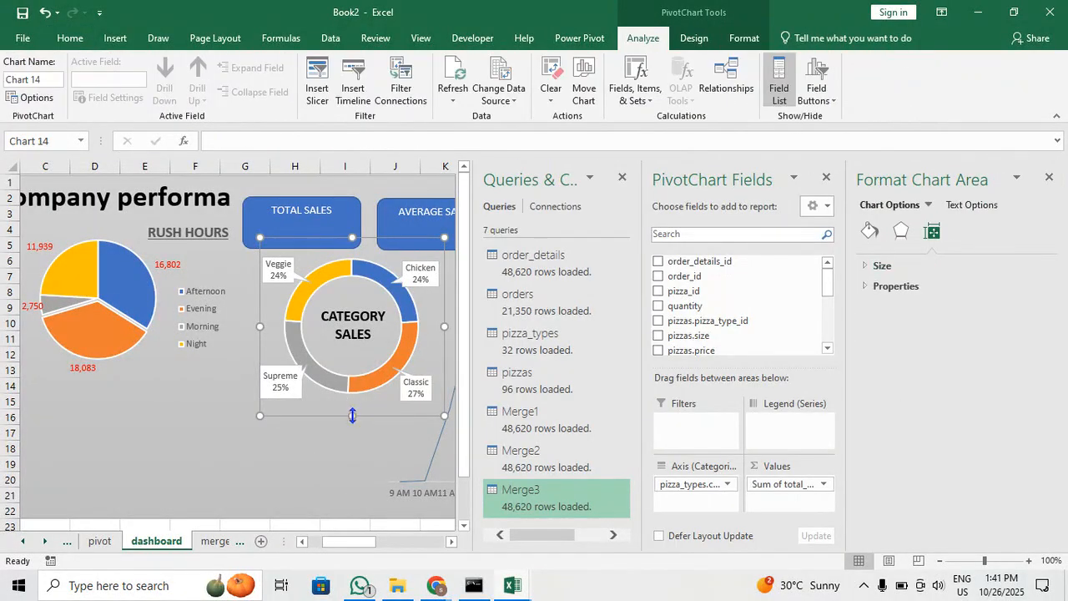
pyautogui.moveTo(352, 415); pyautogui.dragTo(359, 403)
pyautogui.click(366, 448)
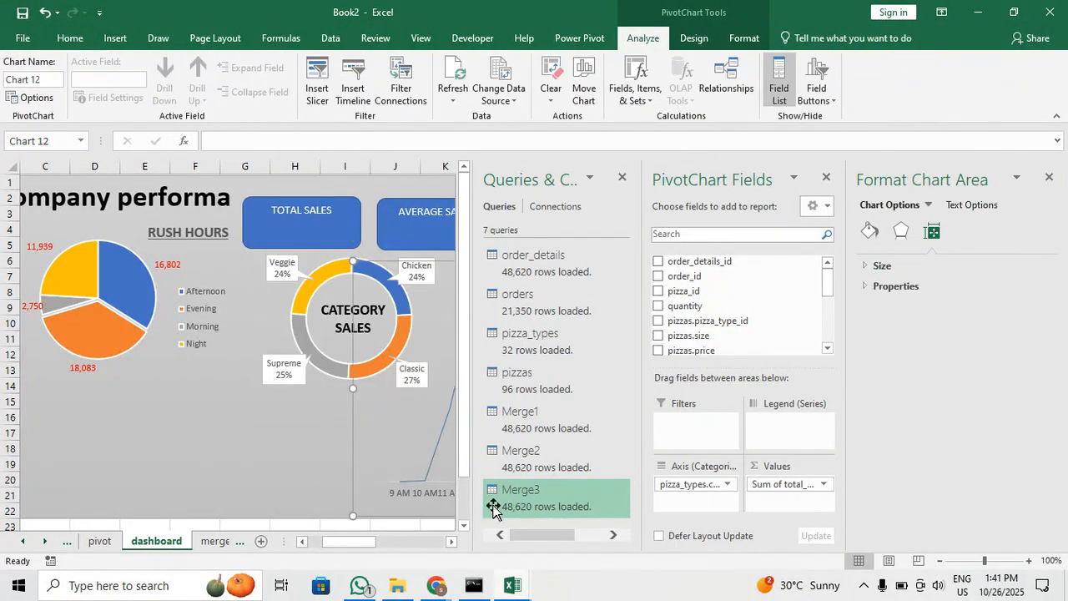
pyautogui.click(279, 453)
# Go to the pivot sheet and select cell F10 in the total_amount by pizza name pivot table
pyautogui.moveTo(476, 546); pyautogui.dragTo(284, 558)
pyautogui.click(83, 543)
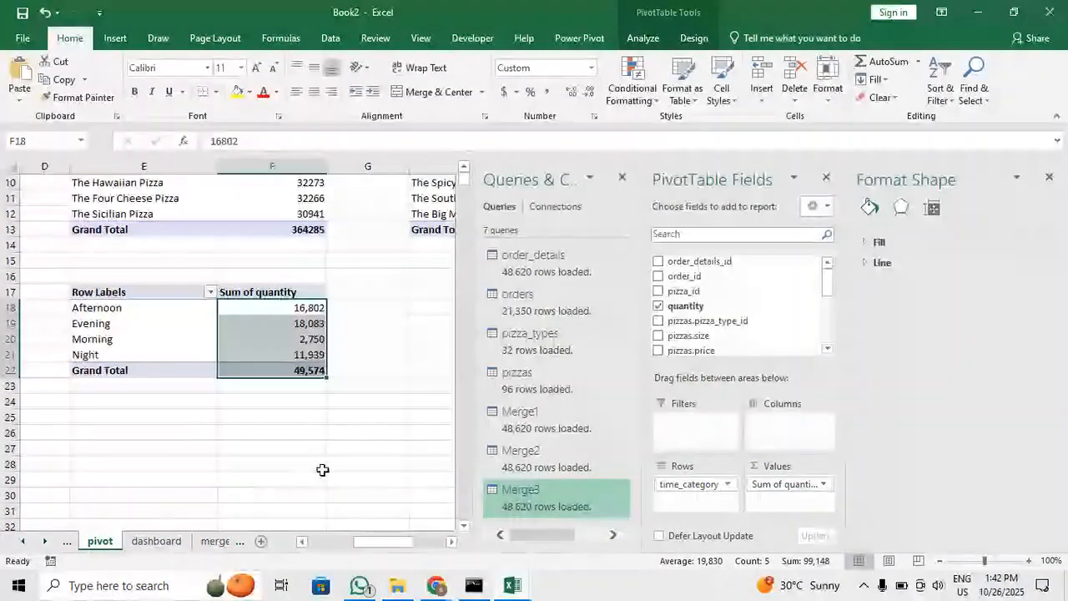
pyautogui.scroll(3, 323, 470)
pyautogui.click(235, 321)
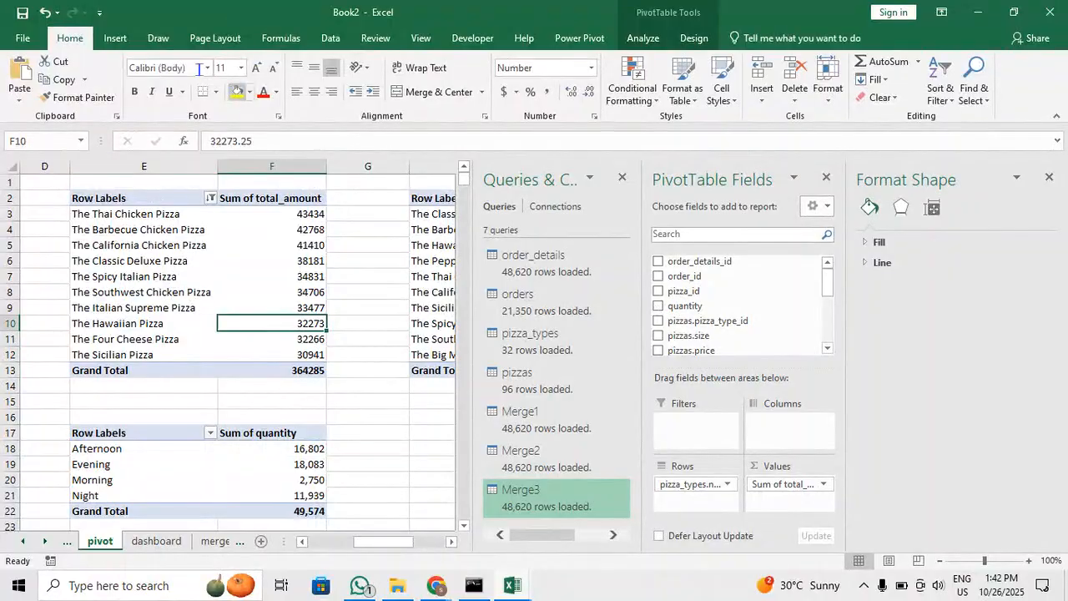
# Insert a 2-D clustered column pivot chart from the total_amount by pizza name pivot table
pyautogui.click(115, 37)
pyautogui.click(513, 71)
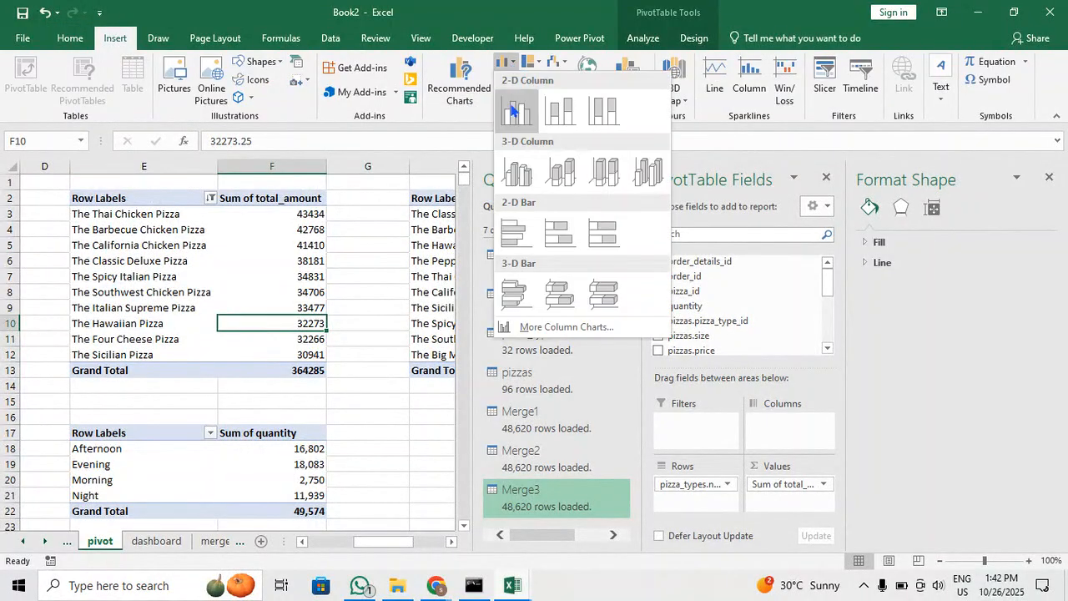
pyautogui.click(507, 103)
# Try to remove the Sum of total_amount field from the new column chart
pyautogui.rightClick(116, 265)
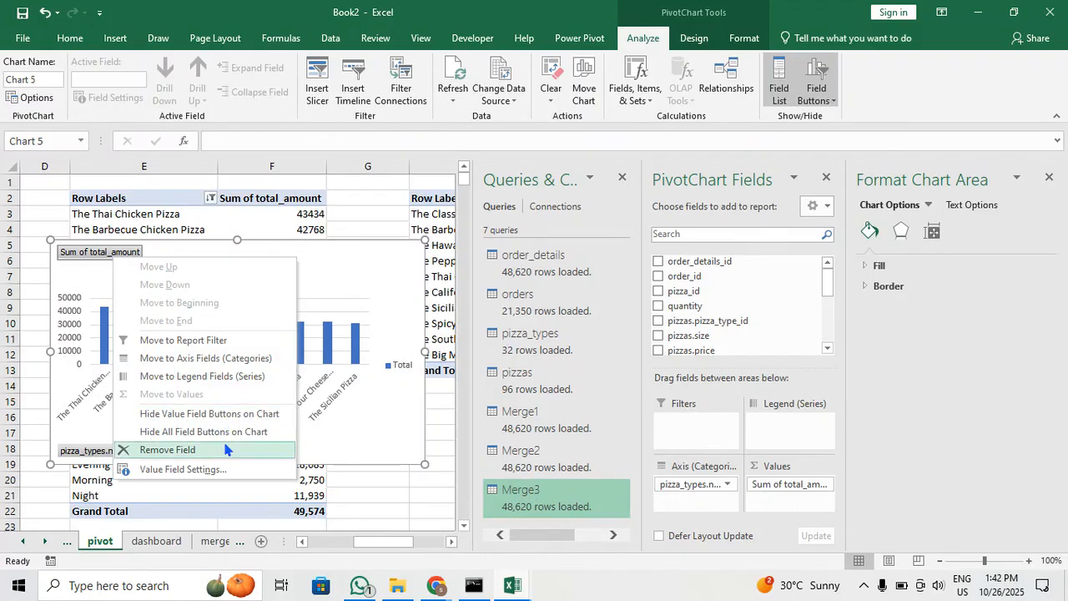
pyautogui.click(168, 450)
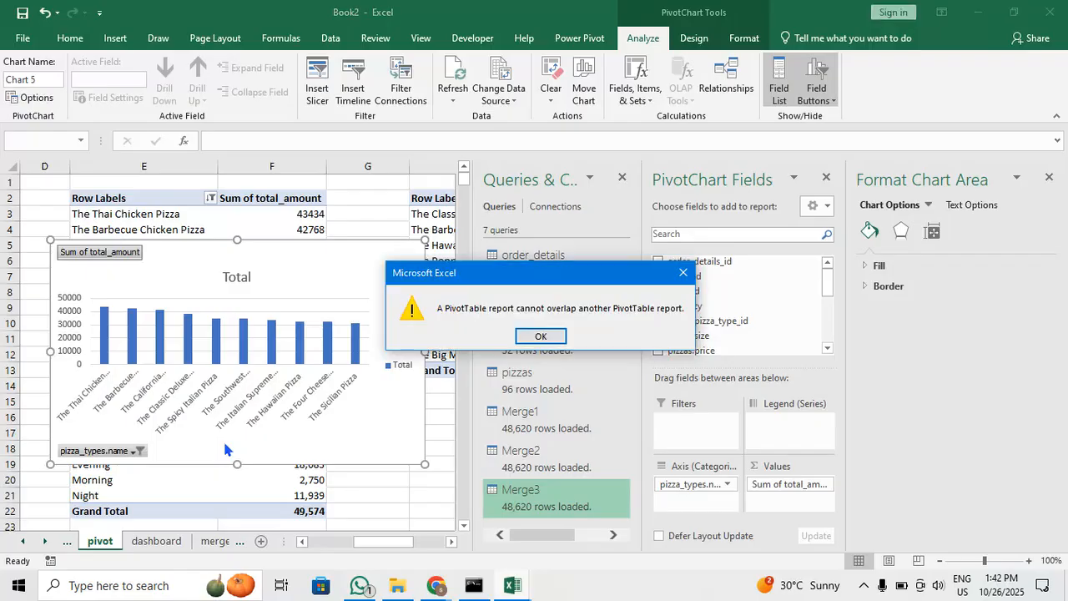
pyautogui.click(541, 337)
# Hide all field buttons on the pizza name column chart and delete the chart
pyautogui.rightClick(121, 255)
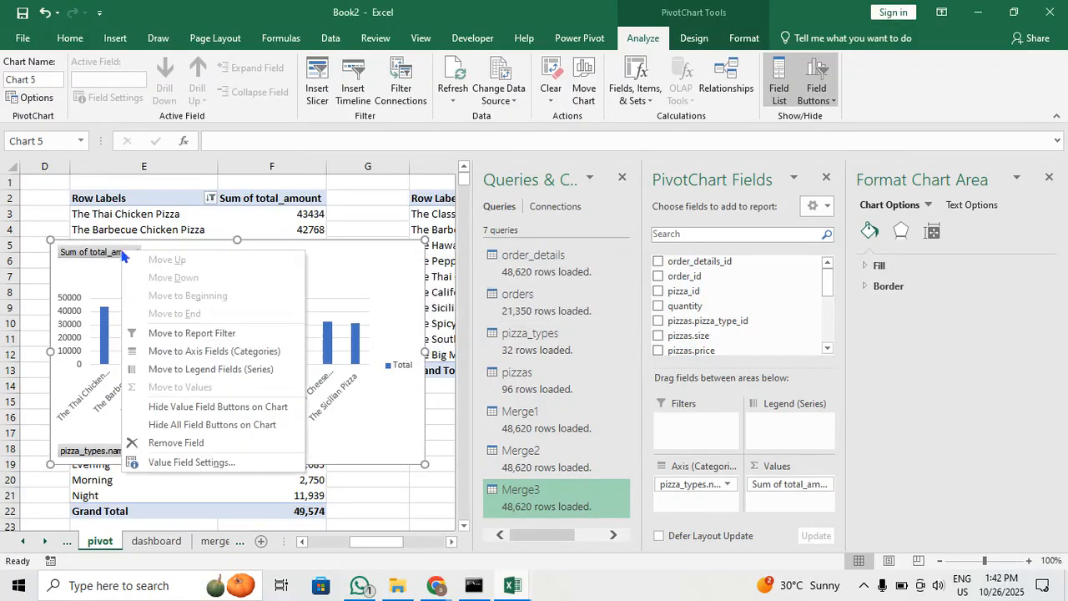
pyautogui.click(243, 426)
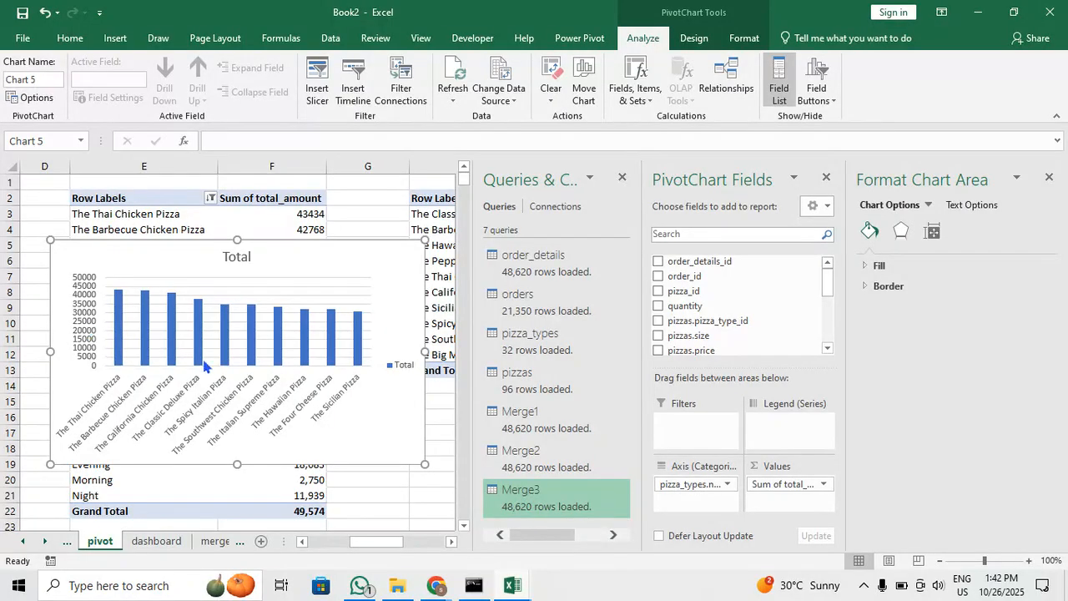
pyautogui.press('Delete')
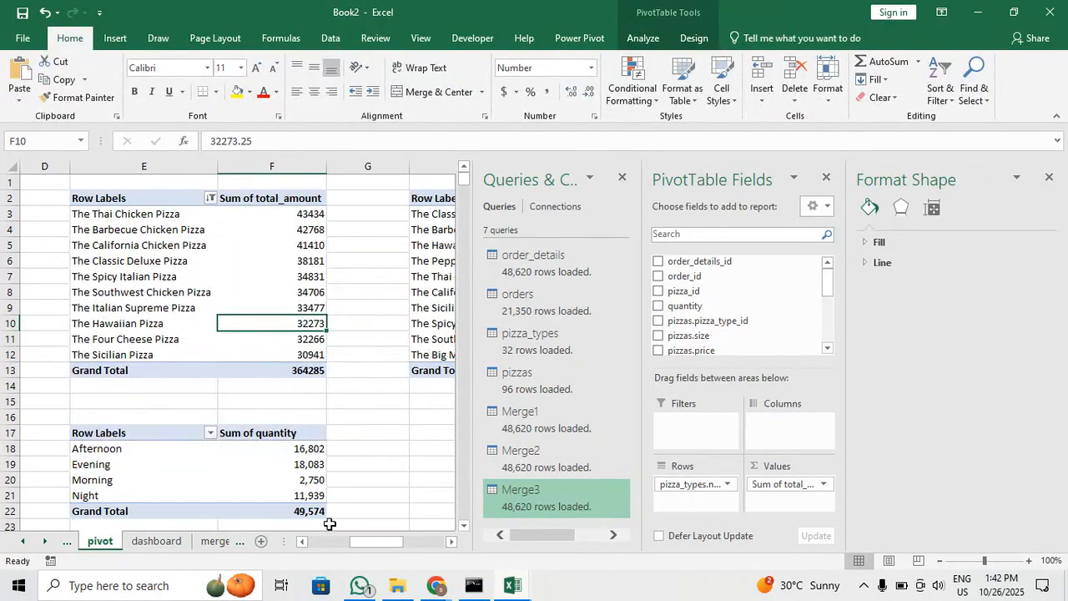
# Browse the available chart types for the total_amount by pizza name pivot table, from the column subtypes through to Funnel and Histogram
pyautogui.moveTo(366, 547); pyautogui.dragTo(395, 547)
pyautogui.click(115, 37)
pyautogui.click(447, 82)
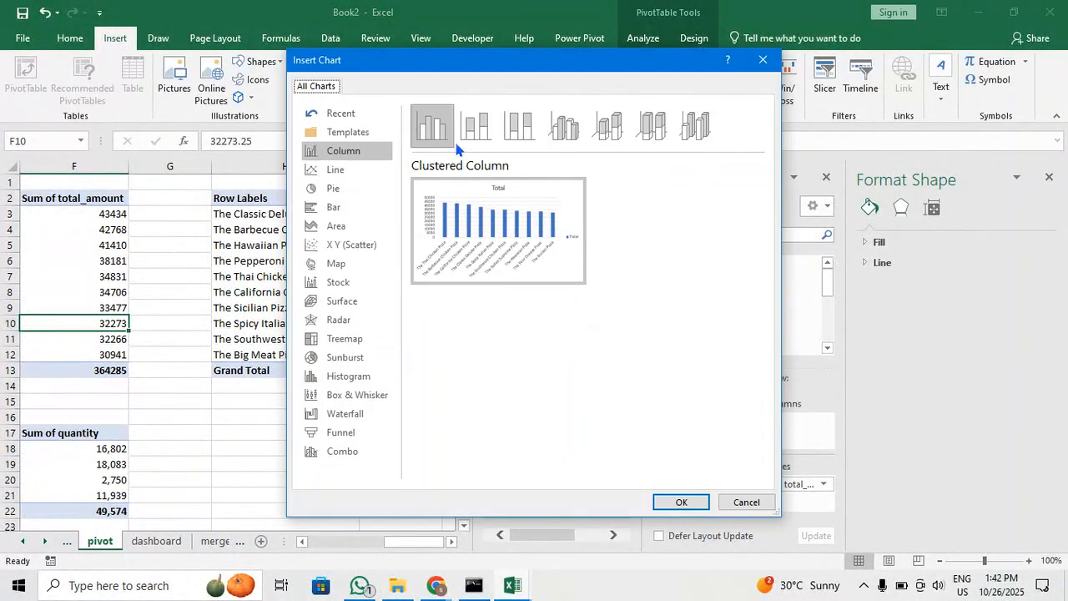
pyautogui.click(482, 140)
pyautogui.click(526, 133)
pyautogui.click(550, 134)
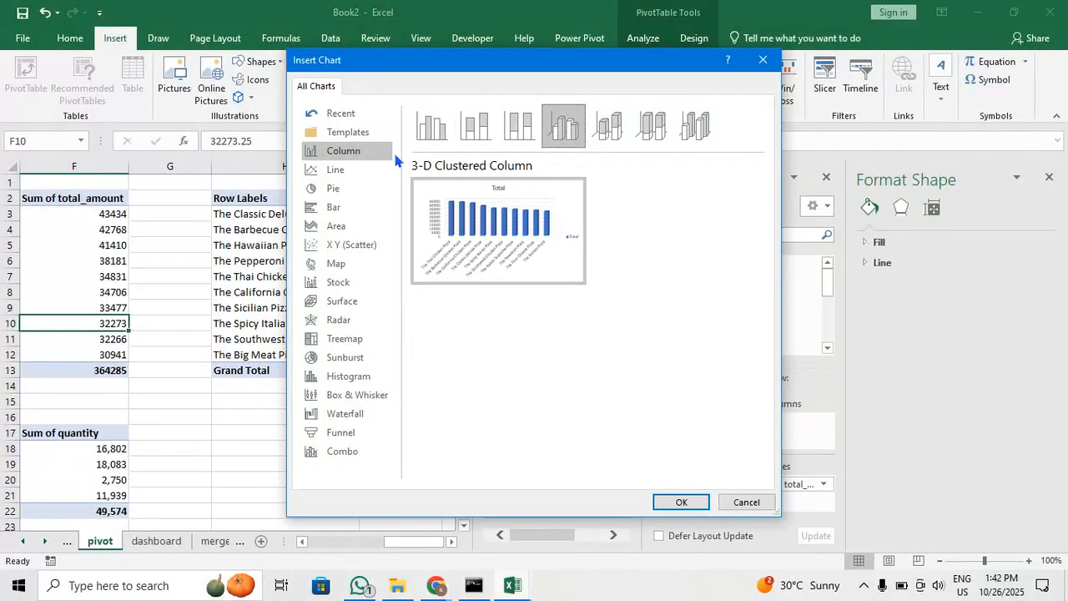
pyautogui.click(362, 177)
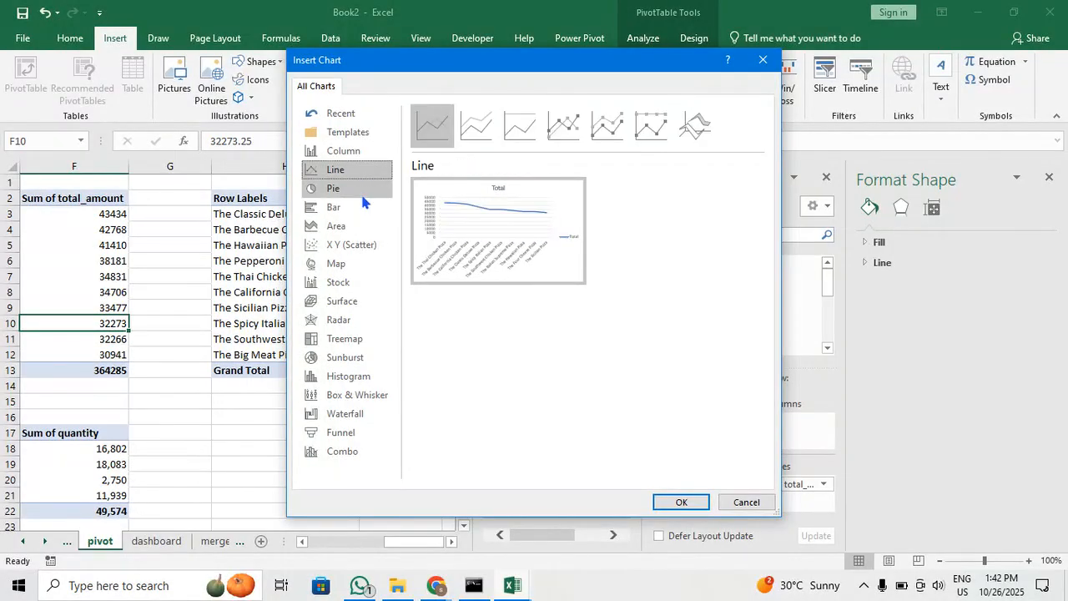
pyautogui.click(364, 190)
pyautogui.click(366, 212)
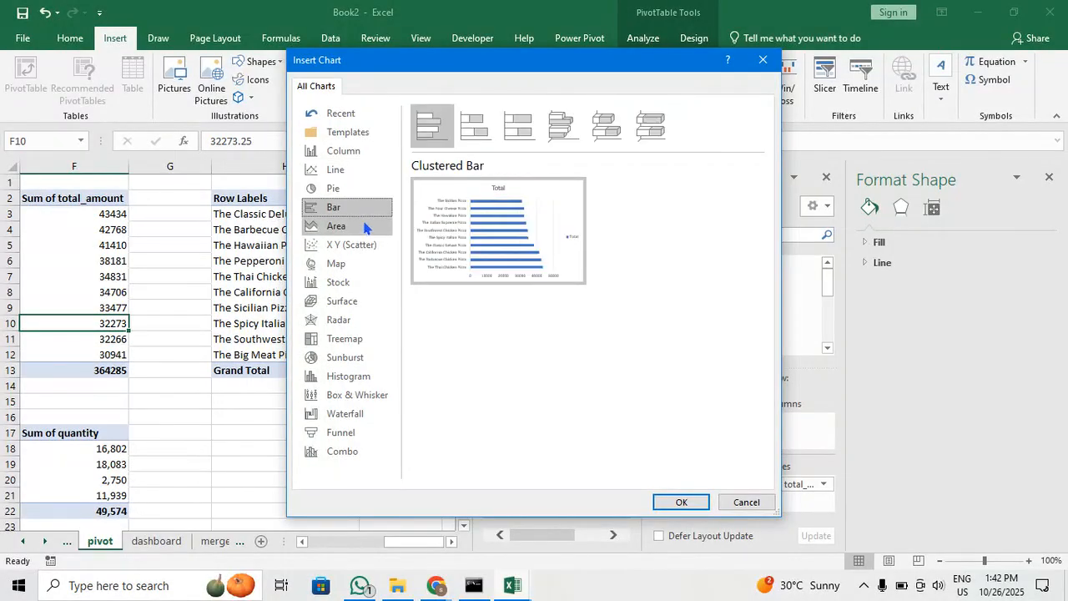
pyautogui.click(366, 226)
pyautogui.click(365, 245)
pyautogui.click(368, 264)
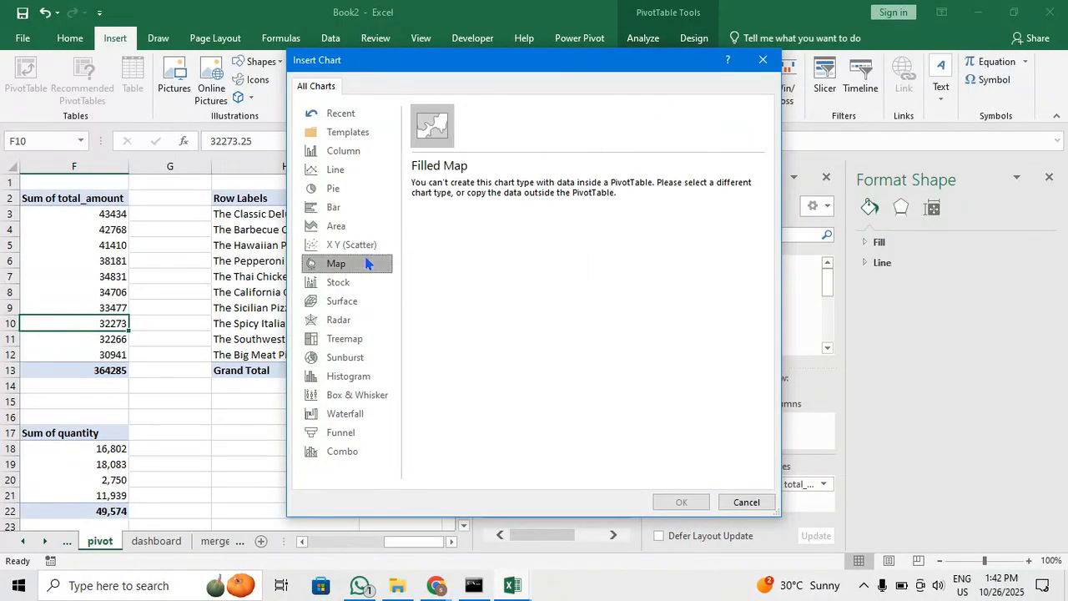
pyautogui.click(367, 282)
pyautogui.click(367, 338)
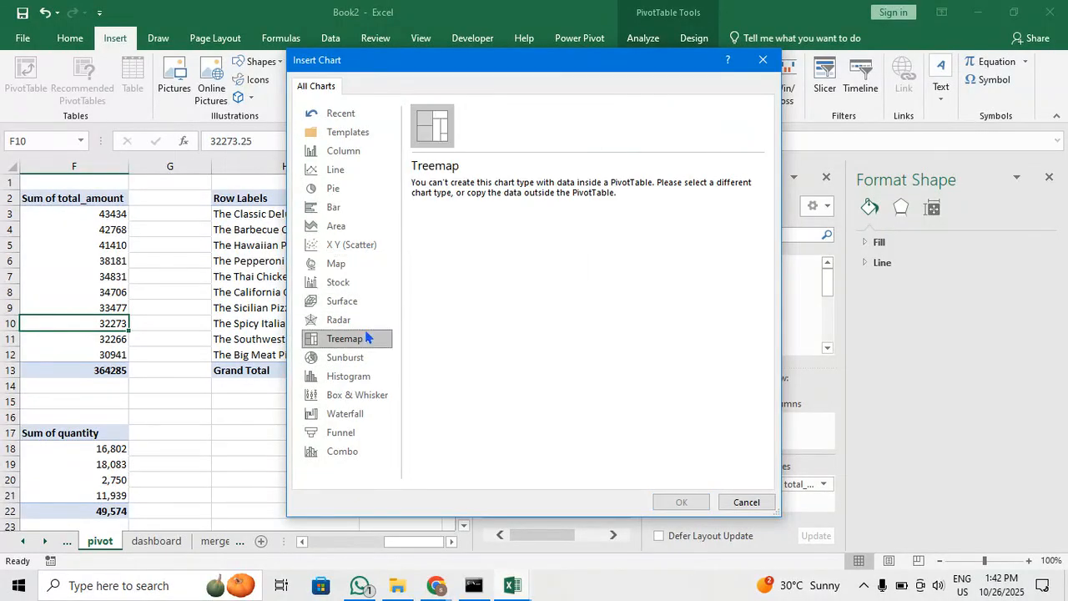
pyautogui.click(372, 357)
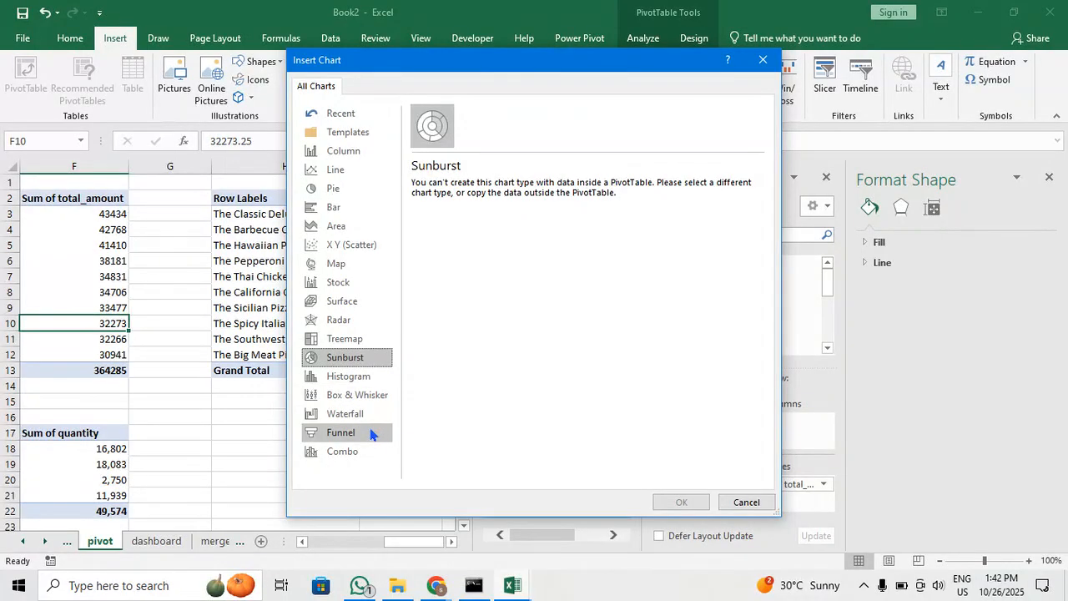
pyautogui.click(372, 432)
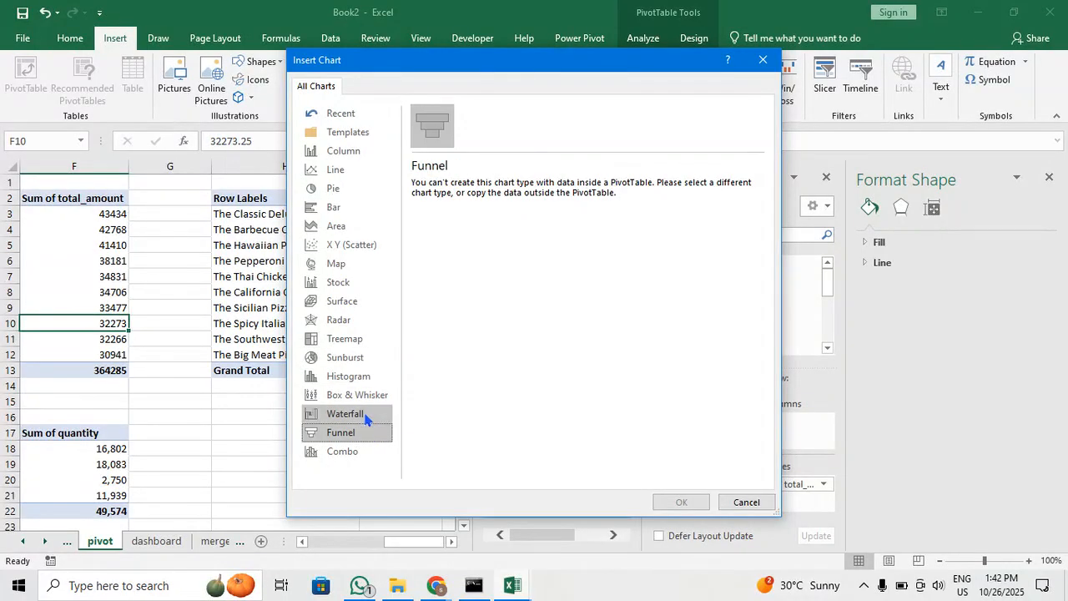
pyautogui.click(364, 416)
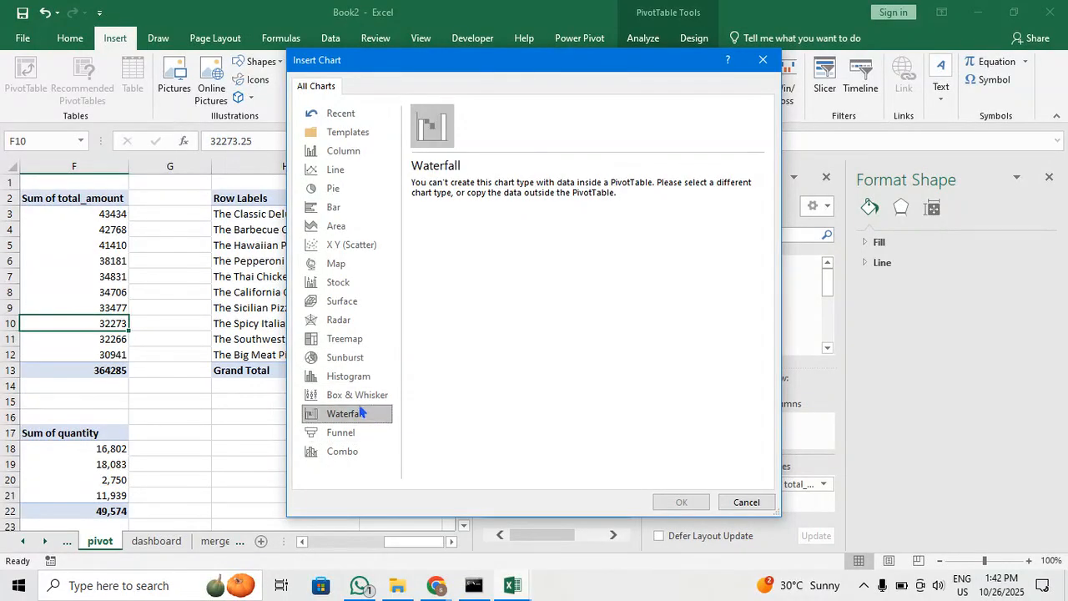
pyautogui.click(361, 395)
pyautogui.click(359, 373)
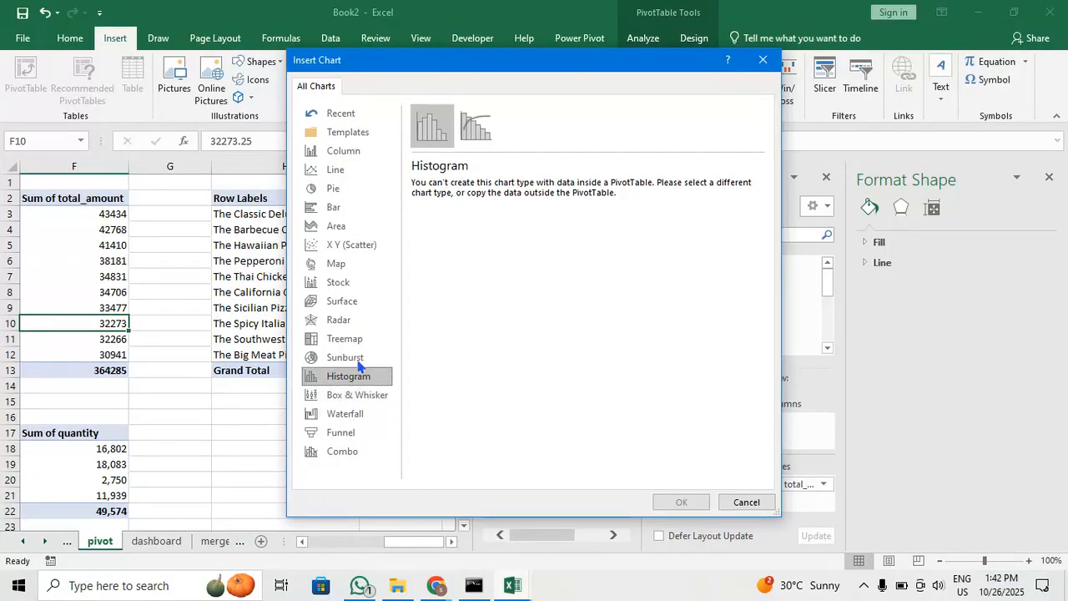
# Compare the Bar, Column, Pie, Line, Waterfall and Combo chart types for the total_amount by pizza name pivot table
pyautogui.click(365, 211)
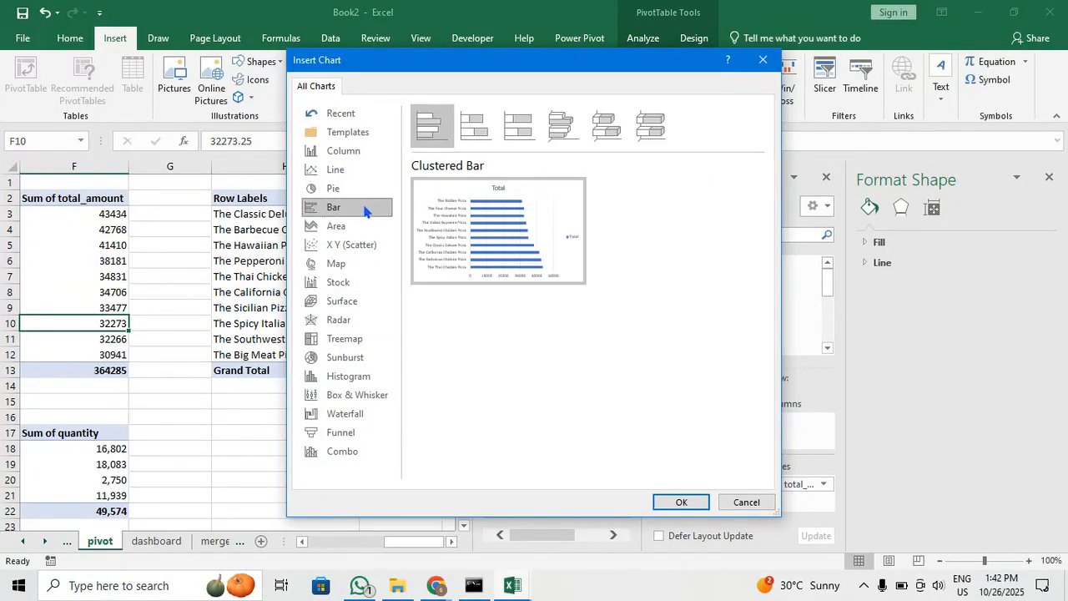
pyautogui.click(372, 154)
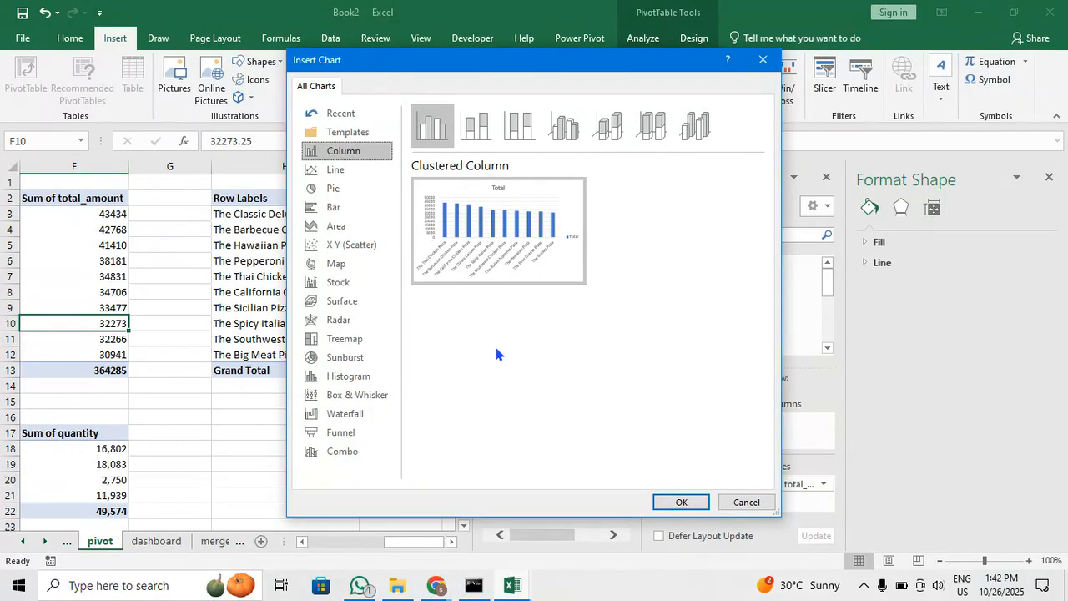
pyautogui.click(368, 187)
pyautogui.moveTo(480, 286)
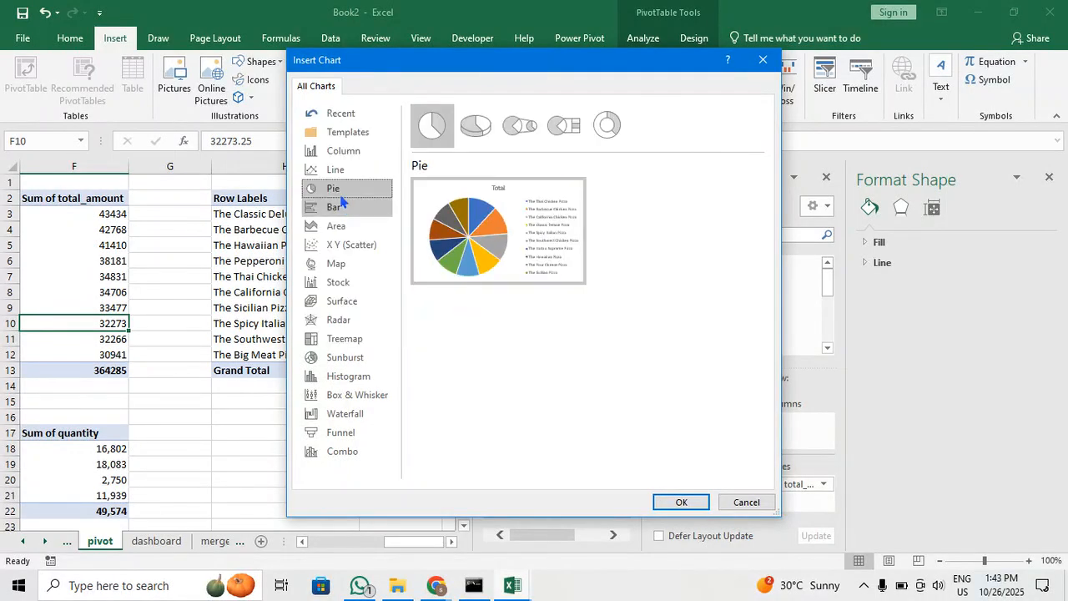
pyautogui.click(352, 169)
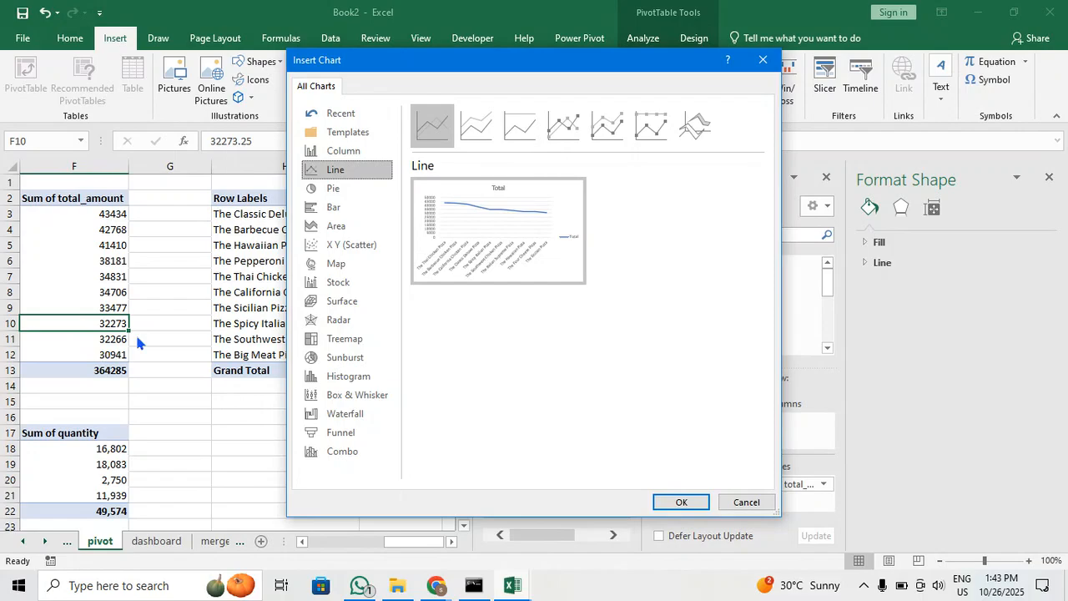
pyautogui.click(373, 153)
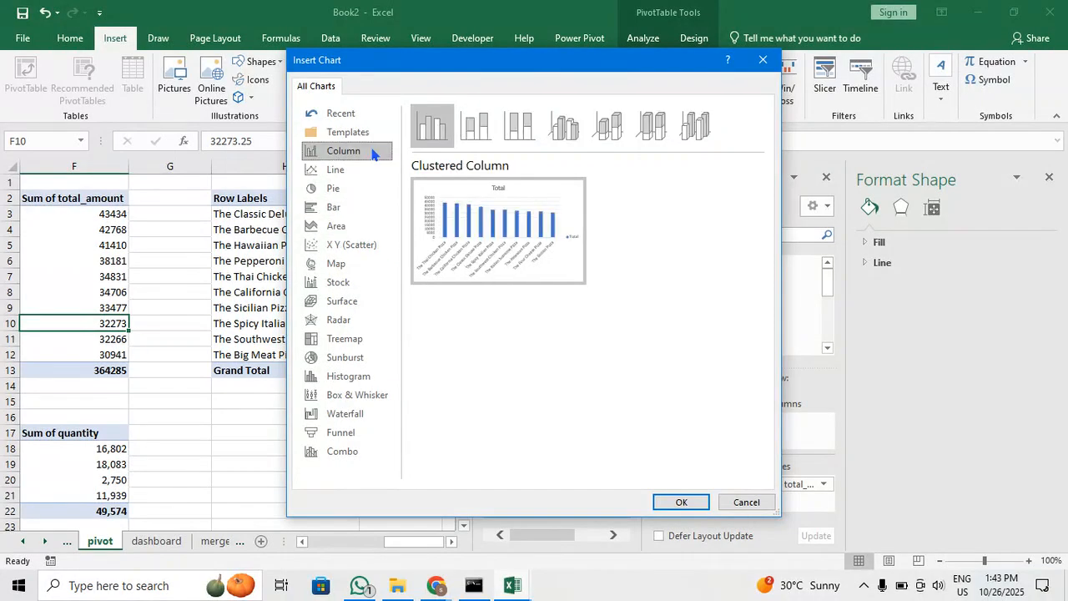
pyautogui.click(372, 216)
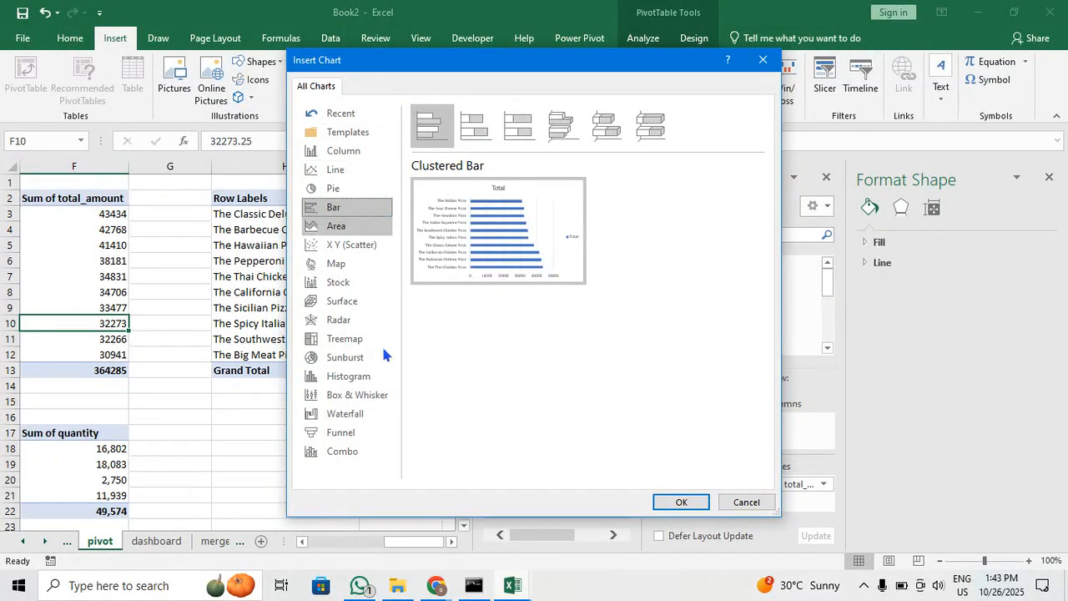
pyautogui.click(364, 416)
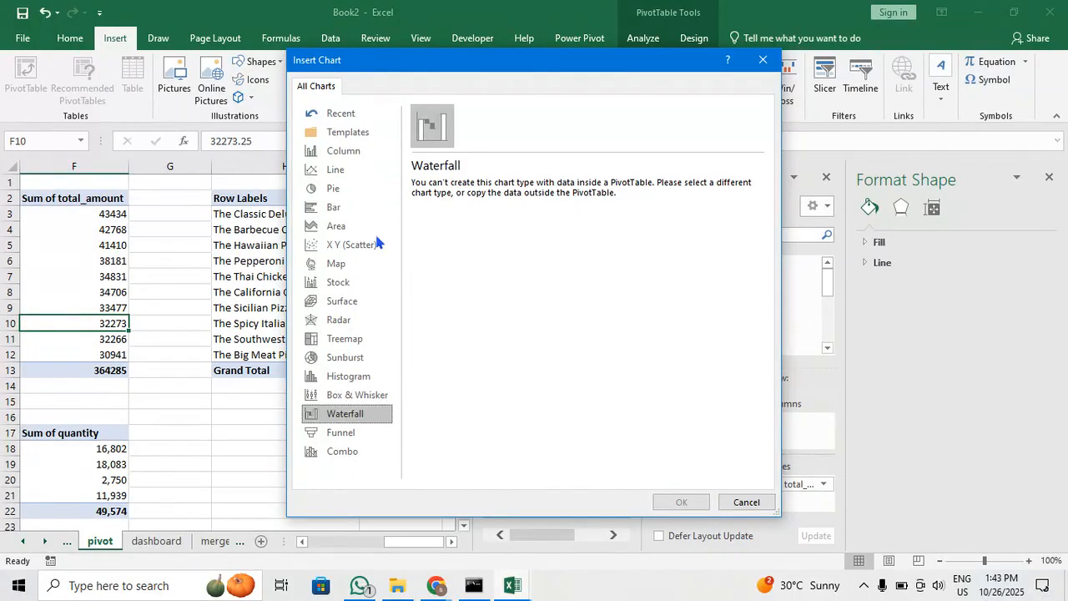
pyautogui.click(368, 151)
pyautogui.click(347, 455)
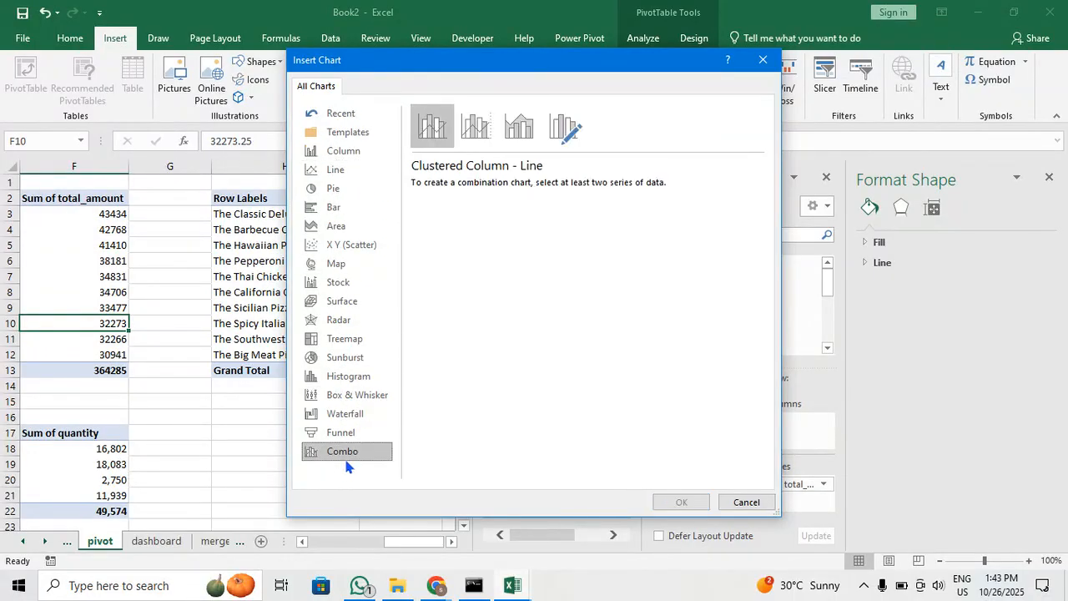
# Insert a clustered column pivot chart of total_amount by pizza name and delete its legend
pyautogui.click(362, 157)
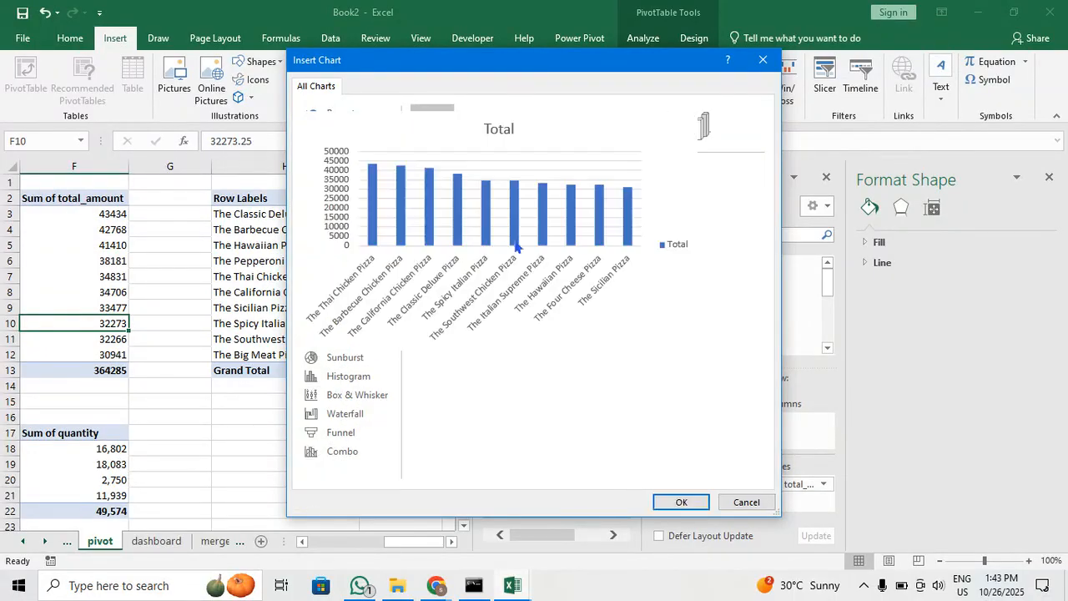
pyautogui.click(681, 501)
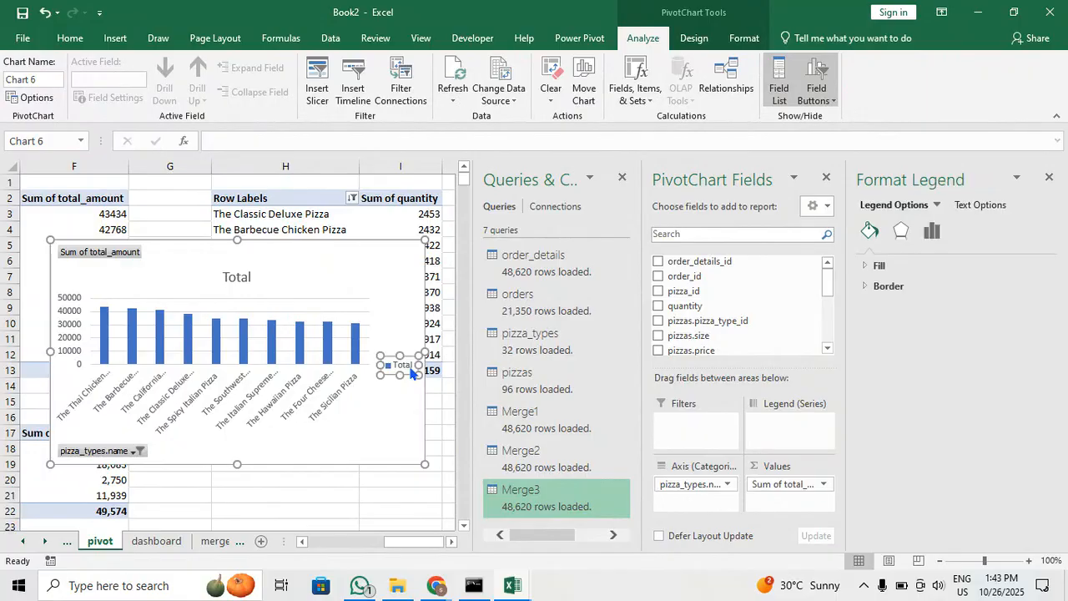
pyautogui.press('Delete')
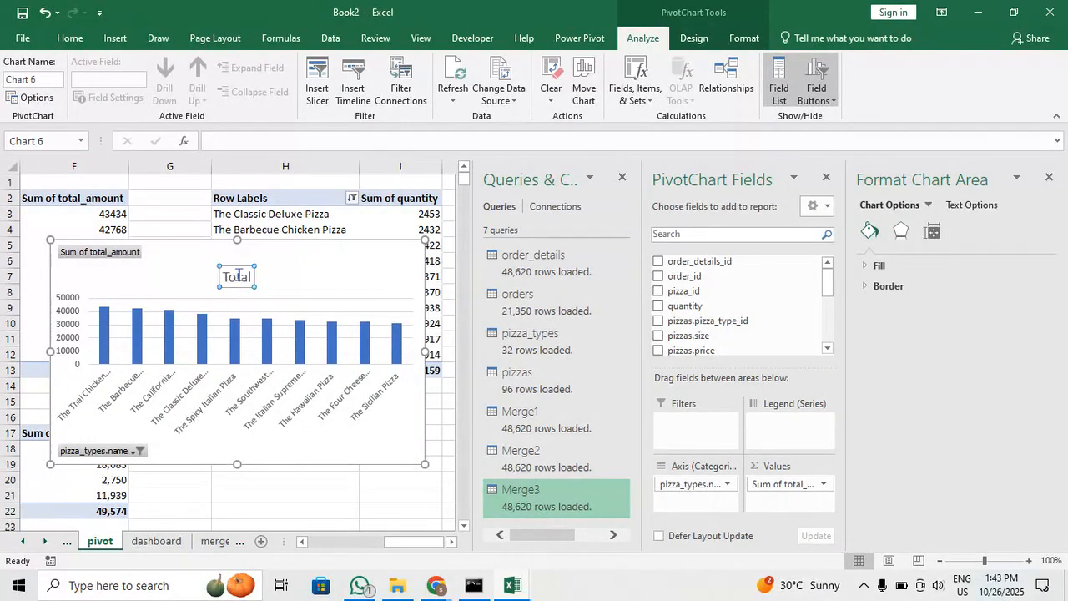
# Change the column chart's title to TOP 10 PIZZA
pyautogui.doubleClick(239, 277)
pyautogui.write('TOP')
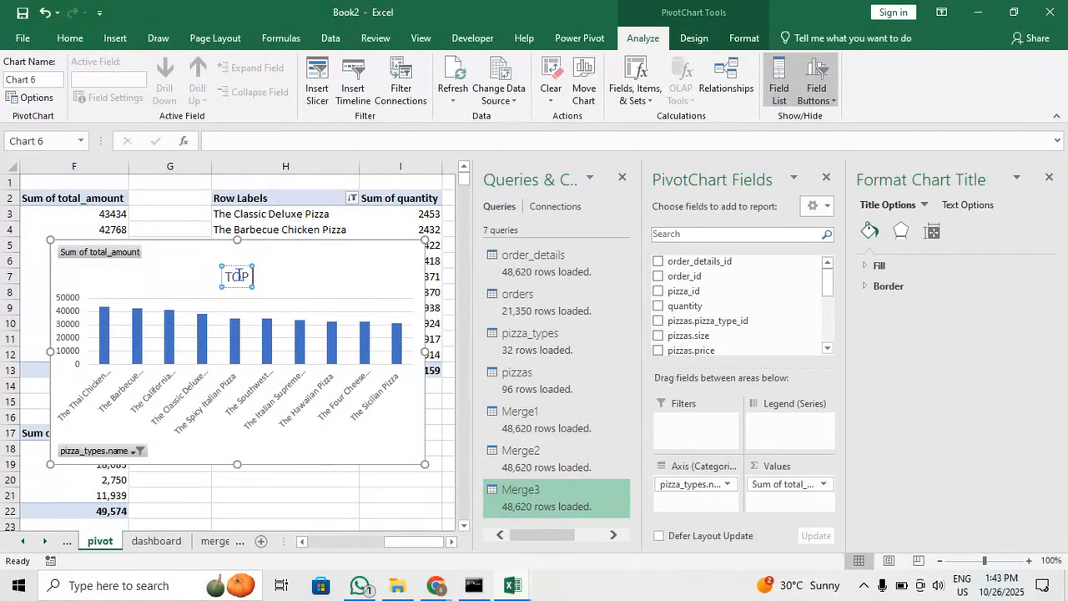
pyautogui.write(' 10 PI')
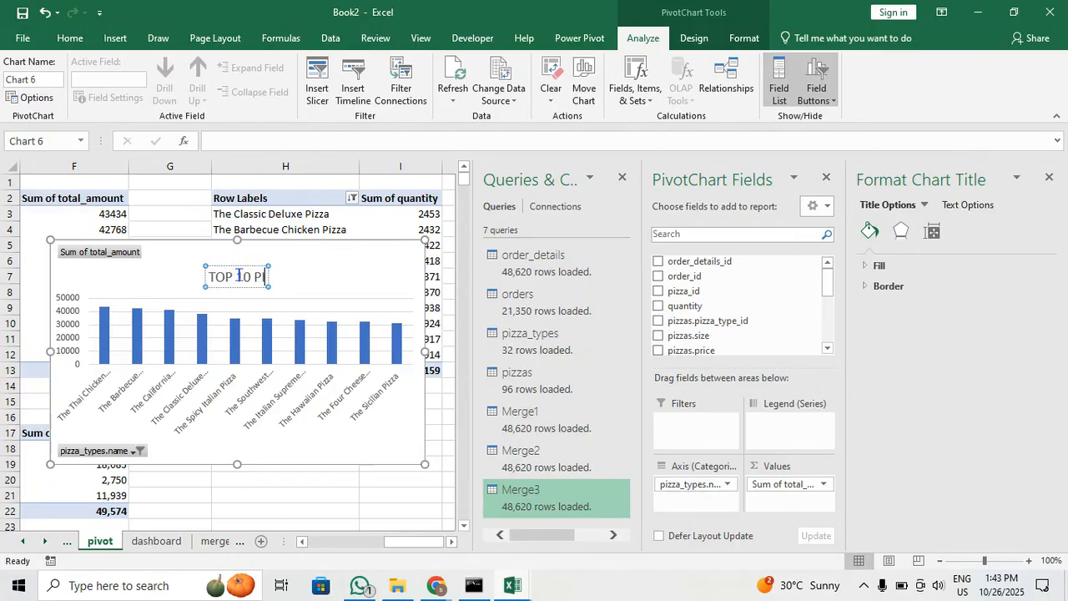
pyautogui.write('ZZA')
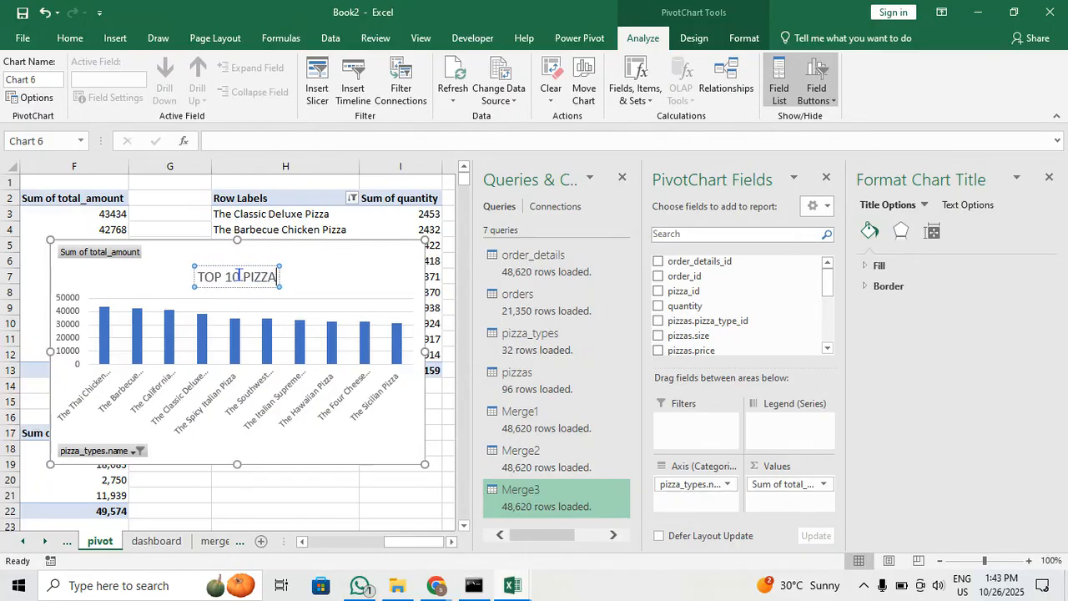
# Hide all field buttons on the TOP 10 PIZZA chart and delete its vertical value axis
pyautogui.rightClick(117, 259)
pyautogui.click(200, 428)
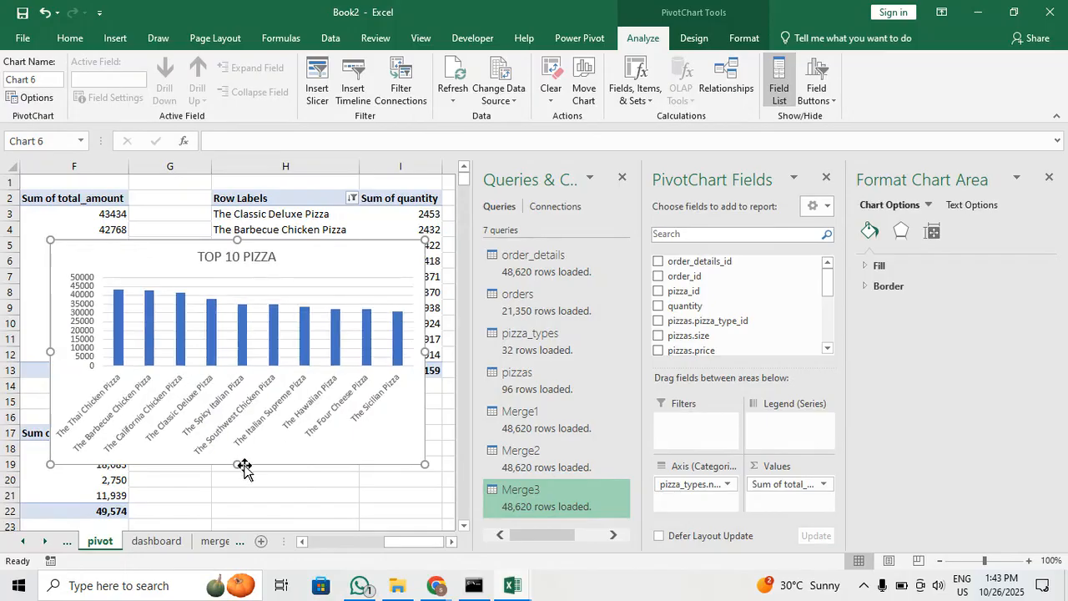
pyautogui.rightClick(77, 305)
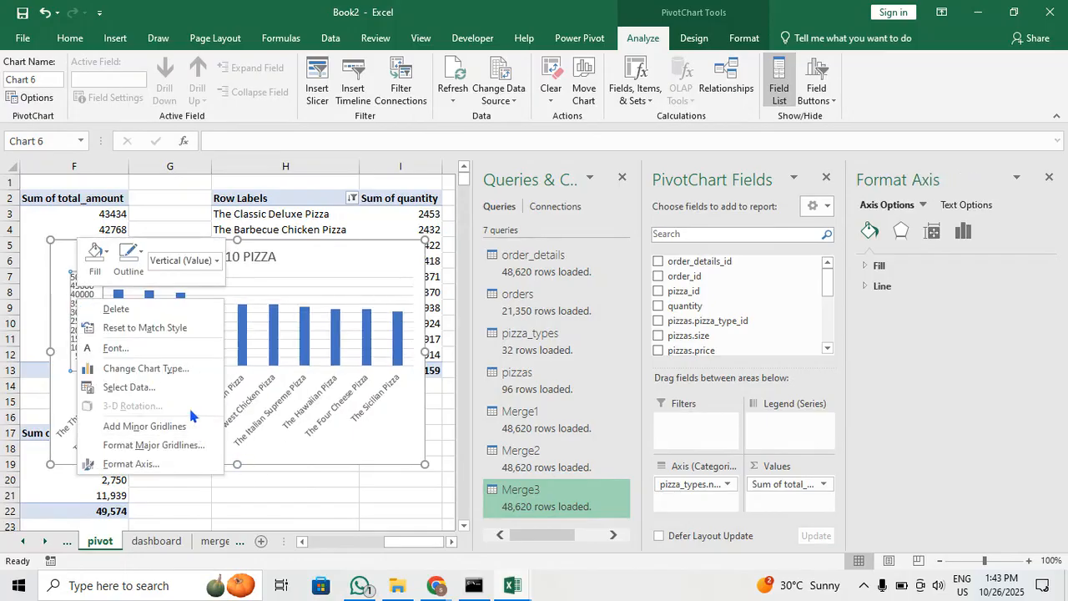
pyautogui.click(116, 310)
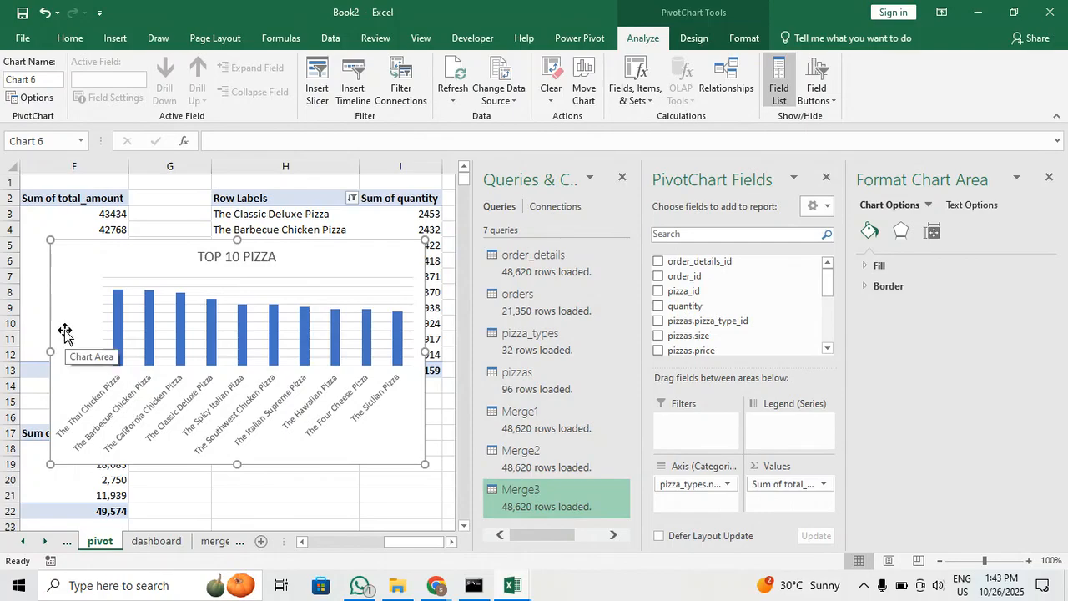
# Move the TOP 10 PIZZA chart from the pivot sheet to the lower part of the dashboard sheet, beside the month slicer
pyautogui.hotkey('ctrl', 'x')
pyautogui.click(158, 540)
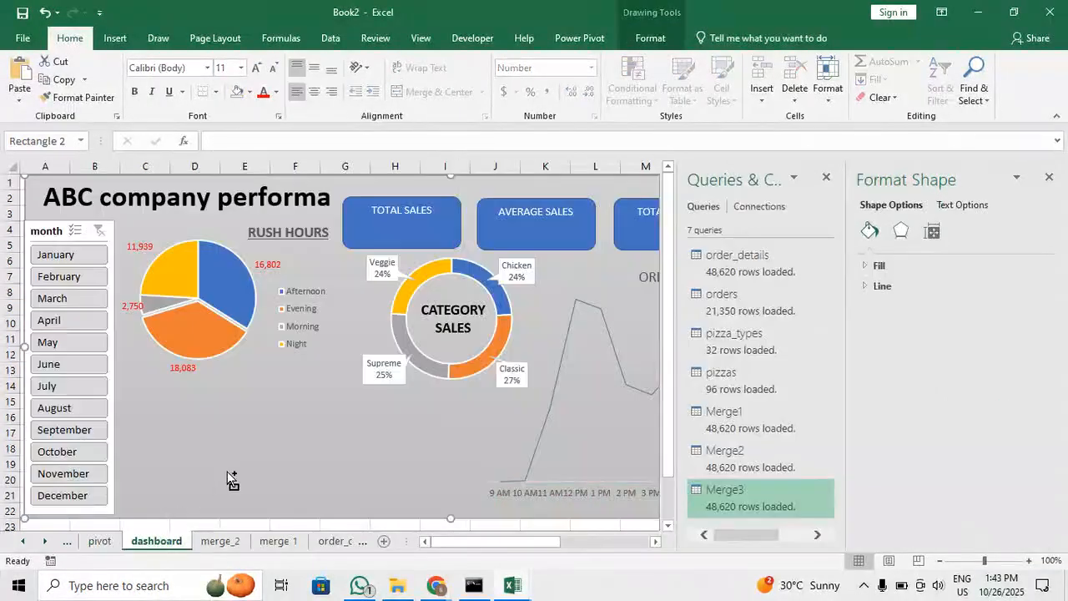
pyautogui.hotkey('ctrl', 'v')
pyautogui.moveTo(312, 370); pyautogui.dragTo(389, 491)
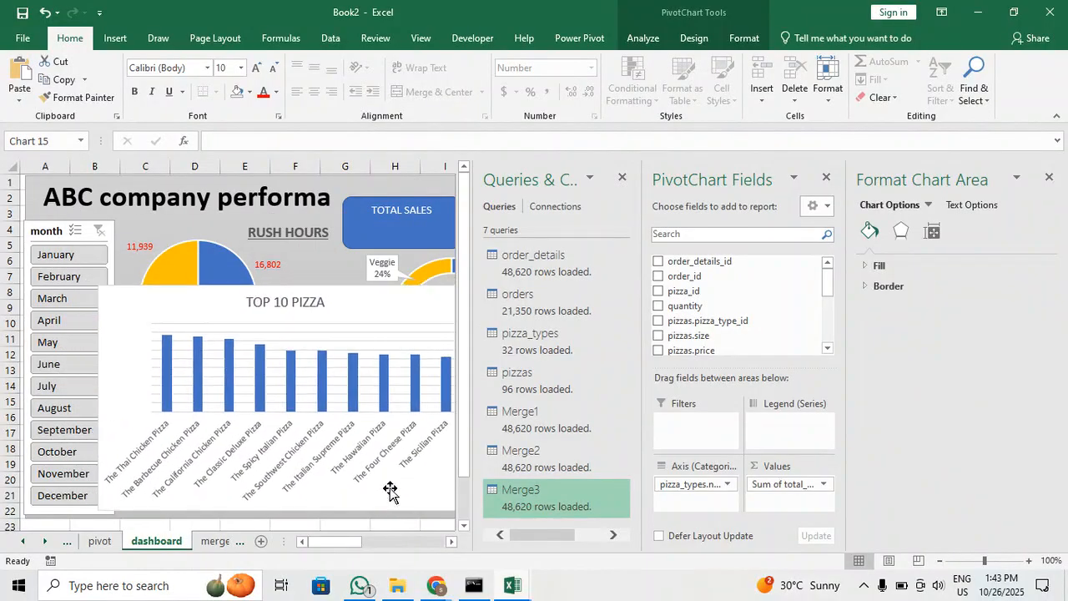
# Set the TOP 10 PIZZA chart area to No Fill
pyautogui.click(682, 39)
pyautogui.click(744, 38)
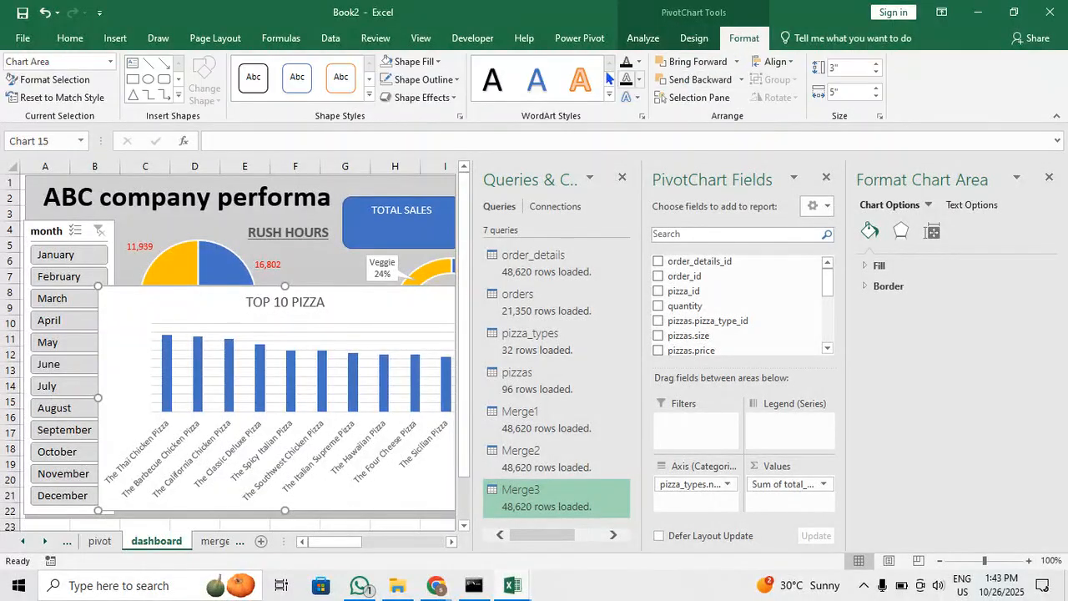
pyautogui.click(422, 61)
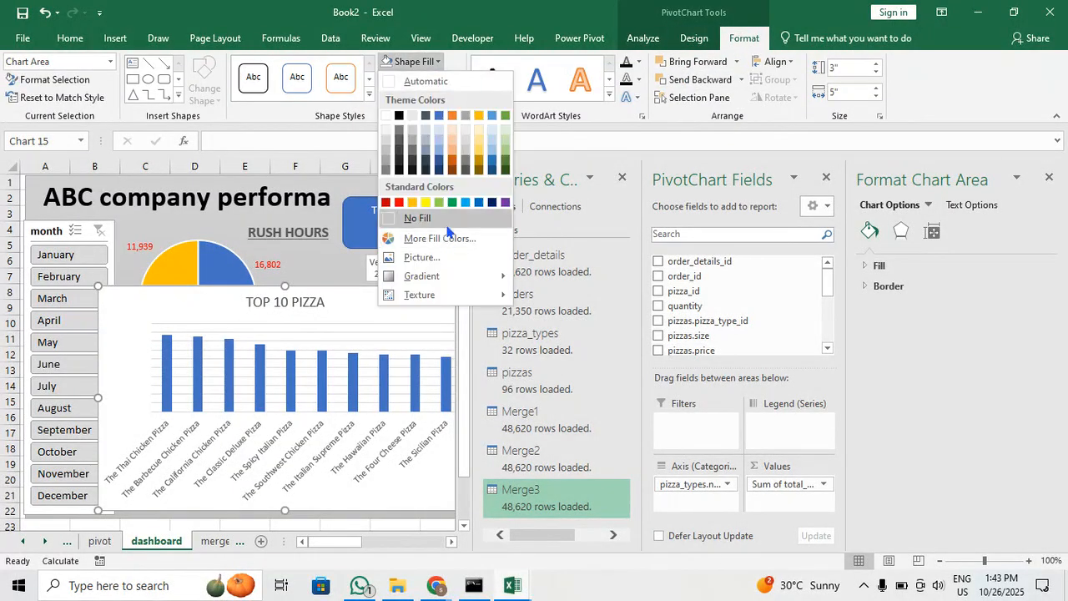
pyautogui.click(417, 215)
# Move the TOP 10 PIZZA chart down so it starts at about row 11, and close the Queries & Connections pane
pyautogui.scroll(-3, 368, 355)
pyautogui.keyDown('ctrl'); pyautogui.scroll(-2, 359, 360); pyautogui.keyUp('ctrl')
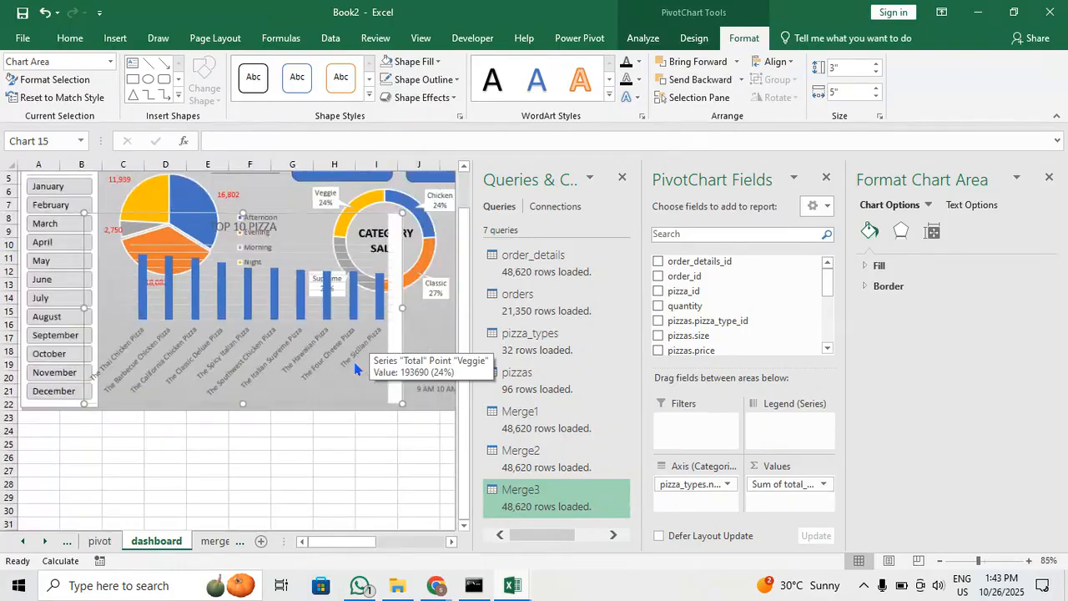
pyautogui.keyDown('ctrl'); pyautogui.scroll(2, 354, 365); pyautogui.keyUp('ctrl')
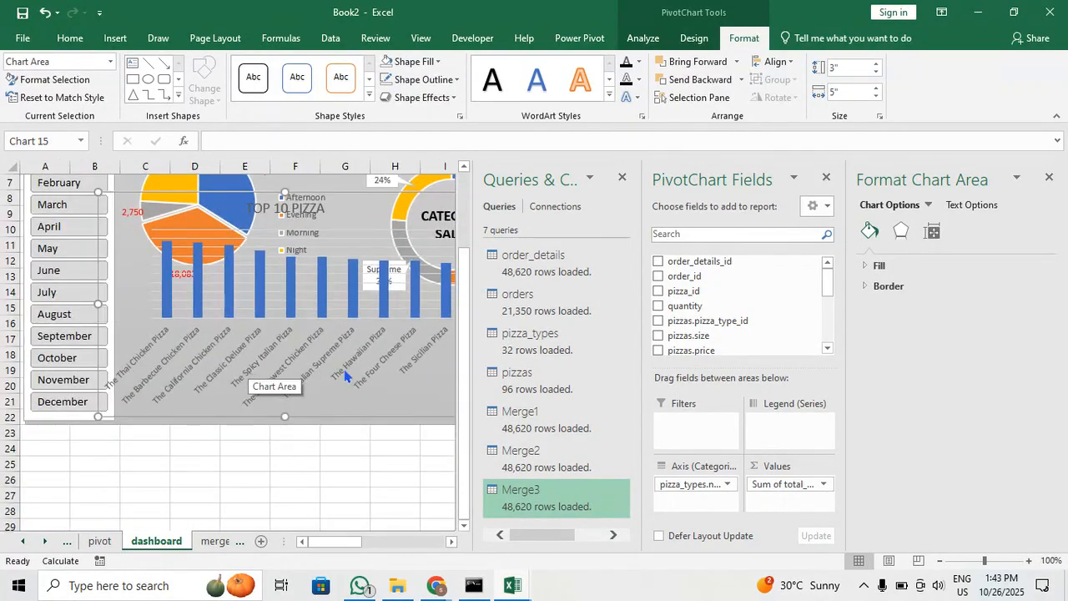
pyautogui.moveTo(343, 198); pyautogui.dragTo(347, 243)
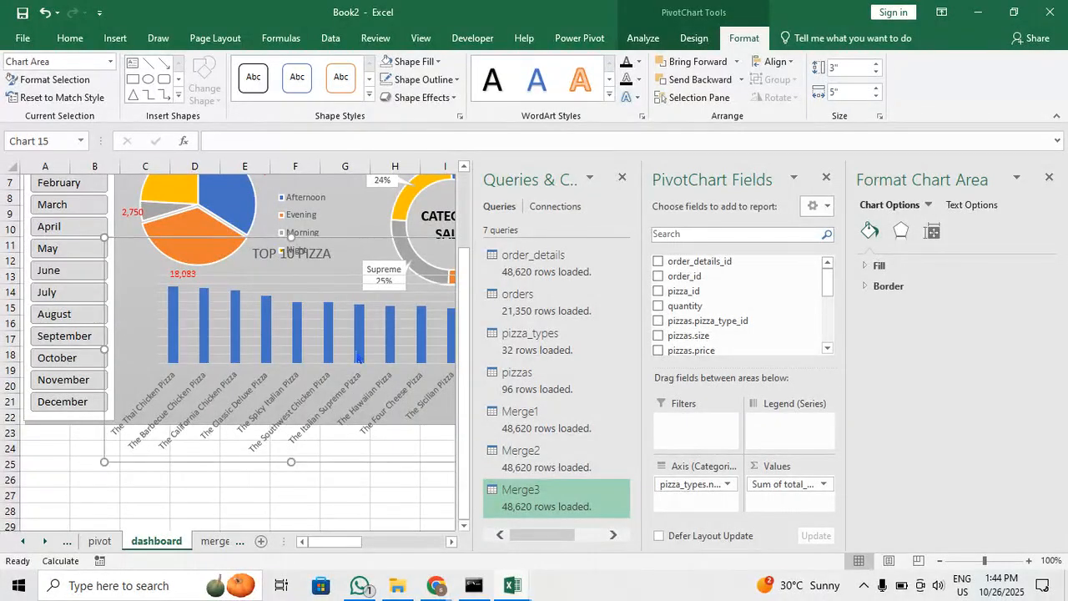
pyautogui.keyDown('ctrl'); pyautogui.scroll(-1, 359, 356); pyautogui.keyUp('ctrl')
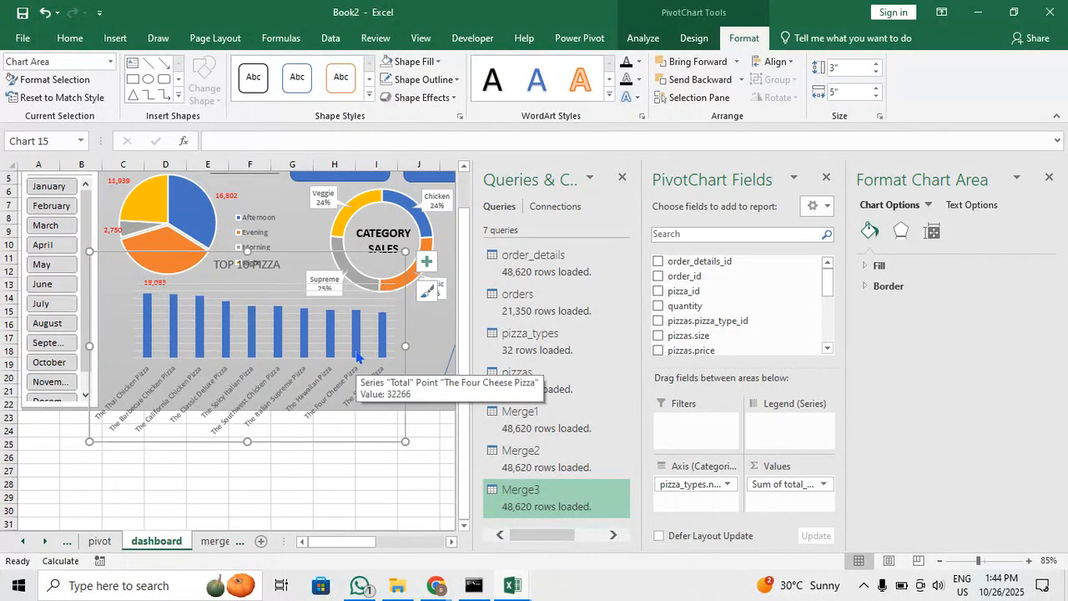
pyautogui.keyDown('ctrl'); pyautogui.scroll(2, 358, 355); pyautogui.keyUp('ctrl')
pyautogui.moveTo(341, 546)
pyautogui.mouseDown()
pyautogui.moveTo(390, 548)
pyautogui.moveTo(362, 549)
pyautogui.mouseUp()
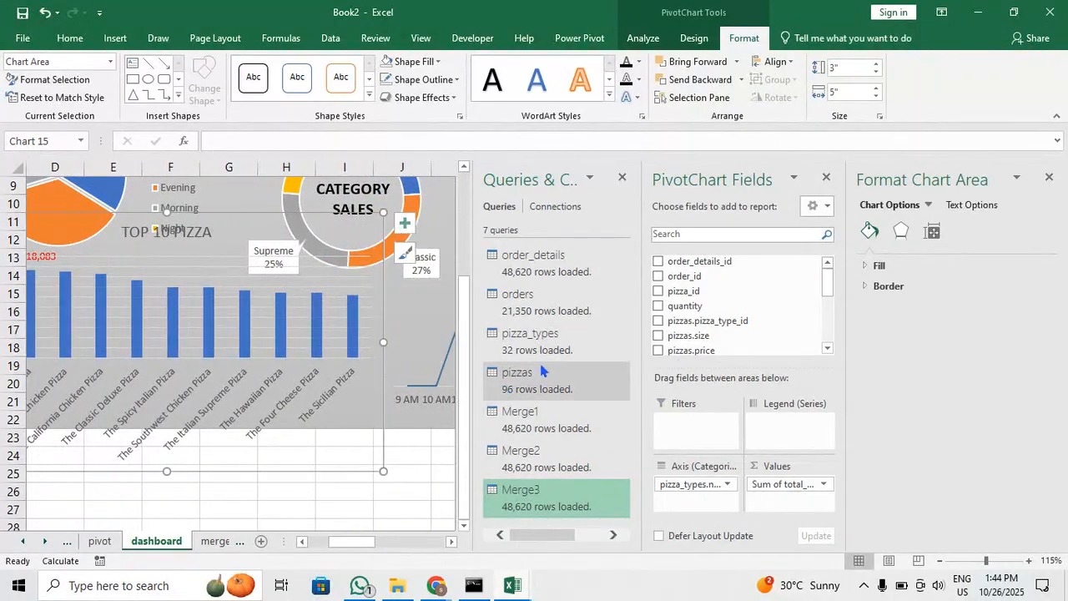
pyautogui.click(622, 177)
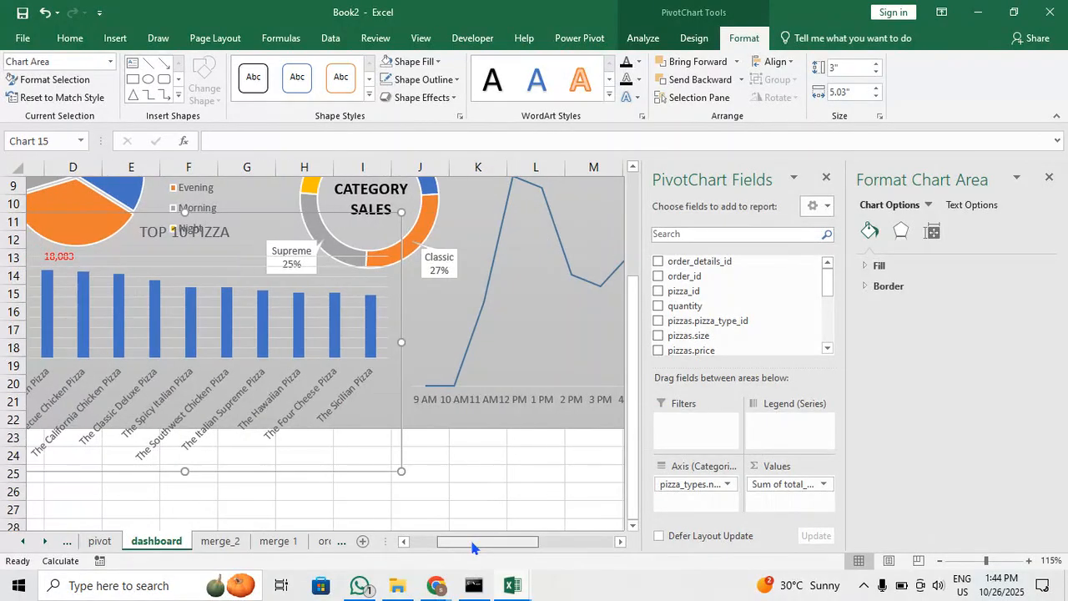
pyautogui.moveTo(473, 545); pyautogui.dragTo(463, 547)
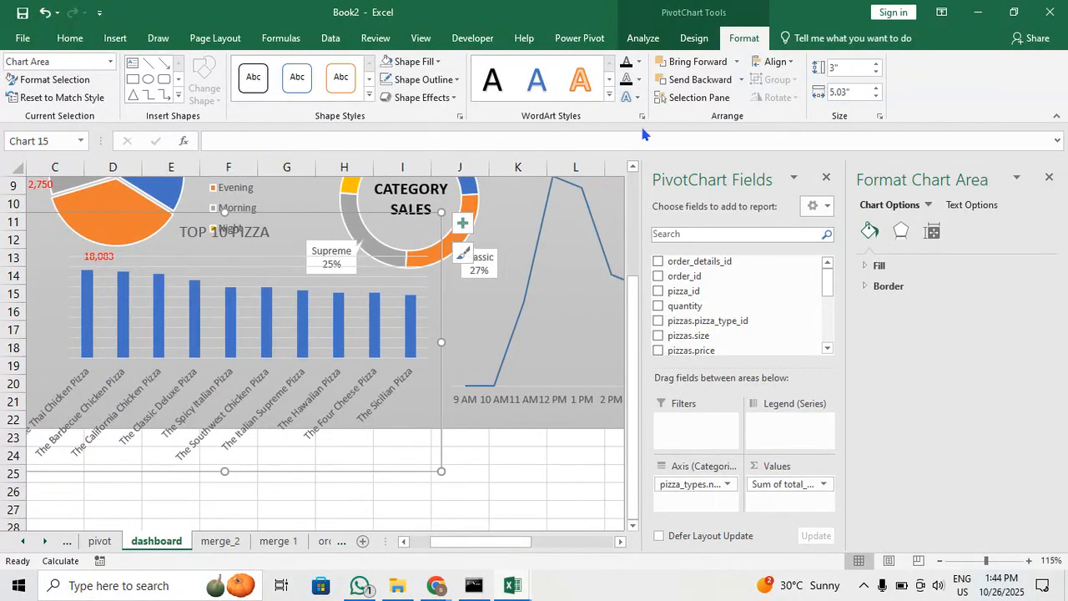
# Add a data table with no legend keys to the TOP 10 PIZZA chart
pyautogui.click(695, 38)
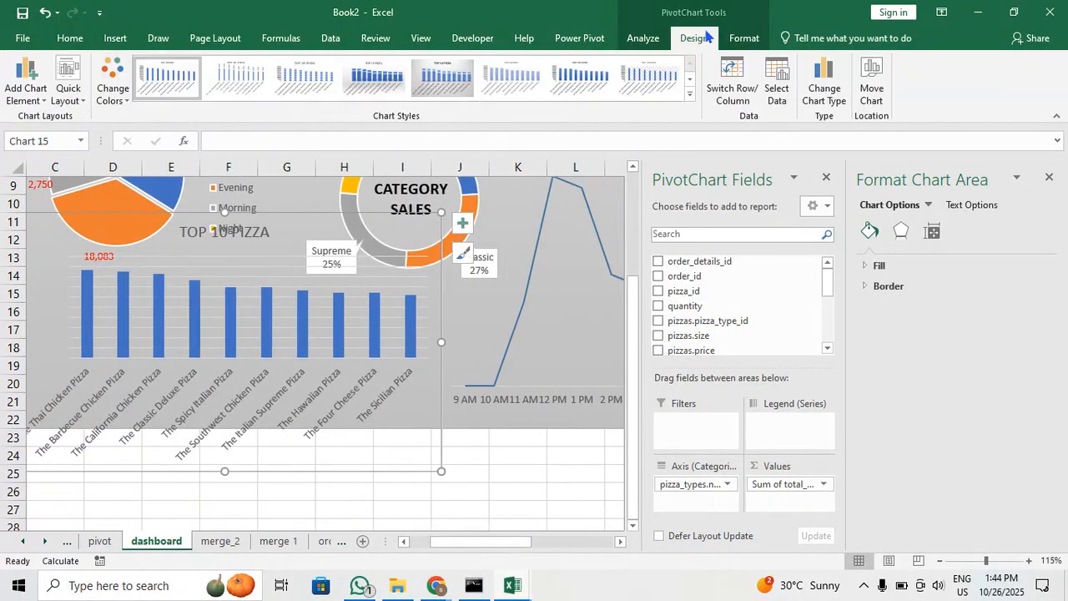
pyautogui.click(25, 80)
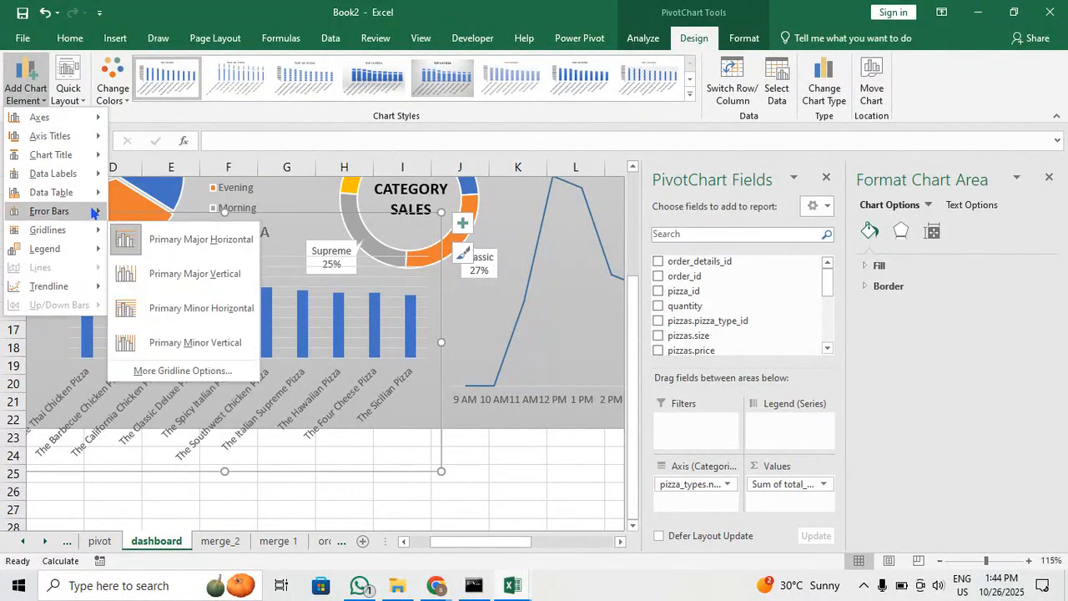
pyautogui.moveTo(98, 193)
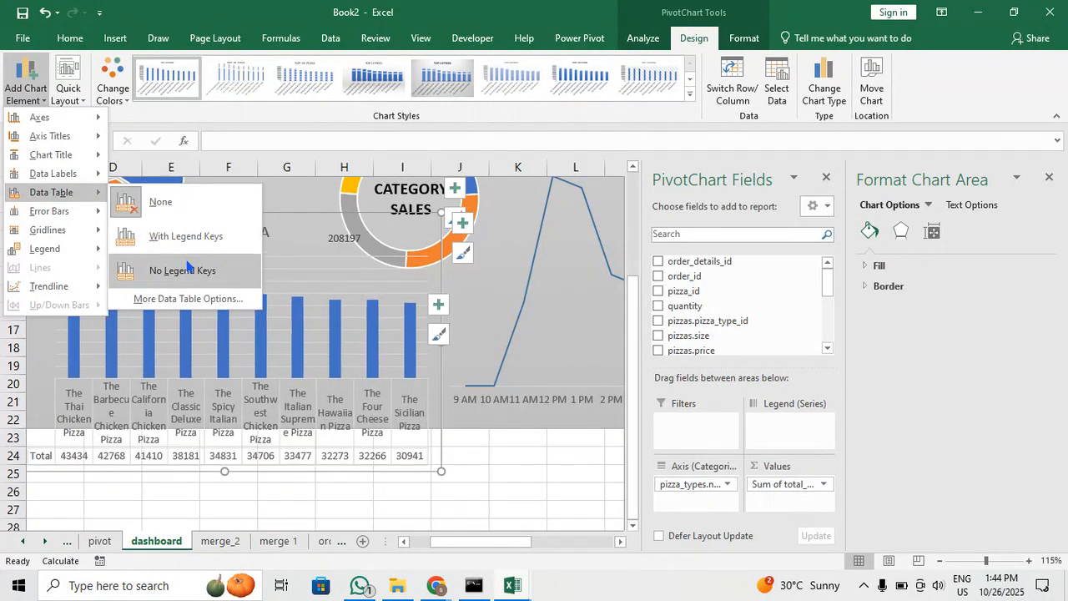
pyautogui.click(185, 259)
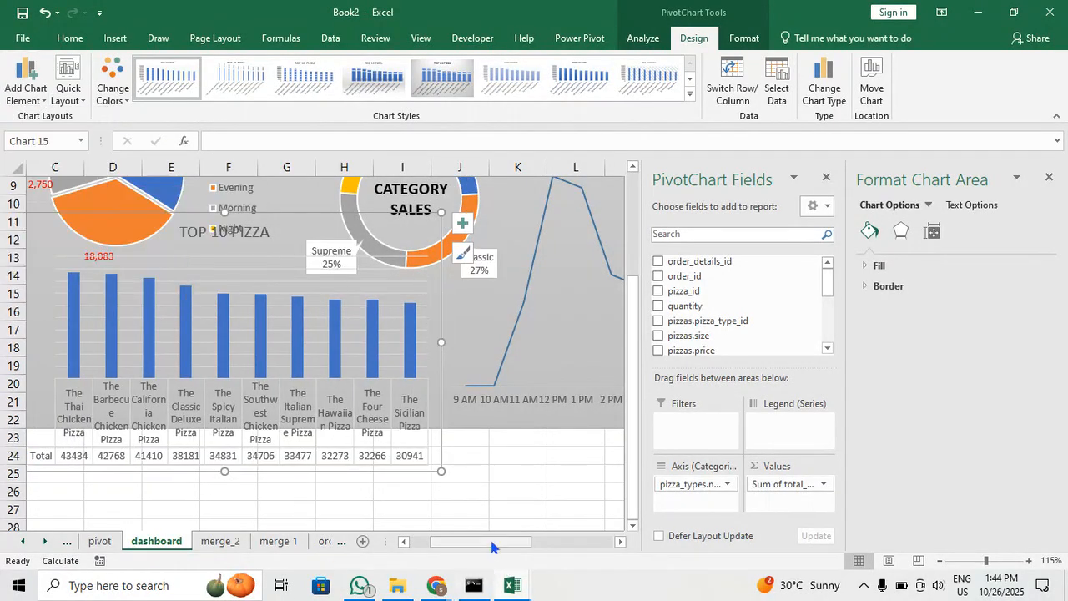
# Widen the TOP 10 PIZZA chart rightward to about column K and select its plot area
pyautogui.moveTo(492, 547); pyautogui.dragTo(483, 545)
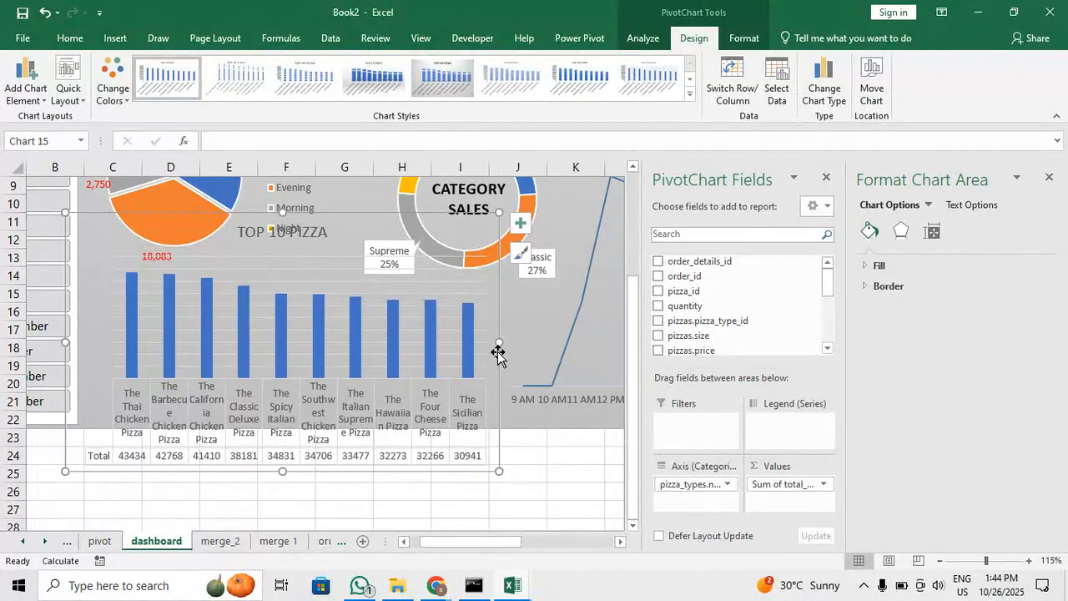
pyautogui.moveTo(496, 341); pyautogui.dragTo(576, 345)
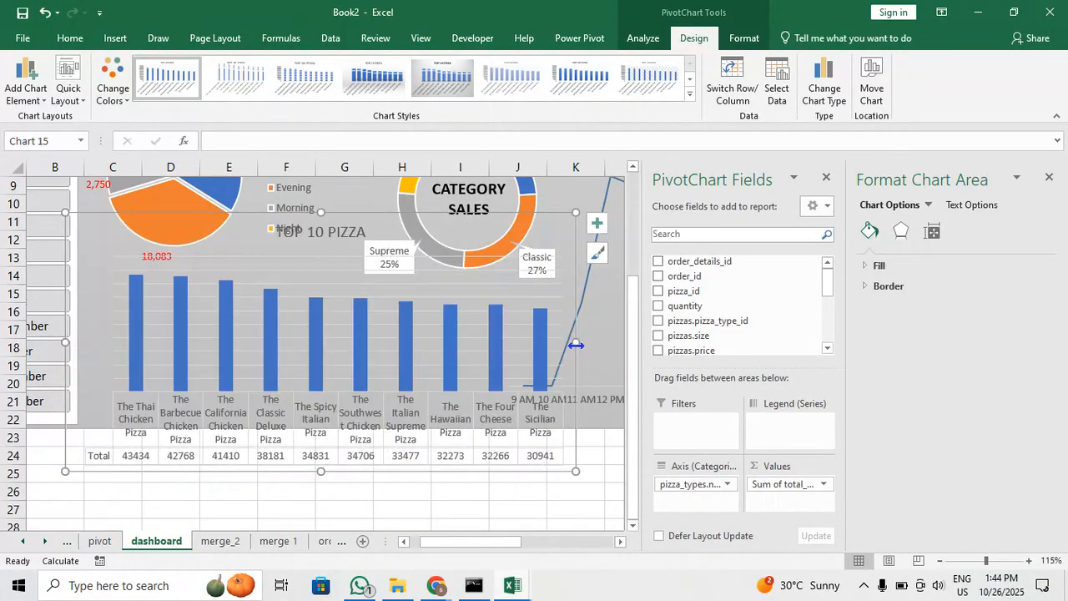
pyautogui.click(118, 333)
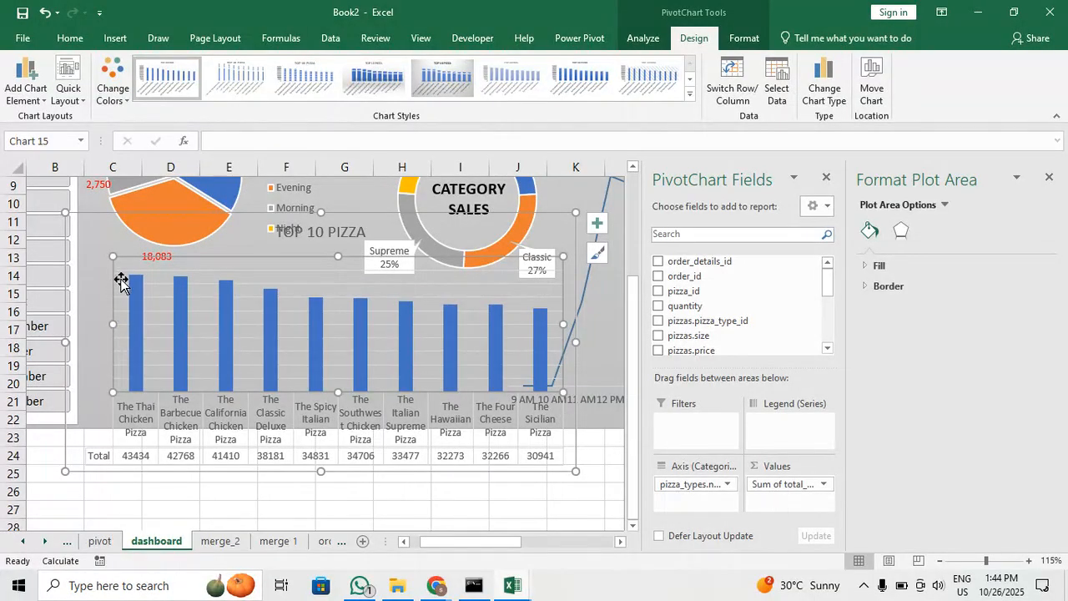
# Set the TOP 10 PIZZA chart's title to Centered Overlay and shift its plot area slightly up and left
pyautogui.click(315, 286)
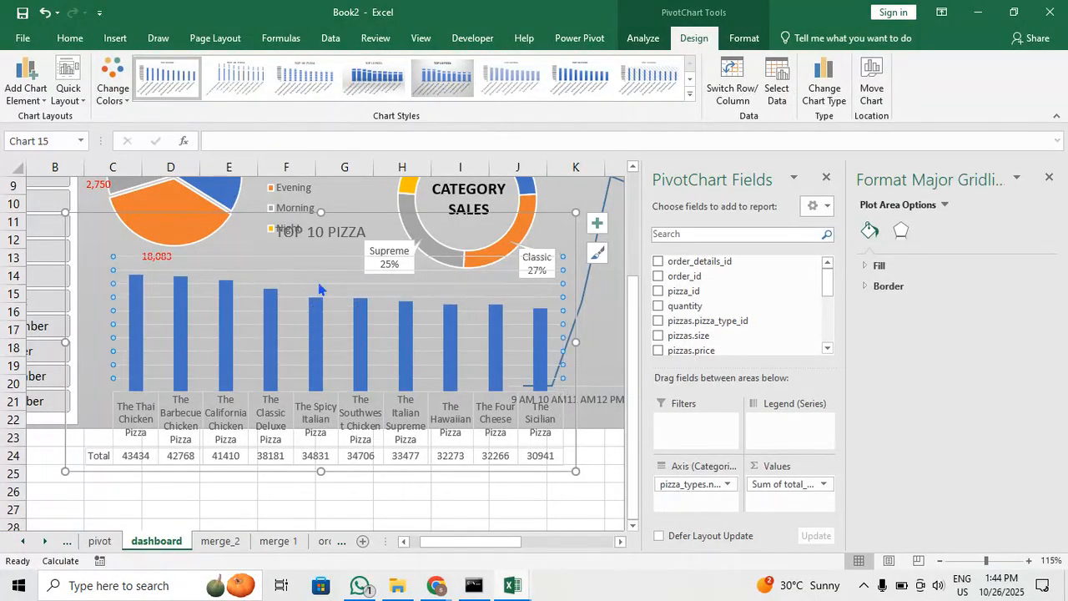
pyautogui.click(320, 250)
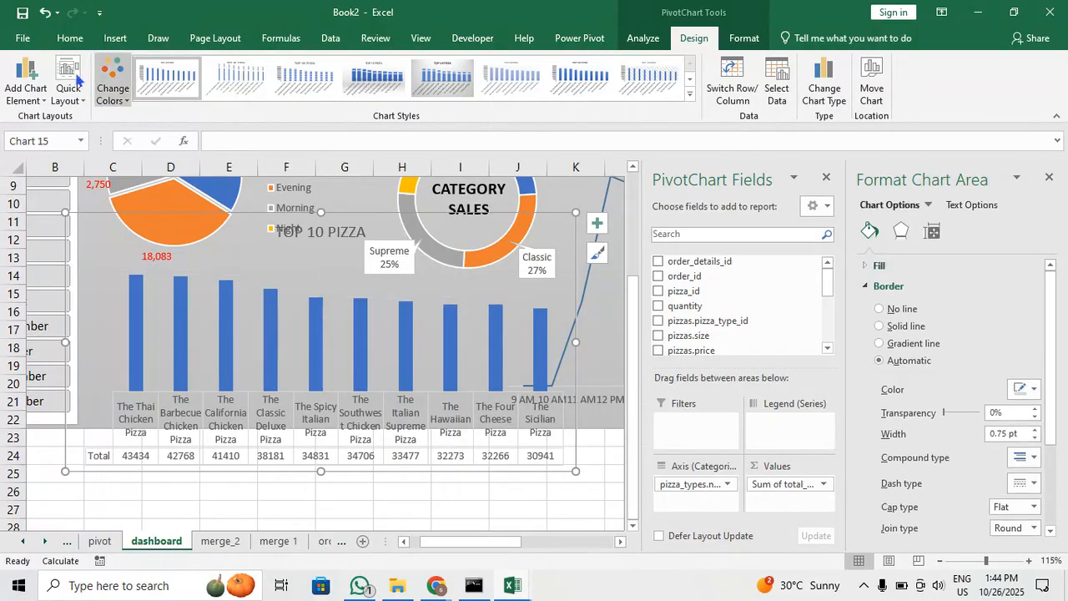
pyautogui.click(25, 79)
pyautogui.moveTo(83, 157)
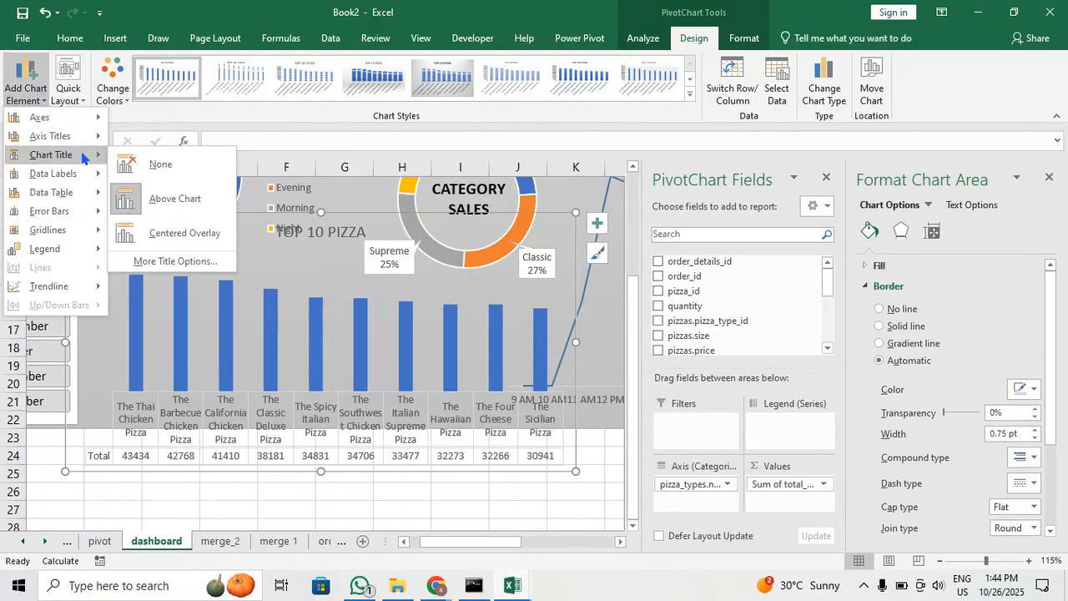
pyautogui.click(180, 231)
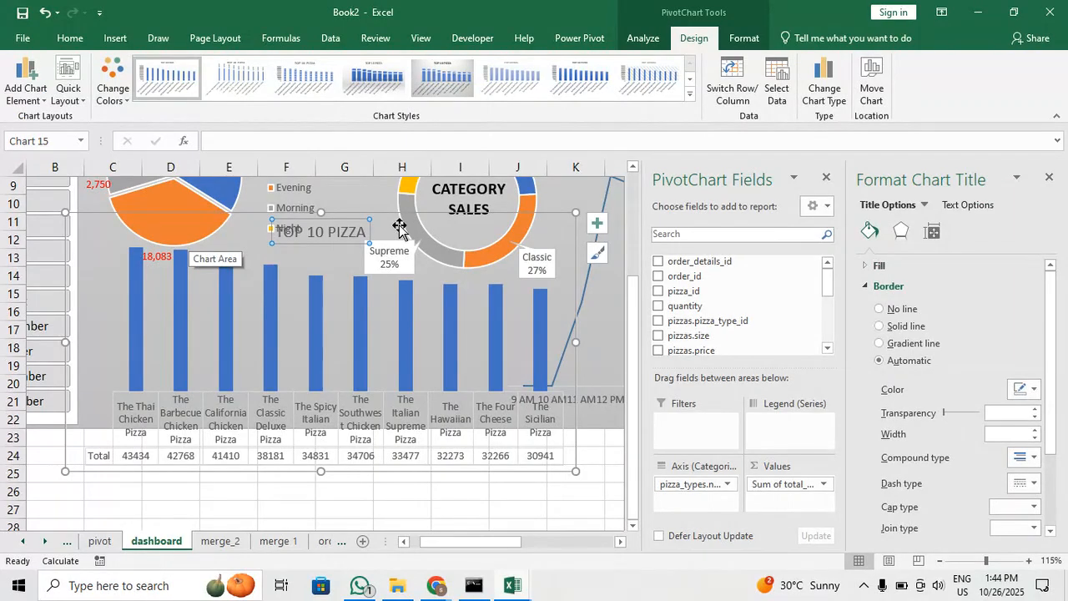
pyautogui.moveTo(399, 226); pyautogui.dragTo(391, 239)
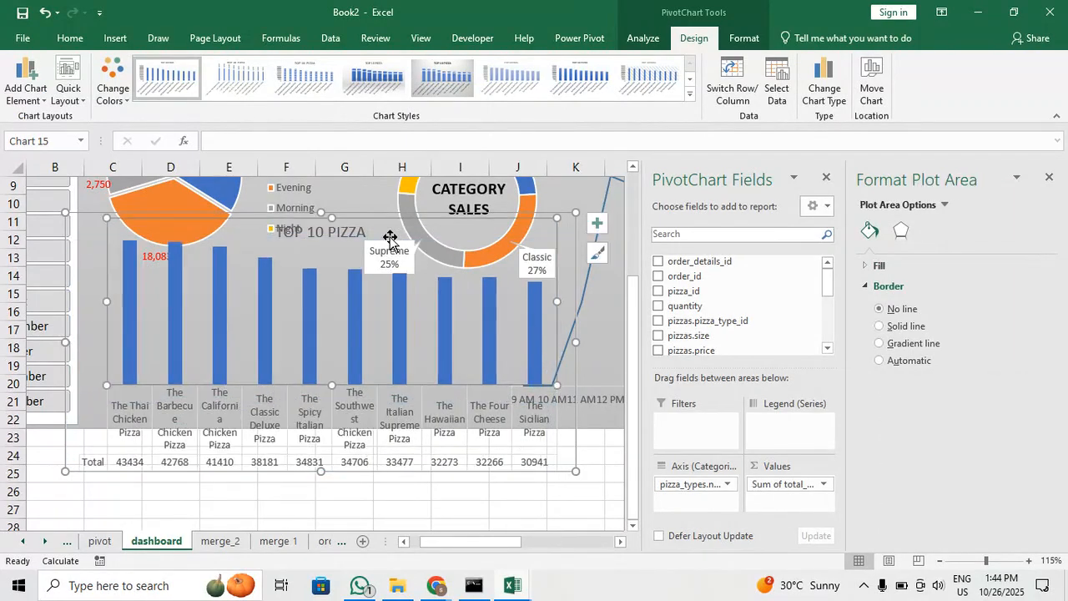
# Shrink the TOP 10 PIZZA chart to end at about column I and position it across about rows 13 to 22
pyautogui.moveTo(571, 472); pyautogui.dragTo(482, 400)
pyautogui.click(474, 313)
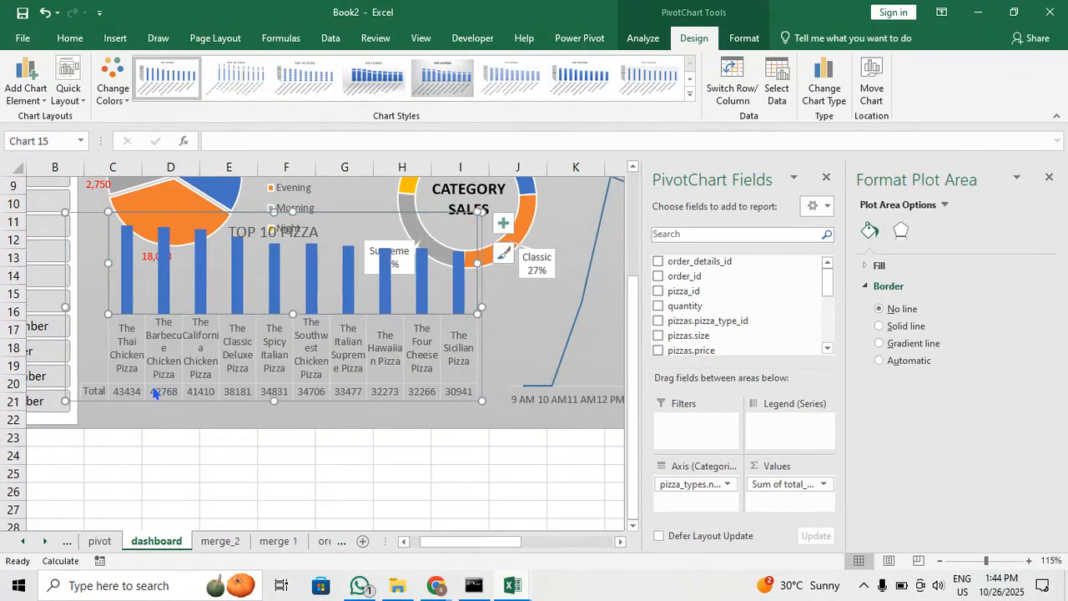
pyautogui.moveTo(85, 293); pyautogui.dragTo(85, 307)
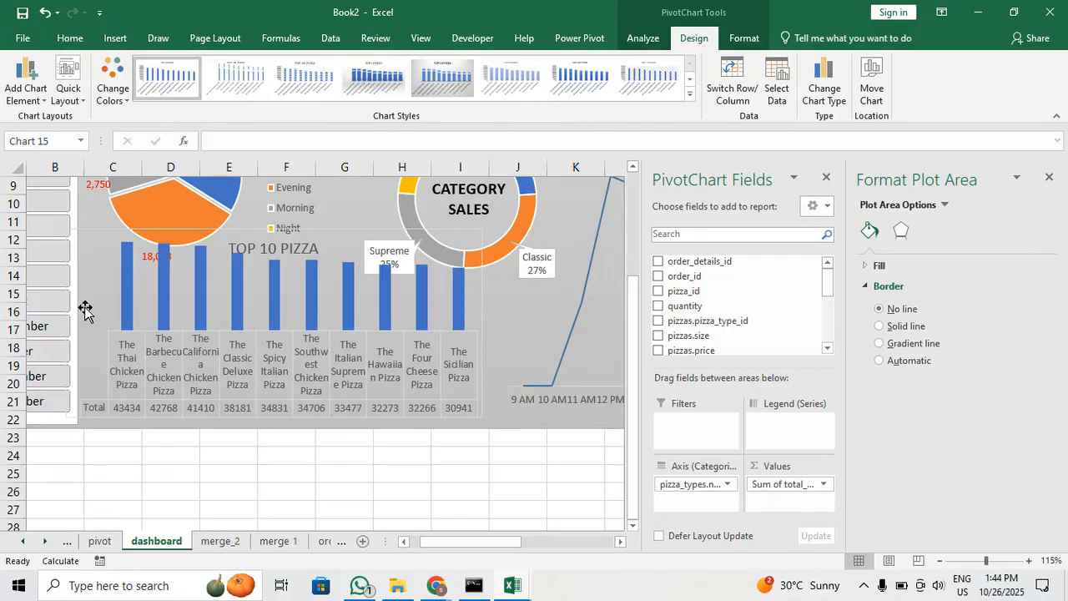
pyautogui.click(305, 242)
pyautogui.moveTo(277, 230); pyautogui.dragTo(273, 256)
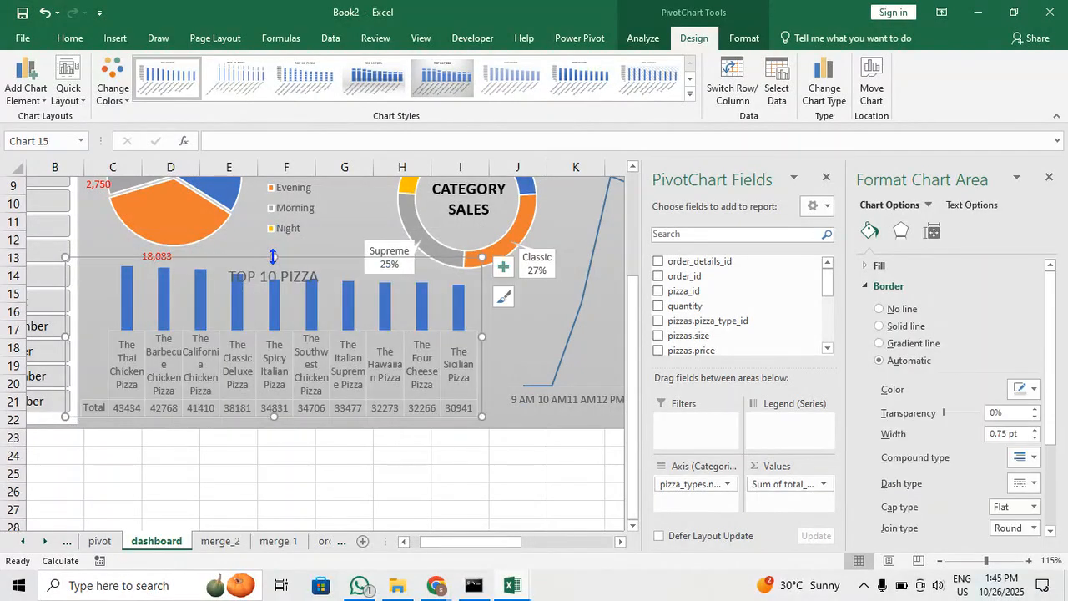
# Delete the TOP 10 PIZZA chart from the dashboard, look at the pivot sheet and return to the dashboard
pyautogui.press('Delete')
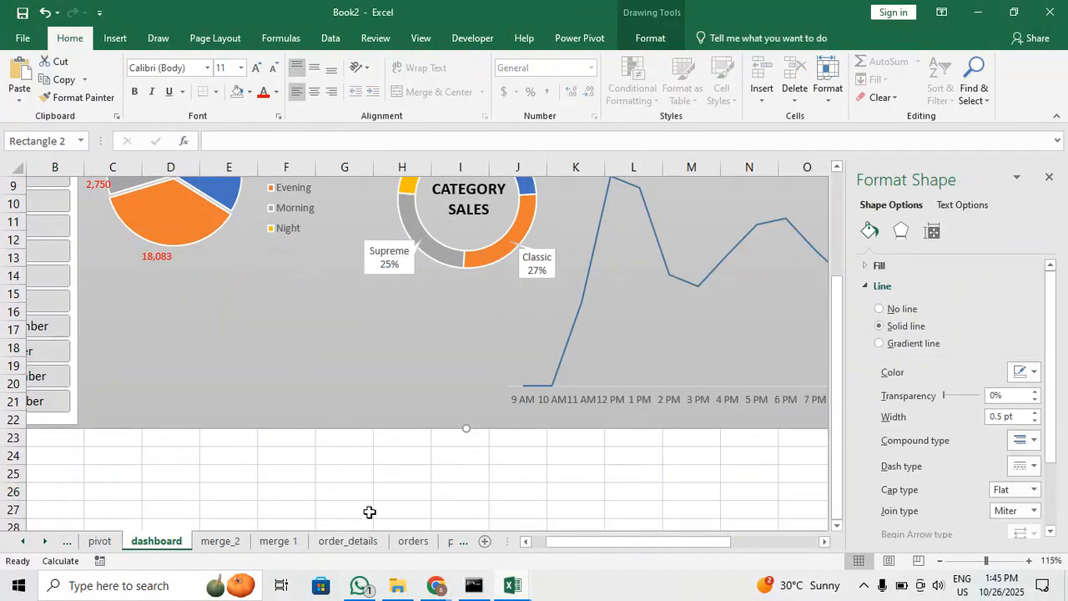
pyautogui.click(368, 511)
pyautogui.click(100, 542)
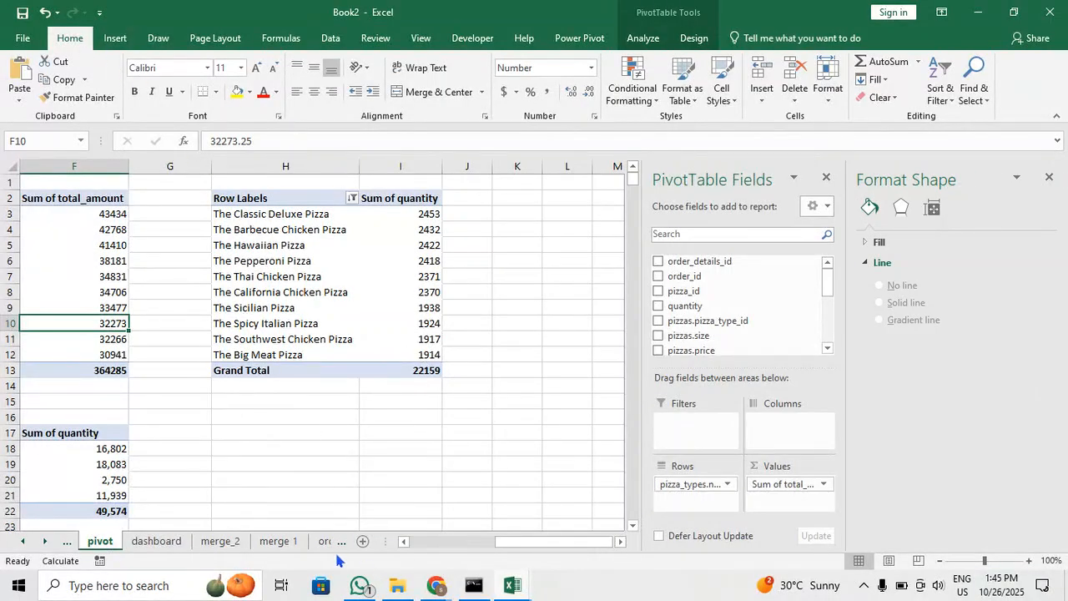
pyautogui.click(156, 541)
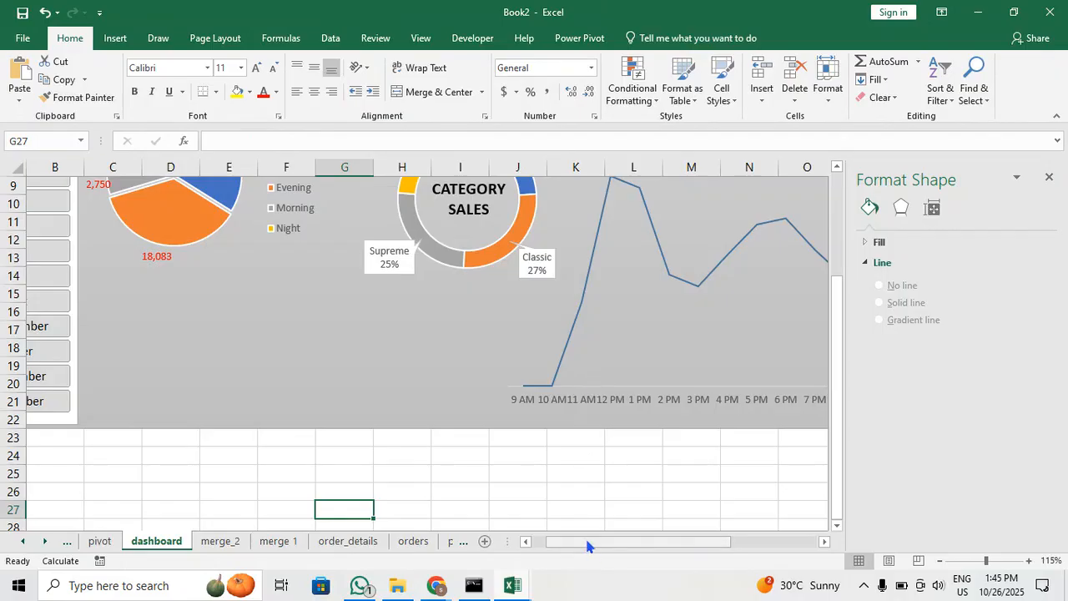
# Move the CATEGORY SALES and RUSH HOURS charts below the dashboard background to about rows 23 to 31
pyautogui.moveTo(588, 544)
pyautogui.mouseDown()
pyautogui.moveTo(605, 544)
pyautogui.moveTo(587, 551)
pyautogui.mouseUp()
pyautogui.scroll(-2, 491, 455)
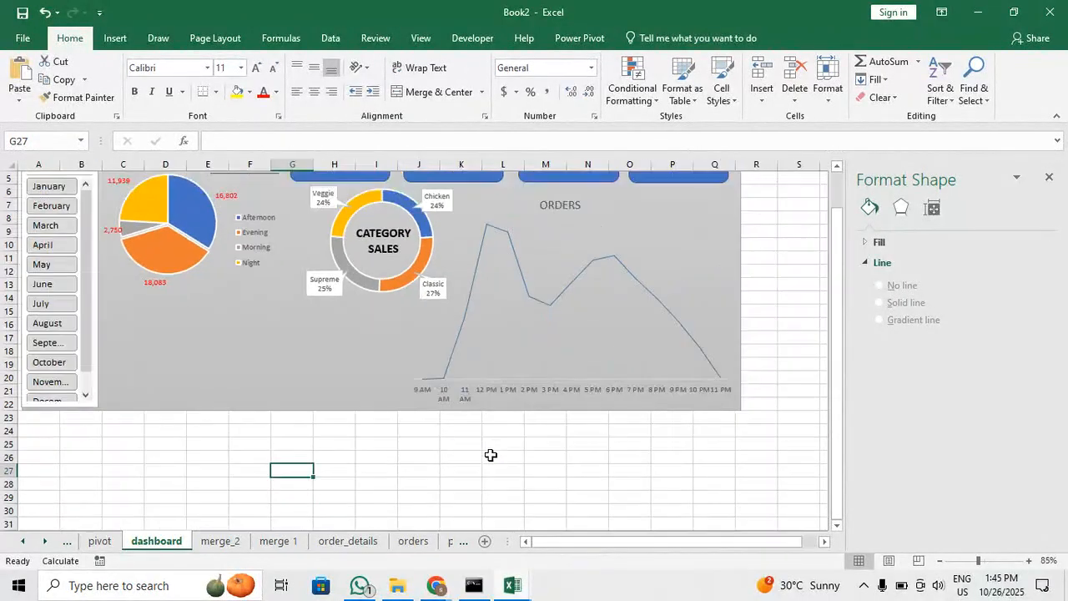
pyautogui.scroll(-1, 491, 455)
pyautogui.click(308, 295)
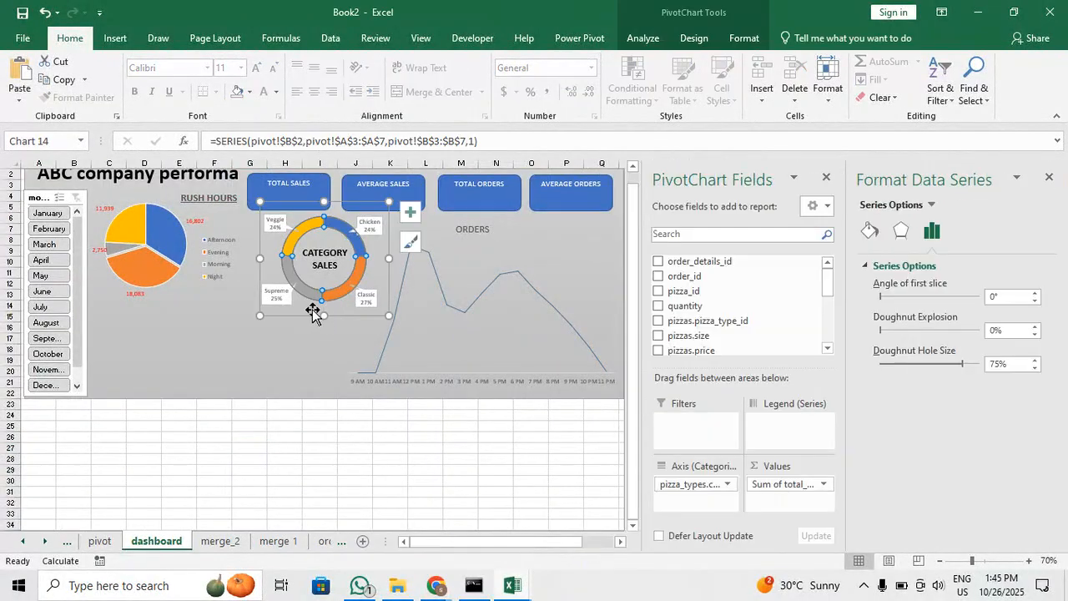
pyautogui.moveTo(315, 312); pyautogui.dragTo(373, 486)
pyautogui.click(181, 306)
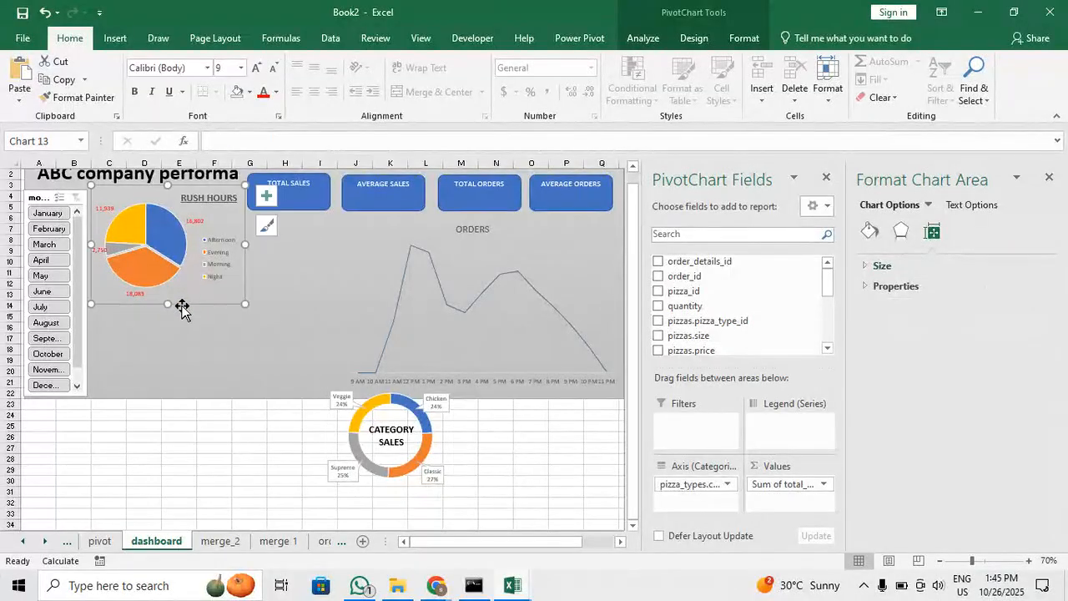
pyautogui.moveTo(206, 298); pyautogui.dragTo(279, 499)
# Move the ORDERS chart beside the month slicer and shrink it to end at about column I
pyautogui.click(379, 328)
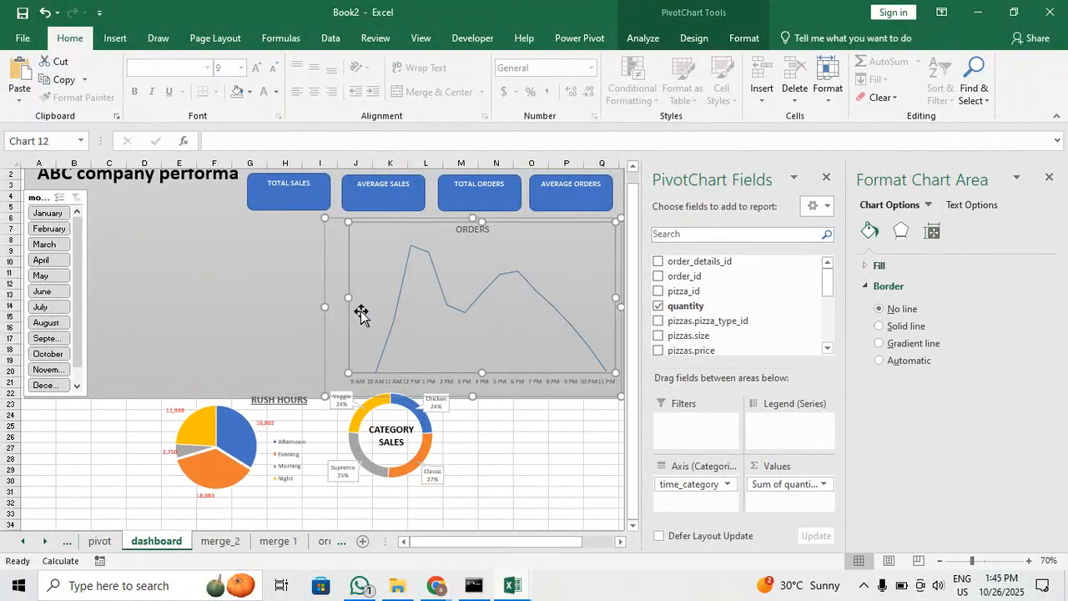
pyautogui.click(341, 303)
pyautogui.moveTo(333, 317); pyautogui.dragTo(88, 322)
pyautogui.click(275, 325)
pyautogui.moveTo(371, 227); pyautogui.dragTo(329, 245)
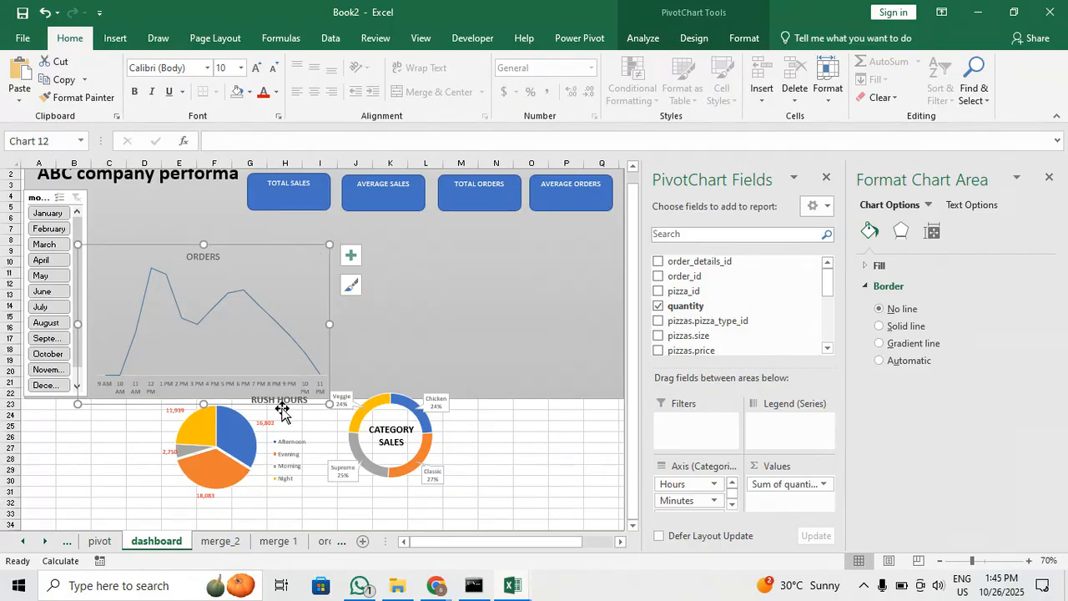
# Move the ORDERS chart up beside the month slicer and place the RUSH HOURS chart directly to its right
pyautogui.moveTo(249, 499); pyautogui.dragTo(475, 327)
pyautogui.click(322, 323)
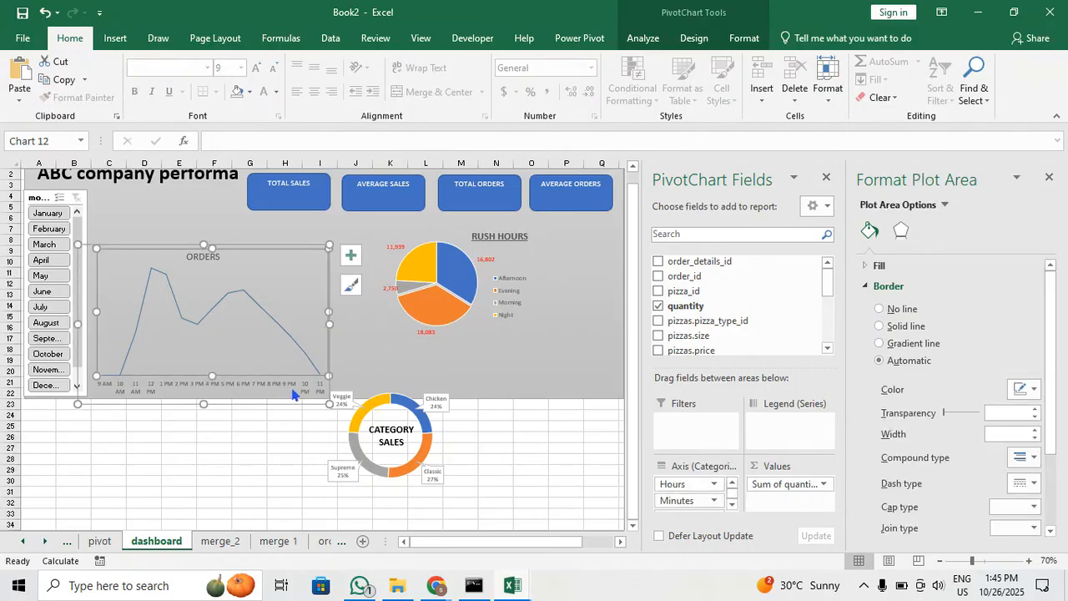
pyautogui.moveTo(261, 399); pyautogui.dragTo(252, 319)
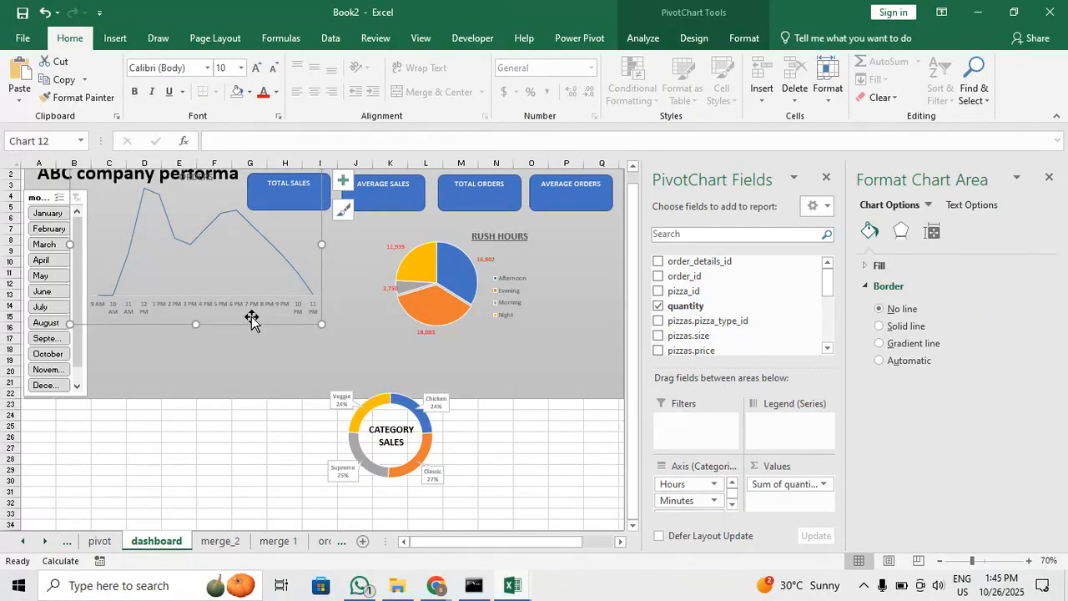
pyautogui.click(459, 334)
pyautogui.moveTo(505, 336); pyautogui.dragTo(460, 316)
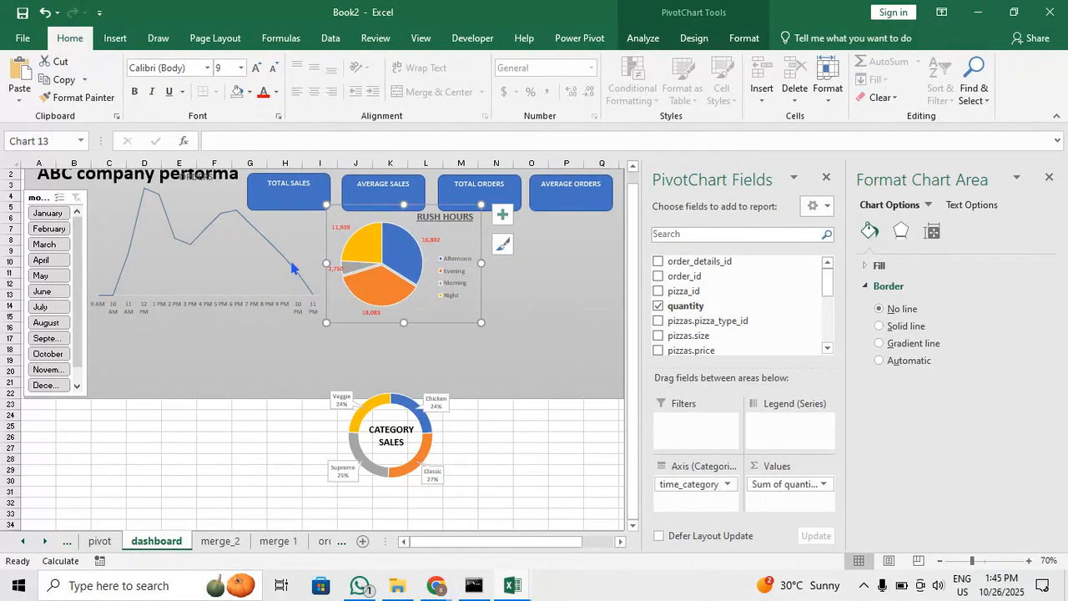
# Shrink the ORDERS chart from its lower-right corner to end at about column H, row 14
pyautogui.click(311, 233)
pyautogui.scroll(3, 401, 364)
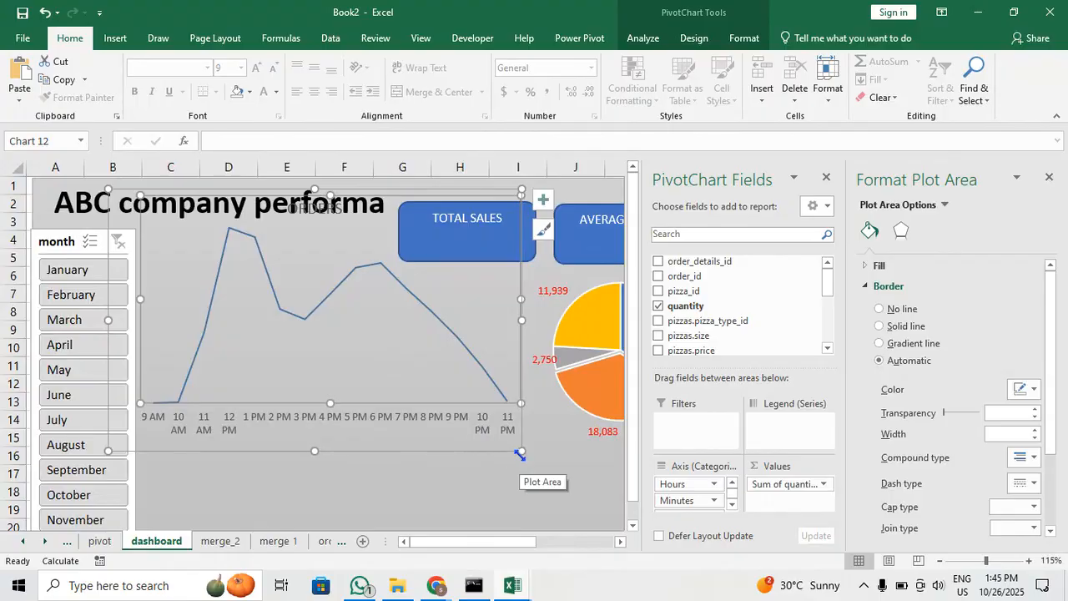
pyautogui.moveTo(521, 450); pyautogui.dragTo(482, 423)
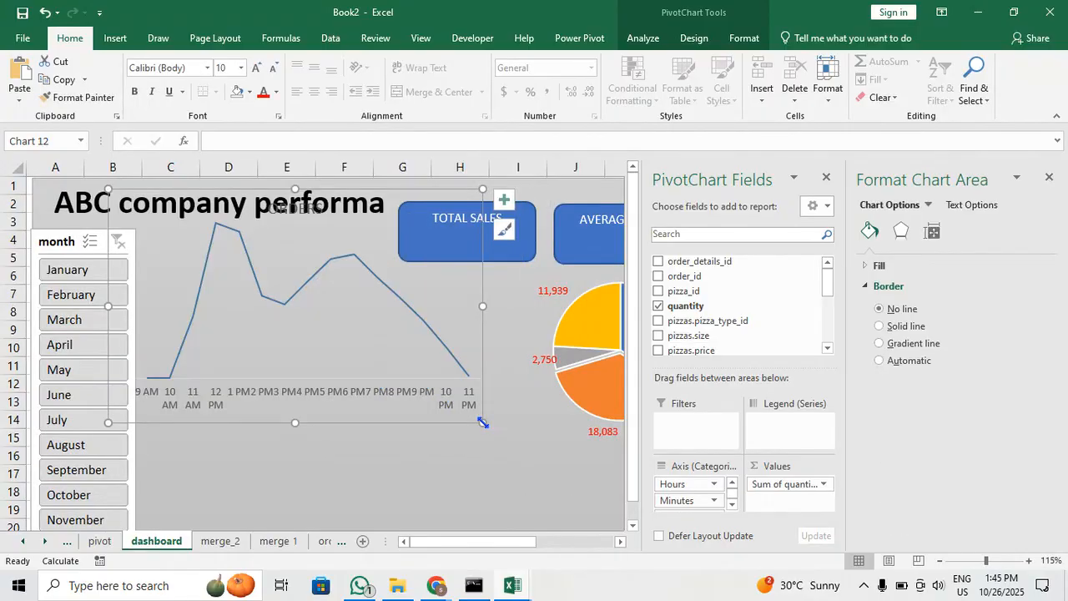
pyautogui.scroll(-3, 482, 422)
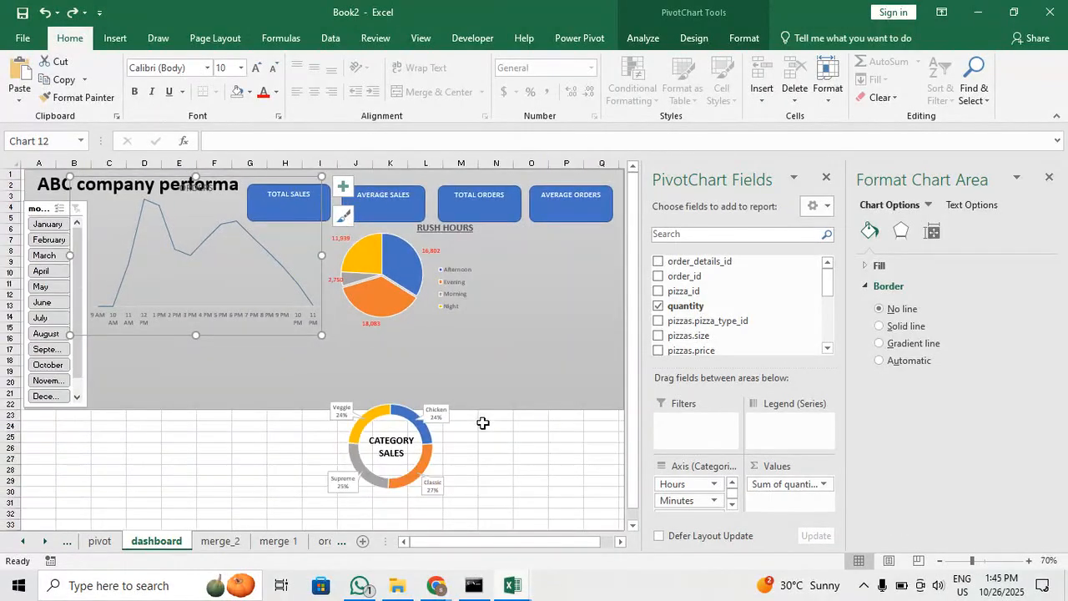
# Undo the recent moves and resizes of the ORDERS, RUSH HOURS and CATEGORY SALES charts
pyautogui.hotkey('ctrl', 'z')
pyautogui.hotkey('ctrl', 'z')
pyautogui.hotkey('ctrl', 'z')
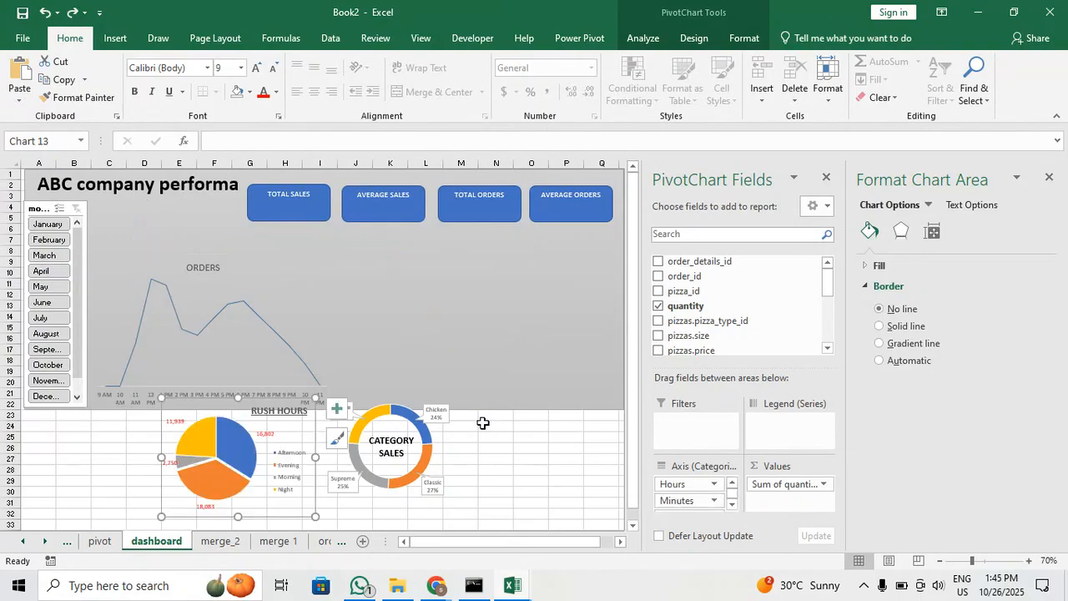
pyautogui.hotkey('ctrl', 'z')
pyautogui.hotkey('ctrl', 'z')
pyautogui.hotkey('ctrl', 'z')
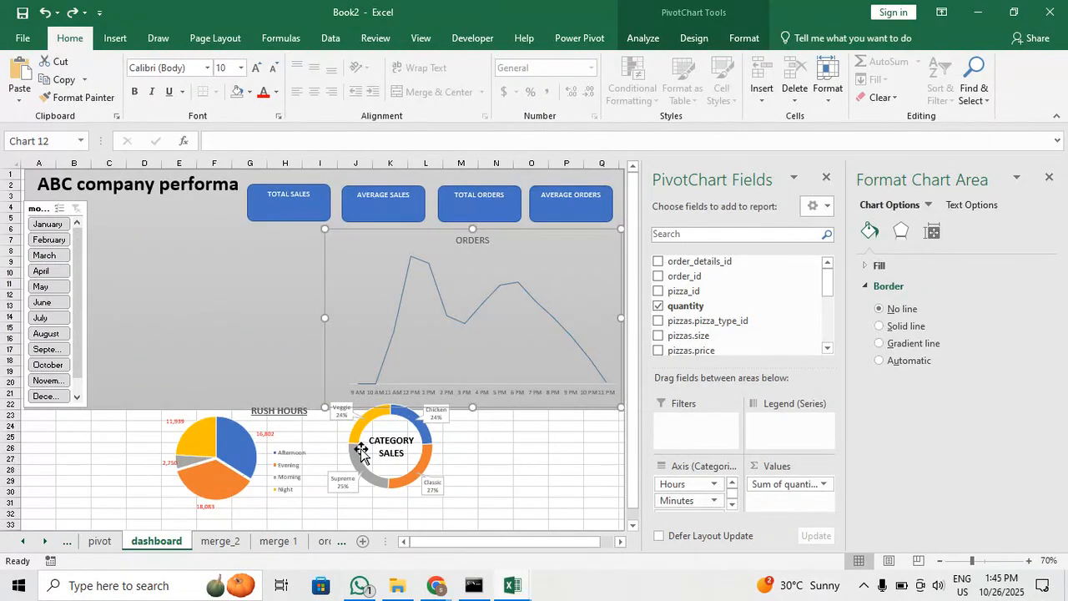
pyautogui.hotkey('ctrl', 'z')
pyautogui.hotkey('ctrl', 'z')
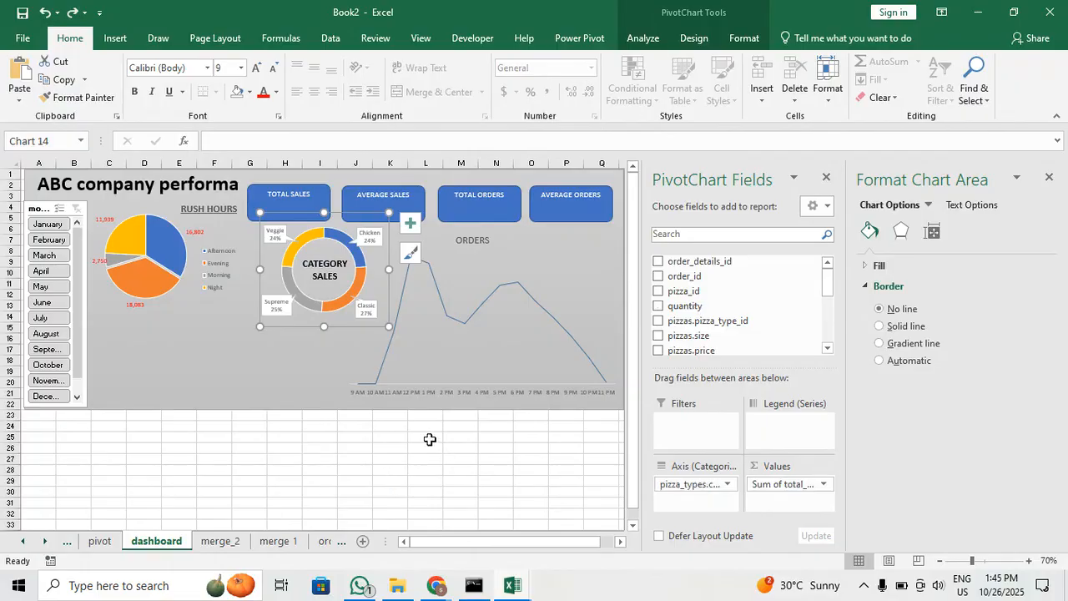
# Reduce the ORDERS chart's height from its upper edge so it starts at about row 12
pyautogui.click(341, 364)
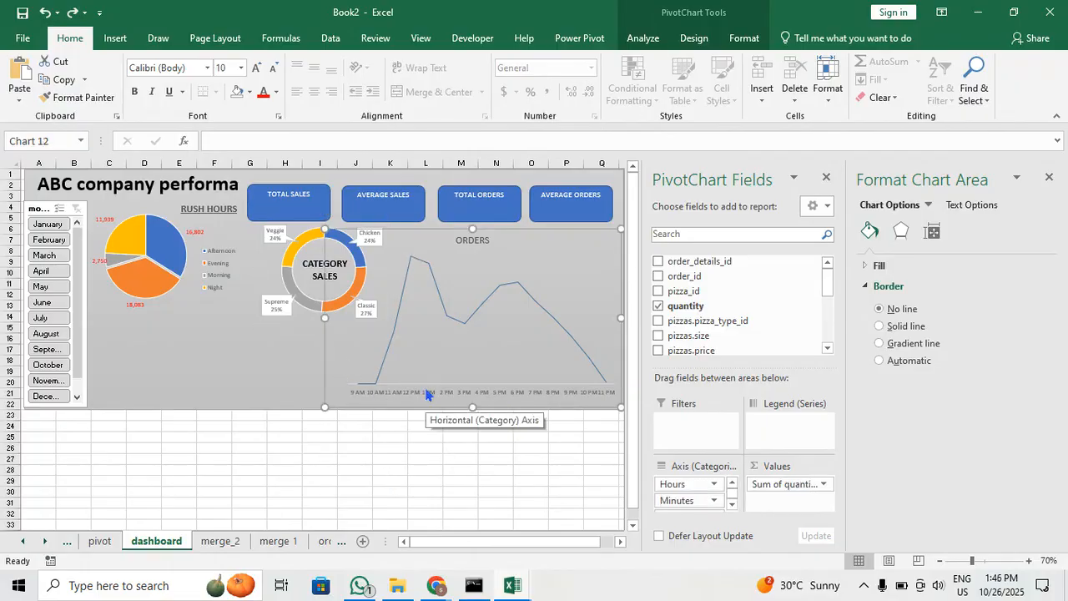
pyautogui.keyDown('ctrl'); pyautogui.scroll(1, 494, 404); pyautogui.keyUp('ctrl')
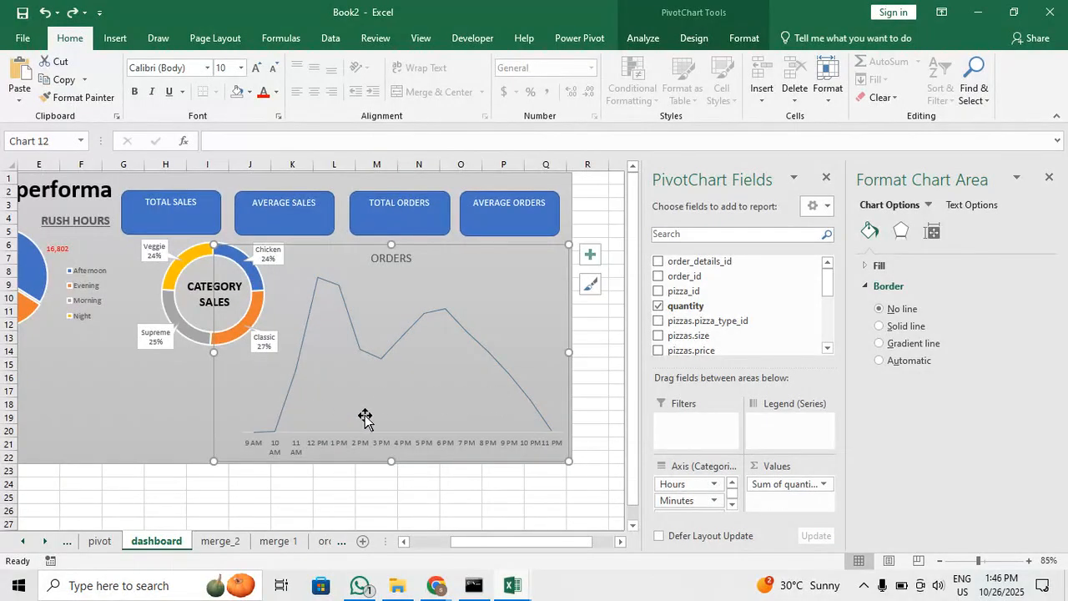
pyautogui.keyDown('ctrl'); pyautogui.scroll(1, 364, 419); pyautogui.keyUp('ctrl')
pyautogui.moveTo(365, 262); pyautogui.dragTo(363, 352)
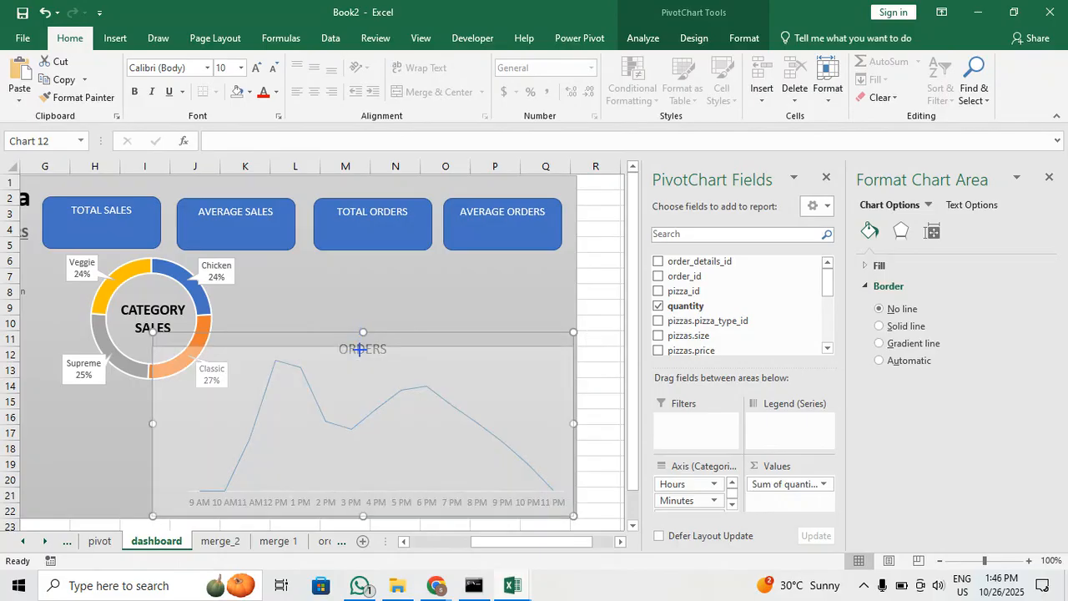
pyautogui.click(534, 387)
pyautogui.moveTo(538, 352); pyautogui.dragTo(540, 353)
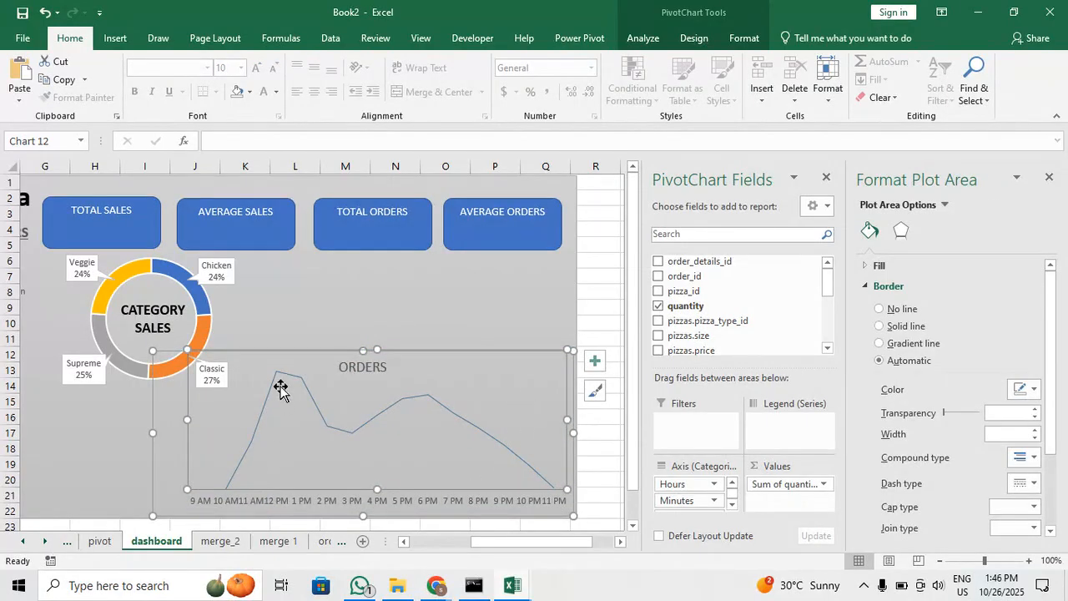
# Extend the ORDERS chart leftward to about column H and lower its upper edge to about row 13
pyautogui.moveTo(153, 432); pyautogui.dragTo(123, 430)
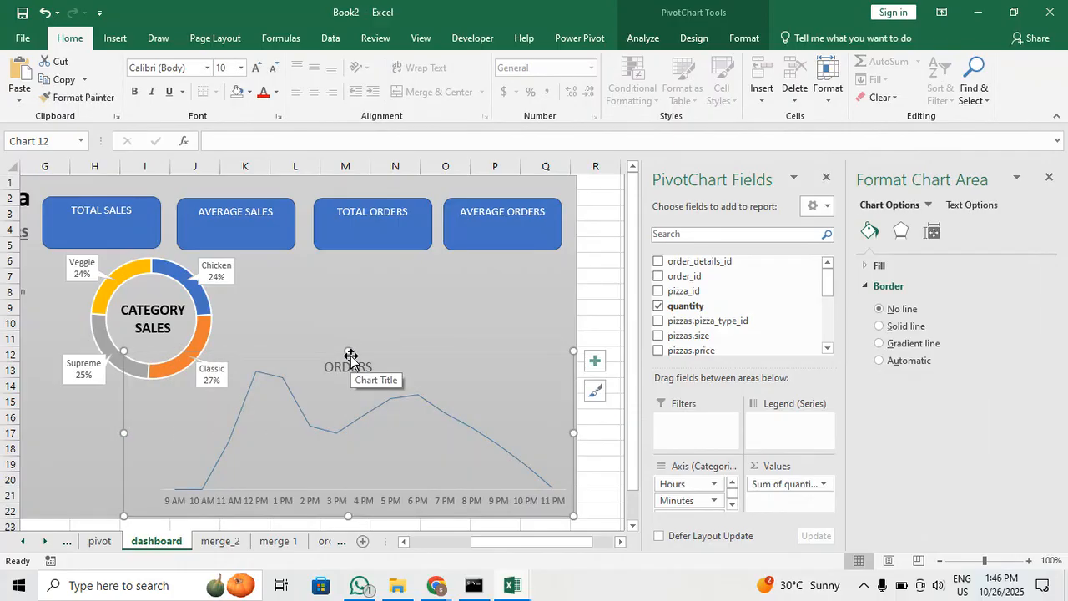
pyautogui.keyDown('ctrl'); pyautogui.scroll(-1, 354, 359); pyautogui.keyUp('ctrl')
pyautogui.moveTo(145, 388); pyautogui.dragTo(136, 390)
pyautogui.moveTo(332, 337); pyautogui.dragTo(332, 338)
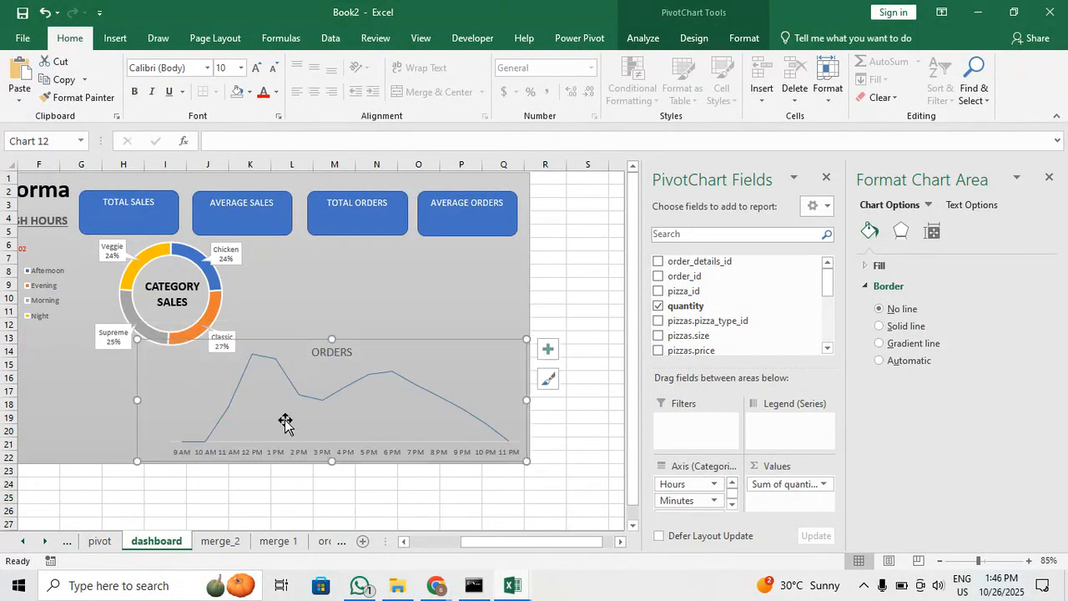
# Widen the ORDERS chart slightly further left and nudge it down clear of the CATEGORY SALES labels
pyautogui.moveTo(501, 544); pyautogui.dragTo(471, 546)
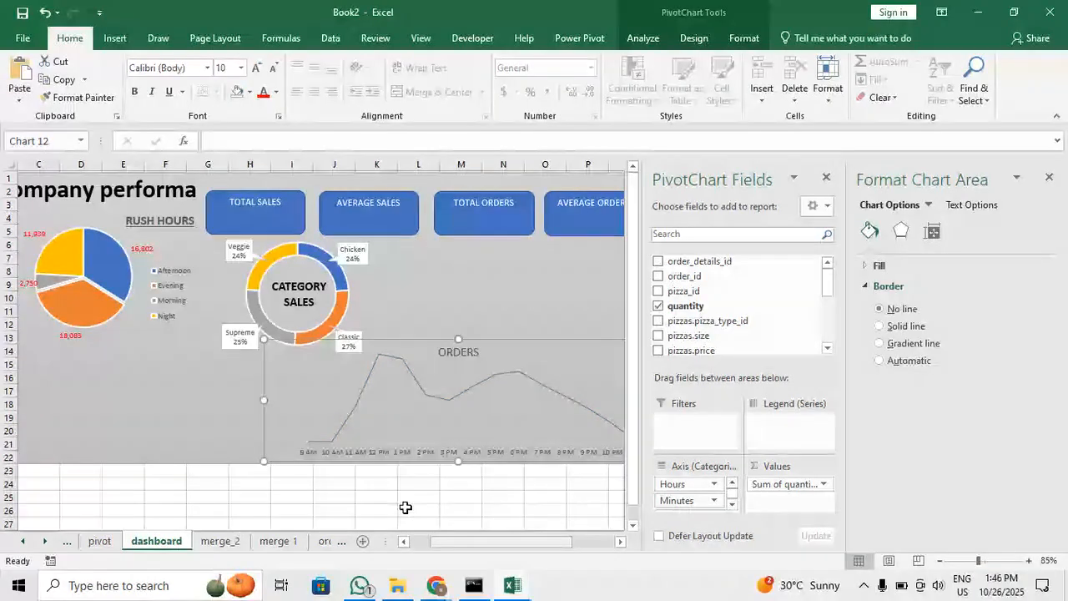
pyautogui.moveTo(267, 396); pyautogui.dragTo(262, 399)
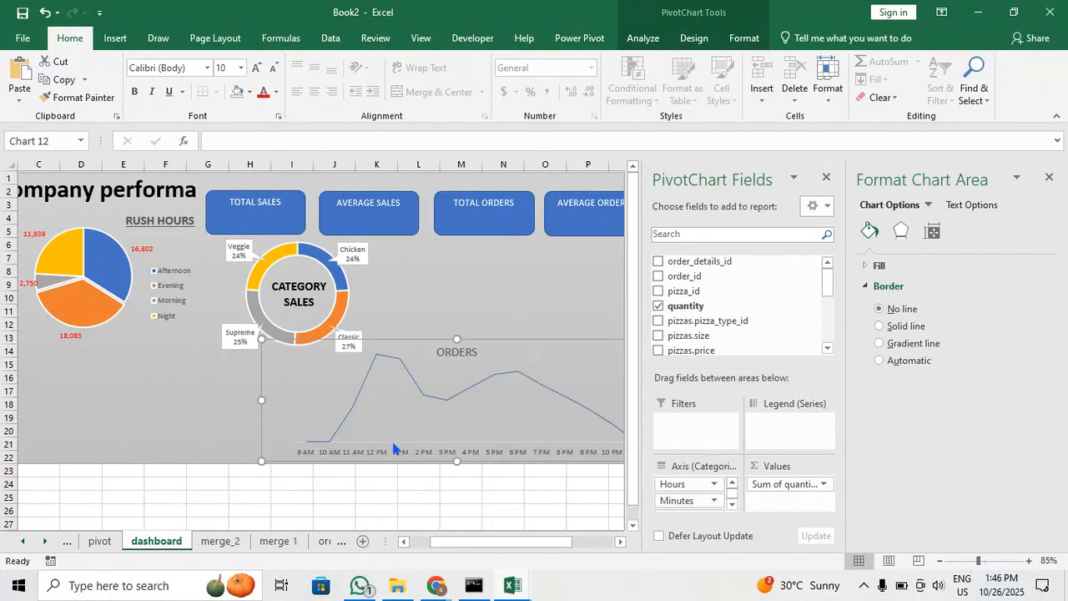
pyautogui.click(549, 342)
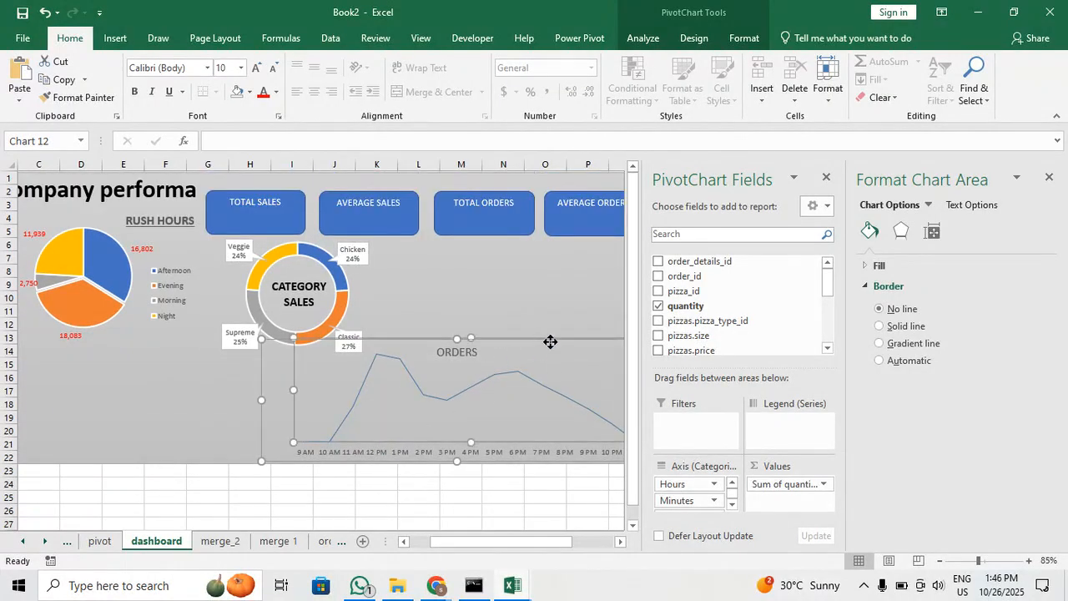
pyautogui.moveTo(295, 442); pyautogui.dragTo(272, 453)
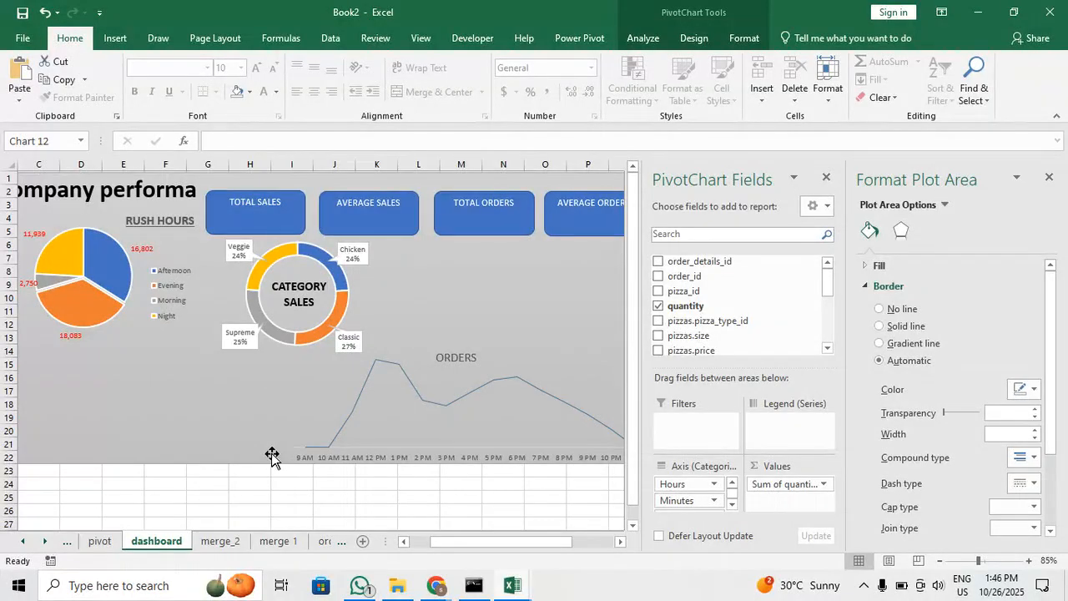
# Insert a clustered column PivotChart from the pizza-name PivotTable summing total_amount on the pivot sheet
pyautogui.click(272, 457)
pyautogui.moveTo(436, 541)
pyautogui.mouseDown()
pyautogui.moveTo(477, 548)
pyautogui.moveTo(421, 541)
pyautogui.mouseUp()
pyautogui.click(248, 341)
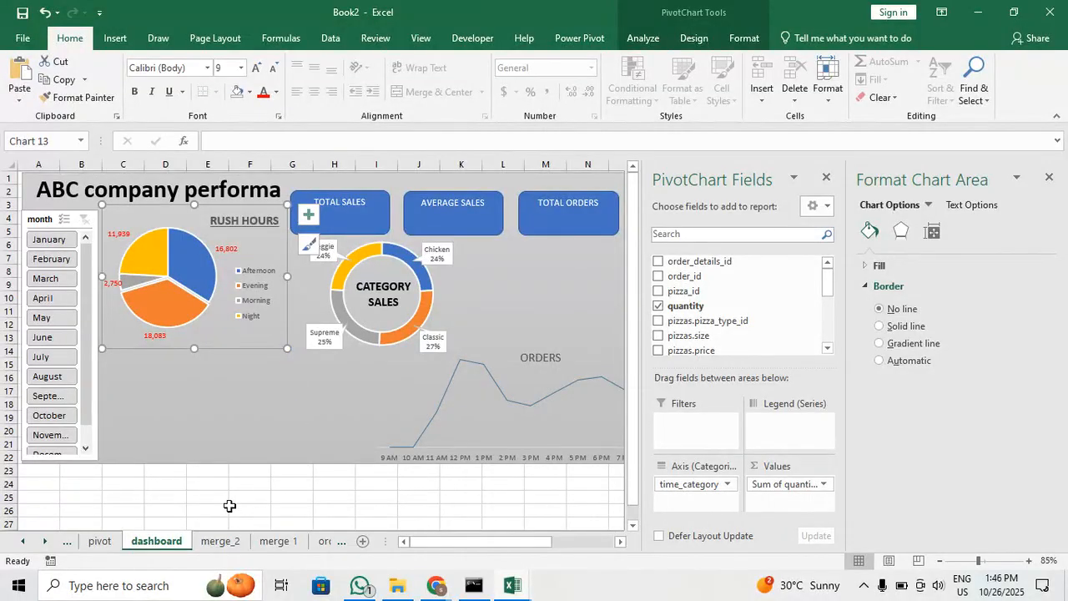
pyautogui.click(100, 541)
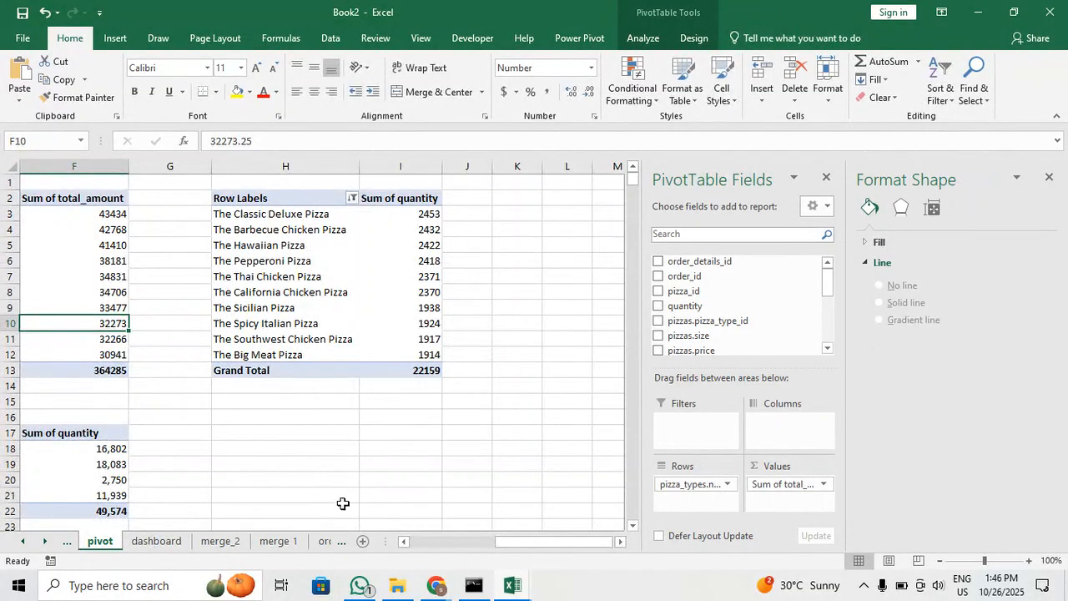
pyautogui.moveTo(526, 546); pyautogui.dragTo(486, 546)
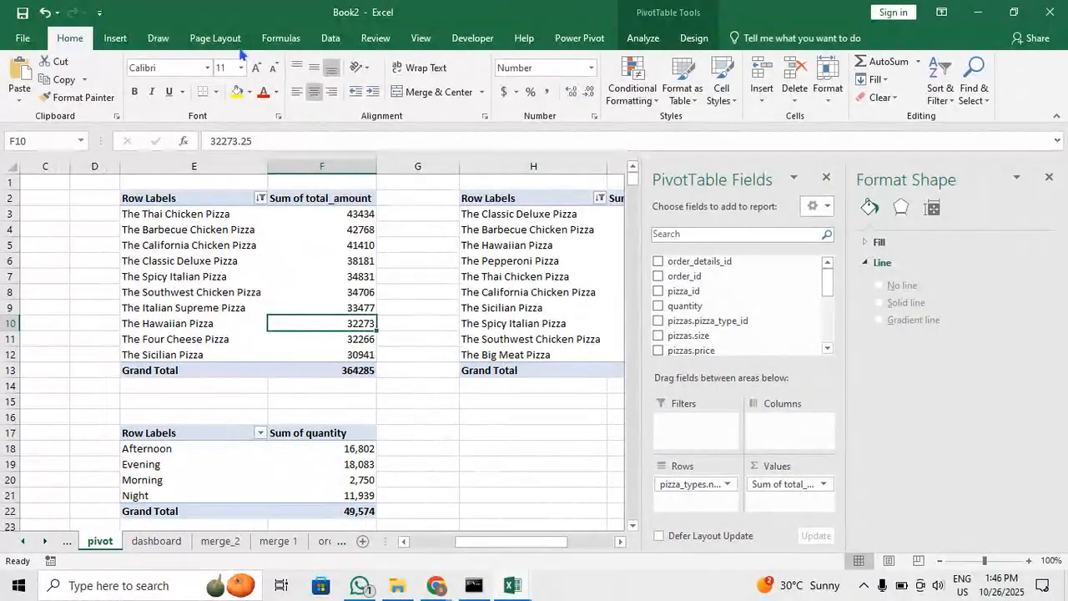
pyautogui.click(117, 38)
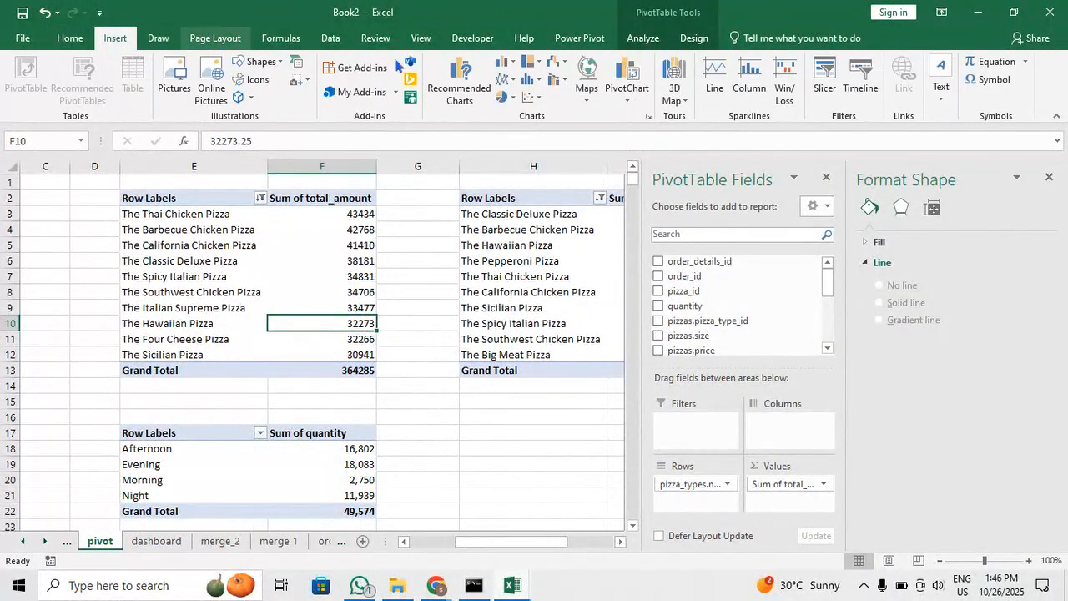
pyautogui.click(504, 63)
pyautogui.click(515, 110)
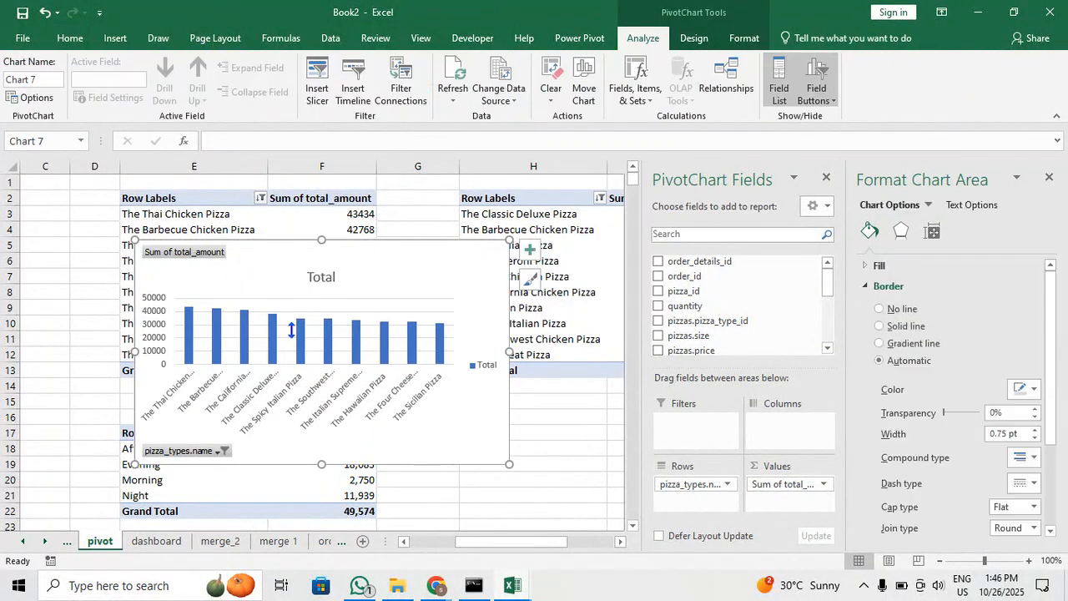
# Hide all field buttons on the new column chart and remove its vertical value axis
pyautogui.rightClick(191, 248)
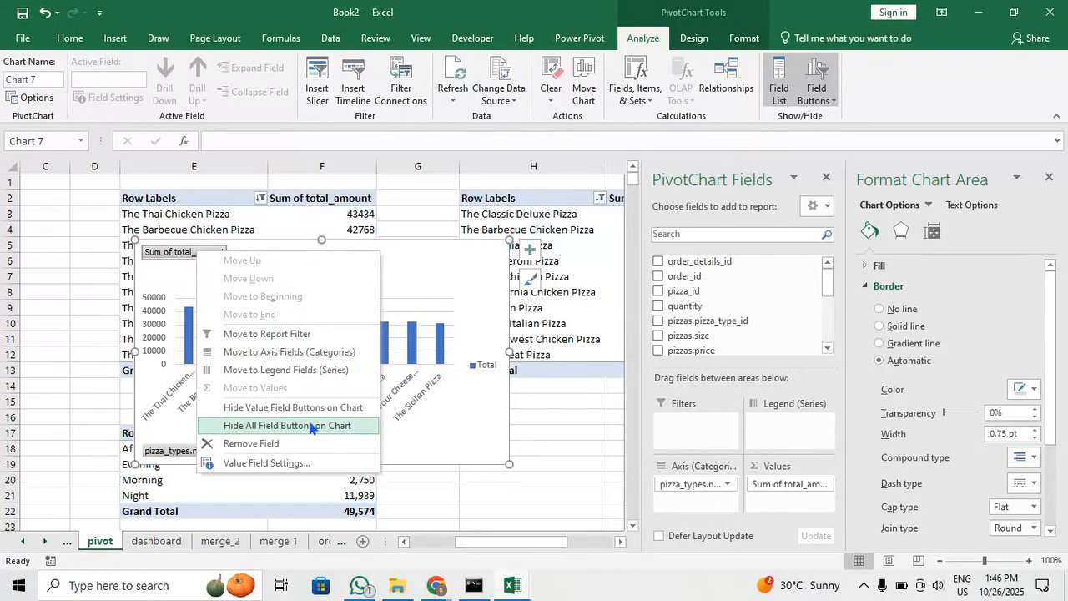
pyautogui.click(312, 427)
pyautogui.click(163, 334)
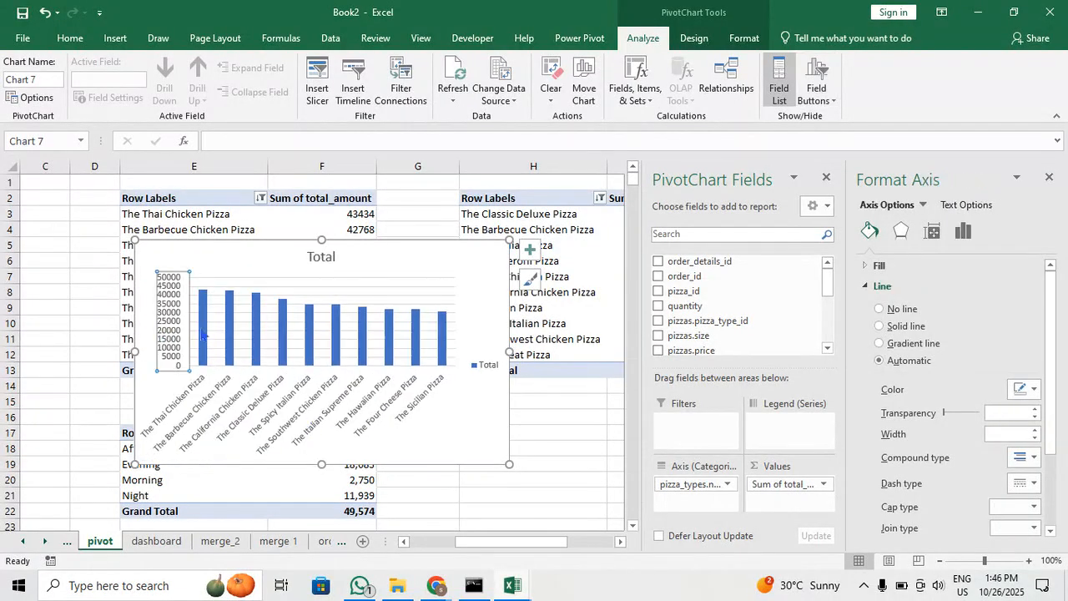
# Replace the column chart's title with TOP 10 PIZZAS
pyautogui.click(323, 249)
pyautogui.click(324, 255)
pyautogui.doubleClick(324, 255)
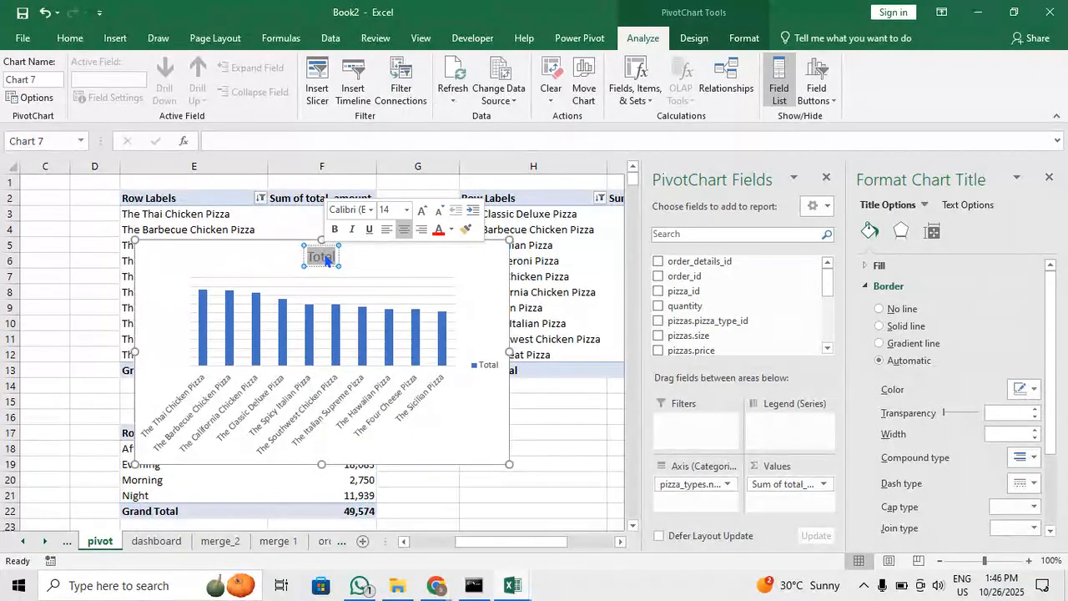
pyautogui.write('TOP 10')
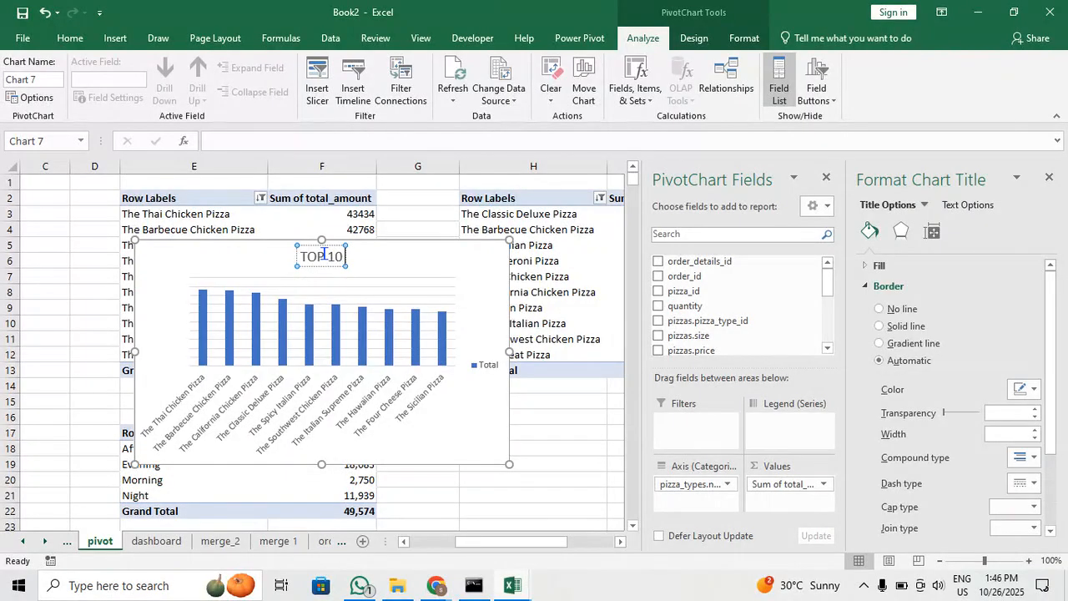
pyautogui.write('PIZZA')
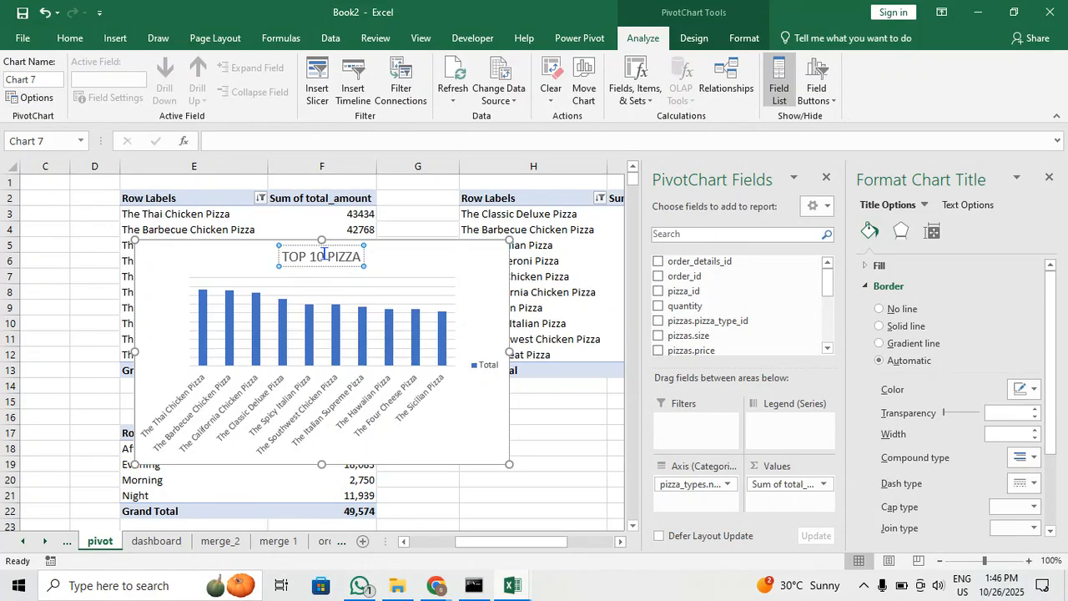
pyautogui.write('S')
pyautogui.press('Return')
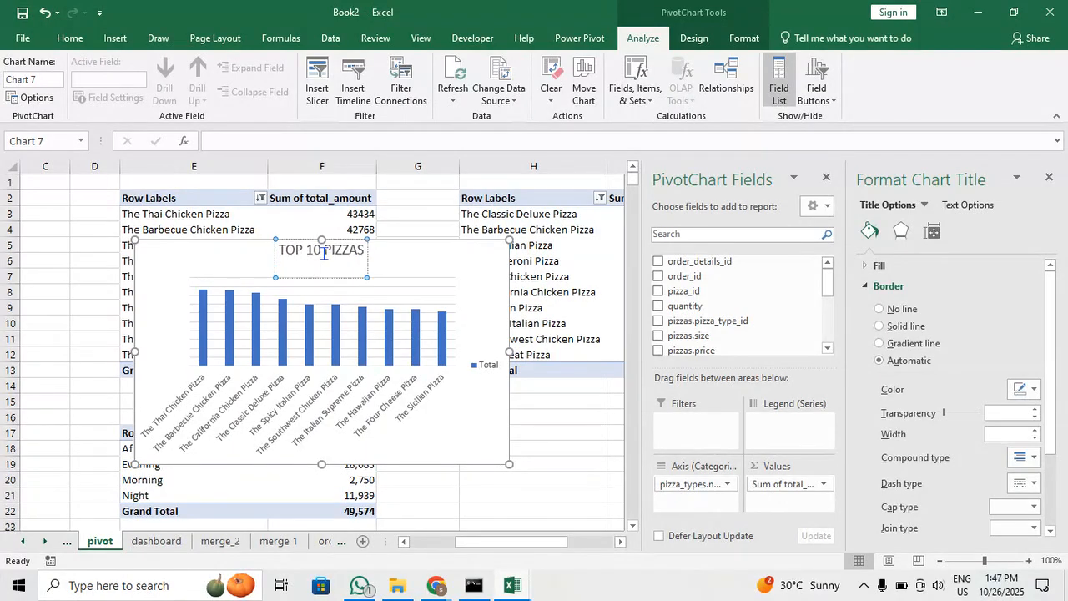
pyautogui.press('BackSpace')
# Delete the chart's Total legend and set the TOP 10 PIZZAS title to Centered Overlay
pyautogui.click(472, 359)
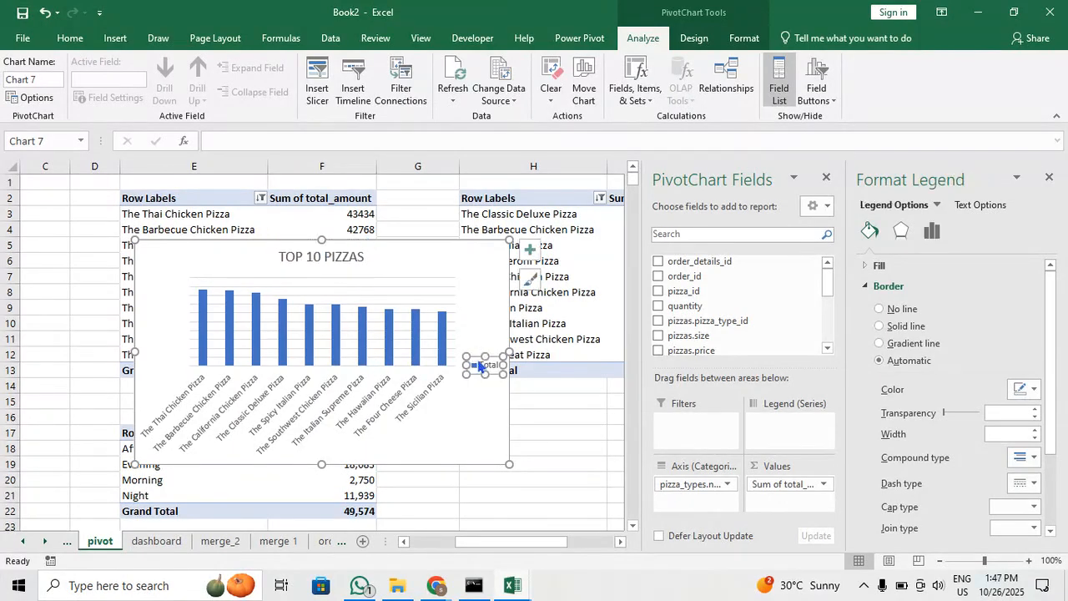
pyautogui.press('Delete')
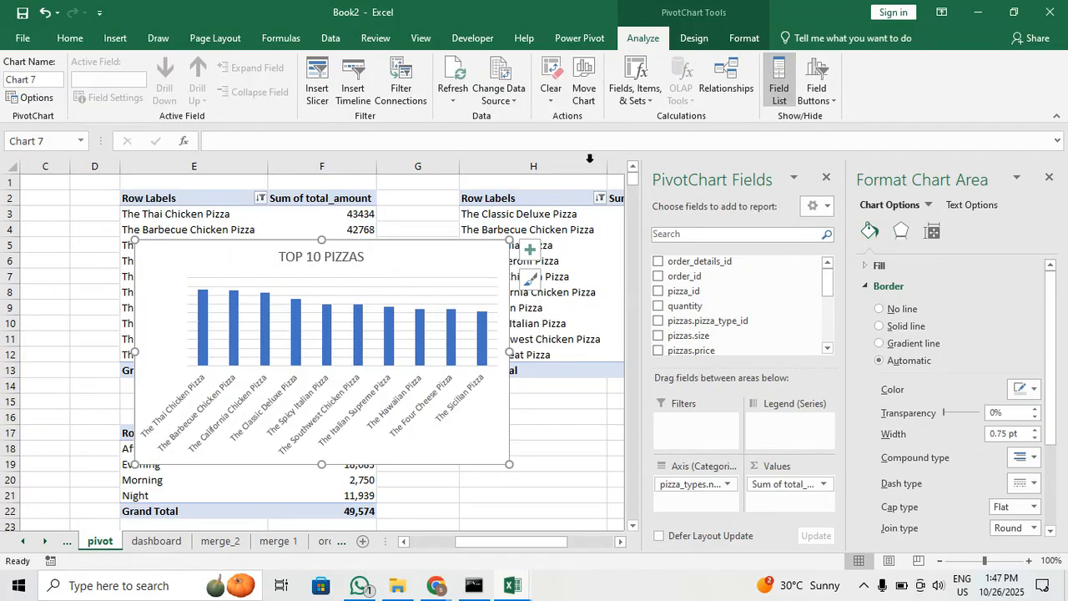
pyautogui.click(694, 38)
pyautogui.click(40, 94)
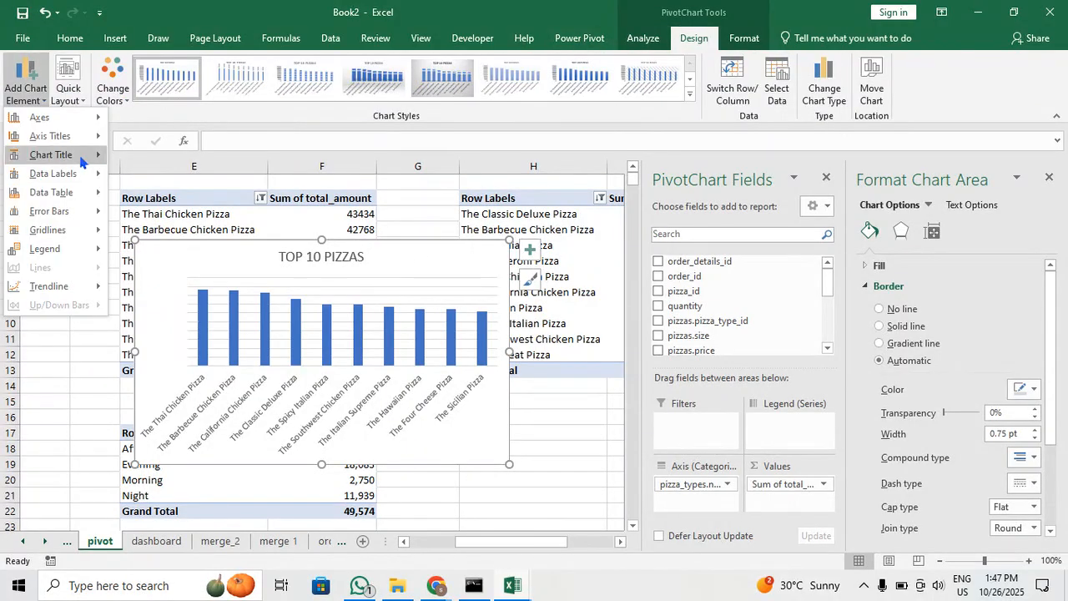
pyautogui.moveTo(88, 157)
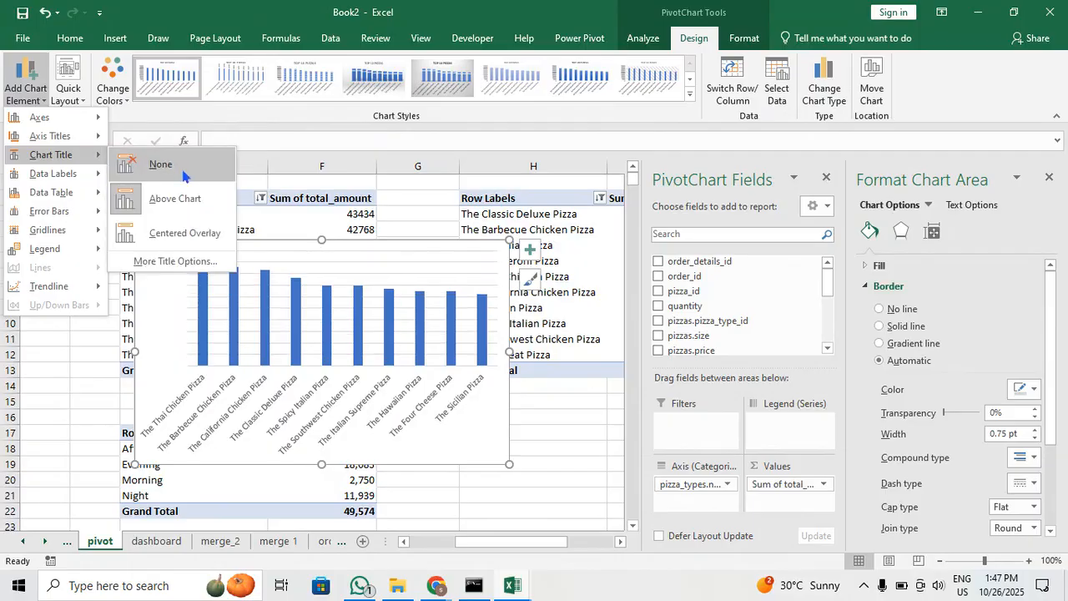
pyautogui.click(184, 231)
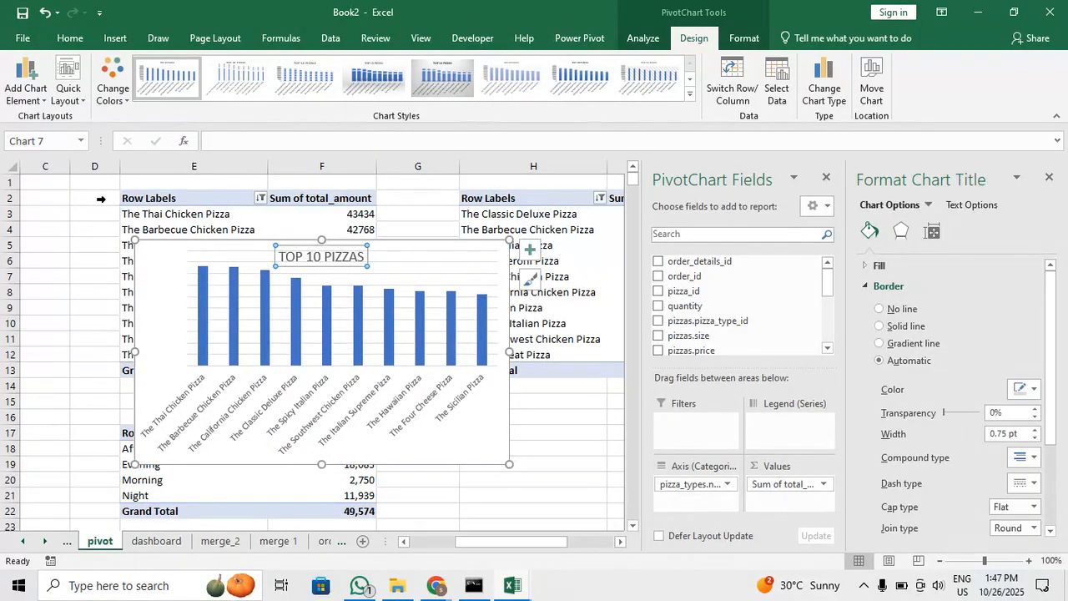
# Delete the horizontal gridlines from the TOP 10 PIZZAS chart
pyautogui.click(25, 87)
pyautogui.moveTo(75, 193)
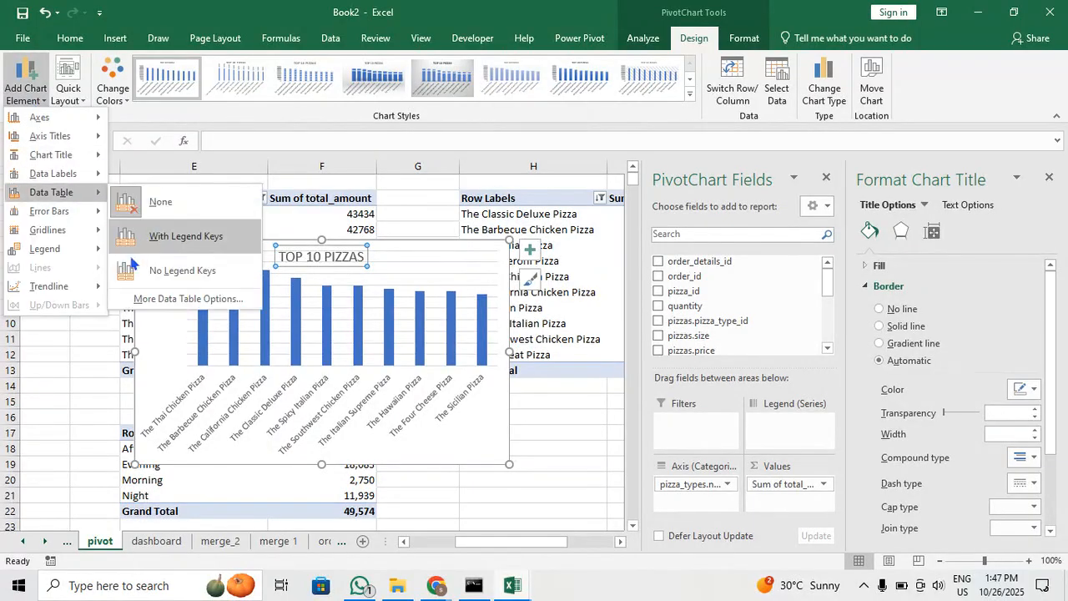
pyautogui.click(182, 350)
pyautogui.click(189, 349)
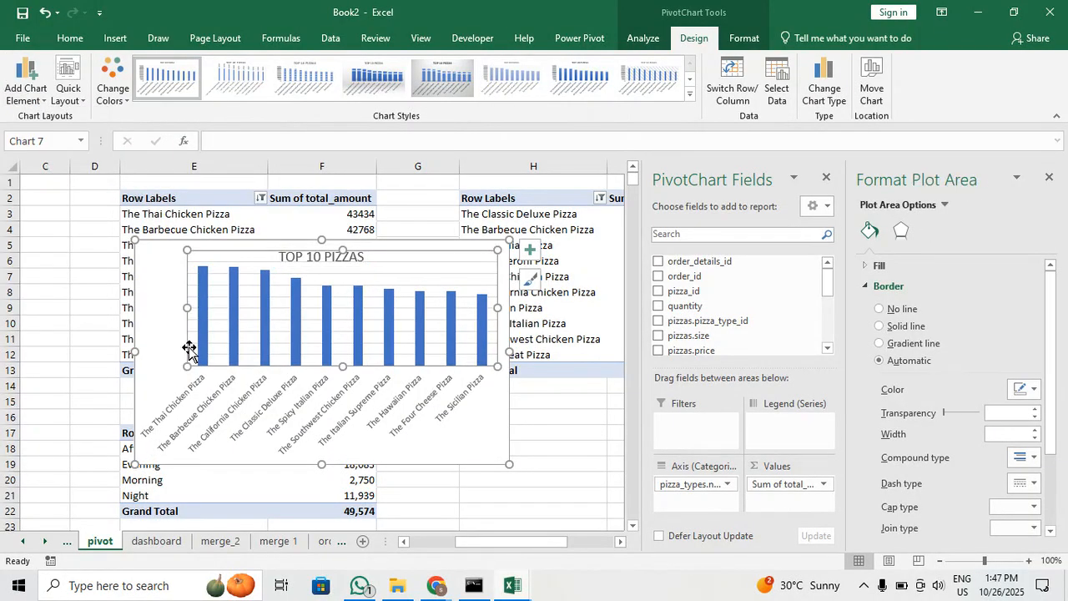
pyautogui.click(253, 274)
pyautogui.press('Delete')
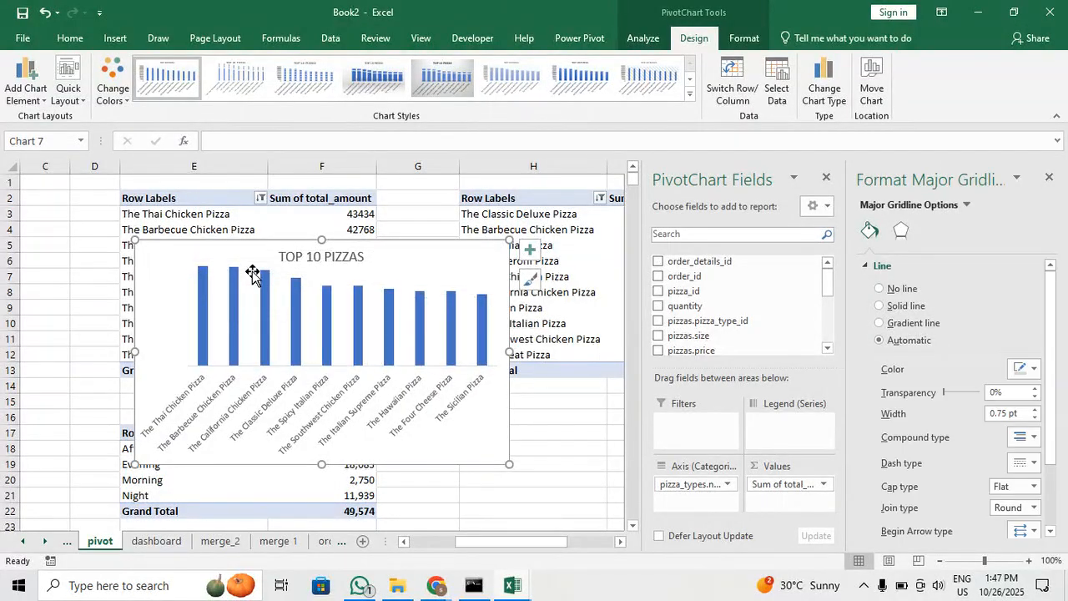
# Try to move the TOP 10 PIZZAS chart to the dashboard sheet, and undo the change made to the RUSH HOURS chart
pyautogui.press('Delete')
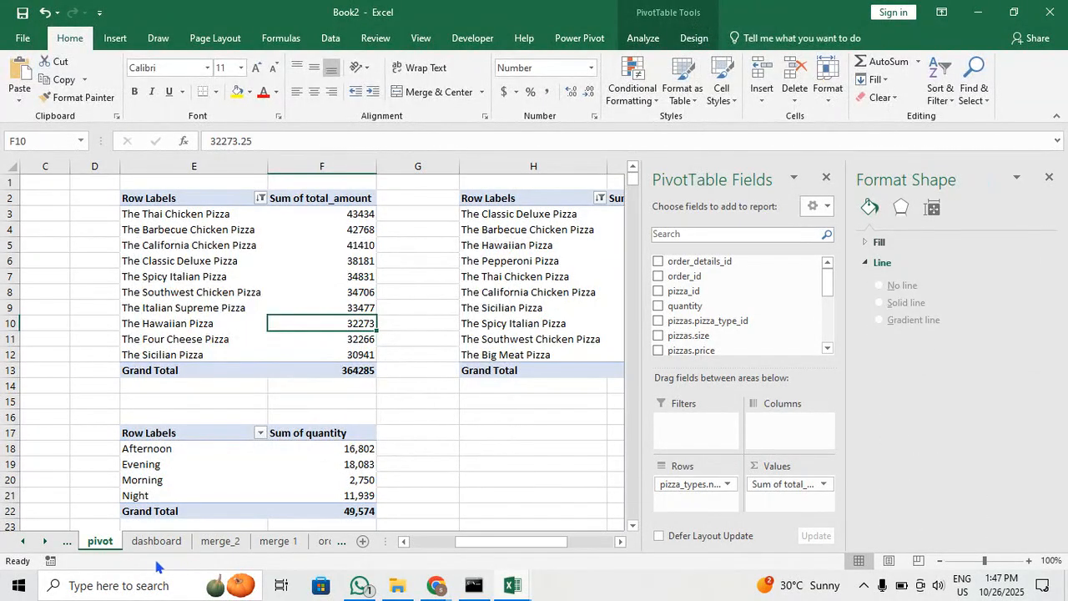
pyautogui.click(156, 541)
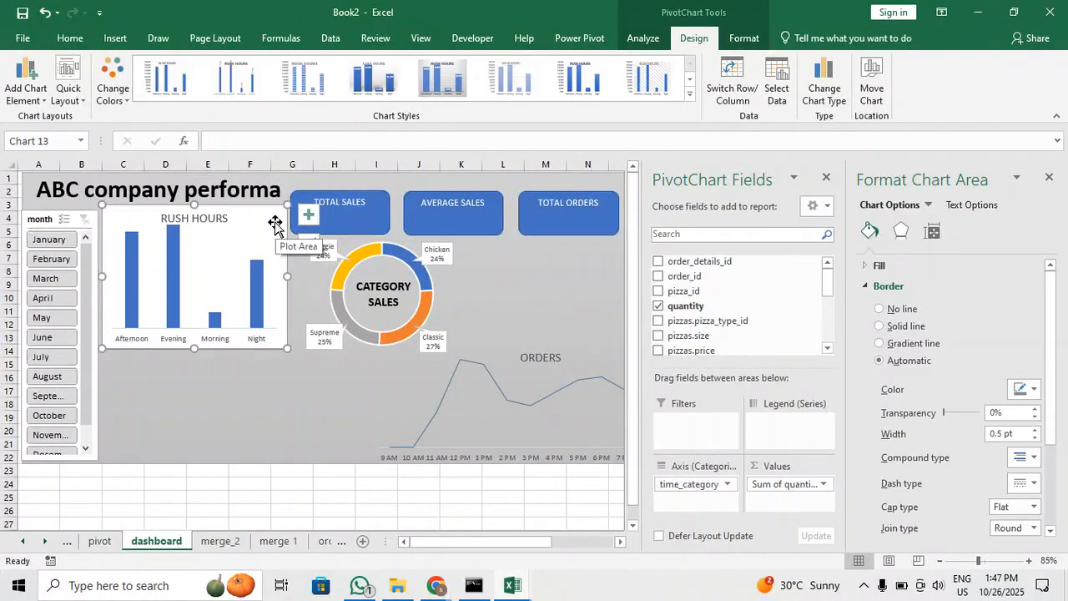
pyautogui.hotkey('ctrl', 'z')
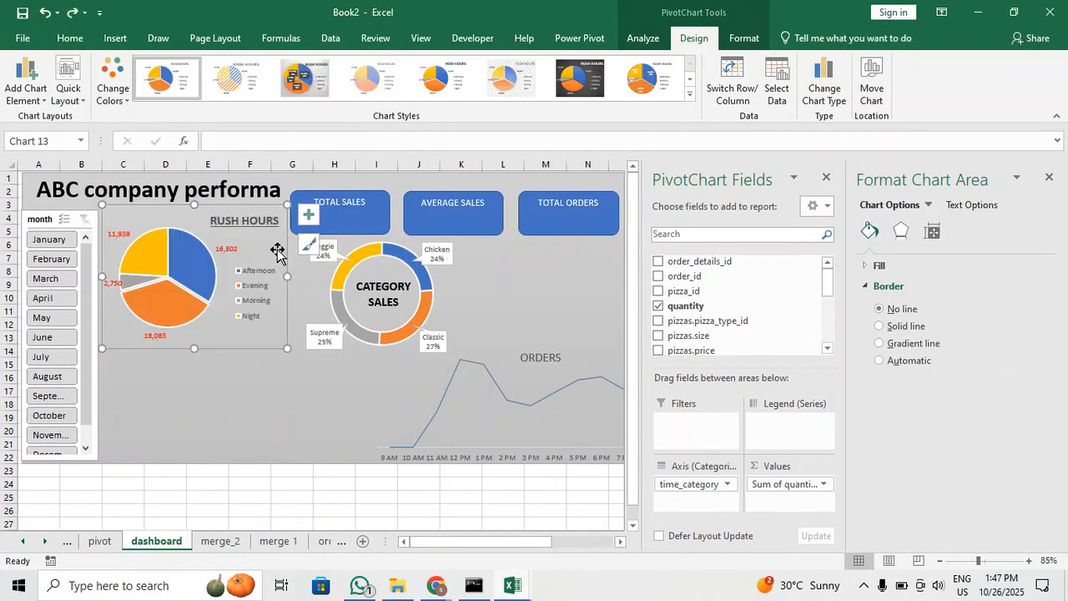
# Look over the pivot and dashboard sheets for the TOP 10 PIZZAS chart
pyautogui.click(114, 543)
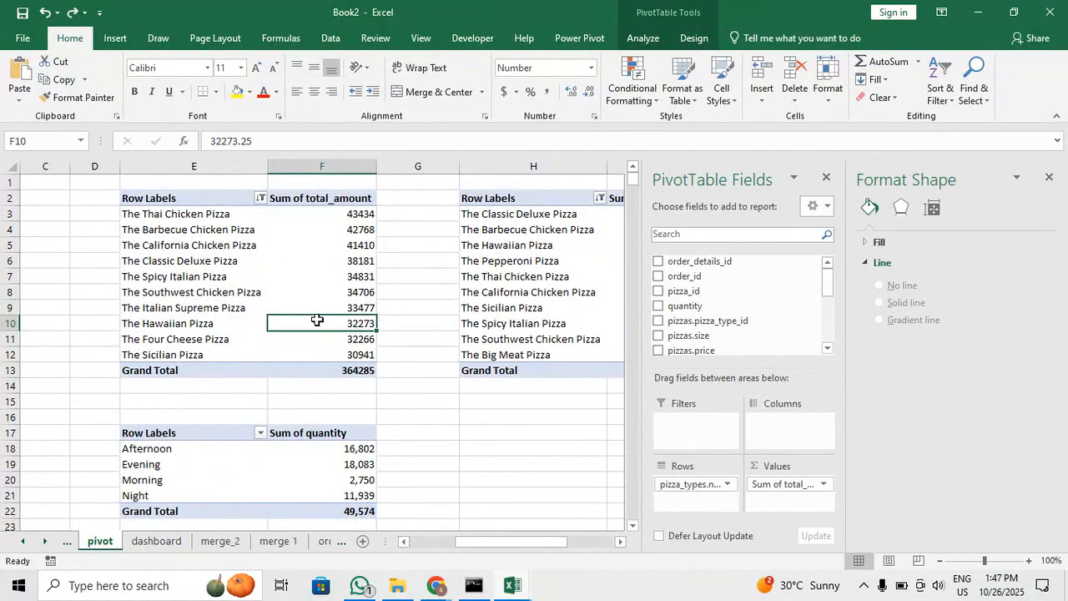
pyautogui.scroll(-3, 317, 320)
pyautogui.keyDown('ctrl'); pyautogui.scroll(-4, 317, 320); pyautogui.keyUp('ctrl')
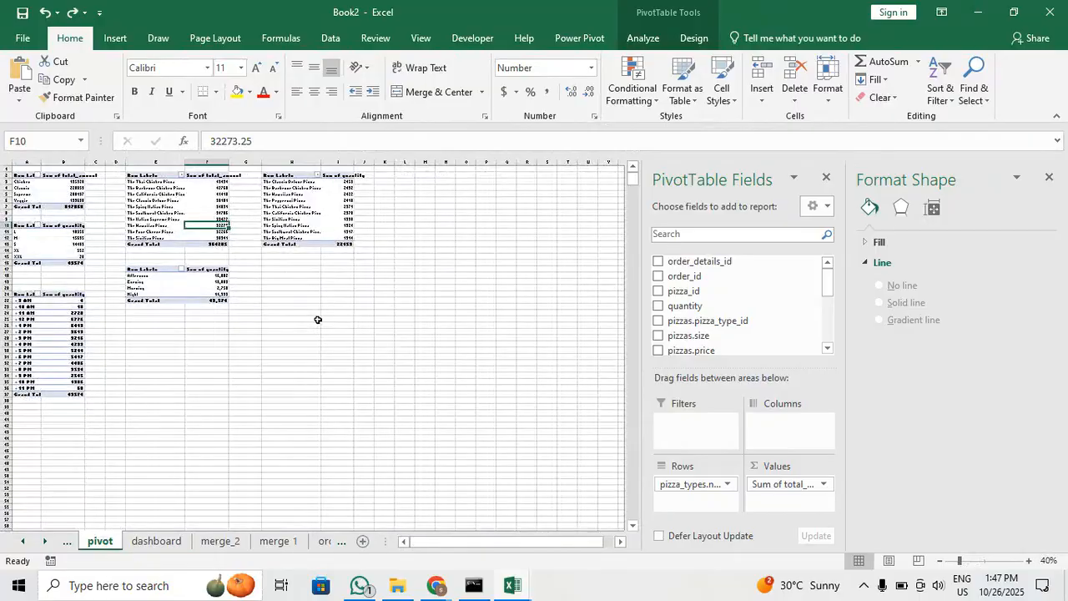
pyautogui.keyDown('ctrl'); pyautogui.scroll(2, 317, 320); pyautogui.keyUp('ctrl')
pyautogui.keyDown('ctrl'); pyautogui.scroll(3, 318, 319); pyautogui.keyUp('ctrl')
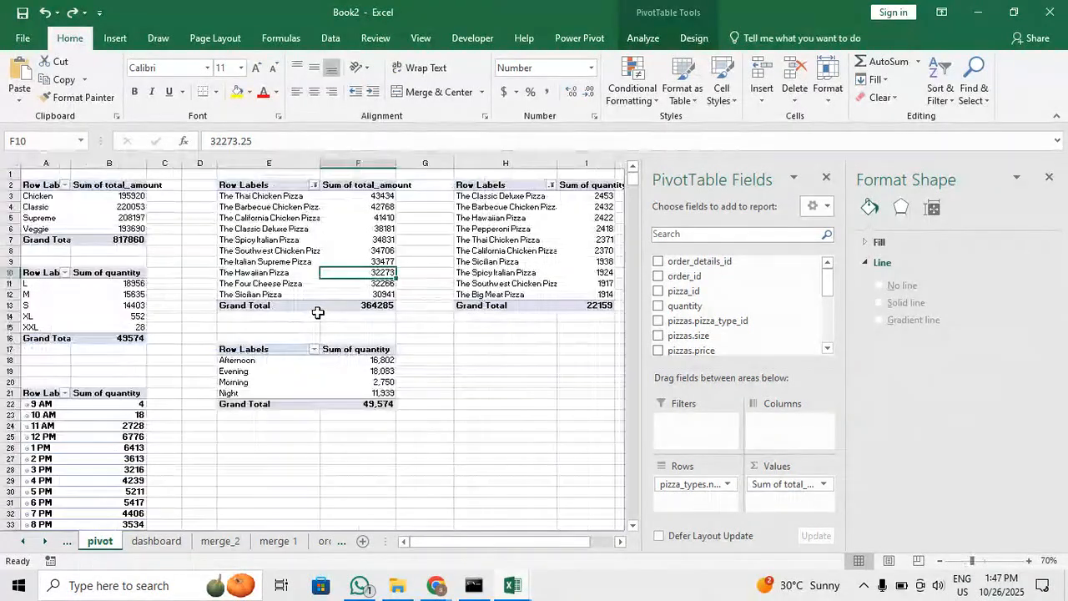
pyautogui.keyDown('ctrl'); pyautogui.scroll(1, 313, 311); pyautogui.keyUp('ctrl')
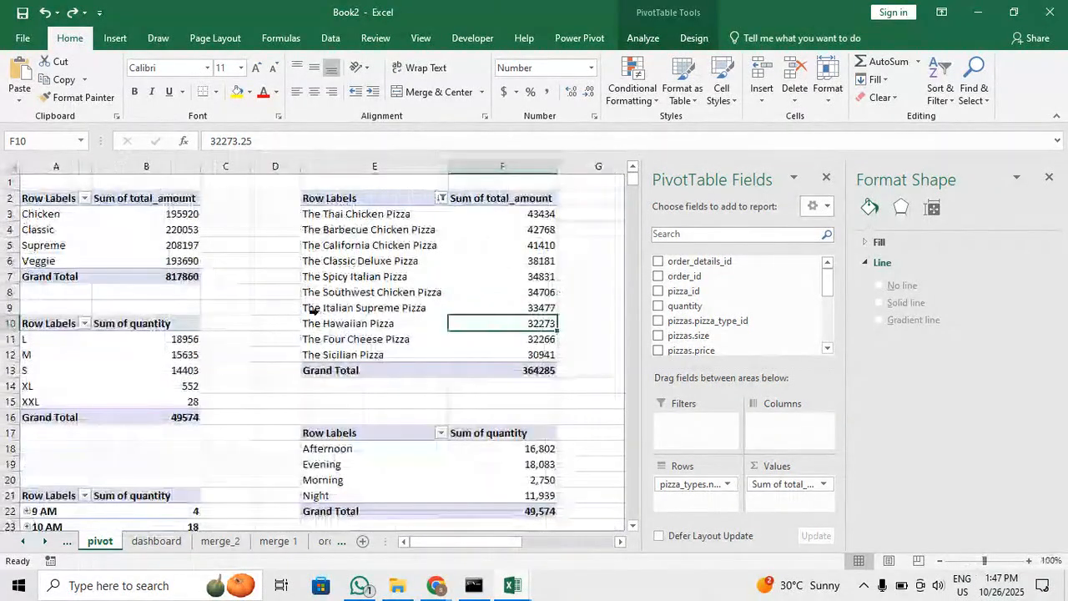
pyautogui.click(156, 540)
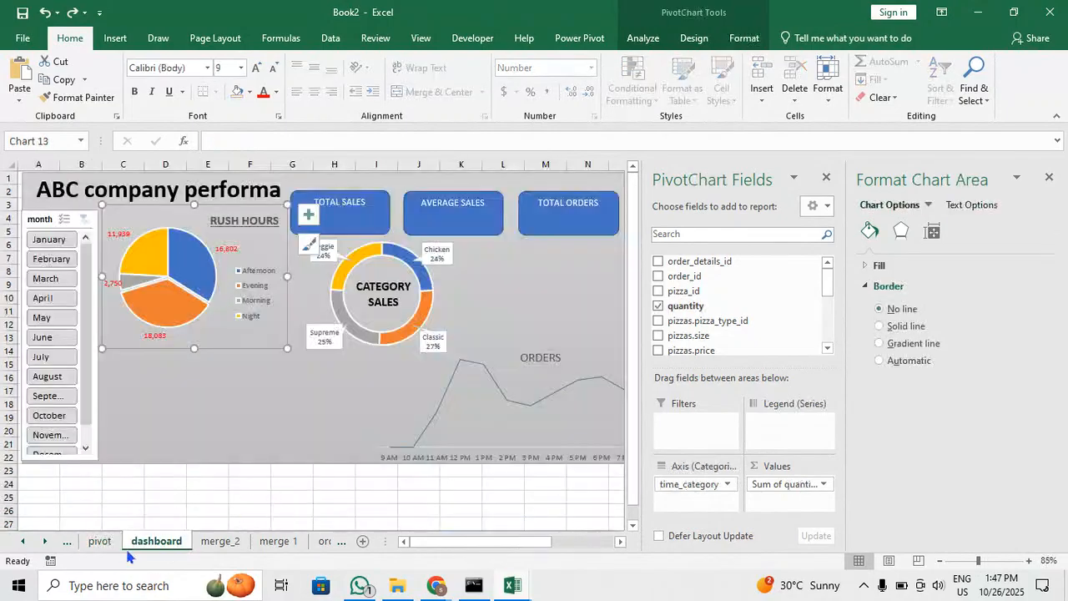
# Insert a clustered column PivotChart from the pizza-name total_amount PivotTable, starting from cell E8 on the pivot sheet
pyautogui.click(99, 541)
pyautogui.click(392, 294)
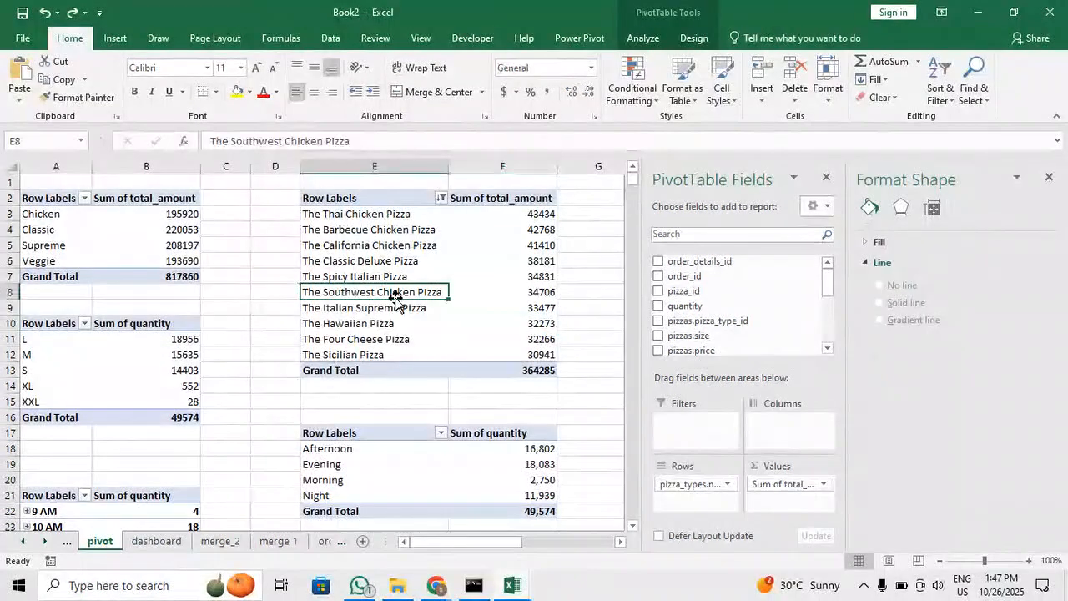
pyautogui.click(115, 38)
pyautogui.click(475, 79)
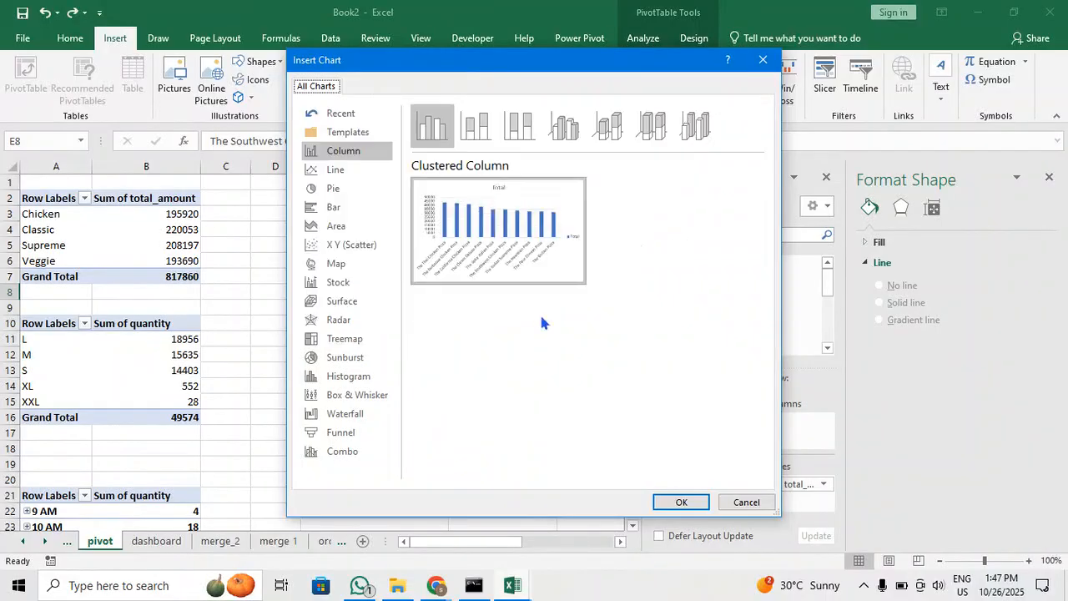
pyautogui.click(680, 502)
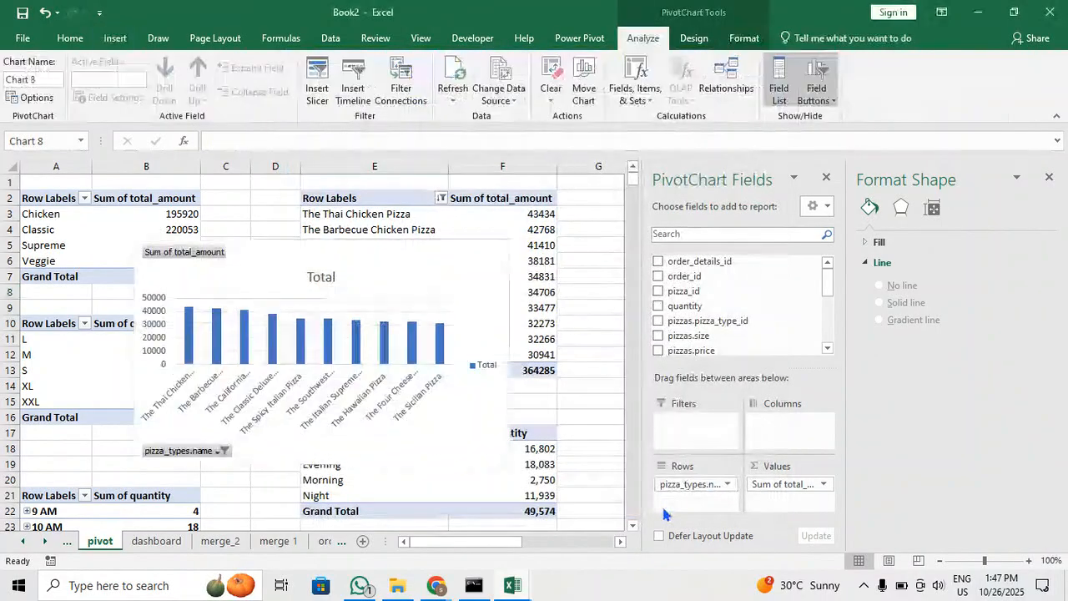
# Hide all field buttons on the newly inserted total_amount column chart
pyautogui.click(315, 303)
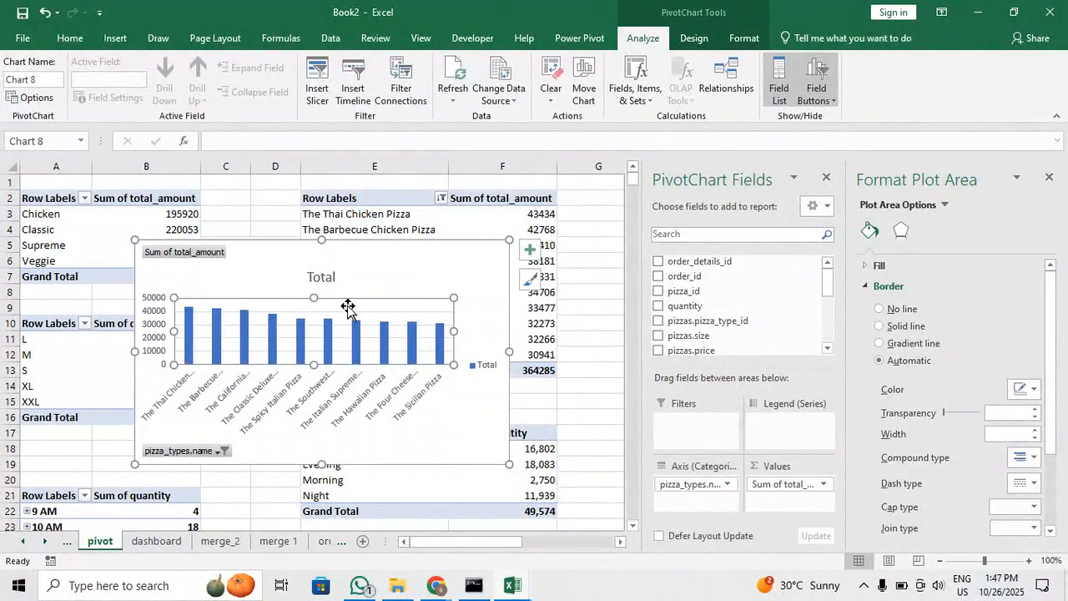
pyautogui.click(346, 304)
pyautogui.rightClick(224, 252)
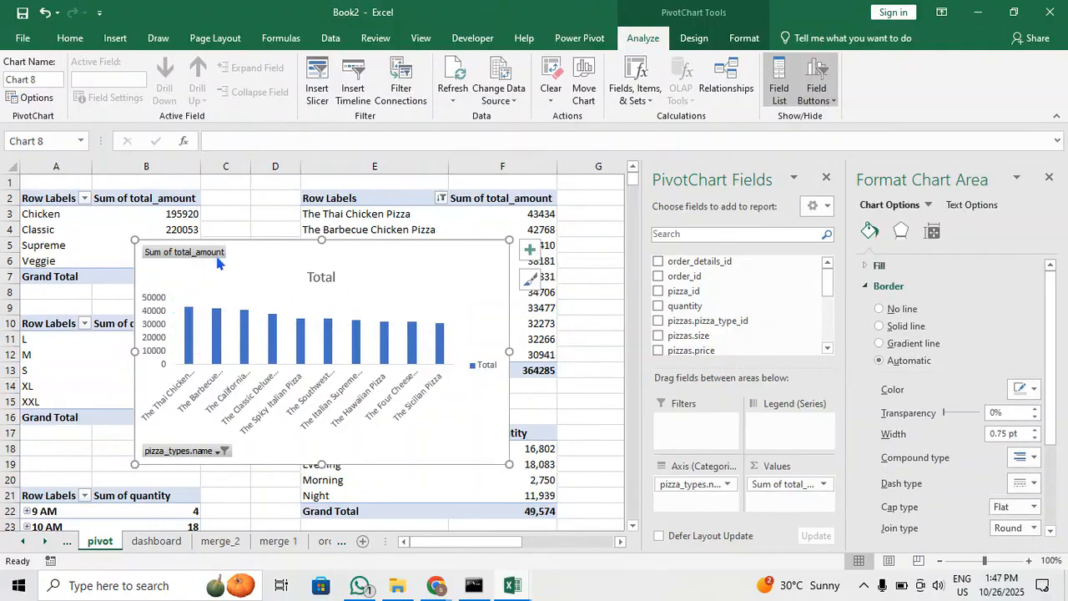
pyautogui.click(334, 431)
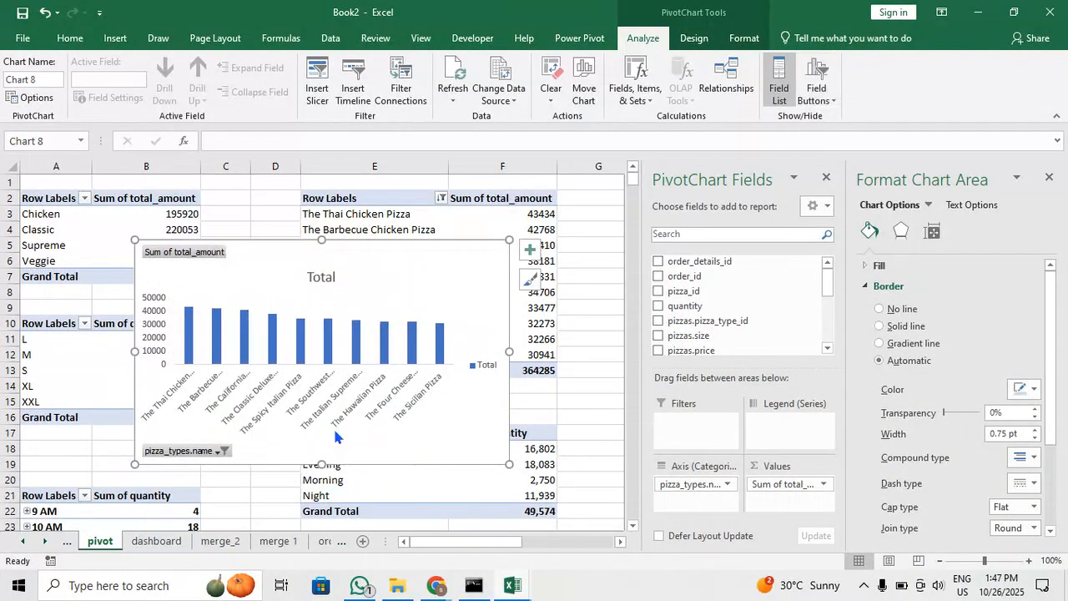
# Delete the legend and the vertical value axis from the total_amount column chart
pyautogui.click(490, 369)
pyautogui.press('Delete')
pyautogui.press('Delete')
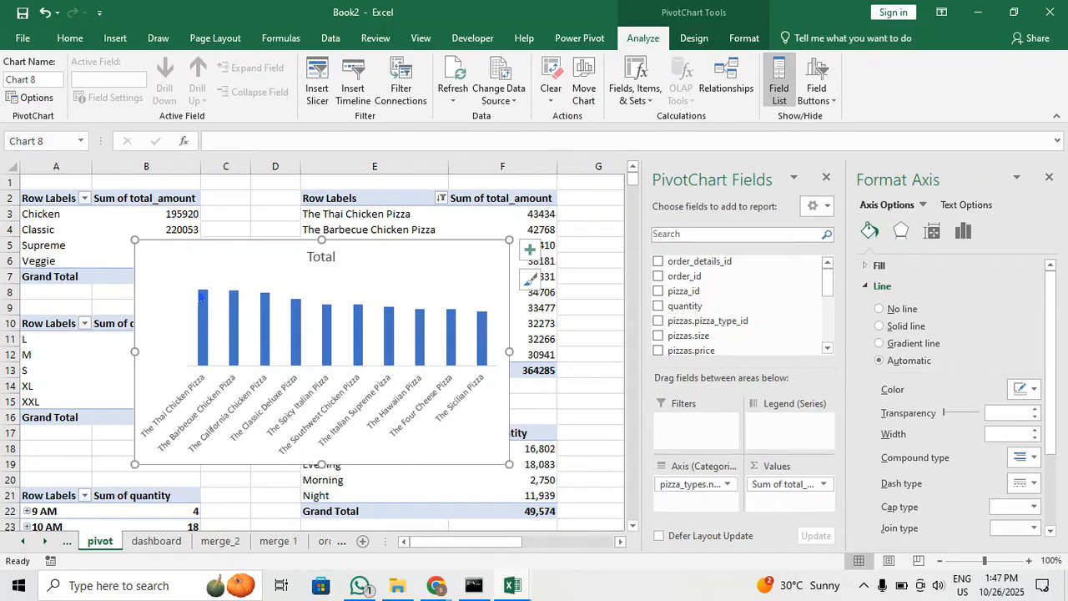
# Change the title of the new total_amount column chart to TOP 10 PIZZAS
pyautogui.click(329, 263)
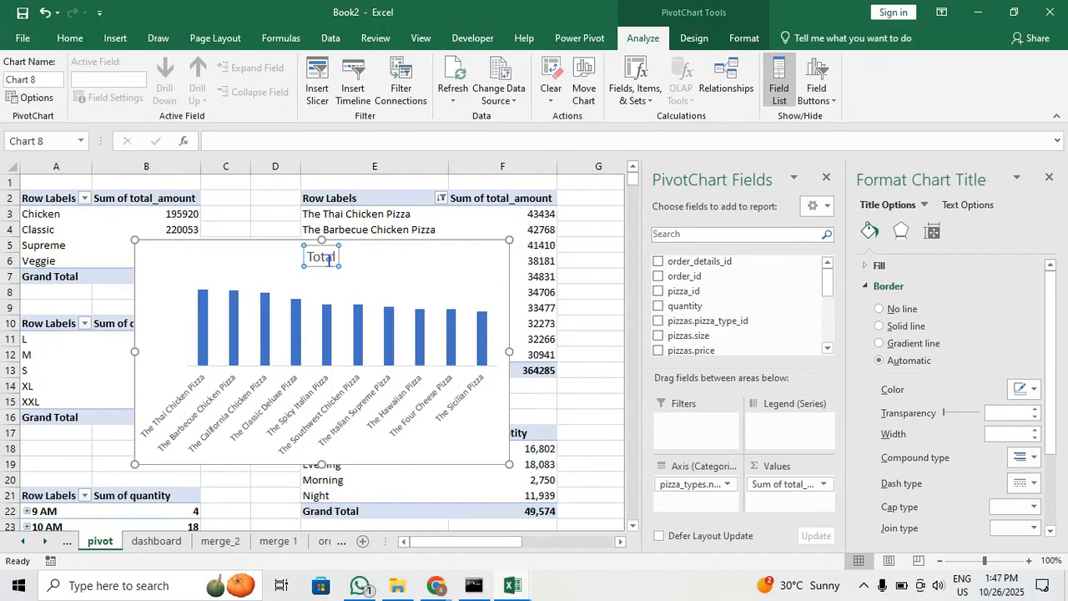
pyautogui.doubleClick(330, 266)
pyautogui.write('TO')
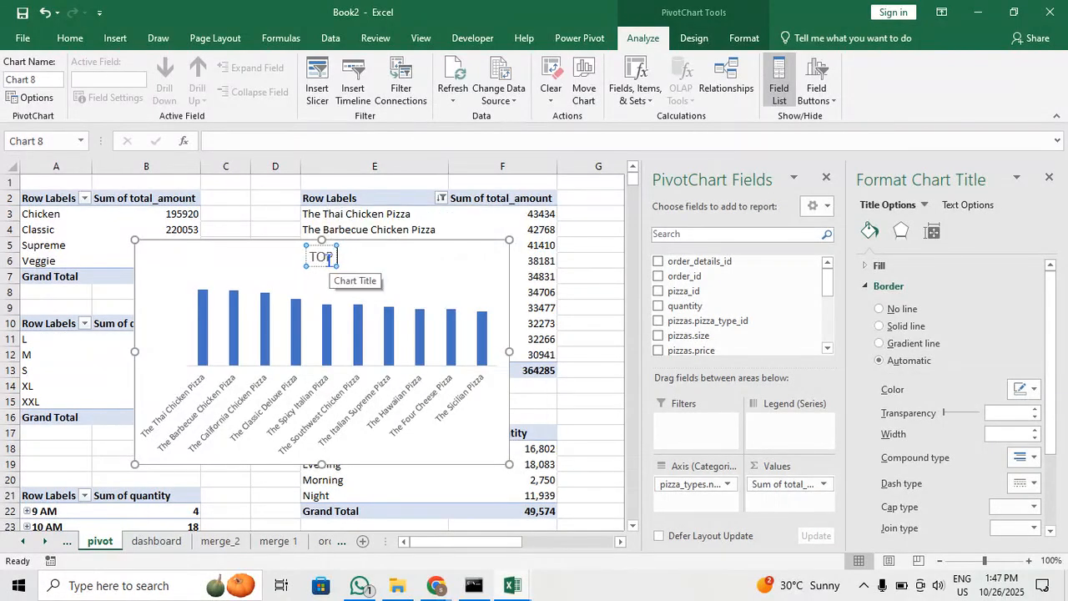
pyautogui.write('P 10 PIZZAS')
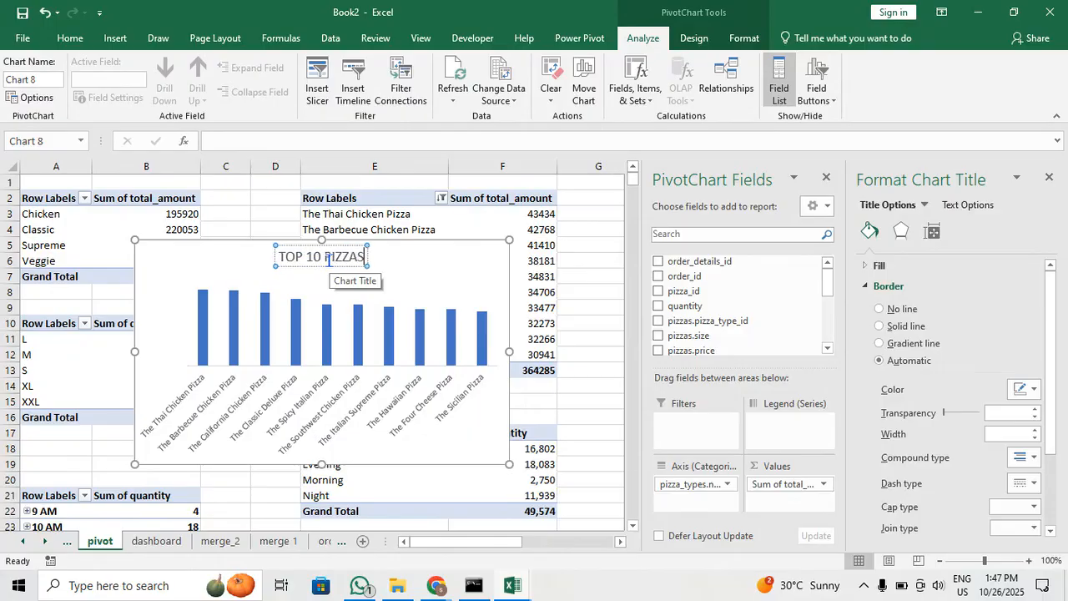
# Cut the TOP 10 PIZZAS chart from the pivot sheet and paste it onto the dashboard sheet, over the lower part beside the month slicer
pyautogui.click(459, 259)
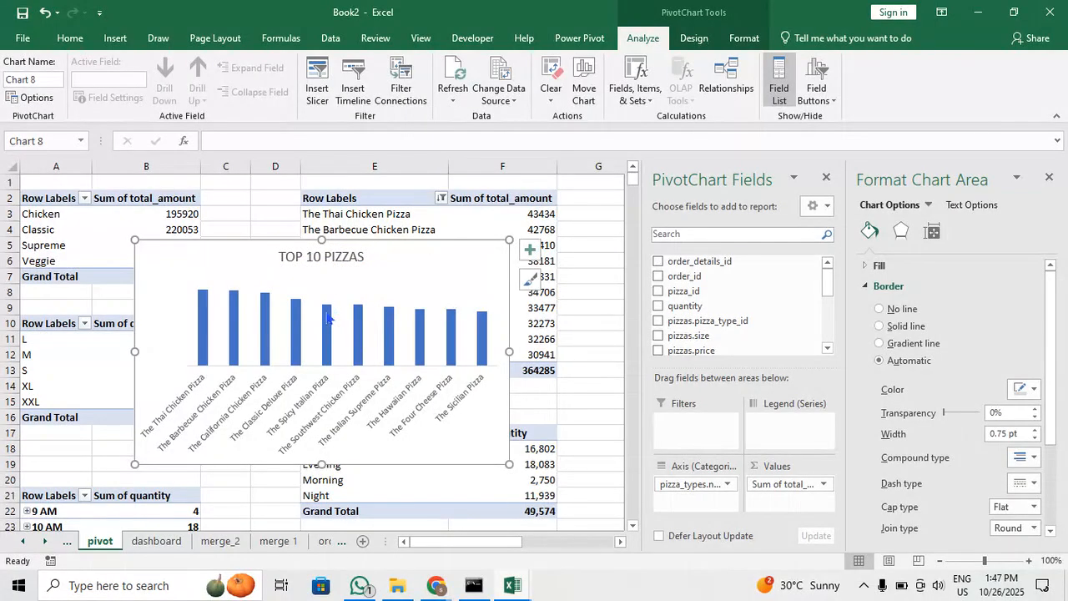
pyautogui.press('Delete')
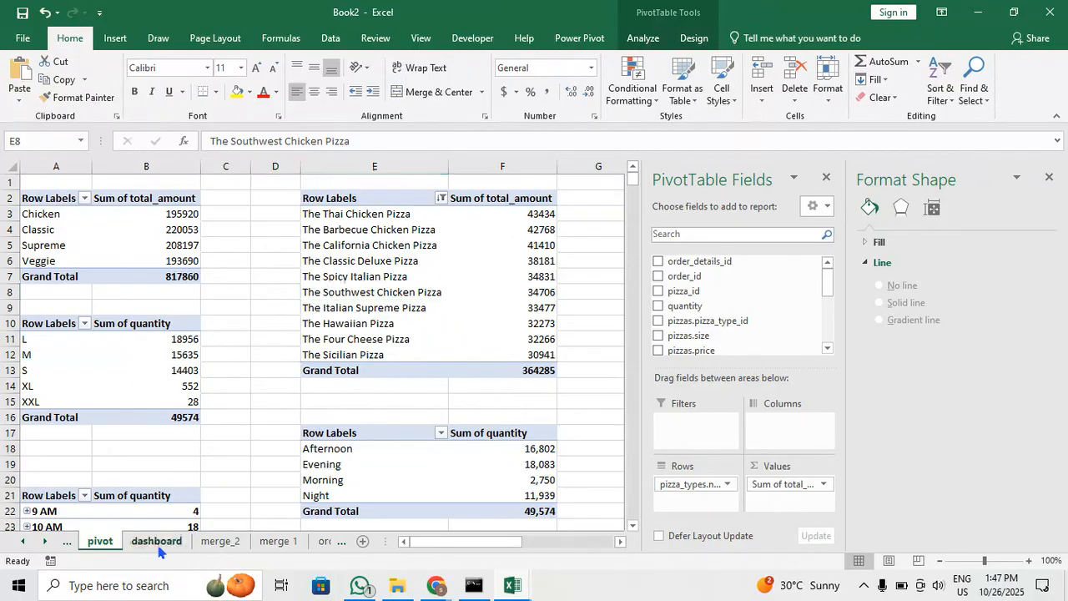
pyautogui.click(157, 541)
pyautogui.click(234, 432)
pyautogui.hotkey('ctrl', 'v')
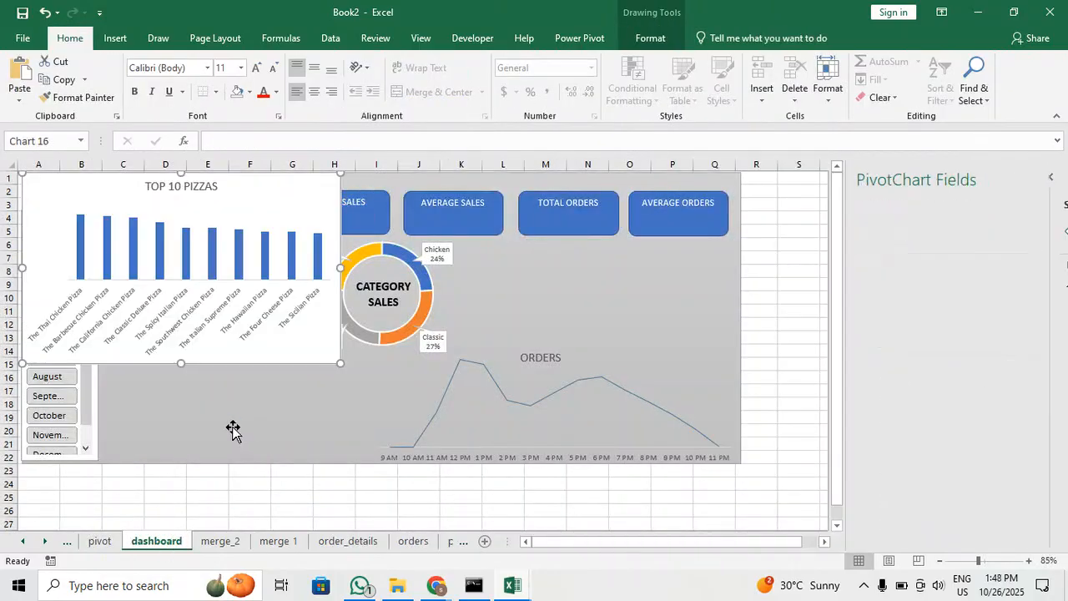
pyautogui.moveTo(267, 353)
pyautogui.mouseDown()
pyautogui.moveTo(296, 374)
pyautogui.moveTo(342, 479)
pyautogui.mouseUp()
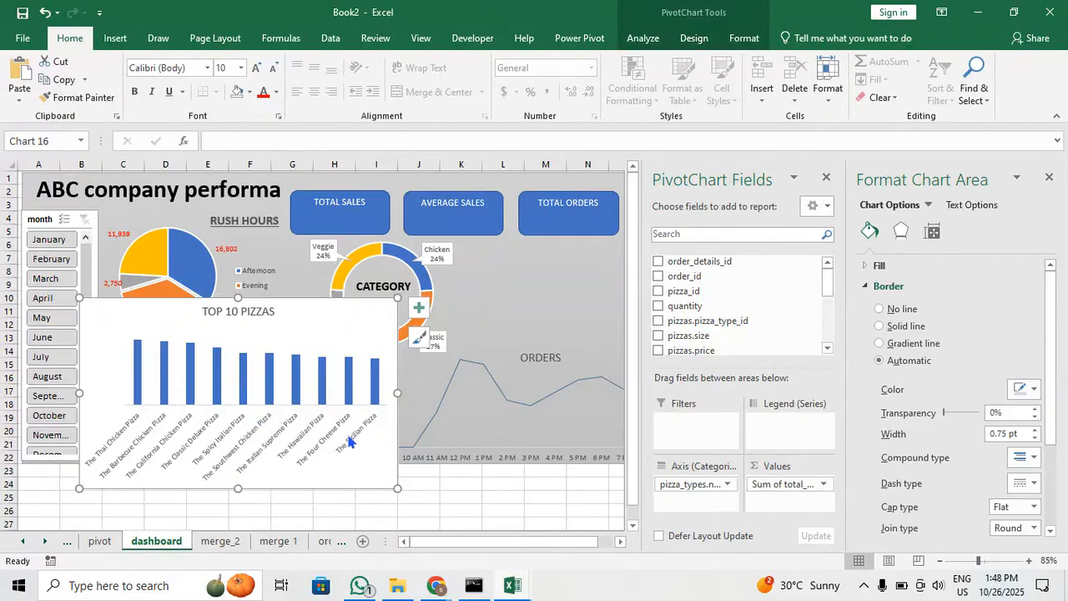
# Add a data table without legend keys to the TOP 10 PIZZAS chart and widen the chart slightly to about 5.14 inches
pyautogui.click(694, 38)
pyautogui.click(25, 83)
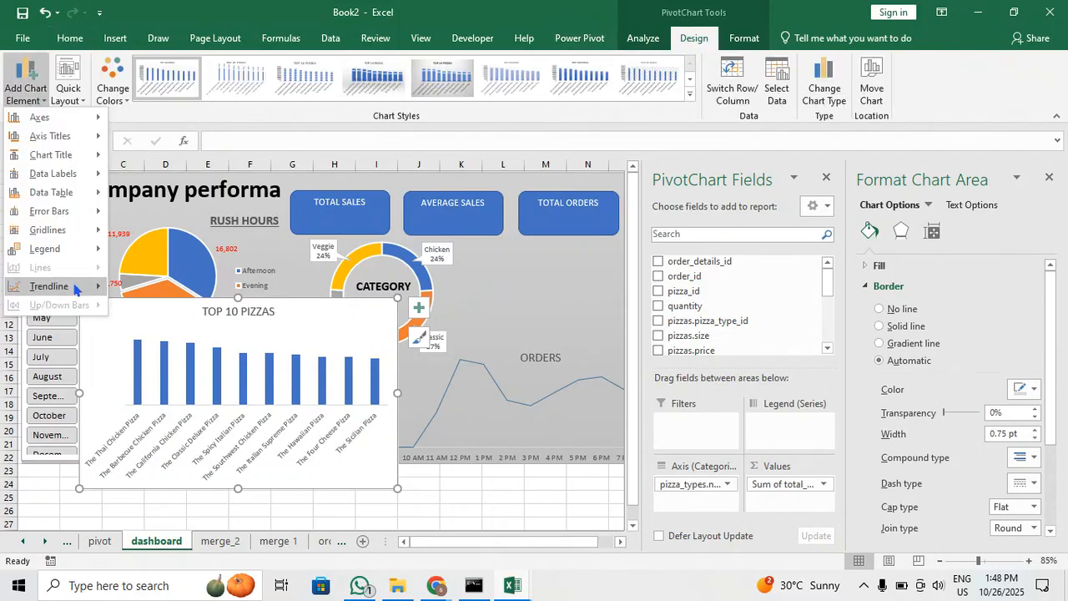
pyautogui.moveTo(50, 192)
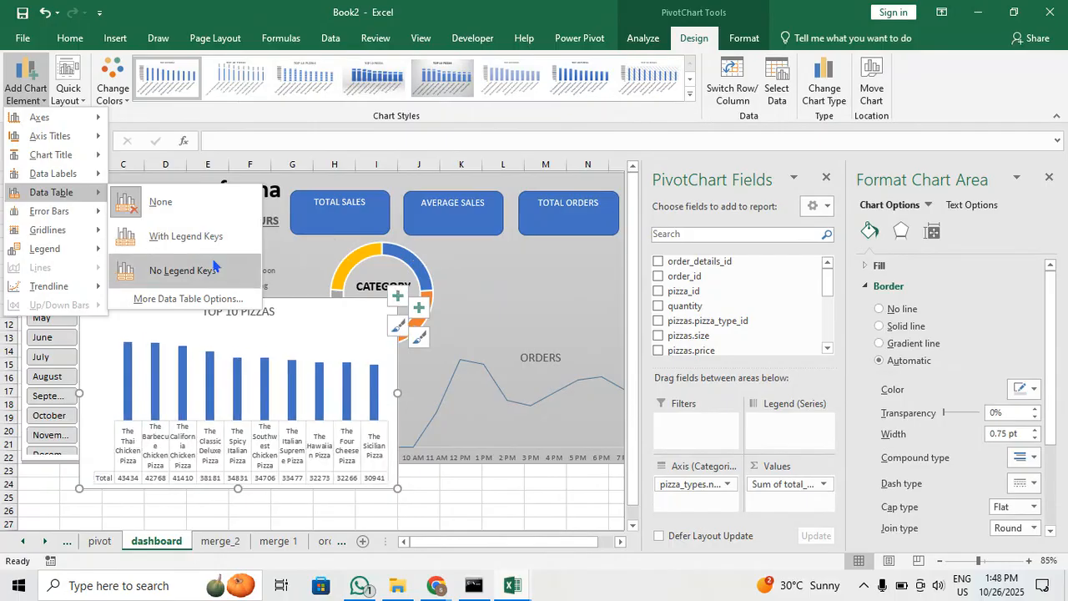
pyautogui.click(214, 266)
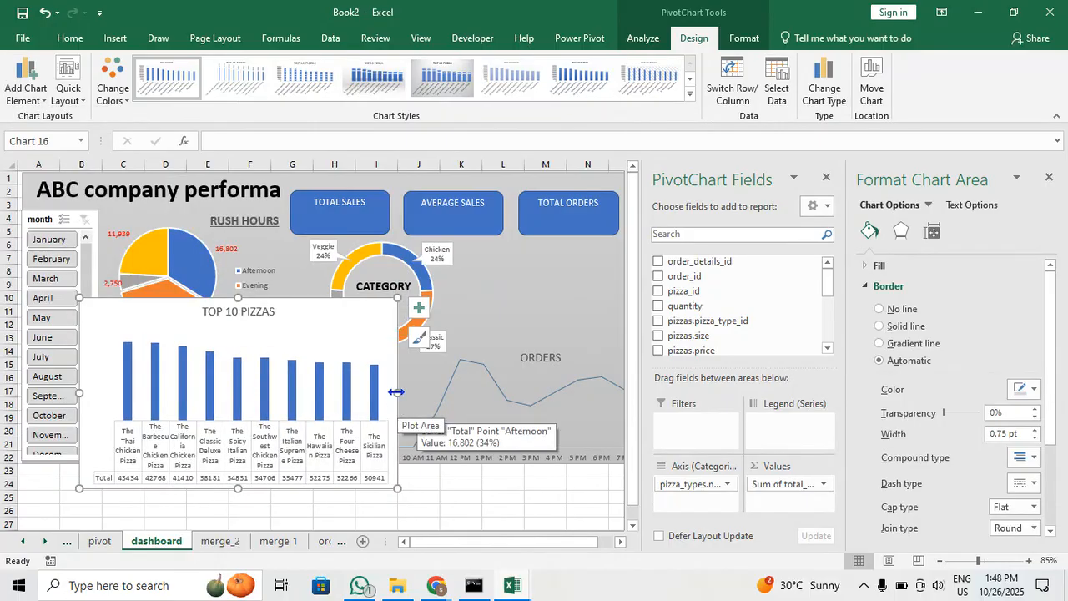
pyautogui.moveTo(397, 393); pyautogui.dragTo(404, 392)
pyautogui.scroll(1, 430, 451)
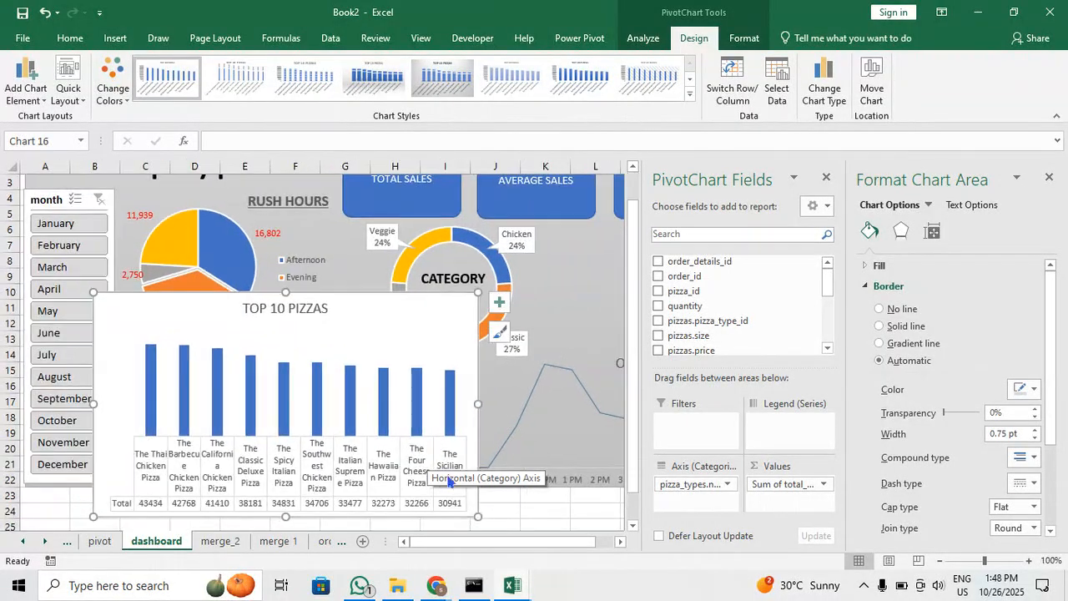
pyautogui.moveTo(473, 546); pyautogui.dragTo(581, 546)
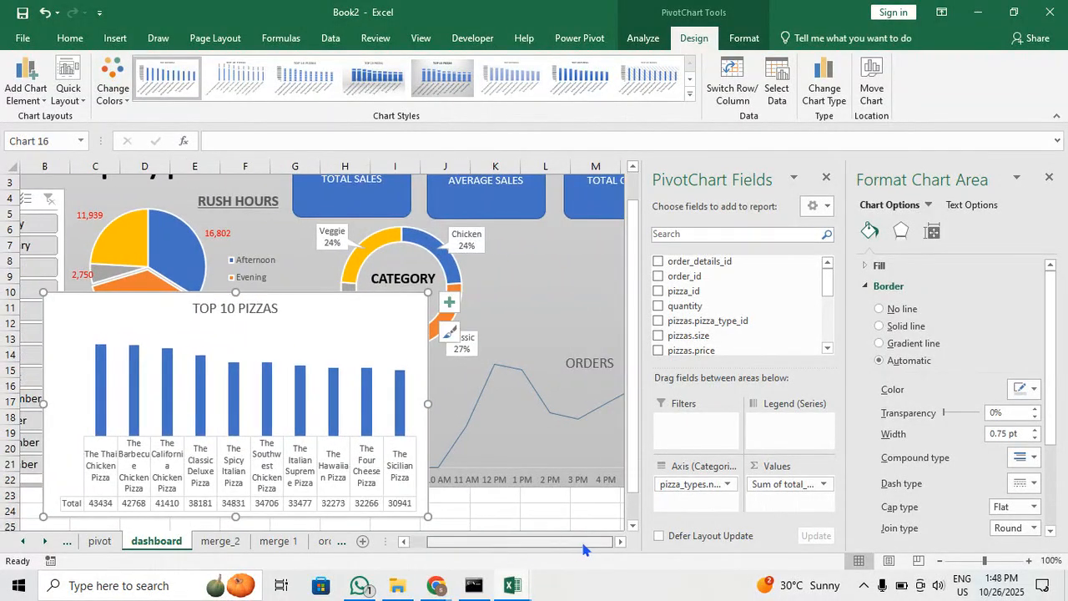
# Set the TOP 10 PIZZAS chart title to Centered Overlay and shorten the chart from its upper edge to about 2.44 inches high
pyautogui.click(23, 83)
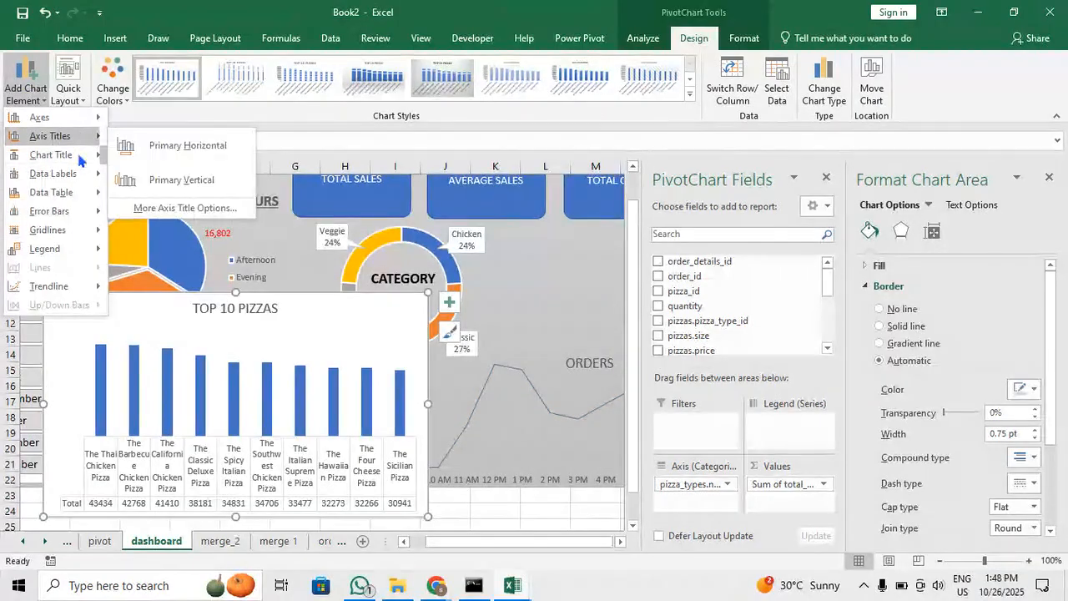
pyautogui.moveTo(83, 154)
pyautogui.click(201, 212)
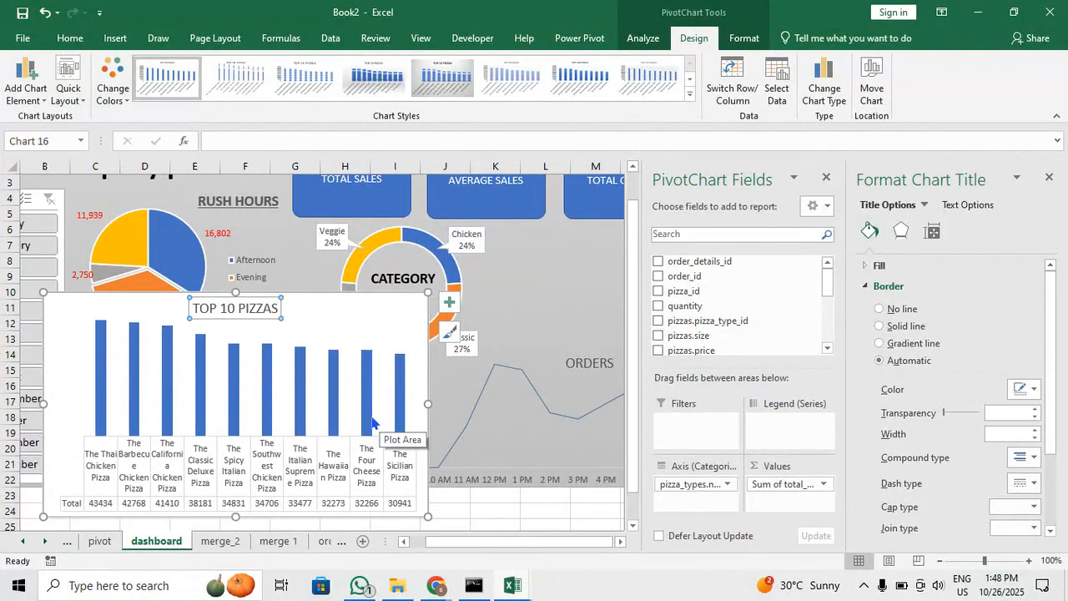
pyautogui.moveTo(236, 293); pyautogui.dragTo(236, 335)
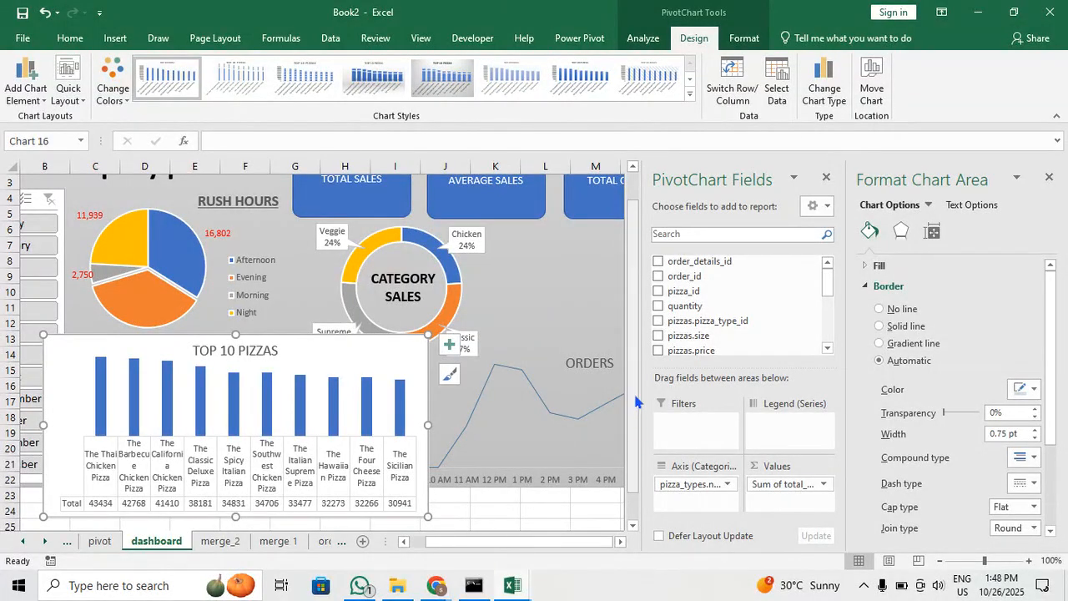
# Close the formatting pane and set the TOP 10 PIZZAS chart area to No Fill
pyautogui.click(1049, 177)
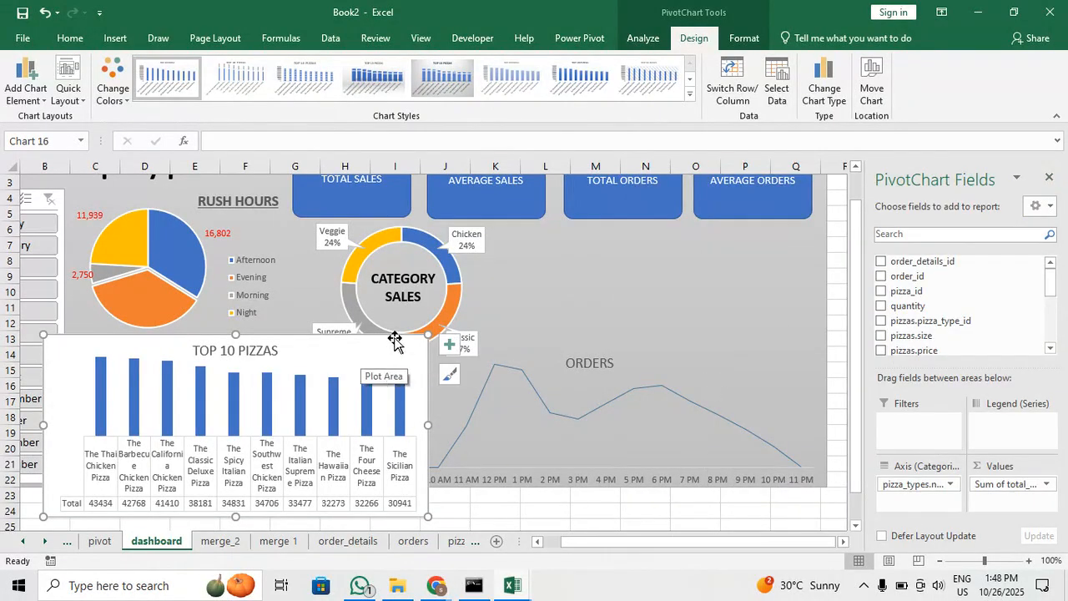
pyautogui.click(744, 38)
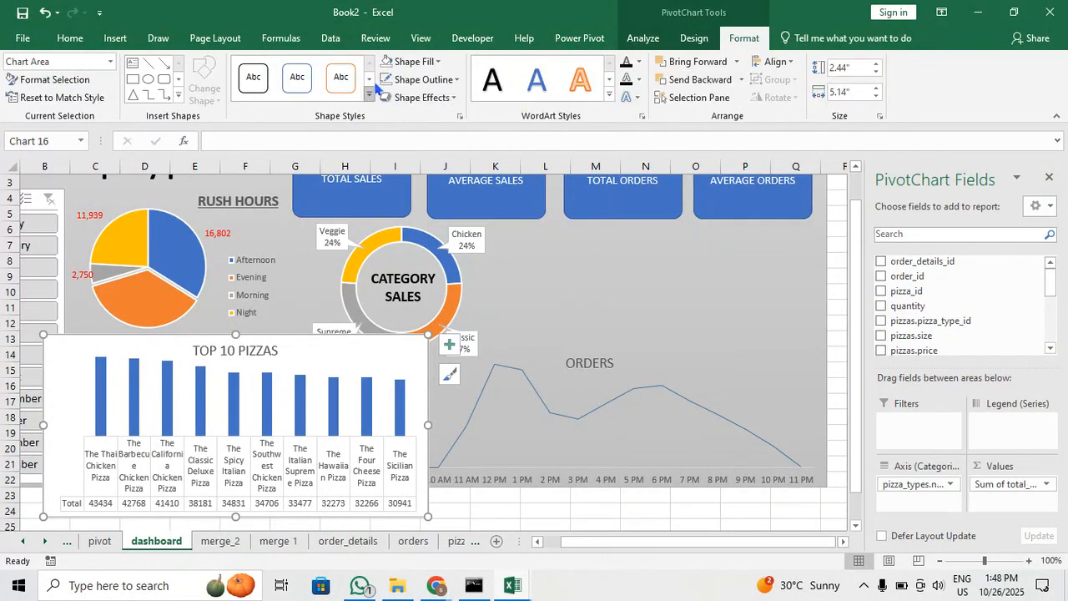
pyautogui.click(435, 63)
pyautogui.click(436, 217)
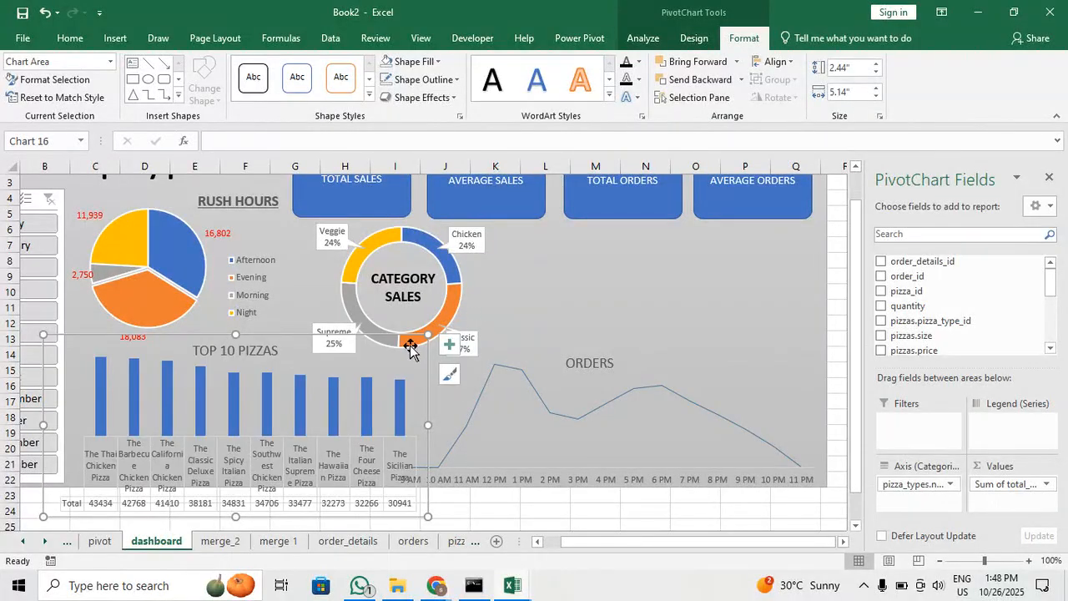
# Move the TOP 10 PIZZAS chart to the dashboard's lower right and the CATEGORY SALES doughnut directly below the RUSH HOURS pie
pyautogui.moveTo(418, 353); pyautogui.dragTo(739, 412)
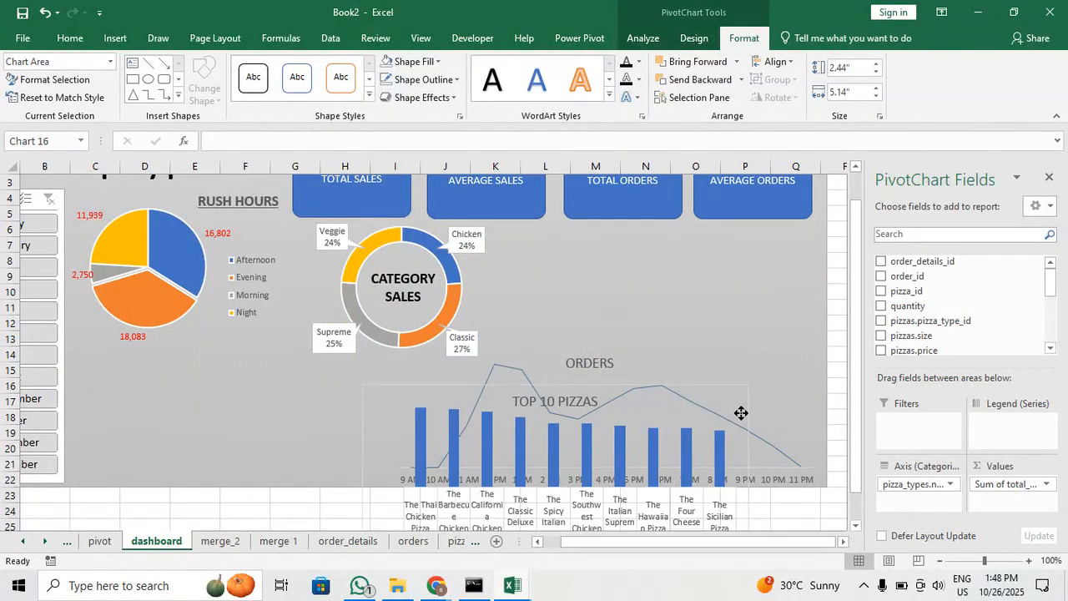
pyautogui.click(480, 275)
pyautogui.moveTo(482, 277); pyautogui.dragTo(247, 399)
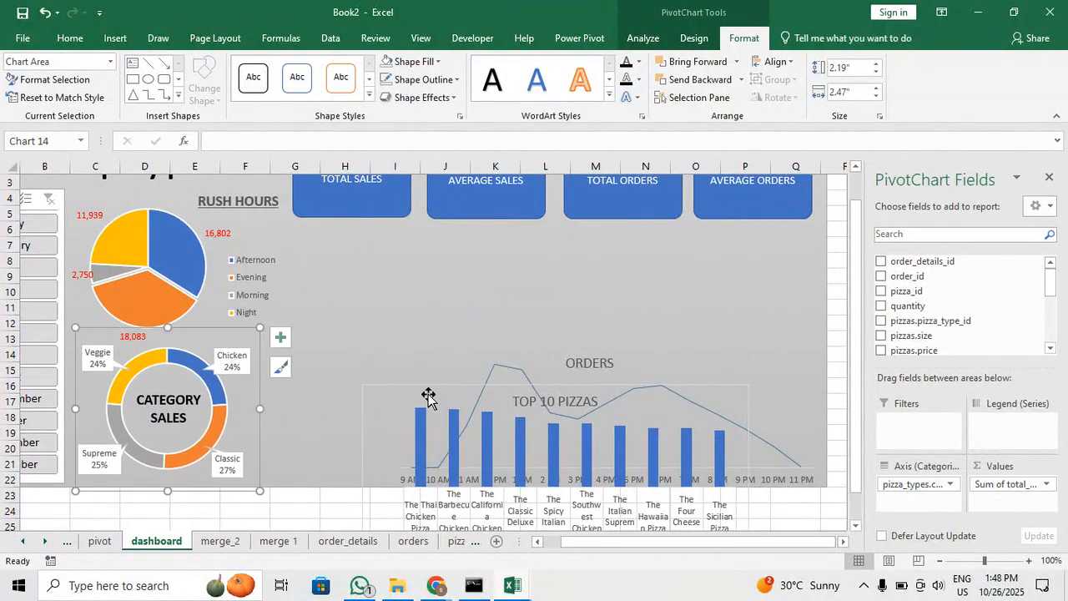
# Move the ORDERS line chart up to just below the summary cards and reduce its height from the lower edge
pyautogui.click(664, 358)
pyautogui.moveTo(365, 346); pyautogui.dragTo(371, 208)
pyautogui.moveTo(370, 389)
pyautogui.mouseDown()
pyautogui.moveTo(376, 358)
pyautogui.moveTo(377, 379)
pyautogui.mouseUp()
pyautogui.click(409, 293)
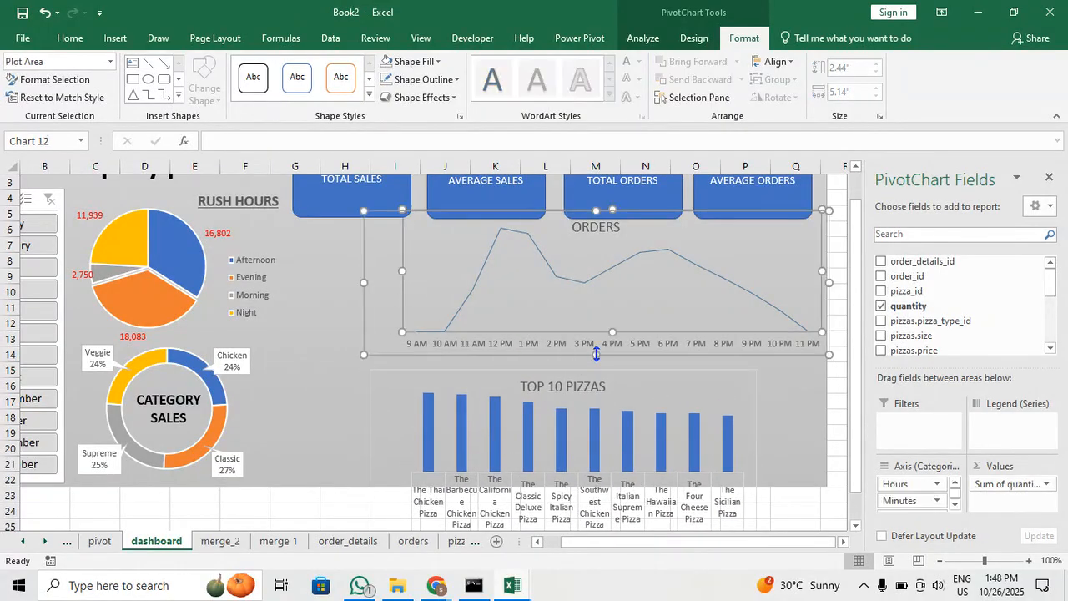
pyautogui.moveTo(597, 355); pyautogui.dragTo(597, 320)
# Fit the TOP 10 PIZZAS chart directly below ORDERS at about 5.21 inches wide and move its title to the chart's left edge
pyautogui.moveTo(383, 379); pyautogui.dragTo(460, 315)
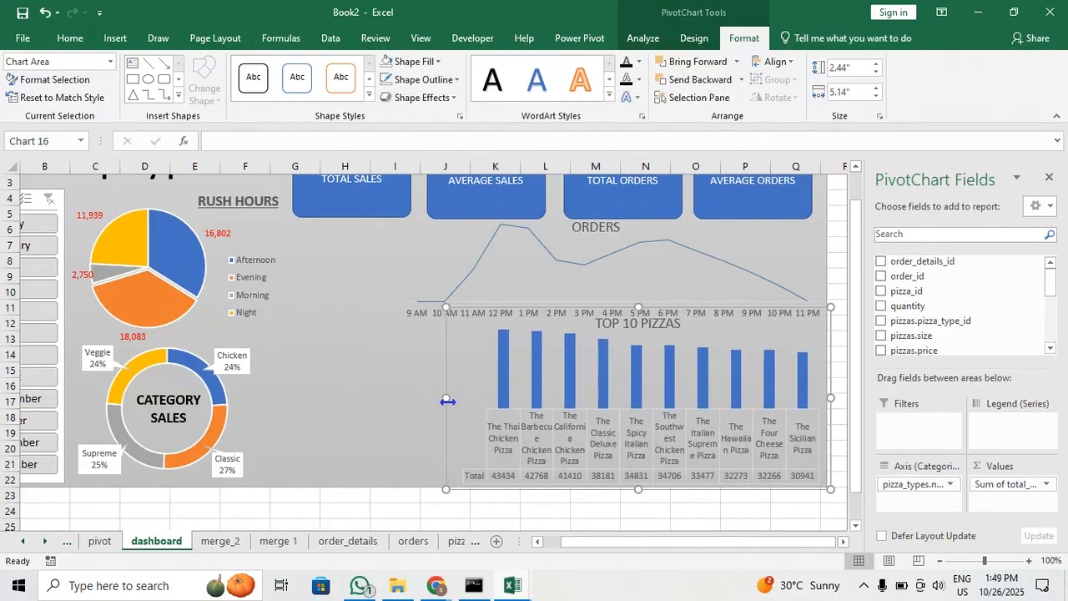
pyautogui.moveTo(448, 401); pyautogui.dragTo(441, 400)
pyautogui.click(670, 326)
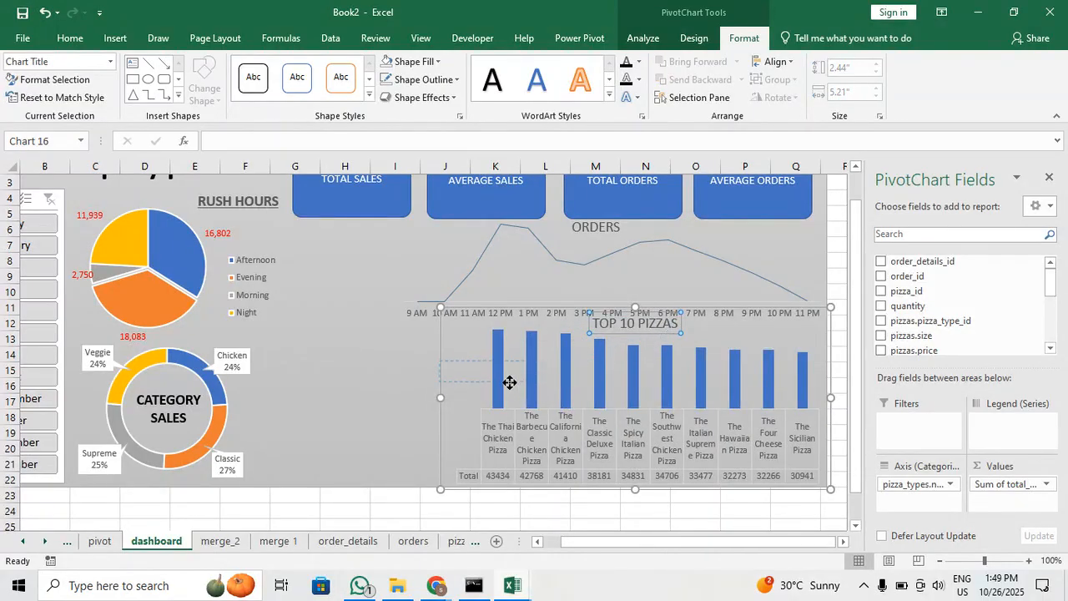
pyautogui.moveTo(509, 384); pyautogui.dragTo(510, 384)
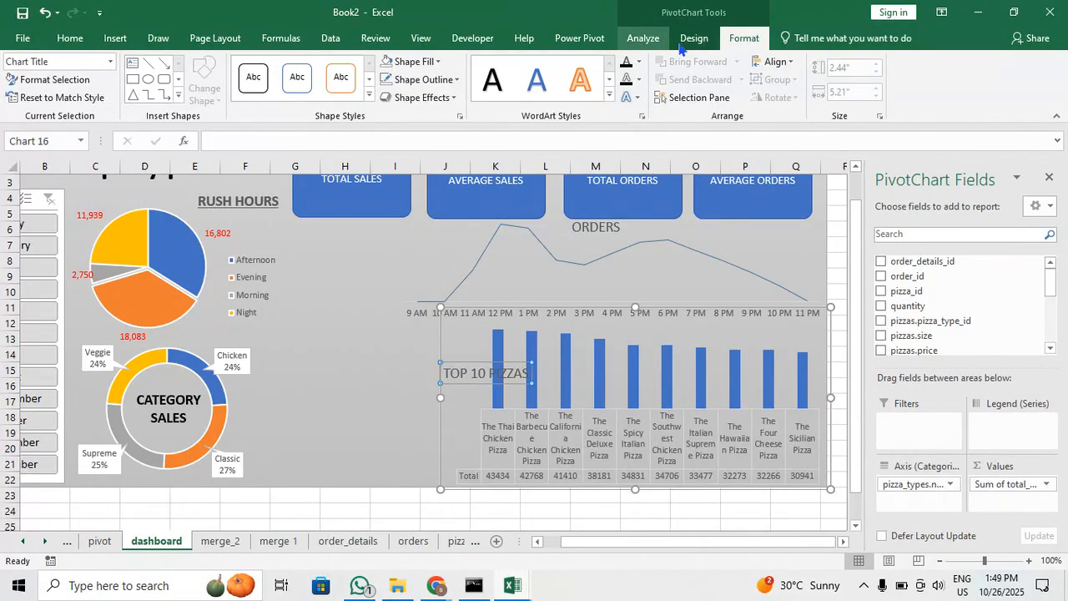
# Try the Vertical Text orientation on the TOP 10 PIZZAS chart title
pyautogui.click(776, 62)
pyautogui.click(781, 63)
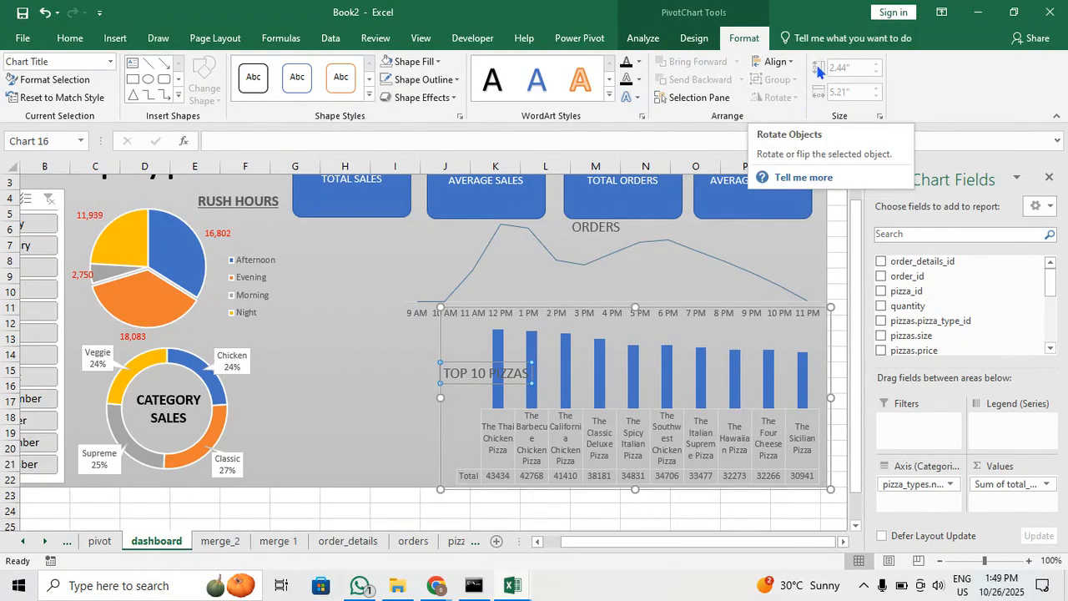
pyautogui.click(71, 42)
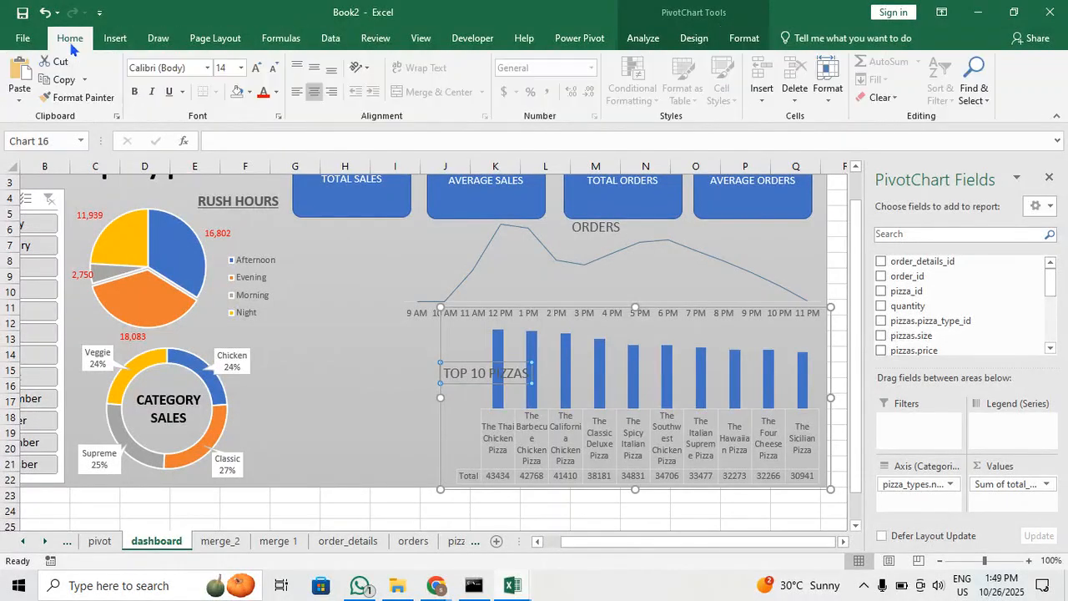
pyautogui.click(358, 67)
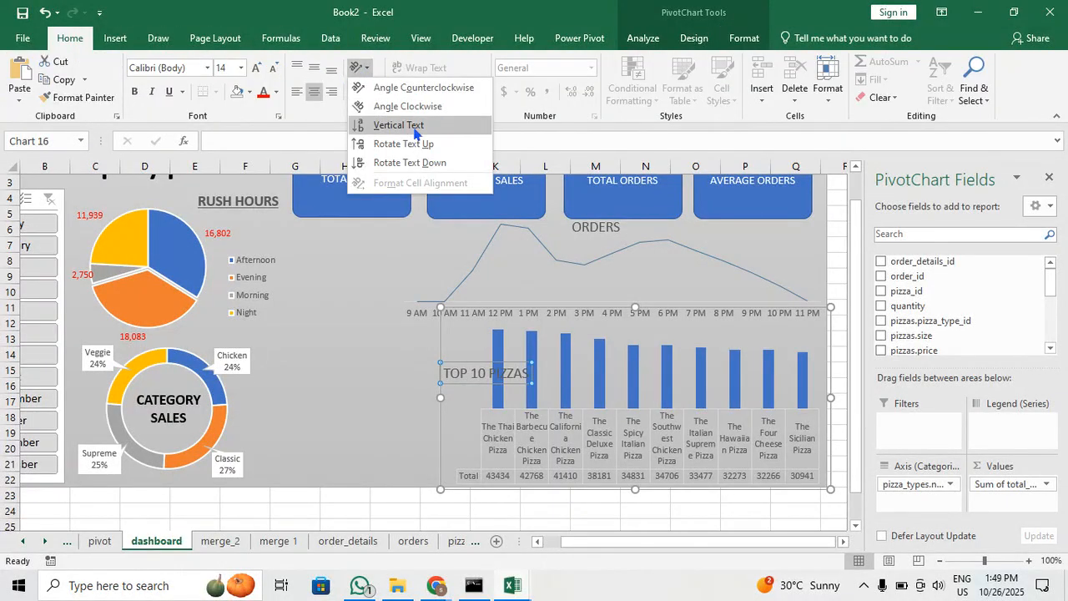
pyautogui.click(415, 129)
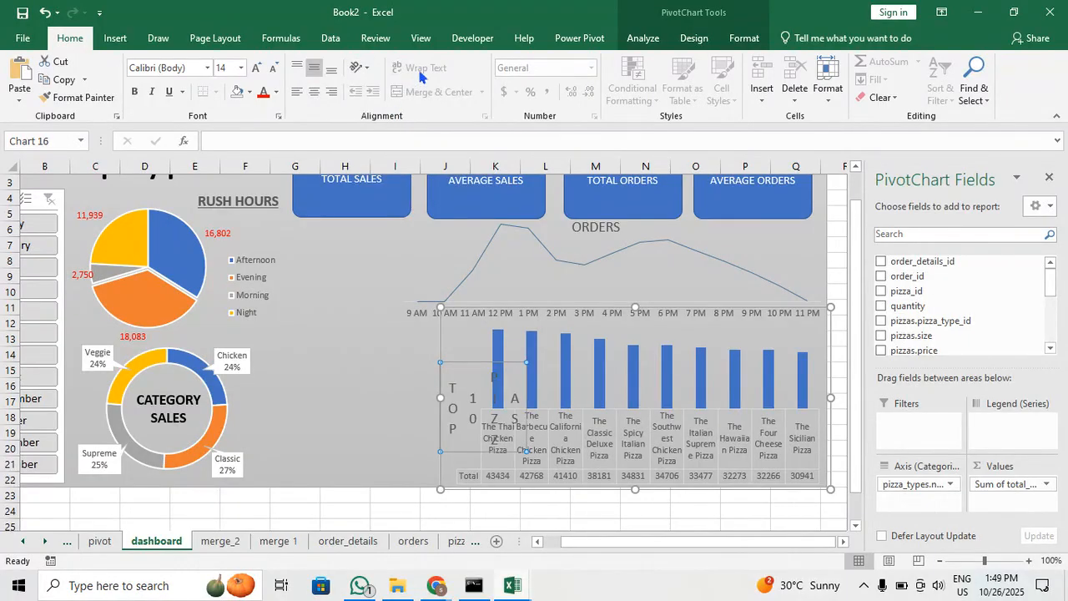
# Rotate the TOP 10 PIZZAS title text up beside the bars and widen the chart leftward to about 5.75 inches
pyautogui.click(359, 67)
pyautogui.click(415, 149)
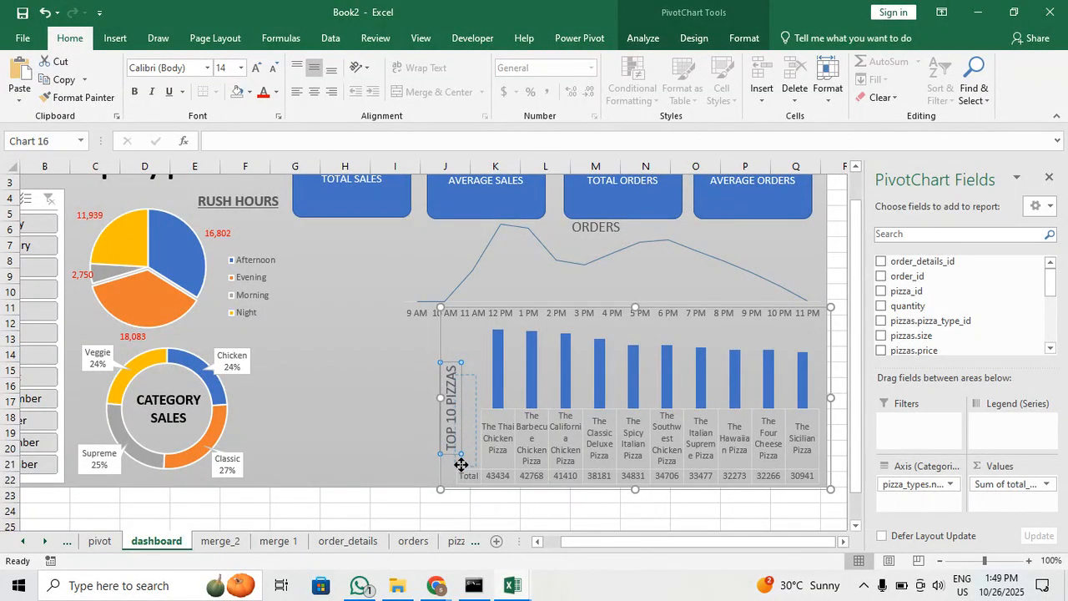
pyautogui.moveTo(461, 465); pyautogui.dragTo(464, 465)
pyautogui.moveTo(441, 396); pyautogui.dragTo(399, 397)
pyautogui.click(303, 373)
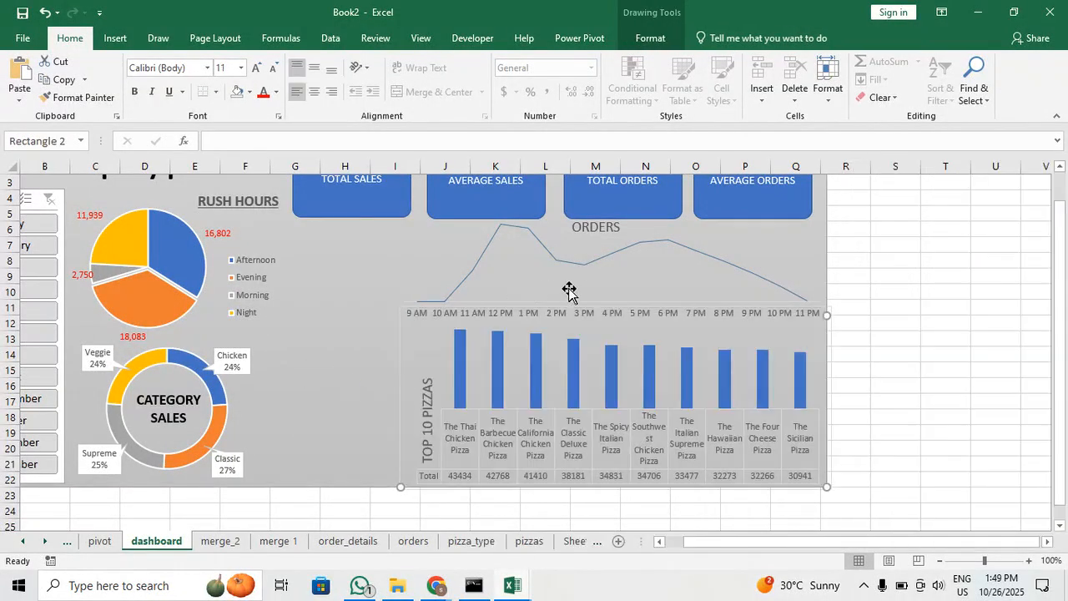
# Set the TOP 10 PIZZAS chart area to No Outline and deselect the chart
pyautogui.click(590, 285)
pyautogui.click(401, 363)
pyautogui.click(405, 363)
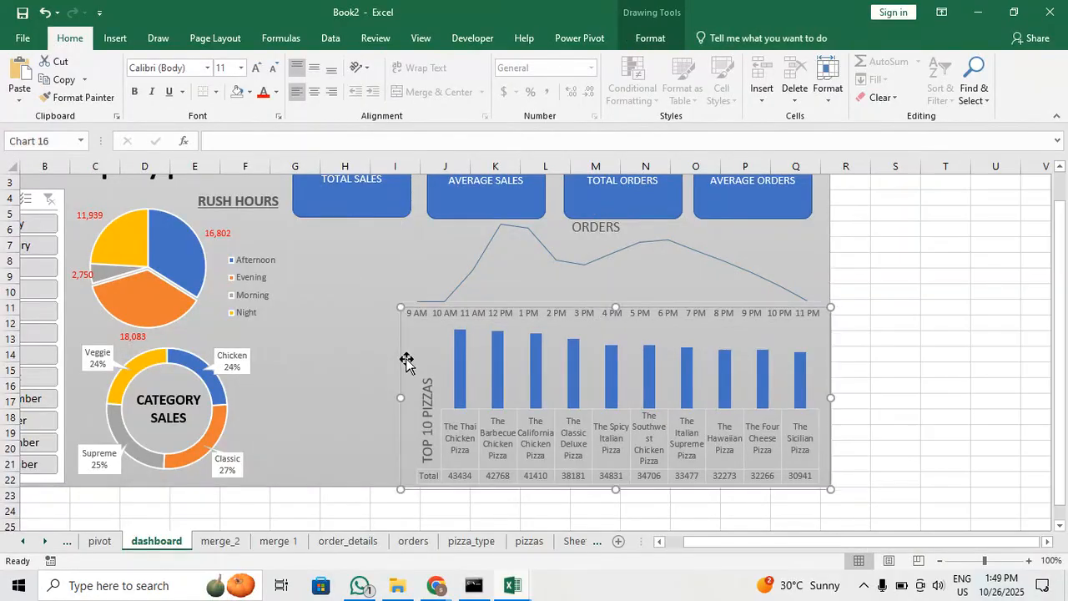
pyautogui.click(744, 37)
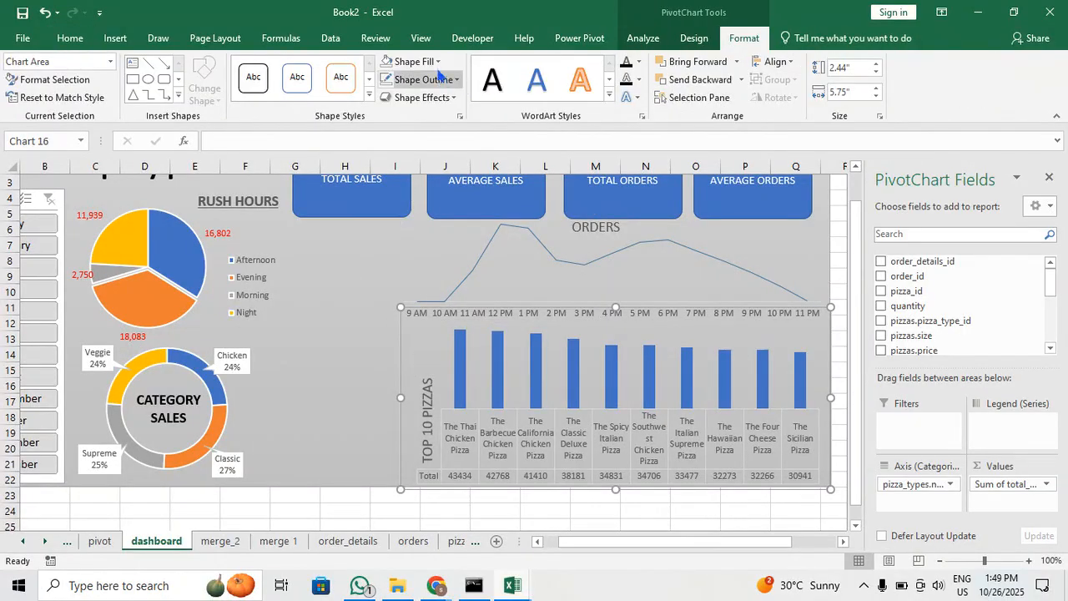
pyautogui.click(412, 61)
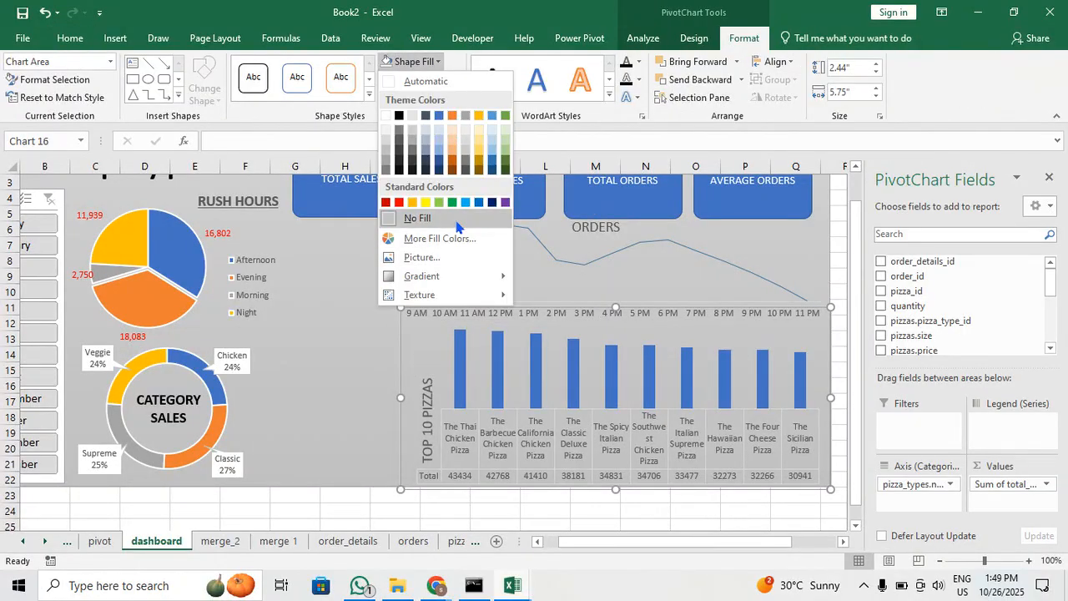
pyautogui.click(417, 79)
pyautogui.click(417, 79)
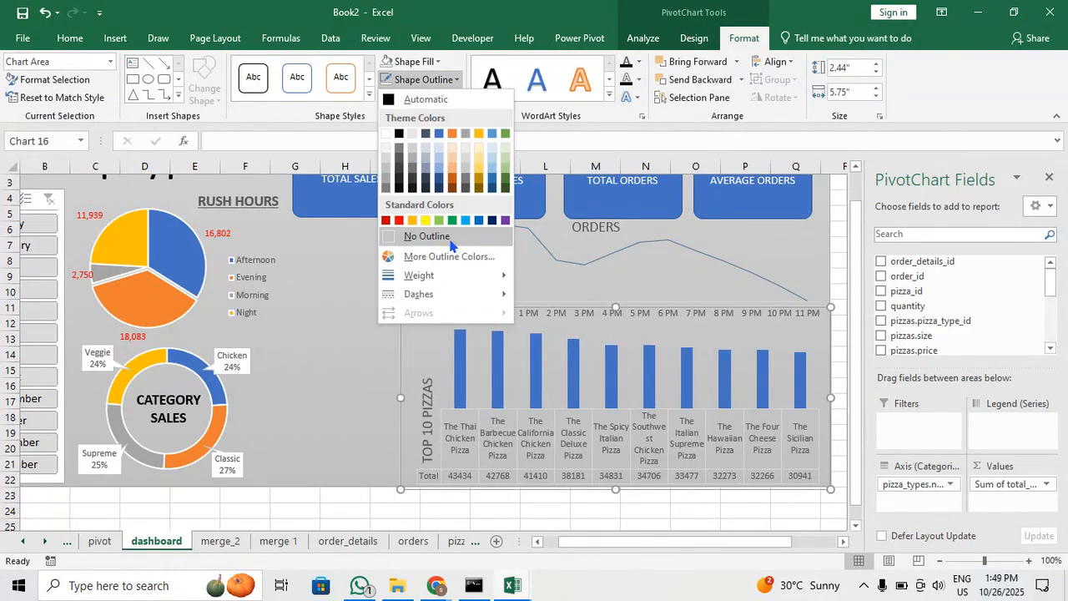
pyautogui.click(413, 236)
pyautogui.click(356, 327)
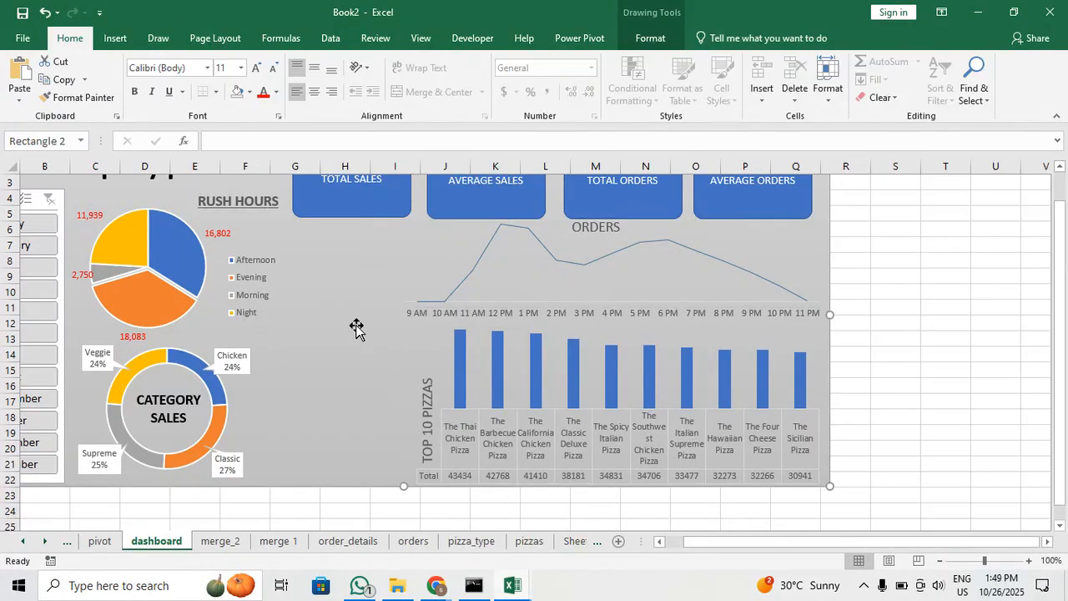
# Examine the dashboard's charts, KPI cards and month slicer to judge the layout and free space
pyautogui.keyDown('ctrl'); pyautogui.scroll(1, 618, 311); pyautogui.keyUp('ctrl')
pyautogui.scroll(2, 620, 313)
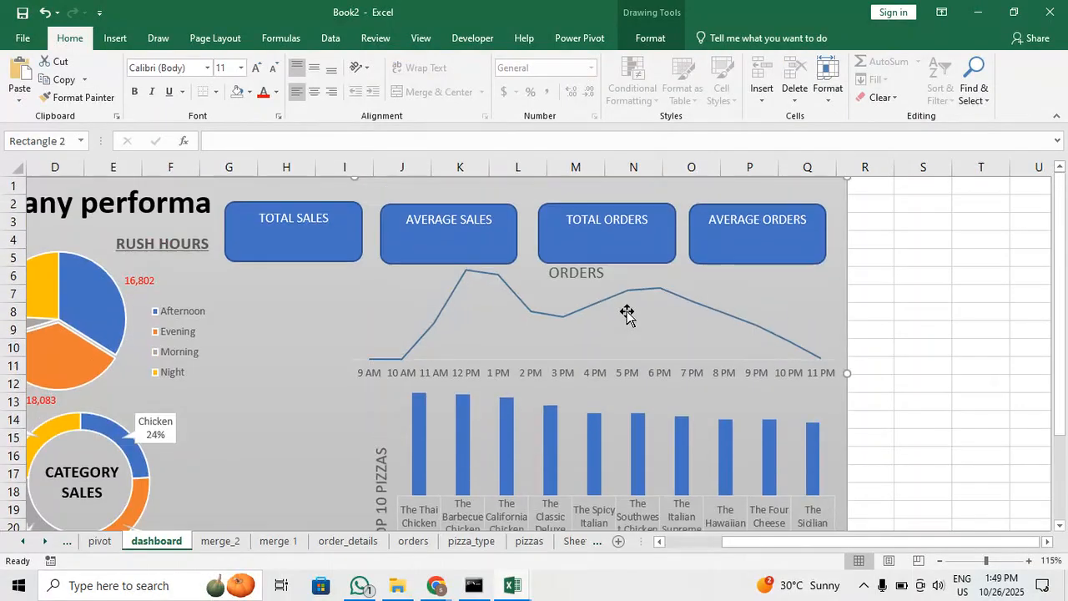
pyautogui.scroll(-3, 641, 324)
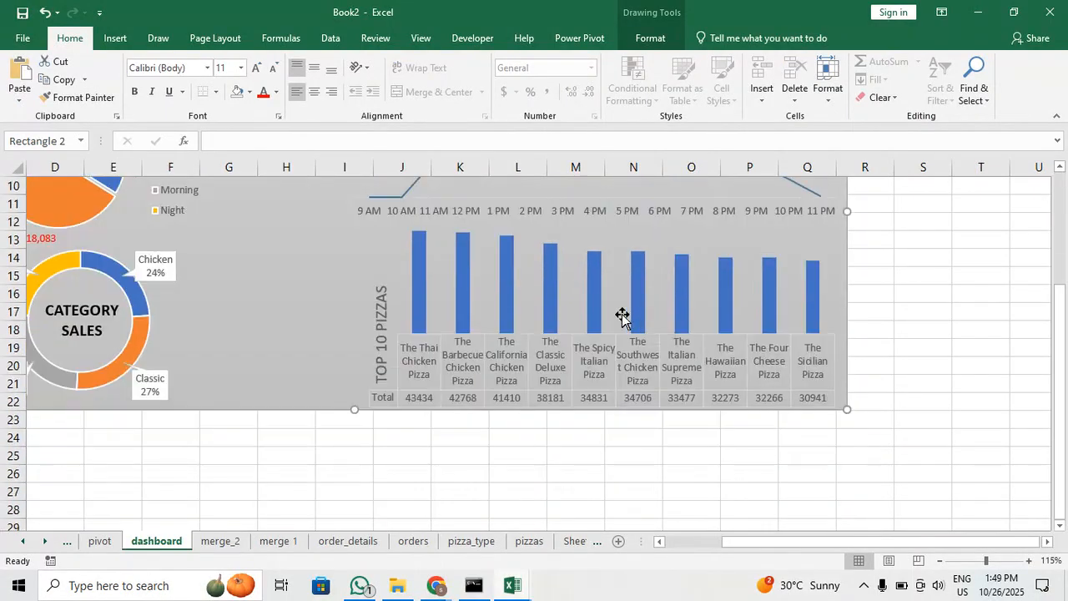
pyautogui.scroll(3, 620, 315)
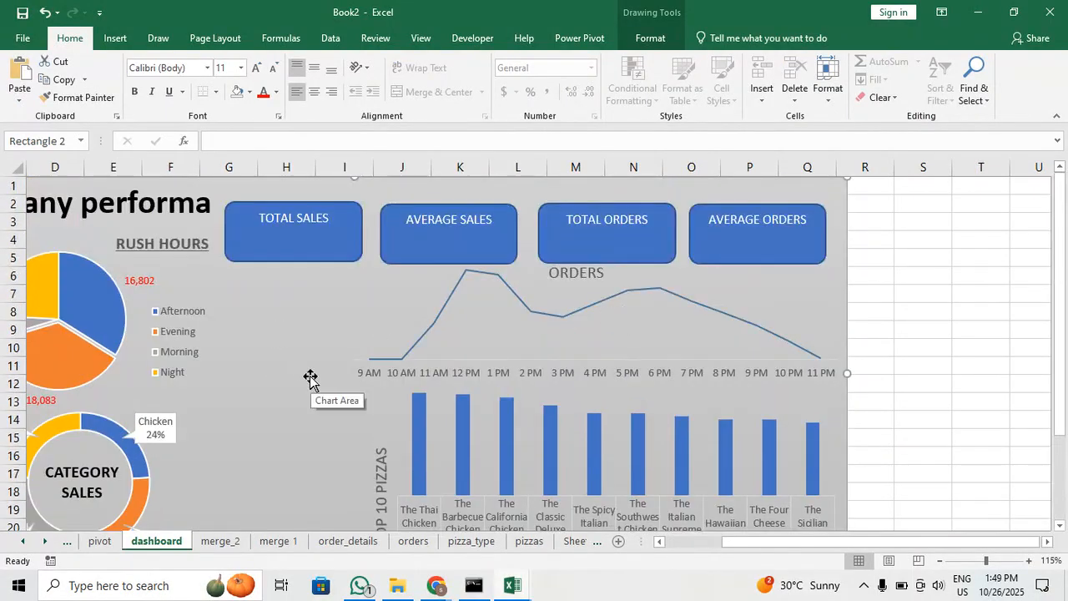
pyautogui.scroll(-1, 312, 381)
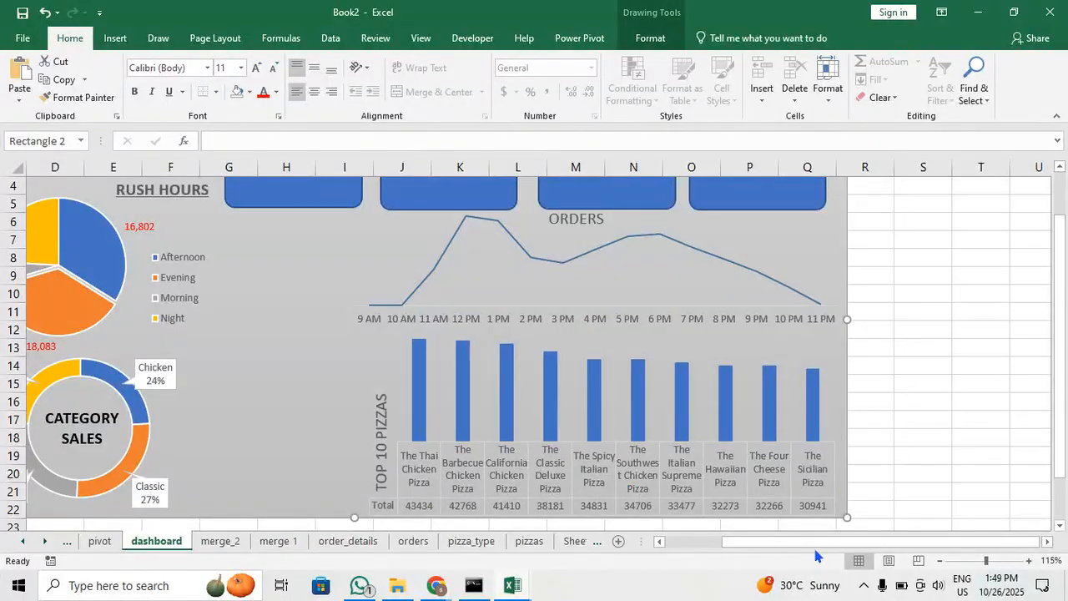
pyautogui.moveTo(813, 545); pyautogui.dragTo(752, 544)
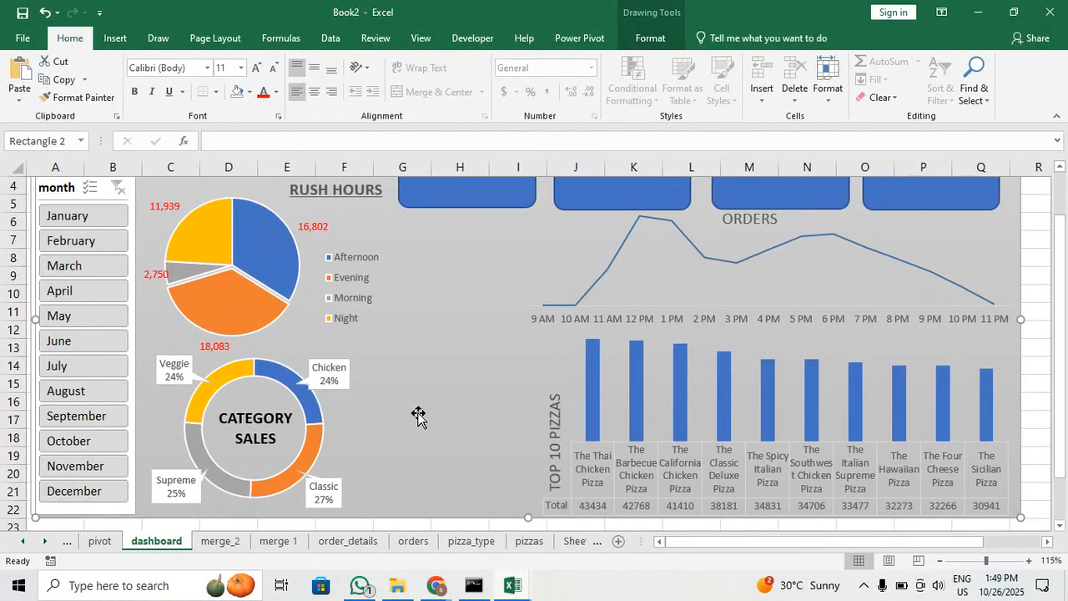
pyautogui.scroll(-1, 424, 421)
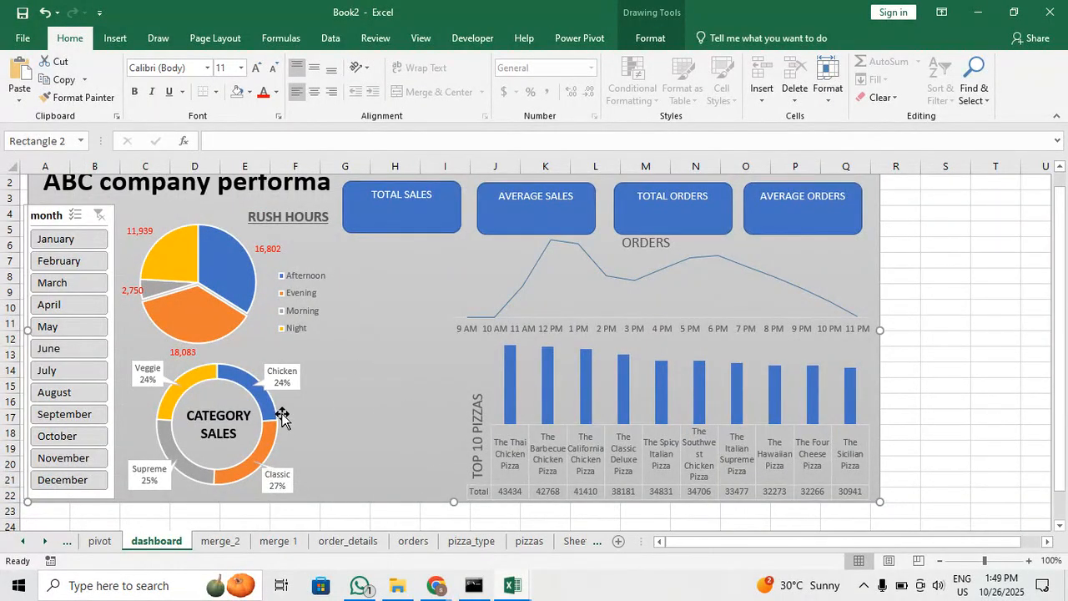
pyautogui.click(289, 415)
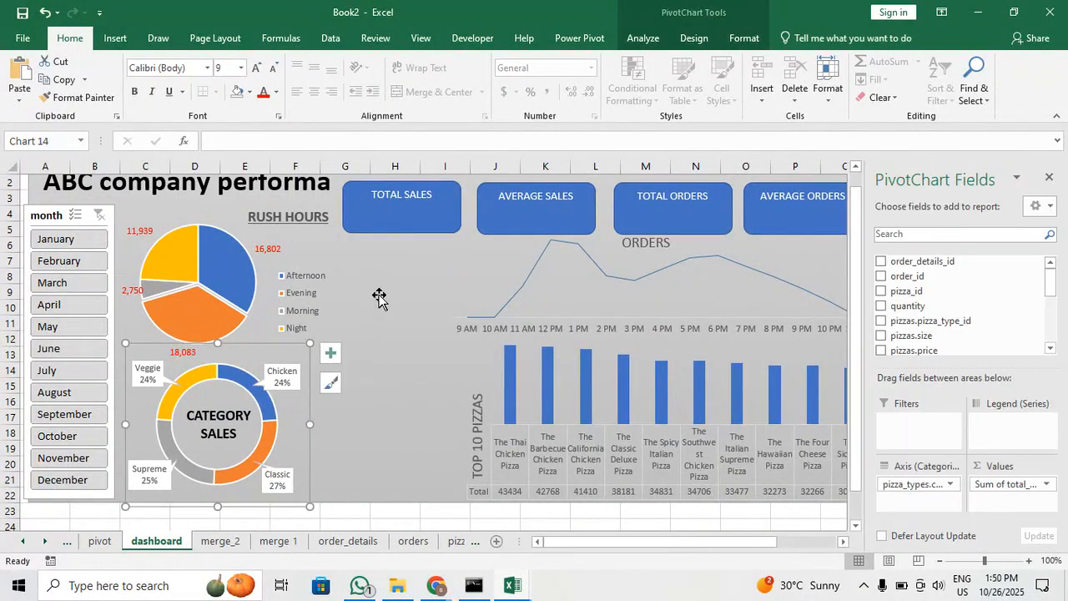
pyautogui.click(312, 386)
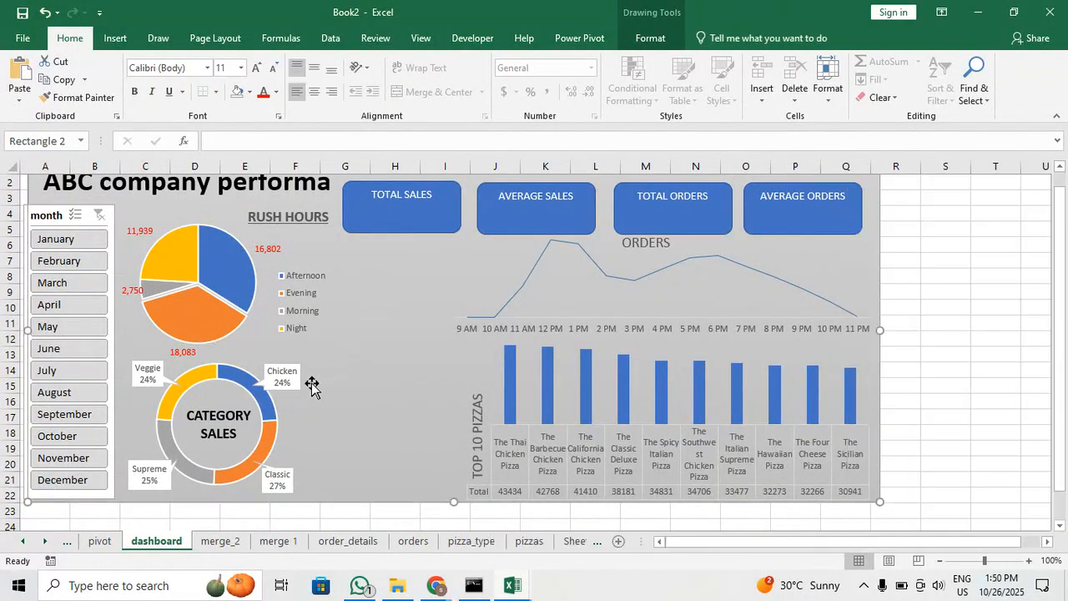
# Look through the pivot sheet's tables, select the quantity-by-size pivot table, and return to the dashboard sheet
pyautogui.click(112, 545)
pyautogui.scroll(-2, 615, 465)
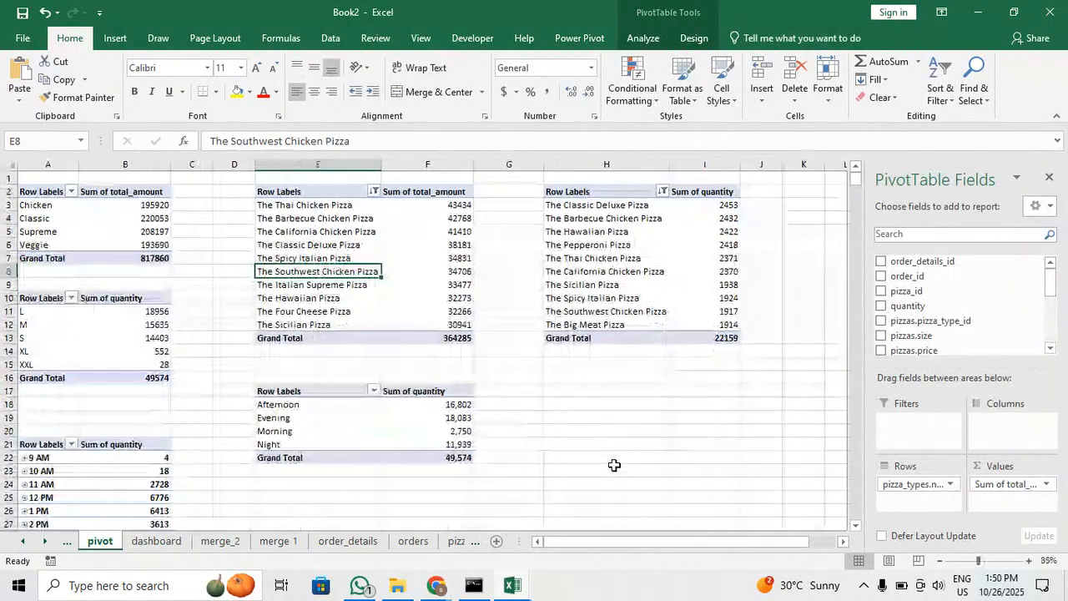
pyautogui.moveTo(511, 209); pyautogui.dragTo(580, 273)
pyautogui.click(89, 305)
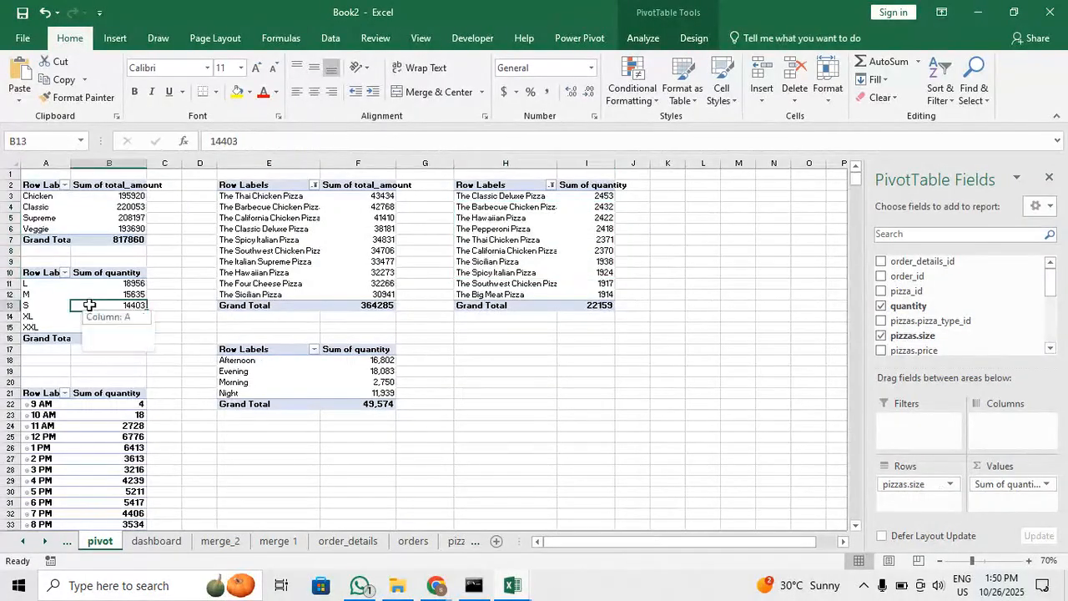
pyautogui.click(157, 541)
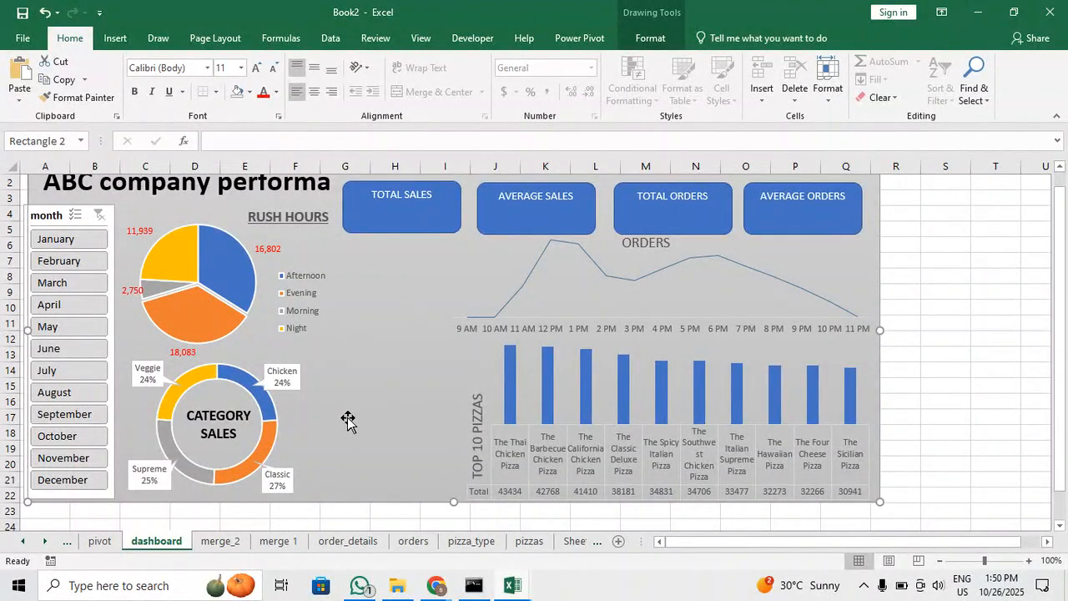
# Shrink the RUSH HOURS pie chart slightly and deselect it
pyautogui.click(254, 348)
pyautogui.click(290, 327)
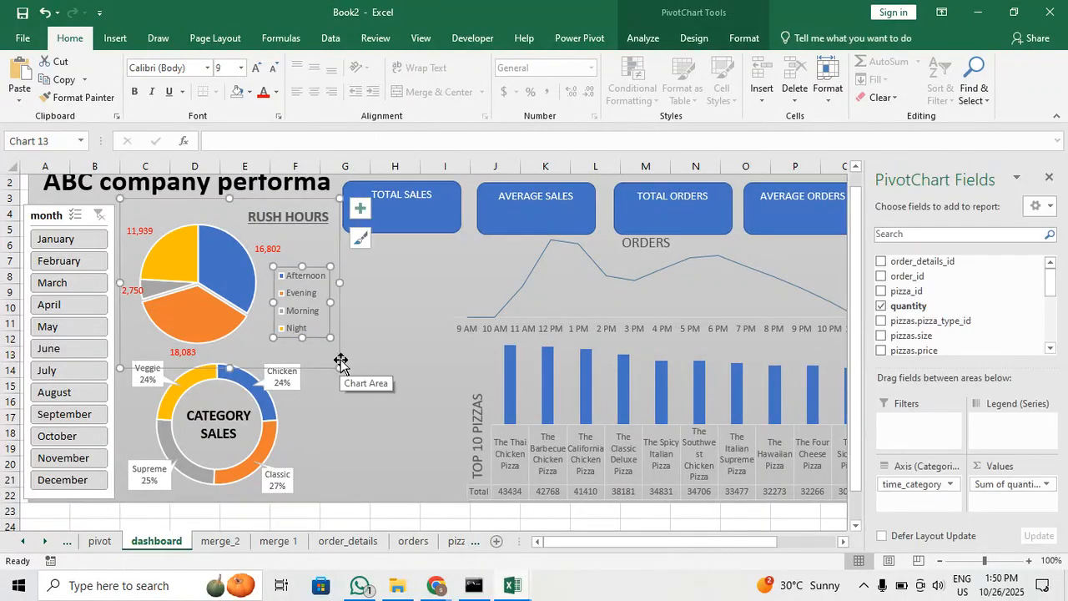
pyautogui.moveTo(341, 366); pyautogui.dragTo(323, 351)
pyautogui.click(327, 424)
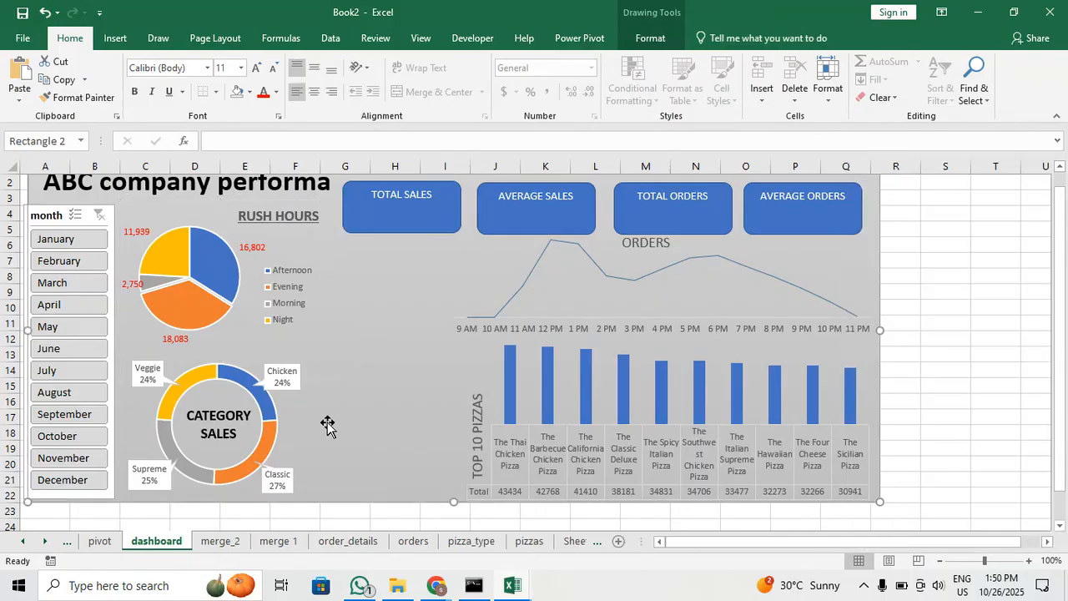
# Shrink the CATEGORY SALES doughnut chart, place it beside the RUSH HOURS pie, and widen its Chicken label to fit the word on one line
pyautogui.click(311, 424)
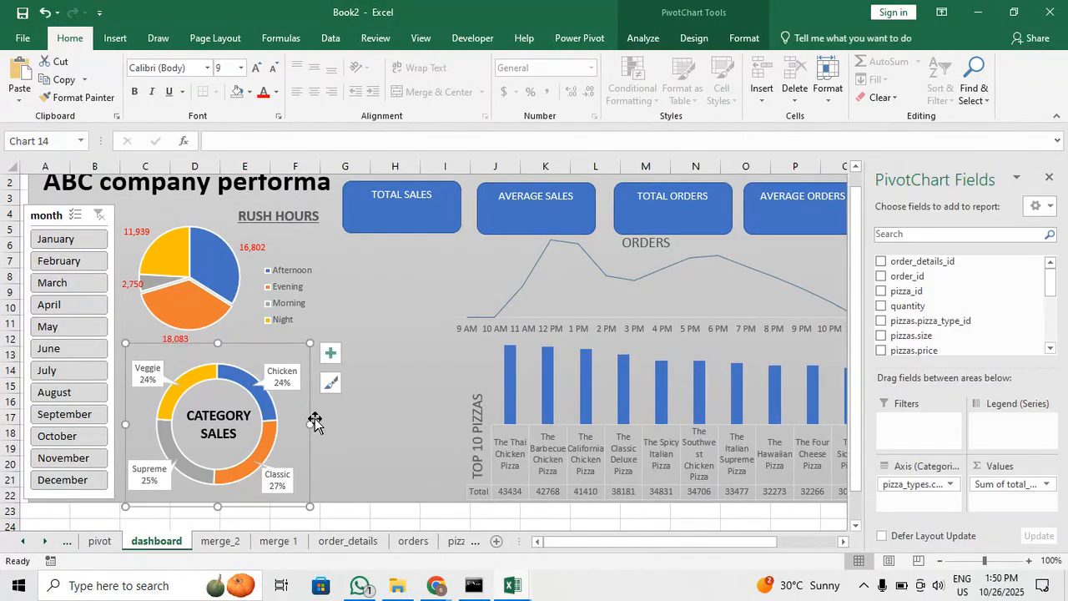
pyautogui.moveTo(311, 506)
pyautogui.mouseDown()
pyautogui.moveTo(296, 454)
pyautogui.moveTo(445, 364)
pyautogui.moveTo(459, 345)
pyautogui.moveTo(451, 325)
pyautogui.moveTo(476, 336)
pyautogui.moveTo(464, 330)
pyautogui.mouseUp()
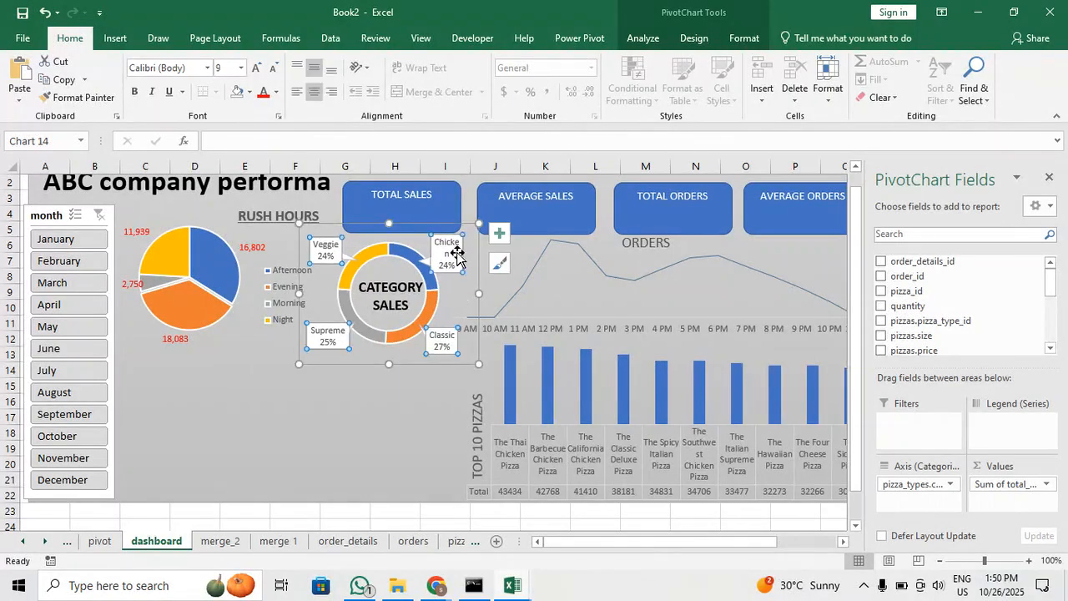
pyautogui.click(463, 268)
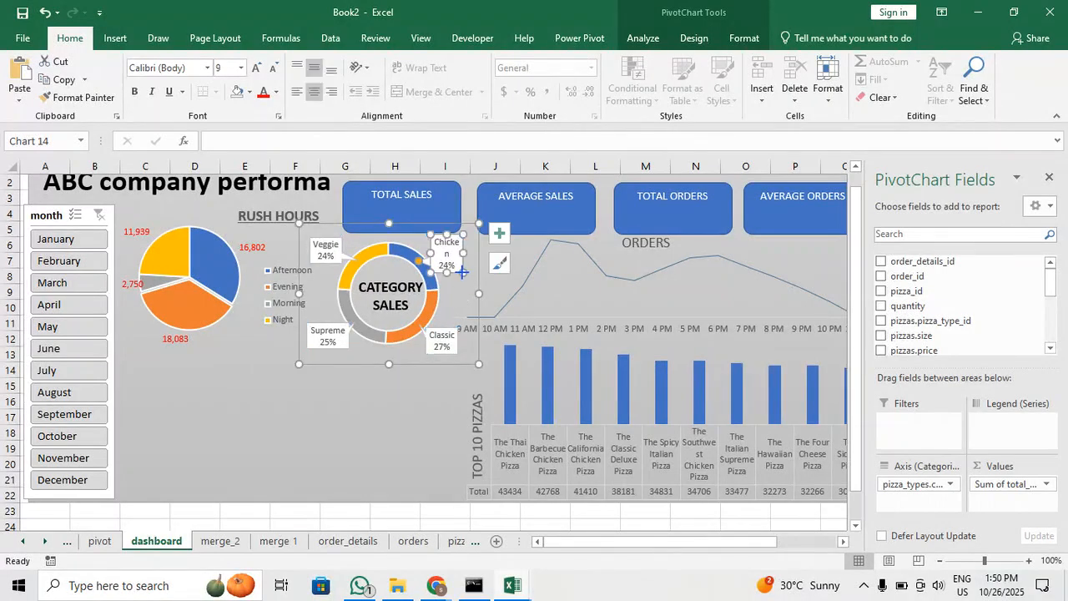
pyautogui.moveTo(462, 271); pyautogui.dragTo(470, 272)
pyautogui.moveTo(407, 354); pyautogui.dragTo(429, 346)
pyautogui.click(436, 339)
pyautogui.click(436, 339)
pyautogui.click(395, 389)
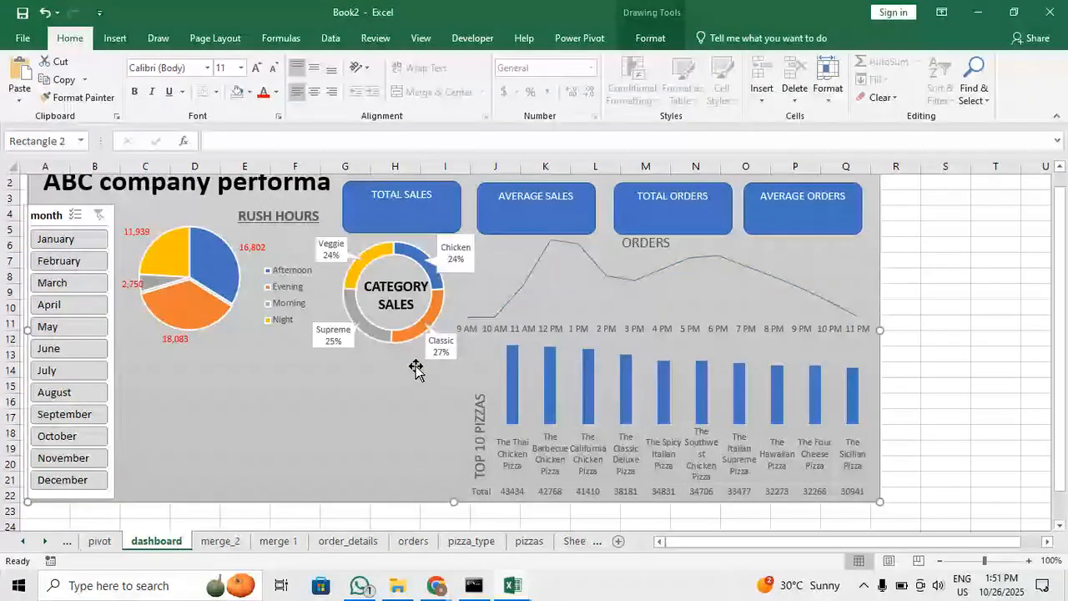
# Nudge the dashboard's grey background rectangle leftward to the edge of column A and deselect it
pyautogui.scroll(-7, 415, 359)
pyautogui.scroll(7, 416, 368)
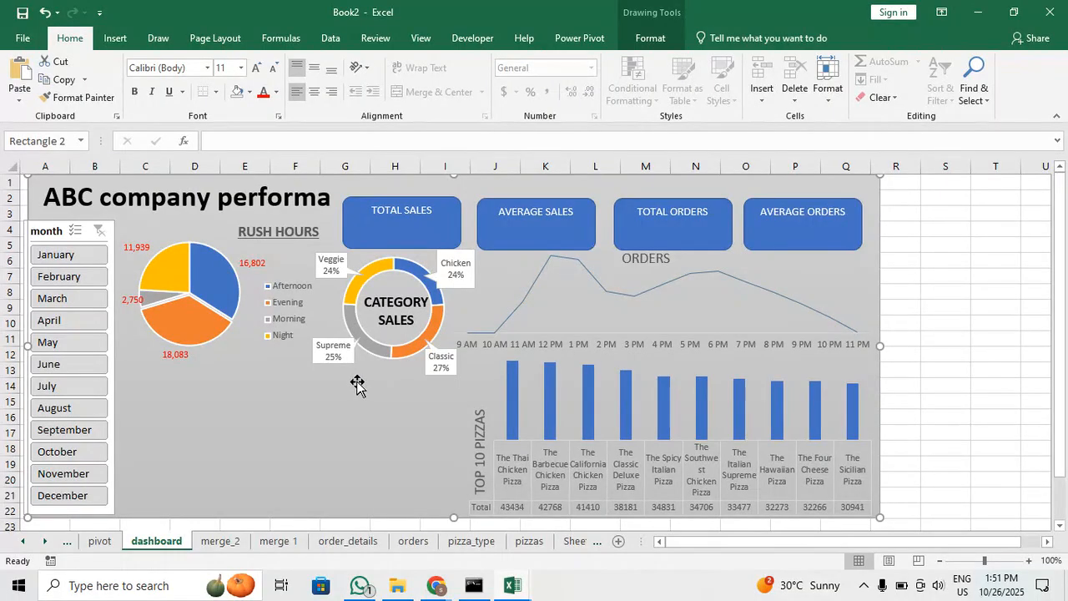
pyautogui.click(481, 263)
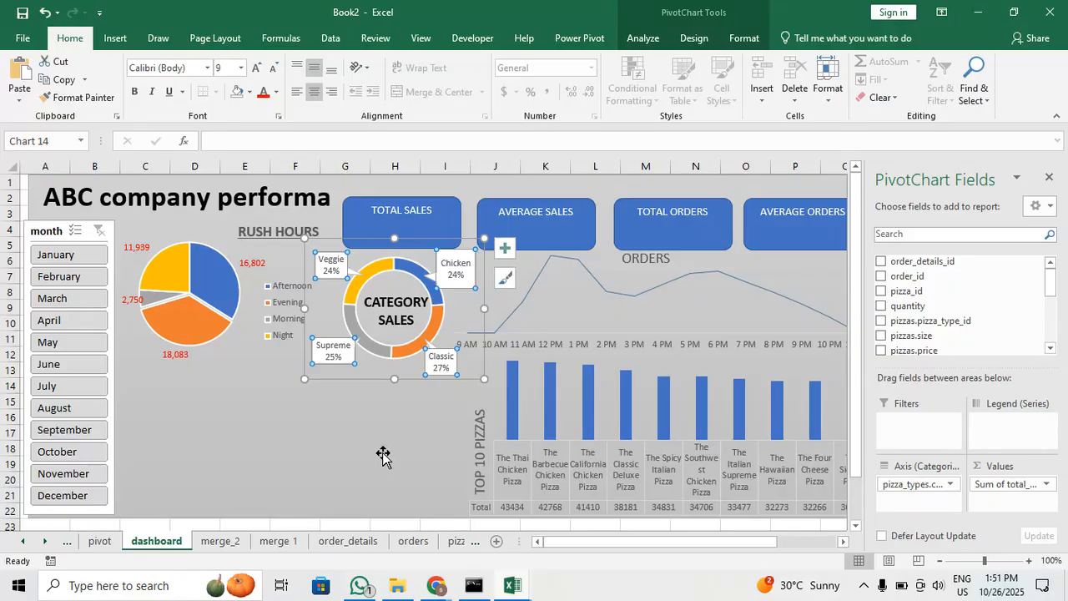
pyautogui.click(368, 406)
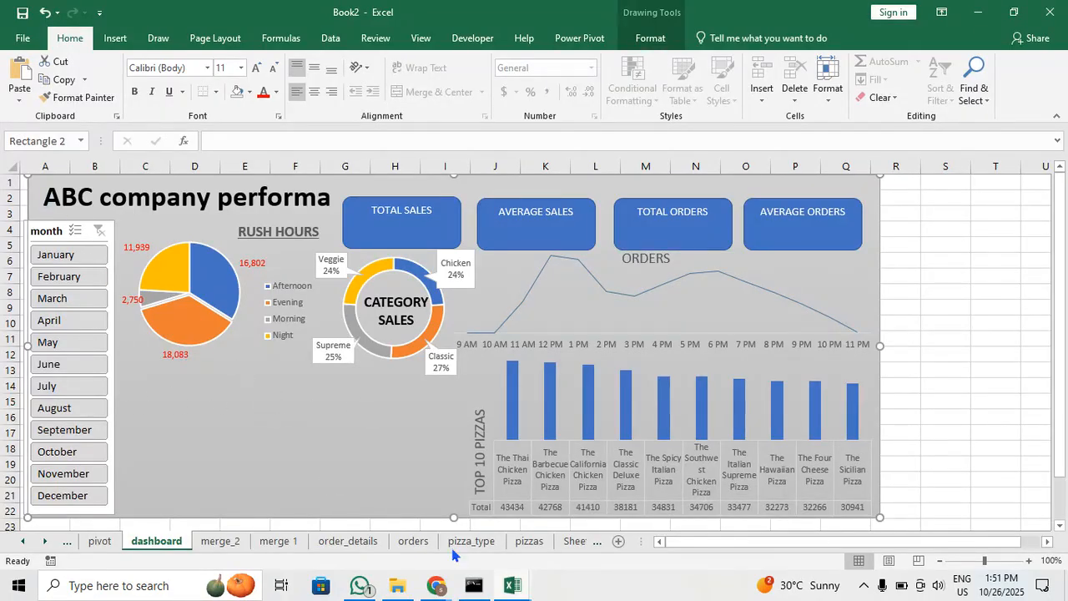
pyautogui.moveTo(345, 496); pyautogui.dragTo(344, 498)
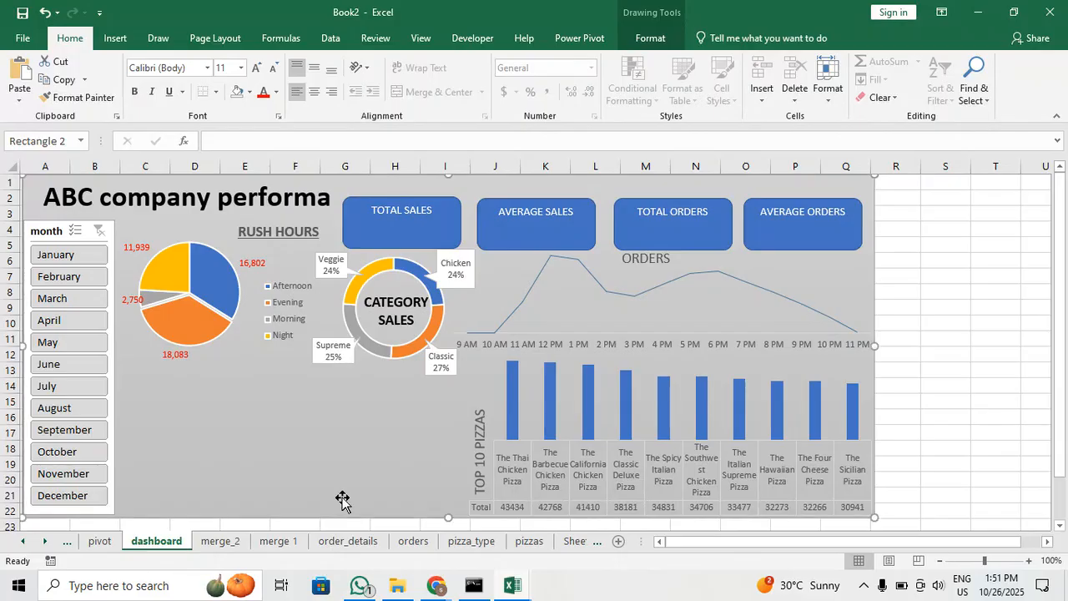
pyautogui.click(364, 523)
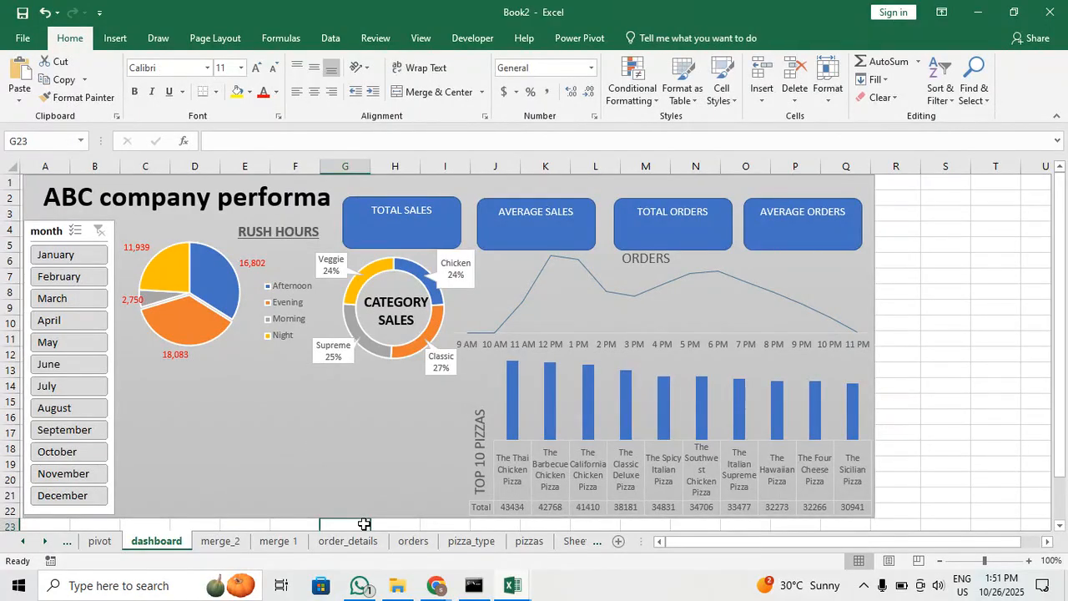
# Insert a clustered column pivot chart from the quantity-by-size pivot table and hide all its field buttons
pyautogui.click(115, 542)
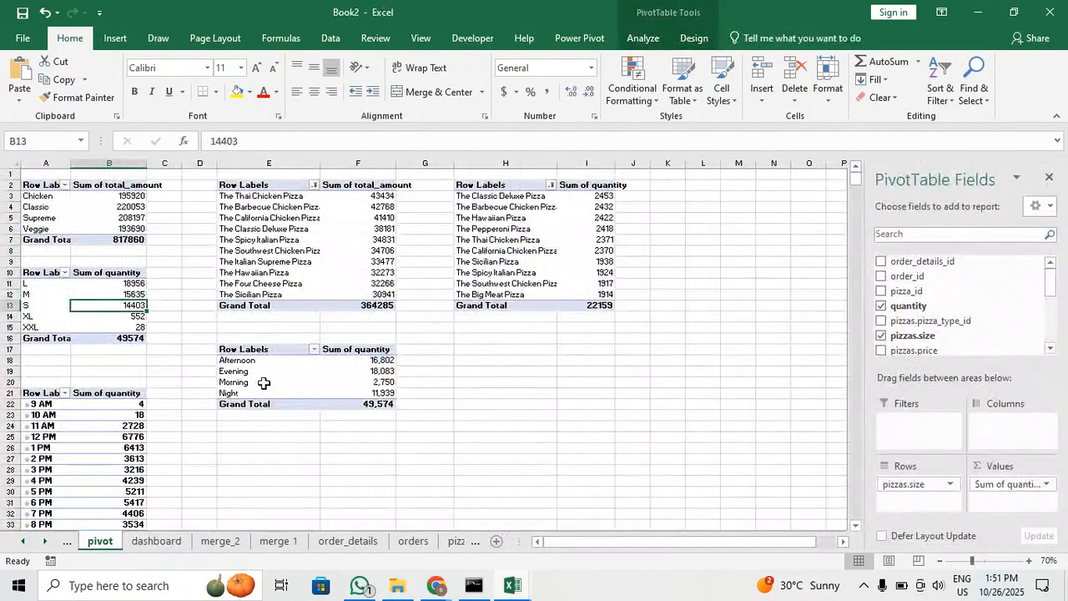
pyautogui.click(116, 38)
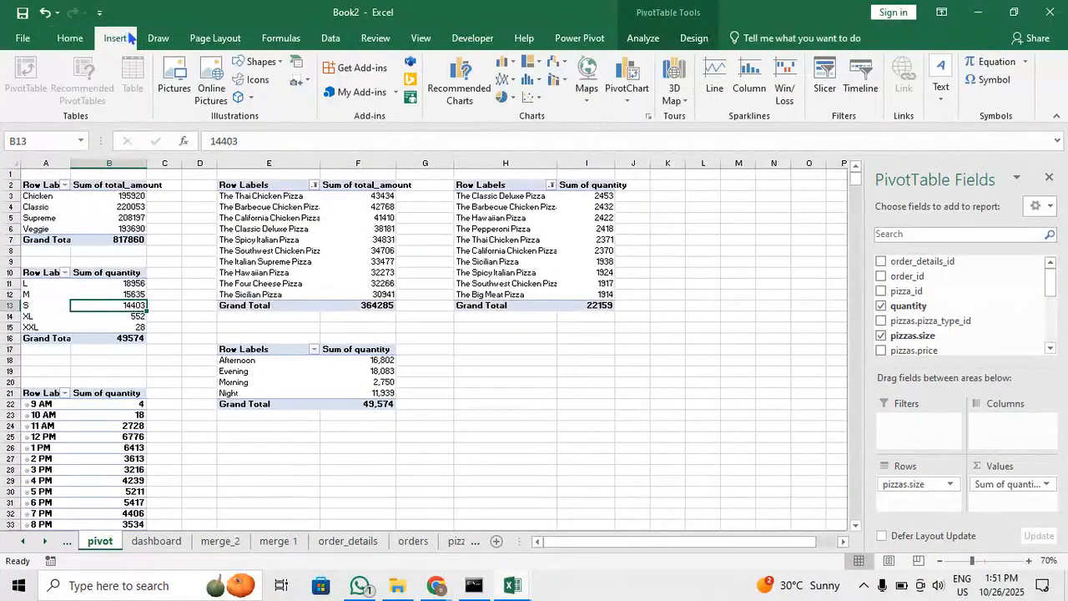
pyautogui.click(505, 62)
pyautogui.click(515, 114)
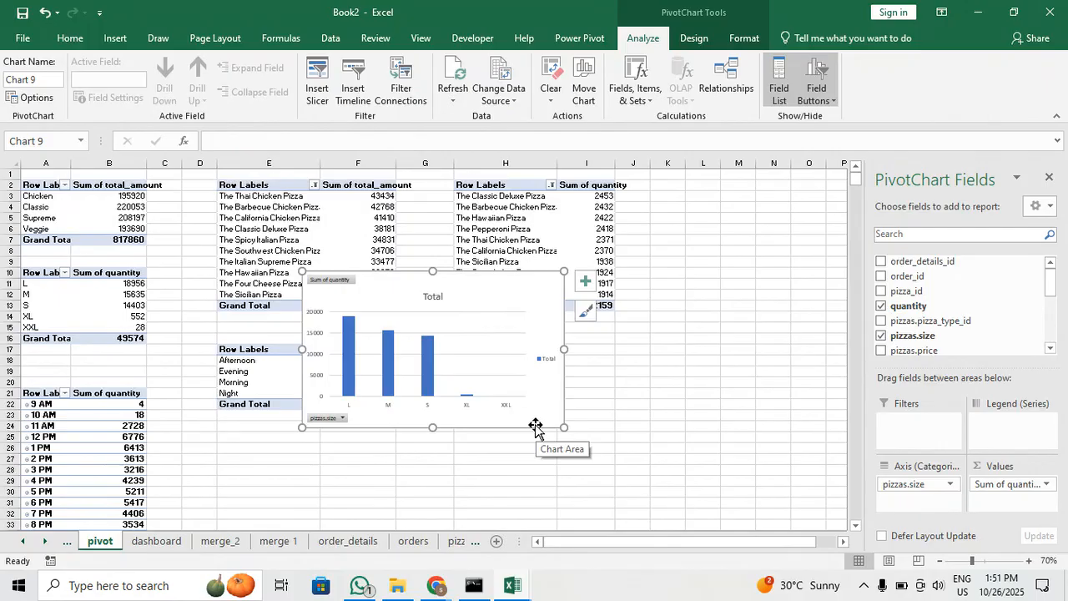
pyautogui.rightClick(338, 285)
pyautogui.click(435, 447)
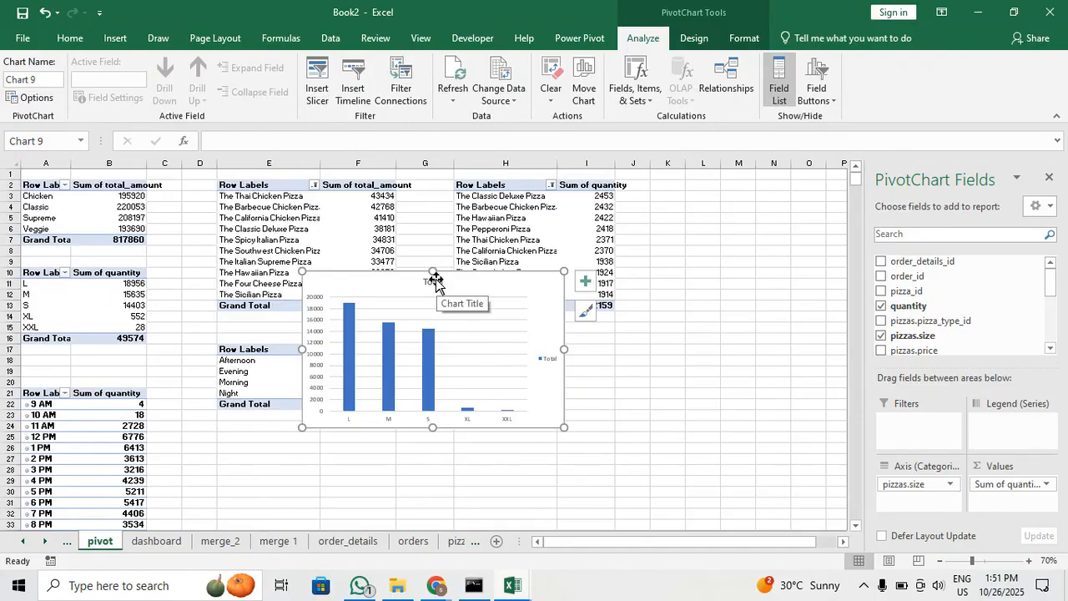
# Transfer the pizza size chart to the dashboard sheet, shrink it, and position it in the empty area below RUSH HOURS
pyautogui.press('Delete')
pyautogui.click(156, 541)
pyautogui.click(222, 413)
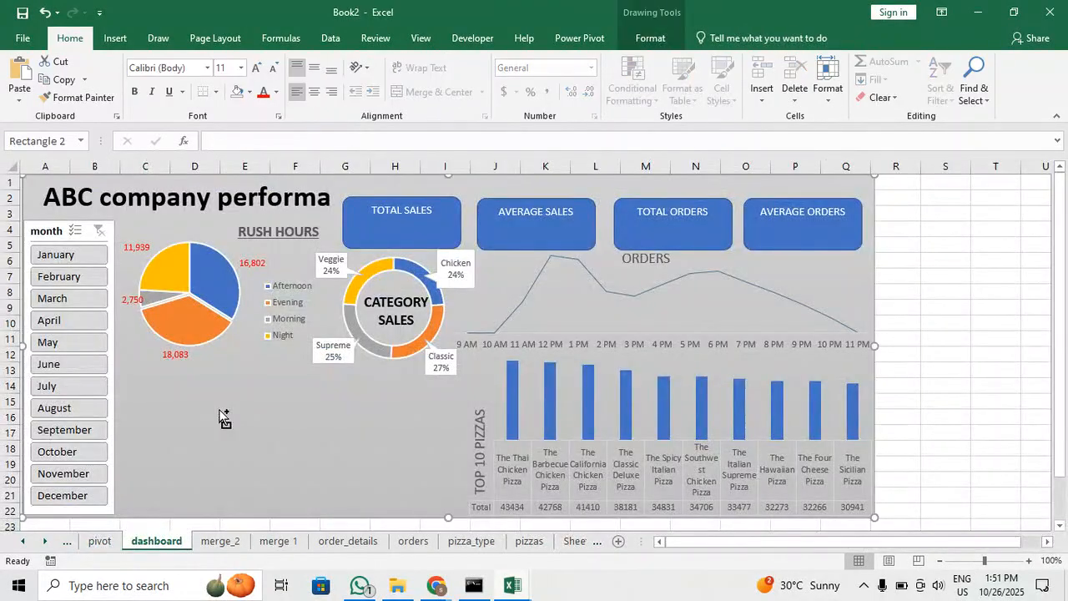
pyautogui.hotkey('ctrl', 'v')
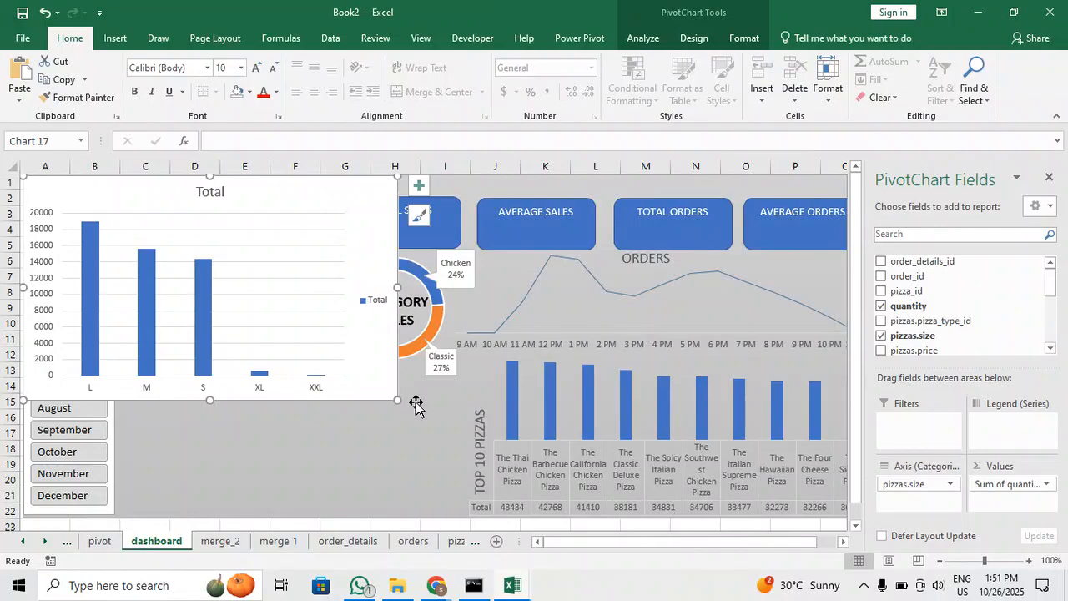
pyautogui.moveTo(397, 399); pyautogui.dragTo(298, 310)
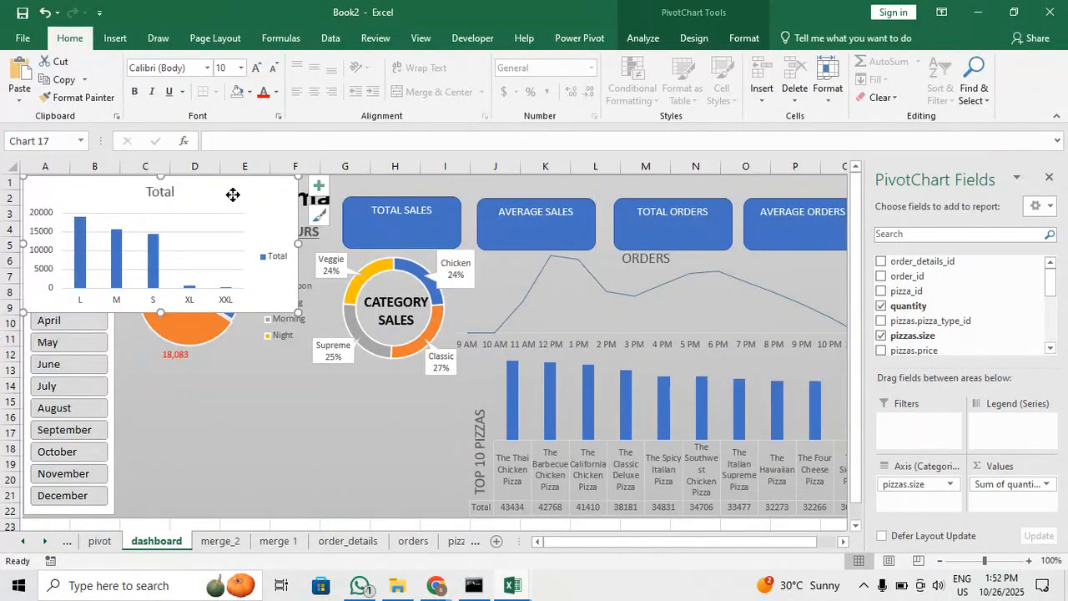
pyautogui.moveTo(232, 194); pyautogui.dragTo(334, 386)
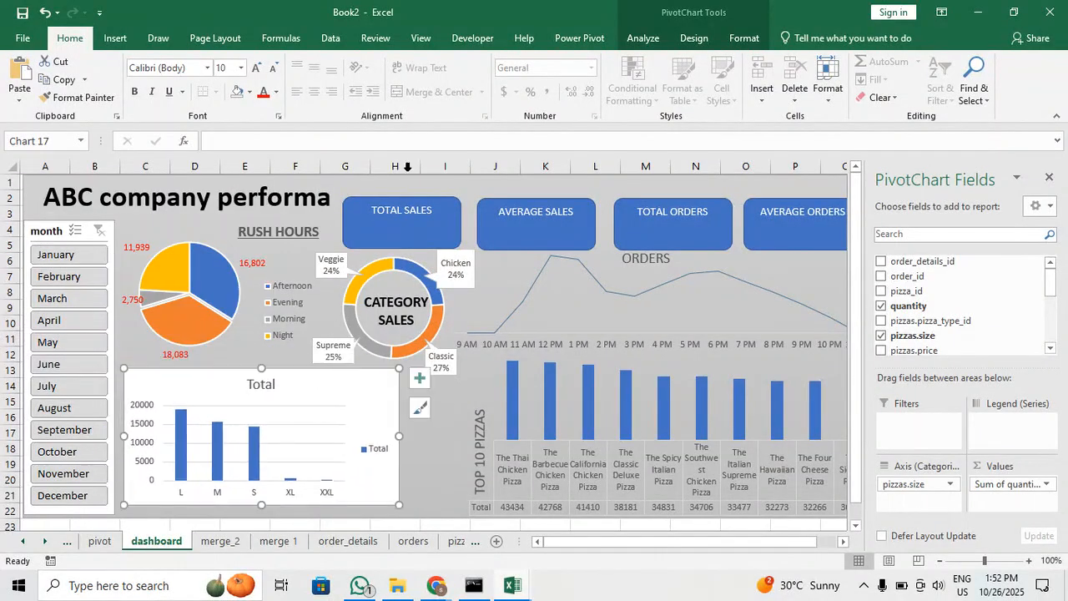
# Change the pizza size chart to the Line type and widen it rightward toward the TOP 10 PIZZAS chart
pyautogui.click(655, 41)
pyautogui.click(692, 39)
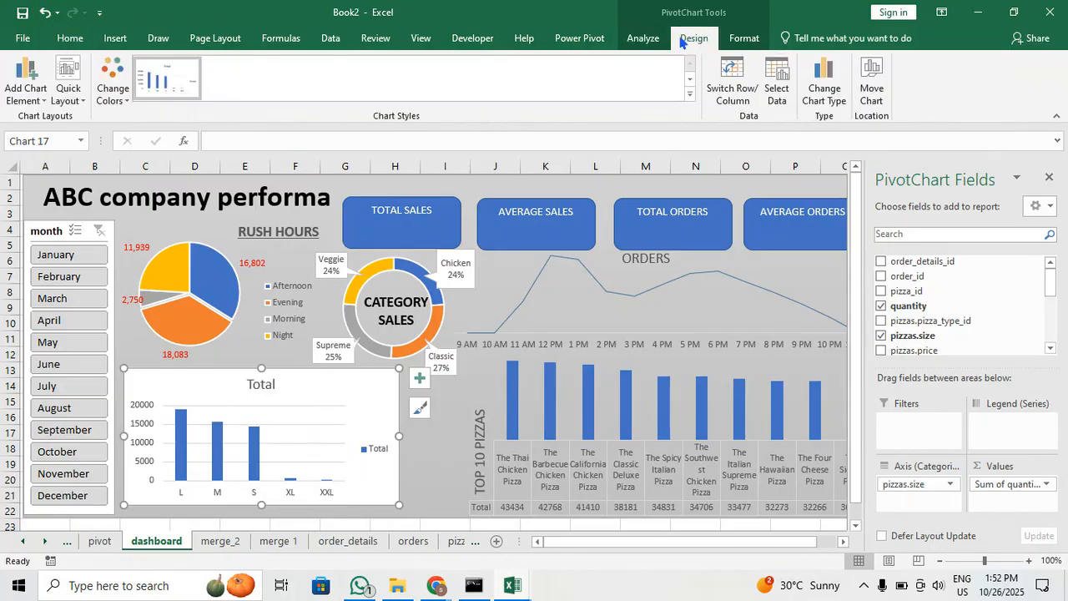
pyautogui.click(823, 90)
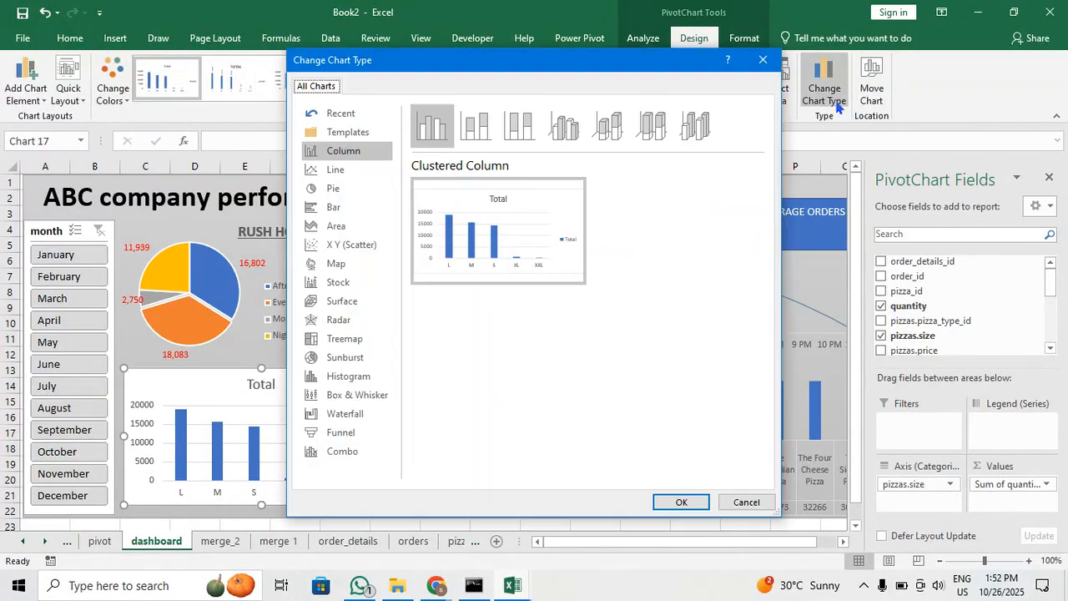
pyautogui.click(360, 174)
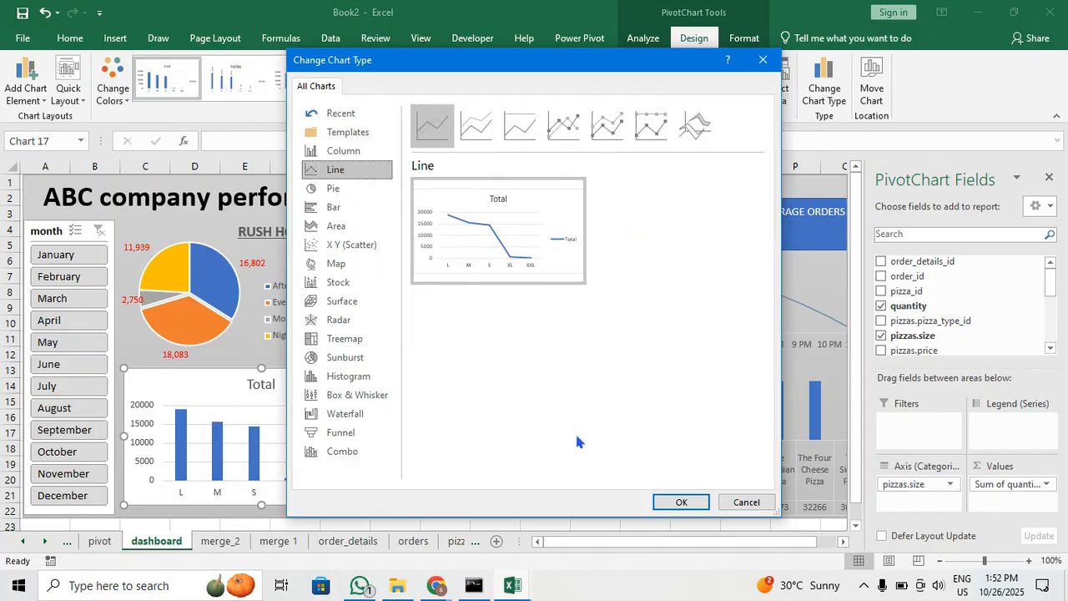
pyautogui.click(680, 502)
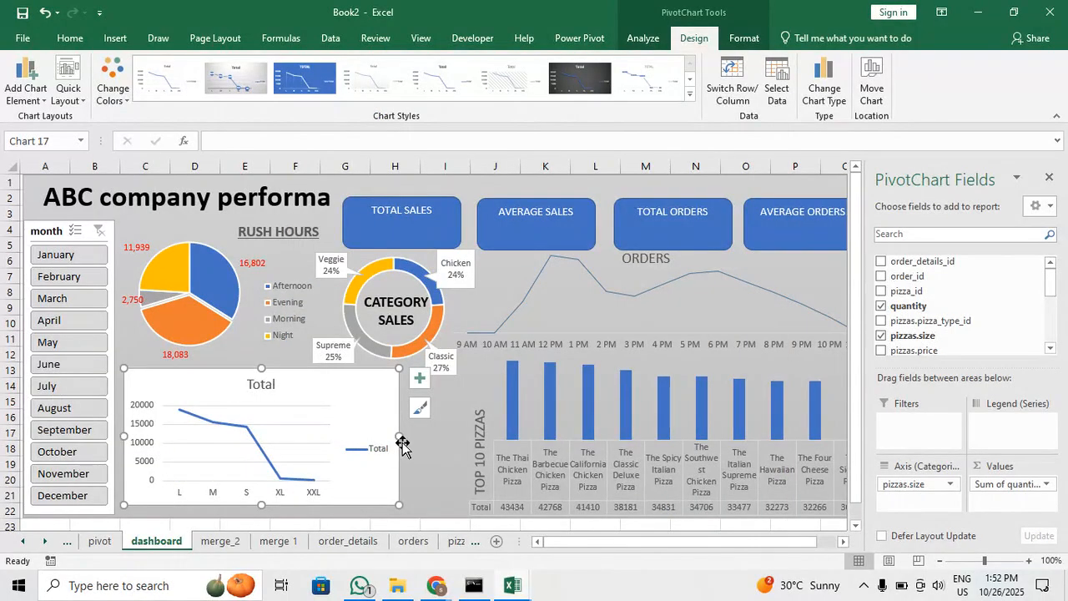
pyautogui.moveTo(399, 436); pyautogui.dragTo(438, 435)
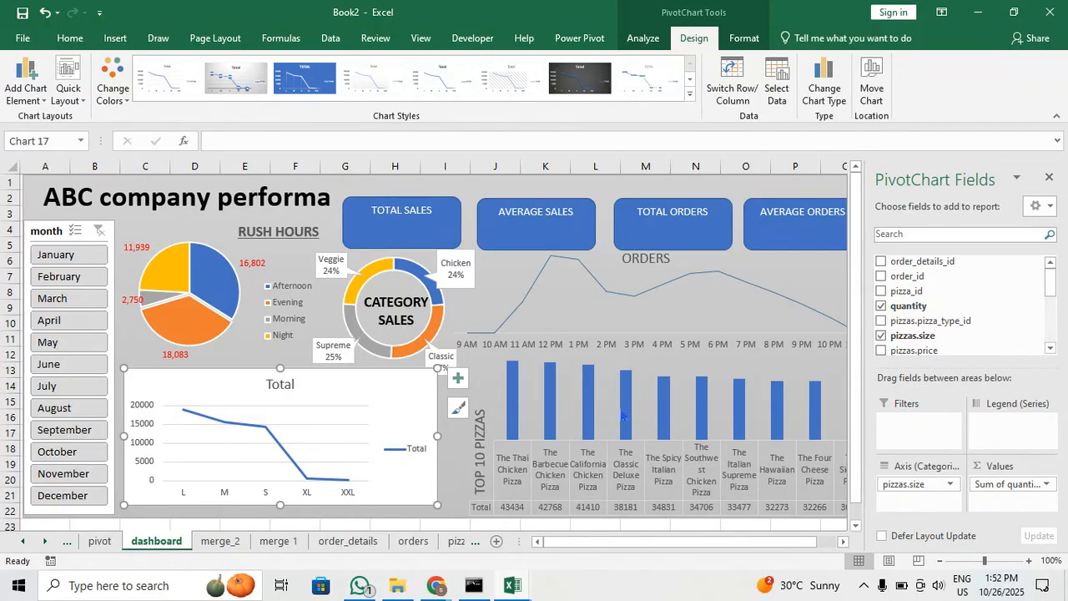
# Title the pizza size line chart MOST ORDERED SIZE and delete its legend
pyautogui.doubleClick(282, 384)
pyautogui.doubleClick(282, 384)
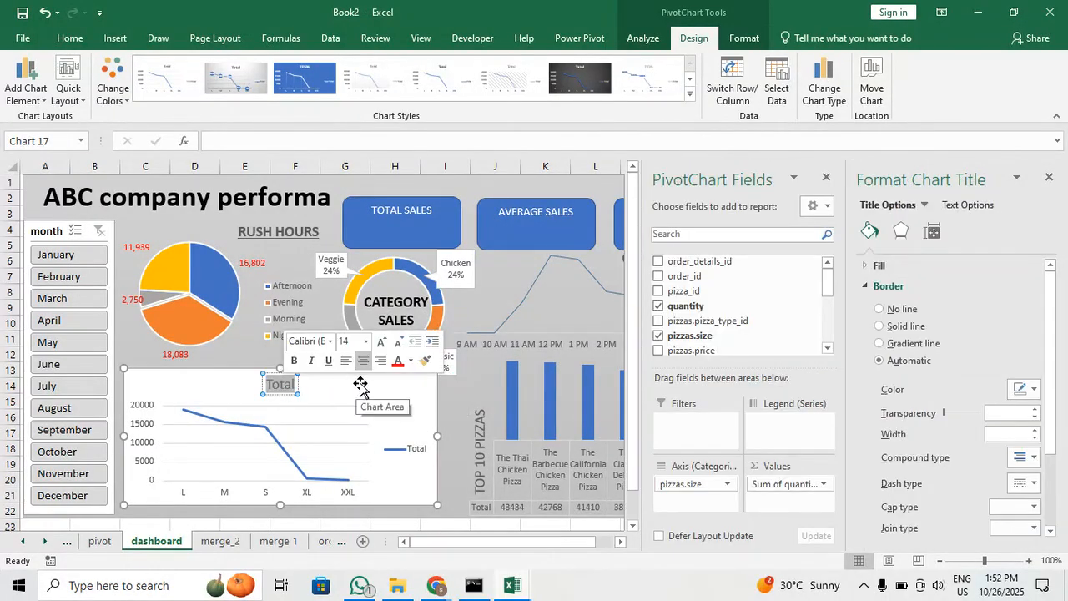
pyautogui.write('POPULAR')
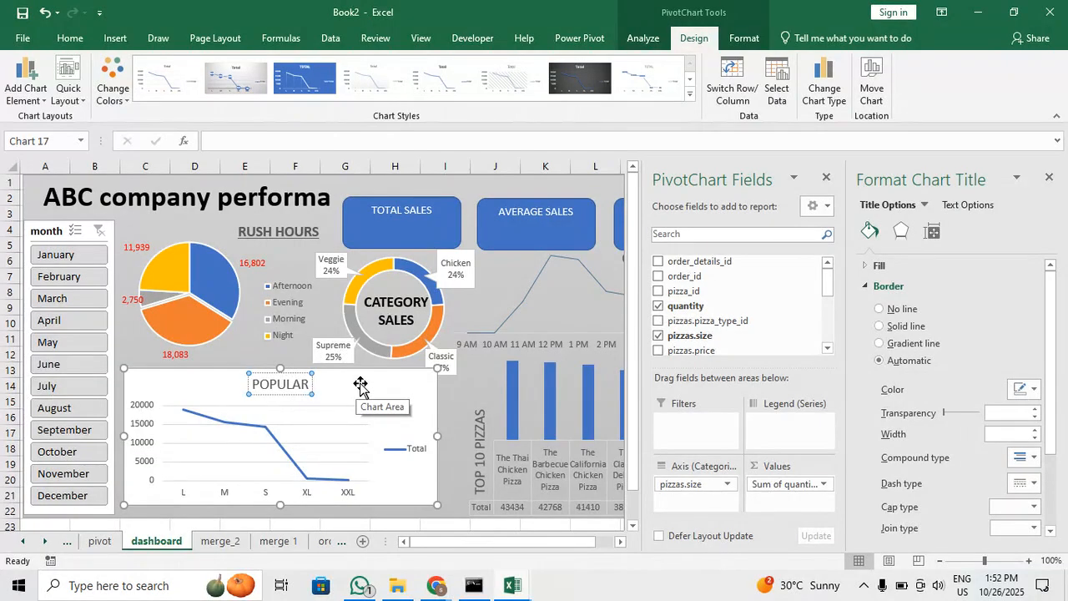
pyautogui.write('SI')
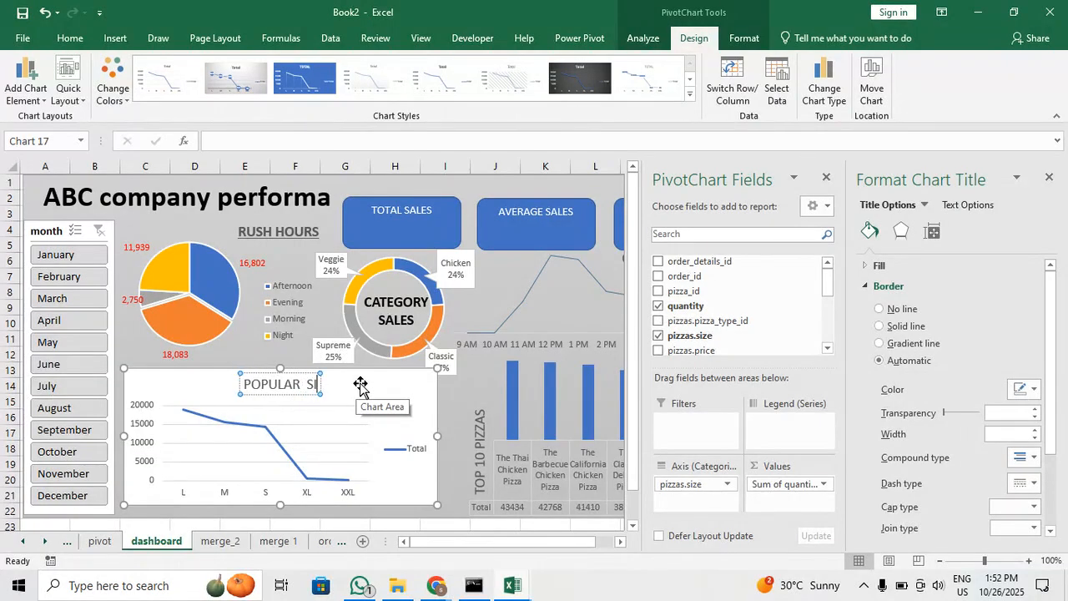
pyautogui.press('BackSpace')
pyautogui.press('BackSpace')
pyautogui.press('BackSpace')
pyautogui.press('BackSpace')
pyautogui.press('BackSpace')
pyautogui.press('BackSpace')
pyautogui.press('BackSpace')
pyautogui.press('BackSpace')
pyautogui.press('BackSpace')
pyautogui.press('BackSpace')
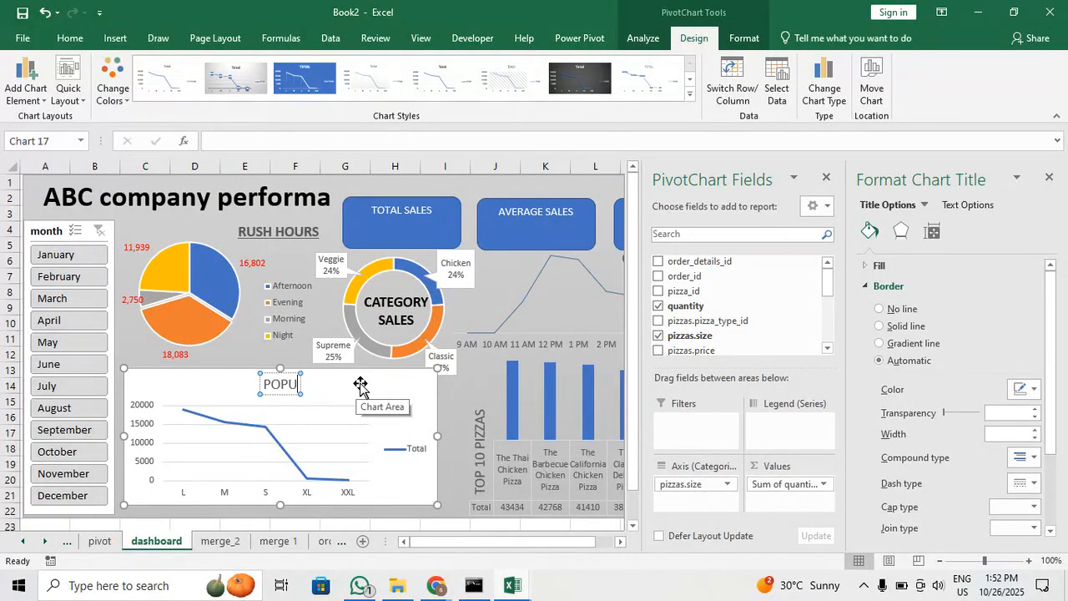
pyautogui.write('MOST ORDERED SIZE')
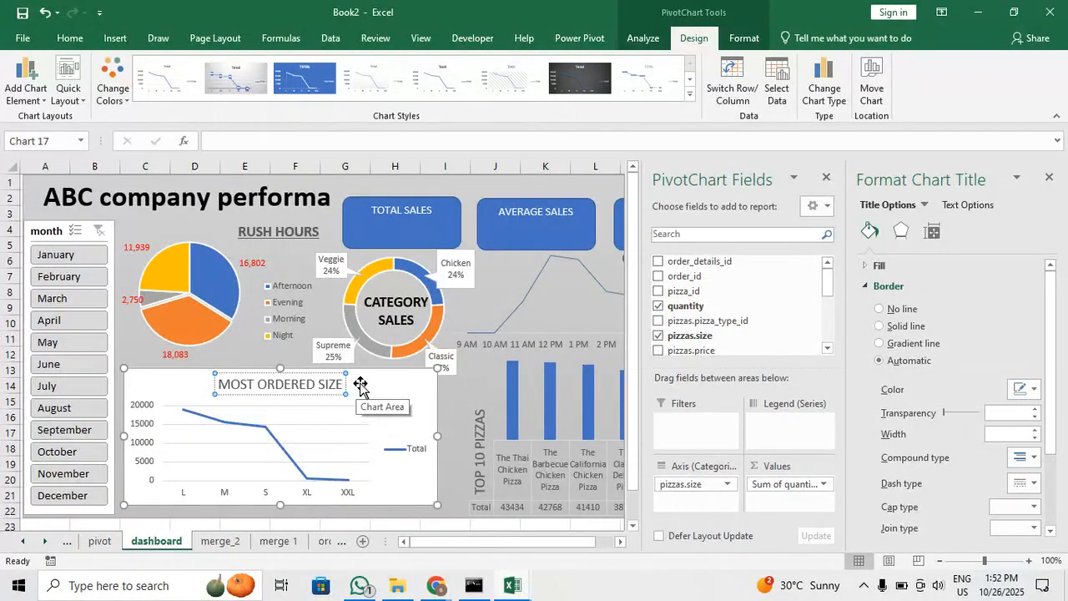
pyautogui.click(412, 452)
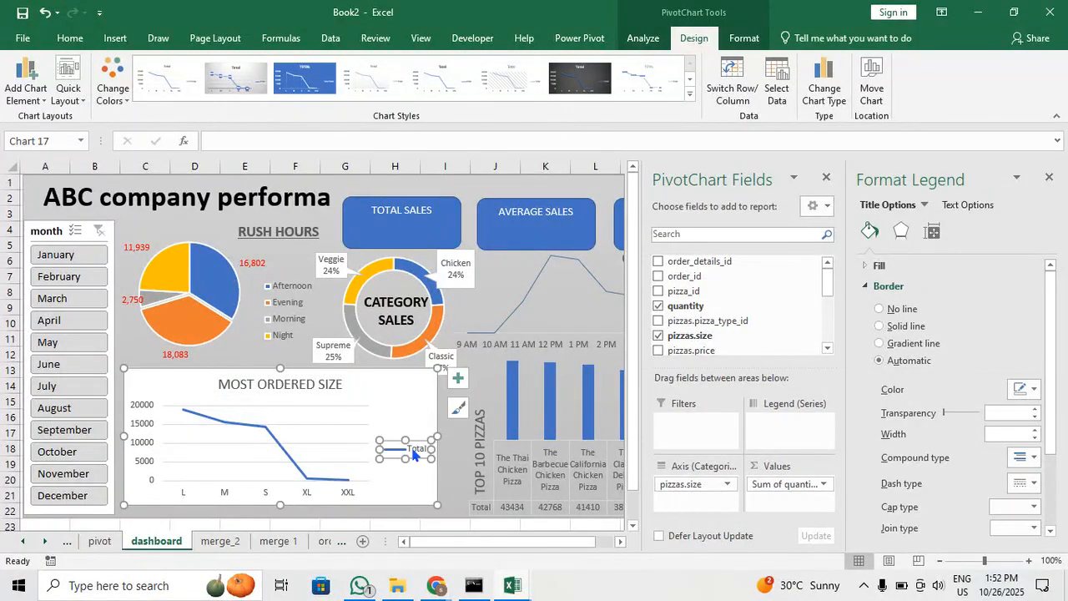
pyautogui.press('Delete')
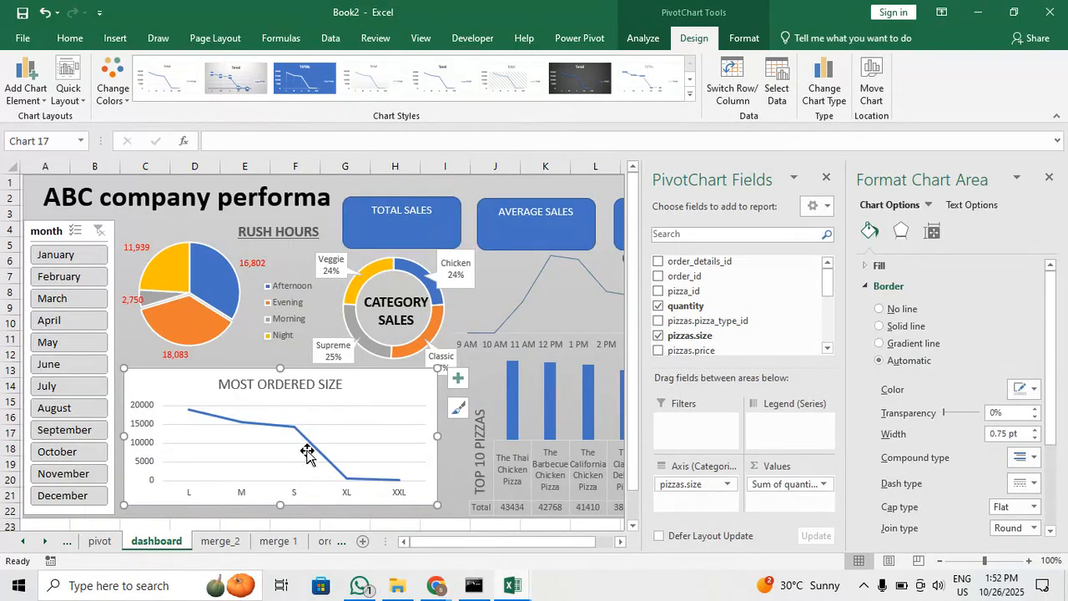
# Preview the Column, Bar, Area, Pie and Line chart types for the MOST ORDERED SIZE chart
pyautogui.click(824, 87)
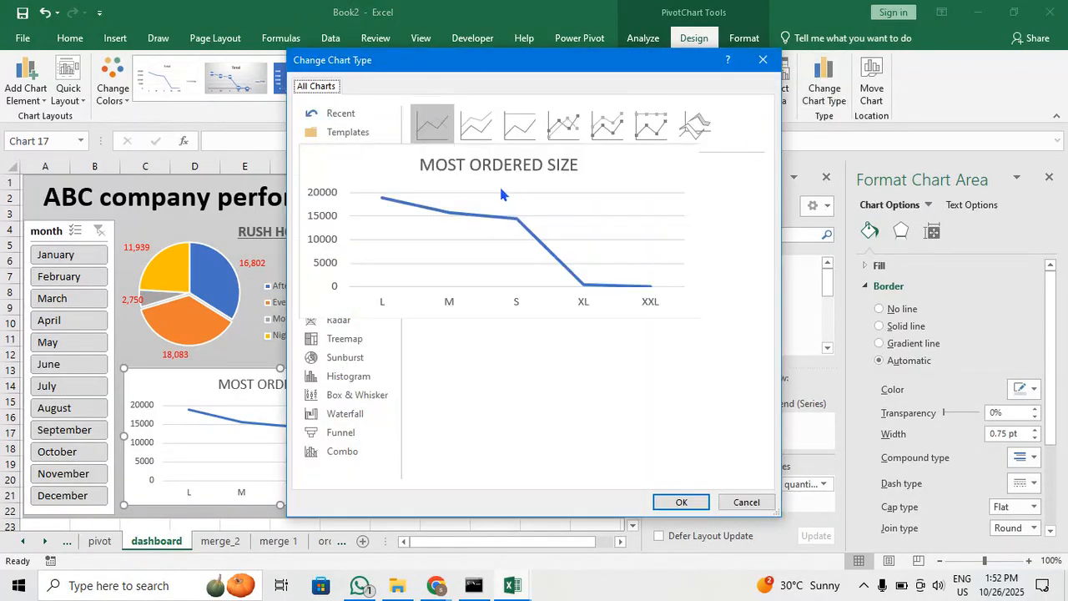
pyautogui.click(341, 132)
pyautogui.click(334, 150)
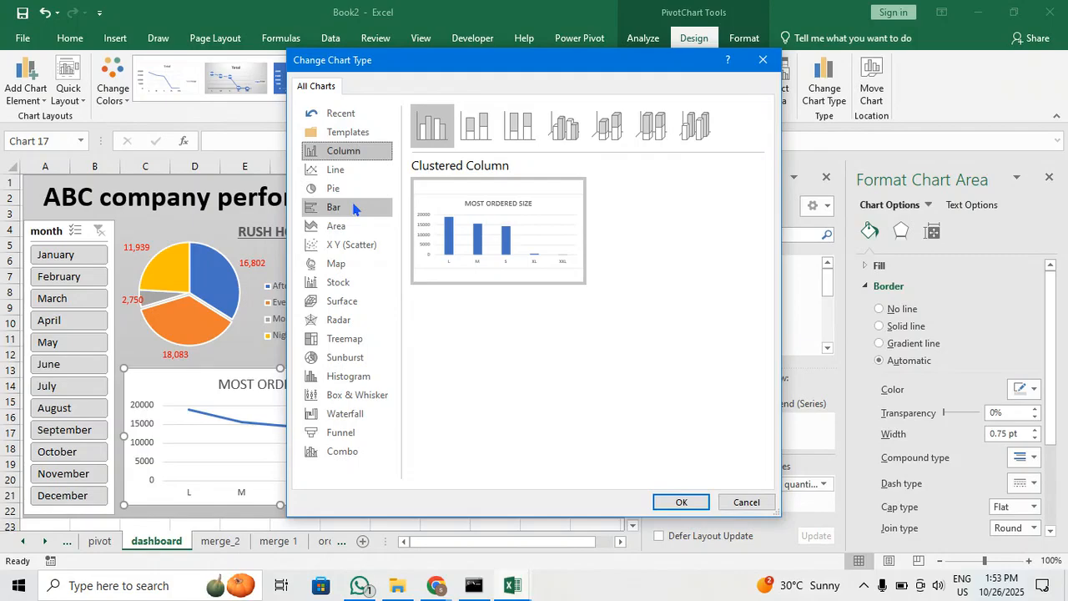
pyautogui.click(350, 209)
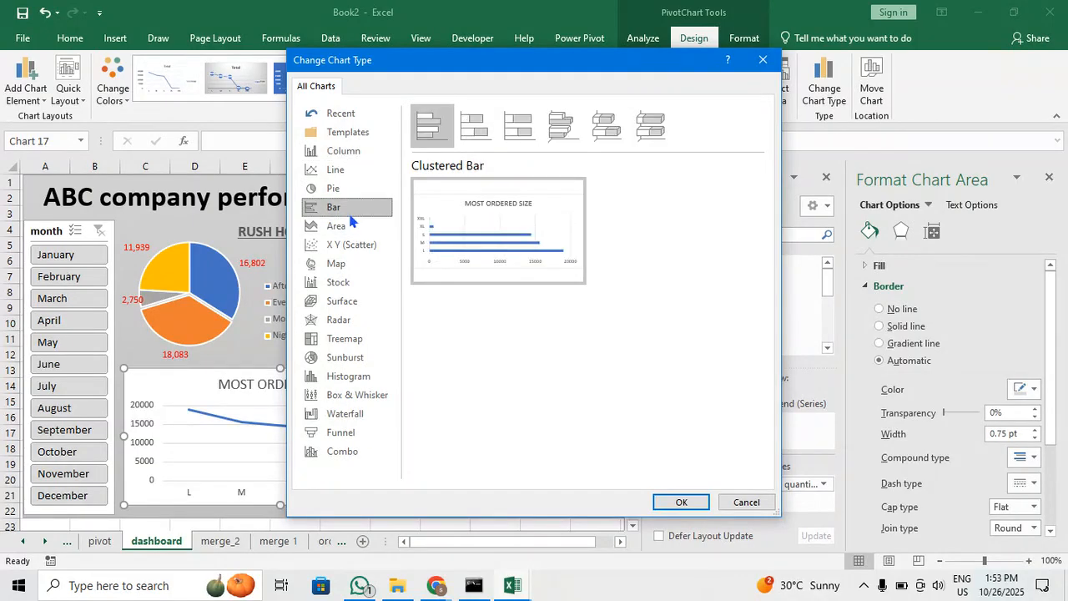
pyautogui.click(362, 233)
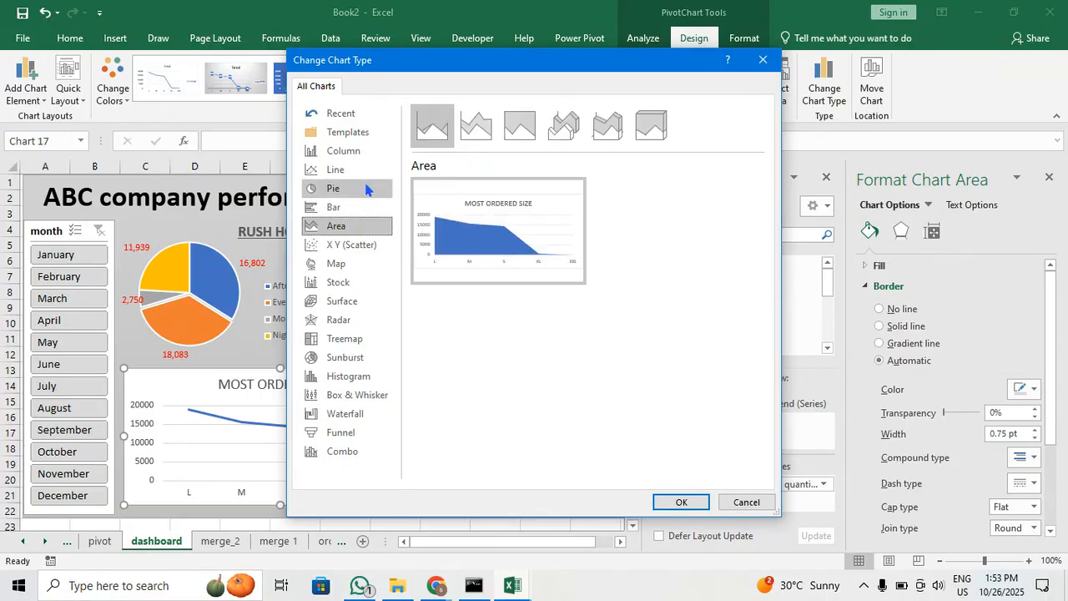
pyautogui.click(366, 188)
pyautogui.click(367, 172)
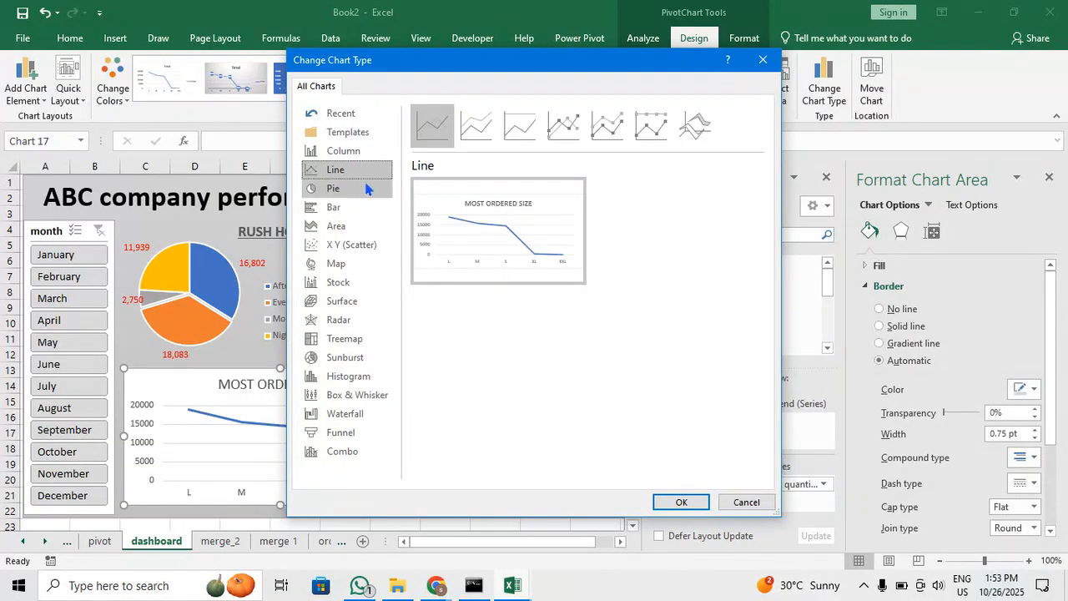
pyautogui.click(366, 188)
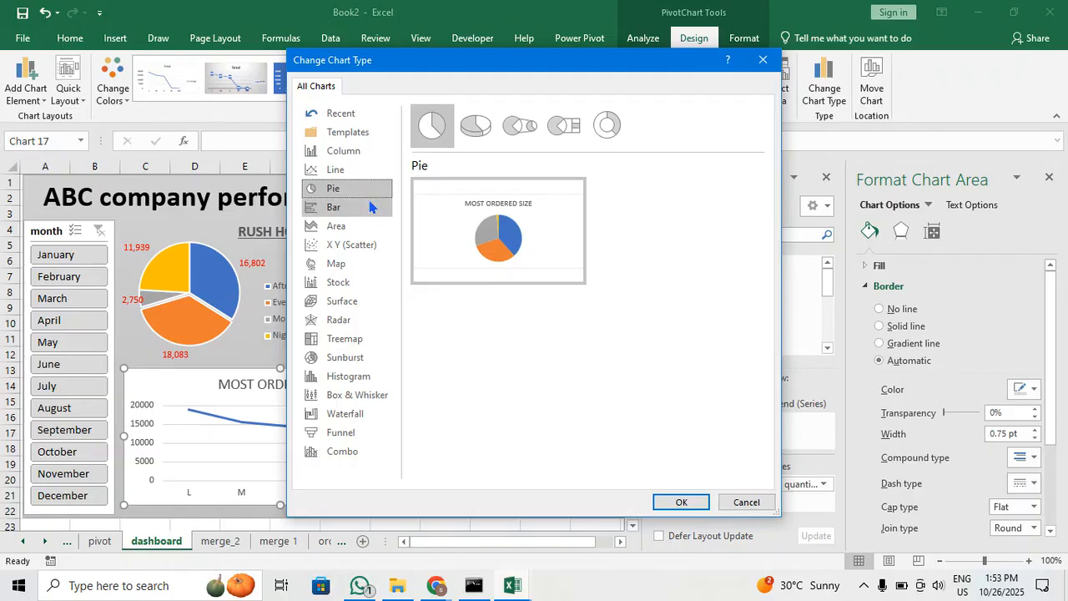
pyautogui.click(372, 207)
pyautogui.click(372, 227)
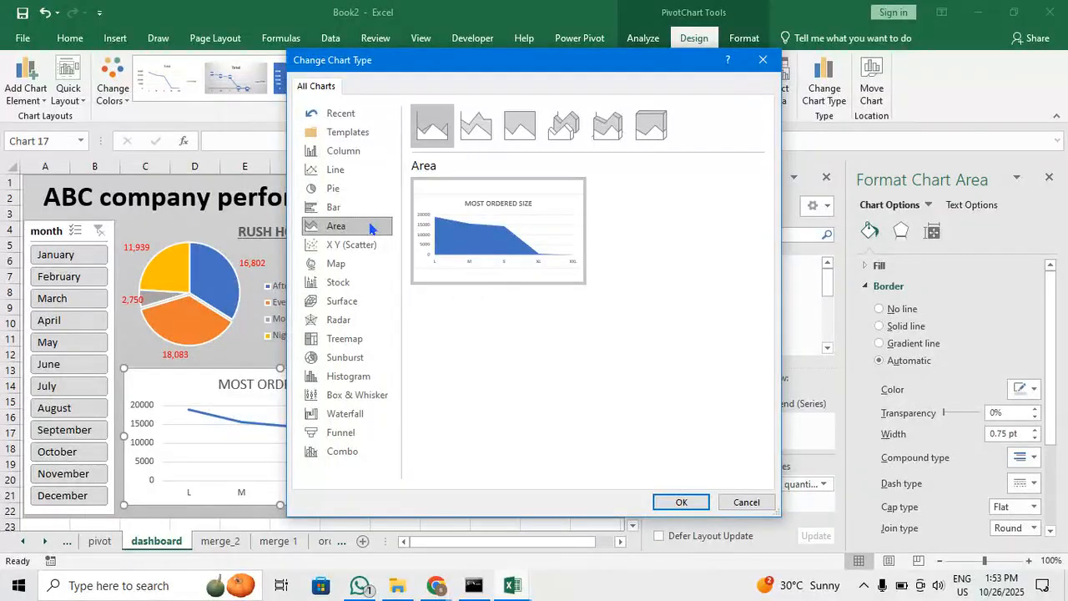
pyautogui.click(356, 174)
pyautogui.click(382, 151)
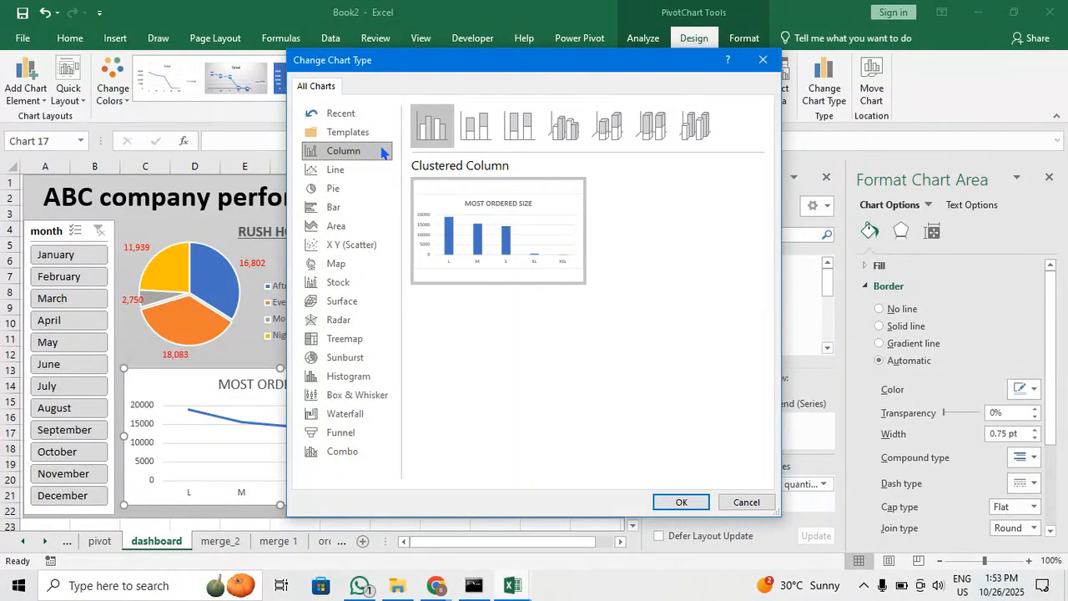
pyautogui.click(374, 168)
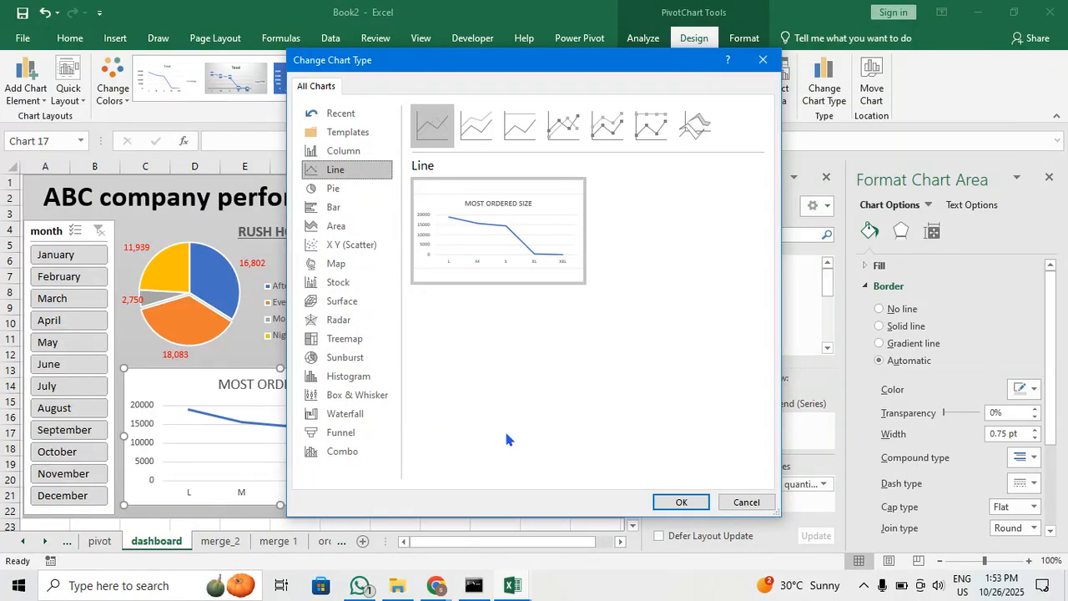
# Change the MOST ORDERED SIZE chart's type to Stacked Line with Markers
pyautogui.click(561, 136)
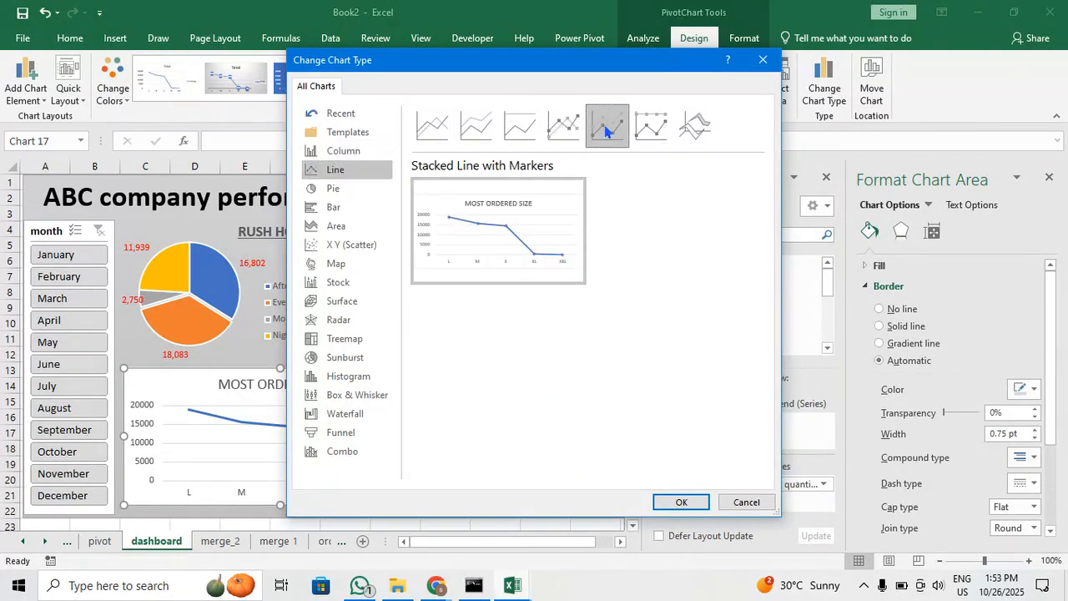
pyautogui.click(678, 502)
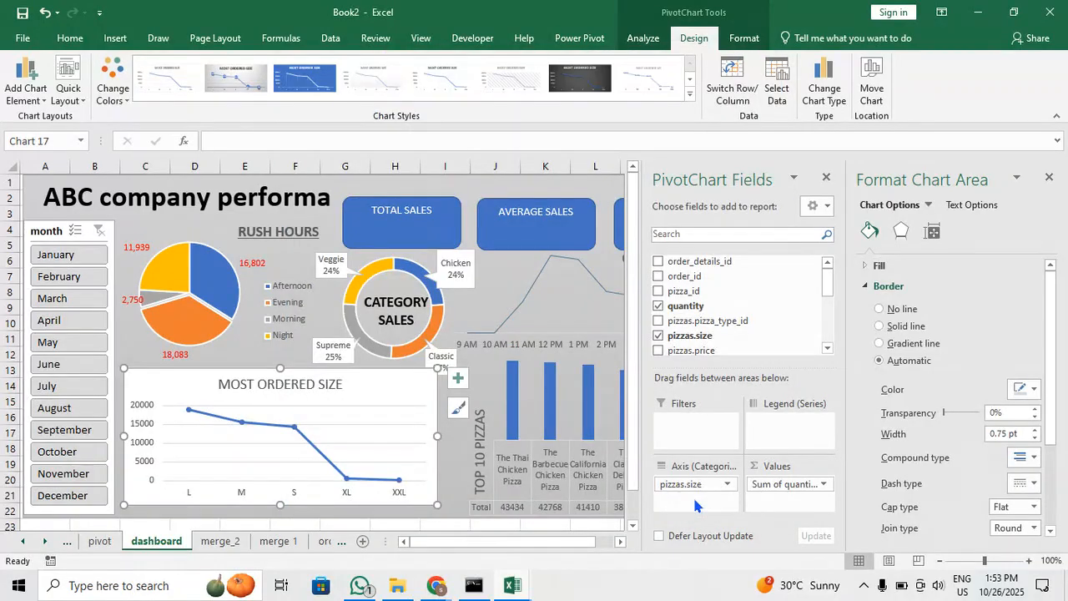
# Remove the shape fill and the outline from the MOST ORDERED SIZE chart
pyautogui.click(738, 43)
pyautogui.click(439, 63)
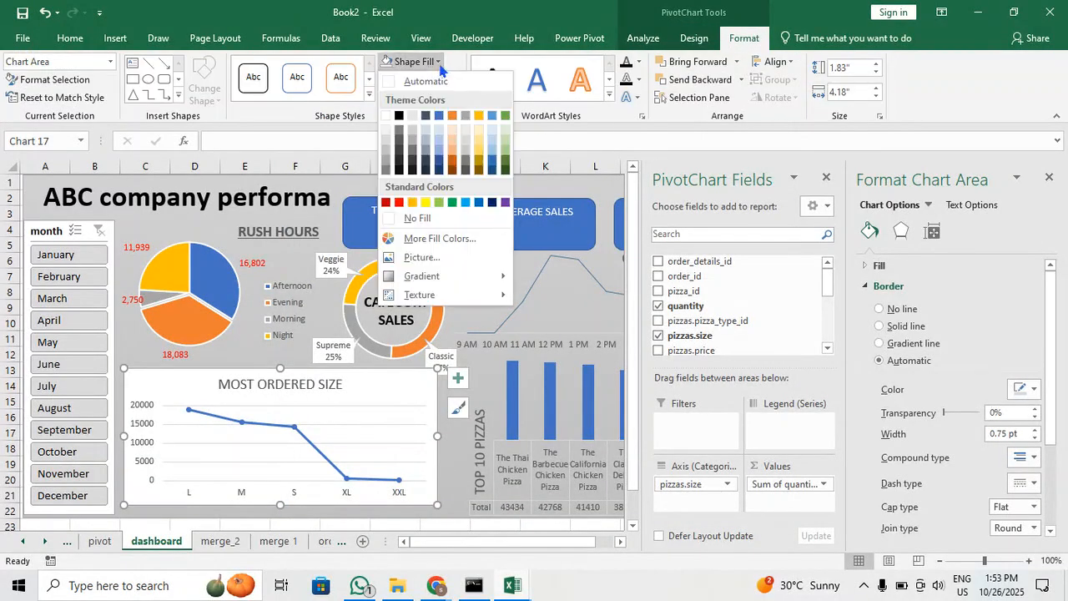
pyautogui.click(441, 222)
pyautogui.click(456, 80)
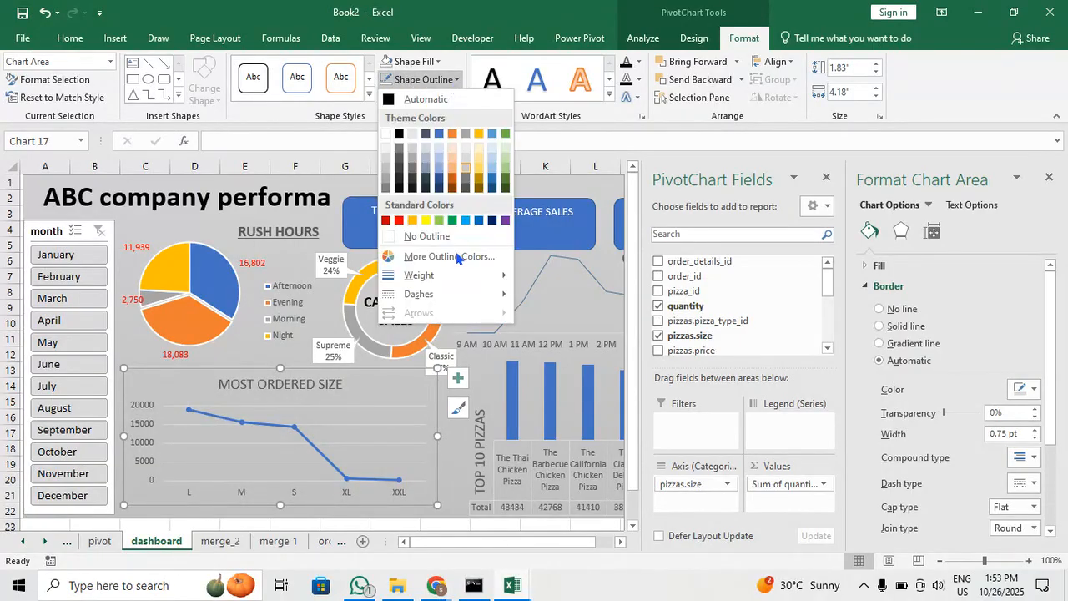
pyautogui.click(427, 236)
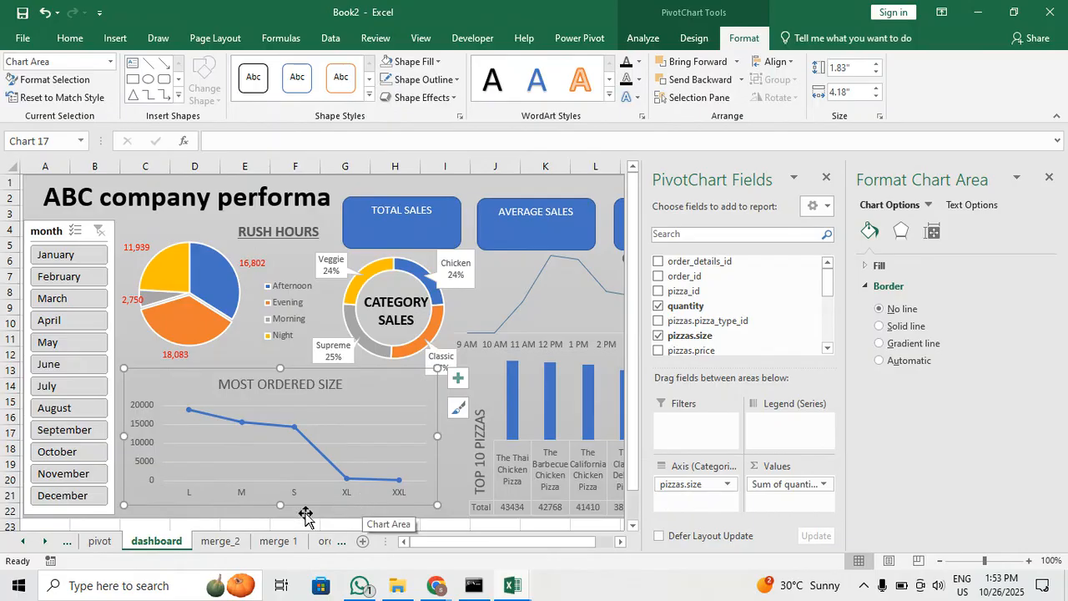
# Increase the MOST ORDERED SIZE chart's height to about 1.94" and widen the TOP 10 PIZZAS chart leftward to about 5.94"
pyautogui.moveTo(283, 507); pyautogui.dragTo(283, 512)
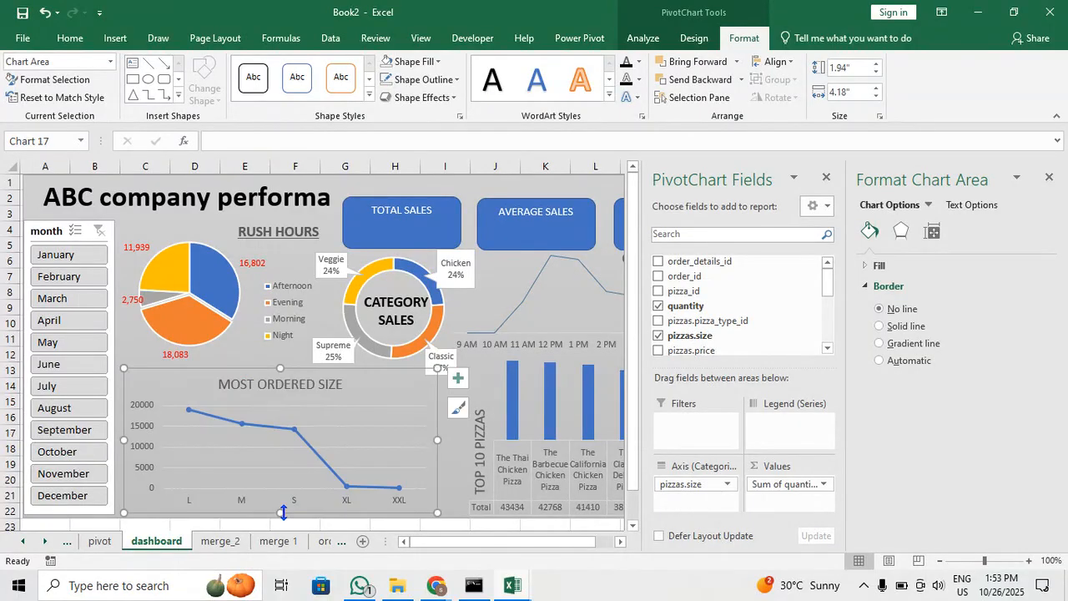
pyautogui.click(459, 459)
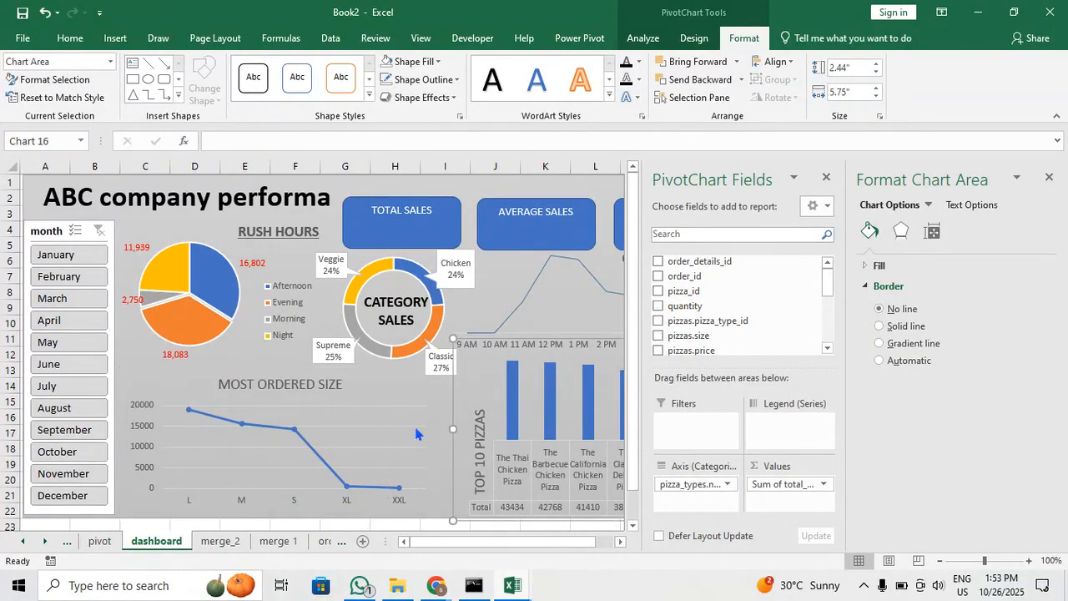
pyautogui.click(414, 428)
pyautogui.click(414, 433)
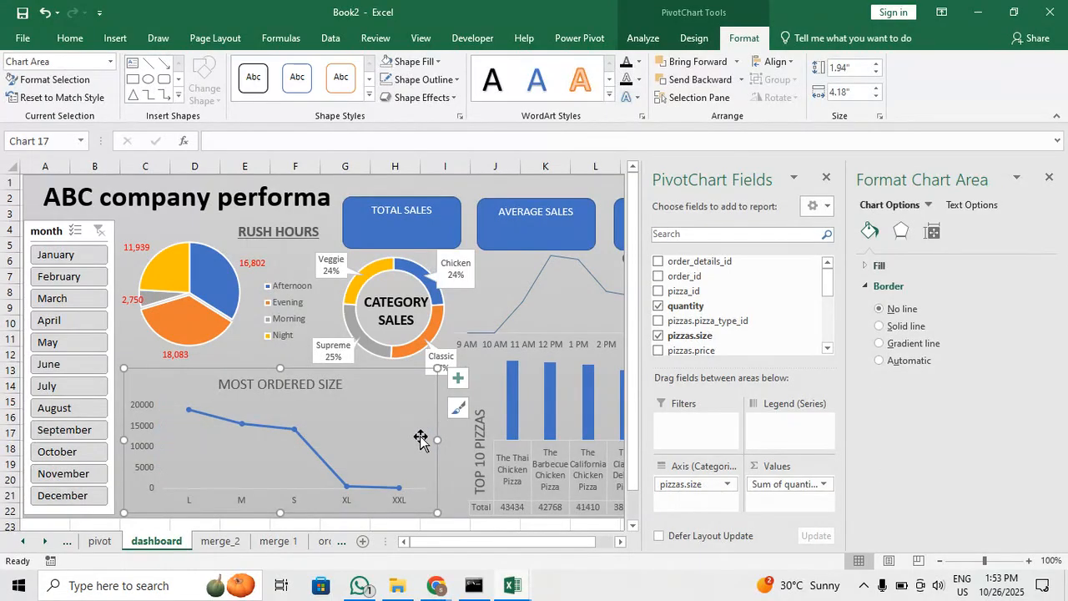
pyautogui.click(458, 450)
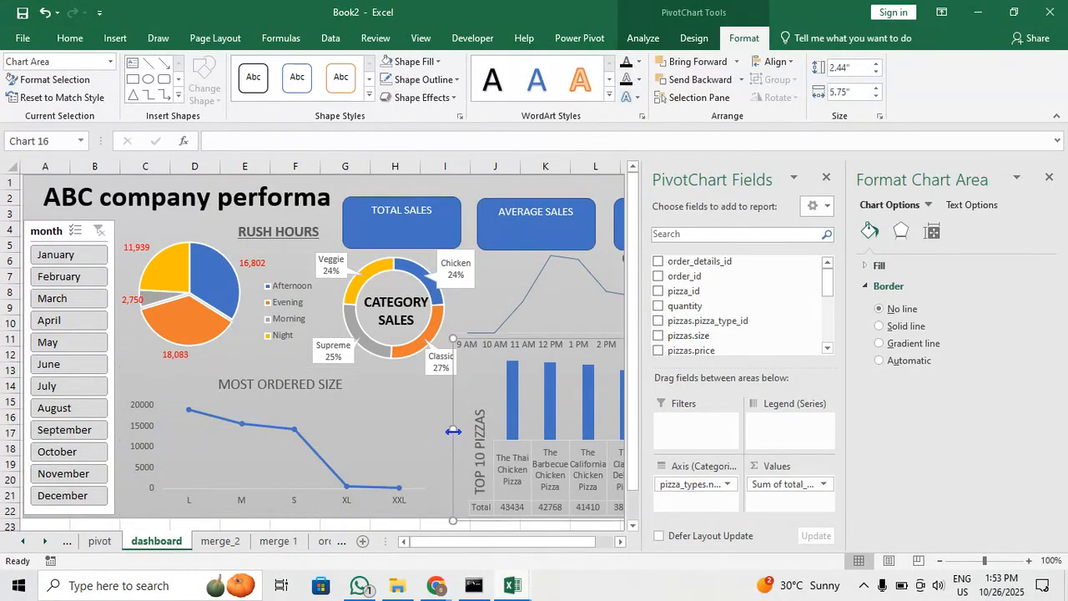
pyautogui.moveTo(454, 431); pyautogui.dragTo(430, 432)
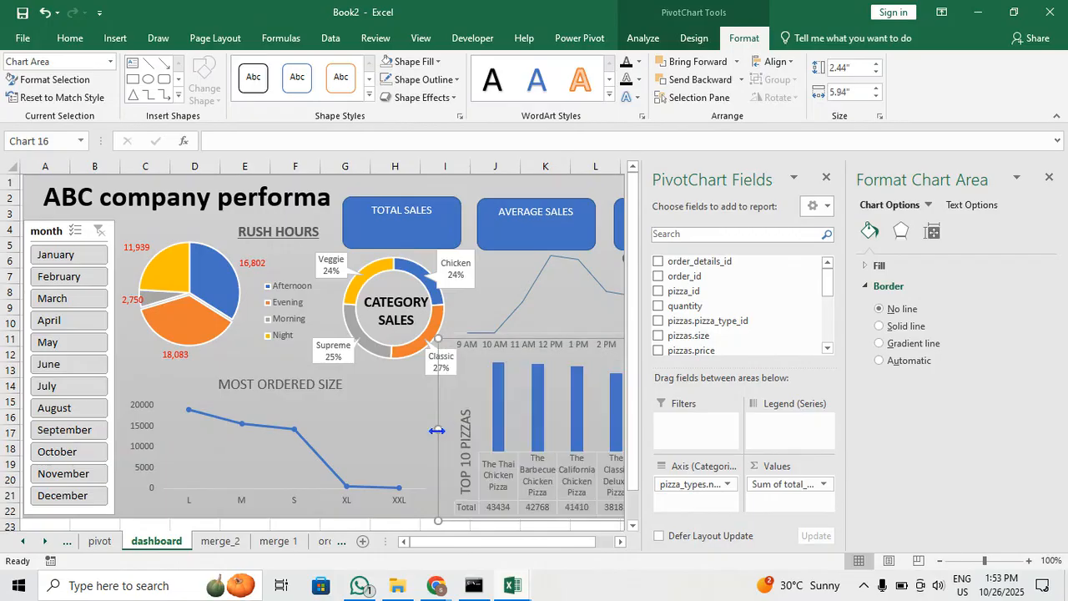
pyautogui.click(414, 523)
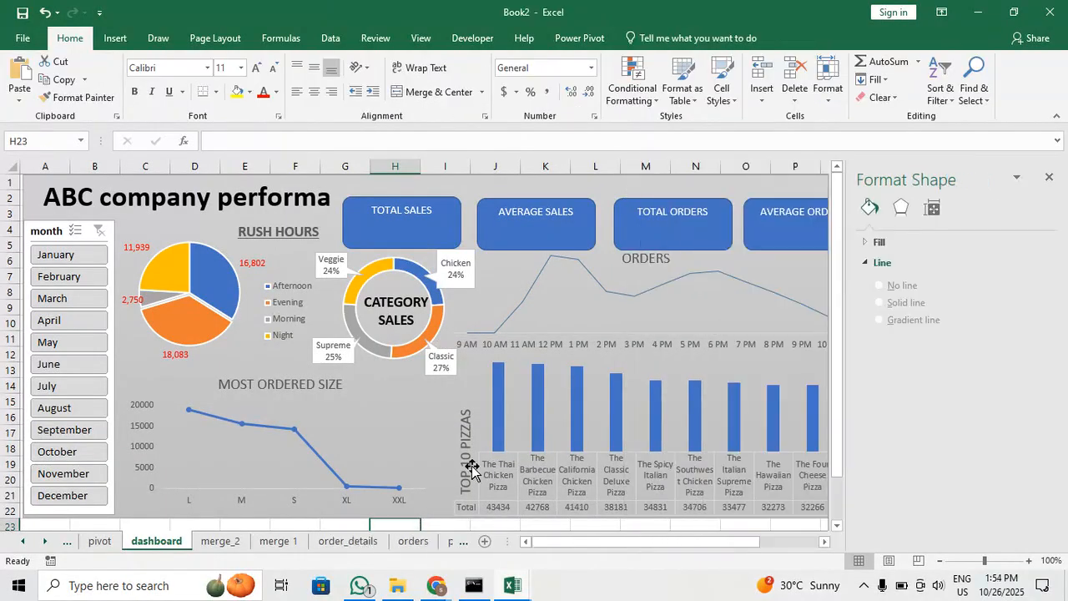
# Narrow the ORDERS chart's plot area slightly by moving its left edge inward
pyautogui.click(514, 288)
pyautogui.doubleClick(514, 288)
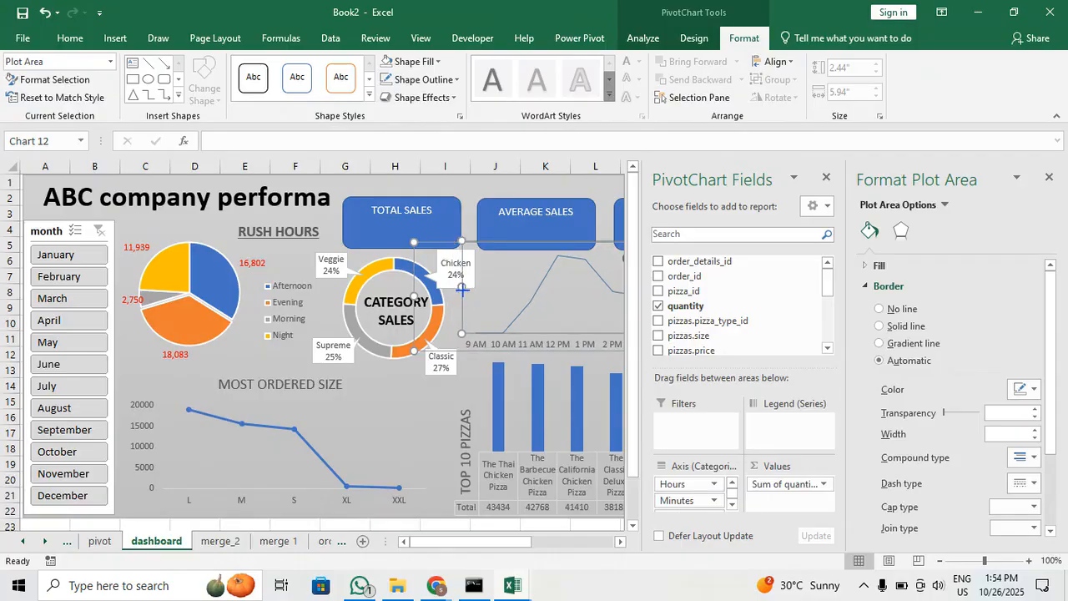
pyautogui.click(412, 403)
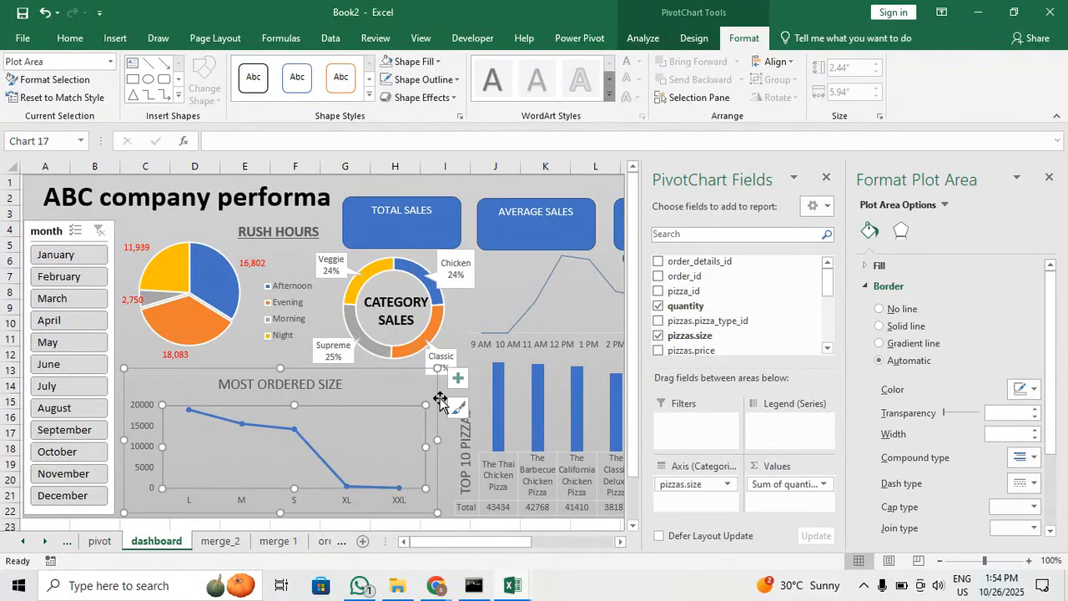
pyautogui.click(448, 467)
# Deselect the charts and close the Format Shape pane to view the full dashboard
pyautogui.scroll(-1, 449, 467)
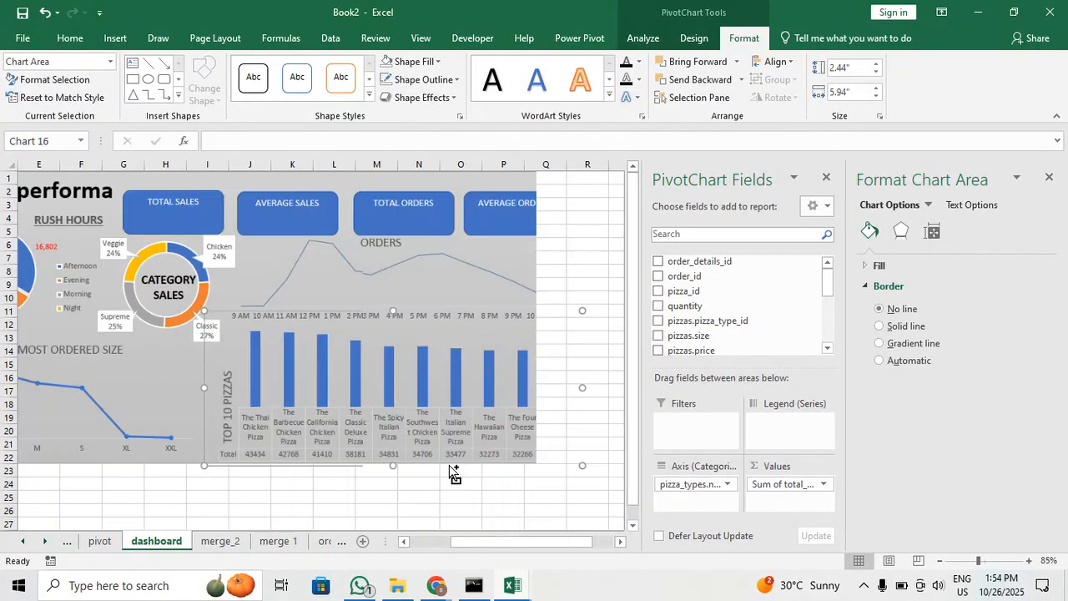
pyautogui.click(507, 484)
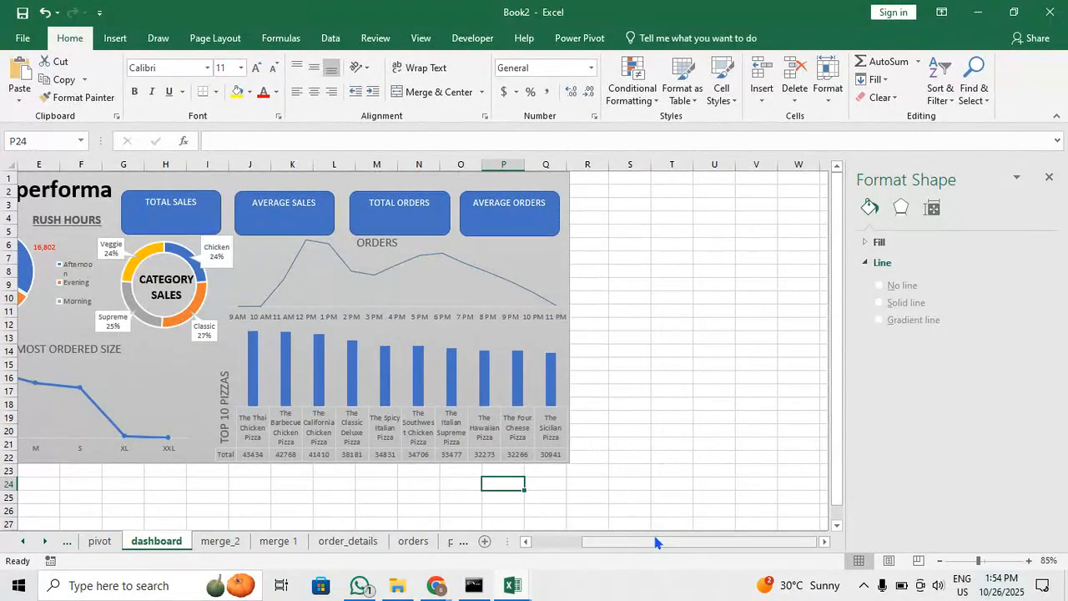
pyautogui.moveTo(656, 542); pyautogui.dragTo(568, 541)
pyautogui.scroll(1, 442, 472)
pyautogui.scroll(1, 457, 478)
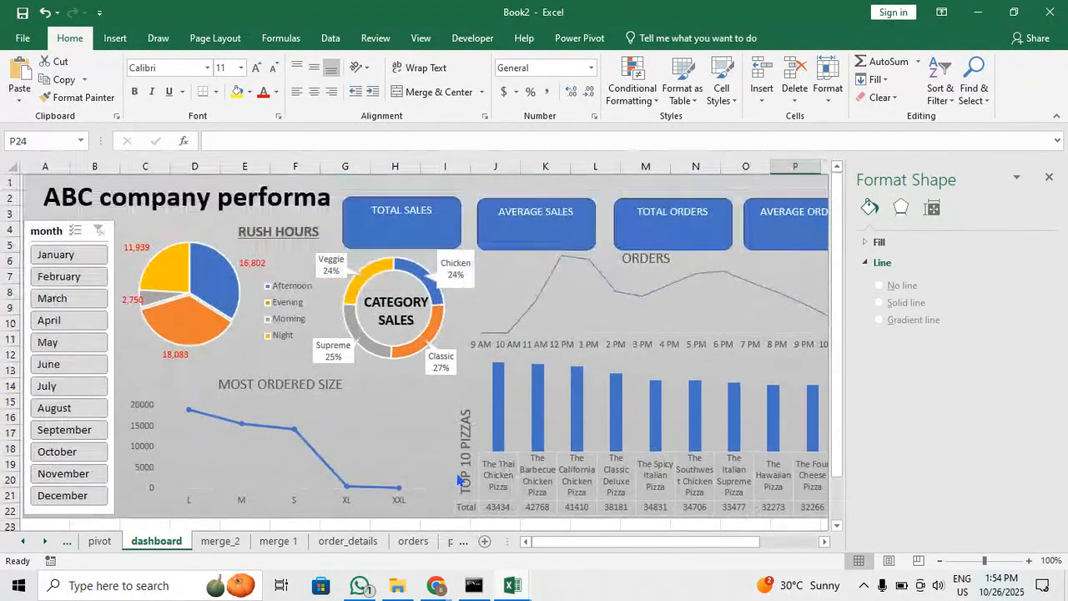
pyautogui.click(1050, 178)
pyautogui.click(934, 306)
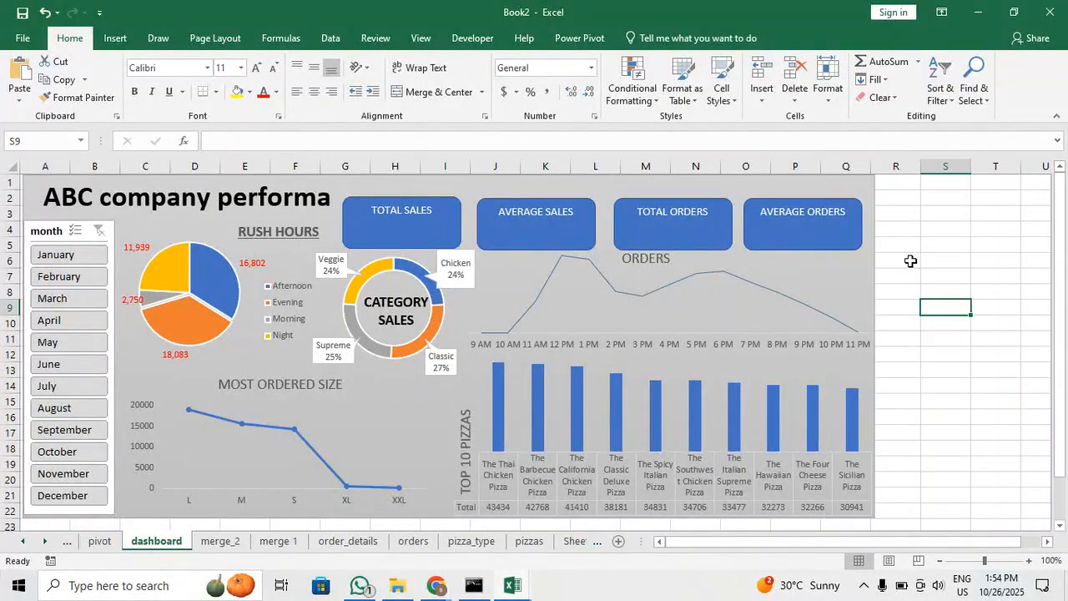
# Select the TOTAL SALES, AVERAGE SALES, TOTAL ORDERS and AVERAGE ORDERS cards and move them slightly upward together
pyautogui.click(409, 232)
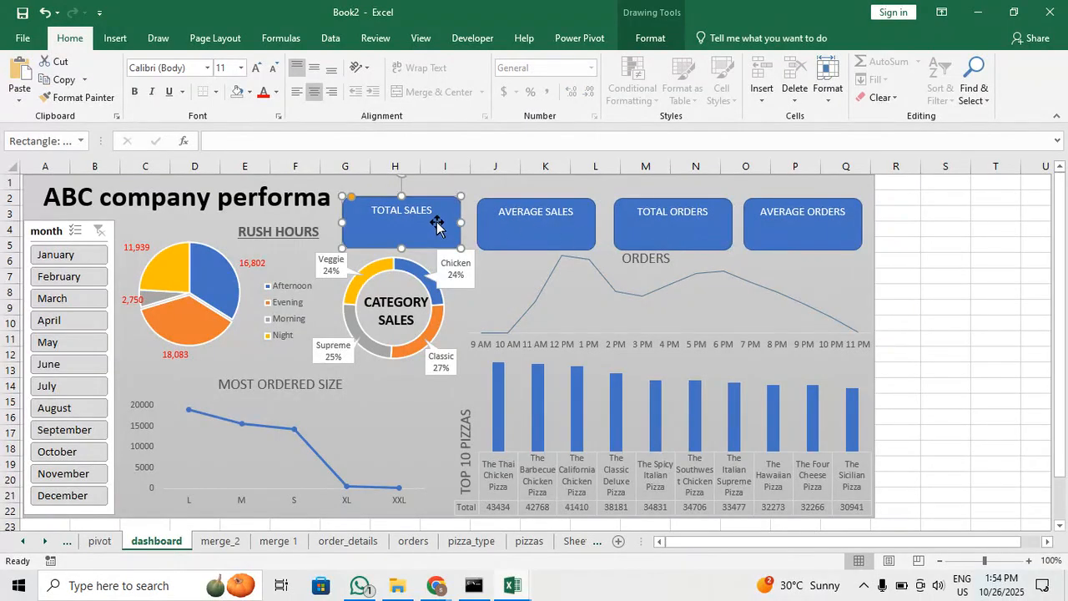
pyautogui.keyDown('ctrl'); pyautogui.click(533, 232); pyautogui.keyUp('ctrl')
pyautogui.keyDown('ctrl'); pyautogui.click(700, 241); pyautogui.keyUp('ctrl')
pyautogui.keyDown('ctrl'); pyautogui.click(798, 237); pyautogui.keyUp('ctrl')
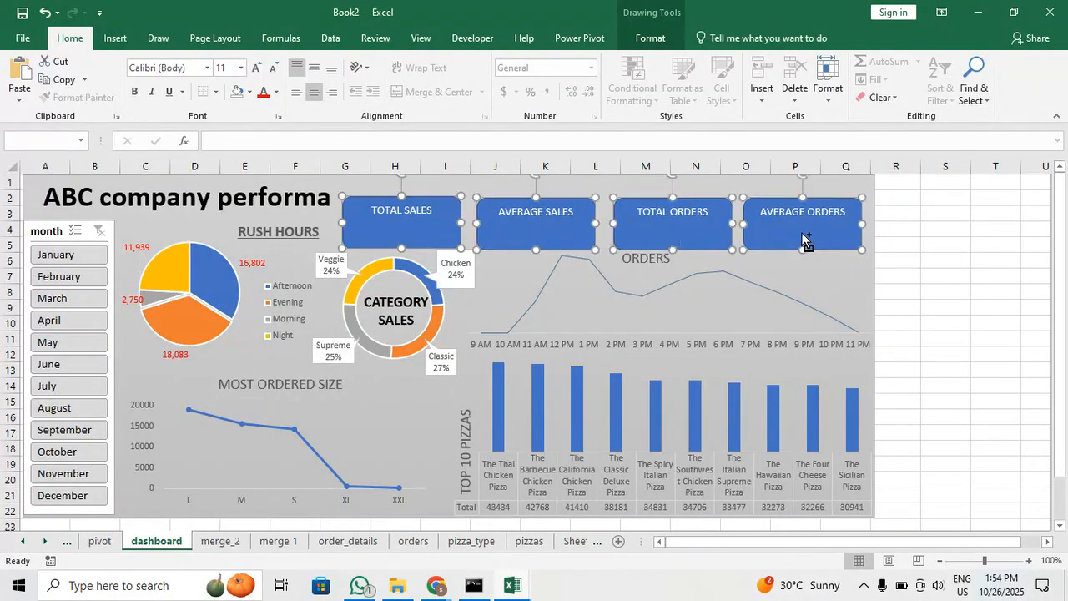
pyautogui.moveTo(797, 232); pyautogui.dragTo(798, 223)
# Set the line width of the 4 PM data point in the ORDERS chart to 3.5 pt
pyautogui.click(659, 299)
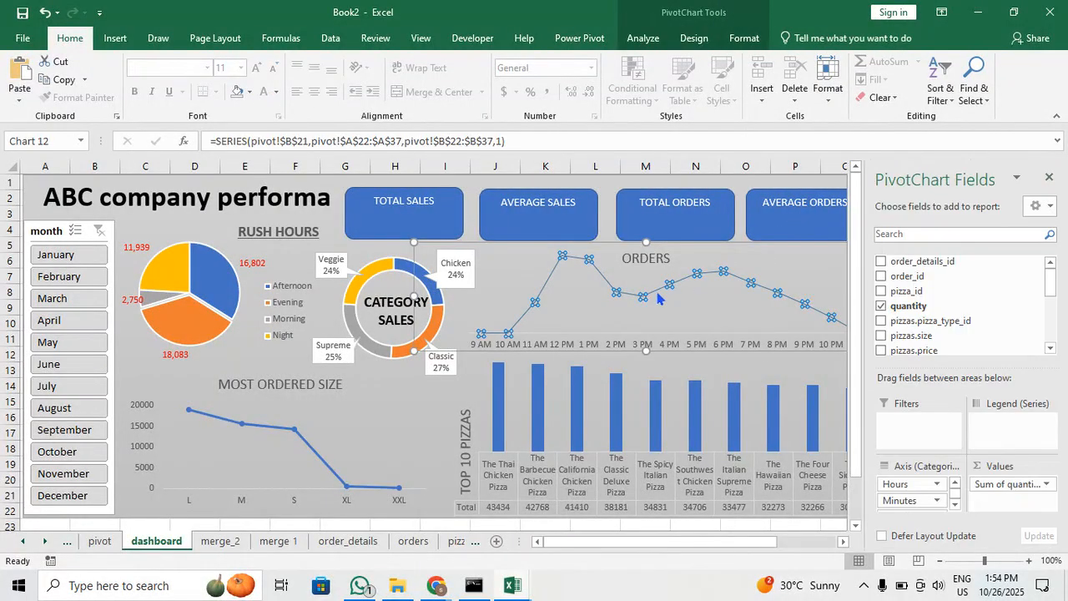
pyautogui.doubleClick(654, 296)
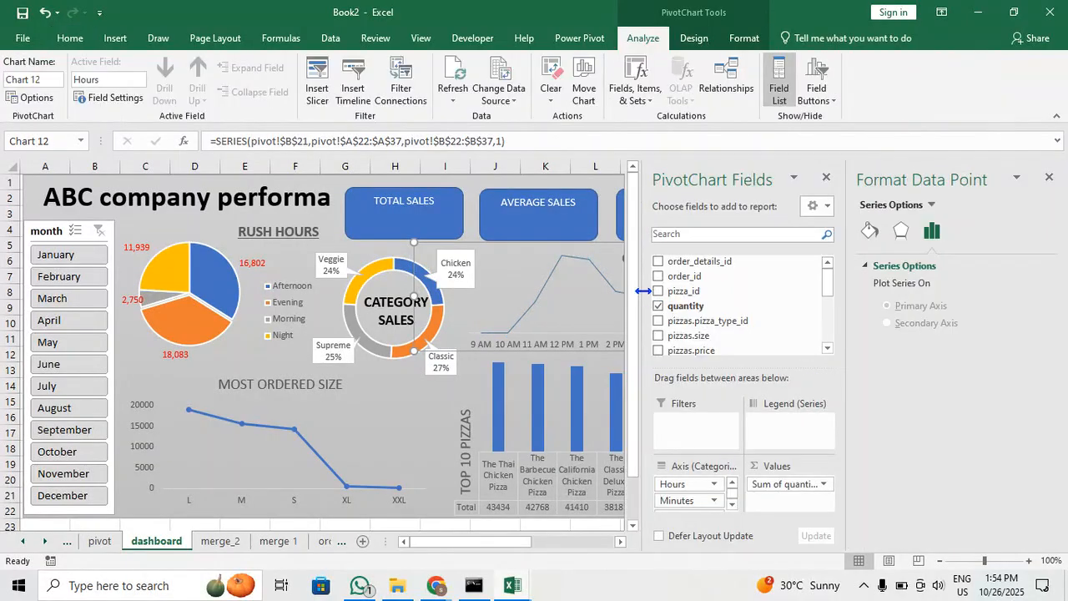
pyautogui.click(901, 238)
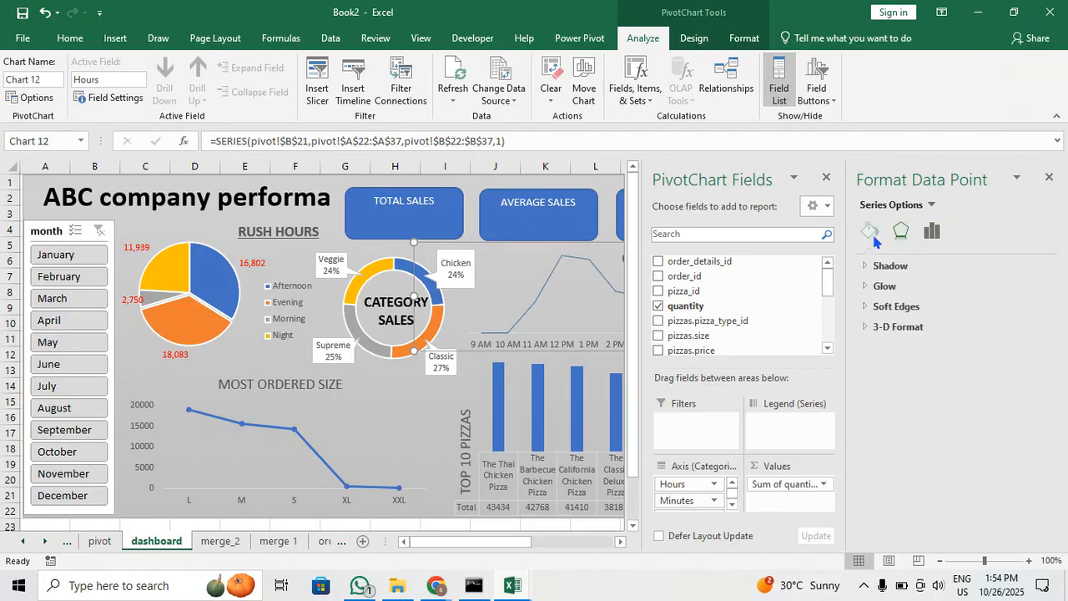
pyautogui.click(872, 234)
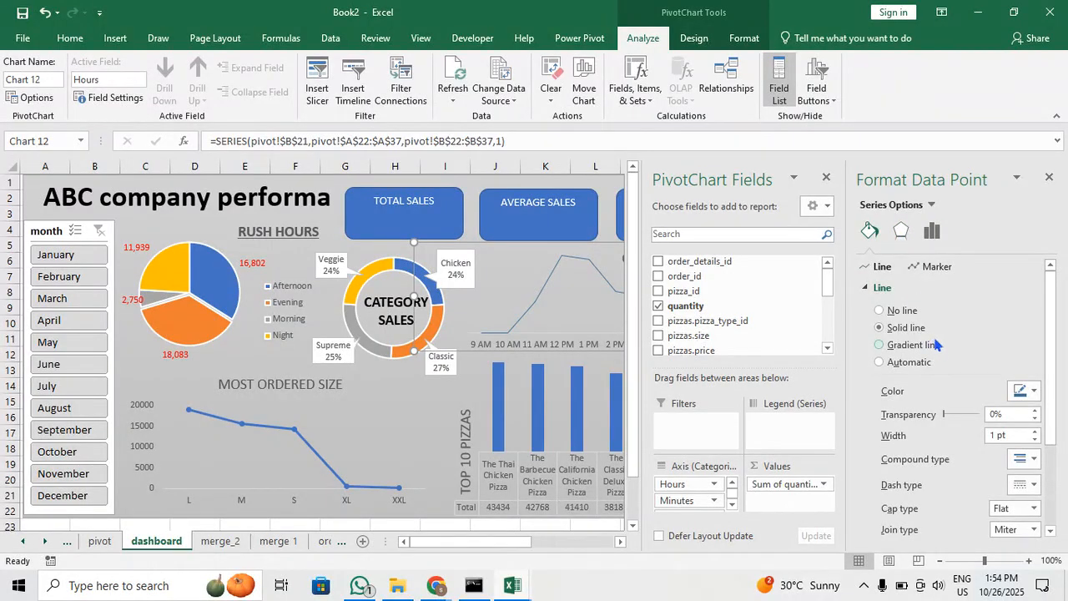
pyautogui.scroll(-2, 941, 357)
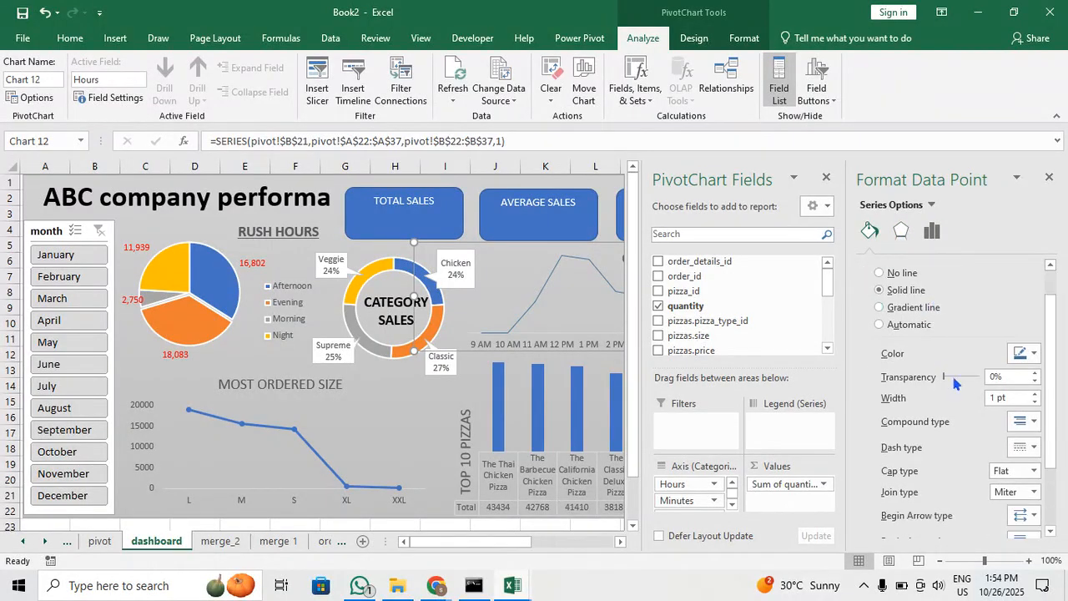
pyautogui.click(1035, 395)
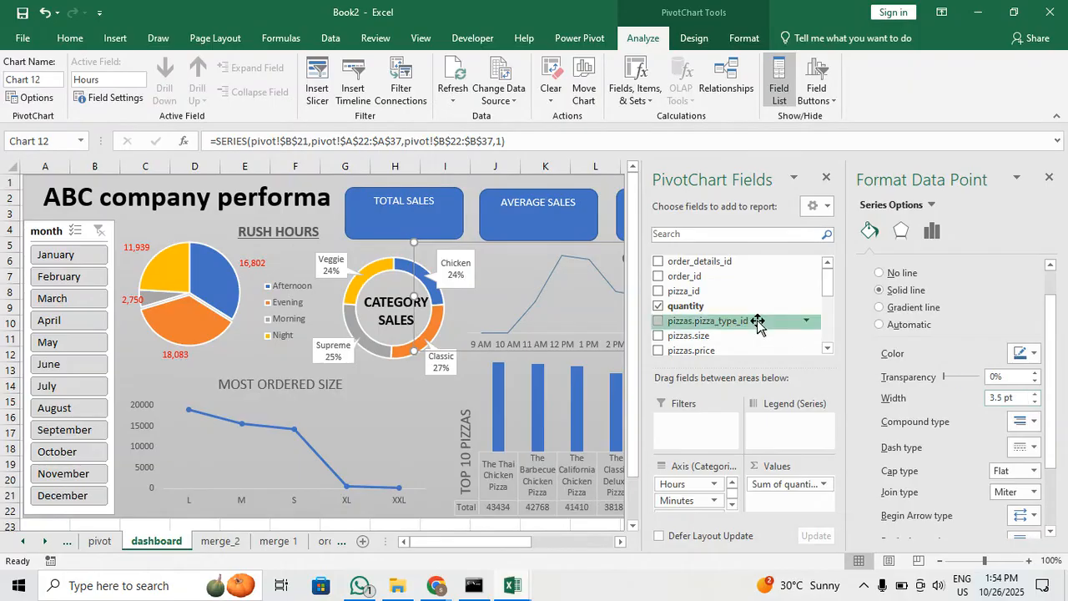
pyautogui.moveTo(487, 539); pyautogui.dragTo(539, 544)
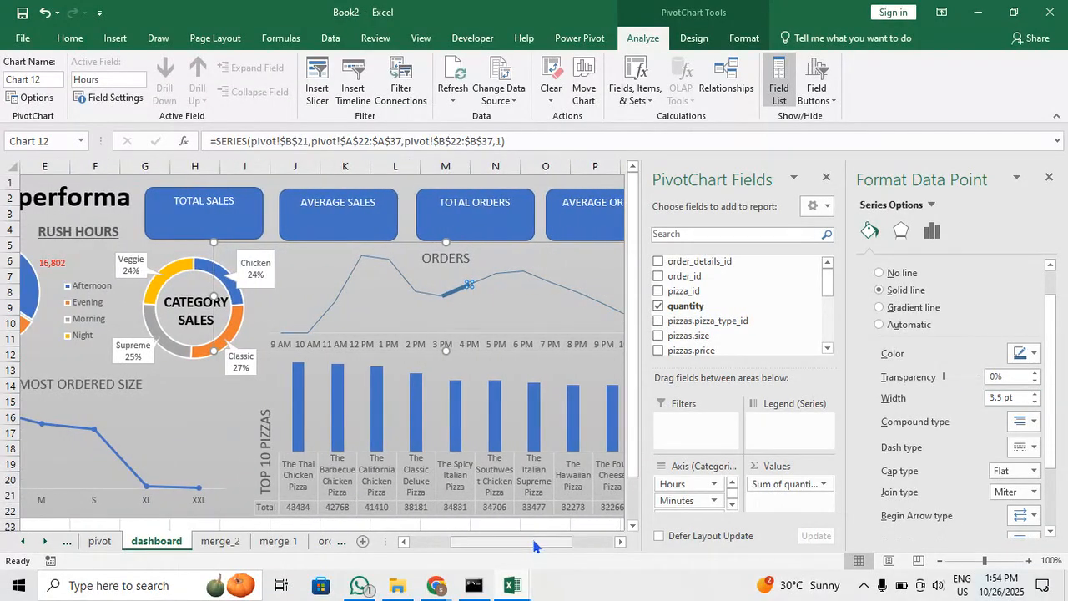
pyautogui.moveTo(464, 293)
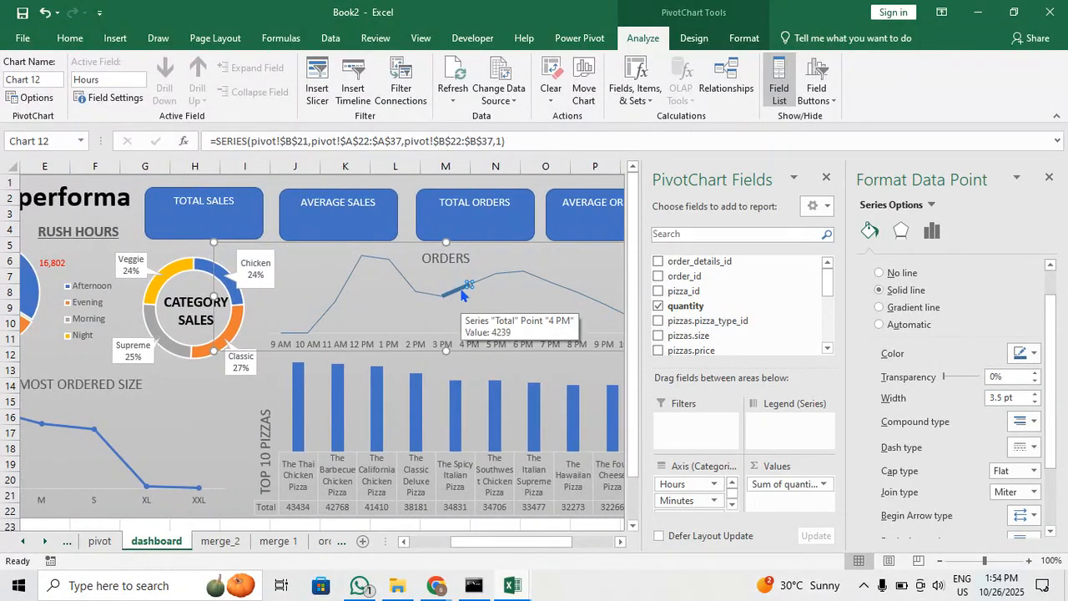
pyautogui.keyDown('ctrl'); pyautogui.scroll(4, 464, 294); pyautogui.keyUp('ctrl')
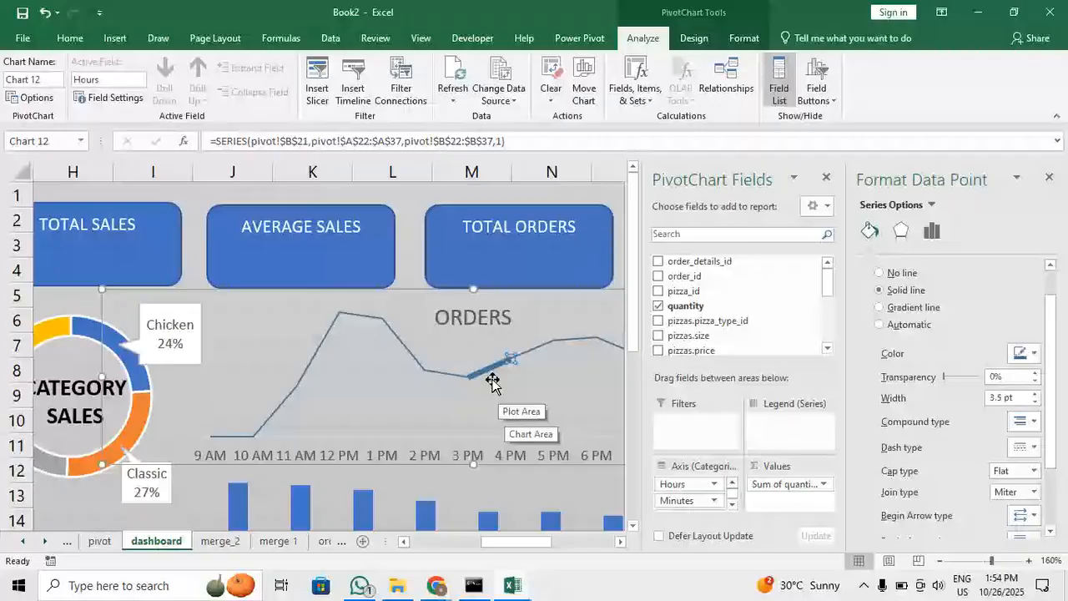
# Reduce the 4 PM segment's line width to 1 pt to match the rest of the ORDERS line
pyautogui.moveTo(1019, 398); pyautogui.dragTo(975, 407)
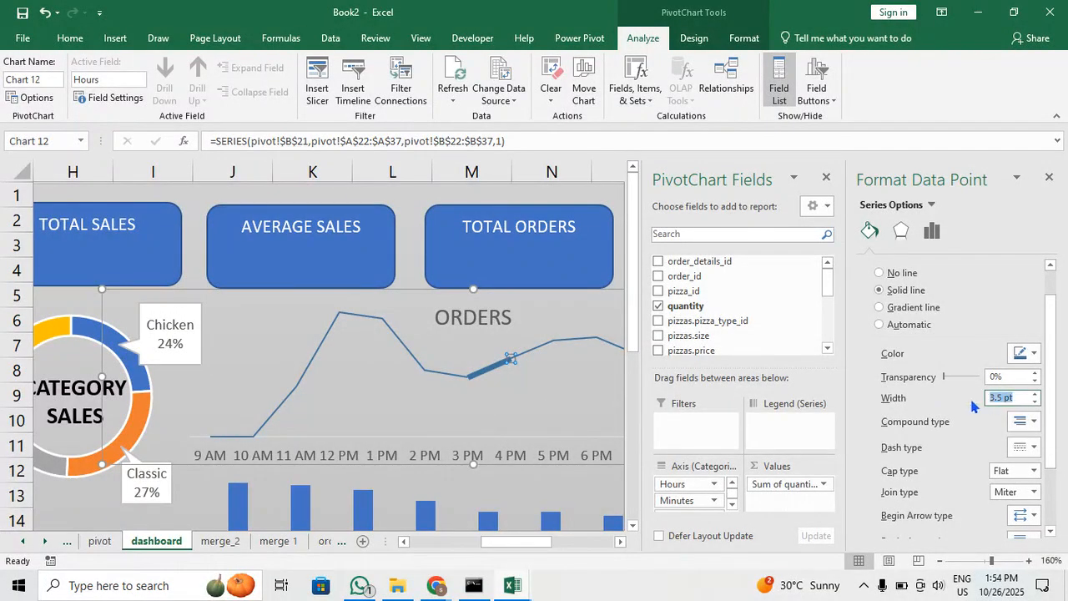
pyautogui.write('1')
pyautogui.write('.1')
# Select the whole ORDERS line series and set its line width to 1.75 pt
pyautogui.click(453, 382)
pyautogui.click(470, 377)
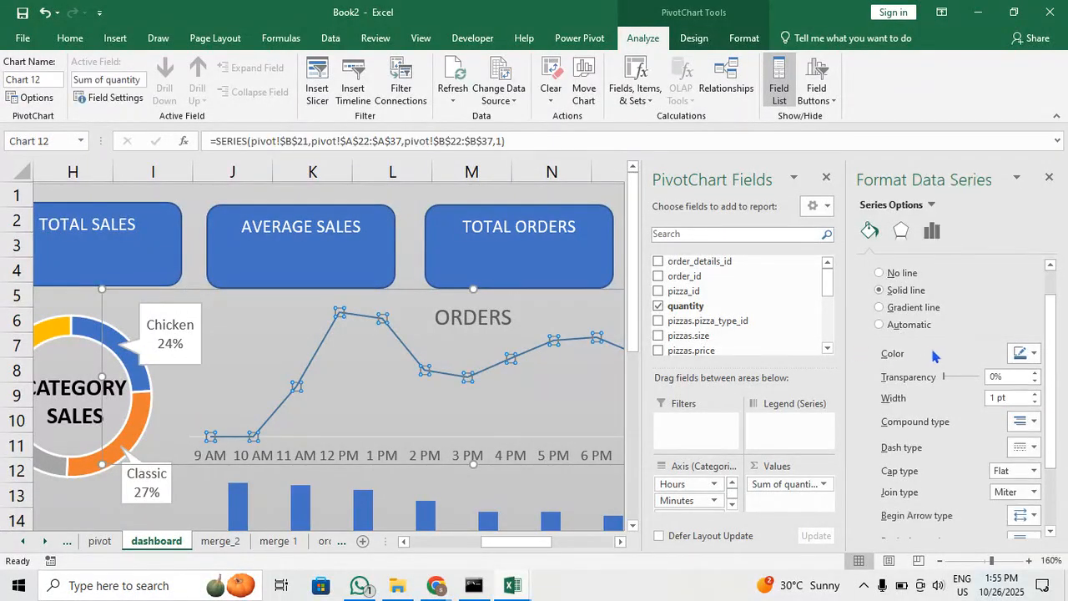
pyautogui.click(1035, 394)
pyautogui.click(1035, 394)
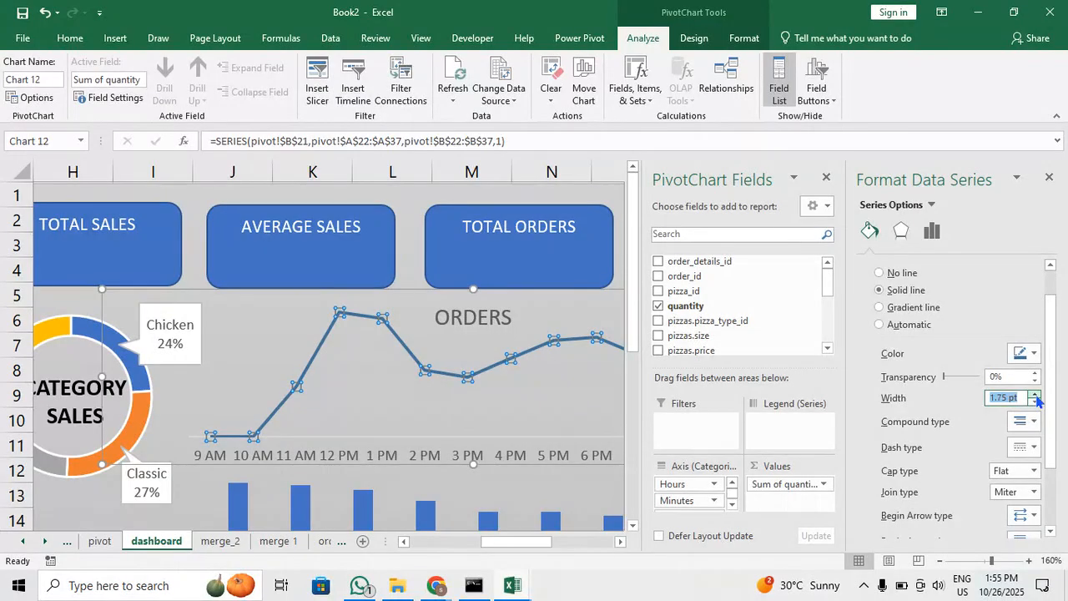
pyautogui.click(564, 382)
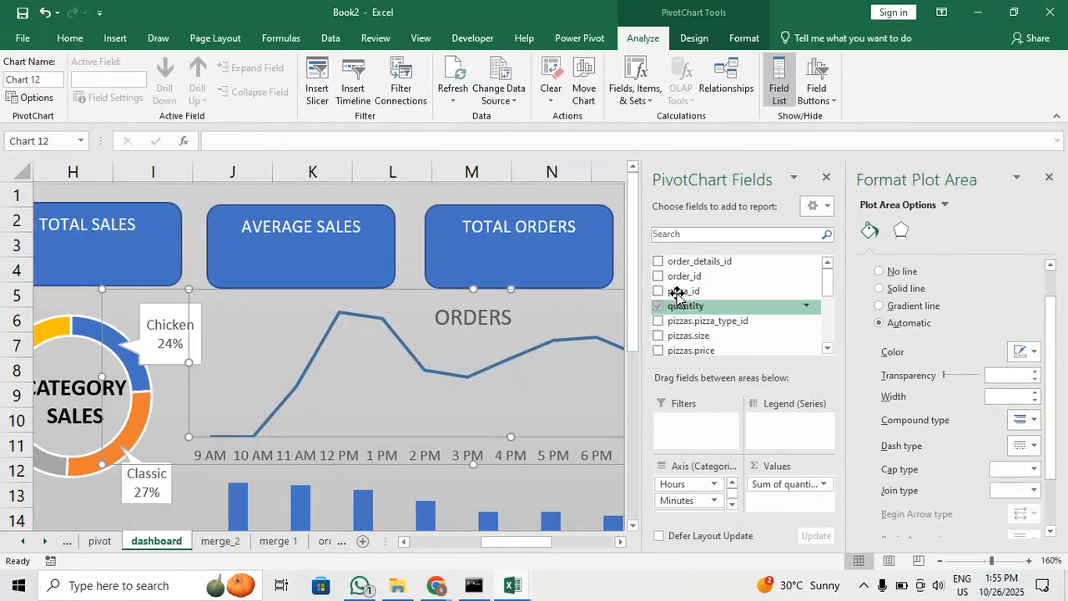
pyautogui.click(552, 477)
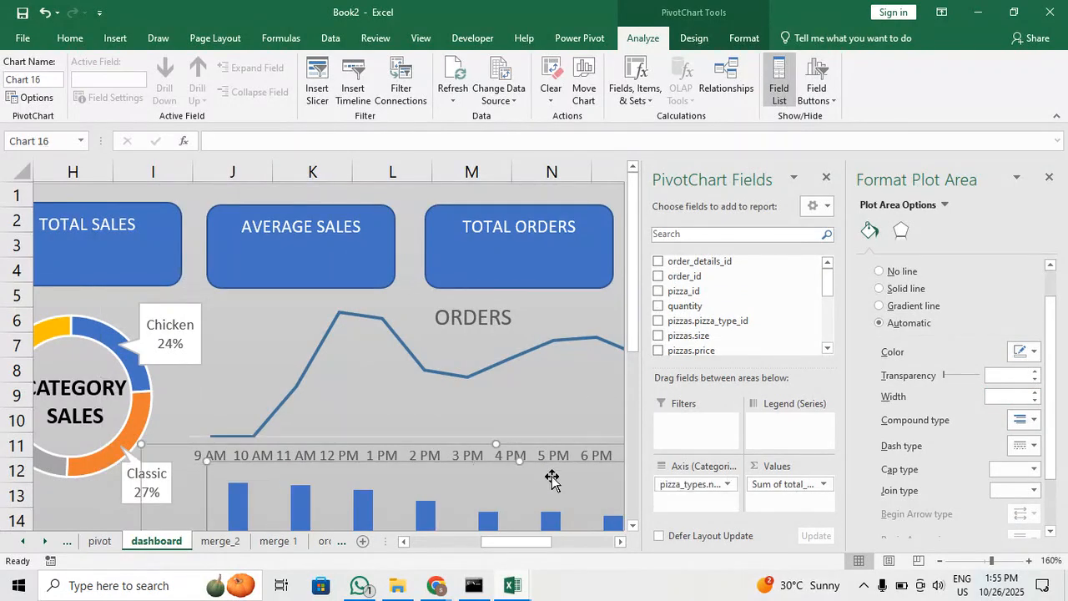
# Change the color of the whole ORDERS line series to red
pyautogui.click(445, 375)
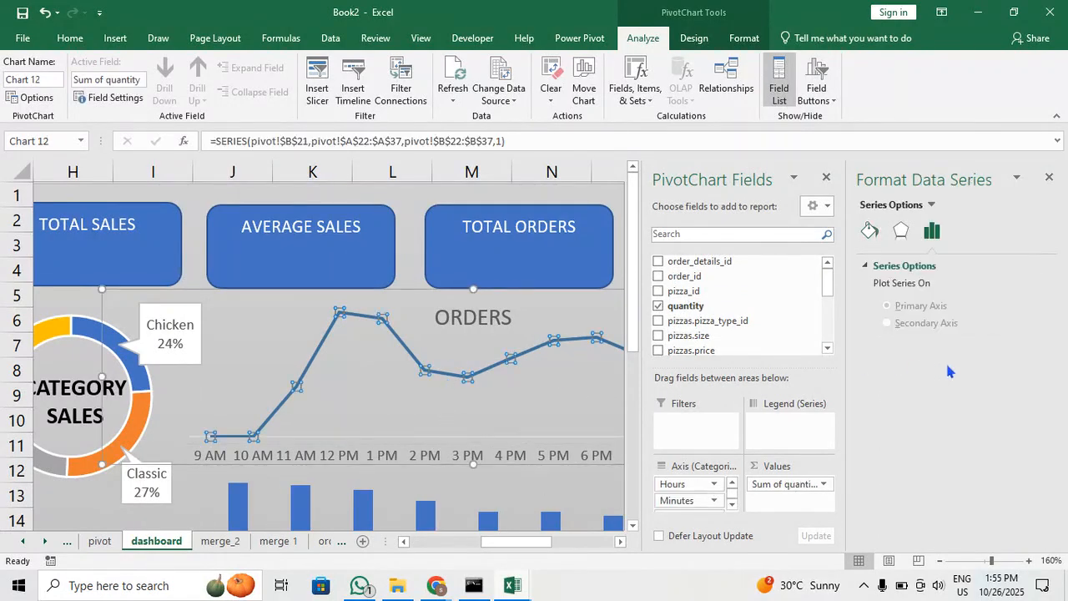
pyautogui.click(901, 231)
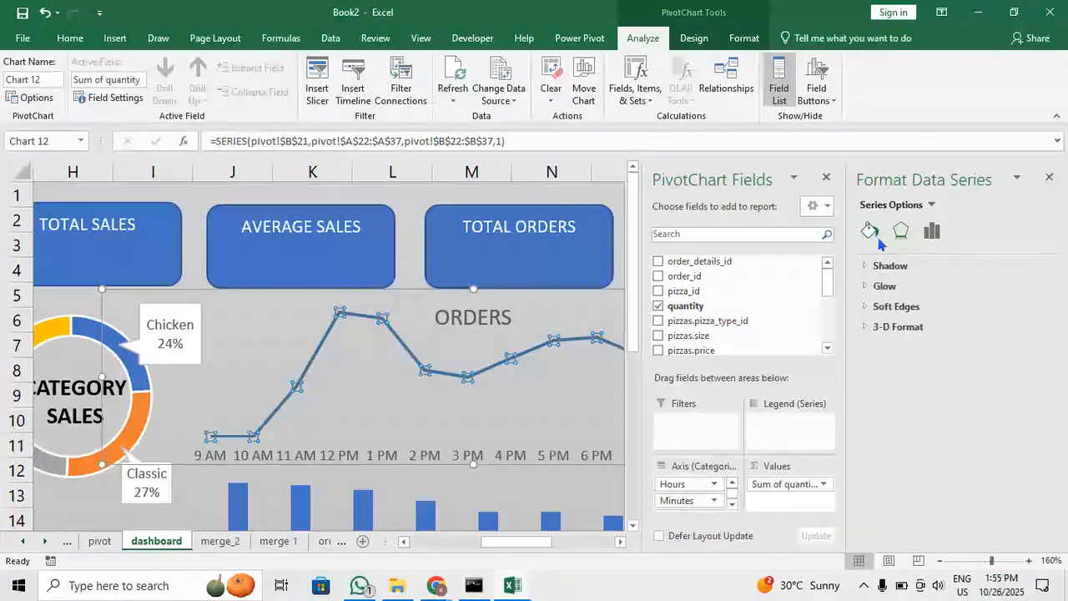
pyautogui.click(870, 231)
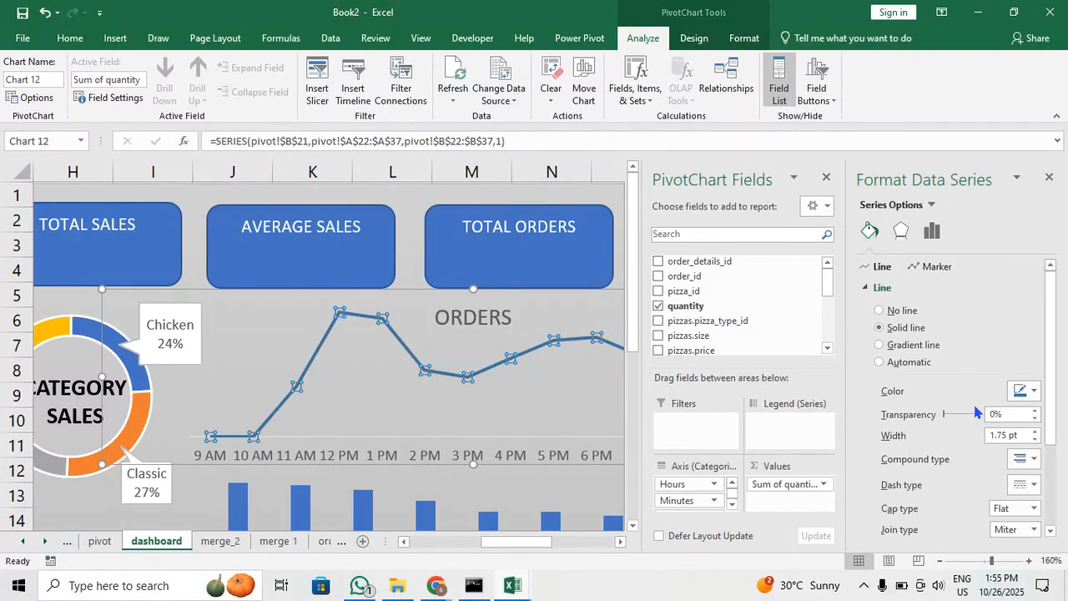
pyautogui.click(1034, 392)
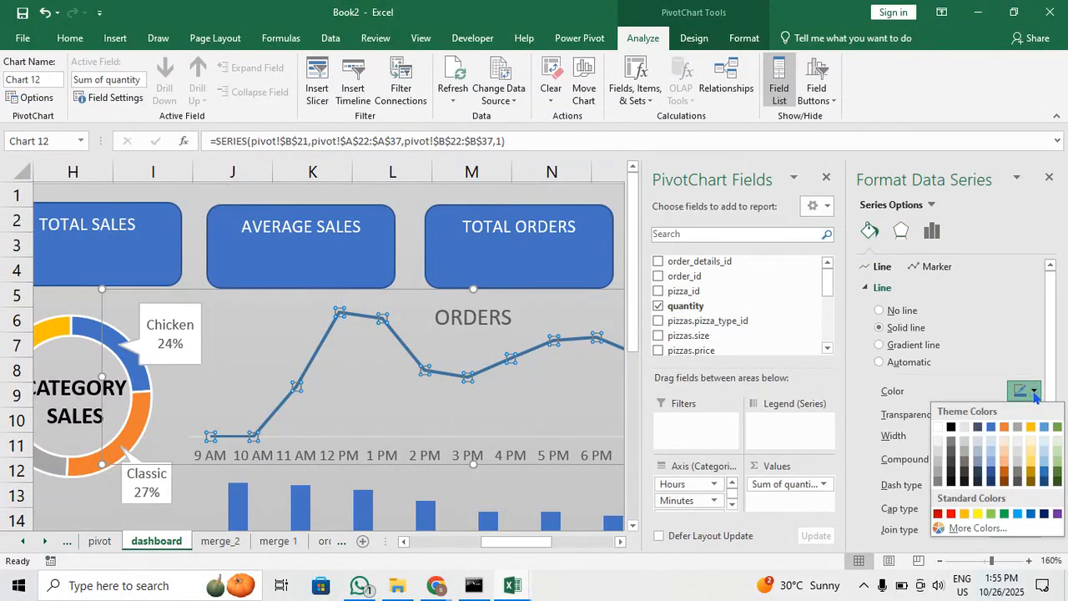
pyautogui.click(951, 513)
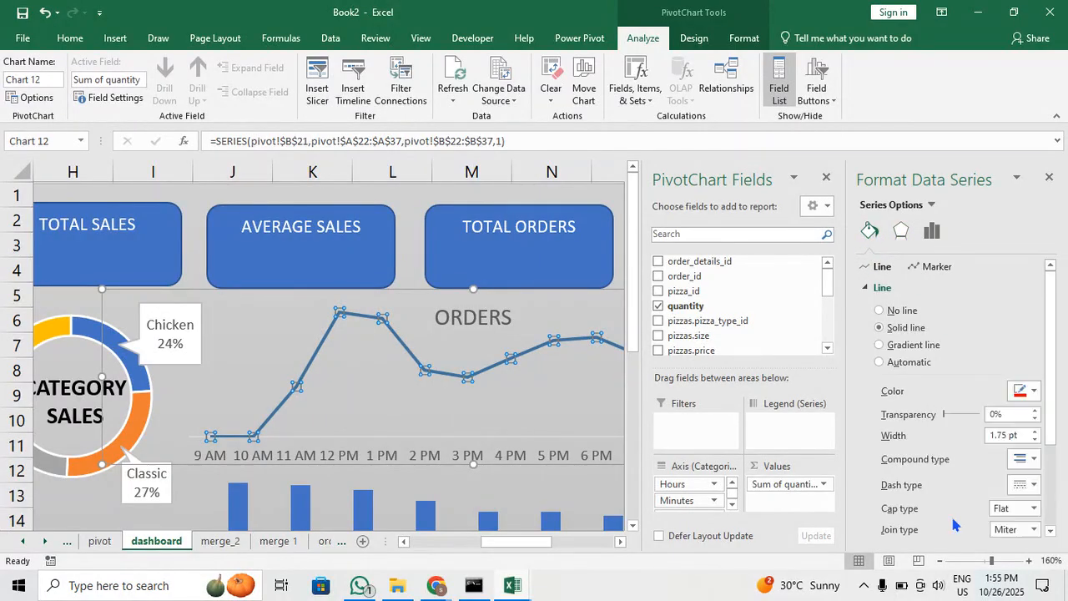
pyautogui.click(547, 397)
pyautogui.scroll(-1, 493, 399)
pyautogui.scroll(1, 493, 399)
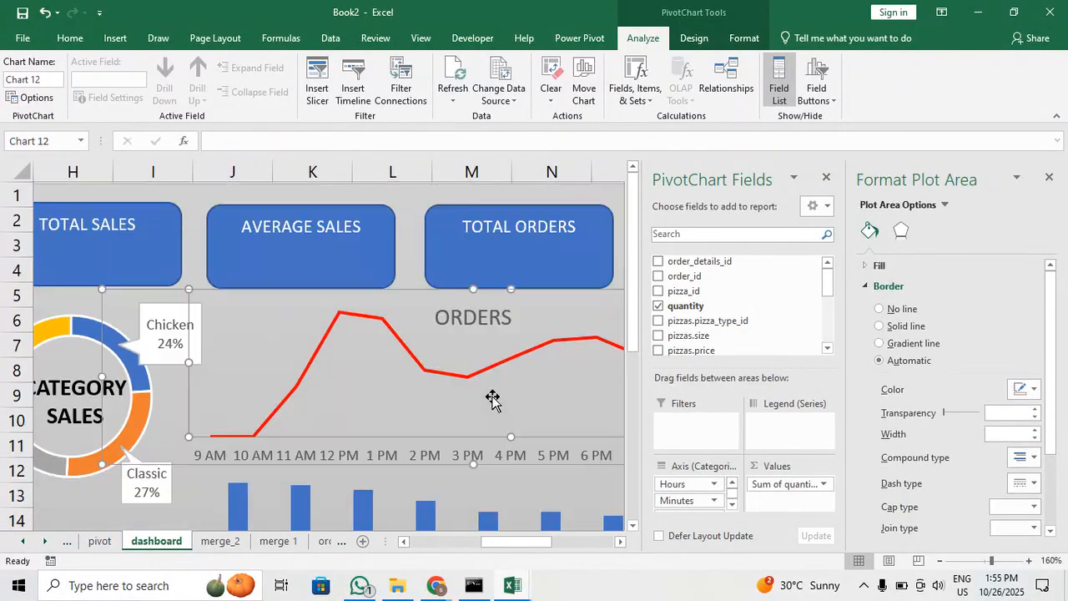
# Select the TOTAL SALES card and close the shape formatting pane
pyautogui.click(82, 505)
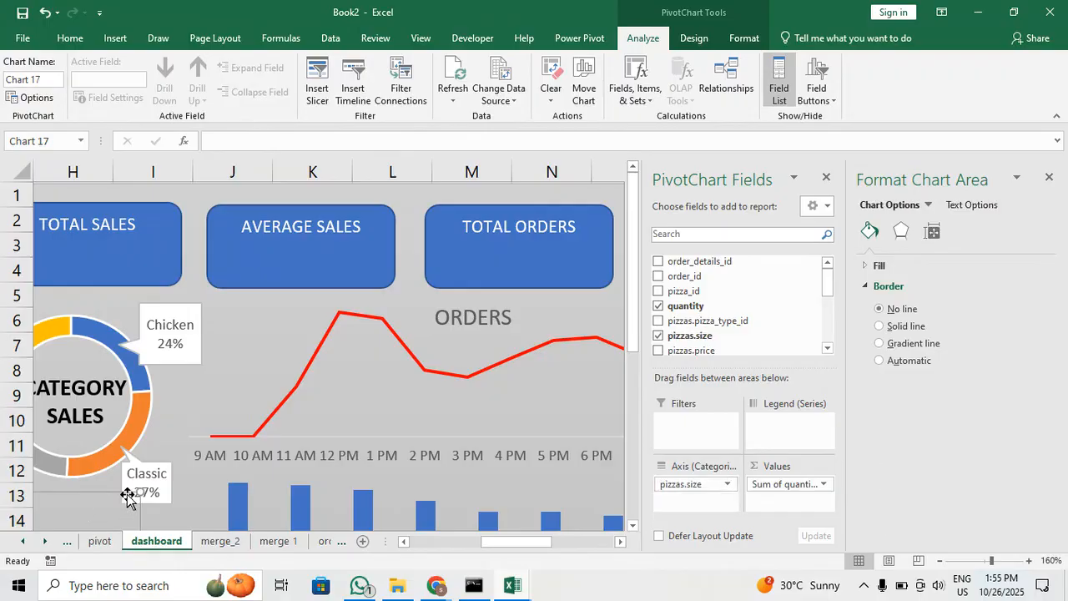
pyautogui.keyDown('ctrl'); pyautogui.scroll(-2, 353, 446); pyautogui.keyUp('ctrl')
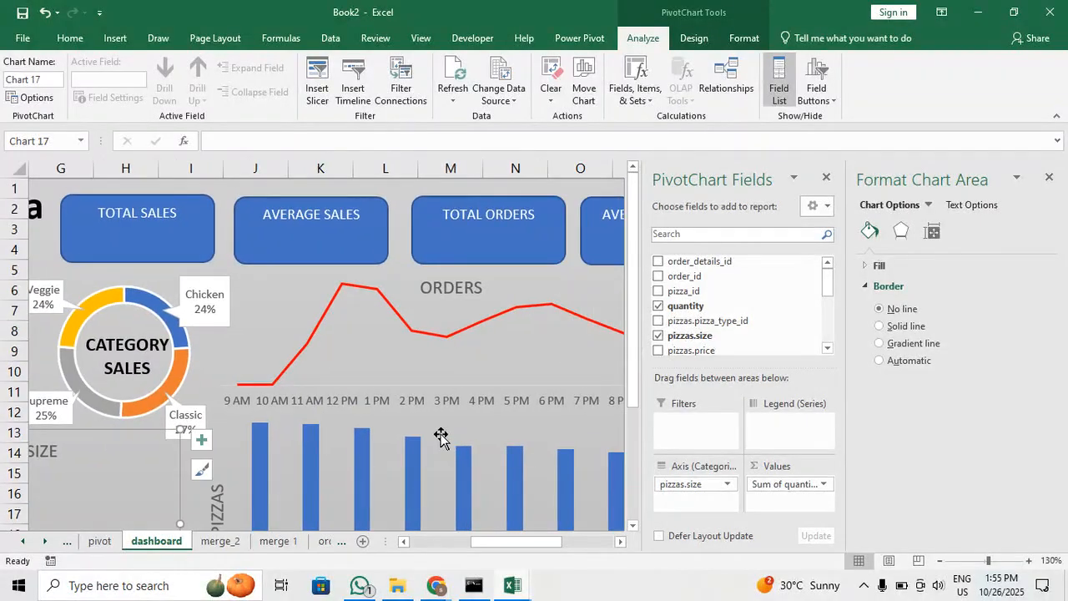
pyautogui.scroll(-1, 406, 429)
pyautogui.scroll(1, 400, 429)
pyautogui.scroll(-3, 397, 434)
pyautogui.scroll(3, 398, 434)
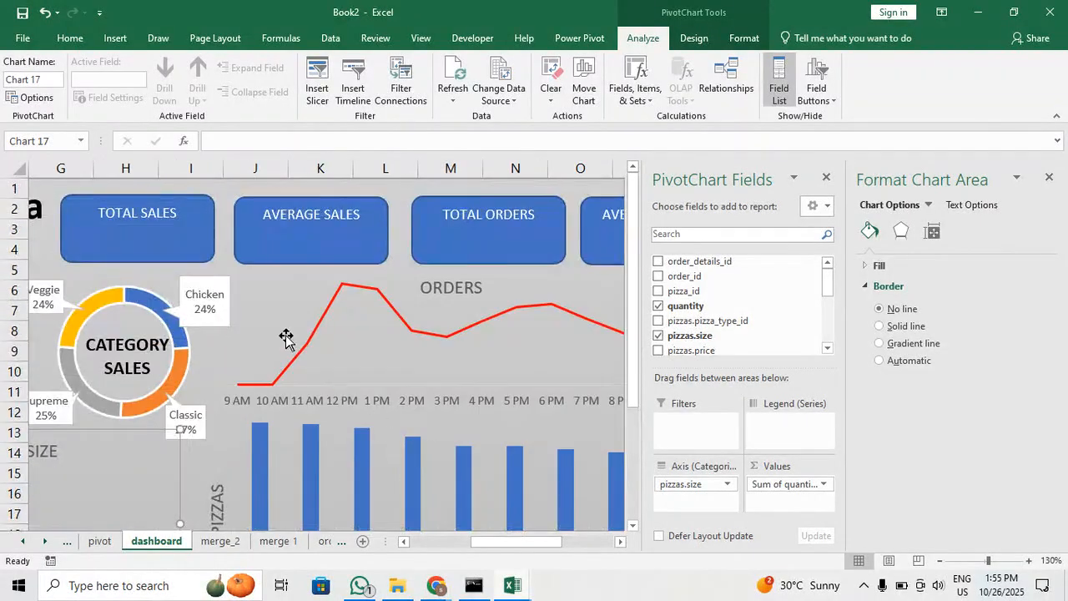
pyautogui.click(157, 247)
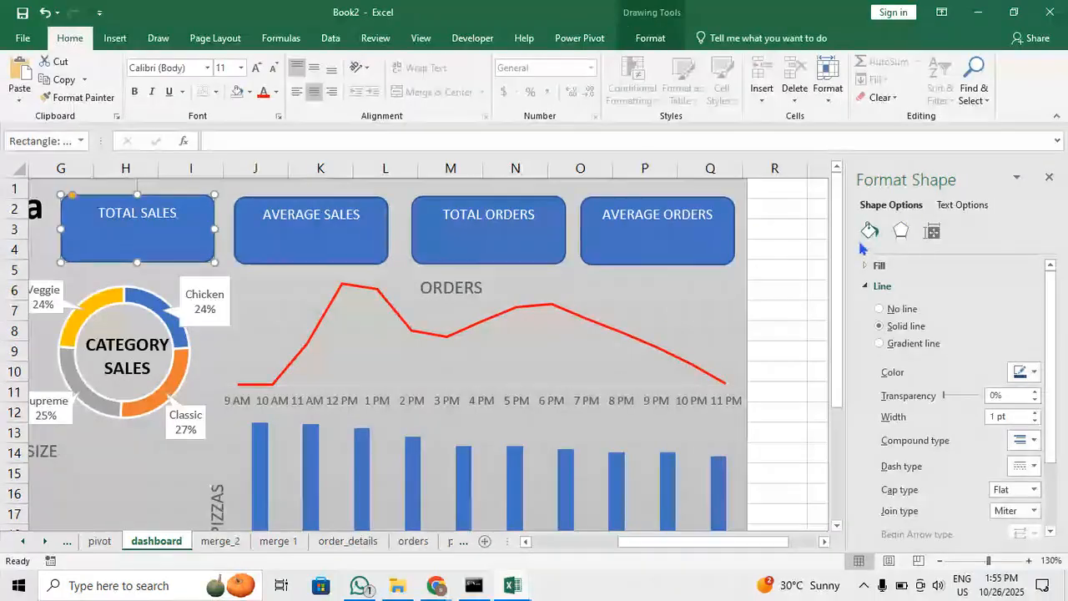
pyautogui.click(1049, 177)
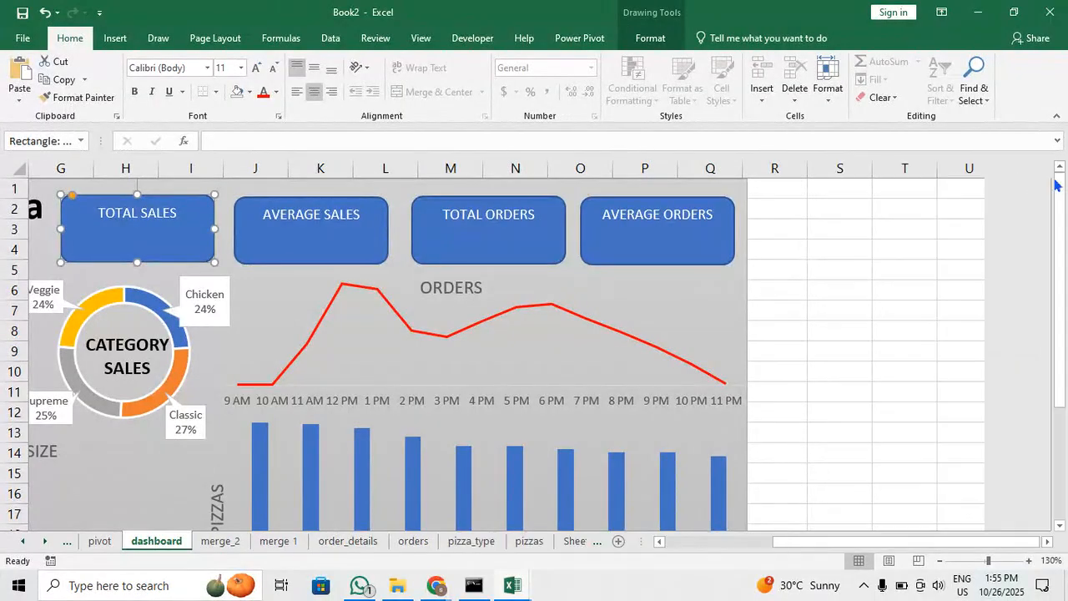
# On the pivot sheet, format the category table's grand total in B7 as Currency with no decimal places
pyautogui.click(93, 541)
pyautogui.scroll(2, 138, 351)
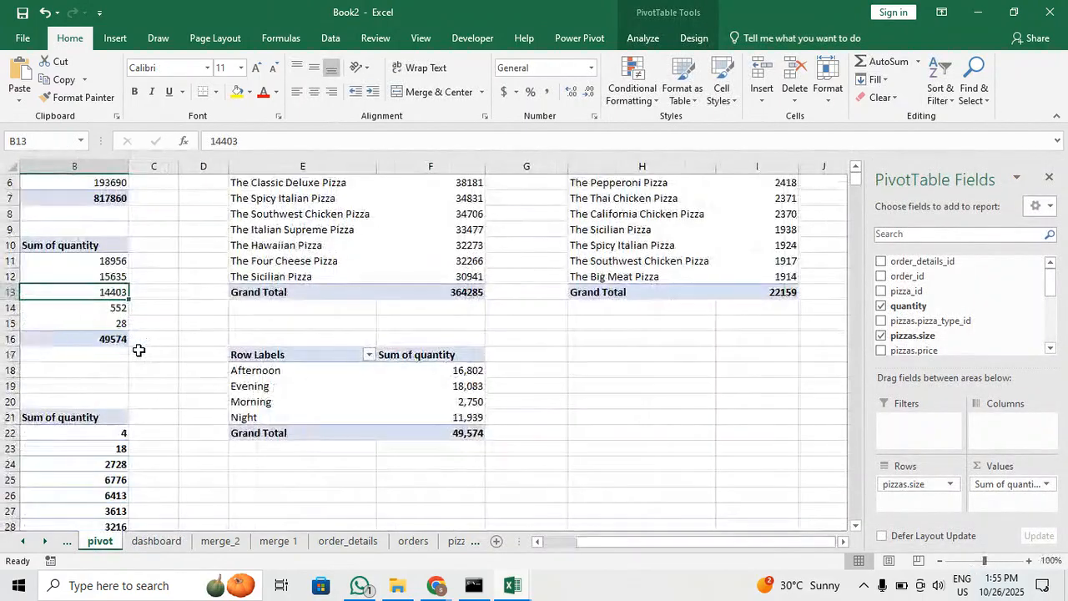
pyautogui.scroll(2, 139, 351)
pyautogui.click(563, 544)
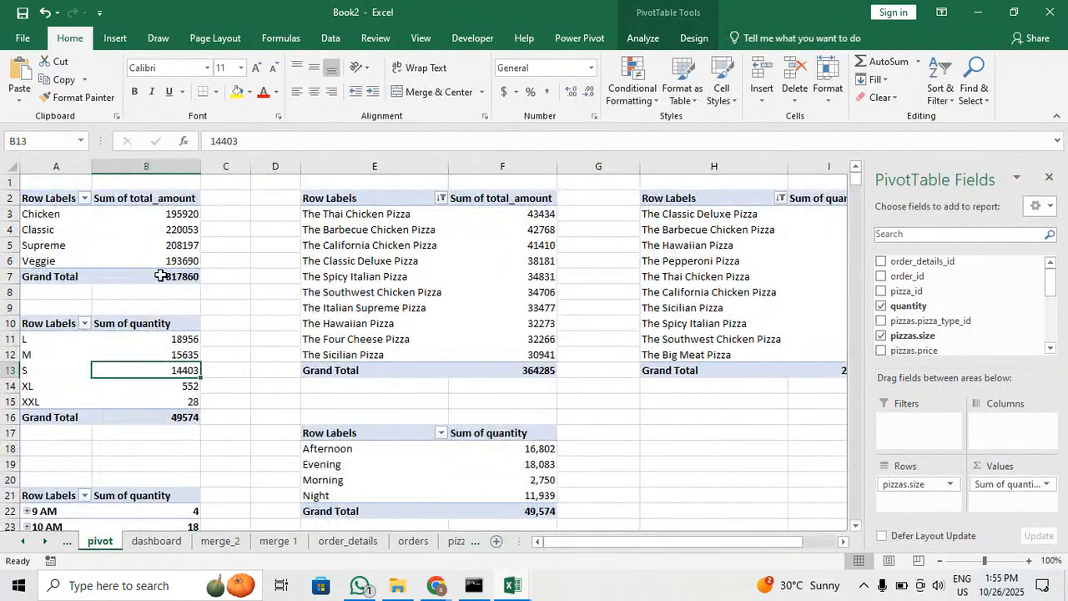
pyautogui.click(167, 278)
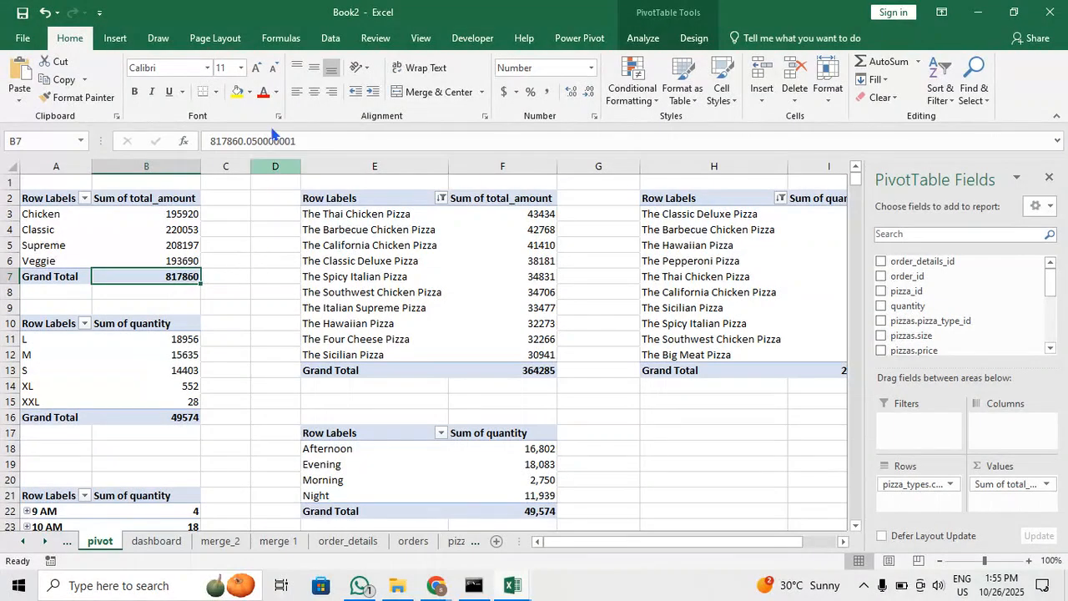
pyautogui.click(591, 69)
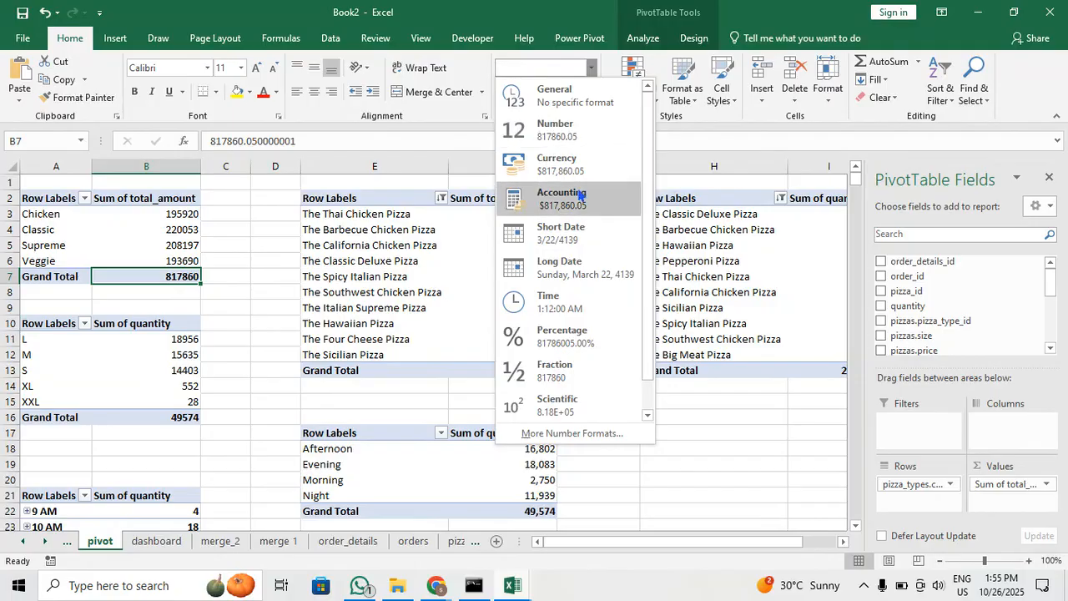
pyautogui.click(601, 167)
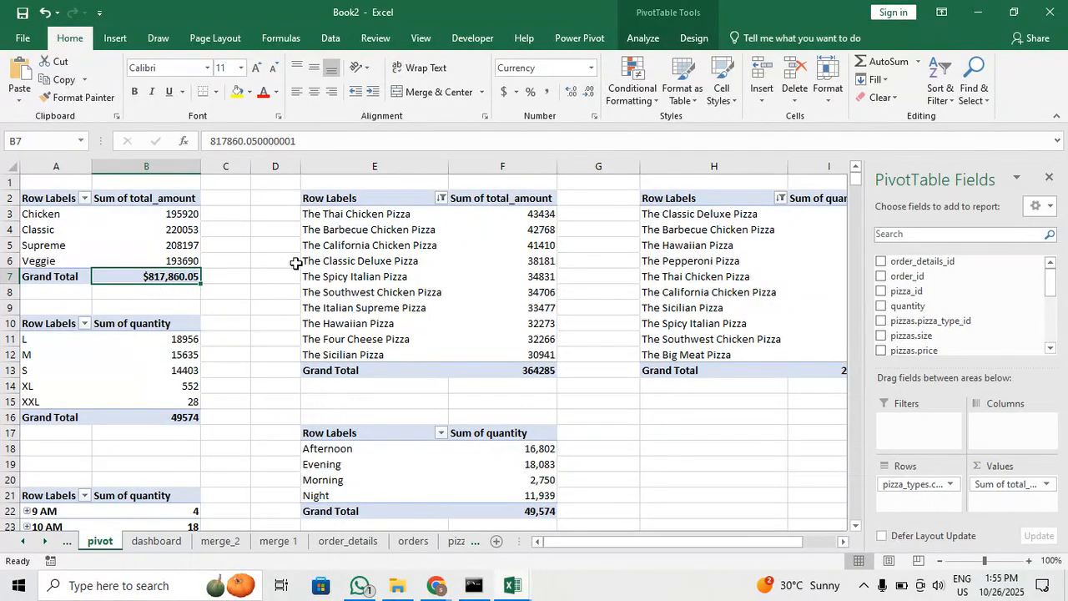
pyautogui.click(588, 92)
pyautogui.click(589, 91)
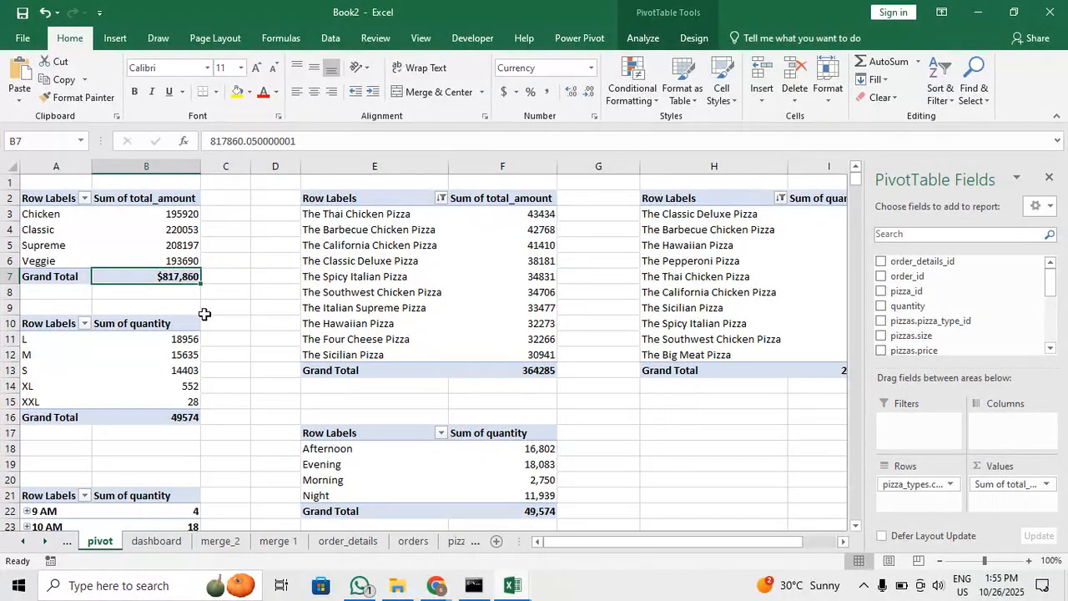
pyautogui.scroll(-1, 205, 314)
pyautogui.scroll(1, 205, 314)
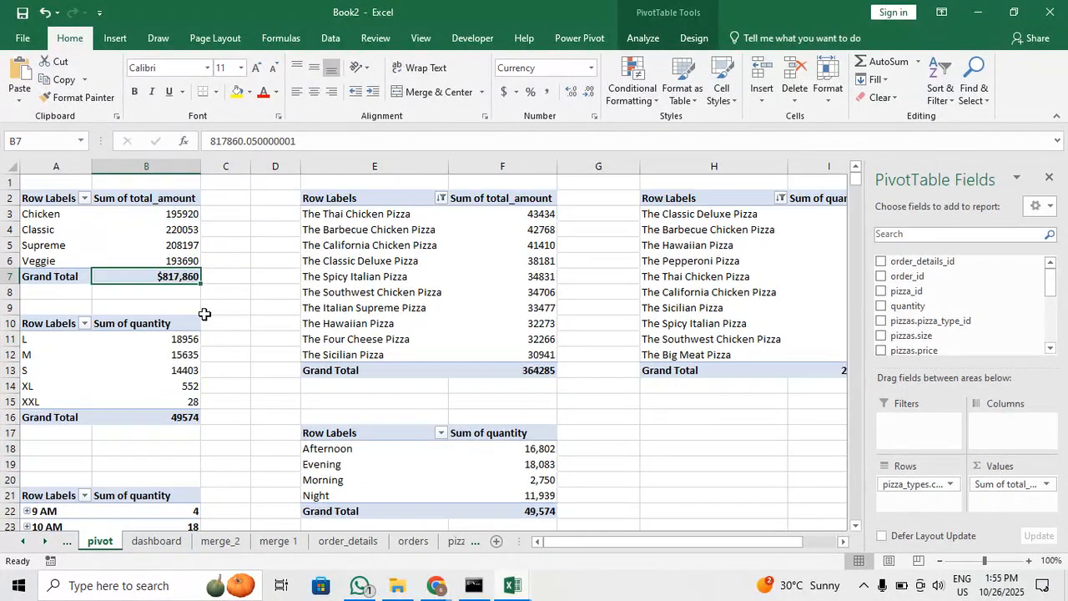
# Copy the category sales pivot table in A2:B7 and paste it at A48
pyautogui.click(170, 246)
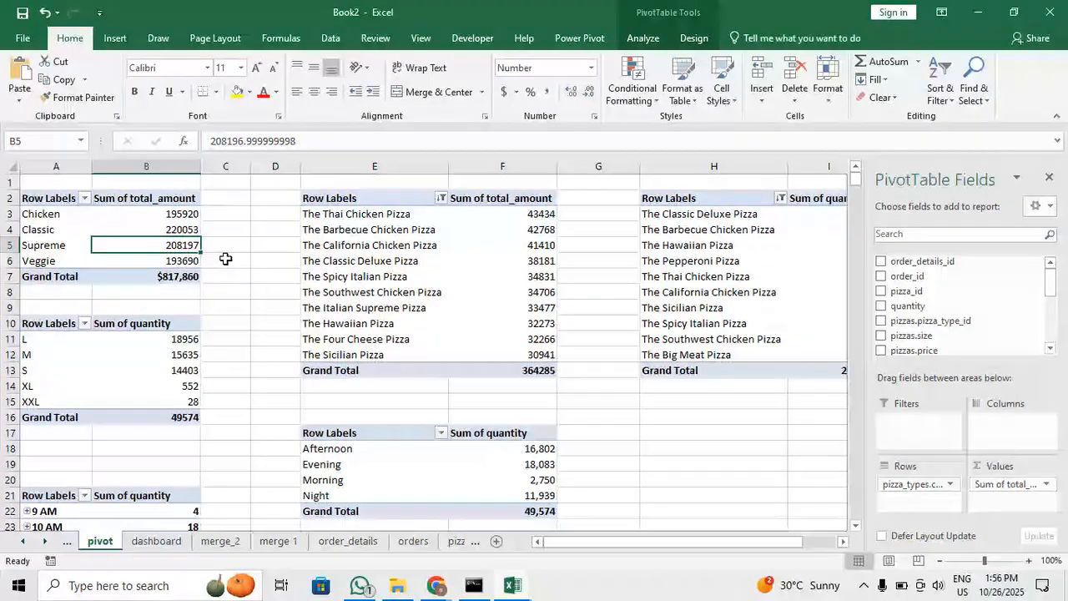
pyautogui.moveTo(33, 201); pyautogui.dragTo(200, 275)
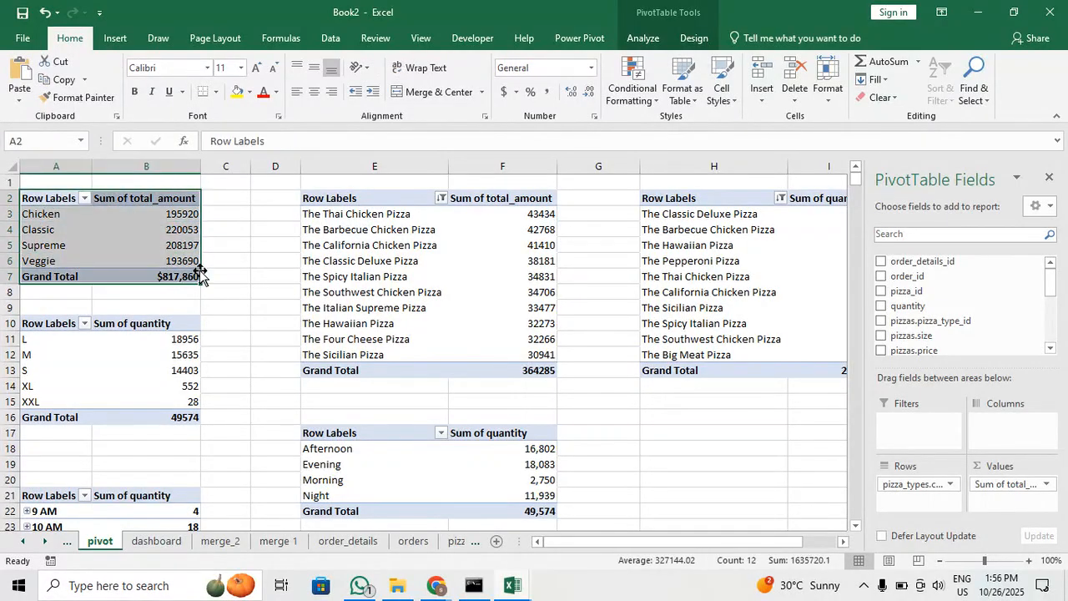
pyautogui.hotkey('ctrl', 'c')
pyautogui.scroll(-14, 236, 308)
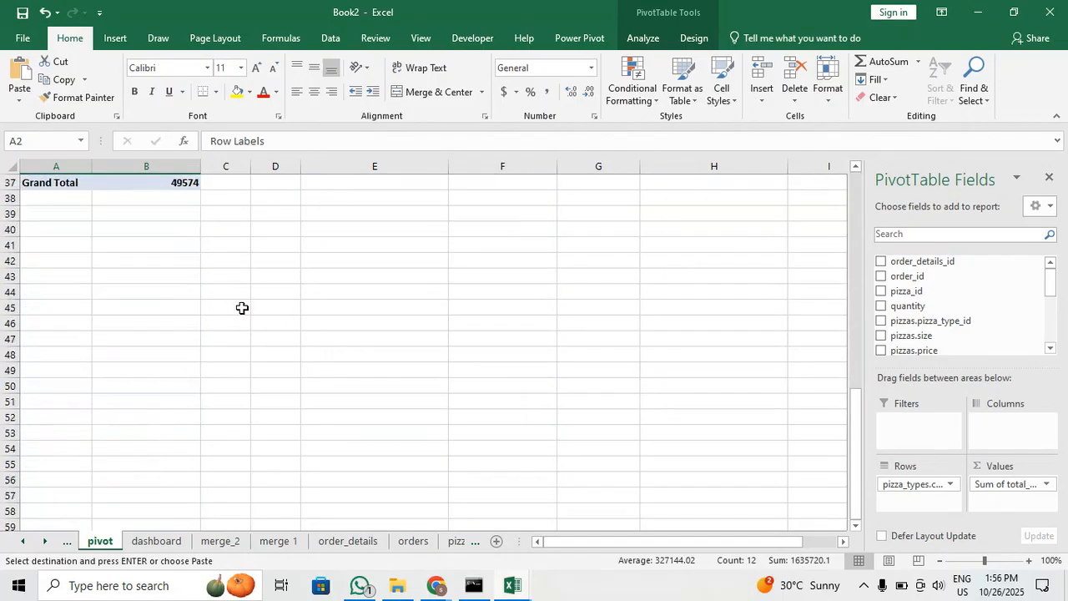
pyautogui.click(50, 261)
pyautogui.hotkey('ctrl', 'v')
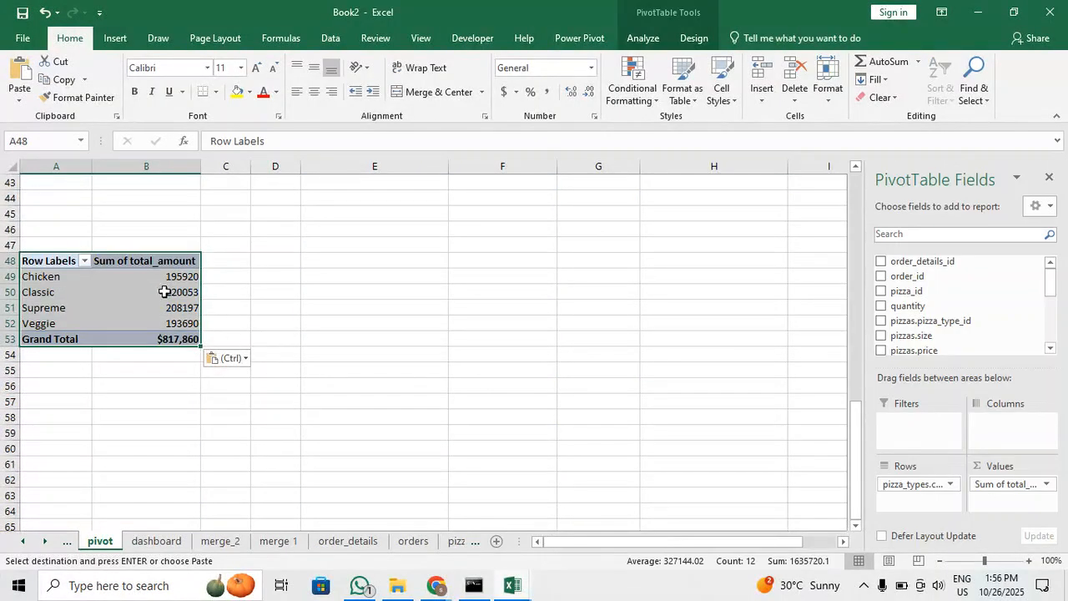
# Summarize total_amount by Average in the copied category pivot table and select its grand total
pyautogui.click(167, 276)
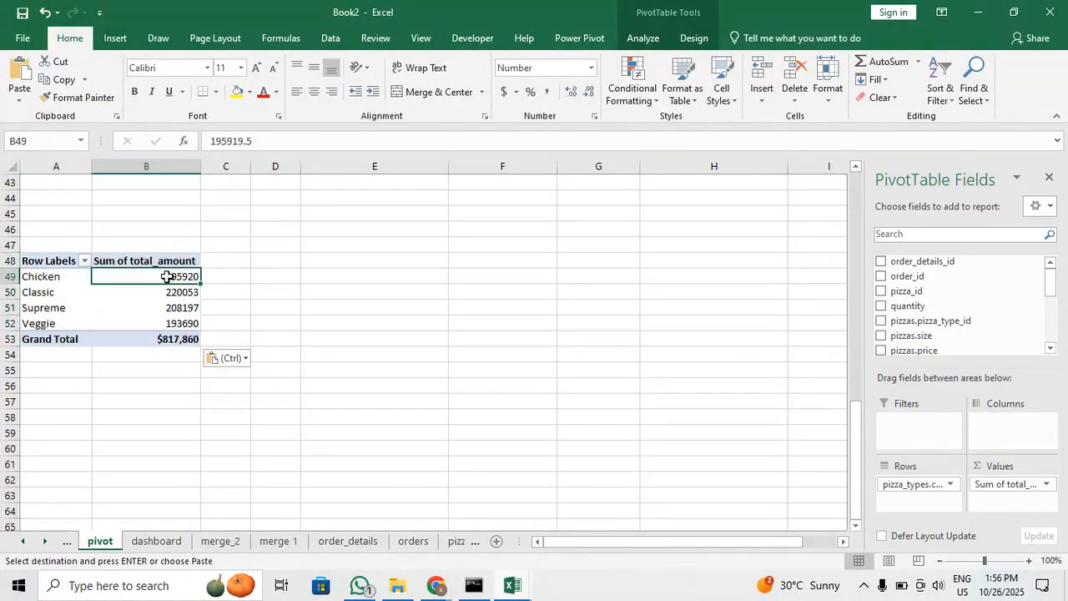
pyautogui.click(1035, 483)
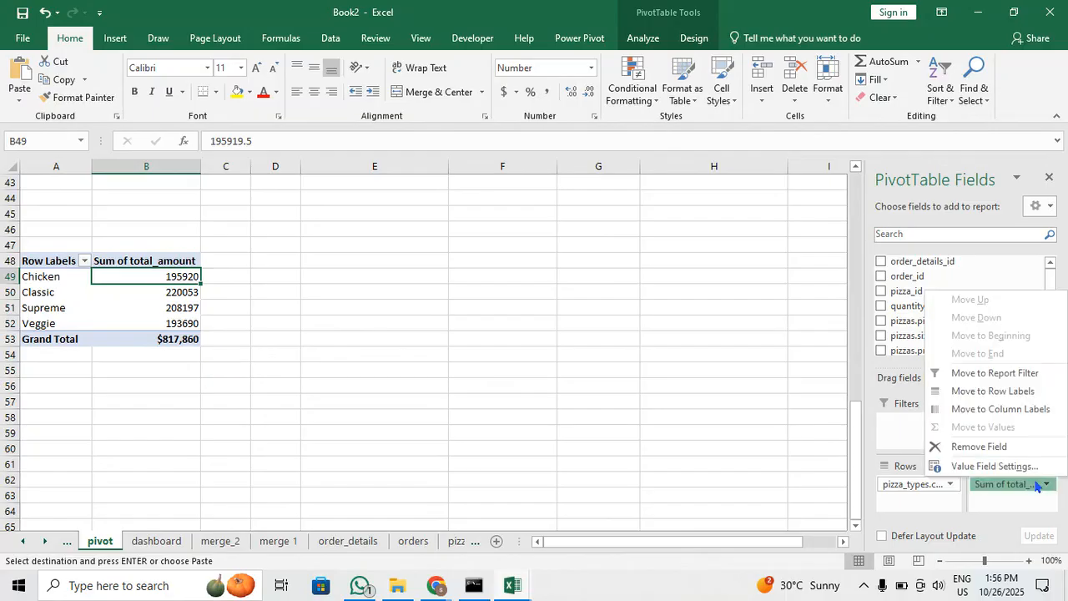
pyautogui.click(993, 466)
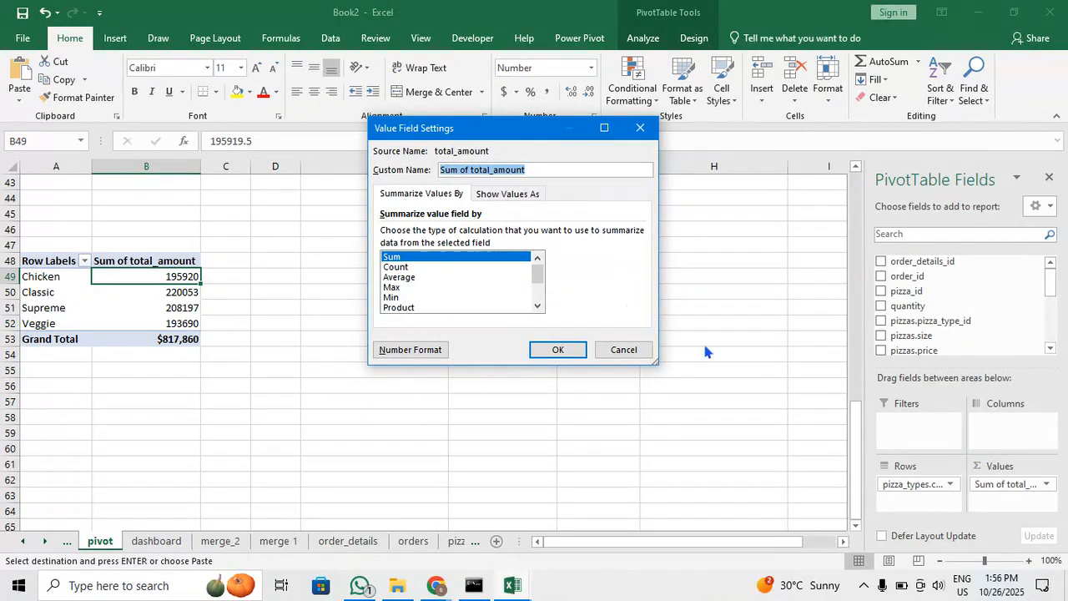
pyautogui.click(414, 277)
pyautogui.click(549, 349)
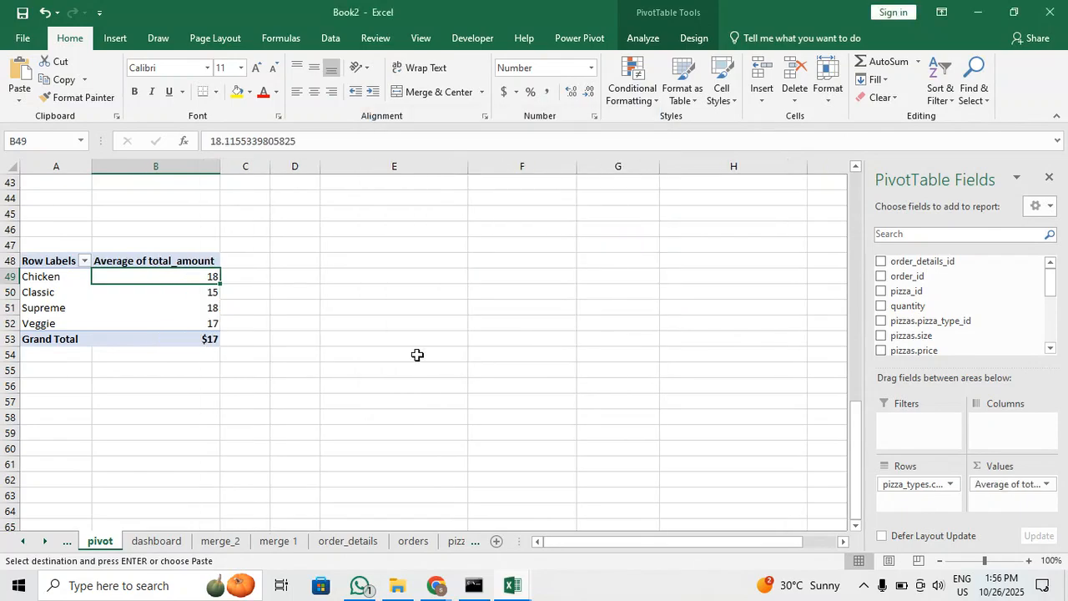
pyautogui.click(204, 339)
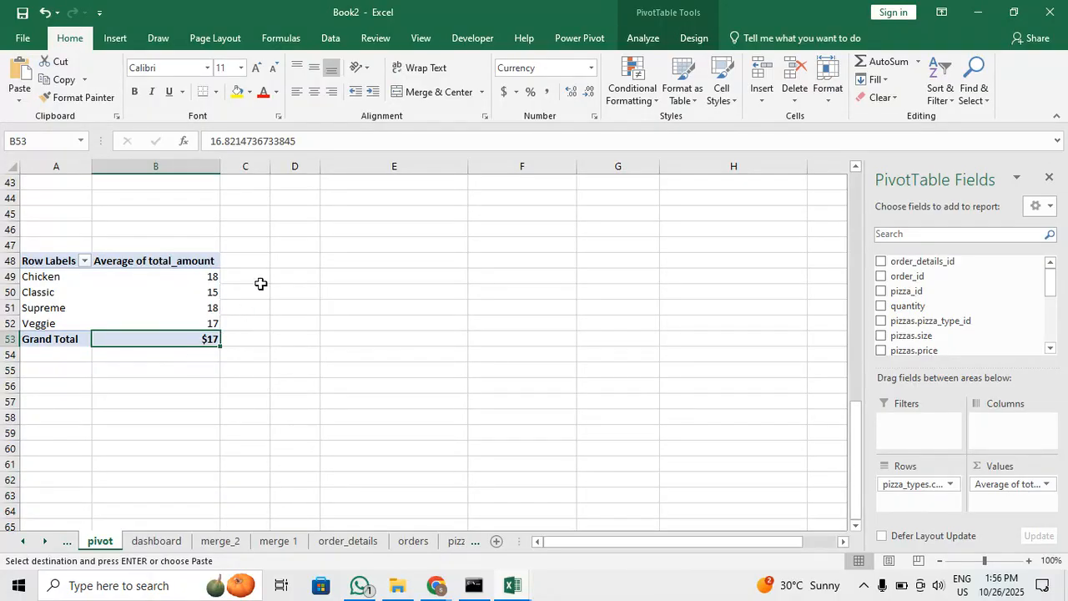
# Copy the top pizza sales pivot table in E2:F13 and paste it at E47
pyautogui.scroll(14, 255, 267)
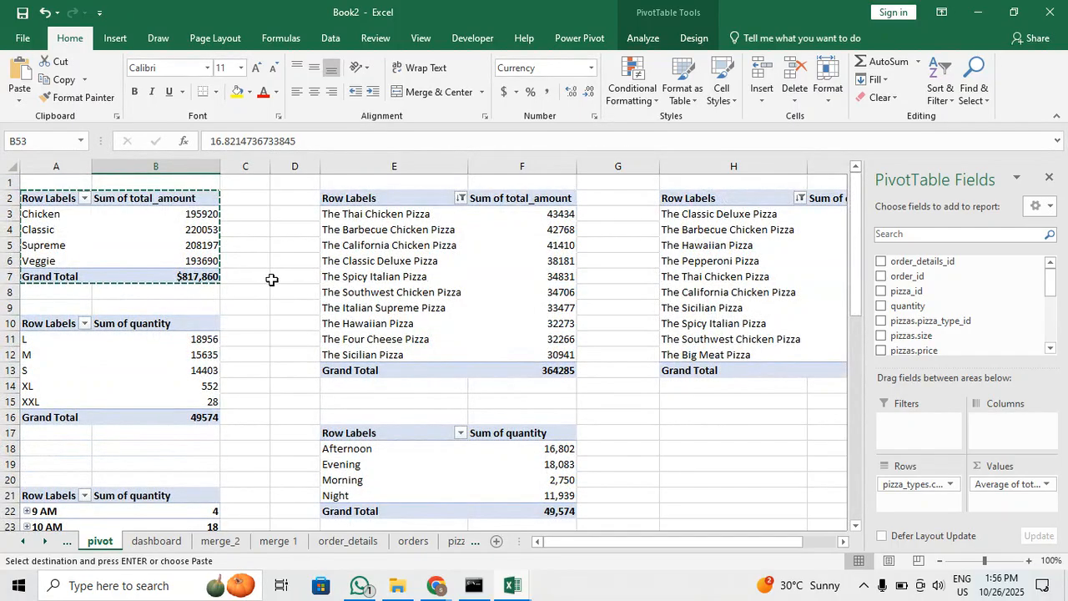
pyautogui.scroll(-13, 272, 280)
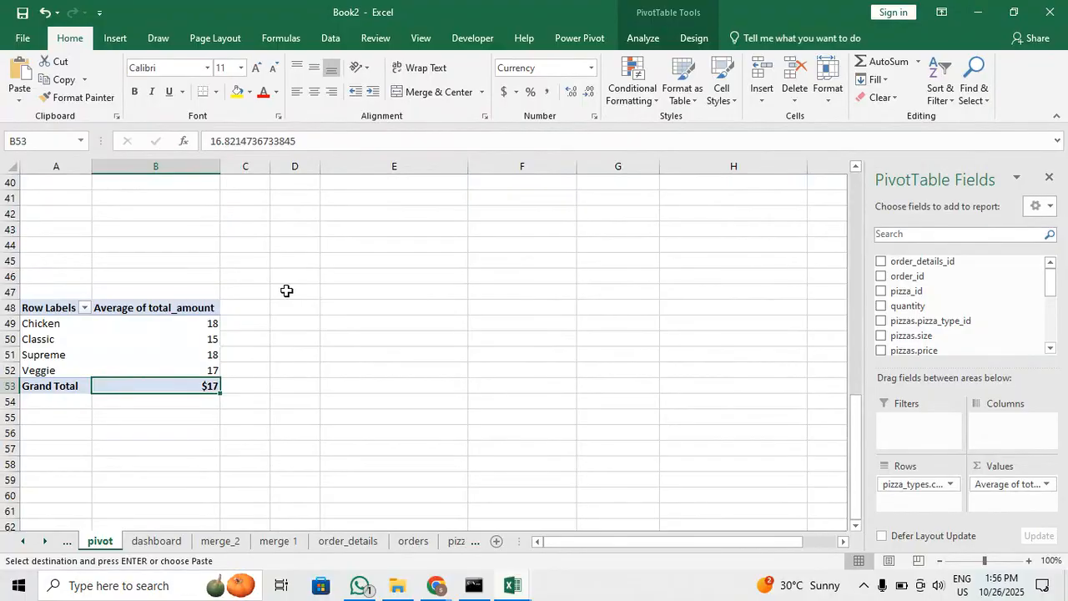
pyautogui.scroll(13, 253, 291)
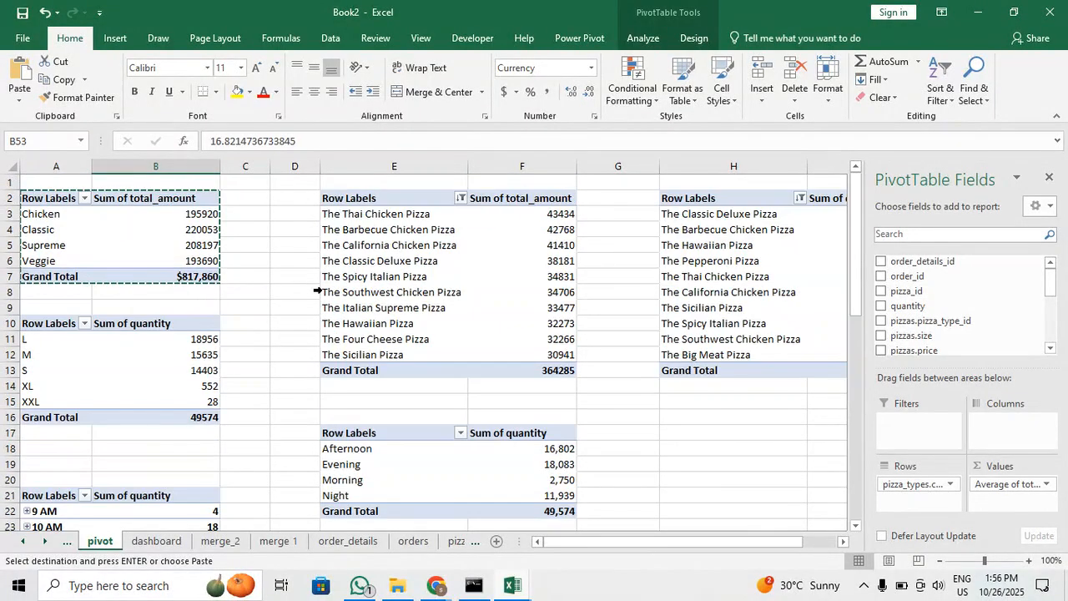
pyautogui.moveTo(366, 197); pyautogui.dragTo(524, 365)
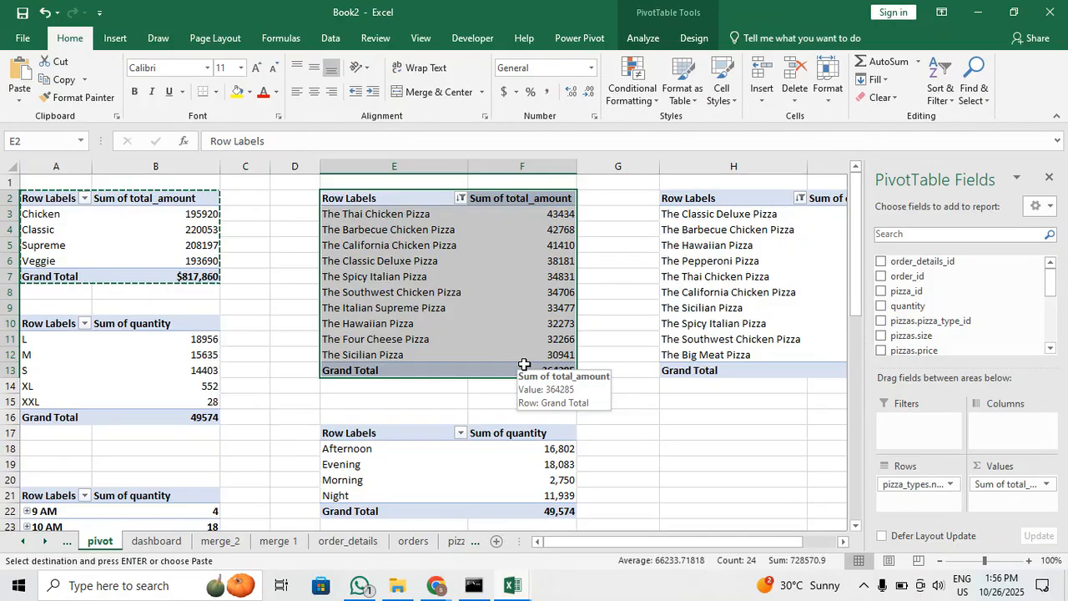
pyautogui.scroll(-13, 524, 365)
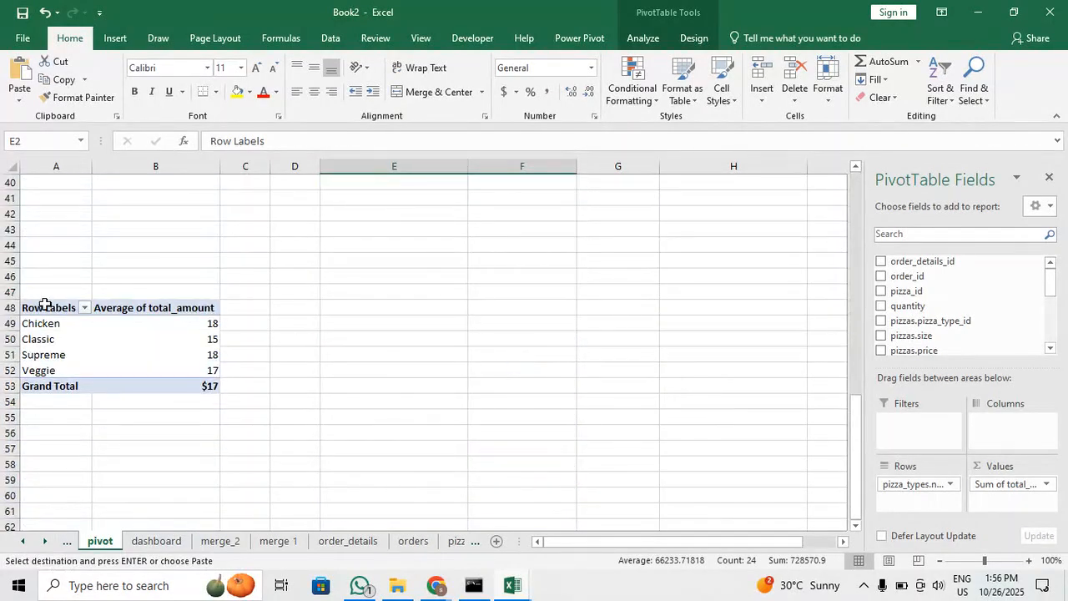
pyautogui.click(353, 285)
pyautogui.hotkey('ctrl', 'v')
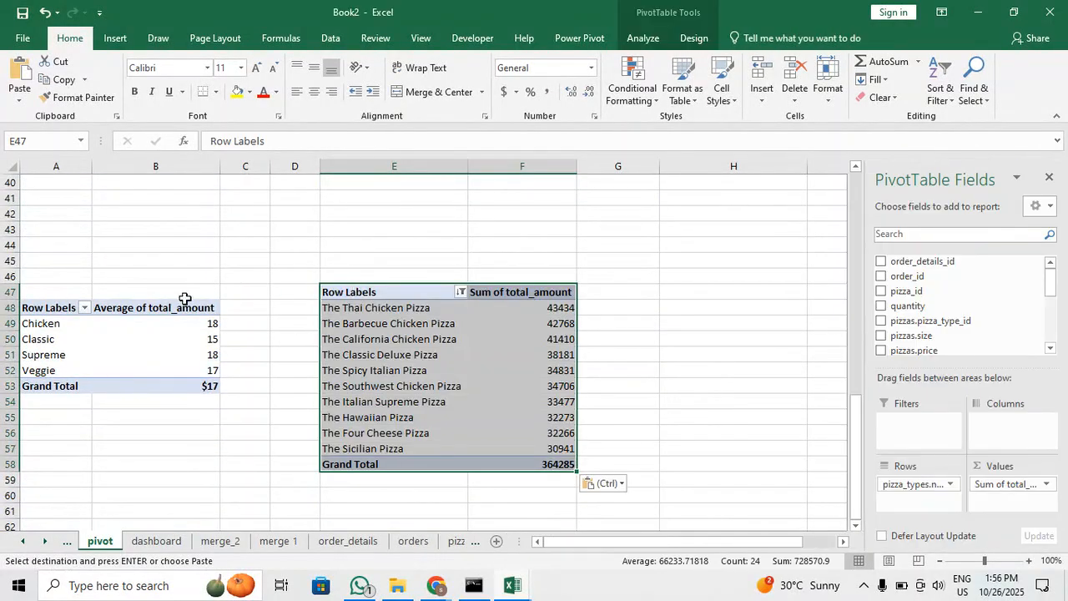
# Delete the copied category average pivot table at A48
pyautogui.moveTo(48, 311)
pyautogui.mouseDown()
pyautogui.moveTo(178, 373)
pyautogui.moveTo(178, 396)
pyautogui.moveTo(112, 339)
pyautogui.moveTo(48, 324)
pyautogui.moveTo(44, 311)
pyautogui.mouseUp()
pyautogui.click(185, 399)
pyautogui.press('Delete')
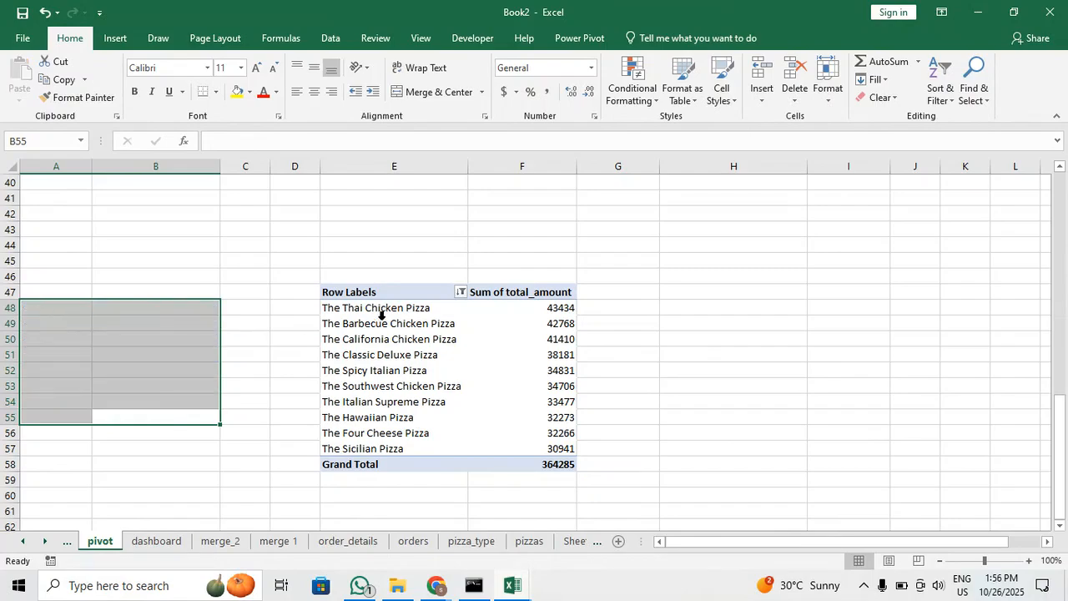
# Clear the pizza_types.name filter from the copied top pizza sales pivot table at E47 and compare its pizzas with the original tables
pyautogui.click(421, 311)
pyautogui.click(461, 292)
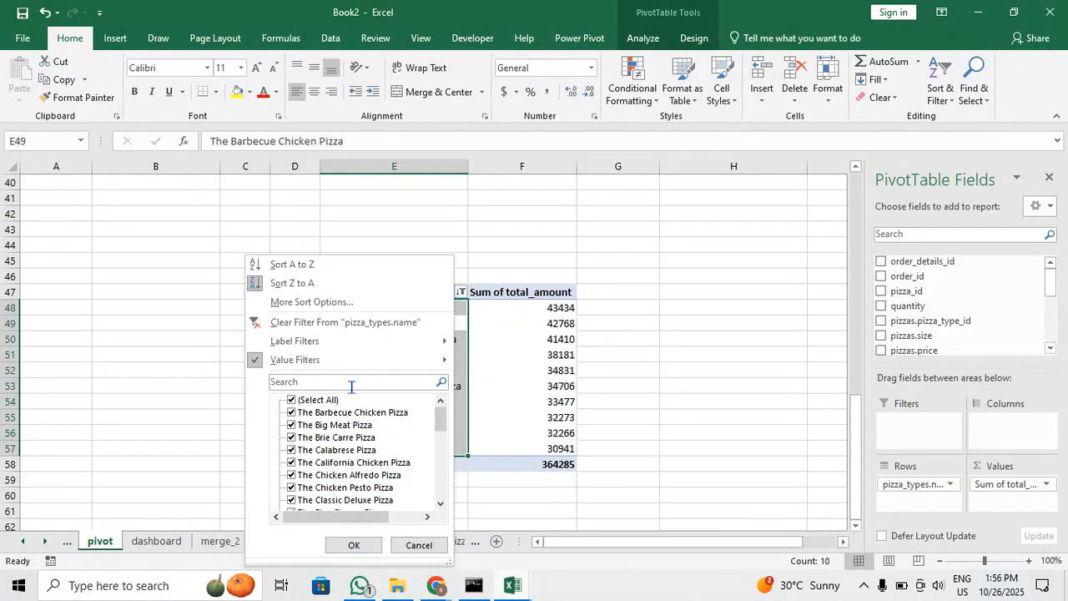
pyautogui.click(327, 326)
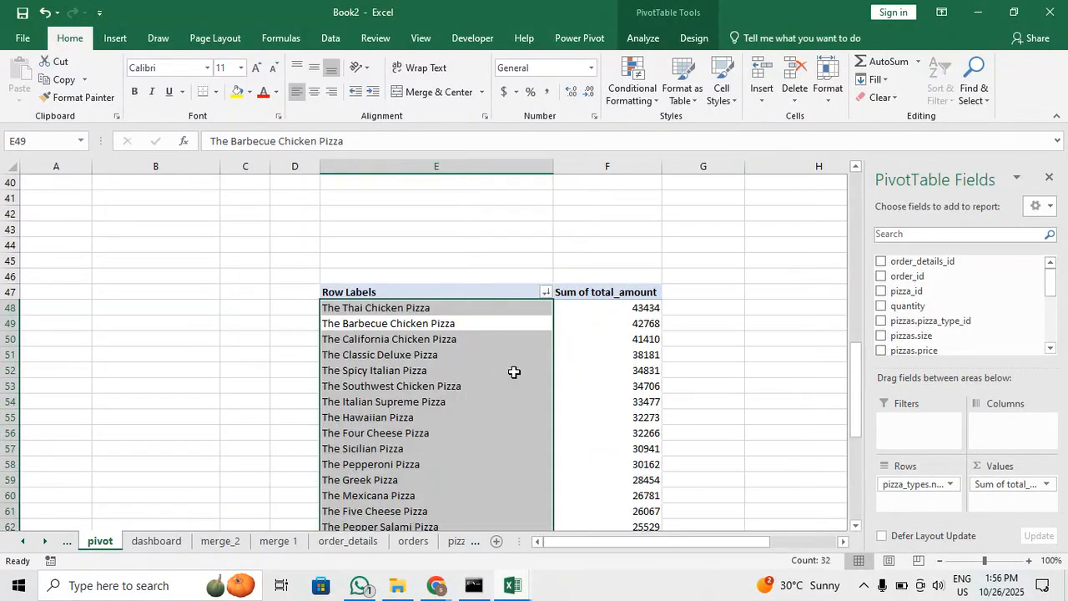
pyautogui.scroll(-9, 629, 354)
pyautogui.scroll(17, 628, 354)
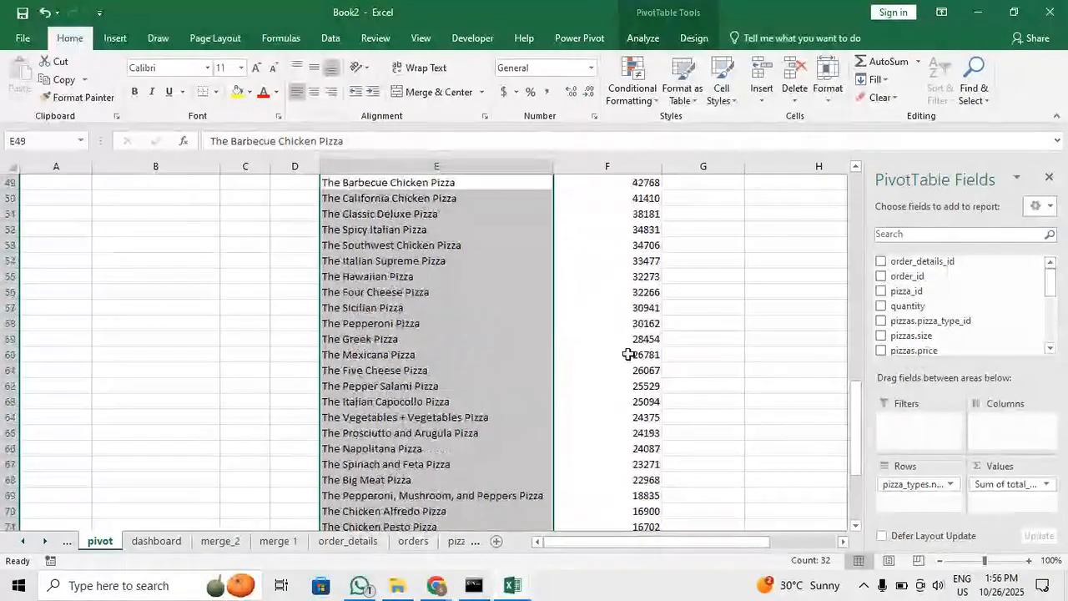
pyautogui.scroll(5, 628, 354)
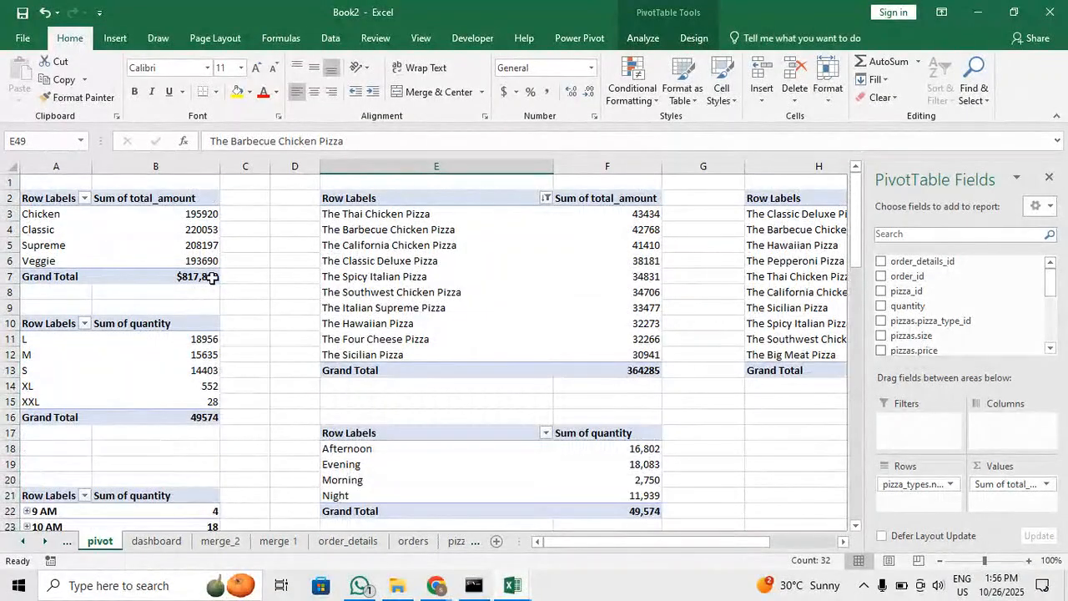
pyautogui.scroll(-16, 569, 424)
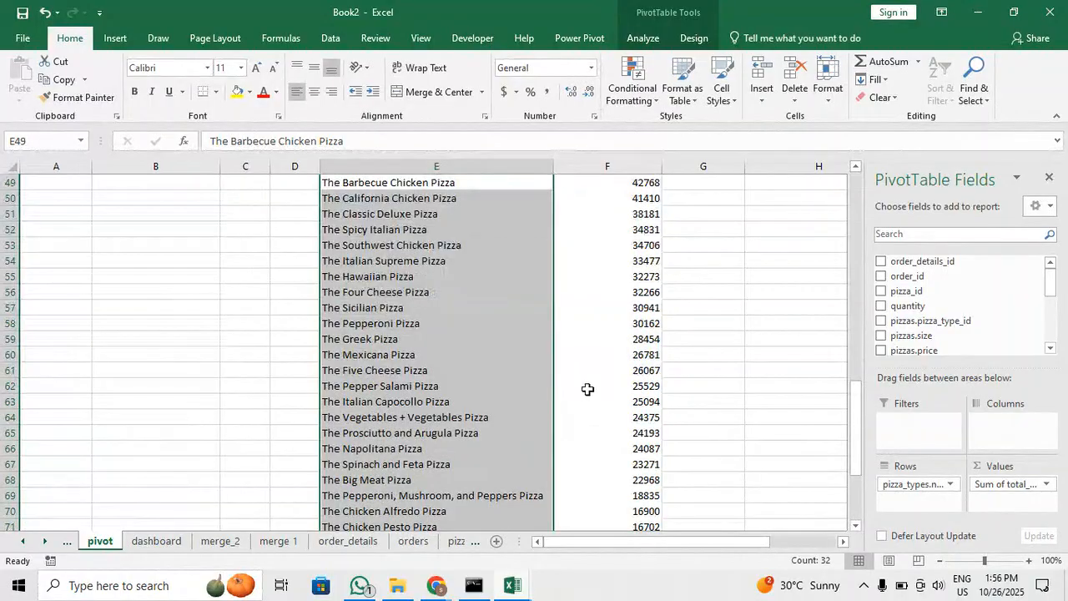
pyautogui.scroll(2, 589, 384)
# Remove the pizza_types.name field from the rows of the copied pizza sales pivot table
pyautogui.click(592, 372)
pyautogui.click(1006, 484)
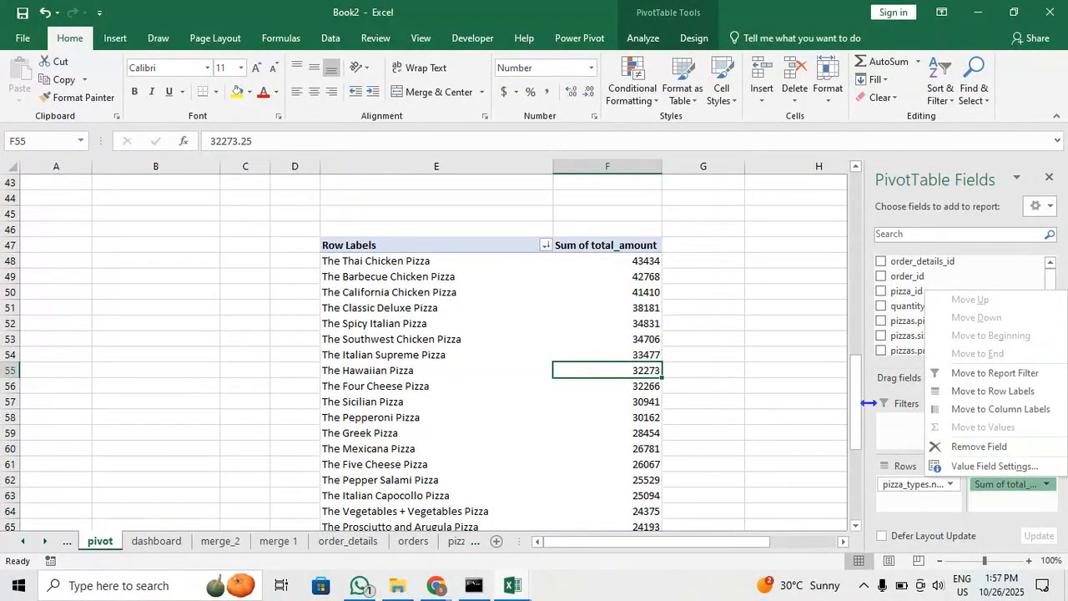
pyautogui.click(914, 485)
pyautogui.click(914, 485)
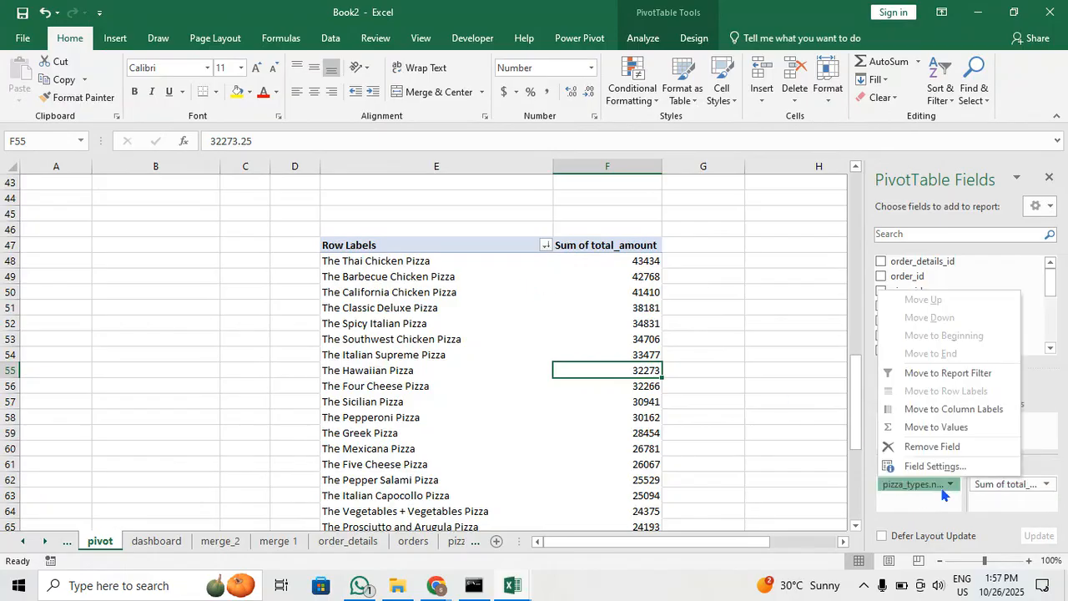
pyautogui.click(948, 449)
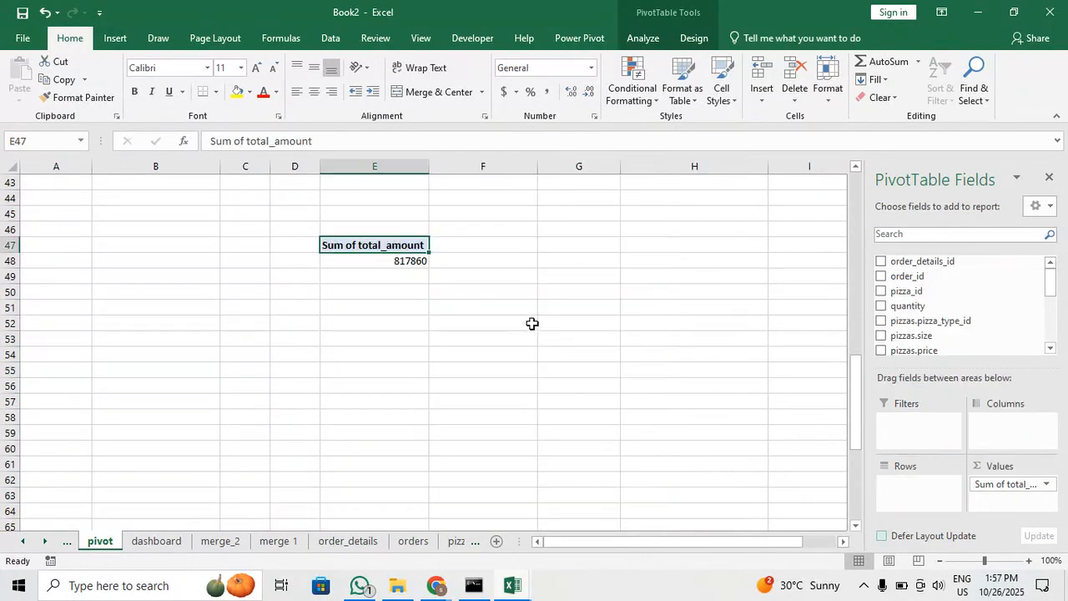
# Summarize total_amount by Average in the copied pivot table at E47
pyautogui.click(1041, 483)
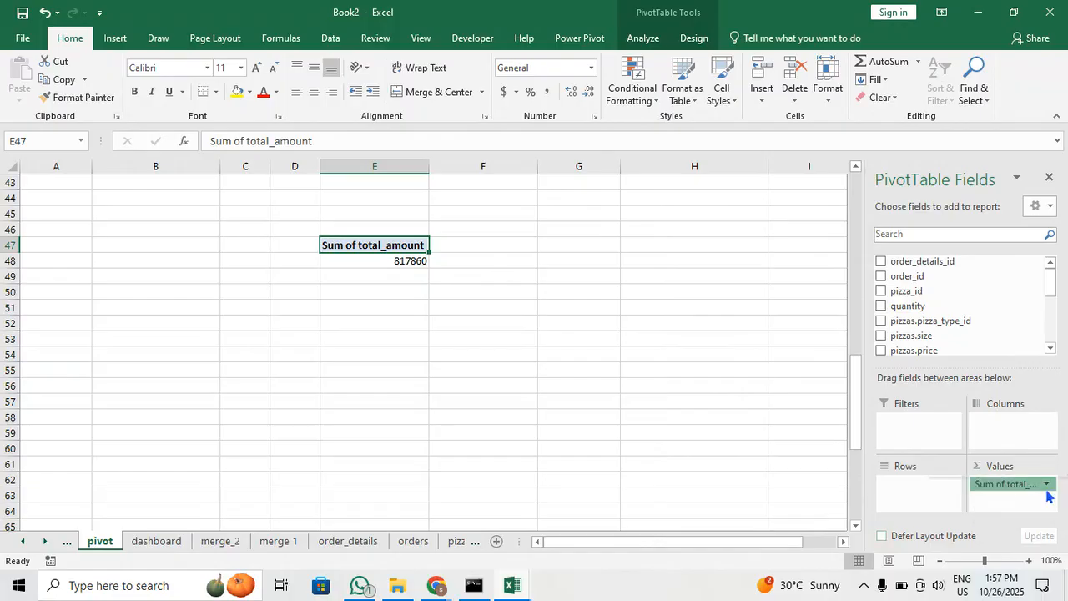
pyautogui.click(1023, 465)
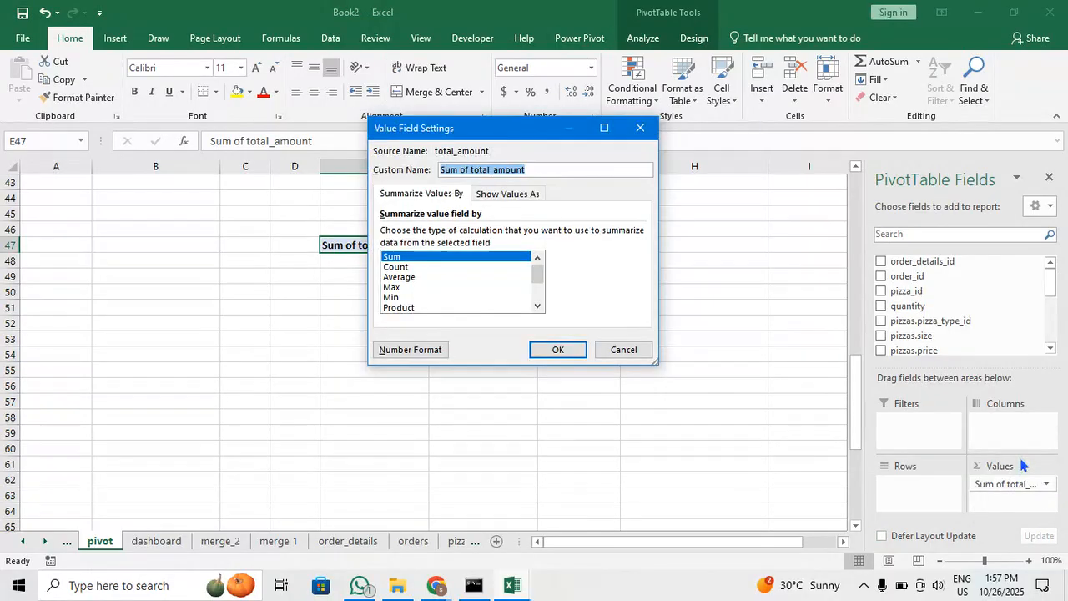
pyautogui.click(419, 276)
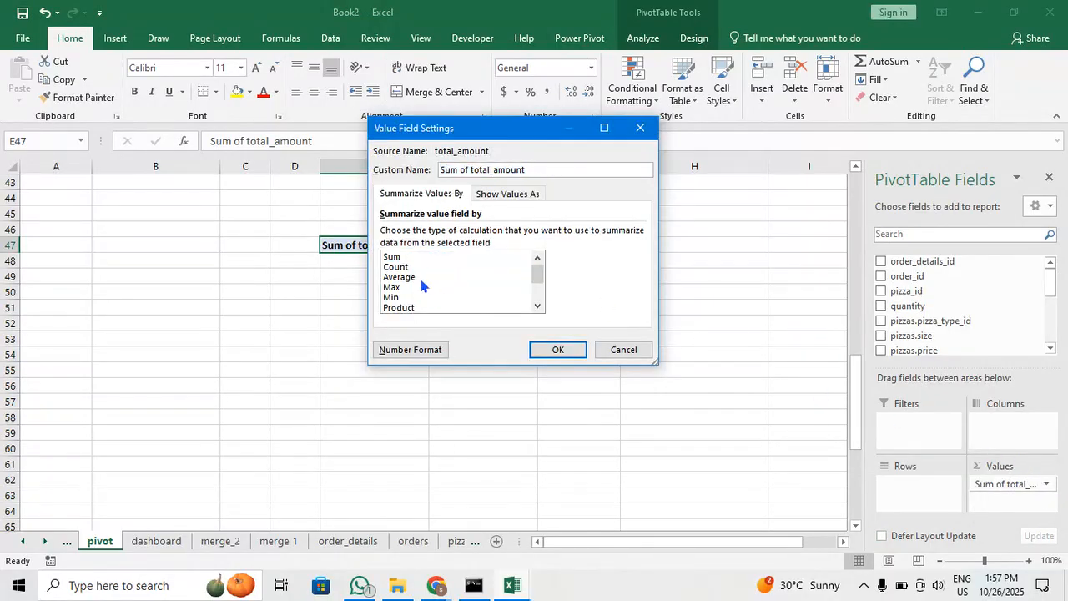
pyautogui.click(558, 350)
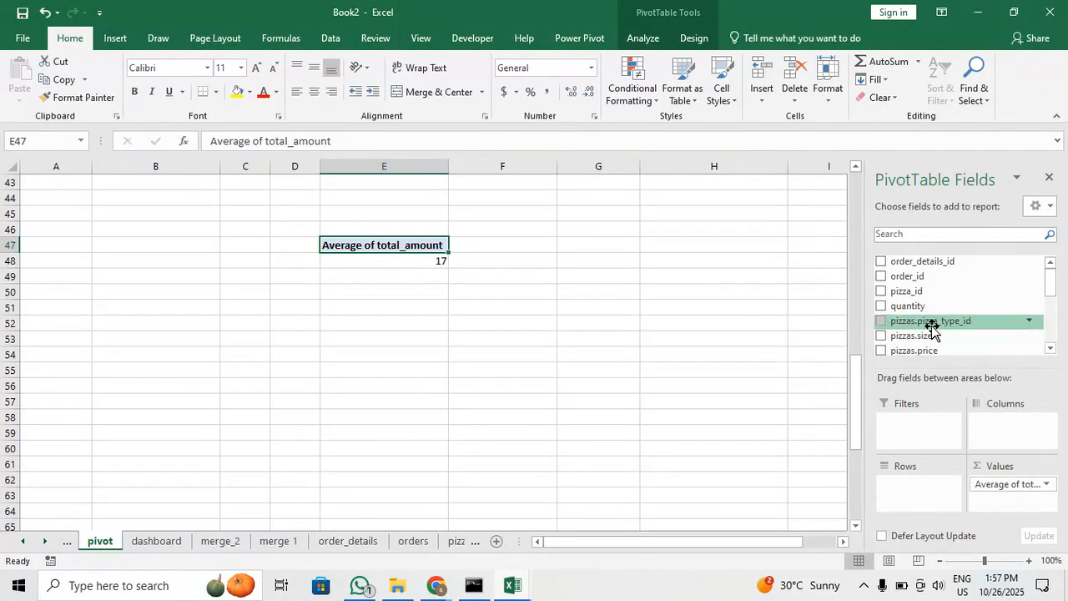
# Add the pizza_types.name field to the rows of the average sales pivot table at E47
pyautogui.scroll(-2, 971, 328)
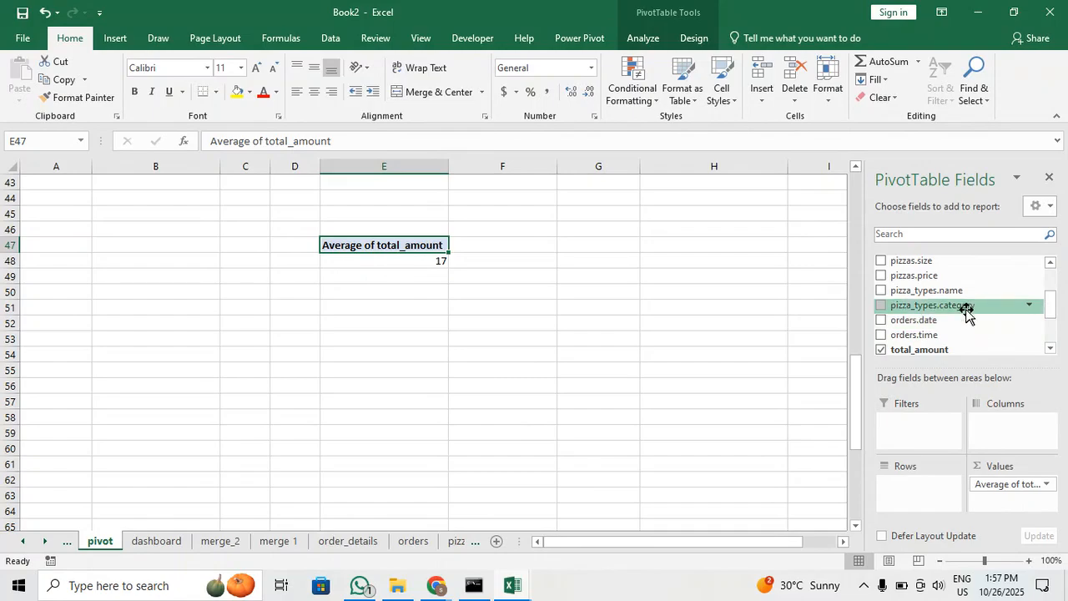
pyautogui.scroll(2, 967, 327)
pyautogui.scroll(-1, 967, 327)
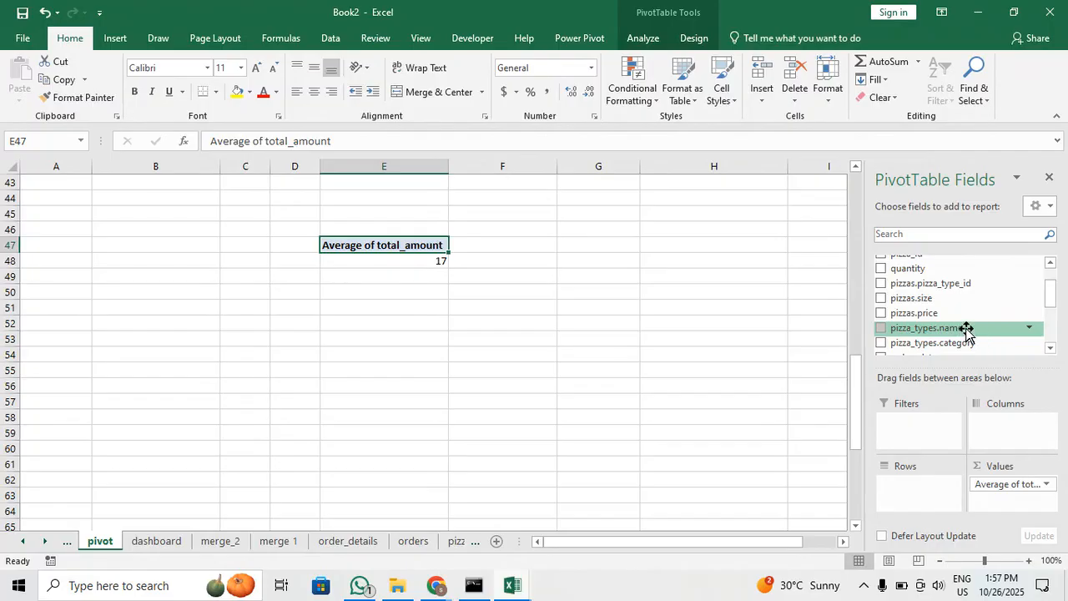
pyautogui.moveTo(974, 330); pyautogui.dragTo(918, 488)
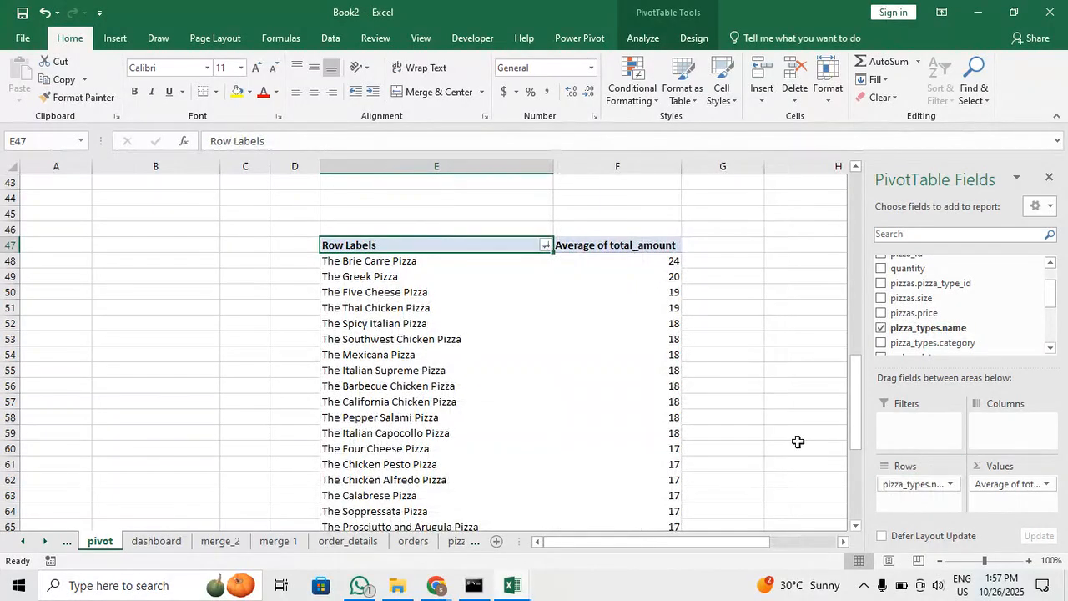
# Format the grand total in F80 of the average sales pivot table as US dollar accounting without decimal places
pyautogui.scroll(-9, 622, 352)
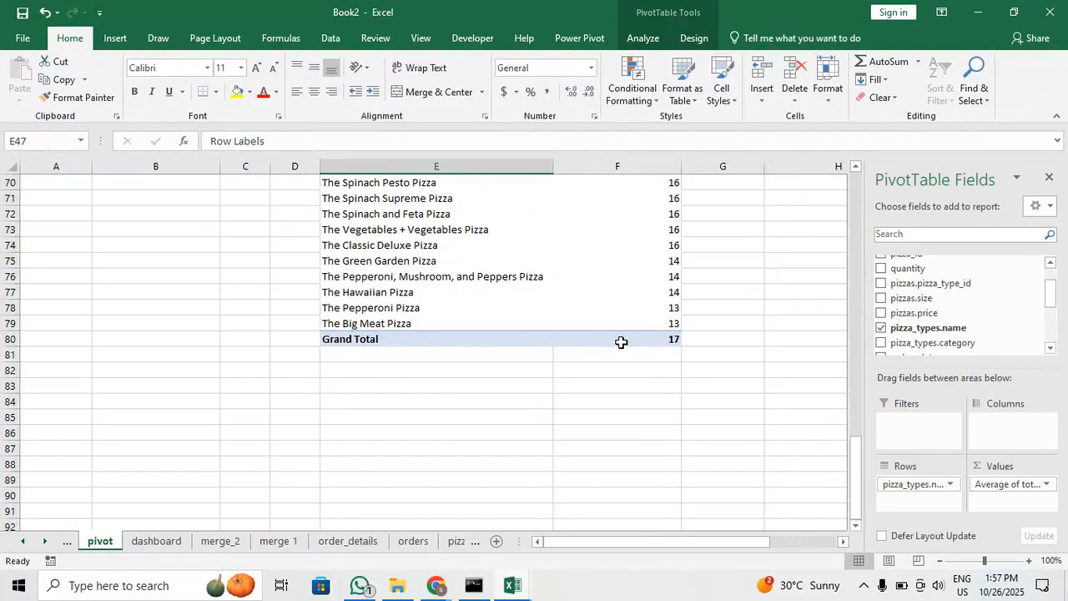
pyautogui.click(622, 342)
pyautogui.click(515, 94)
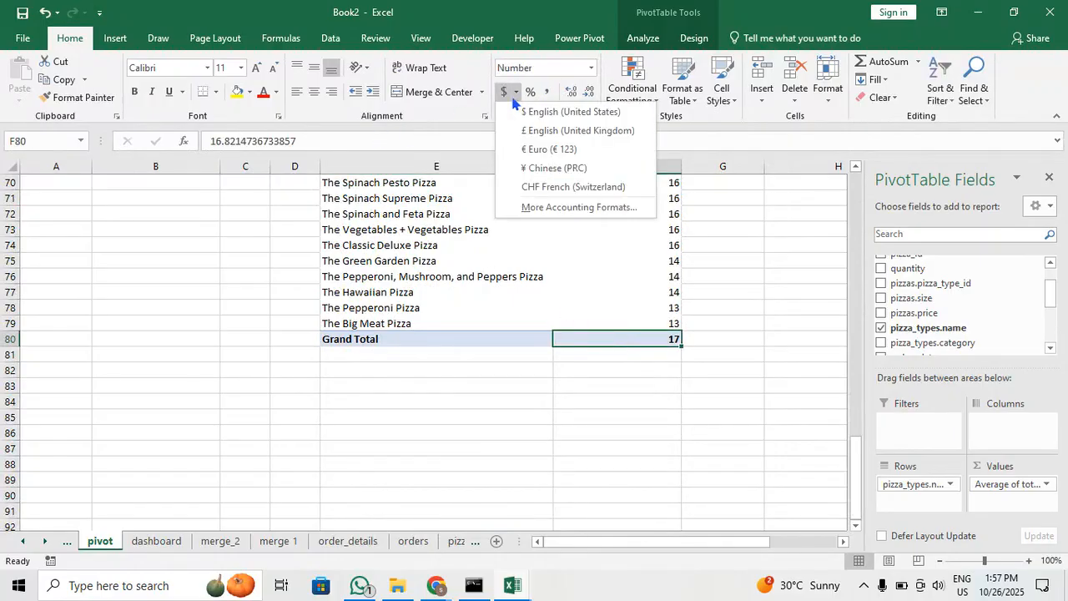
pyautogui.click(514, 109)
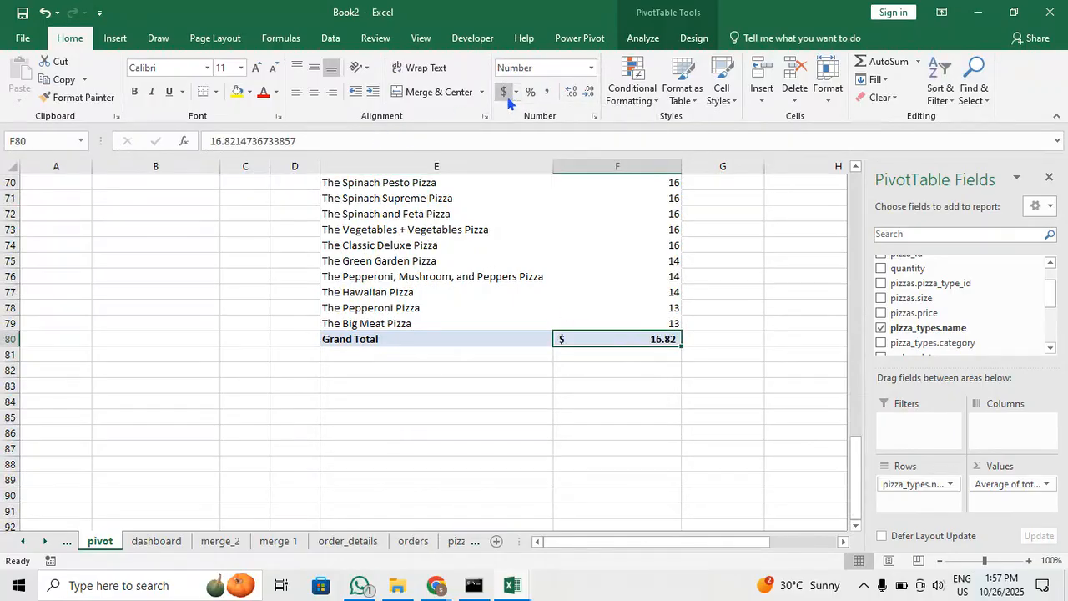
pyautogui.click(571, 92)
pyautogui.click(588, 92)
pyautogui.click(588, 92)
pyautogui.click(587, 92)
pyautogui.click(556, 382)
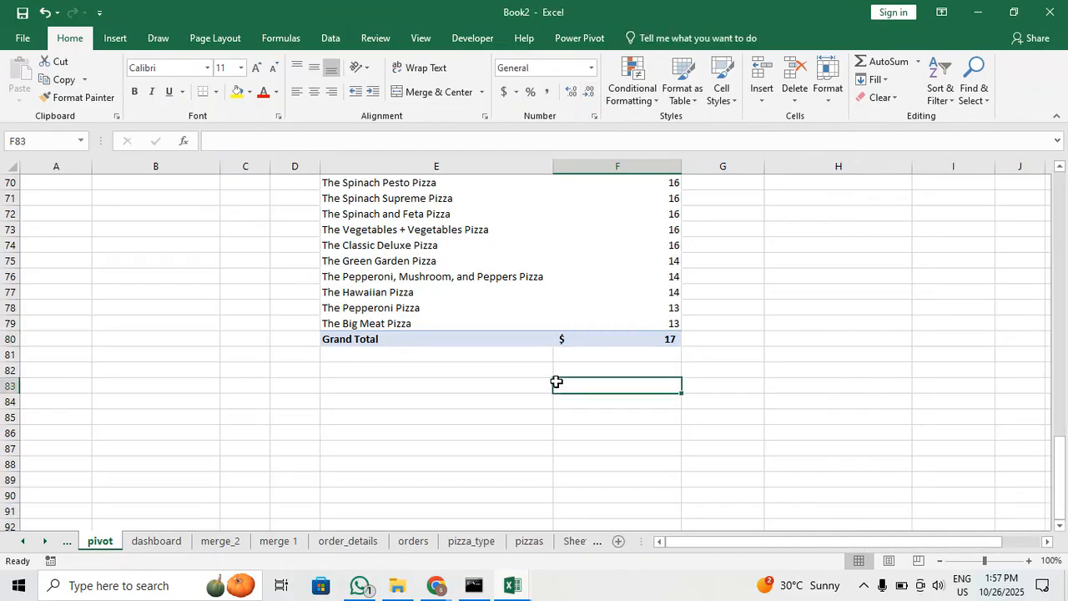
# Copy the time category quantity pivot table in E17:F22 and paste it at E28
pyautogui.scroll(12, 444, 367)
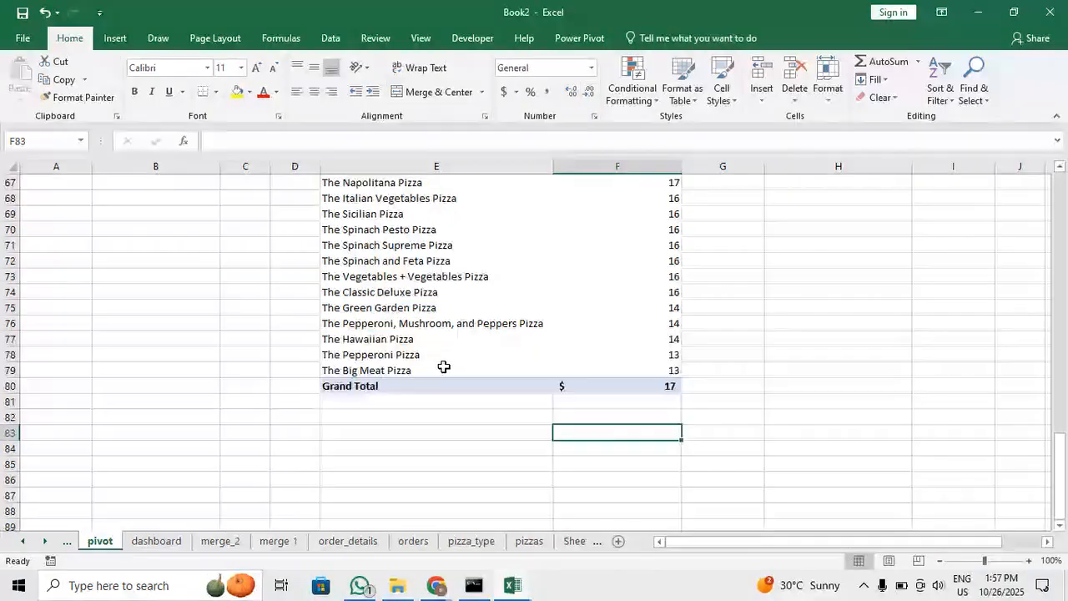
pyautogui.scroll(9, 444, 372)
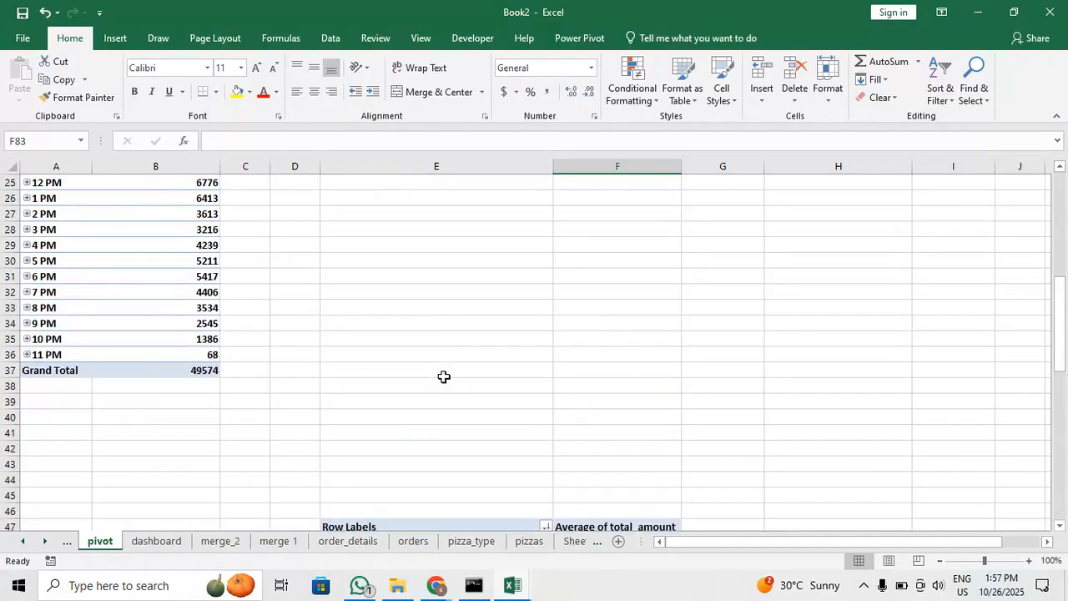
pyautogui.scroll(-3, 444, 376)
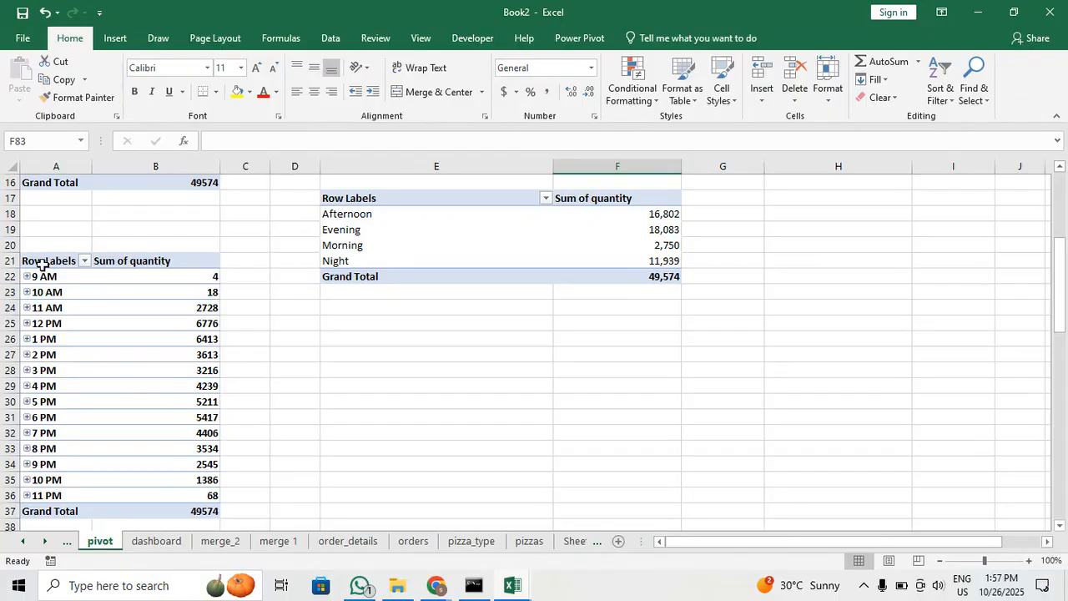
pyautogui.scroll(3, 76, 266)
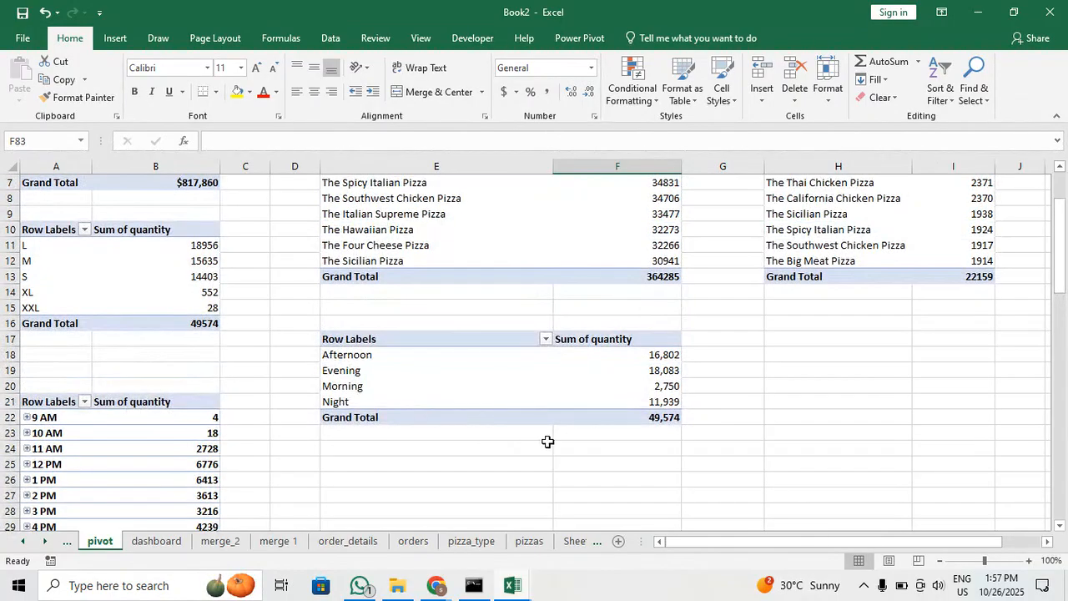
pyautogui.scroll(-4, 440, 402)
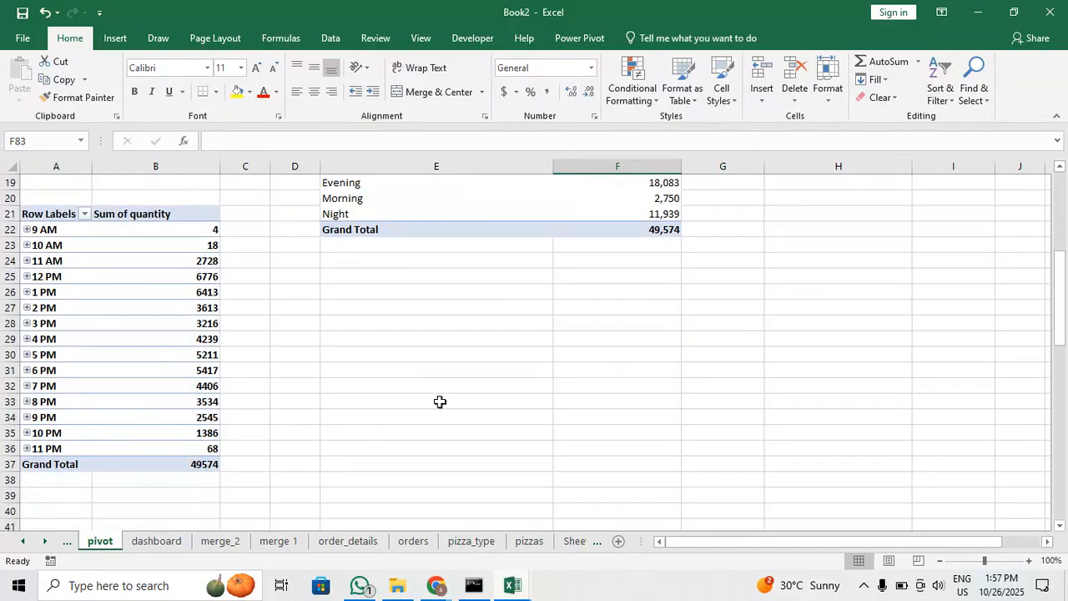
pyautogui.scroll(5, 440, 402)
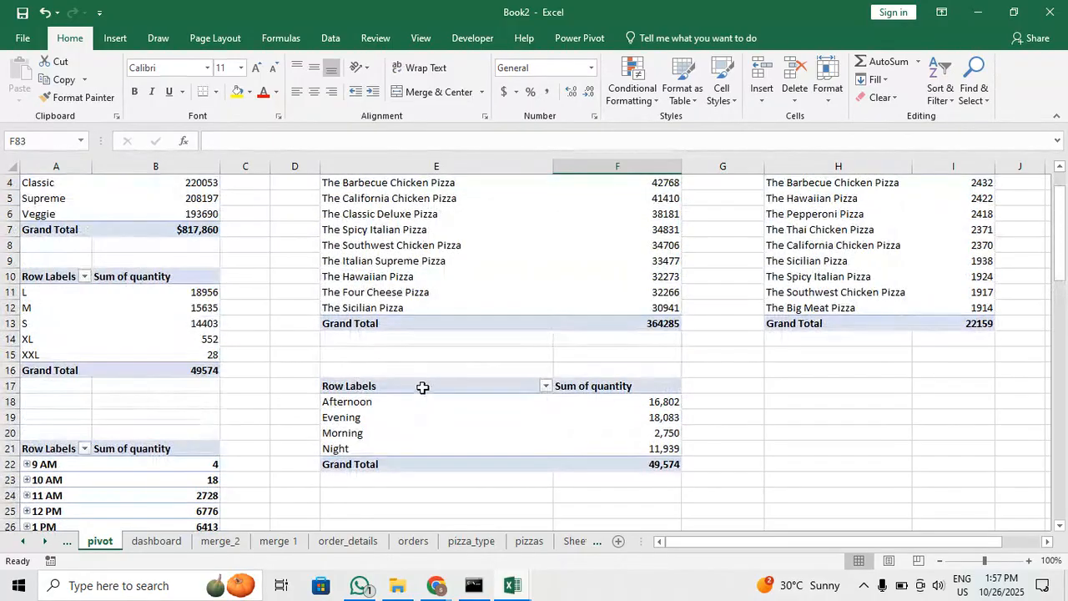
pyautogui.moveTo(365, 386); pyautogui.dragTo(652, 472)
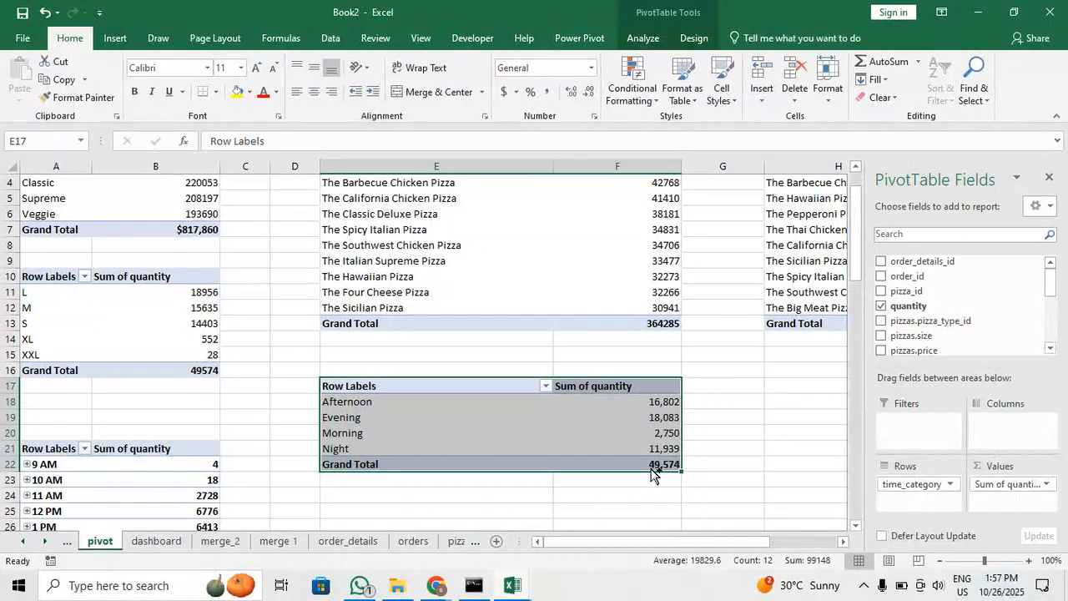
pyautogui.hotkey('ctrl', 'c')
pyautogui.scroll(-4, 651, 471)
pyautogui.click(394, 373)
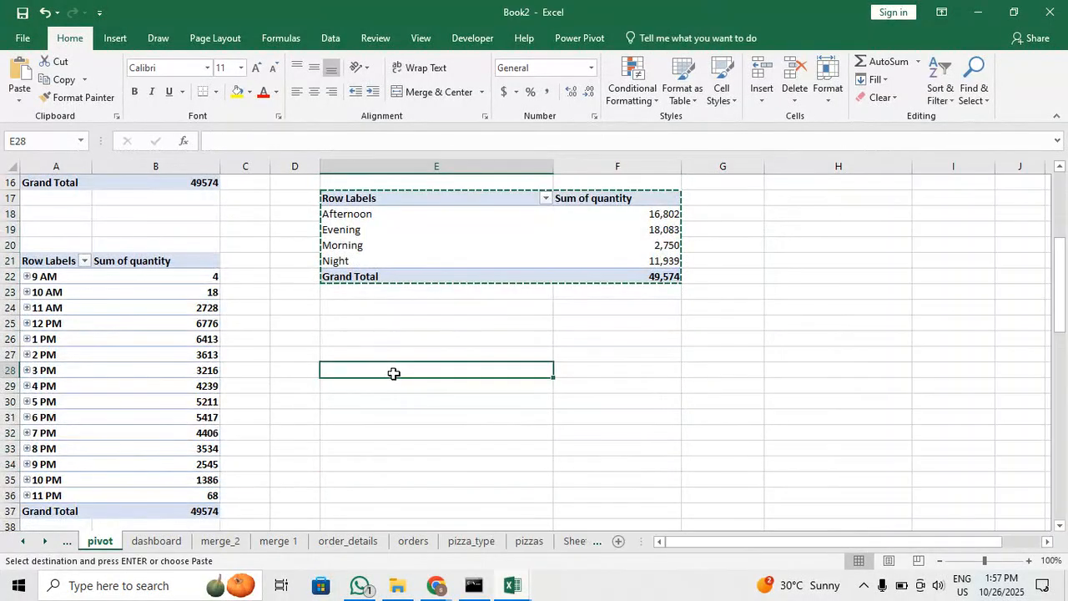
pyautogui.hotkey('ctrl', 'v')
# Summarize quantity by Average in the copied time category pivot table at E28
pyautogui.click(641, 387)
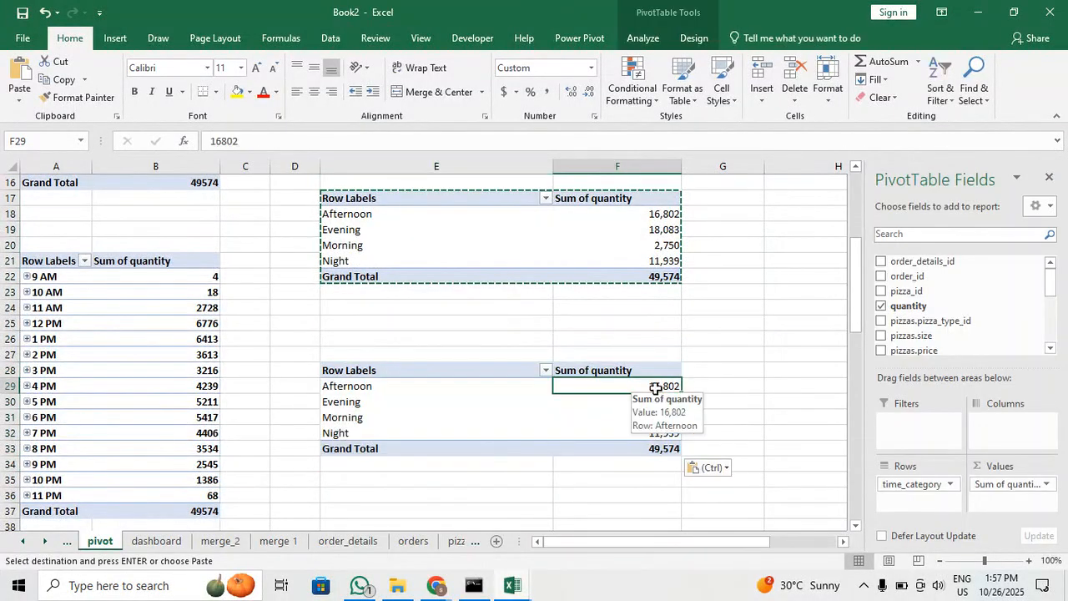
pyautogui.click(1036, 488)
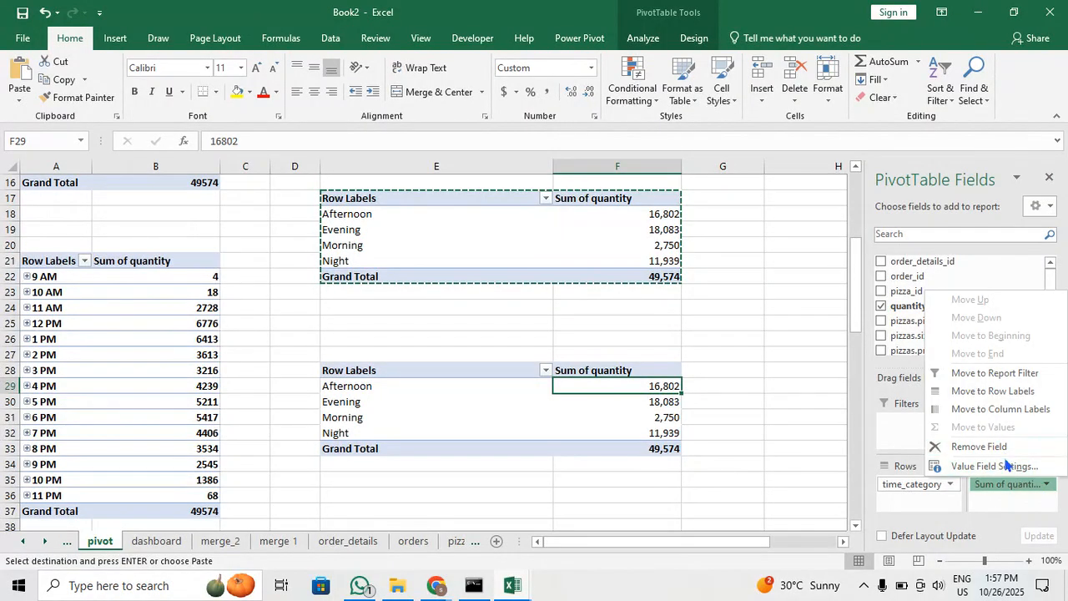
pyautogui.click(995, 466)
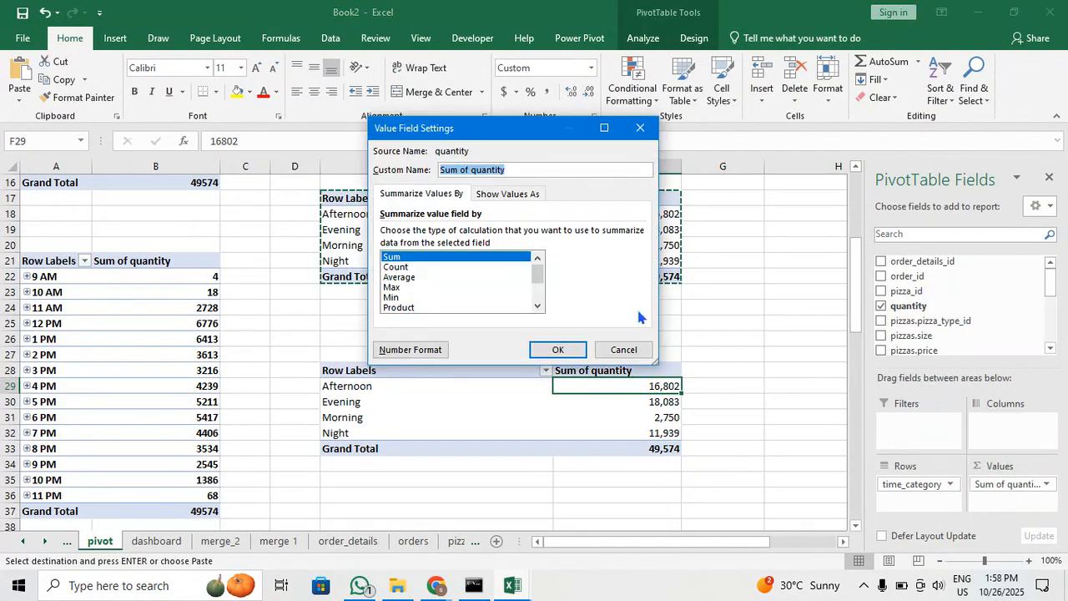
pyautogui.click(458, 277)
pyautogui.click(556, 350)
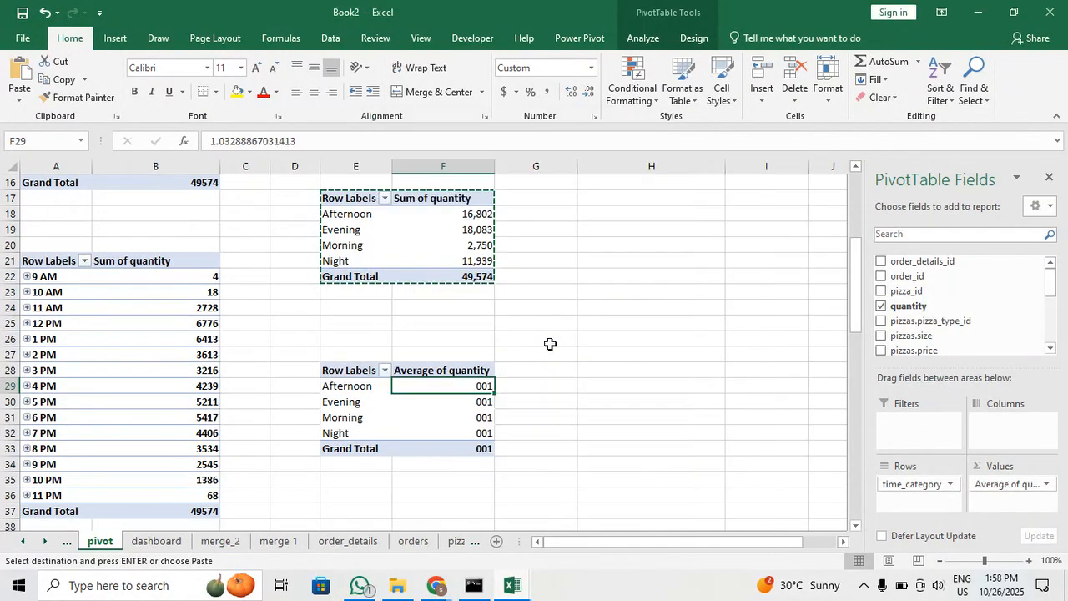
# Review the average quantity per time category and its grand total against the original pivot tables
pyautogui.click(472, 451)
pyautogui.click(470, 468)
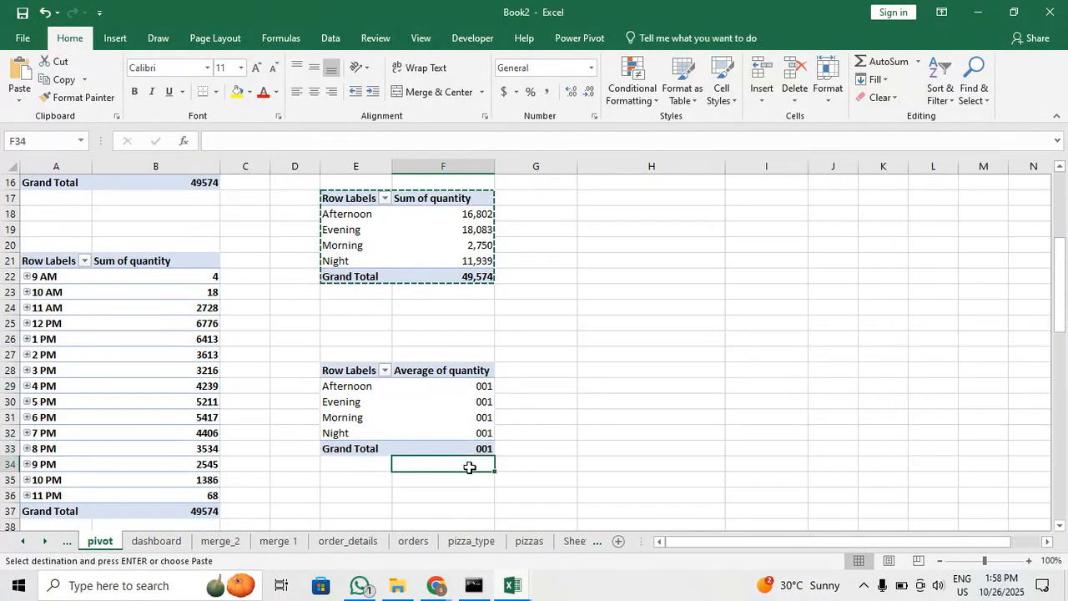
pyautogui.click(339, 391)
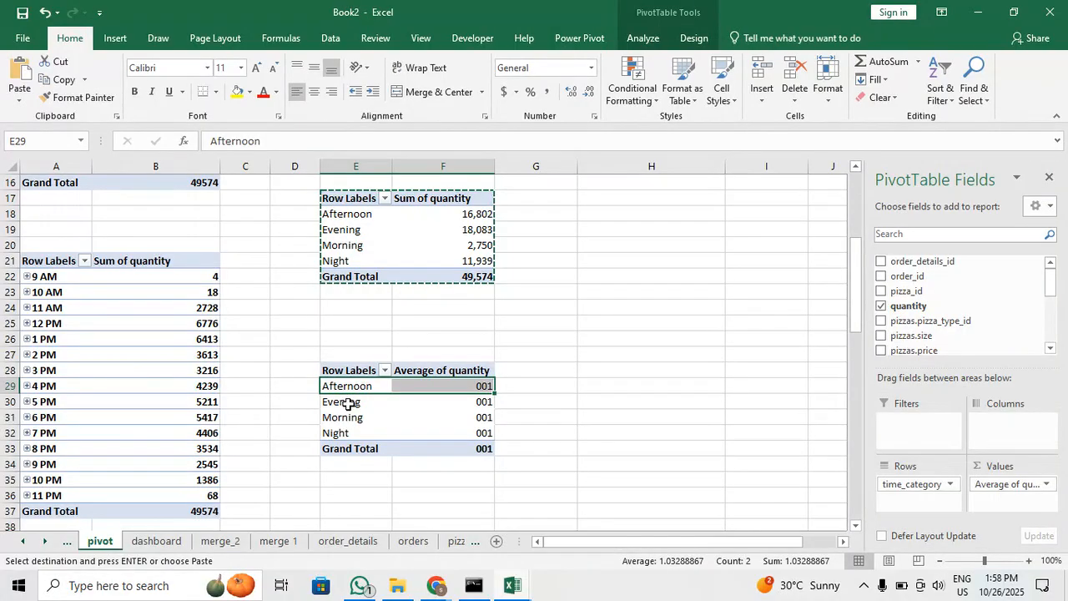
pyautogui.click(348, 403)
pyautogui.click(470, 483)
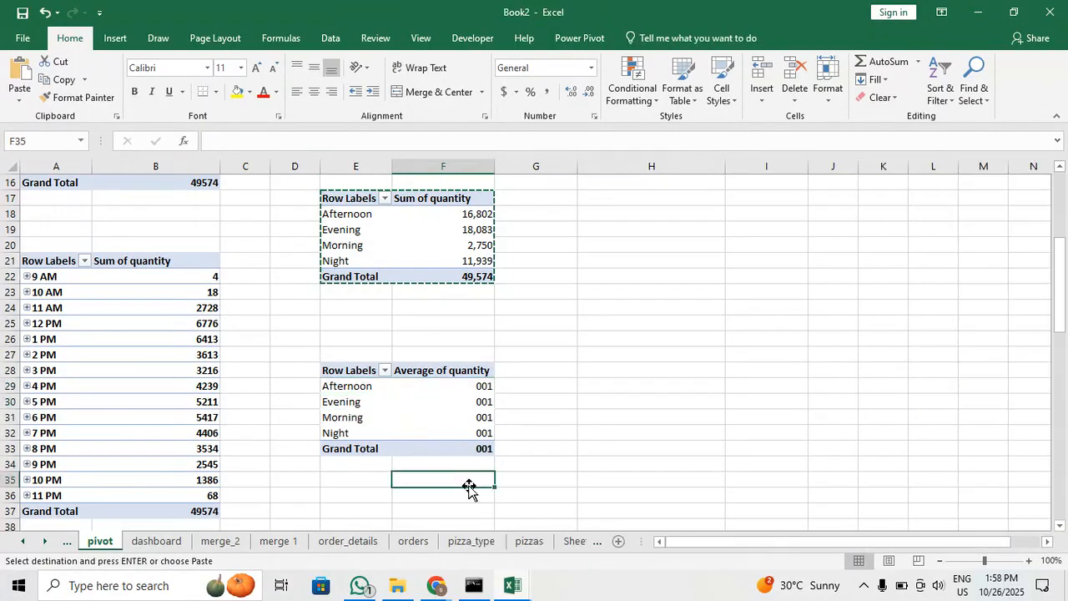
pyautogui.scroll(5, 522, 443)
pyautogui.doubleClick(543, 448)
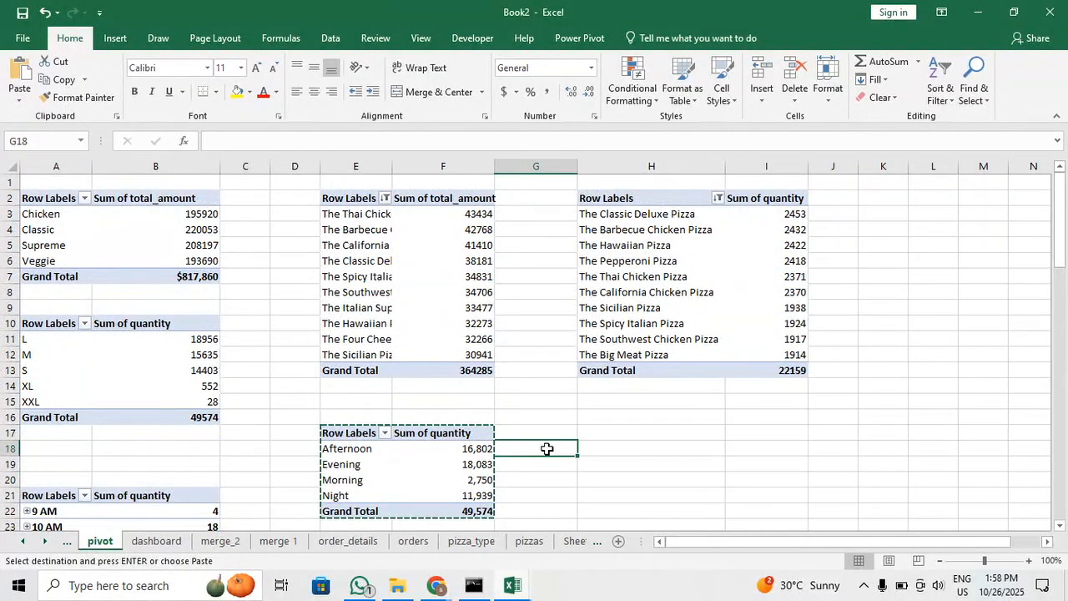
# Widen column E to fit the pizza names and check the average sales grand total in F80
pyautogui.click(674, 465)
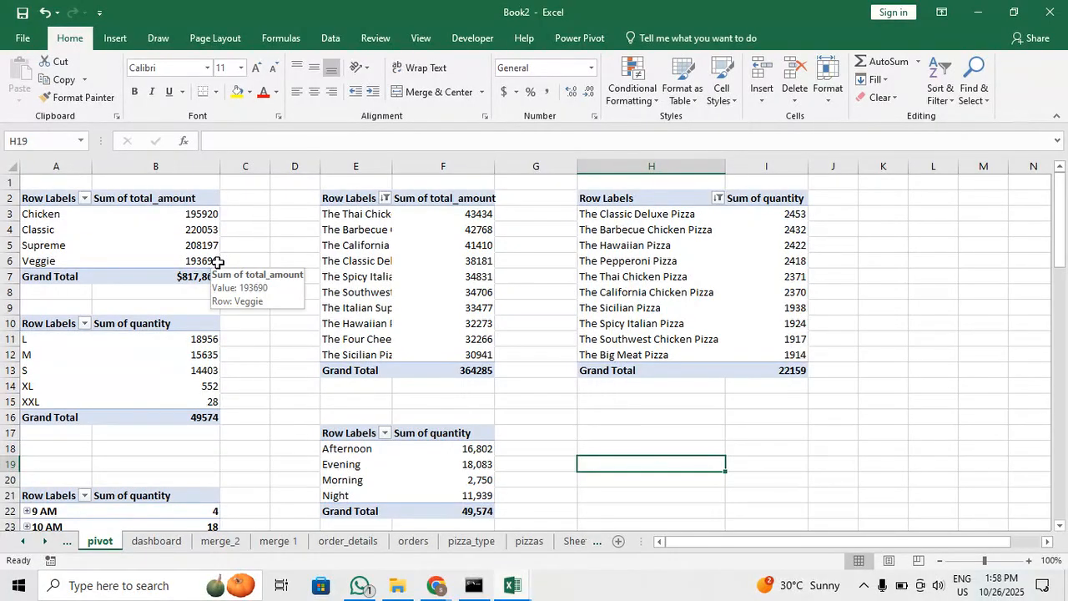
pyautogui.scroll(-6, 581, 407)
pyautogui.scroll(-12, 580, 407)
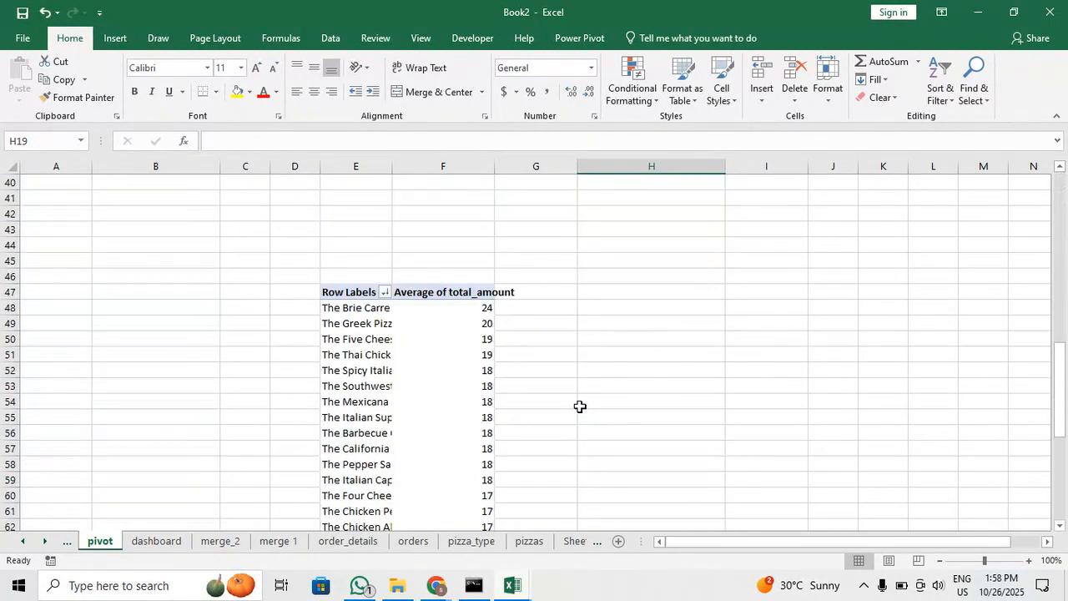
pyautogui.scroll(6, 422, 312)
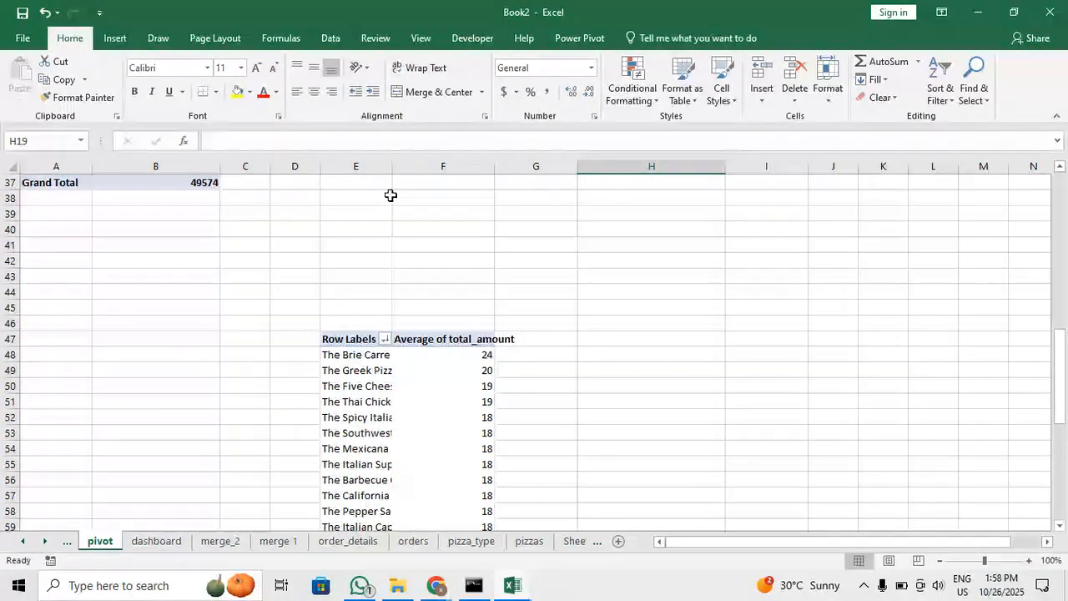
pyautogui.moveTo(392, 167); pyautogui.dragTo(435, 167)
pyautogui.scroll(-9, 533, 347)
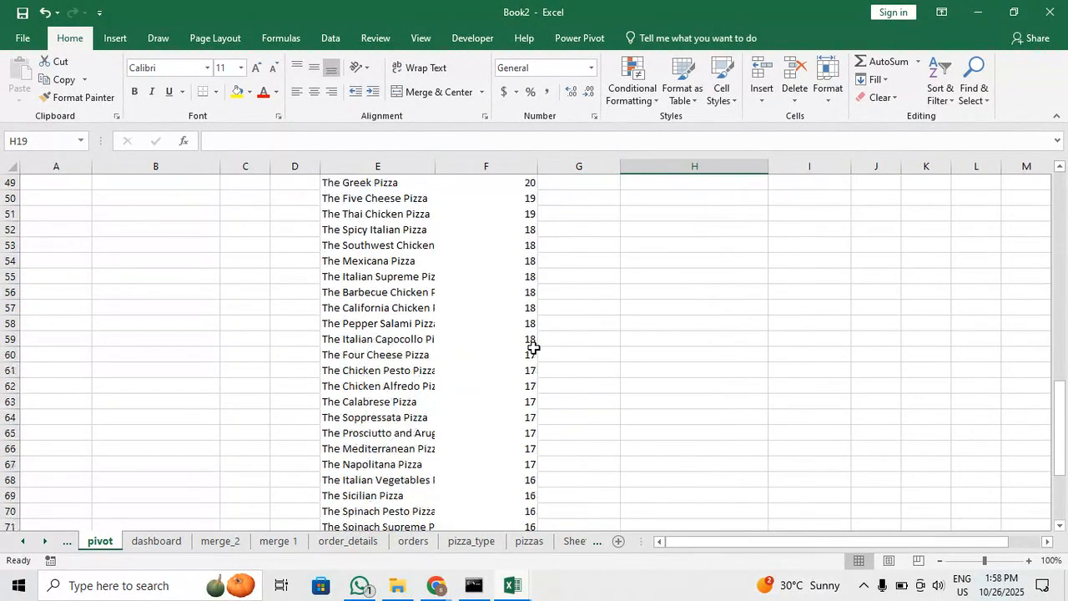
pyautogui.click(506, 432)
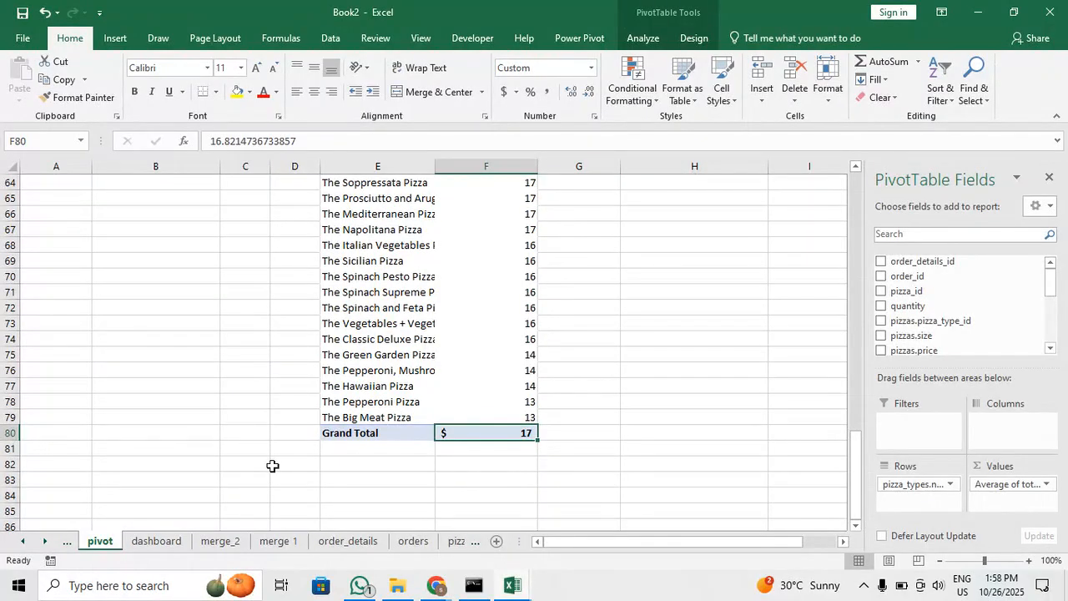
# Filter the dashboard to June with the month slicer
pyautogui.click(159, 543)
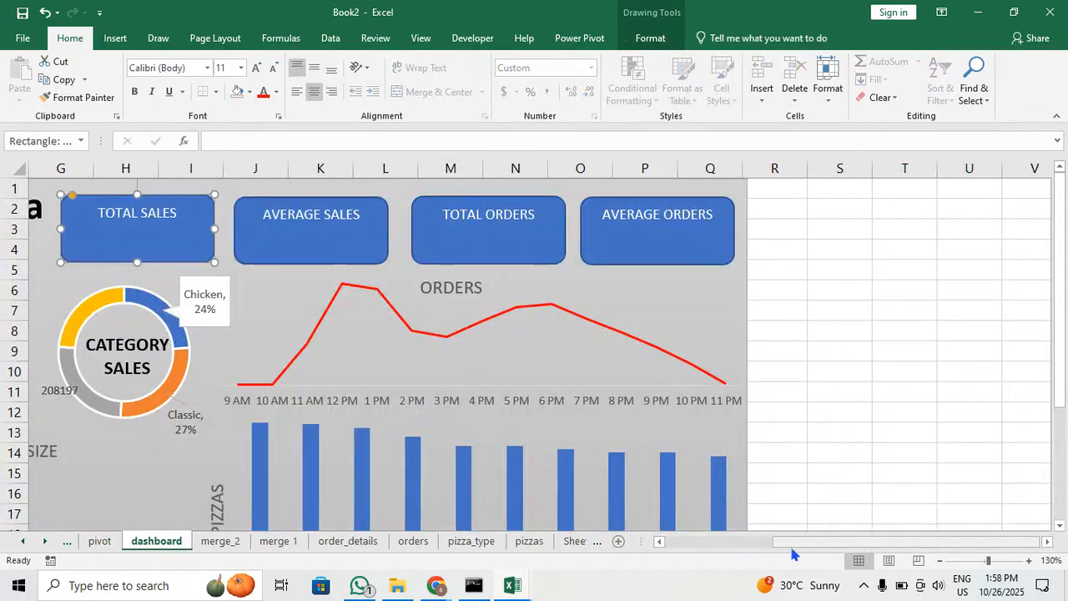
pyautogui.moveTo(792, 544); pyautogui.dragTo(703, 541)
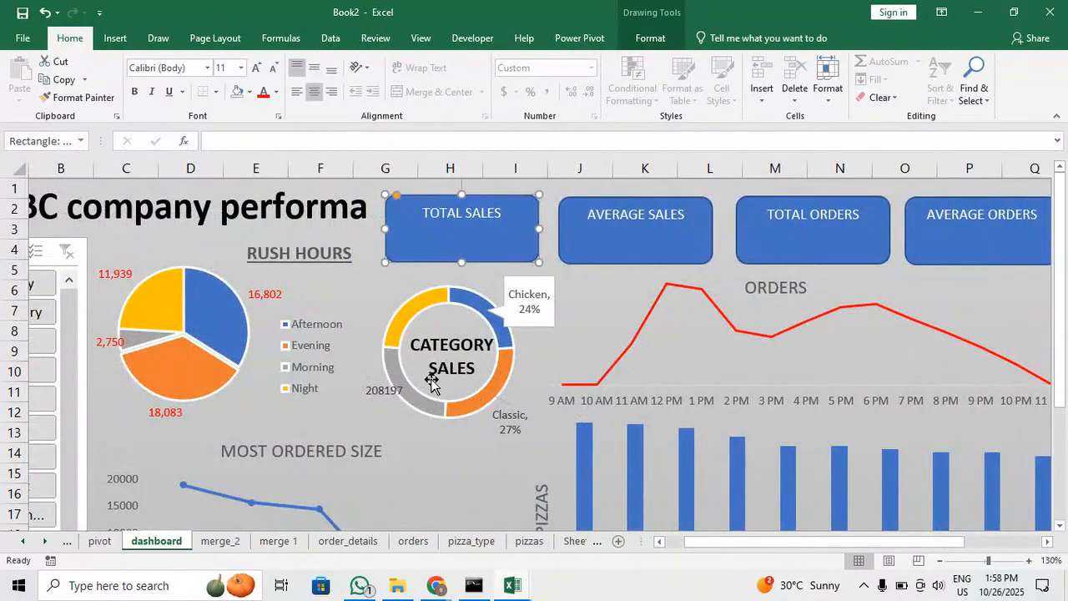
pyautogui.scroll(-2, 430, 382)
pyautogui.click(49, 372)
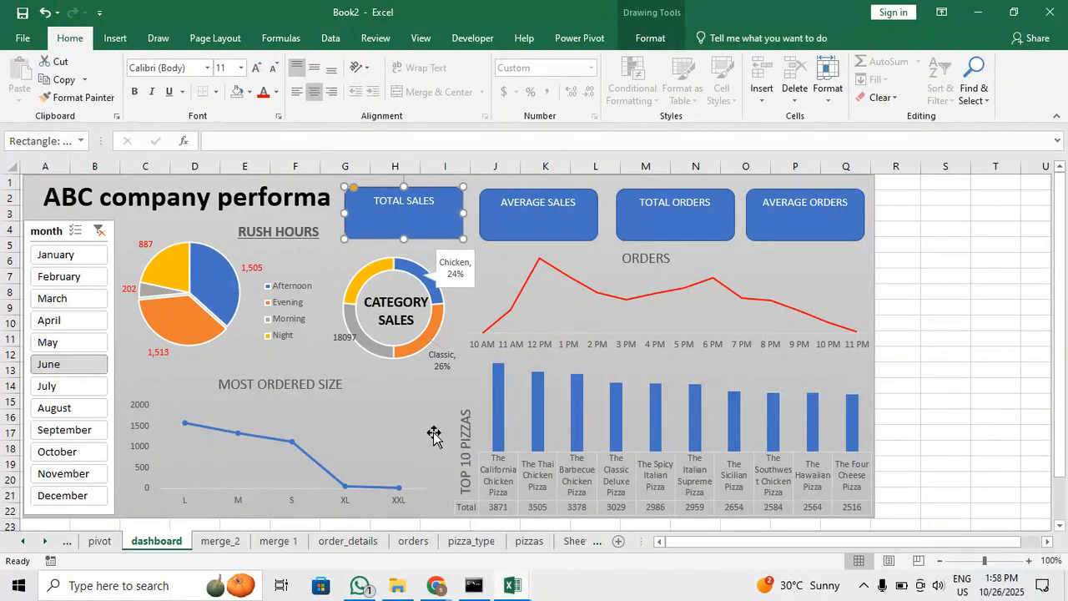
# Examine how the pivot tables and their grand totals respond to the June filter on the pivot sheet
pyautogui.click(115, 542)
pyautogui.scroll(19, 413, 437)
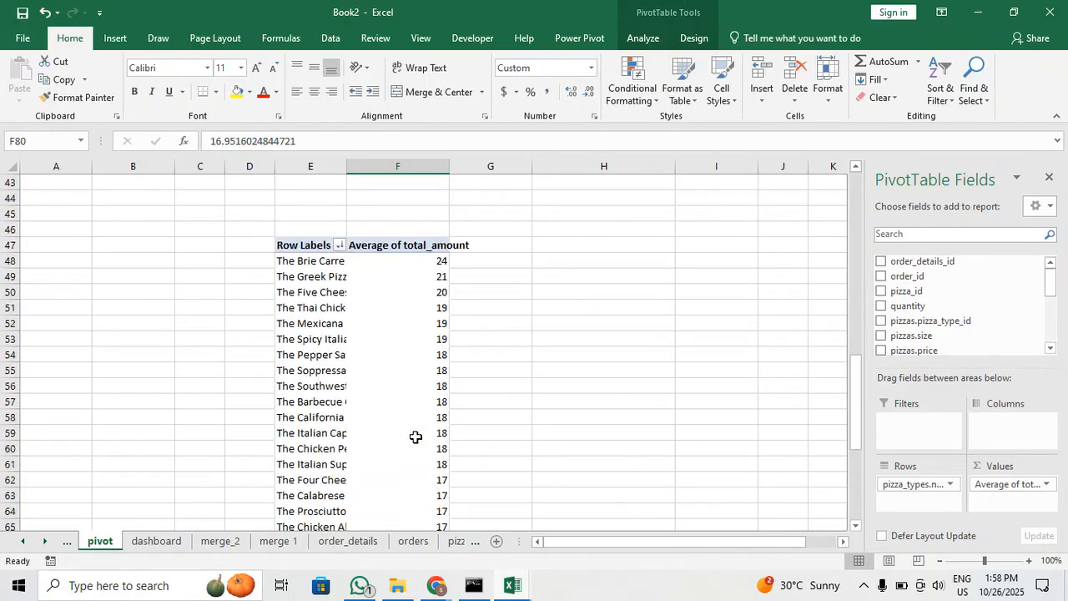
pyautogui.scroll(2, 416, 436)
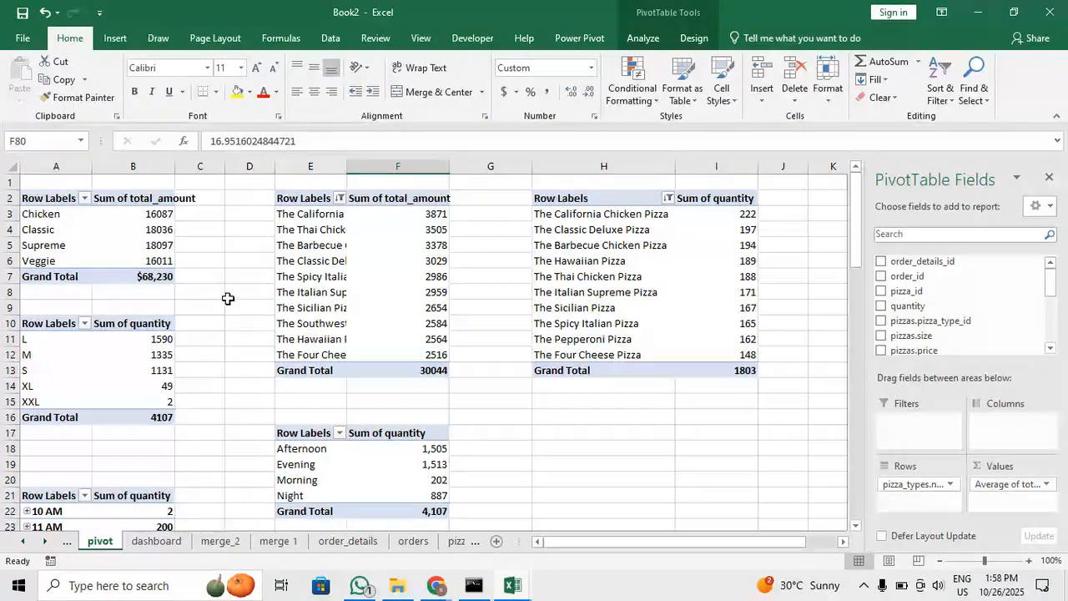
pyautogui.scroll(-20, 225, 297)
pyautogui.scroll(10, 254, 303)
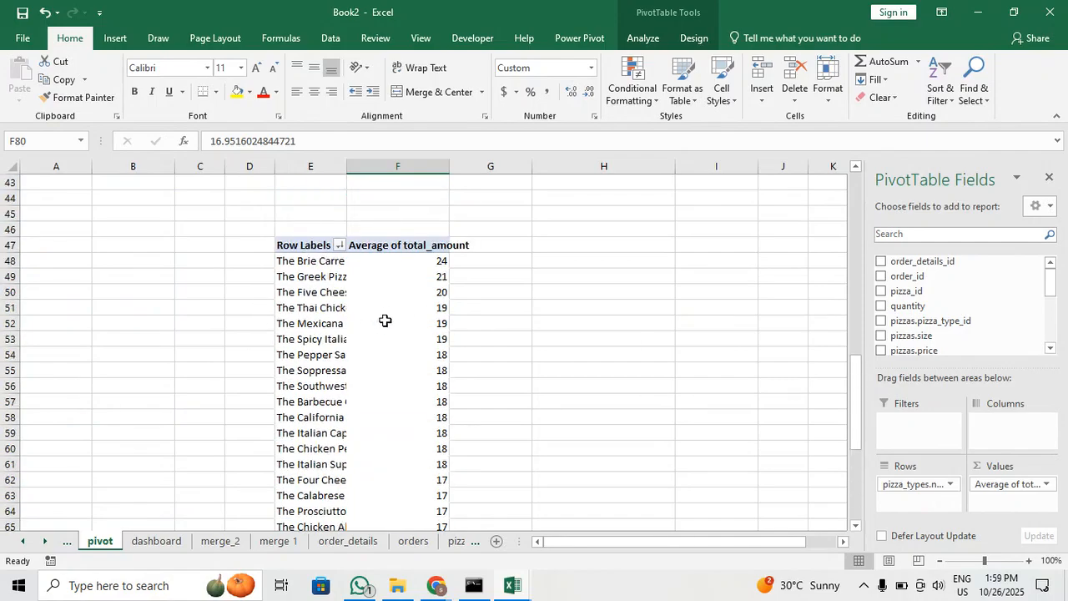
pyautogui.moveTo(385, 321)
pyautogui.scroll(-9, 385, 320)
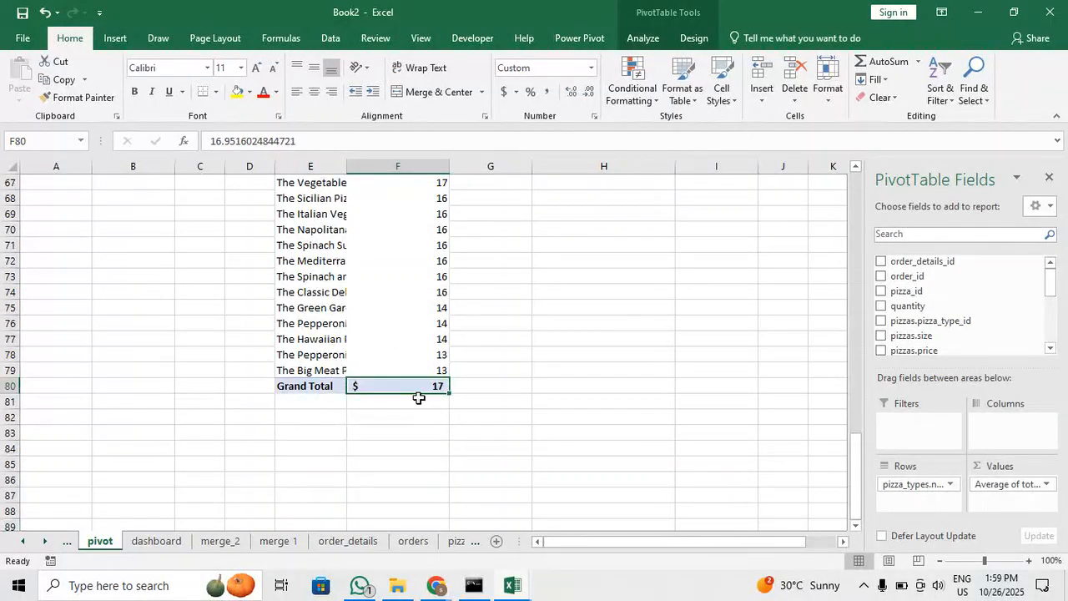
# Reference the average sales grand total in F83 with the formula =GETPIVOTDATA("total_amount",$E$47)
pyautogui.click(417, 417)
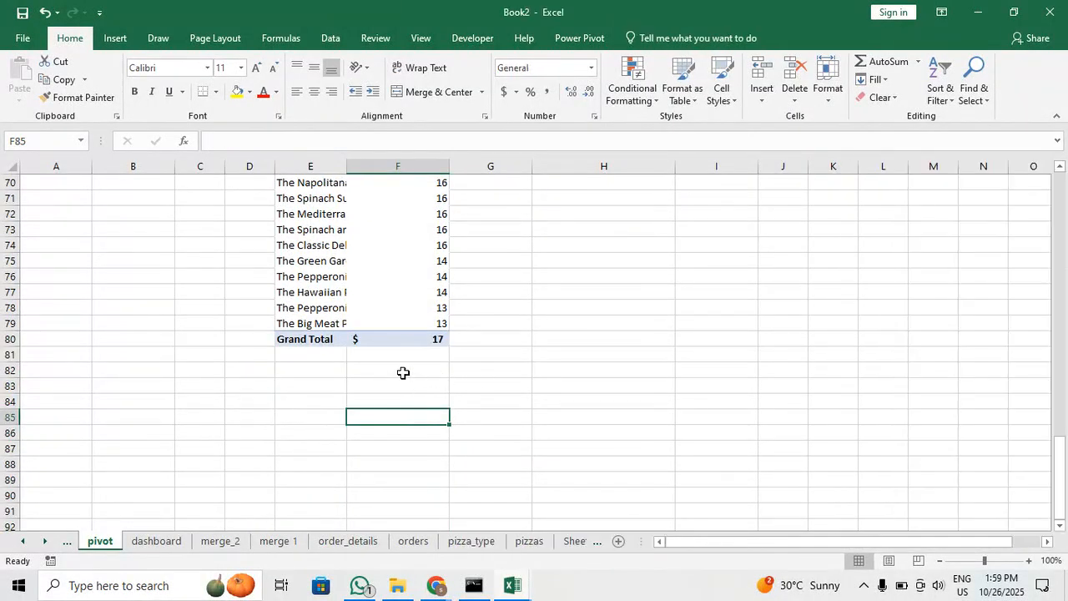
pyautogui.click(415, 388)
pyautogui.write('=')
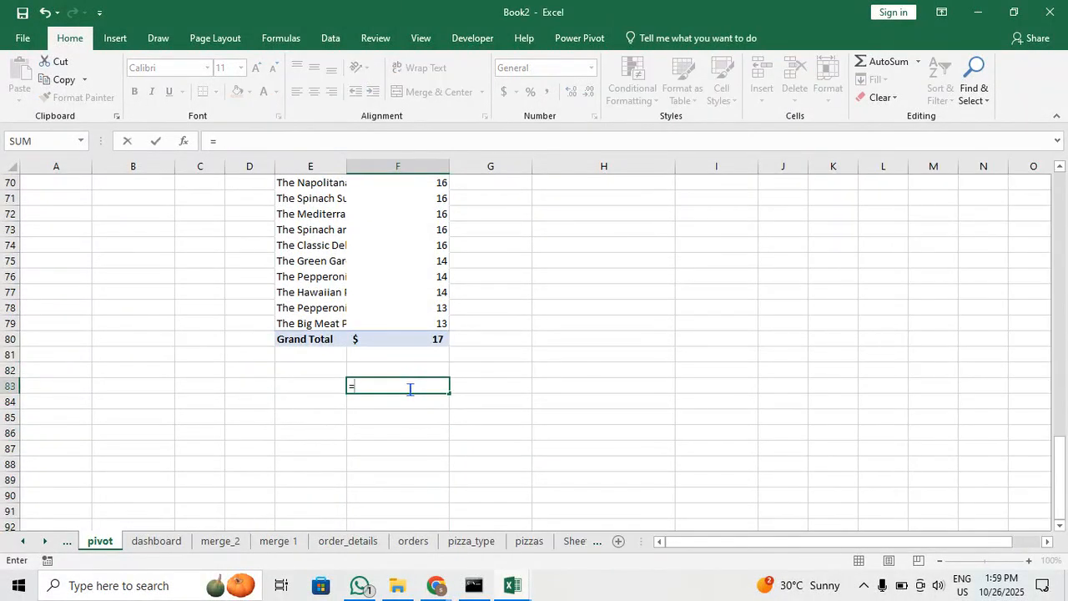
pyautogui.click(420, 340)
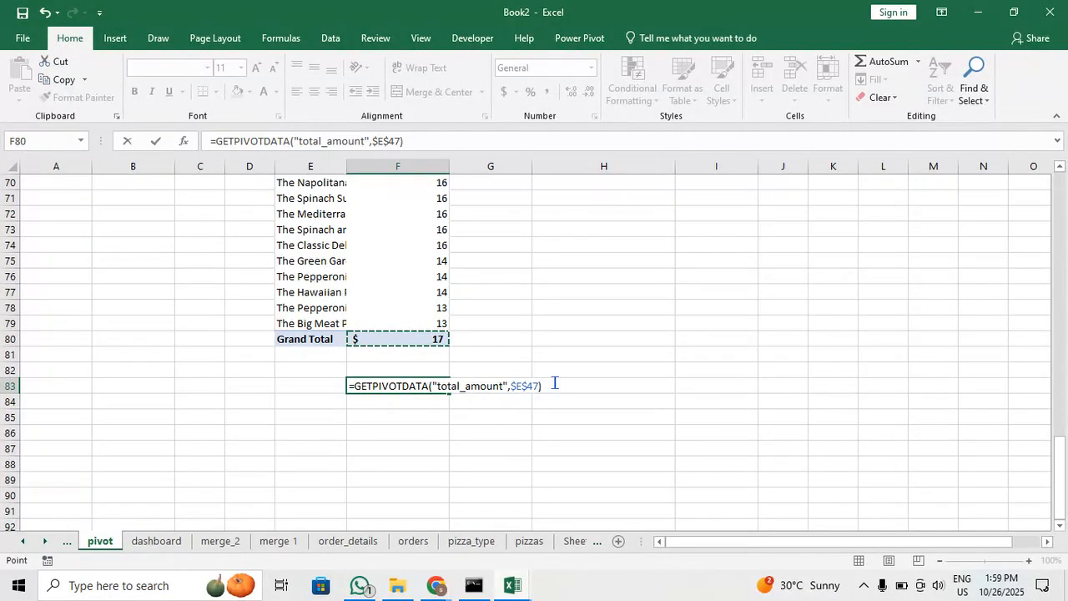
pyautogui.press('Return')
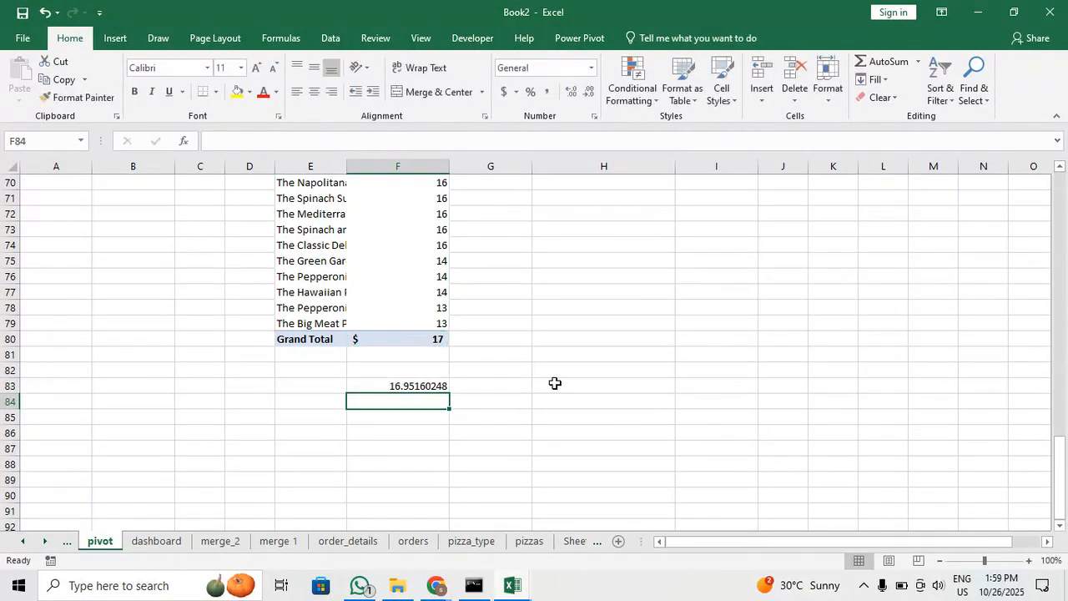
# Format F83 as US dollar accounting without decimal places
pyautogui.click(419, 385)
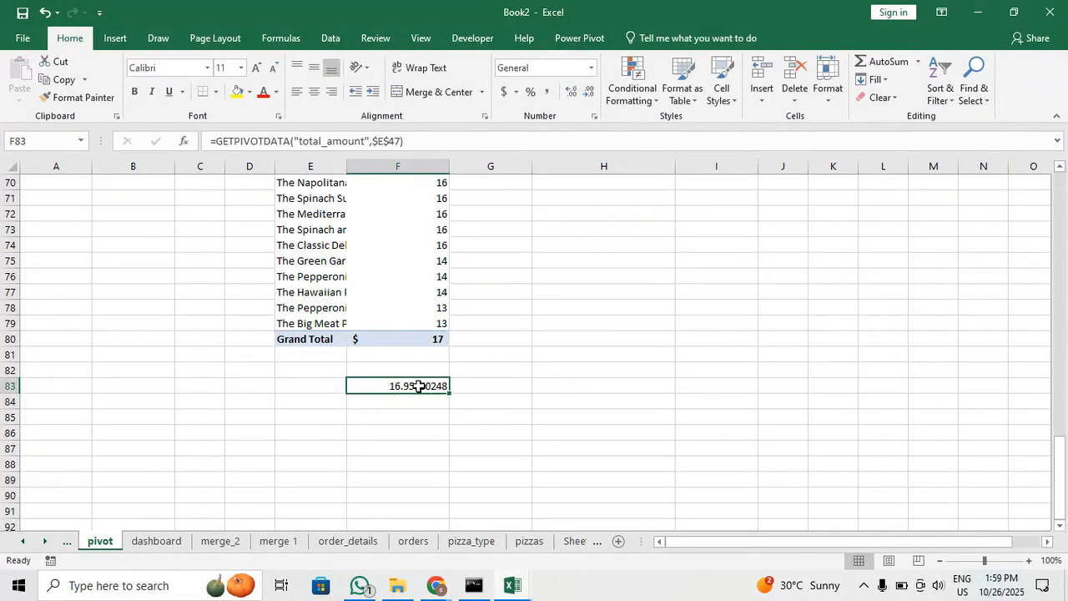
pyautogui.click(587, 92)
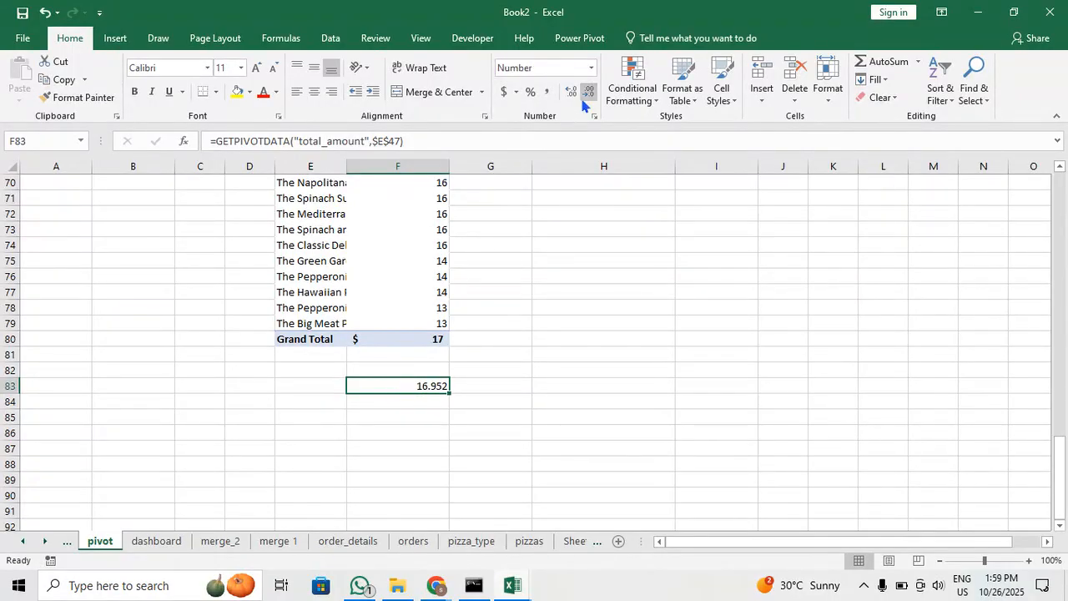
pyautogui.click(587, 91)
pyautogui.click(588, 92)
pyautogui.click(588, 92)
pyautogui.click(504, 91)
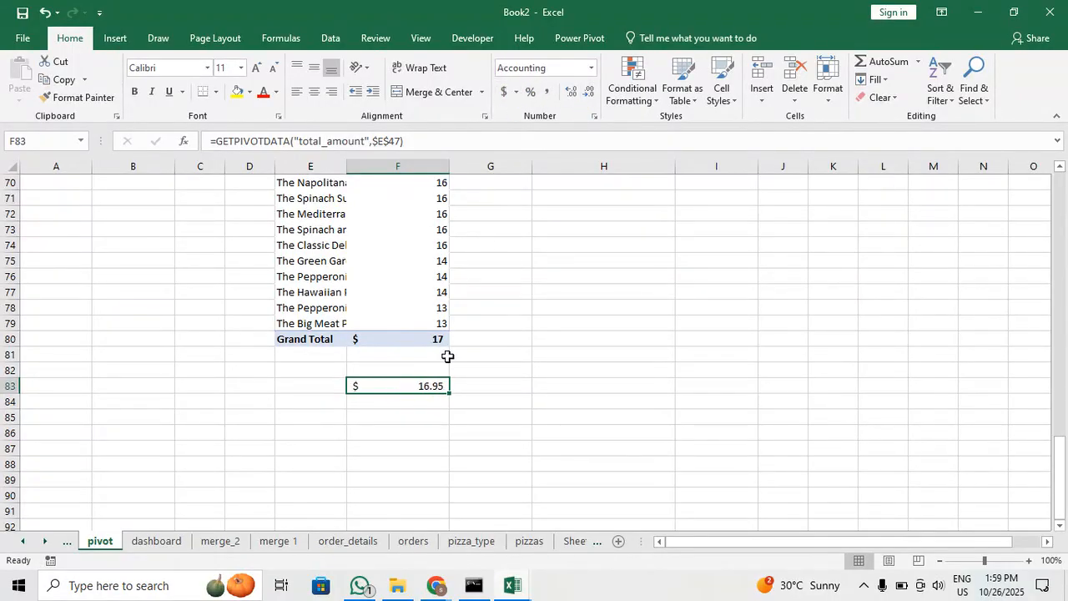
pyautogui.click(587, 92)
pyautogui.click(588, 91)
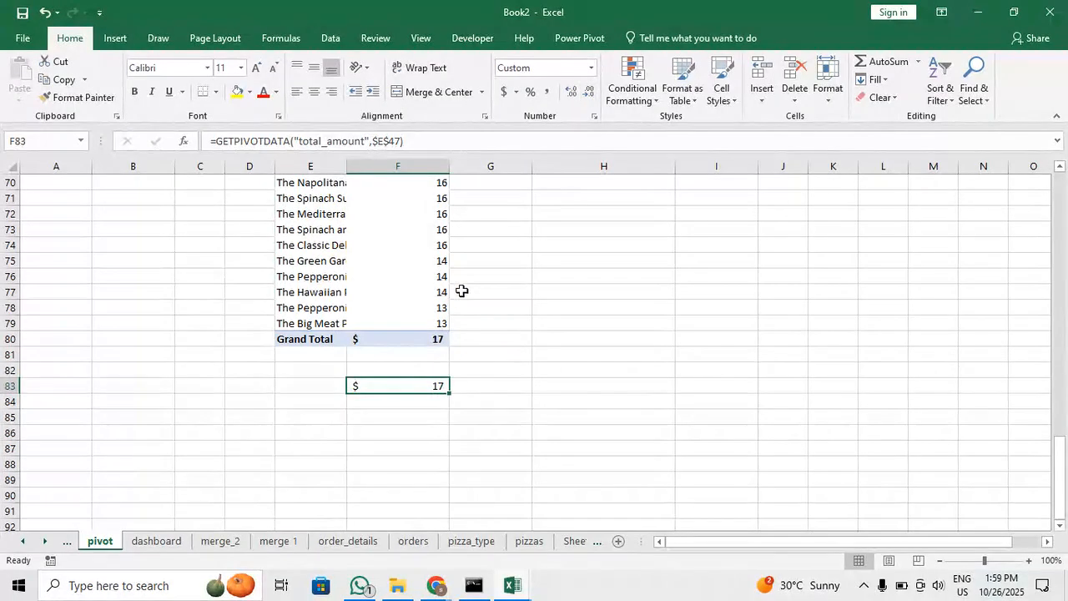
pyautogui.click(483, 375)
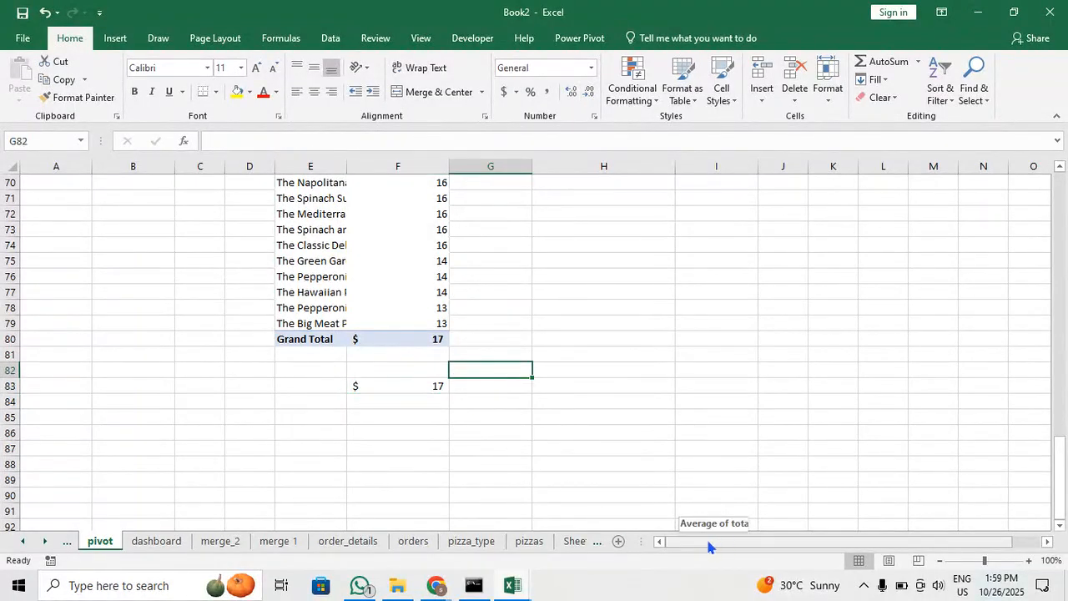
# Reference the average quantity grand total in F35 with the formula =GETPIVOTDATA("quantity",$E$28)
pyautogui.scroll(16, 440, 407)
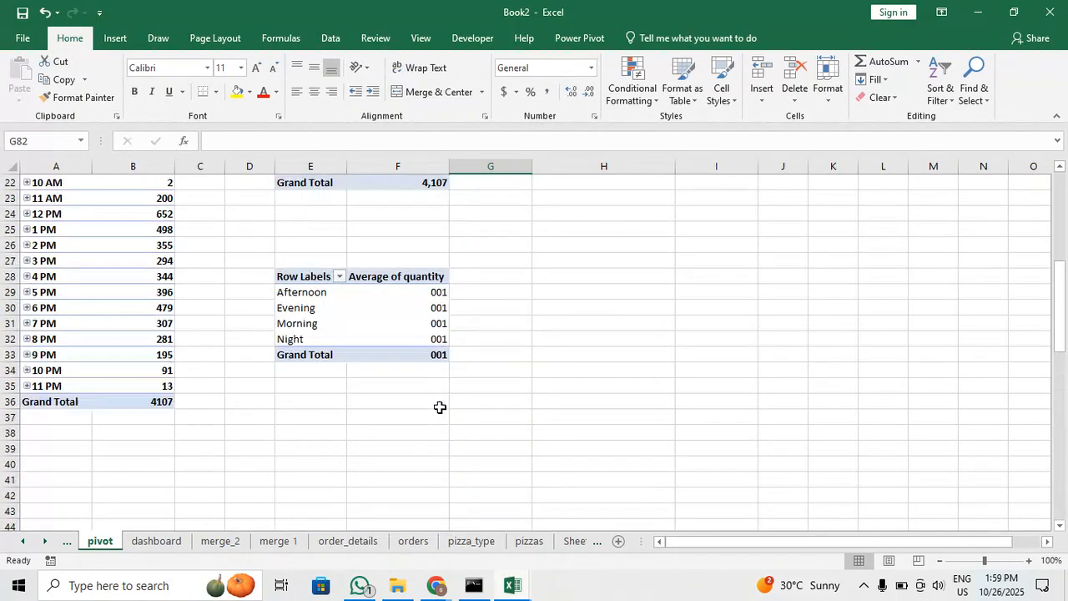
pyautogui.click(427, 388)
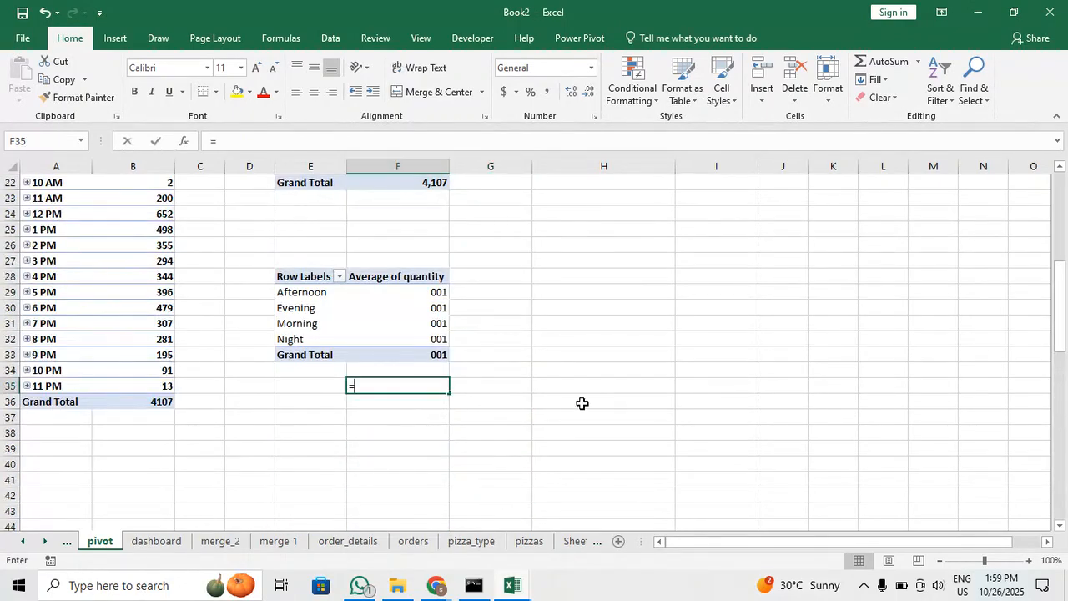
pyautogui.write('=')
pyautogui.press('Up')
pyautogui.press('Up')
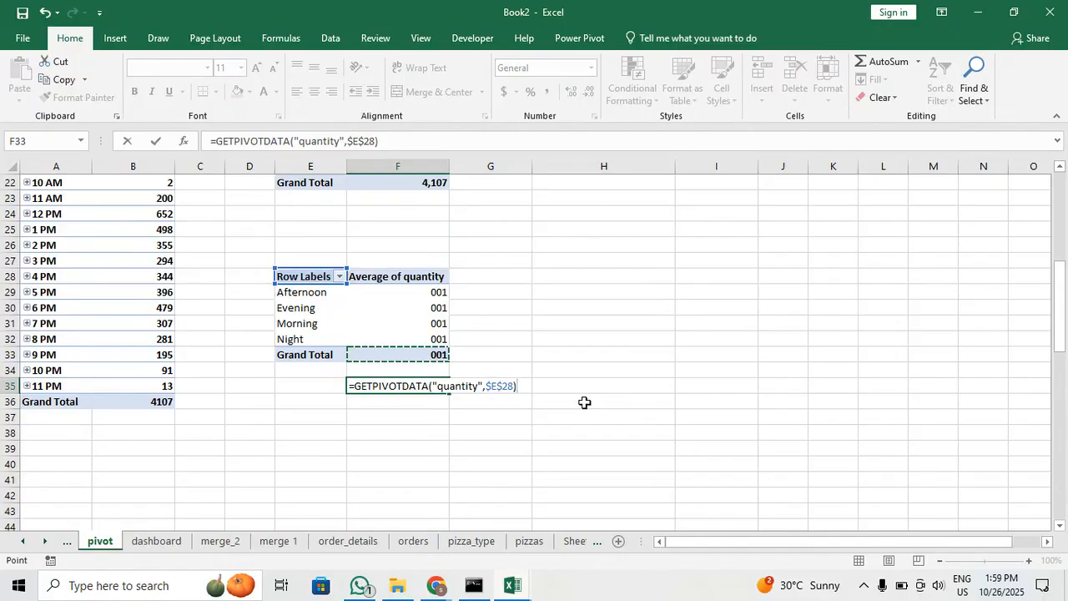
pyautogui.press('Return')
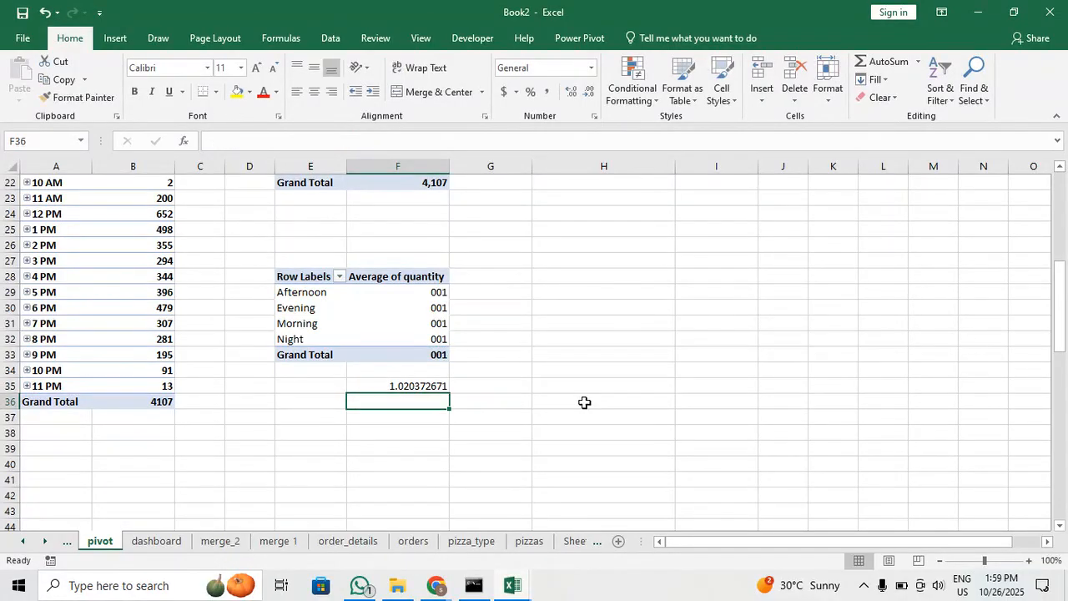
# Reduce the average quantity reference in F35 to a whole number without decimal places
pyautogui.press('Up')
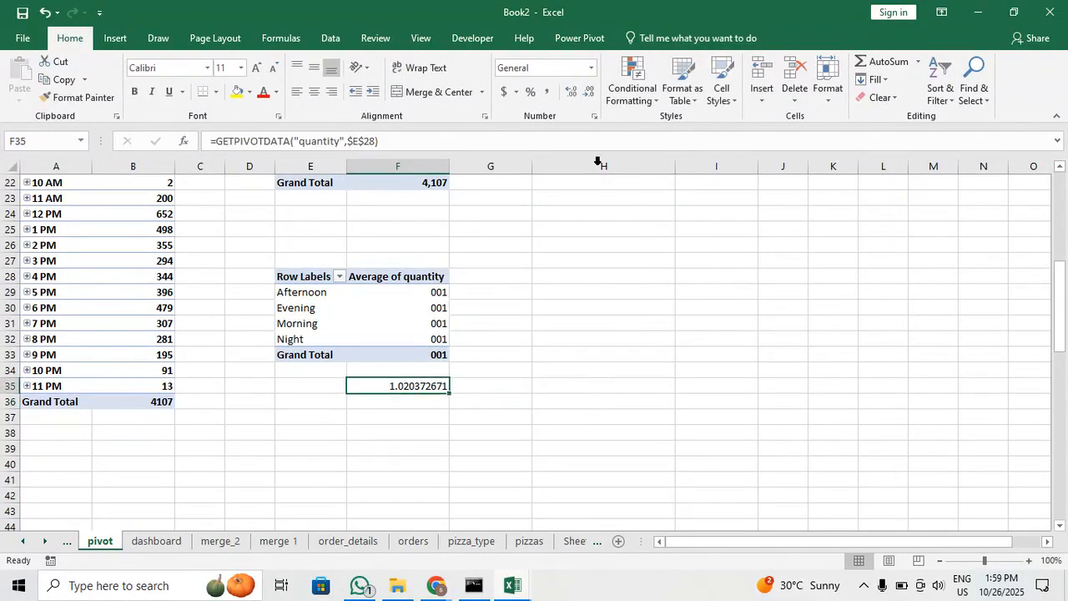
pyautogui.click(588, 92)
pyautogui.click(588, 91)
pyautogui.click(588, 92)
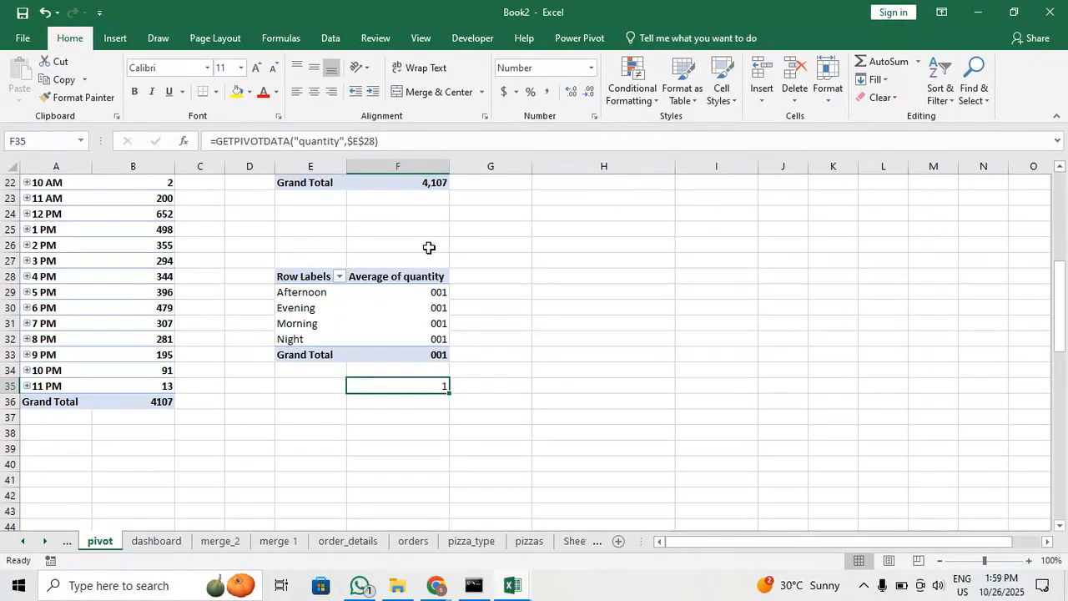
# Reference the hourly quantity pivot table's grand total in B39 with the formula =GETPIVOTDATA("quantity",$A$21)
pyautogui.scroll(6, 428, 249)
pyautogui.scroll(-4, 365, 437)
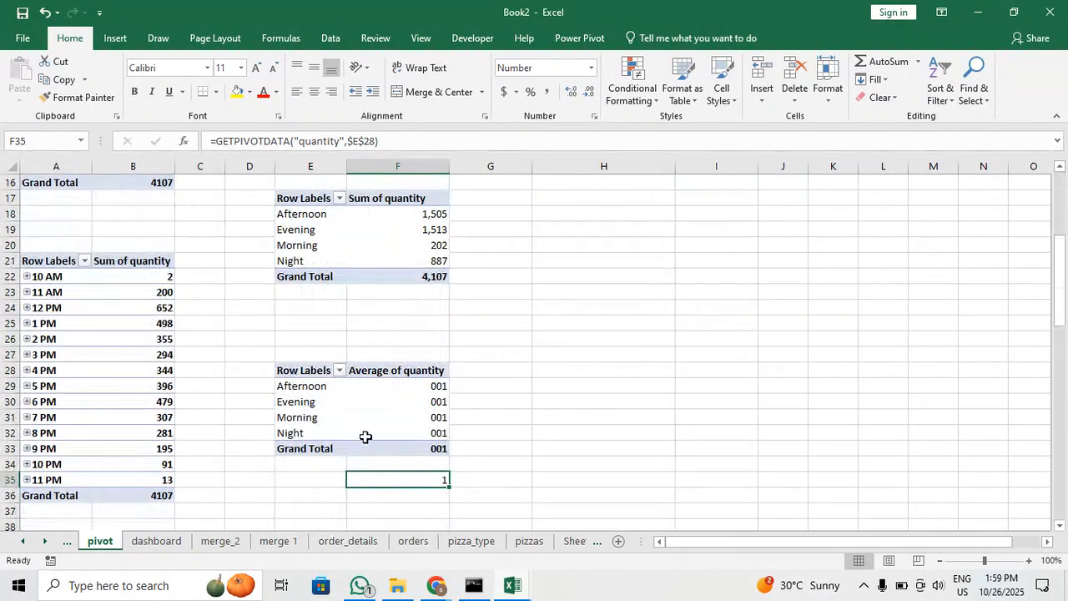
pyautogui.scroll(-1, 186, 504)
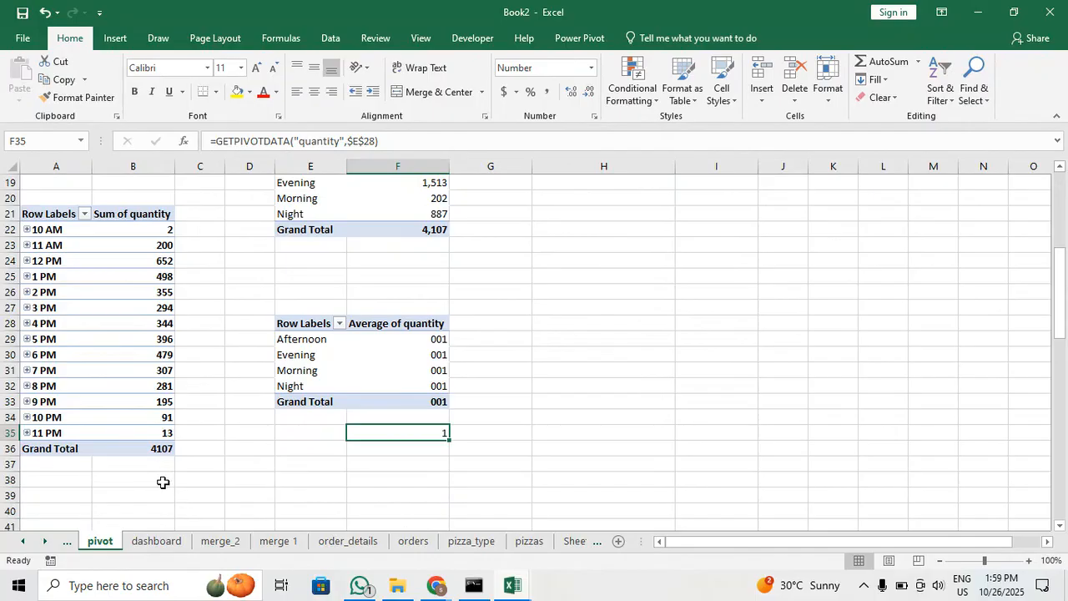
pyautogui.click(153, 495)
pyautogui.write('=')
pyautogui.press('Up')
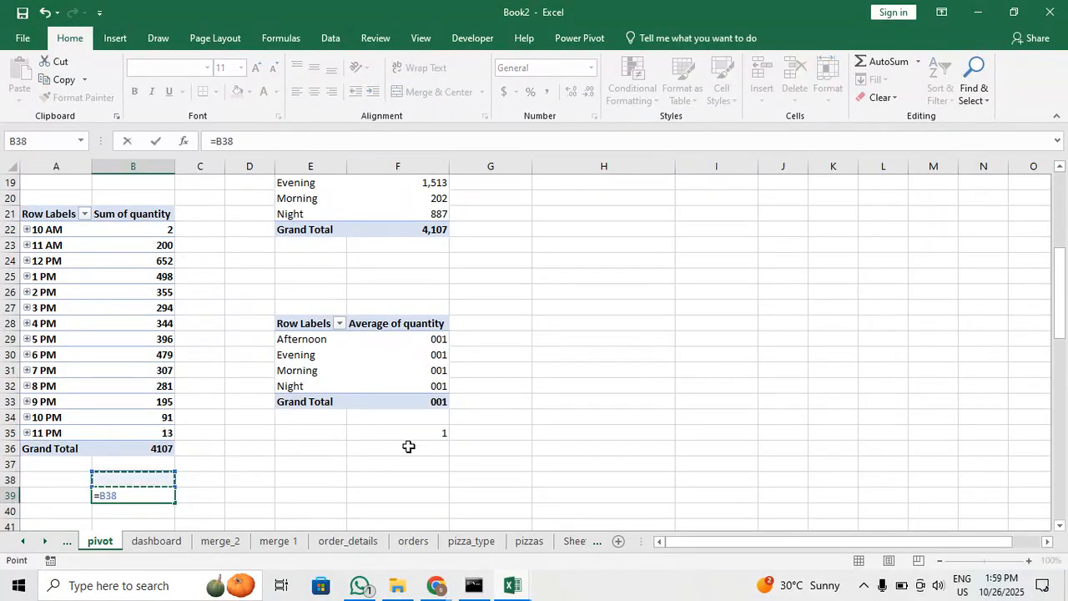
pyautogui.press('Up')
pyautogui.press('Up')
pyautogui.press('Return')
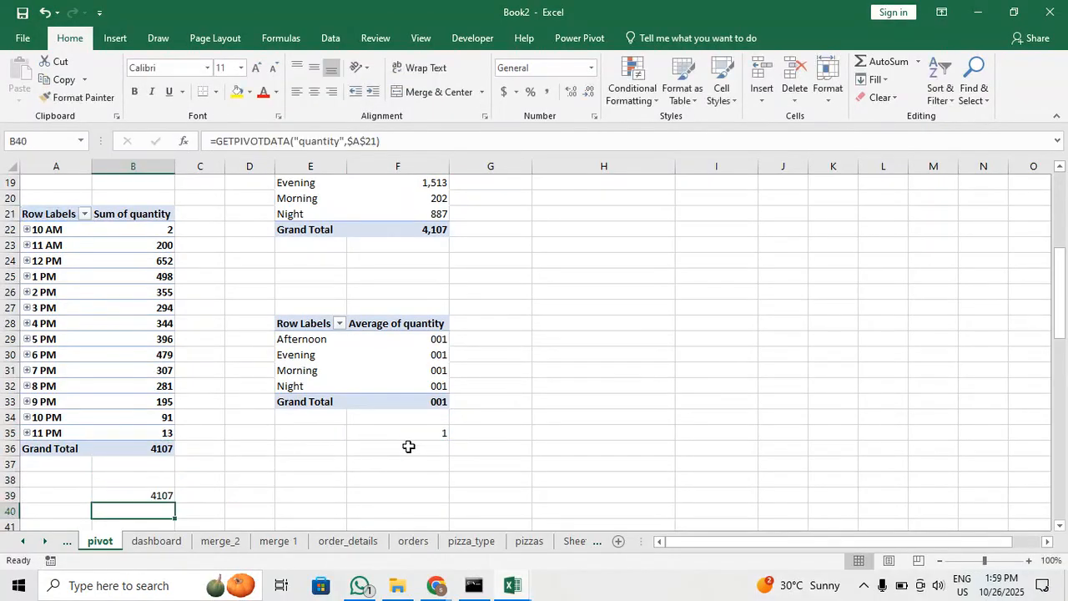
# Apply the custom number format 0,000 to the hourly quantity total in B39
pyautogui.scroll(6, 408, 446)
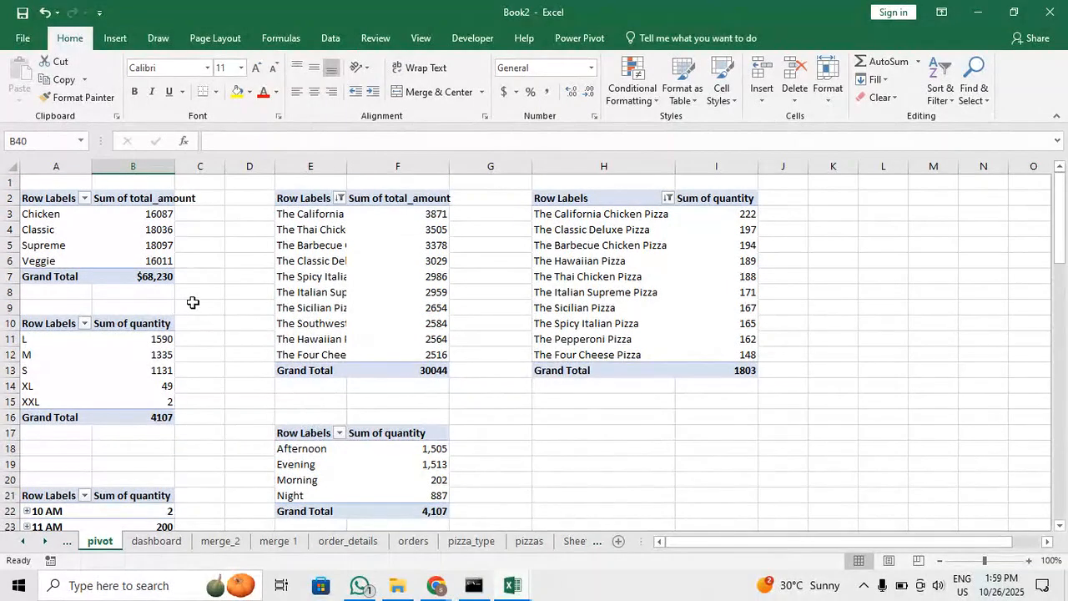
pyautogui.scroll(-9, 195, 303)
pyautogui.click(159, 358)
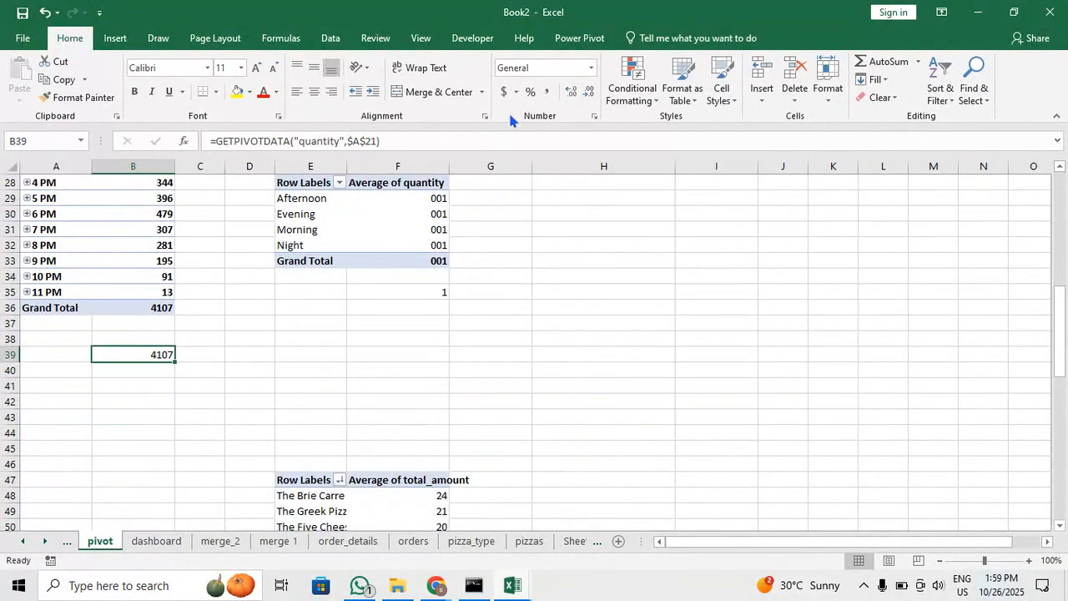
pyautogui.click(591, 68)
pyautogui.click(569, 433)
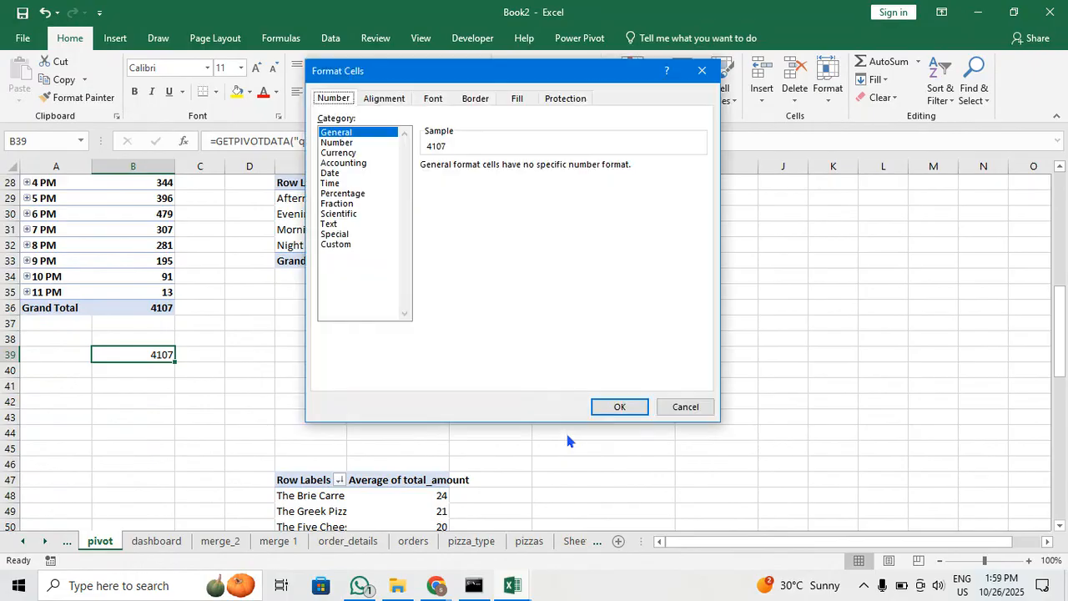
pyautogui.click(367, 244)
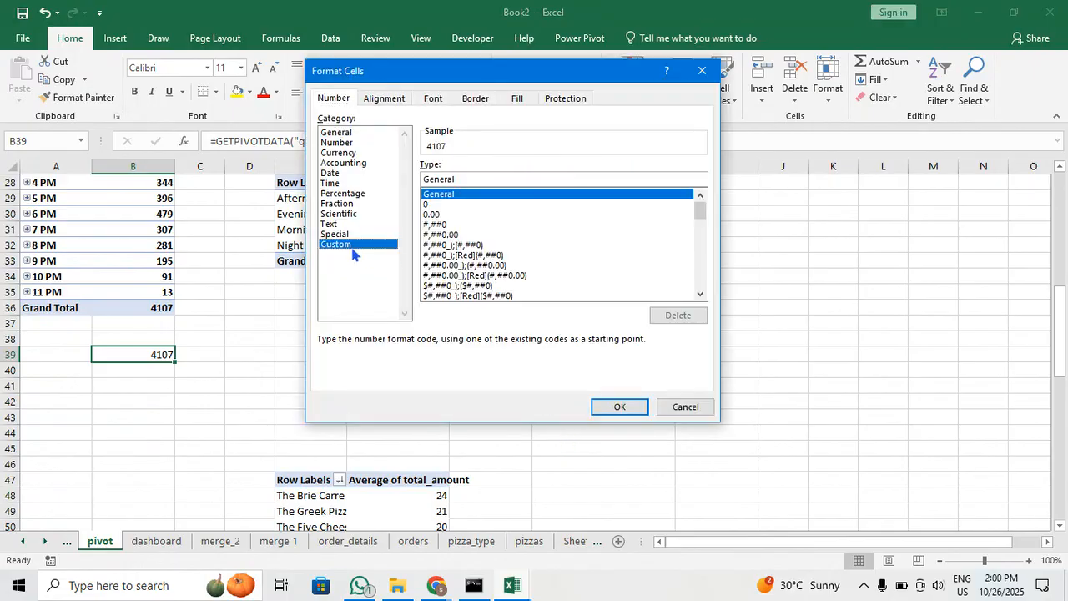
pyautogui.click(464, 206)
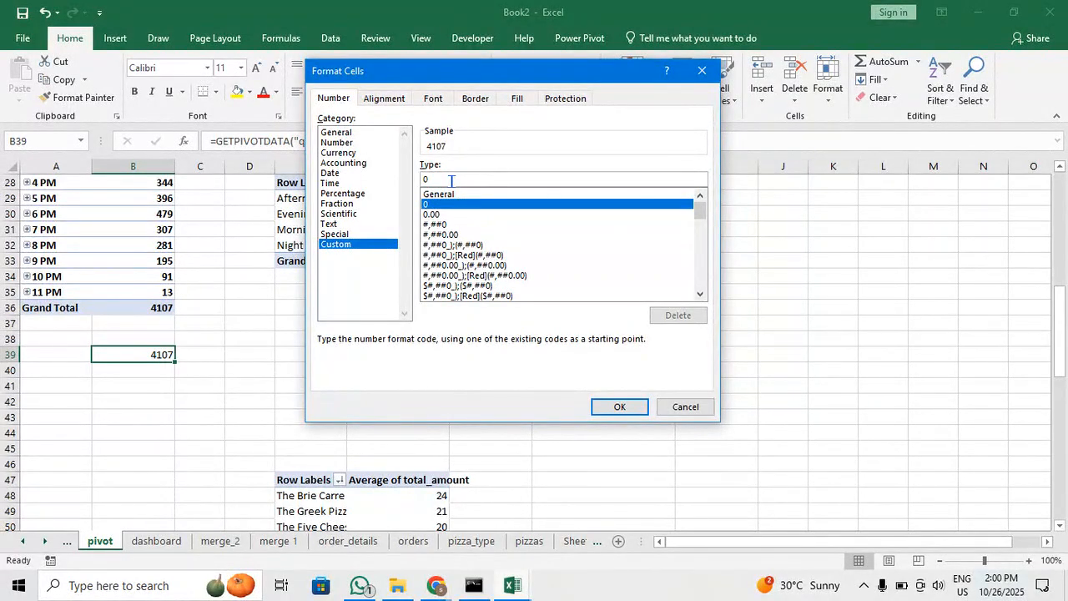
pyautogui.click(451, 180)
pyautogui.write(',')
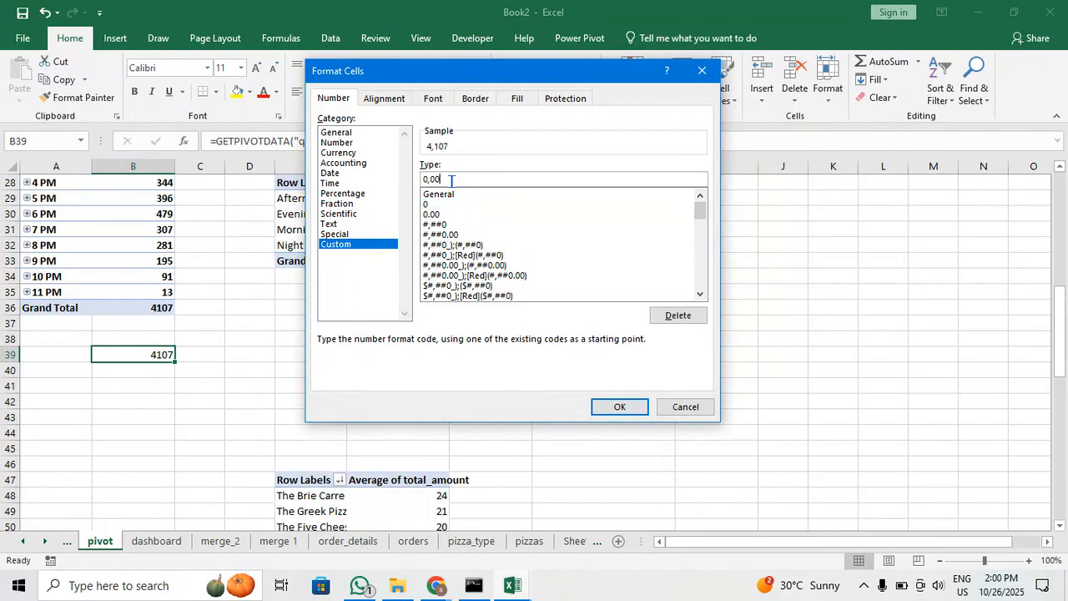
pyautogui.write('000')
pyautogui.press('Return')
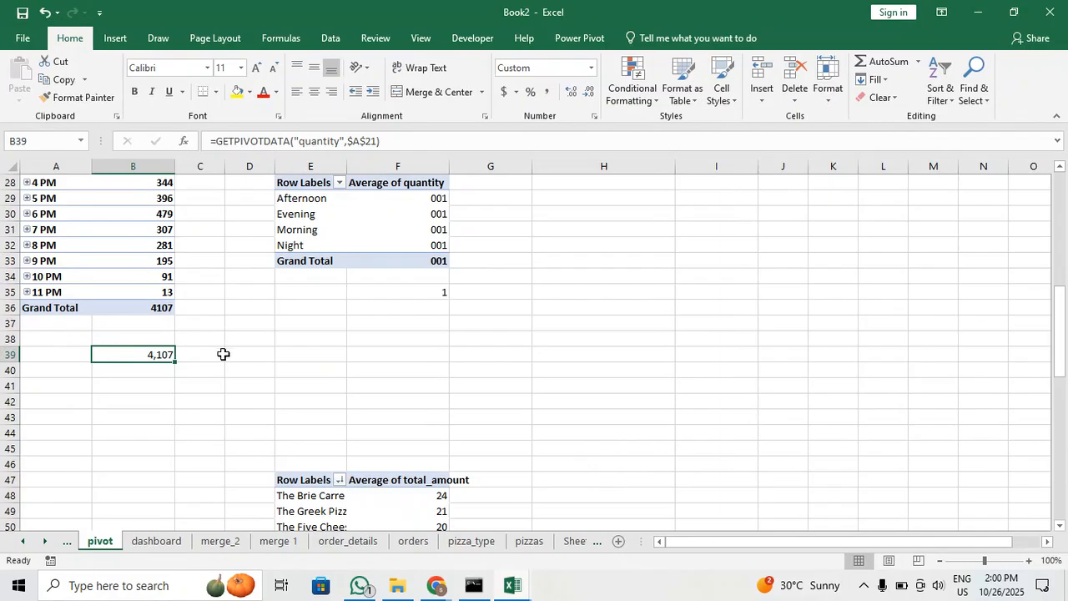
# Reference the category sales pivot table's grand total in B9 with the formula =GETPIVOTDATA("total_amount",$A$2)
pyautogui.scroll(9, 227, 336)
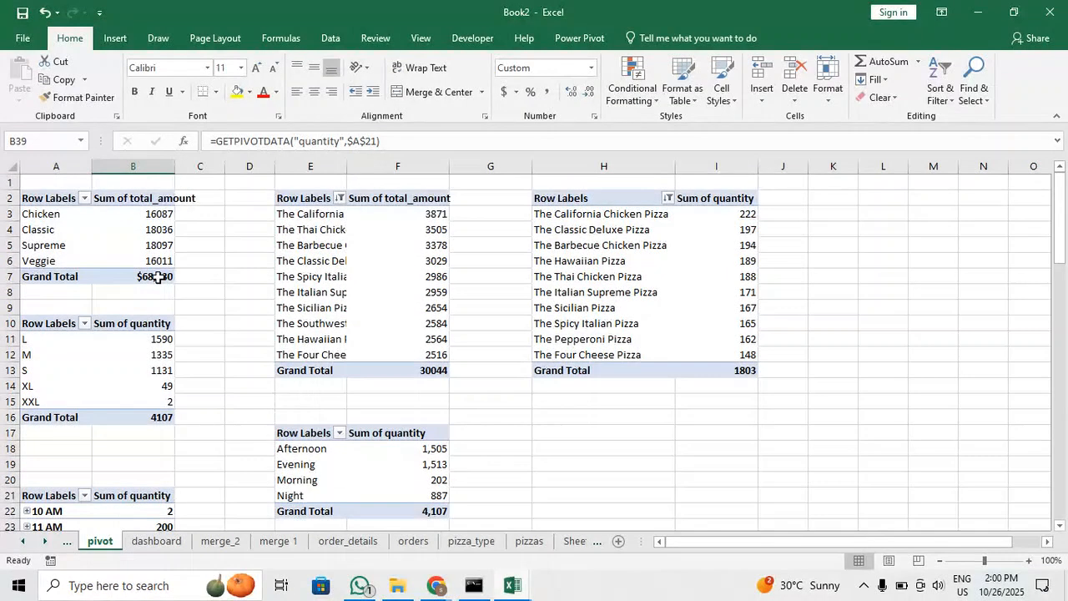
pyautogui.click(155, 305)
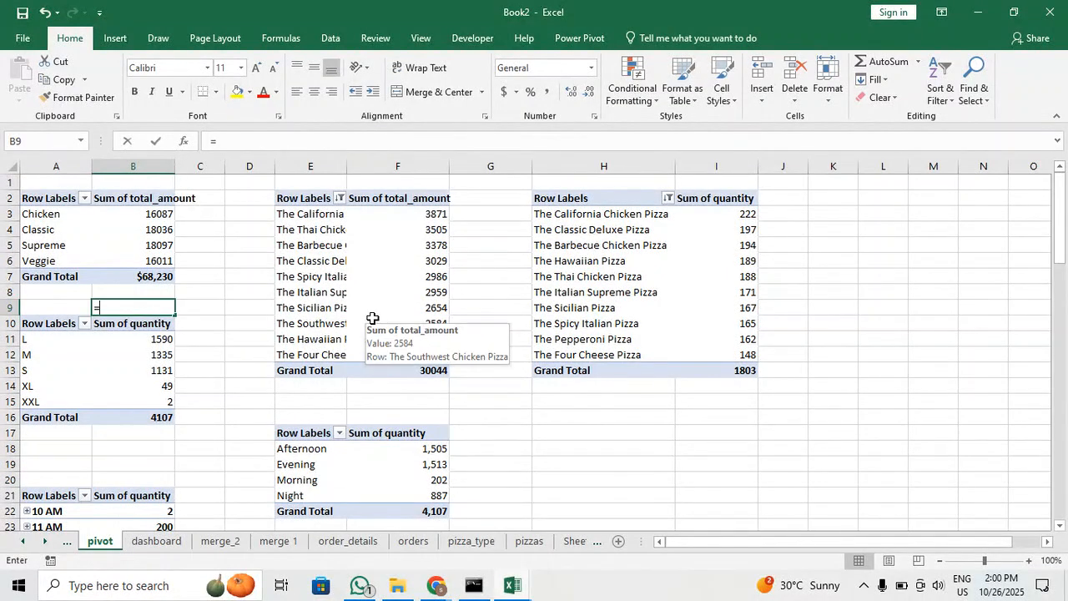
pyautogui.write('=')
pyautogui.press('Up')
pyautogui.press('Up')
pyautogui.press('Return')
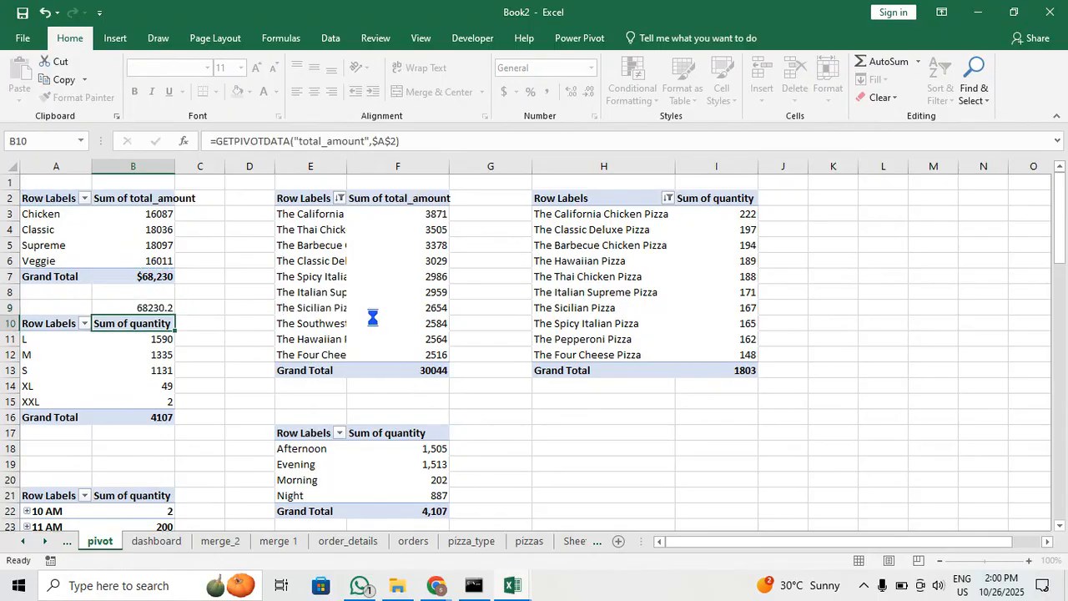
# Format B9 as US dollar accounting without decimal places and switch to the dashboard sheet
pyautogui.click(173, 310)
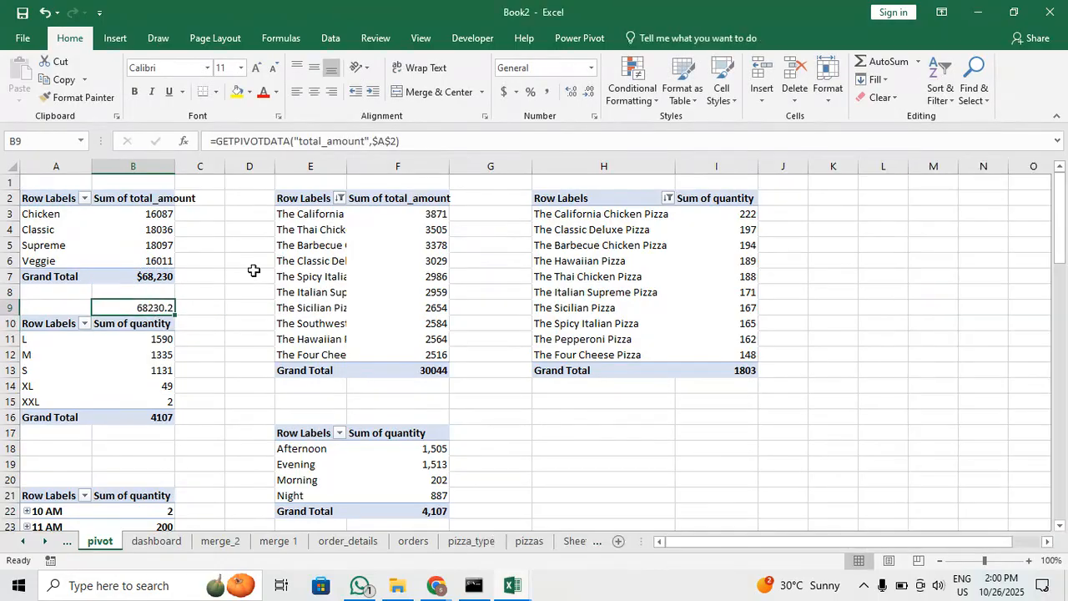
pyautogui.click(504, 92)
pyautogui.click(591, 94)
pyautogui.click(591, 94)
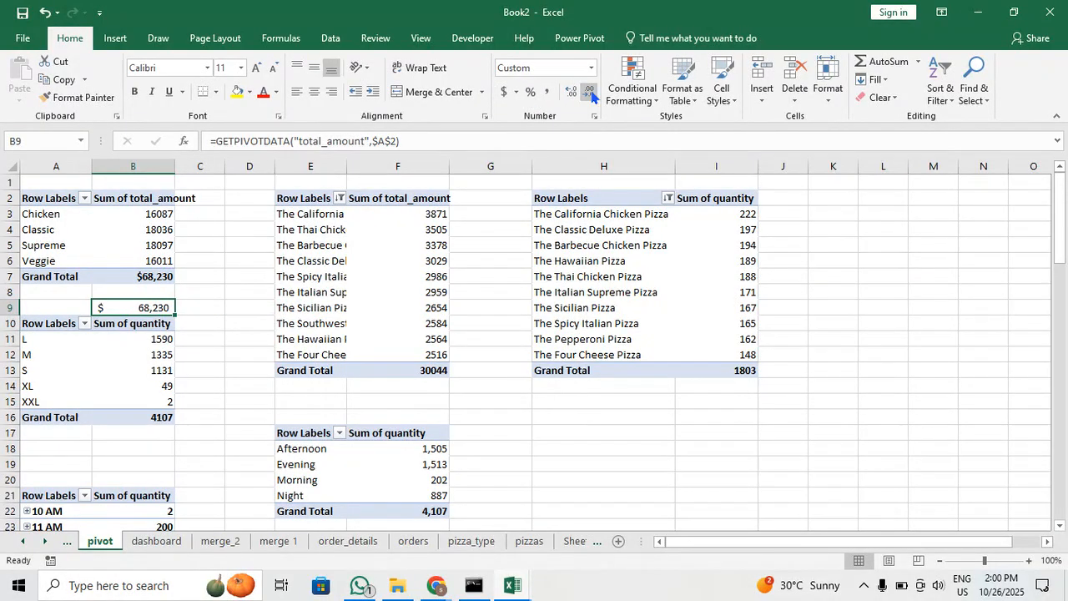
pyautogui.click(222, 386)
pyautogui.click(157, 542)
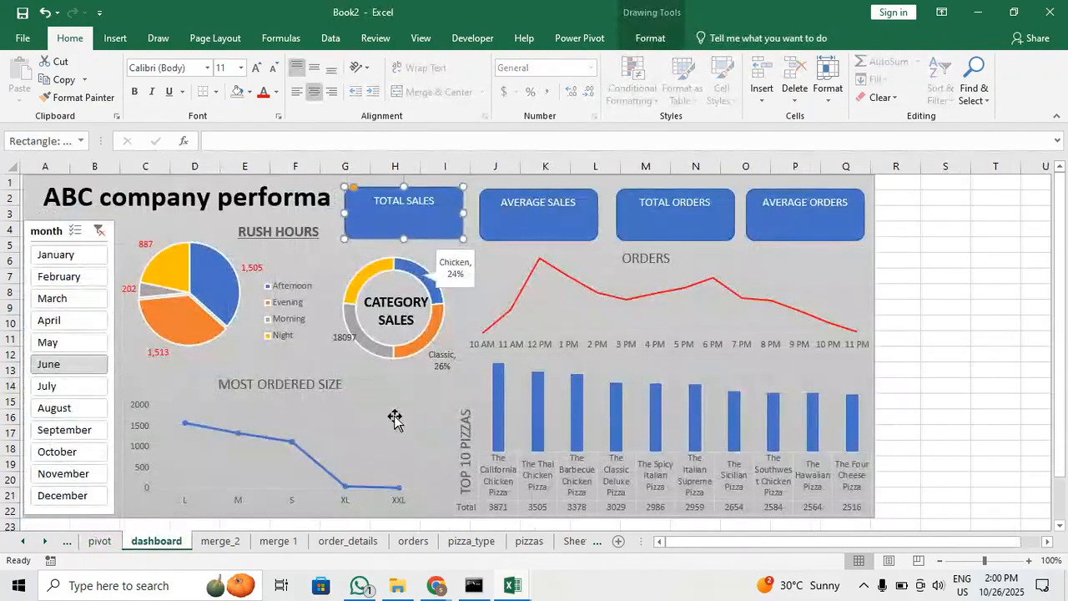
pyautogui.click(496, 273)
pyautogui.click(333, 255)
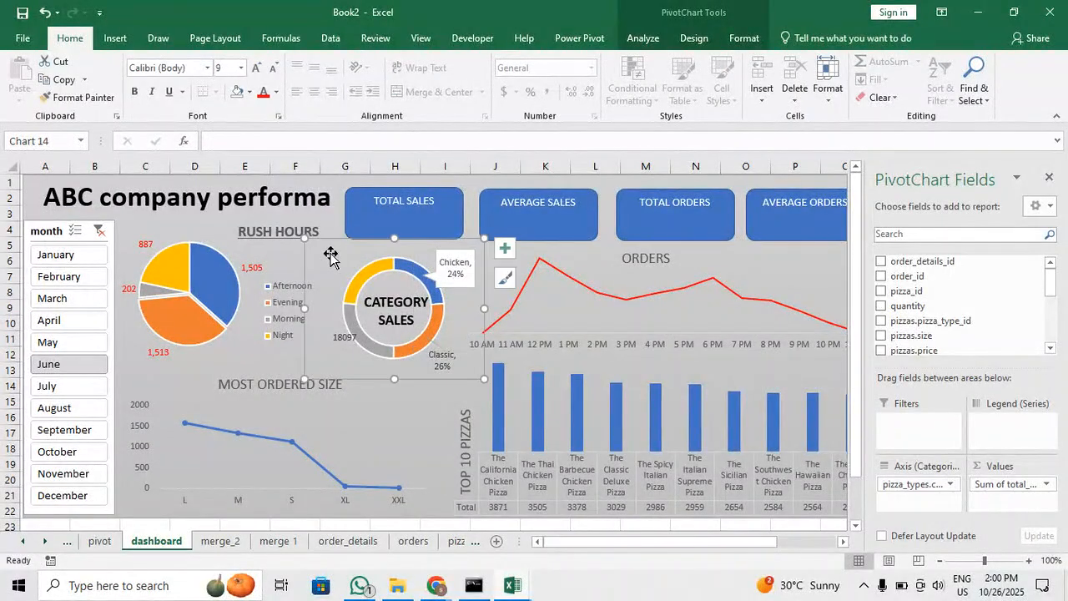
pyautogui.click(326, 185)
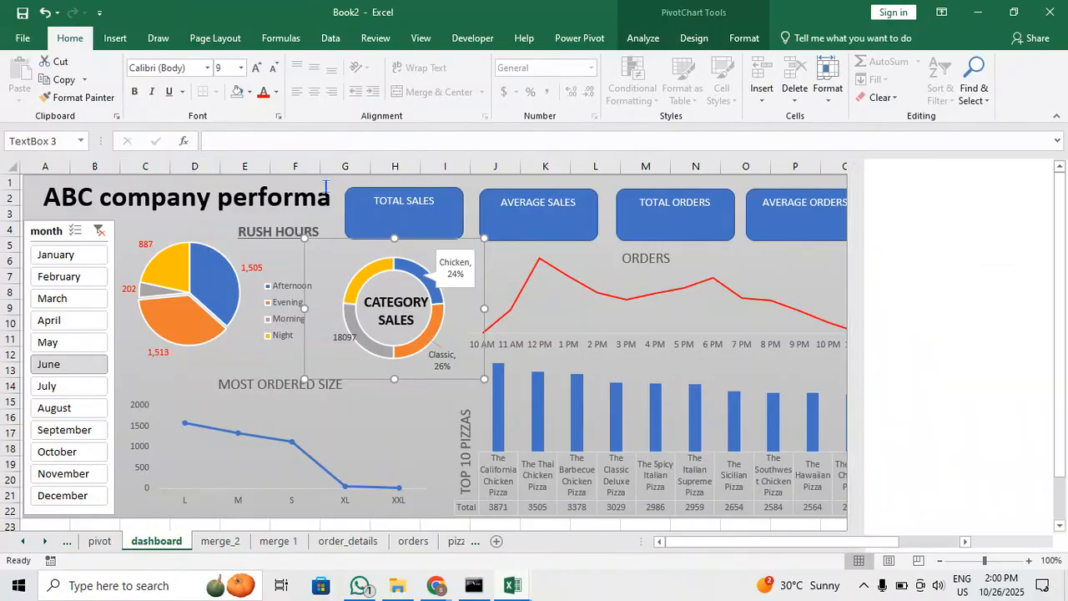
pyautogui.click(429, 219)
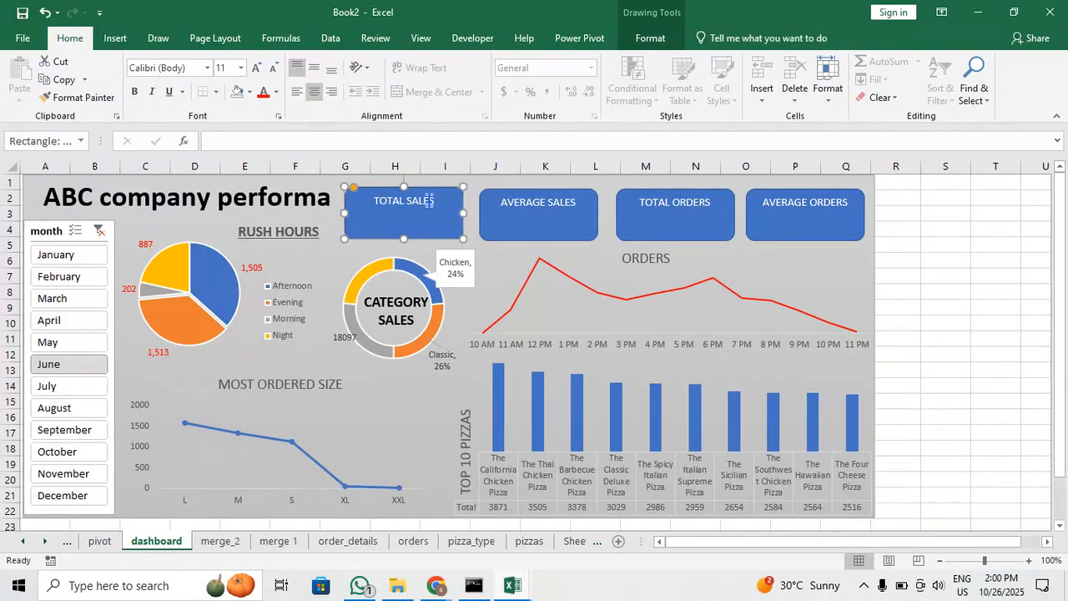
pyautogui.doubleClick(429, 203)
pyautogui.click(428, 223)
pyautogui.click(432, 383)
pyautogui.click(443, 389)
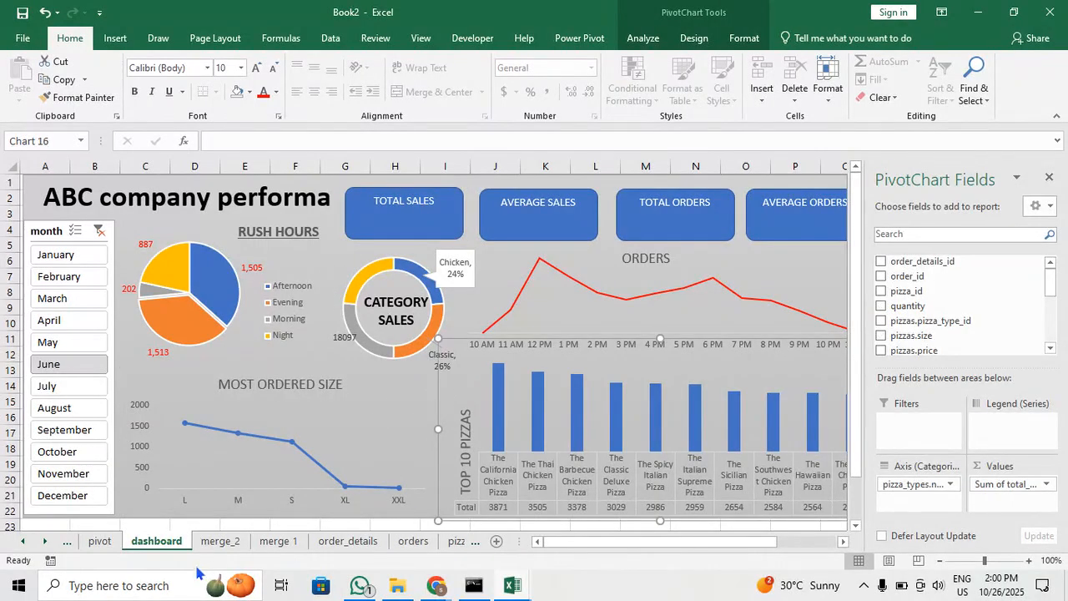
pyautogui.click(99, 541)
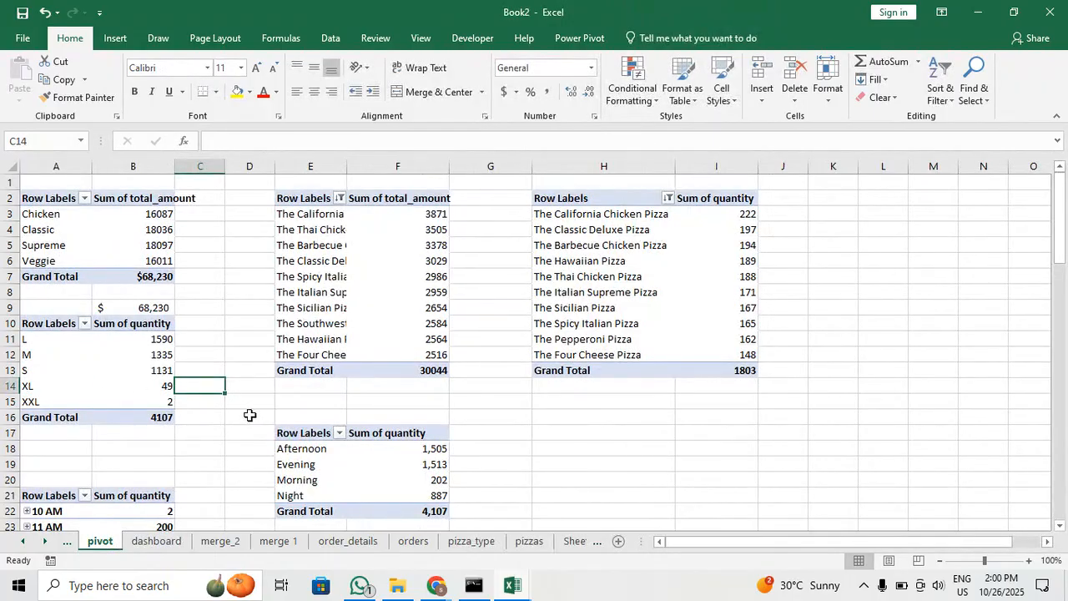
pyautogui.click(156, 541)
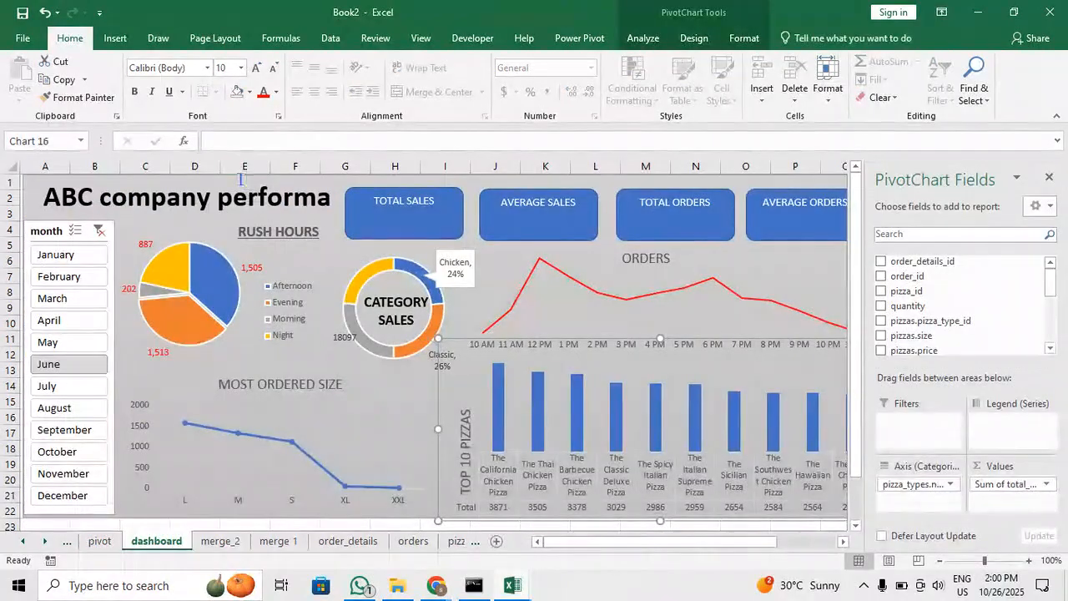
# Draw a small rectangle about 0.26" high and 0.46" wide just below the TOTAL SALES card, beside the category sales doughnut
pyautogui.click(122, 41)
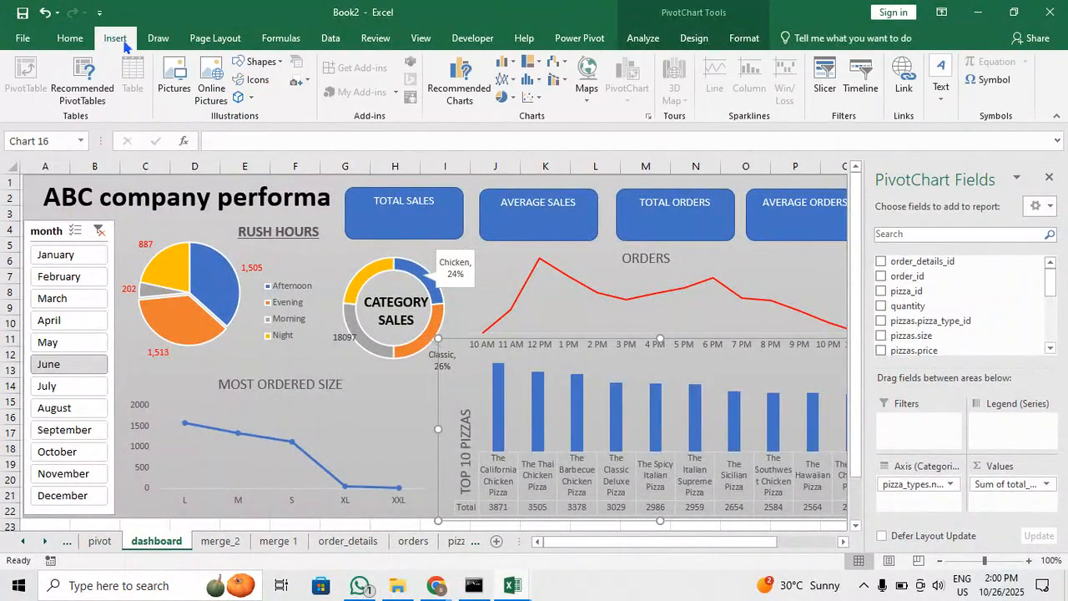
pyautogui.click(259, 61)
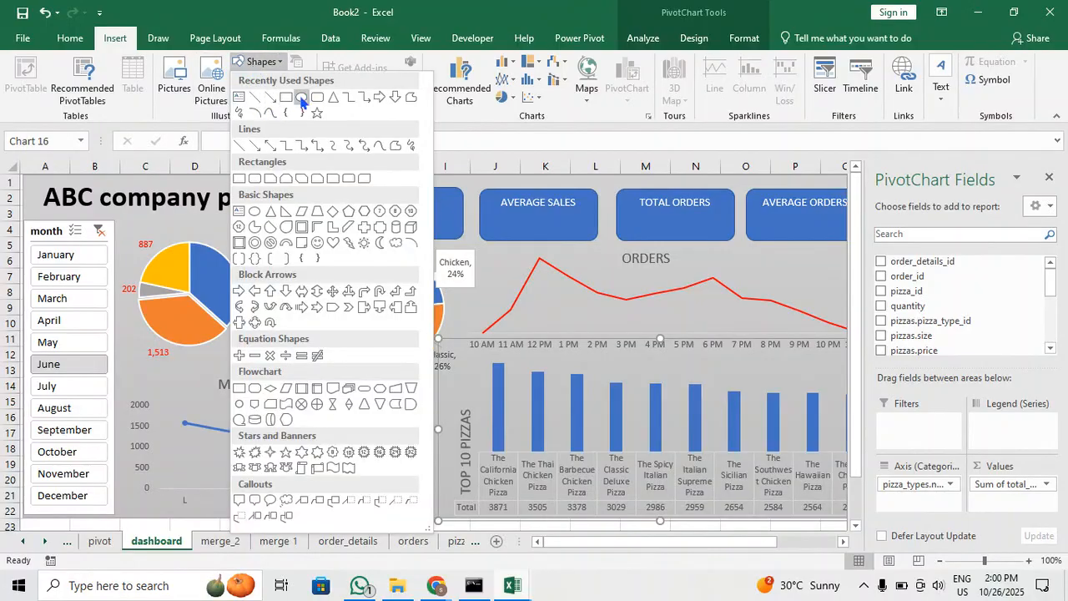
pyautogui.click(301, 98)
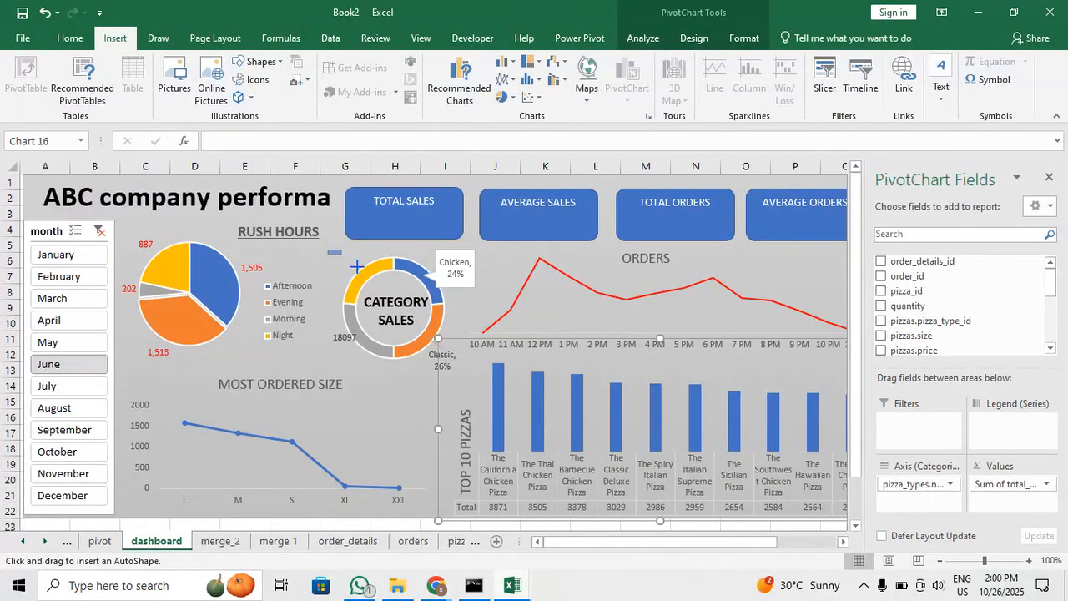
pyautogui.moveTo(356, 267); pyautogui.dragTo(364, 270)
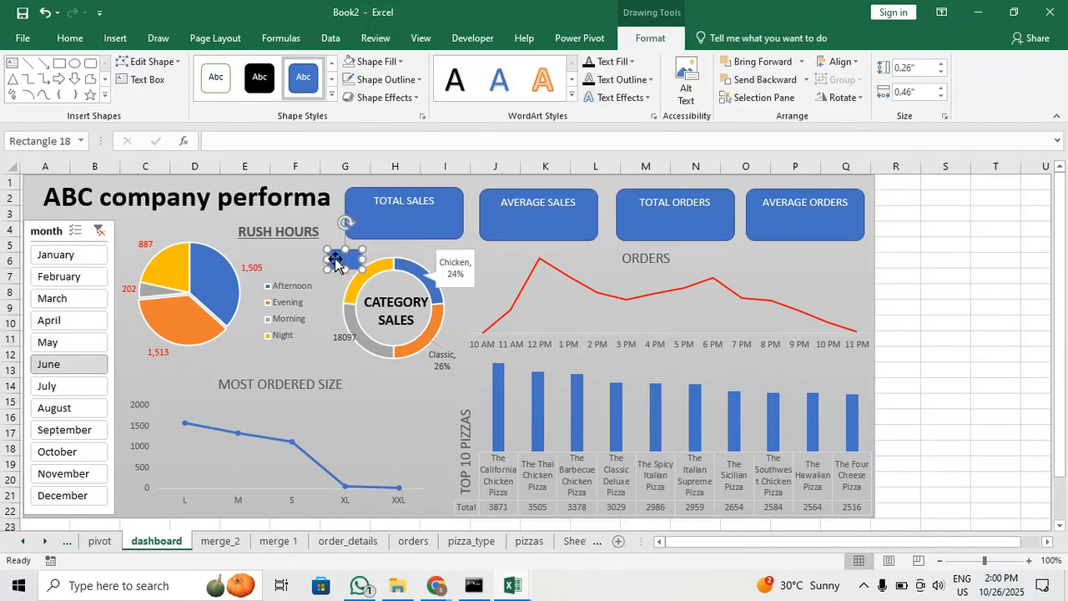
# Widen the small rectangle to about 0.78" and apply a light orange theme style to it
pyautogui.keyDown('ctrl'); pyautogui.scroll(5, 334, 258); pyautogui.keyUp('ctrl')
pyautogui.moveTo(575, 333); pyautogui.dragTo(611, 329)
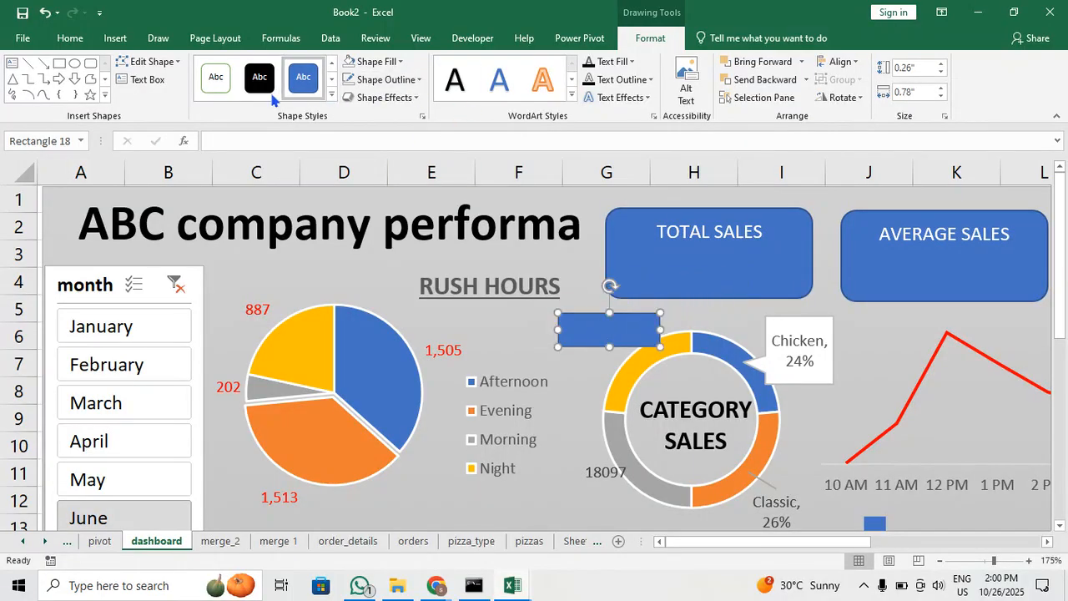
pyautogui.click(331, 95)
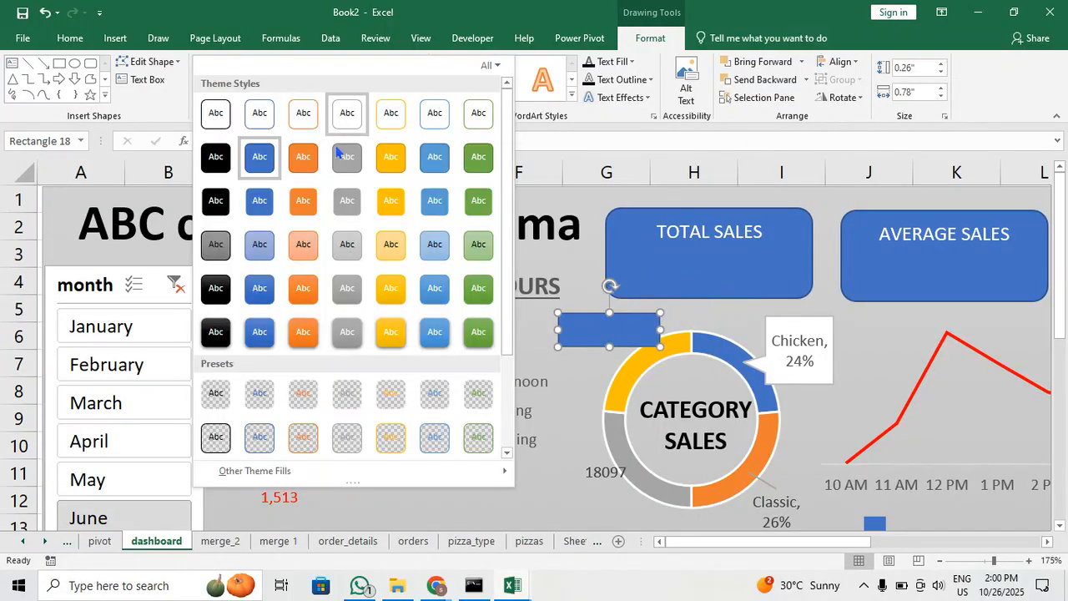
pyautogui.click(297, 243)
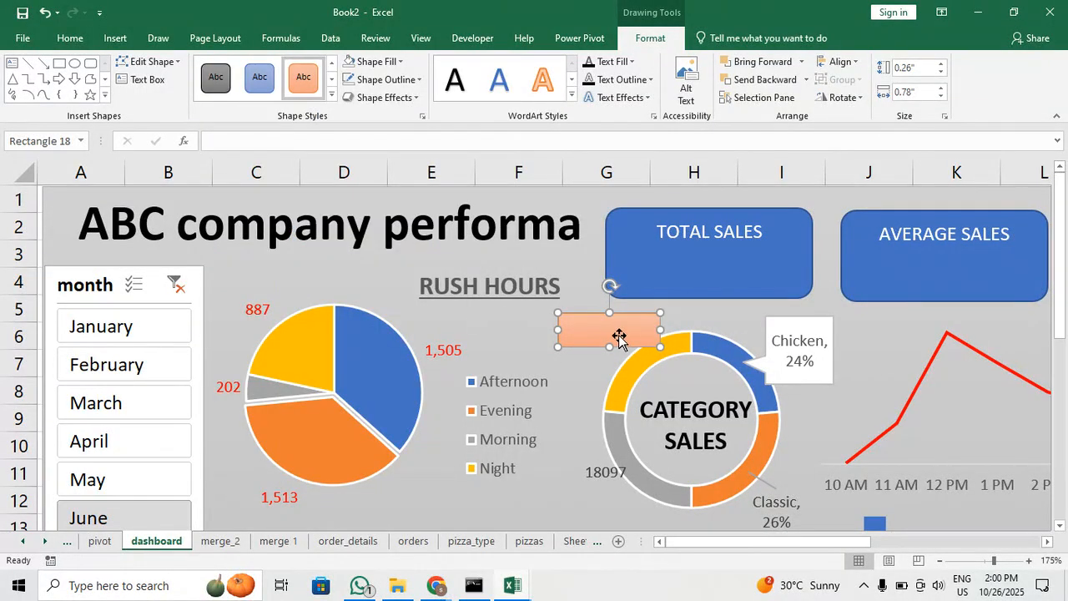
# Move the orange rectangle to just below the AVERAGE SALES card
pyautogui.moveTo(624, 329); pyautogui.dragTo(632, 322)
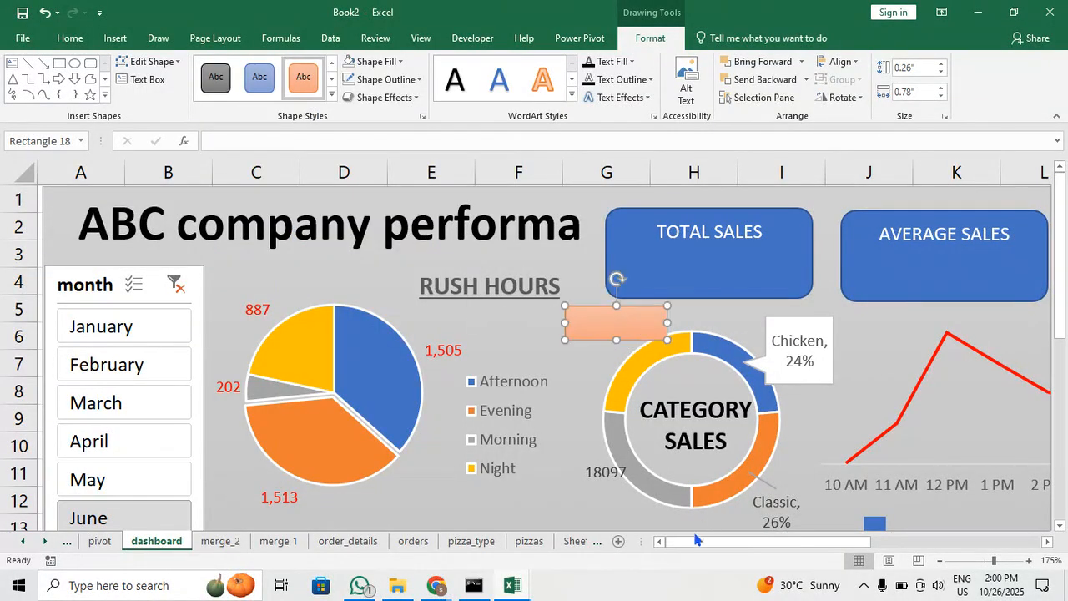
pyautogui.moveTo(697, 541); pyautogui.dragTo(730, 541)
pyautogui.moveTo(548, 334); pyautogui.dragTo(831, 331)
pyautogui.keyDown('ctrl'); pyautogui.scroll(-4, 832, 332); pyautogui.keyUp('ctrl')
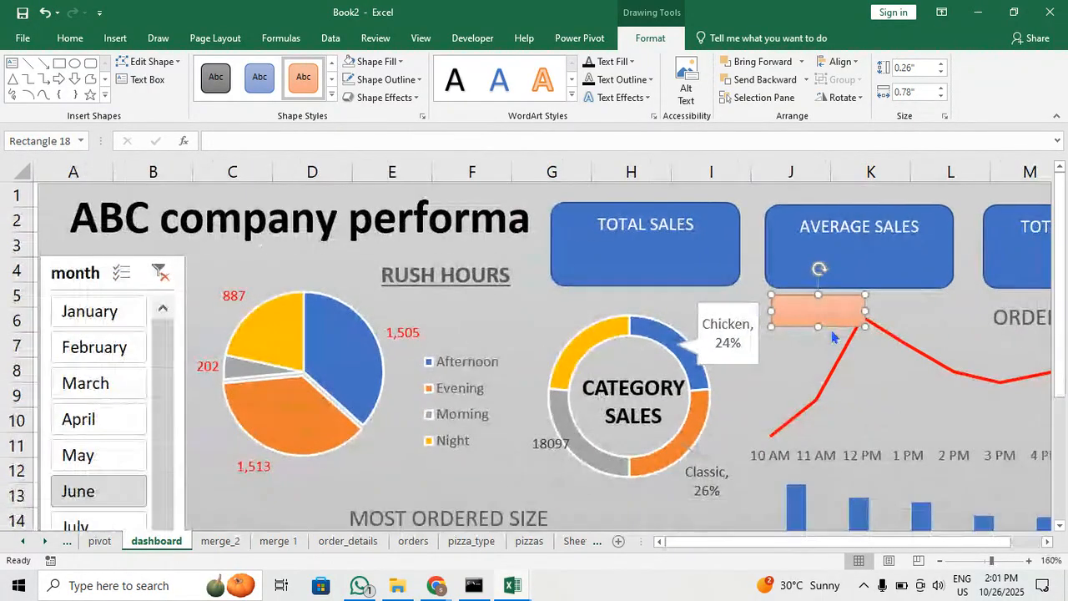
pyautogui.keyDown('ctrl'); pyautogui.scroll(-1, 832, 331); pyautogui.keyUp('ctrl')
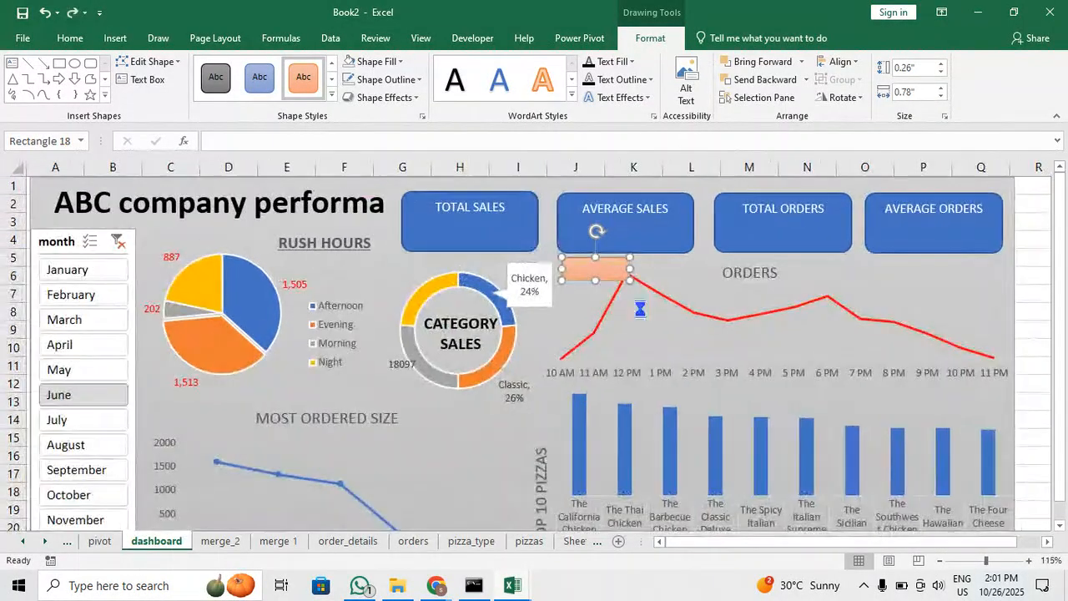
# Undo the small rectangle's moves, orange style and widening
pyautogui.keyDown('ctrl'); pyautogui.scroll(5, 640, 311); pyautogui.keyUp('ctrl')
pyautogui.hotkey('ctrl', 'z')
pyautogui.hotkey('ctrl', 'z')
pyautogui.hotkey('ctrl', 'z')
pyautogui.hotkey('ctrl', 'z')
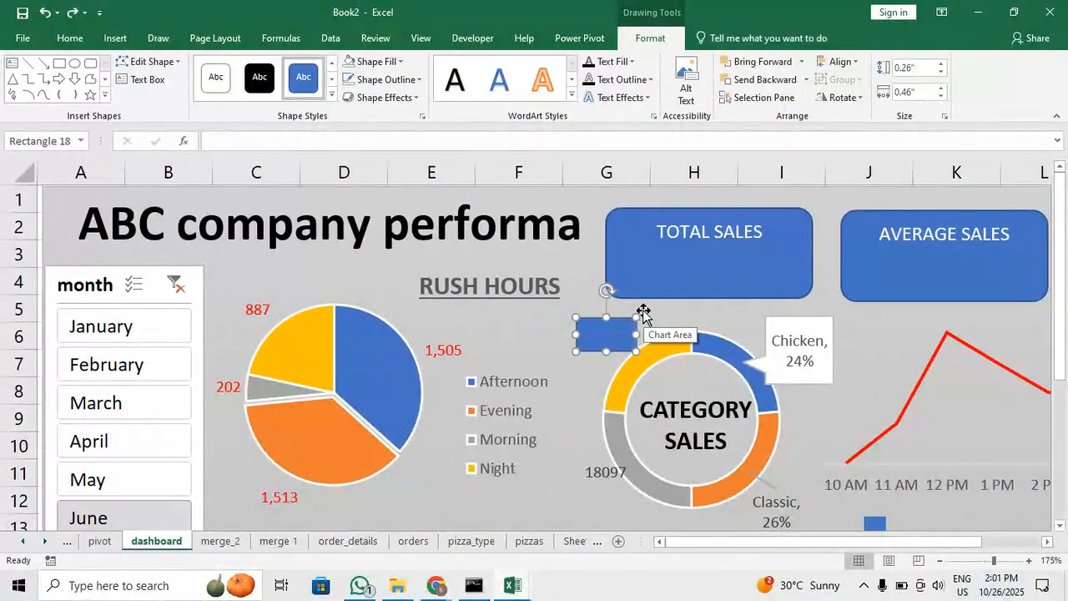
pyautogui.keyDown('ctrl'); pyautogui.scroll(-5, 643, 313); pyautogui.keyUp('ctrl')
pyautogui.keyDown('ctrl'); pyautogui.scroll(1, 643, 313); pyautogui.keyUp('ctrl')
pyautogui.keyDown('ctrl'); pyautogui.scroll(-1, 642, 313); pyautogui.keyUp('ctrl')
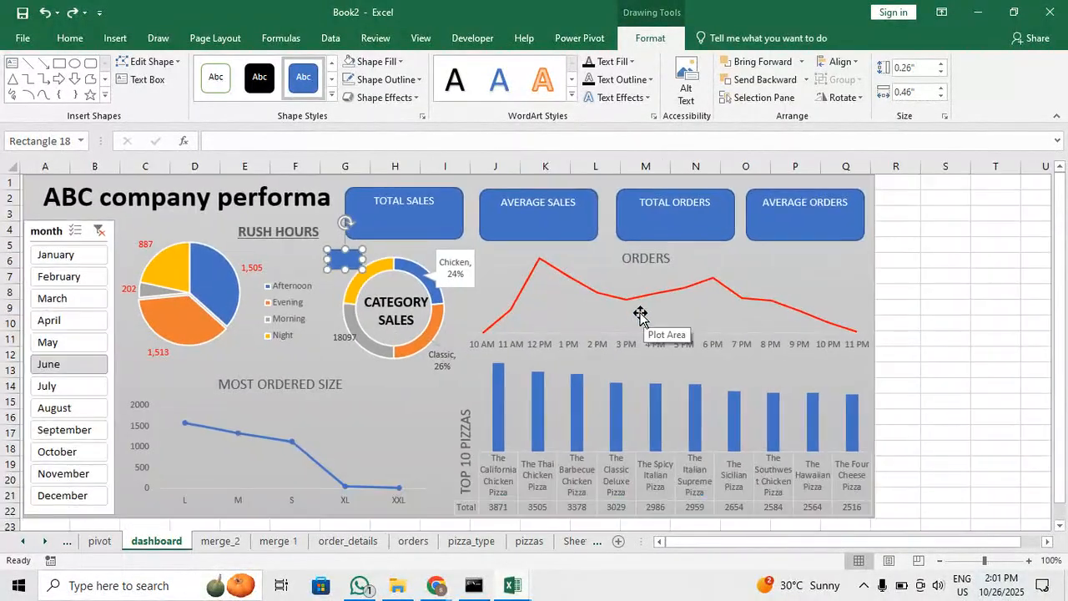
# Reset the data labels of the CATEGORY SALES doughnut and show them as data callouts
pyautogui.click(457, 391)
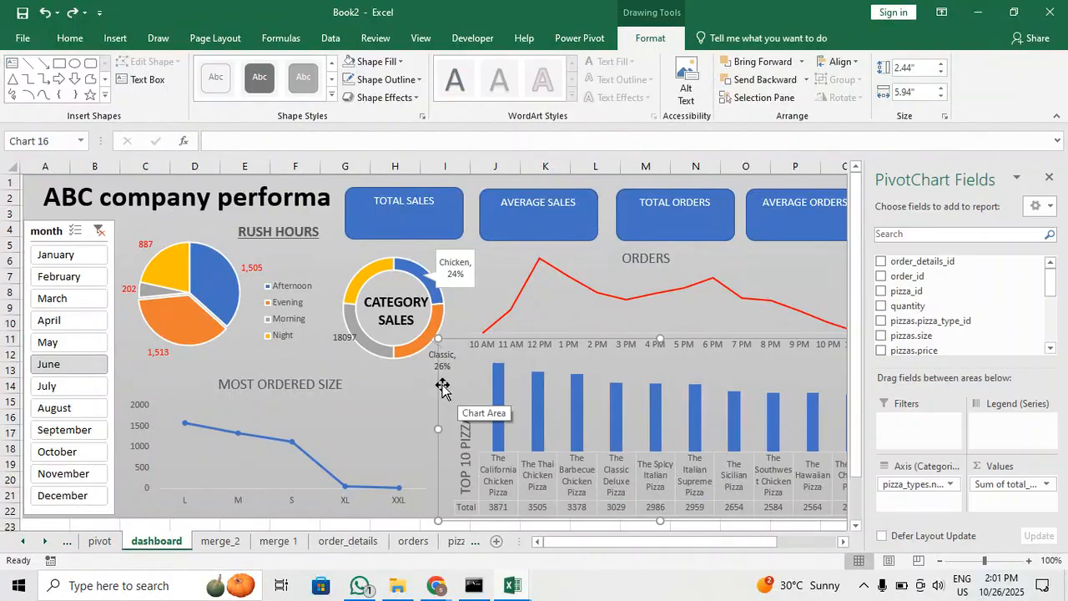
pyautogui.click(409, 346)
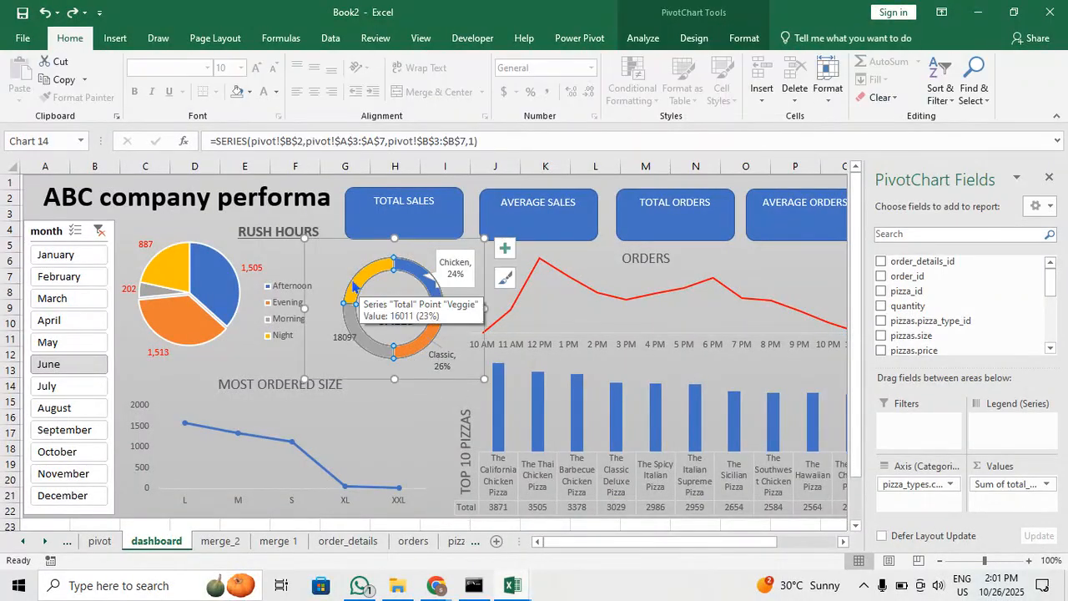
pyautogui.scroll(-1, 388, 327)
pyautogui.scroll(1, 388, 327)
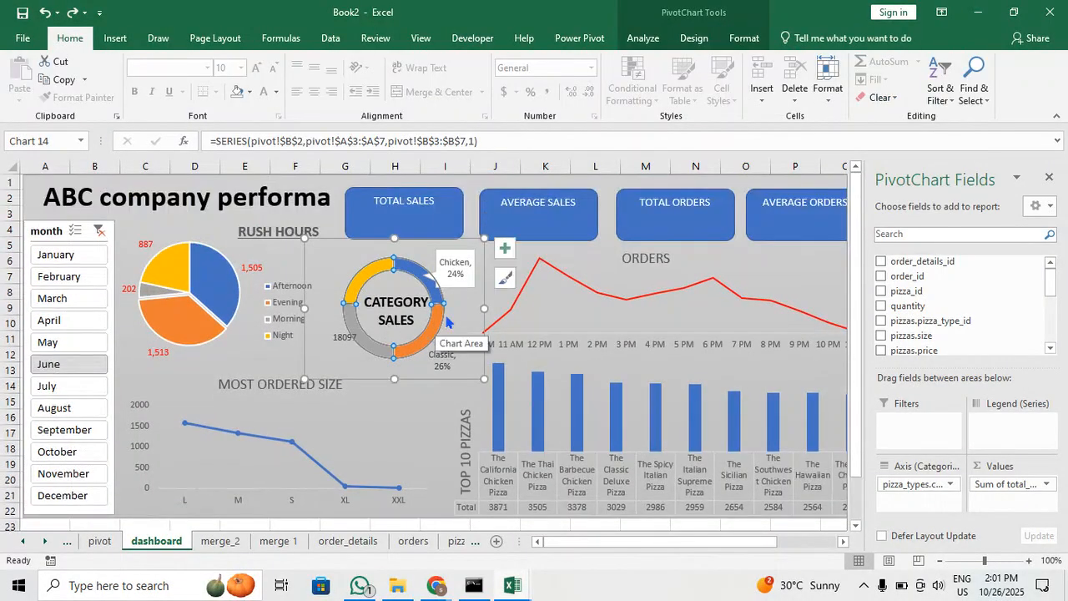
pyautogui.click(504, 248)
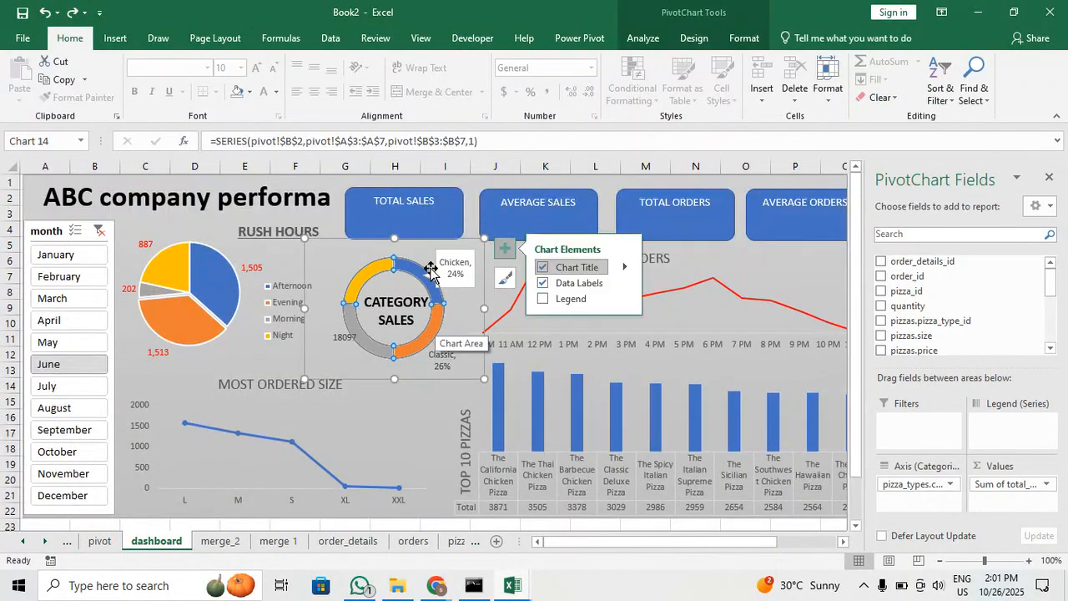
pyautogui.click(543, 284)
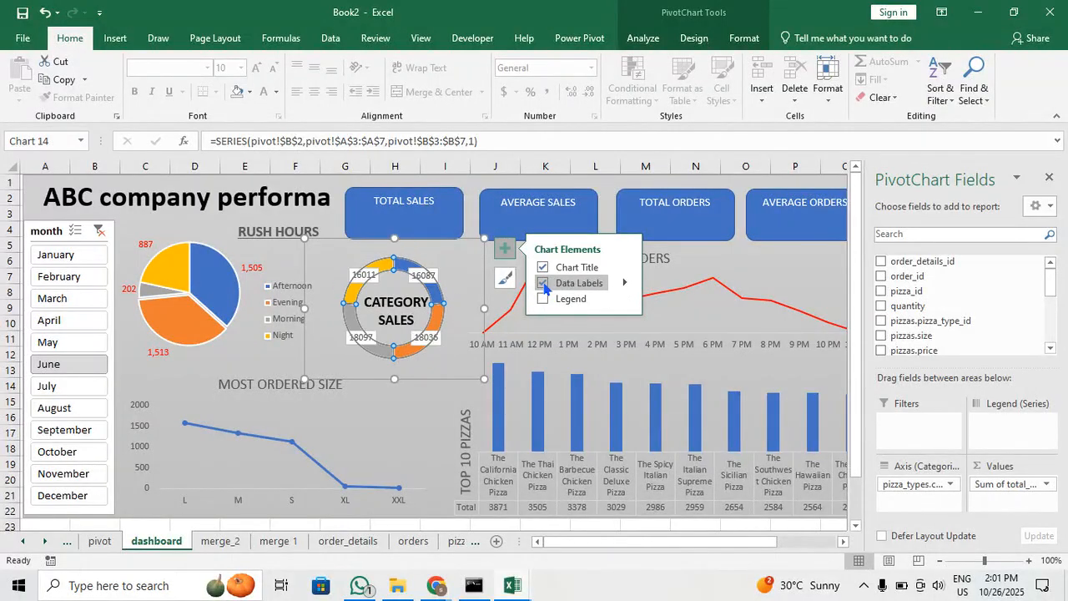
pyautogui.click(542, 284)
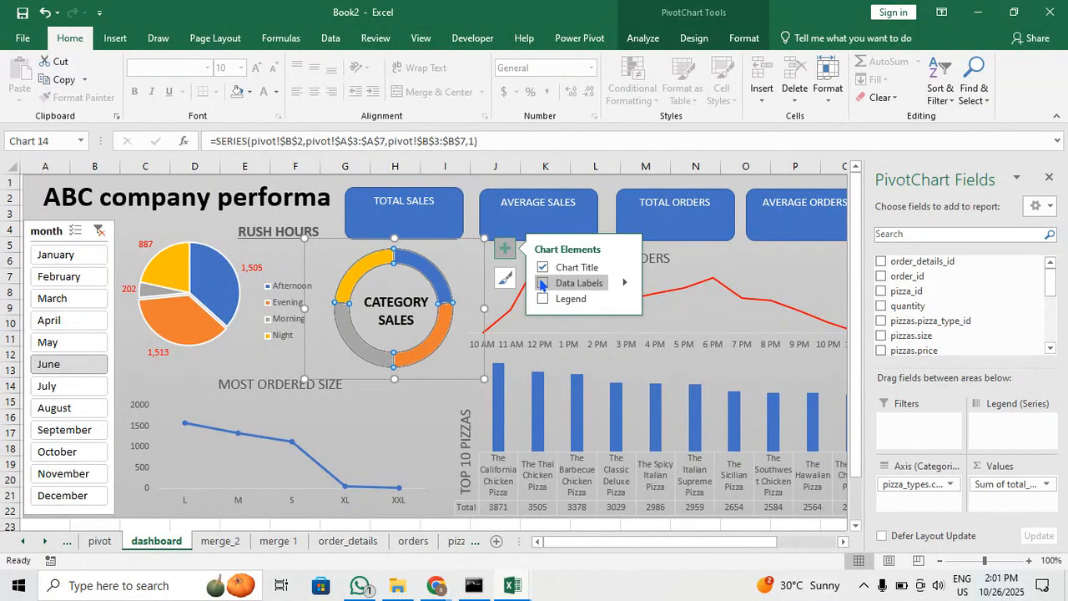
pyautogui.click(584, 287)
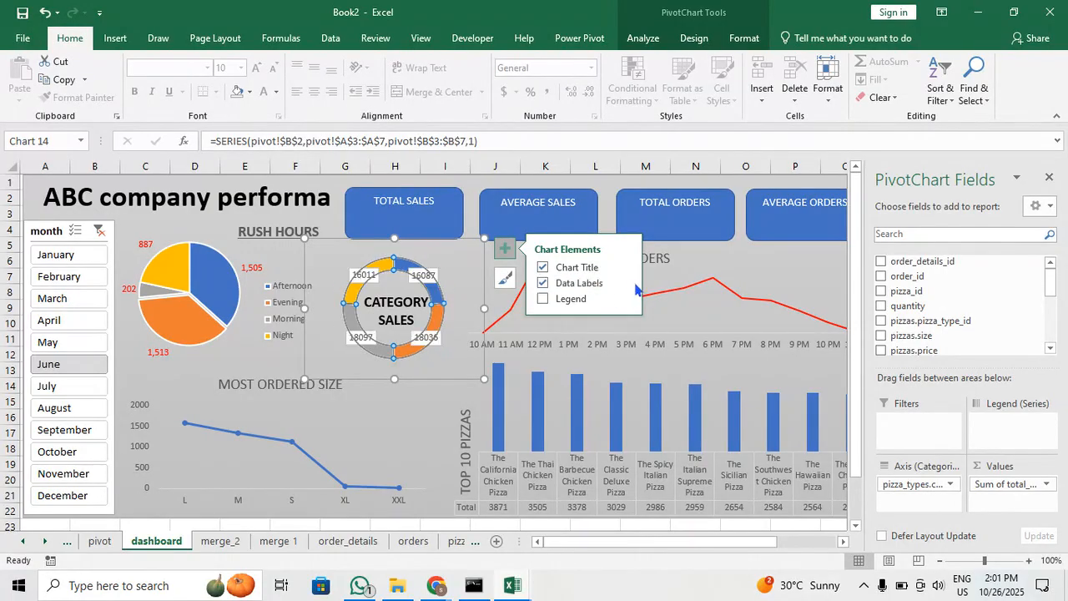
pyautogui.click(629, 285)
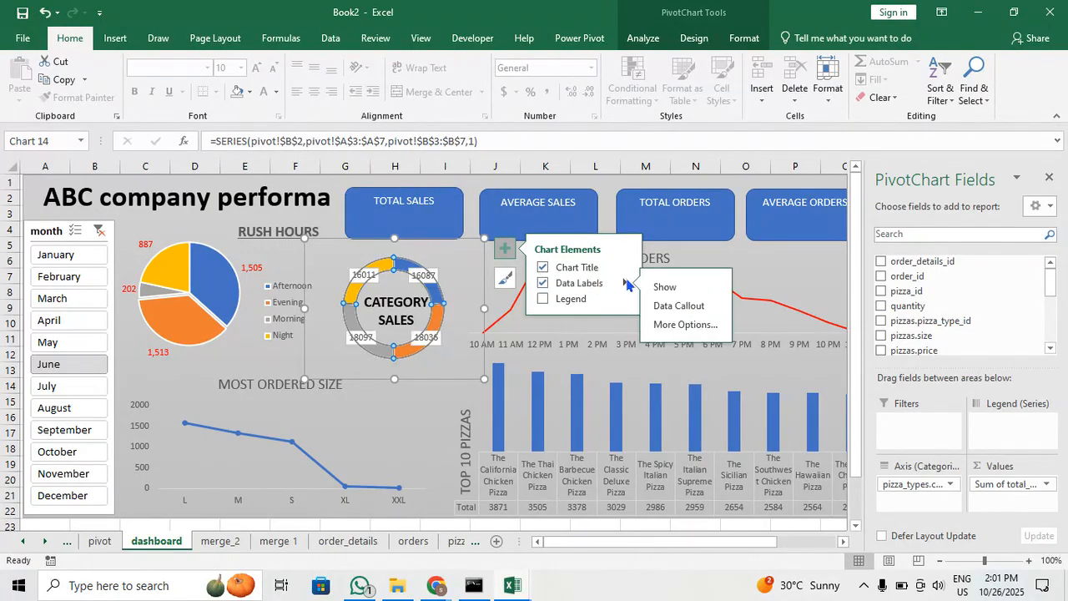
pyautogui.click(701, 306)
pyautogui.click(344, 276)
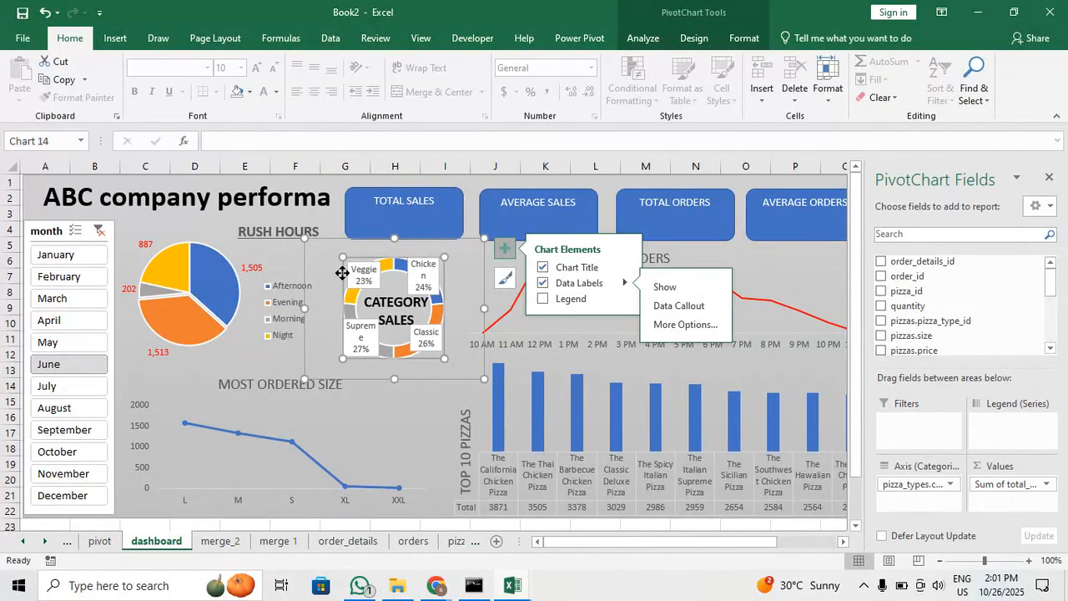
# Move the Veggie callout outside the doughnut ring, to the upper left of its yellow segment
pyautogui.scroll(4, 401, 332)
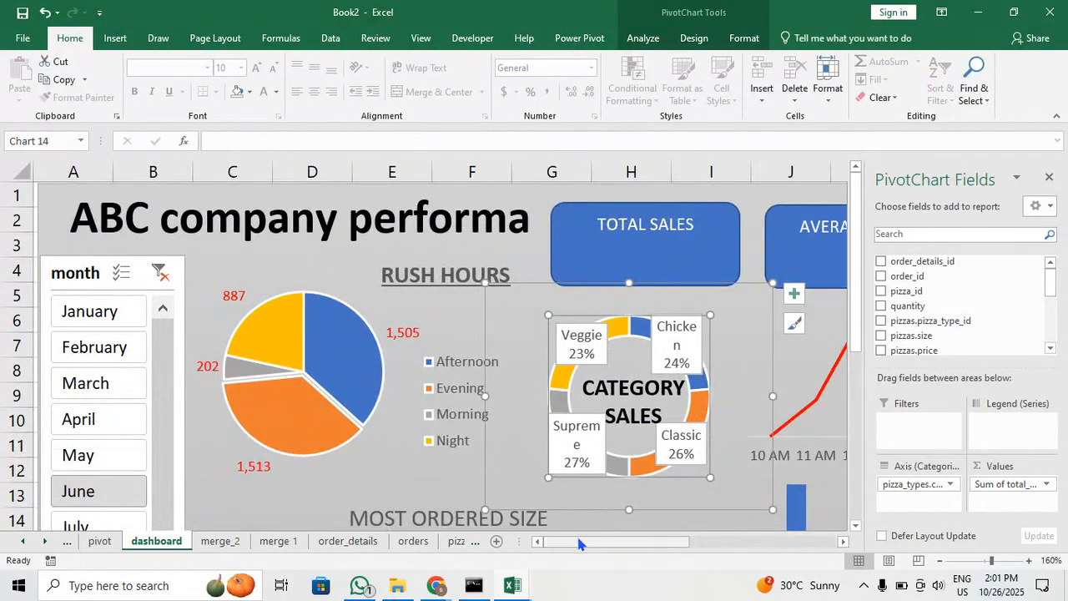
pyautogui.moveTo(582, 543); pyautogui.dragTo(632, 534)
pyautogui.hscroll(2, 432, 445)
pyautogui.keyDown('ctrl'); pyautogui.scroll(4, 375, 381); pyautogui.keyUp('ctrl')
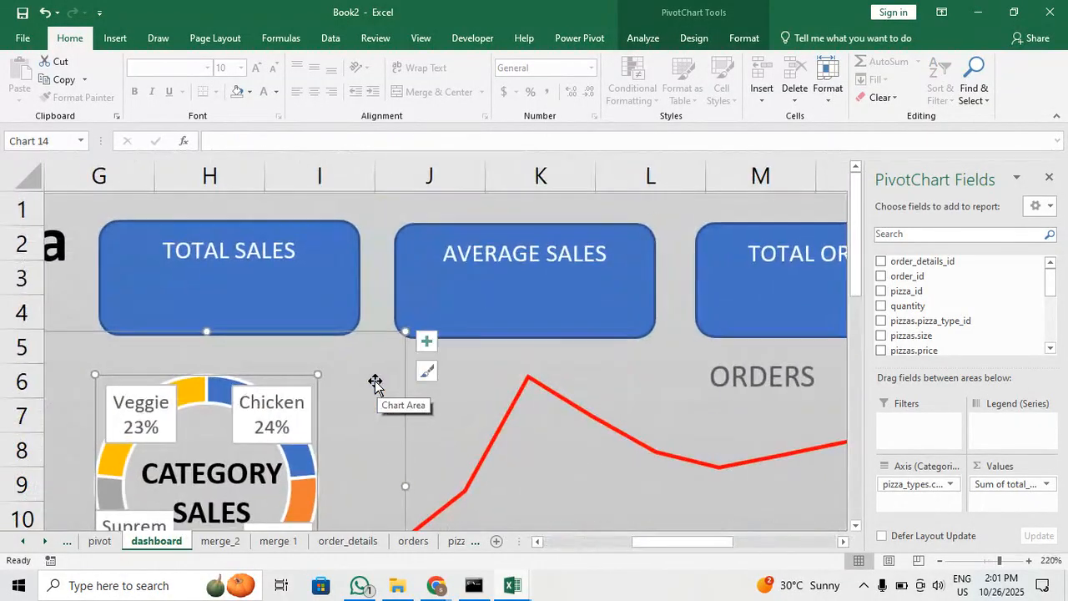
pyautogui.scroll(-2, 375, 382)
pyautogui.scroll(1, 375, 381)
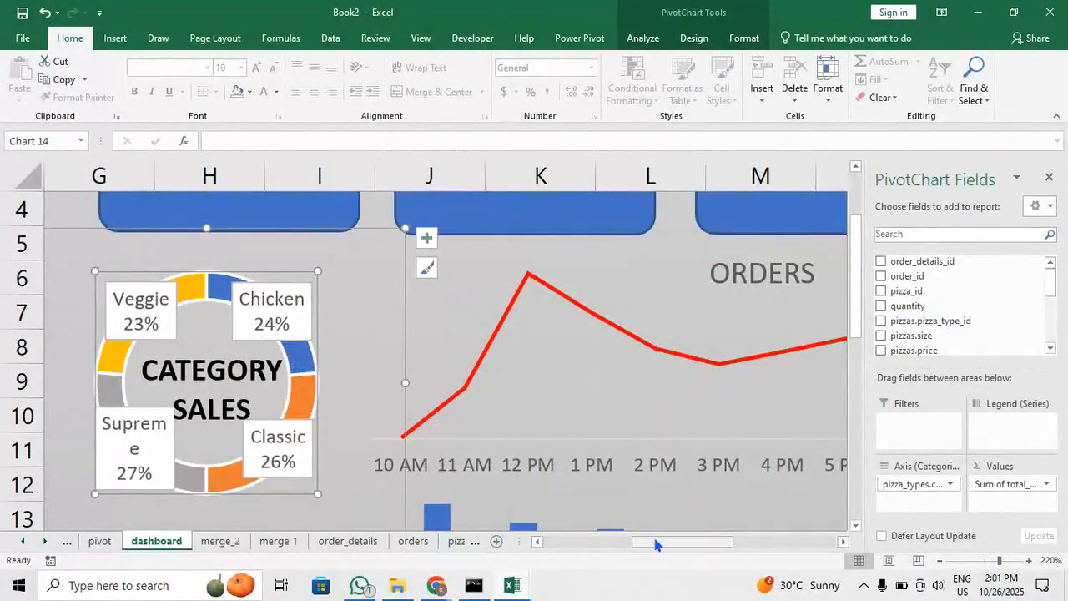
pyautogui.moveTo(655, 543); pyautogui.dragTo(611, 543)
pyautogui.click(441, 307)
pyautogui.click(441, 306)
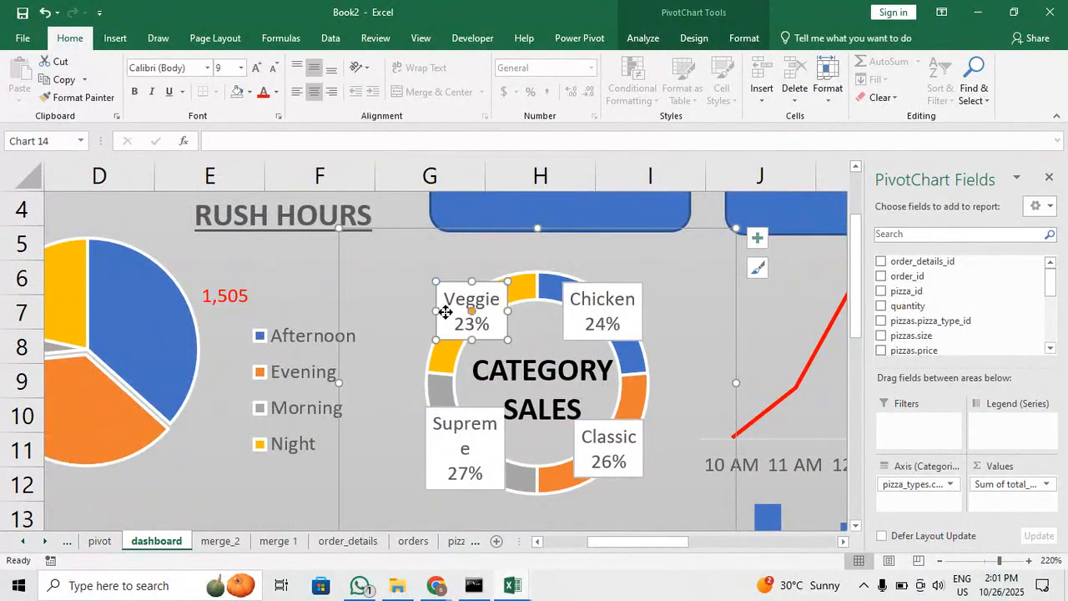
pyautogui.moveTo(436, 308); pyautogui.dragTo(358, 279)
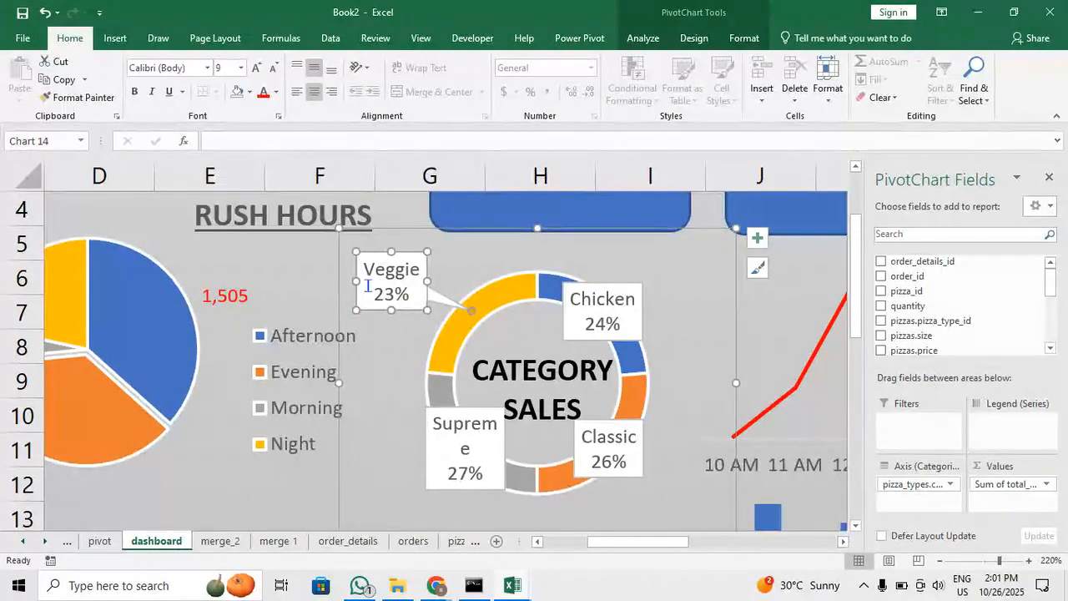
# Move the Supreme callout outside the ring to the lower left and widen it so its name fits on one line
pyautogui.click(447, 465)
pyautogui.moveTo(447, 465); pyautogui.dragTo(362, 506)
pyautogui.moveTo(425, 494); pyautogui.dragTo(441, 493)
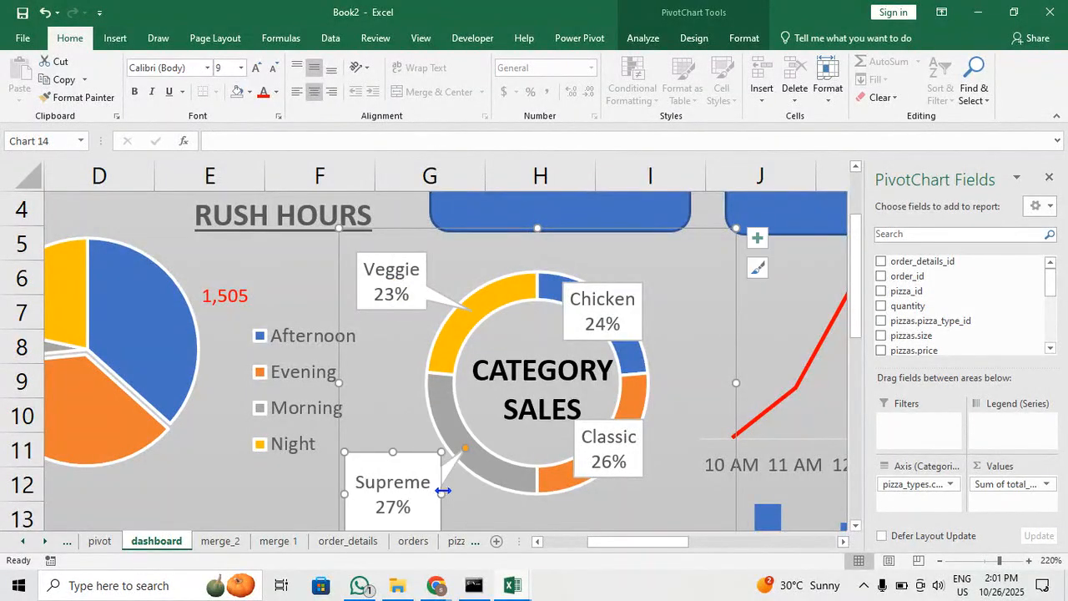
# Pull the Classic and Chicken callouts off the doughnut ring, placing the Chicken callout to the upper right of its blue segment
pyautogui.moveTo(610, 447); pyautogui.dragTo(648, 257)
pyautogui.scroll(4, 640, 313)
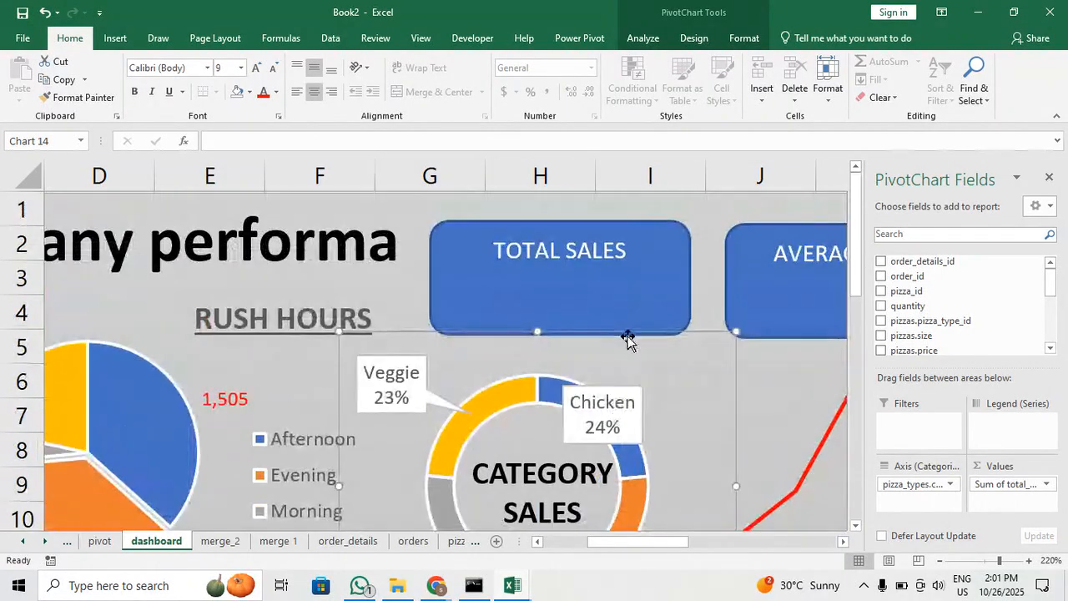
pyautogui.moveTo(619, 416); pyautogui.dragTo(693, 395)
# Draw a rectangle about 0.43" high and 1.53" wide over the lower part of the TOTAL SALES card
pyautogui.click(593, 303)
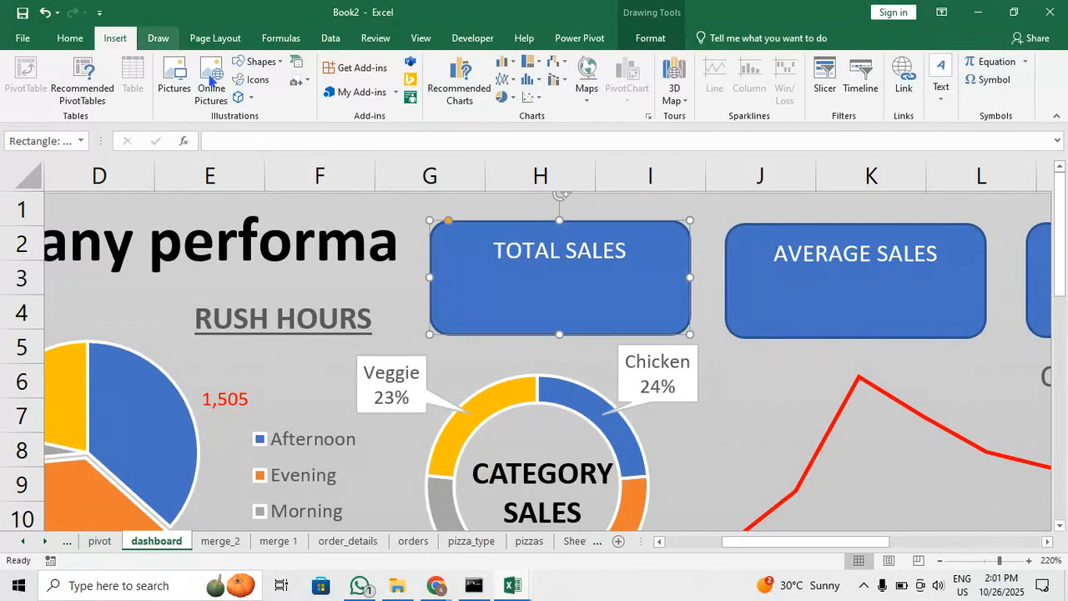
pyautogui.click(259, 61)
pyautogui.click(317, 179)
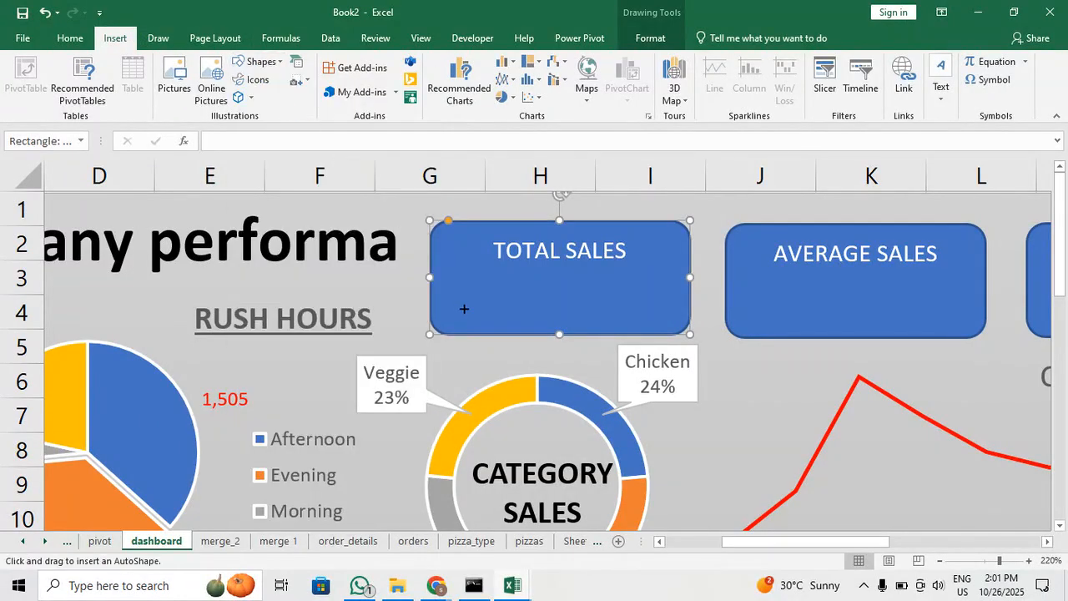
pyautogui.moveTo(383, 282)
pyautogui.mouseDown()
pyautogui.moveTo(582, 346)
pyautogui.moveTo(630, 349)
pyautogui.mouseUp()
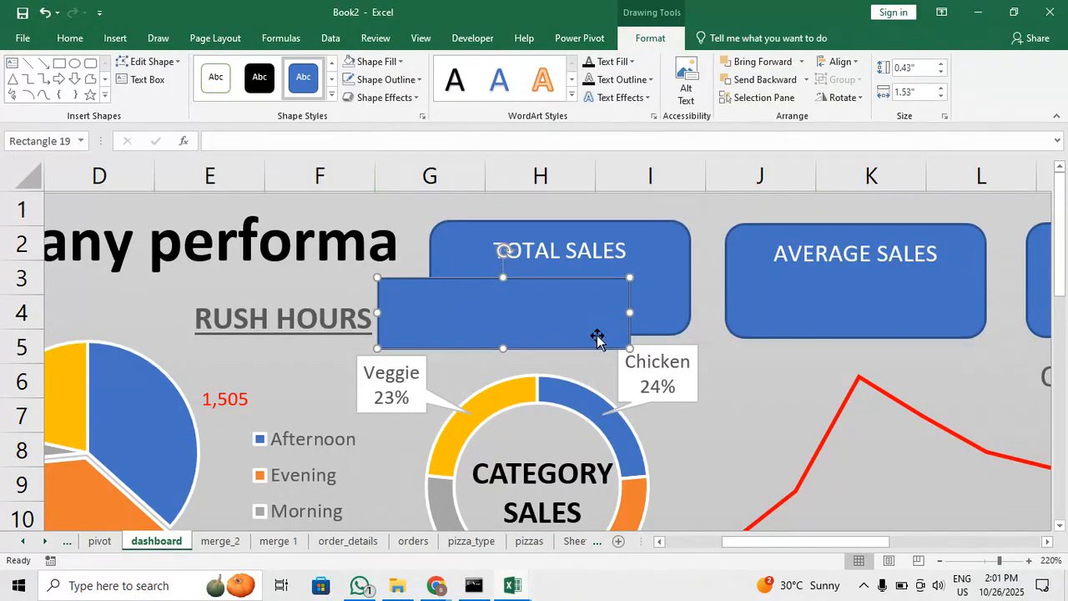
# Apply a light orange theme style to the rectangle, shrink it to about 0.37" by 1.37" and fit it under the TOTAL SALES heading
pyautogui.click(332, 94)
pyautogui.click(309, 240)
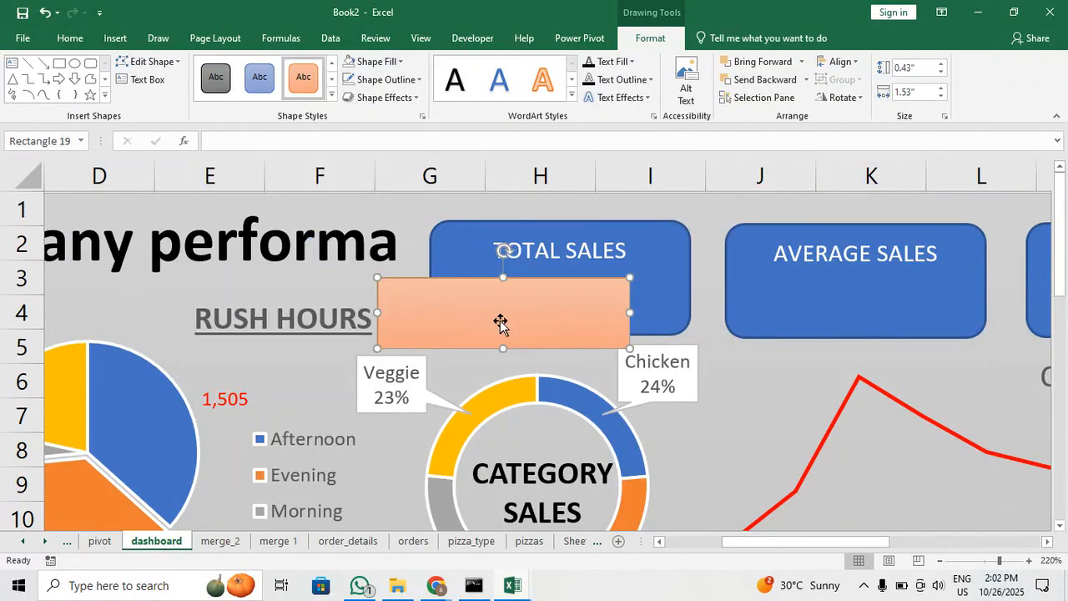
pyautogui.moveTo(630, 347); pyautogui.dragTo(604, 335)
pyautogui.moveTo(534, 322); pyautogui.dragTo(595, 310)
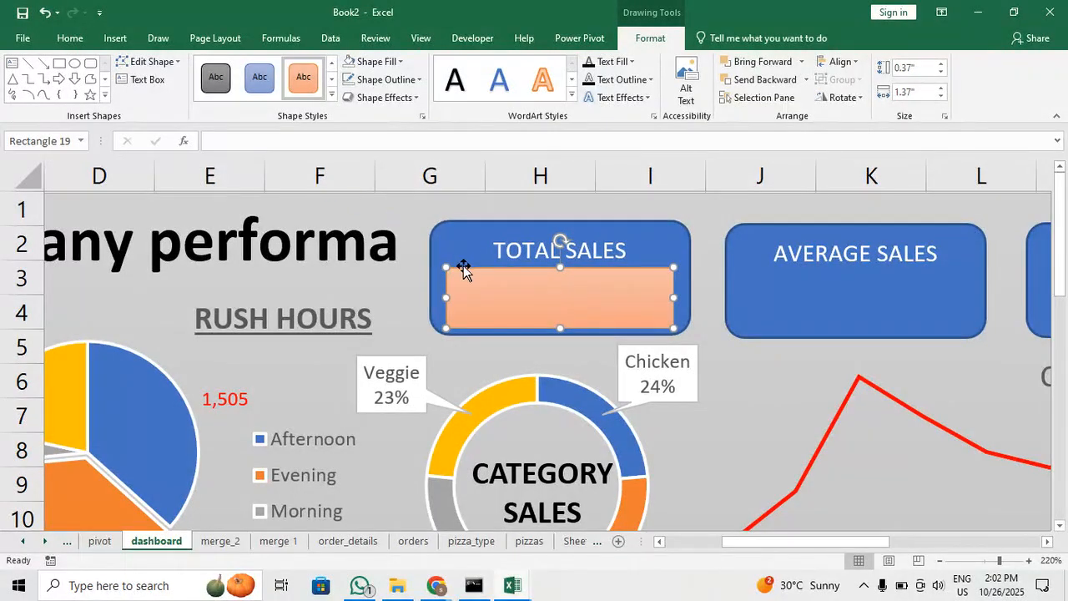
# Link the rectangle's text to the sales total in cell B9 of the pivot sheet with =pivot!B9
pyautogui.click(262, 147)
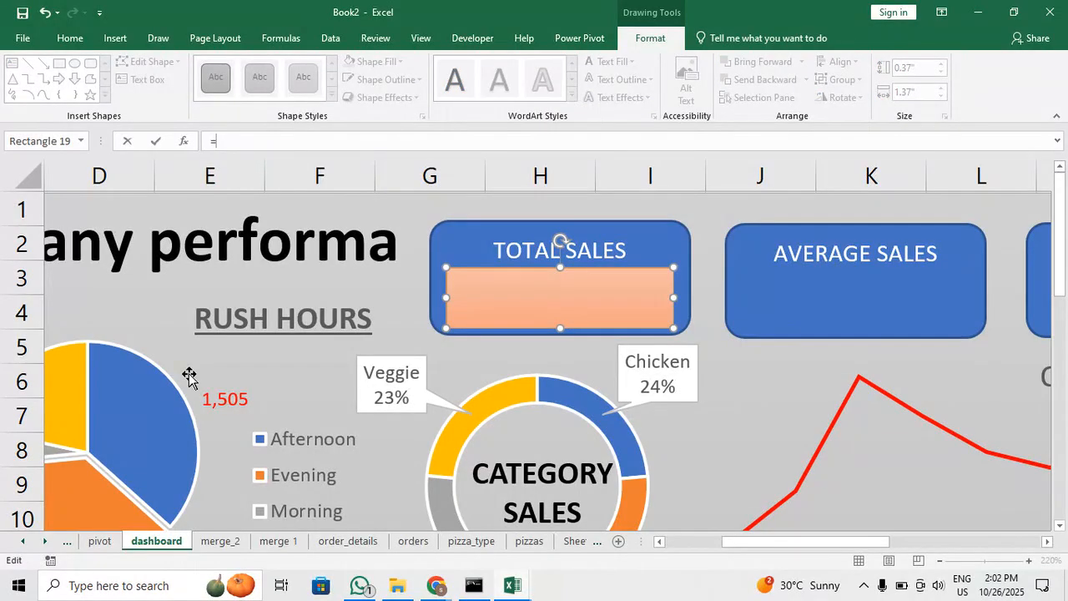
pyautogui.click(100, 541)
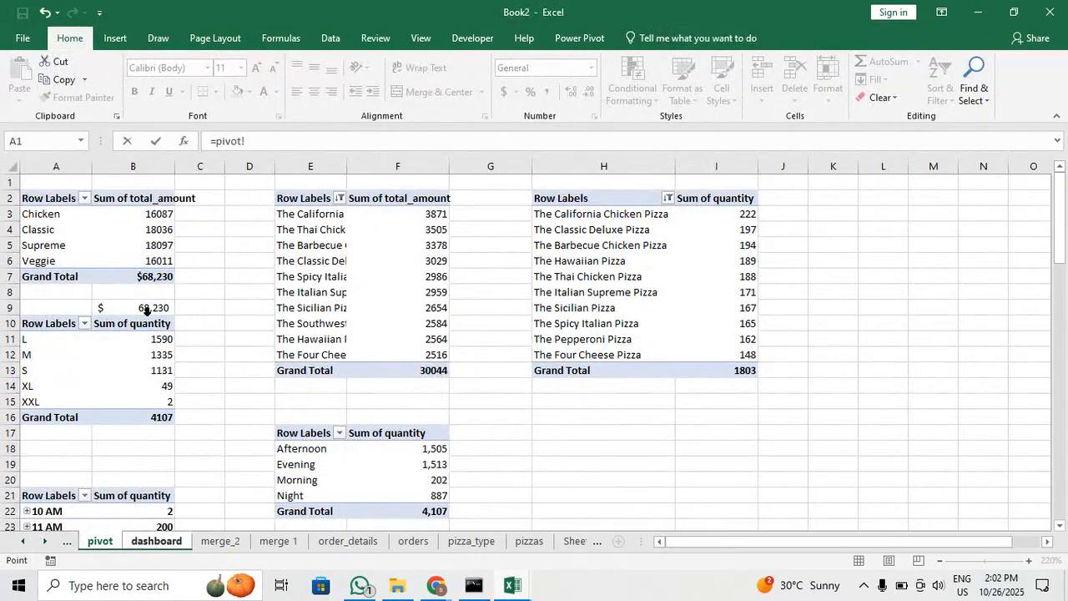
pyautogui.click(150, 308)
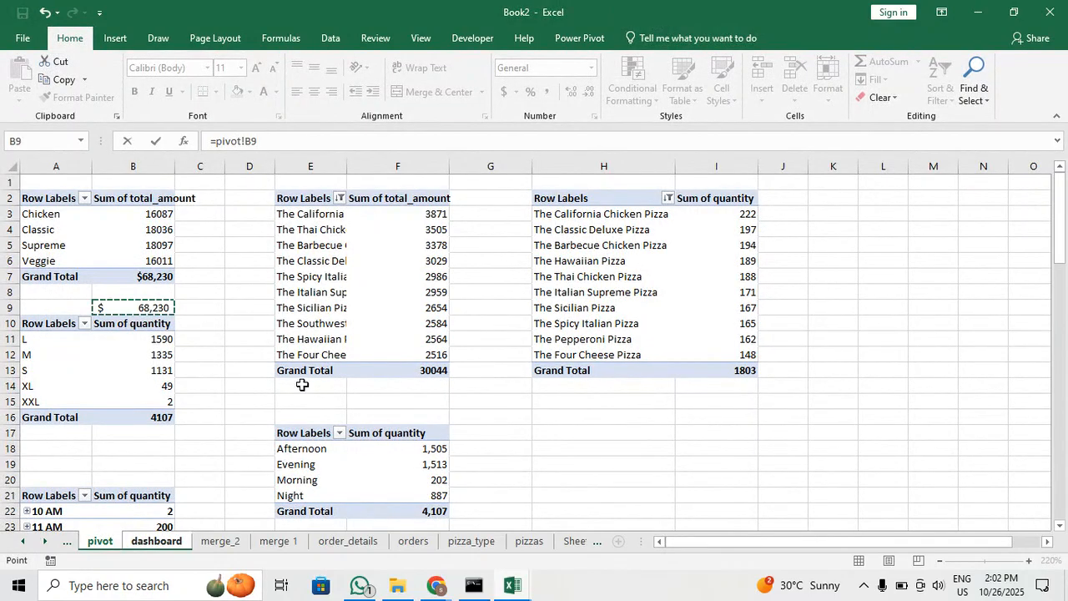
pyautogui.press('Return')
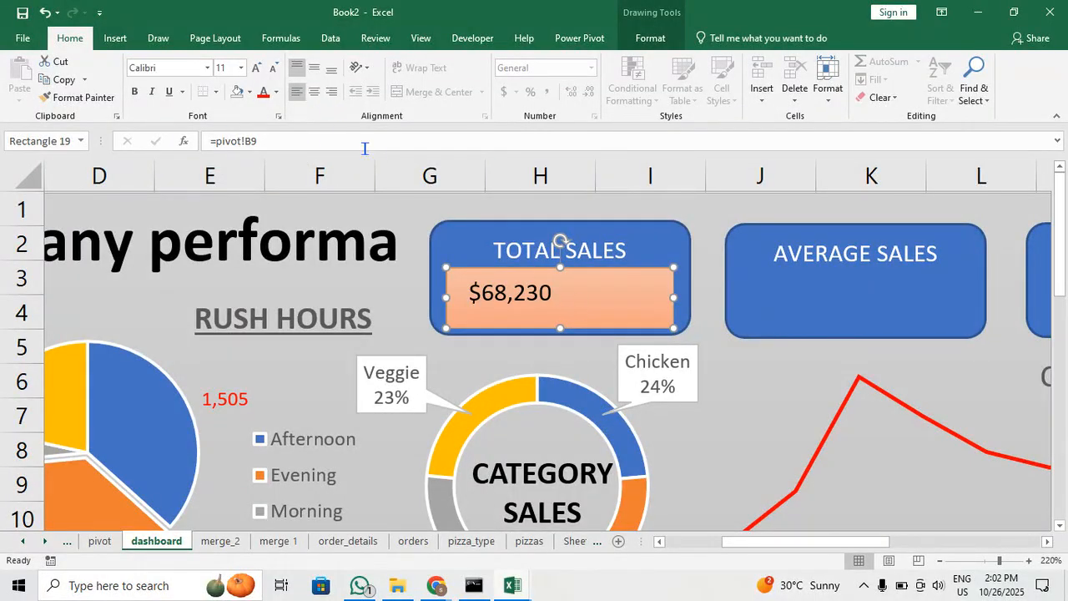
# Centre the linked sales figure horizontally and enlarge its font to 18 pt
pyautogui.click(315, 93)
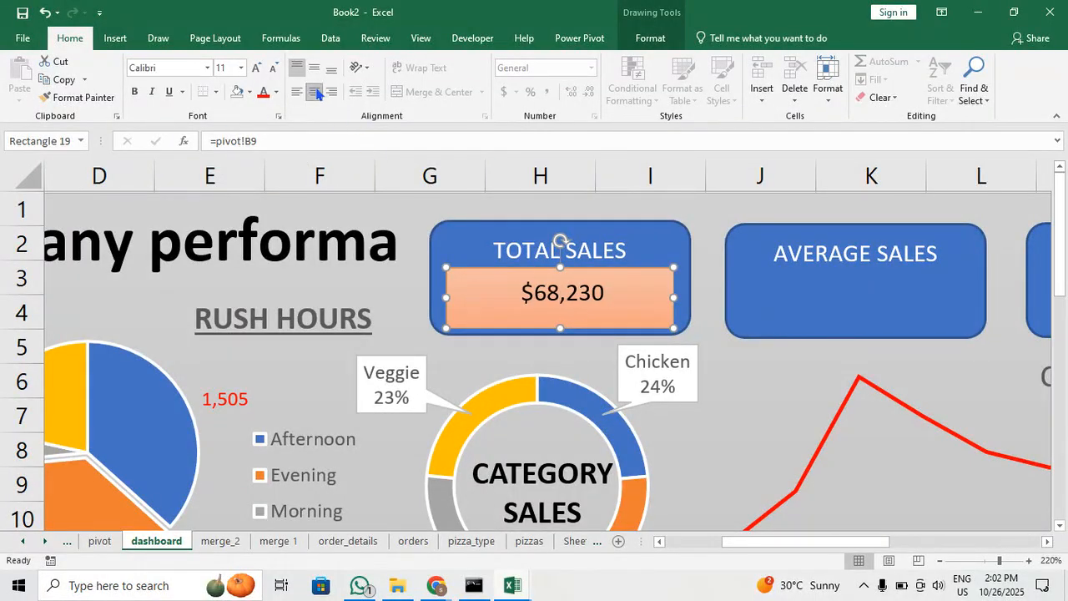
pyautogui.click(257, 67)
pyautogui.click(256, 68)
pyautogui.click(256, 68)
pyautogui.click(256, 67)
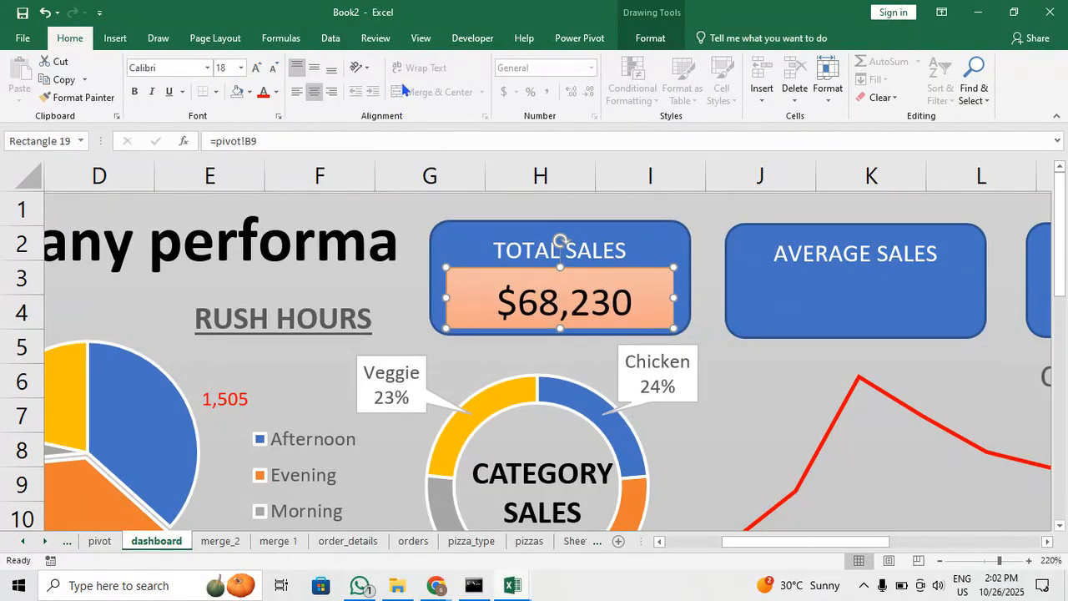
# Remove the fill of the value rectangle in the TOTAL SALES card and make its text white
pyautogui.click(650, 39)
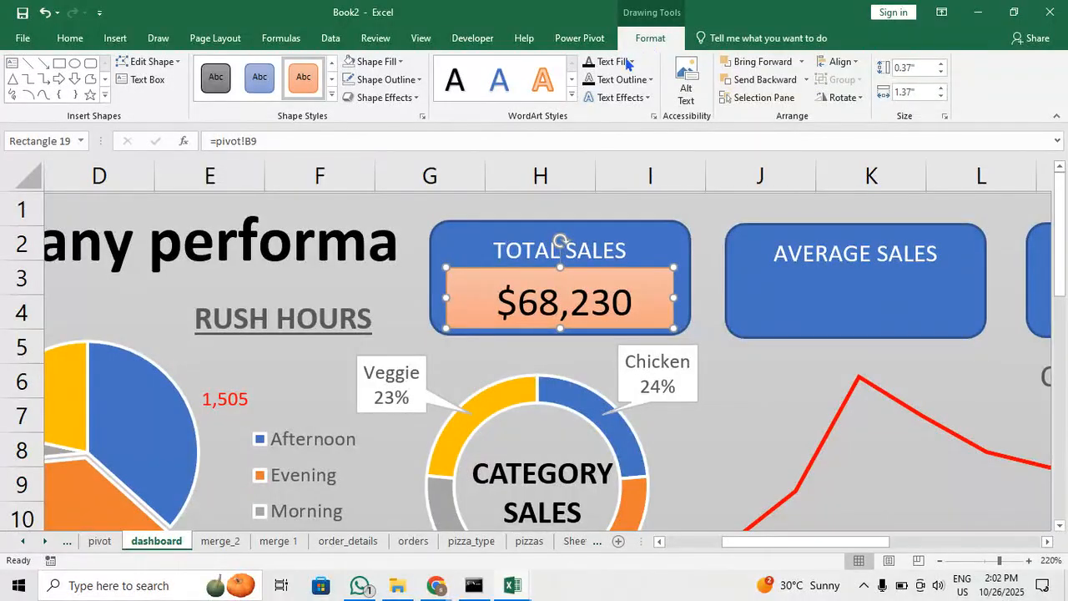
pyautogui.click(402, 62)
pyautogui.click(389, 219)
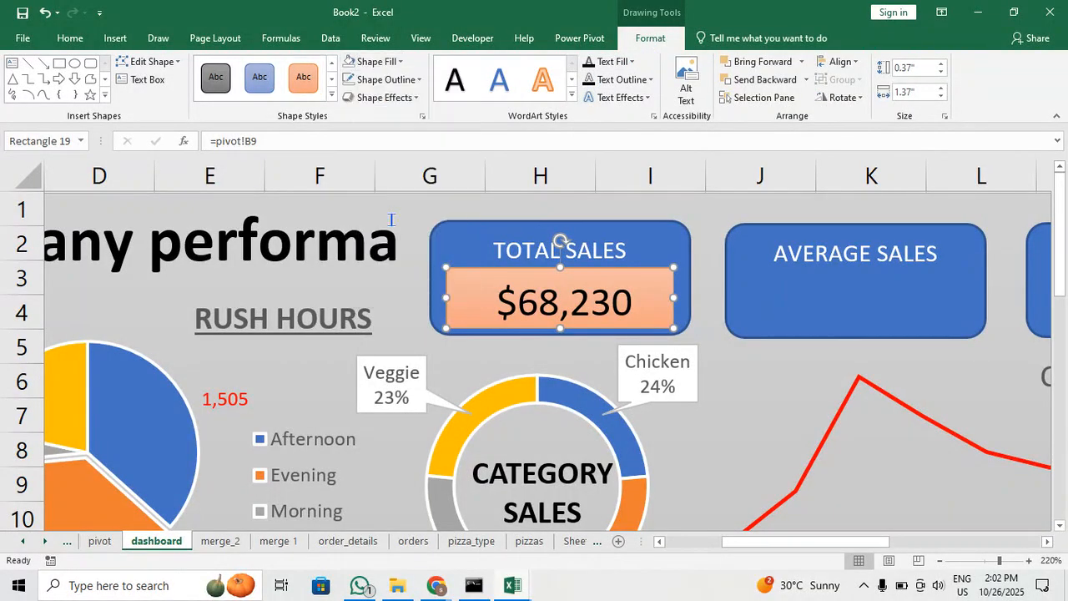
pyautogui.click(70, 38)
pyautogui.click(276, 93)
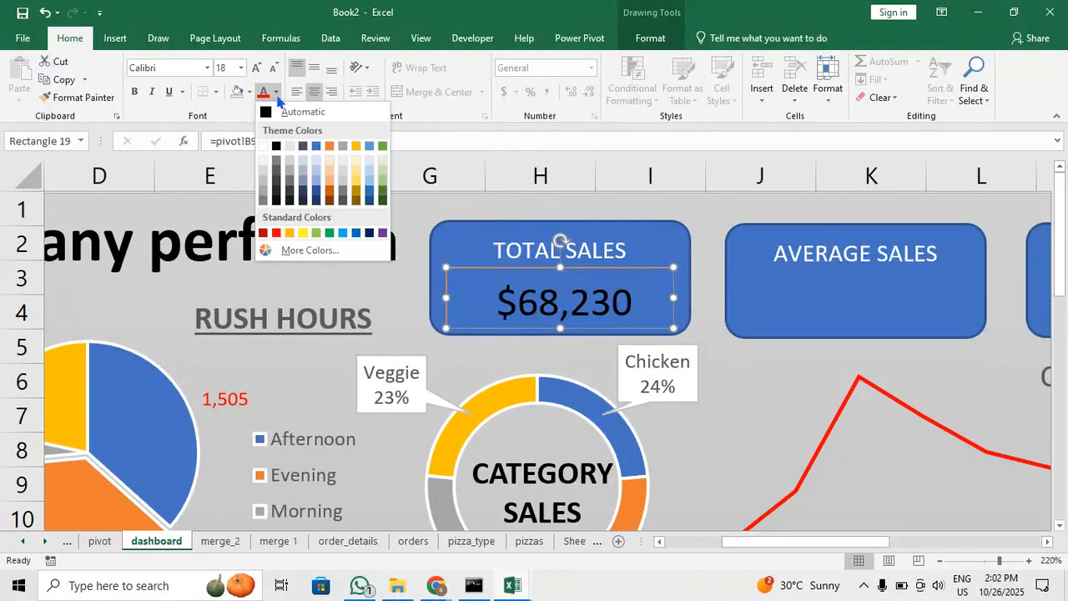
pyautogui.click(264, 147)
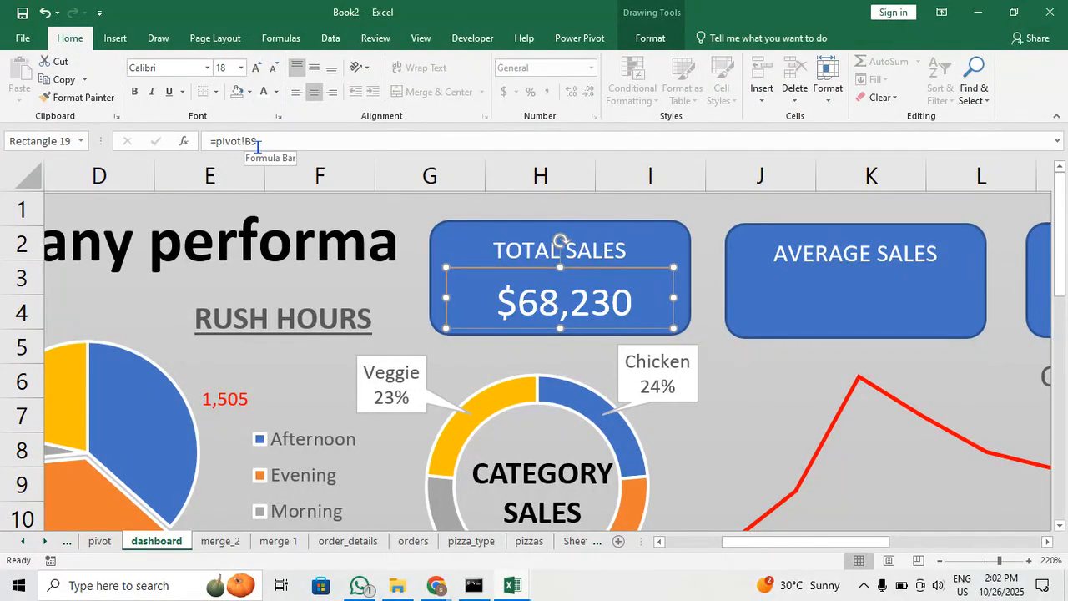
# Make the sales figure bold at 20 pt, middle-align it vertically and lower the rectangle's upper edge slightly
pyautogui.click(135, 93)
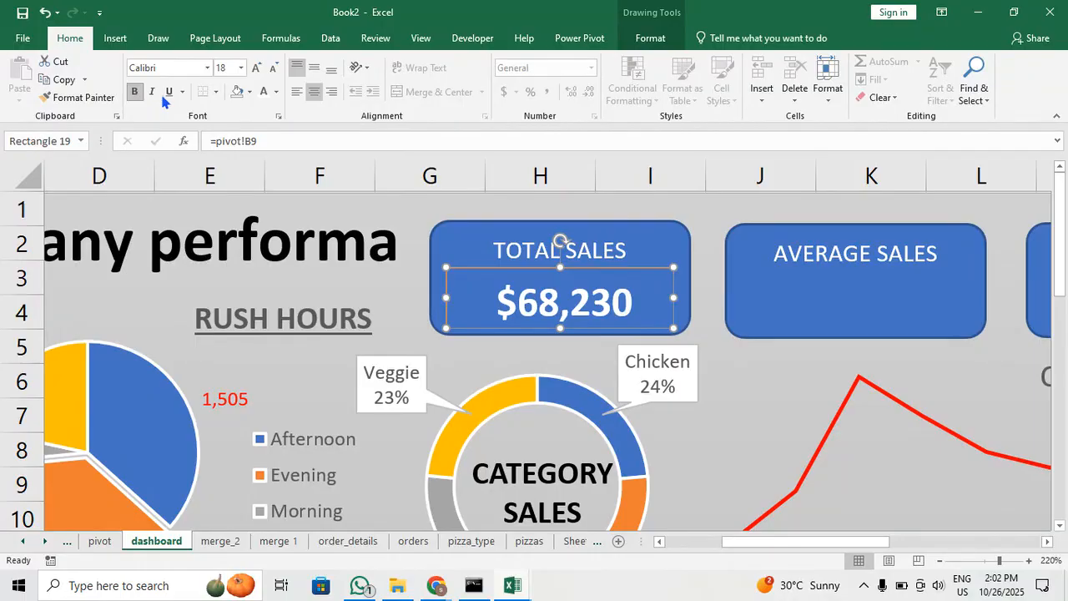
pyautogui.click(257, 69)
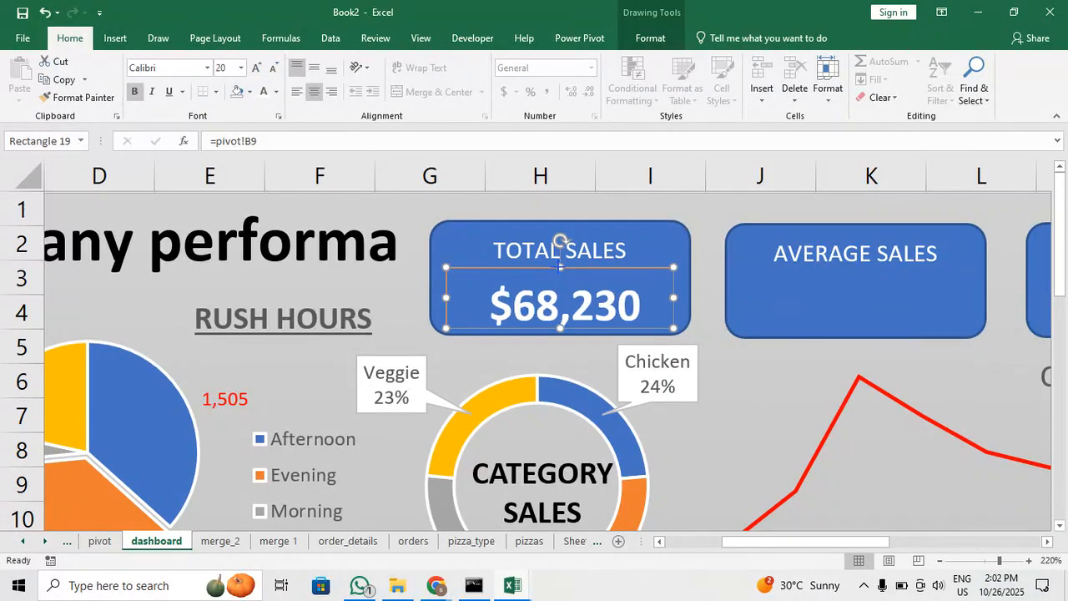
pyautogui.moveTo(560, 267); pyautogui.dragTo(562, 272)
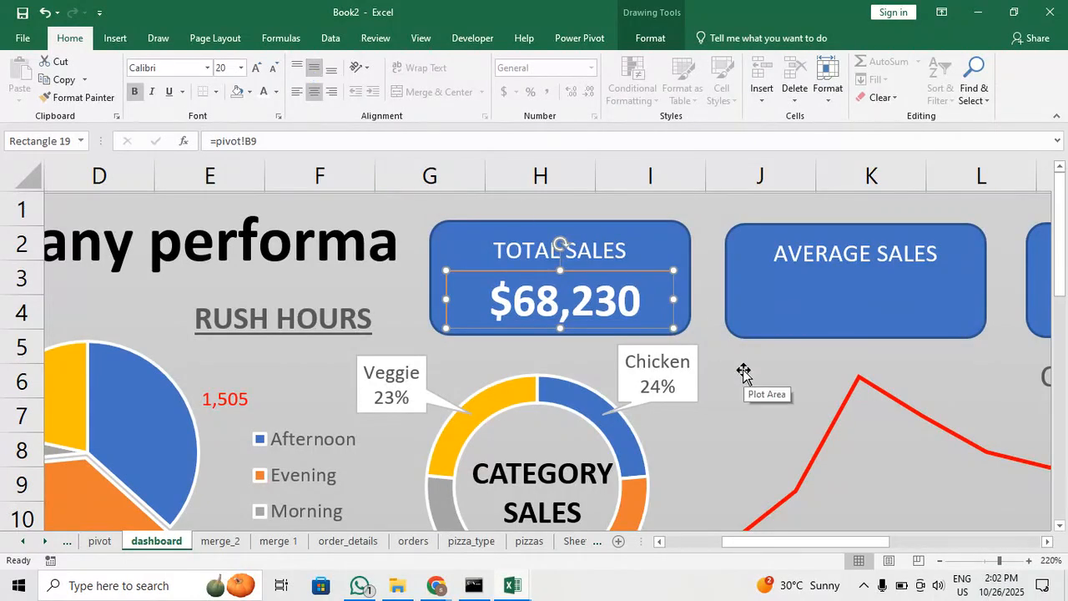
# Duplicate the TOTAL SALES value rectangle and place the copy beneath the heading in the AVERAGE SALES card
pyautogui.hotkey('ctrl', 'c')
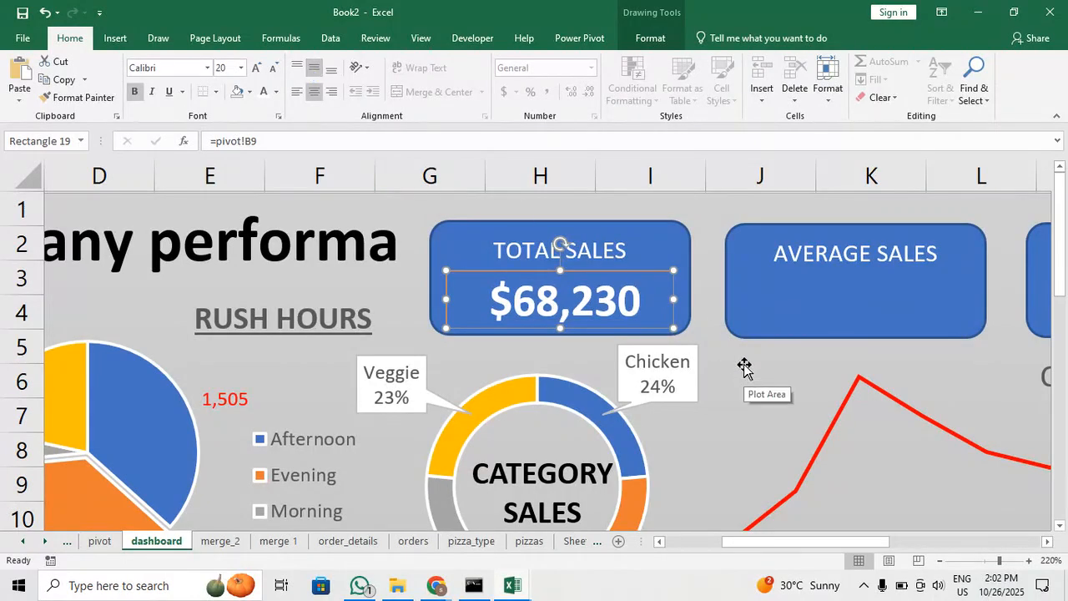
pyautogui.hotkey('ctrl', 'v')
pyautogui.moveTo(568, 349); pyautogui.dragTo(834, 319)
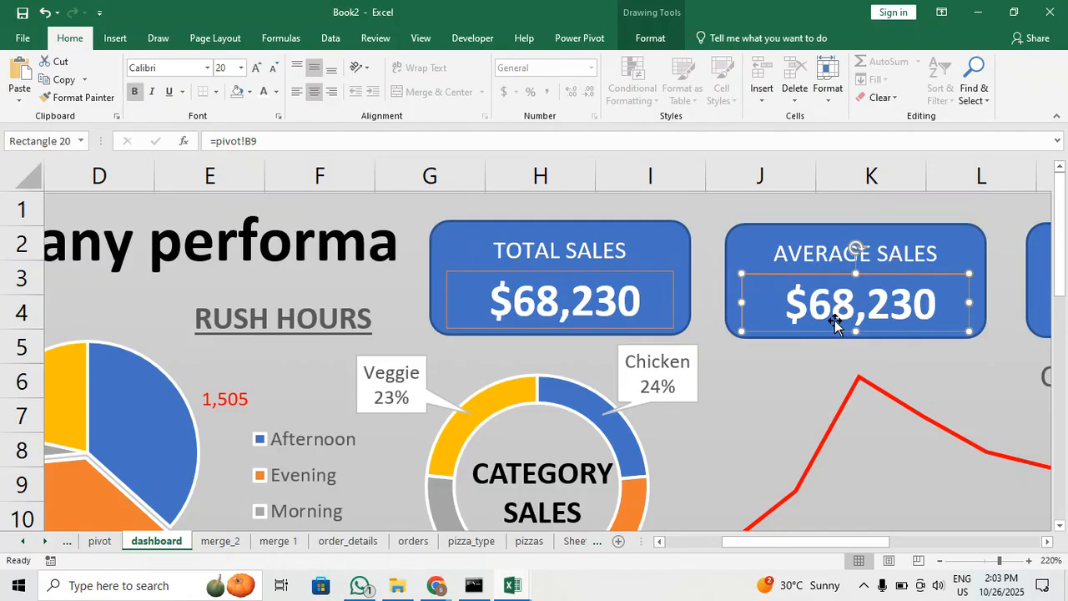
# Clear the =pivot!B9 link from the copied rectangle in the AVERAGE SALES card
pyautogui.click(312, 143)
pyautogui.moveTo(332, 136); pyautogui.dragTo(185, 138)
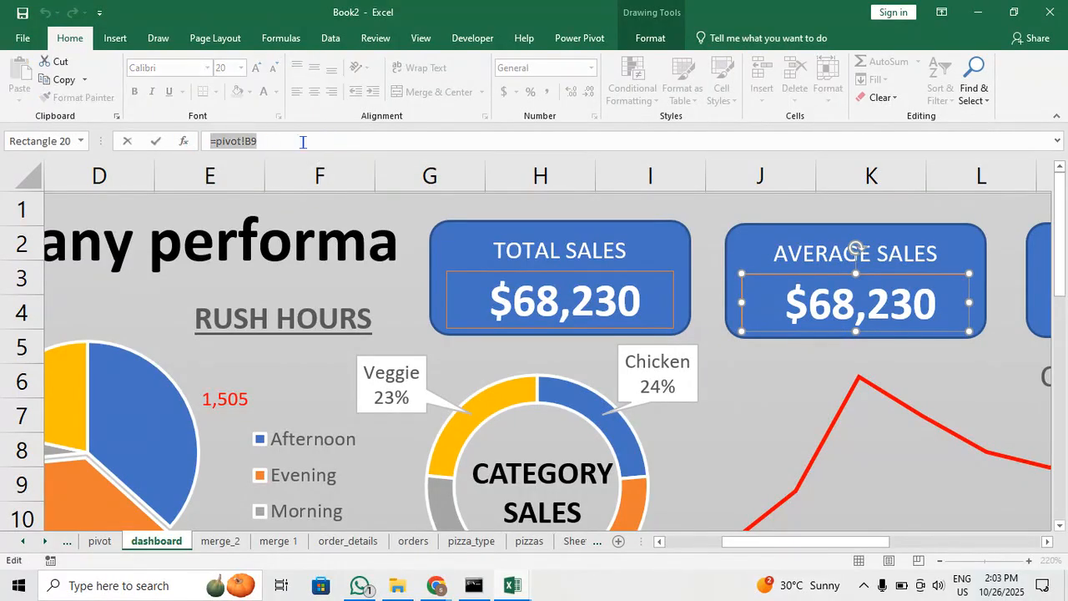
pyautogui.press('BackSpace')
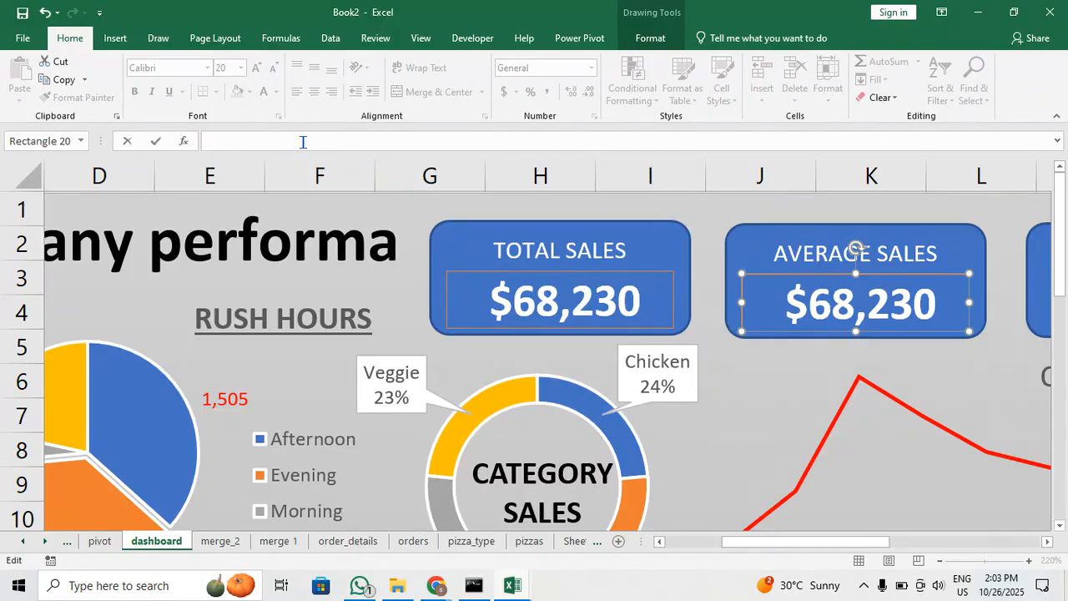
# Examine the average of total_amount pivot table on the pivot sheet and the total reference in cell F83
pyautogui.click(98, 542)
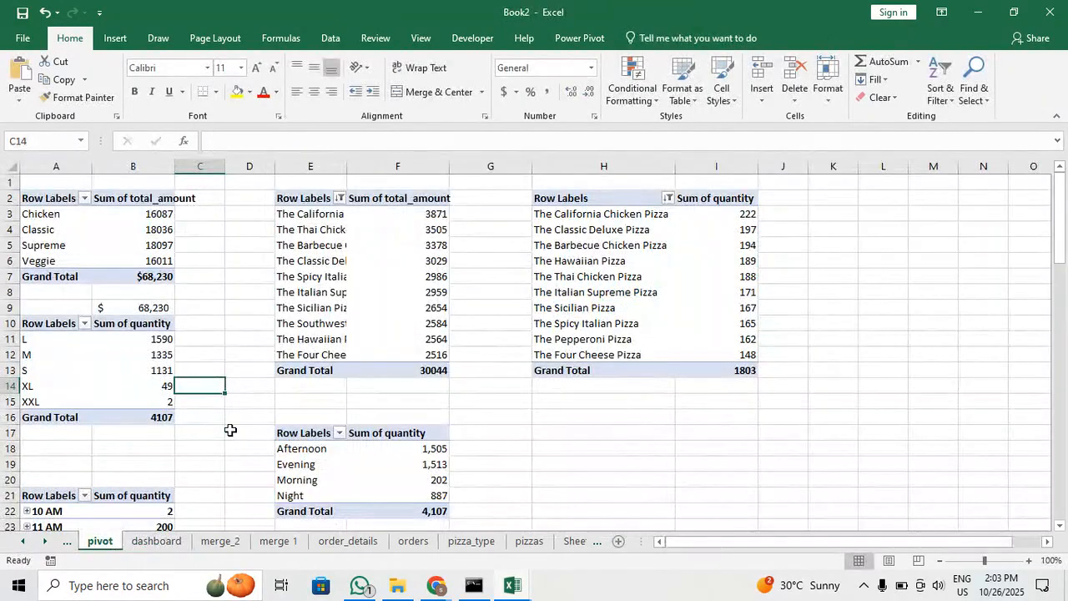
pyautogui.scroll(-3, 230, 430)
pyautogui.scroll(1, 230, 430)
pyautogui.scroll(-13, 230, 430)
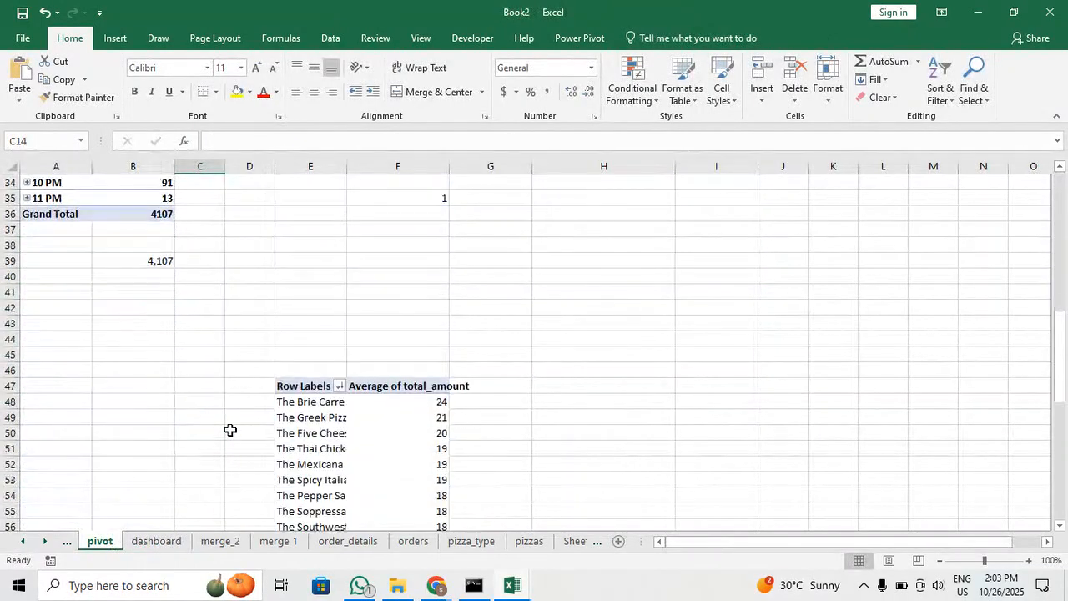
pyautogui.scroll(-7, 230, 430)
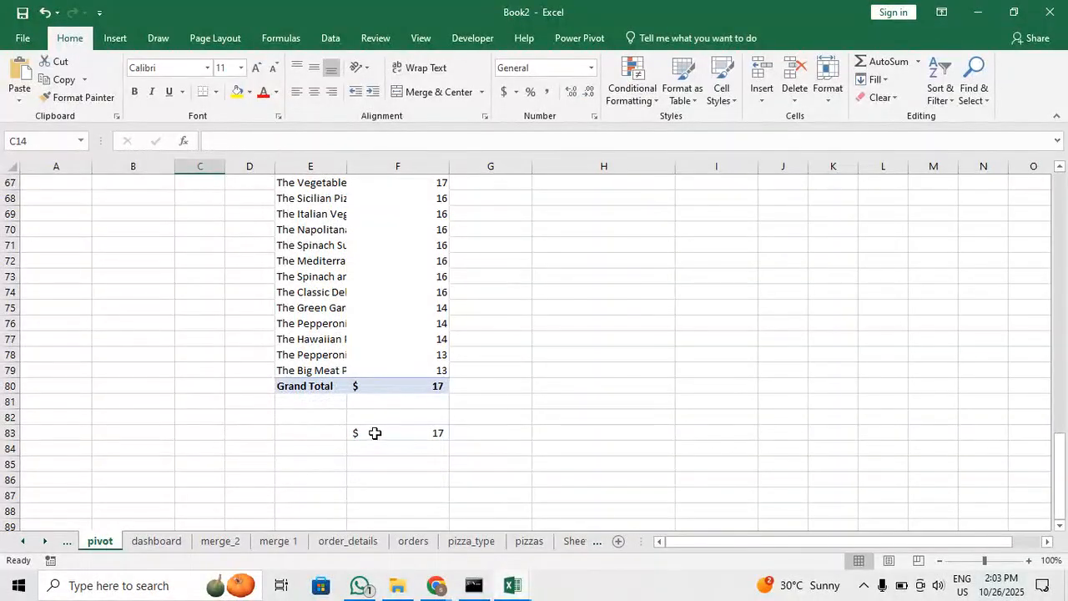
pyautogui.click(382, 433)
pyautogui.scroll(7, 382, 433)
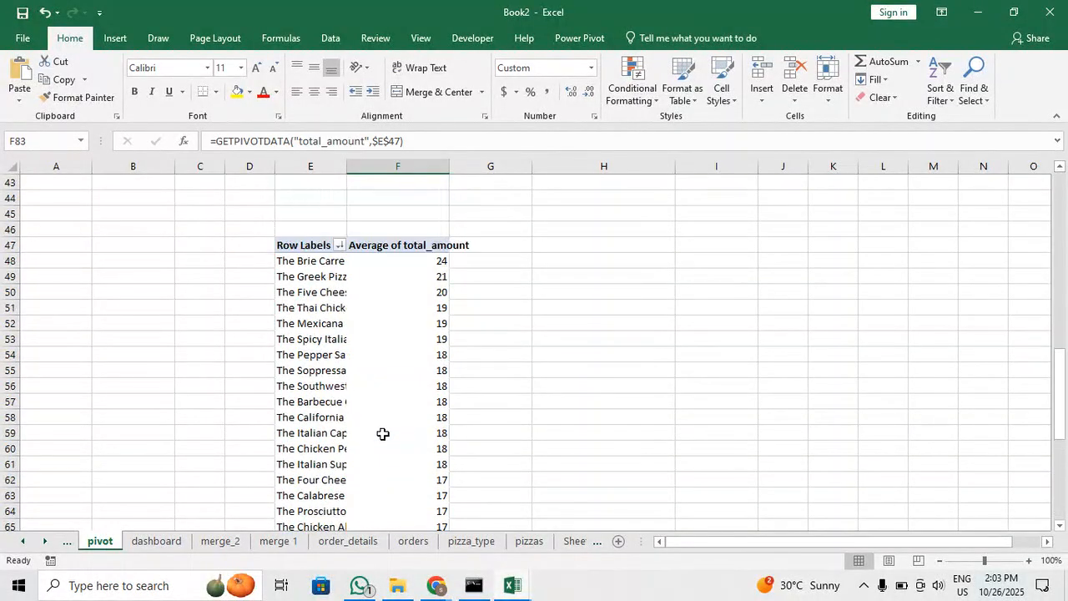
pyautogui.scroll(-3, 382, 433)
pyautogui.scroll(-5, 382, 434)
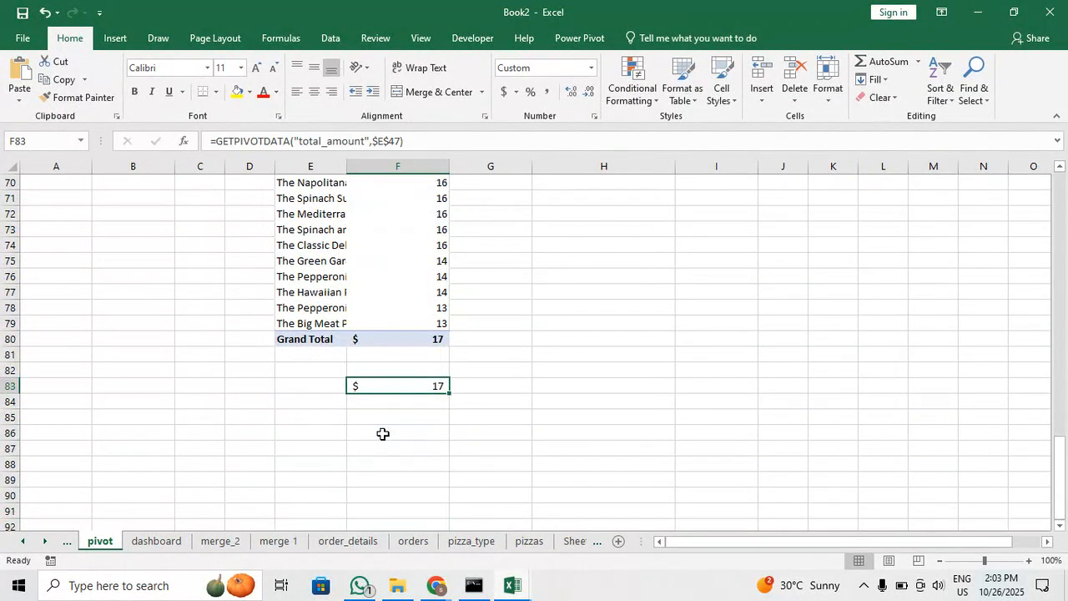
pyautogui.press('Down')
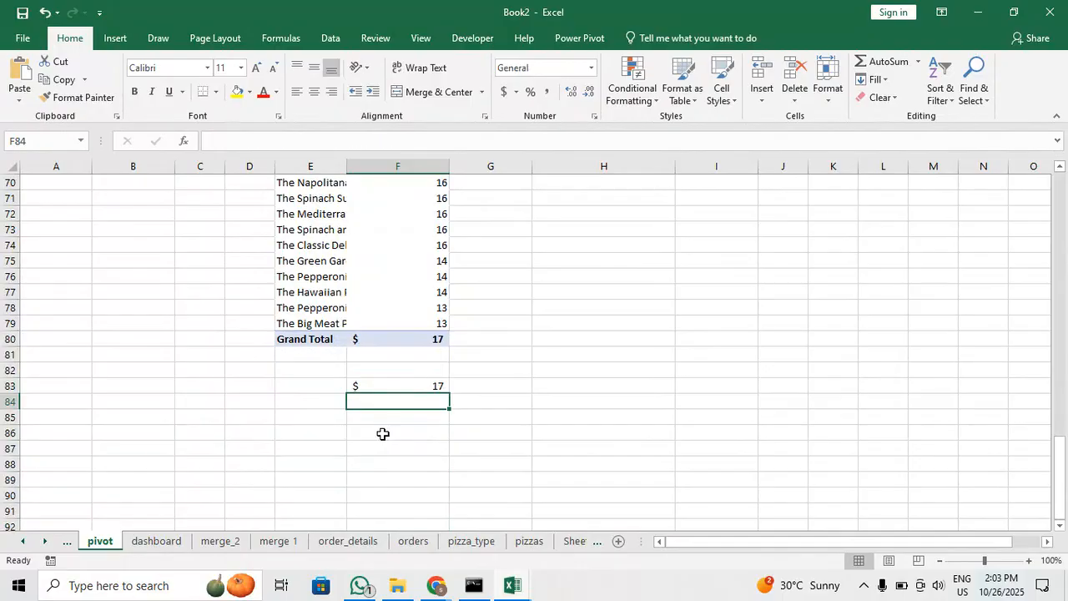
pyautogui.click(394, 389)
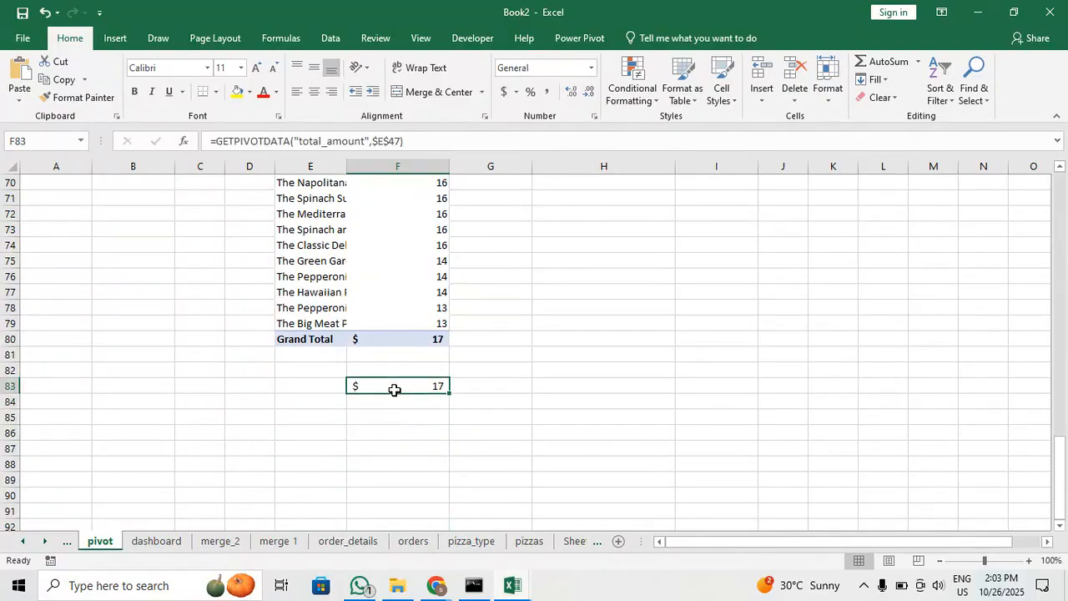
pyautogui.click(158, 543)
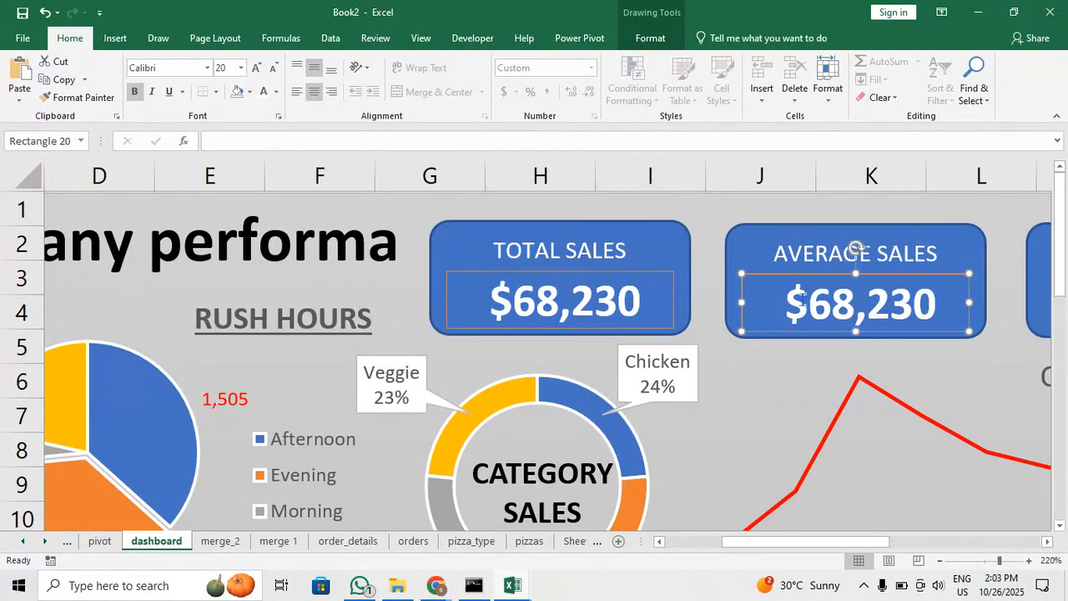
# Remove the outline of the value rectangle in the TOTAL SALES card
pyautogui.click(800, 373)
pyautogui.click(806, 309)
pyautogui.click(665, 259)
pyautogui.click(619, 288)
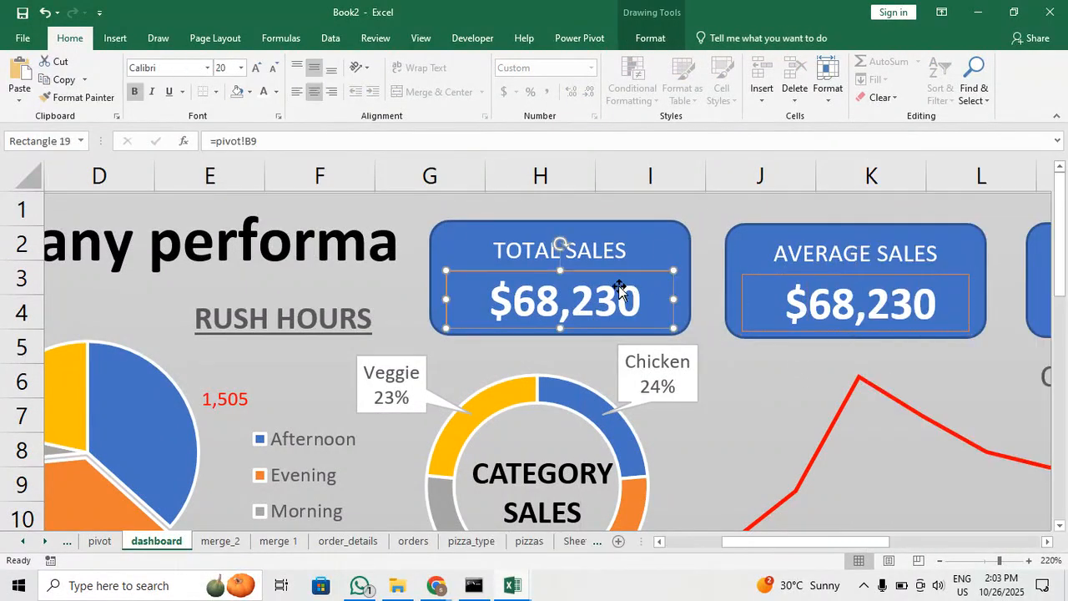
pyautogui.click(651, 37)
pyautogui.click(386, 79)
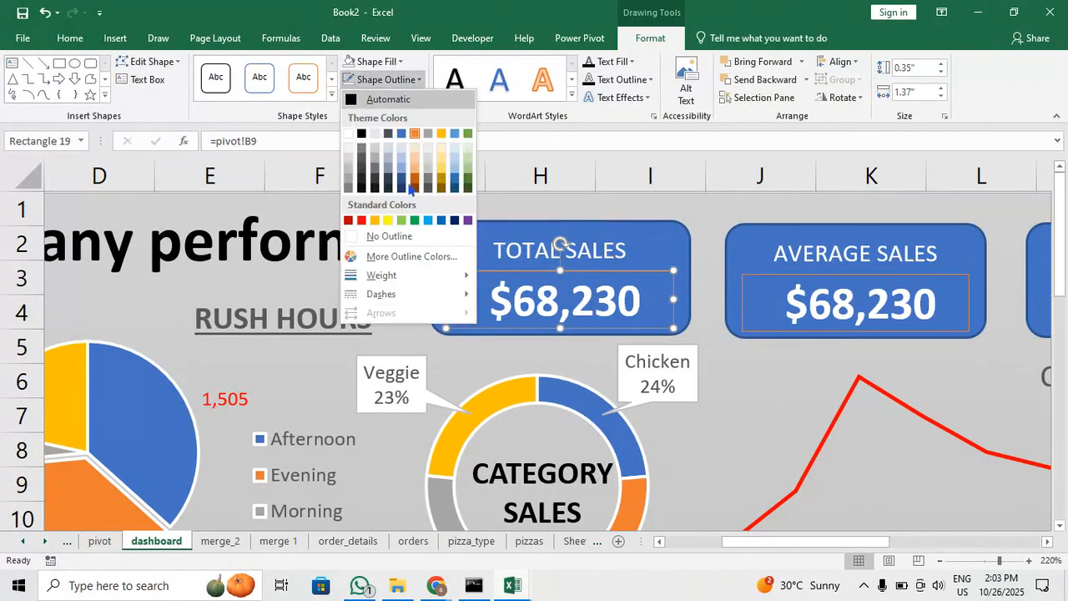
pyautogui.click(398, 237)
# Remove the outline of the value rectangle in the AVERAGE SALES card
pyautogui.click(802, 302)
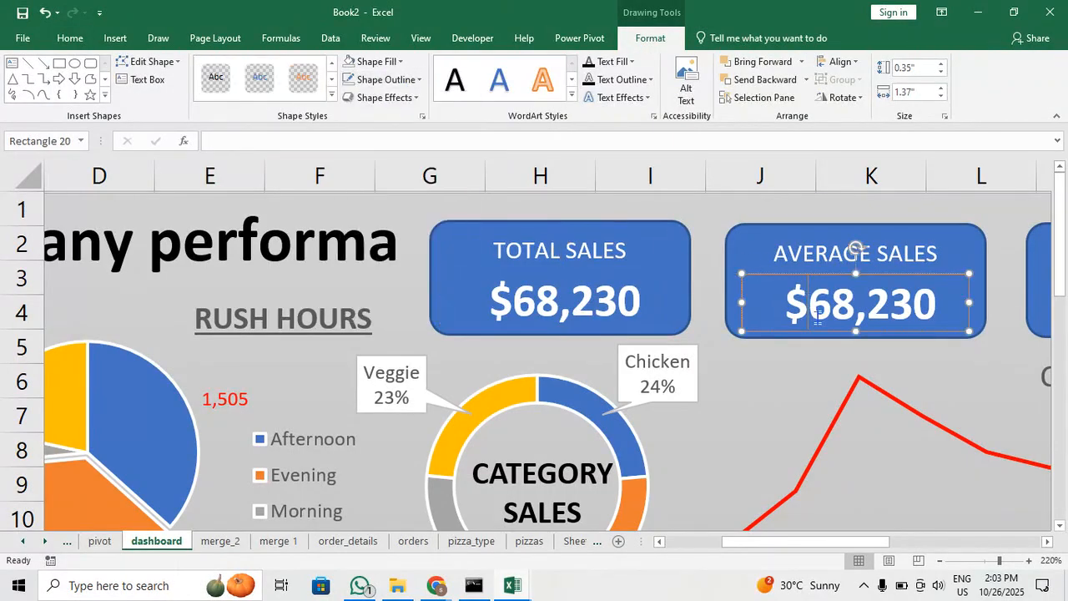
pyautogui.click(385, 80)
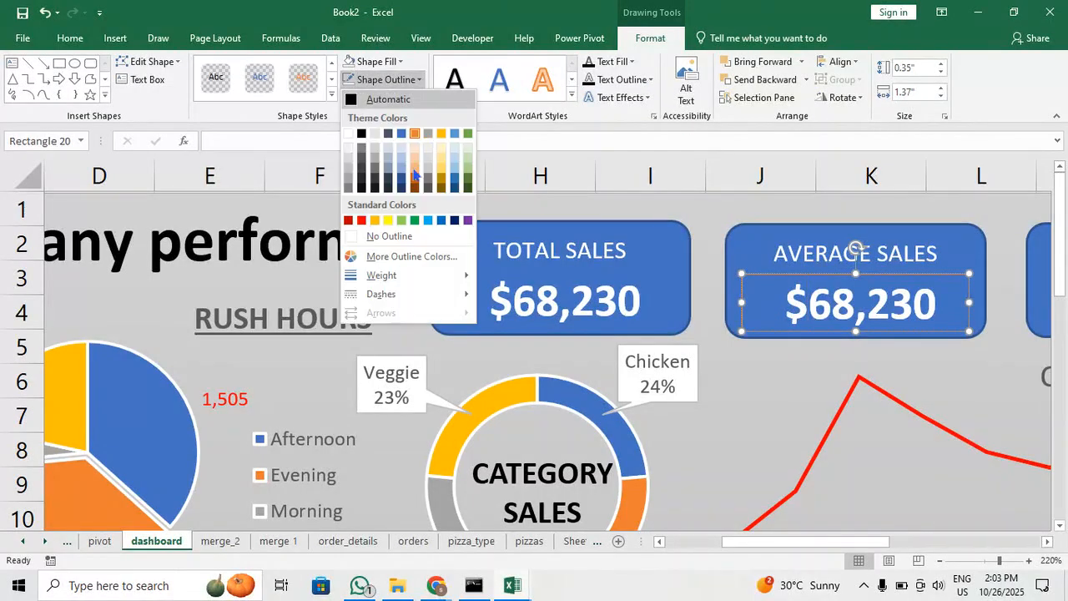
pyautogui.click(409, 240)
# Delete the copied sales figure from the AVERAGE SALES rectangle and move the empty rectangle down over the card's lower edge
pyautogui.tripleClick(829, 302)
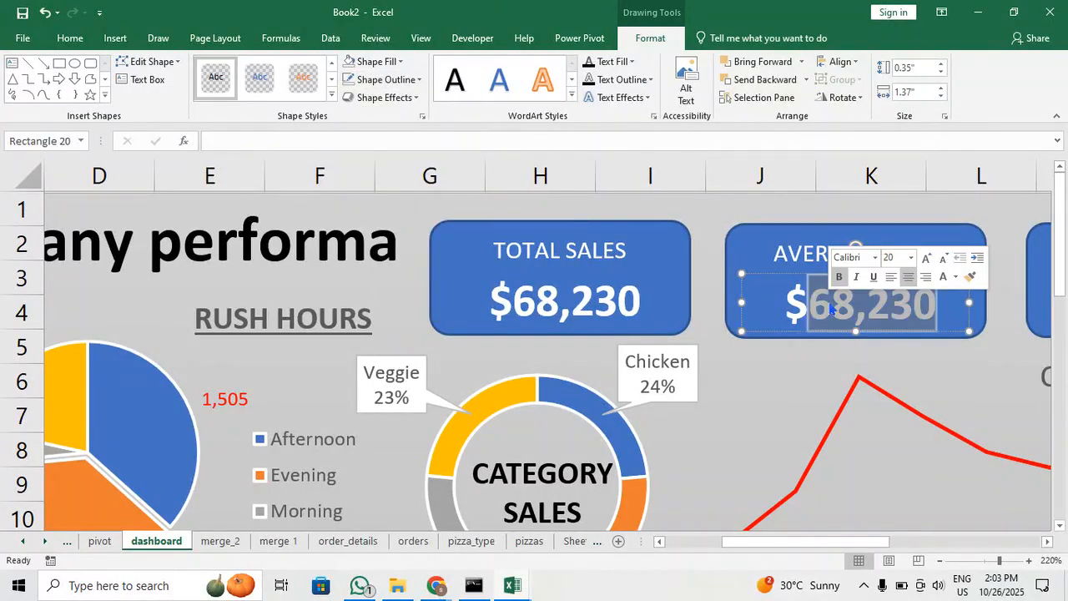
pyautogui.press('Delete')
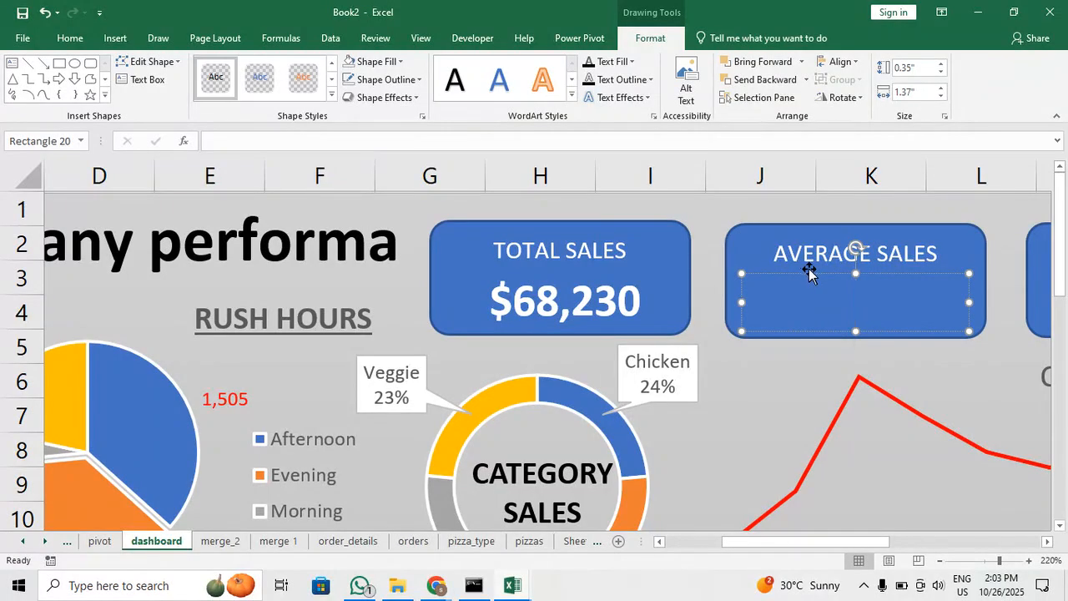
pyautogui.moveTo(825, 331); pyautogui.dragTo(779, 399)
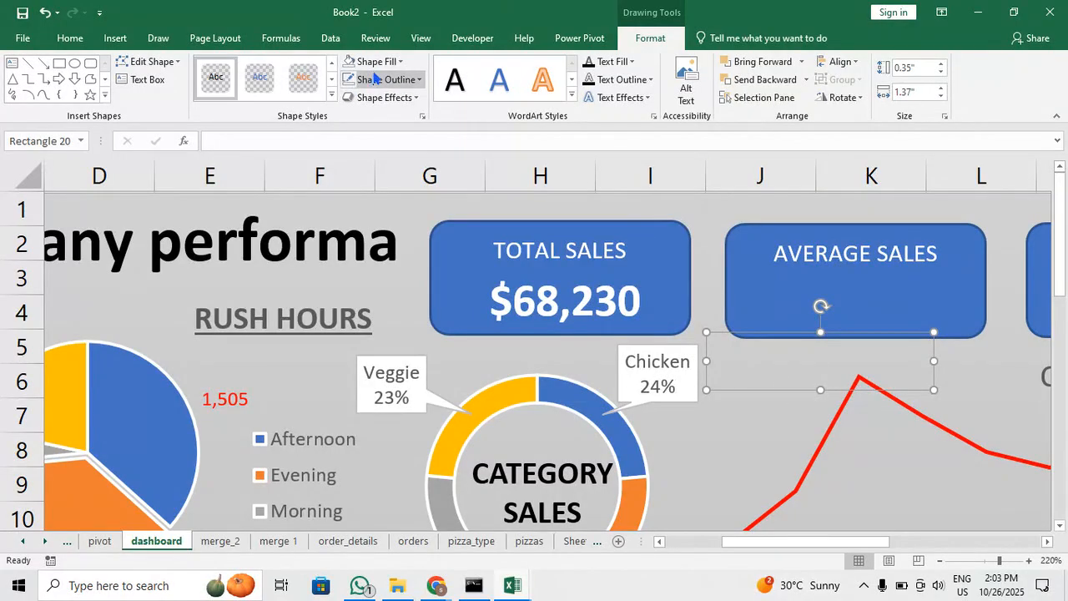
# Apply a solid green preset shape style to the empty value rectangle
pyautogui.scroll(5, 269, 81)
pyautogui.scroll(-5, 268, 81)
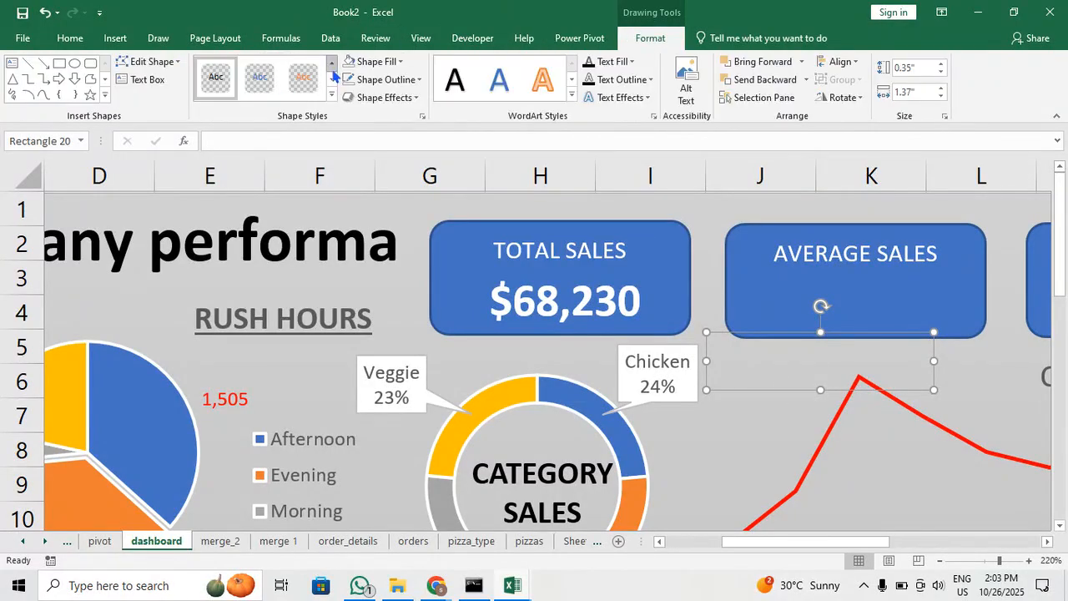
pyautogui.scroll(-3, 269, 81)
pyautogui.click(303, 77)
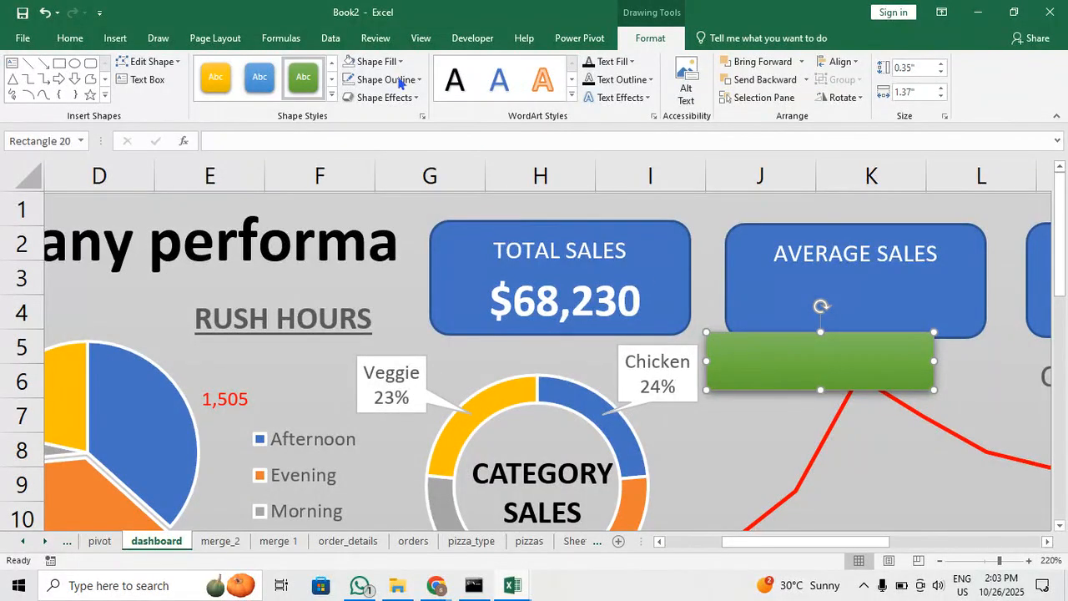
# Link the green rectangle's text to the average sales total on the pivot sheet with =pivot!F83
pyautogui.click(382, 298)
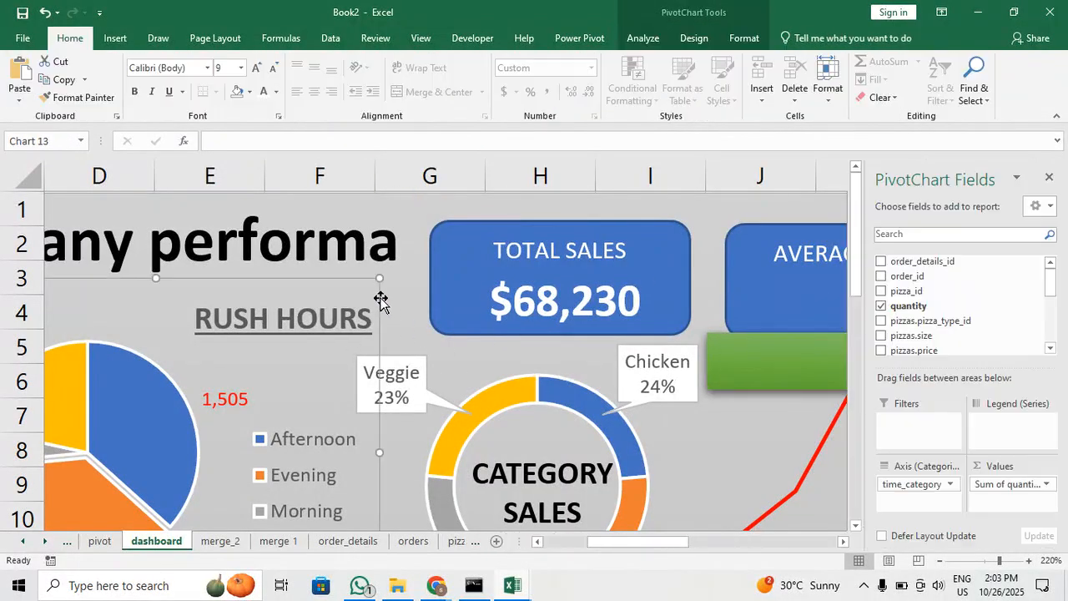
pyautogui.click(759, 380)
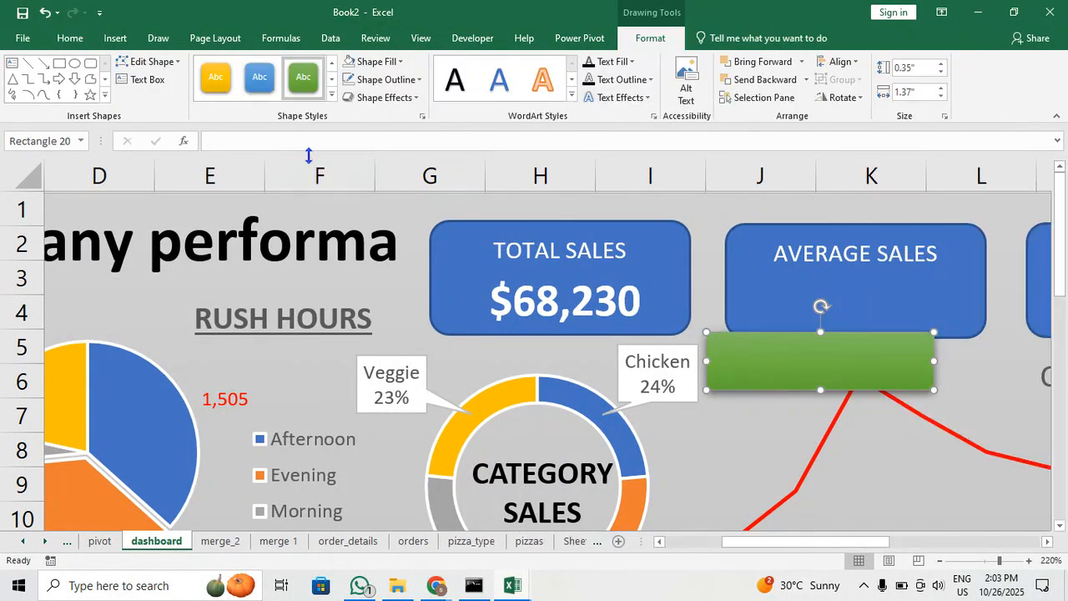
pyautogui.click(319, 140)
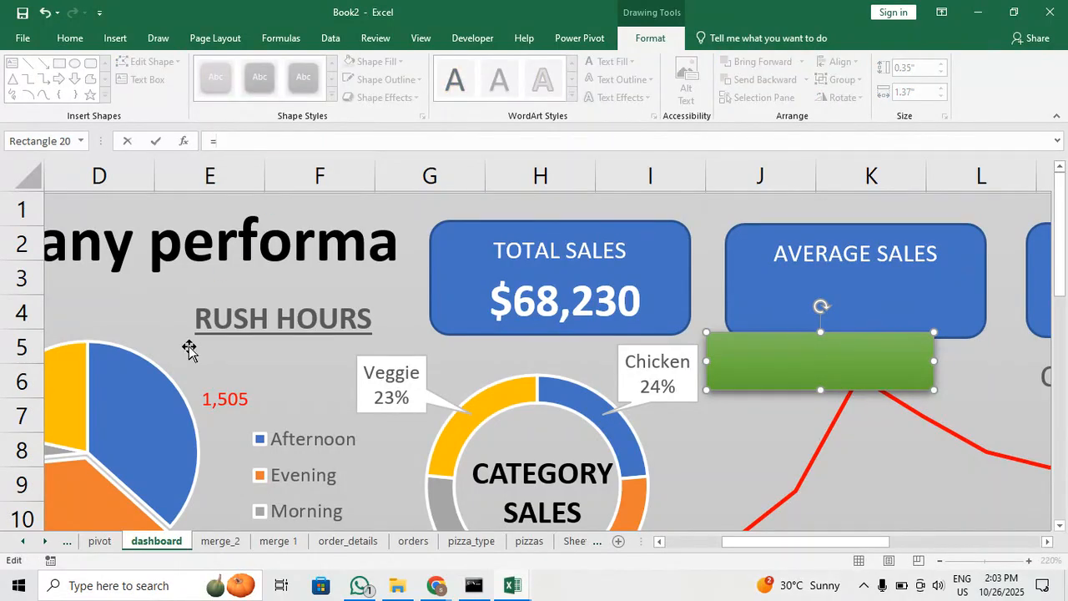
pyautogui.click(117, 545)
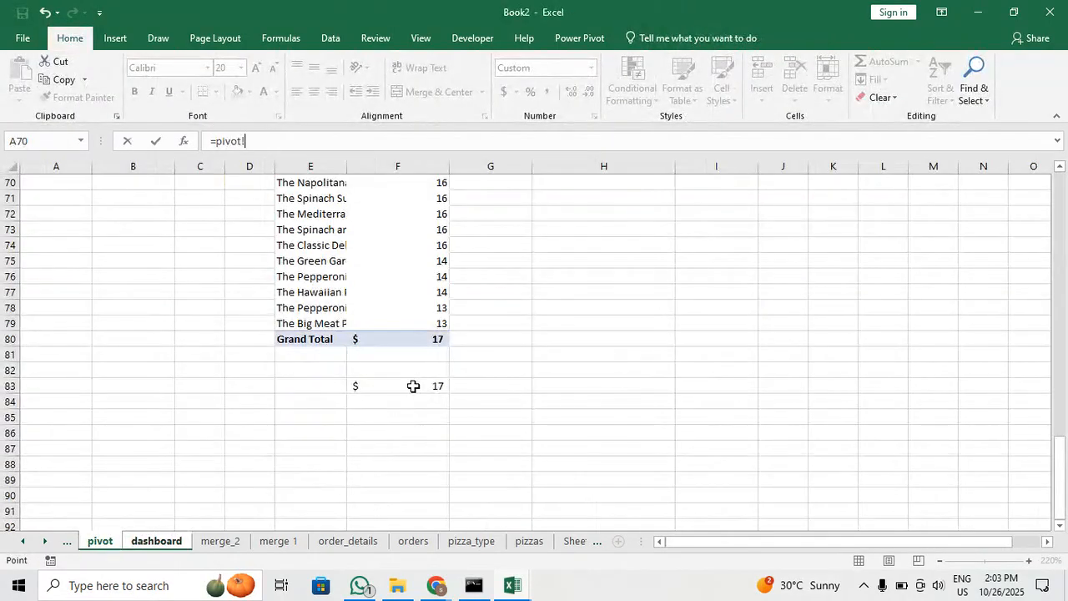
pyautogui.click(413, 385)
pyautogui.press('Return')
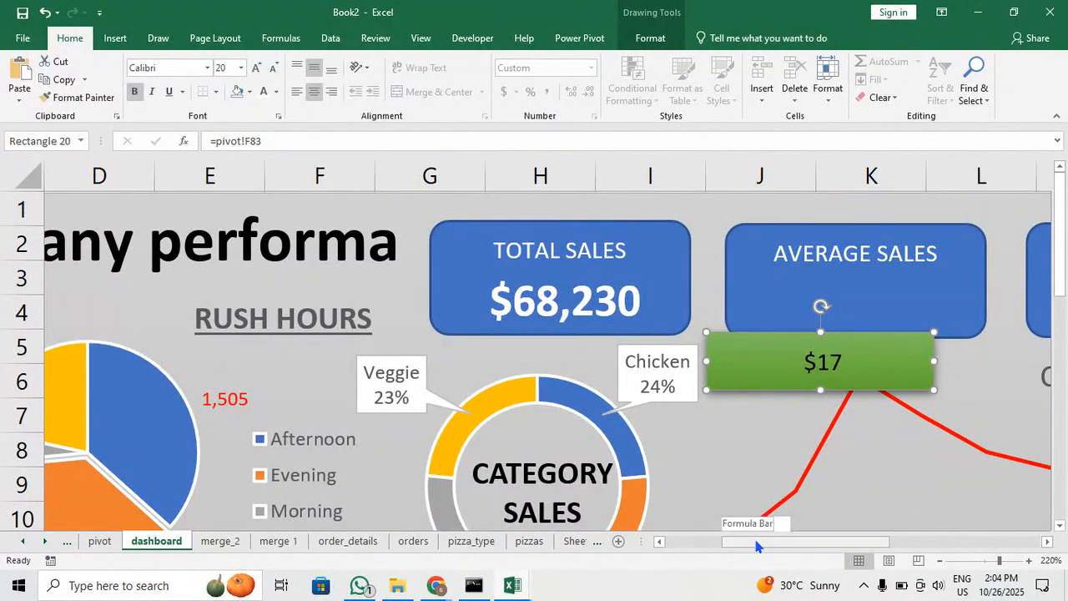
# Duplicate the green rectangle for the TOTAL ORDERS card and position both rectangles beneath the headings of their cards
pyautogui.moveTo(756, 541); pyautogui.dragTo(792, 541)
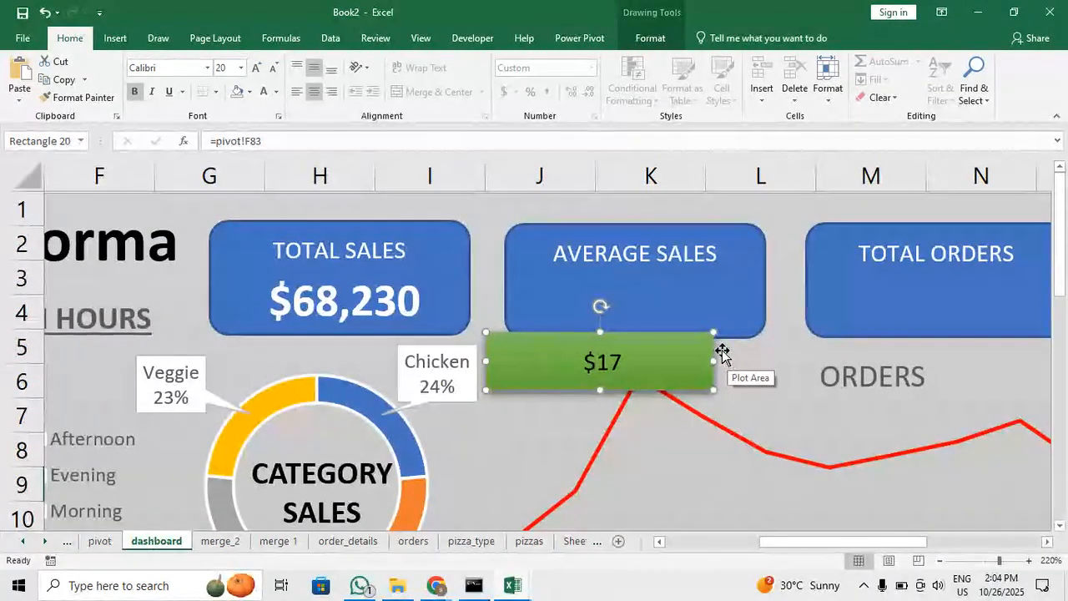
pyautogui.moveTo(723, 354); pyautogui.dragTo(961, 362)
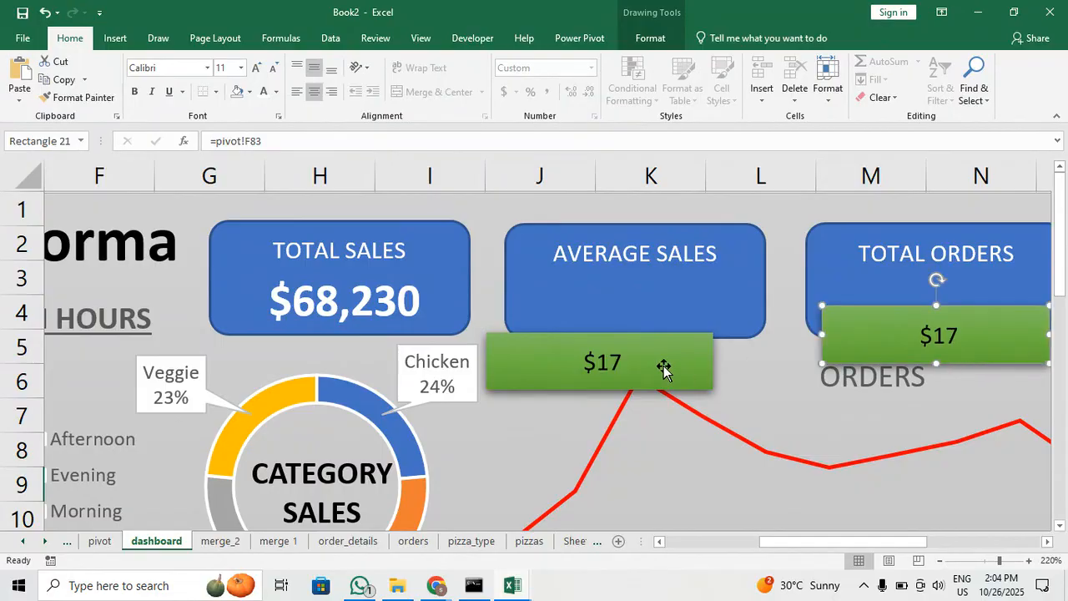
pyautogui.moveTo(665, 369); pyautogui.dragTo(699, 307)
pyautogui.moveTo(987, 350); pyautogui.dragTo(993, 316)
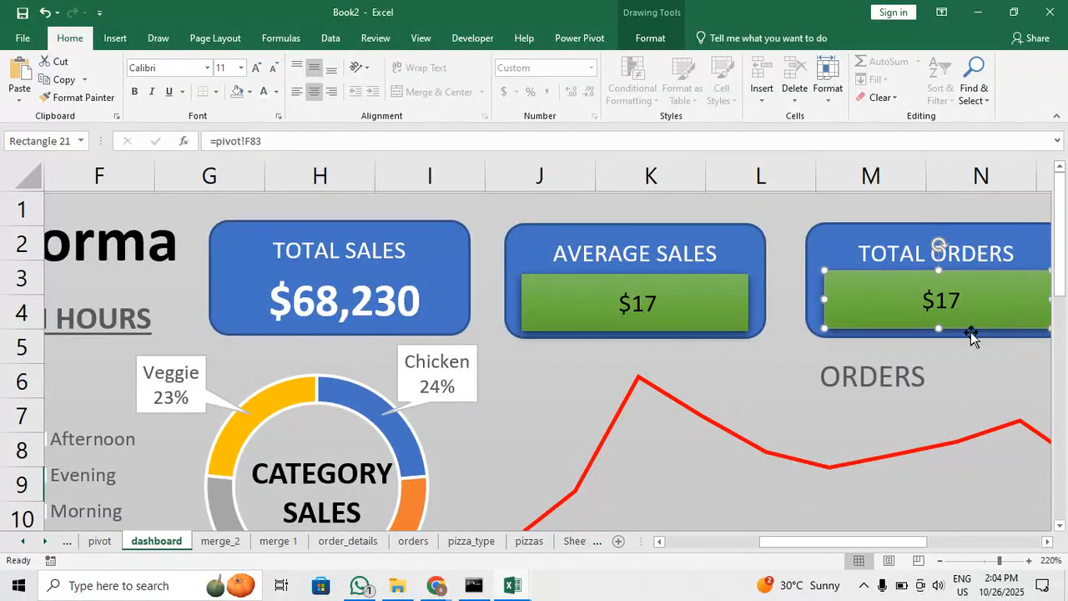
# Copy the green value rectangle into the AVERAGE ORDERS card beneath its heading
pyautogui.moveTo(790, 542); pyautogui.dragTo(873, 541)
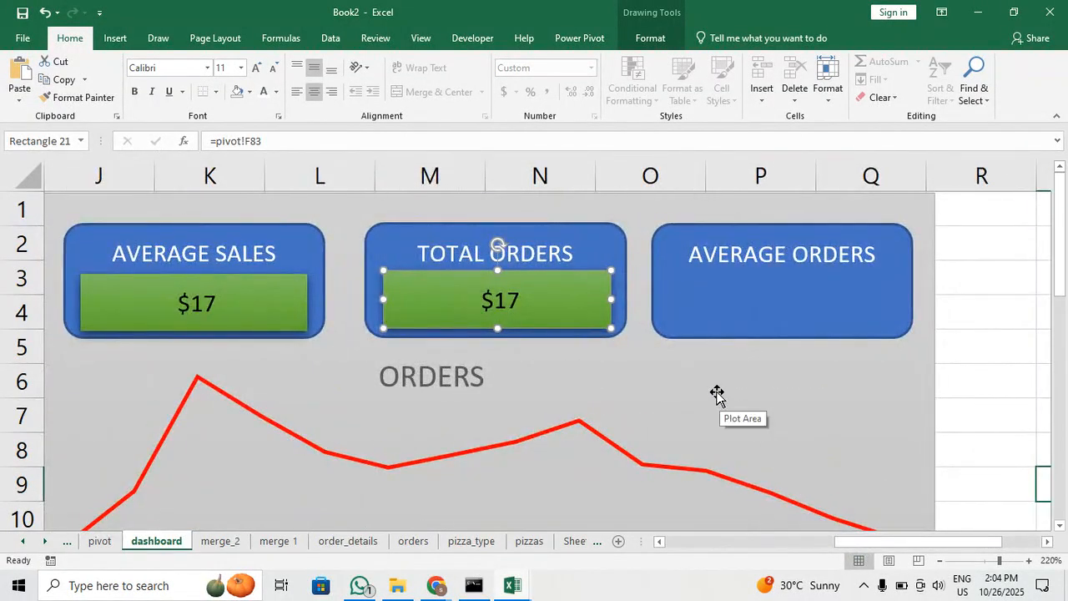
pyautogui.hotkey('ctrl', 'c')
pyautogui.hotkey('ctrl', 'v')
pyautogui.moveTo(618, 332); pyautogui.dragTo(840, 306)
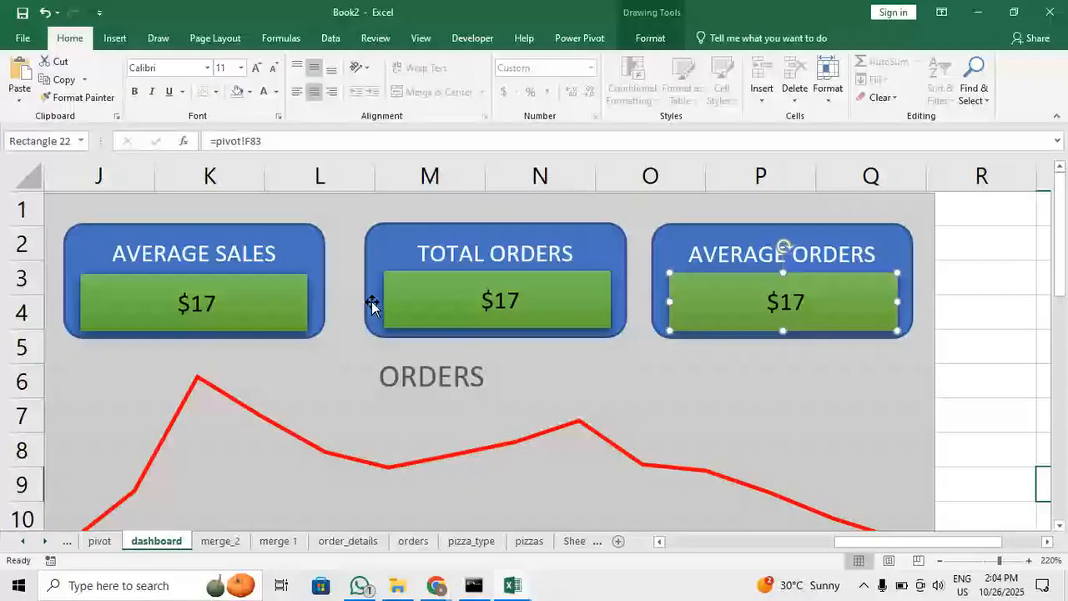
# Remove the green fill from the value rectangle in the AVERAGE SALES card
pyautogui.click(293, 317)
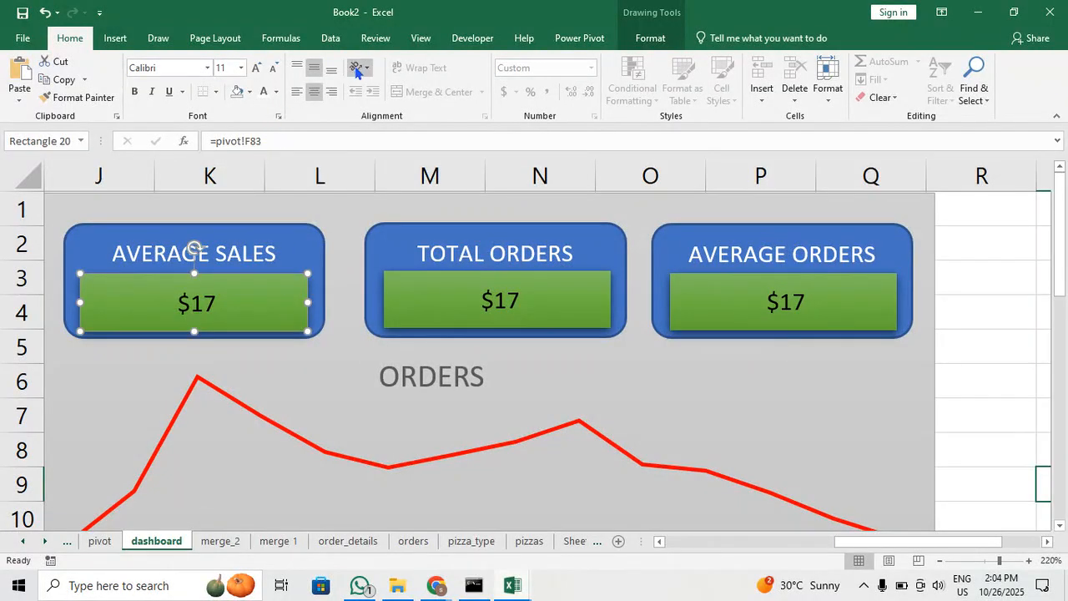
pyautogui.click(664, 40)
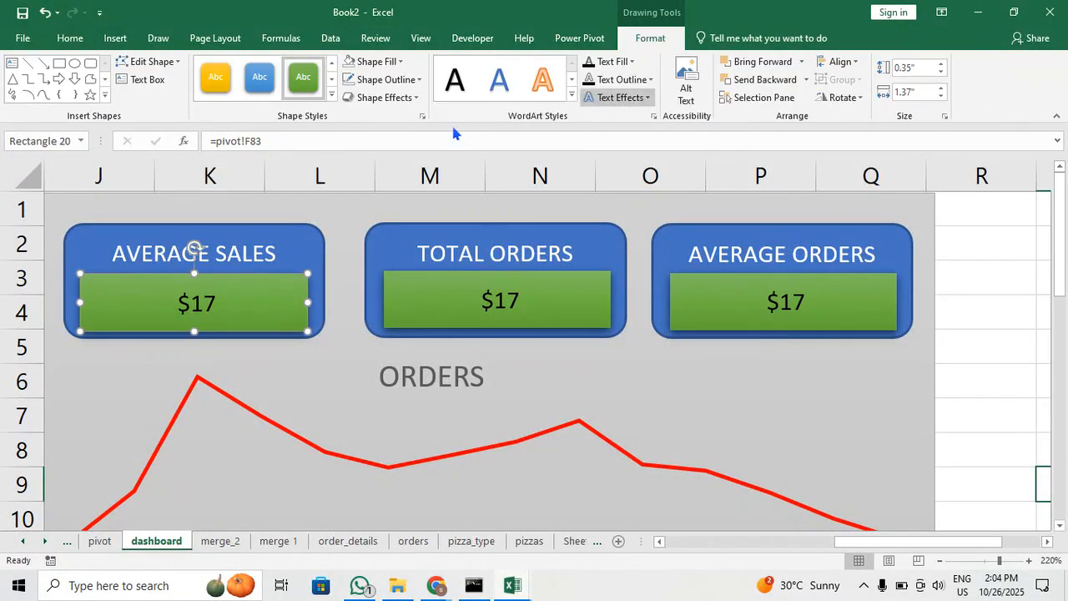
pyautogui.click(385, 67)
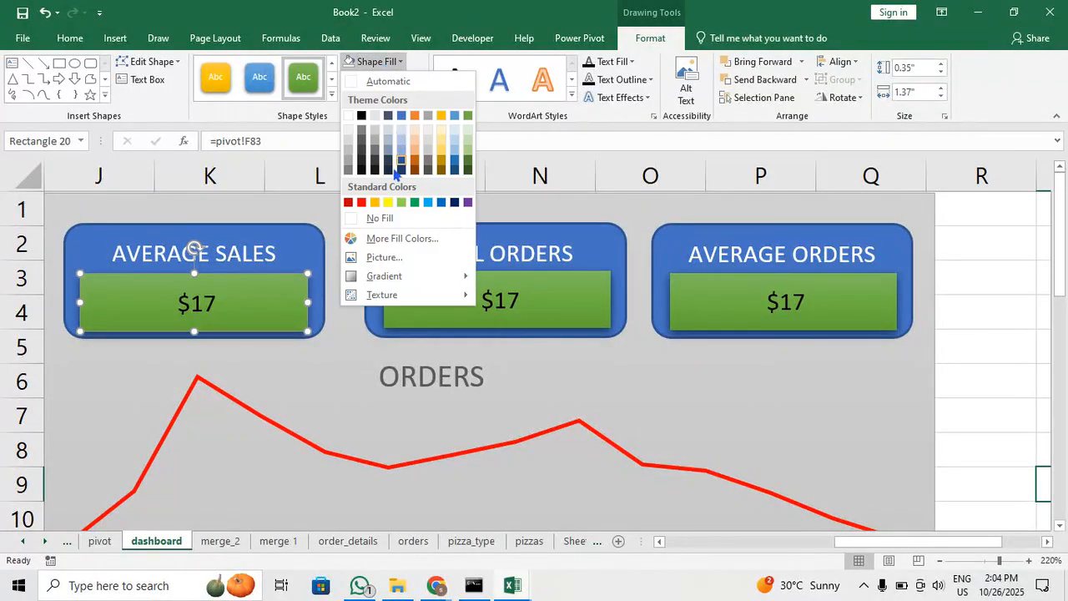
pyautogui.click(389, 215)
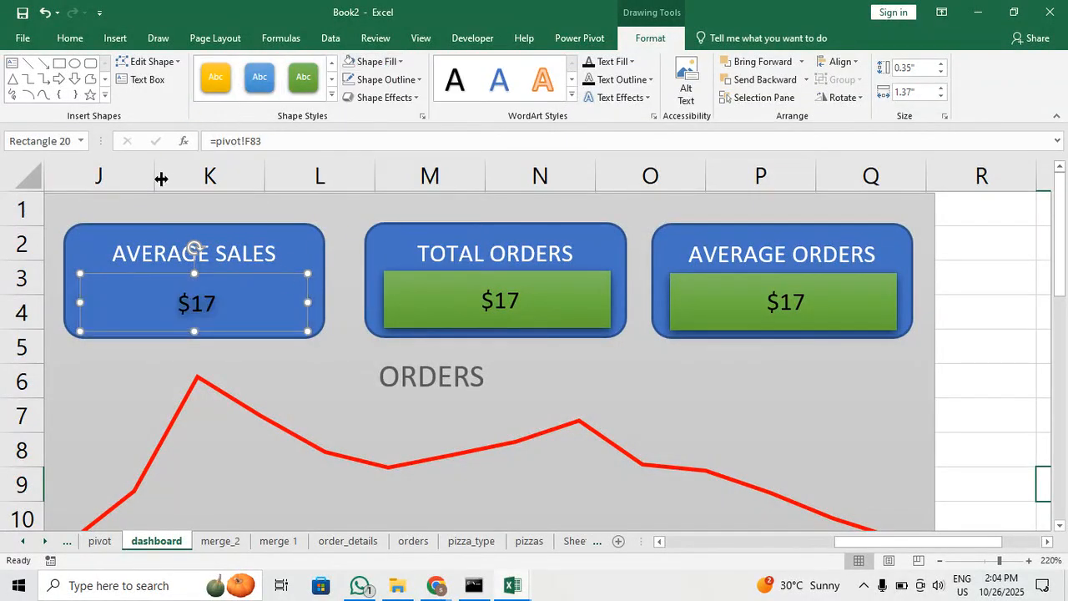
# Make the AVERAGE SALES card's value bold and white, and enlarge it to 18 points
pyautogui.click(71, 38)
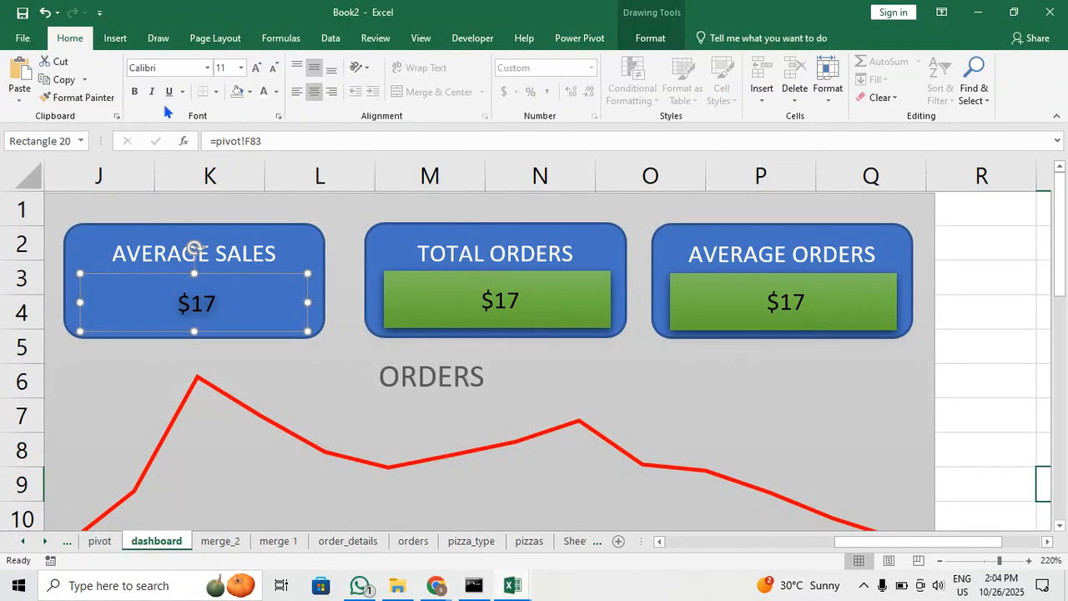
pyautogui.click(138, 94)
pyautogui.click(264, 92)
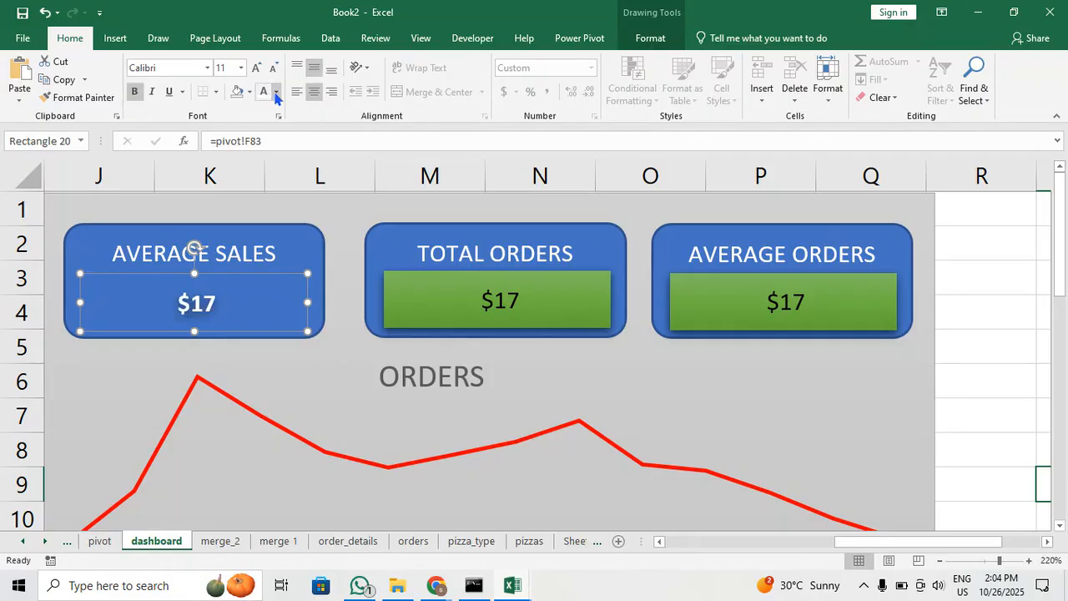
pyautogui.click(255, 68)
pyautogui.click(255, 68)
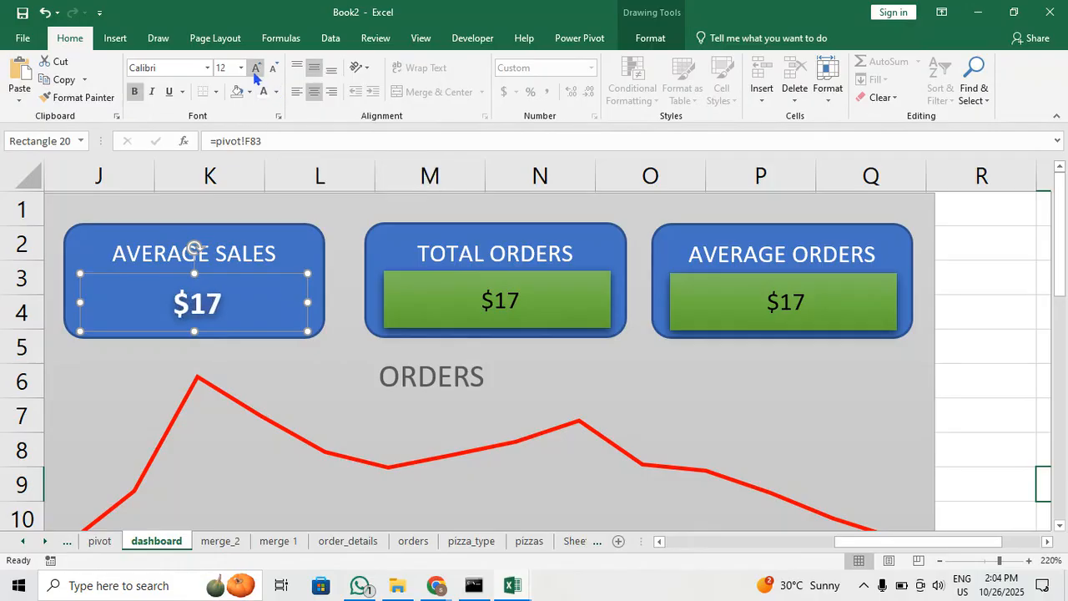
pyautogui.click(256, 67)
pyautogui.moveTo(838, 543); pyautogui.dragTo(807, 543)
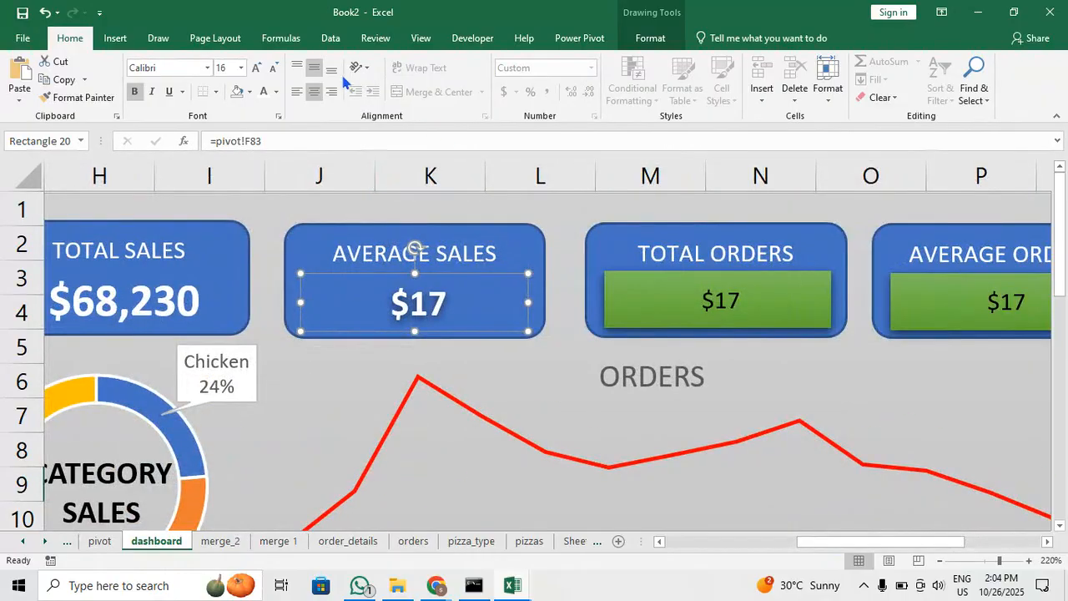
pyautogui.click(256, 68)
pyautogui.click(256, 68)
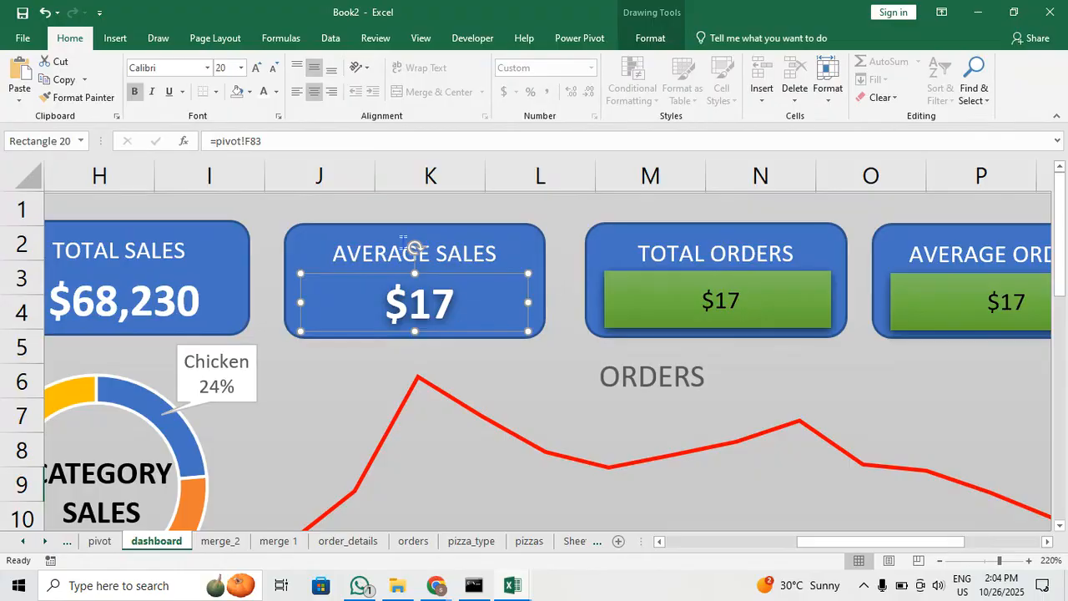
pyautogui.click(274, 67)
# Clear the pivot link and the copied text from the green rectangle in the TOTAL ORDERS card
pyautogui.click(722, 307)
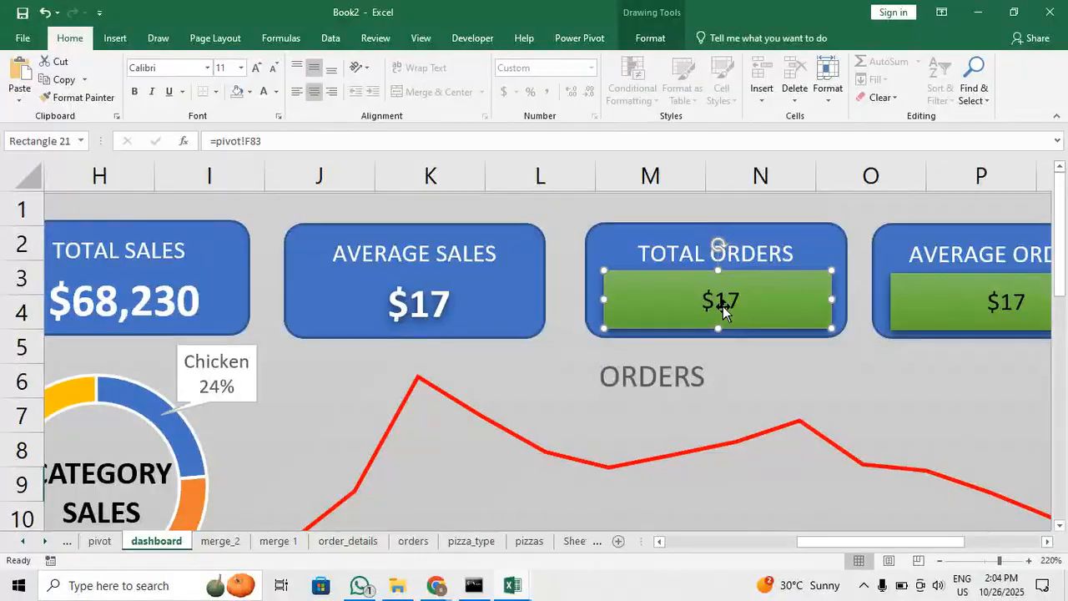
pyautogui.click(325, 141)
pyautogui.press('BackSpace')
pyautogui.press('BackSpace')
pyautogui.press('BackSpace')
pyautogui.press('BackSpace')
pyautogui.press('BackSpace')
pyautogui.press('BackSpace')
pyautogui.press('BackSpace')
pyautogui.press('BackSpace')
pyautogui.press('BackSpace')
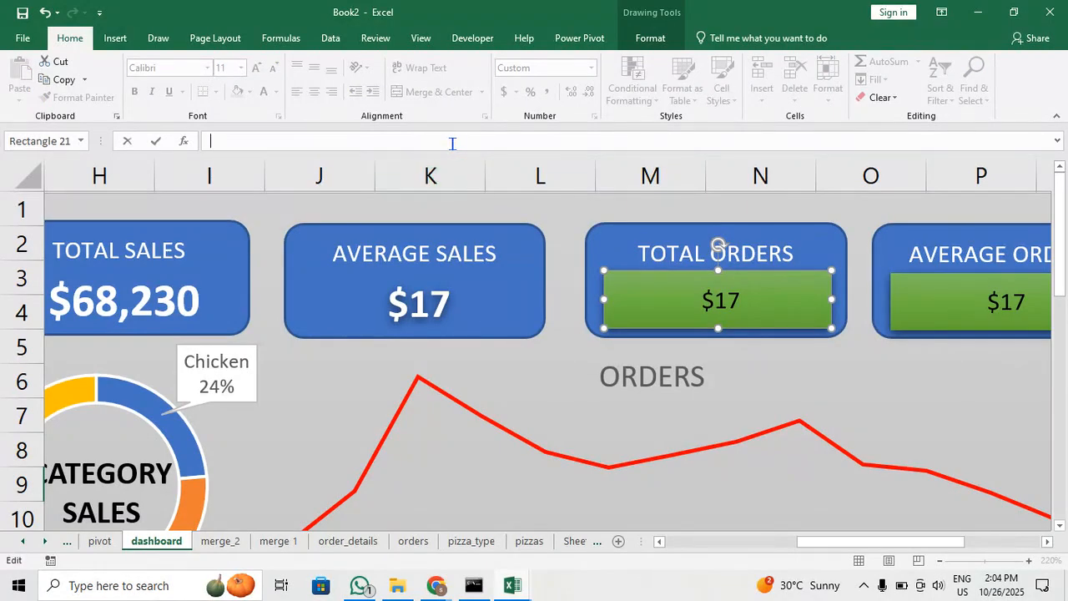
pyautogui.press('Return')
pyautogui.doubleClick(726, 302)
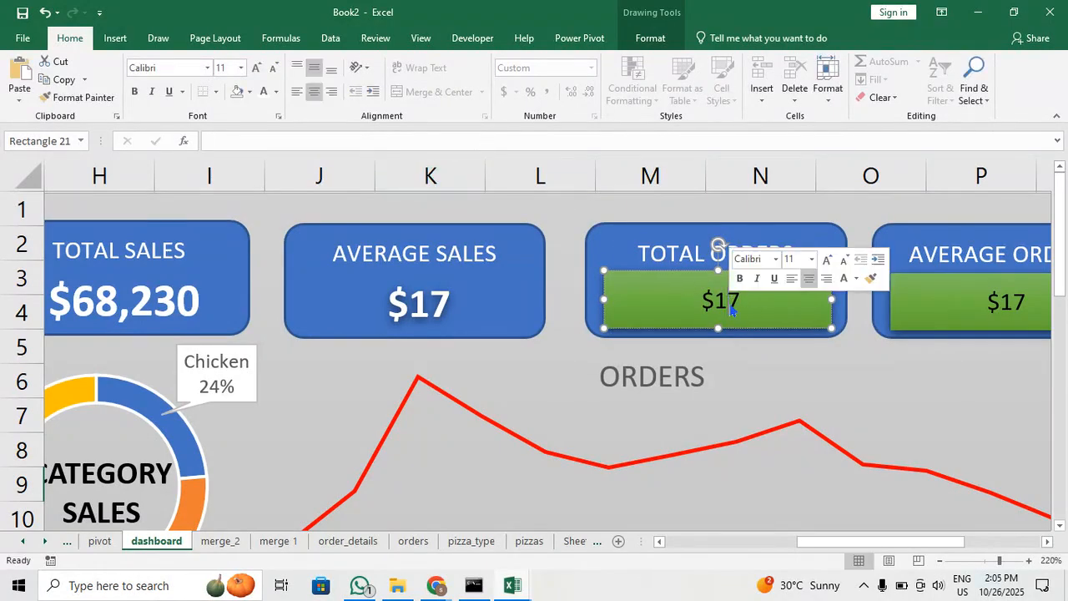
pyautogui.press('BackSpace')
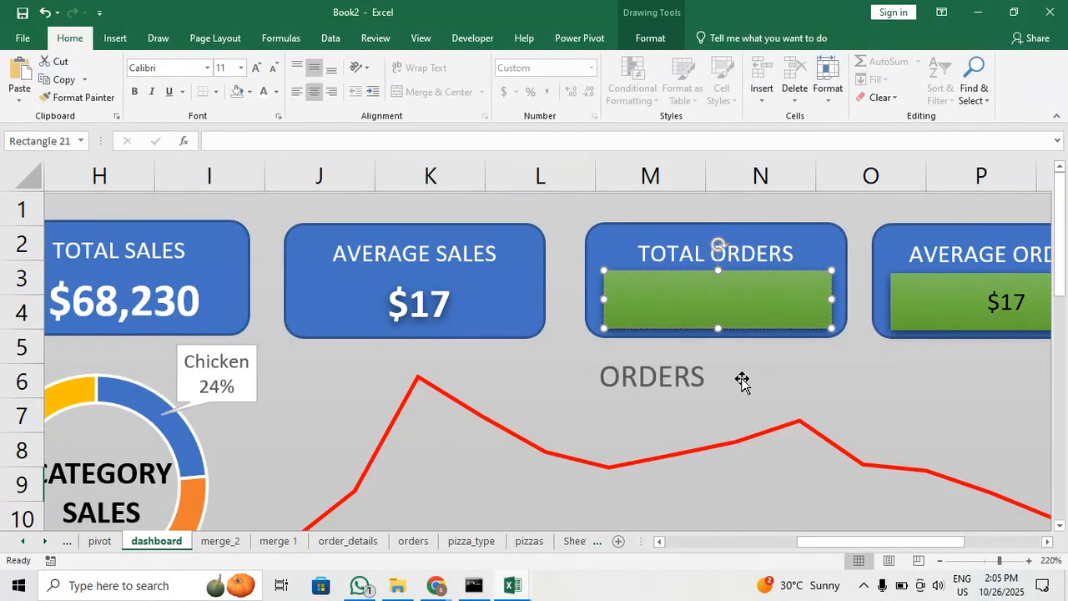
pyautogui.click(768, 379)
# Link the TOTAL ORDERS rectangle to the total quantity cell on the pivot sheet with =pivot!B39
pyautogui.click(727, 308)
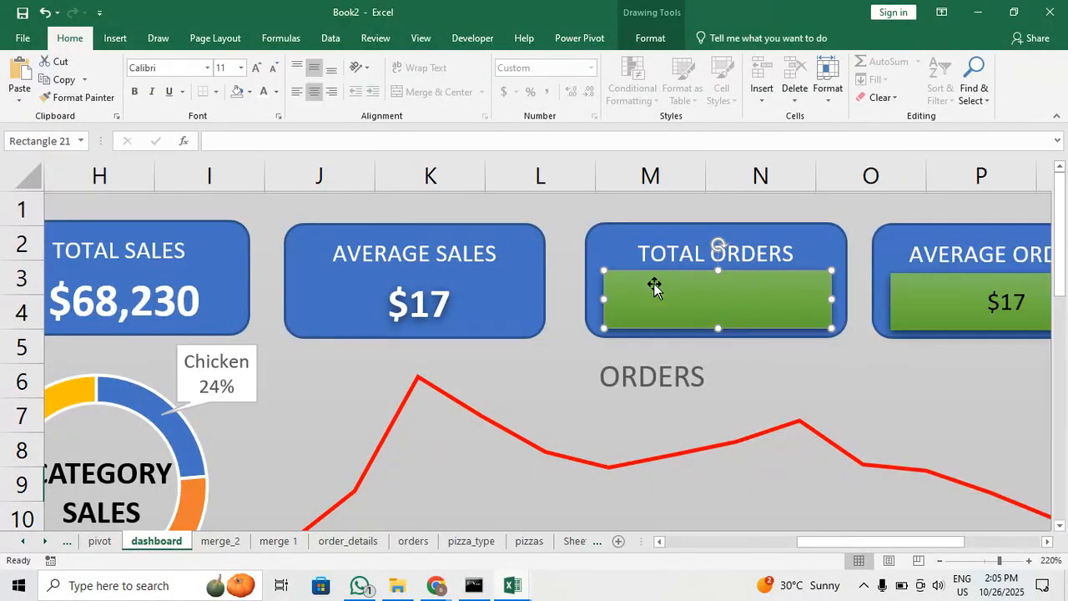
pyautogui.click(474, 148)
pyautogui.write('=')
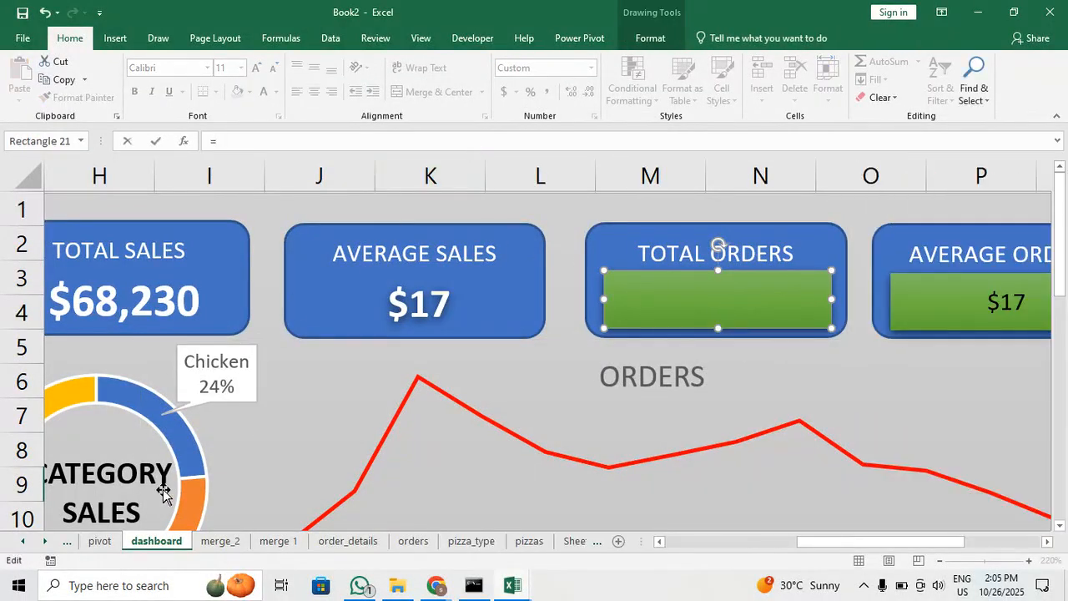
pyautogui.click(104, 542)
pyautogui.scroll(12, 262, 432)
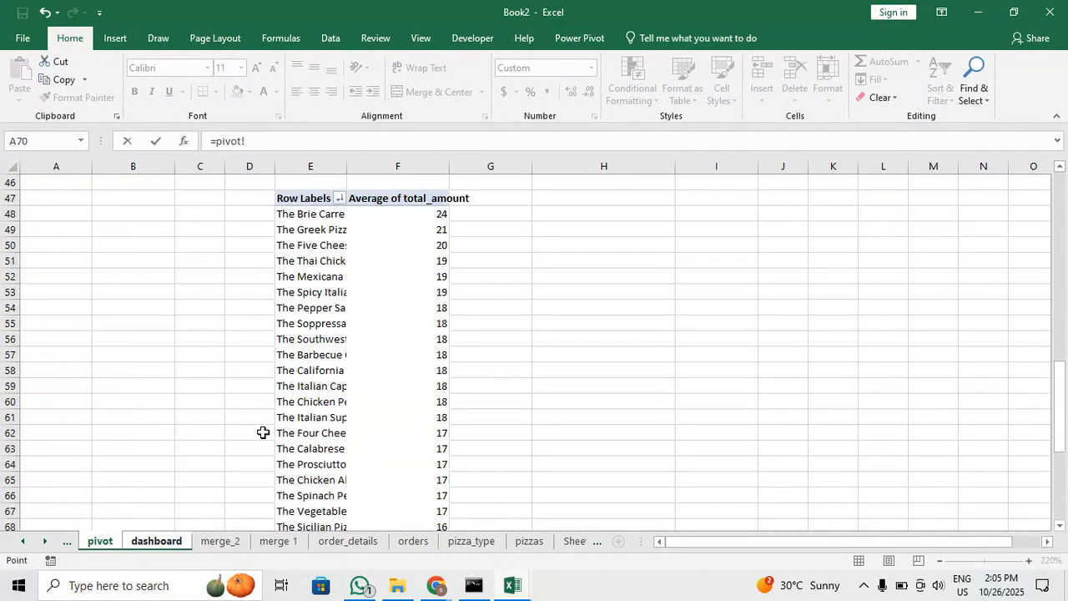
pyautogui.scroll(5, 263, 432)
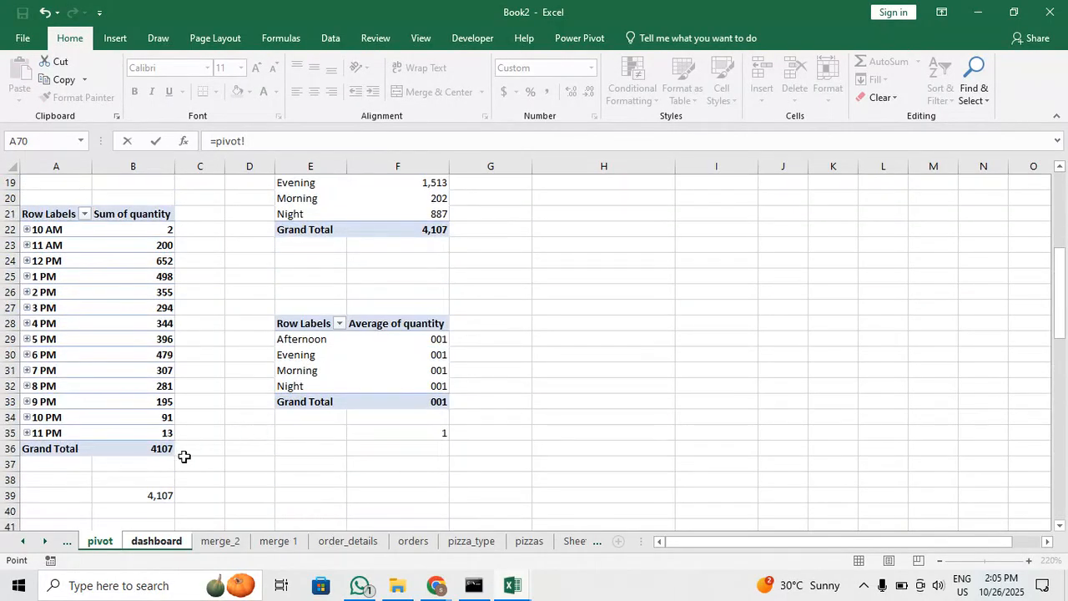
pyautogui.click(177, 494)
pyautogui.click(156, 496)
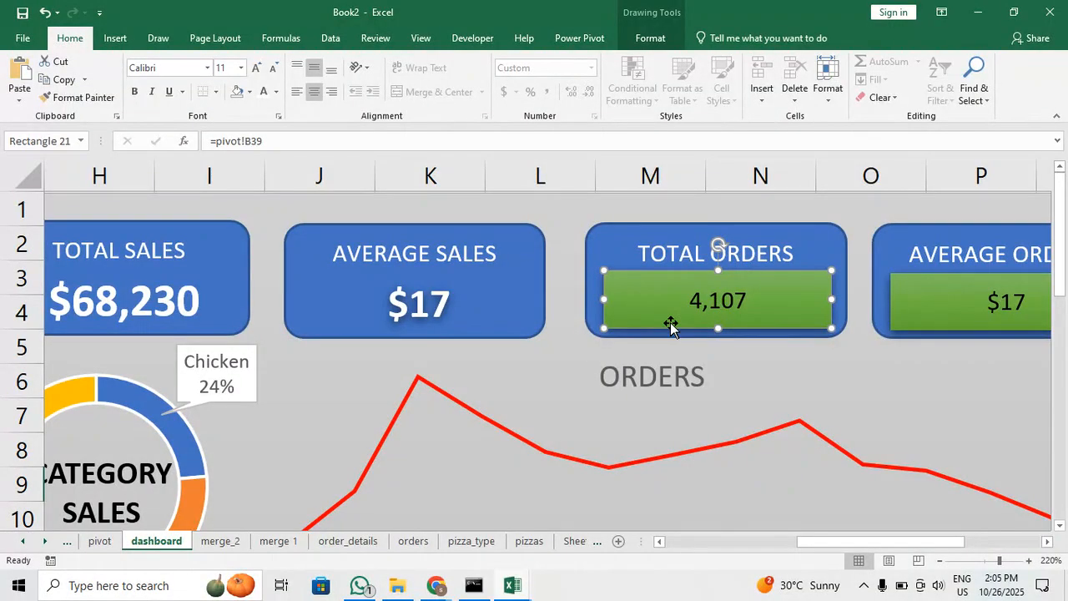
# Make the TOTAL ORDERS value bold and white at a font size of 18
pyautogui.click(135, 92)
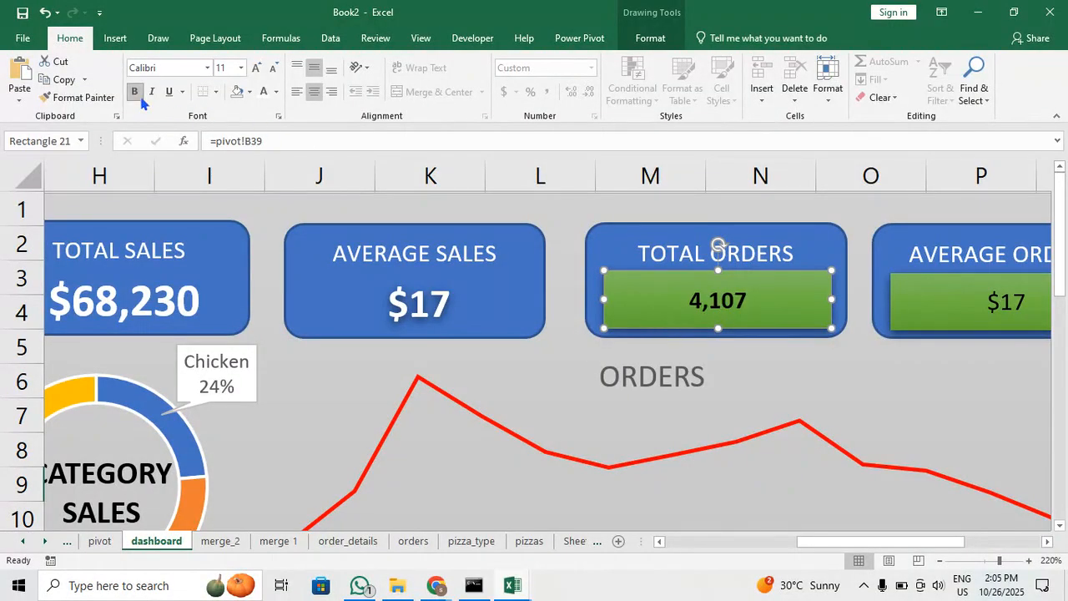
pyautogui.click(263, 92)
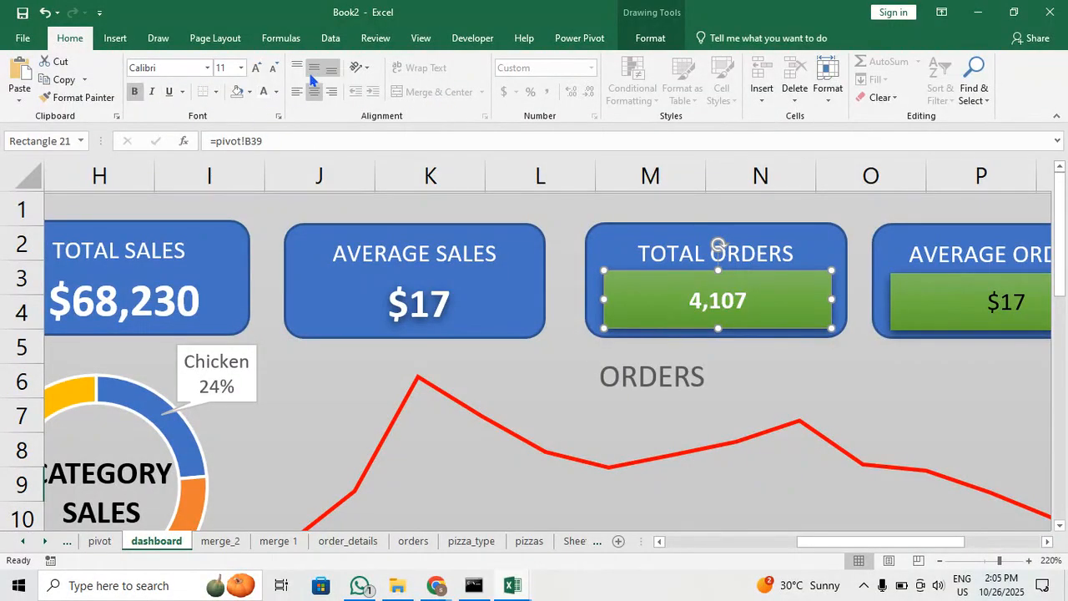
pyautogui.click(256, 68)
pyautogui.click(256, 68)
pyautogui.click(256, 68)
pyautogui.click(256, 69)
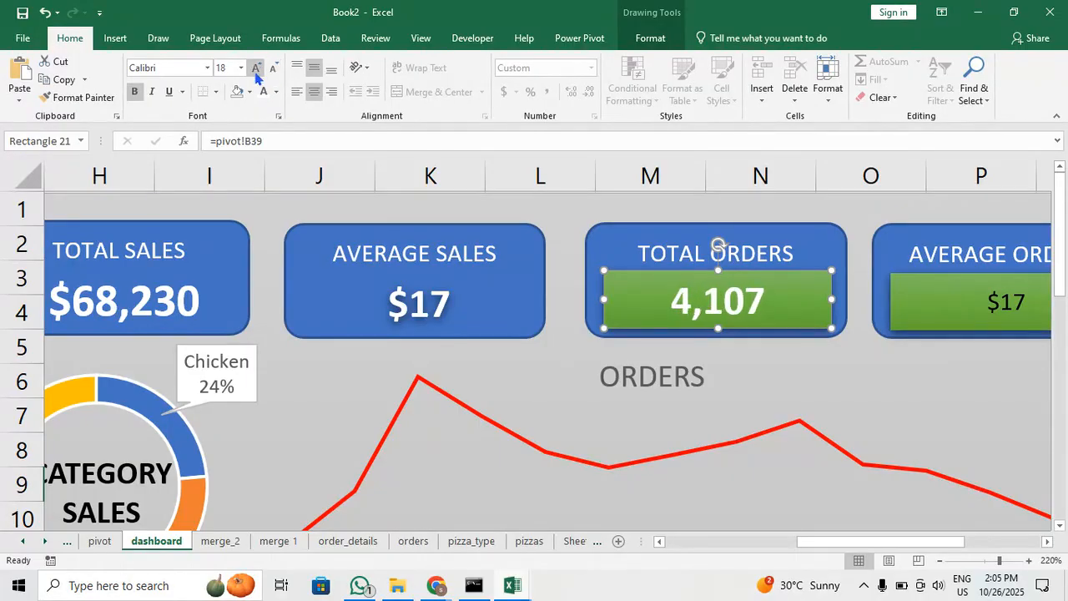
# Remove the green fill and the outline from the TOTAL ORDERS value rectangle
pyautogui.click(651, 37)
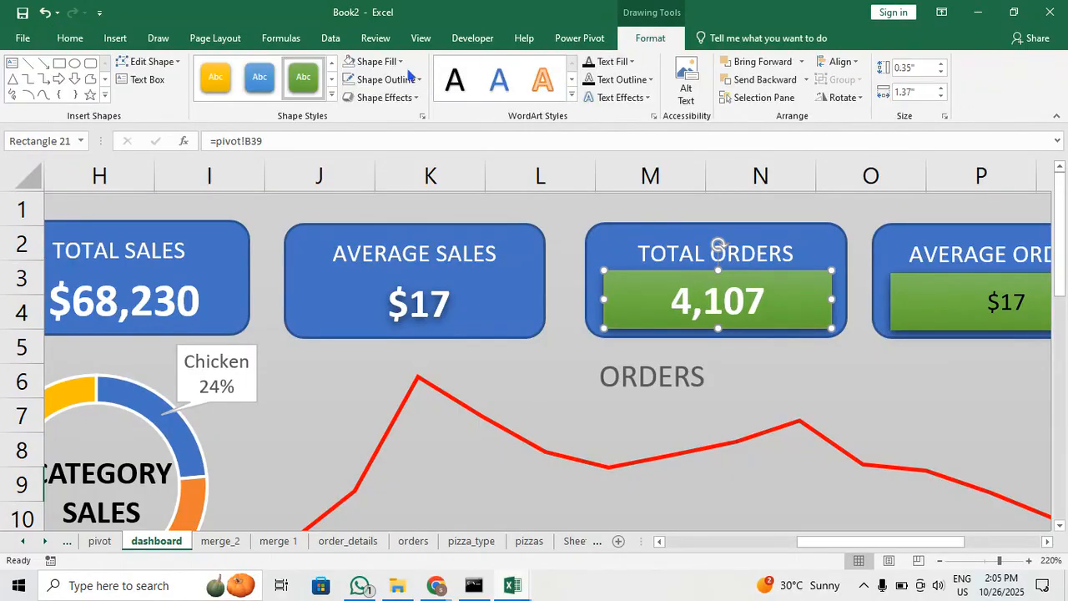
pyautogui.click(375, 61)
pyautogui.click(389, 217)
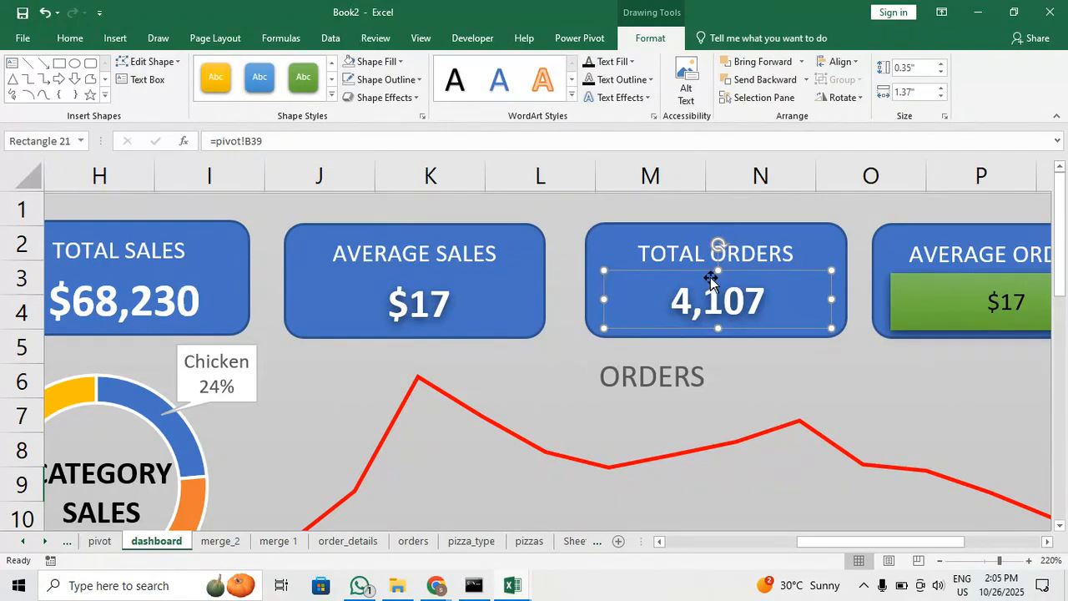
pyautogui.click(380, 80)
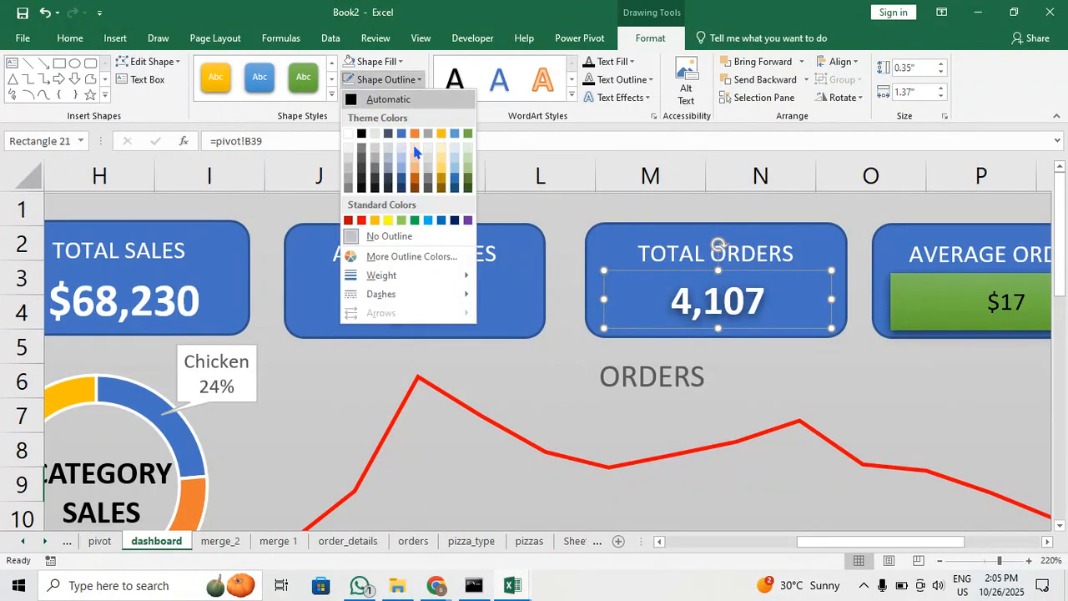
pyautogui.click(392, 240)
# Clear the pivot link and the copied text from the green rectangle in the AVERAGE ORDERS card
pyautogui.click(943, 329)
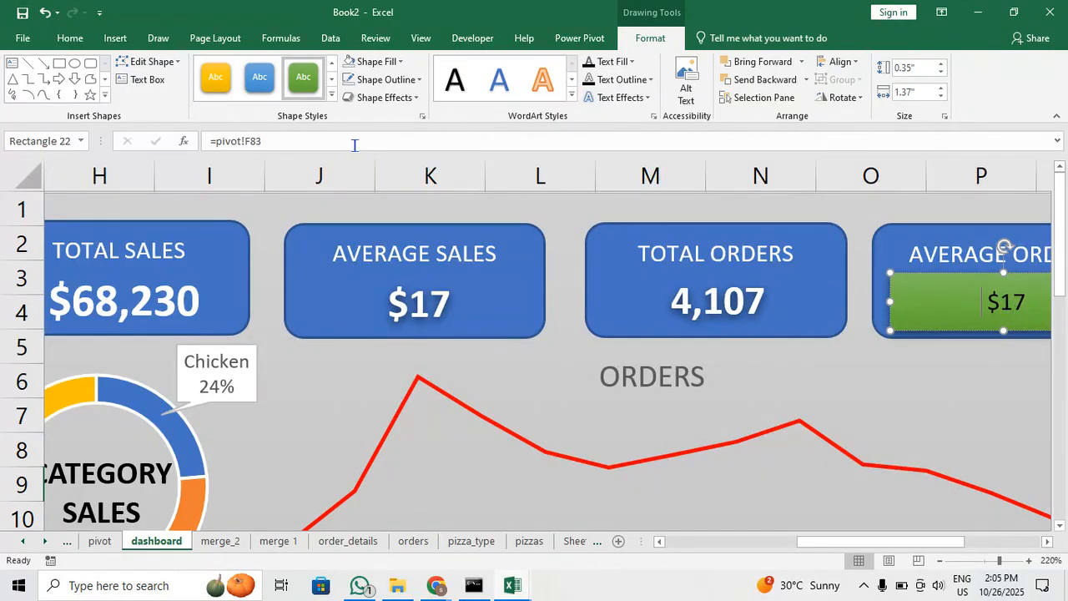
pyautogui.moveTo(354, 145); pyautogui.dragTo(178, 141)
pyautogui.press('BackSpace')
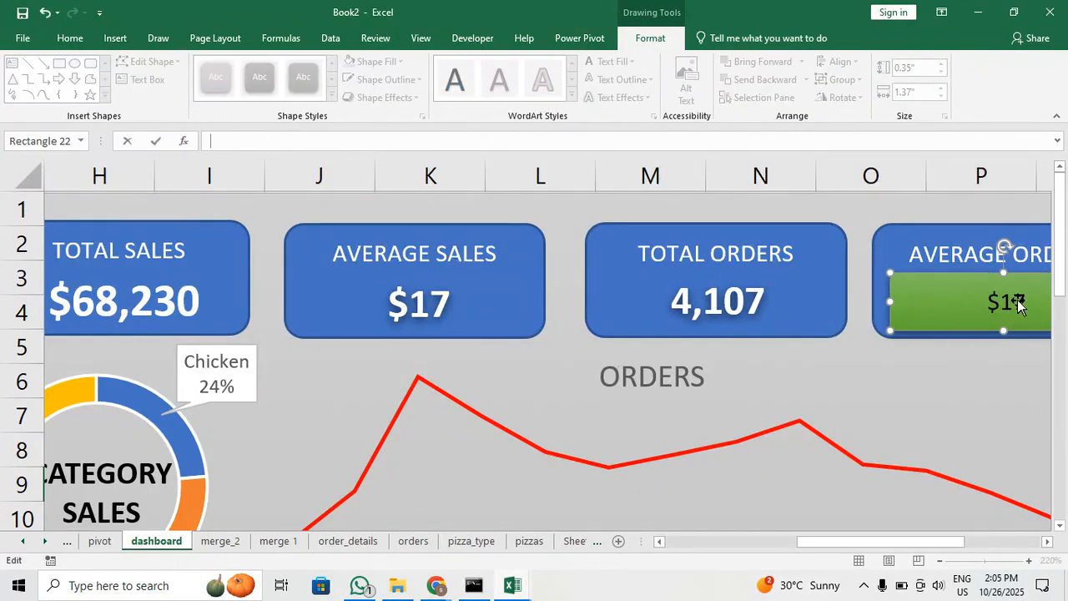
pyautogui.click(1018, 302)
pyautogui.doubleClick(1018, 302)
pyautogui.press('BackSpace')
pyautogui.press('BackSpace')
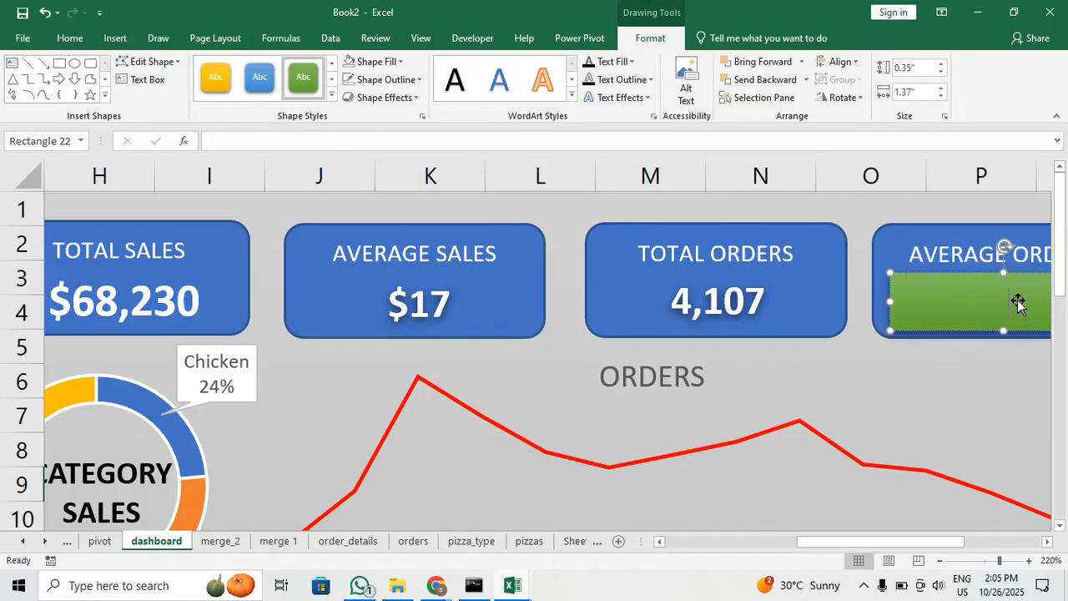
pyautogui.click(1025, 378)
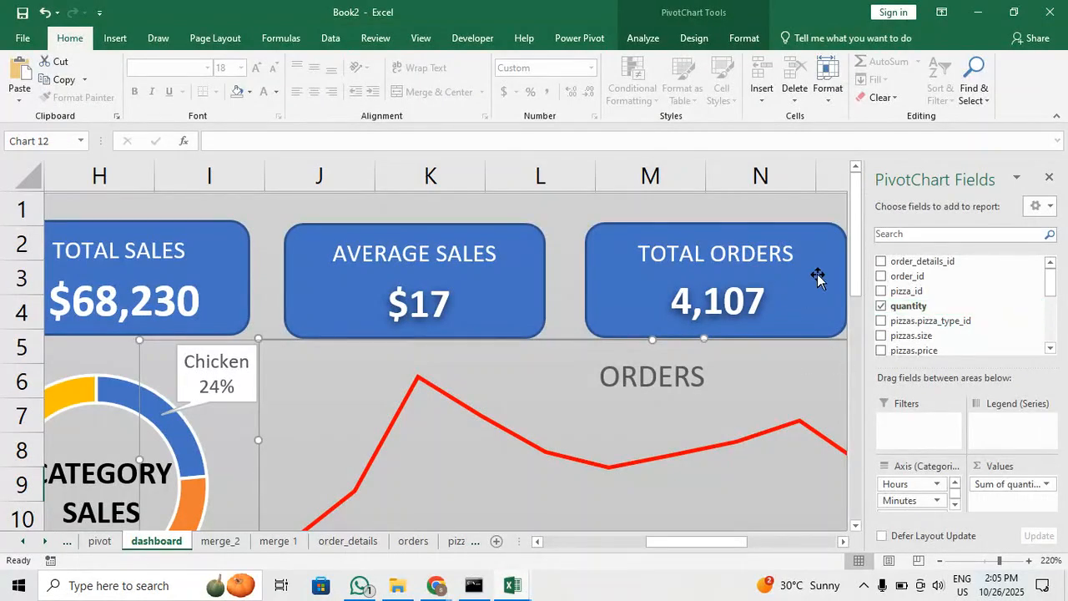
pyautogui.click(1048, 179)
# Link the AVERAGE ORDERS rectangle to the average quantity cell on the pivot sheet with =pivot!F35
pyautogui.click(997, 285)
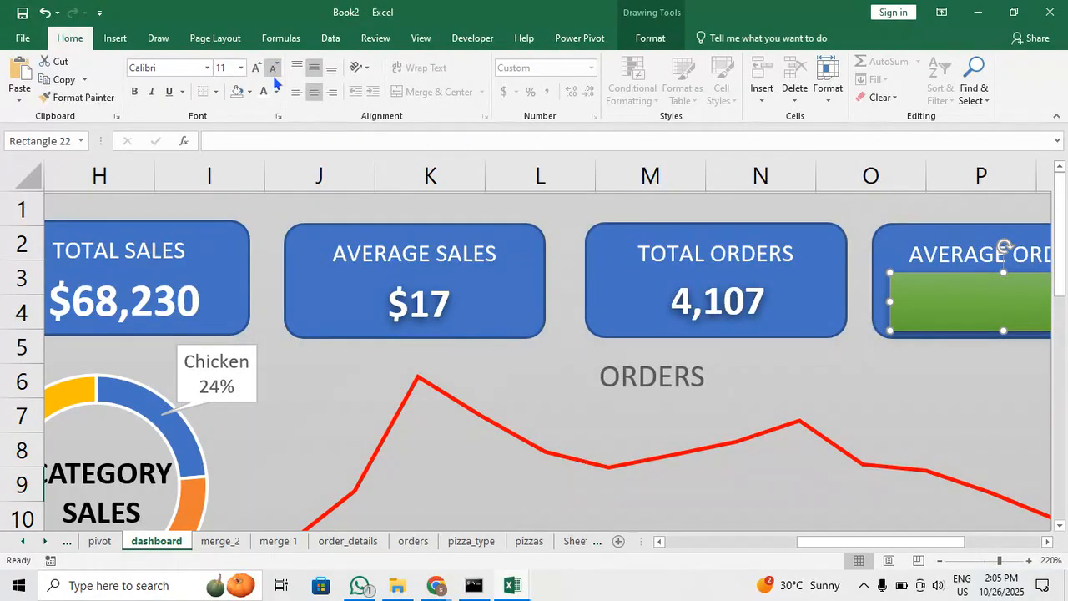
pyautogui.click(279, 139)
pyautogui.write('=')
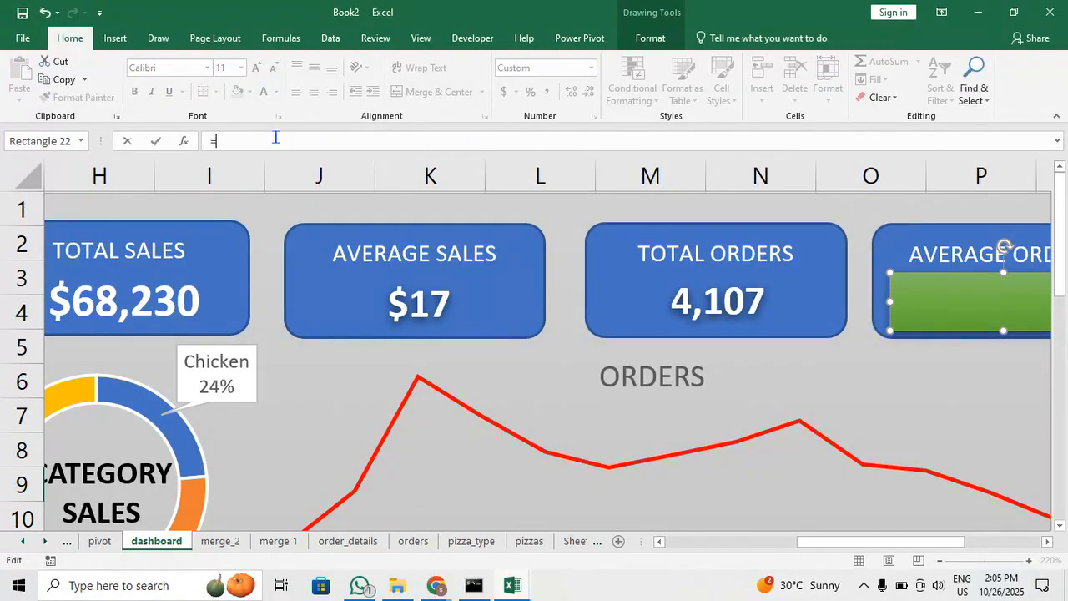
pyautogui.click(99, 541)
pyautogui.scroll(-4, 517, 409)
pyautogui.scroll(2, 423, 378)
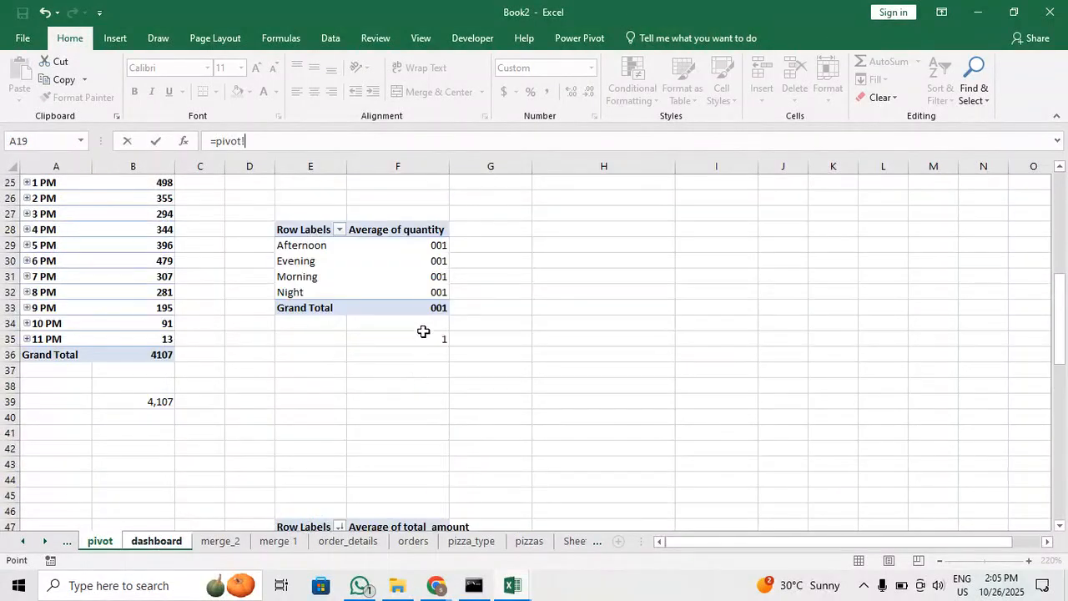
pyautogui.click(424, 338)
pyautogui.press('Return')
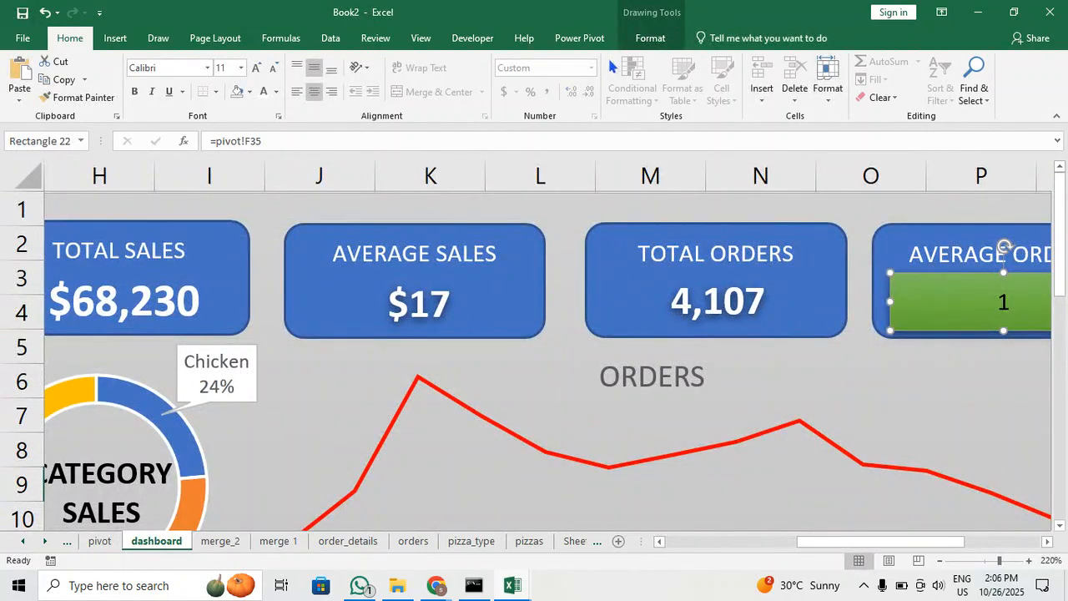
# Set the AVERAGE ORDERS value rectangle to no fill and no outline
pyautogui.click(650, 38)
pyautogui.click(373, 61)
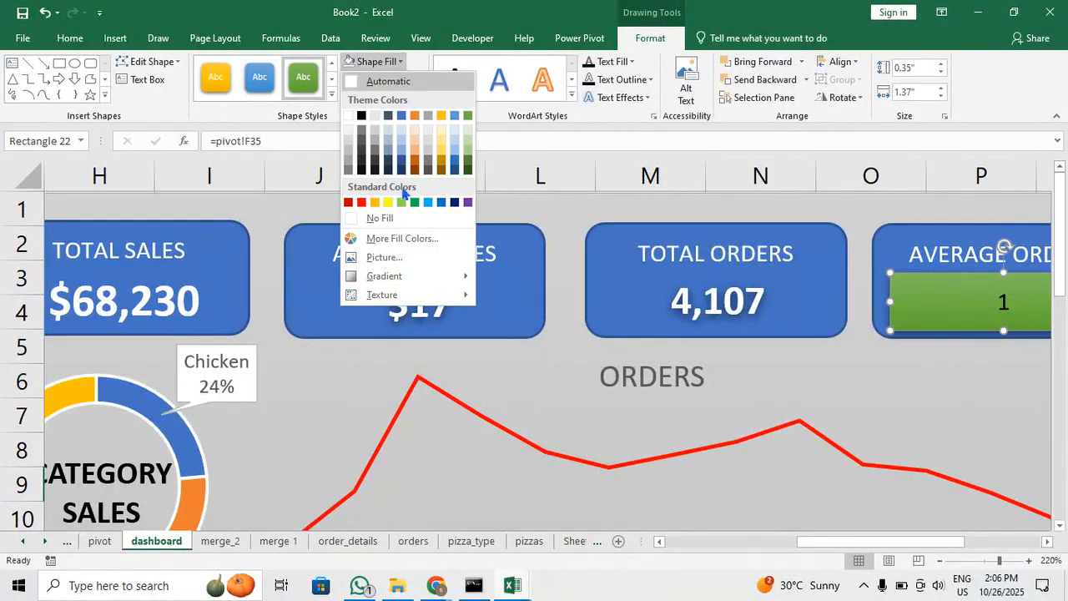
pyautogui.click(380, 217)
pyautogui.click(386, 79)
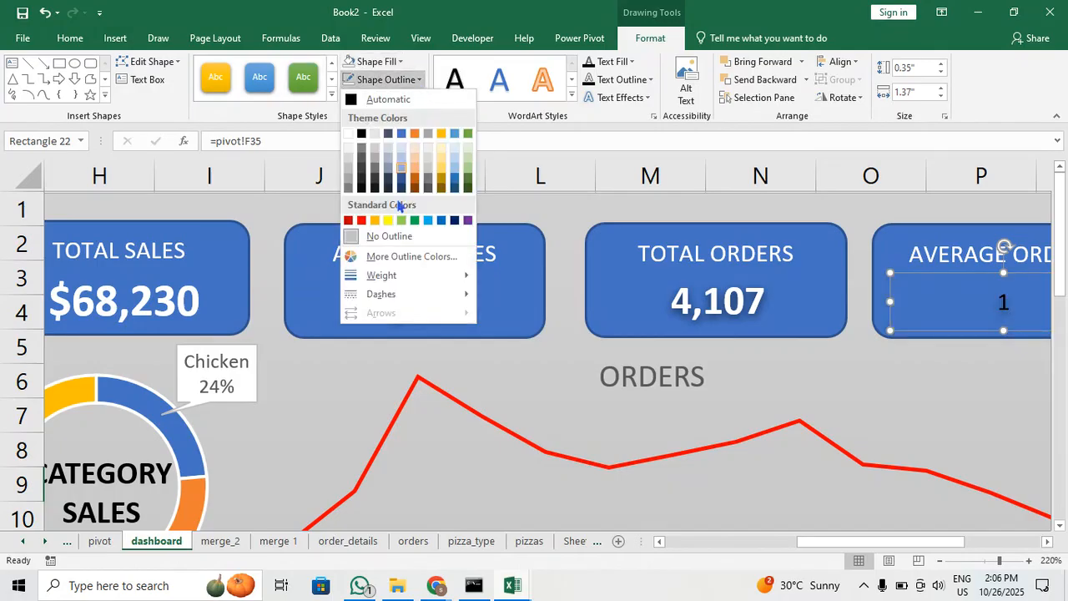
pyautogui.click(391, 239)
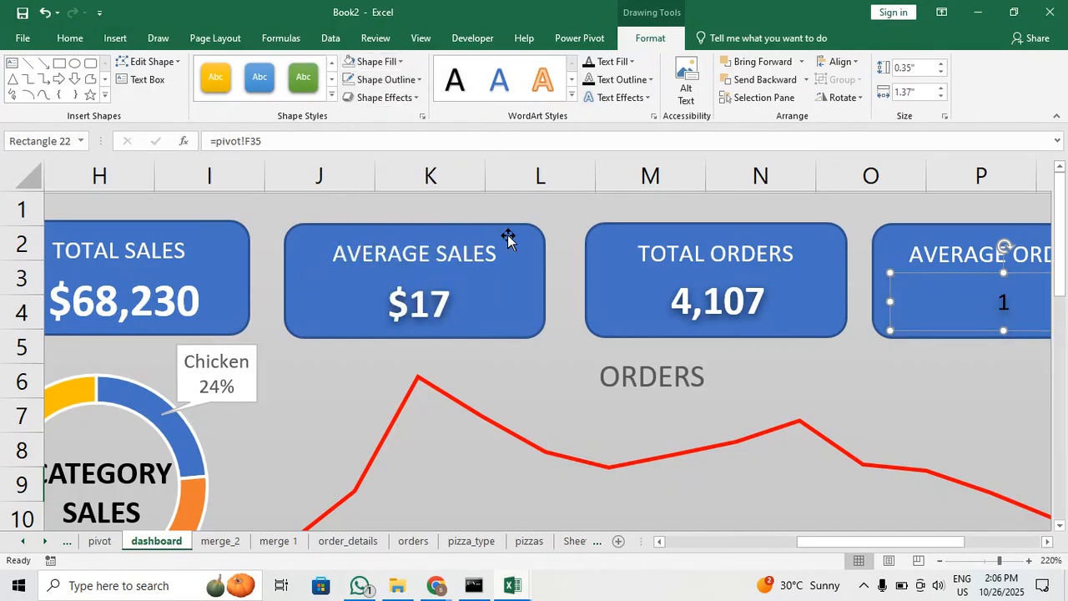
# Make the AVERAGE ORDERS value bold and white at a font size of 16
pyautogui.click(85, 41)
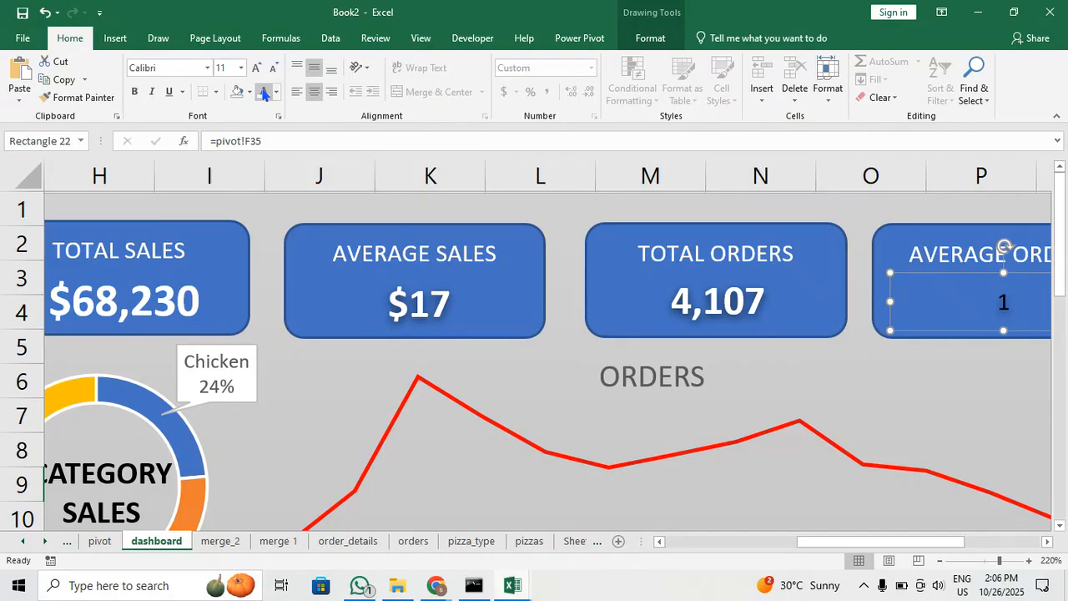
pyautogui.click(263, 73)
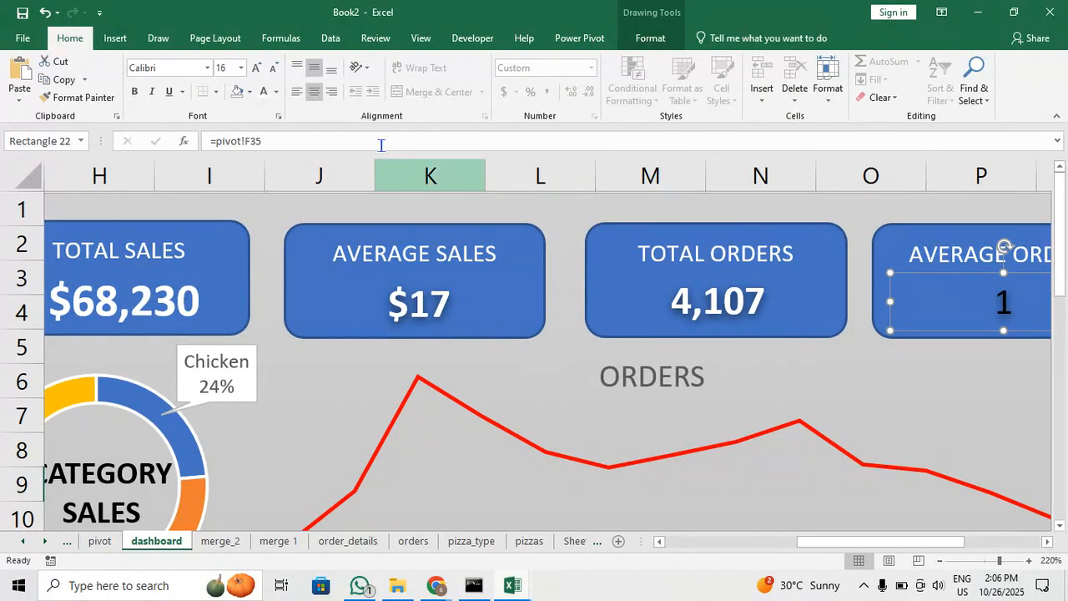
pyautogui.click(257, 68)
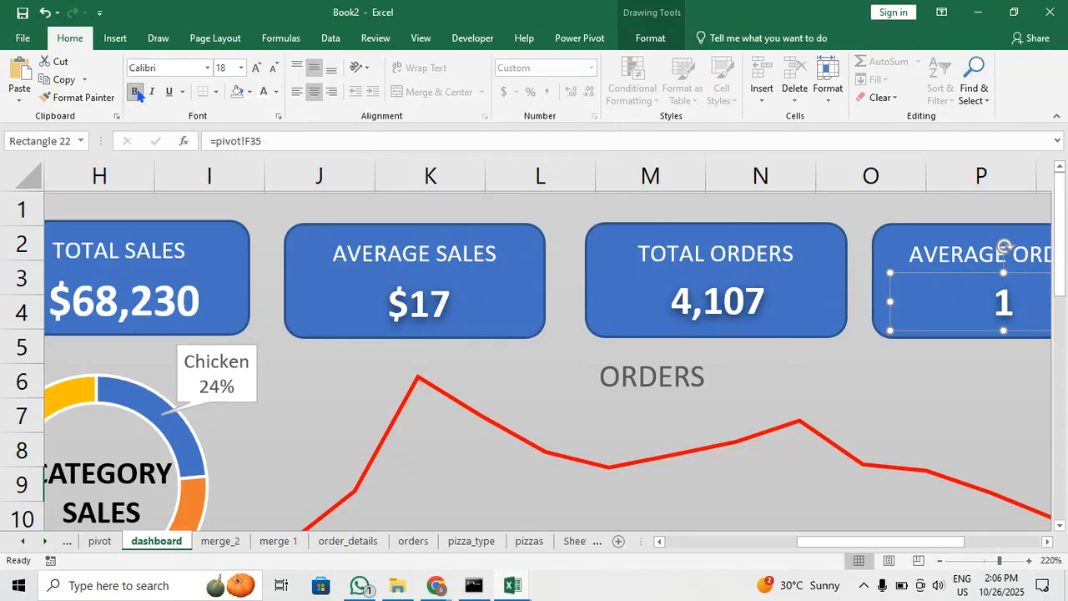
pyautogui.click(274, 71)
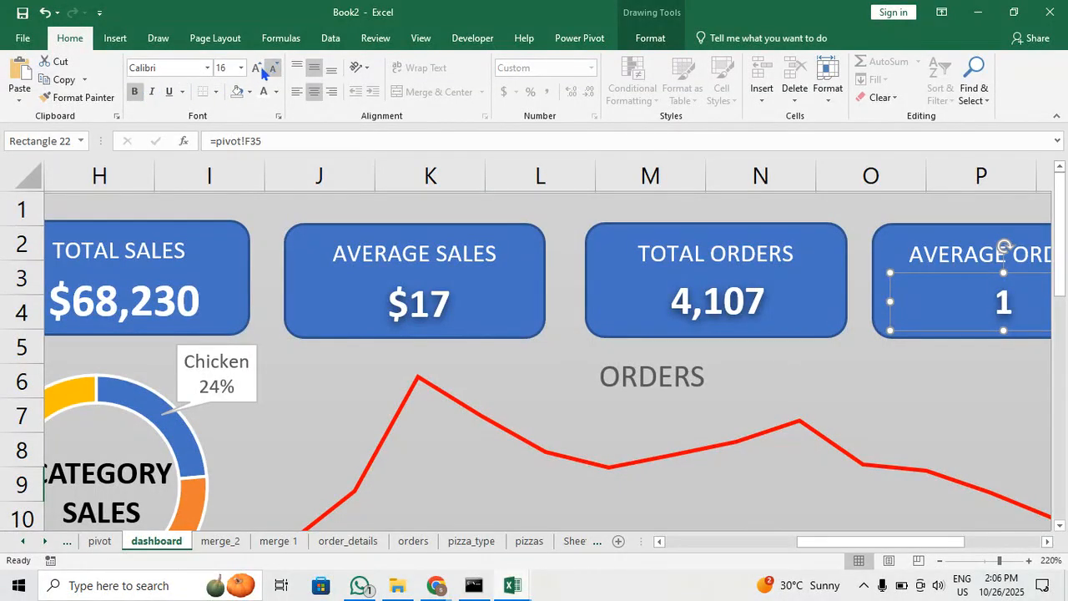
# Filter the dashboard by single months from January through October with the month slicer, checking how the cards and charts respond
pyautogui.click(559, 346)
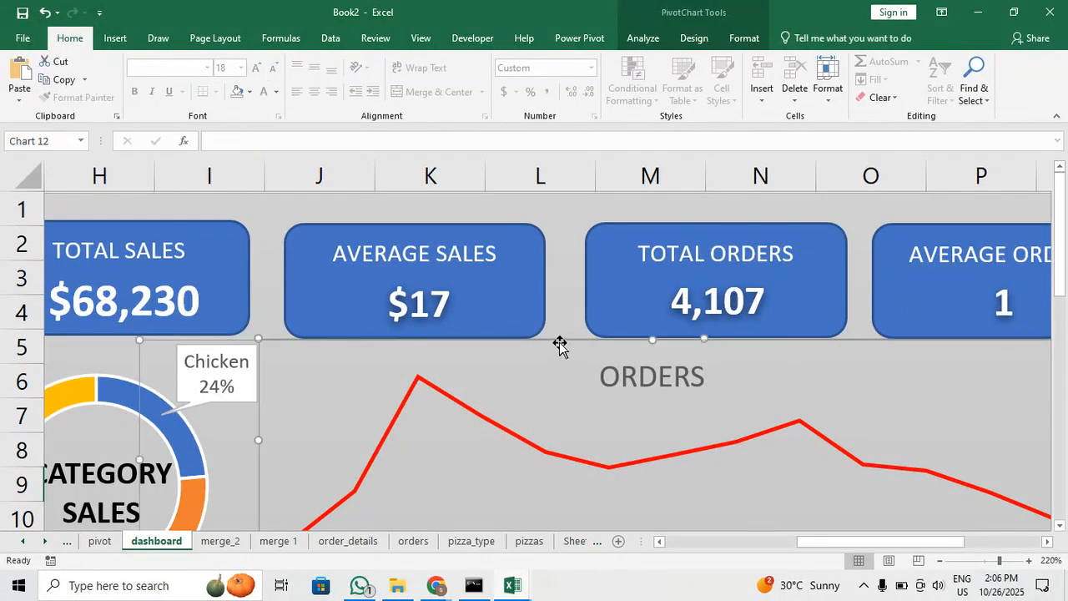
pyautogui.keyDown('ctrl'); pyautogui.scroll(-7, 560, 346); pyautogui.keyUp('ctrl')
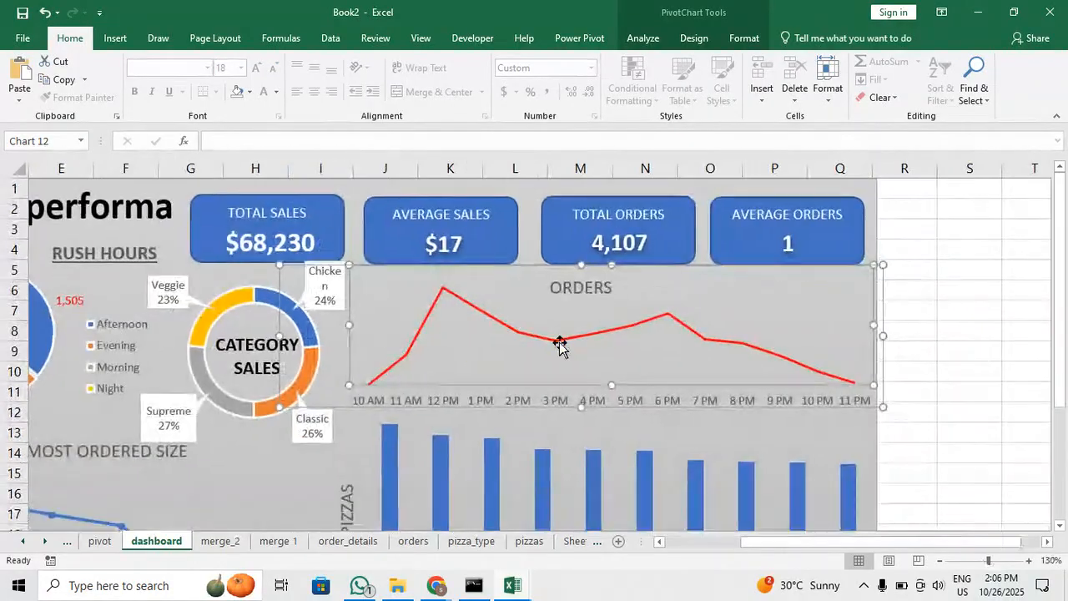
pyautogui.keyDown('ctrl'); pyautogui.scroll(-2, 559, 346); pyautogui.keyUp('ctrl')
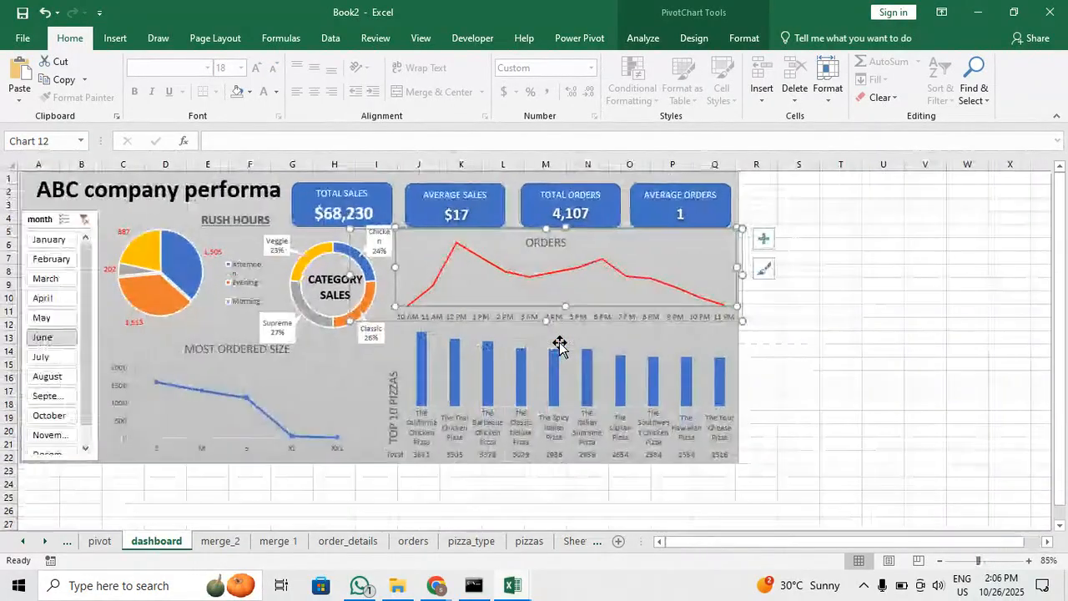
pyautogui.keyDown('ctrl'); pyautogui.scroll(1, 723, 444); pyautogui.keyUp('ctrl')
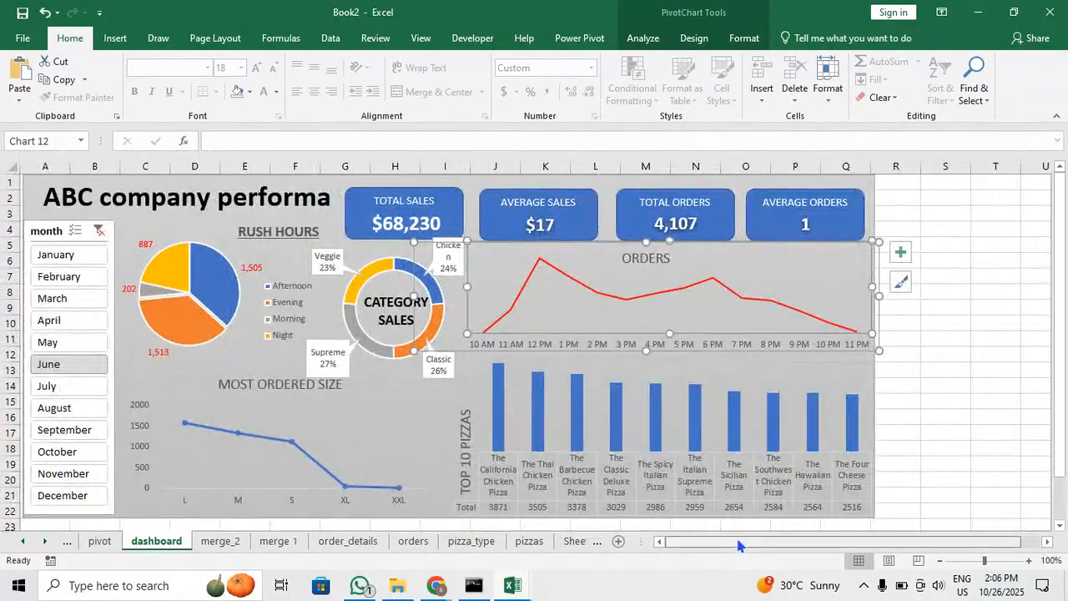
pyautogui.click(65, 257)
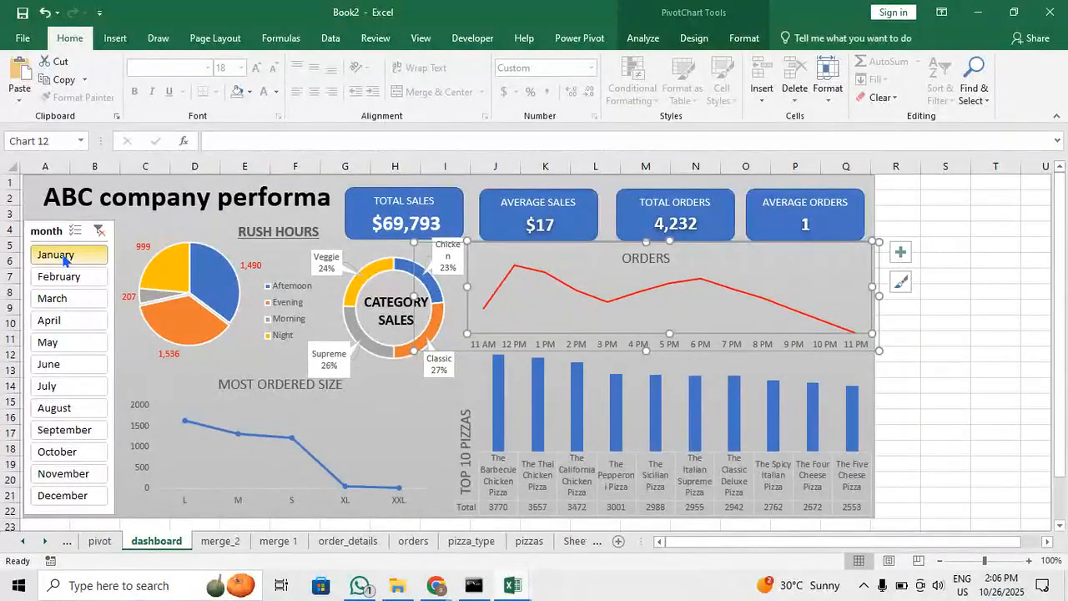
pyautogui.click(960, 311)
pyautogui.click(60, 299)
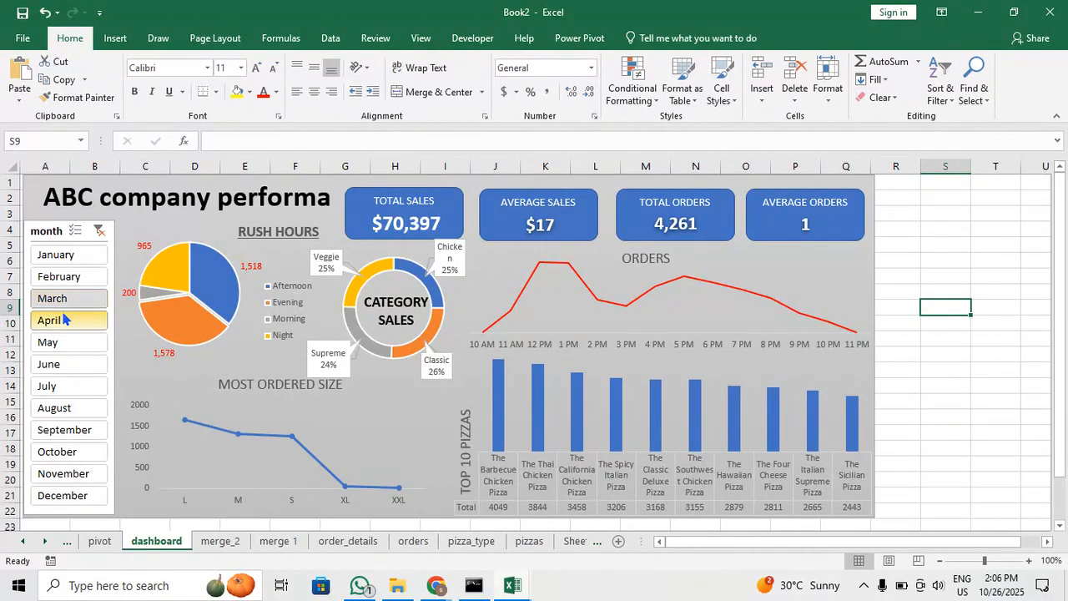
pyautogui.click(66, 320)
pyautogui.click(67, 342)
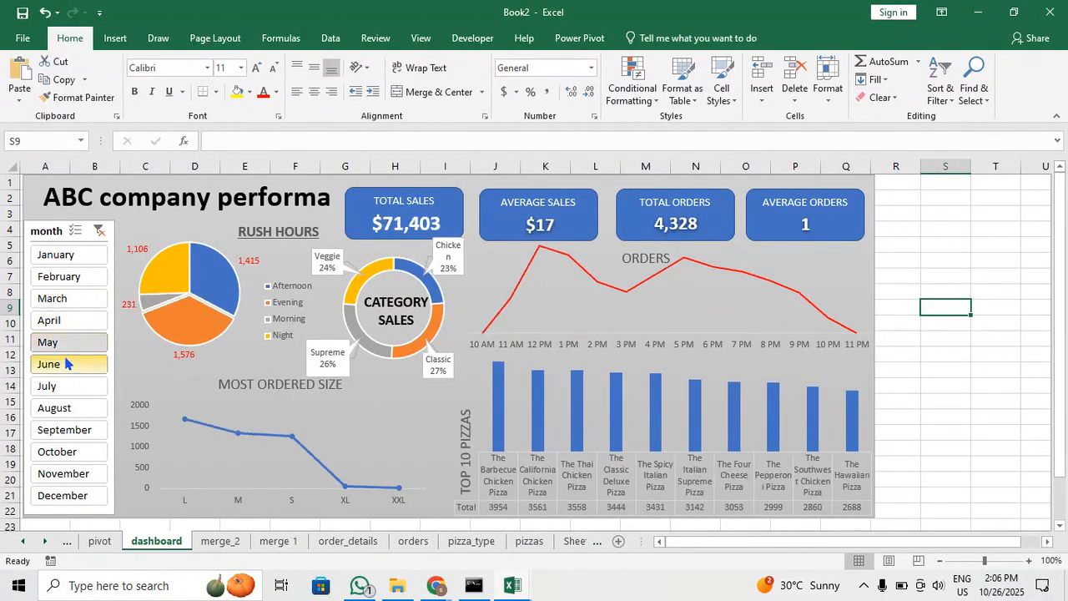
pyautogui.click(67, 363)
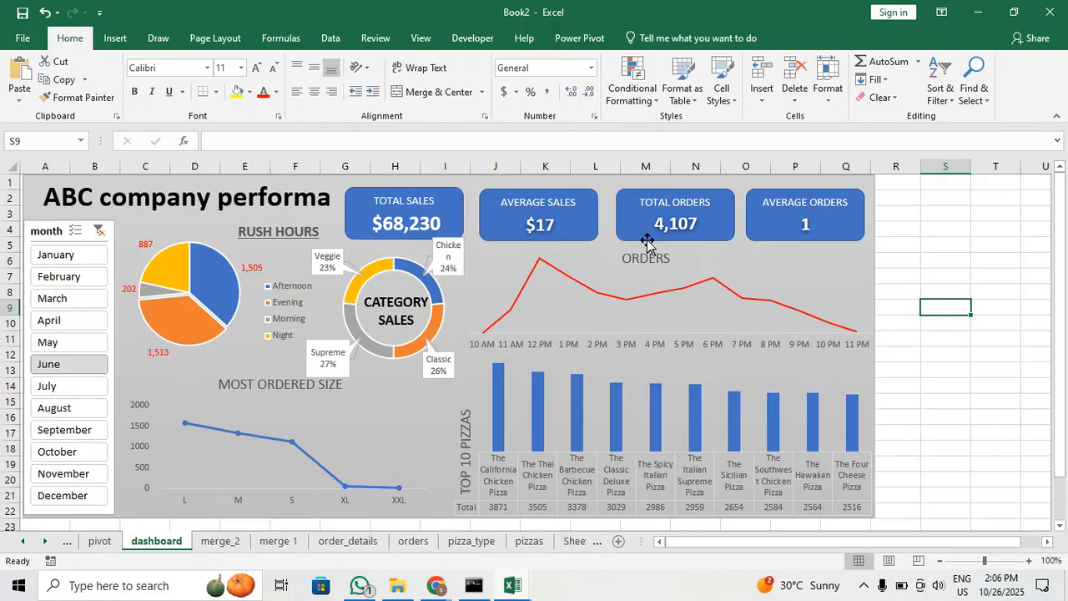
pyautogui.click(70, 430)
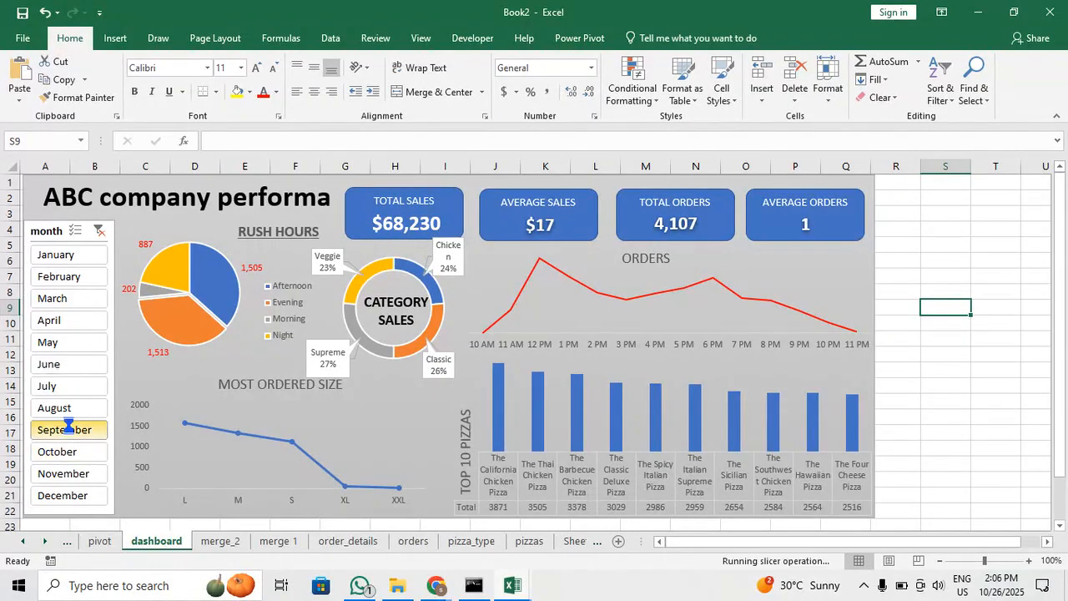
pyautogui.click(57, 452)
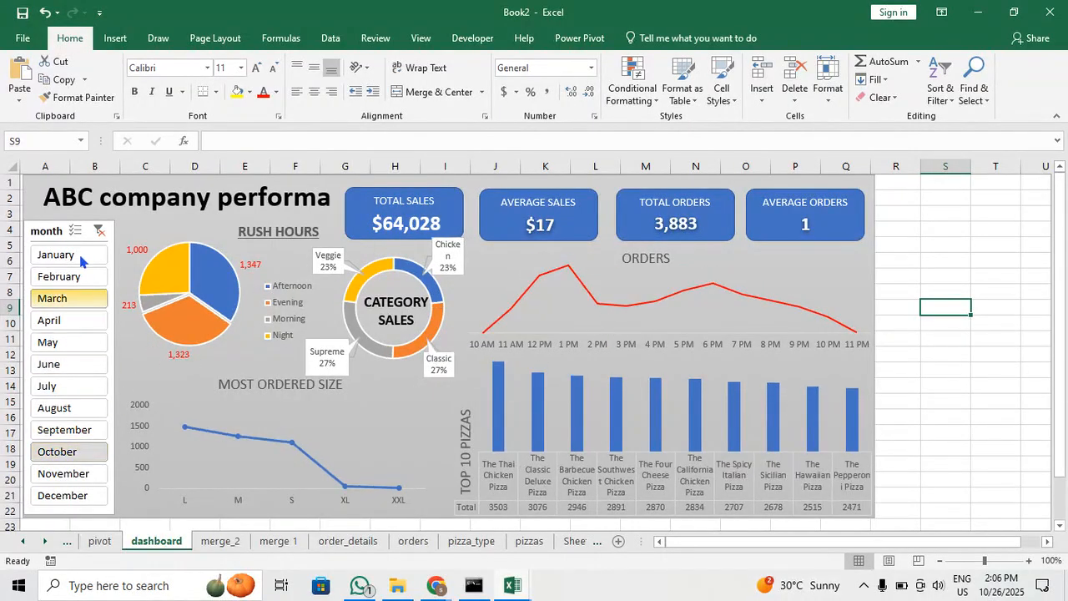
# Clear the month filter, turn on multi-select in the month slicer, and exclude January and February
pyautogui.click(96, 229)
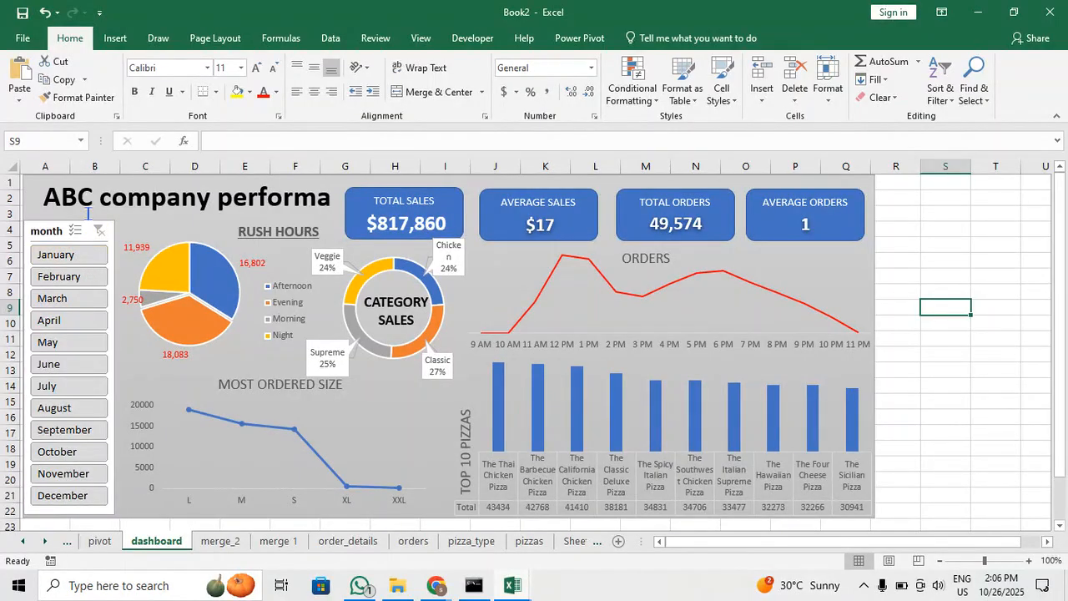
pyautogui.click(76, 276)
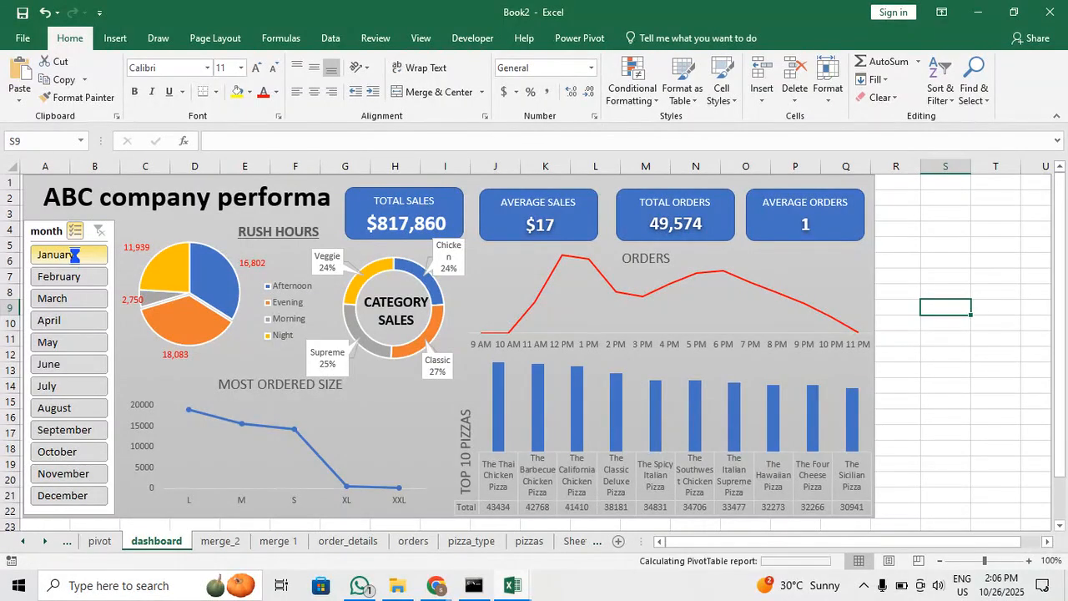
pyautogui.click(90, 284)
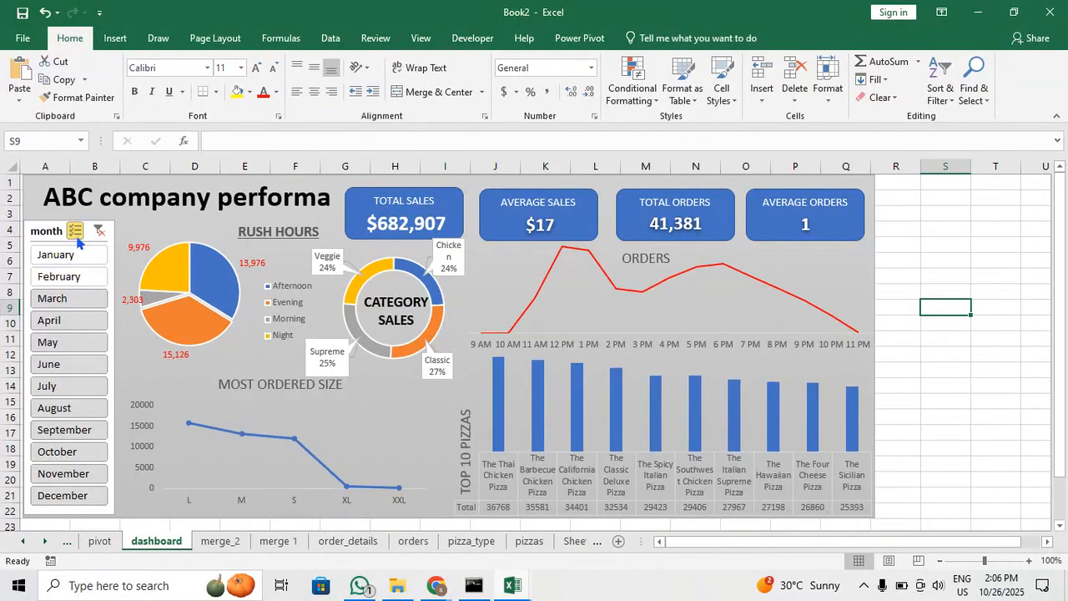
# Clear the month filter again and select January, February and March together in the month slicer
pyautogui.click(94, 231)
pyautogui.click(75, 253)
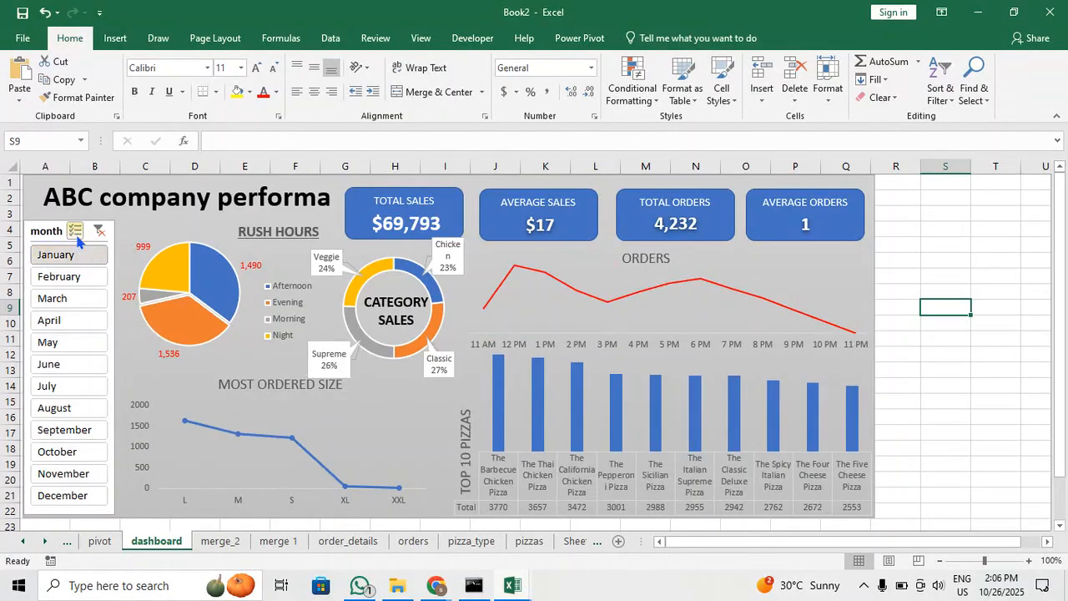
pyautogui.click(74, 275)
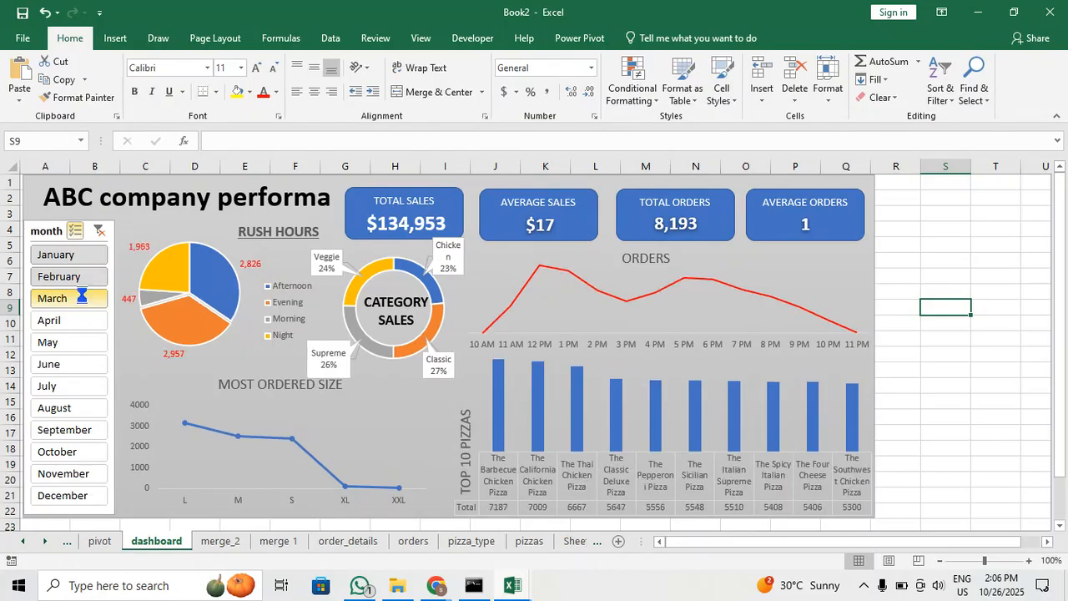
pyautogui.click(82, 298)
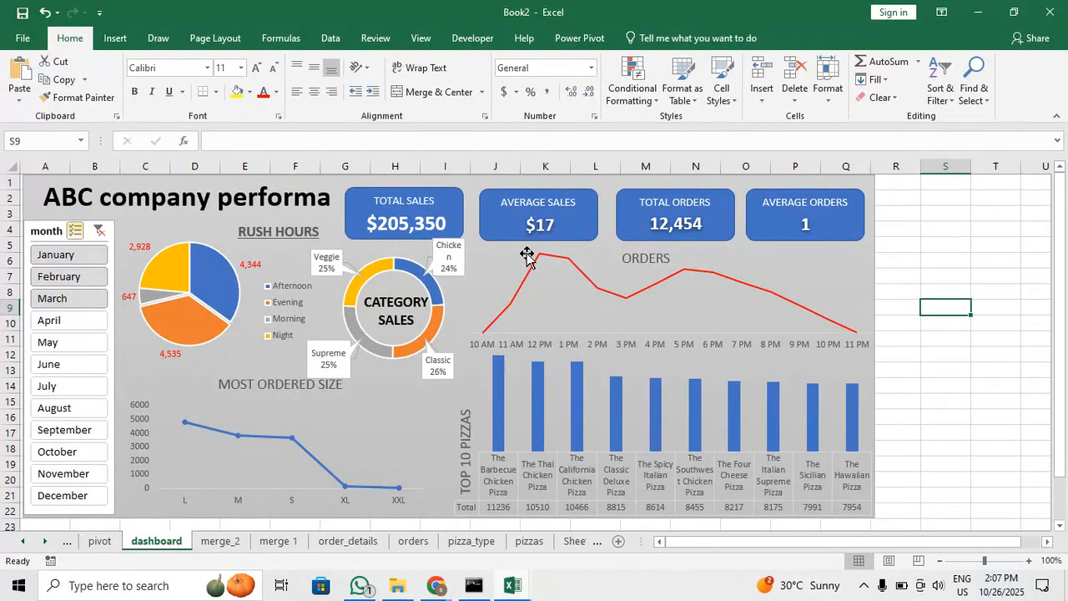
# Widen the Chicken data label on the CATEGORY SALES doughnut chart so the category name fits on one line
pyautogui.scroll(5, 527, 254)
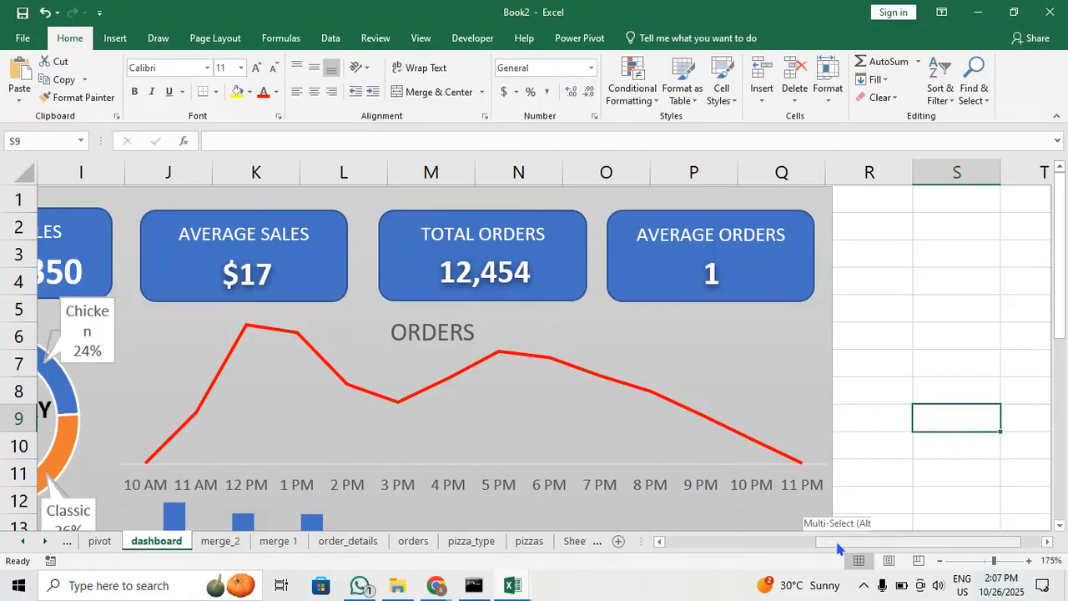
pyautogui.moveTo(839, 549); pyautogui.dragTo(745, 549)
pyautogui.click(520, 341)
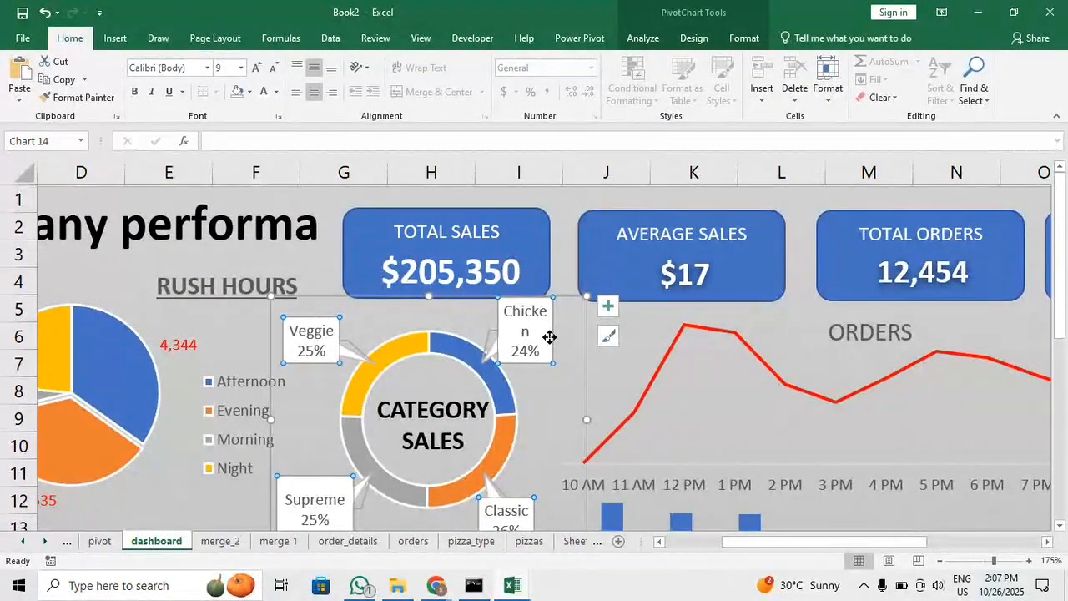
pyautogui.scroll(4, 549, 336)
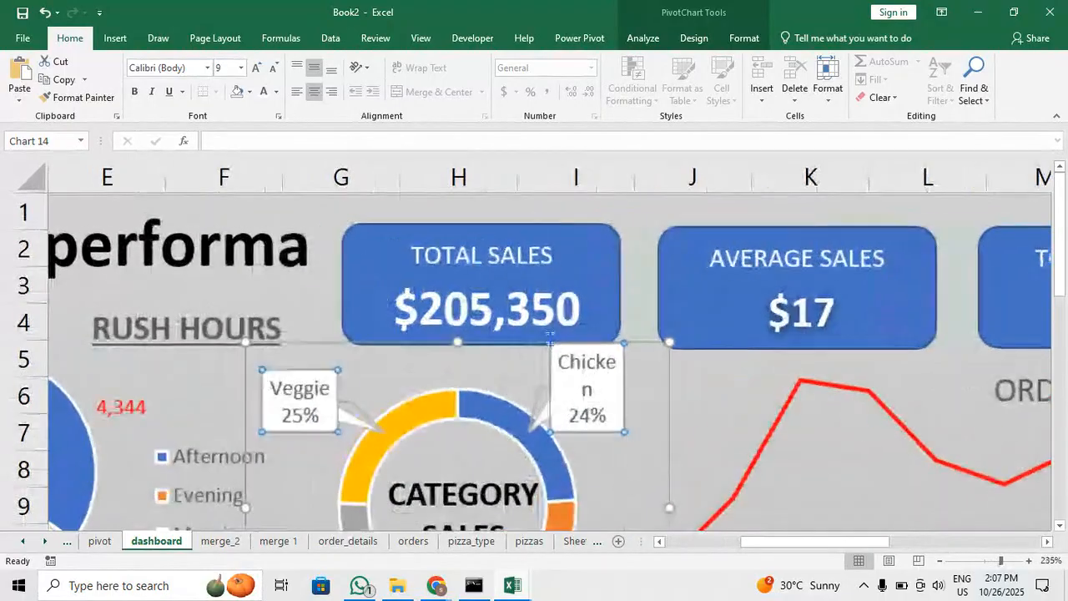
pyautogui.click(620, 429)
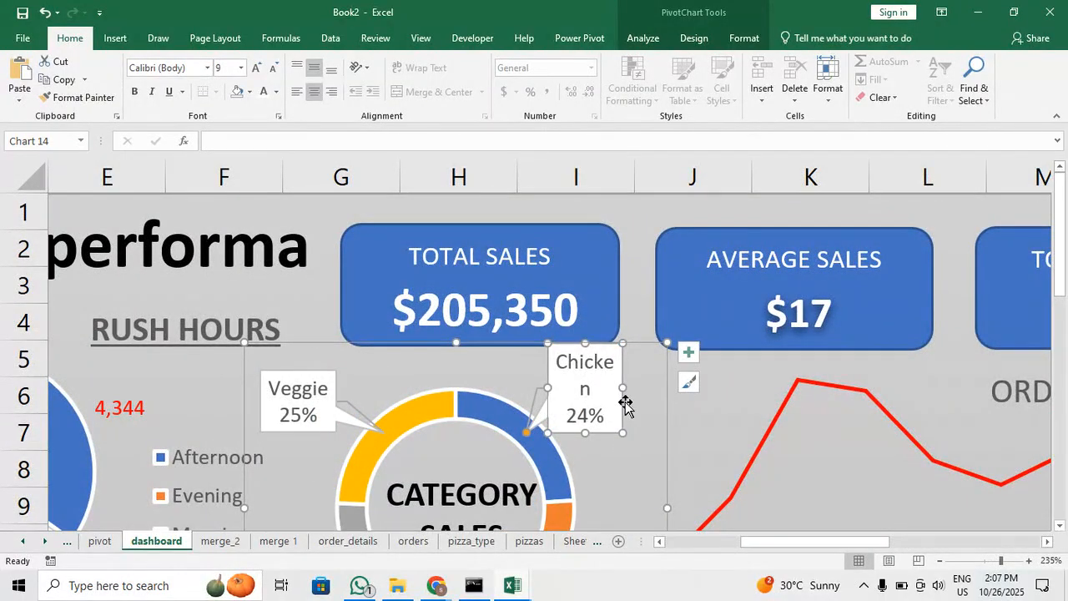
pyautogui.moveTo(622, 388); pyautogui.dragTo(637, 388)
pyautogui.scroll(-1, 627, 410)
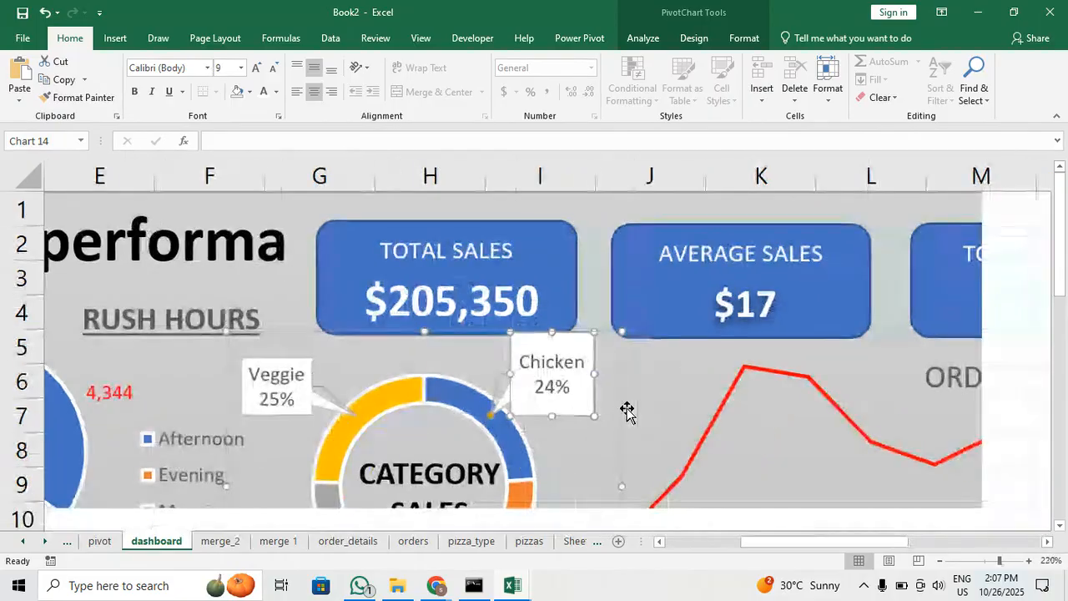
pyautogui.scroll(-7, 627, 410)
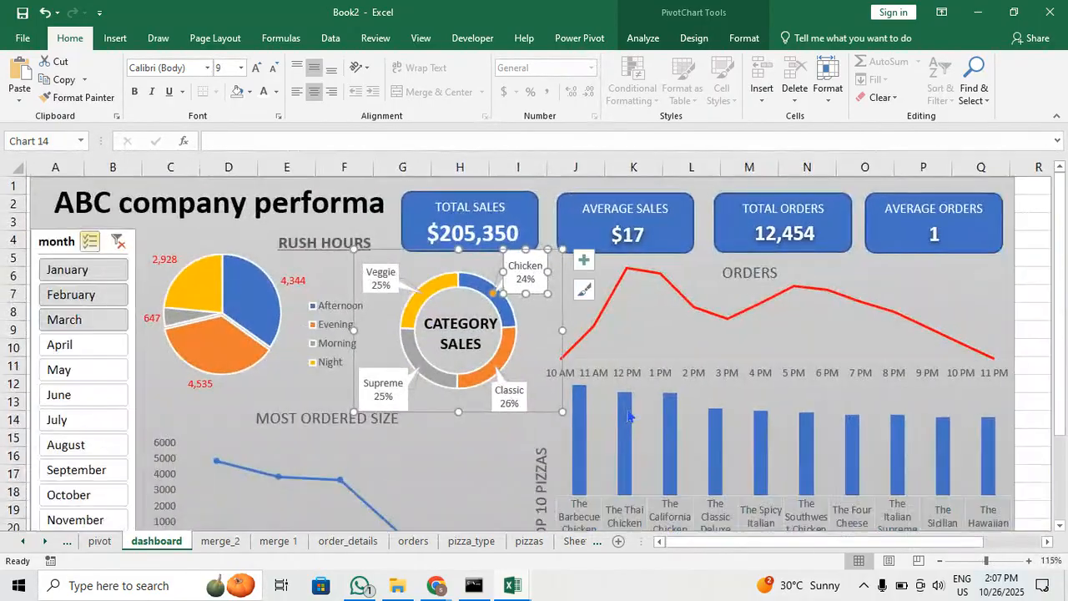
pyautogui.scroll(-1, 627, 410)
pyautogui.click(900, 415)
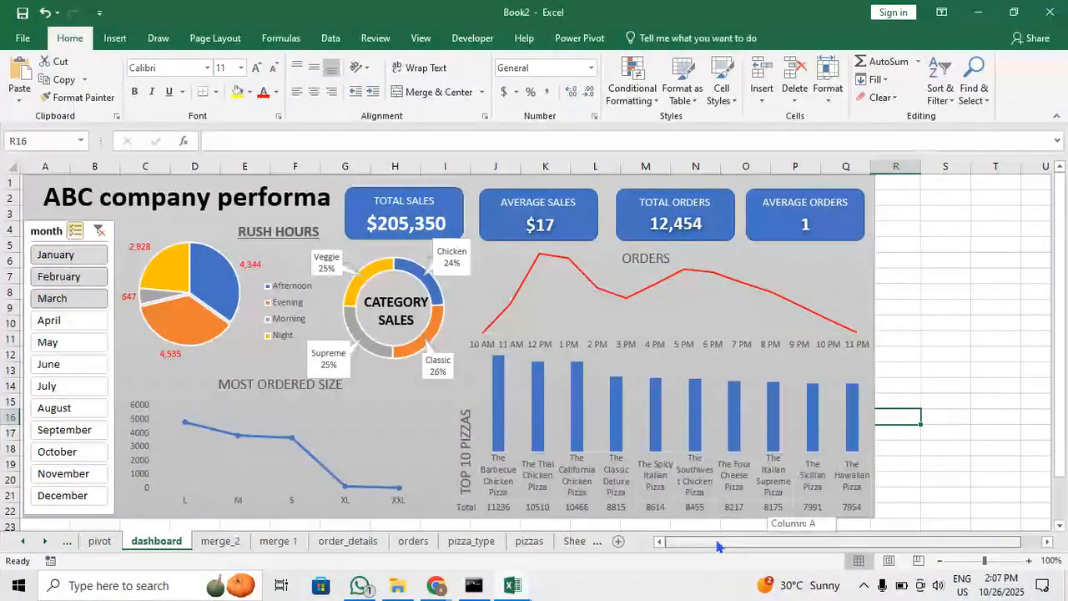
# Extend the multi-month selection in the month slicer with the months April through September
pyautogui.click(71, 326)
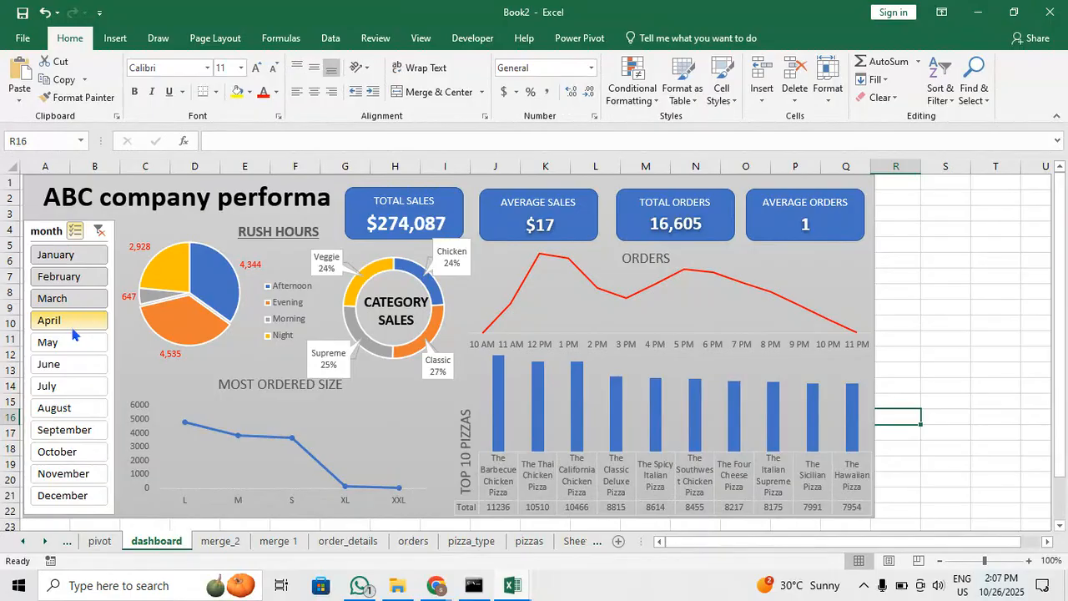
pyautogui.click(72, 340)
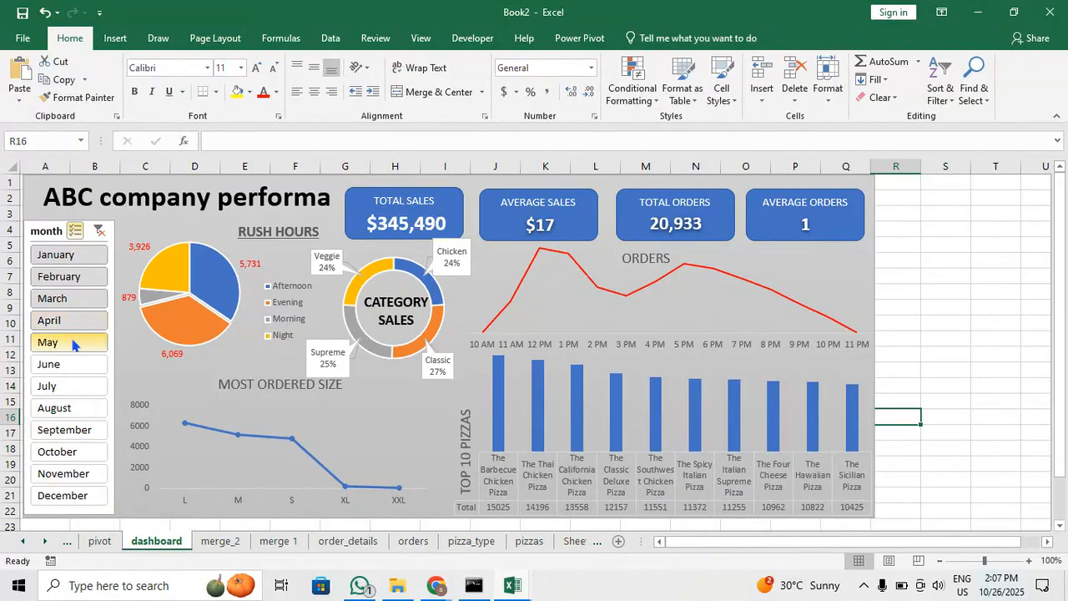
pyautogui.click(51, 366)
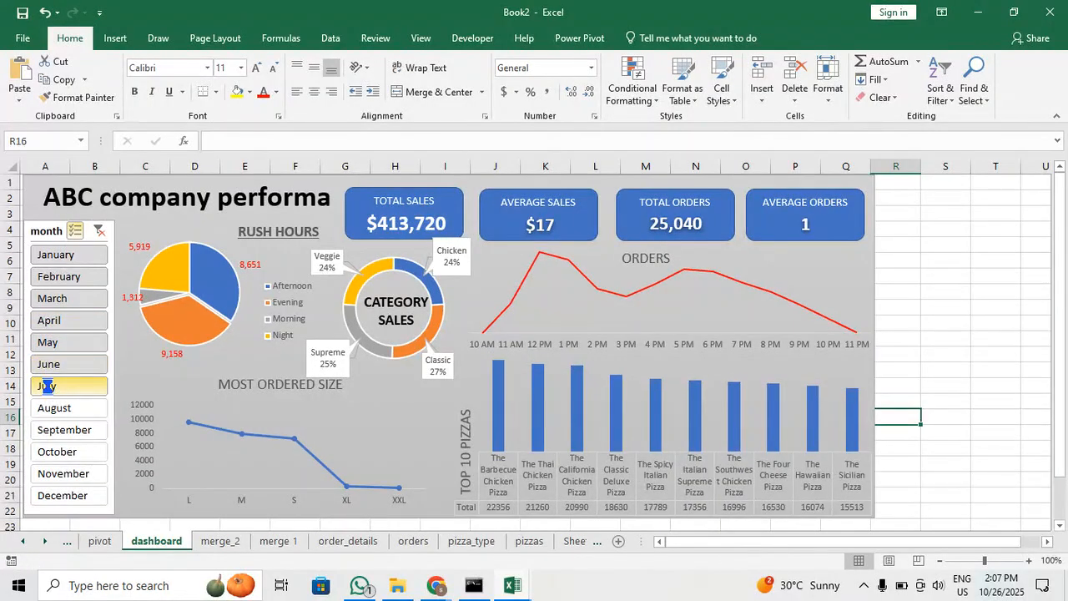
pyautogui.click(48, 386)
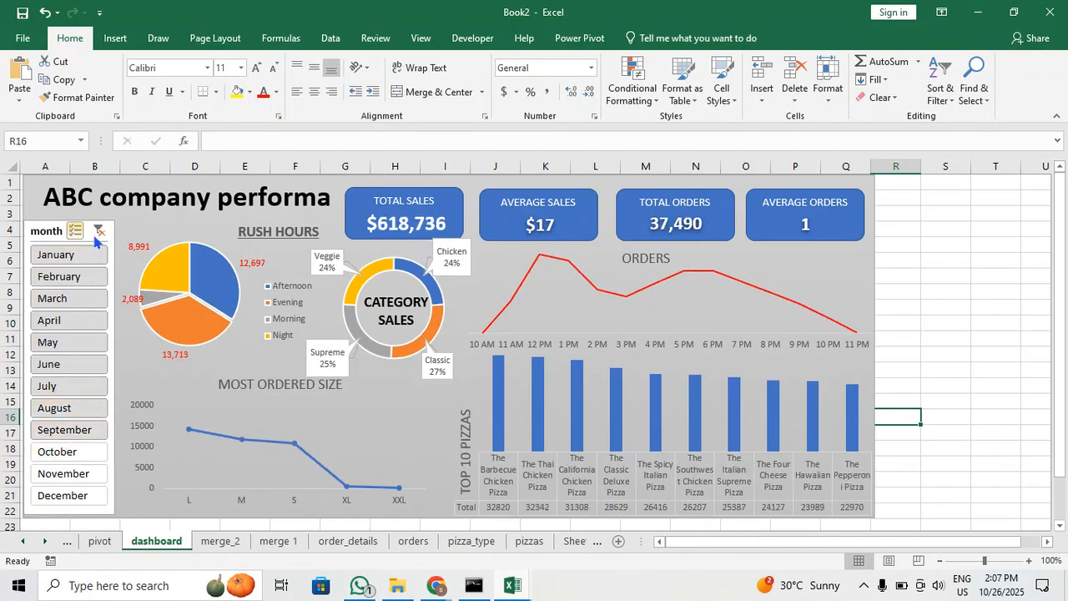
# Clear the month filter and view the dashboard for single months from December back to April
pyautogui.click(98, 232)
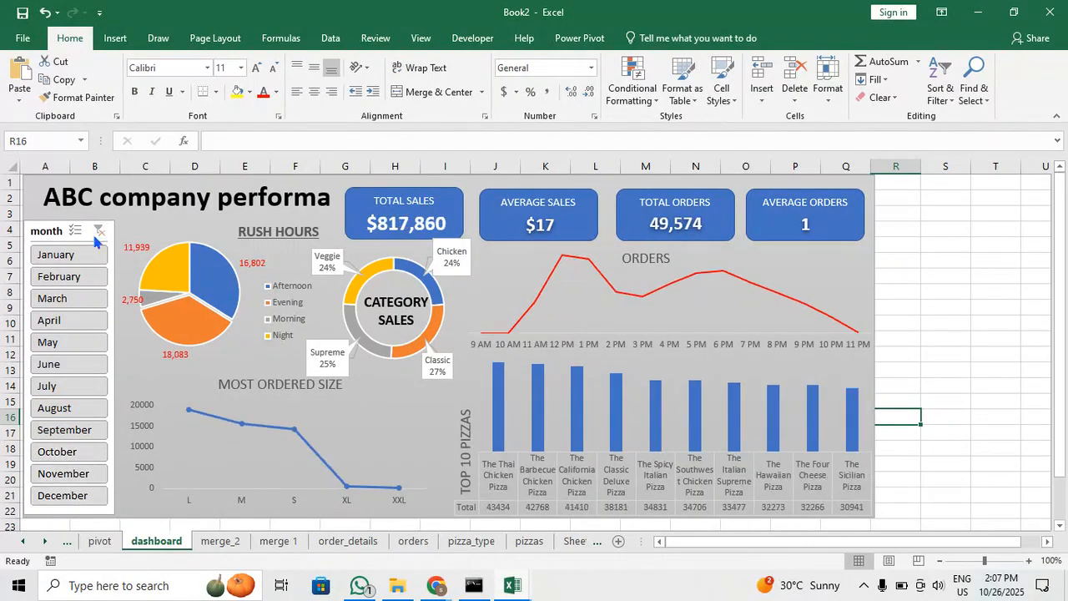
pyautogui.click(77, 496)
pyautogui.click(78, 477)
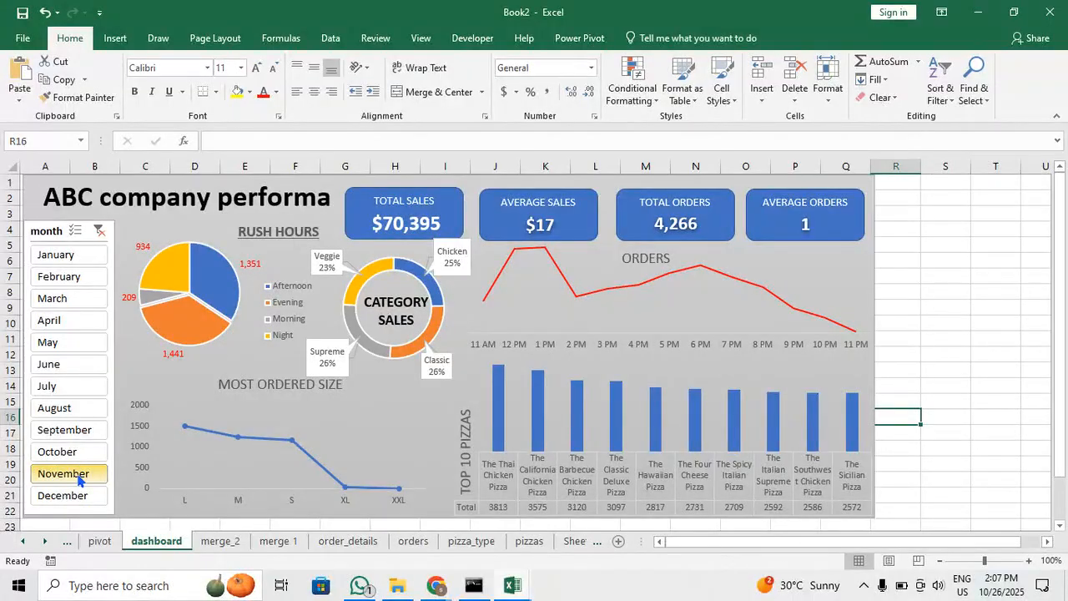
pyautogui.click(79, 439)
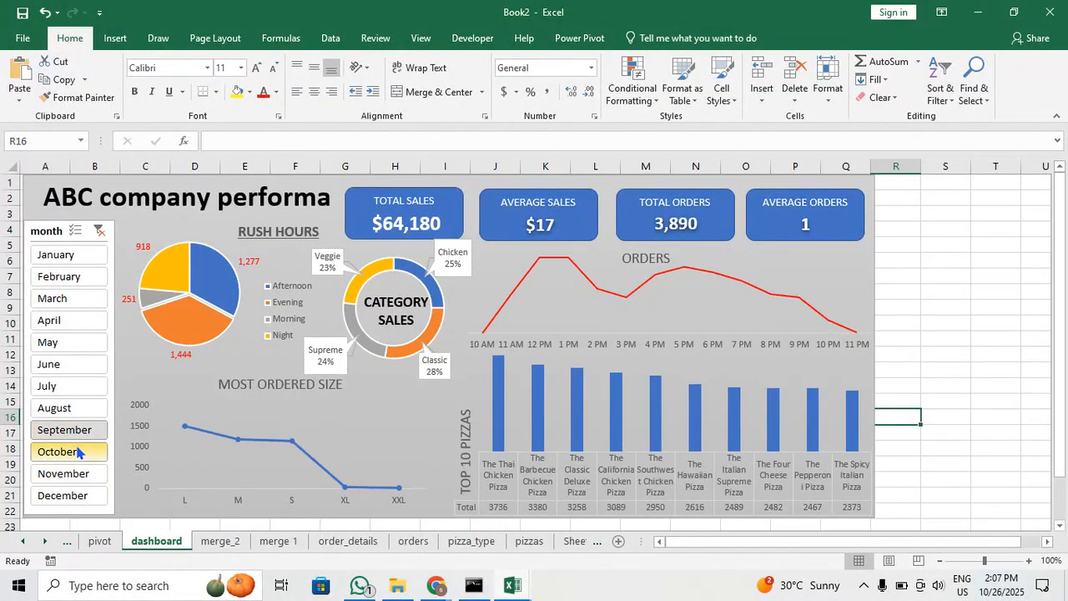
pyautogui.click(79, 451)
pyautogui.click(67, 408)
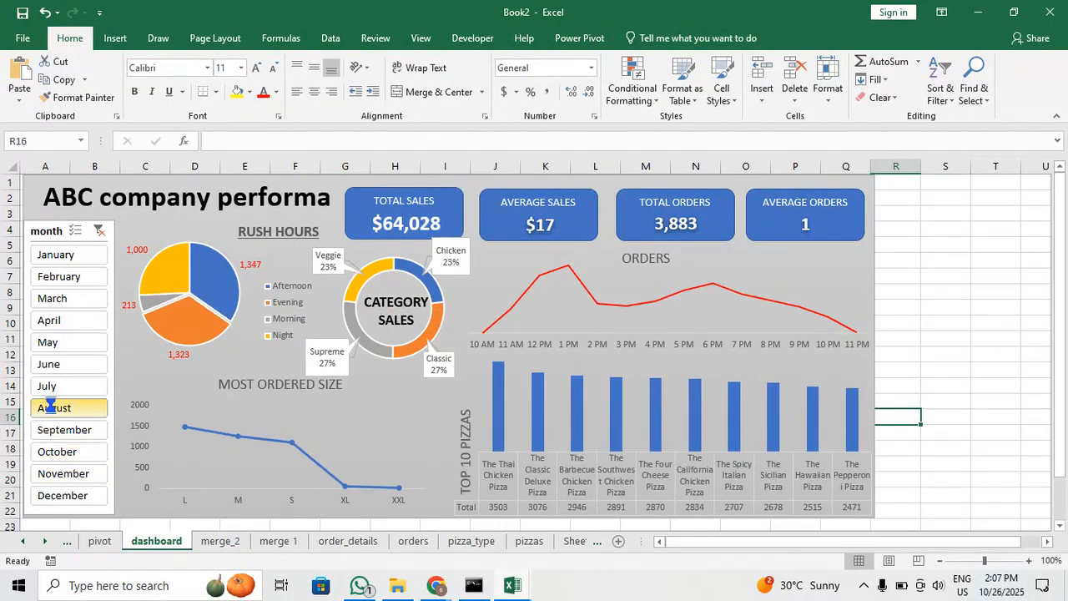
pyautogui.click(72, 365)
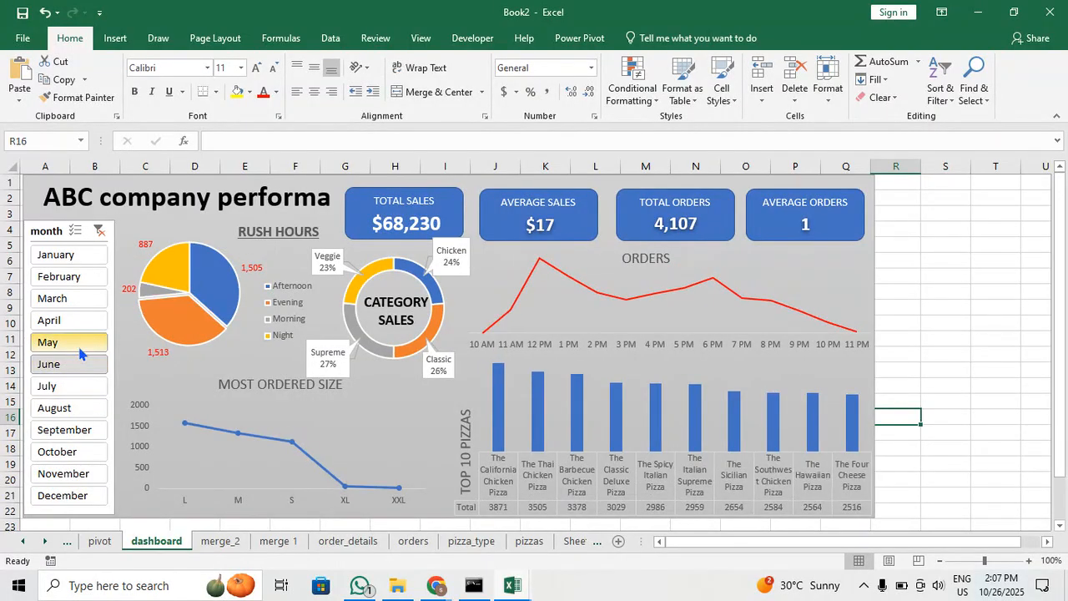
pyautogui.click(76, 343)
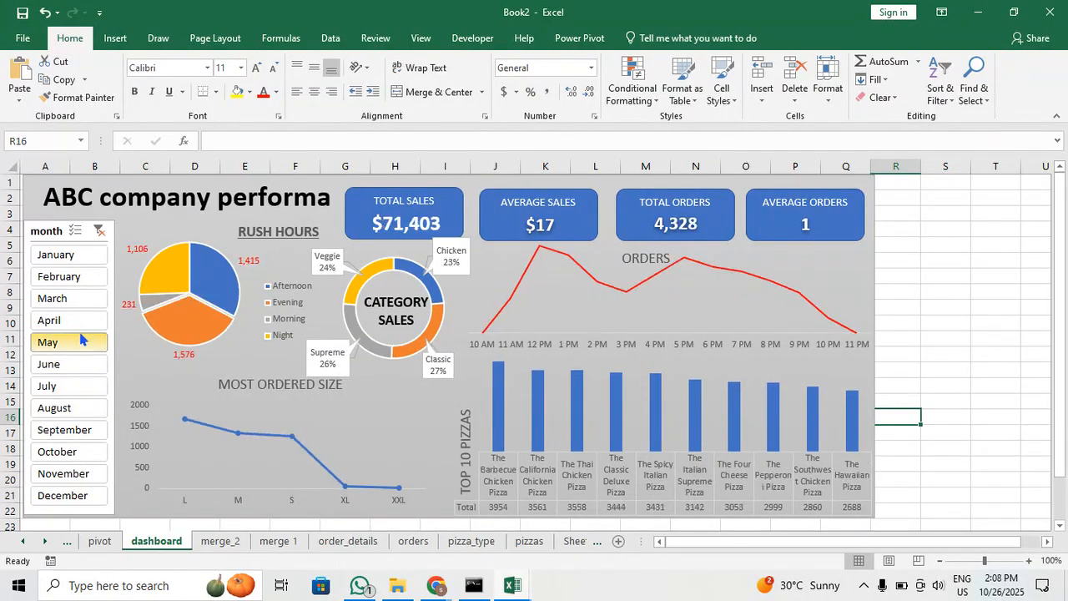
pyautogui.click(81, 328)
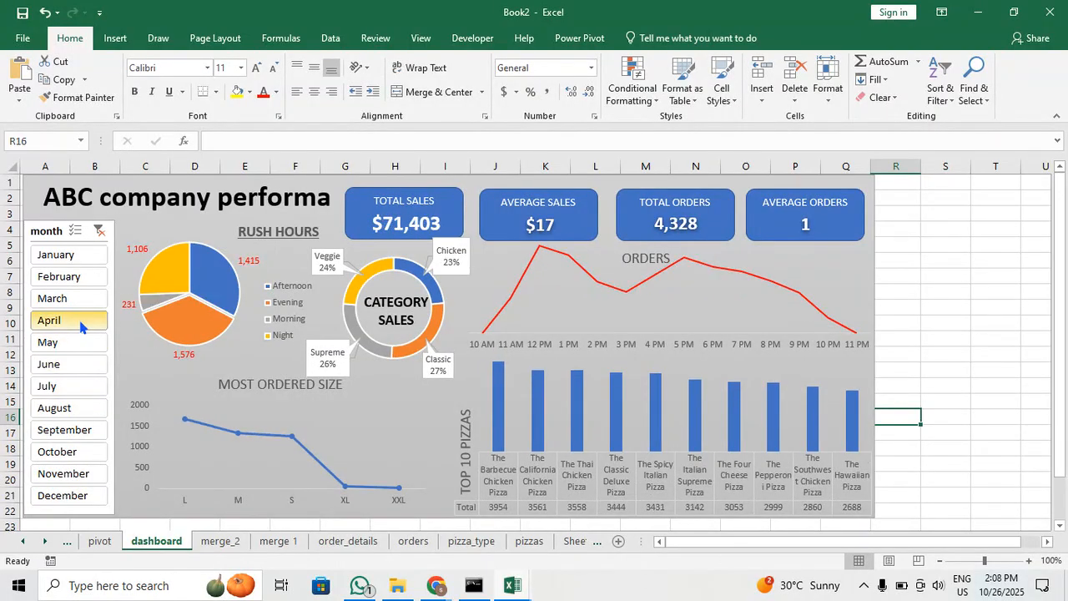
# Move the MOST ORDERED SIZE chart title slightly lower and to the left inside its chart
pyautogui.click(271, 405)
pyautogui.click(292, 387)
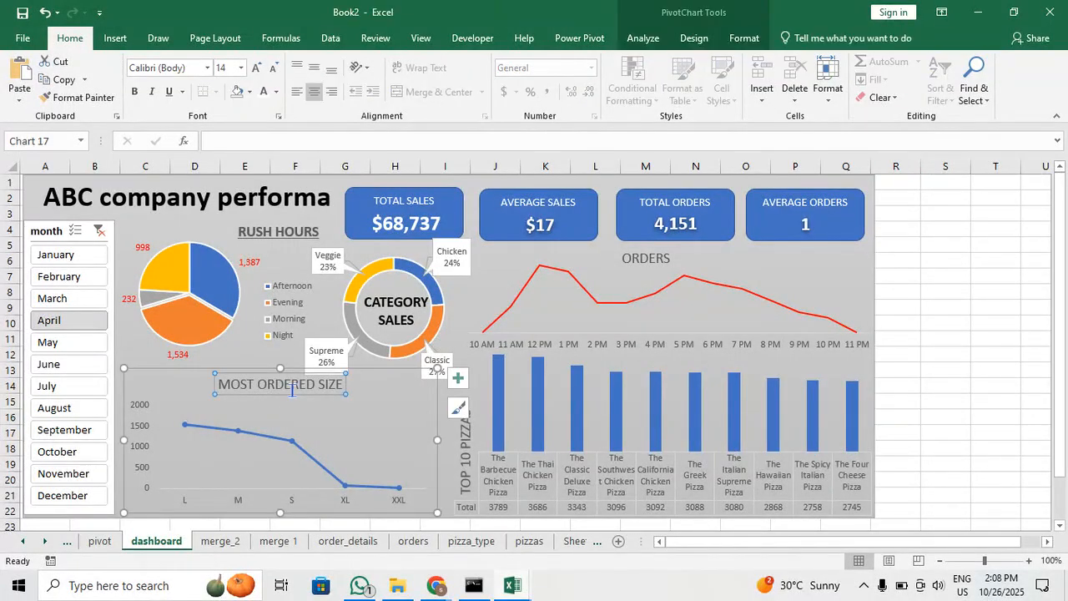
pyautogui.moveTo(310, 394); pyautogui.dragTo(304, 408)
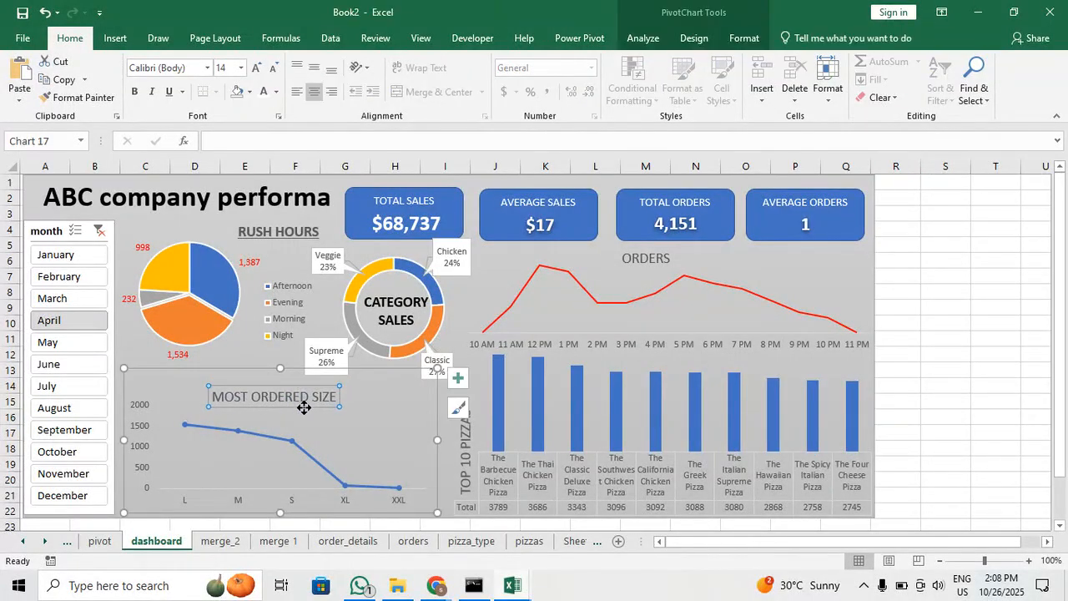
# Clear the month filter, deselect the chart and check the ORDERS line chart's values at its midday and evening peaks
pyautogui.click(78, 280)
pyautogui.click(98, 230)
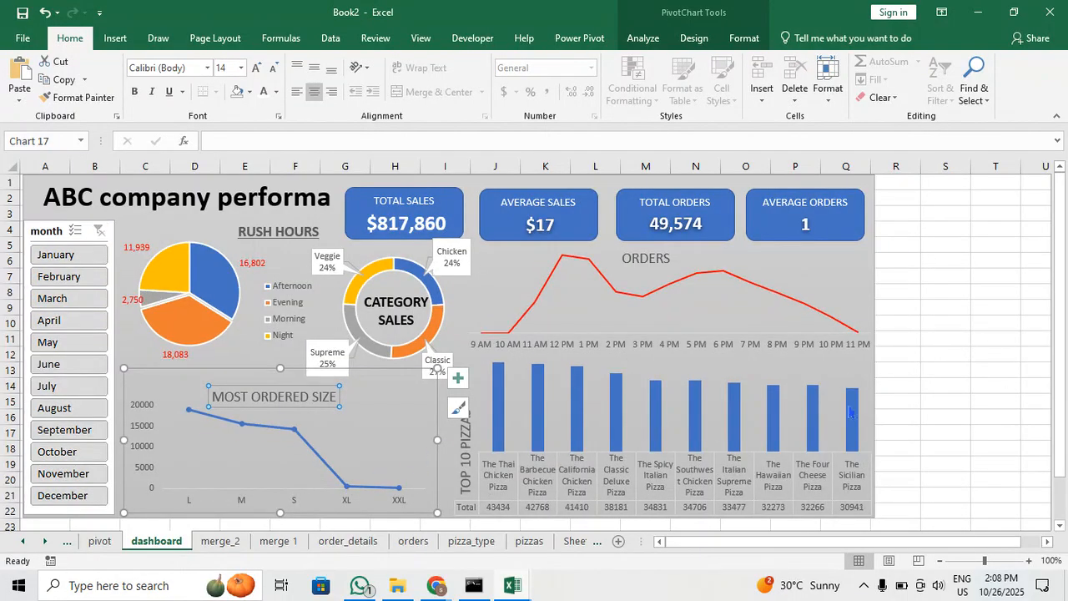
pyautogui.press('Escape')
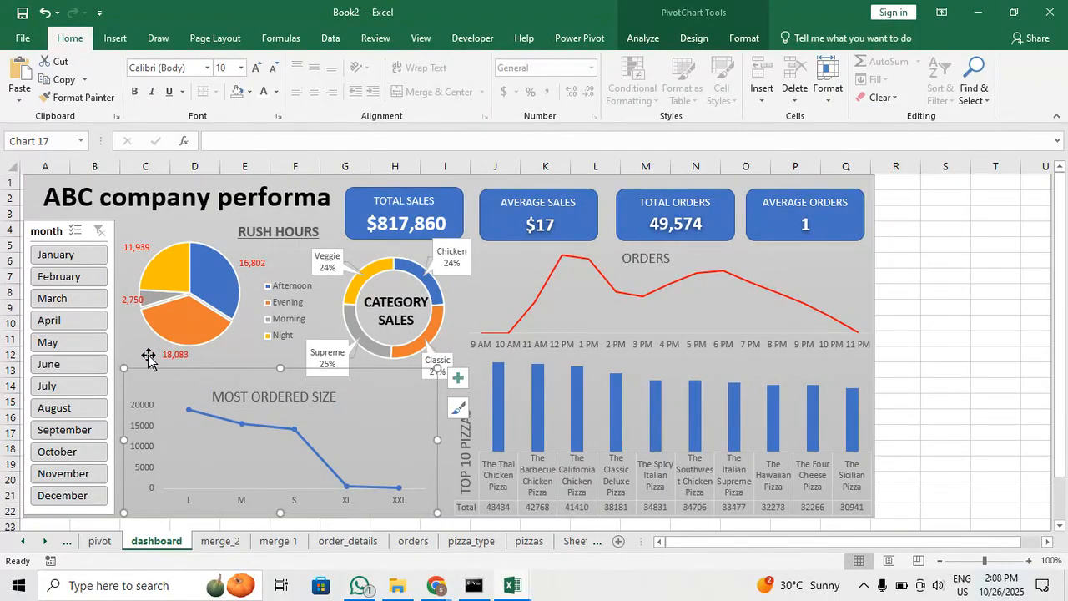
pyautogui.click(120, 384)
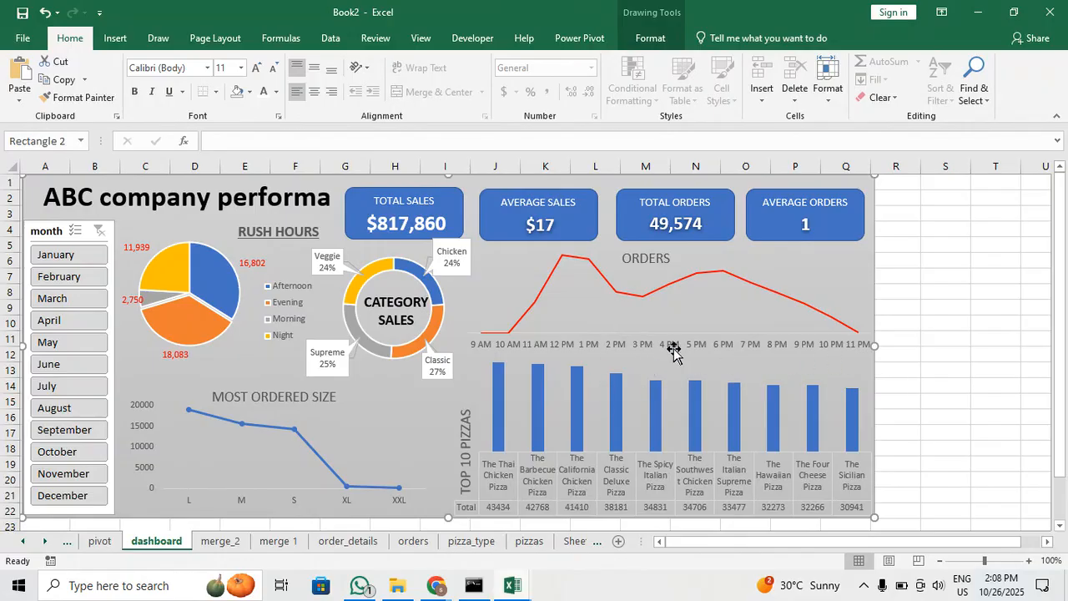
pyautogui.moveTo(565, 265)
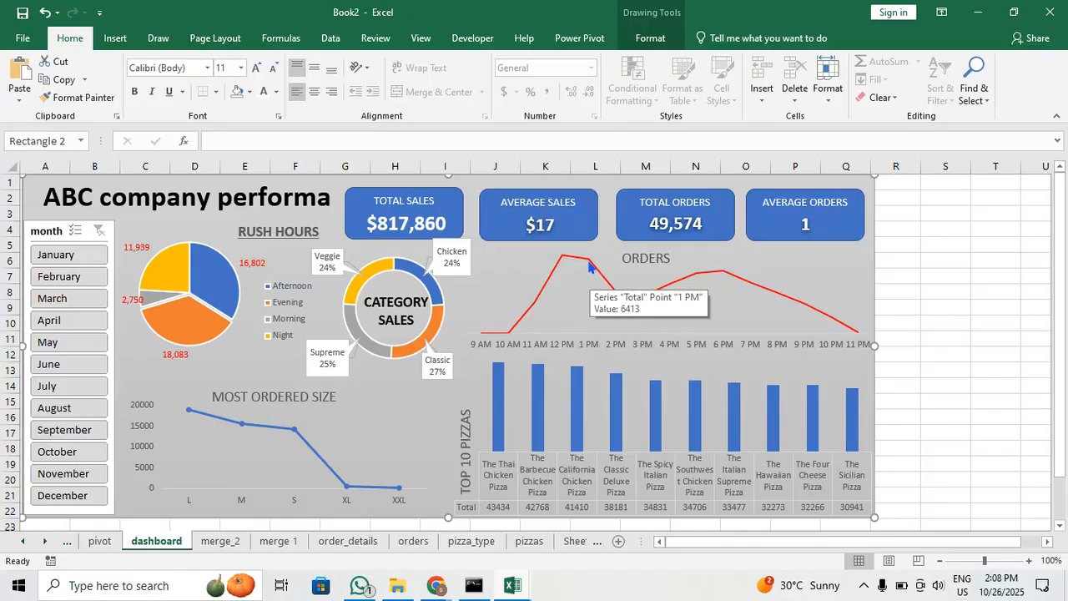
pyautogui.moveTo(723, 278)
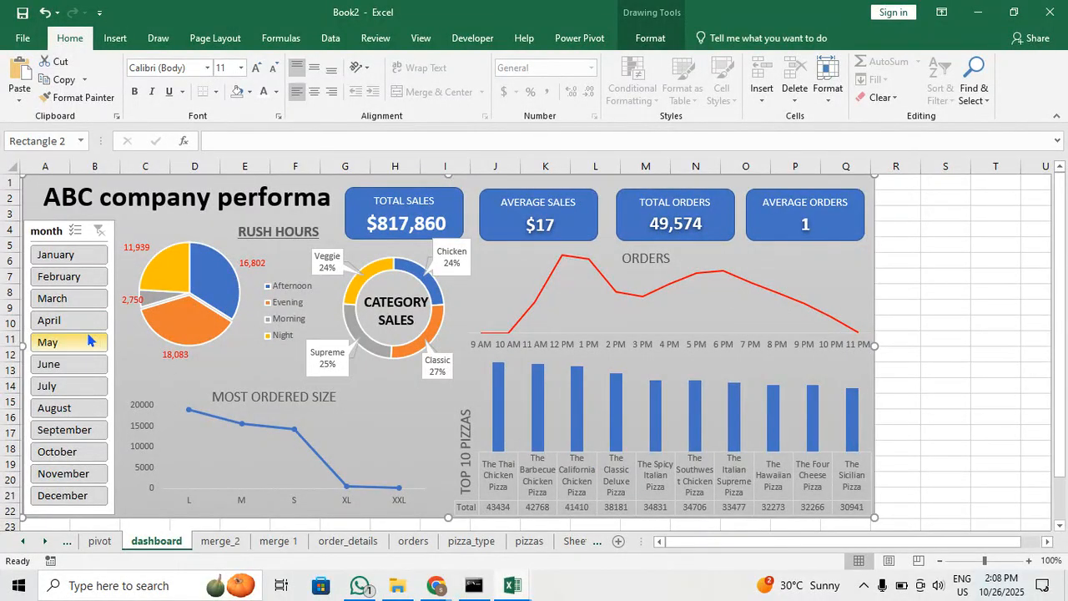
# View the dashboard for January through March together, and for October through December together, using the month slicer
pyautogui.click(74, 255)
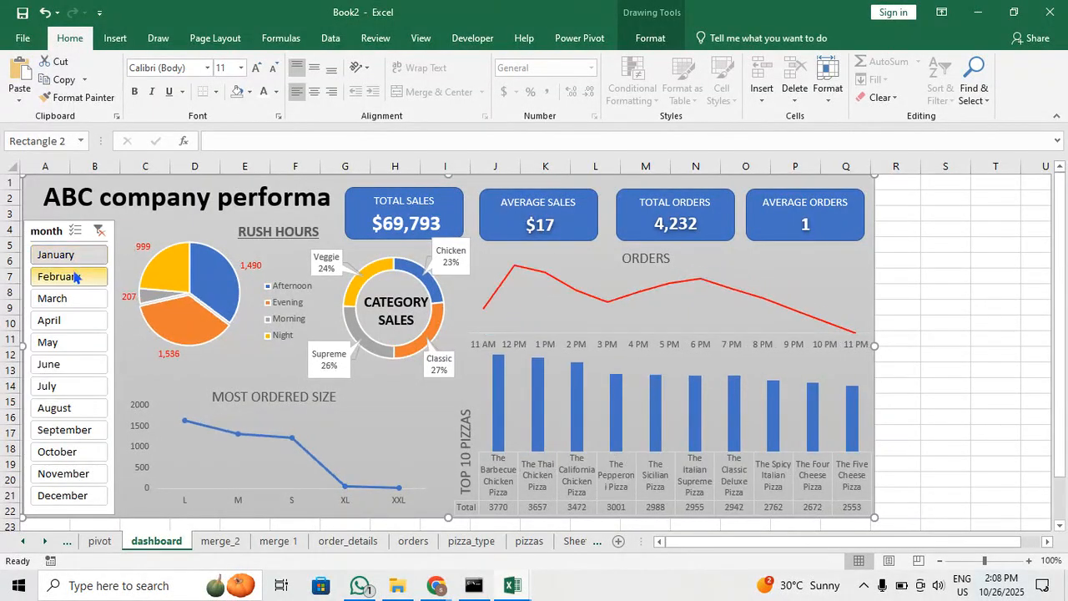
pyautogui.keyDown('ctrl'); pyautogui.click(74, 278); pyautogui.keyUp('ctrl')
pyautogui.keyDown('ctrl'); pyautogui.click(69, 302); pyautogui.keyUp('ctrl')
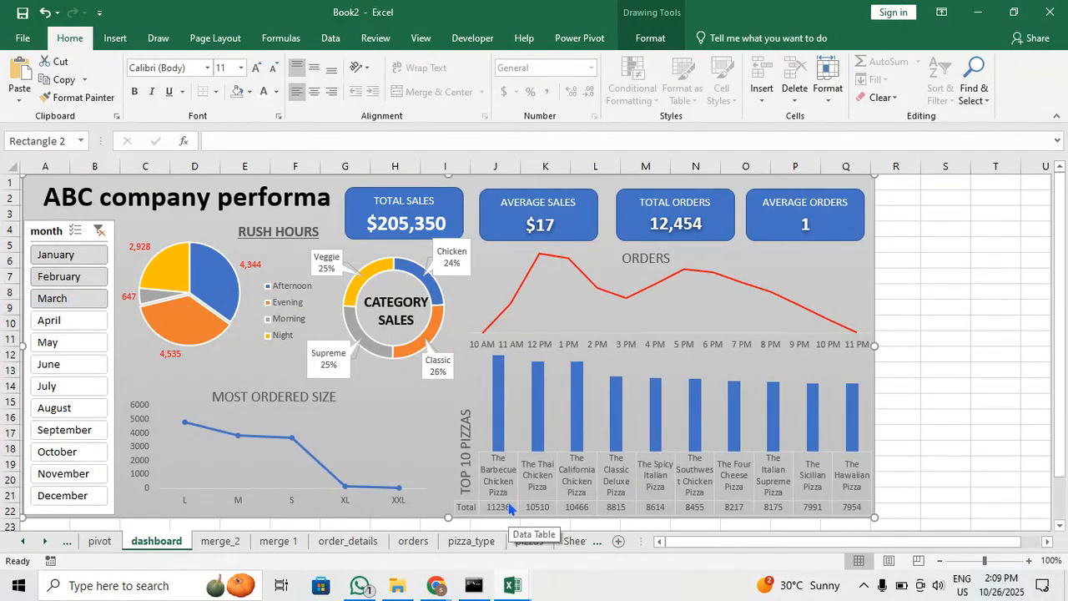
pyautogui.click(96, 431)
pyautogui.click(84, 451)
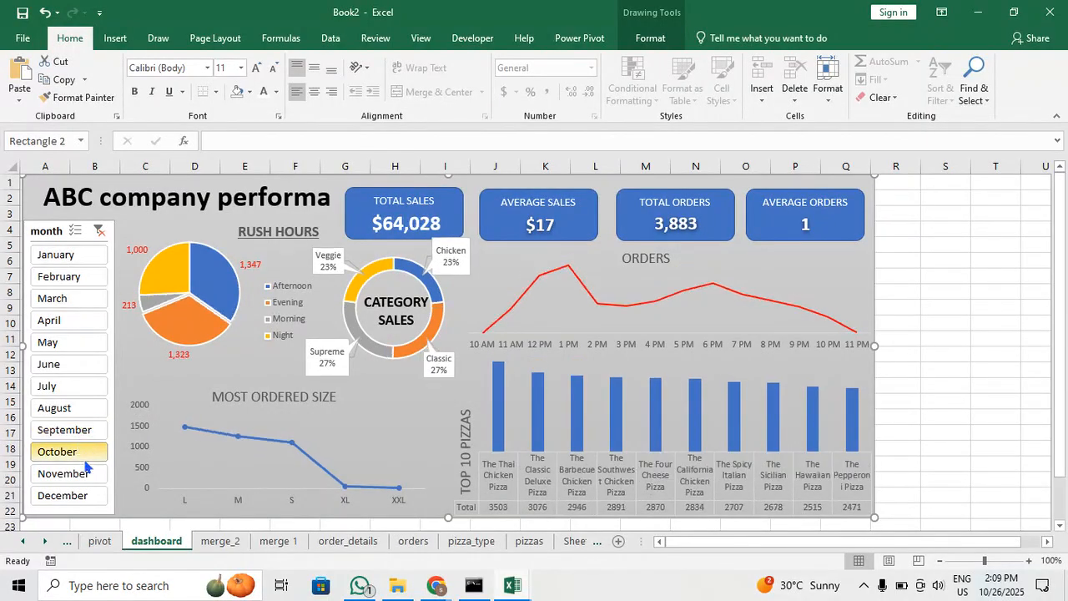
pyautogui.moveTo(84, 460); pyautogui.dragTo(83, 502)
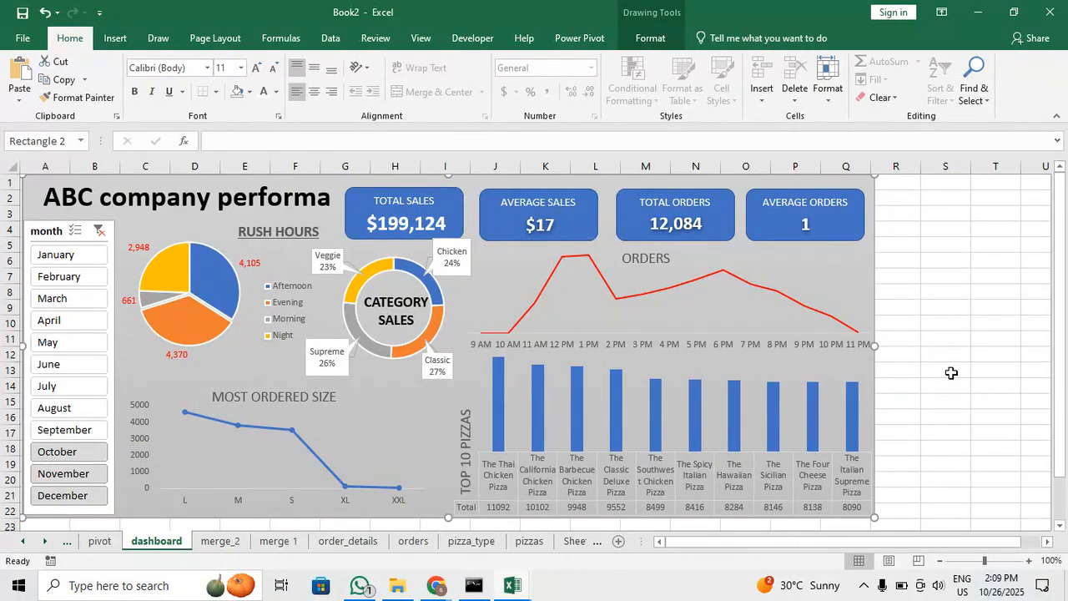
# Clear the month filter so the dashboard covers all months, and deselect the slicer
pyautogui.click(96, 237)
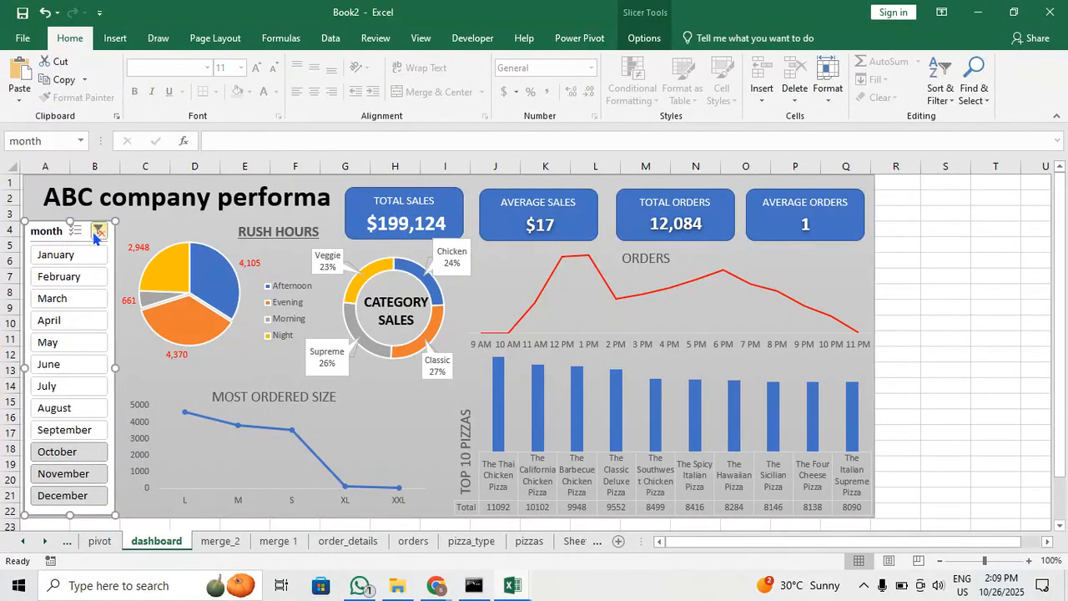
pyautogui.click(97, 231)
pyautogui.click(966, 362)
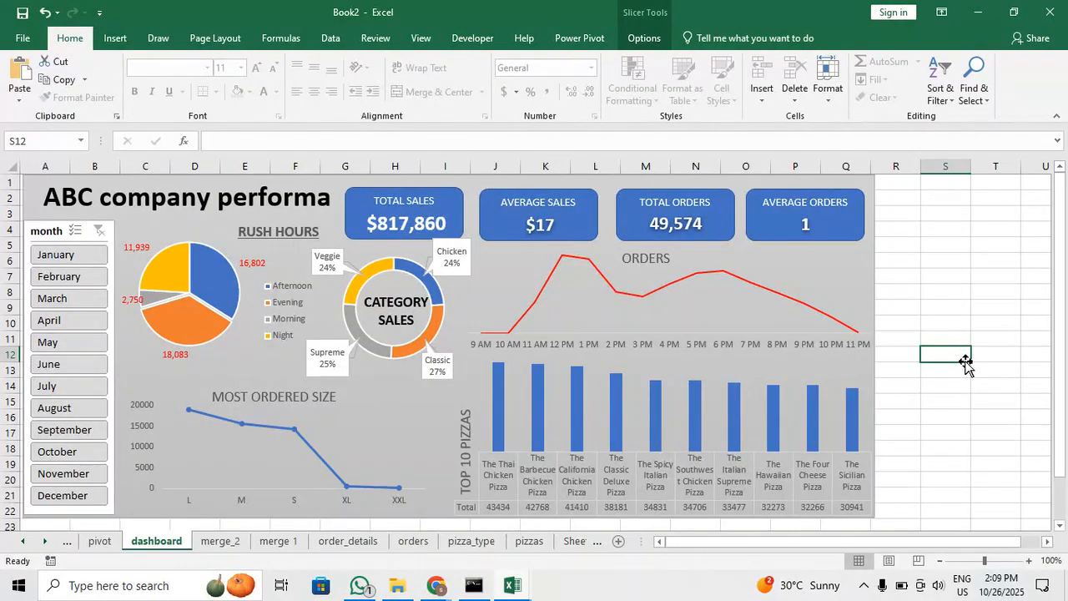
pyautogui.scroll(-3, 226, 414)
pyautogui.moveTo(58, 434); pyautogui.dragTo(839, 499)
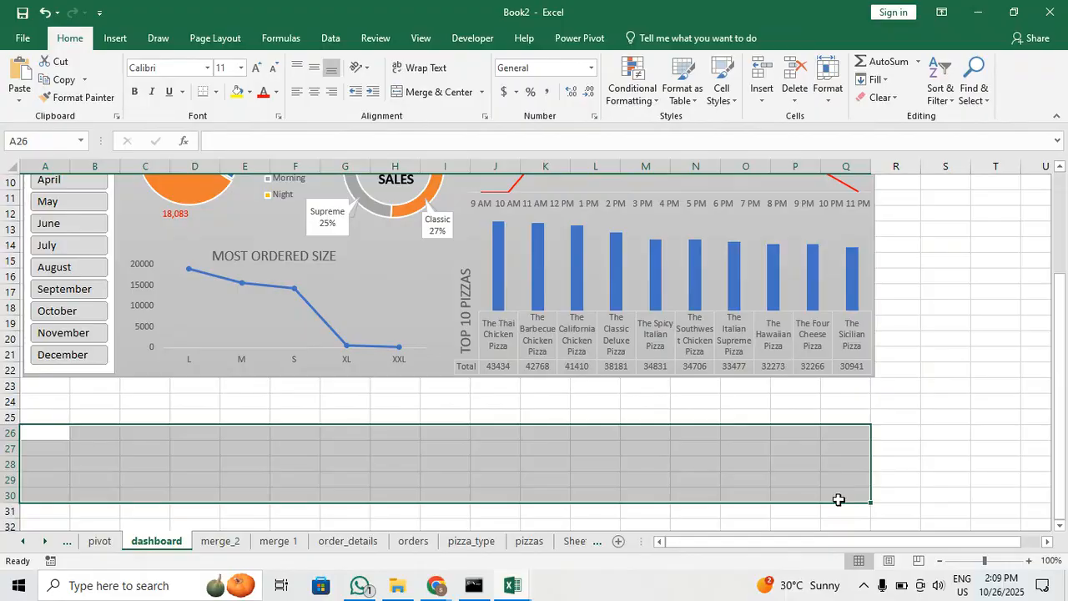
pyautogui.scroll(3, 839, 499)
pyautogui.click(927, 433)
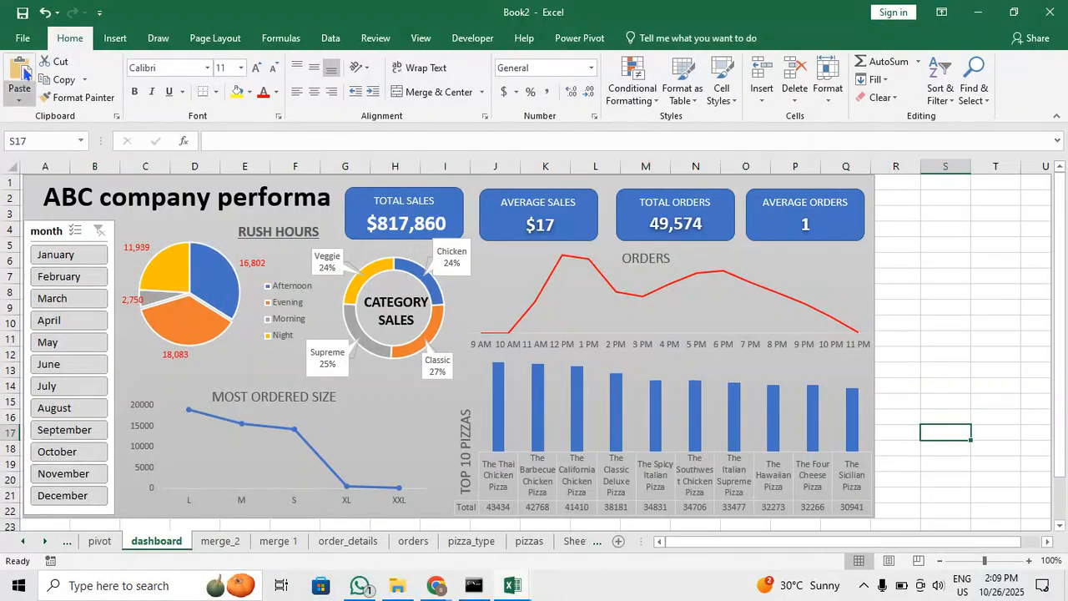
# Save the dashboard sheet as a PDF named Book2 in the recent excel folder under 8_sept
pyautogui.click(22, 38)
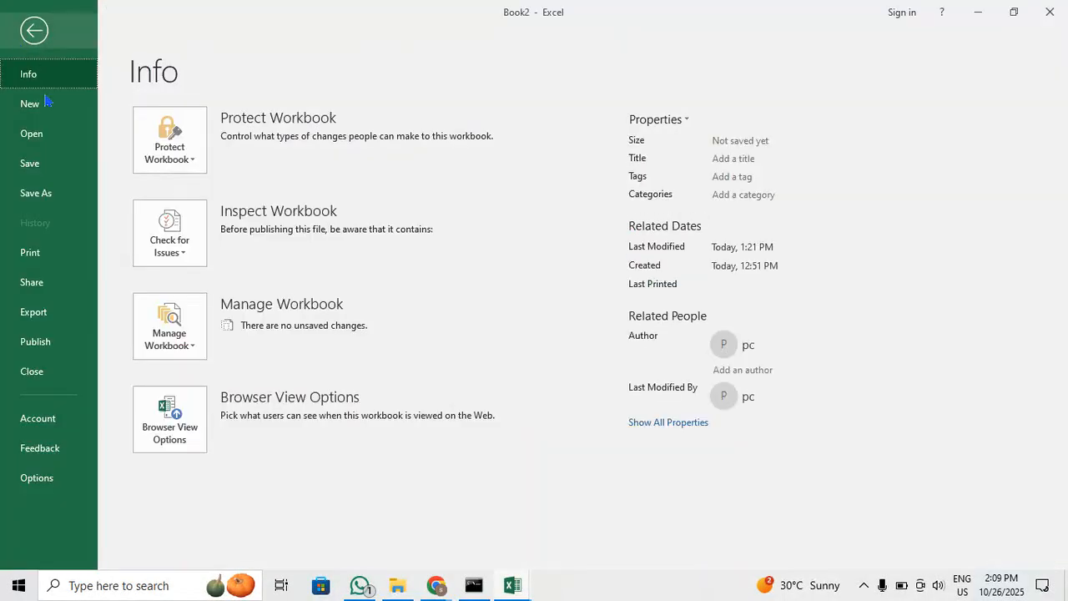
pyautogui.click(59, 205)
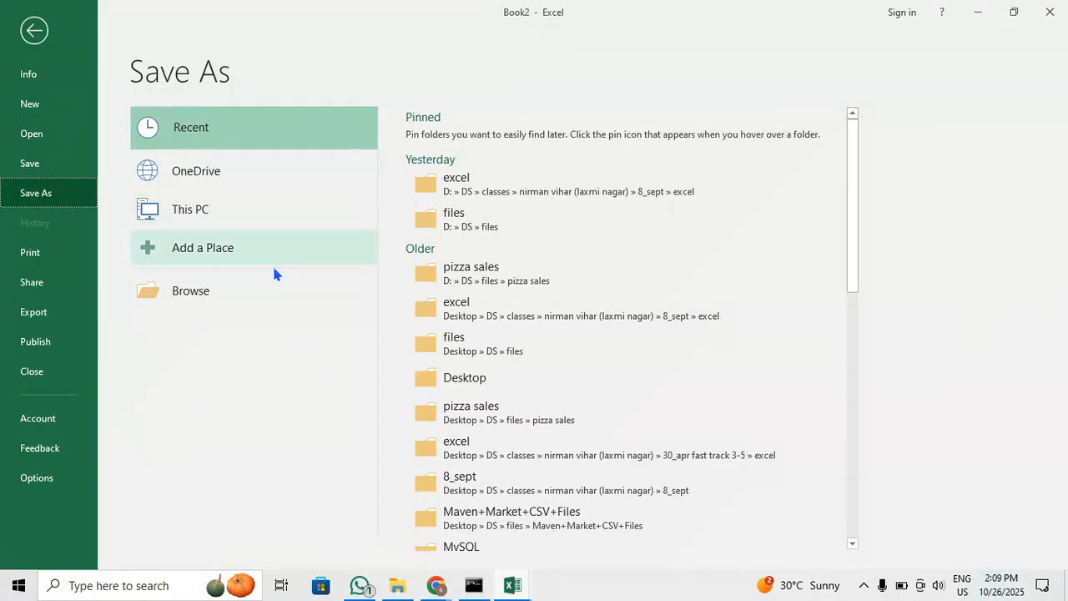
pyautogui.click(555, 192)
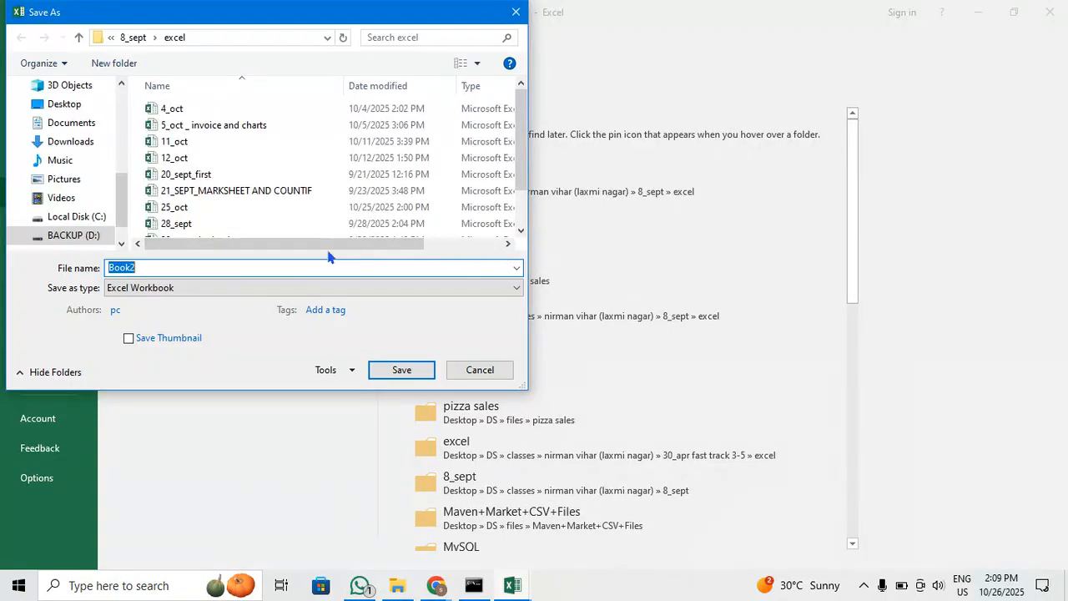
pyautogui.click(219, 287)
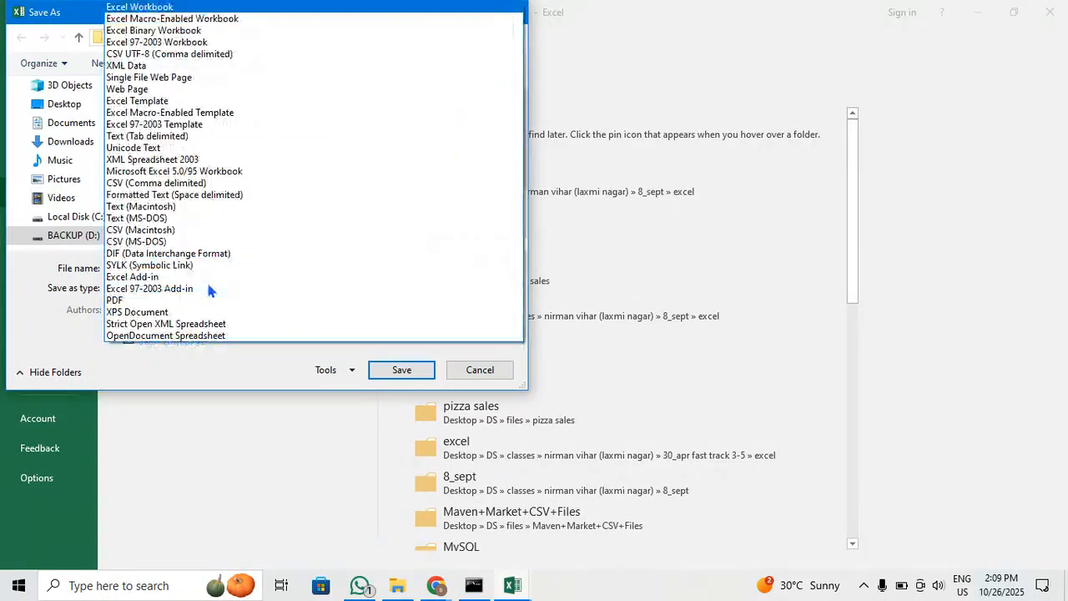
pyautogui.click(178, 300)
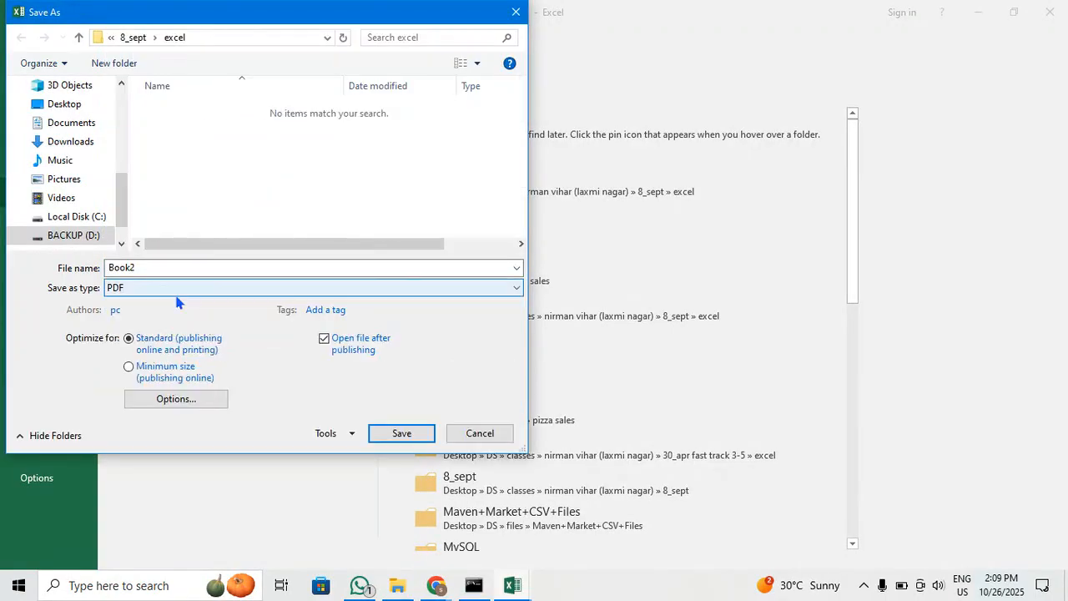
pyautogui.click(375, 432)
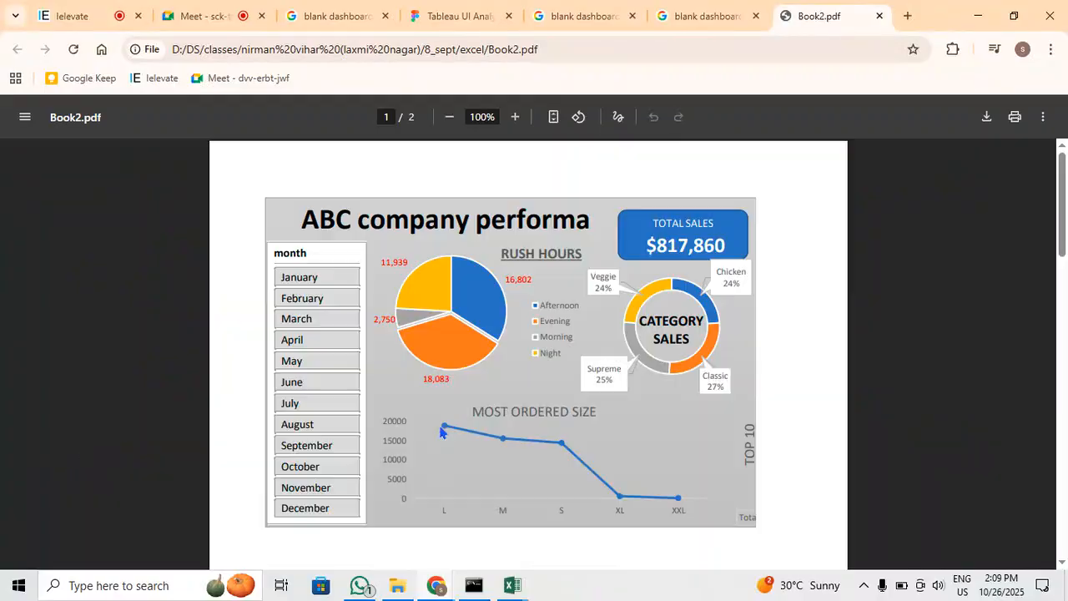
# Examine both pages of the exported Book2.pdf to see how the dashboard is split across them
pyautogui.scroll(-10, 587, 358)
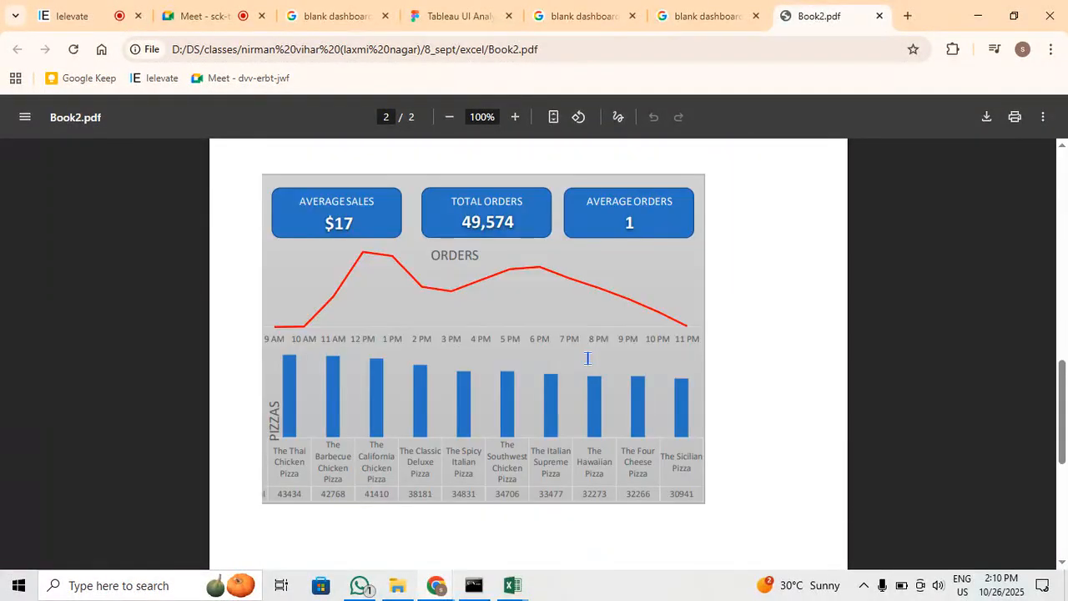
pyautogui.scroll(-1, 651, 339)
pyautogui.scroll(1, 650, 339)
pyautogui.scroll(10, 650, 339)
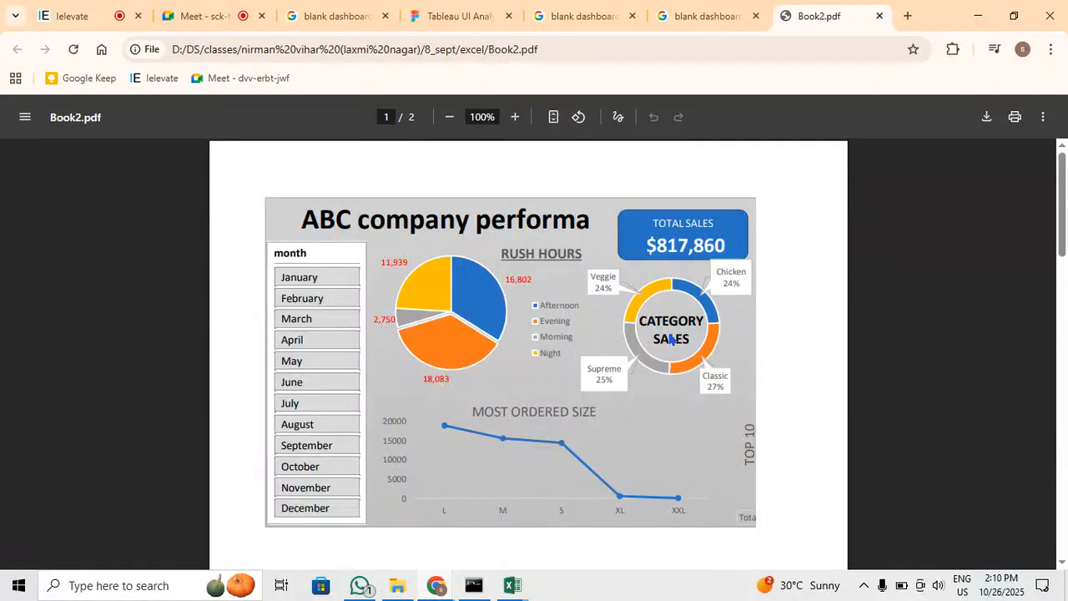
pyautogui.scroll(-10, 670, 338)
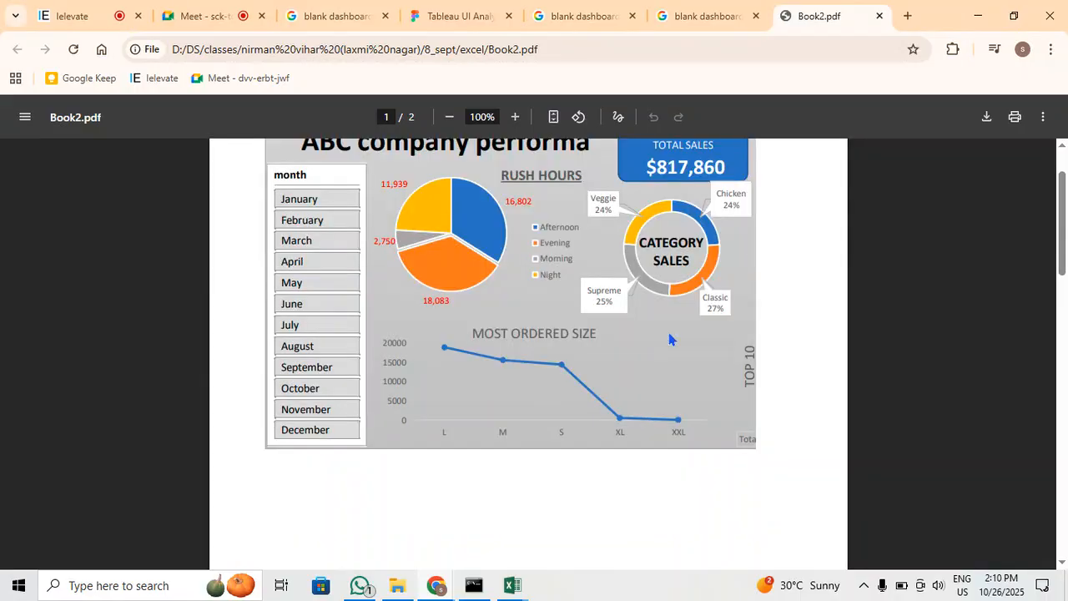
pyautogui.scroll(-3, 668, 339)
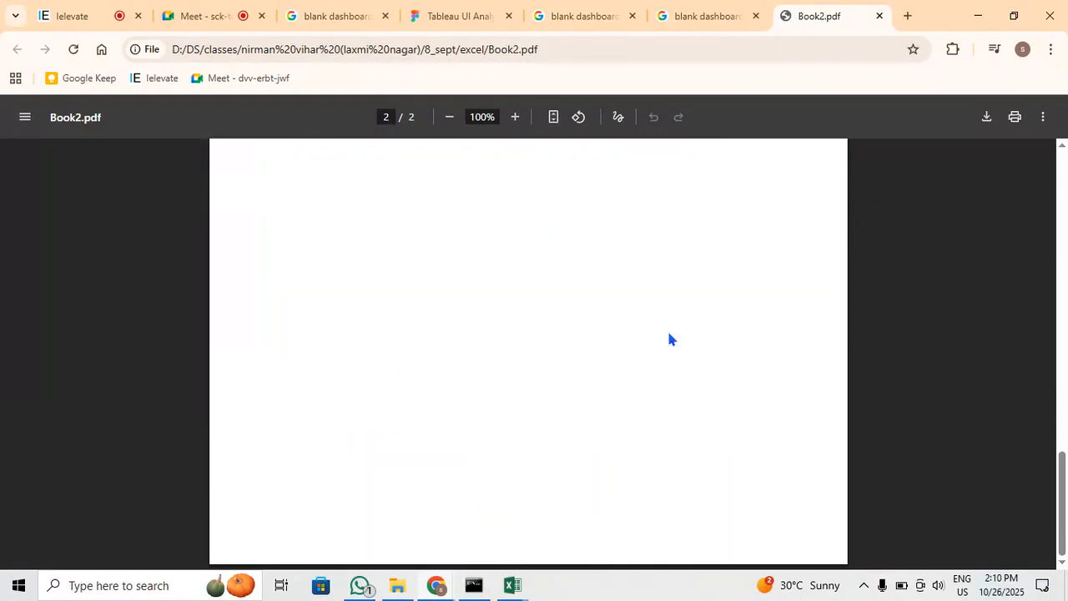
pyautogui.scroll(3, 667, 339)
pyautogui.scroll(4, 567, 341)
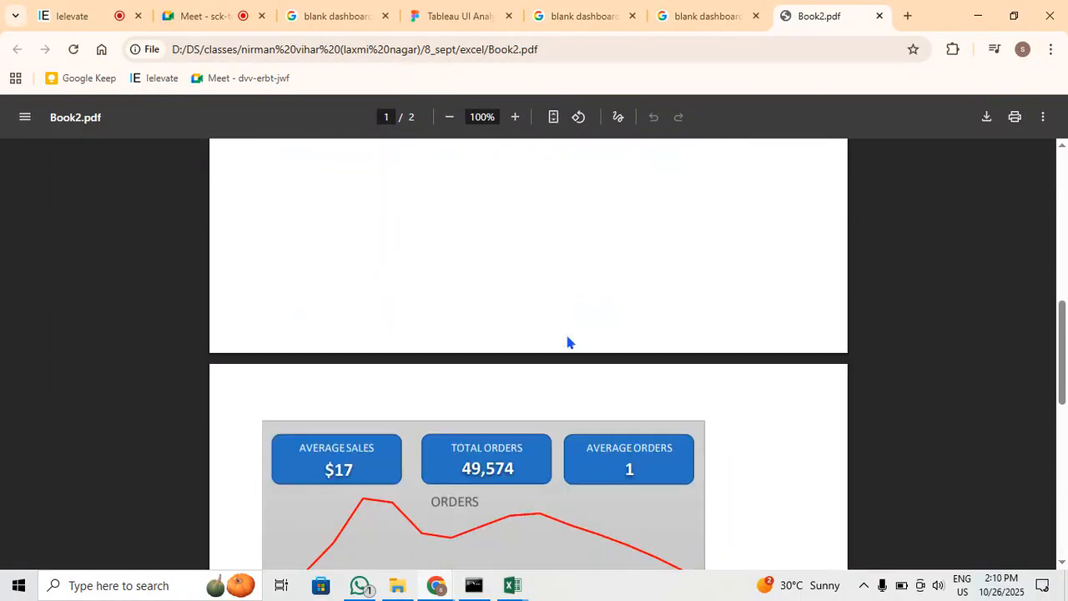
pyautogui.scroll(7, 560, 434)
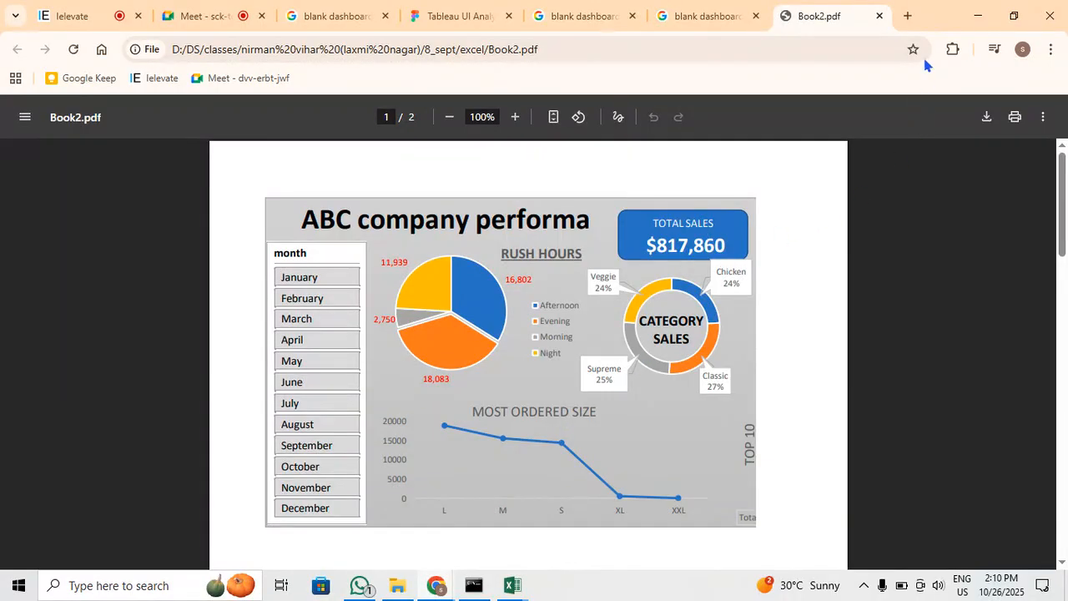
# Close the exported PDF, the blank dashboard template results and the Figma page in the browser, and return to the Excel workbook
pyautogui.click(880, 18)
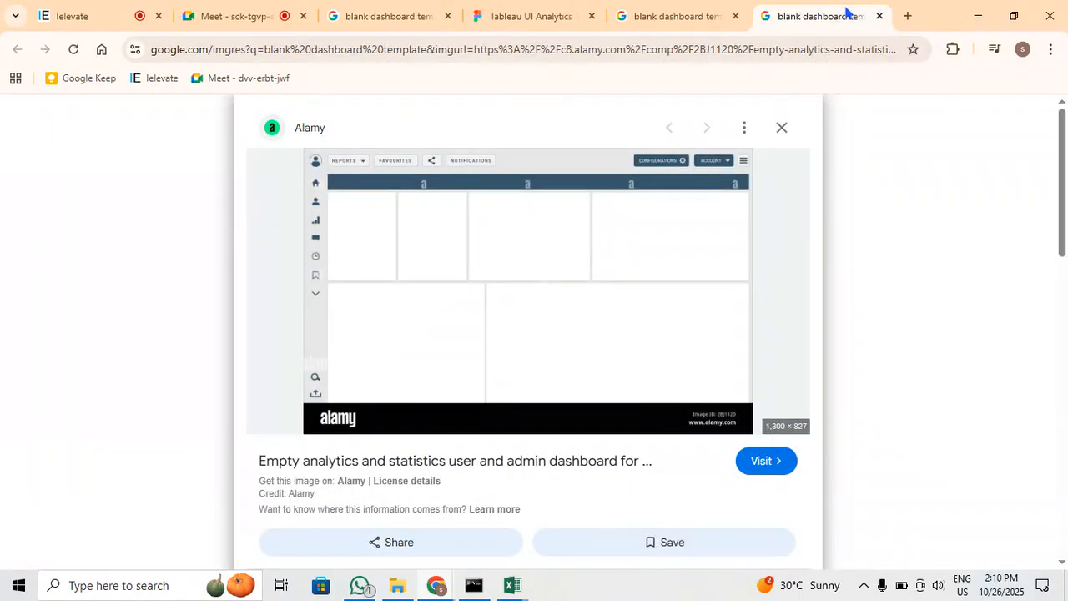
pyautogui.click(879, 16)
pyautogui.click(878, 17)
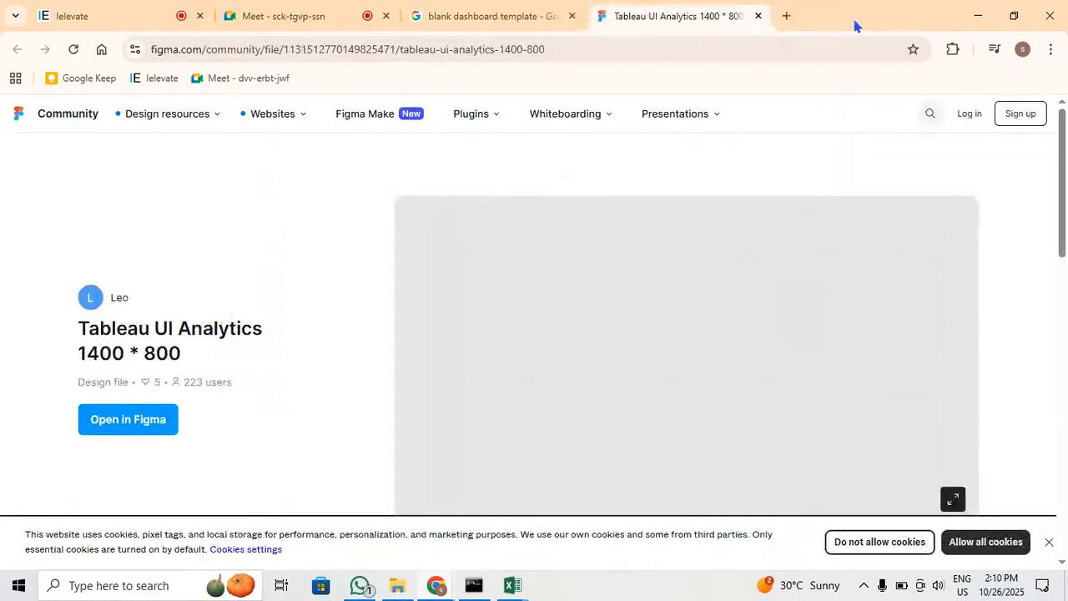
pyautogui.click(757, 18)
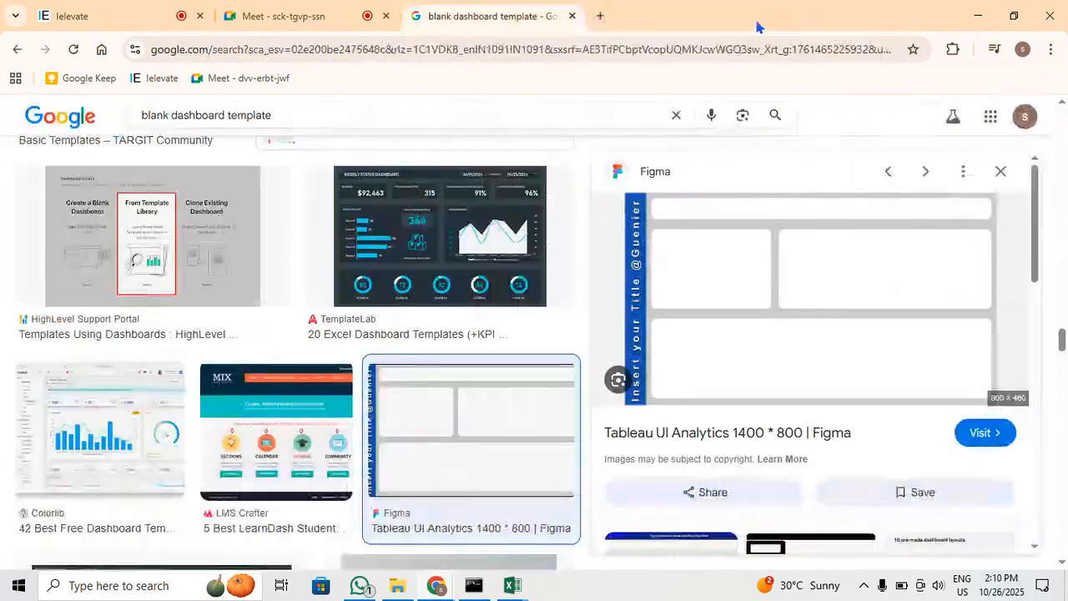
pyautogui.click(572, 15)
pyautogui.hotkey('alt', 'Tab')
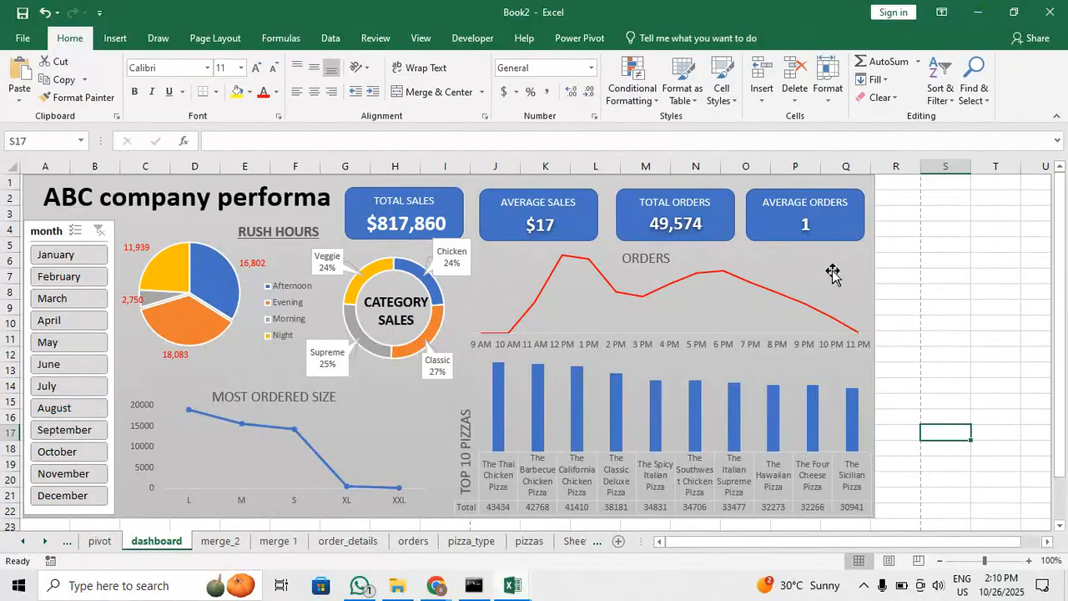
pyautogui.click(952, 280)
pyautogui.click(931, 319)
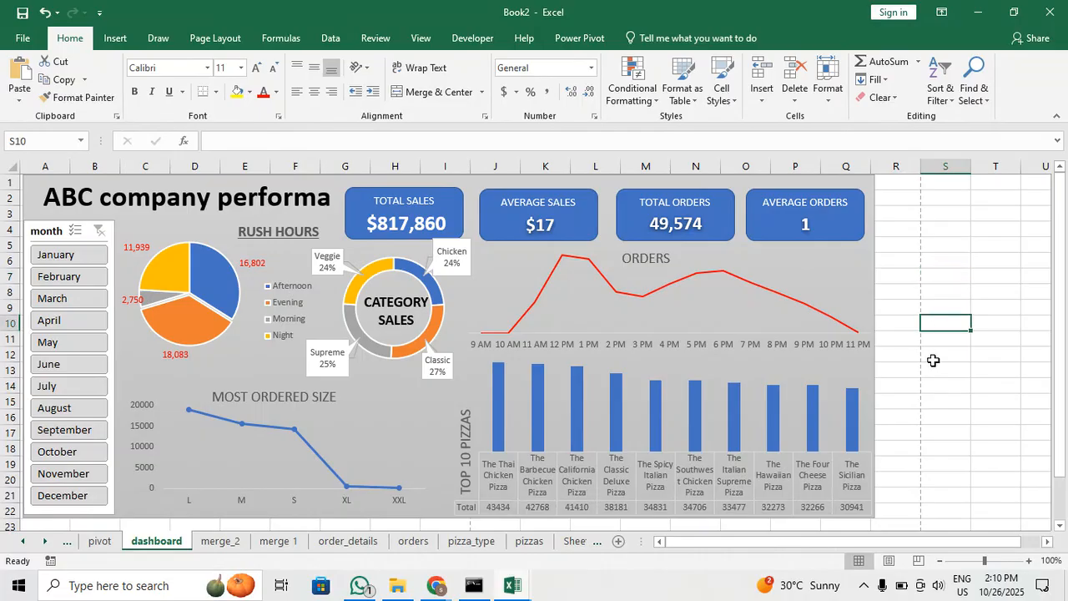
pyautogui.scroll(-2, 933, 360)
pyautogui.scroll(2, 934, 359)
# Open the Windows calendar, go to November 2025 and select Sunday, November 2
pyautogui.click(991, 583)
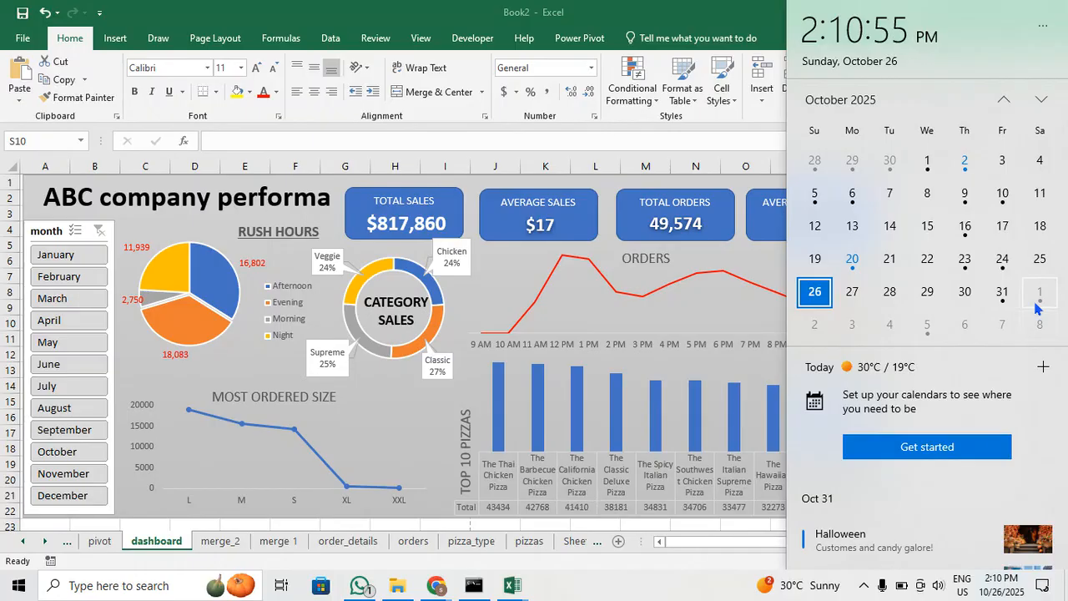
pyautogui.click(1041, 99)
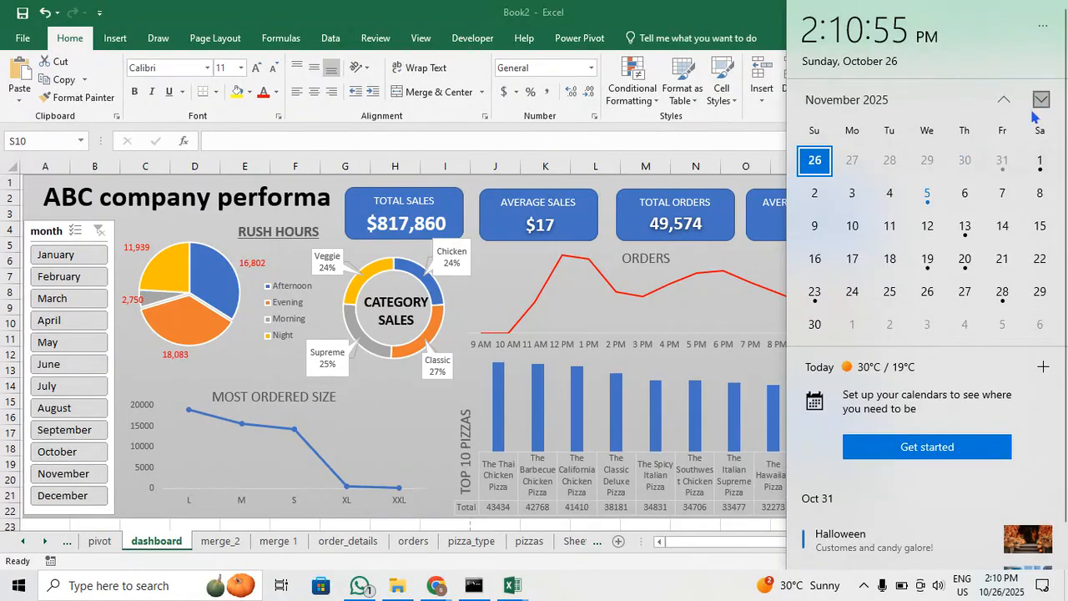
pyautogui.click(816, 202)
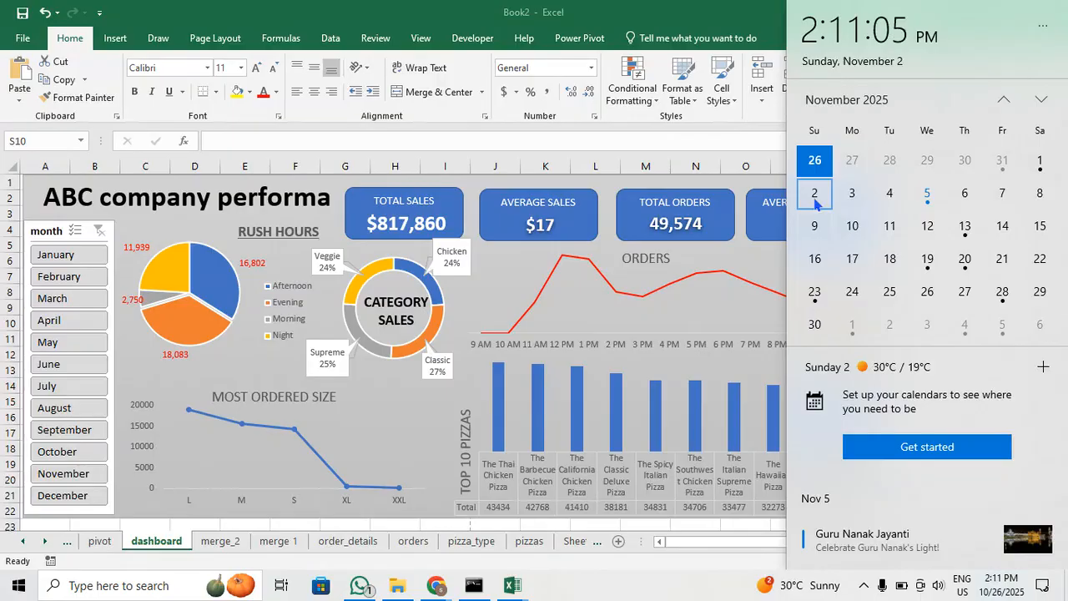
# Select Saturday, November 8 in the calendar and switch to the Google Meet call in the browser
pyautogui.click(1044, 197)
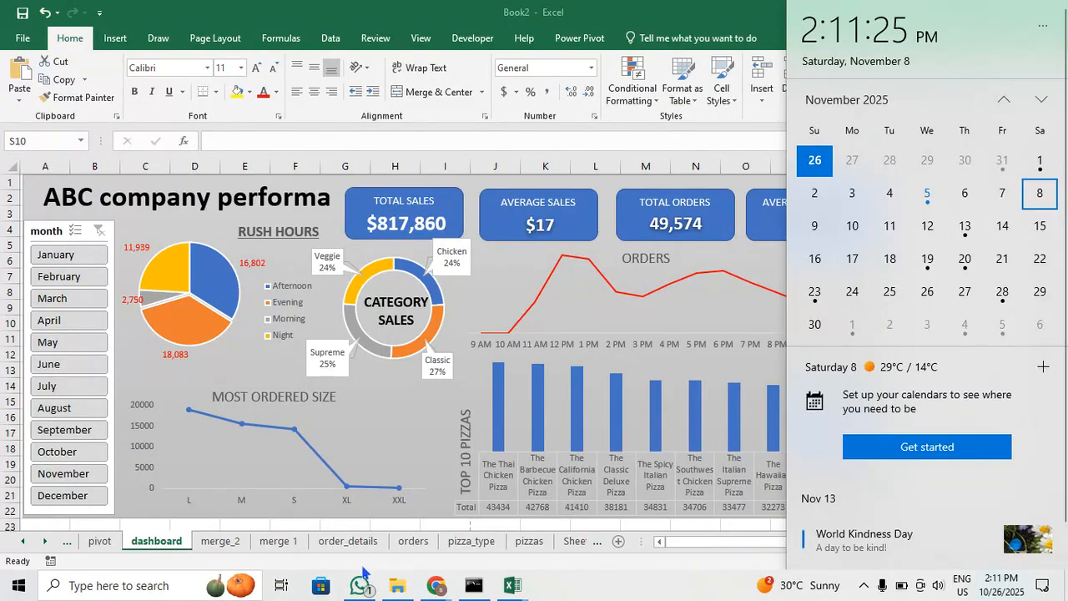
pyautogui.moveTo(373, 589)
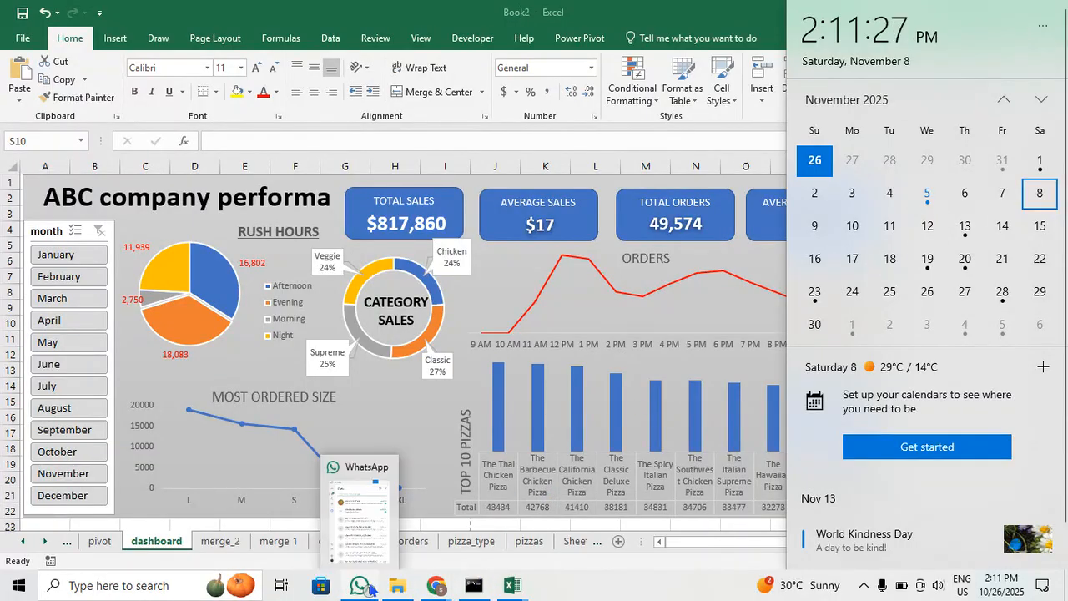
pyautogui.click(167, 518)
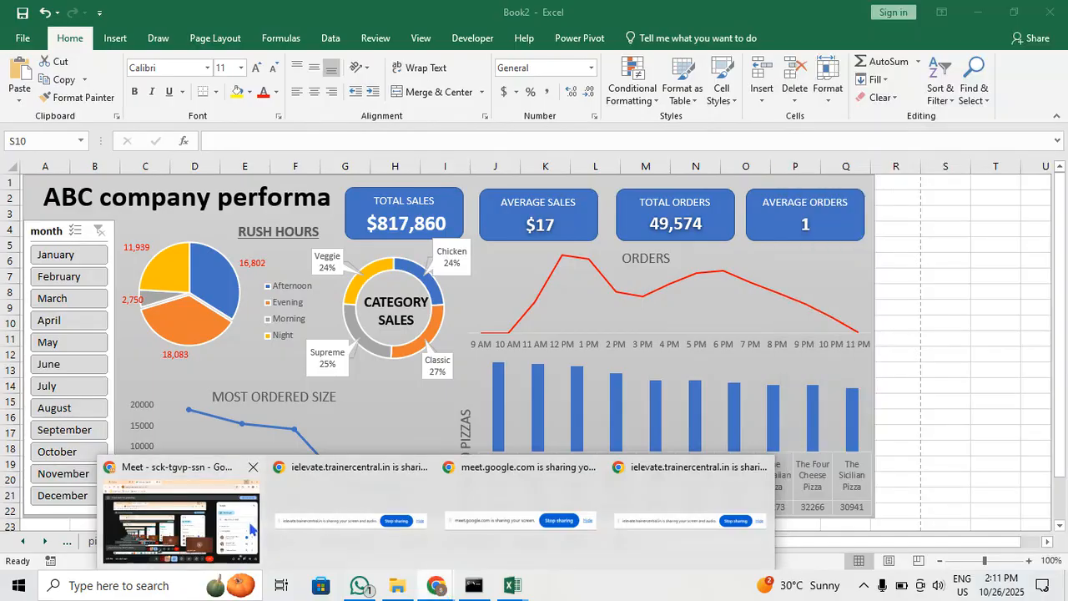
pyautogui.click(150, 15)
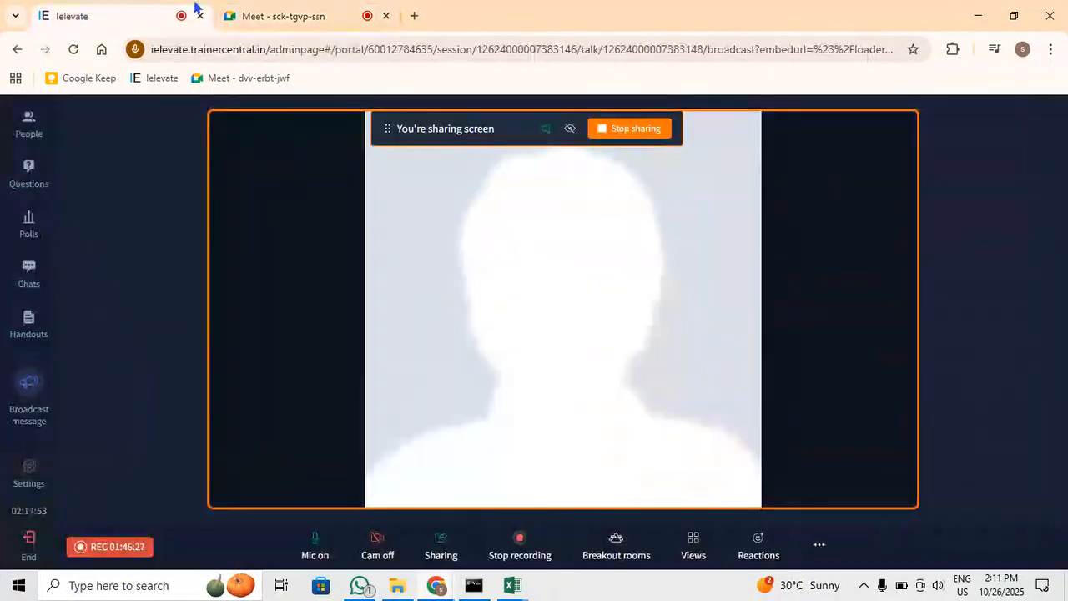
pyautogui.click(298, 8)
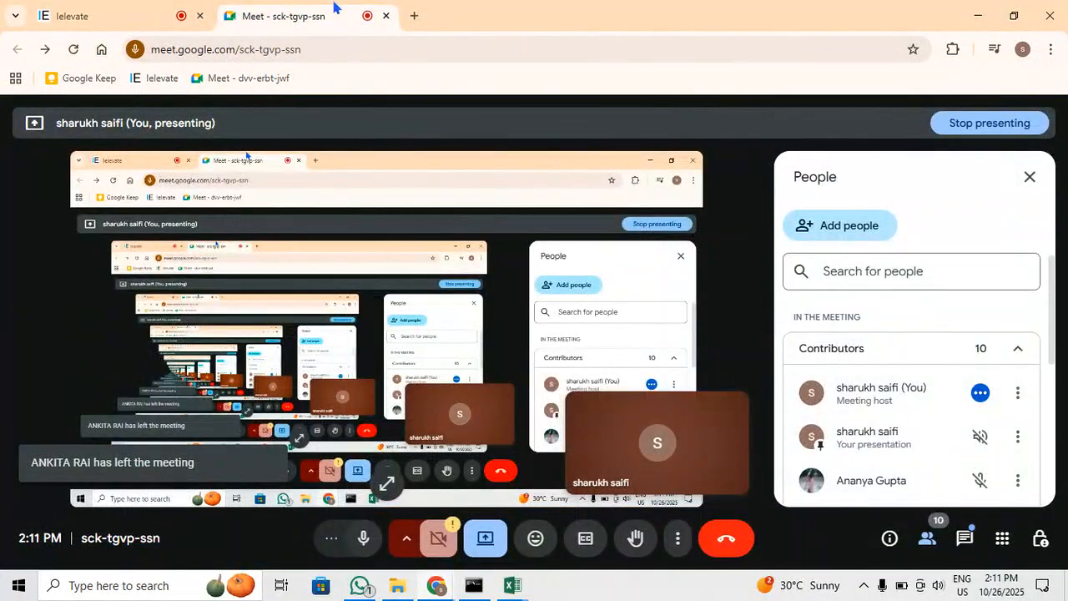
# Check the in-call messages and participant list, and stop sharing the screen in the Meet call
pyautogui.click(965, 536)
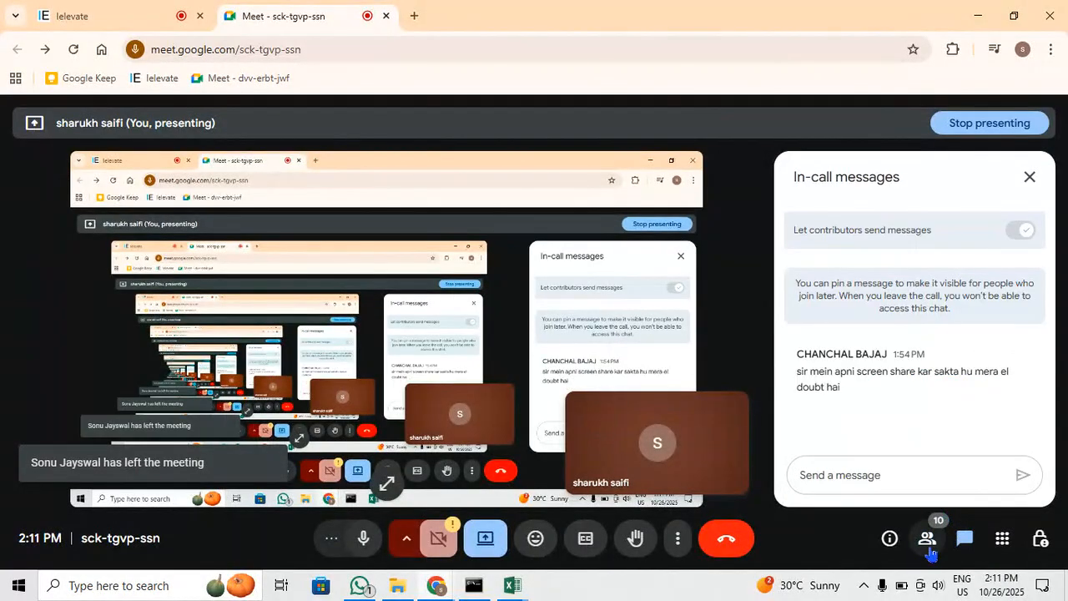
pyautogui.click(928, 544)
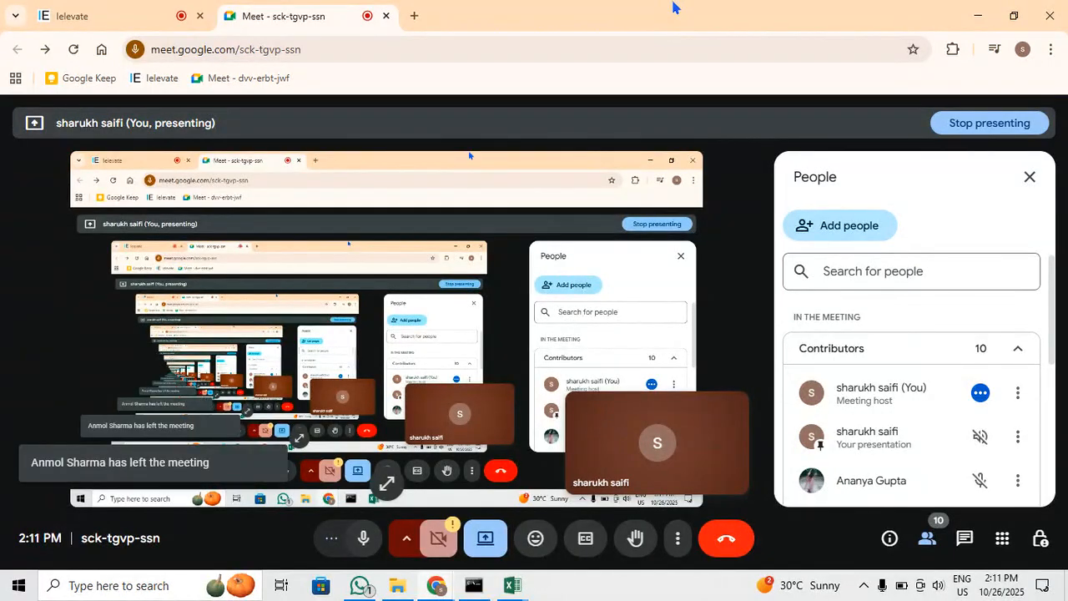
pyautogui.click(486, 538)
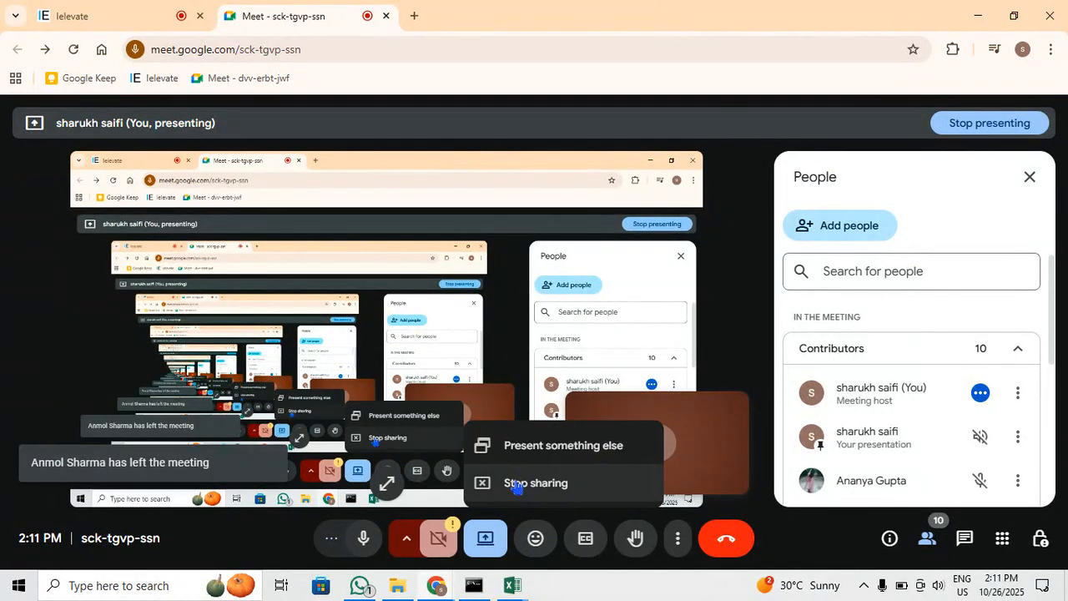
pyautogui.click(524, 483)
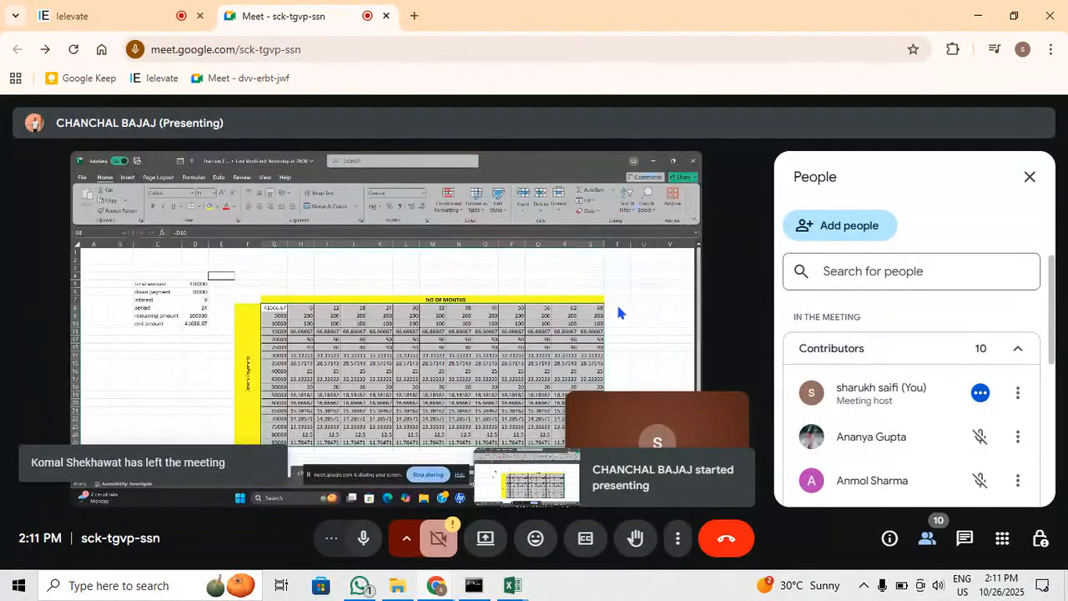
# Close the participant list and show the participant's shared workbook full screen at 125% page zoom
pyautogui.click(1030, 178)
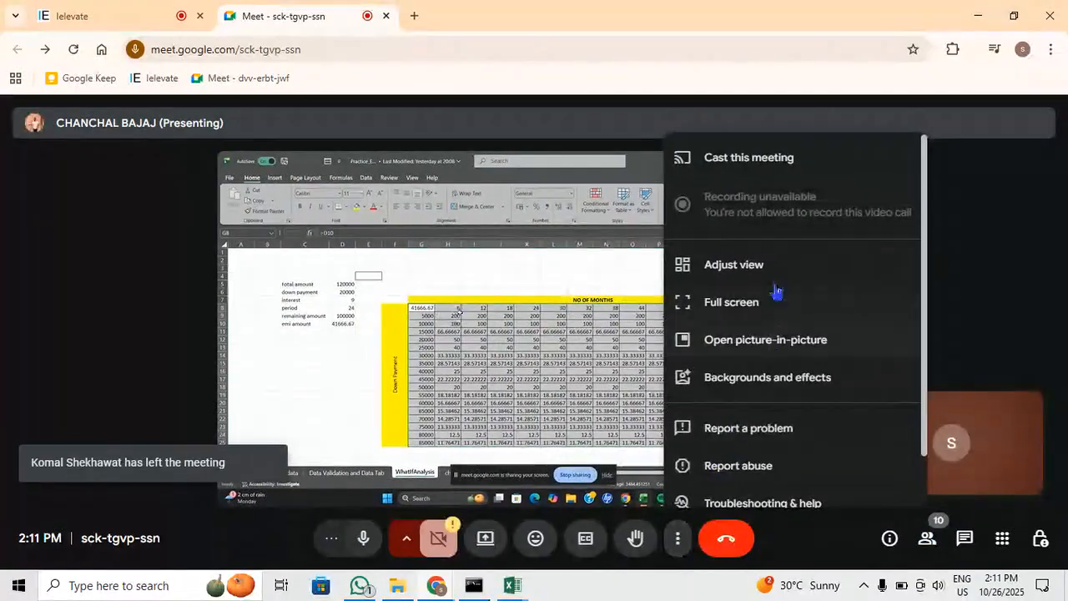
pyautogui.click(773, 302)
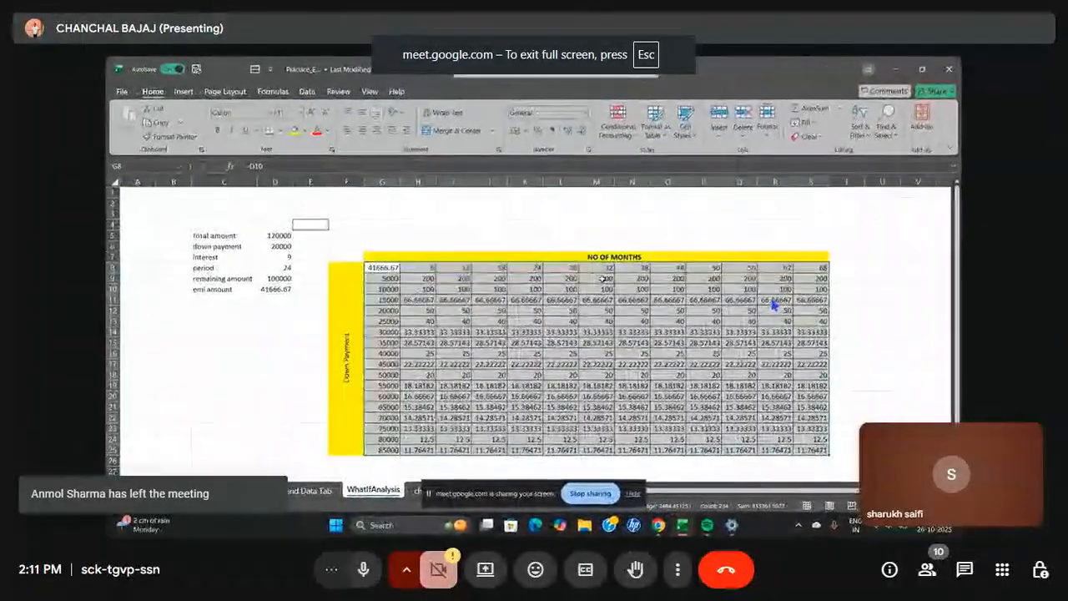
pyautogui.hotkey('ctrl', '+')
pyautogui.hotkey('ctrl', '+')
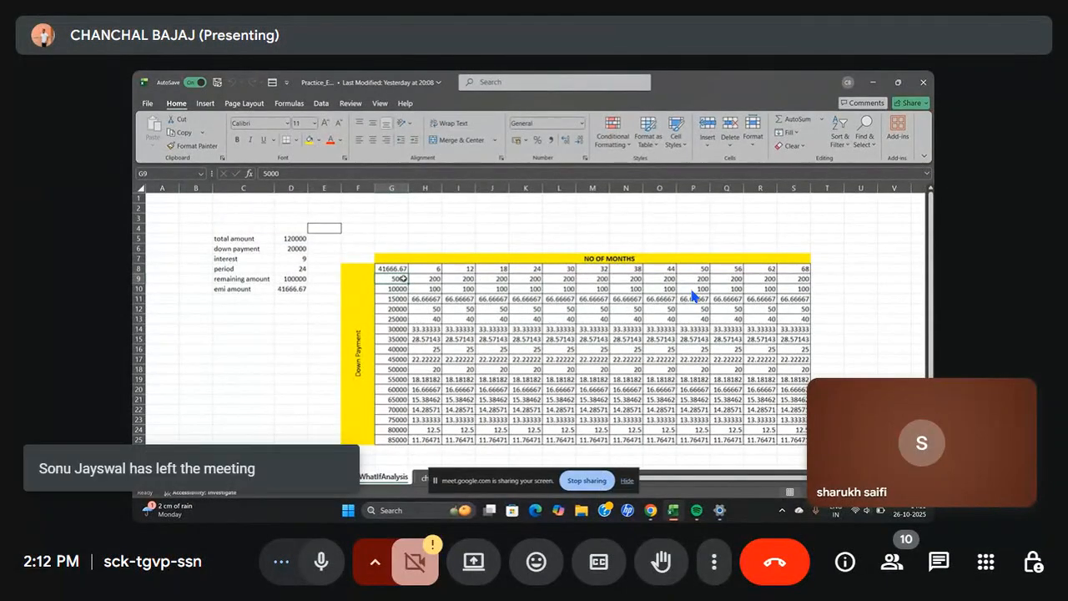
# Add parentheses to the EMI formula in D10 of the WhatIfAnalysis sheet so it reads =(D9/D8)+(D9*D7/D8)
pyautogui.click(287, 288)
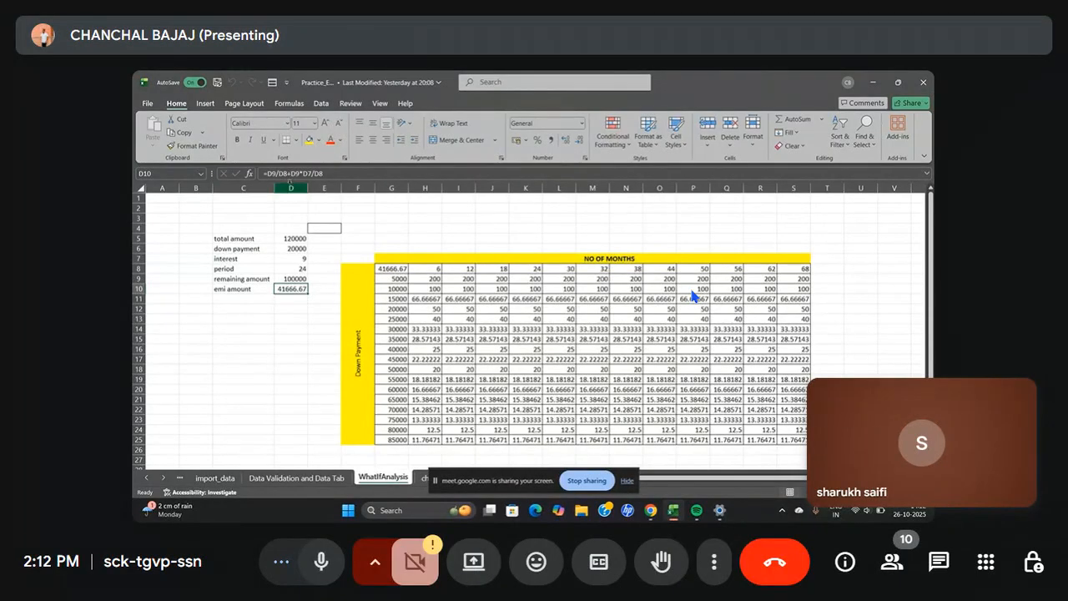
pyautogui.press('F2')
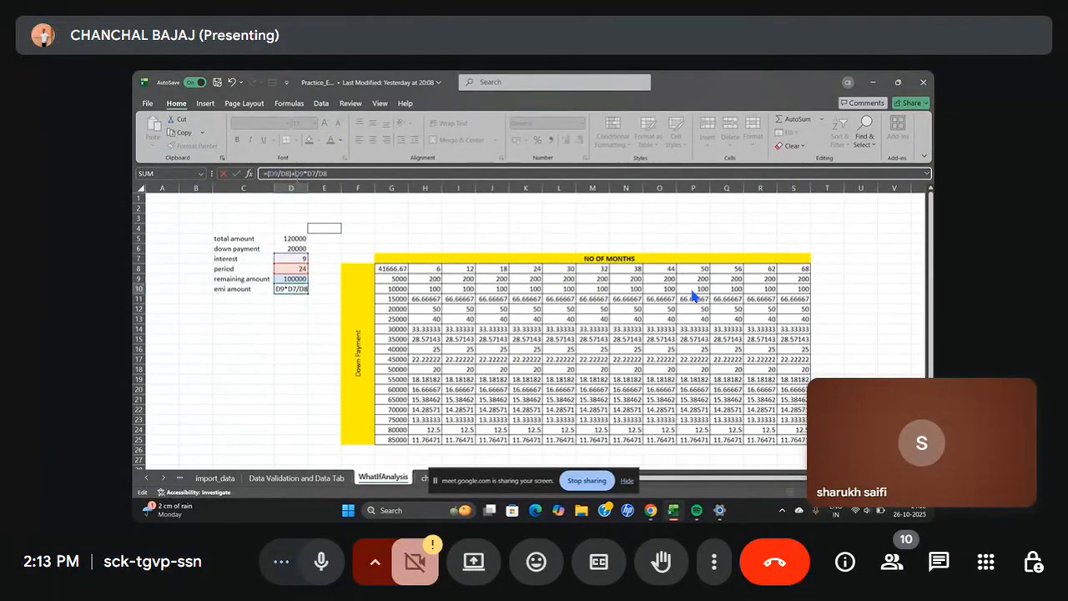
pyautogui.write('(')
pyautogui.click(332, 173)
pyautogui.write(')')
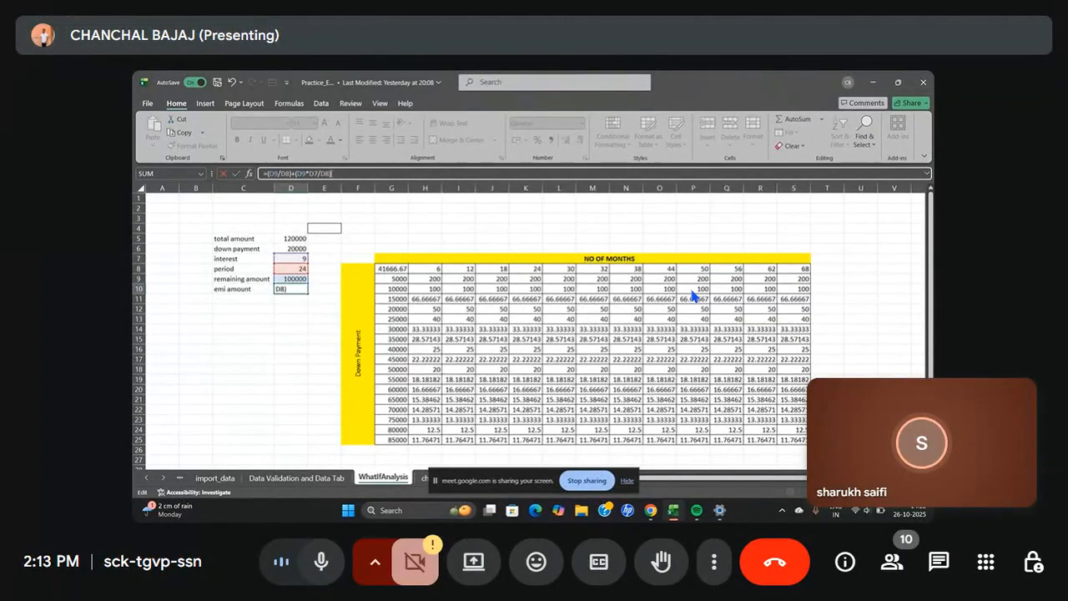
pyautogui.press('Return')
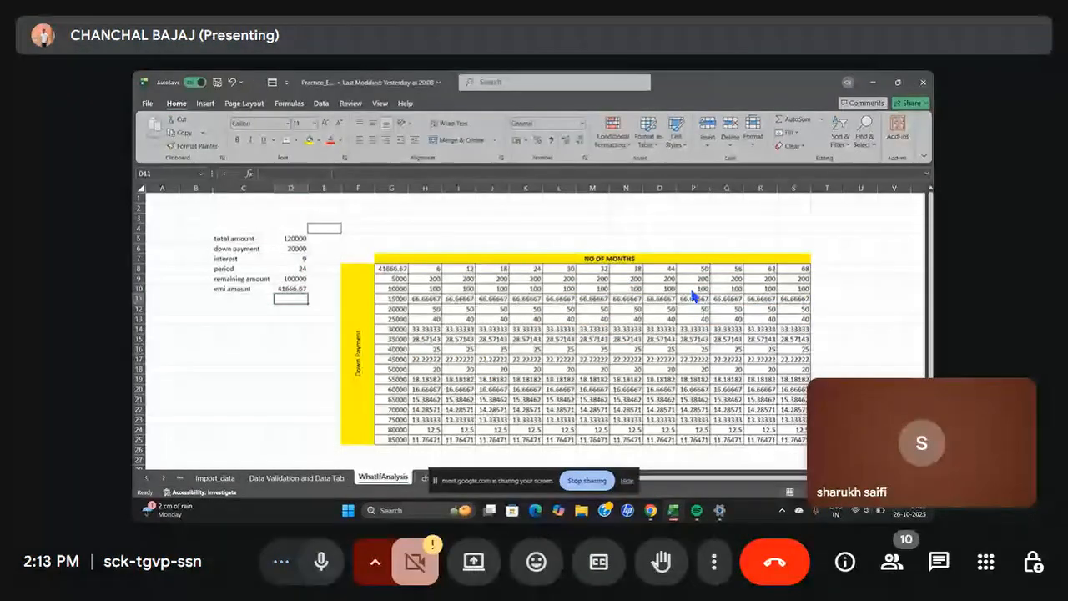
pyautogui.click(303, 289)
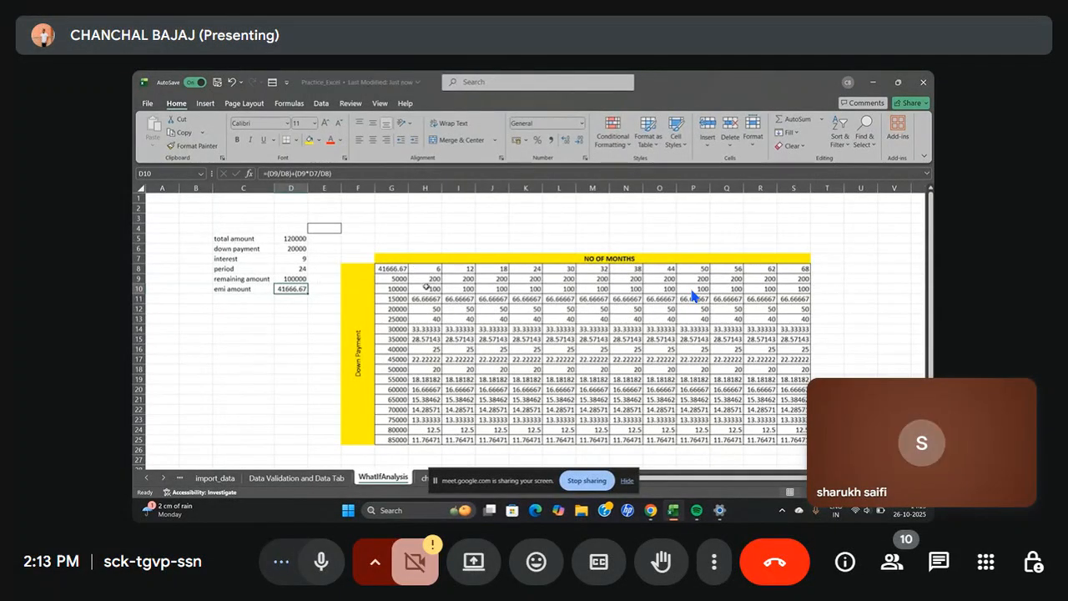
# Clear the old data table results from H9:S25, keeping the months and down payment headings
pyautogui.moveTo(430, 278); pyautogui.dragTo(789, 437)
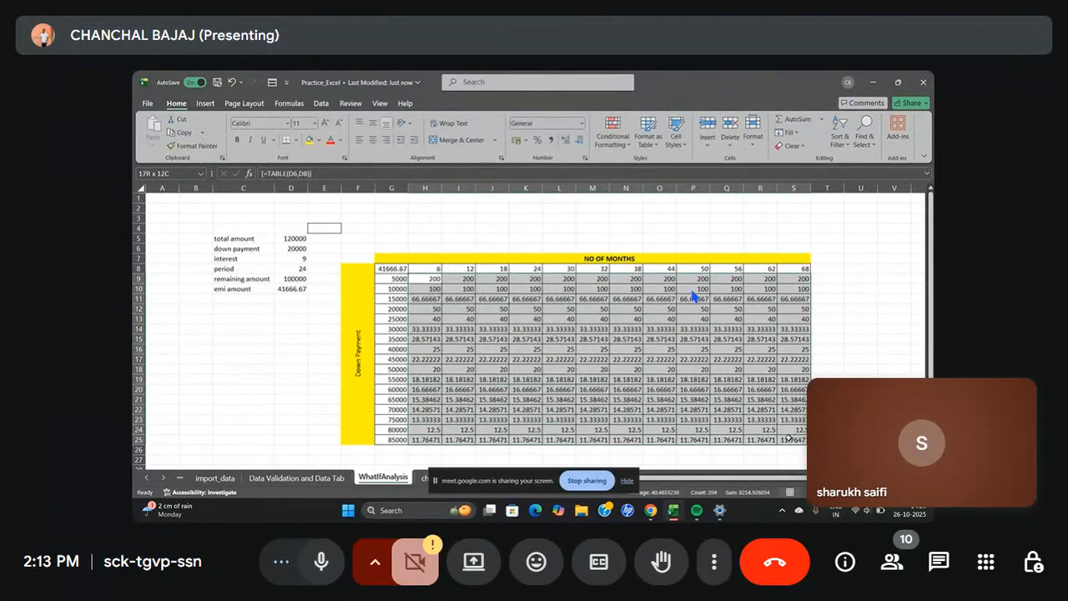
pyautogui.press('Delete')
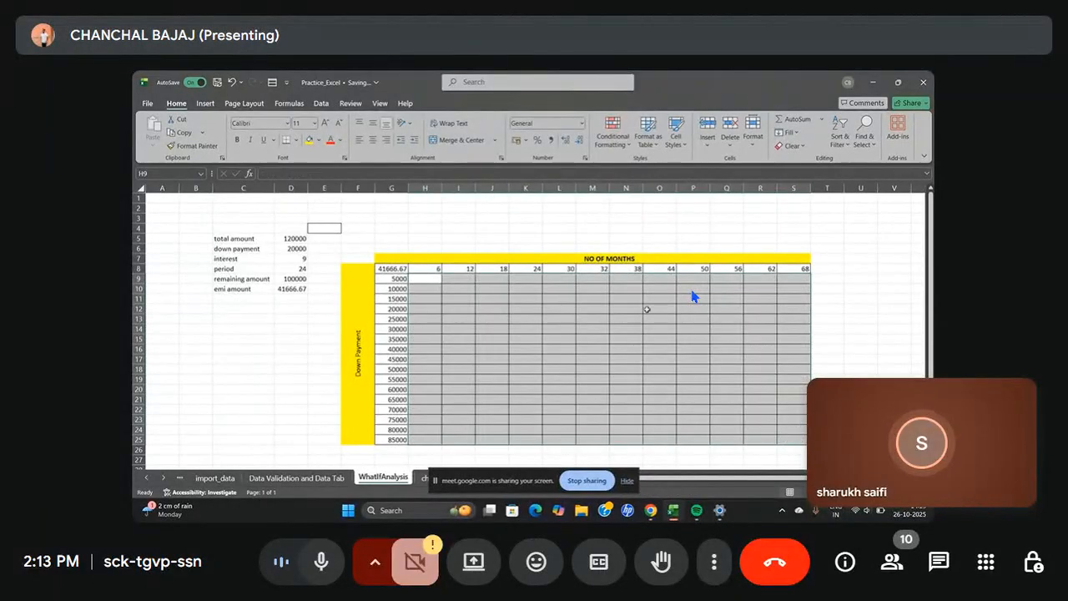
pyautogui.click(331, 279)
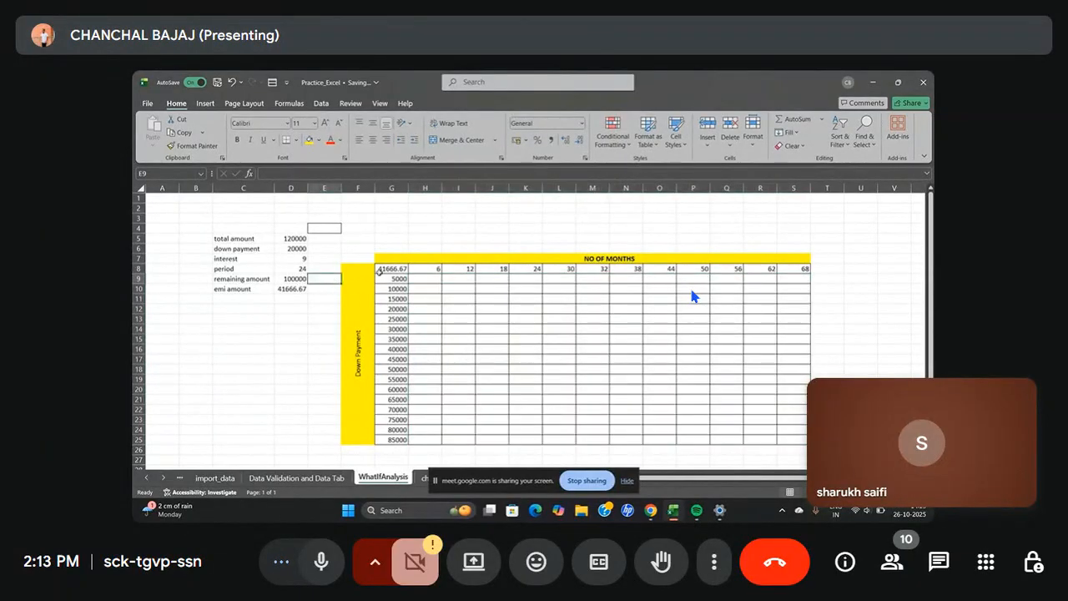
# Create a What-If data table on G8:S25 with period cell D8 as row input and down payment cell D6 as column input
pyautogui.click(403, 270)
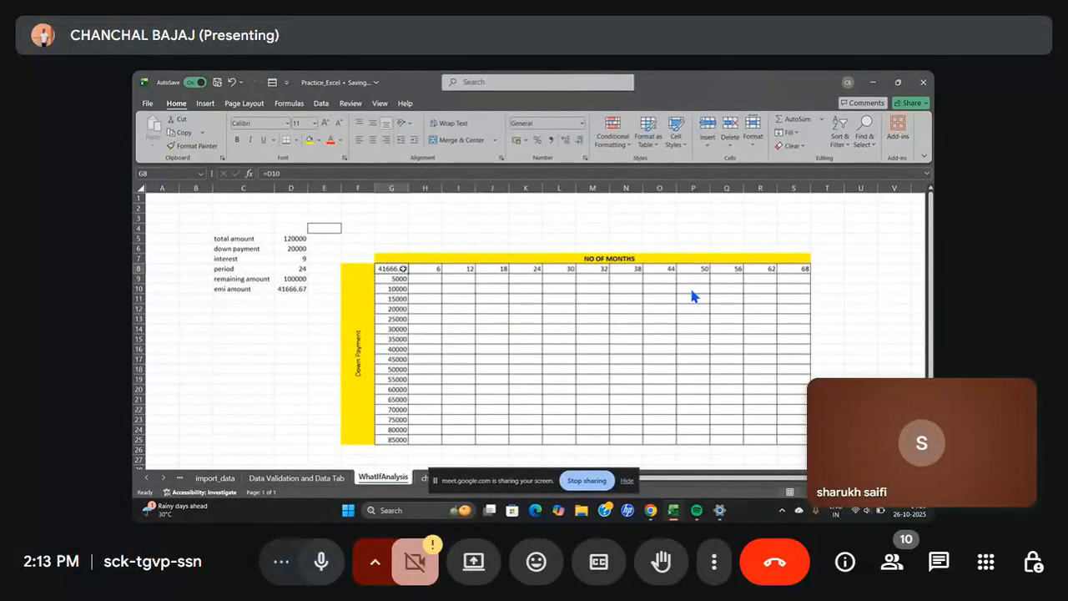
pyautogui.moveTo(404, 269); pyautogui.dragTo(587, 419)
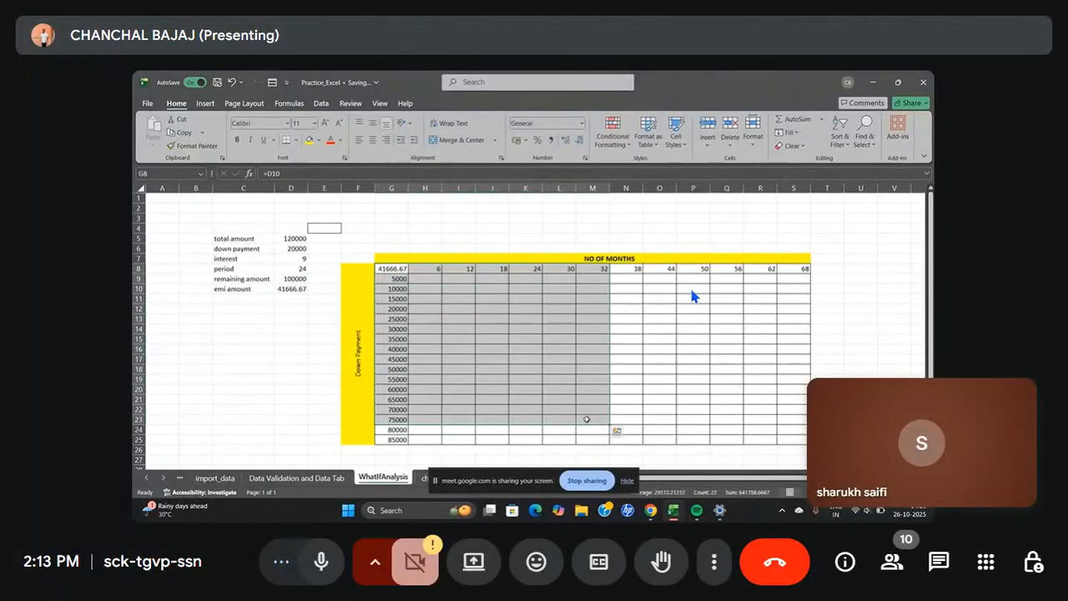
pyautogui.hotkey('shift', 'Right')
pyautogui.hotkey('shift', 'Right')
pyautogui.hotkey('shift', 'Right')
pyautogui.hotkey('shift', 'Right')
pyautogui.hotkey('shift', 'Right')
pyautogui.hotkey('shift', 'Right')
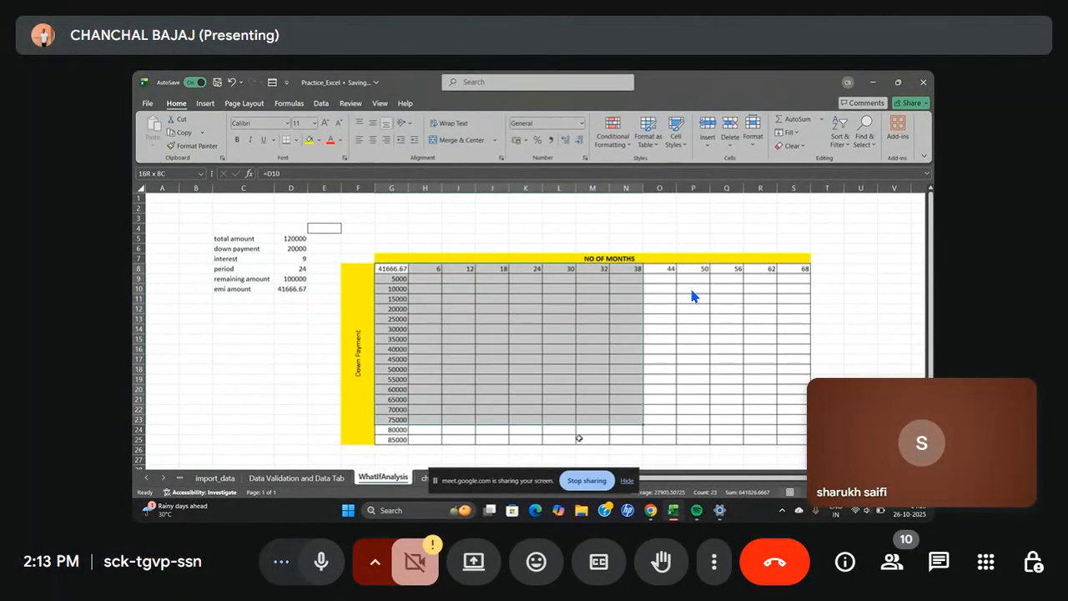
pyautogui.hotkey('shift', 'Down')
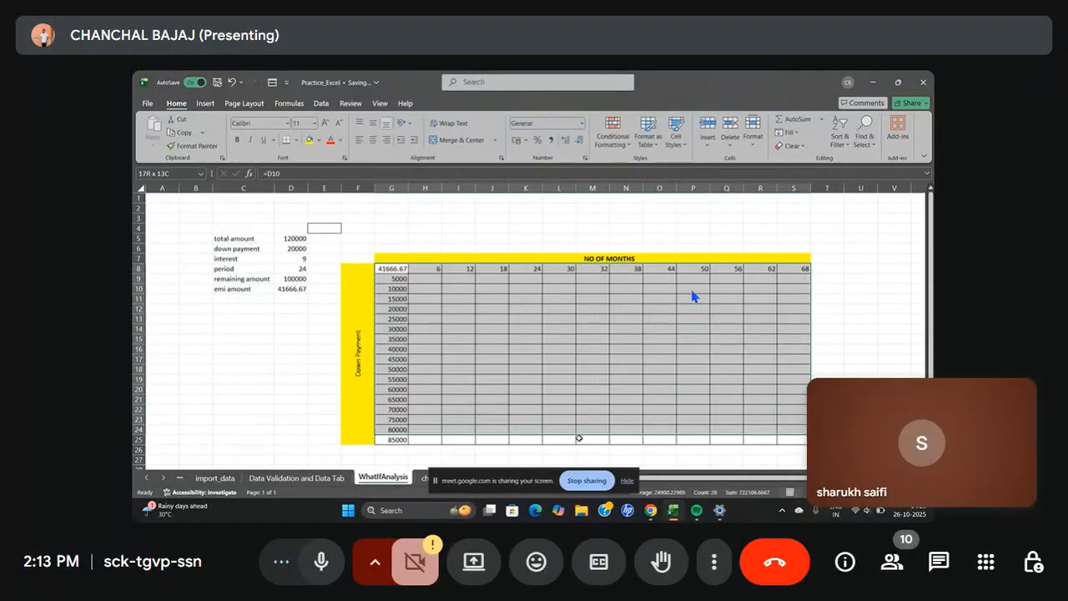
pyautogui.hotkey('shift', 'Down')
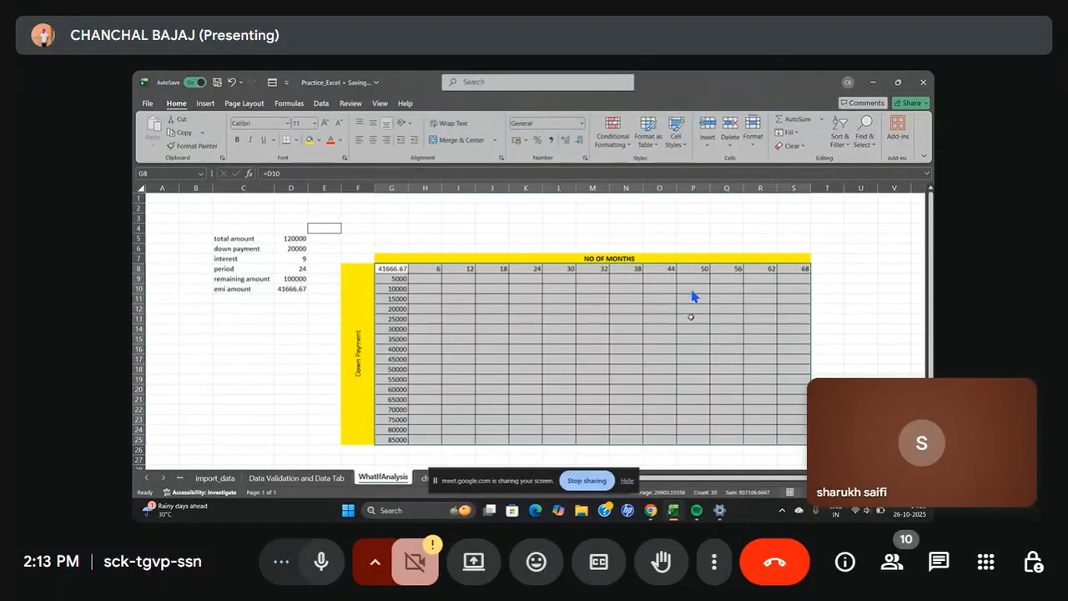
pyautogui.click(323, 103)
pyautogui.click(764, 136)
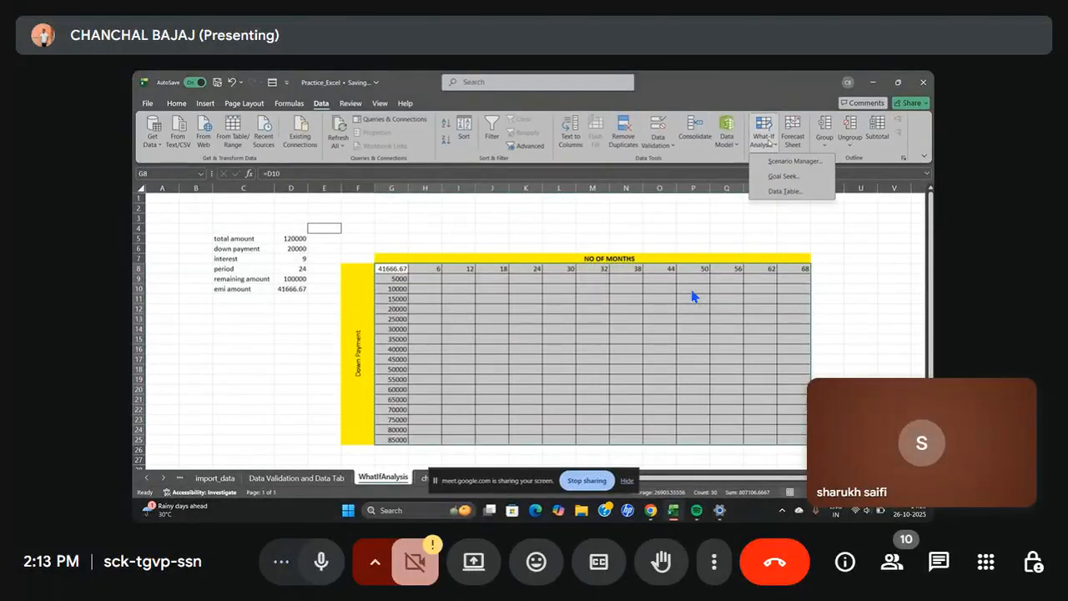
pyautogui.click(782, 191)
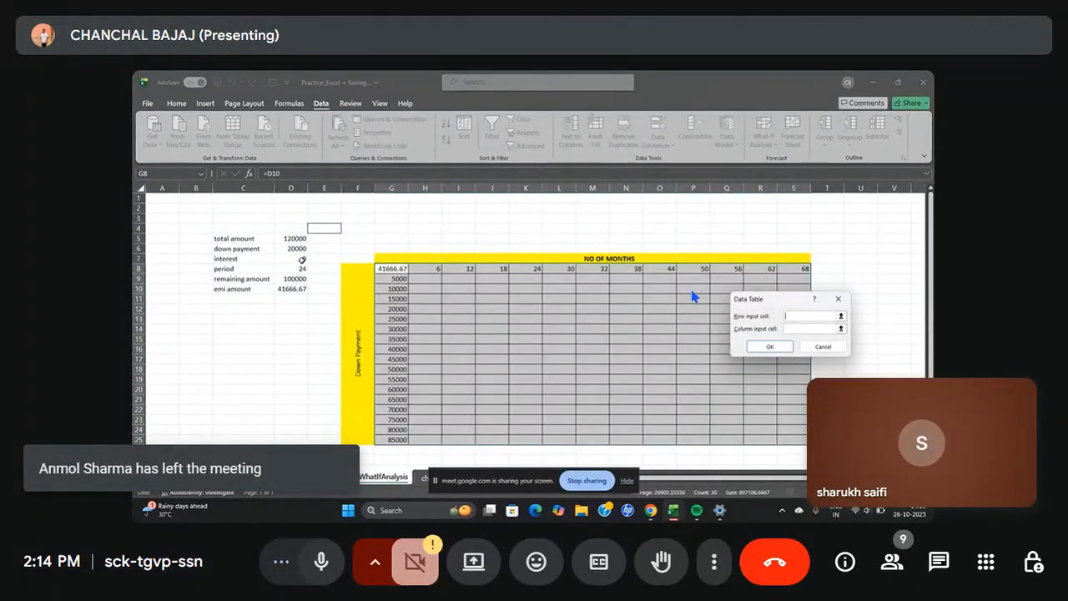
pyautogui.click(298, 268)
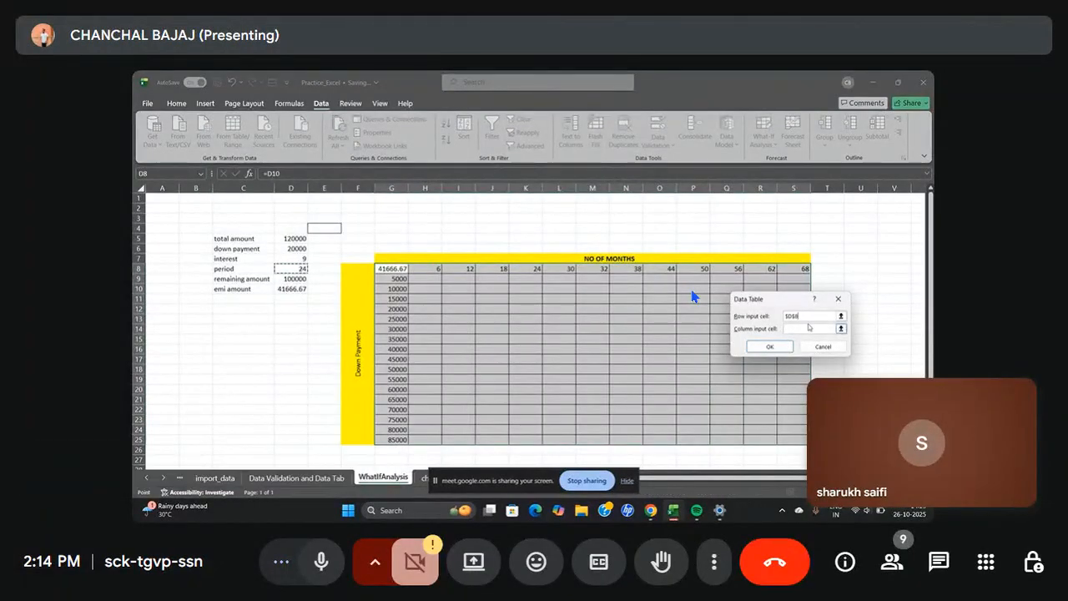
pyautogui.click(808, 325)
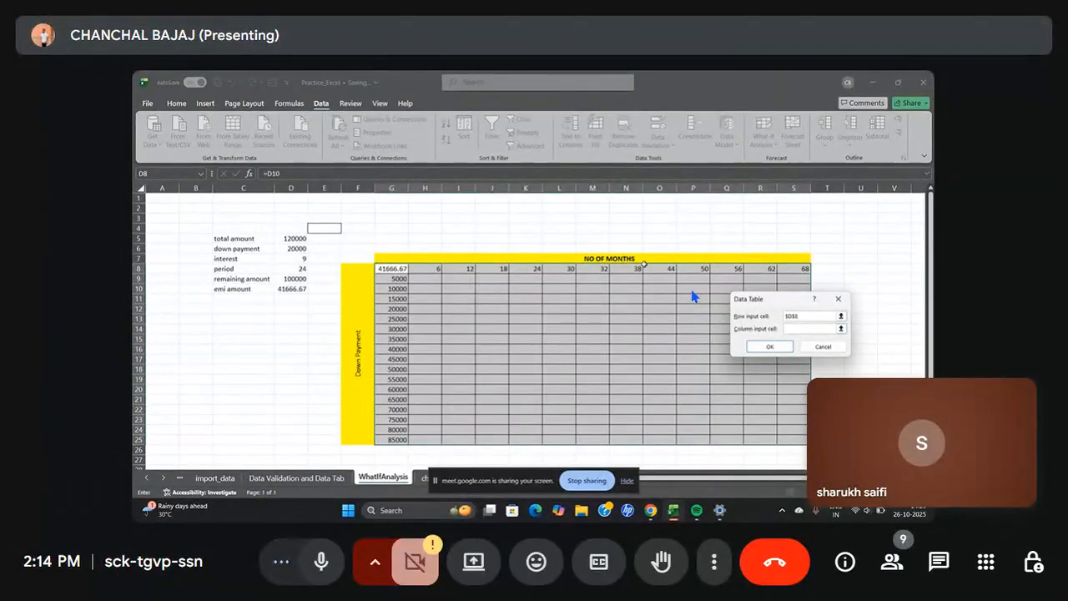
pyautogui.click(298, 248)
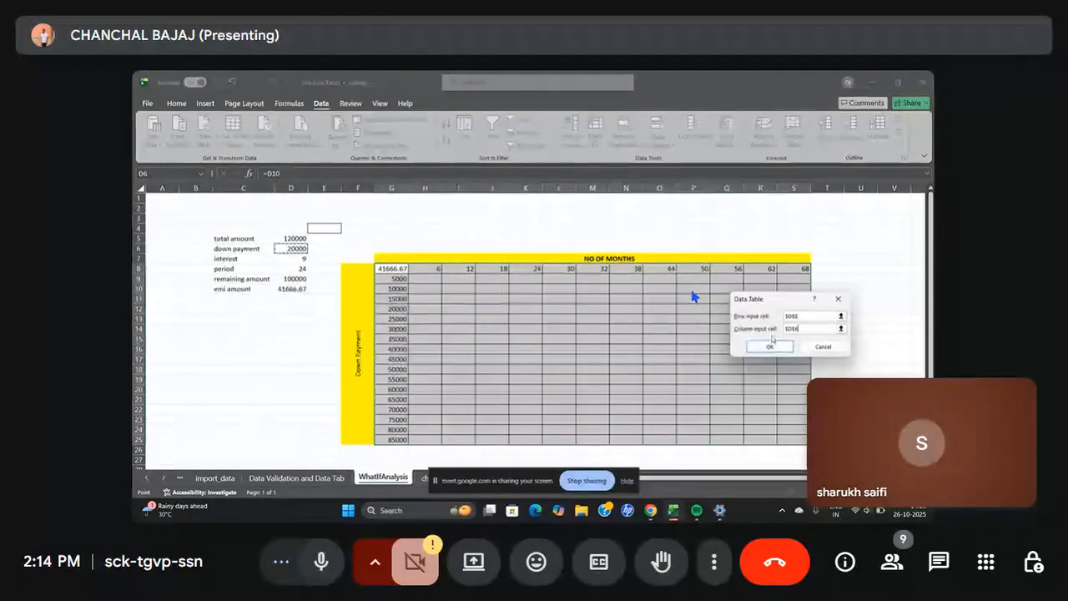
pyautogui.click(768, 345)
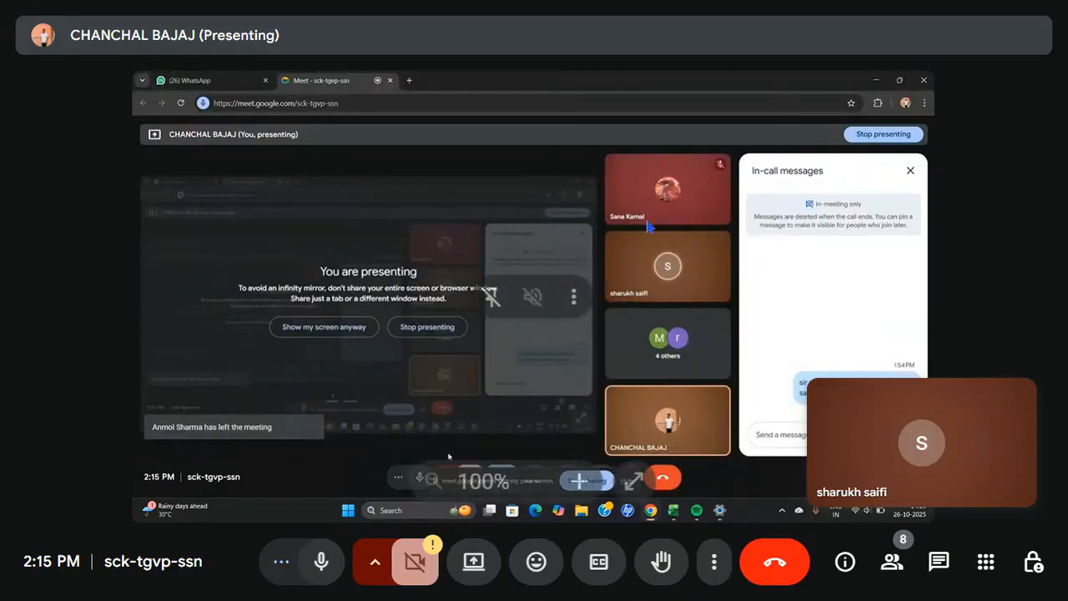
# Exit the full-screen view of the Meet call and restore the page zoom to 100%
pyautogui.press('Escape')
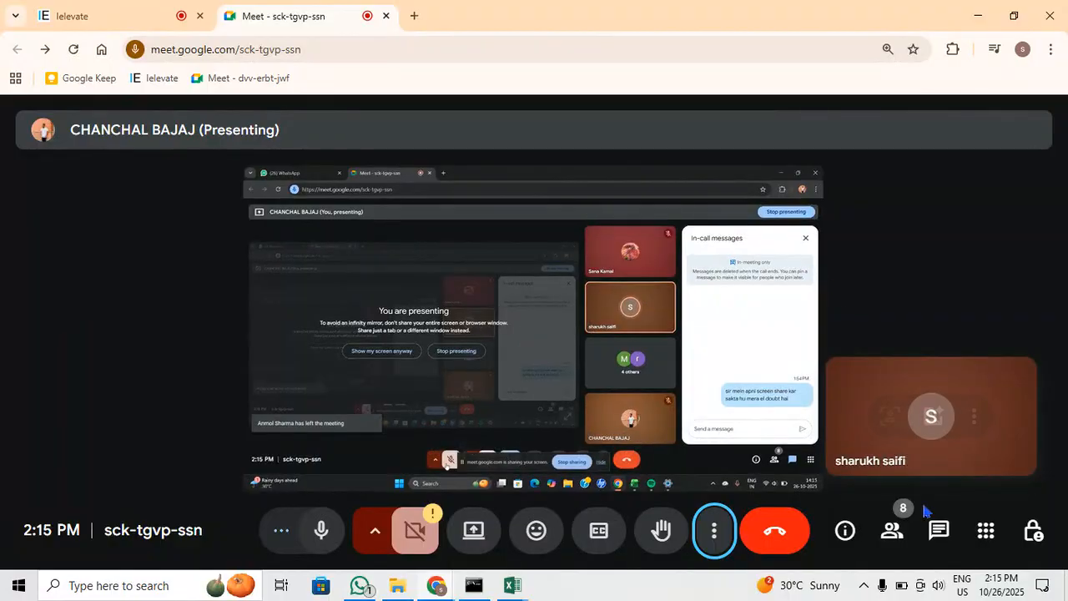
pyautogui.hotkey('ctrl', '-')
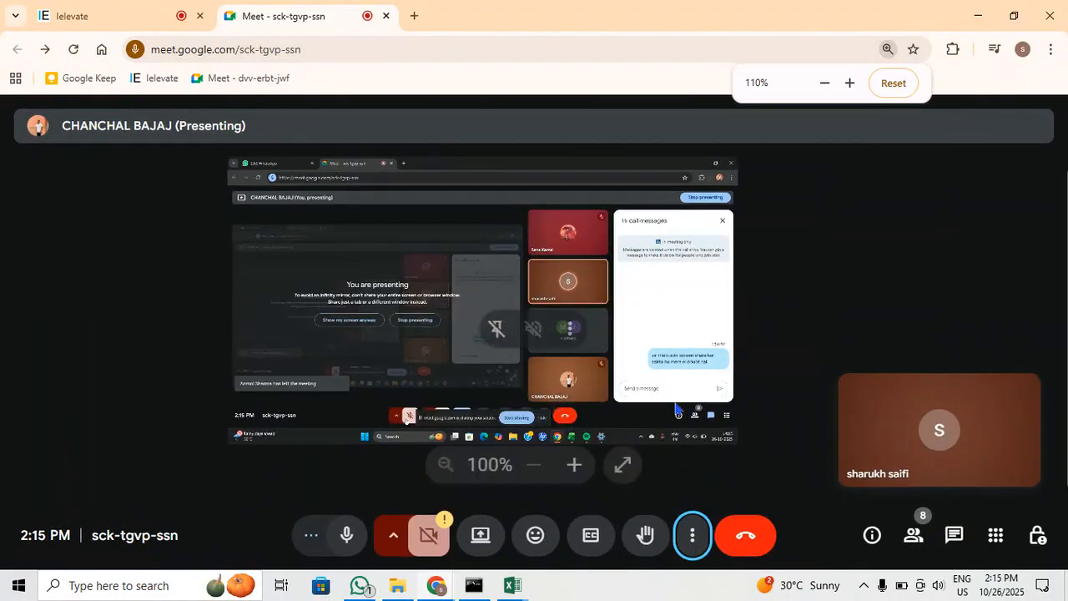
pyautogui.hotkey('ctrl', '-')
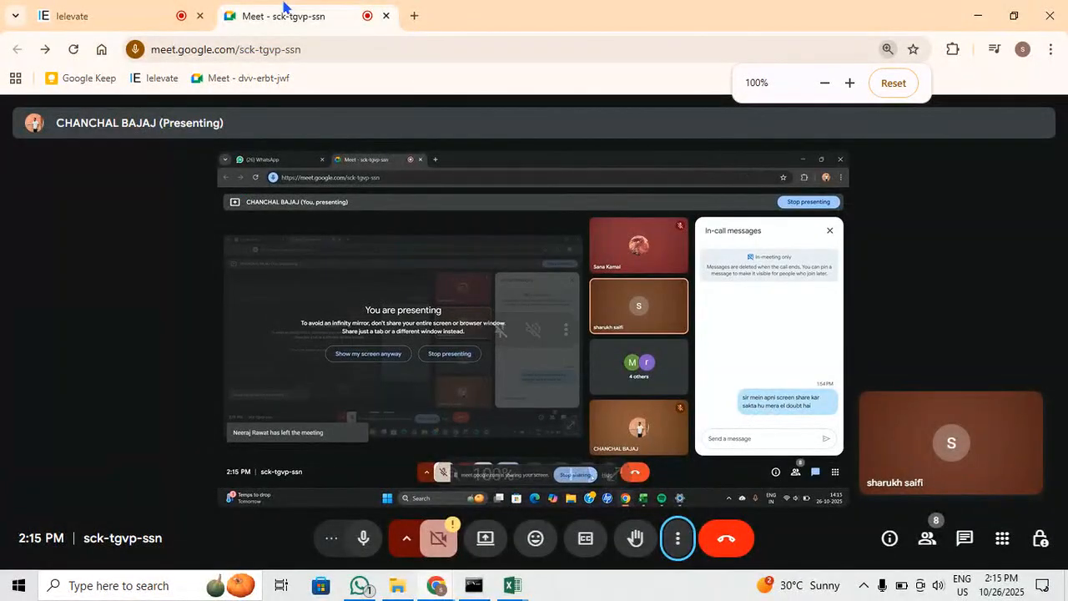
pyautogui.click(164, 8)
pyautogui.click(280, 8)
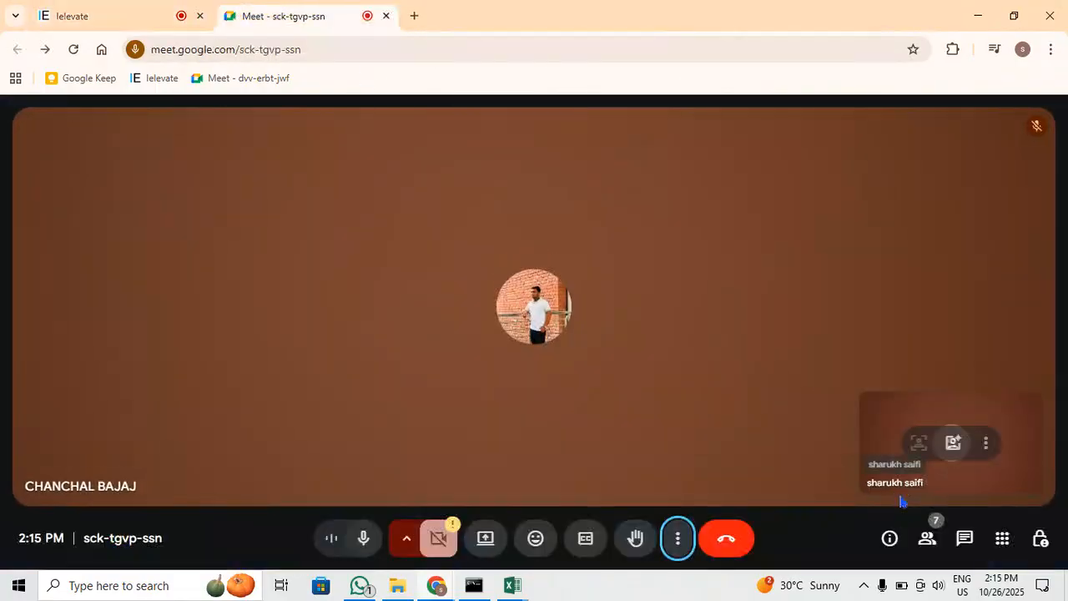
# Check the in-call messages and the list of participants still in the meeting
pyautogui.click(962, 538)
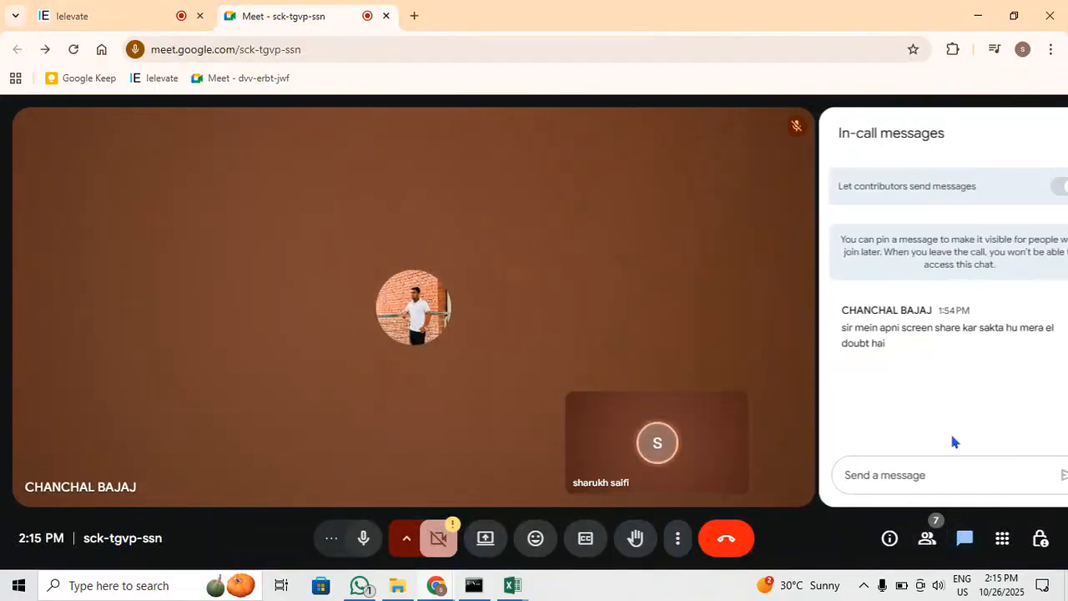
pyautogui.click(928, 538)
pyautogui.scroll(-2, 906, 370)
pyautogui.hotkey('ctrl', '+')
pyautogui.hotkey('ctrl', '+')
pyautogui.hotkey('ctrl', '+')
pyautogui.hotkey('ctrl', '+')
pyautogui.hotkey('ctrl', '+')
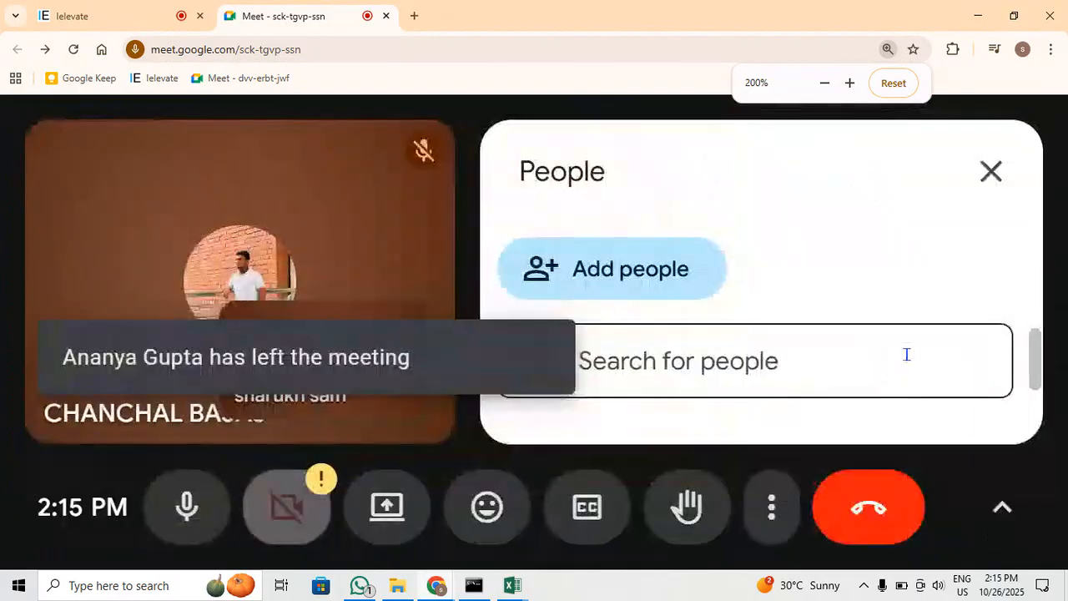
pyautogui.scroll(-6, 908, 361)
pyautogui.scroll(1, 908, 361)
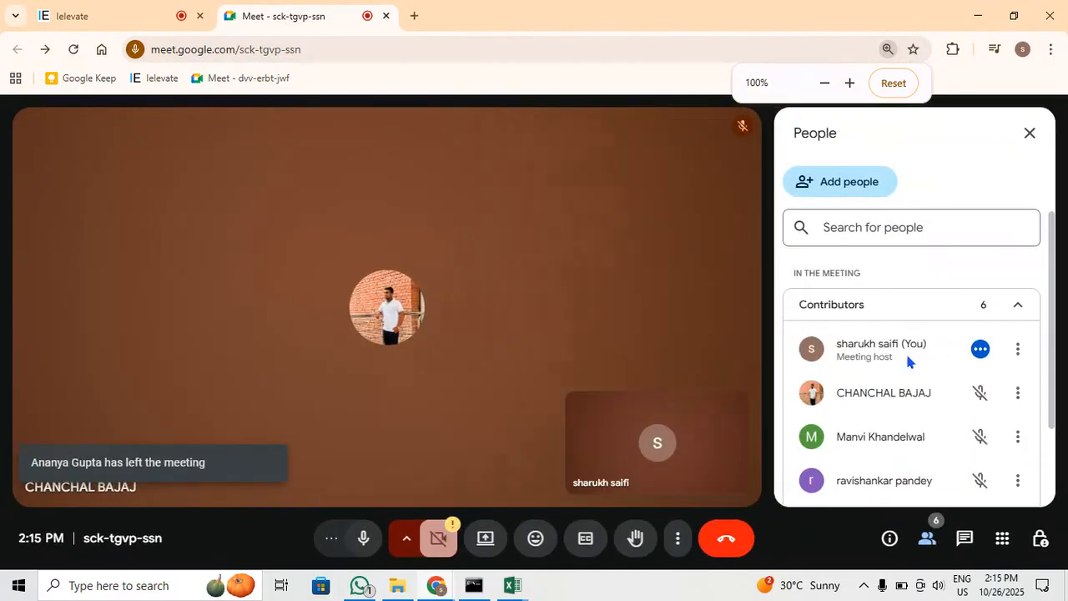
# Leave the Google Meet call and switch to the Ielevate session page
pyautogui.click(723, 540)
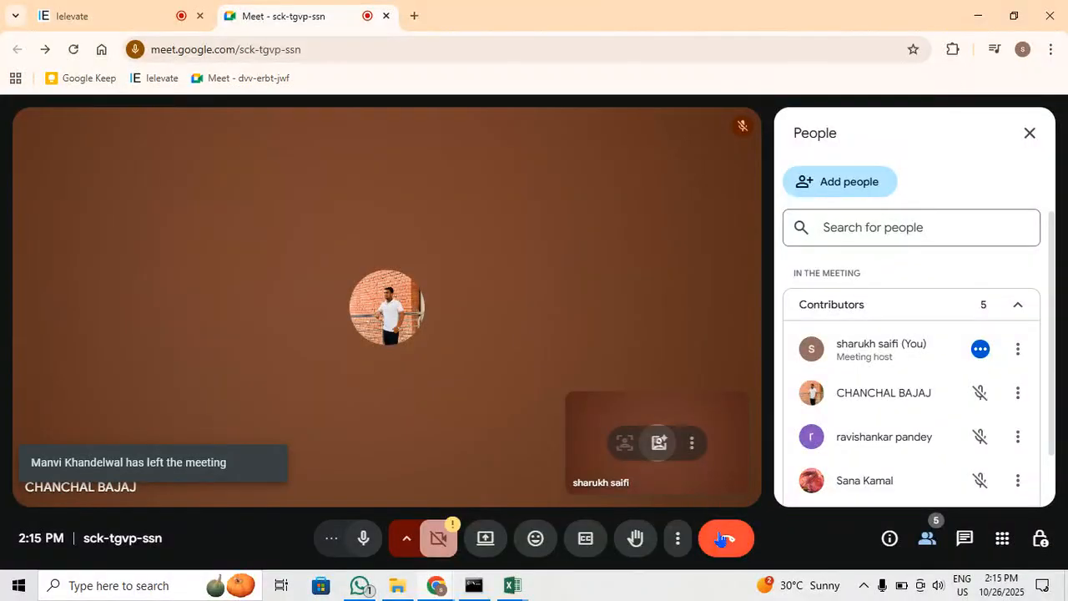
pyautogui.hotkey('ctrl', 'shift', 'Tab')
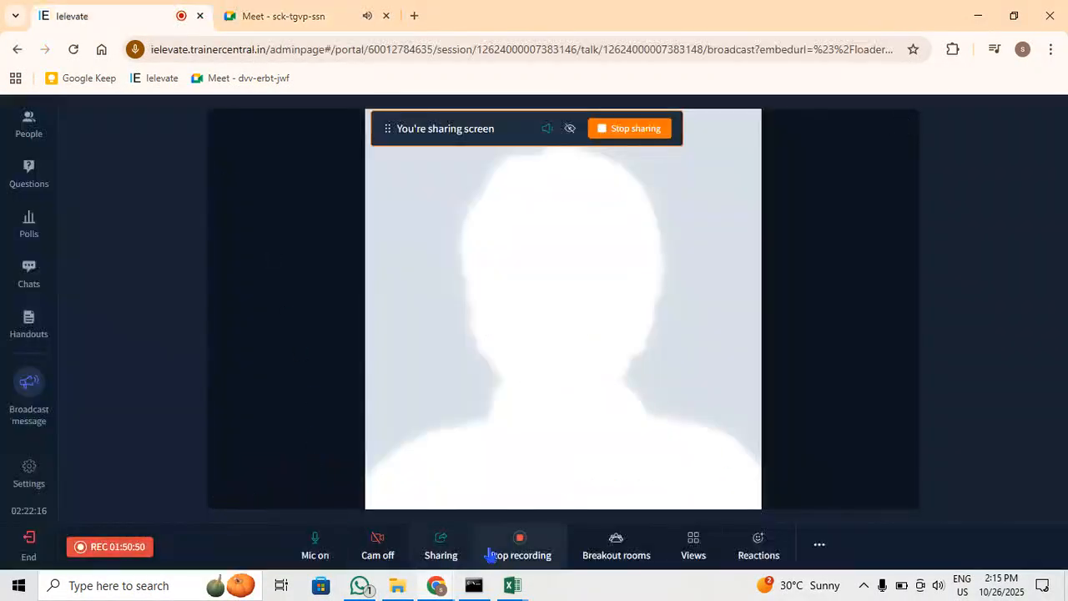